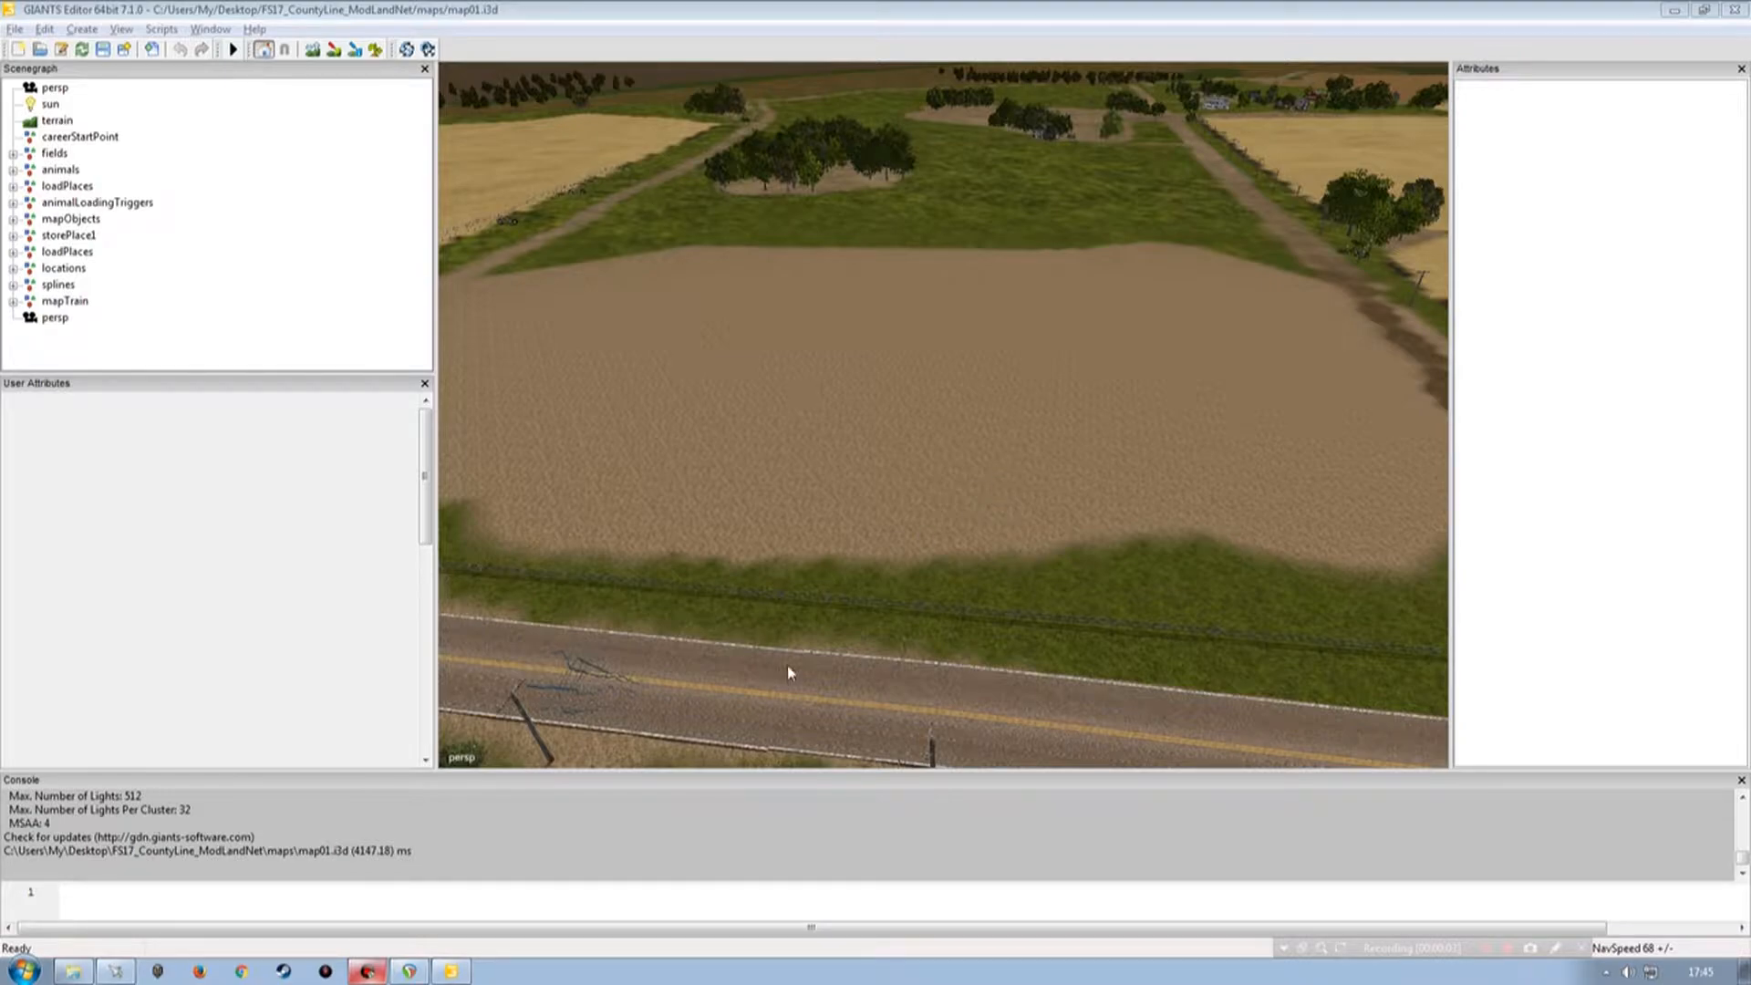
Look through the map's maps folder and the FS17_Kastor_Food_Inc_placeable mod folder.
left_click(1674, 10)
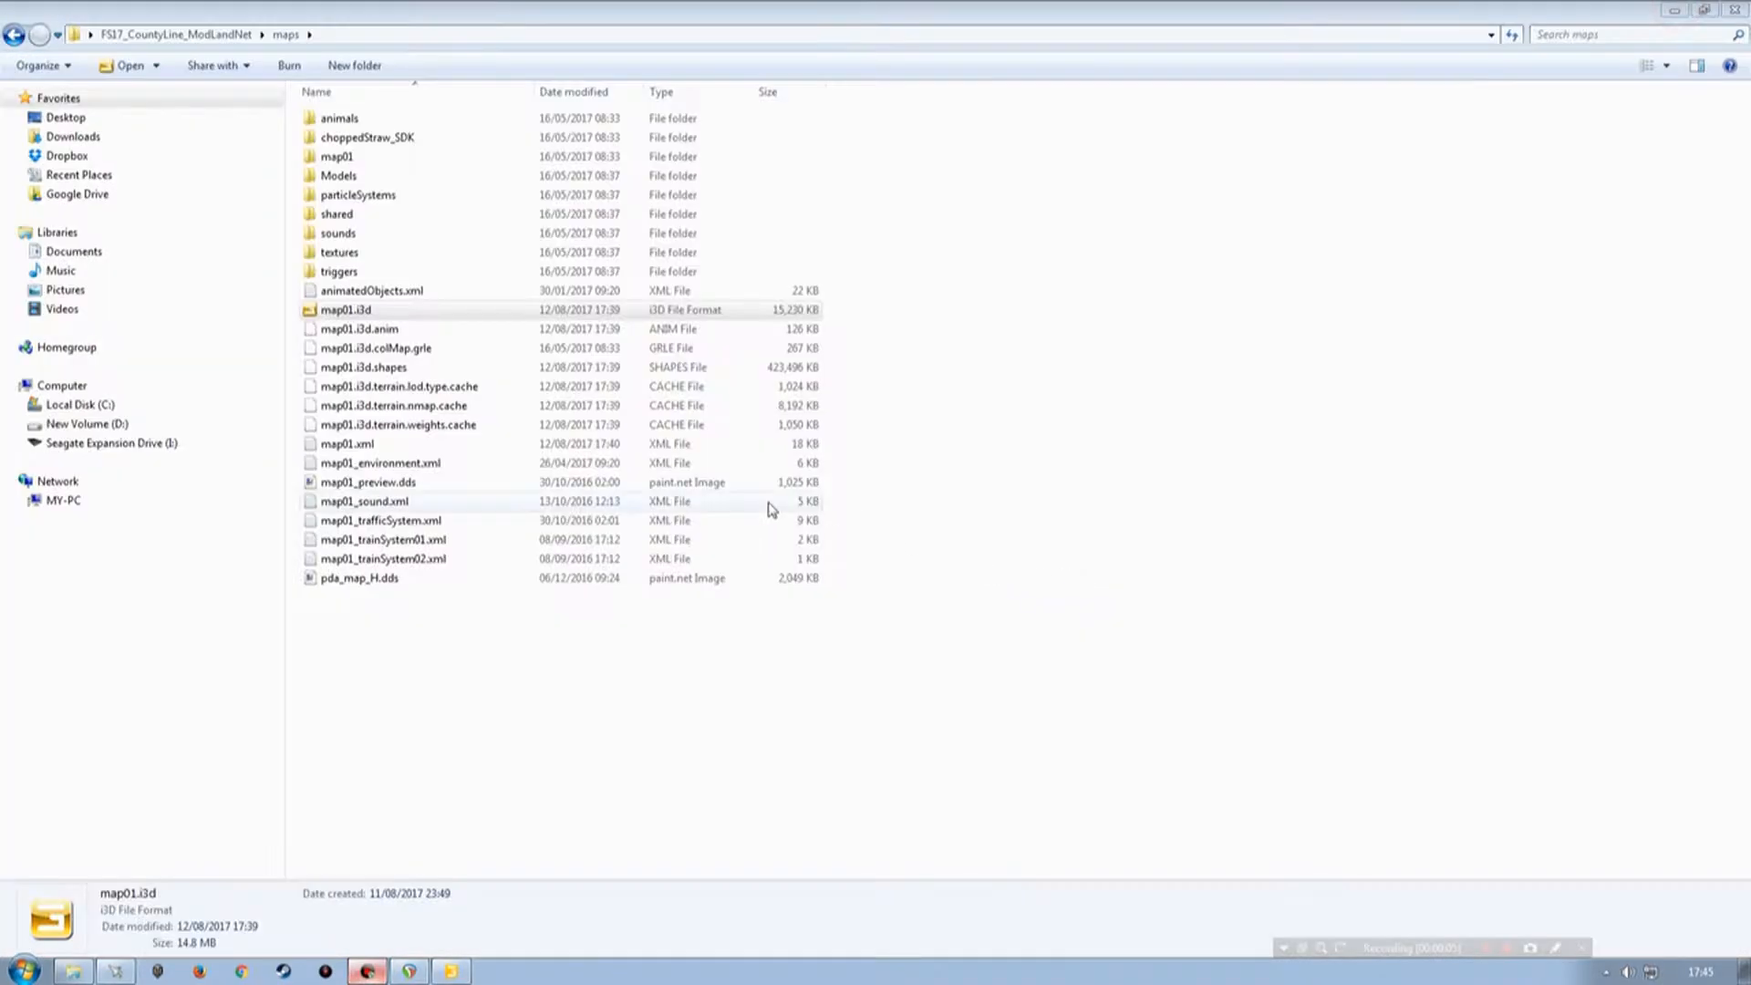
left_click(1678, 11)
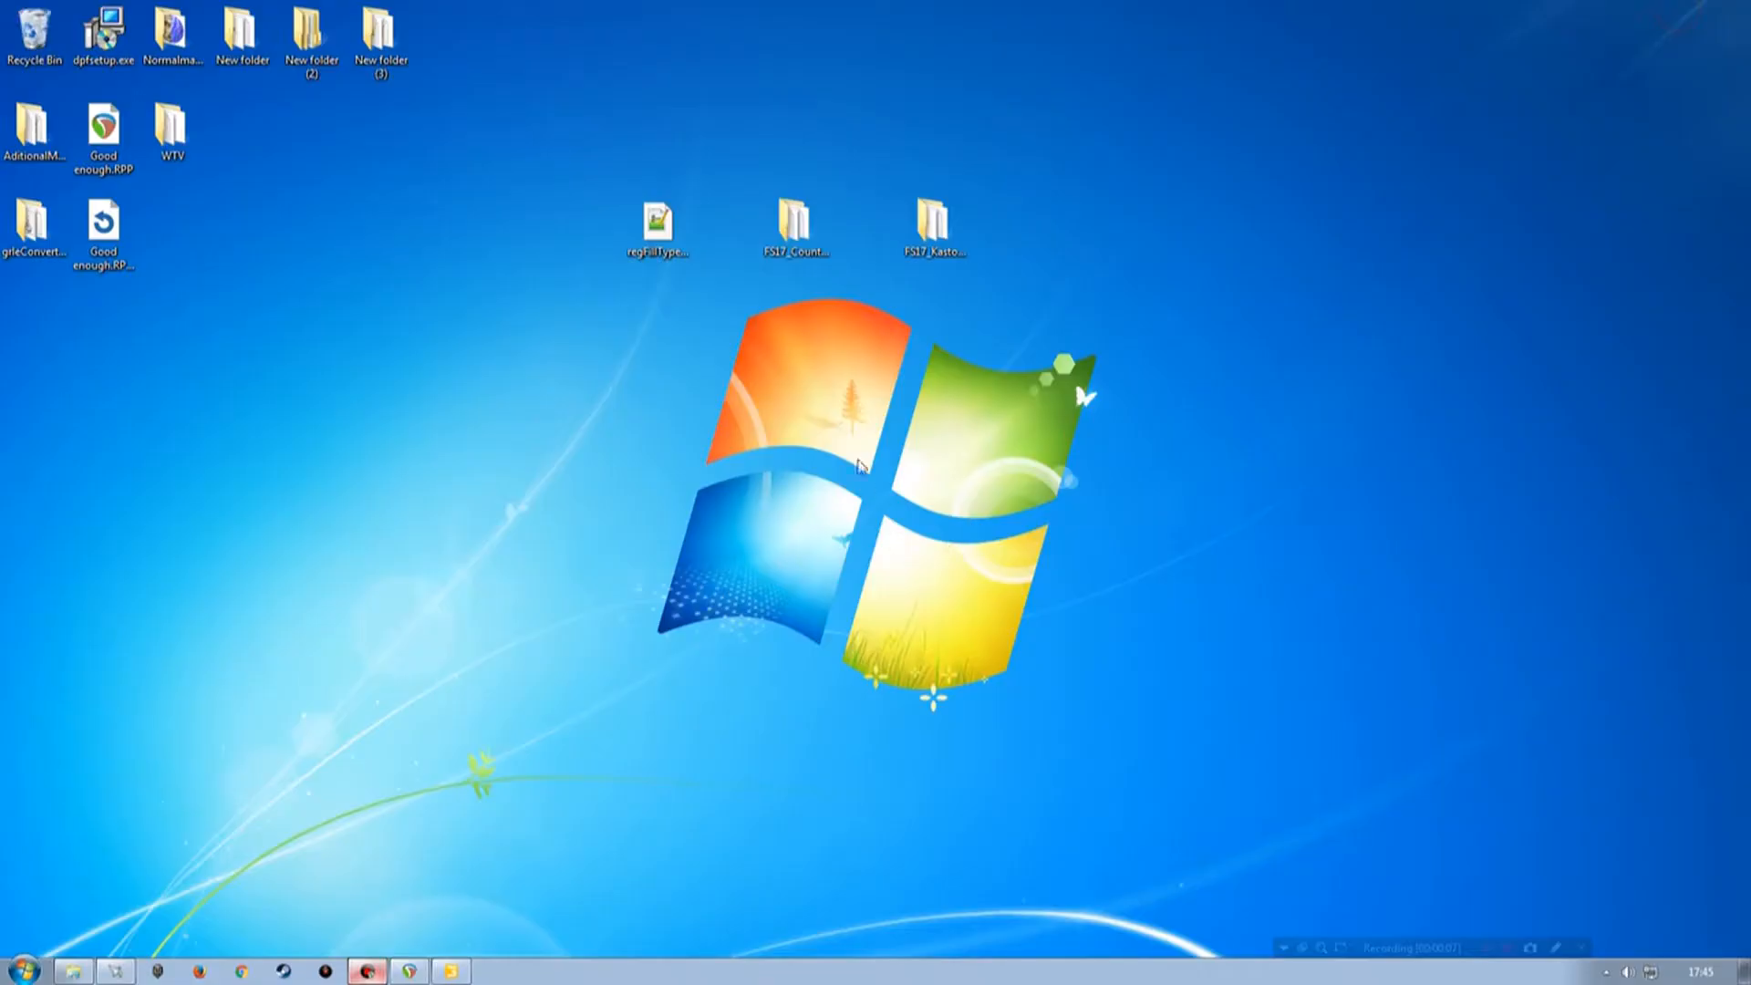
double_click(932, 230)
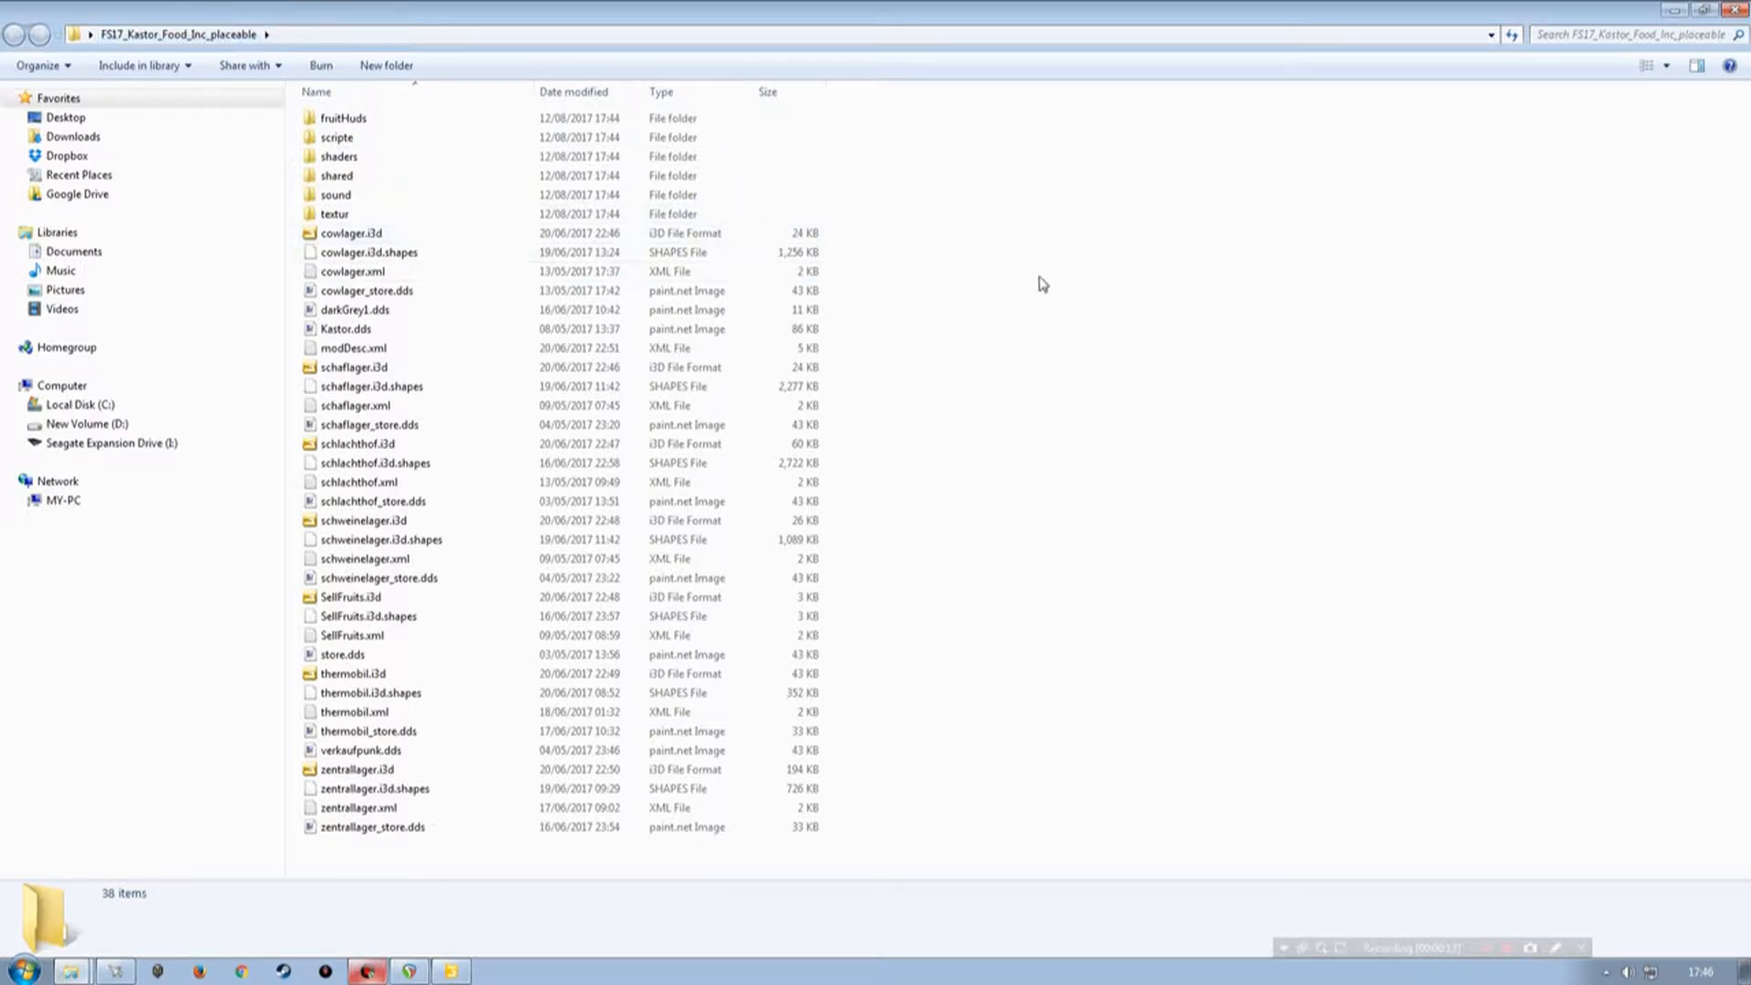
left_click(1730, 11)
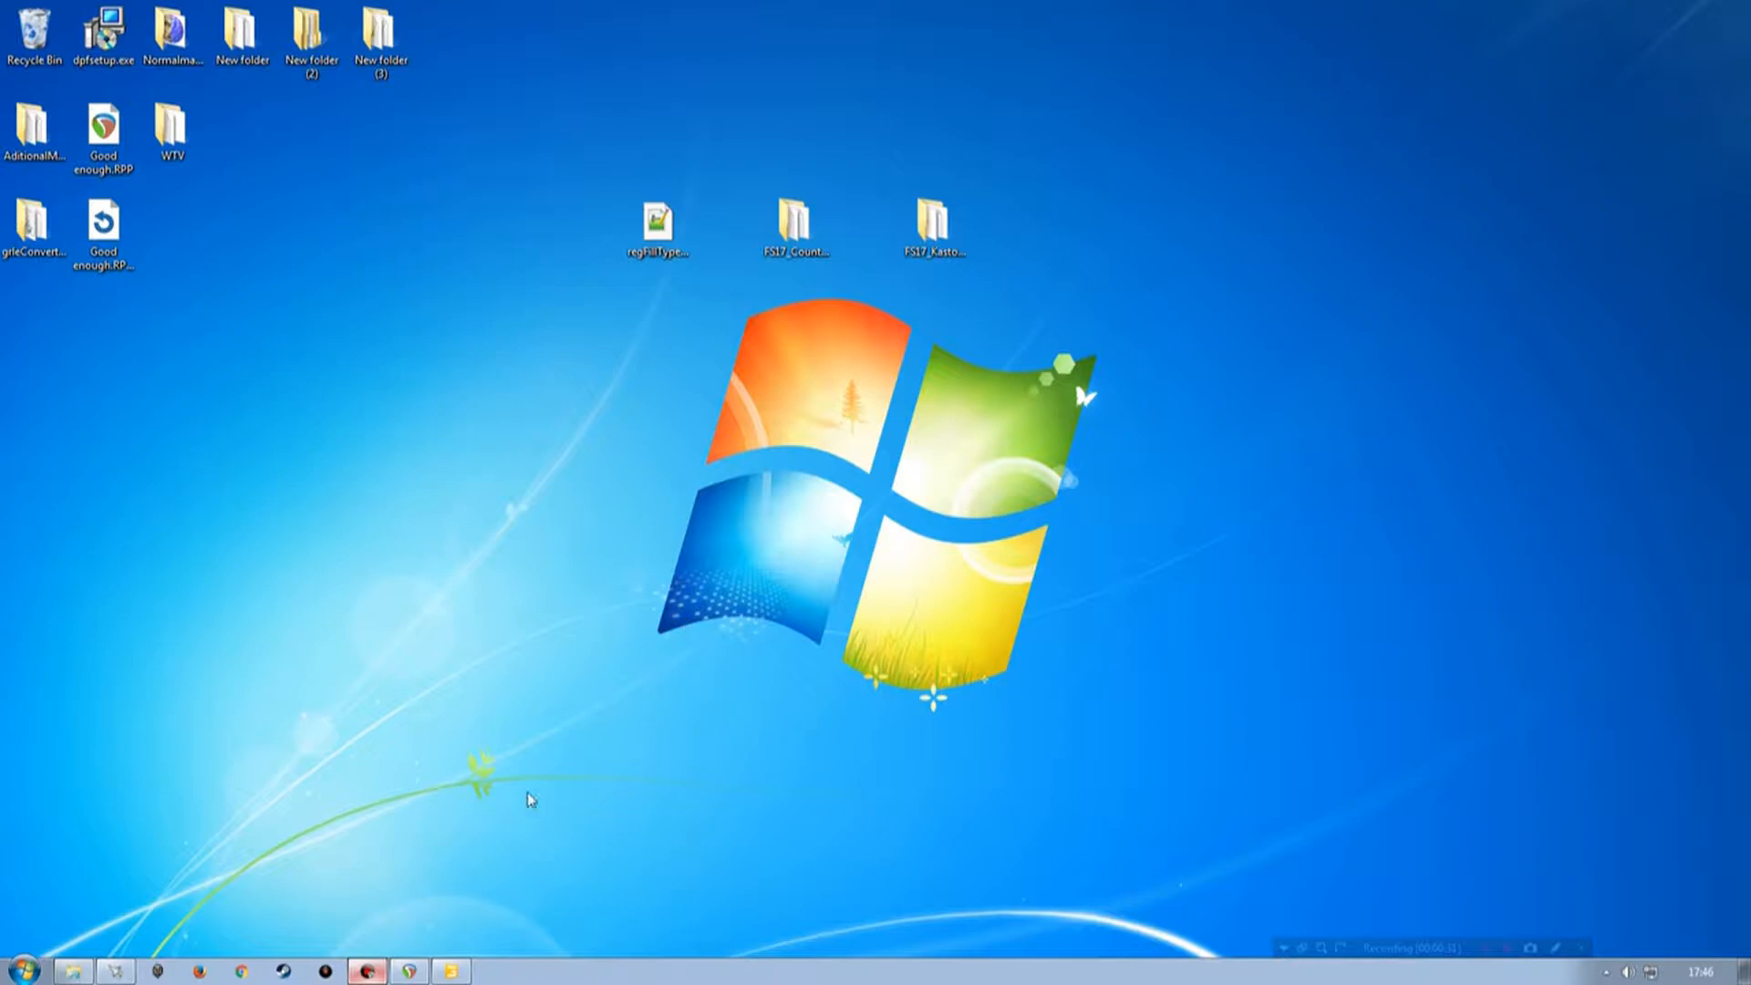
Examine the field area of the map in the editor's 3D view.
left_click(776, 265)
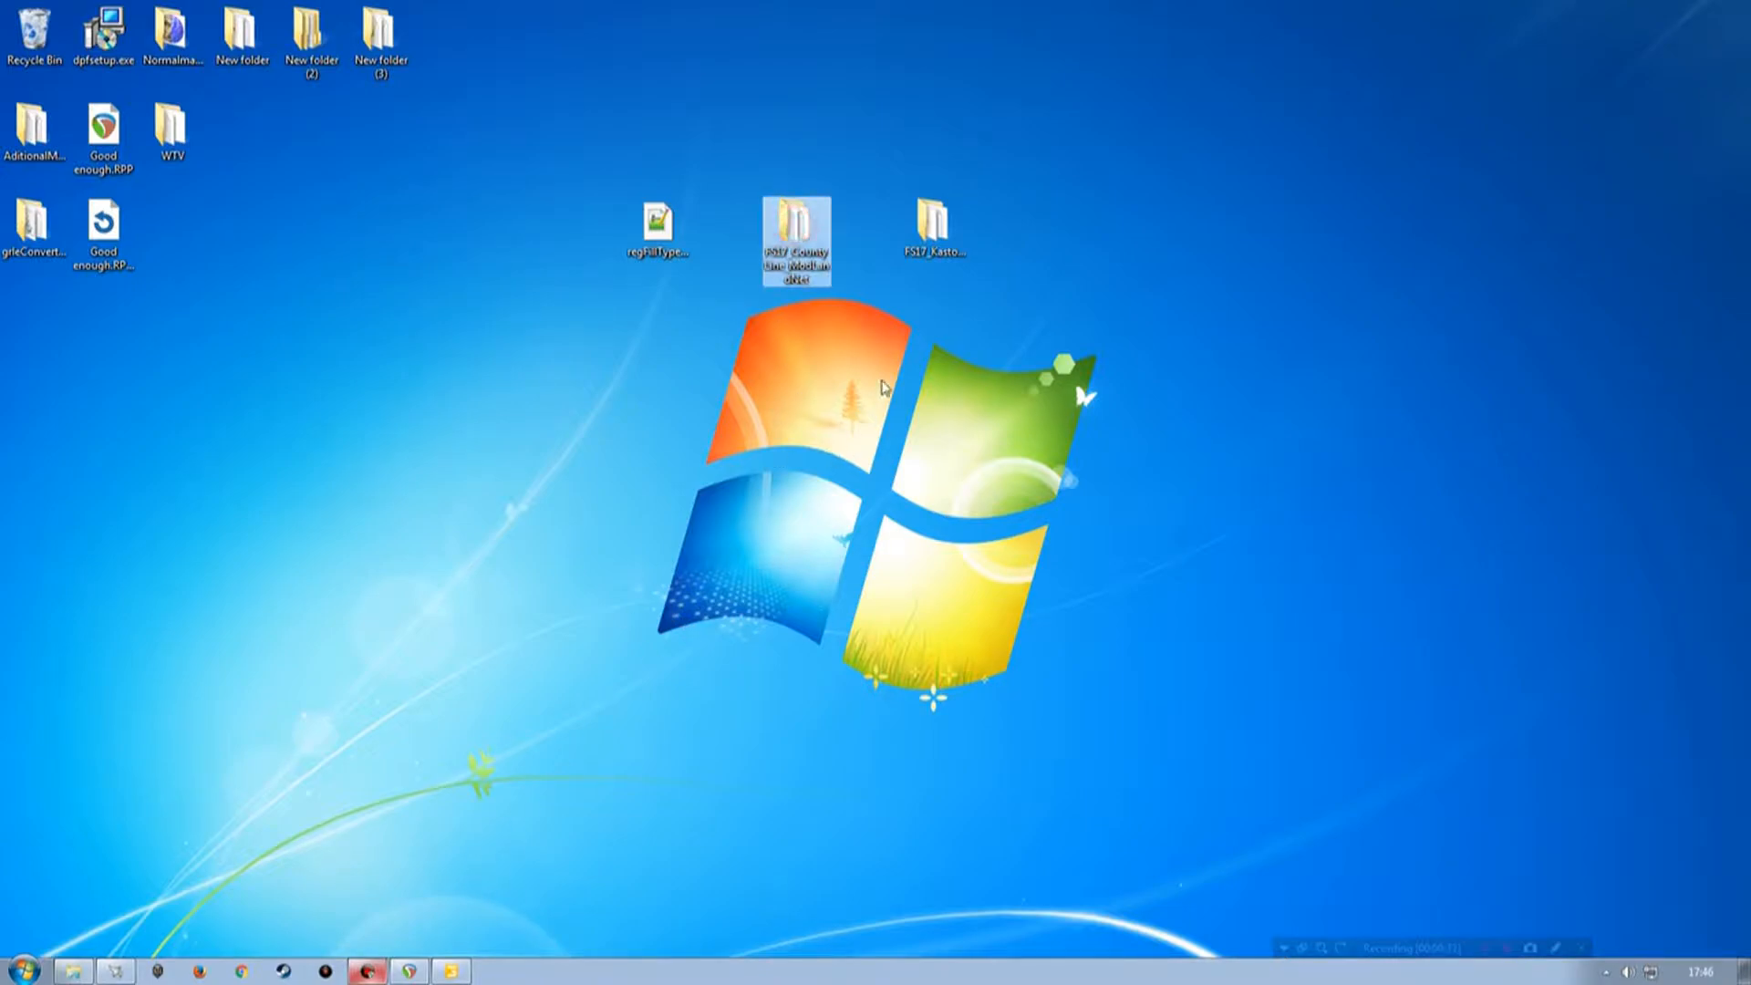
left_click(452, 973)
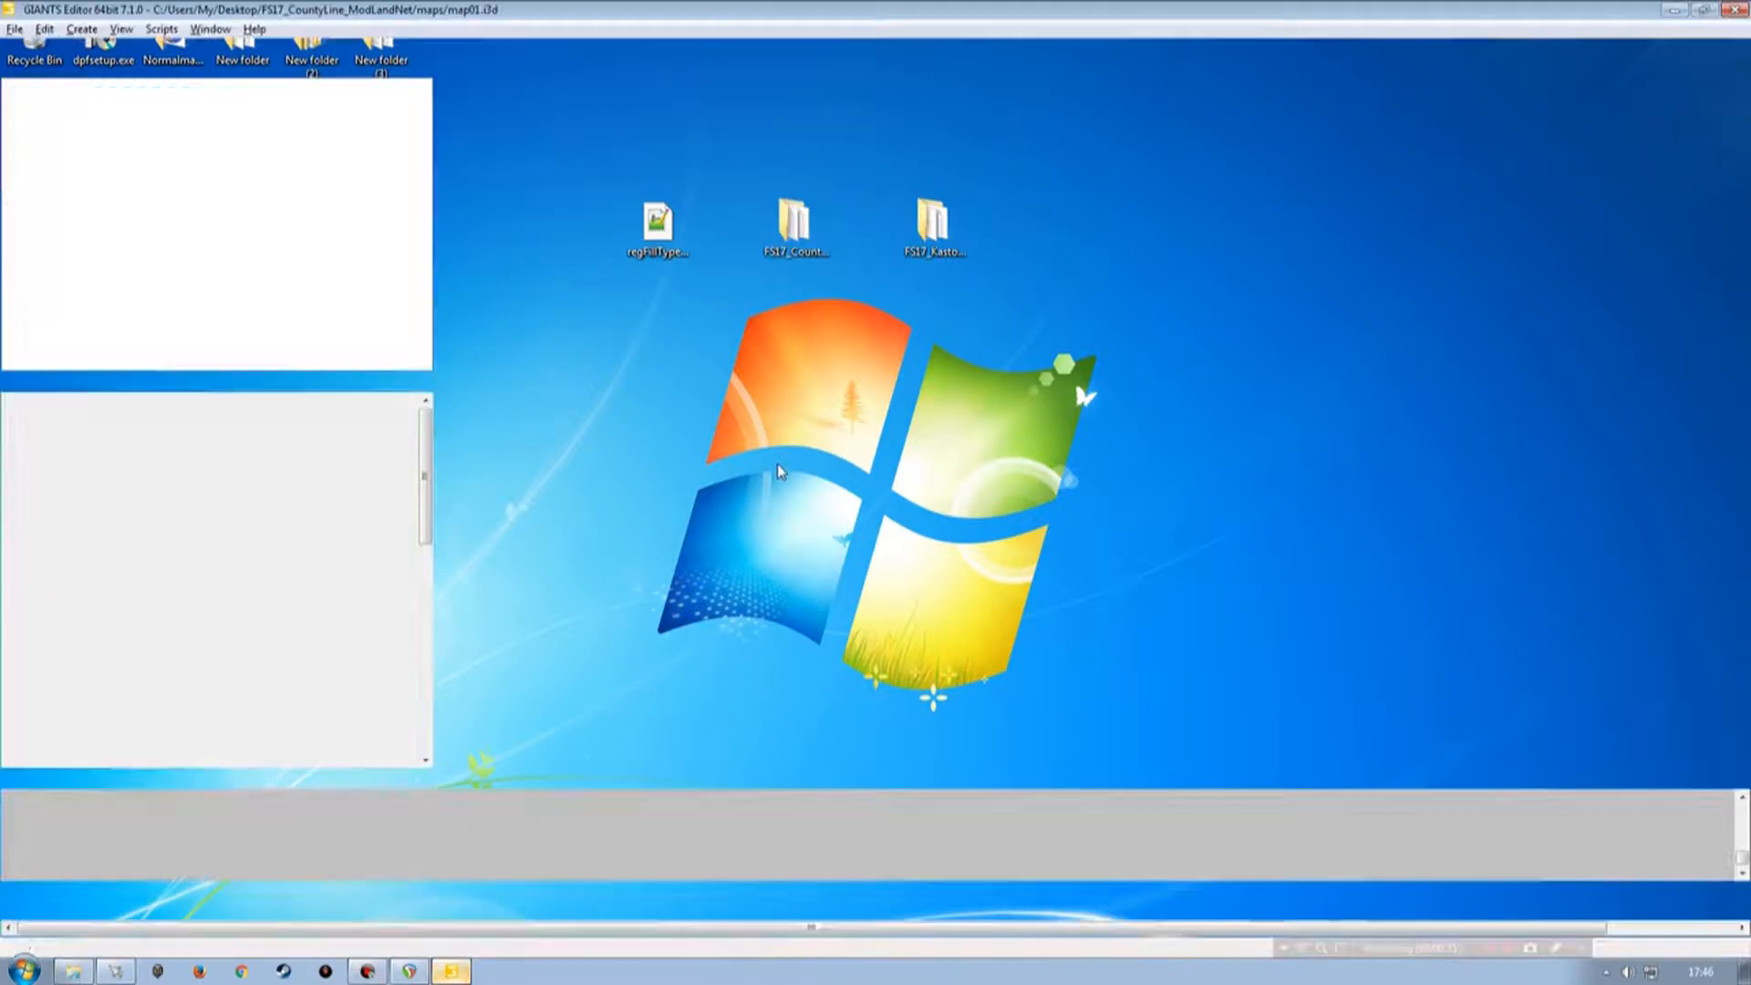
left_click_drag(1018, 423, 782, 443, "alt")
right_click_drag(781, 443, 861, 323, "alt")
left_click_drag(861, 323, 921, 448, "alt")
left_click_drag(920, 447, 847, 542, "alt")
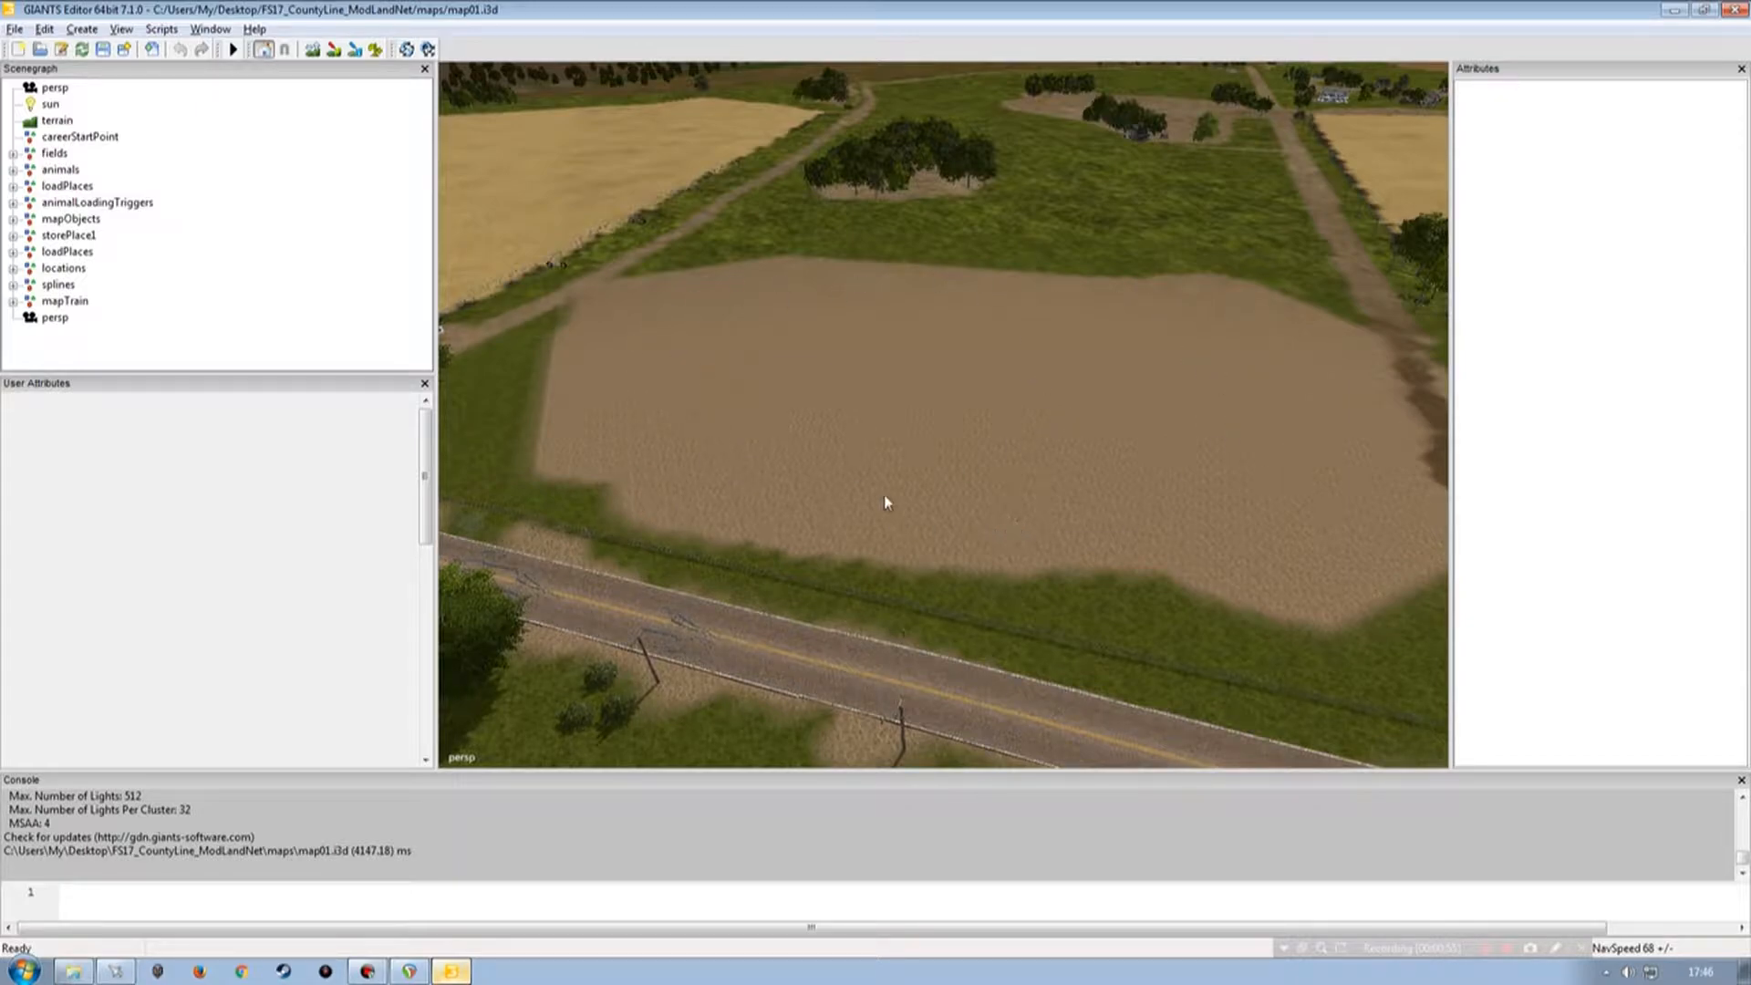
left_click_drag(1034, 439, 981, 395, "alt")
left_click_drag(1177, 387, 1158, 429, "alt")
left_click_drag(840, 427, 1204, 498, "alt")
left_click_drag(852, 477, 1007, 499, "alt")
left_click_drag(903, 489, 995, 540, "alt")
left_click_drag(989, 442, 837, 450, "alt")
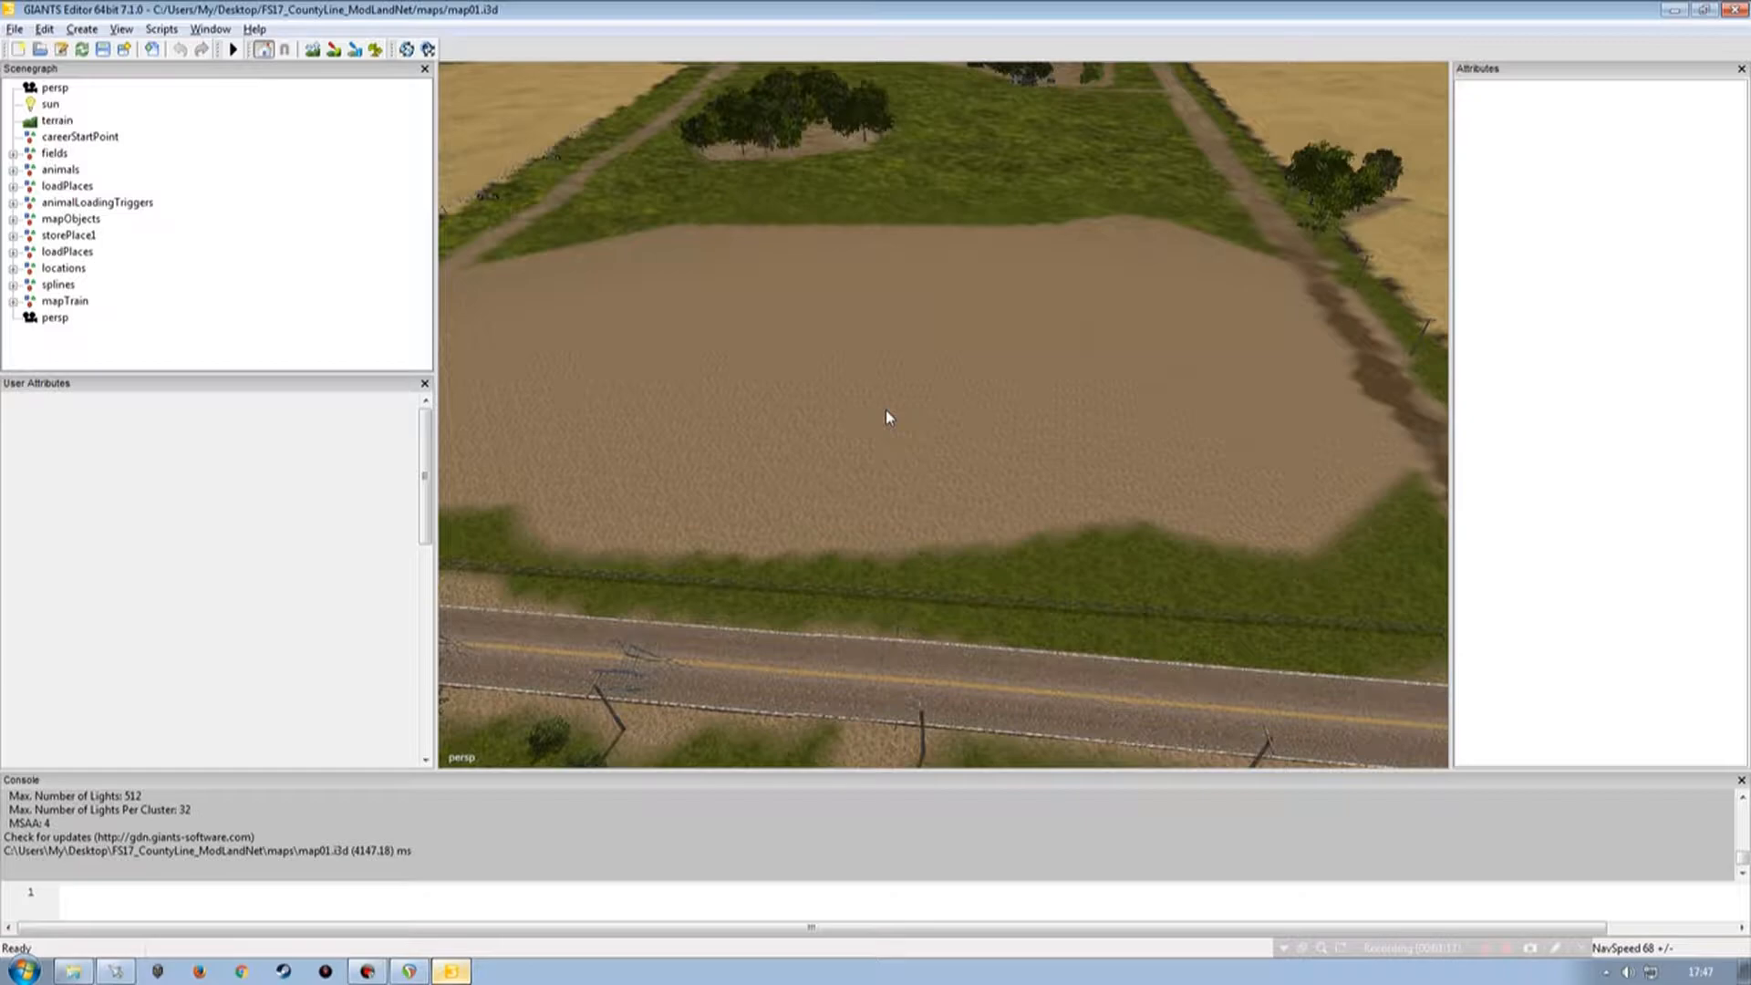
right_click_drag(964, 412, 1083, 365, "alt")
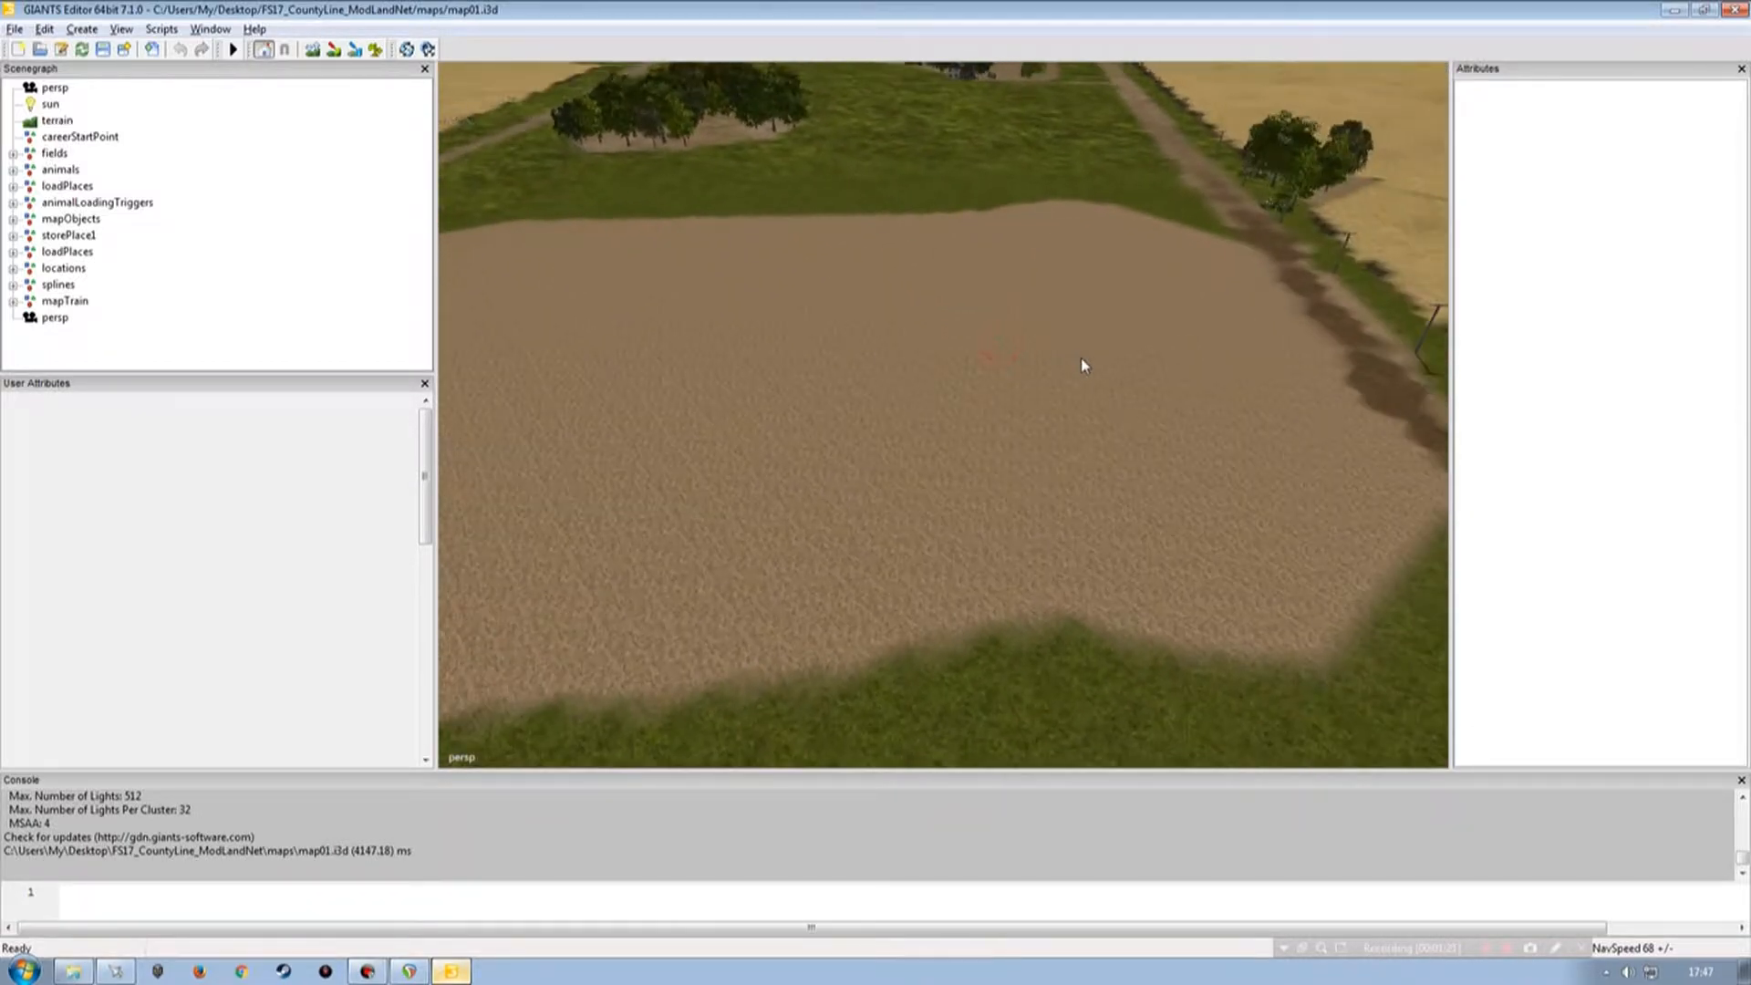
Open the FS17_Kastor_Food_Inc_placeable folder on the desktop to view its contents.
key("super+d")
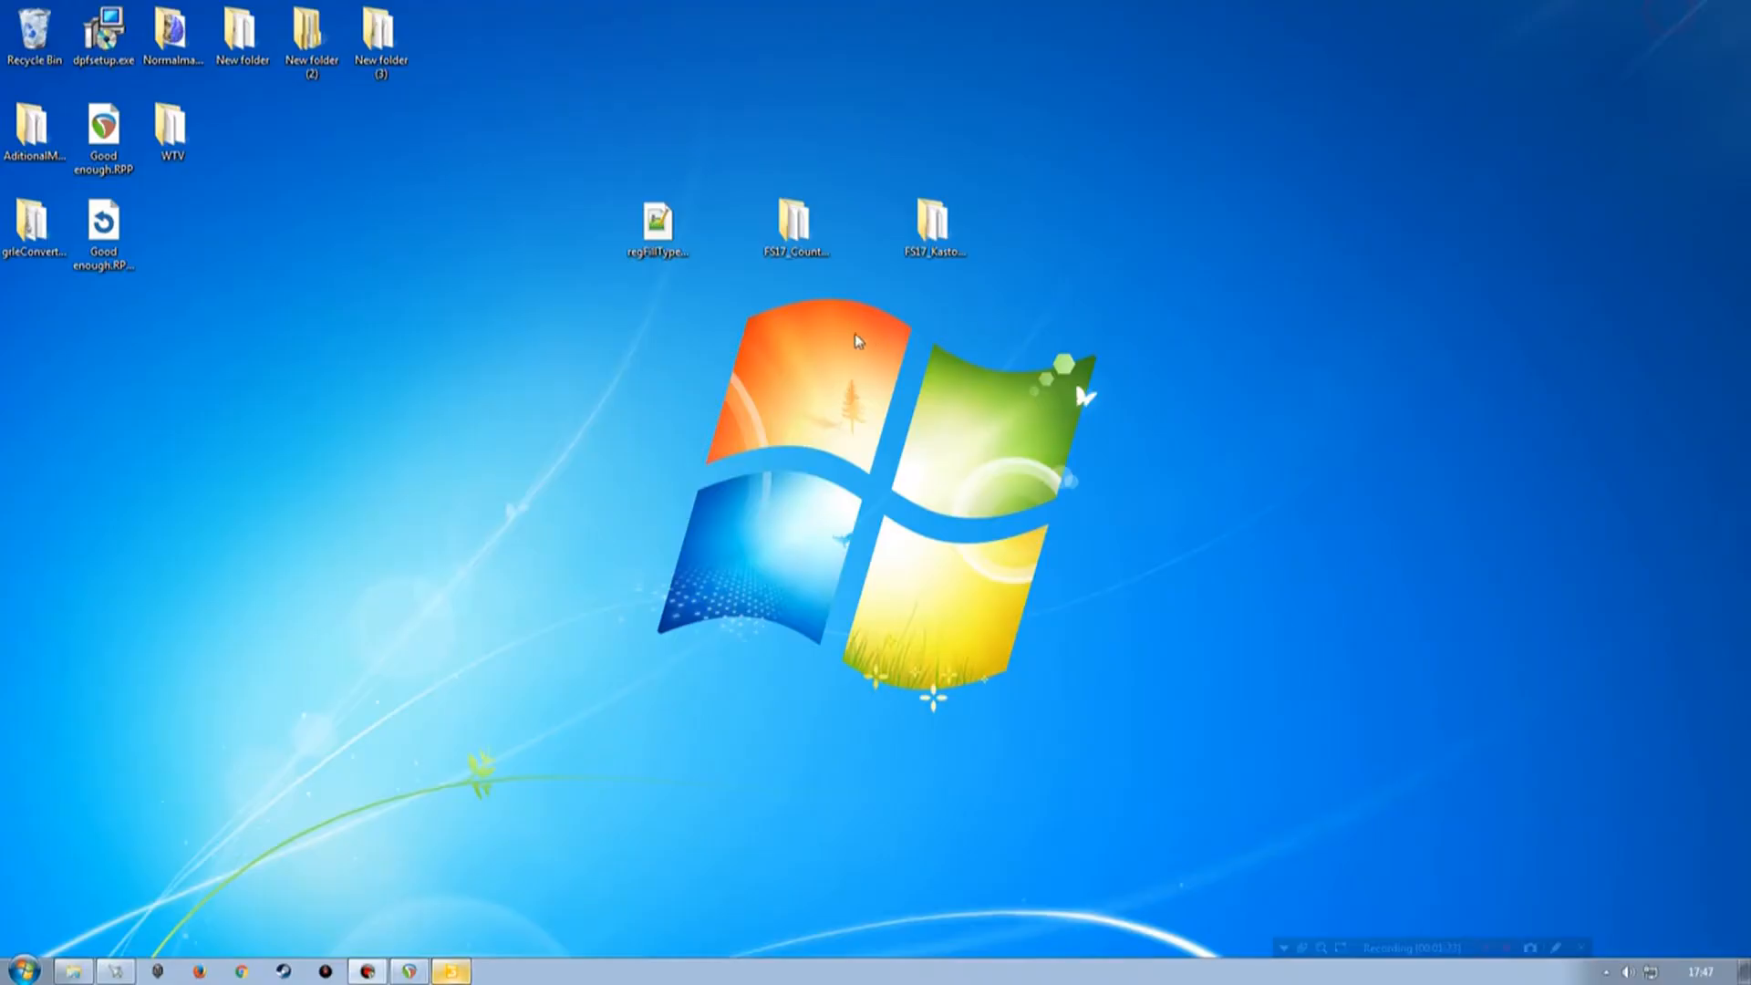
left_click(933, 224)
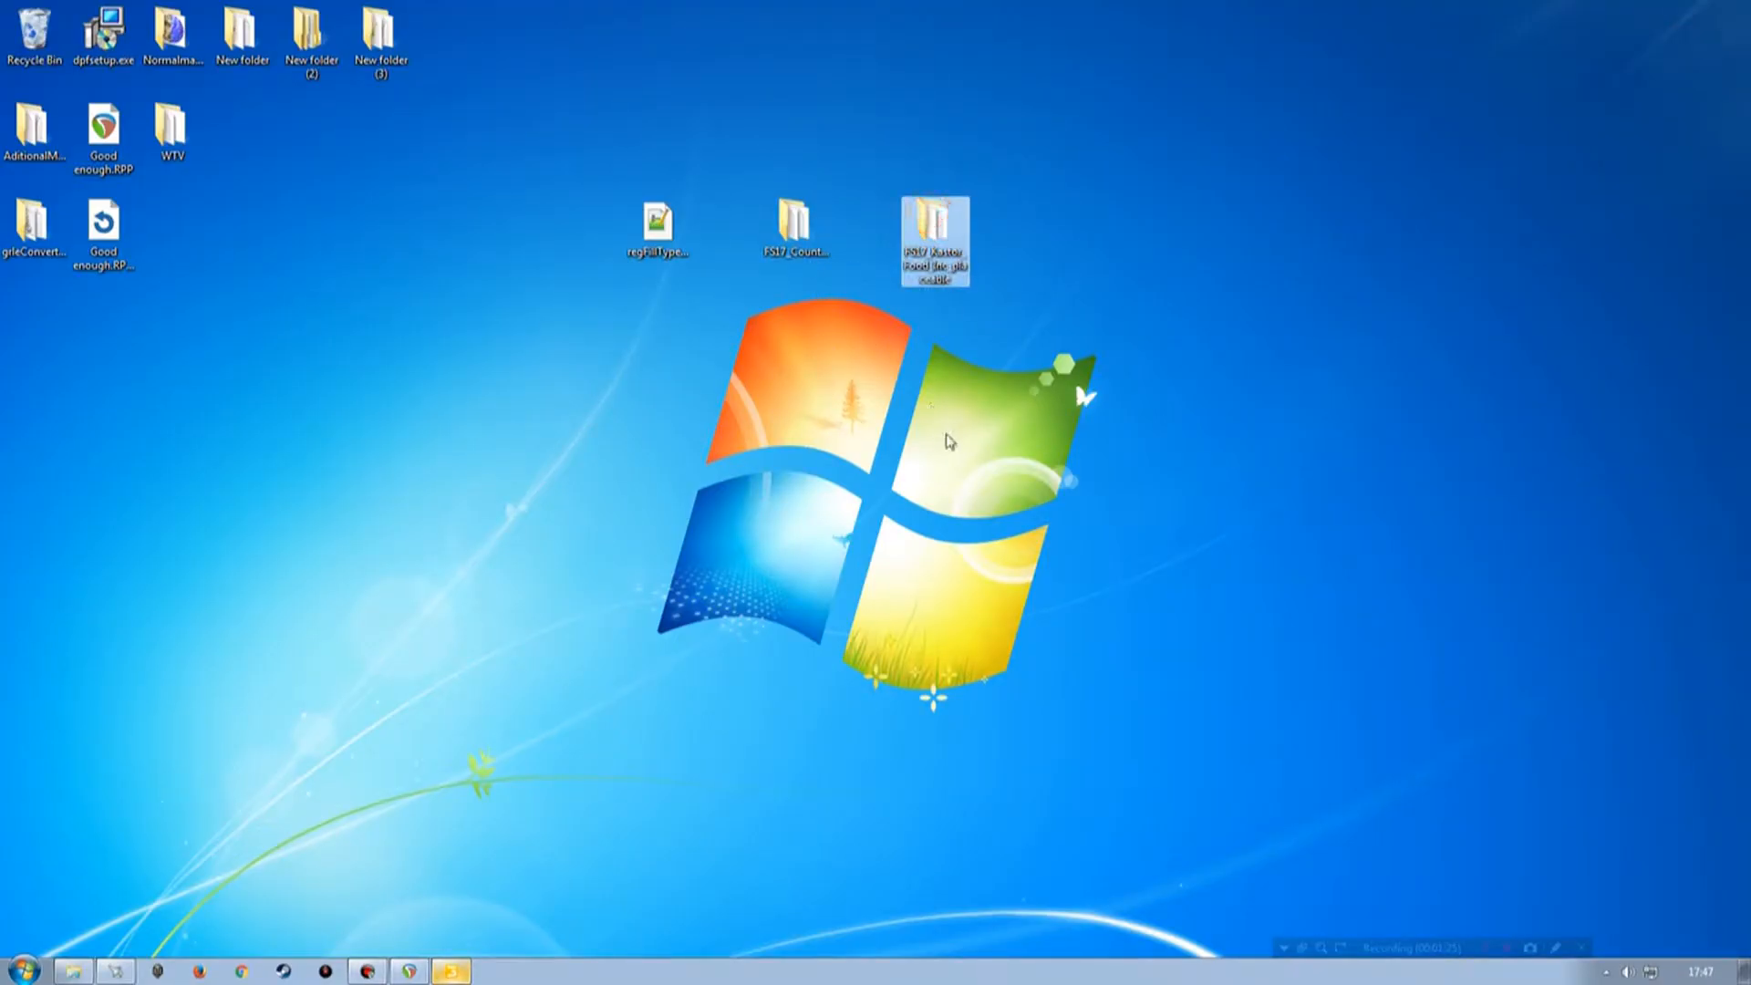
double_click(946, 230)
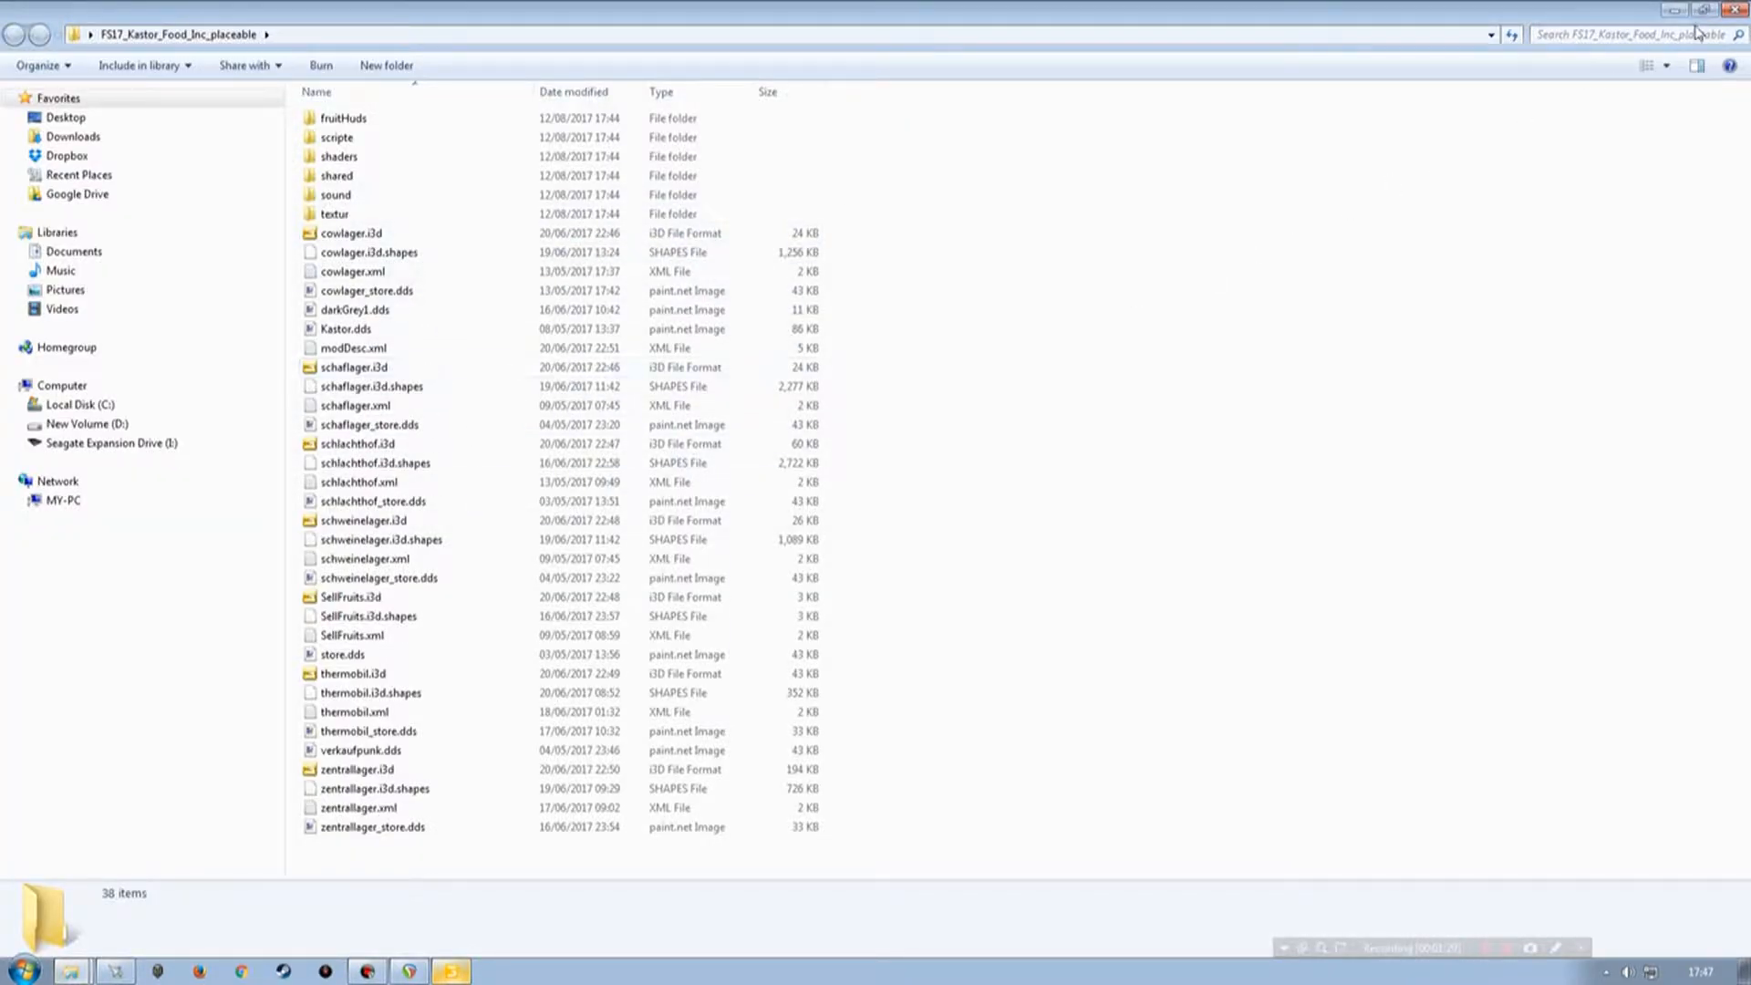
left_click(1735, 10)
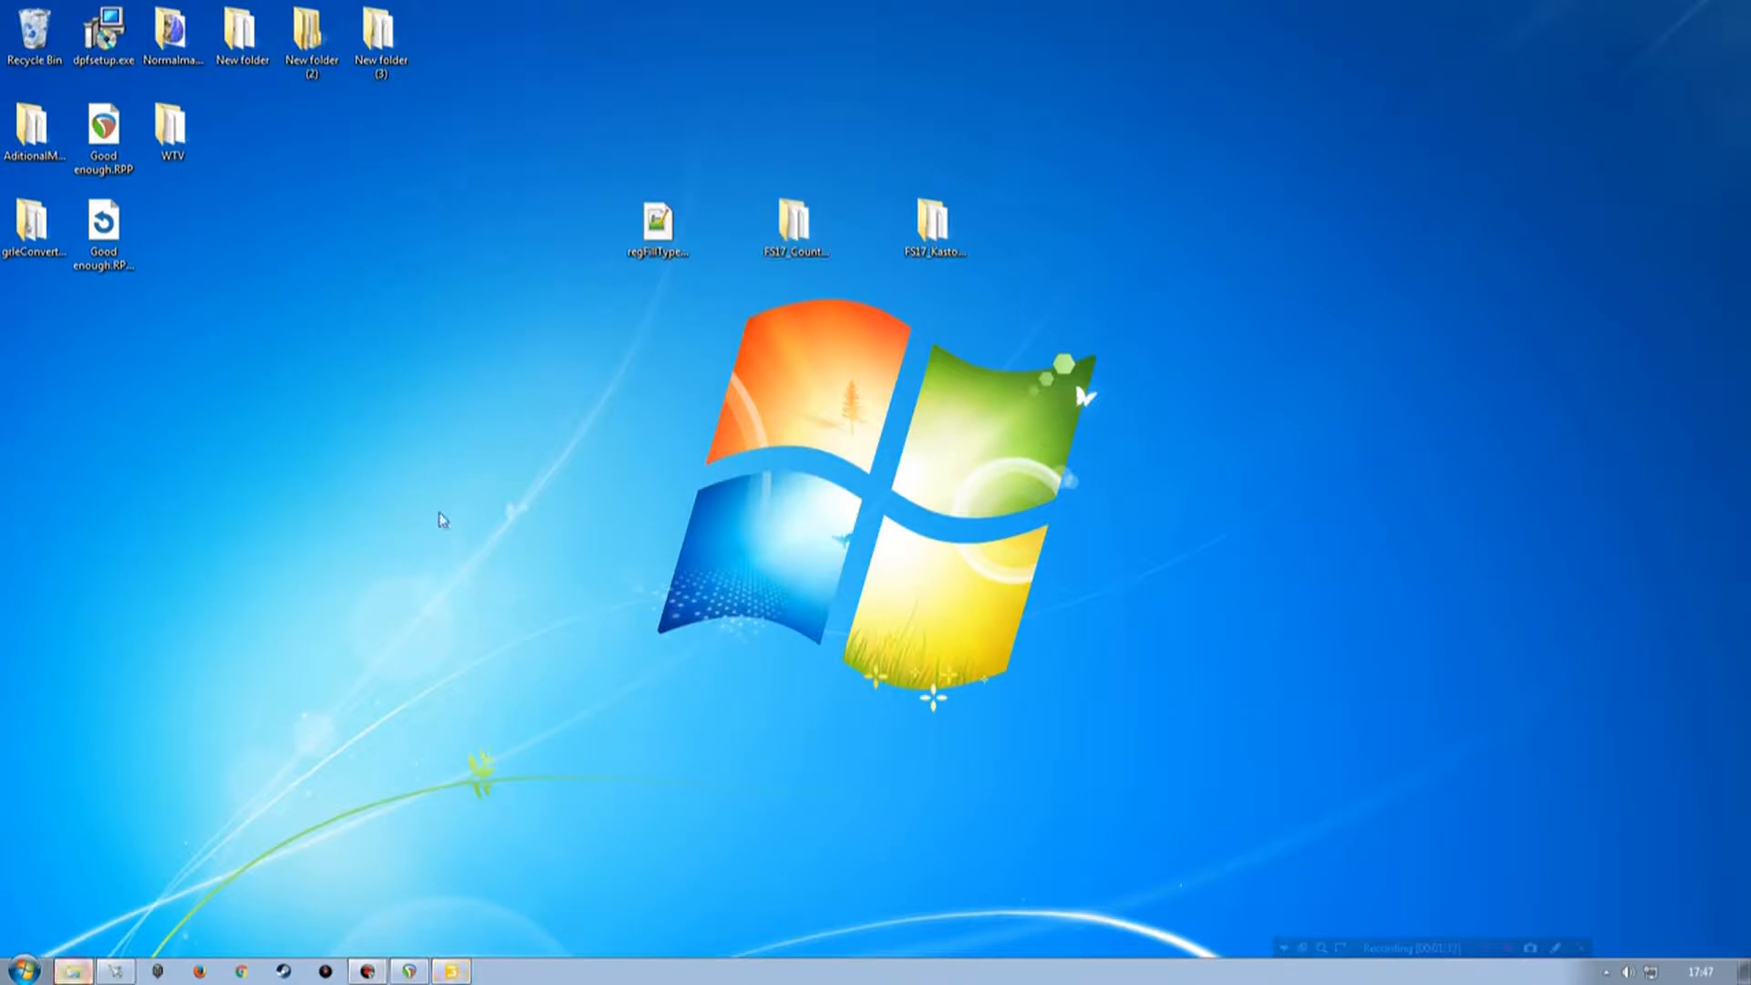
Create a new folder named mods inside the map's maps folder.
key("alt+Tab")
left_click_drag(665, 12, 598, 134)
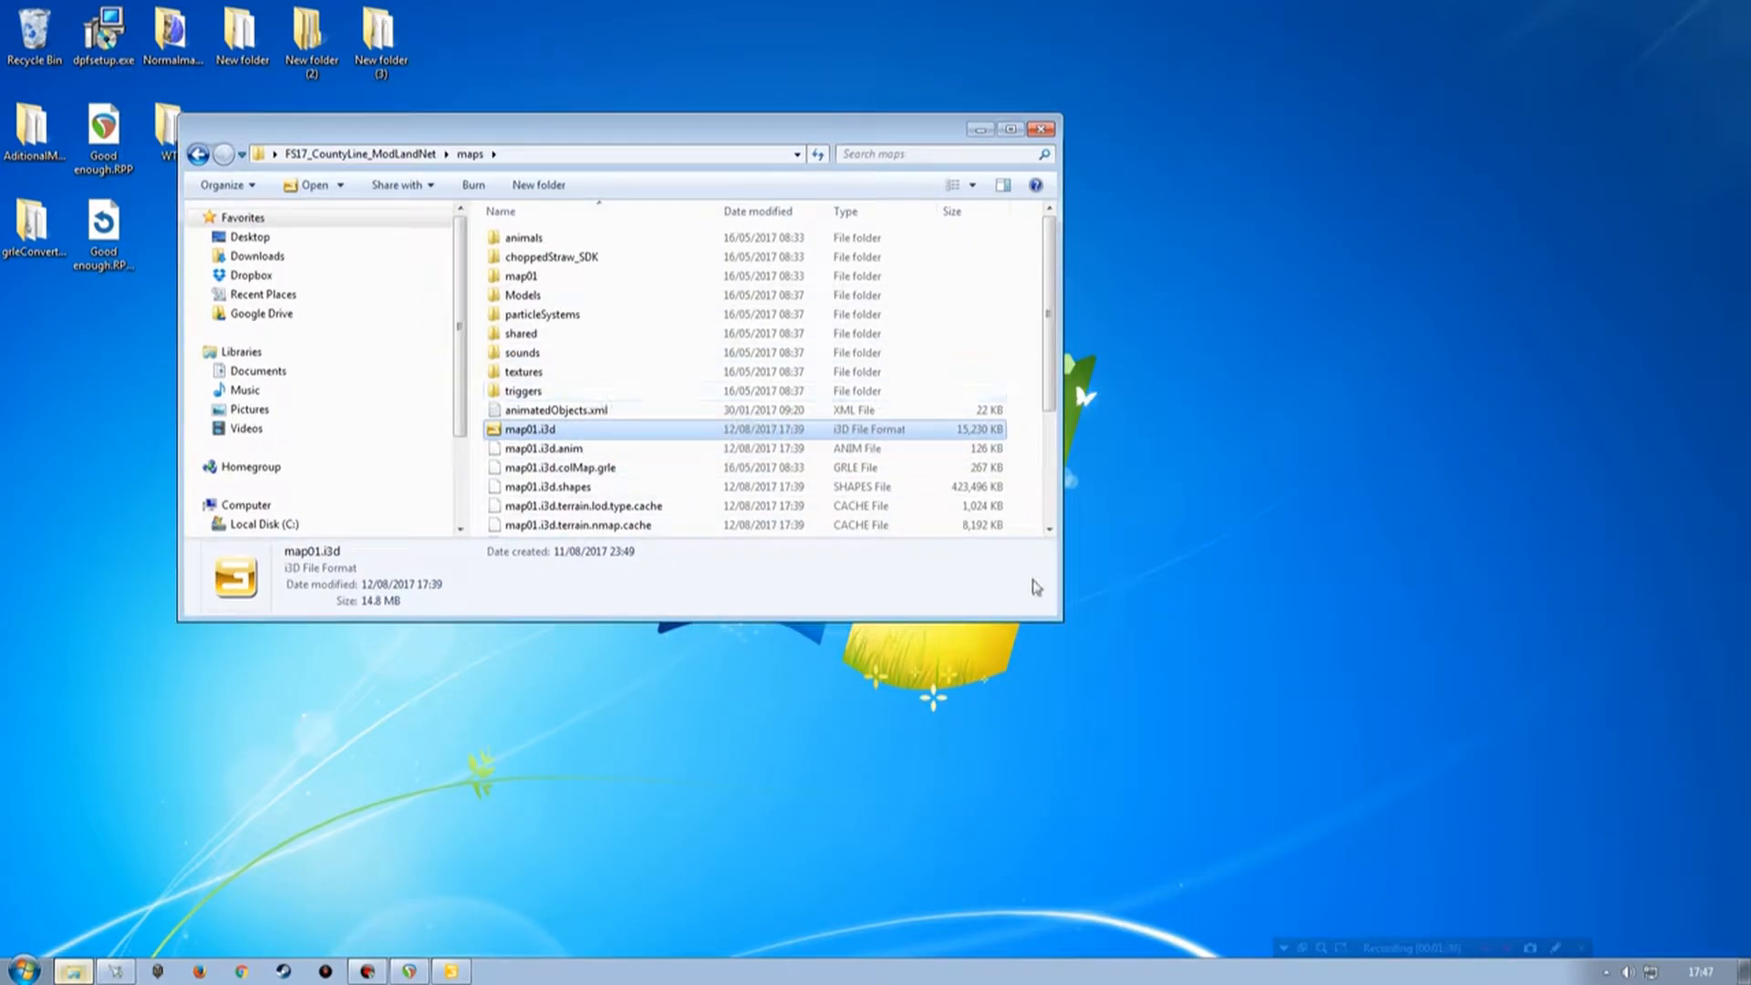
left_click_drag(1055, 614, 1114, 697)
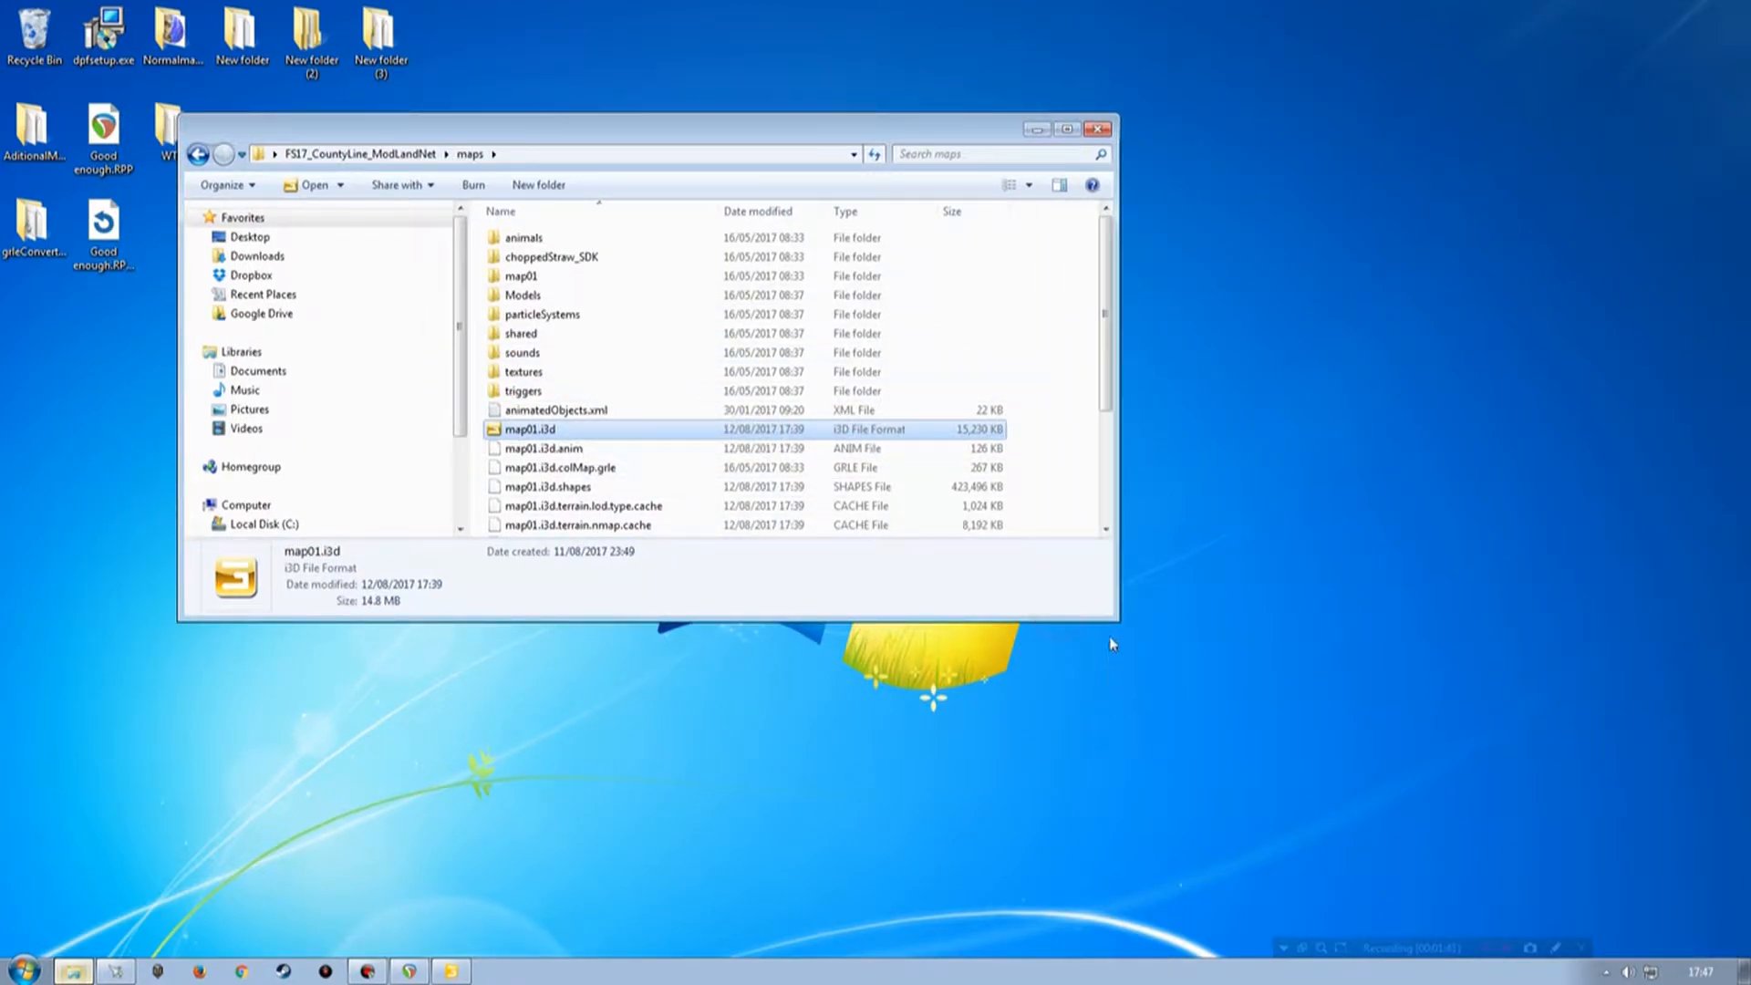
left_click_drag(1110, 614, 1176, 760)
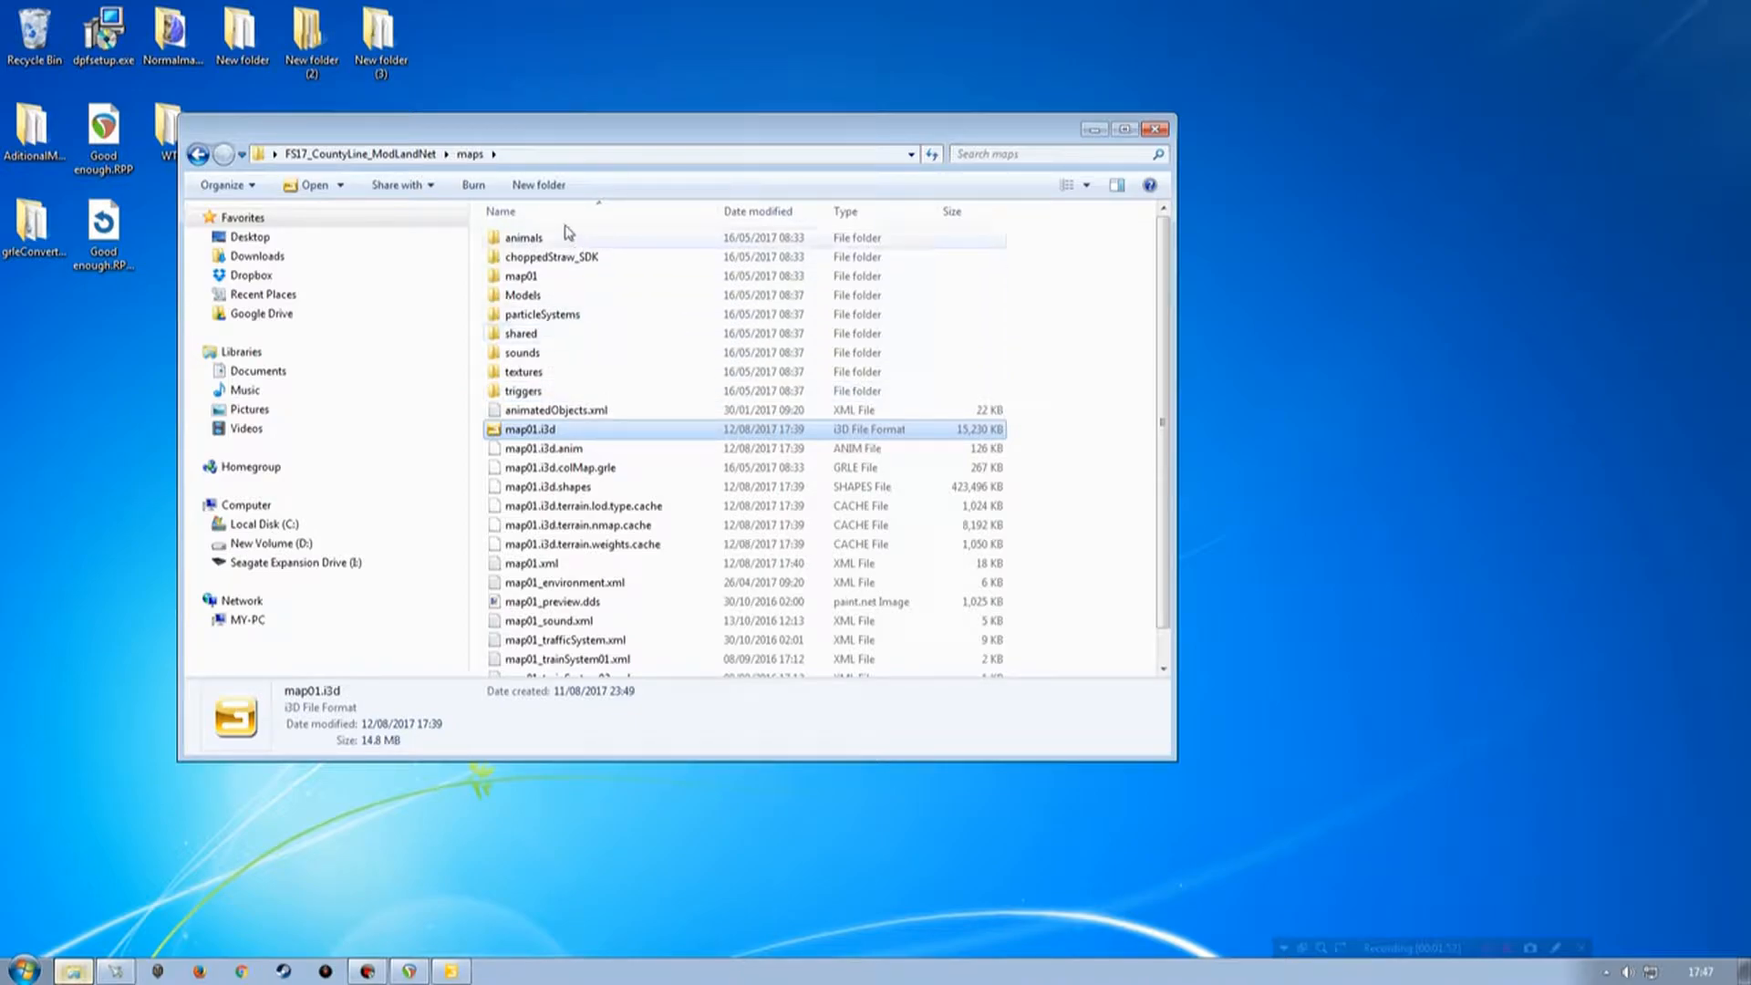
left_click(534, 187)
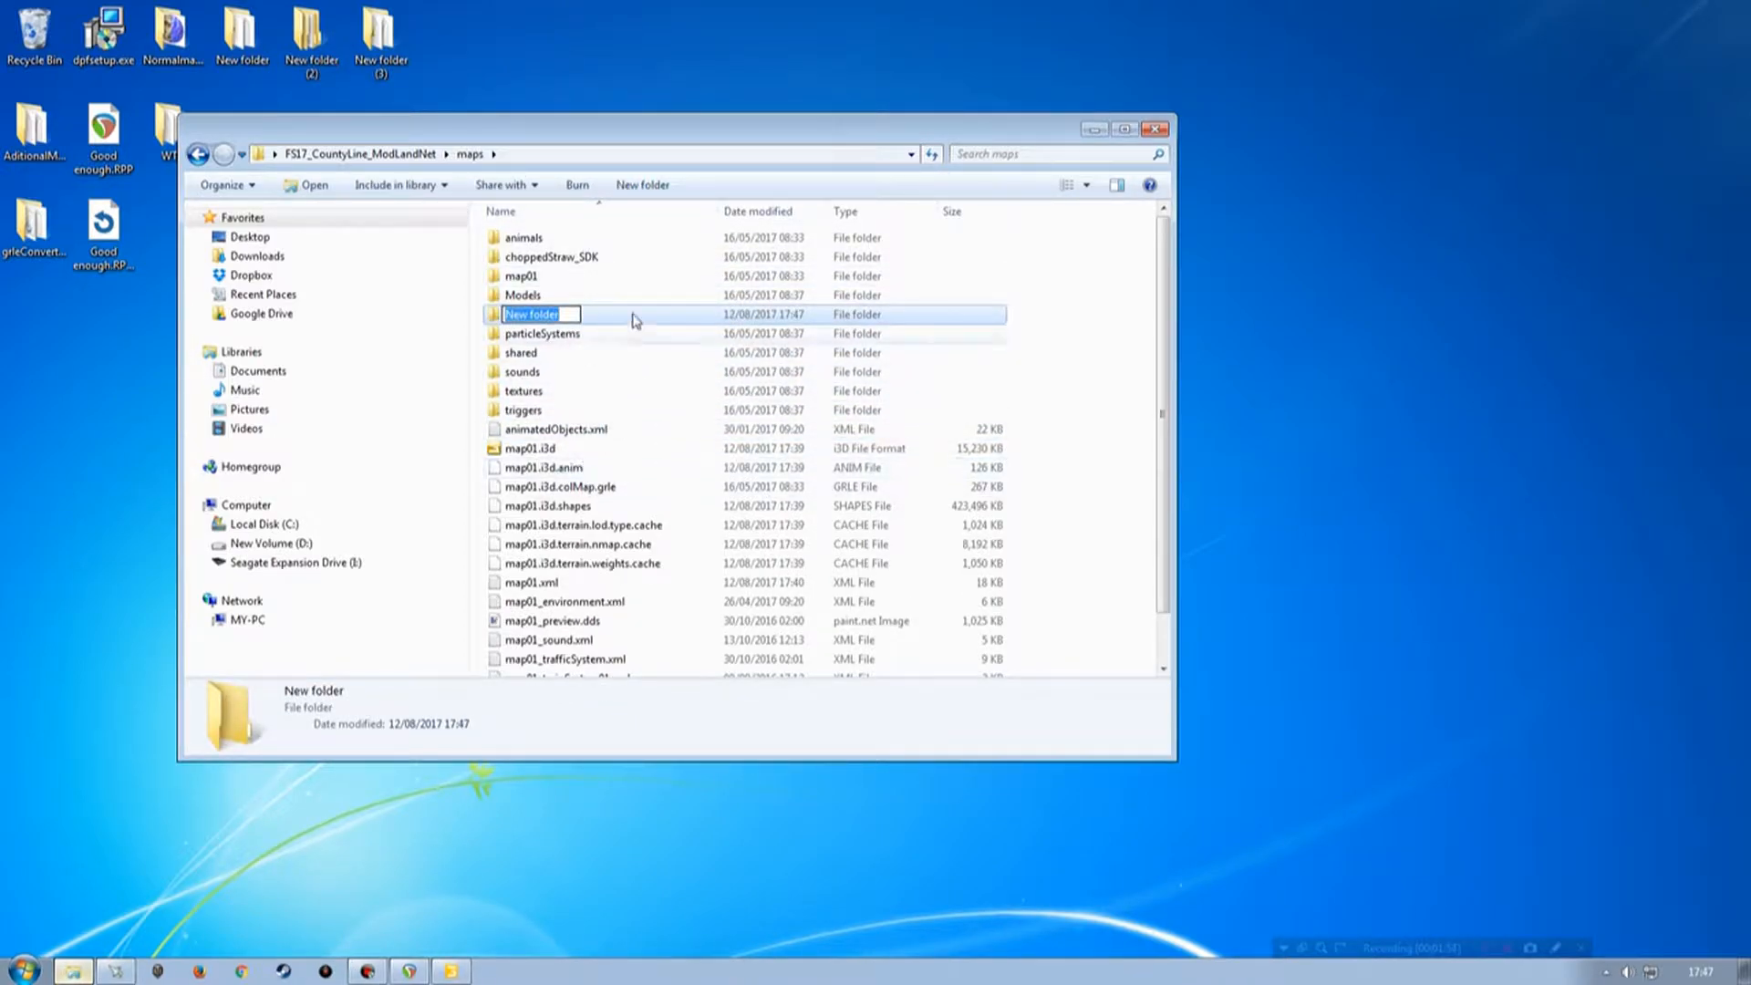
left_click_drag(664, 123, 834, 153)
left_click(723, 345)
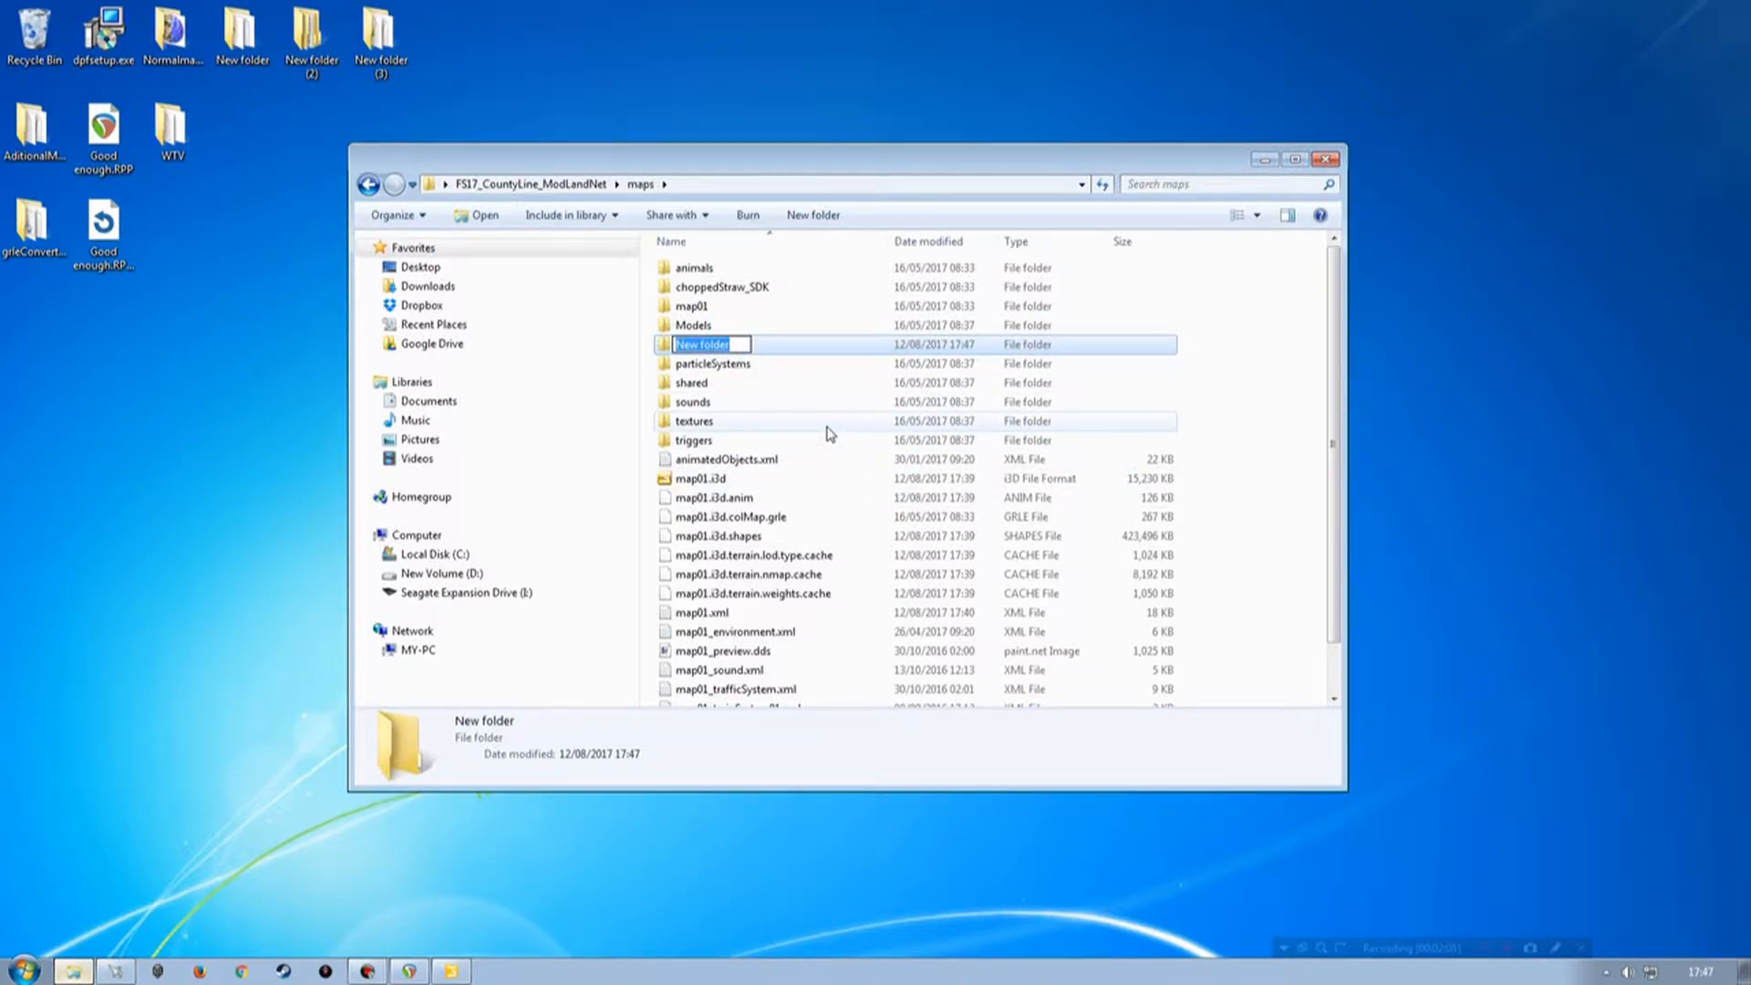
type("mods")
key("Return")
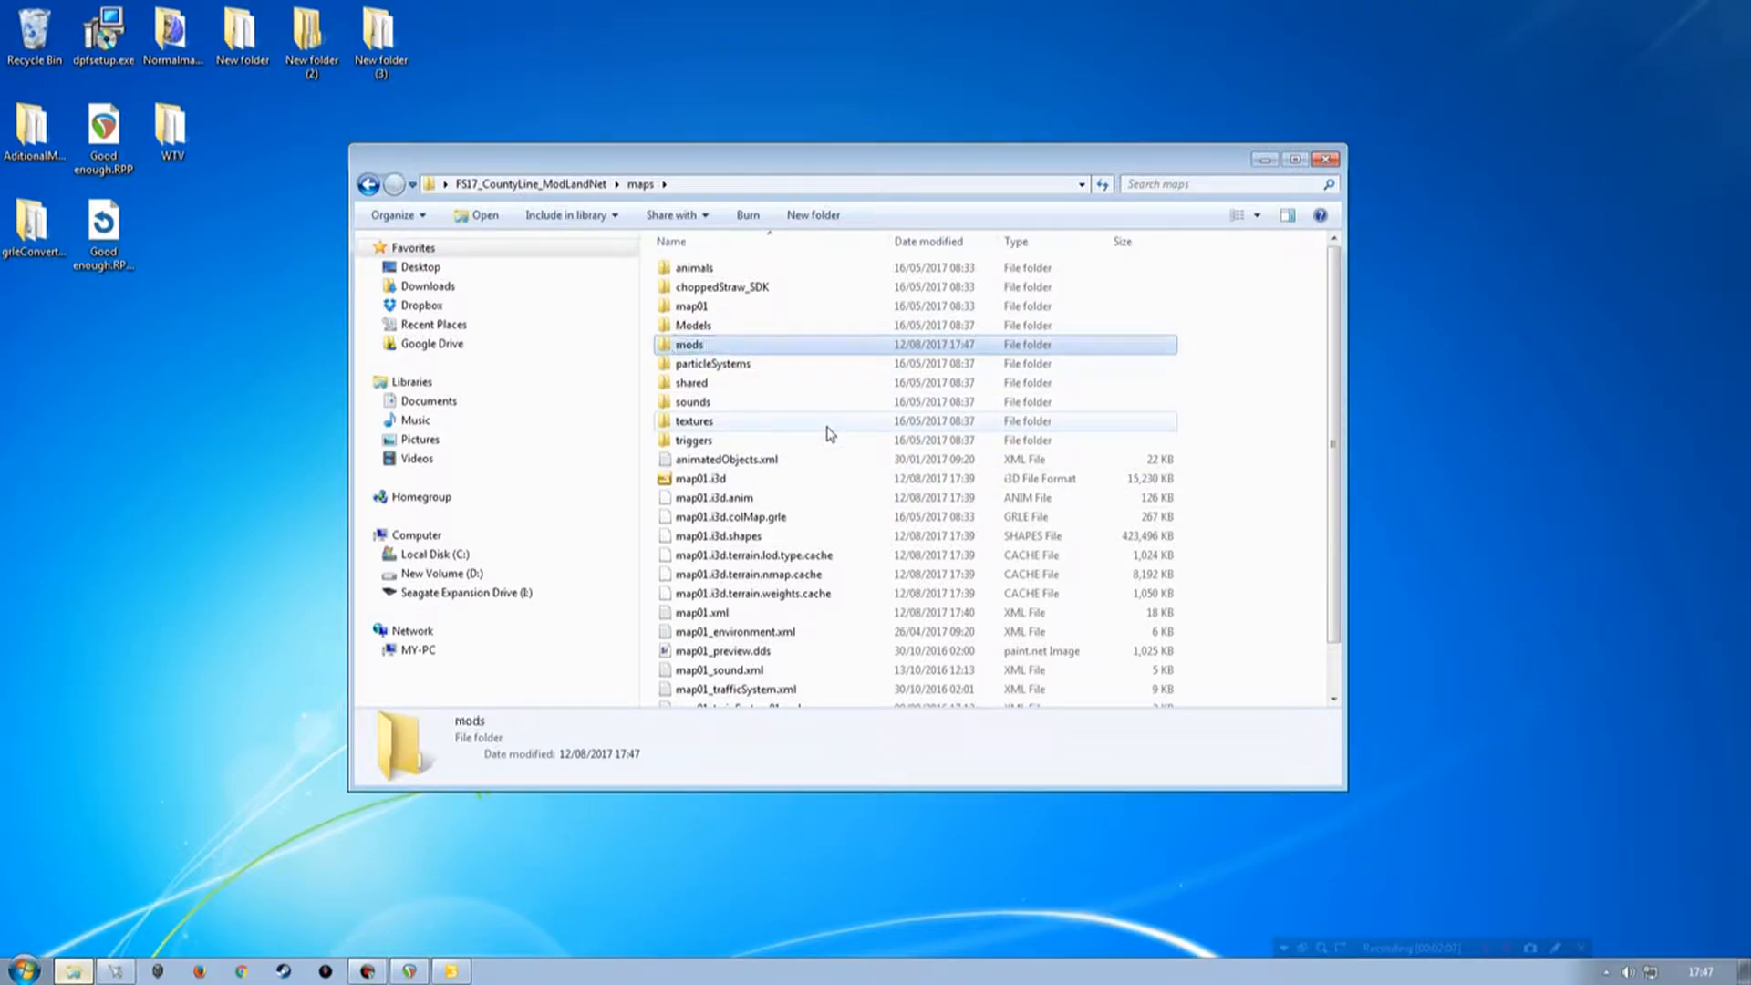
Move the FS17_Kastor_Food_Inc_placeable folder from the desktop into the mods folder.
double_click(717, 344)
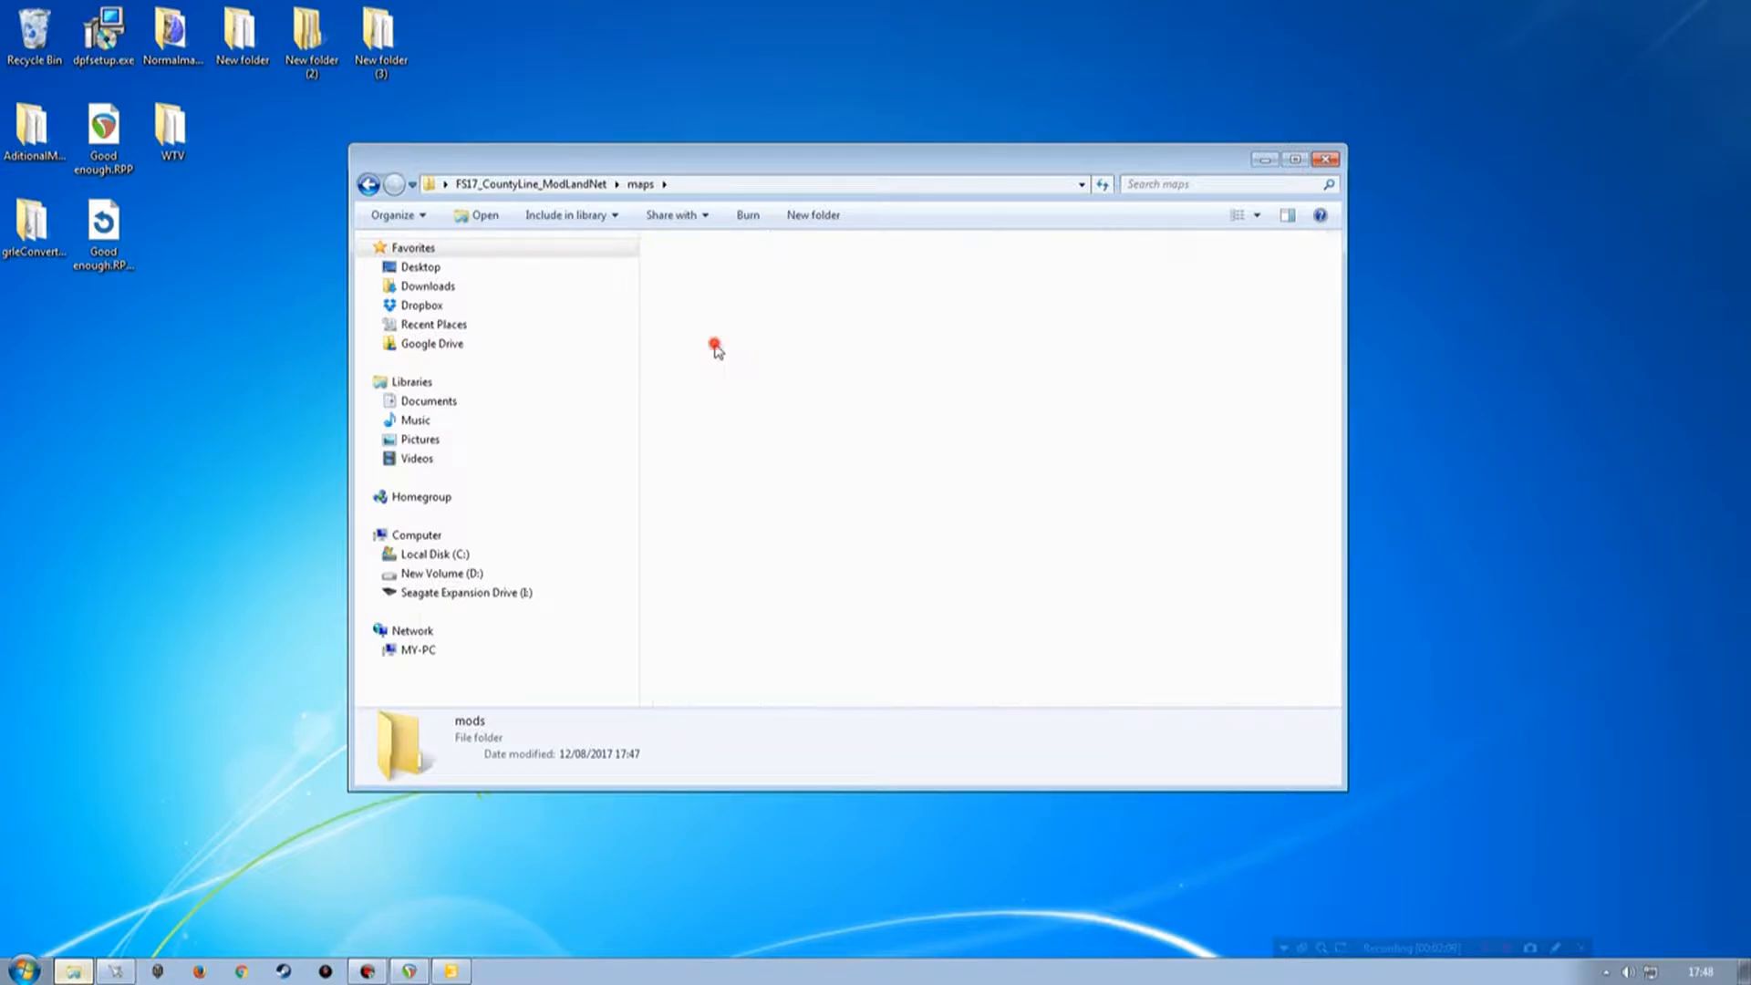
left_click_drag(786, 164, 793, 304)
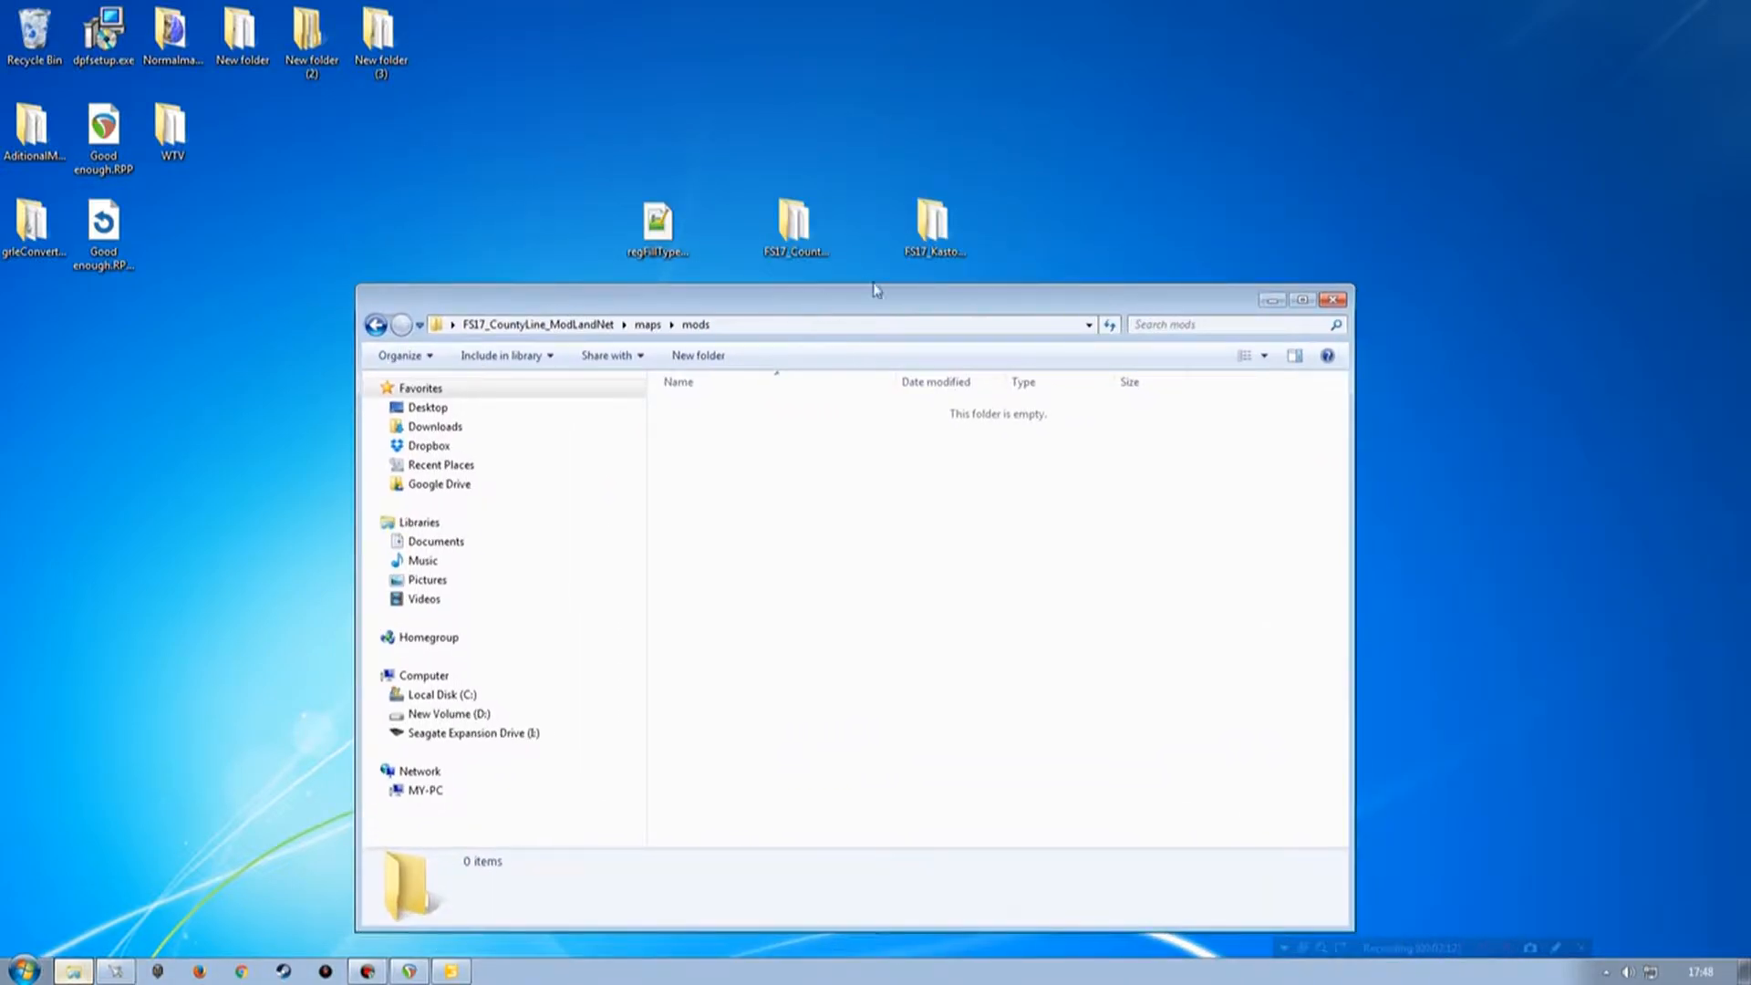
left_click(933, 226)
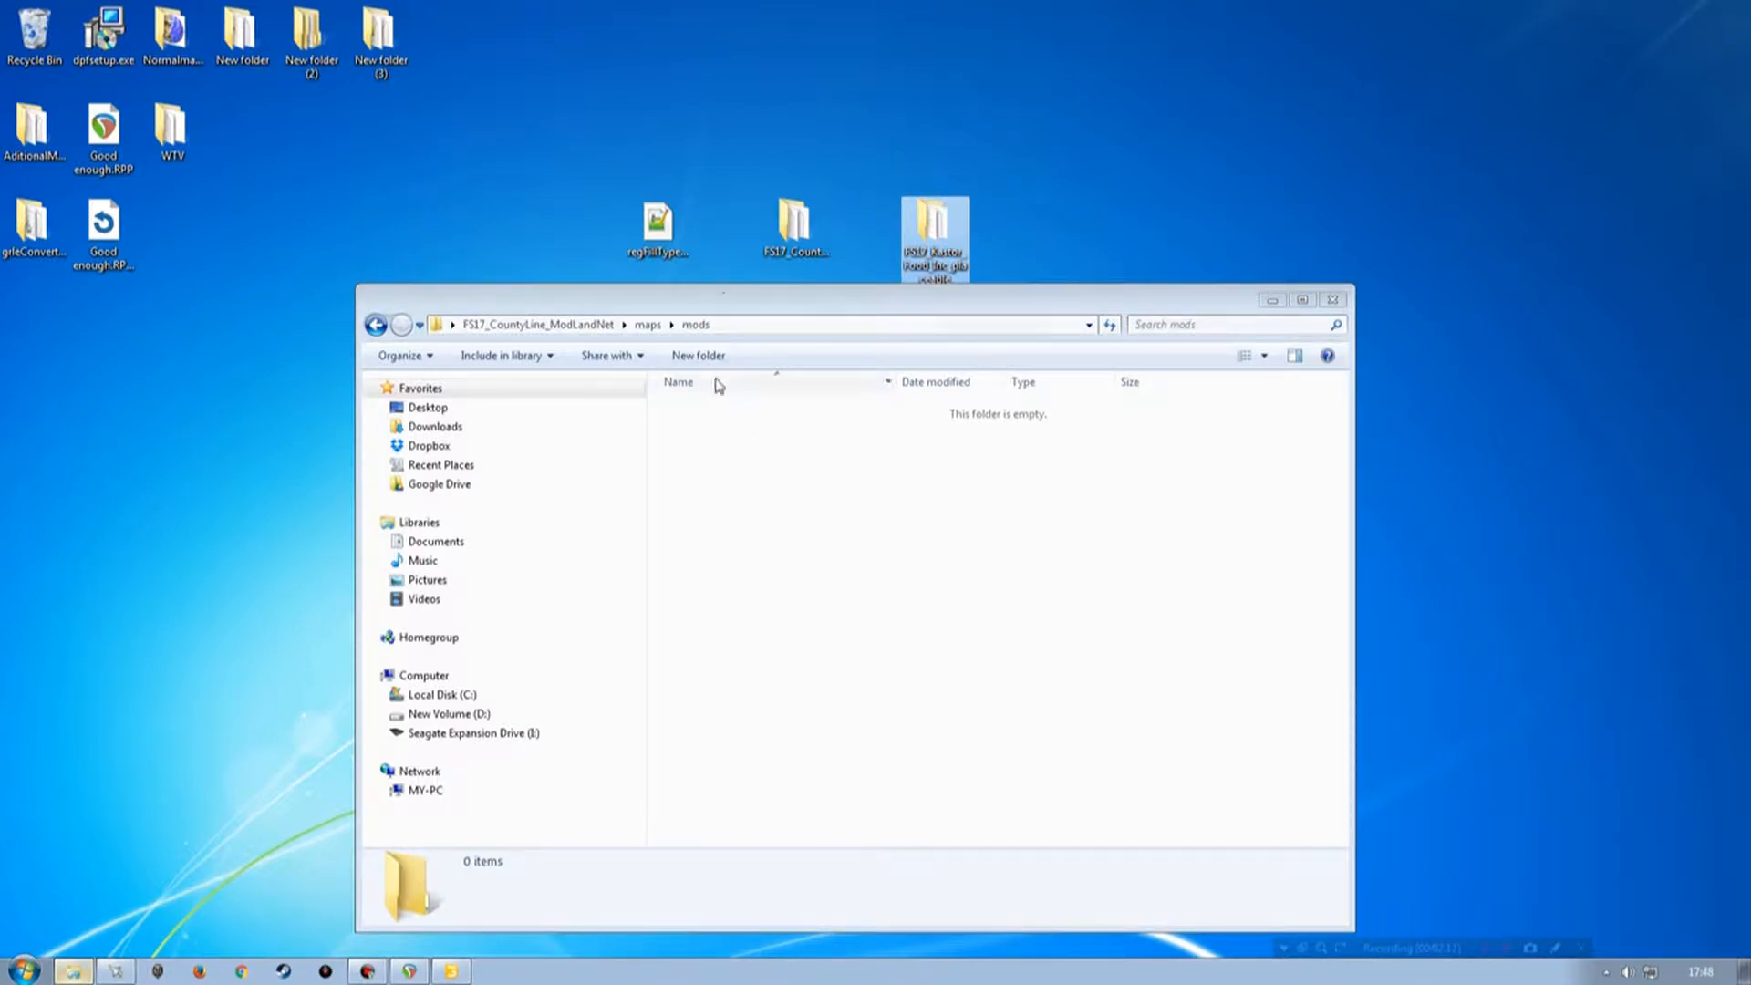
left_click(737, 469)
key("alt+Left")
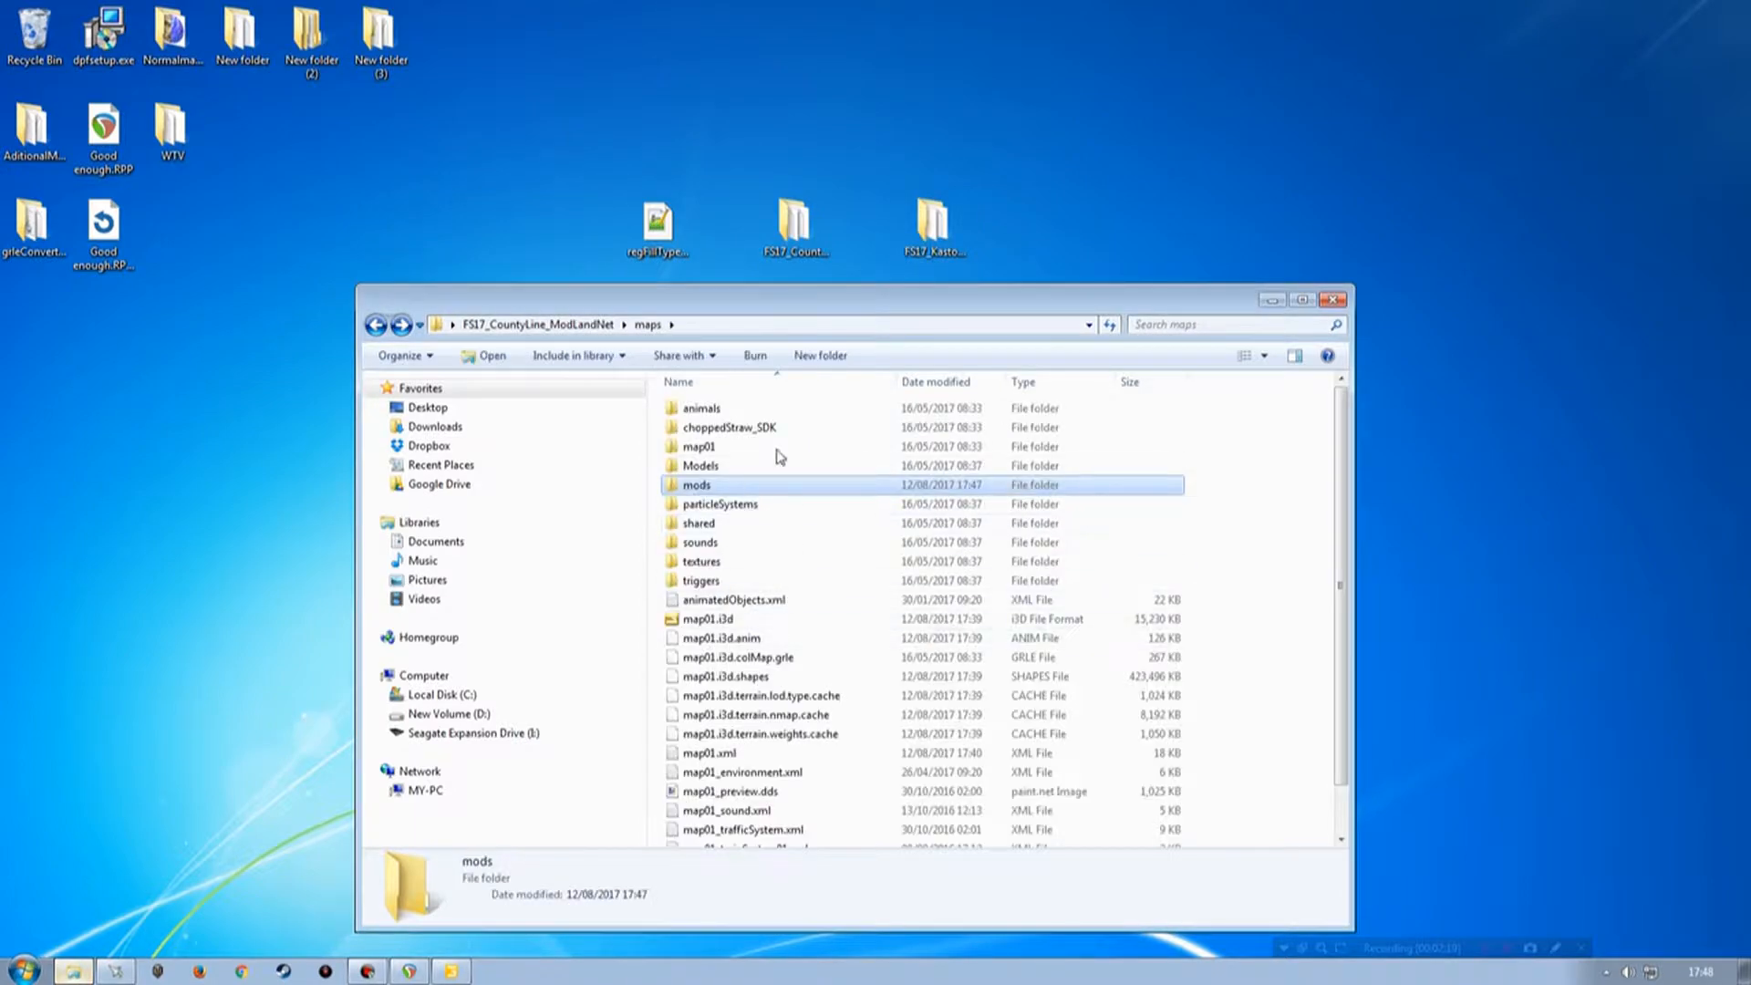
double_click(697, 485)
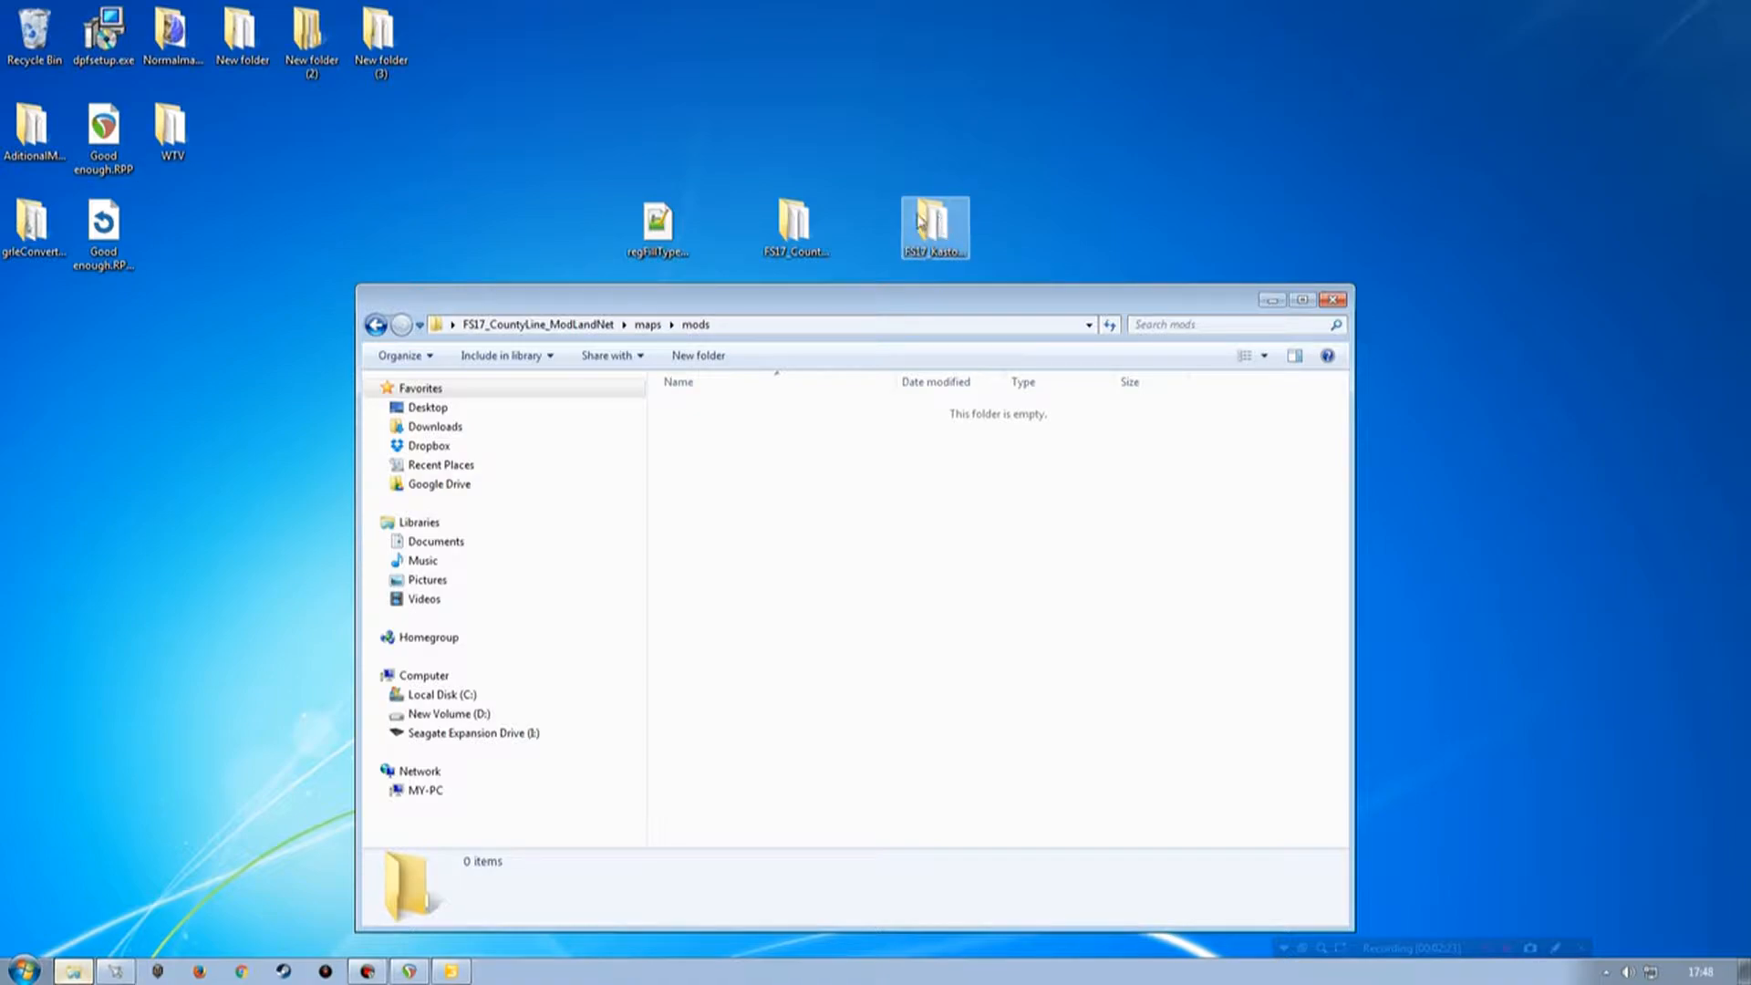
left_click_drag(940, 228, 830, 525)
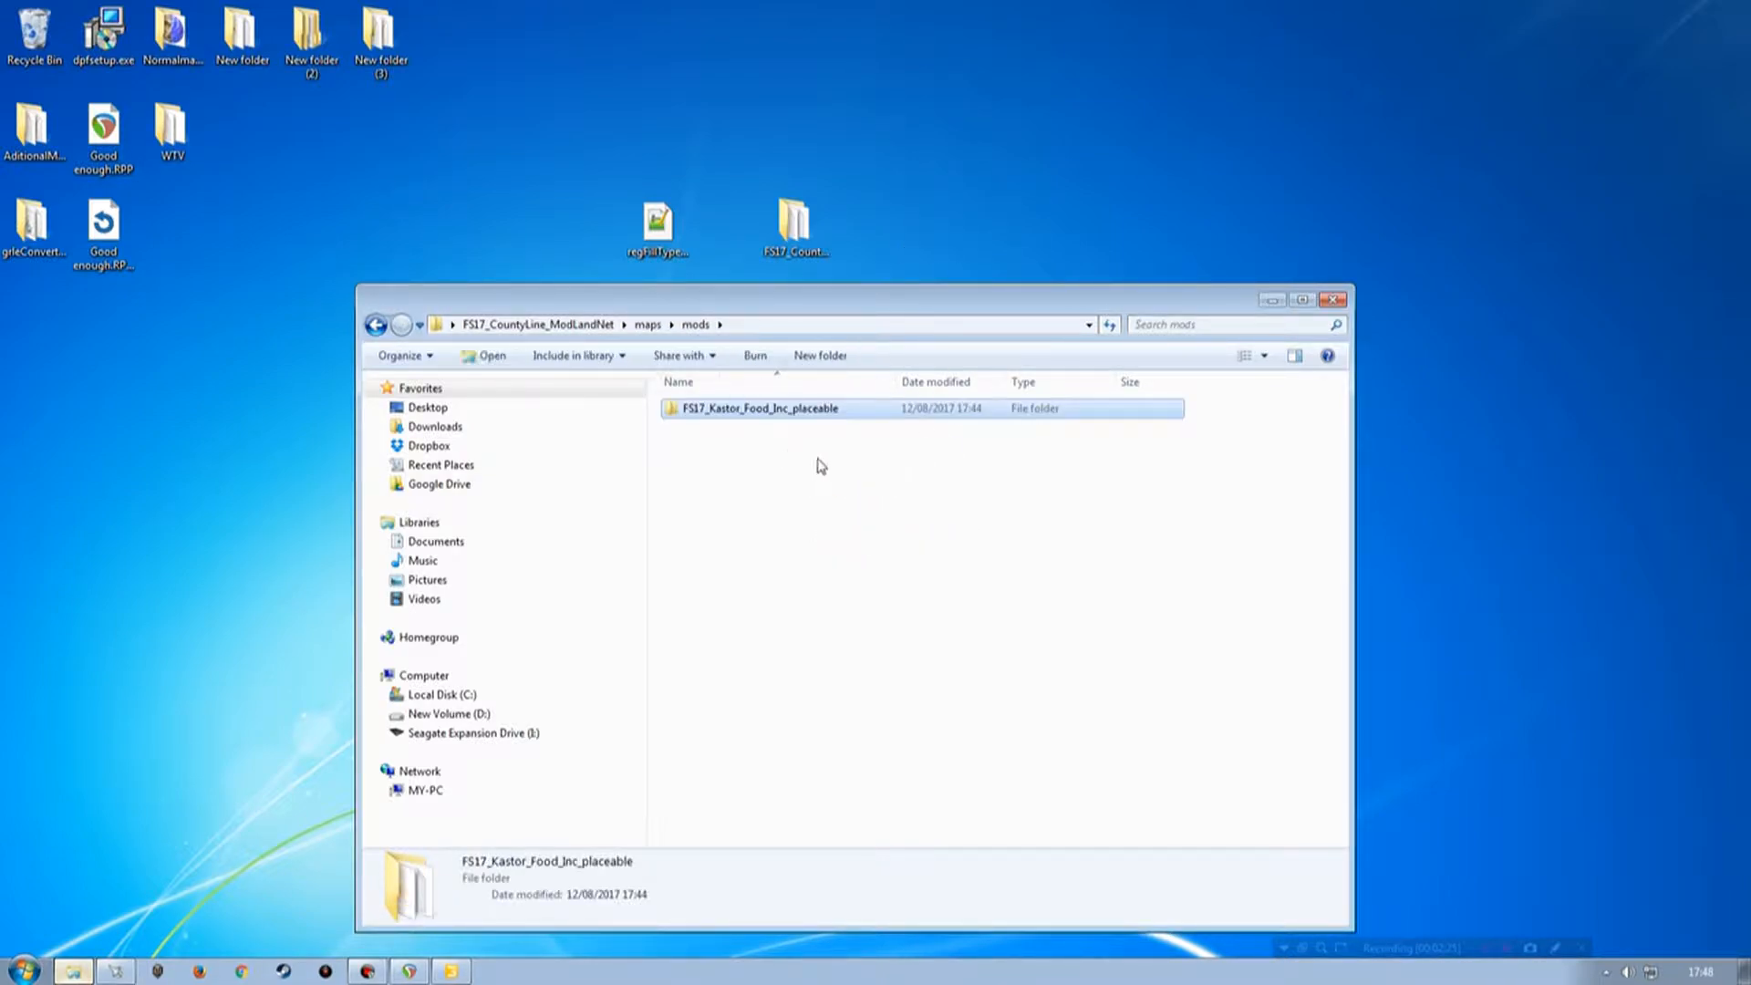
Rename the mod folder inside mods as Kastor.
left_click_drag(819, 294, 829, 169)
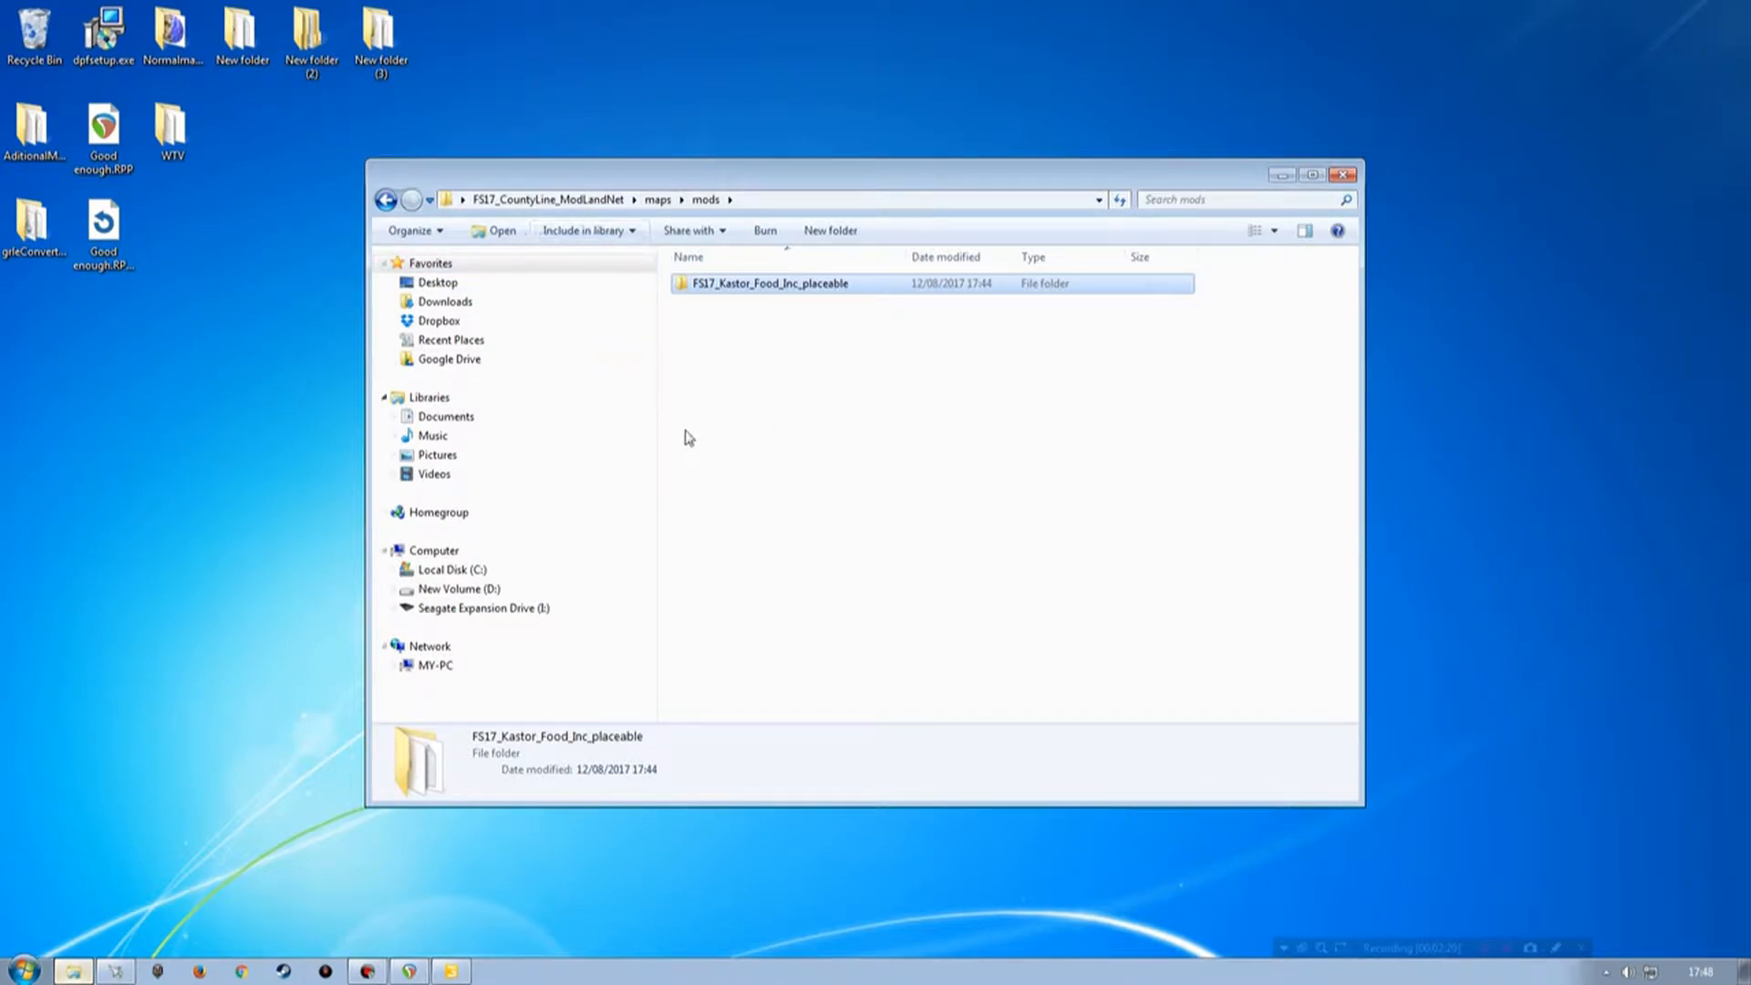
left_click(769, 288)
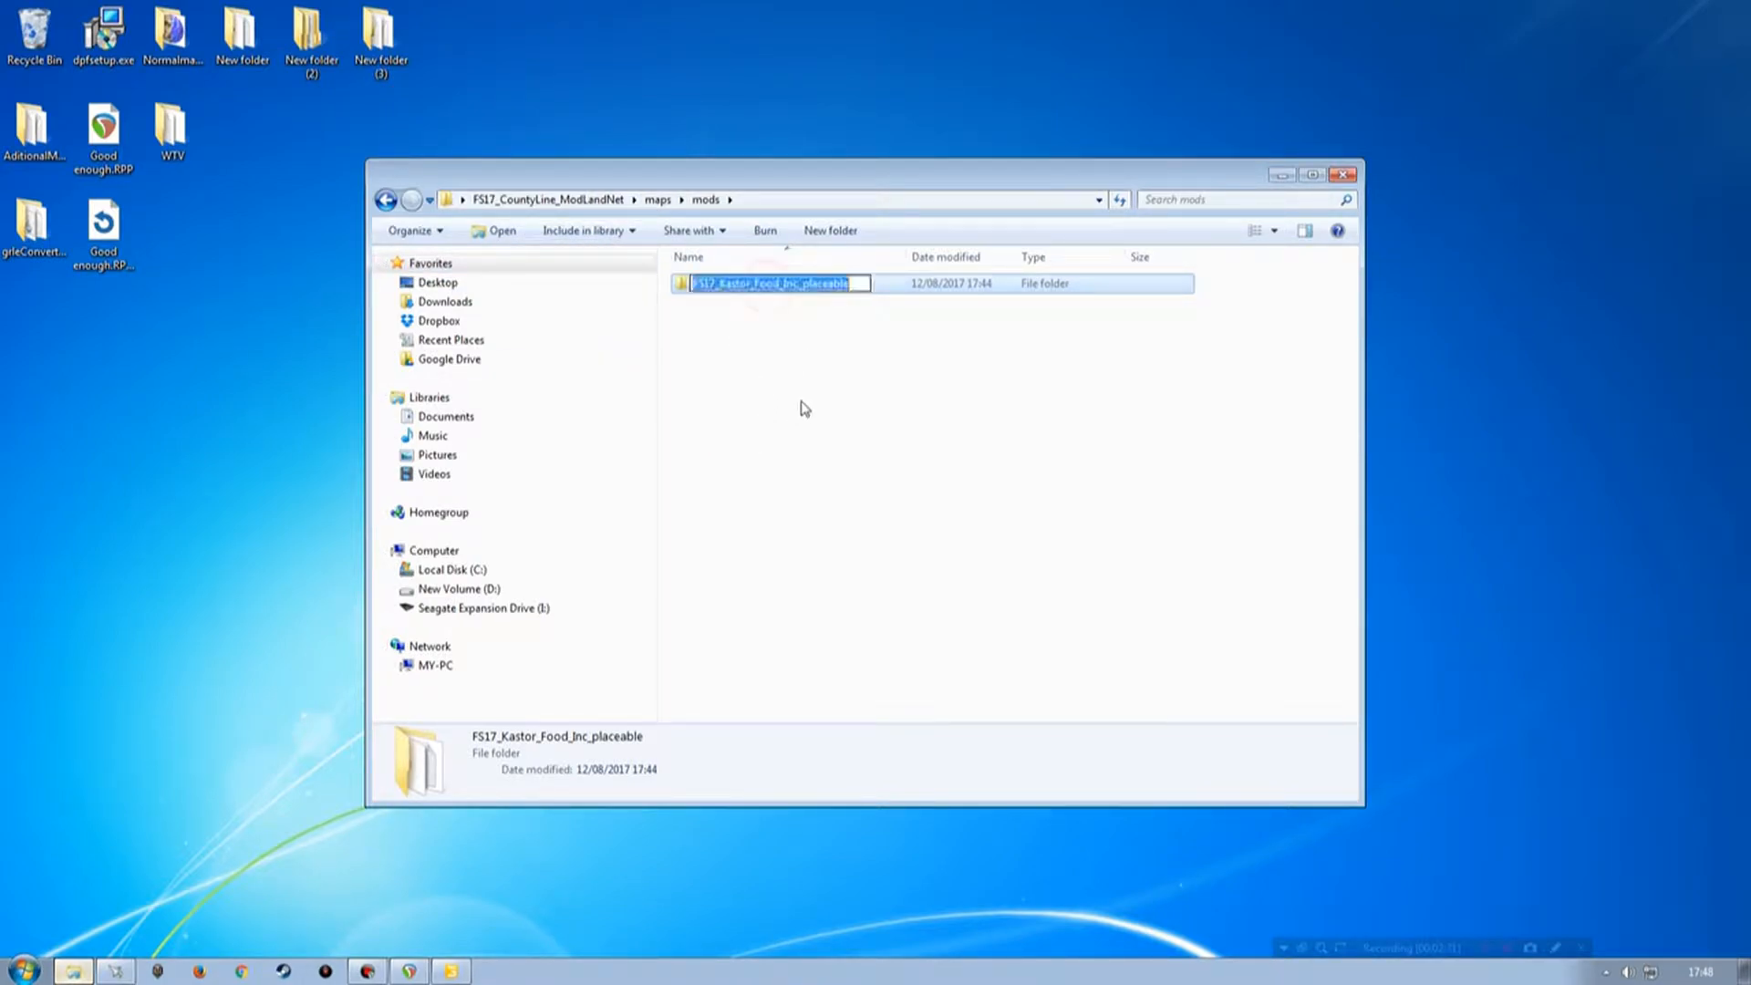
key("End")
key("BackSpace")
key("BackSpace")
key("BackSpace")
key("BackSpace")
key("BackSpace")
key("BackSpace")
key("BackSpace")
key("BackSpace")
key("BackSpace")
key("BackSpace")
key("BackSpace")
key("BackSpace")
key("BackSpace")
key("BackSpace")
key("BackSpace")
key("BackSpace")
key("BackSpace")
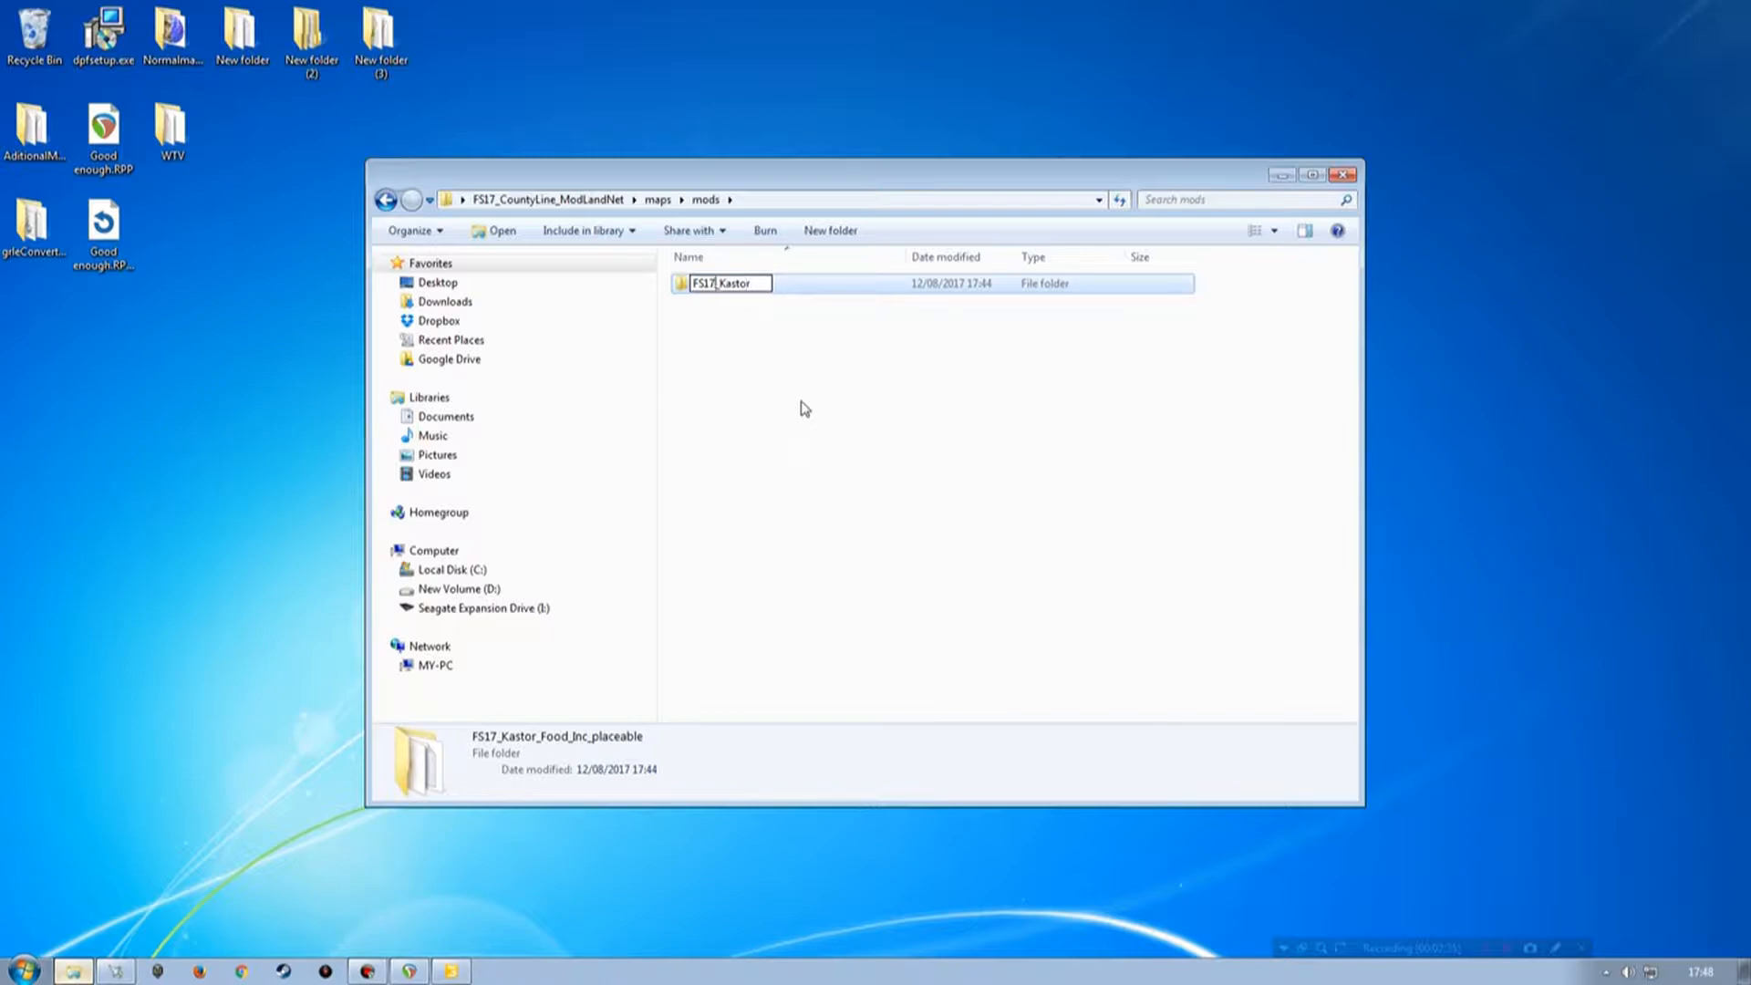
key("Delete")
key("Delete")
key("Delete")
key("Delete")
key("Delete")
left_click(799, 399)
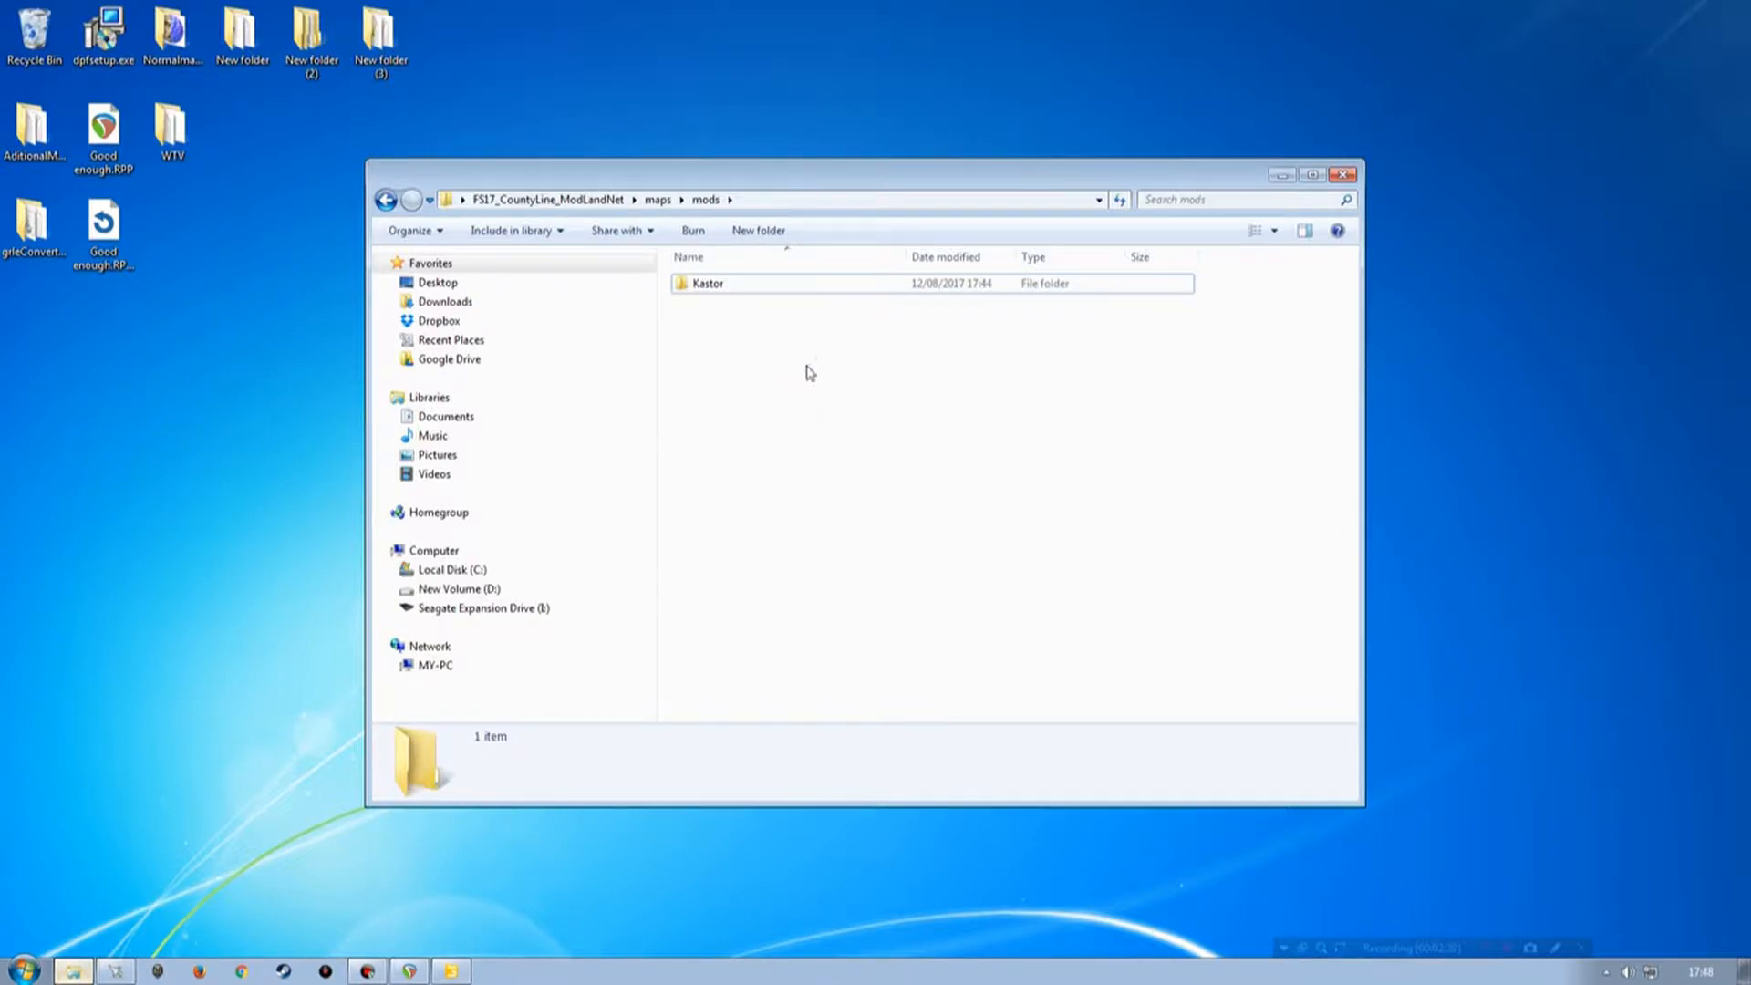
Open the newFilltypes.lua script in the Kastor folder's scripte subfolder.
double_click(704, 290)
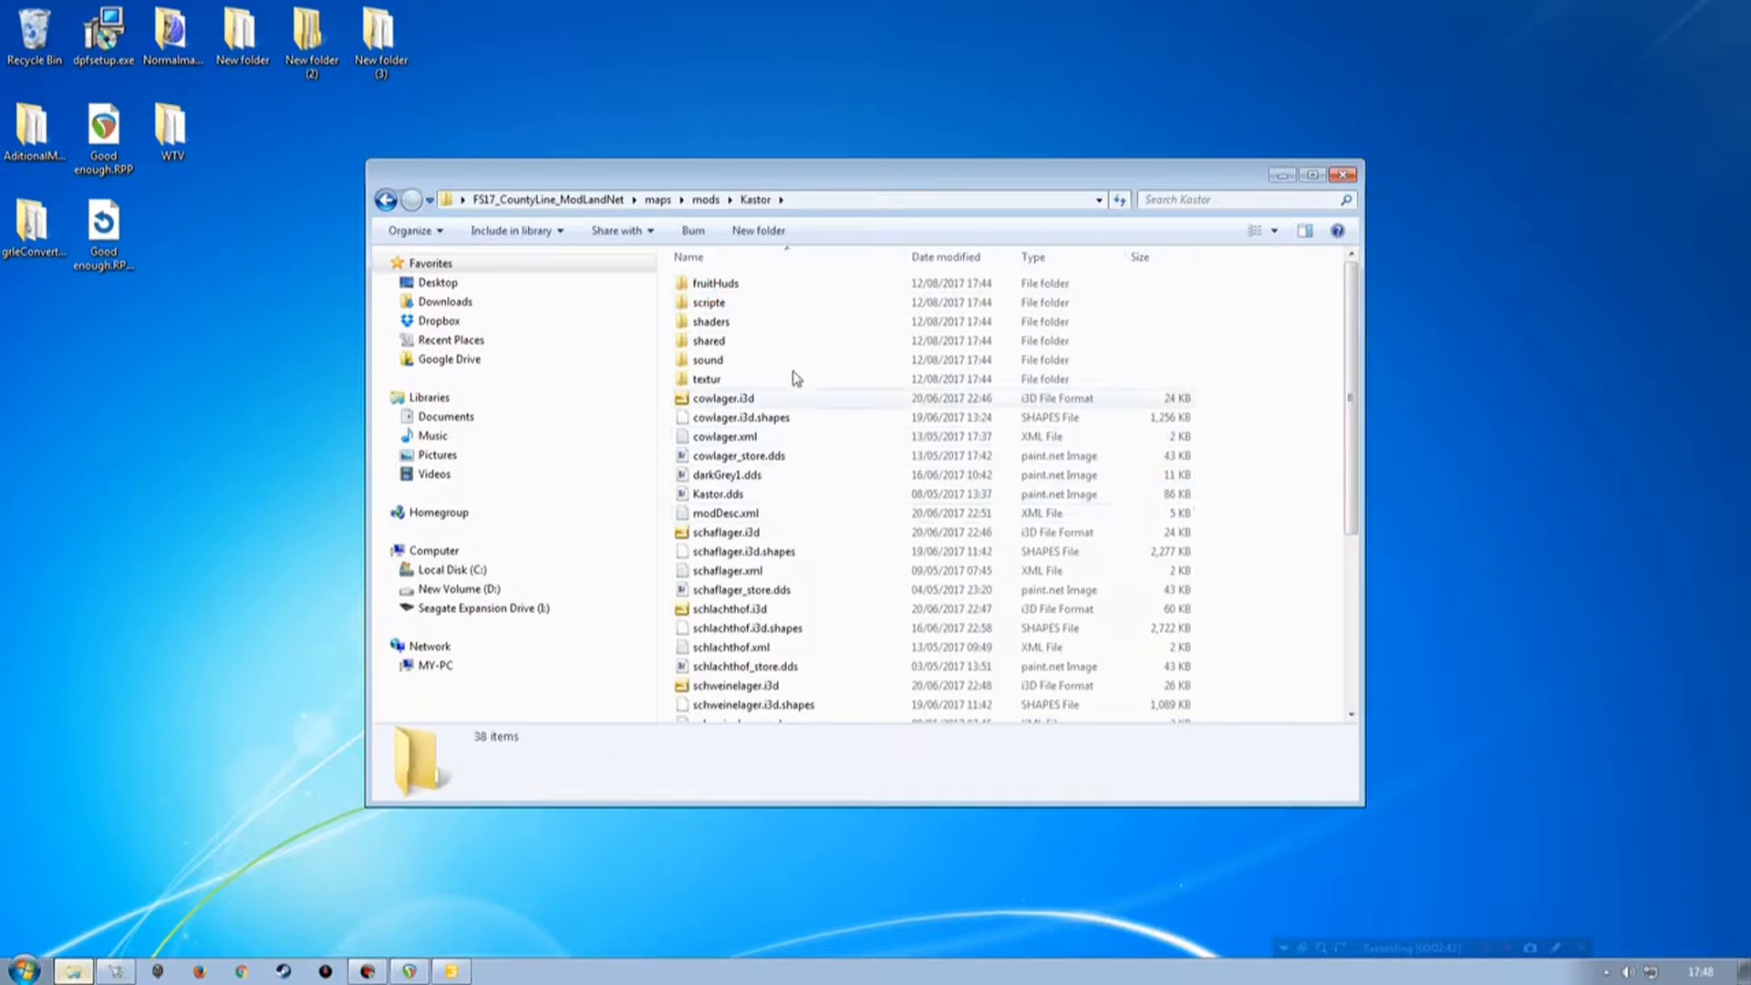
left_click_drag(873, 175, 936, 144)
double_click(936, 143)
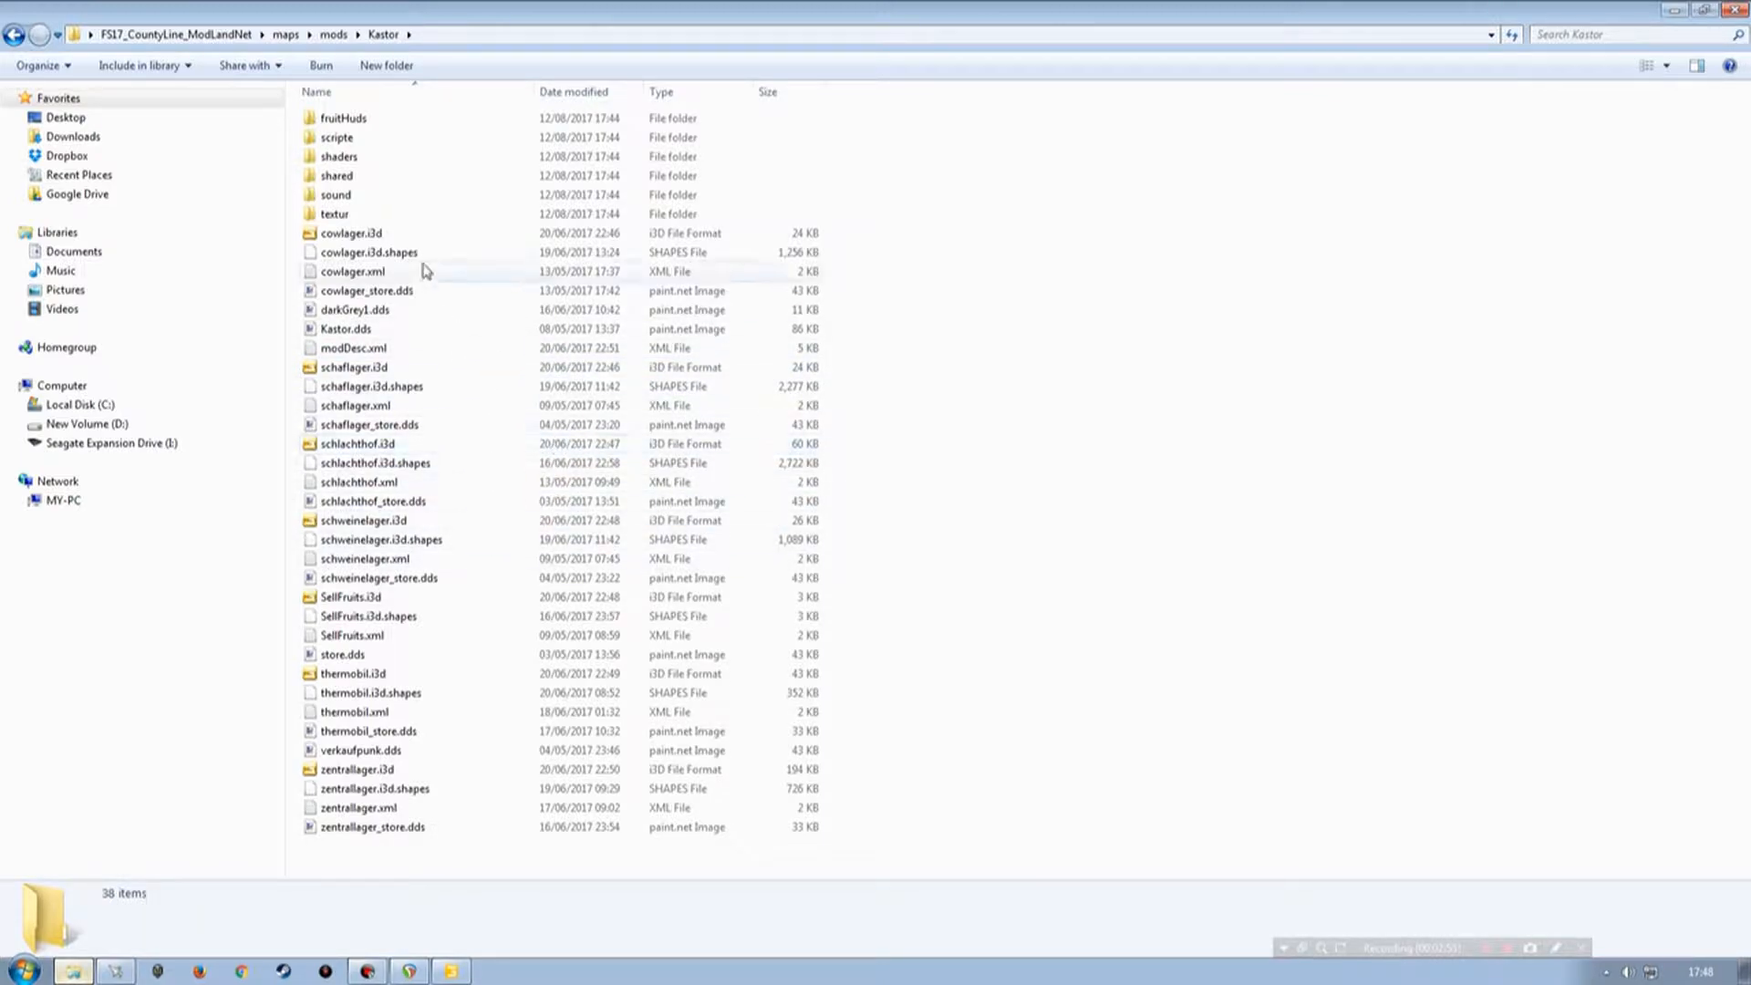
double_click(343, 137)
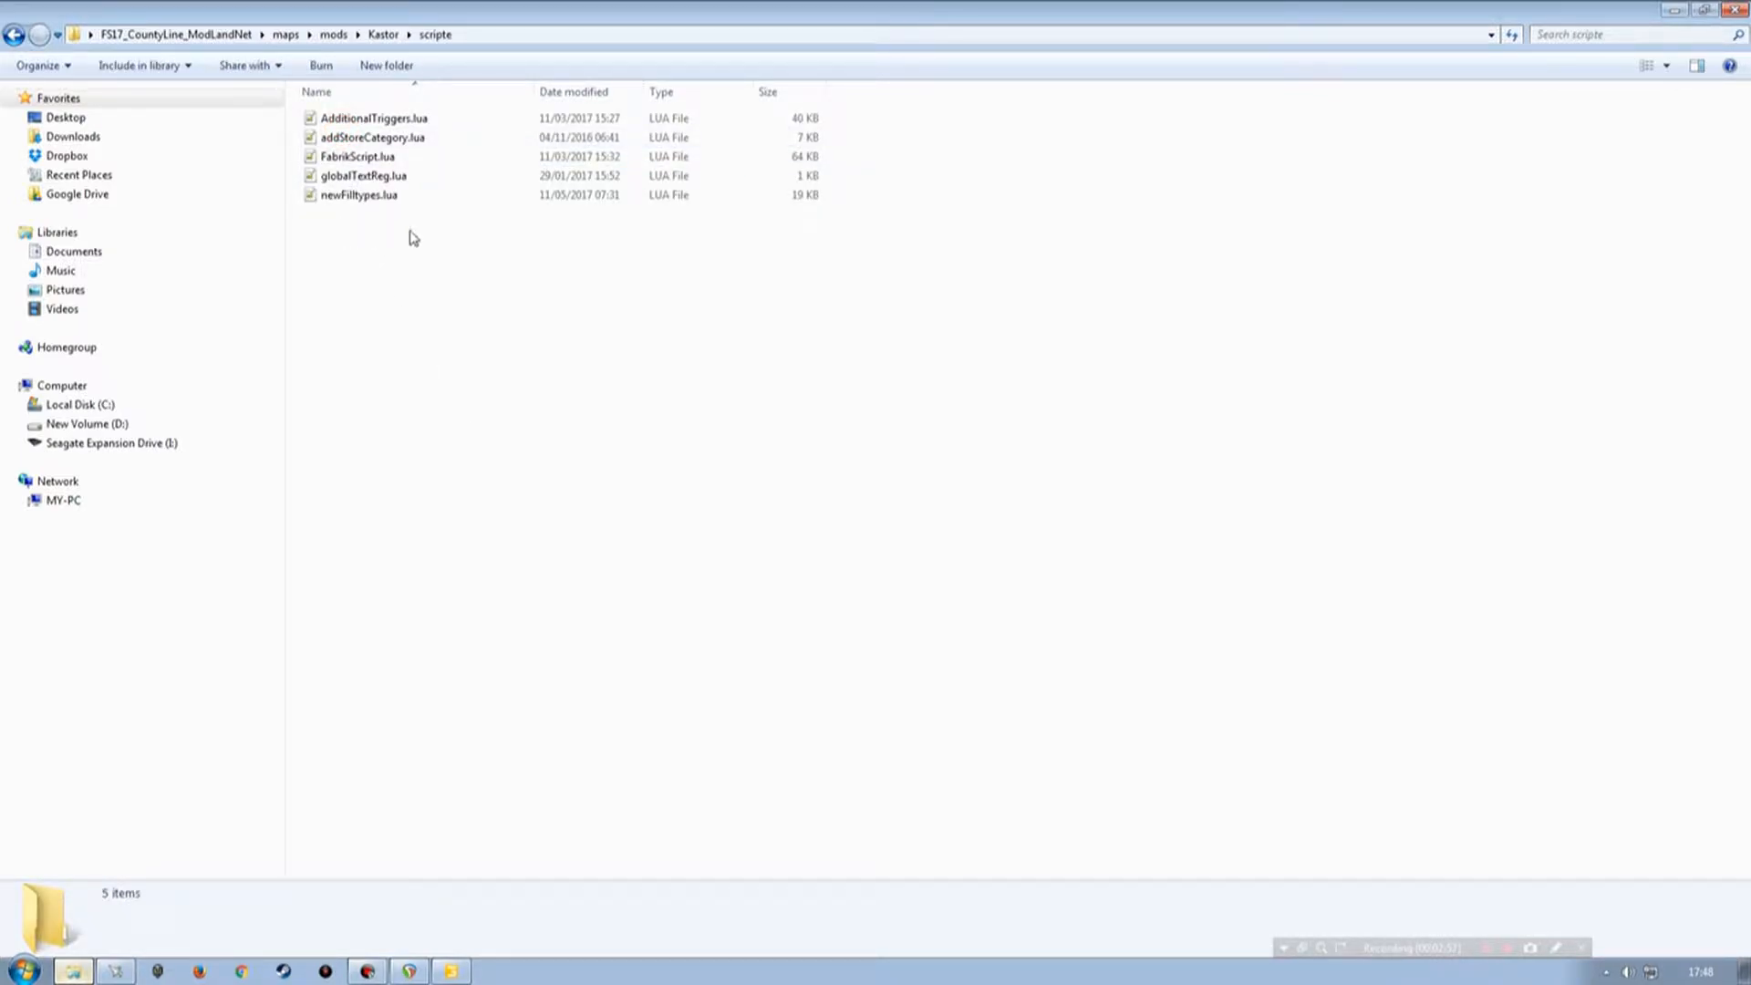
left_click(345, 195)
left_click(342, 197)
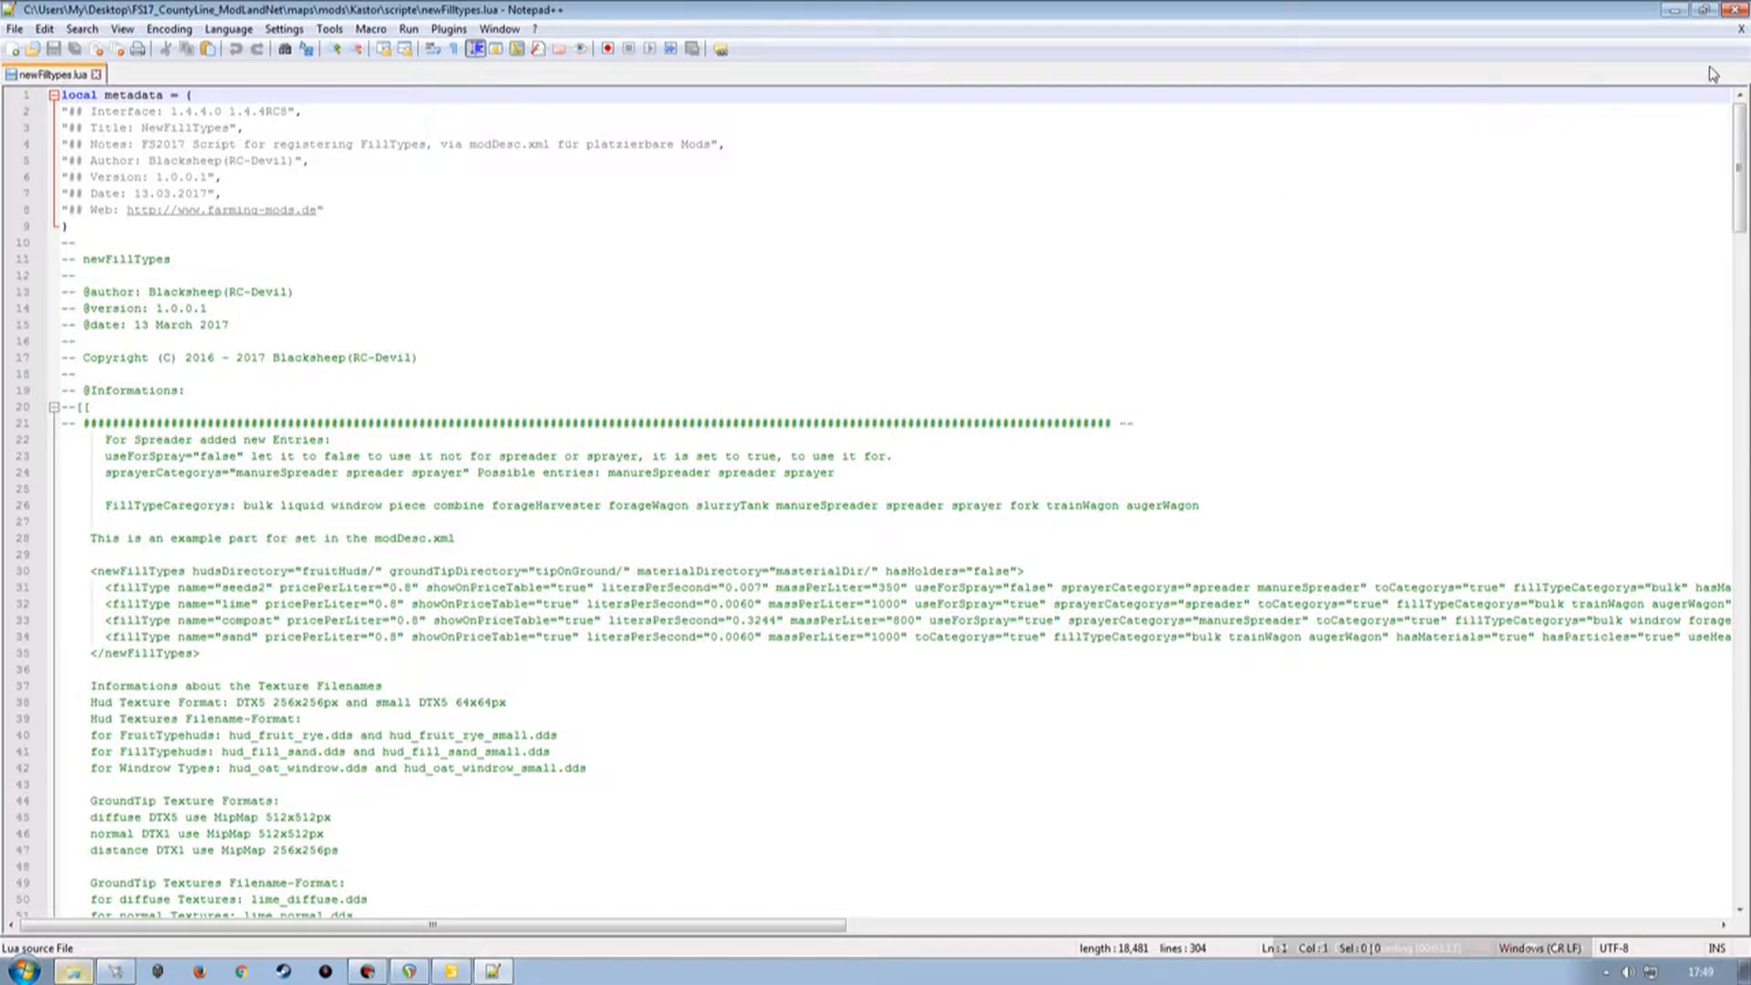
Close the script editor and restore the folder window to a smaller size.
left_click(1735, 9)
double_click(842, 15)
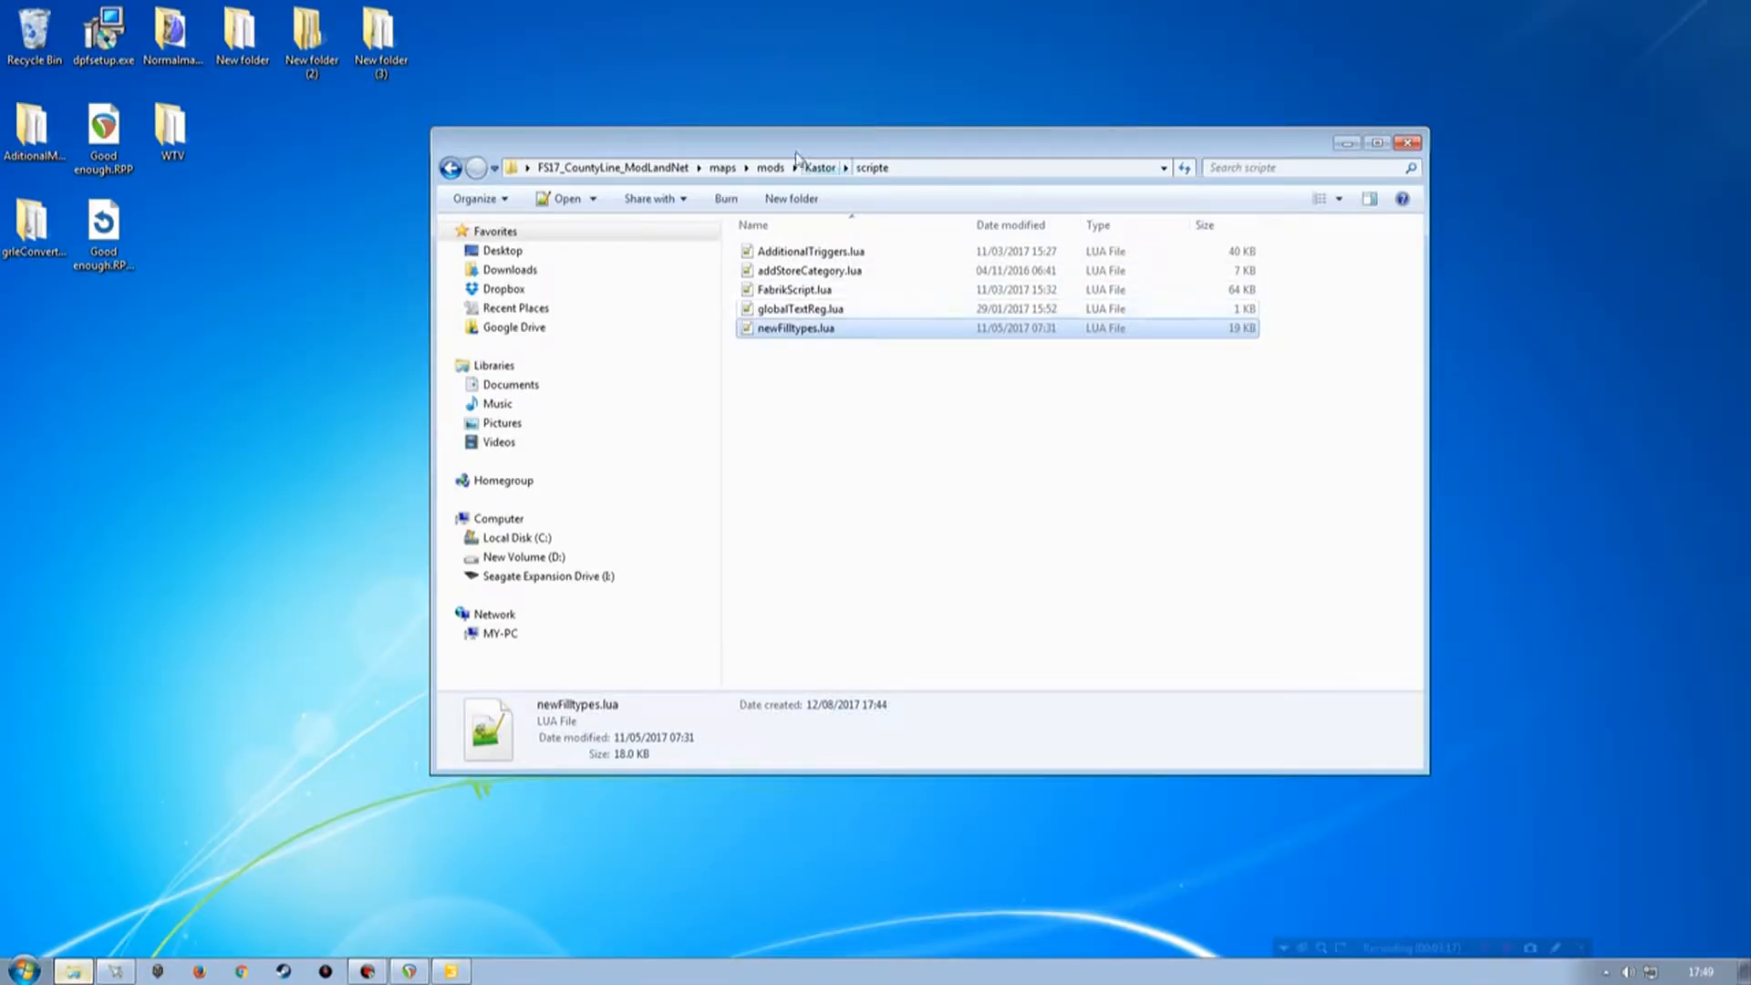
left_click_drag(845, 141, 715, 156)
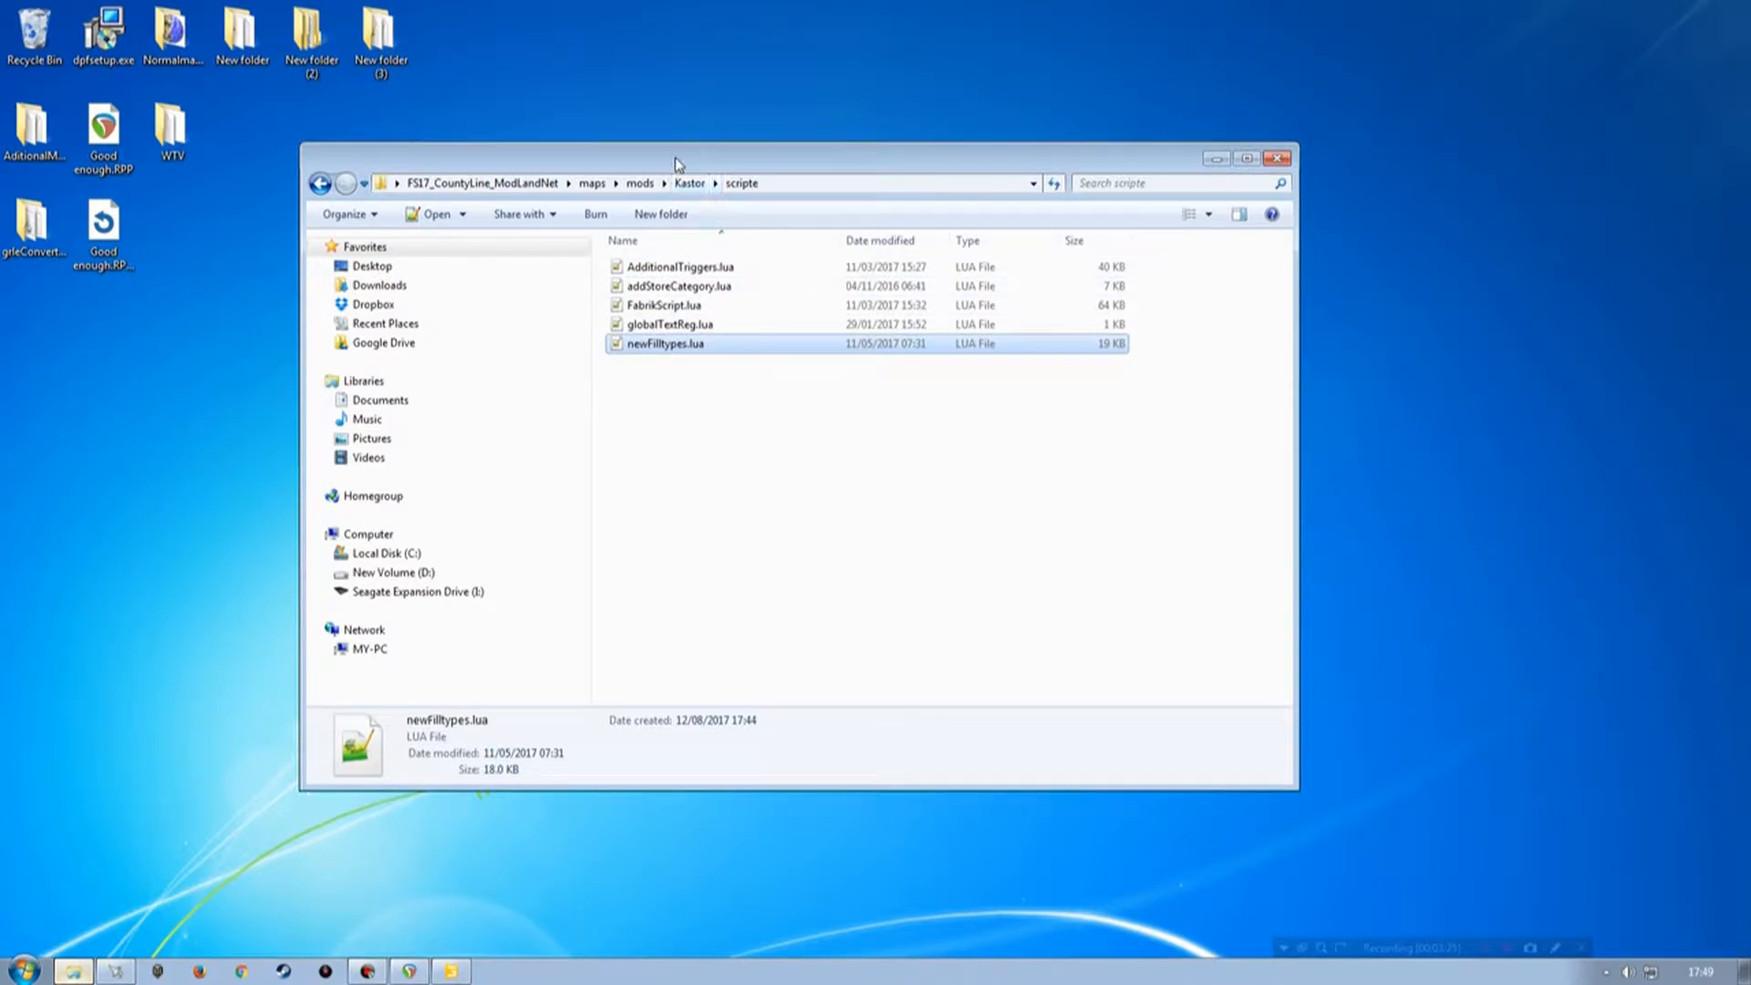
Rearrange the desktop, moving the regFillTypes file and FS17_CountyLine folder icons to the top right.
left_click_drag(675, 157, 764, 307)
left_click(658, 226)
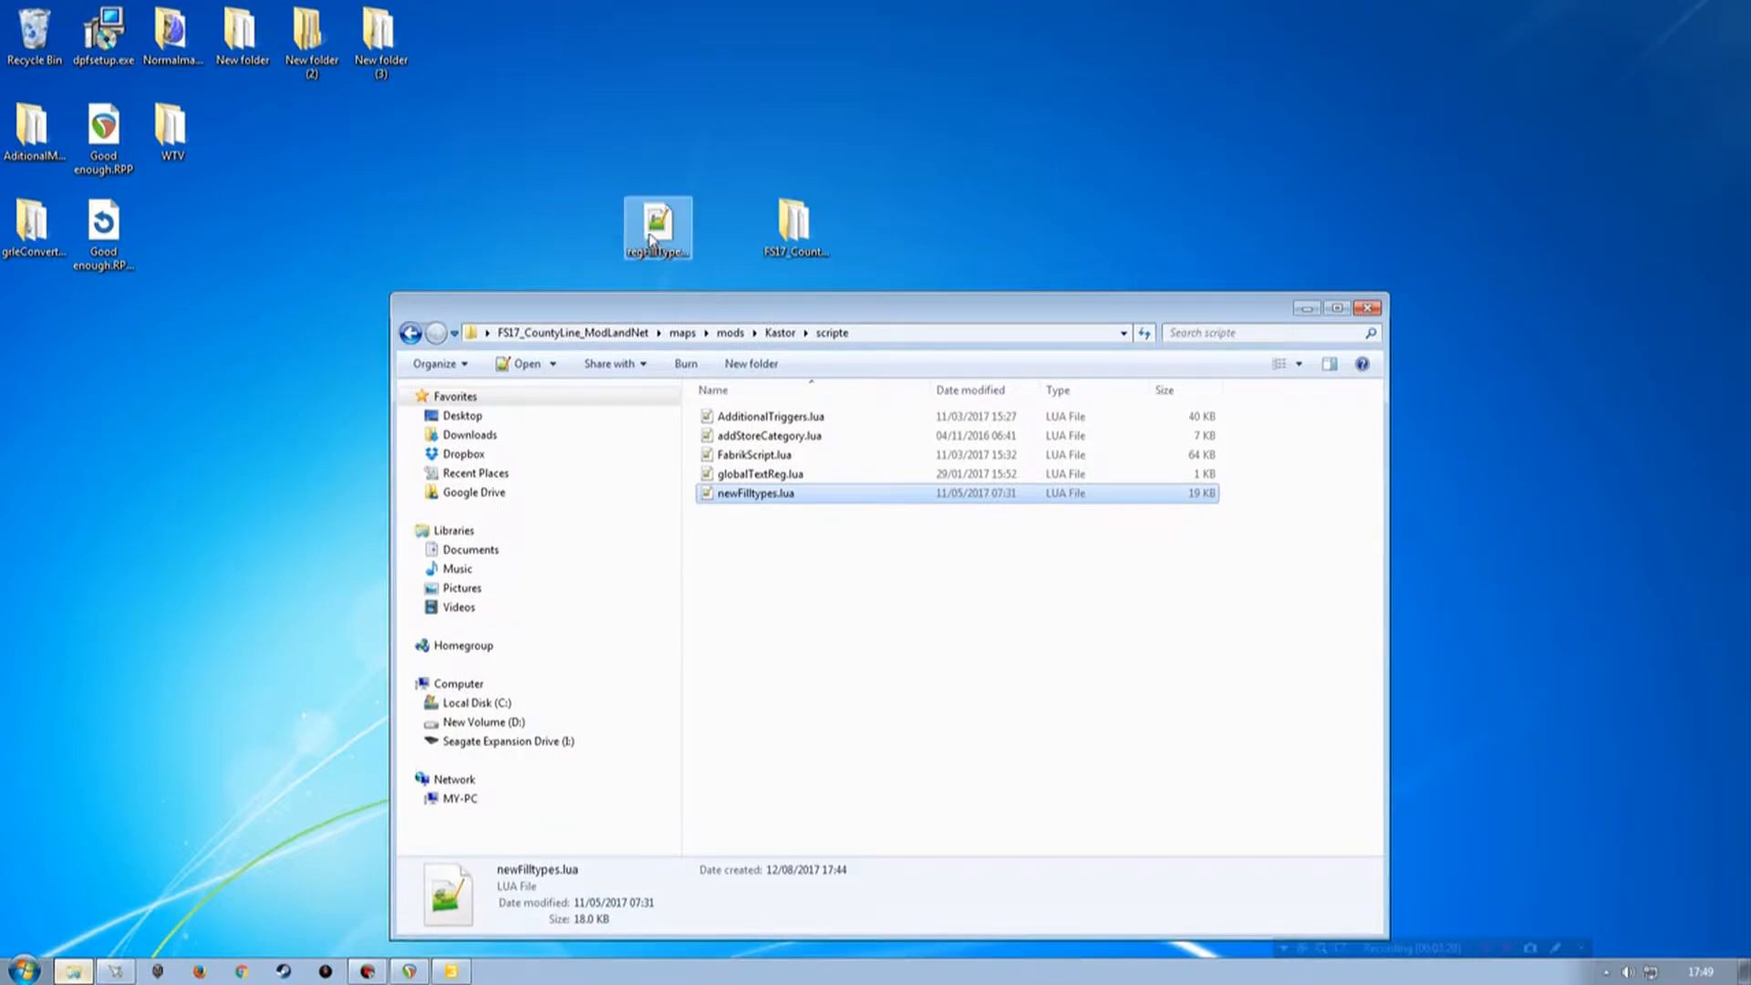
left_click_drag(661, 232, 1219, 142)
left_click_drag(792, 229, 1142, 139)
left_click(971, 163)
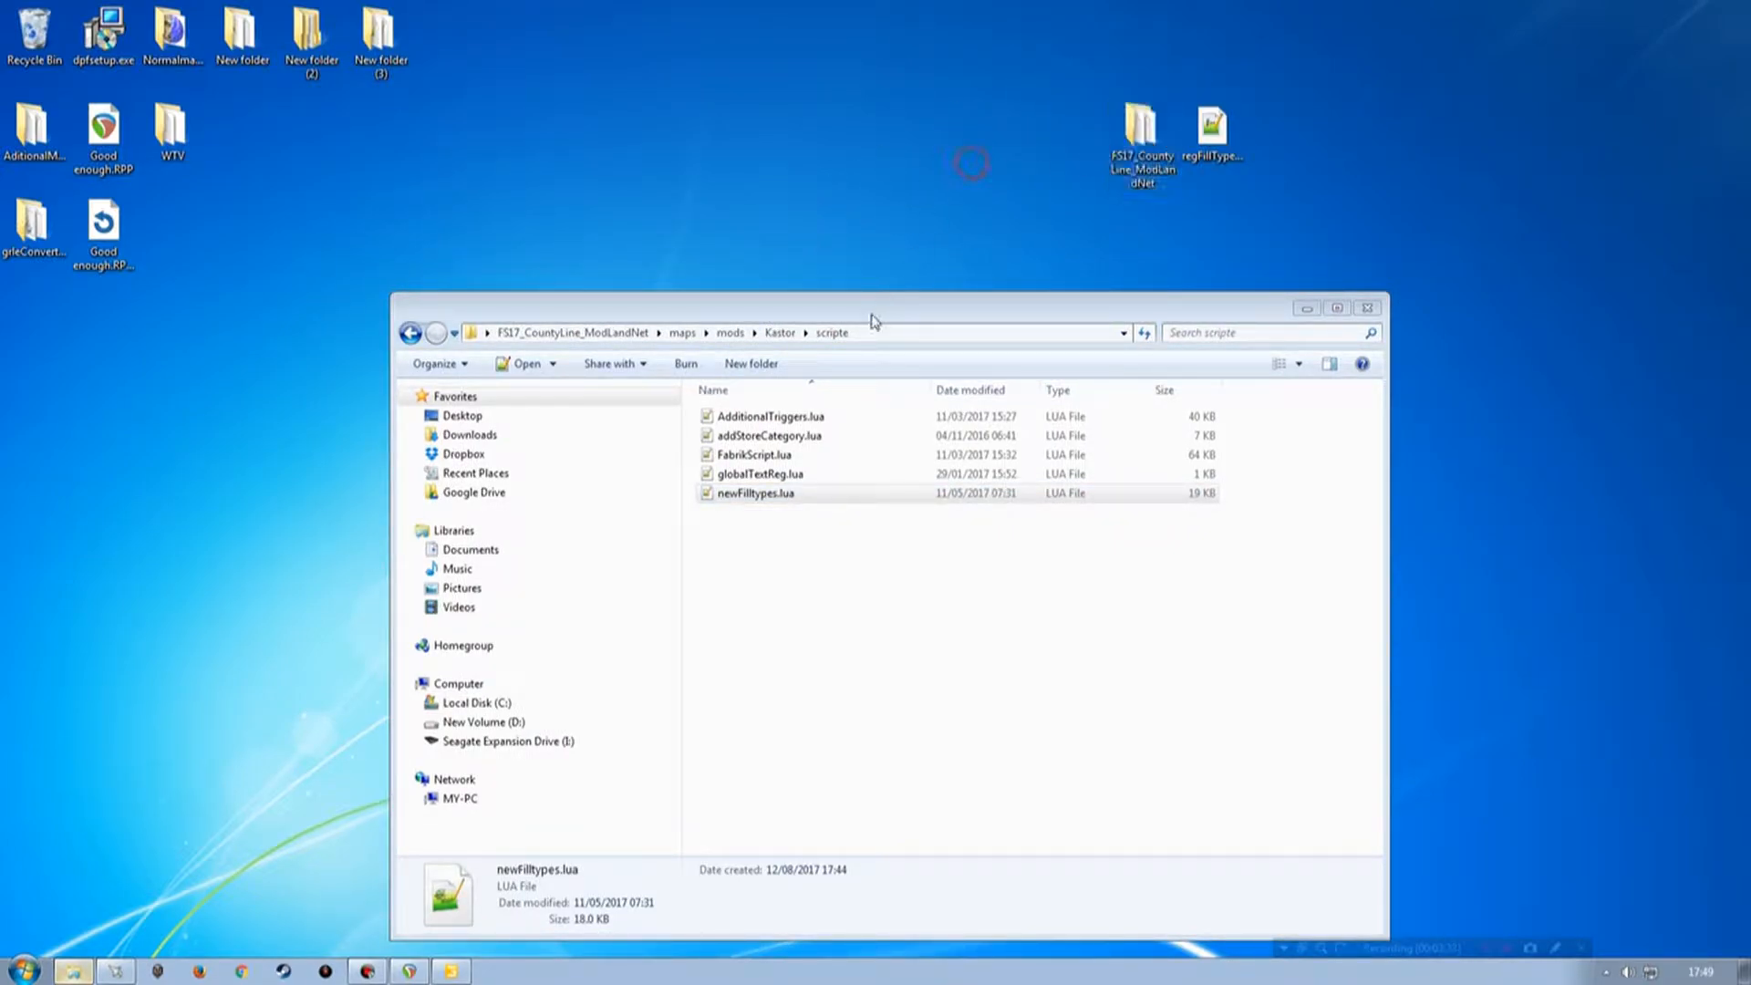
left_click_drag(872, 319, 831, 232)
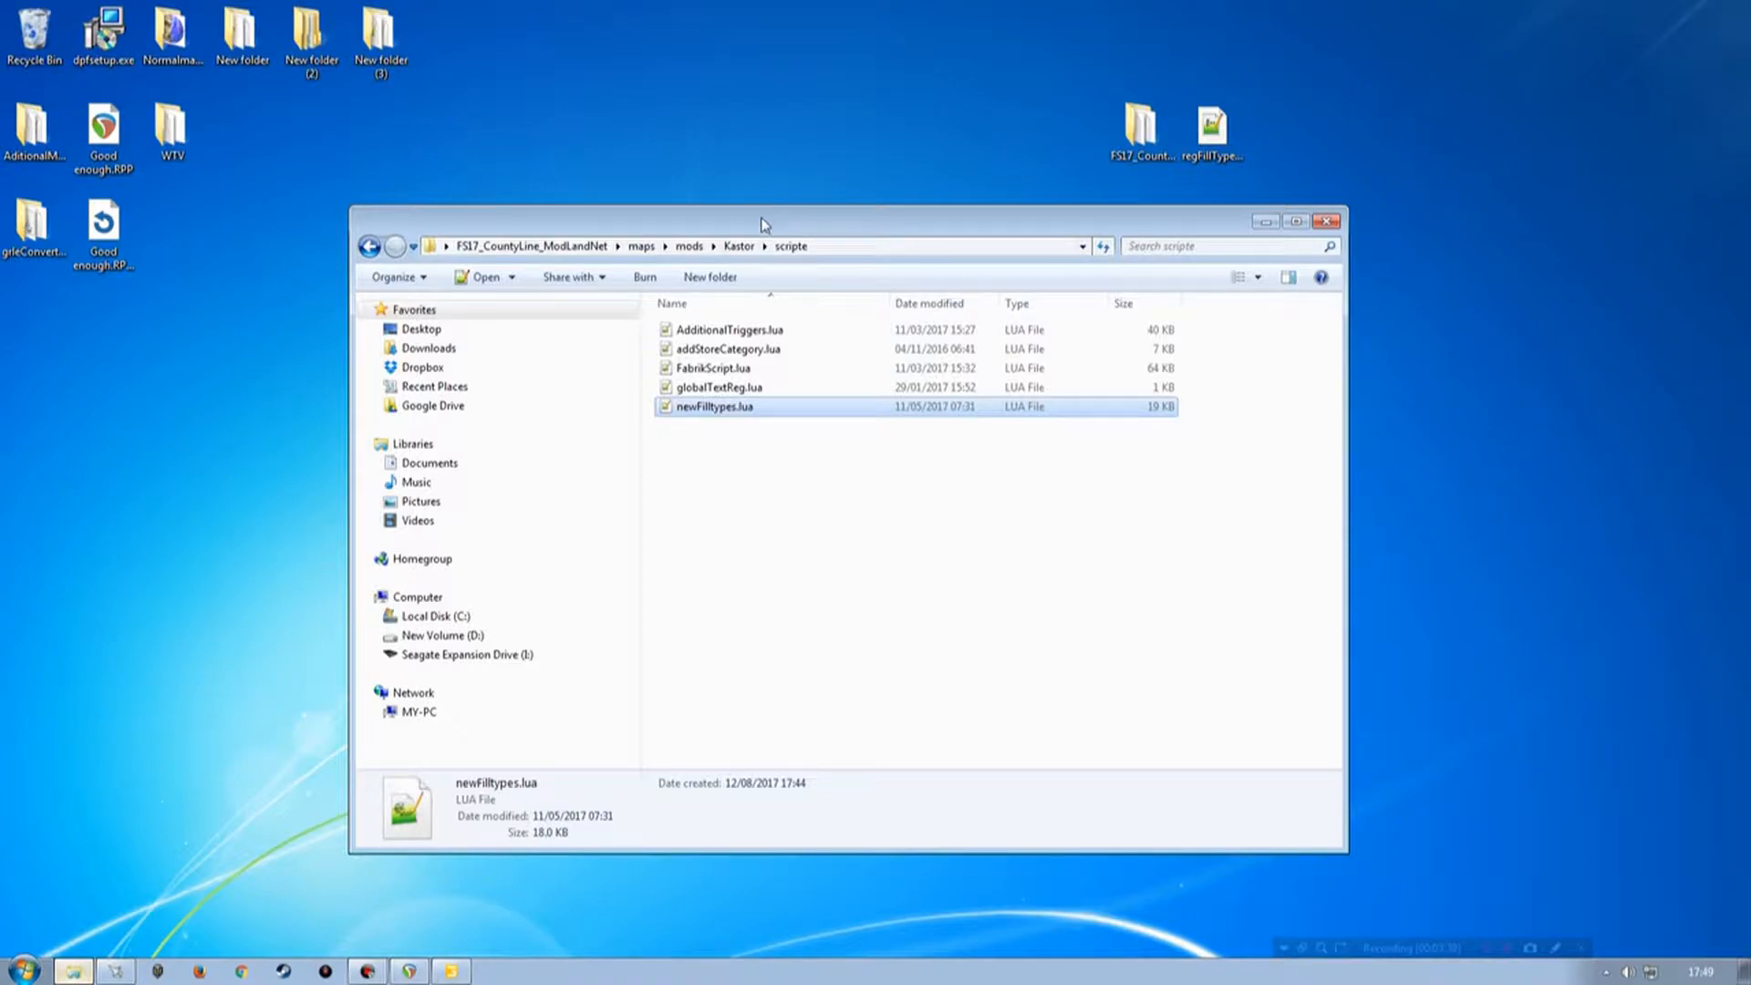
Go back up to the Kastor folder and open its modDesc.xml in the text editor.
key("BackSpace")
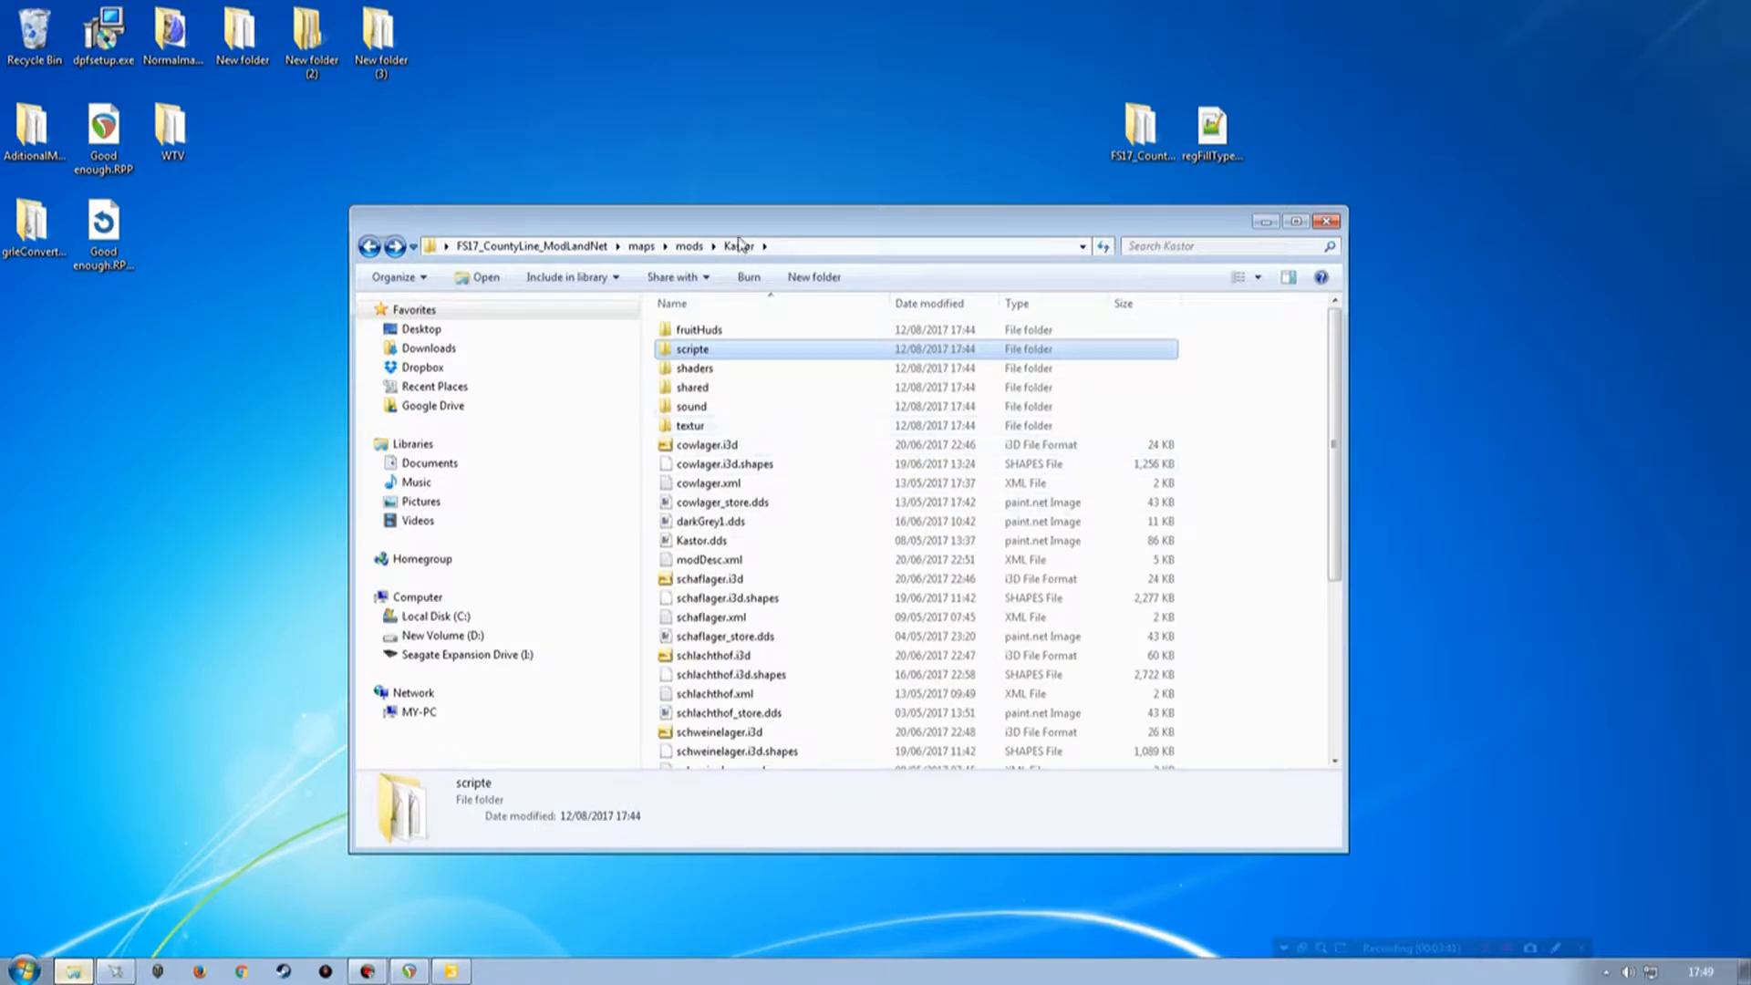
double_click(741, 306)
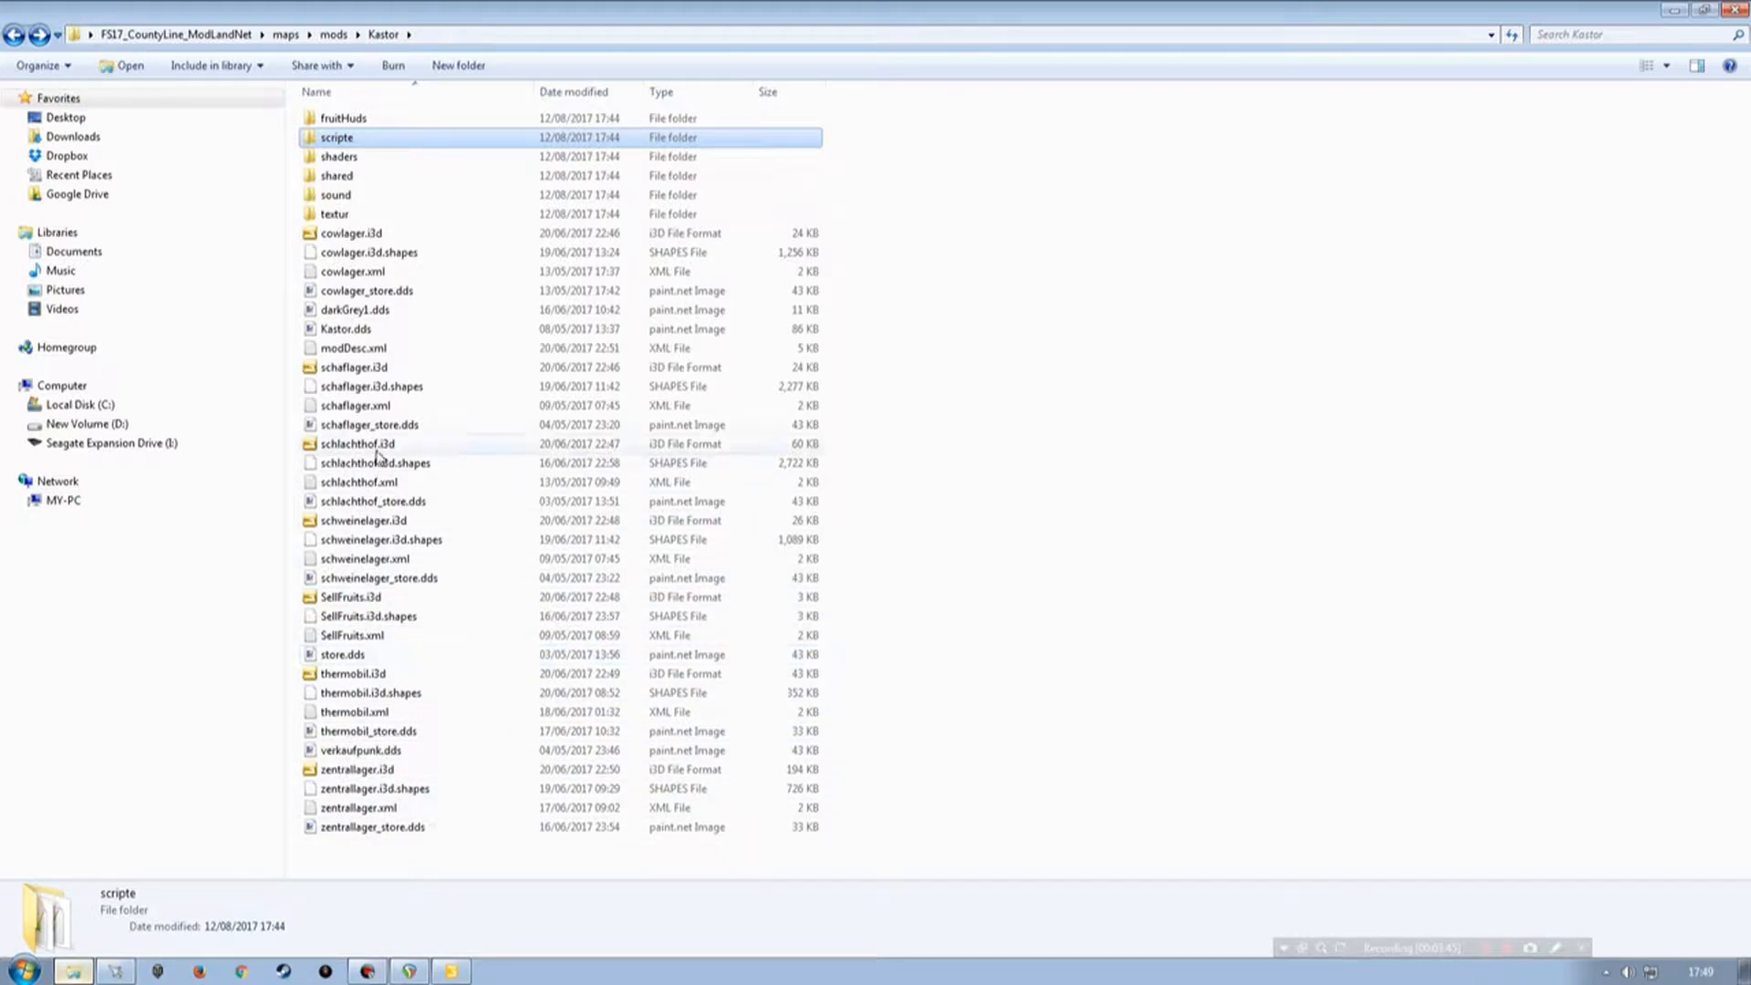
double_click(360, 349)
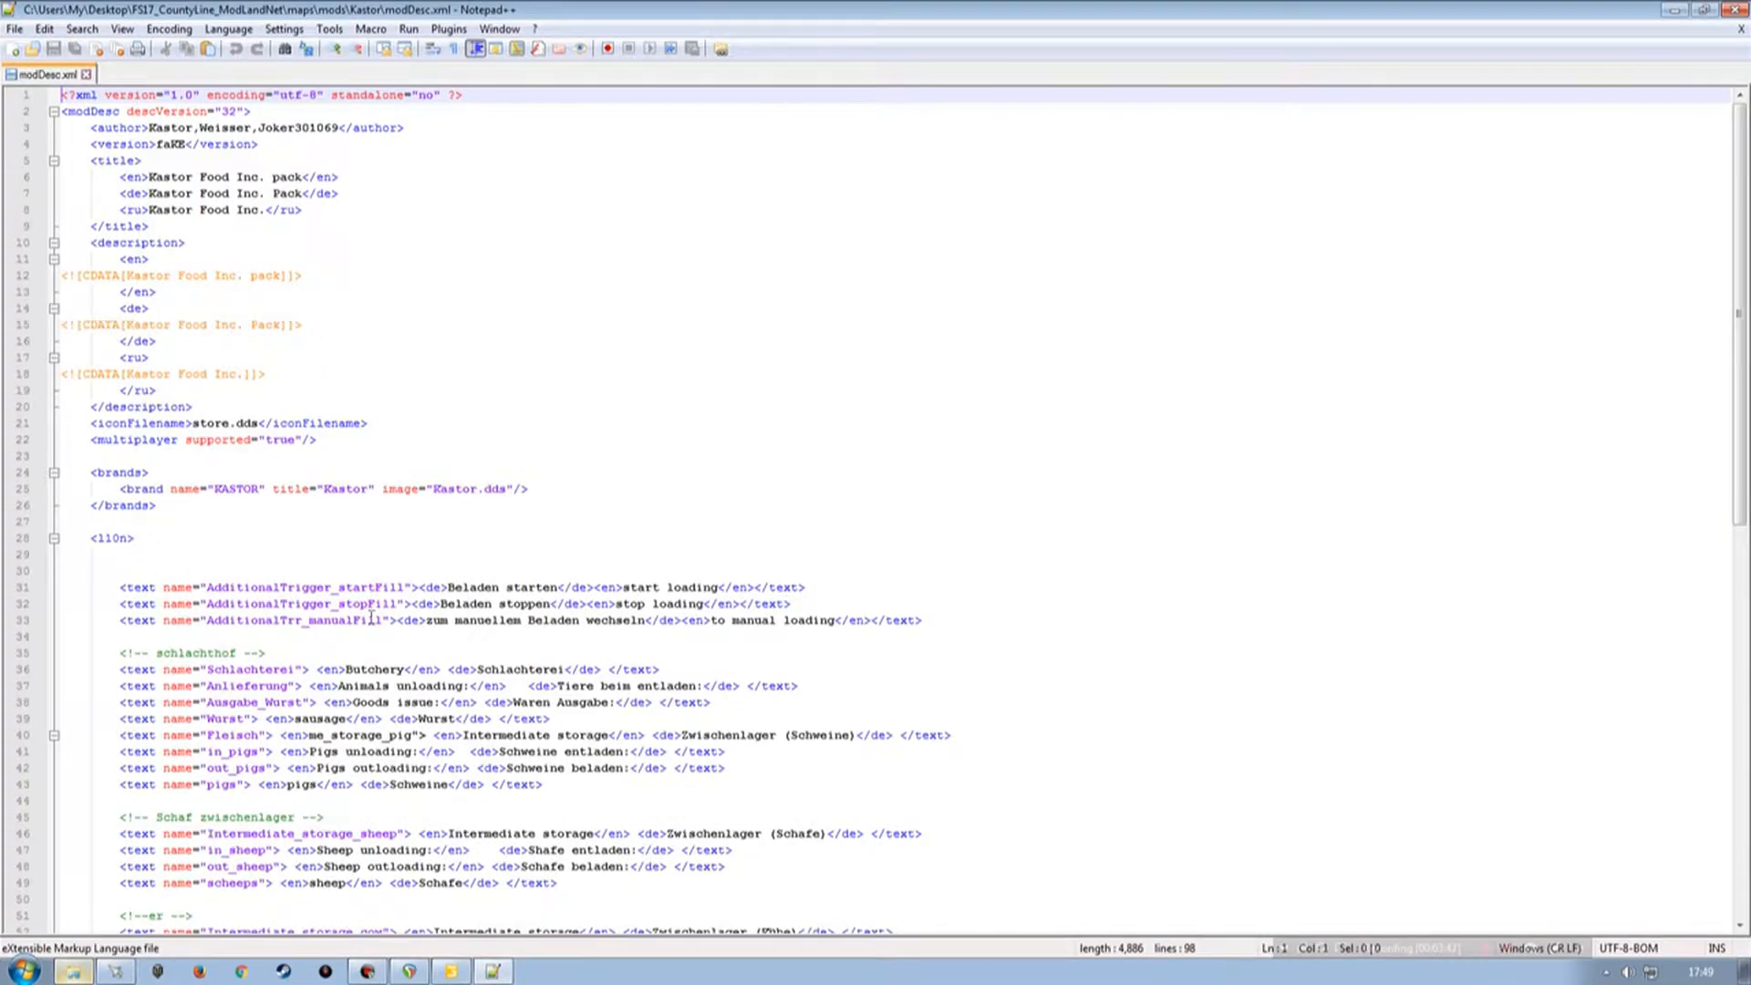
Read through the Kastor modDesc.xml, including its l10n text entries and extraSourceFiles list.
scroll(346, 609, "down", 4)
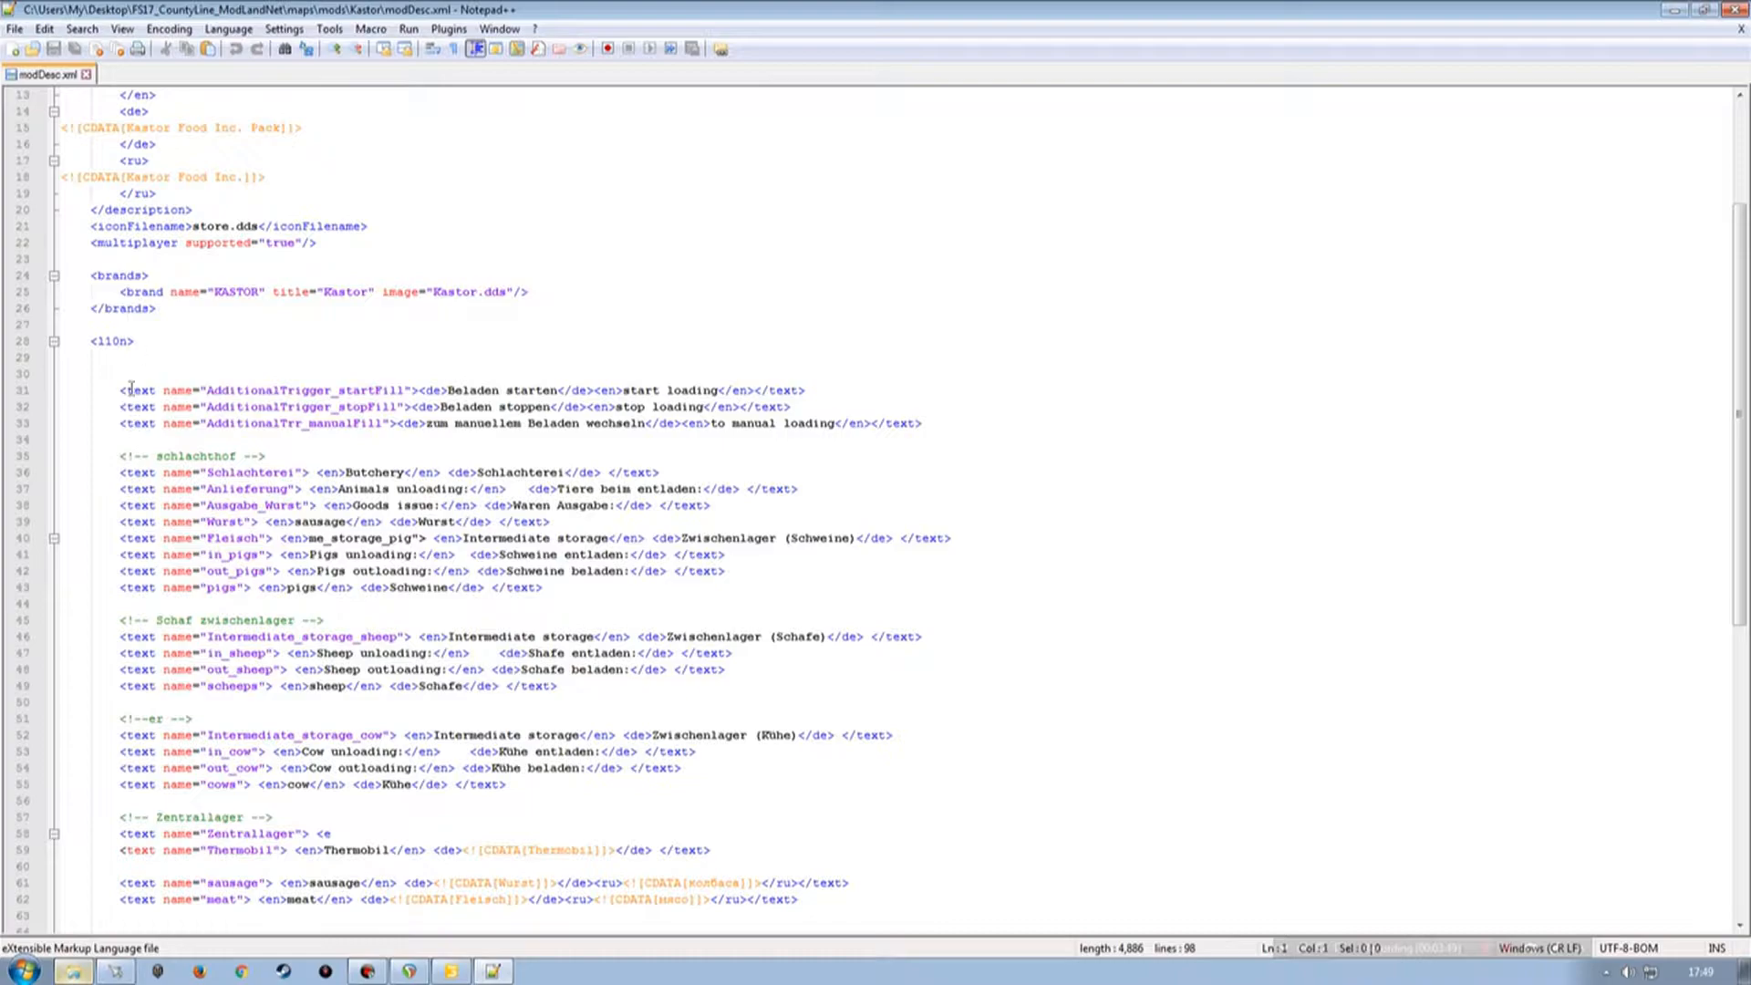
scroll(312, 556, "down", 2)
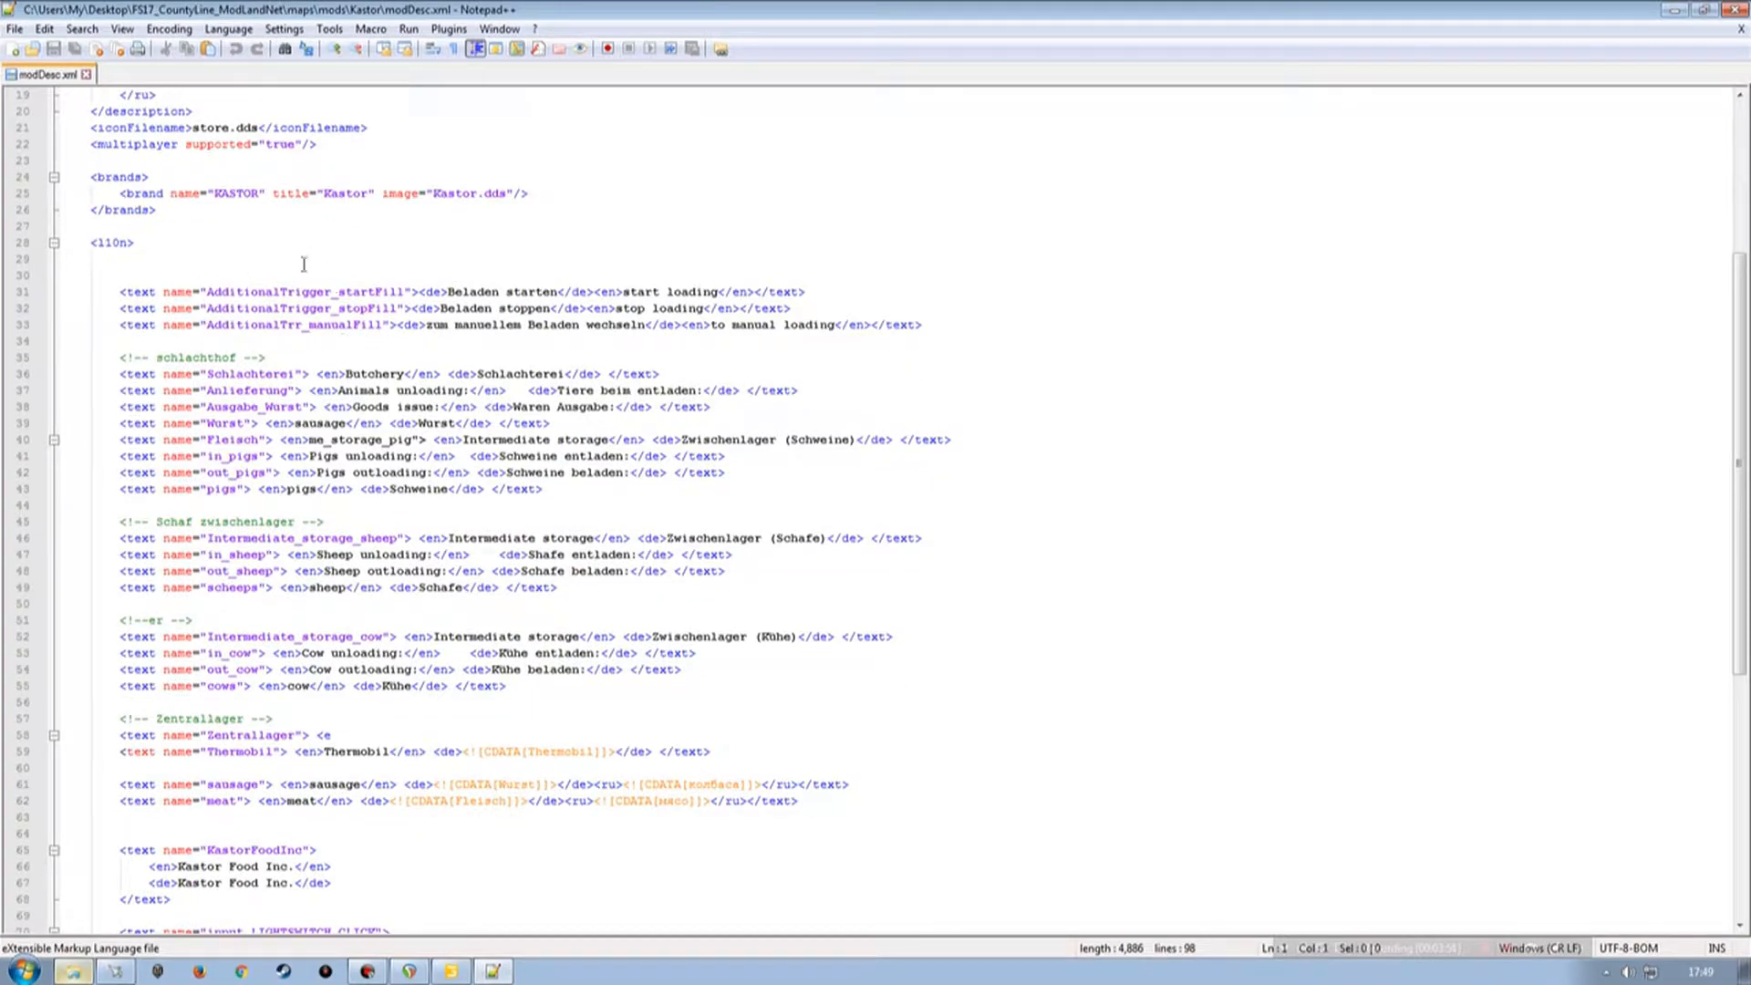
scroll(290, 502, "down", 2)
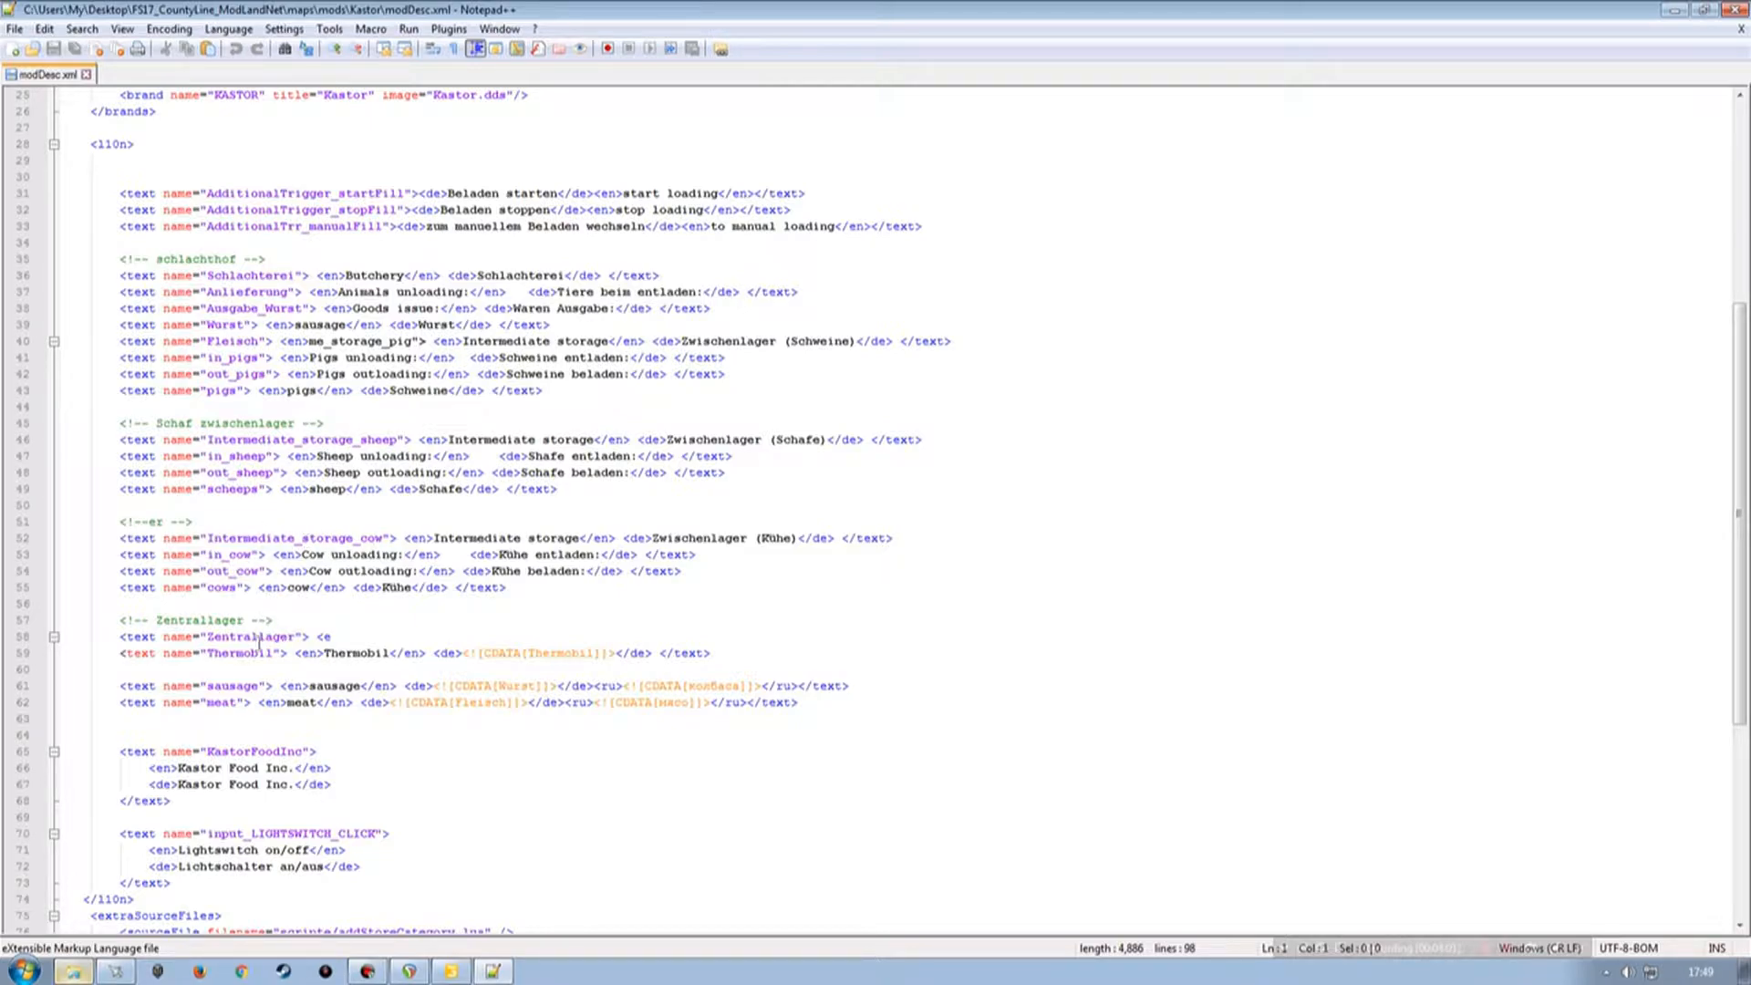
scroll(258, 643, "down", 2)
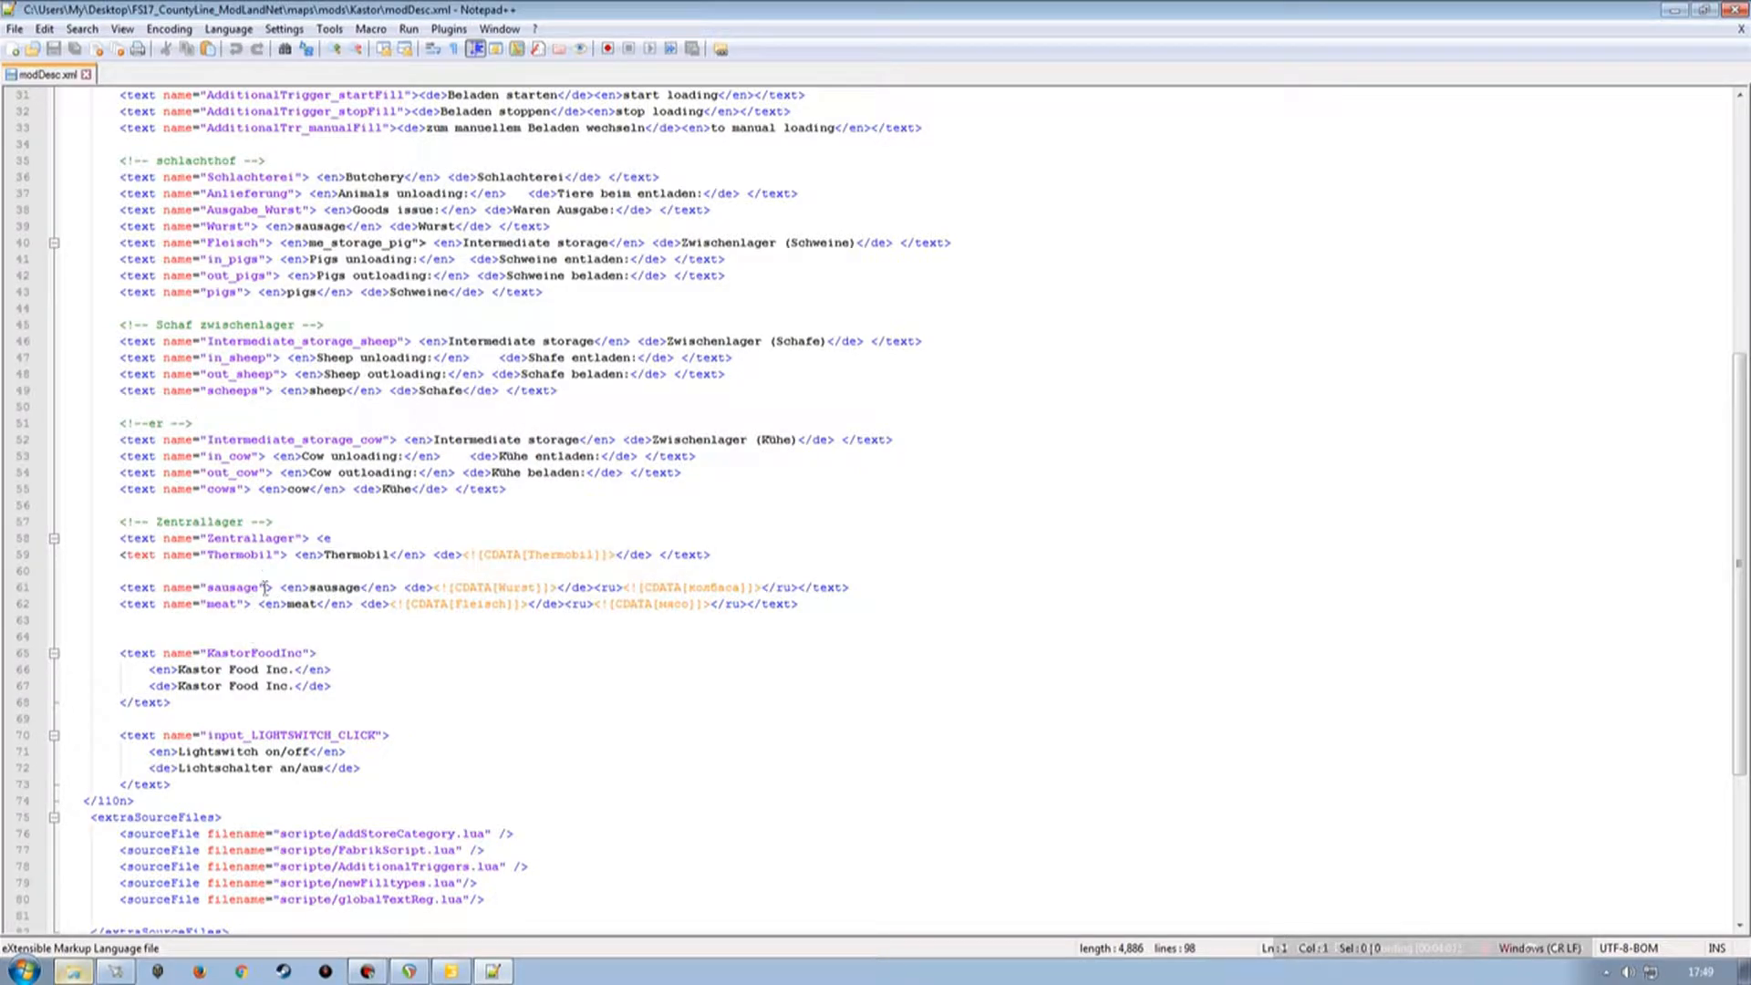
scroll(162, 476, "down", 3)
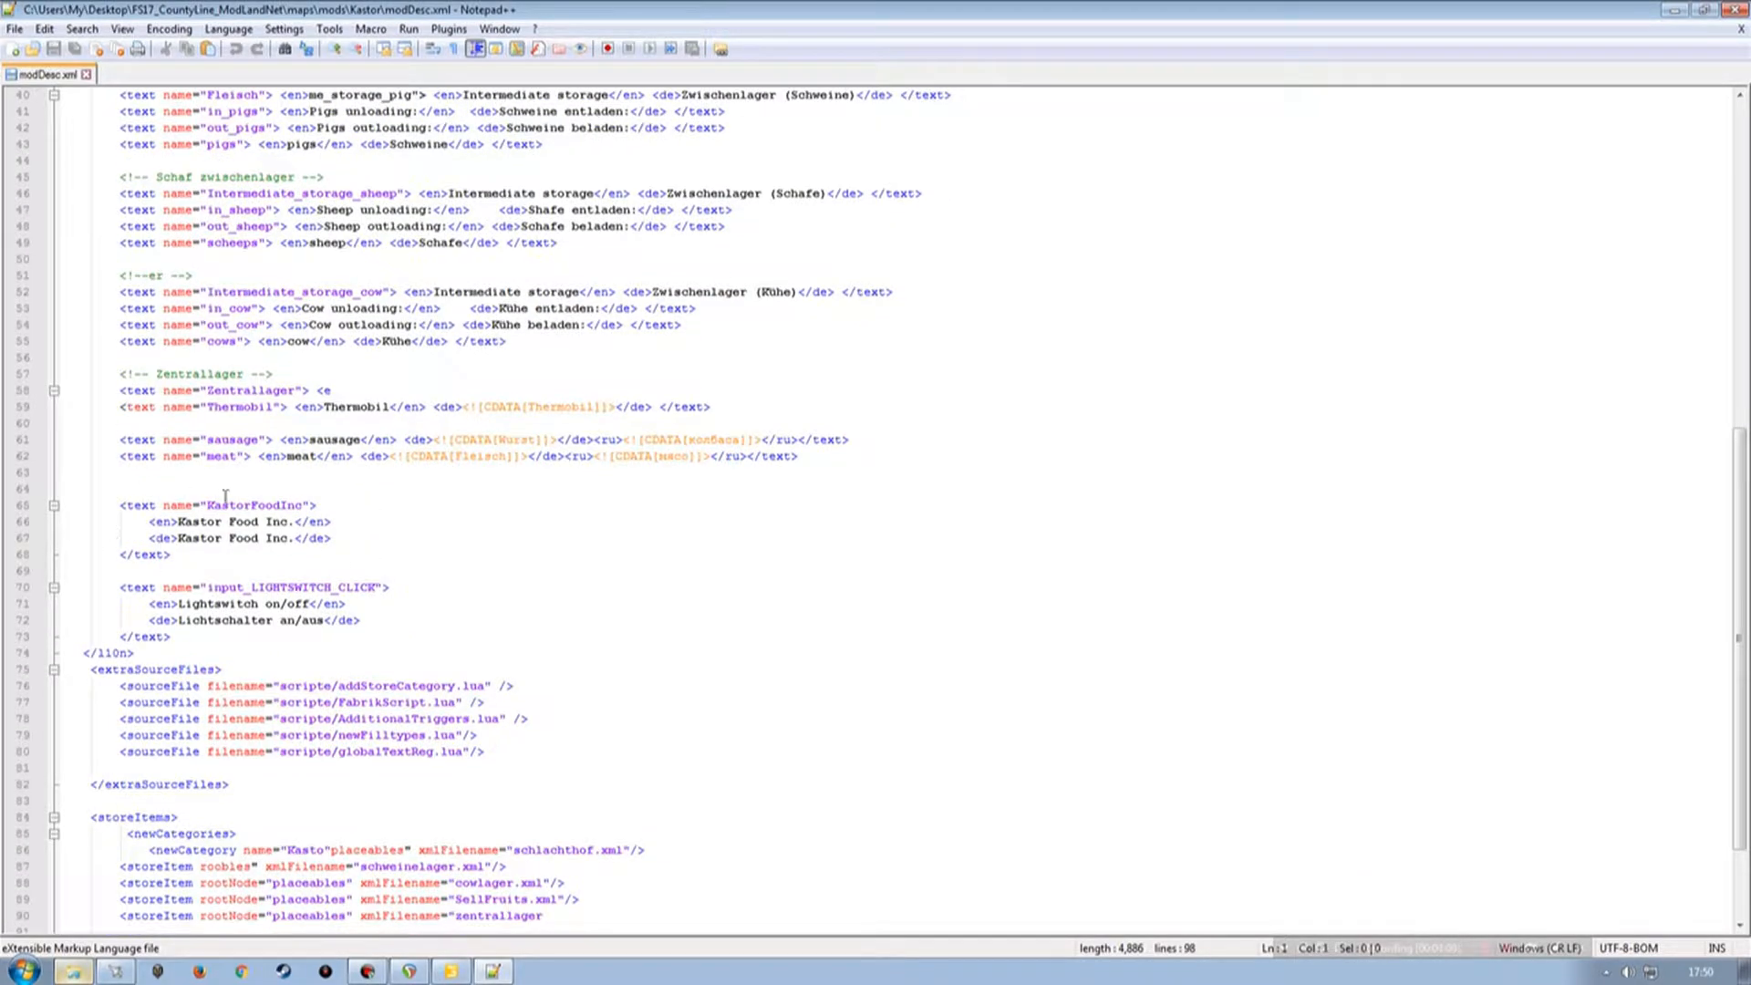
scroll(242, 599, "down", 2)
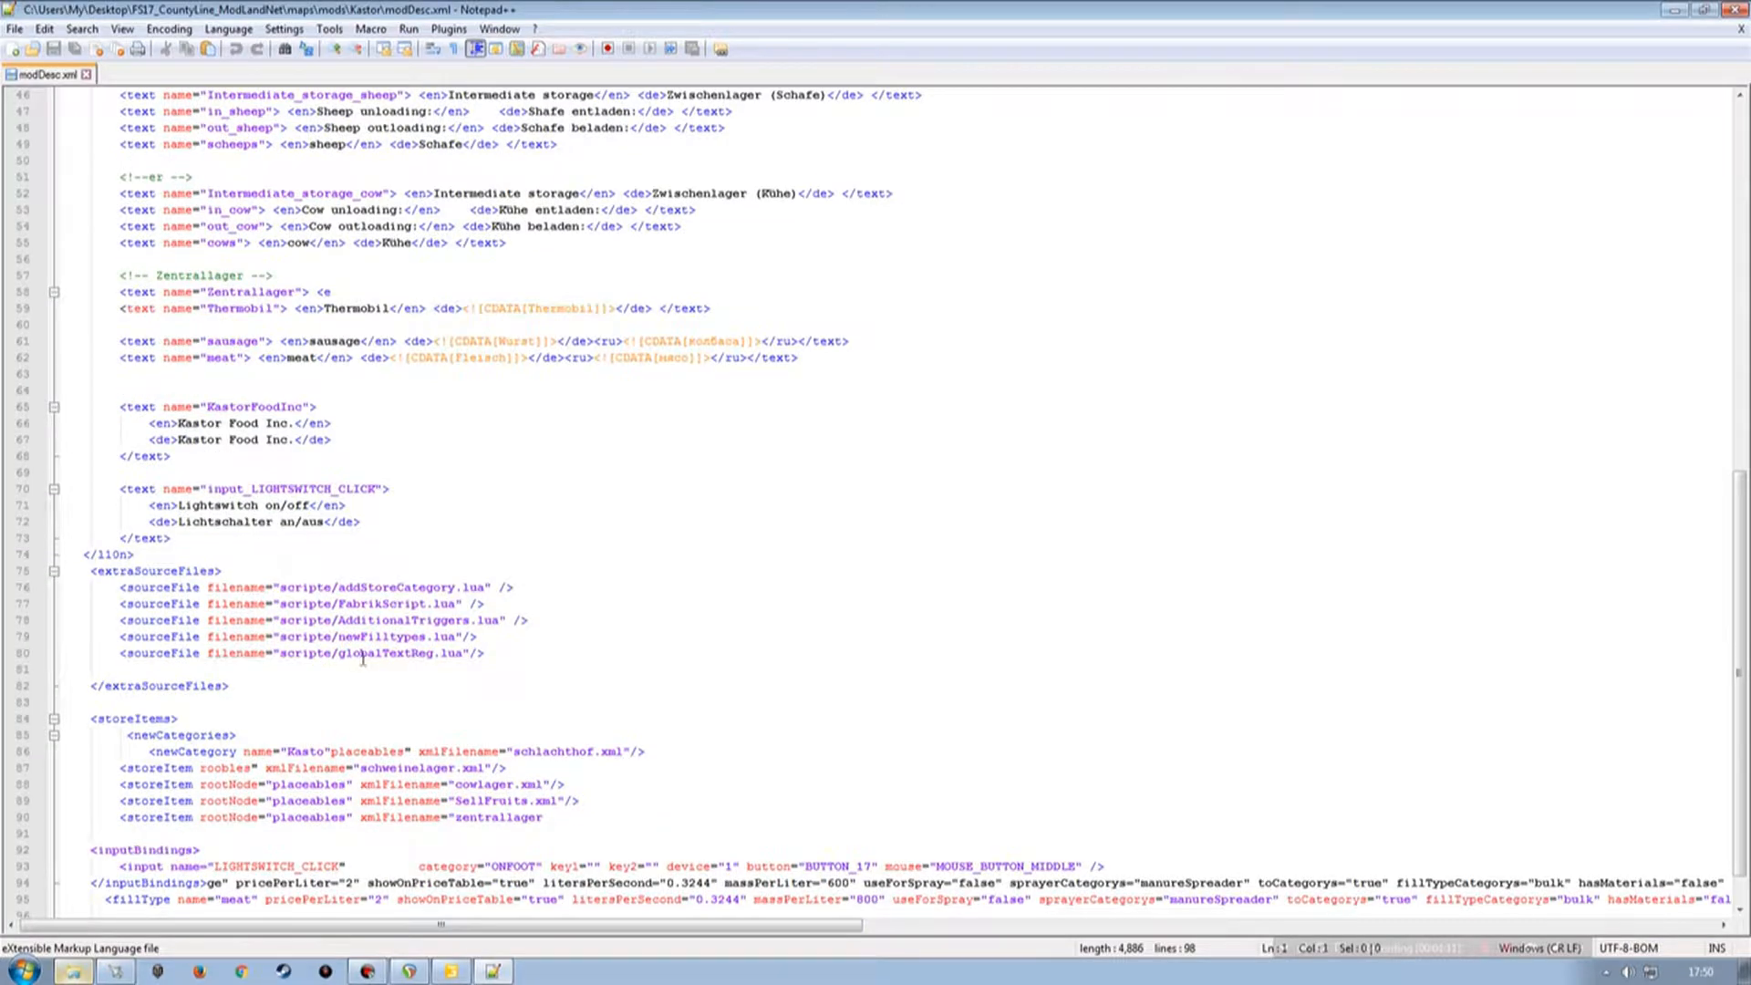
scroll(366, 718, "down", 1)
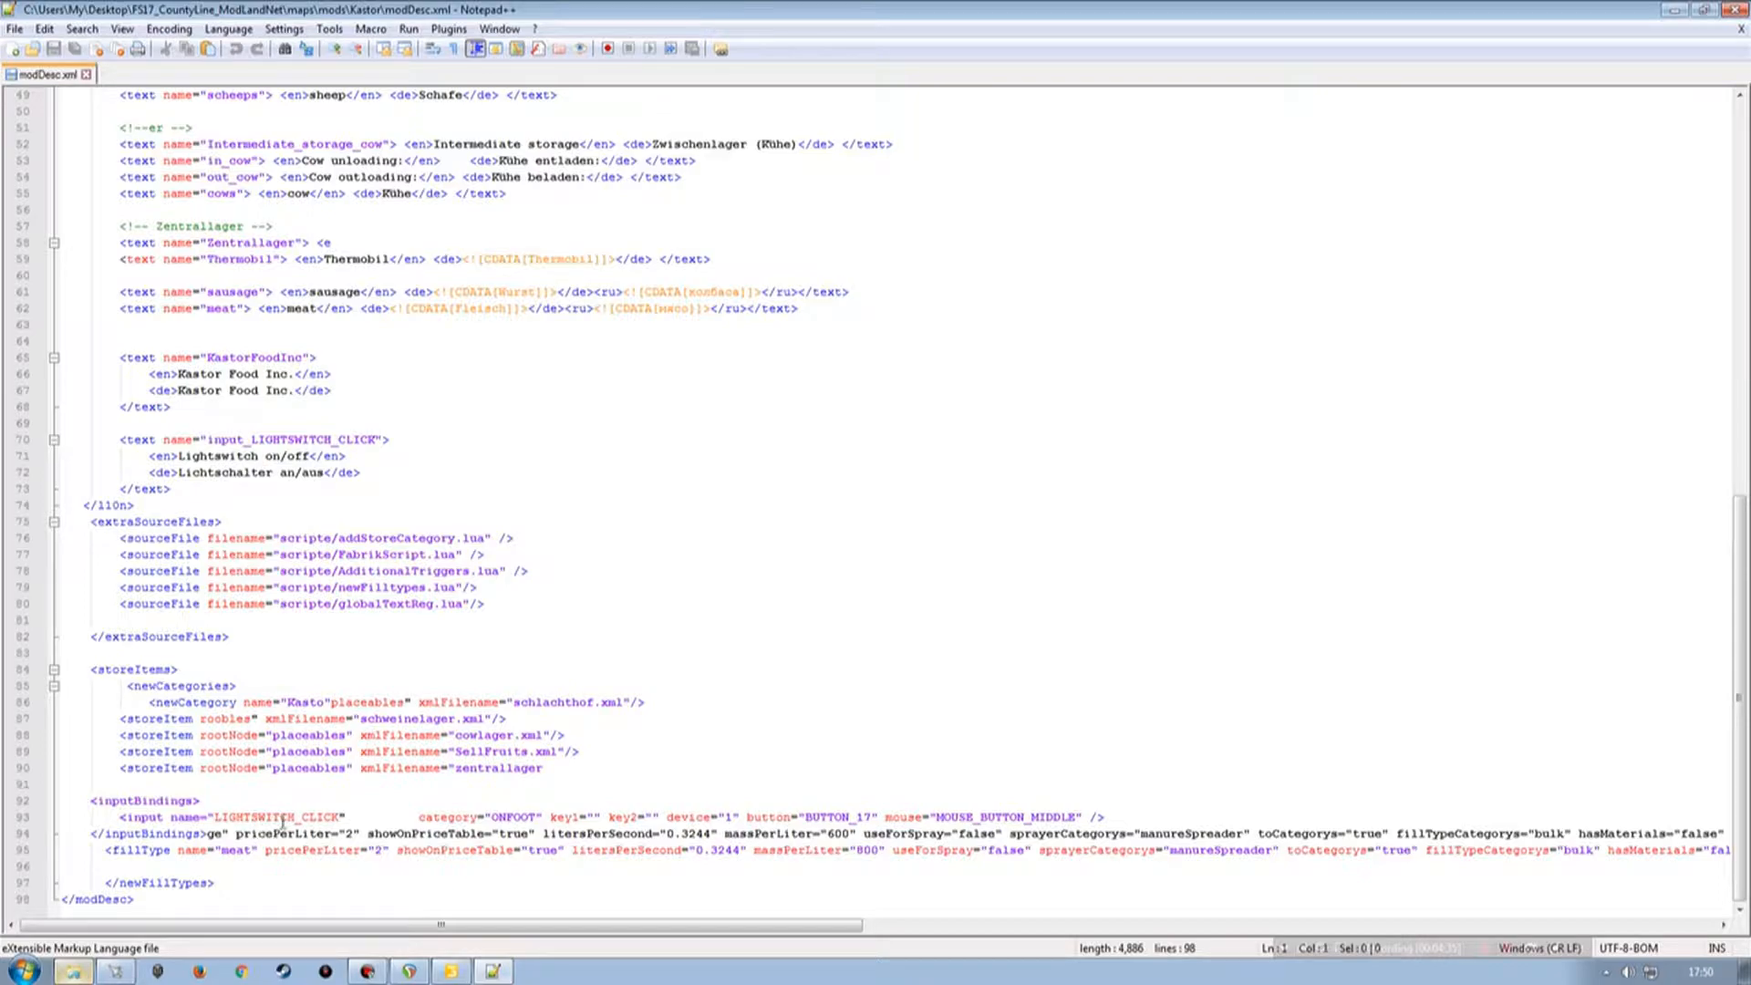
left_click_drag(773, 926, 306, 793)
scroll(308, 666, "up", 4)
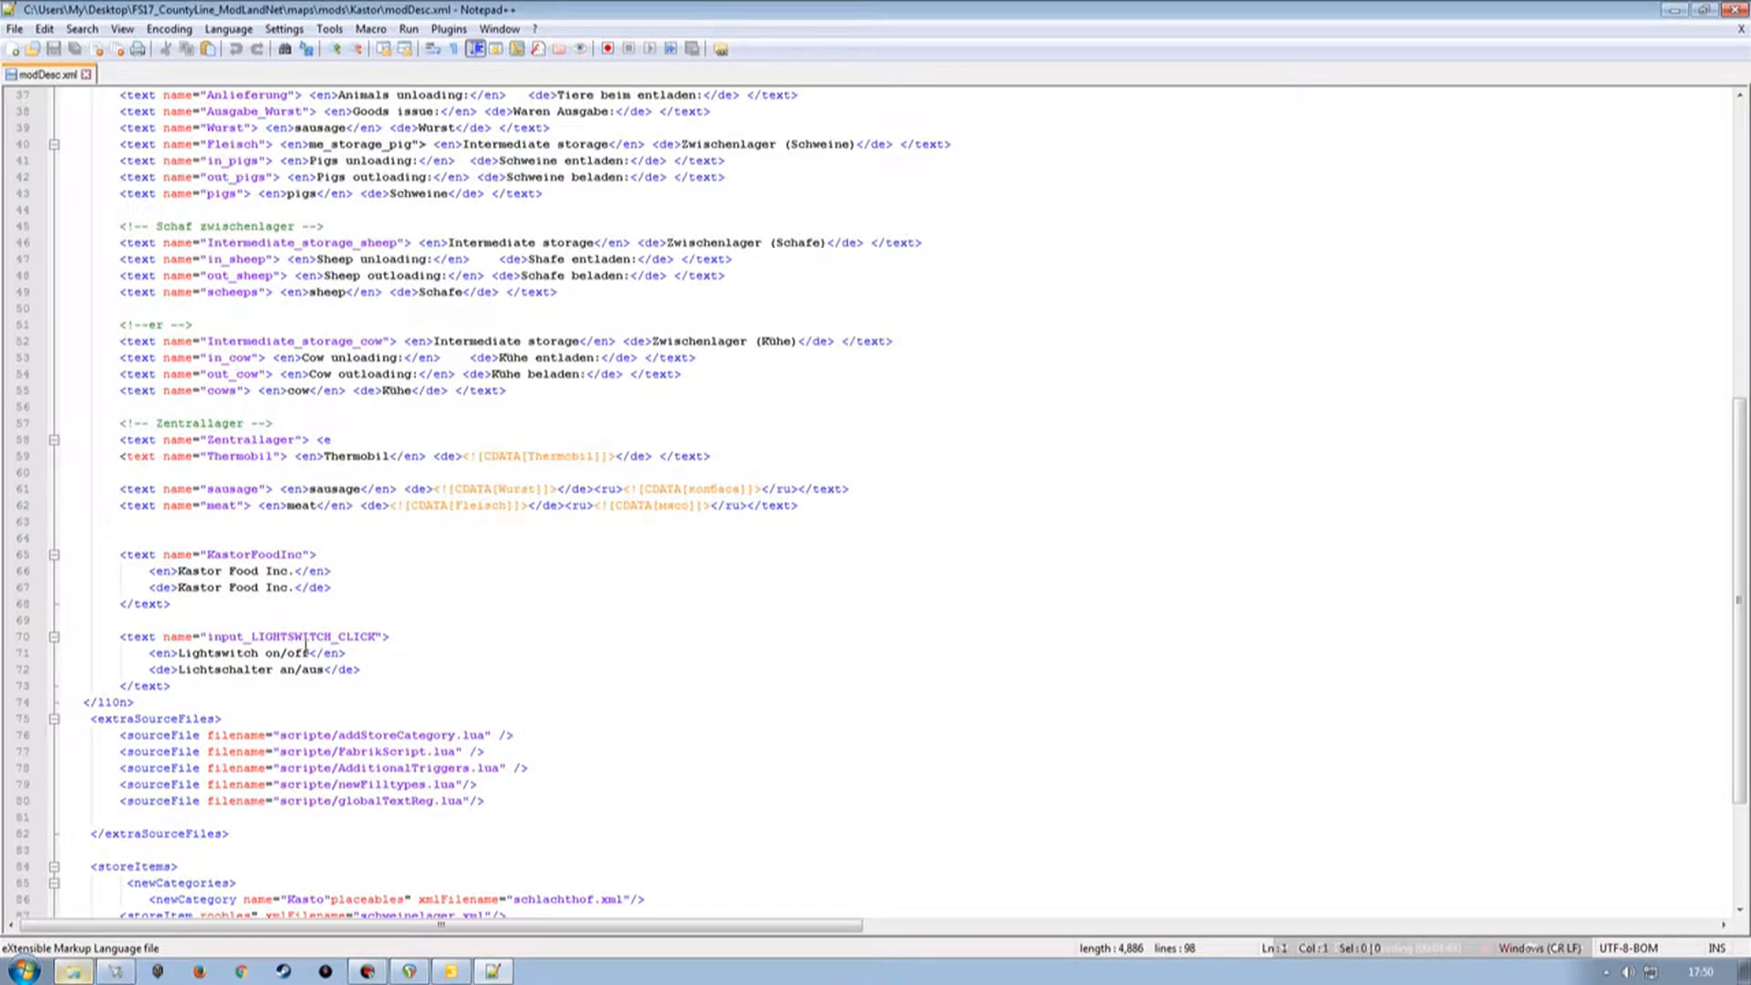
scroll(305, 644, "up", 8)
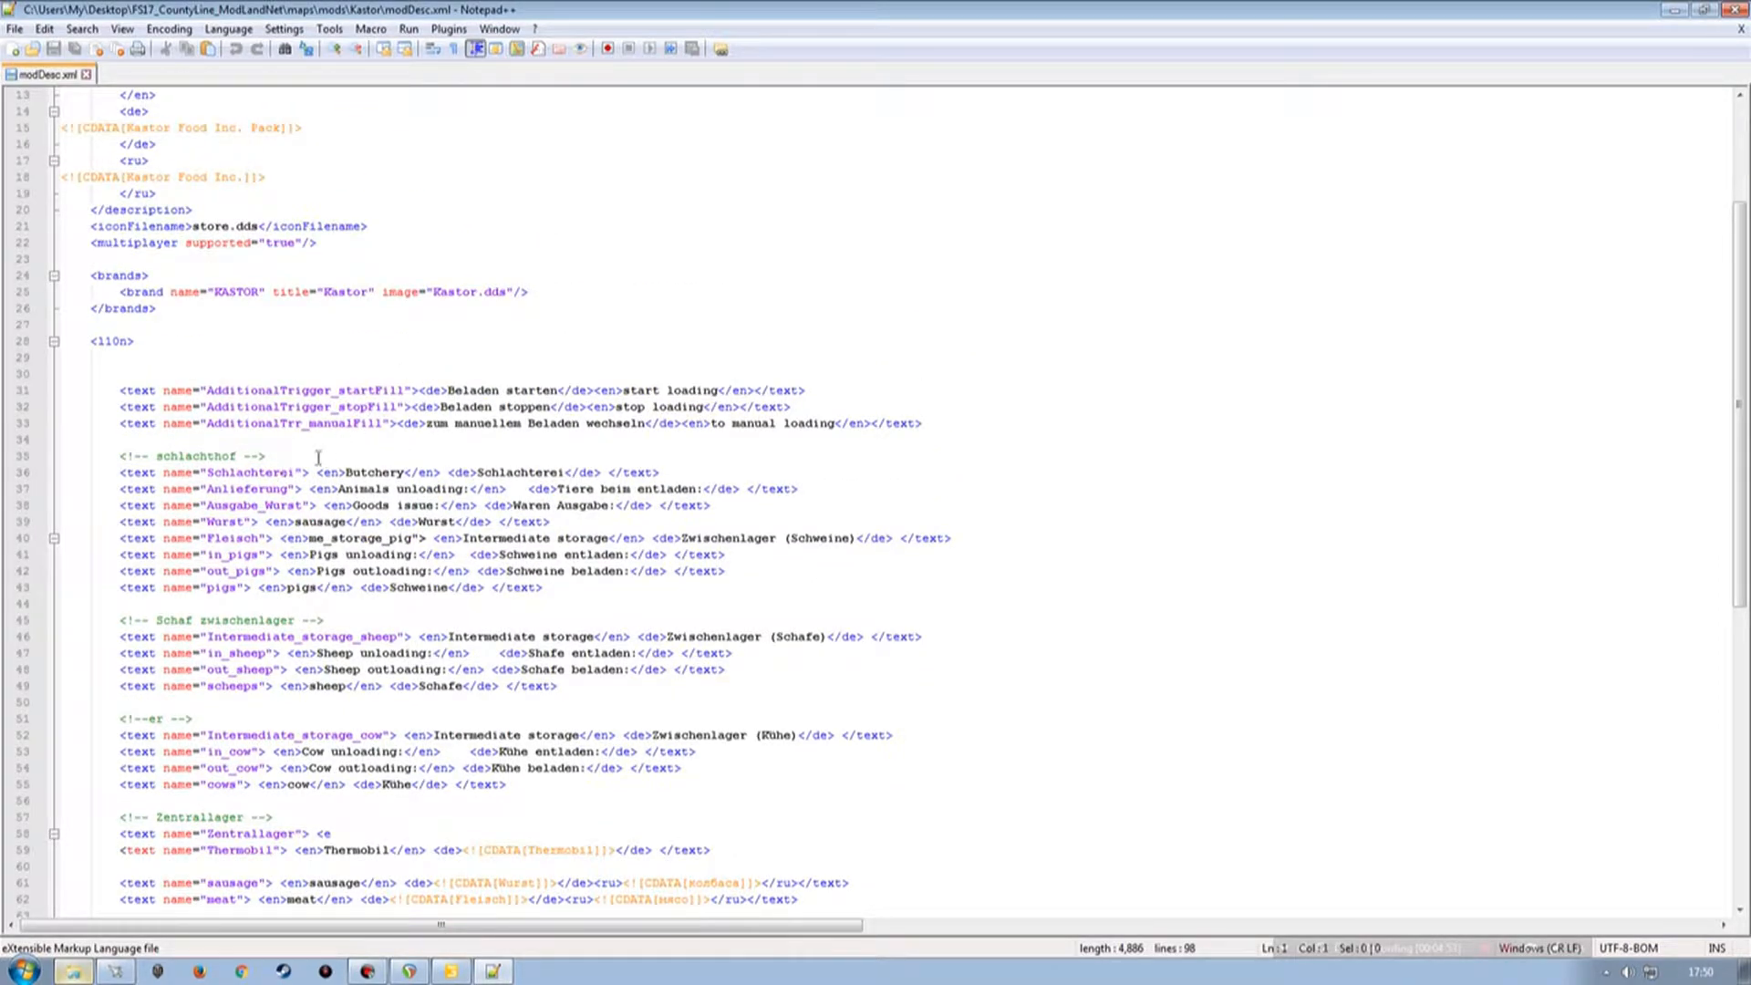
scroll(335, 550, "down", 3)
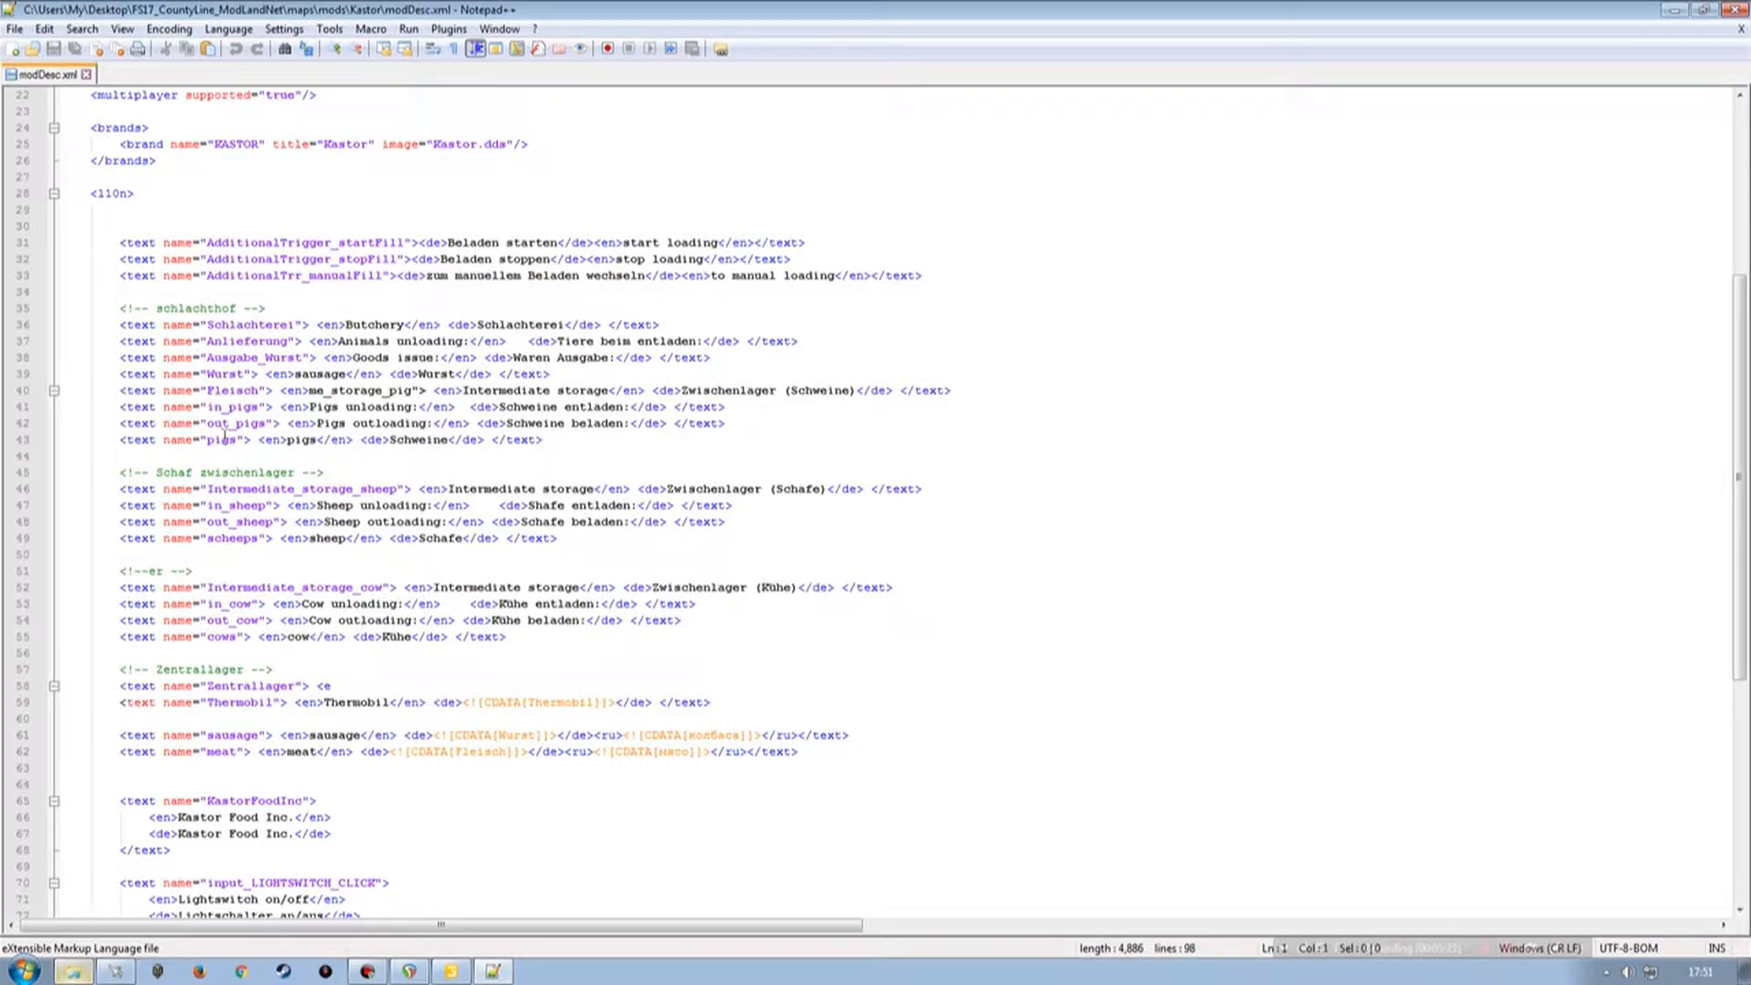
scroll(241, 467, "up", 4)
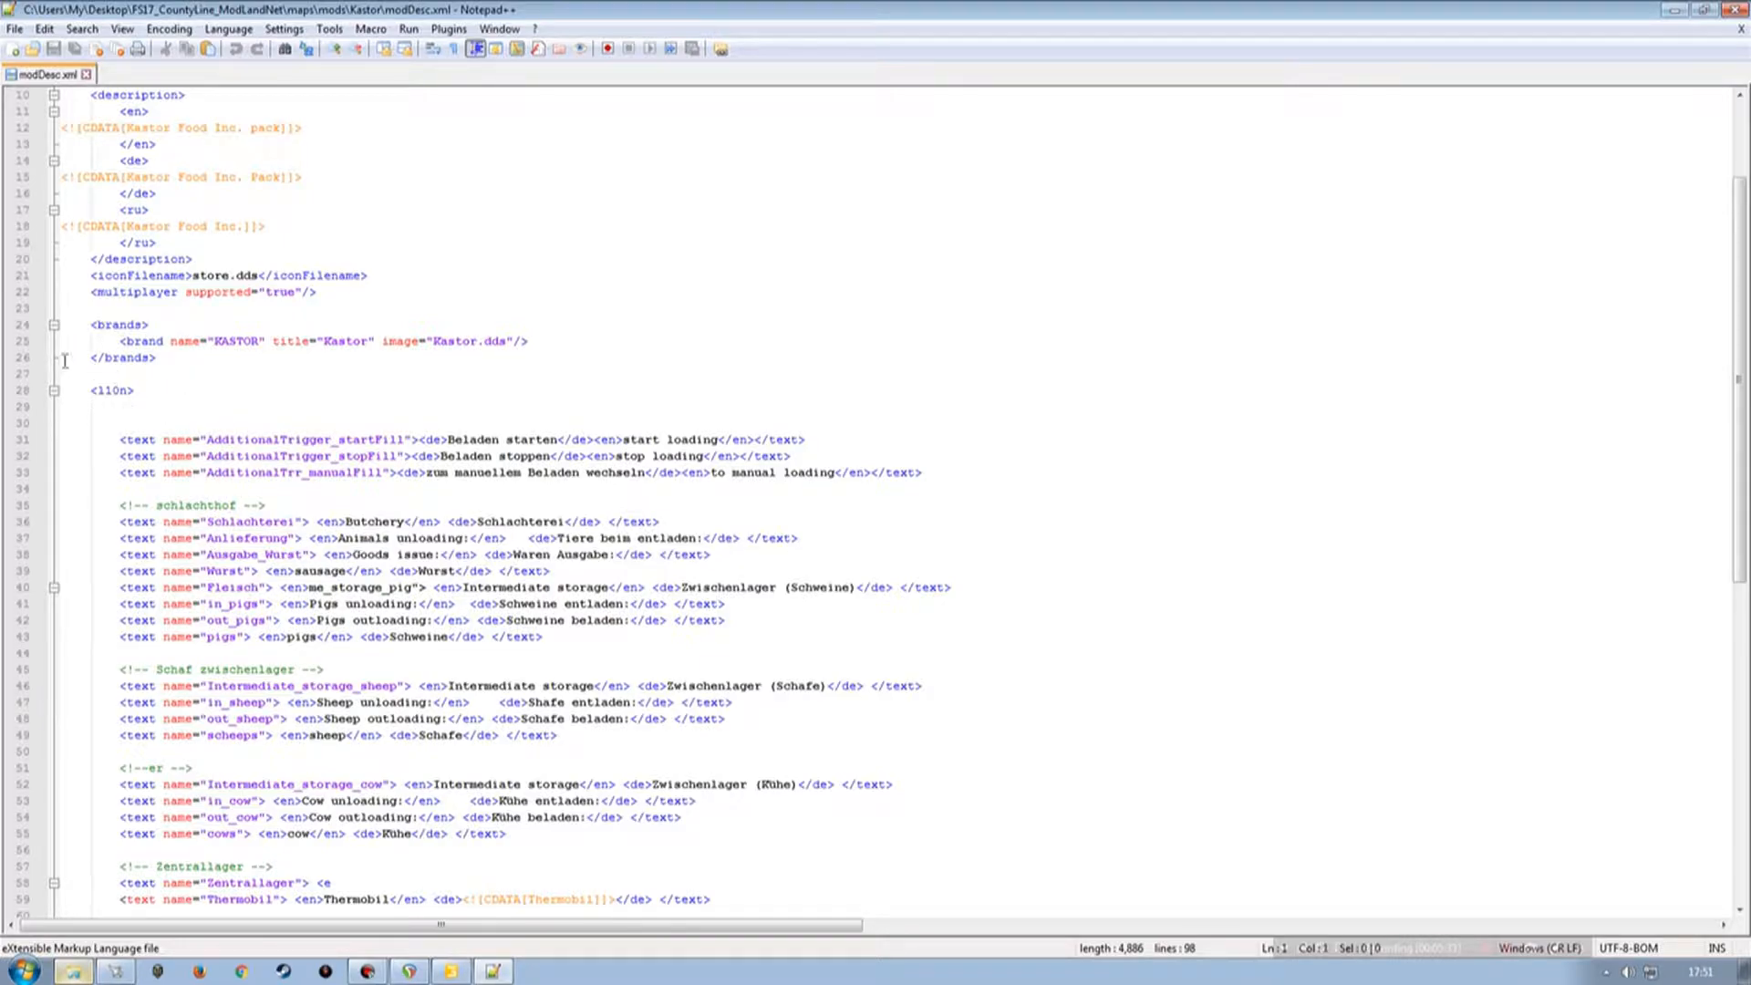
Select and copy the Kastor l10n text entries from the AdditionalTrigger lines through the KastorFoodInc entry.
left_click(18, 390)
left_click(163, 408)
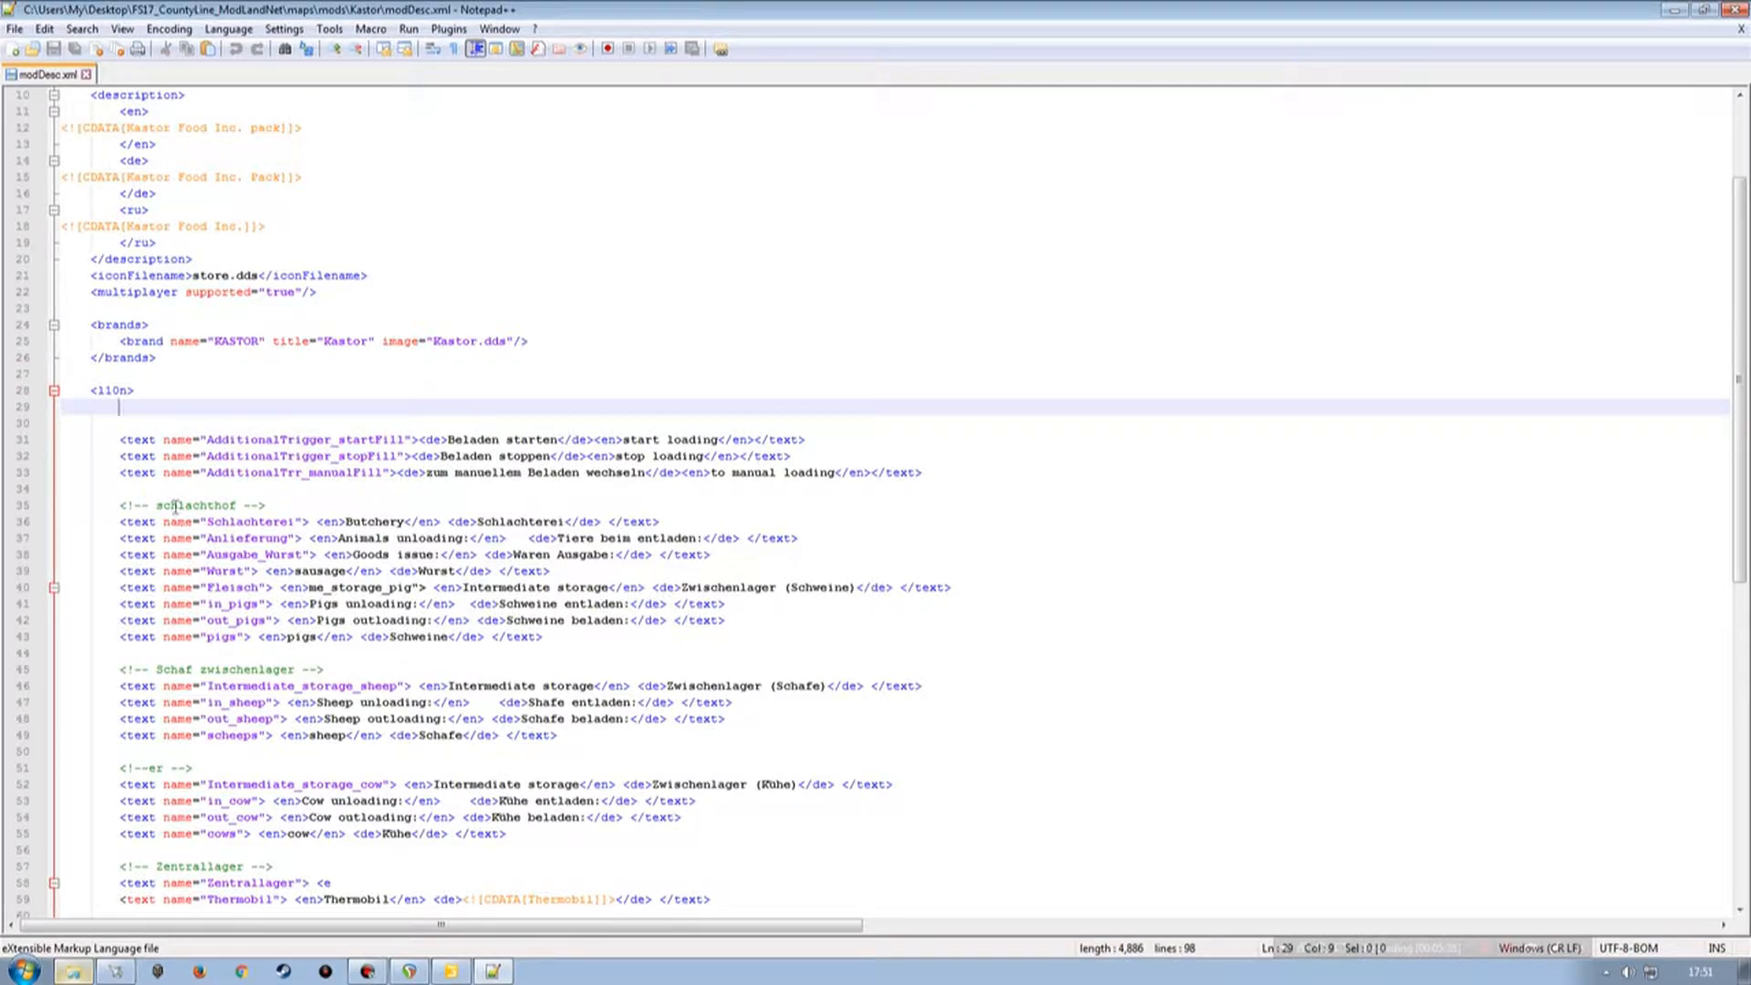
left_click(18, 439)
scroll(227, 572, "down", 8)
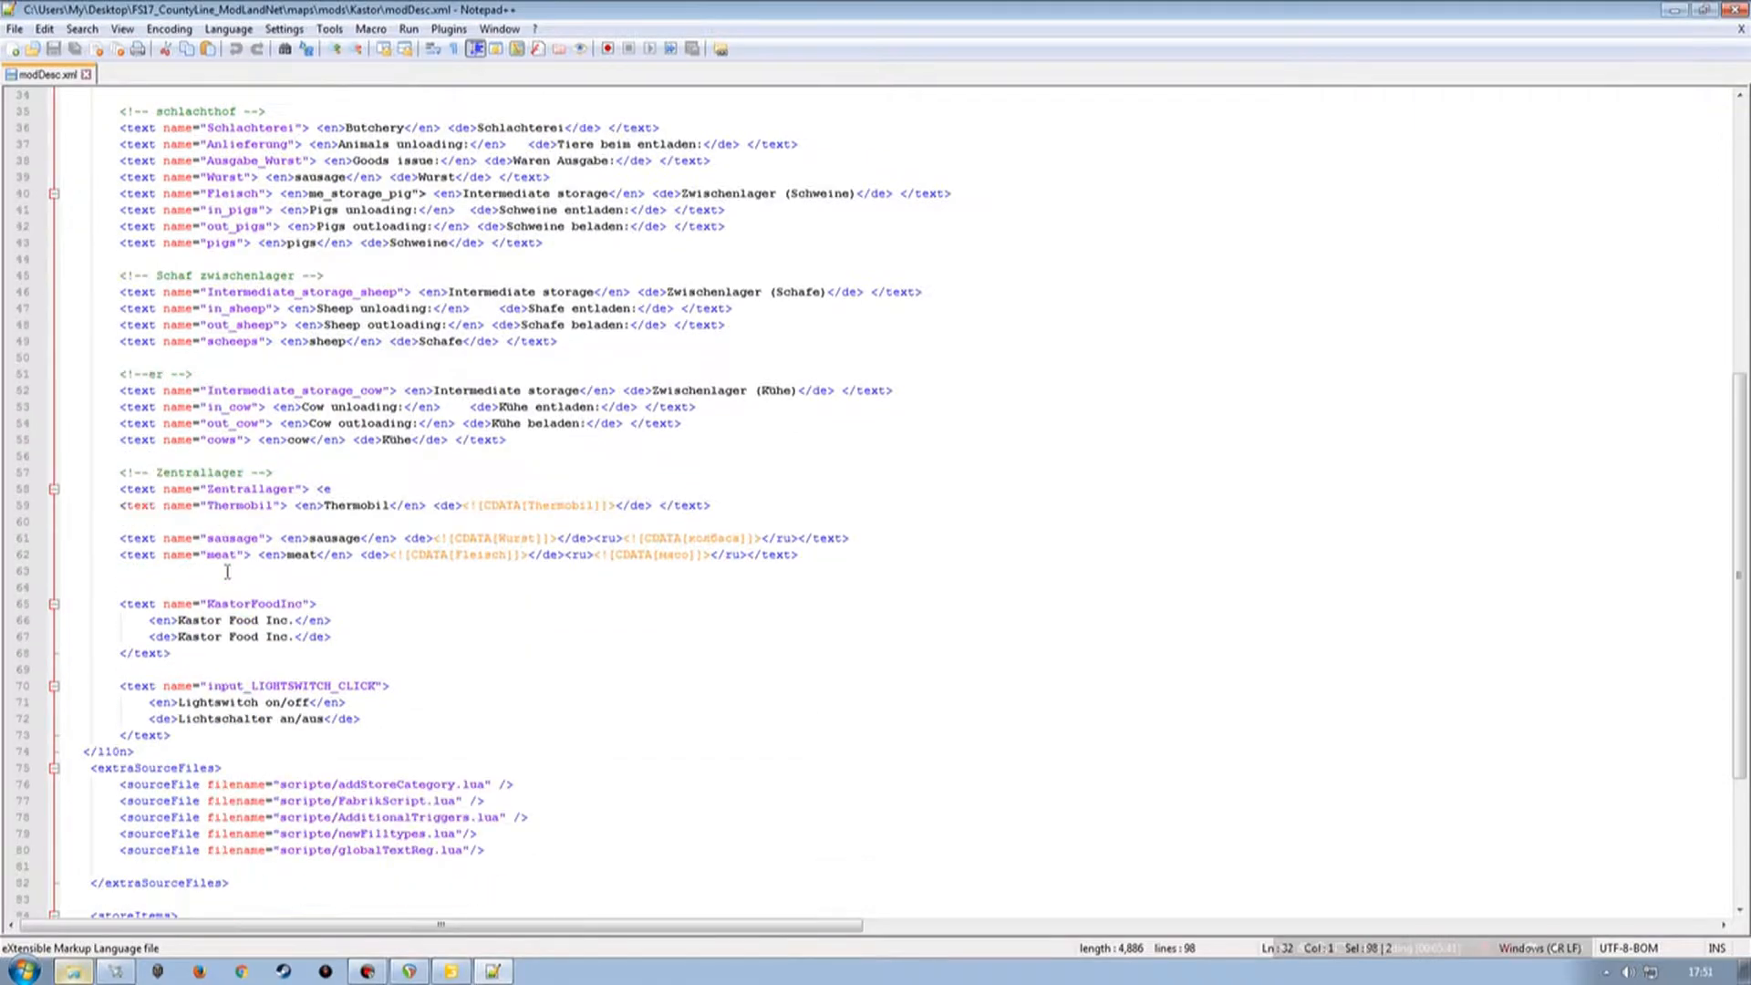
scroll(227, 572, "down", 3)
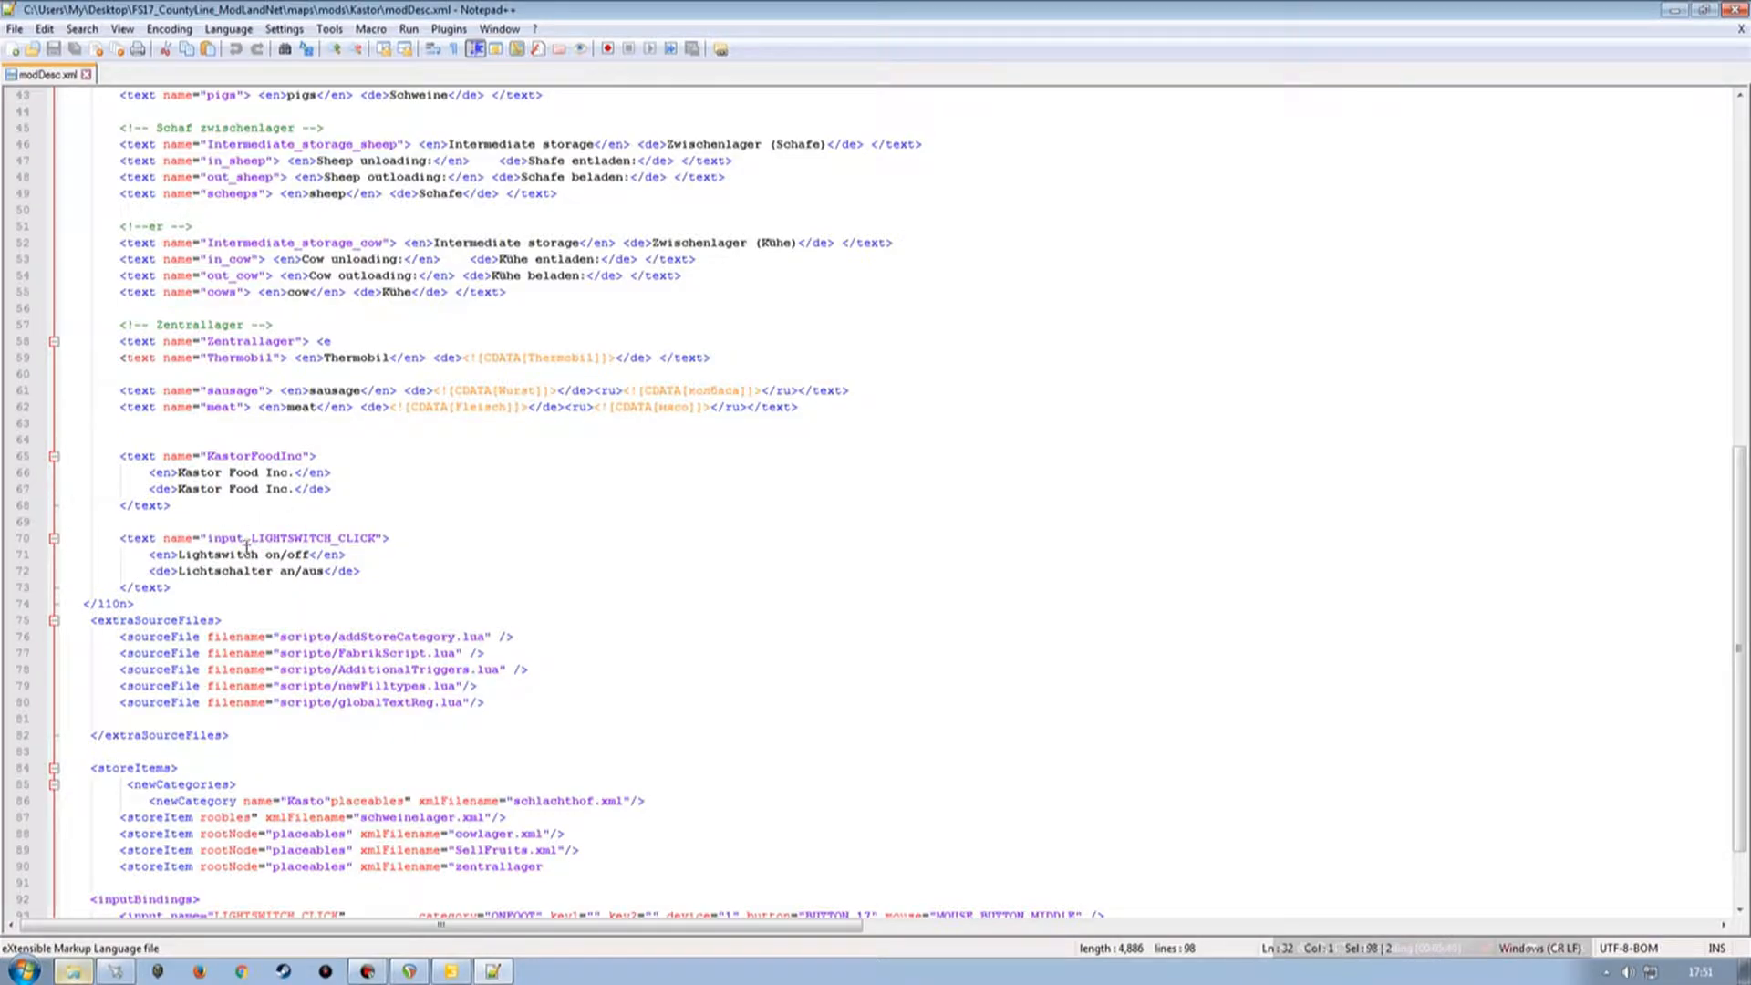
left_click(25, 504, "shift")
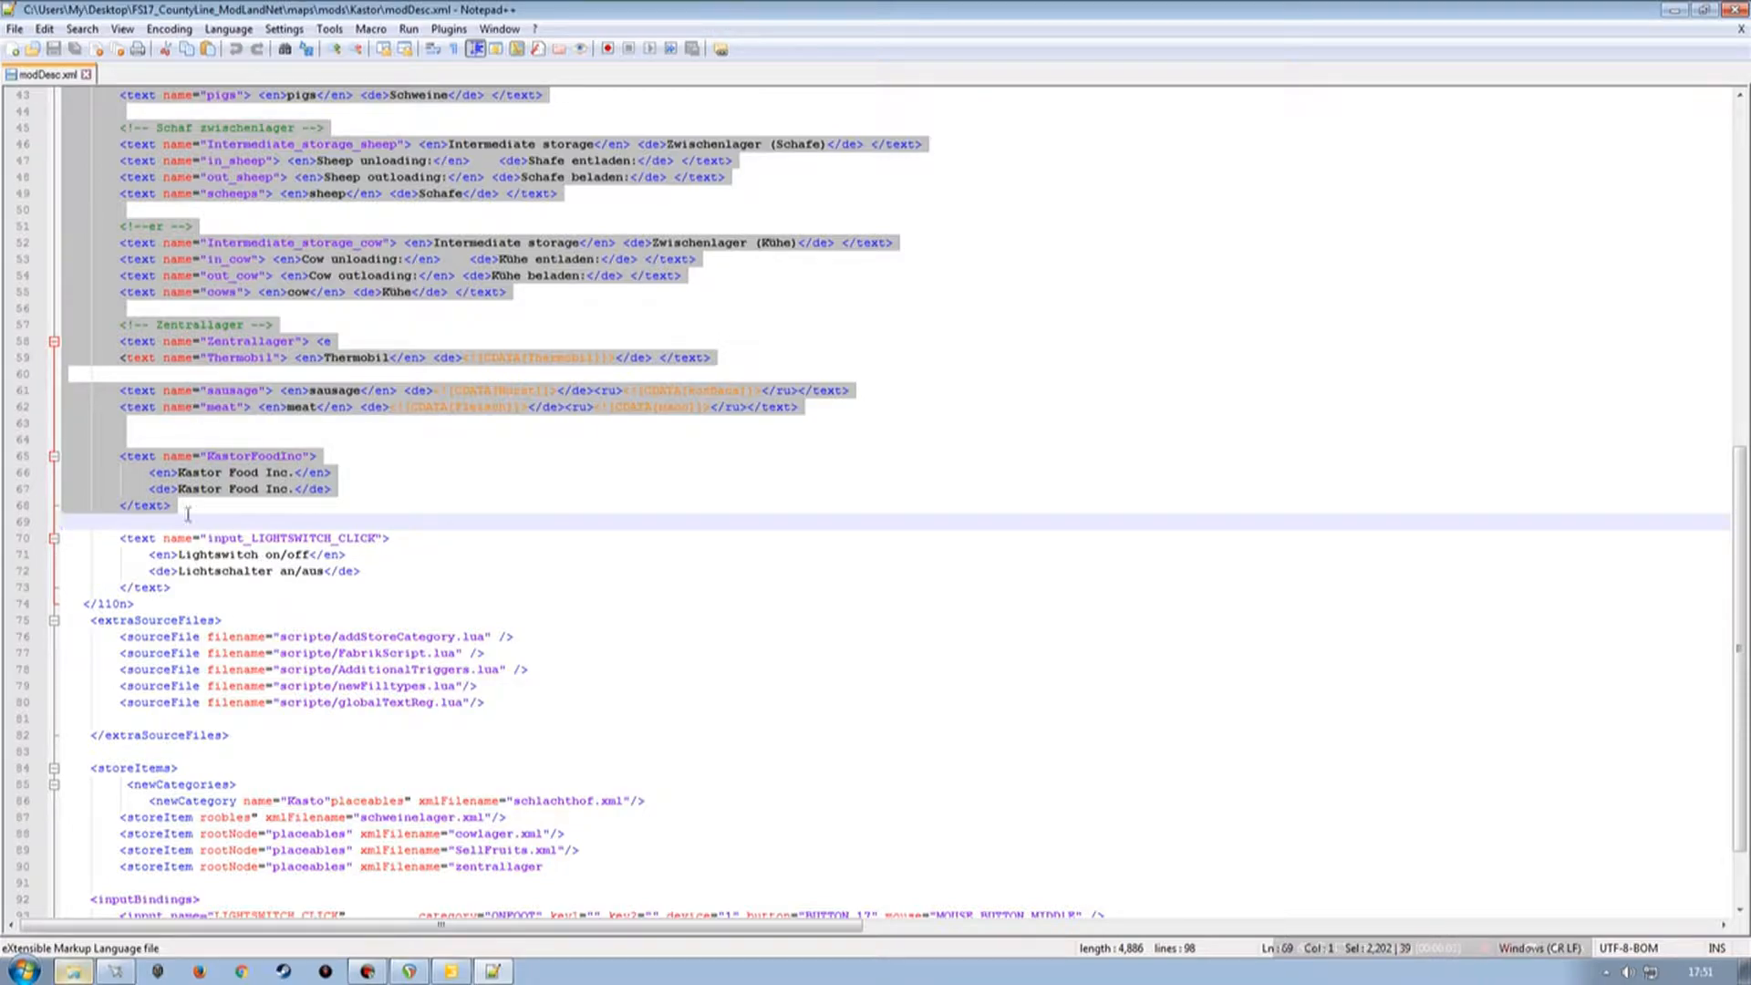
Open the CountyLine map's own modDesc.xml from the map's root folder.
left_click(70, 973)
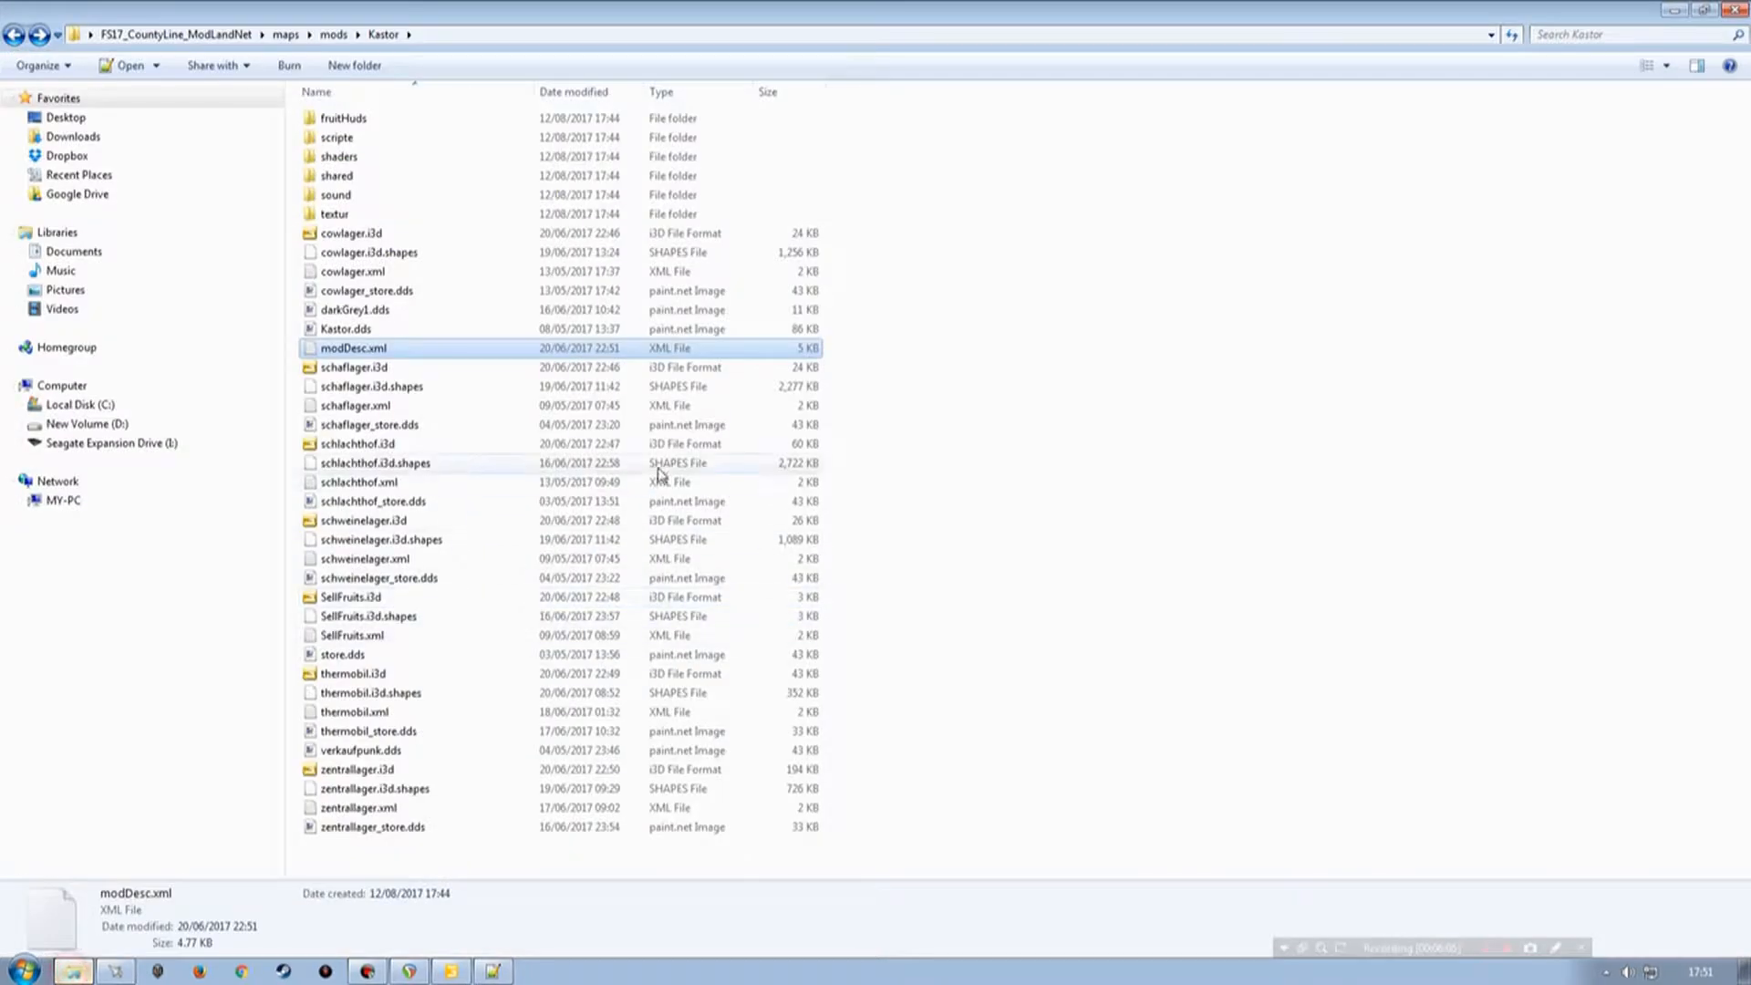
left_click(176, 35)
left_click(352, 290)
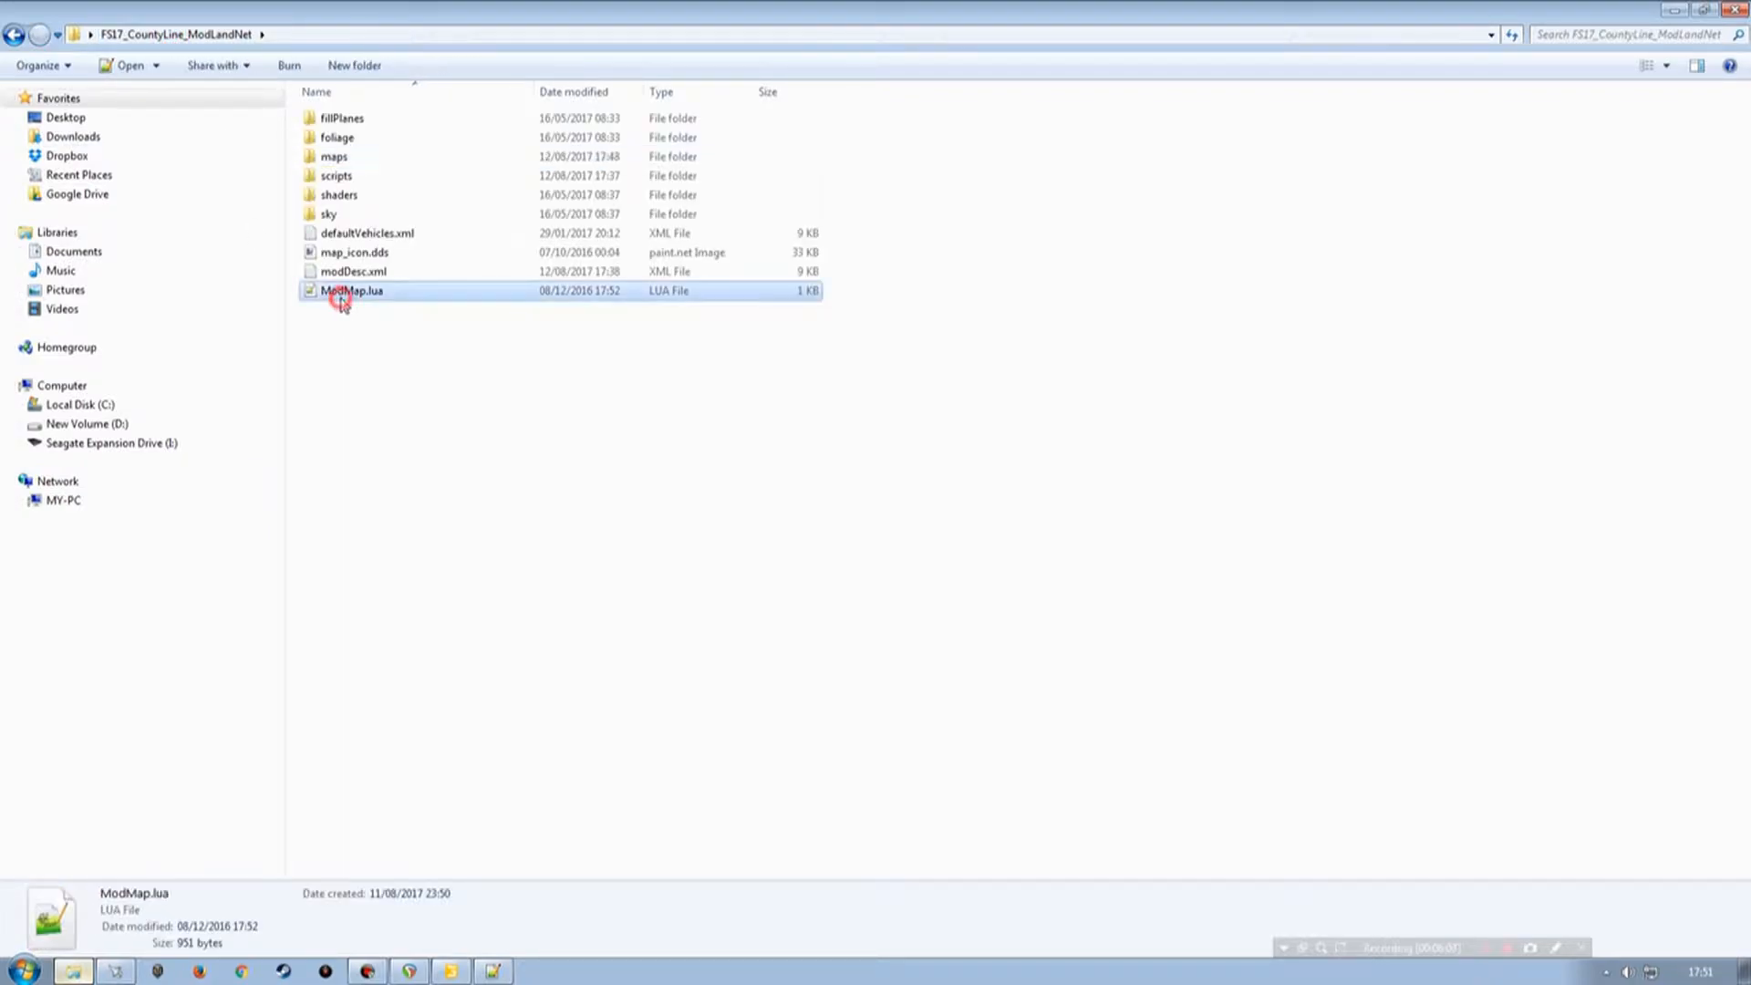
double_click(352, 271)
scroll(253, 623, "down", 5)
scroll(253, 623, "down", 9)
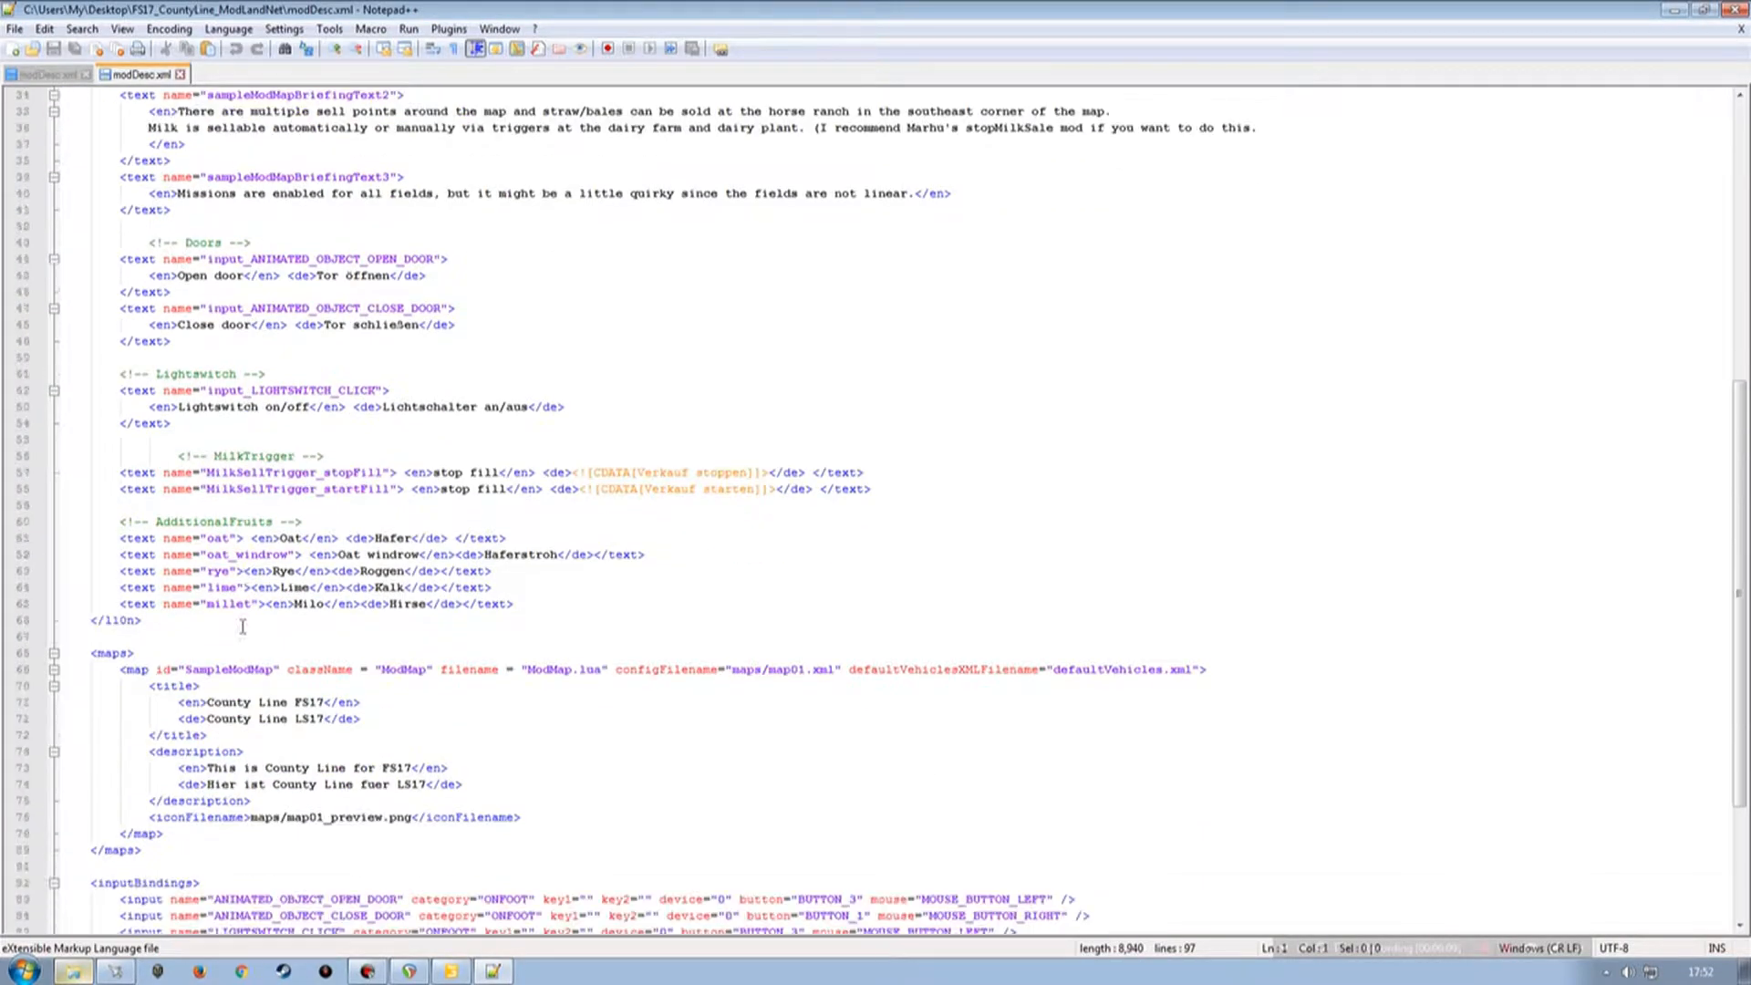
Paste the copied text entries into the map's l10n section after the millet entry.
left_click(520, 453)
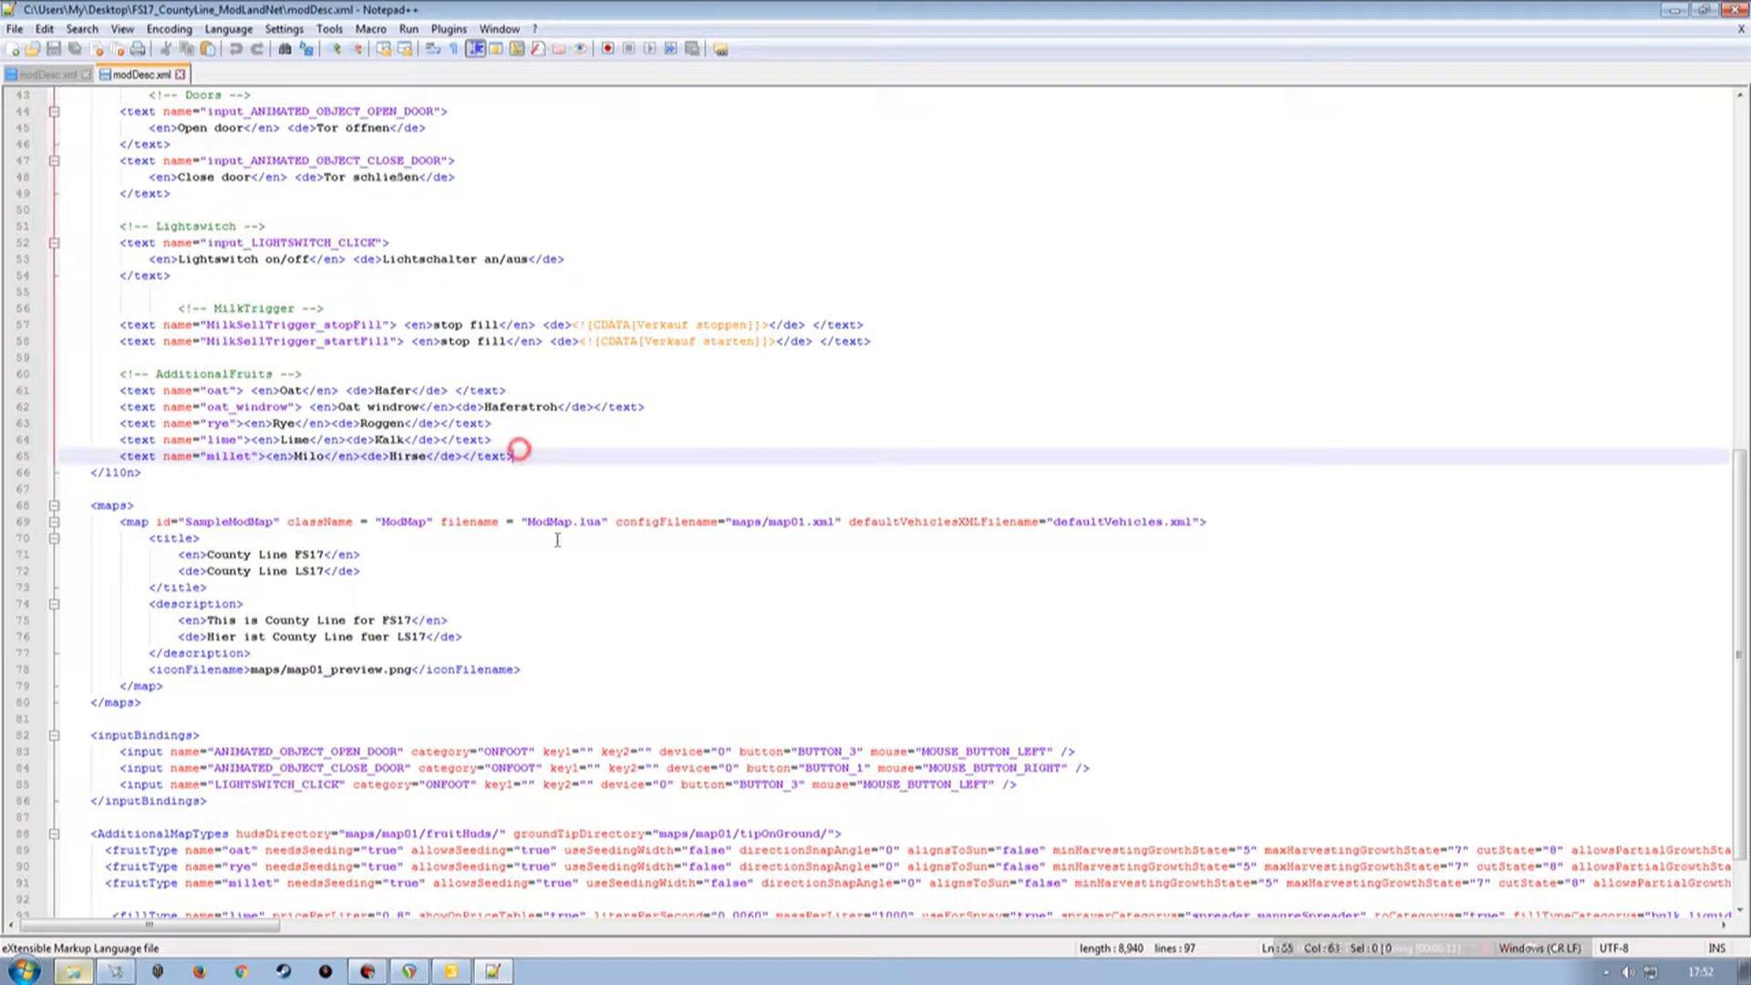
key("Return")
key("Return")
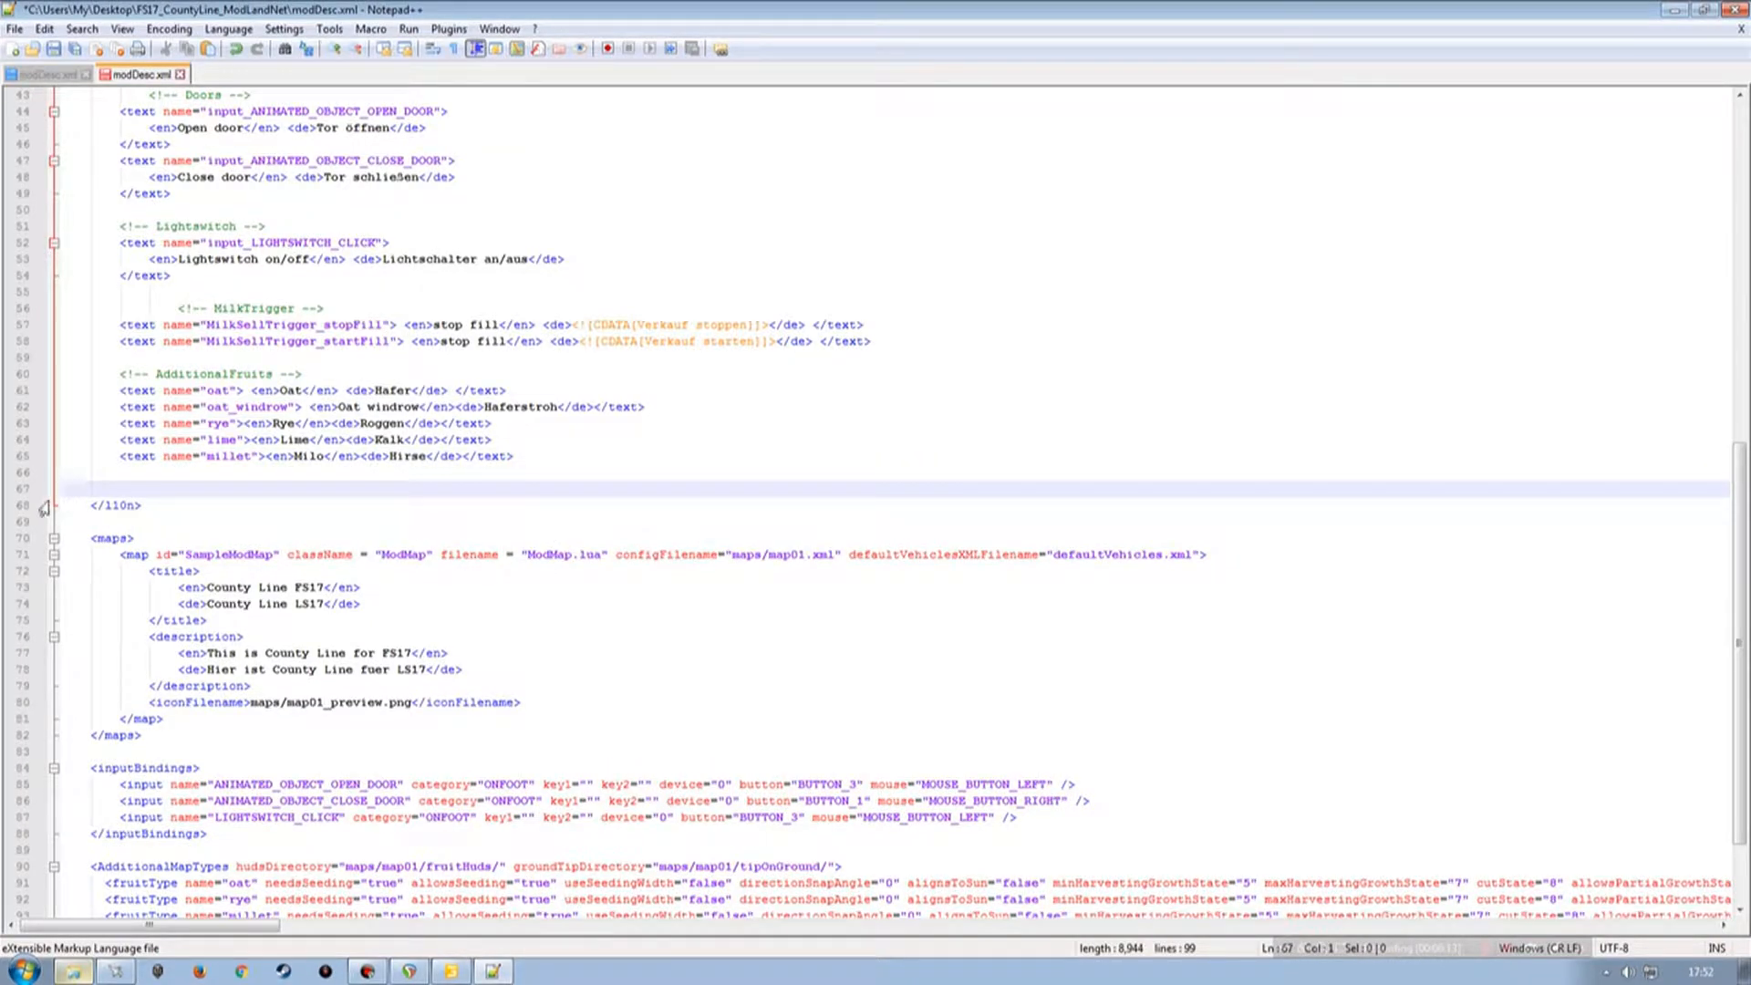
key("ctrl+v")
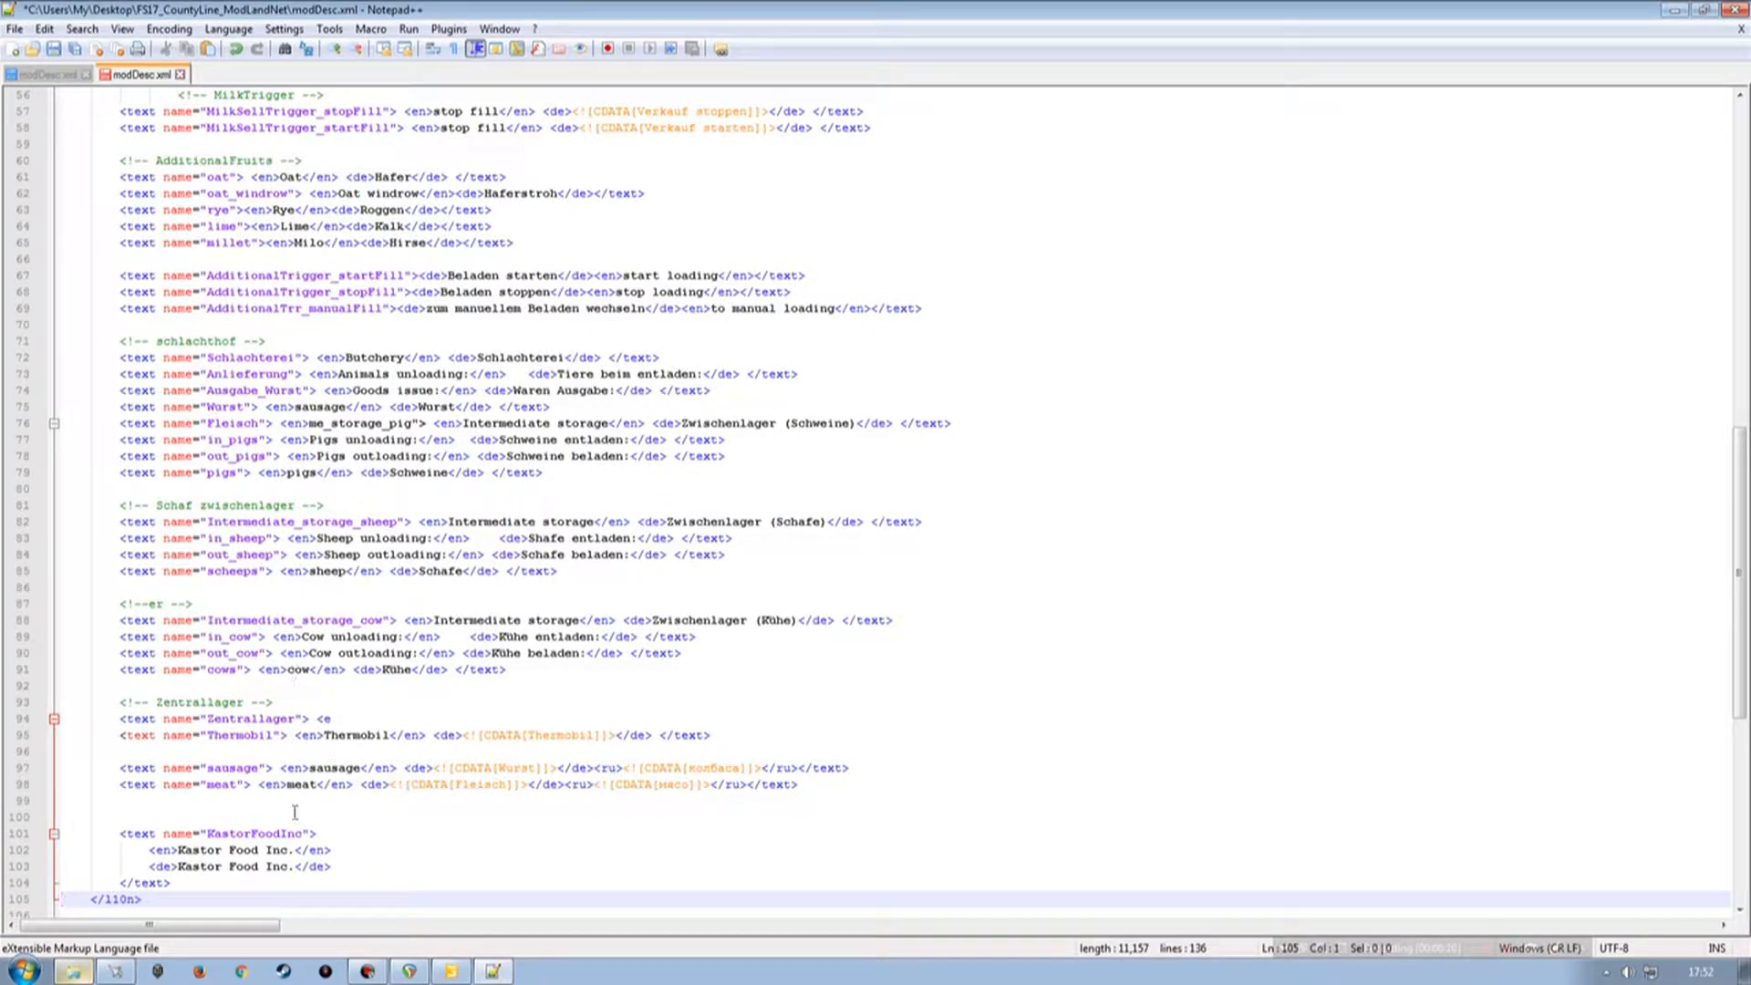
Select the addStoreCategory, FabrikScript and AdditionalTriggers source file lines in the Kastor modDesc.xml.
left_click(73, 75)
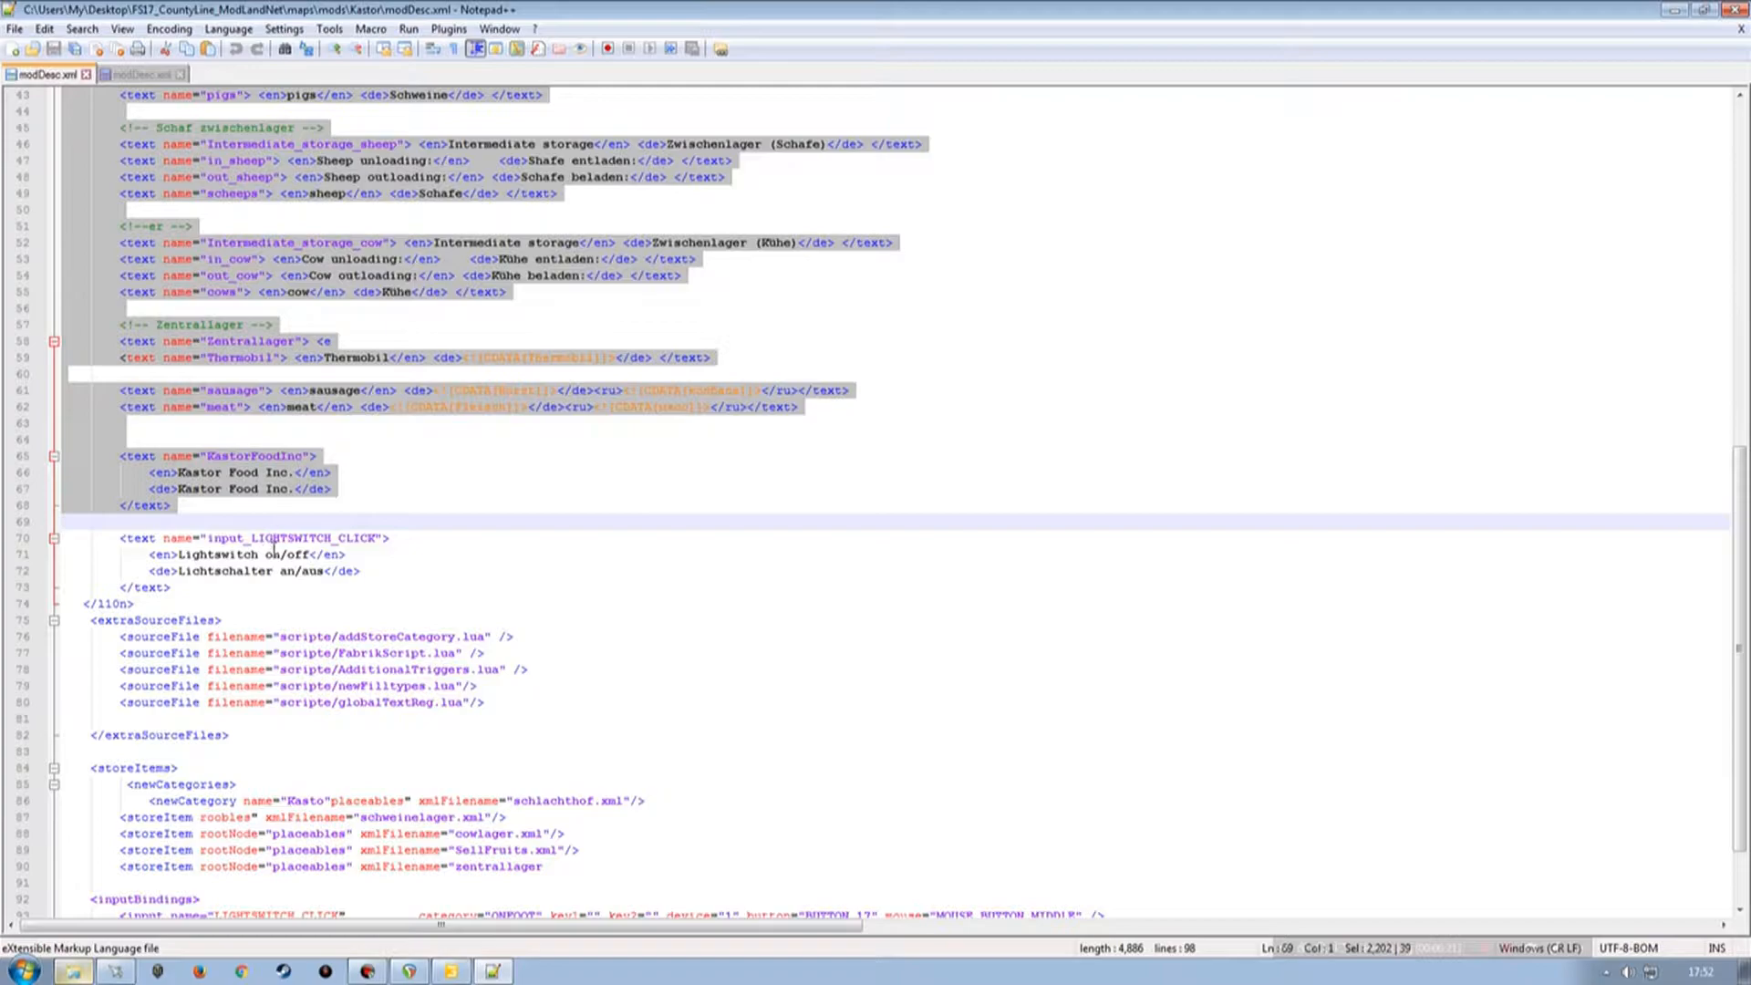
scroll(243, 573, "down", 2)
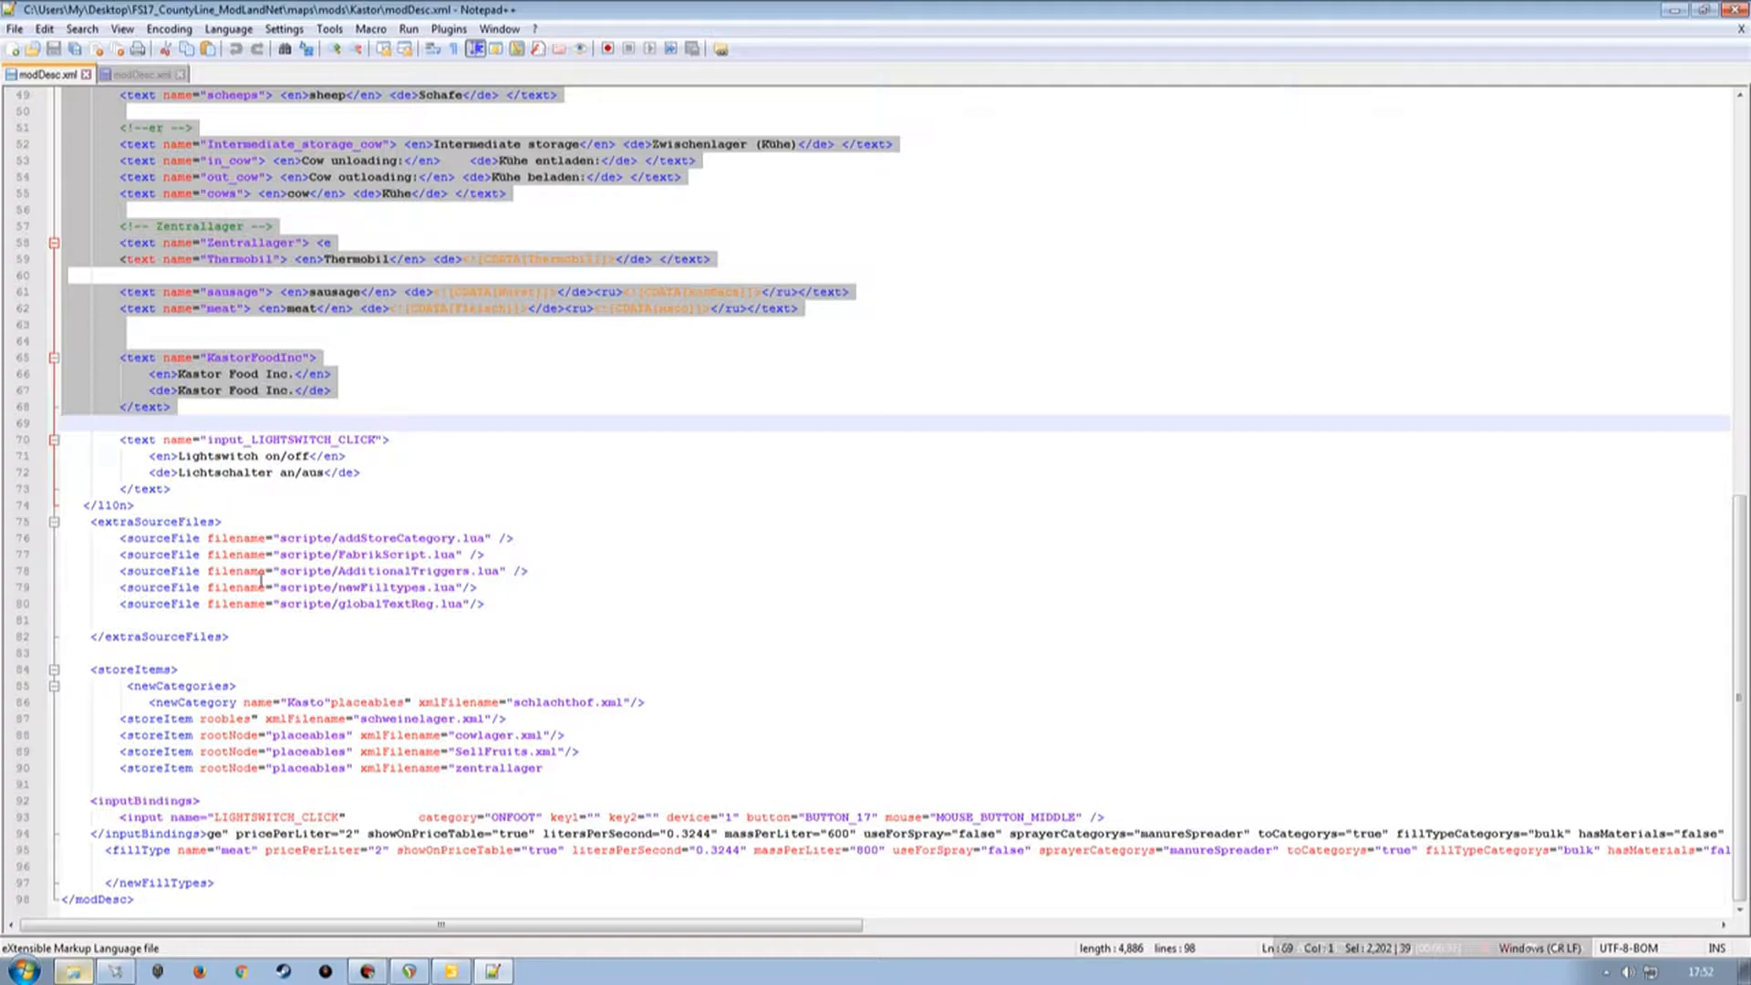
left_click(23, 556)
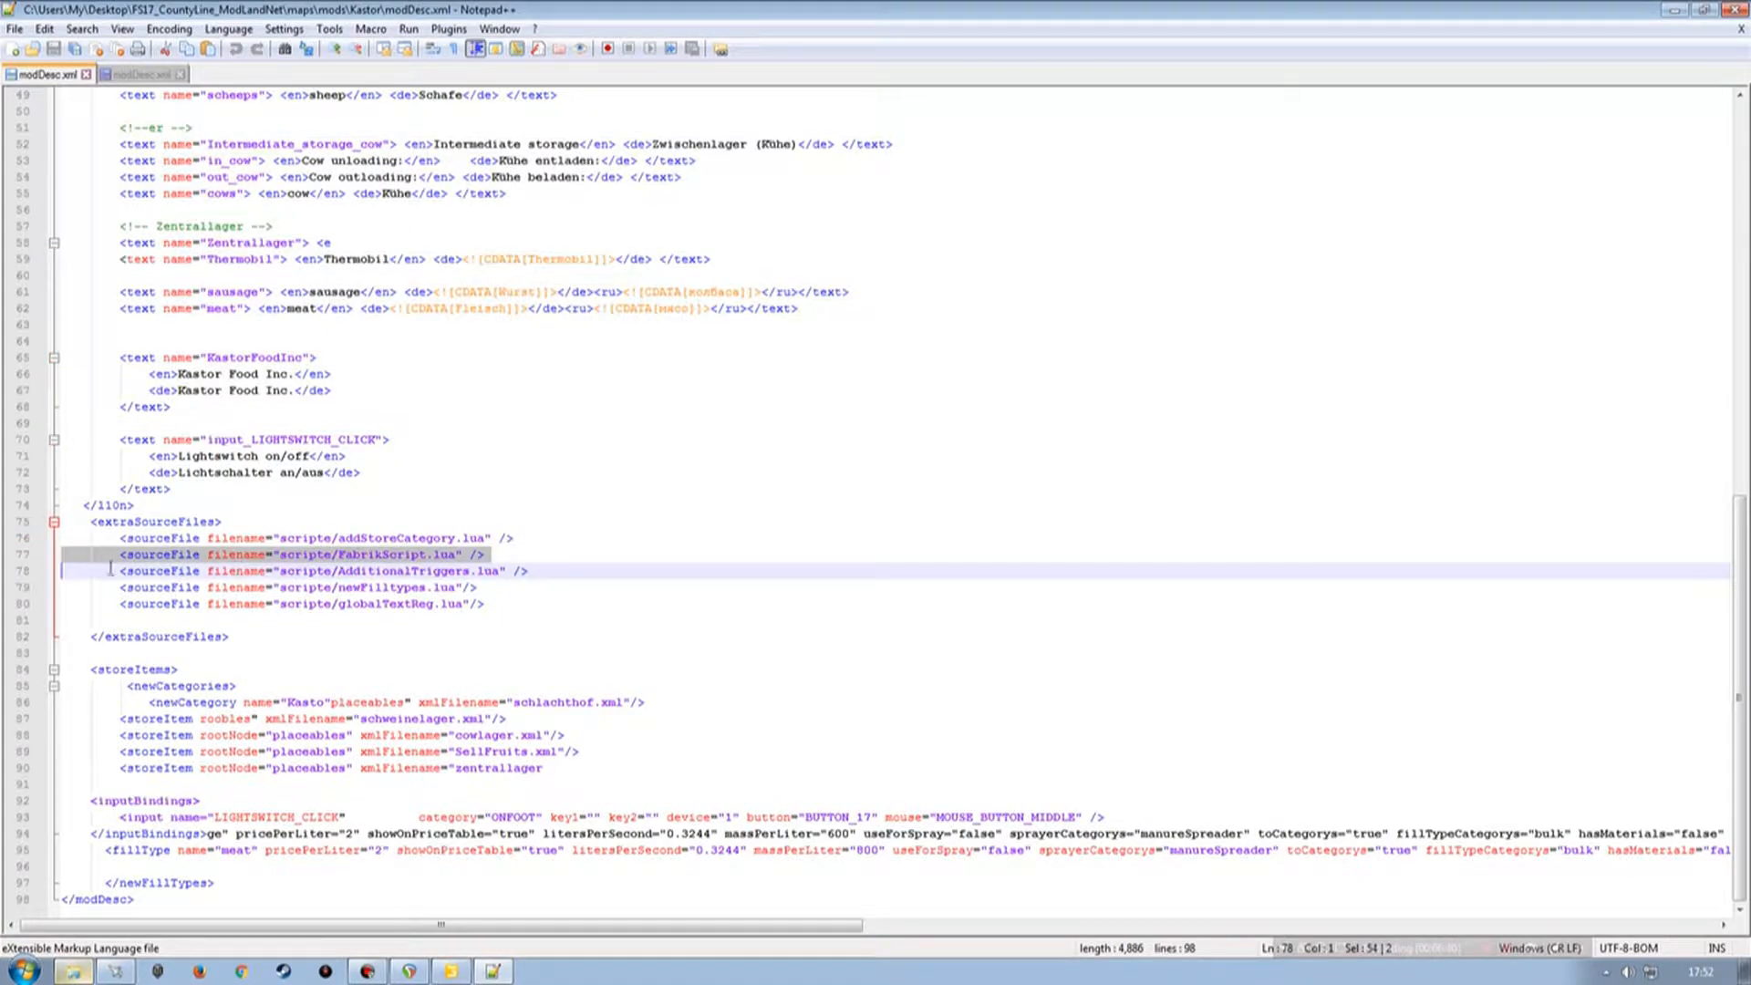
left_click_drag(19, 578, 201, 580)
key("ctrl+c")
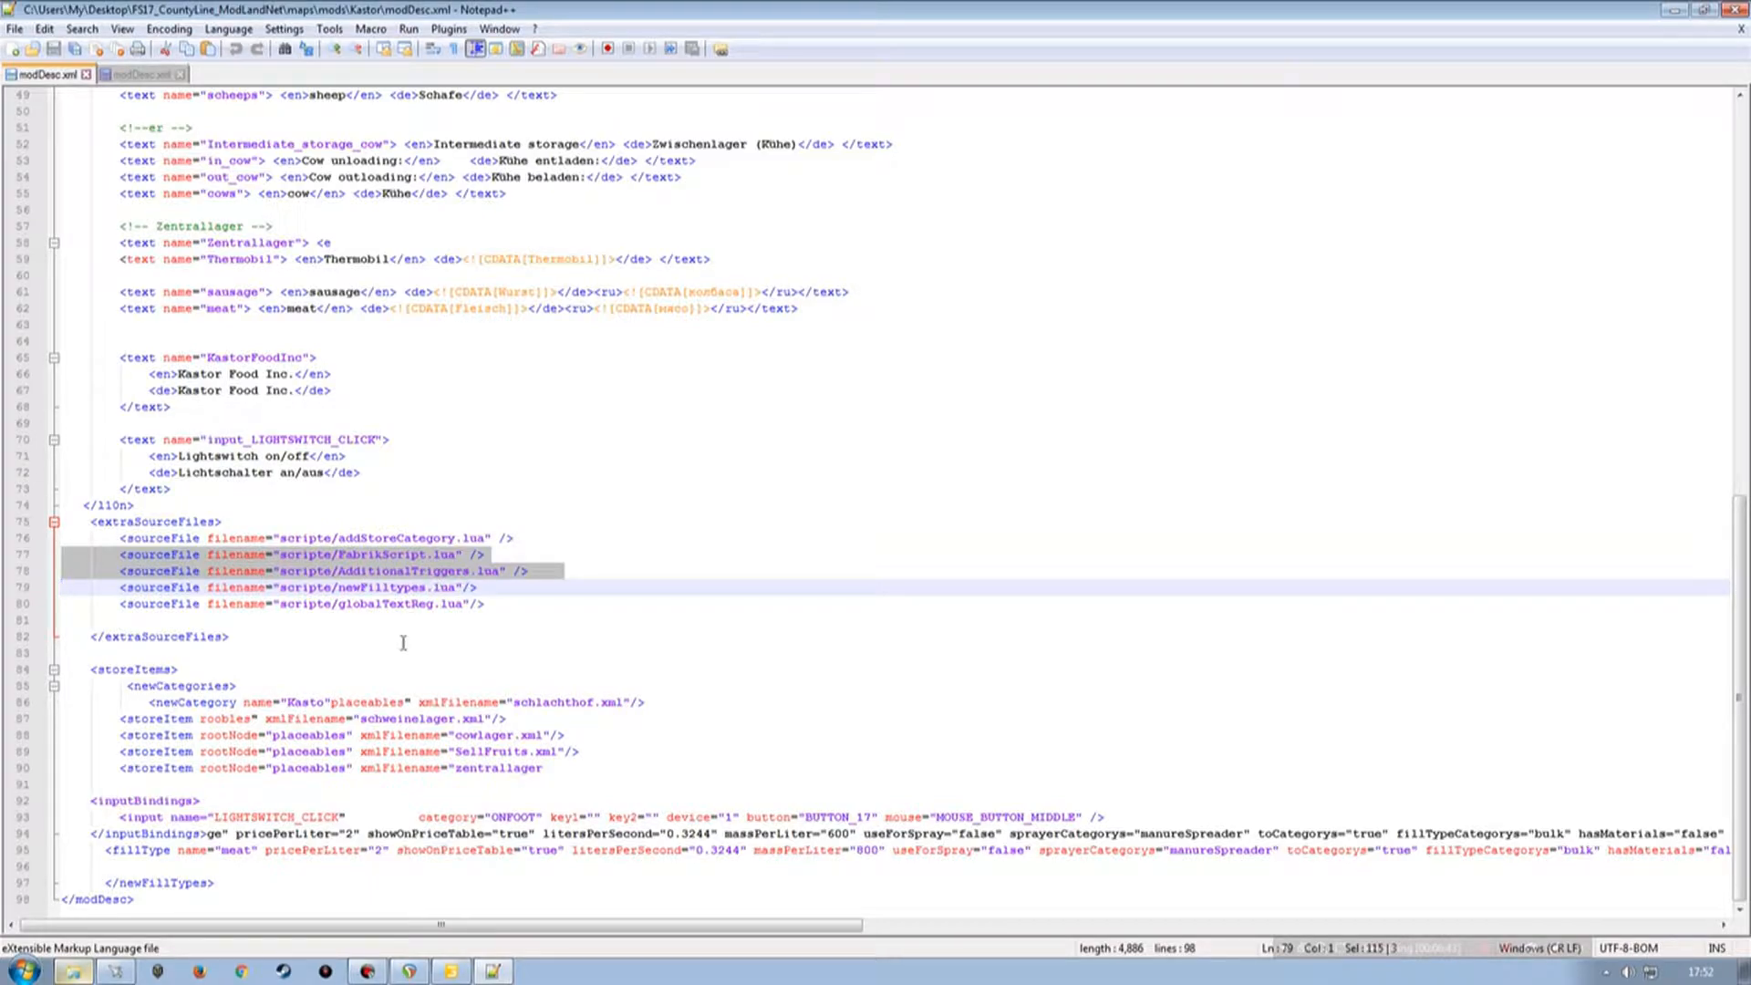
scroll(348, 436, "up", 7)
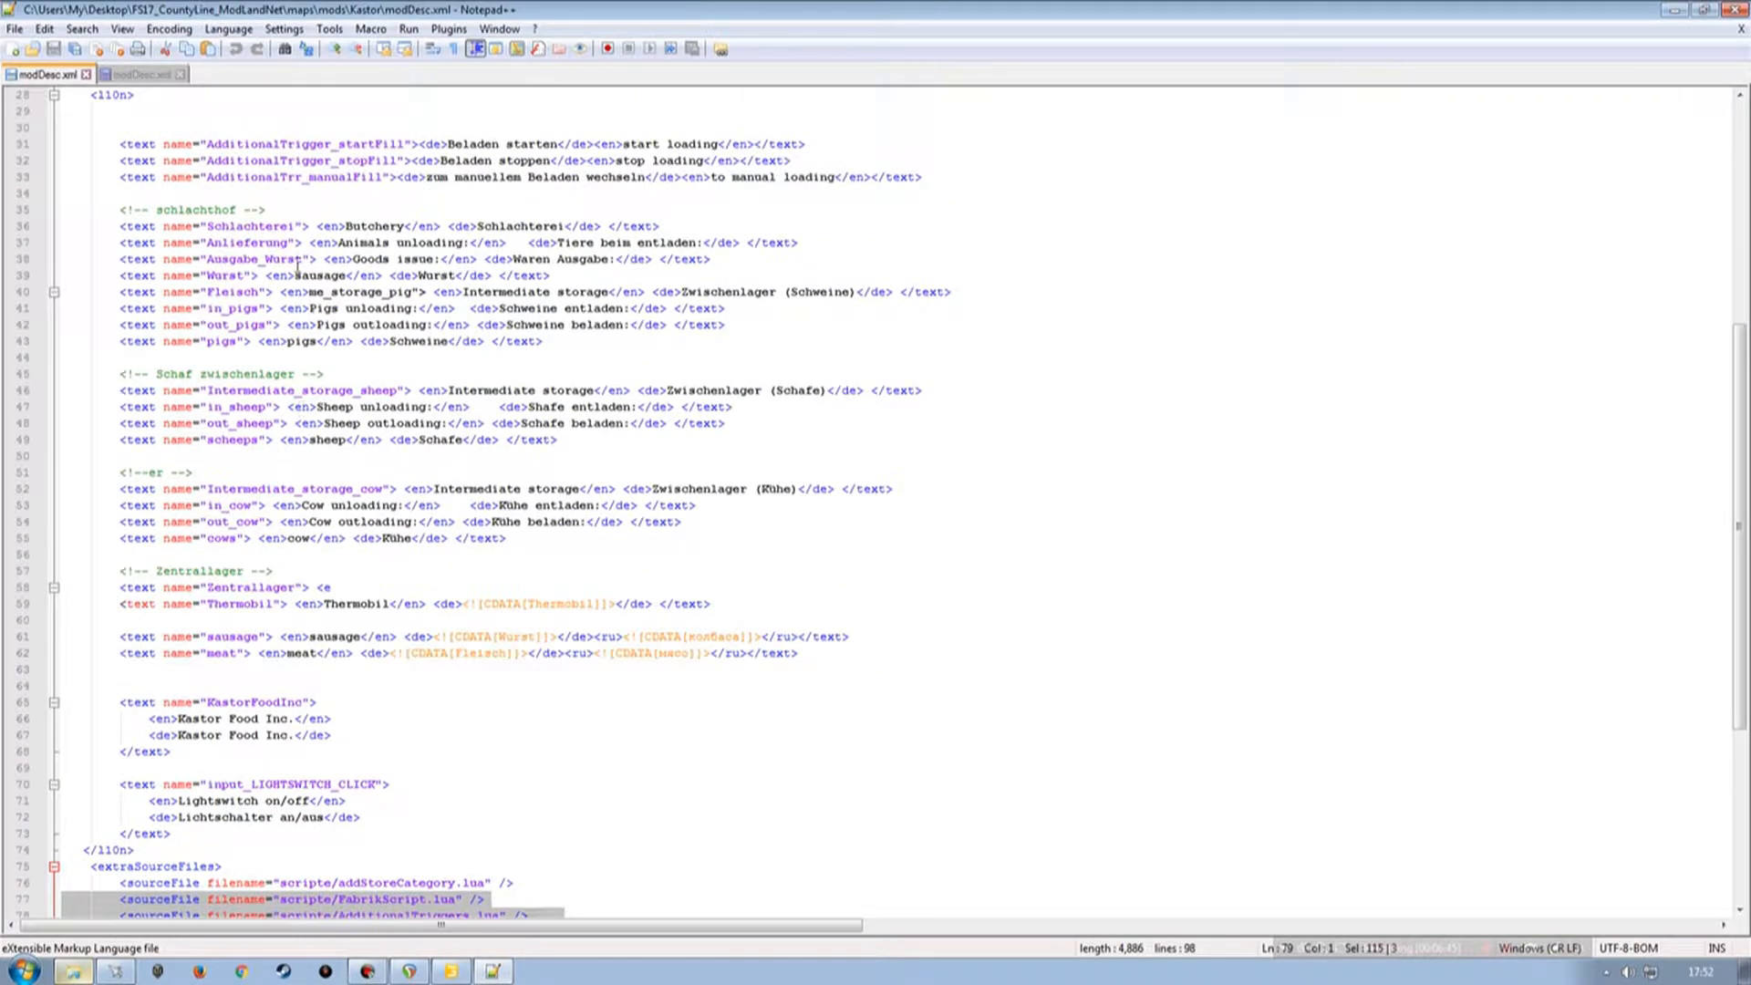
scroll(282, 564, "down", 4)
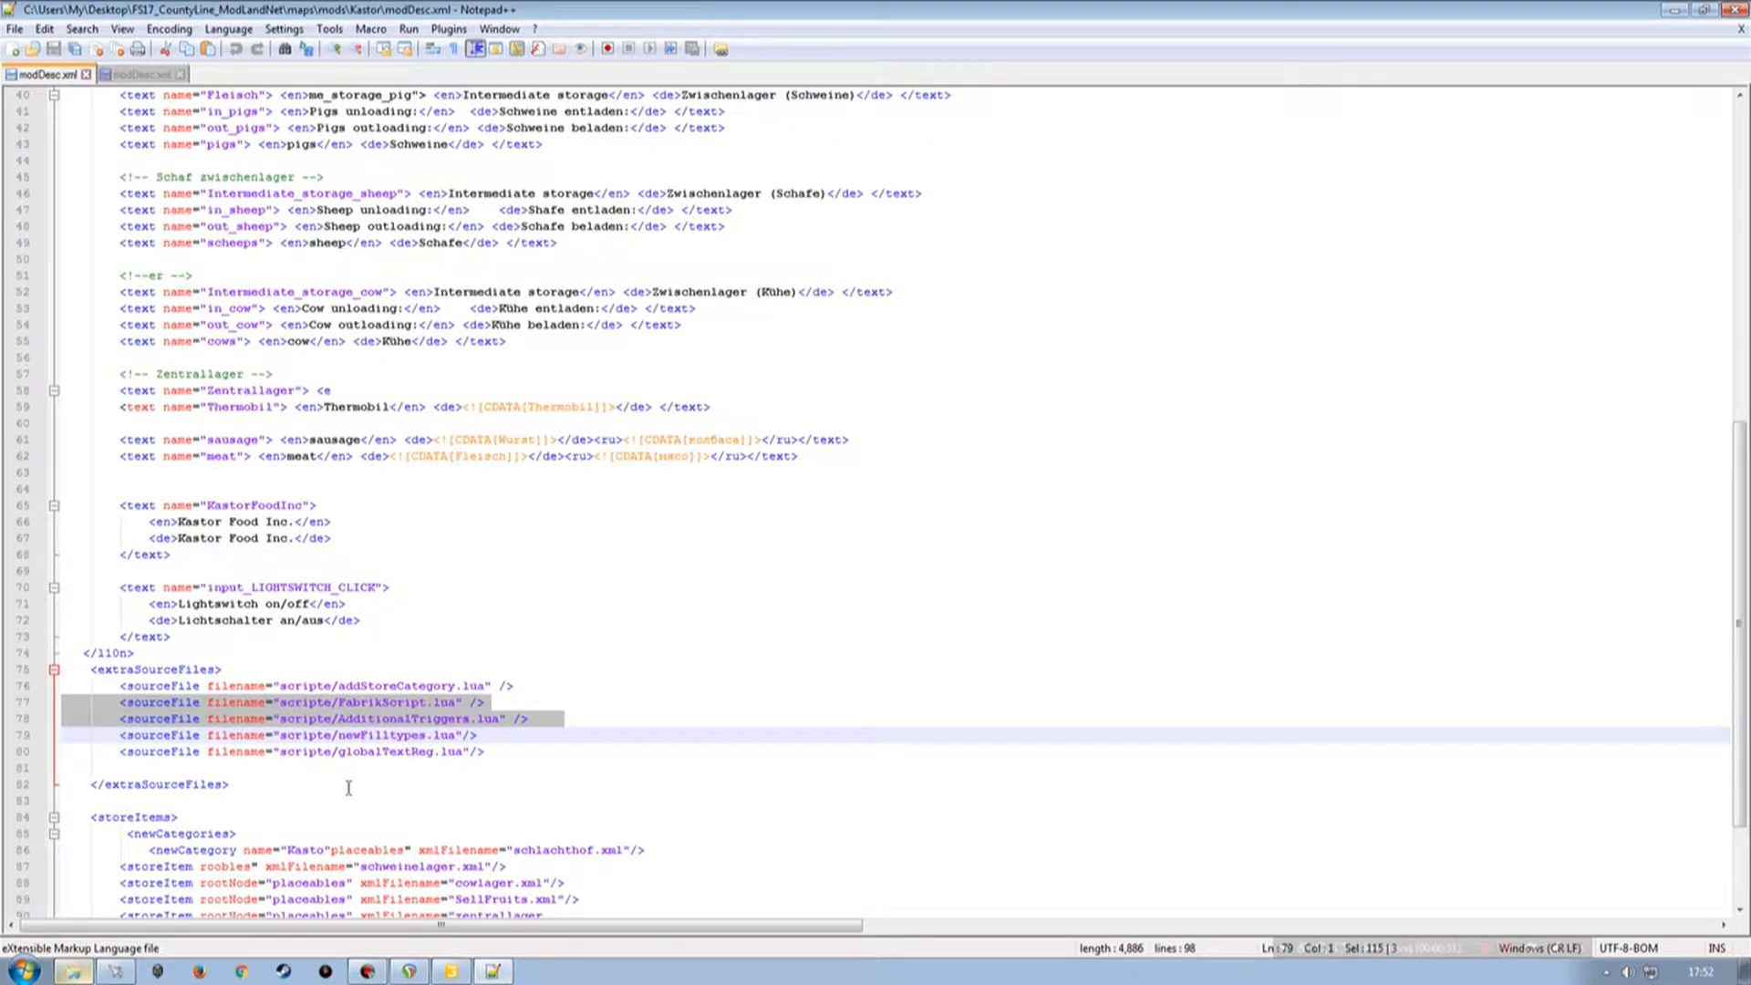
Paste the FabrikScript and AdditionalTriggers source file lines into the map's extraSourceFiles section after the additionalMapTypes.lua entry.
left_click(135, 74)
scroll(248, 609, "up", 13)
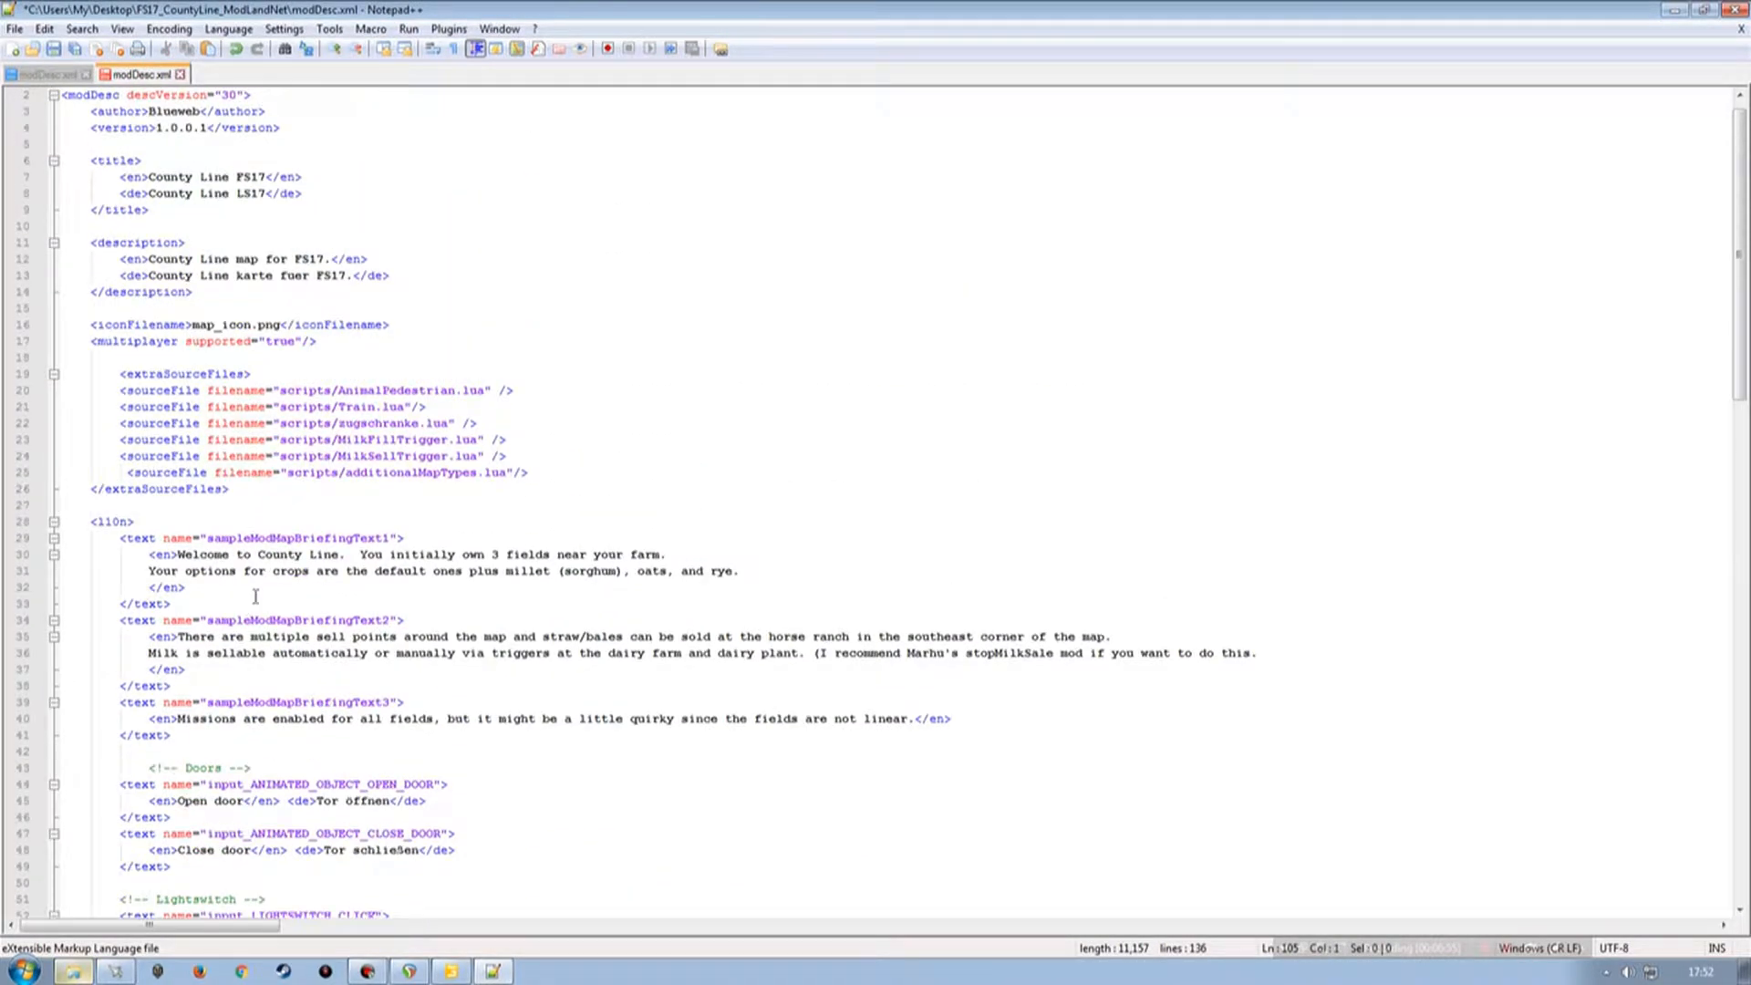
left_click(534, 472)
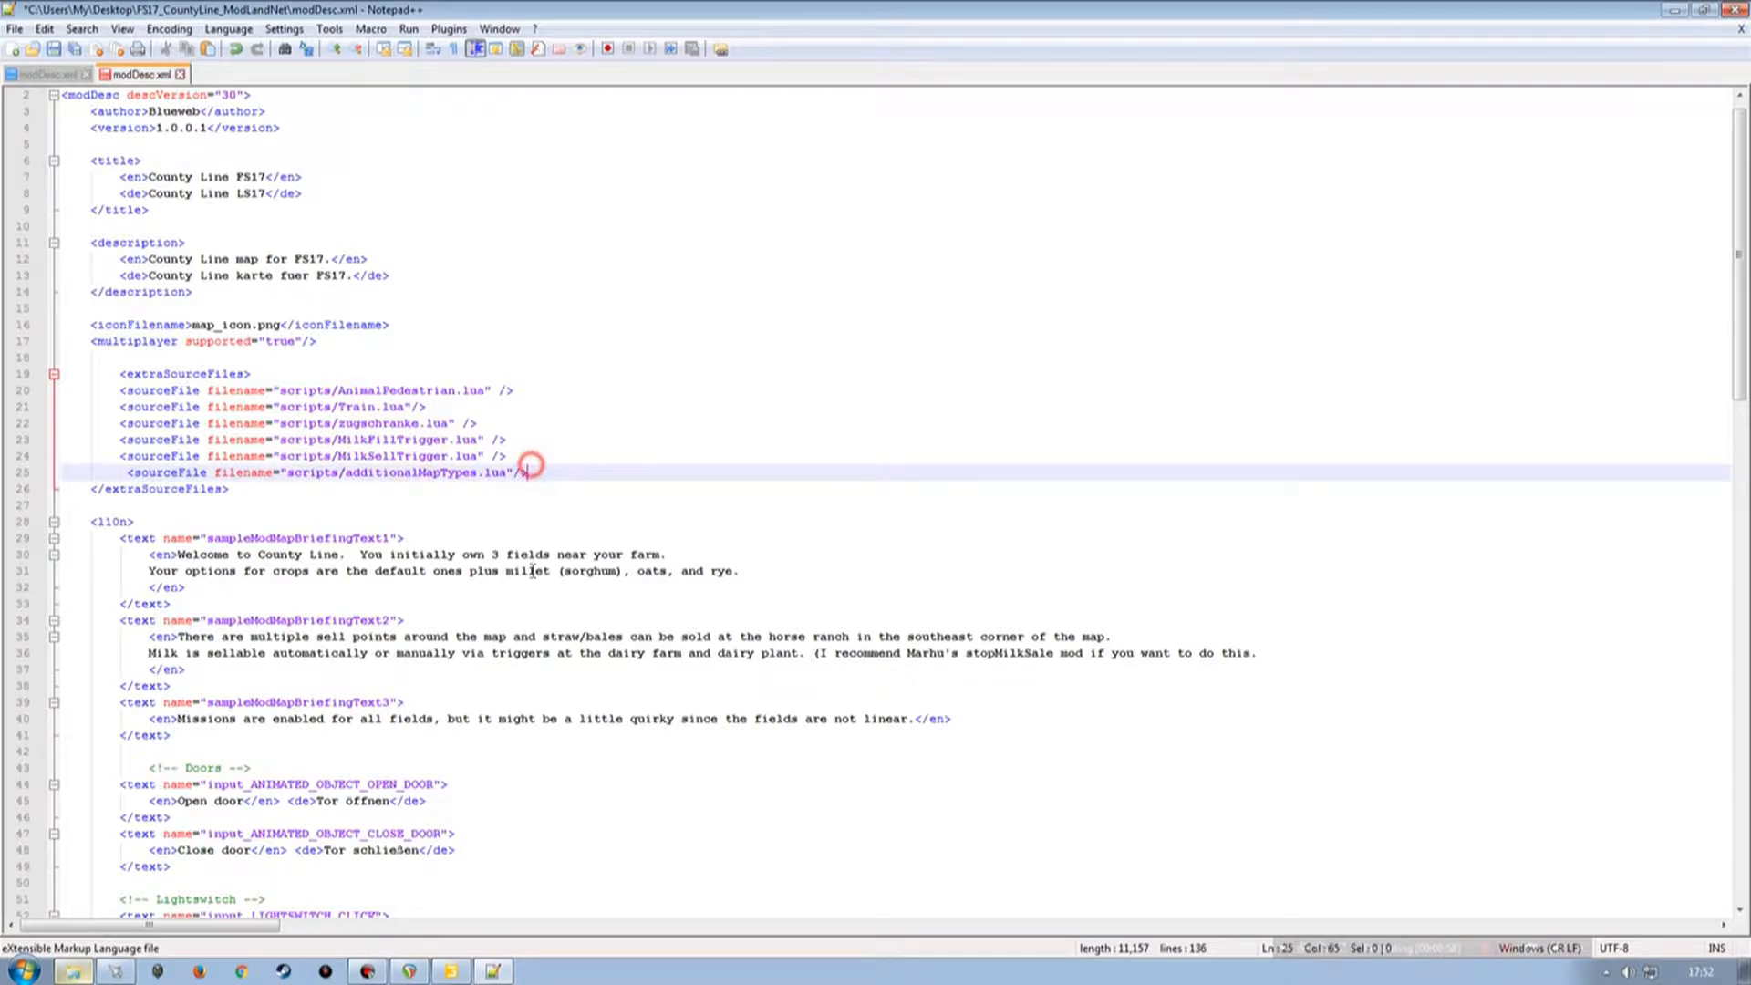
key("Return")
left_click(18, 488)
key("ctrl+v")
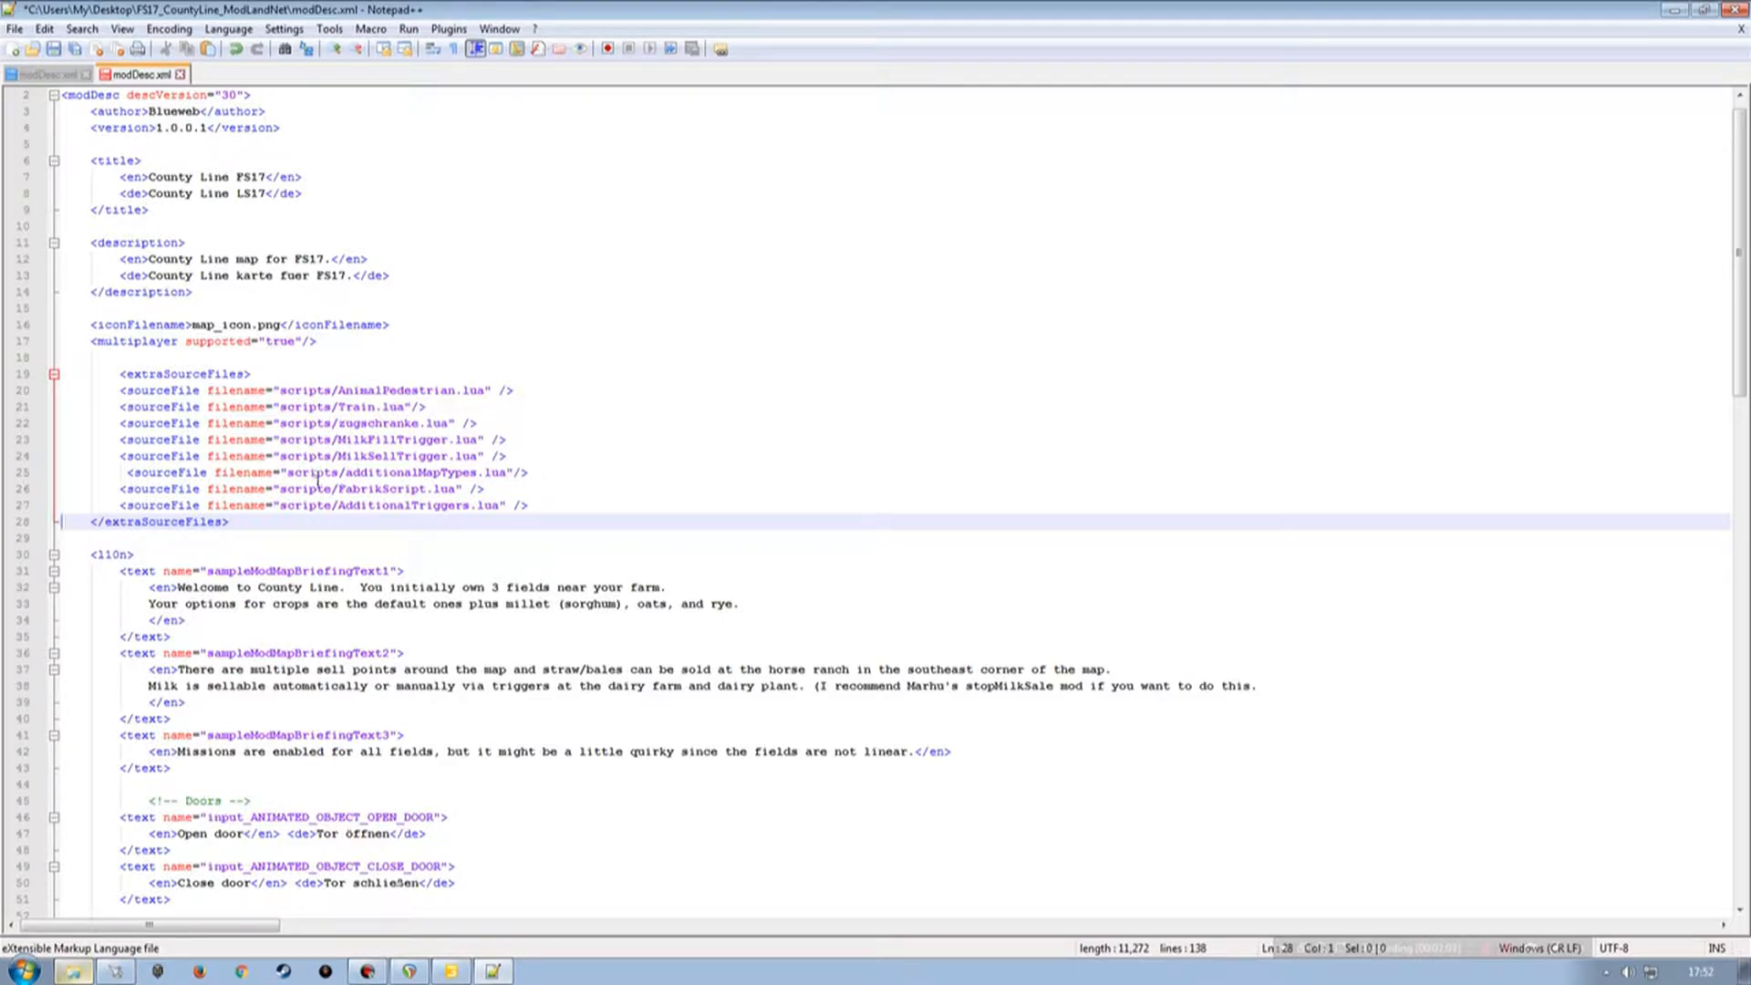
Correct the pasted FabrikScript path's folder name to scripts.
left_click(332, 488)
key("BackSpace")
type("s")
left_click(327, 505)
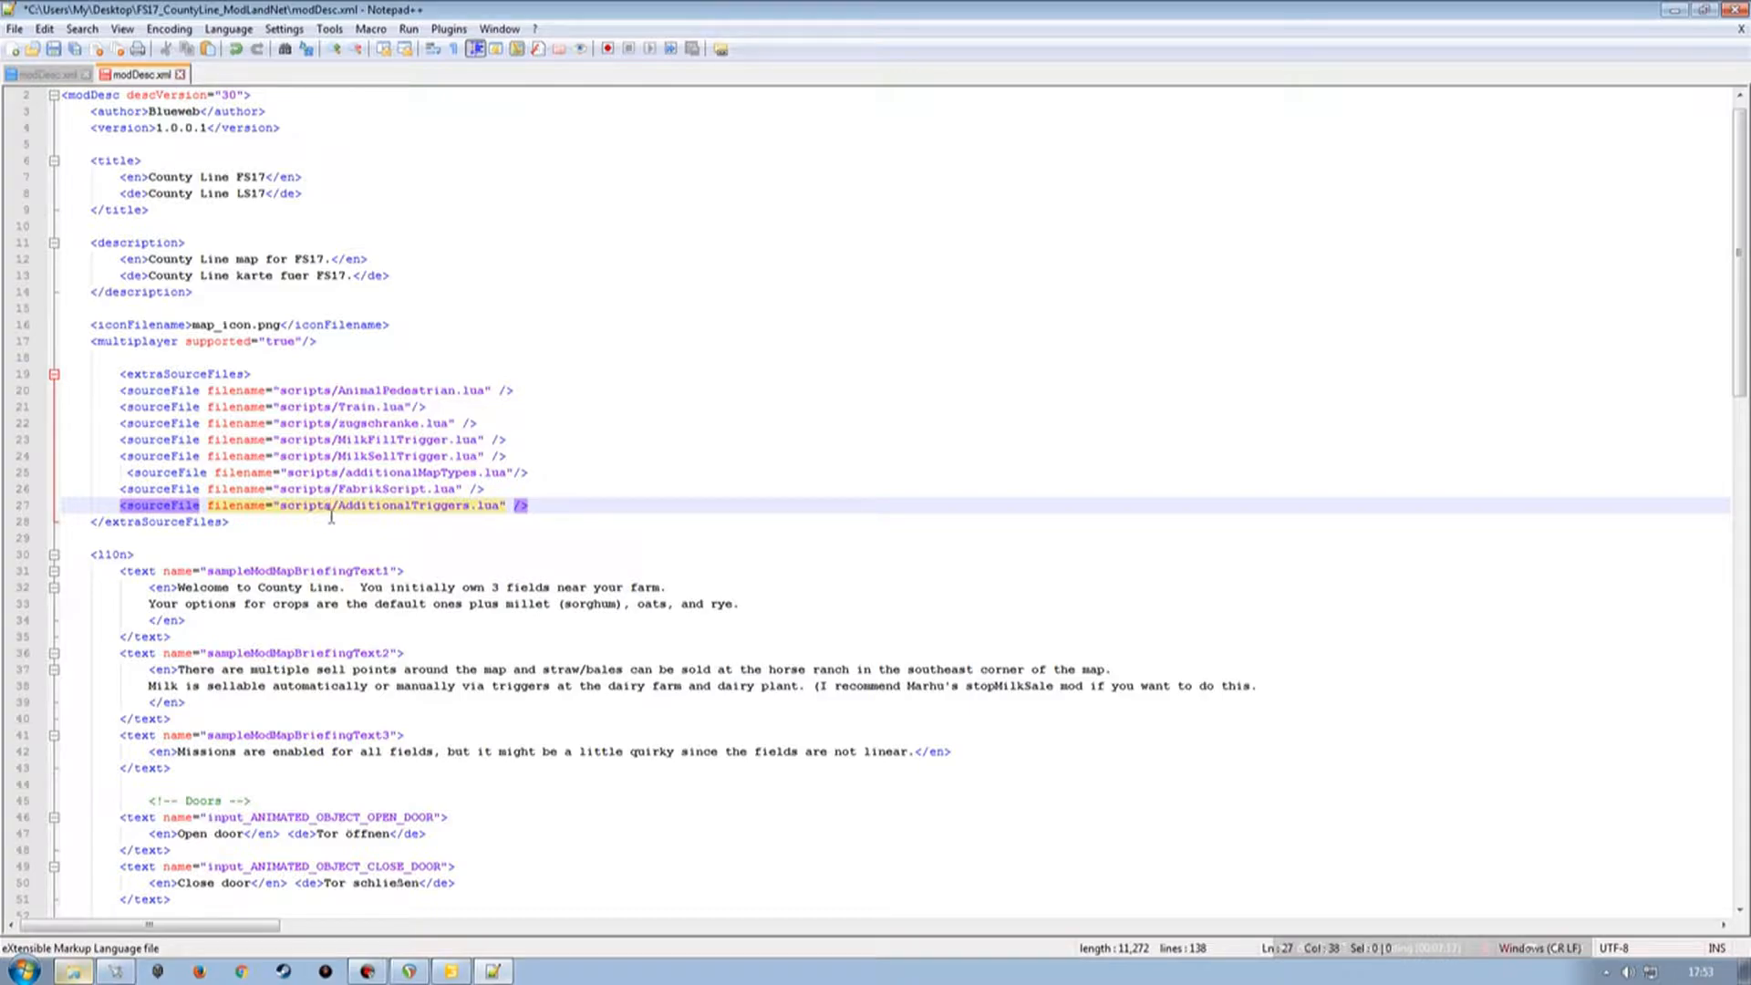
Close the Kastor mod's modDesc.xml, leaving only the map's modDesc.xml open.
key("ctrl+Tab")
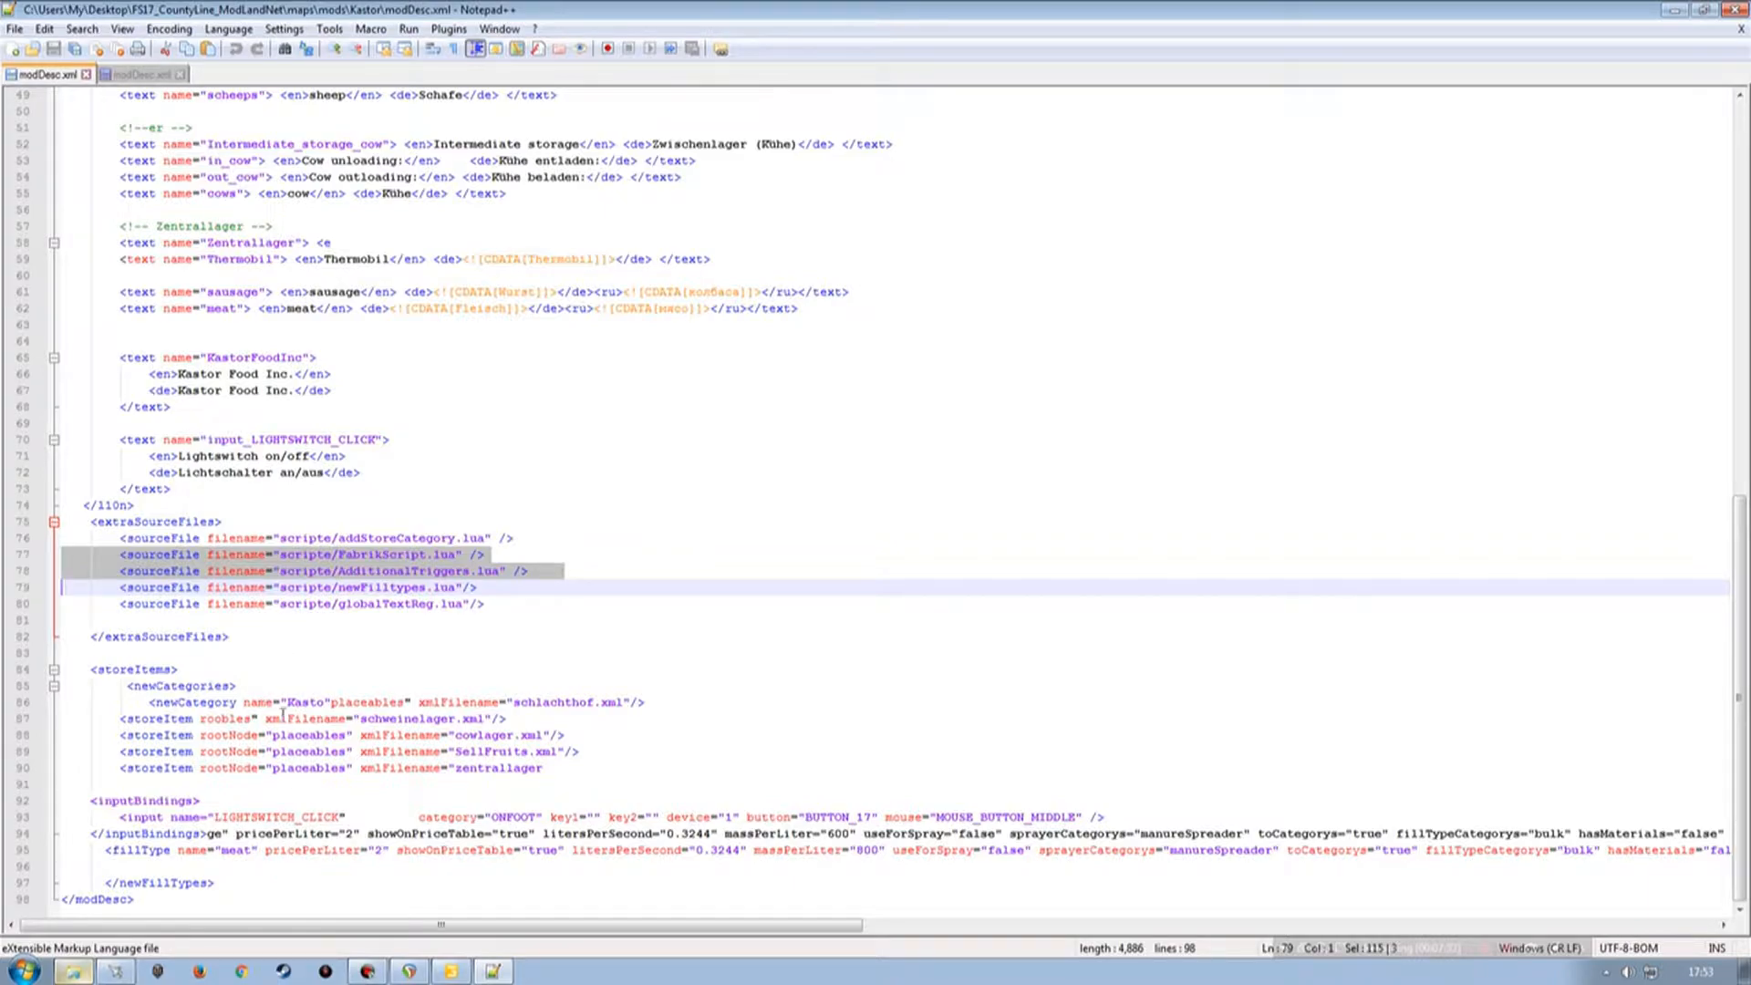
scroll(326, 681, "up", 3)
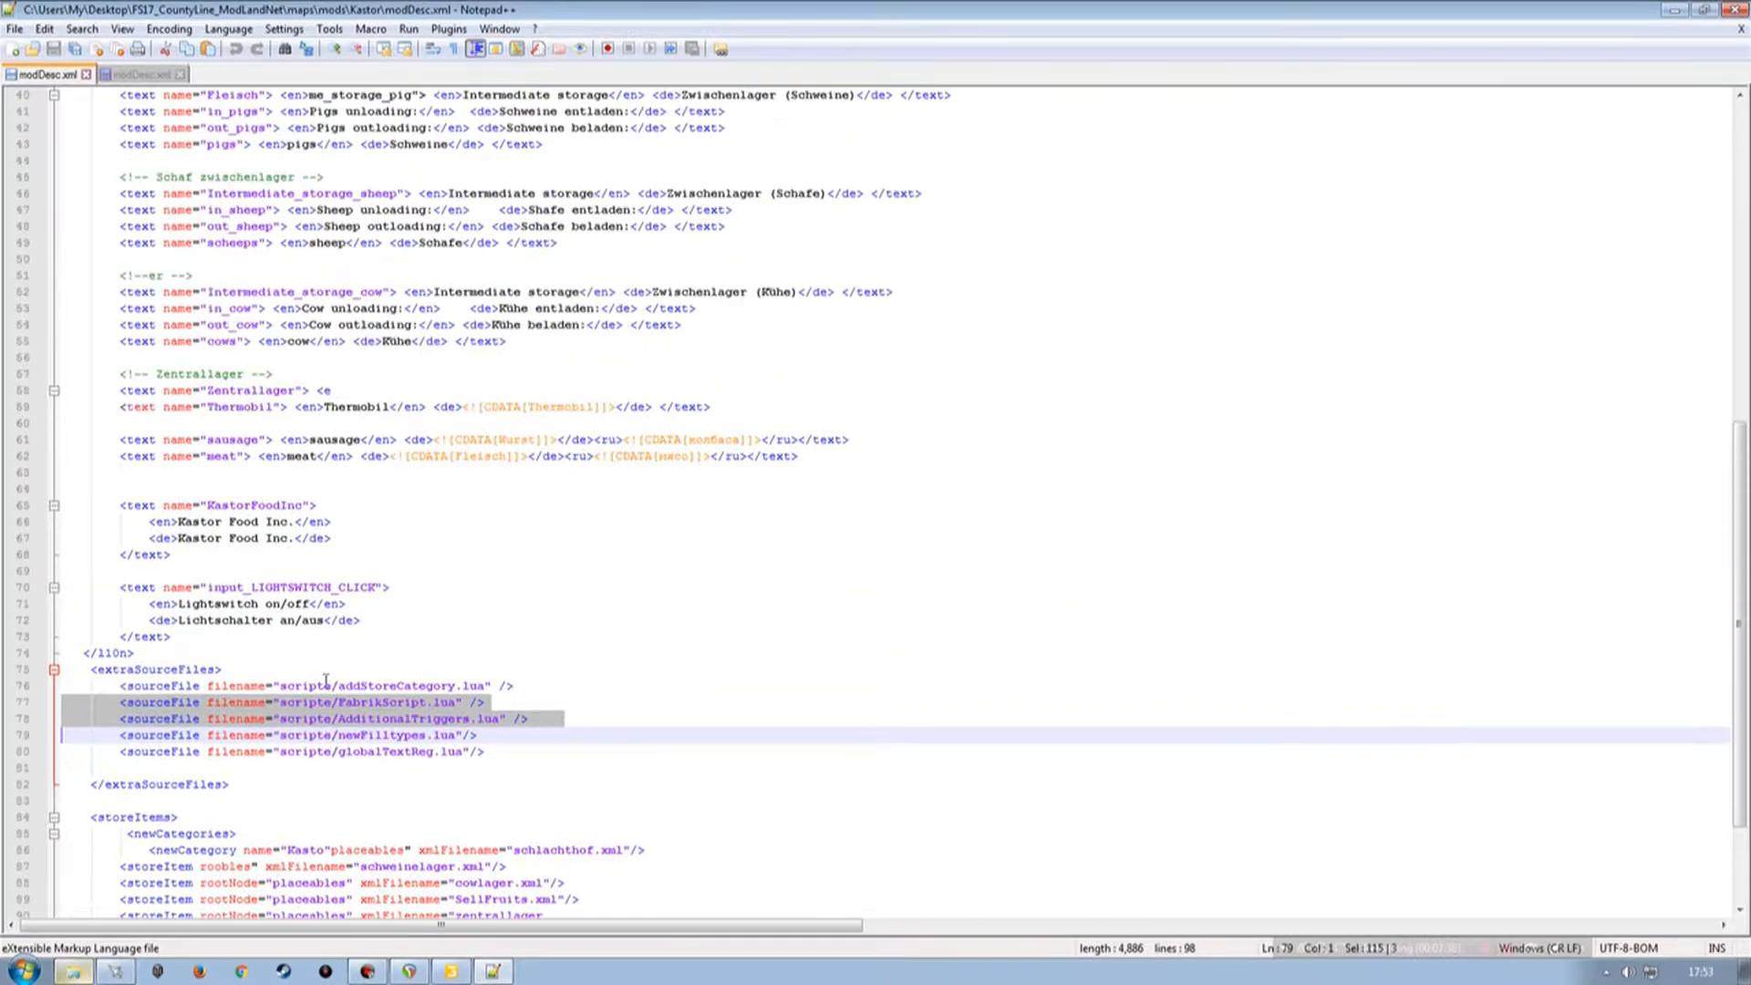
scroll(172, 116, "up", 13)
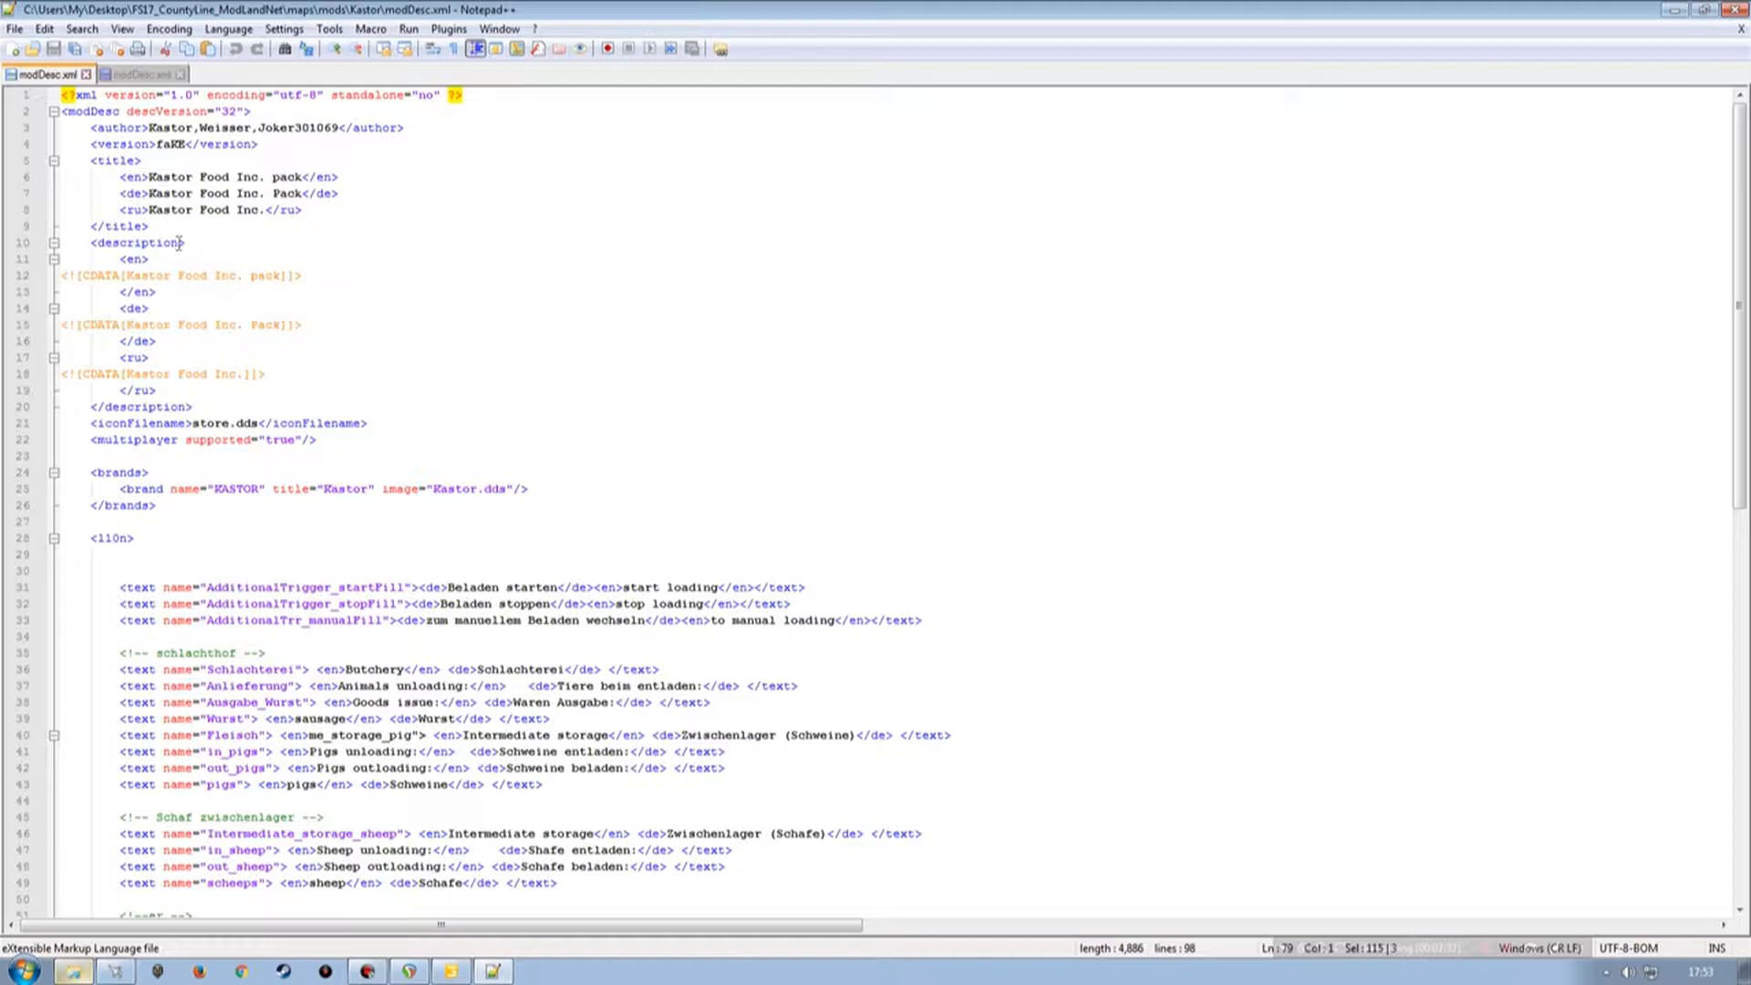
left_click(85, 74)
left_click(53, 49)
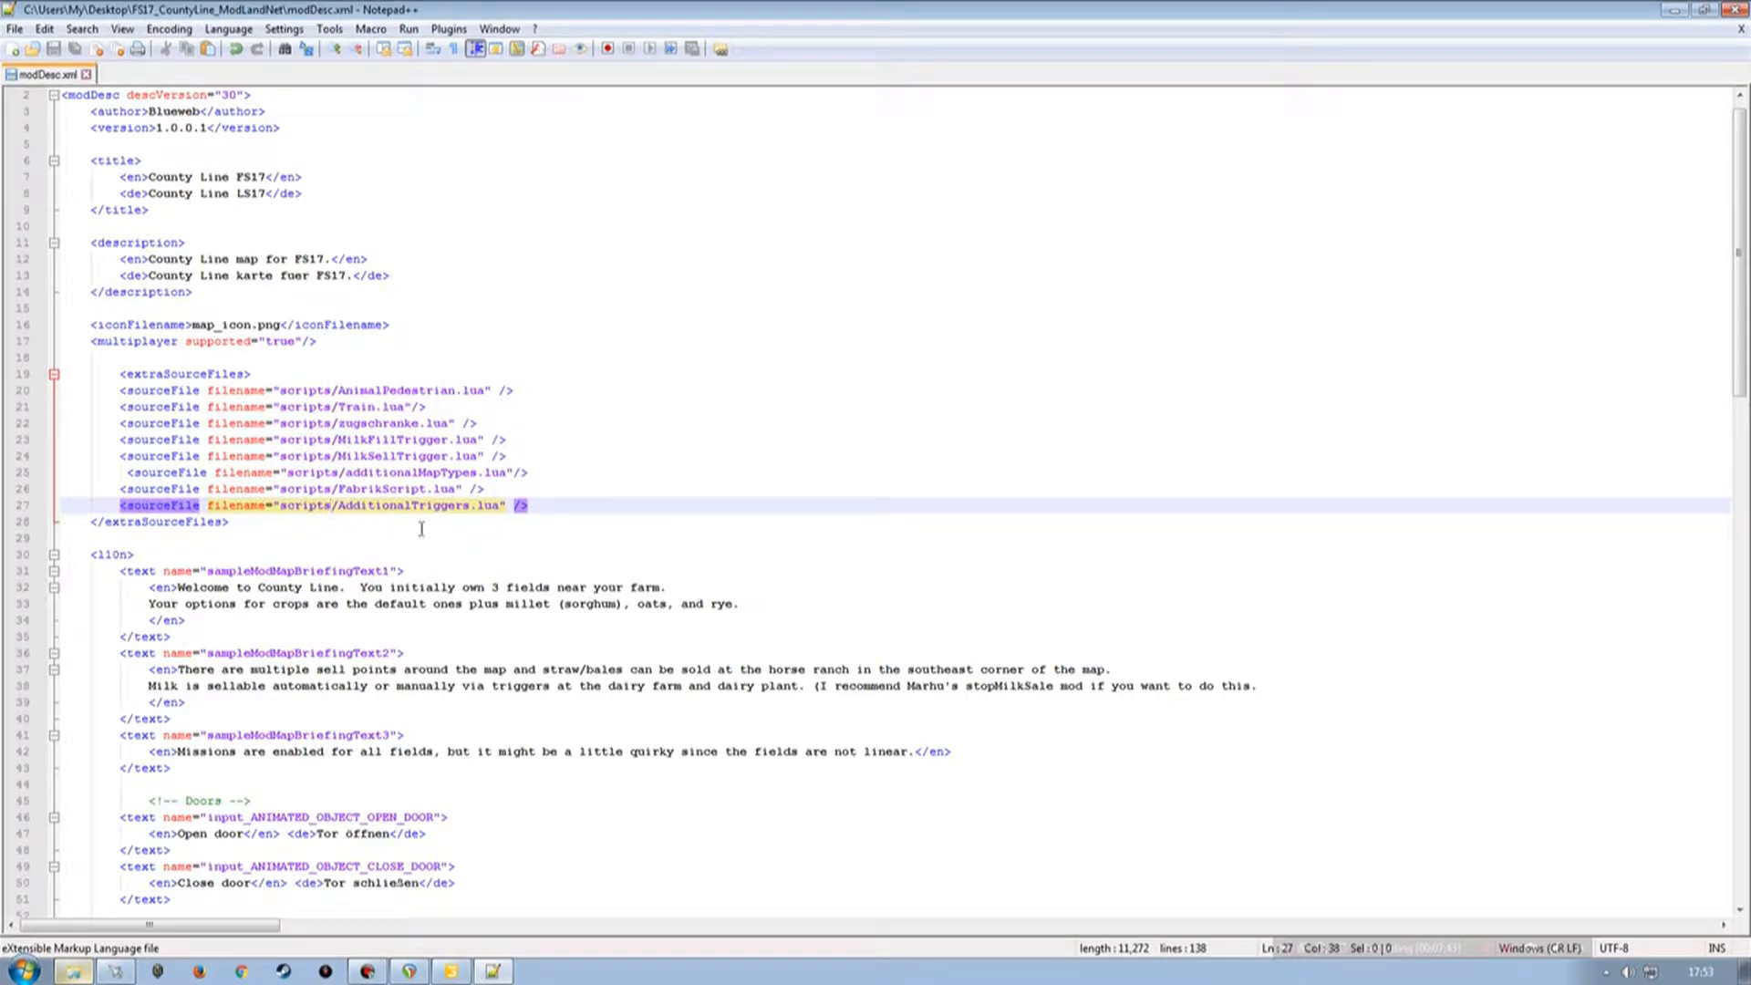
Open the regFillTypes.lua file from the desktop in the editor.
scroll(421, 527, "down", 20)
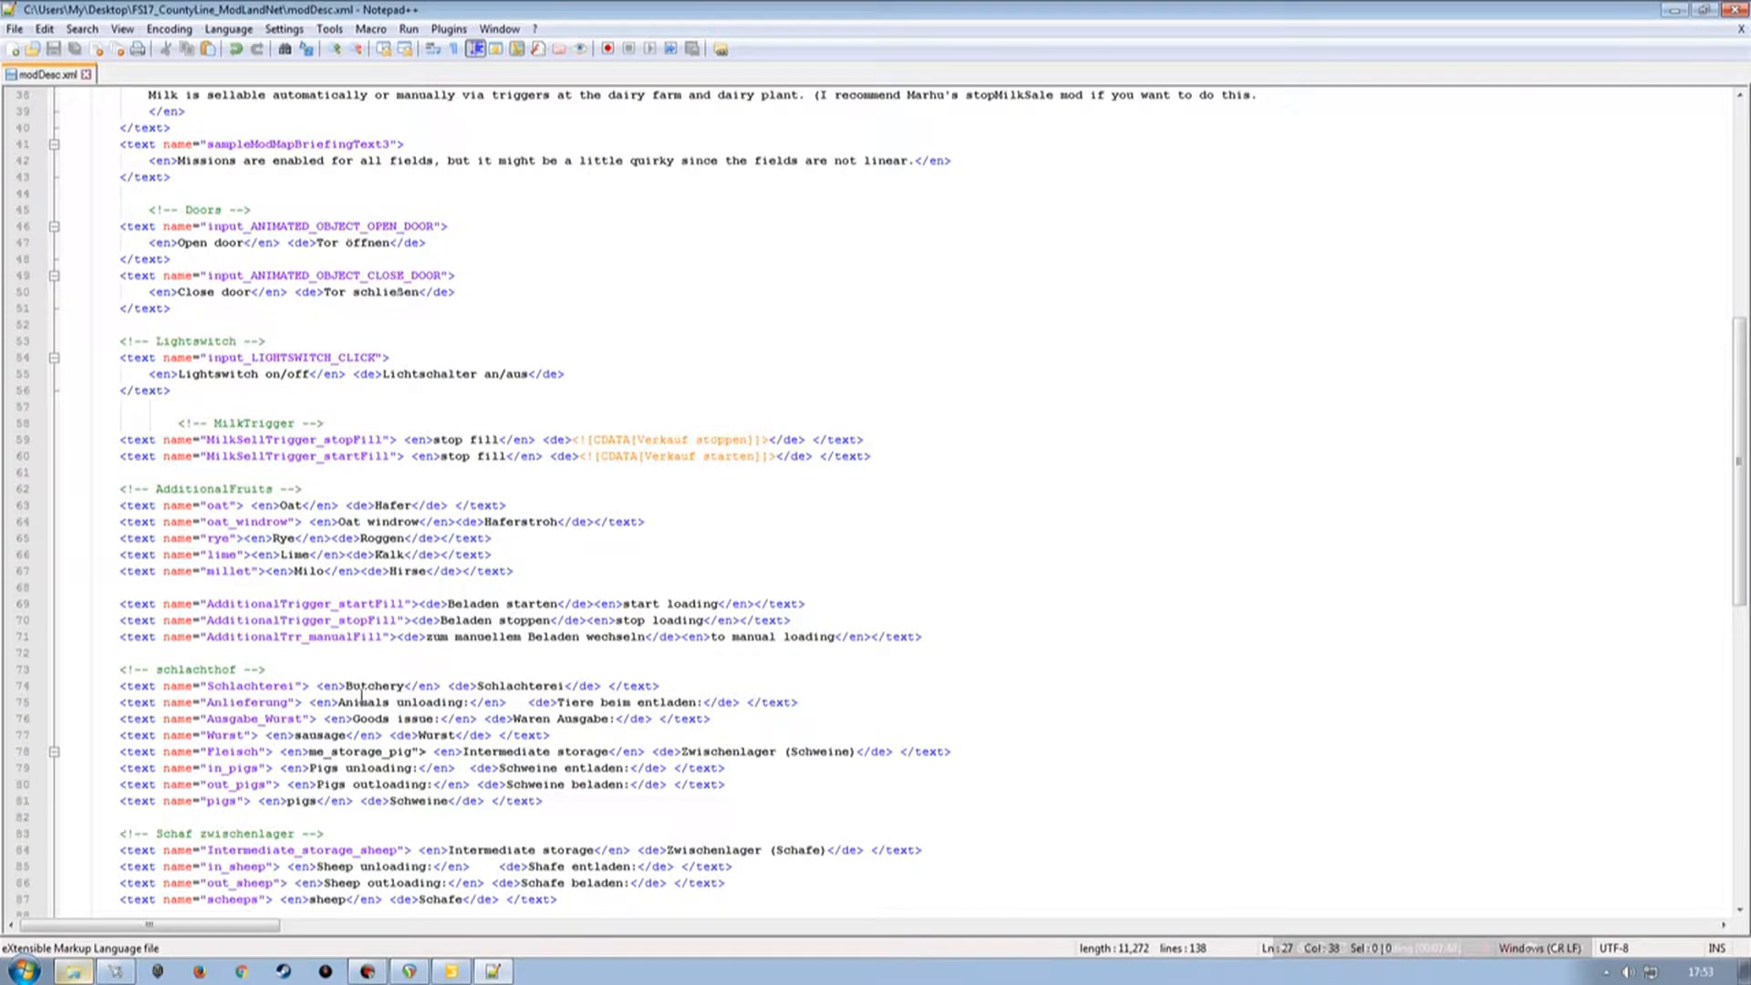
scroll(339, 694, "down", 3)
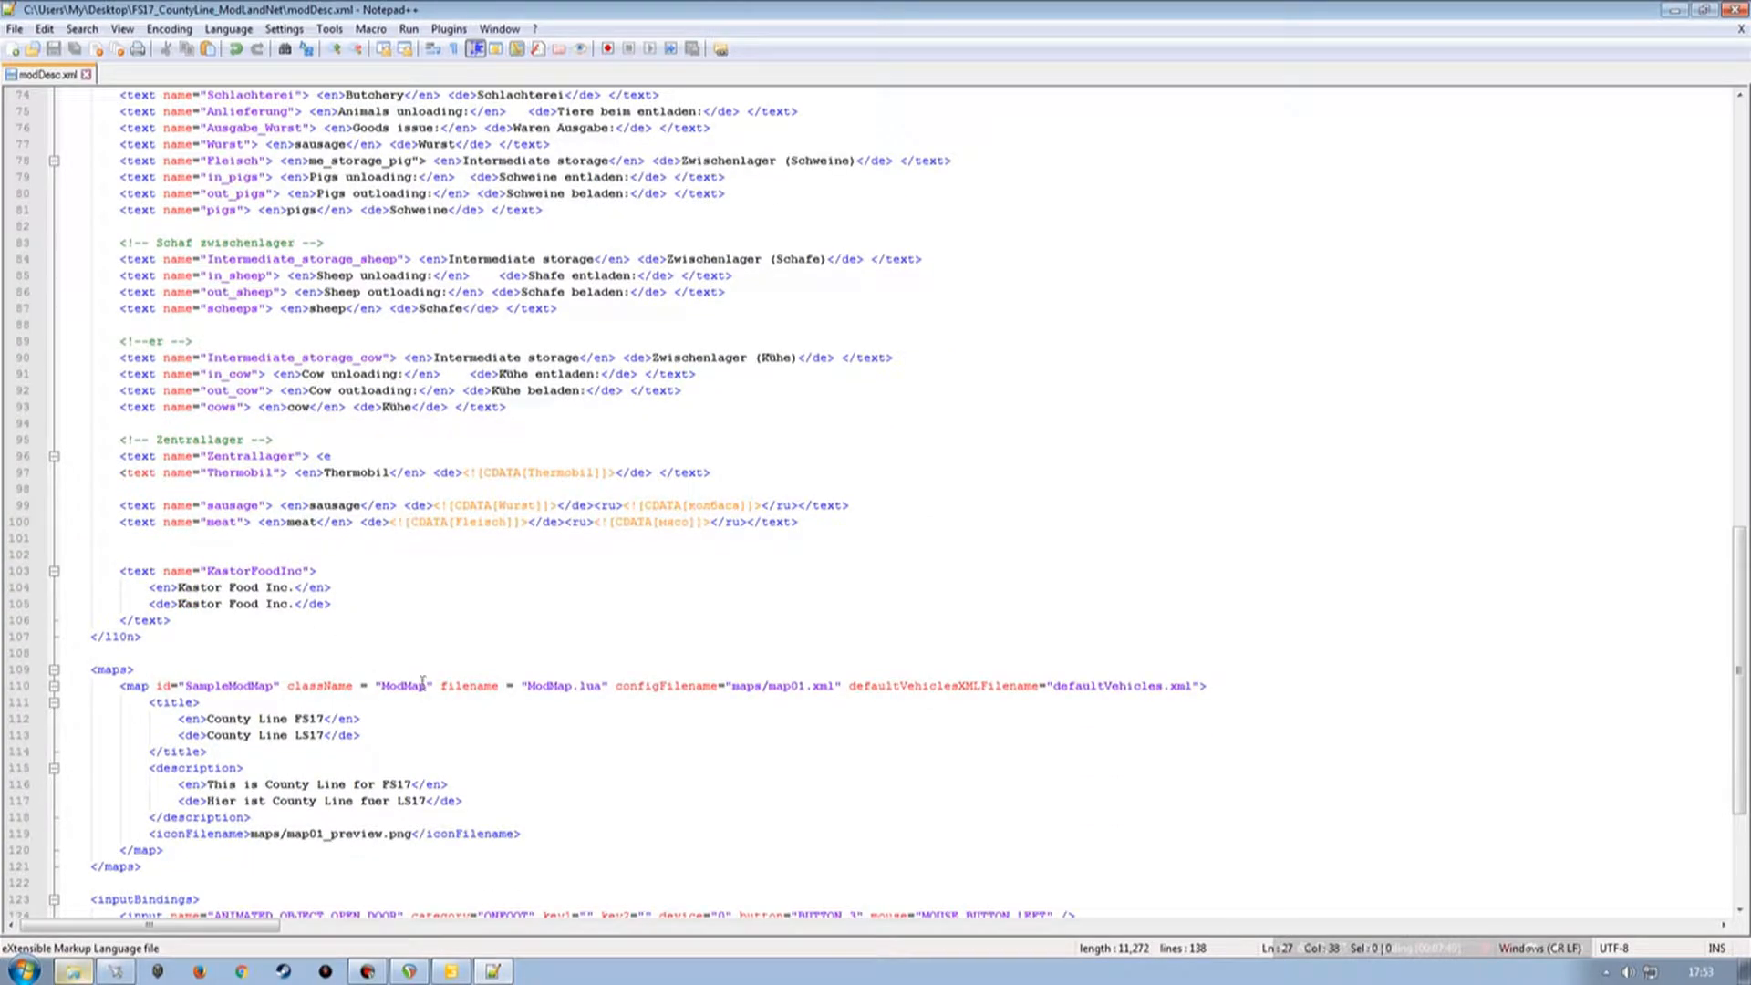
scroll(340, 686, "down", 5)
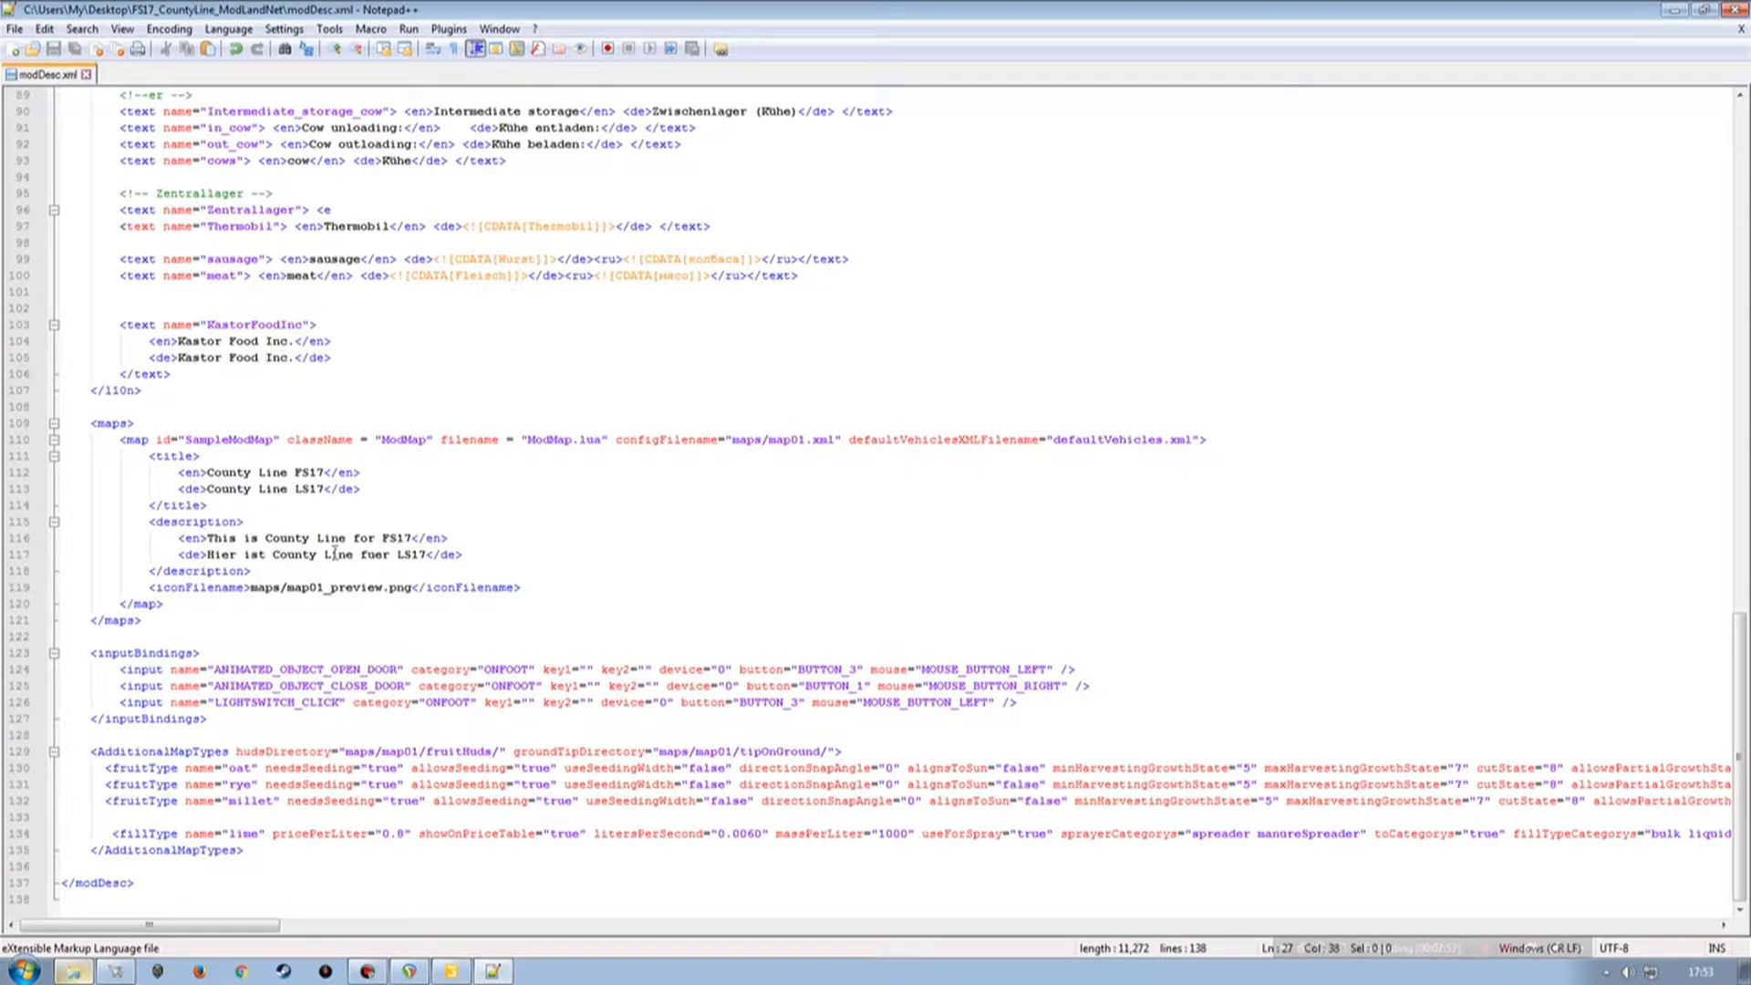
left_click(1676, 10)
left_click(1675, 10)
left_click_drag(1212, 129, 593, 141)
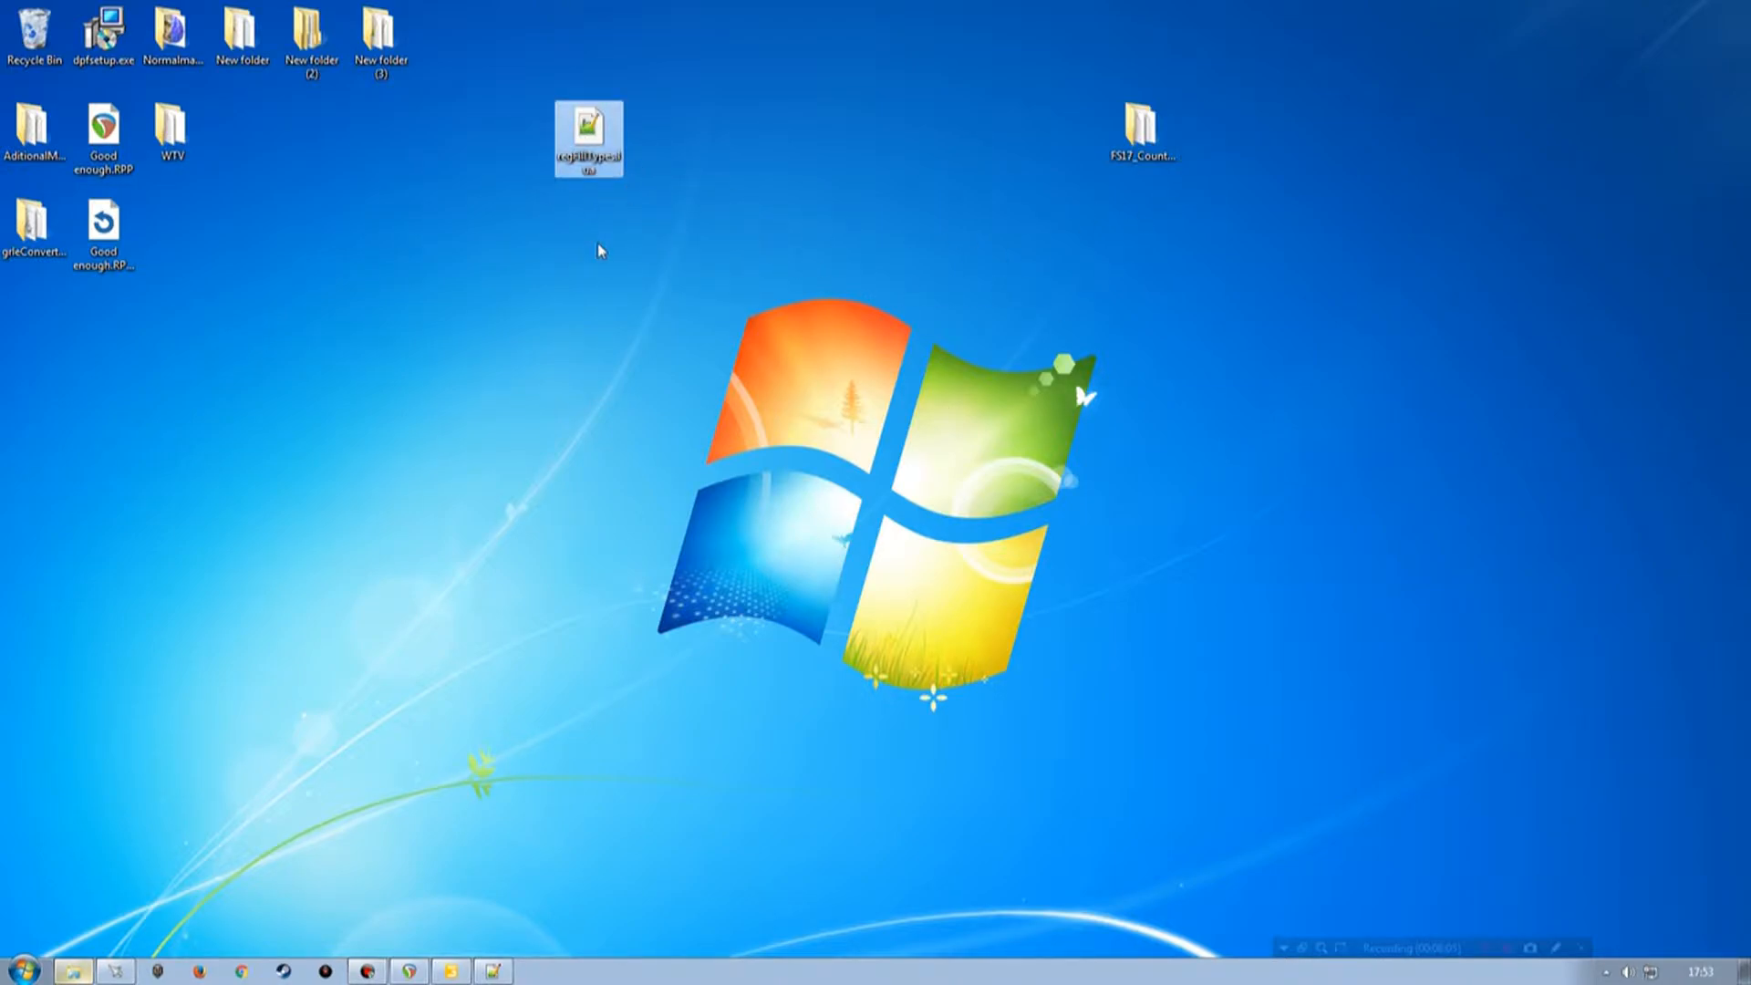
double_click(592, 159)
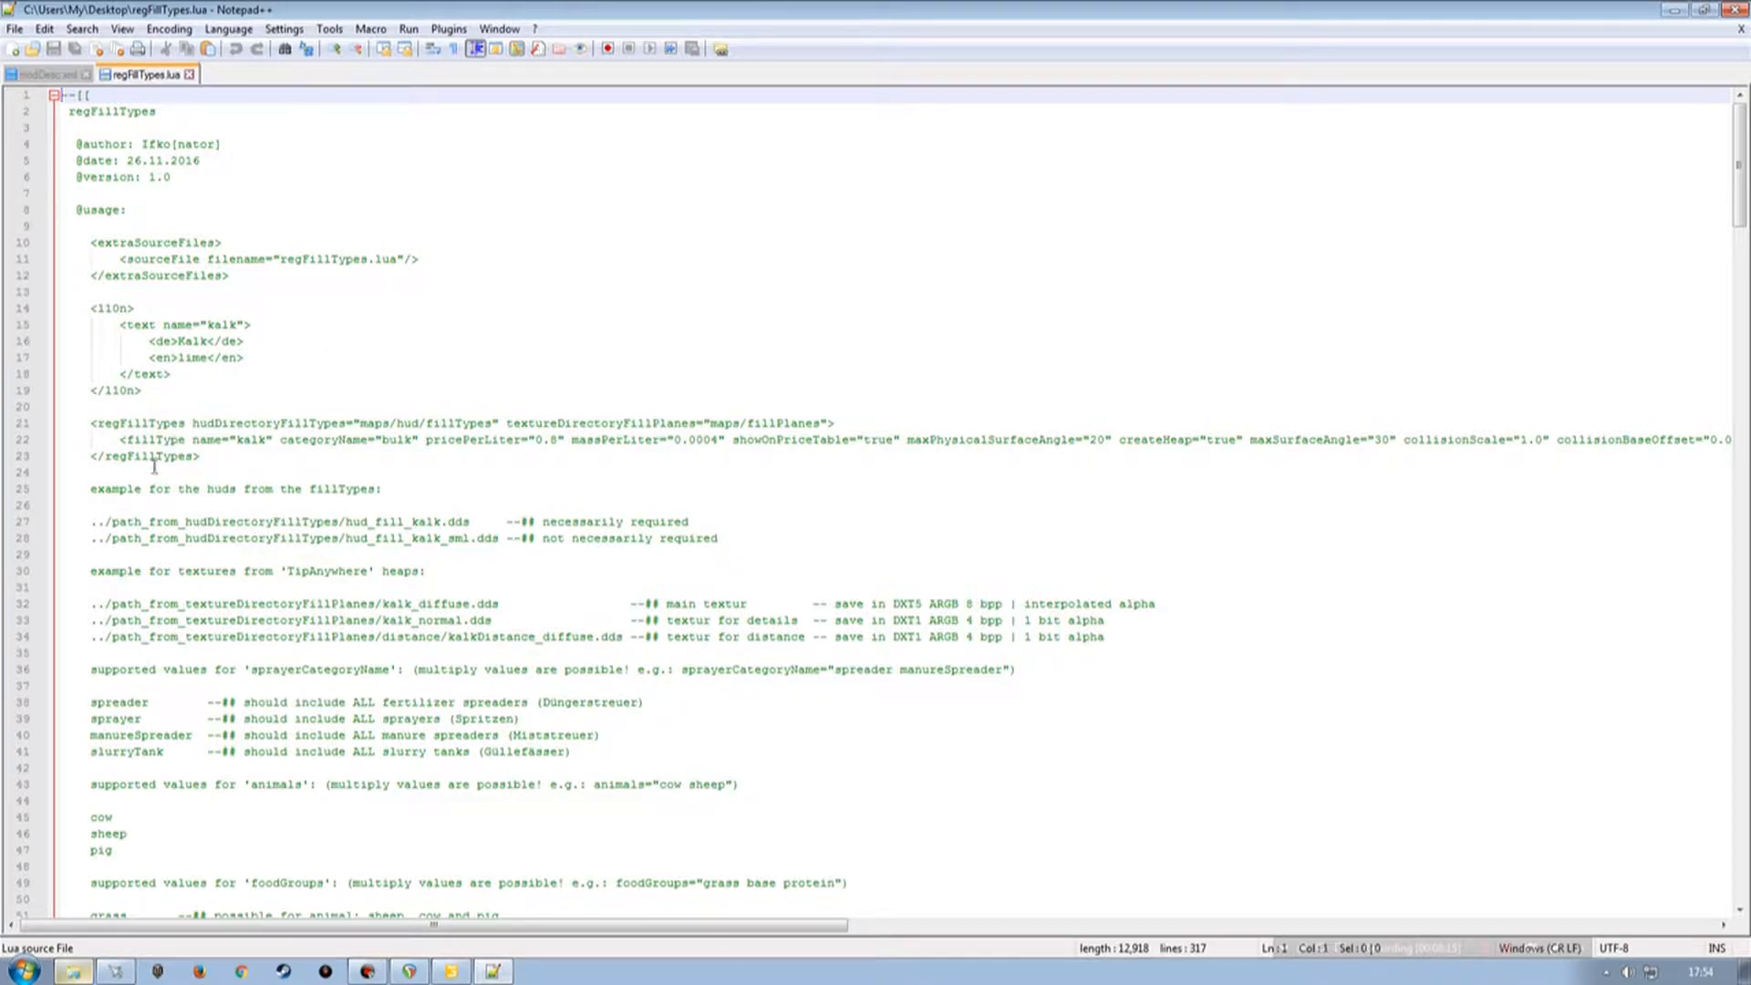
Copy the regFillTypes block from regFillTypes.lua and paste it below the map's inputBindings section.
left_click(18, 424)
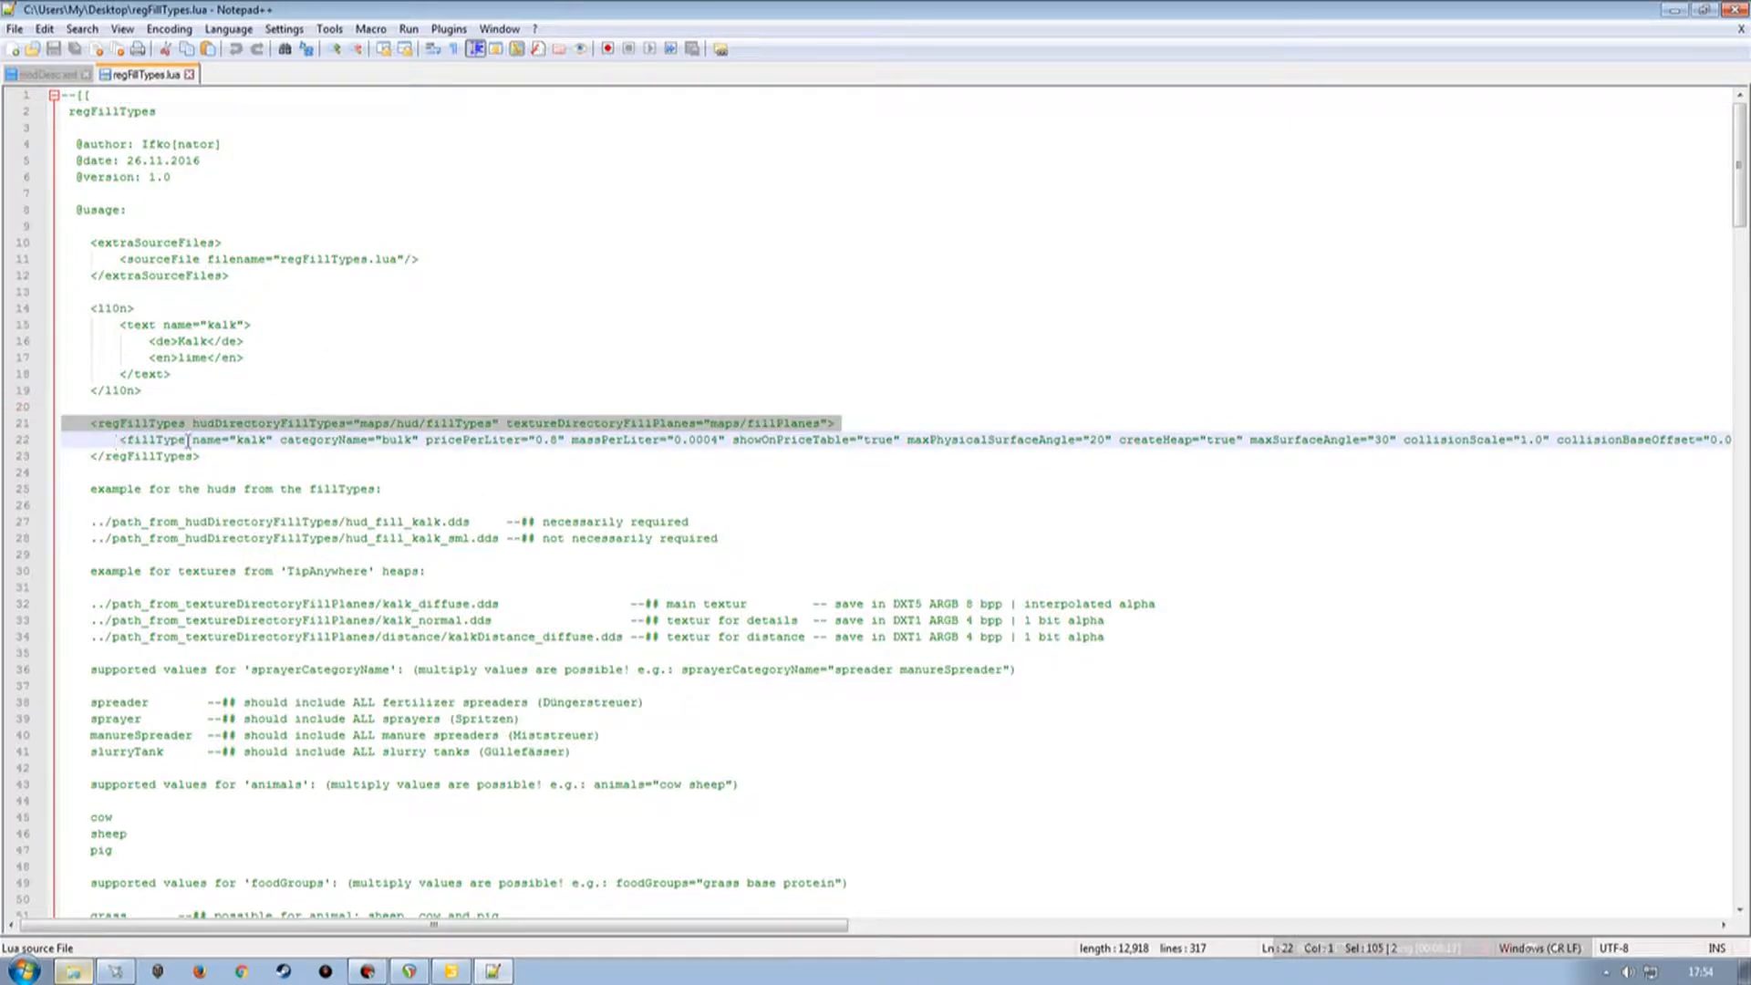
left_click(23, 456, "shift")
key("ctrl+c")
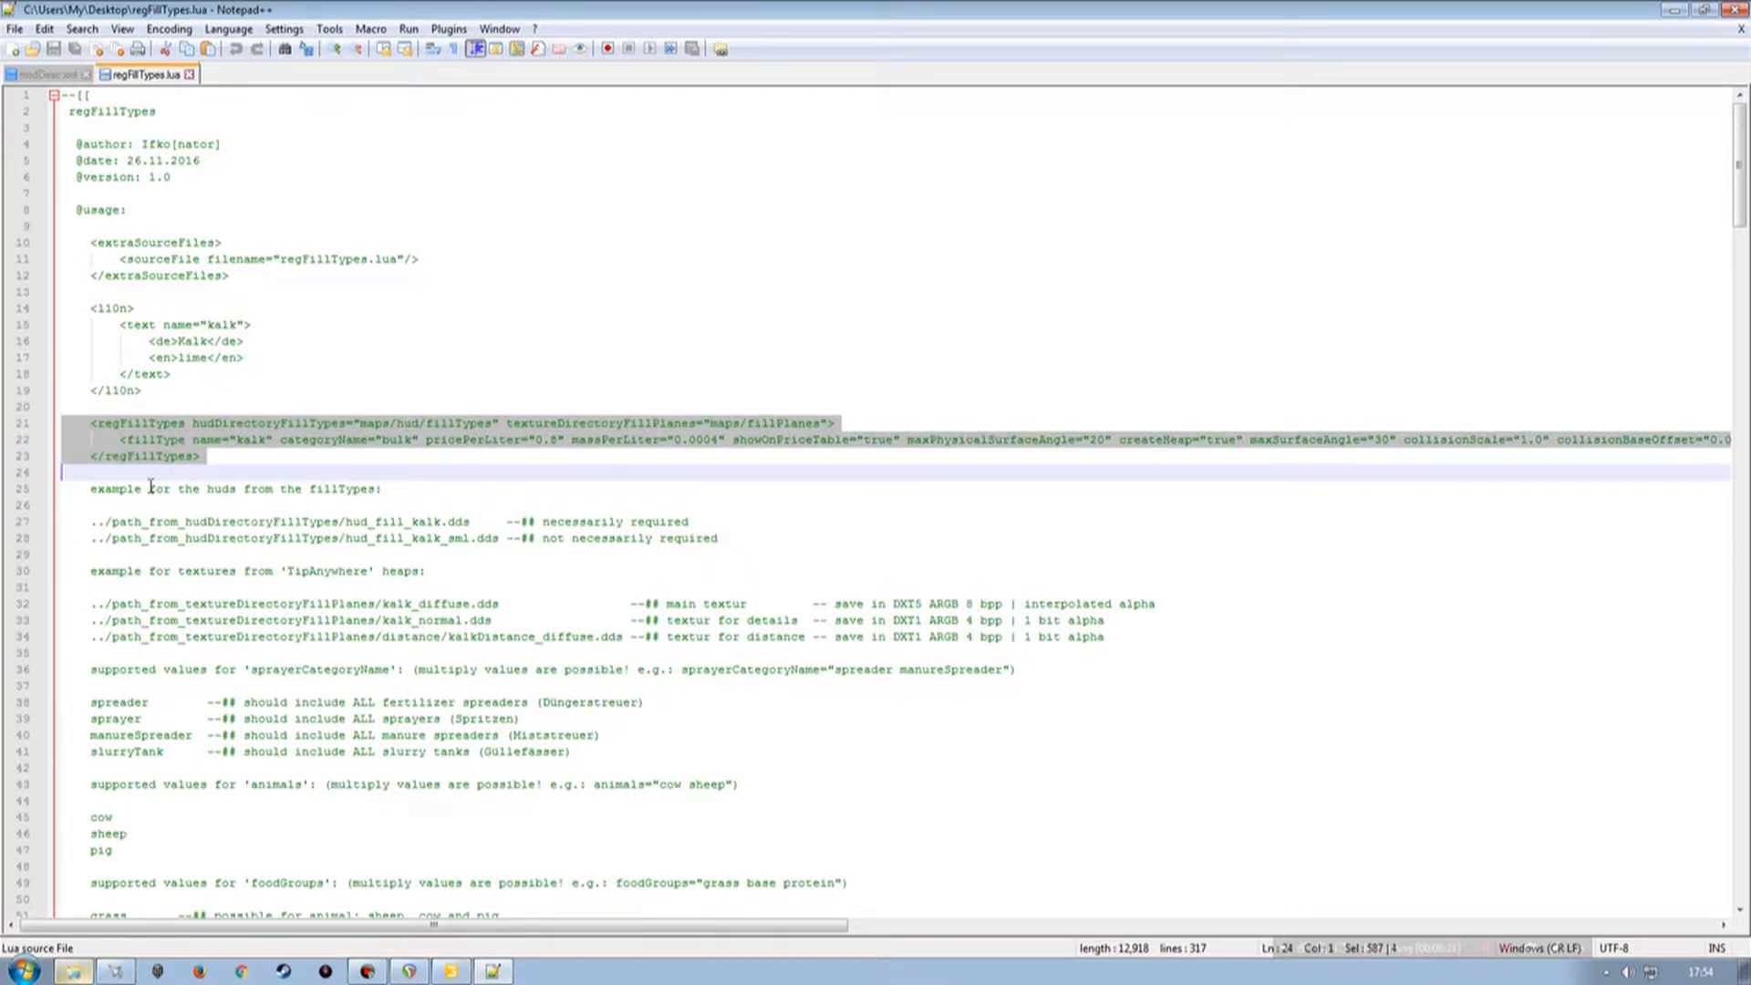
left_click(41, 74)
left_click(210, 718)
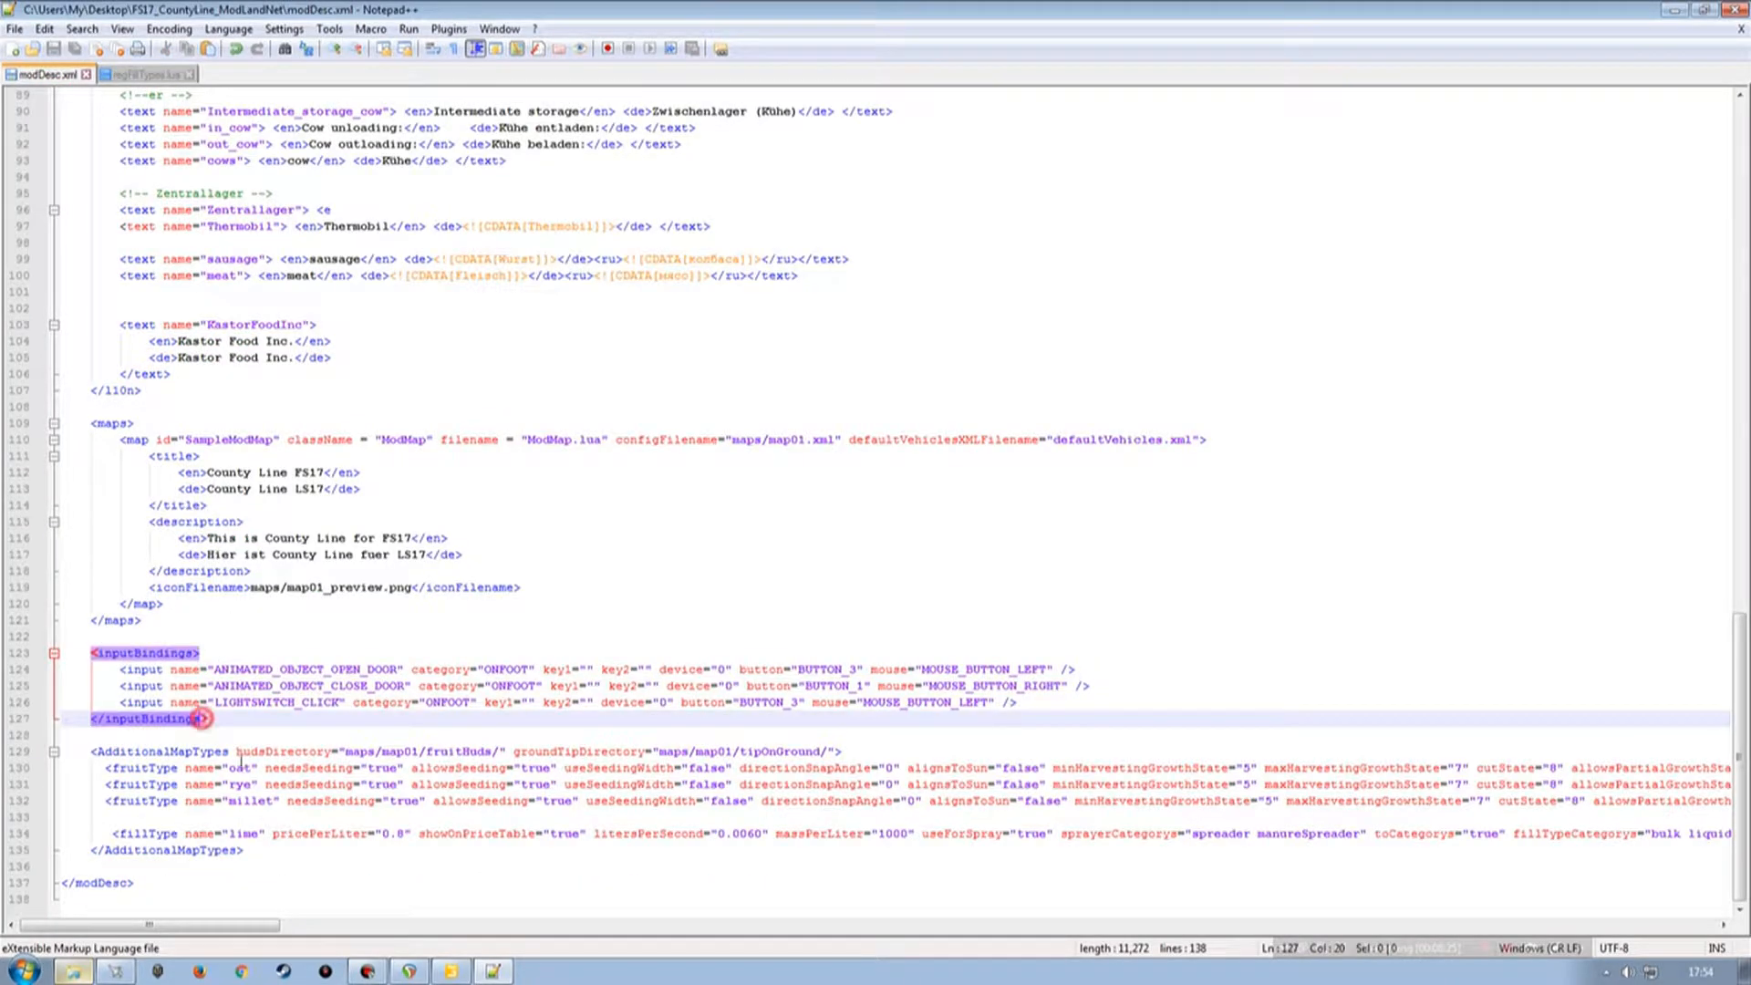
key("Return")
key("Return")
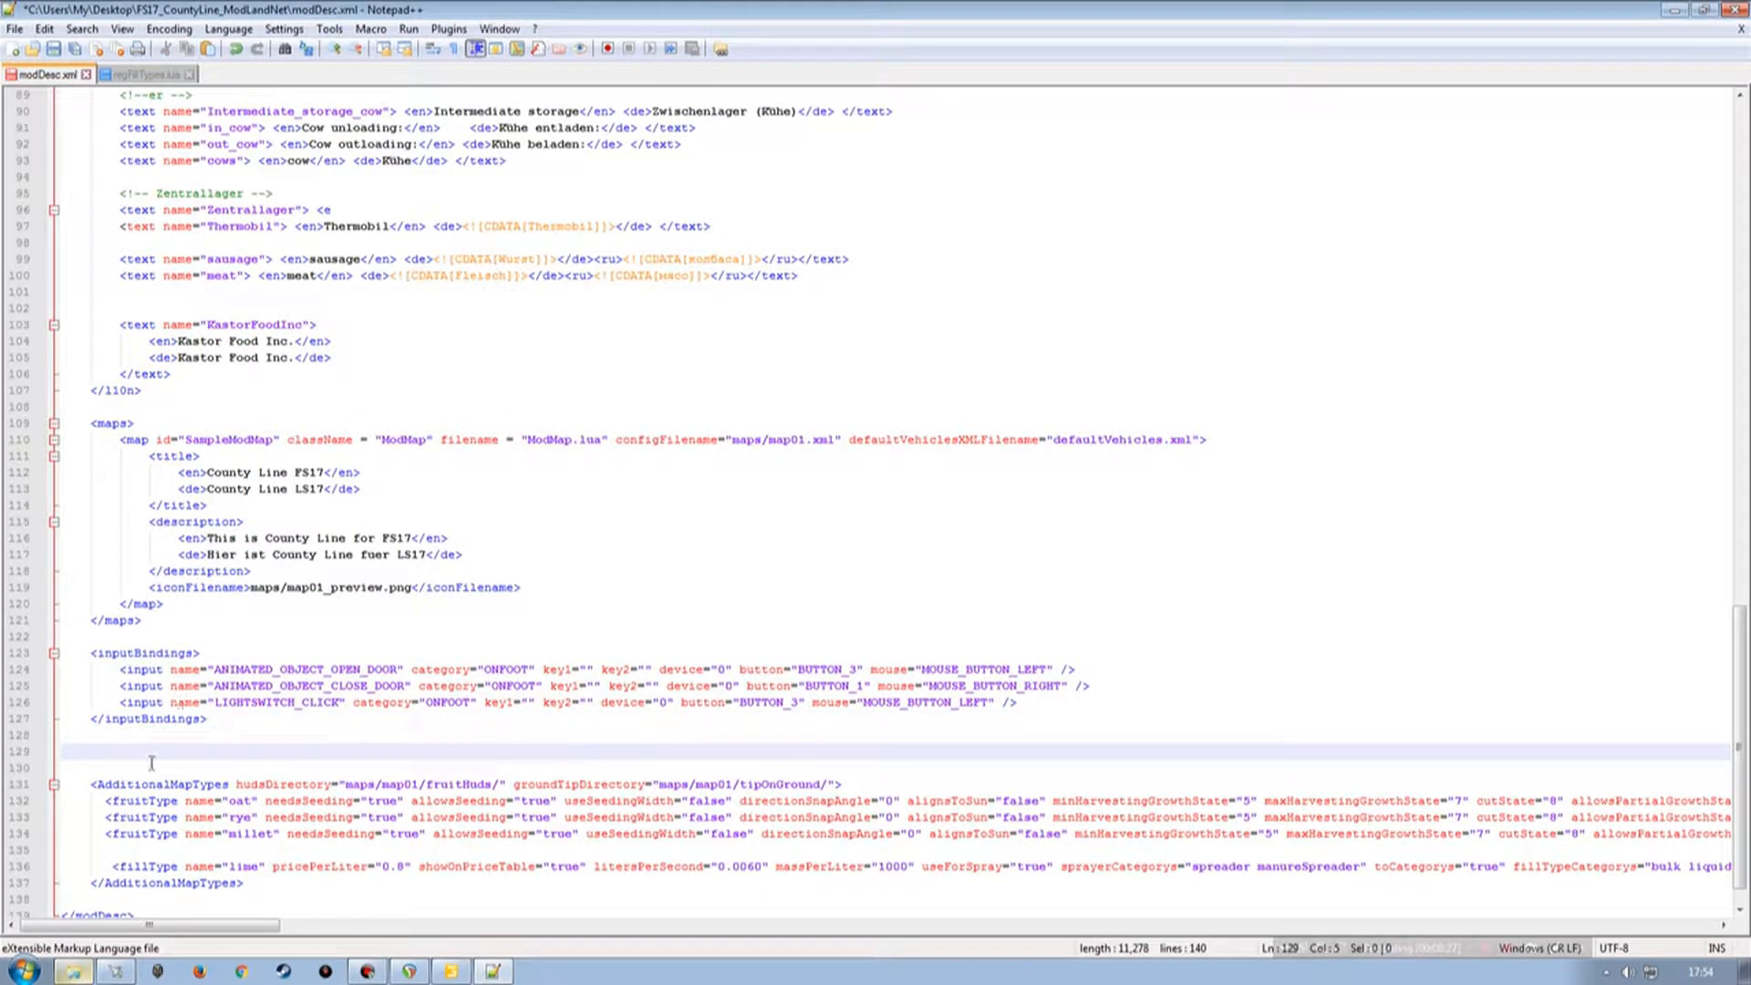
left_click(27, 753)
key("ctrl+v")
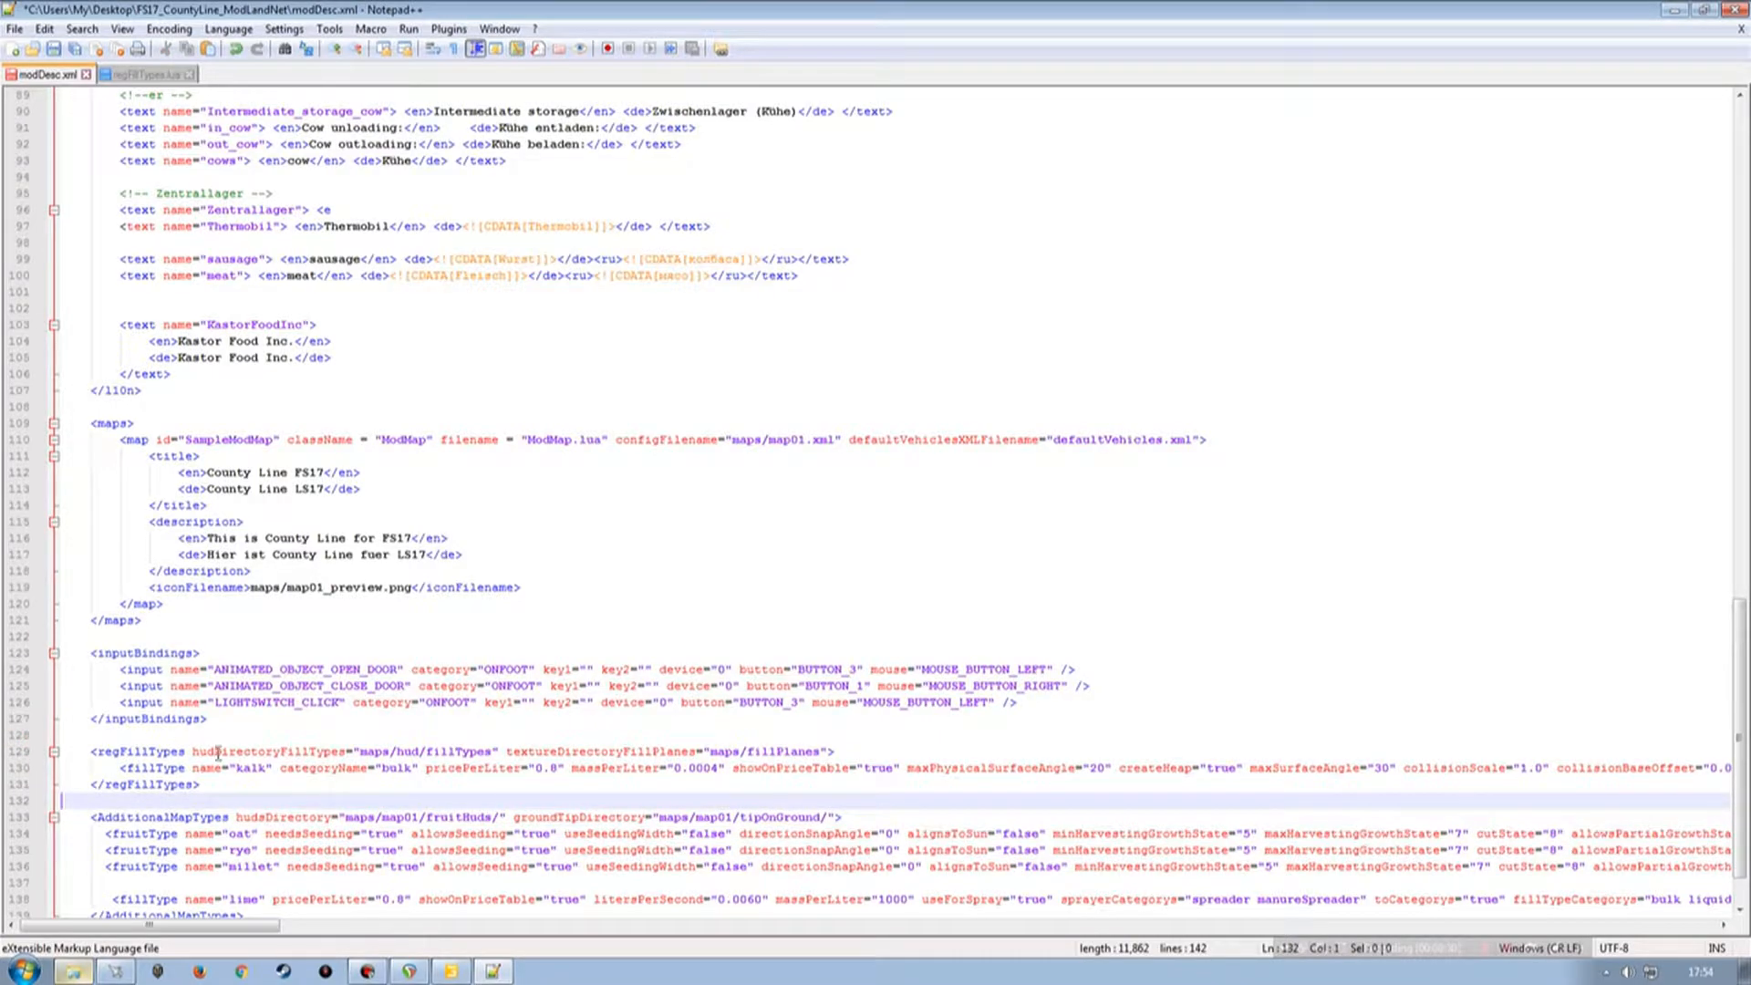
Duplicate the kalk fillType line inside the pasted regFillTypes block.
scroll(250, 756, "down", 1)
scroll(273, 748, "down", 1)
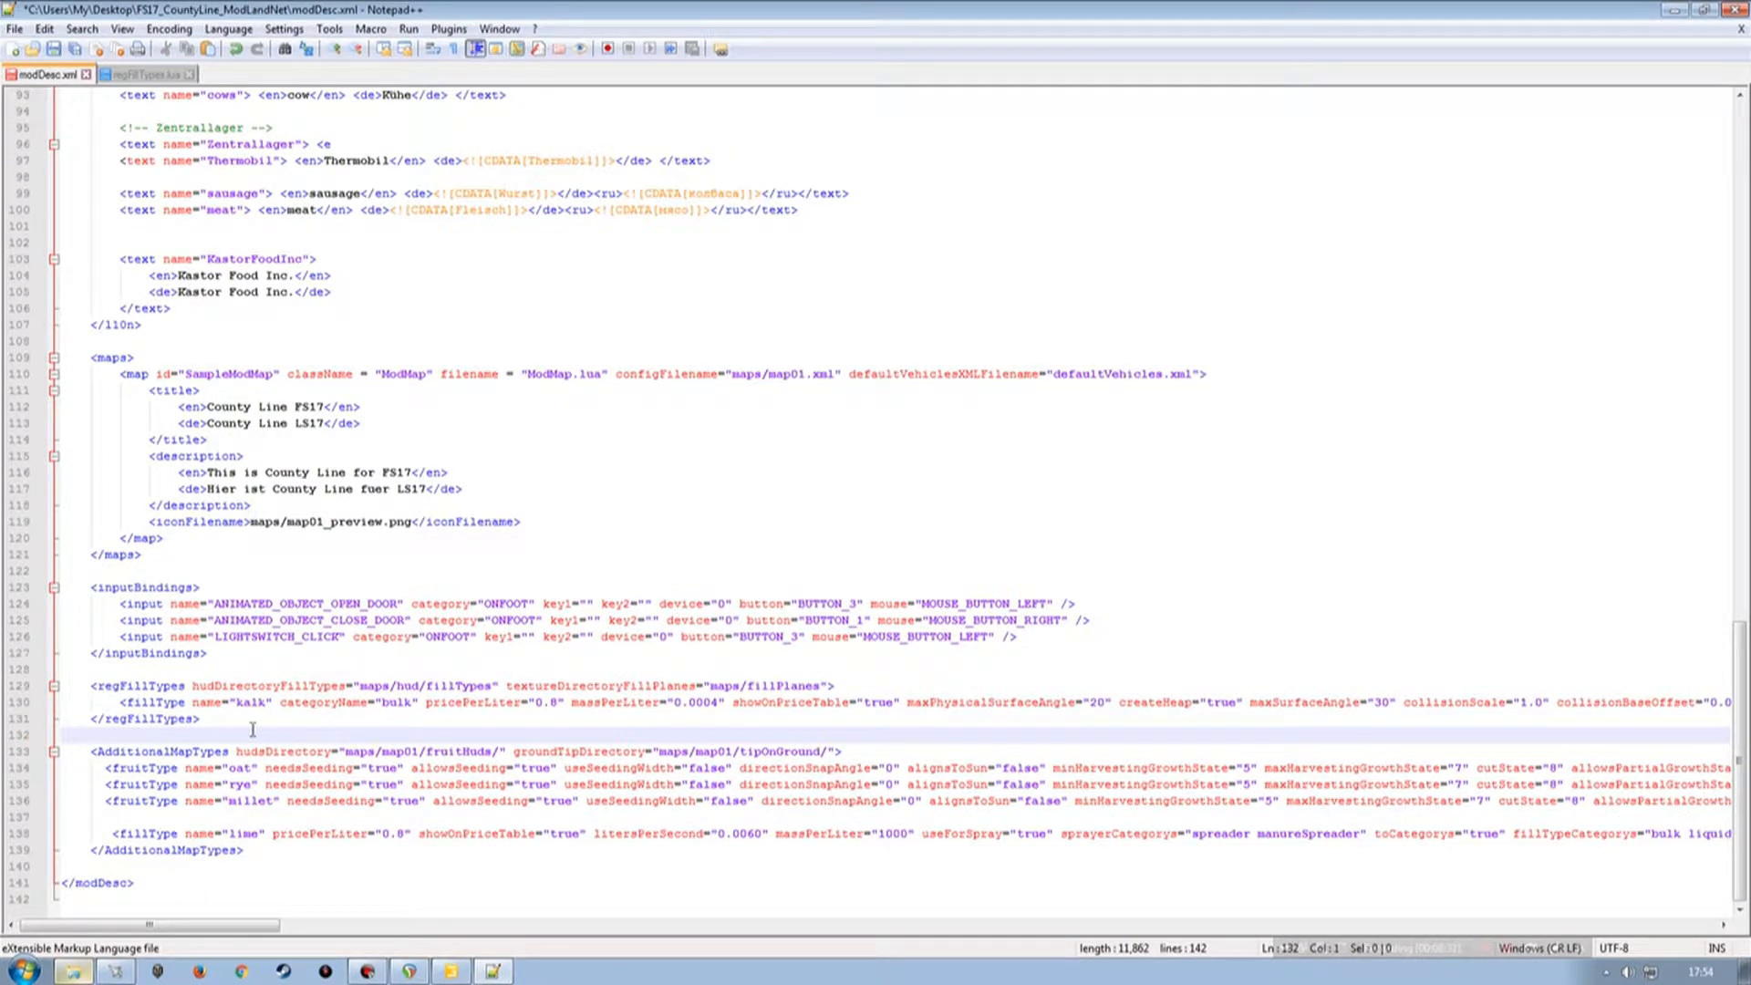
left_click(26, 703)
key("ctrl+c")
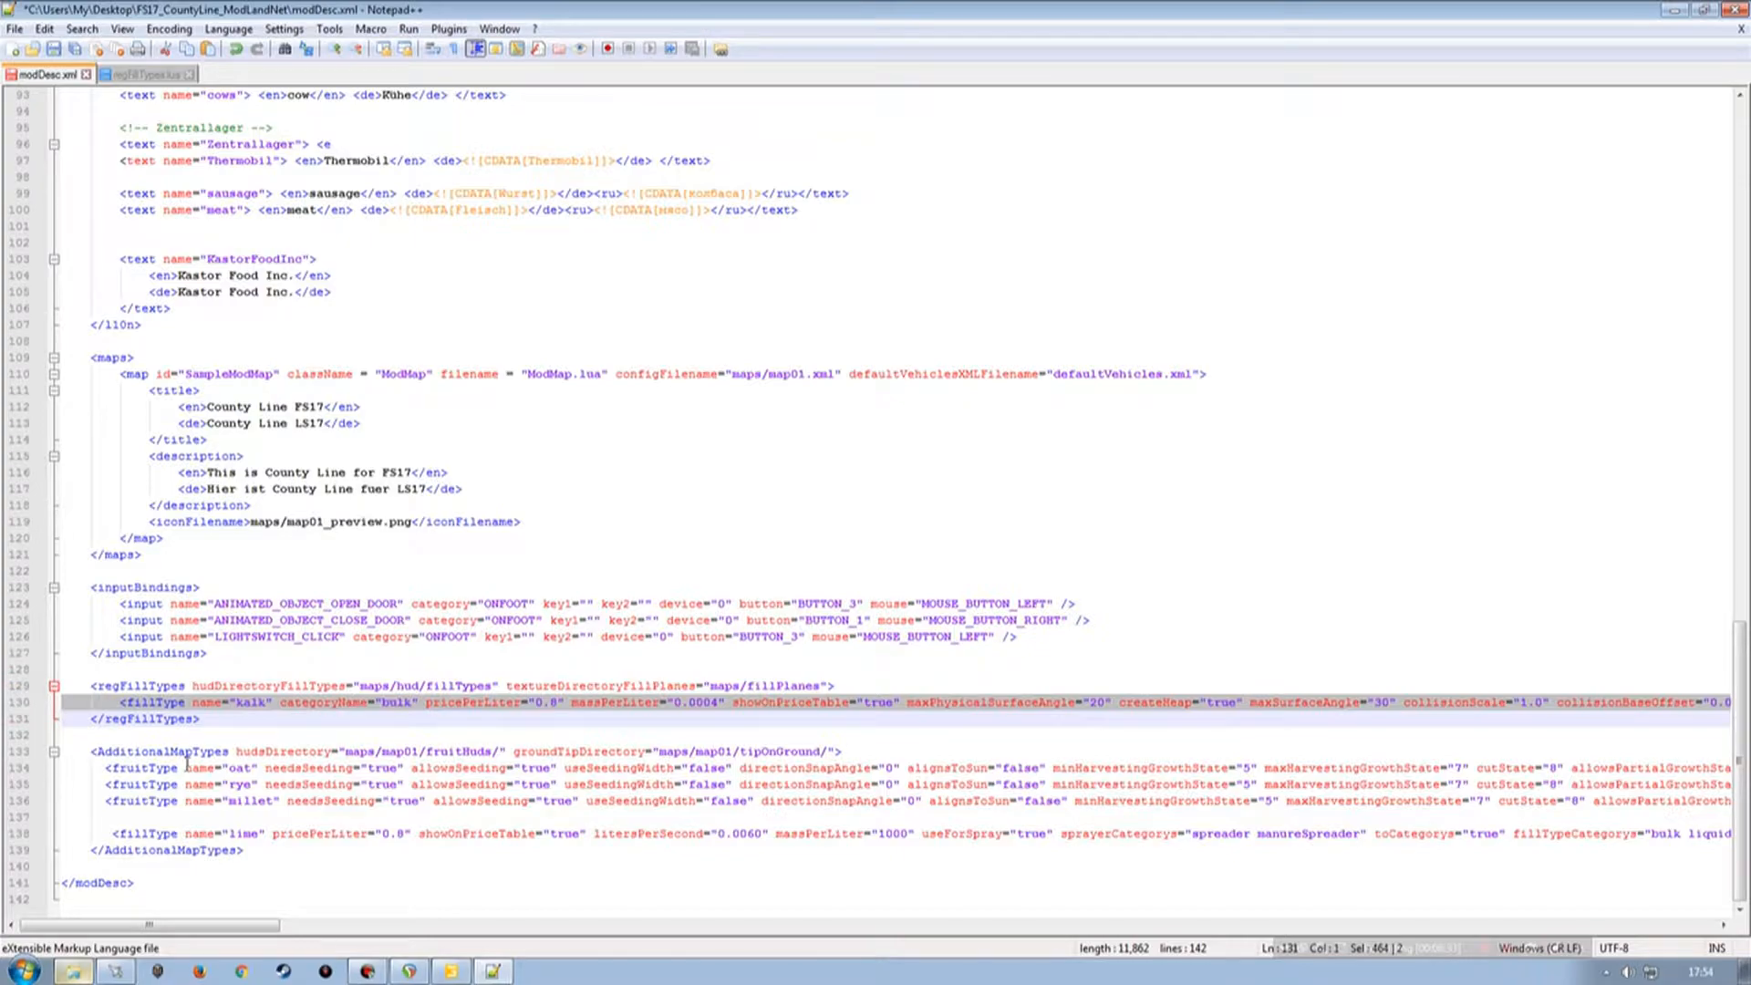
left_click(93, 720)
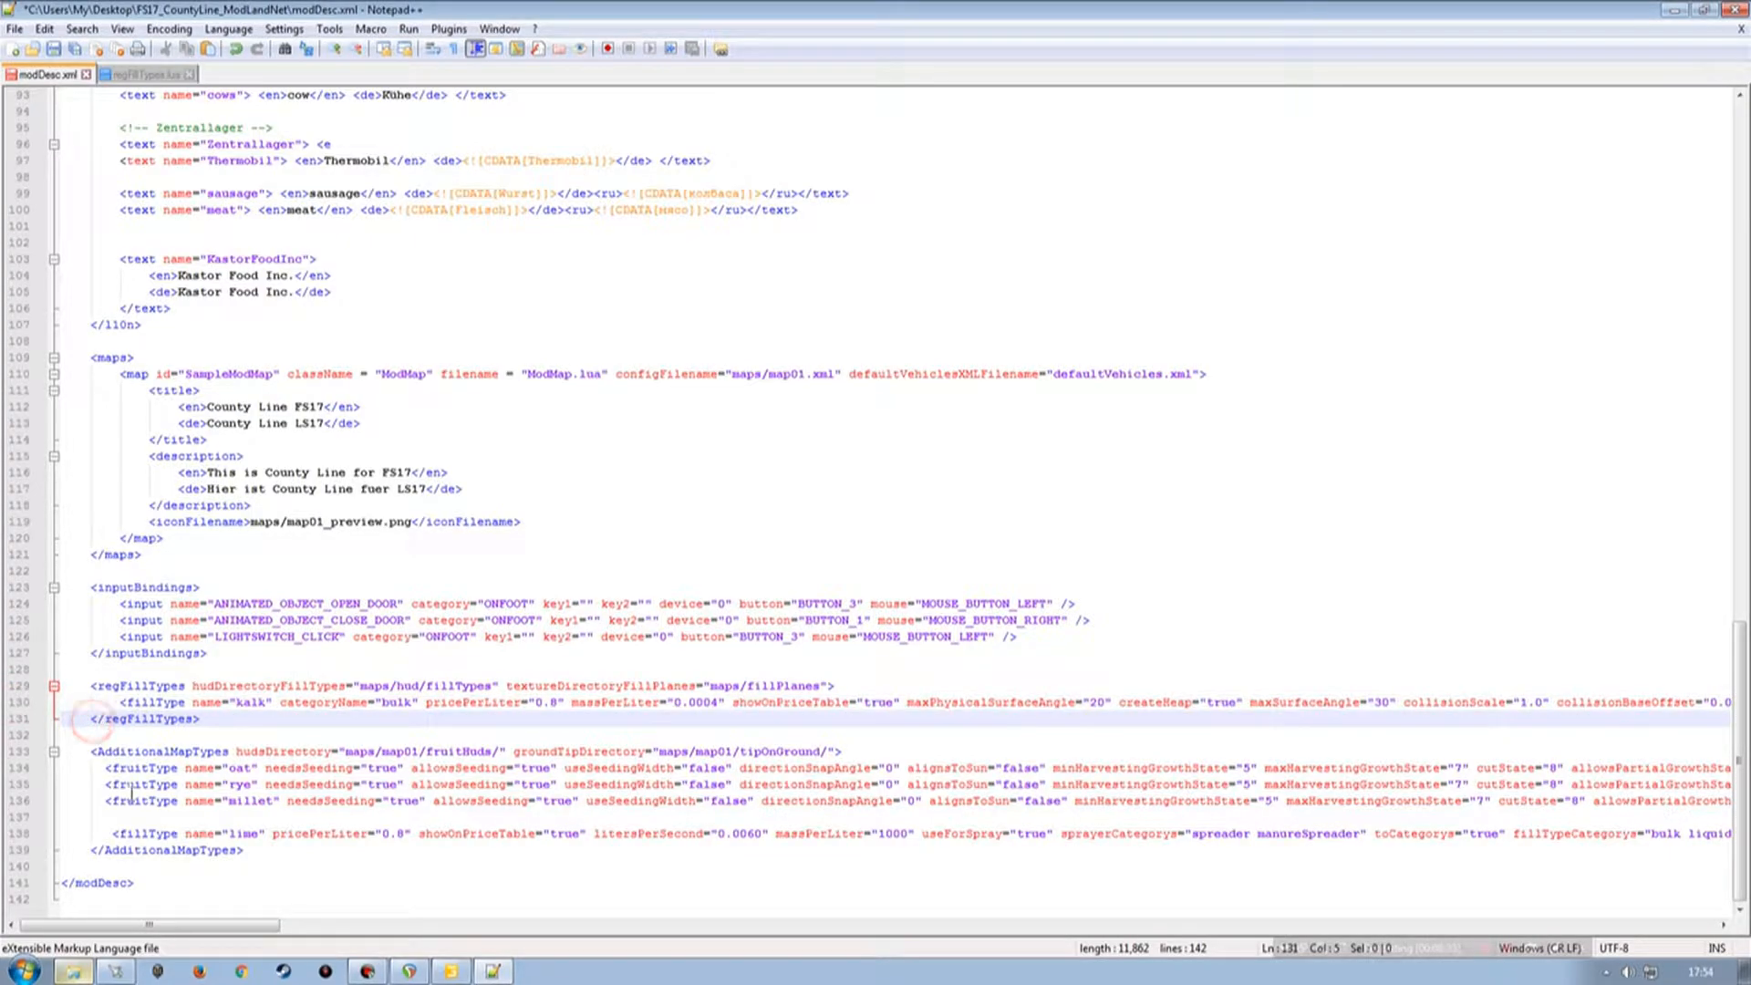
key("Return")
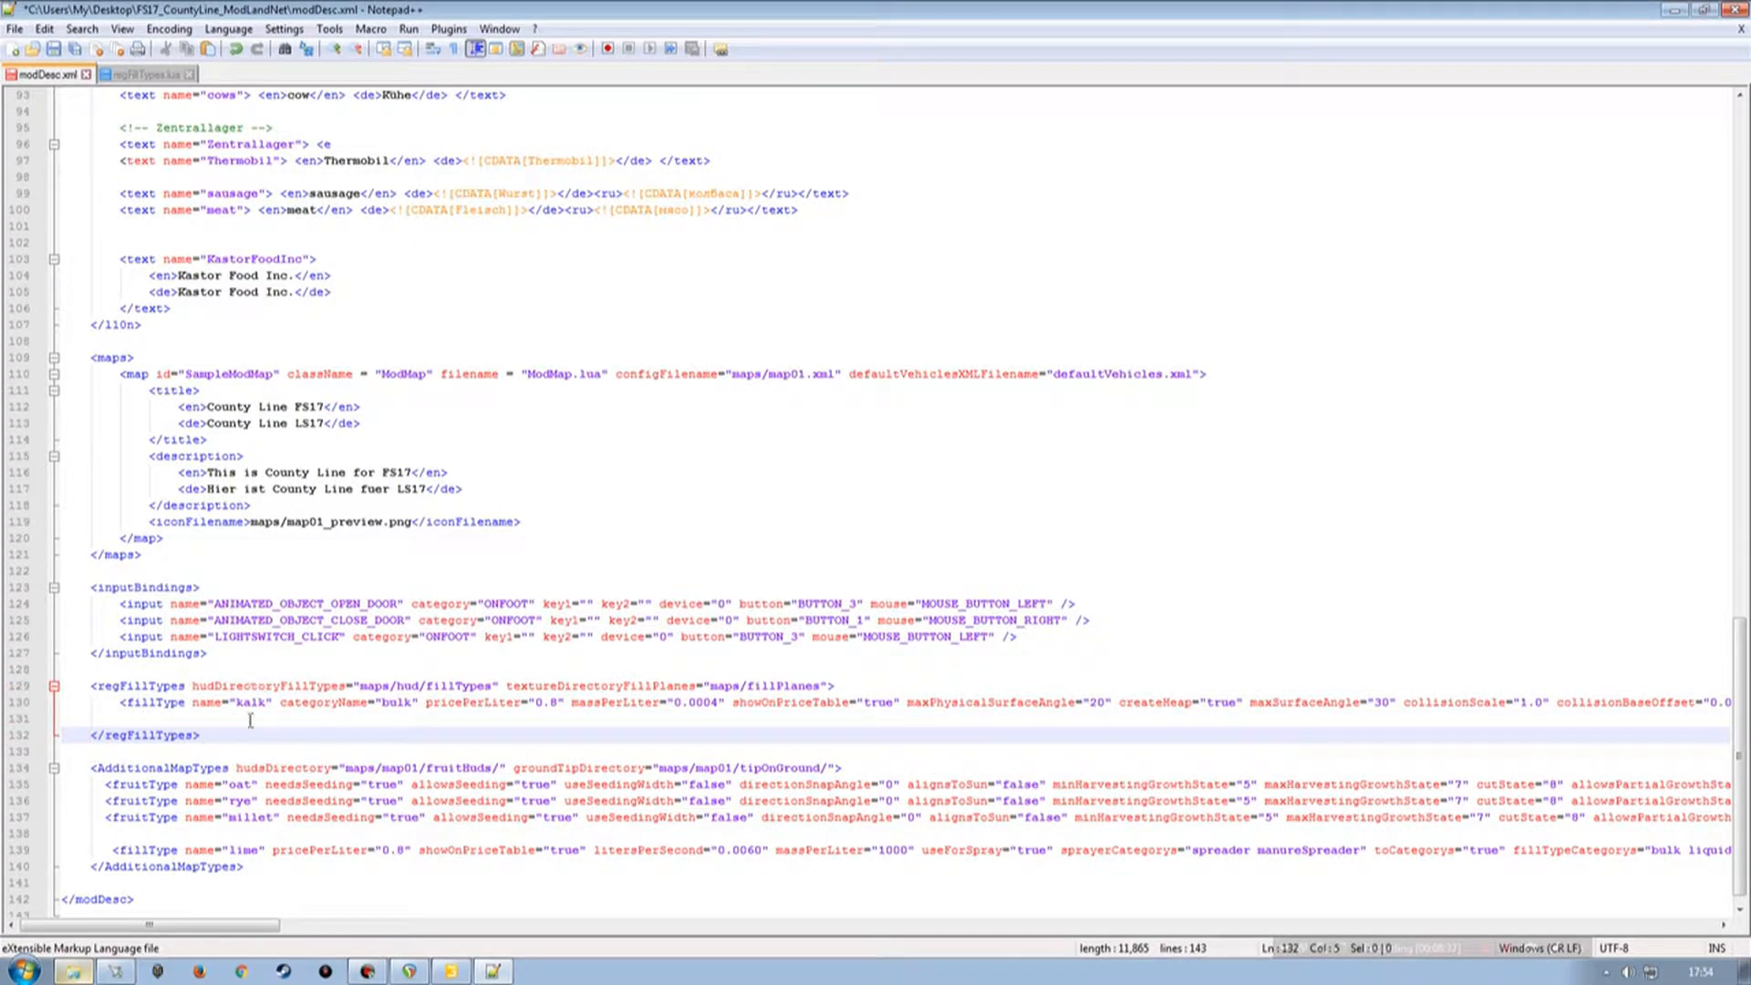
left_click(22, 719)
key("ctrl+v")
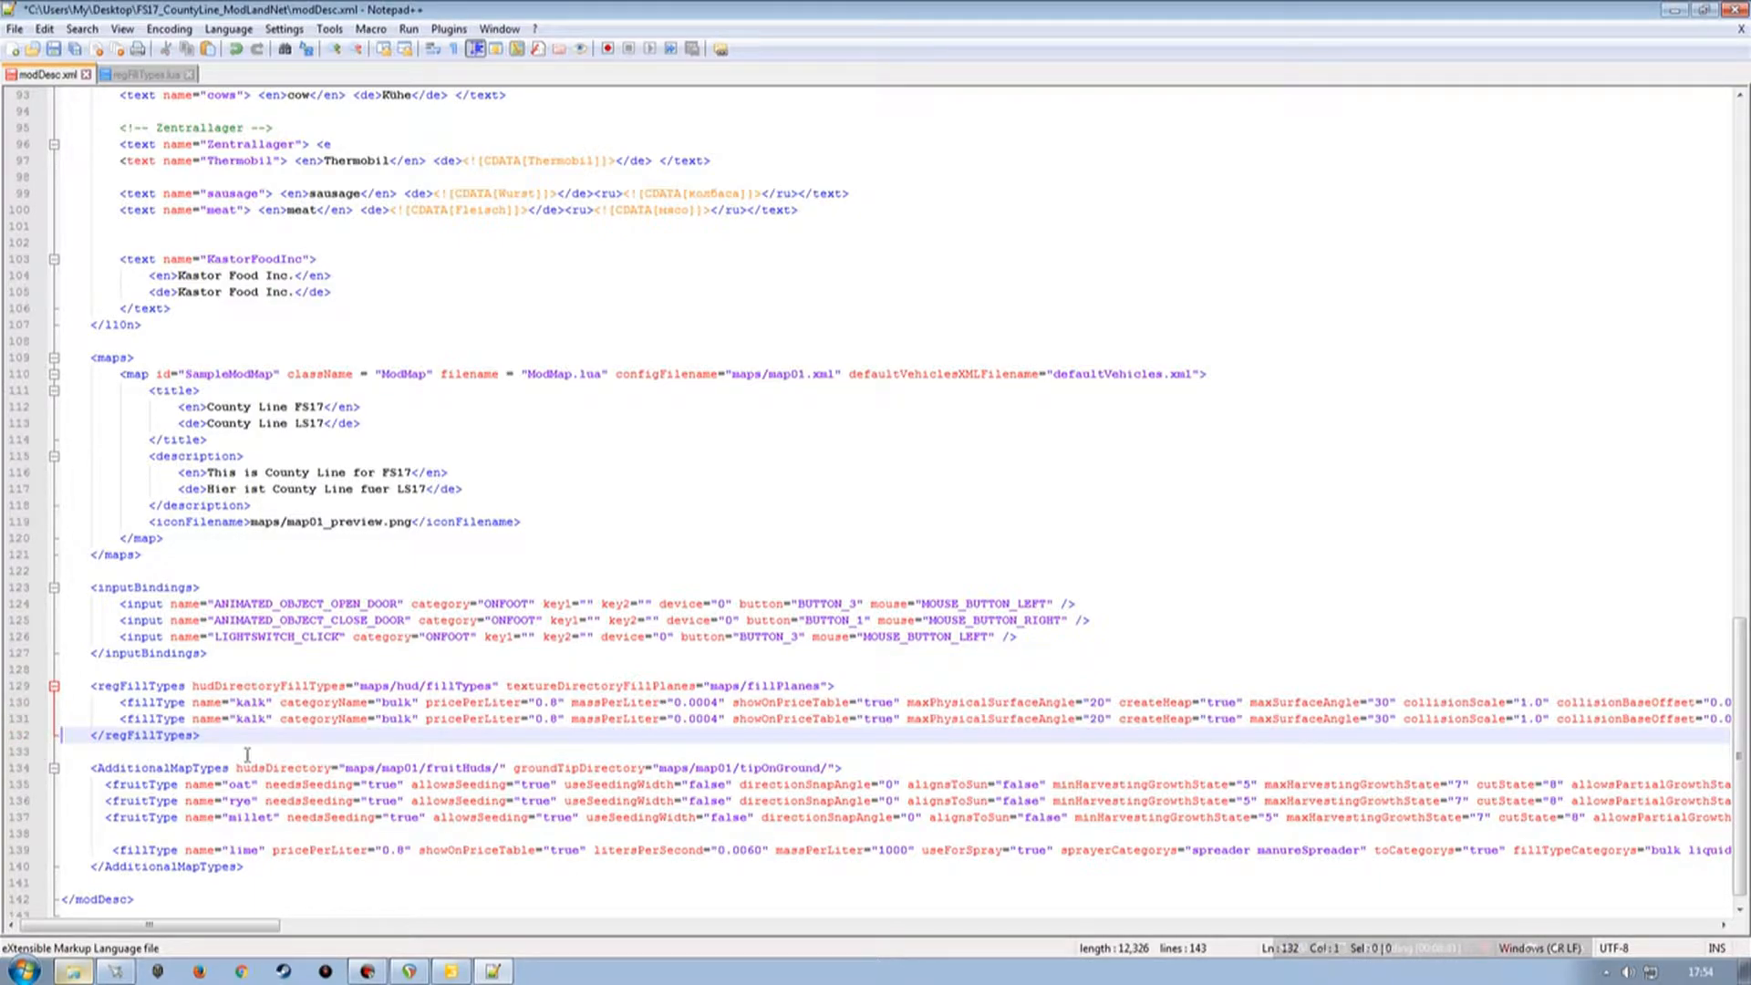
Rename the two fillType entries to sausage and meat, copying the names from the l10n text entries.
scroll(255, 718, "up", 4)
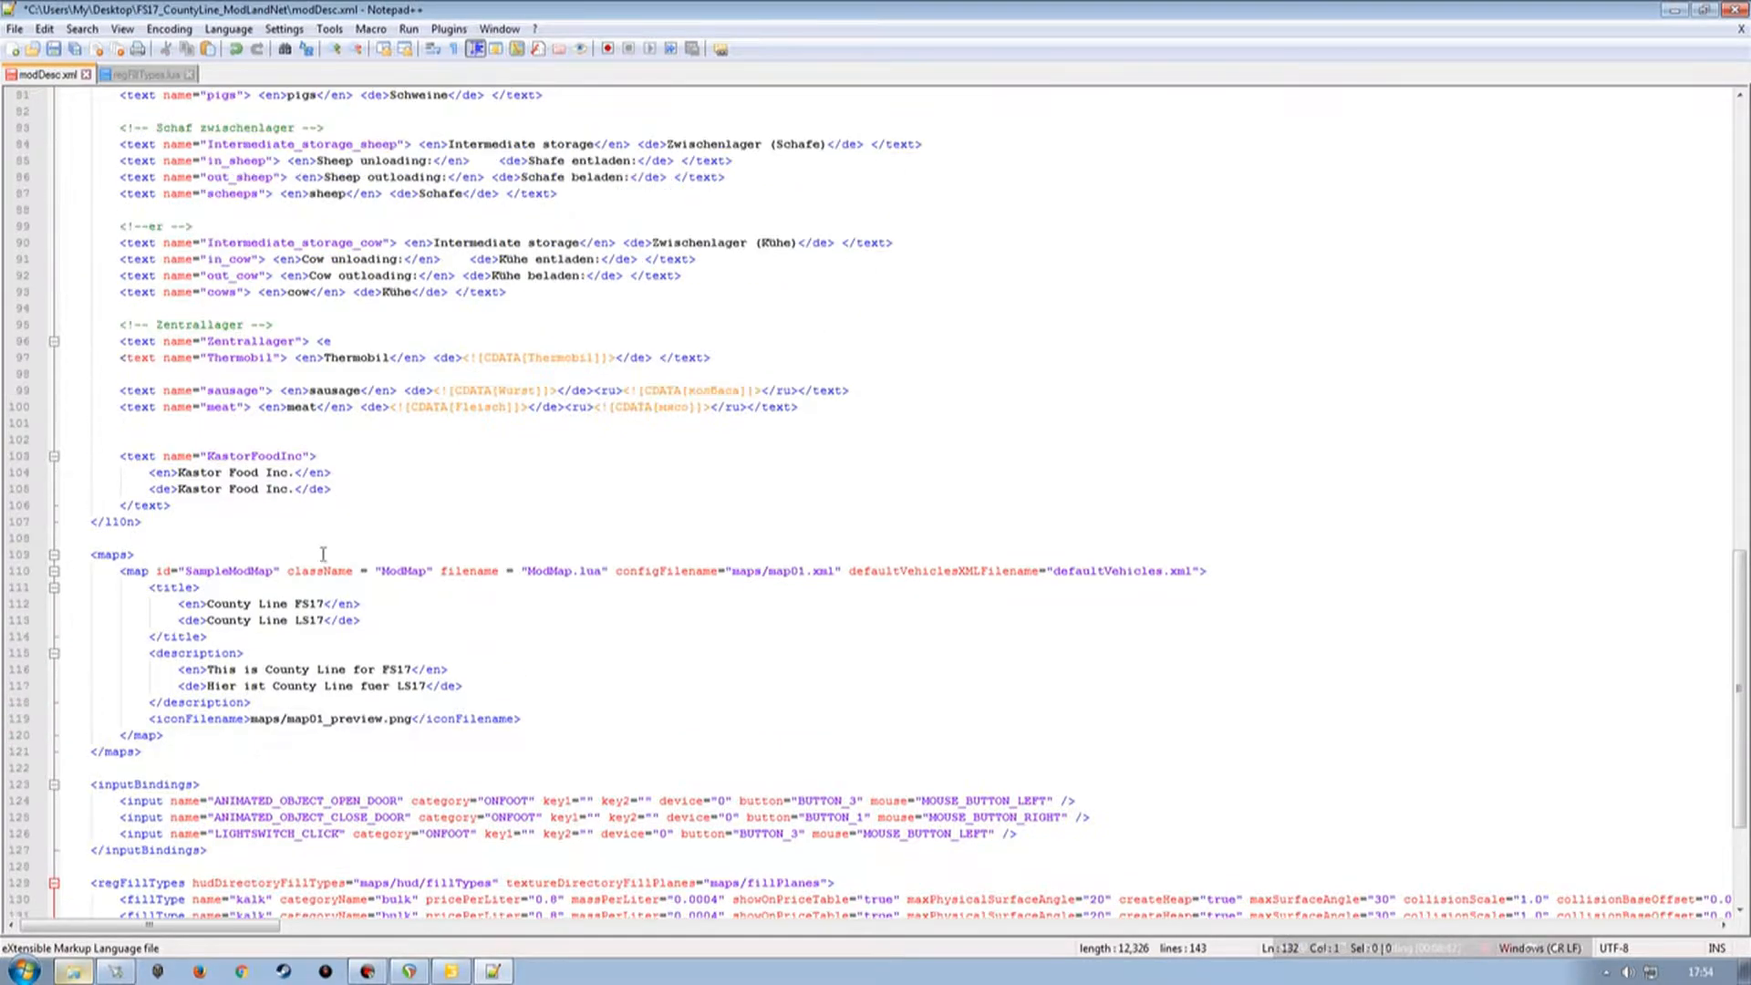
double_click(223, 390)
key("ctrl+c")
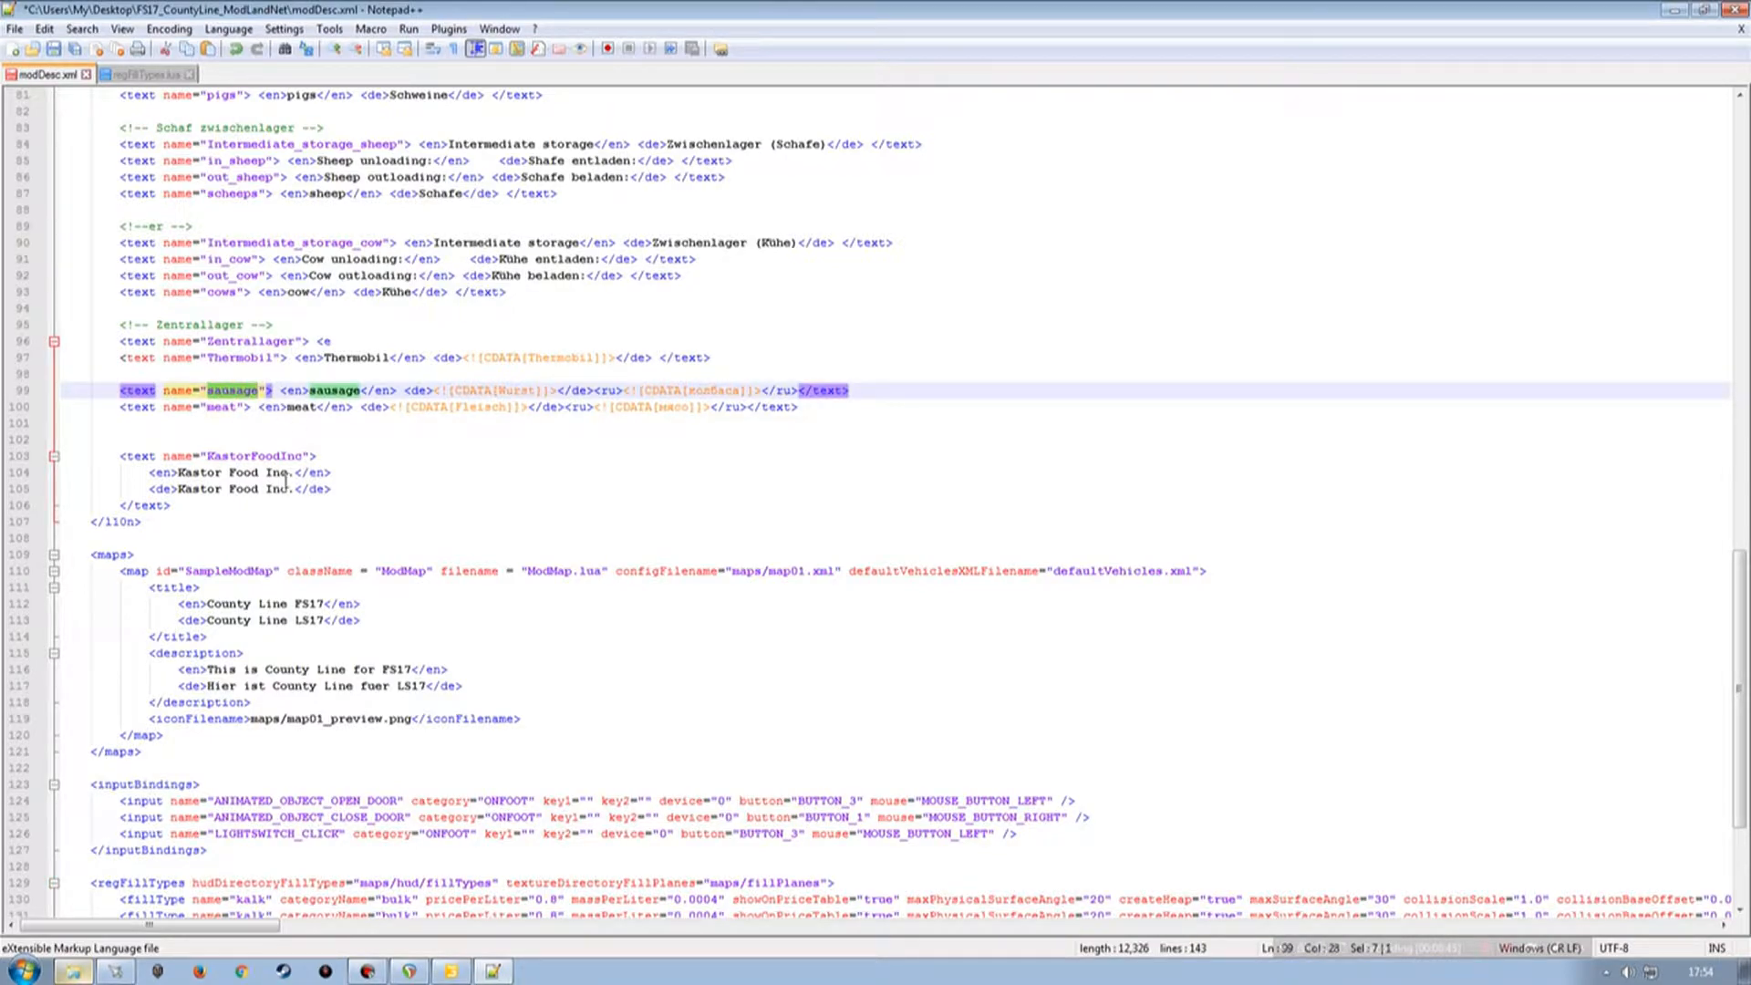
scroll(285, 481, "down", 4)
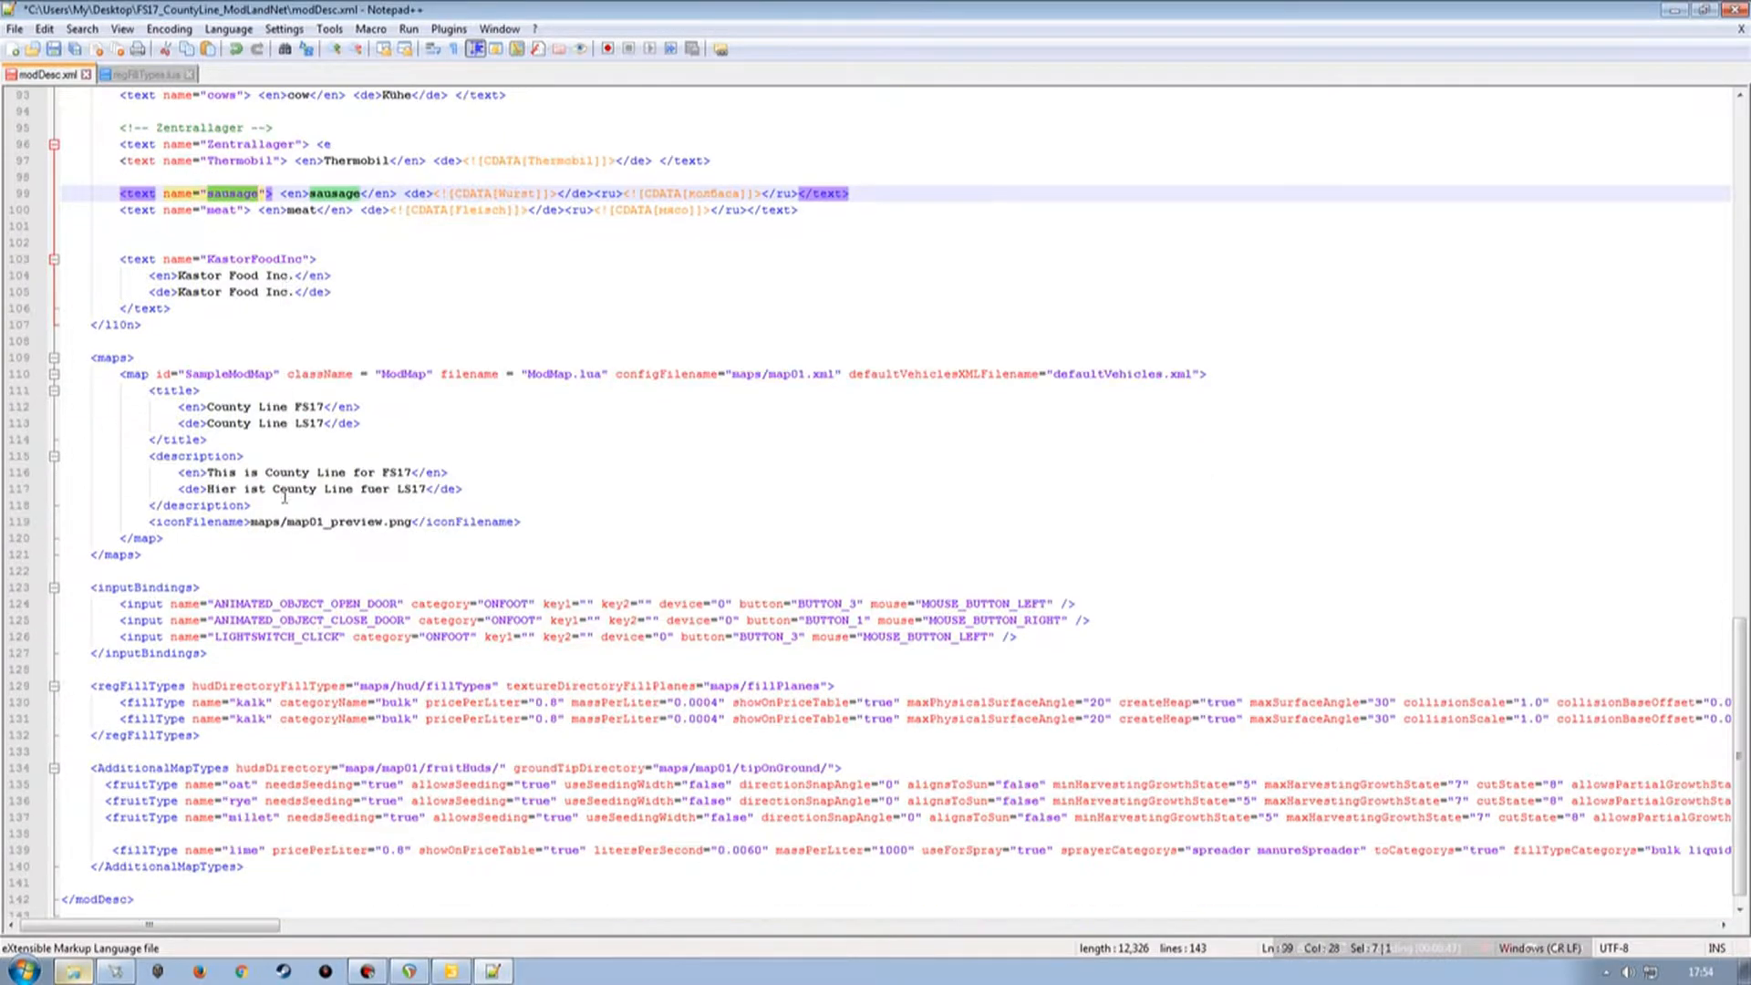
double_click(251, 702)
key("ctrl+v")
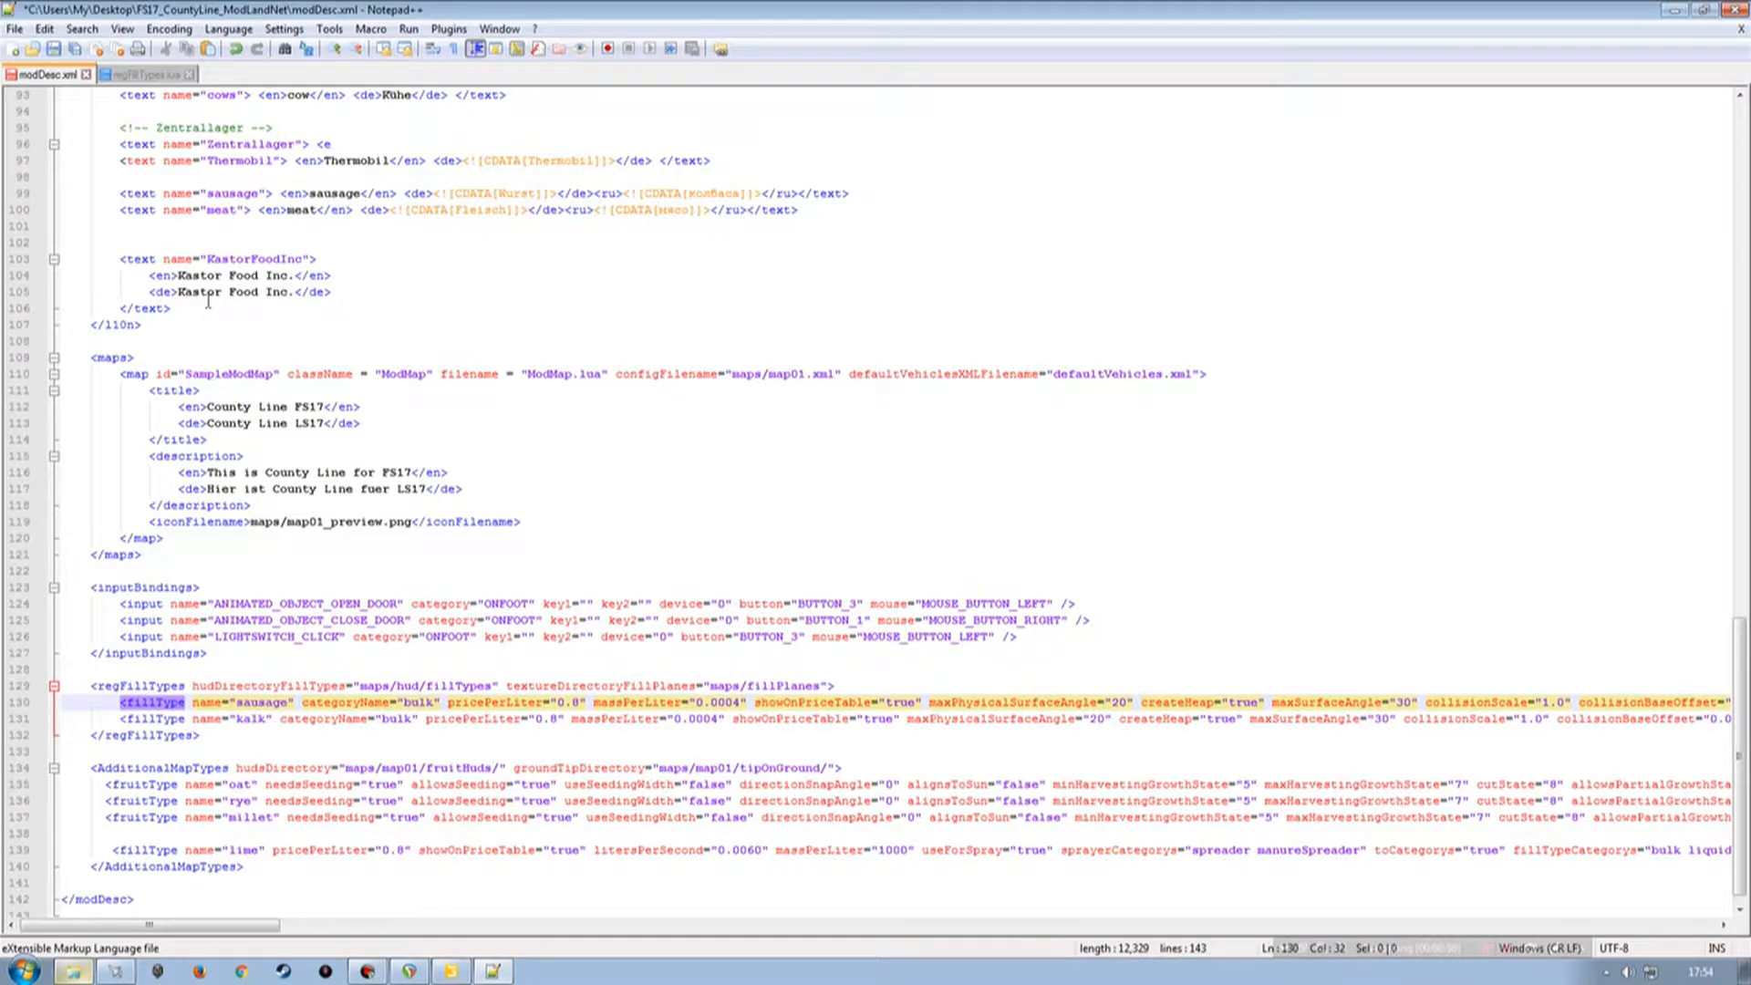
double_click(222, 210)
key("ctrl+c")
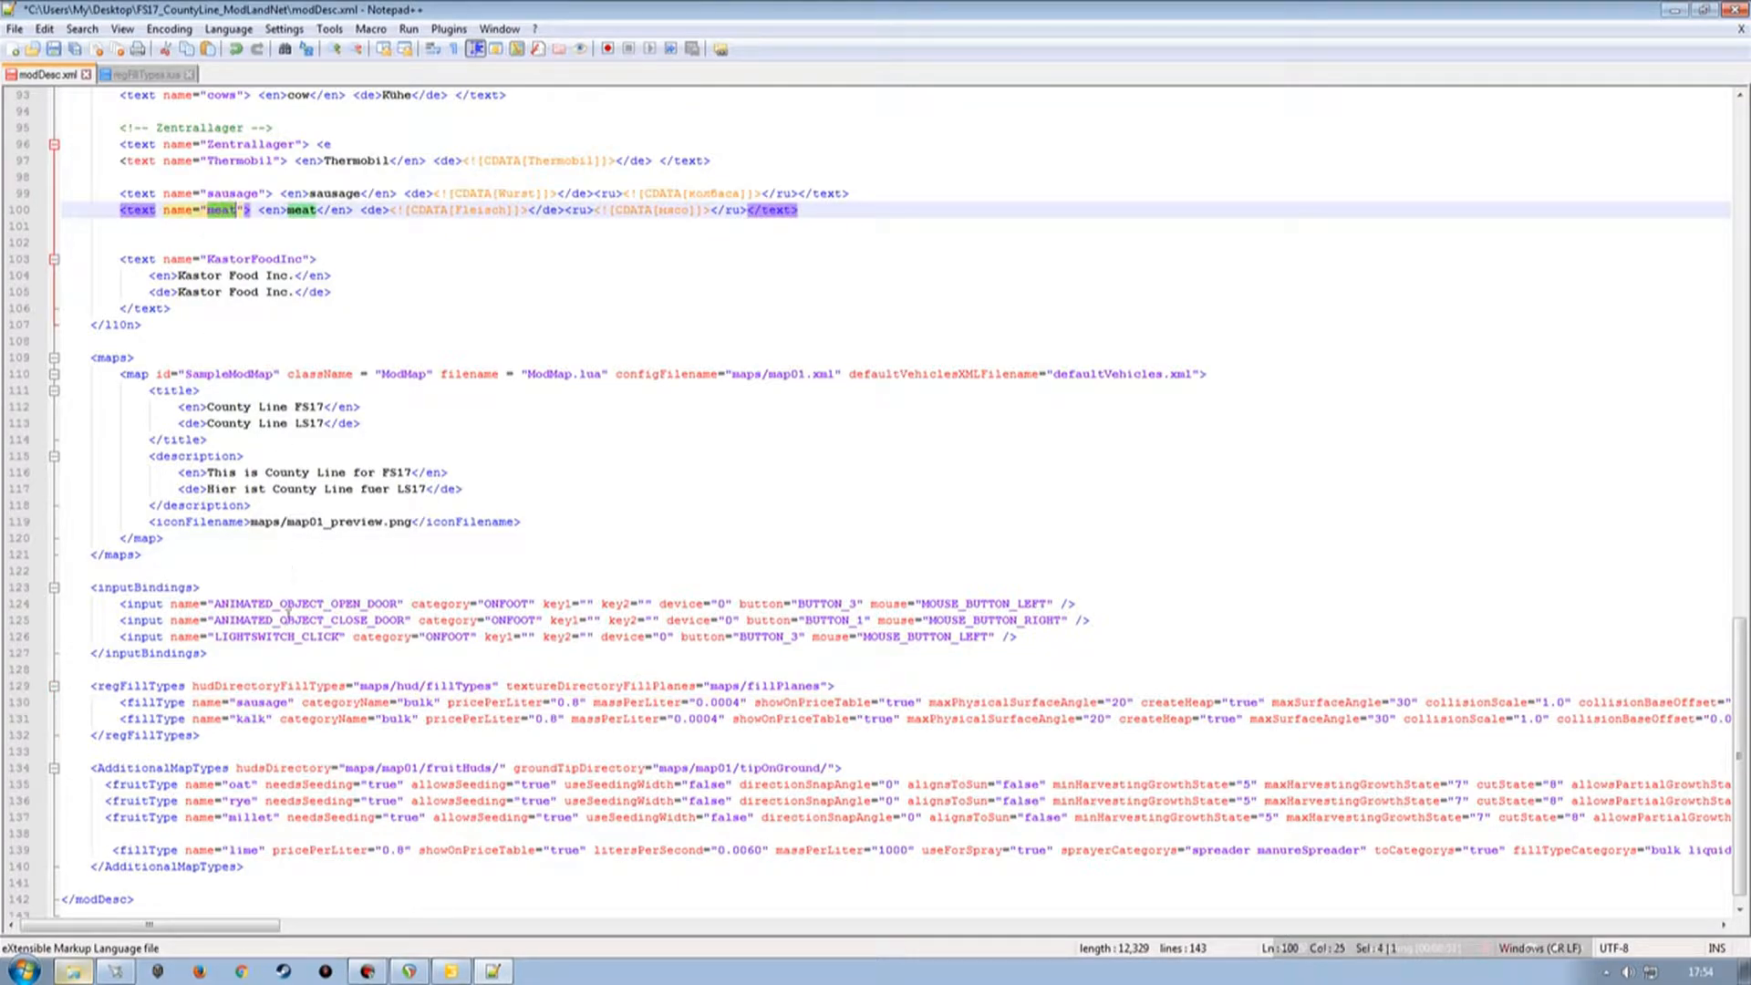
double_click(251, 718)
key("ctrl+v")
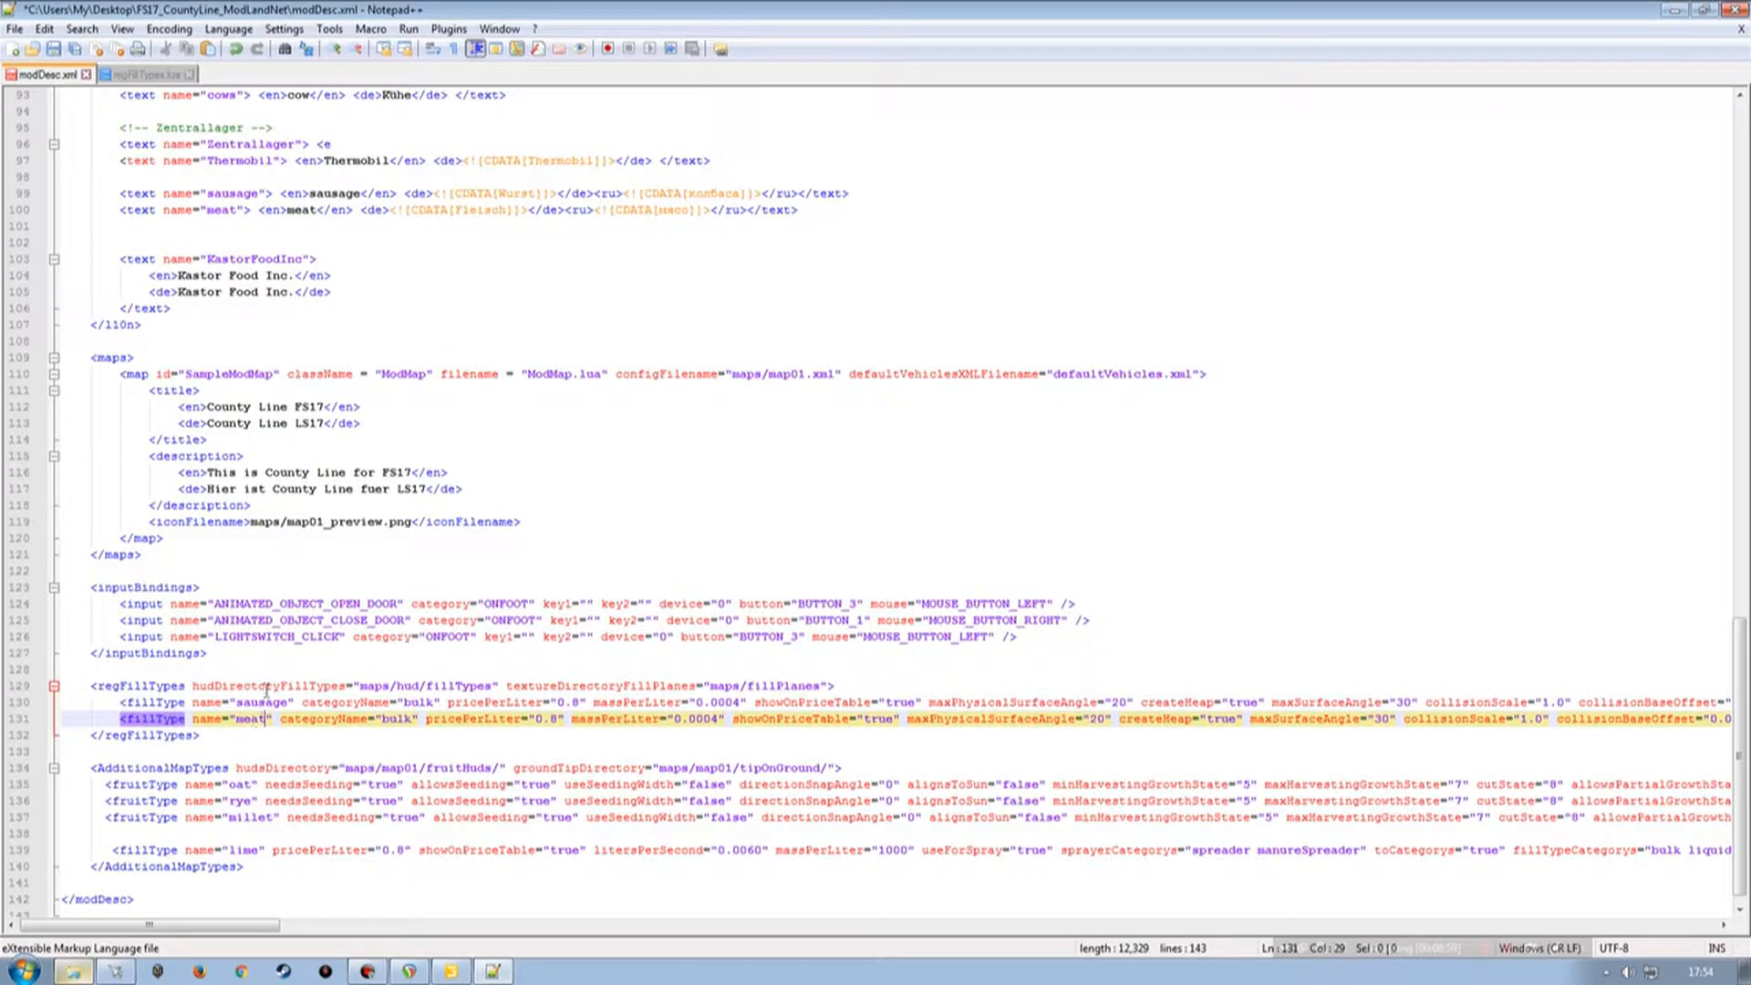
Set createHeap to false on both the sausage and meat fillType lines.
left_click_drag(254, 928, 224, 932)
left_click_drag(217, 932, 231, 933)
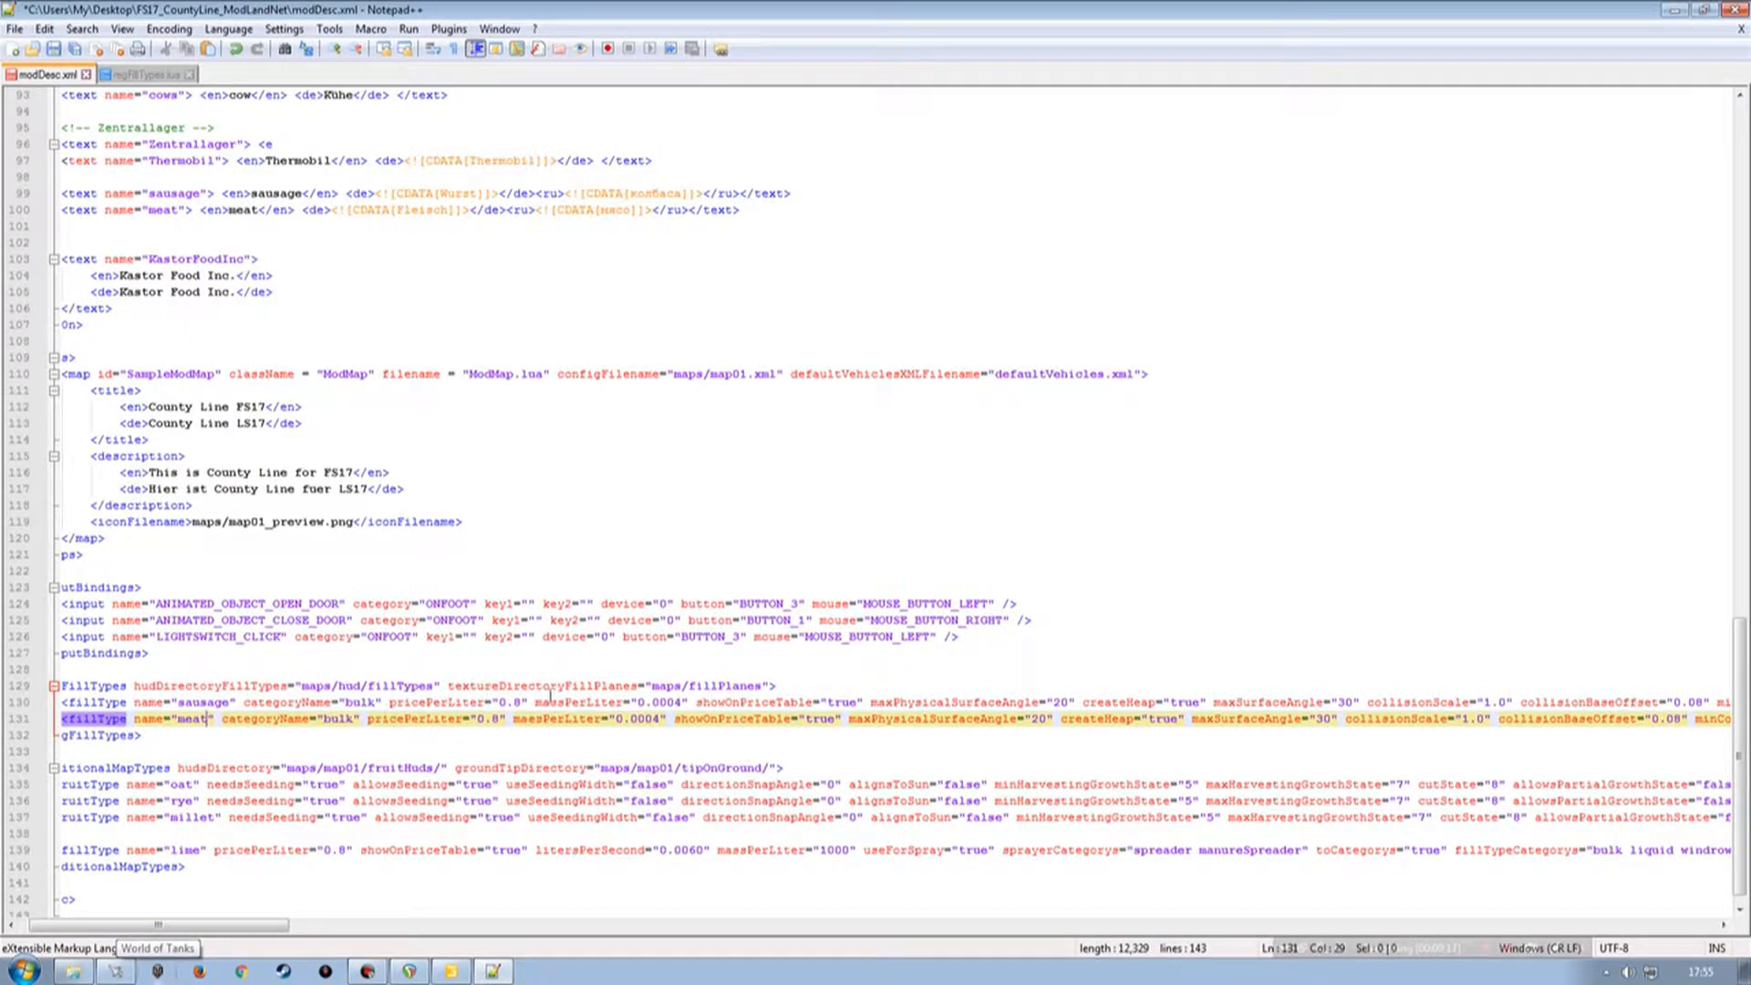
left_click_drag(273, 933, 330, 930)
left_click(470, 703)
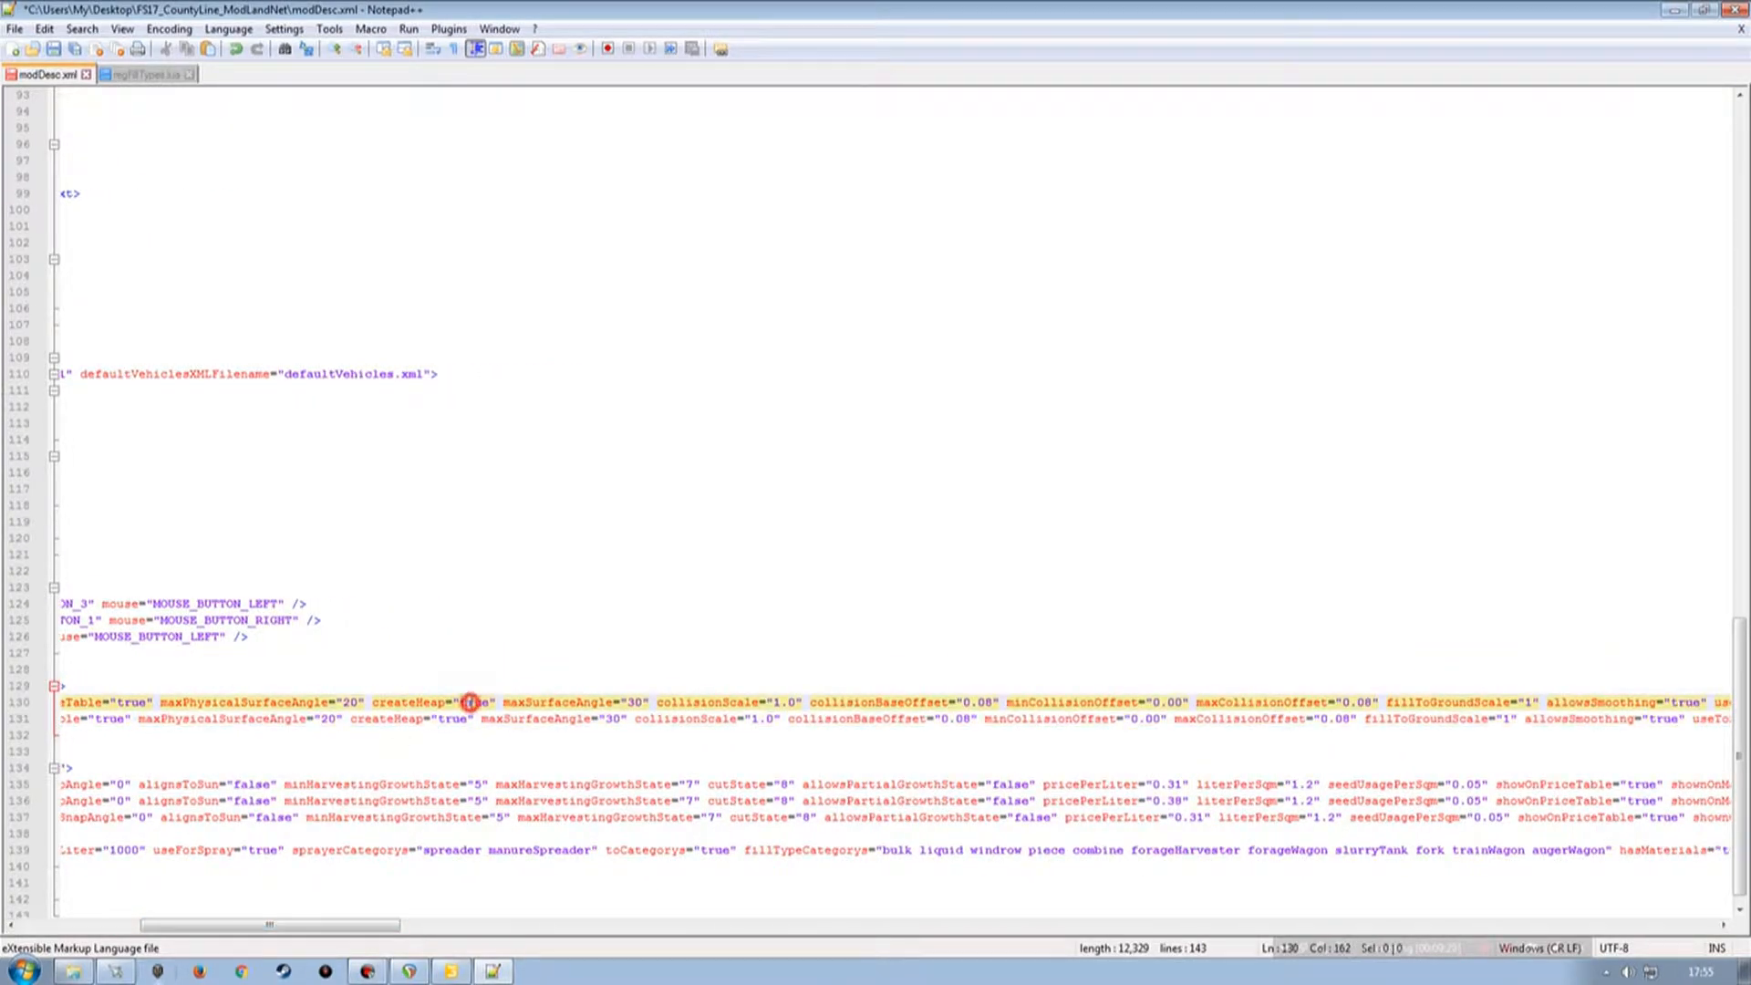
double_click(469, 703)
type("false")
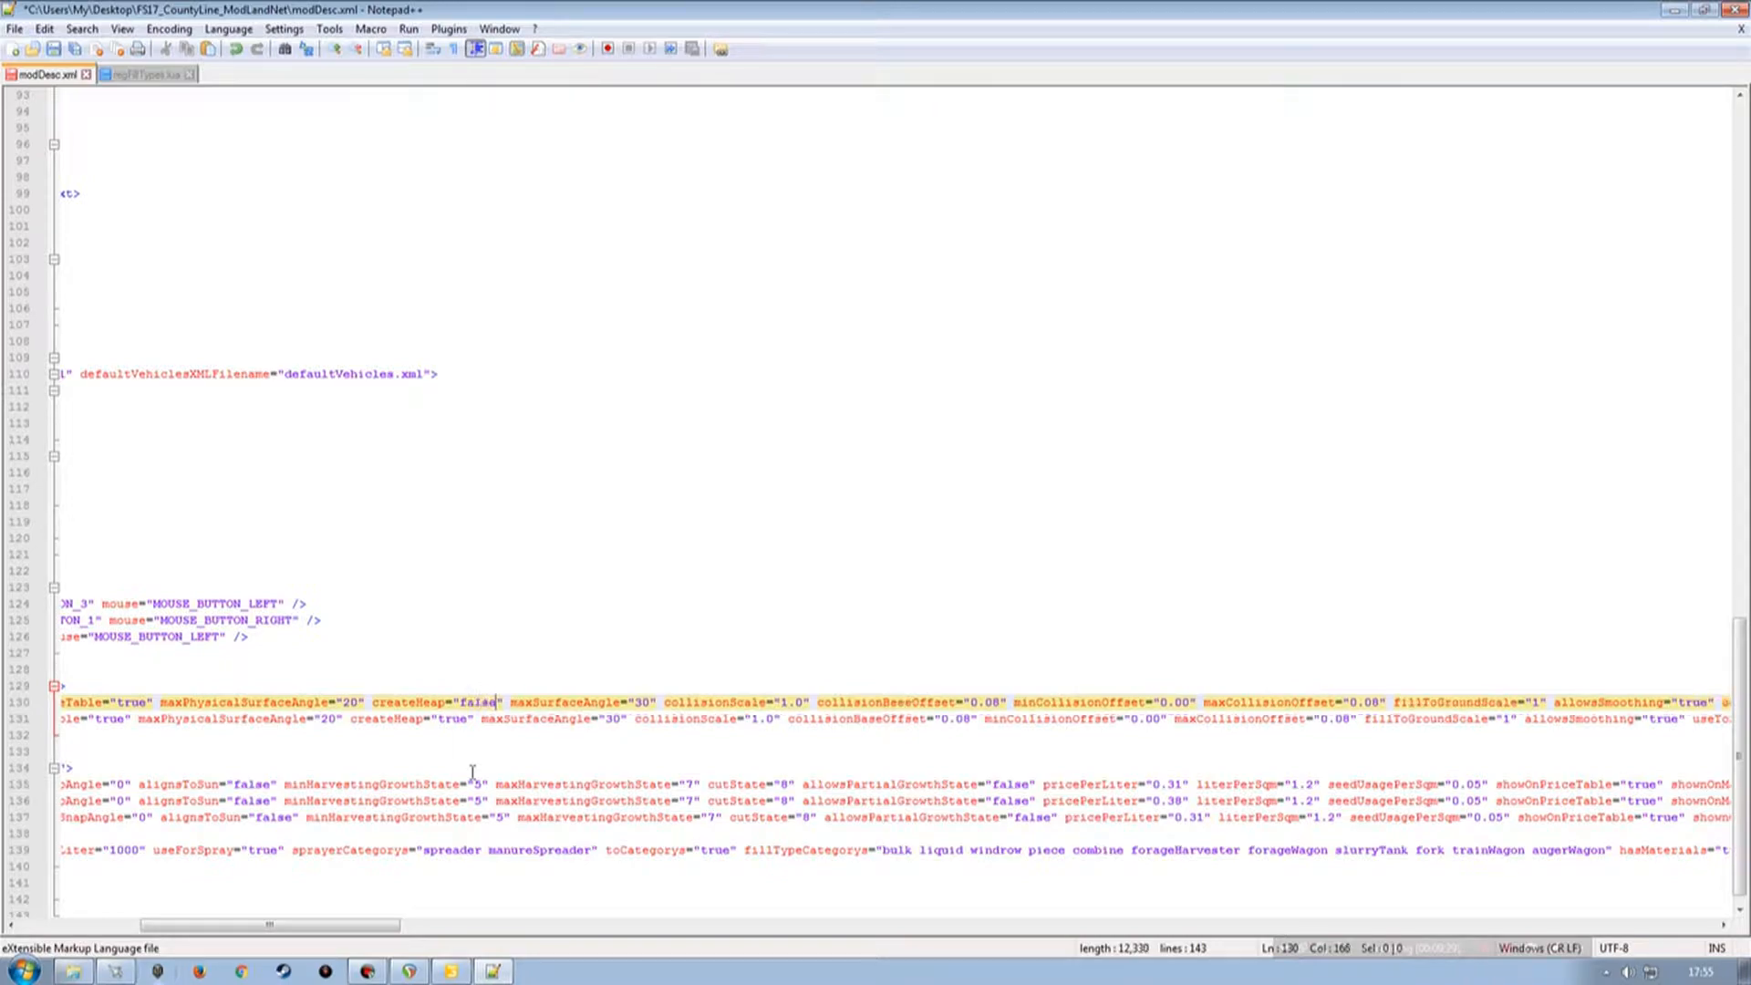
double_click(454, 720)
type("f")
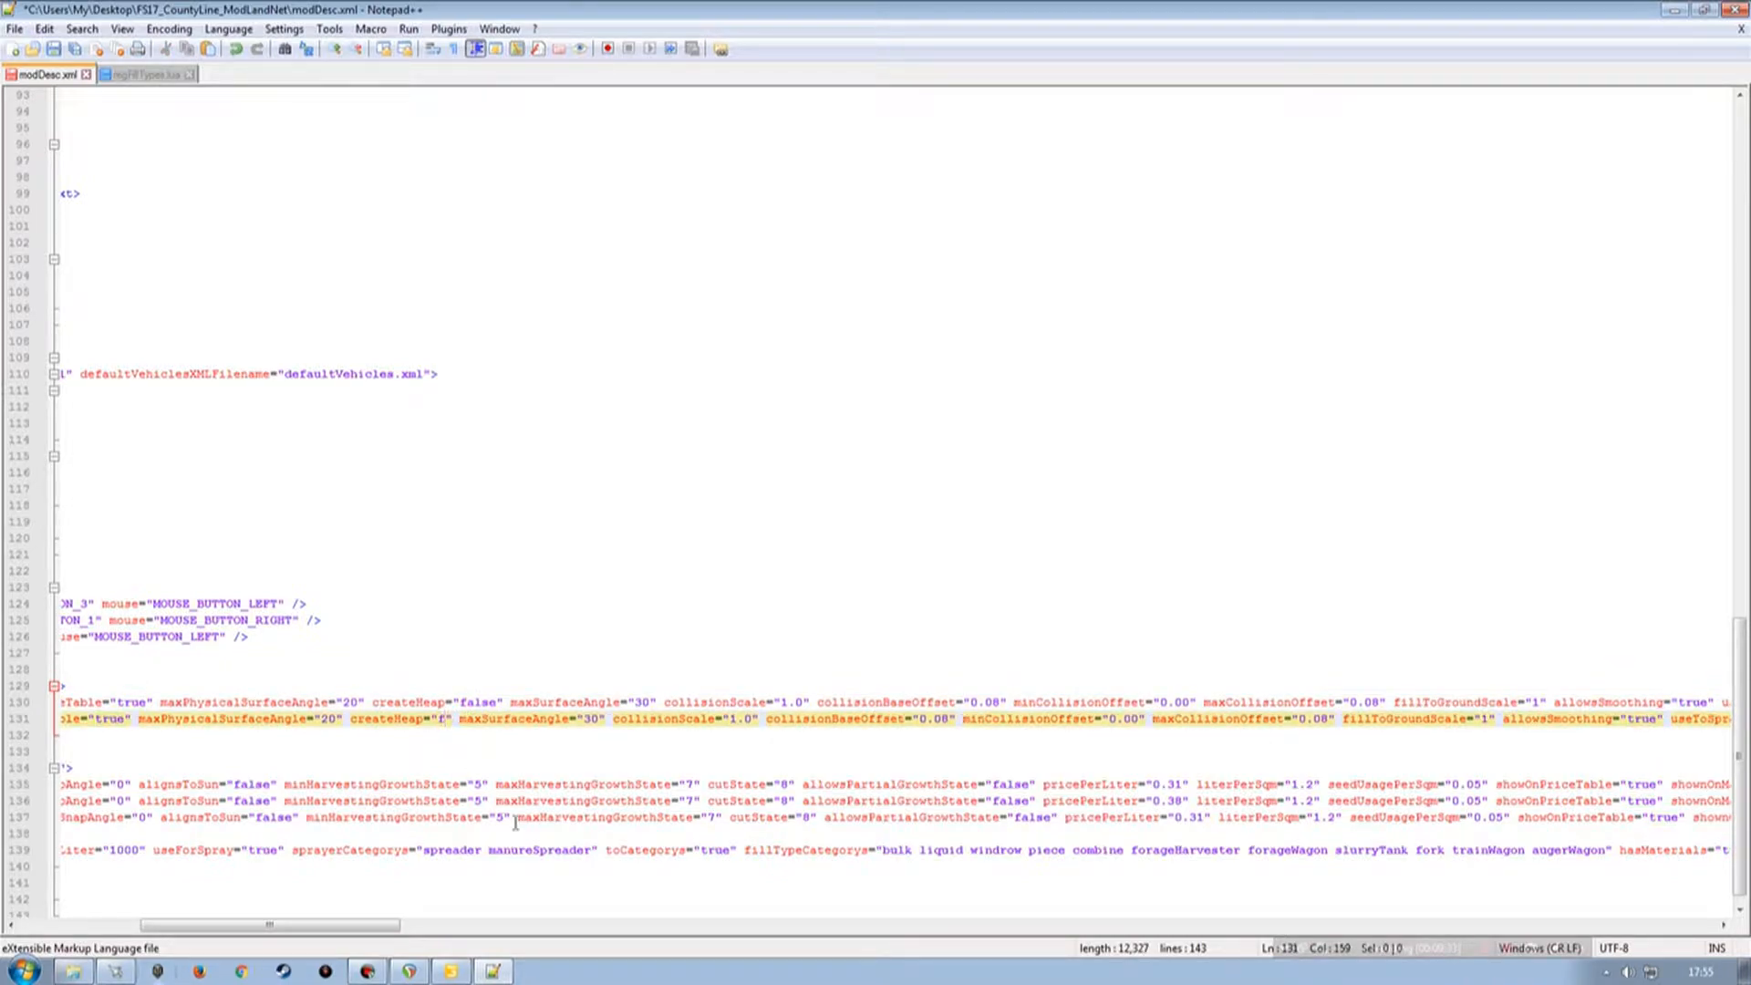
type("alse")
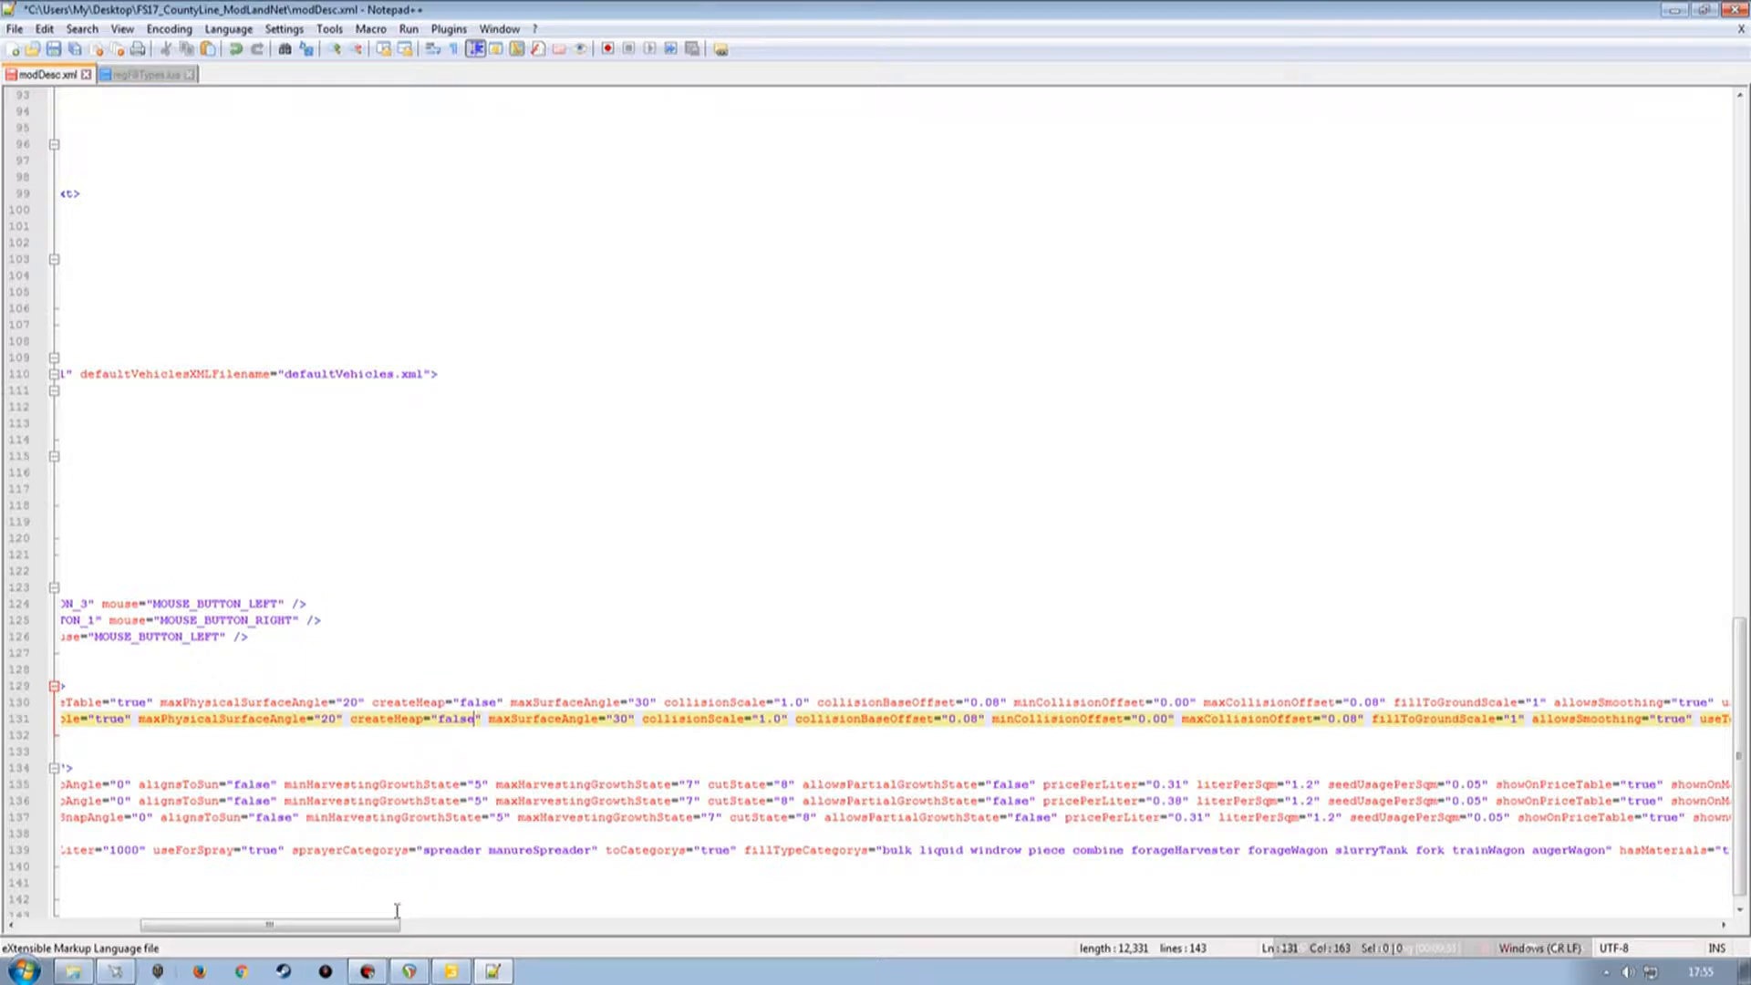
left_click_drag(390, 926, 585, 932)
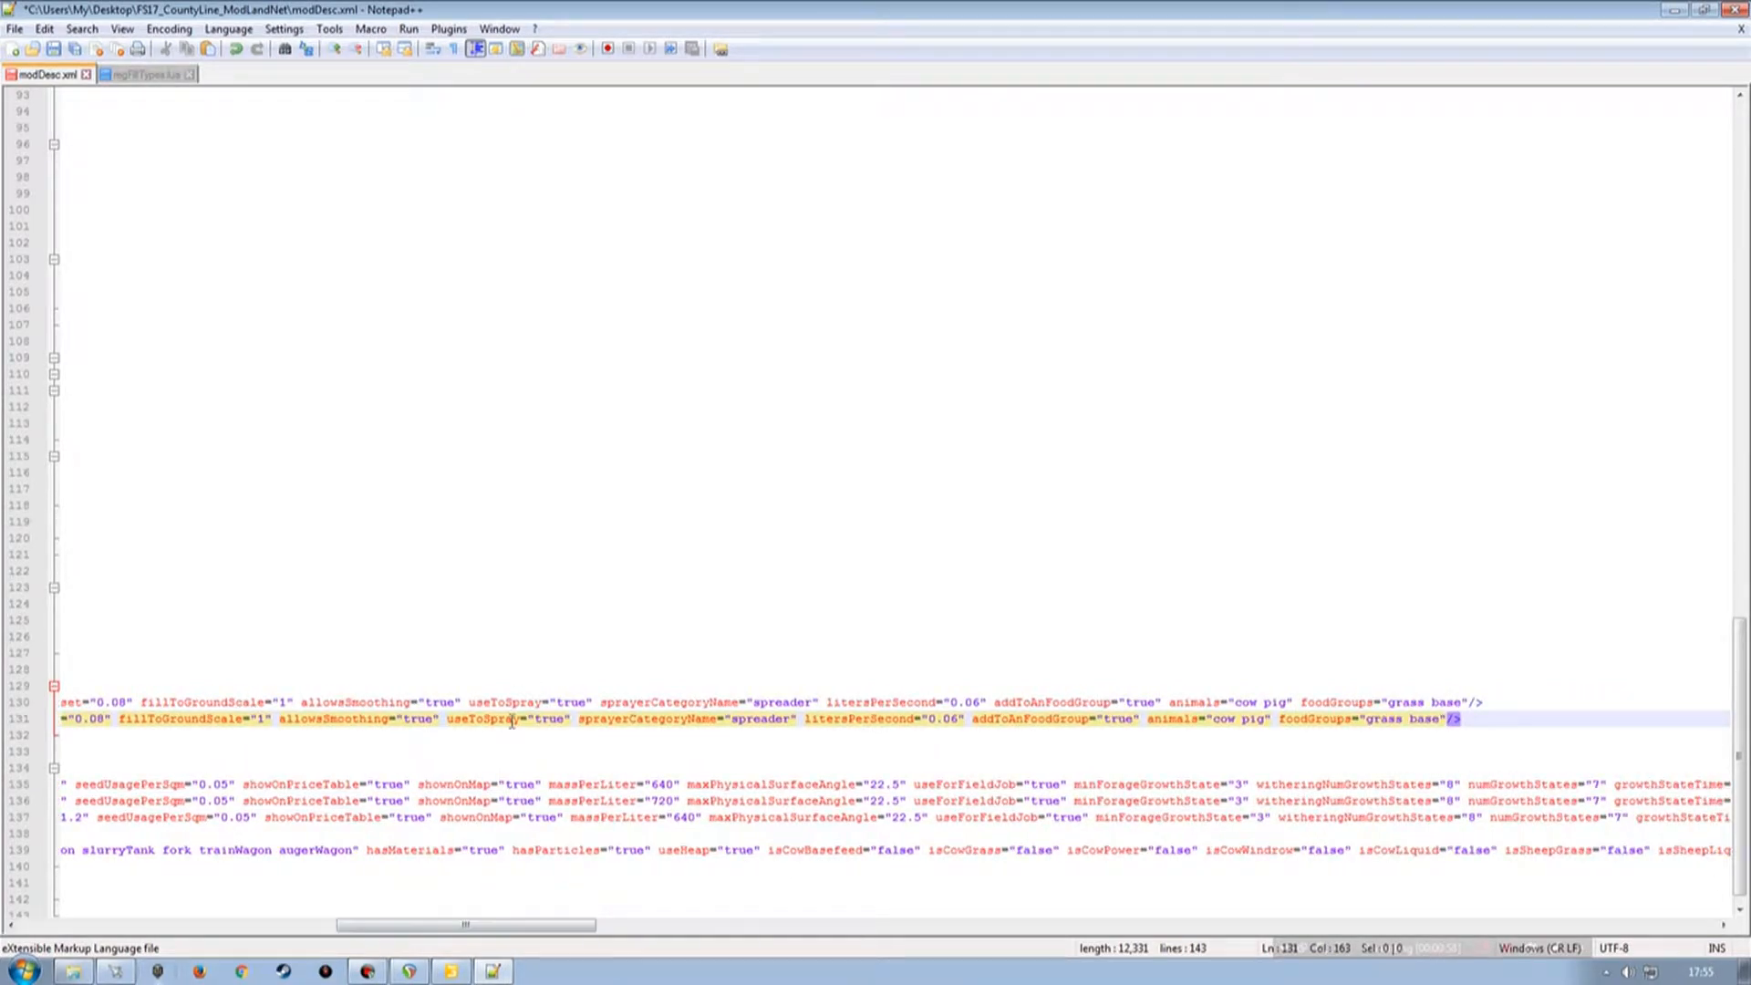
Set useToSpray to false on both the sausage and meat fillType lines.
double_click(573, 702)
type("fa")
type("lse")
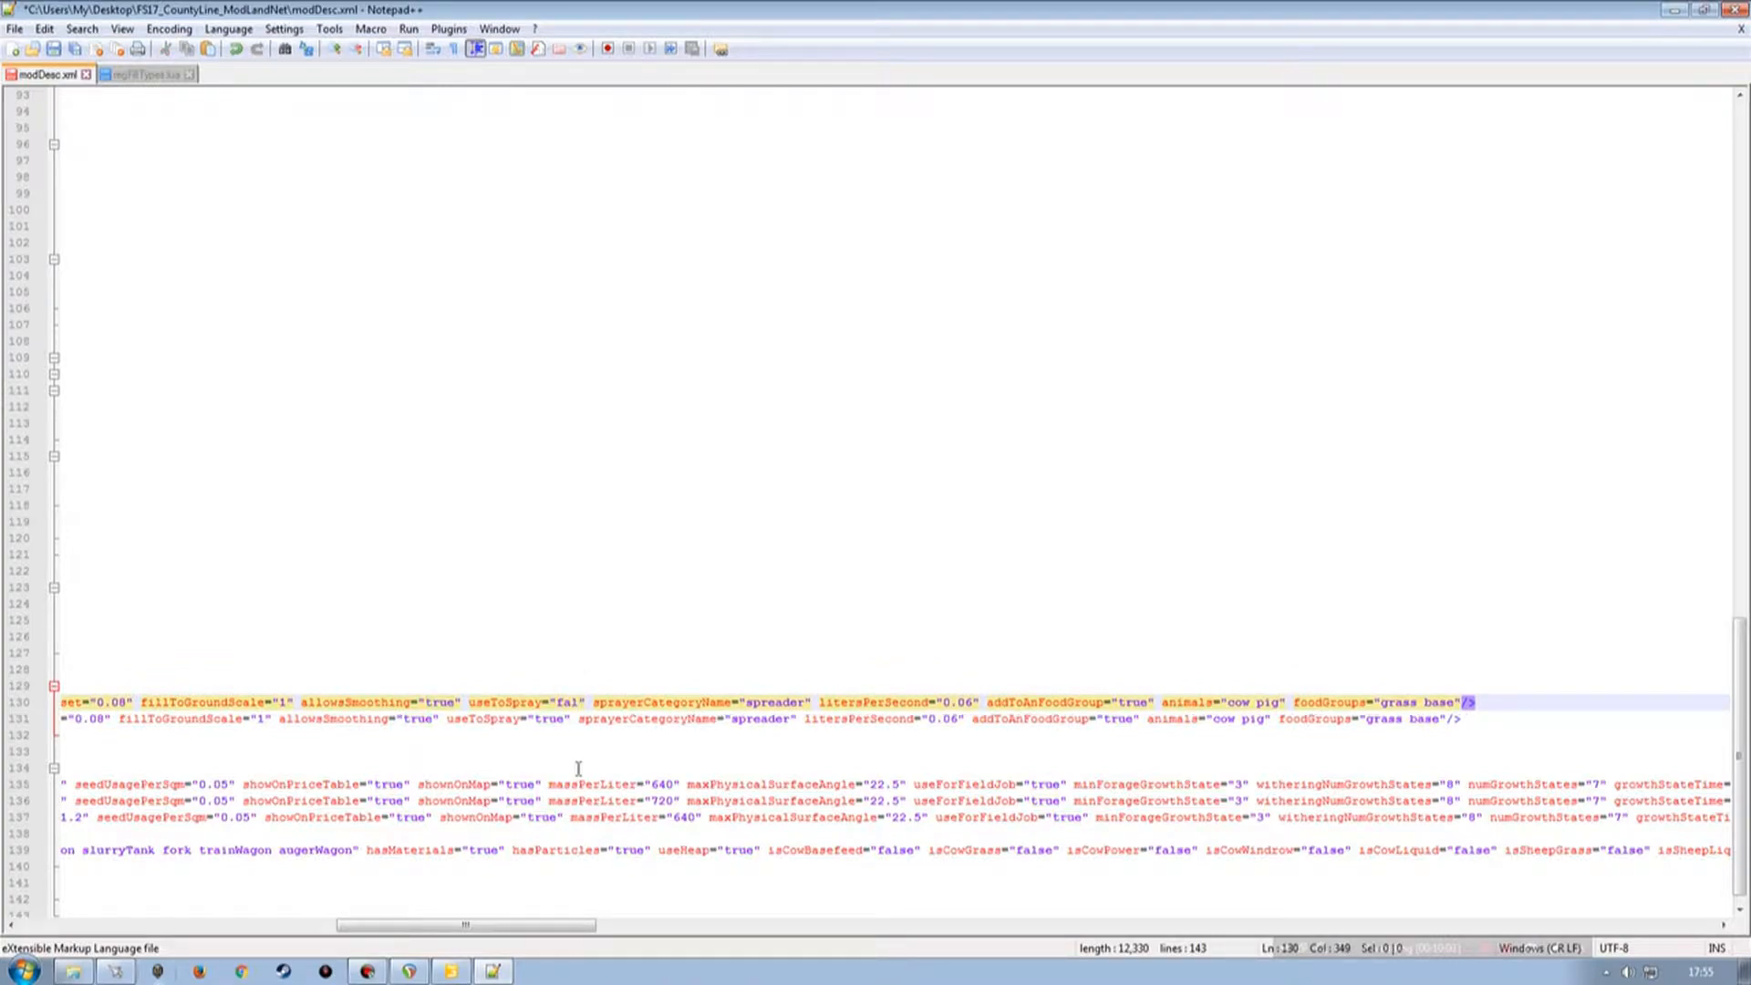
double_click(549, 719)
type("false")
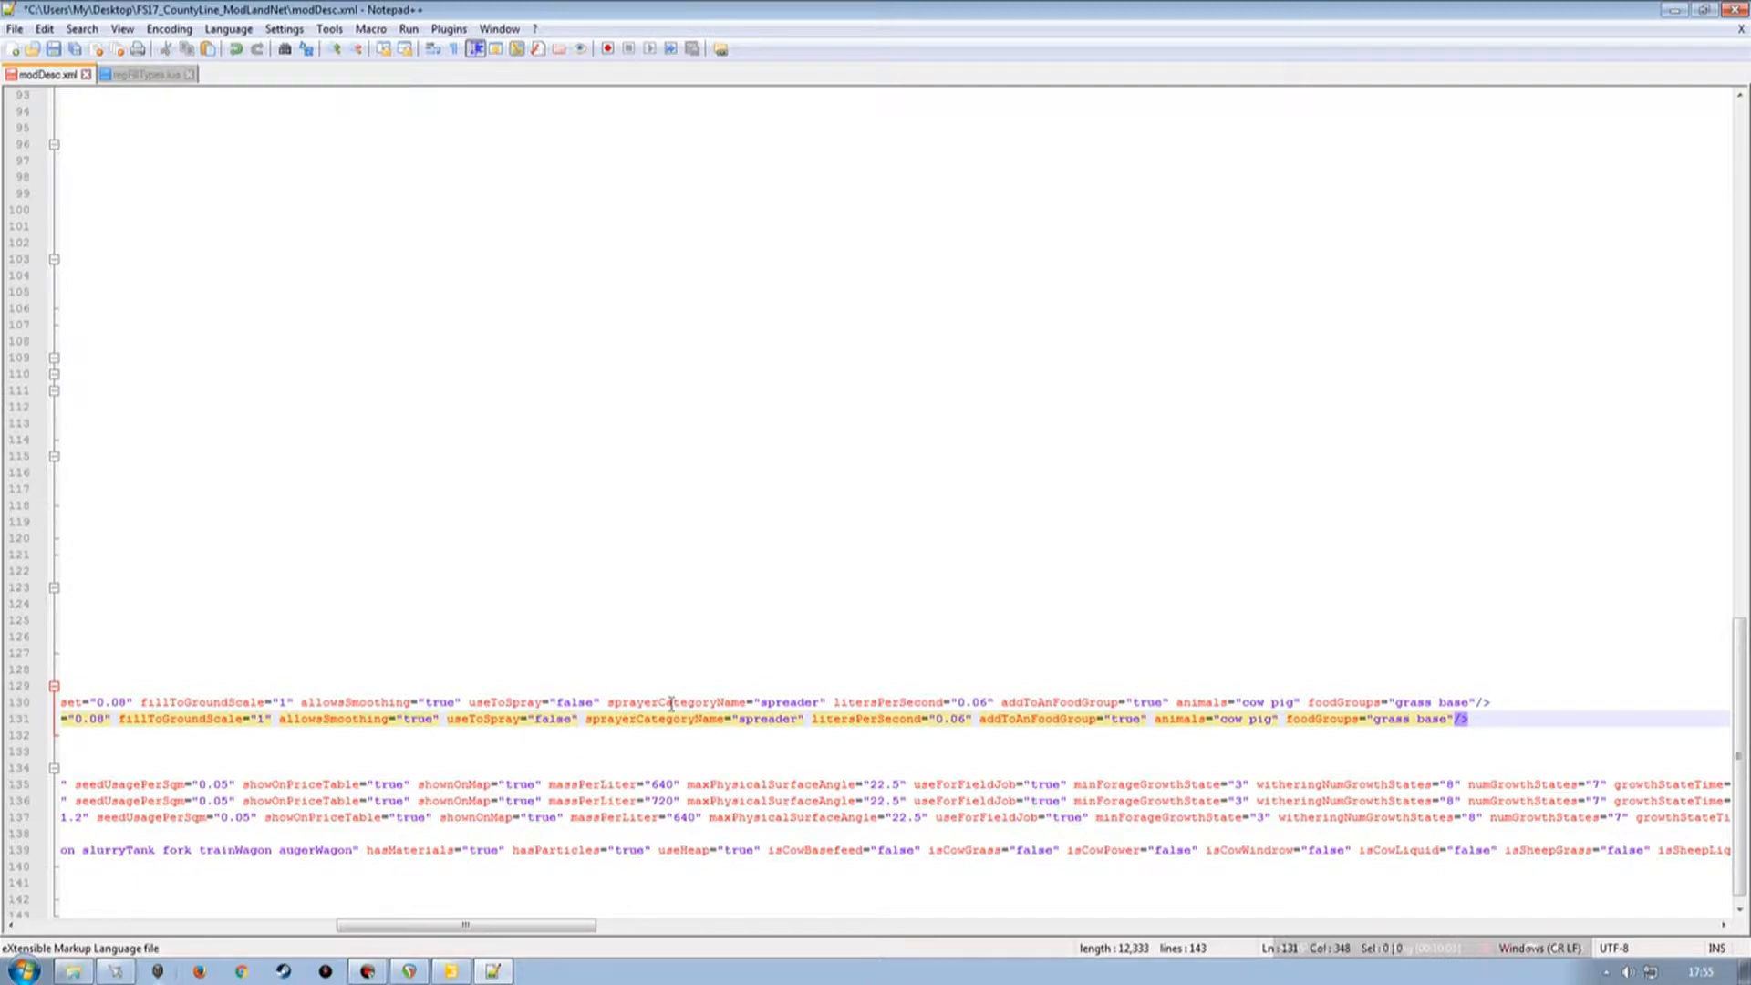
Set addToAnFoodGroup to false on both the sausage and meat fillType lines.
left_click_drag(525, 925, 604, 925)
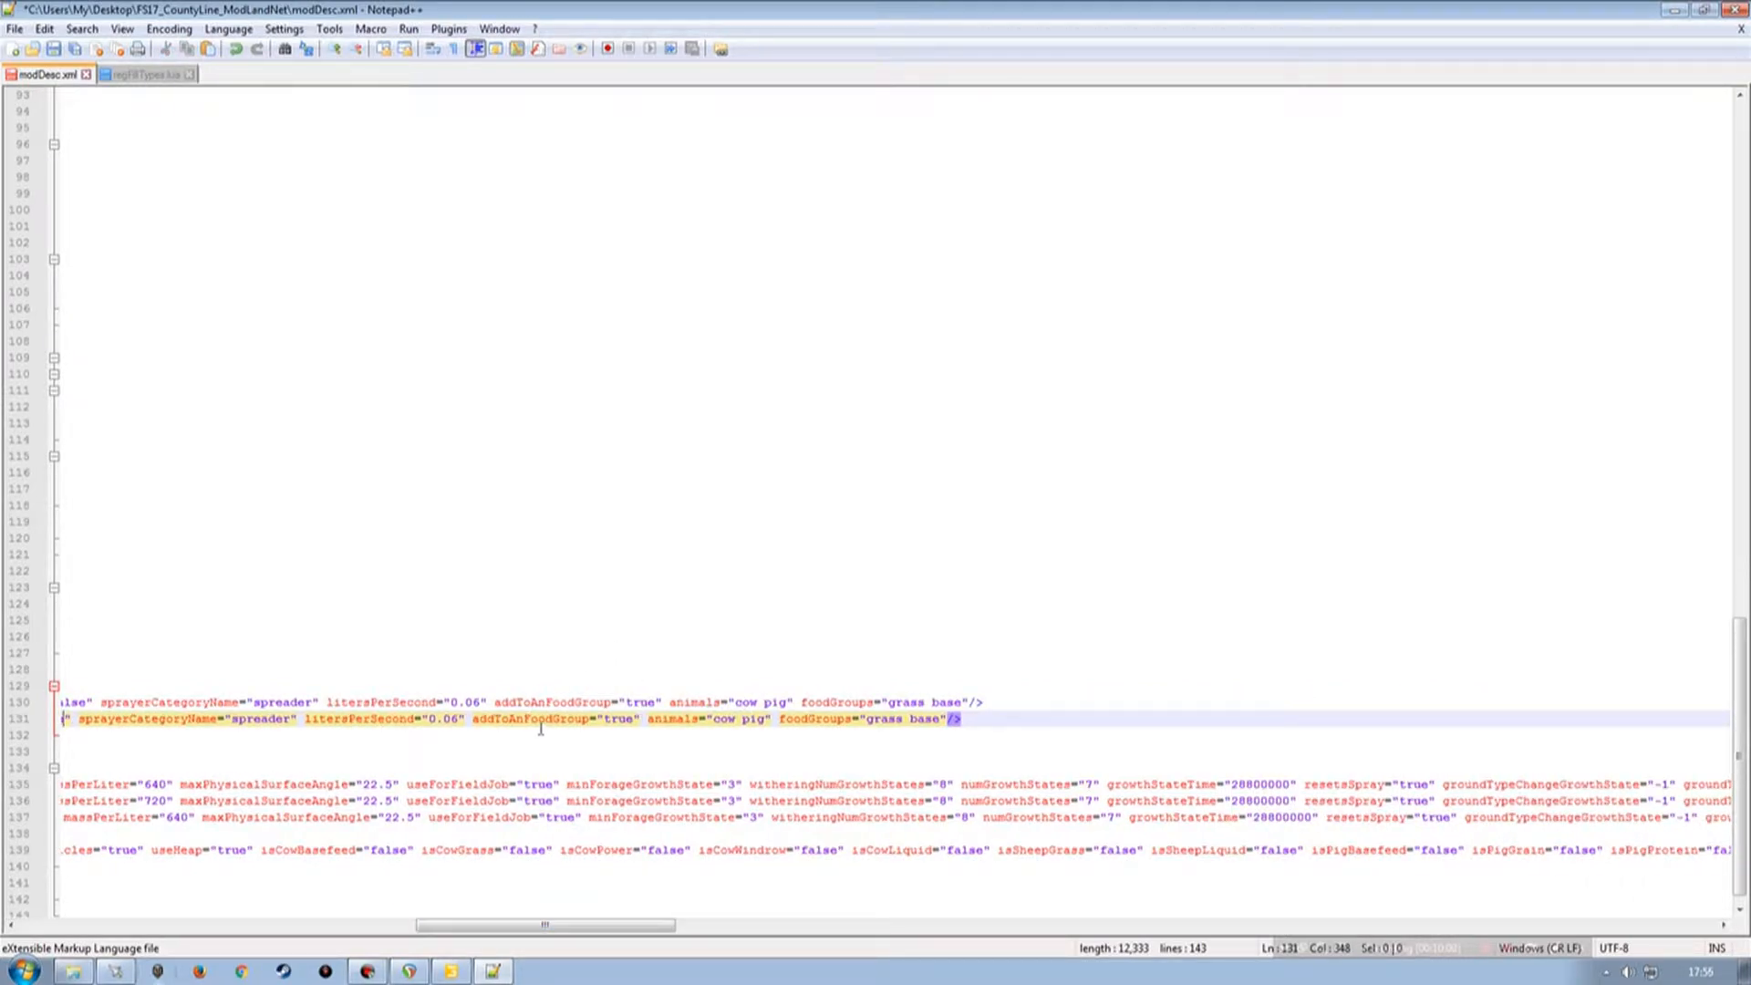
double_click(641, 703)
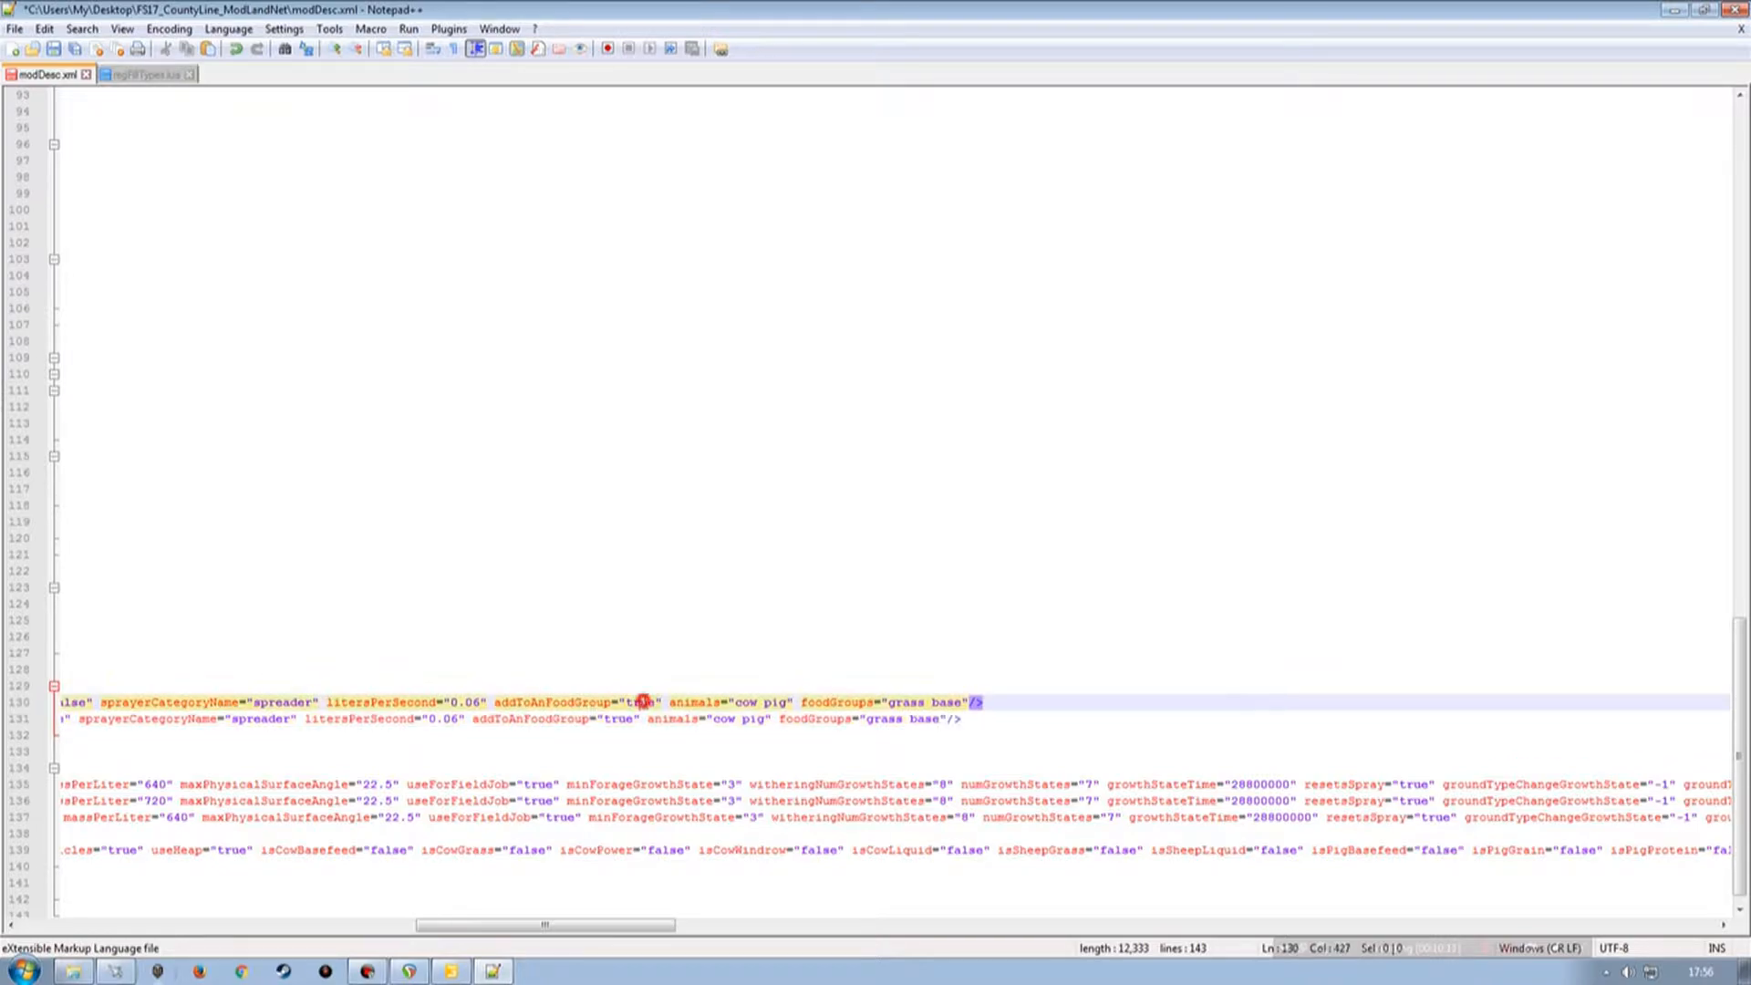
type("false")
double_click(619, 719)
type("false")
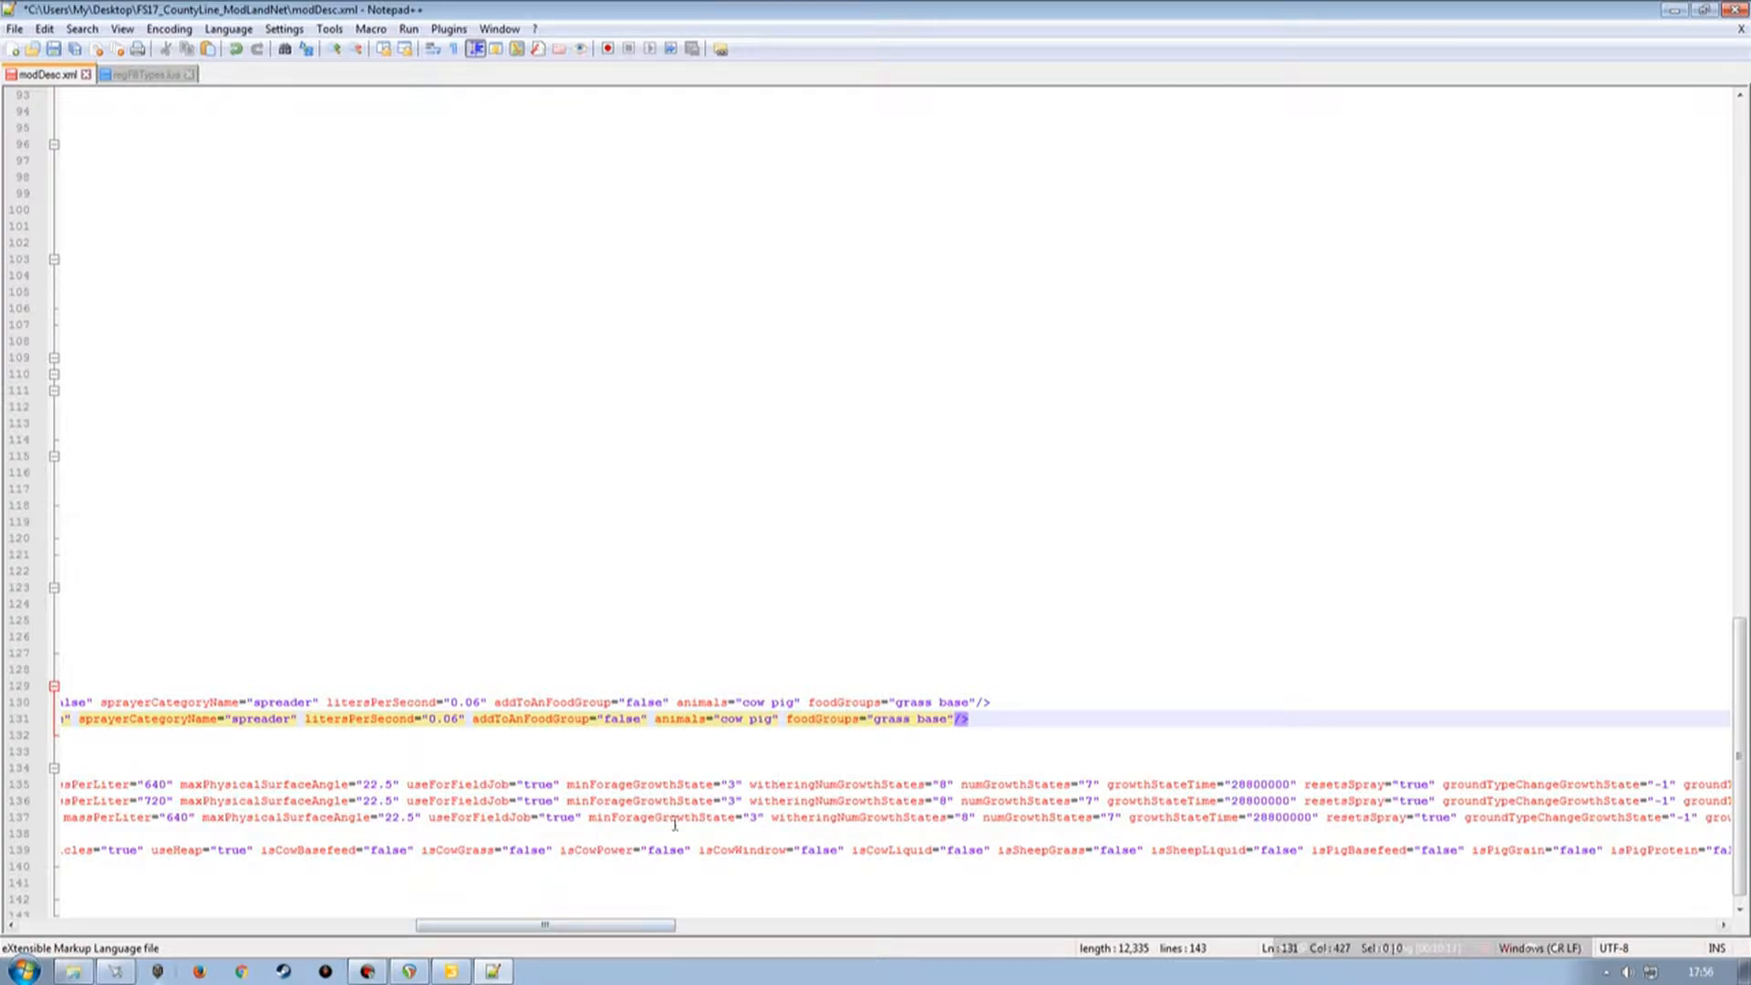
Save modDesc.xml and close the regFillTypes.lua file.
left_click(650, 926)
left_click_drag(651, 926, 642, 932)
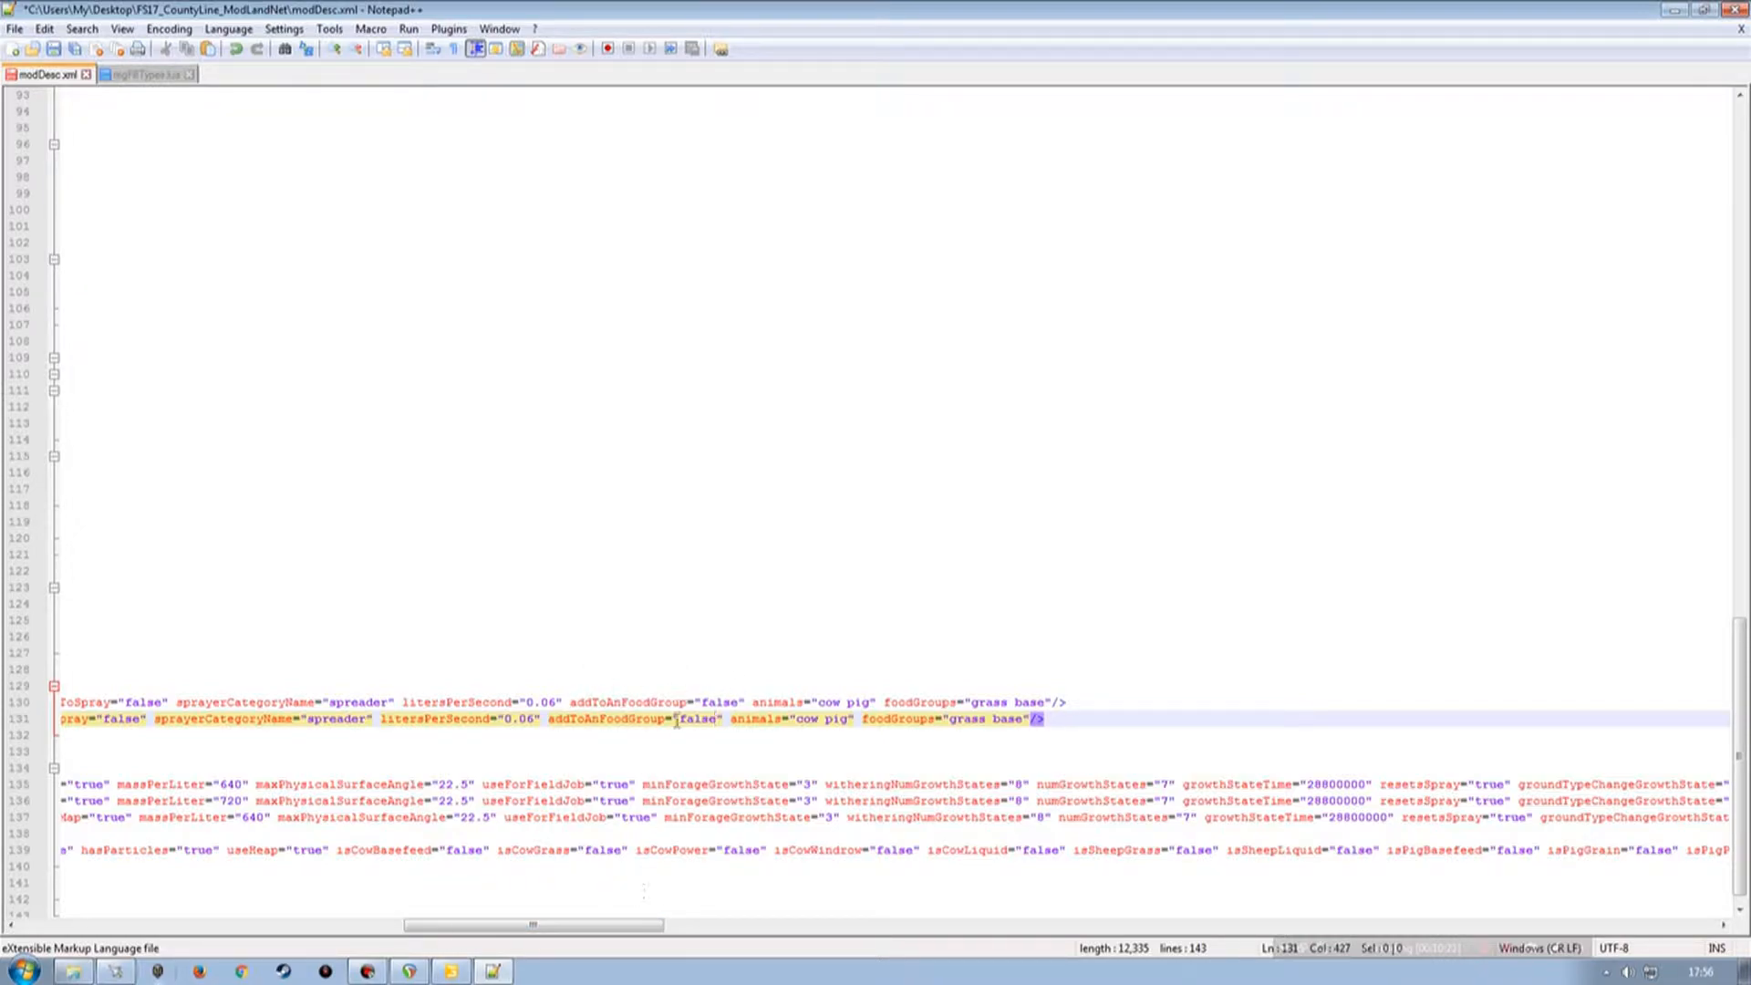
left_click_drag(600, 925, 200, 925)
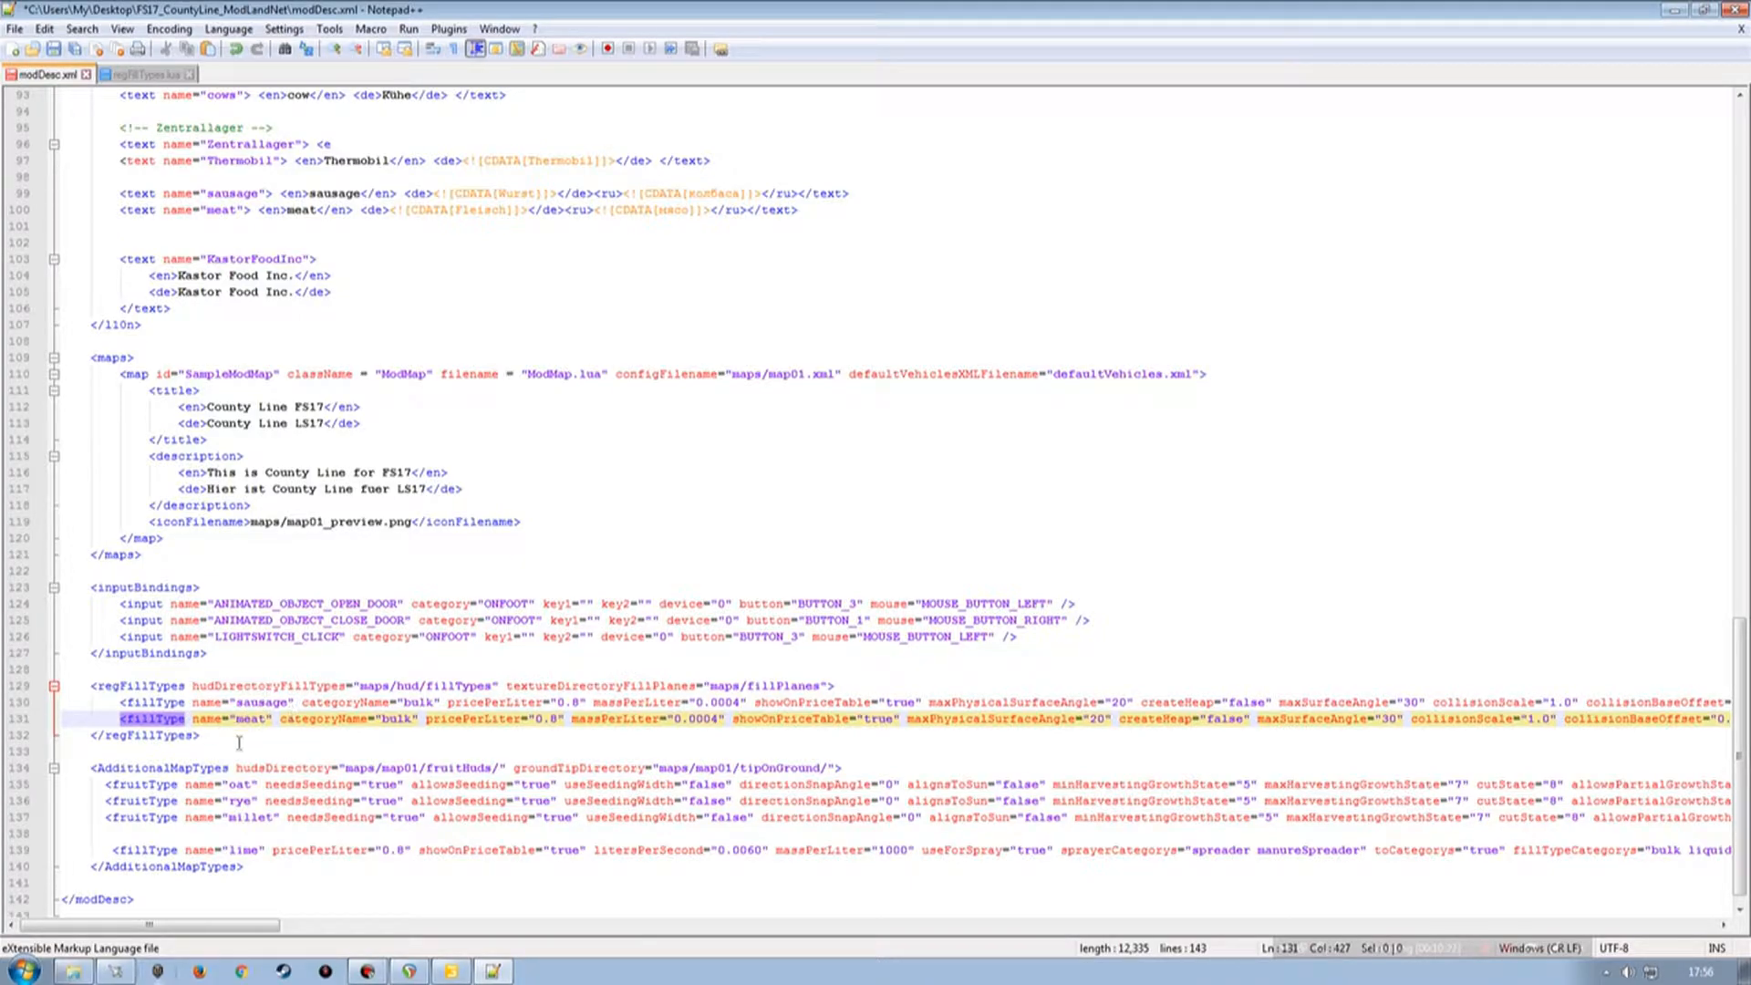
left_click(54, 50)
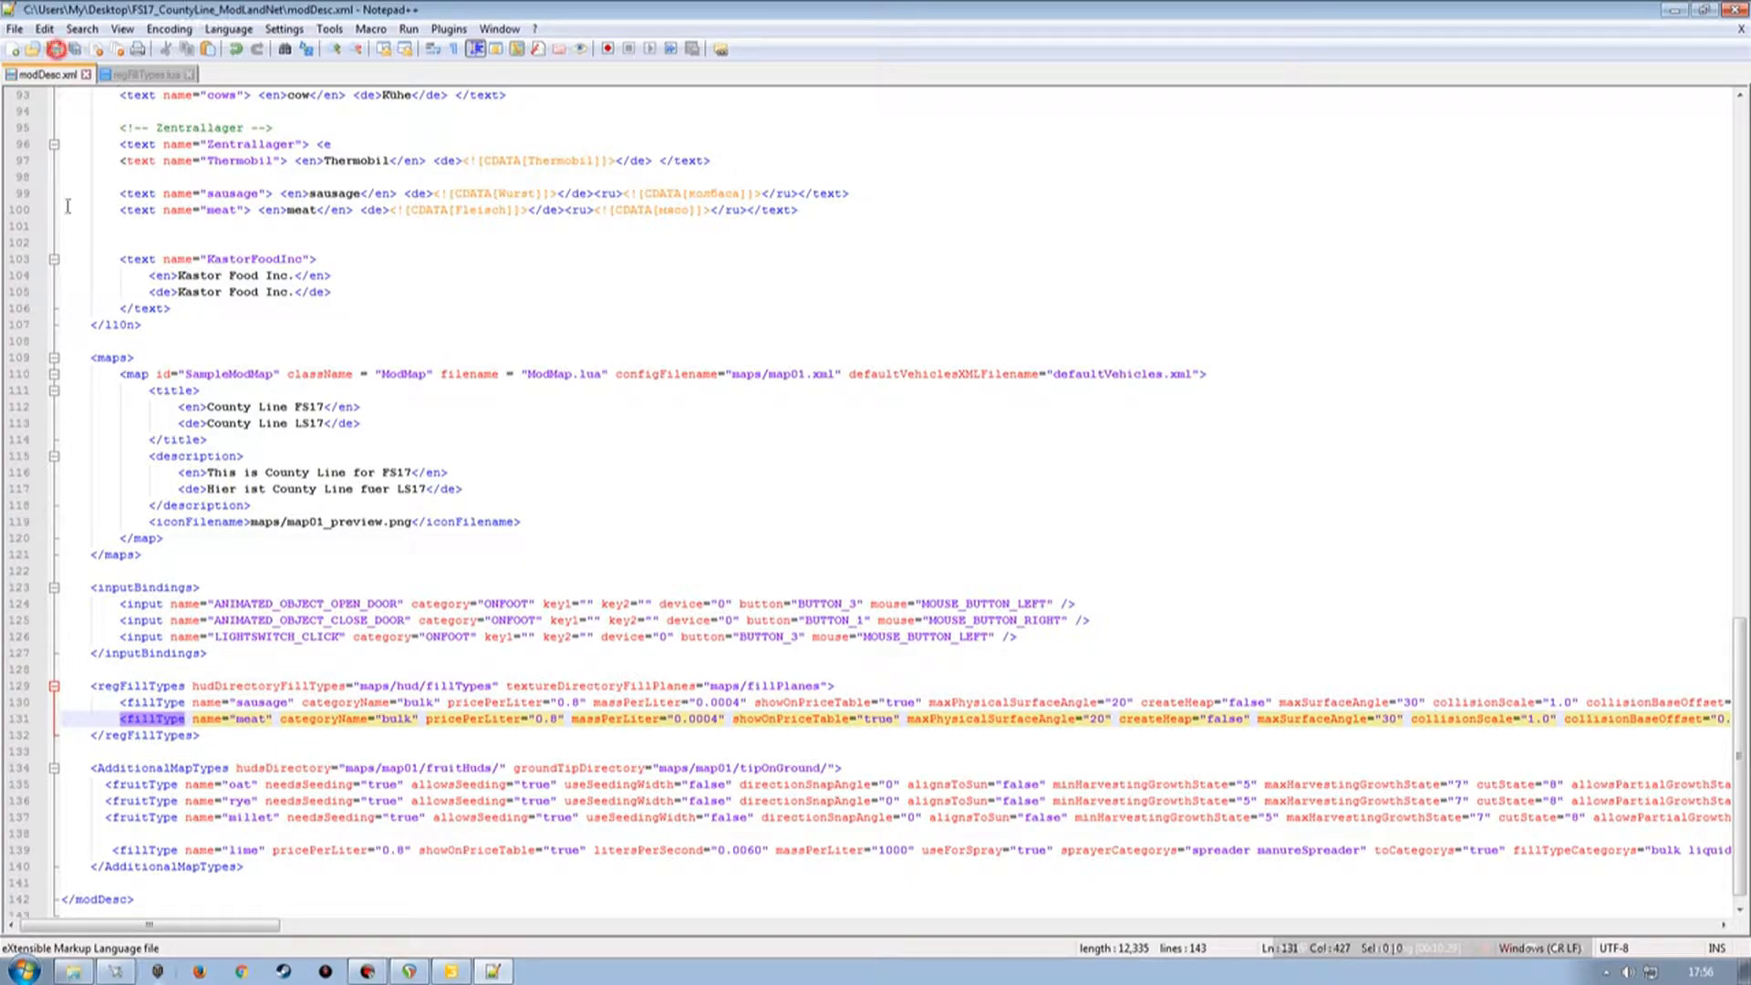
left_click(189, 74)
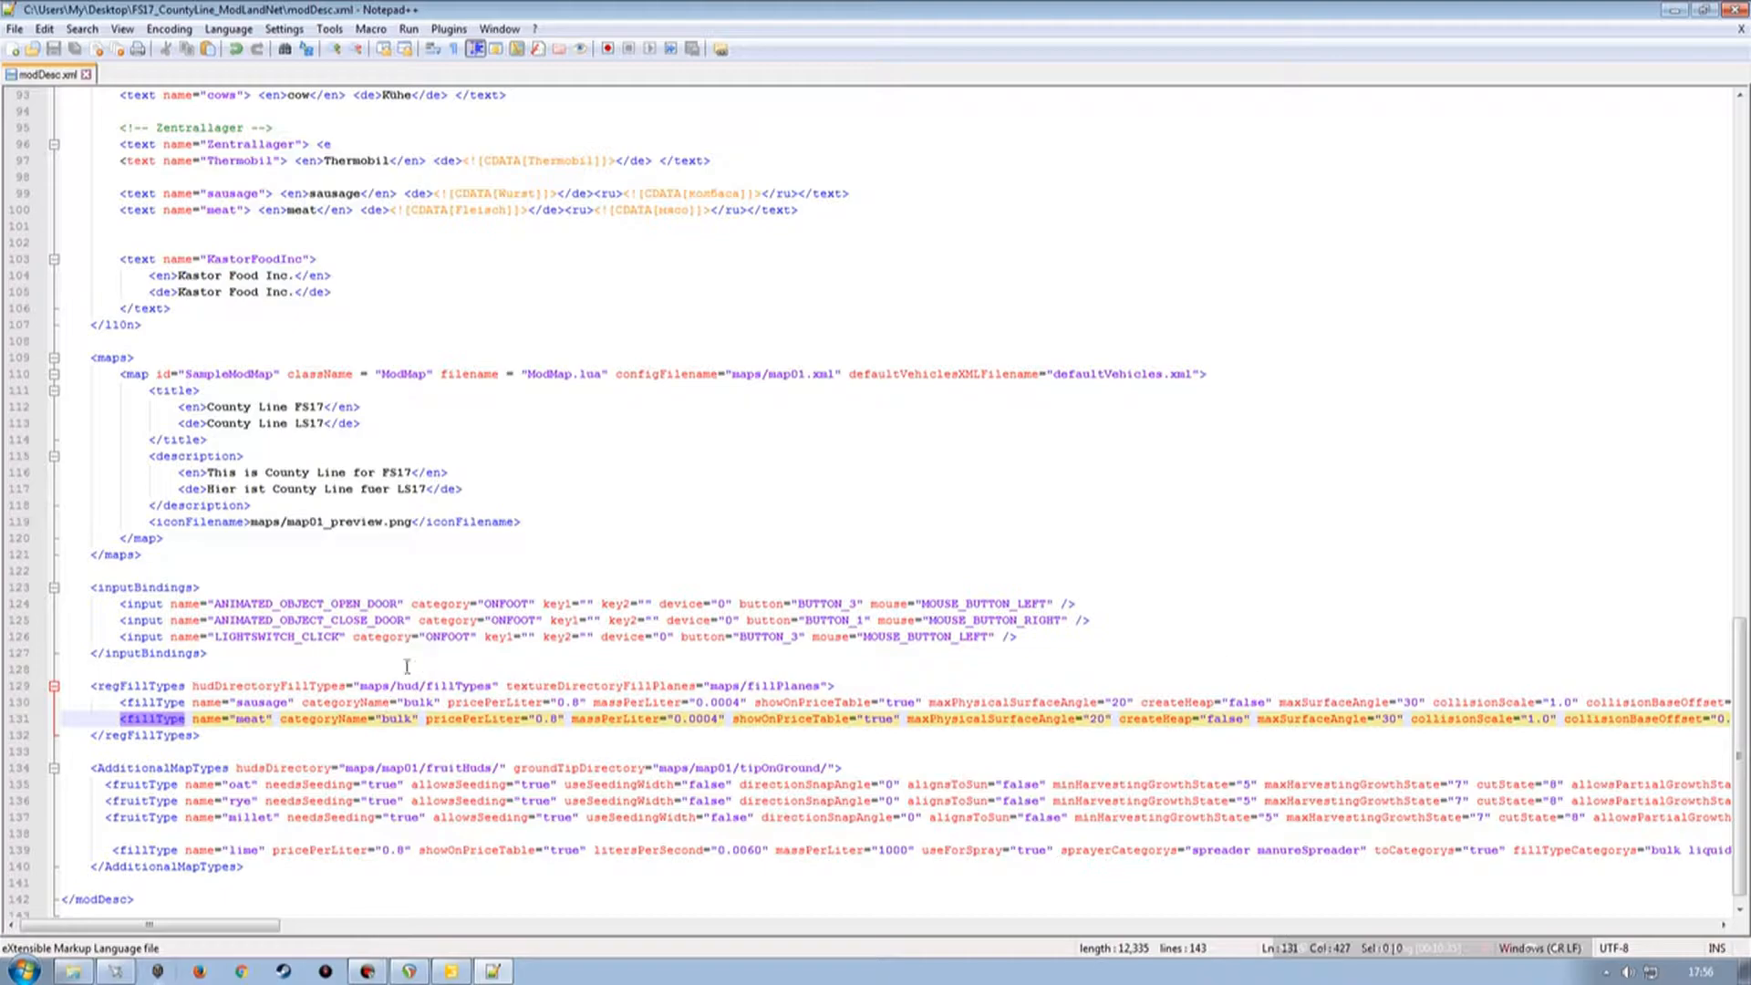
Fix the indentation of the extraSourceFiles opening tag near the top of modDesc.xml.
scroll(417, 698, "up", 20)
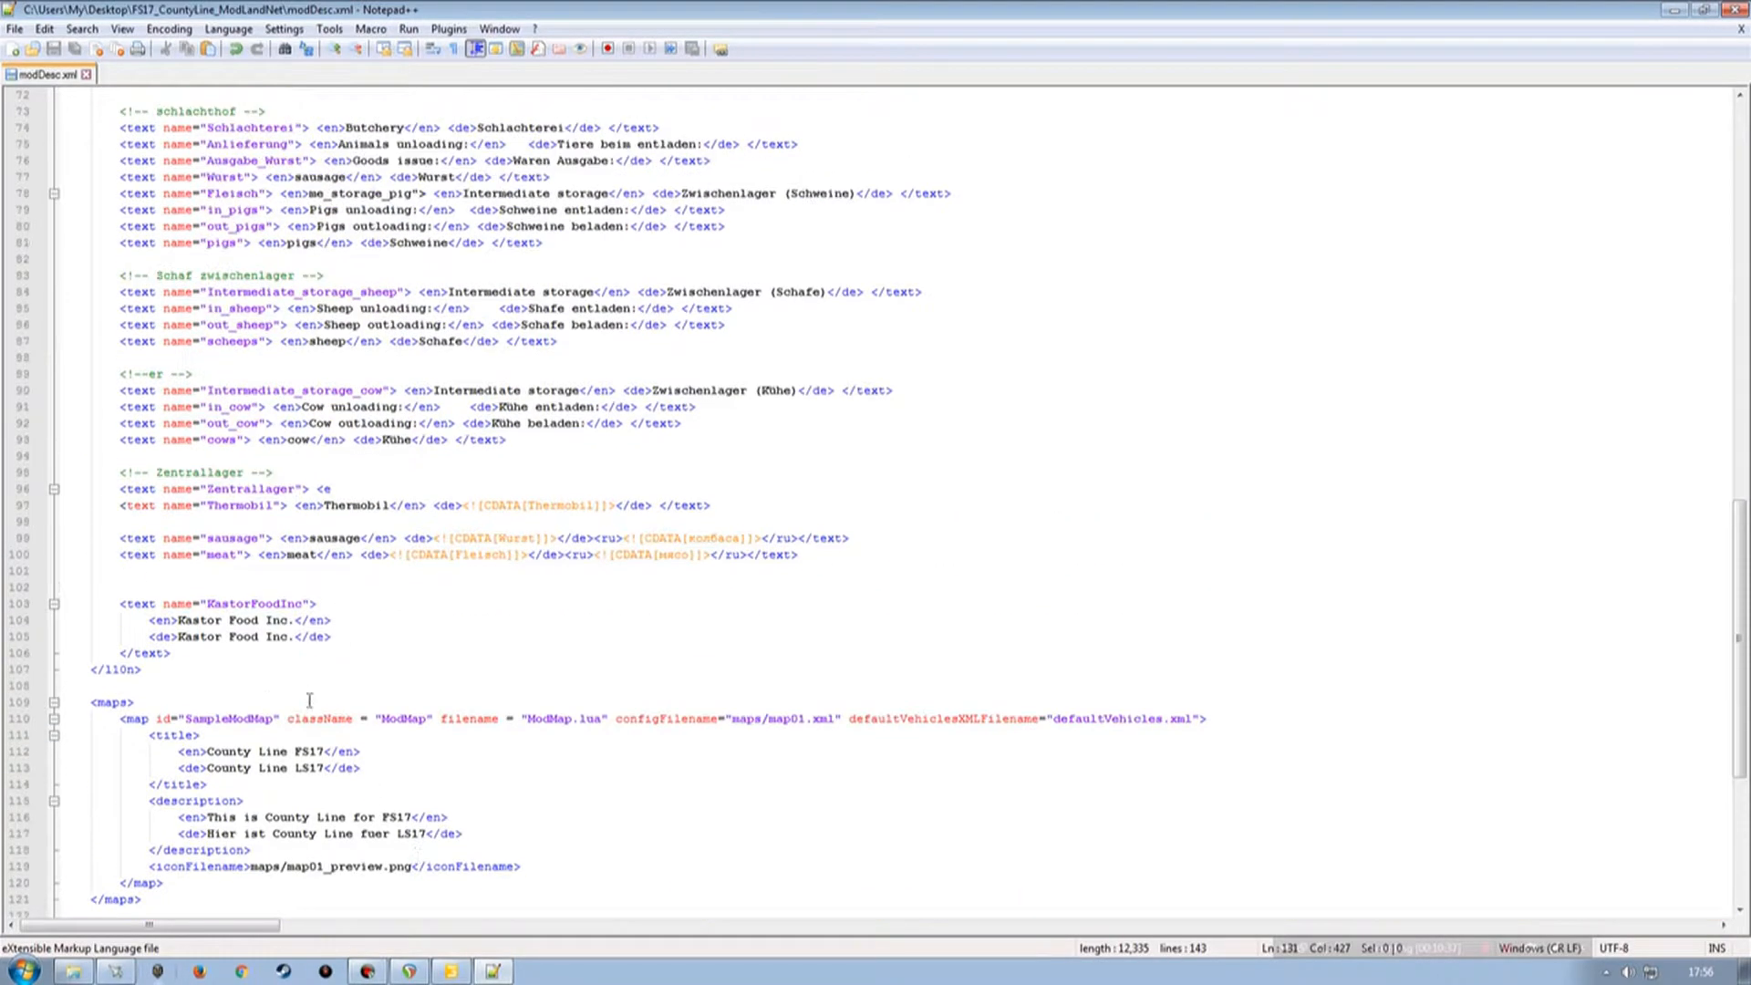
scroll(300, 592, "up", 6)
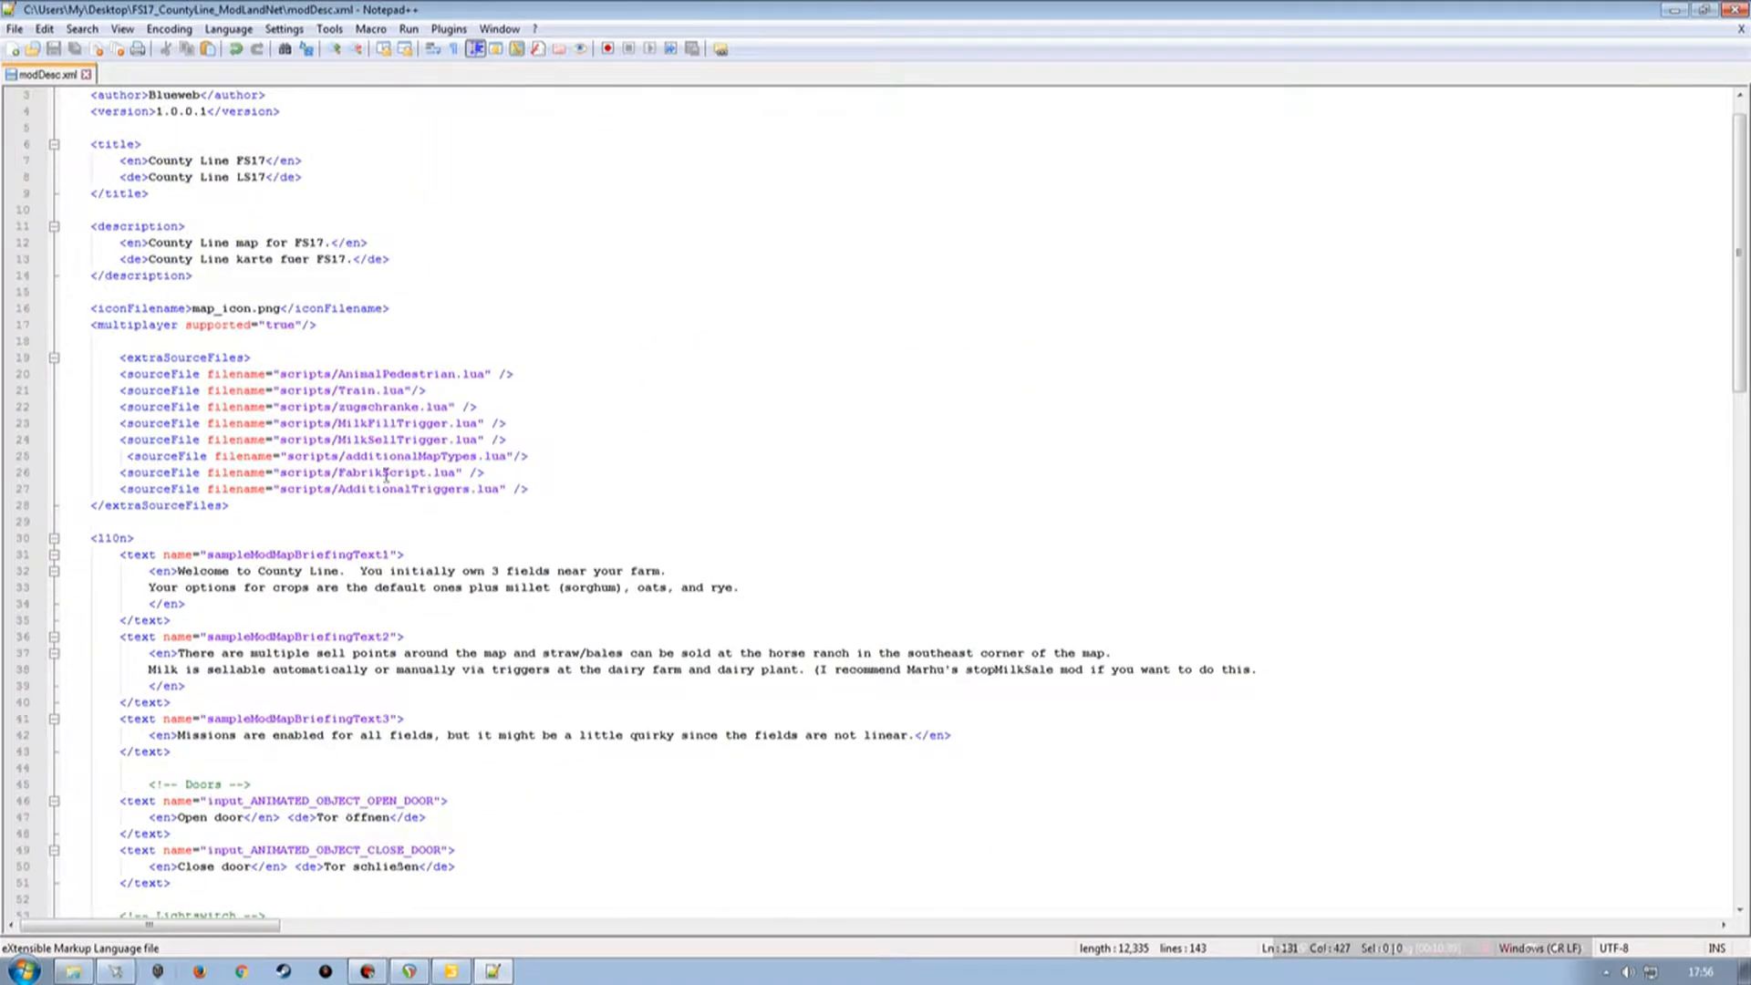
scroll(387, 475, "up", 1)
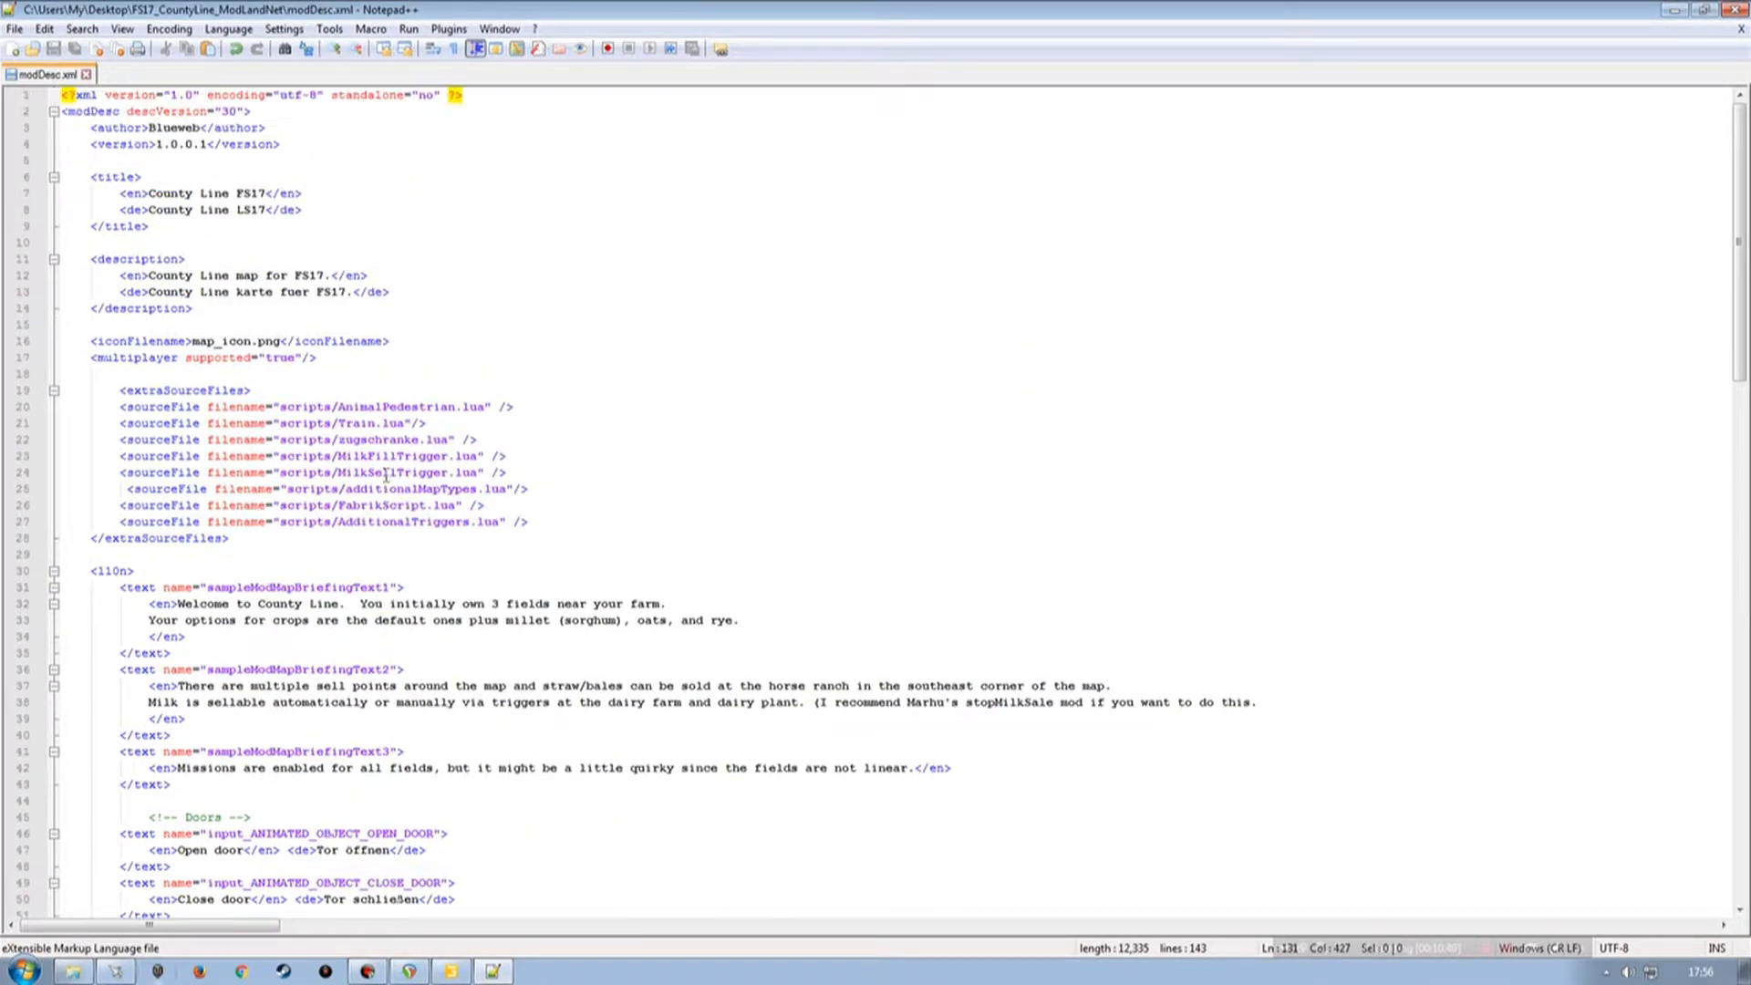
left_click(117, 391)
key("BackSpace")
key("BackSpace")
key("Tab")
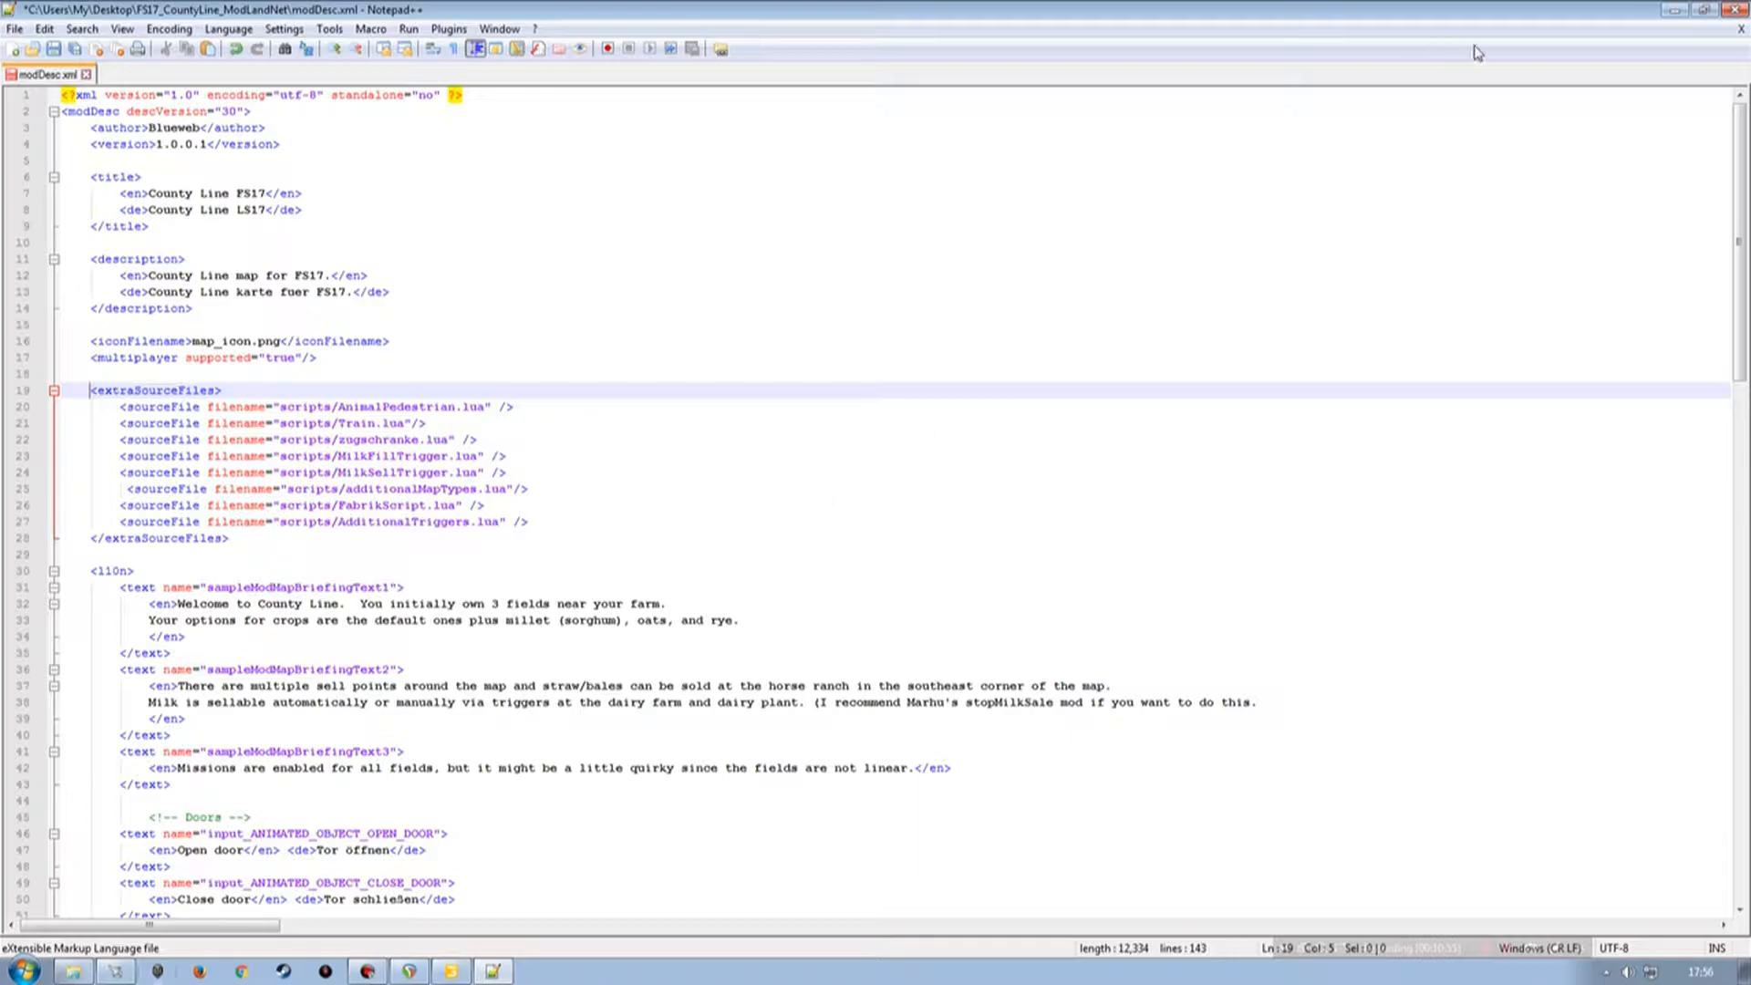
Open the Kastor mod's scripte folder under maps/mods in the CountyLine map folder.
left_click(1675, 11)
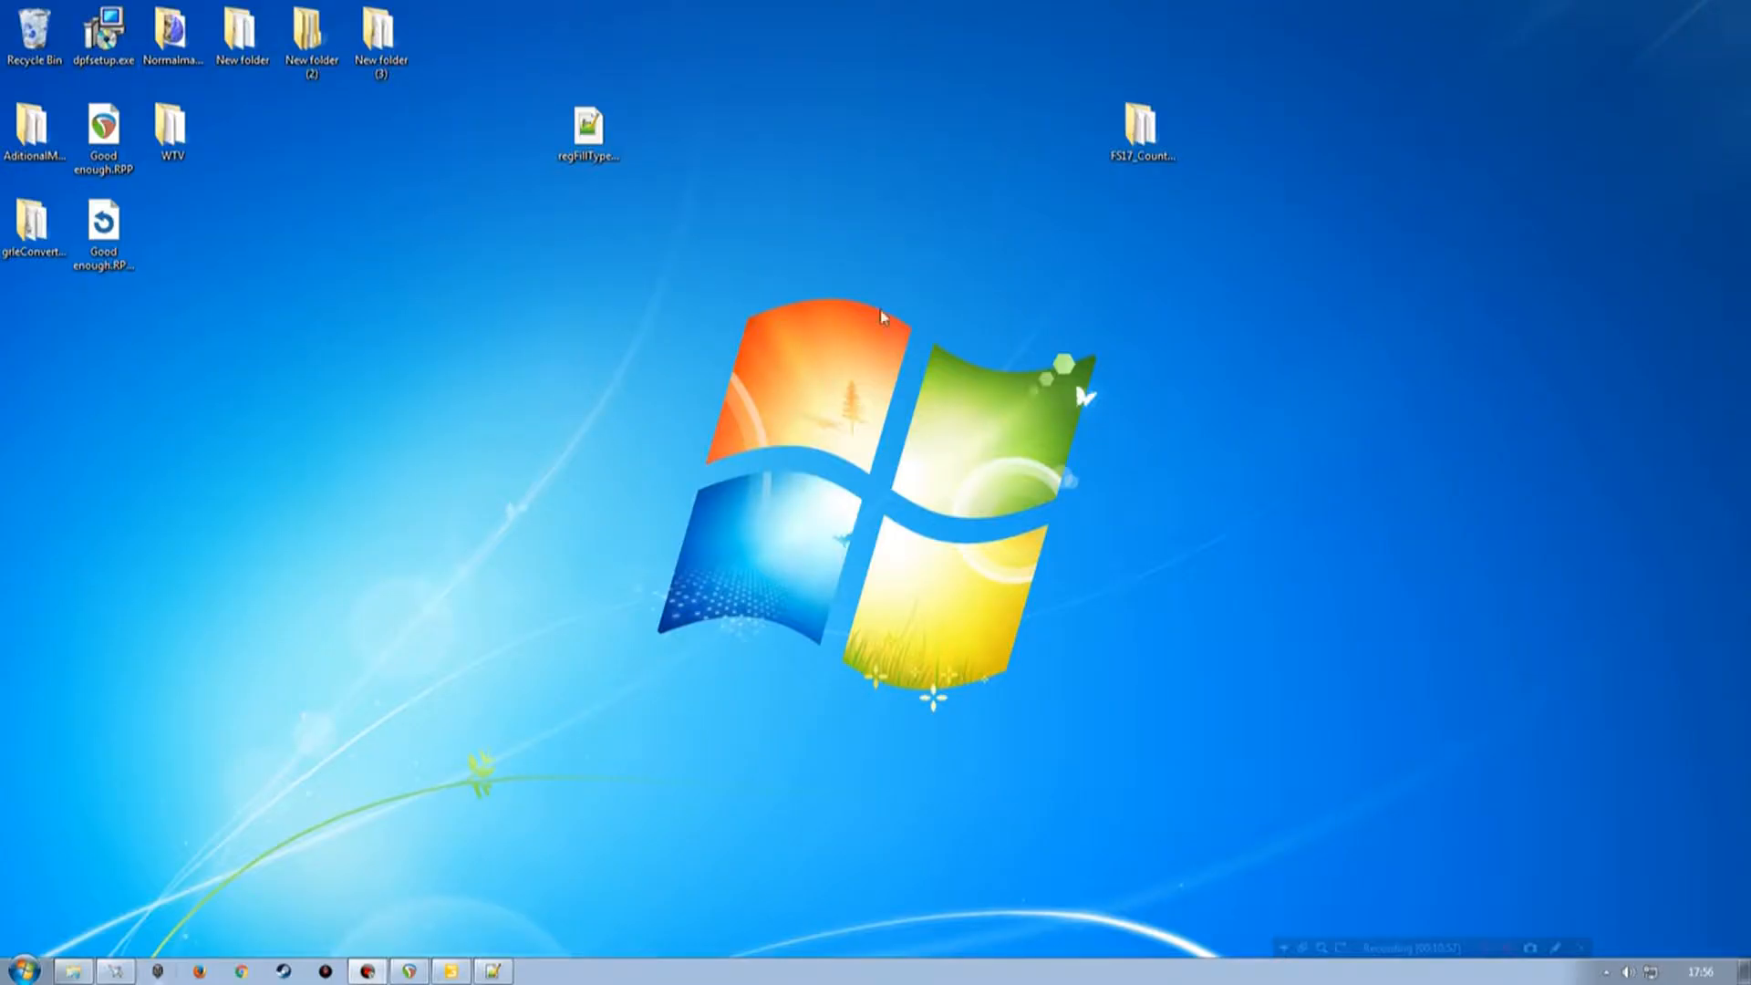
double_click(1141, 132)
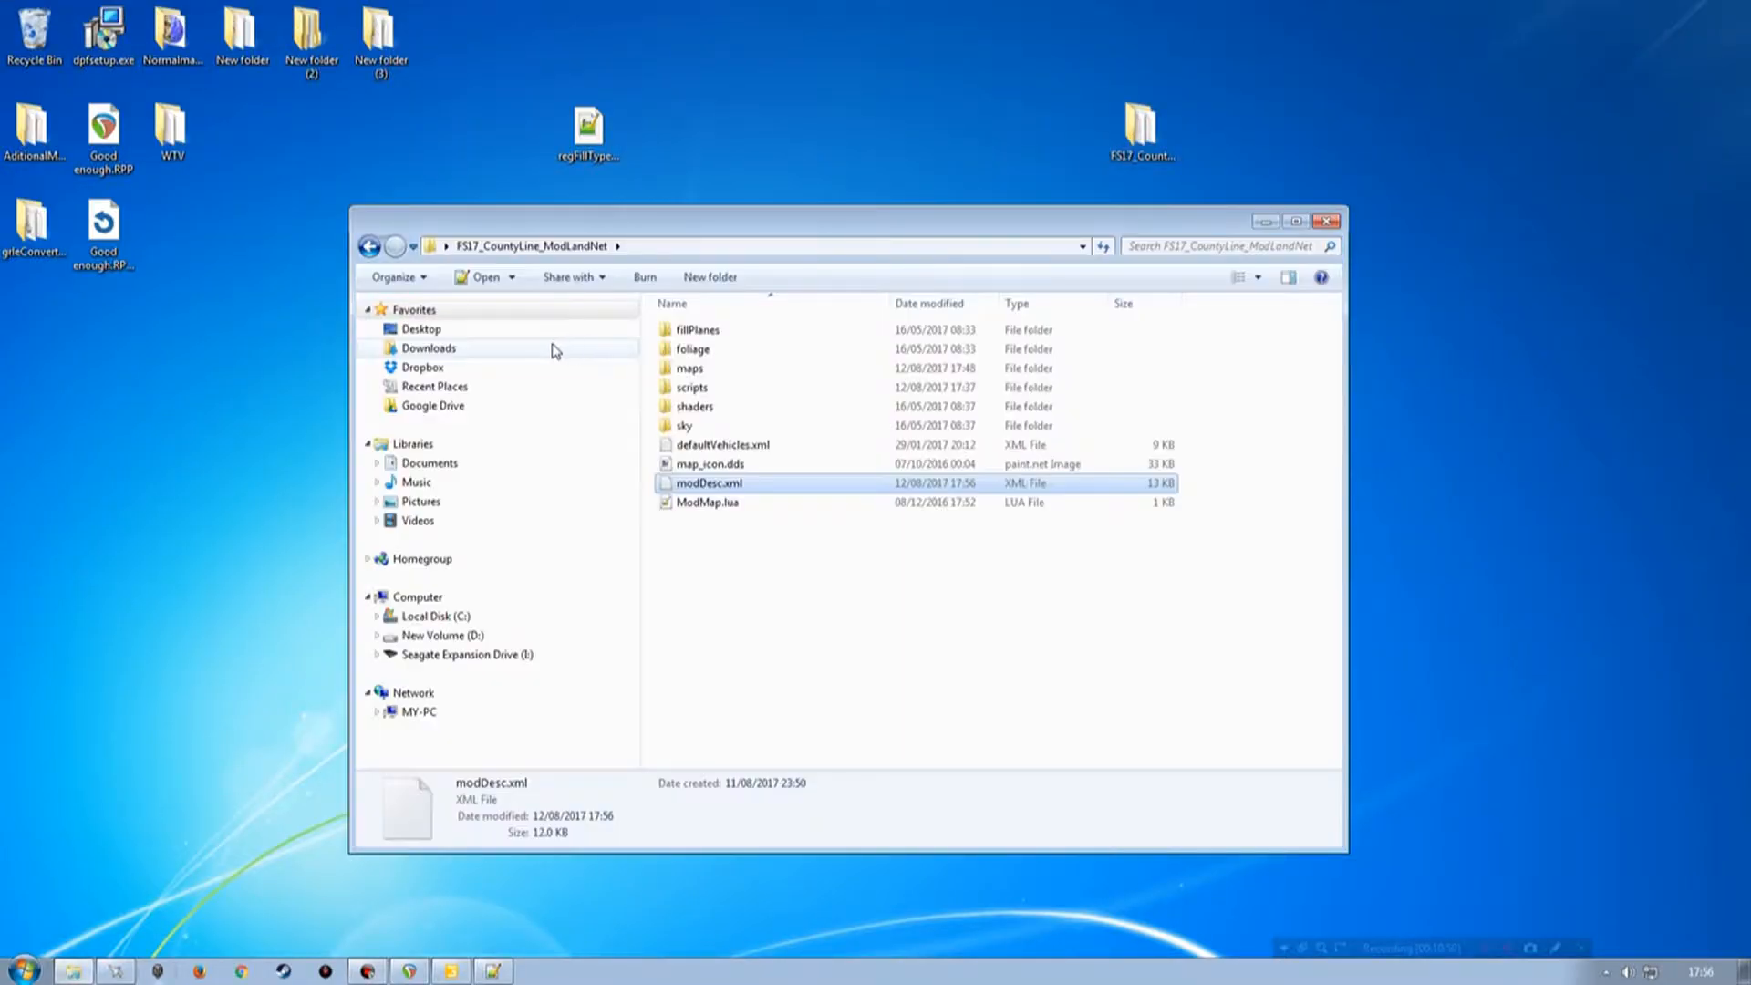
left_click_drag(670, 224, 757, 207)
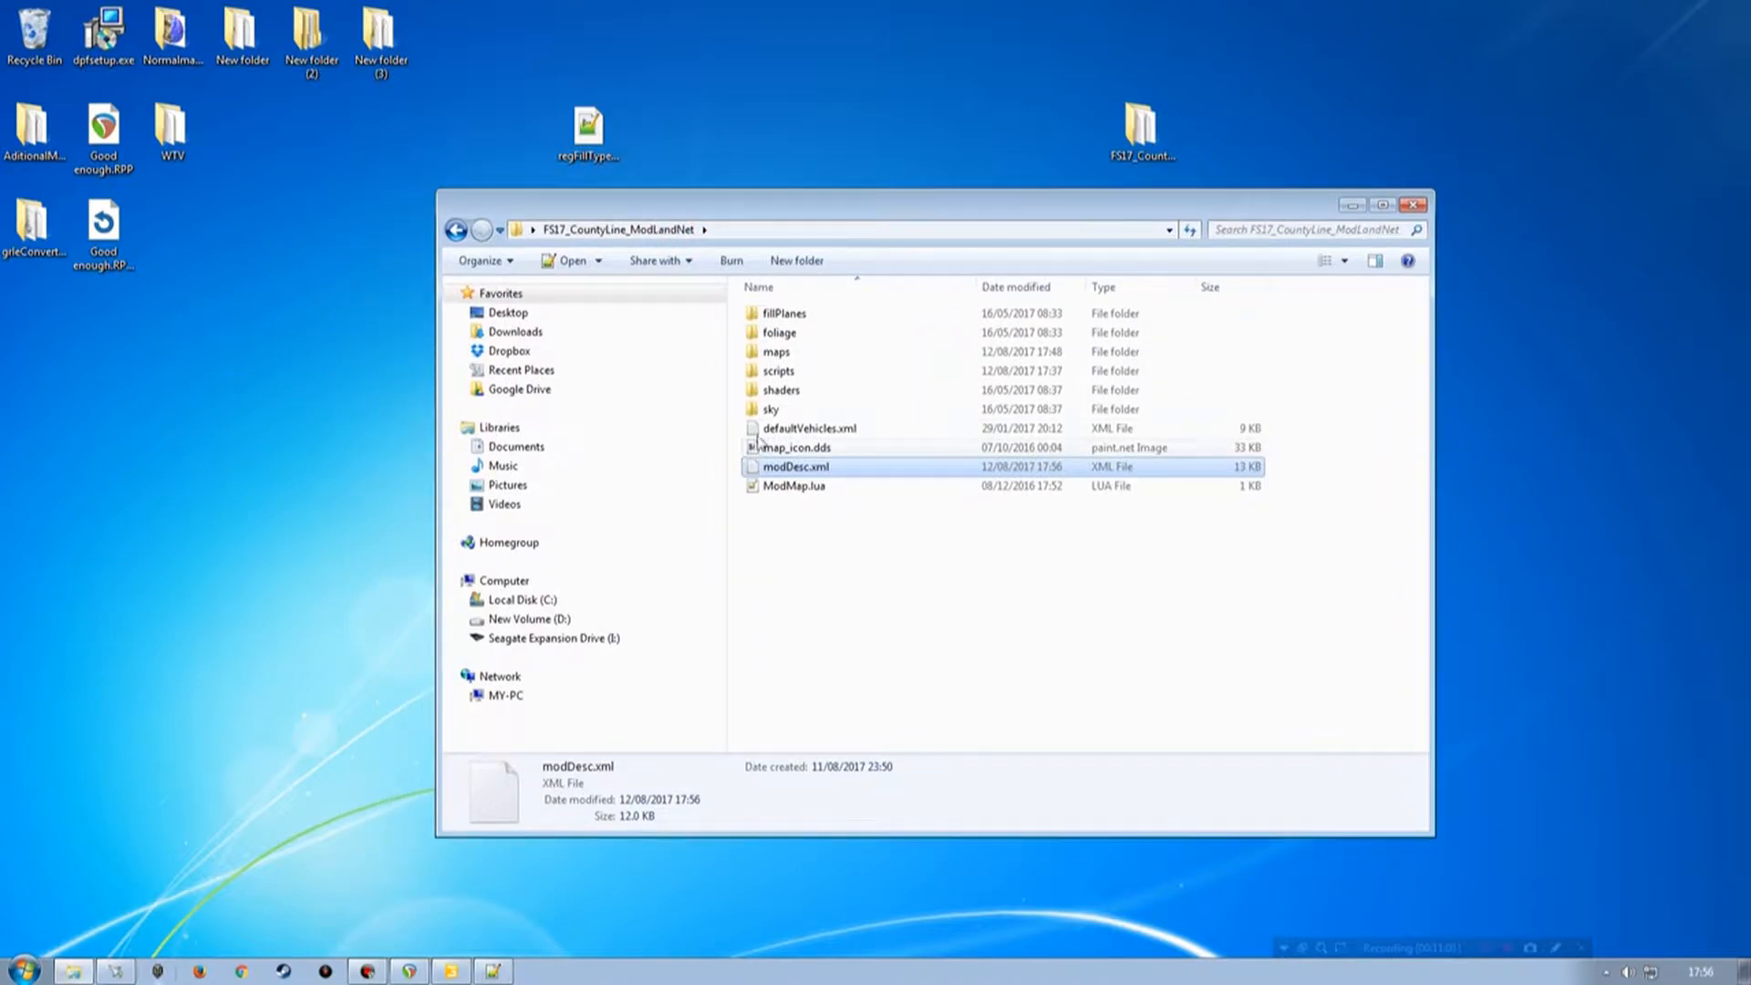
double_click(783, 371)
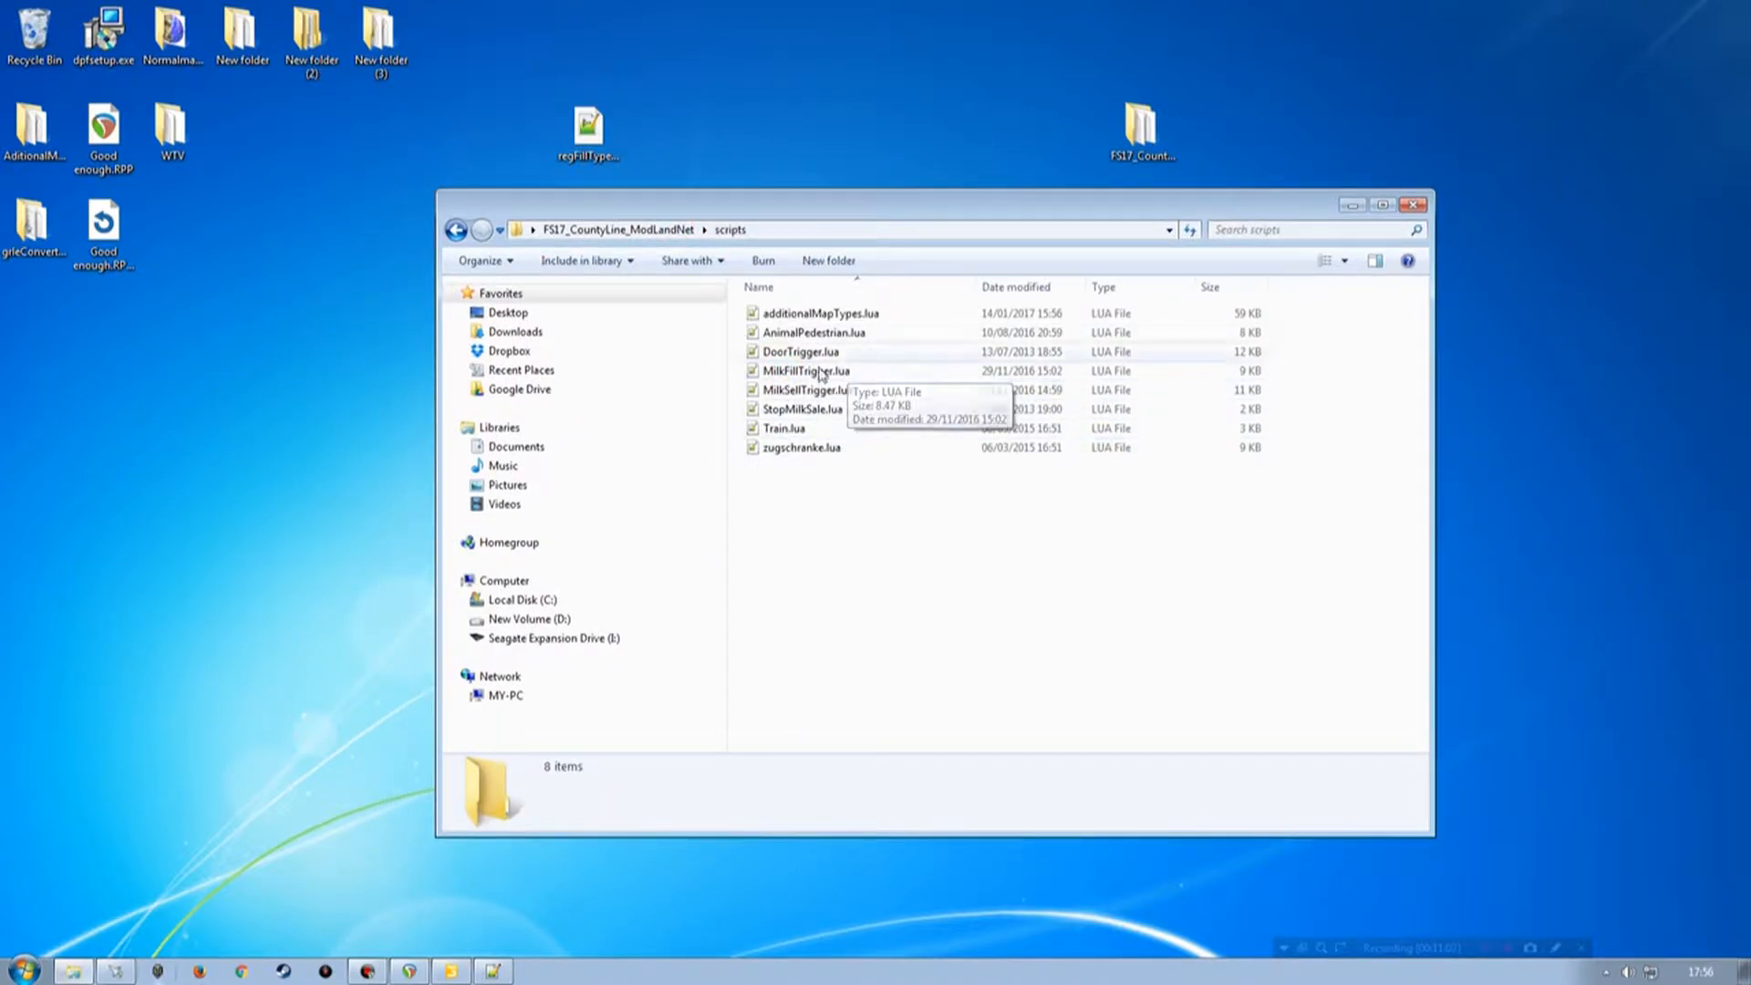
key("BackSpace")
double_click(790, 349)
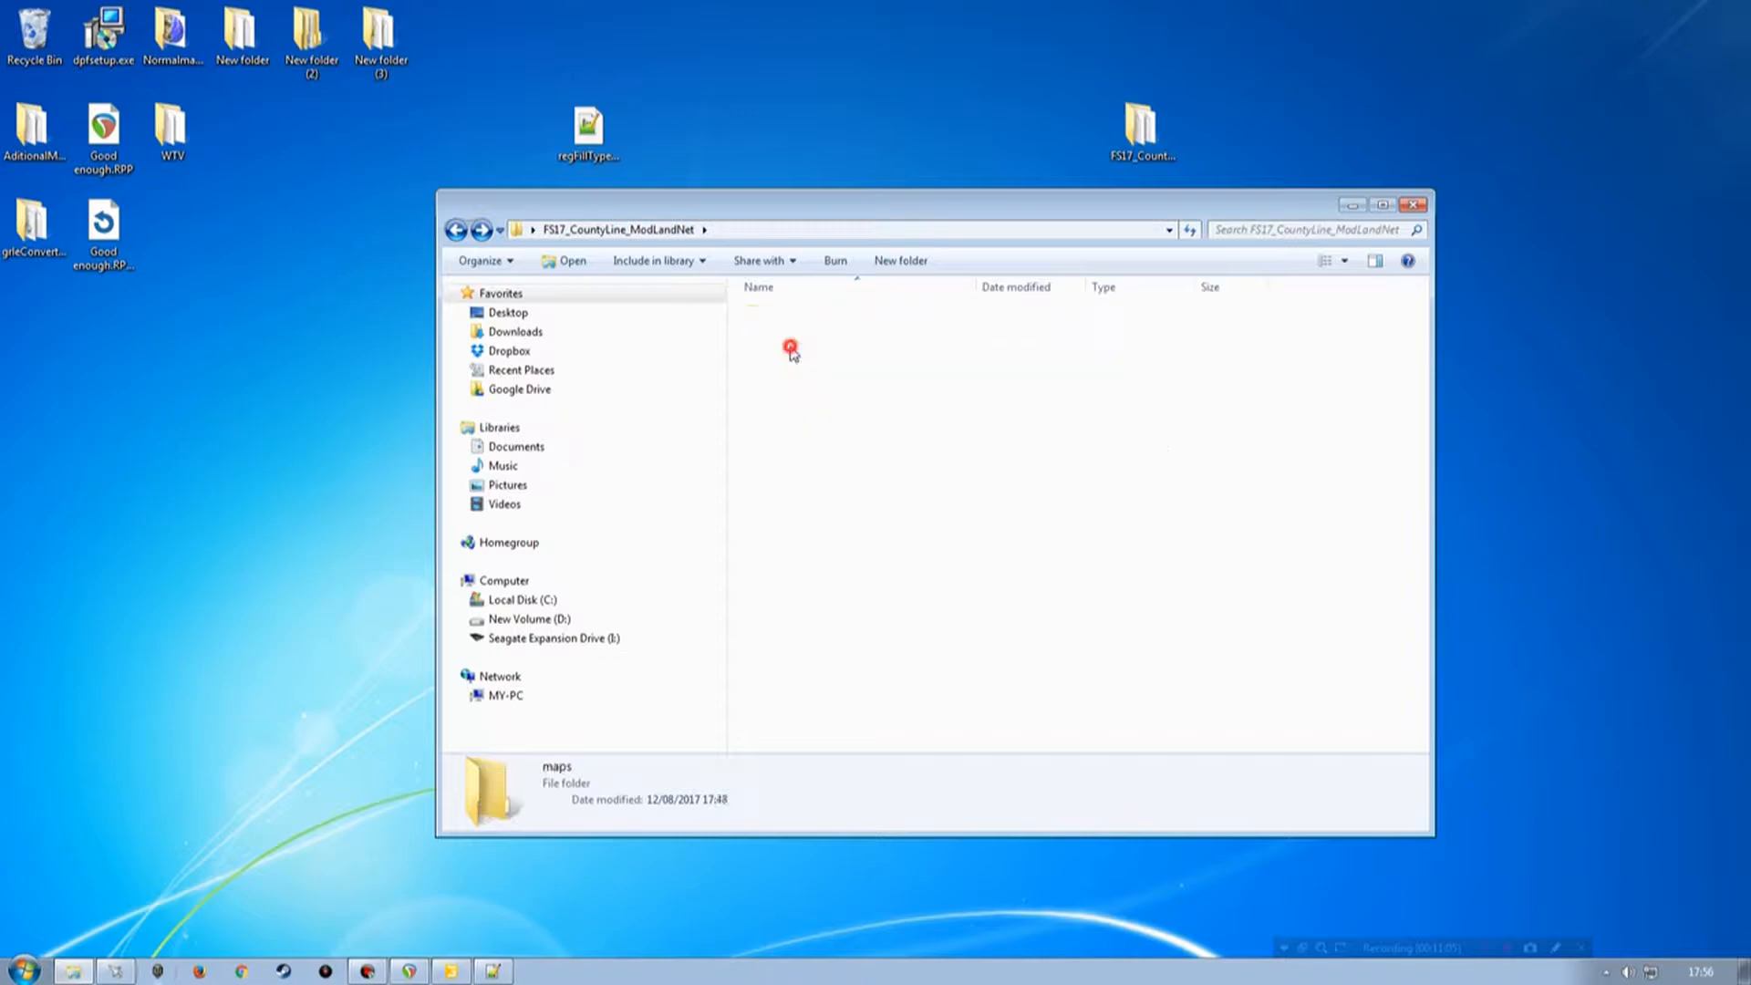
double_click(783, 390)
left_click(792, 319)
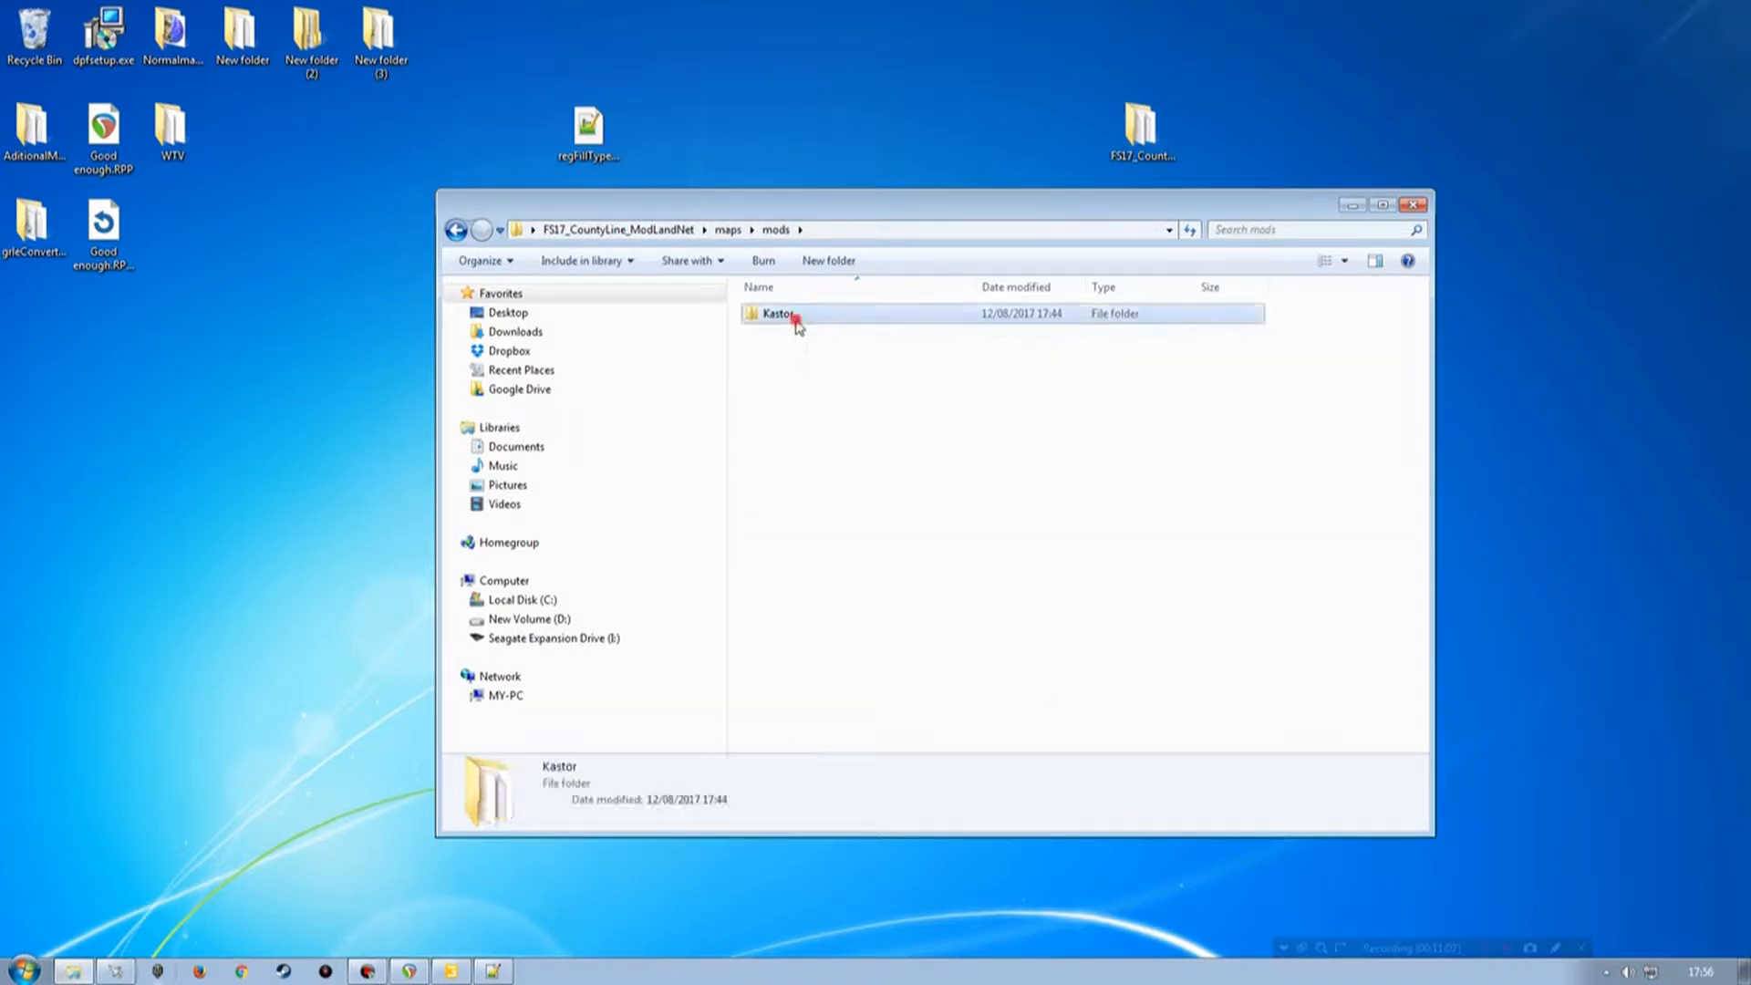
double_click(795, 319)
double_click(792, 334)
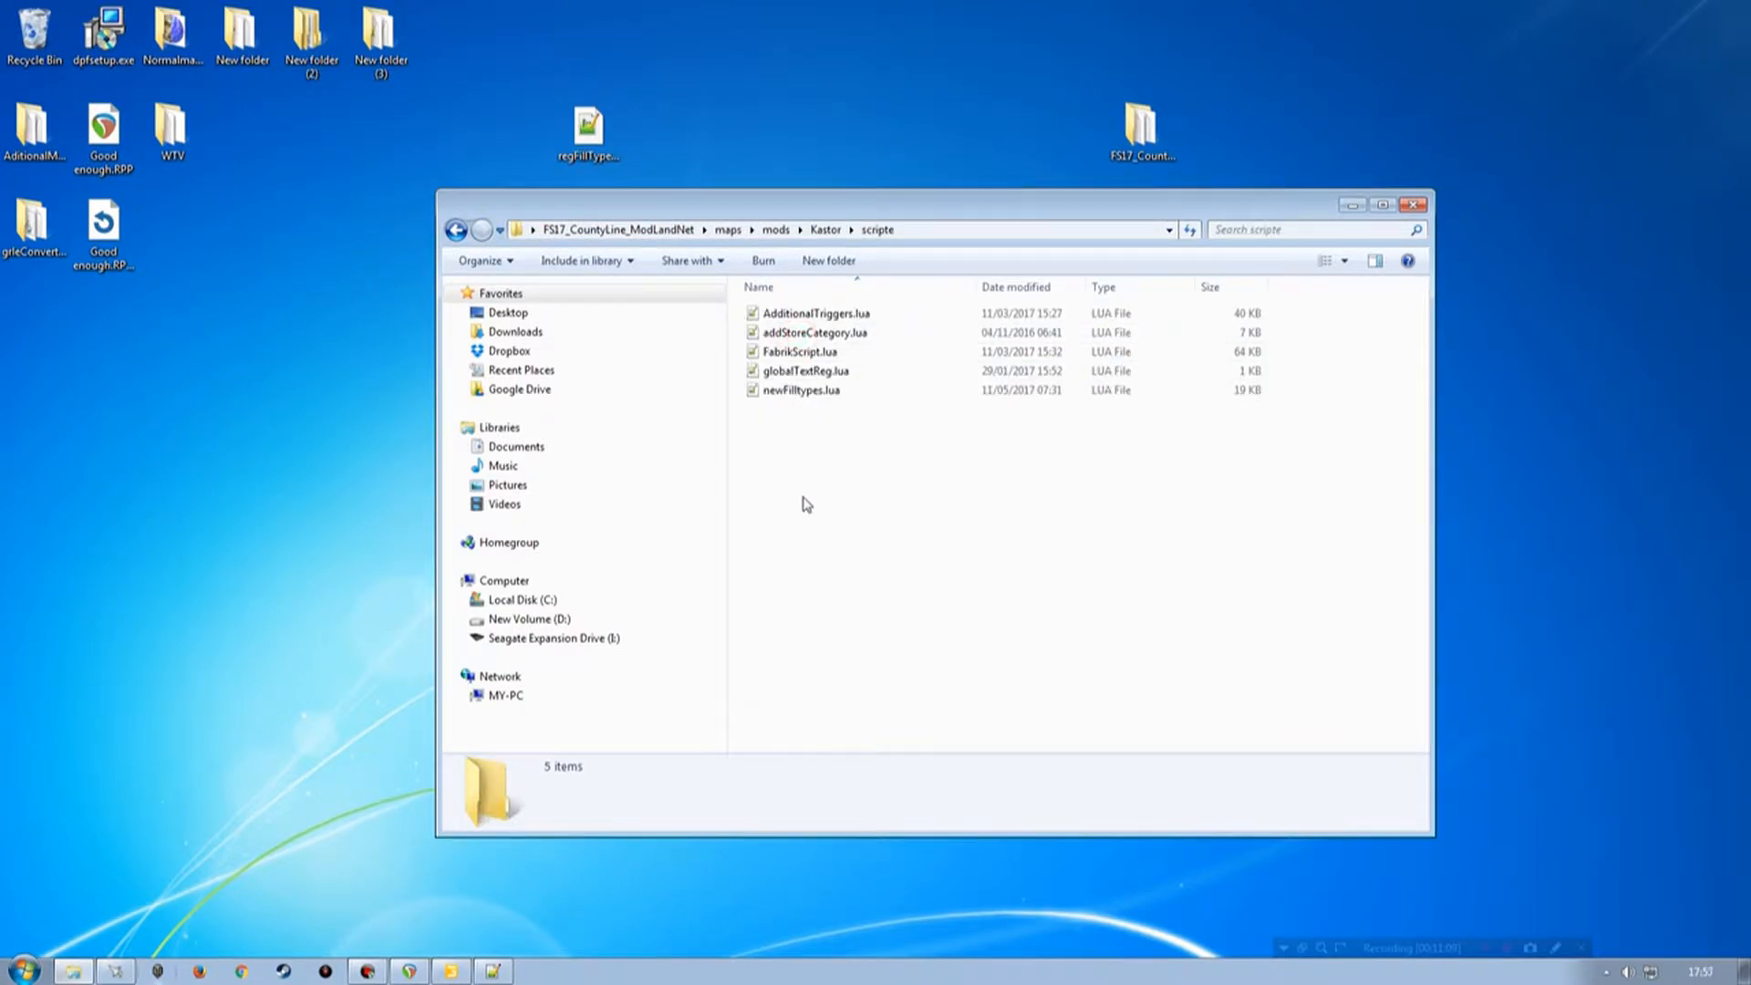
Copy FabrikScript.lua and AdditionalTriggers.lua into the map's scripts folder, and move regFillTypes.lua from the desktop there too.
left_click(801, 352)
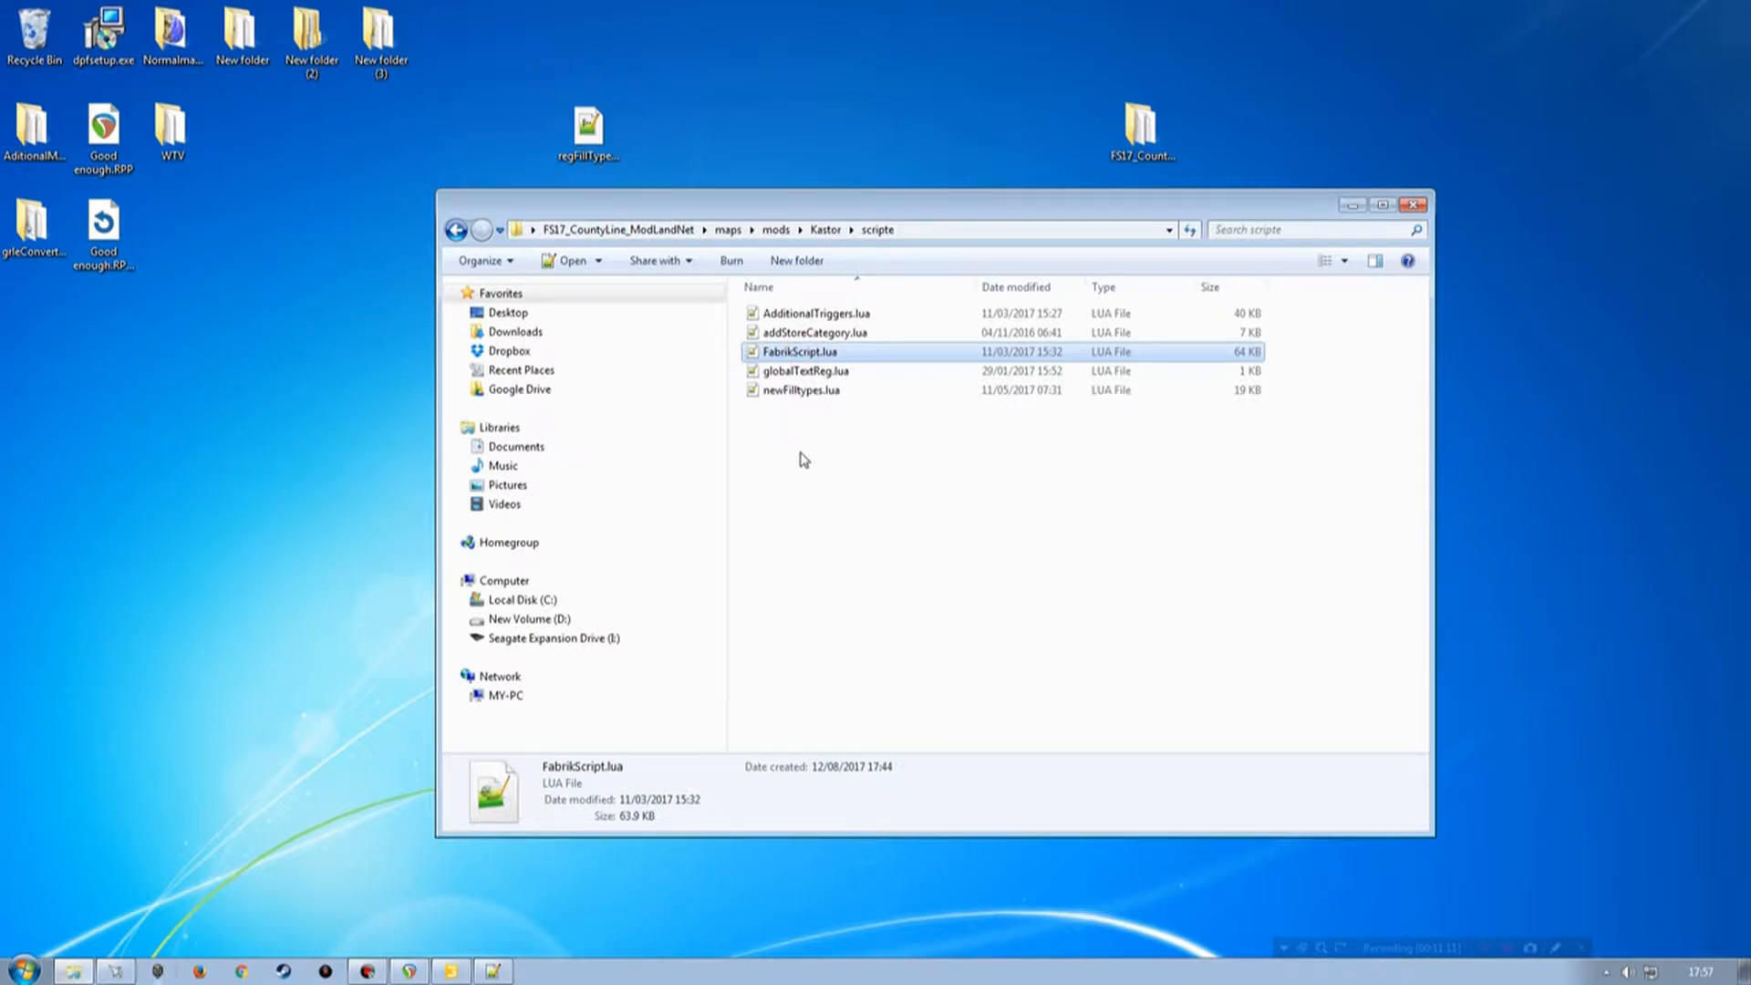
left_click(803, 316, "ctrl")
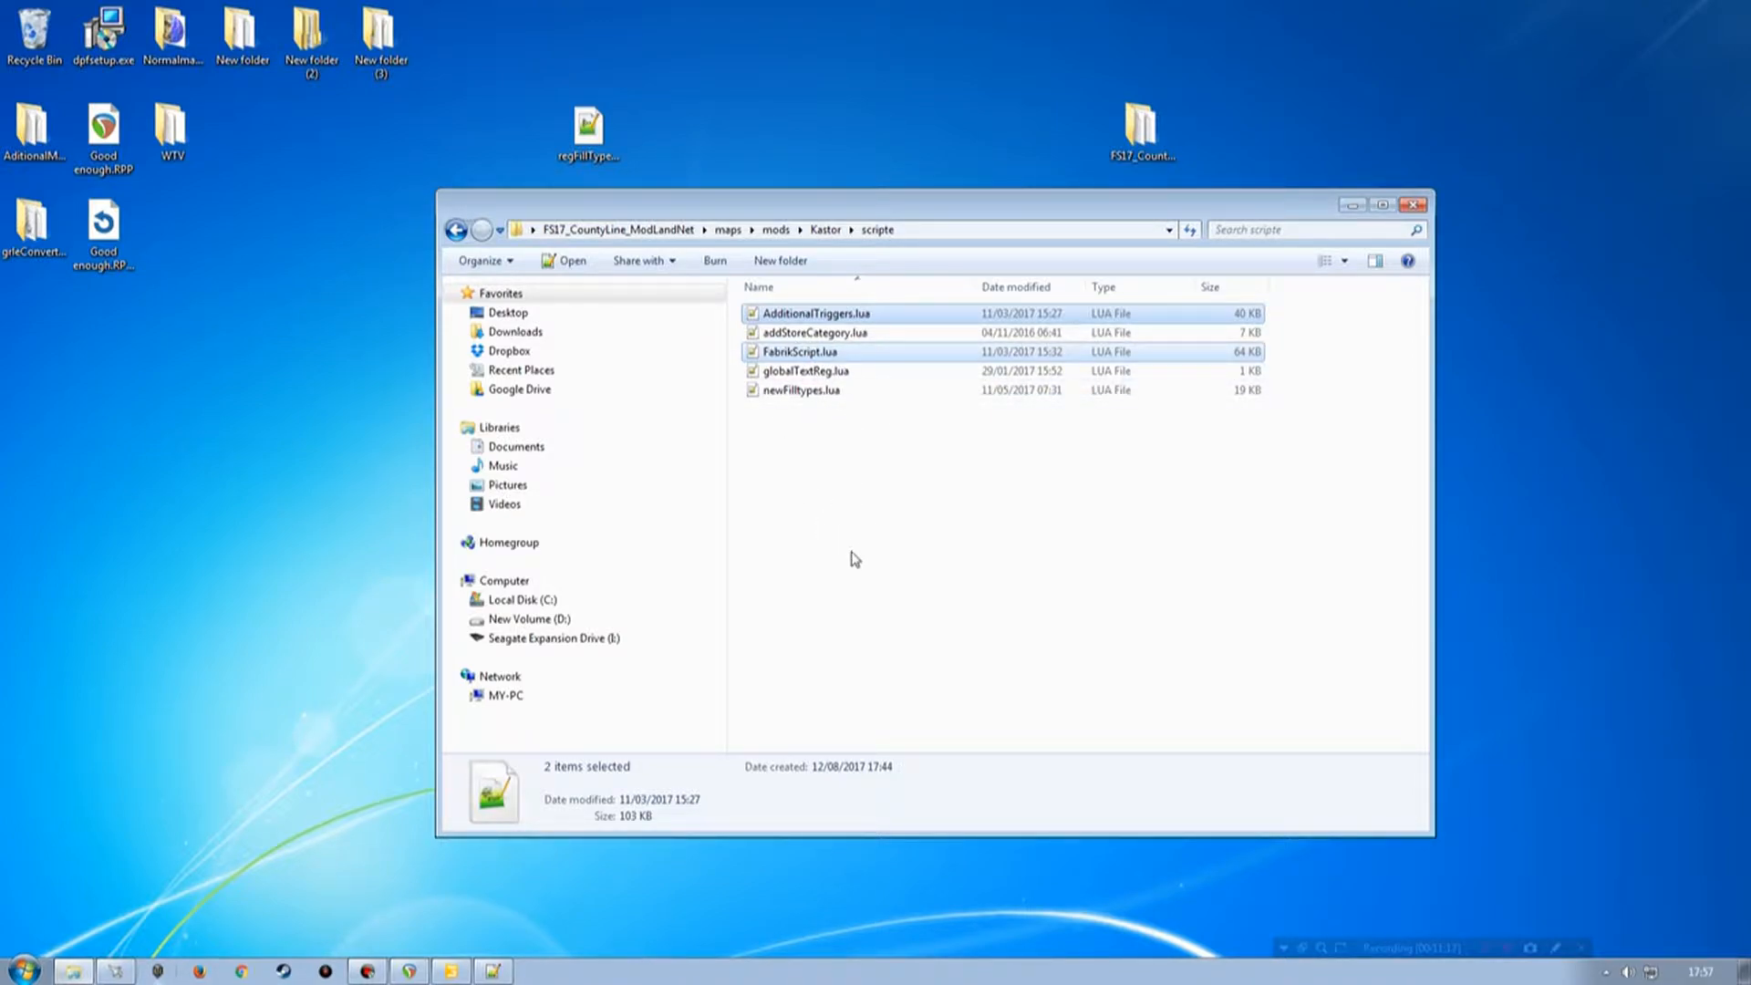
left_click_drag(802, 351, 886, 239)
left_click(728, 230)
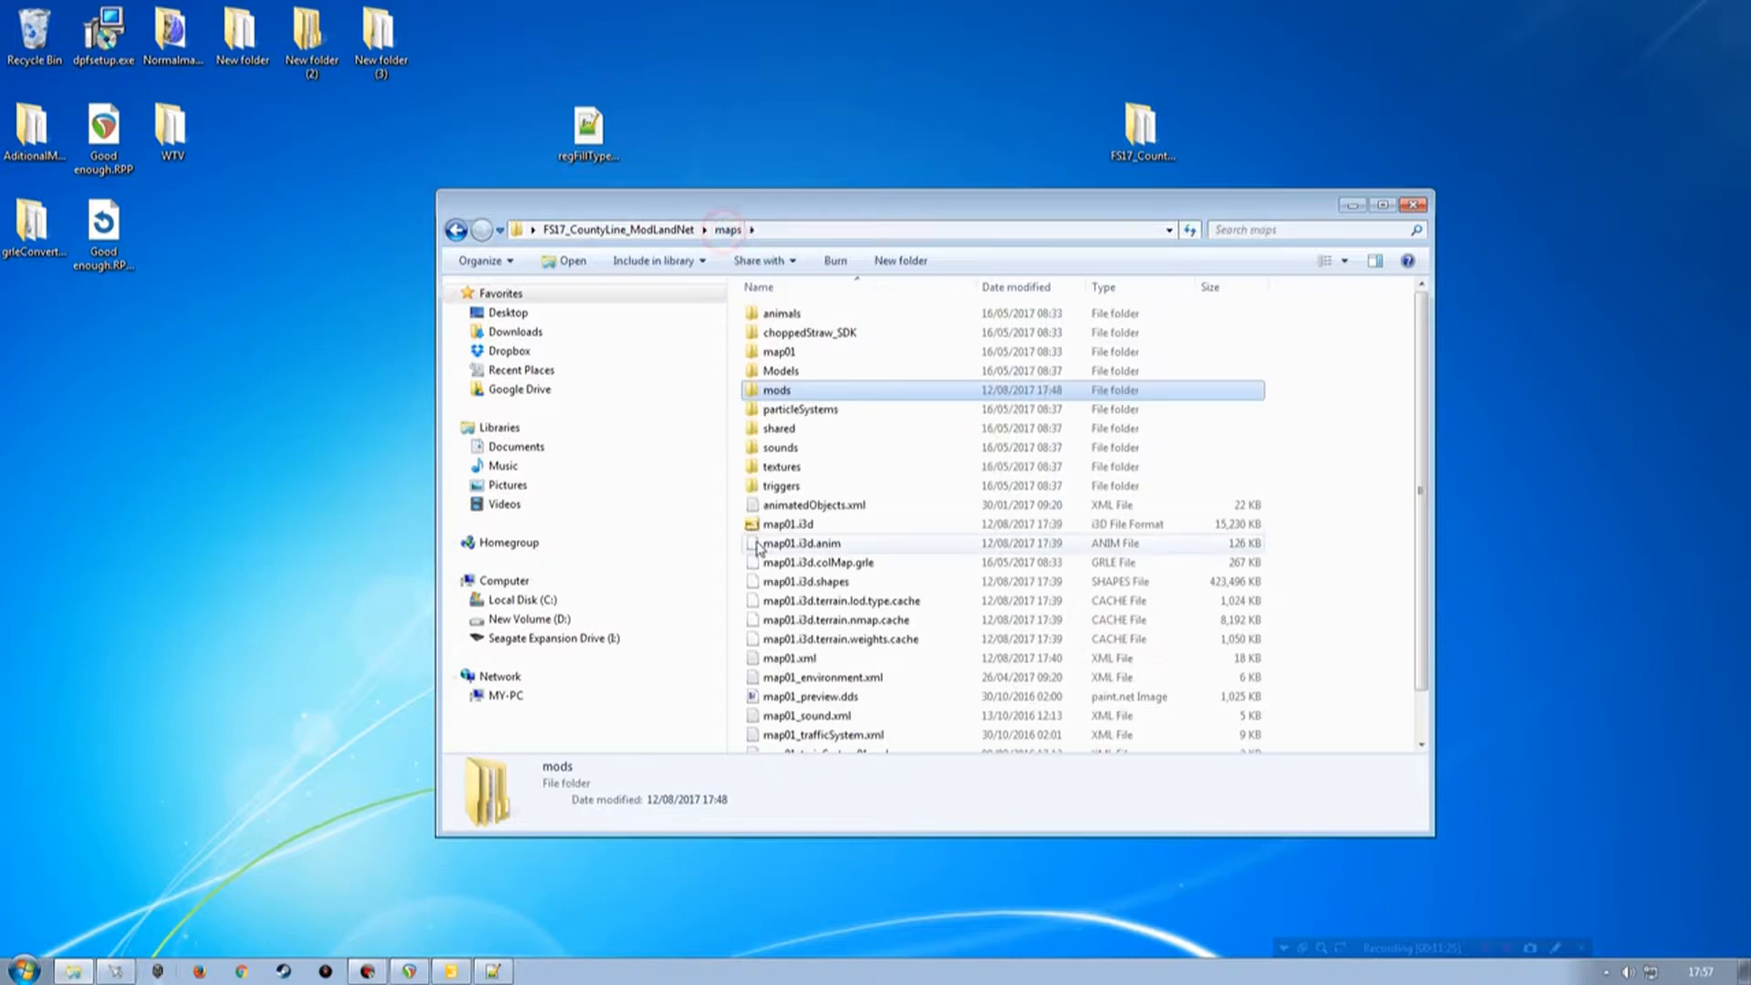
left_click(611, 229)
double_click(780, 372)
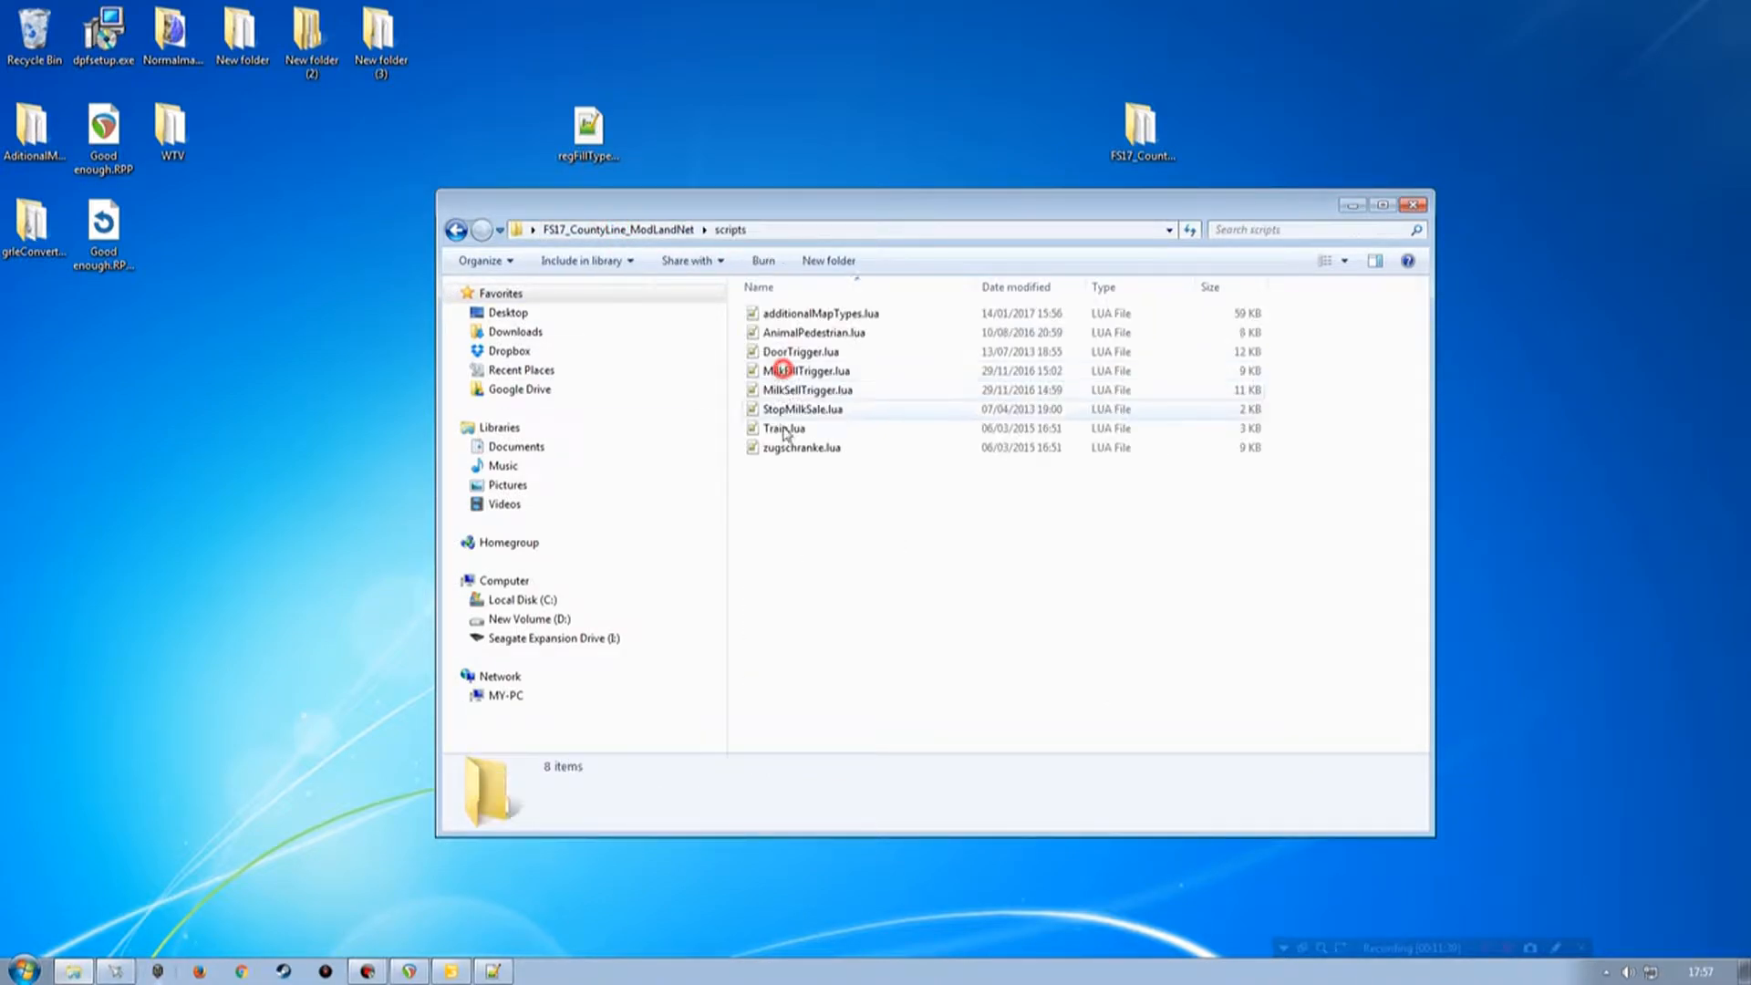
key("ctrl+v")
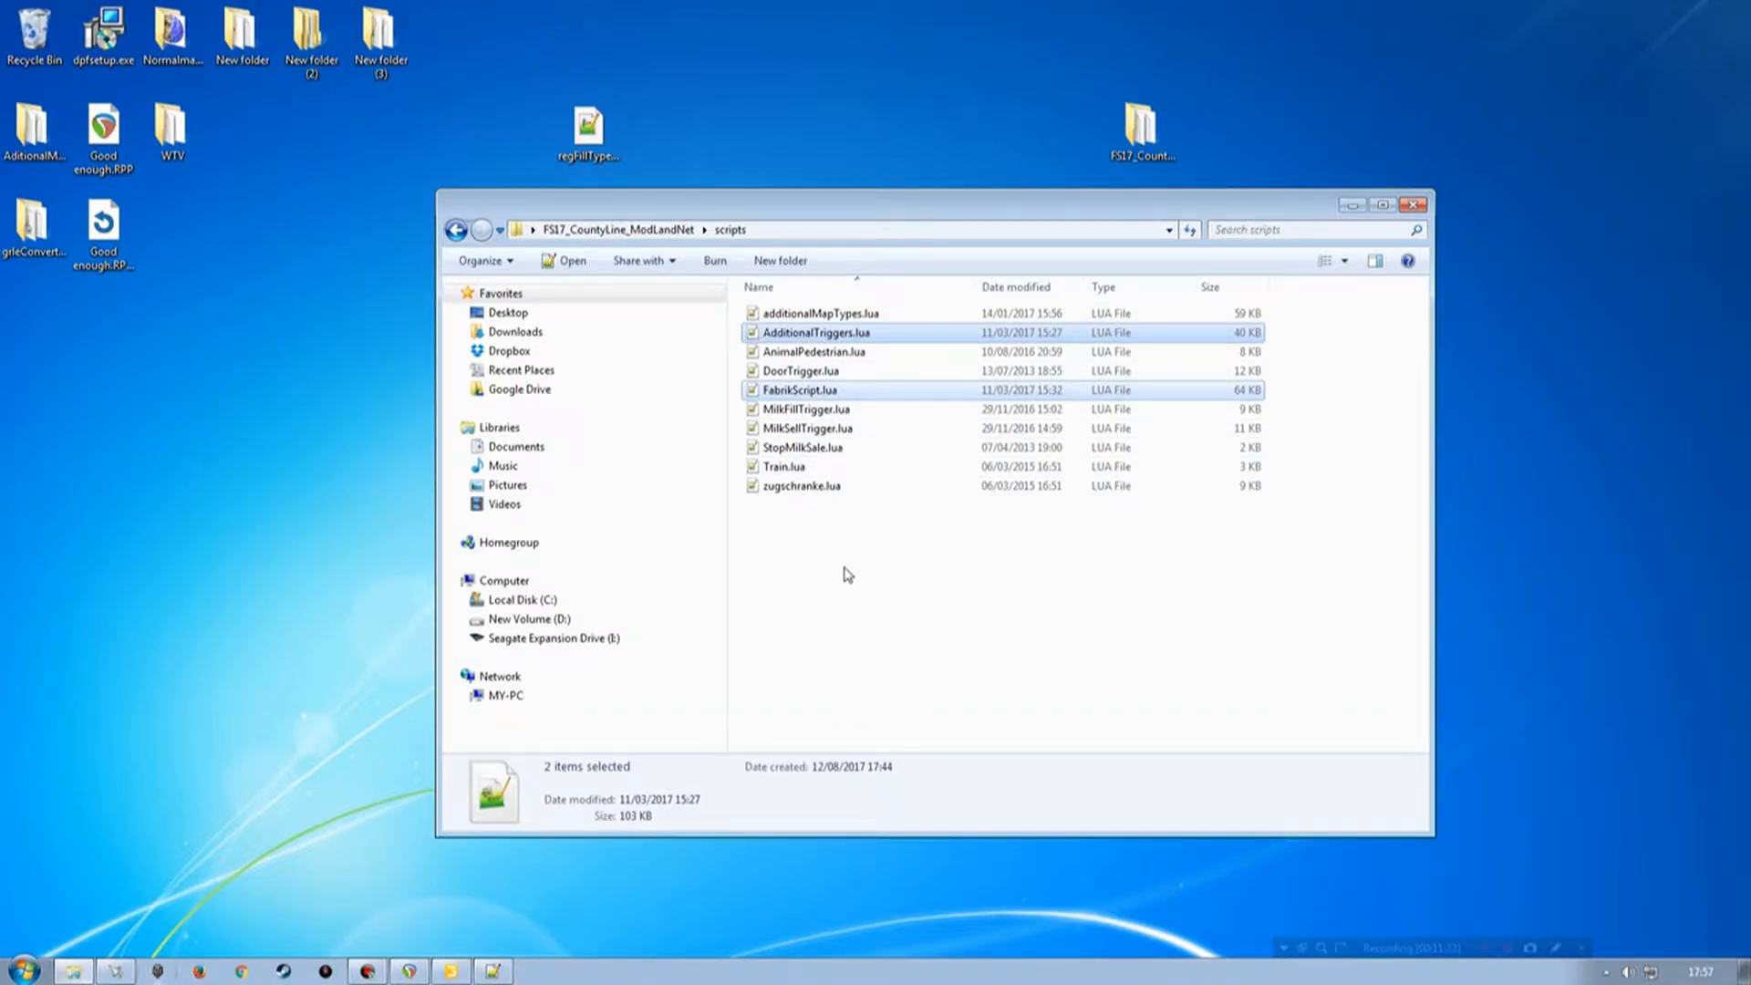
left_click_drag(593, 136, 848, 587)
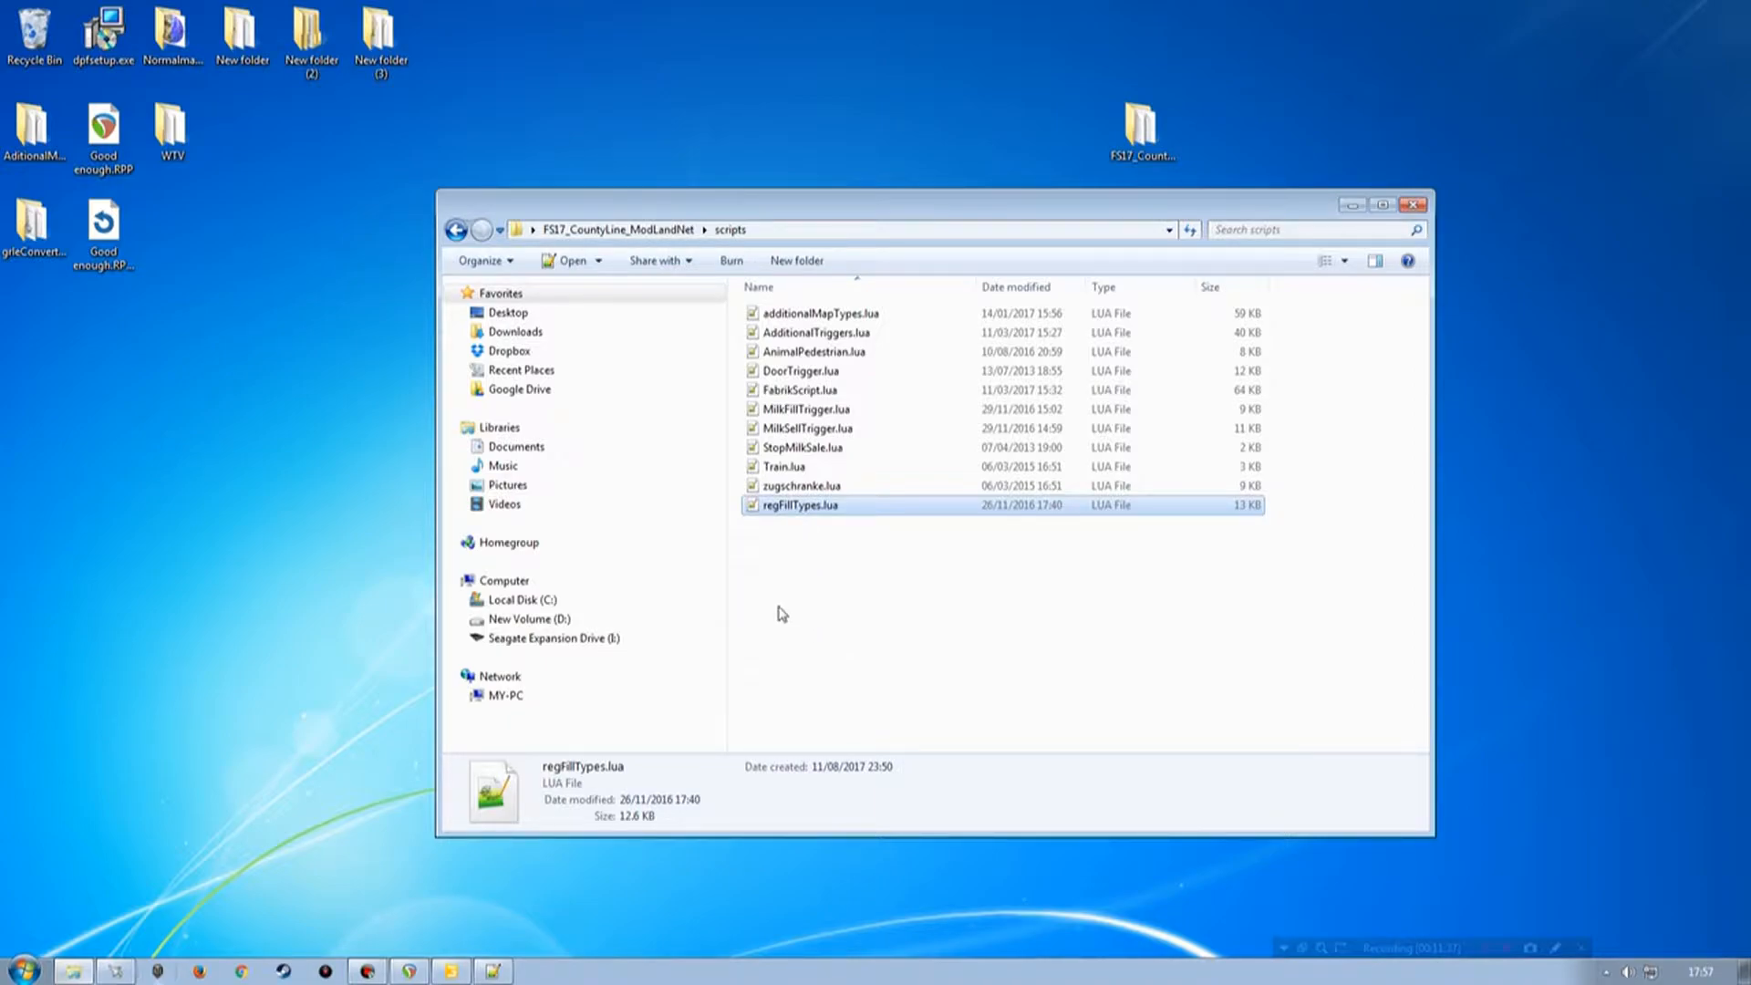
Duplicate the AdditionalTriggers.lua sourceFile line in the extraSourceFiles block of modDesc.xml.
left_click(492, 971)
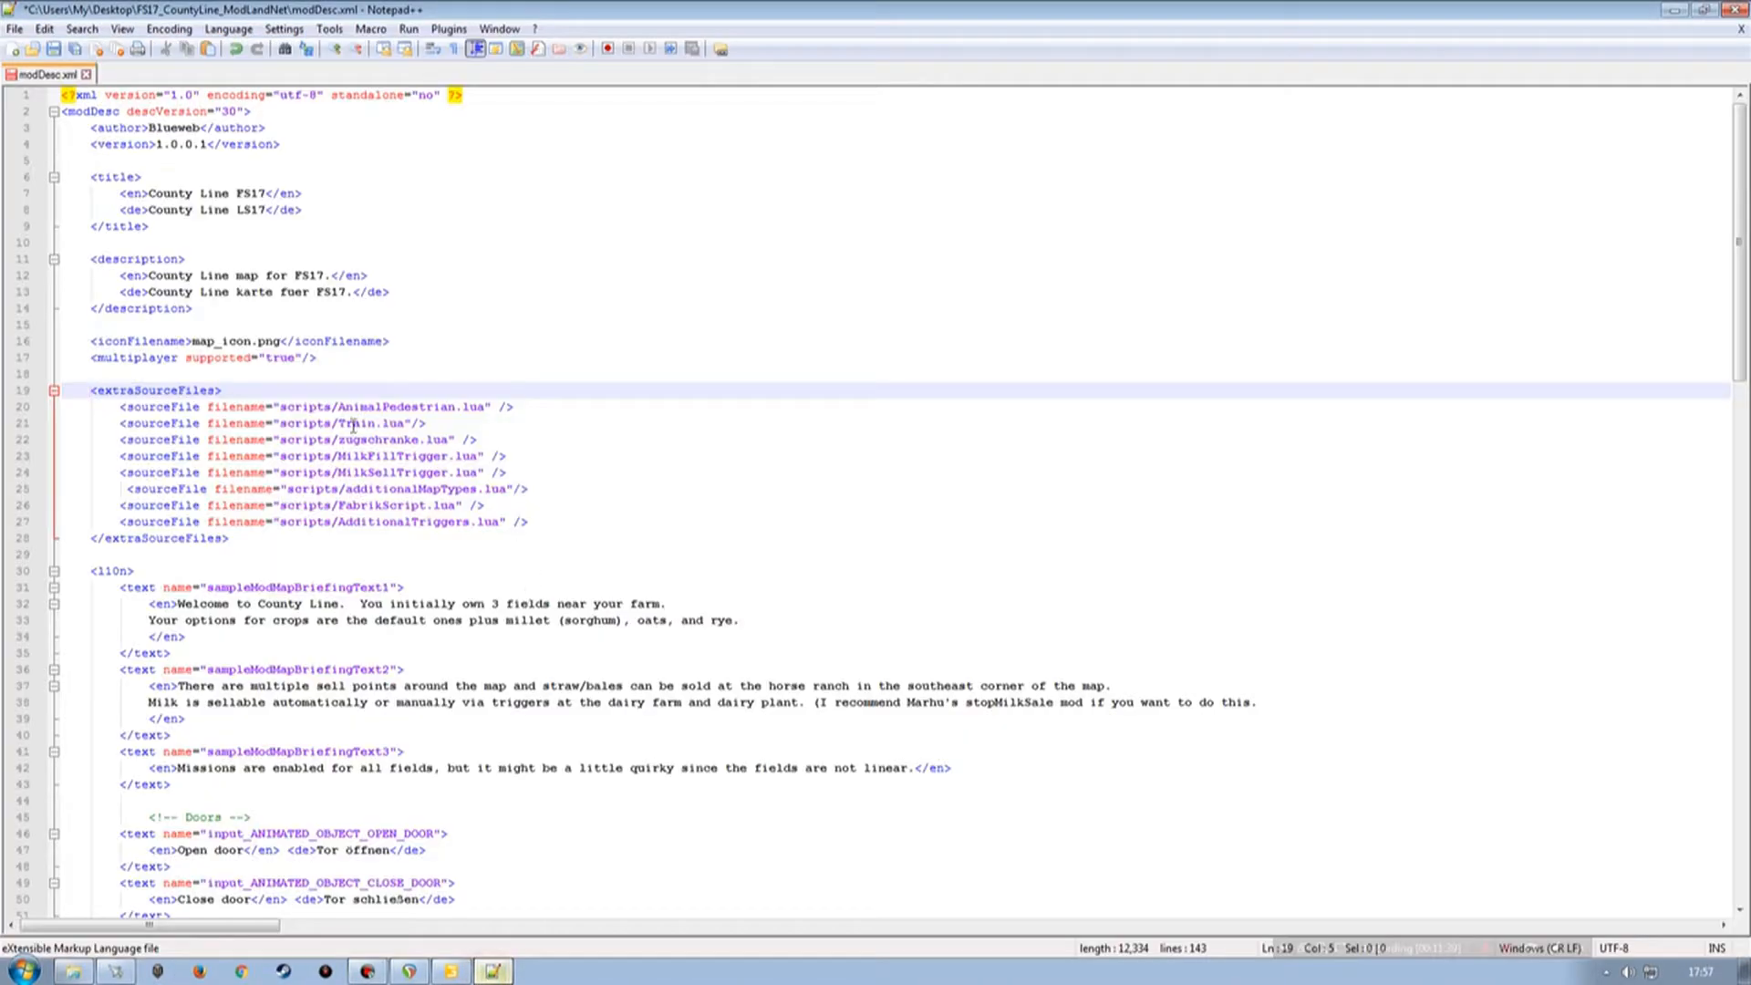
left_click(528, 519)
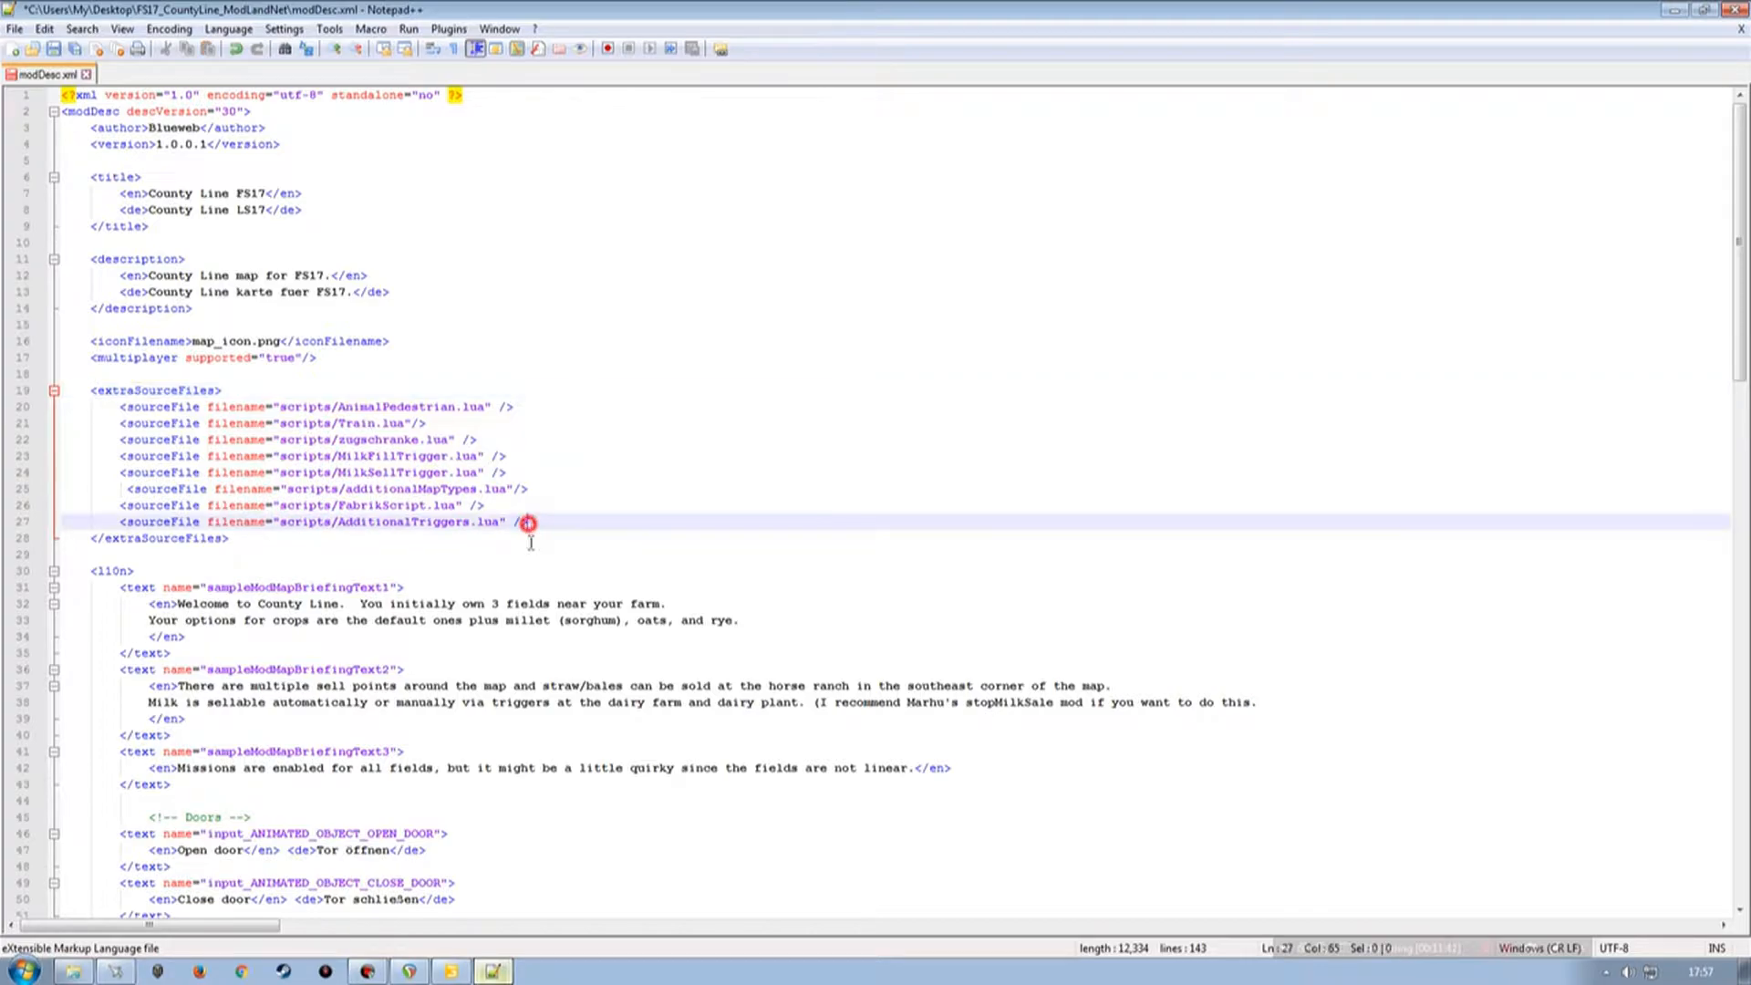
left_click(16, 523)
key("ctrl+c")
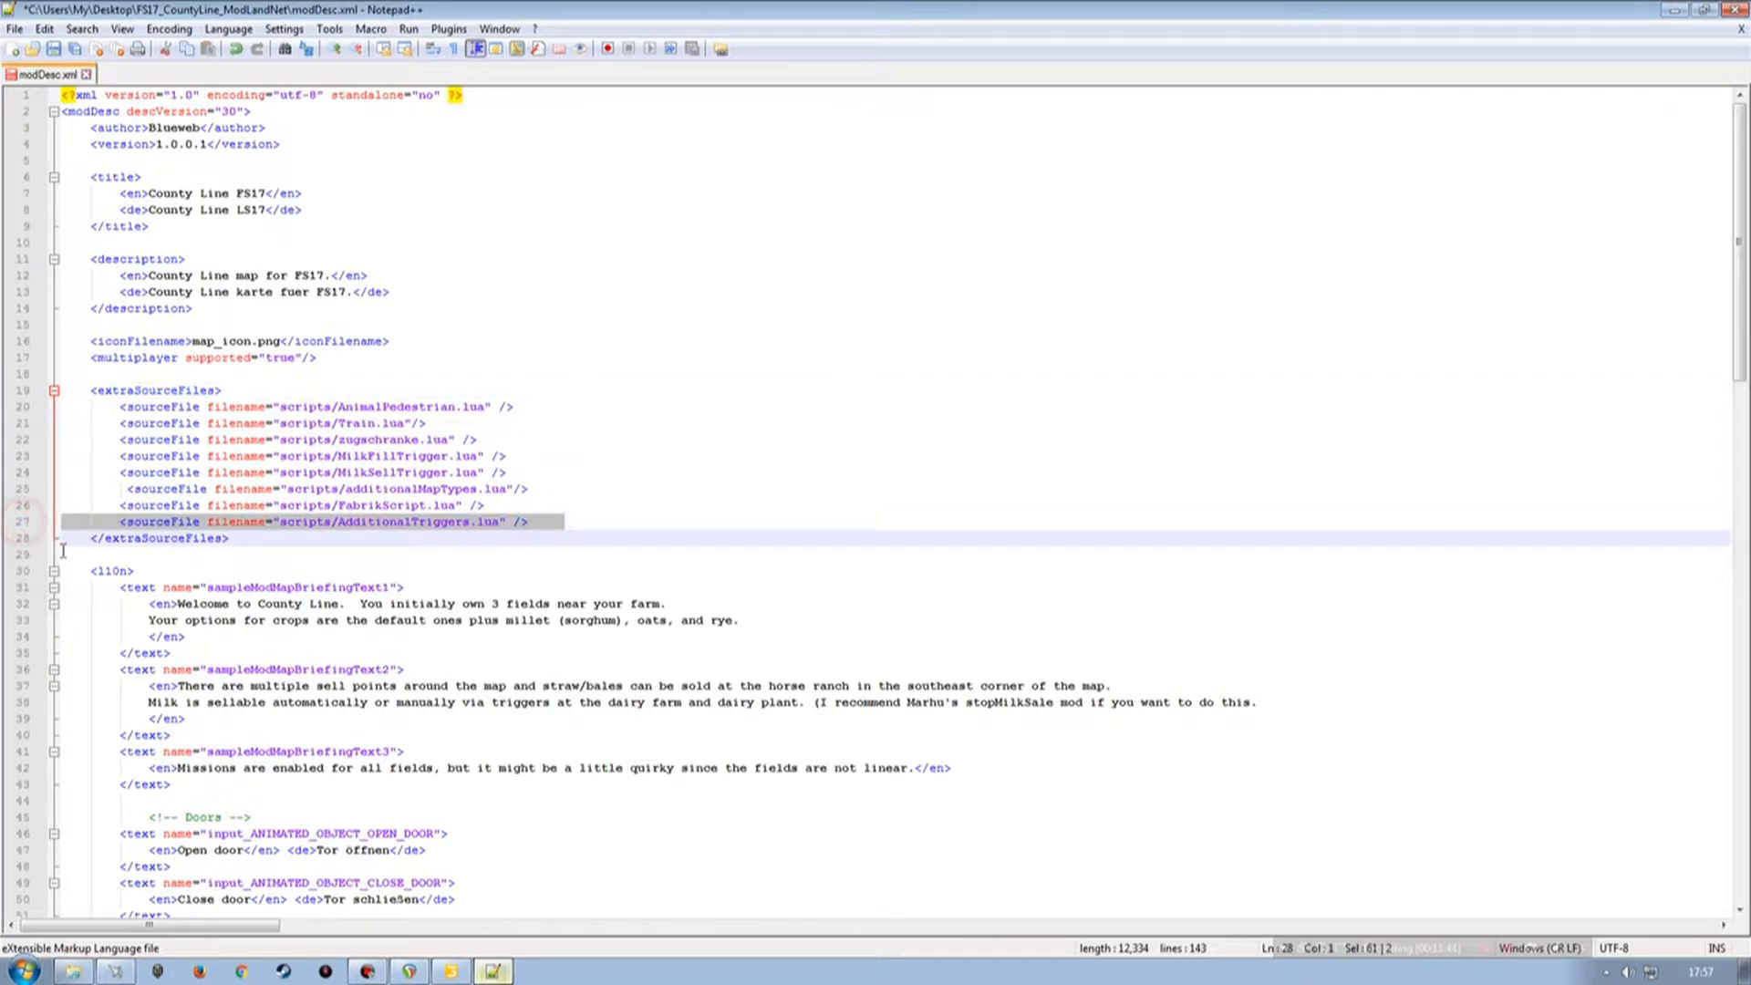
left_click(536, 525)
key("Return")
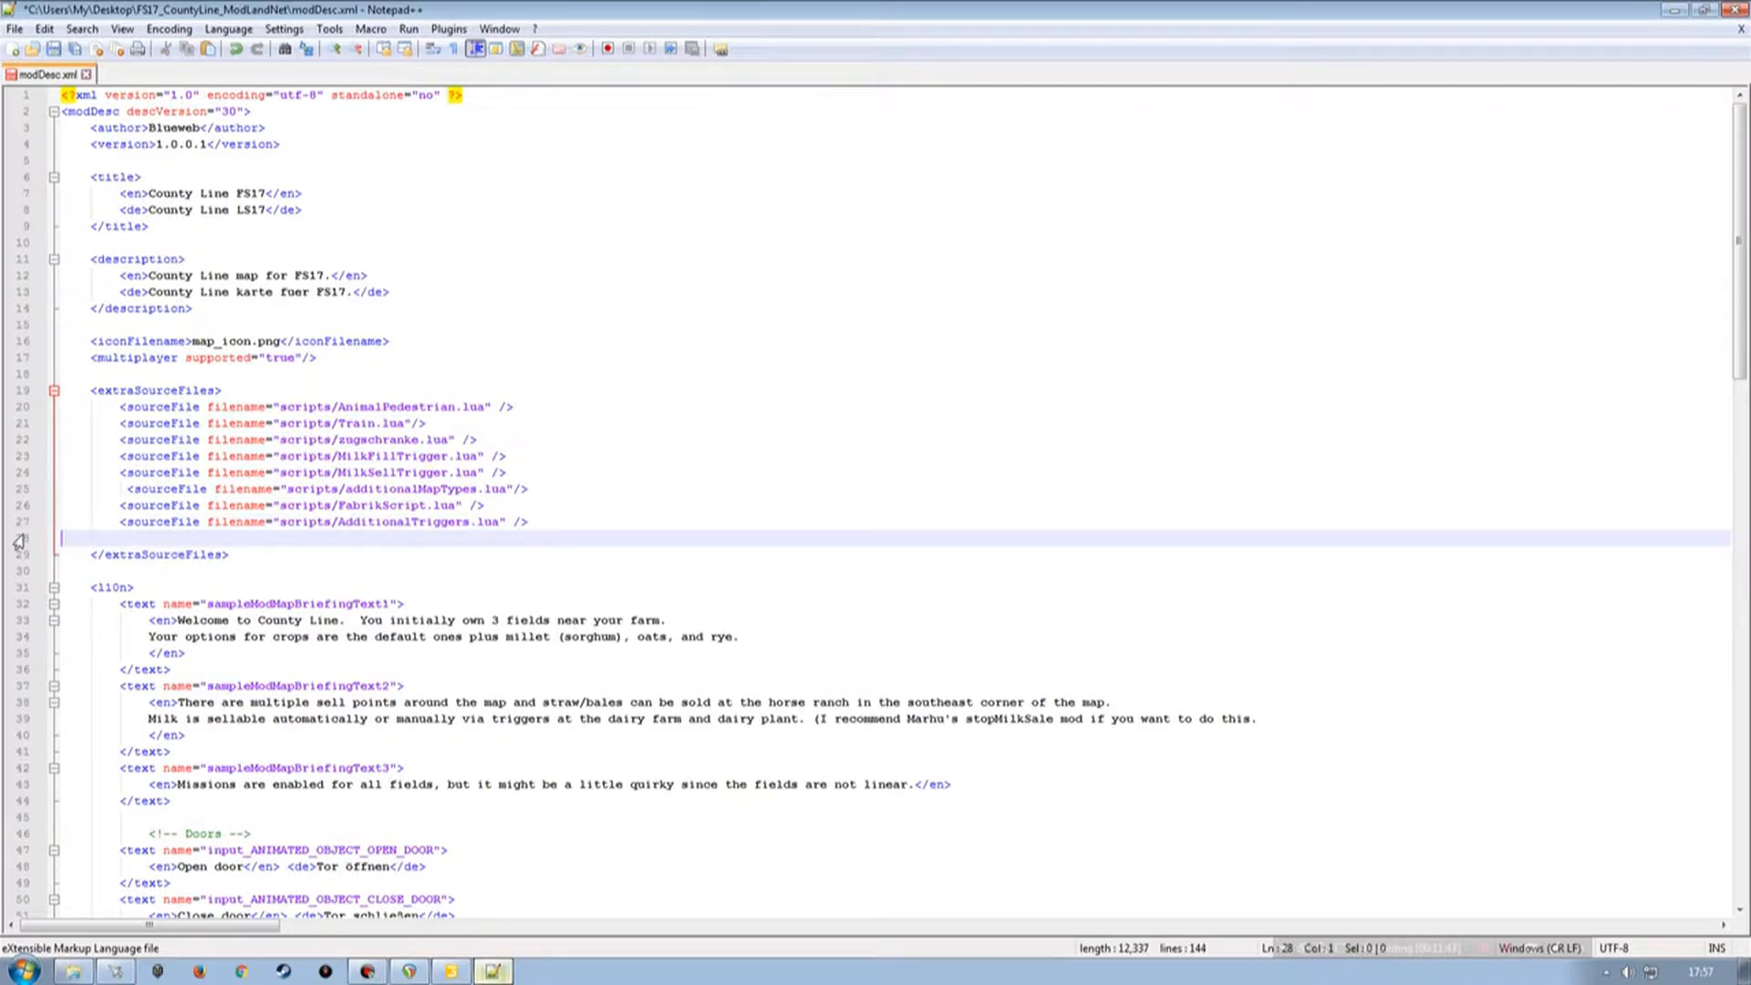
key("ctrl+v")
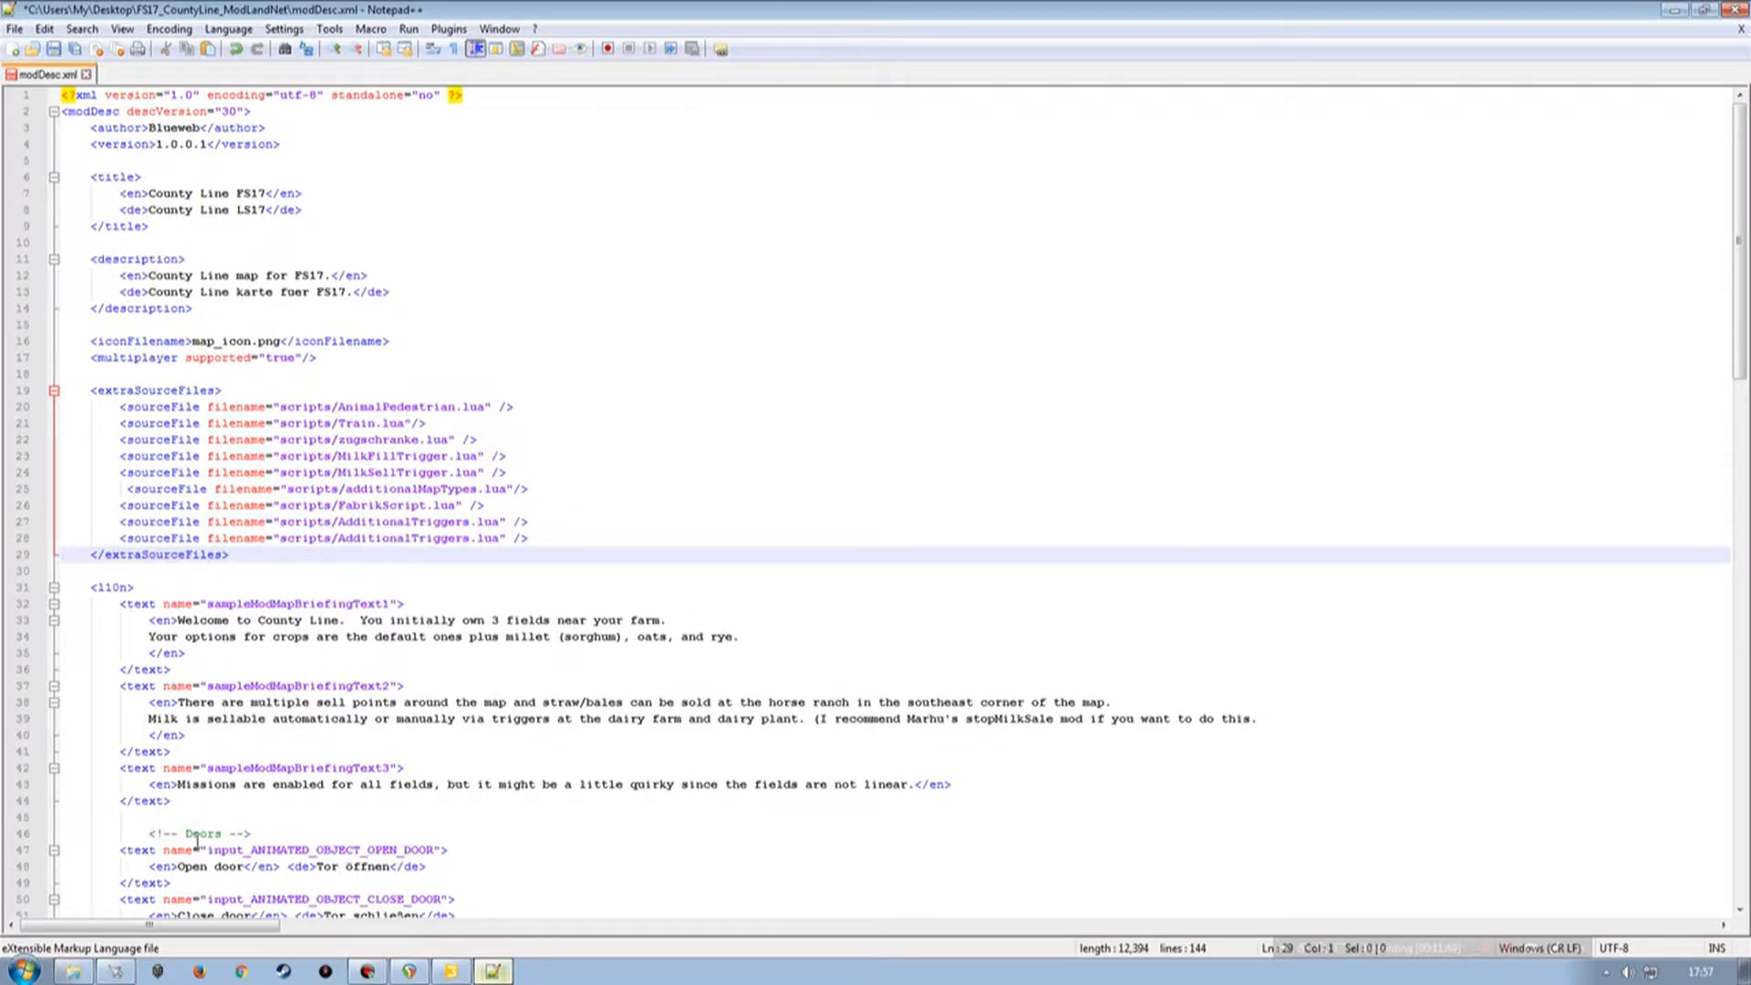
Change the duplicated sourceFile entry to scripts/regFillTypes.lua, copying the file name from the scripts folder.
left_click(73, 971)
left_click(793, 513)
key("ctrl+c")
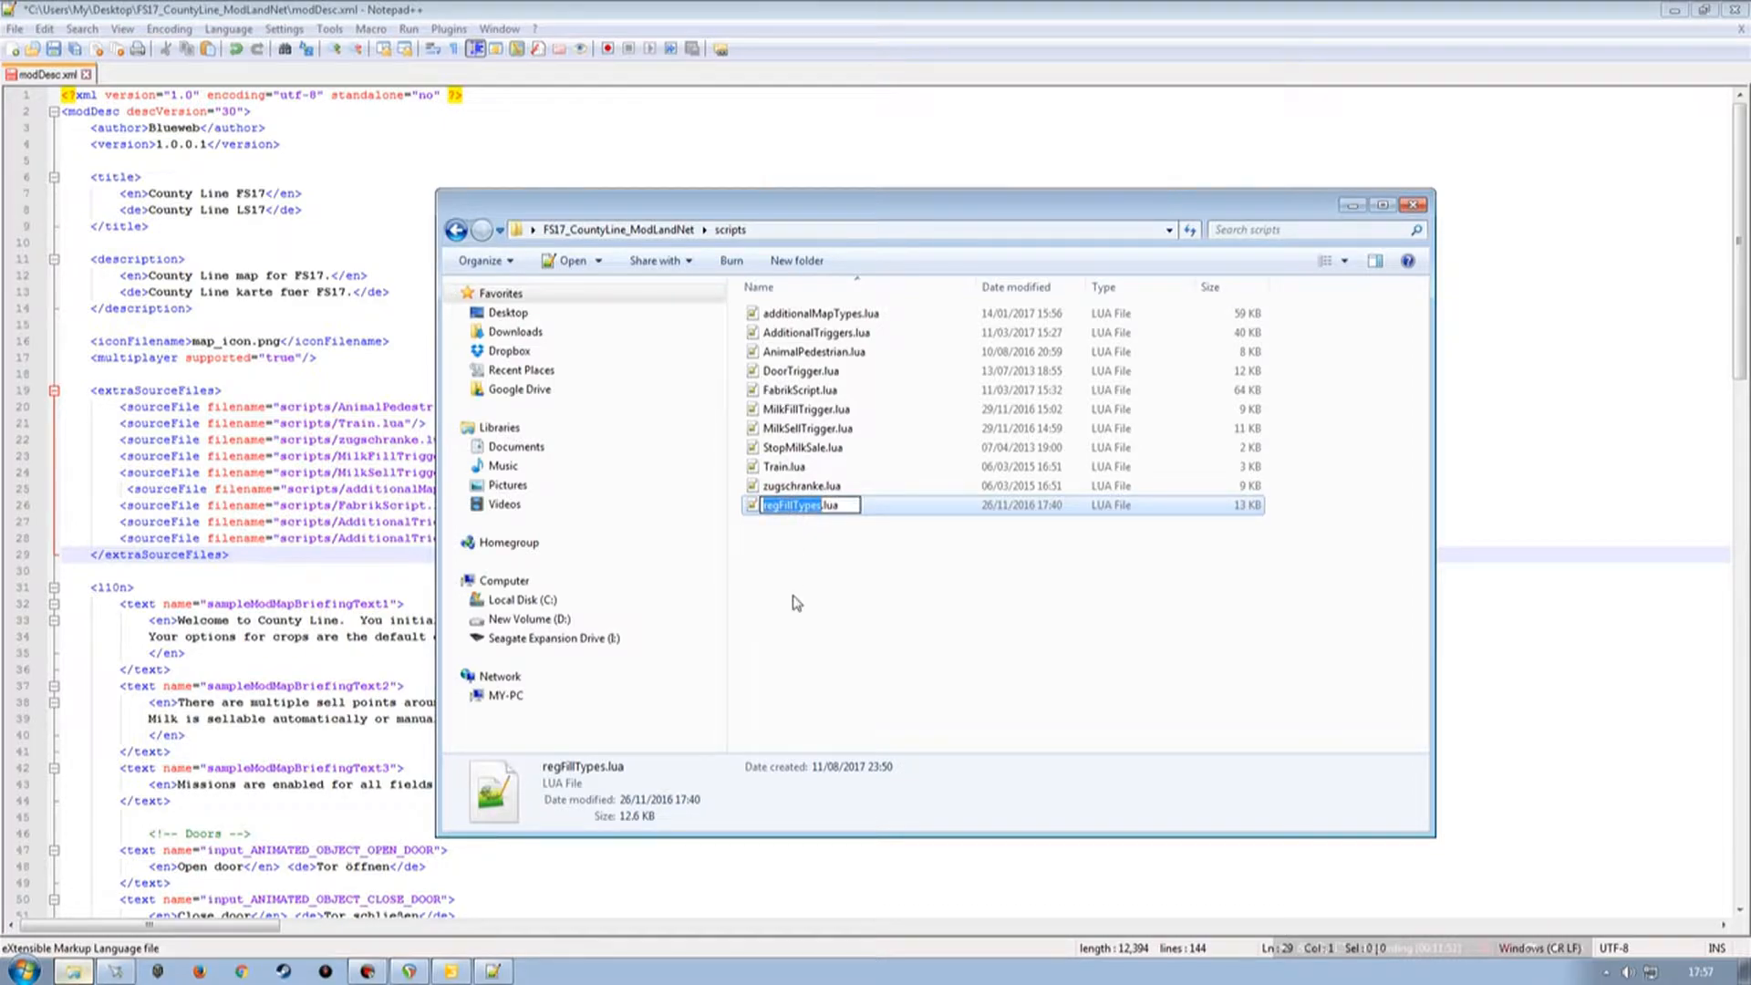
left_click(790, 23)
double_click(377, 539)
key("ctrl+v")
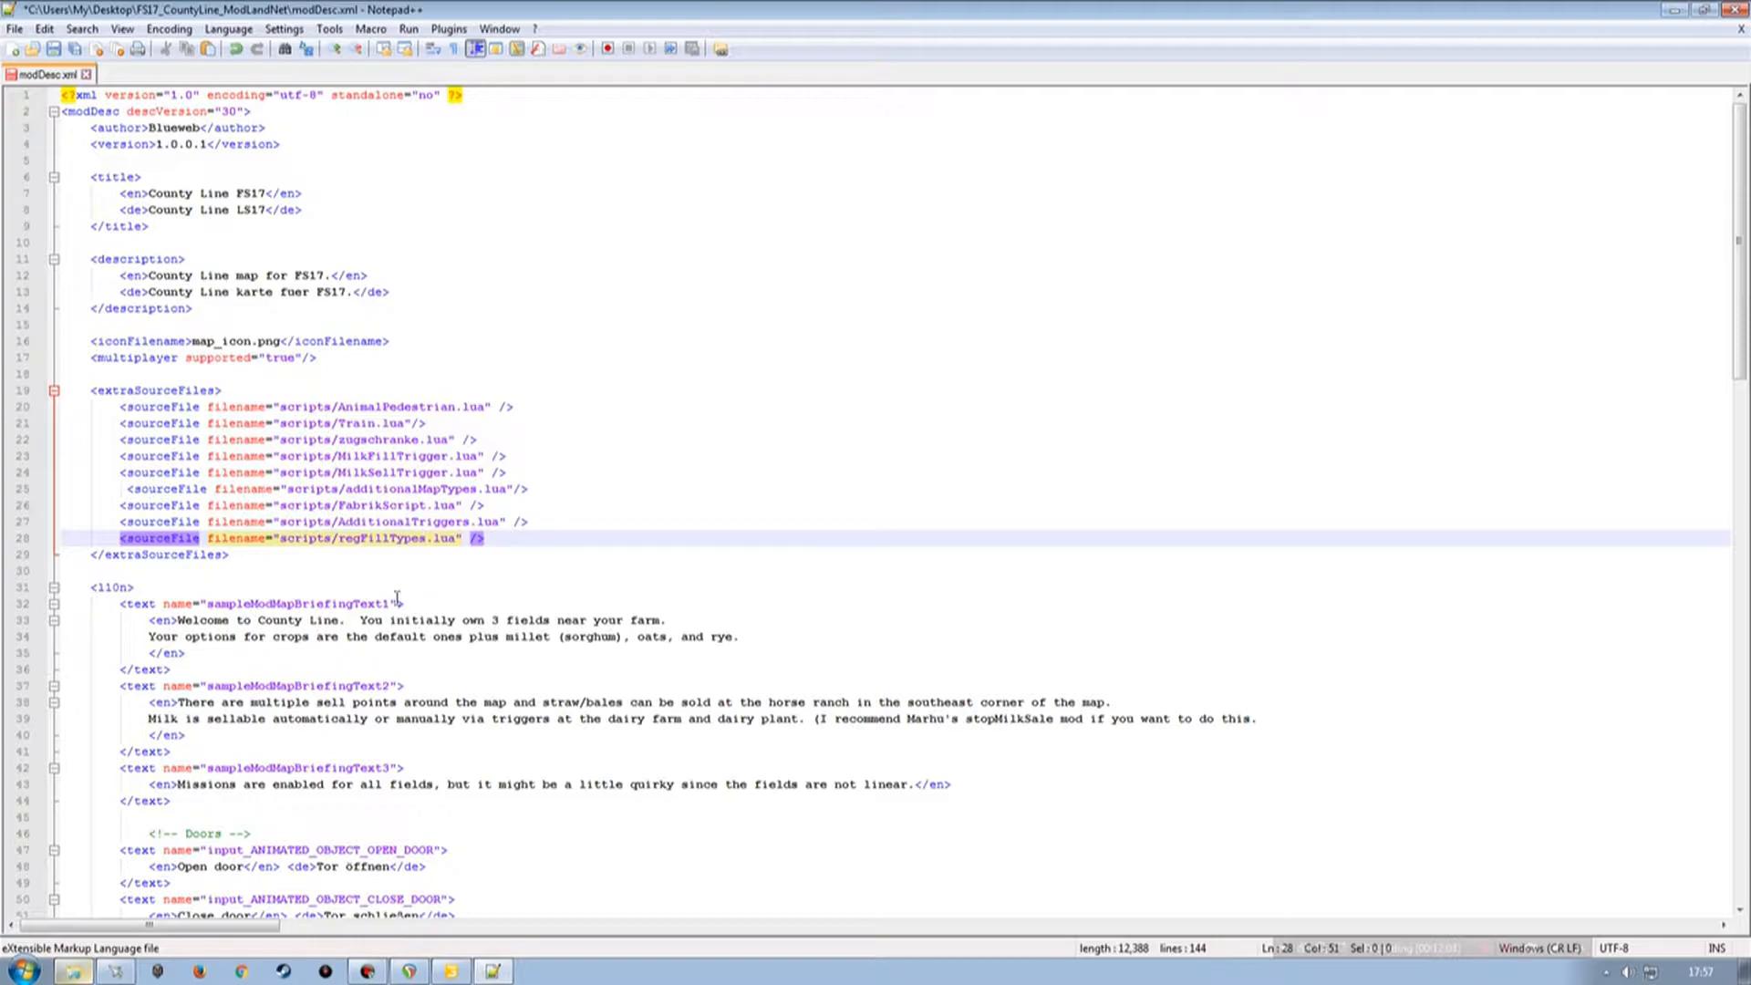
scroll(329, 618, "down", 20)
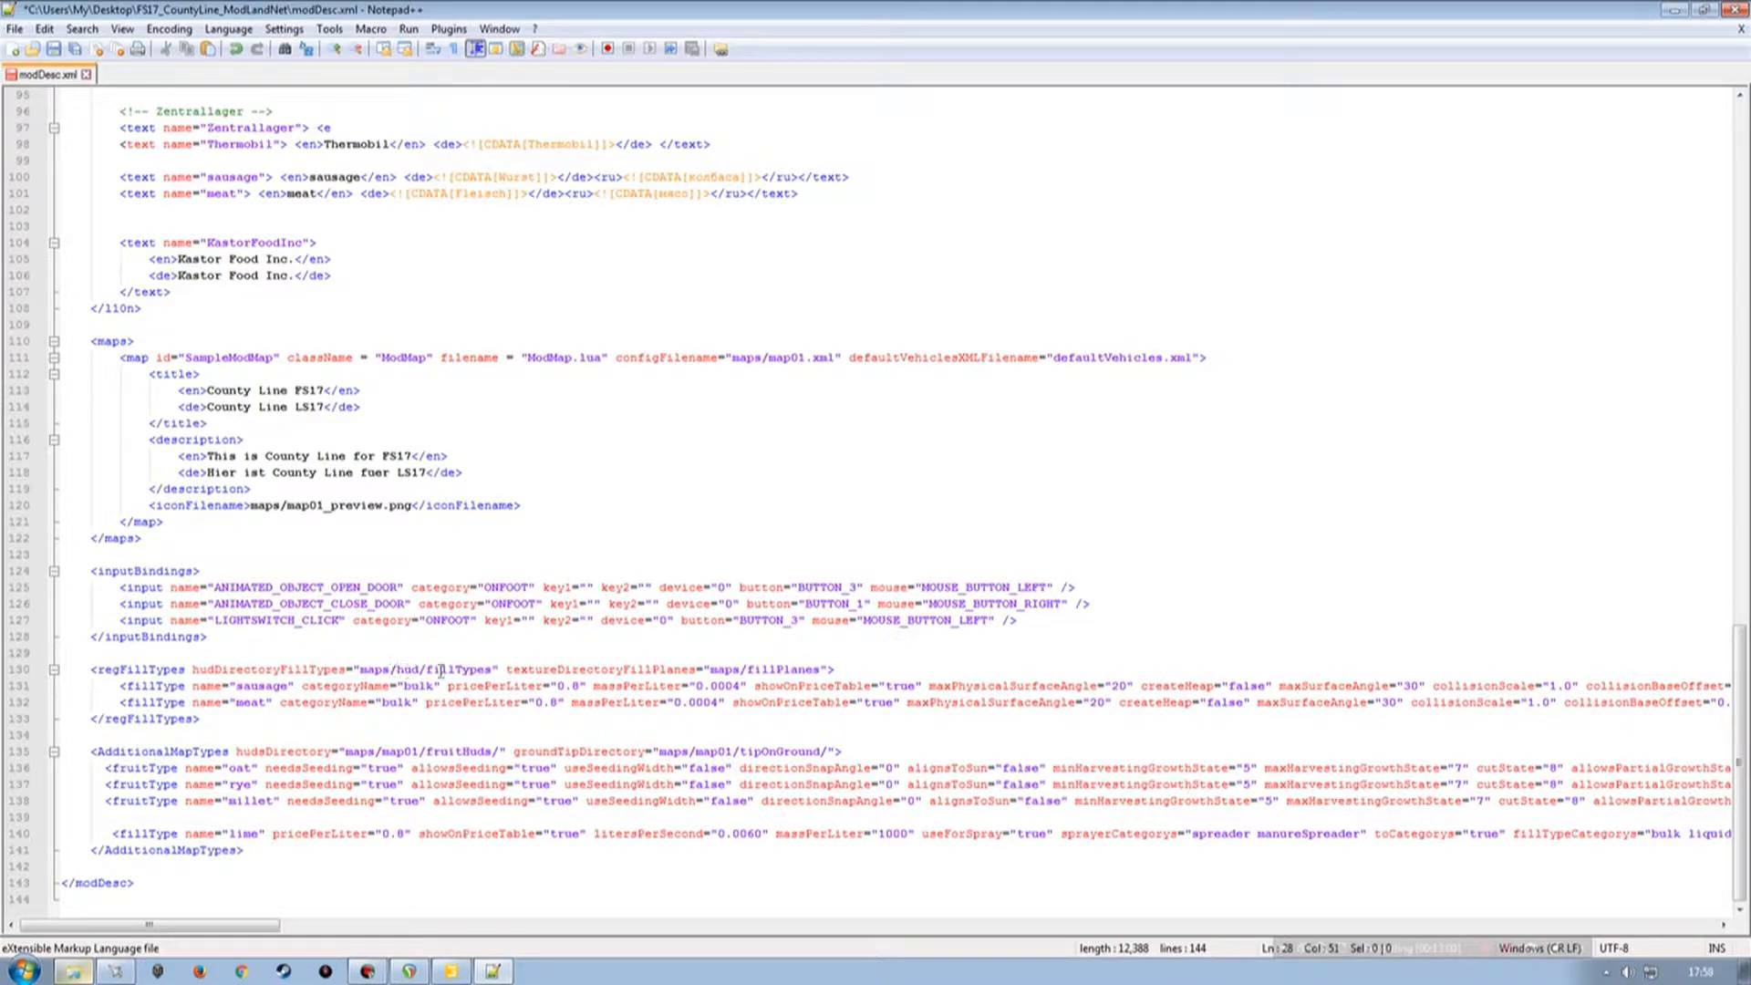
left_click(73, 971)
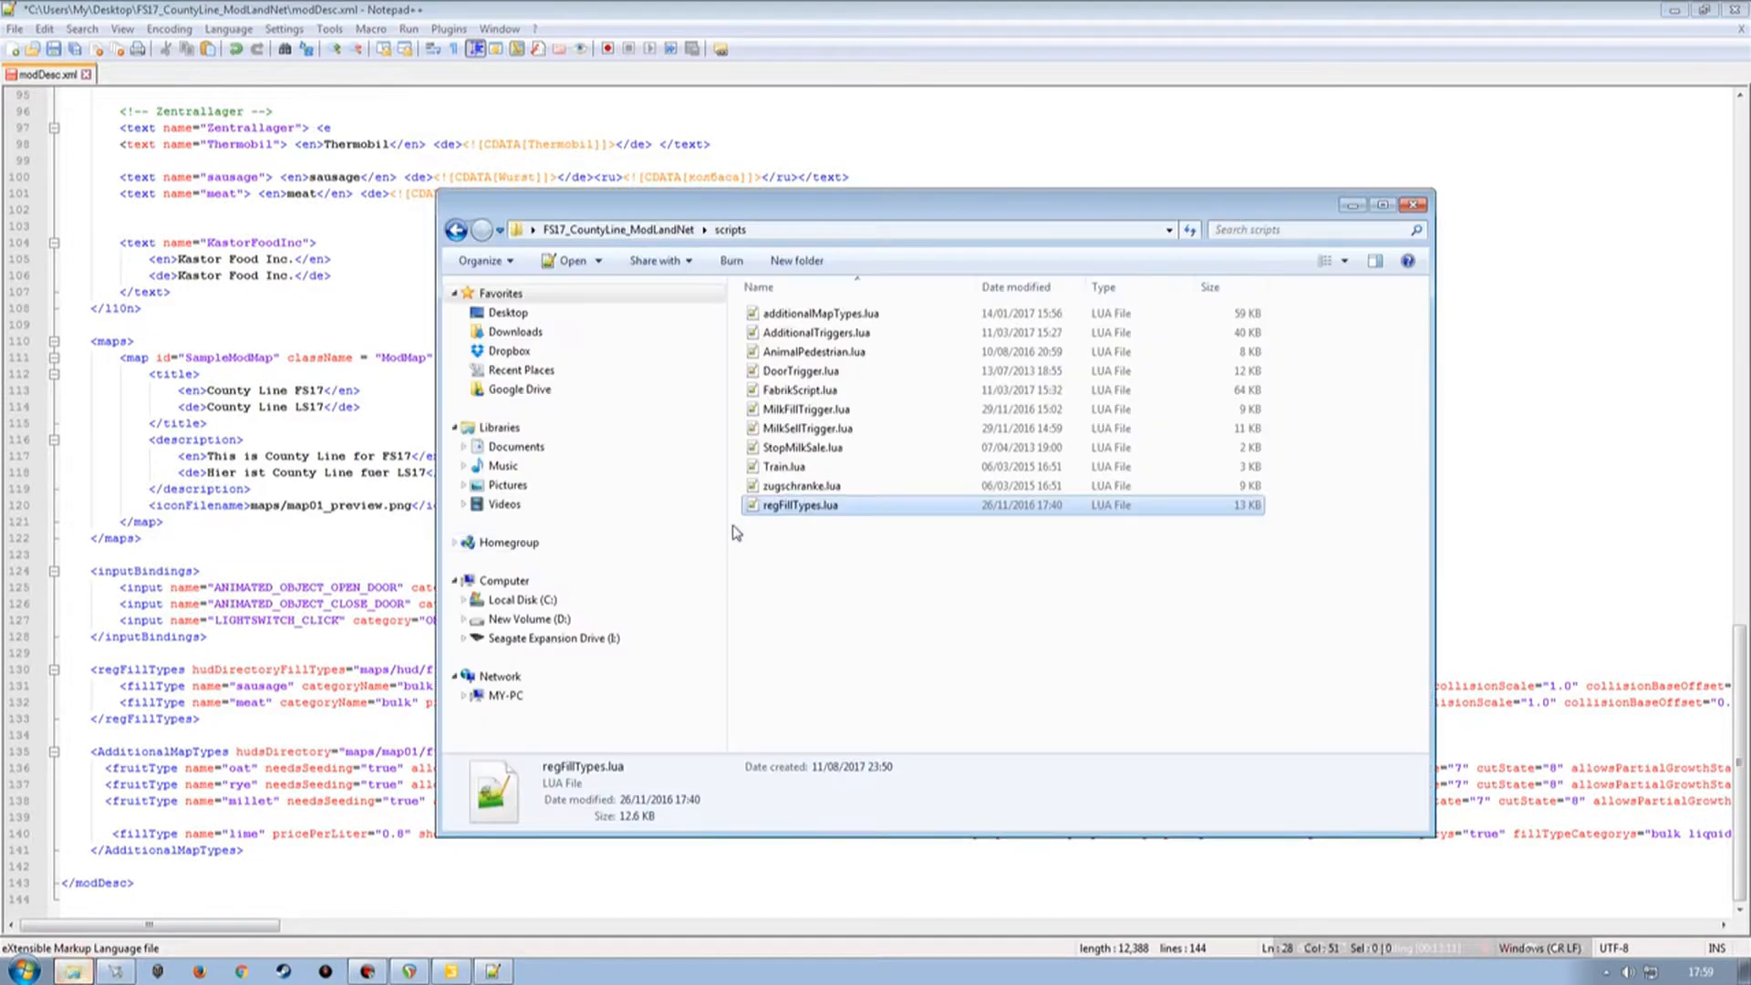
Create a new folder named hud inside the map's maps folder.
left_click_drag(823, 203, 809, 48)
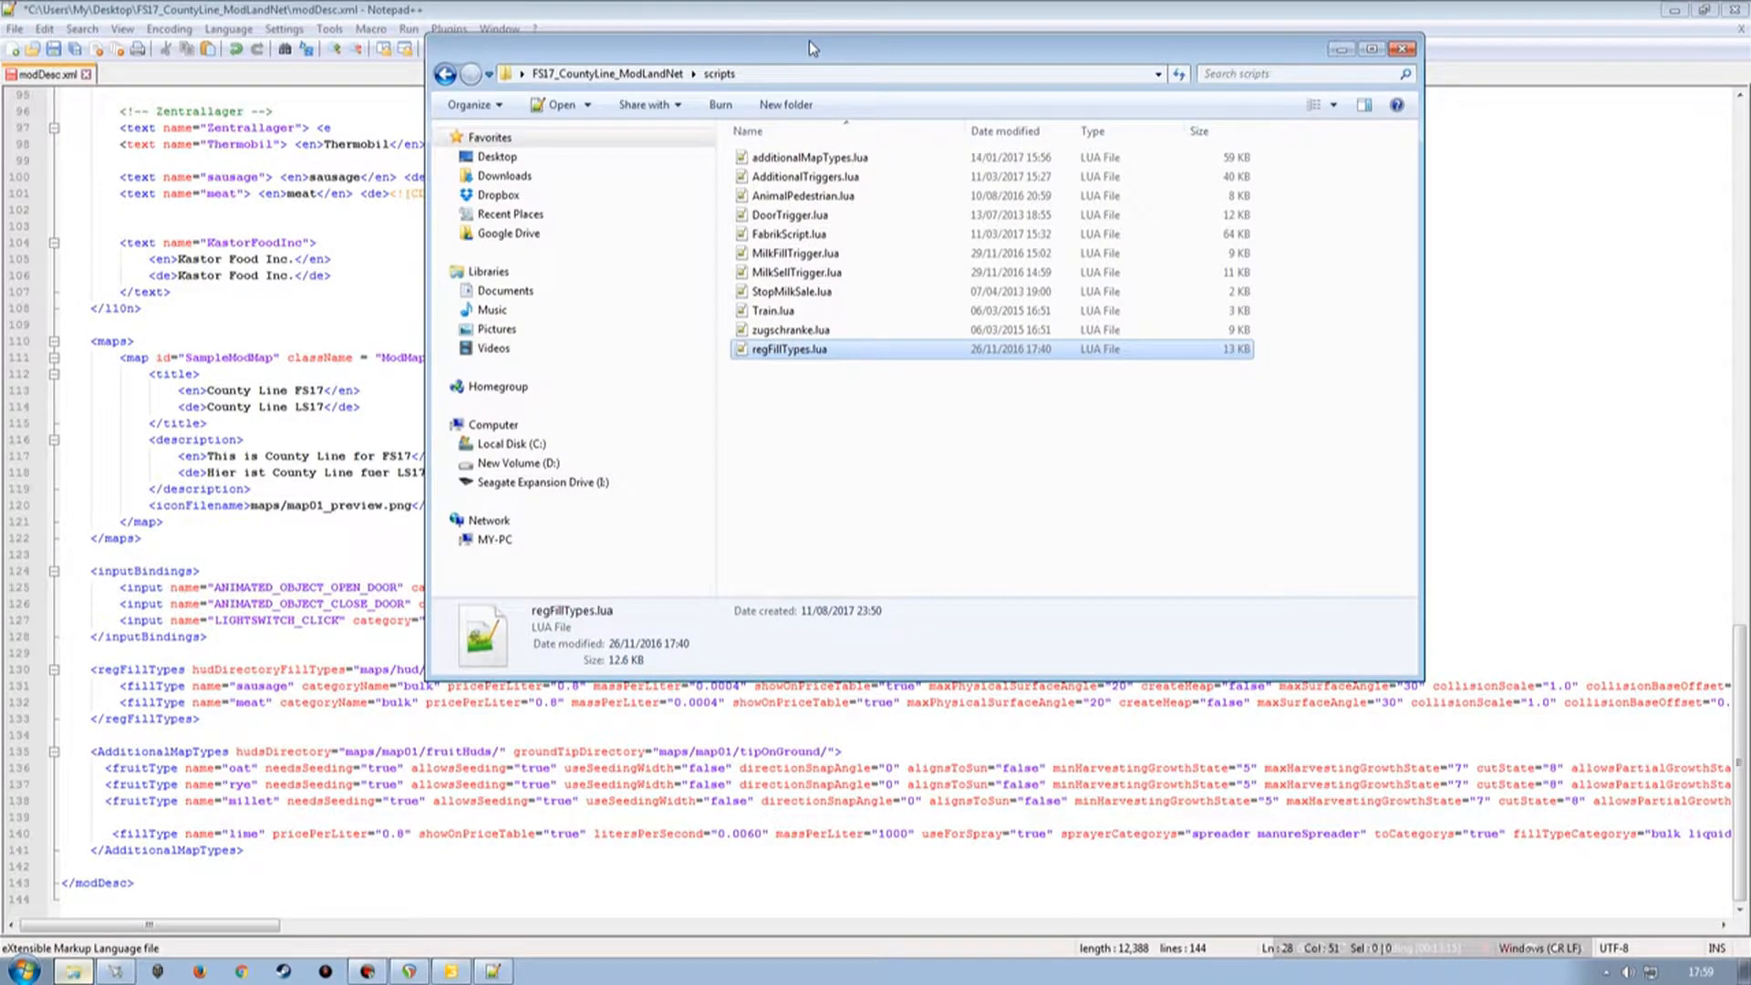
key("BackSpace")
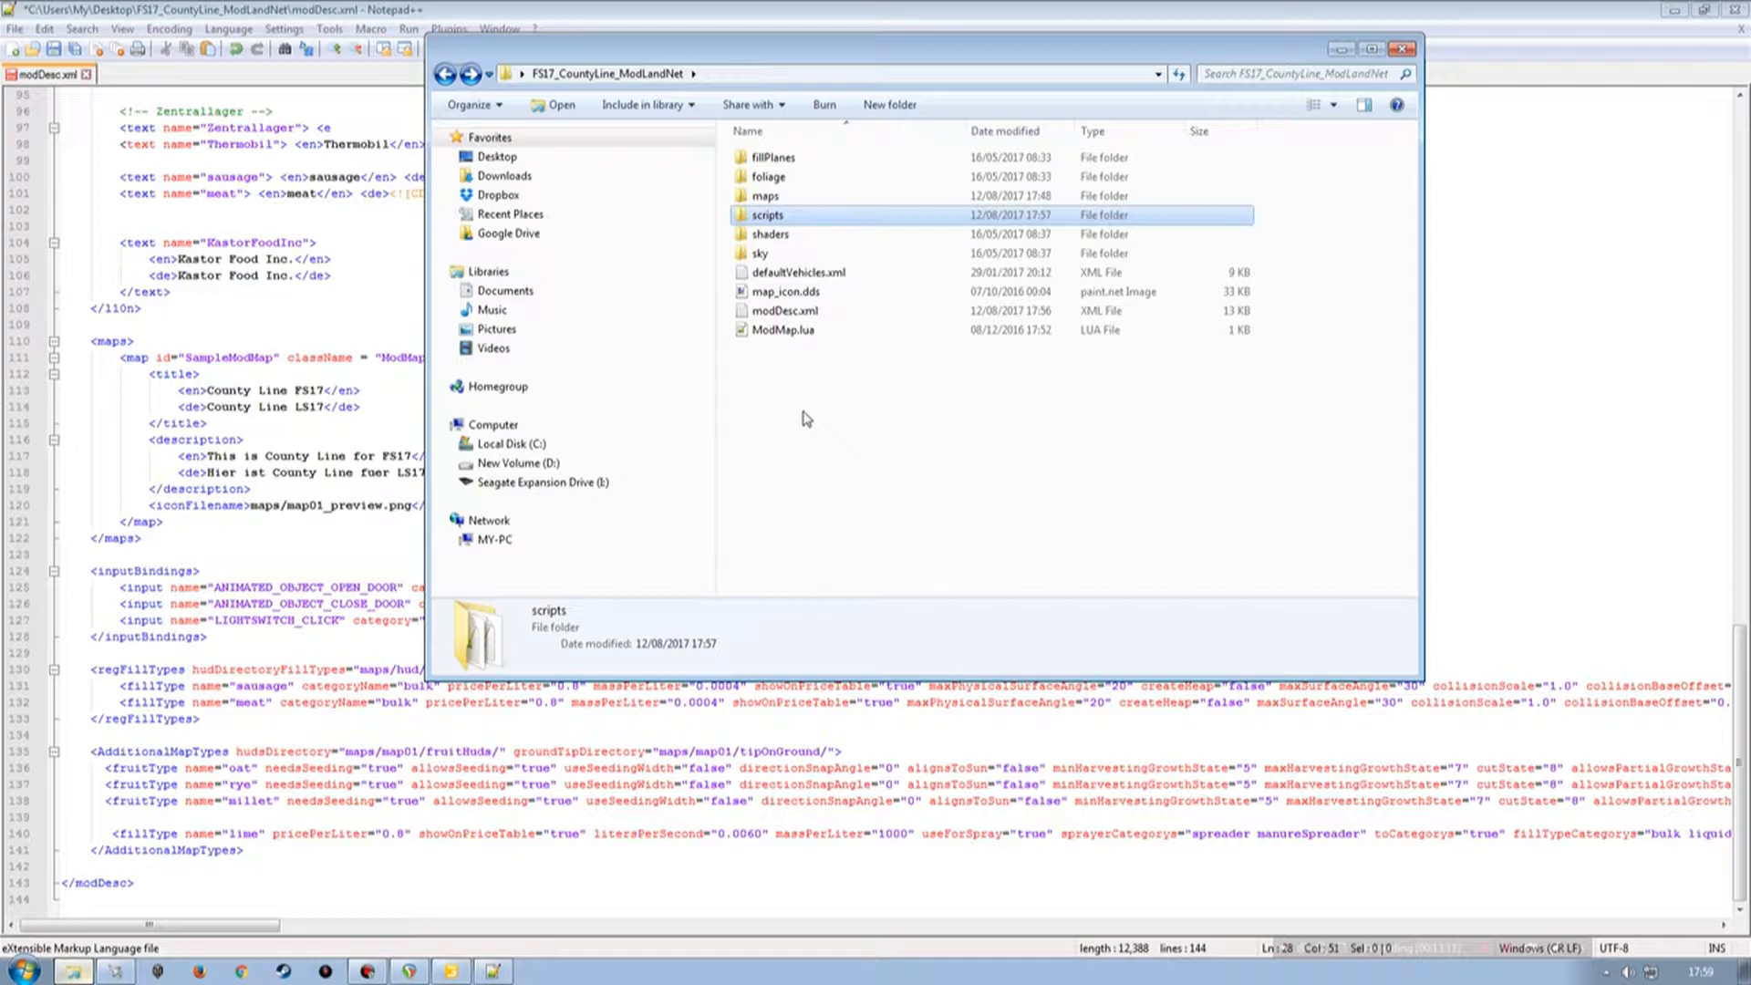
double_click(771, 195)
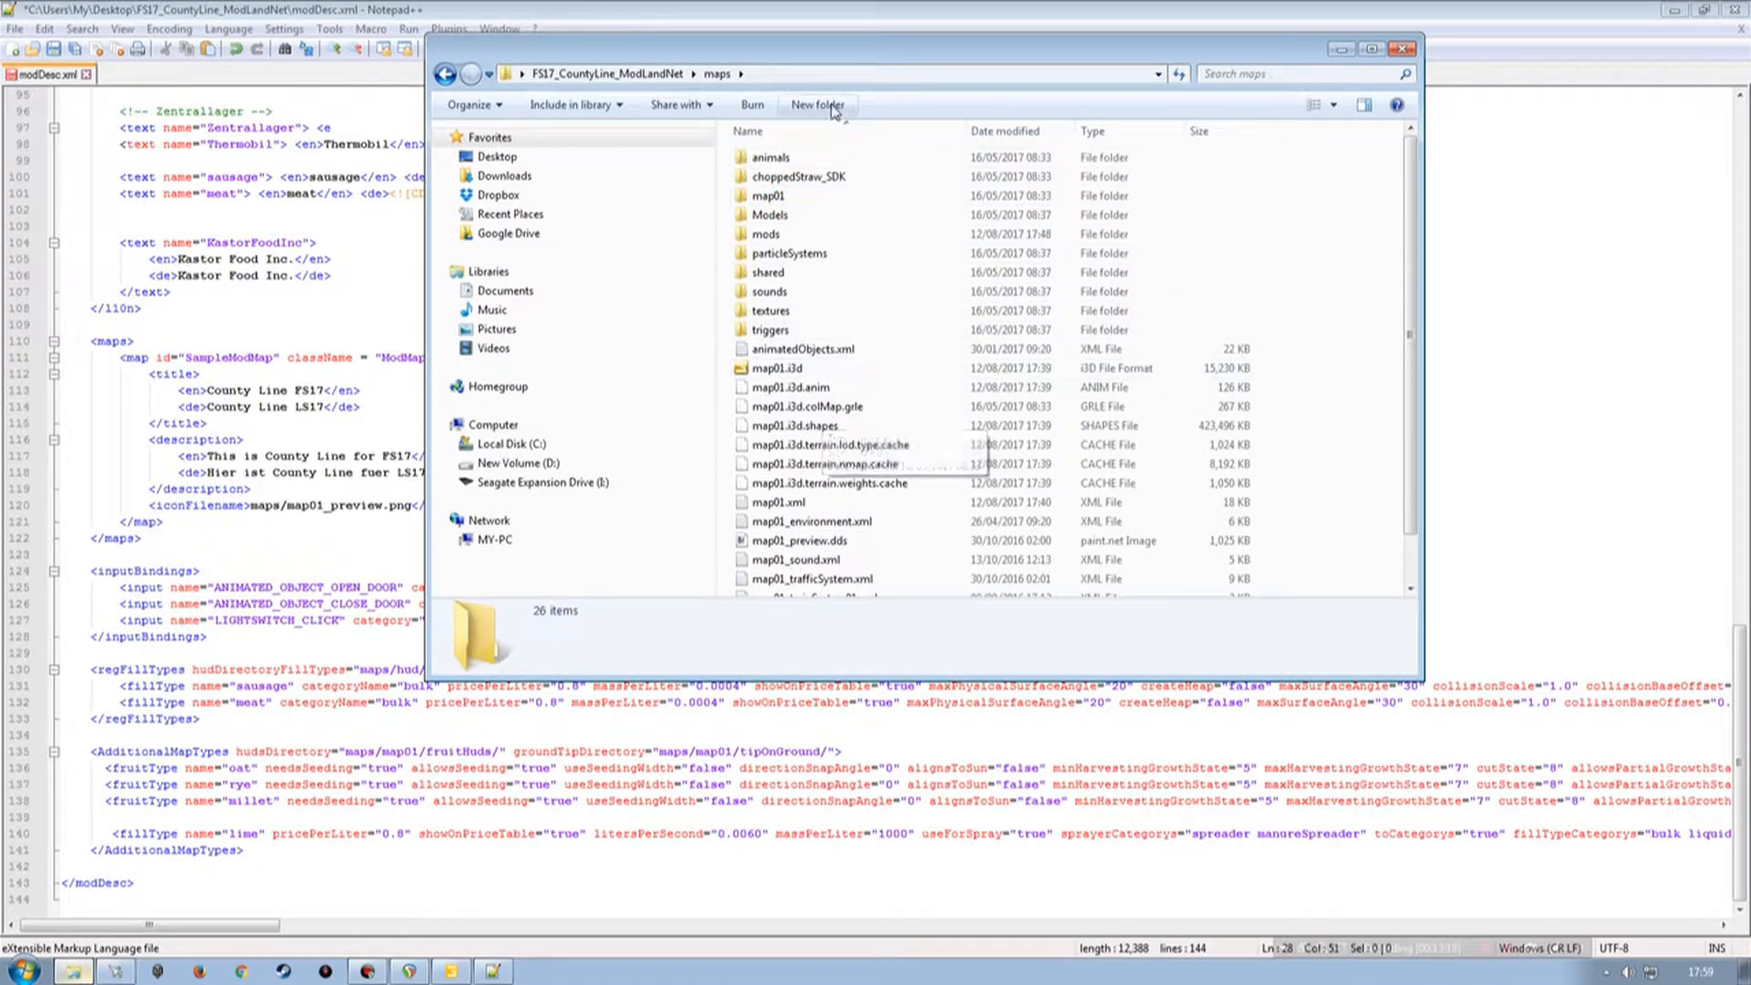
left_click_drag(825, 49, 995, 77)
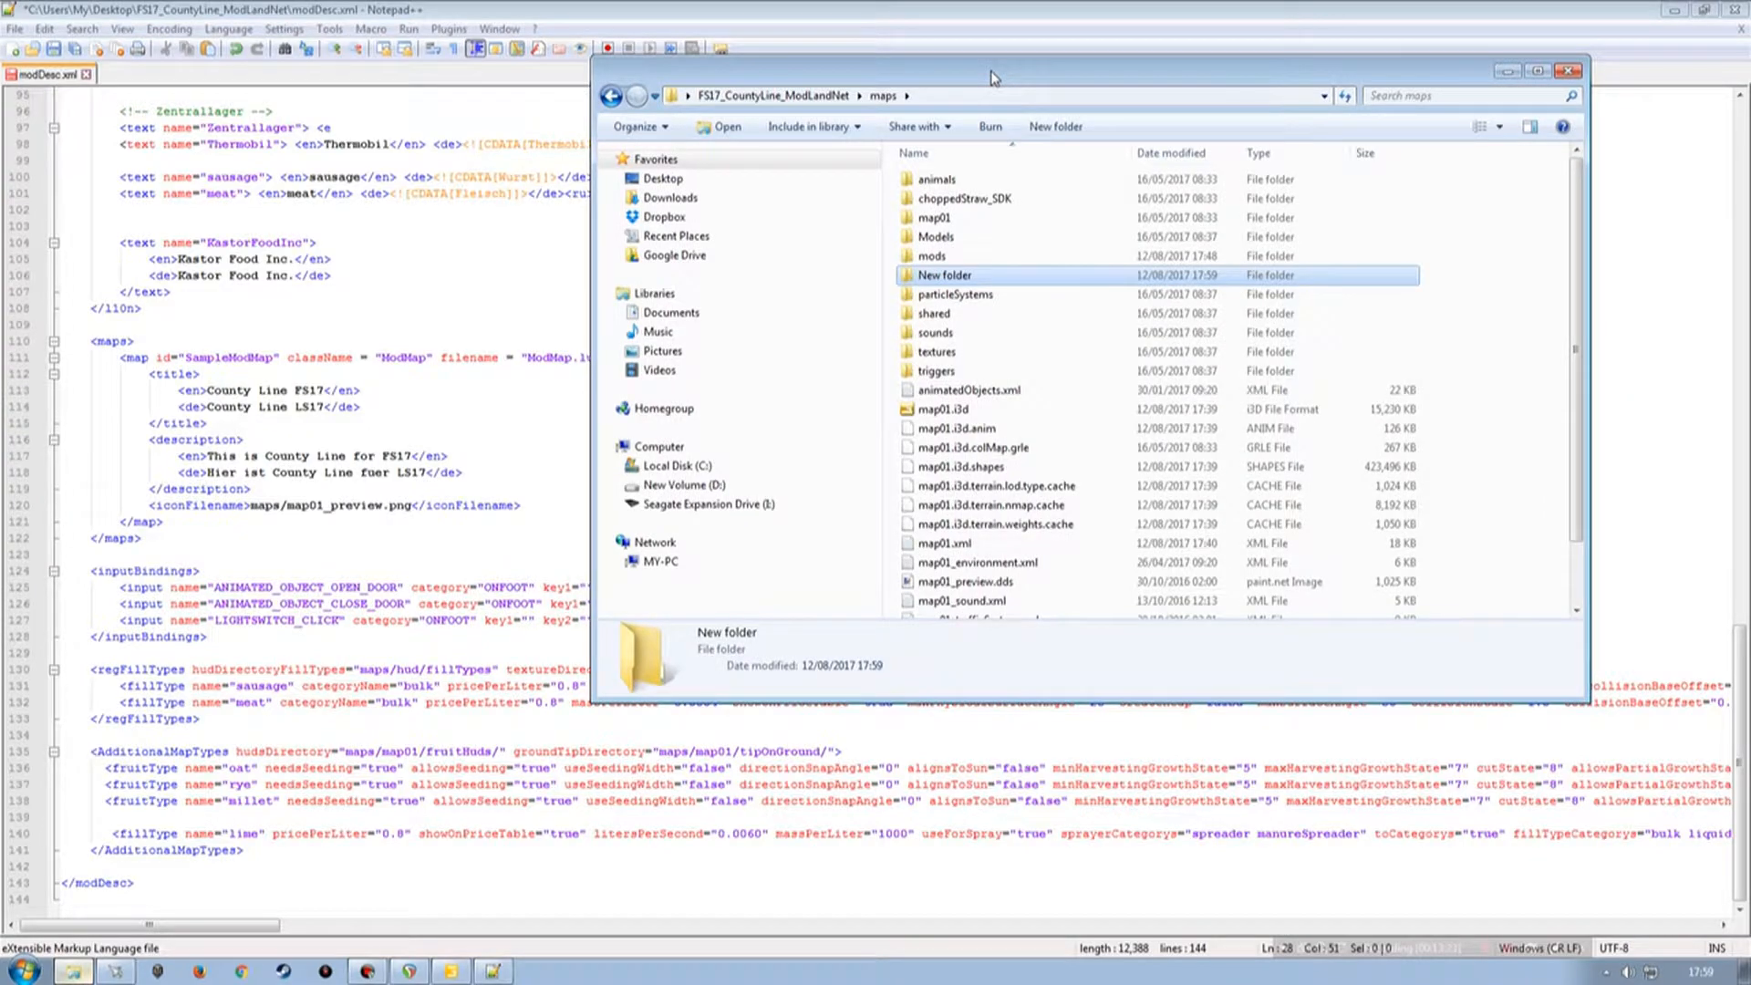
left_click(949, 274)
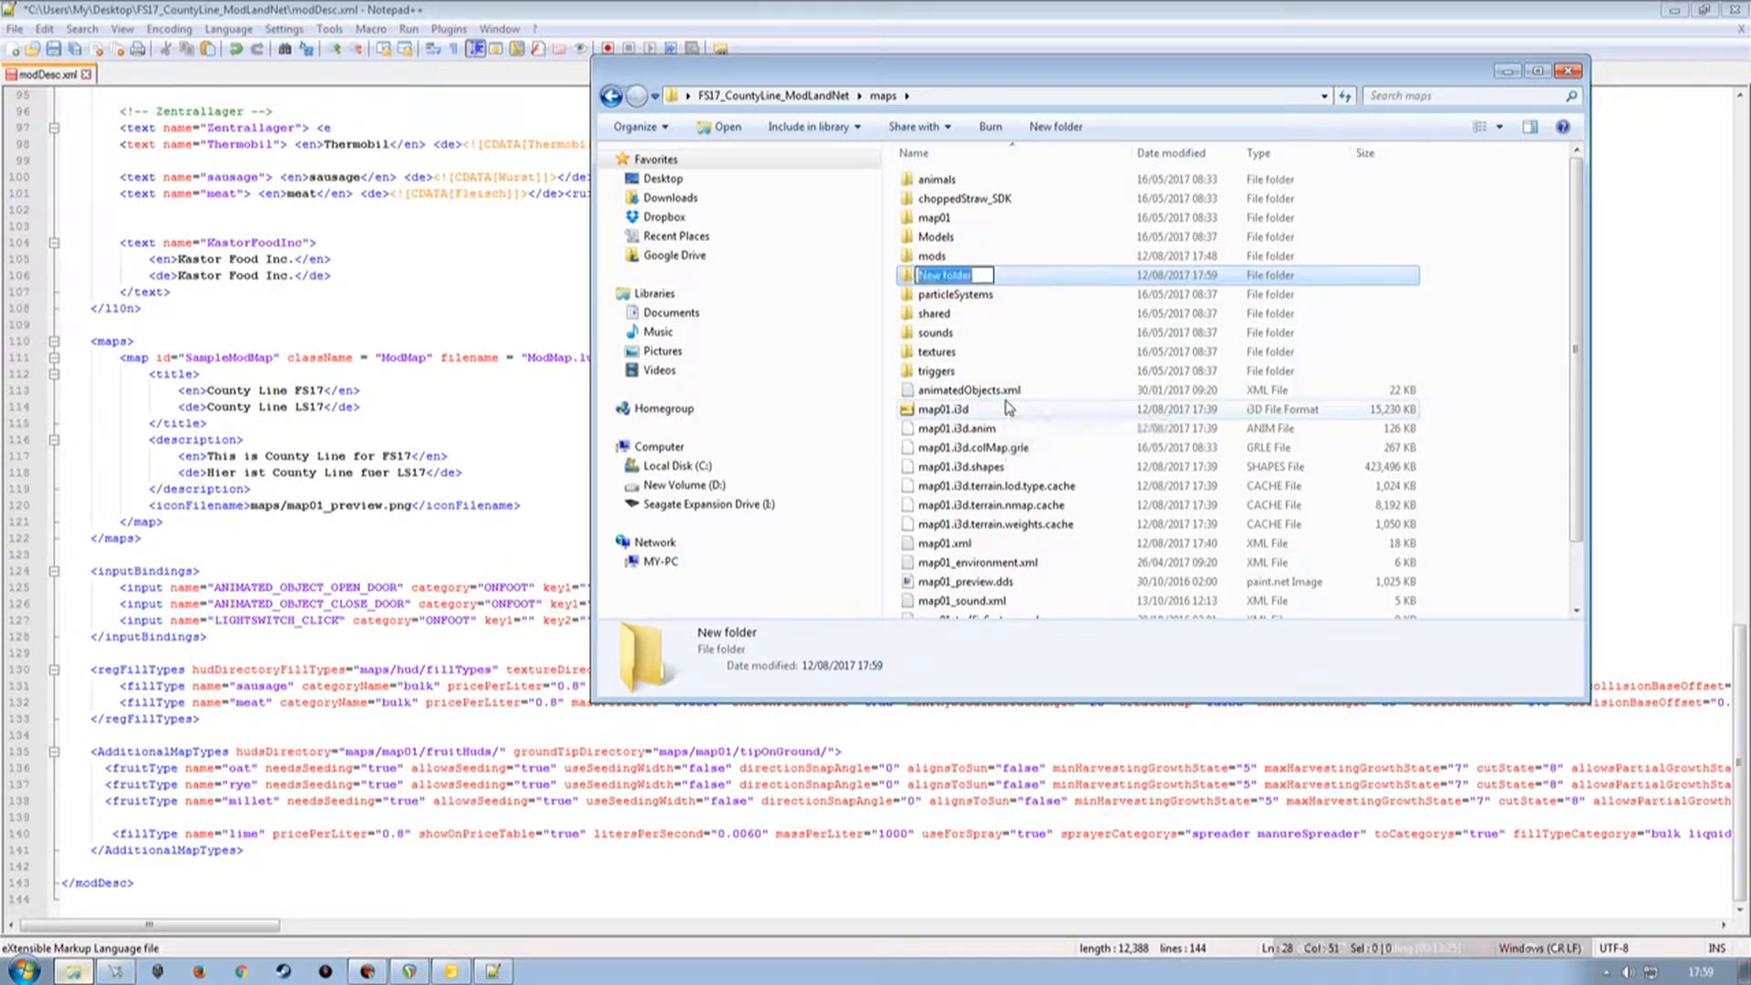
type("hud")
key("Return")
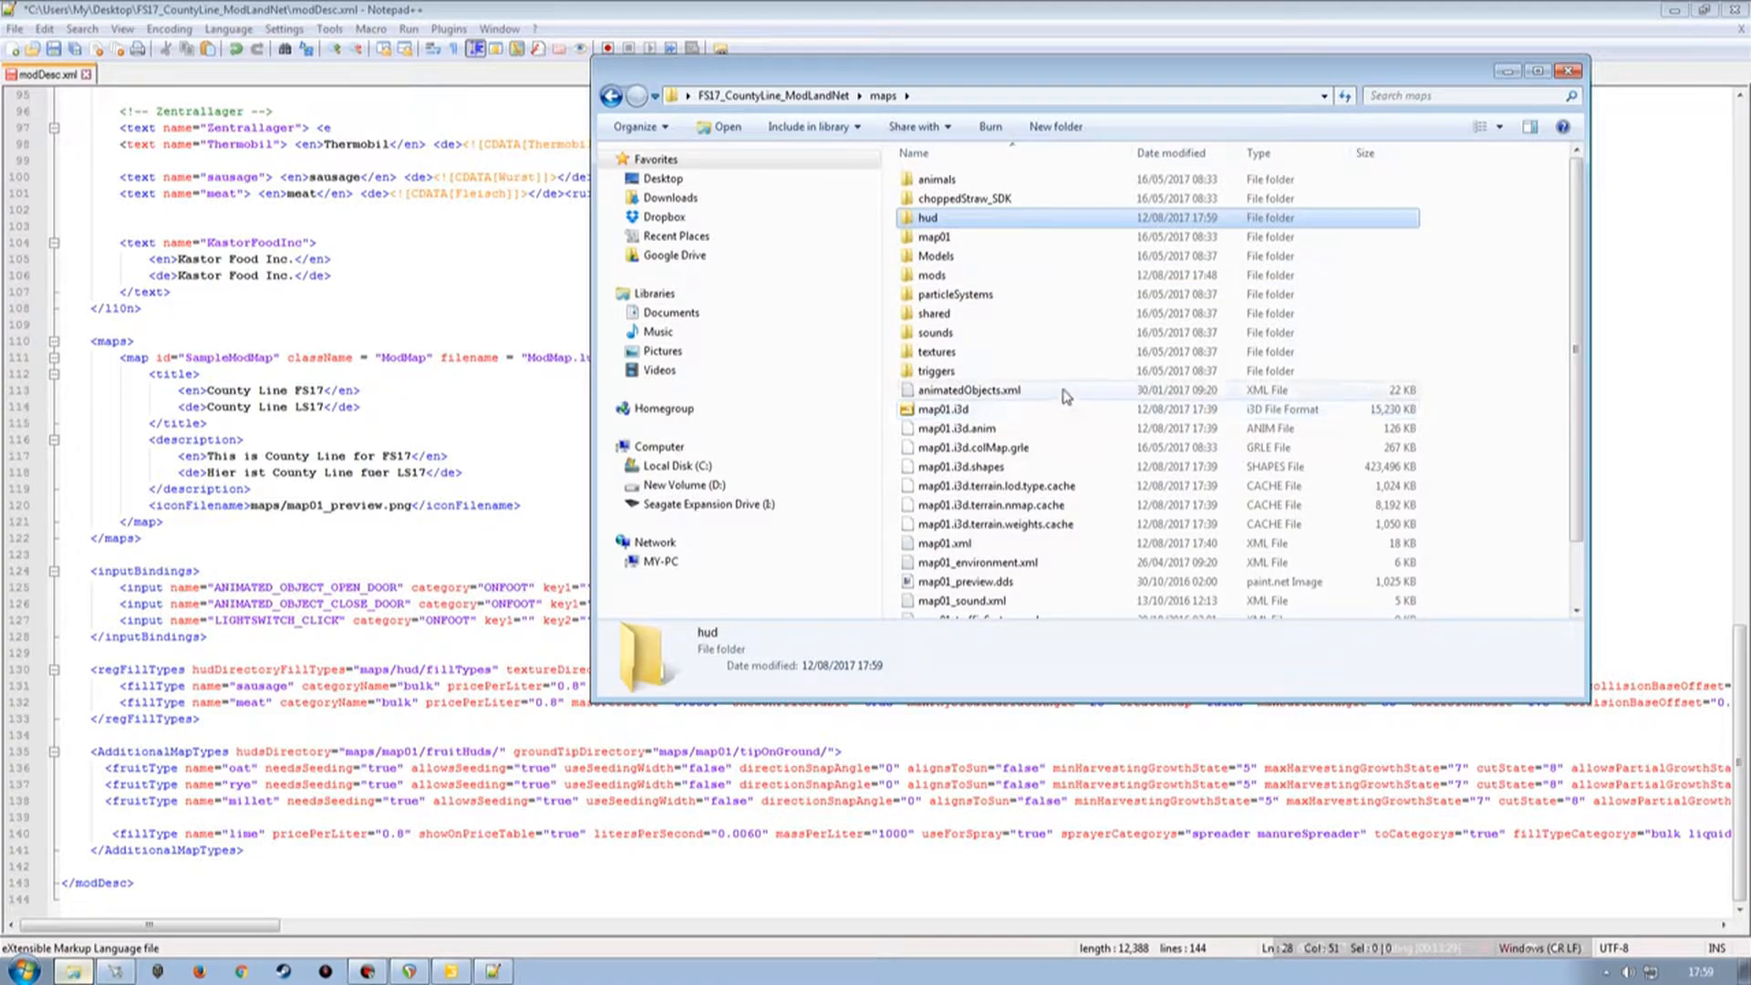
Inside the hud folder, create a new folder named filltypes.
double_click(930, 219)
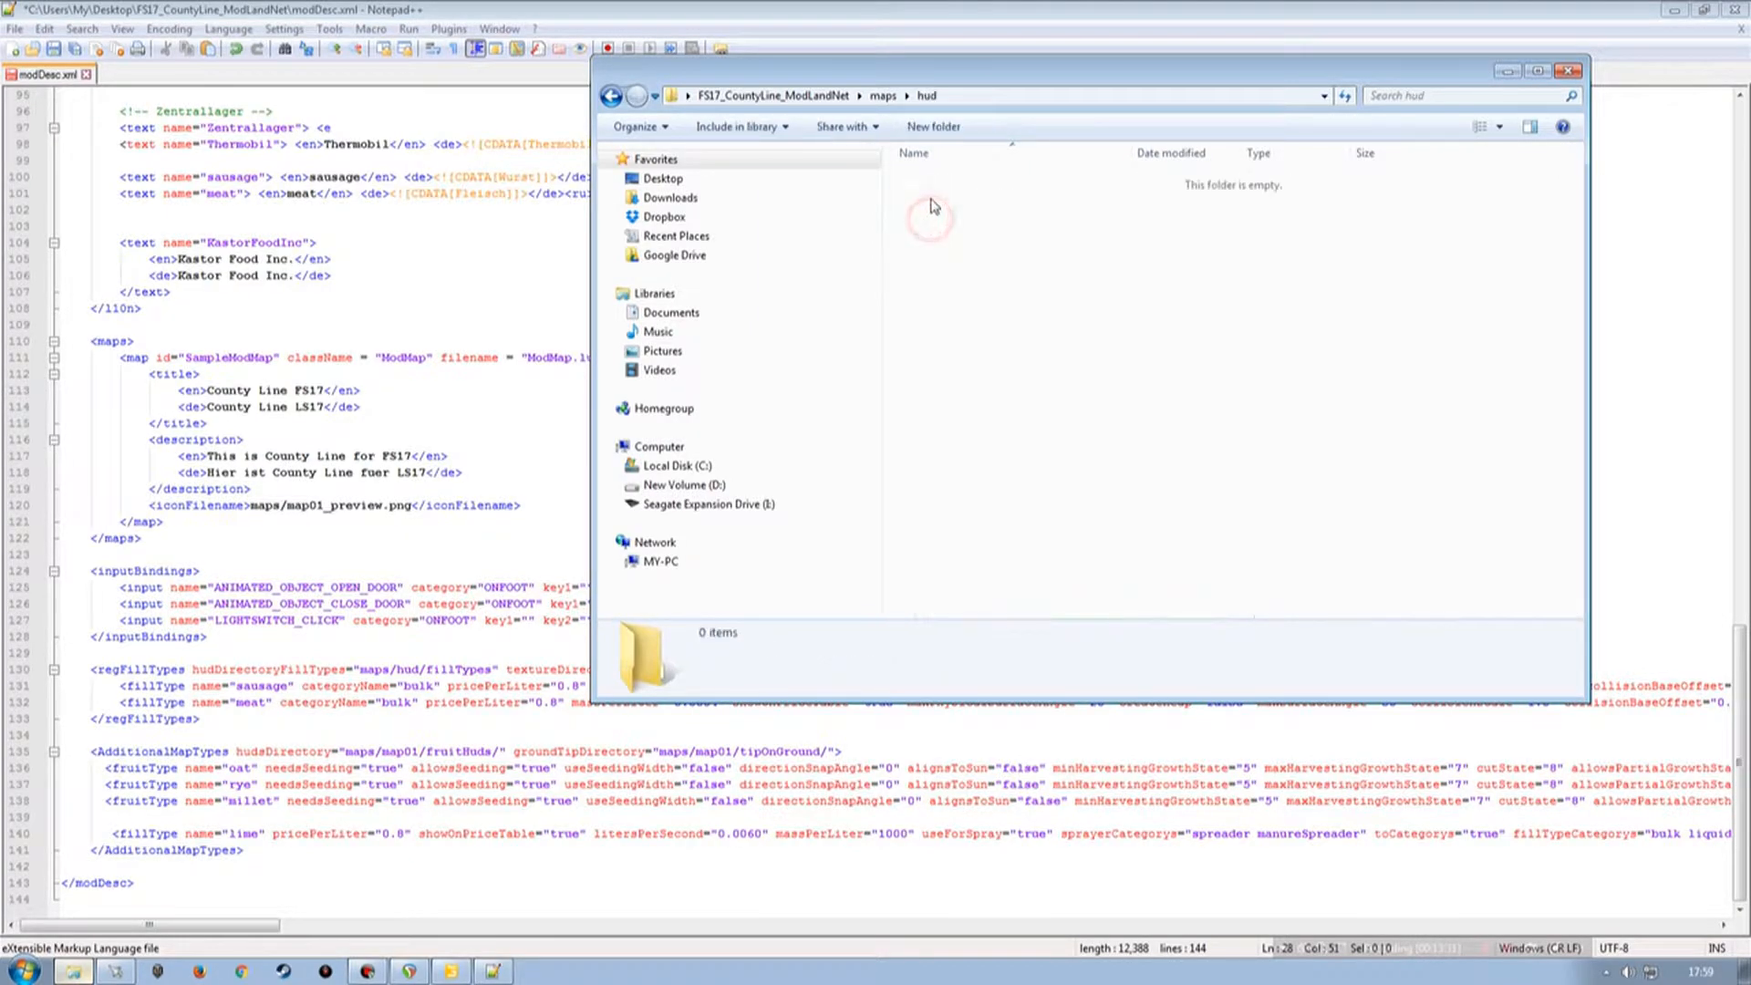
left_click(940, 128)
type("filltypes")
left_click(989, 357)
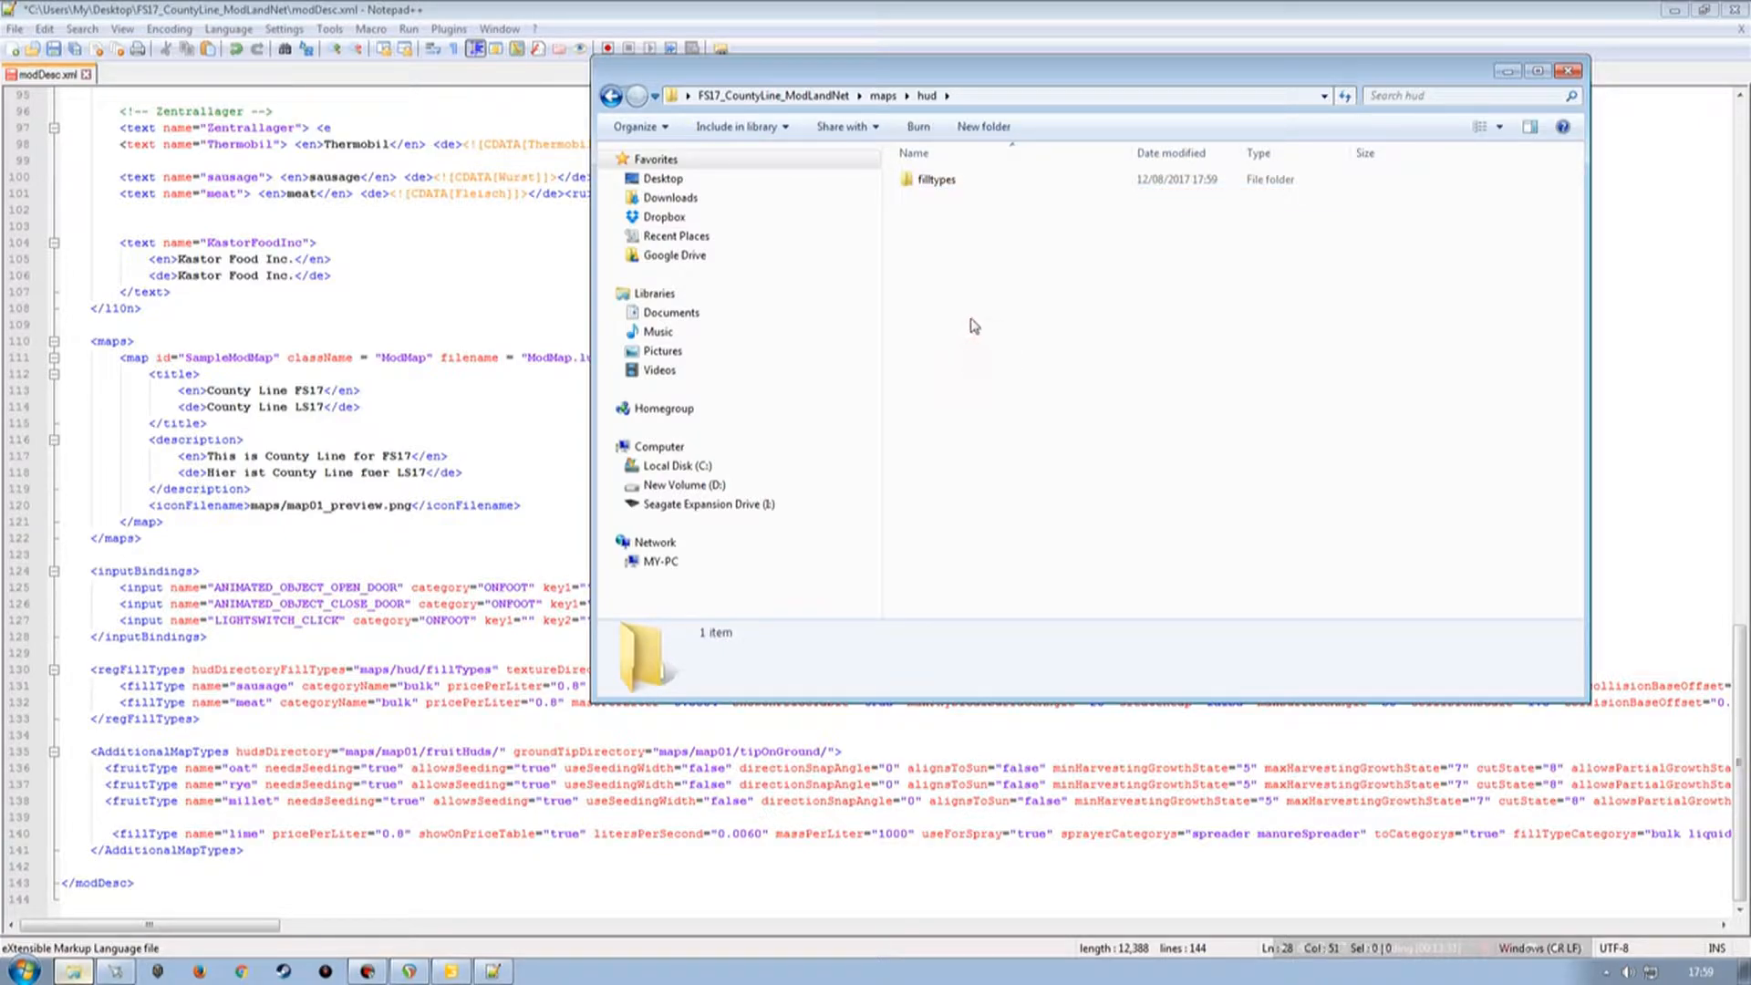
Back in the maps folder, create another new folder named fillplanes.
key("BackSpace")
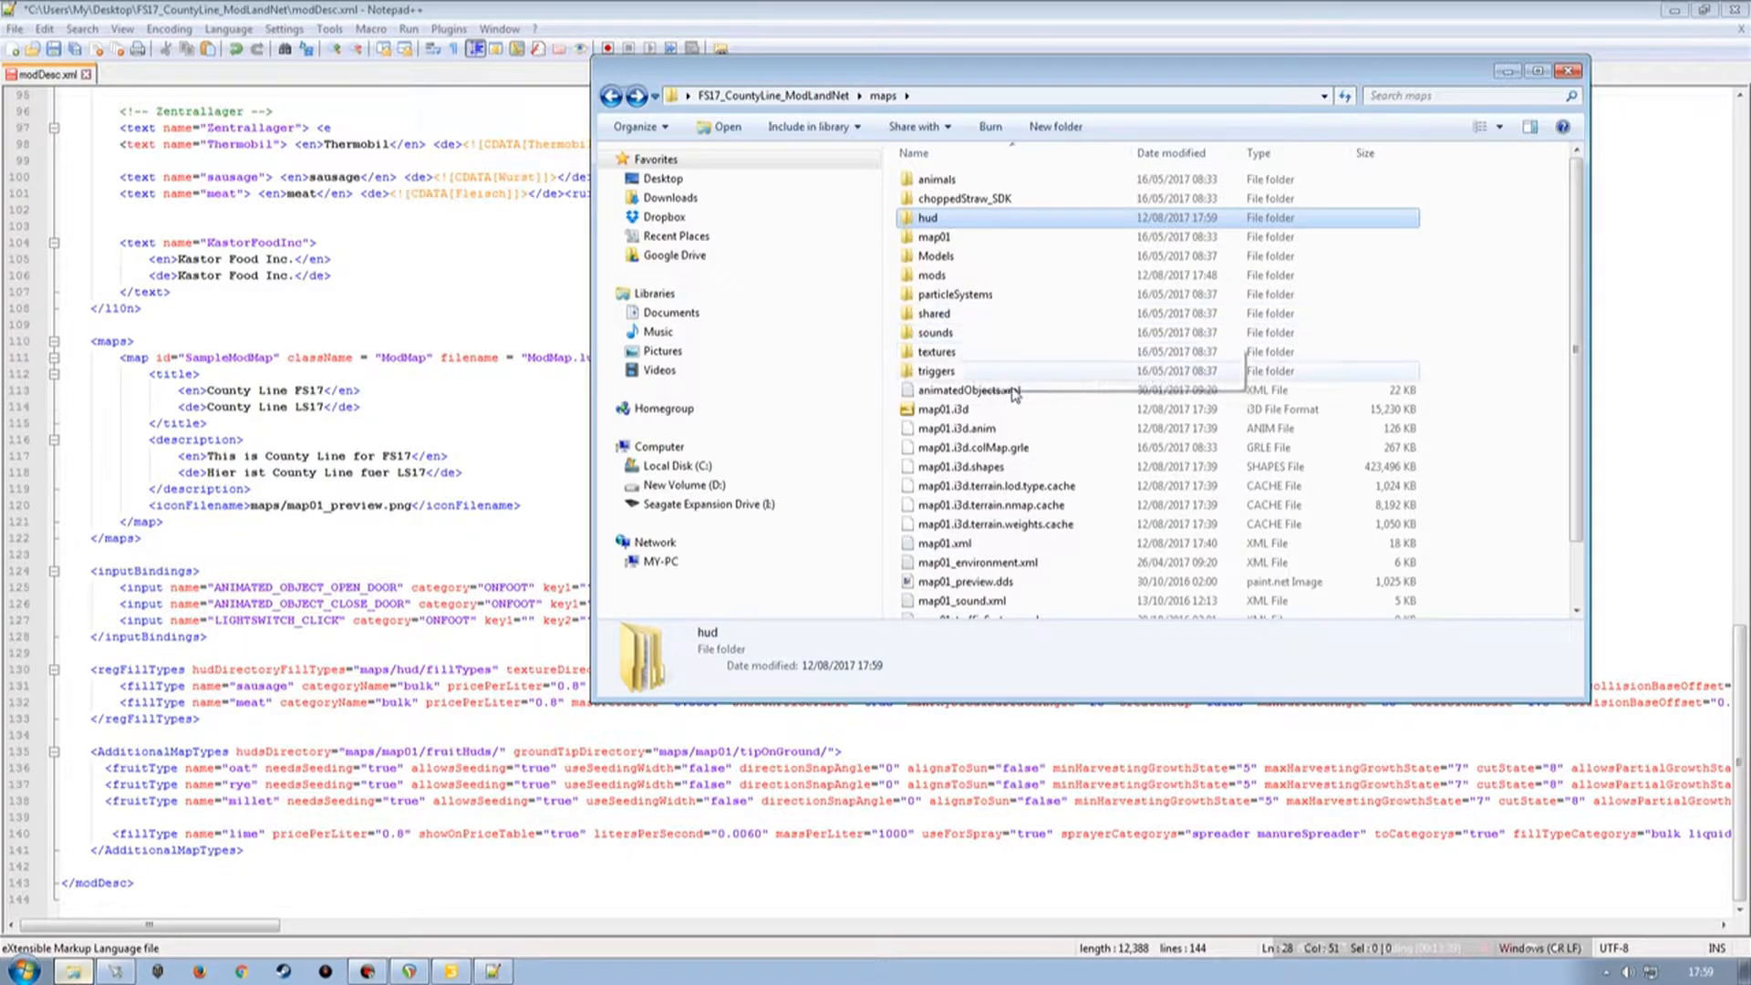
left_click_drag(1041, 78, 743, 195)
left_click(749, 240)
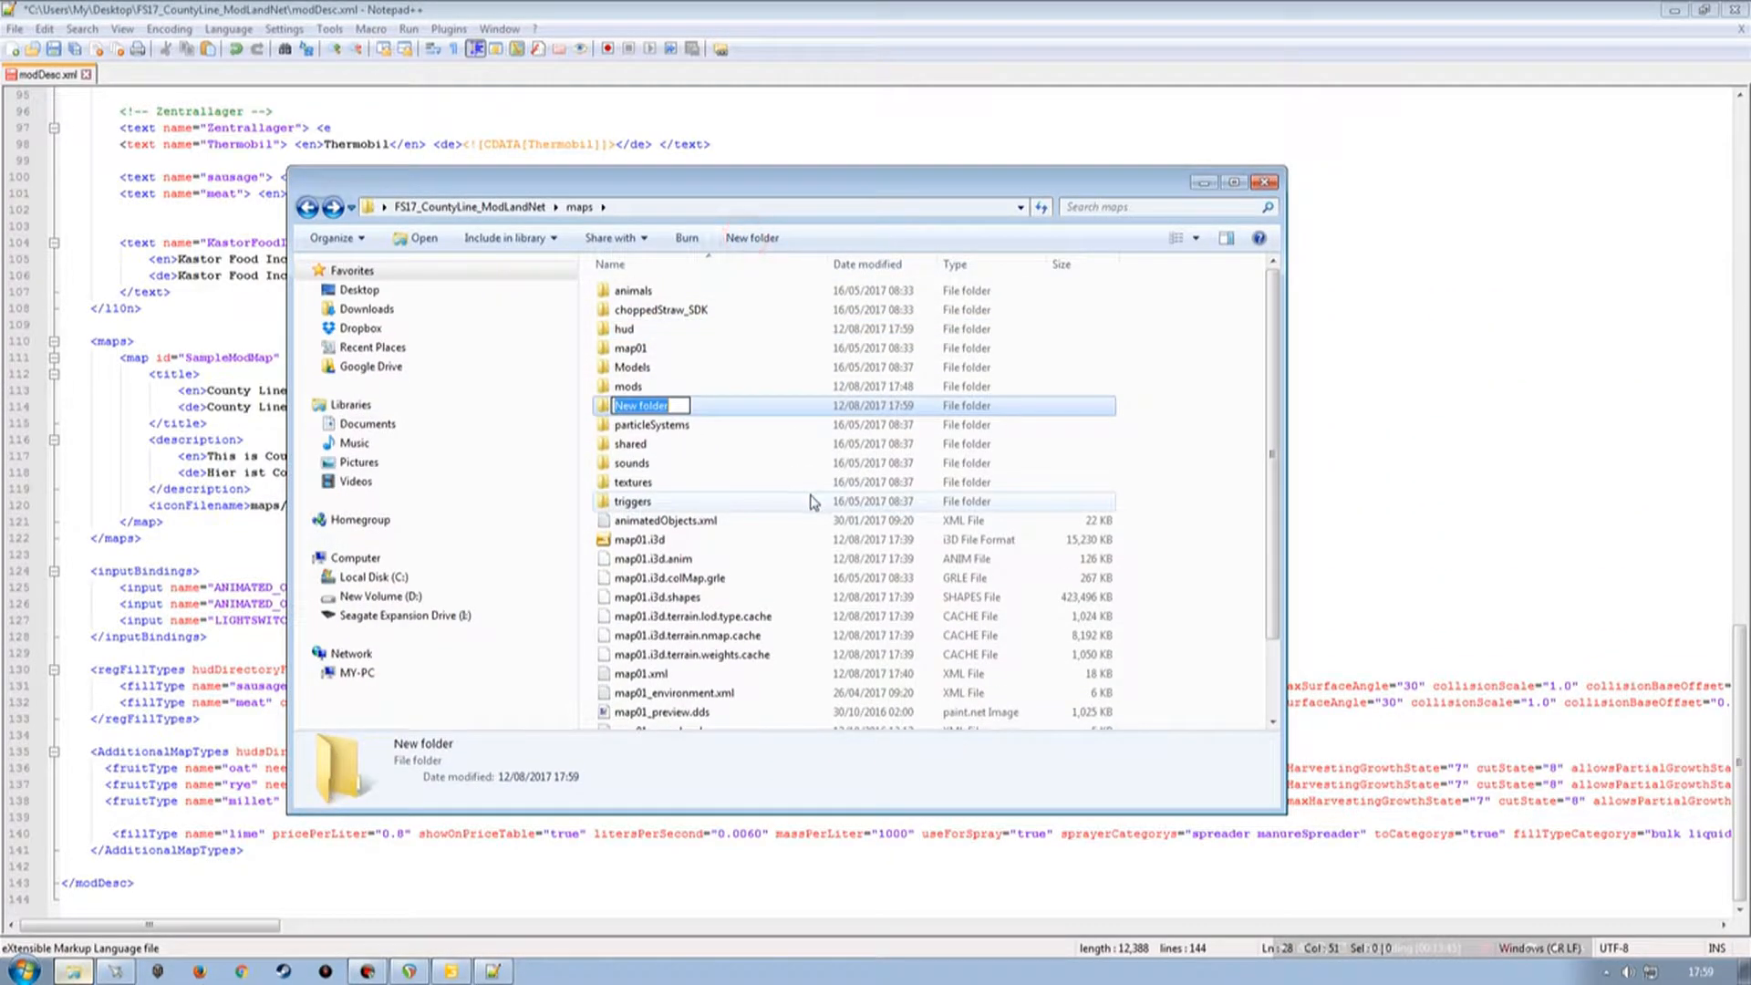
type("fillplanes")
key("Return")
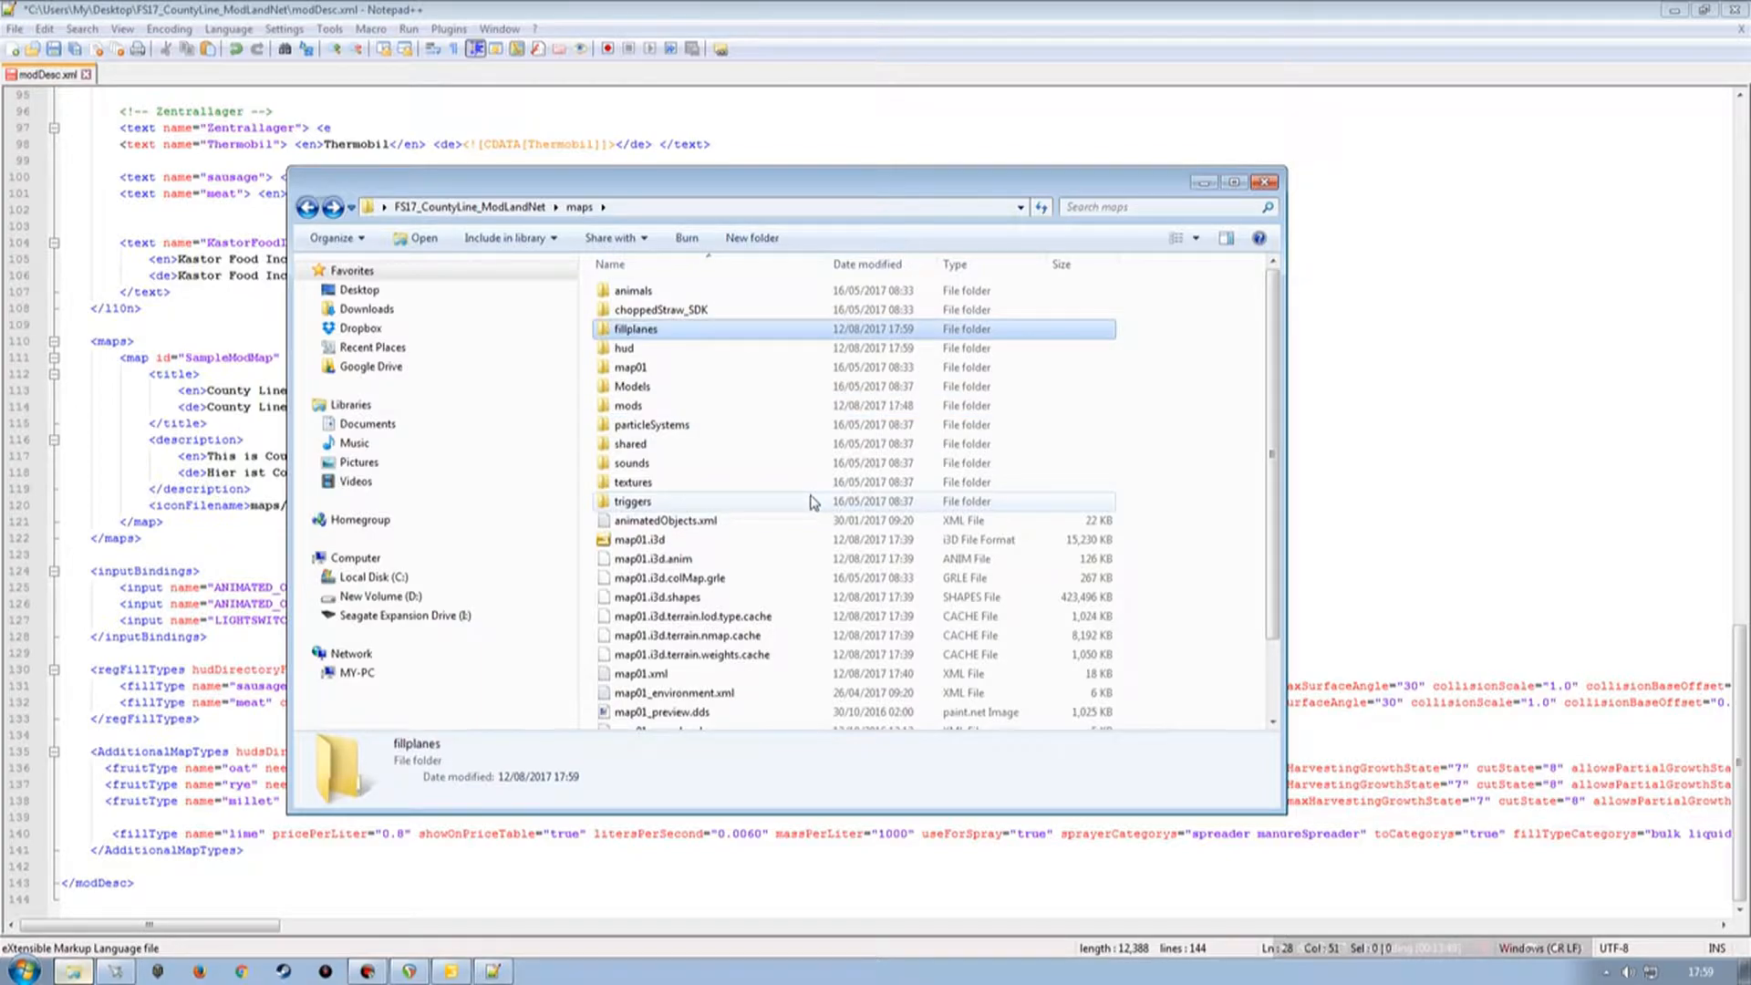
Copy all four hud_fill dds images from the Kastor mod's fruitHuds folder into maps/hud/filltypes.
mouse_move(752, 198)
left_mouse_down()
mouse_move(1196, 161)
mouse_move(939, 139)
mouse_move(931, 191)
mouse_move(765, 193)
left_mouse_up()
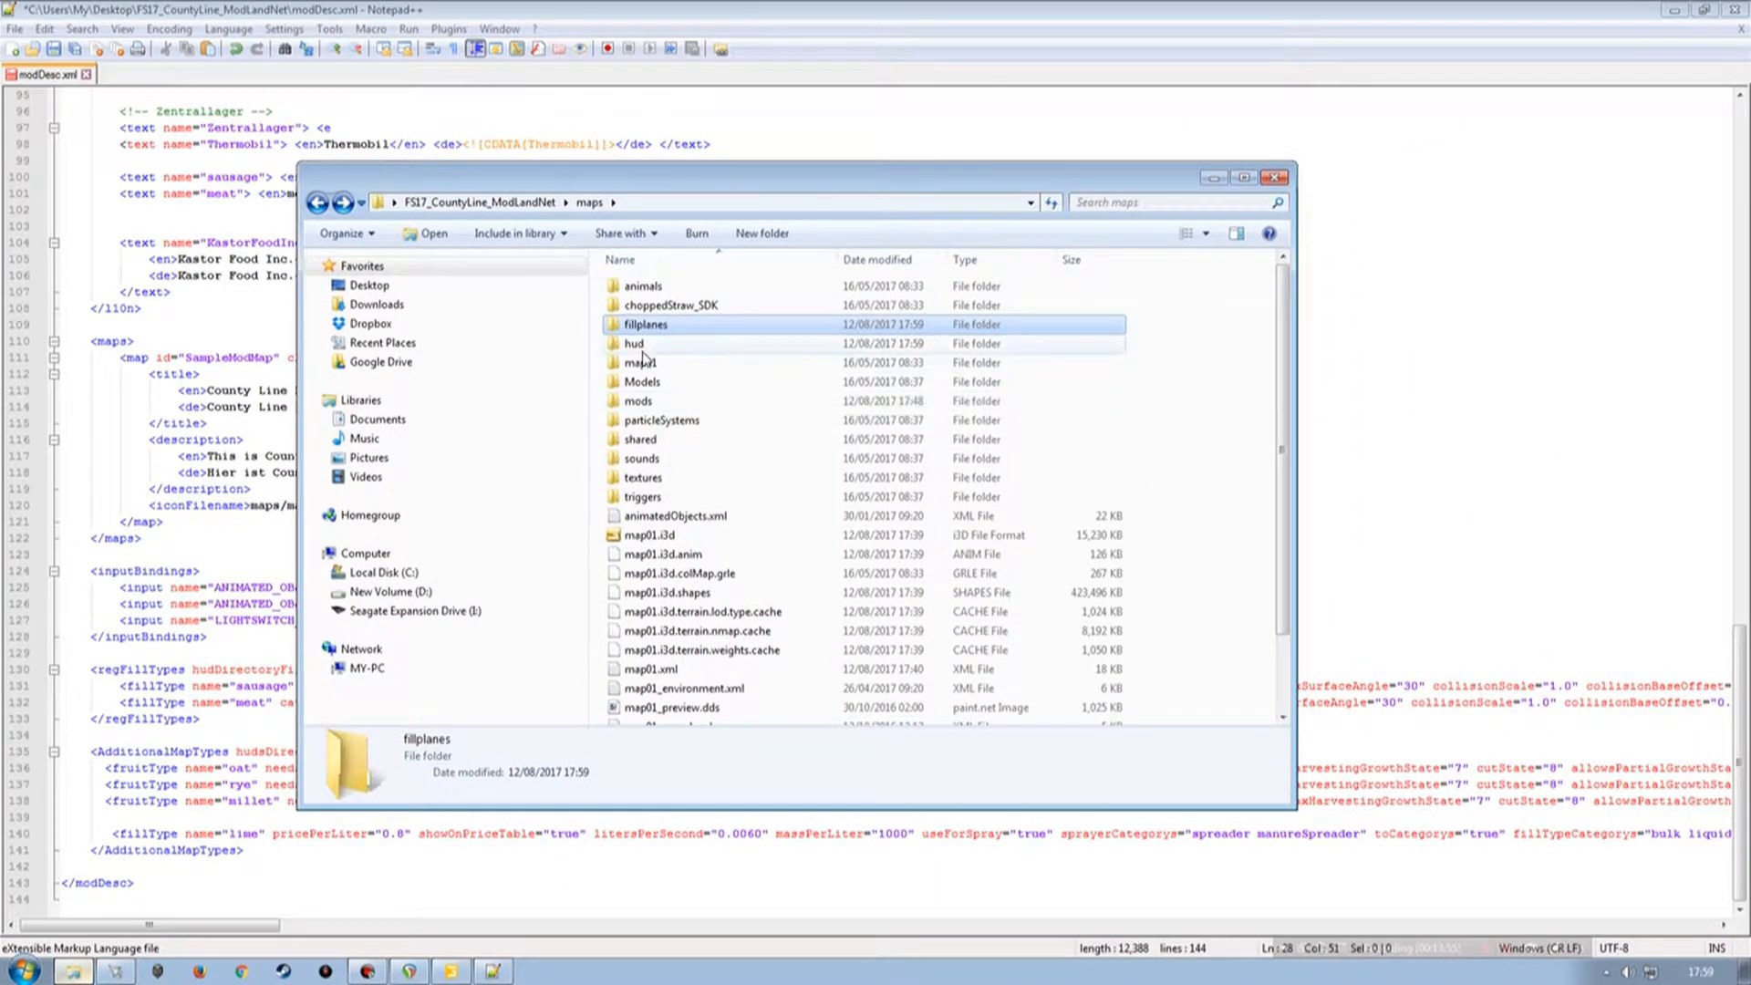
key("BackSpace")
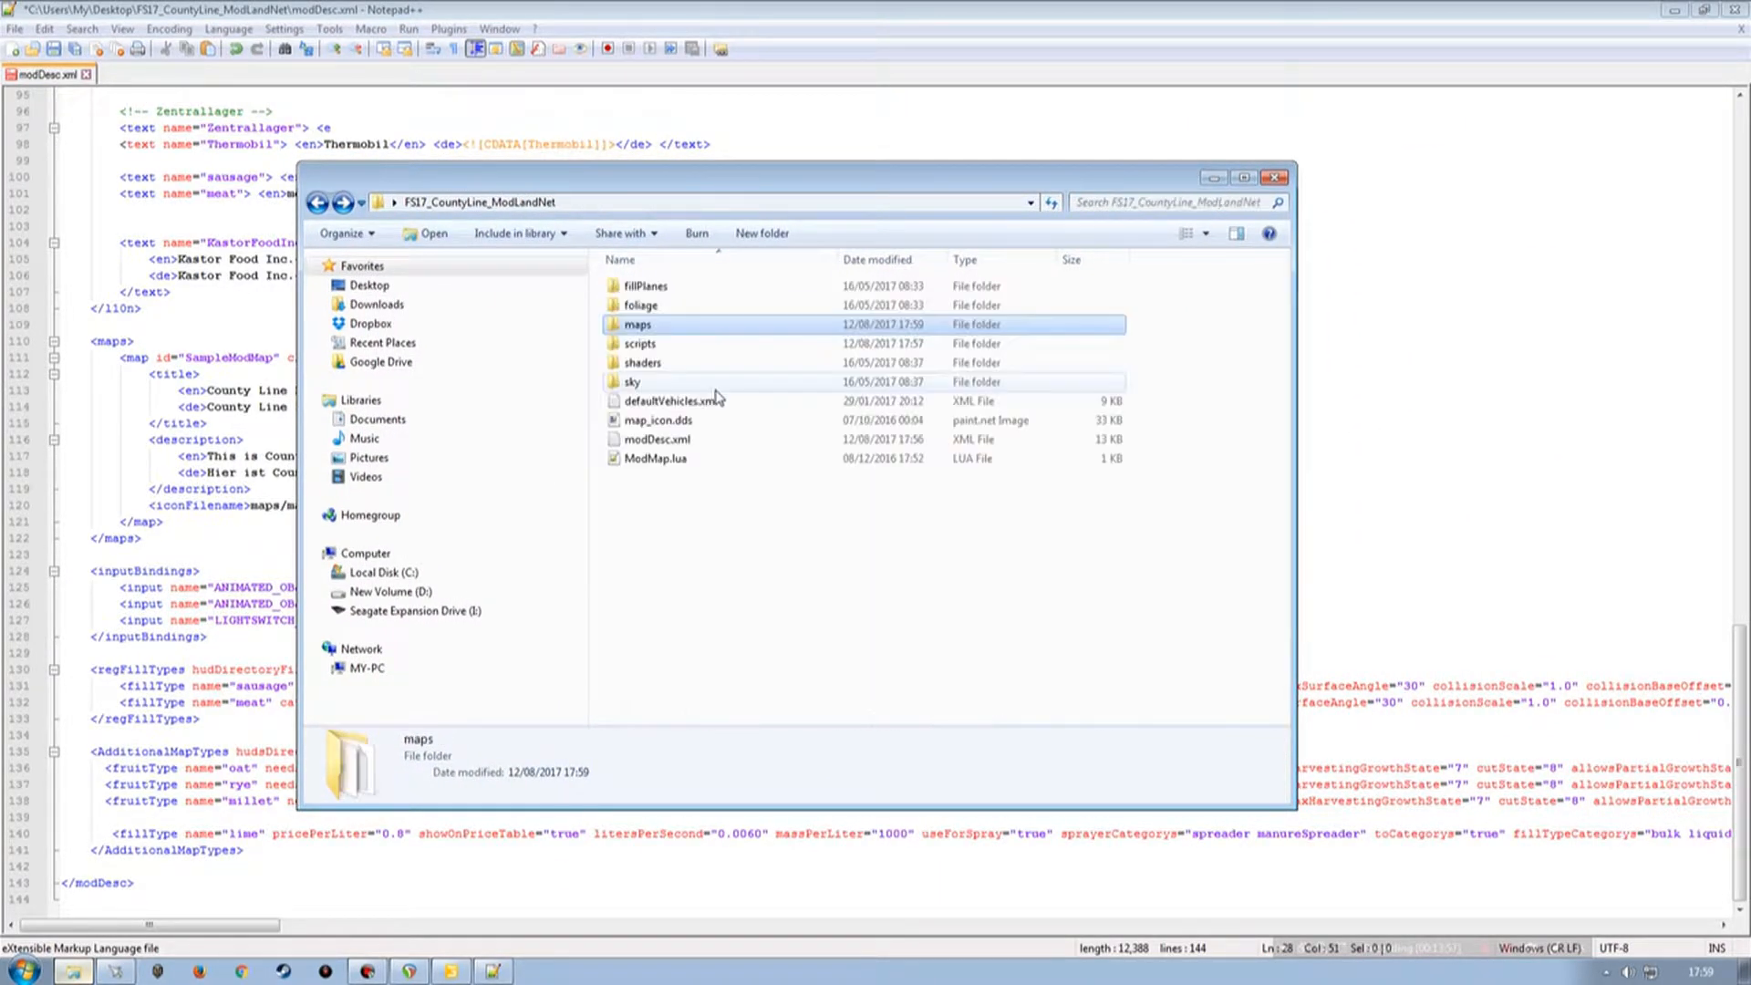
double_click(643, 330)
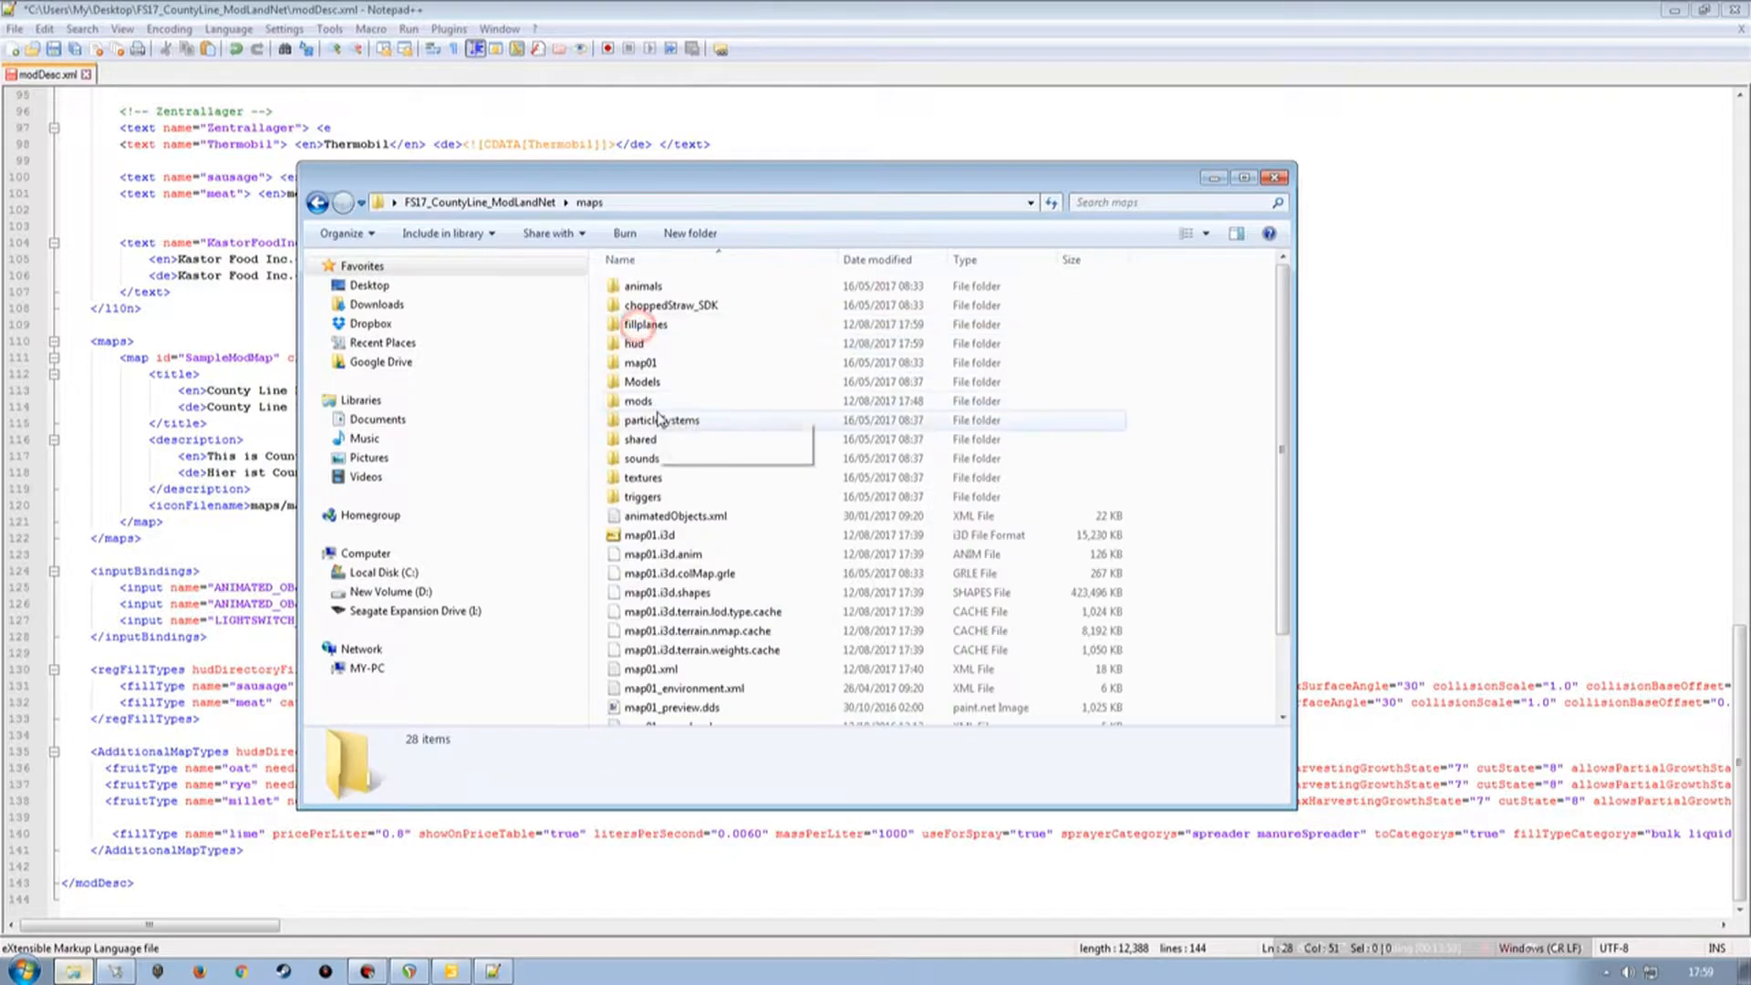
double_click(651, 402)
double_click(640, 286)
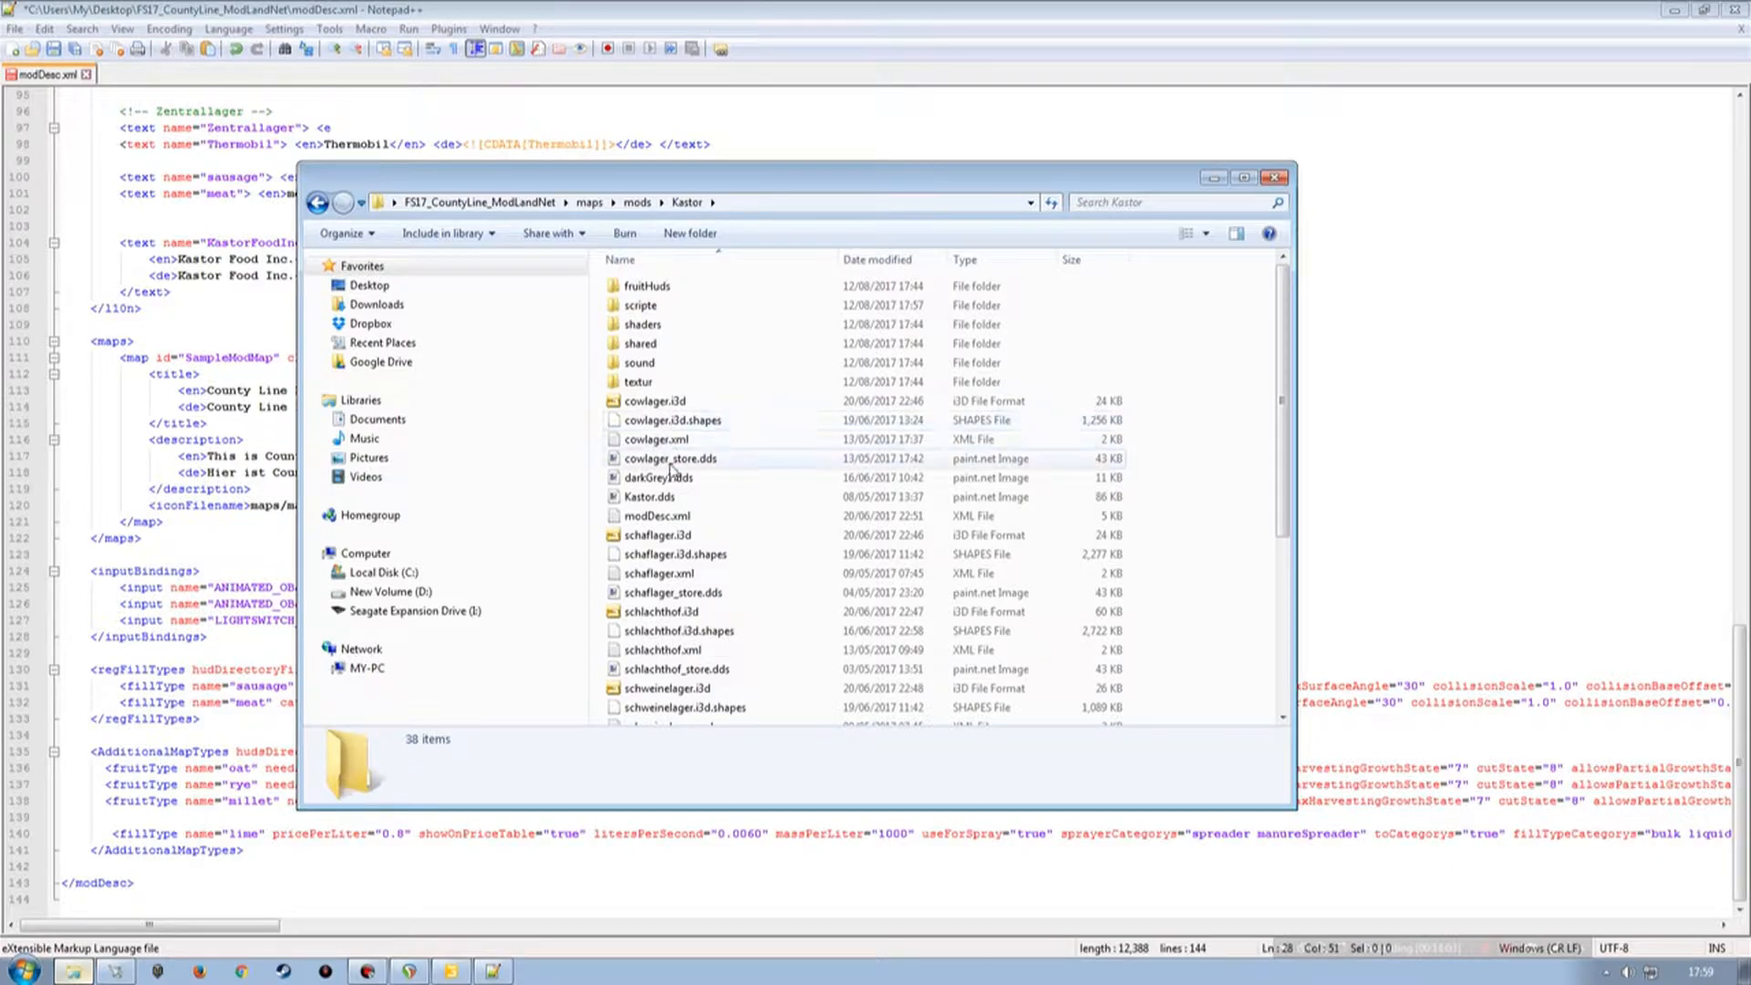
double_click(648, 286)
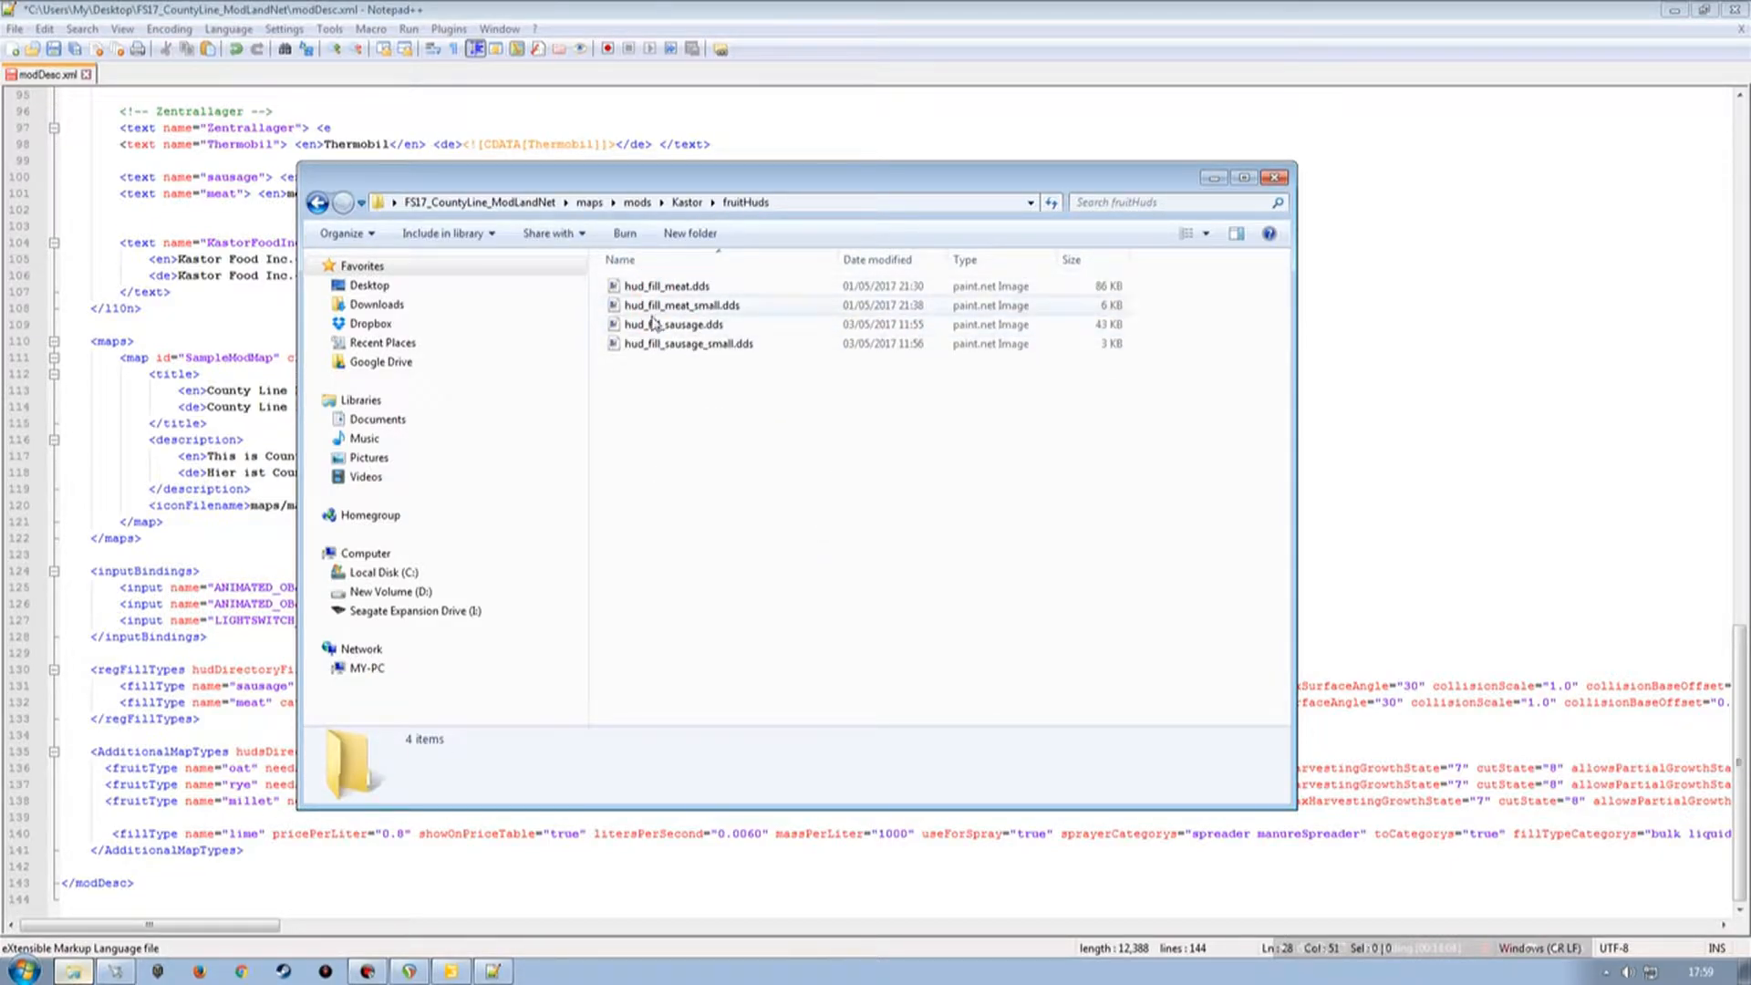
key("Down")
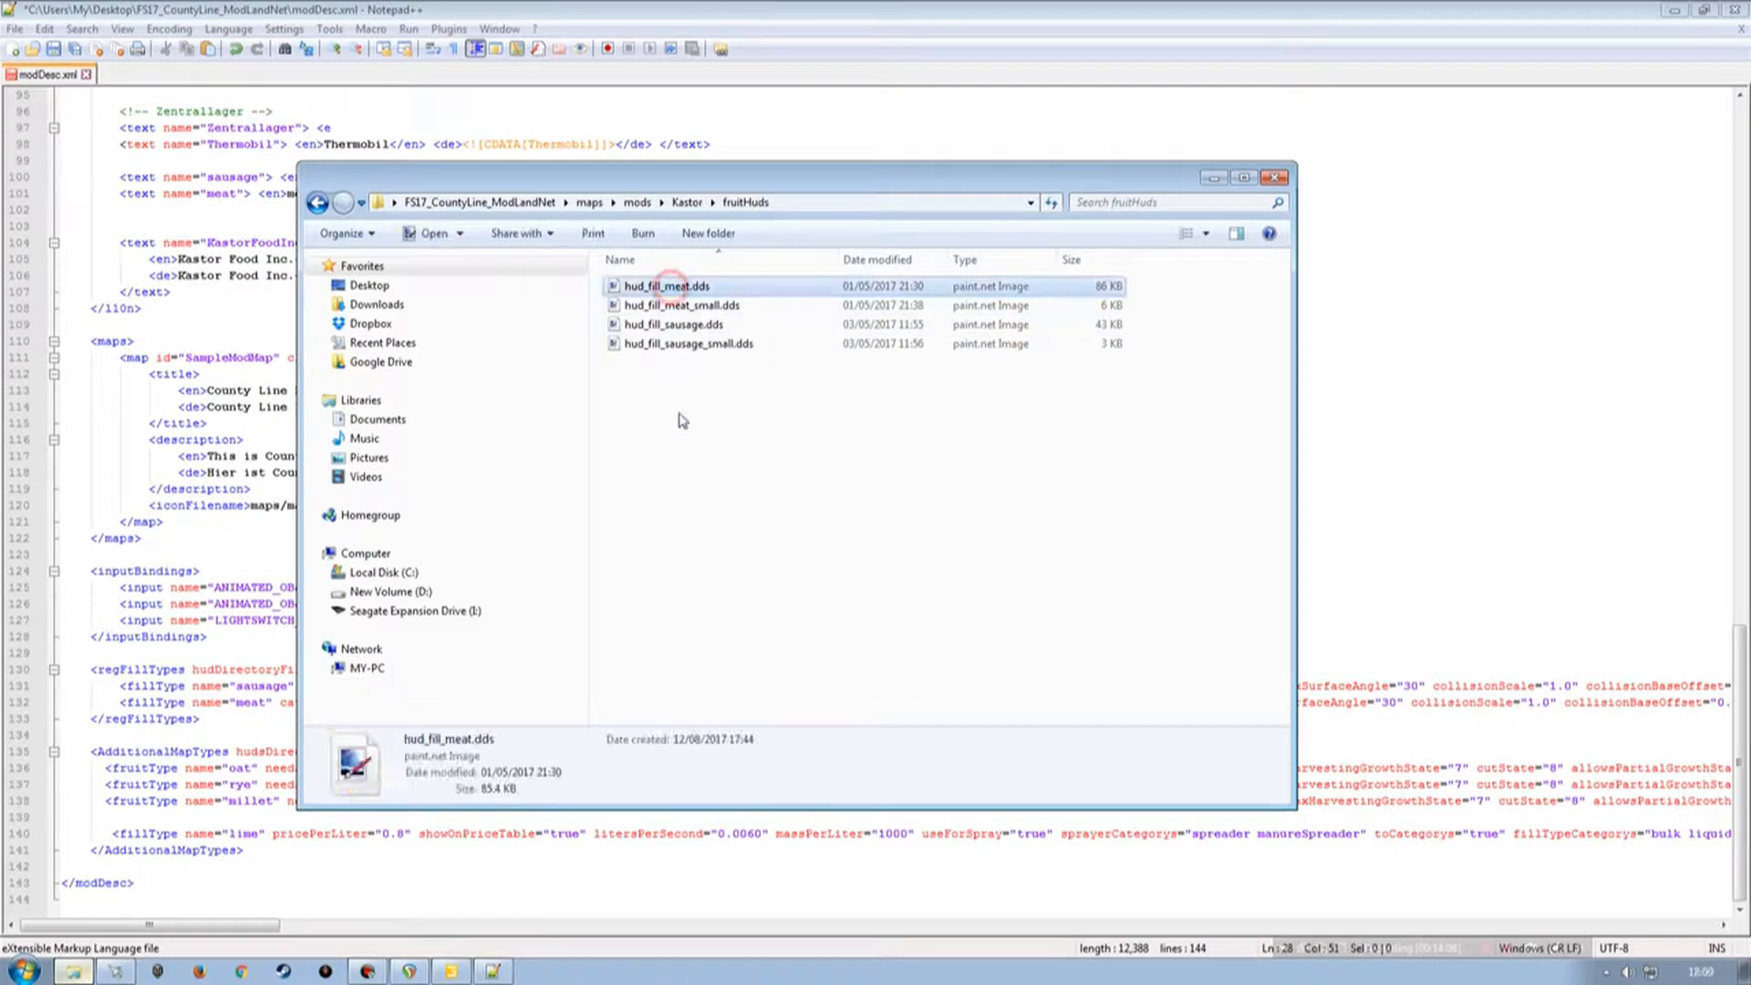
key("ctrl+a")
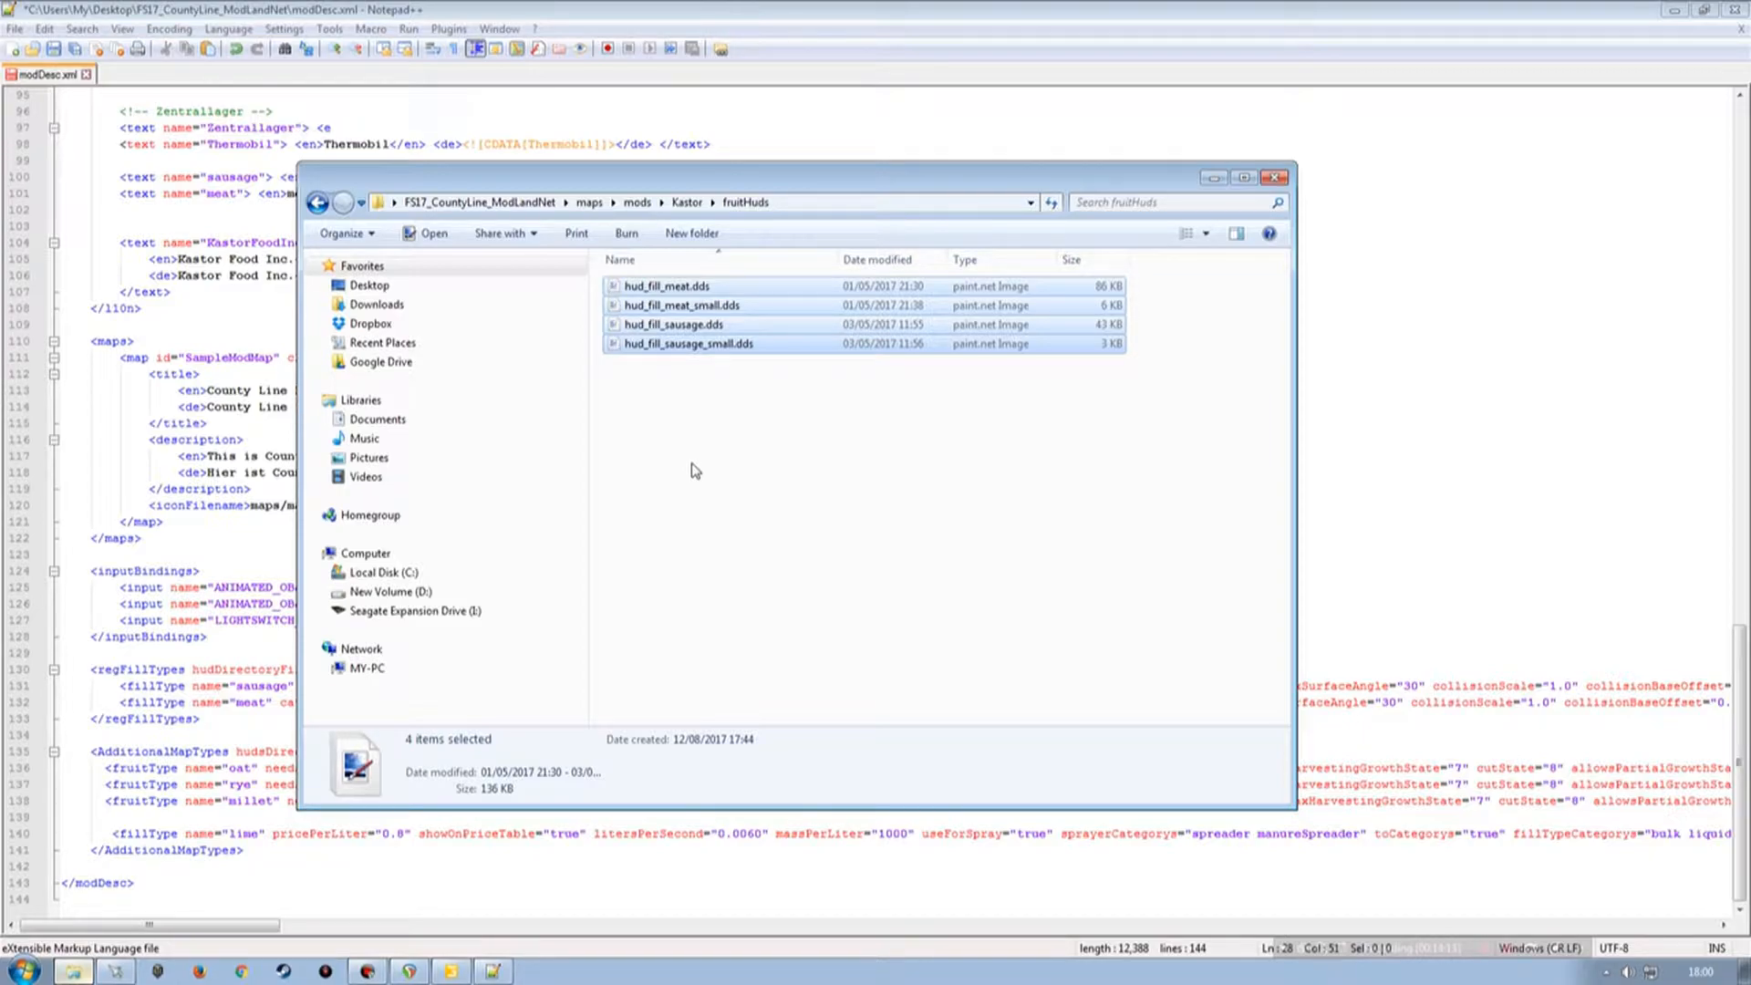
left_click(589, 201)
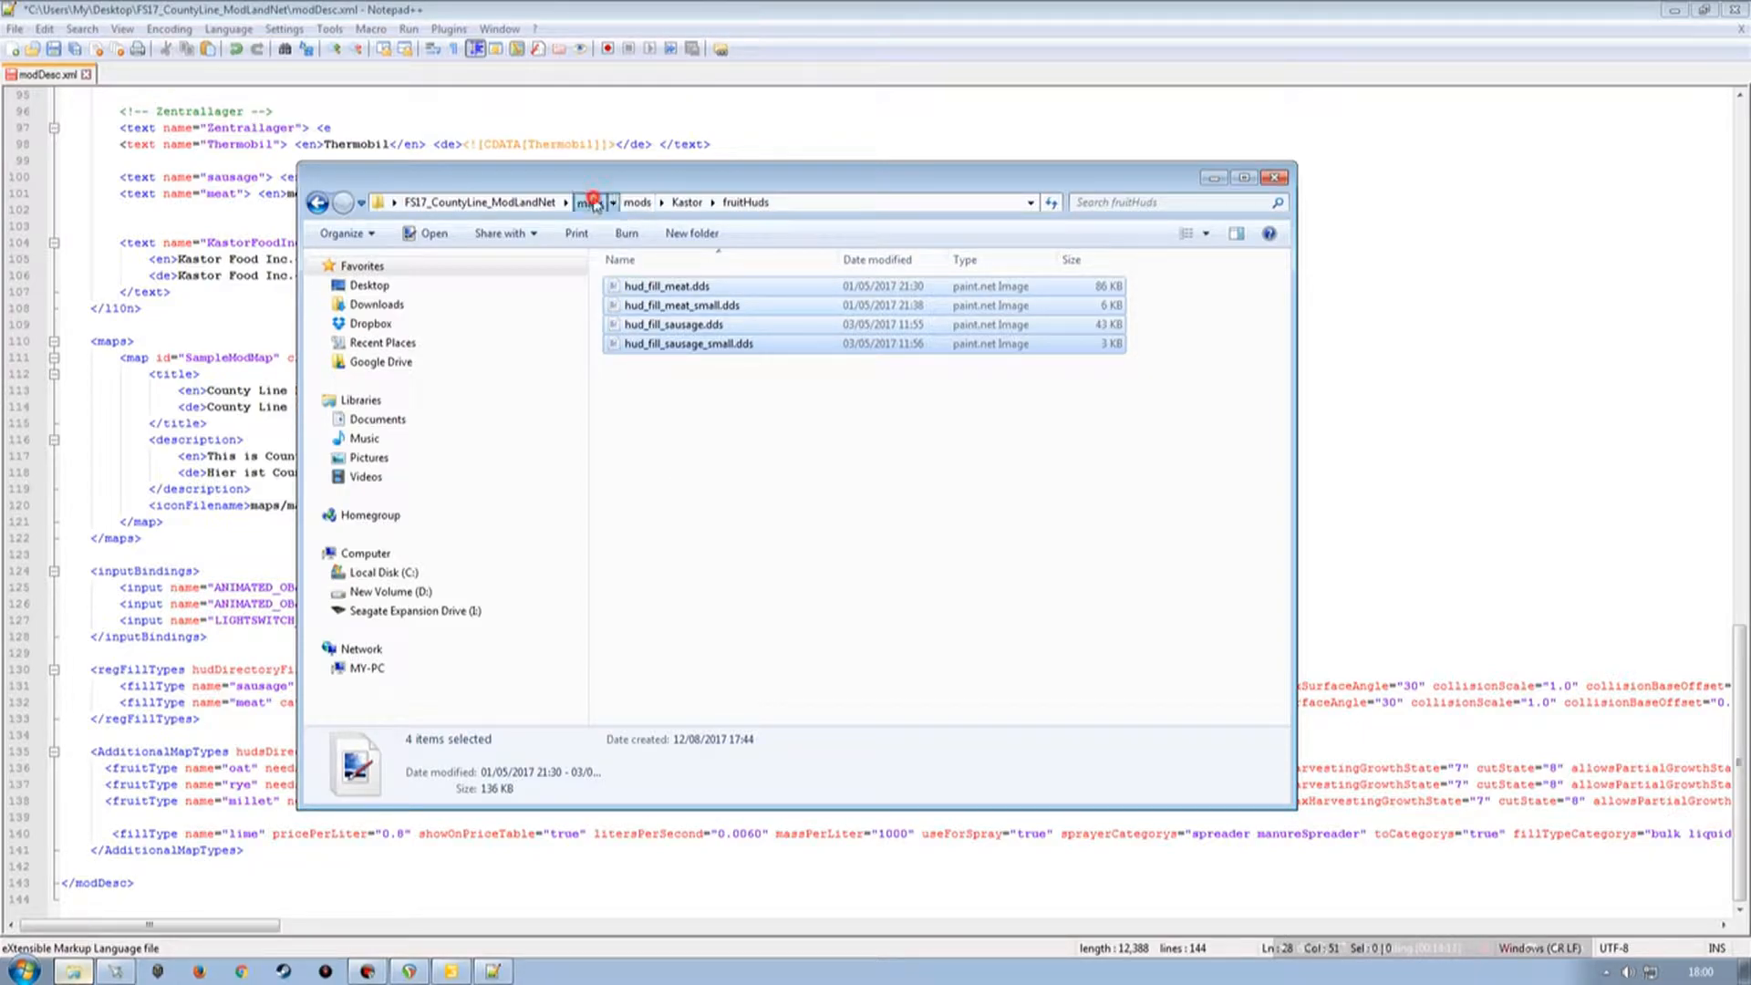
double_click(635, 344)
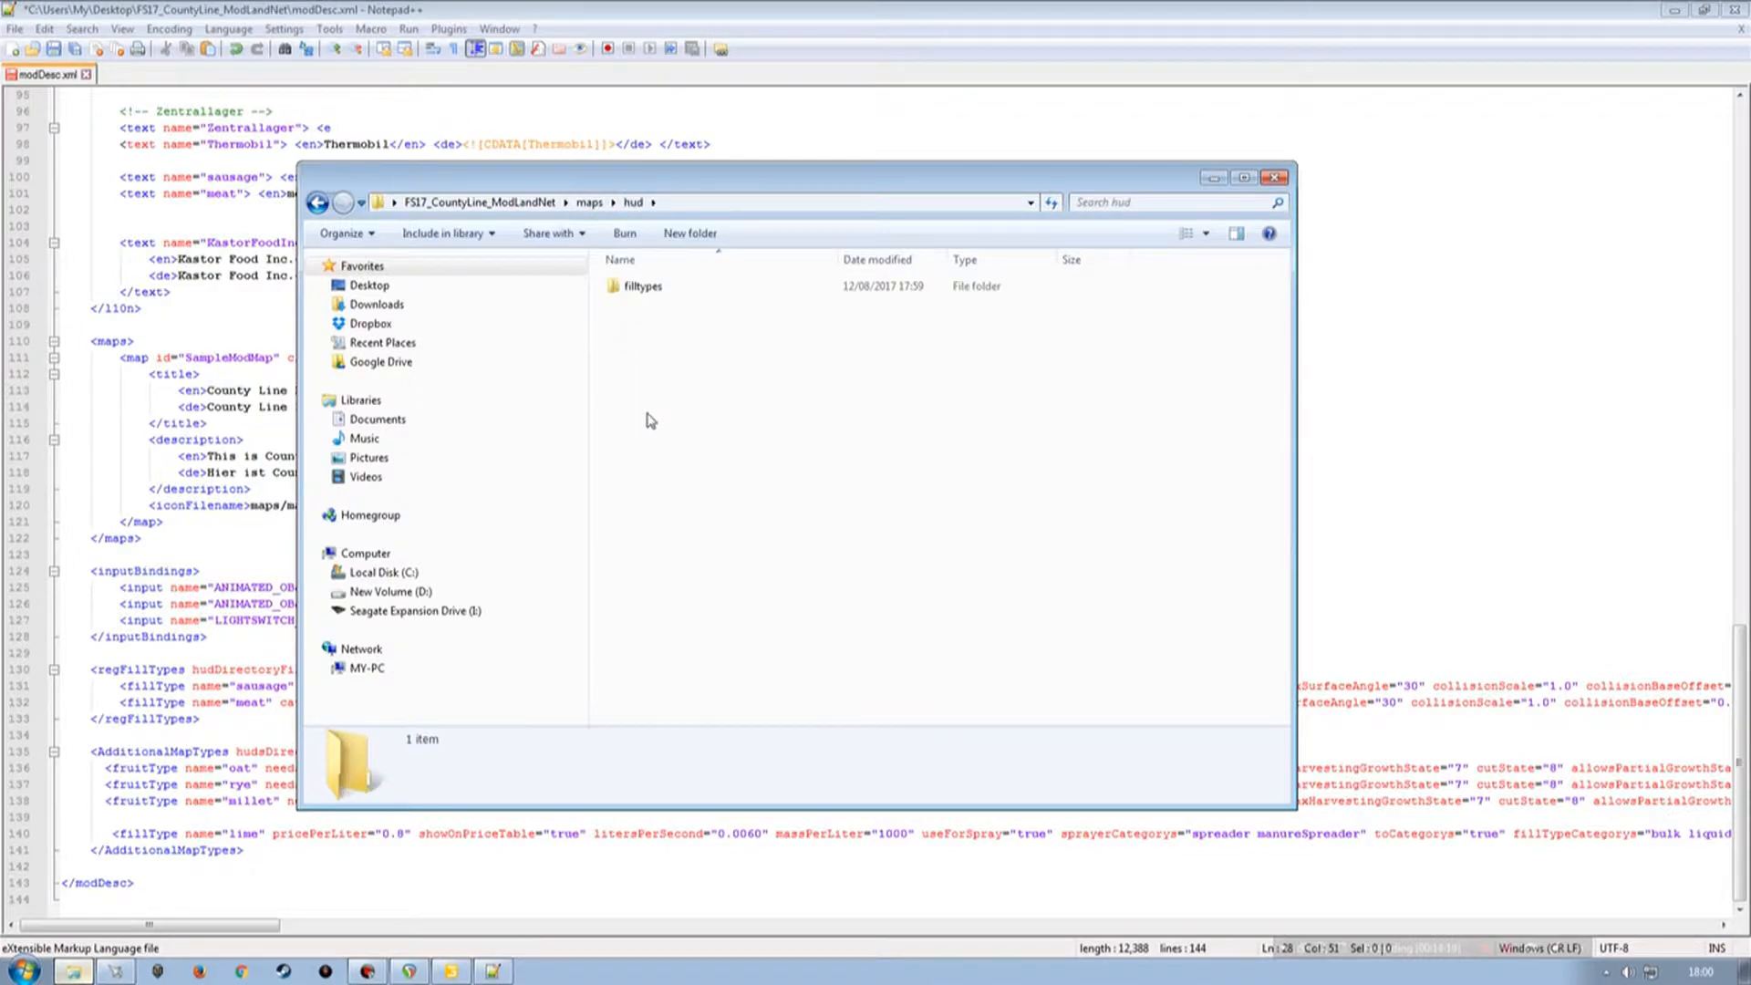
double_click(639, 286)
key("ctrl+a")
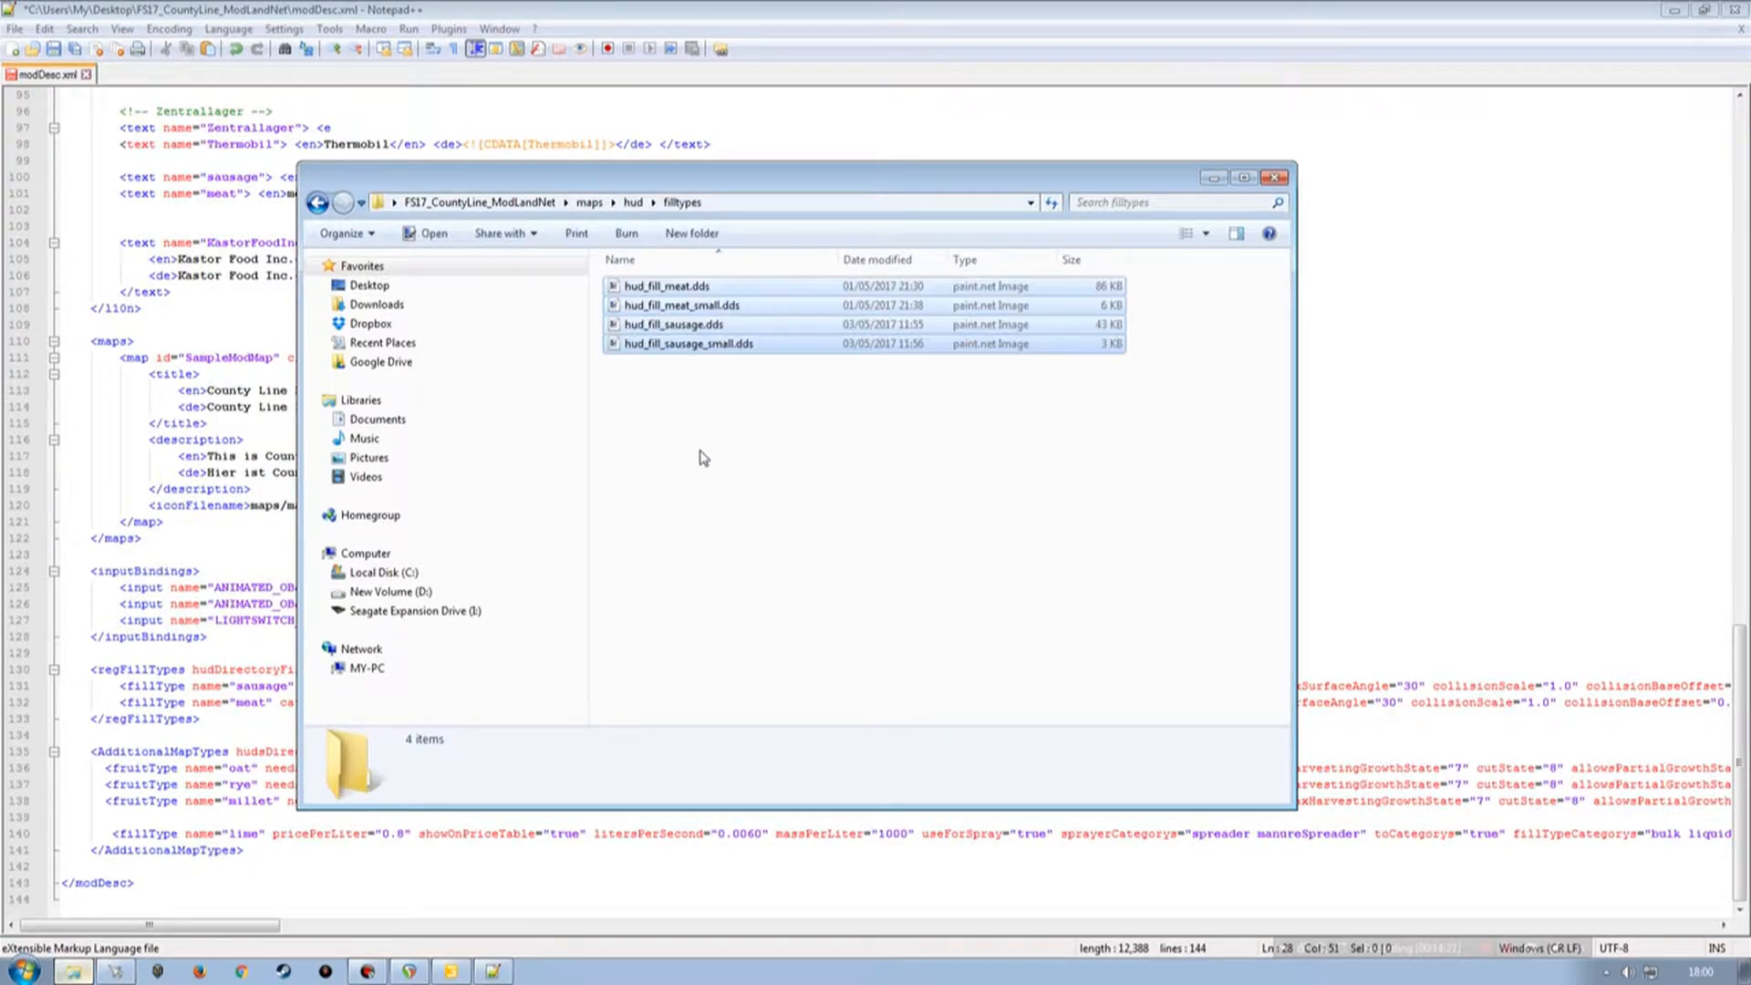
Rename the filltypes folder to fillTypes to match the hudDirectoryFillTypes path in modDesc.xml.
left_click_drag(704, 186, 1339, 205)
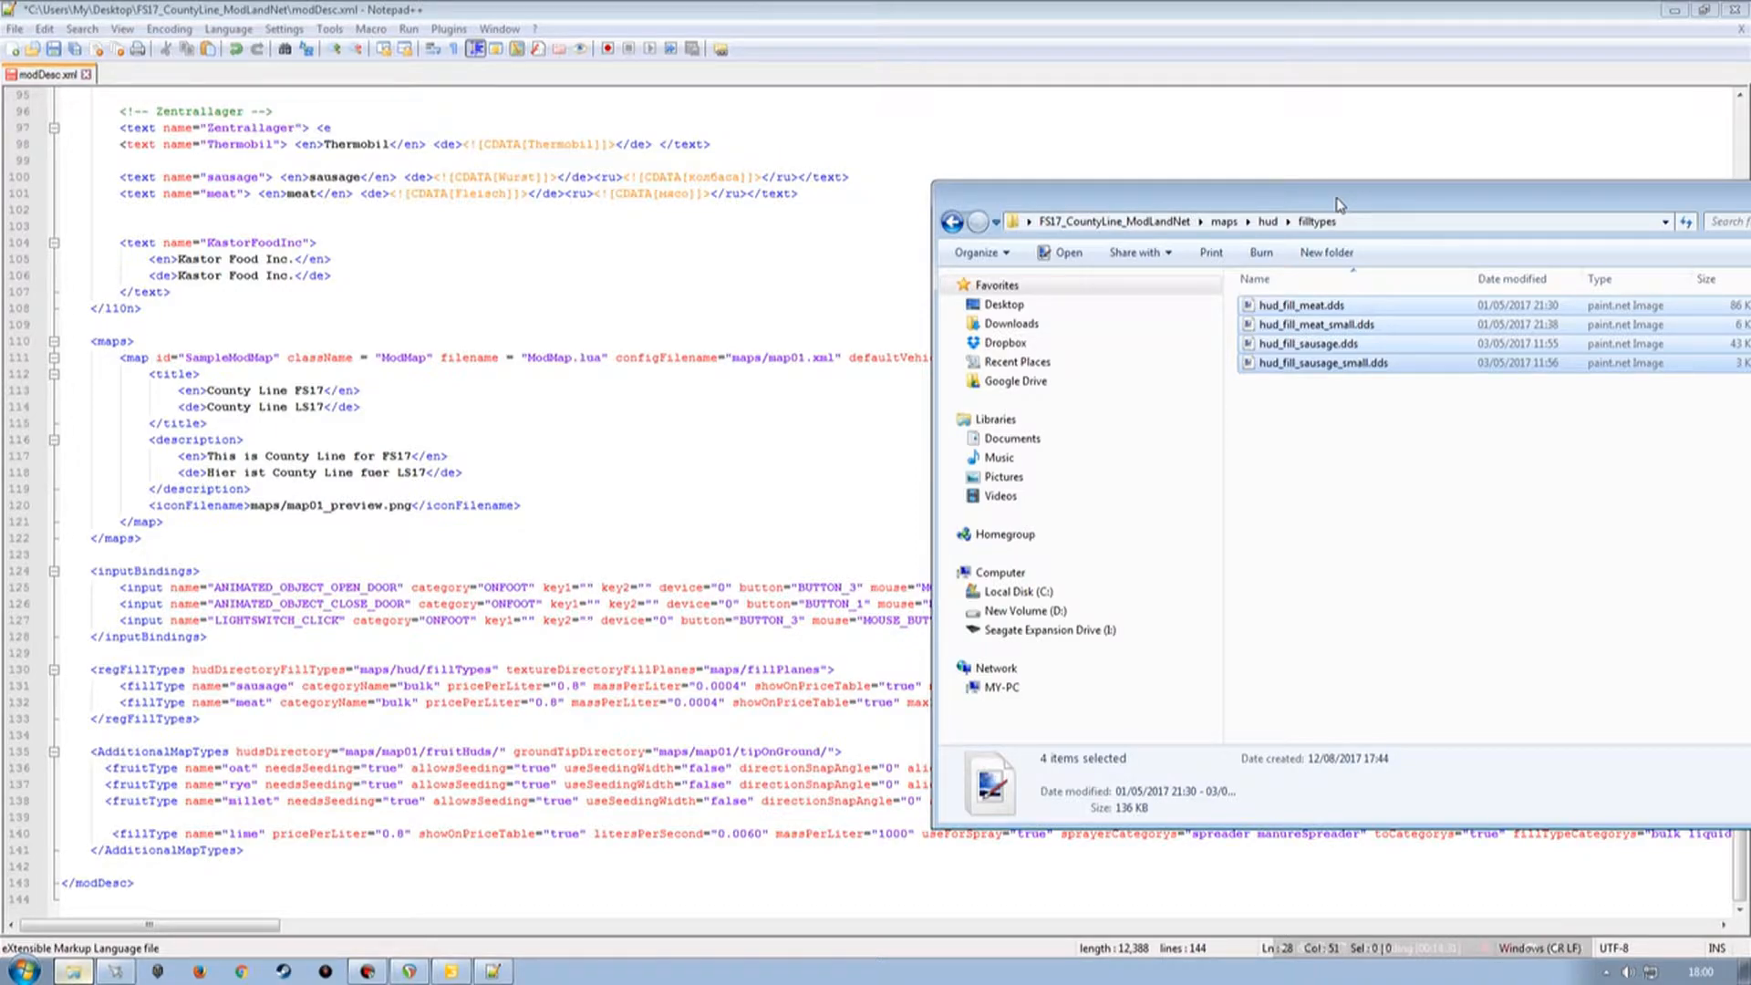
left_click_drag(1339, 205, 965, 199)
key("BackSpace")
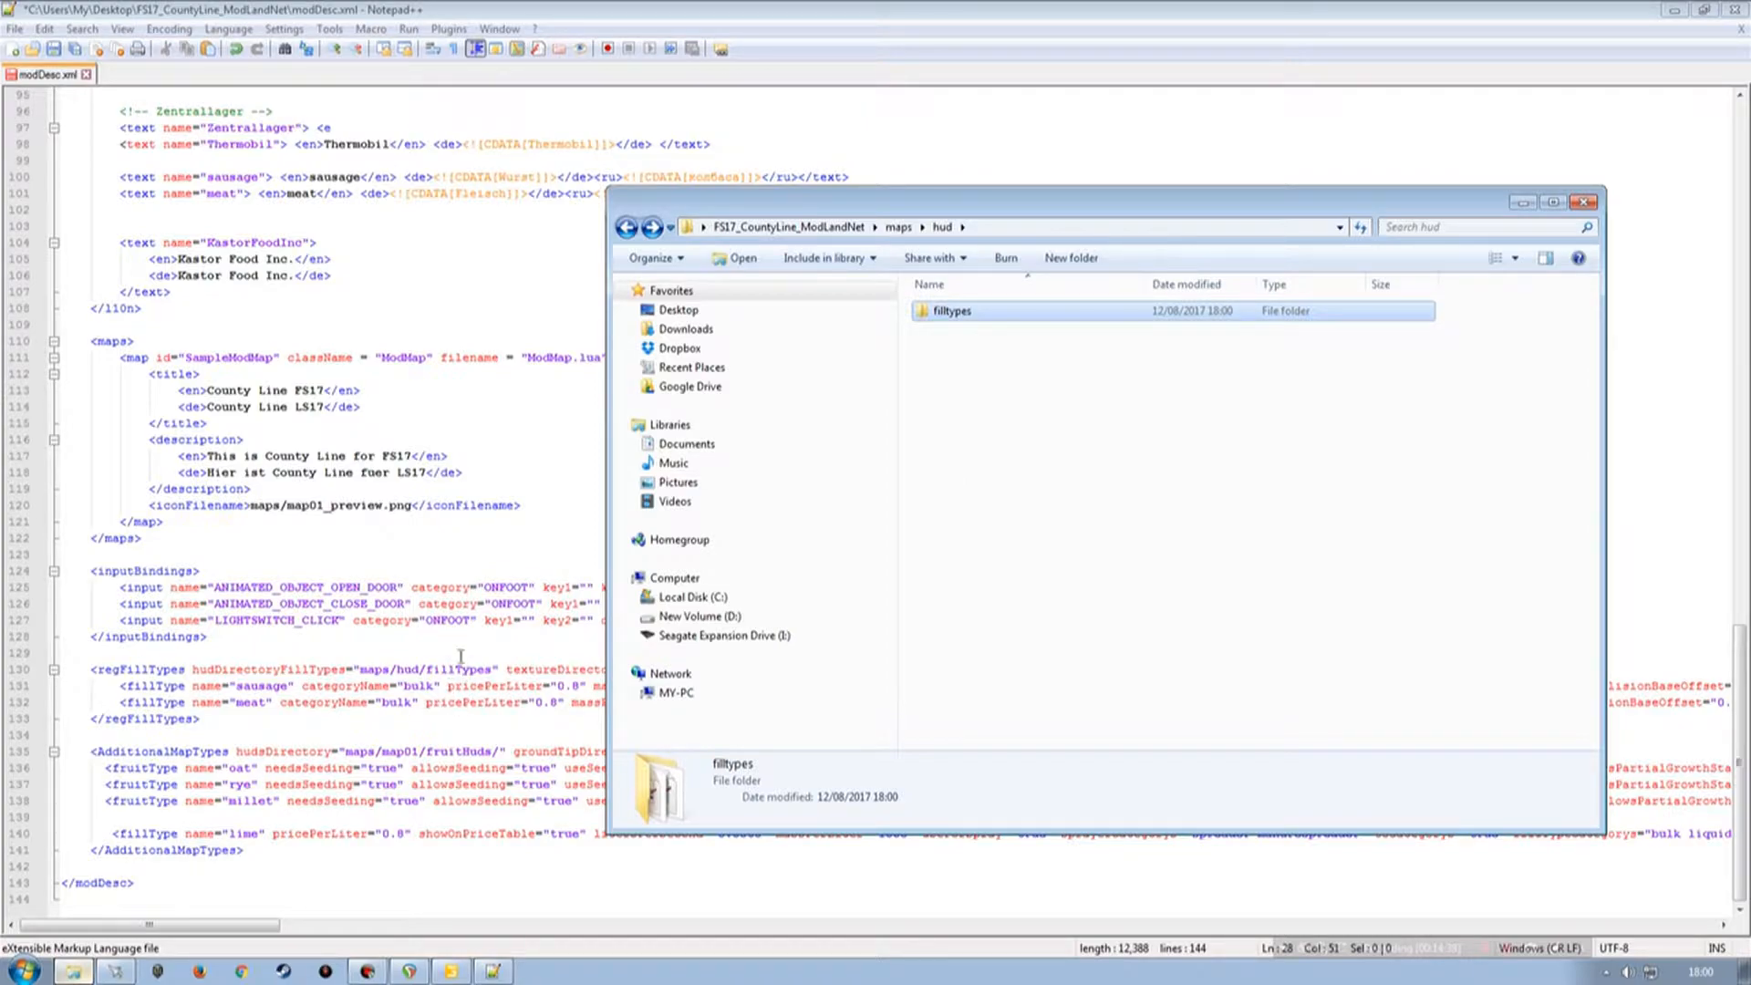
left_click(948, 312)
key("Left")
key("Left")
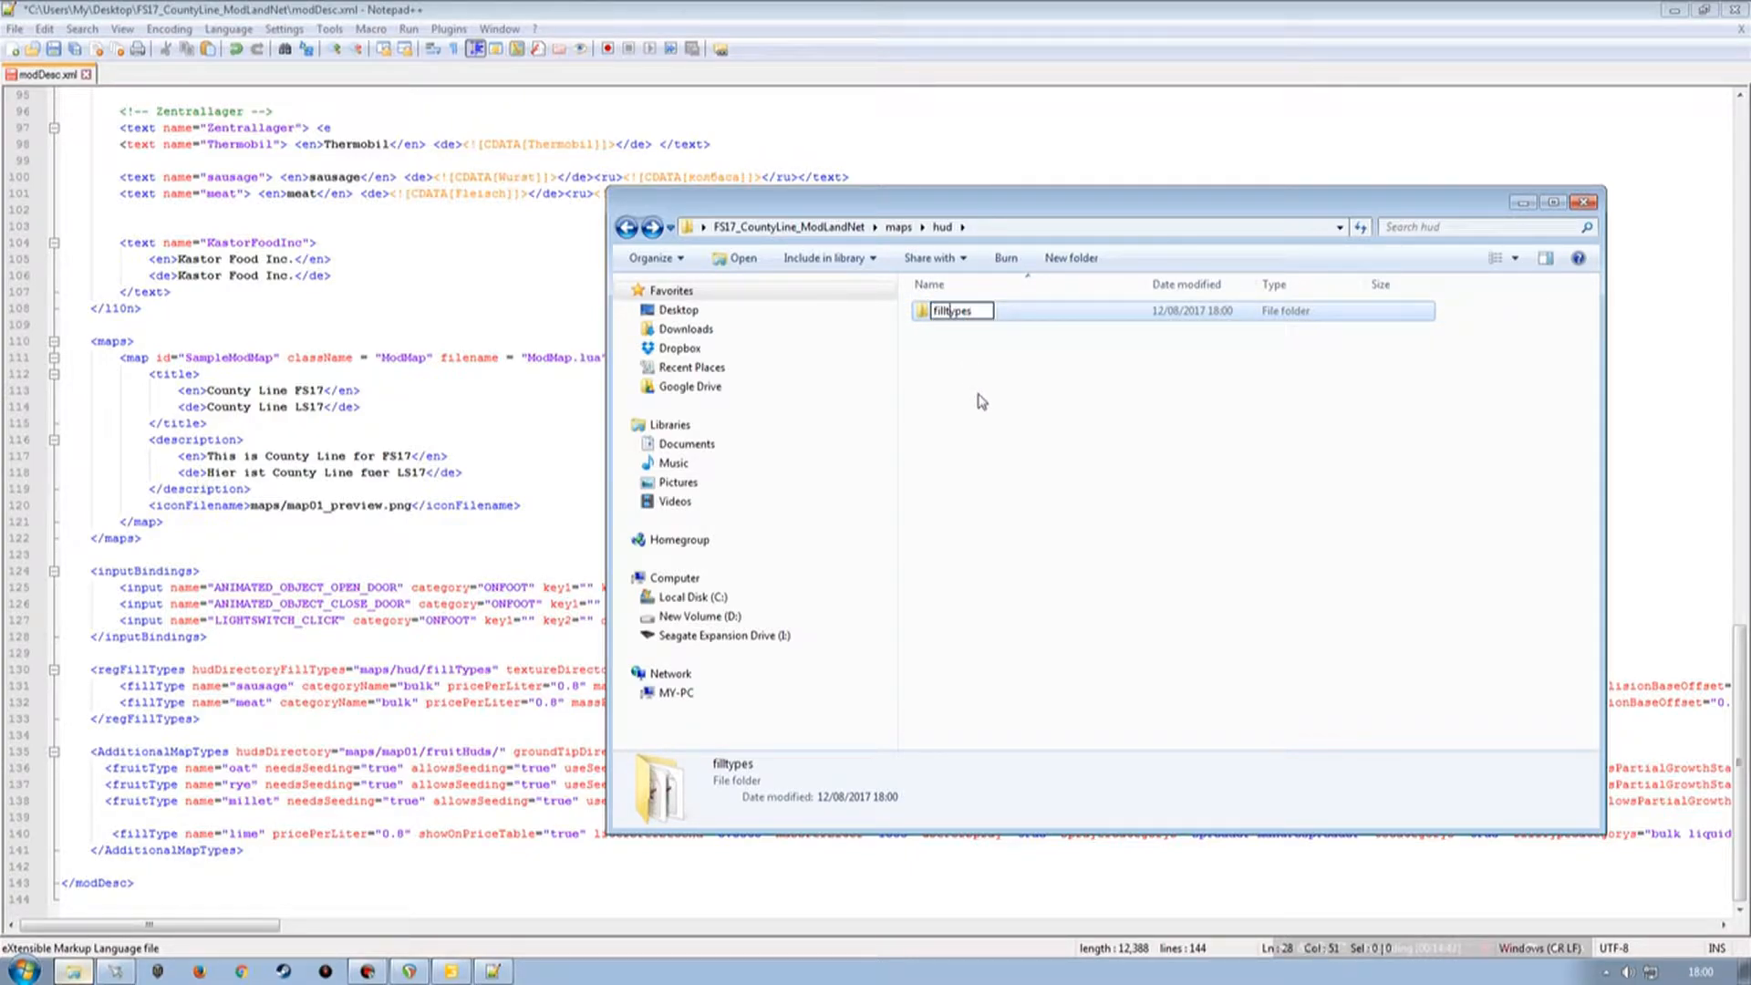
key("BackSpace")
type("T")
key("Return")
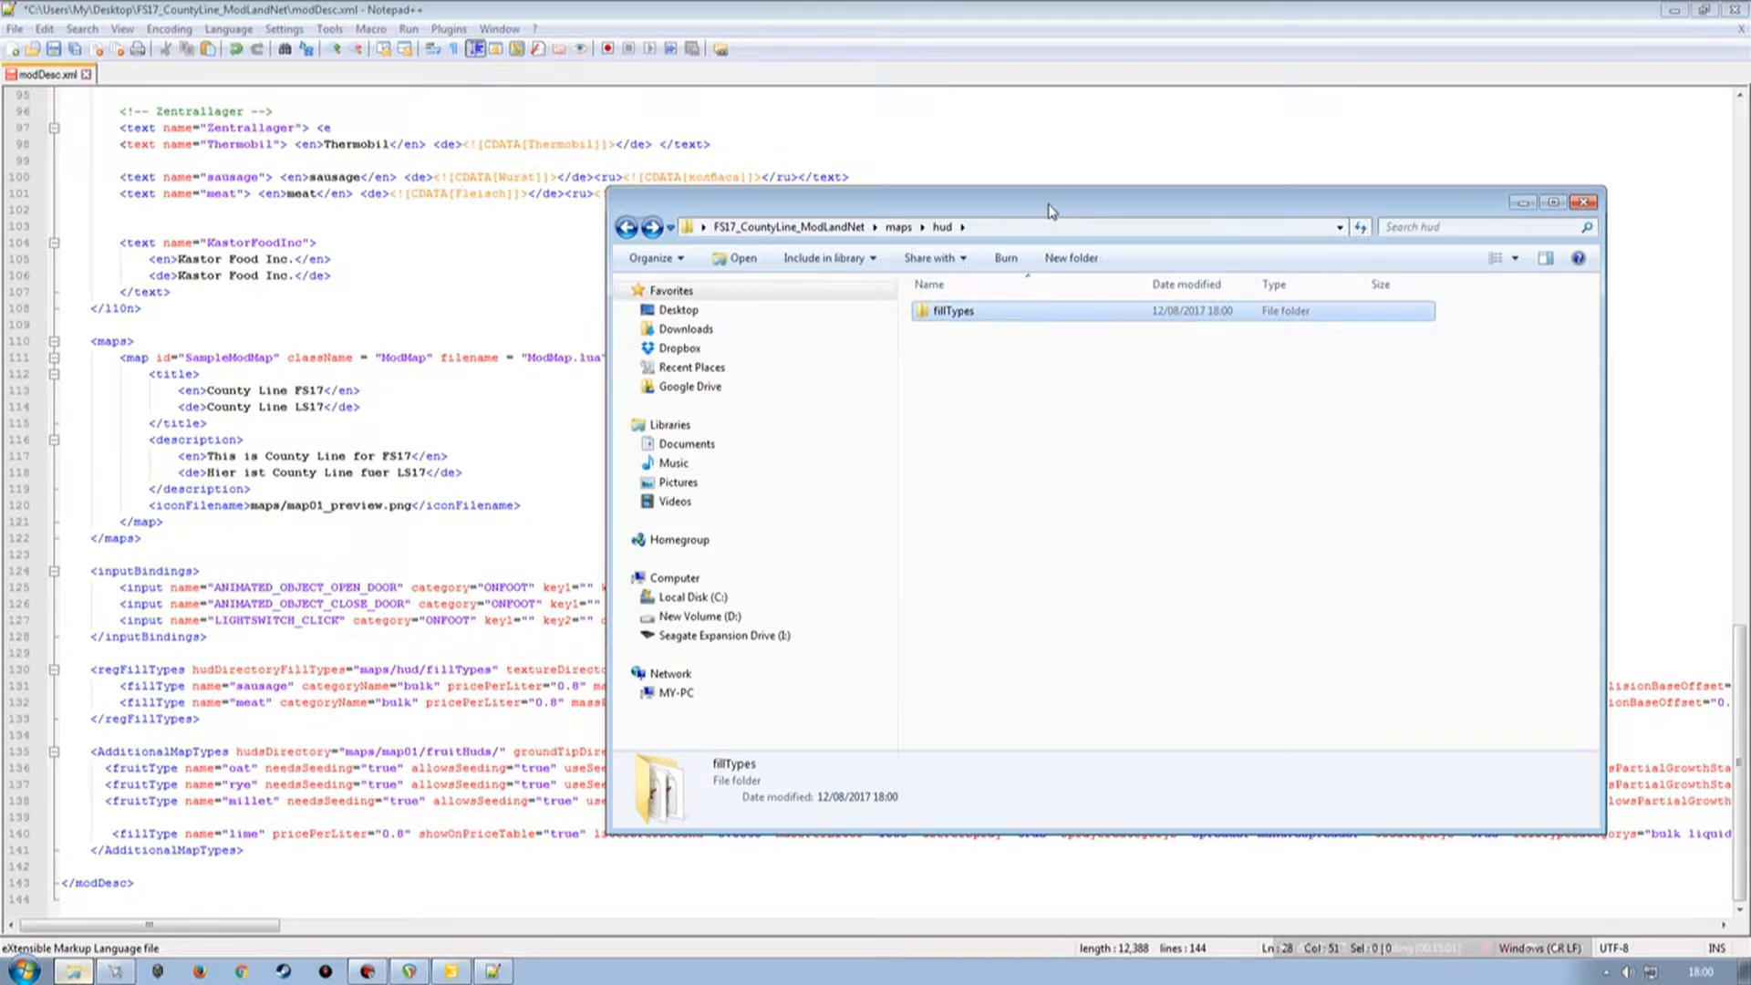
Open regFillTypes.lua from the map's scripts folder in the text editor.
left_click_drag(1051, 204, 914, 204)
double_click(798, 312)
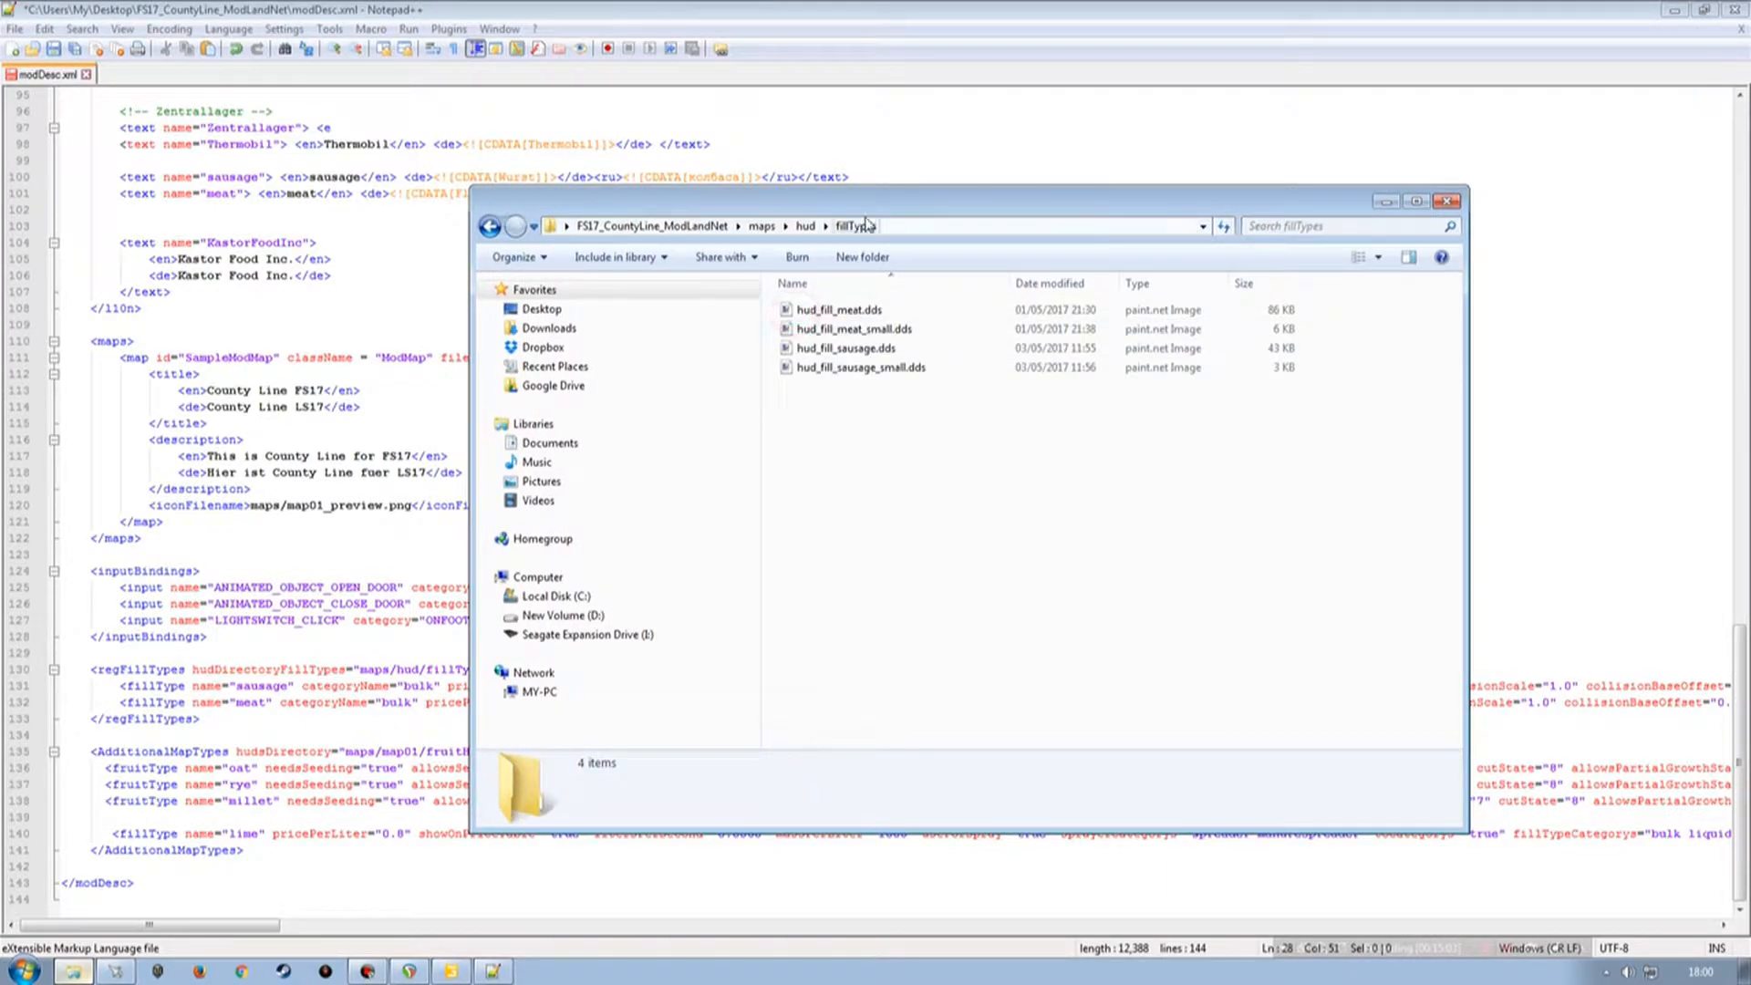
left_click_drag(863, 210, 822, 211)
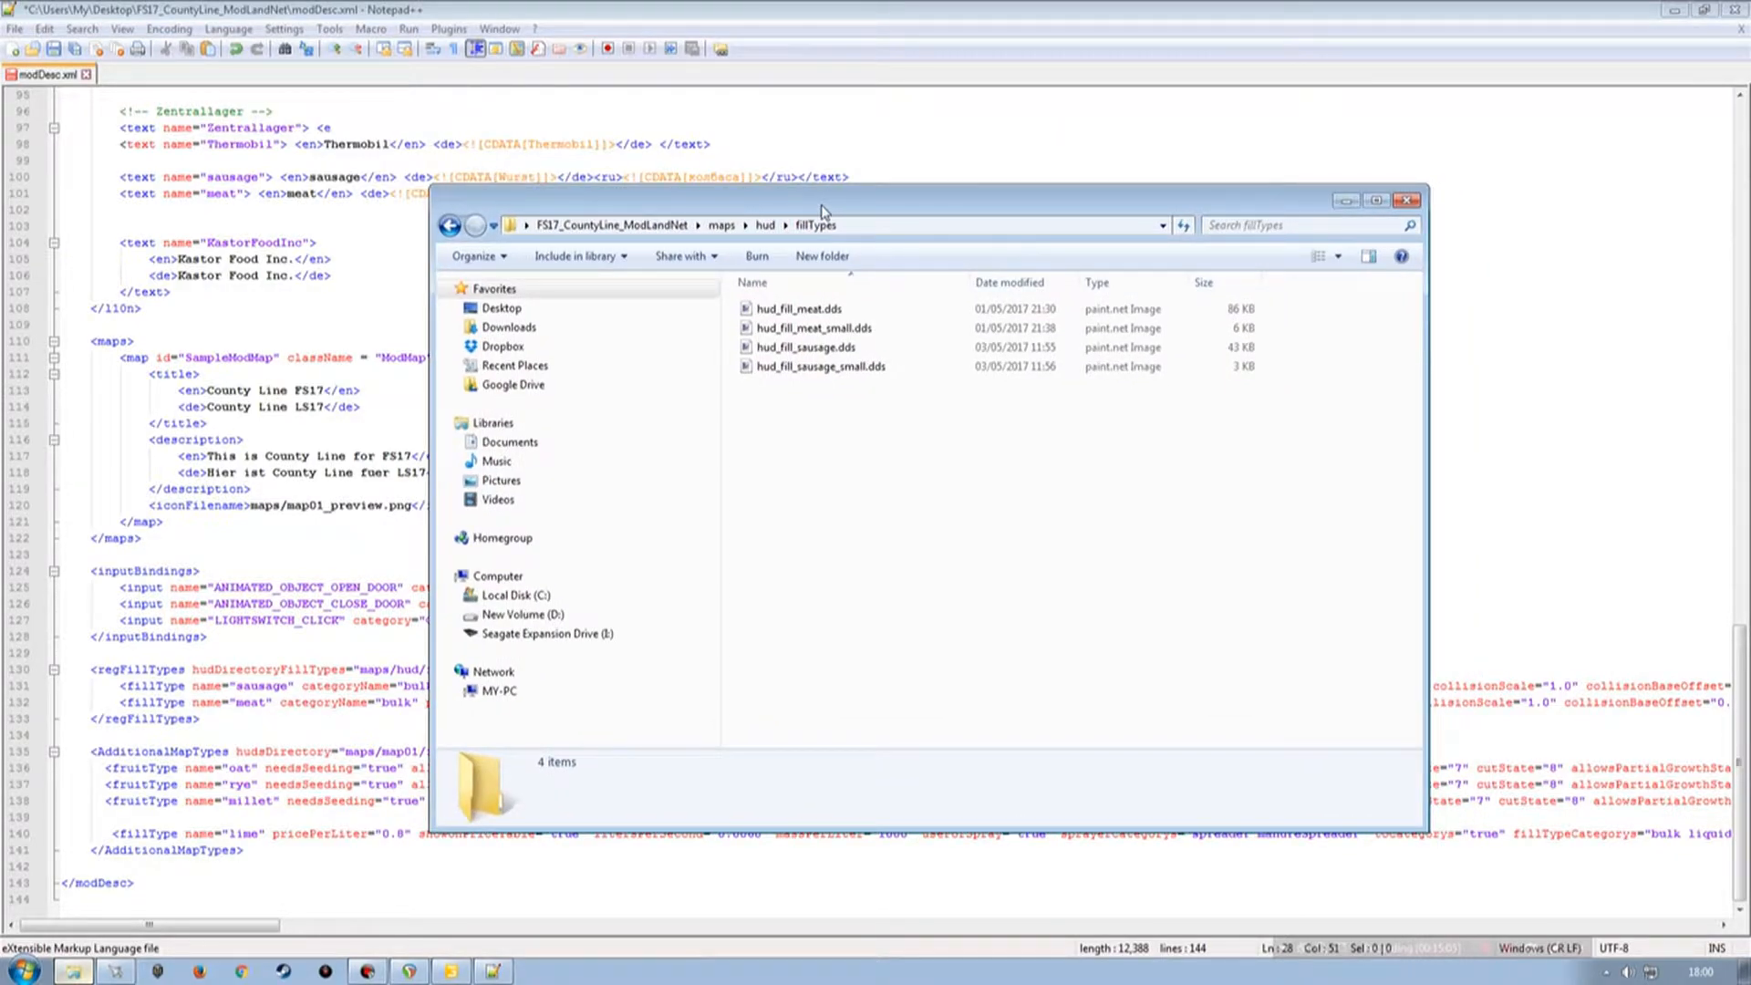
key("BackSpace")
key("BackSpace")
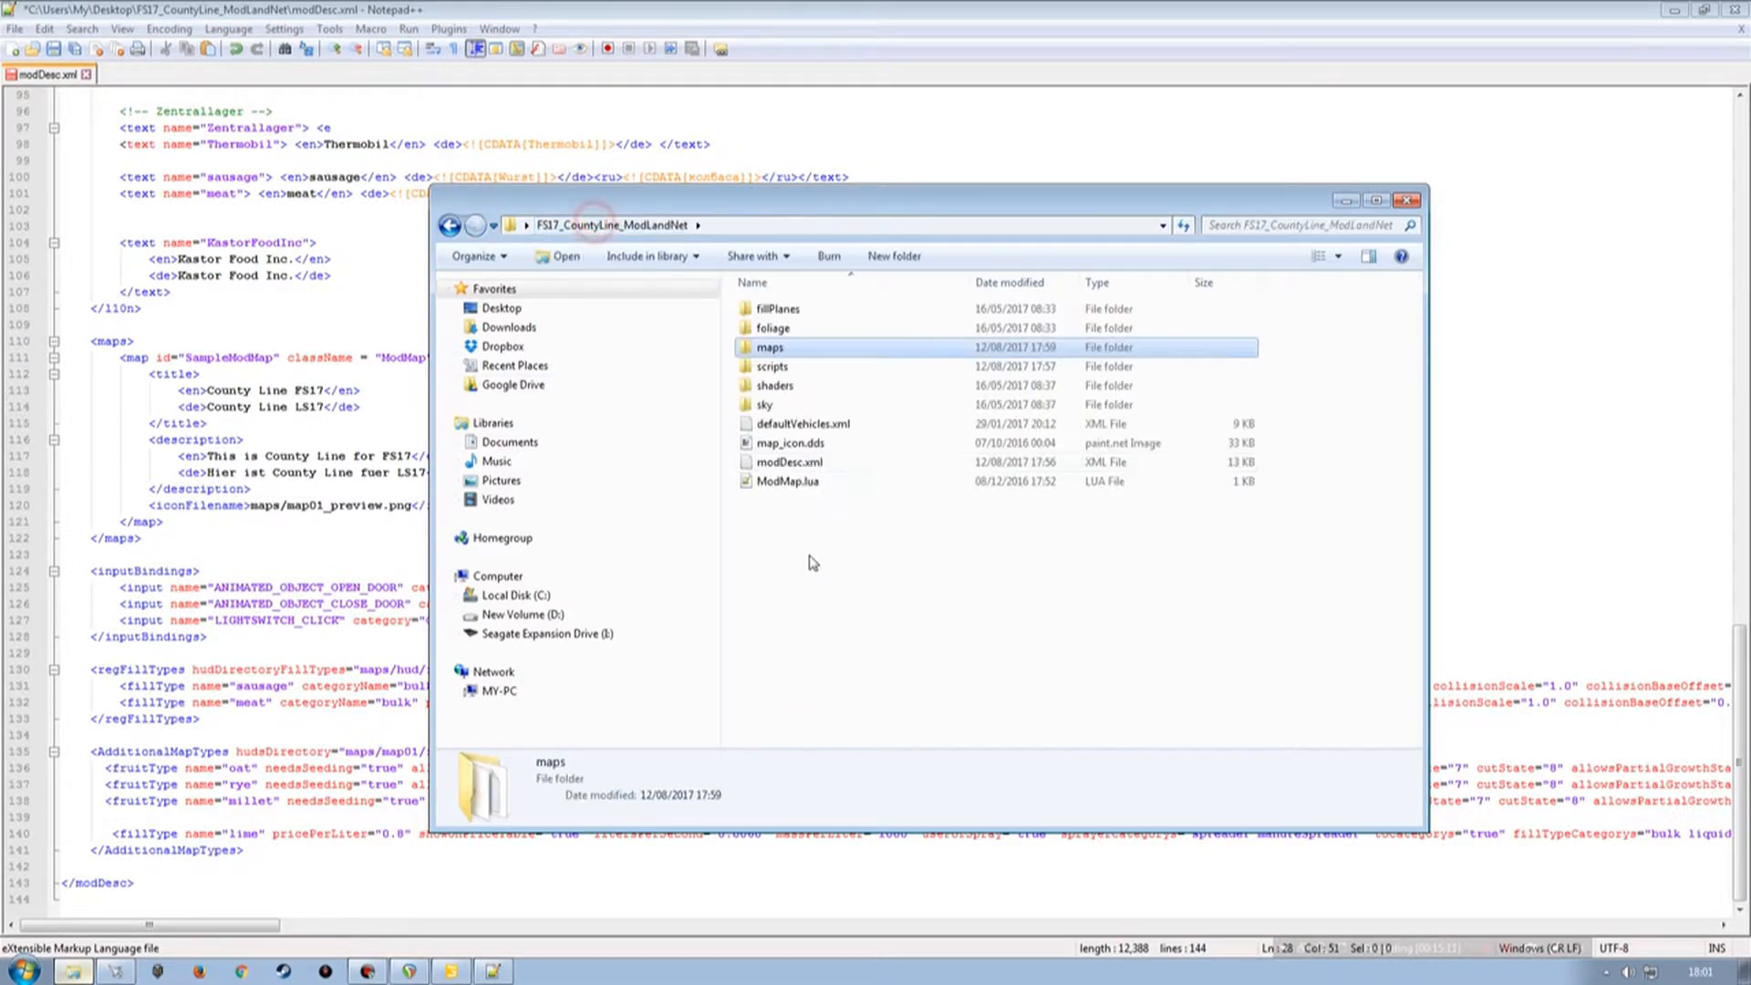
double_click(770, 366)
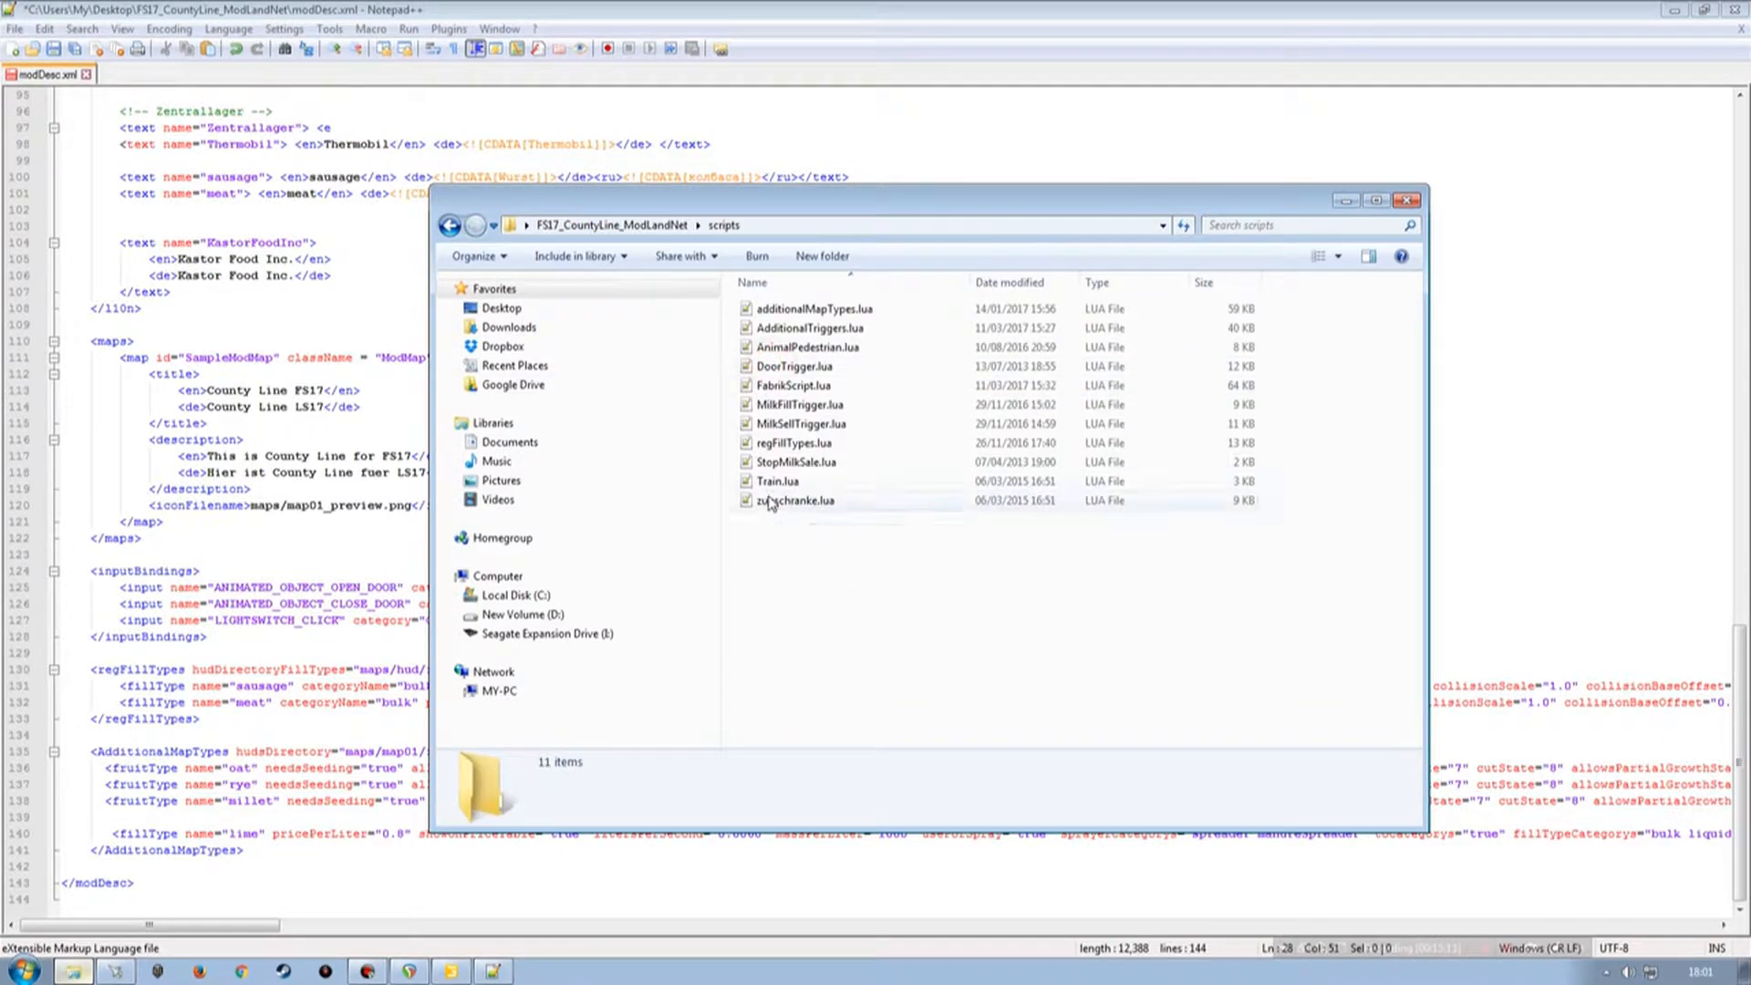
double_click(775, 444)
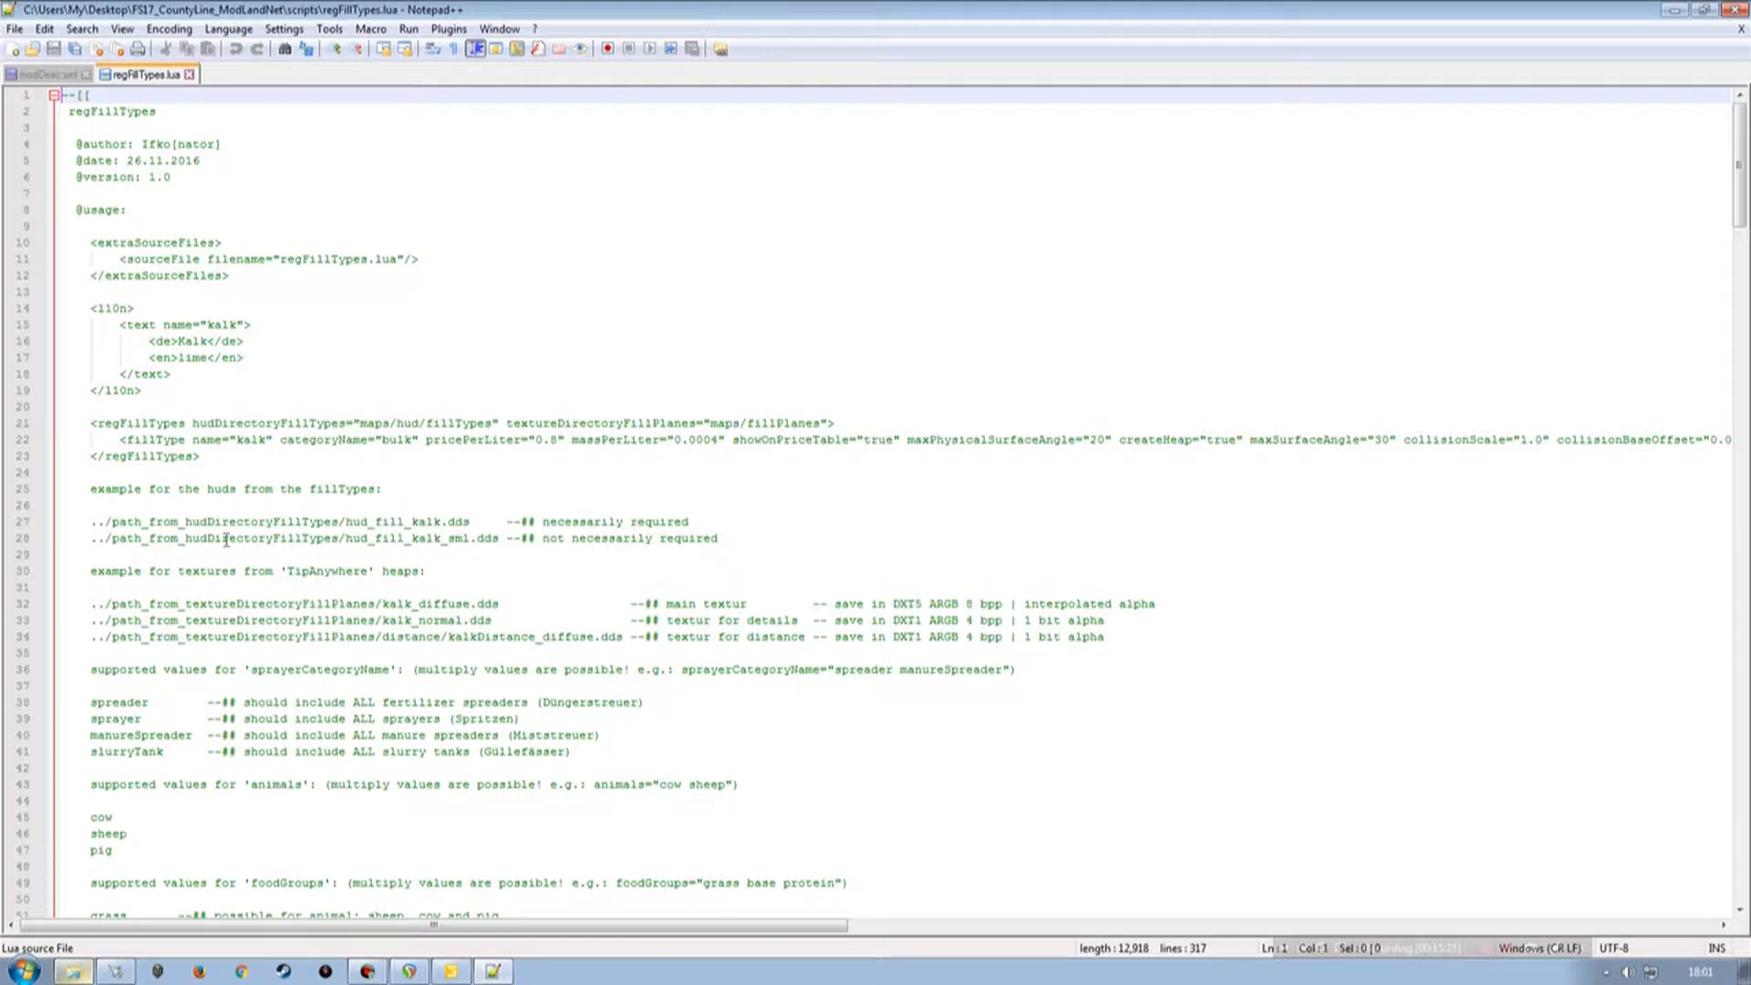
Compare the hud file naming examples in regFillTypes.lua's usage notes with the files in maps/hud/fillTypes.
left_click_drag(27, 526, 235, 550)
left_click(748, 540)
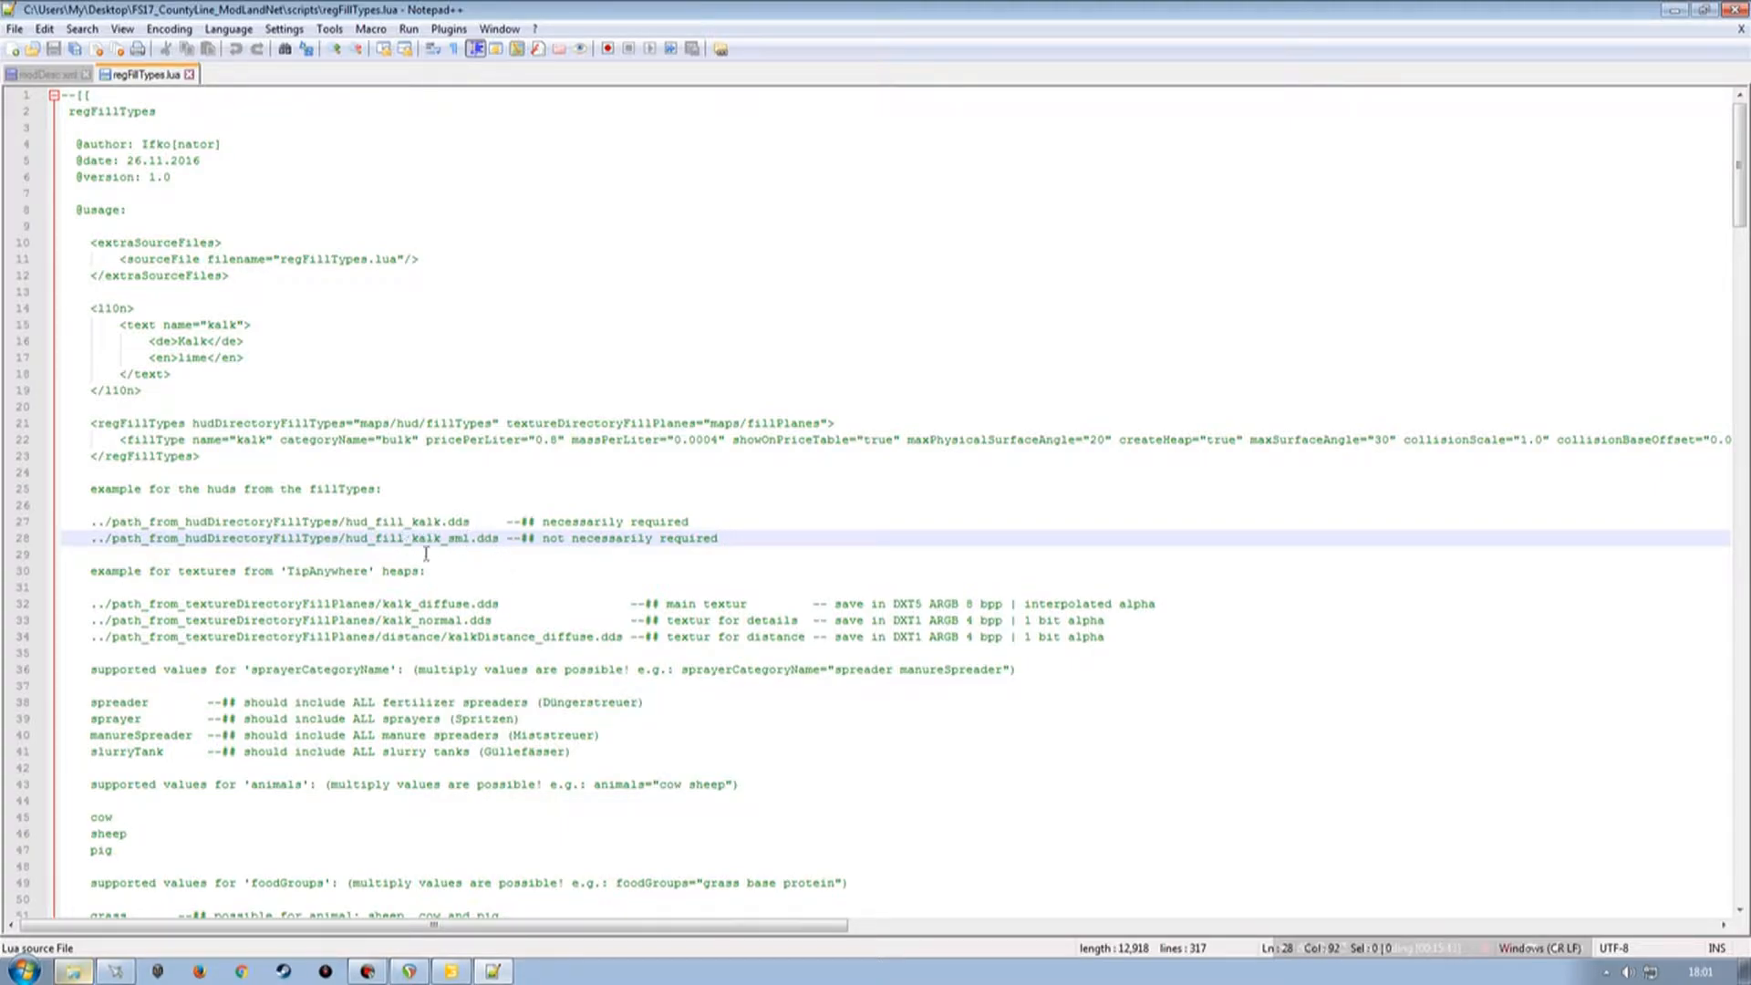
left_click(73, 971)
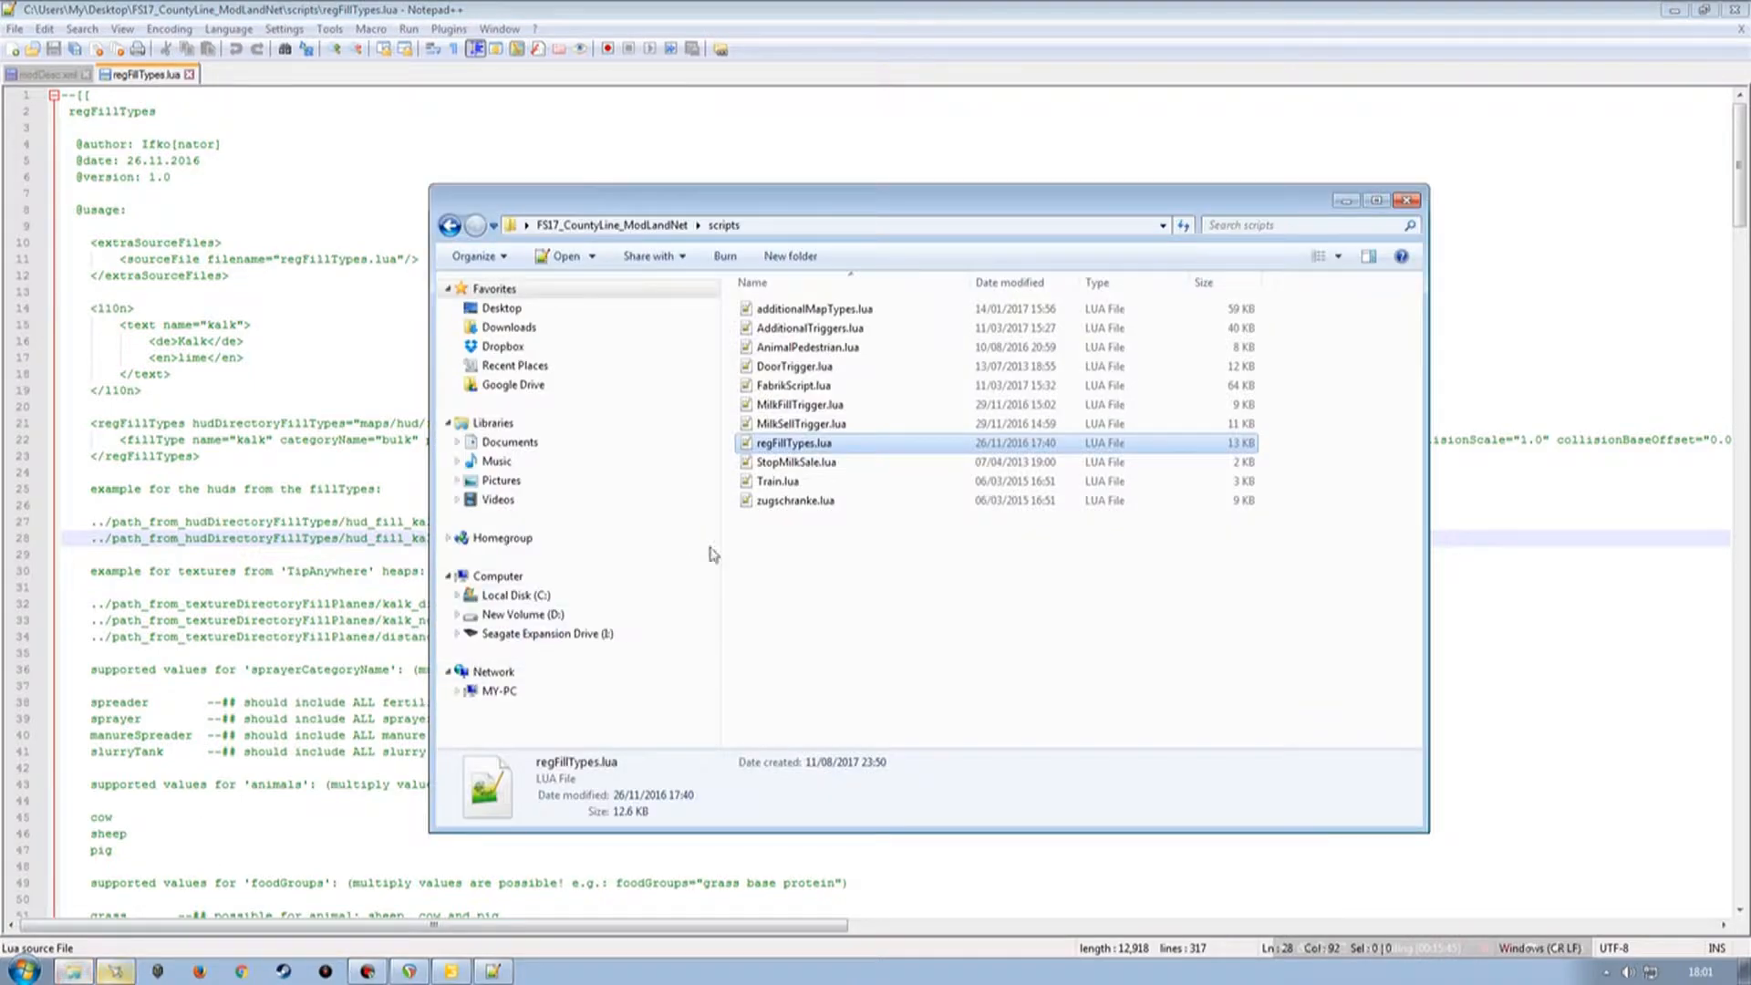
key("BackSpace")
double_click(770, 347)
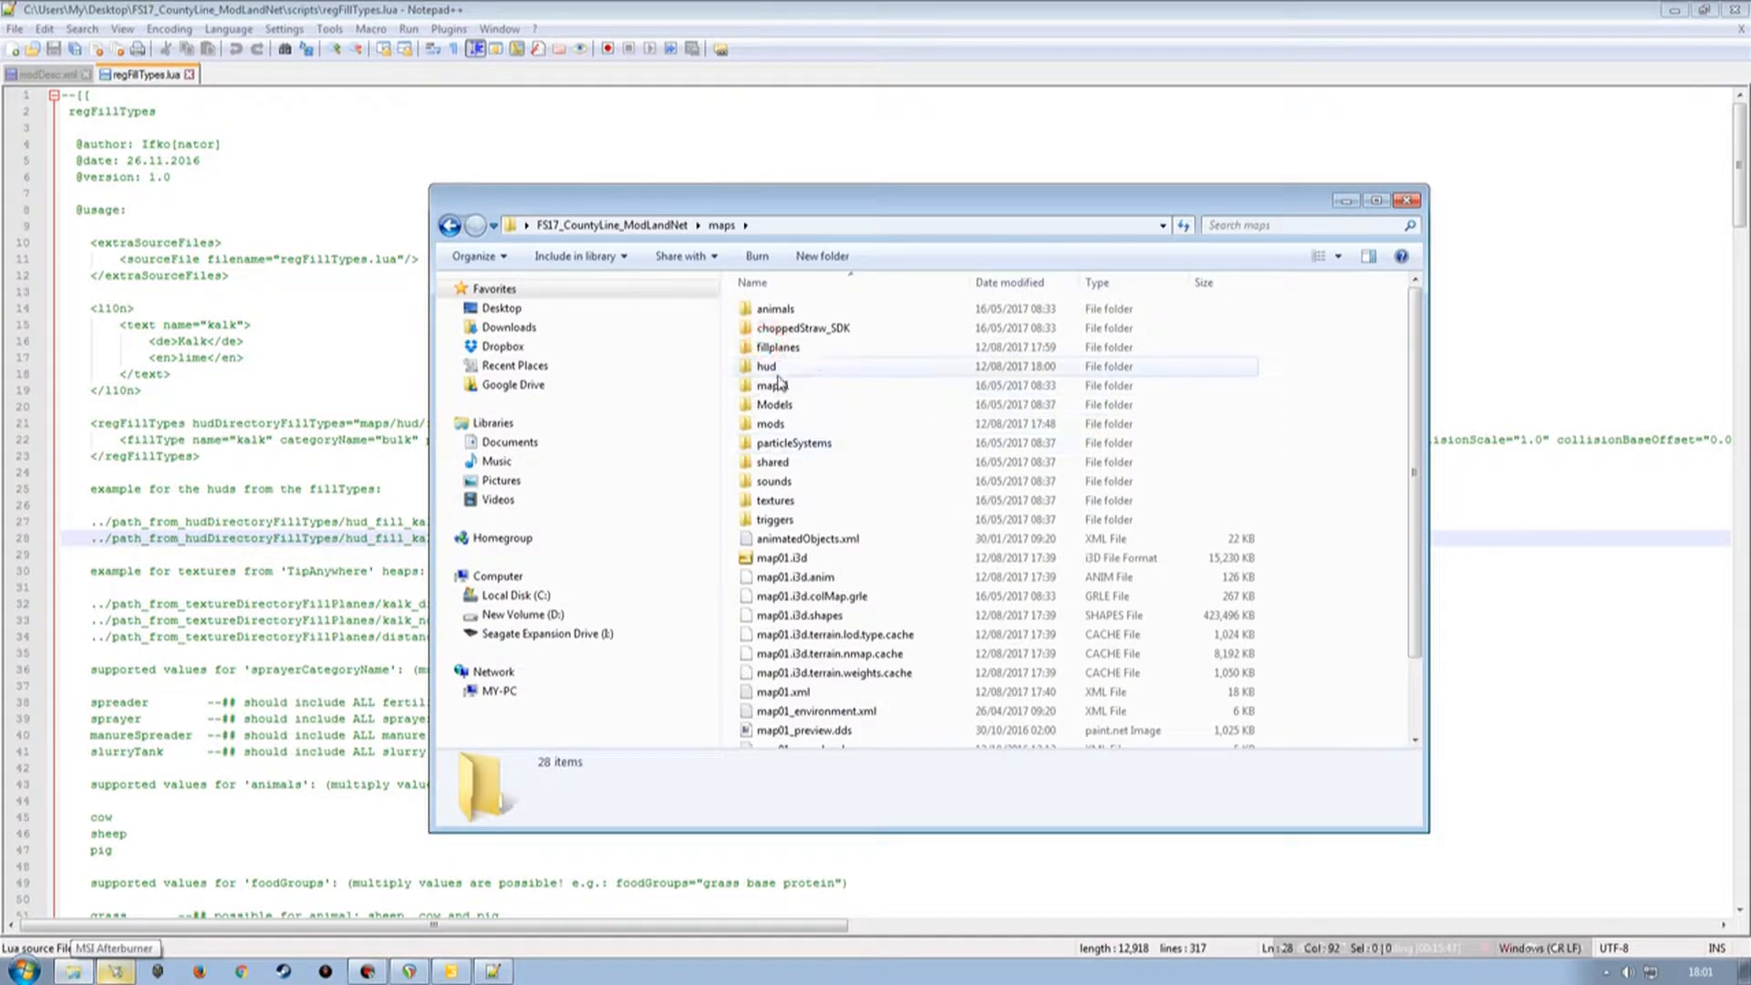
double_click(772, 354)
double_click(774, 311)
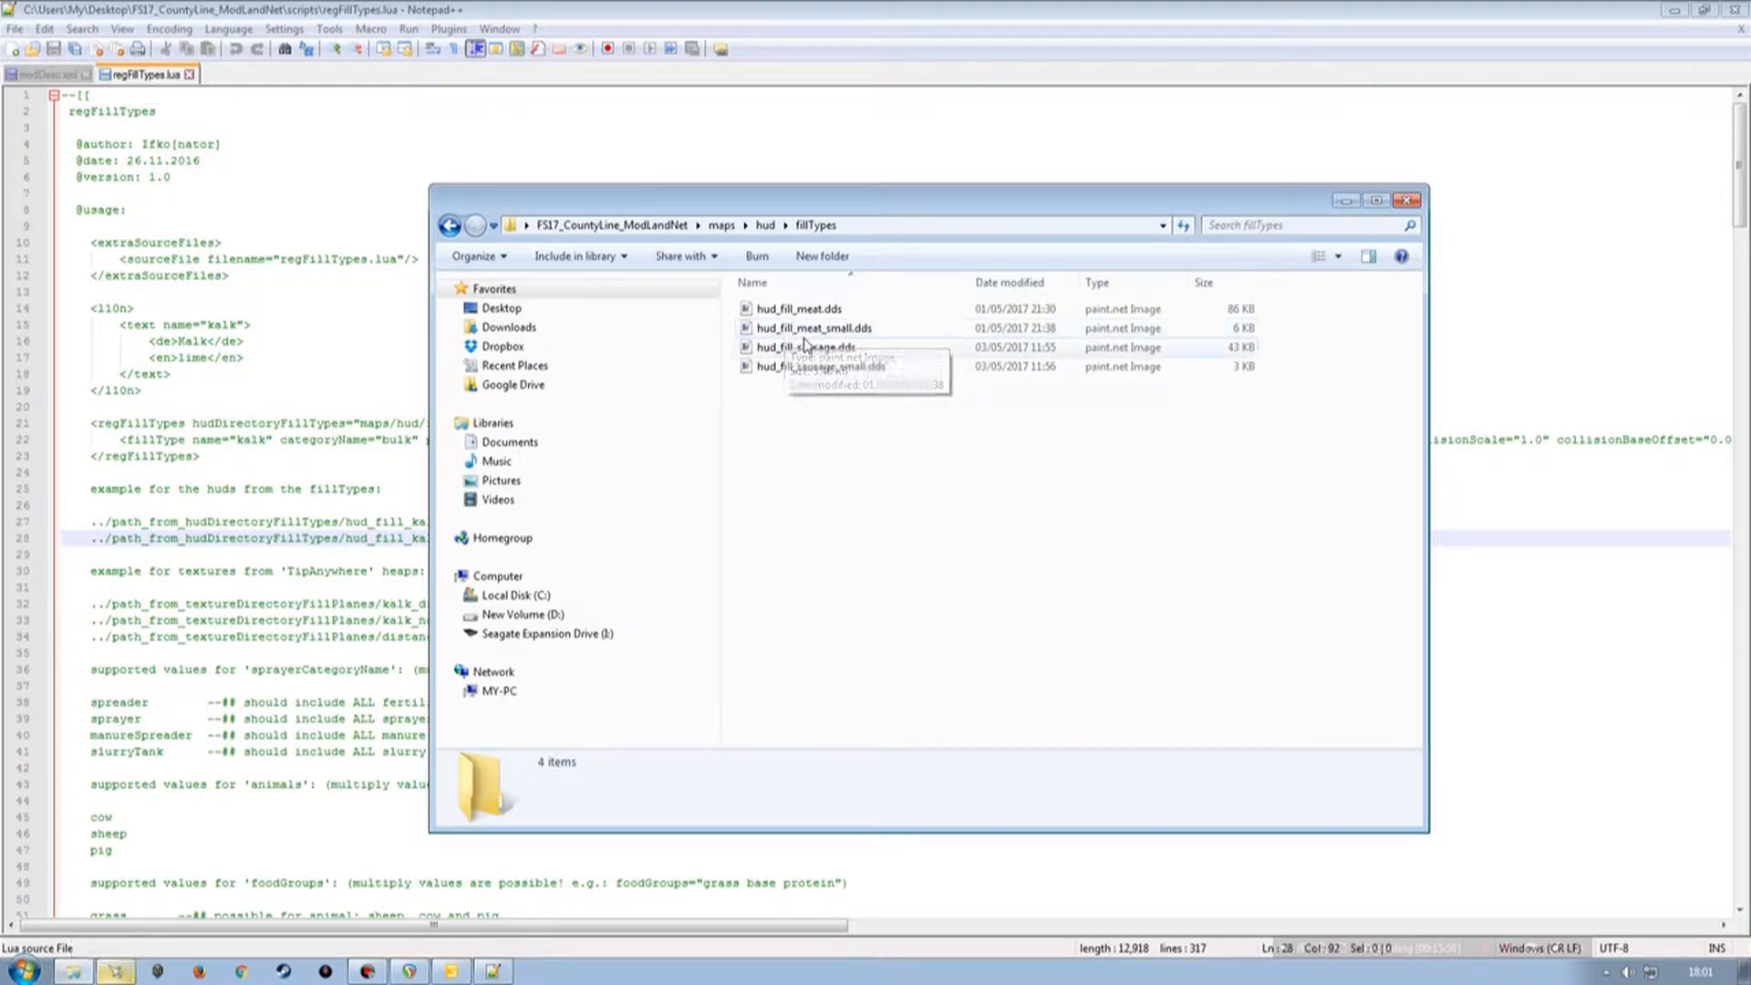
left_click_drag(862, 208, 1086, 185)
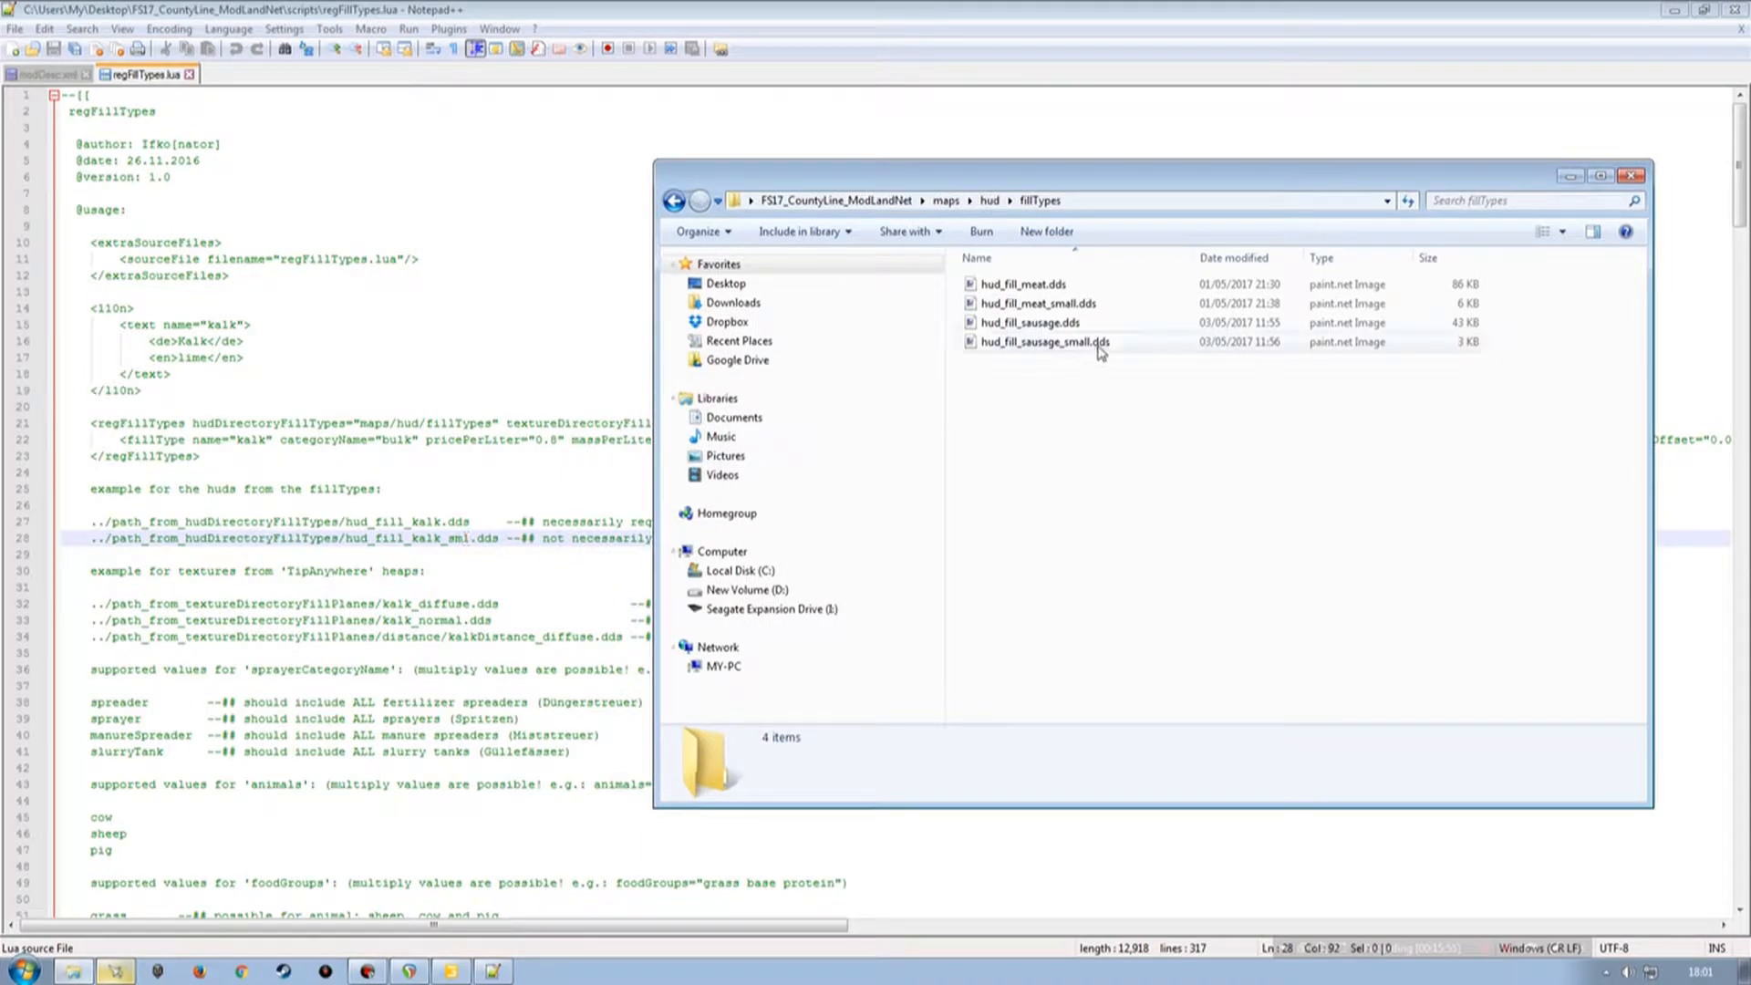
Rename hud_fill_meat_small.dds in maps/hud/fillTypes to hud_fill_meat_sml.dds.
left_click(1078, 308)
left_click(1078, 308)
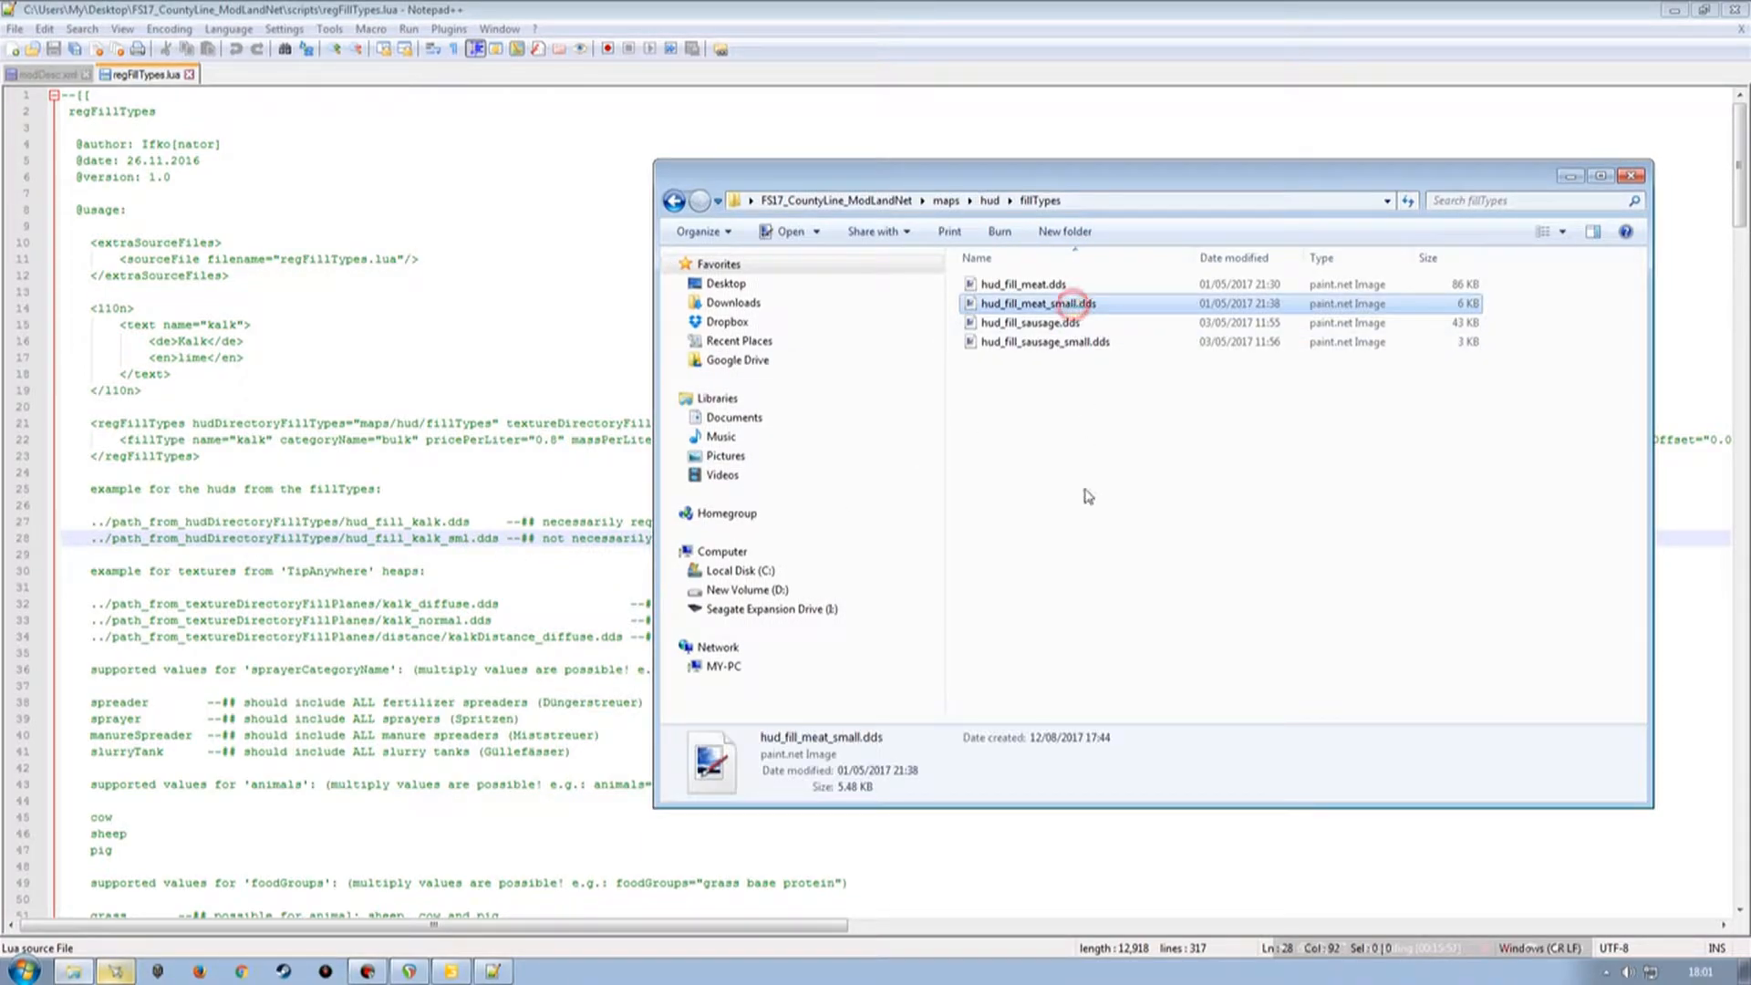
key("Right")
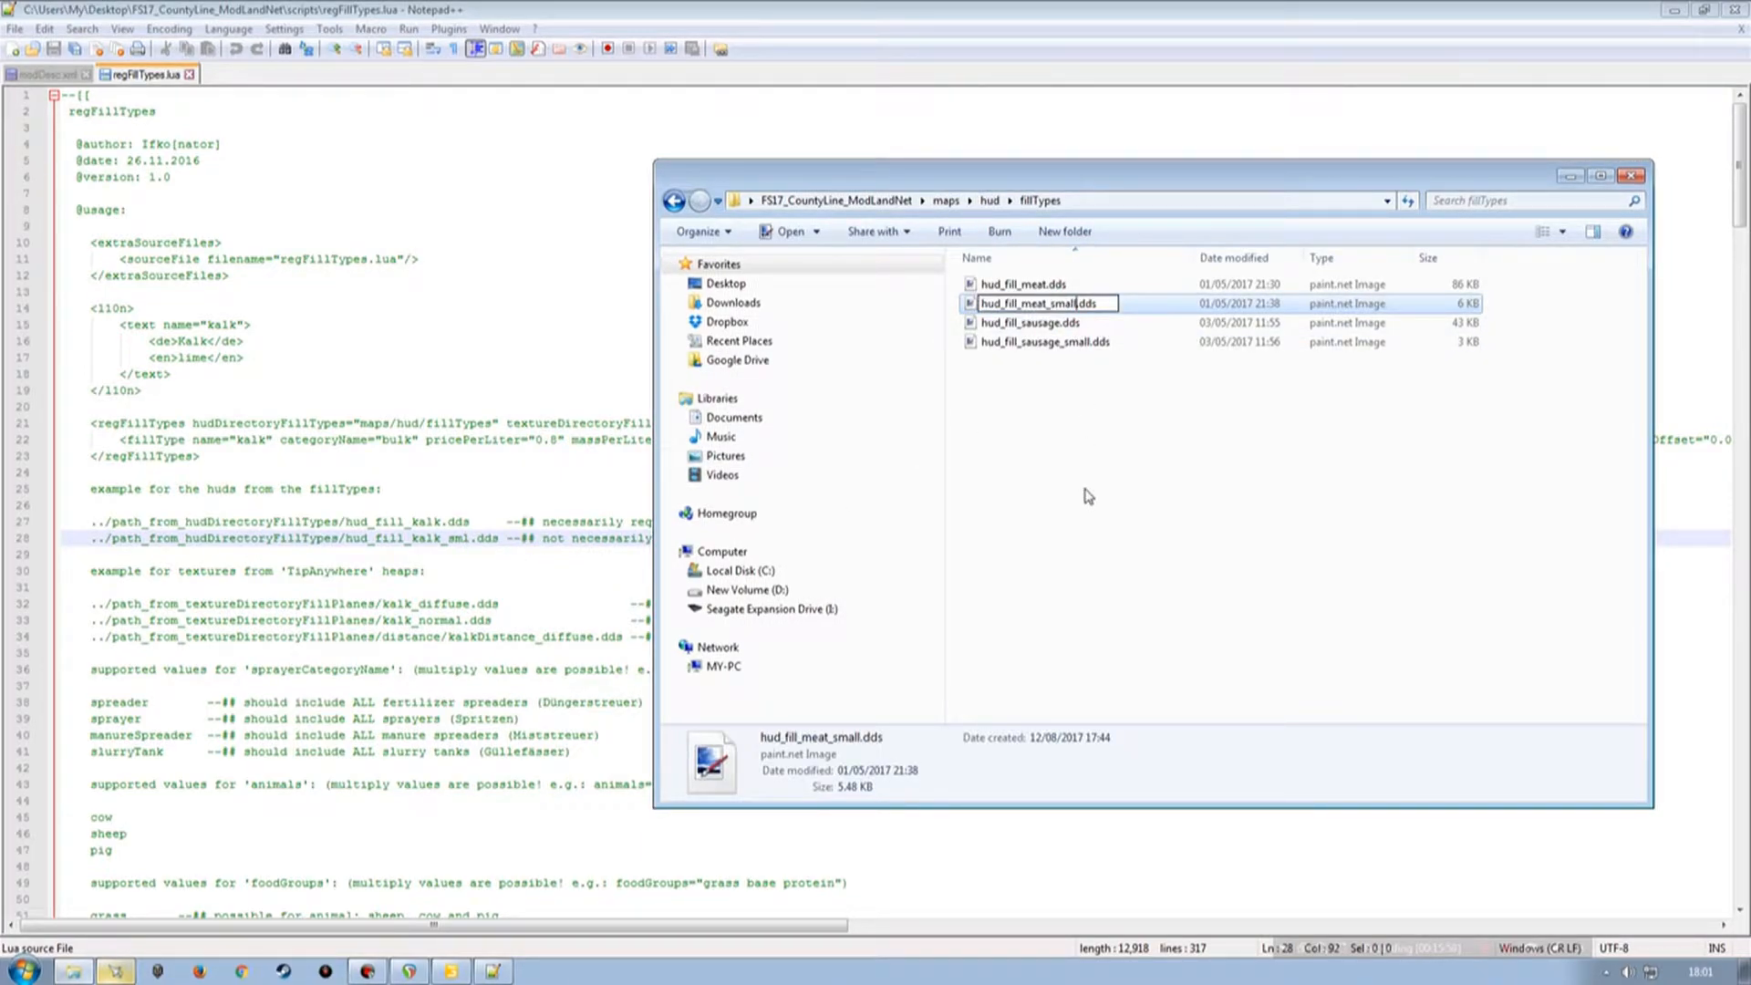
key("BackSpace")
key("BackSpace")
key("BackSpace")
type("l")
key("Return")
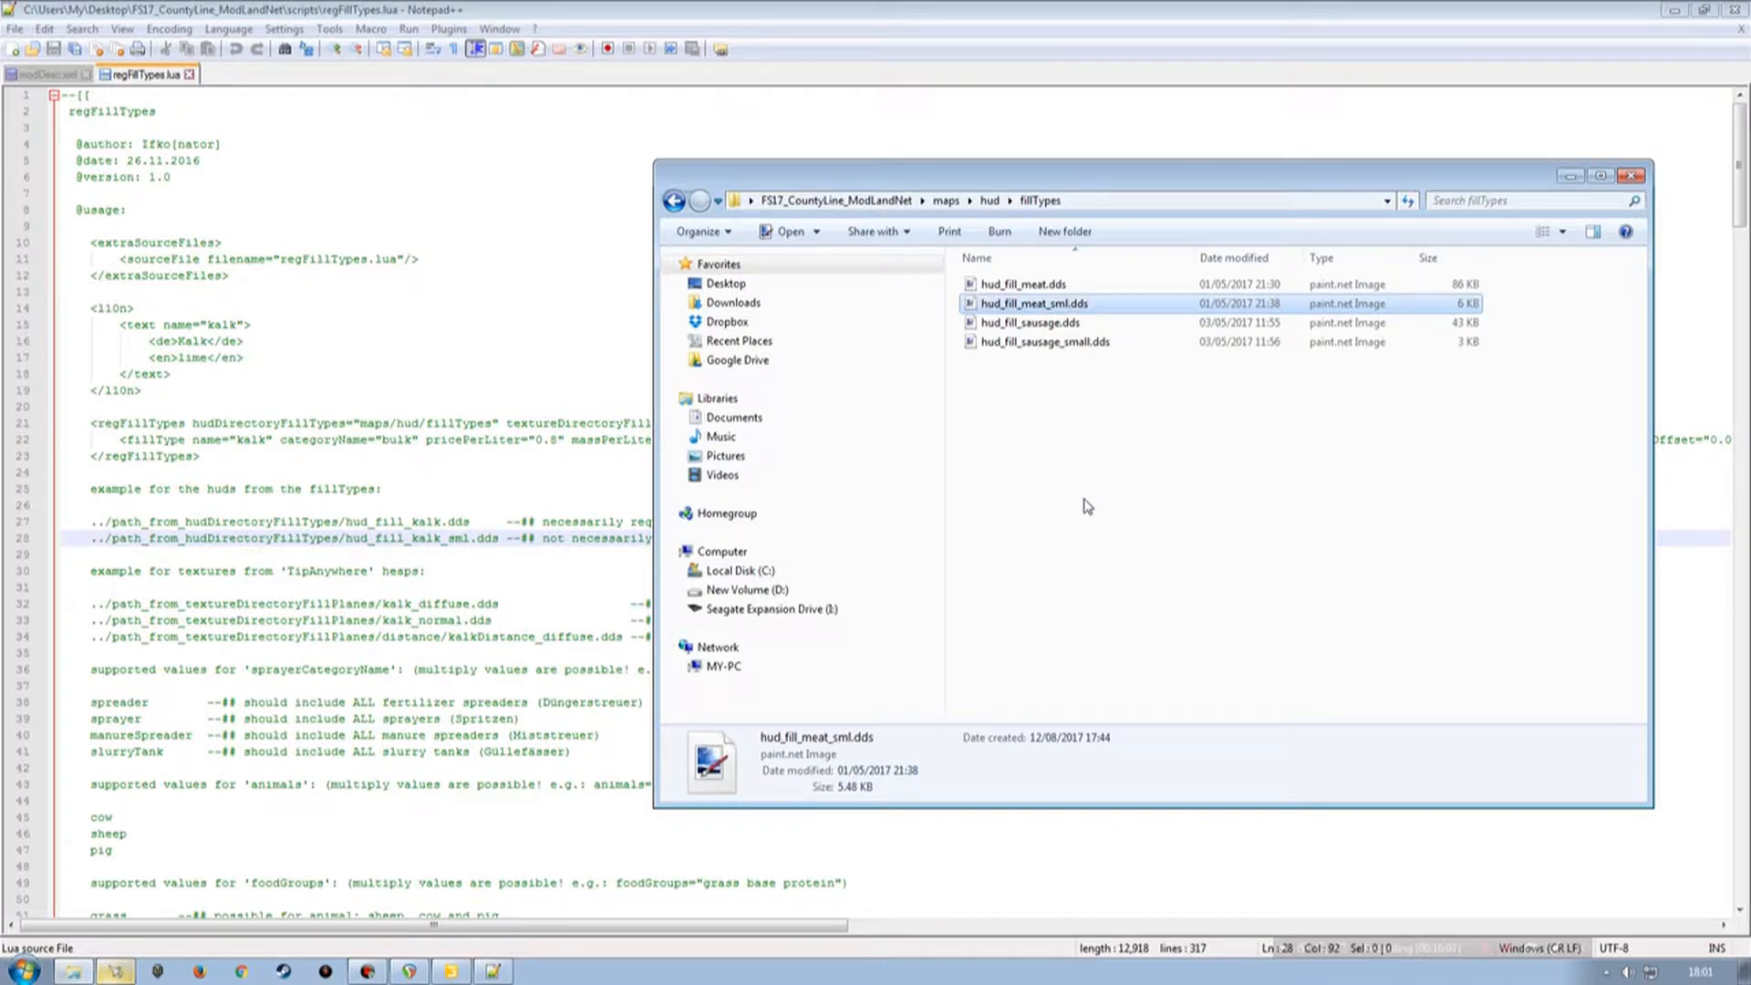
Rename hud_fill_sausage_small.dds to hud_fill_sausage_sml.dds.
left_click(1047, 347)
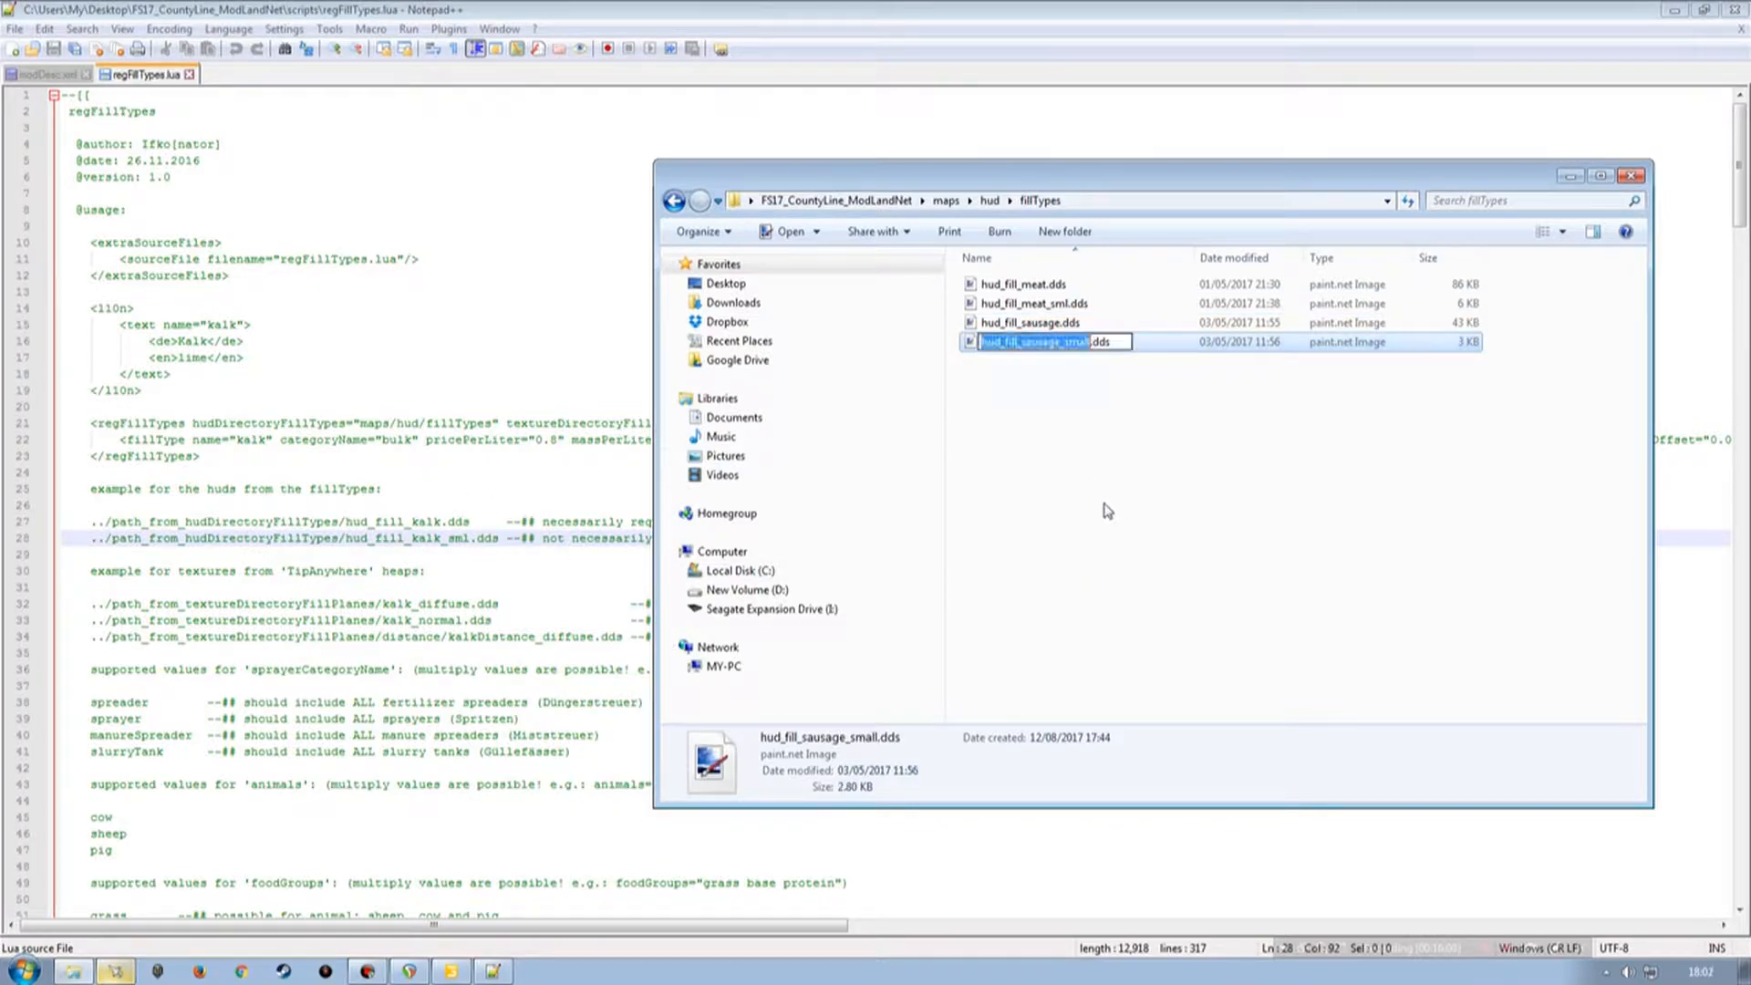
key("BackSpace")
key("BackSpace")
key("BackSpace")
type("l")
key("Return")
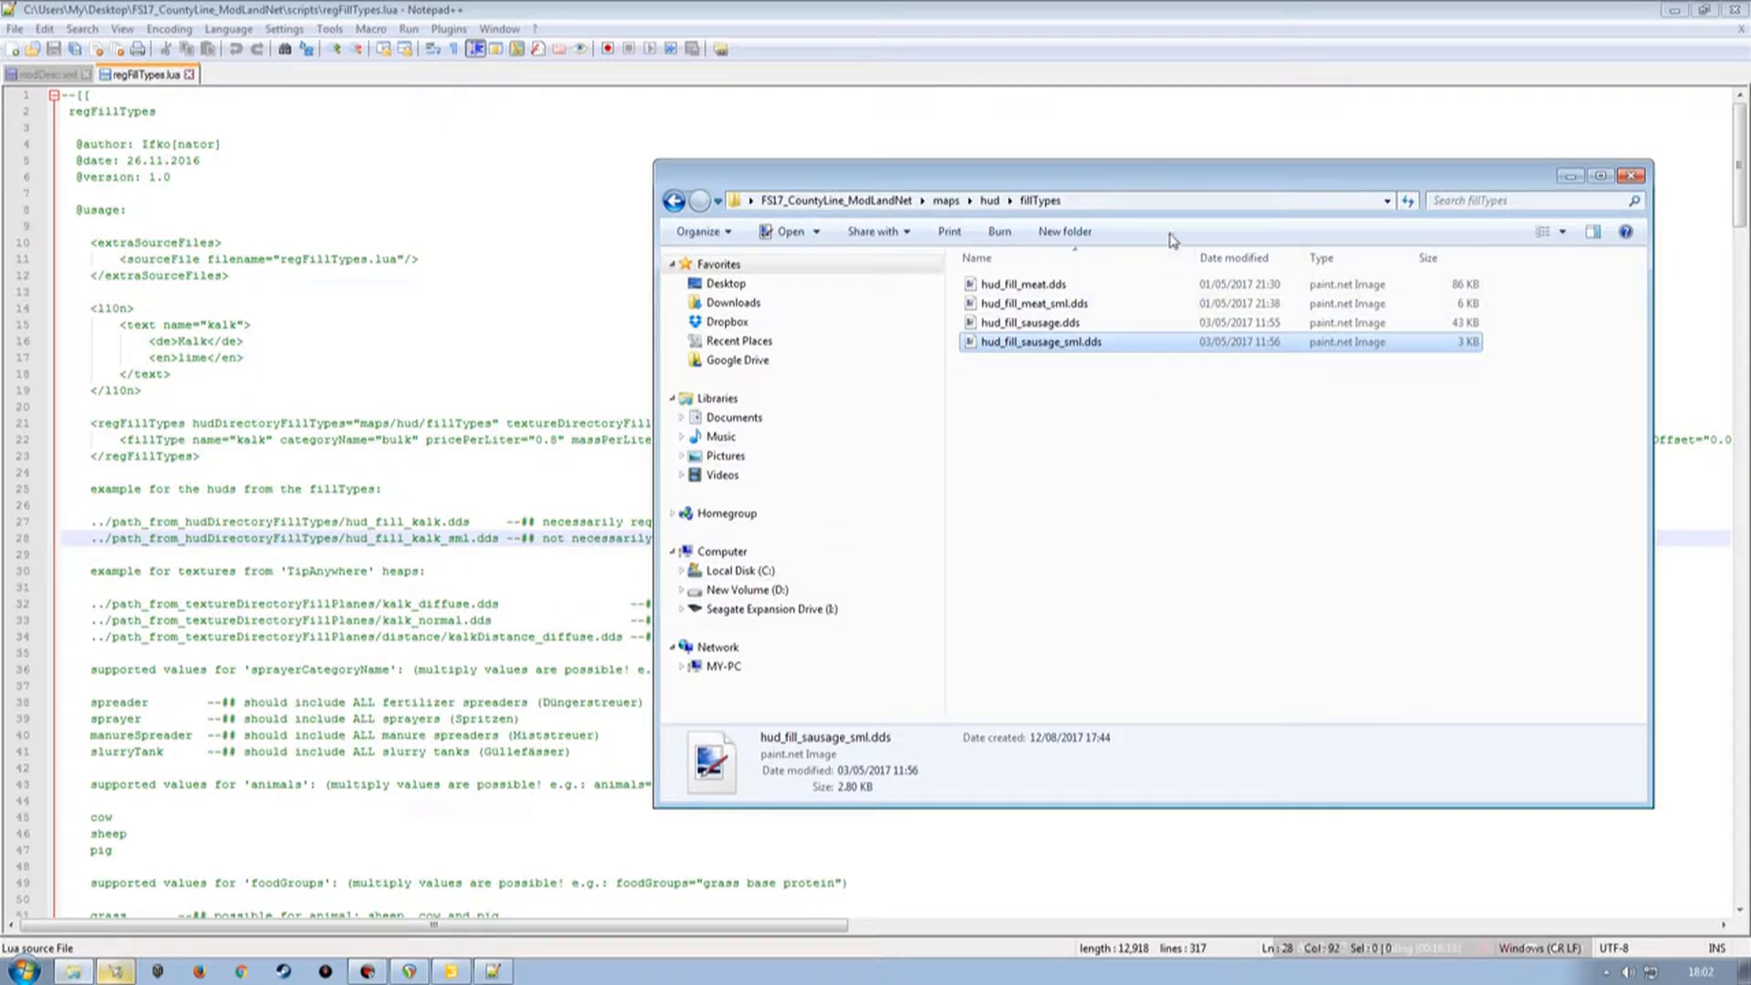
Set the folder window aside, switch to modDesc.xml, save it and close the text editor.
left_click_drag(1169, 172, 1044, 192)
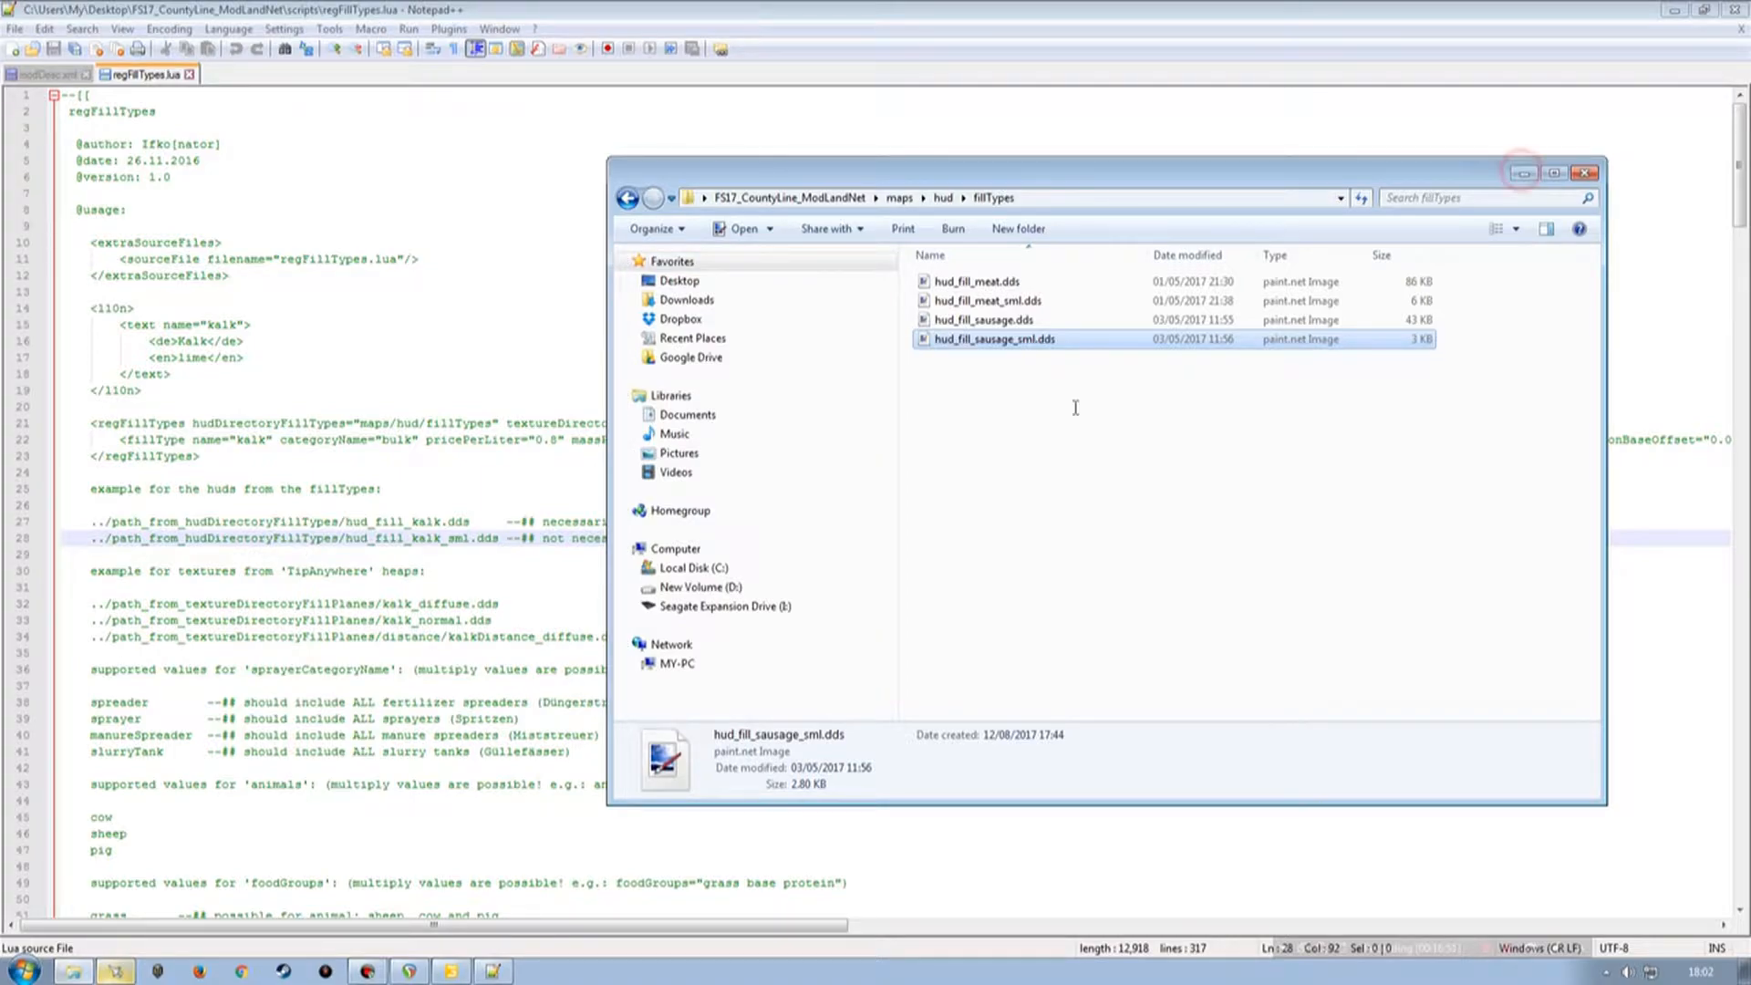
left_click(1523, 173)
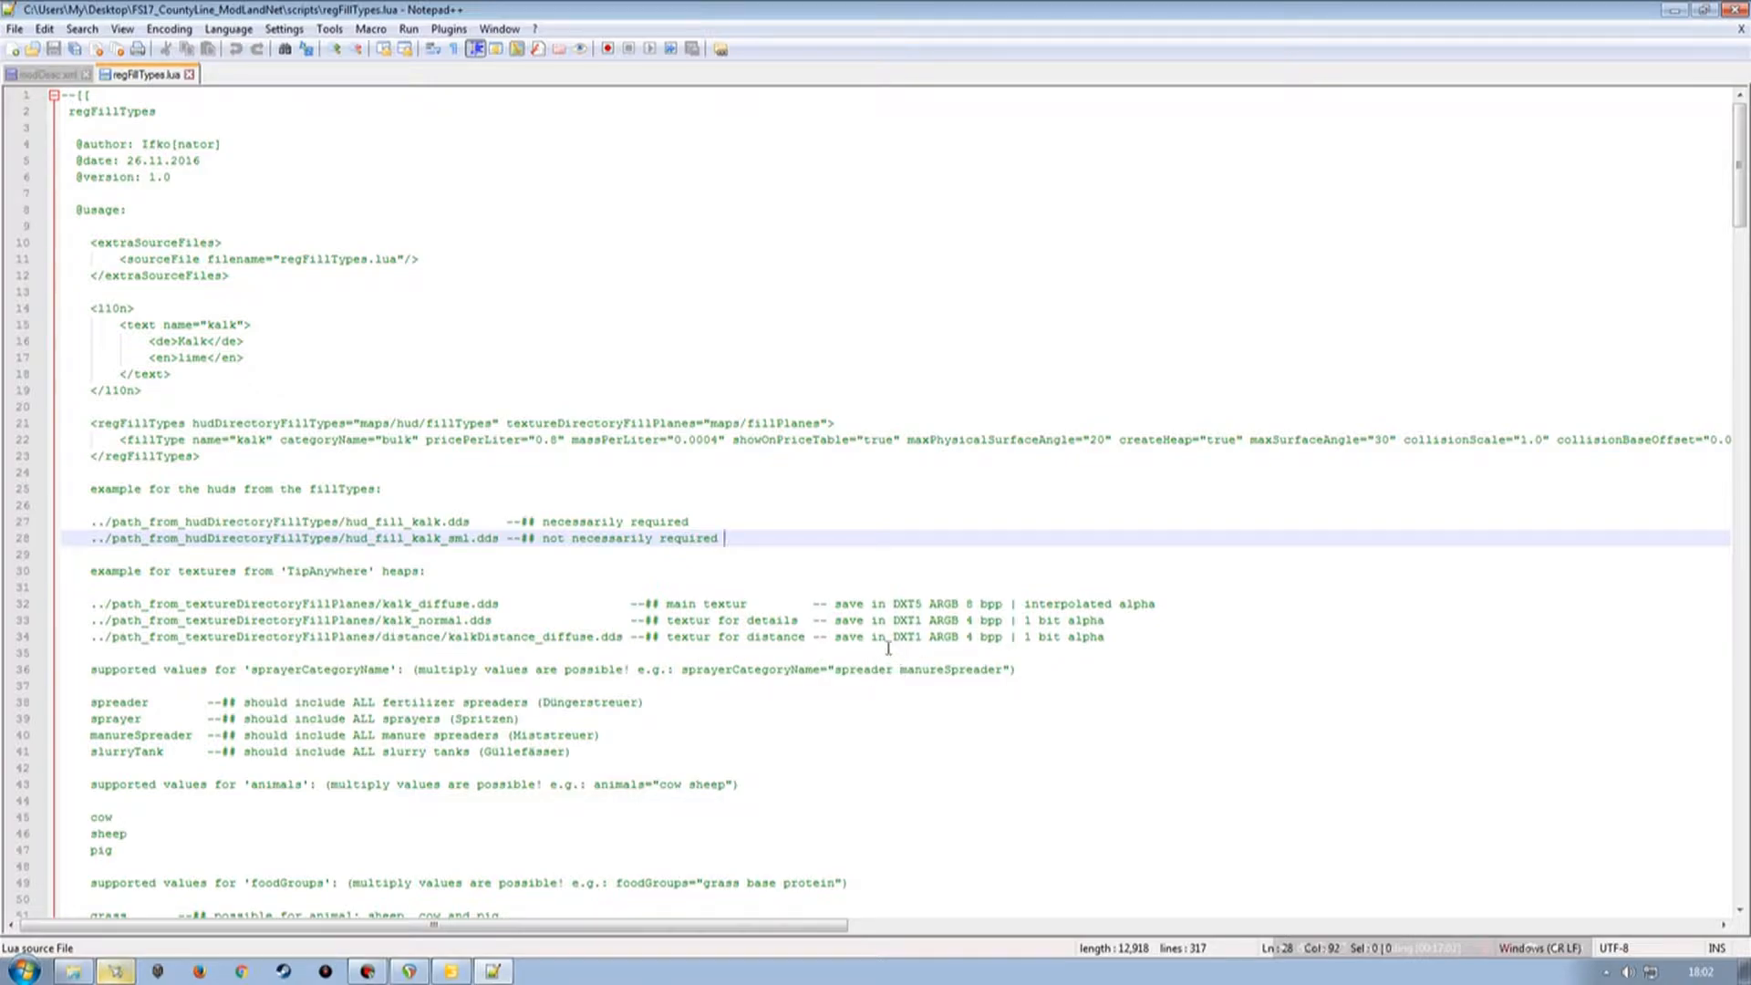
scroll(636, 751, "down", 7)
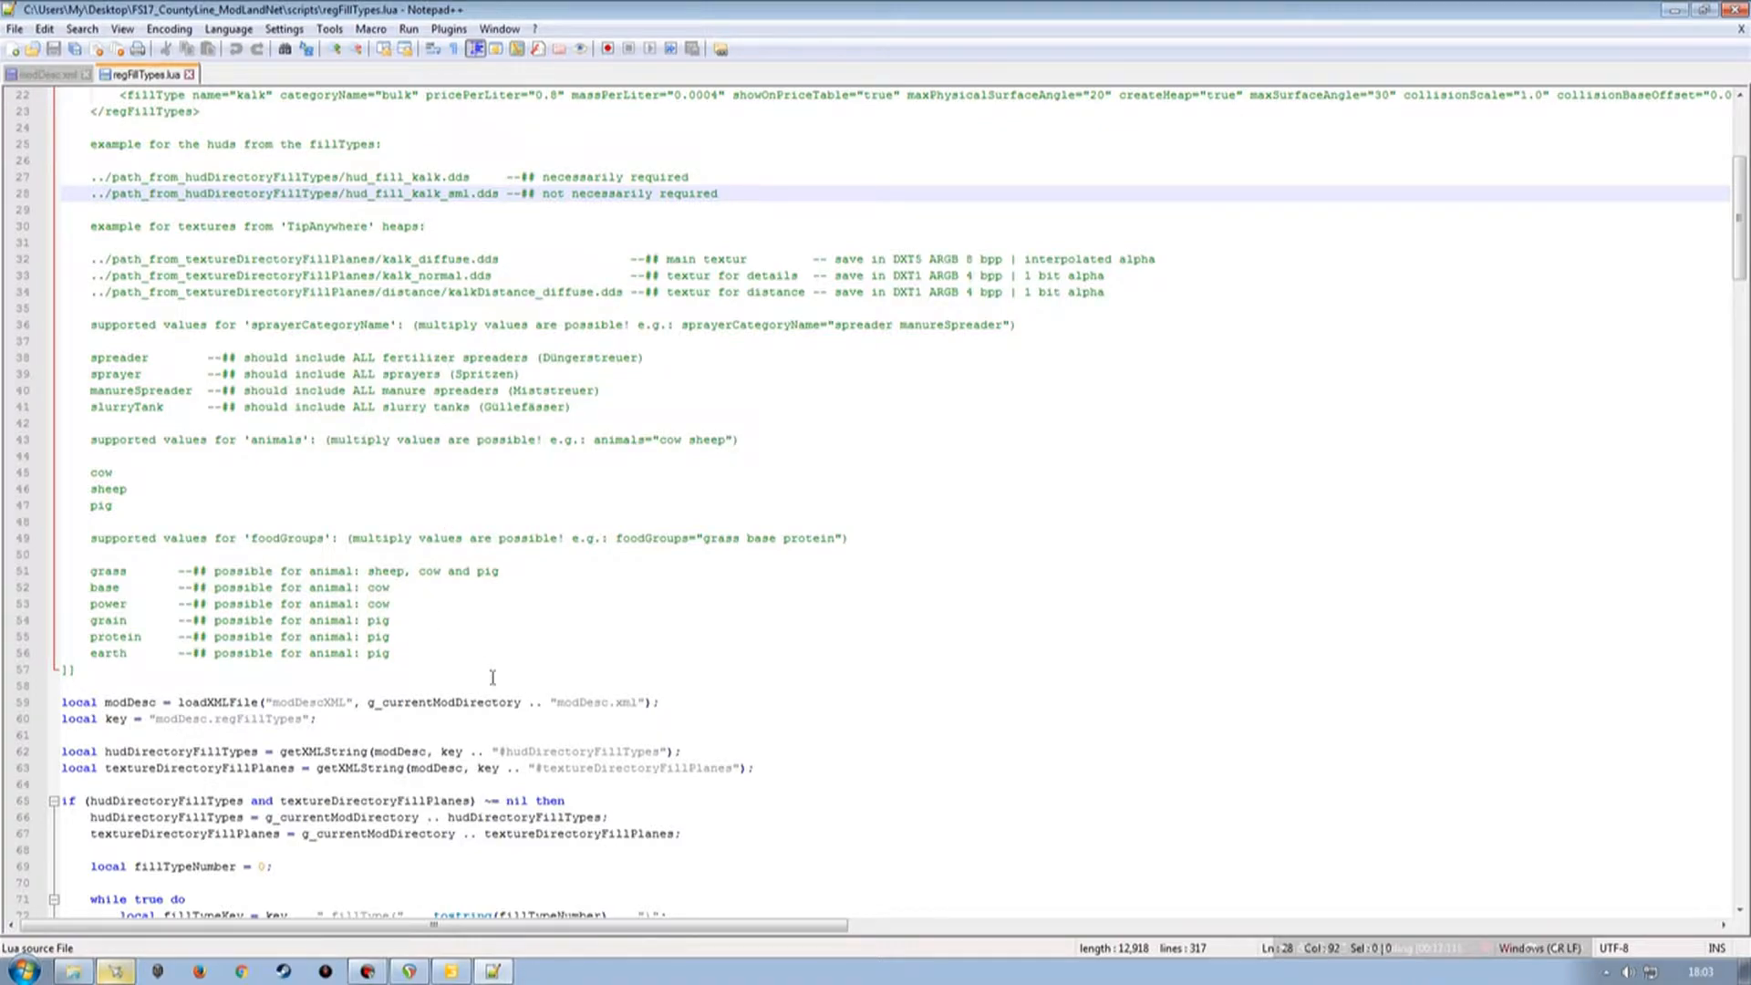
scroll(493, 677, "up", 7)
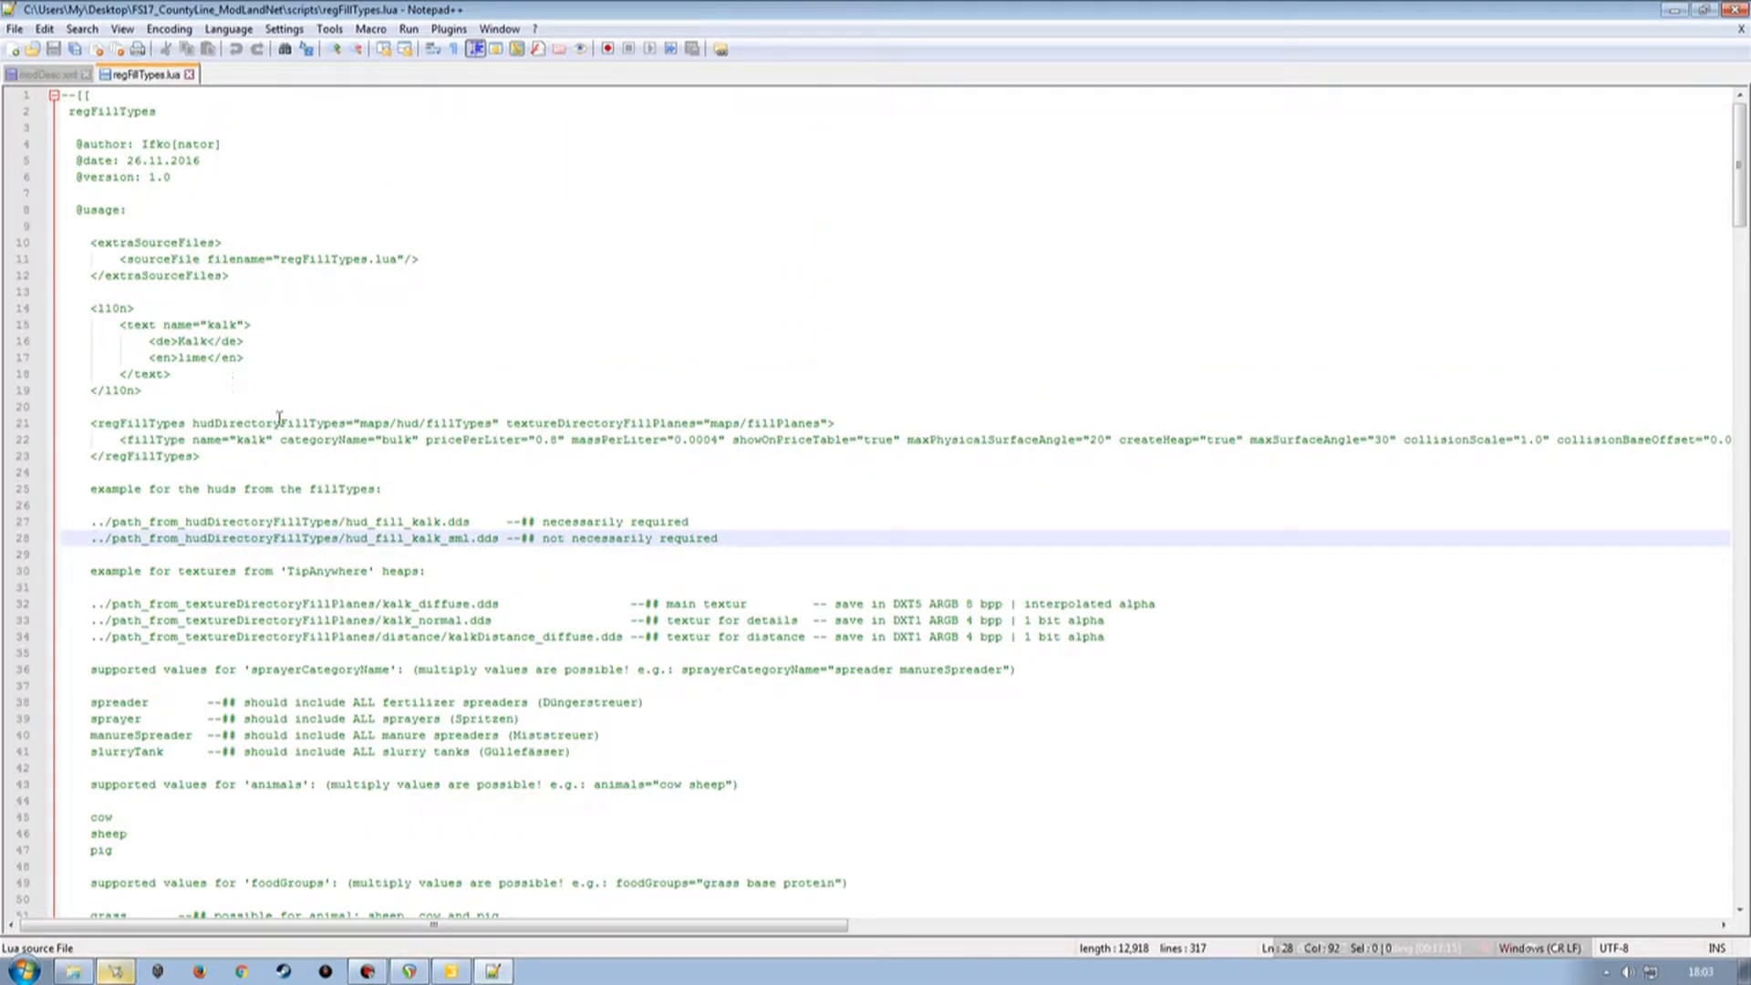
left_click(190, 75)
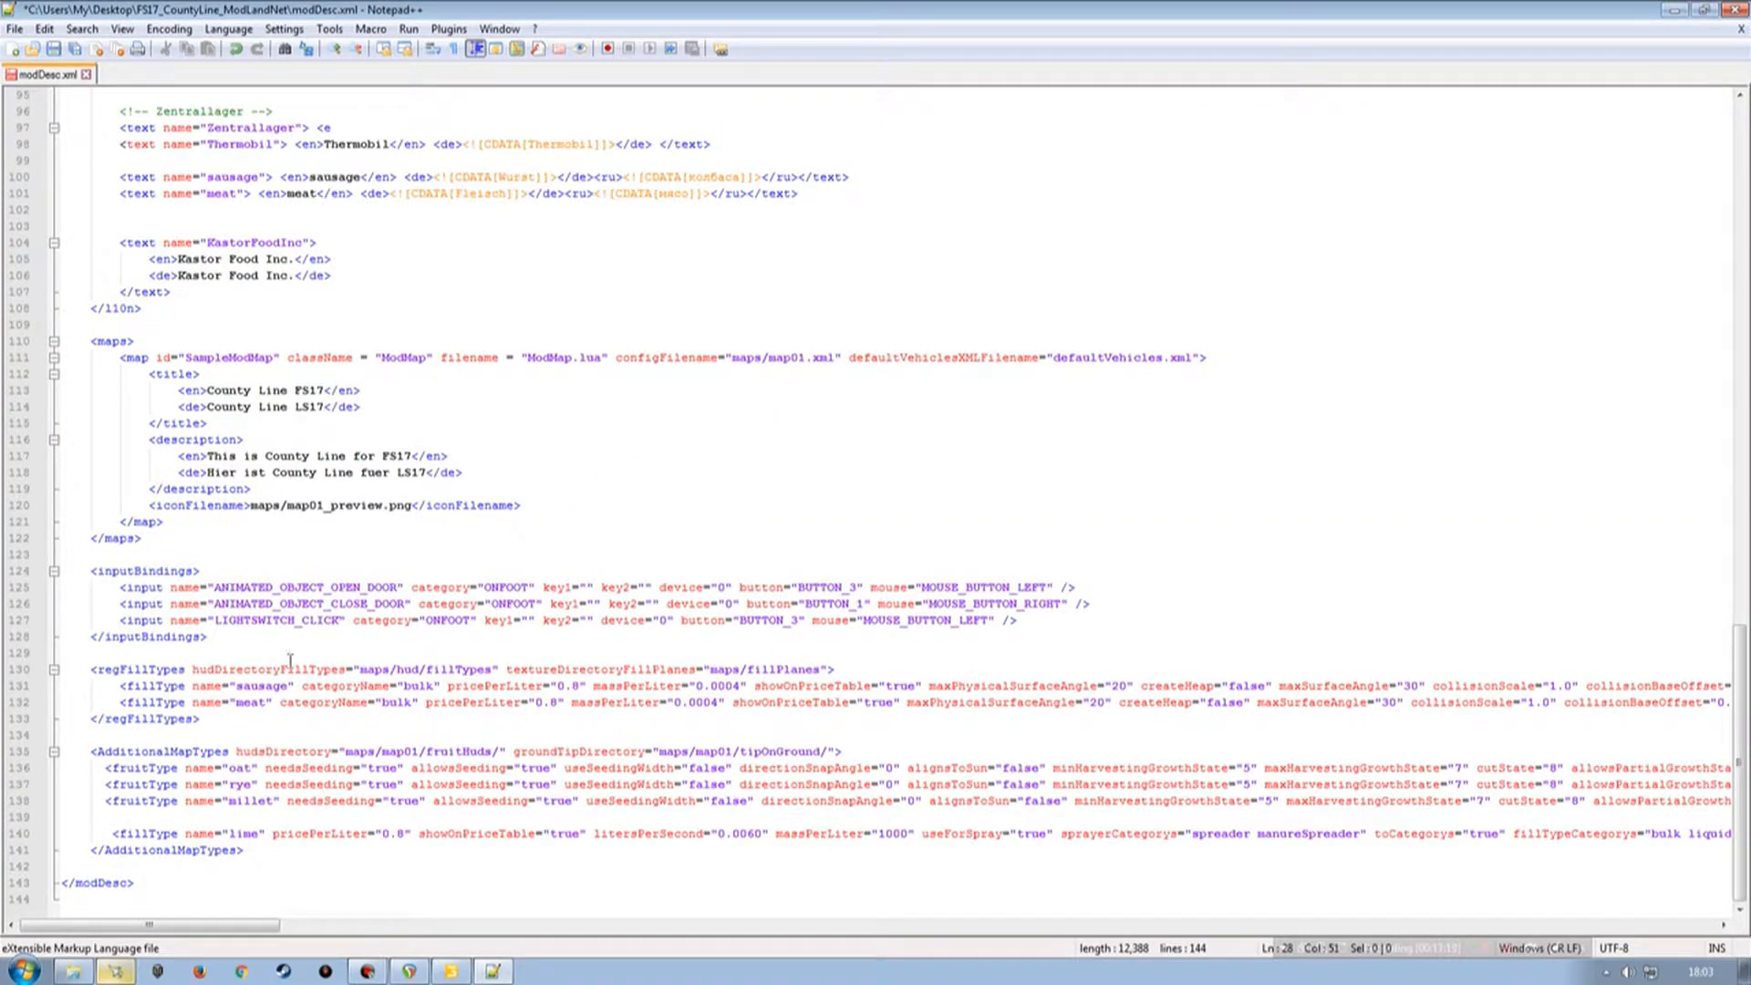
left_click(53, 49)
left_click(1735, 10)
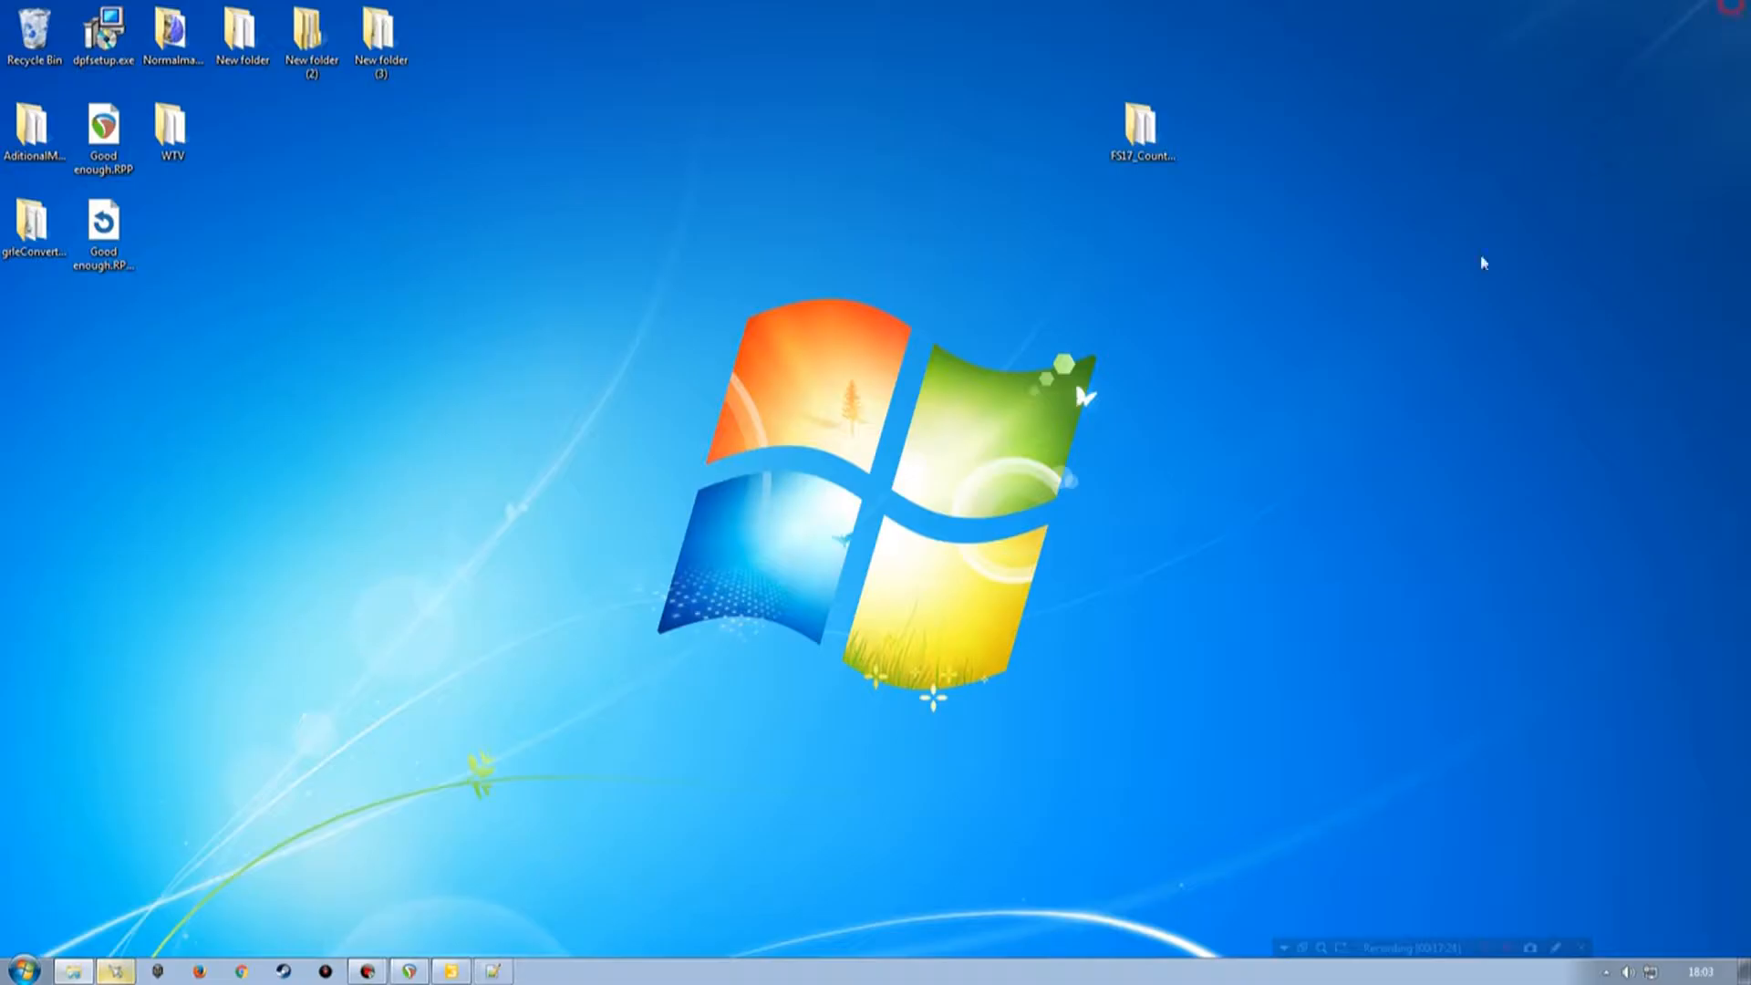
Browse the map's scripts, maps, fillplanes and mods/Kastor folders, inspecting the Kastor i3d files.
left_click(73, 970)
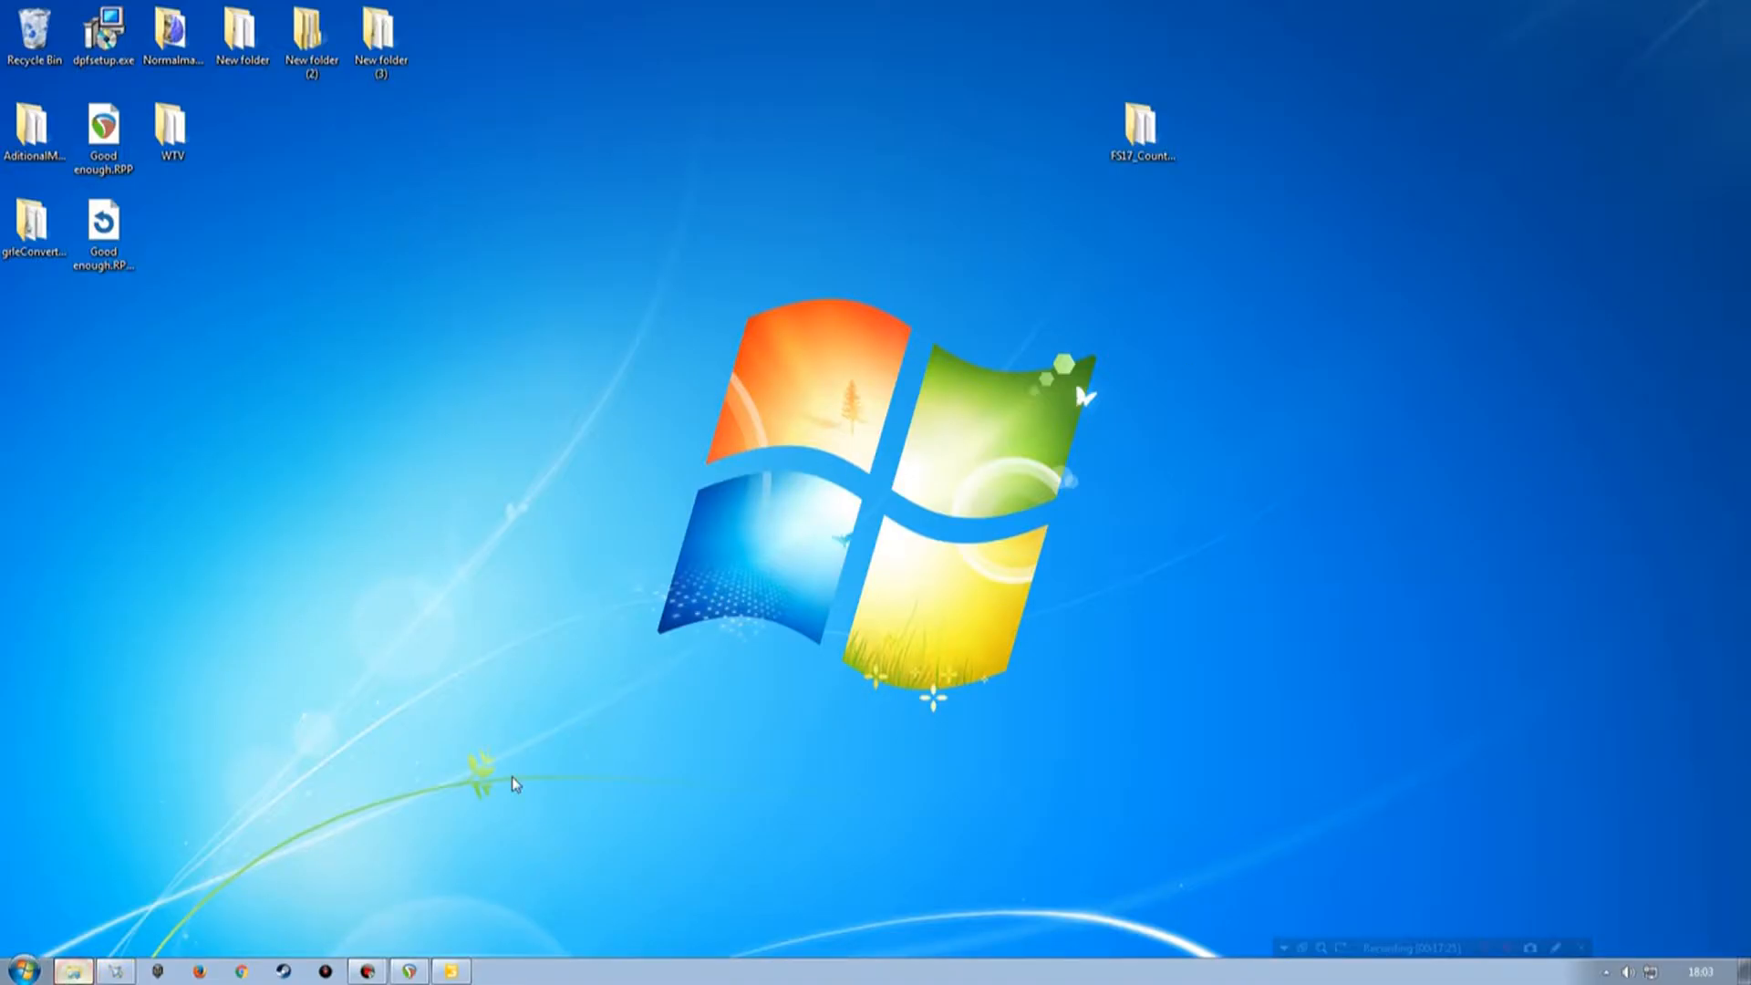
left_click_drag(1001, 182, 690, 214)
key("BackSpace")
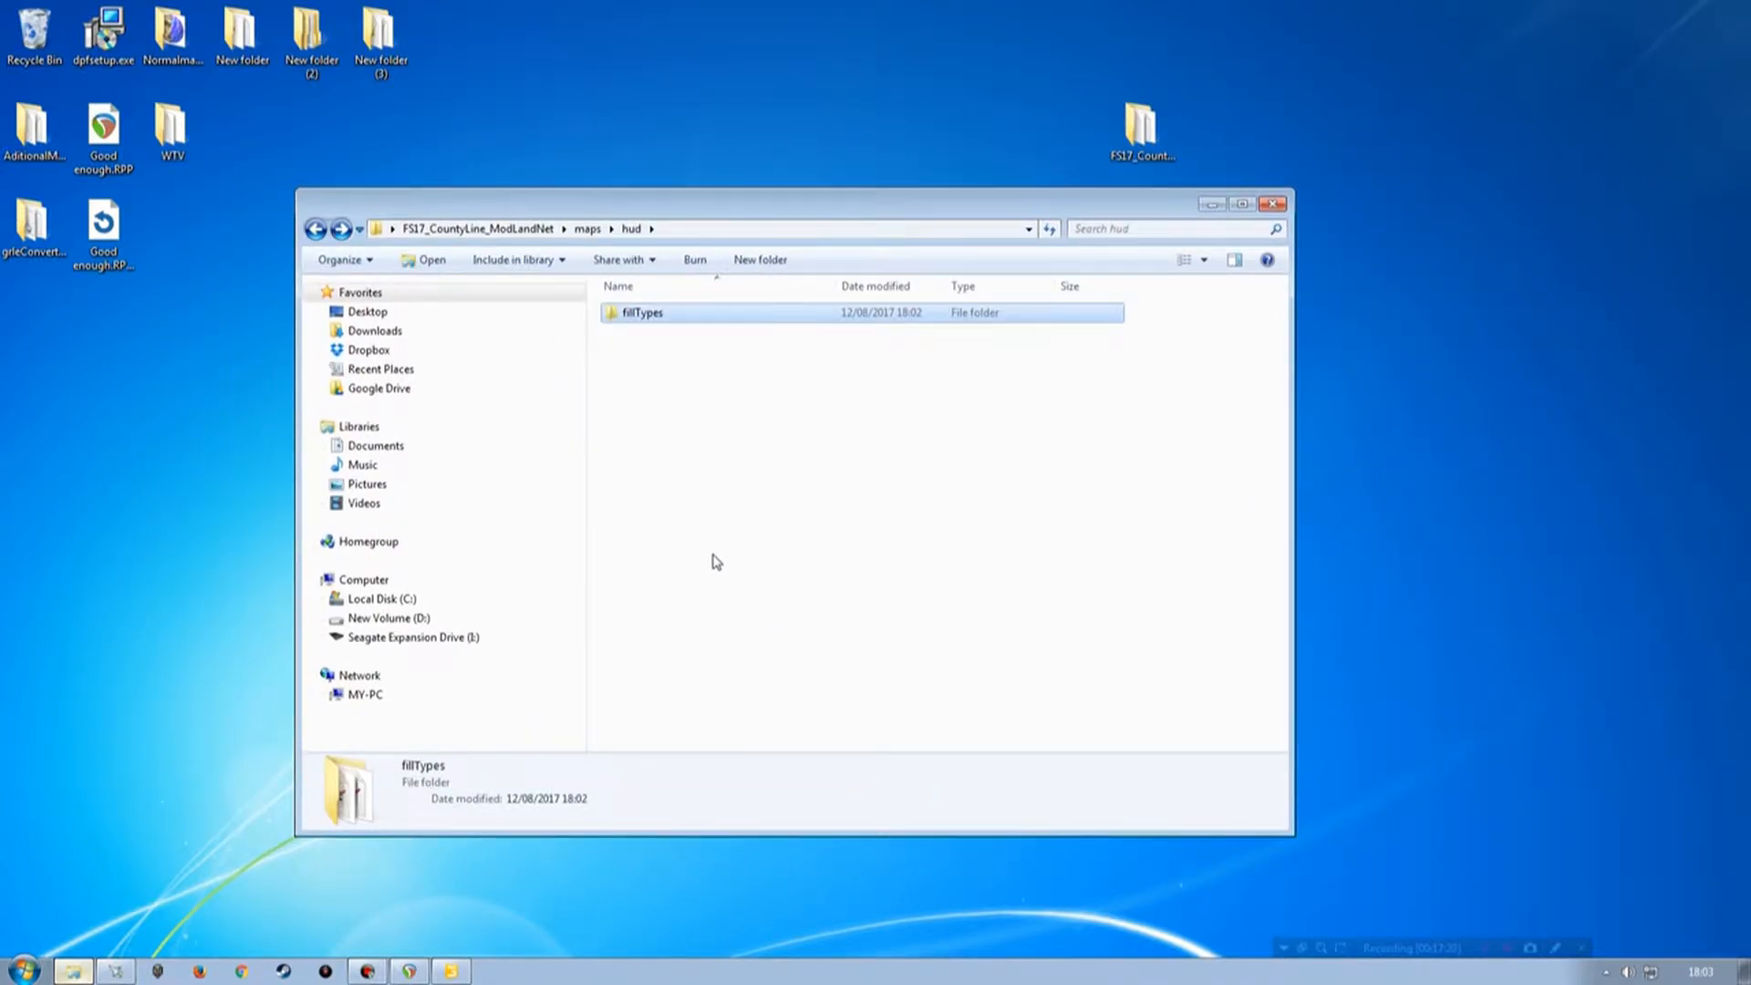
key("BackSpace")
key("BackSpace")
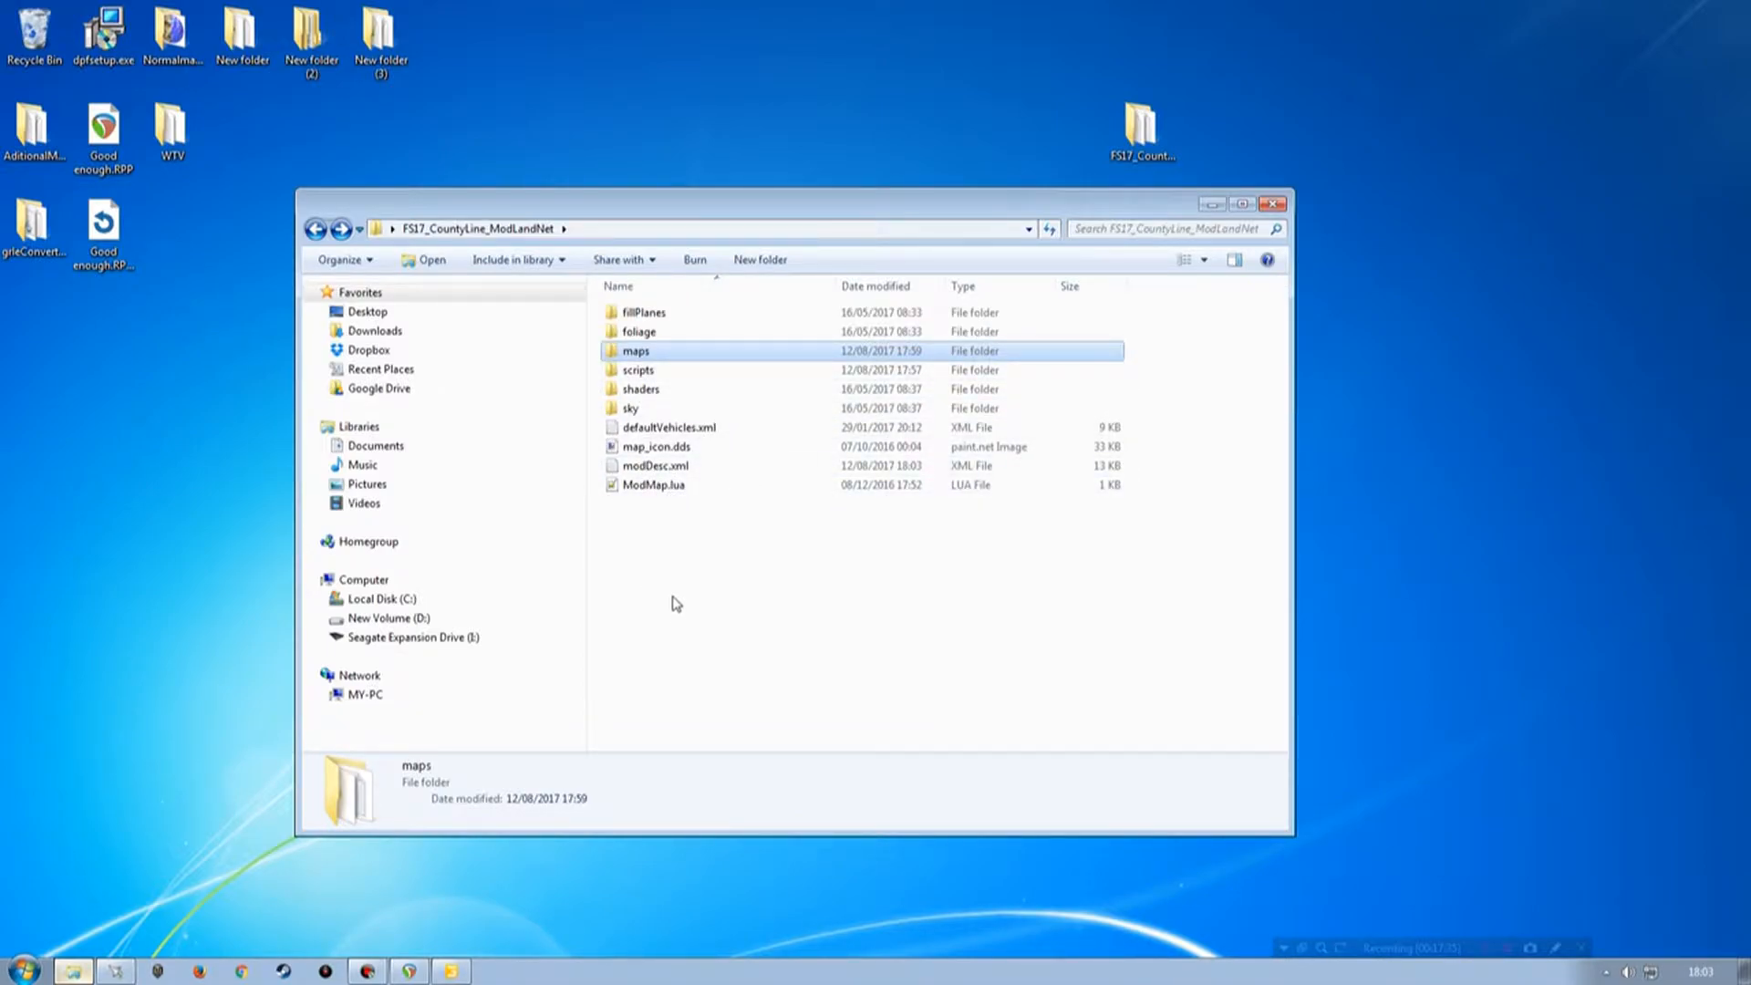
double_click(638, 371)
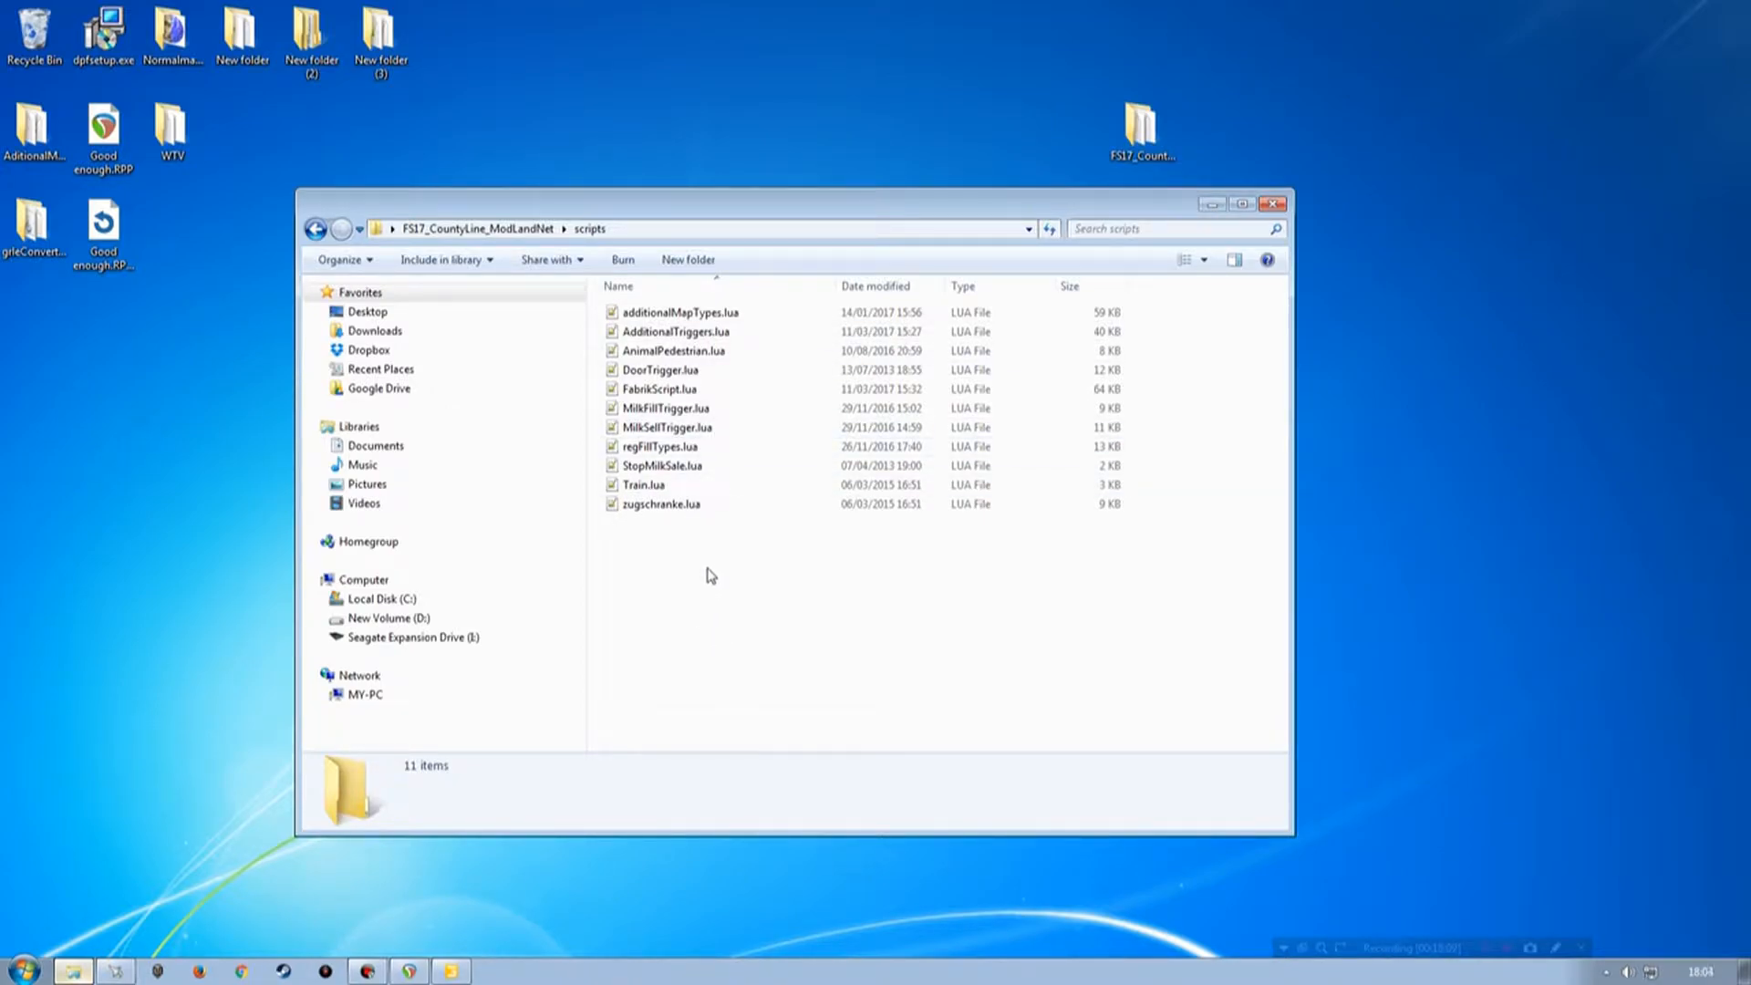
key("BackSpace")
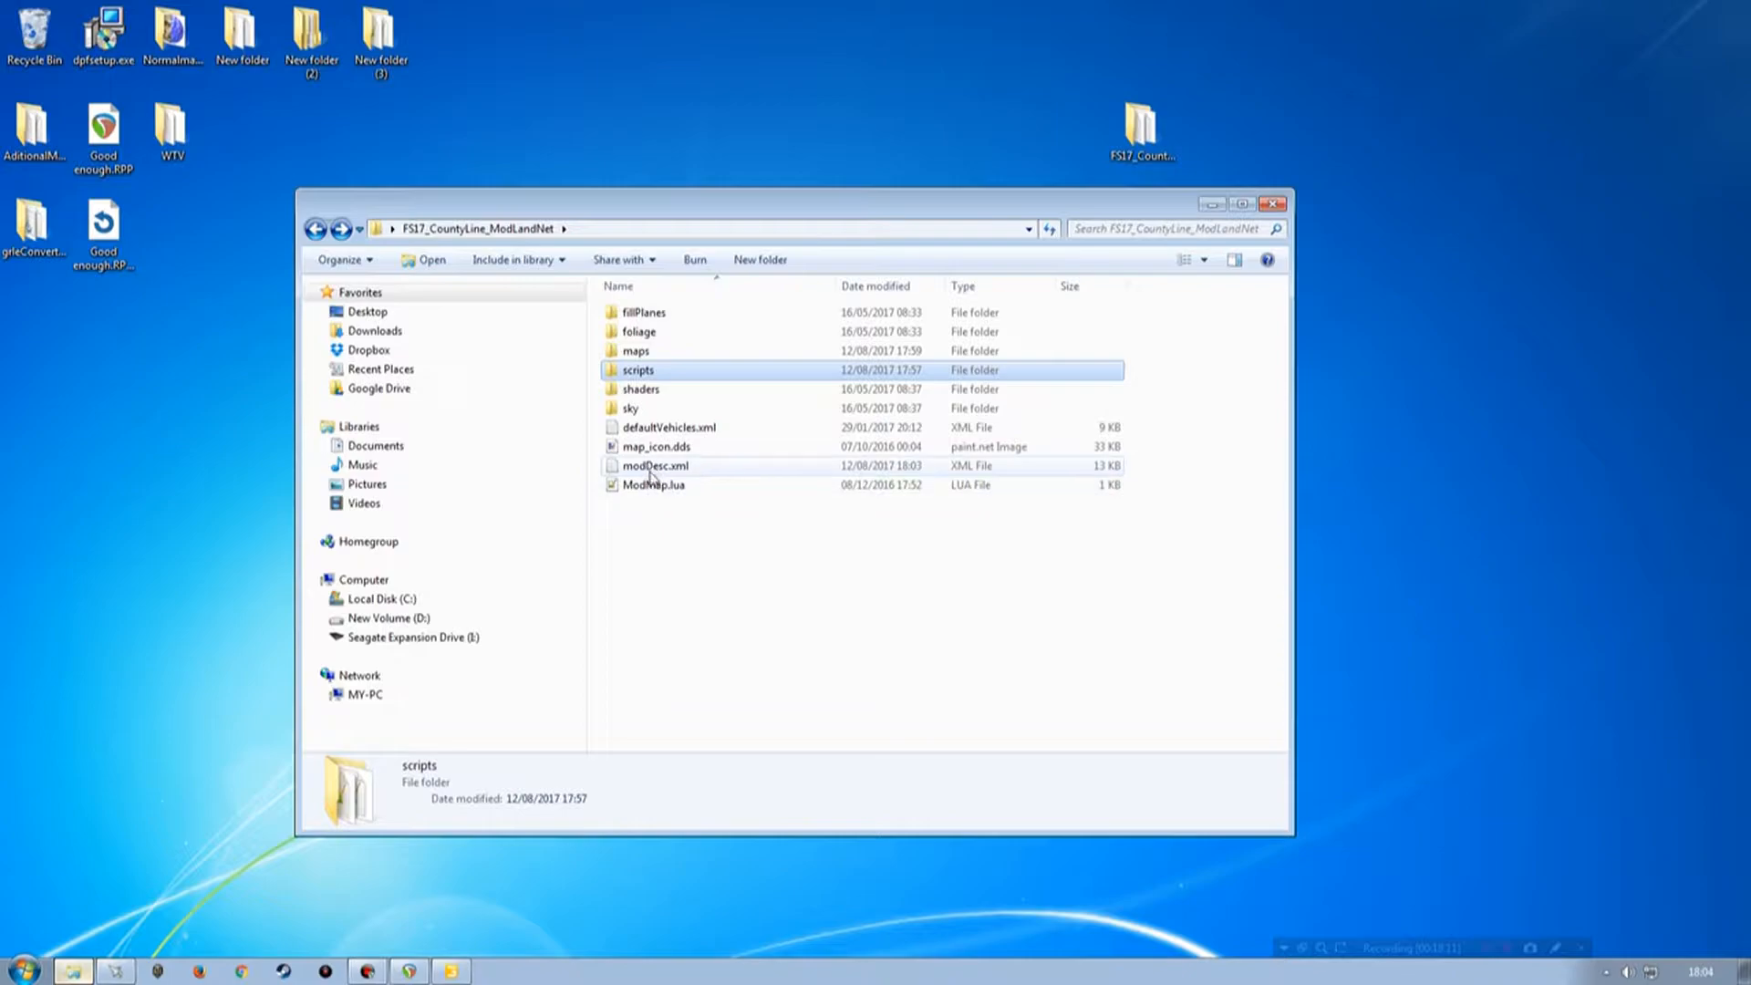
double_click(658, 351)
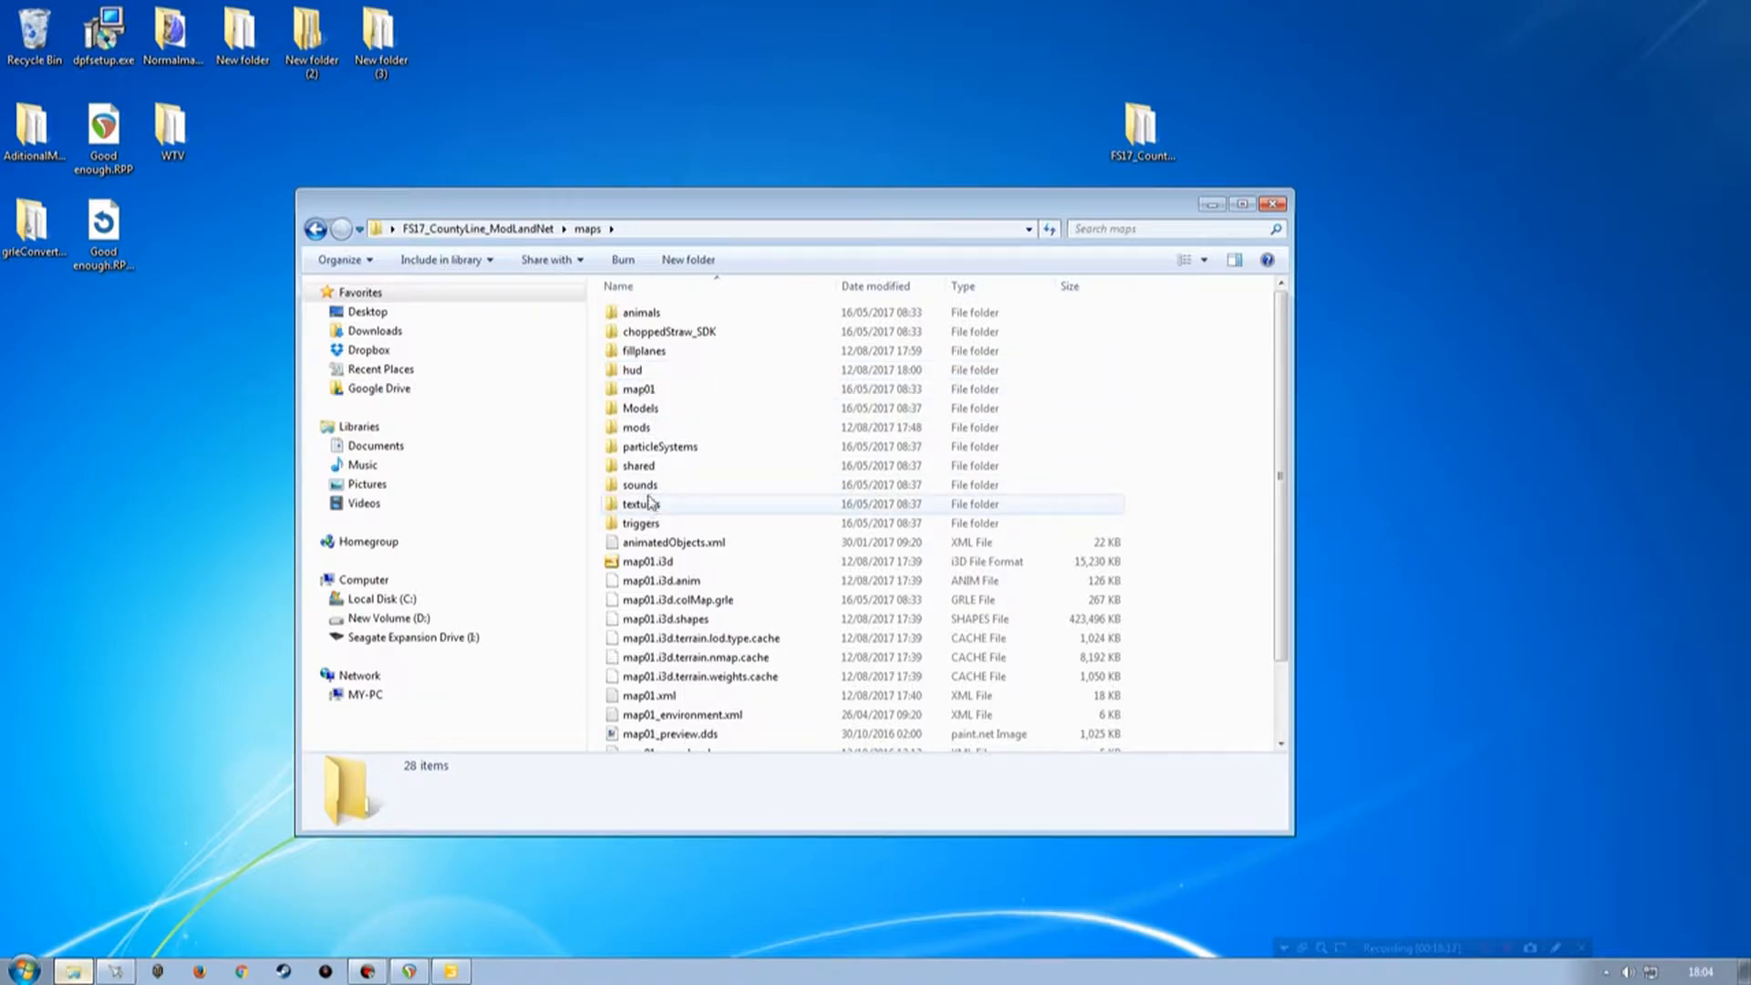
double_click(644, 350)
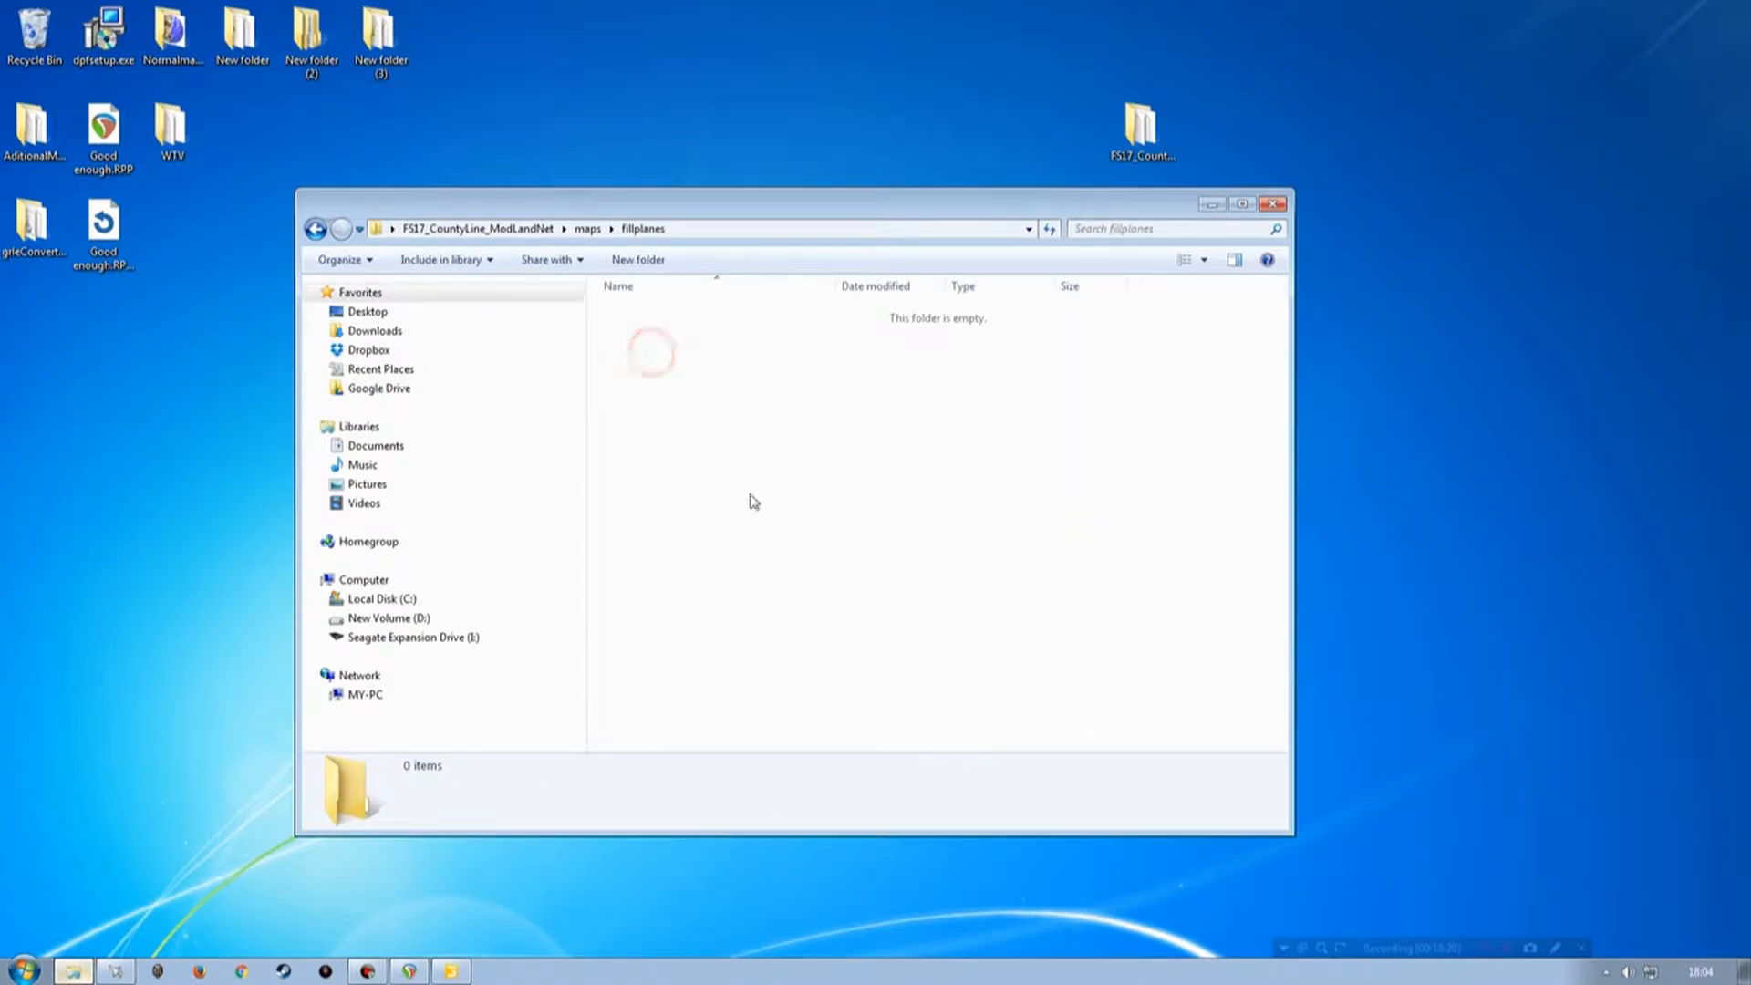
key("BackSpace")
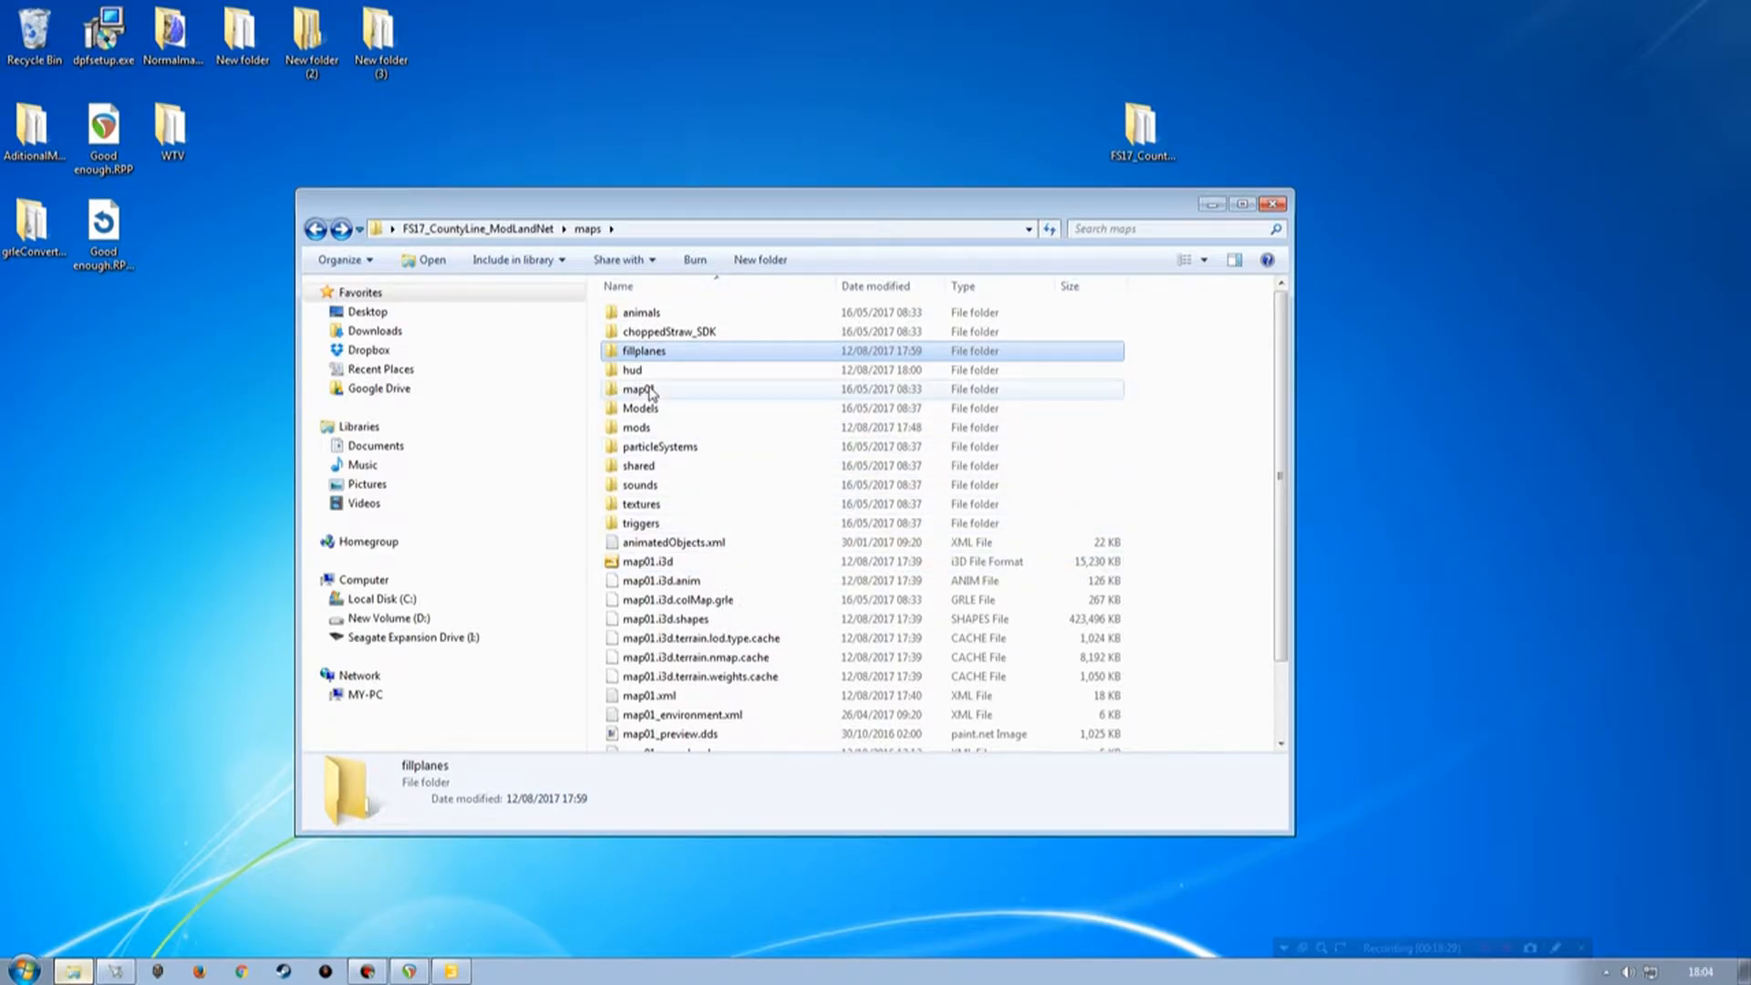
double_click(644, 427)
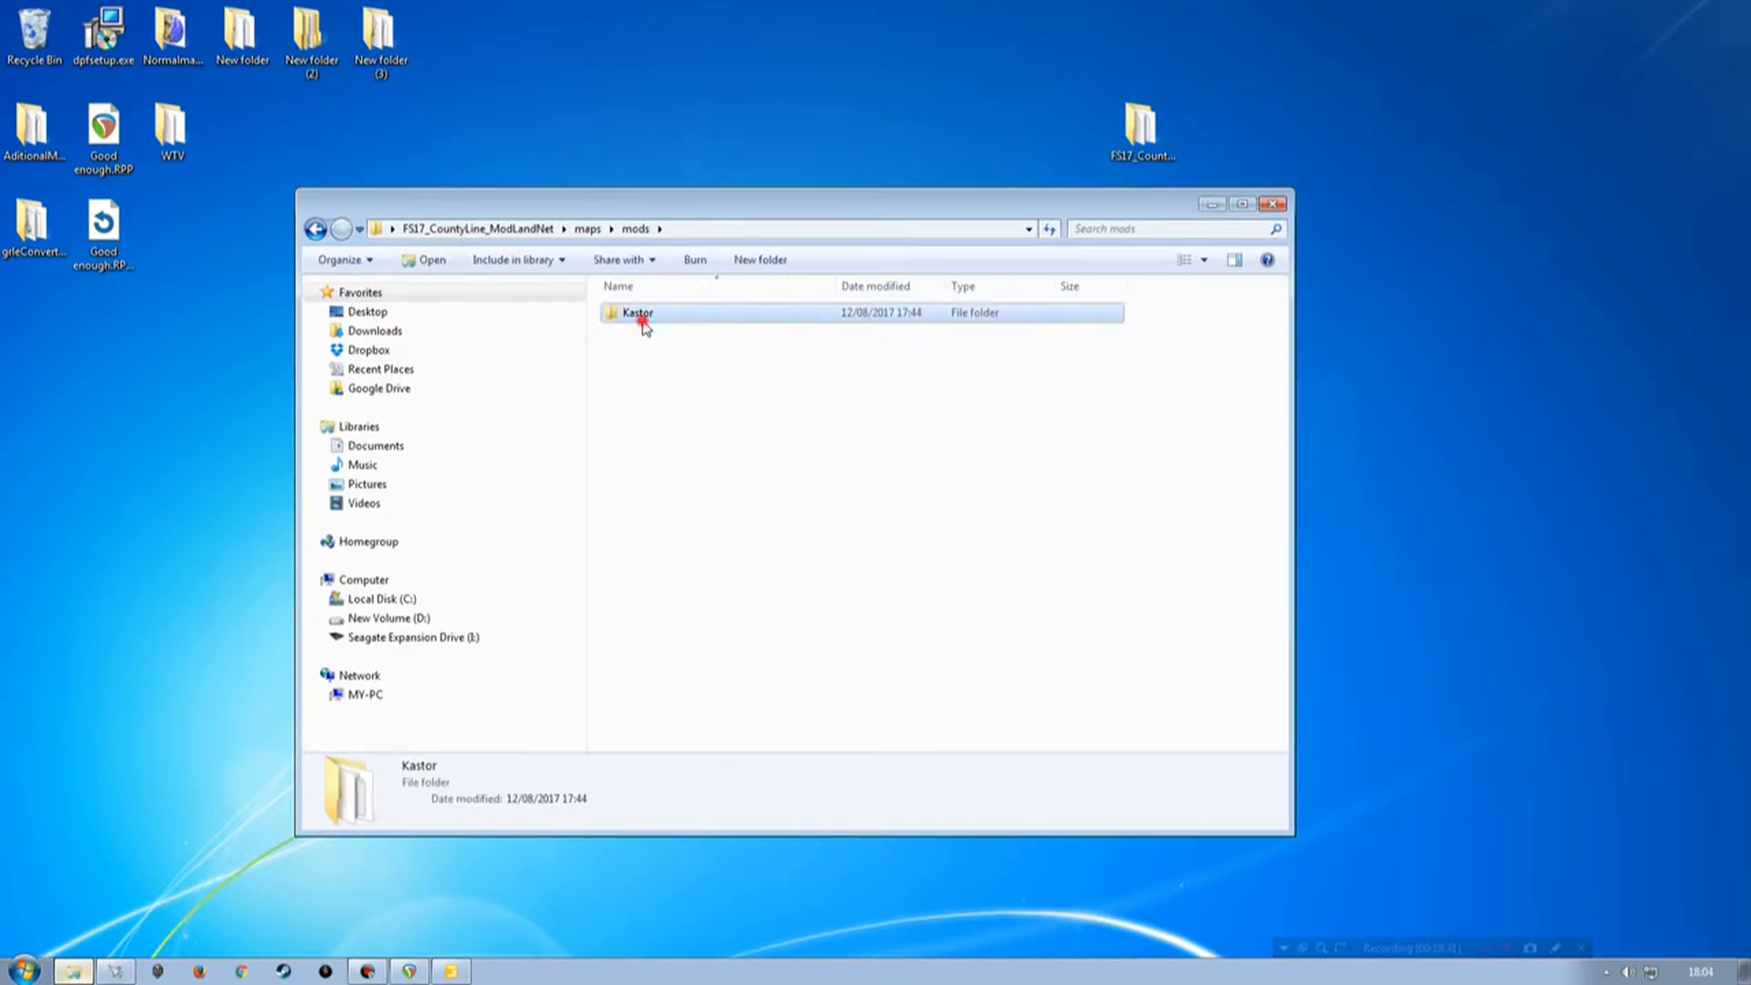
double_click(638, 313)
left_click_drag(688, 205, 721, 158)
double_click(686, 343)
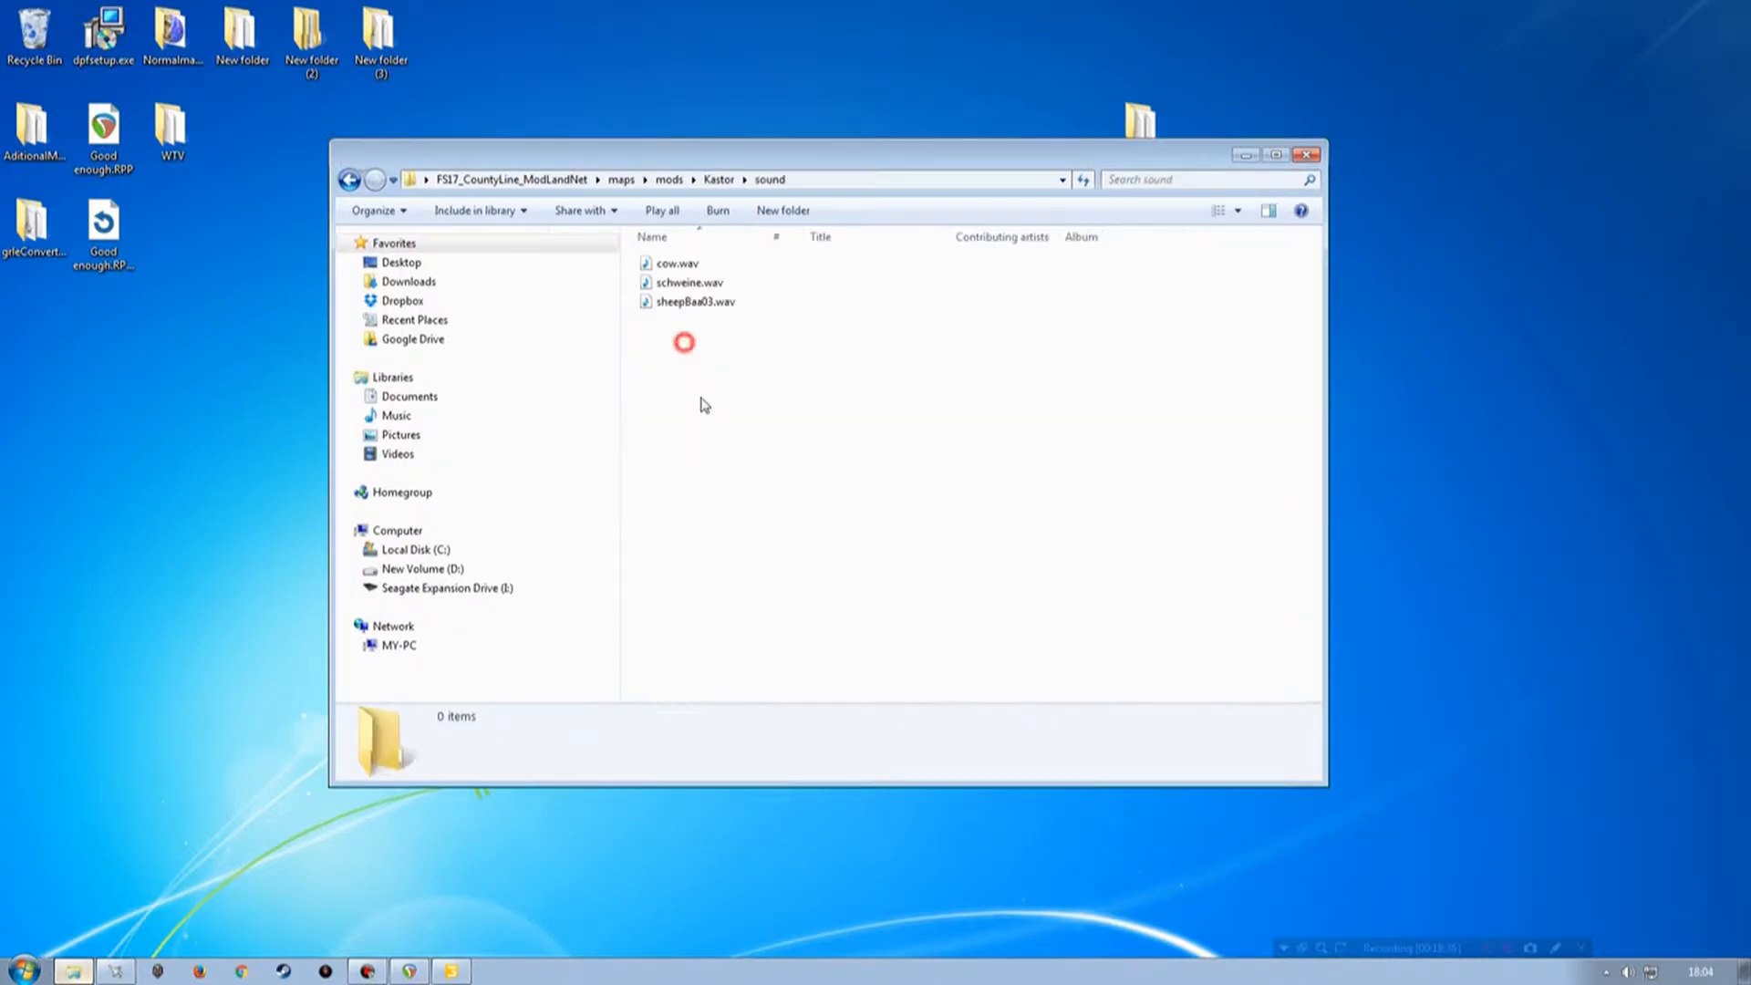
key("BackSpace")
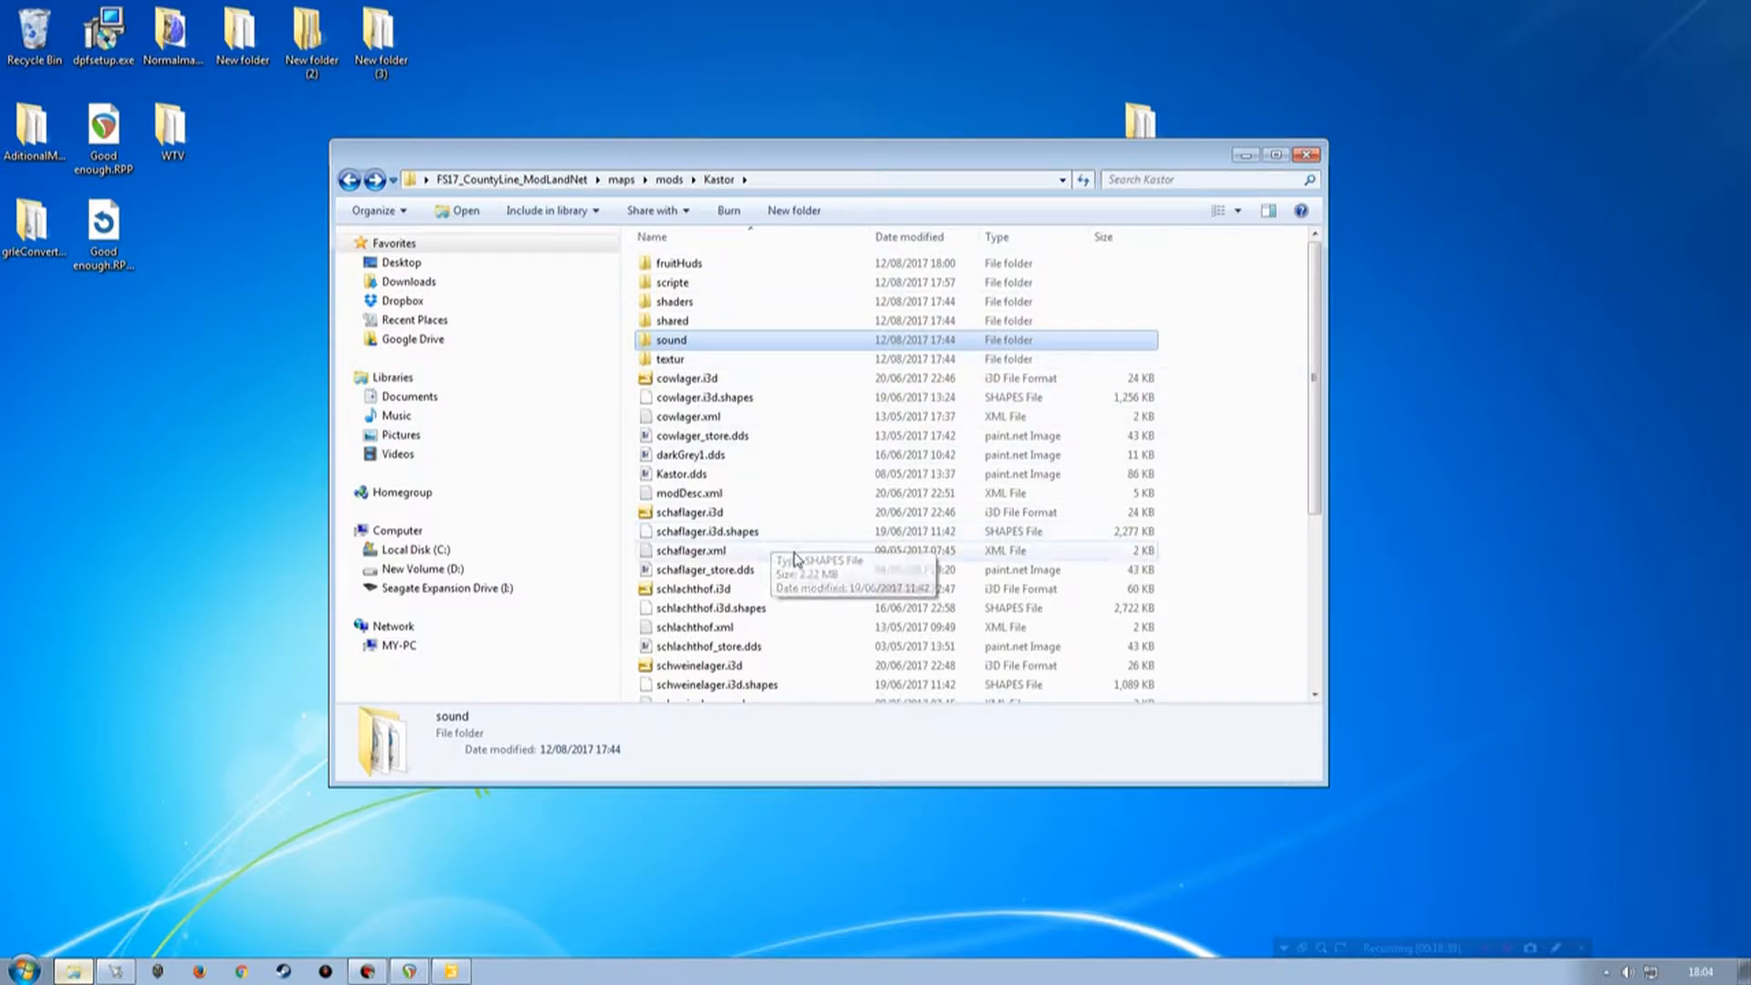
scroll(782, 556, "down", 2)
double_click(784, 160)
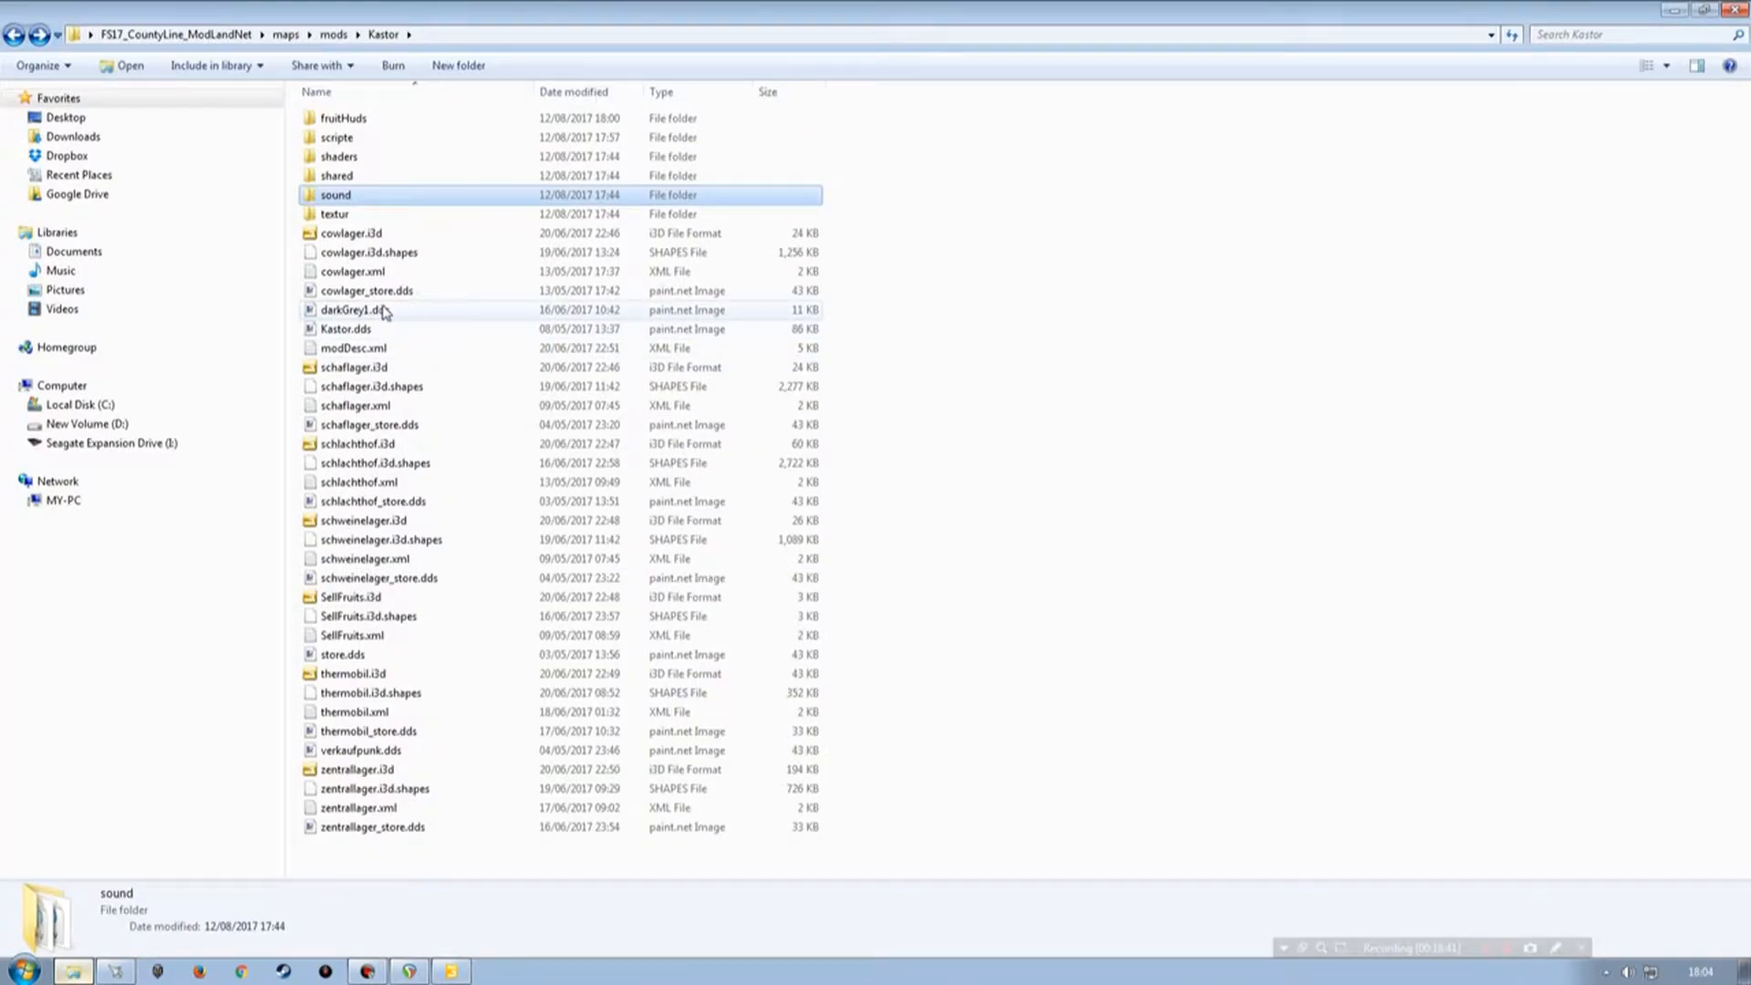
left_click(355, 233)
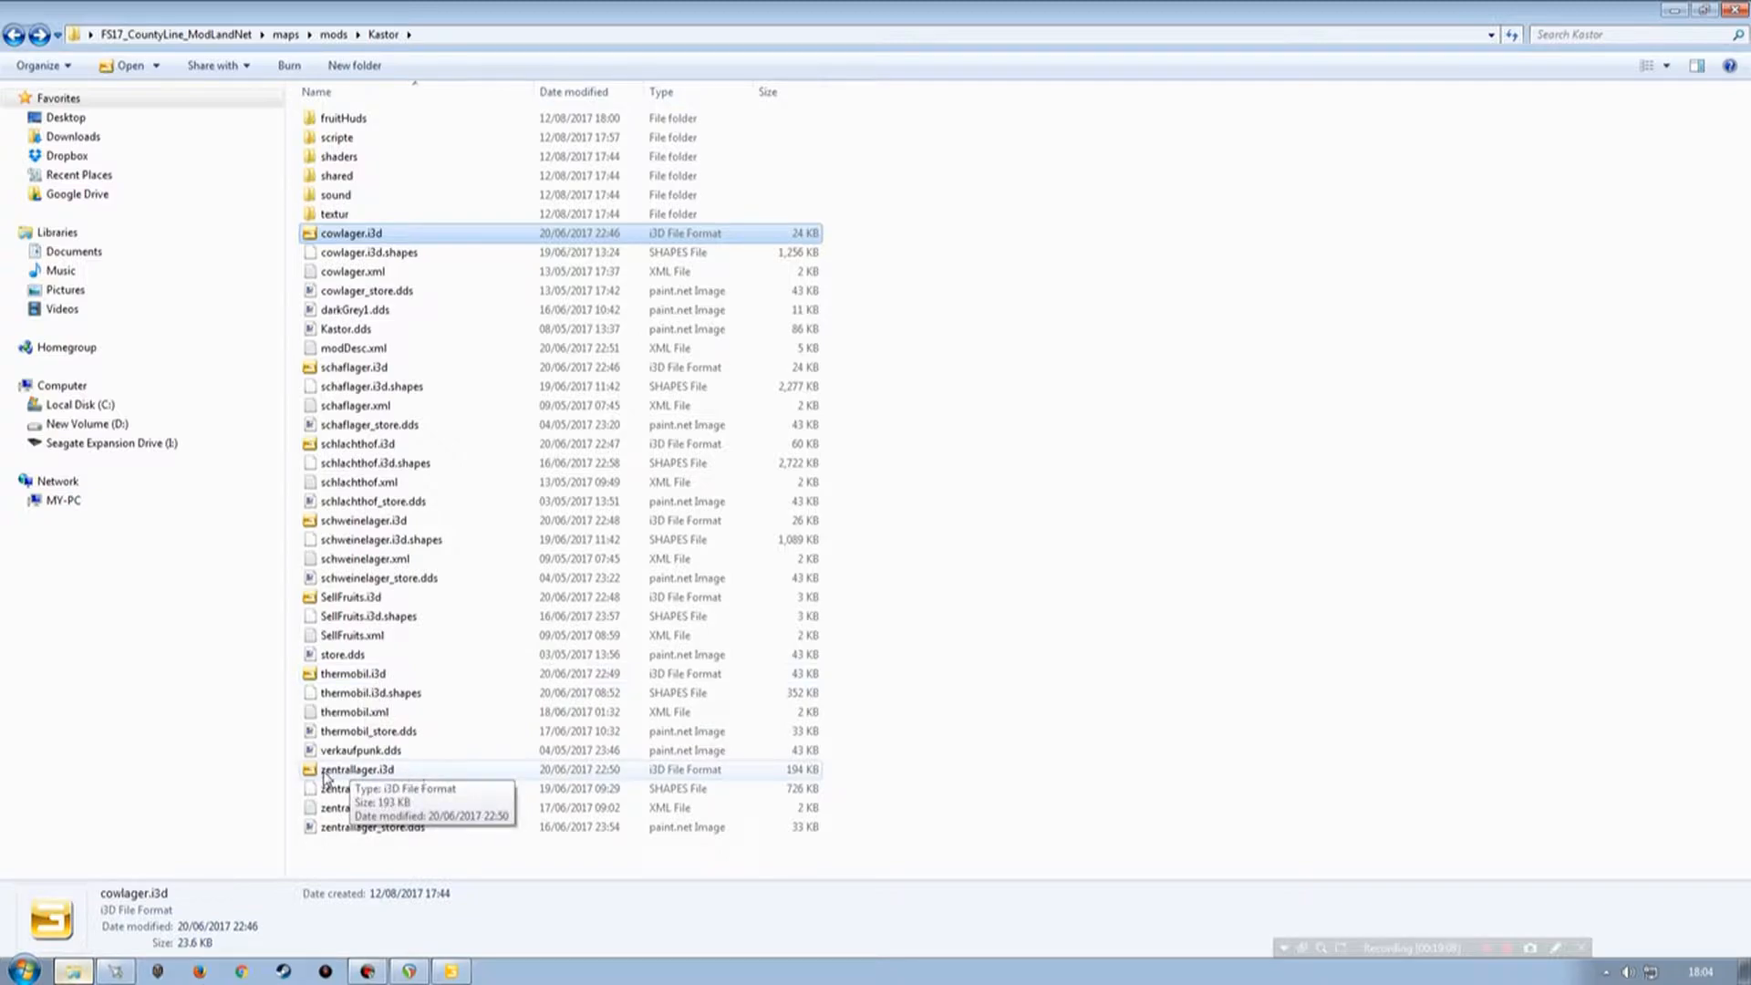
left_click(406, 769)
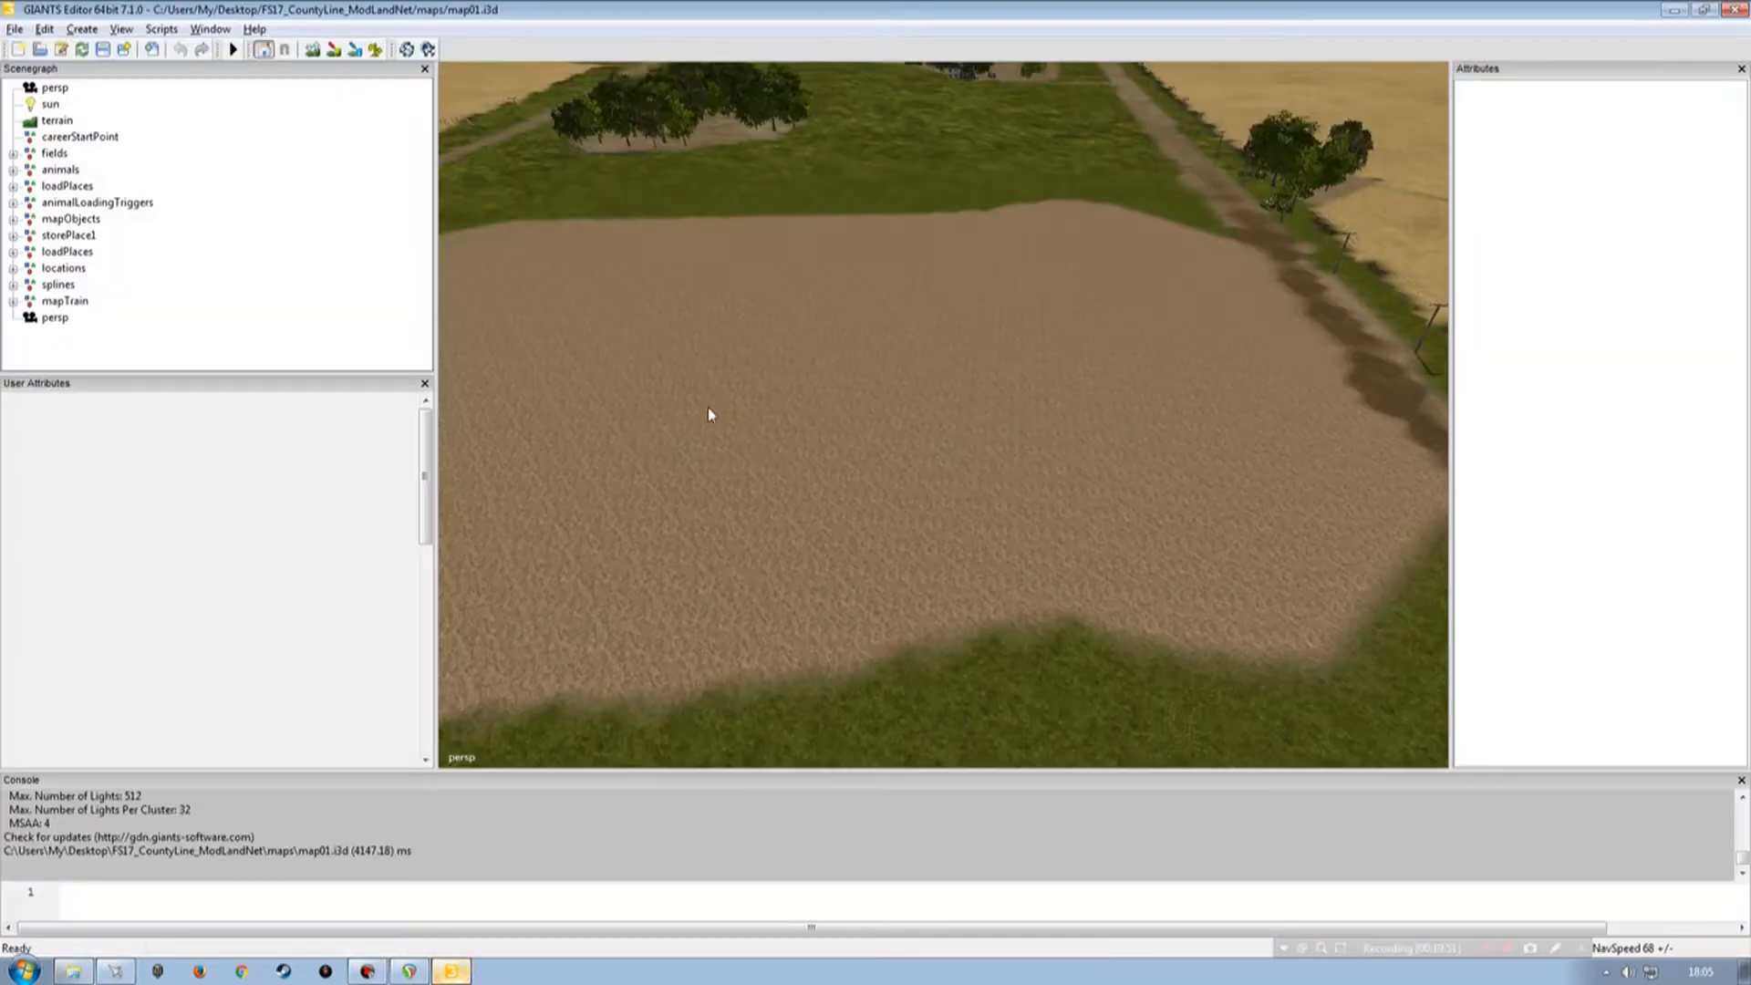
scroll(712, 410, "down", 5)
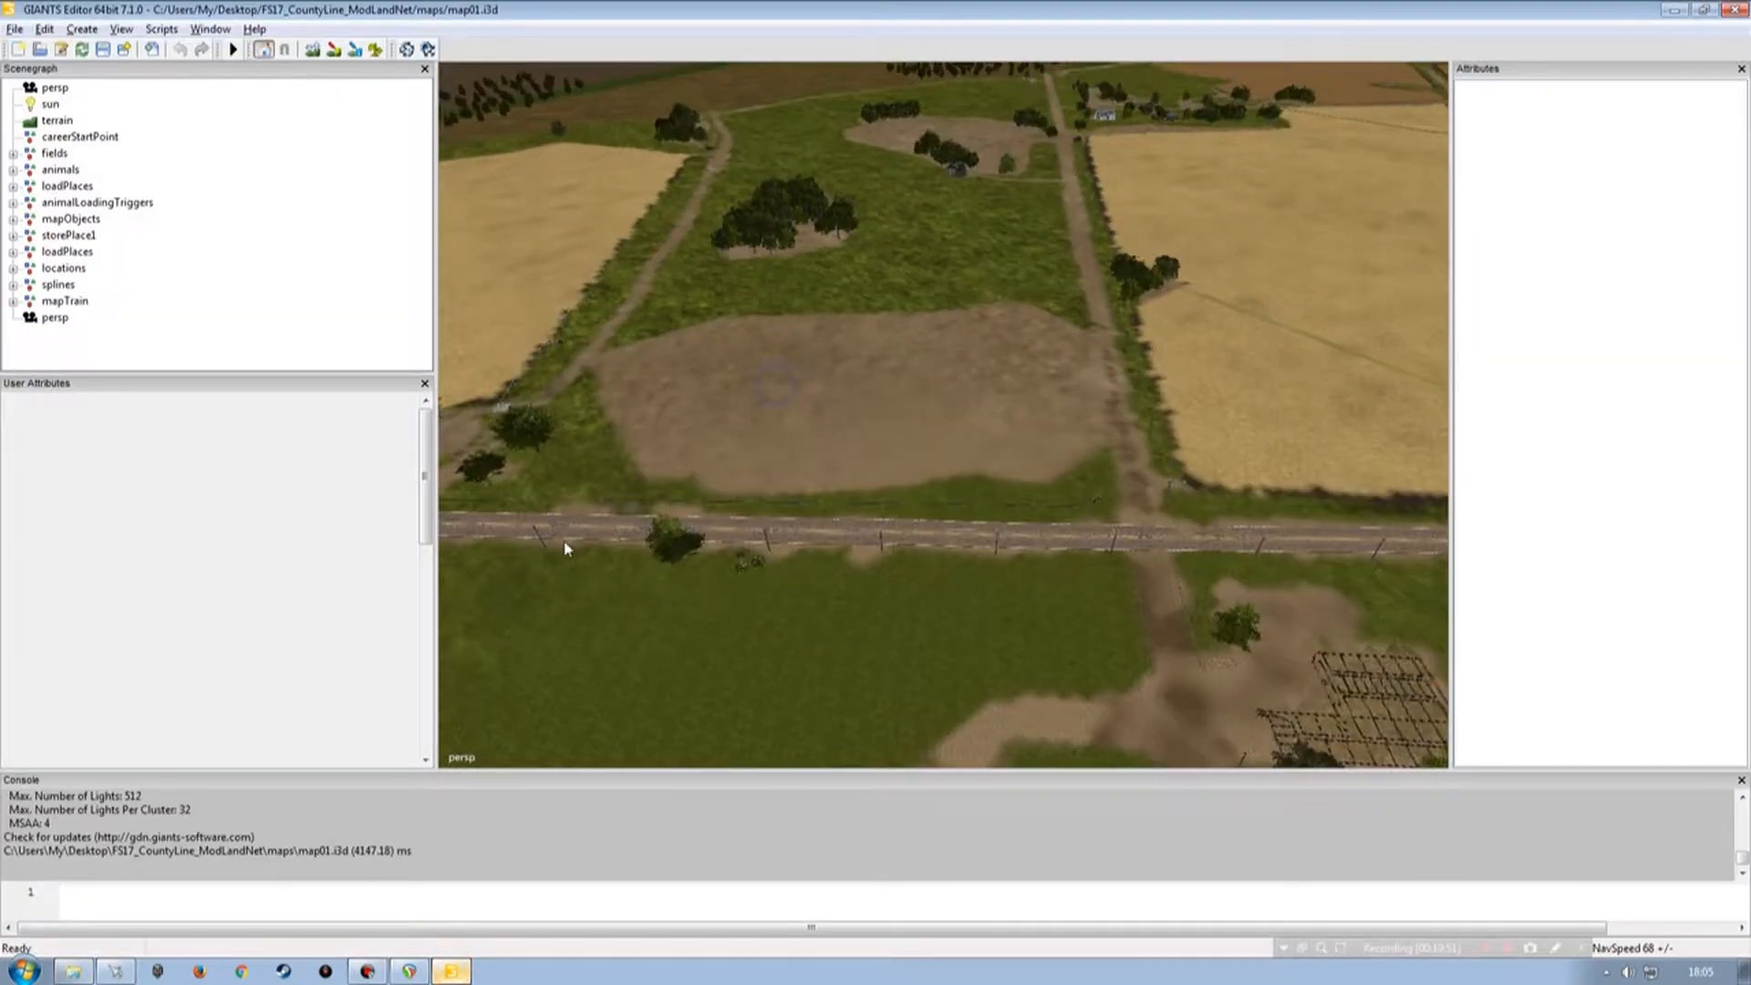
Switch to GIANTS Editor and examine the empty field area in the map01 scene.
left_click_drag(1038, 447, 793, 496, "alt")
right_click_drag(793, 497, 766, 457, "alt")
left_click_drag(766, 457, 762, 485, "alt")
right_click_drag(763, 485, 905, 436, "alt")
left_click_drag(905, 436, 1010, 496, "alt")
right_click_drag(1011, 497, 1004, 411, "alt")
left_click_drag(1004, 410, 794, 469, "alt")
right_click_drag(794, 469, 840, 397, "alt")
left_click_drag(840, 397, 992, 477, "alt")
right_click_drag(992, 477, 934, 438, "alt")
left_click_drag(935, 438, 1020, 439, "alt")
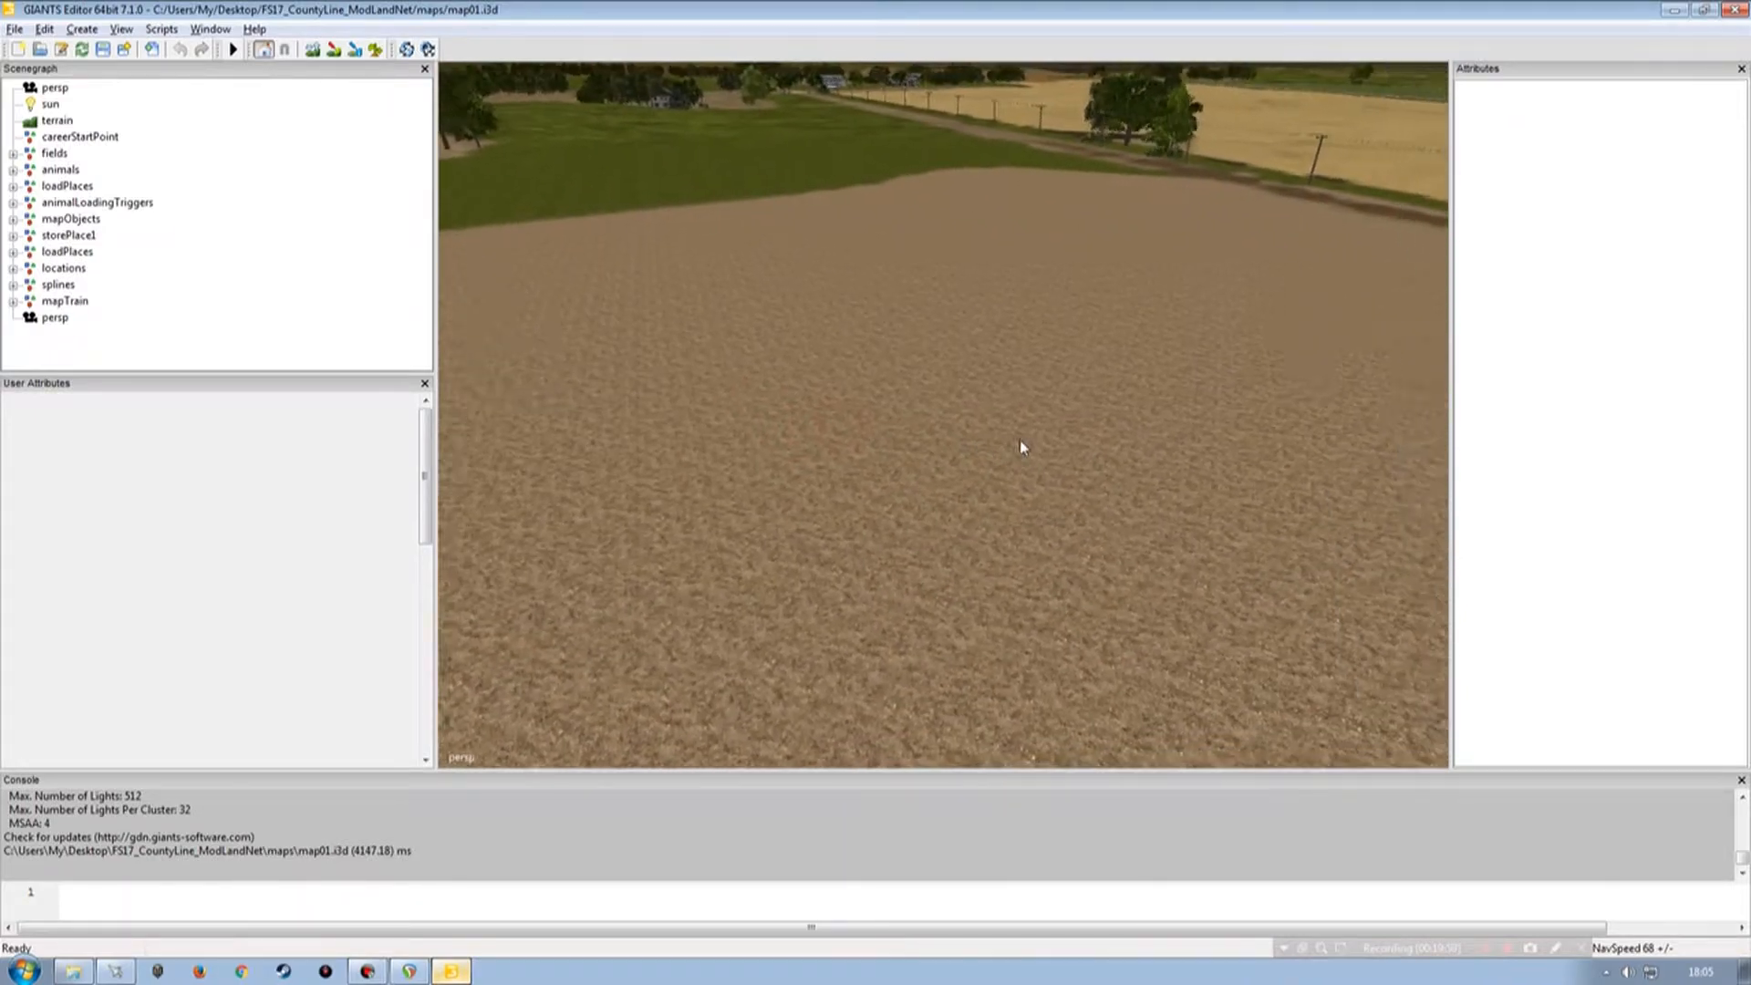
right_click_drag(1020, 440, 898, 464, "alt")
left_click_drag(968, 456, 922, 475, "alt")
right_click_drag(841, 496, 801, 502)
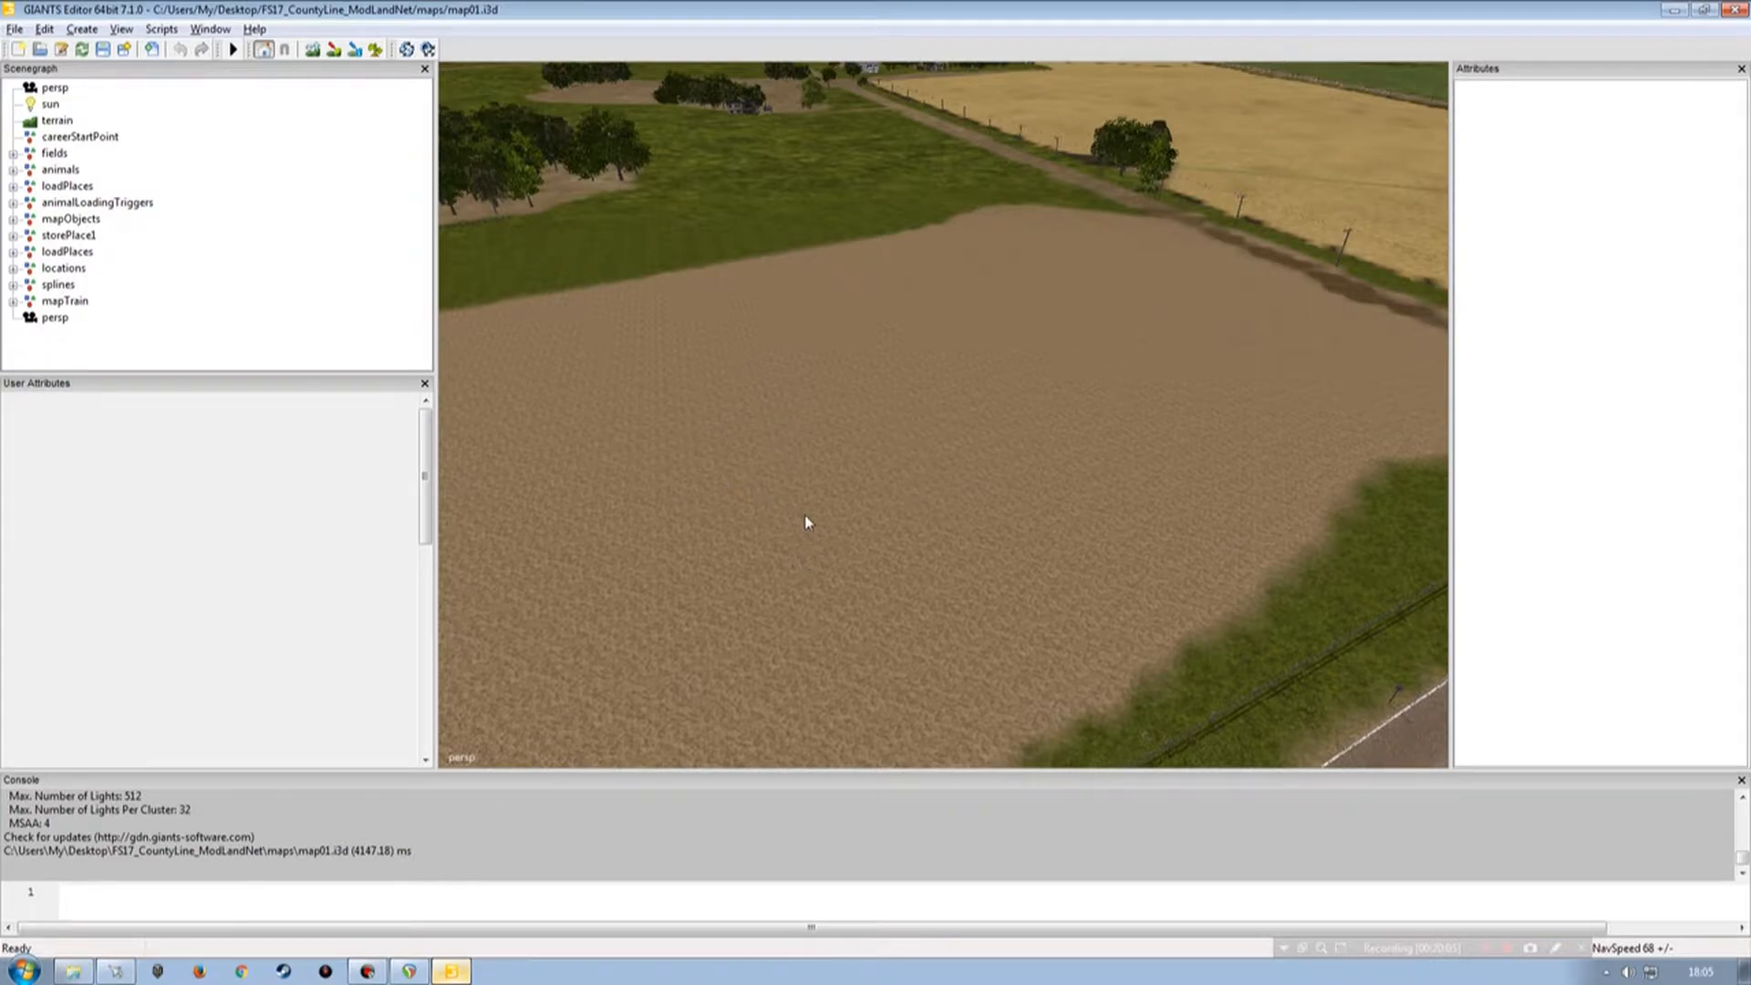
left_click(1675, 10)
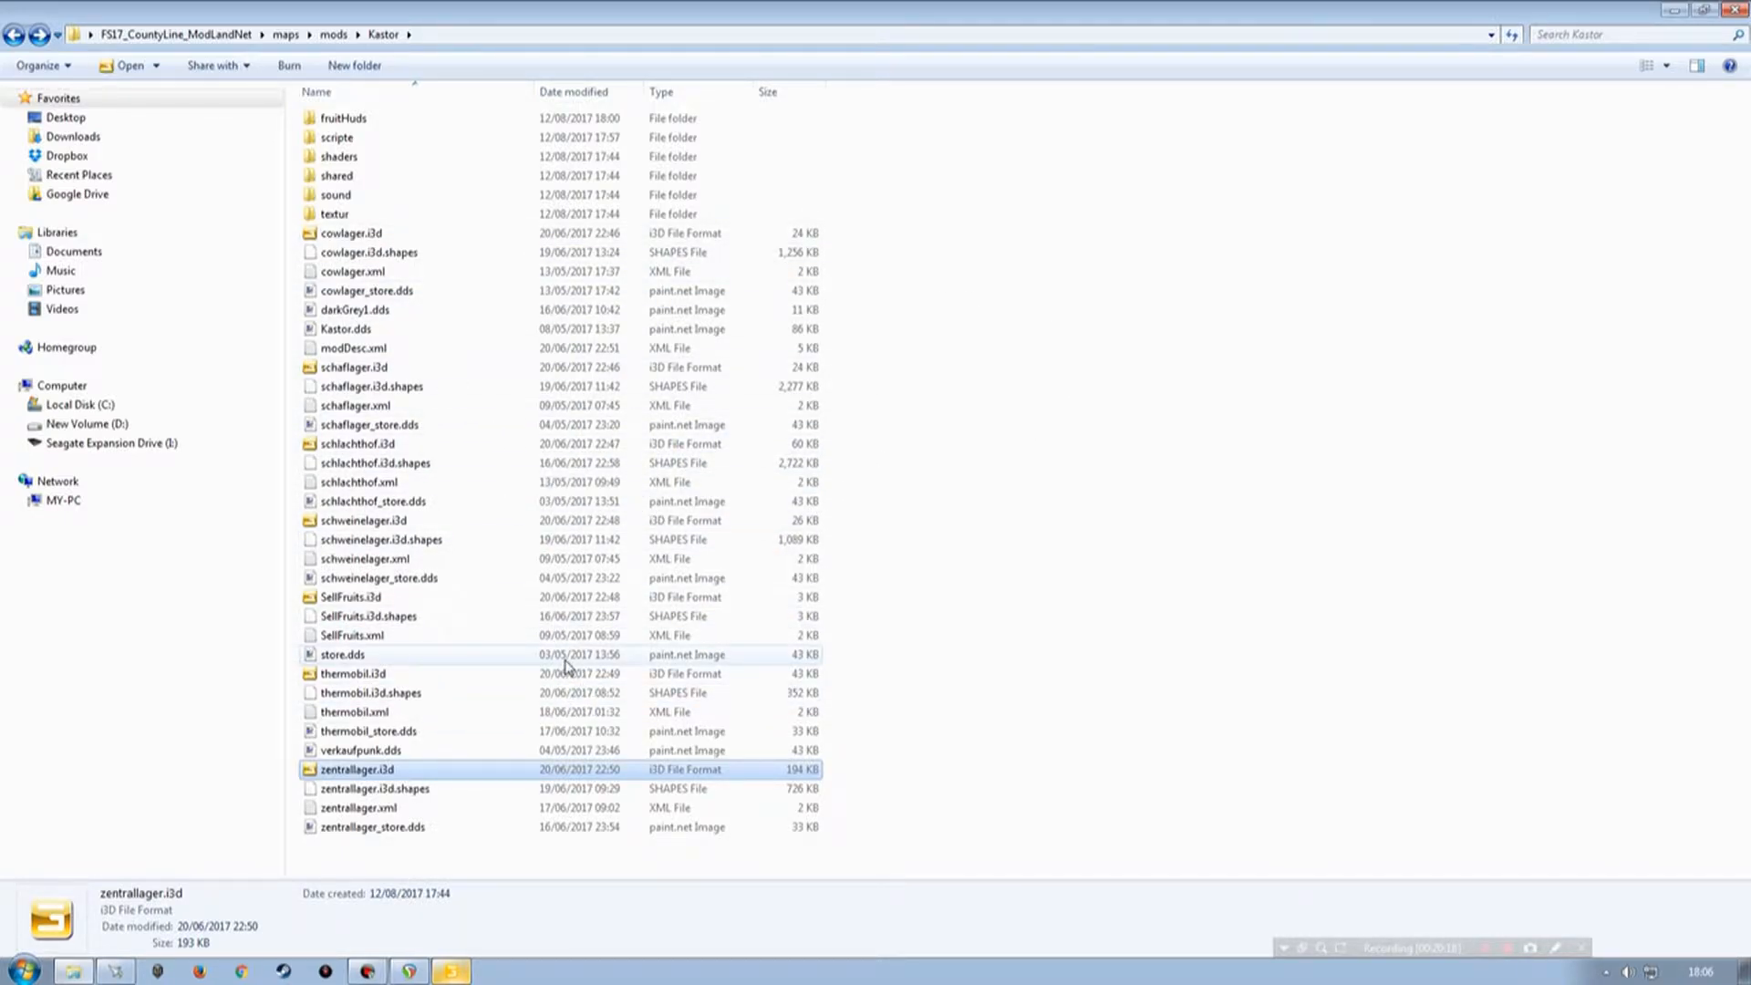
left_click(463, 970)
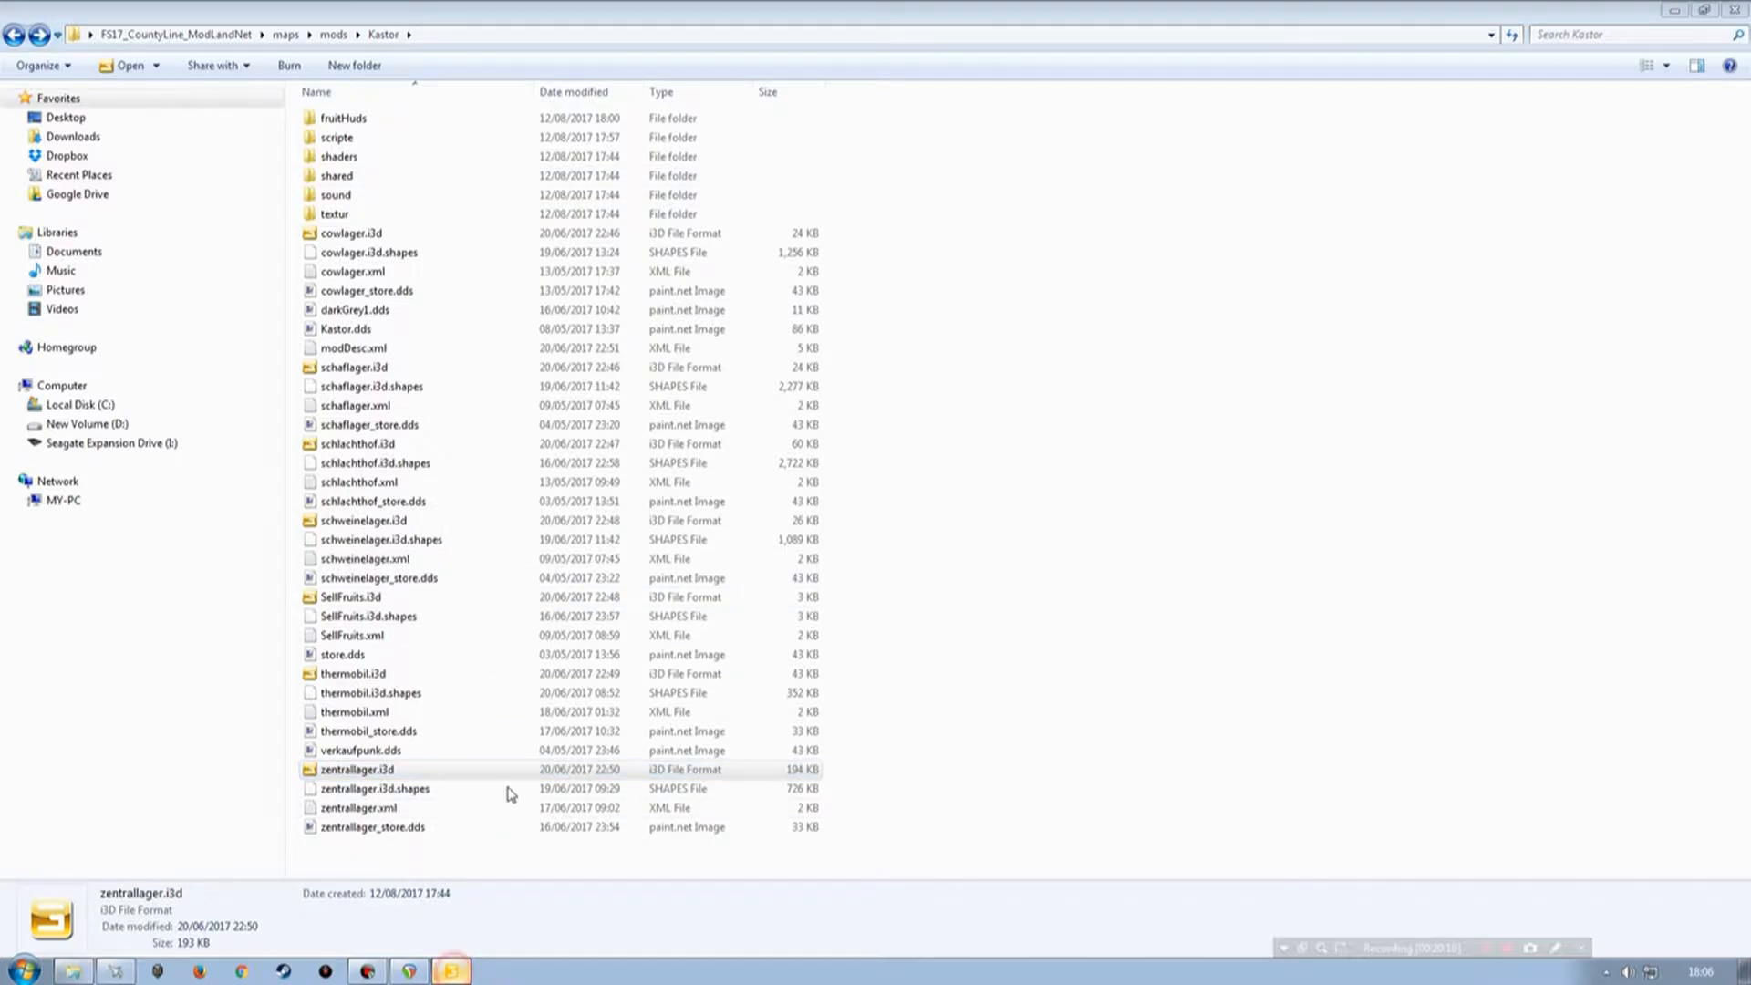
Create a new transform group in the map01 scene and select it in the scenegraph.
left_click_drag(927, 453, 824, 390, "alt")
right_click_drag(824, 389, 790, 497, "alt")
left_click_drag(790, 496, 1098, 446, "alt")
right_click_drag(1098, 446, 1001, 467, "alt")
left_click_drag(935, 454, 910, 480, "alt")
left_click_drag(1127, 455, 881, 522, "alt")
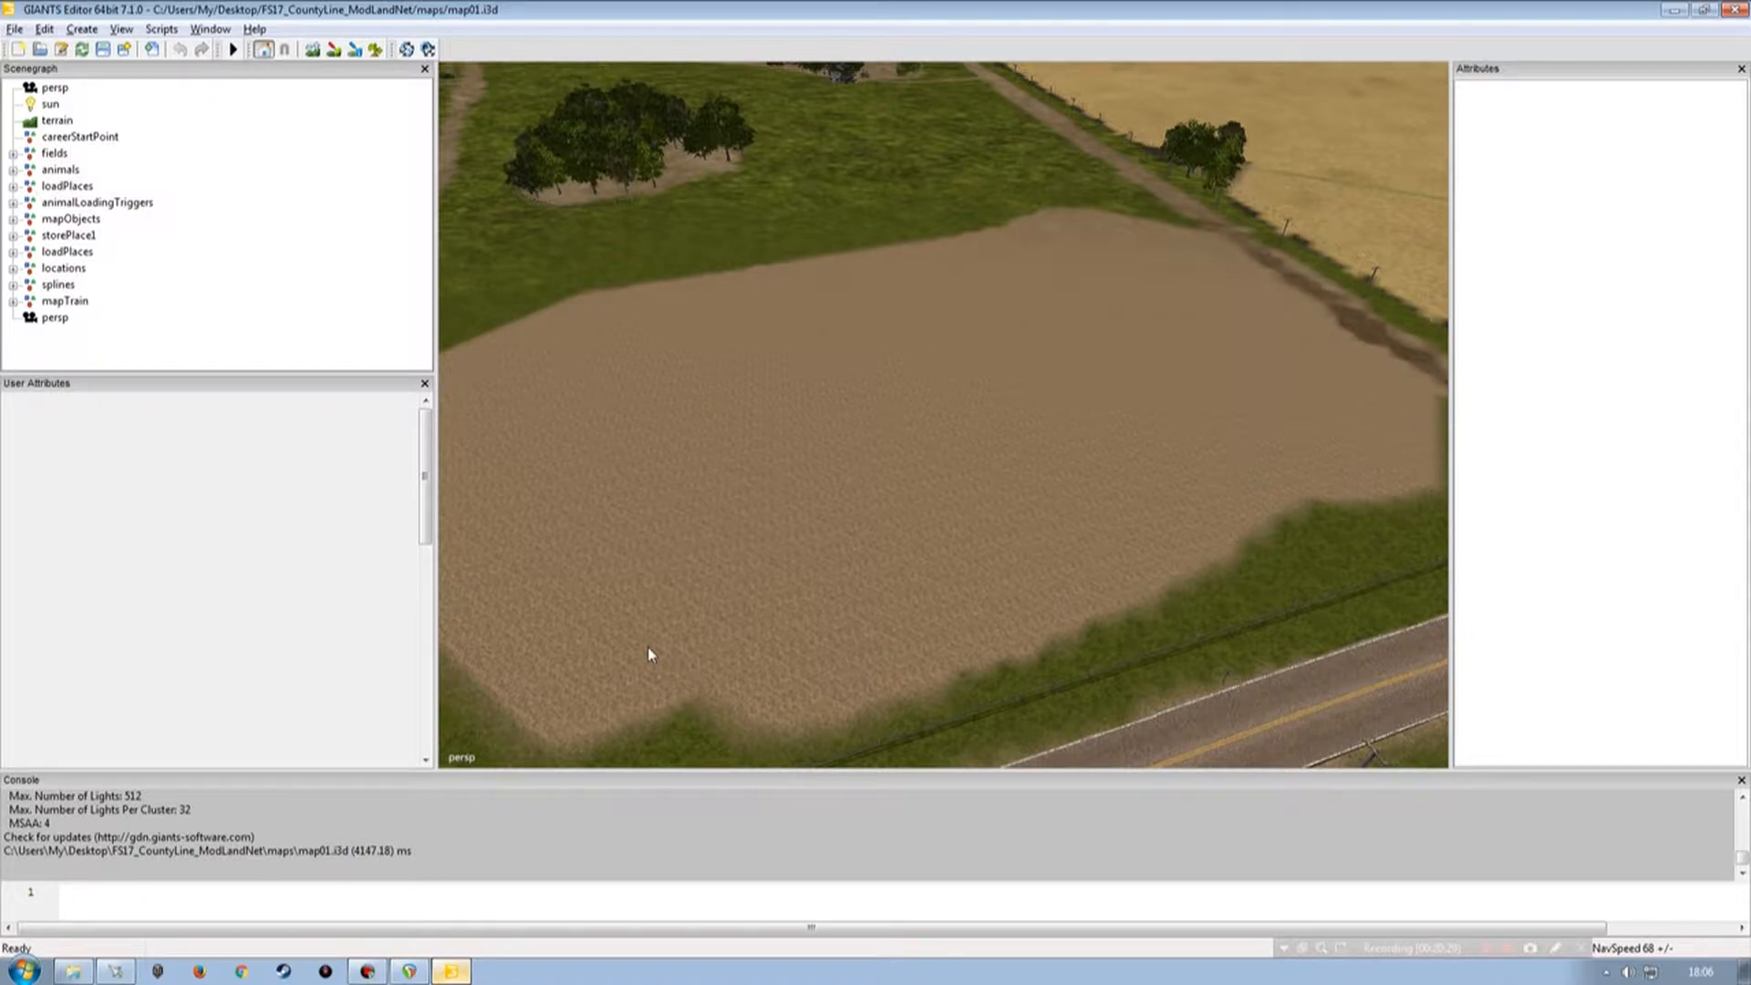
left_click_drag(959, 442, 907, 513, "alt")
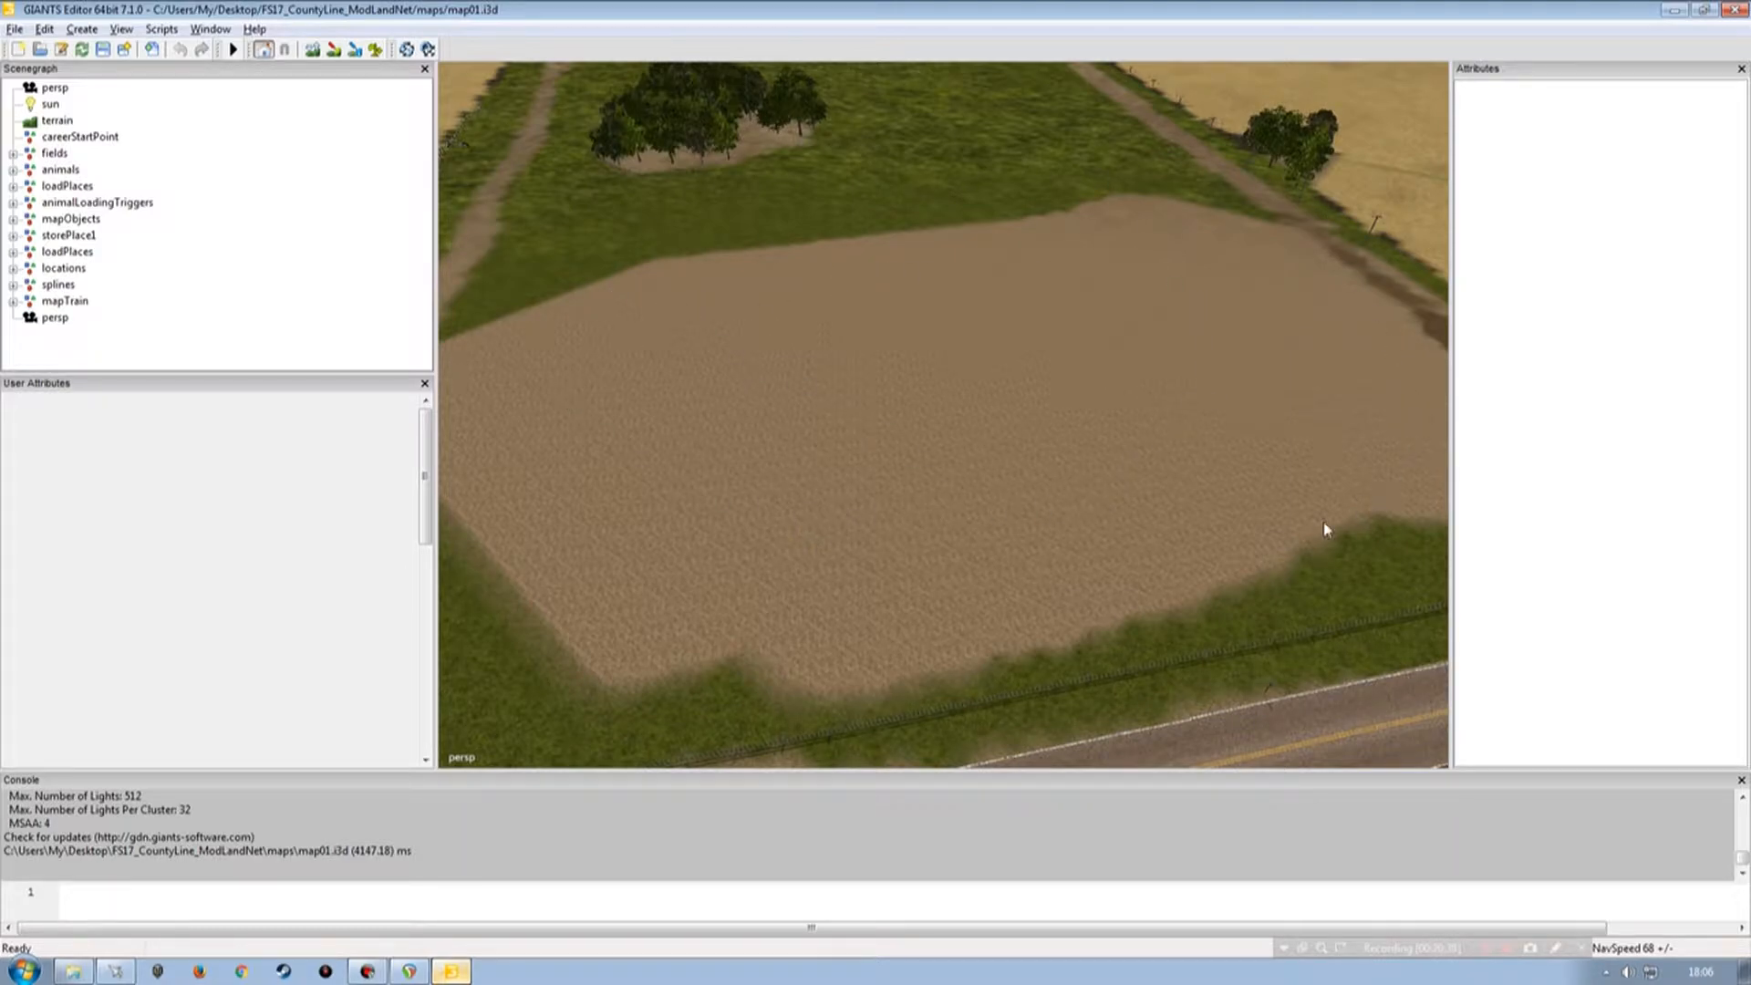
mouse_move(790, 662)
left_mouse_down("alt")
mouse_move(739, 654)
mouse_move(772, 653)
left_mouse_up("alt")
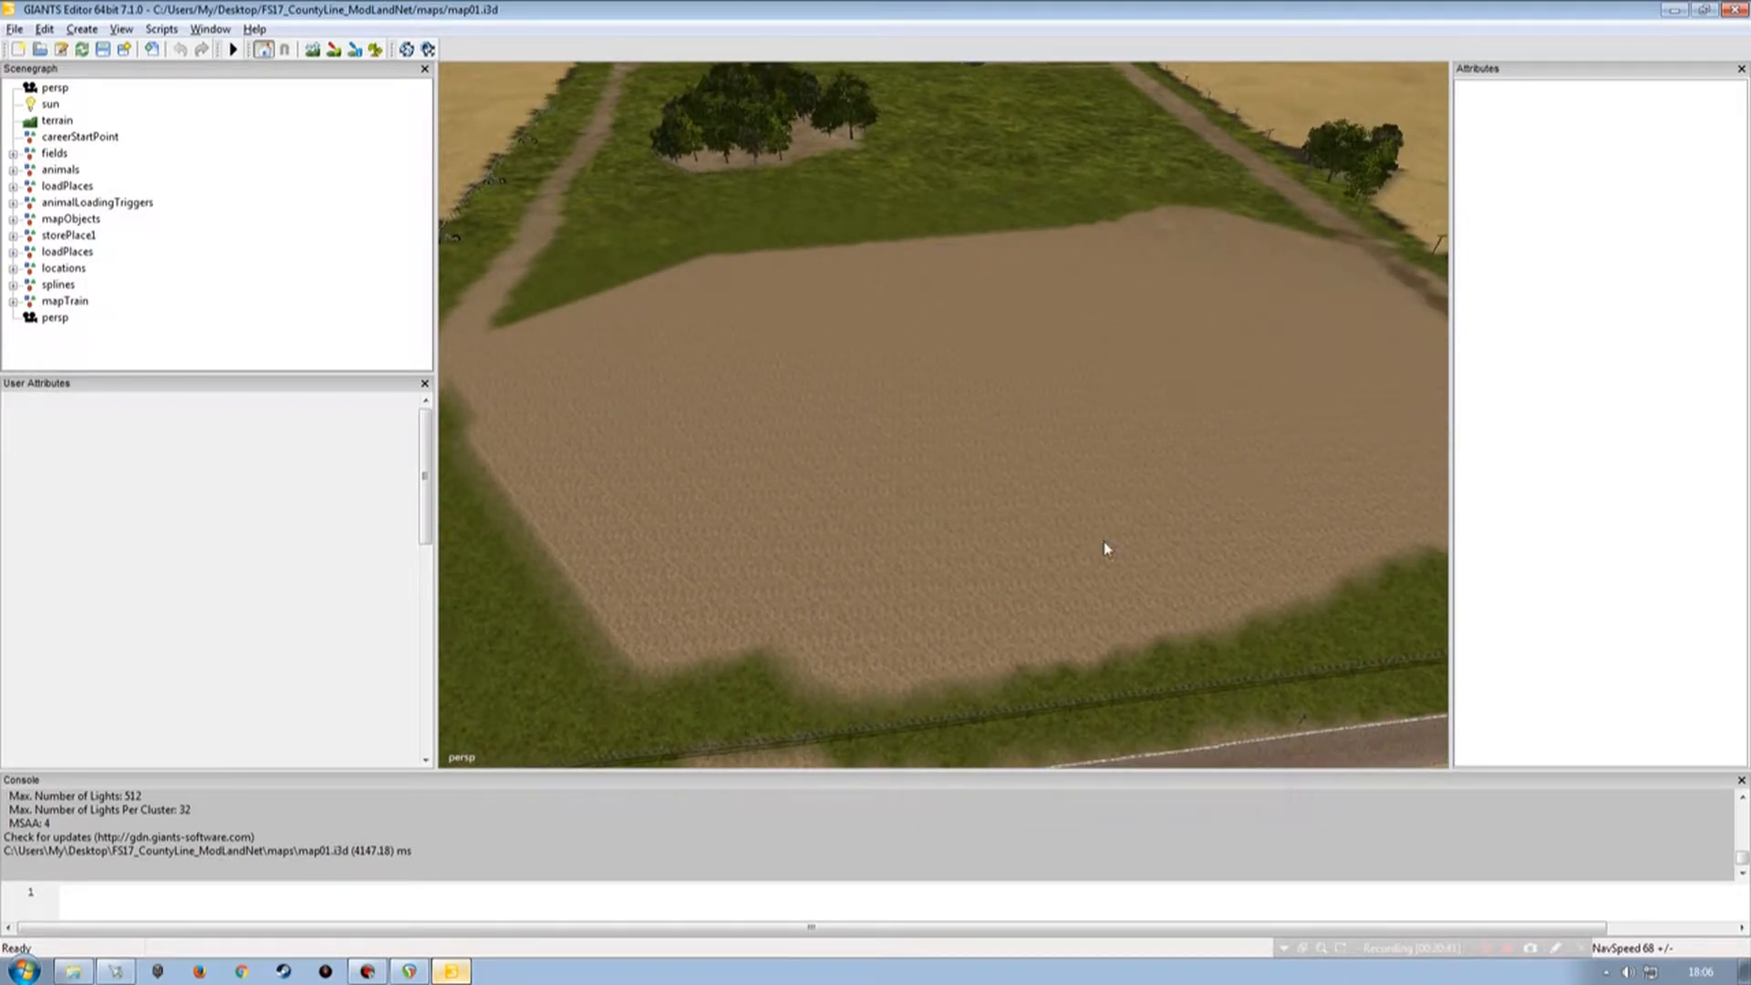
left_click_drag(907, 517, 858, 479, "alt")
right_click_drag(859, 479, 939, 350, "alt")
left_click_drag(888, 429, 992, 451, "alt")
right_click_drag(989, 453, 940, 486, "alt")
left_click(321, 240)
left_click(83, 29)
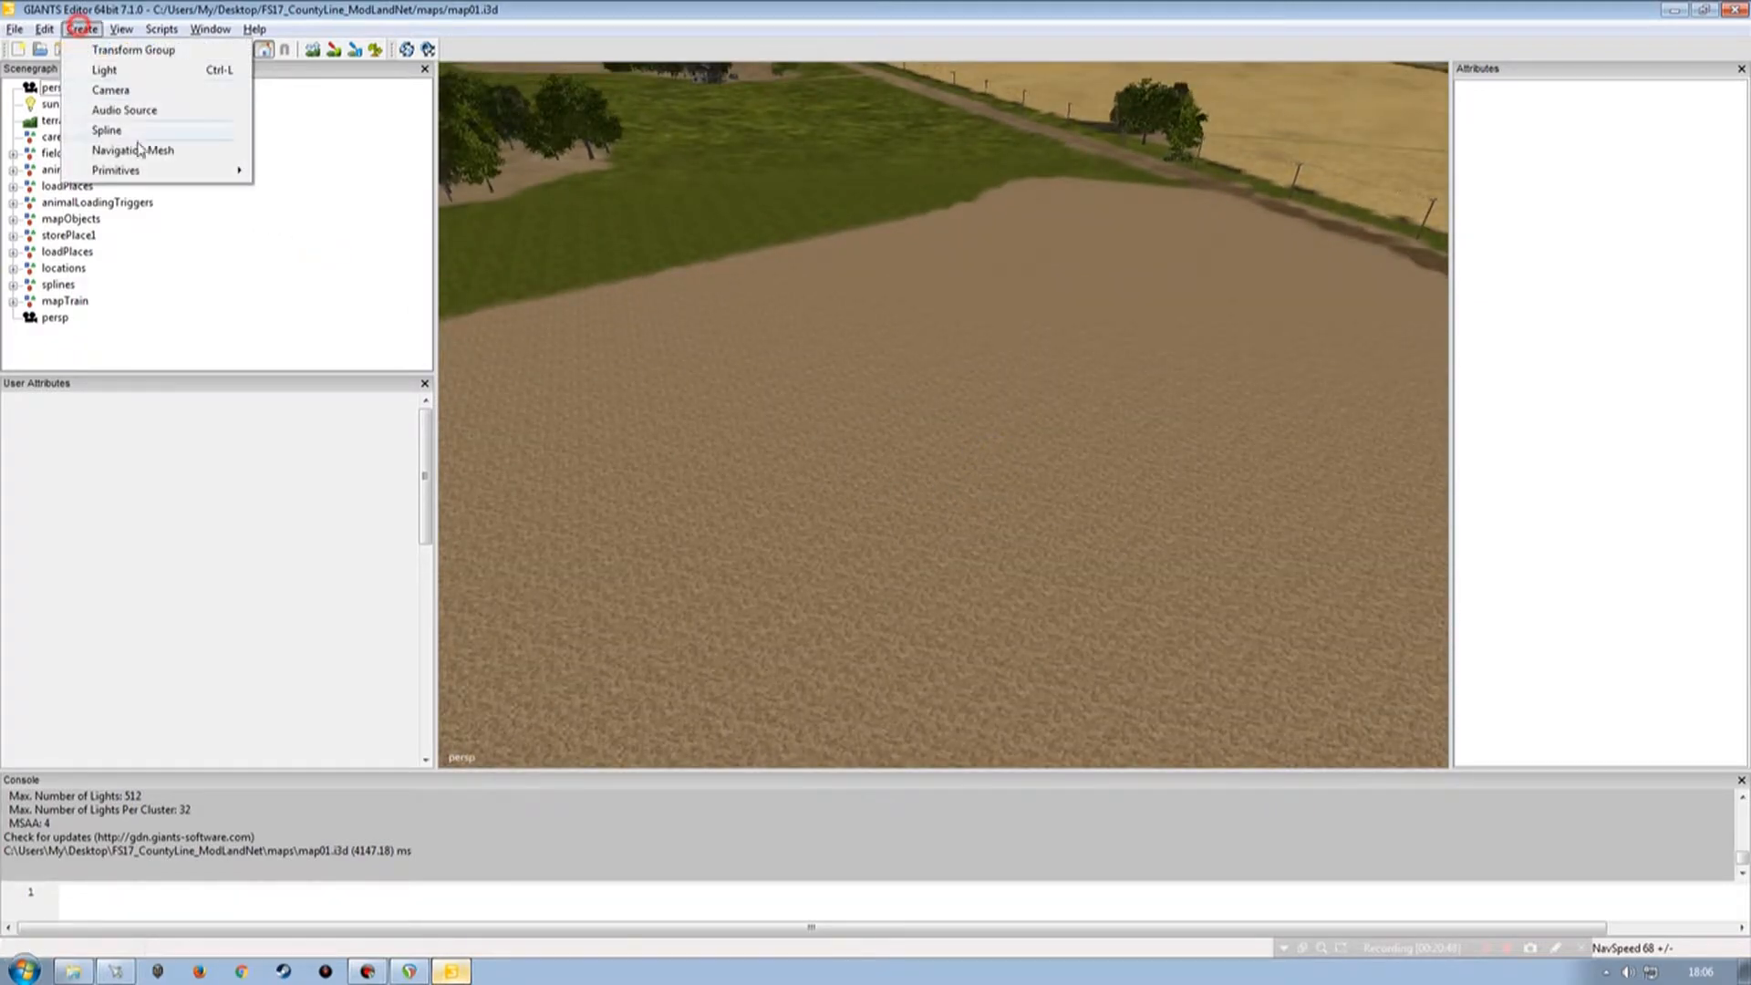
left_click(146, 67)
left_click(68, 334)
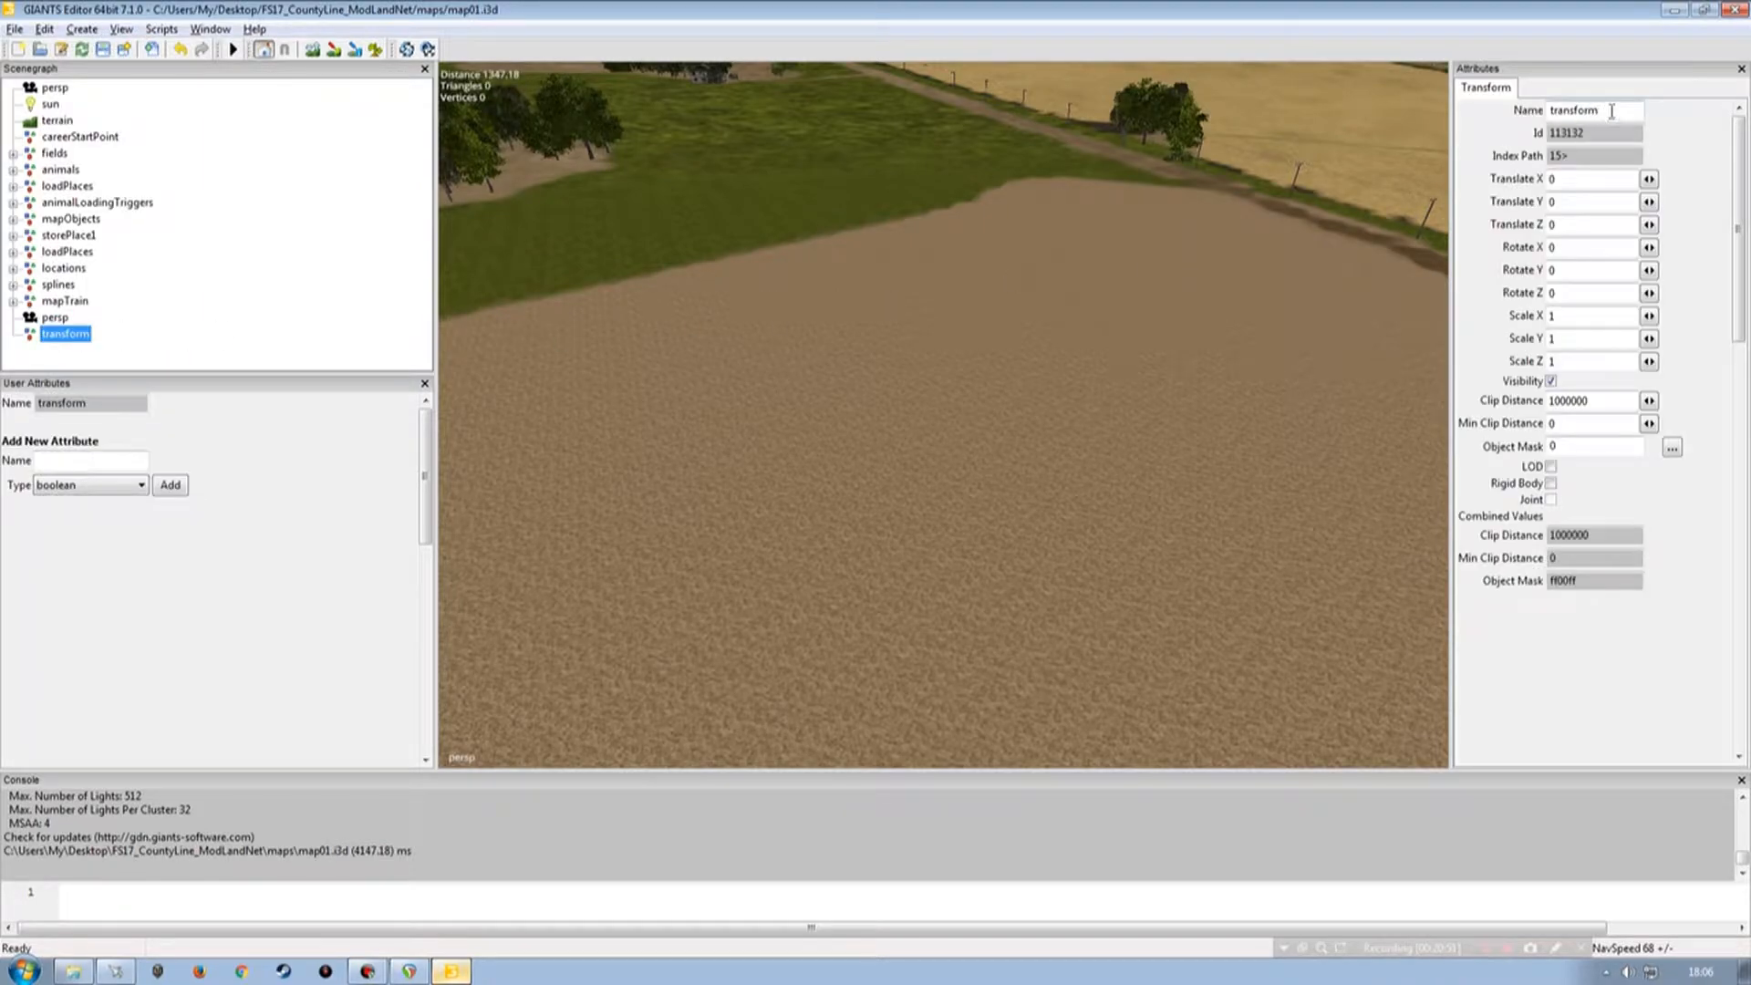
Rename the new transform group to Kastor and move it up one place in the scenegraph.
double_click(1598, 110)
type("Kastor")
key("Tab")
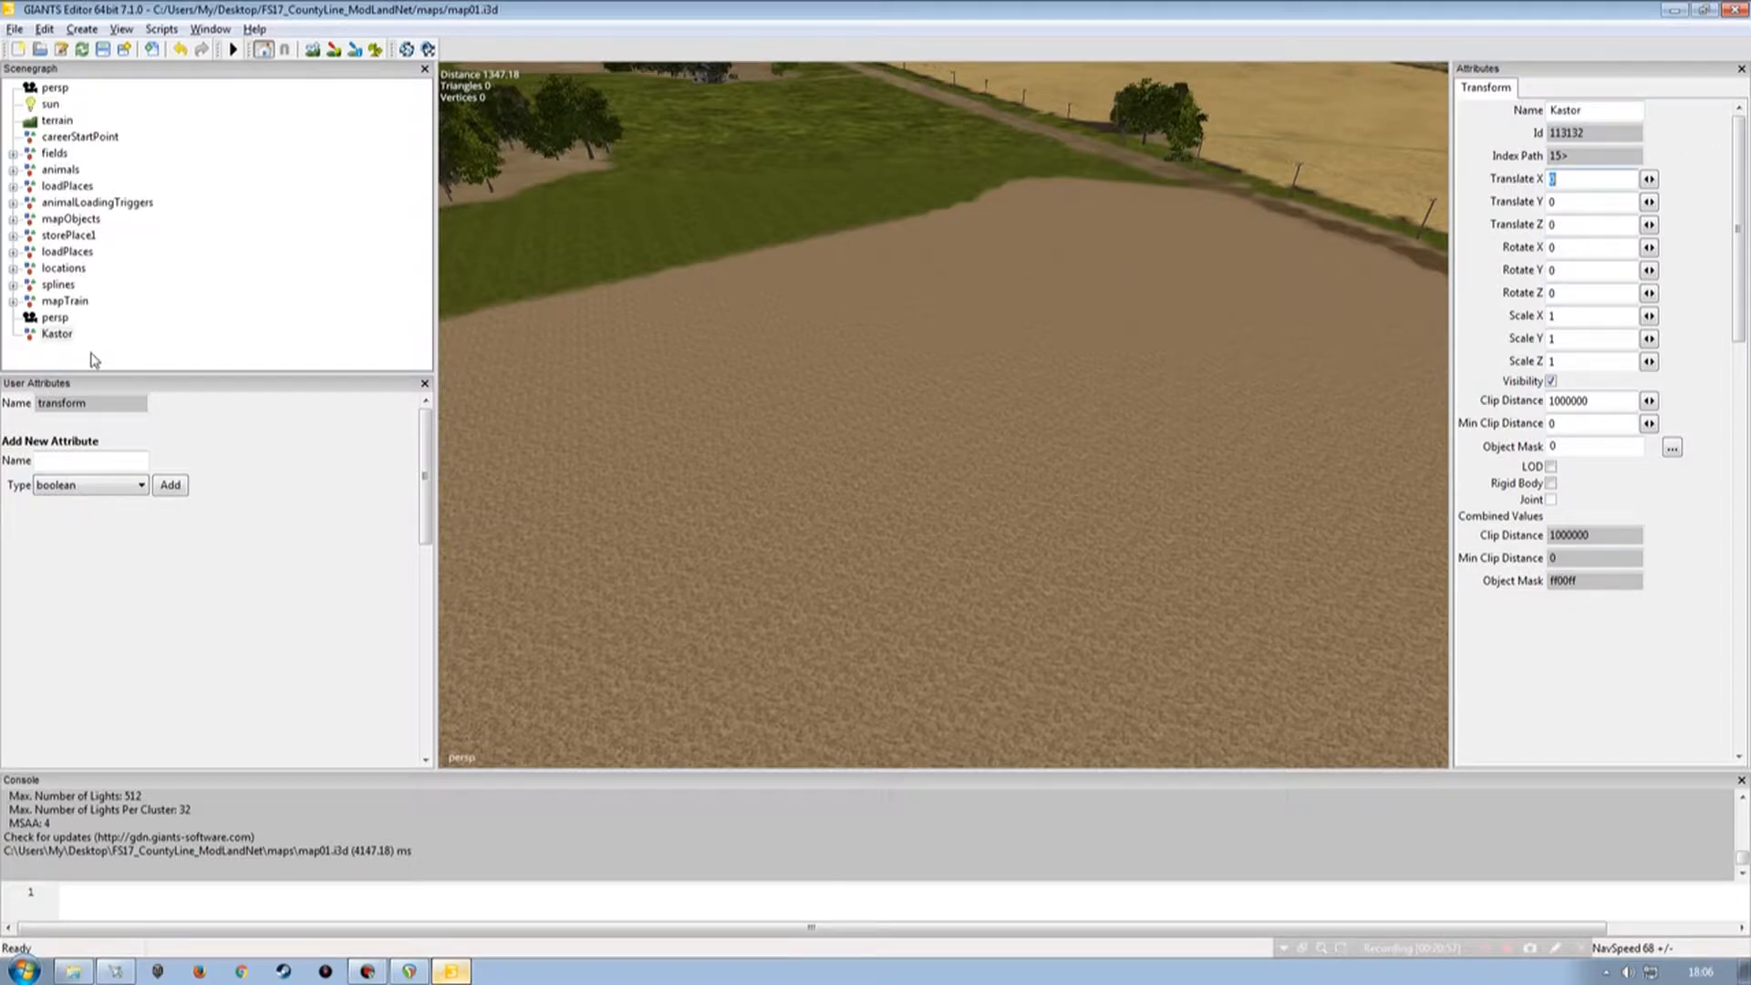
left_click(57, 335)
right_click(57, 337)
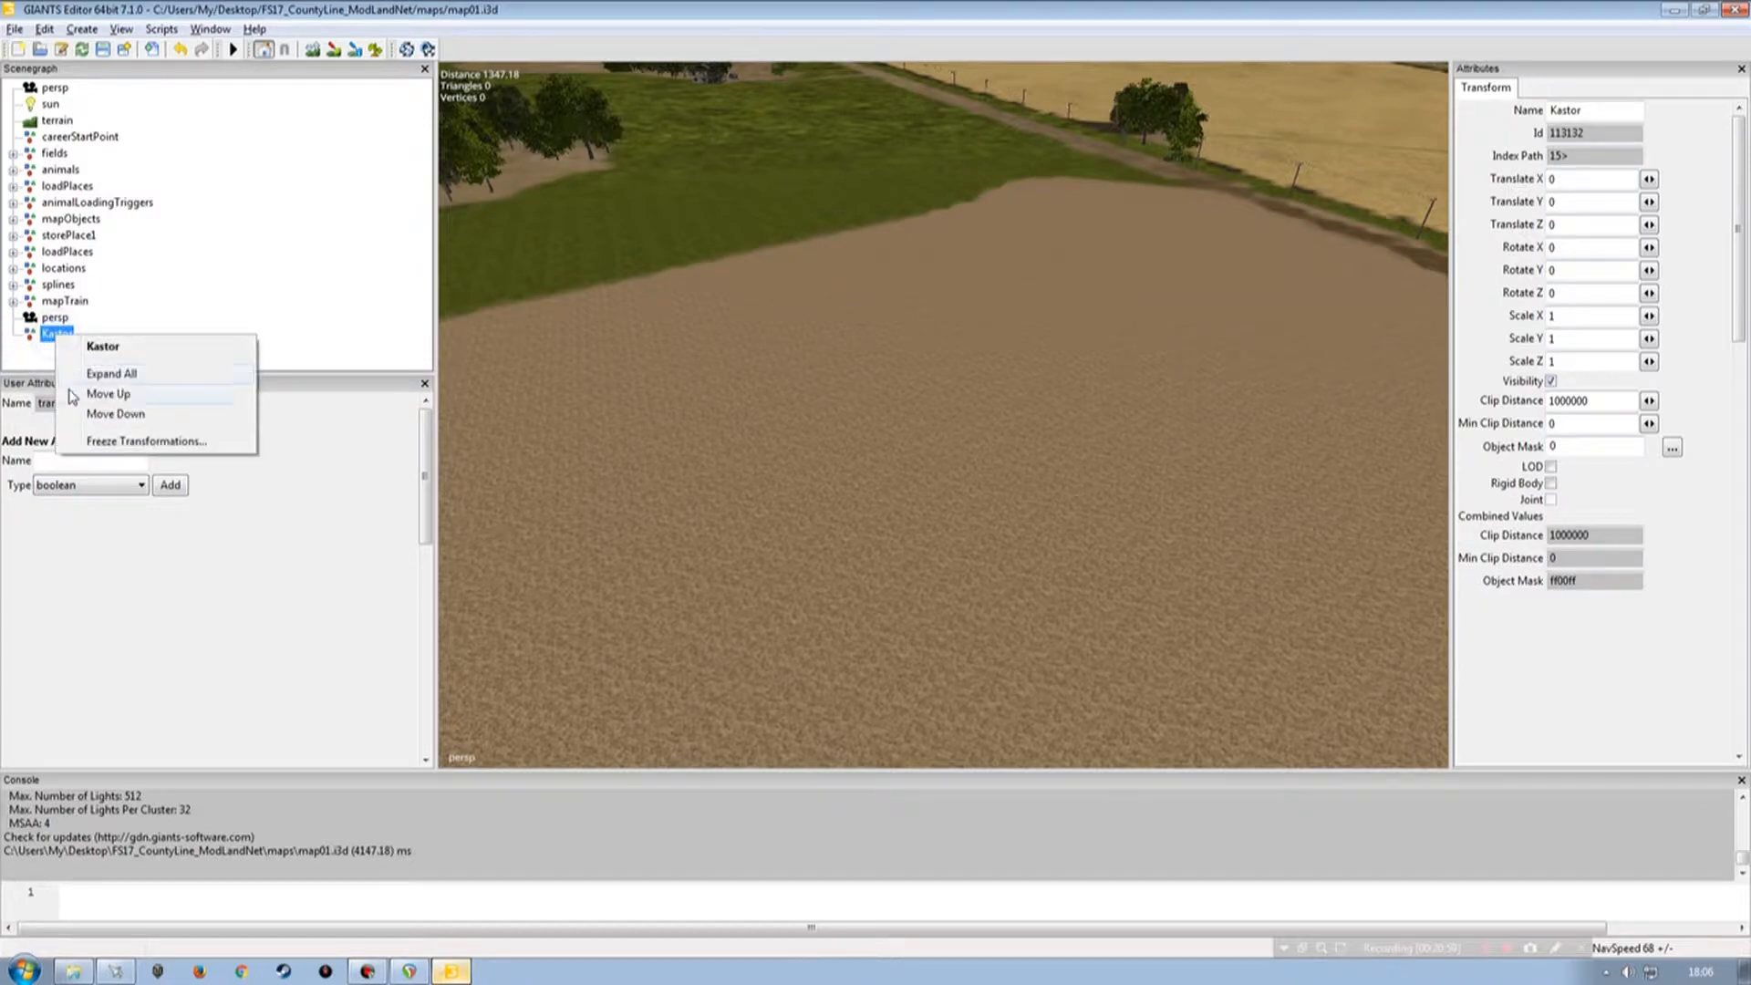
left_click(81, 395)
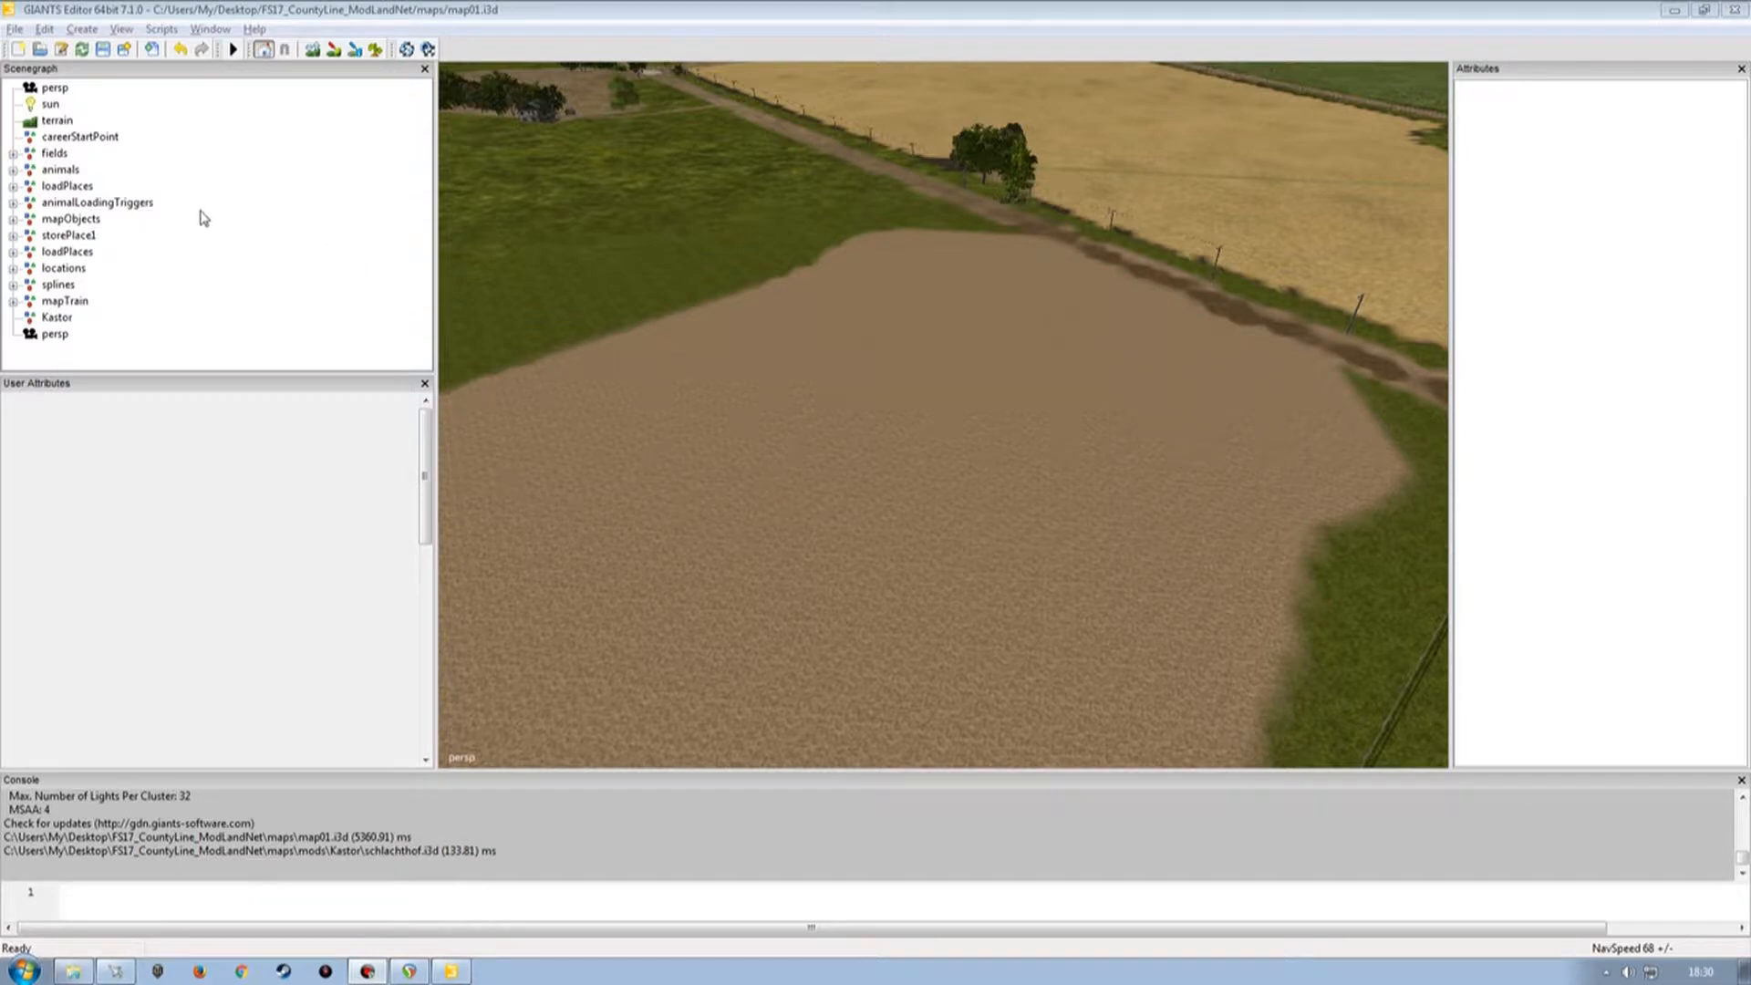
Import cowlager.i3d from the mods/Kastor folder and move its Intermediate_storage_cow object into the Kastor group.
left_click(15, 29)
left_click(55, 223)
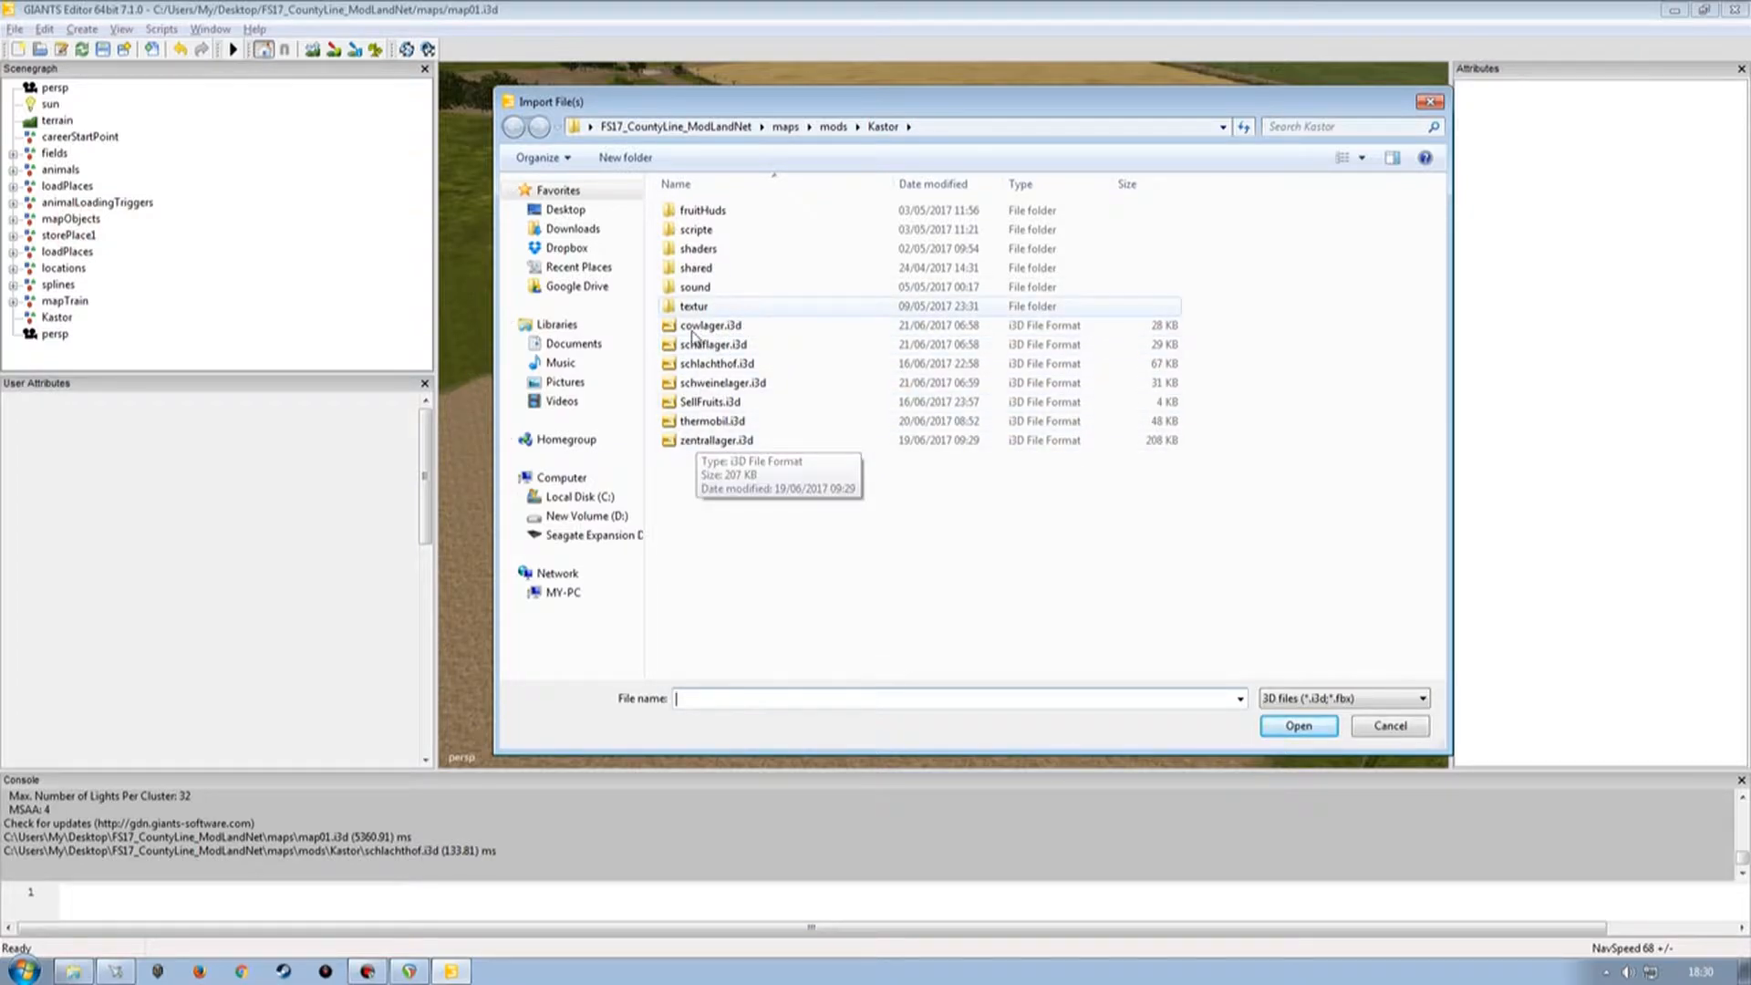
left_click(743, 520)
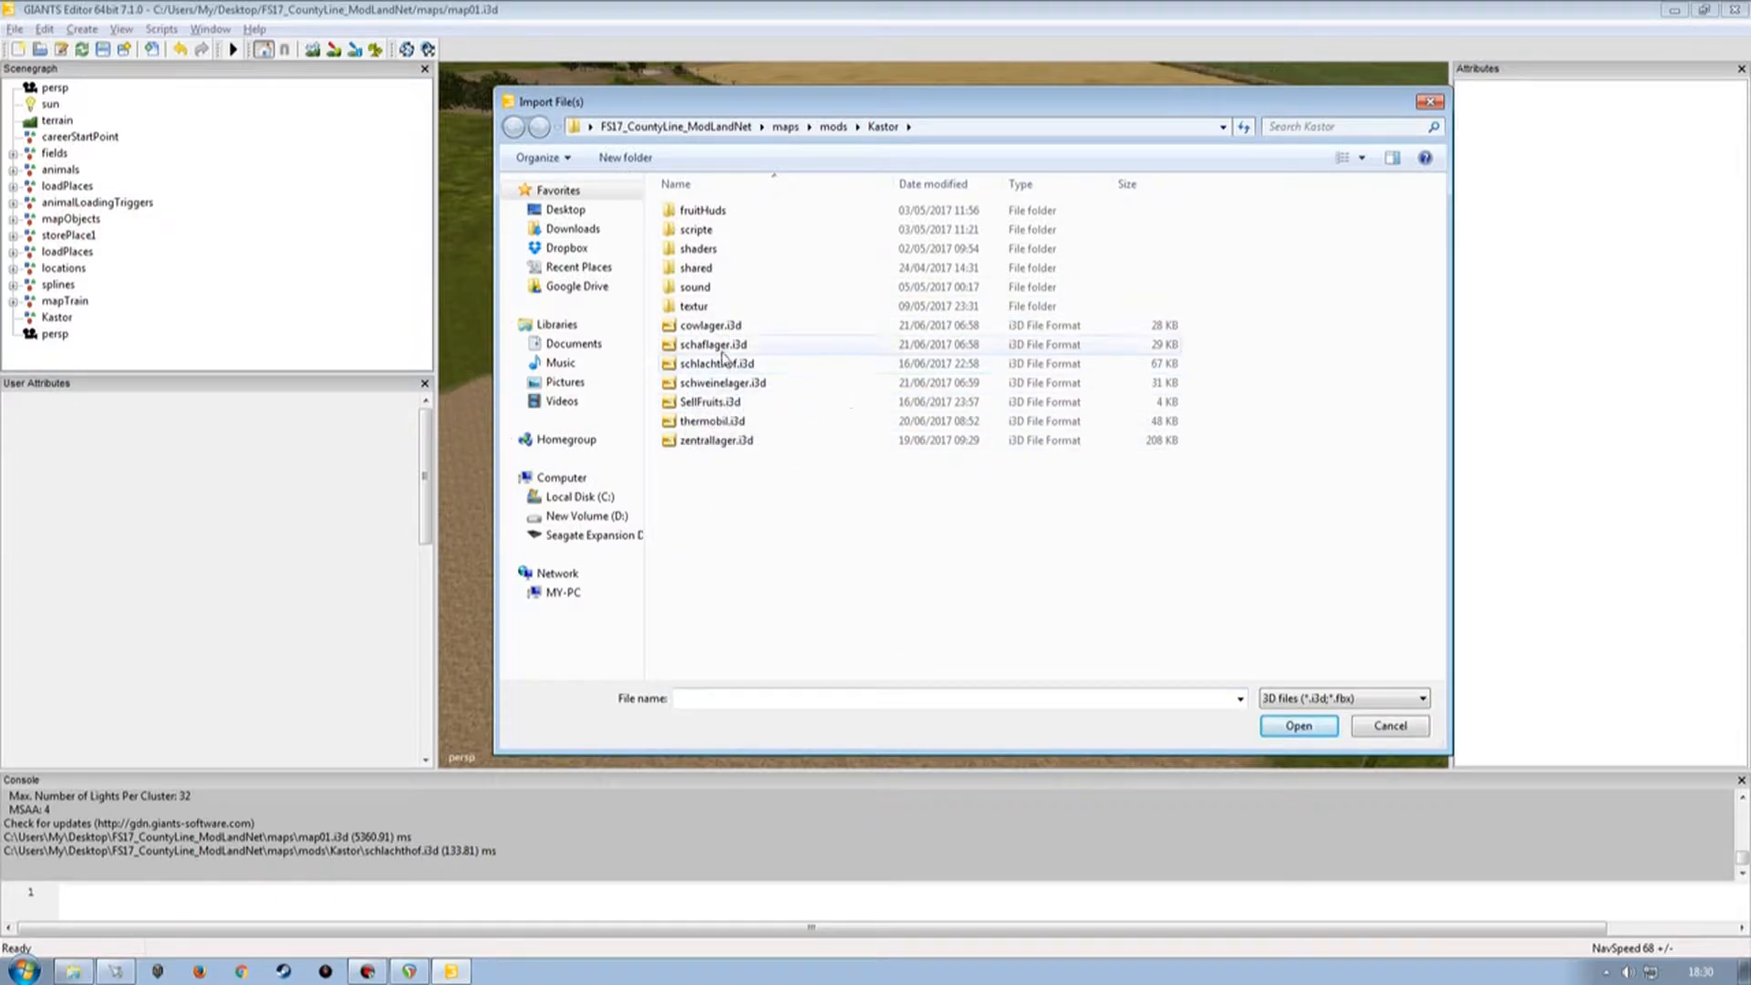
double_click(696, 327)
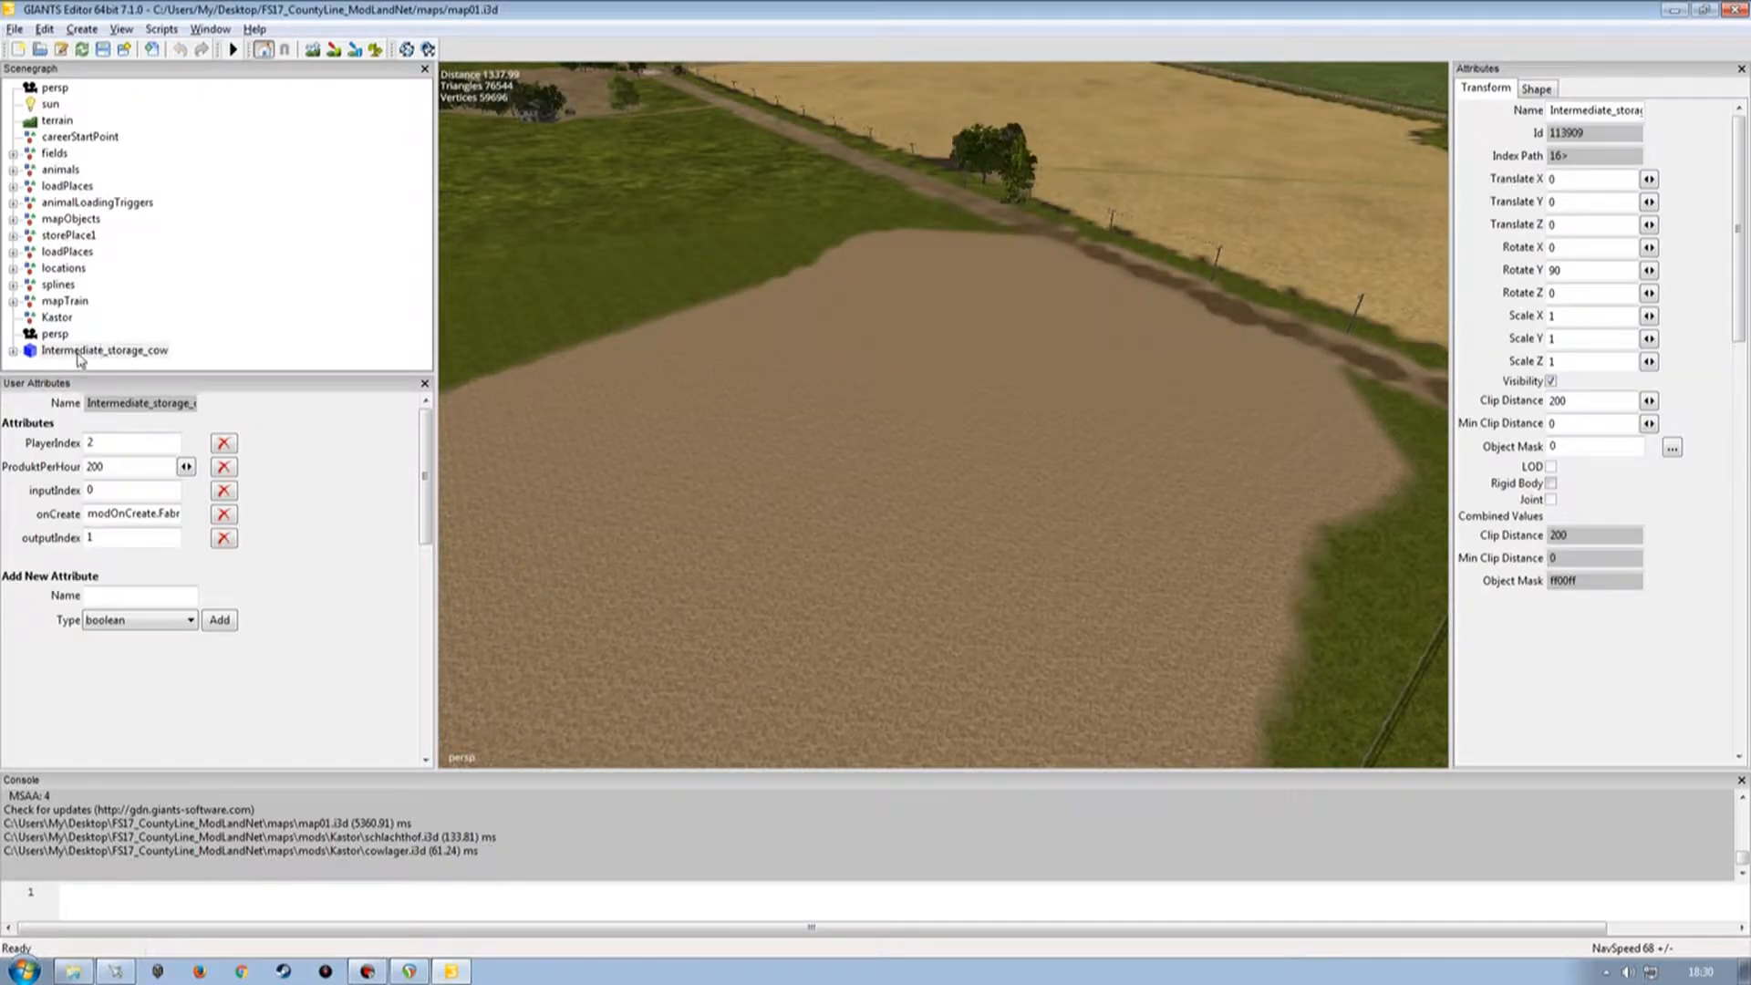
left_click(128, 351)
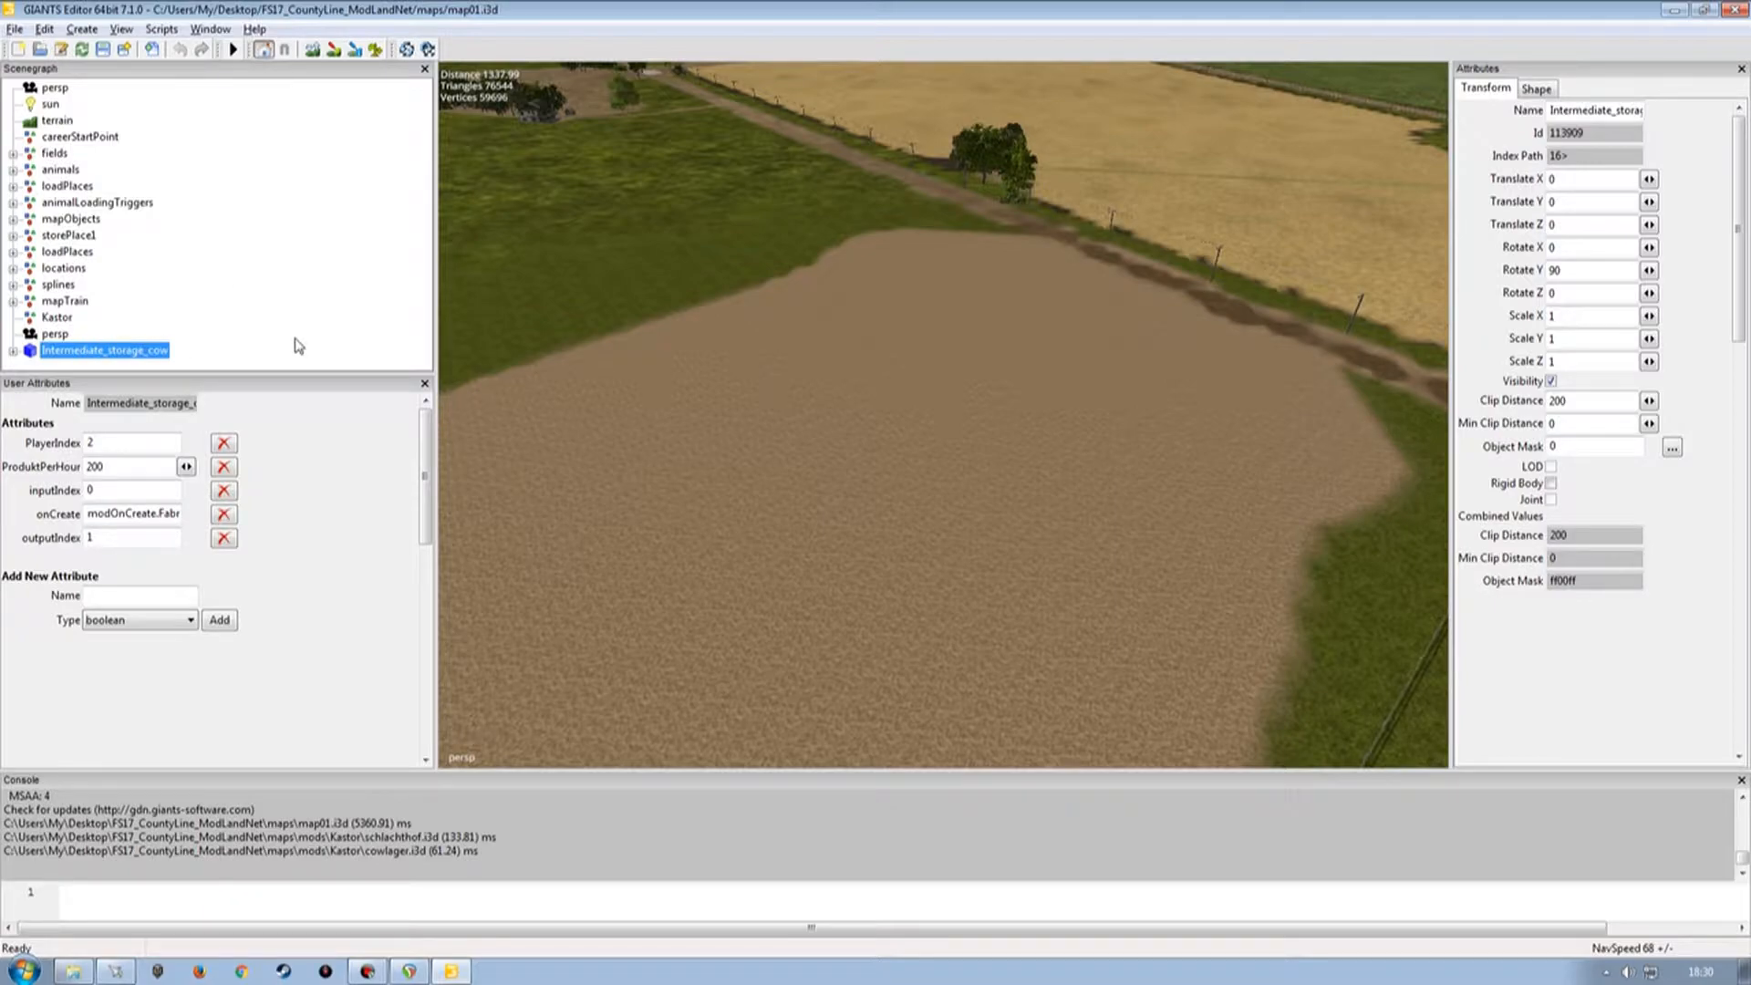
key("ctrl+x")
left_click(57, 316)
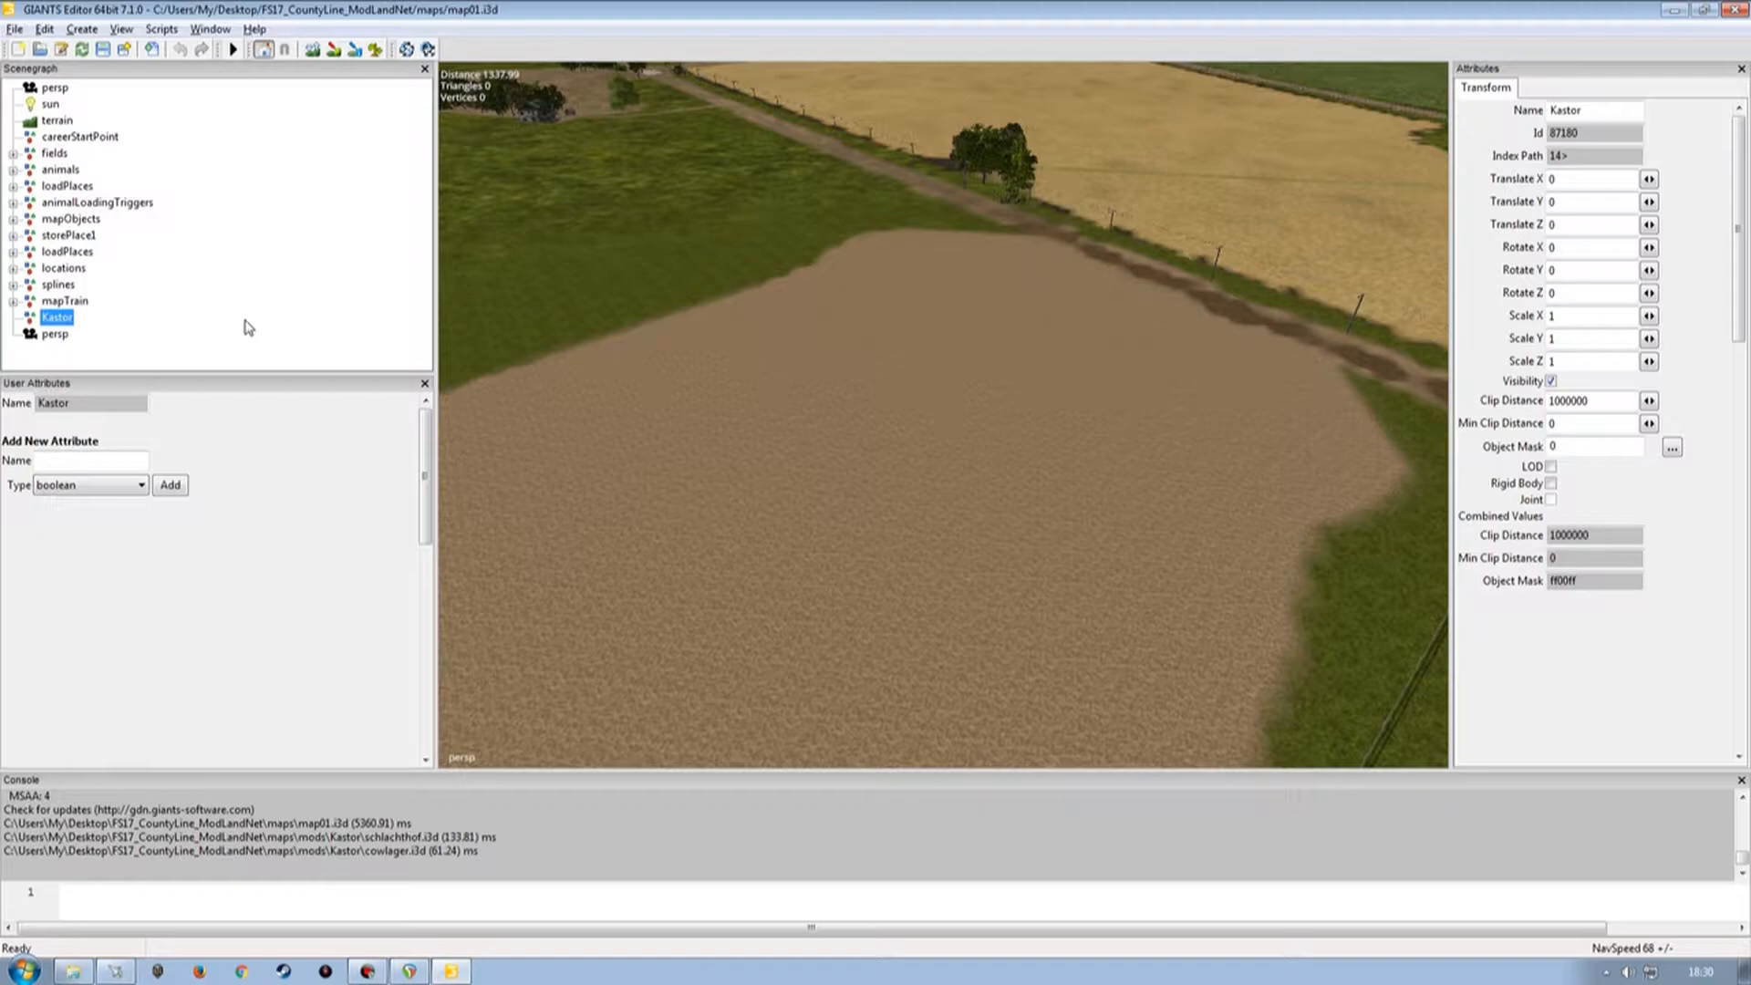
key("ctrl+v")
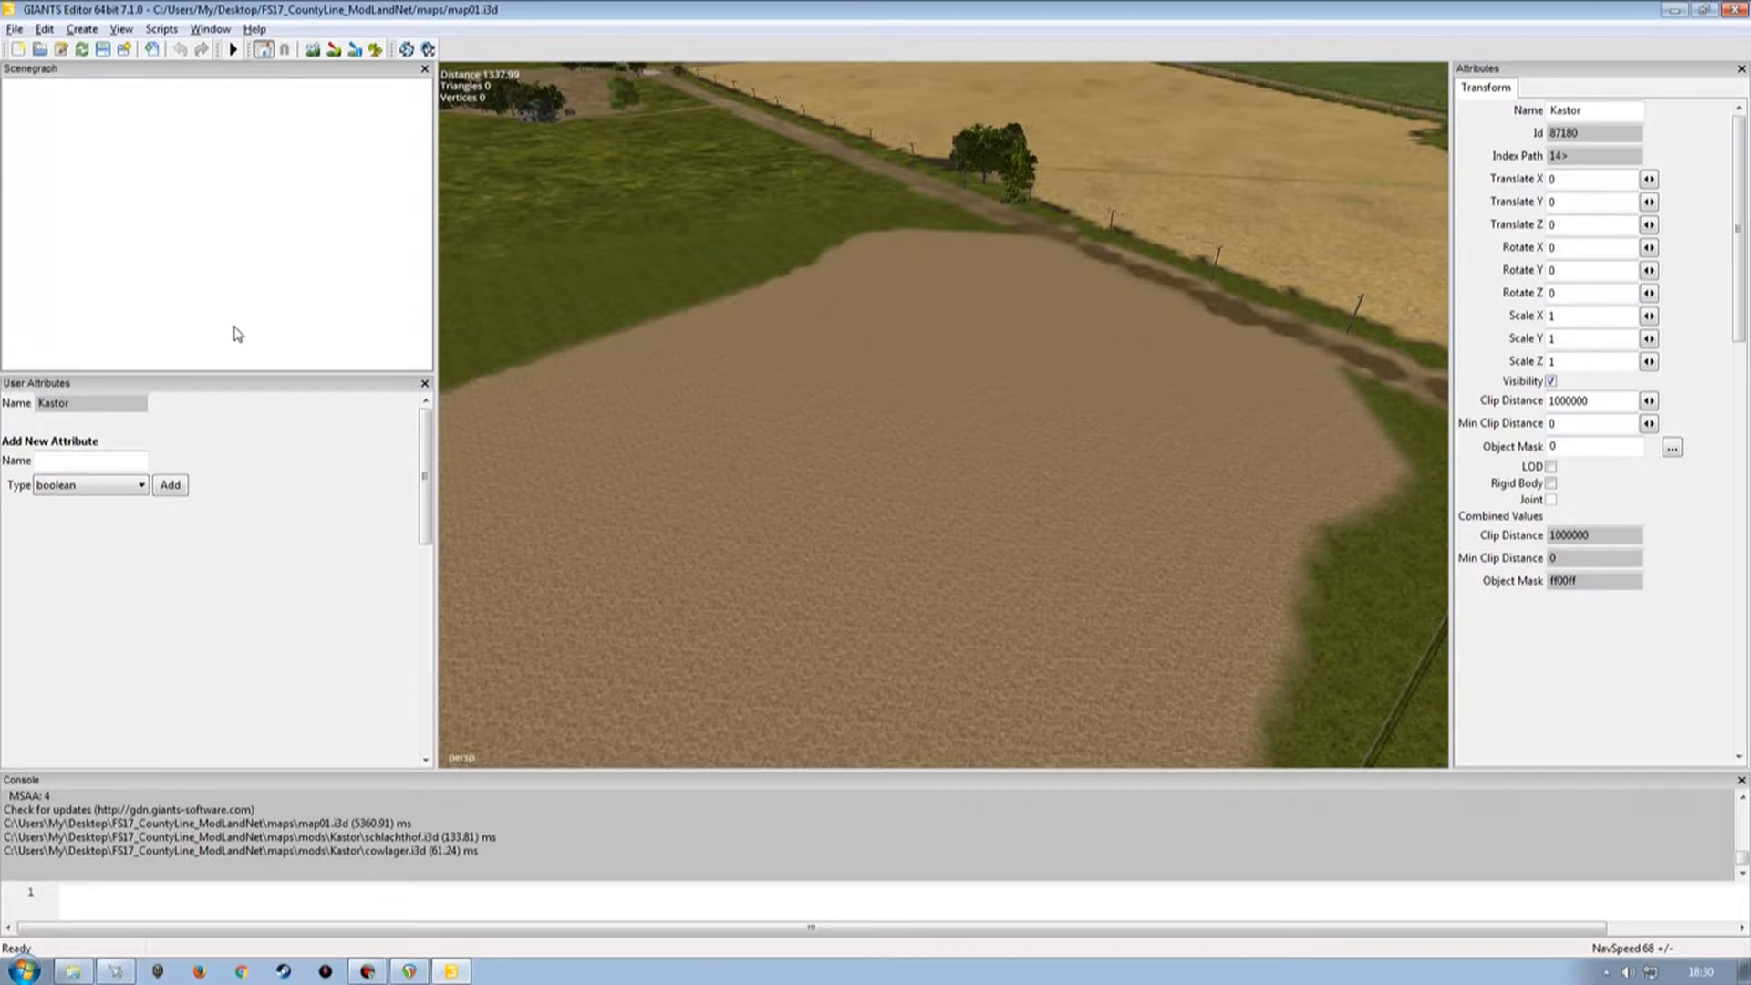
Place the Intermediate_storage_cow object onto the empty field.
left_click(14, 29)
left_click(331, 232)
left_click(144, 333)
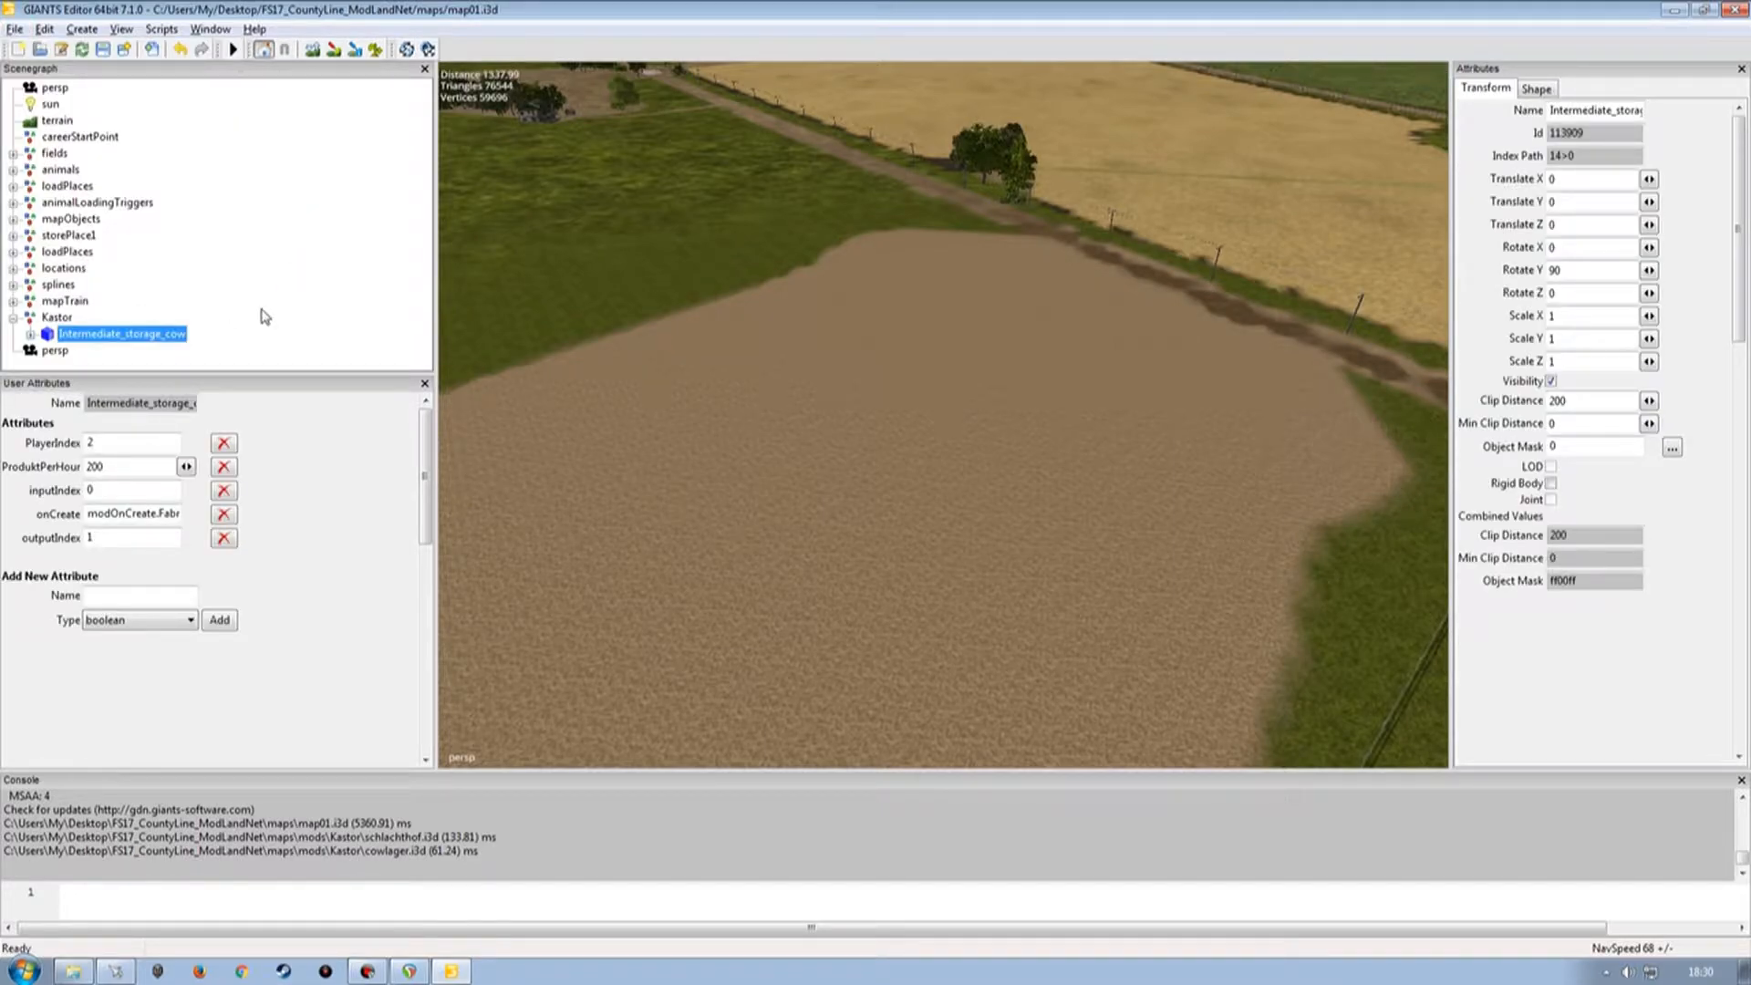
left_click(948, 278)
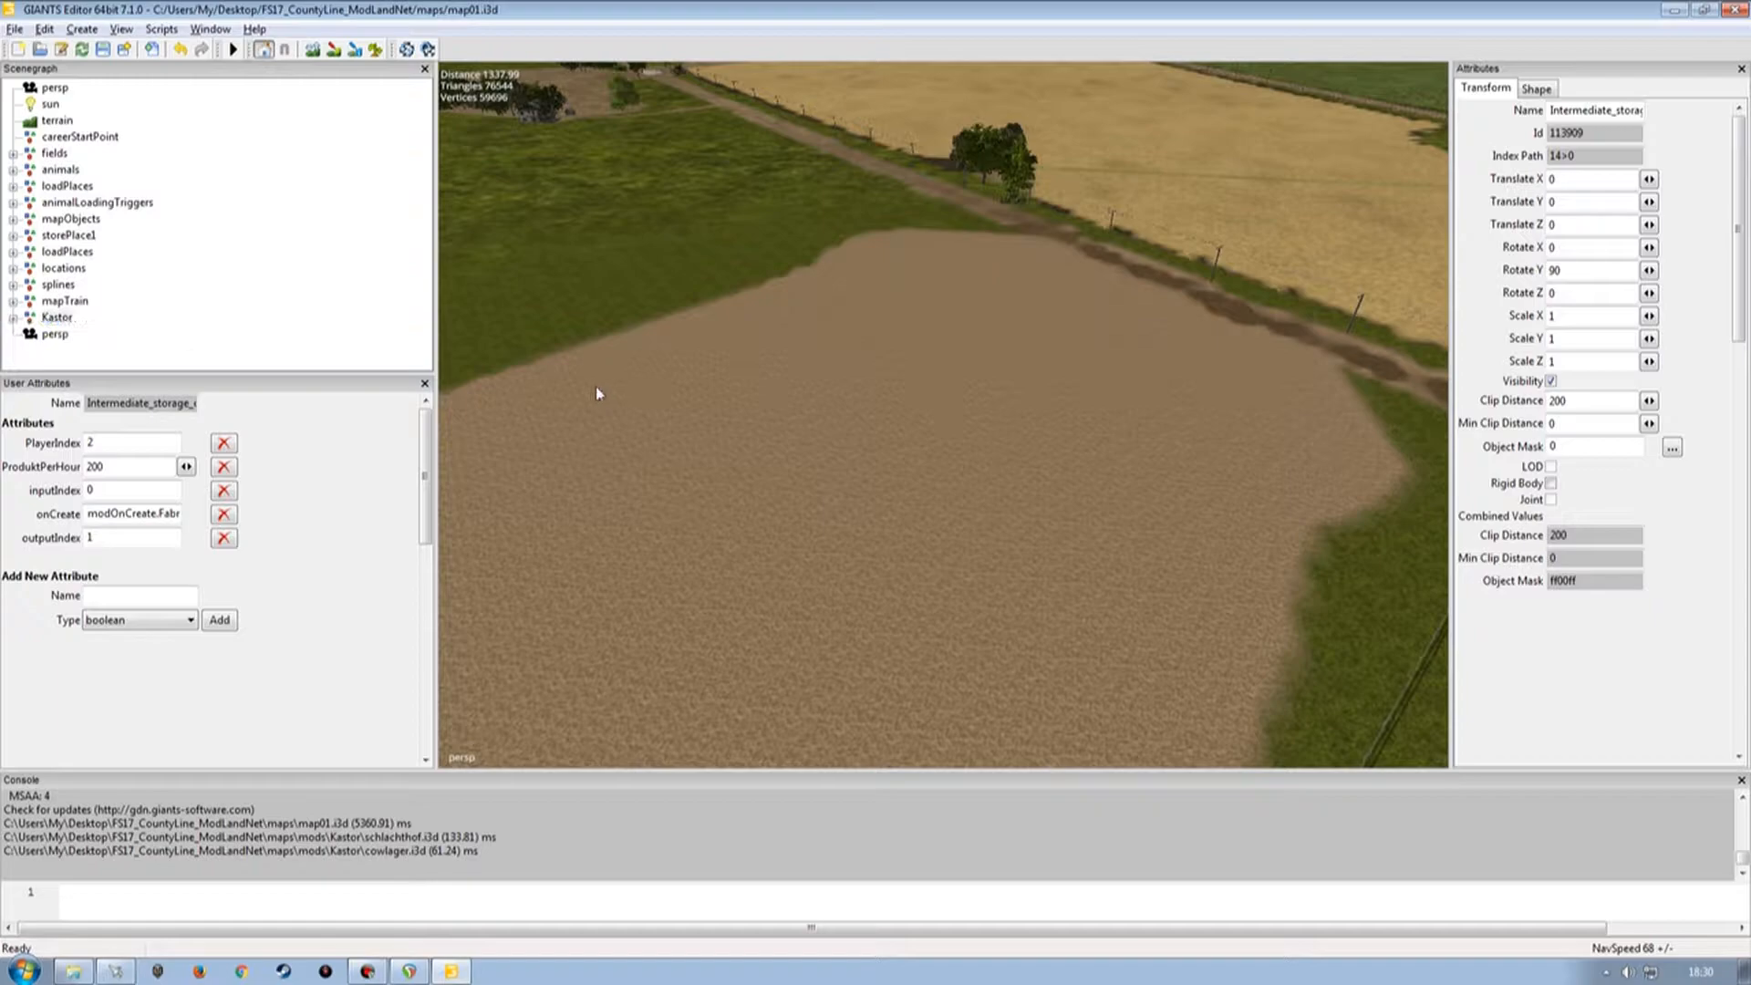
left_click(274, 281)
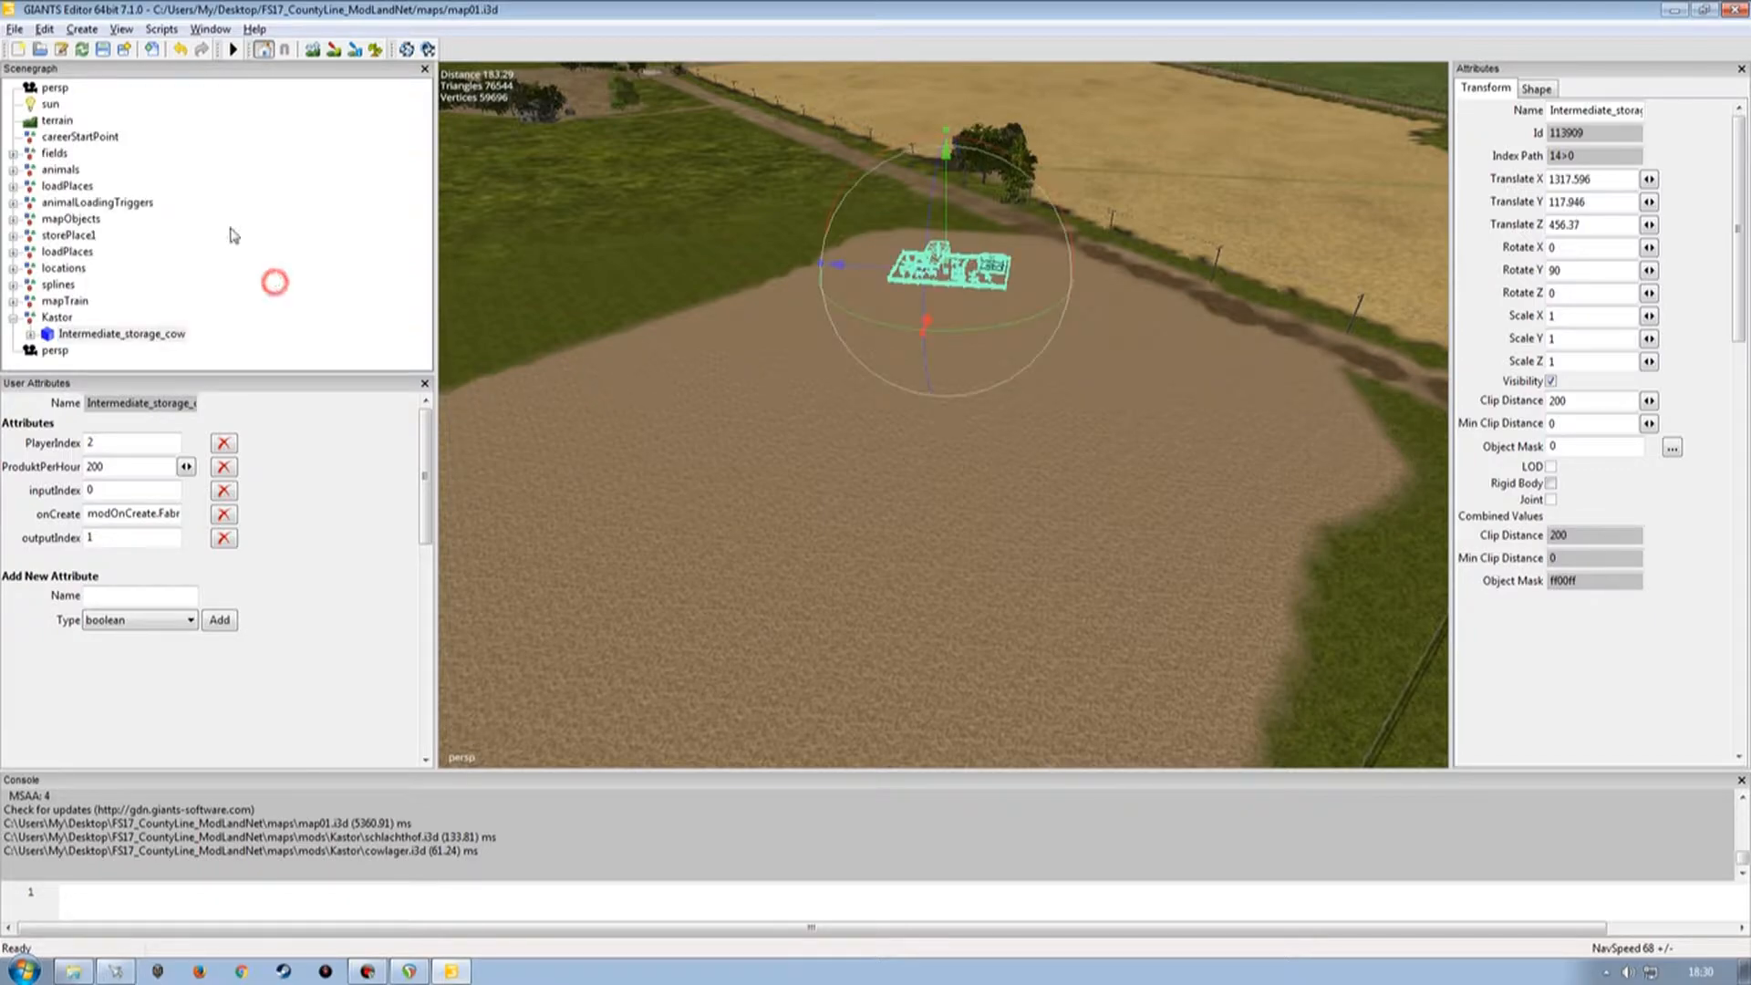
Import schaflager.i3d and move its Intermediate_storage_sheep object into the Kastor group.
left_click(15, 28)
left_click(52, 224)
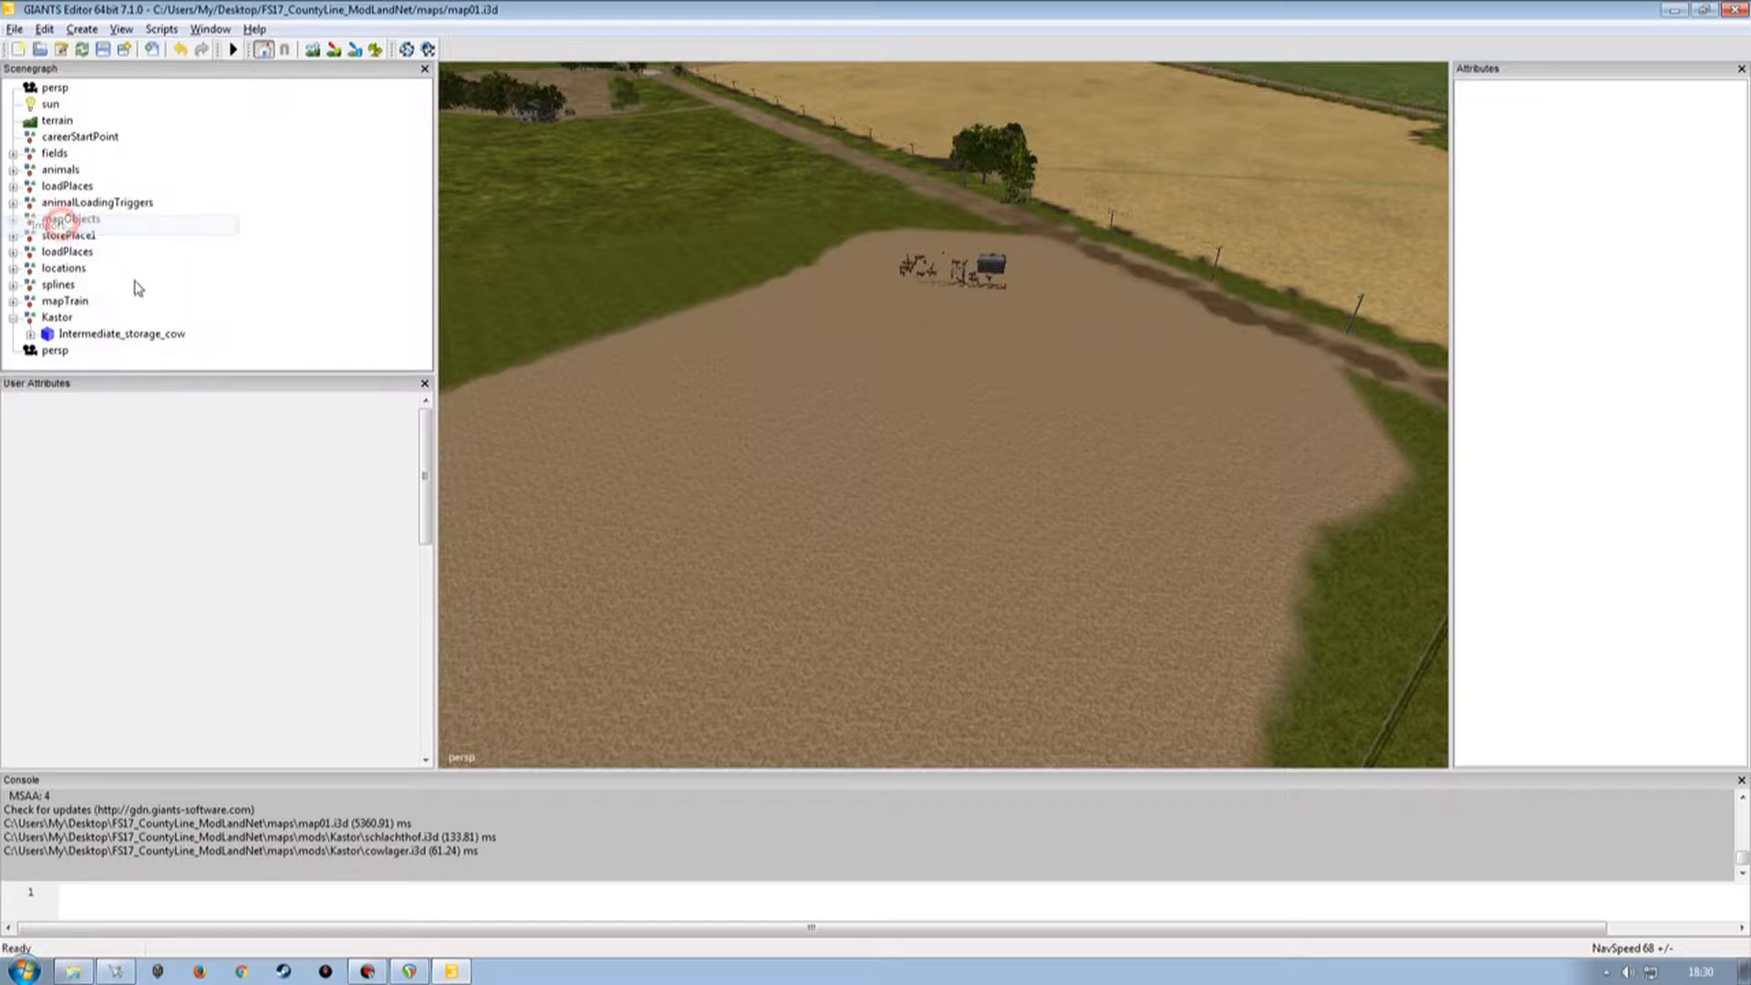
left_click(756, 349)
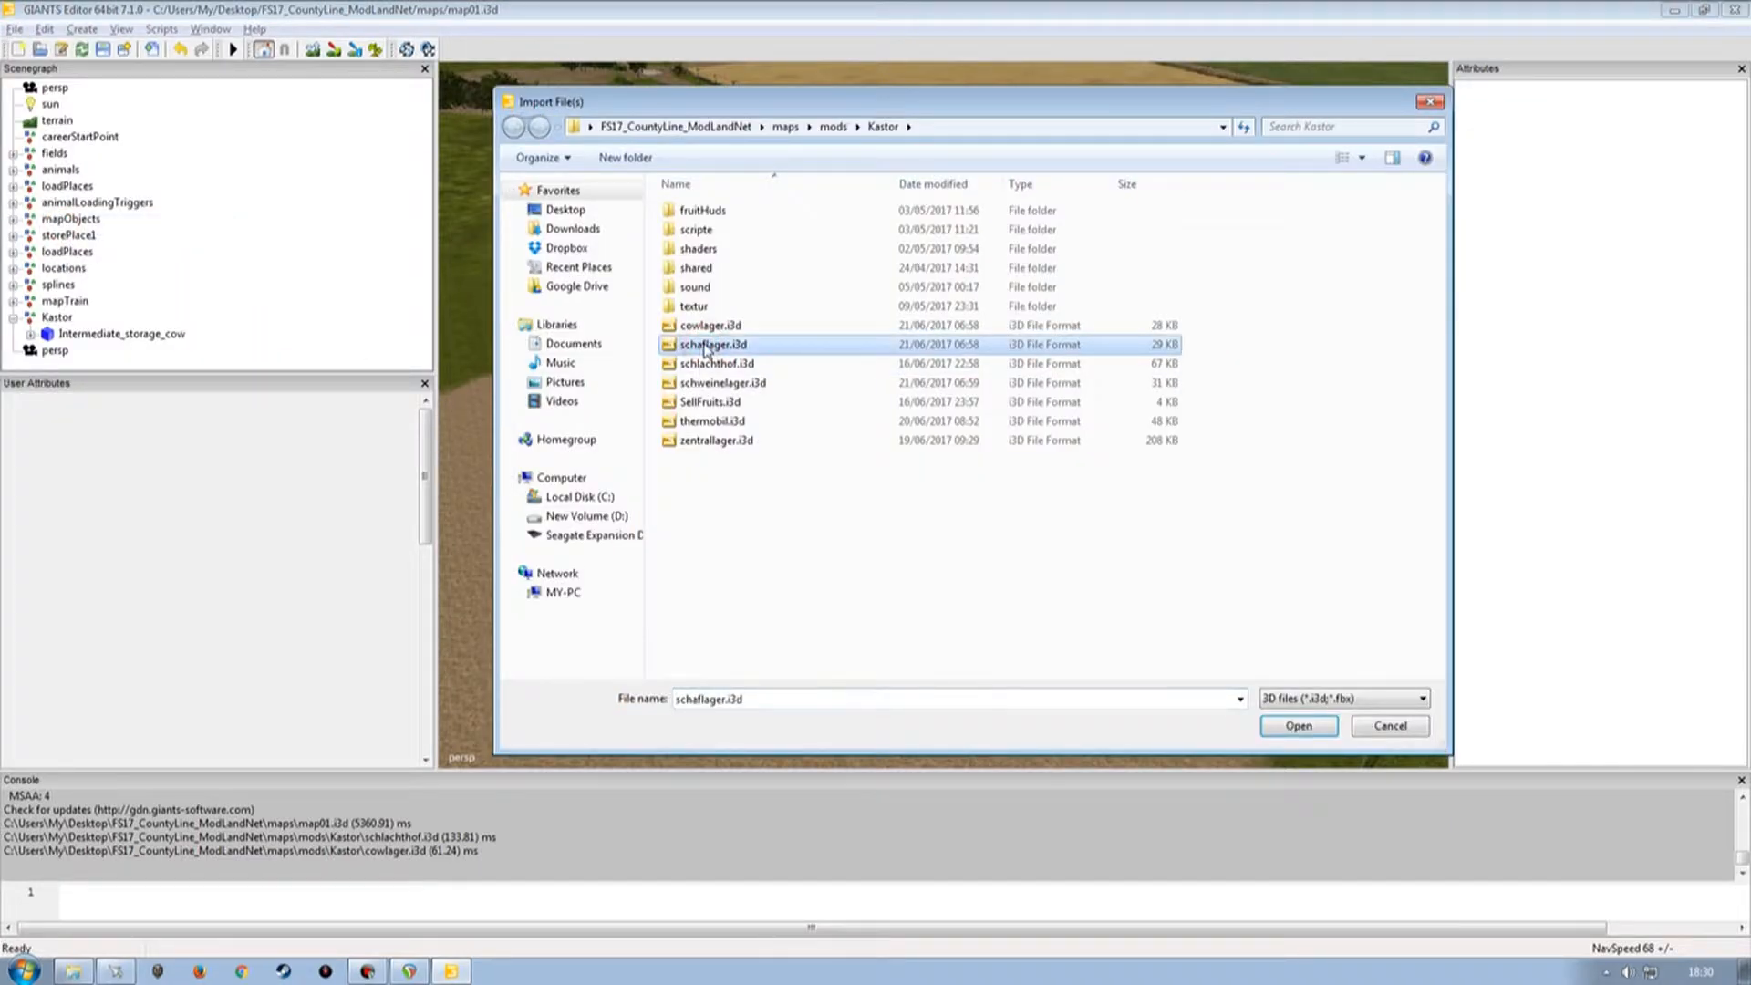
double_click(705, 345)
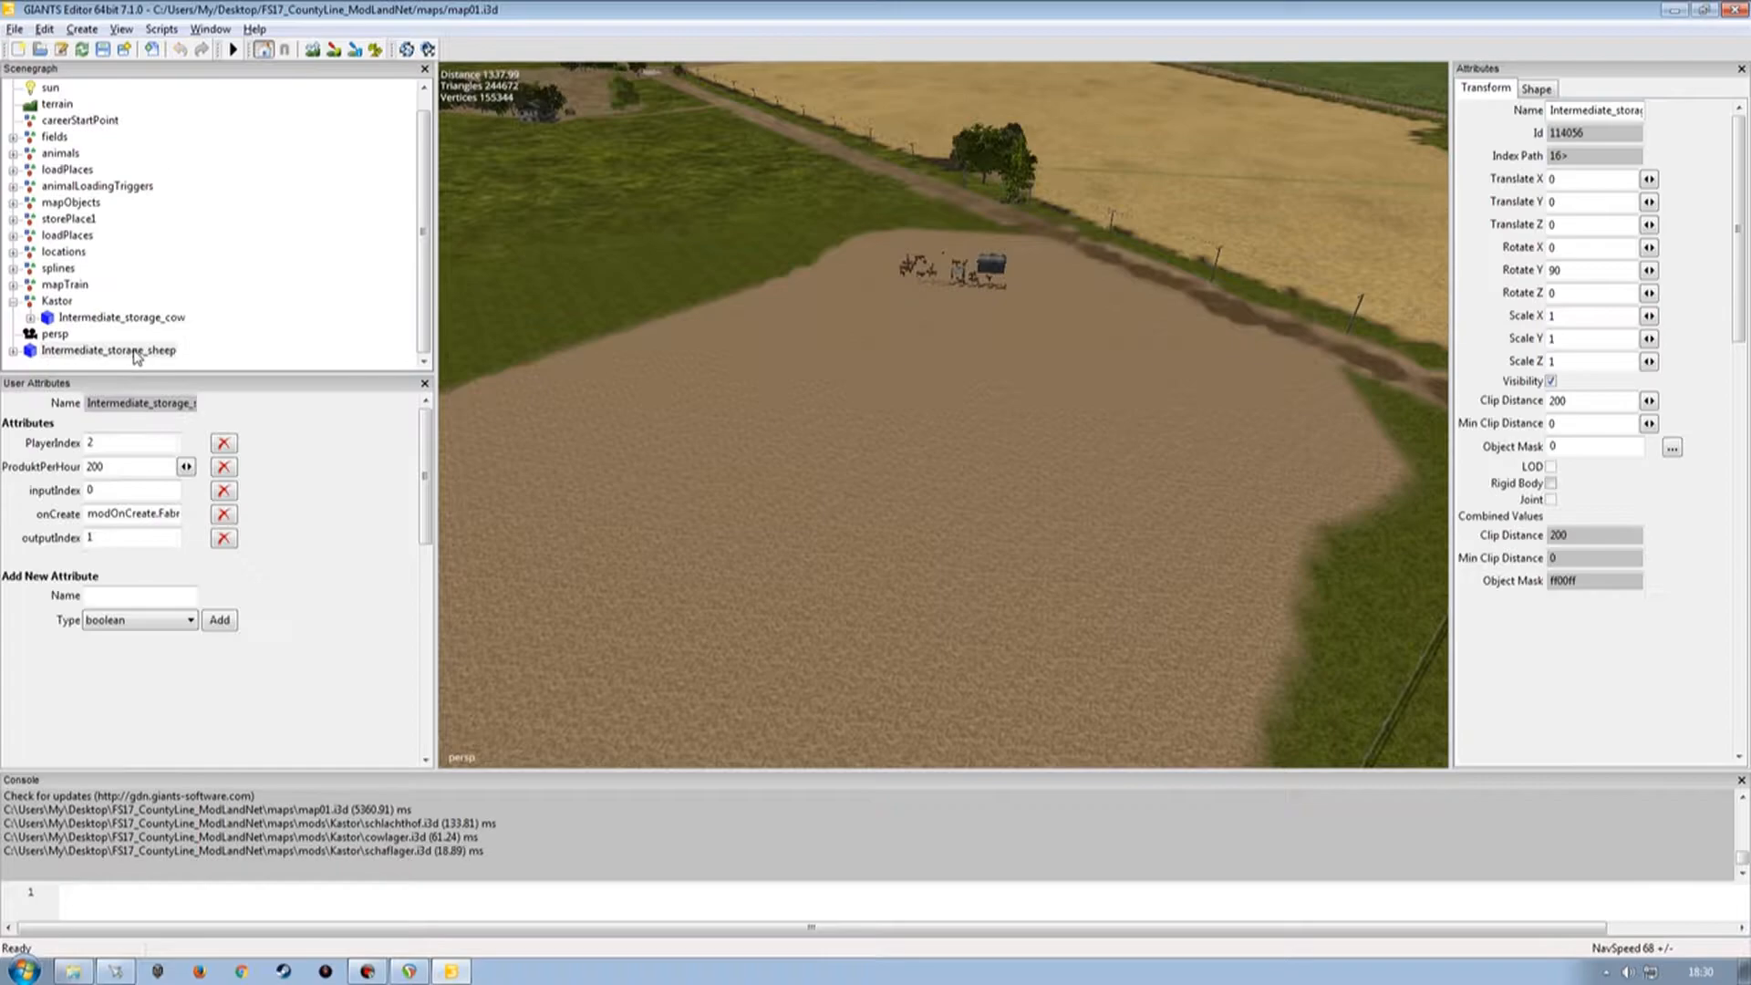
key("ctrl+x")
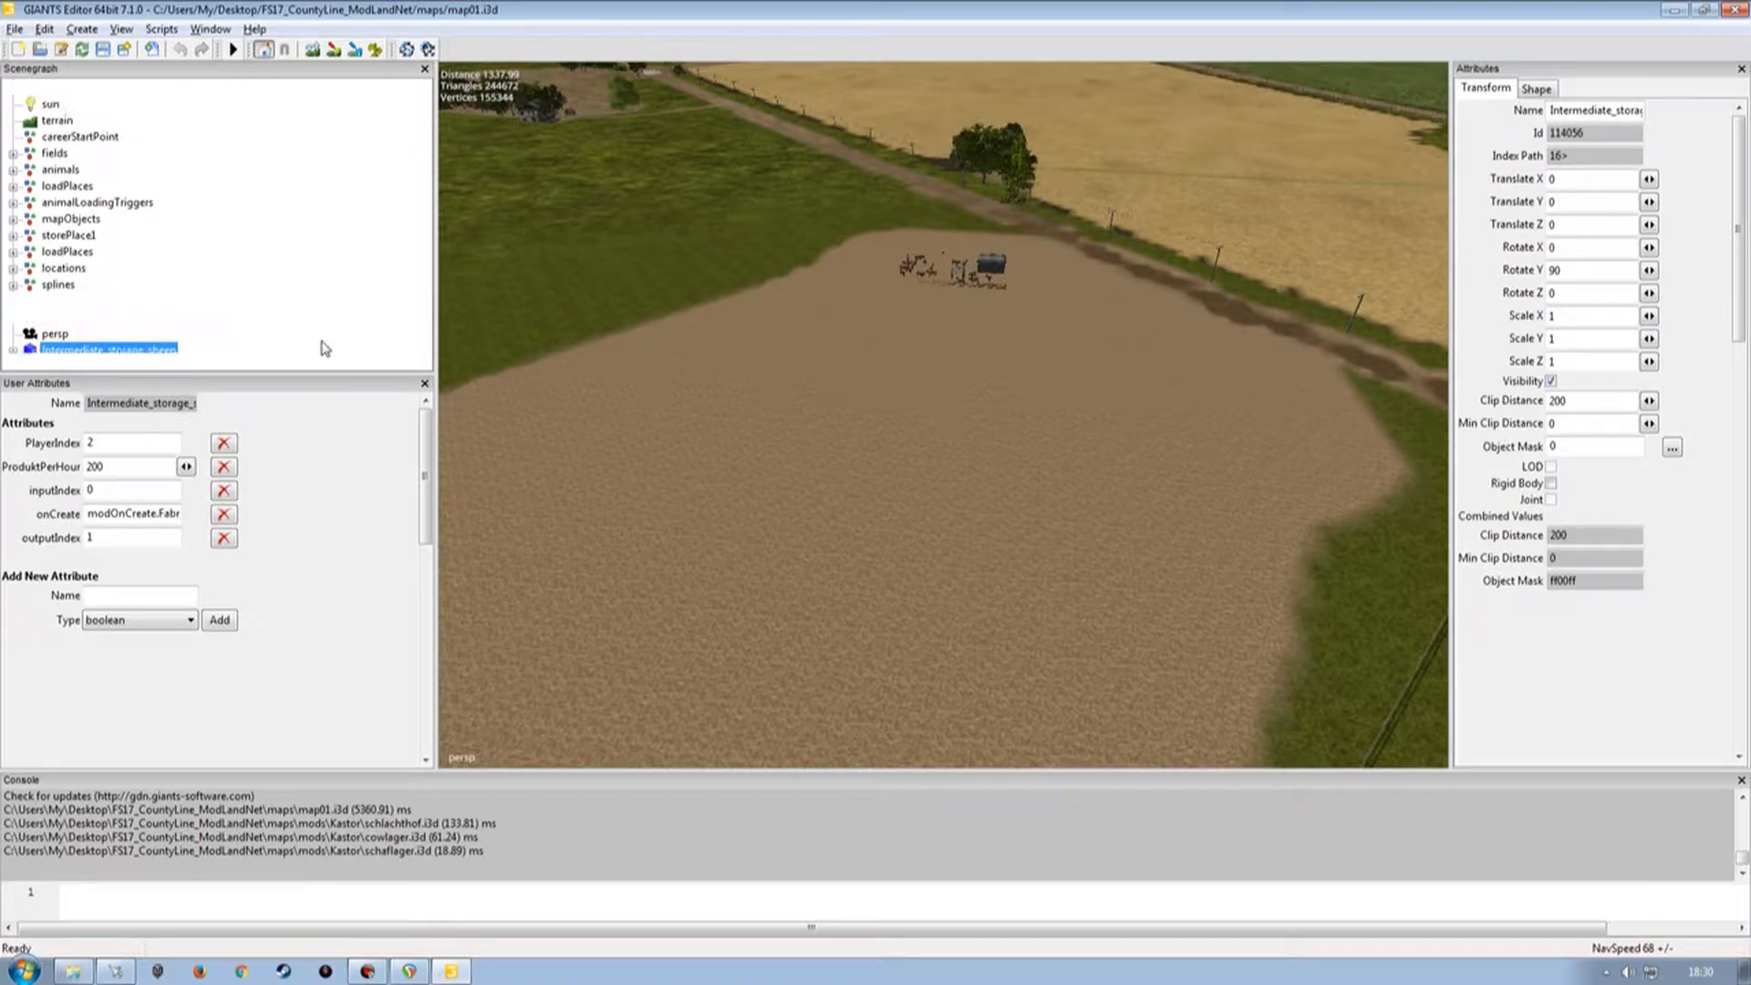
left_click(56, 319)
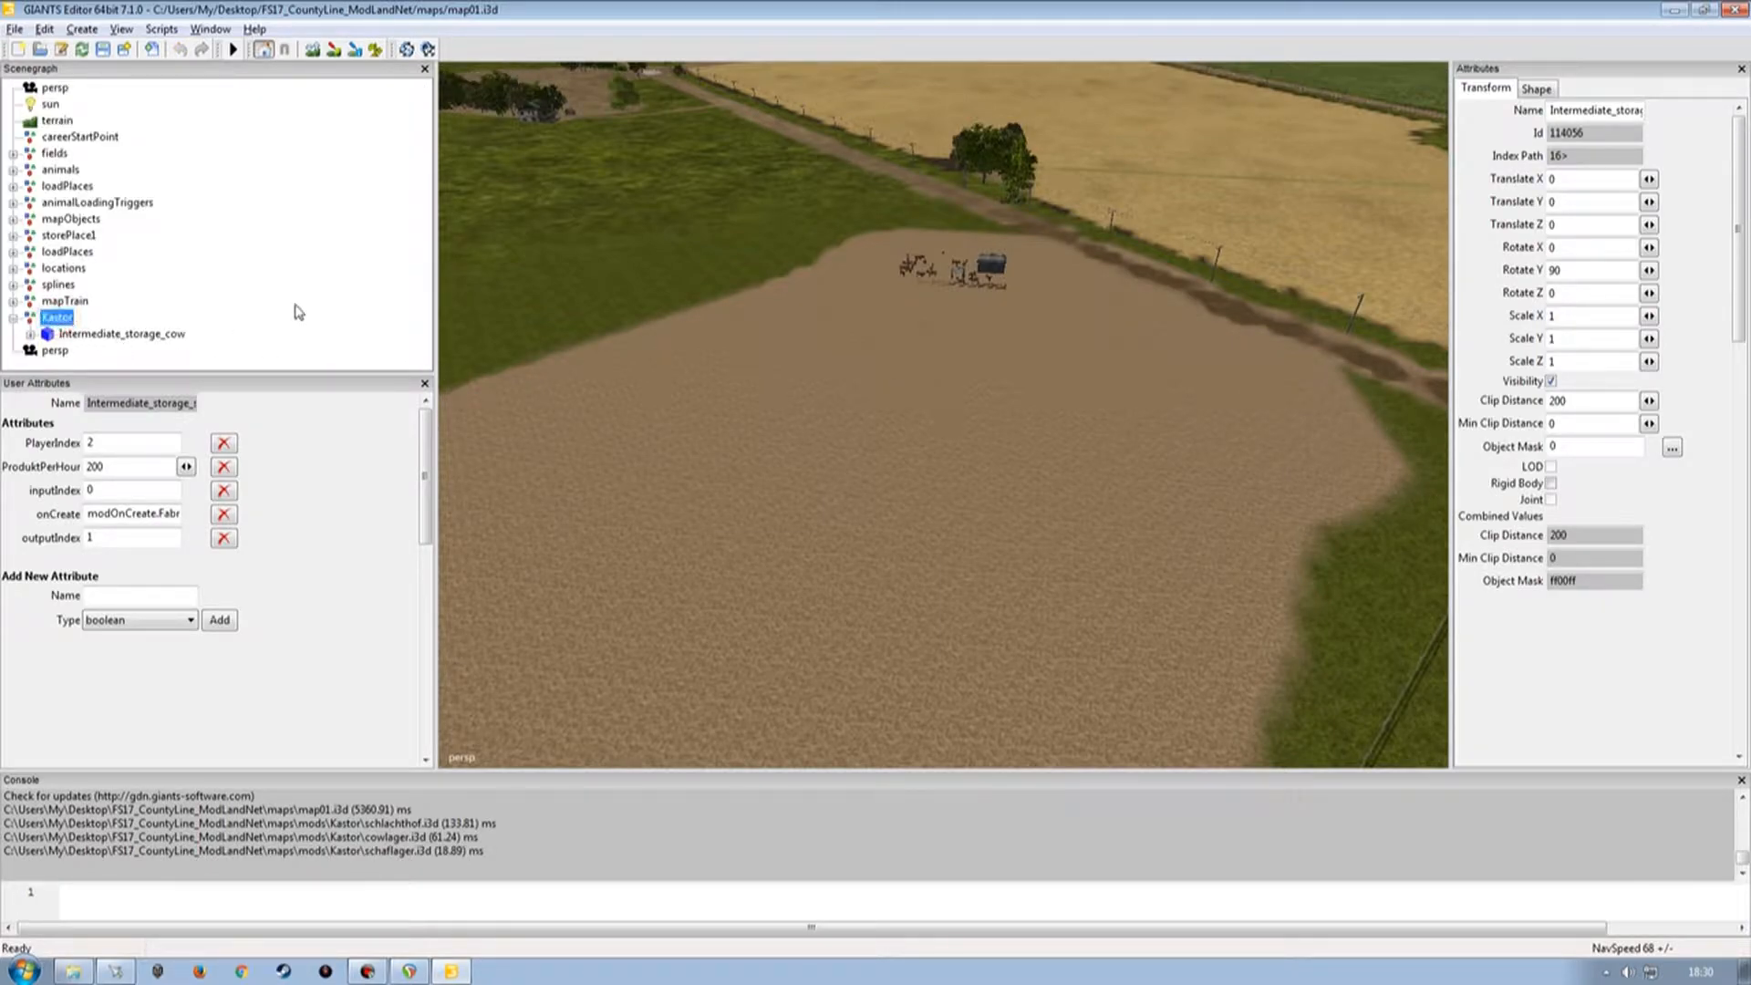
key("ctrl+v")
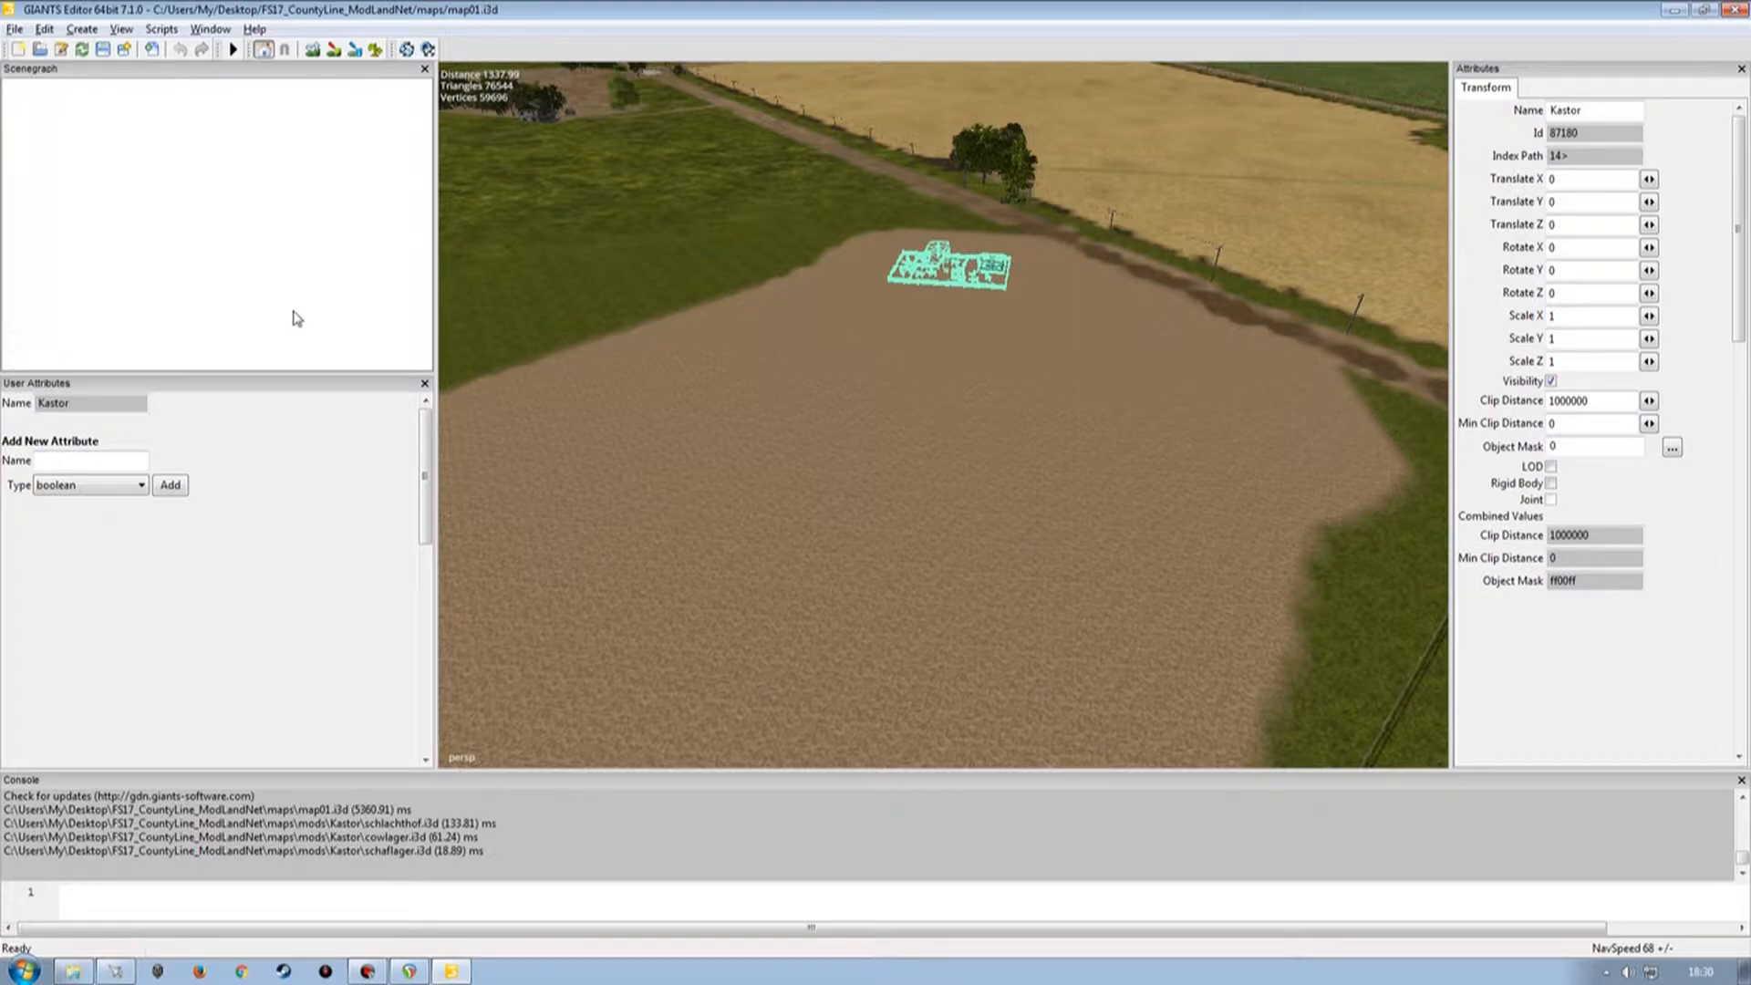
Place the Intermediate_storage_sheep object on the field with Interactive Placement, then turn Interactive Placement off.
left_click(142, 351)
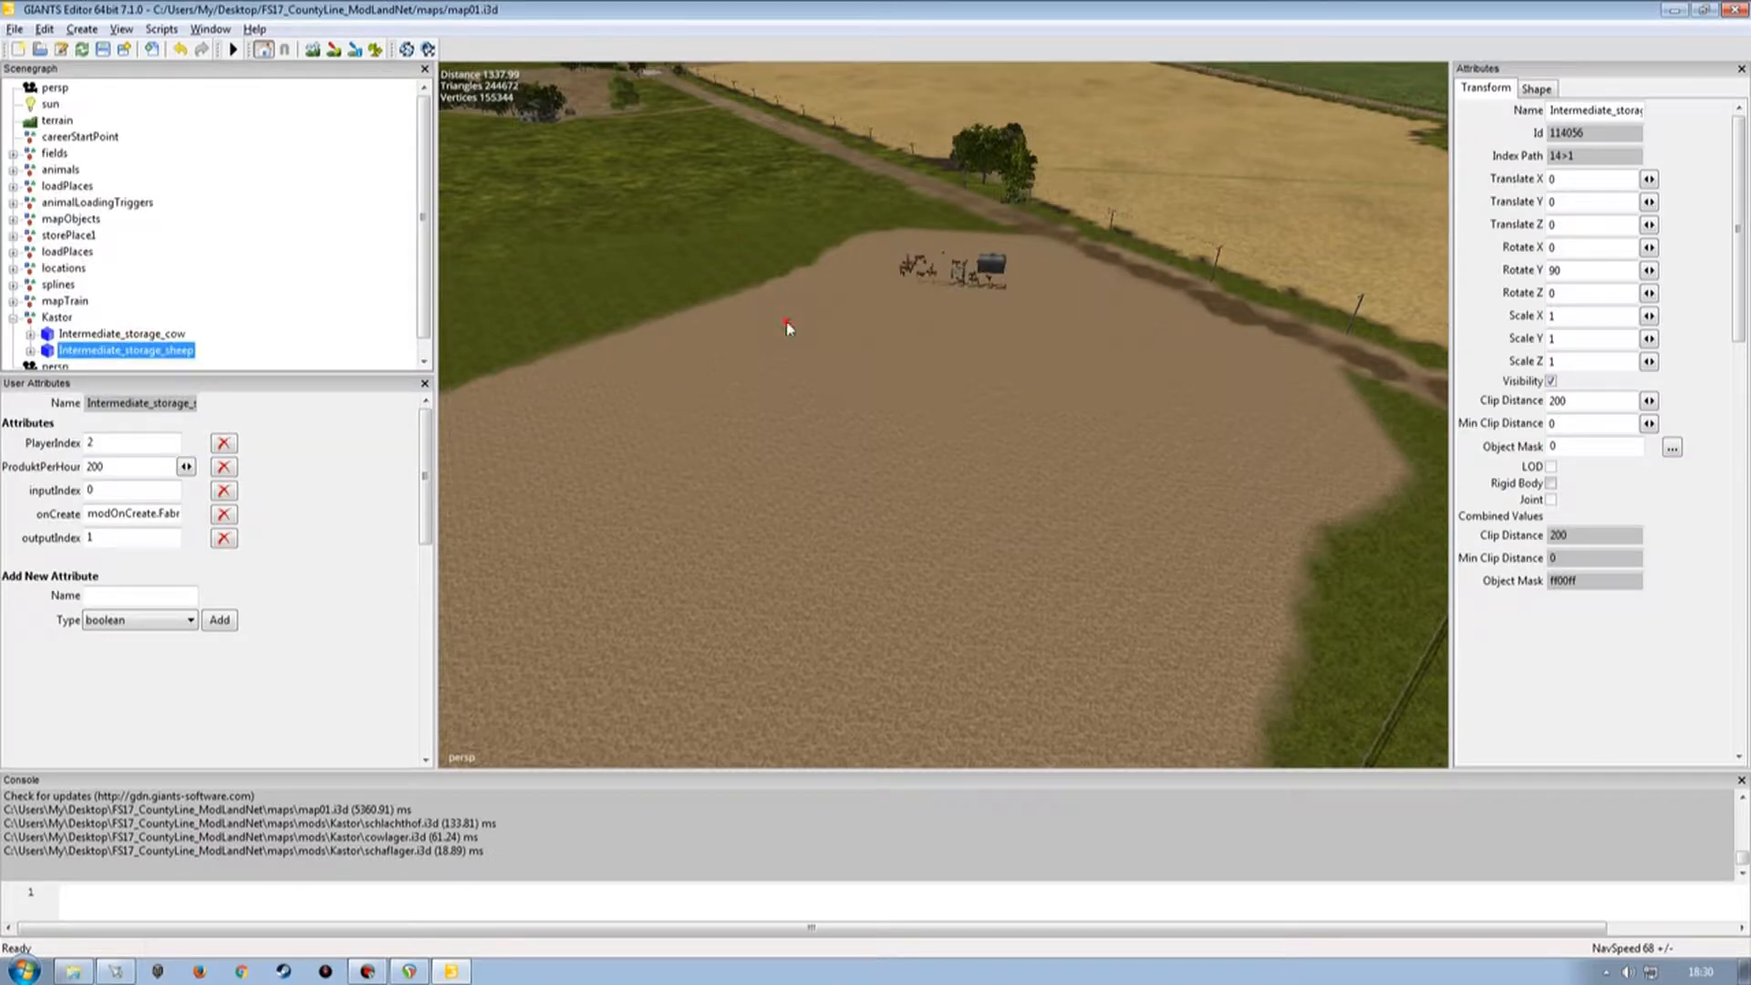
key("ctrl+b")
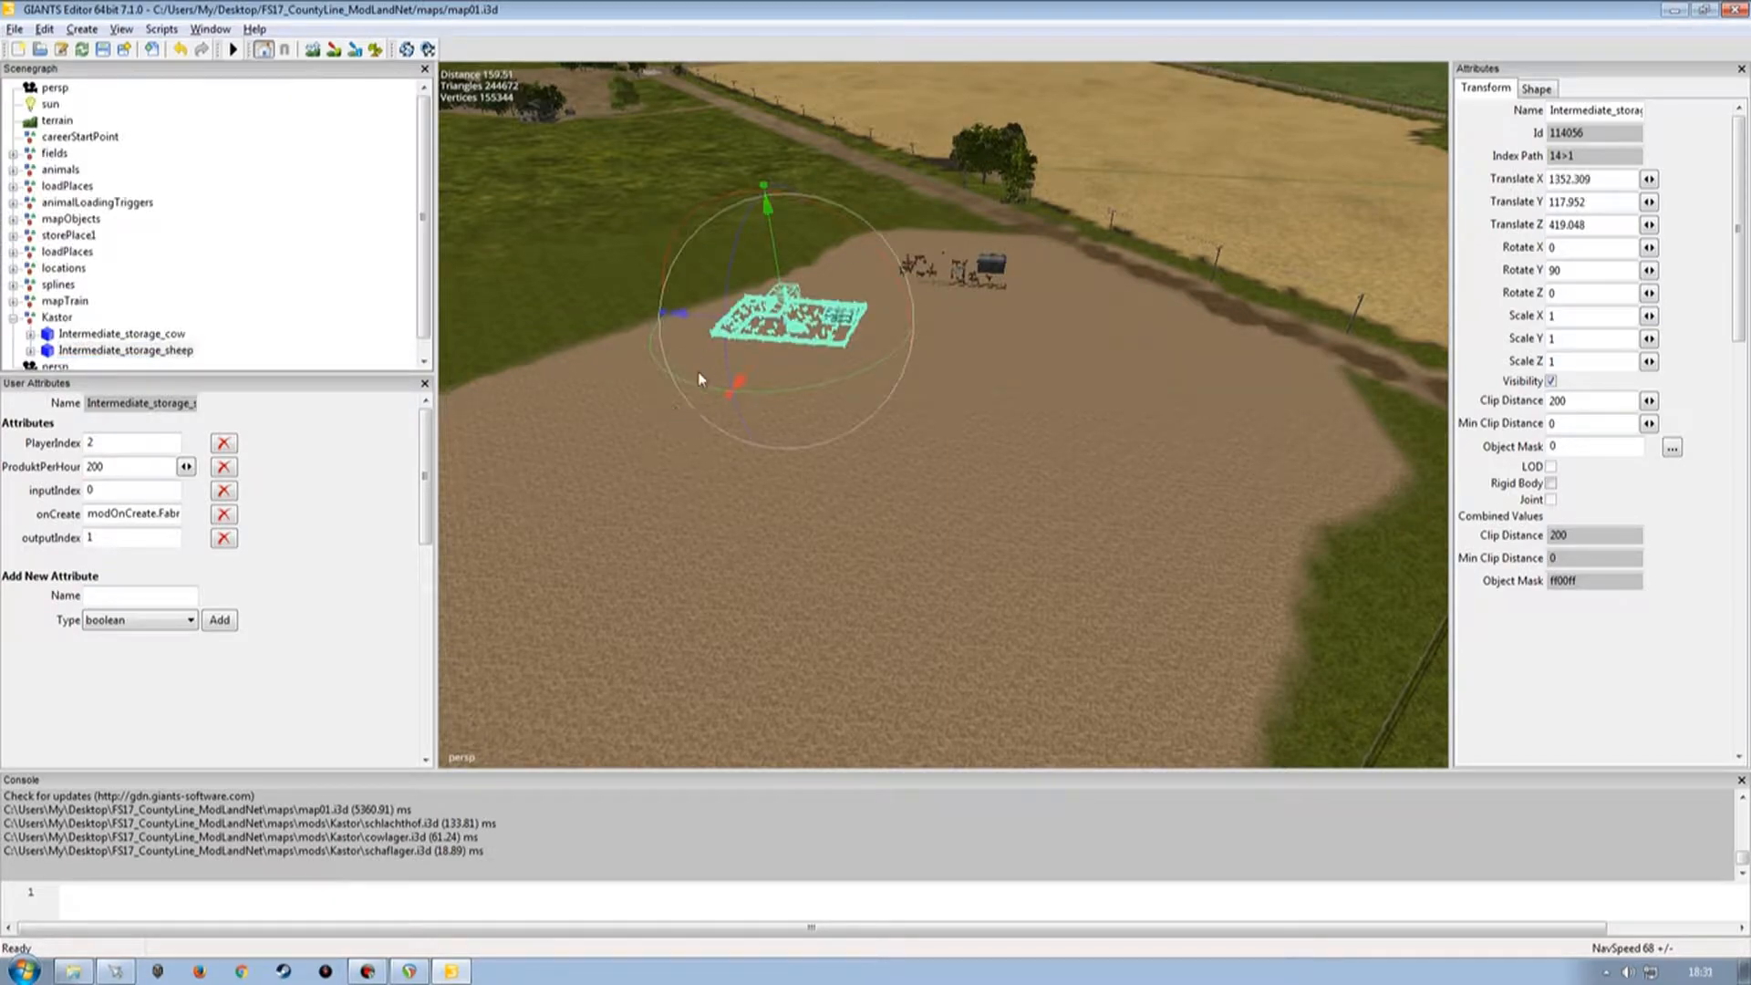
left_click(44, 28)
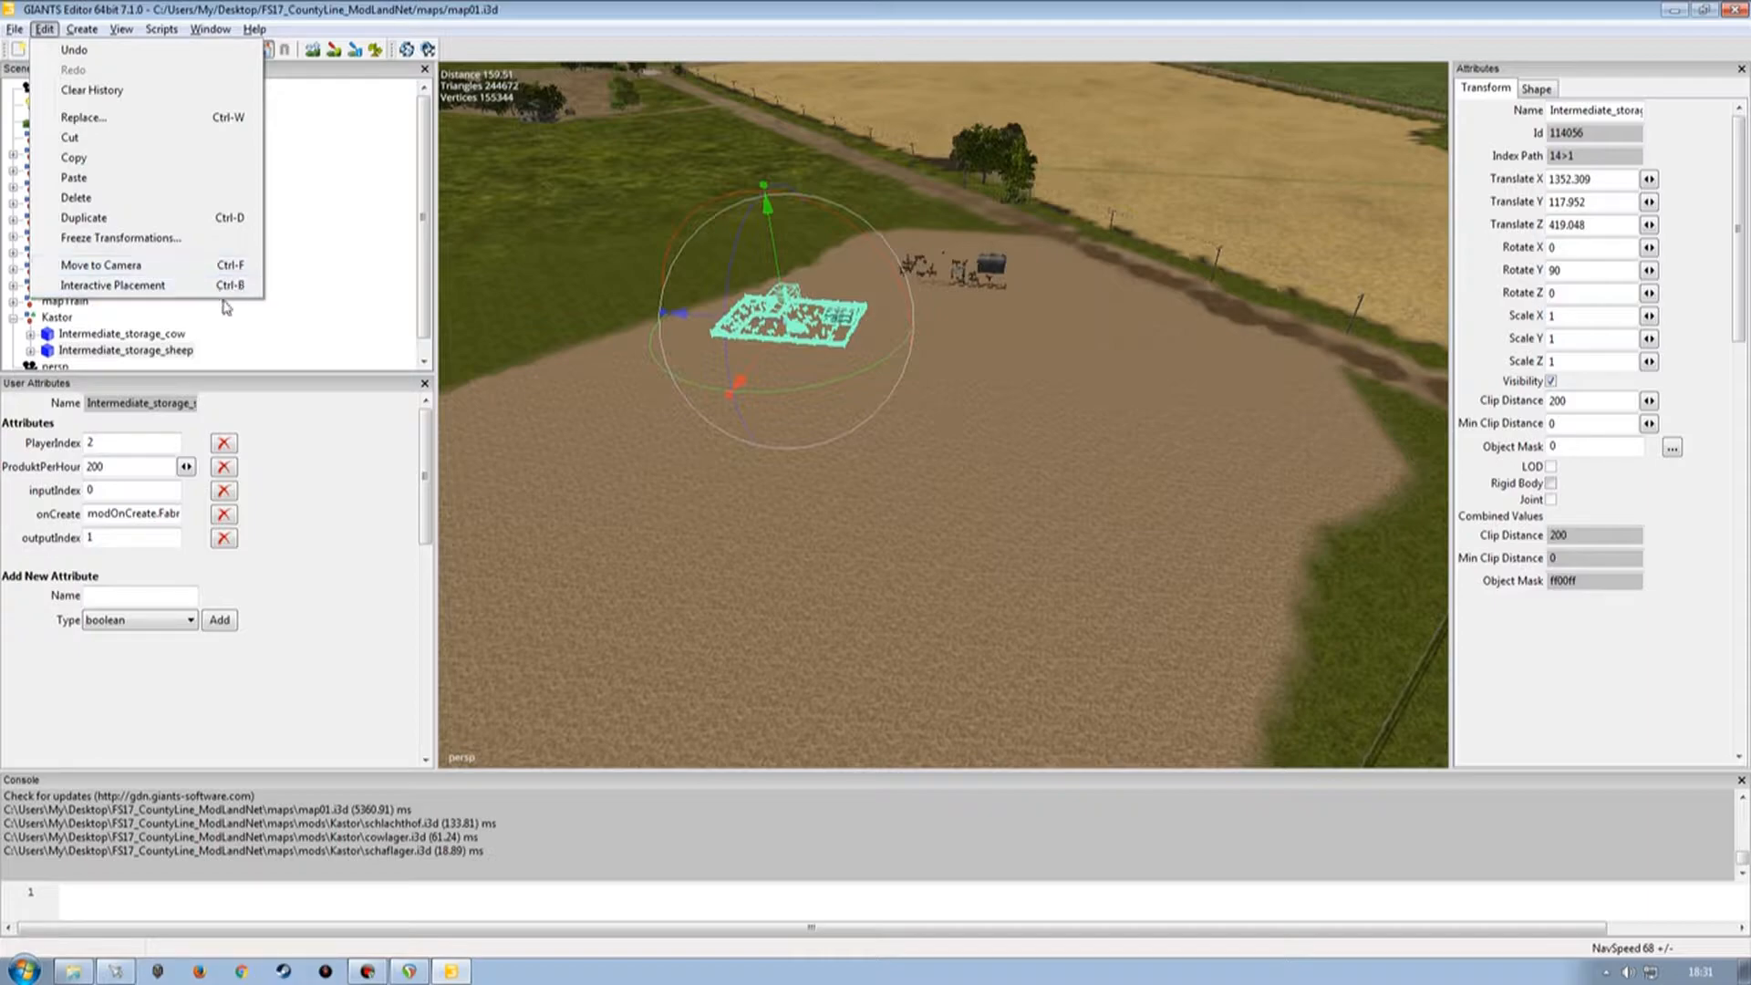
left_click(334, 287)
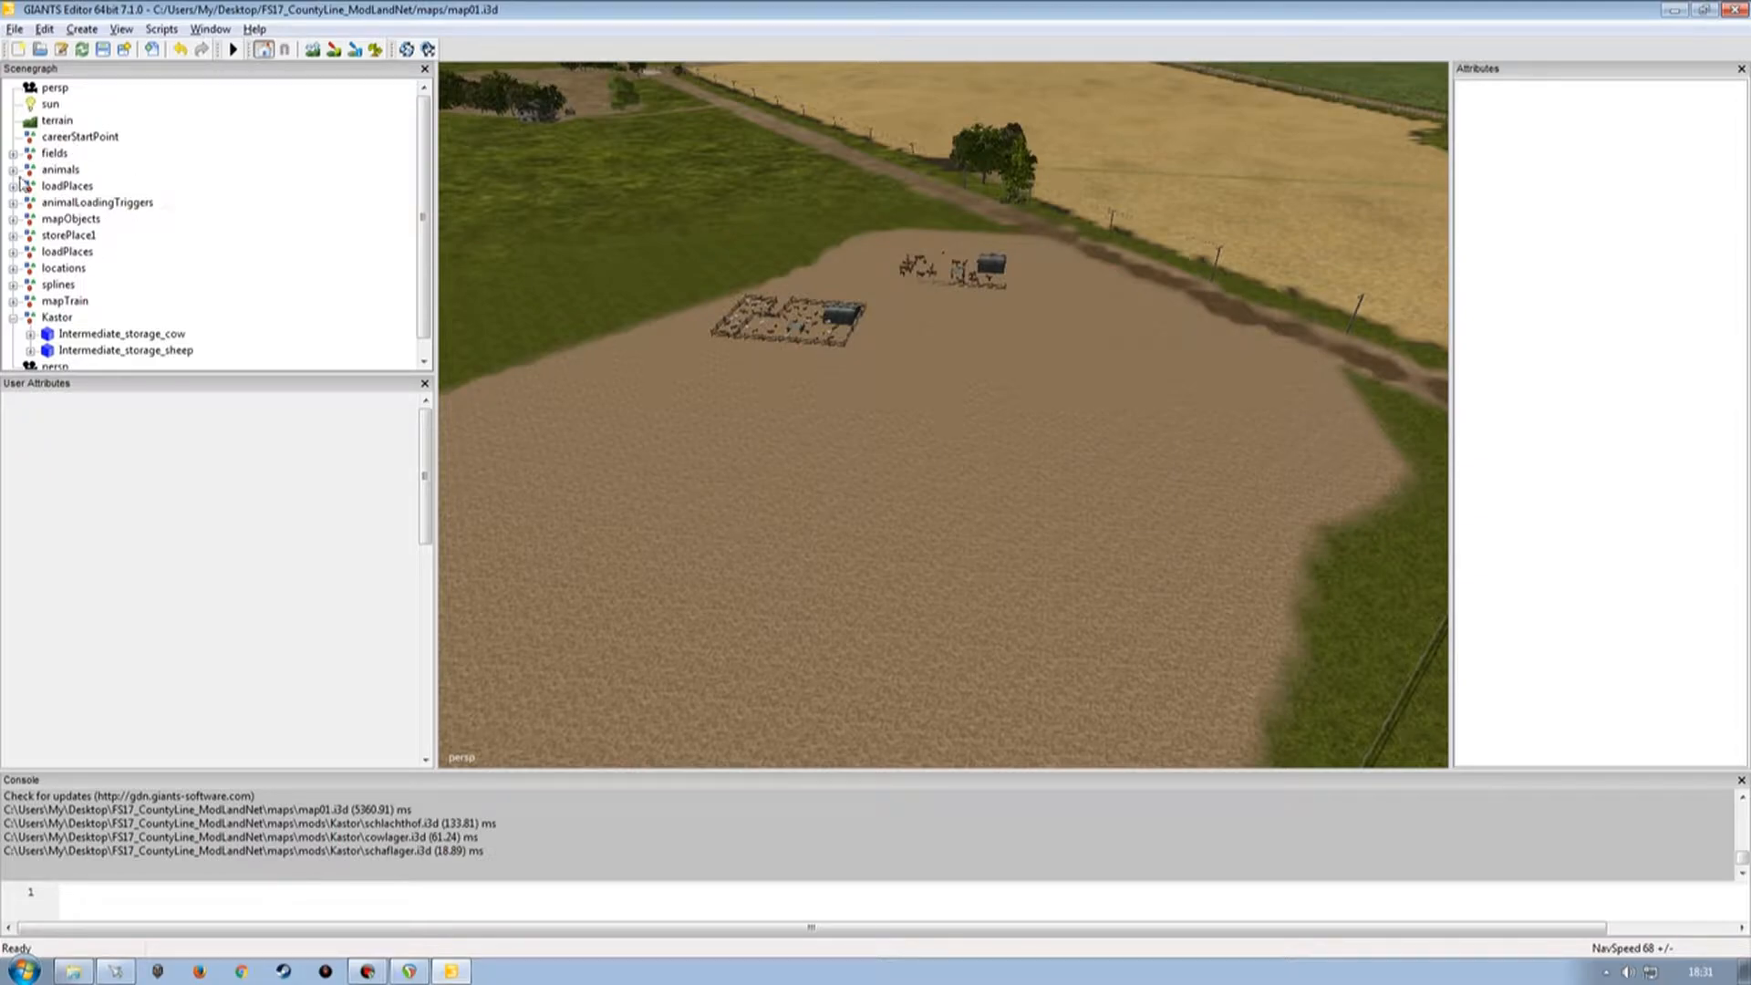
Import schweinelager.i3d and move its Intermediate_storage_pig object into the Kastor group.
left_click(15, 28)
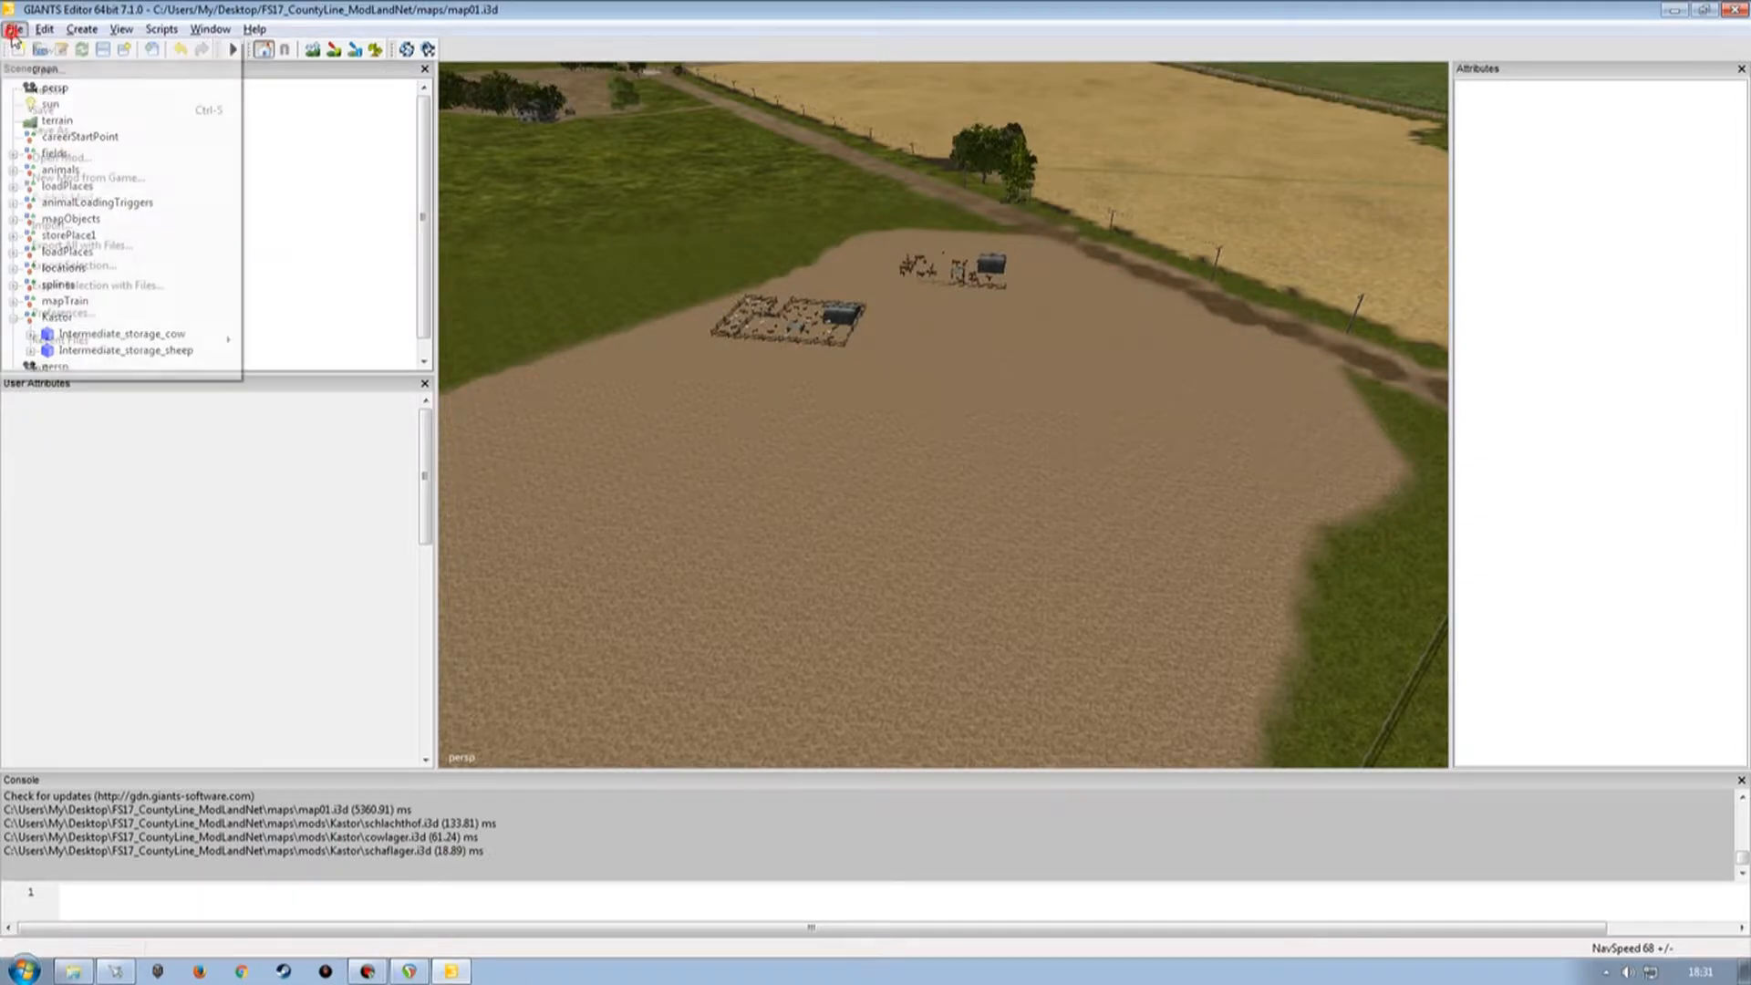
left_click(37, 225)
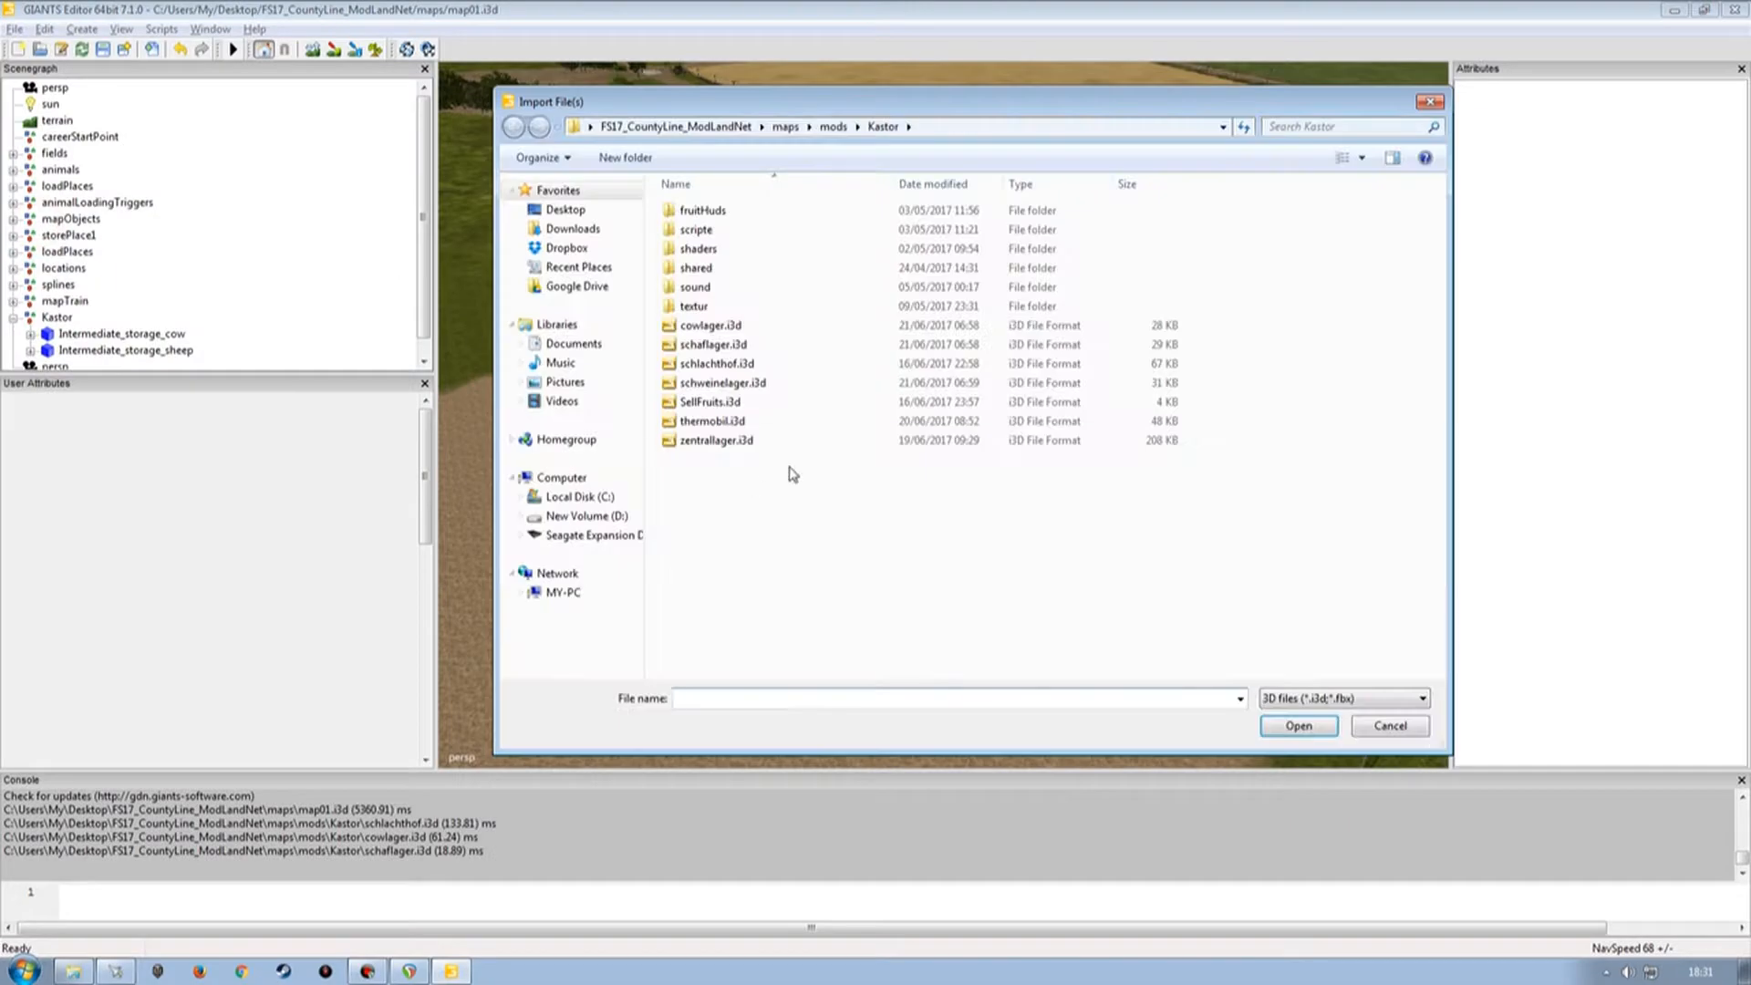
double_click(726, 384)
left_click(100, 352)
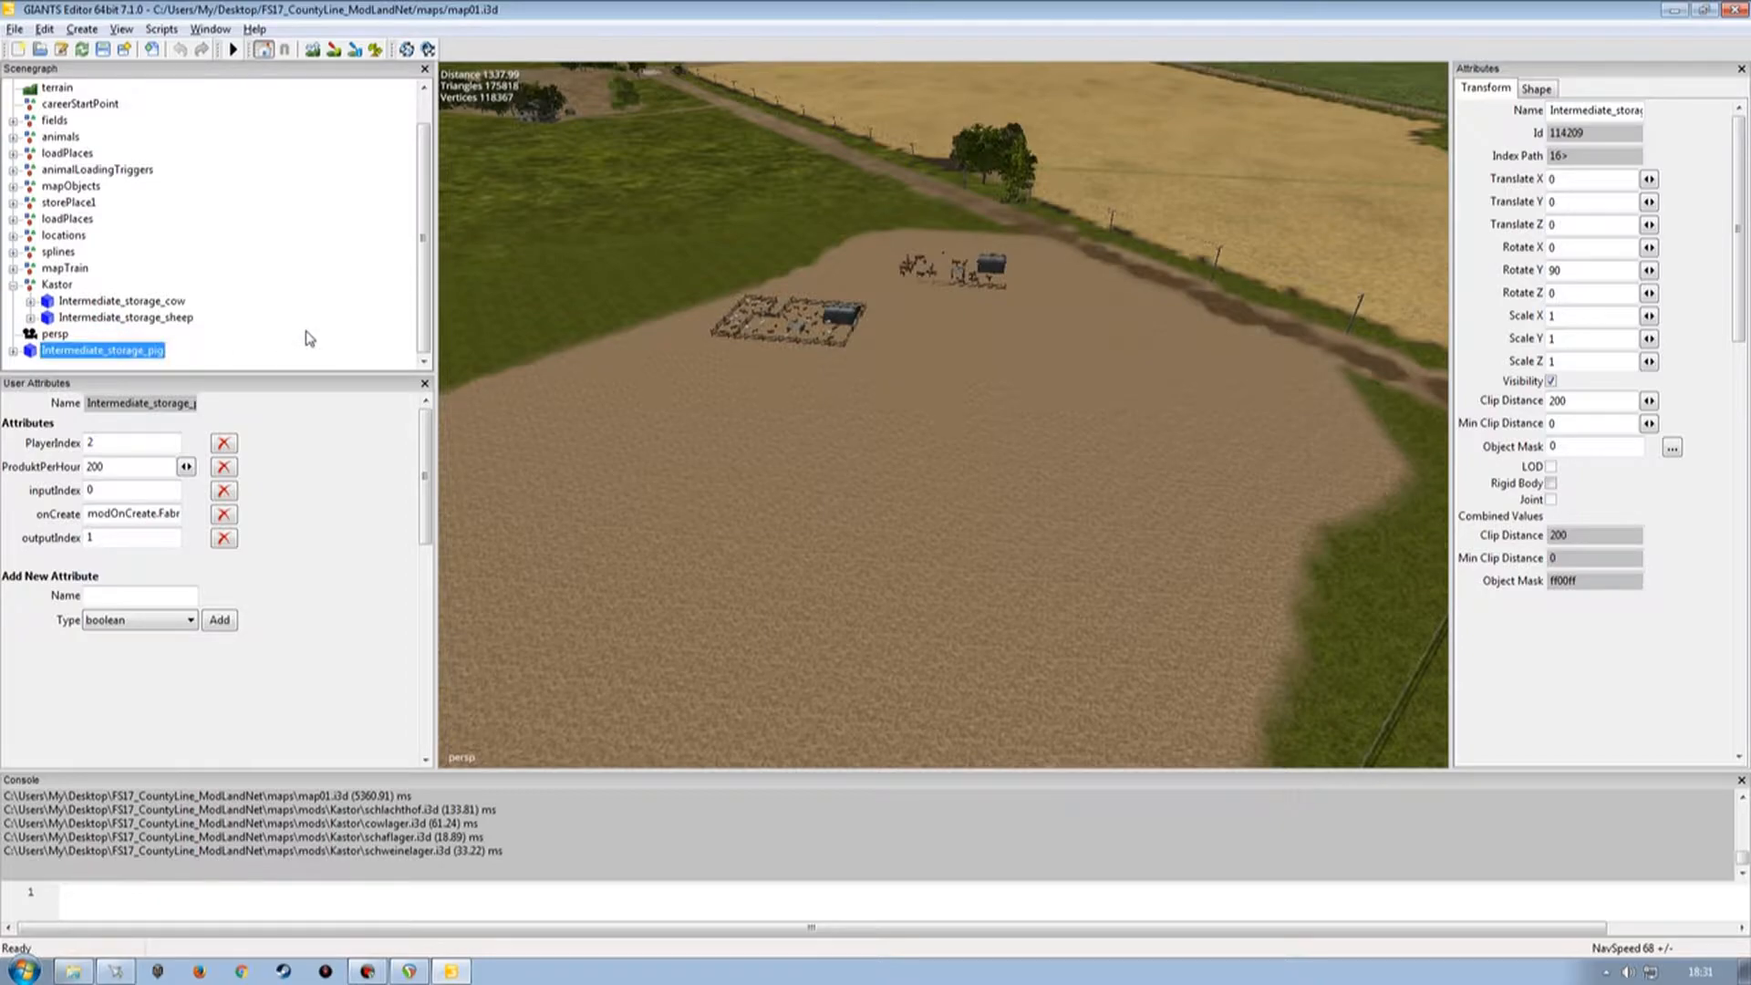
key("ctrl+x")
left_click(60, 318)
key("ctrl+v")
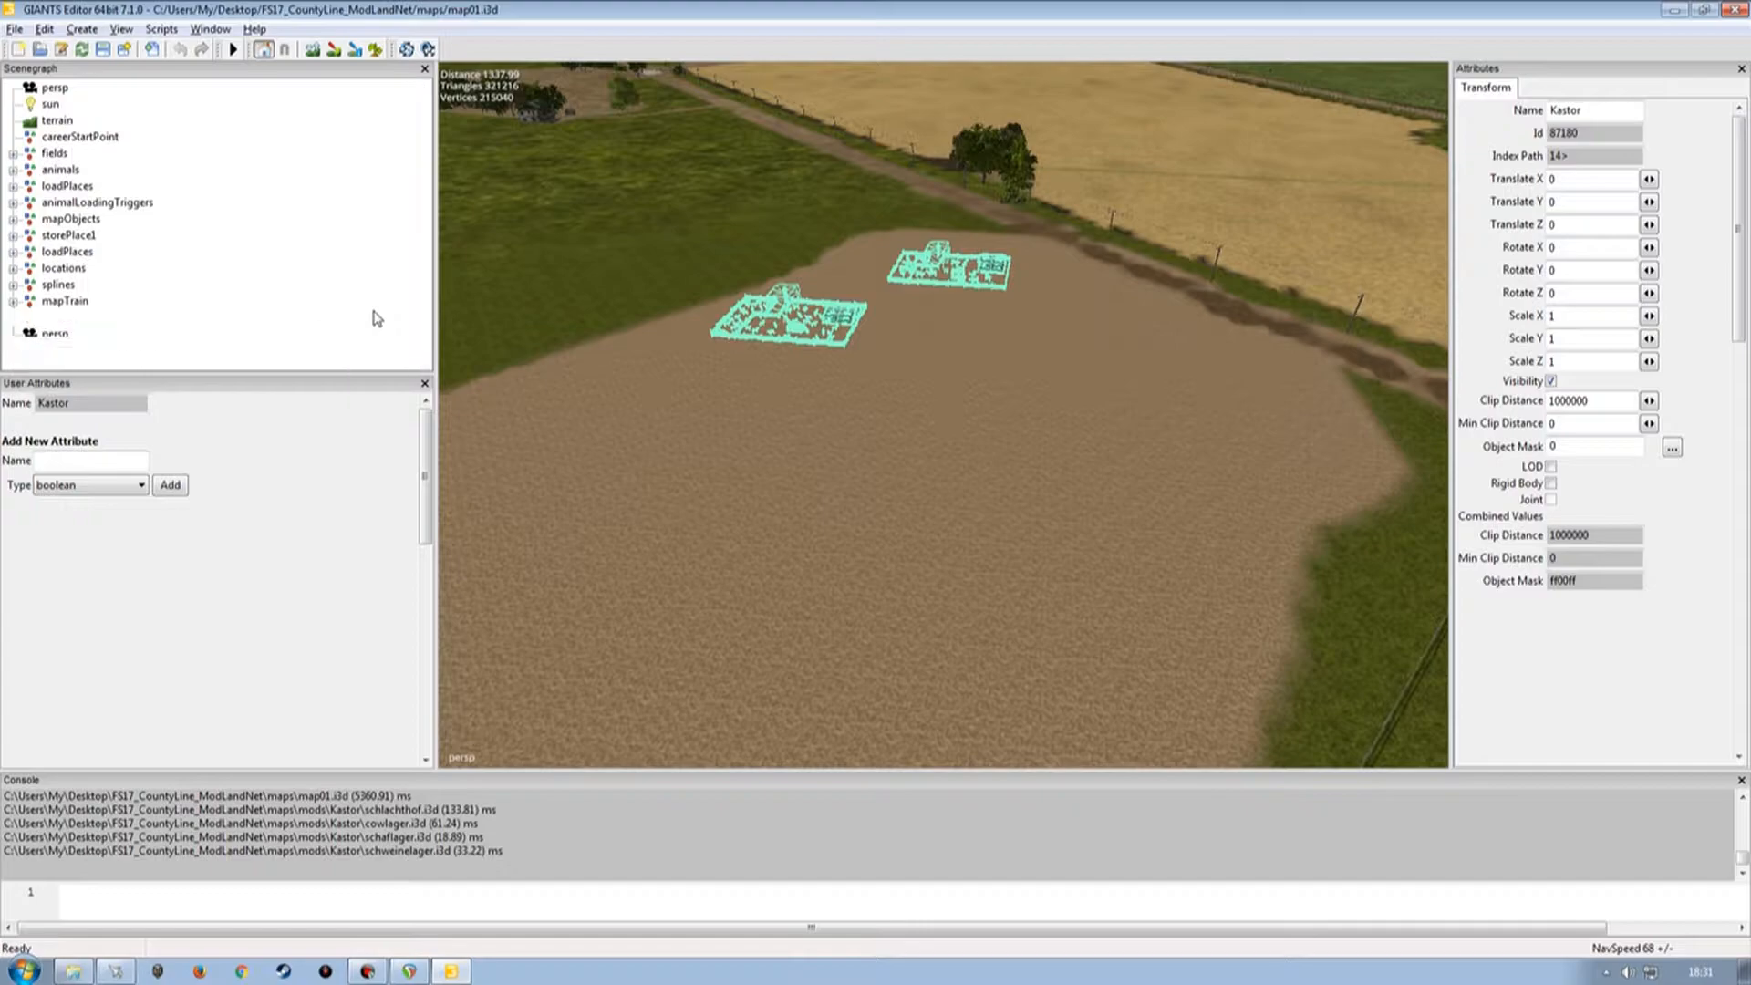
Place the Intermediate_storage_pig object on the field with Interactive Placement.
left_click(110, 350)
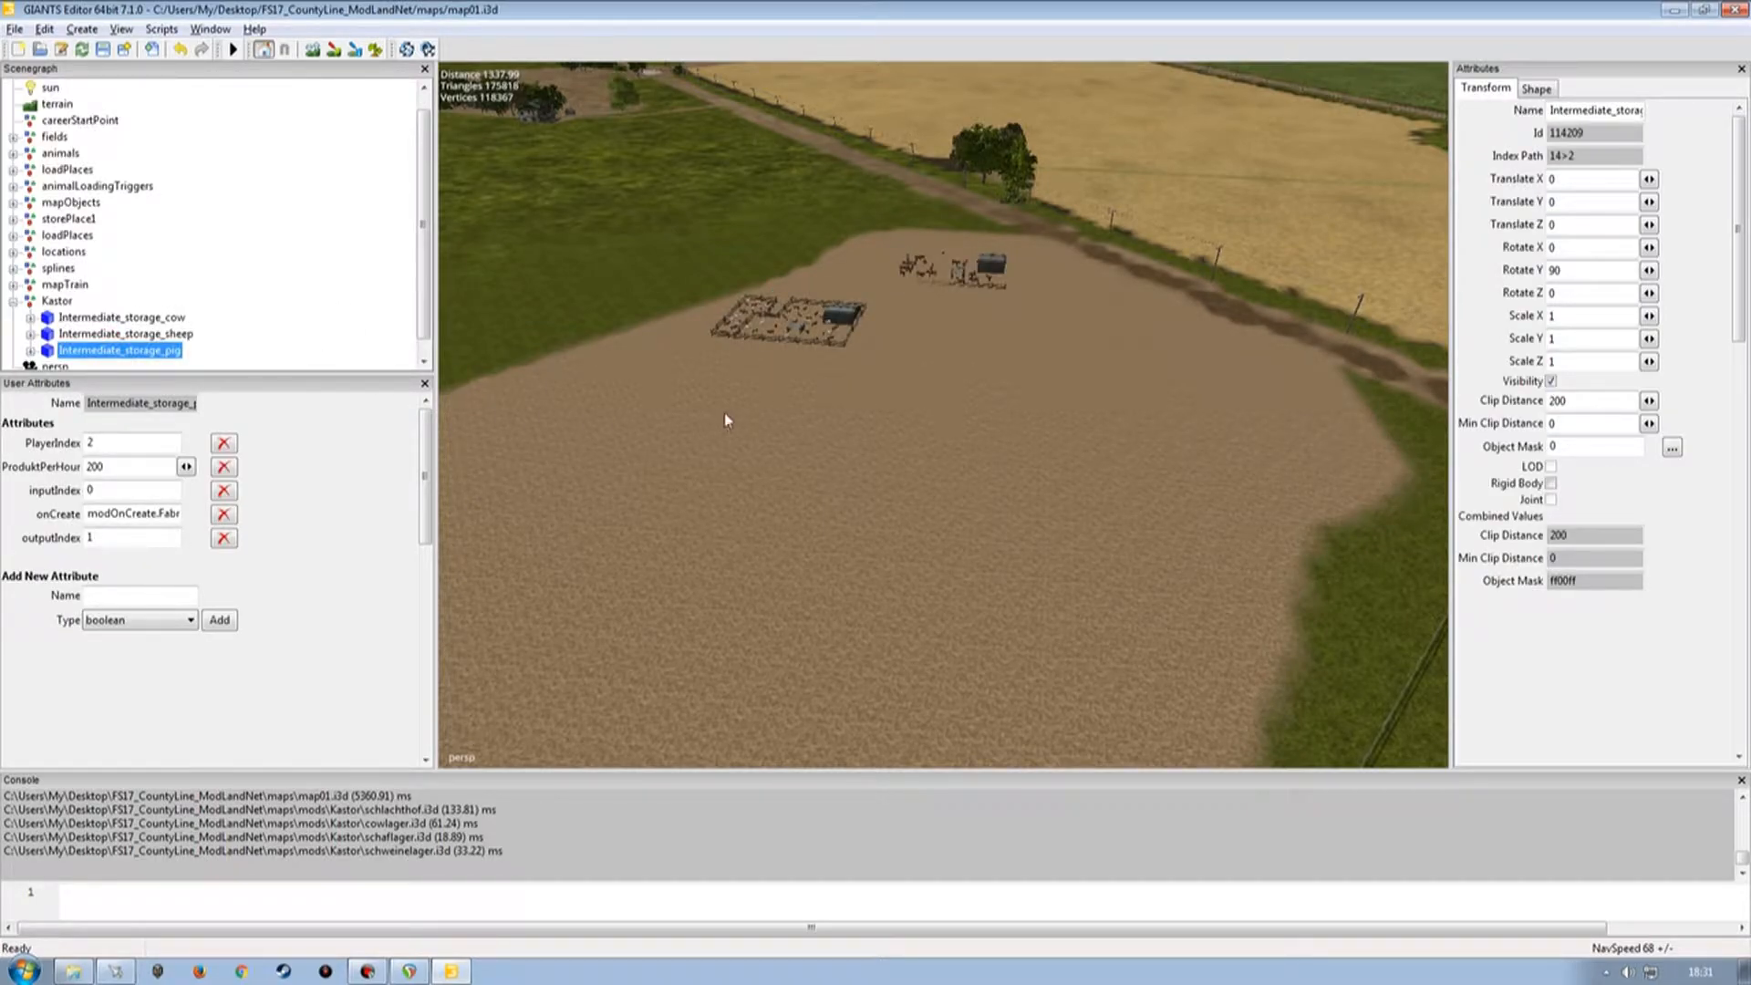
key("ctrl+b")
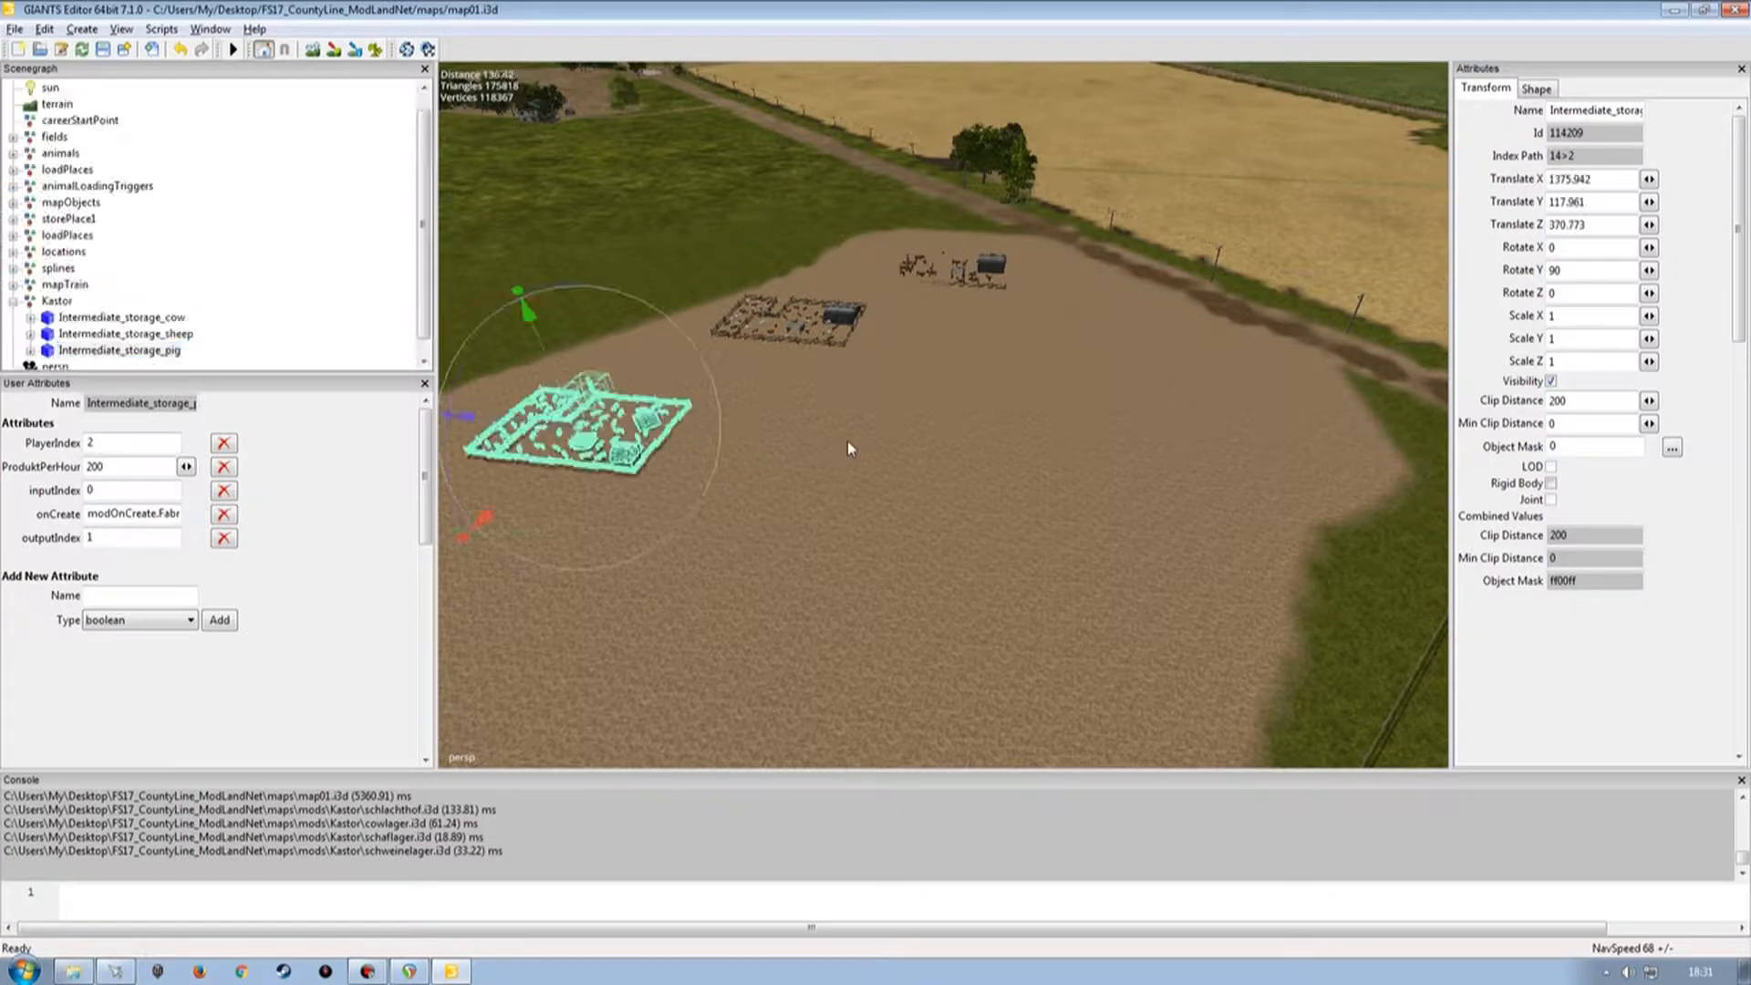
left_click_drag(846, 441, 864, 397, "alt")
right_click_drag(850, 416, 834, 428, "alt")
Move the cow storage to the field's far corner and rotate it to about -87° around Y.
left_click(146, 317)
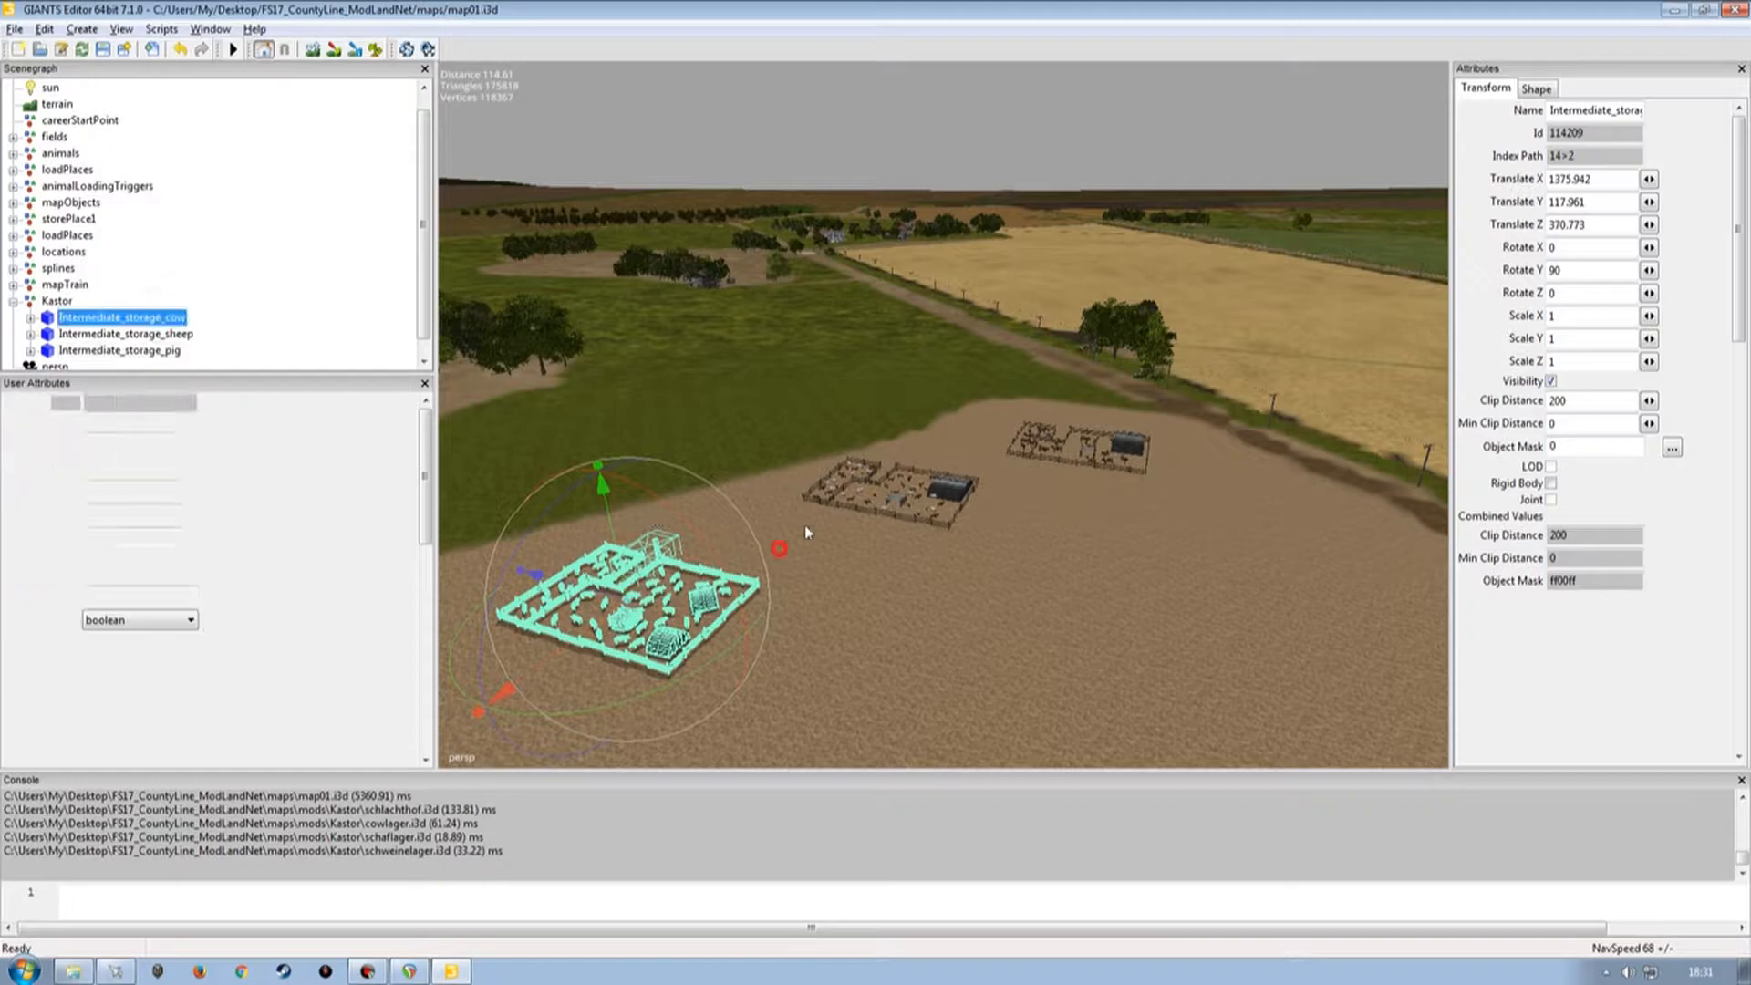
left_click_drag(850, 504, 865, 460, "alt")
right_click_drag(865, 460, 817, 419, "alt")
left_click_drag(818, 418, 898, 608, "alt")
key("f")
left_click_drag(932, 515, 927, 331)
left_click_drag(894, 472, 763, 664)
middle_click_drag(958, 456, 827, 491, "alt")
left_click_drag(828, 491, 711, 514, "alt")
right_click_drag(712, 514, 732, 394, "alt")
left_click_drag(735, 484, 1042, 482, "alt")
right_click_drag(1041, 481, 947, 533, "alt")
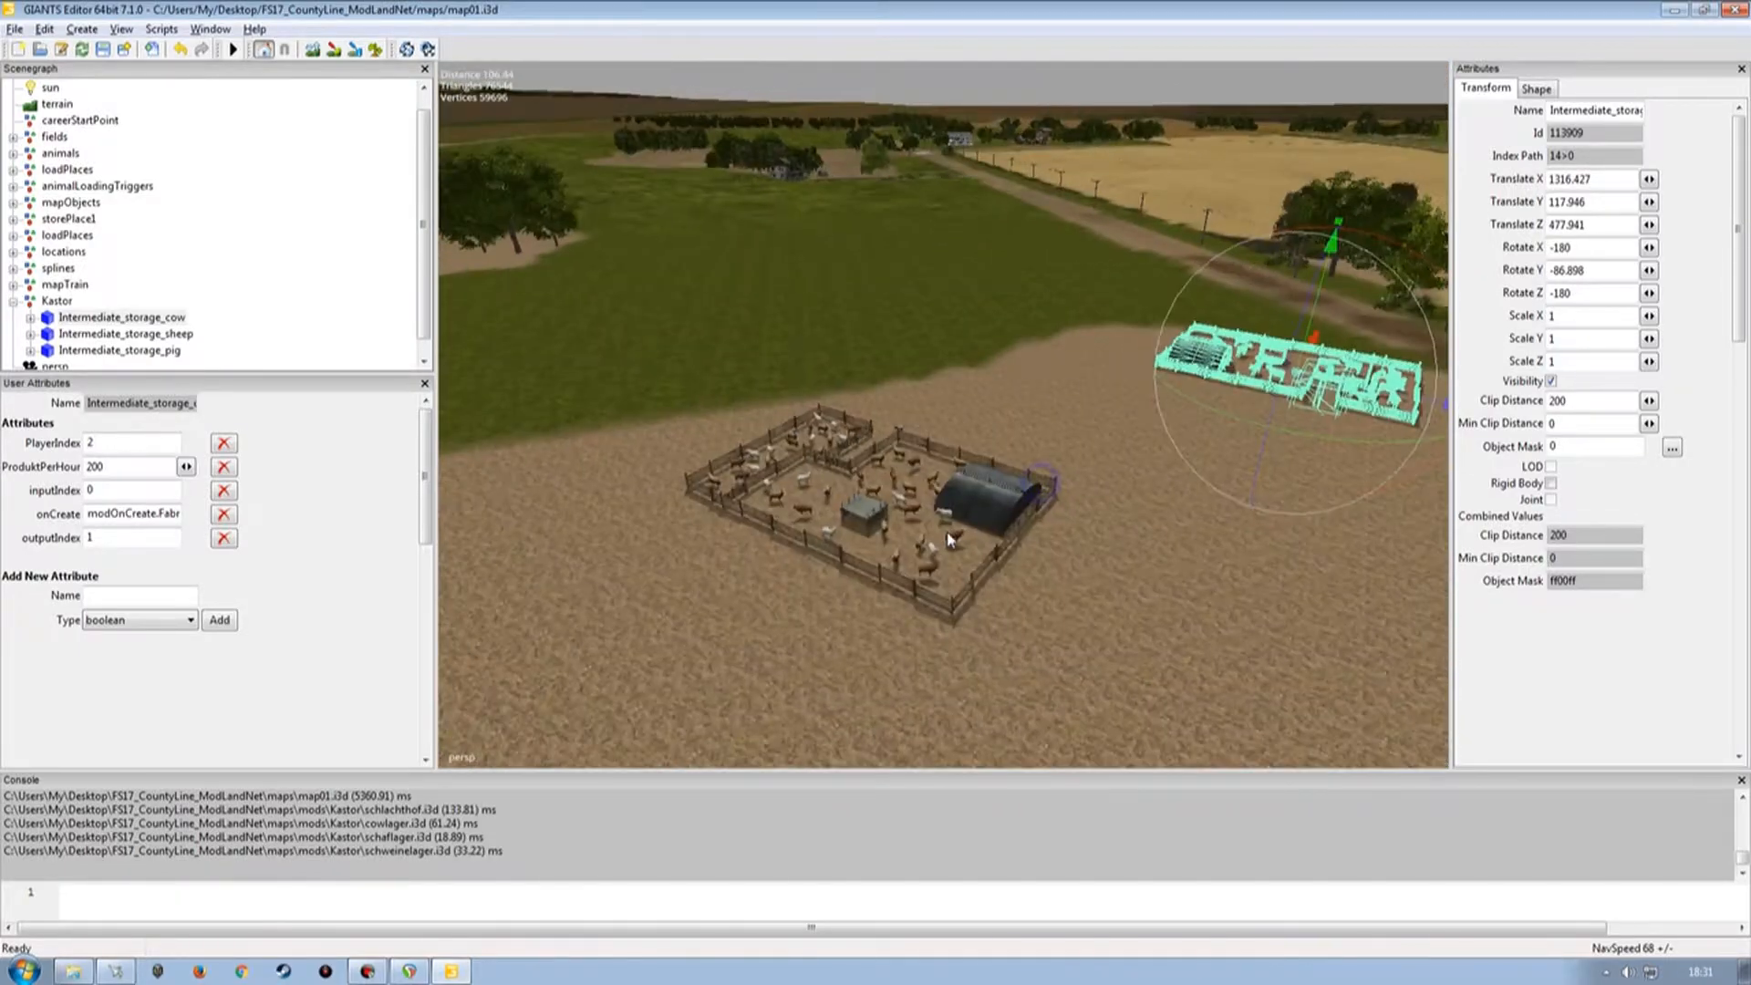
Move the sheep storage next to the cow storage and rotate it to about -38° around Y.
left_click(132, 334)
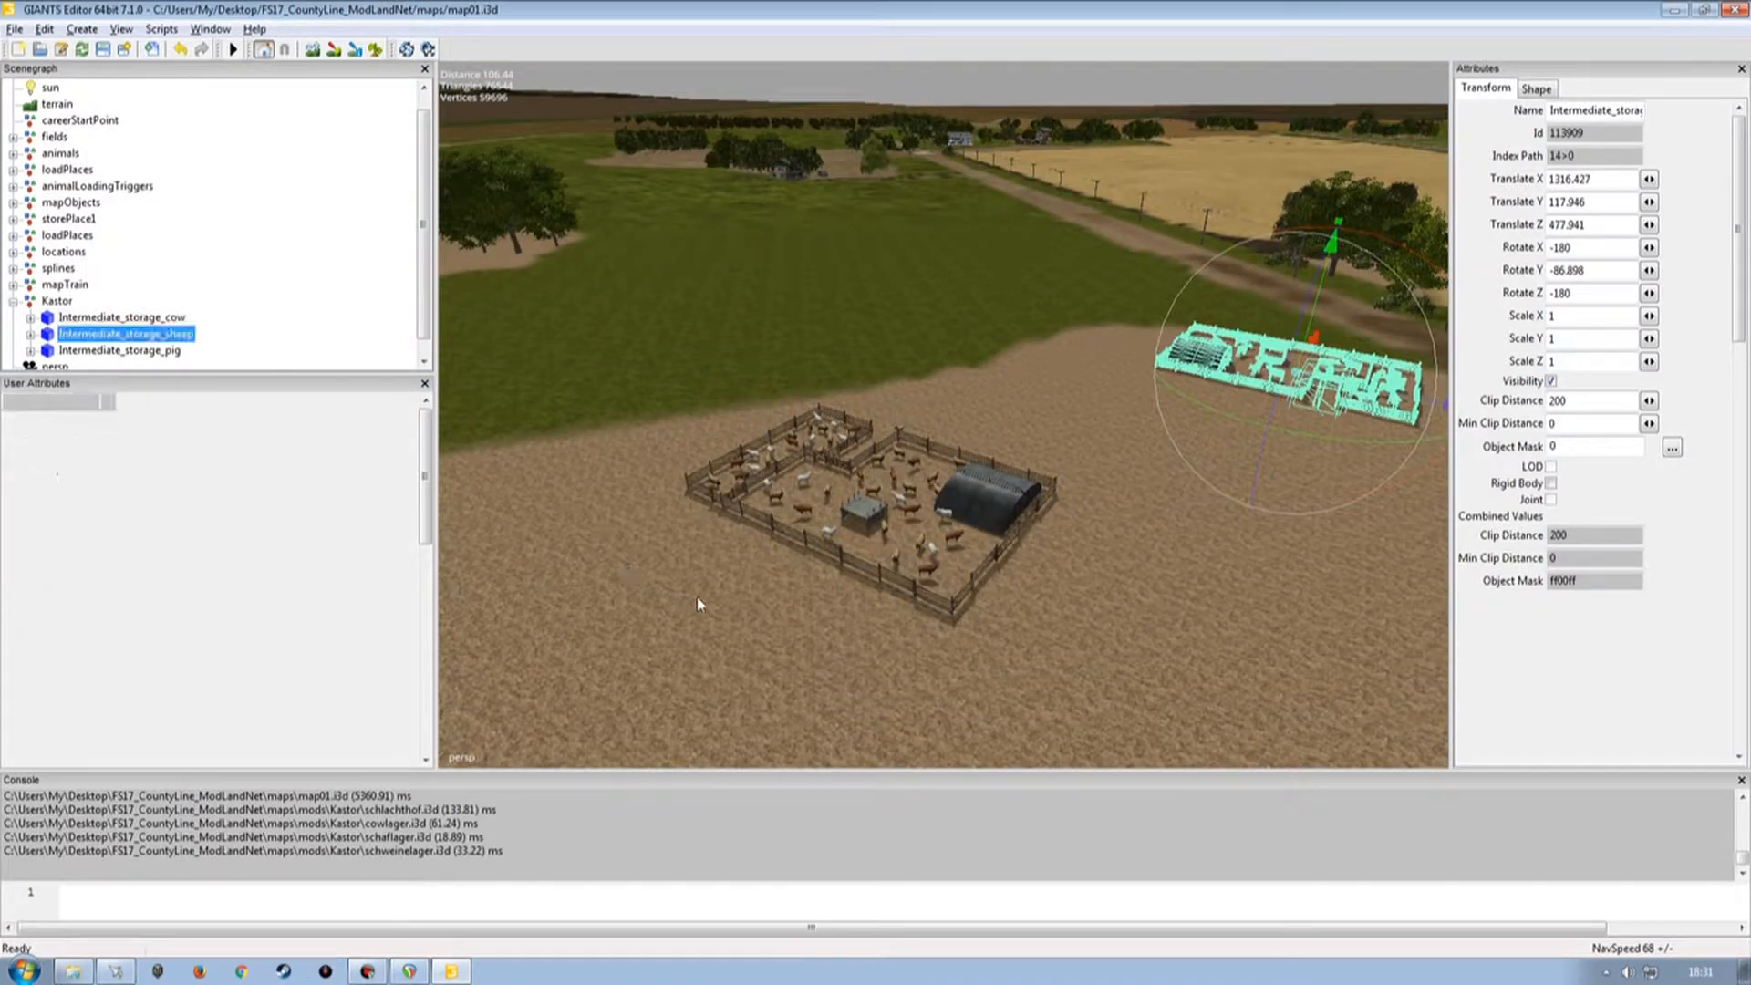
left_click_drag(861, 576, 584, 369)
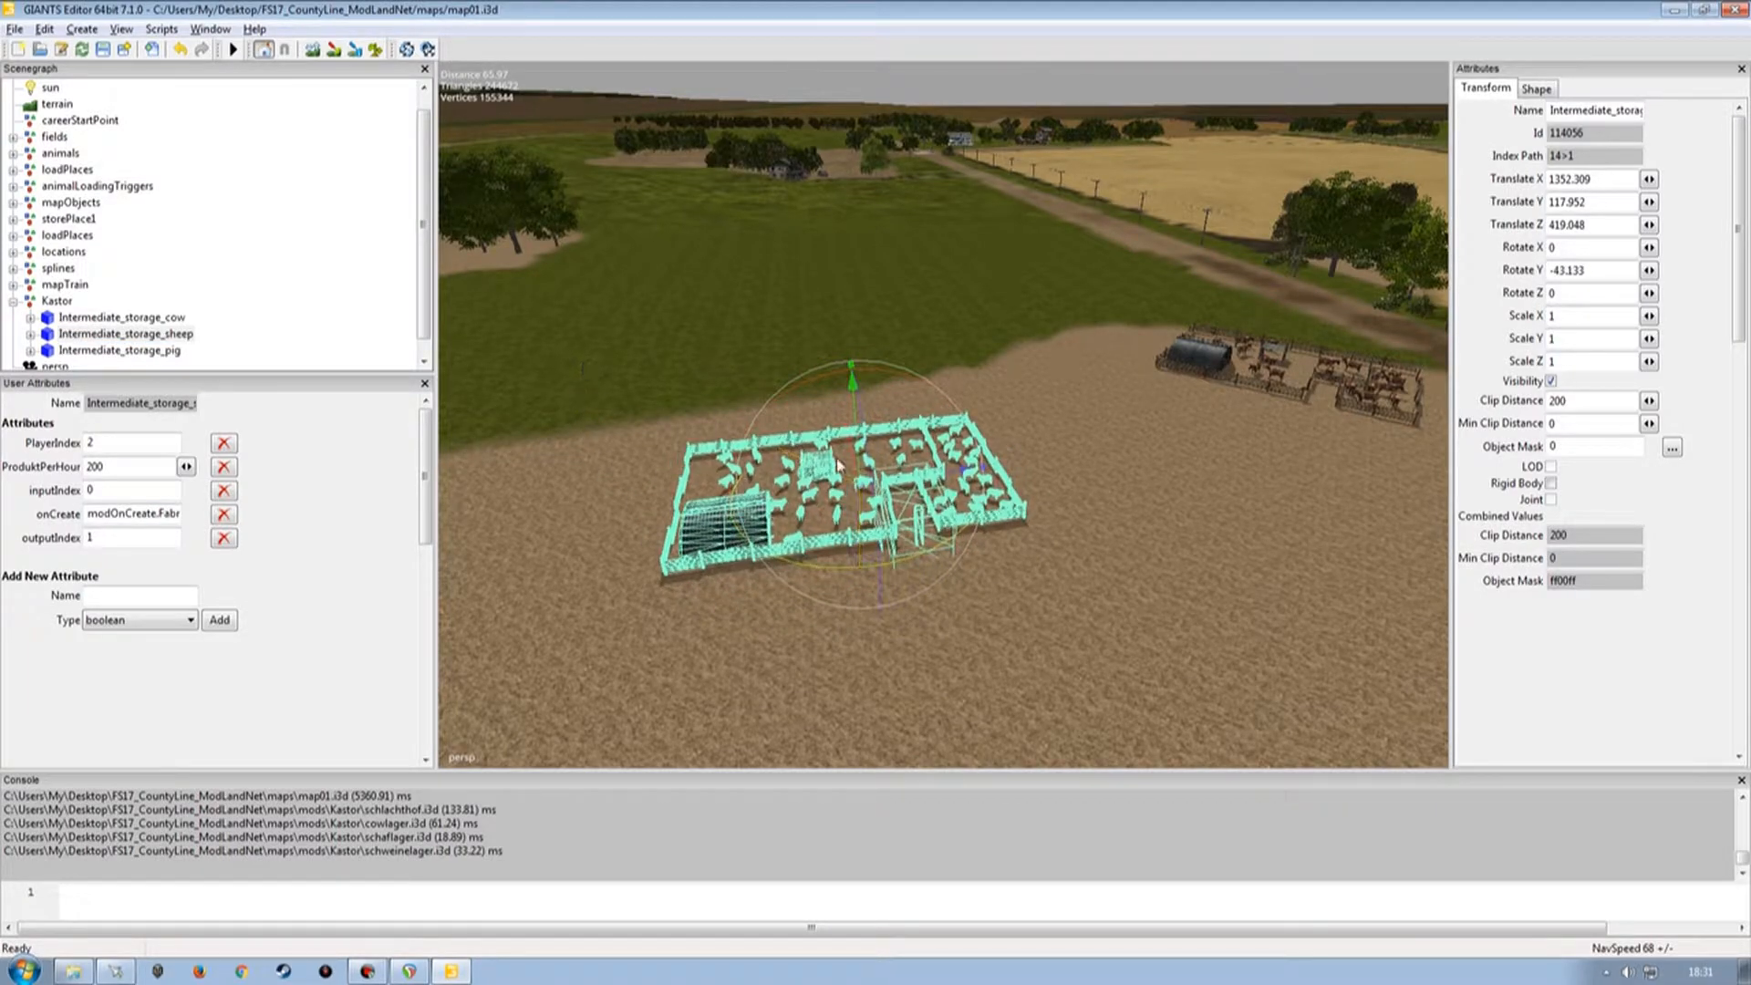
left_click_drag(854, 464, 846, 378)
left_click_drag(835, 524, 907, 544)
right_click_drag(907, 543, 868, 566, "alt")
left_click_drag(871, 567, 733, 586, "alt")
Reposition and rotate the pig storage alongside the sheep storage on the field.
left_click(172, 354)
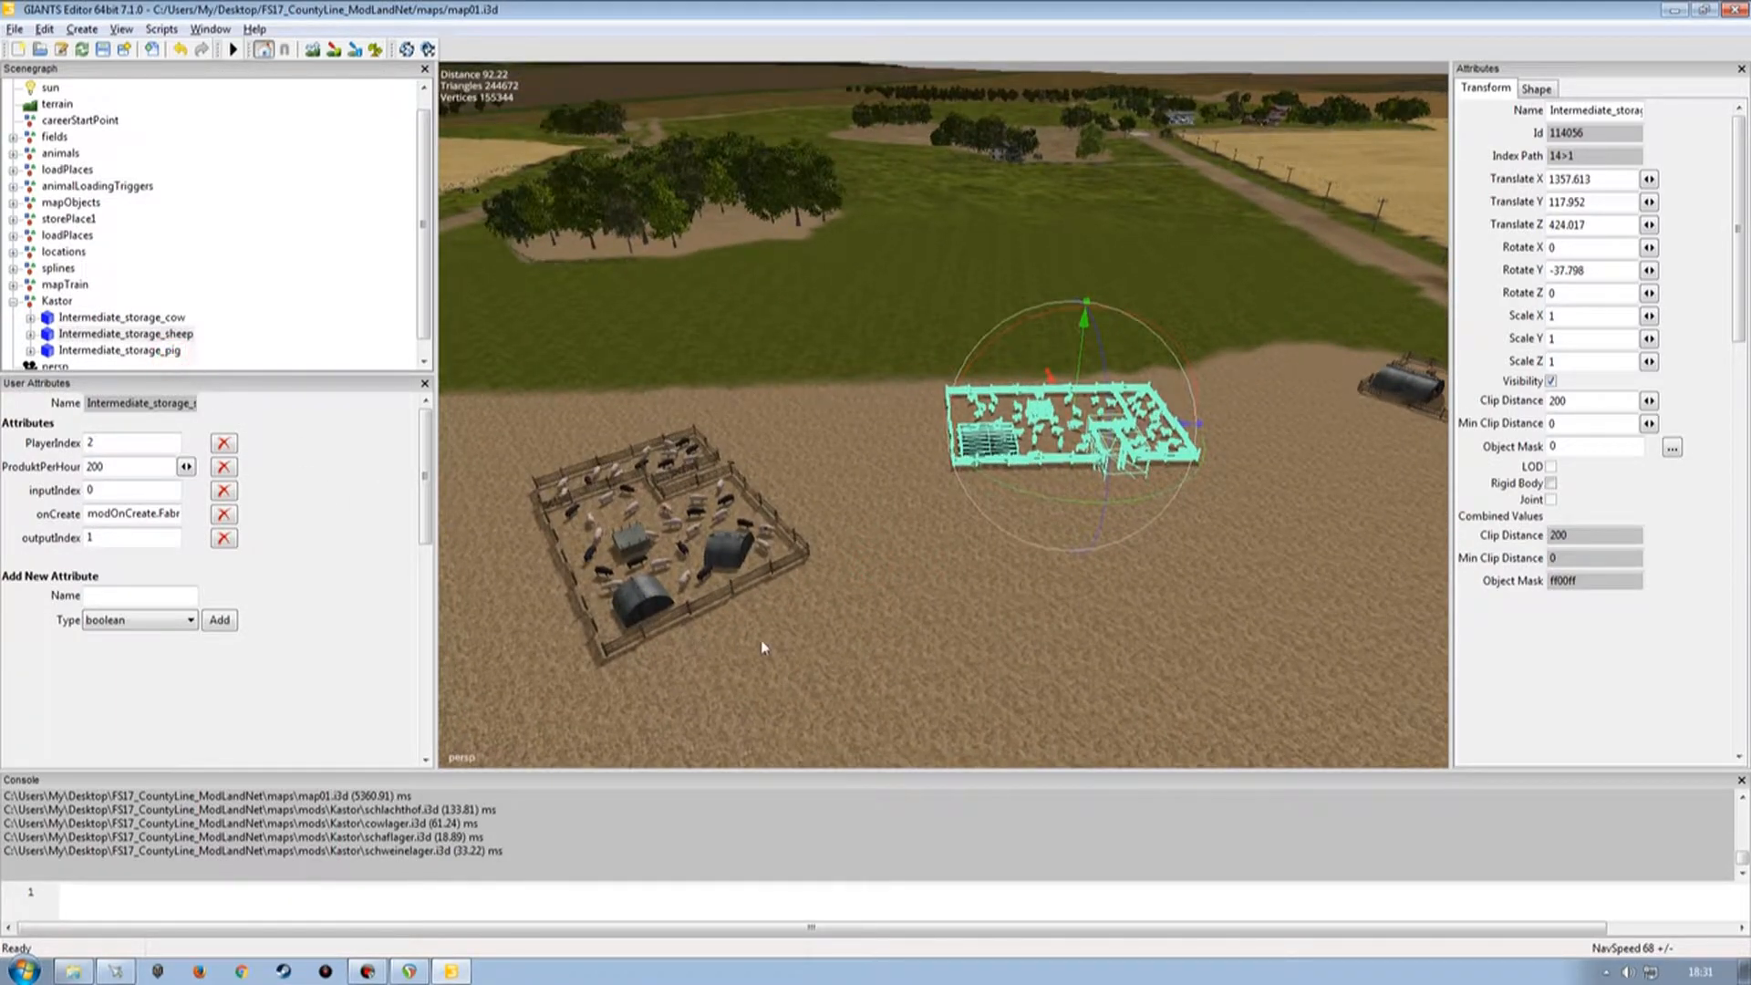
key("f")
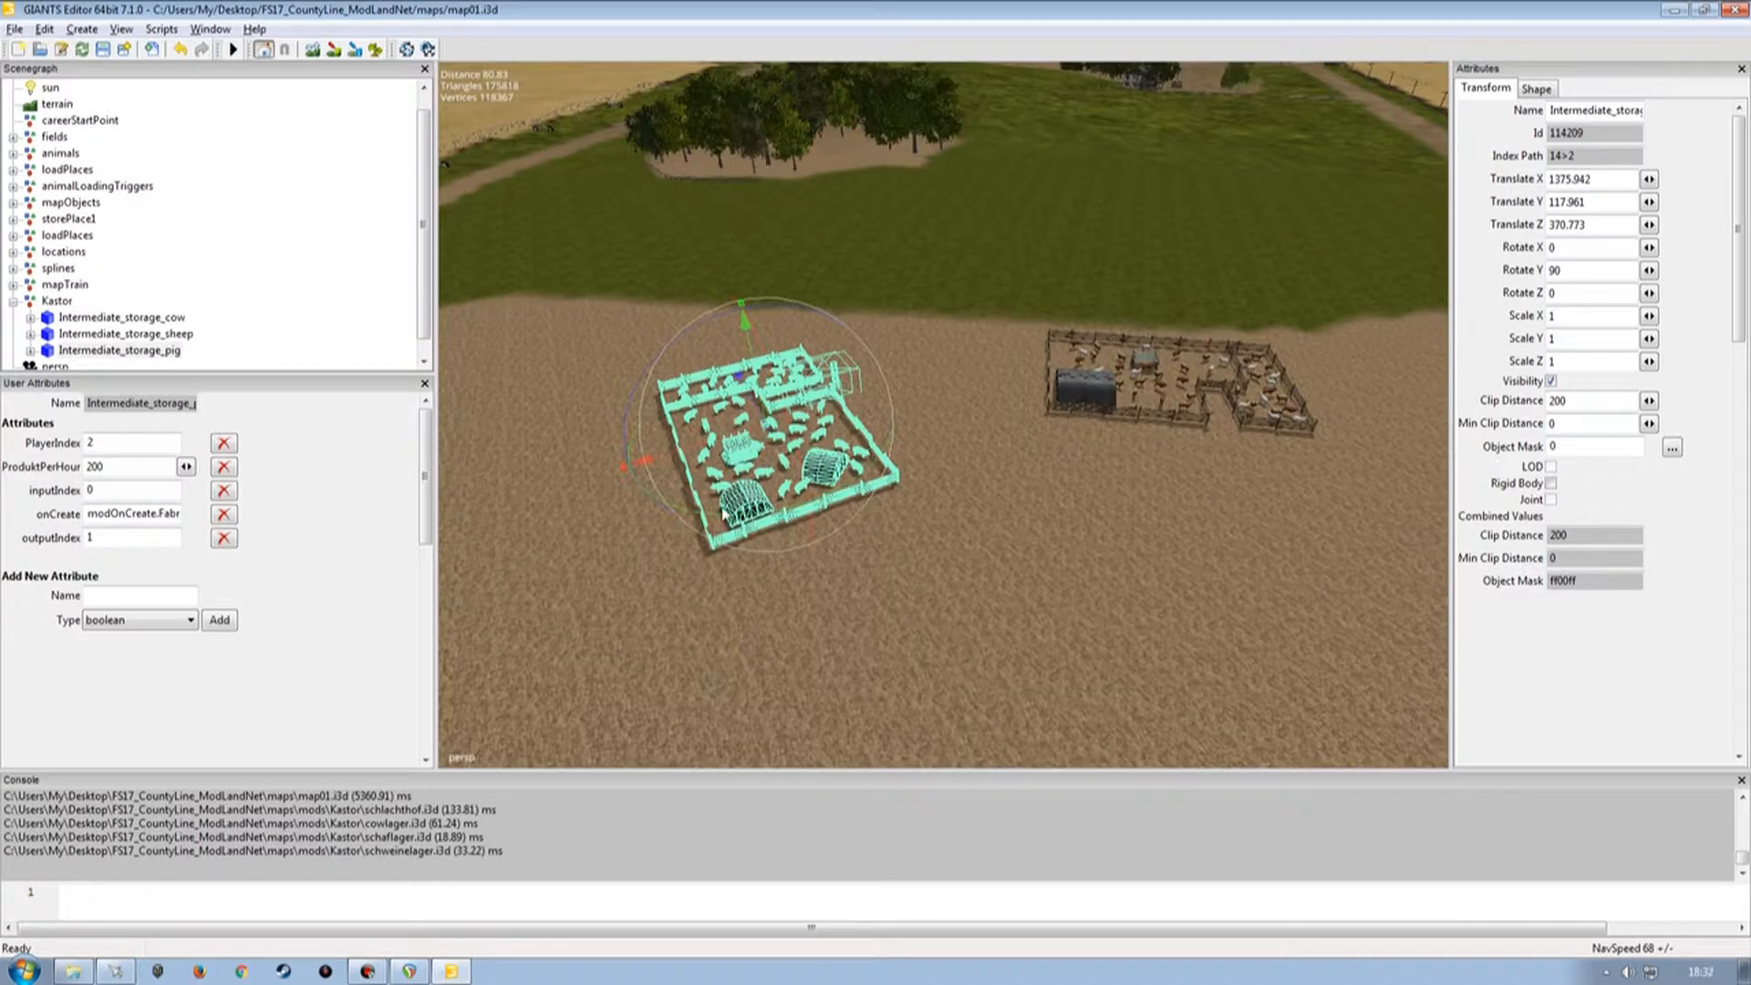
left_click_drag(727, 518, 870, 281)
left_click_drag(843, 605, 1035, 553, "alt")
right_click_drag(1035, 553, 937, 597, "alt")
left_click_drag(936, 597, 901, 612, "alt")
right_click_drag(1008, 559, 956, 573, "alt")
mouse_move(956, 572)
left_mouse_down("alt")
mouse_move(880, 604)
mouse_move(973, 551)
left_mouse_up("alt")
right_click_drag(973, 551, 1049, 411, "alt")
left_click_drag(965, 485, 1055, 466, "alt")
right_click_drag(1055, 465, 982, 498, "alt")
left_click_drag(990, 495, 932, 516, "alt")
right_click_drag(1051, 500, 903, 512, "alt")
left_click_drag(912, 533, 948, 591, "alt")
left_click(277, 306)
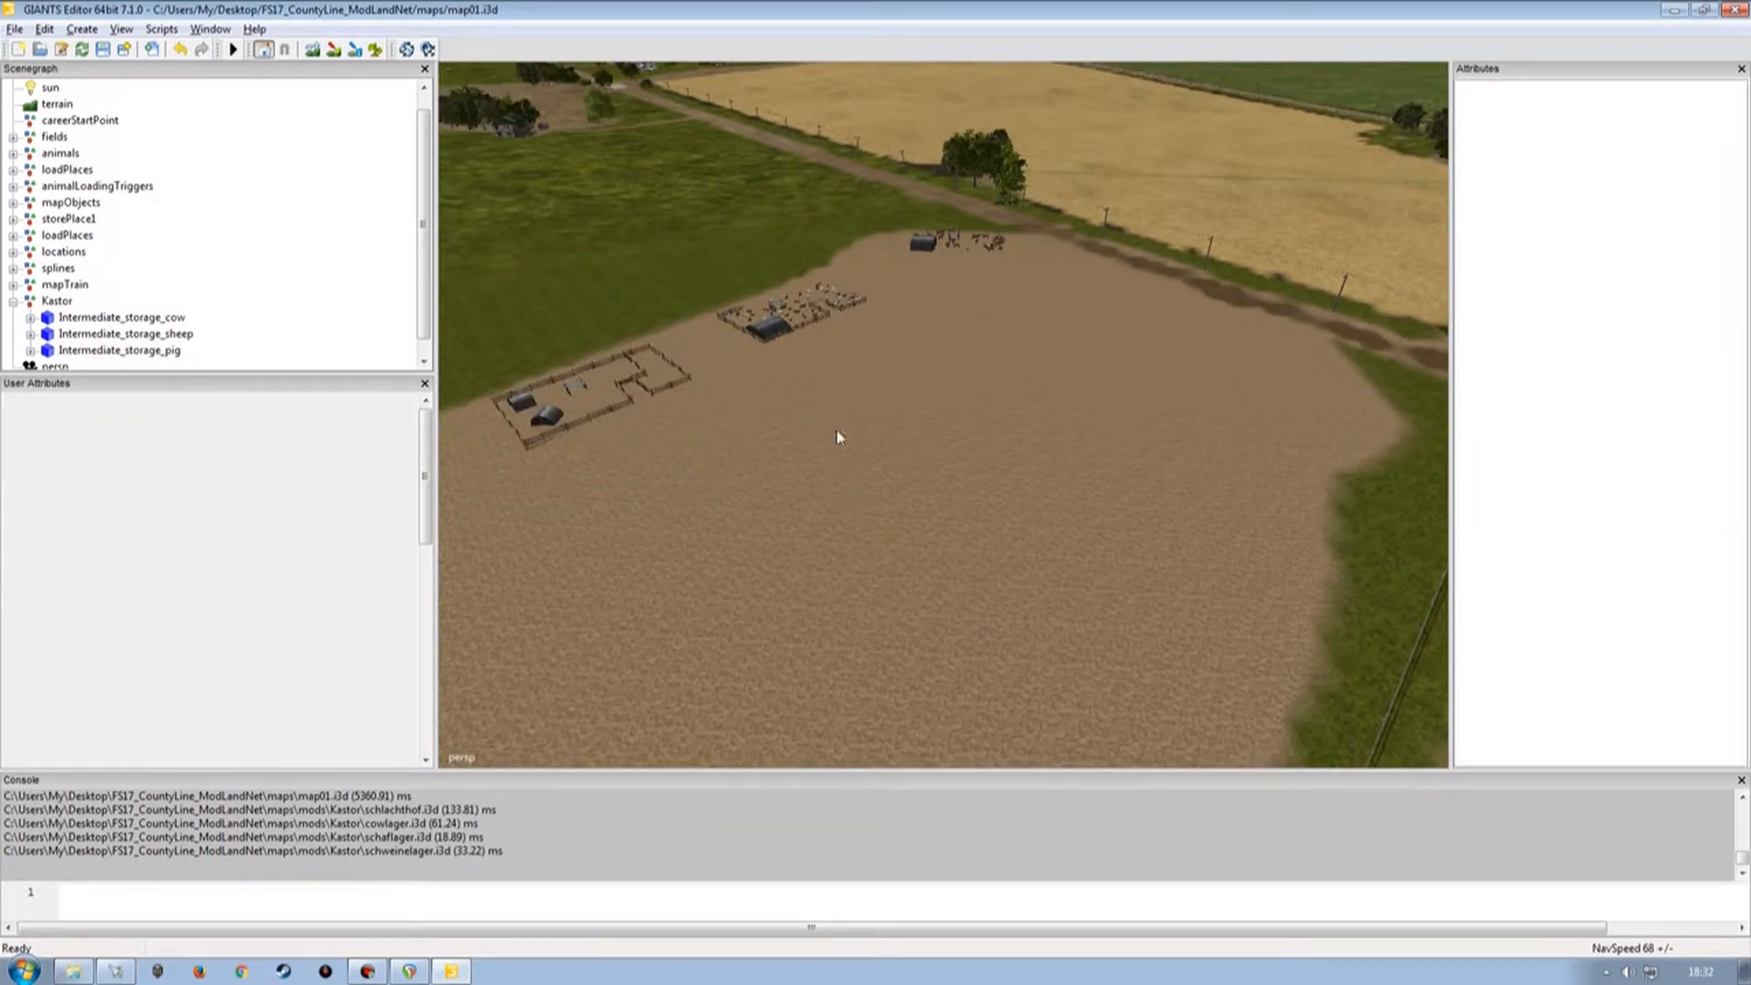
Orbit around the field to inspect the arrangement of the three Kastor storage buildings.
left_click_drag(949, 429, 989, 395, "alt")
right_click_drag(989, 395, 915, 463, "alt")
left_click_drag(918, 460, 799, 507, "alt")
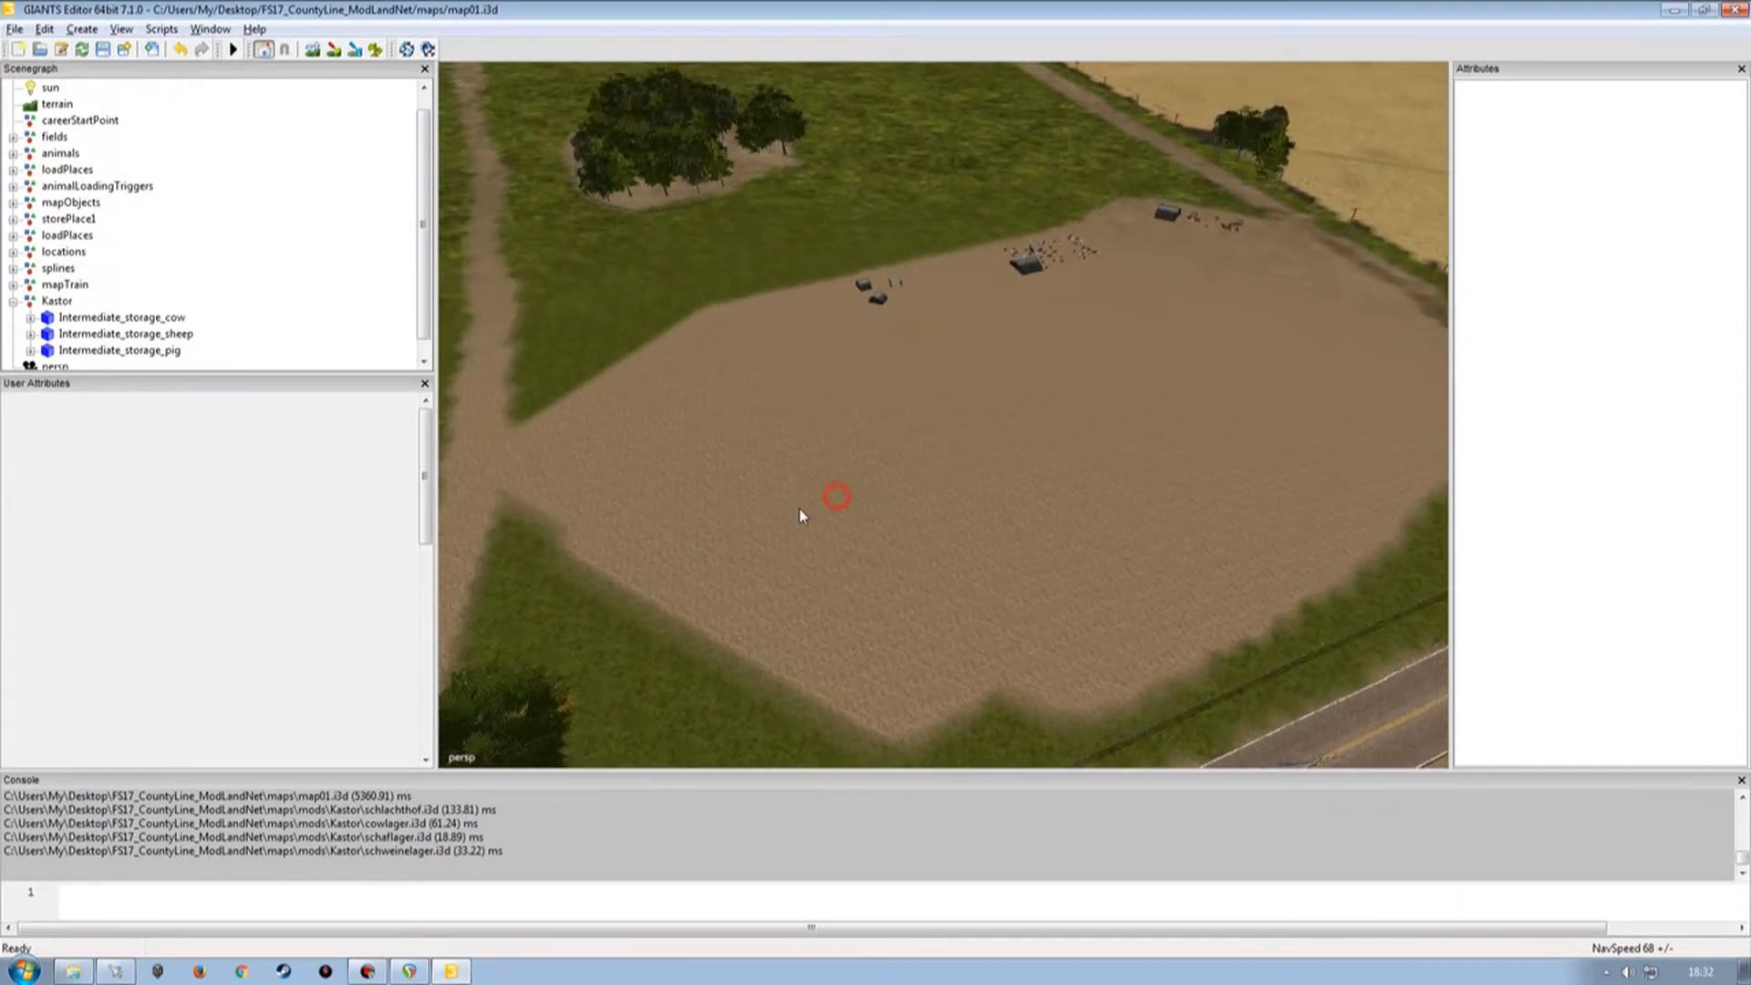
left_click(361, 280)
left_click_drag(1003, 379, 985, 465, "alt")
right_click_drag(985, 465, 934, 496, "alt")
left_click_drag(934, 496, 873, 547, "alt")
right_click_drag(873, 547, 995, 459, "alt")
left_click_drag(996, 449, 905, 458, "alt")
right_click_drag(905, 455, 879, 496, "alt")
left_click_drag(879, 496, 672, 402, "alt")
right_click_drag(672, 402, 964, 412, "alt")
left_click_drag(964, 413, 1046, 352, "alt")
right_click_drag(1047, 358, 923, 376, "alt")
left_click_drag(924, 376, 897, 458, "alt")
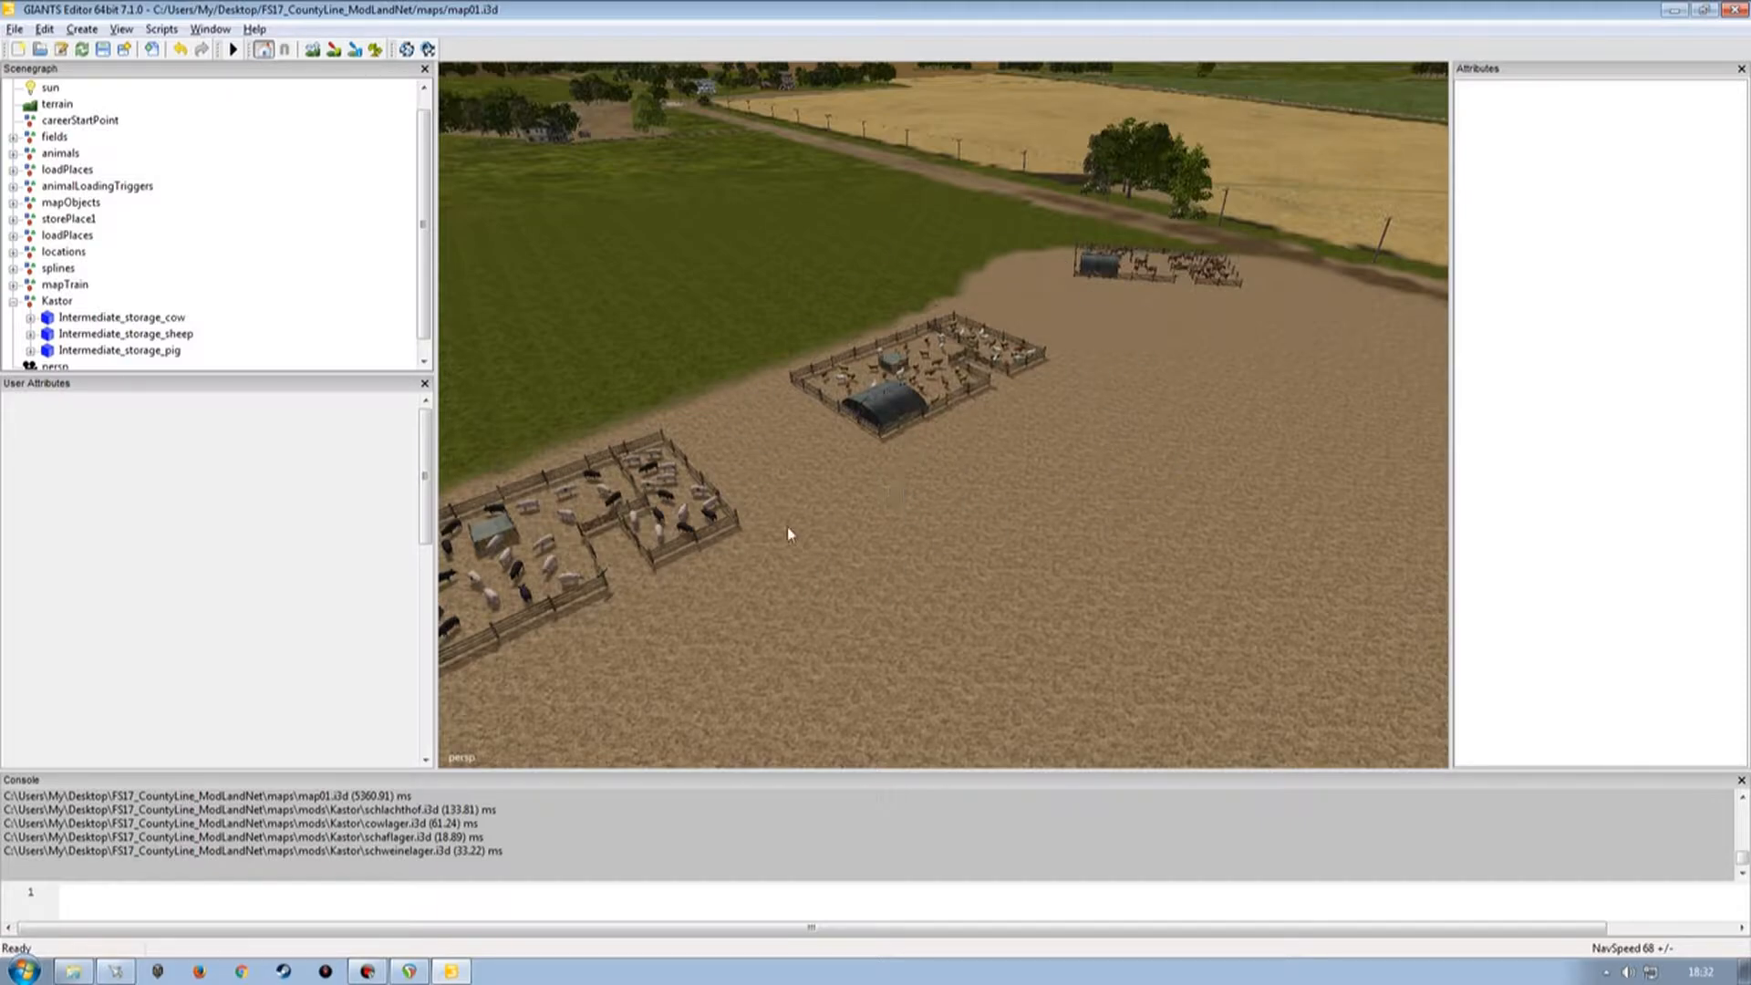
Keep orbiting over the field to check the placement of the three Kastor storage buildings.
left_click_drag(1074, 480, 826, 467, "alt")
right_click_drag(989, 408, 856, 454, "alt")
left_click_drag(854, 458, 1024, 495, "alt")
right_click_drag(1035, 480, 1048, 395, "alt")
left_click_drag(1048, 395, 812, 409, "alt")
left_click_drag(966, 395, 829, 380, "alt")
left_click_drag(1052, 360, 1131, 348, "alt")
right_click_drag(1131, 348, 913, 460, "alt")
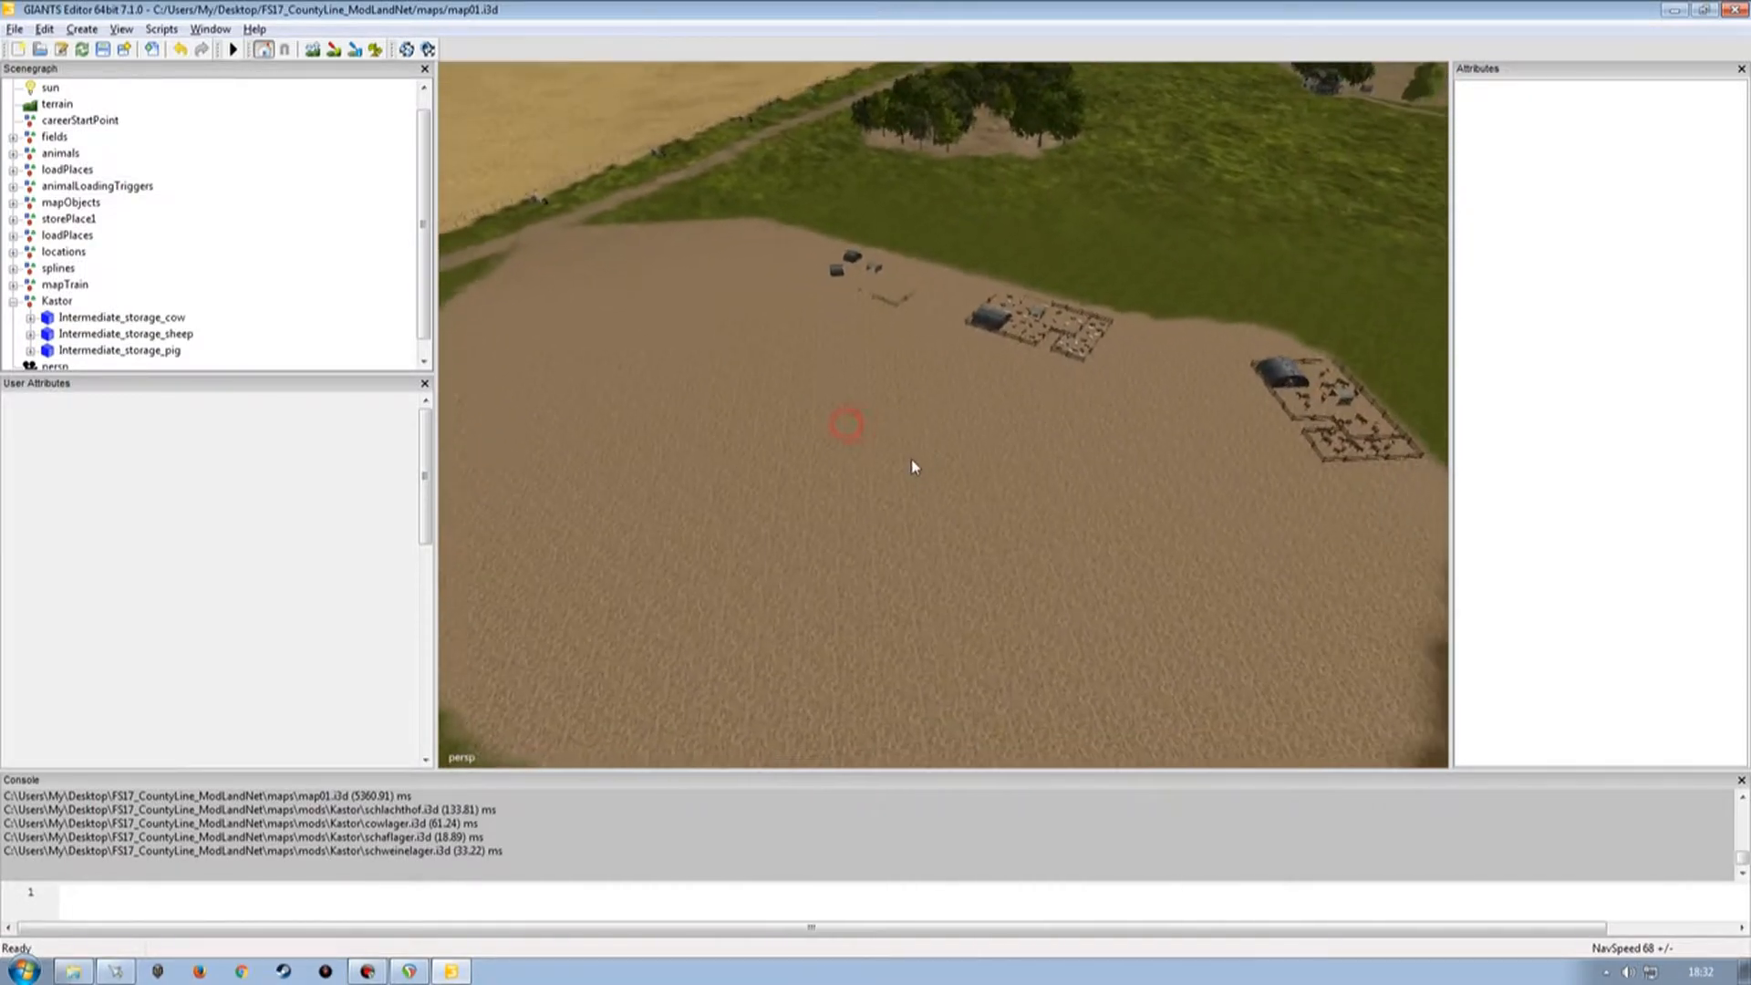
left_click_drag(907, 468, 1013, 453, "alt")
right_click_drag(1012, 454, 1020, 392, "alt")
left_click_drag(1019, 392, 784, 379, "alt")
right_click_drag(784, 379, 865, 445, "alt")
left_click_drag(867, 447, 934, 424, "alt")
right_click_drag(935, 423, 905, 472, "alt")
left_click_drag(905, 472, 883, 531, "alt")
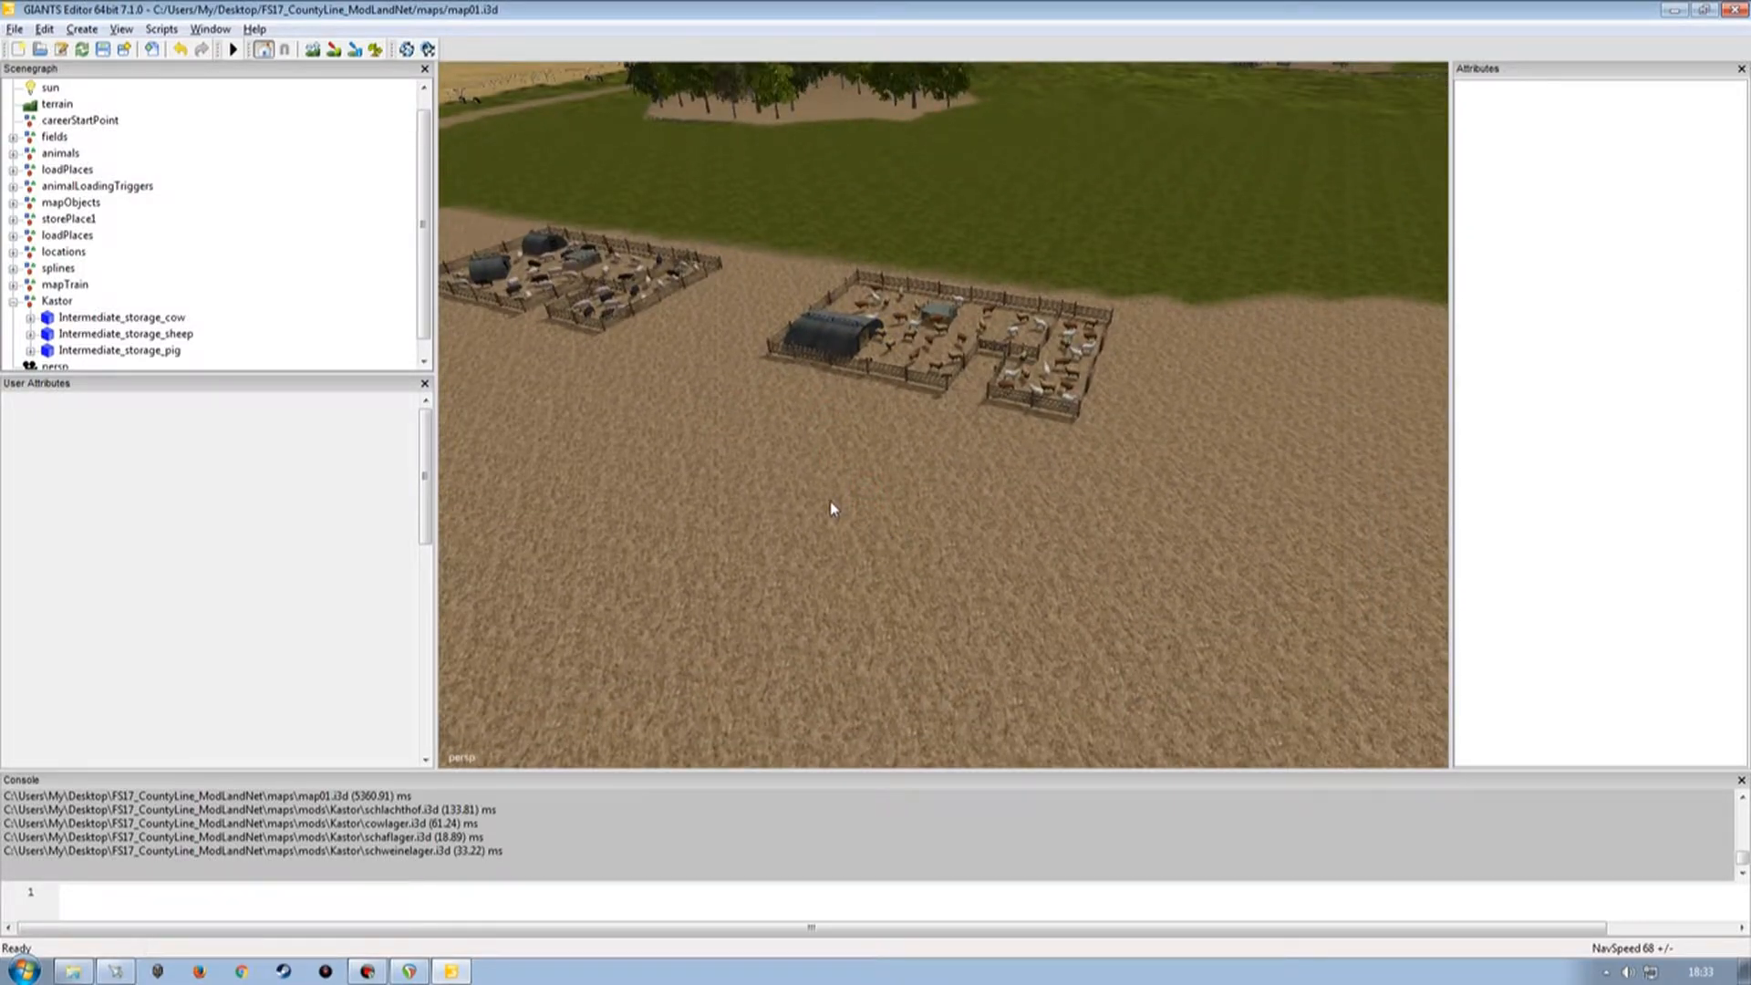
mouse_move(823, 500)
left_mouse_down("alt")
mouse_move(1033, 484)
mouse_move(812, 495)
mouse_move(985, 493)
mouse_move(830, 534)
mouse_move(880, 506)
mouse_move(850, 509)
left_mouse_up("alt")
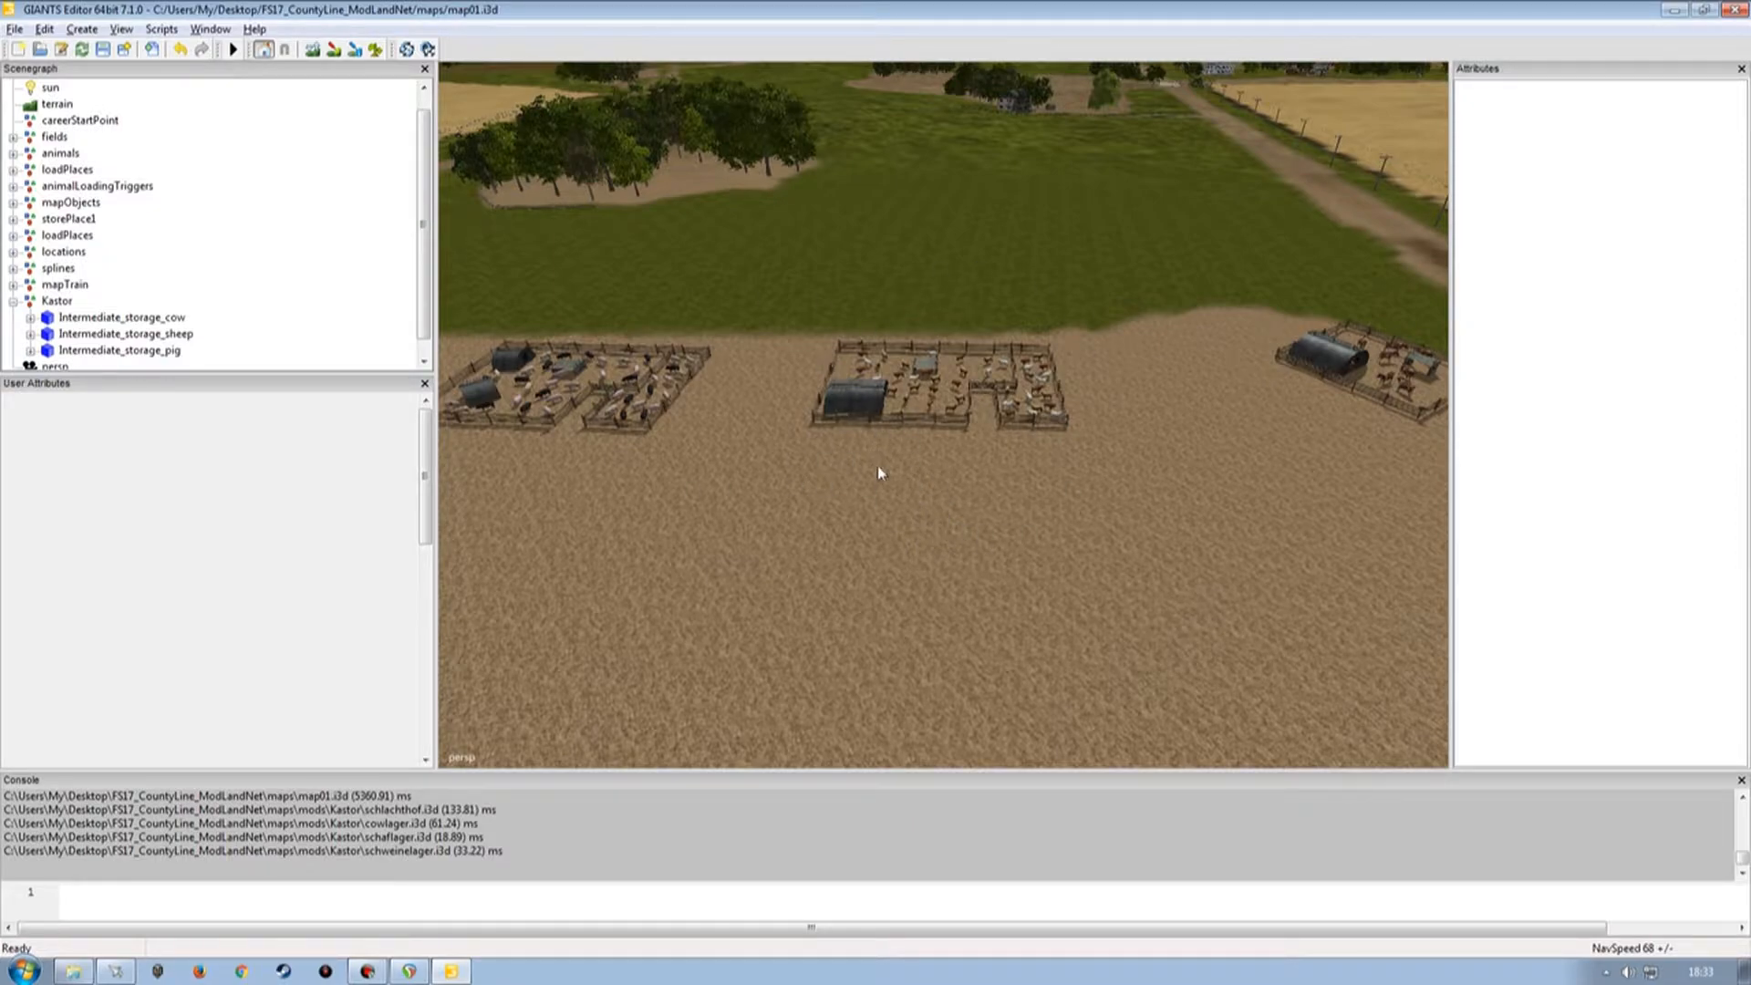
left_click(1675, 11)
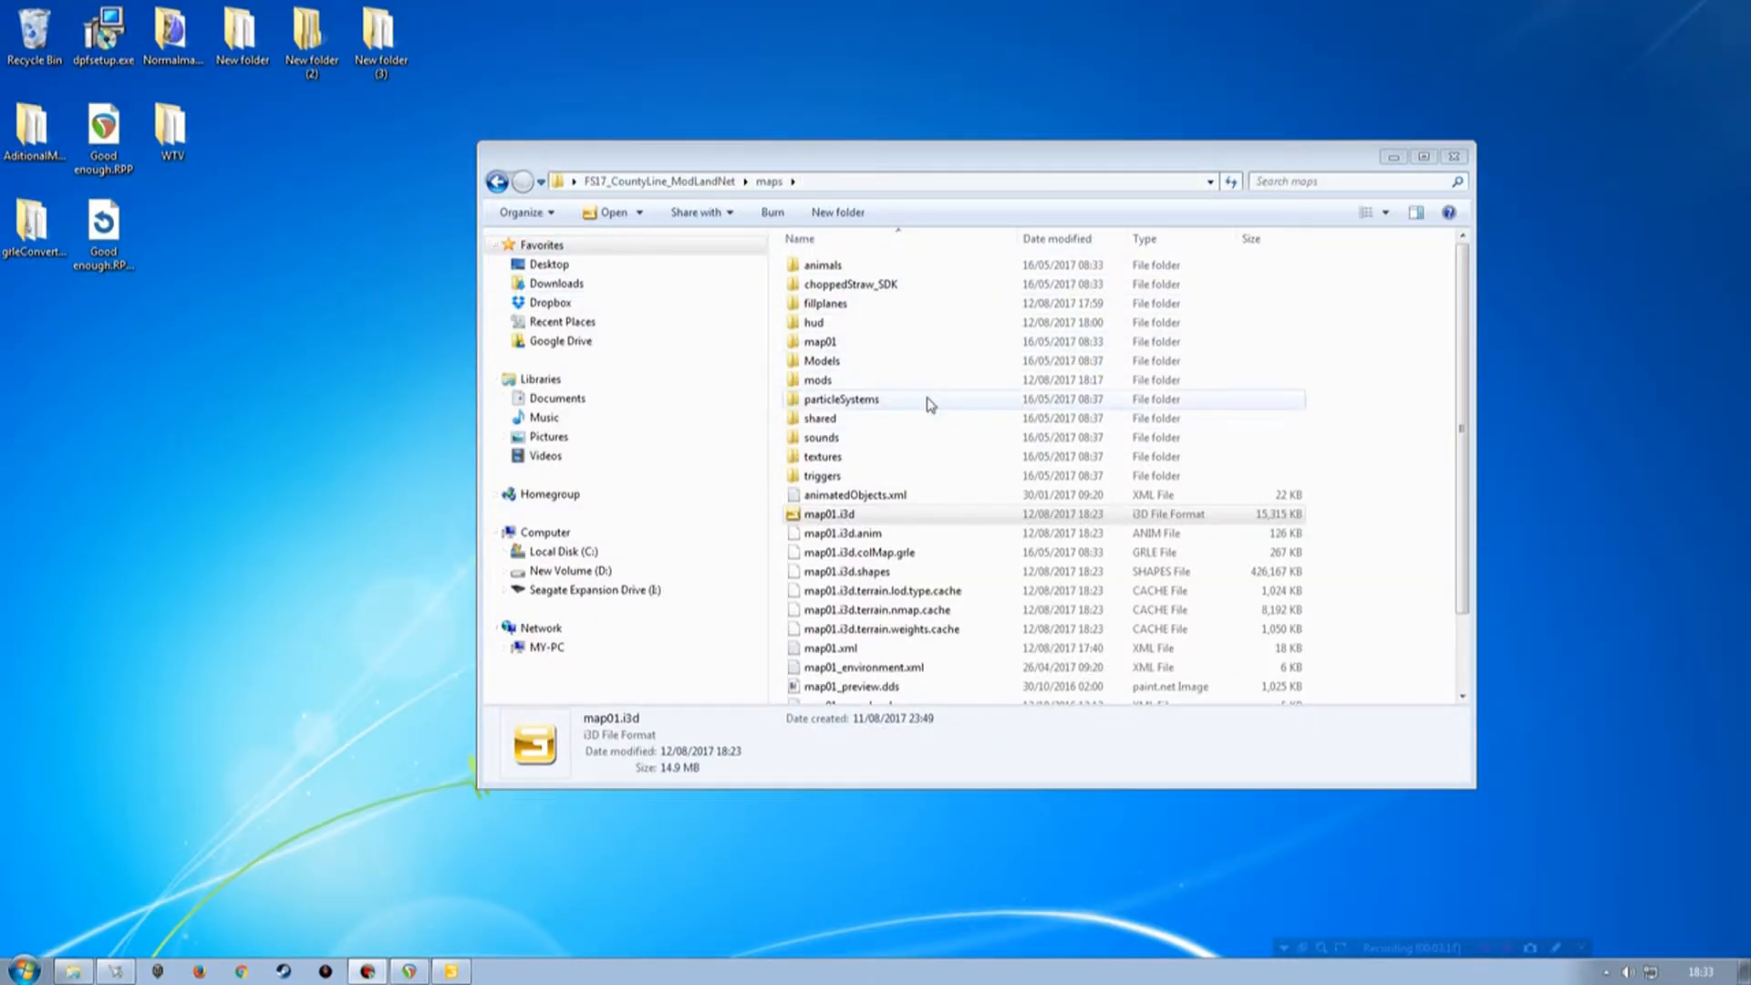
left_click(455, 974)
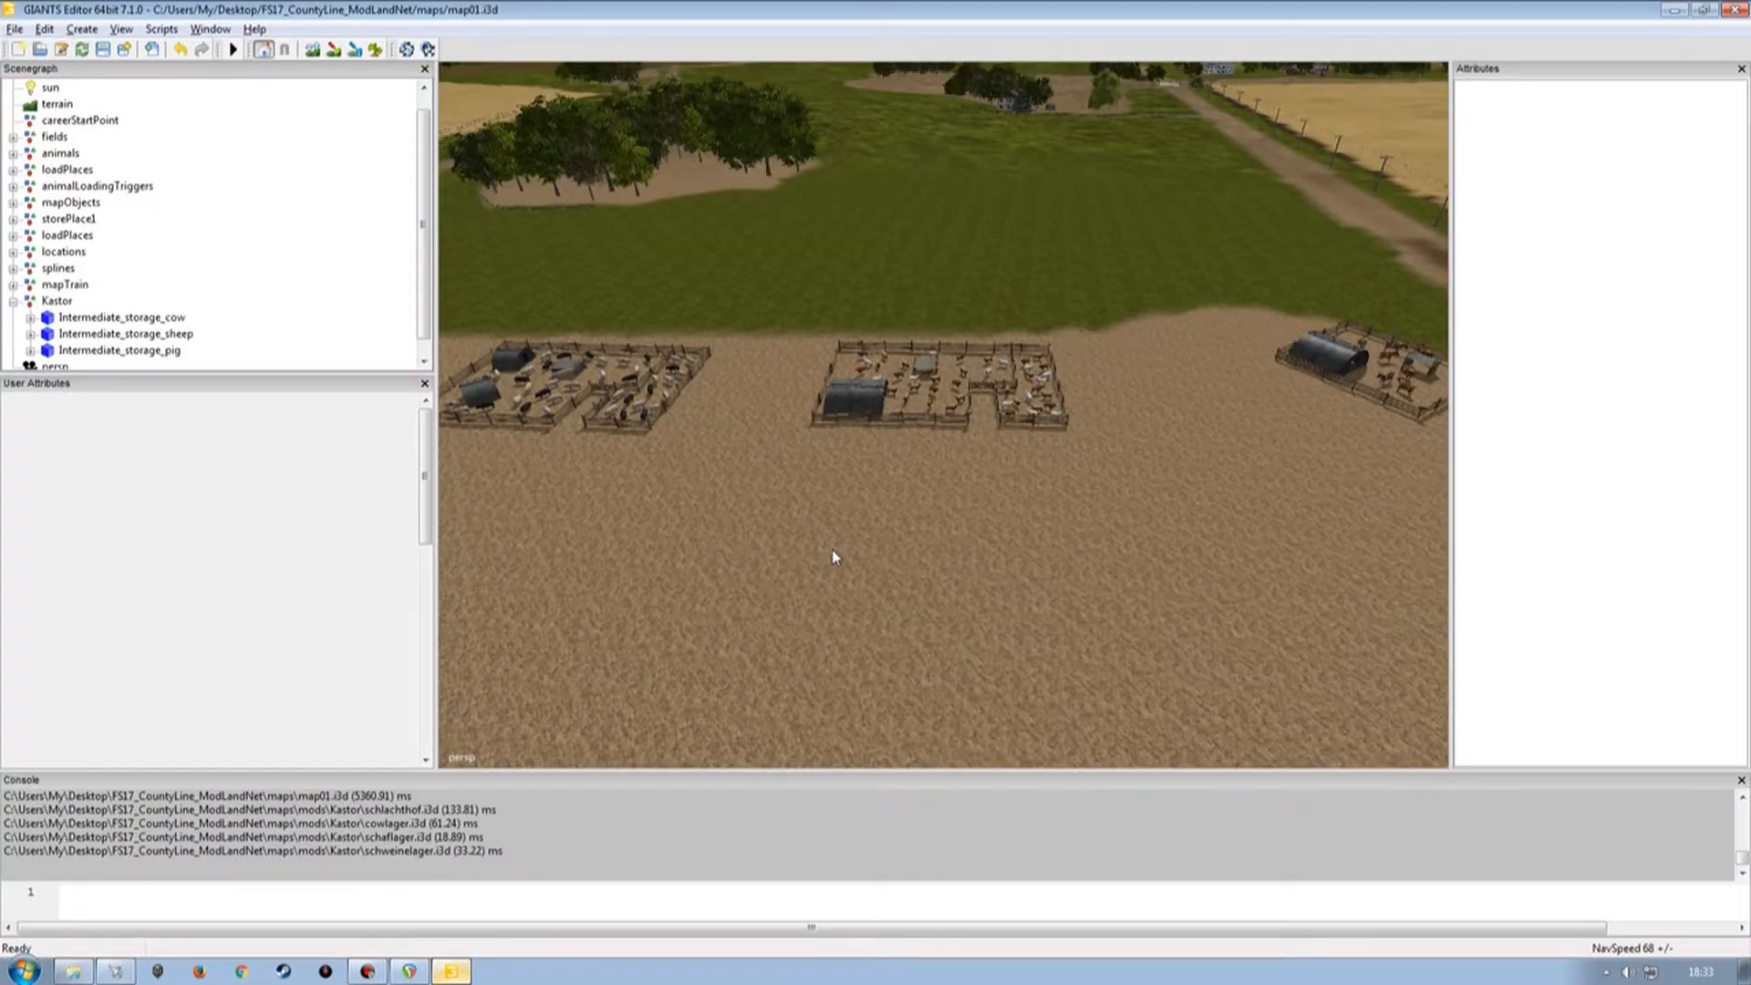
Survey the empty part of the field for room to place another building.
mouse_move(1048, 548)
right_mouse_down()
mouse_move(901, 528)
mouse_move(901, 545)
mouse_move(1104, 492)
mouse_move(1104, 429)
mouse_move(835, 483)
mouse_move(775, 439)
mouse_move(1243, 445)
mouse_move(907, 474)
mouse_move(979, 447)
right_mouse_up()
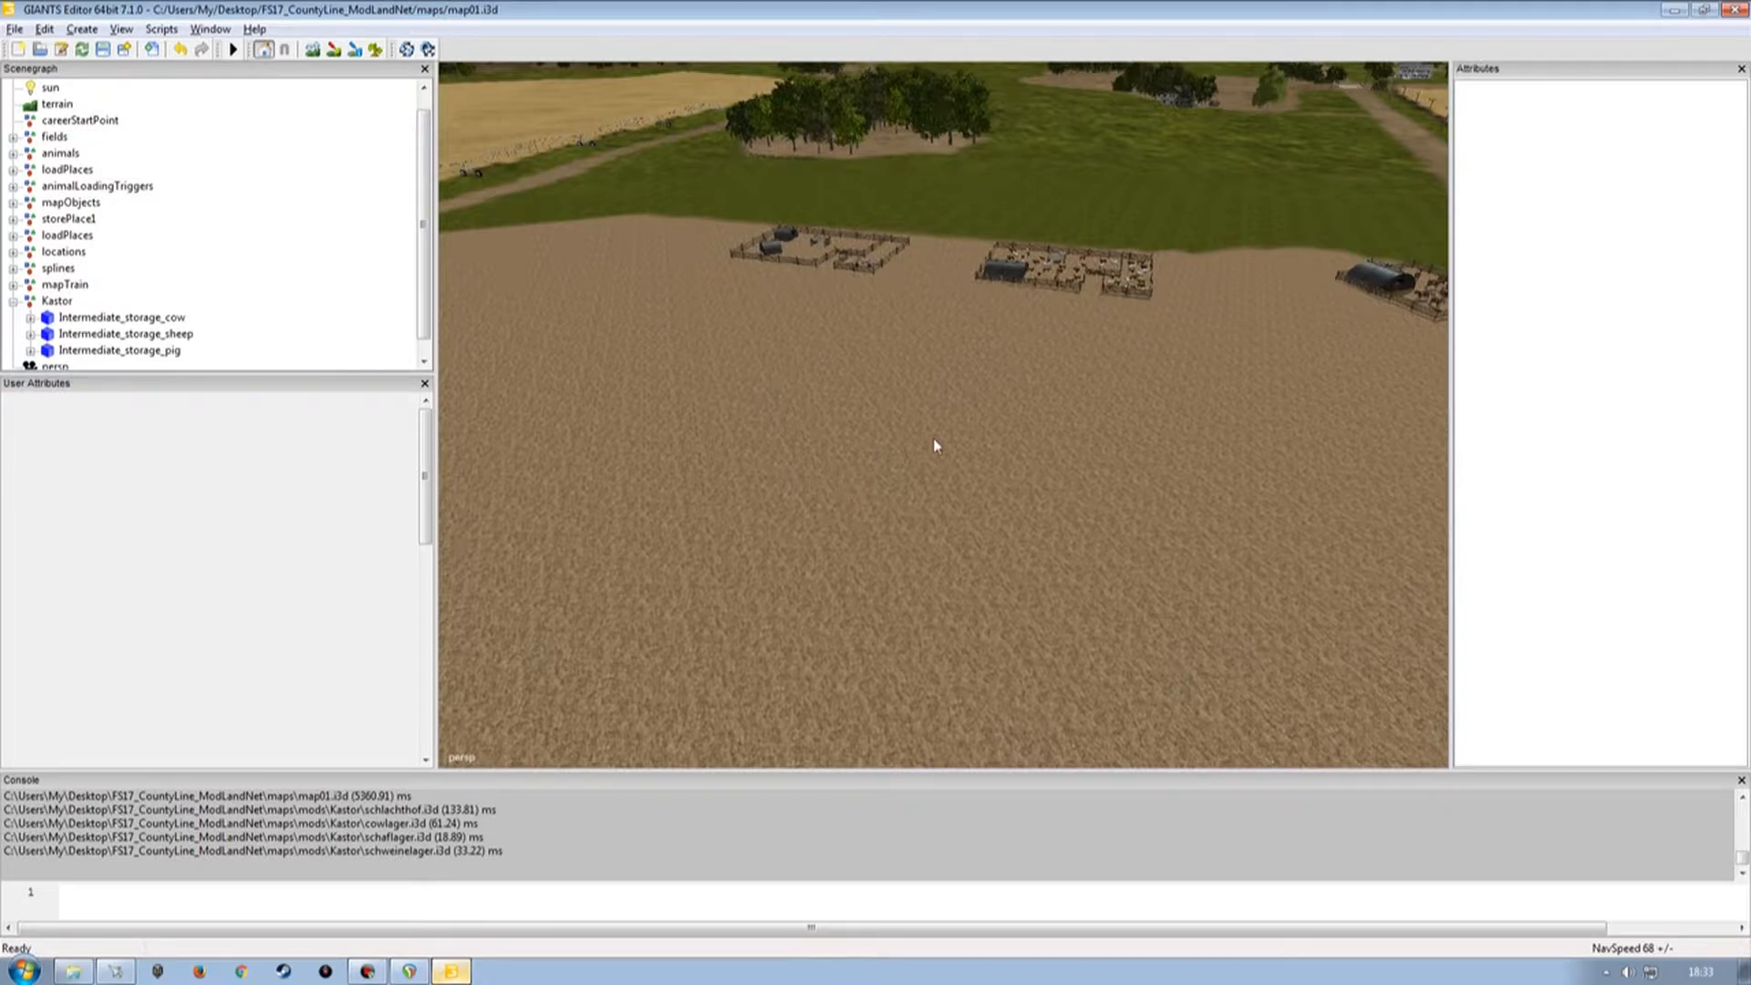
right_click_drag(883, 427, 945, 428)
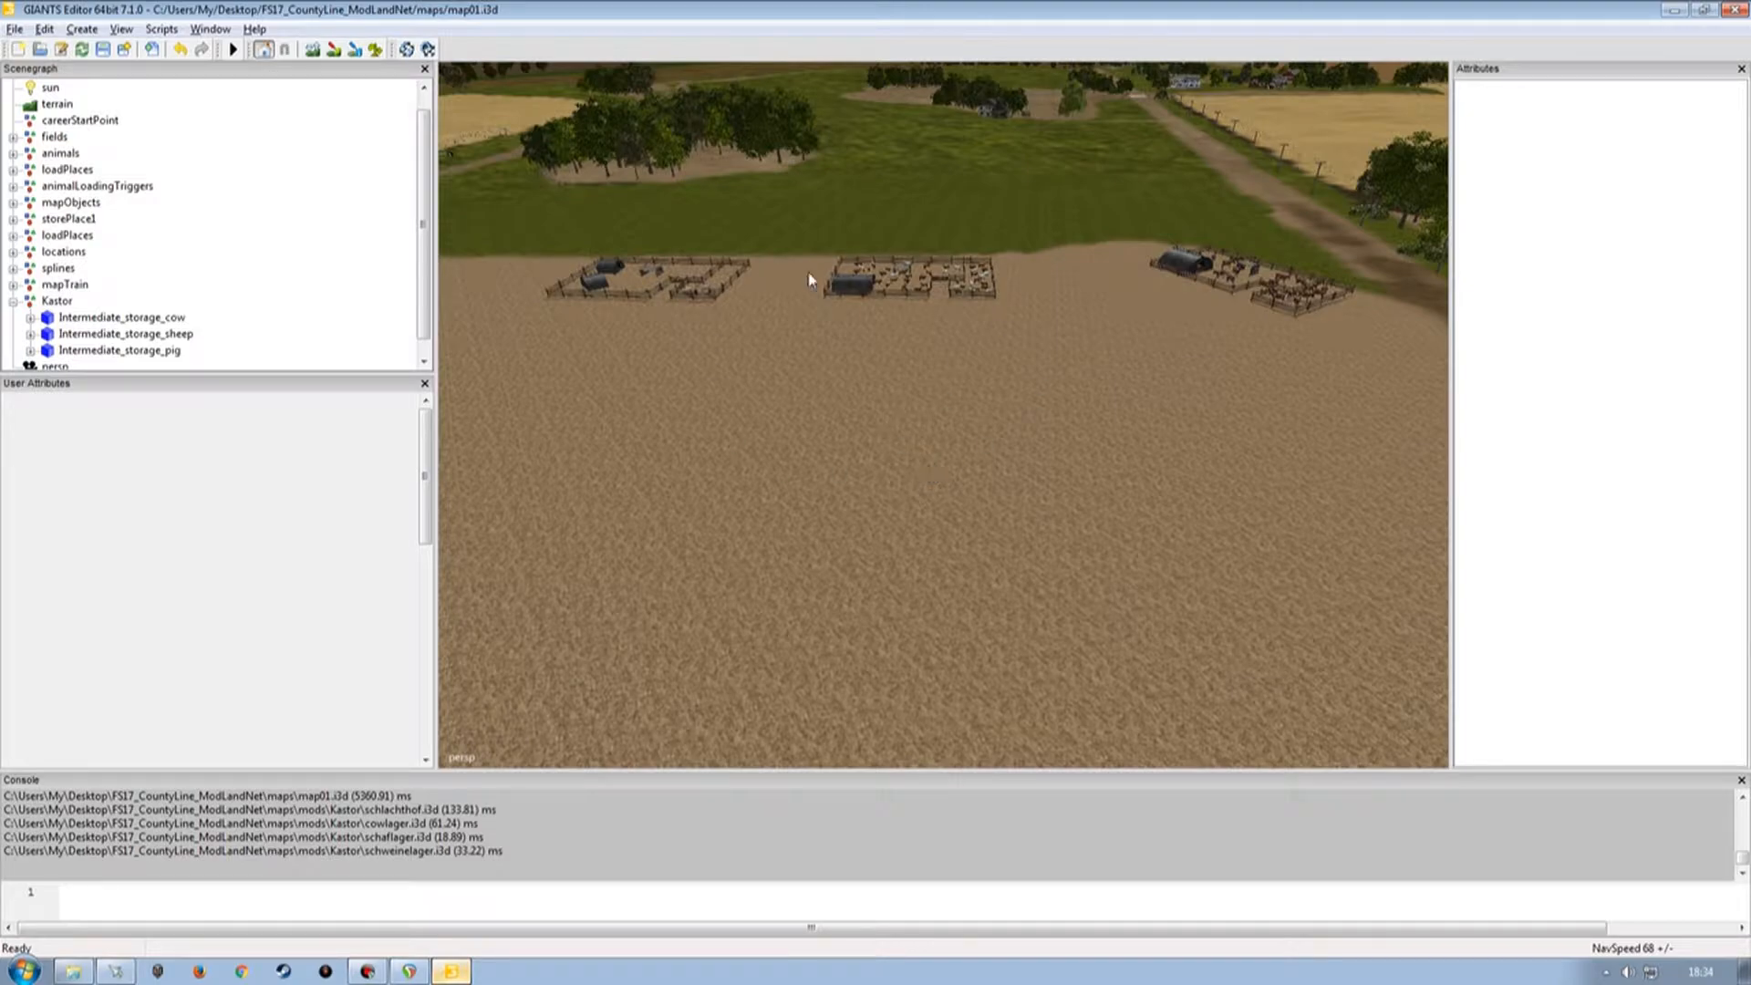
mouse_move(894, 438)
left_mouse_down()
mouse_move(912, 371)
mouse_move(758, 478)
mouse_move(669, 469)
left_mouse_up()
right_click_drag(668, 469, 684, 422, "alt")
left_click_drag(684, 422, 911, 383, "alt")
right_click_drag(911, 383, 823, 443, "alt")
left_click_drag(826, 447, 856, 481, "alt")
right_click_drag(856, 481, 850, 392, "alt")
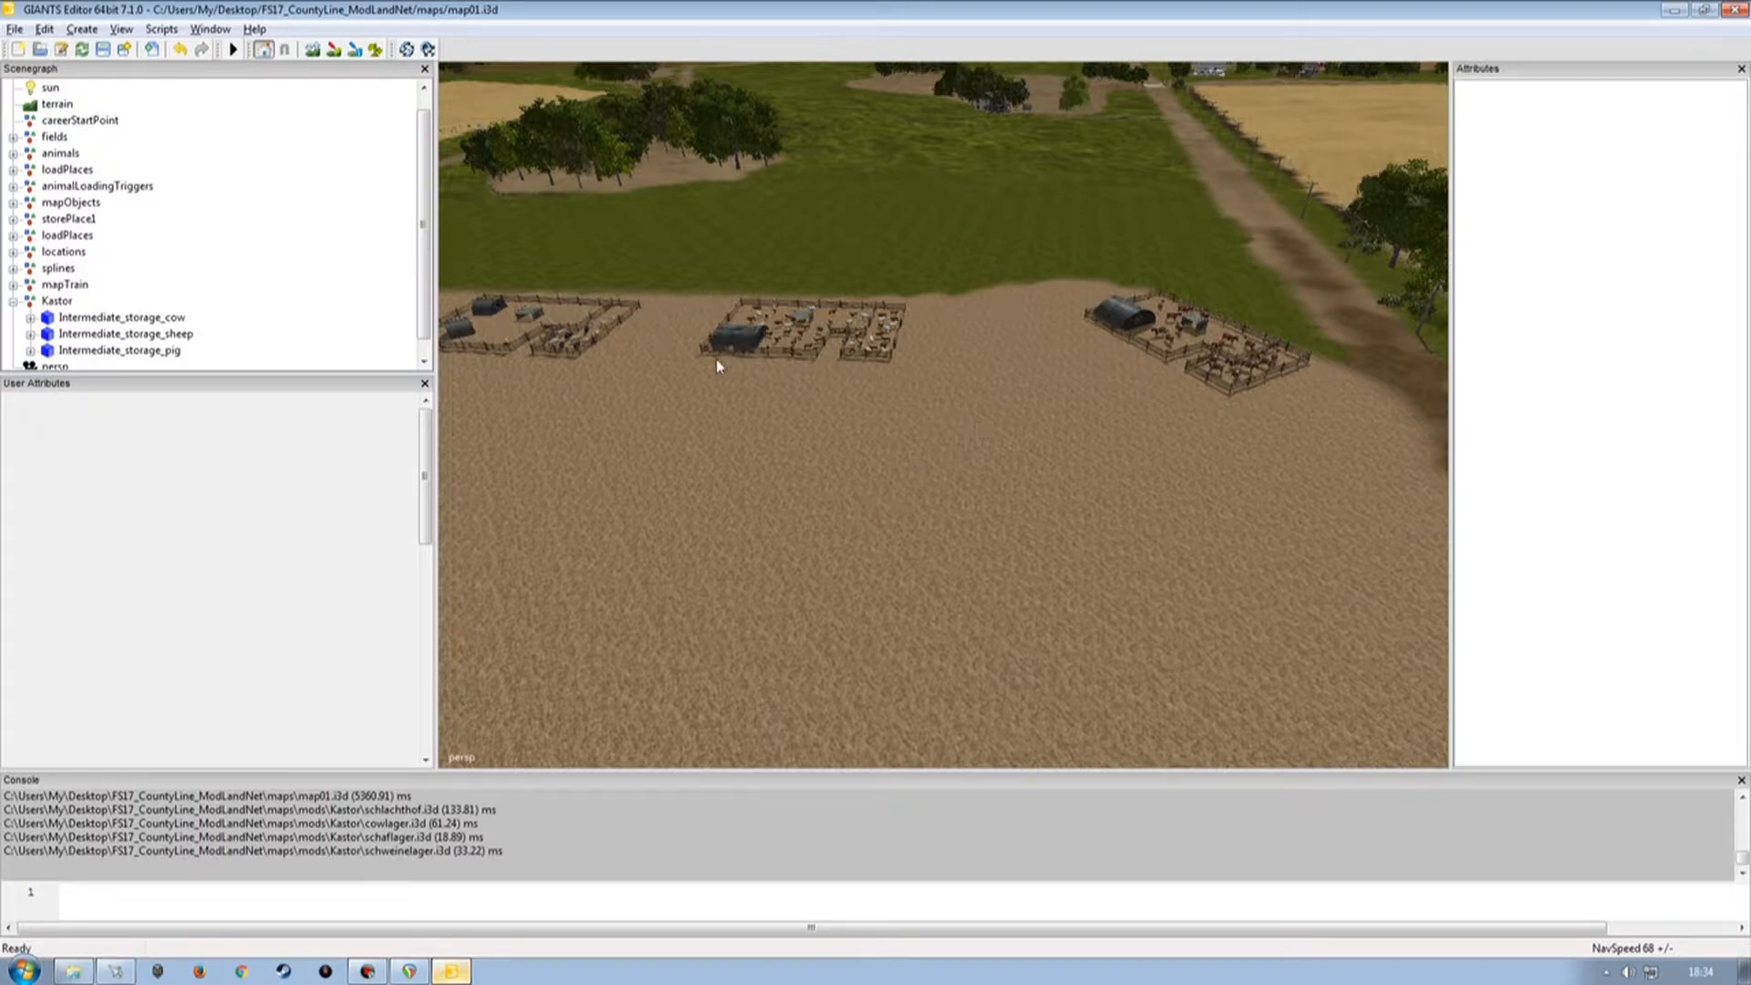
left_click_drag(841, 502, 899, 473, "alt")
right_click_drag(899, 474, 936, 447, "alt")
left_click_drag(936, 450, 766, 531, "alt")
right_click_drag(767, 532, 748, 390, "alt")
left_click_drag(747, 391, 895, 391, "alt")
right_click_drag(895, 390, 841, 423, "alt")
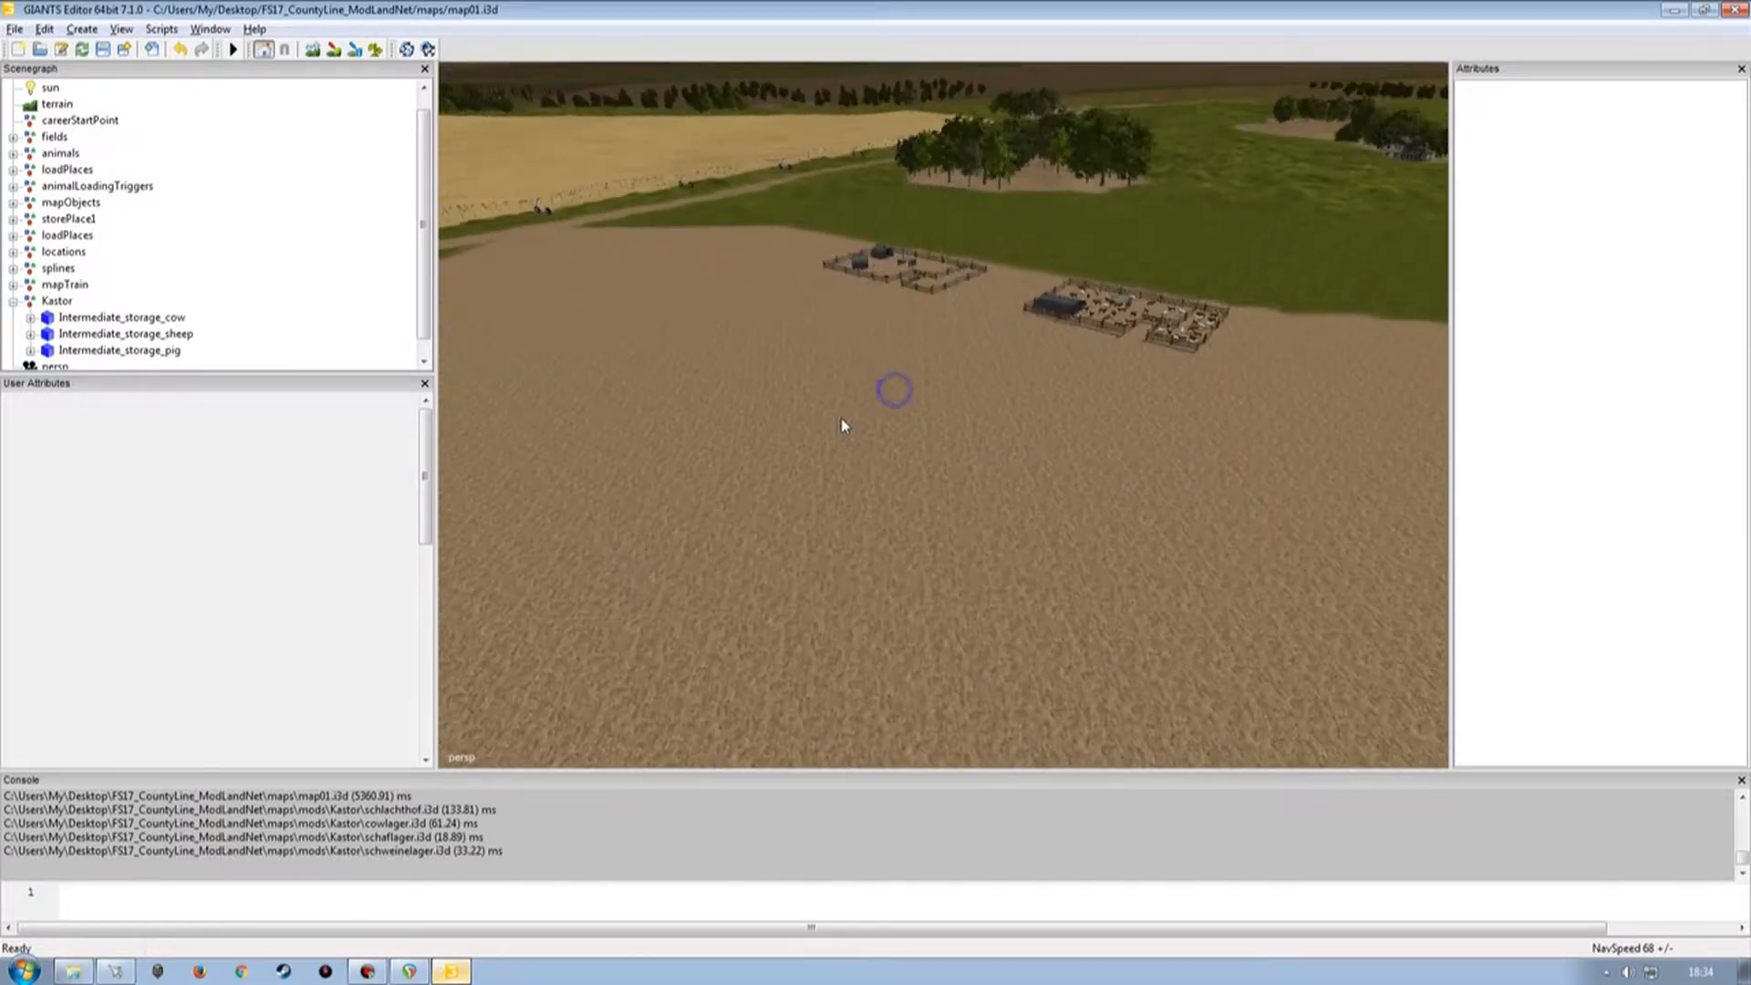
left_click_drag(841, 423, 779, 442, "alt")
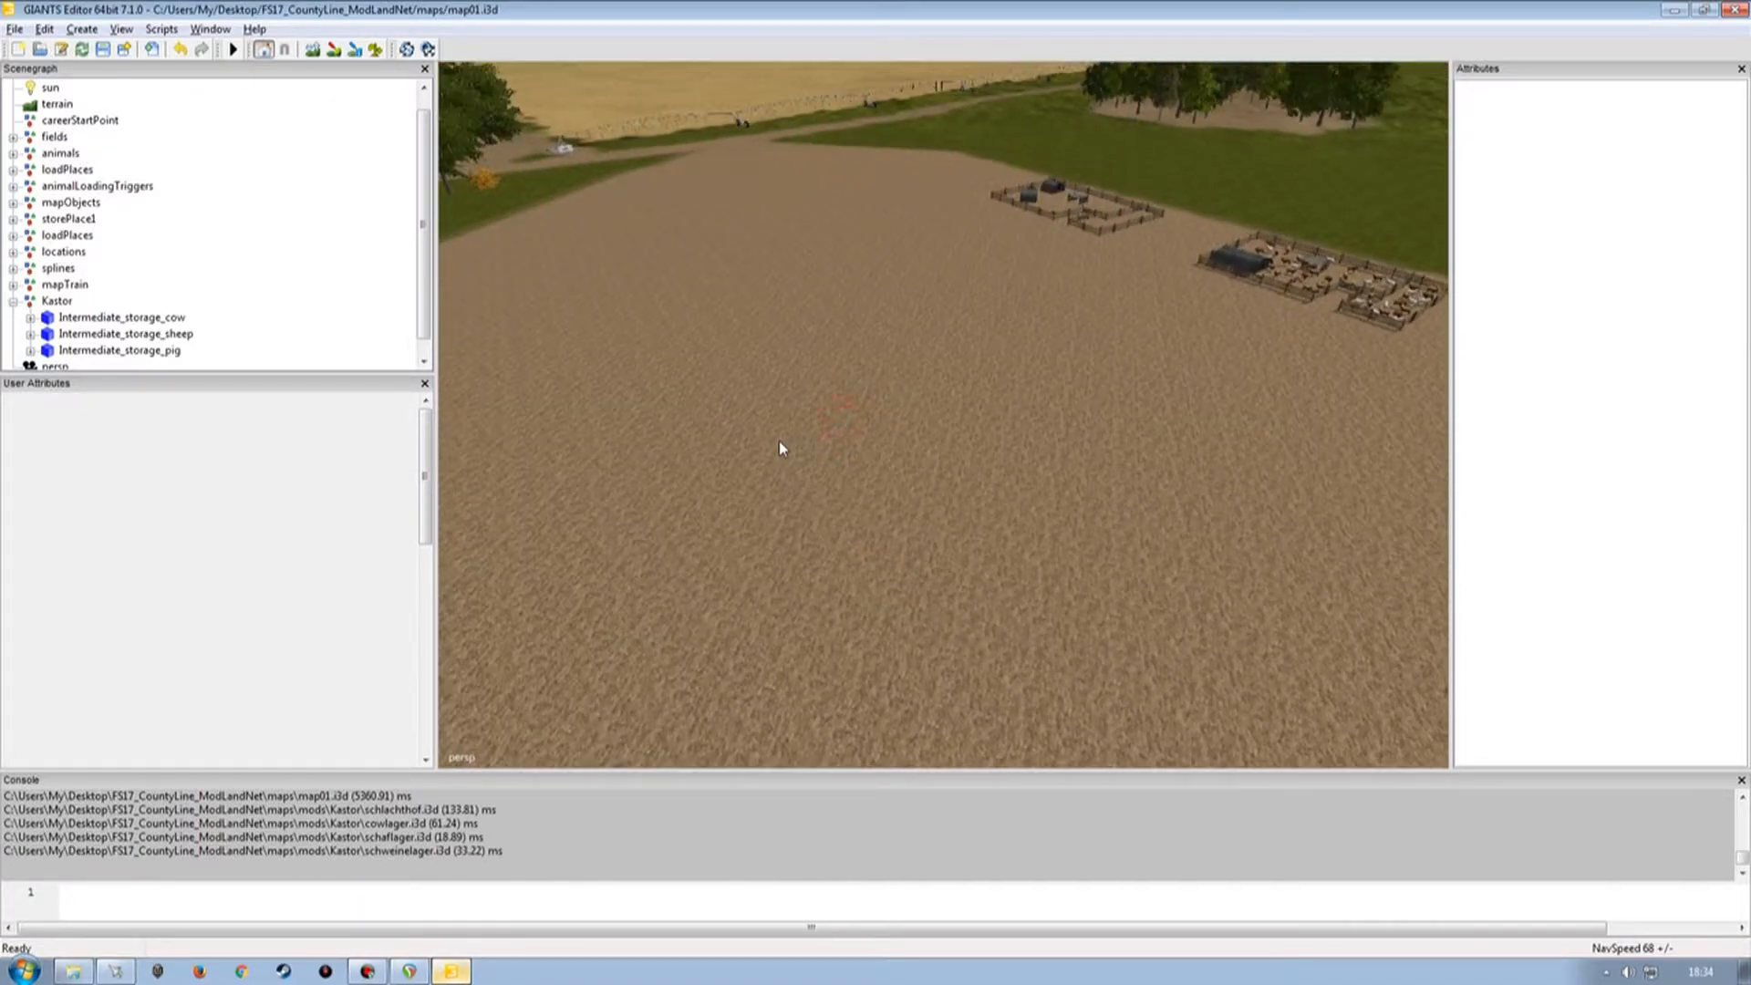
Import schlachthof.i3d from the Kastor mod folder and delete the extra Camera node it brings in.
left_click(15, 30)
left_click(51, 227)
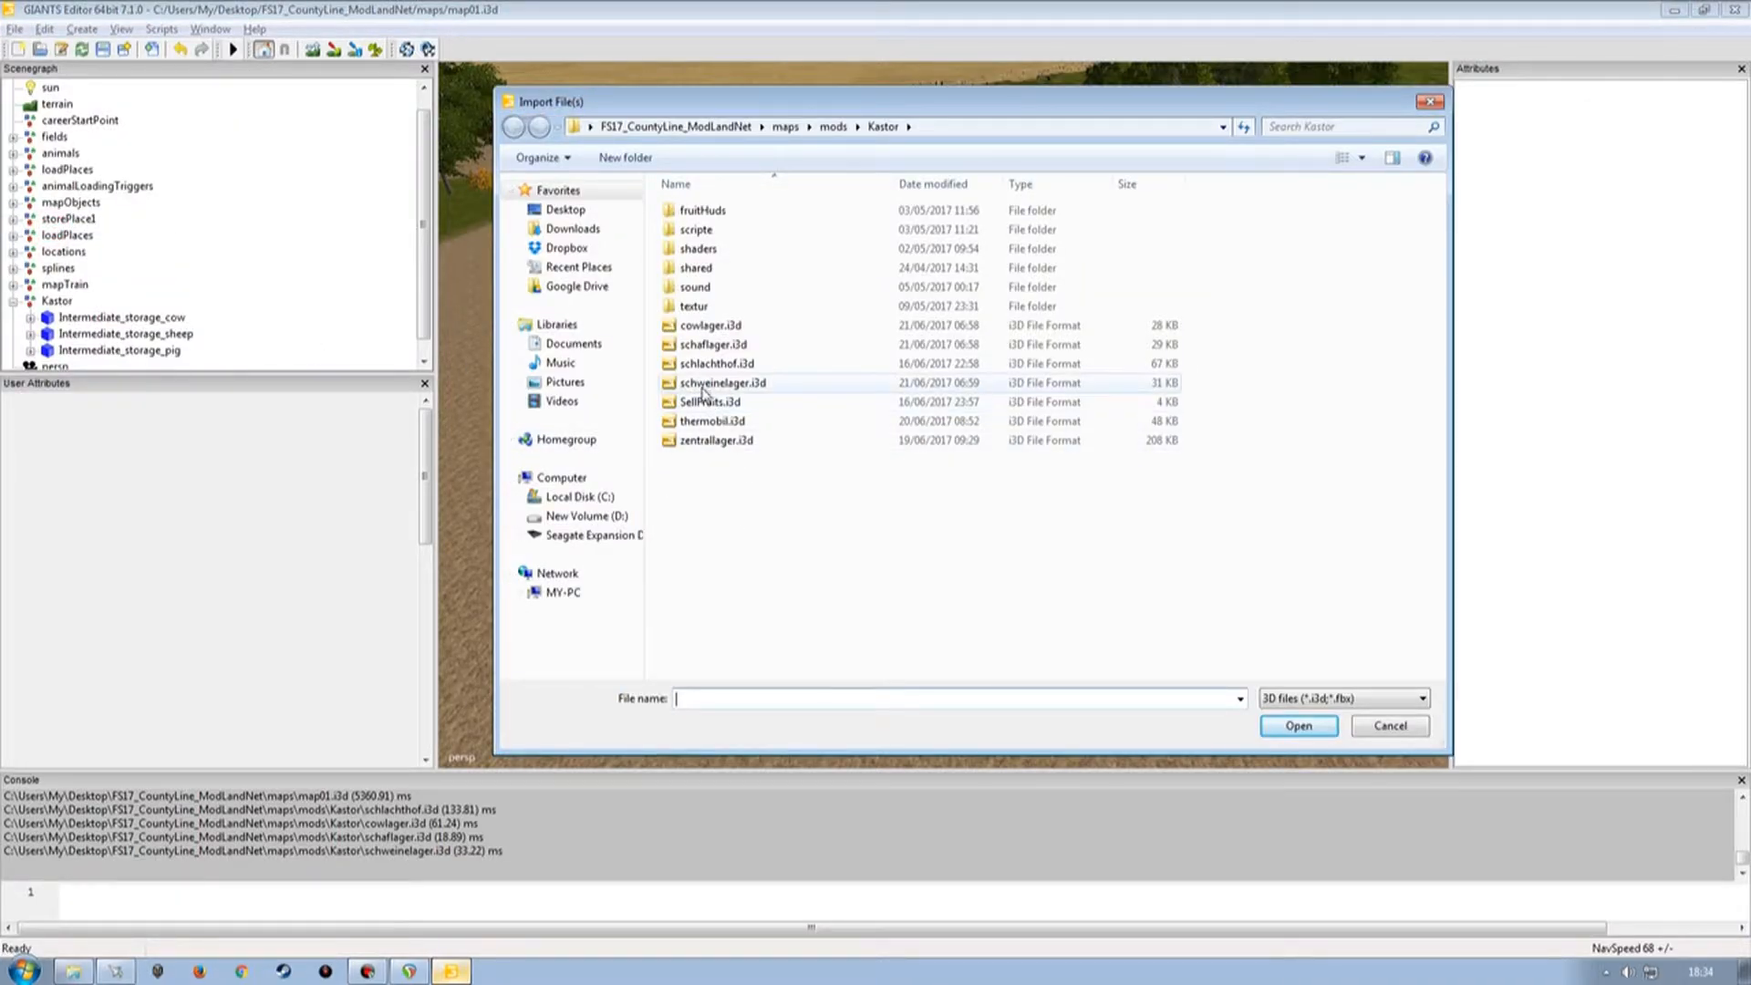
left_click(707, 364)
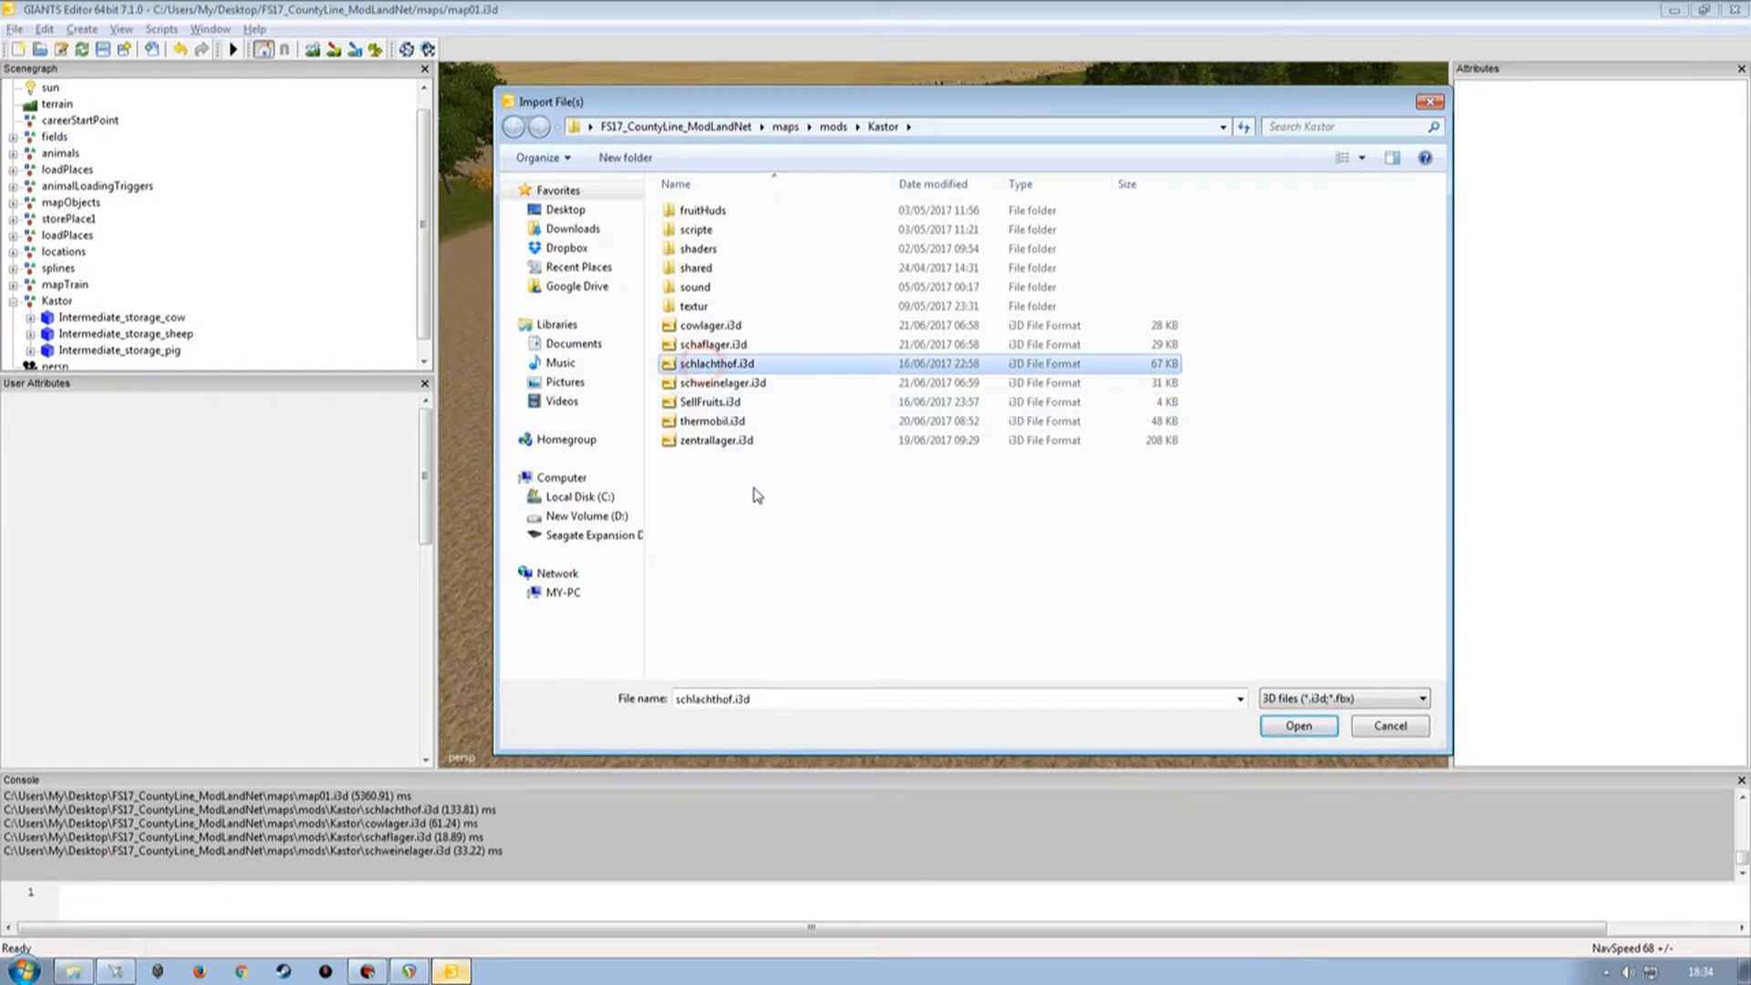
double_click(720, 365)
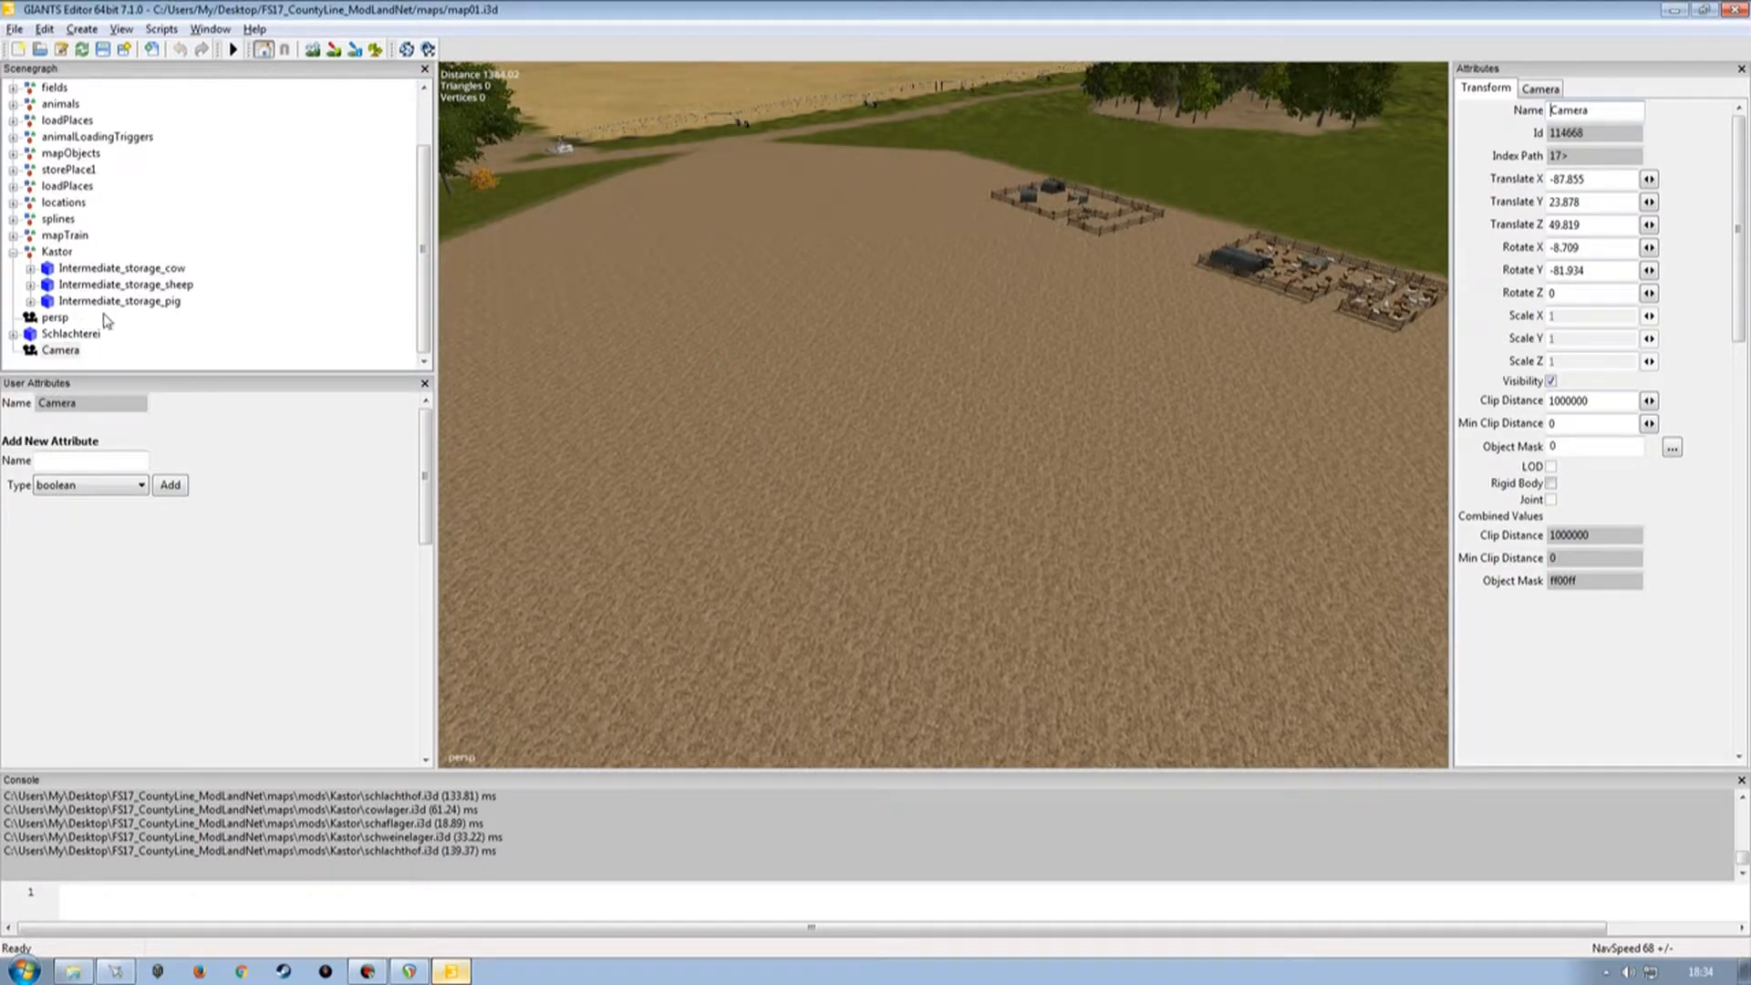
left_click(55, 350)
key("Delete")
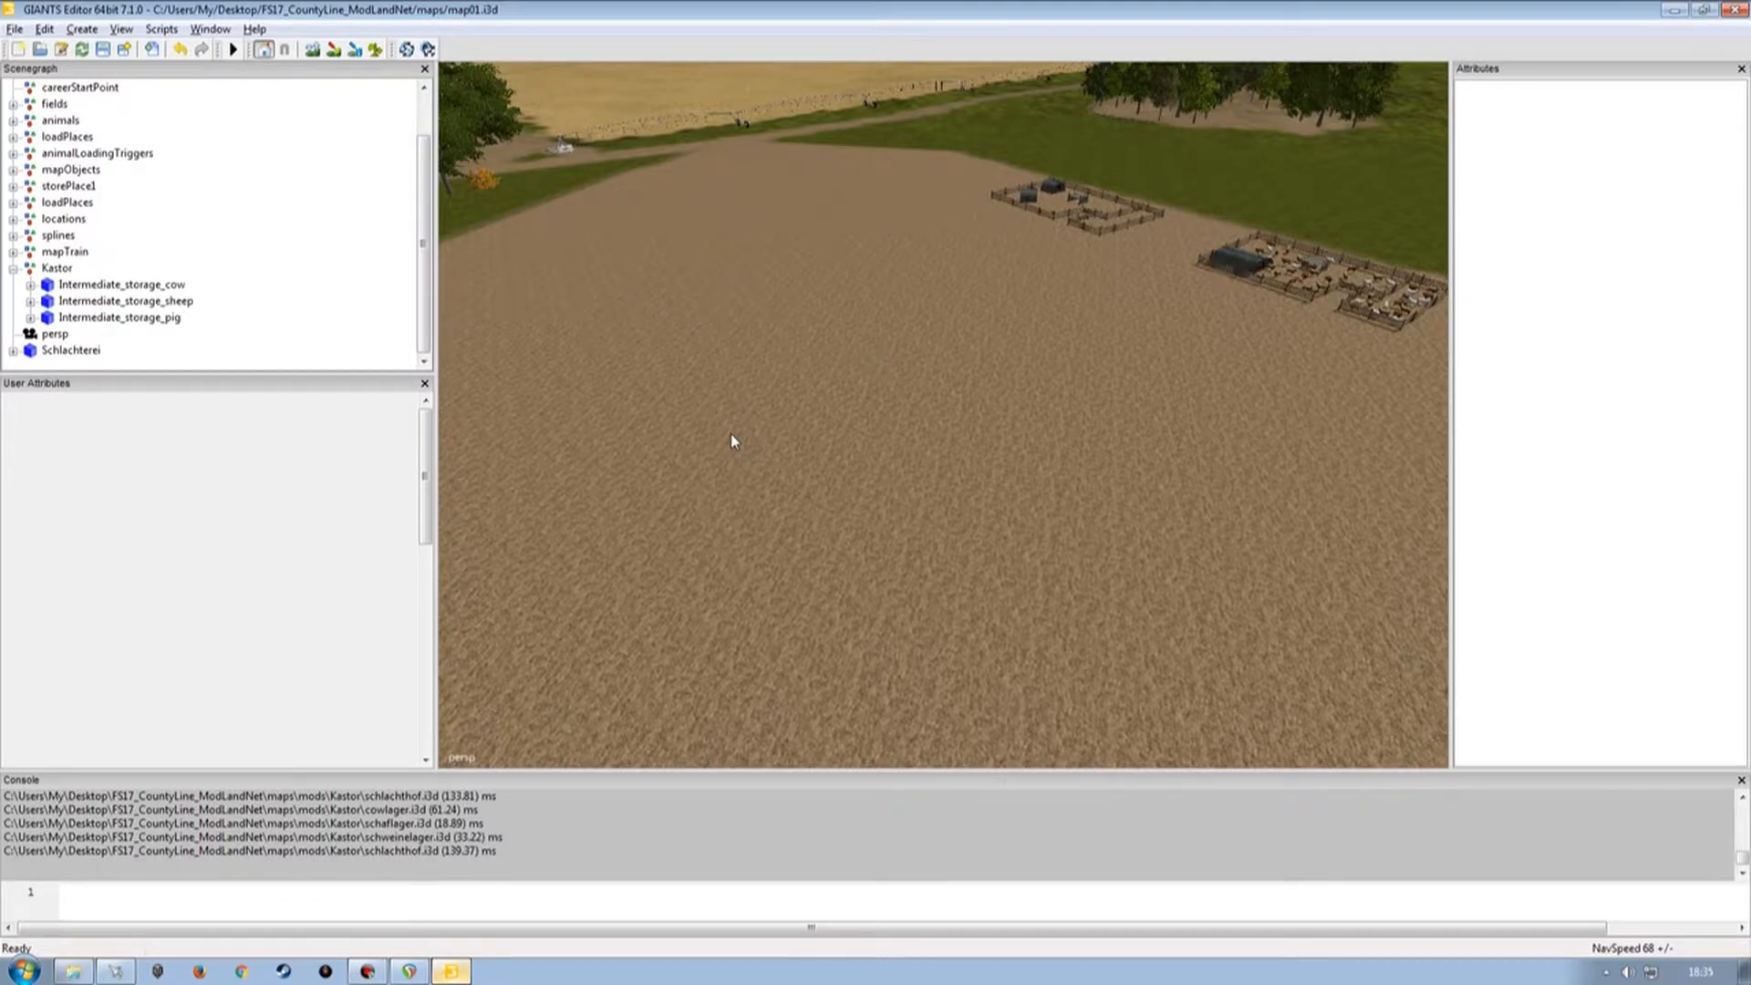
Move the Schlachterei node into the Kastor group in the scenegraph.
left_click(73, 350)
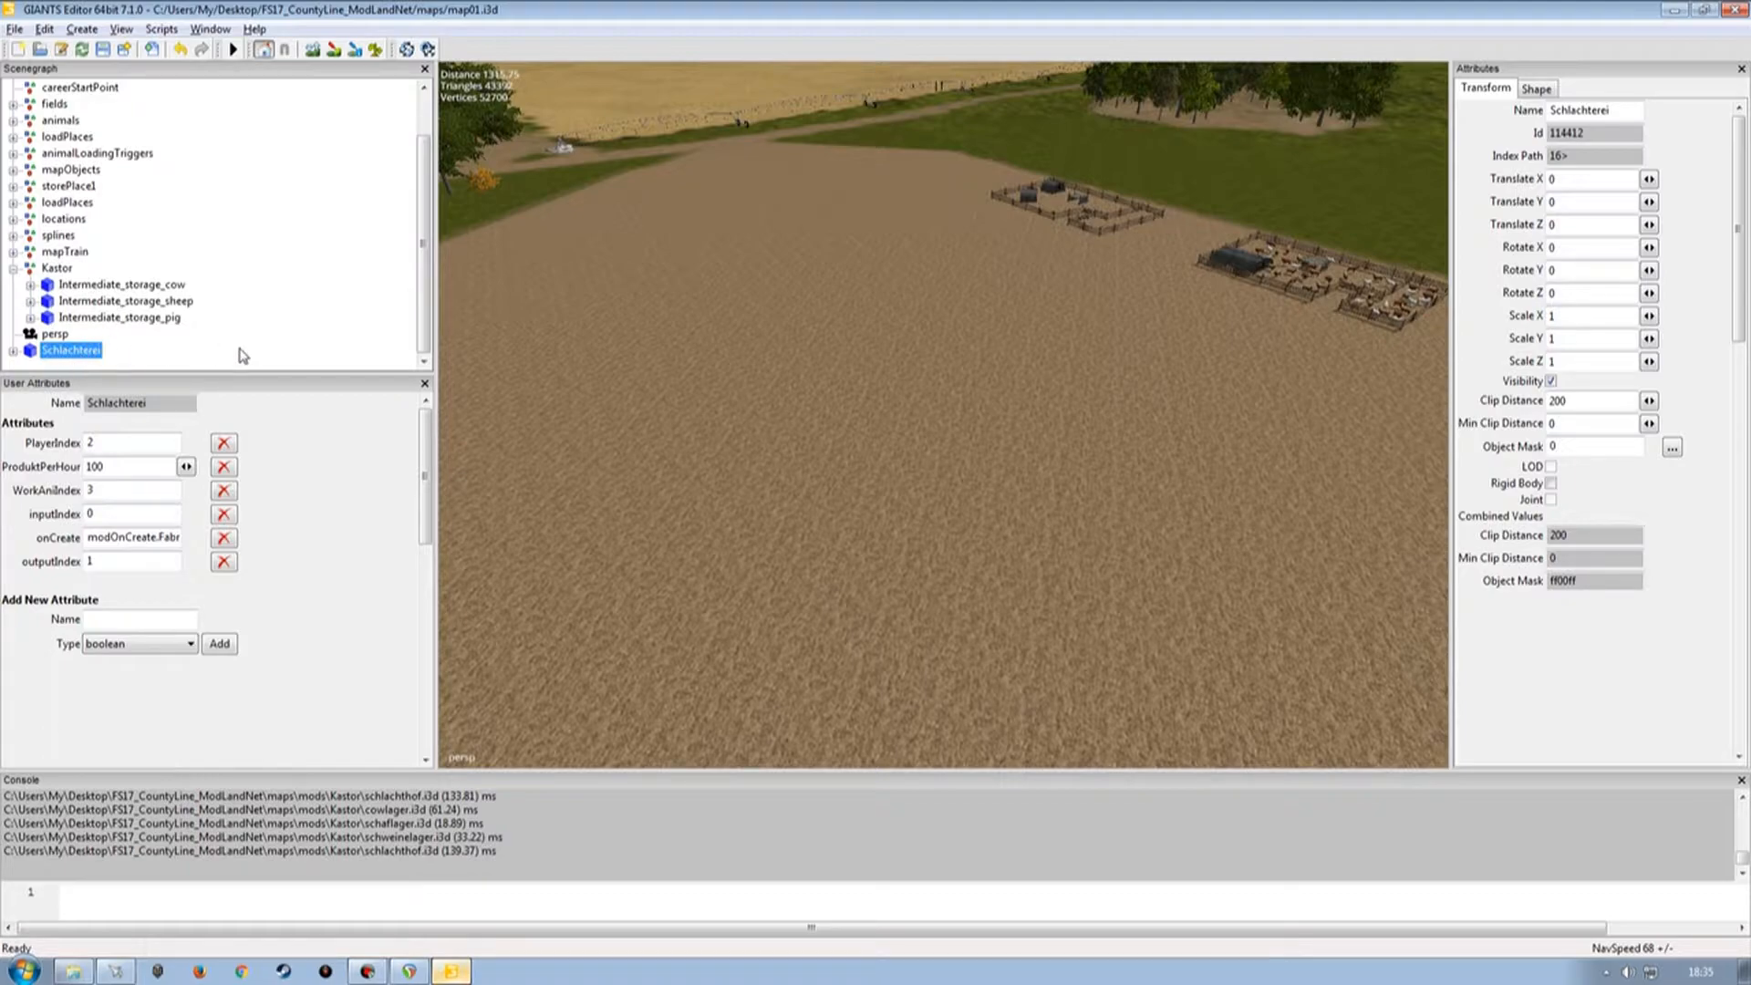
left_click(55, 303)
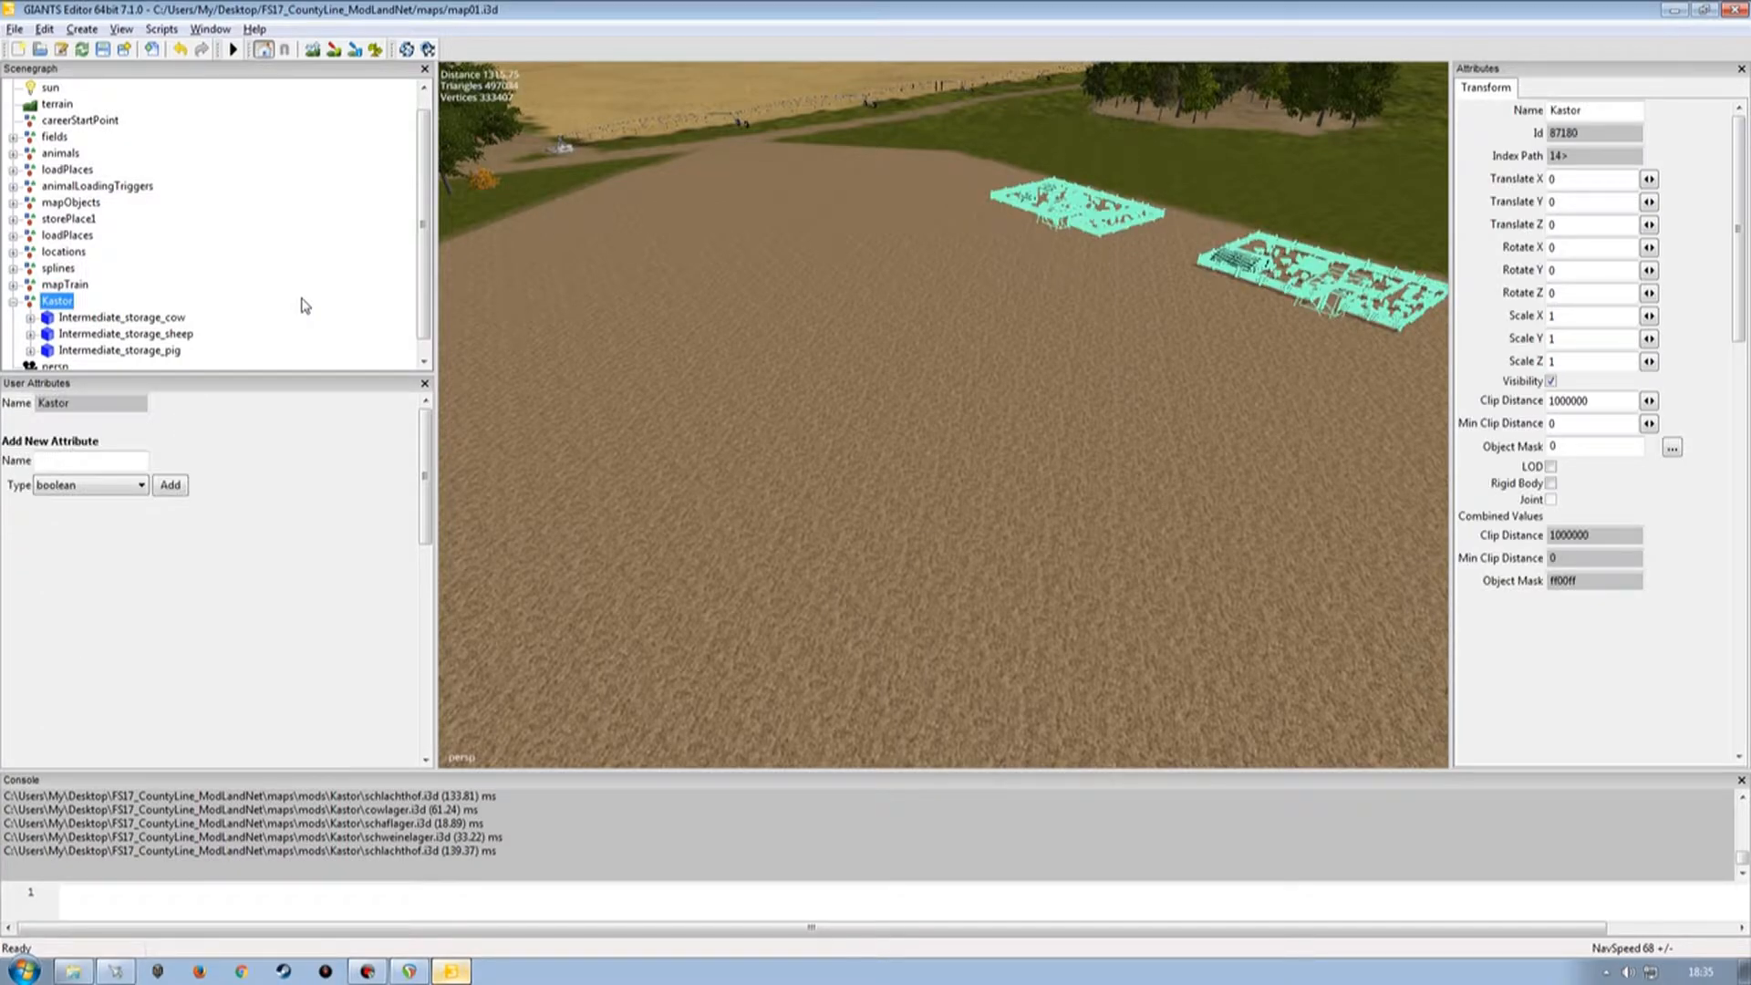
key("ctrl+v")
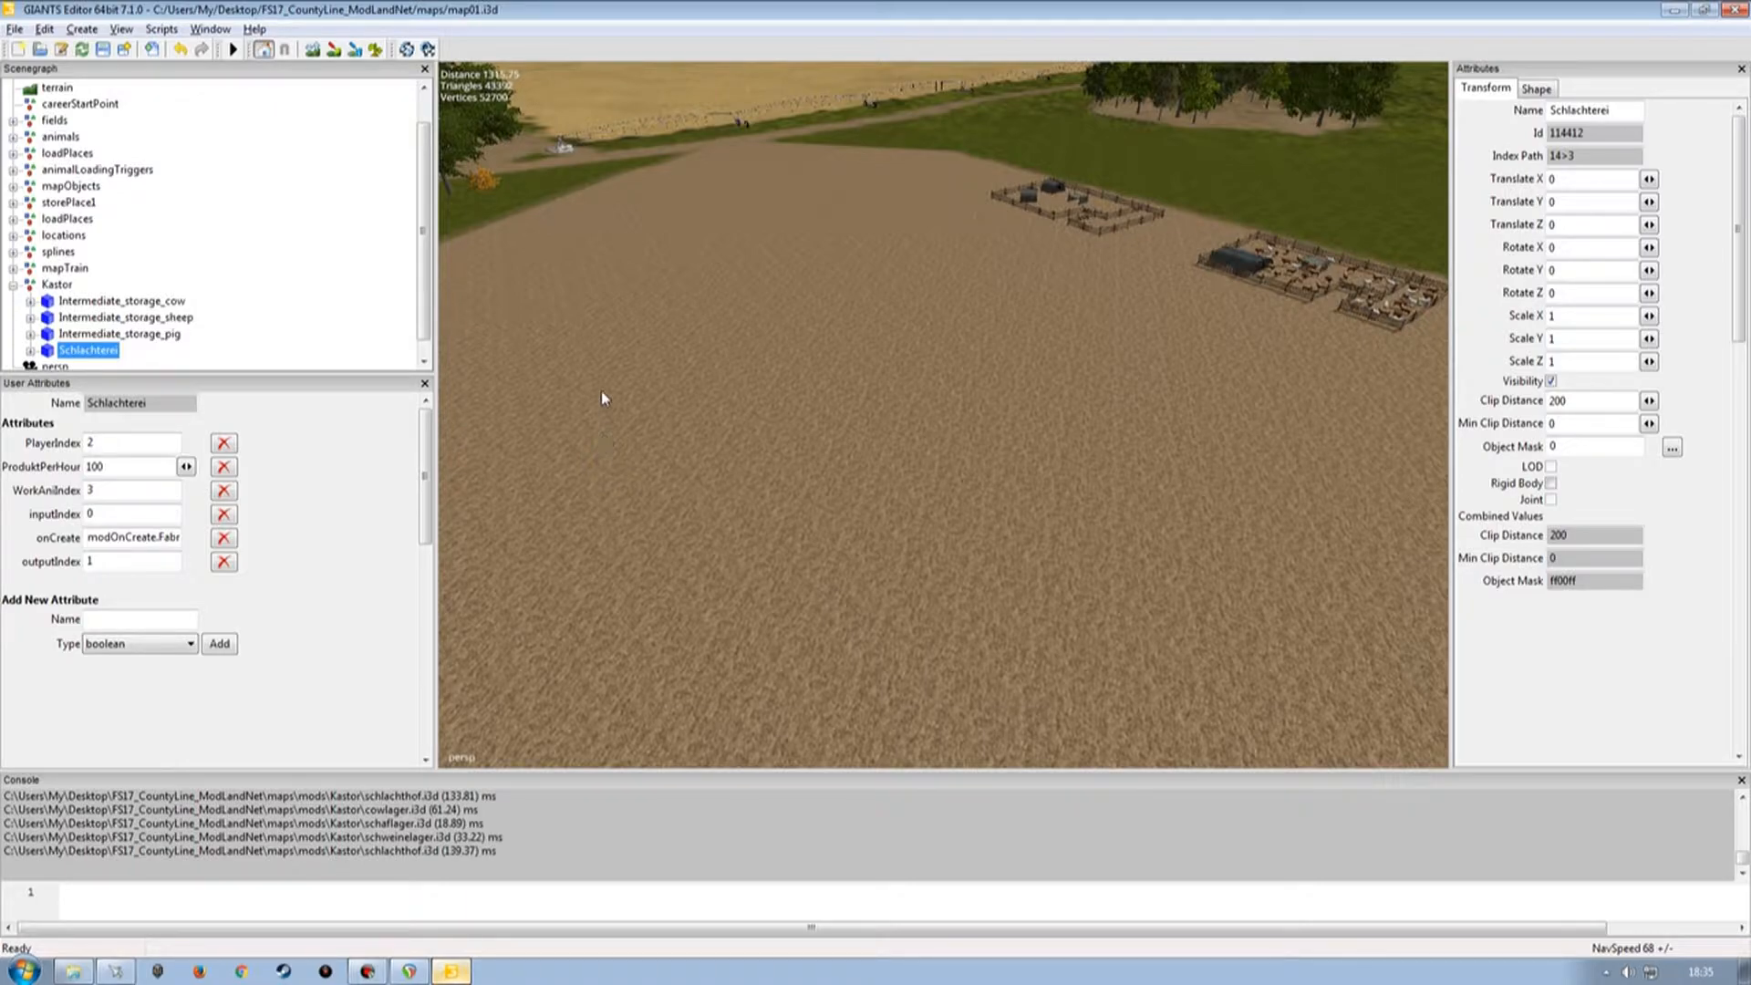
Place the Schlachterei slaughterhouse on the field at about X 1304, Z 305, rotated about 52° around Y.
left_click(676, 406)
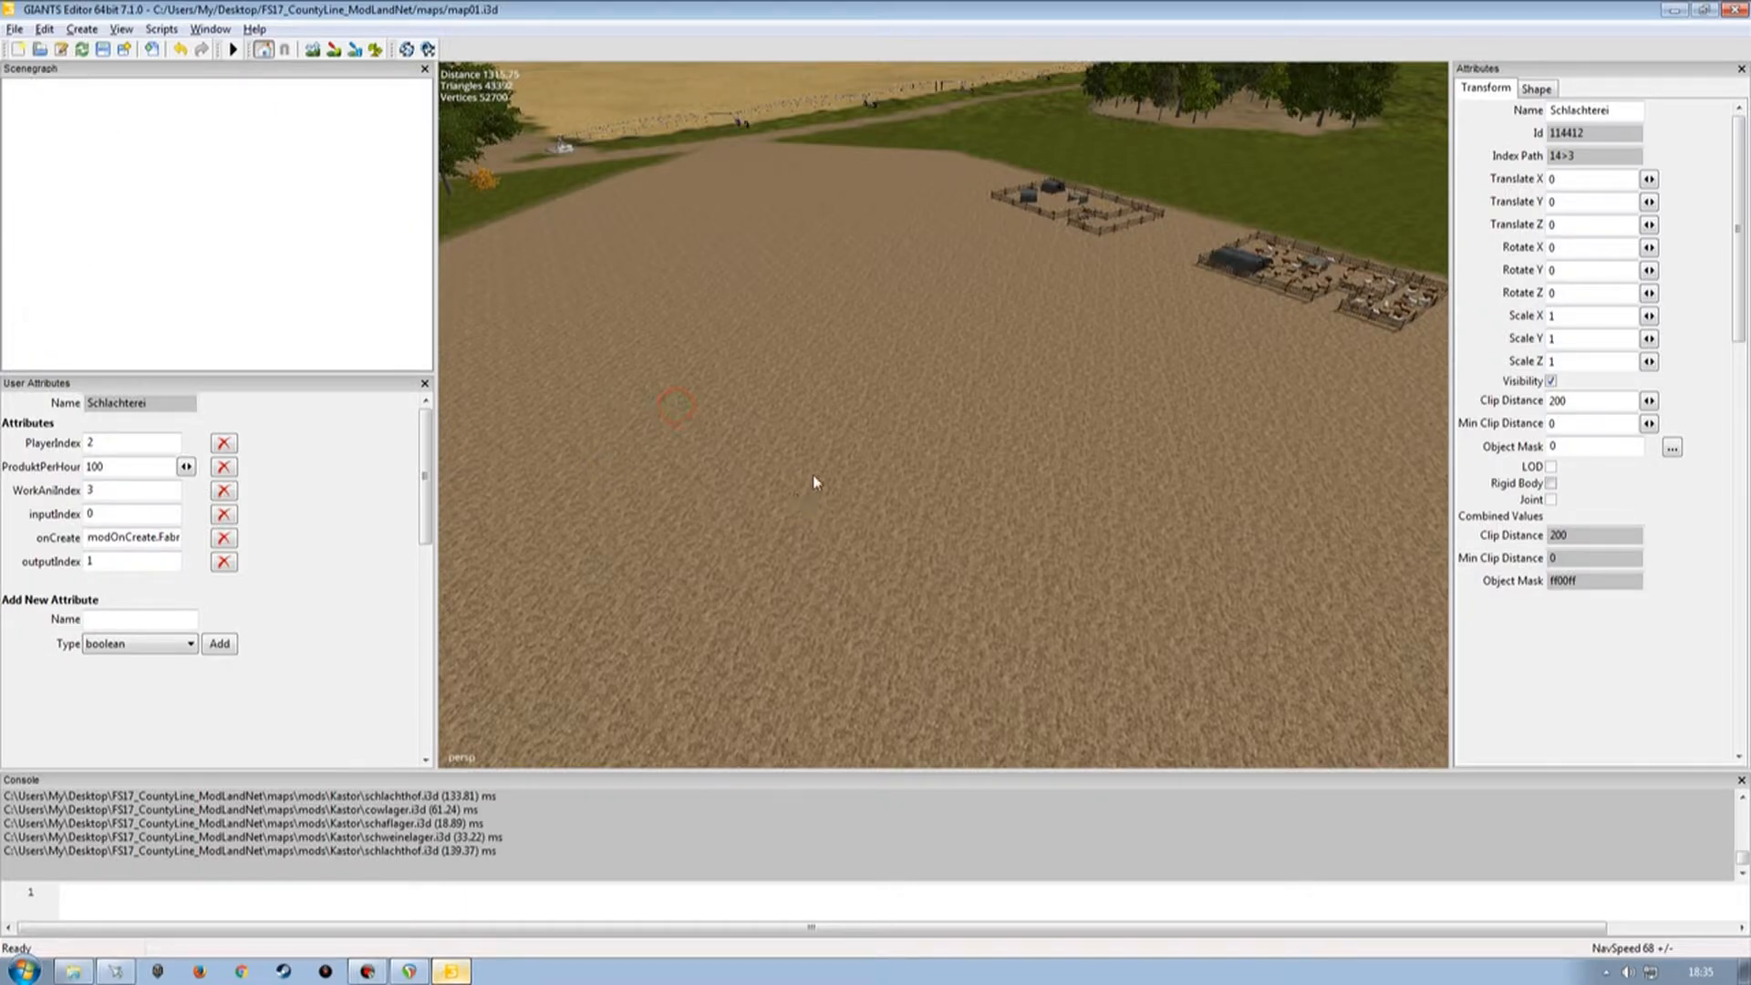
key("ctrl+b")
mouse_move(957, 438)
left_mouse_down("alt")
mouse_move(802, 485)
mouse_move(789, 468)
mouse_move(925, 376)
mouse_move(908, 387)
left_mouse_up("alt")
left_click_drag(630, 409, 874, 332, "alt")
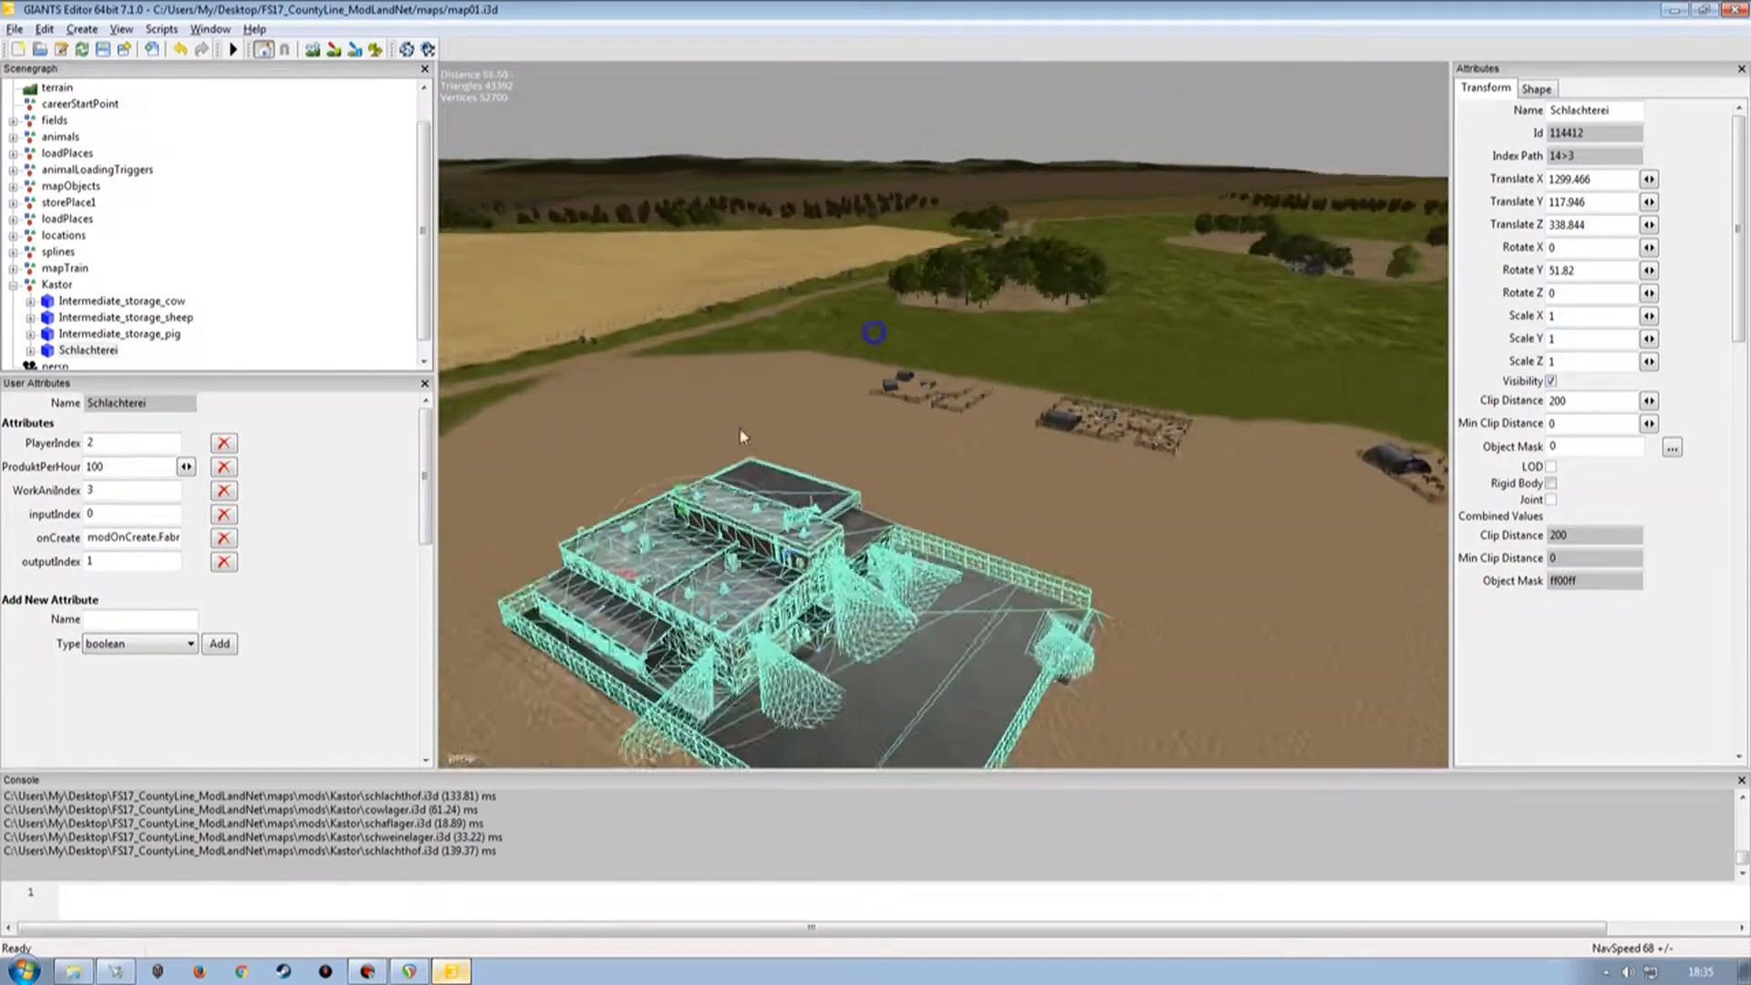
right_click_drag(744, 437, 867, 473, "alt")
left_click_drag(868, 473, 780, 438, "alt")
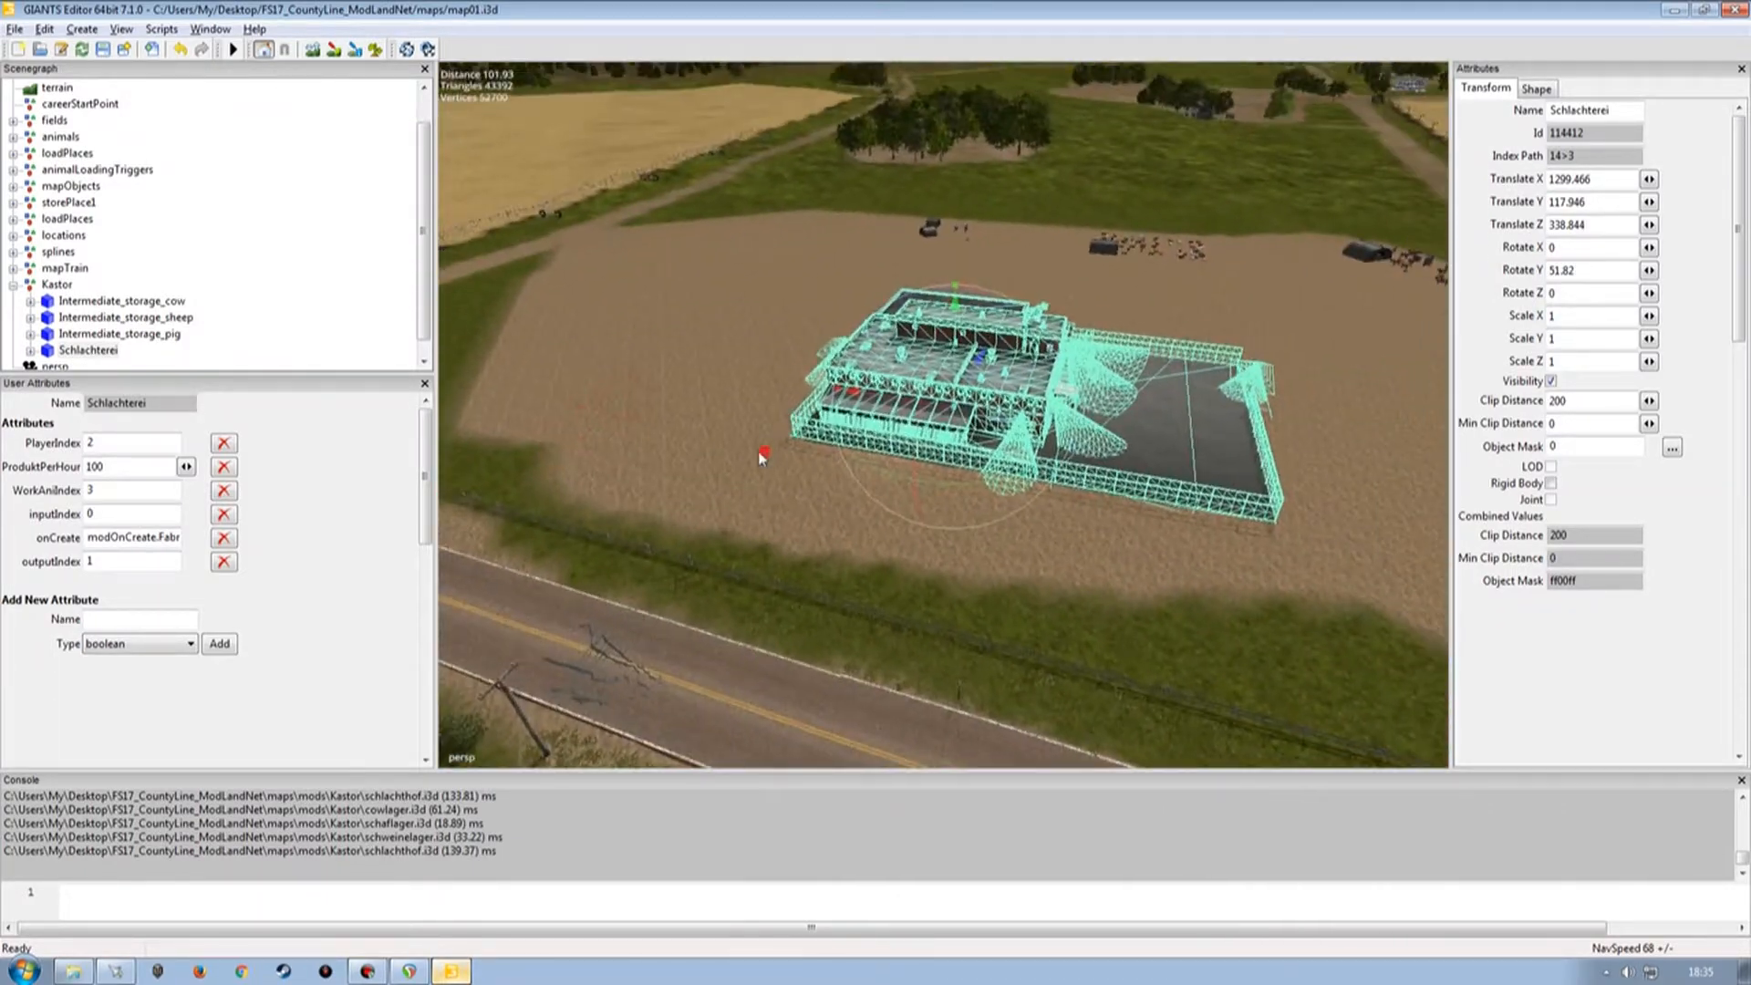
right_click_drag(780, 438, 780, 401, "alt")
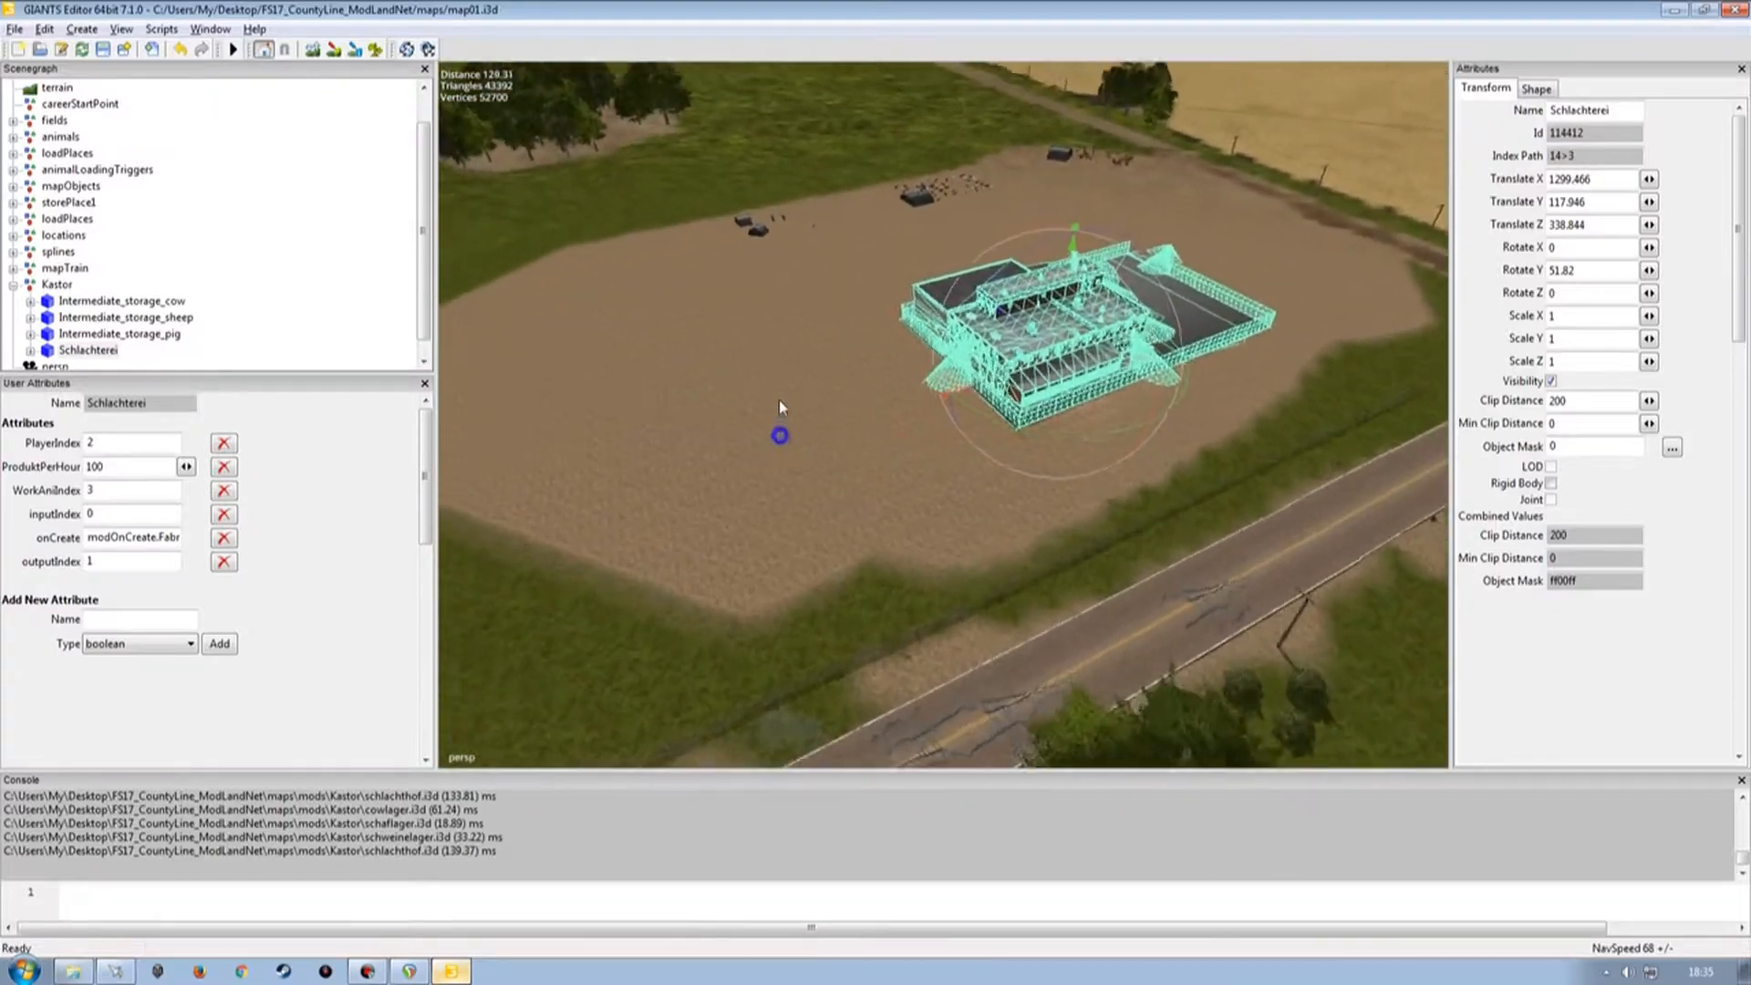
left_click_drag(782, 399, 832, 424, "alt")
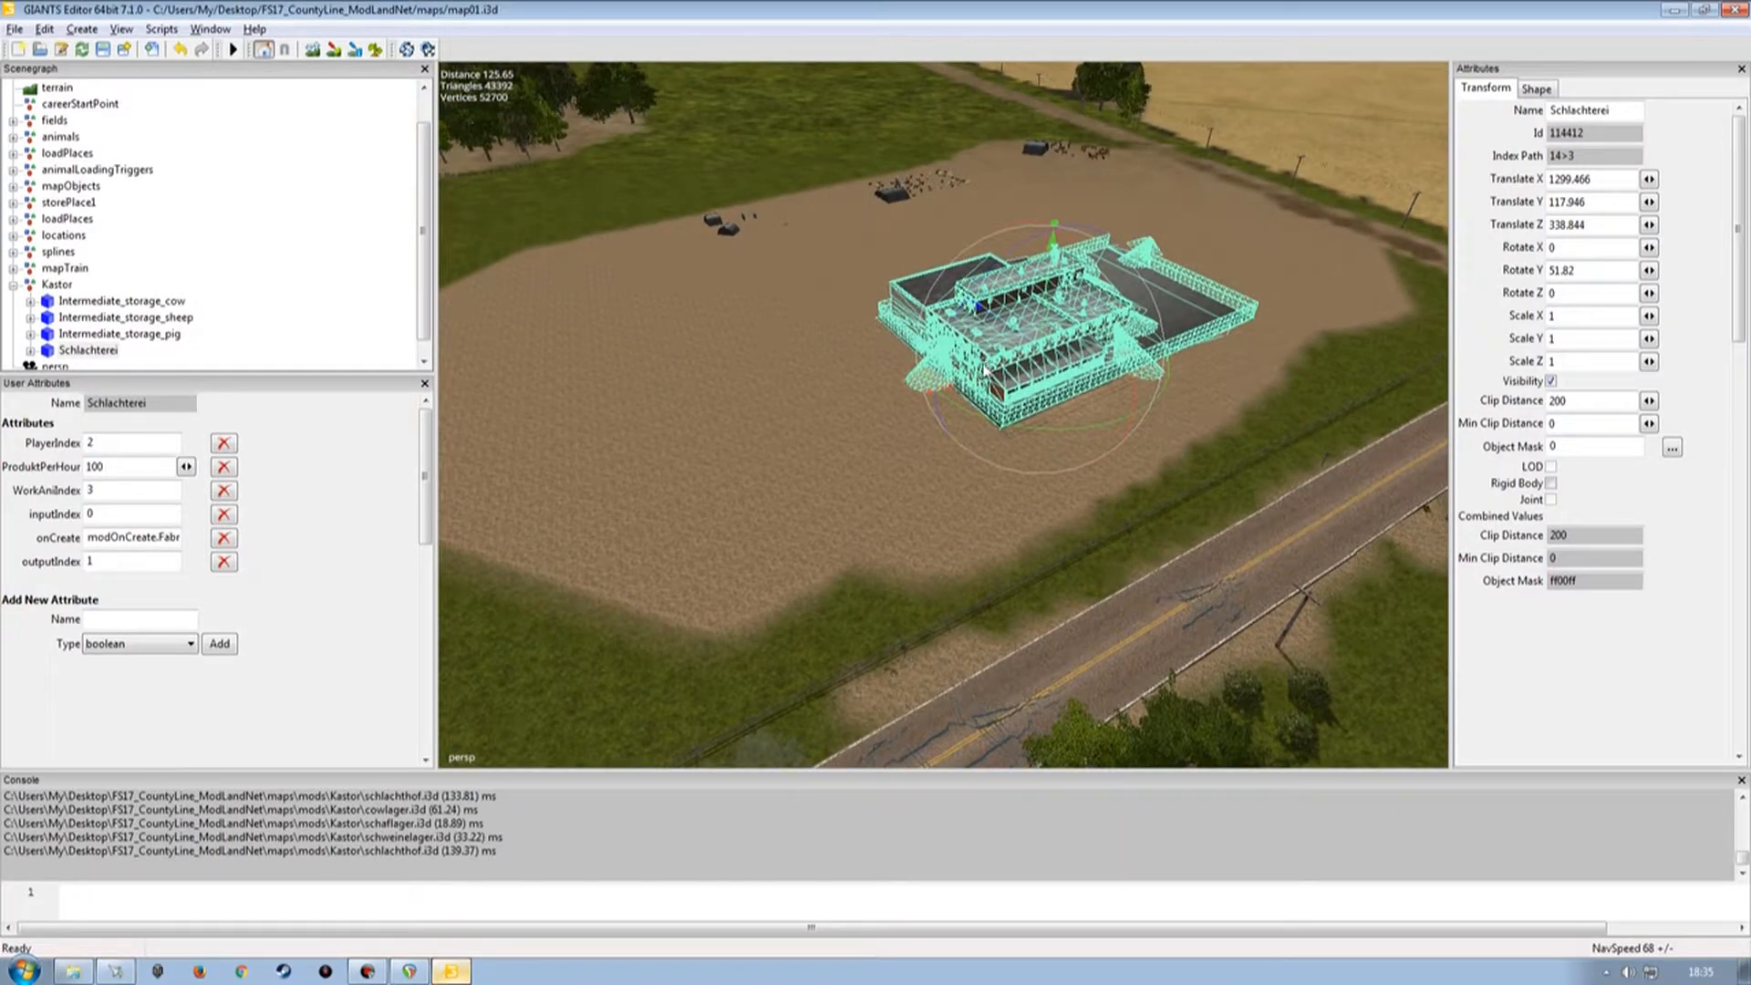
left_click_drag(970, 372, 786, 406)
scroll(786, 407, "up", 3)
left_click_drag(944, 394, 759, 582)
scroll(913, 424, "down", 4)
scroll(868, 255, "up", 3)
scroll(876, 538, "down", 4)
left_click_drag(710, 503, 741, 540, "alt")
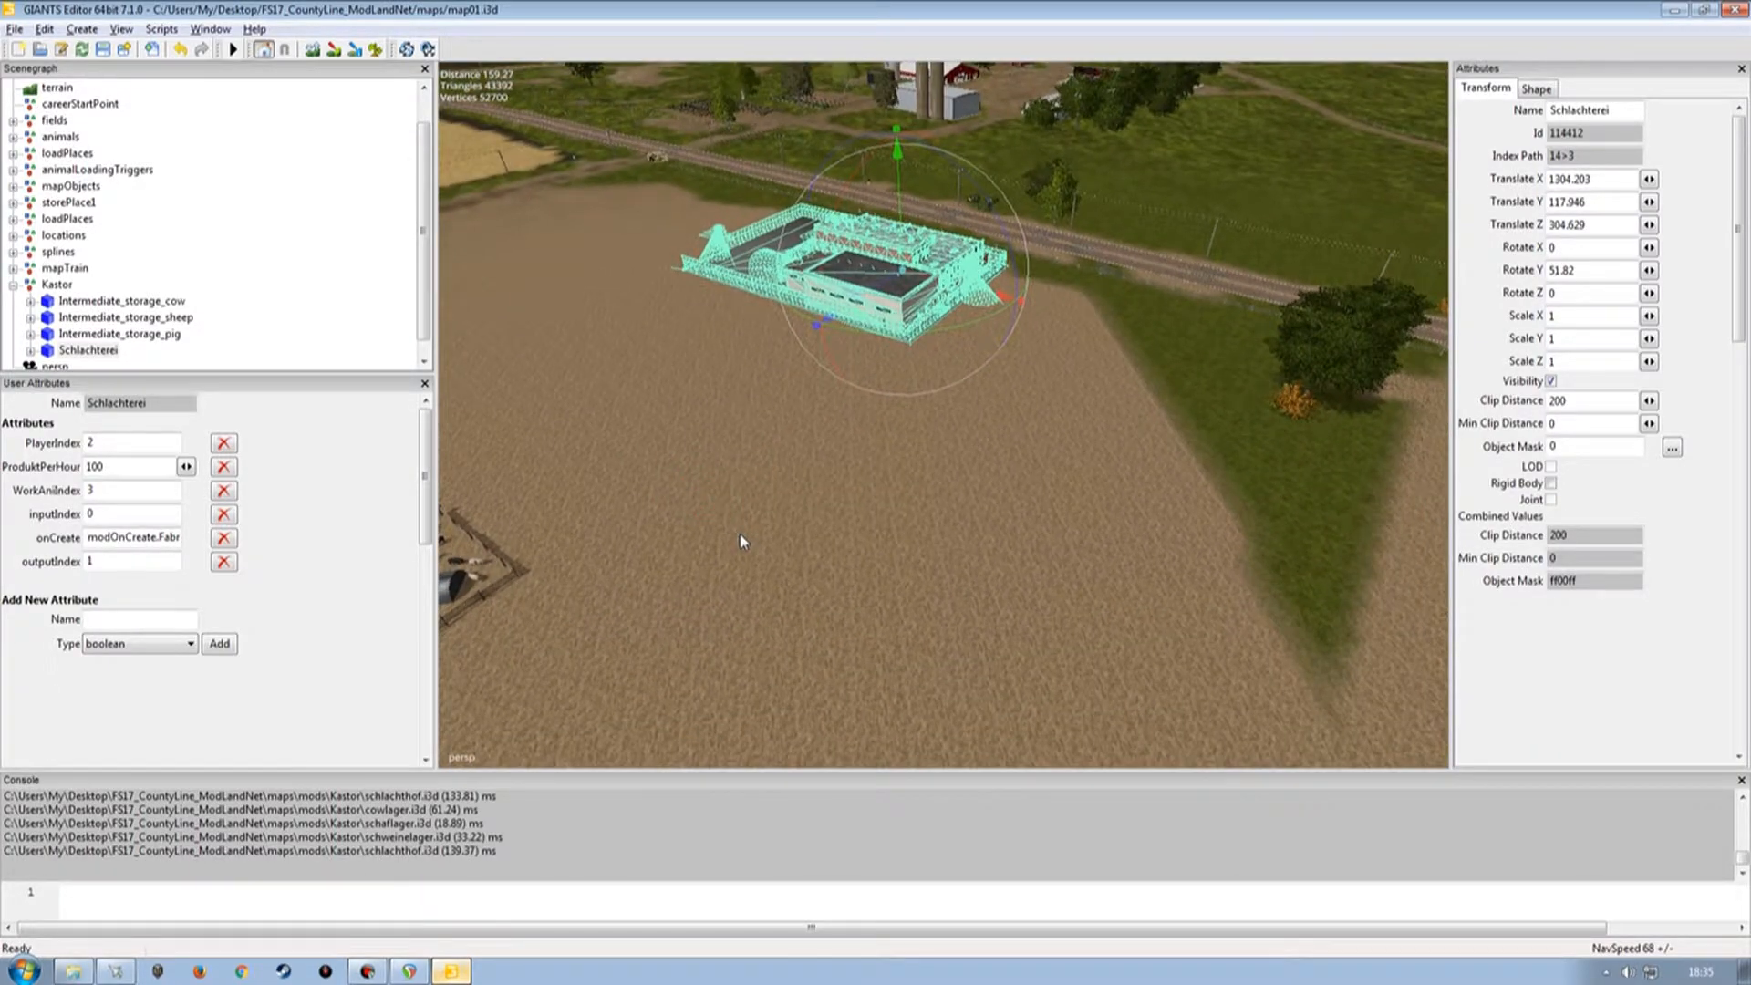
Orbit around the placed slaughterhouse to check its position on the field.
left_click_drag(789, 528, 774, 477, "alt")
scroll(774, 513, "down", 1)
scroll(758, 383, "up", 5)
left_click_drag(758, 384, 625, 347, "alt")
middle_click_drag(625, 347, 665, 285, "alt")
left_click_drag(755, 384, 985, 497, "alt")
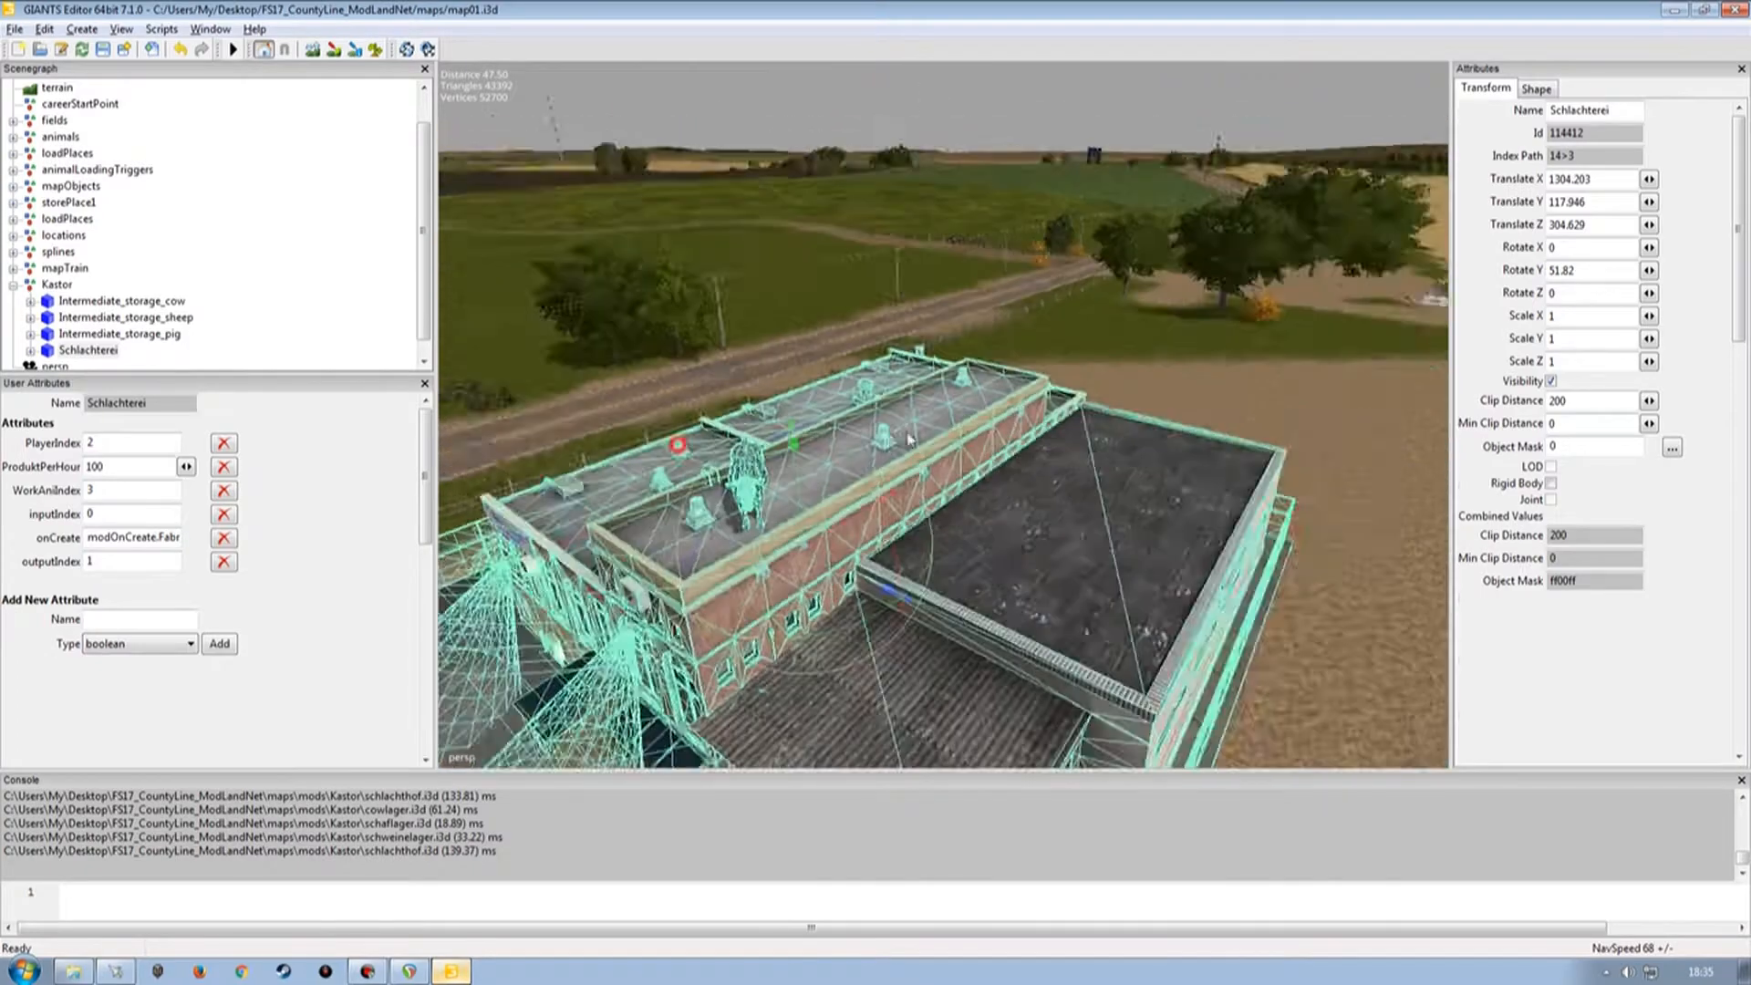
scroll(778, 516, "down", 4)
scroll(778, 516, "up", 3)
left_click_drag(778, 516, 883, 498, "alt")
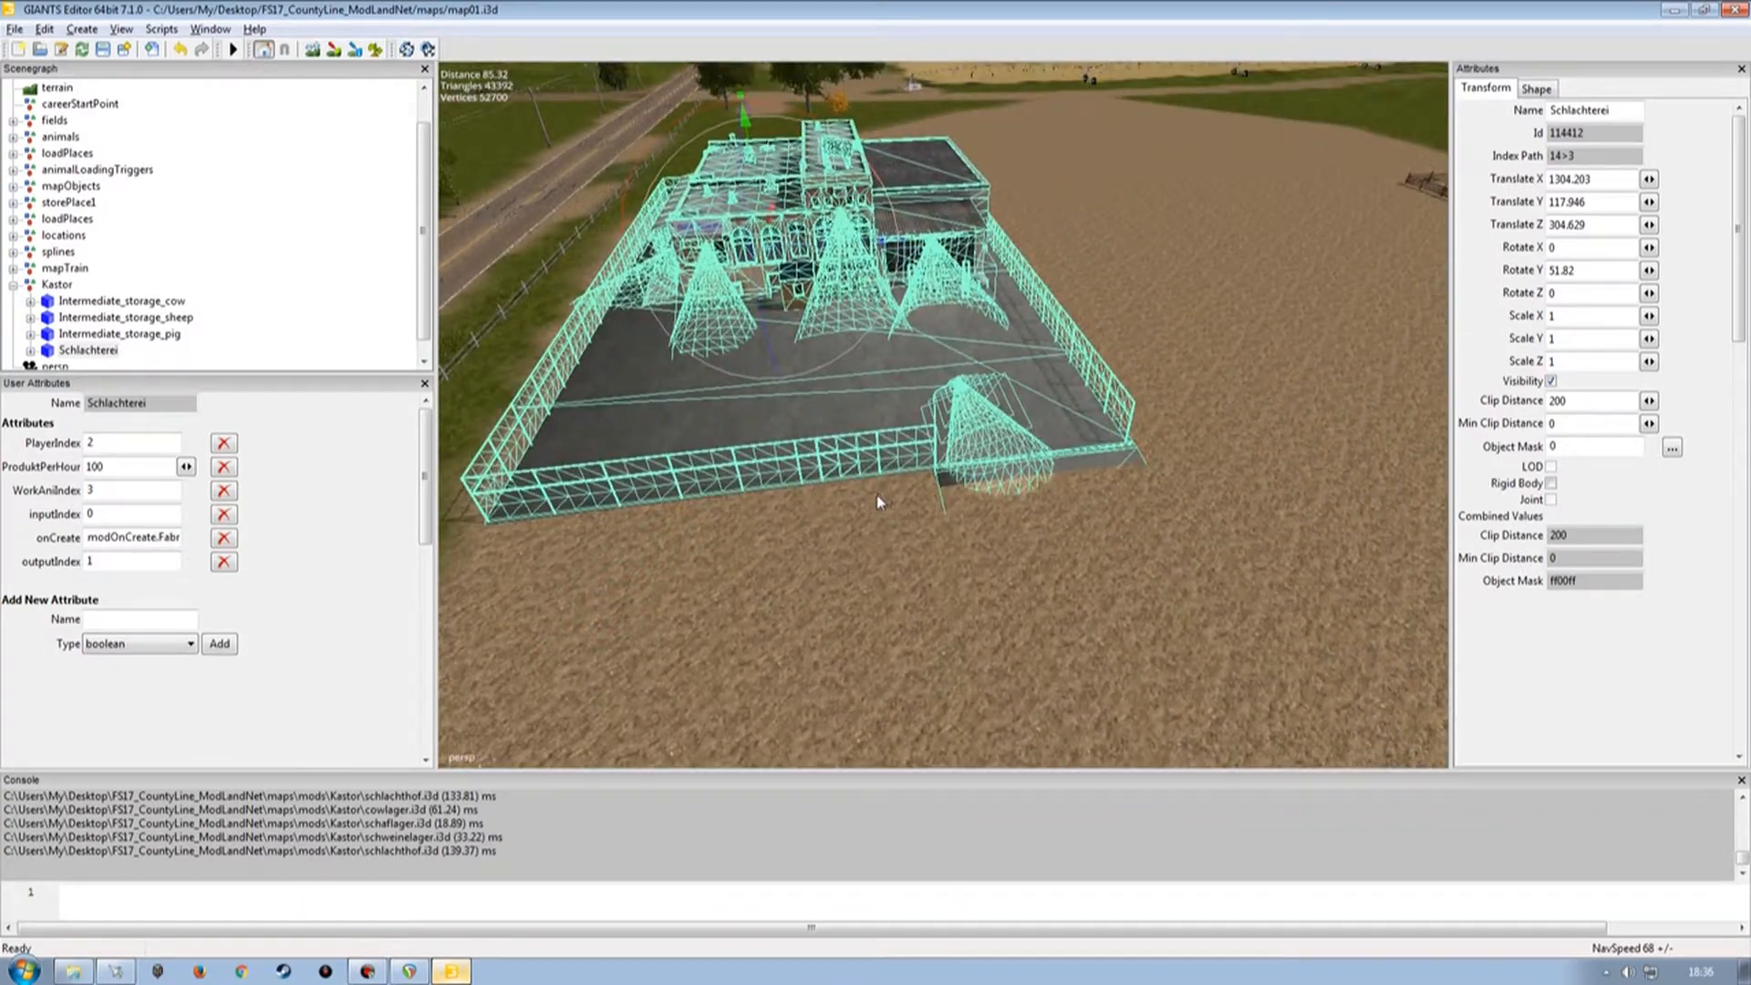
mouse_move(819, 565)
left_mouse_down("alt")
mouse_move(848, 551)
mouse_move(730, 551)
mouse_move(797, 563)
left_mouse_up("alt")
scroll(797, 553, "up", 2)
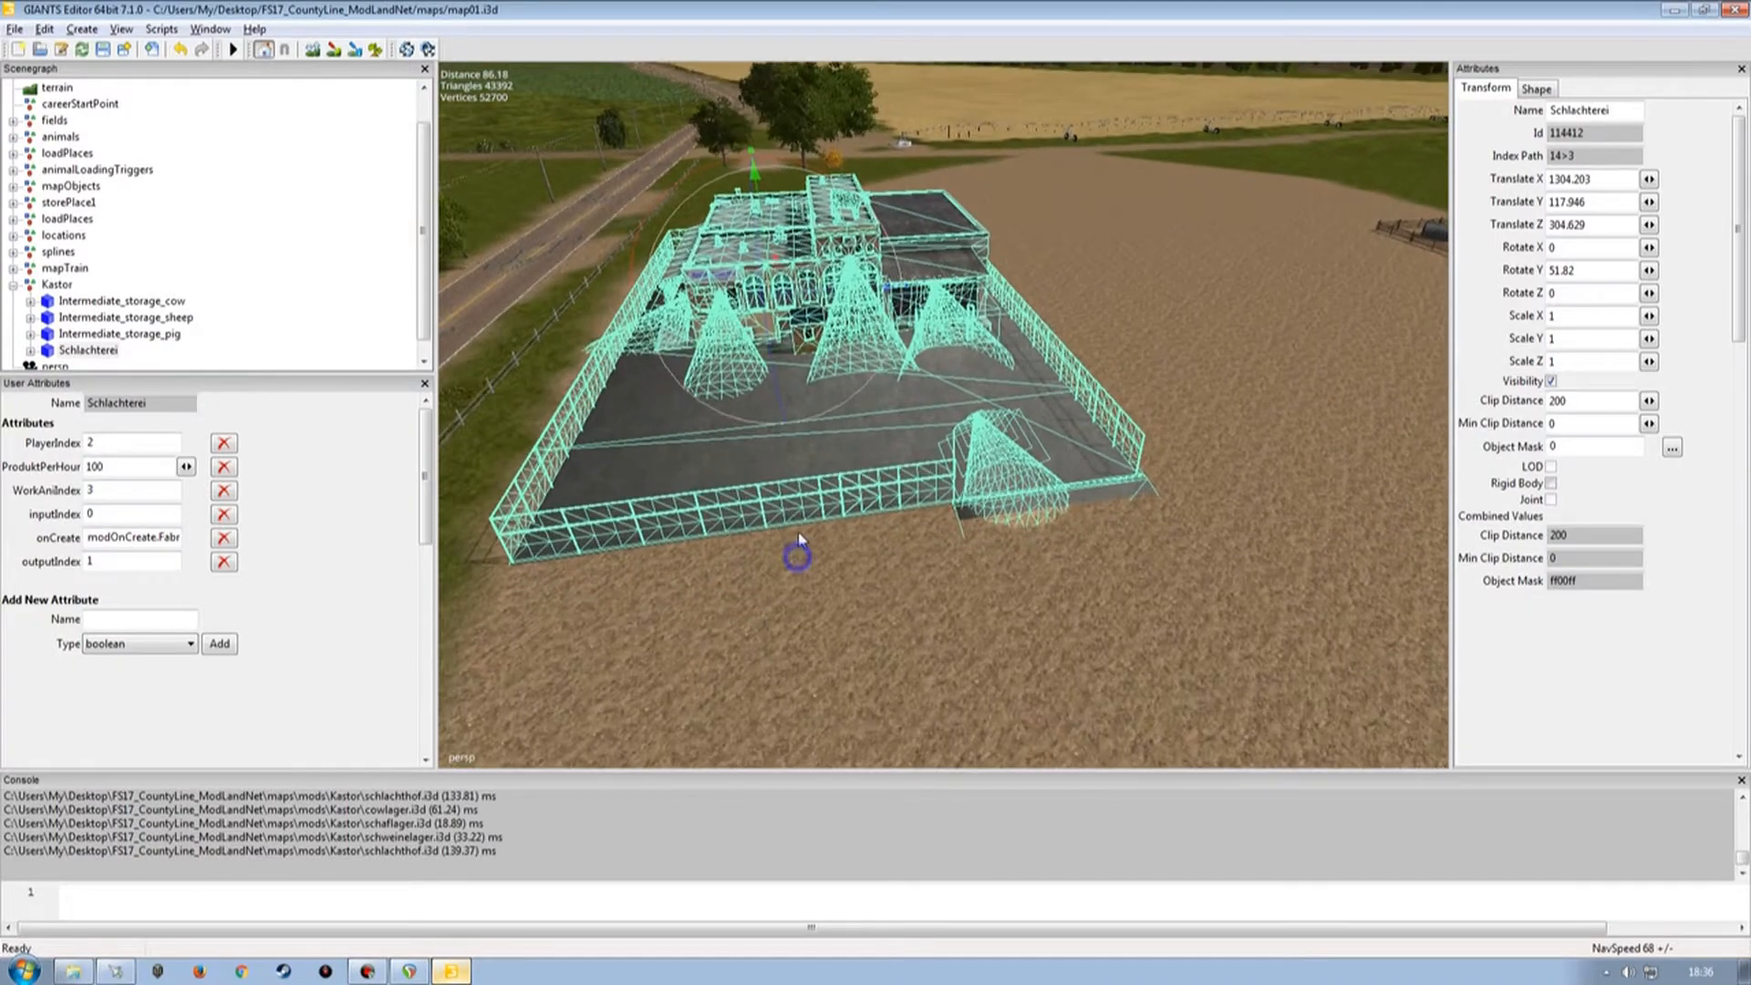
Expand the Schlachterei hierarchy and inspect the attributes of its Rohstoff1, Produkt1 and Produkt2 nodes.
left_click(31, 350)
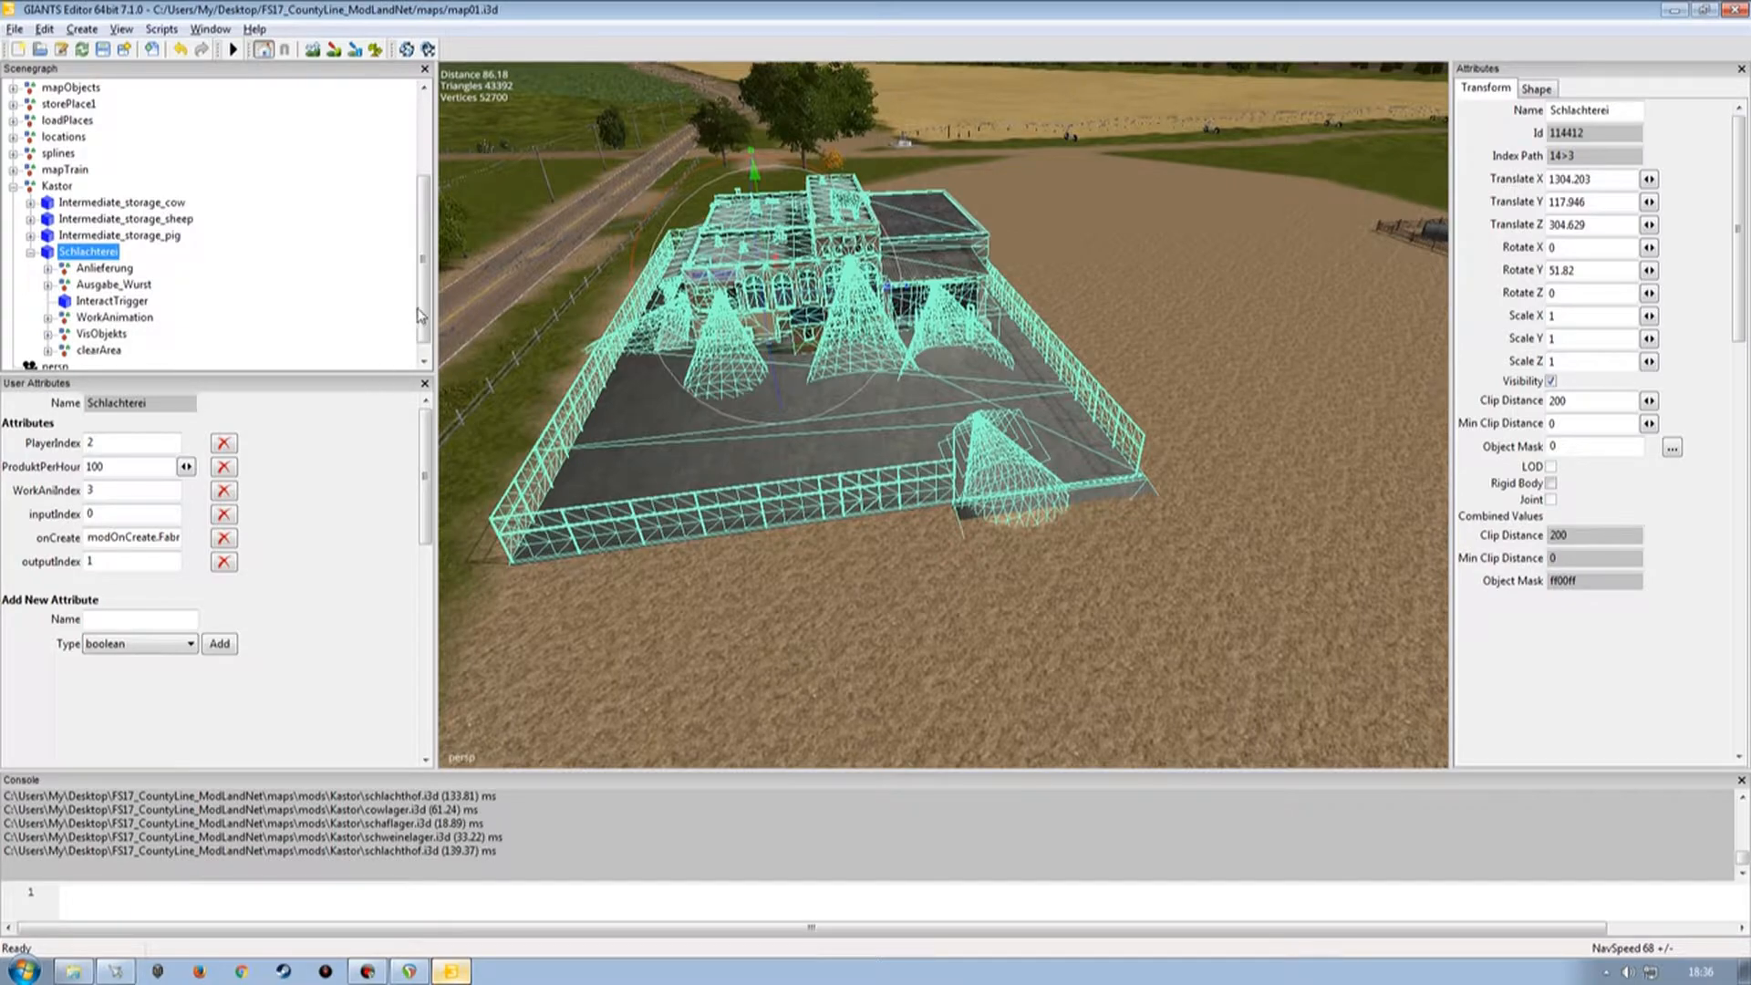
scroll(420, 315, "down", 1)
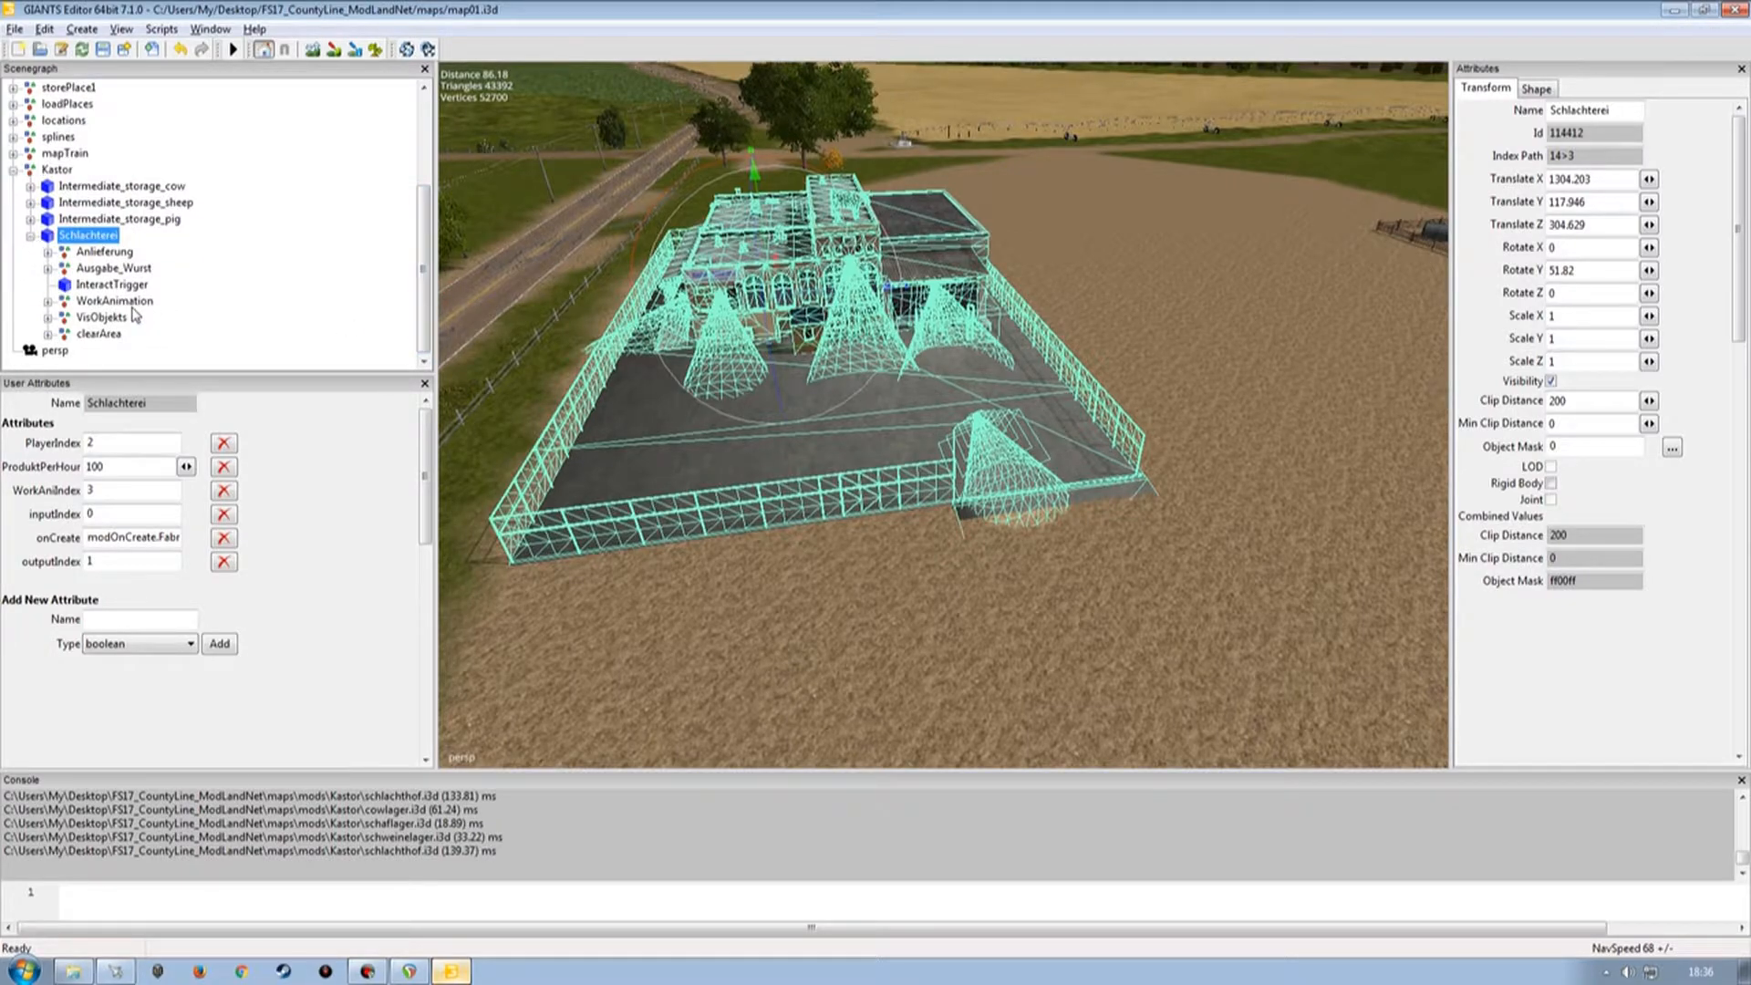
left_click(48, 252)
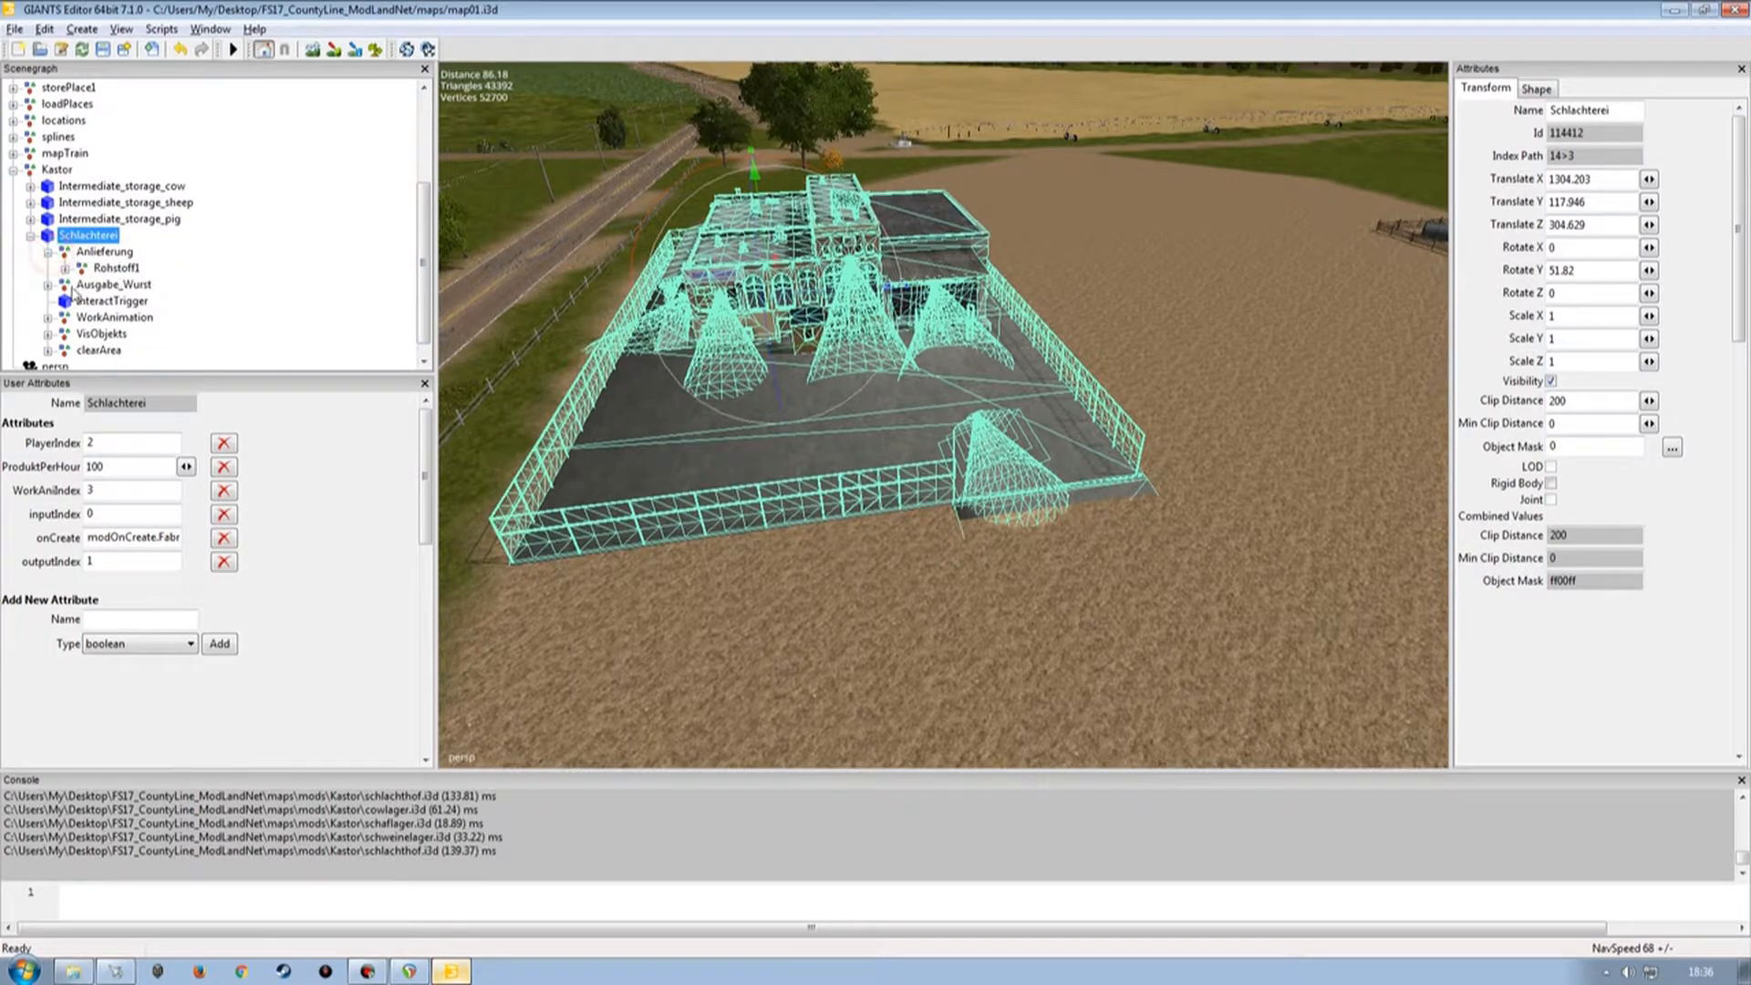
left_click(116, 268)
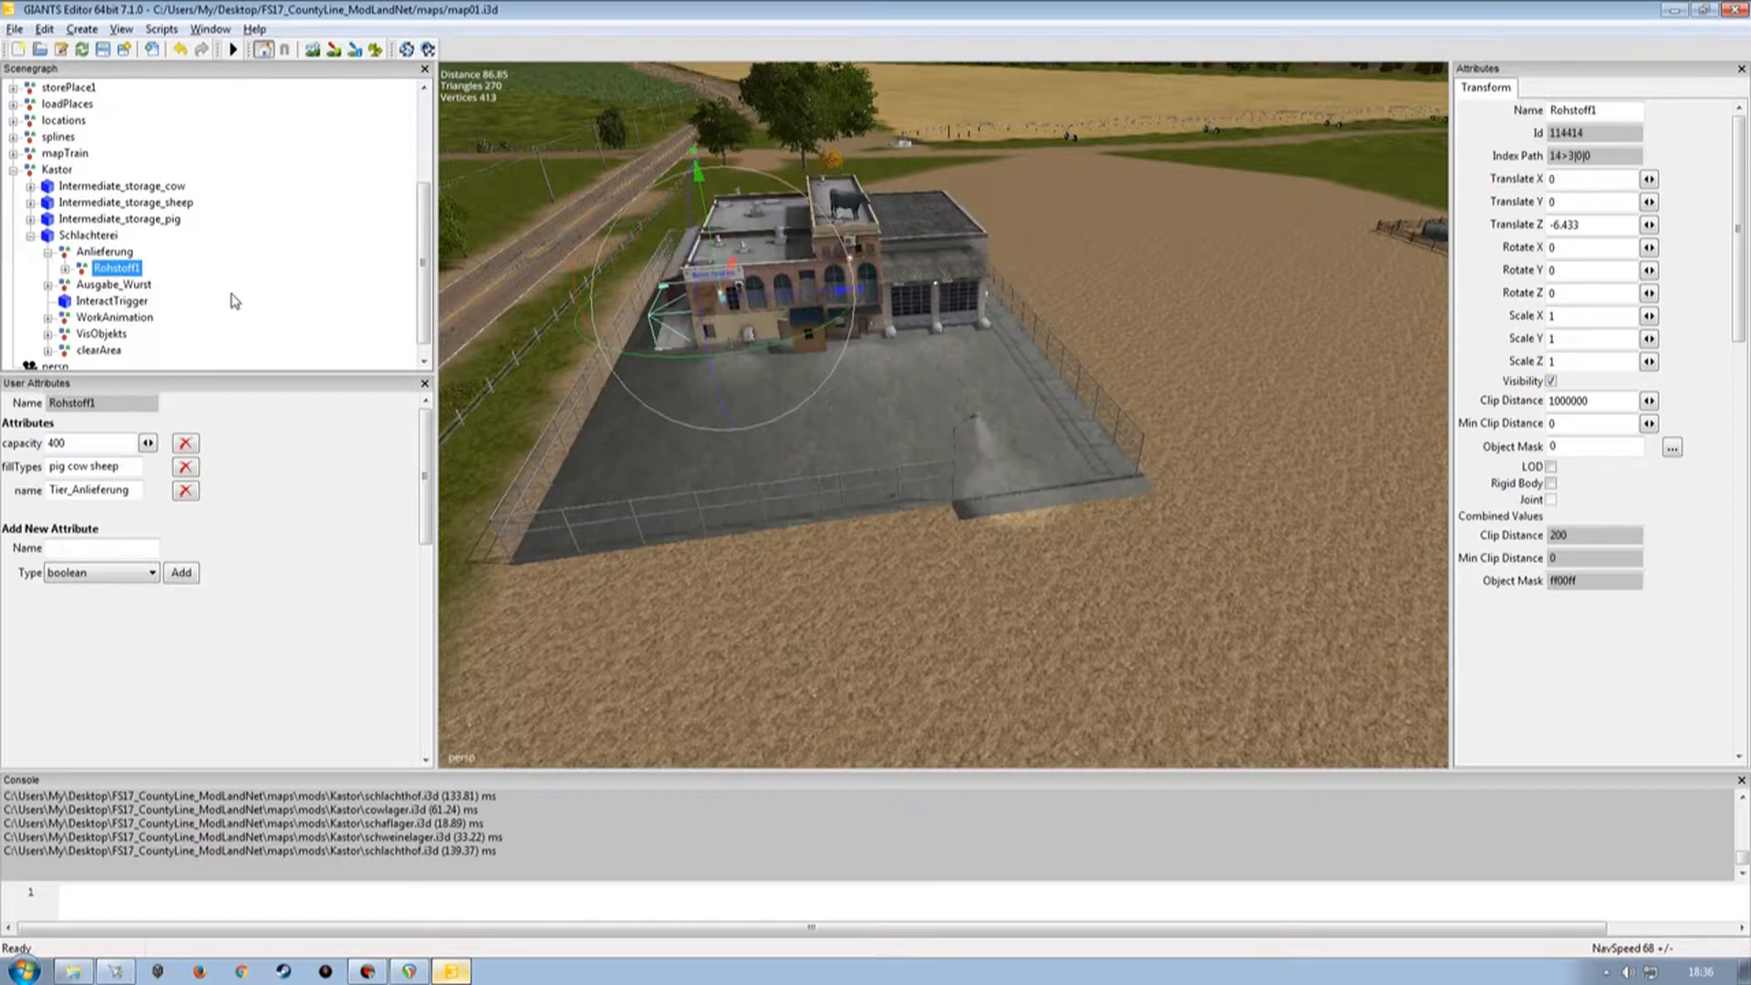
left_click(48, 285)
left_click(113, 302)
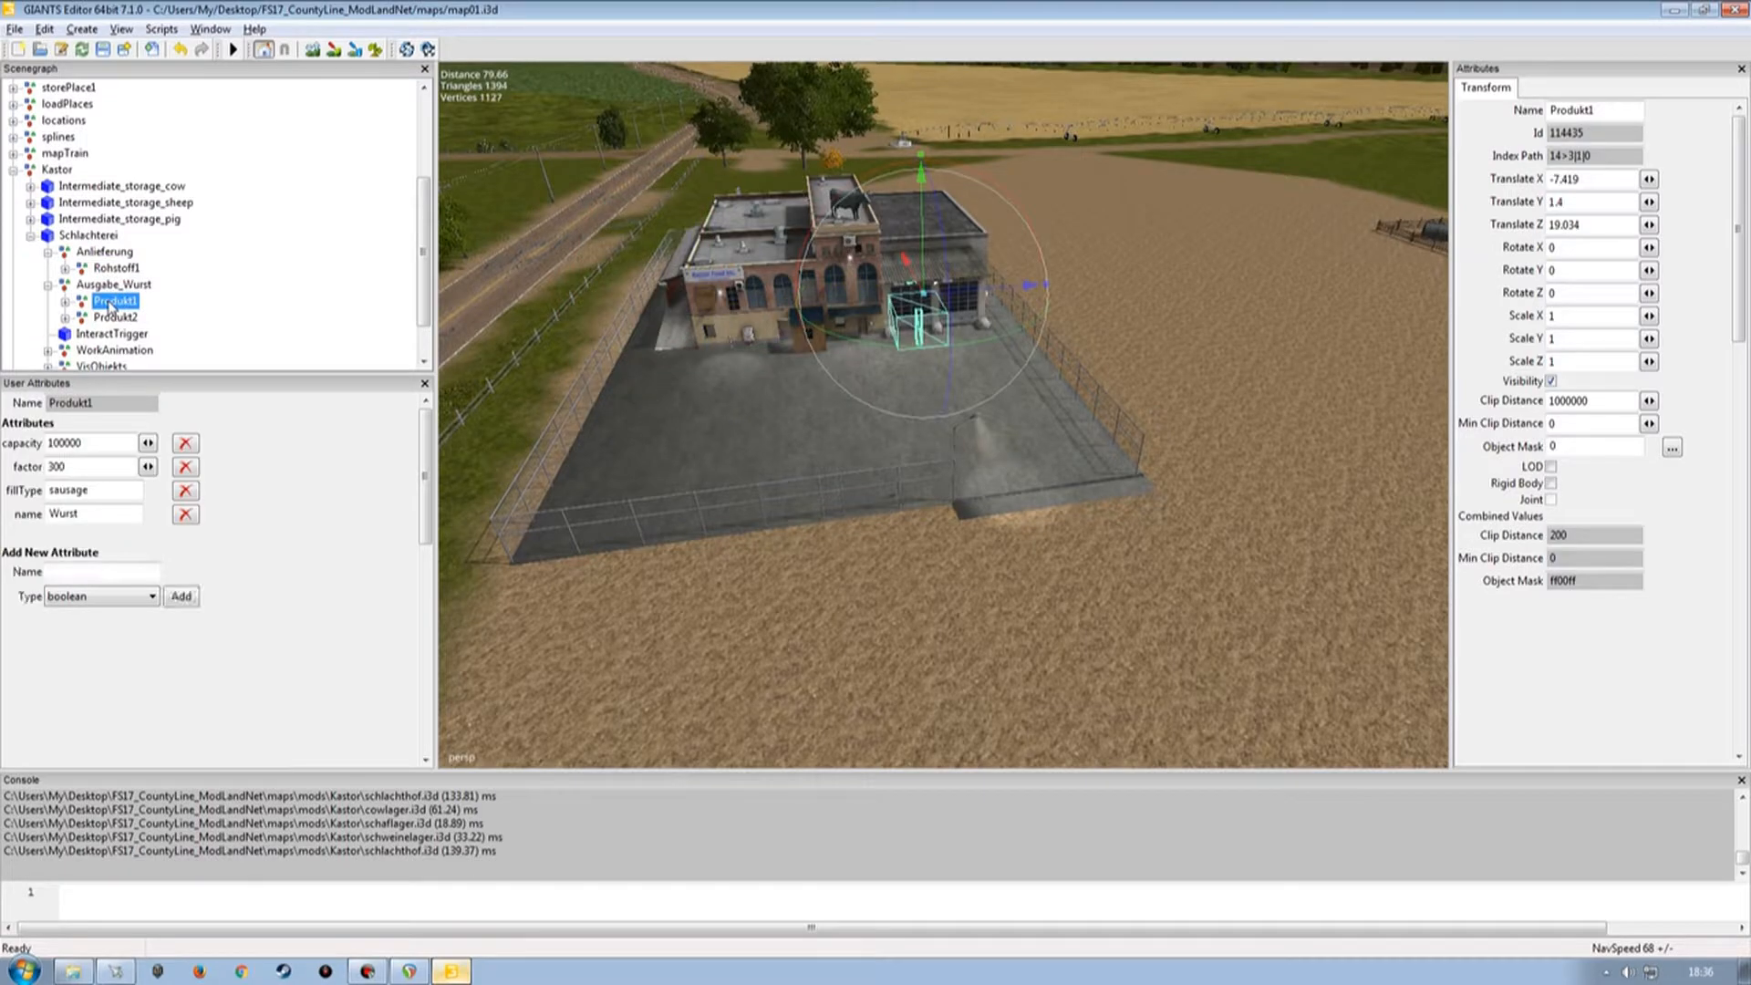
left_click(115, 318)
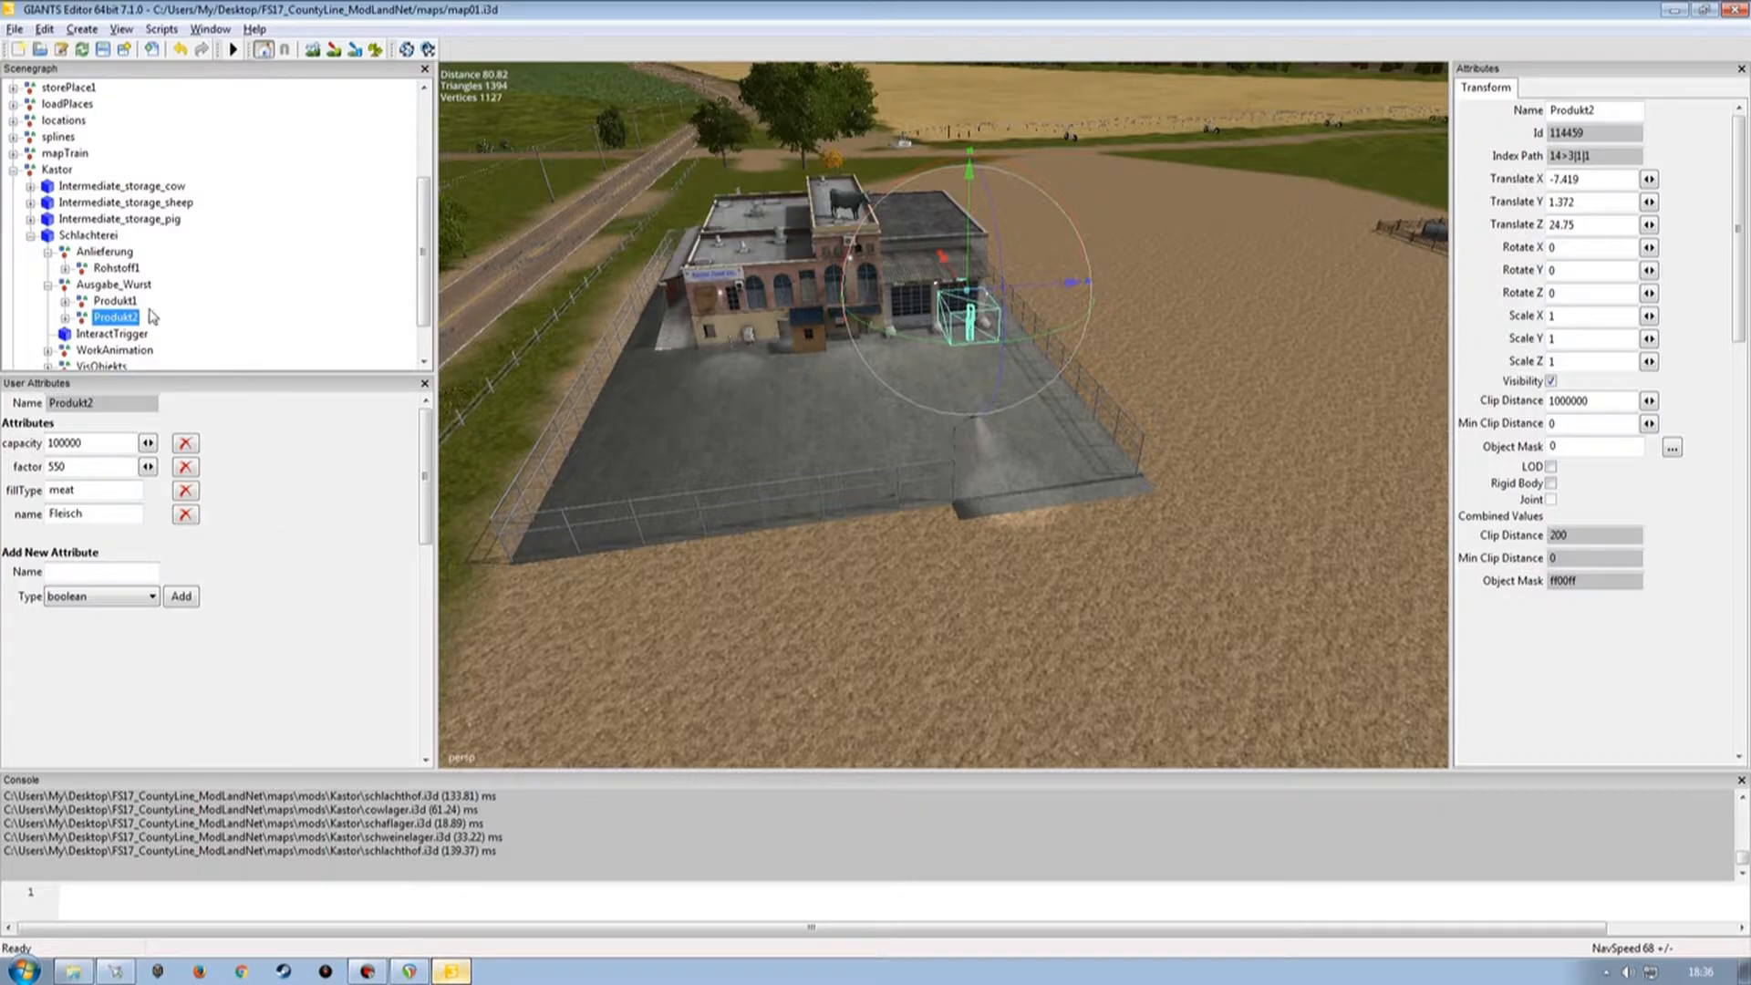
Expand the WorkAnimation branch and inspect the attributes of its Smoke particle system nodes.
left_click(48, 284)
left_click(48, 252)
left_click(47, 302)
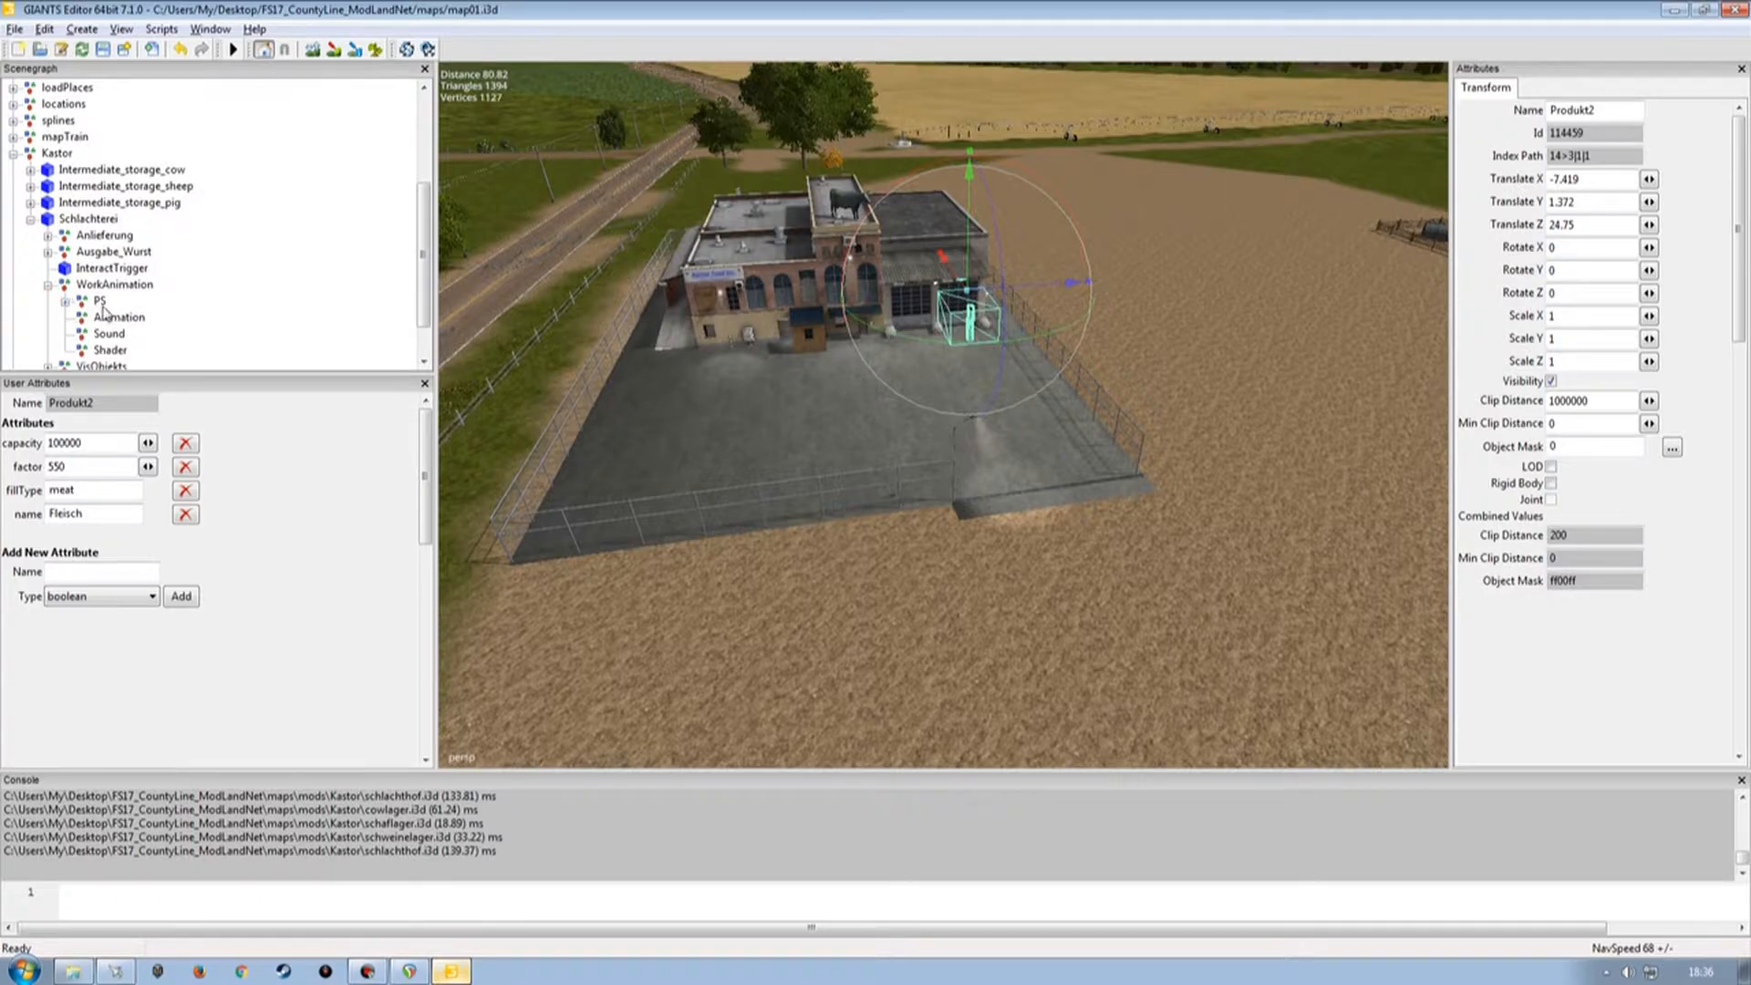
left_click(65, 302)
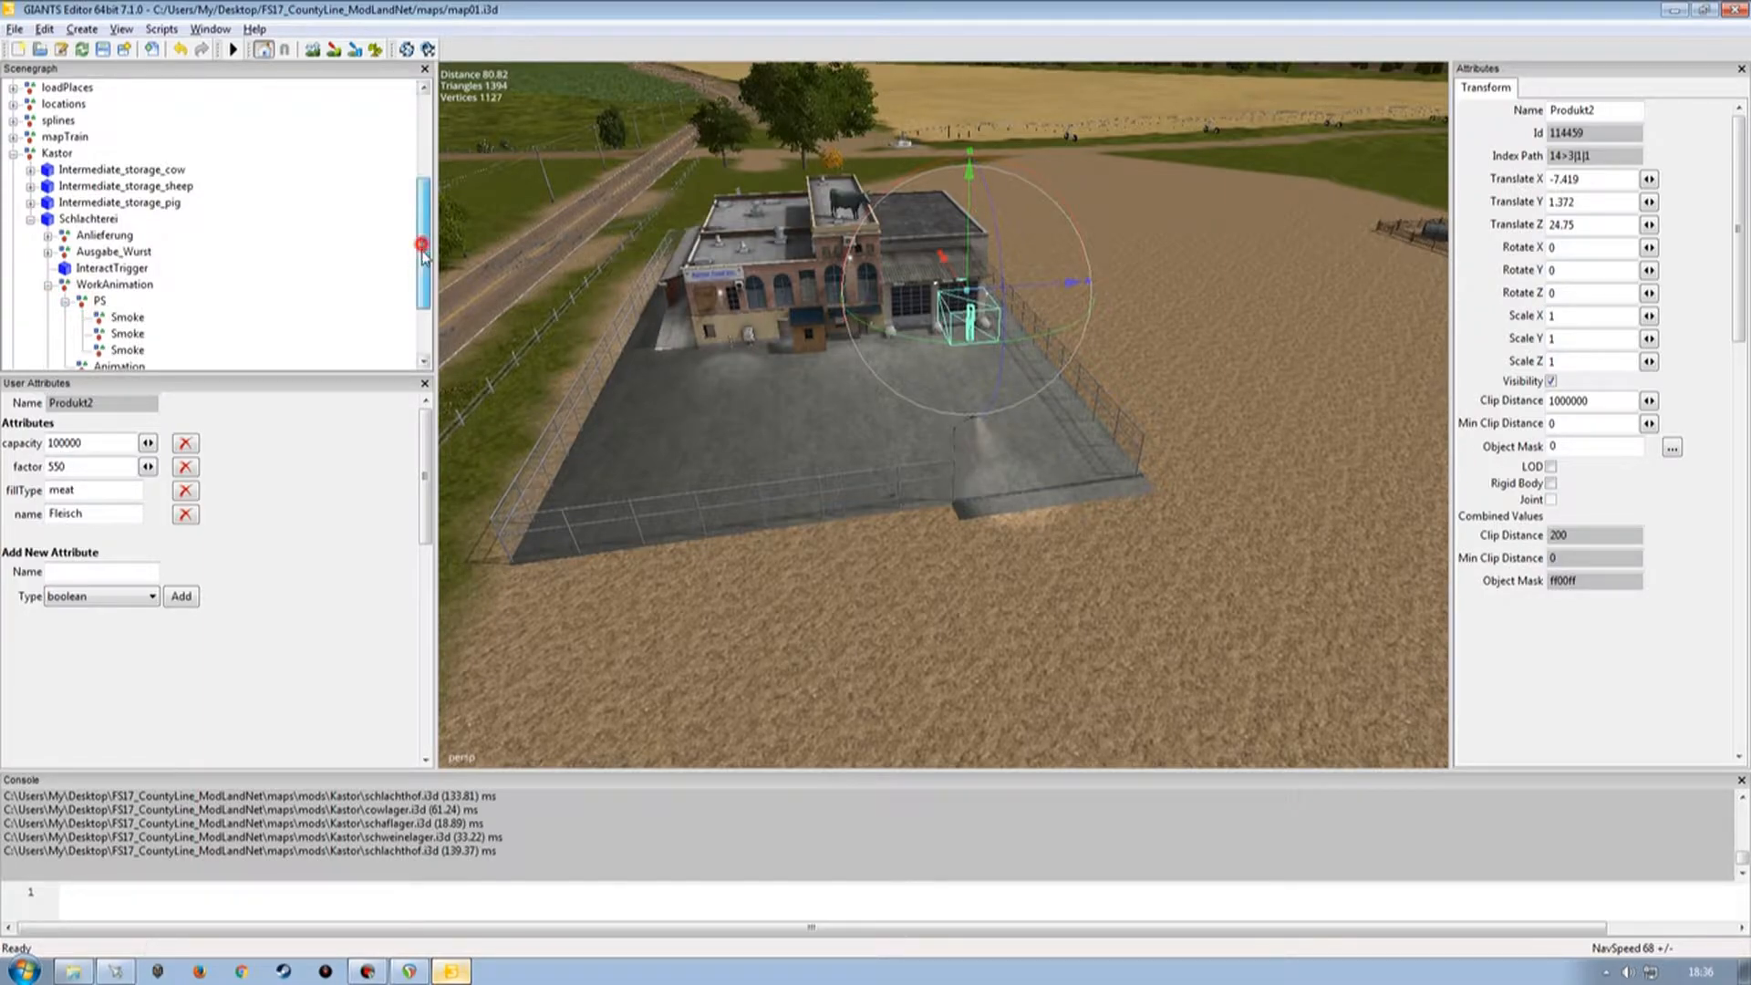
scroll(421, 277, "down", 1)
scroll(421, 276, "down", 1)
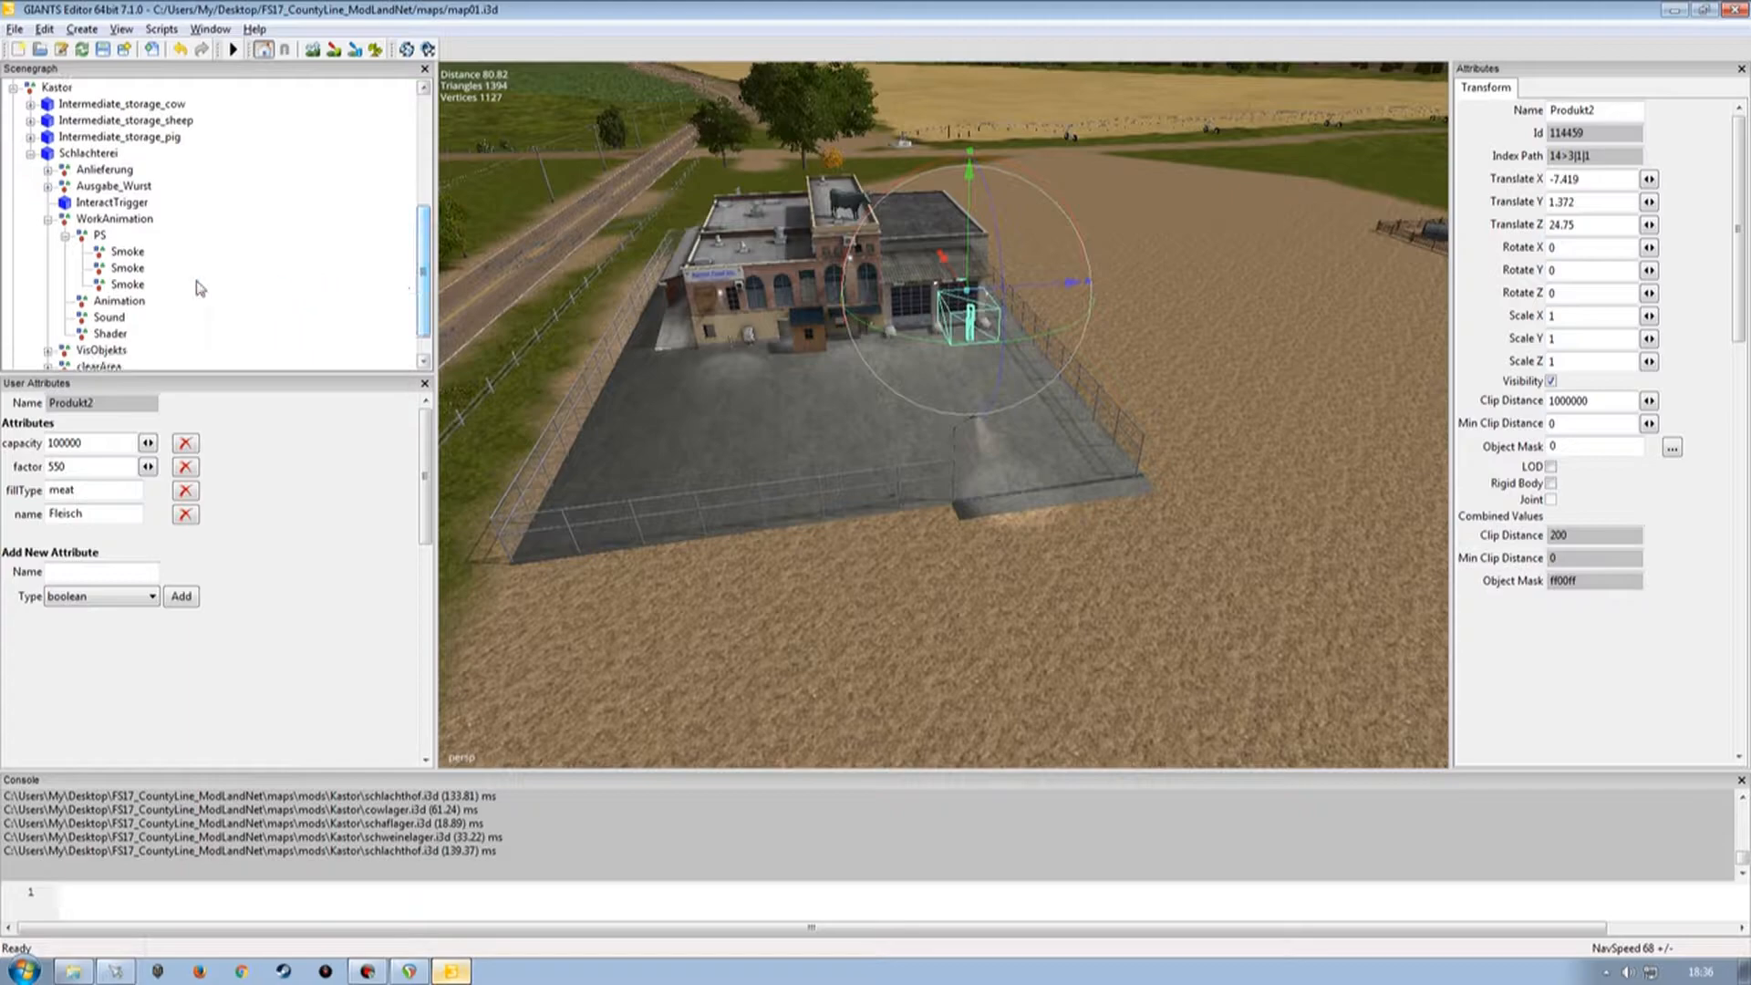
left_click(128, 252)
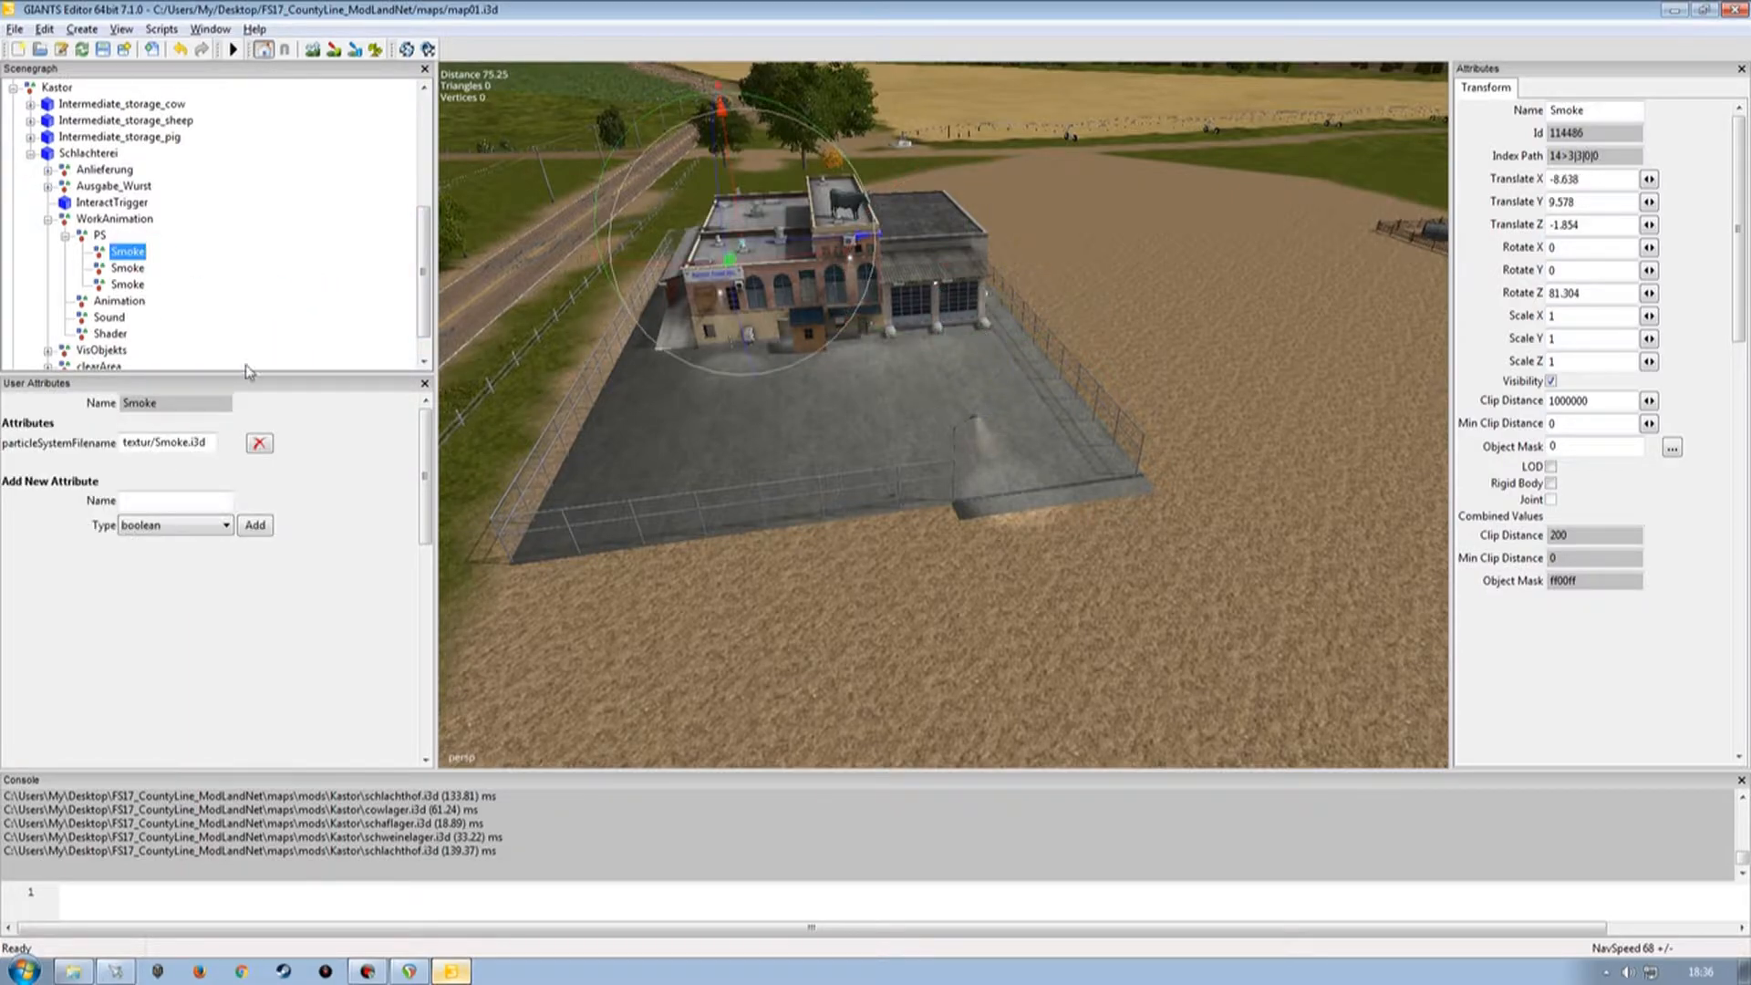
Browse the map's mods/Kastor/textur folder to locate the Smoke.i3d particle file.
left_click(73, 971)
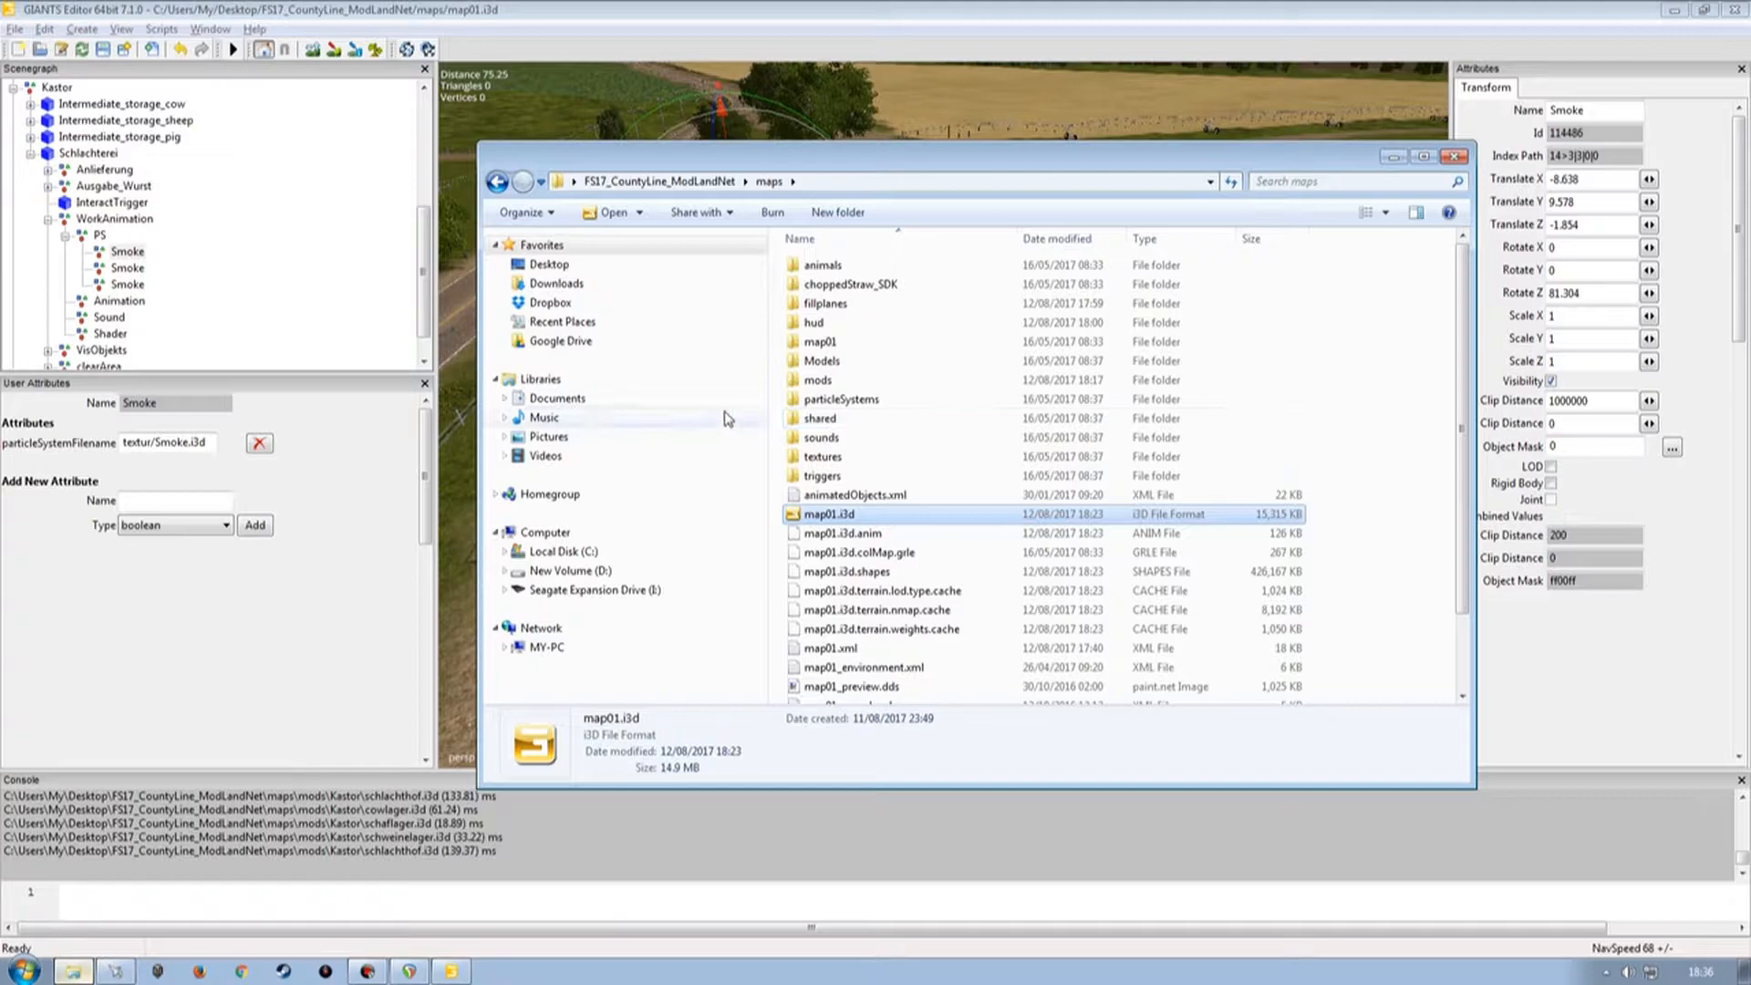
double_click(818, 380)
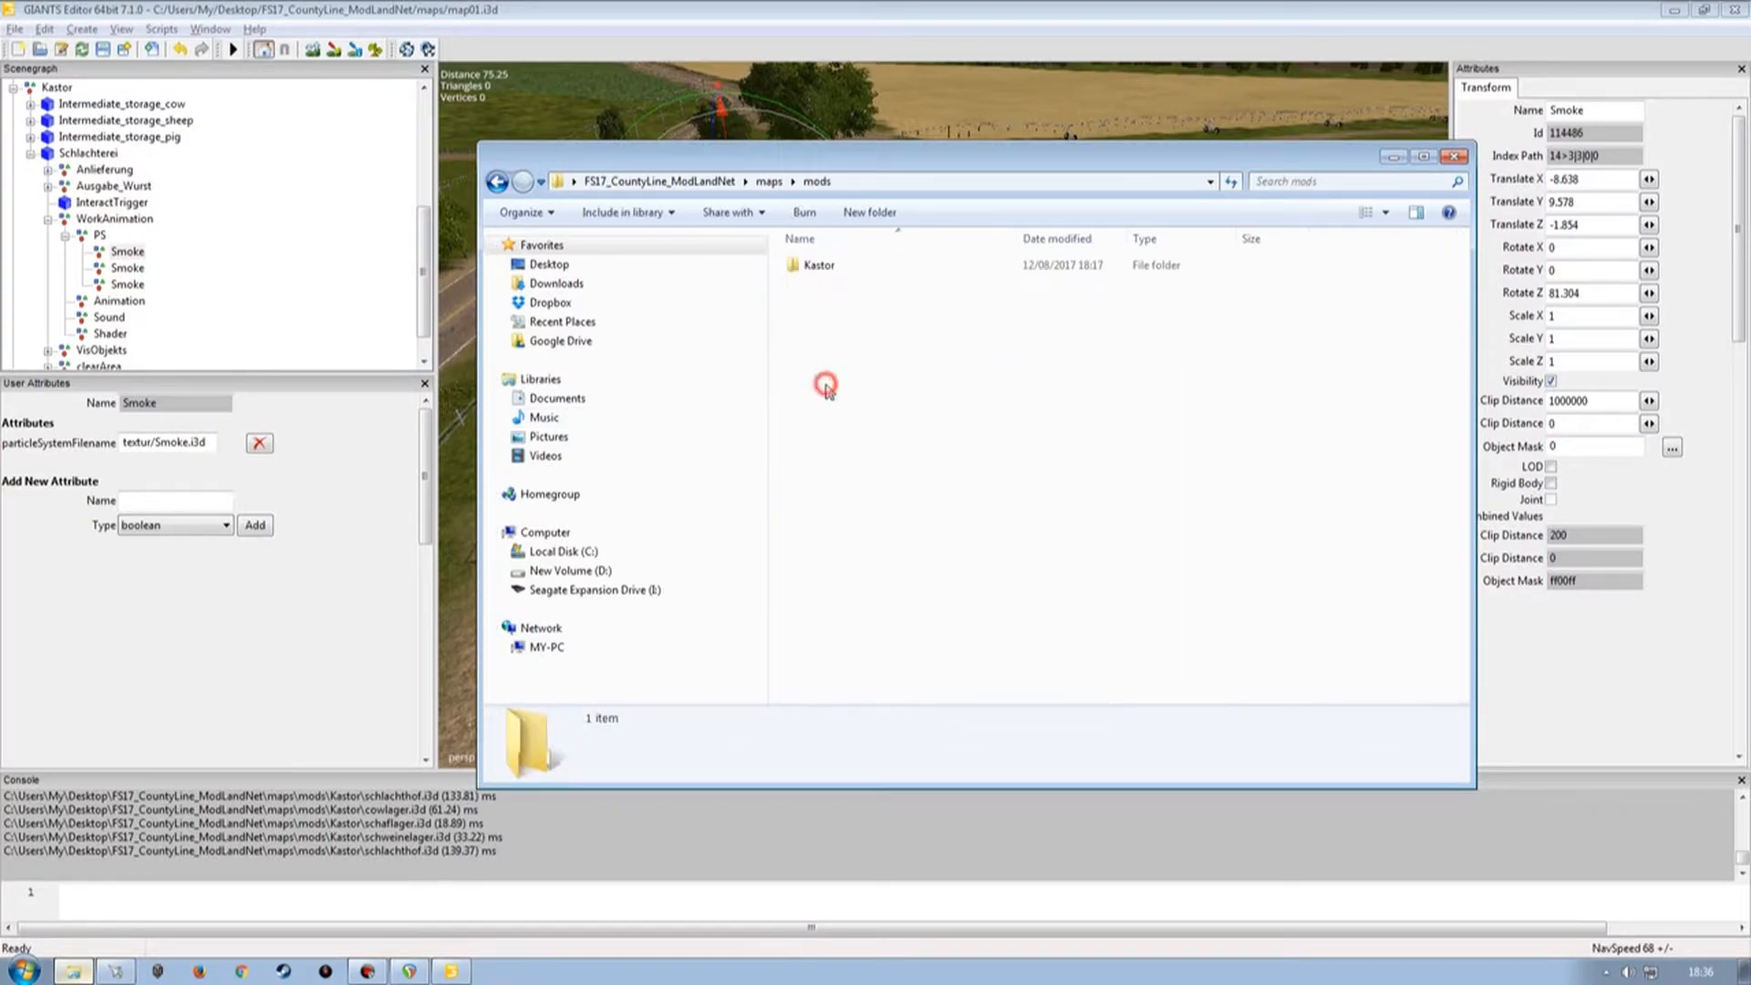
left_click(830, 266)
double_click(821, 266)
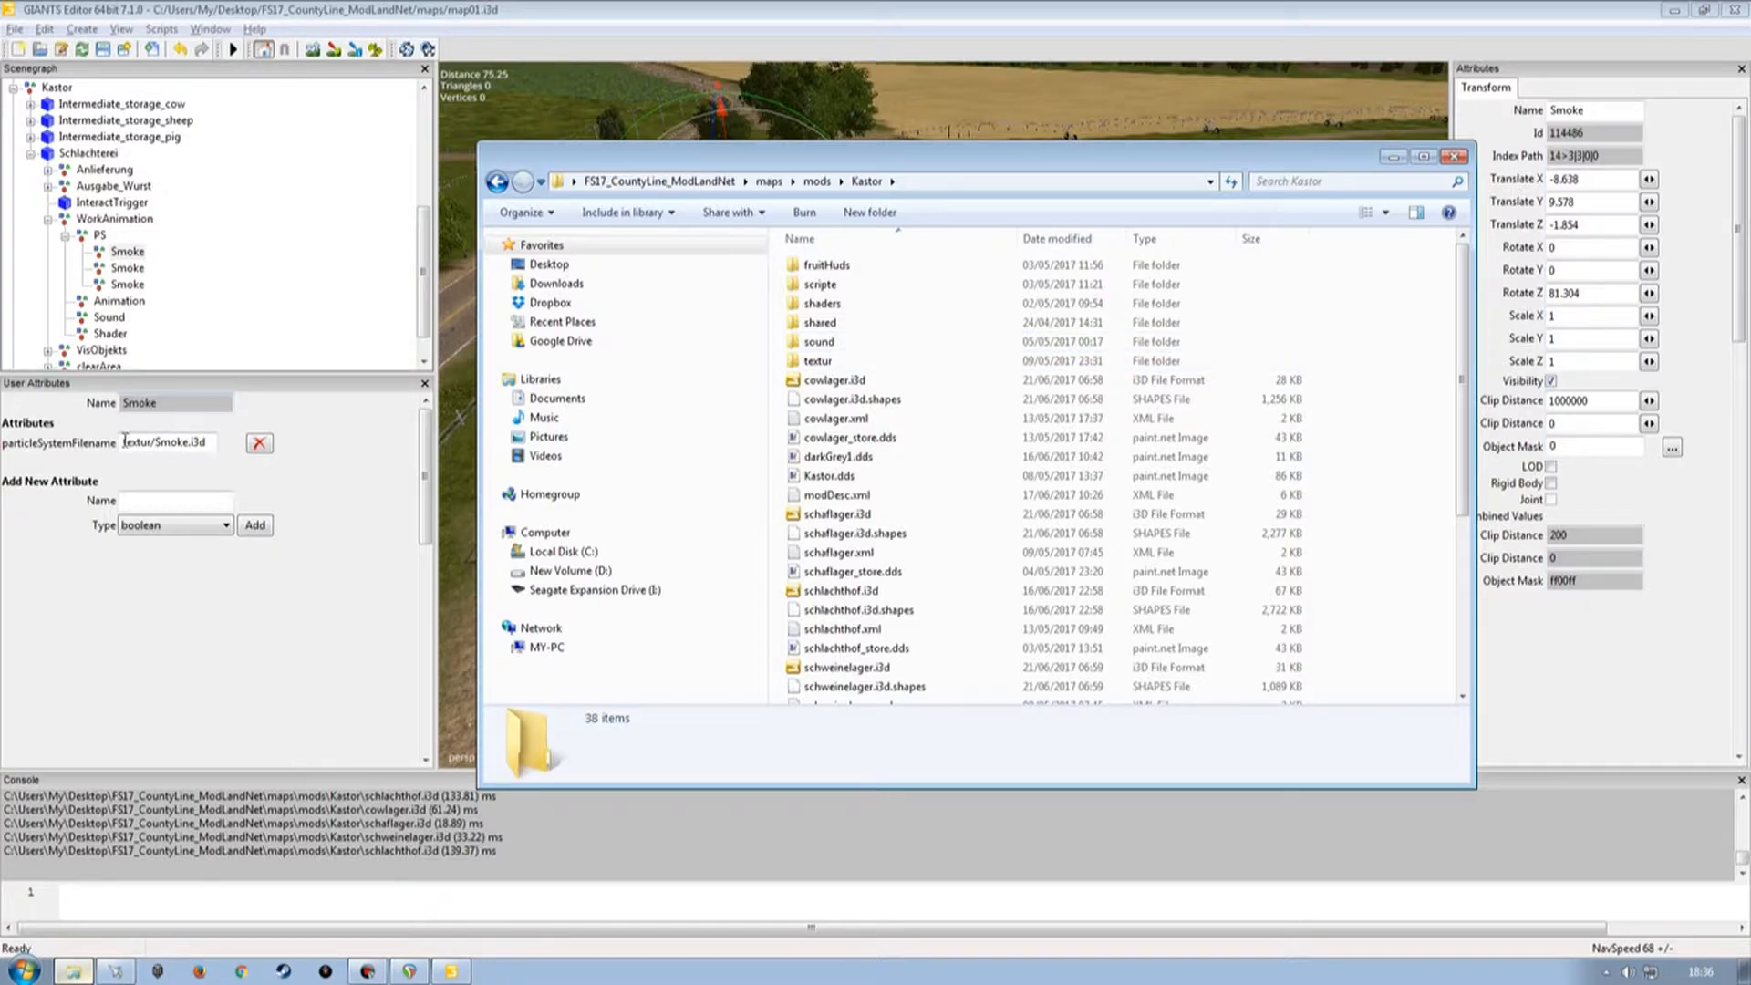
double_click(818, 361)
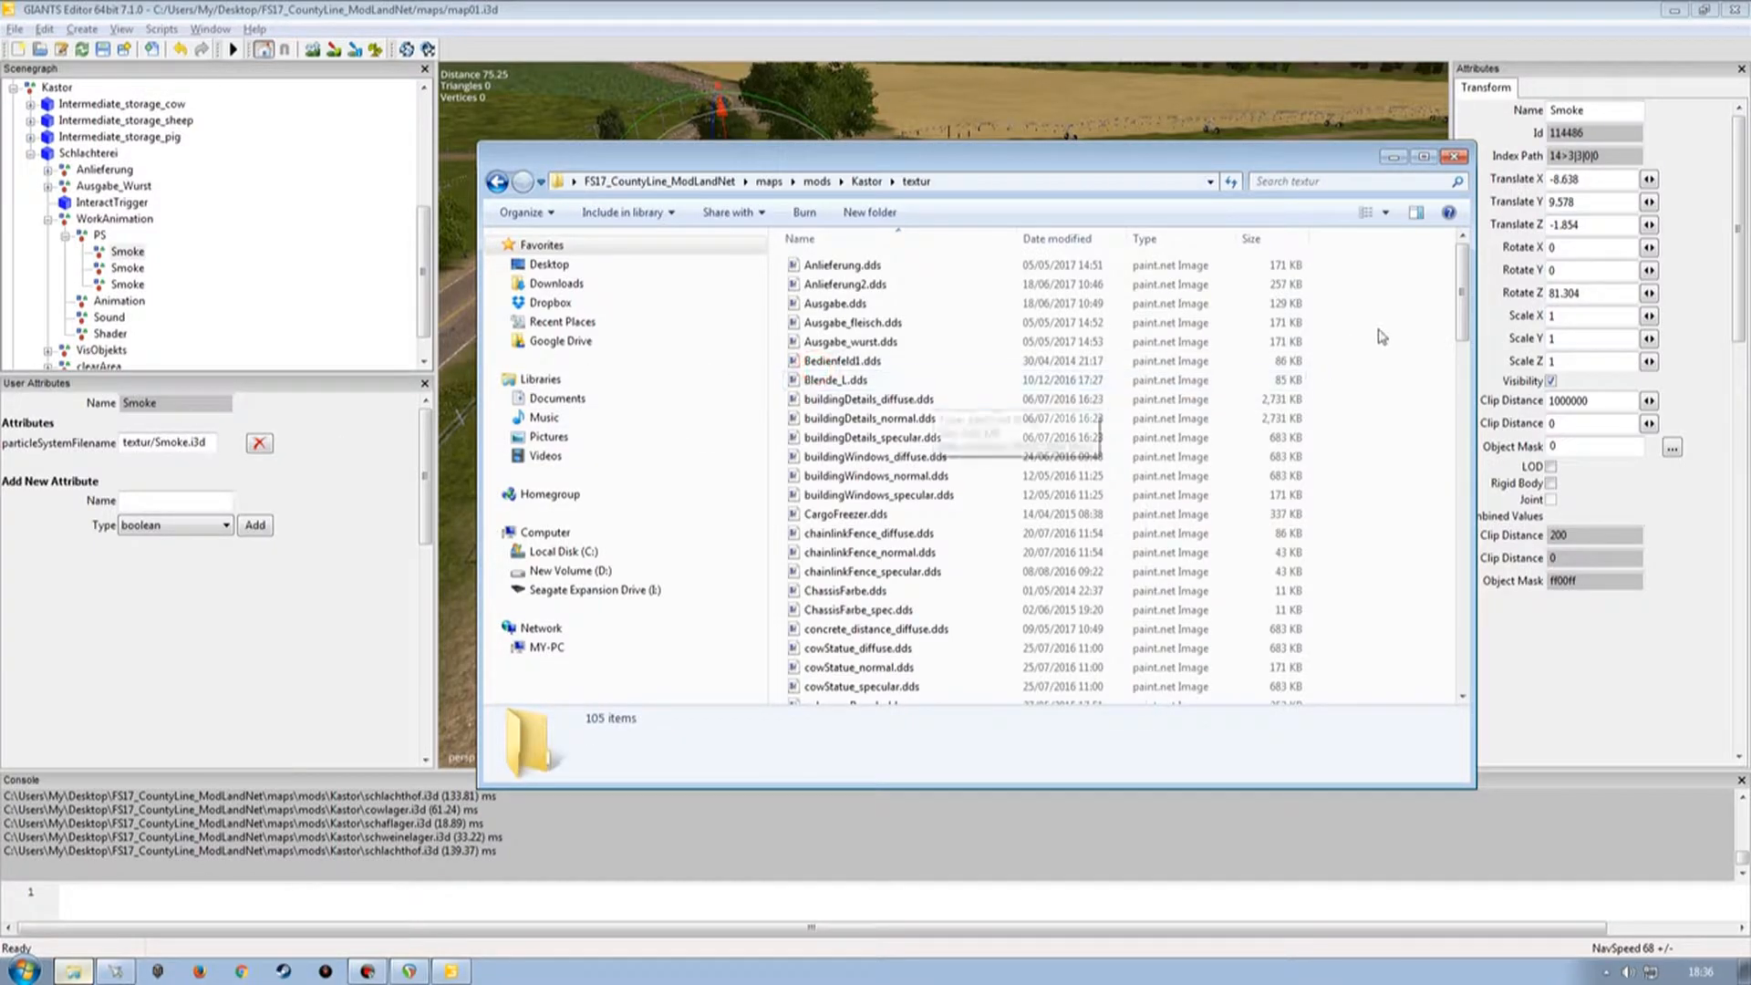
left_click_drag(1462, 290, 1462, 678)
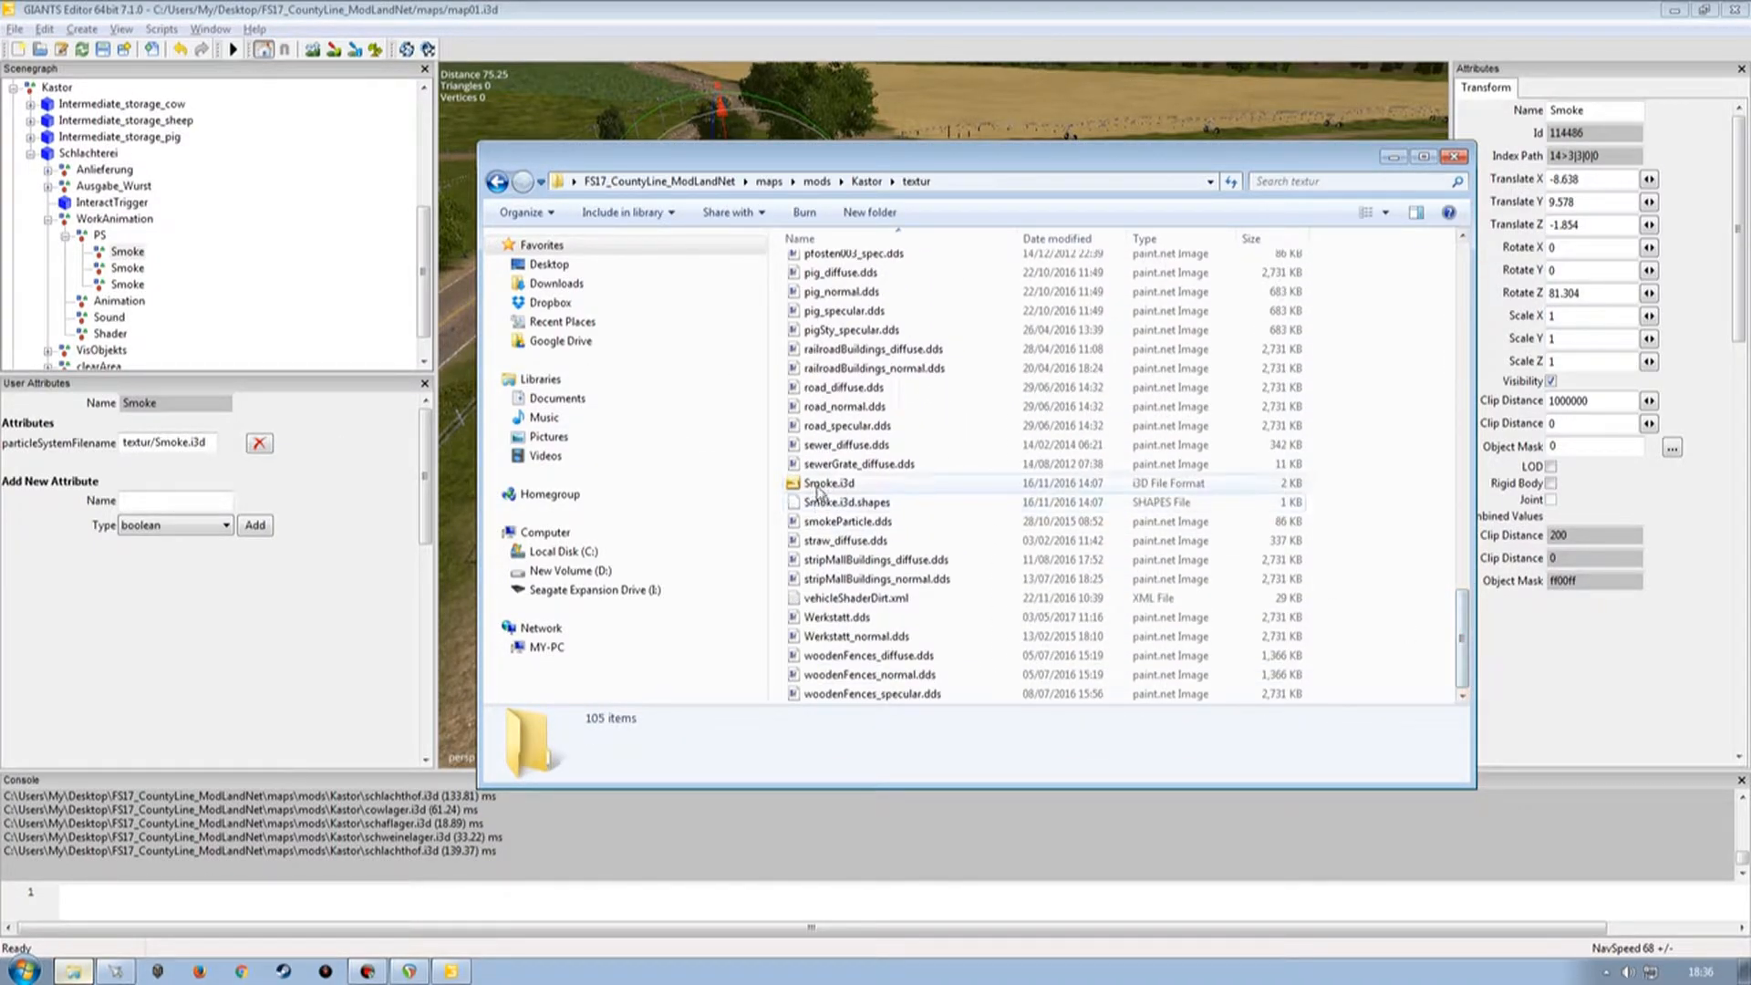
left_click_drag(917, 172, 857, 37)
left_click_drag(383, 12, 382, 85)
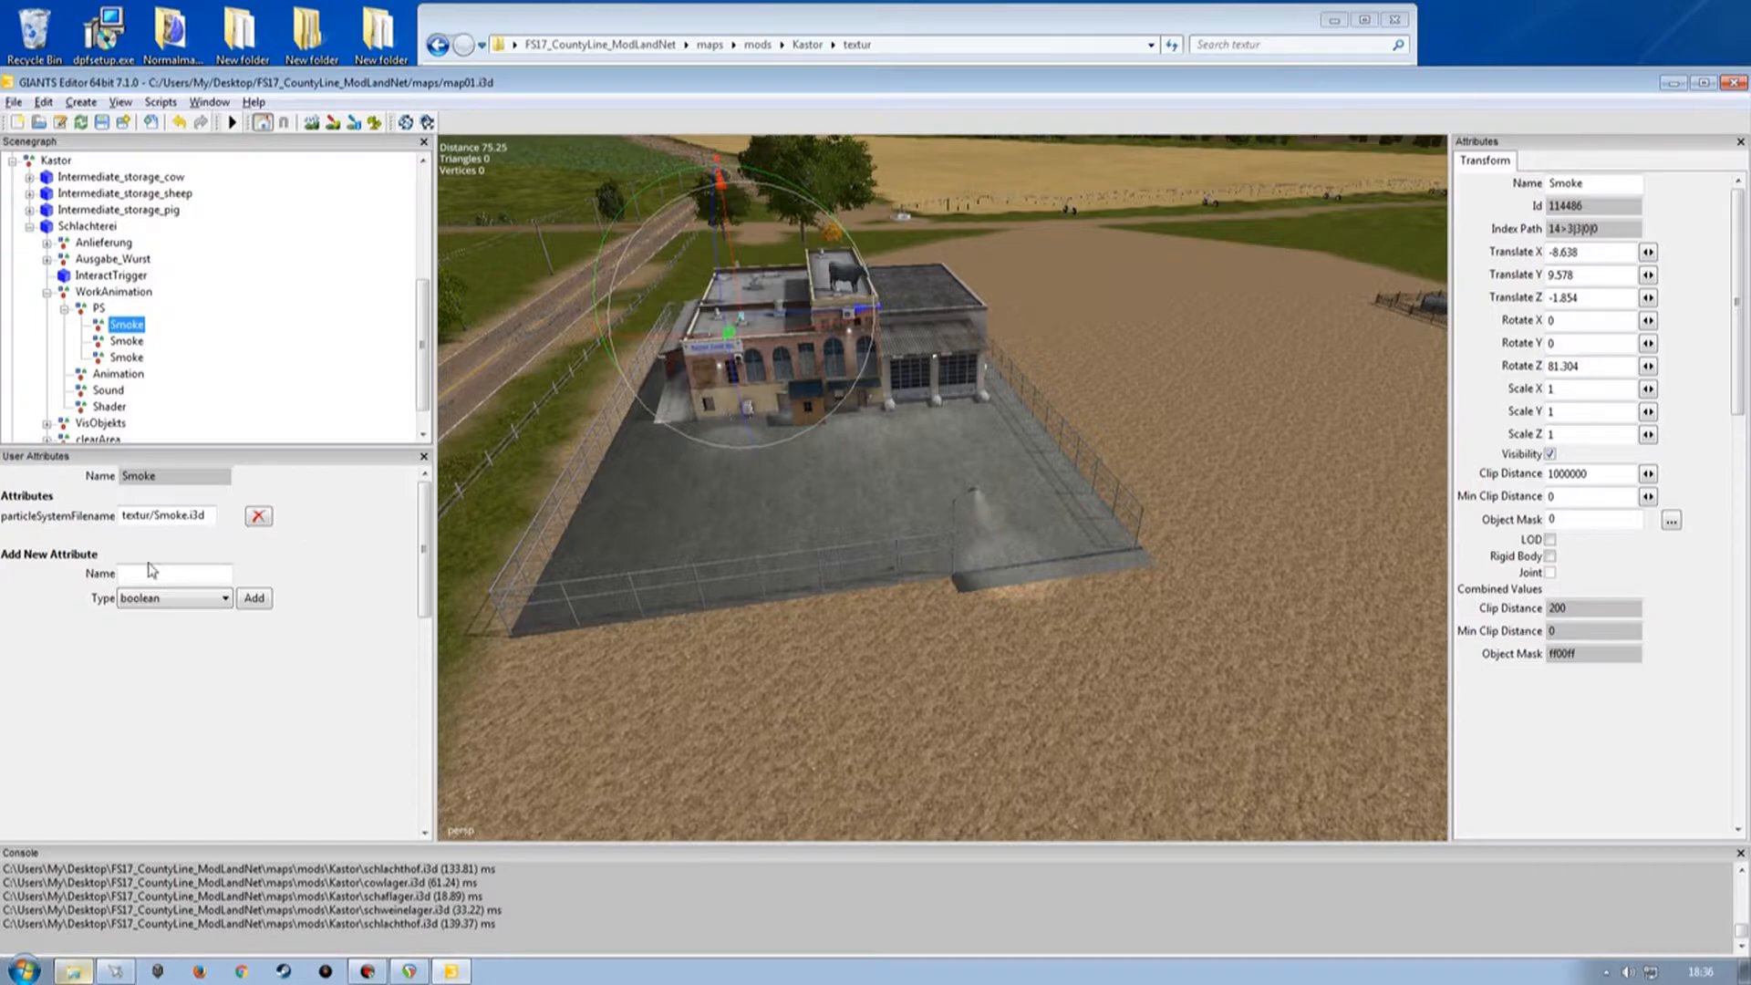
Prefix the first Smoke node's particleSystemFilename with maps/mods/Kastor/ so it reads maps/mods/Kastor/textur/Smoke.i3d, and copy the path.
left_click(121, 513)
type("maps/")
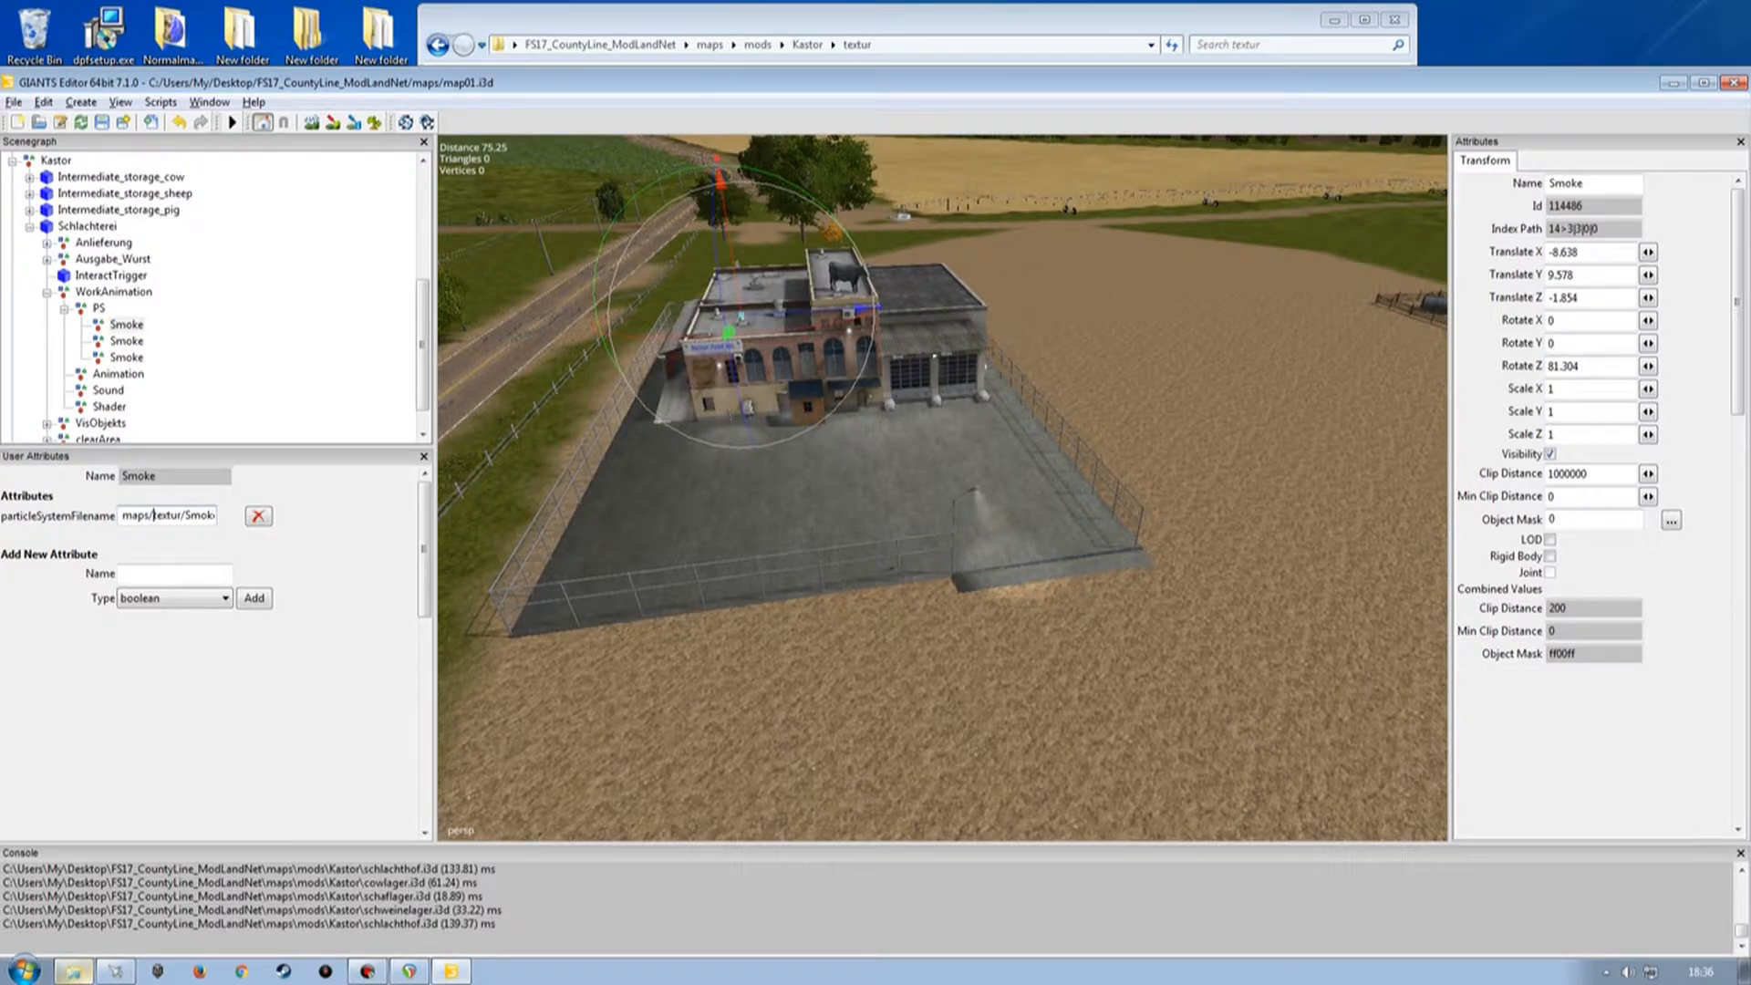
type("mods/Kastor")
left_click_drag(189, 515, 76, 513)
key("Tab")
Paste the maps/mods/Kastor/textur/Smoke.i3d path into the particleSystemFilename of the second and third Smoke nodes.
left_click(121, 340)
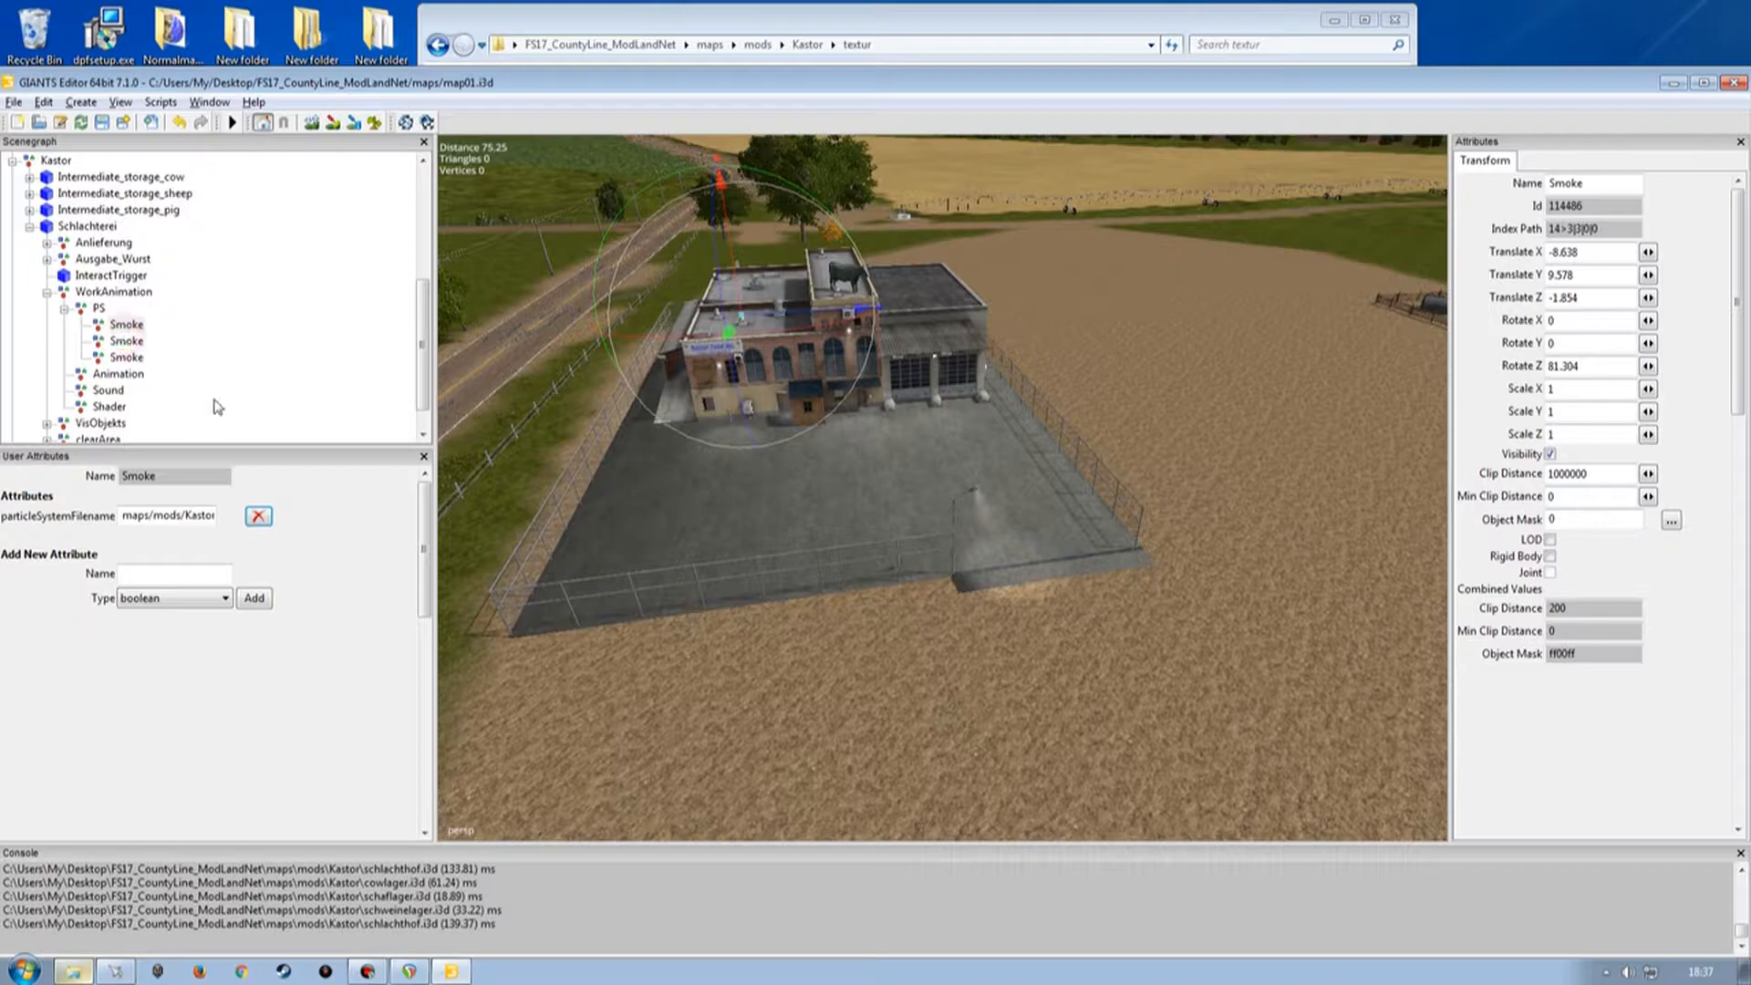
left_click(119, 516)
type("mods/Kastor/")
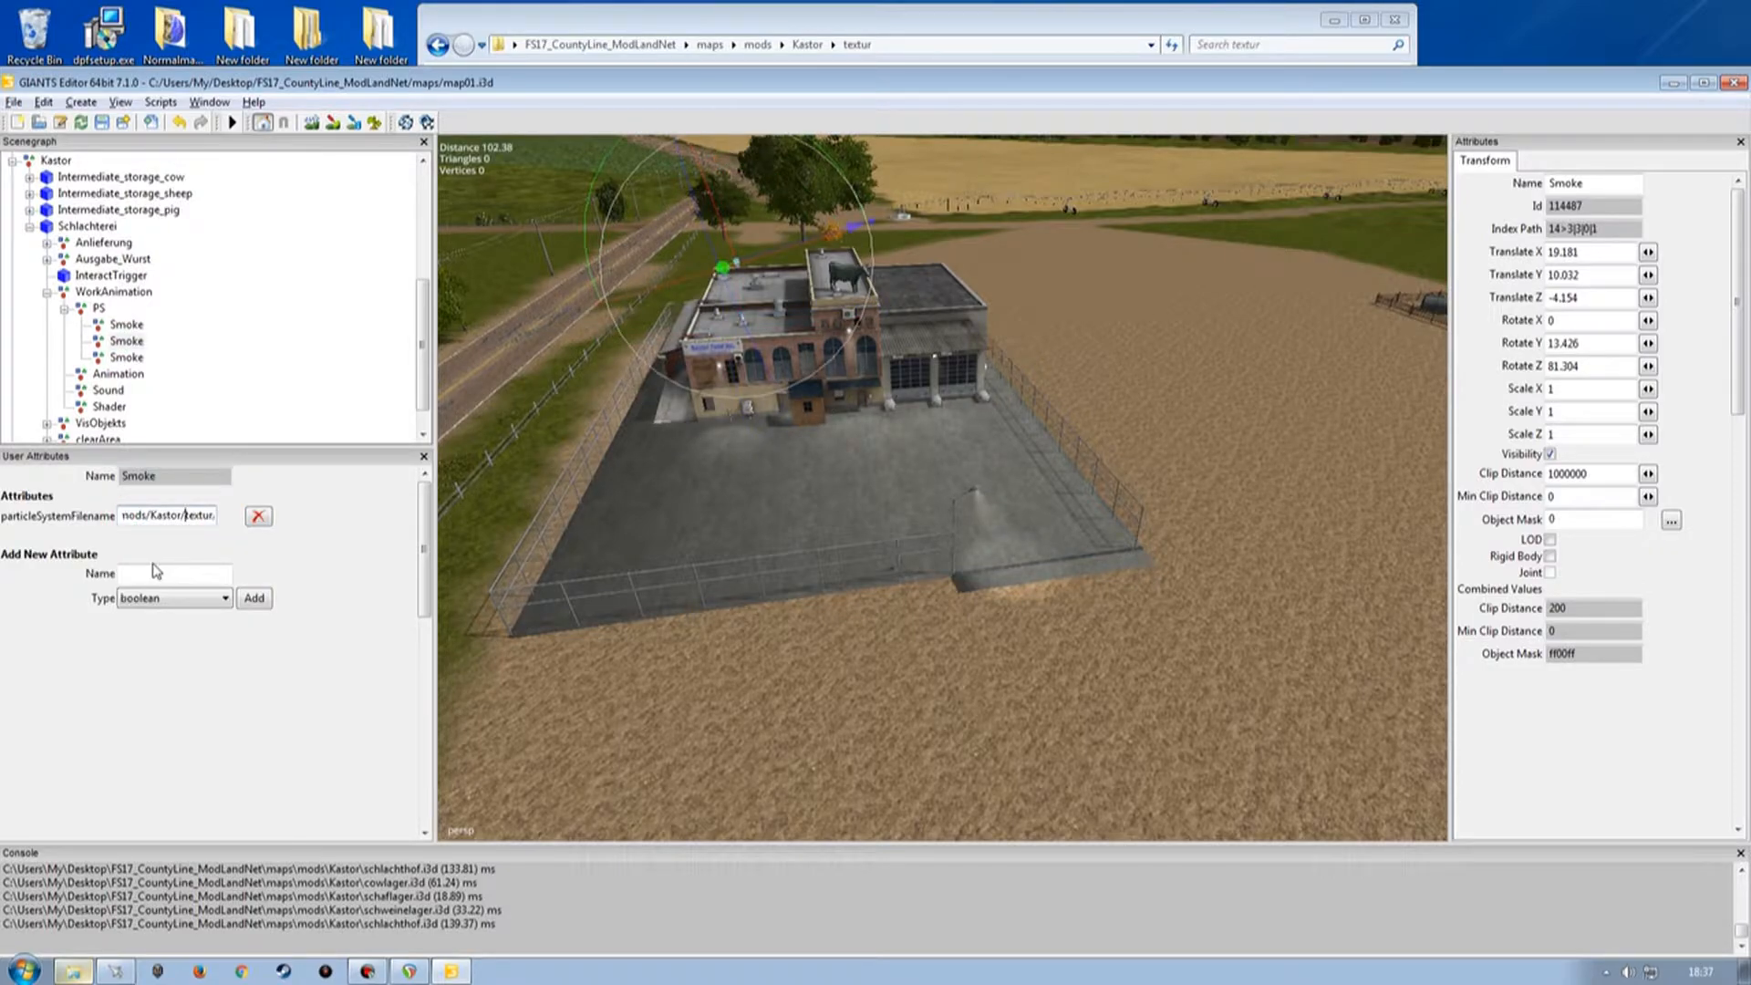
left_click(129, 357)
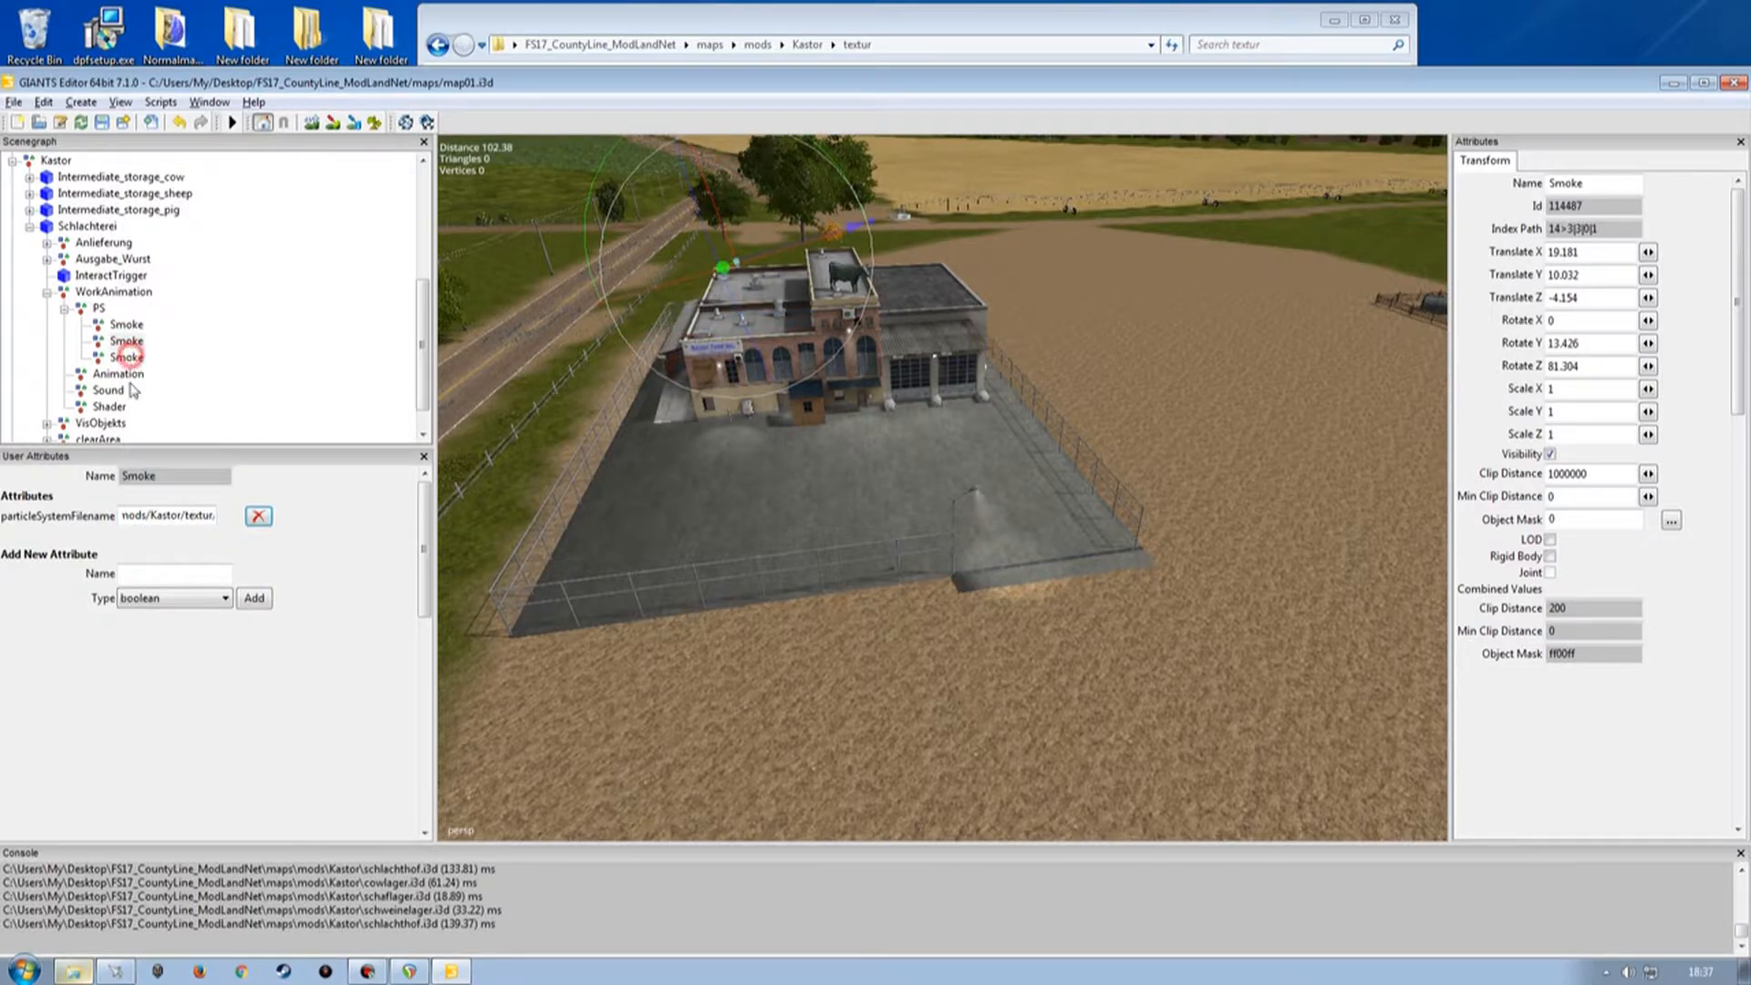
left_click(123, 517)
type("mods/Kastor/")
key("Return")
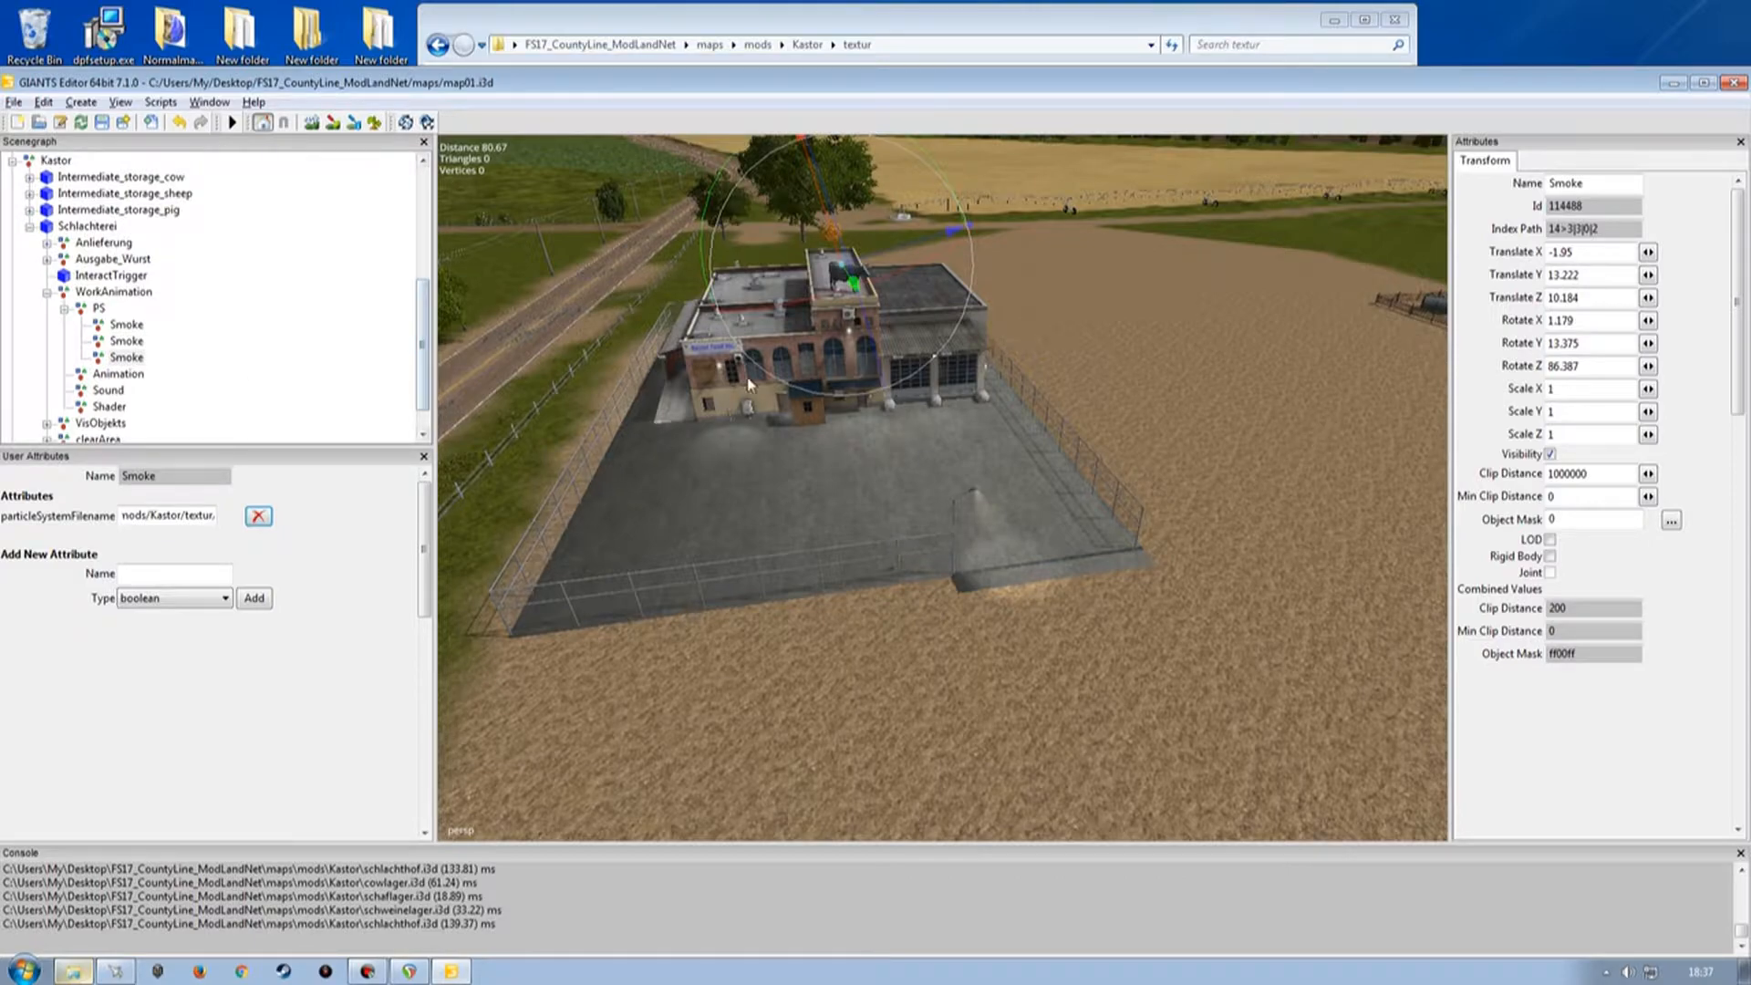
Select the Smoke nodes and orbit around the slaughterhouse roof to check the smoke emitter positions.
left_click(126, 324)
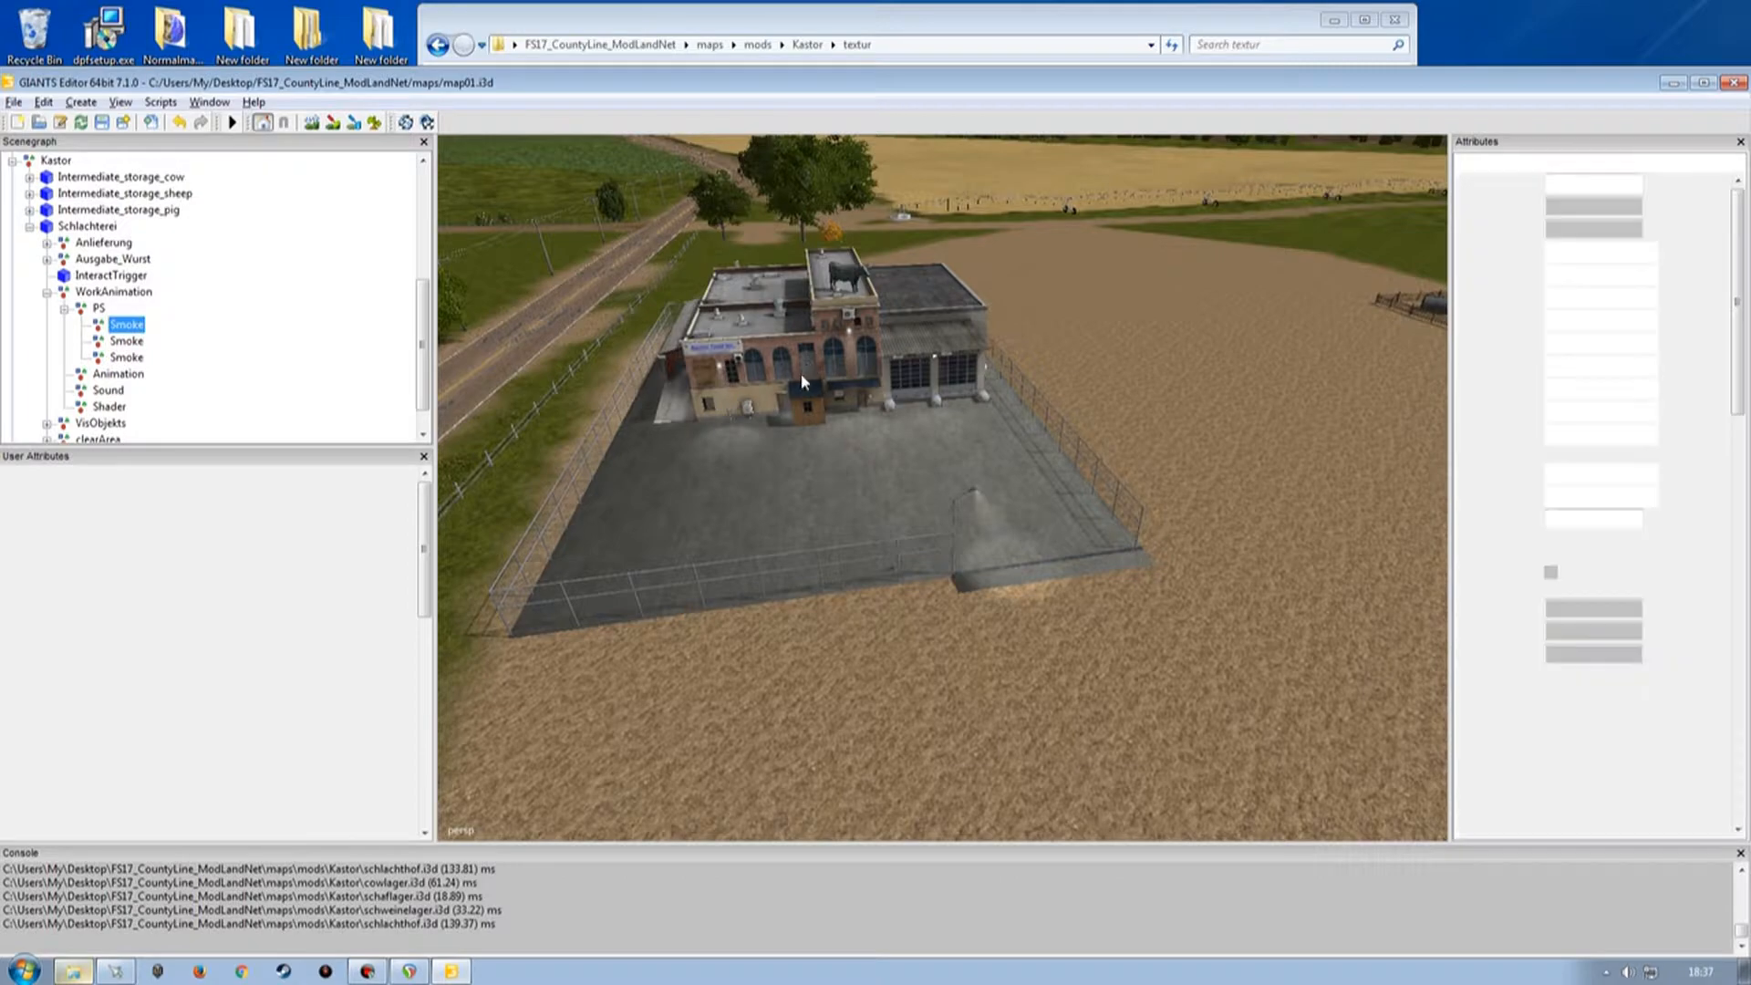
scroll(731, 384, "up", 2)
left_click_drag(770, 389, 716, 261, "alt")
scroll(716, 261, "up", 3)
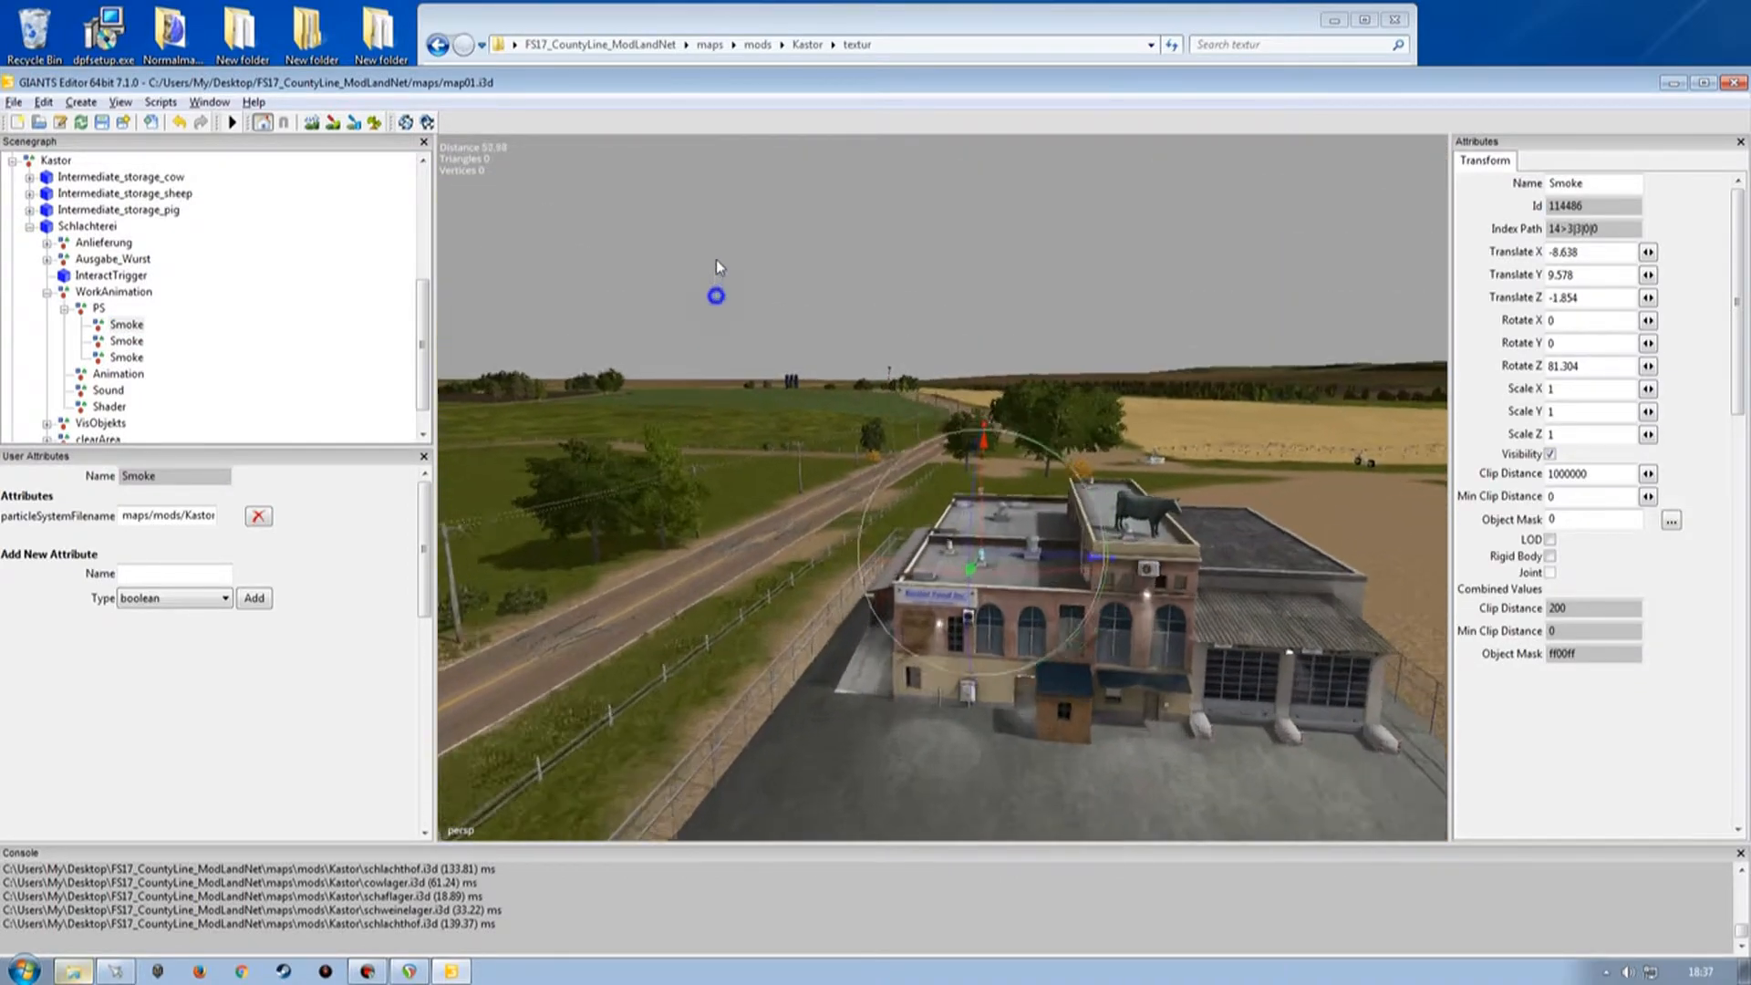
right_click_drag(716, 265, 717, 223, "alt")
left_click_drag(718, 223, 741, 401, "alt")
right_click_drag(740, 401, 763, 380, "alt")
left_click_drag(762, 379, 867, 392, "alt")
left_click(126, 341)
scroll(927, 353, "down", 10)
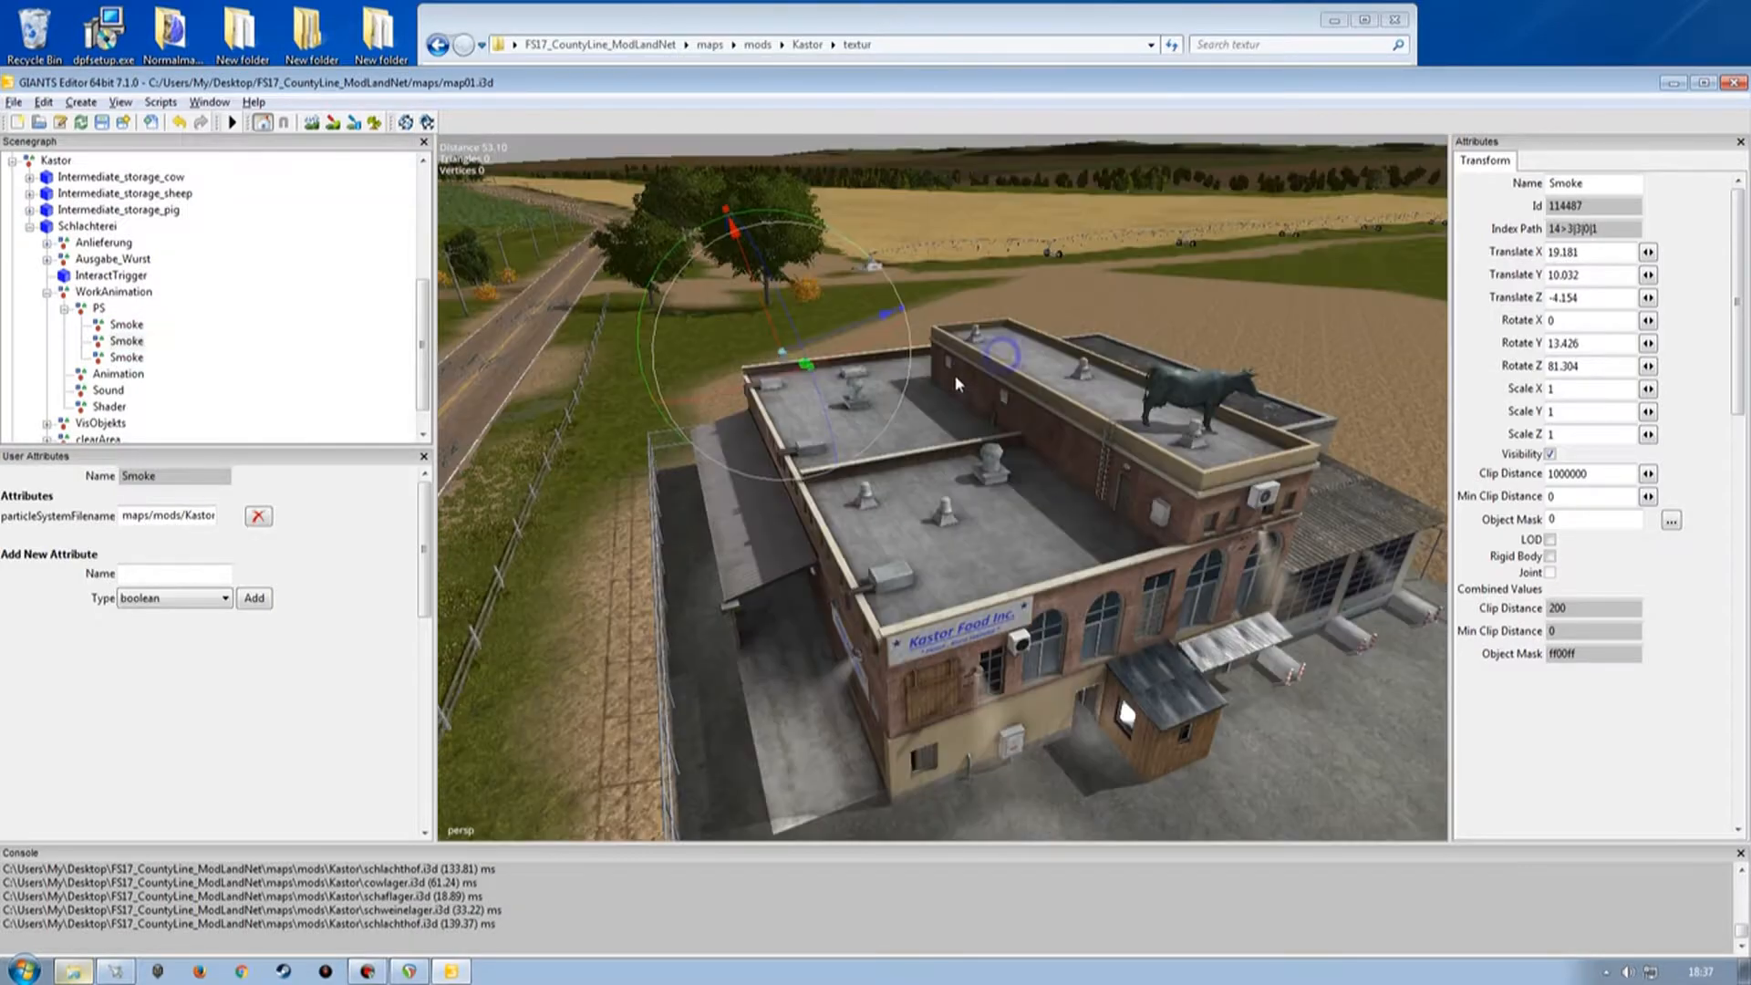
left_click_drag(955, 376, 872, 293, "alt")
scroll(935, 337, "up", 5)
right_click_drag(1091, 289, 900, 399, "alt")
mouse_move(899, 399)
left_mouse_down("alt")
mouse_move(938, 430)
mouse_move(986, 396)
mouse_move(887, 354)
mouse_move(899, 395)
left_mouse_up("alt")
scroll(925, 398, "up", 6)
scroll(890, 357, "down", 3)
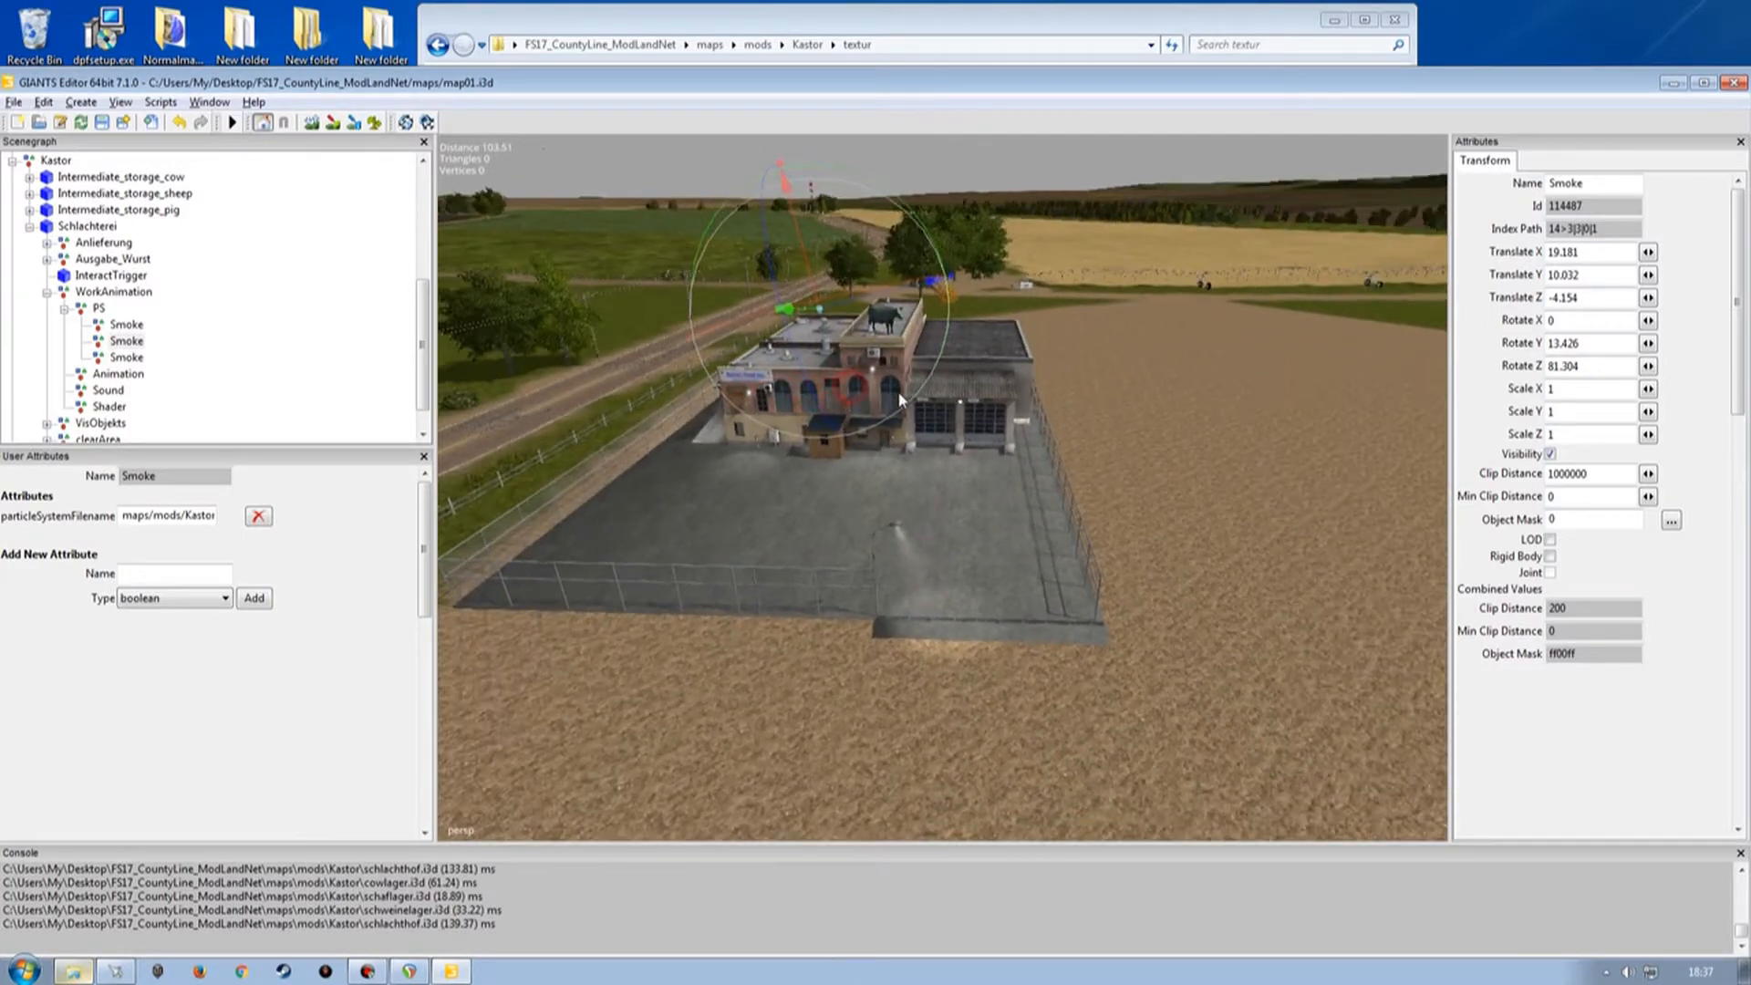
Collapse the Schlachterei hierarchy and save the map file.
left_click(64, 308)
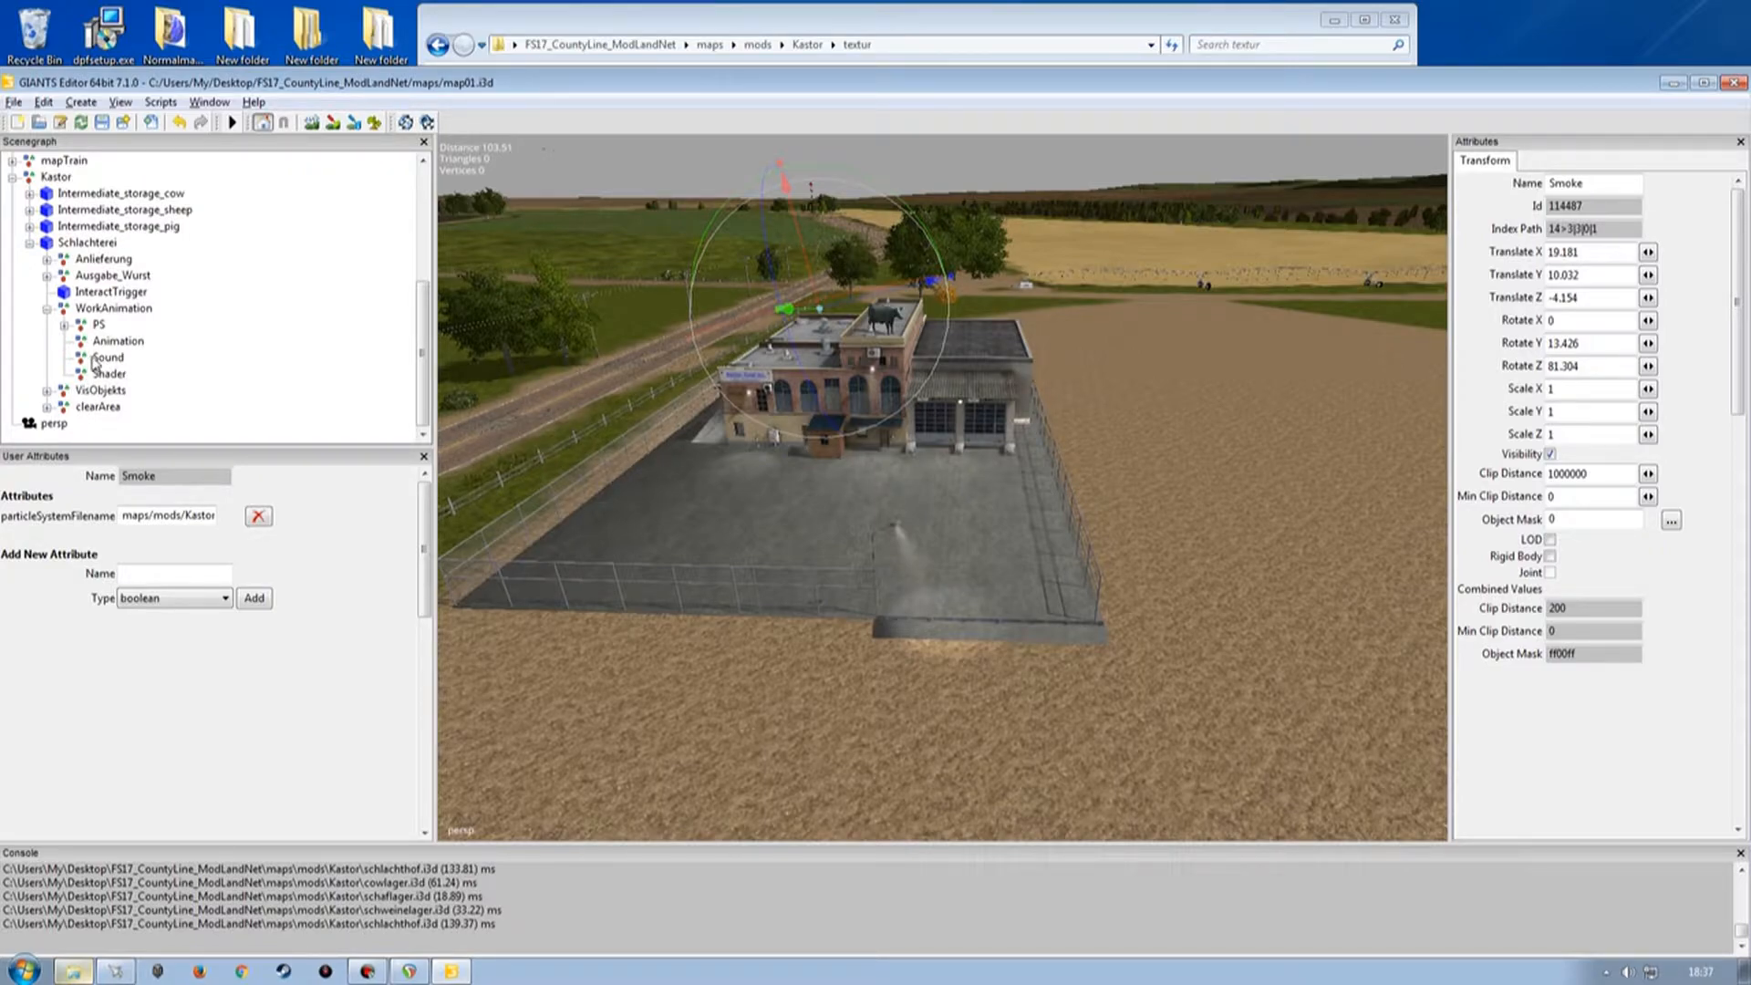
left_click(218, 374)
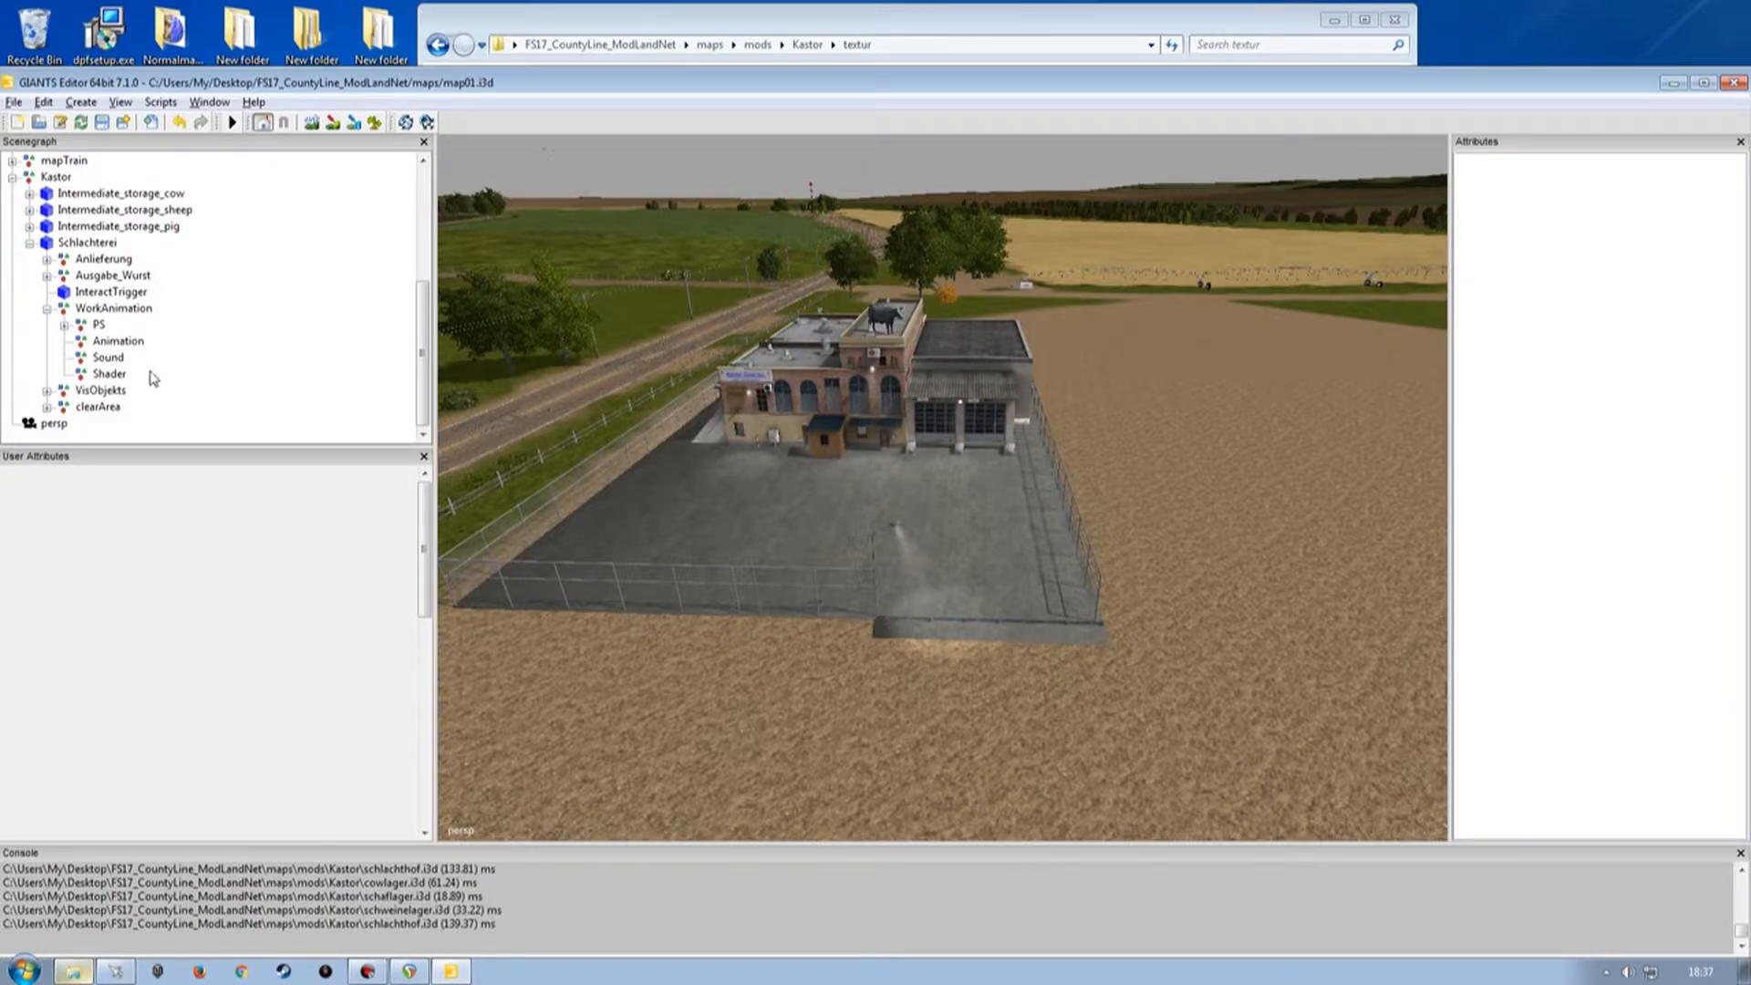
left_click(47, 308)
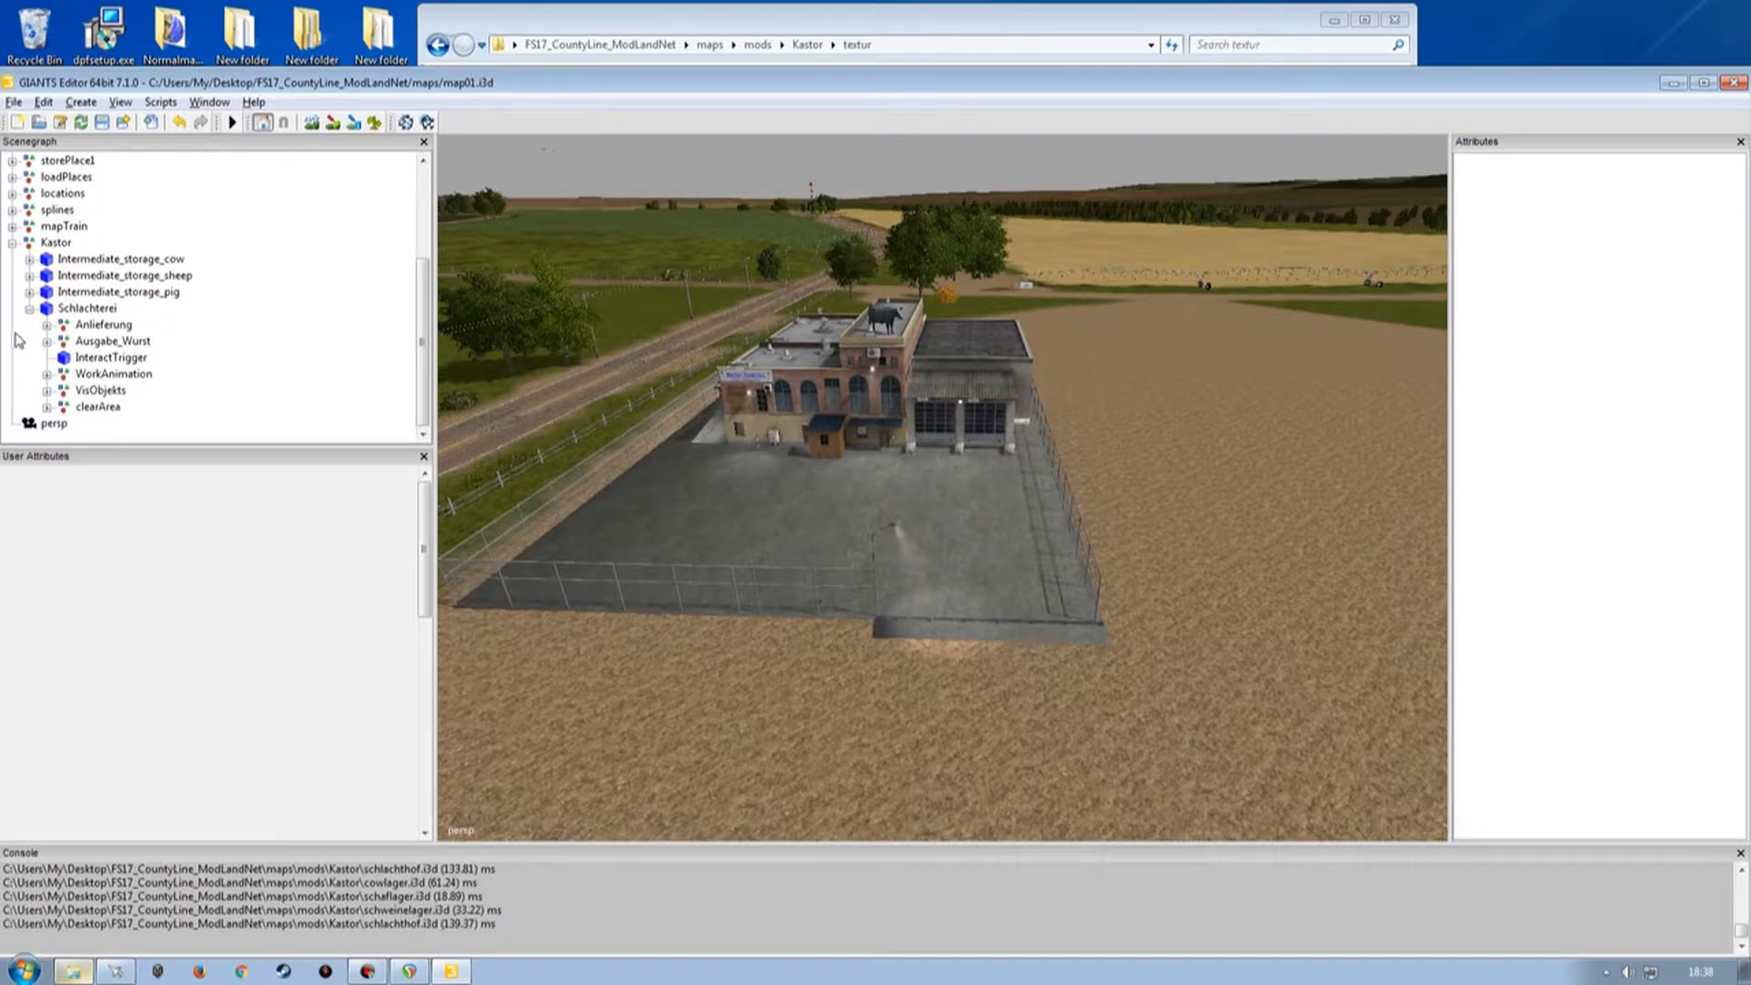
left_click(29, 309)
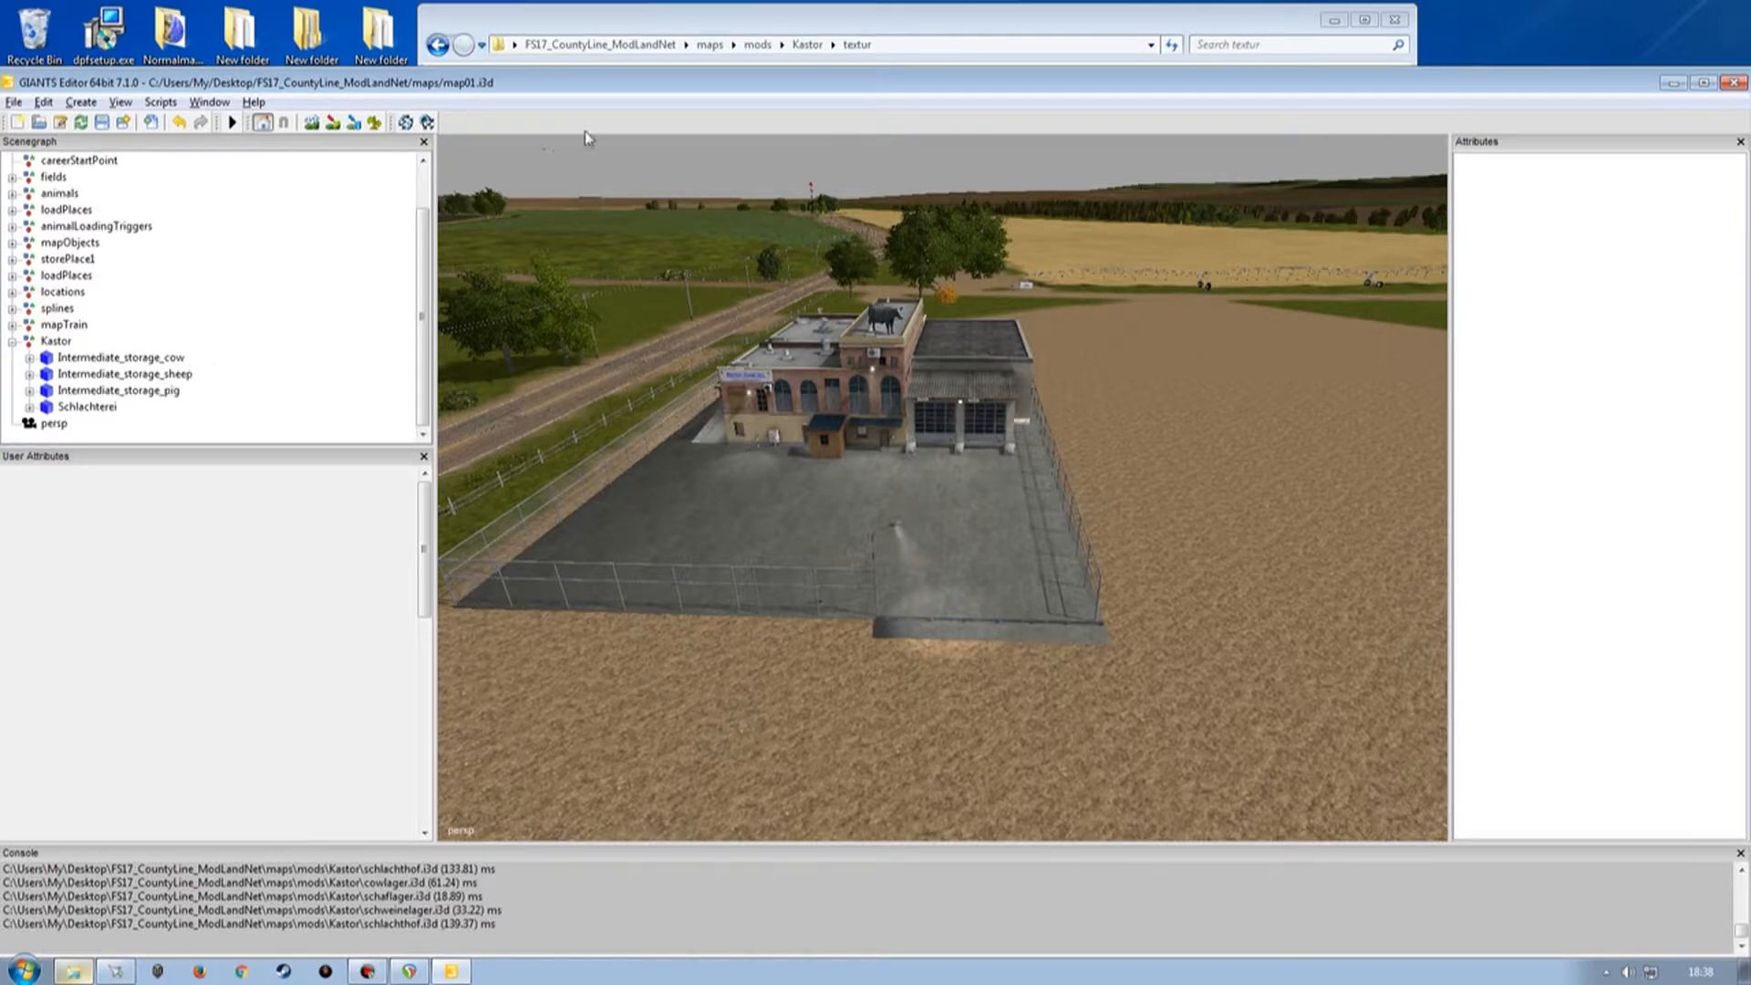
double_click(666, 82)
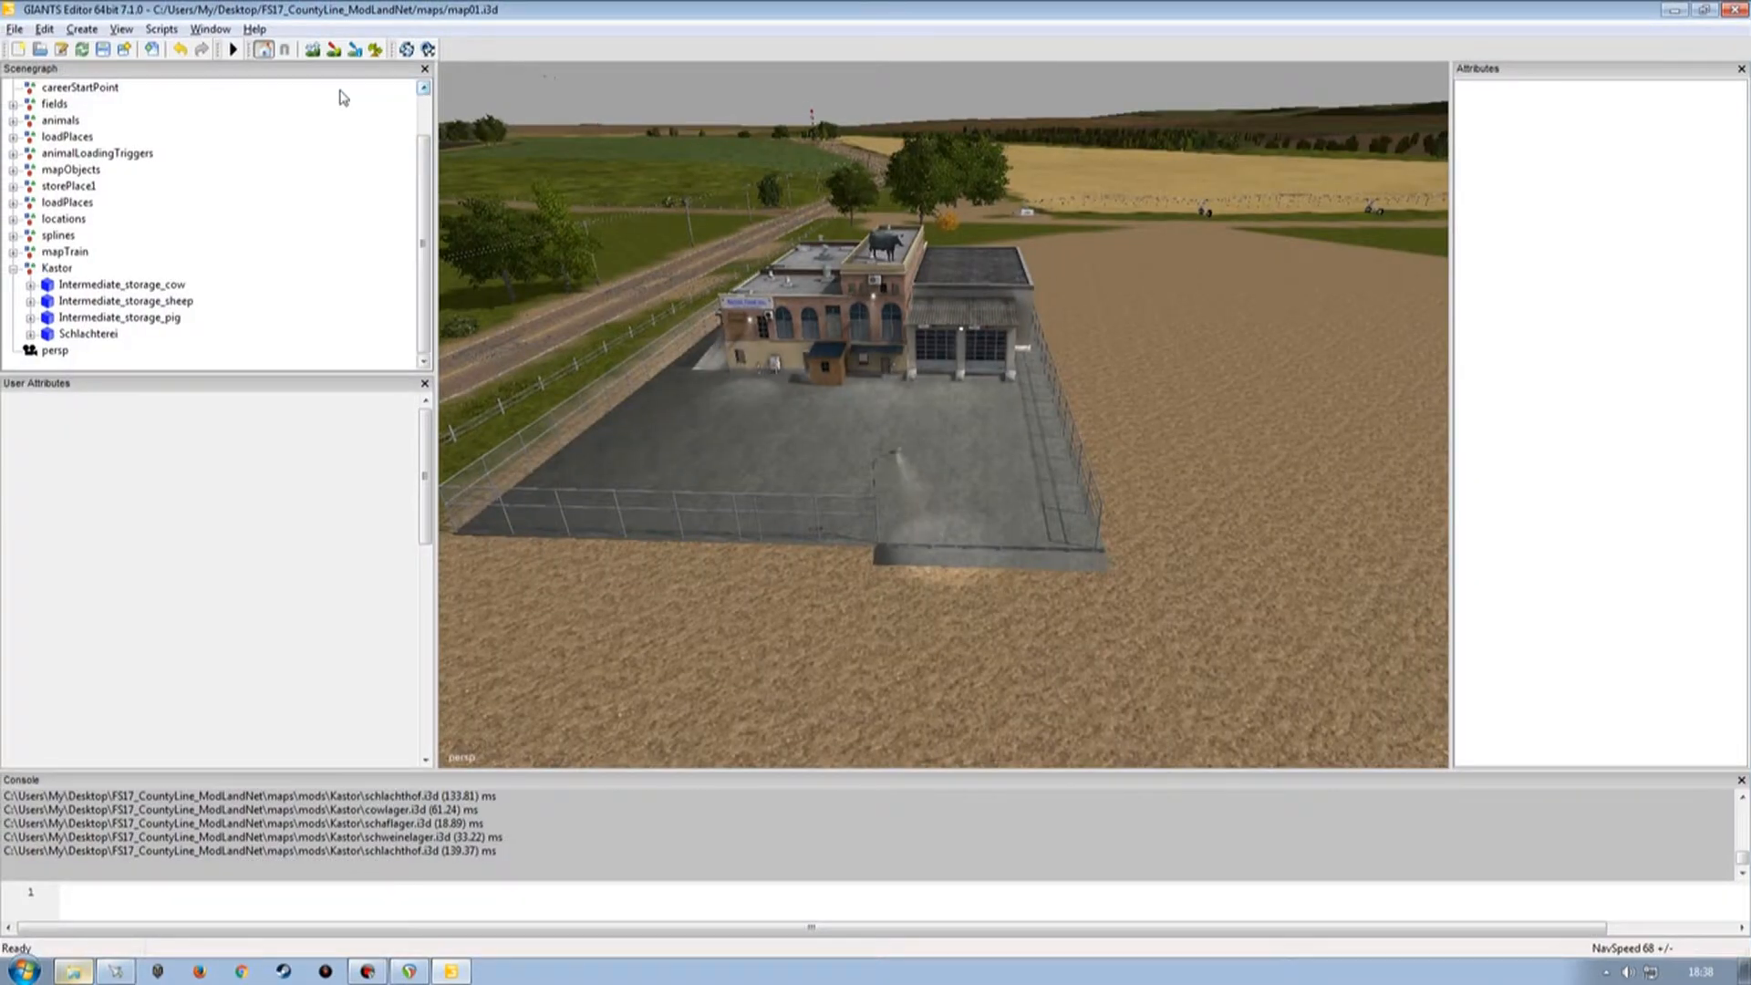
left_click(103, 50)
left_click(104, 49)
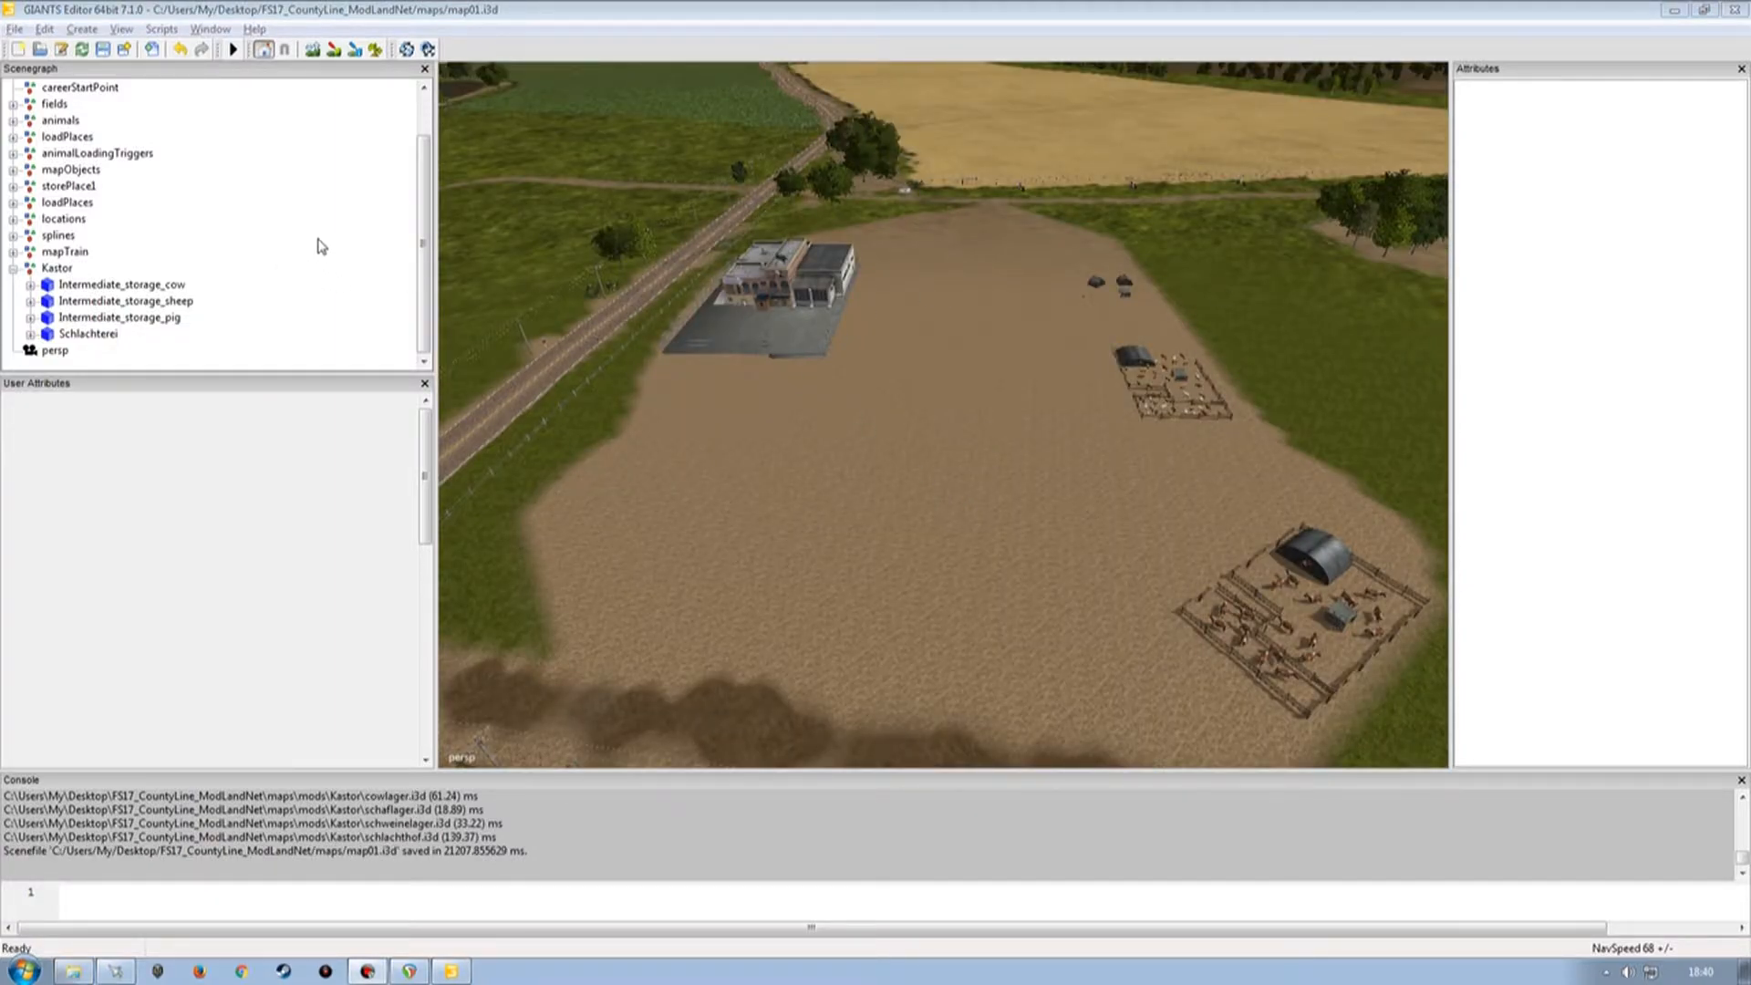
Import thermobil.i3d from the mods/Kastor folder and delete the imported Lamp node.
left_click(468, 17)
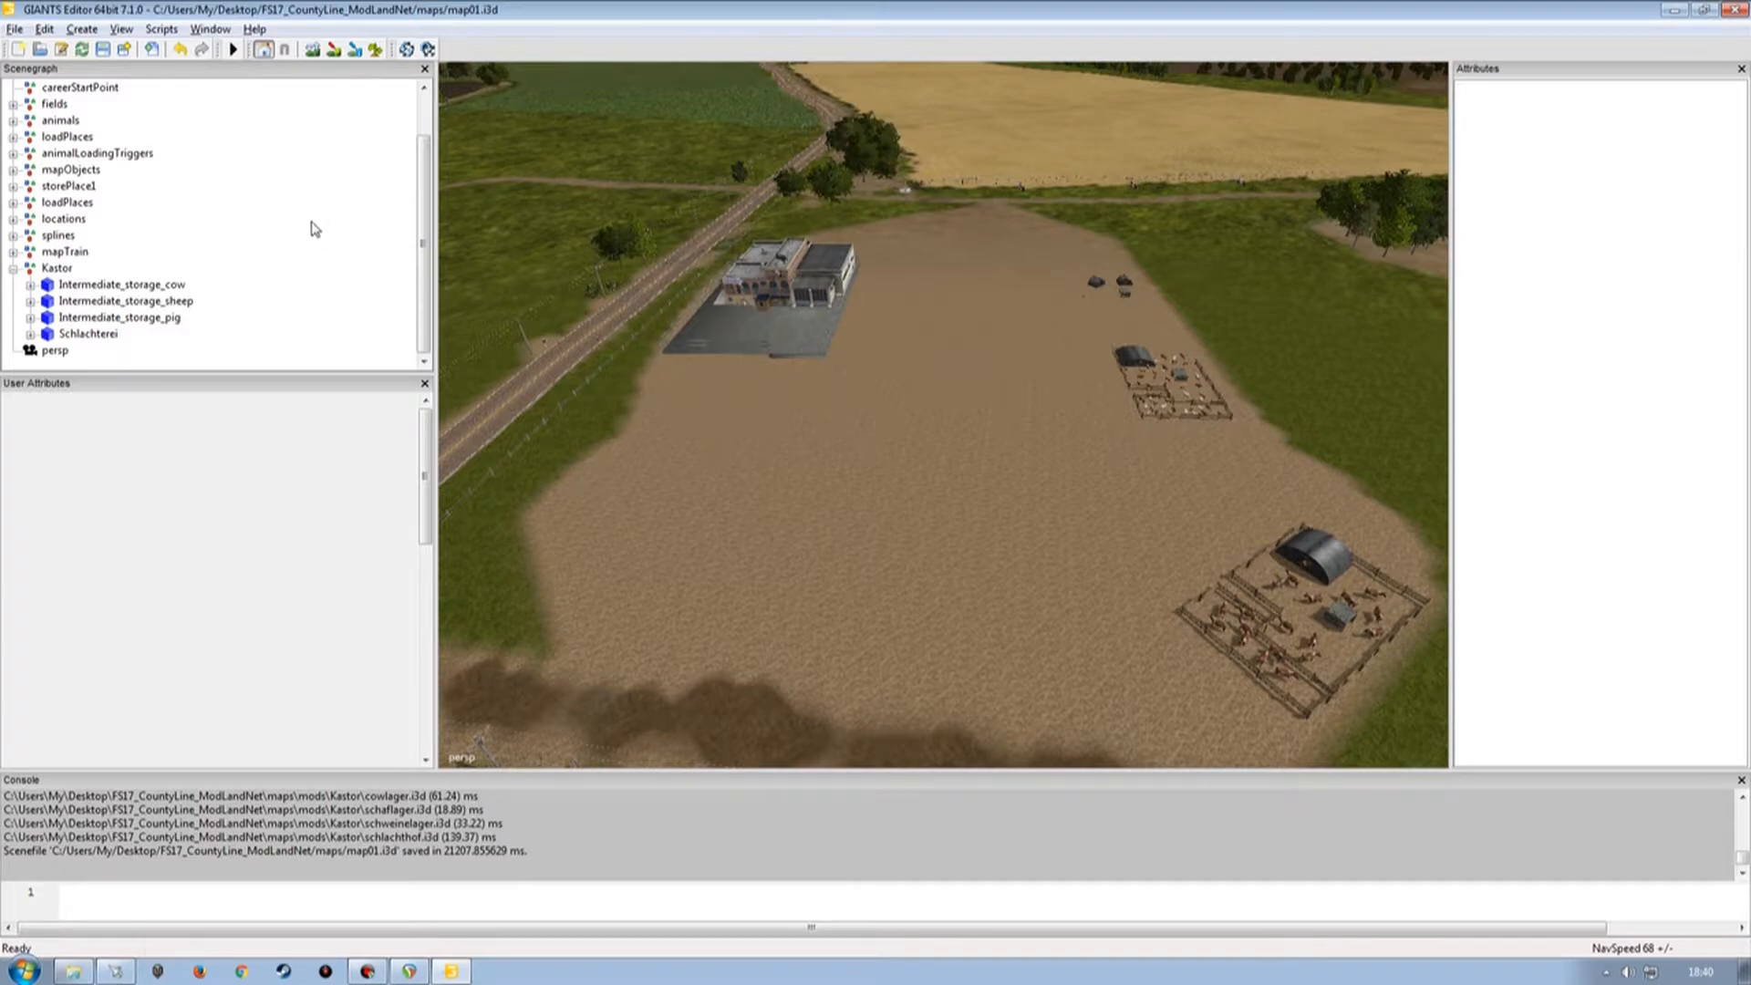
left_click(11, 29)
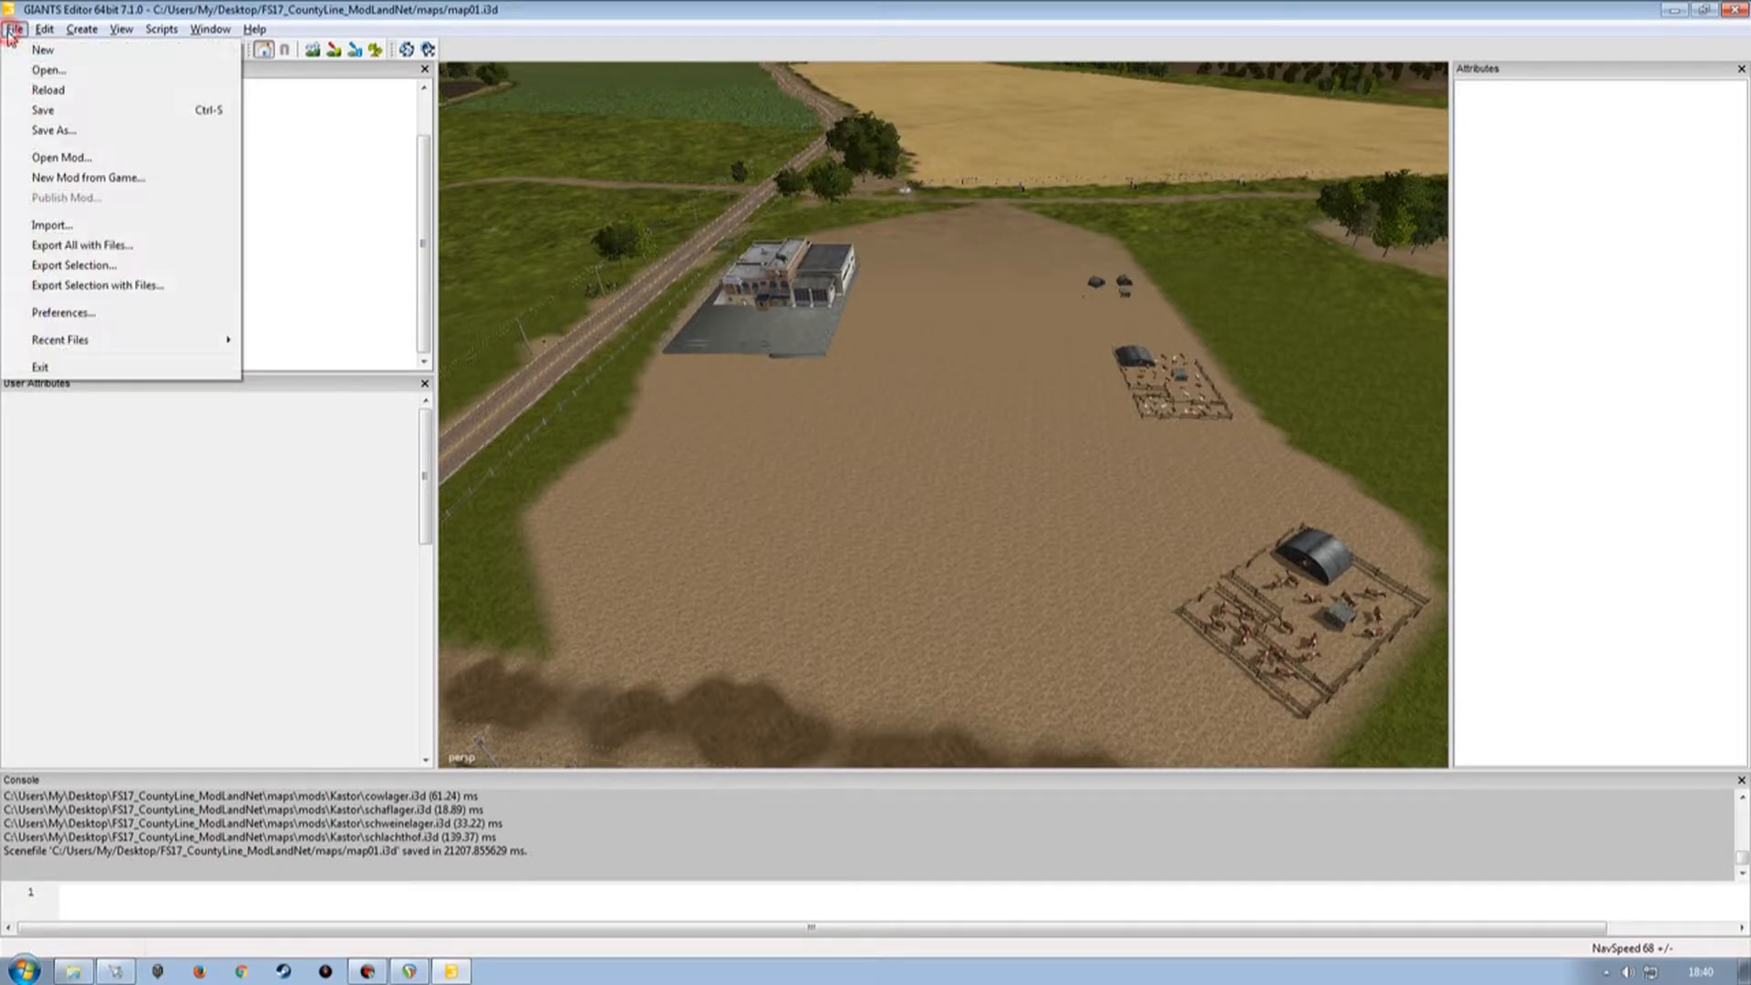
left_click(91, 217)
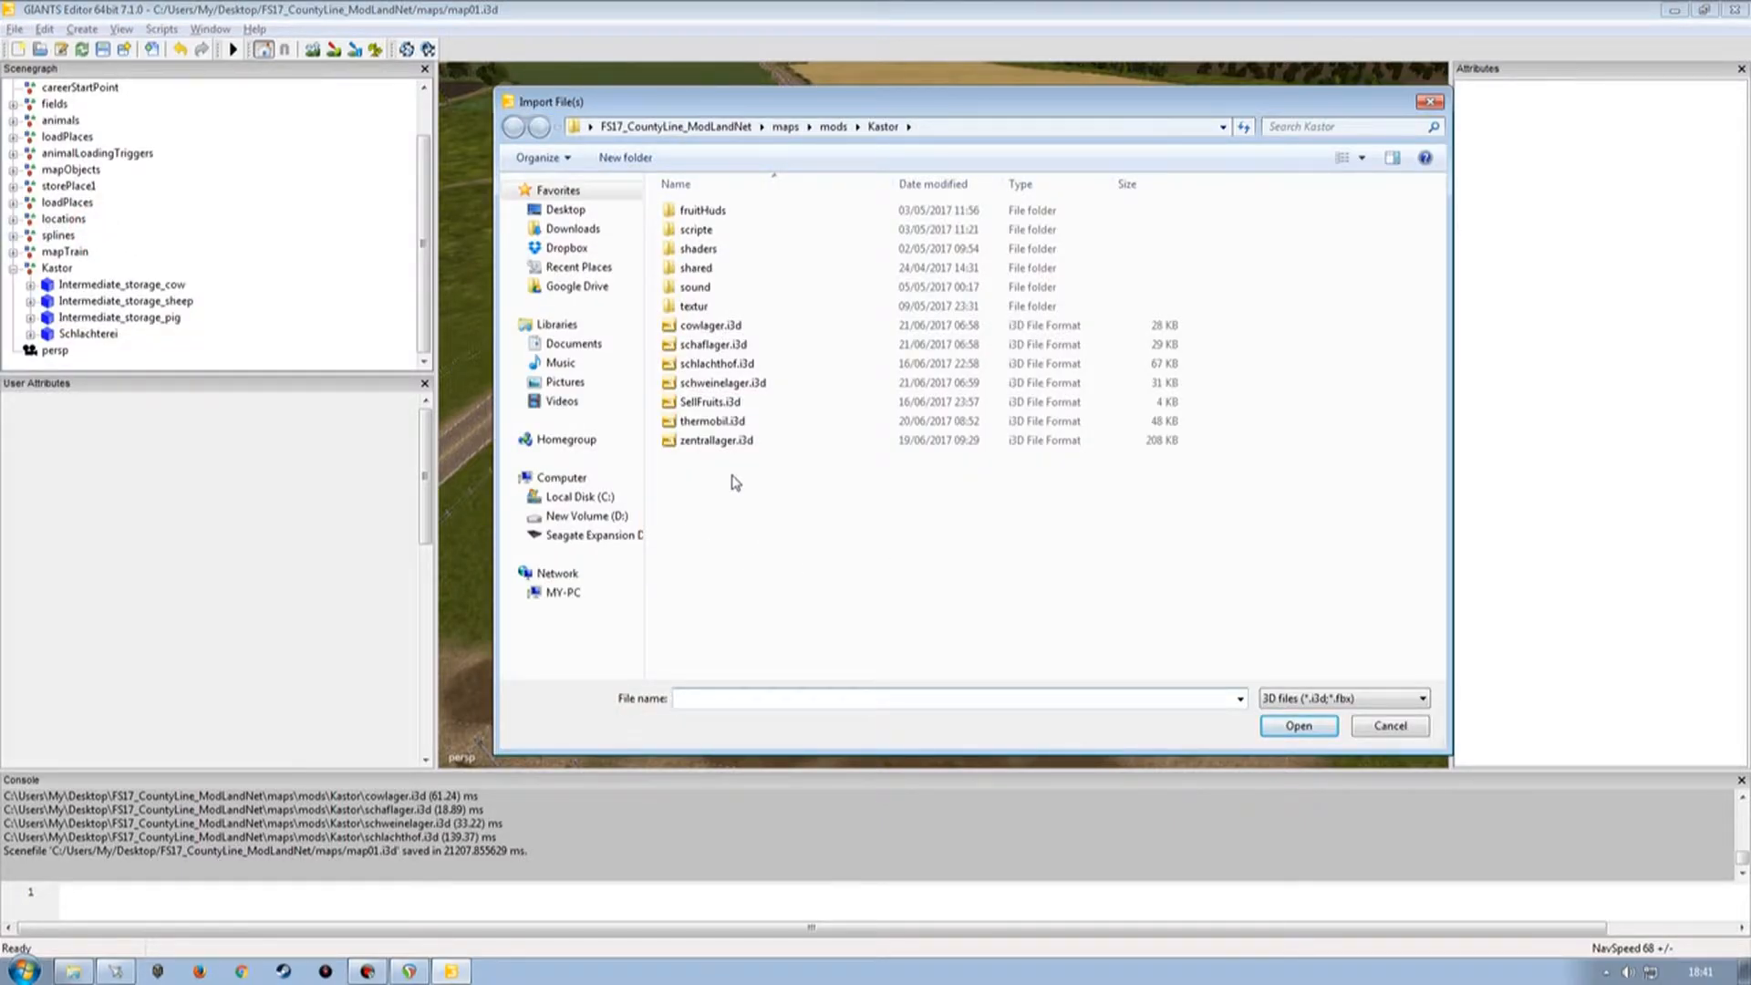
left_click(713, 420)
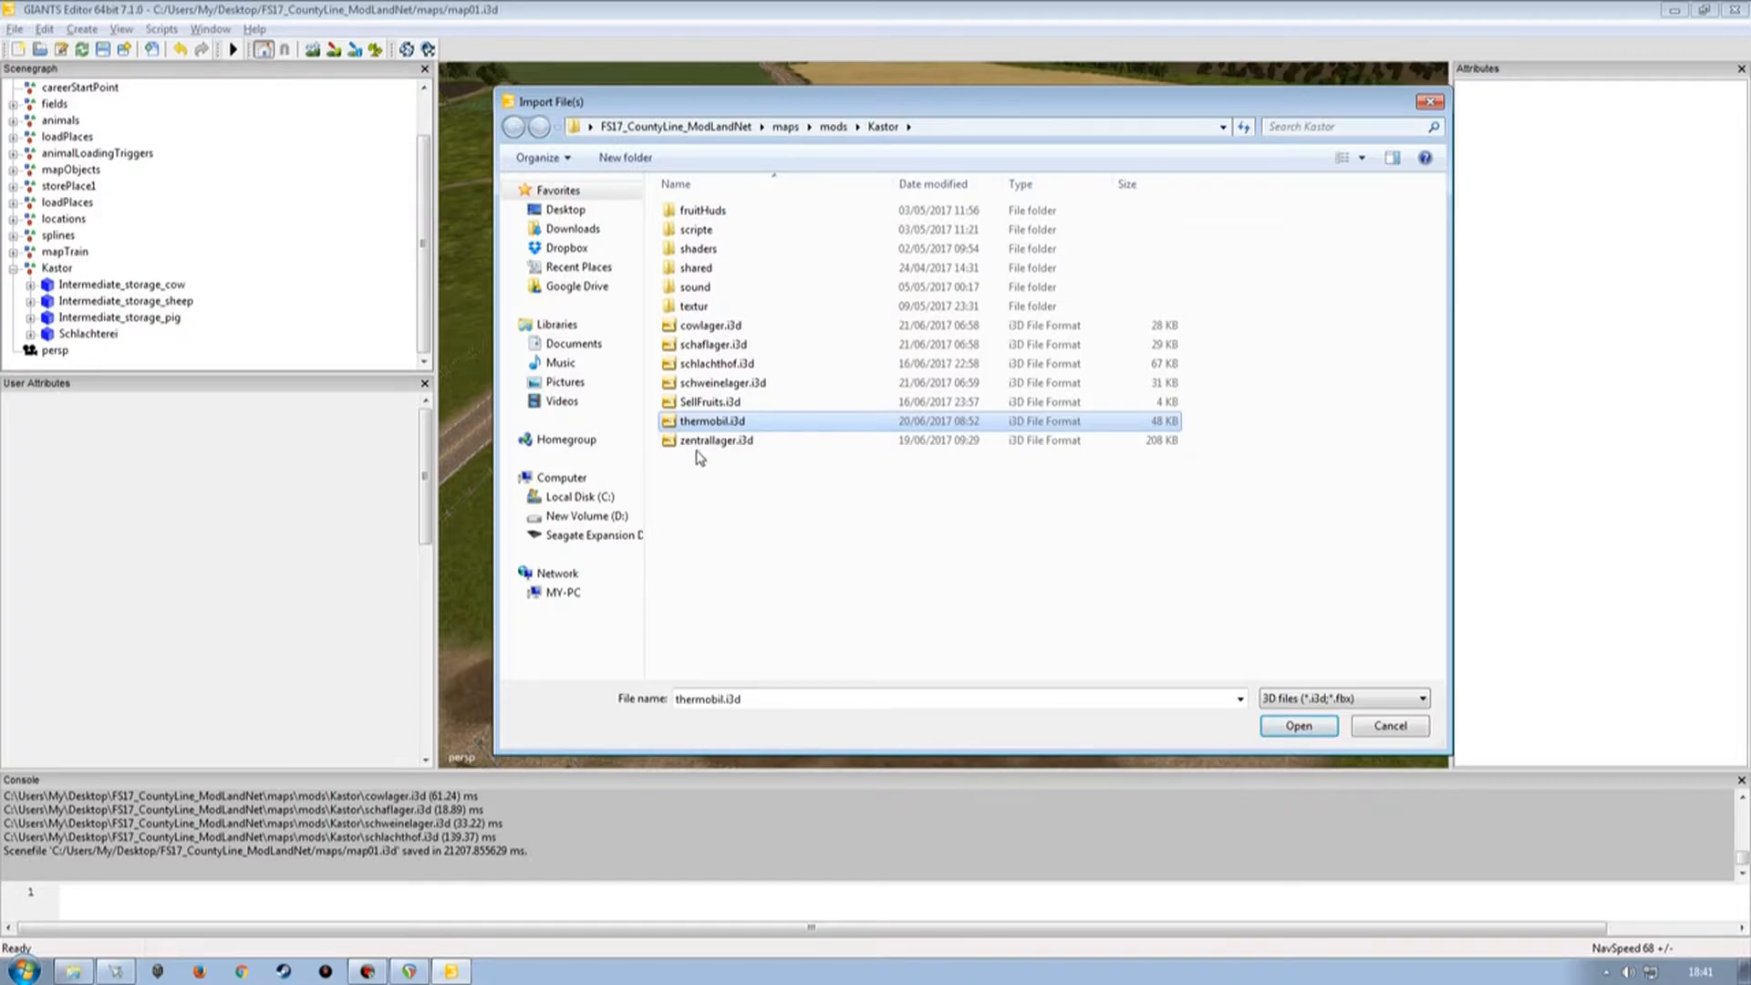
left_click(731, 517)
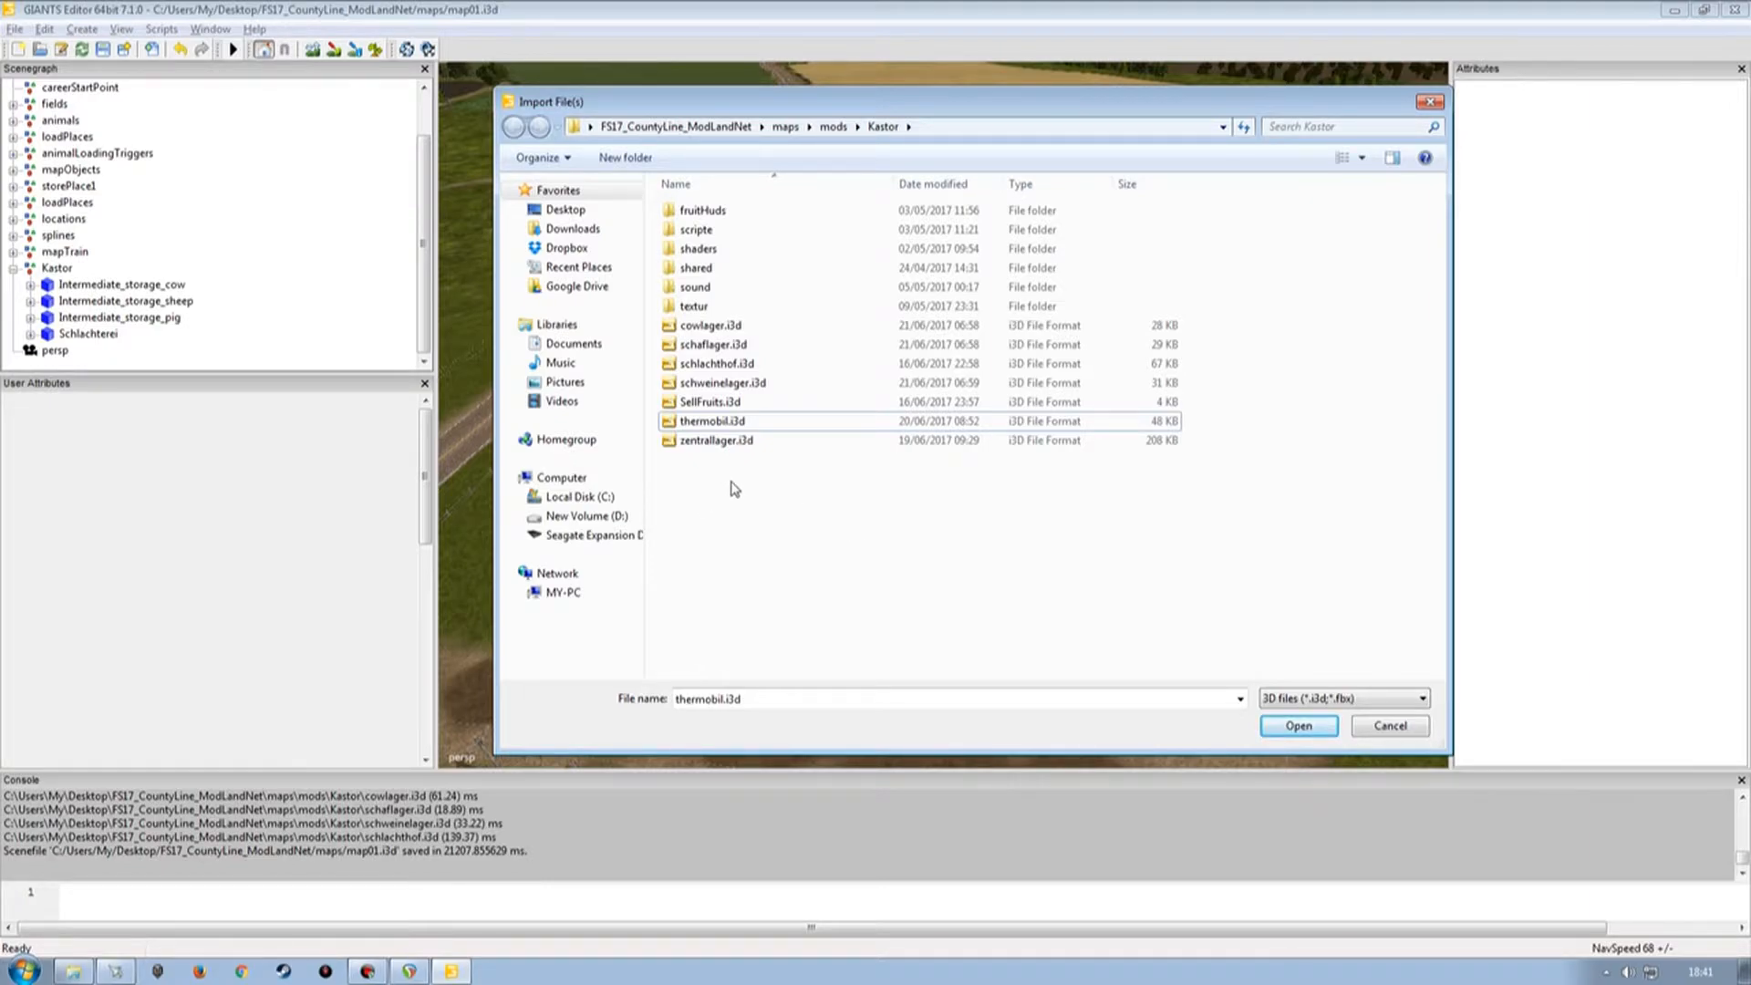
left_click(701, 422)
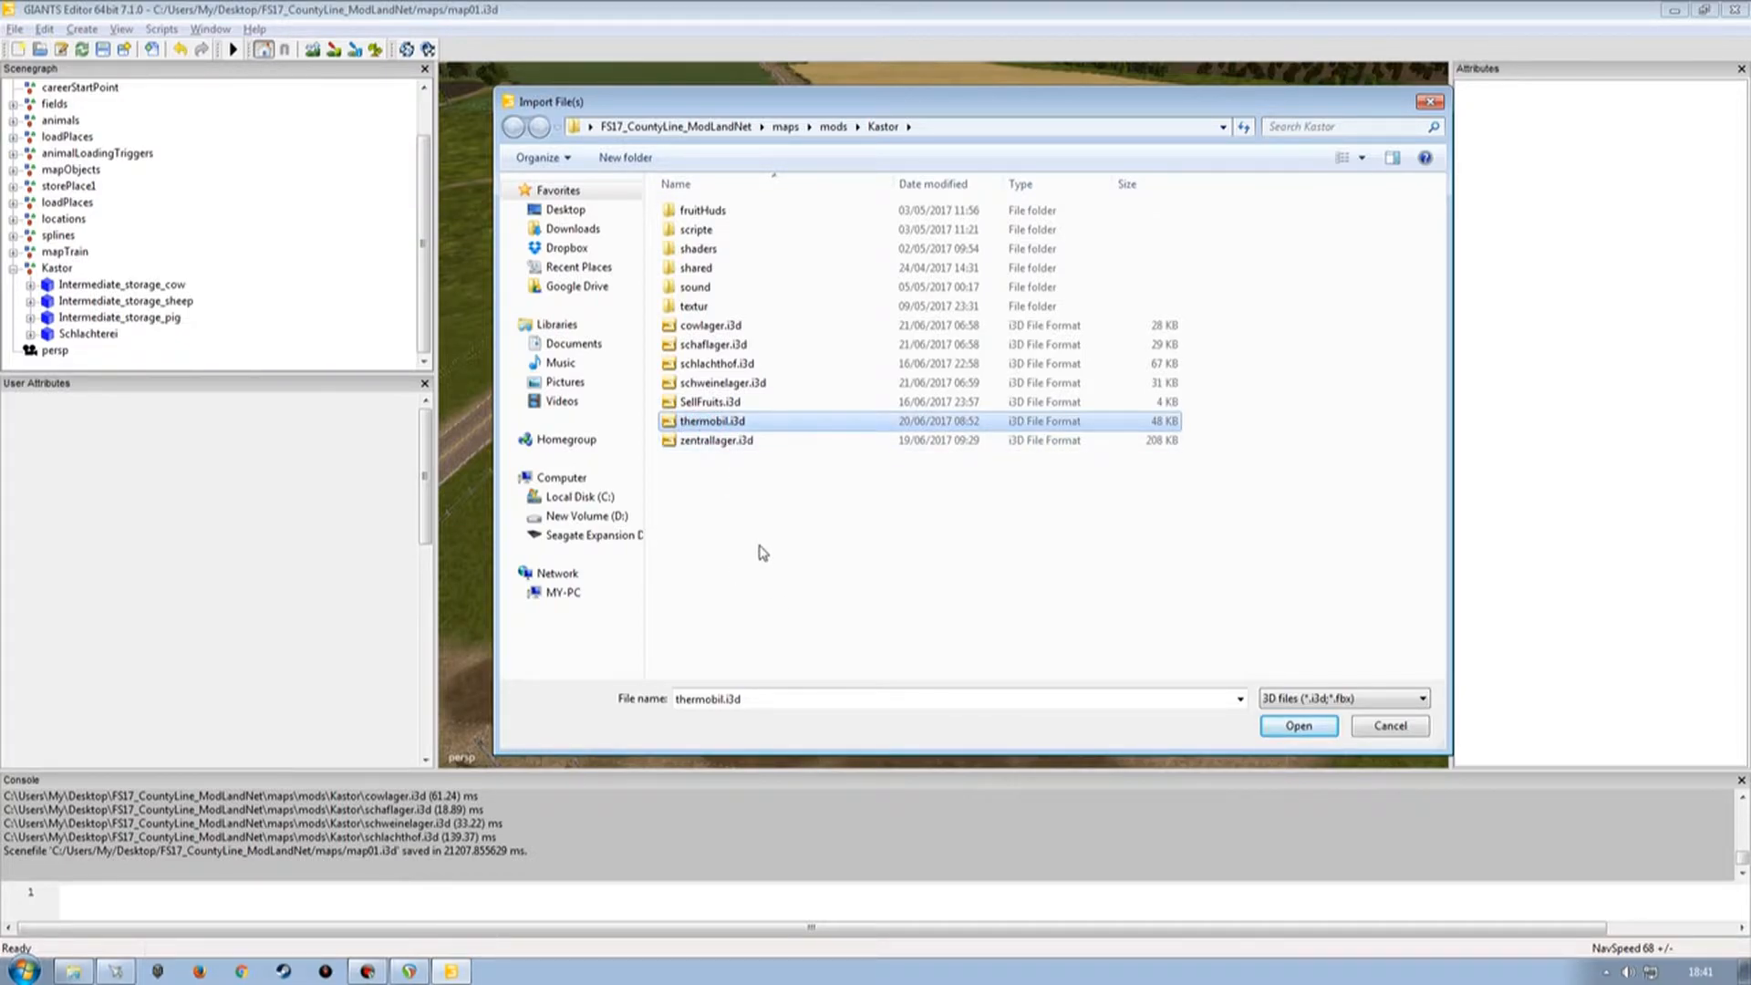
left_click(701, 442)
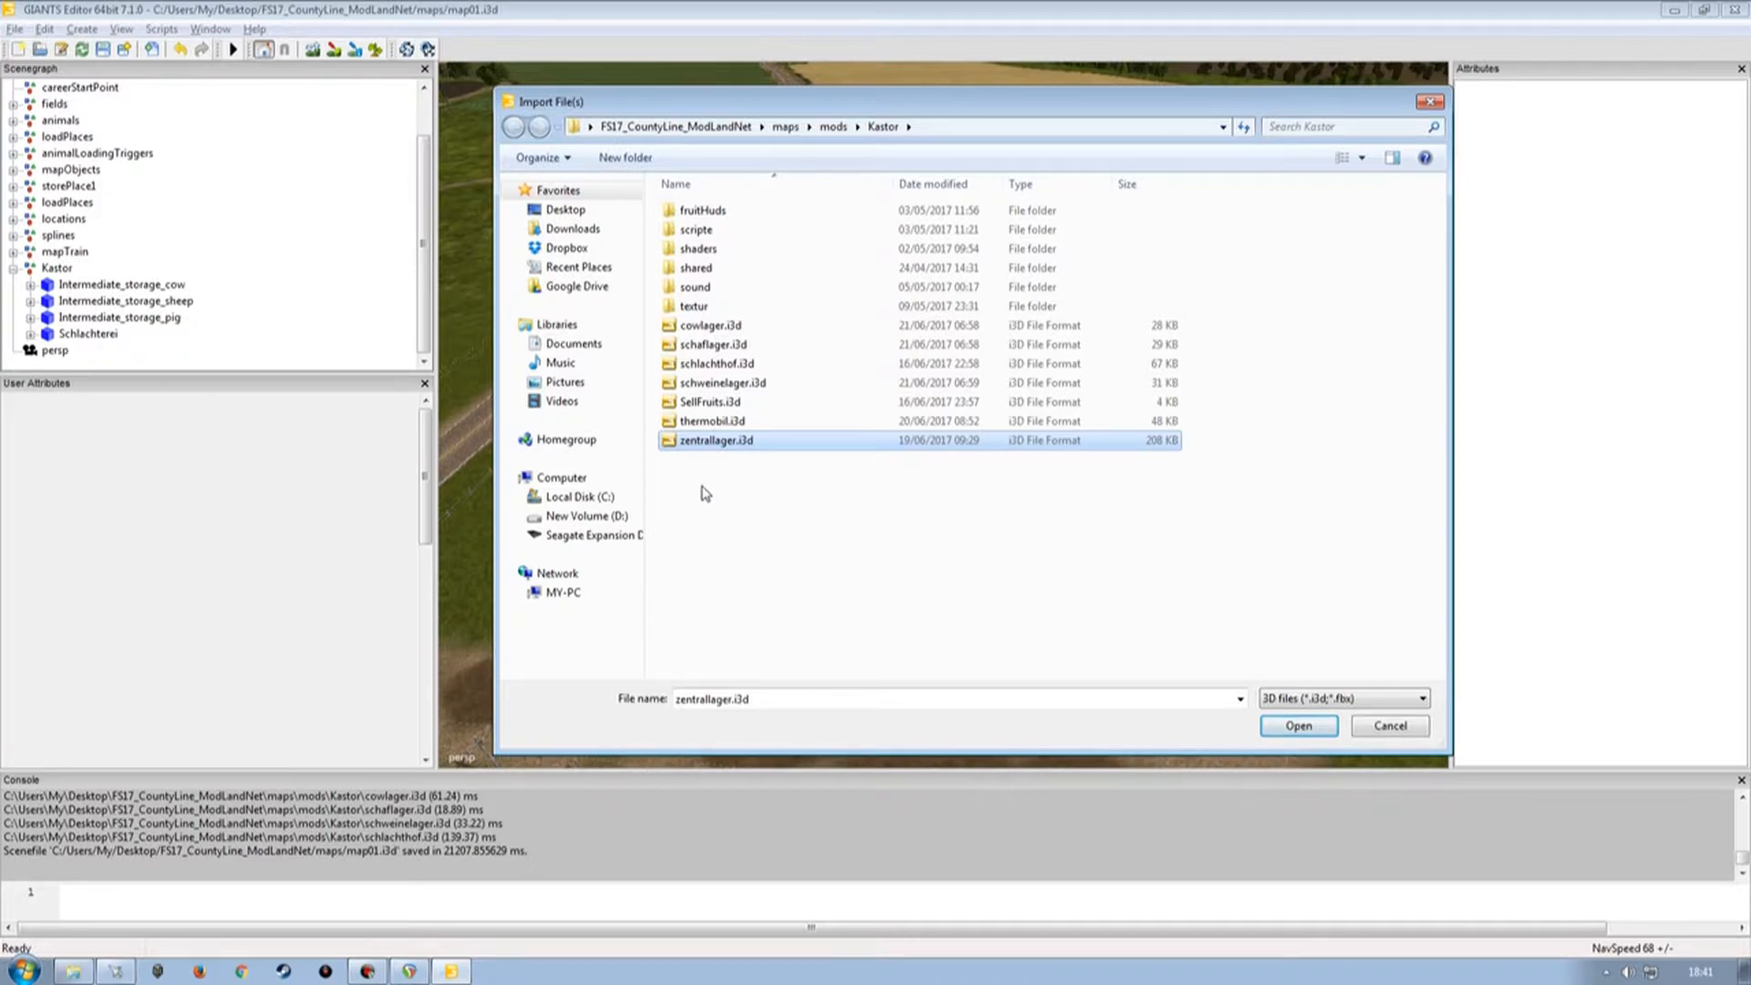
left_click(699, 420)
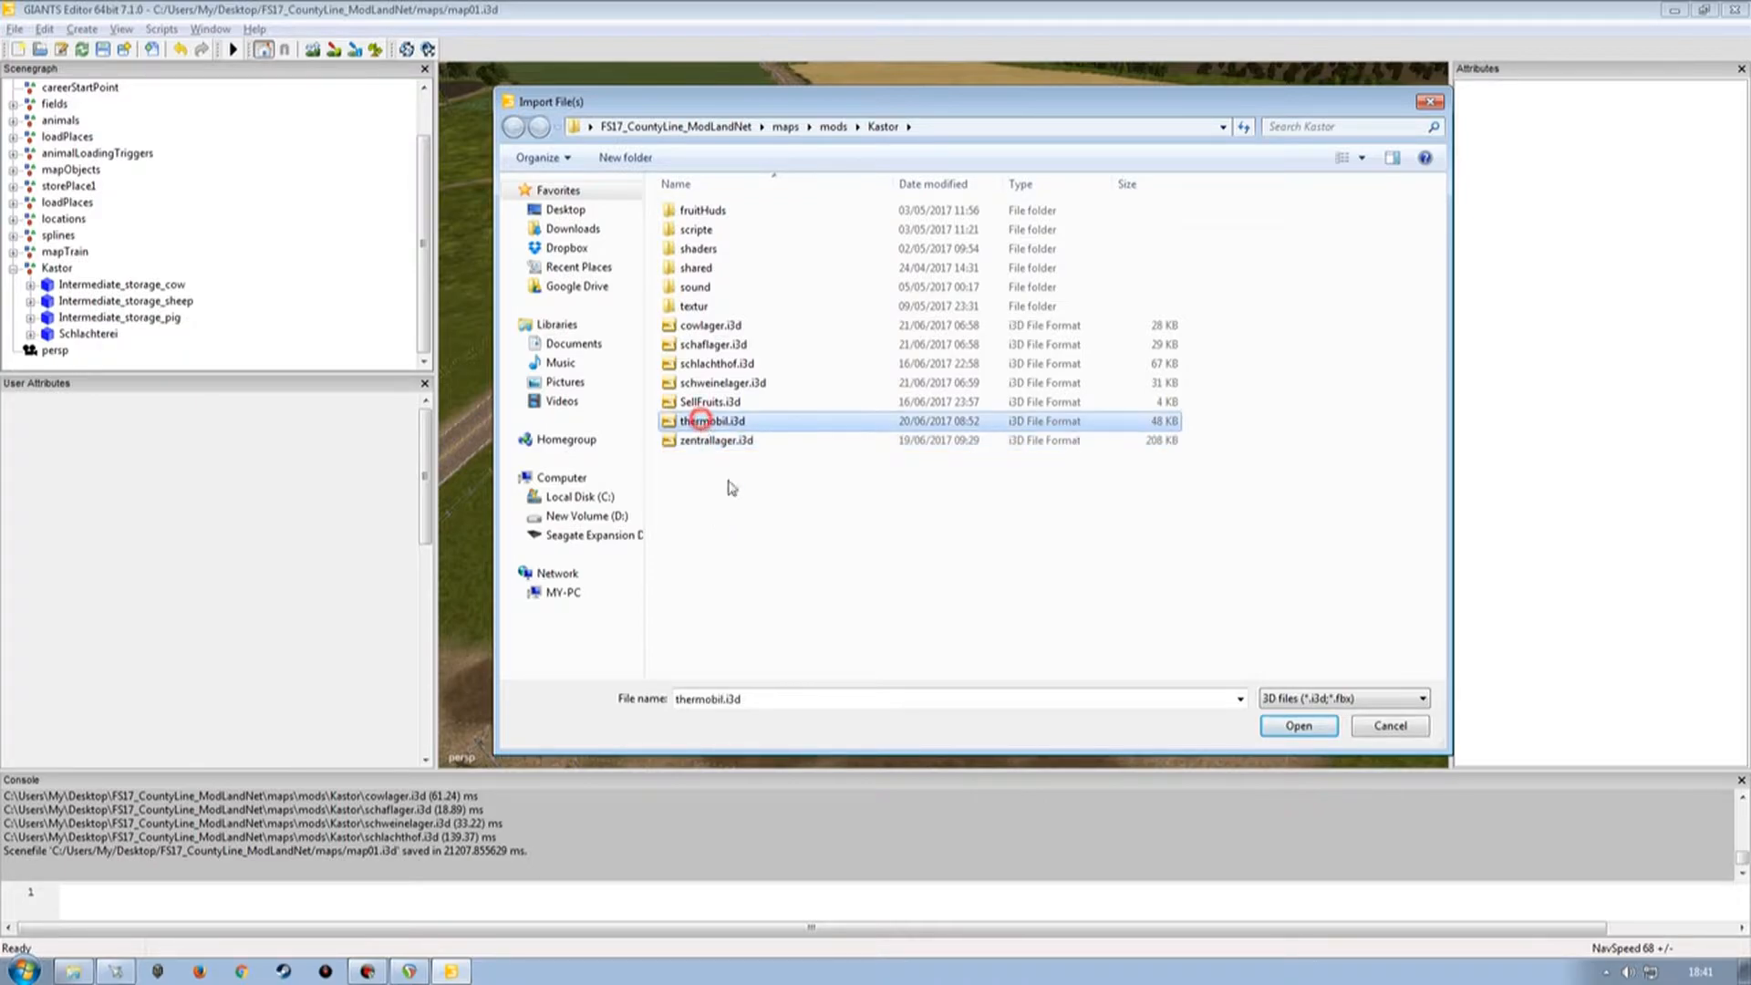
double_click(713, 422)
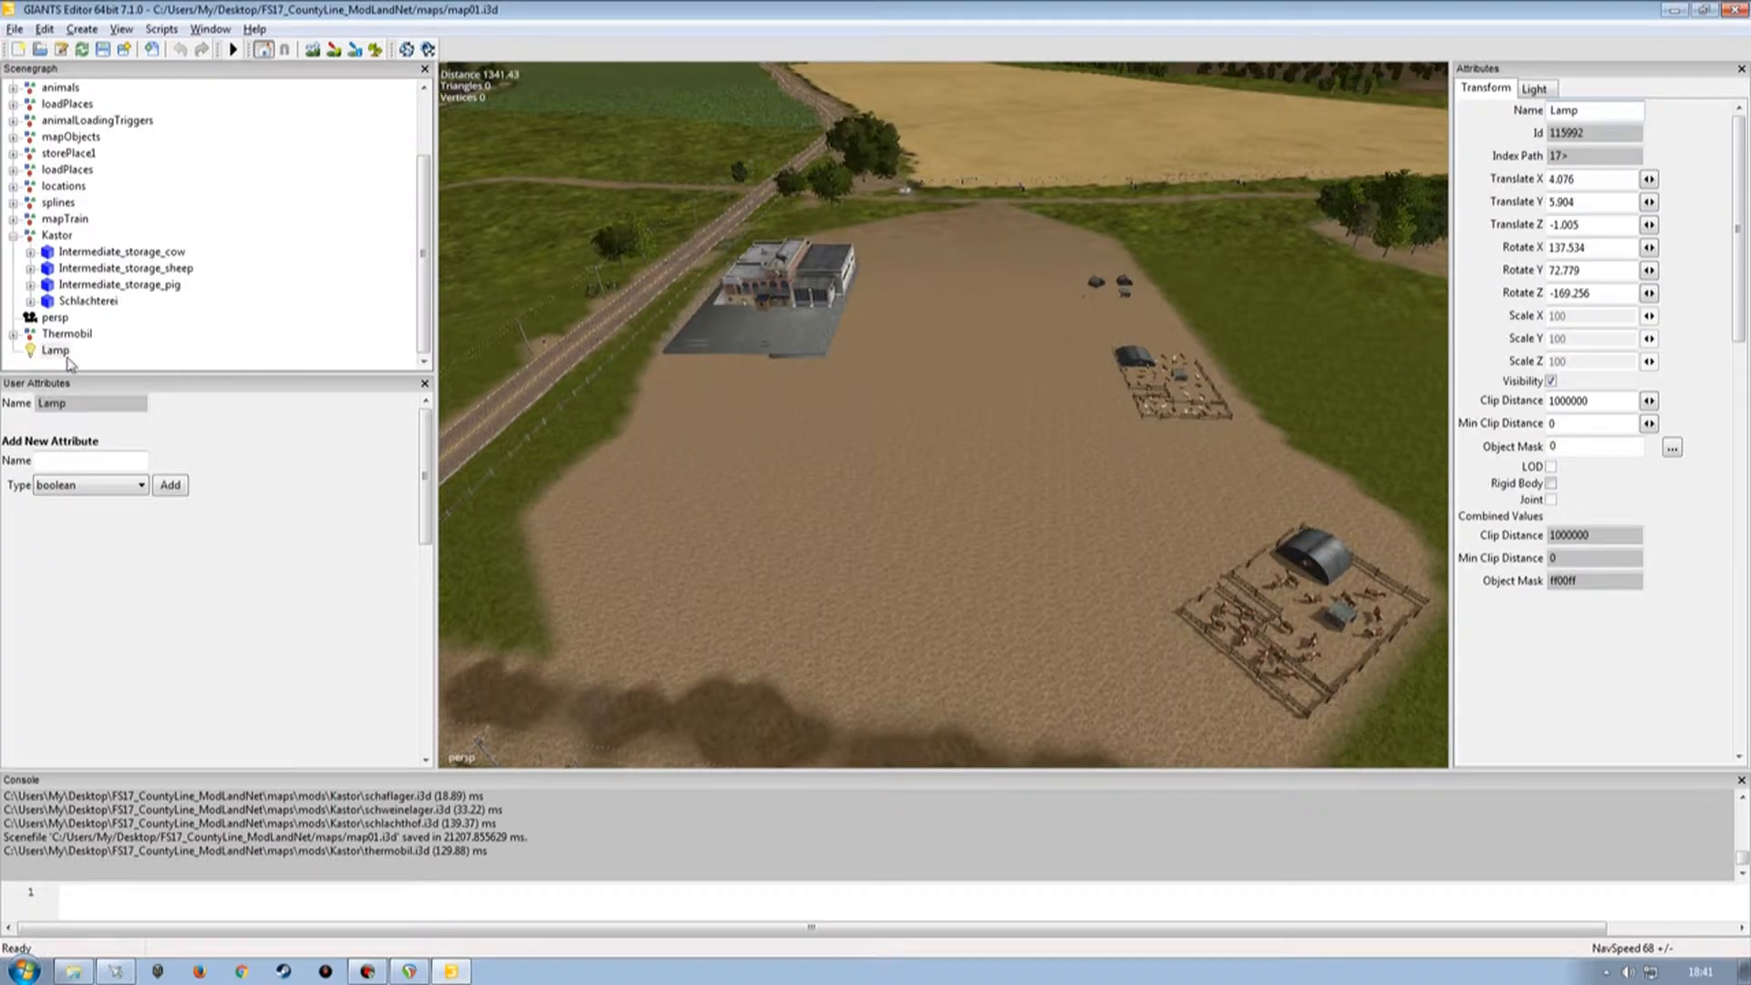
left_click(50, 351)
key("Delete")
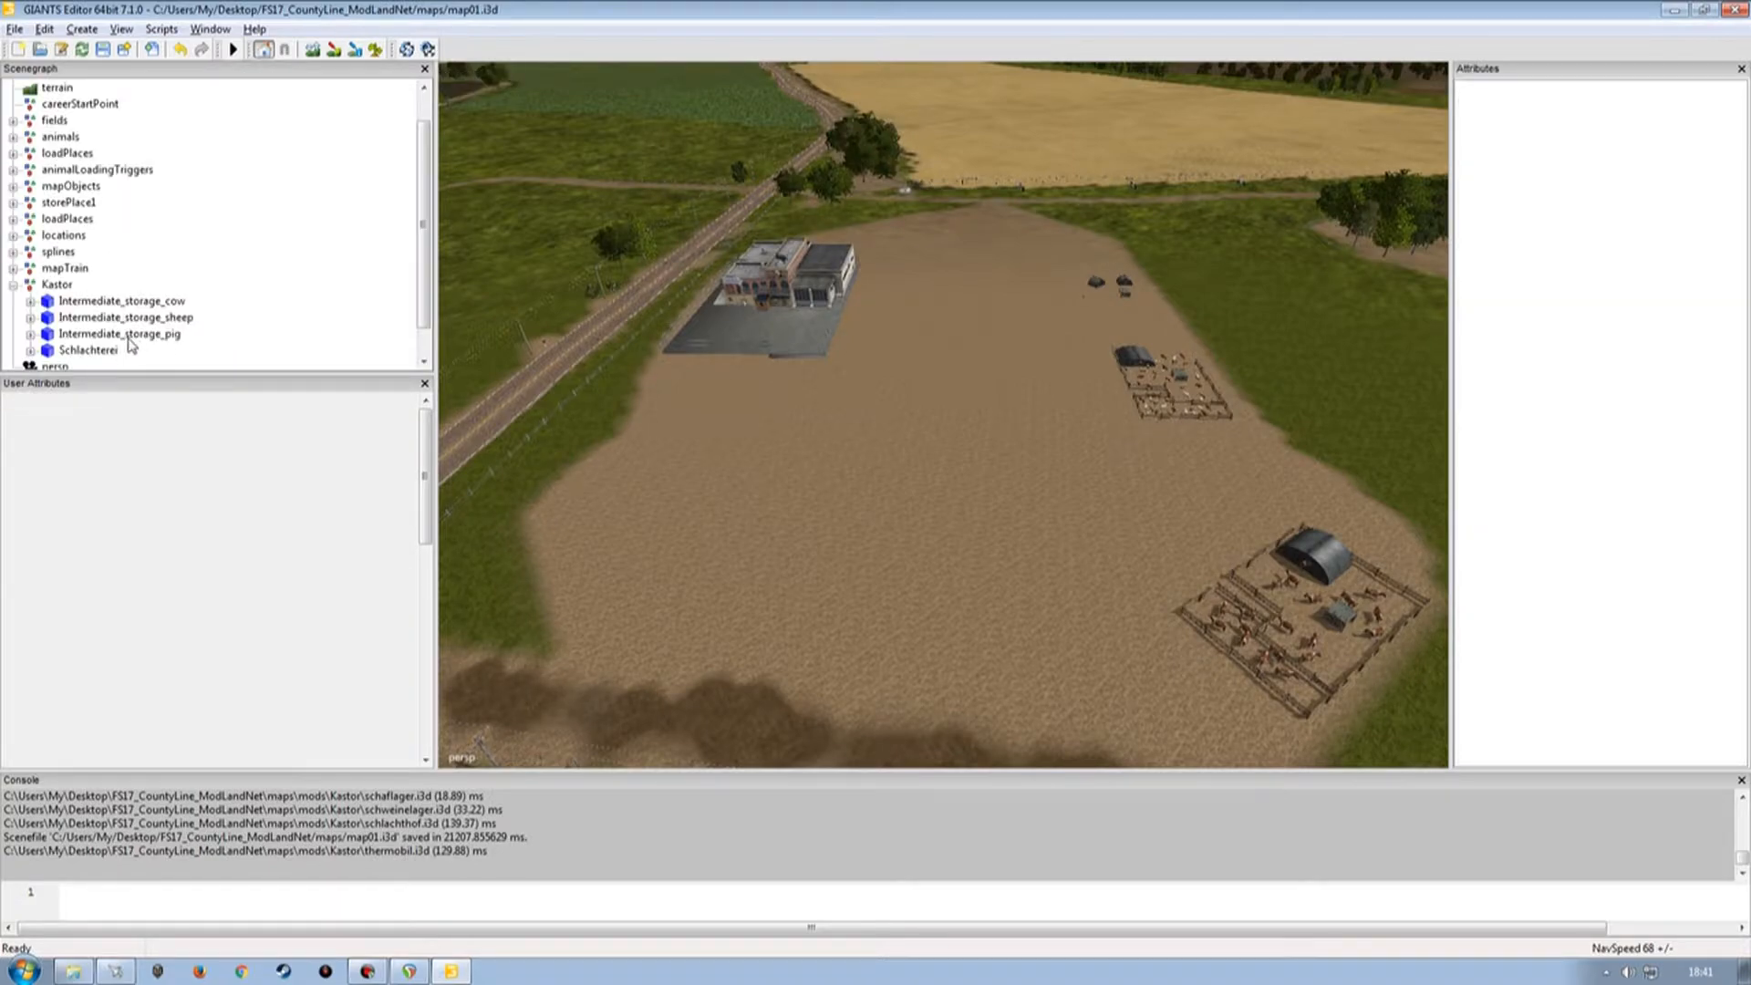
Move the Thermobil node into the Kastor group in the scenegraph.
scroll(415, 237, "down", 1)
left_click(68, 351)
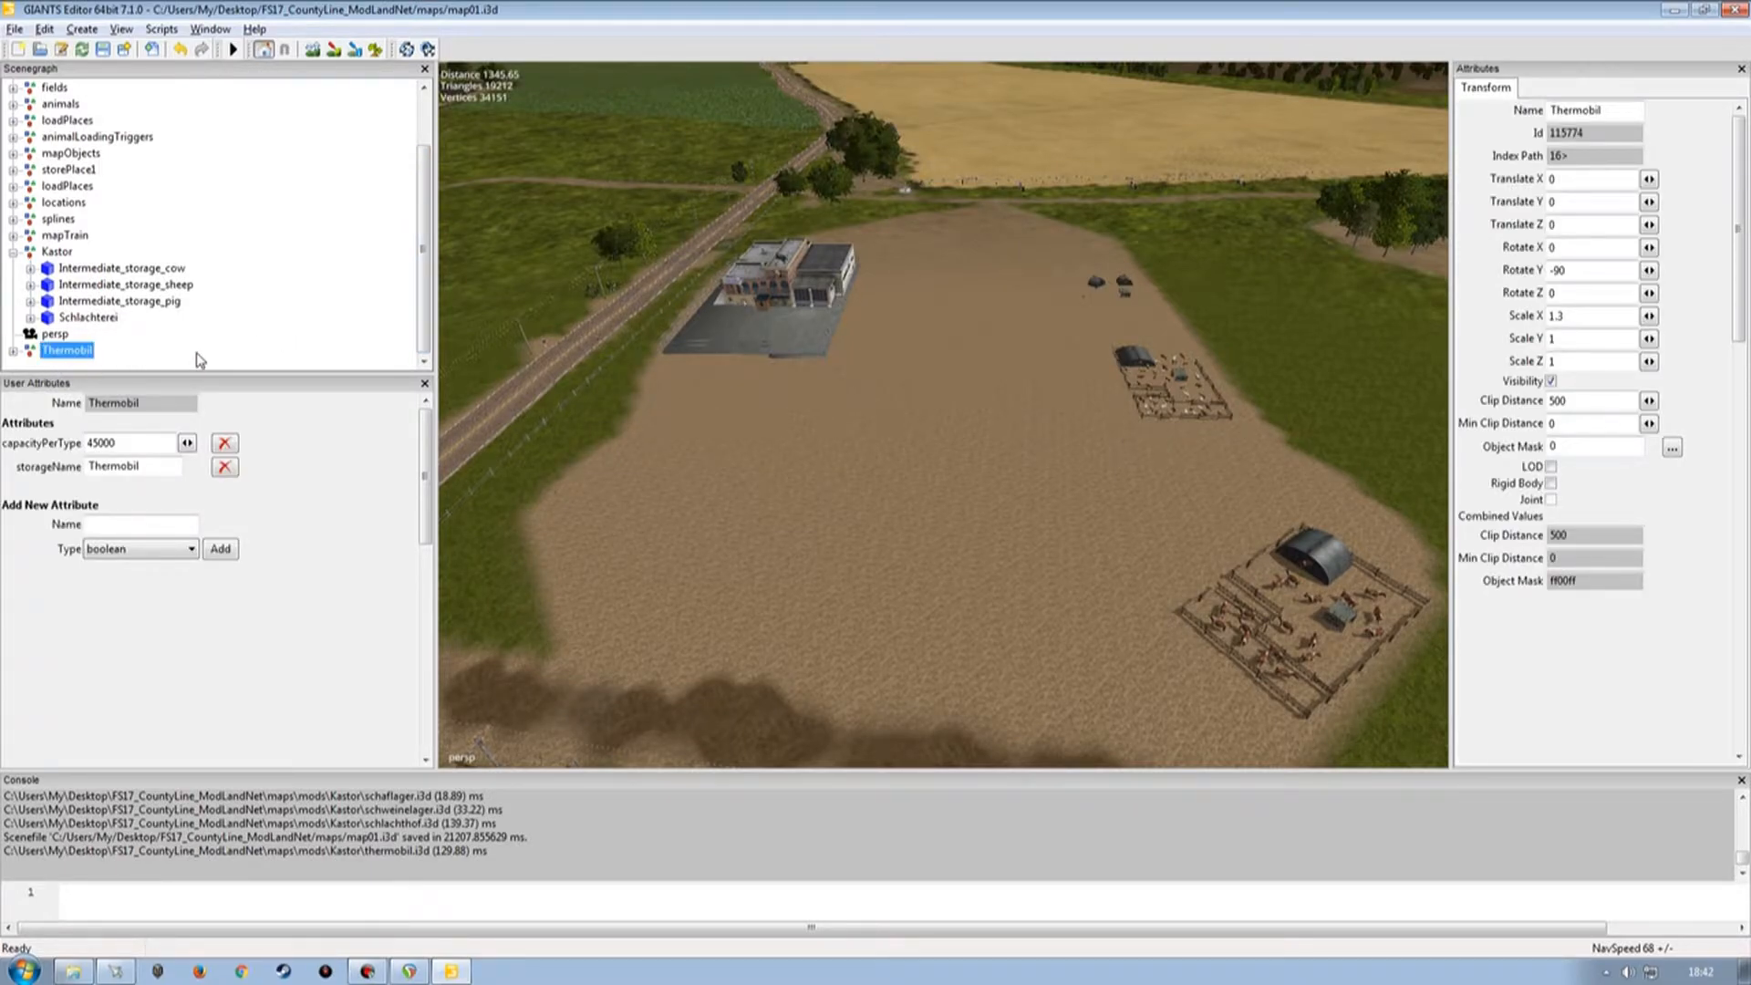
key("ctrl+x")
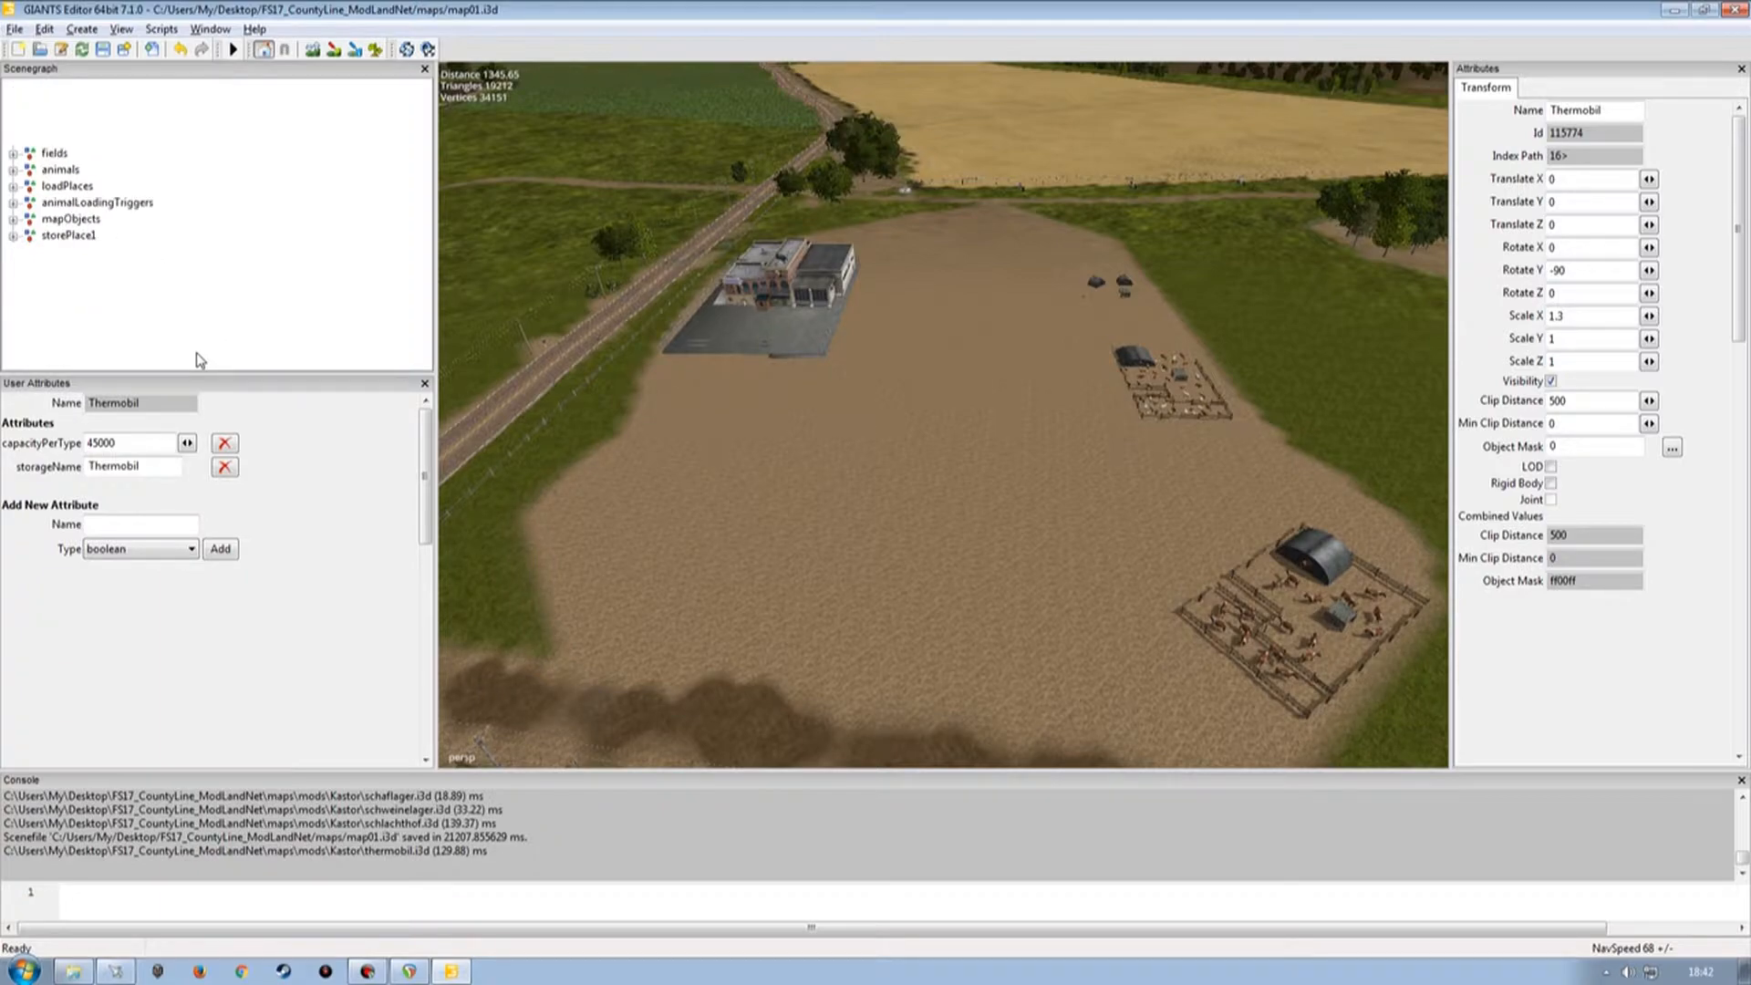
left_click_drag(421, 223, 419, 258)
left_click(57, 268)
key("ctrl+v")
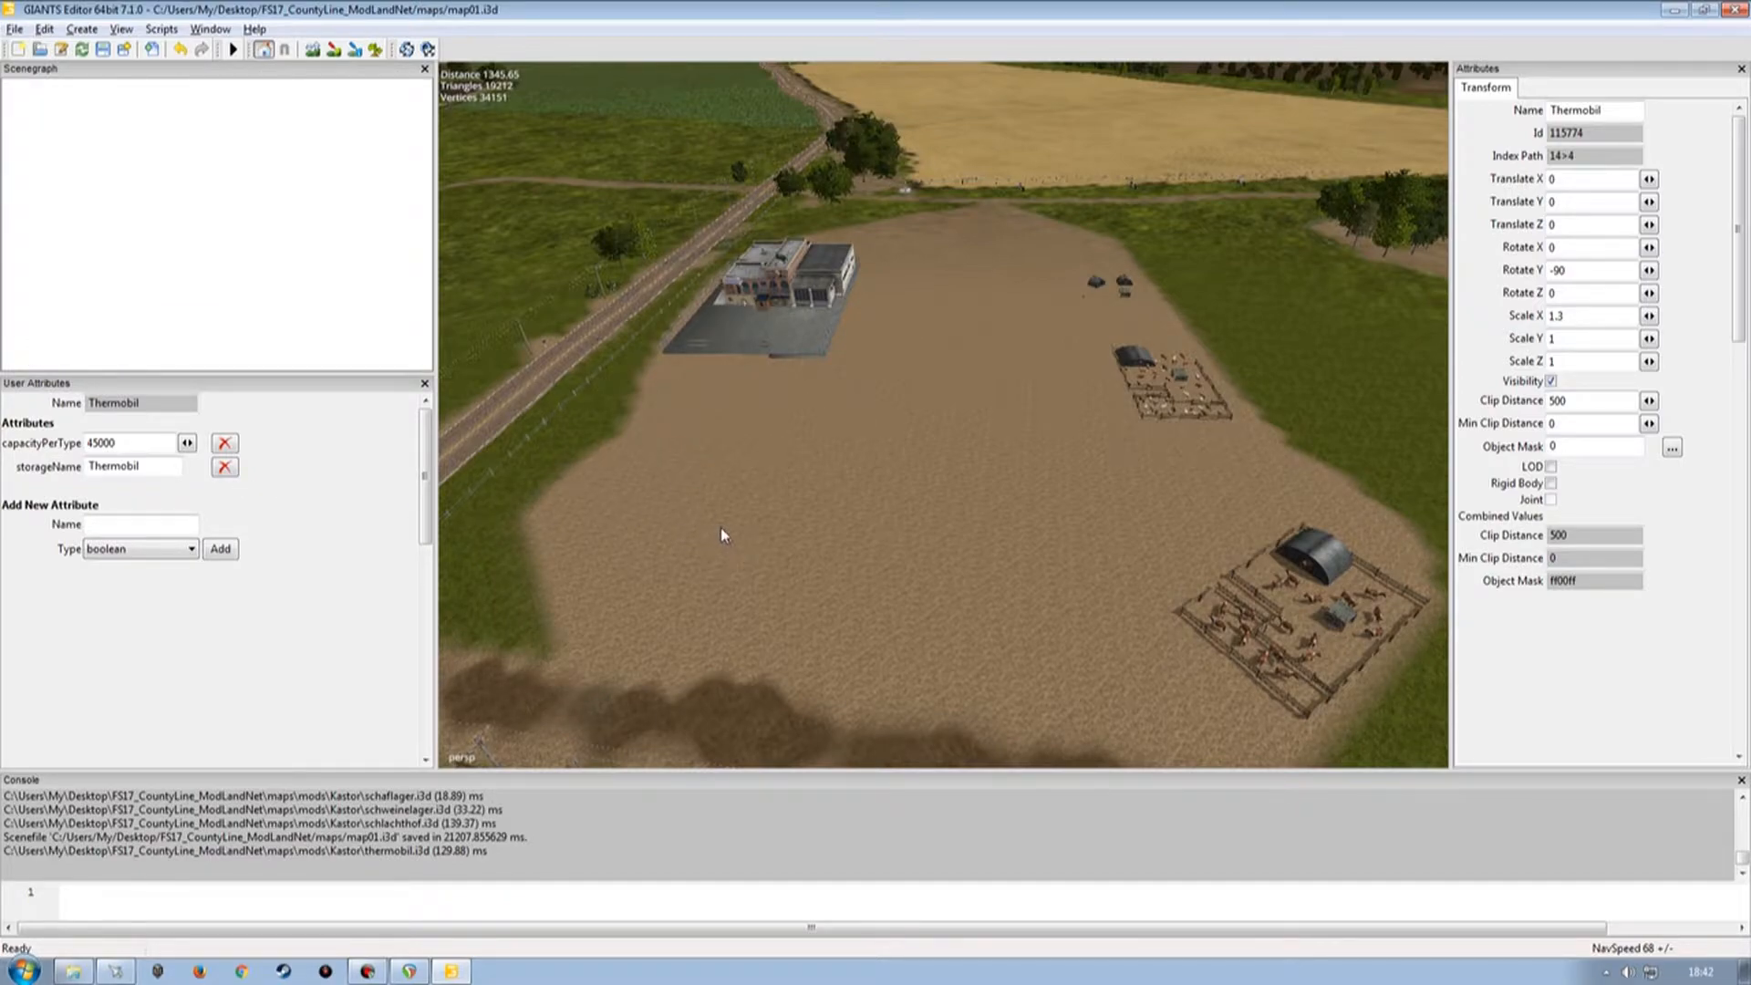
Move the Thermobil trailer onto the field edge beside the road, at about X 1228, Z 388.
right_click_drag(841, 540, 664, 447)
left_click_drag(664, 447, 927, 438, "alt")
right_click_drag(927, 438, 872, 496, "alt")
left_click_drag(872, 497, 790, 578, "alt")
right_click_drag(790, 578, 797, 520, "alt")
left_click_drag(793, 518, 696, 496, "alt")
left_click_drag(739, 436, 644, 483)
left_click_drag(1032, 458, 1102, 461, "alt")
right_click_drag(1102, 461, 988, 518, "alt")
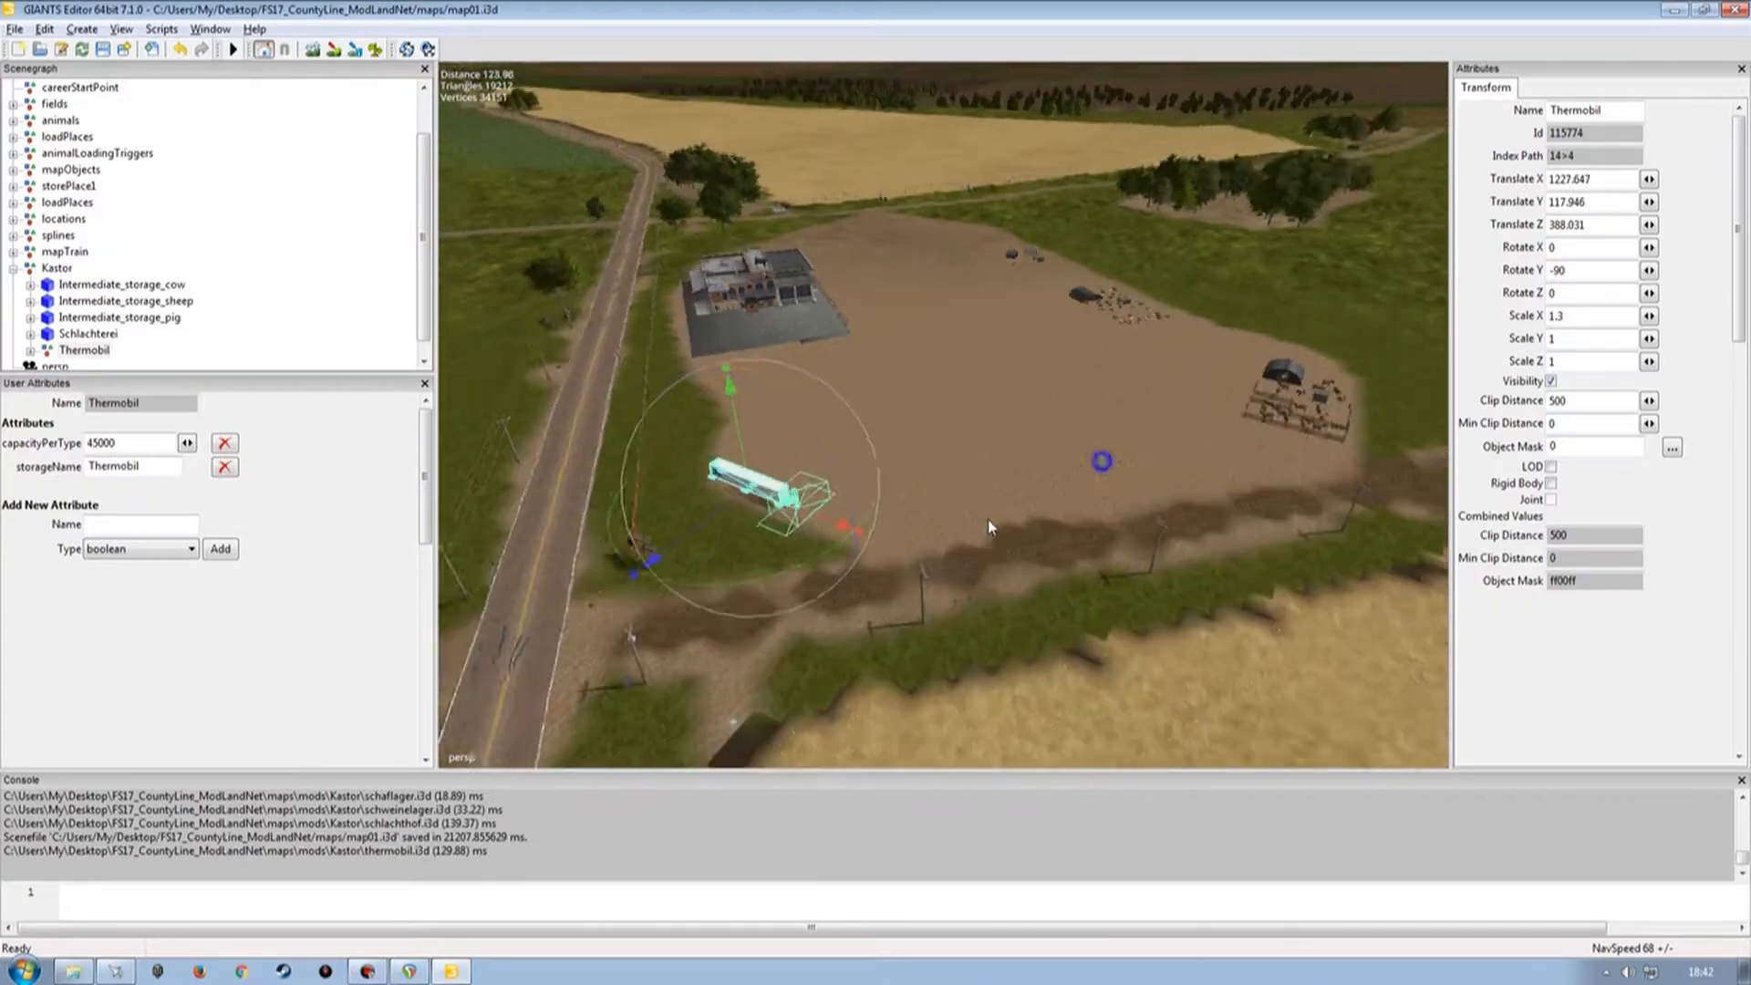
left_click_drag(989, 518, 927, 562, "alt")
right_click_drag(927, 562, 863, 466, "alt")
left_click_drag(863, 465, 825, 523, "alt")
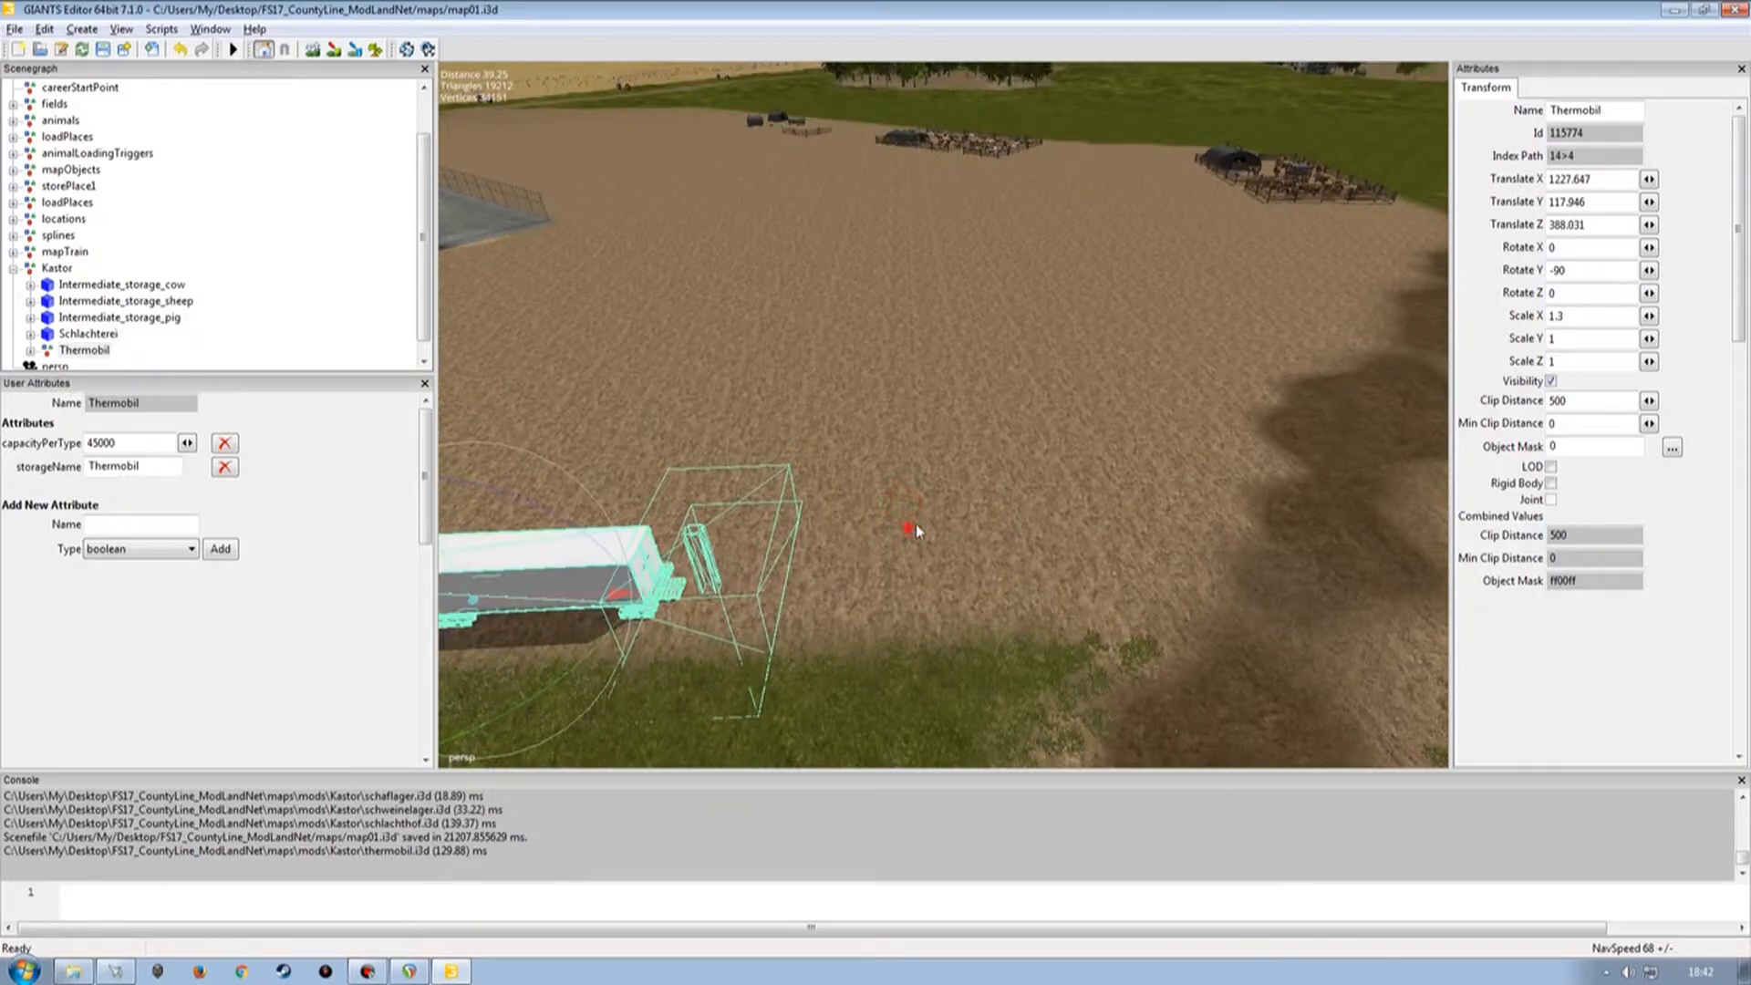
right_click_drag(827, 527, 920, 558, "alt")
left_click_drag(920, 558, 629, 420, "alt")
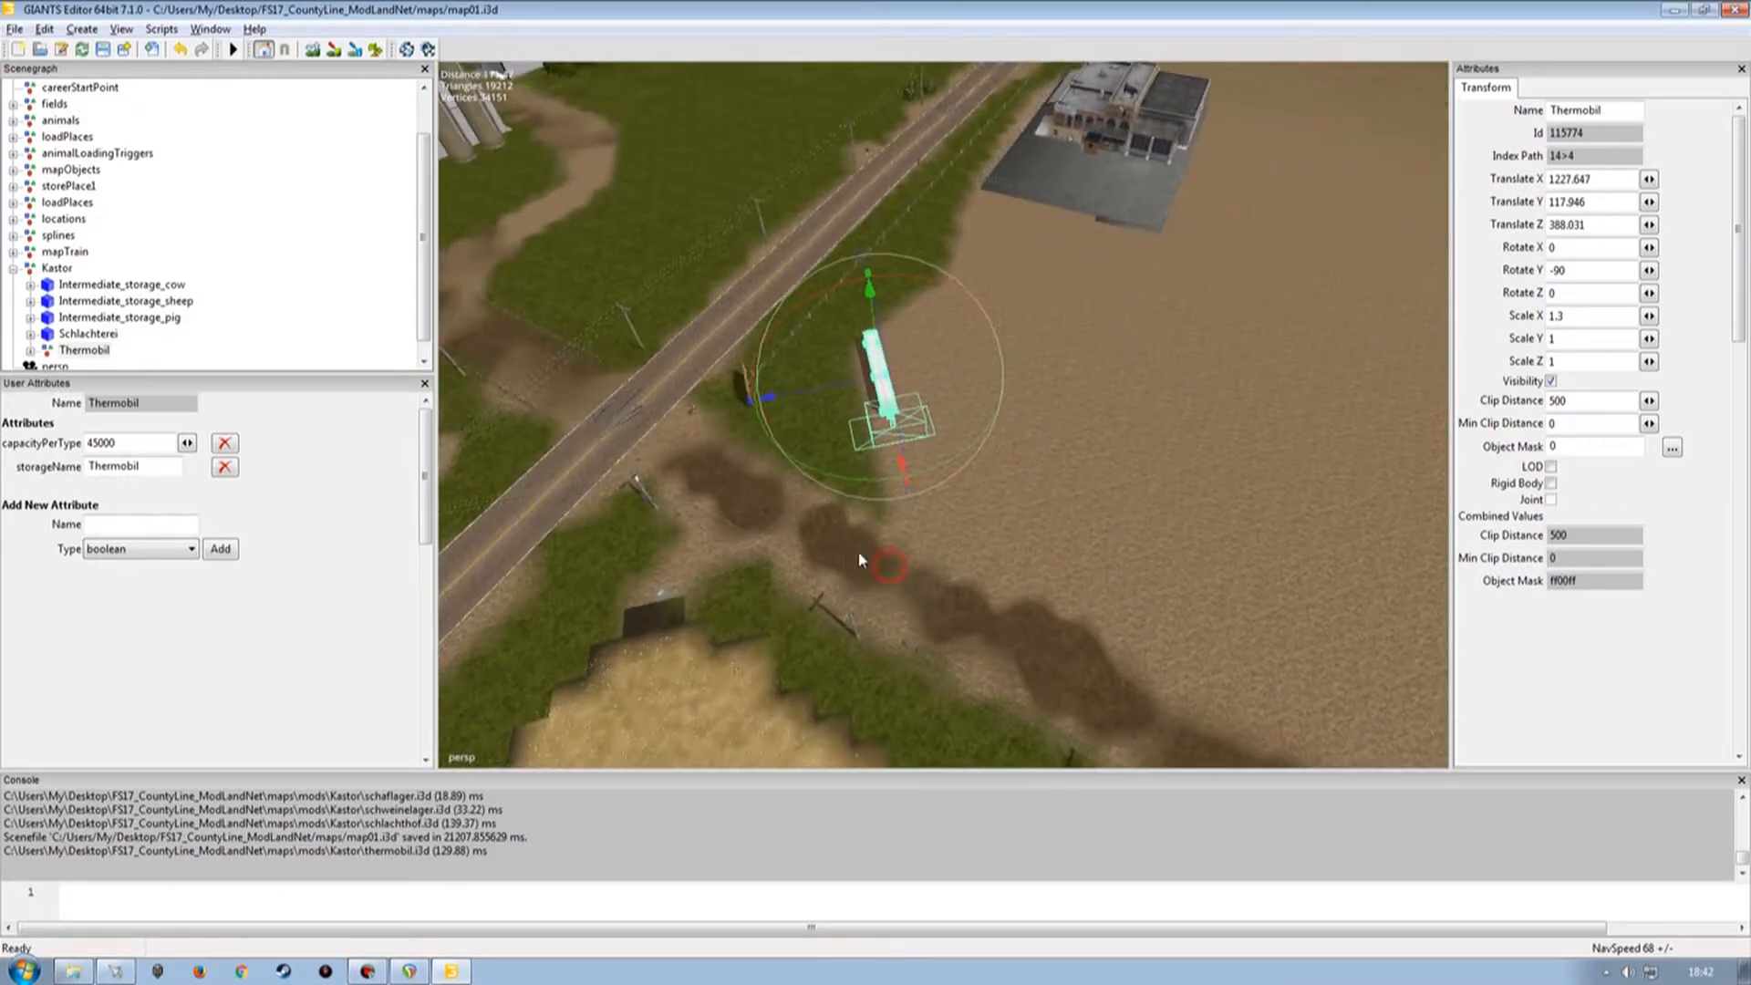
left_click(274, 334)
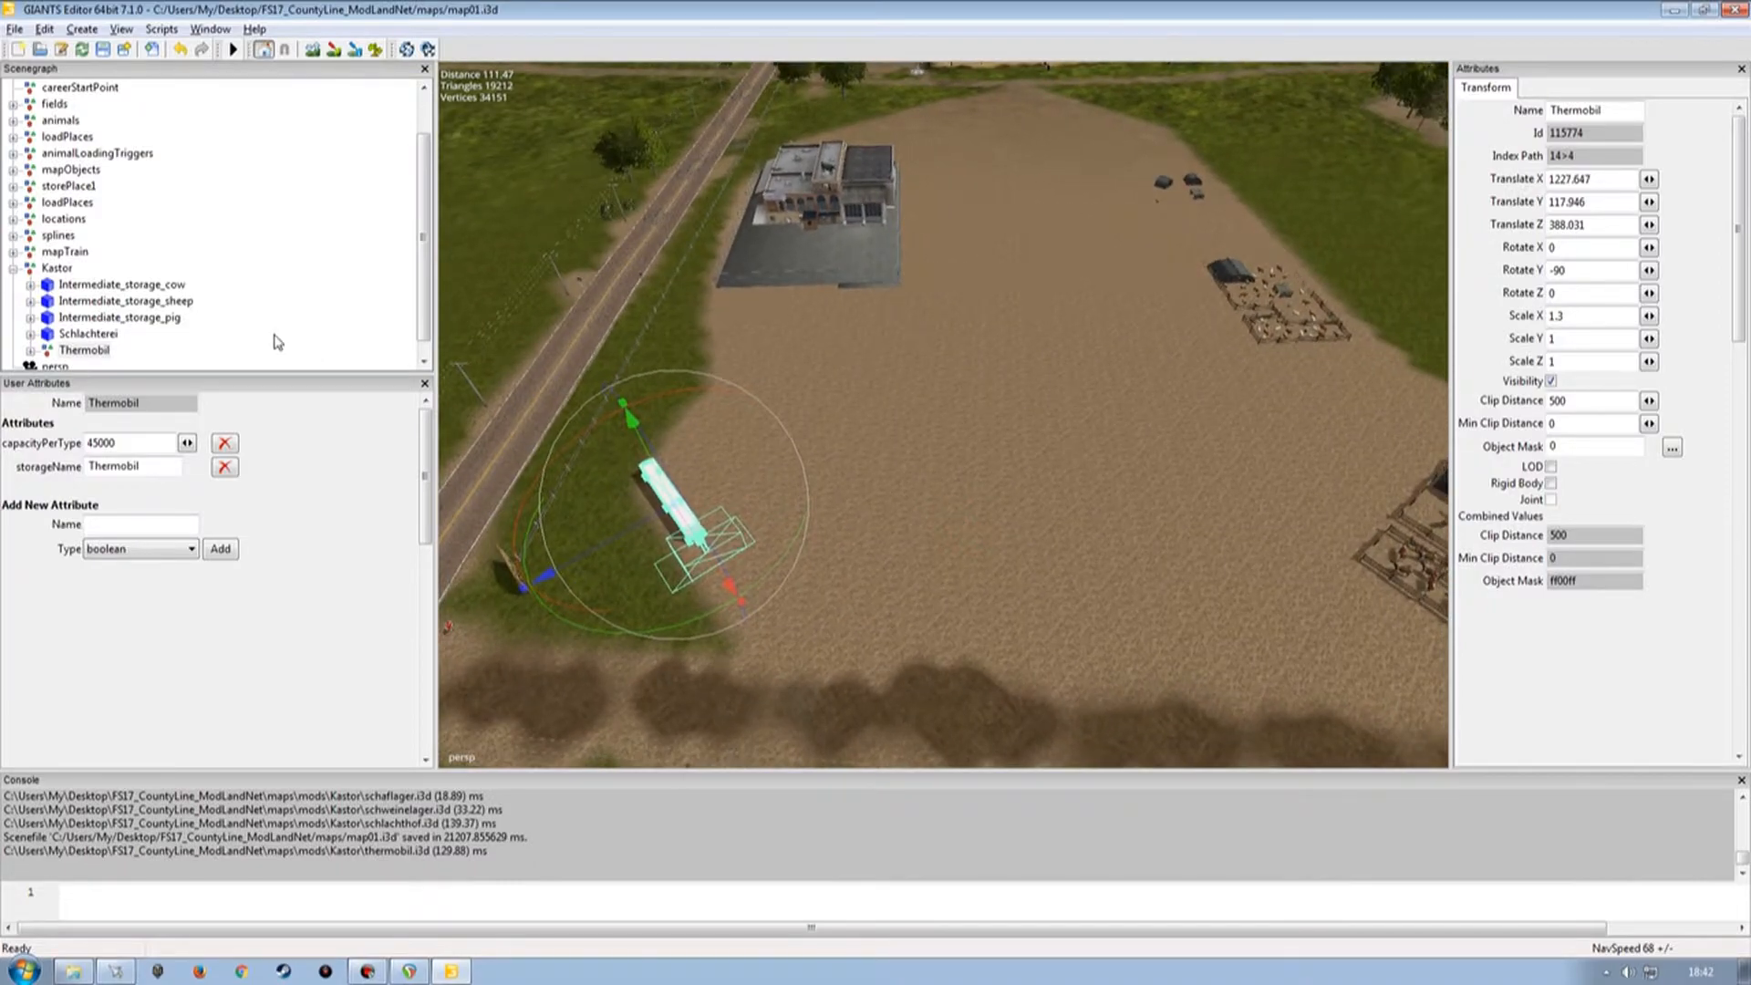
Import zentrallager.i3d from the mods/Kastor folder and place its node inside the Kastor group.
left_click(15, 28)
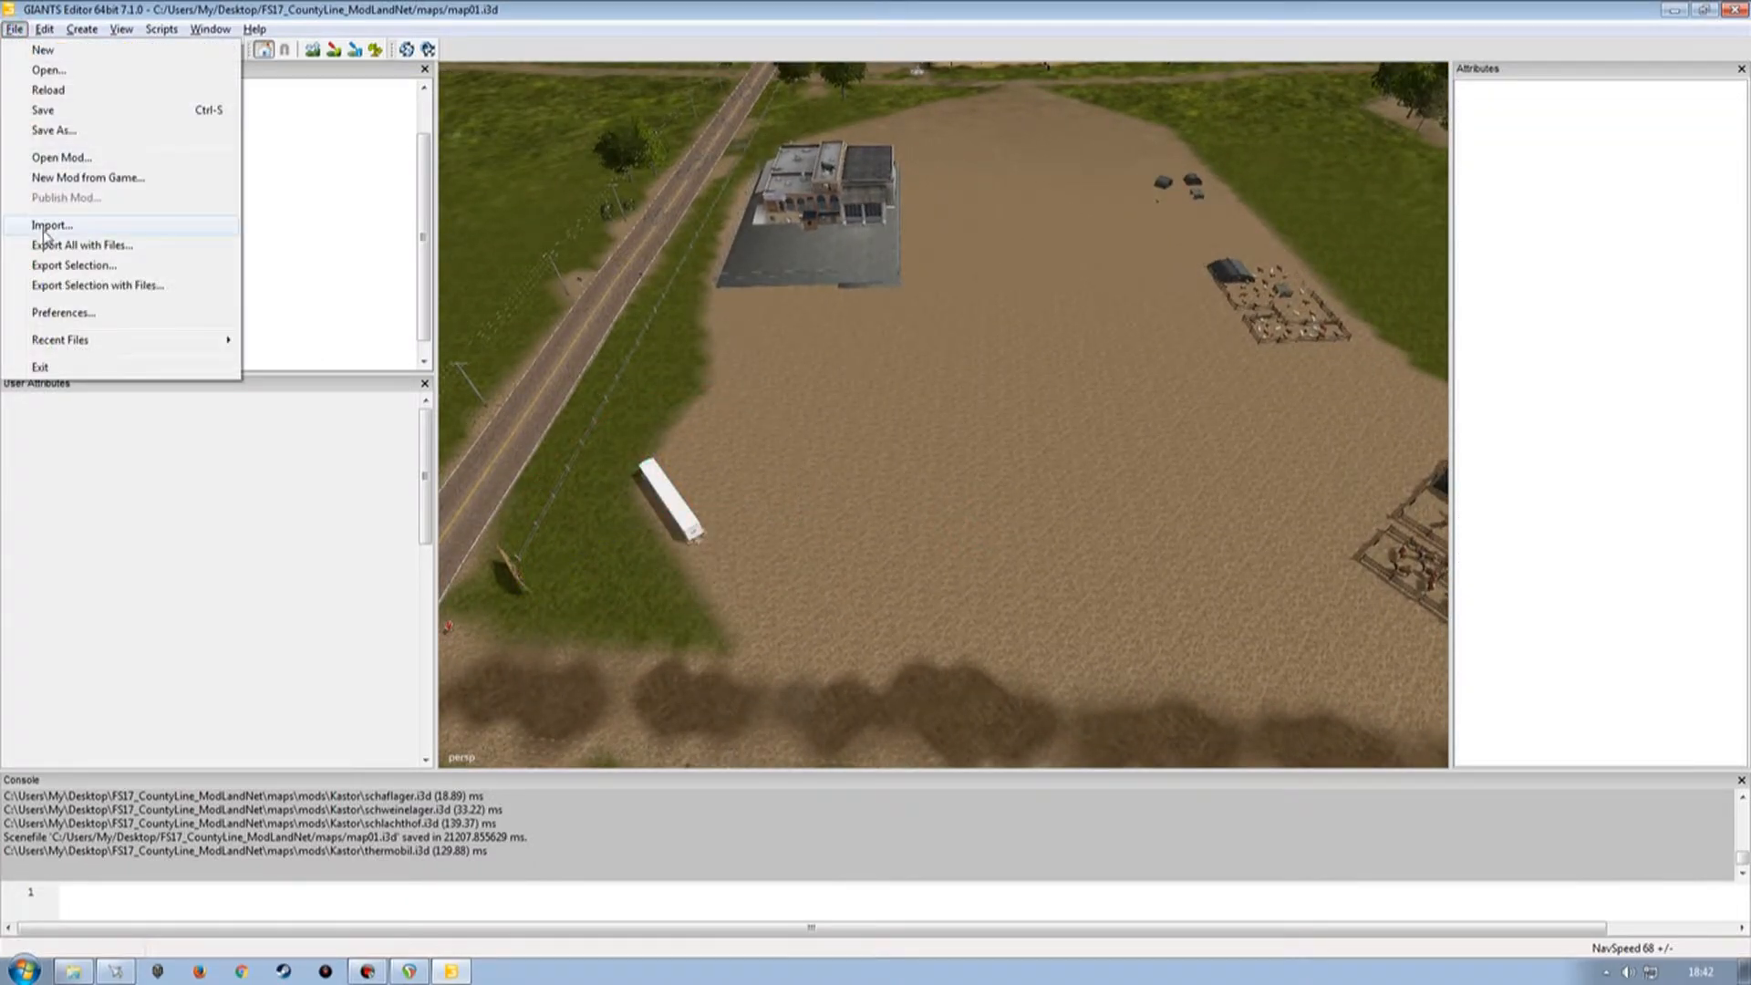
left_click(47, 225)
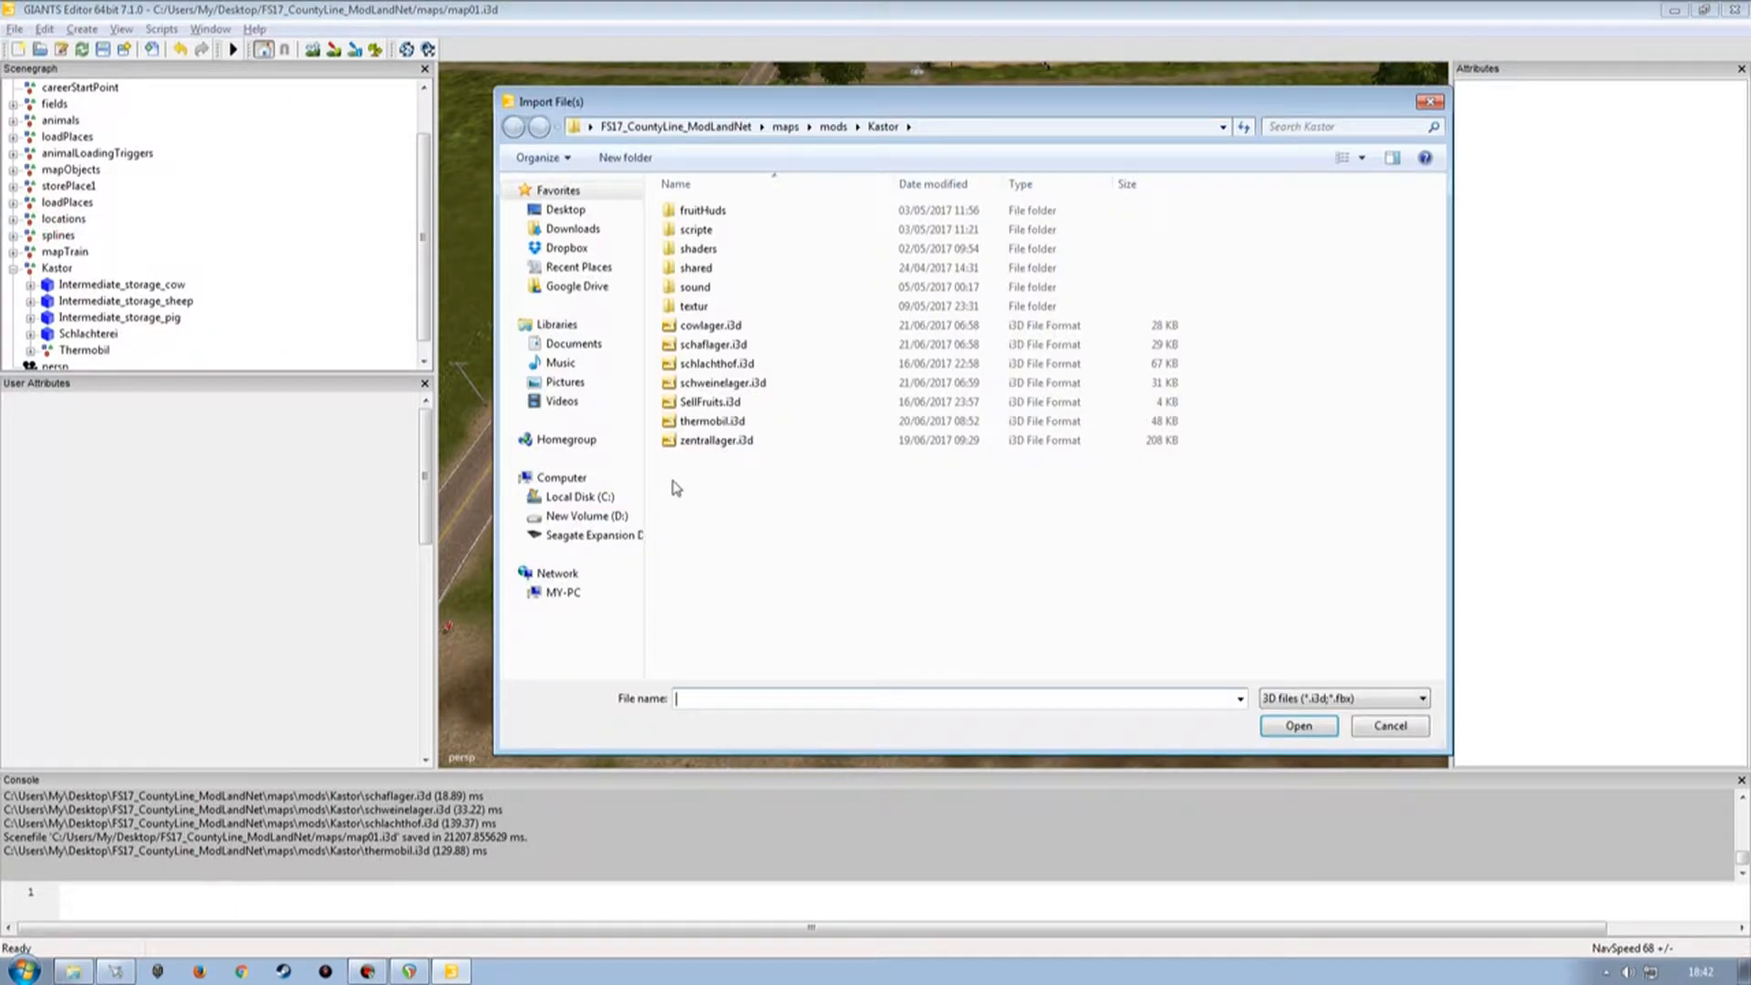
double_click(698, 441)
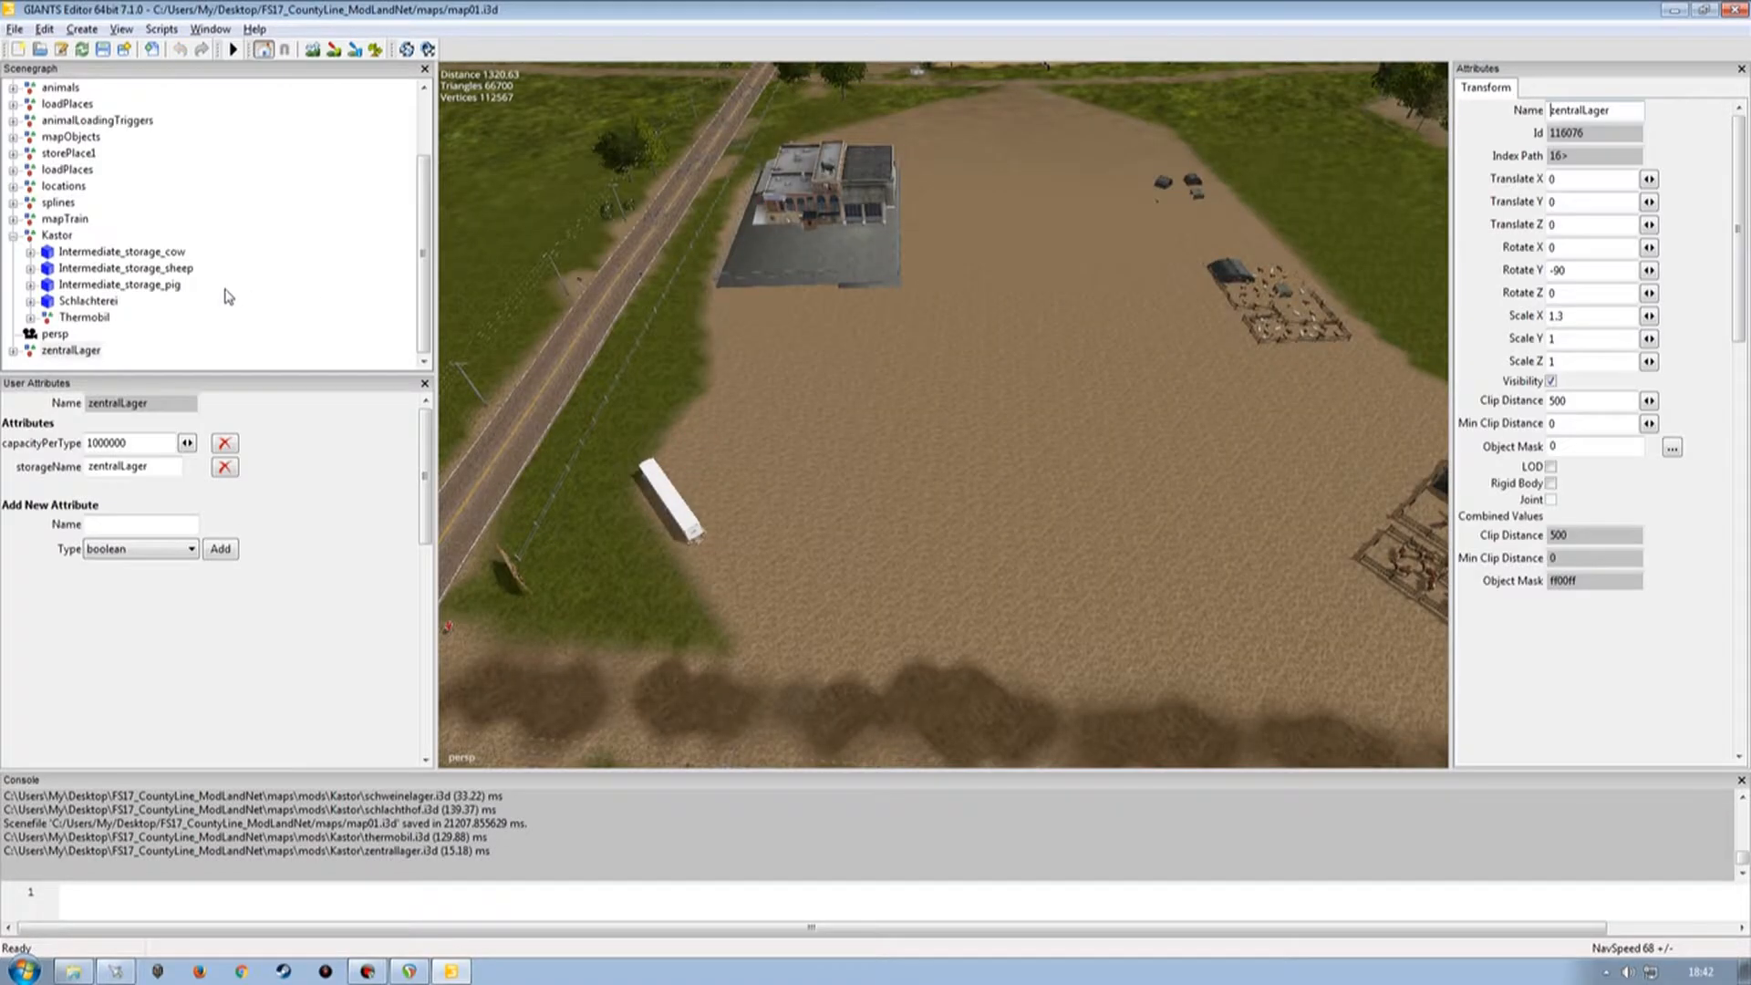
left_click(71, 352)
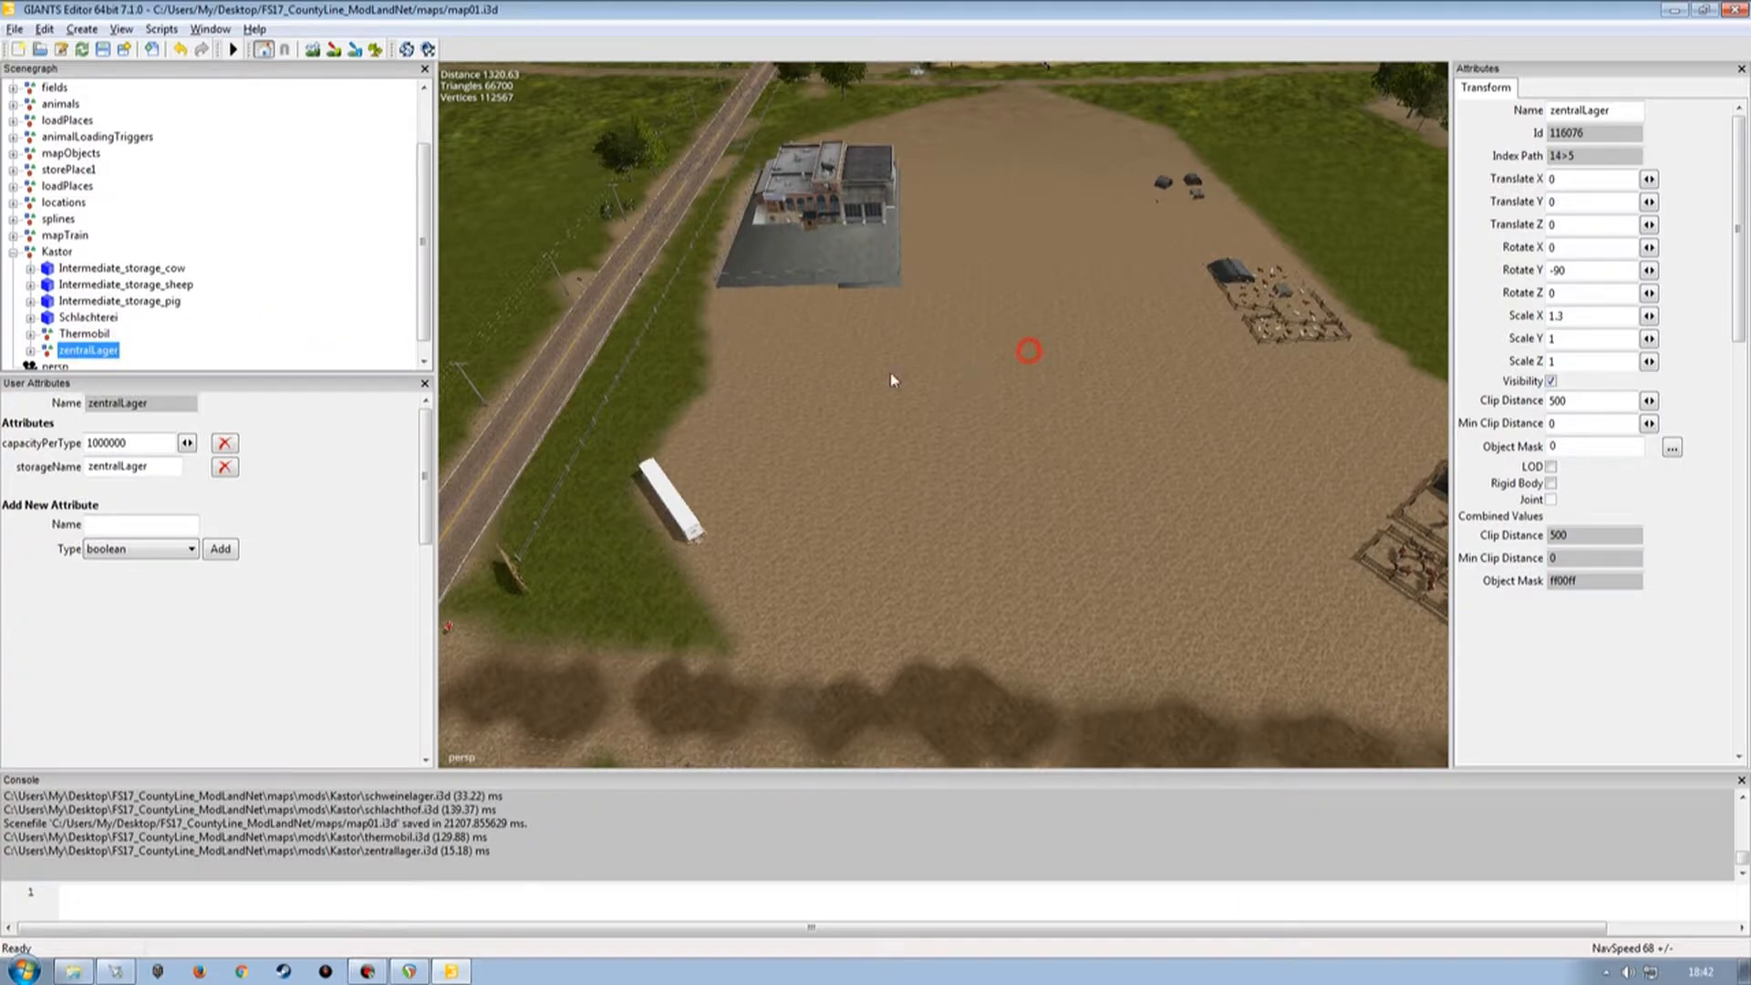
Move the zentralLager onto the field and rotate it about 46° around Y.
right_click_drag(873, 391, 923, 385)
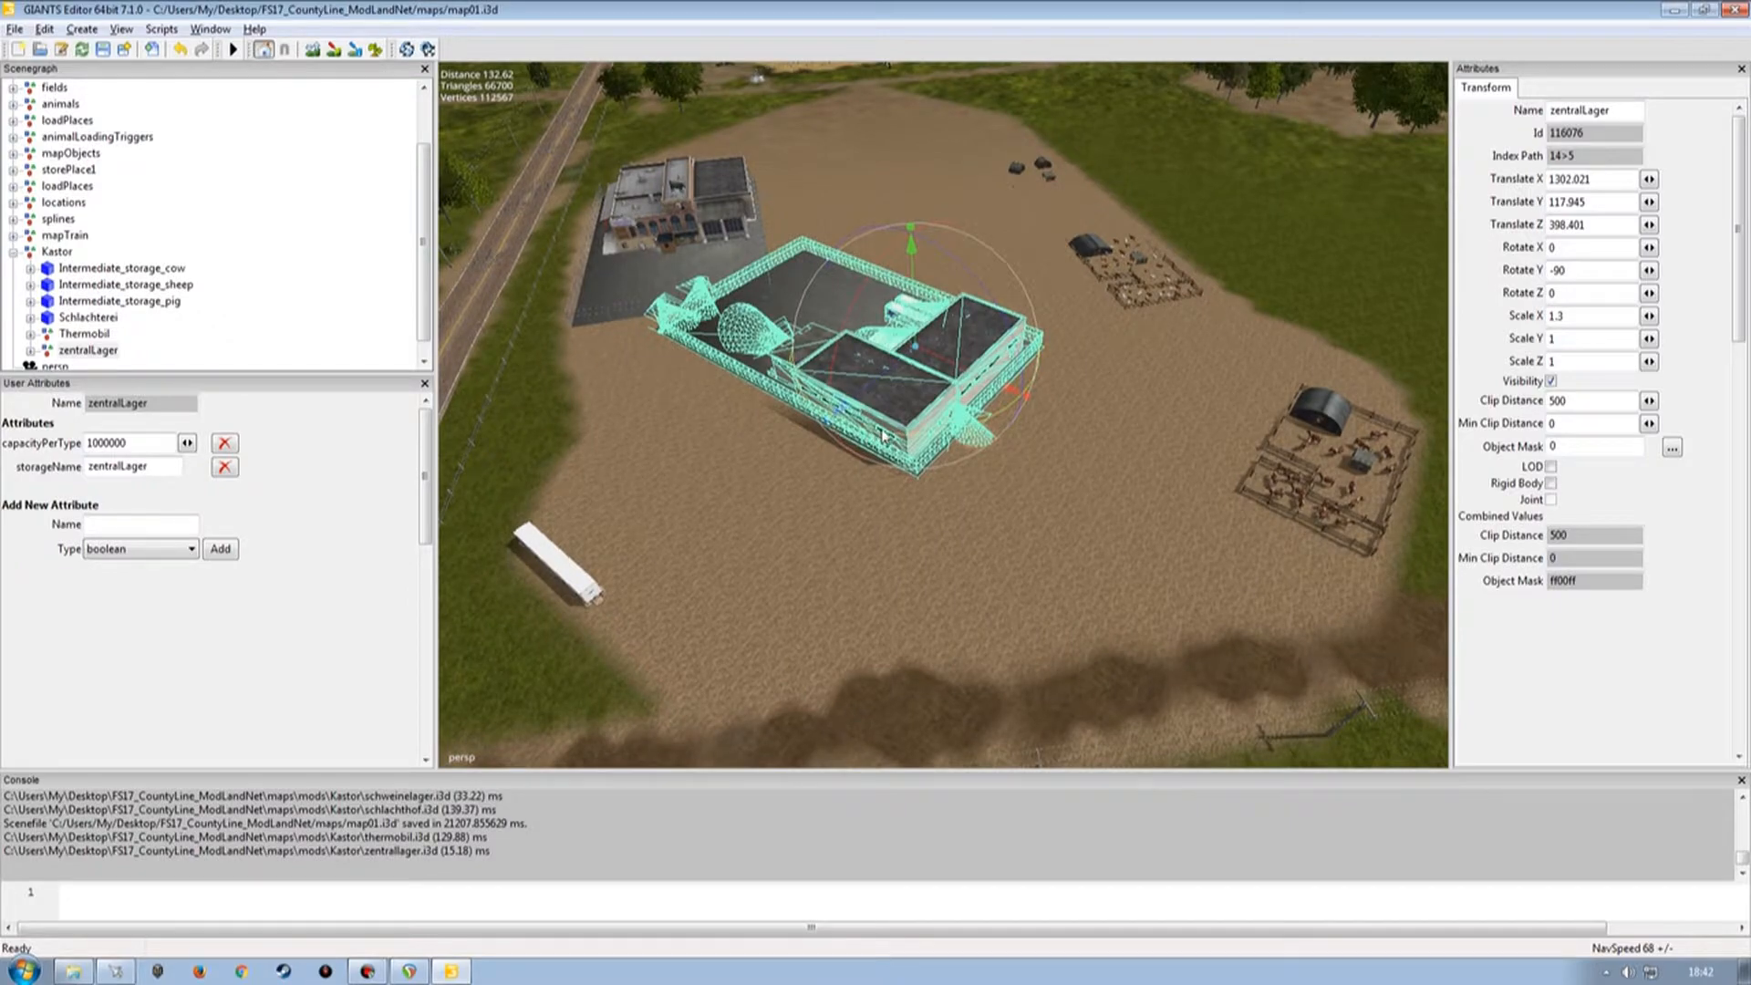
left_click_drag(883, 438, 1047, 301)
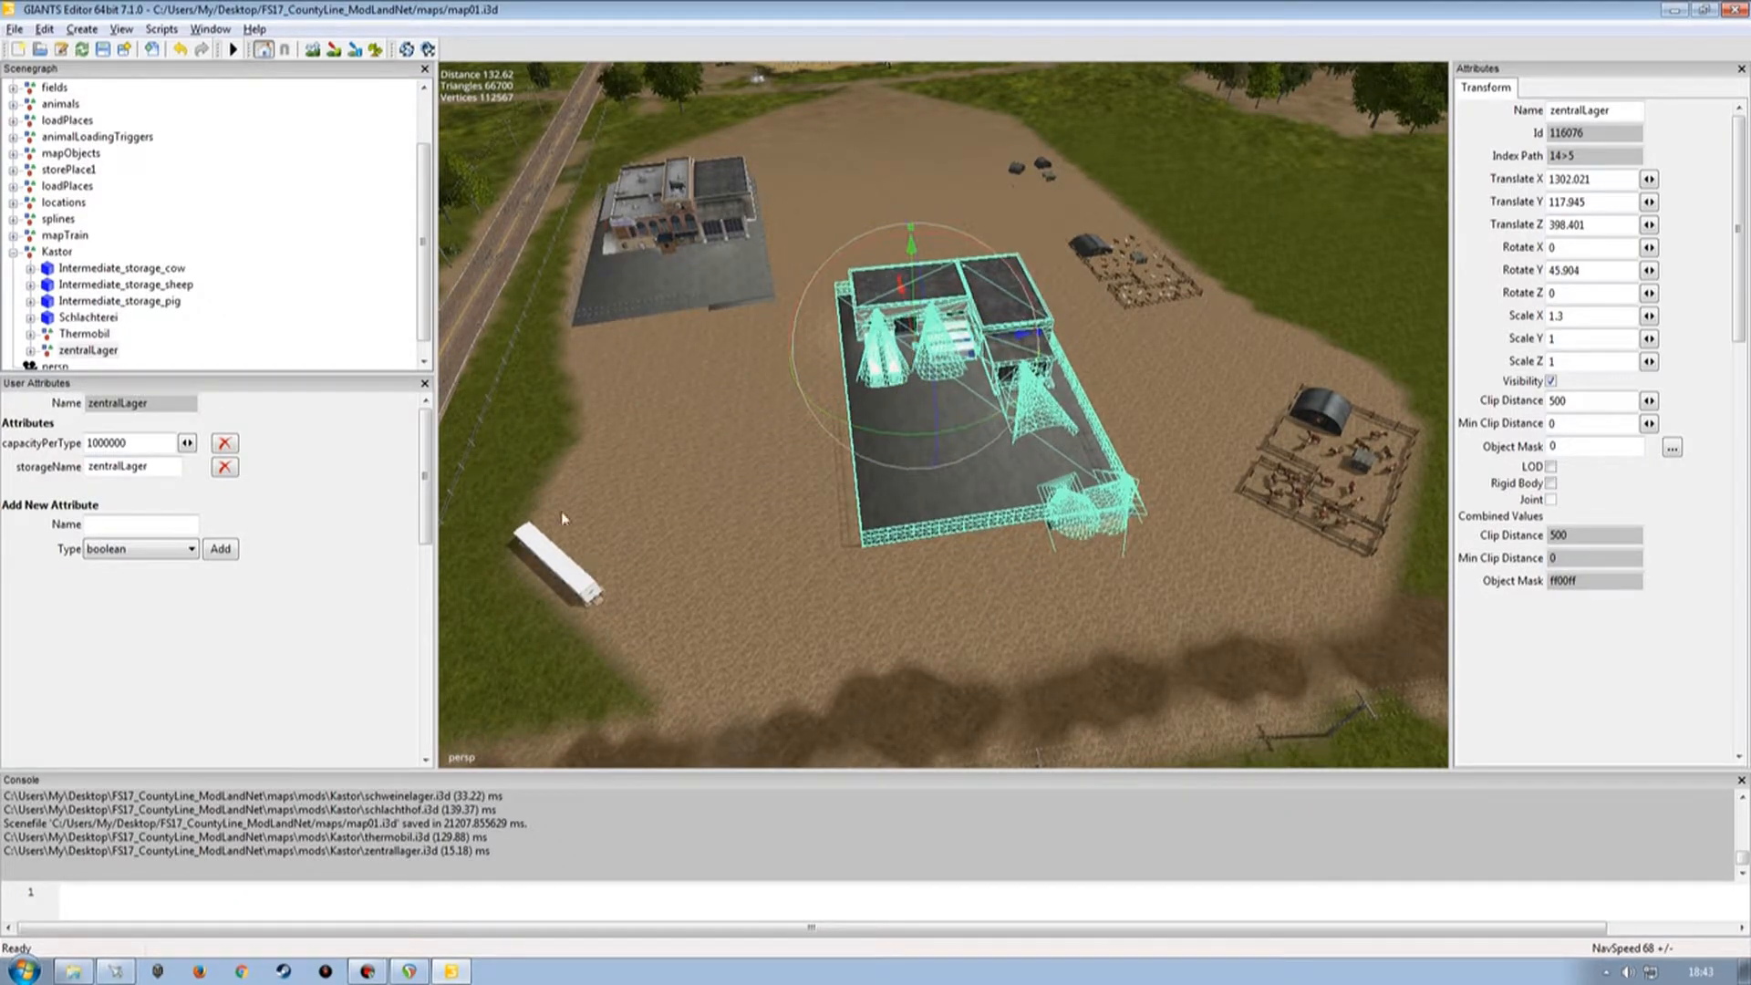
scroll(967, 330, "up", 5)
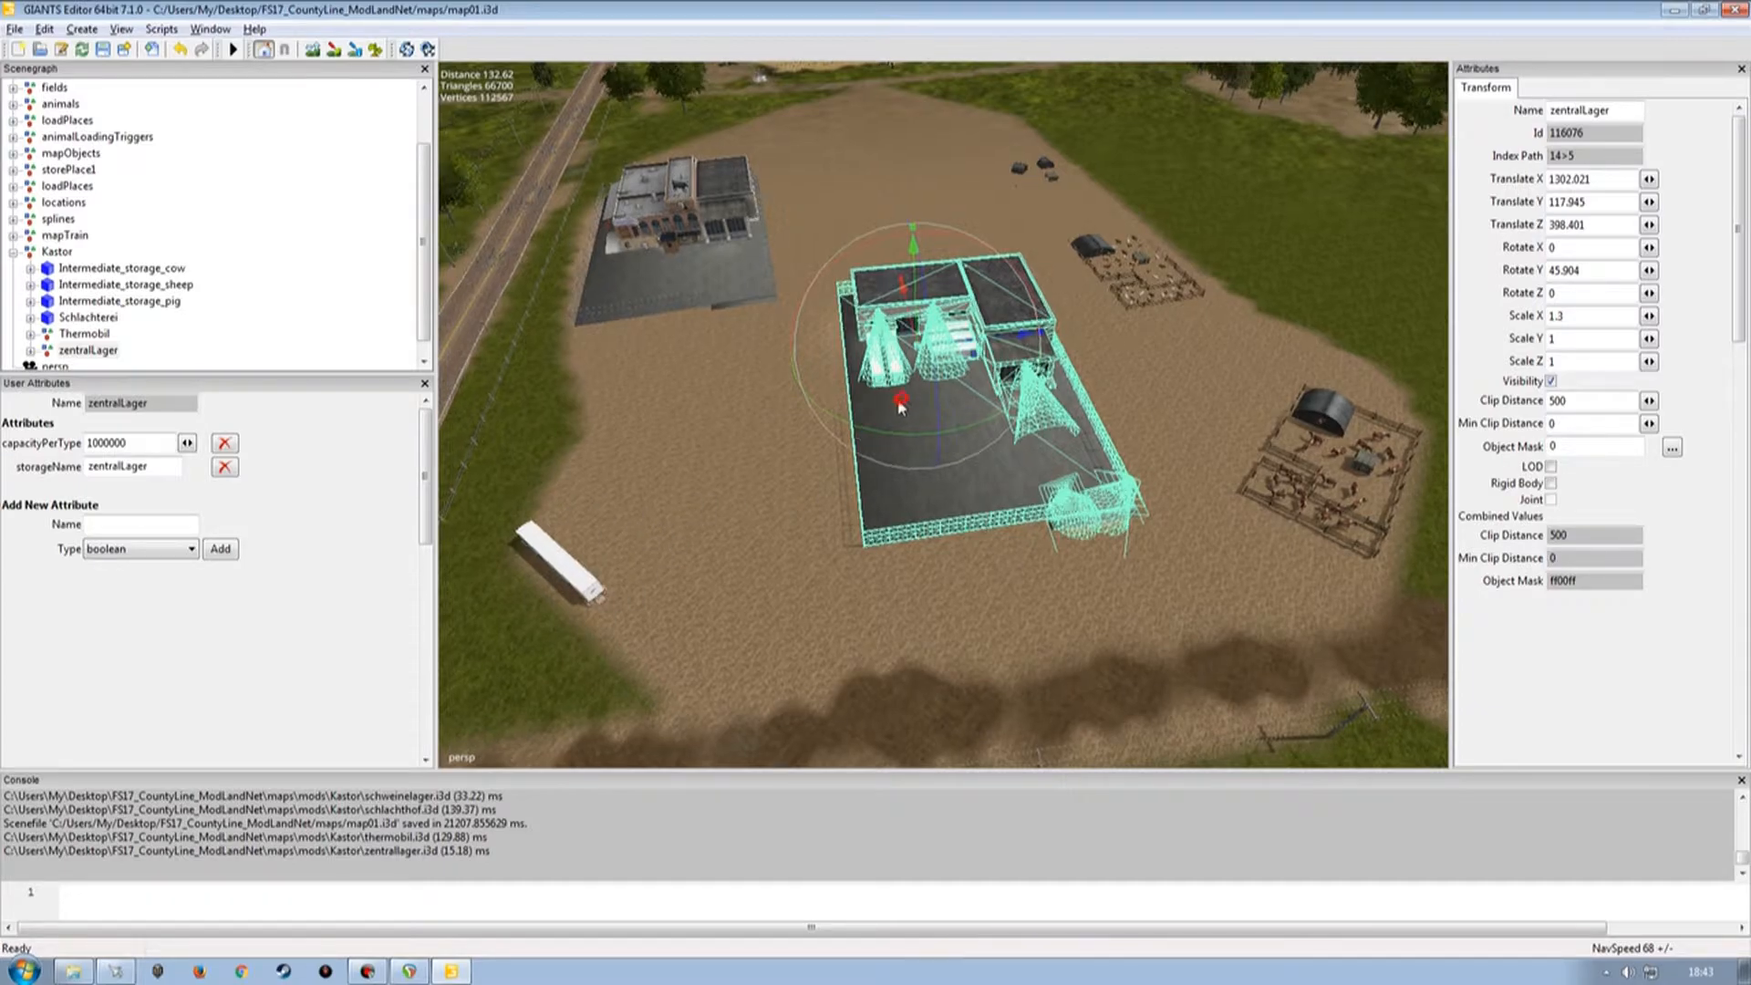
left_click_drag(956, 359, 989, 400, "alt")
scroll(994, 407, "down", 3)
scroll(861, 465, "down", 3)
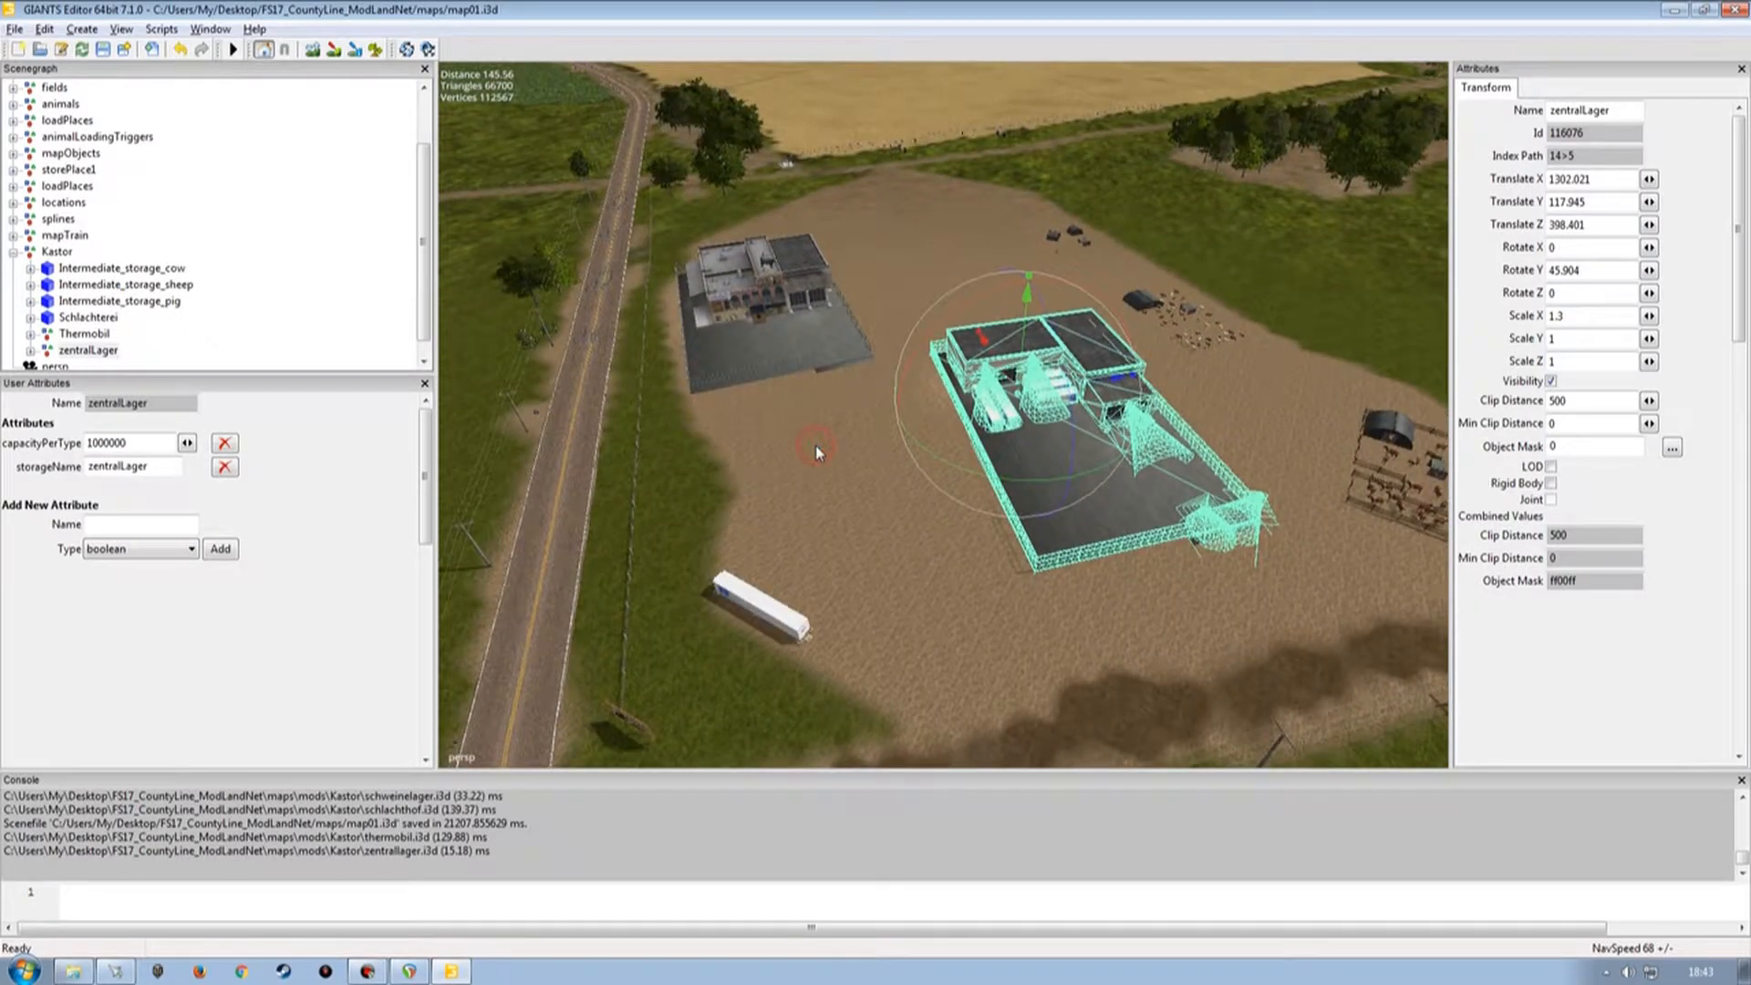
scroll(815, 447, "down", 4)
middle_click_drag(711, 338, 990, 399, "alt")
left_click_drag(991, 399, 967, 407, "alt")
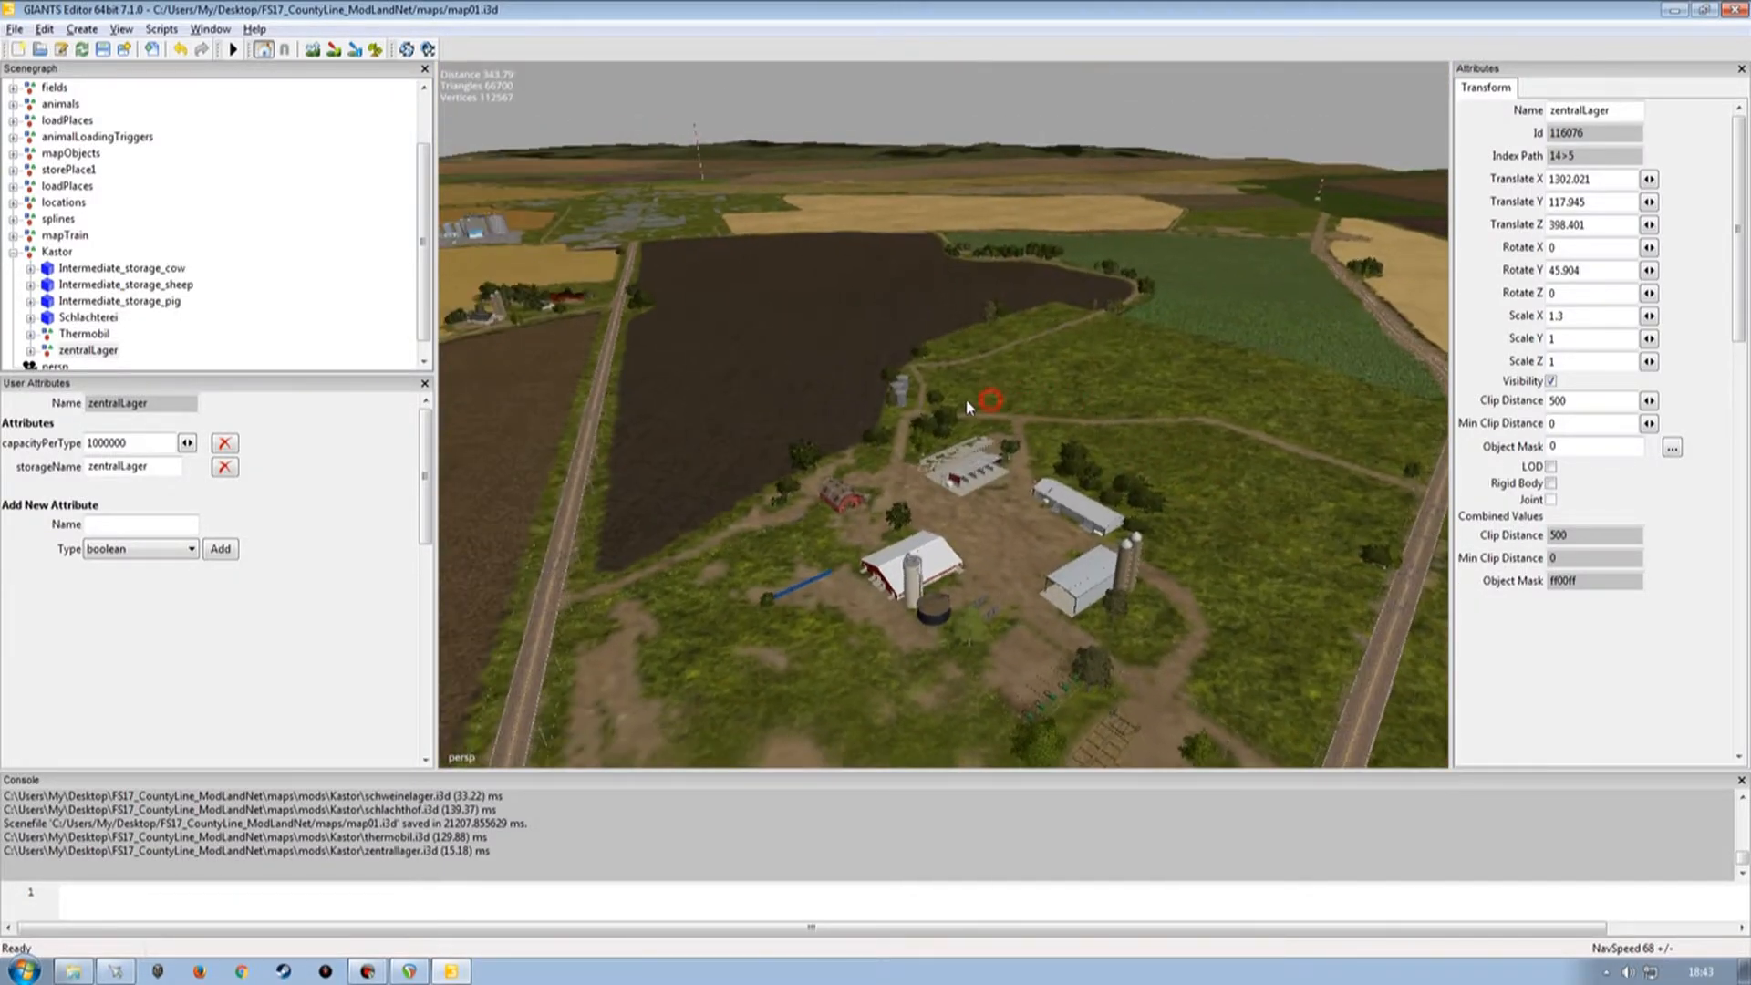
key("f")
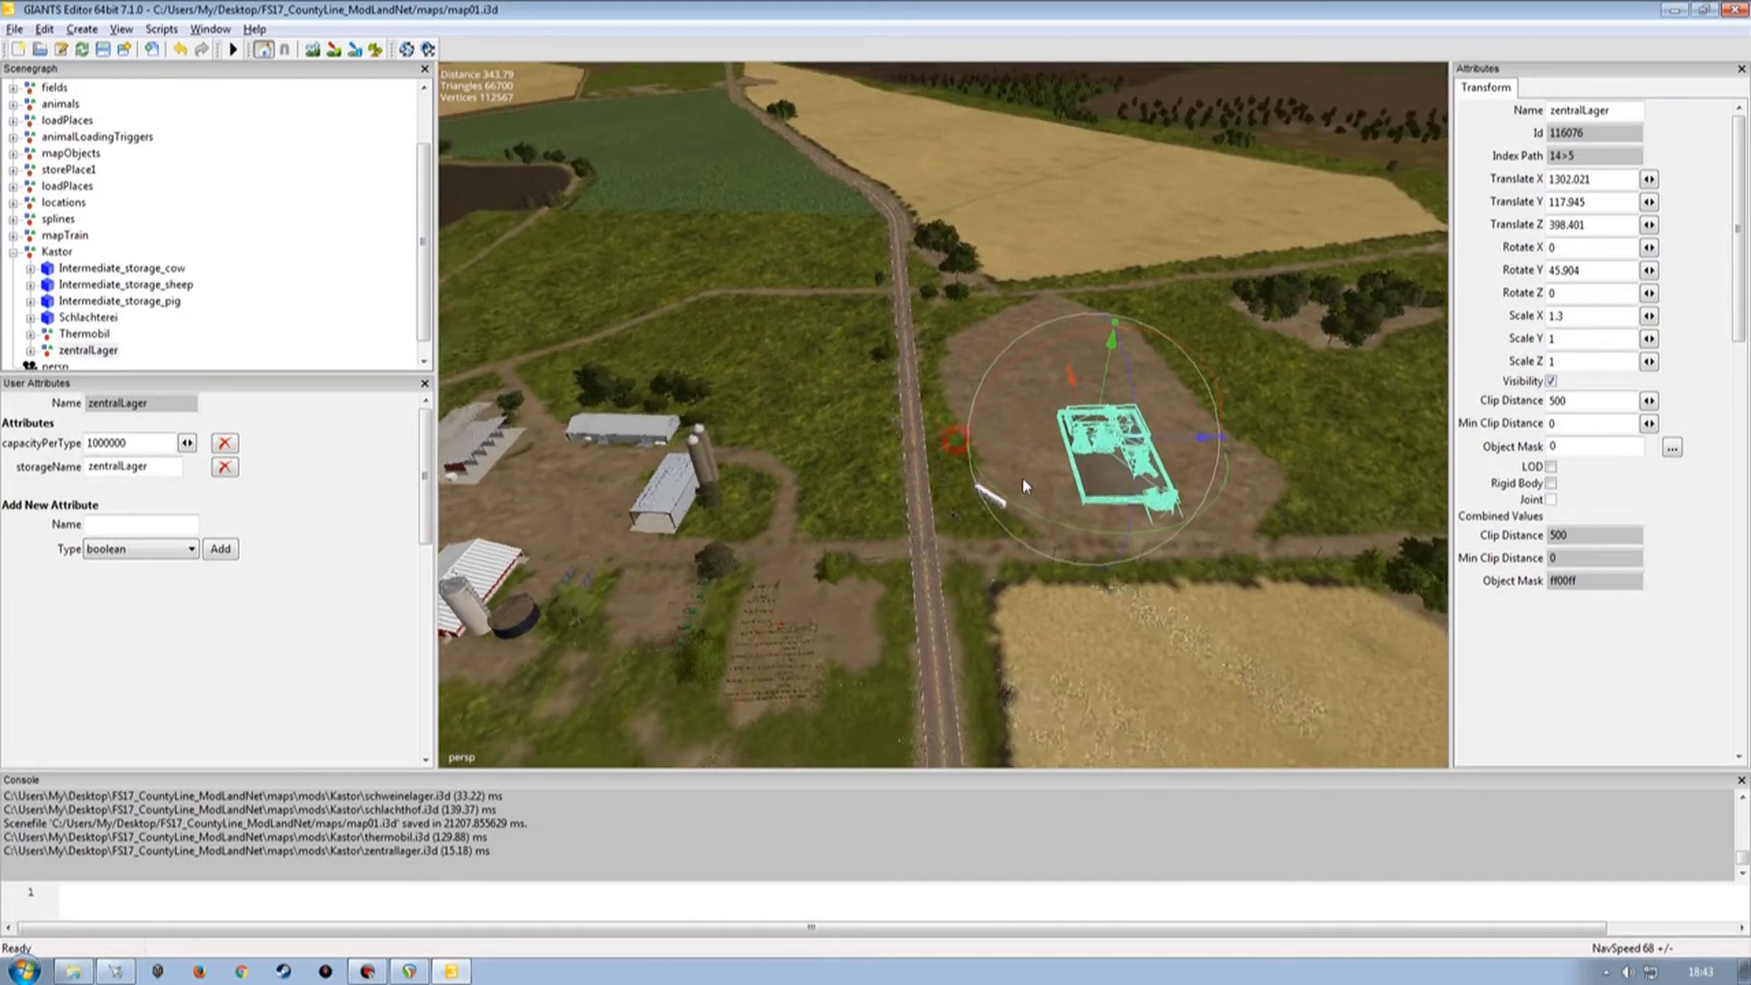
Orbit around the central storage building to inspect its placement and loading bays.
left_click_drag(969, 448, 863, 387, "alt")
right_click_drag(863, 387, 845, 452, "alt")
left_click_drag(880, 442, 899, 412, "alt")
right_click_drag(906, 485, 943, 464, "alt")
left_click_drag(907, 492, 463, 447, "alt")
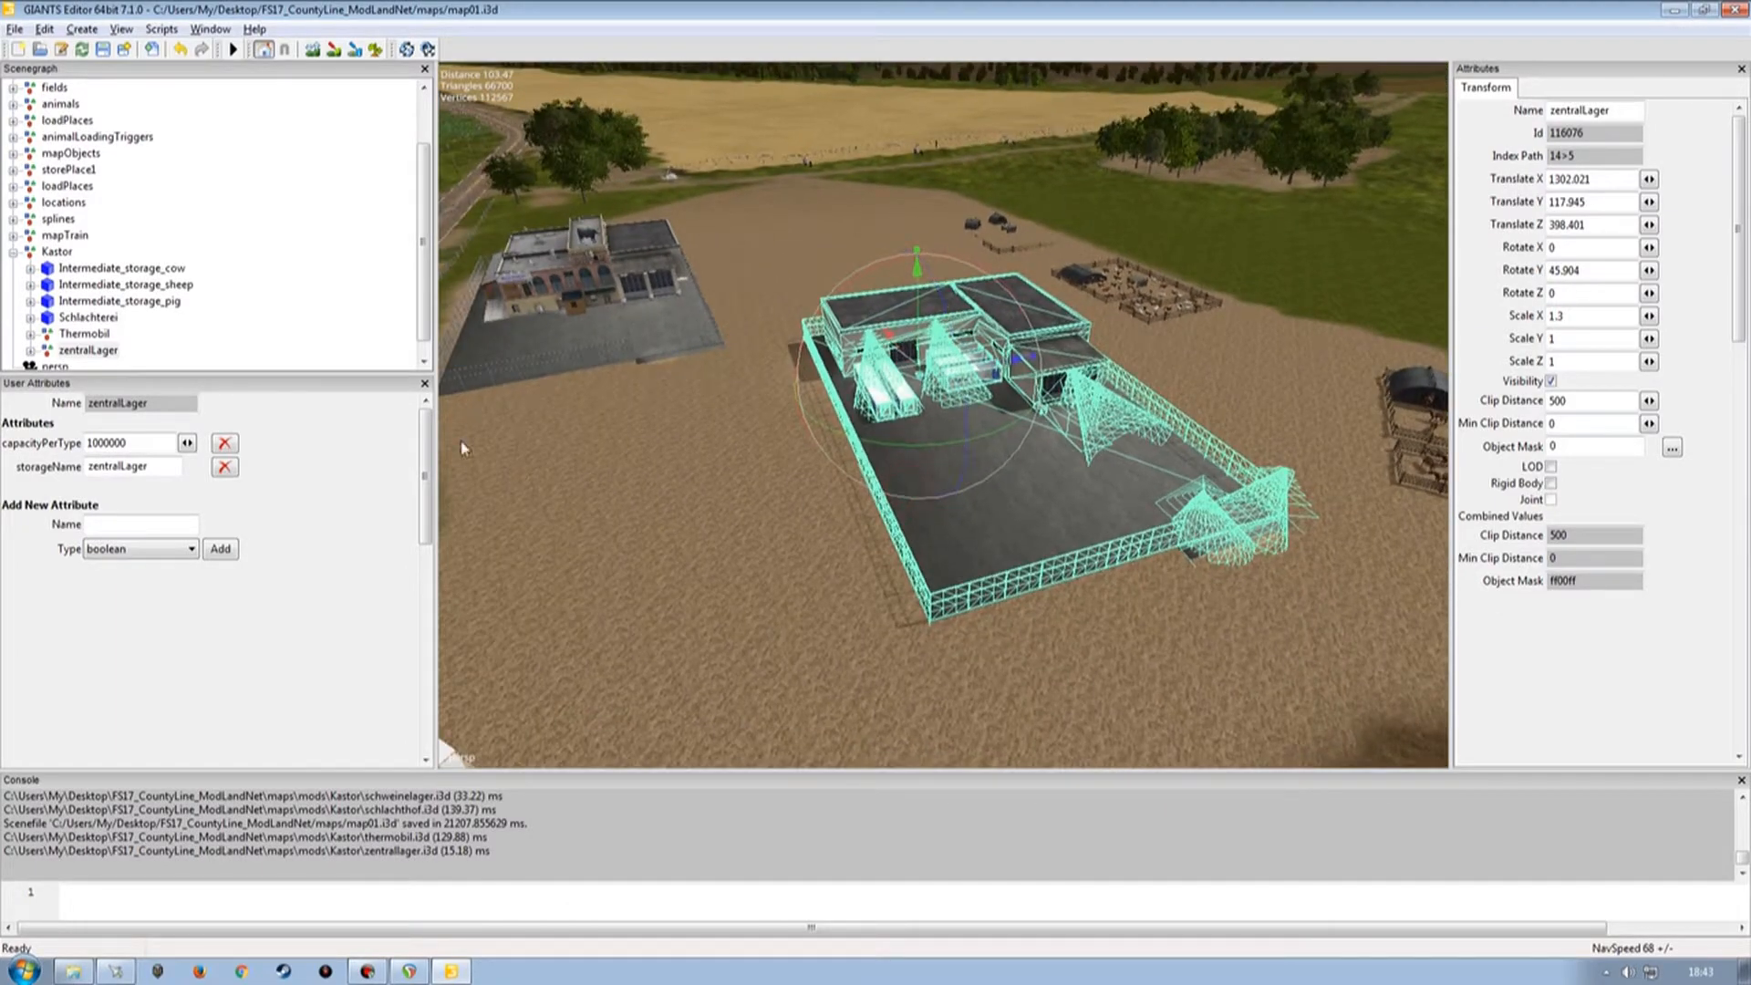
left_click(243, 293)
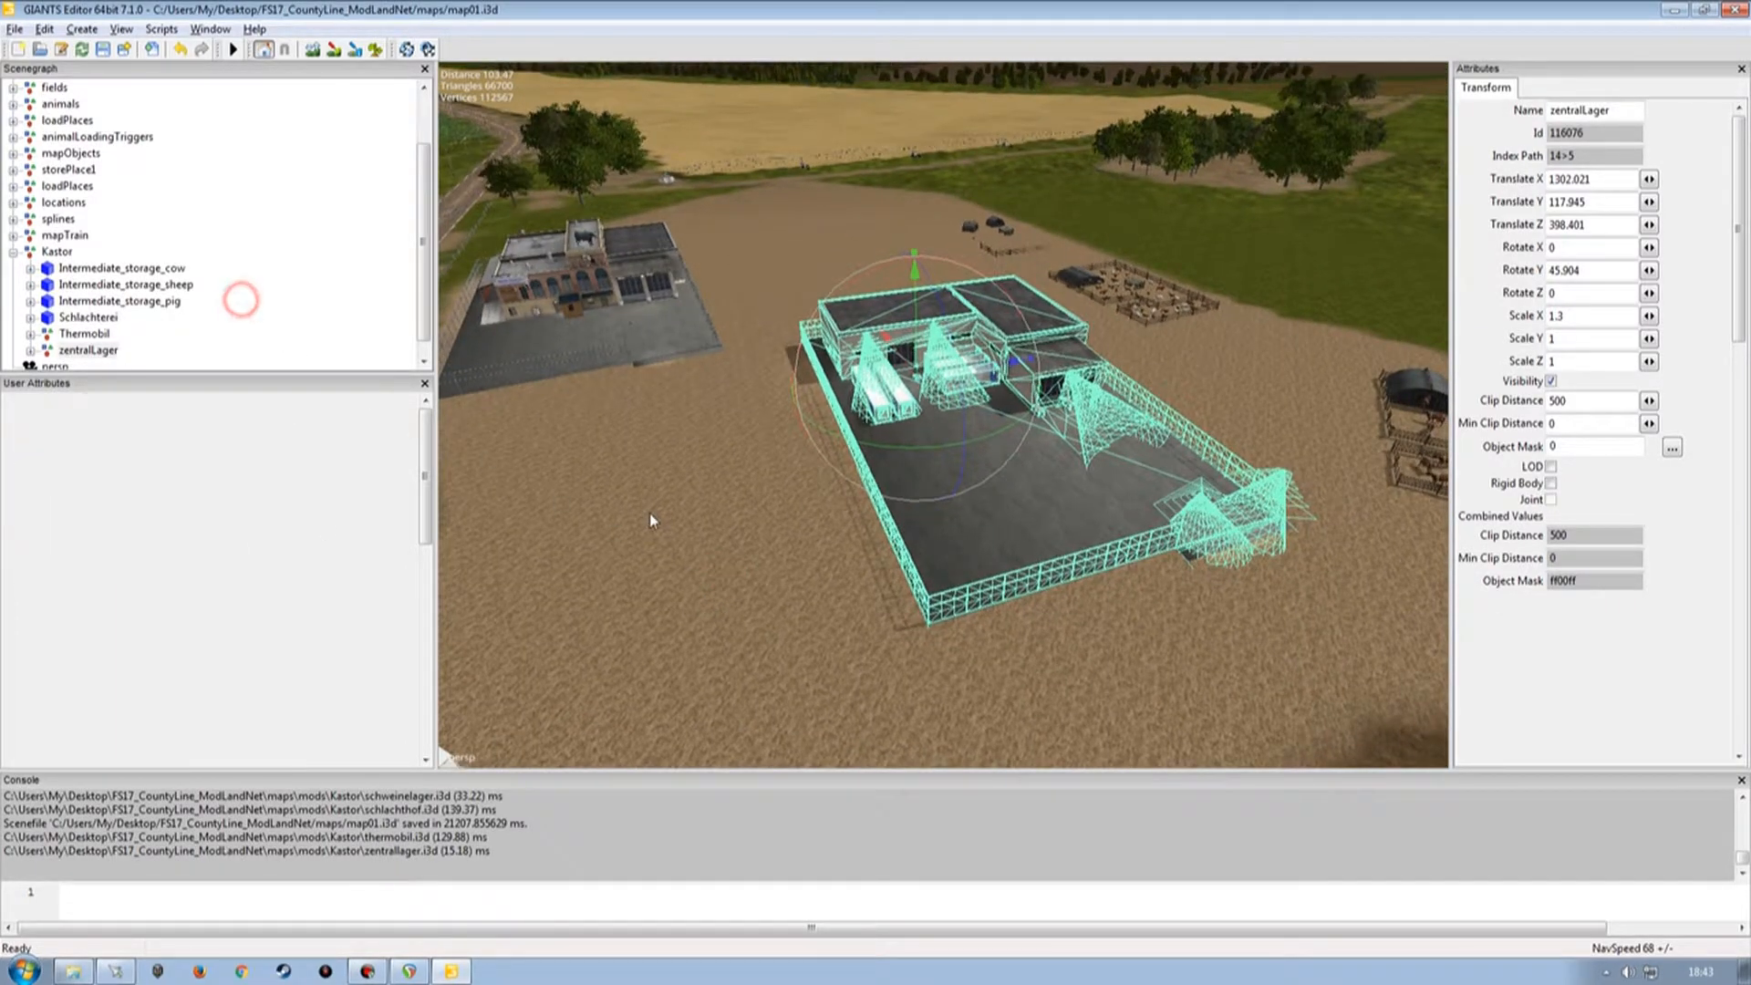
right_click_drag(909, 554, 949, 454, "alt")
left_click_drag(919, 510, 961, 593, "alt")
right_click_drag(962, 598, 958, 504, "alt")
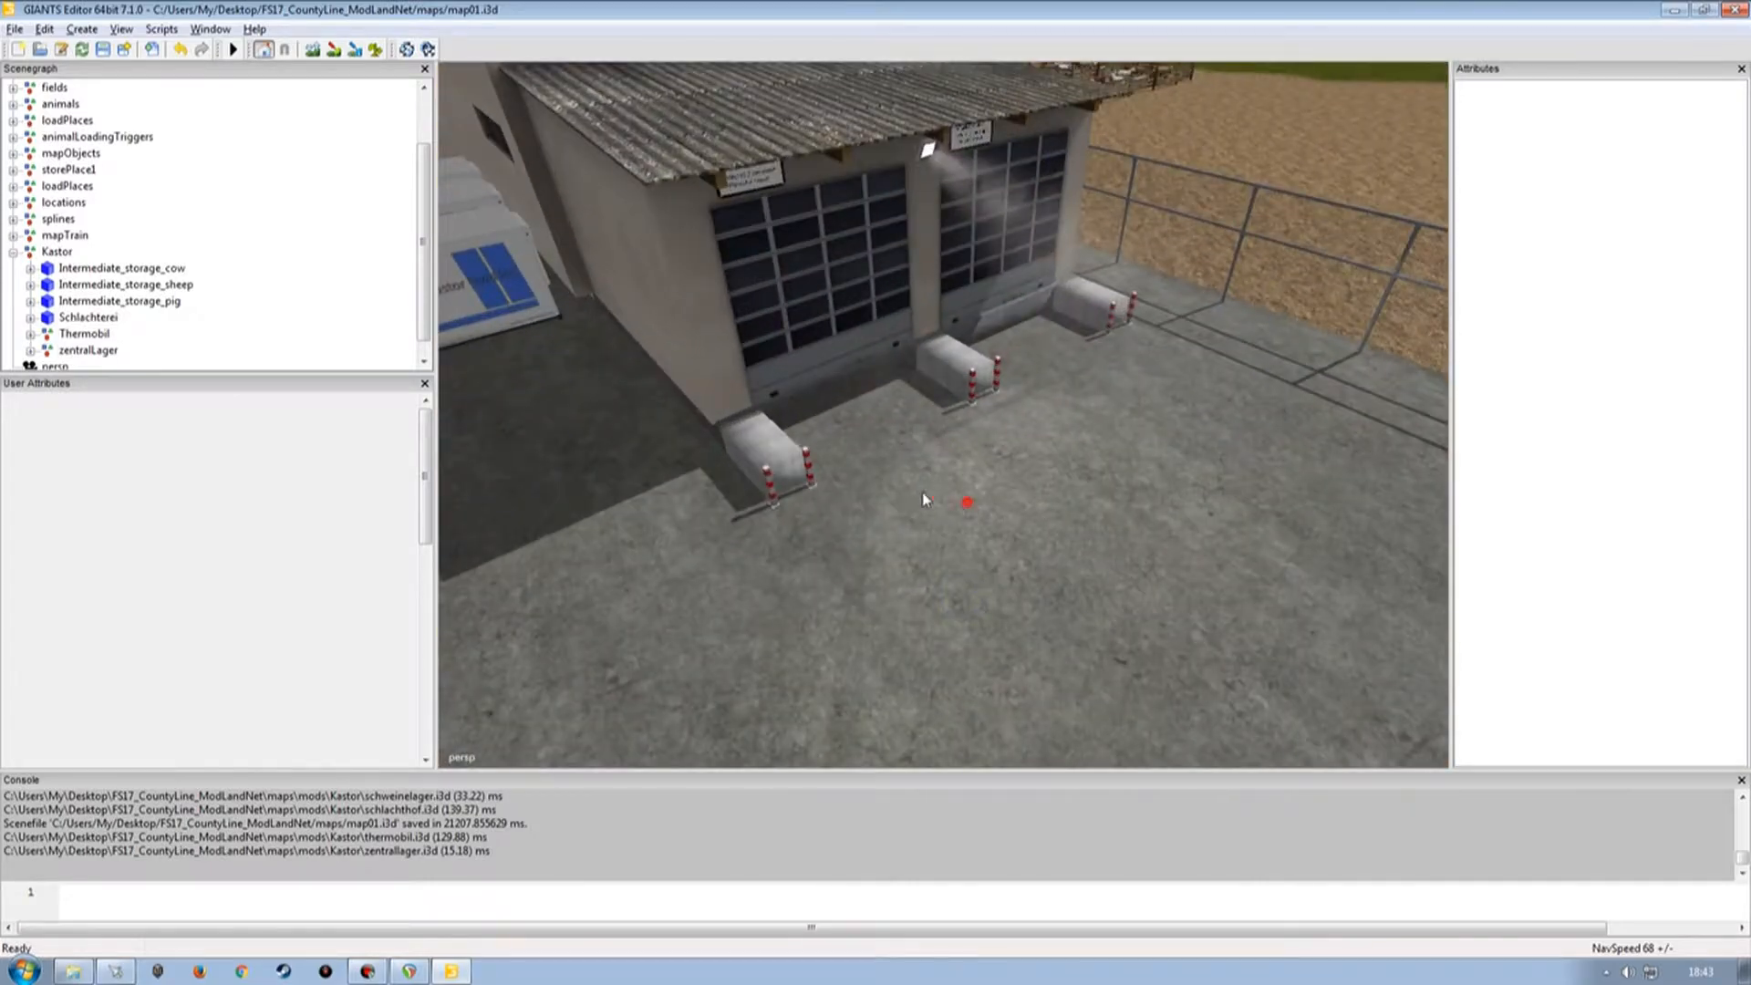
left_click_drag(958, 504, 921, 449, "alt")
right_click_drag(930, 449, 890, 510, "alt")
left_click_drag(873, 475, 1028, 532, "alt")
right_click_drag(1028, 531, 947, 542, "alt")
left_click_drag(947, 542, 695, 508, "alt")
right_click_drag(695, 509, 770, 447, "alt")
left_click_drag(778, 454, 1072, 490, "alt")
right_click_drag(1072, 490, 931, 501, "alt")
mouse_move(930, 501)
left_mouse_down("alt")
mouse_move(840, 502)
mouse_move(914, 502)
left_mouse_up("alt")
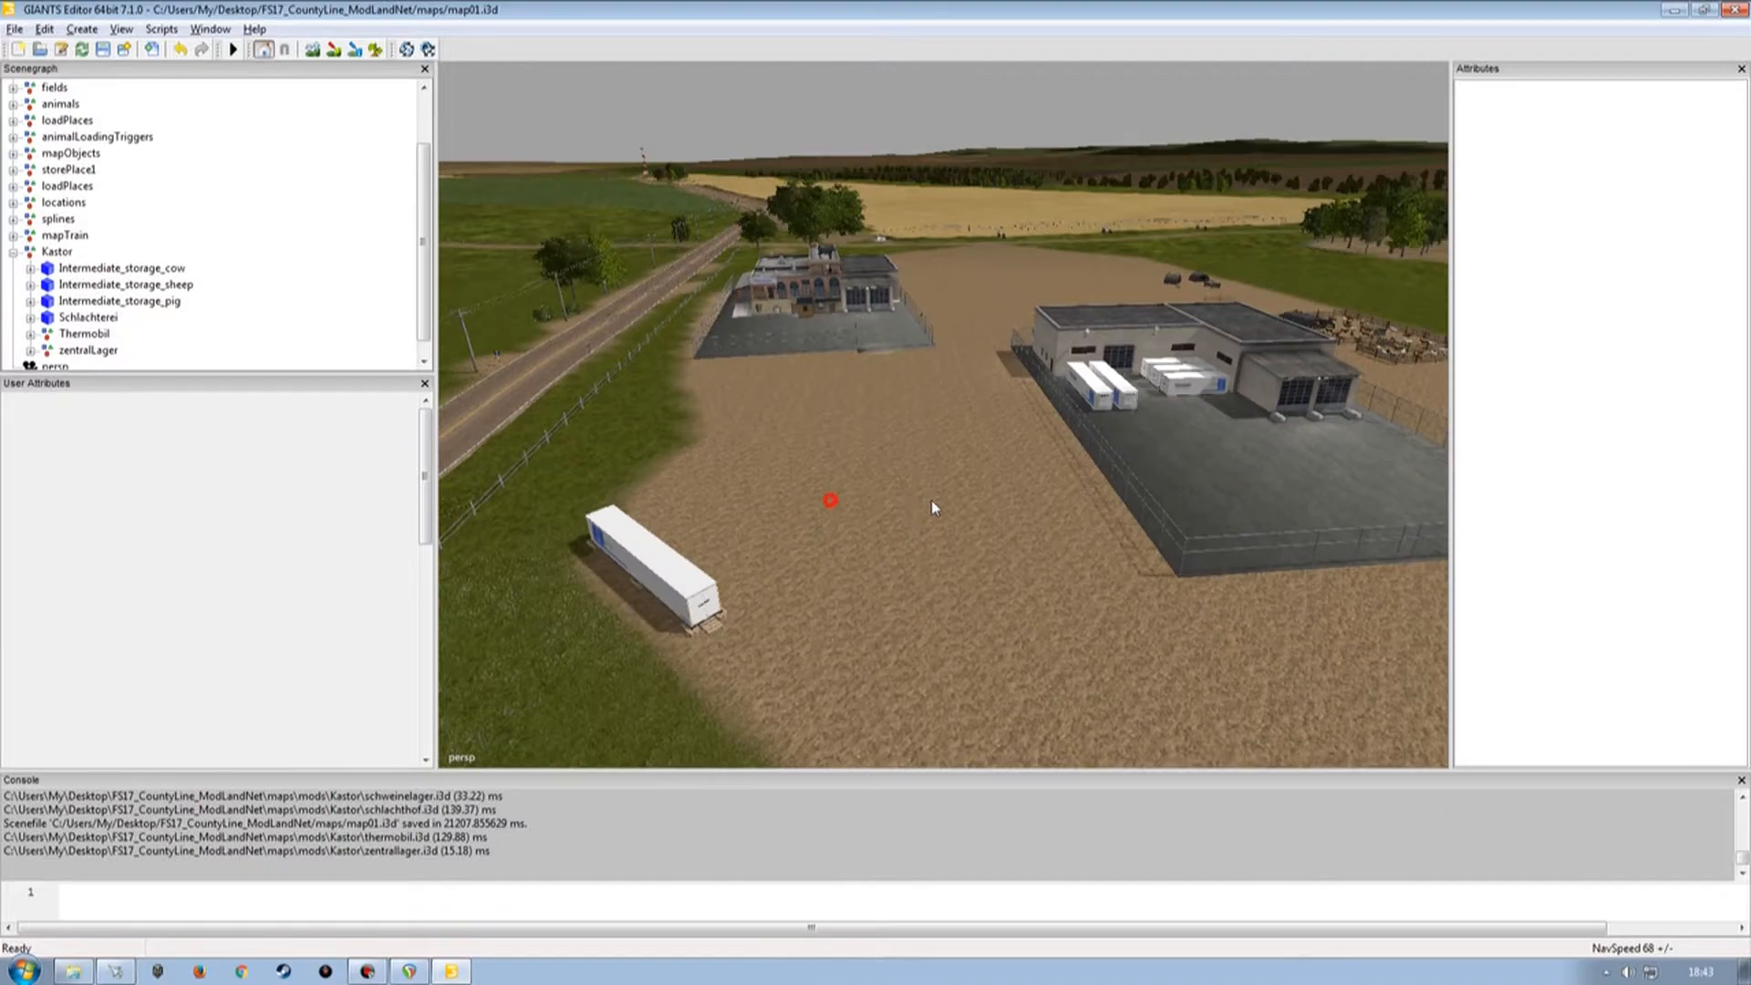
right_click_drag(914, 502, 1012, 380, "alt")
left_click_drag(1013, 379, 927, 445, "alt")
right_click_drag(927, 444, 888, 475, "alt")
right_click_drag(997, 441, 873, 482, "alt")
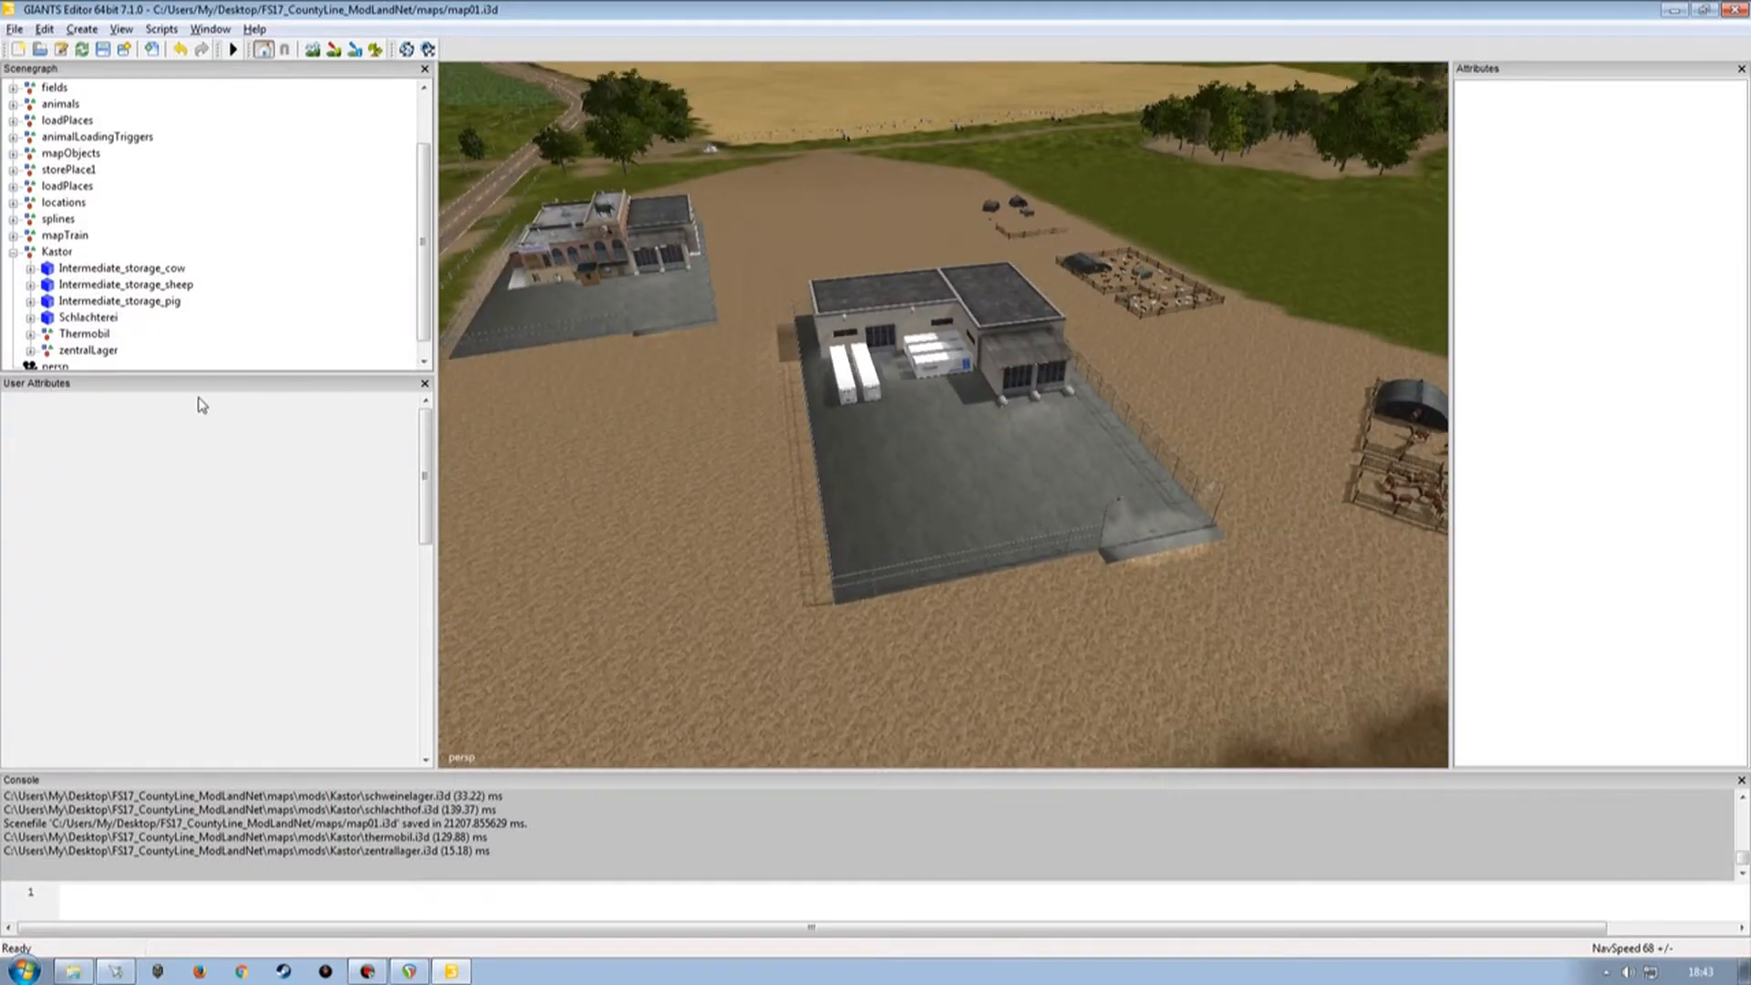
Delete the zentralLager node from the scenegraph.
left_click(91, 351)
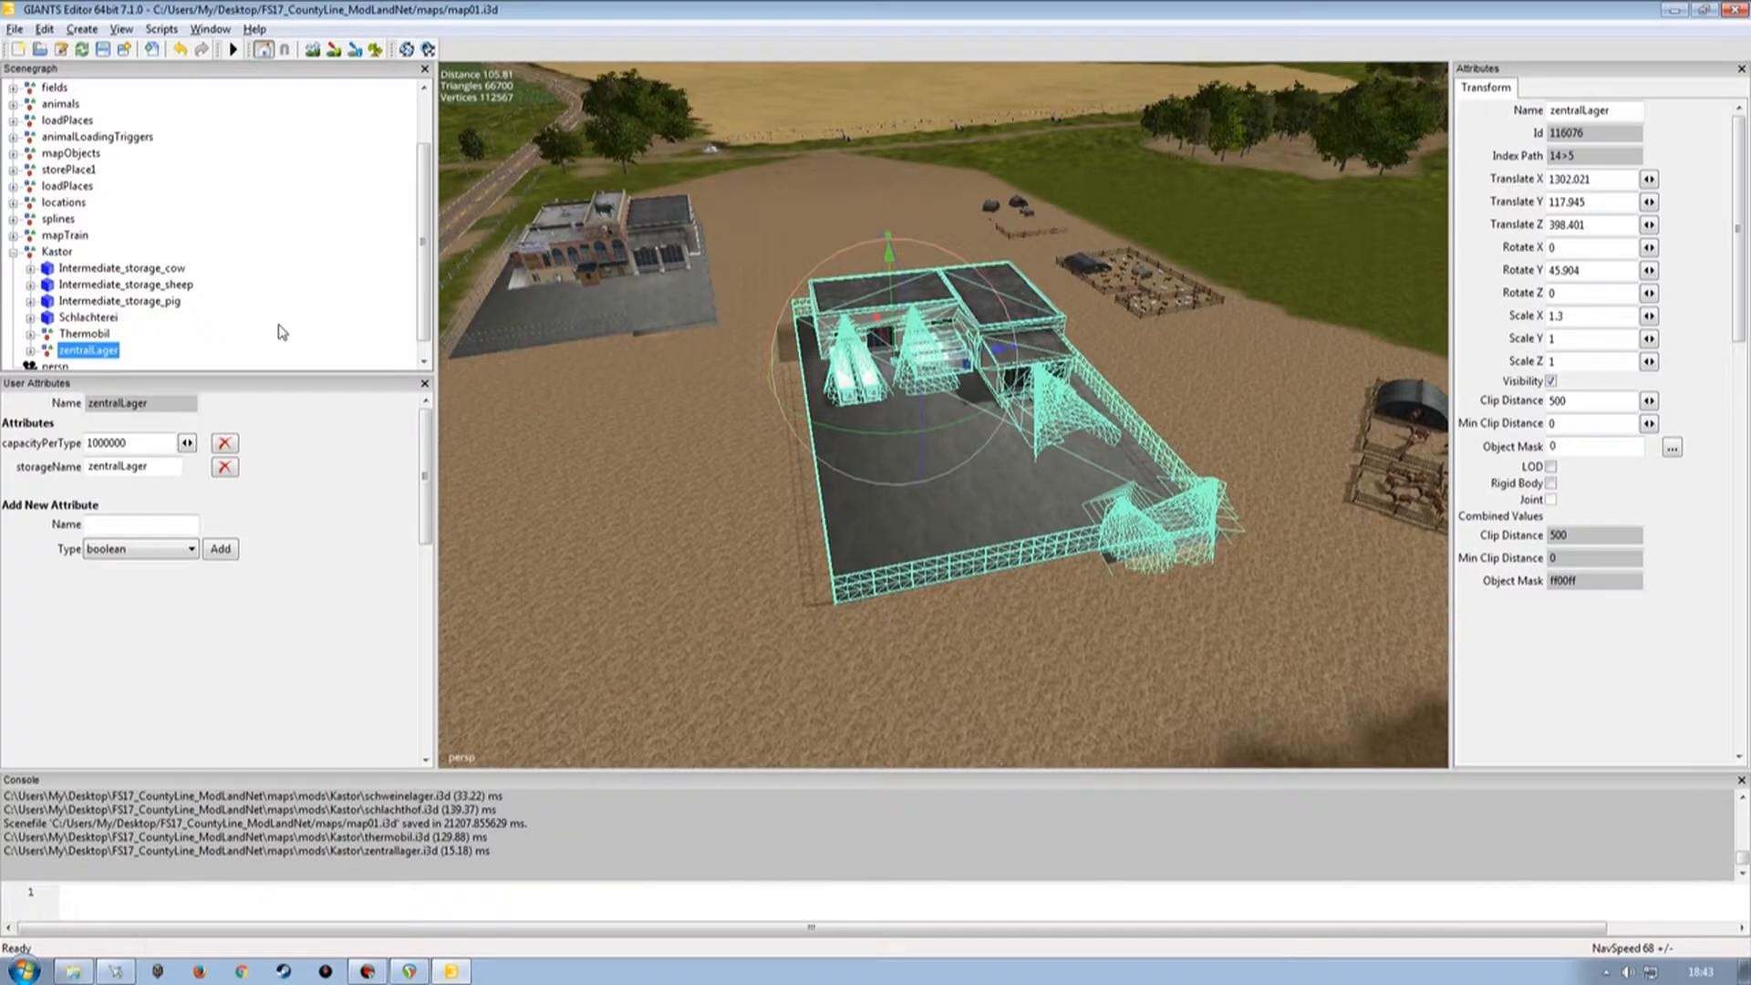
key("Delete")
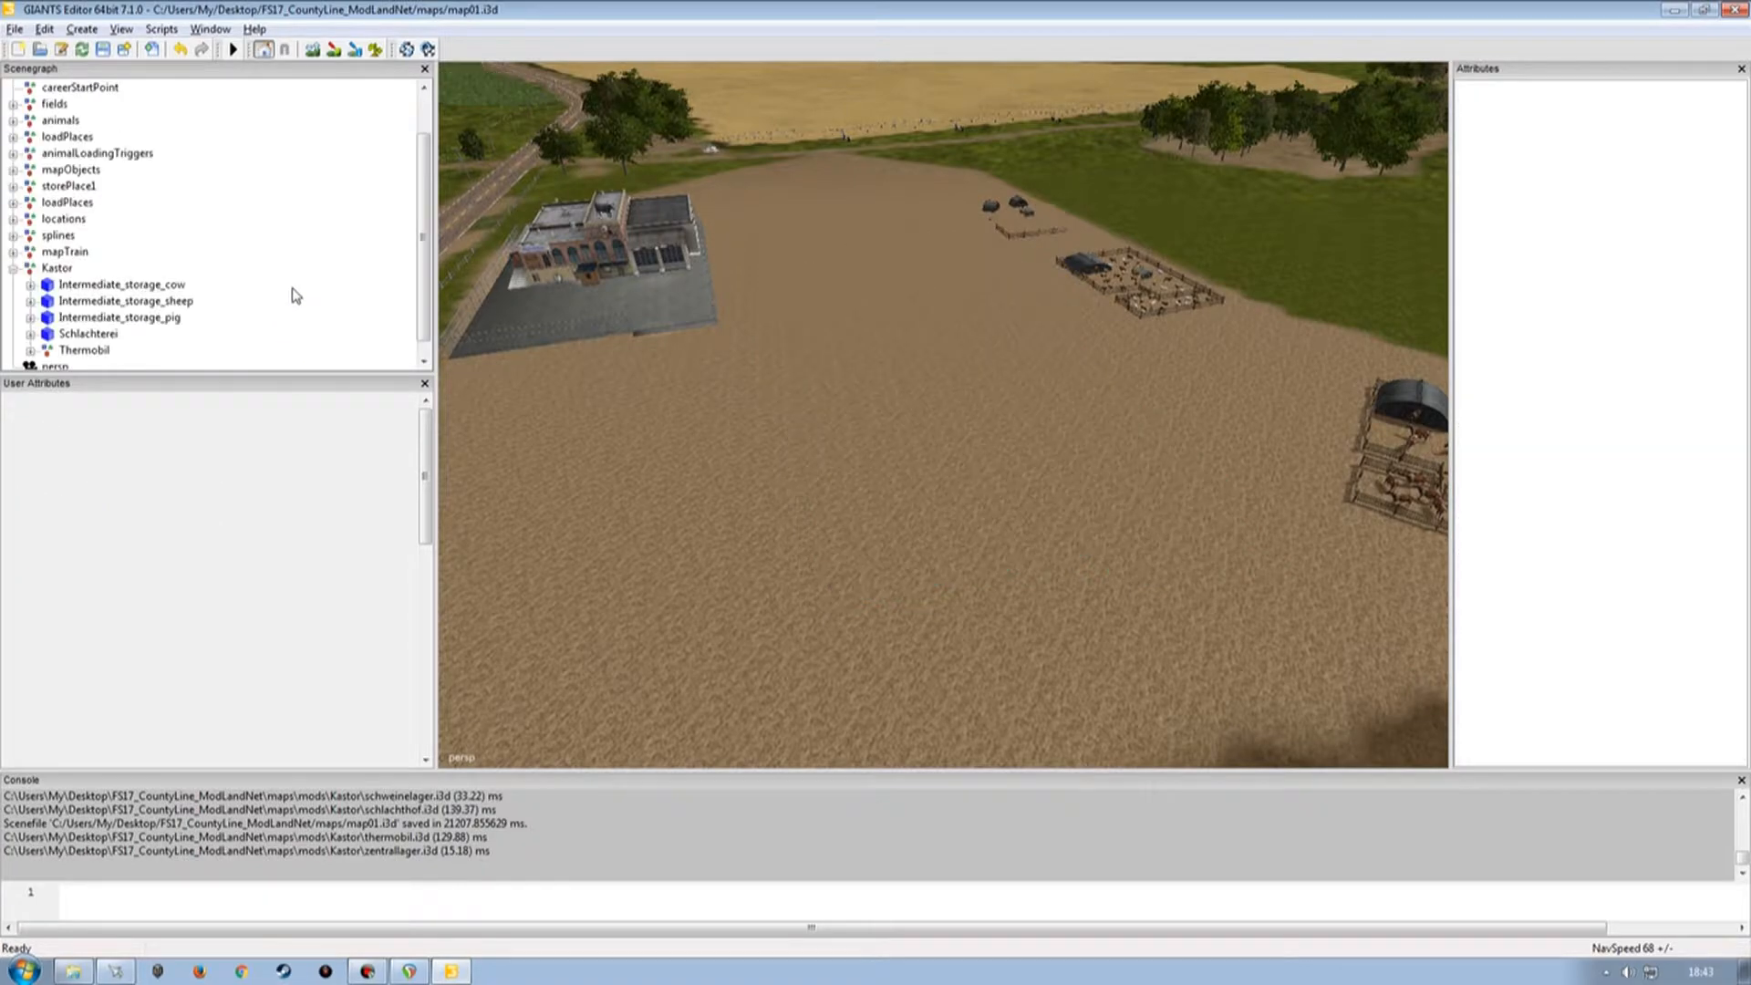
Locate the Thermobil, expand its hierarchy and review the user attributes of its silo trailer trigger nodes.
right_click_drag(830, 404, 746, 437, "alt")
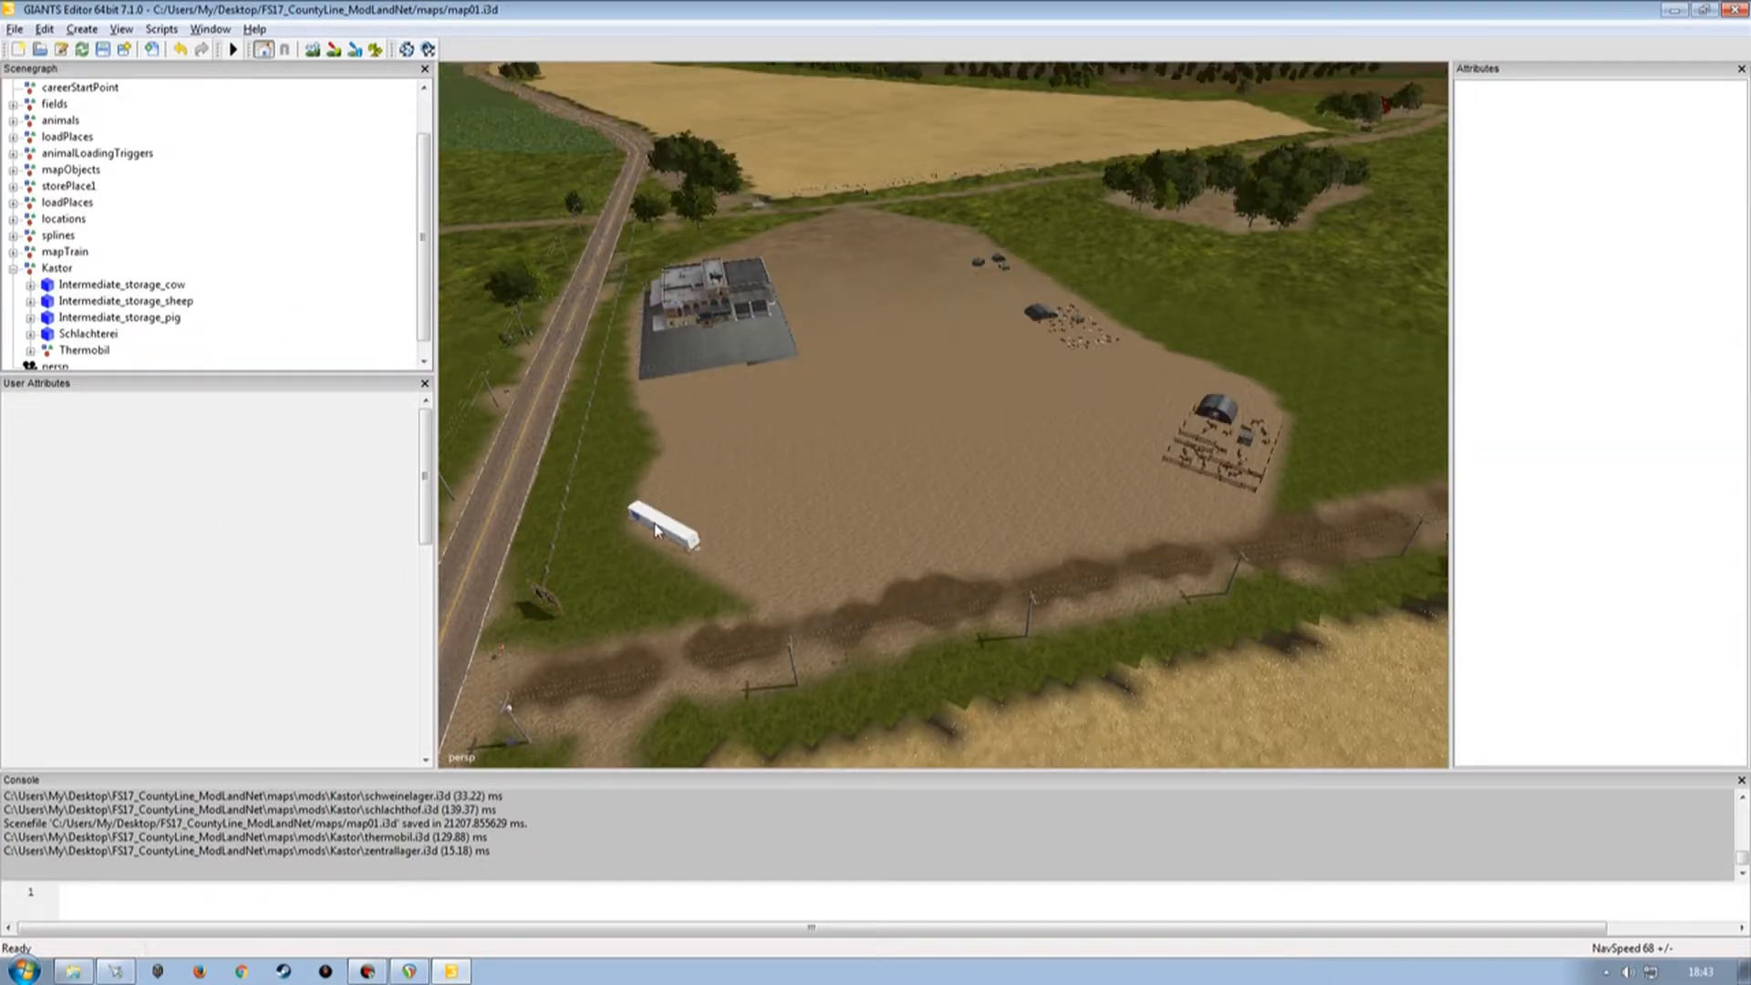
left_click_drag(864, 469, 788, 500, "alt")
right_click_drag(770, 496, 848, 330, "alt")
left_click_drag(848, 331, 673, 418, "alt")
right_click_drag(673, 418, 783, 345, "alt")
left_click_drag(782, 345, 666, 394, "alt")
right_click_drag(666, 394, 544, 356, "alt")
left_click(84, 351)
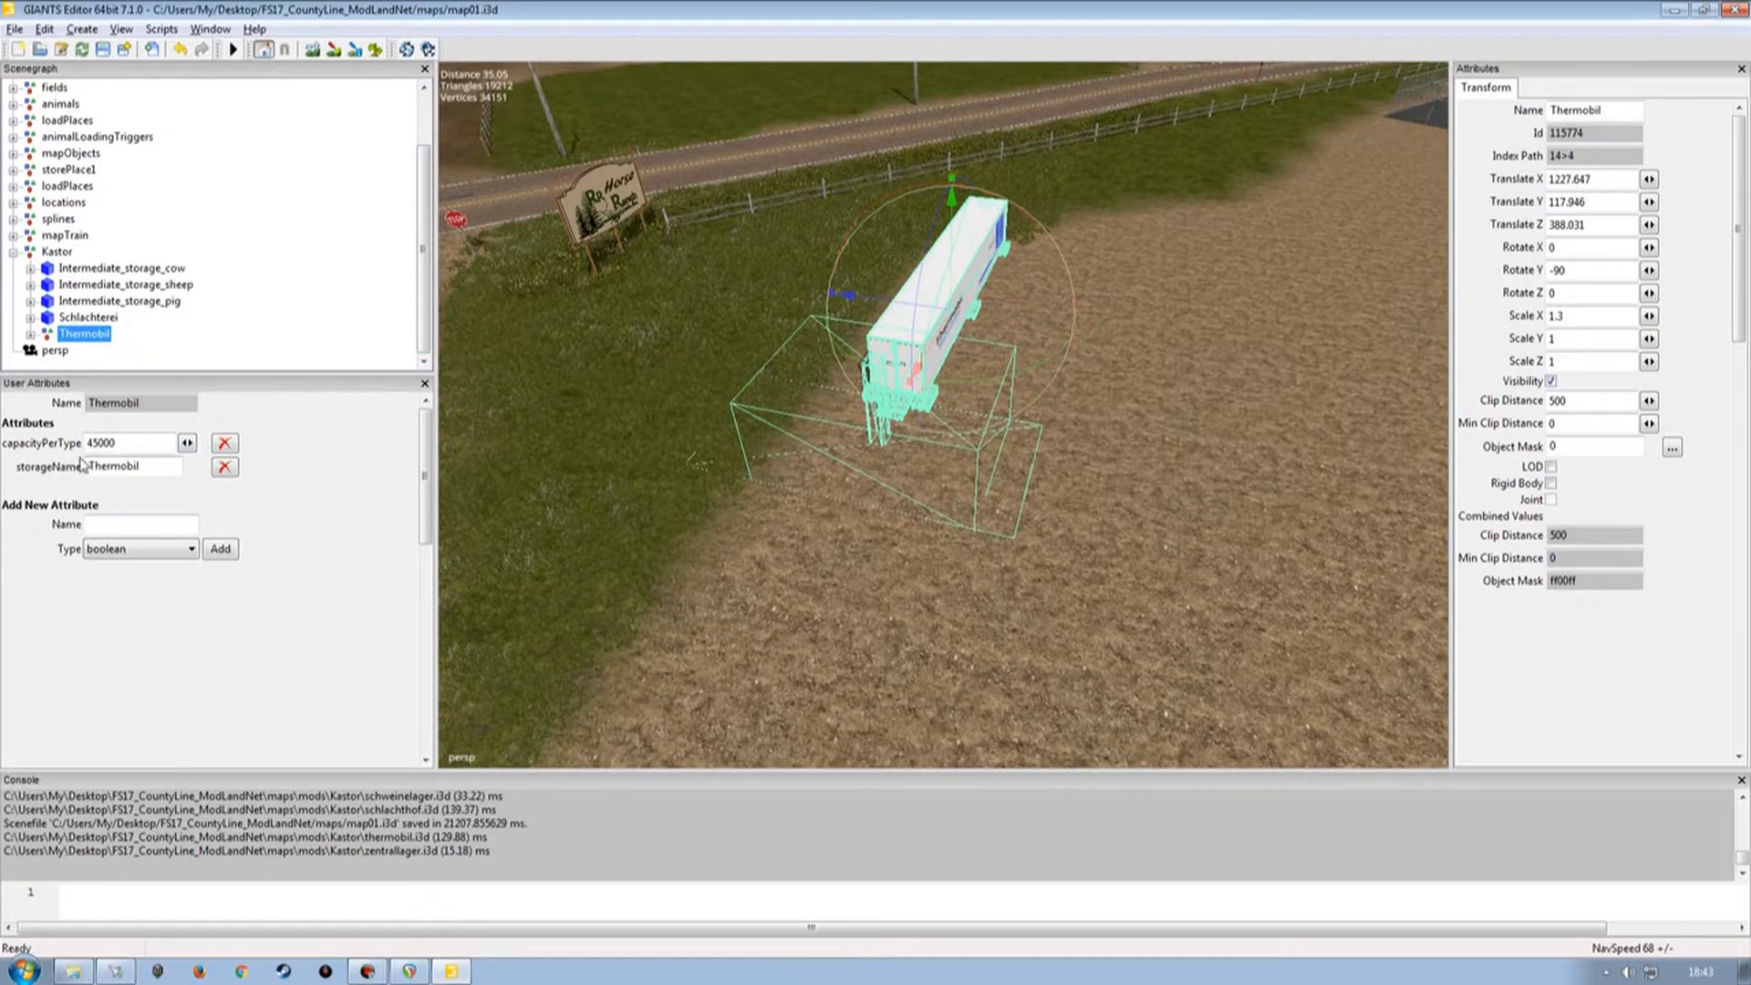
left_click(30, 334)
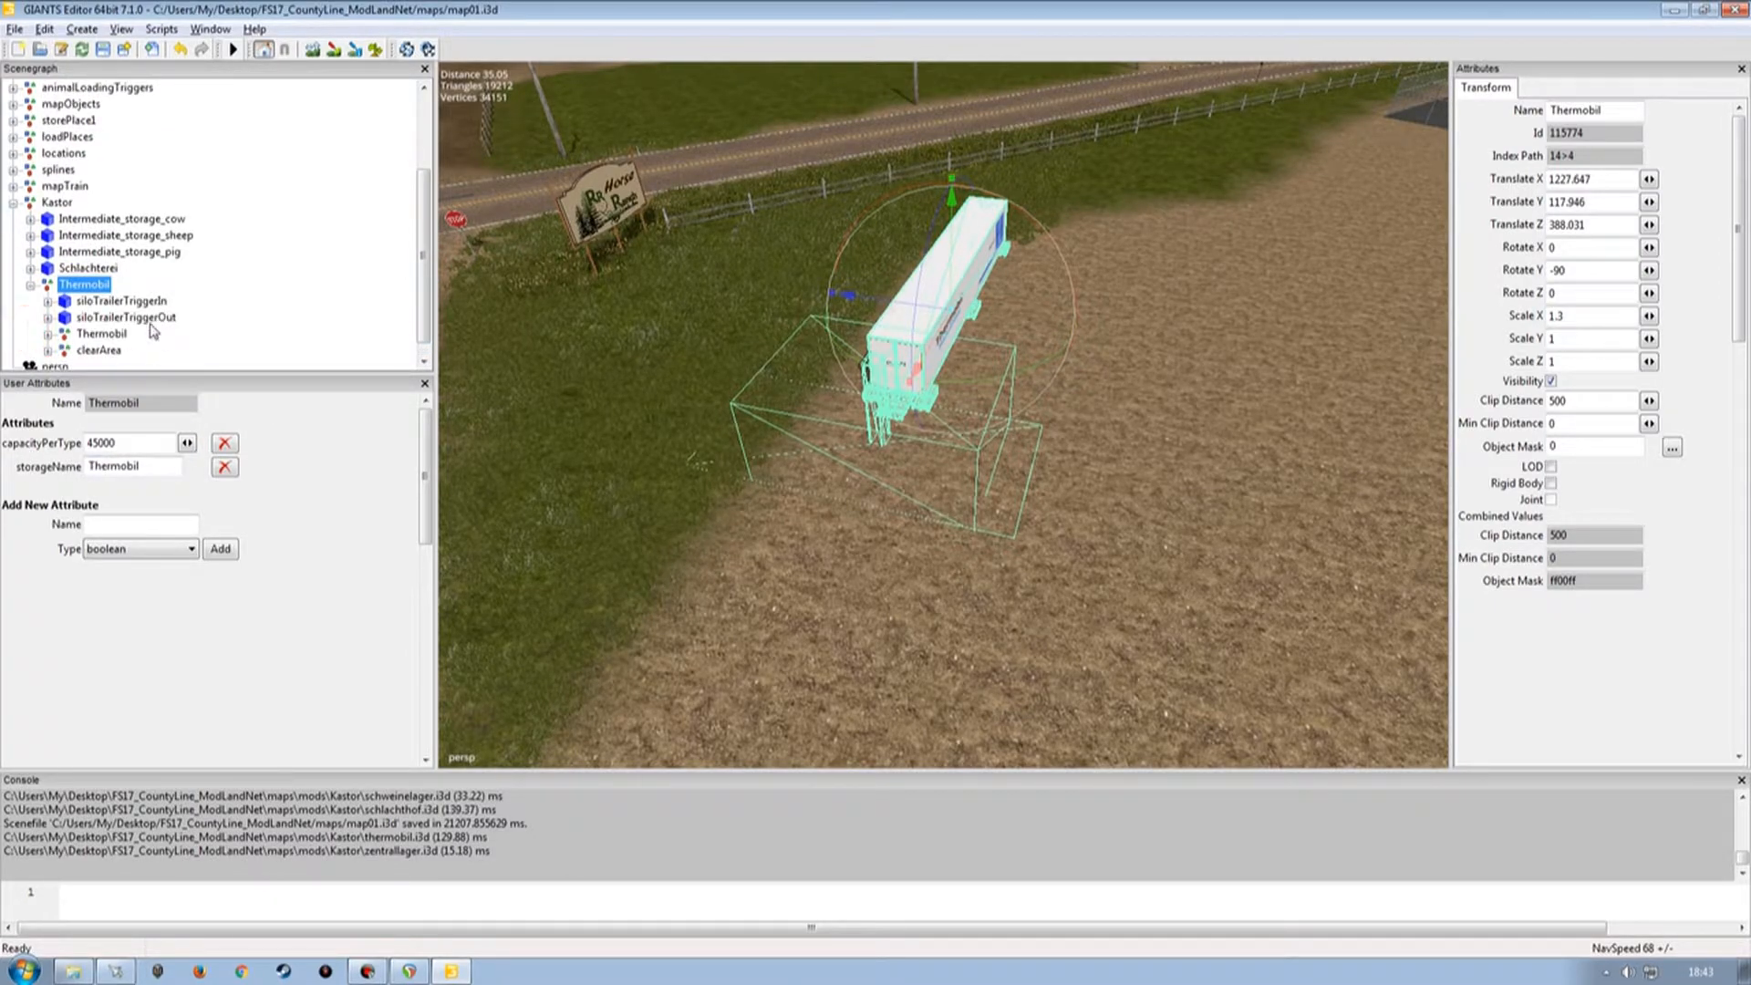
left_click(331, 304)
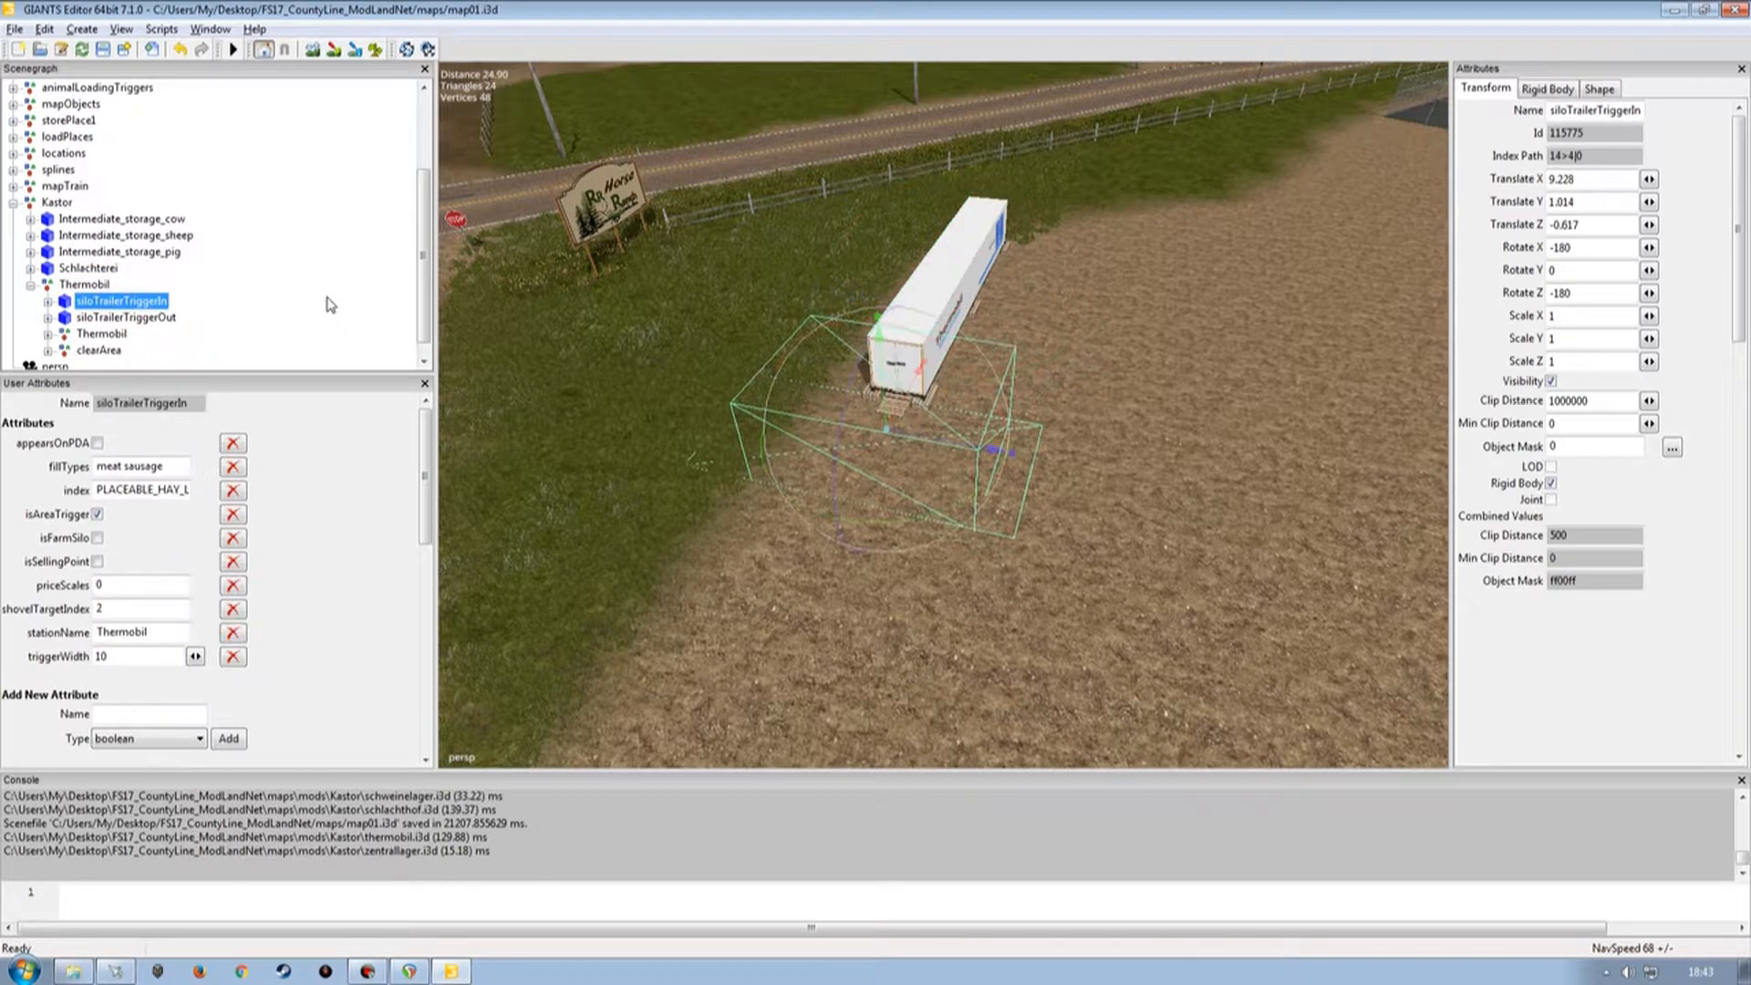
left_click(255, 319)
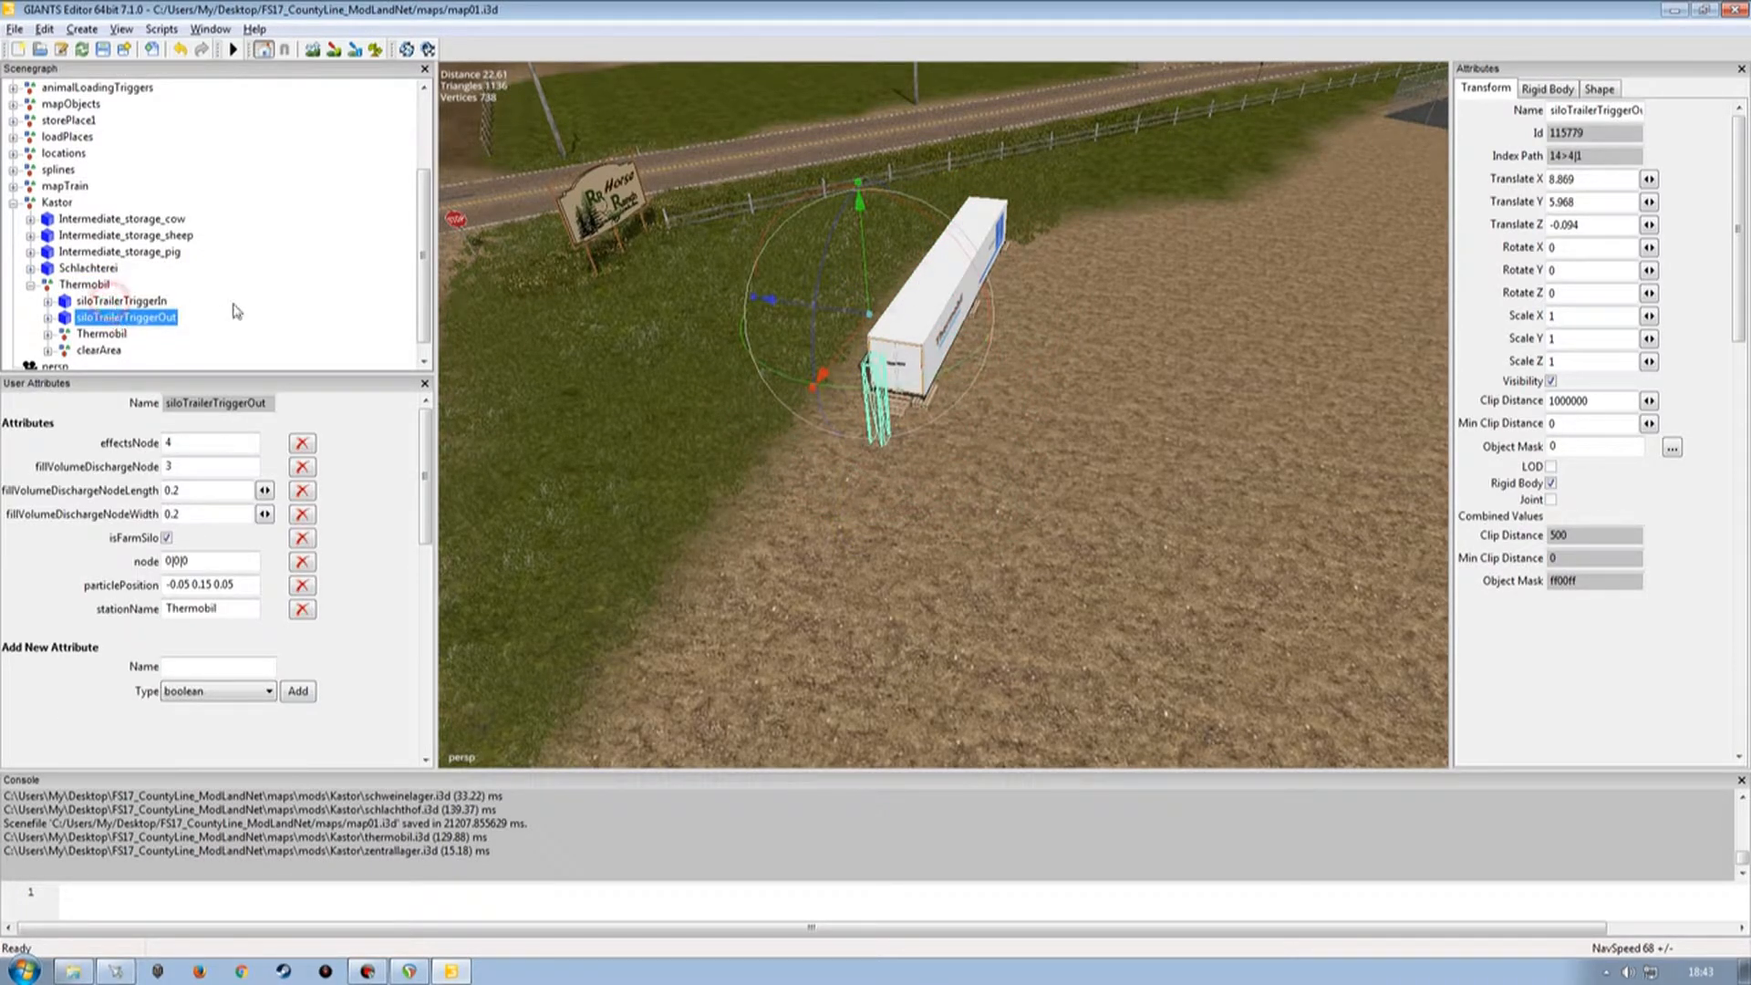
left_click(114, 301)
scroll(415, 269, "down", 1)
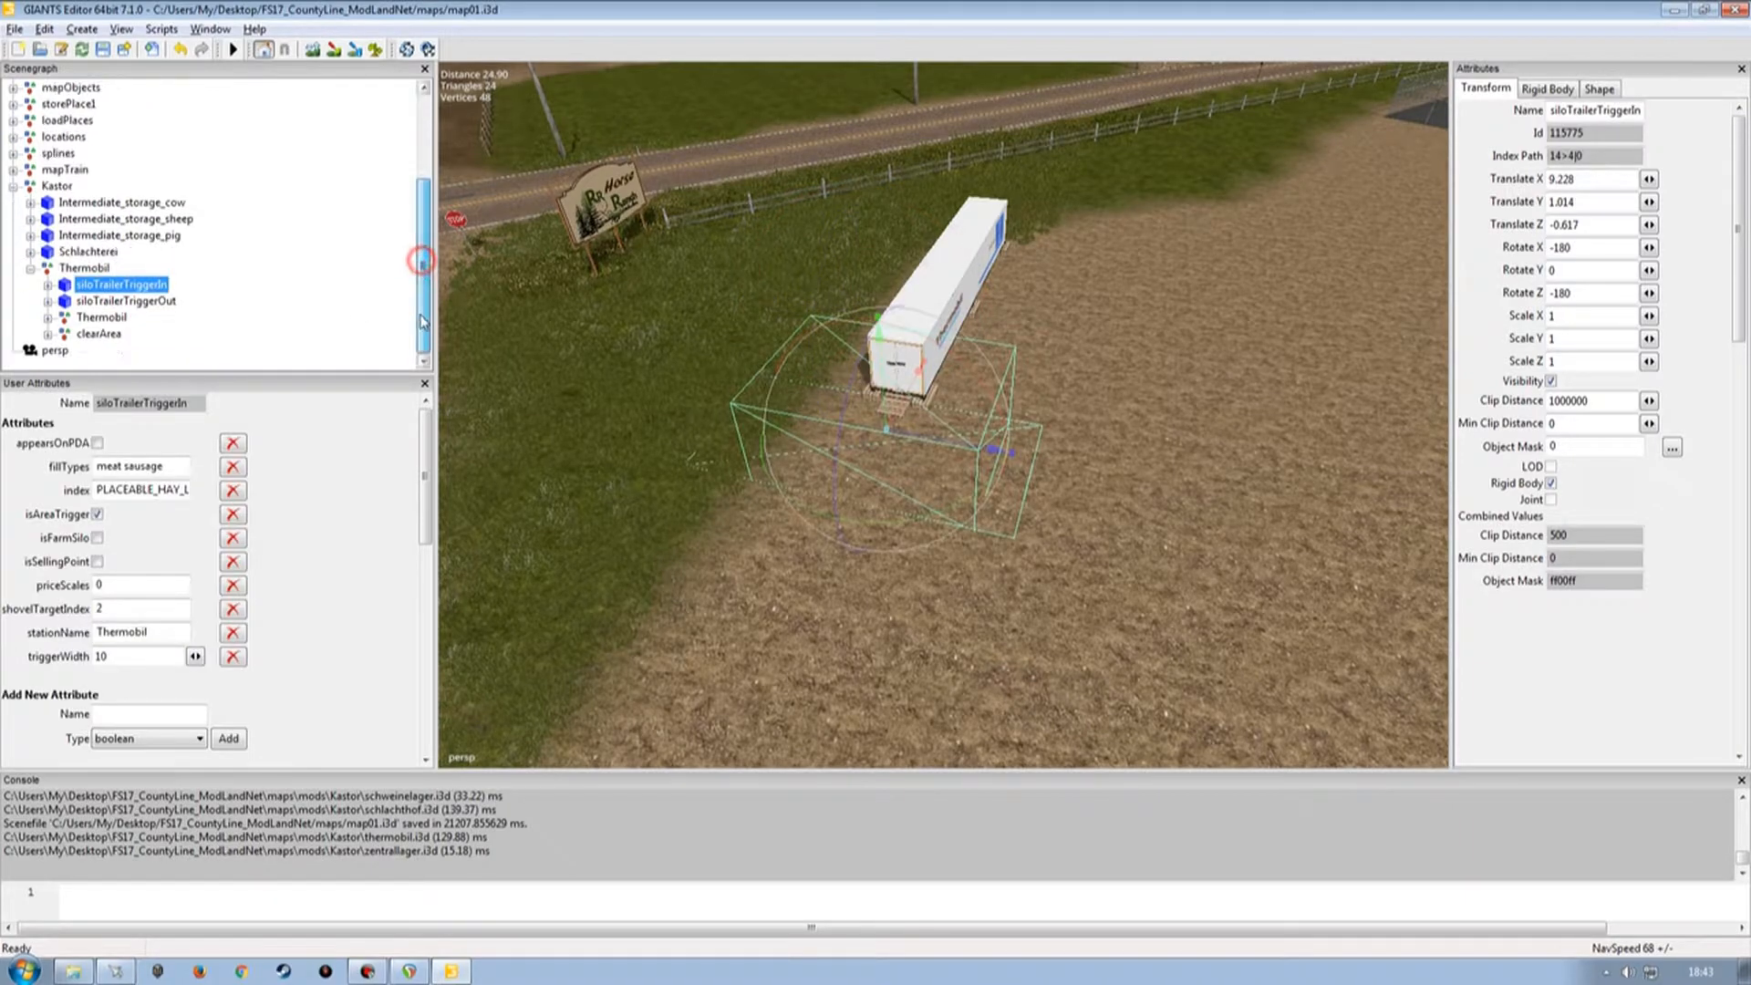
Delete all siloTrailerTriggerIn user attributes except index and shovelTargetIndex.
left_click(139, 494)
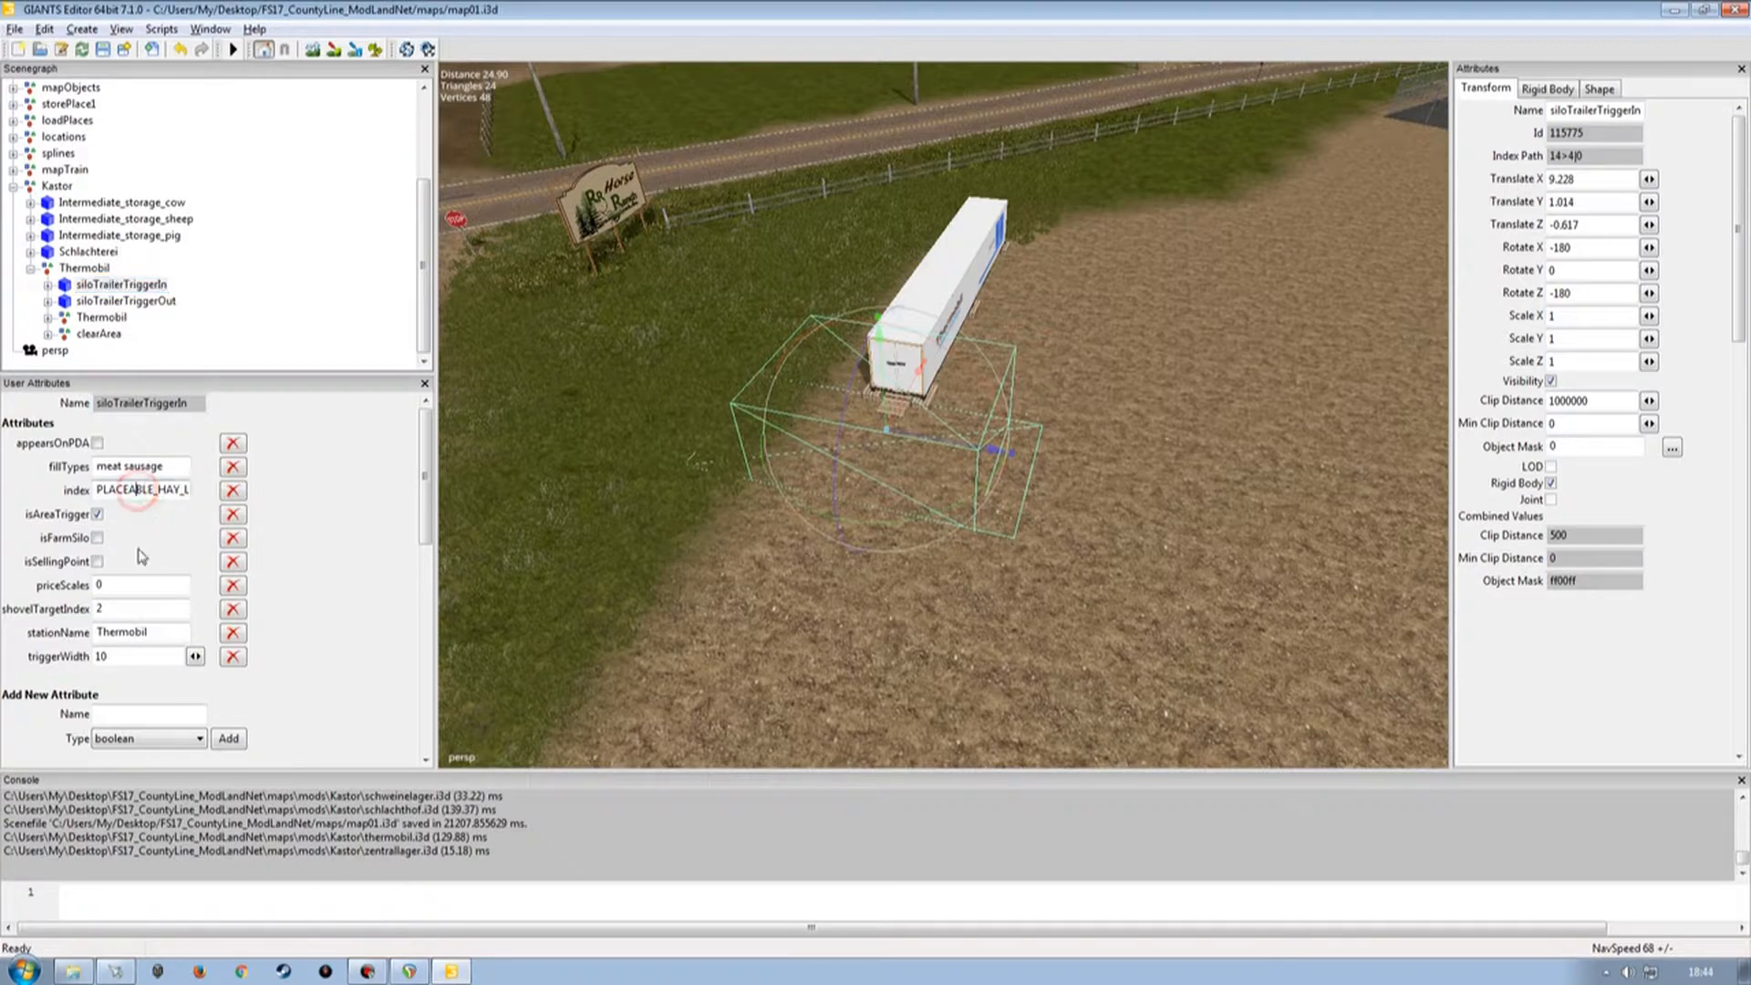
key("Right")
key("Right")
key("Right")
key("Right")
key("Right")
key("Right")
key("Right")
key("Right")
key("Right")
key("Right")
key("Right")
key("Right")
key("Right")
key("Right")
key("Right")
key("Right")
key("Right")
key("Home")
left_click(304, 528)
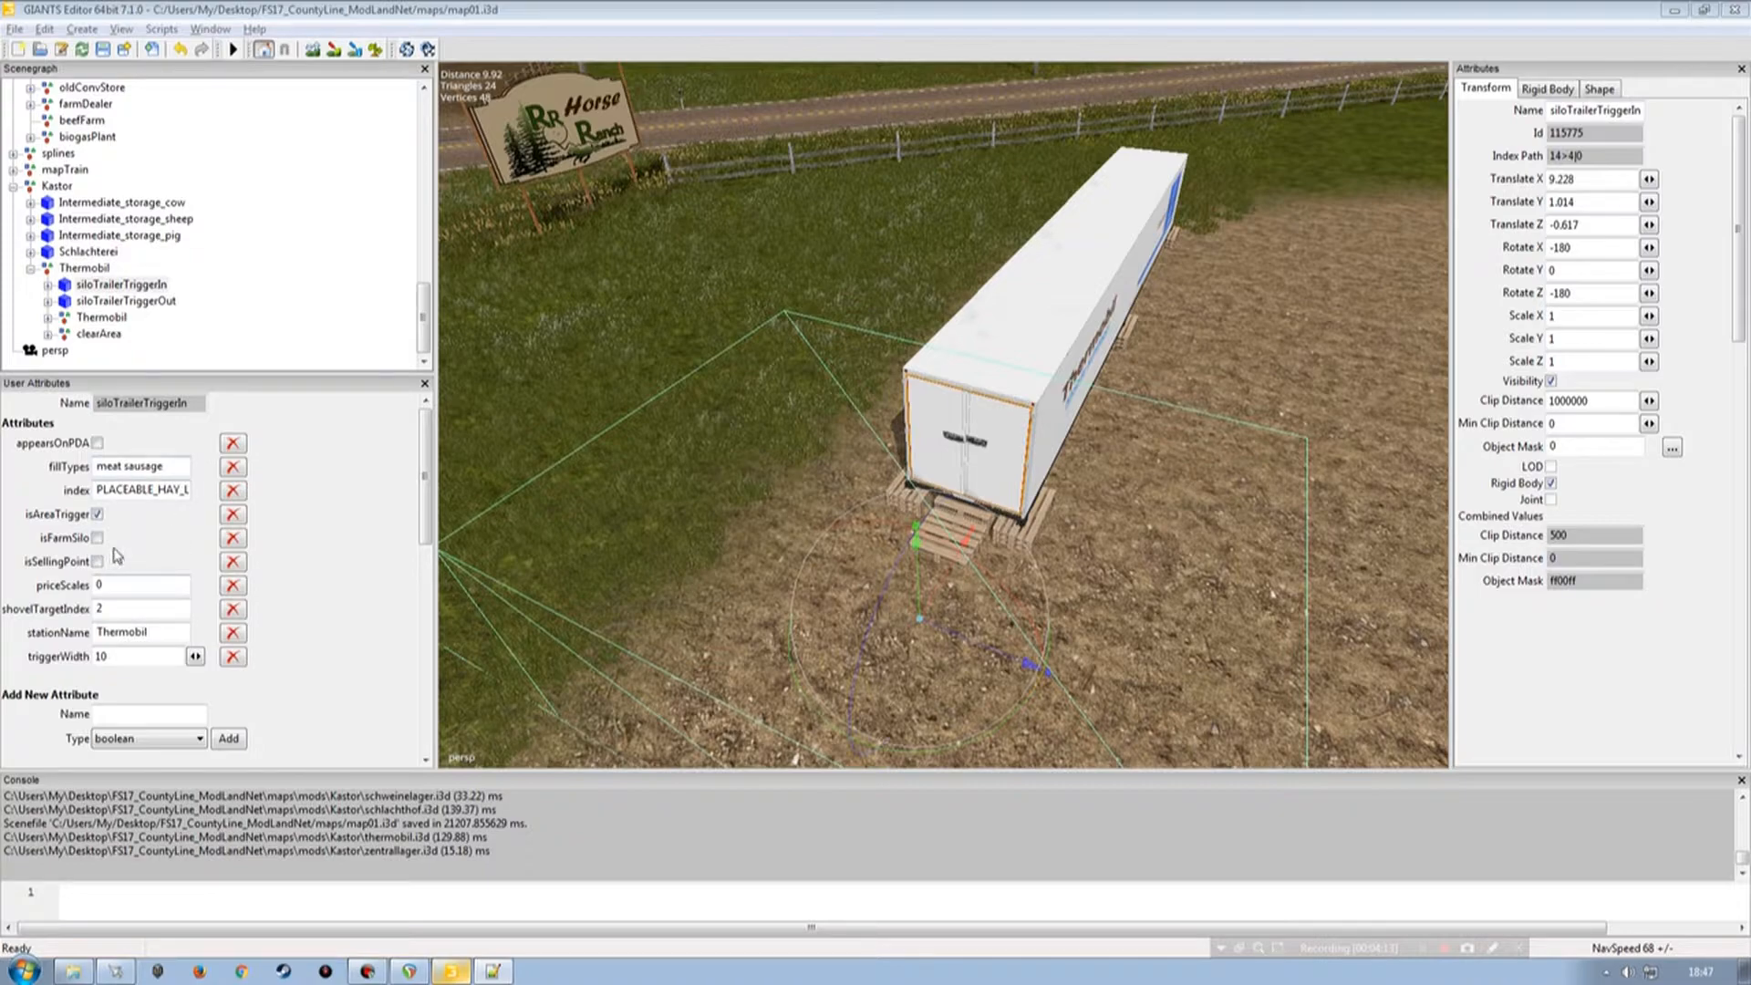
left_click(96, 514)
left_click(97, 513)
left_click(233, 444)
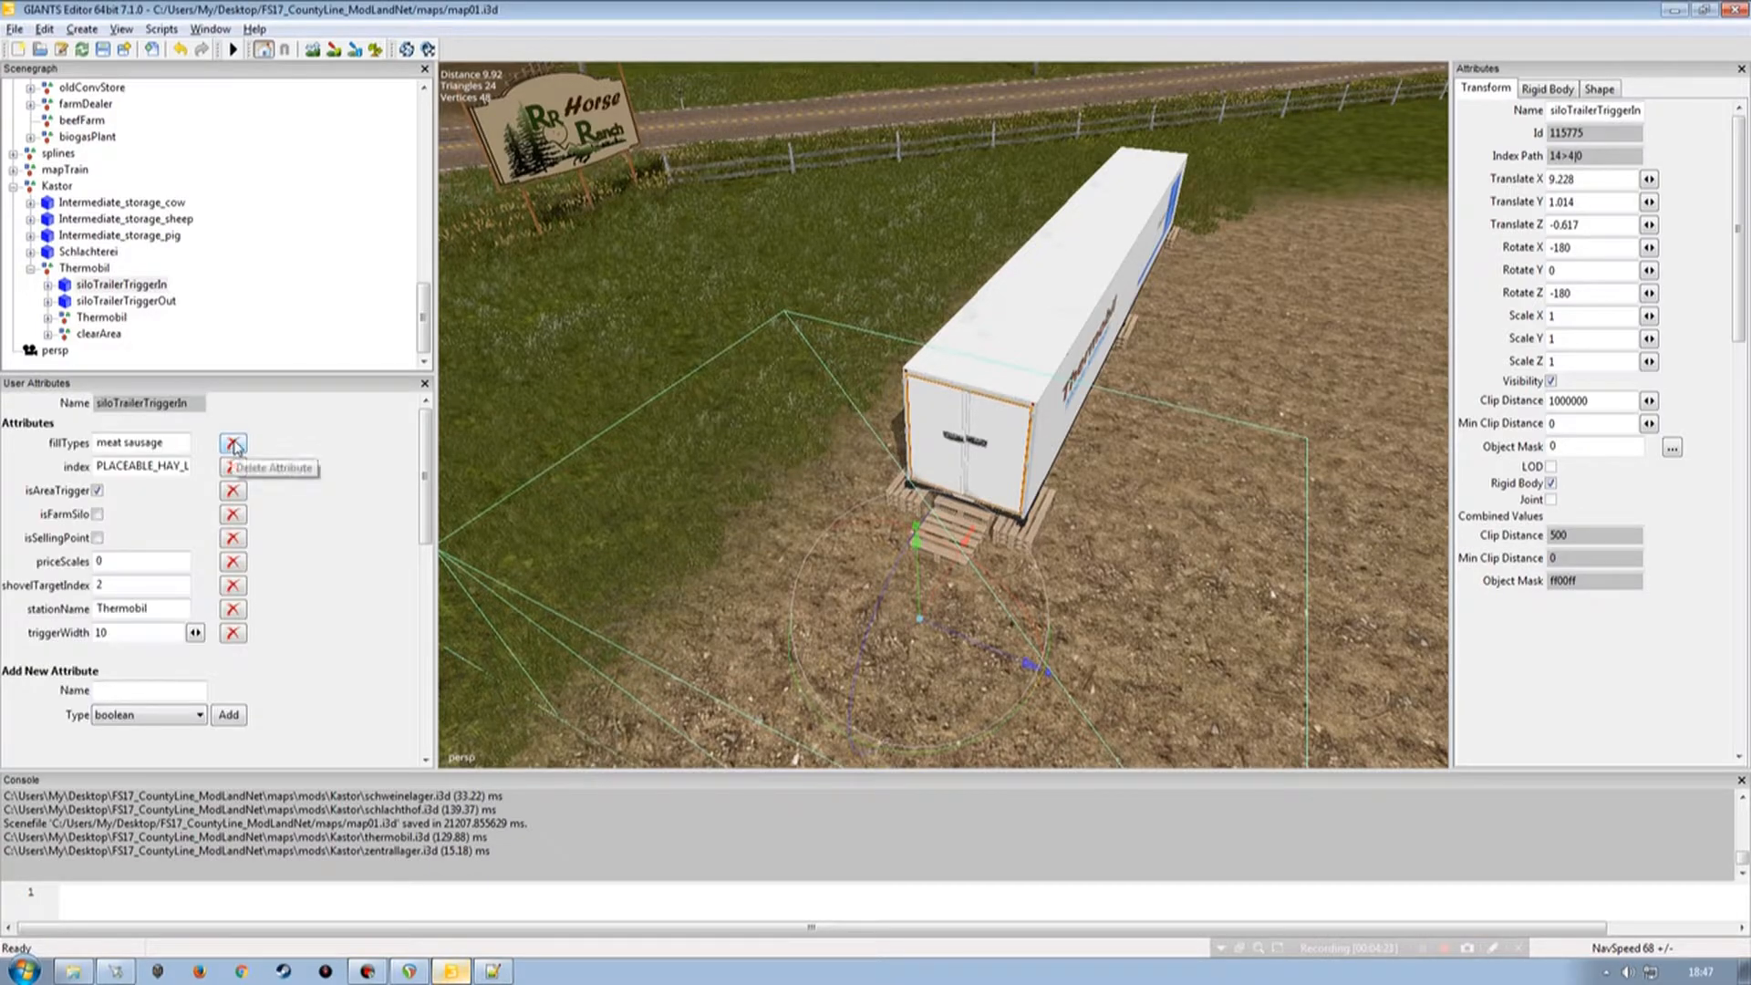
left_click(232, 443)
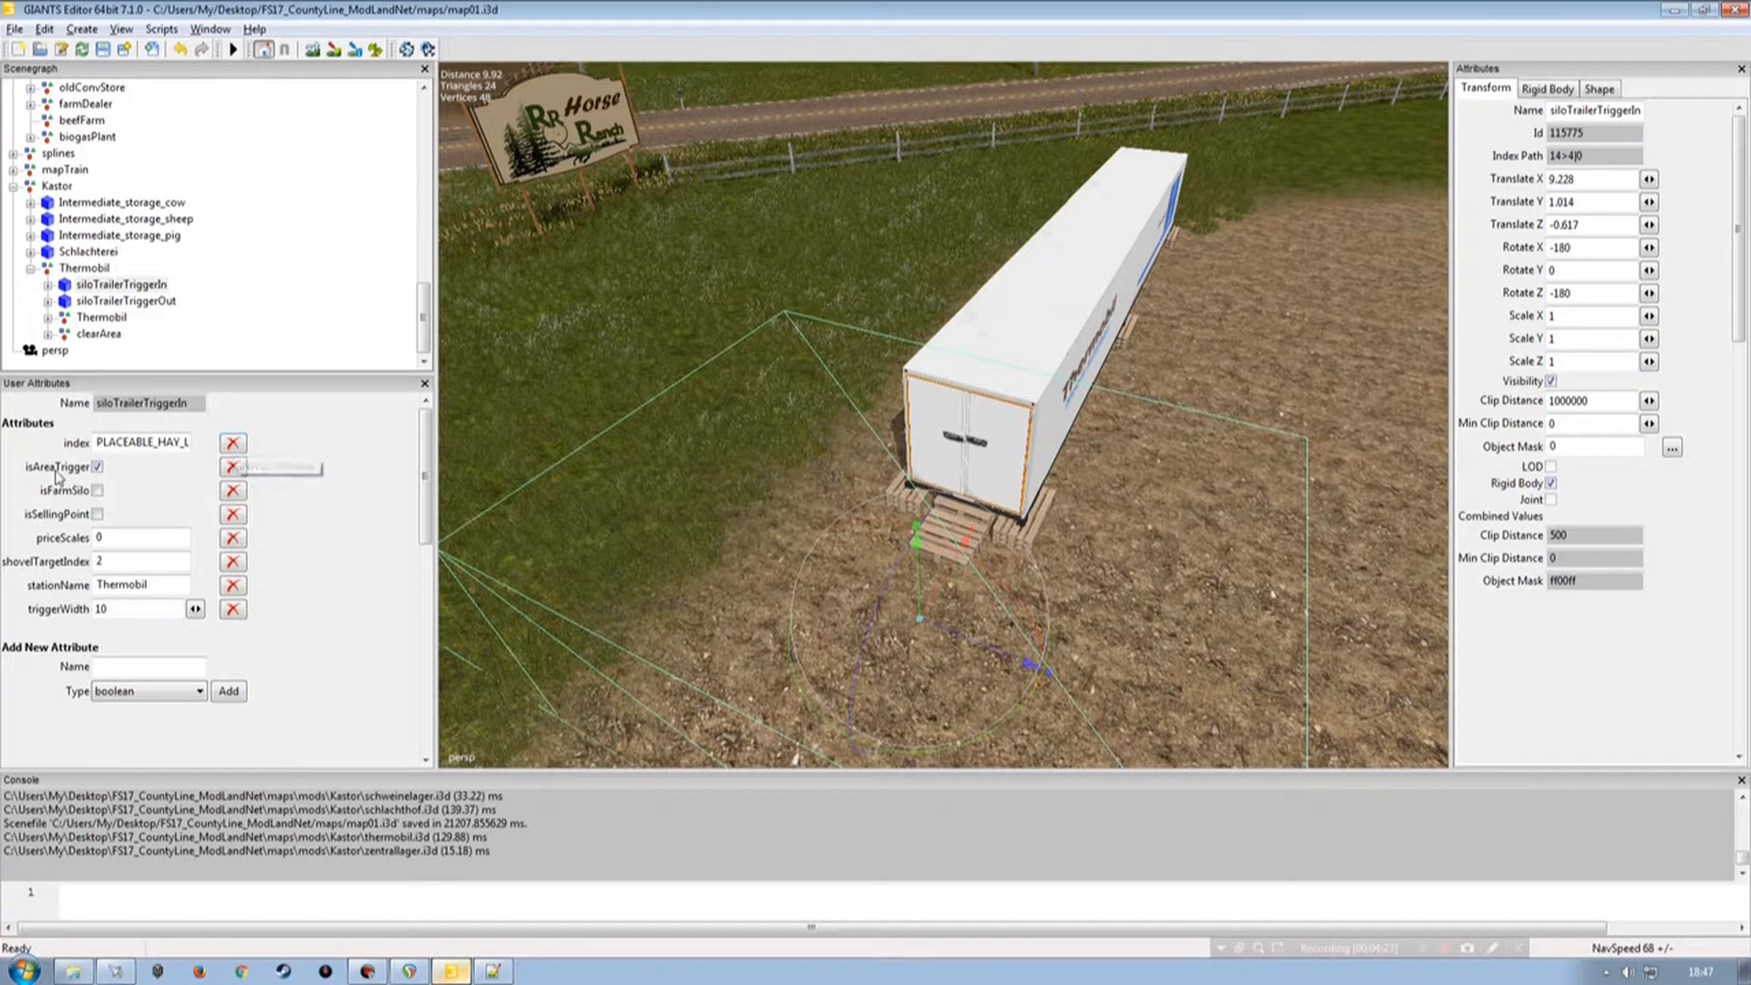
left_click(233, 468)
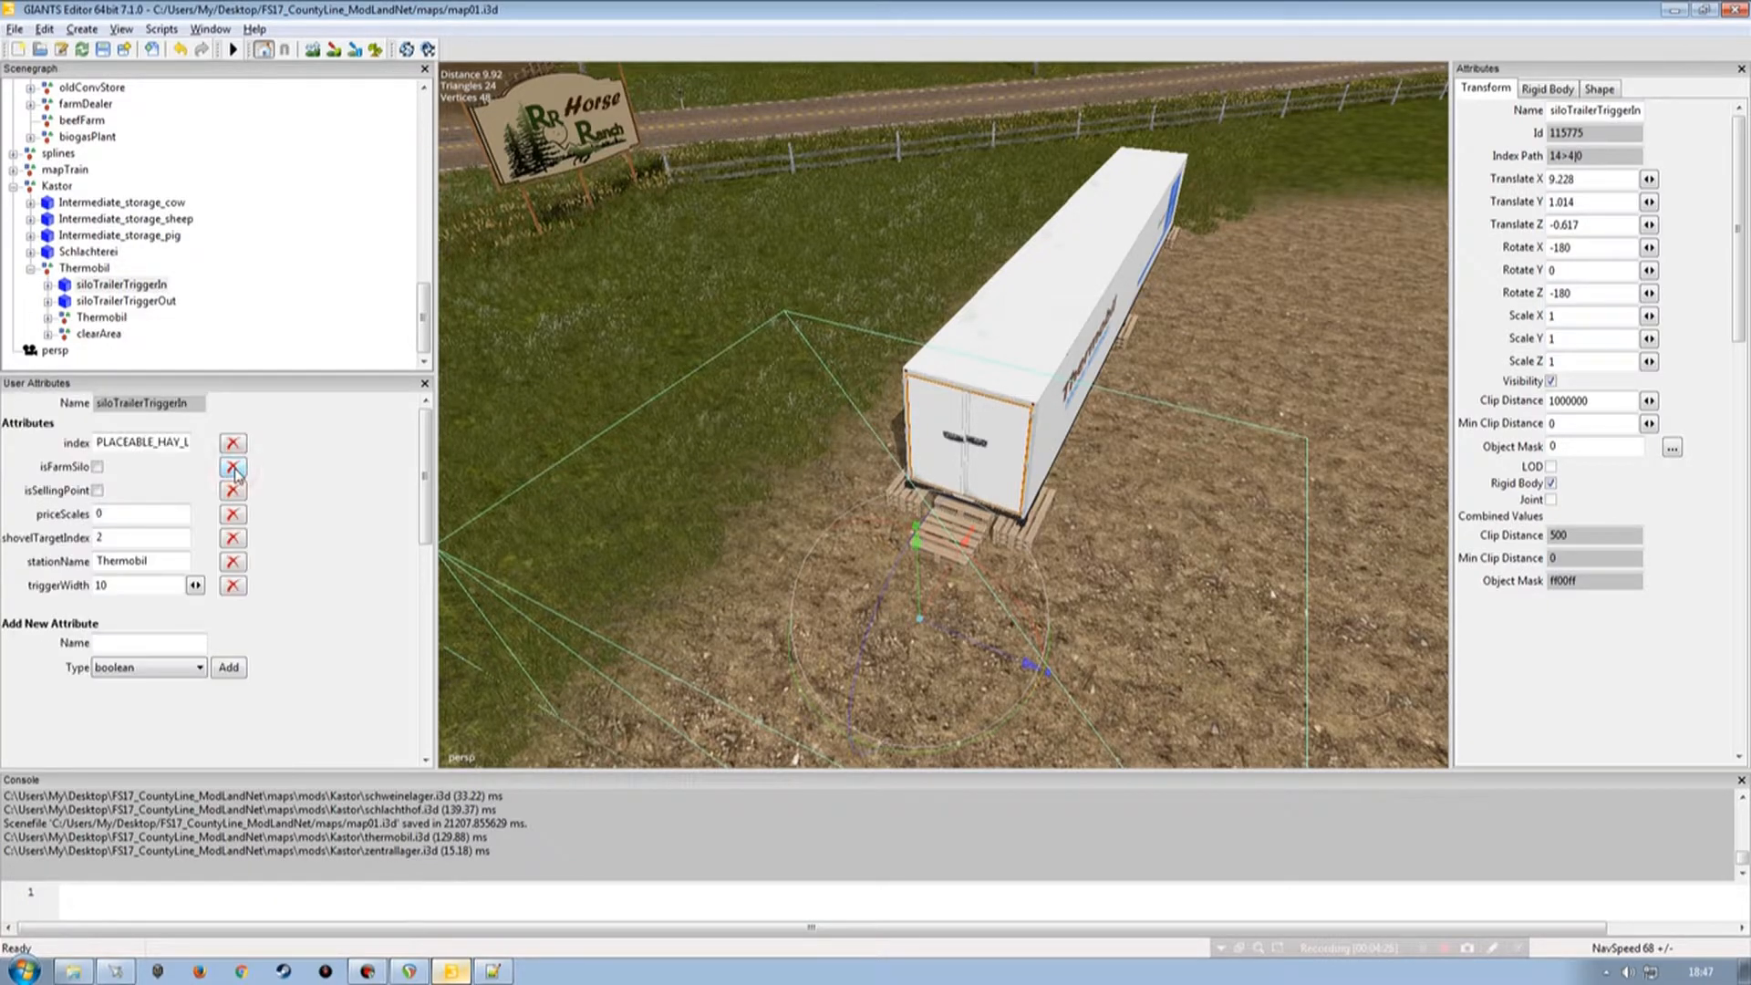
left_click(234, 467)
left_click(234, 468)
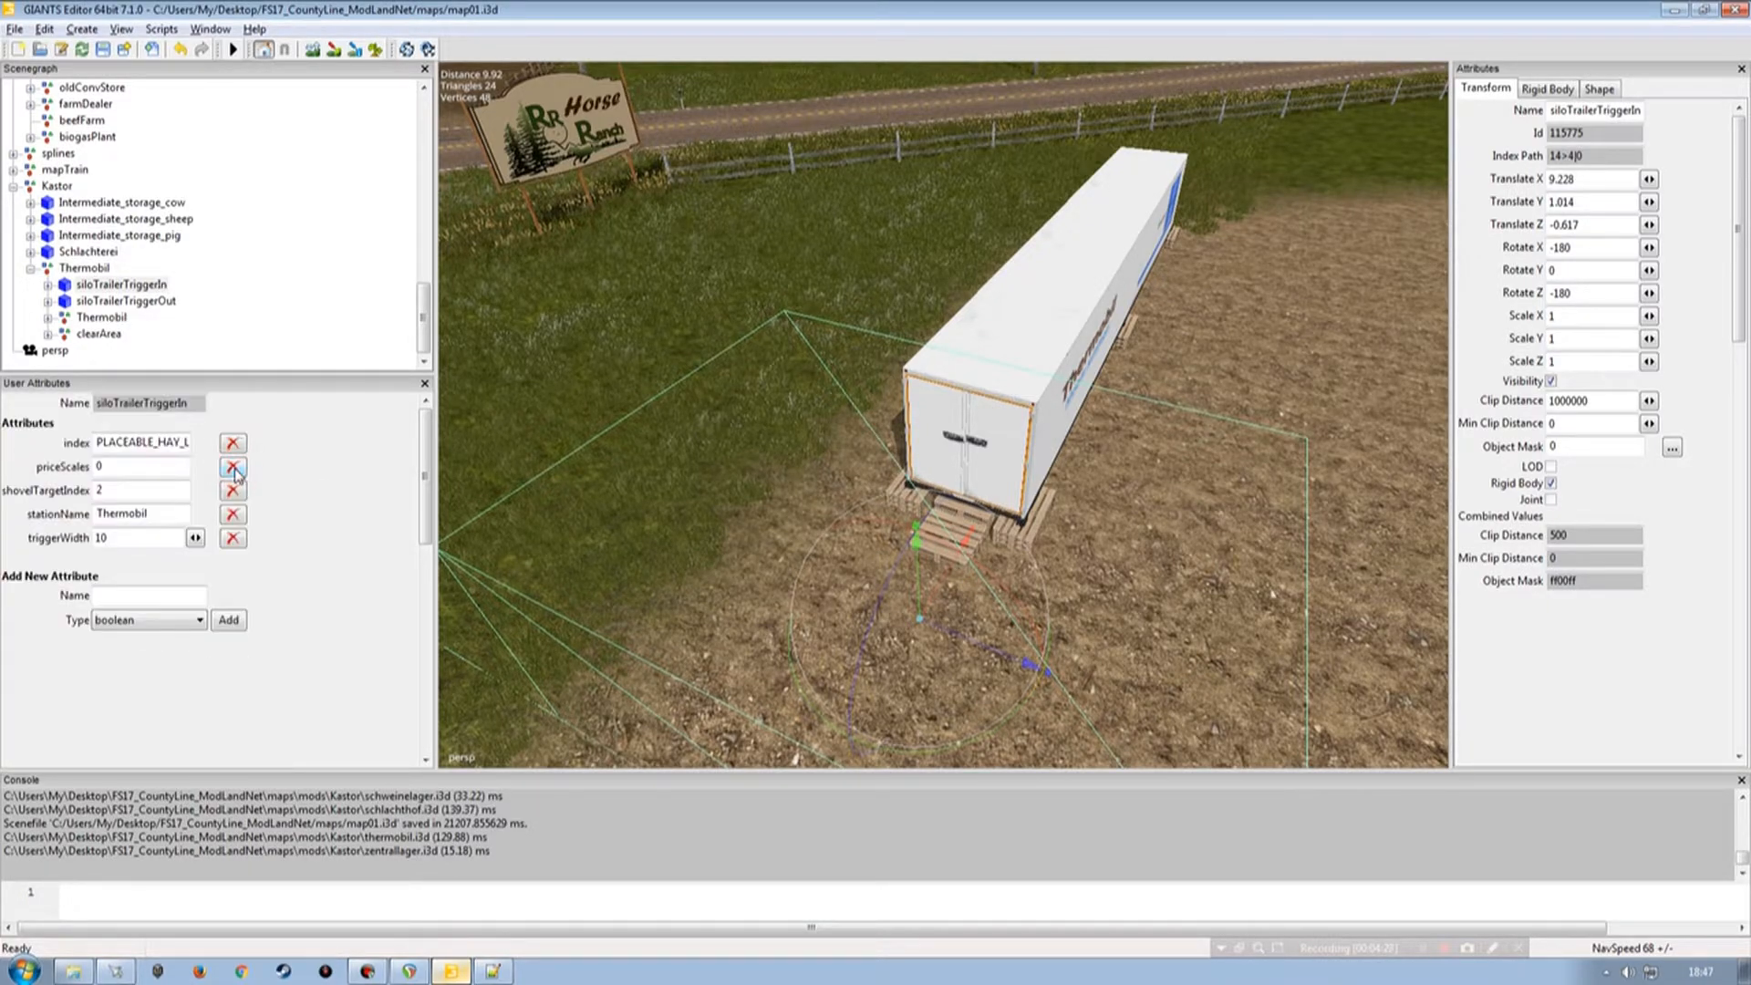
left_click(233, 468)
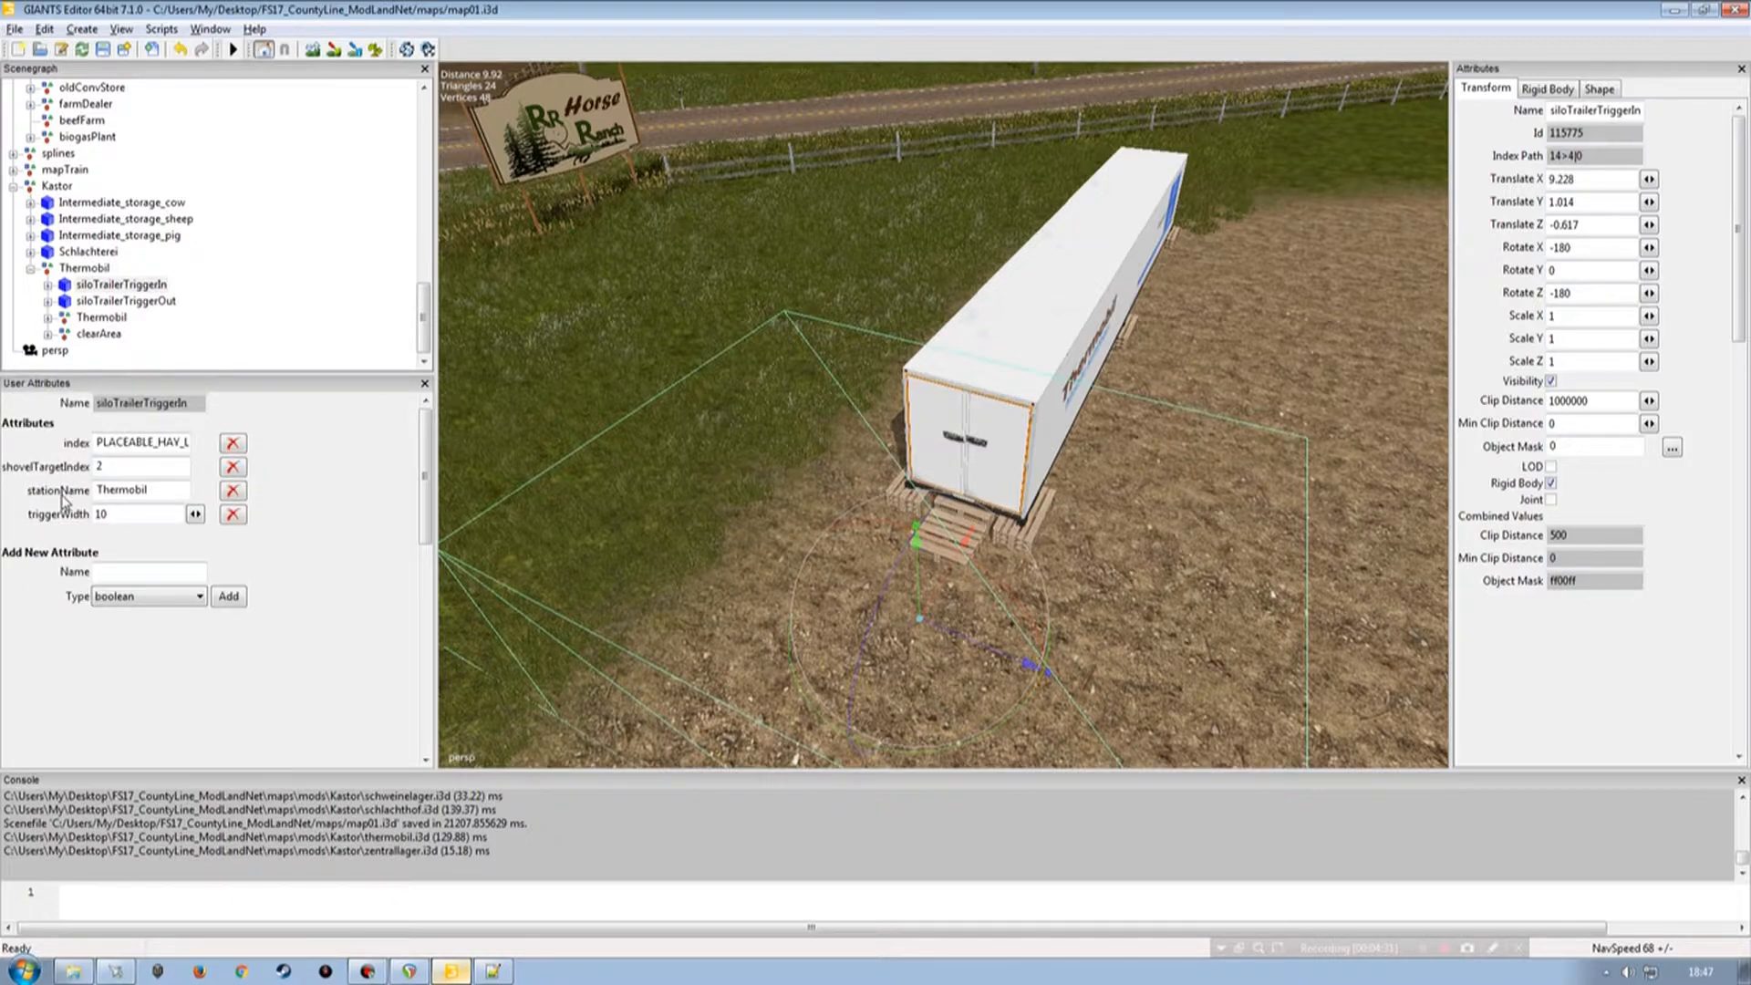
left_click(234, 491)
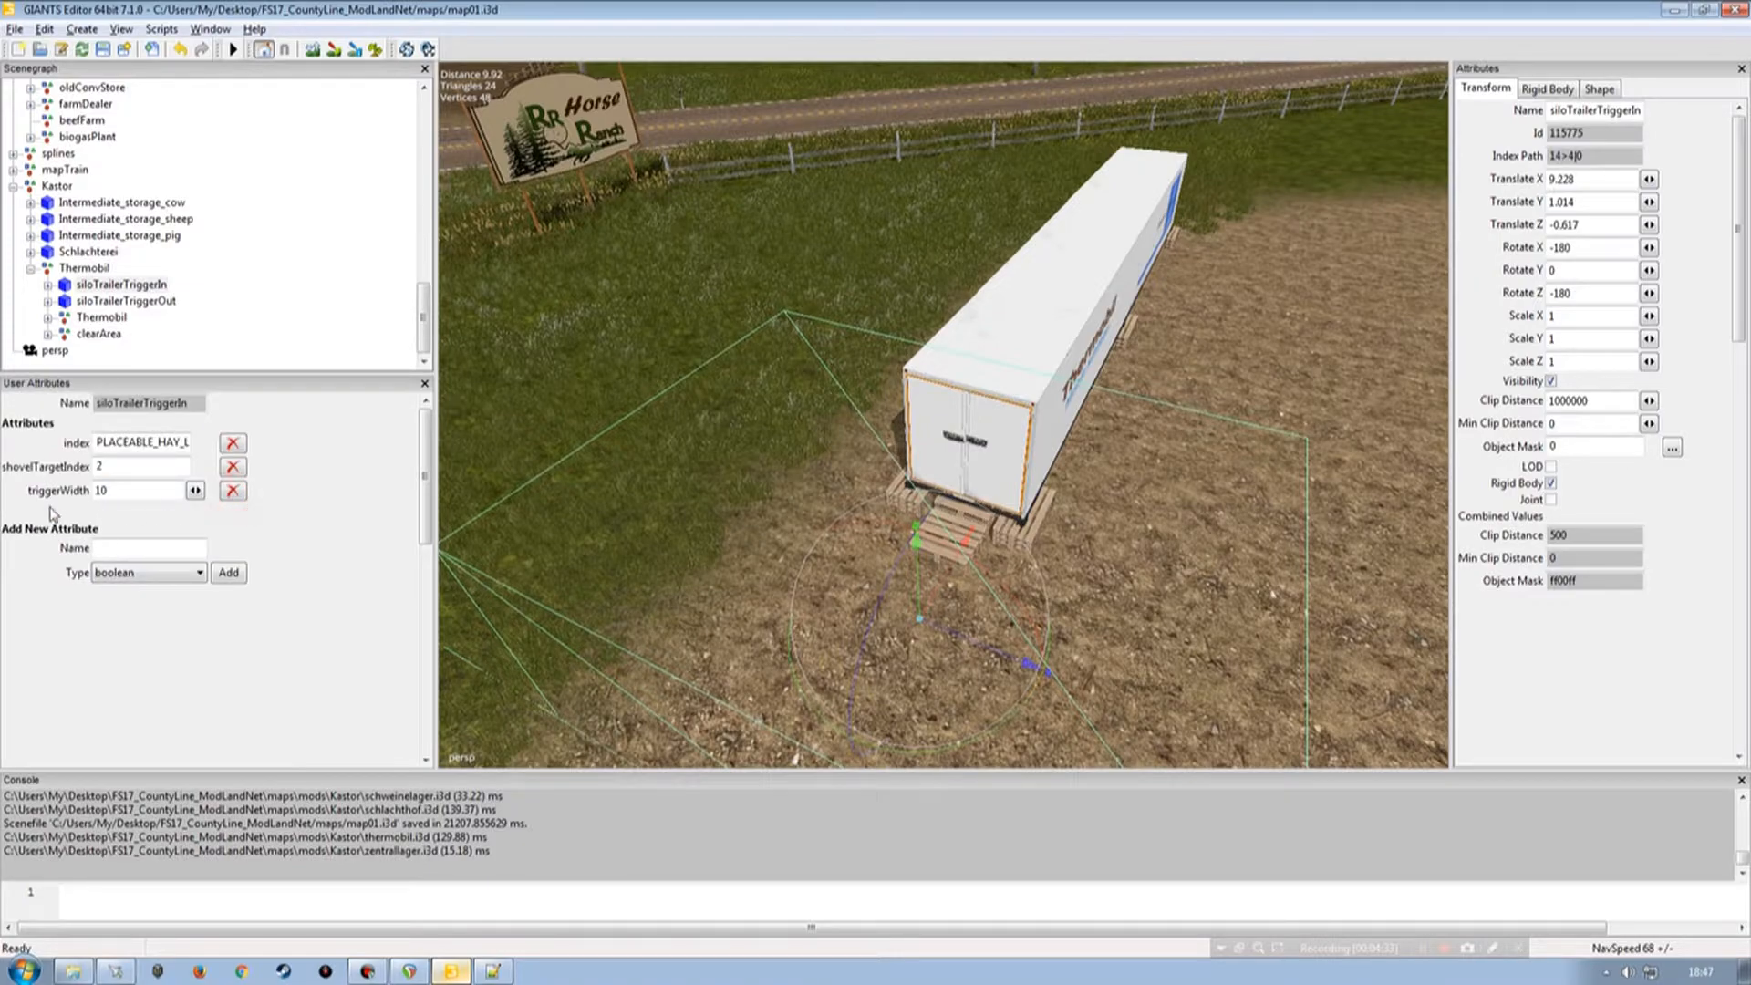
left_click(232, 491)
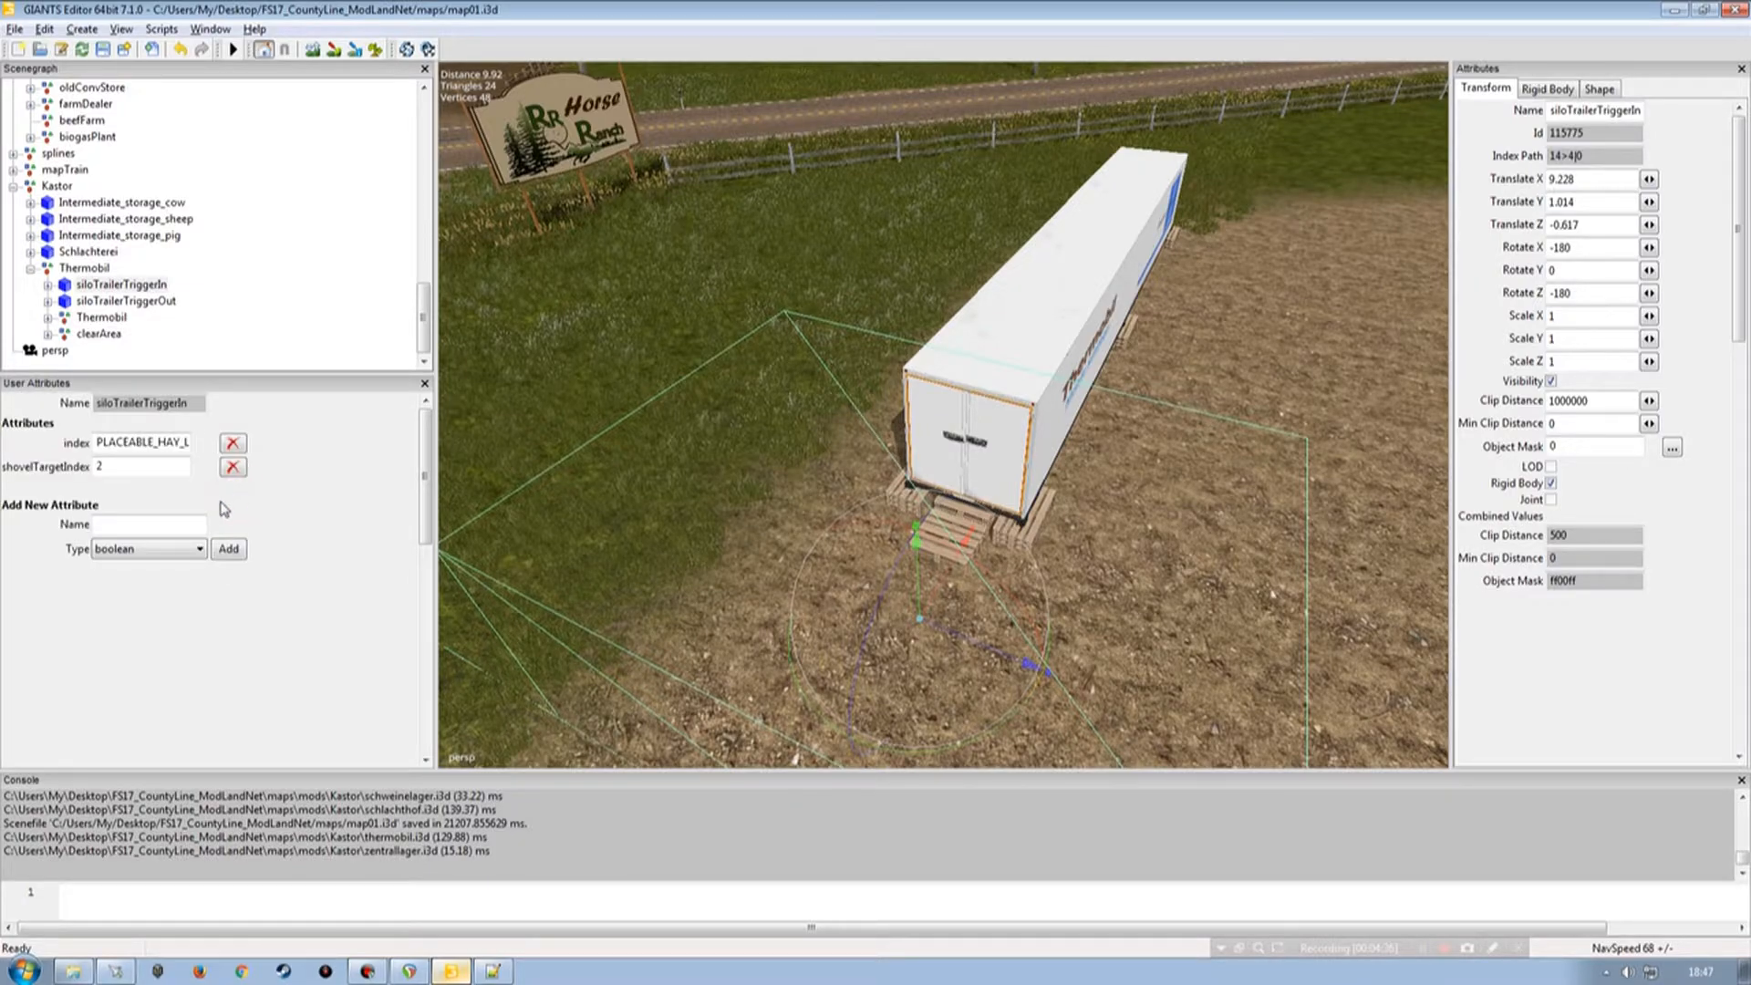
Set the siloTrailerTriggerIn index attribute to THERMOBIL and expand the trigger's child nodes.
double_click(96, 442)
type("1")
left_click(47, 284)
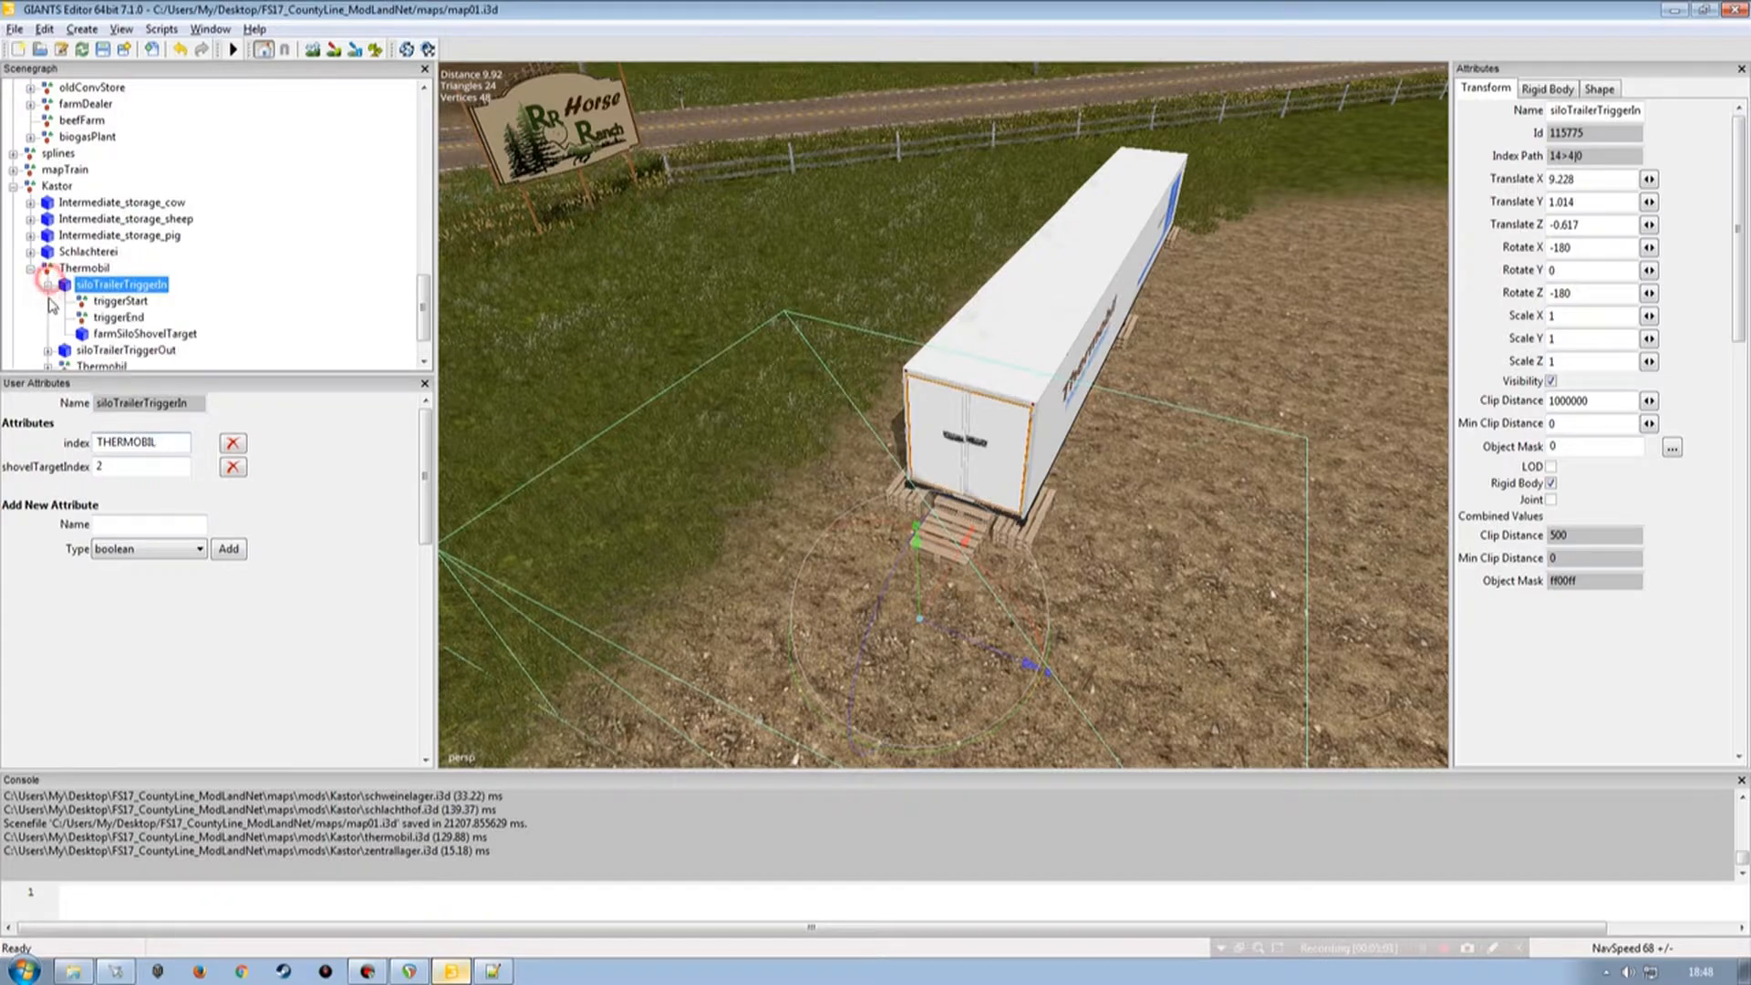
left_click(170, 335)
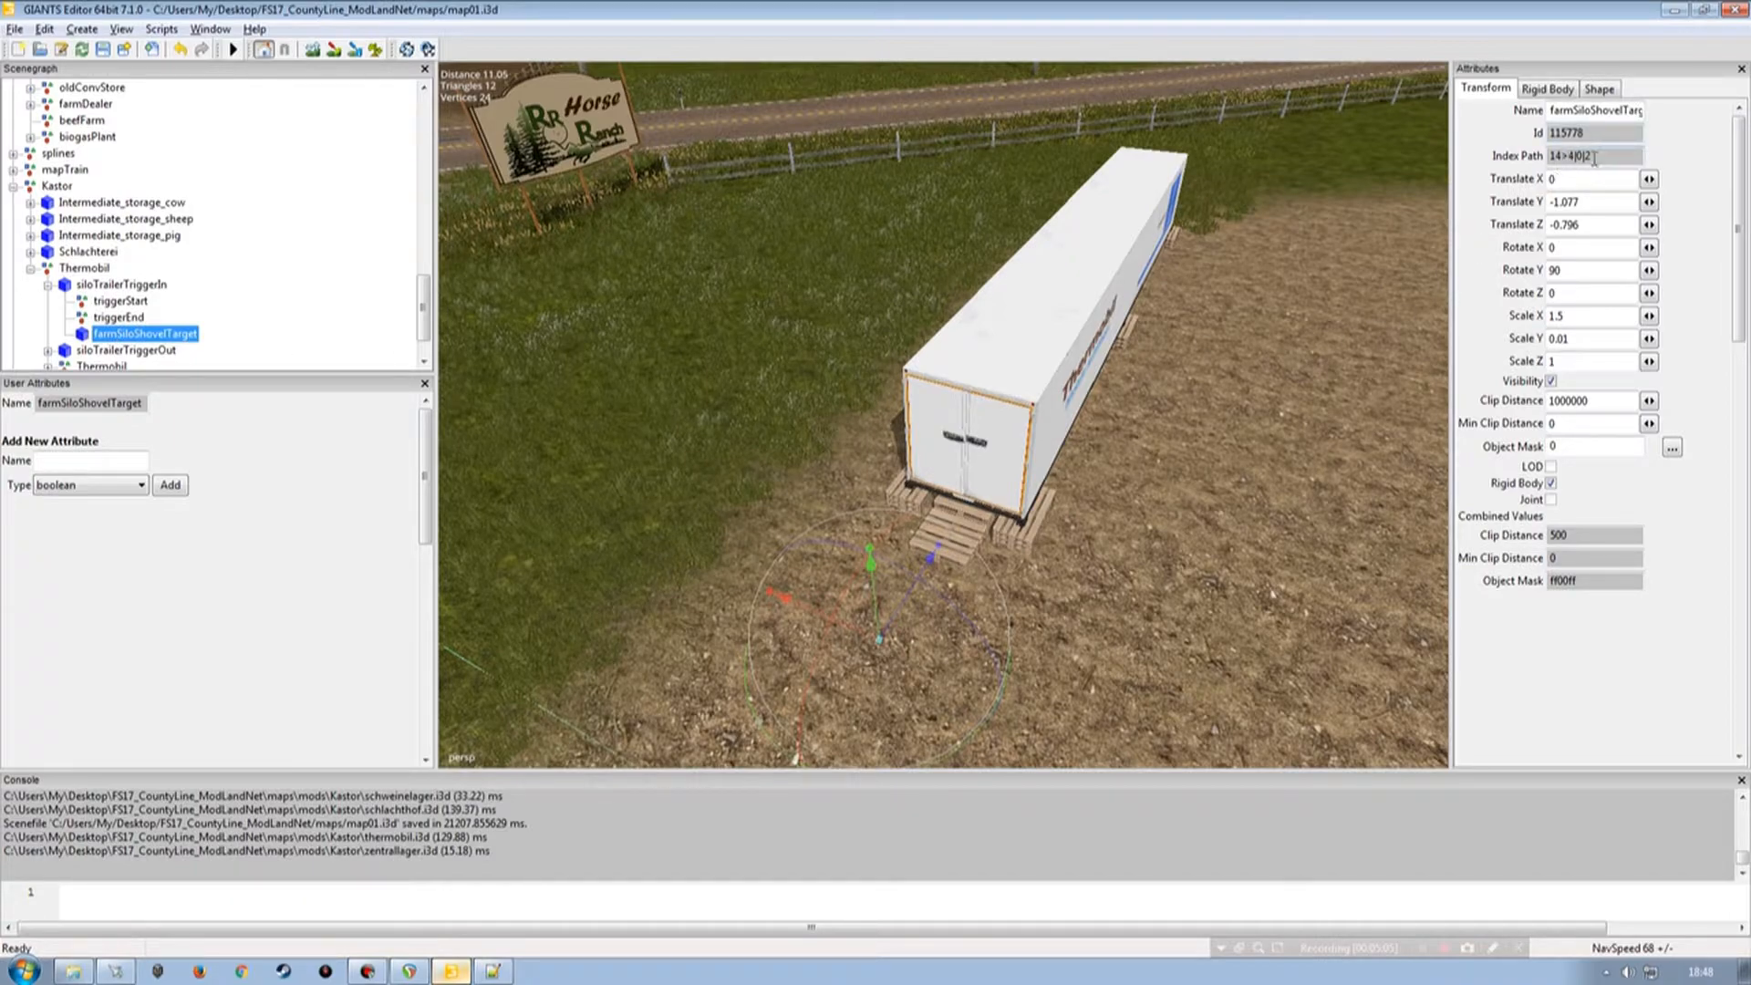
left_click(124, 285)
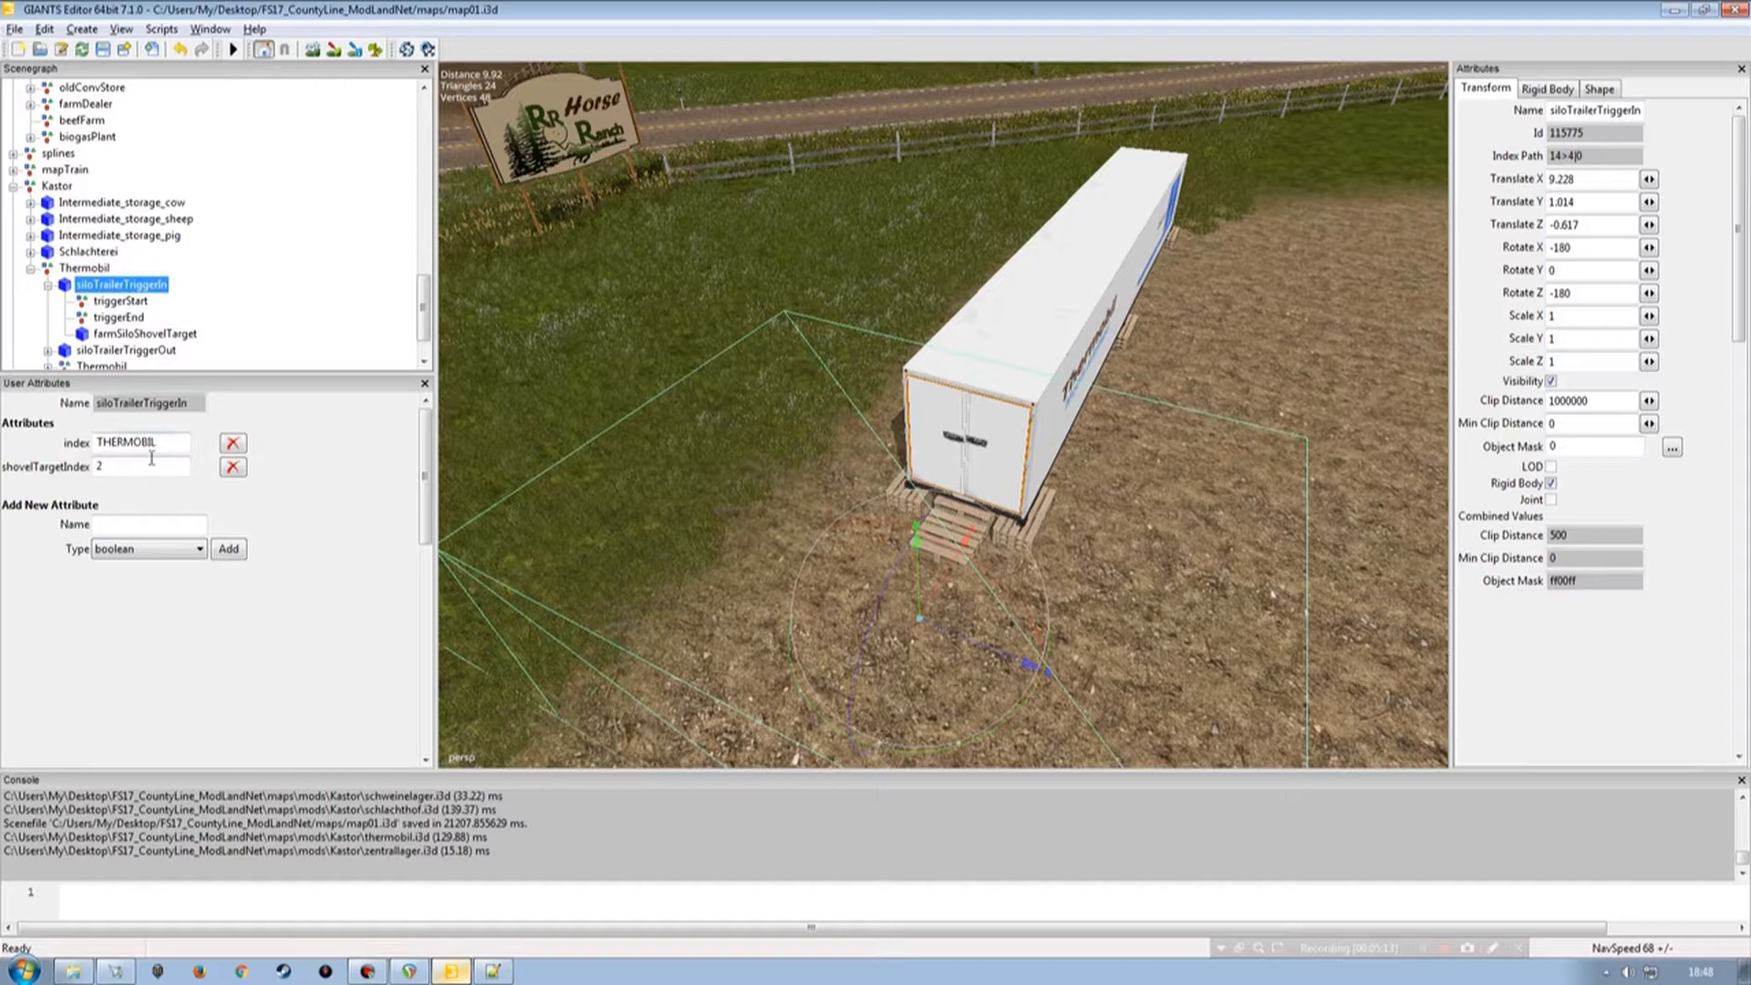
Add an onCreate attribute of type script callback to the siloTrailerTriggerIn node.
scroll(424, 326, "down", 1)
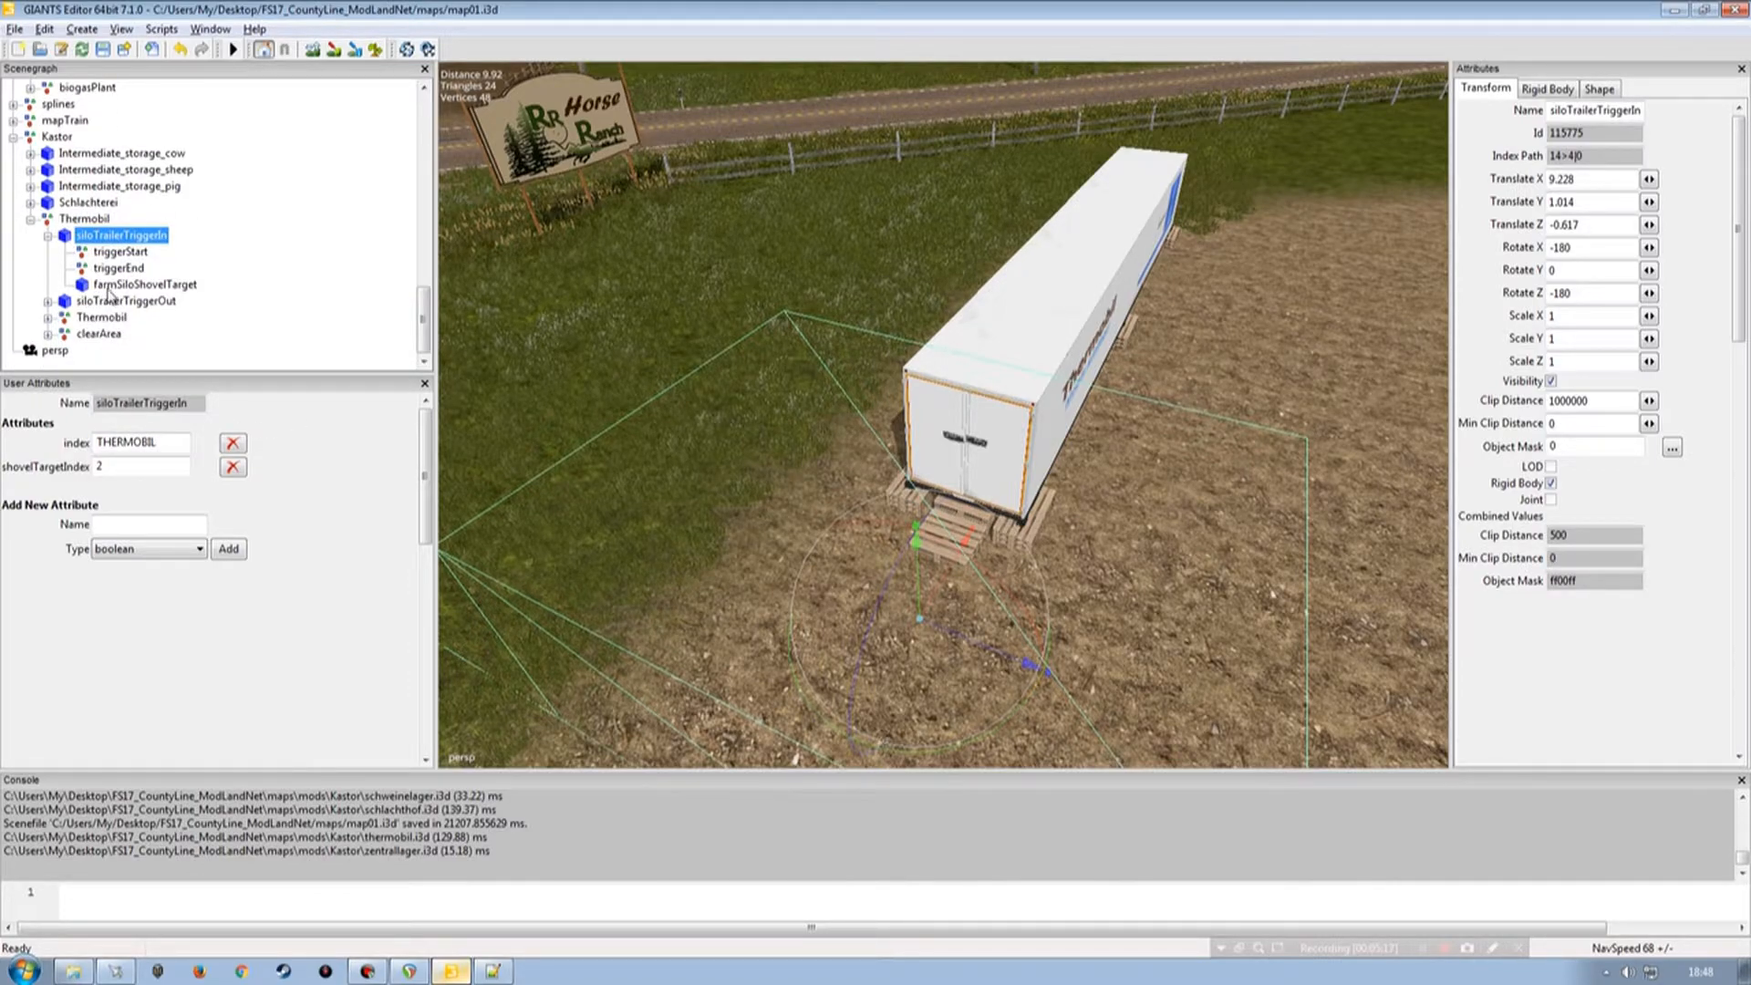
left_click(146, 527)
left_click(146, 527)
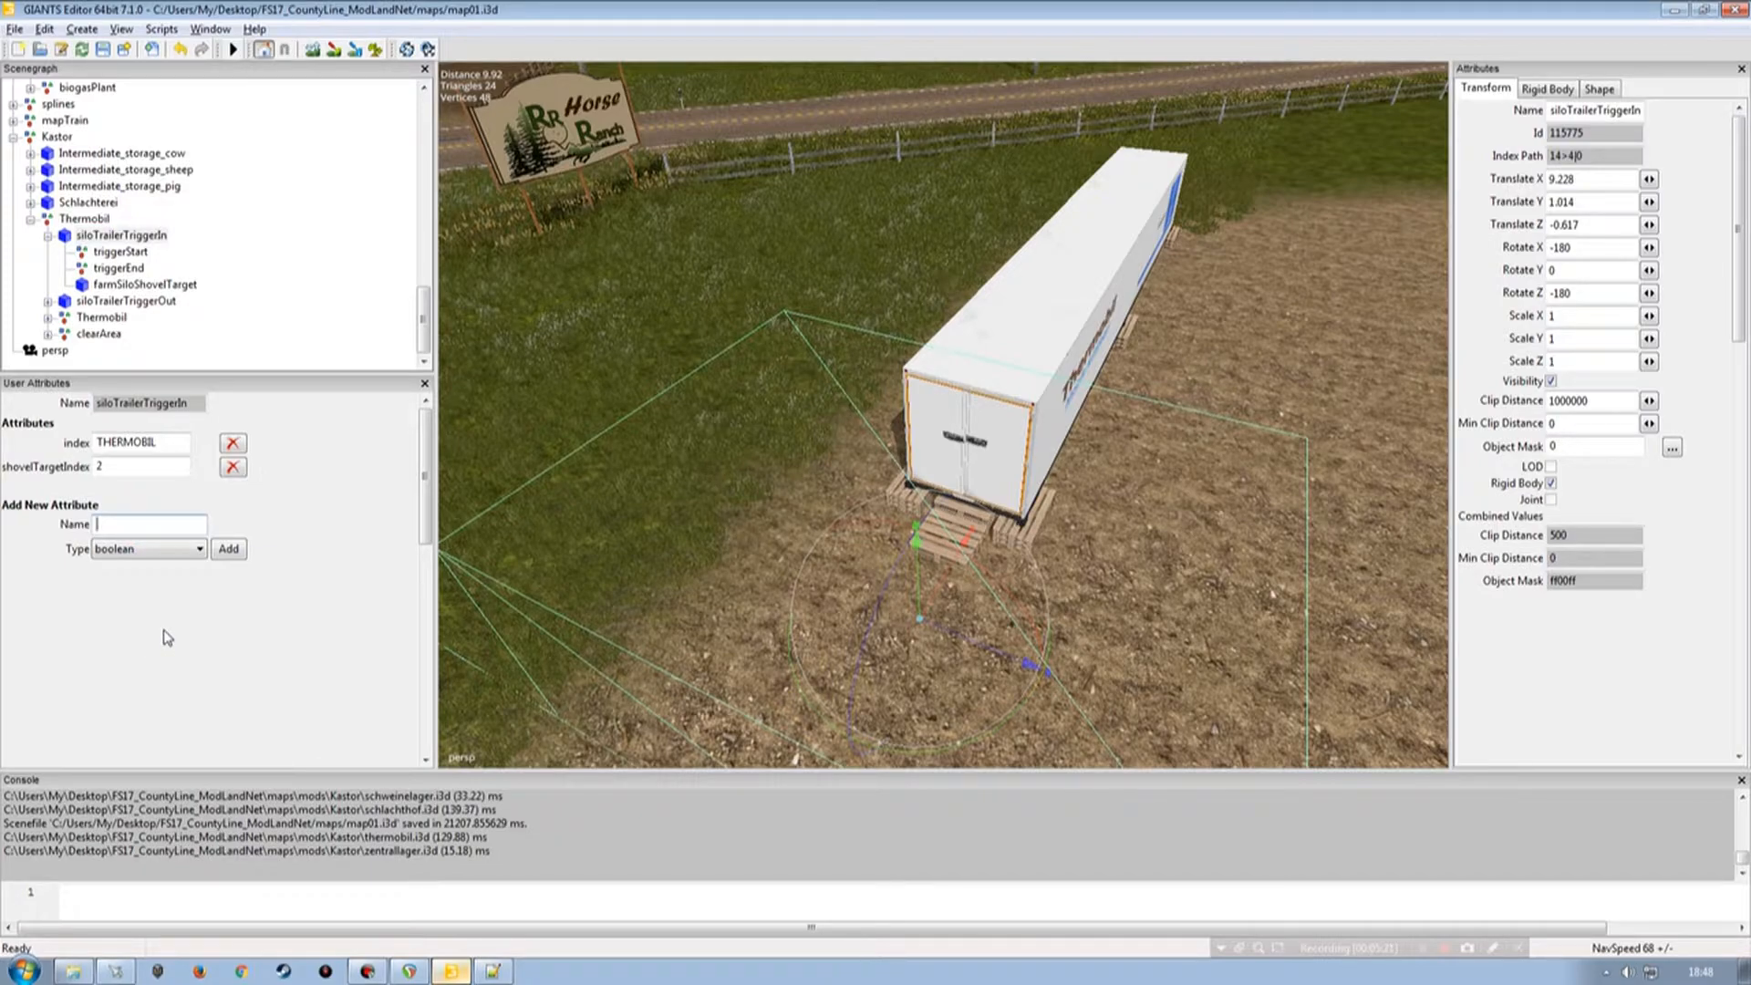
type("c")
key("Tab")
left_click(147, 549)
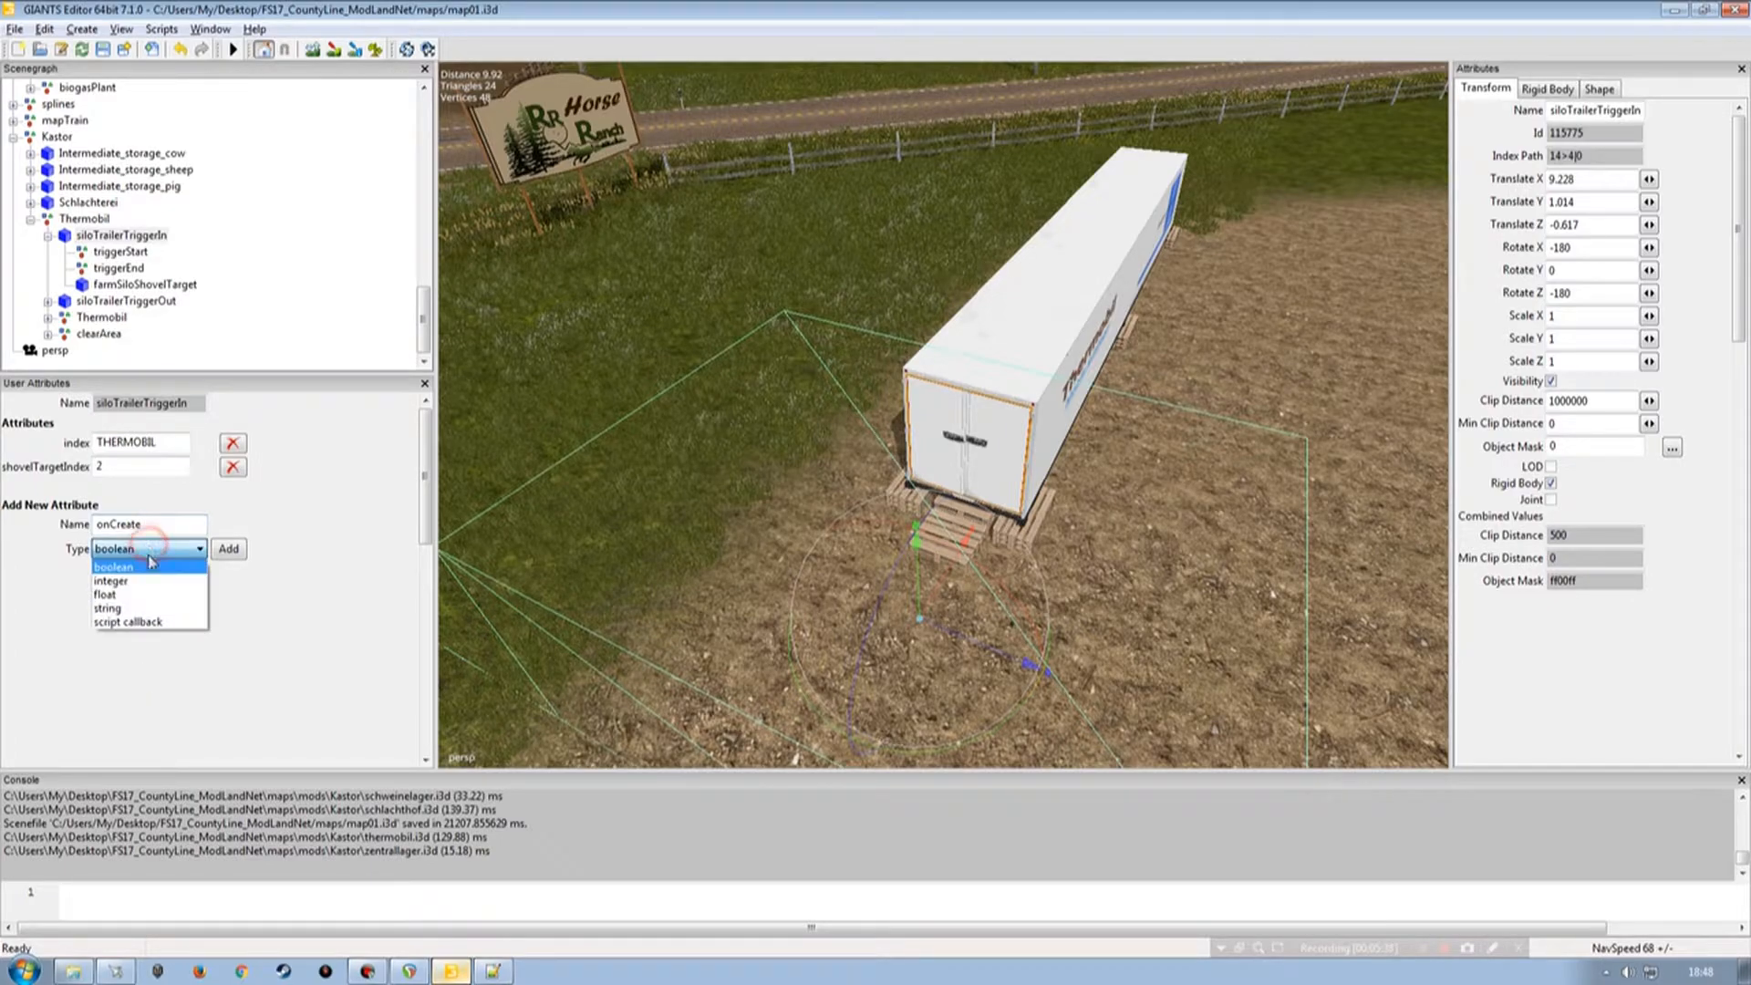
left_click(146, 622)
left_click(228, 549)
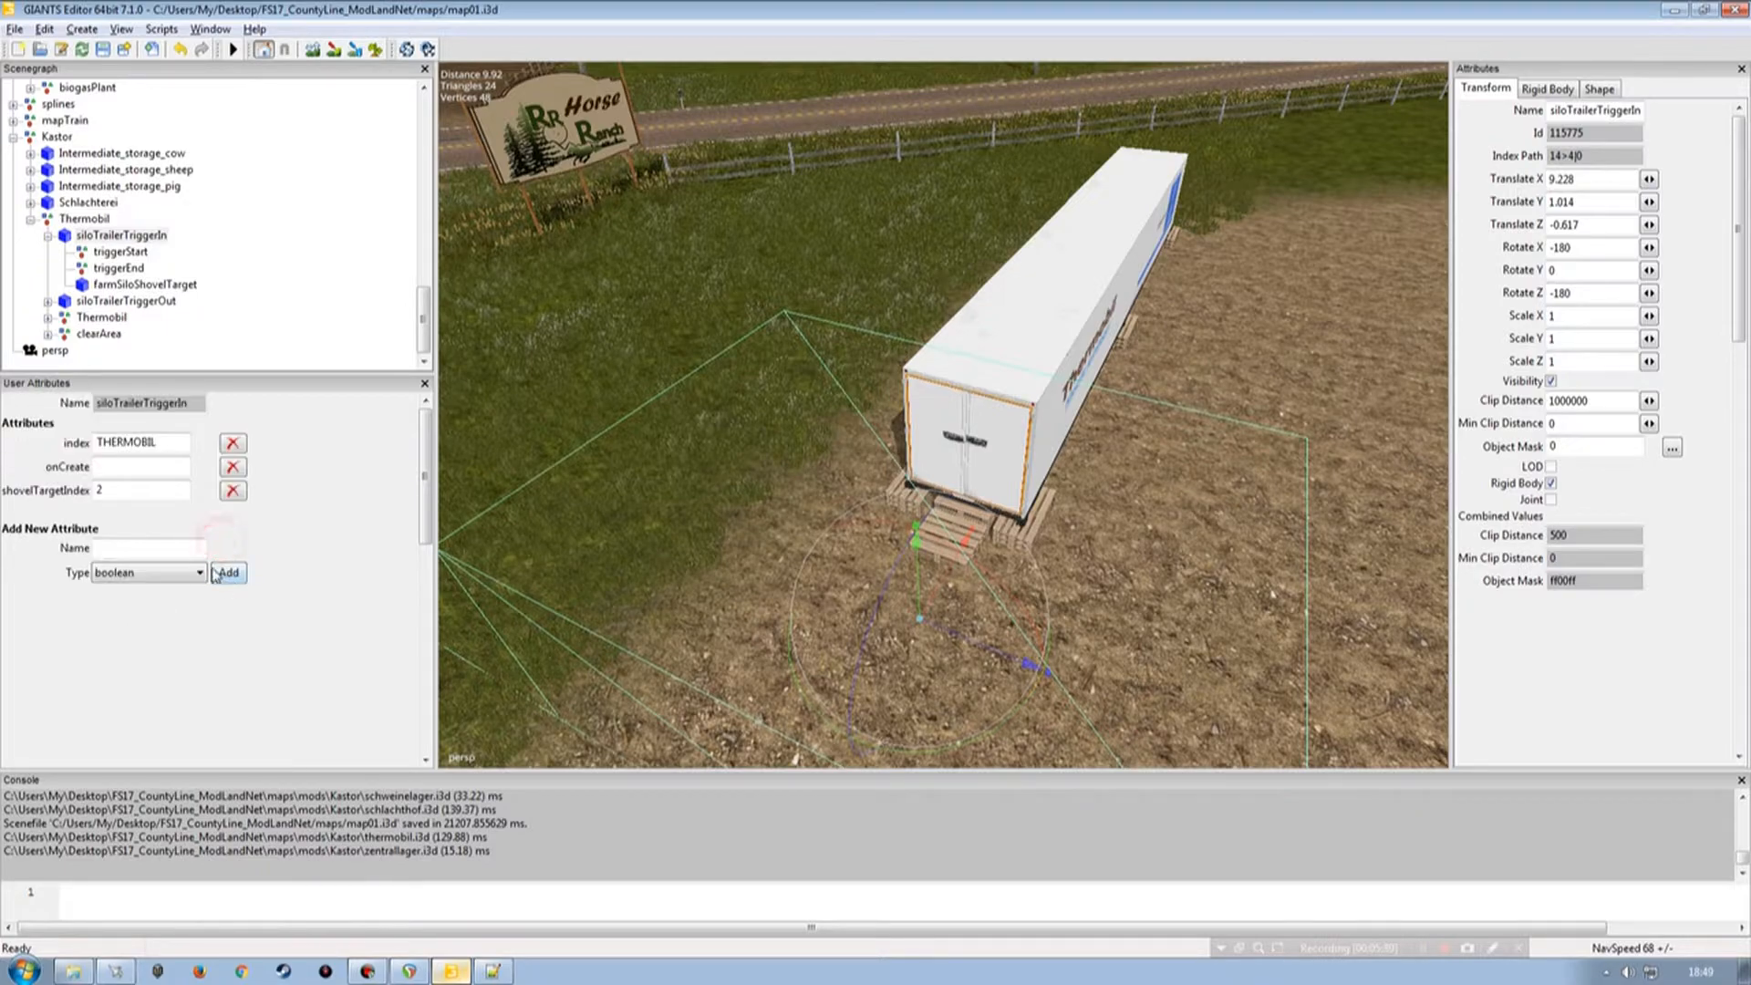
Set the siloTrailerTriggerIn onCreate value to TipTrigger.onCreate.
left_click(131, 466)
type("1")
type("ate")
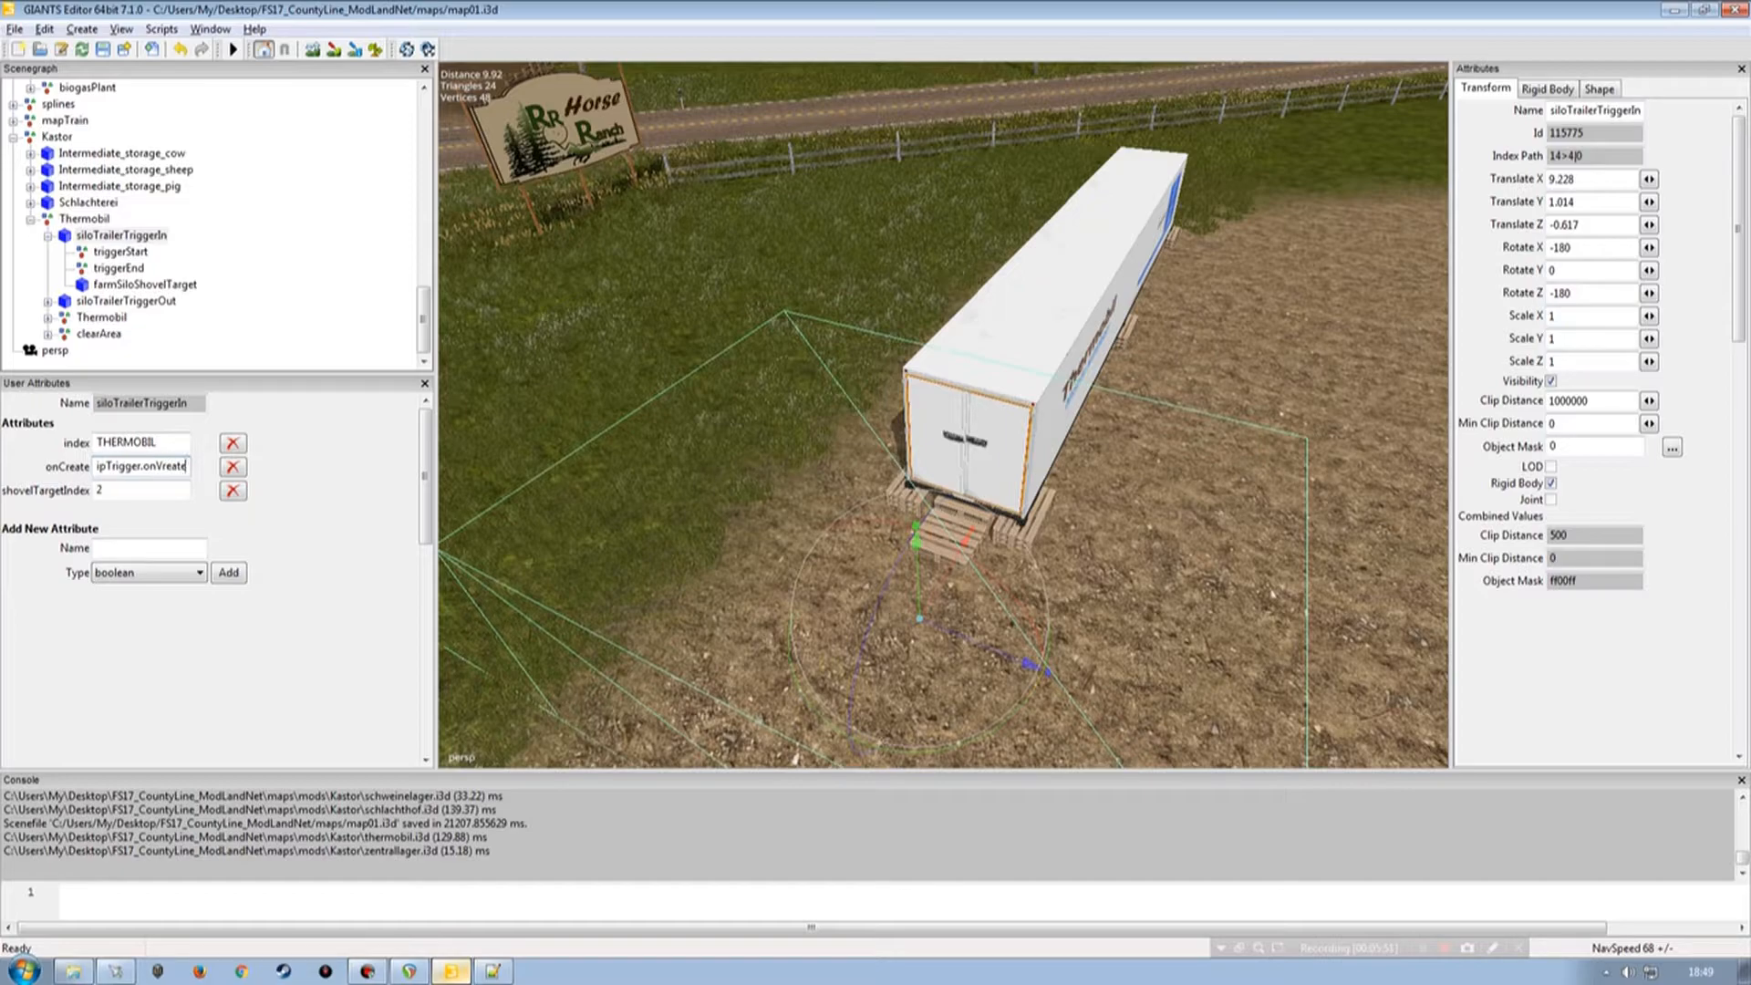
key("BackSpace")
key("BackSpace")
key("BackSpace")
type("ate")
Add an xmlFile attribute of type string to the siloTrailerTriggerIn node.
left_click(162, 547)
type("xmlFile")
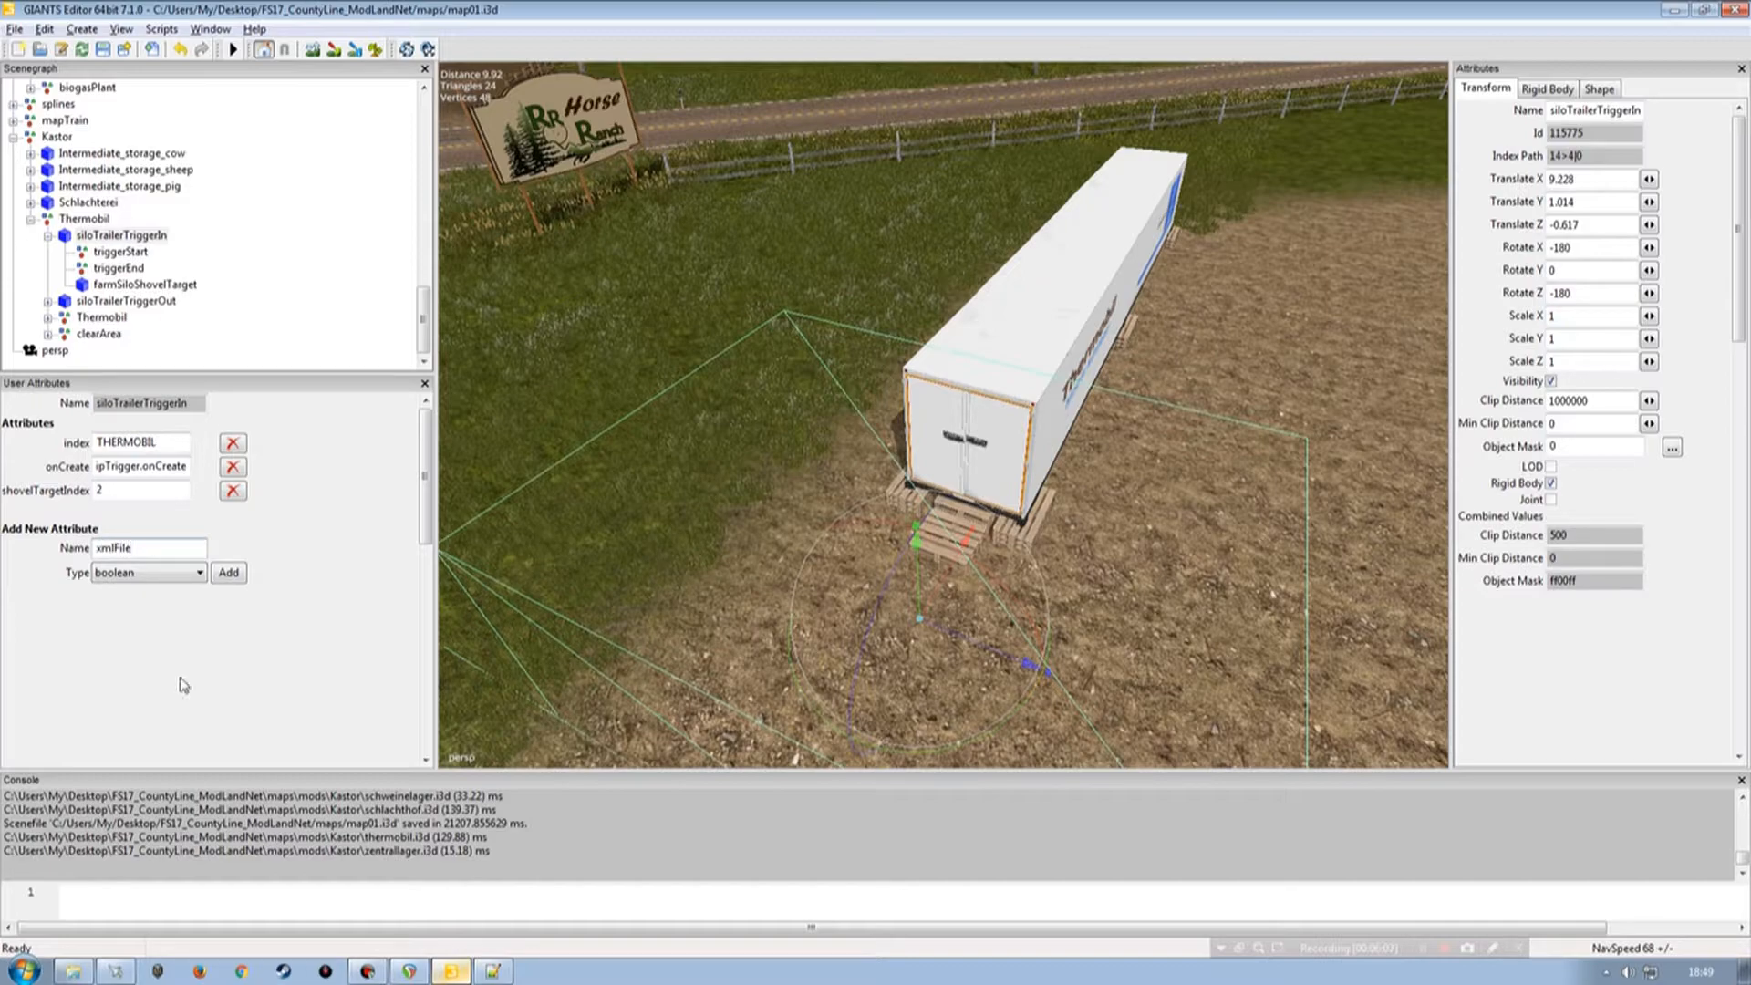
left_click(137, 572)
left_click(133, 632)
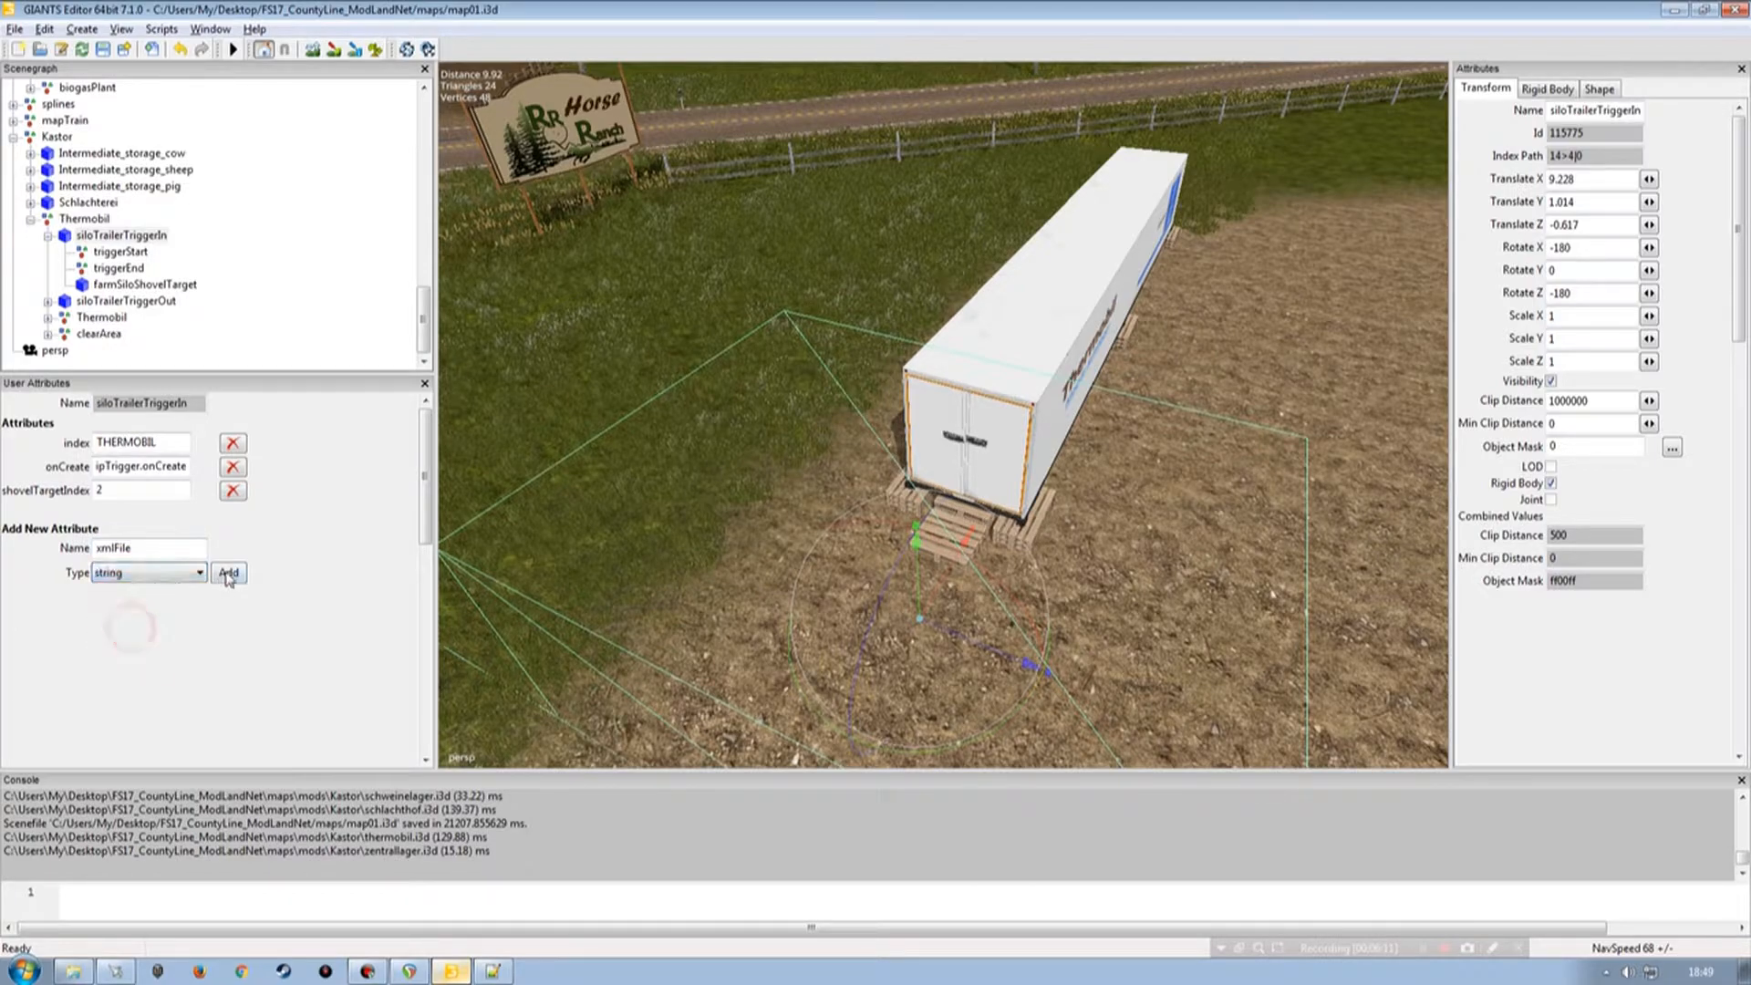
left_click(228, 573)
Check the map XML file name in the maps folder and set the xmlFile value to maps/map01.xml.
left_click(131, 513)
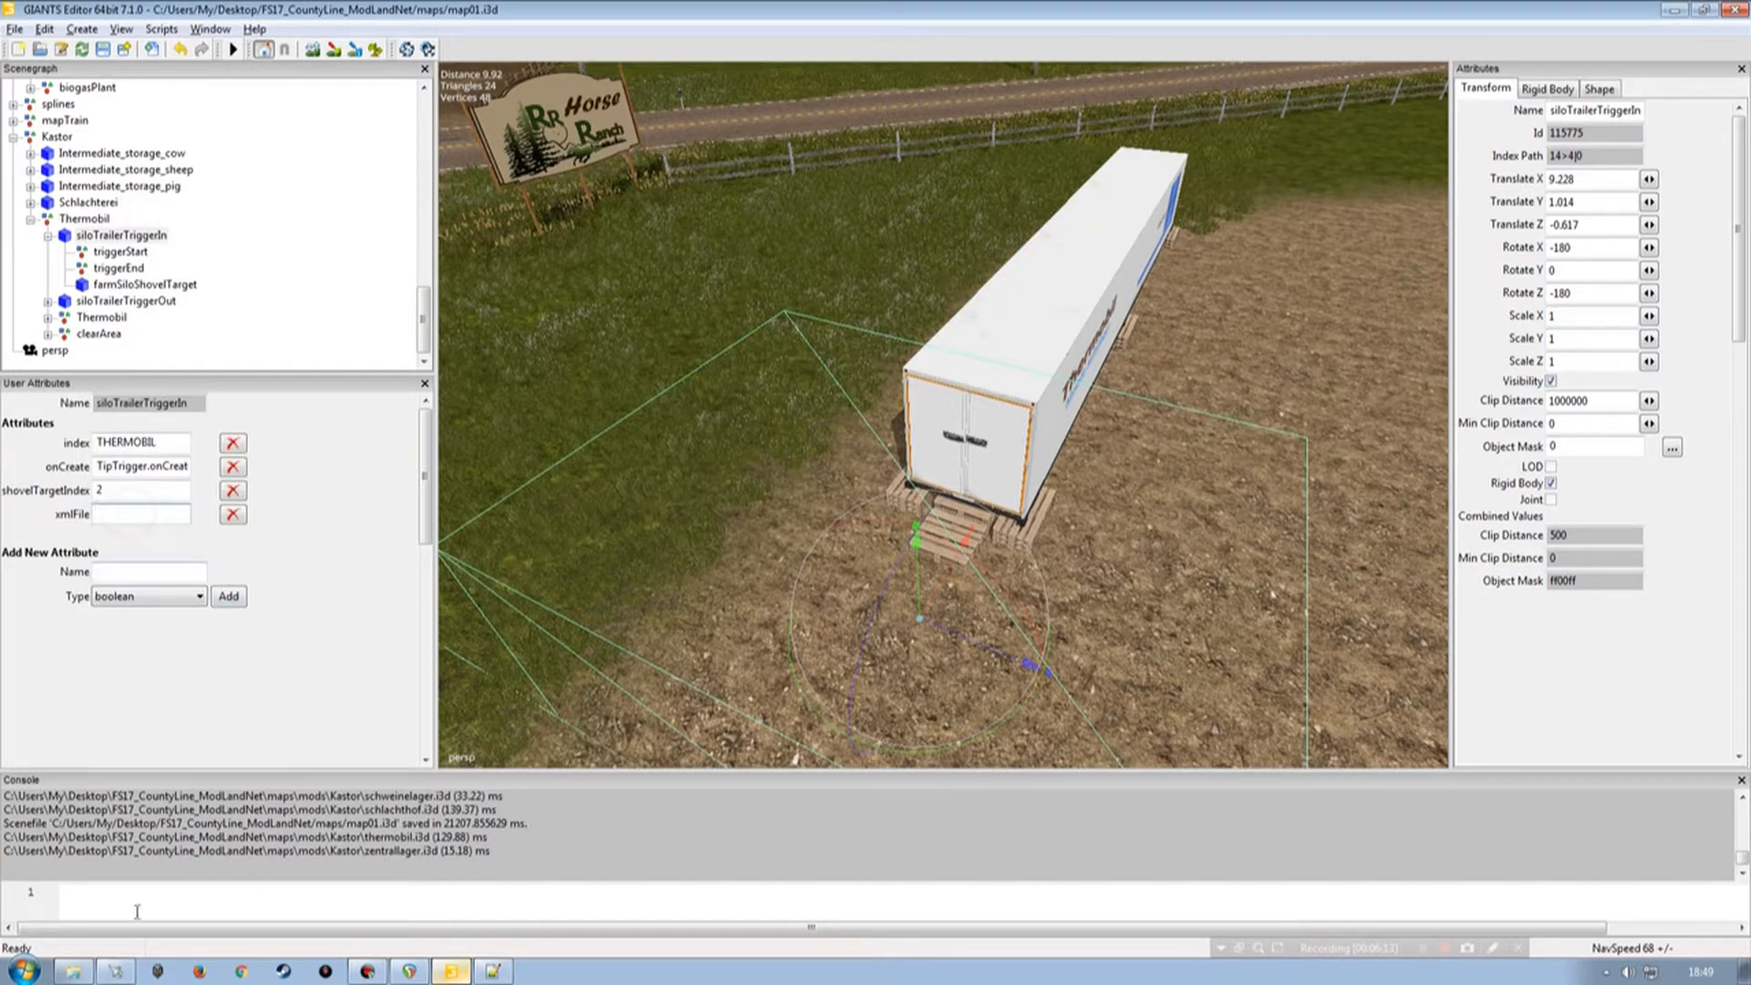
left_click(73, 970)
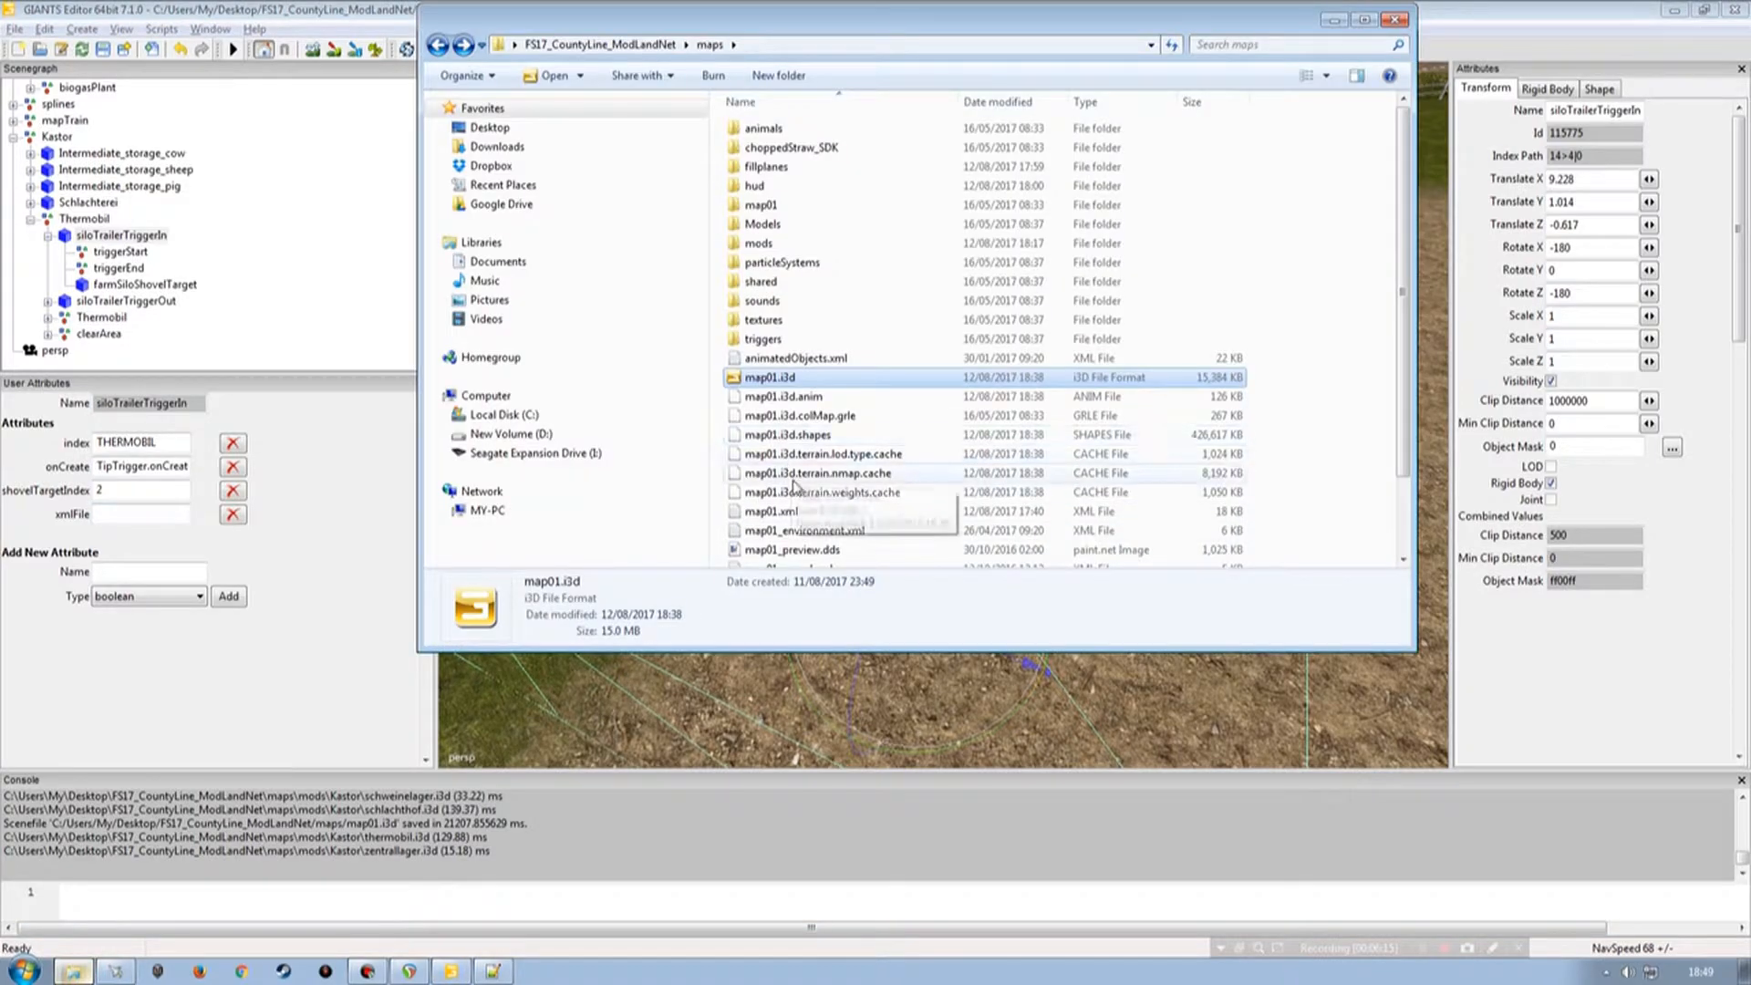
left_click(790, 512)
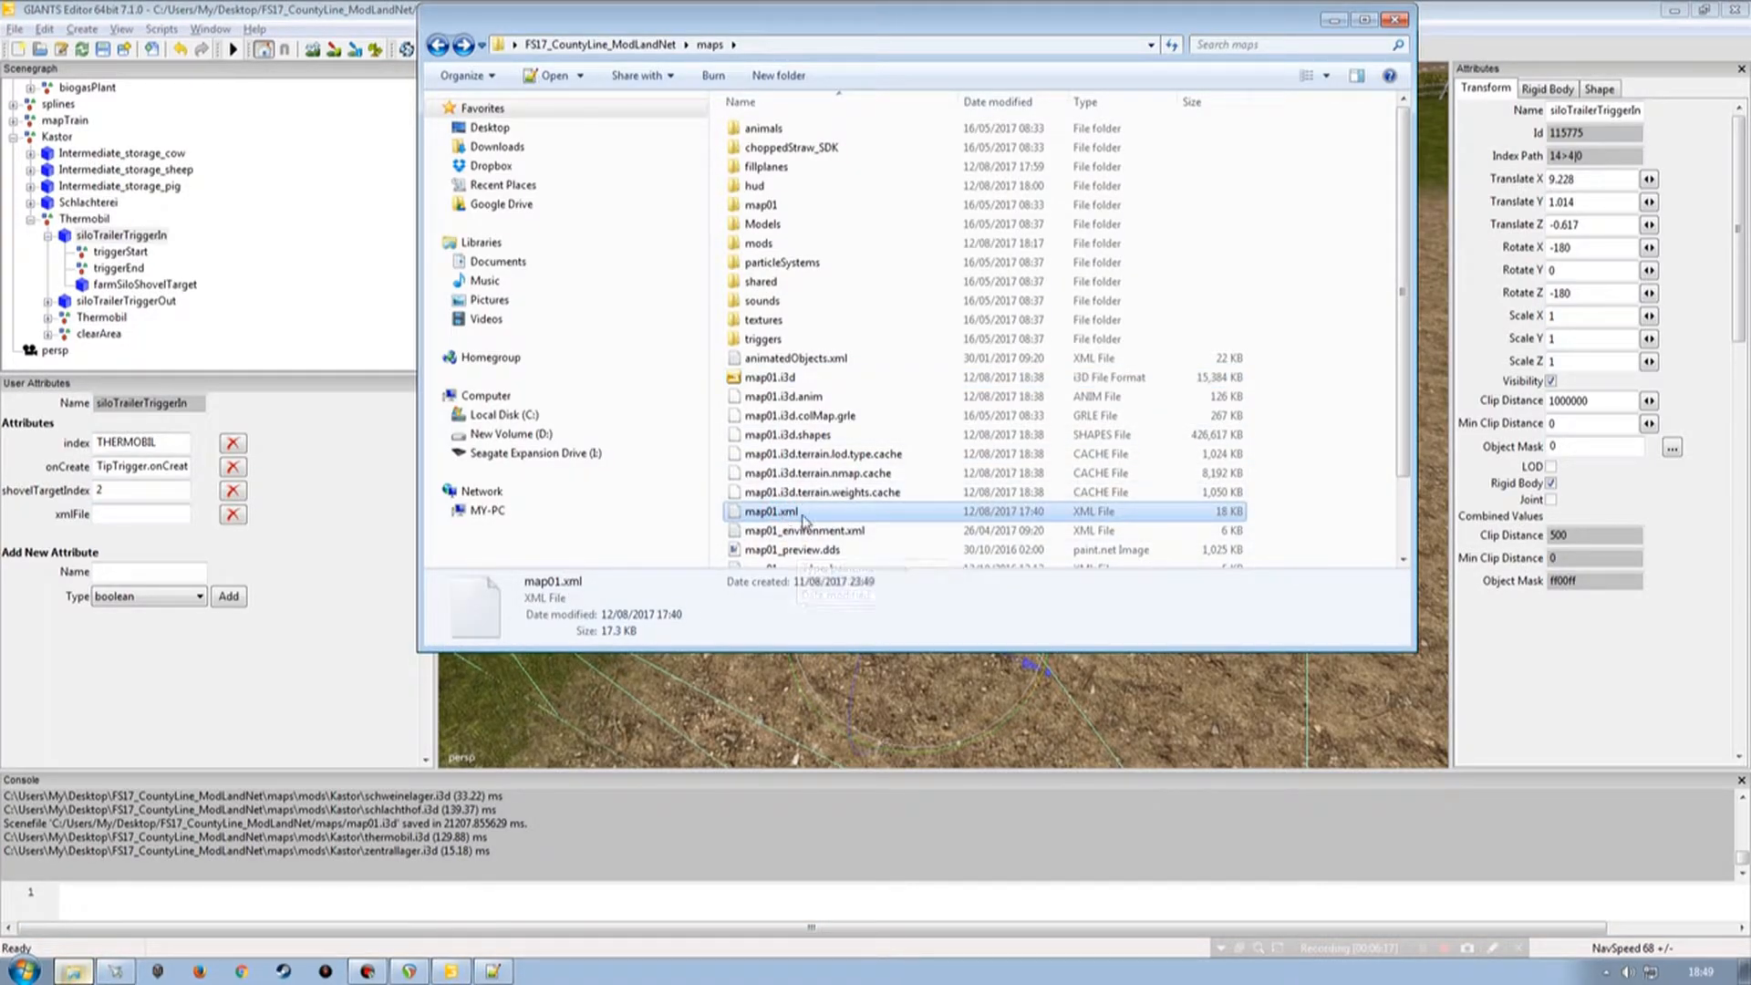
left_click(1334, 20)
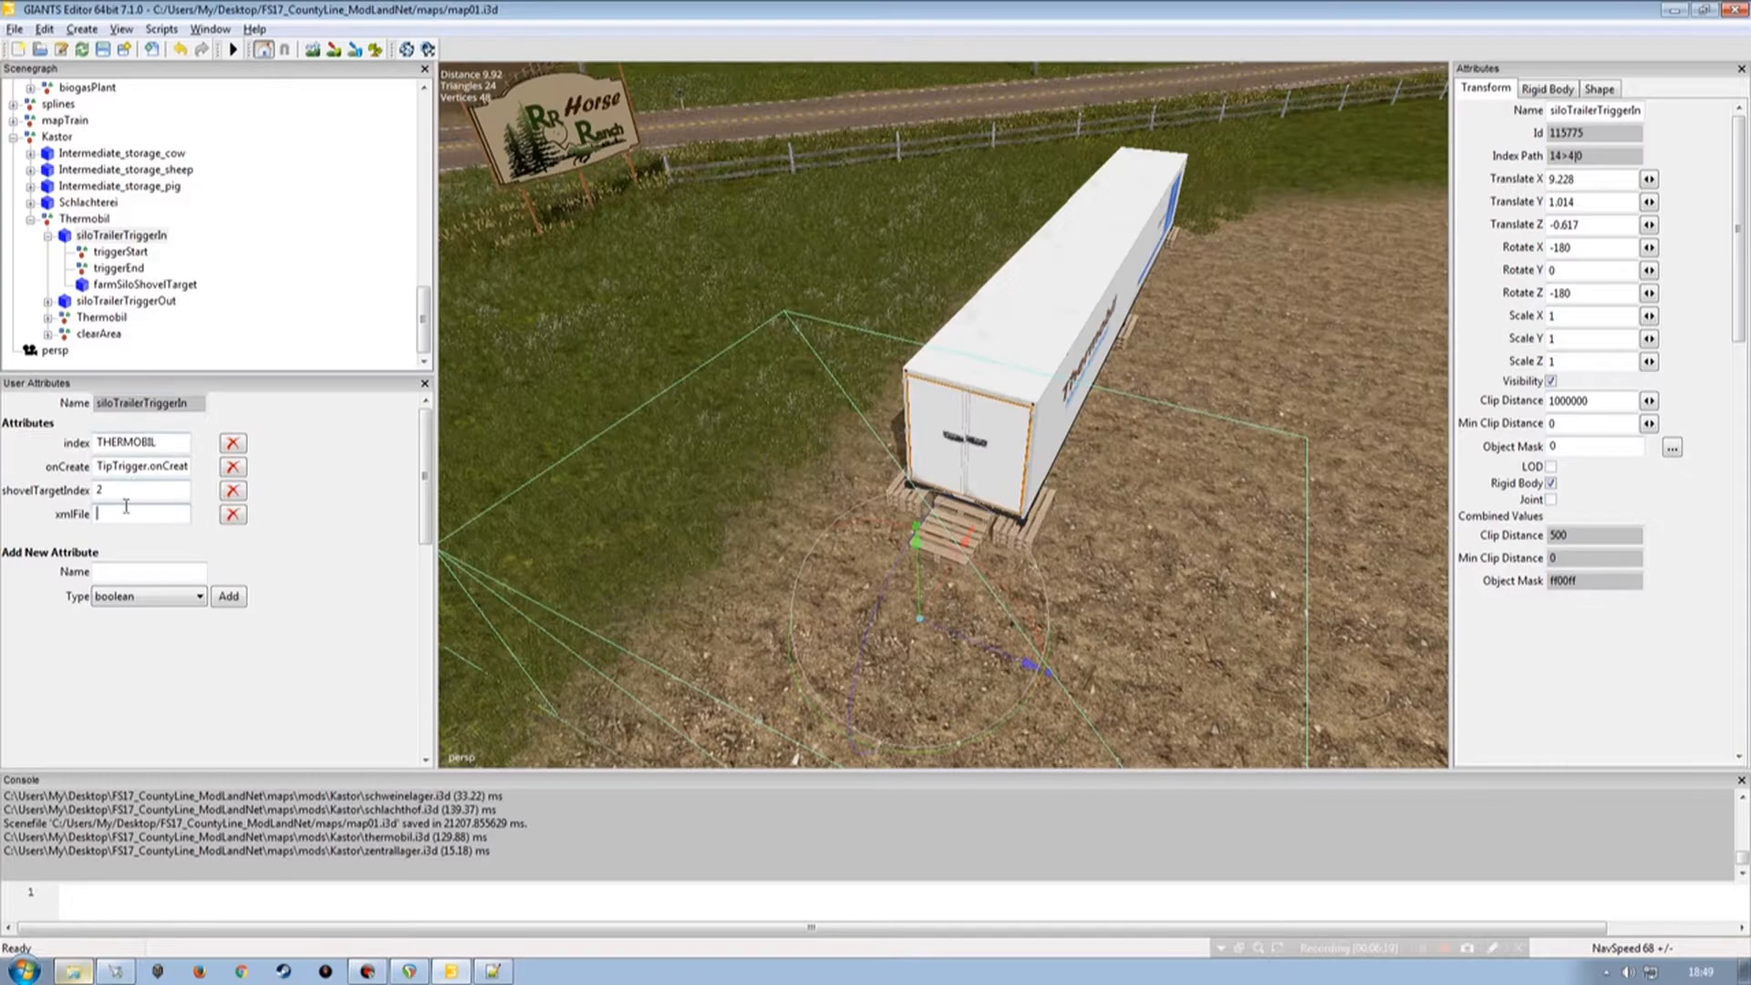
type("m")
key("Tab")
Compare the attributes of the starter farm silo's triggerPos node with the Thermobil trigger.
right_click_drag(894, 512, 880, 519, "alt")
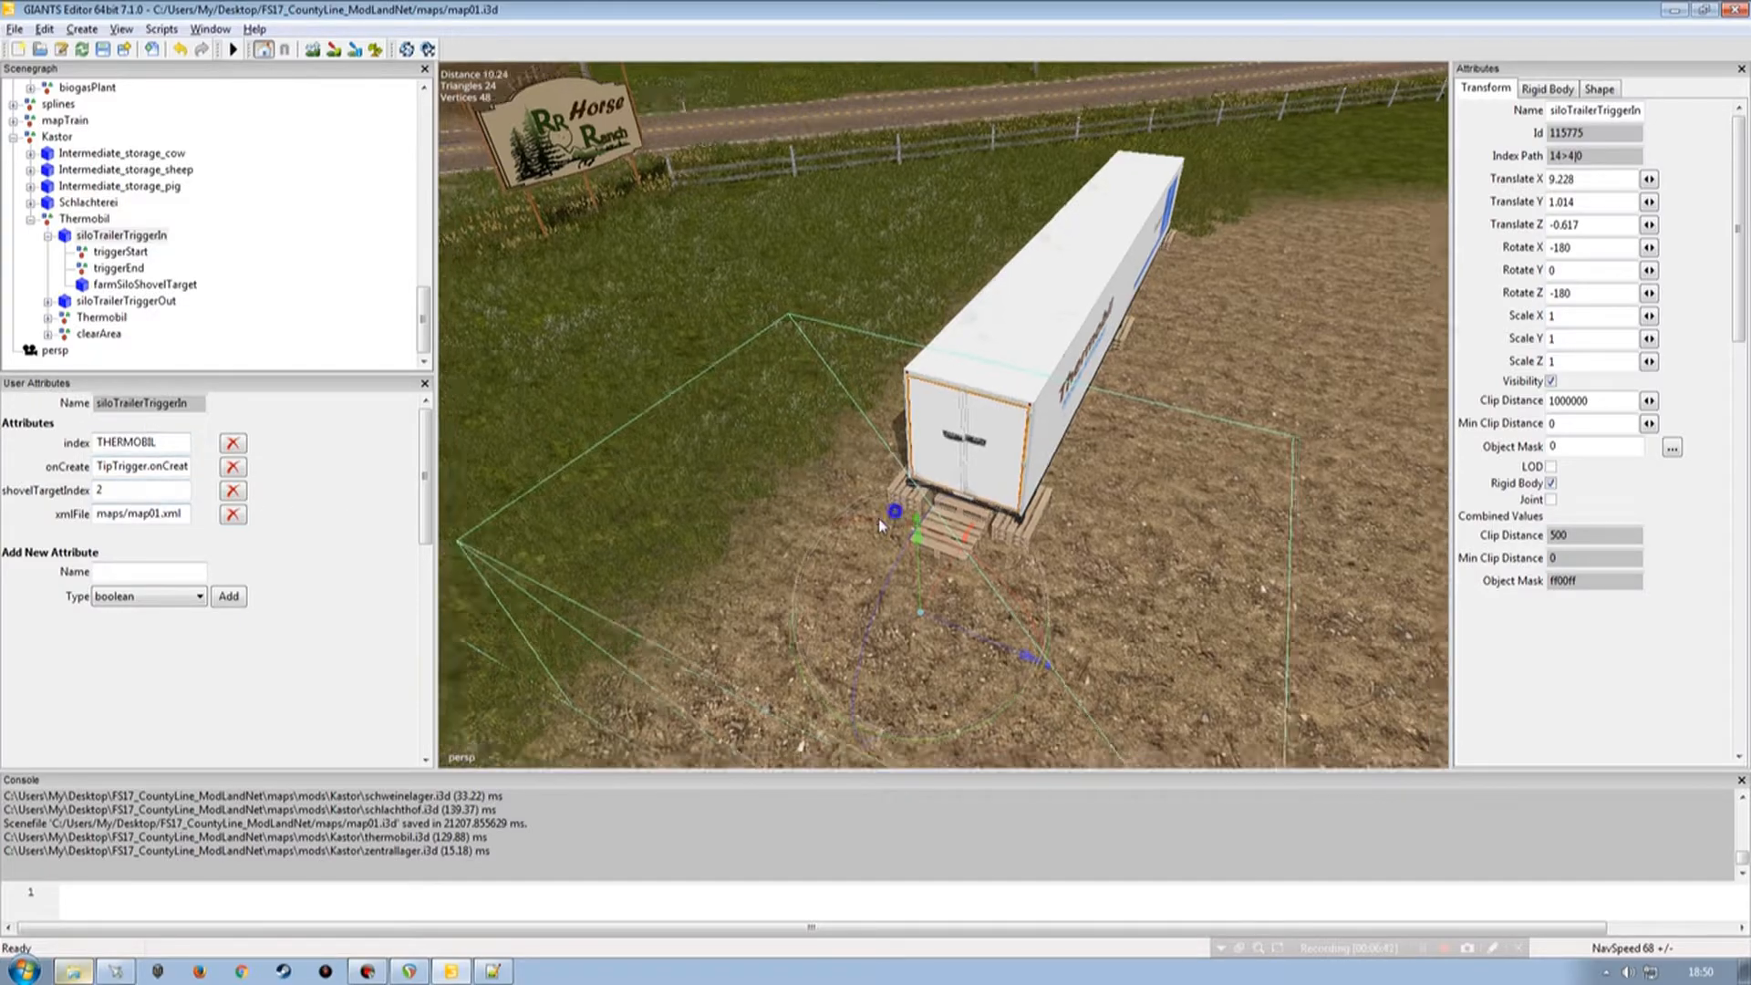
scroll(878, 518, "down", 5)
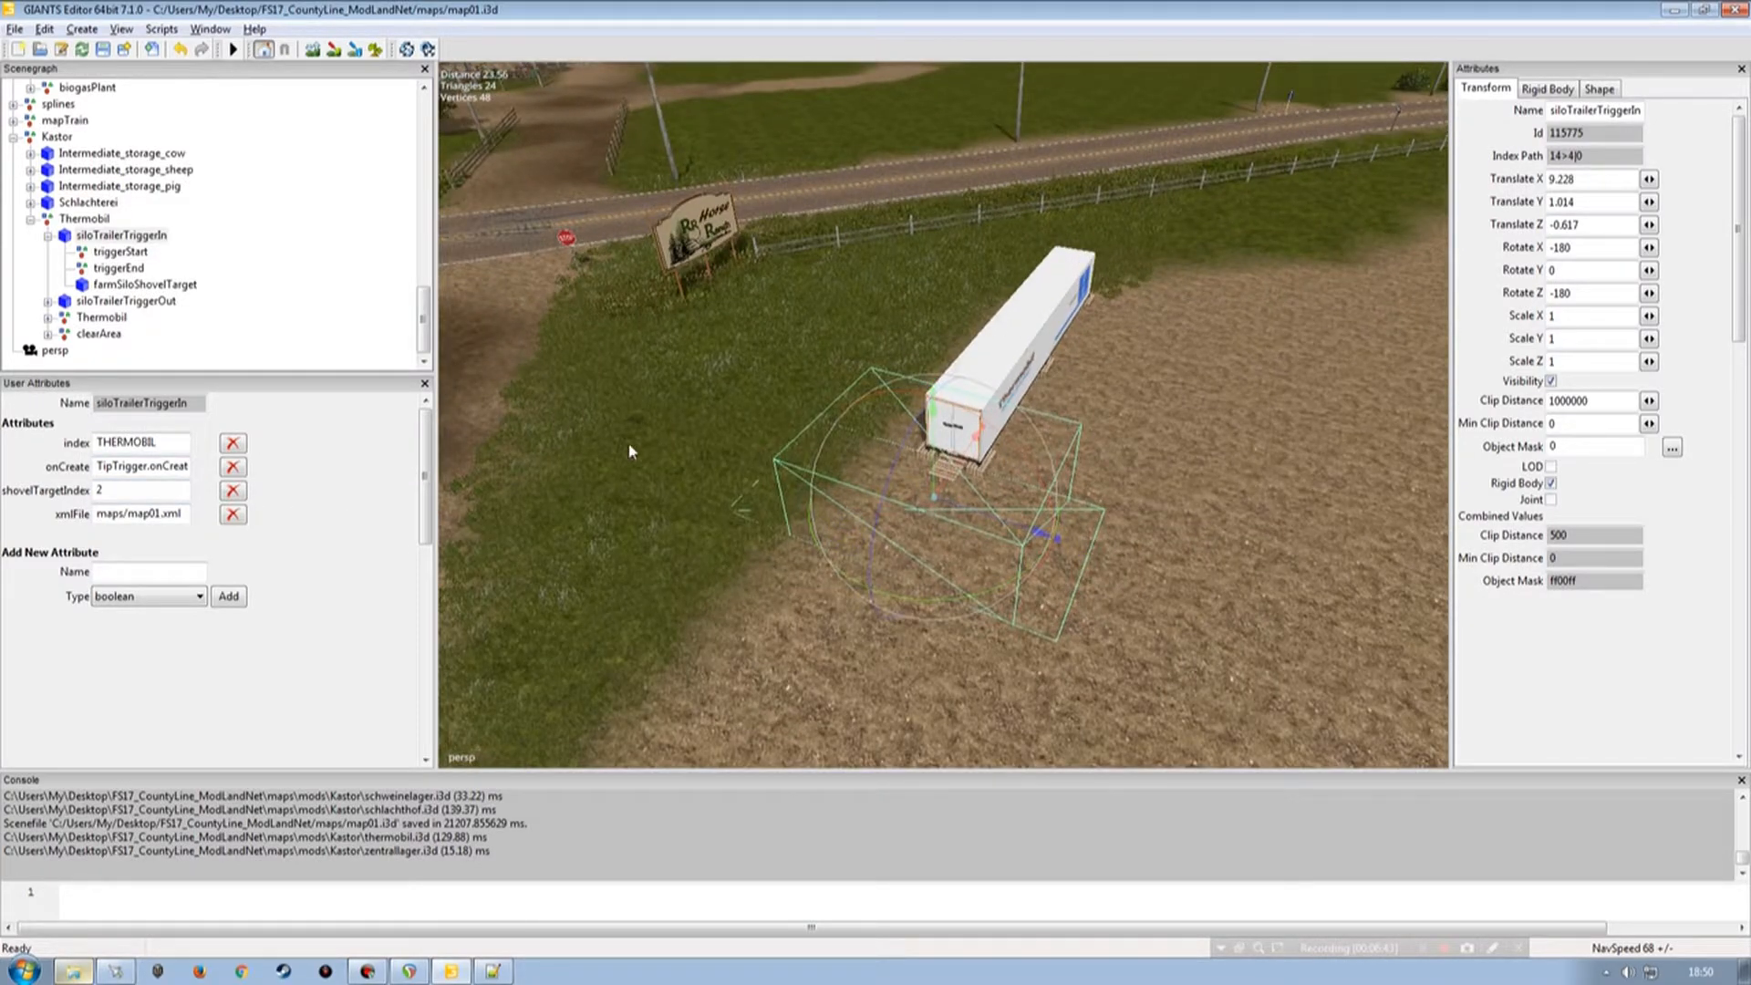
left_click_drag(422, 342, 410, 194)
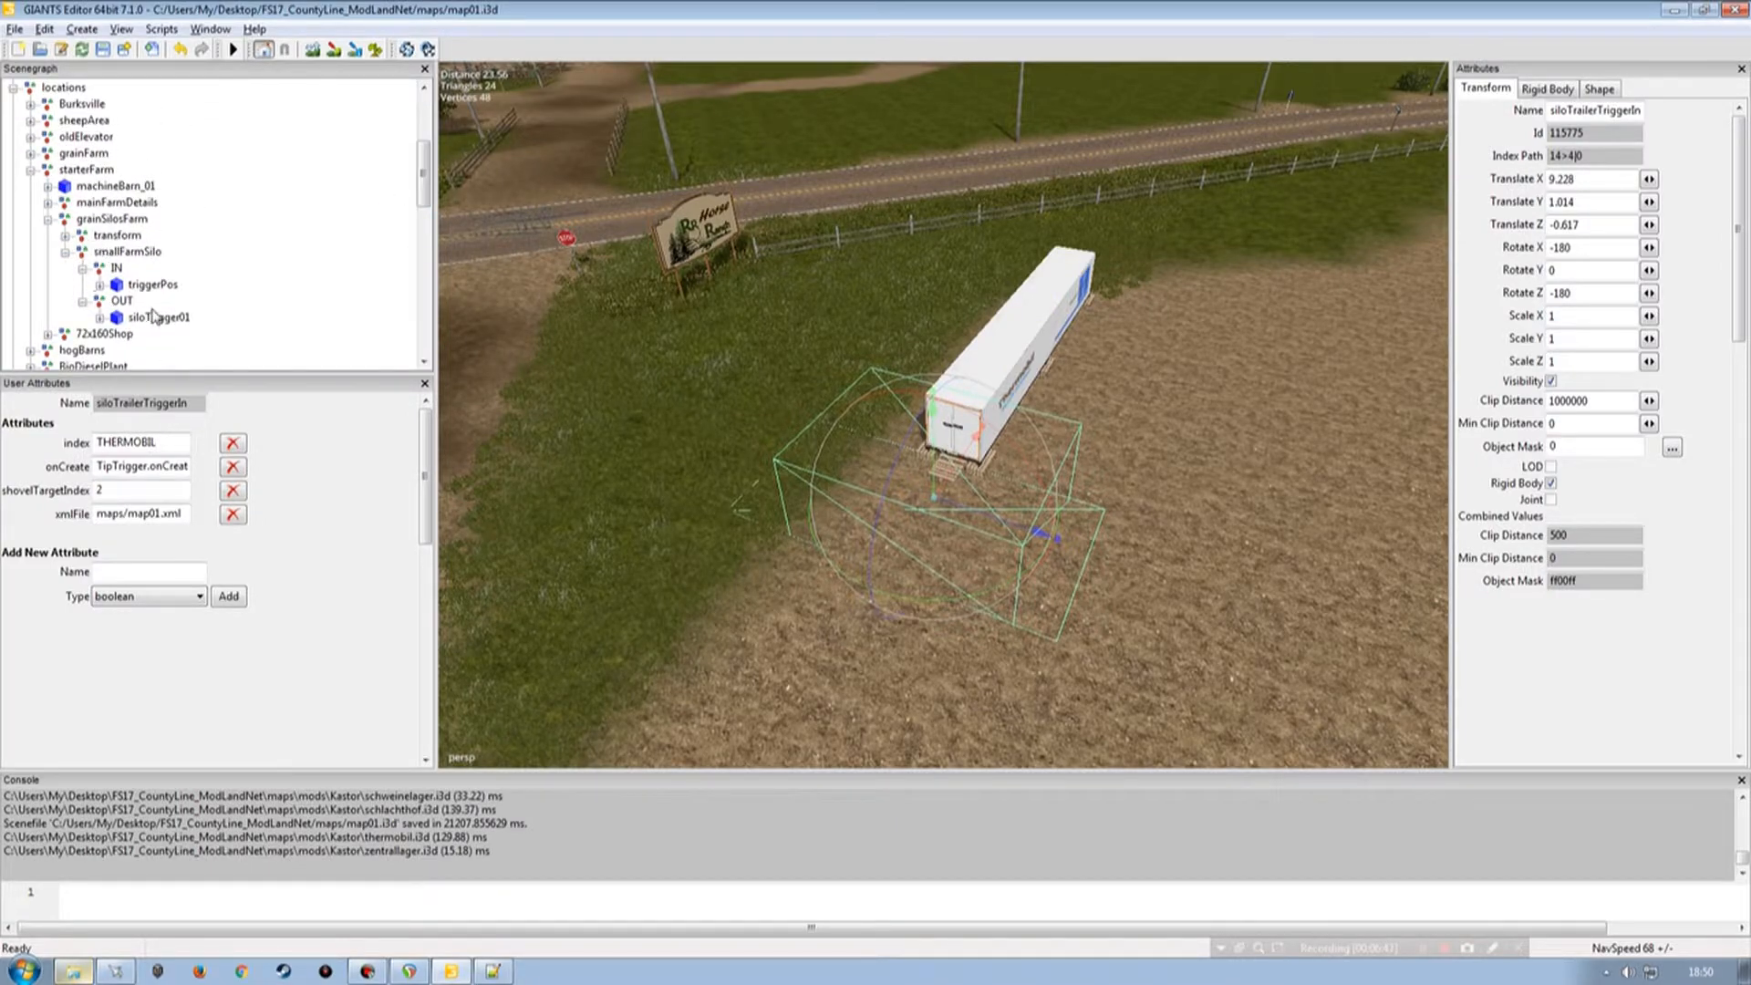
left_click(146, 285)
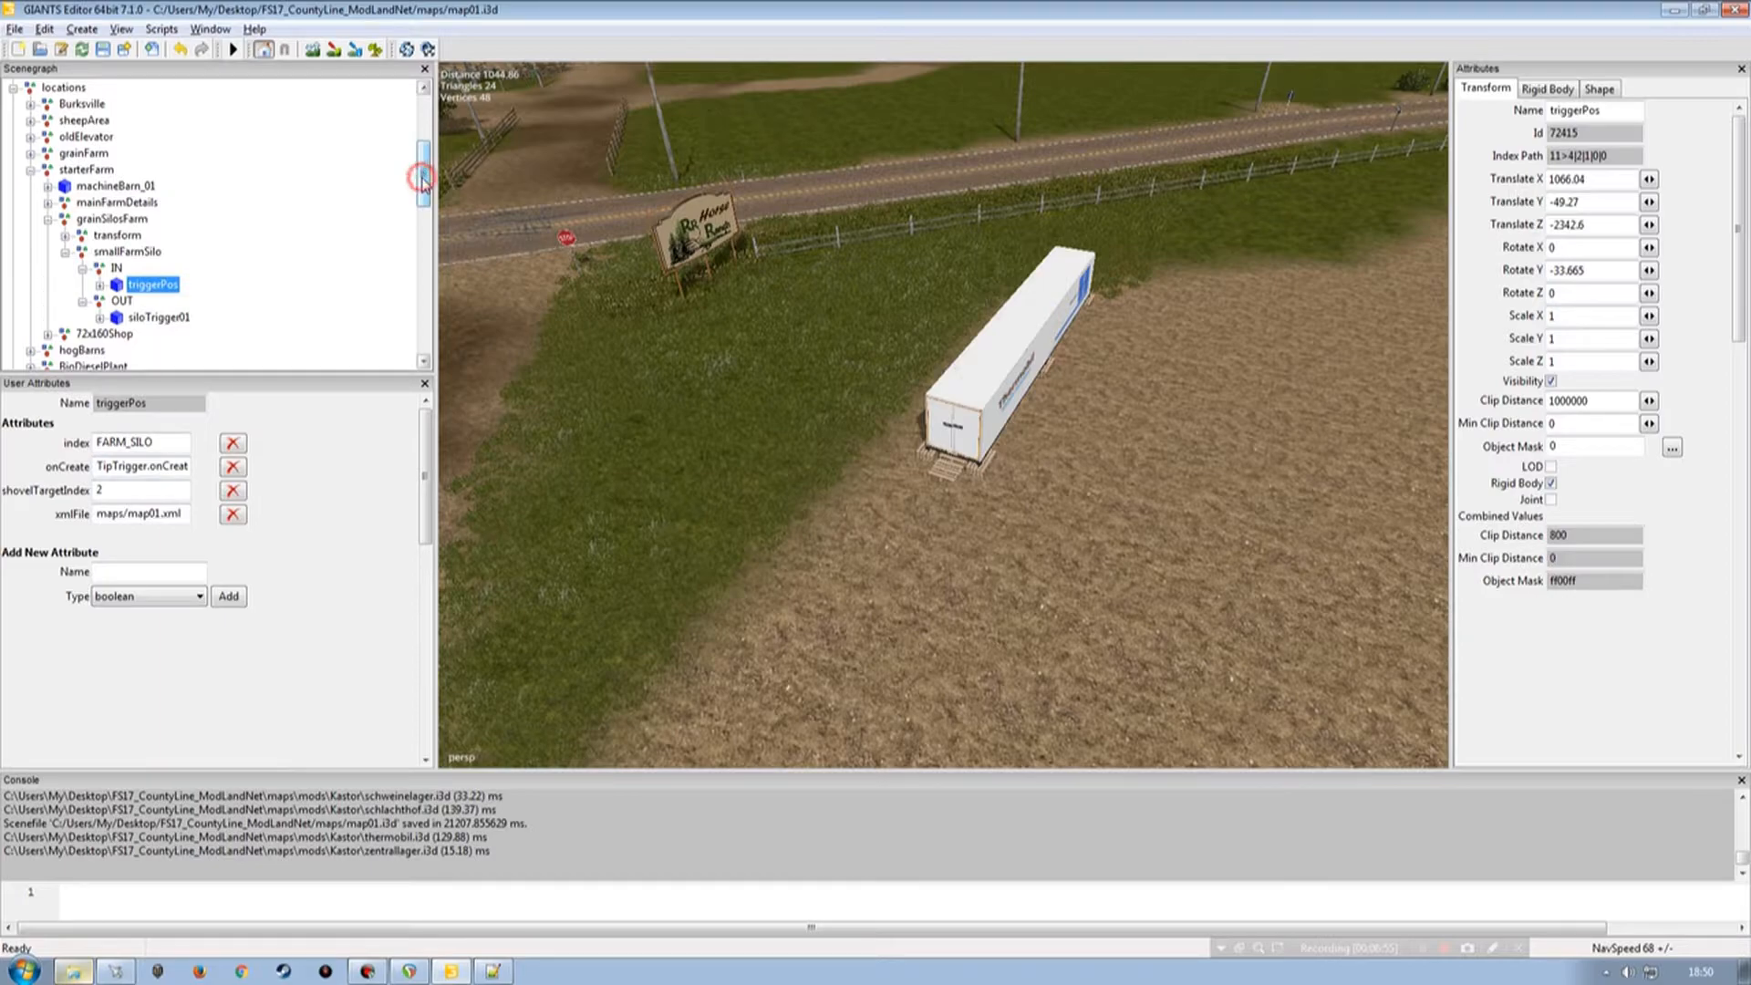
left_click_drag(423, 182, 426, 347)
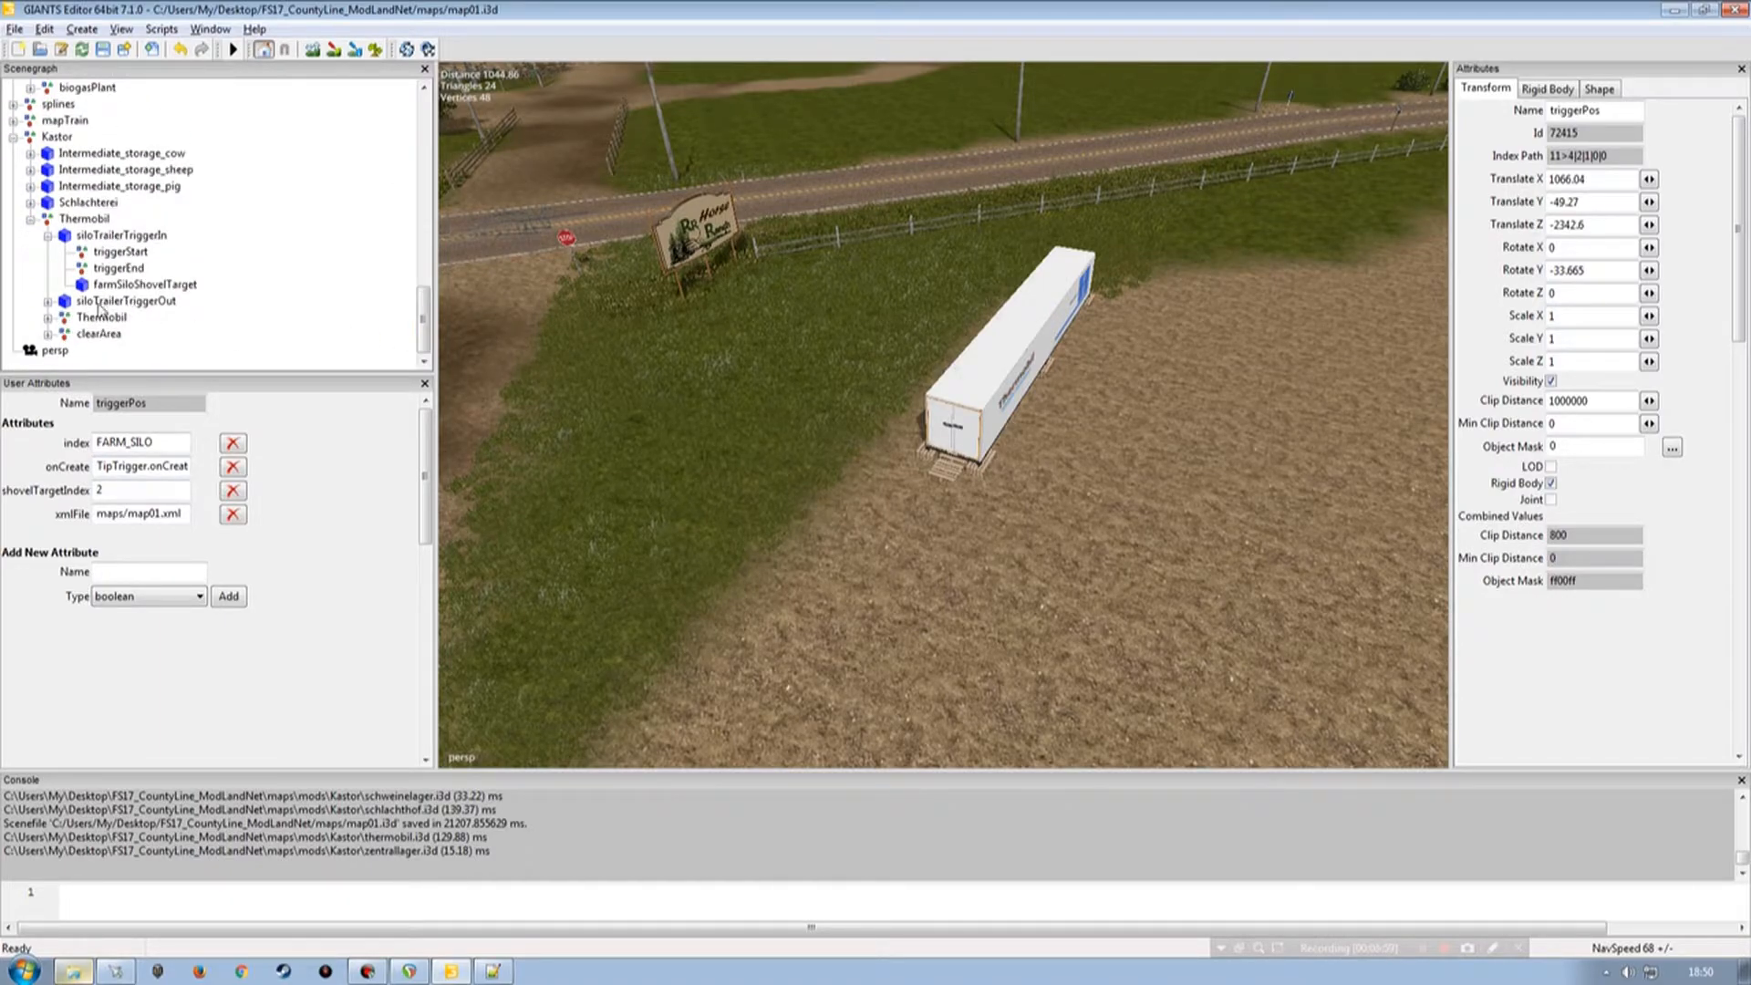
Compare siloTrailerTriggerOut with the farm's siloTrigger01 and delete its stationName attribute.
left_click(48, 235)
left_click(126, 301)
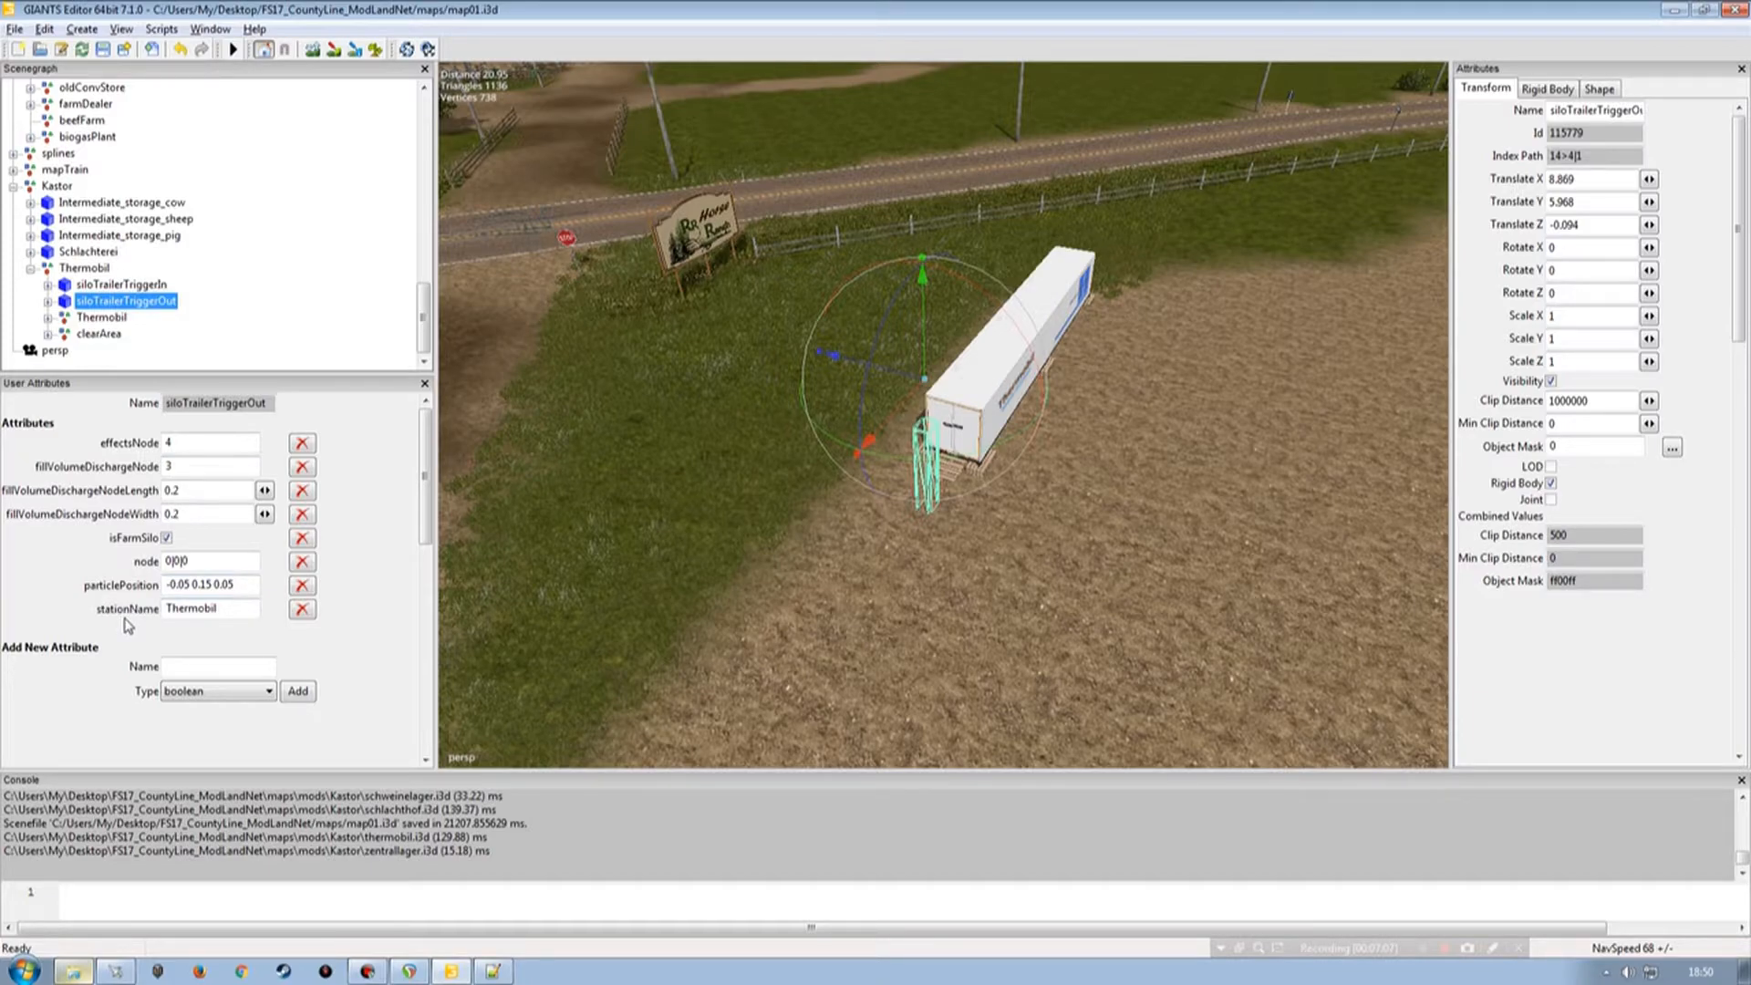
left_click_drag(424, 328, 424, 212)
left_click(157, 252)
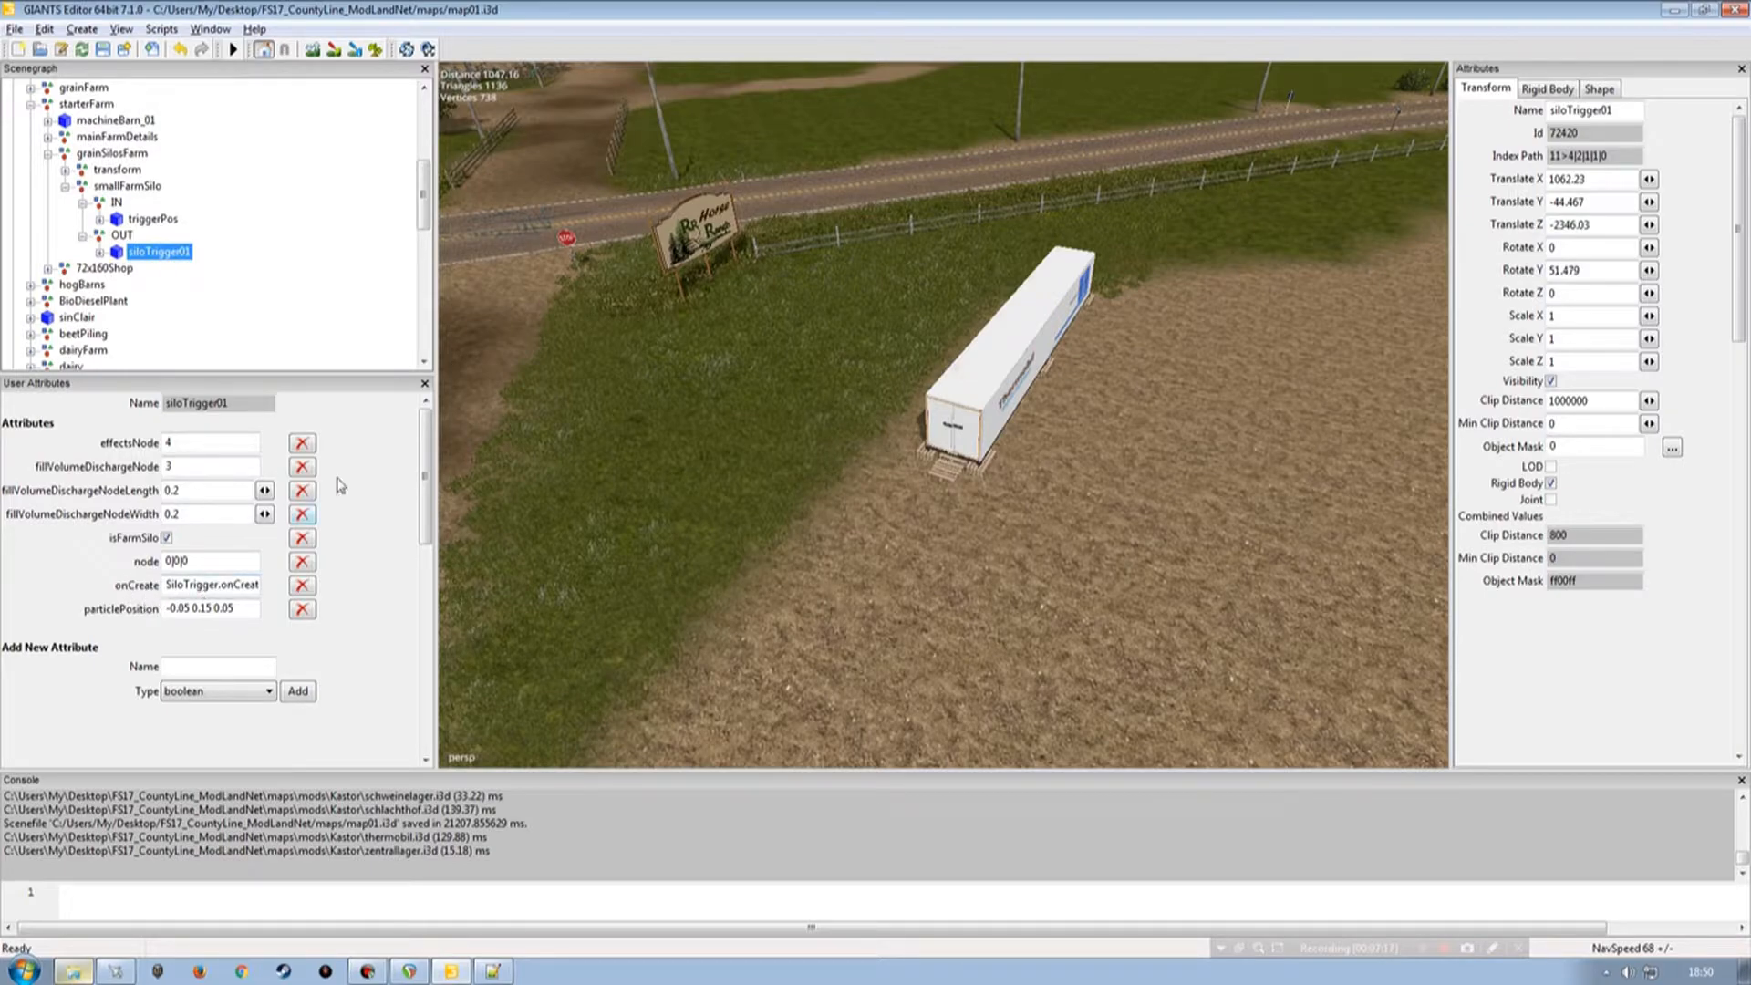
left_click_drag(424, 212, 425, 356)
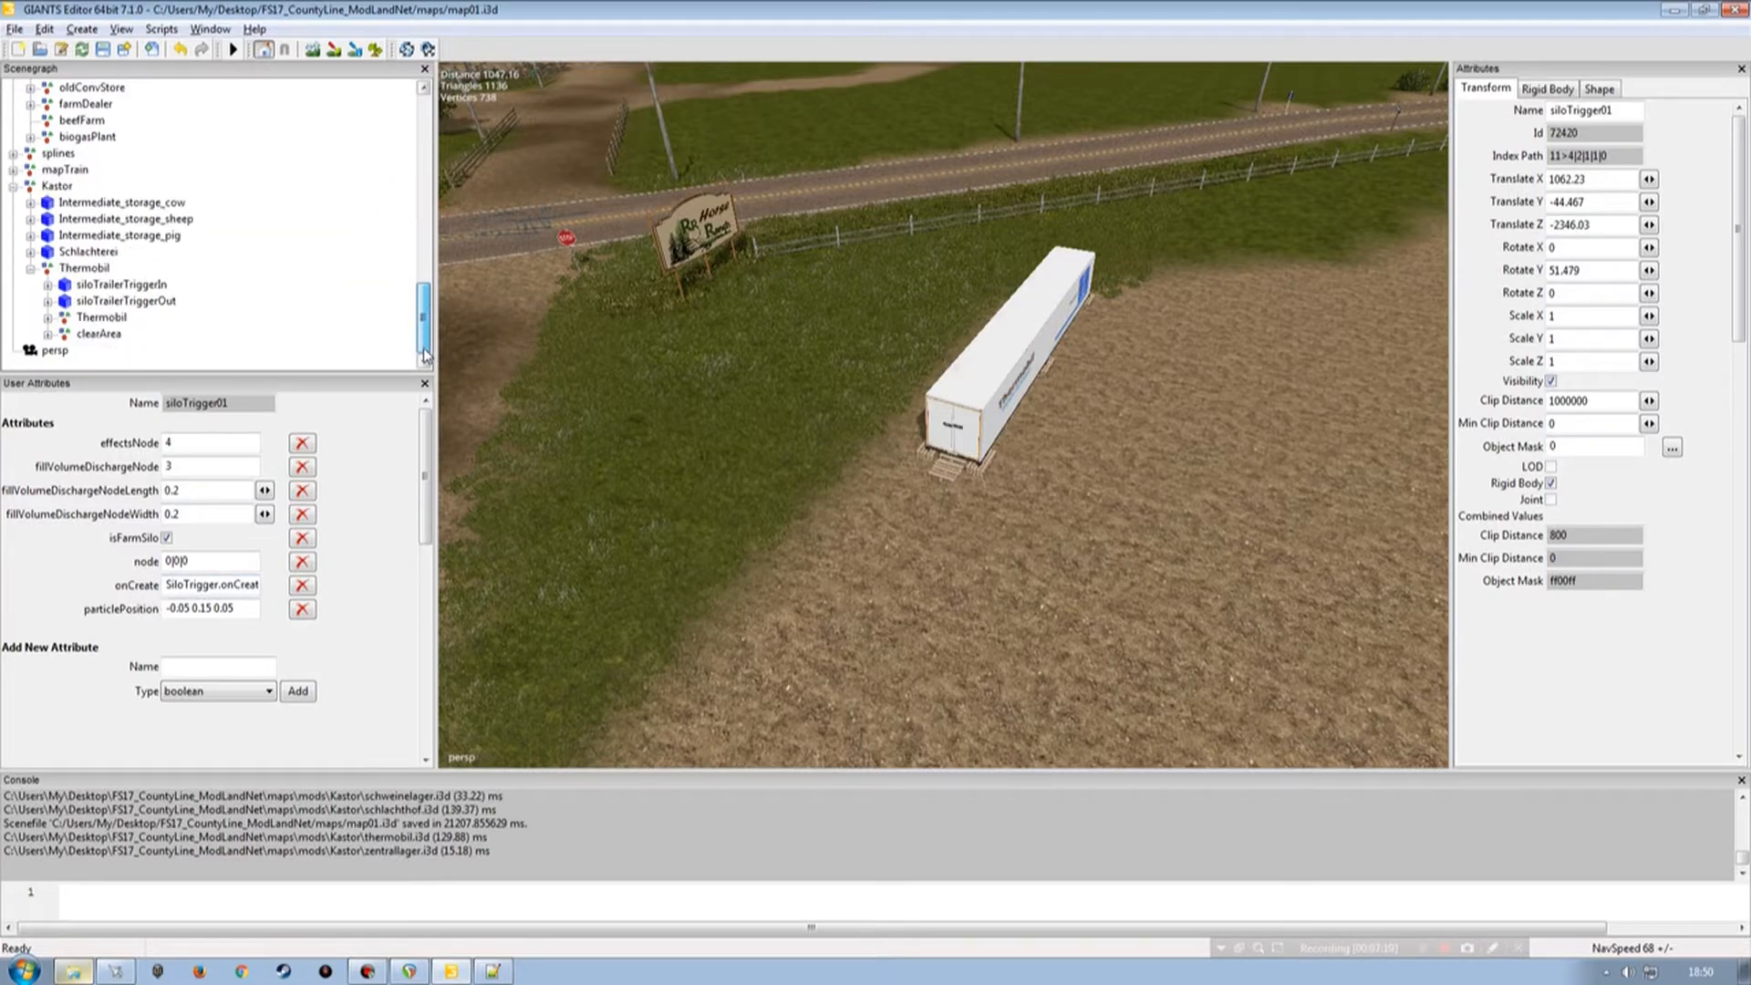
left_click(128, 302)
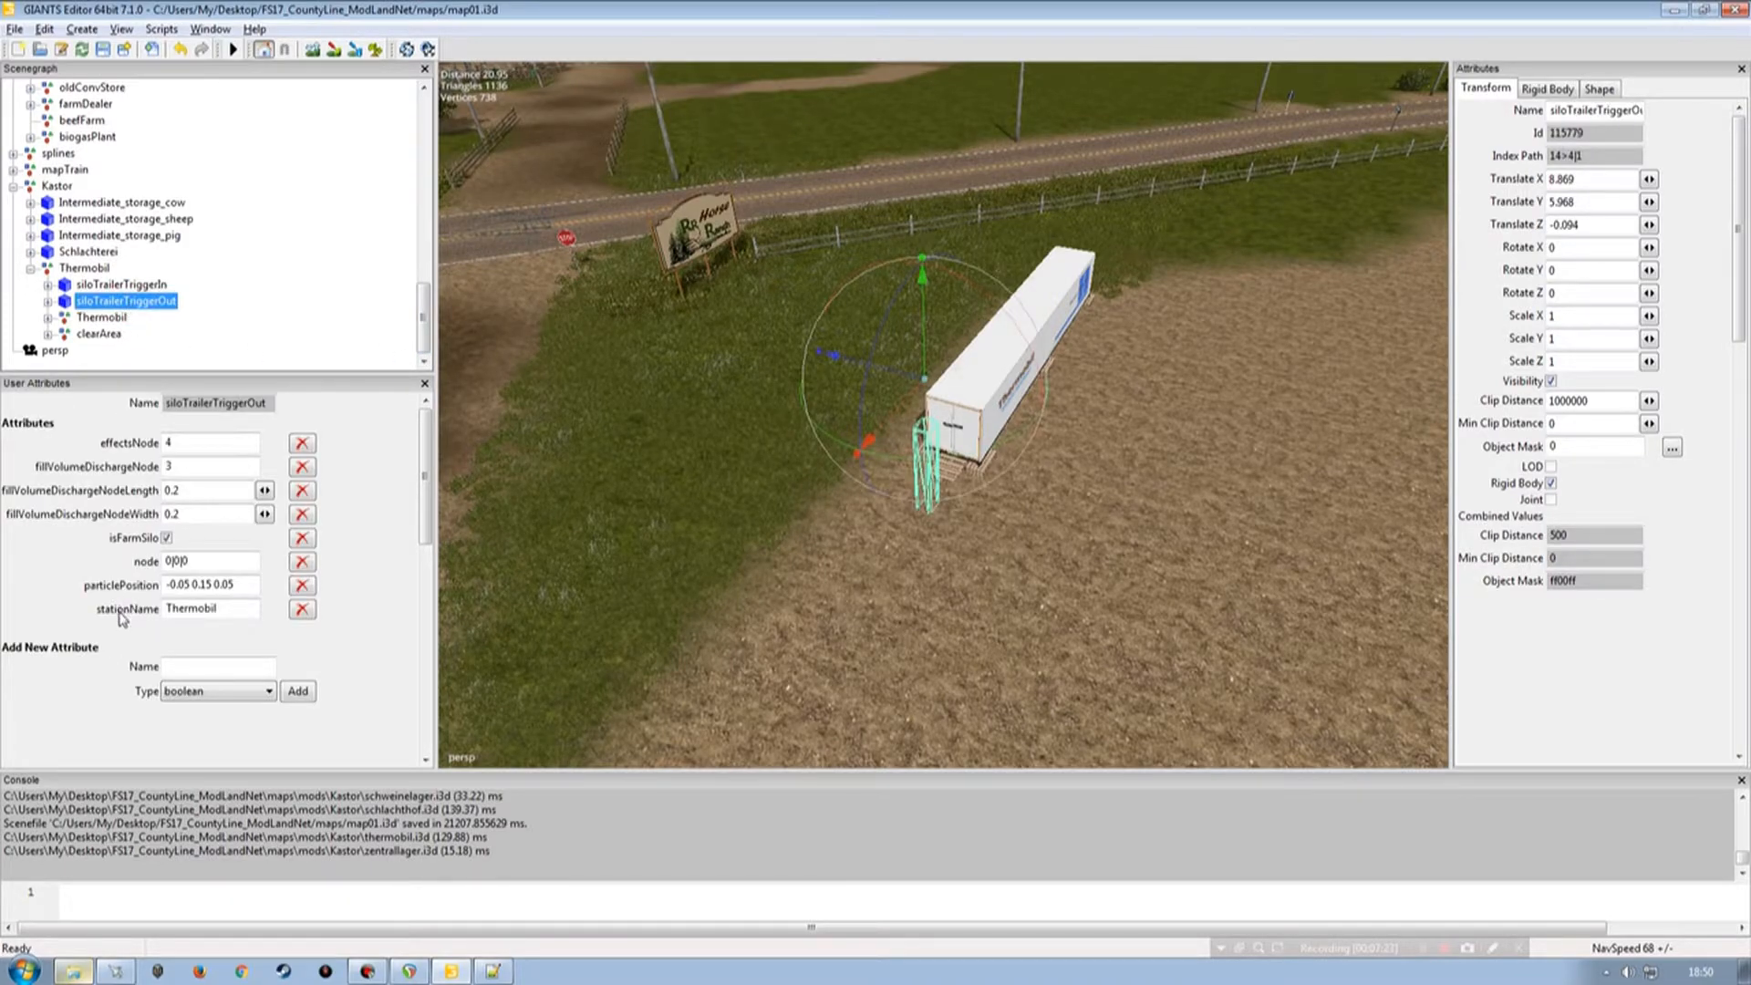
left_click(302, 610)
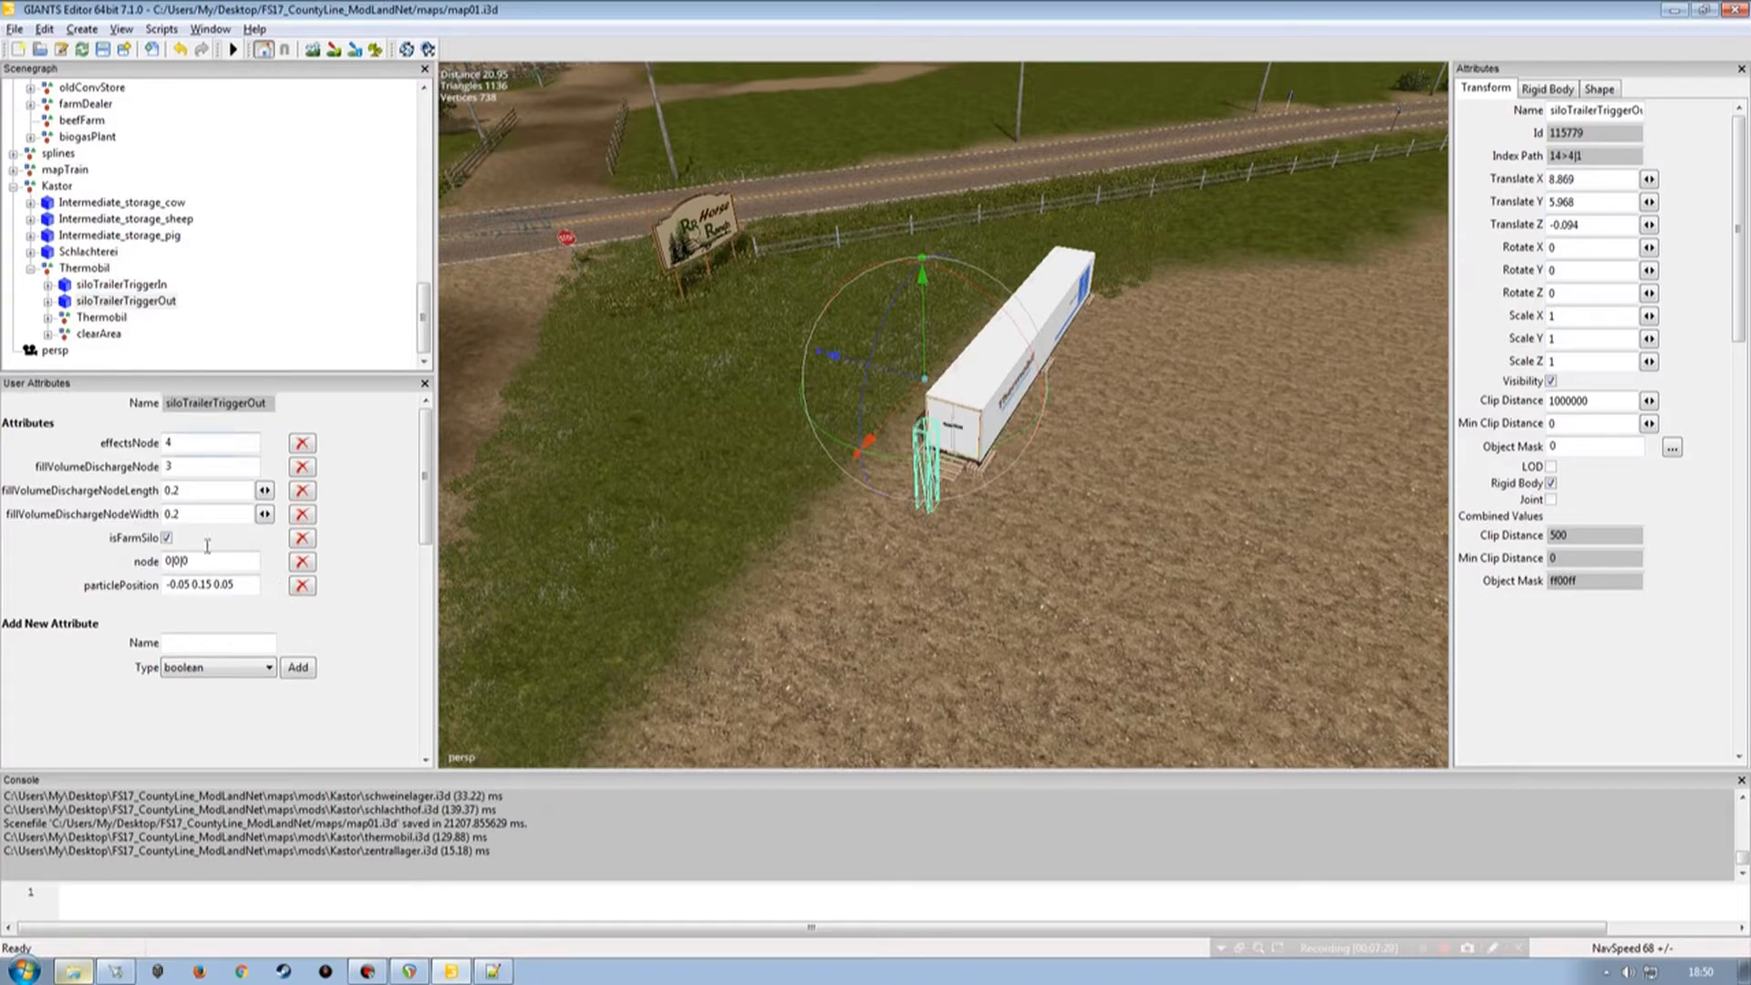
Add an onCreate attribute of type script callback to the siloTrailerTriggerOut node.
left_click_drag(422, 326, 419, 197)
left_click(159, 267)
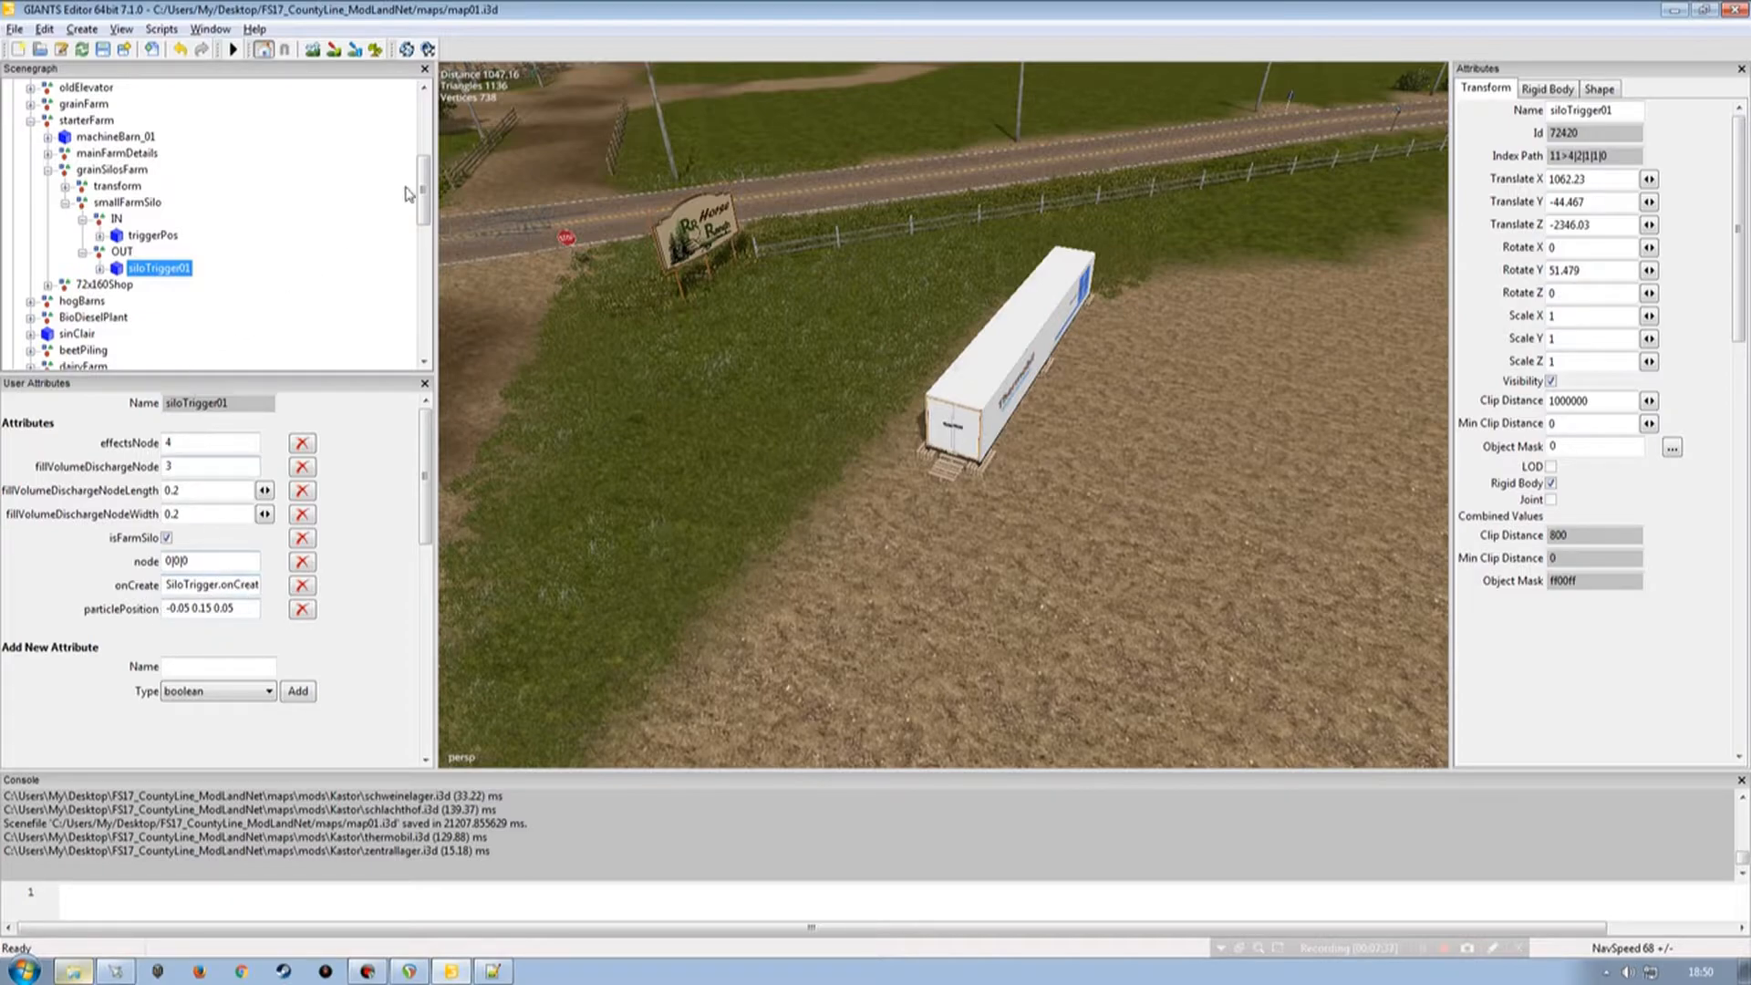
left_click_drag(420, 191, 360, 359)
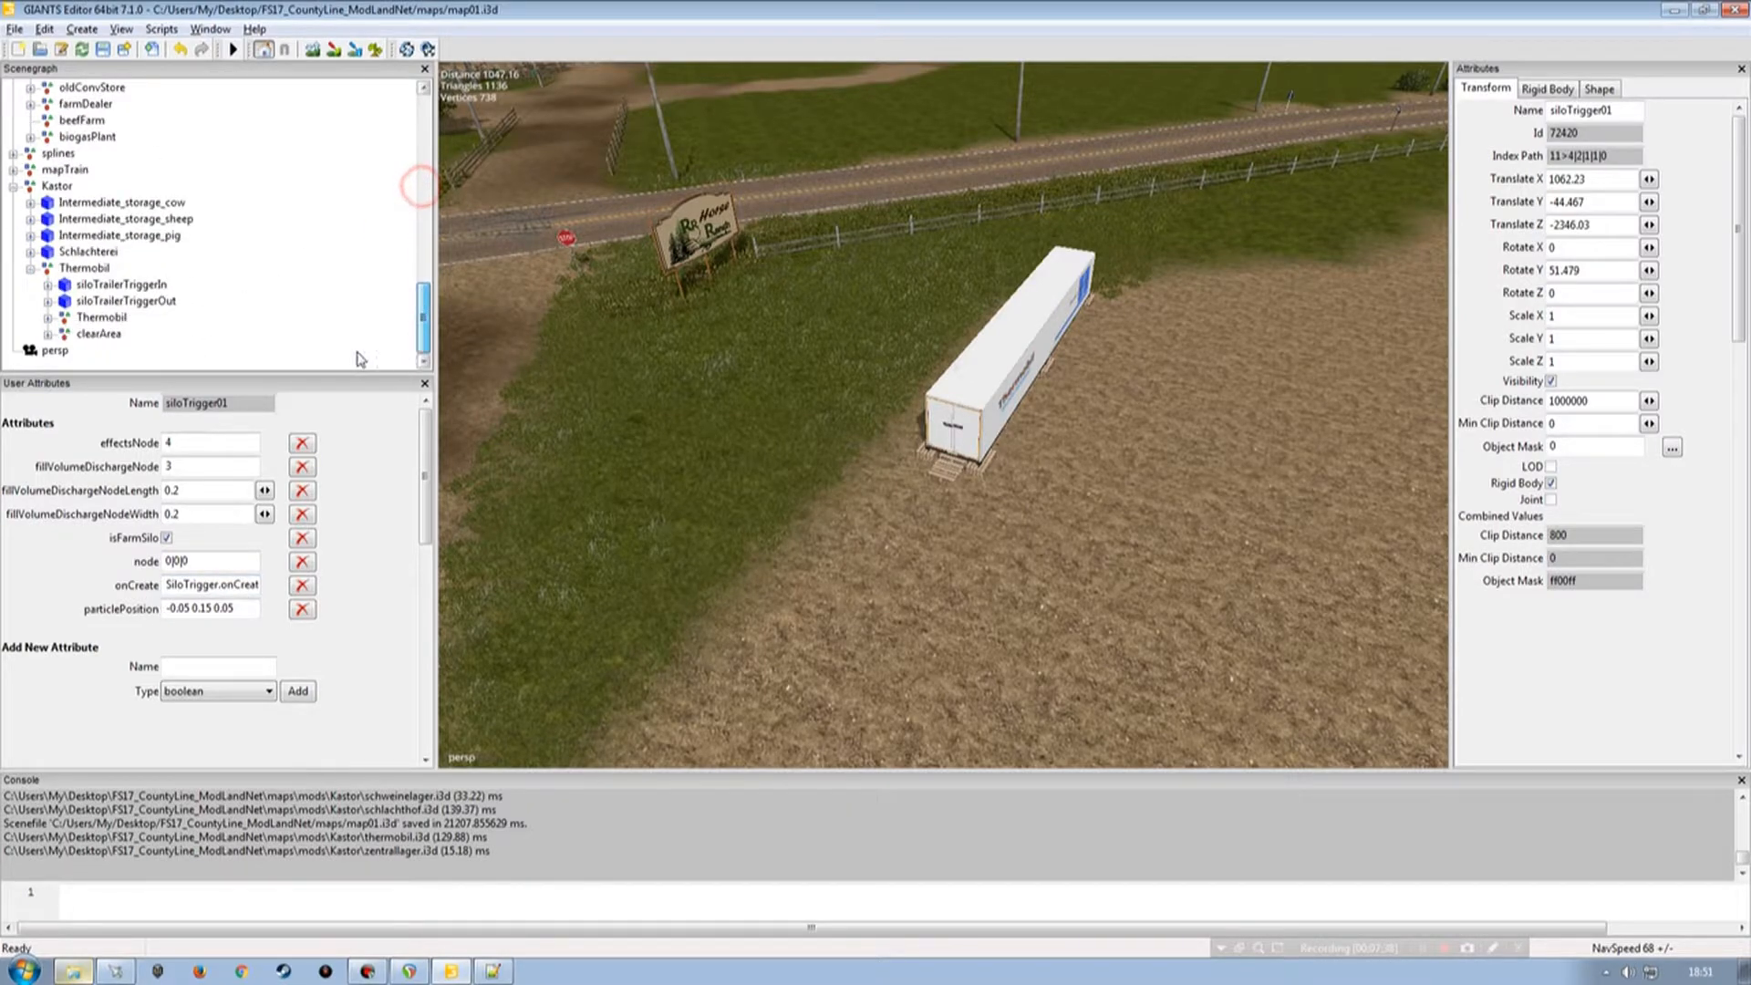
left_click(117, 301)
left_click(228, 640)
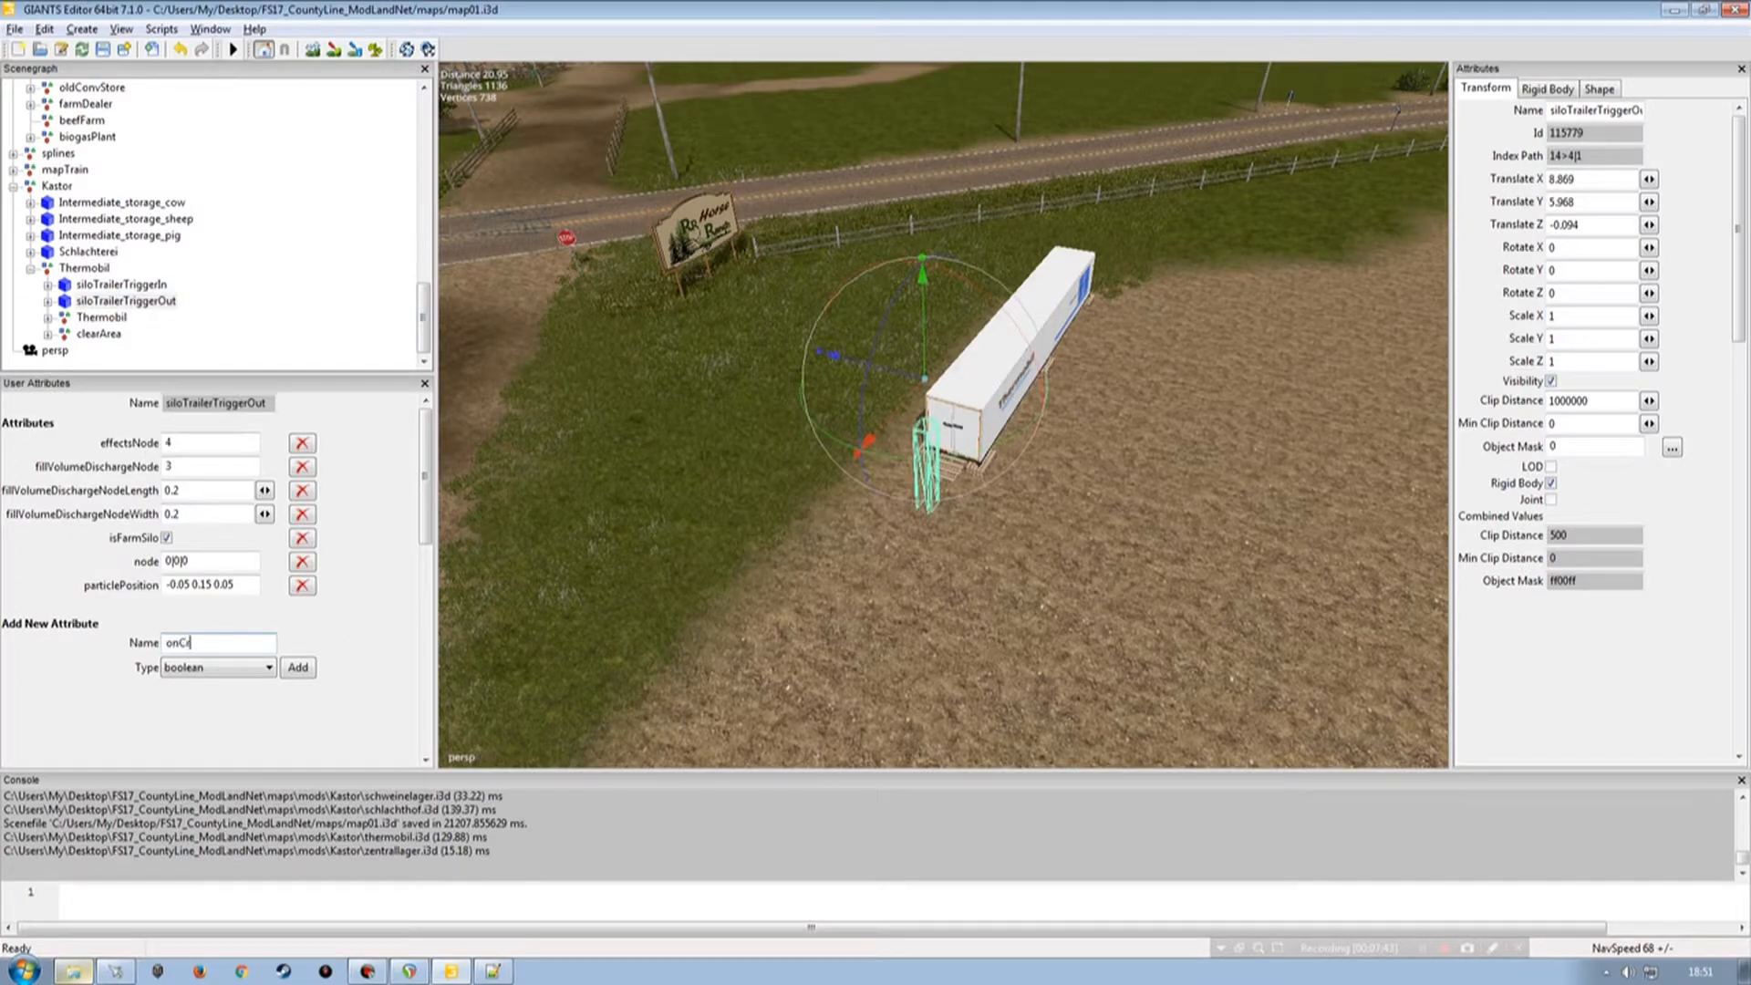
type("onCreate")
left_click(246, 669)
left_click(209, 734)
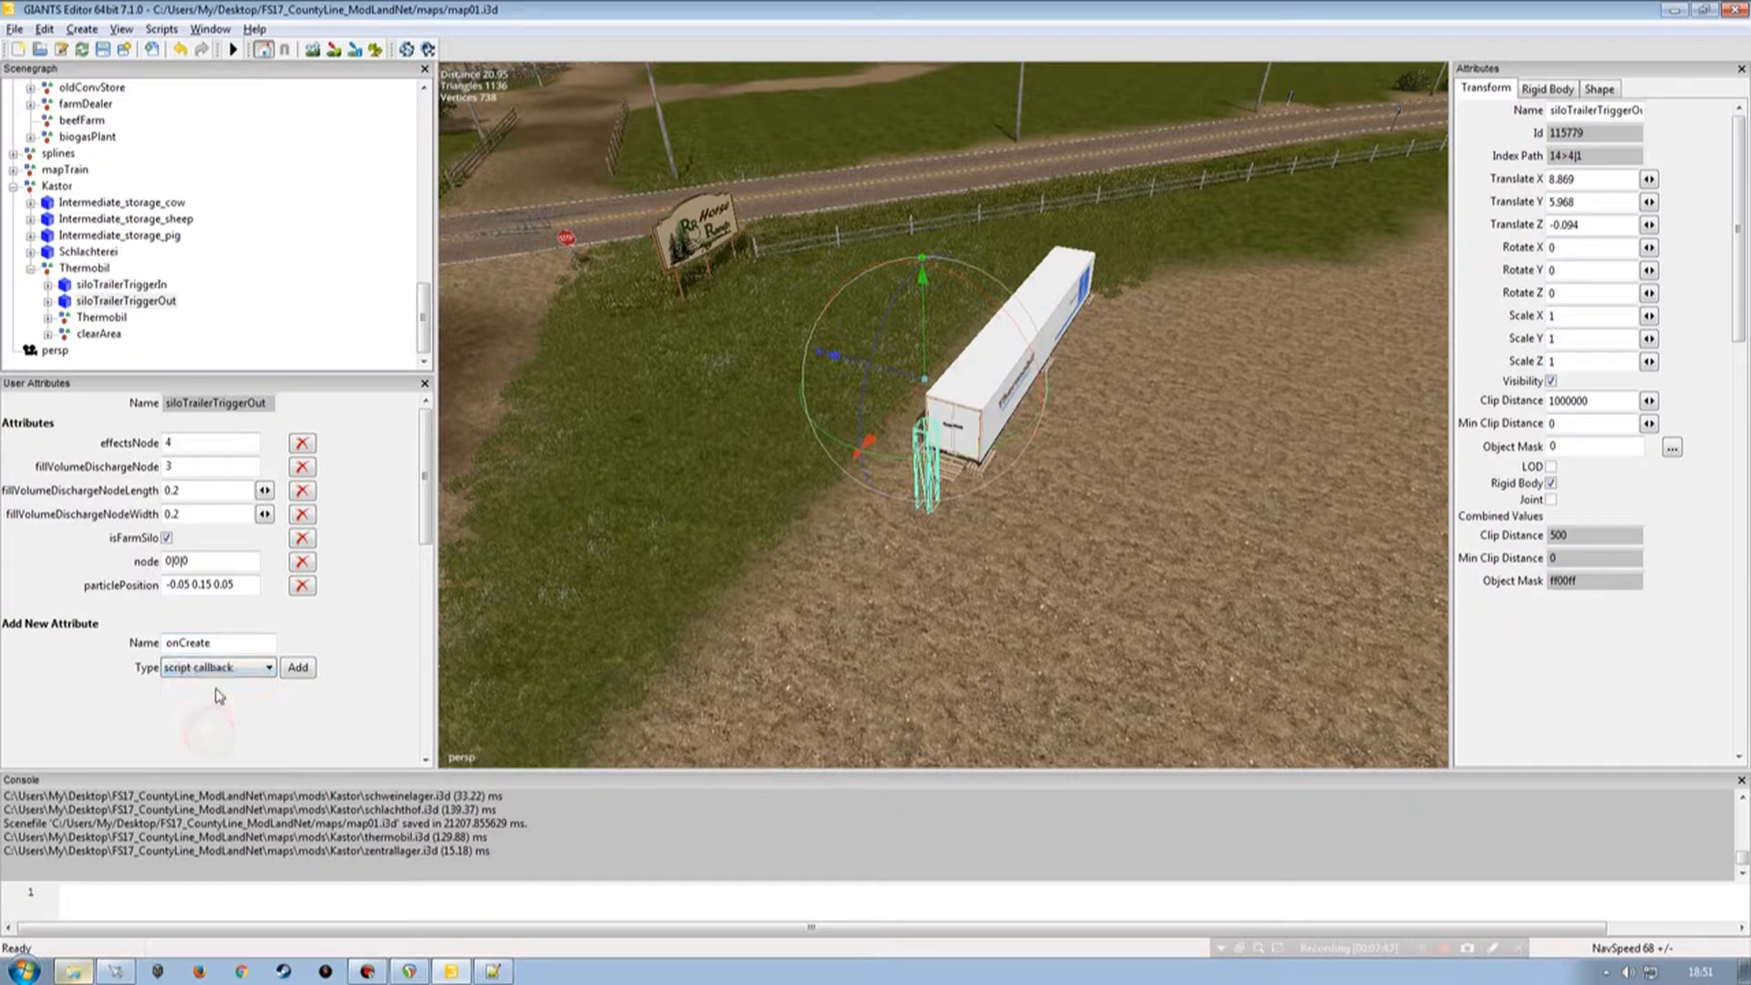
left_click(298, 667)
Copy the farm siloTrigger01's onCreate value and paste it as siloTrailerTriggerOut's onCreate, SiloTrigger.onCreate.
left_click_drag(422, 328, 424, 218)
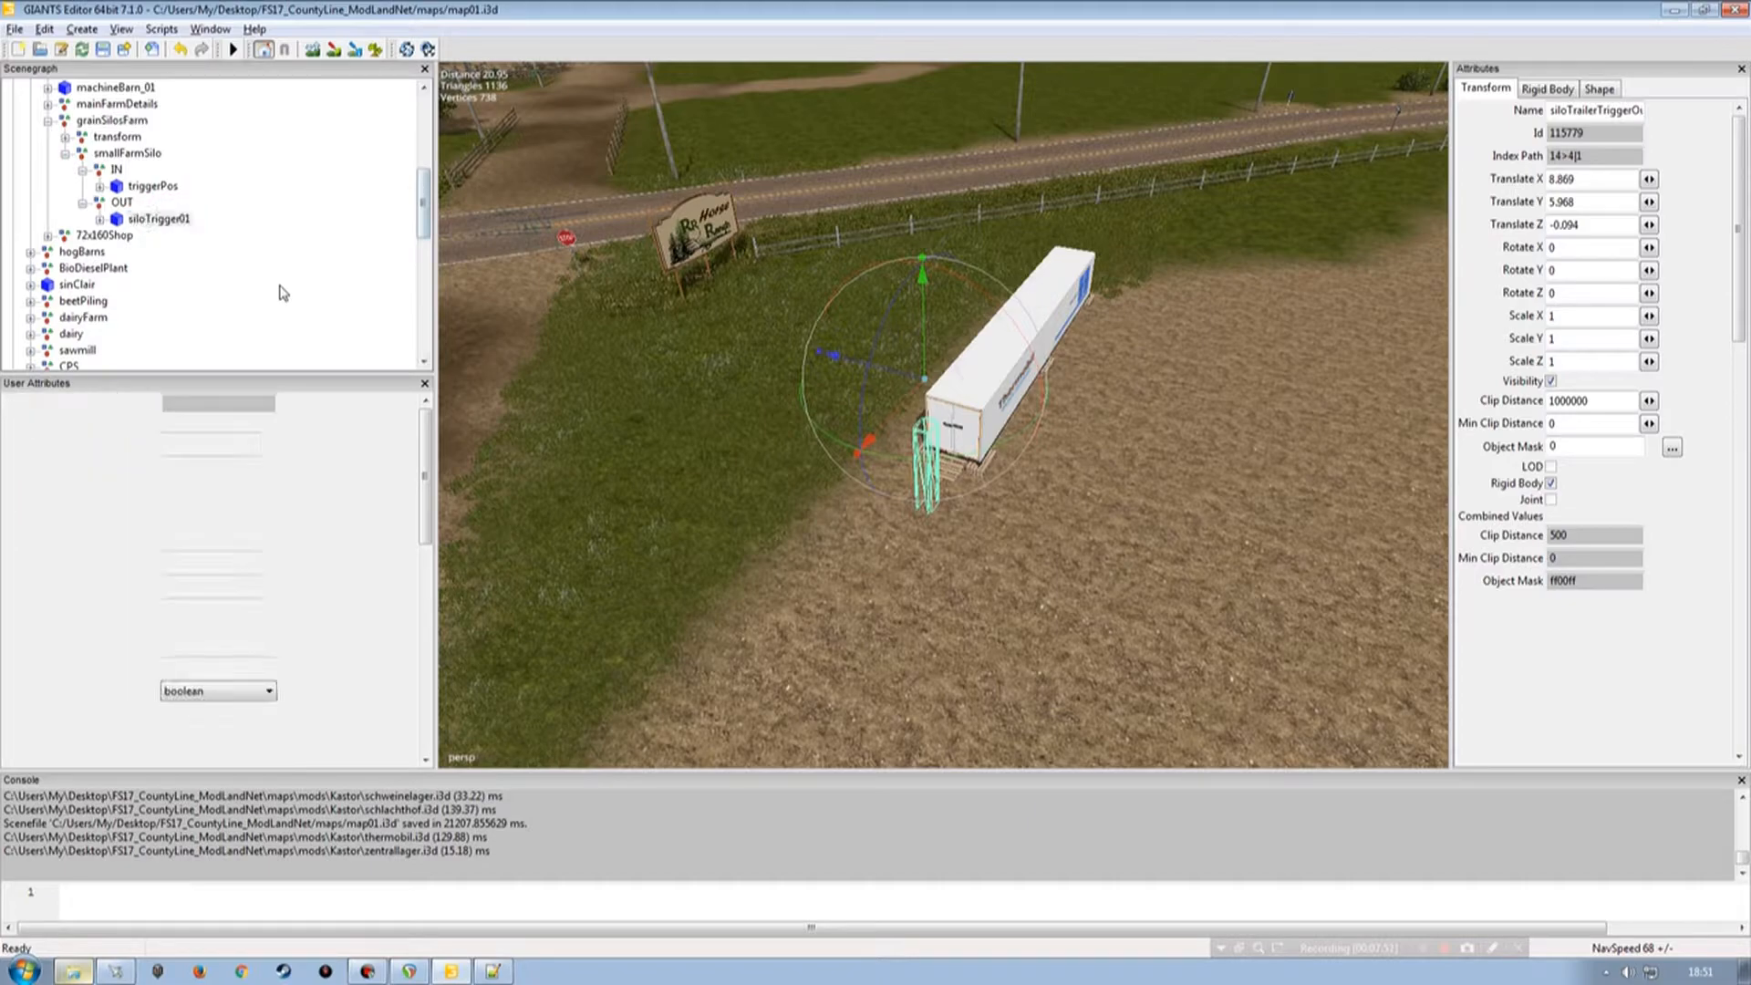
double_click(232, 585)
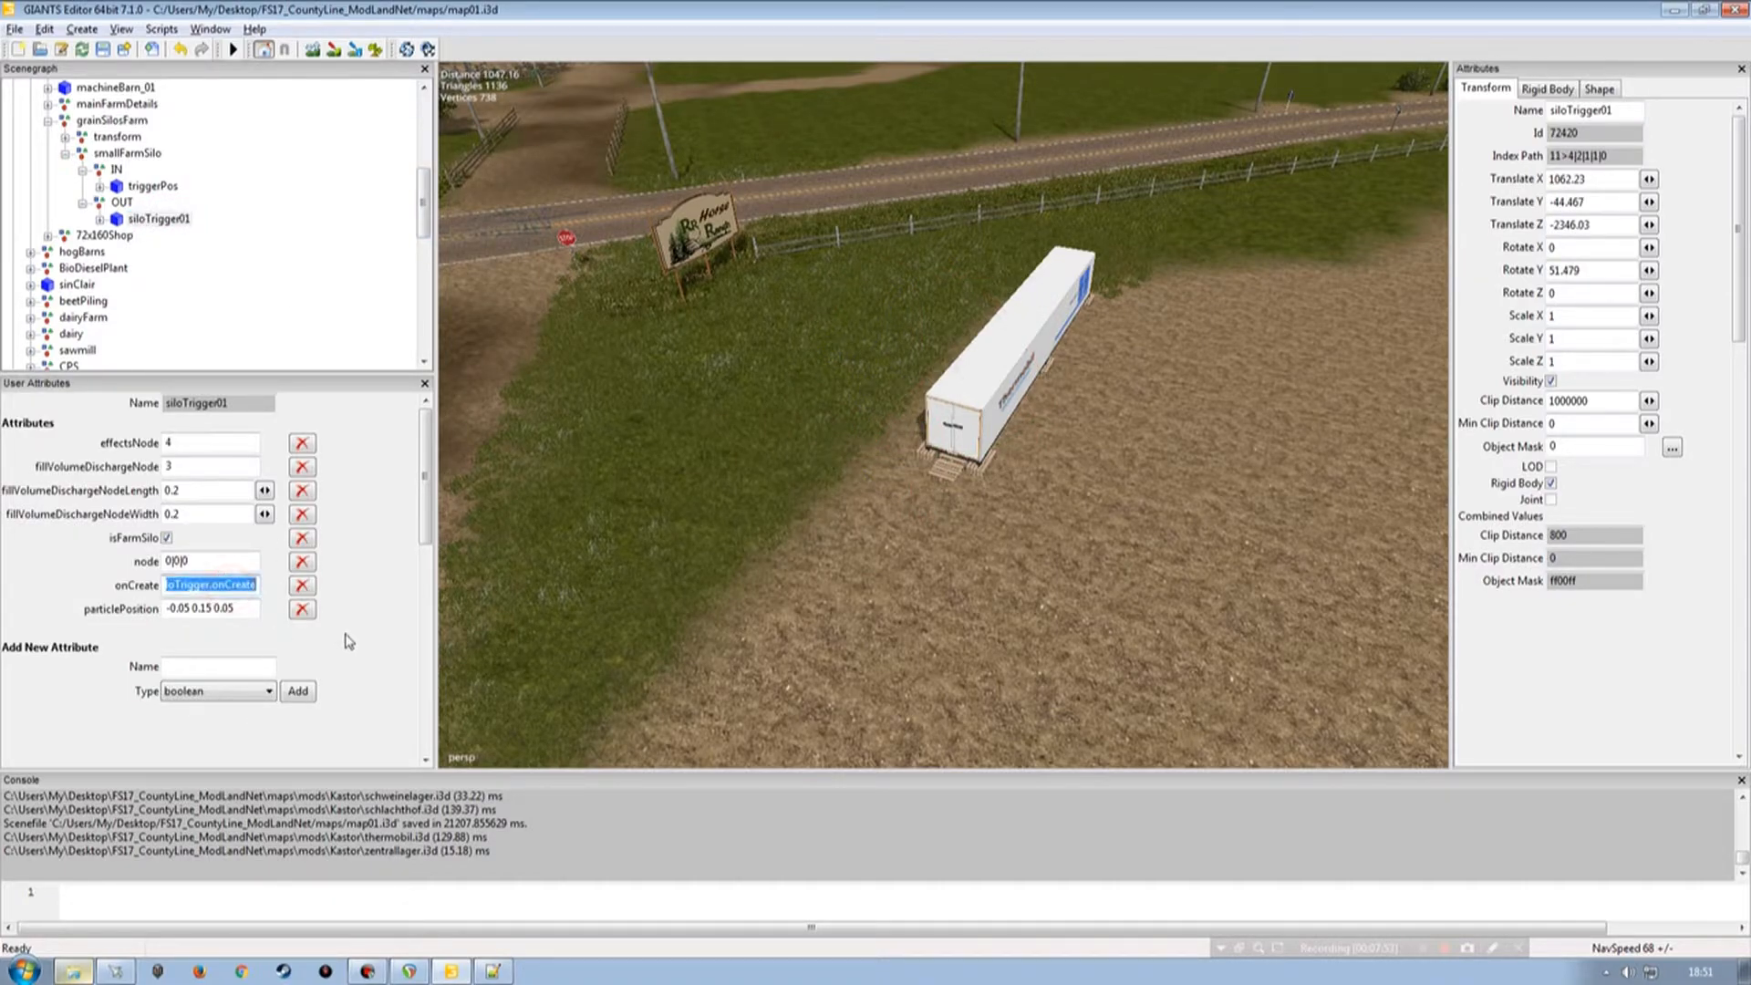
left_click_drag(422, 210, 422, 324)
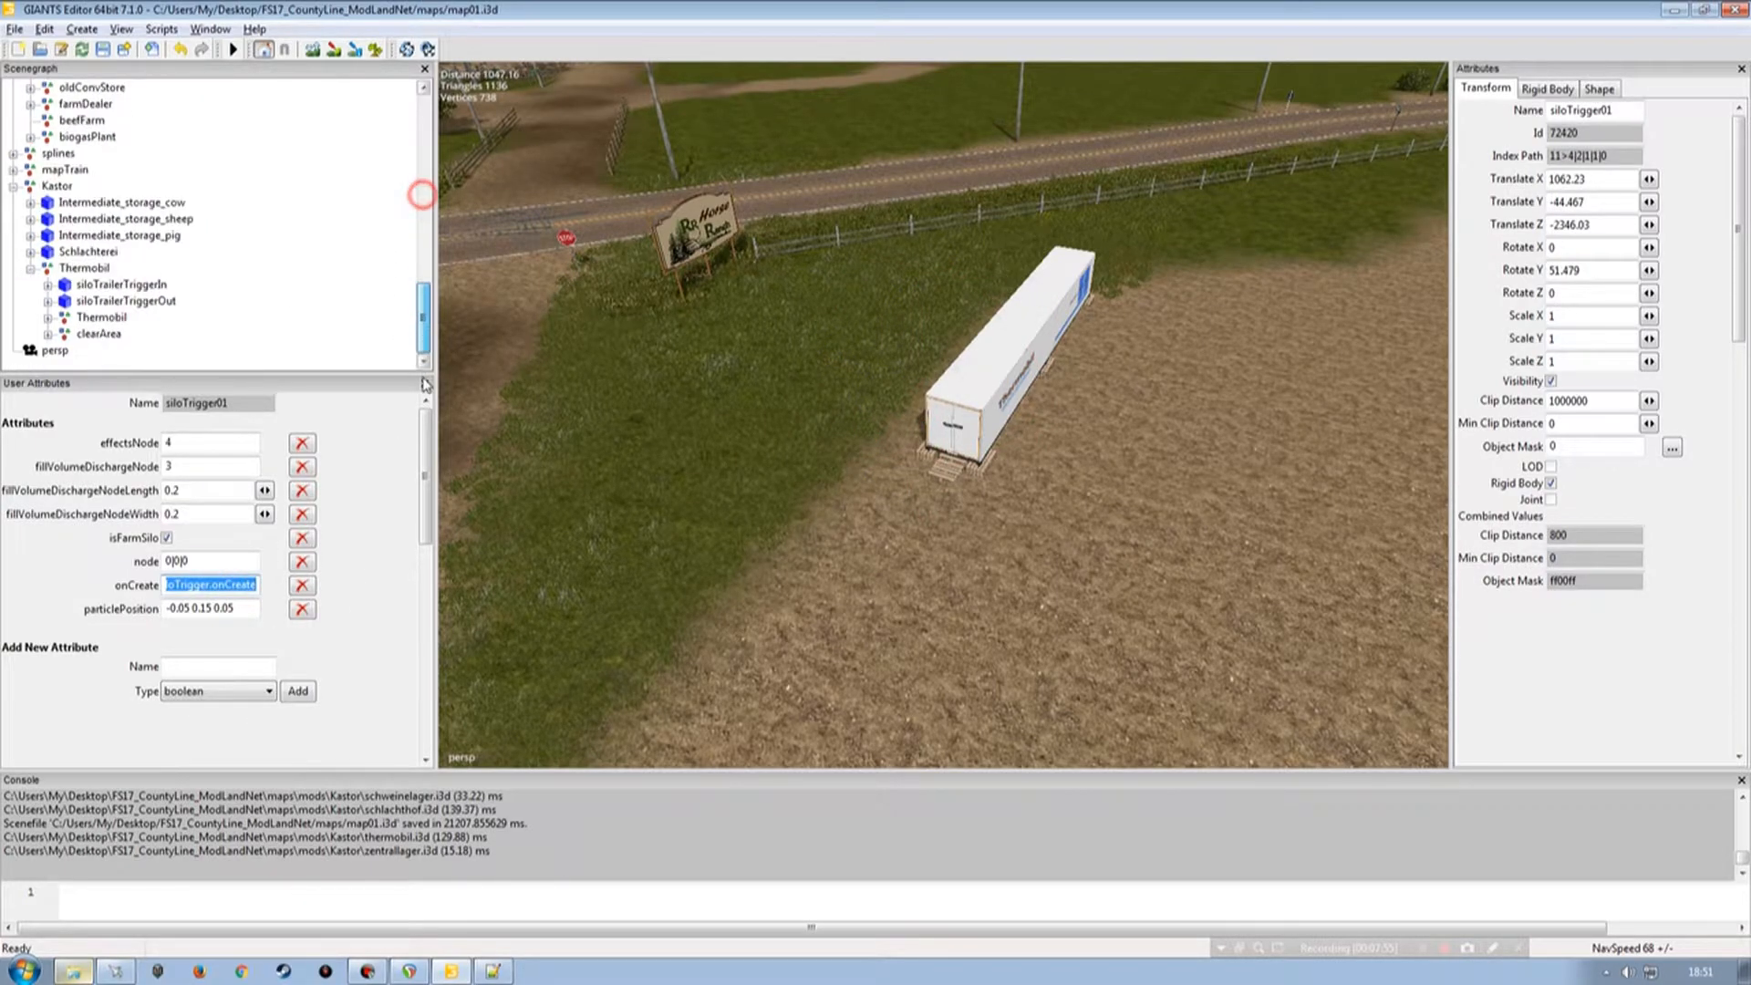
left_click(110, 301)
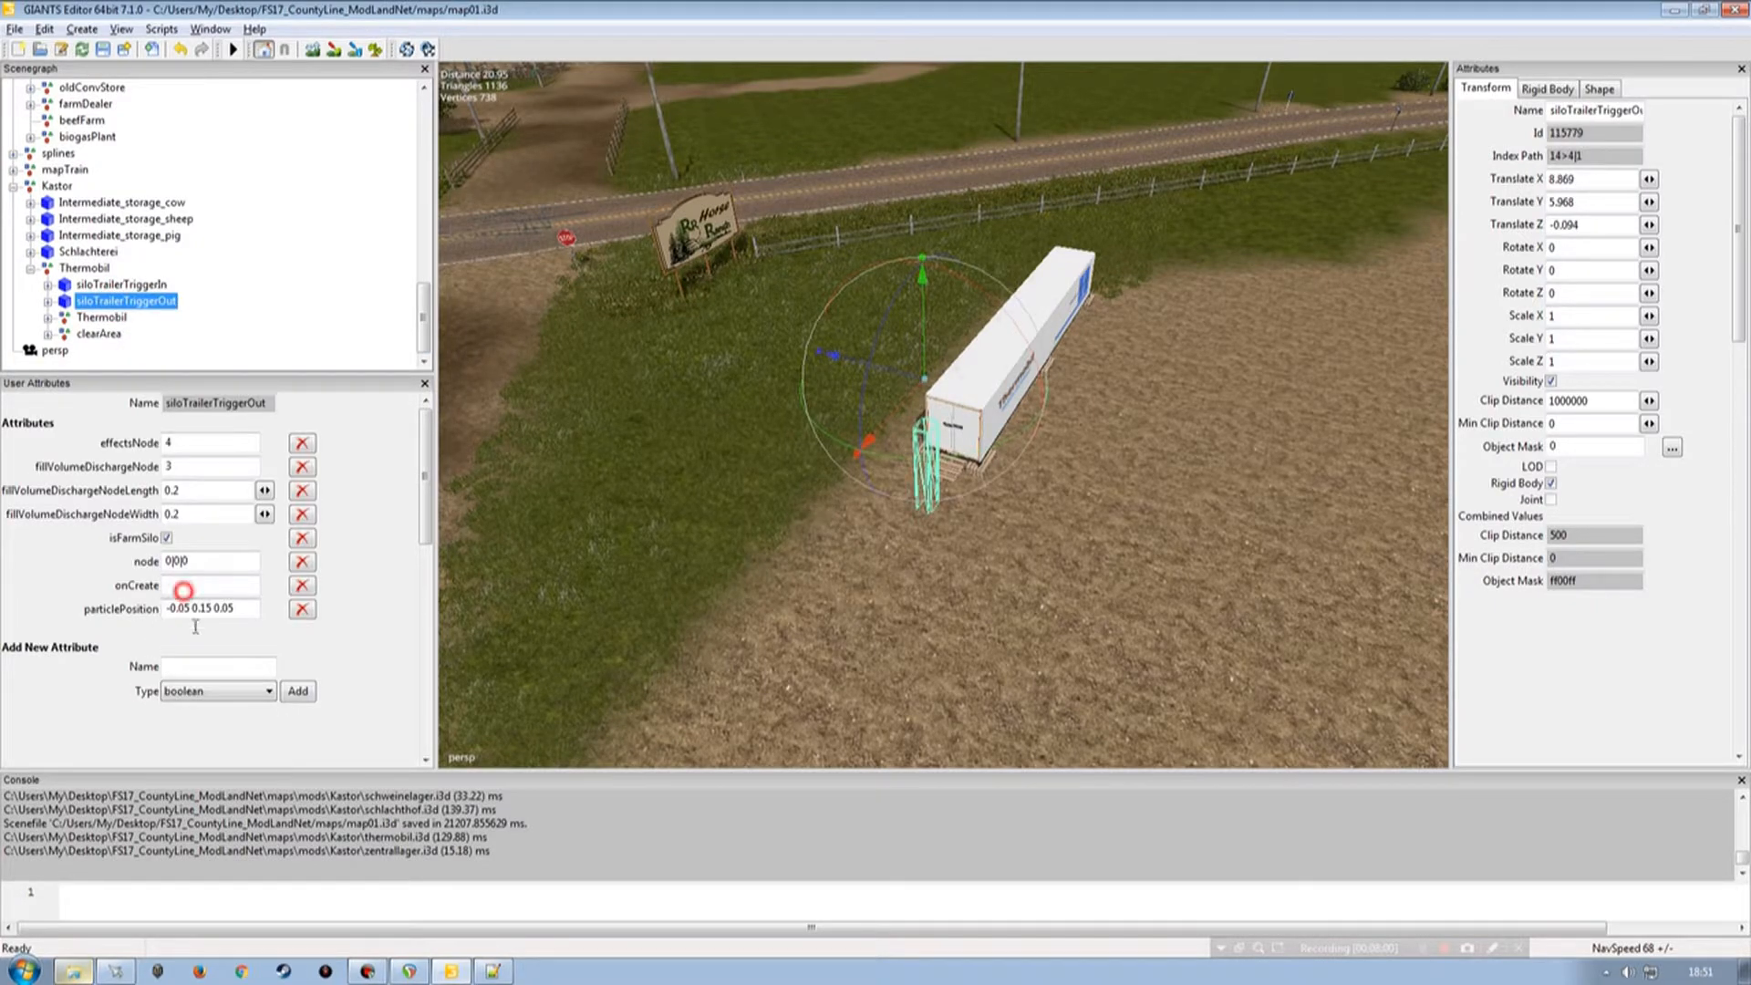
left_click(196, 586)
key("ctrl+v")
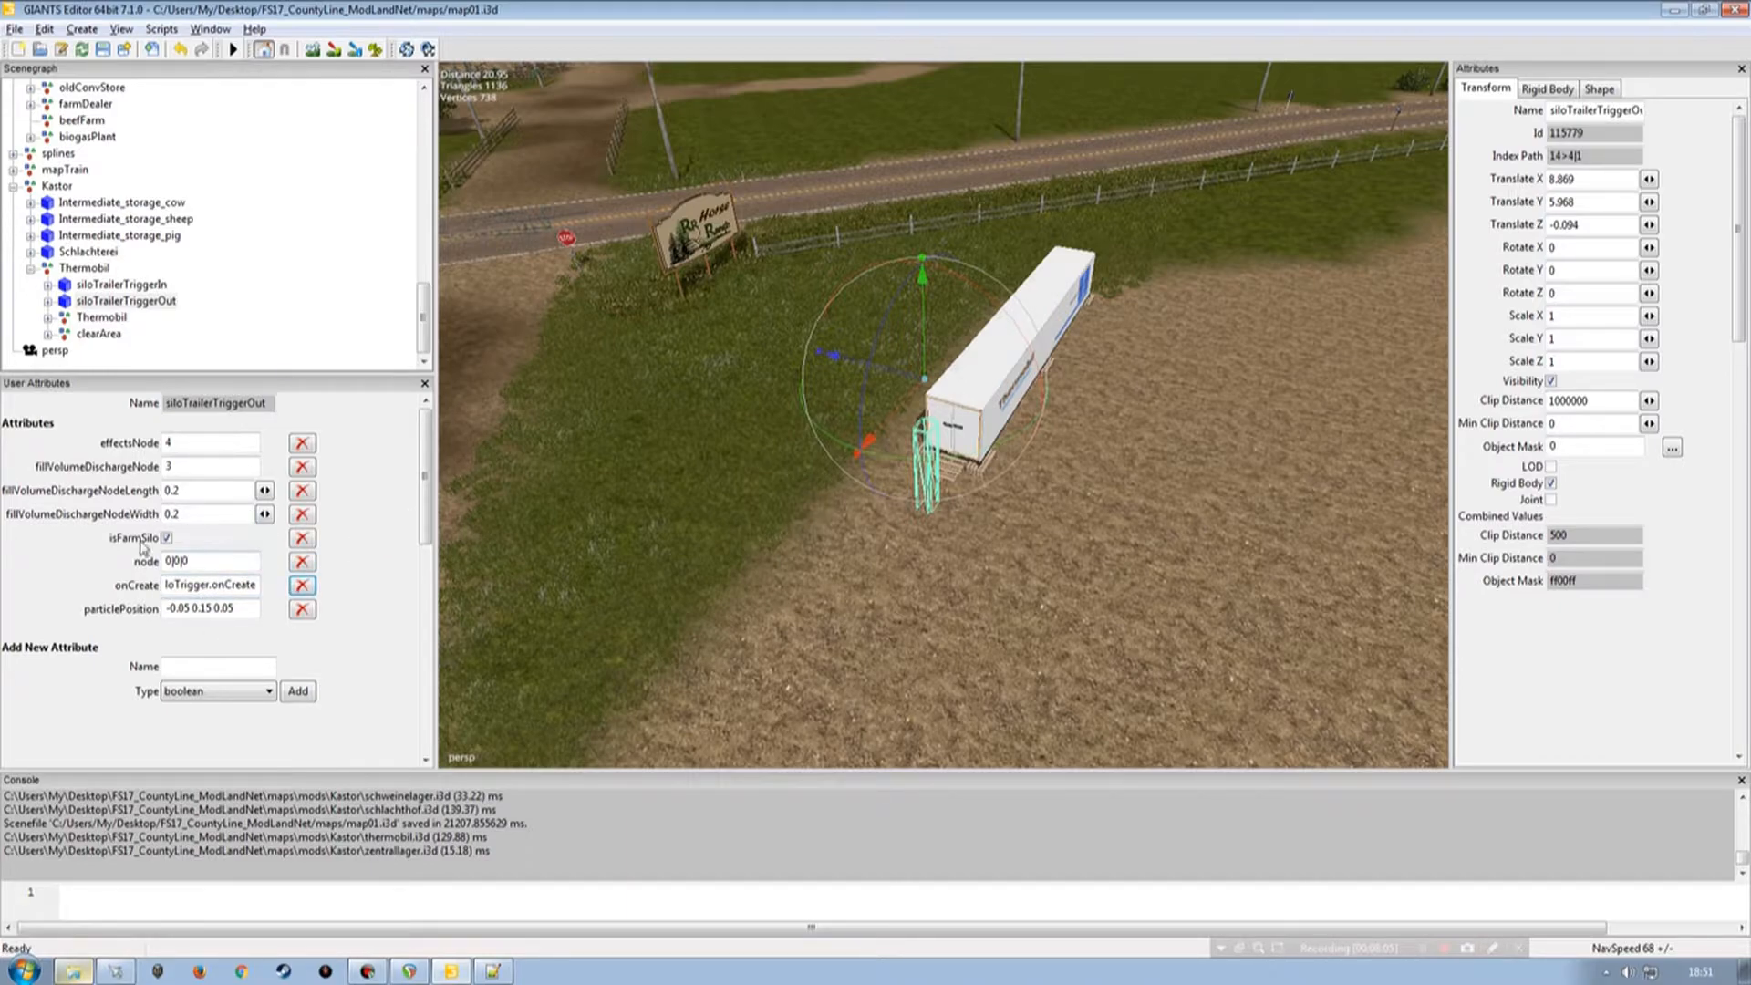
Compare the Thermobil siloTrigger02 node's user attributes with those of the starter farm silo's siloTrigger02.
left_click(47, 301)
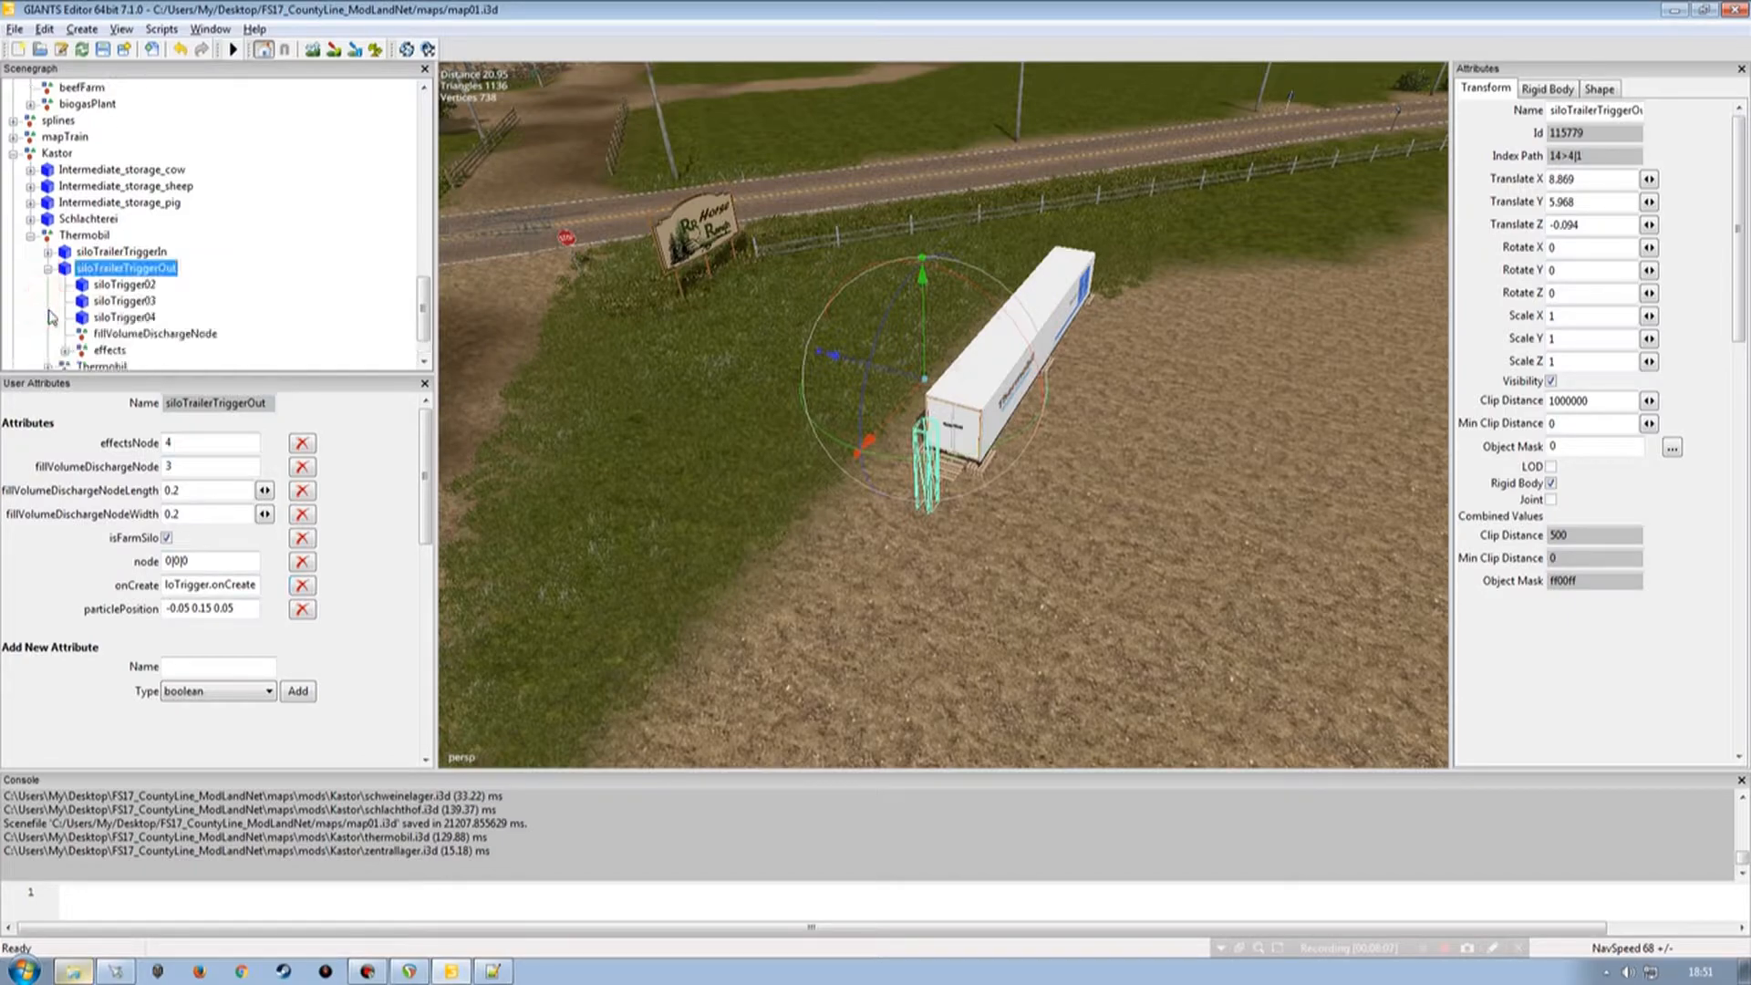
left_click(126, 284)
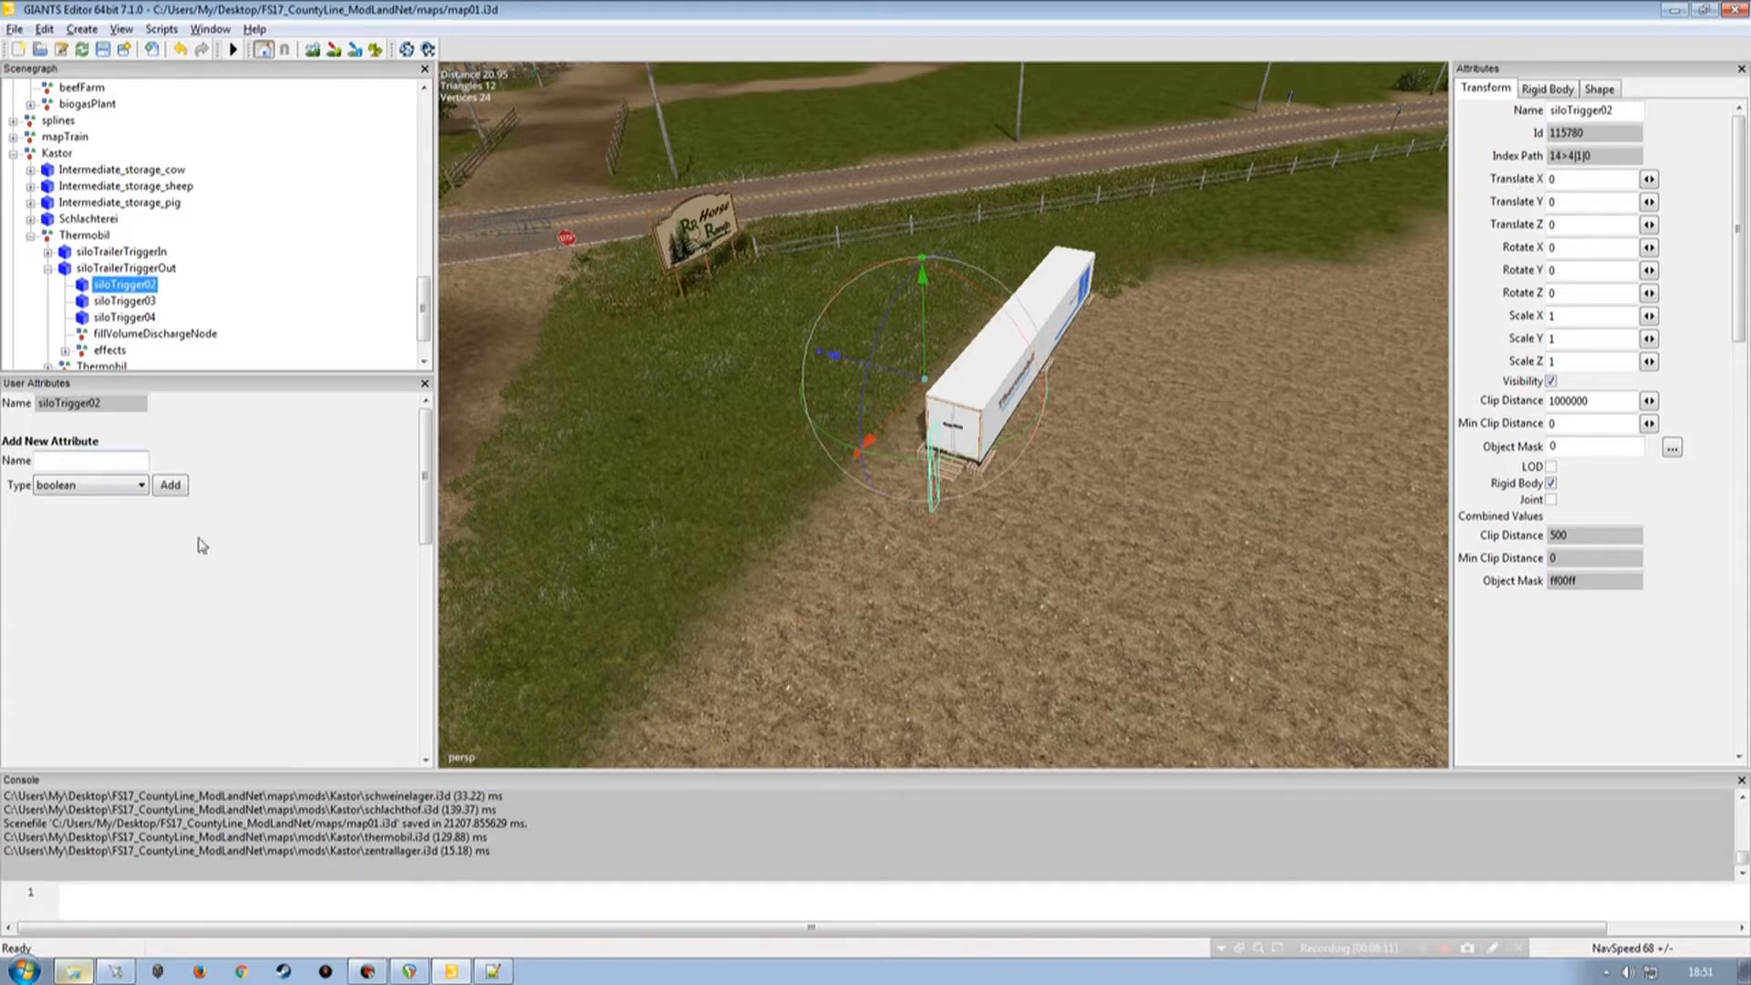
left_click_drag(425, 319, 425, 187)
left_click(100, 251)
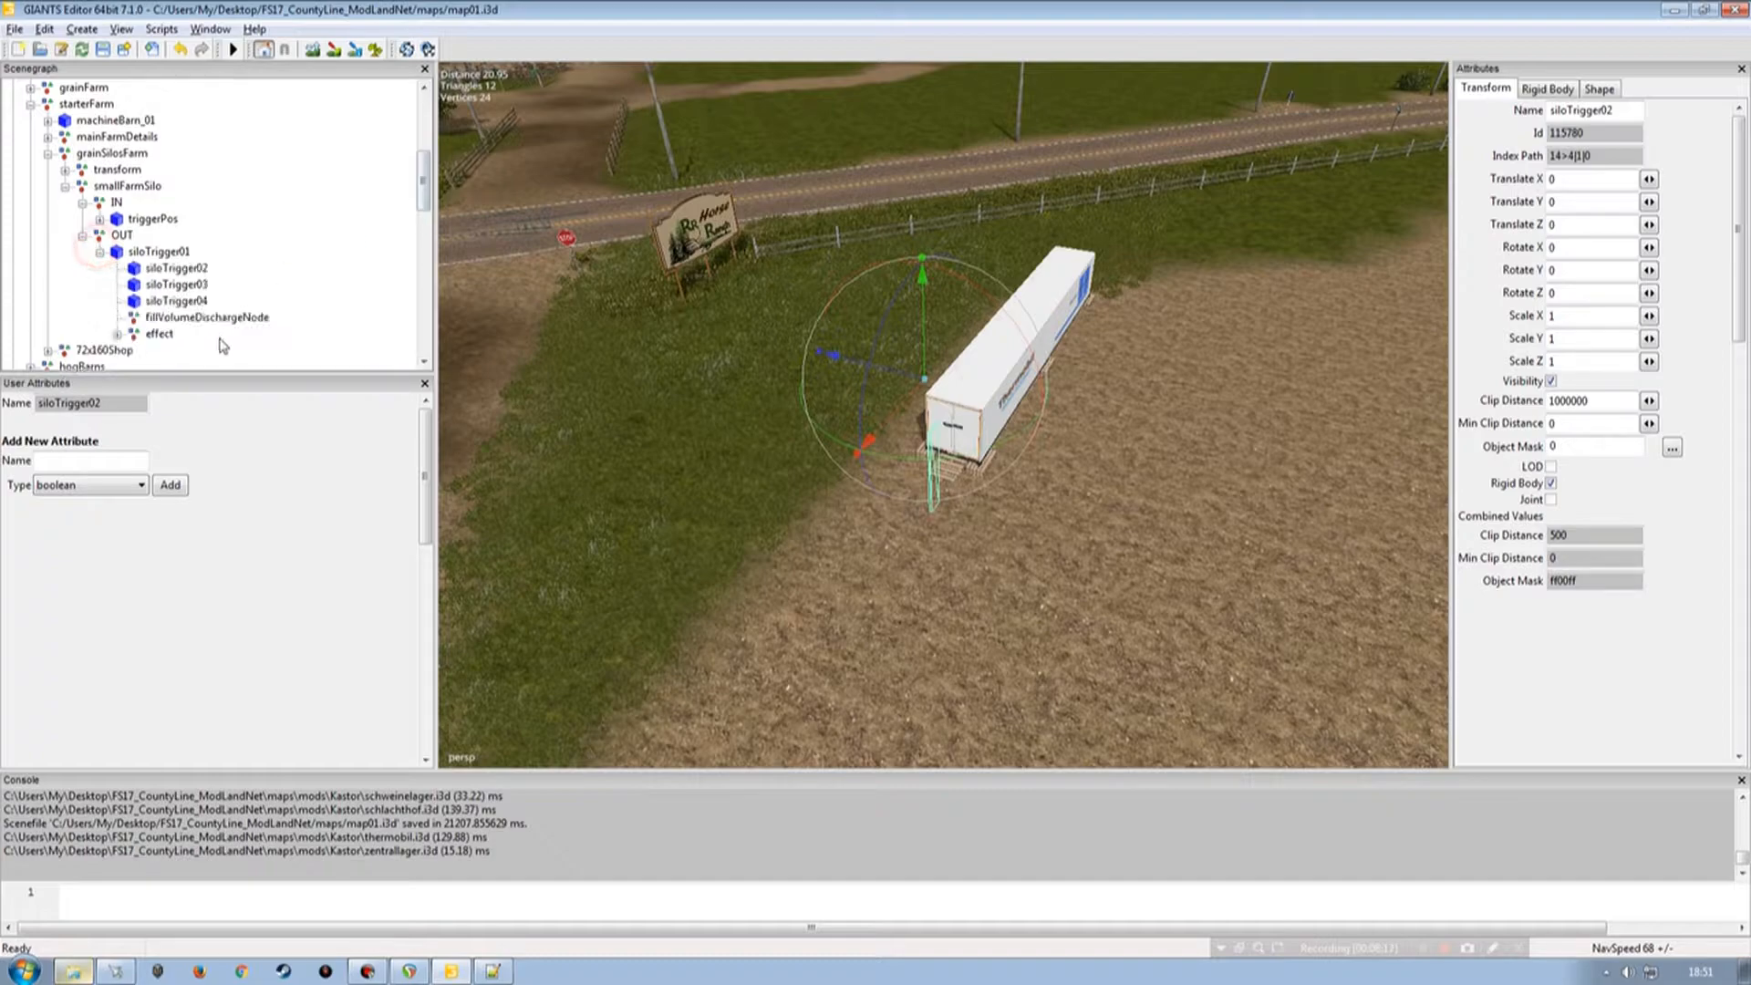
left_click(176, 269)
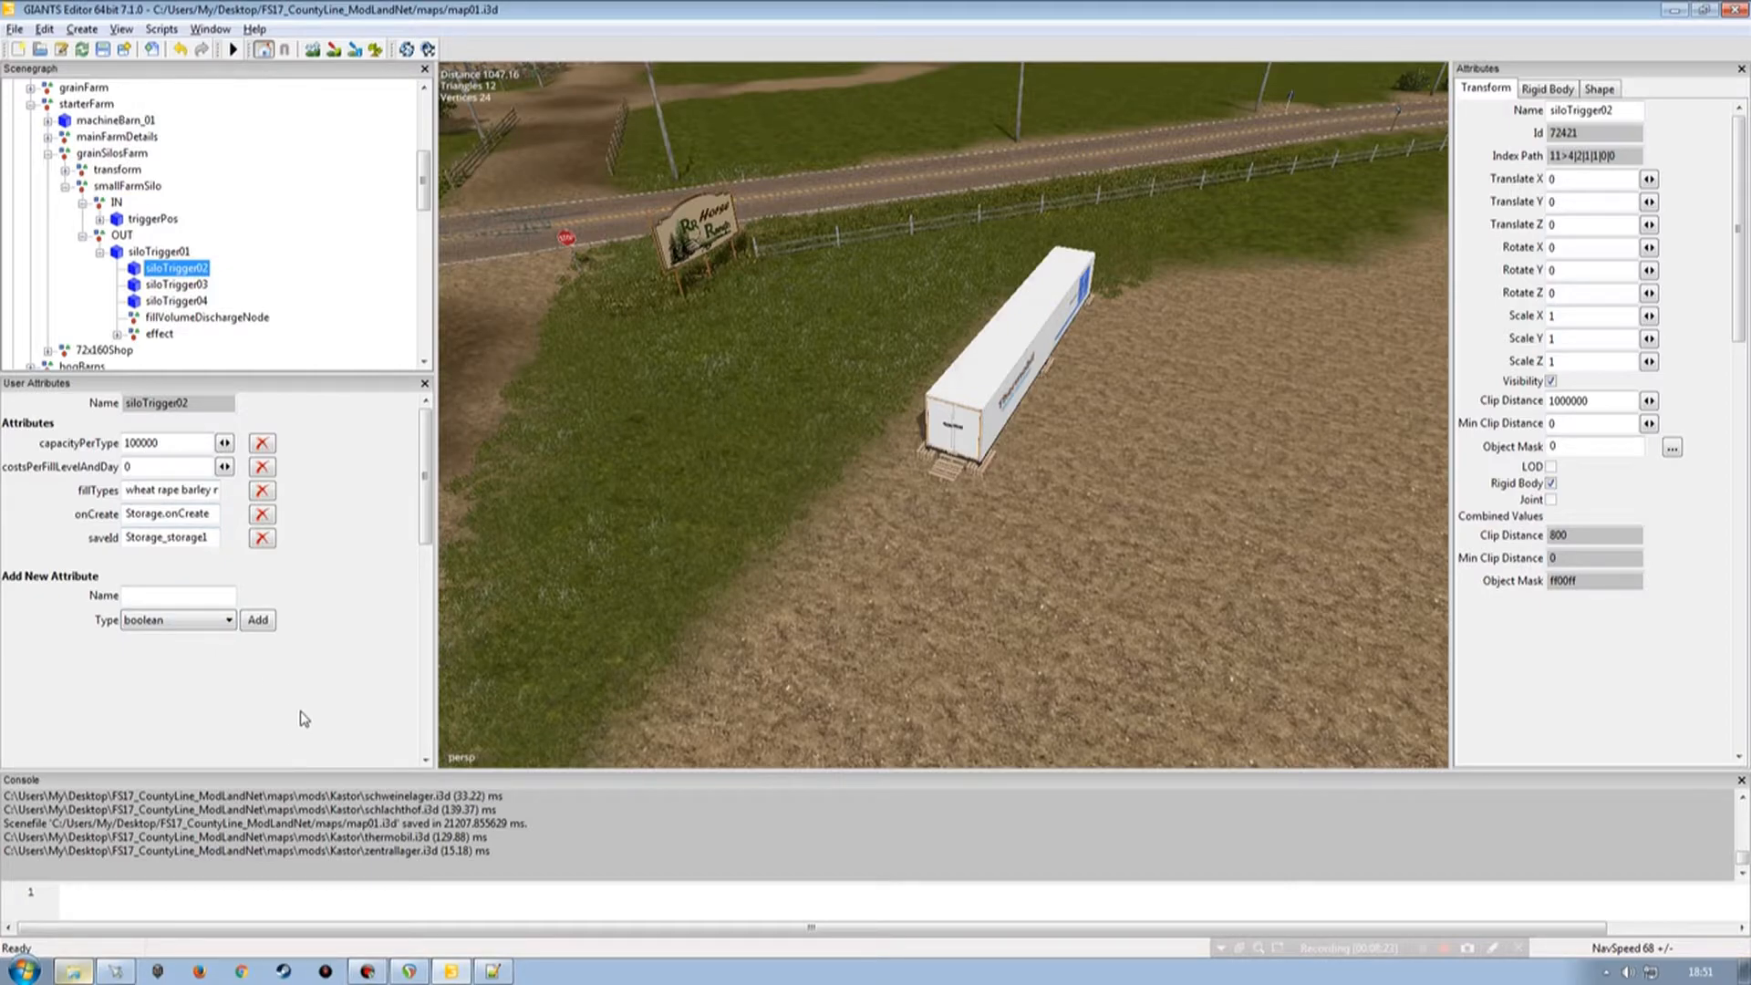
double_click(206, 537)
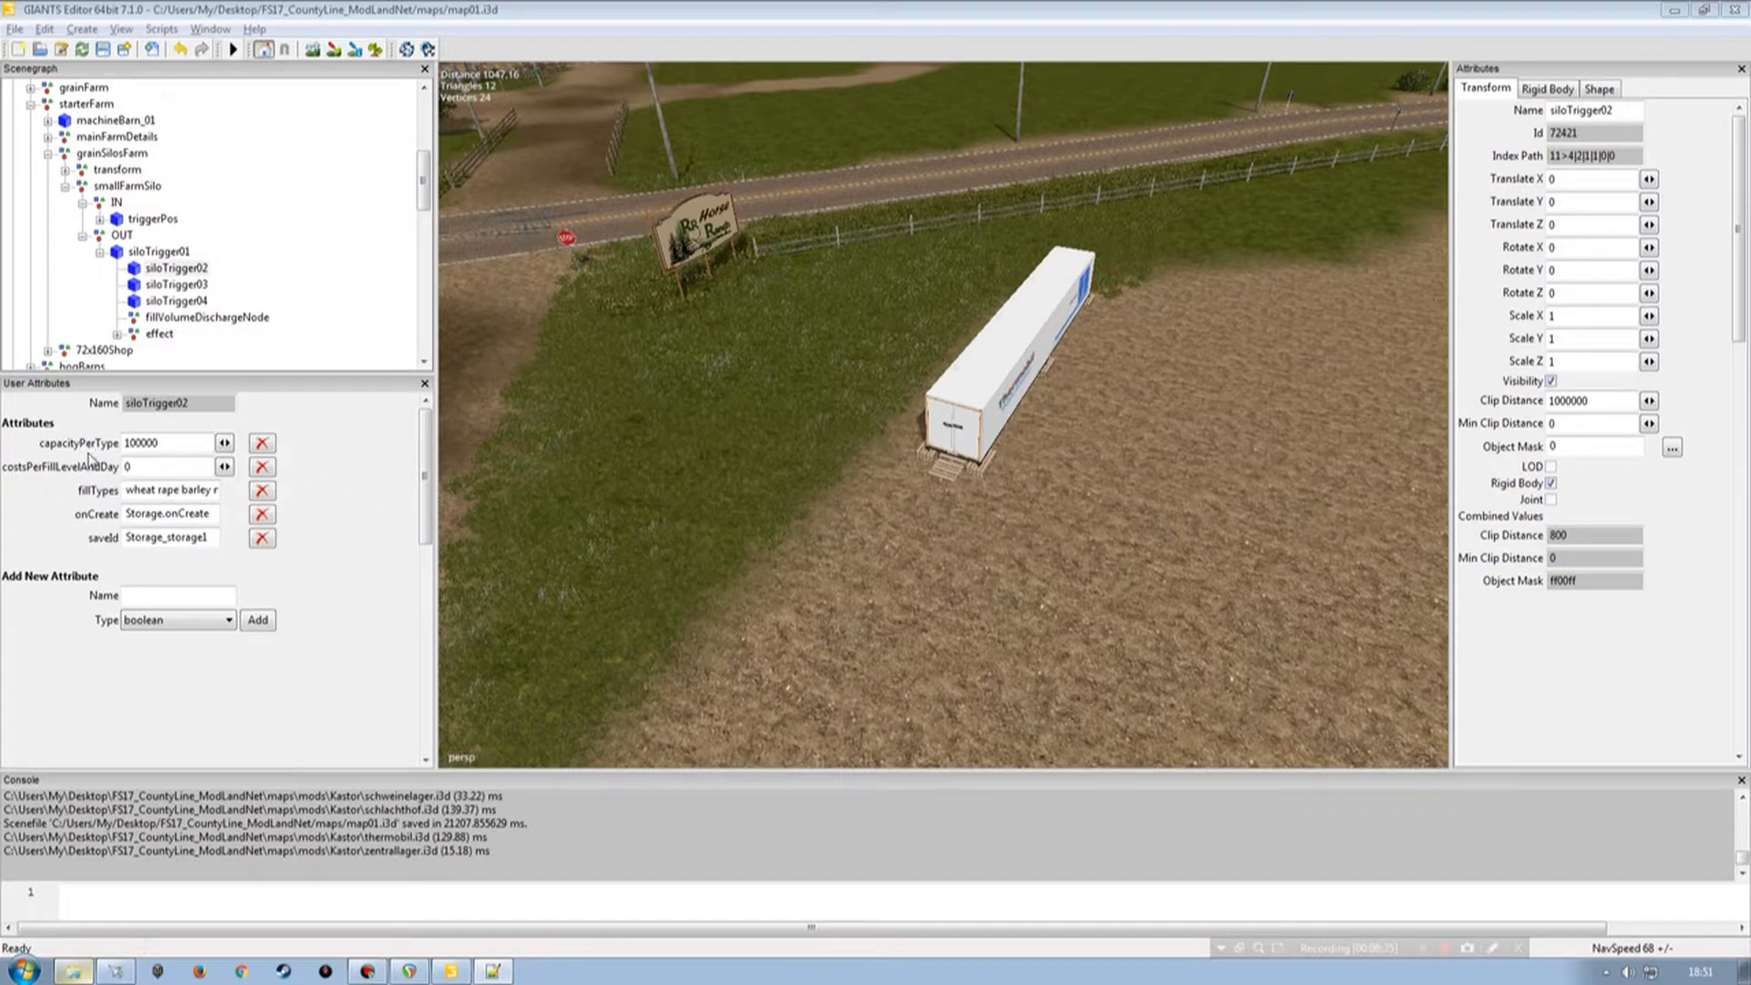
left_click_drag(423, 182, 424, 338)
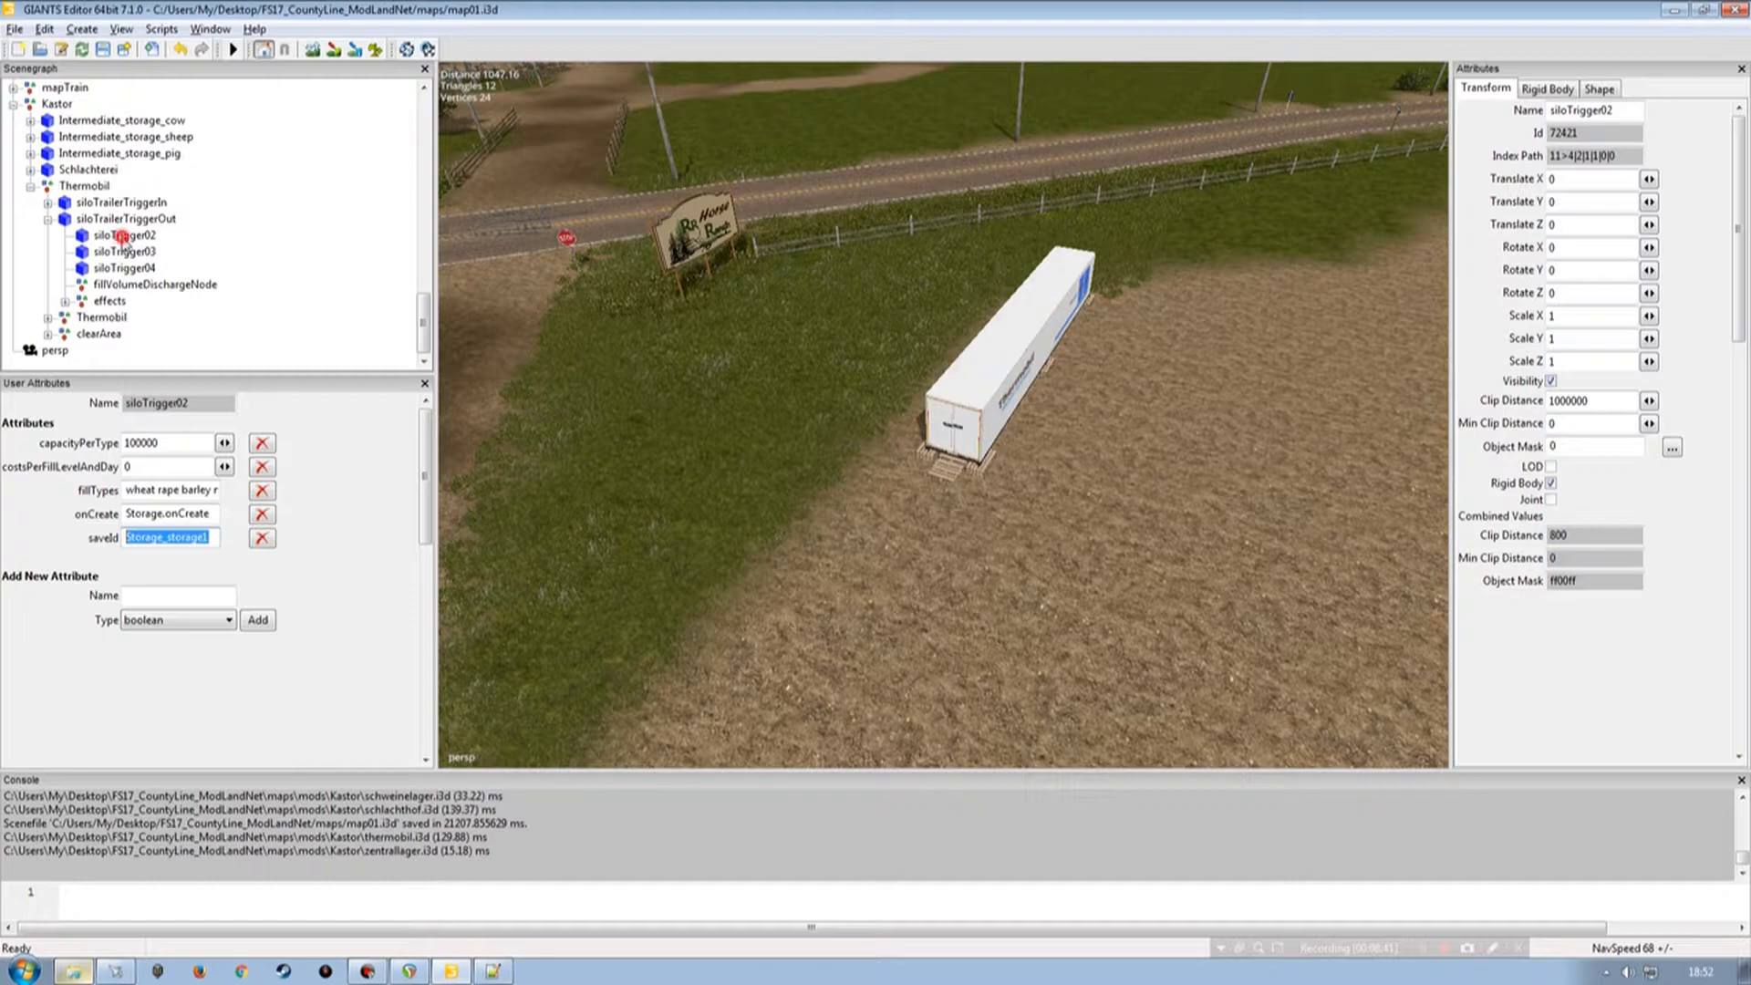
left_click(124, 236)
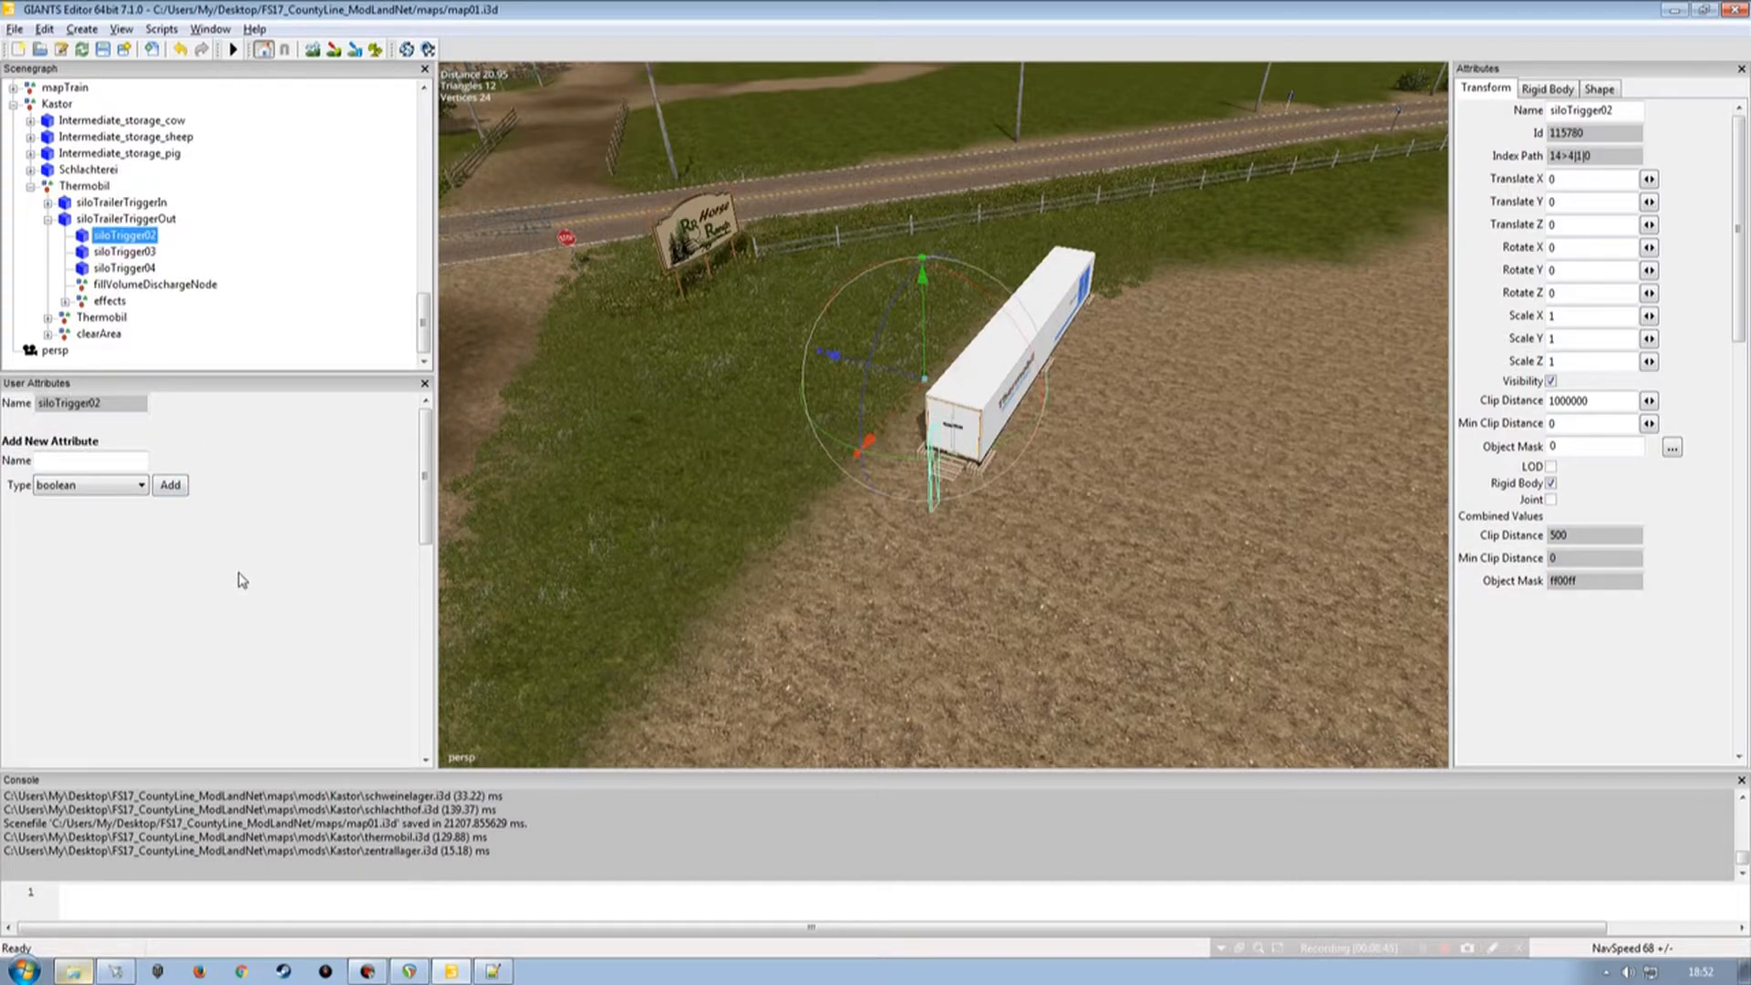
Add a capacityPerType attribute of type integer to the Thermobil siloTrigger02 node.
left_click(89, 460)
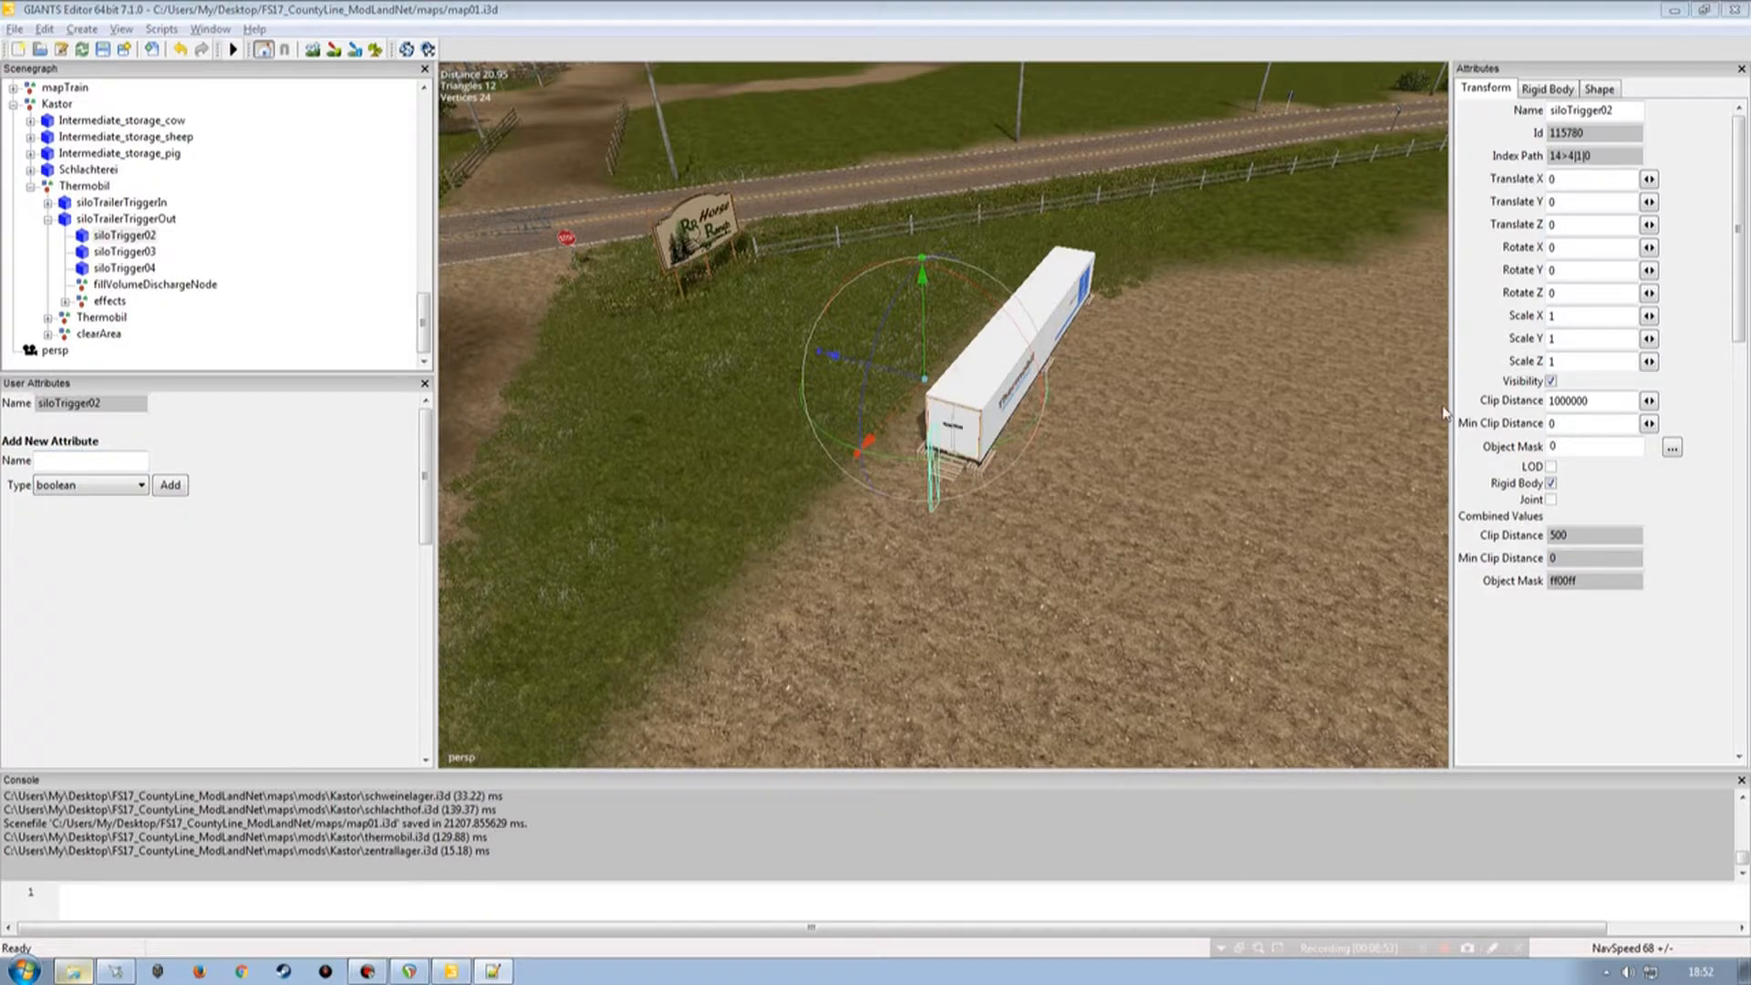
left_click(95, 460)
type("capacityPerType")
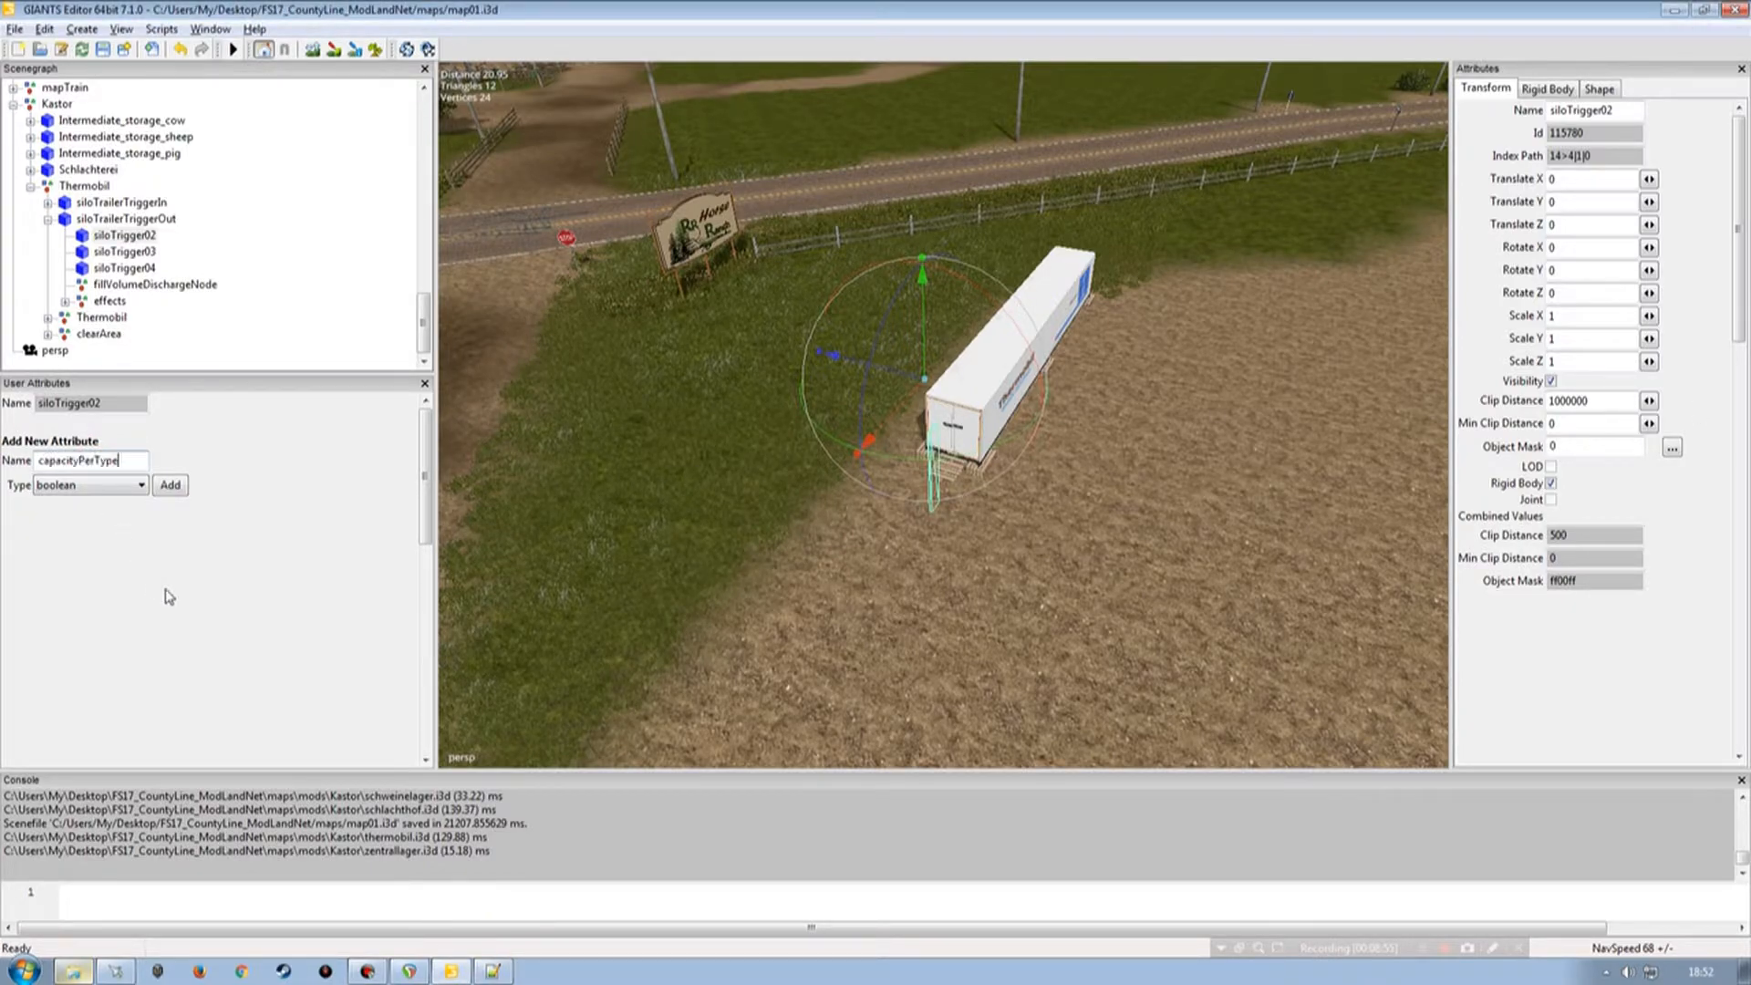
left_click(120, 487)
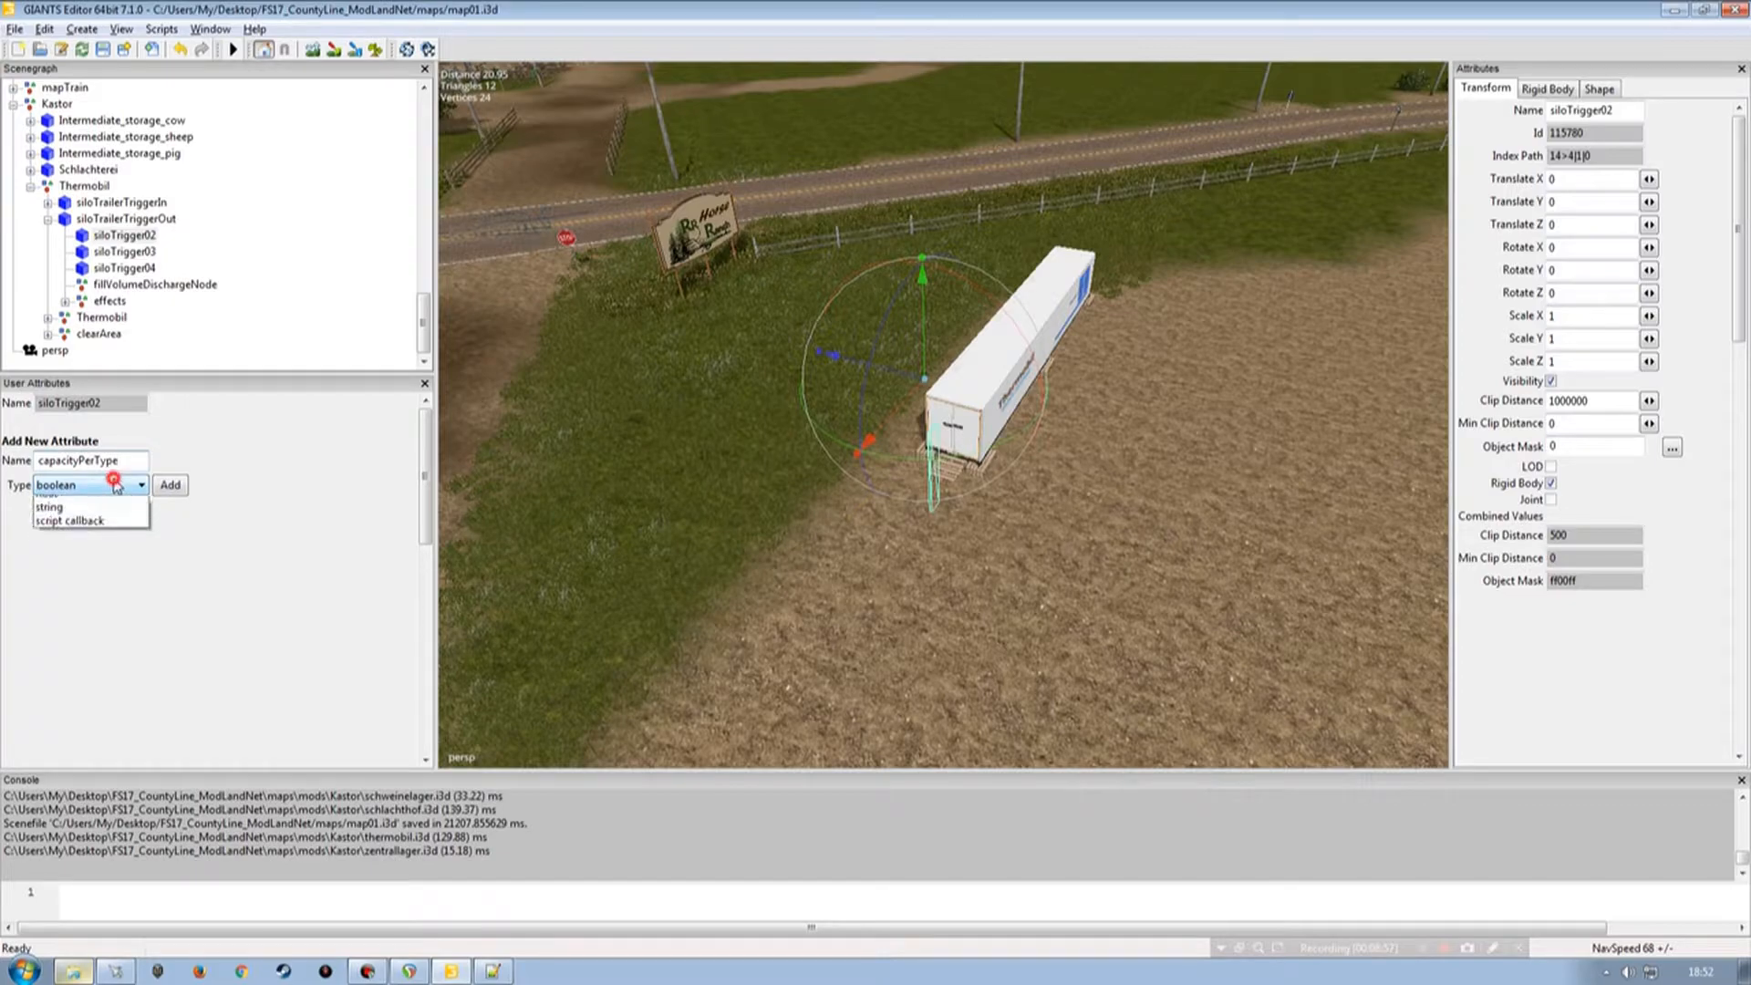
left_click(101, 518)
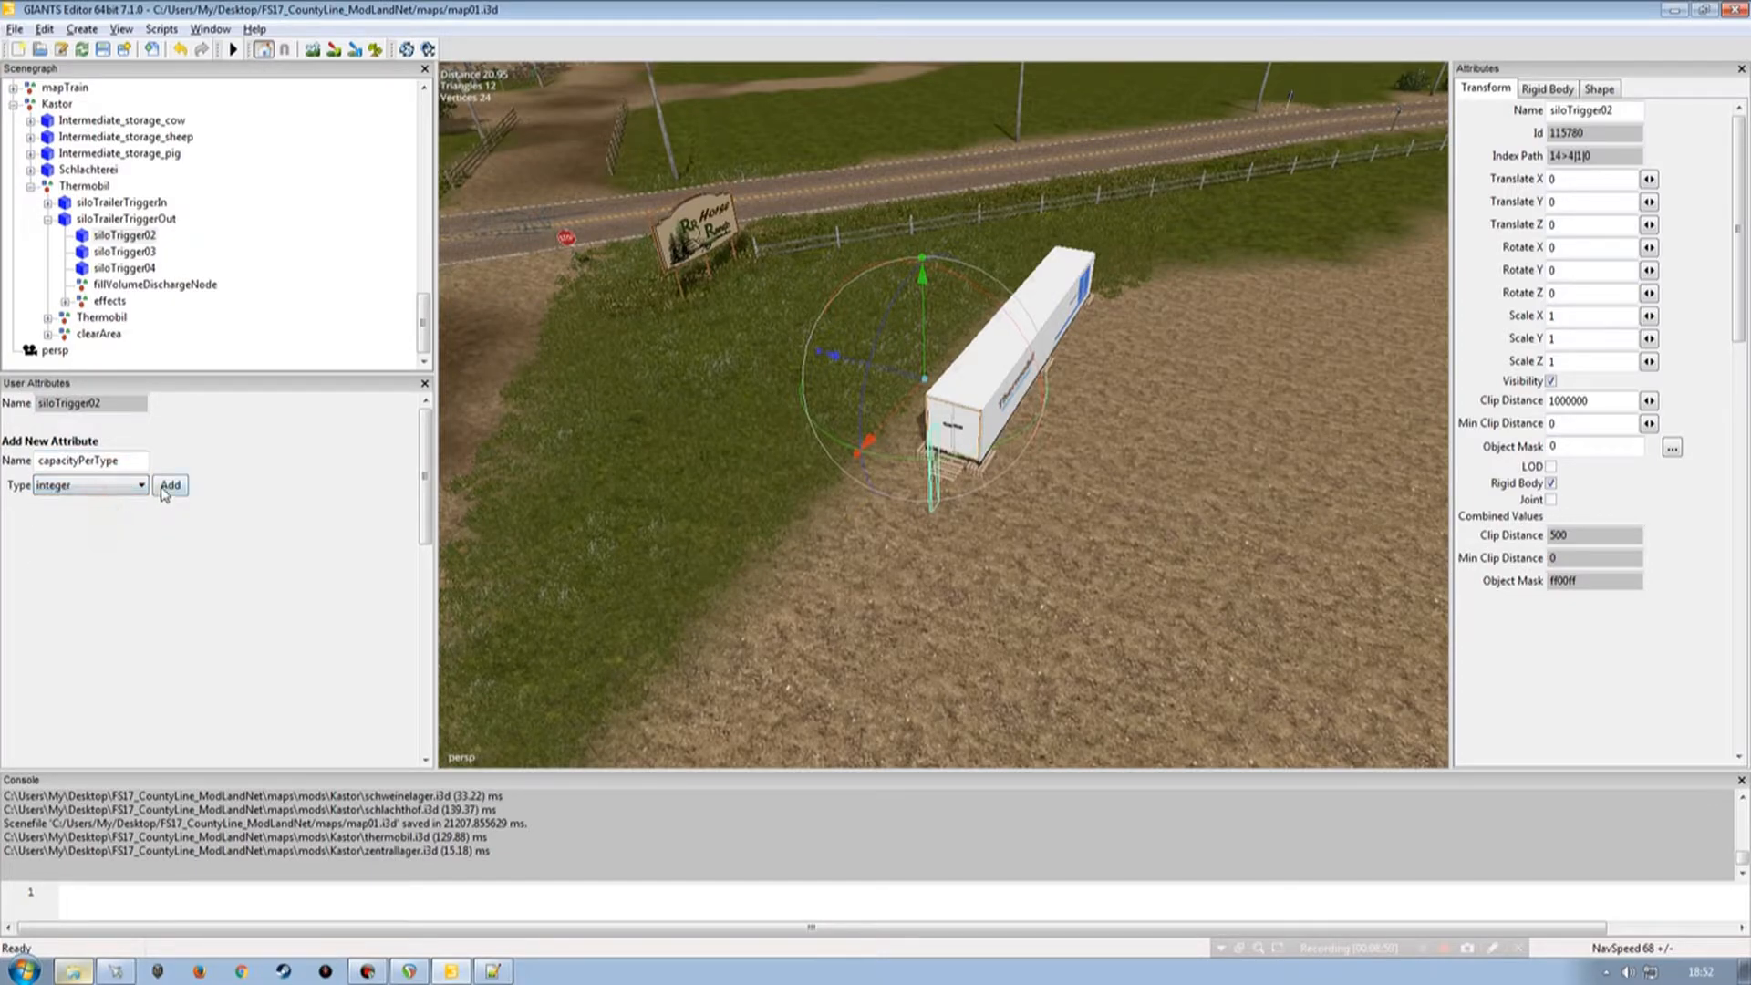
left_click(171, 484)
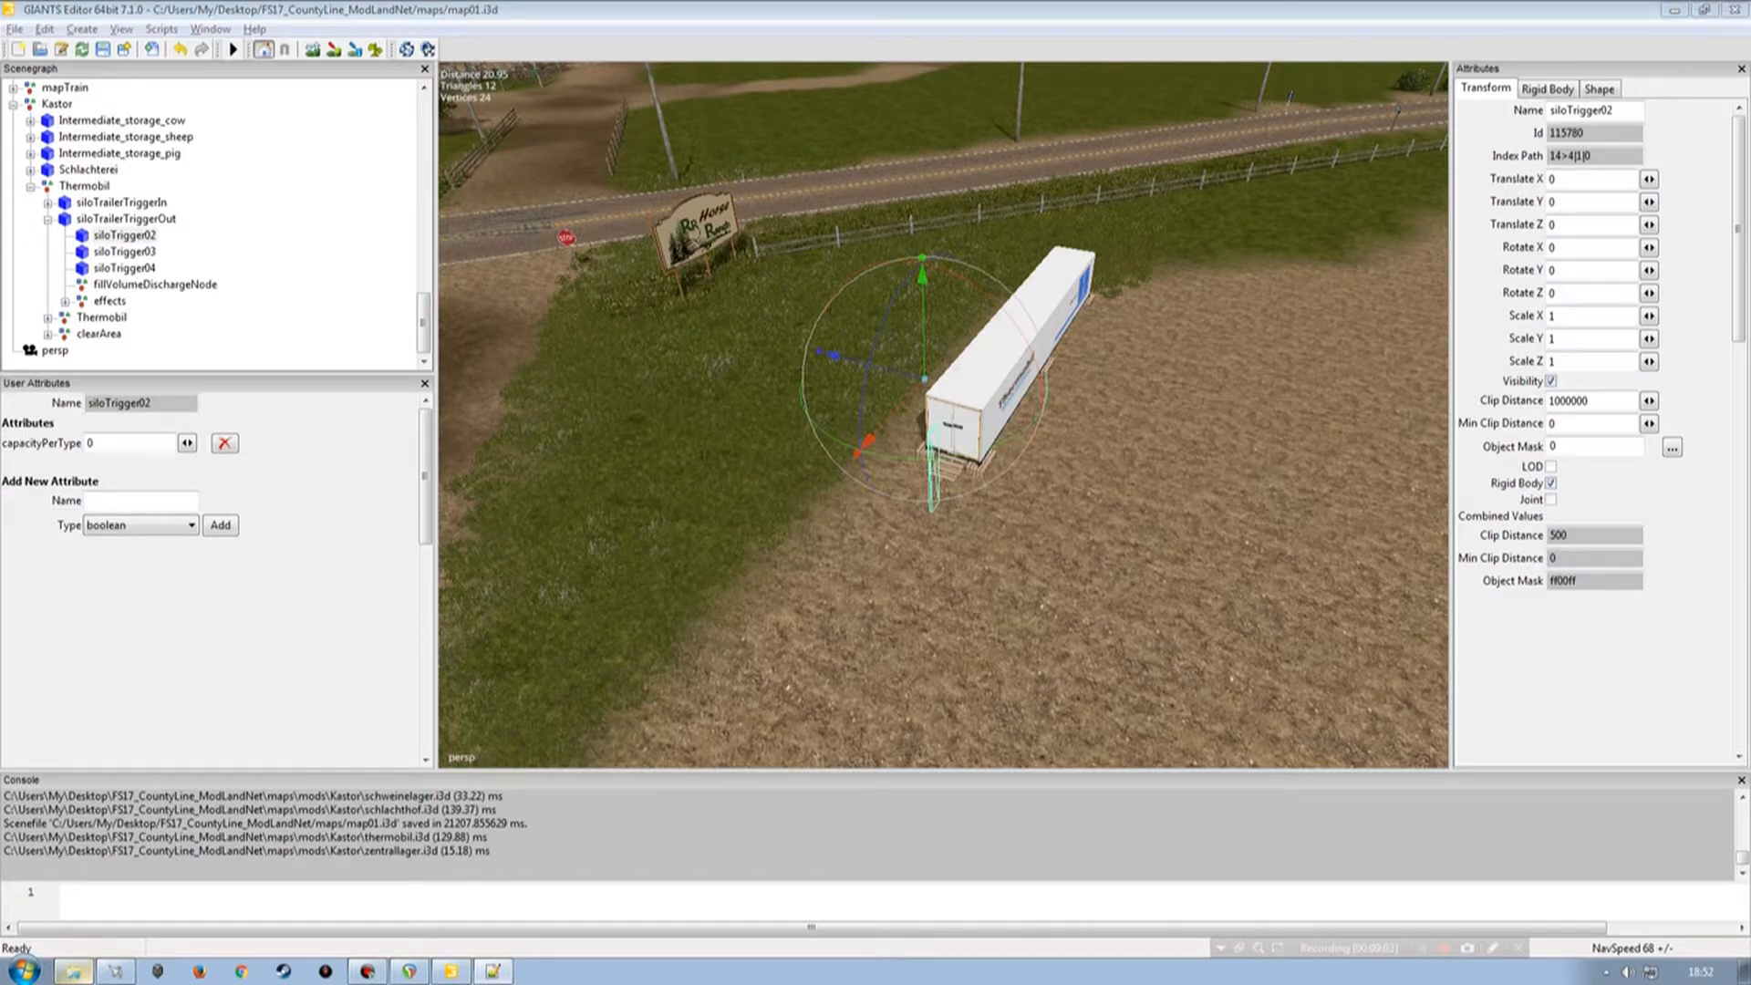
Add a costsPerFillLevelAndDay attribute of type float to siloTrigger02.
left_click(182, 500)
key("ctrl+v")
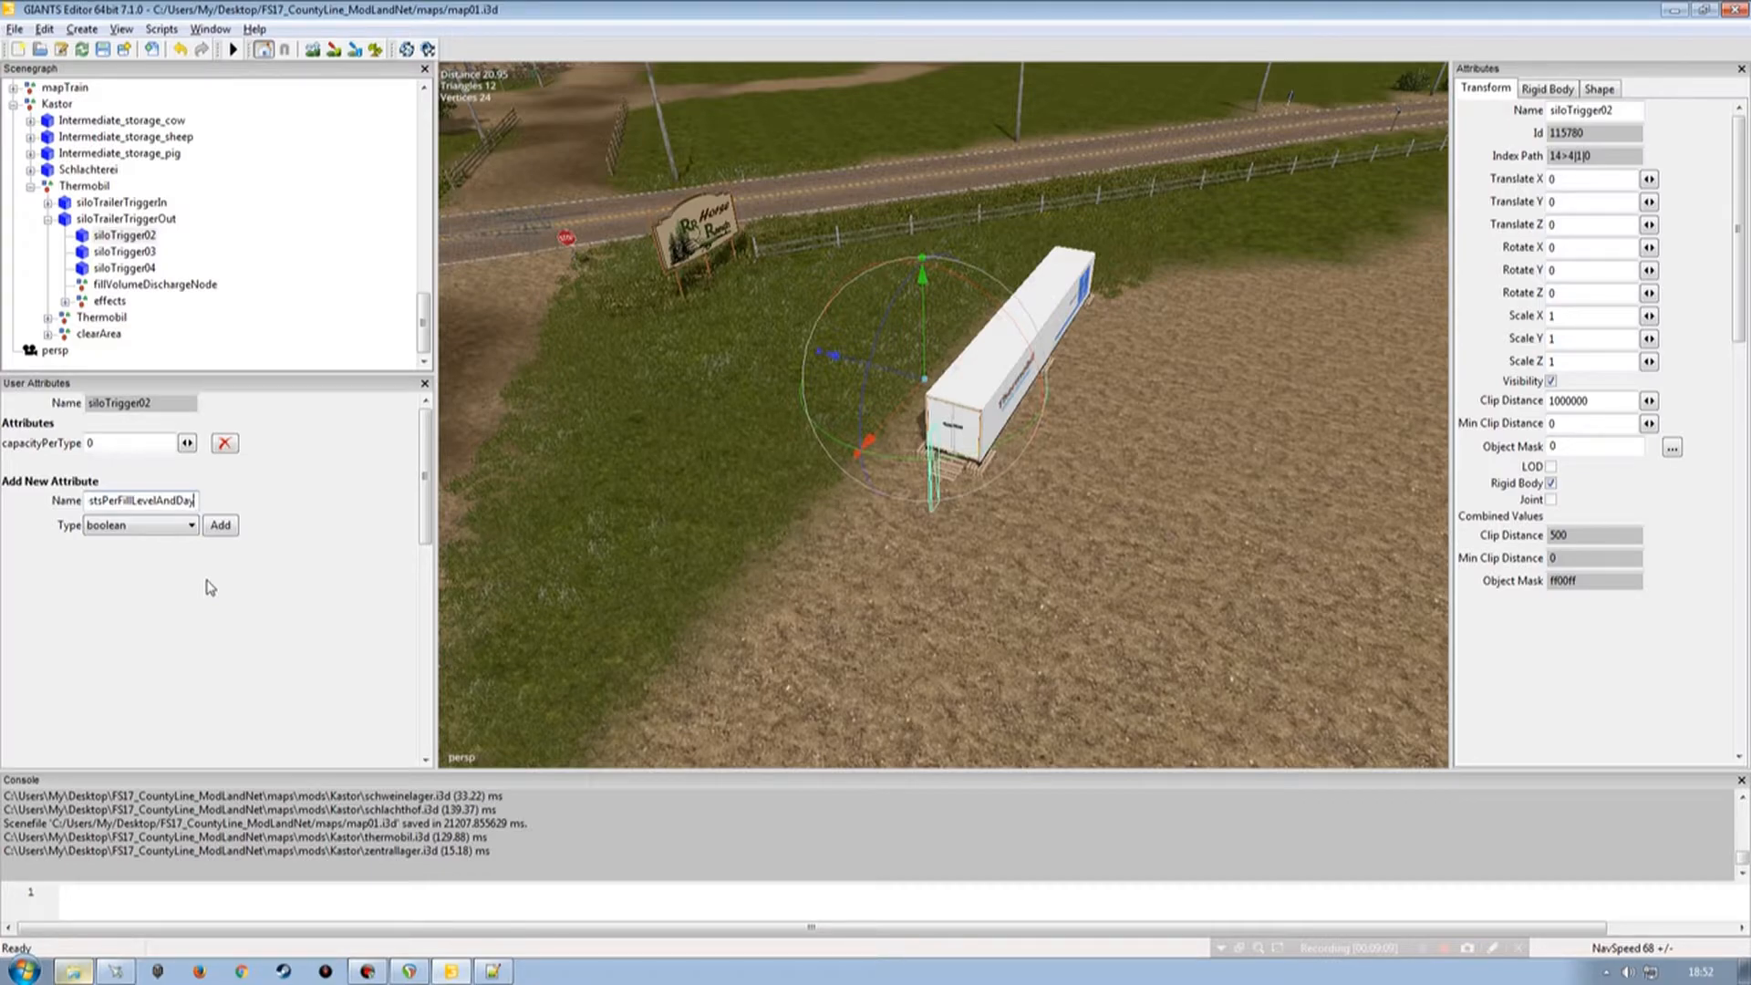
left_click(168, 526)
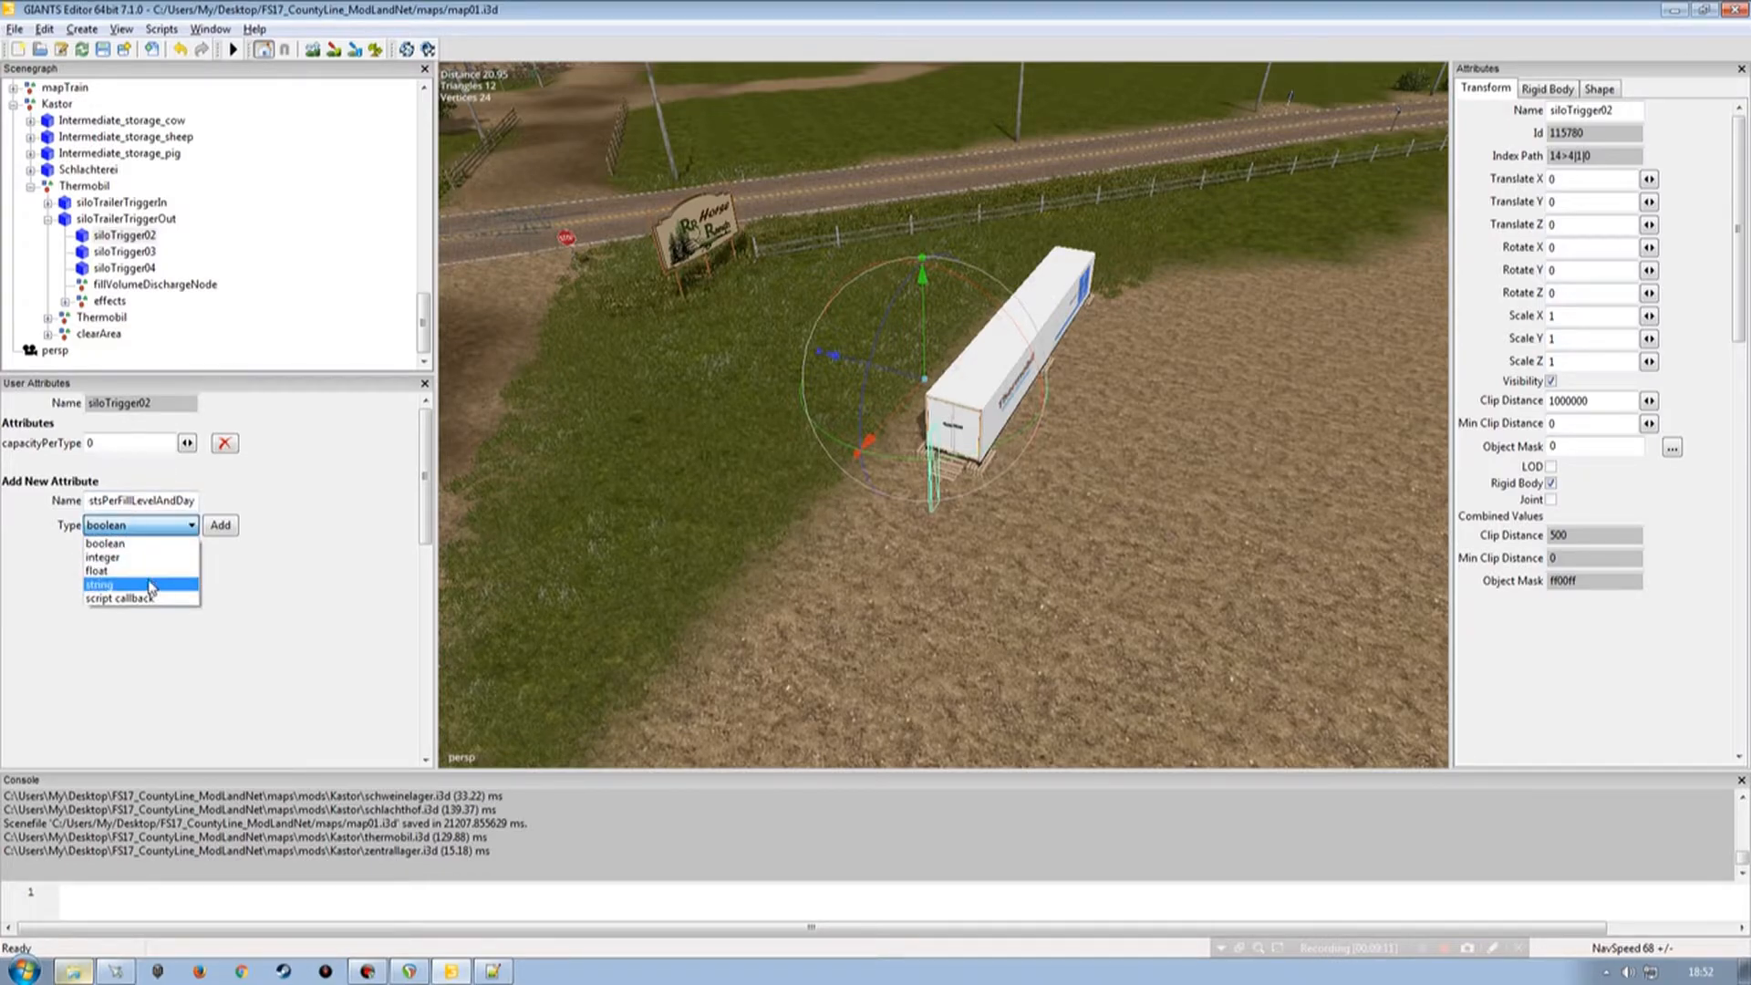
left_click(145, 575)
left_click(217, 525)
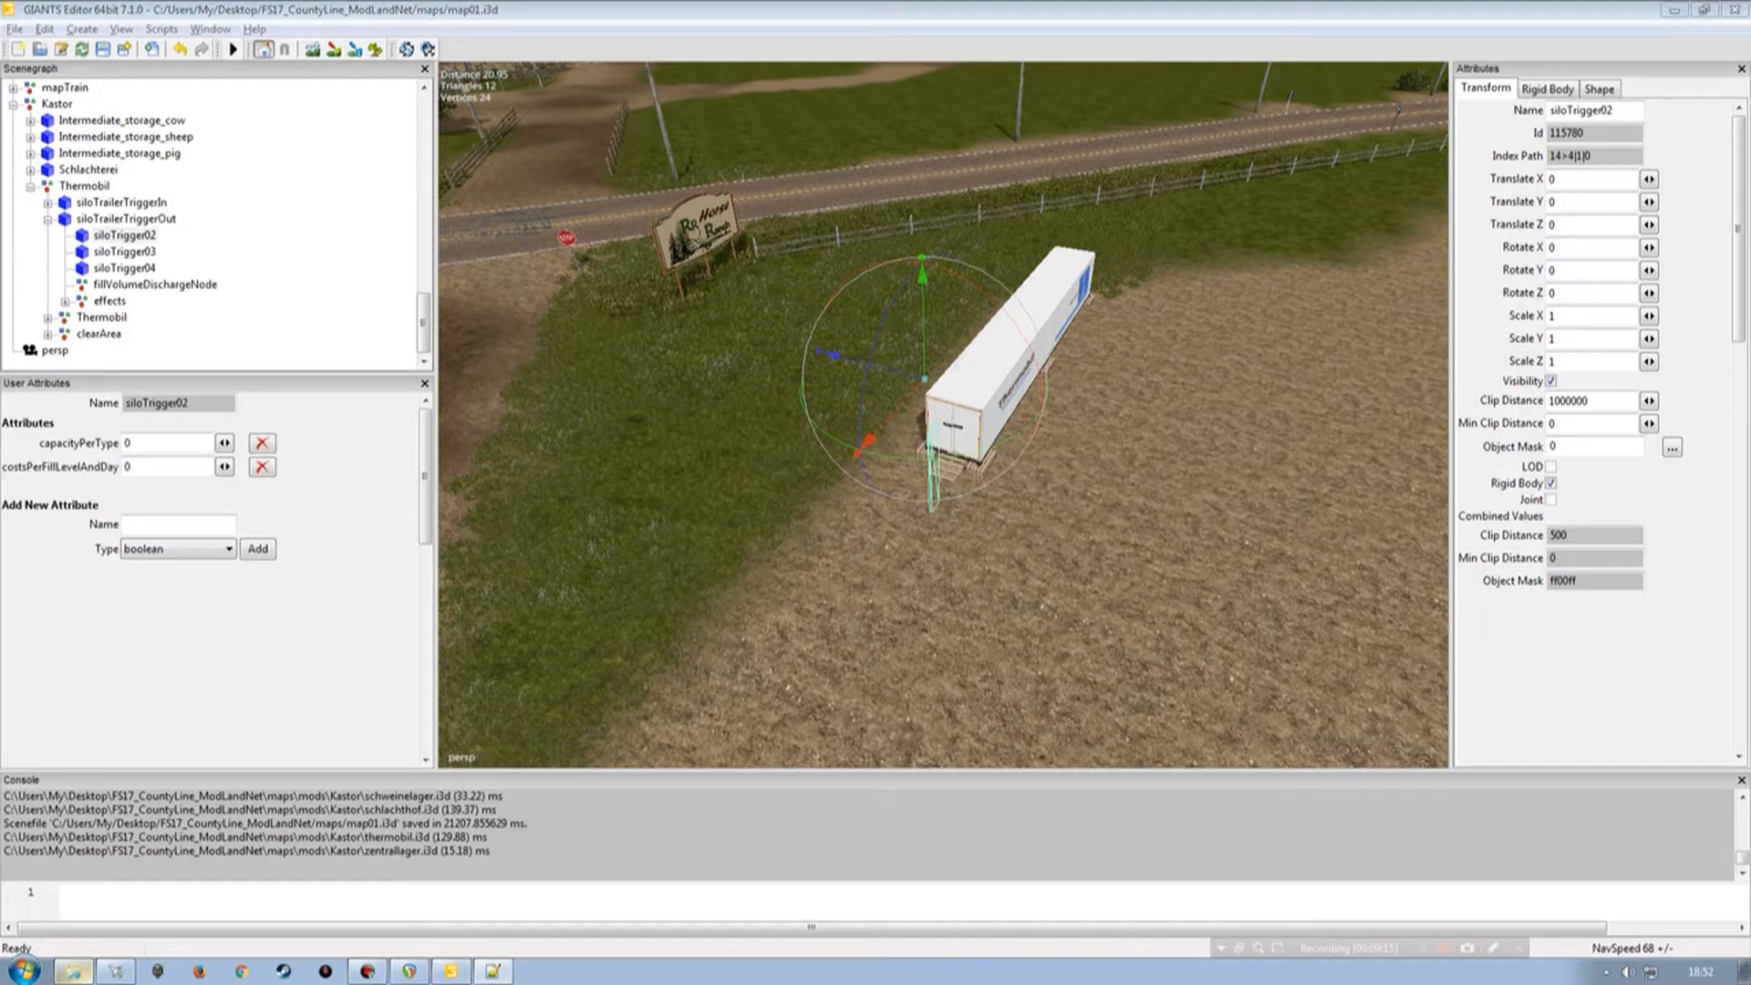
Add a fillTypes attribute of type string to siloTrigger02.
left_click(228, 525)
type("fillTypes")
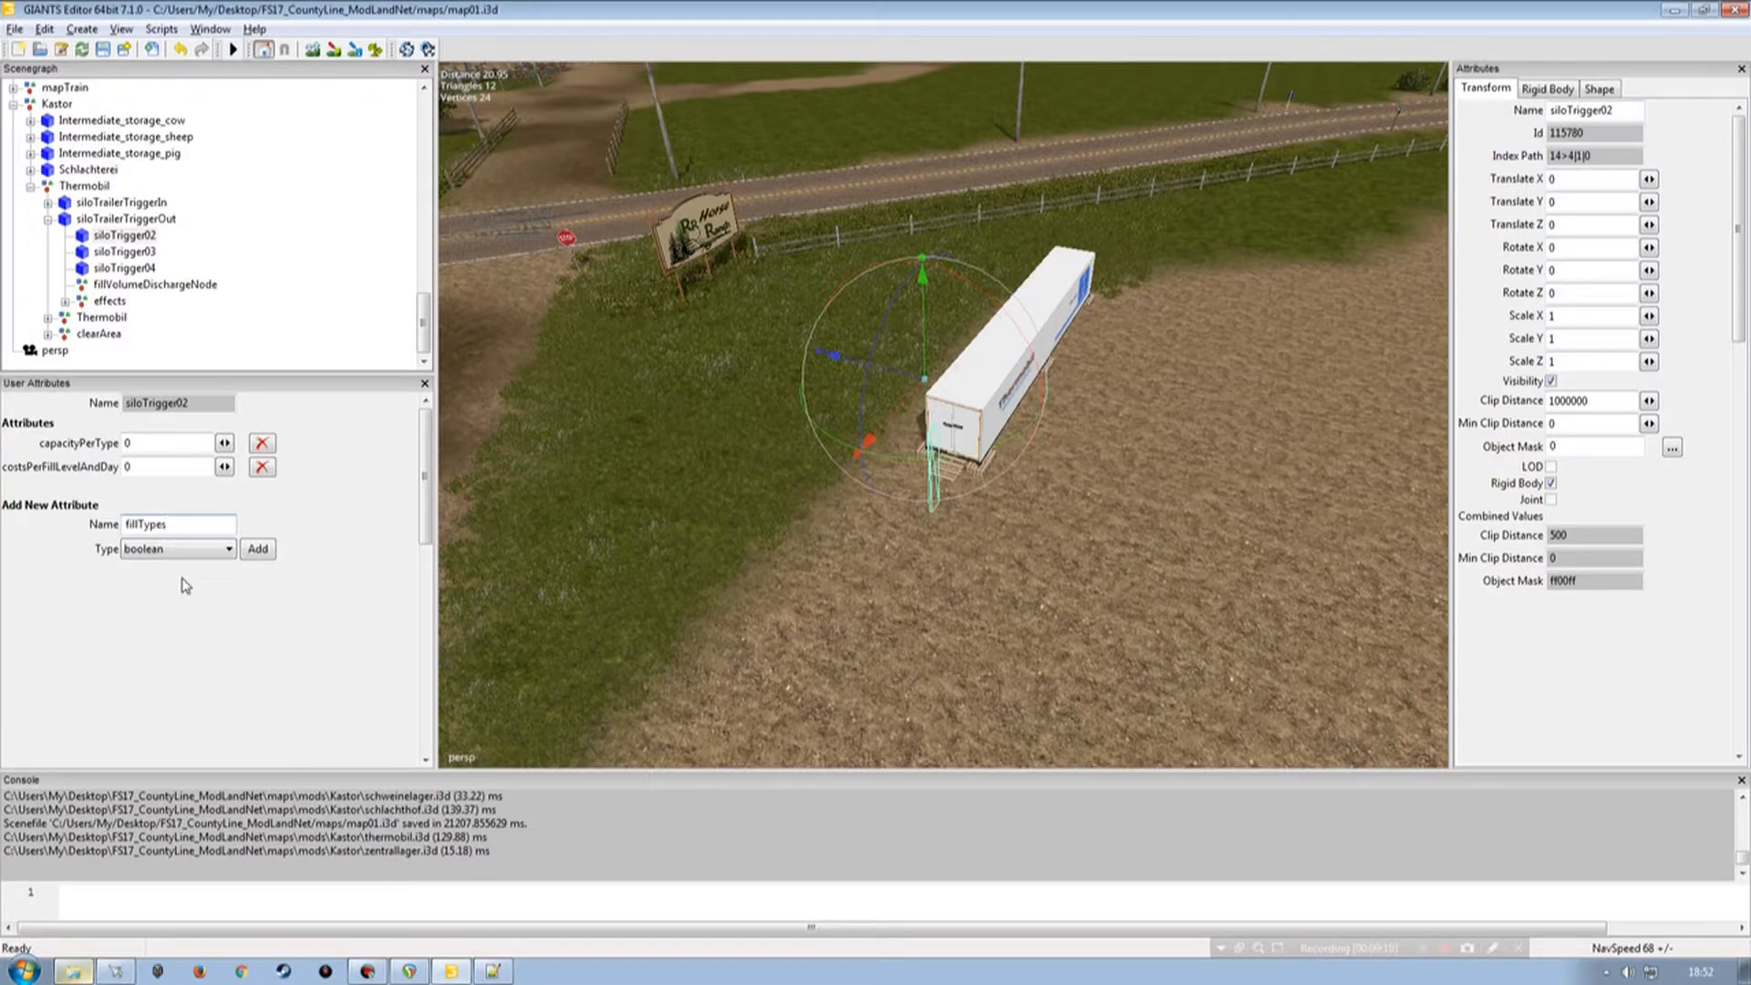
left_click(182, 549)
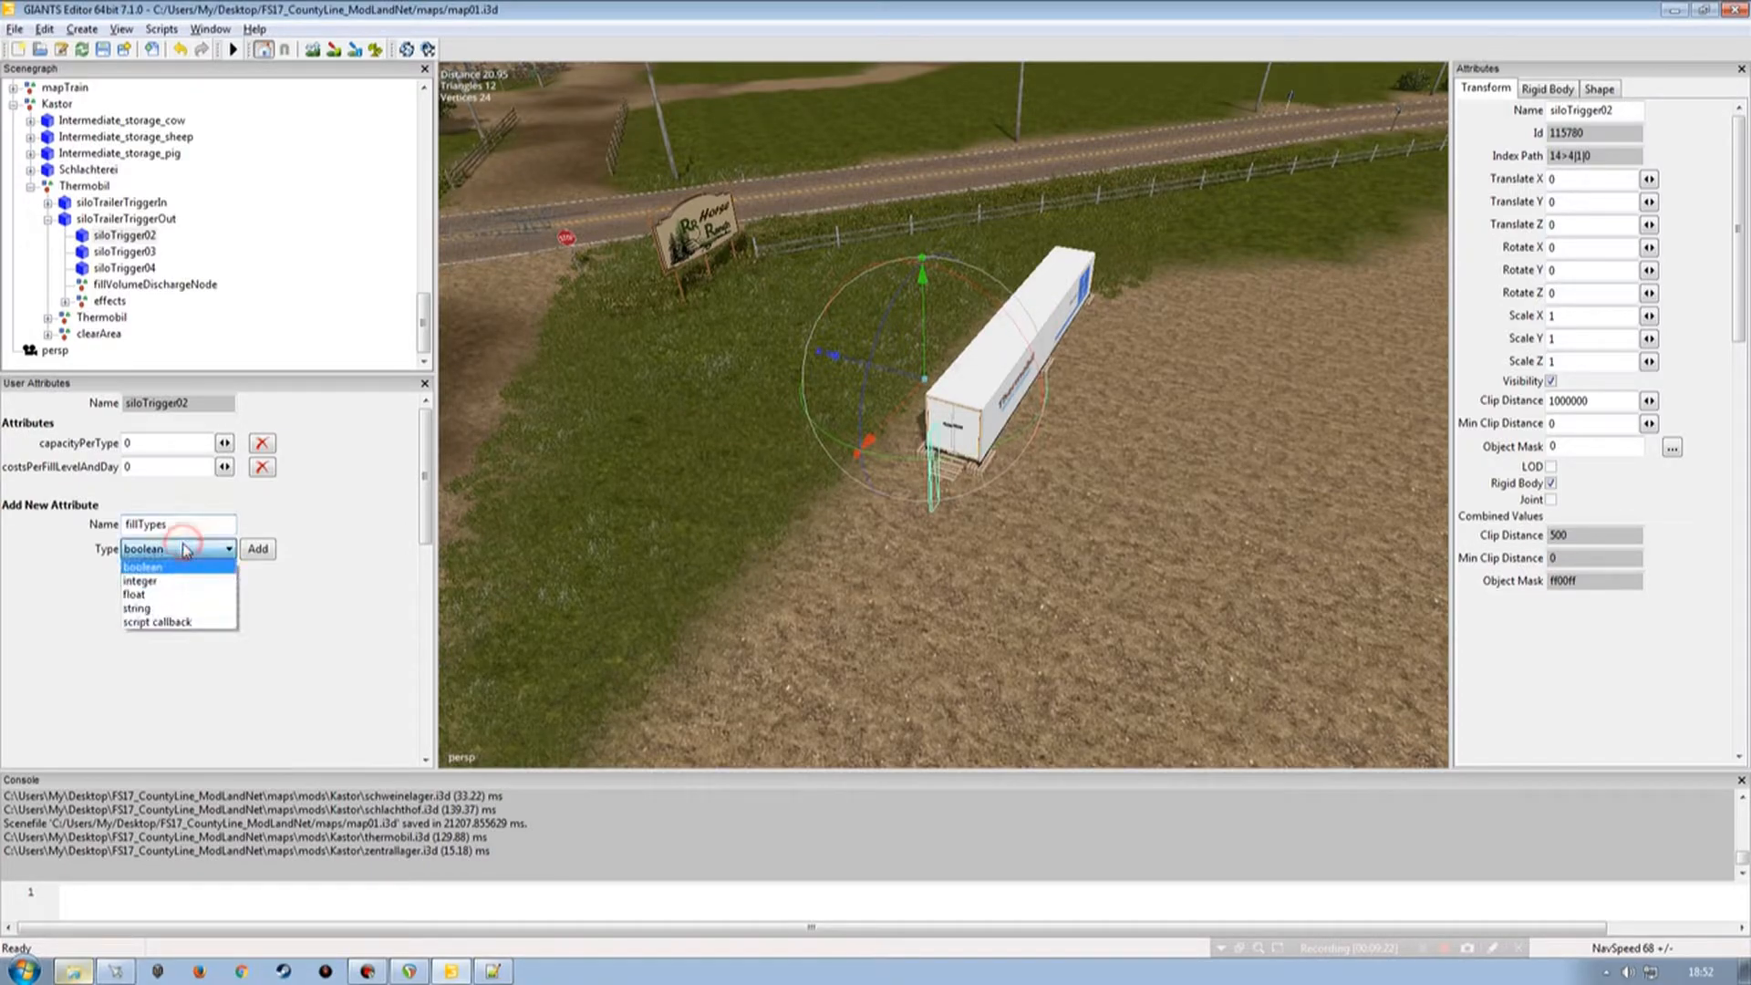
left_click(169, 604)
left_click(258, 548)
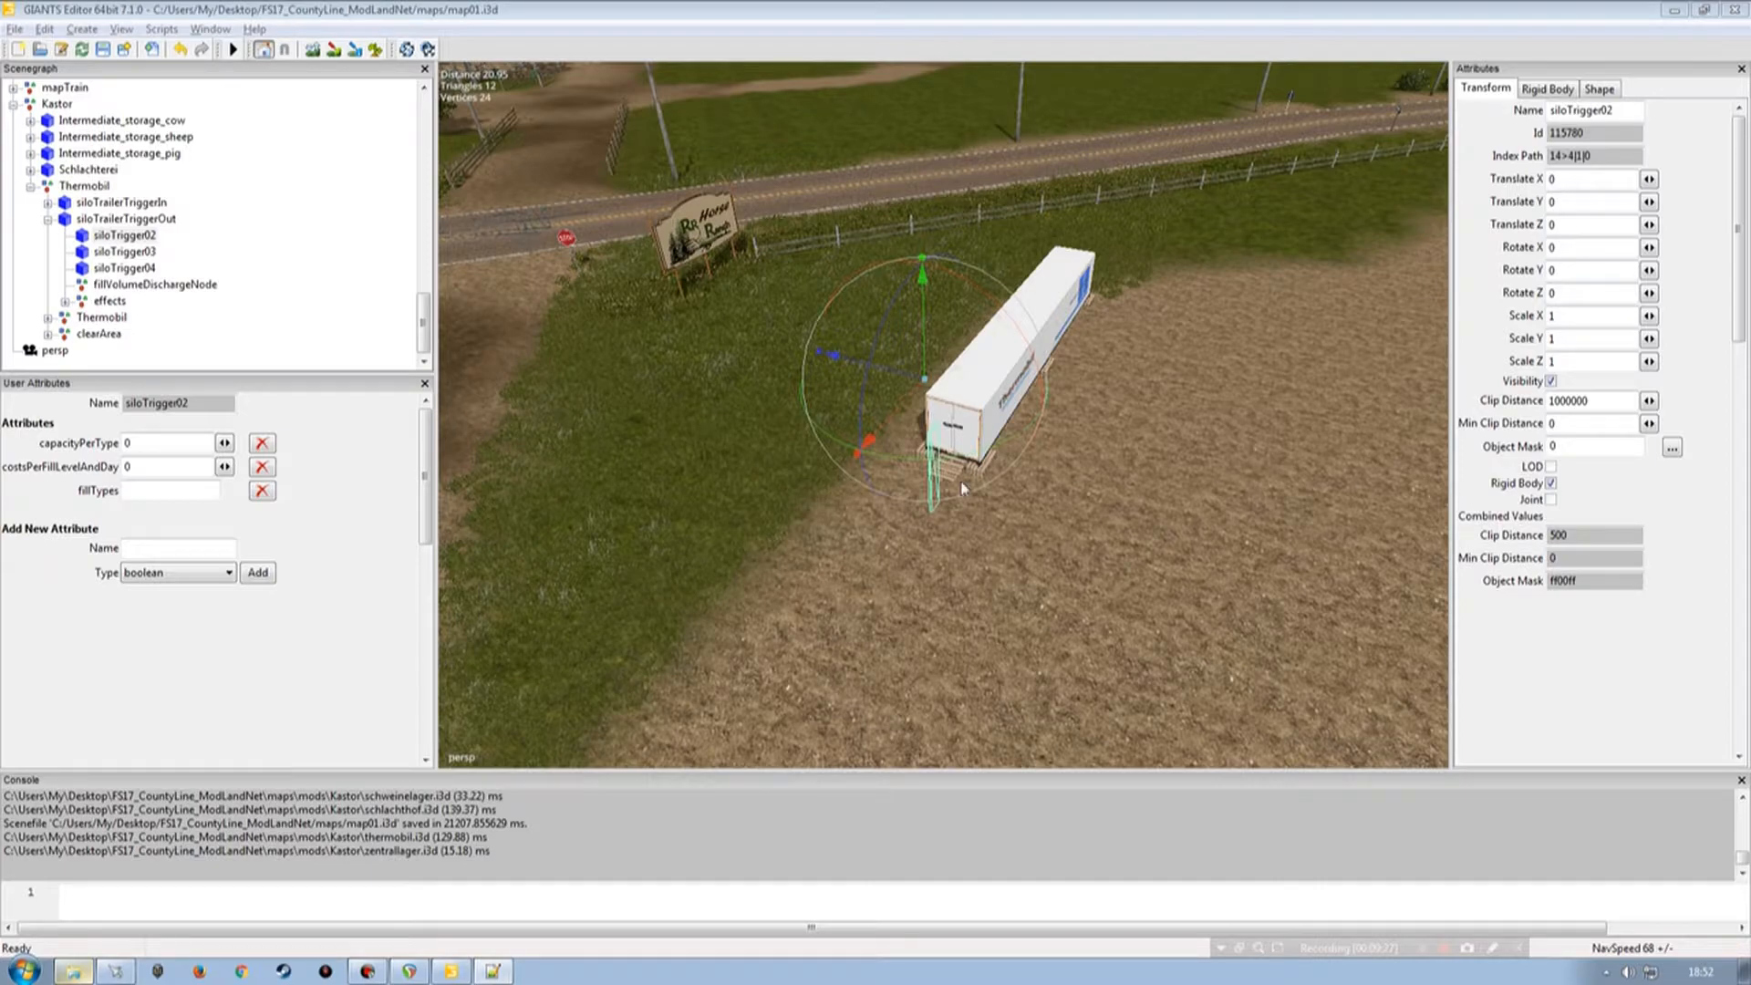
left_click(159, 548)
type("onCreate")
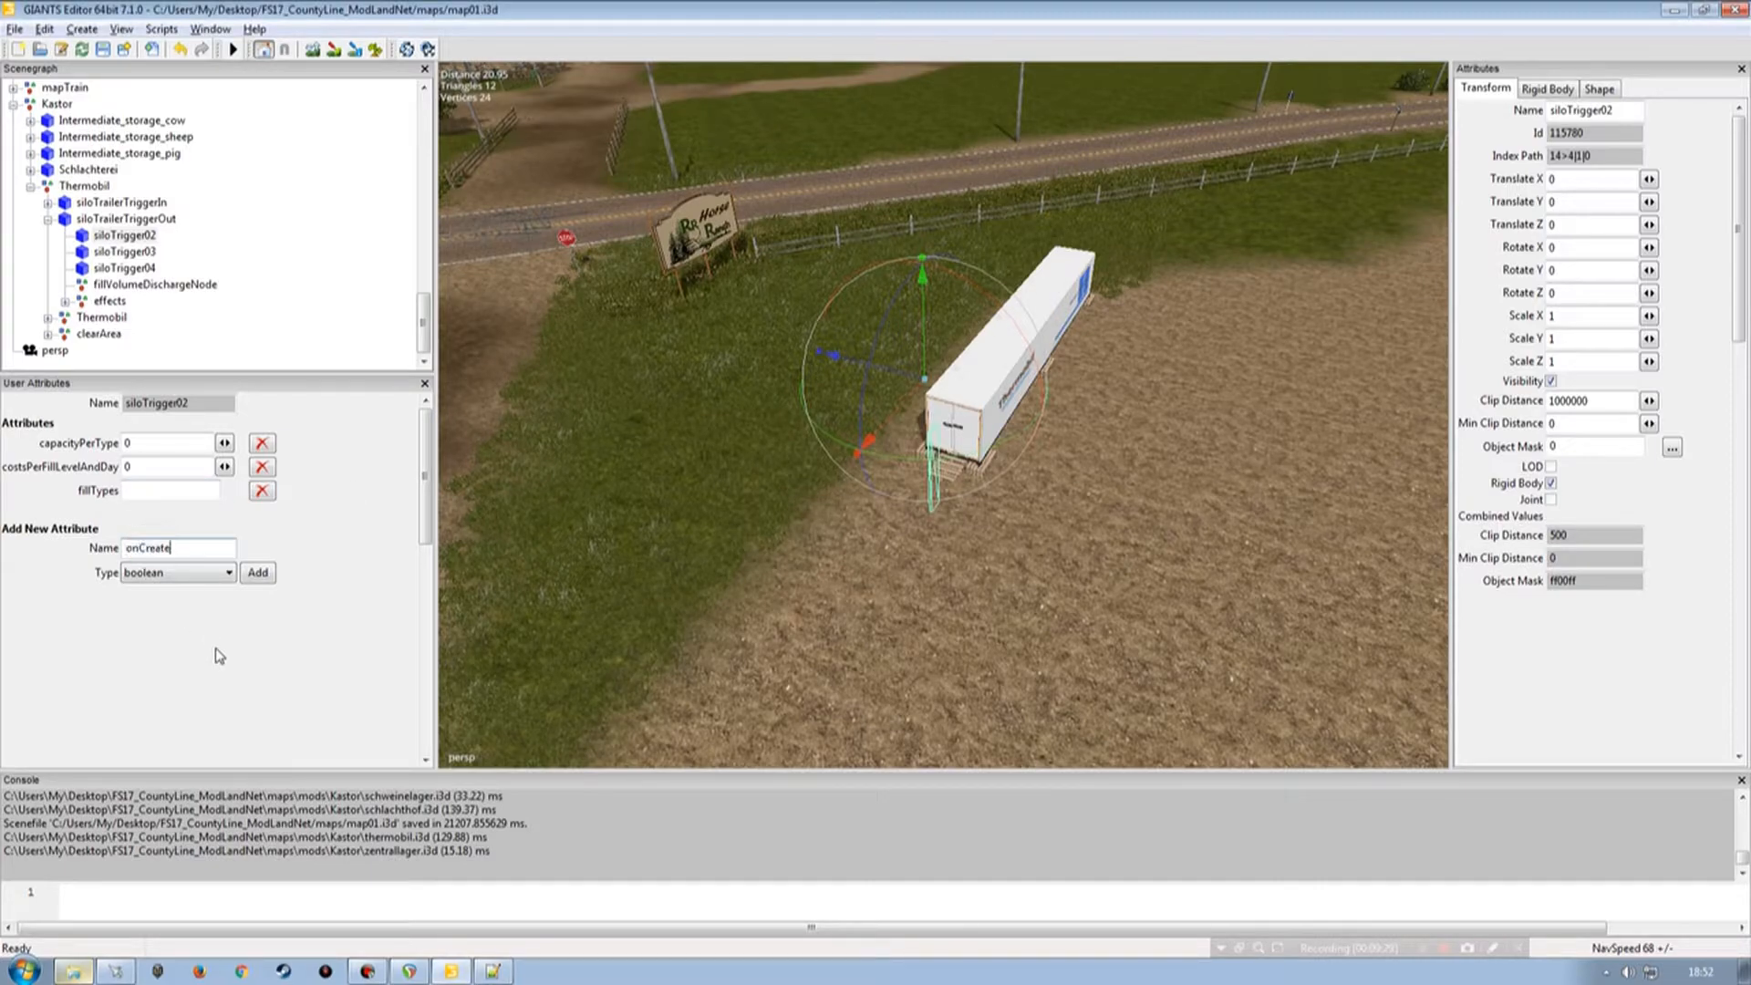
left_click(259, 576)
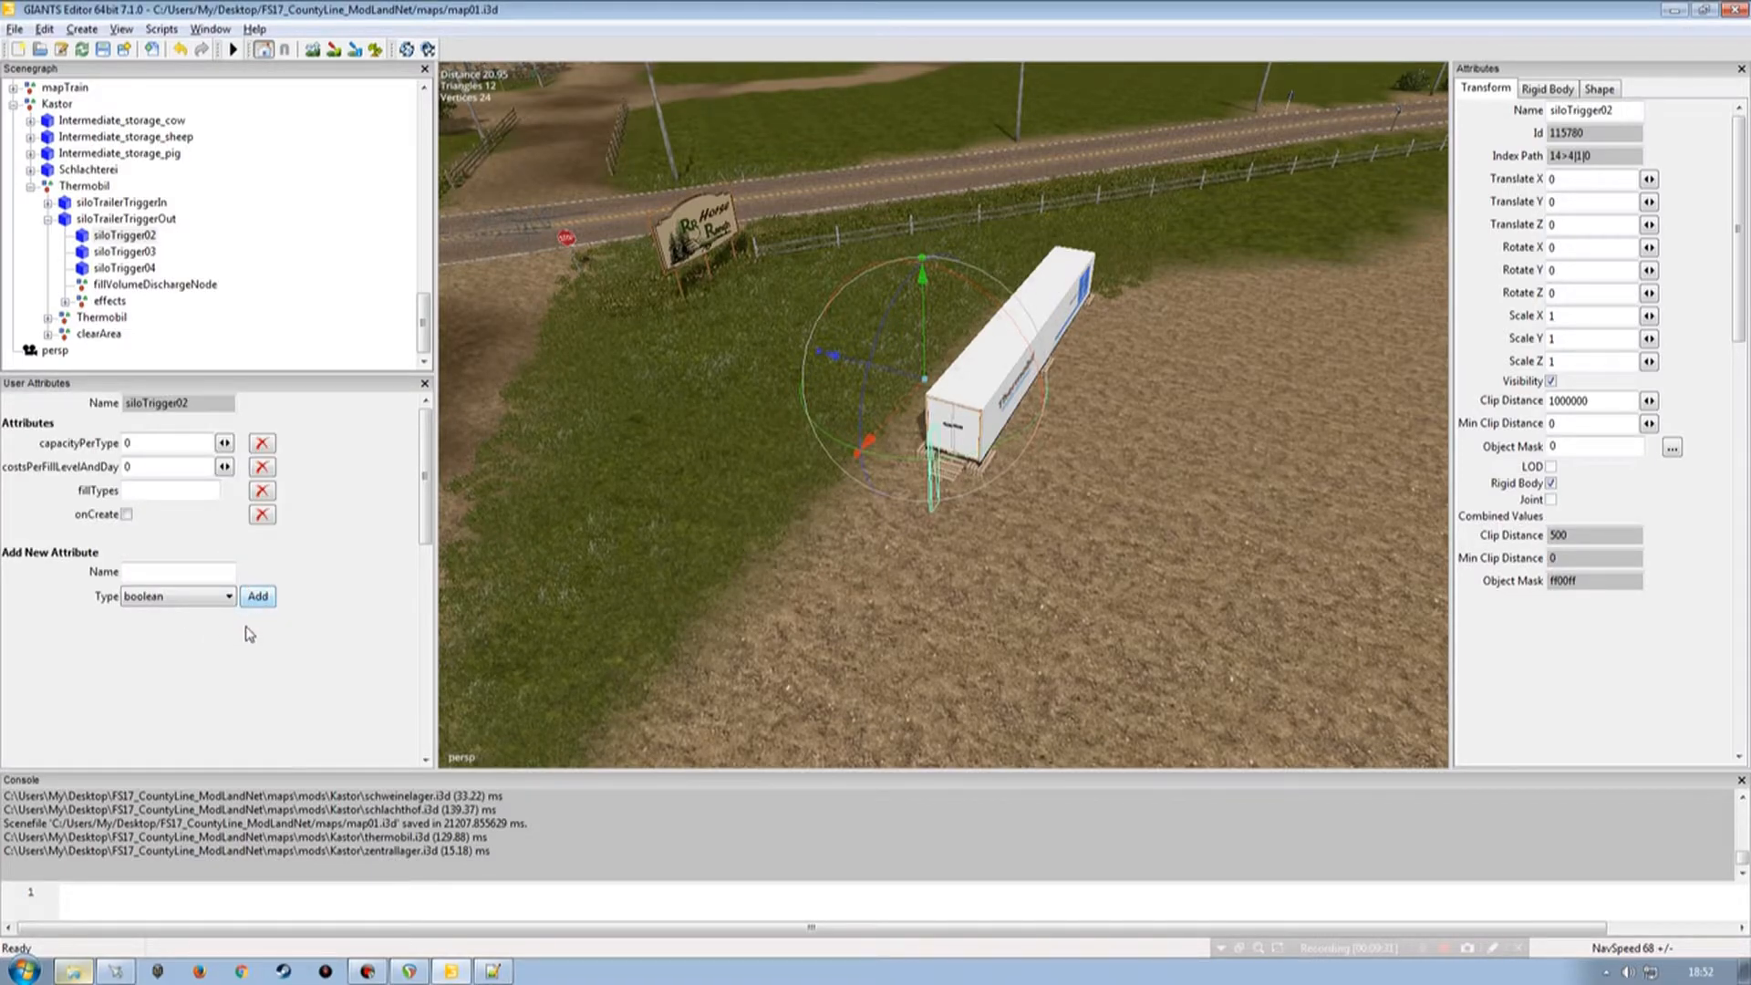
left_click(262, 513)
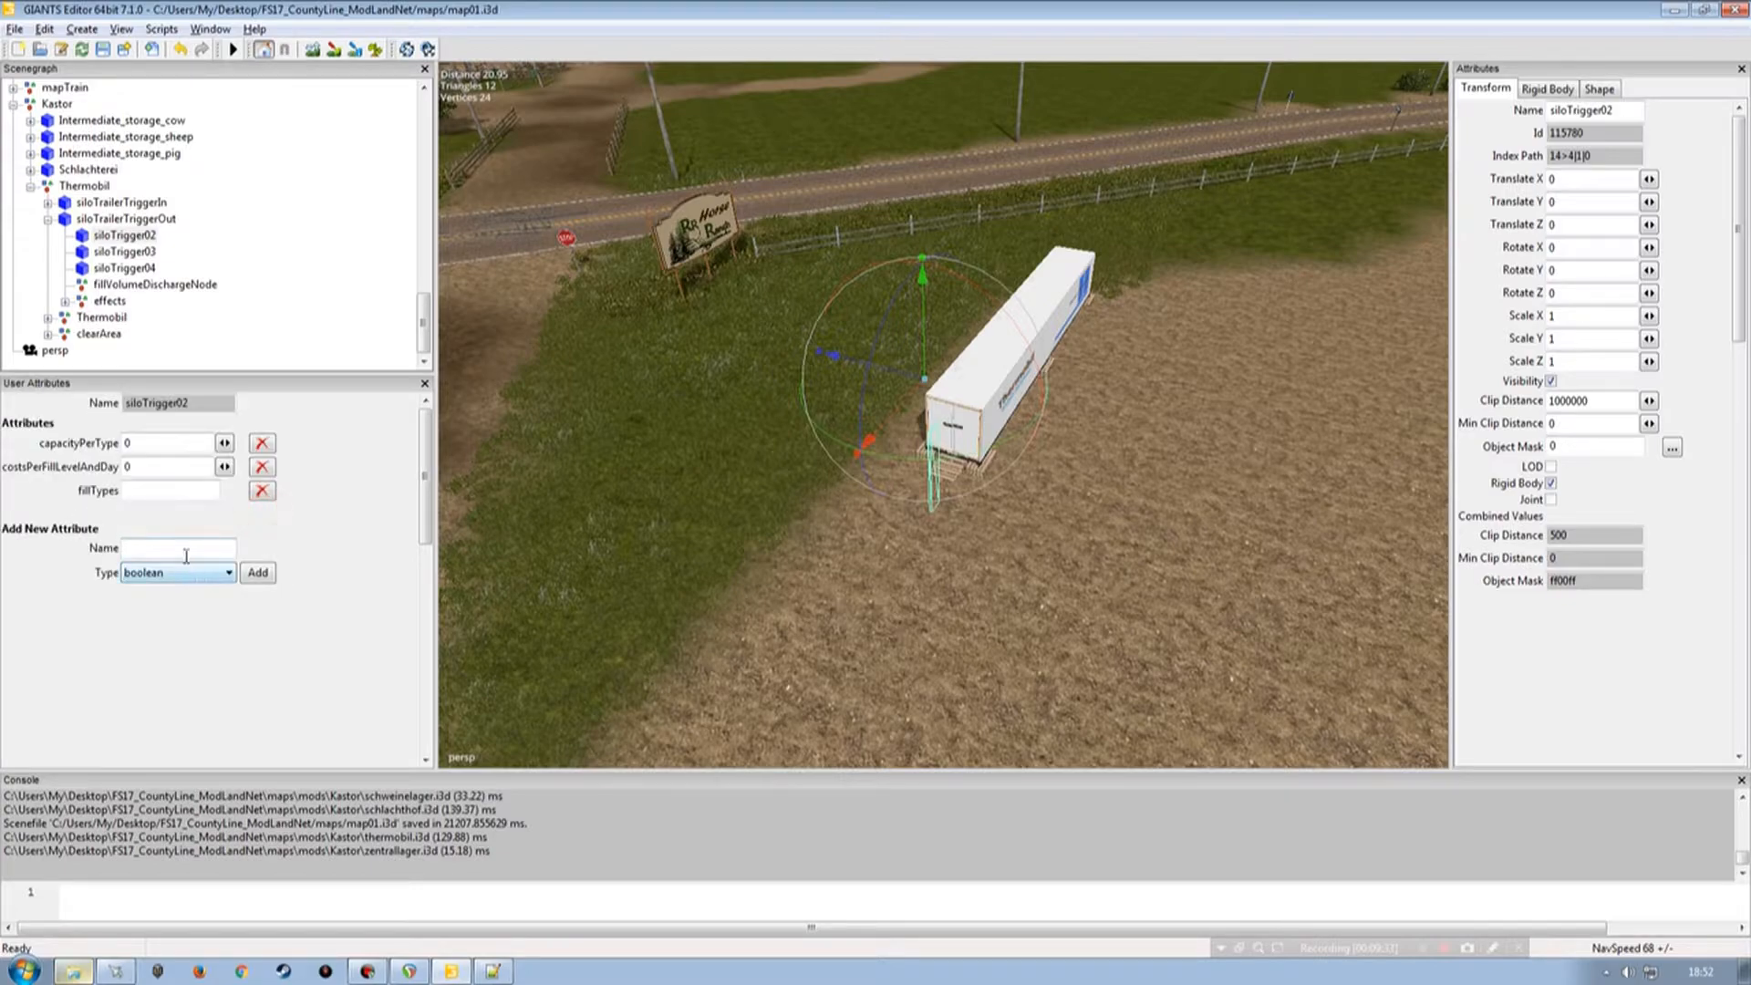
Add an onCreate attribute of type script callback to siloTrigger02.
left_click(185, 552)
type("onCreate")
left_click(188, 573)
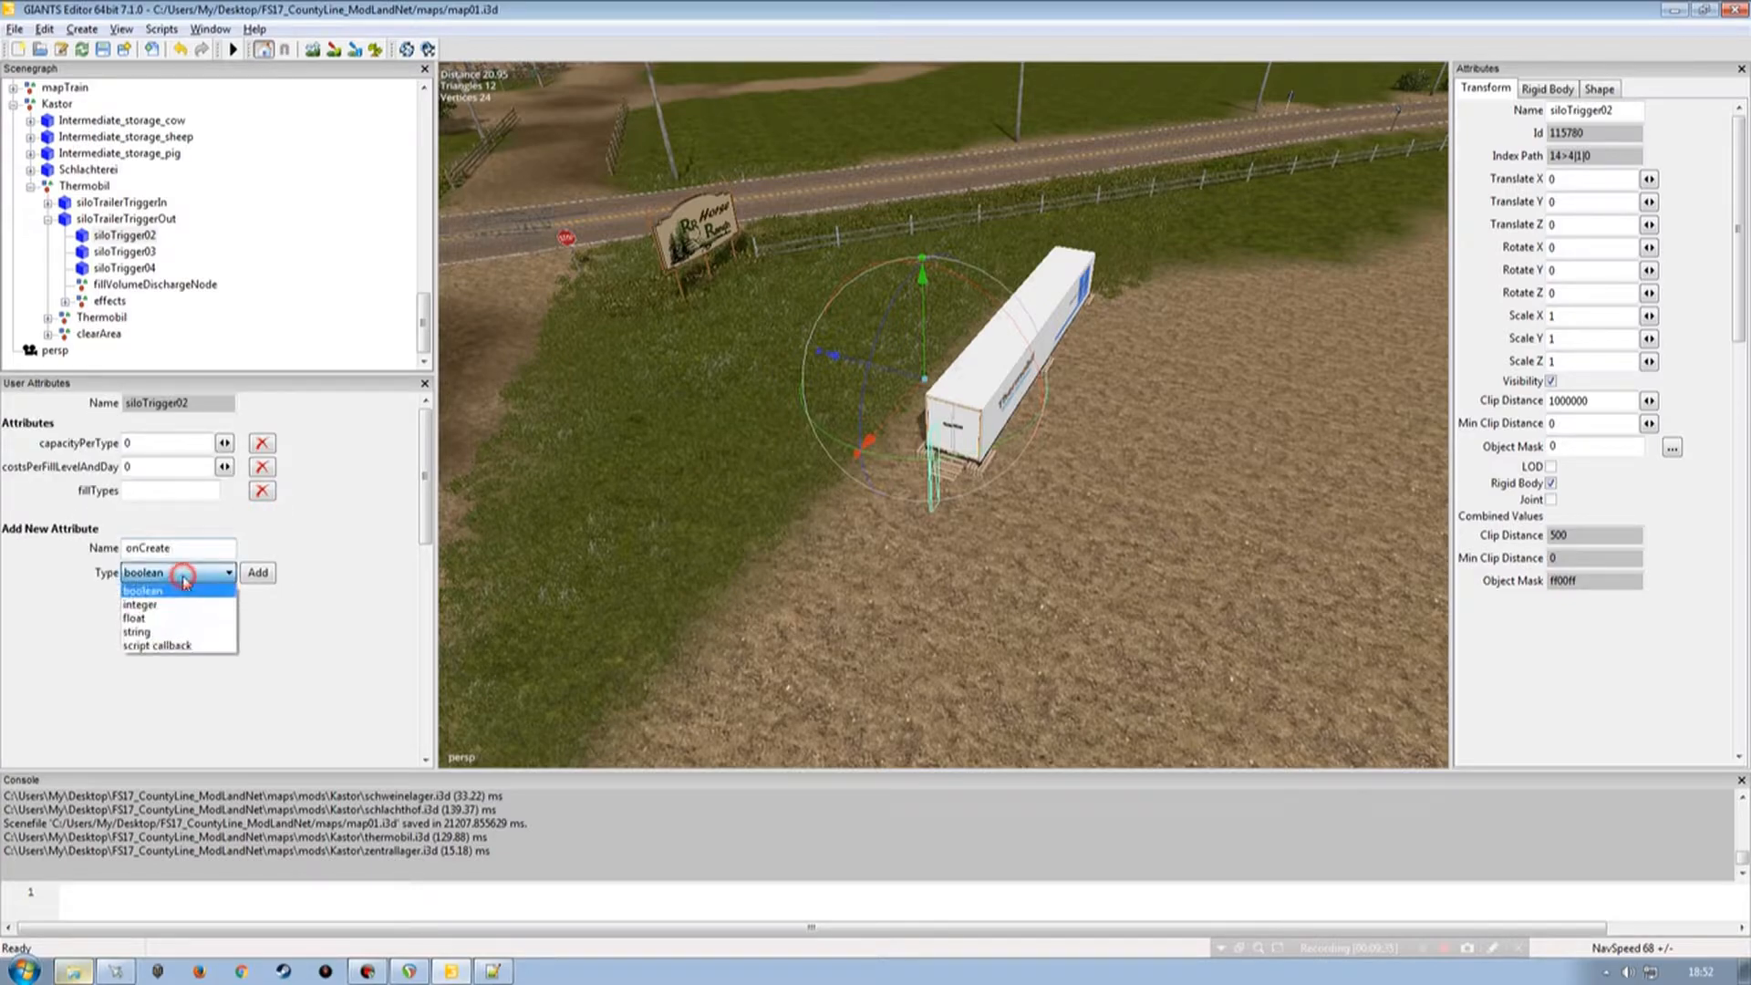
left_click(158, 646)
left_click(258, 573)
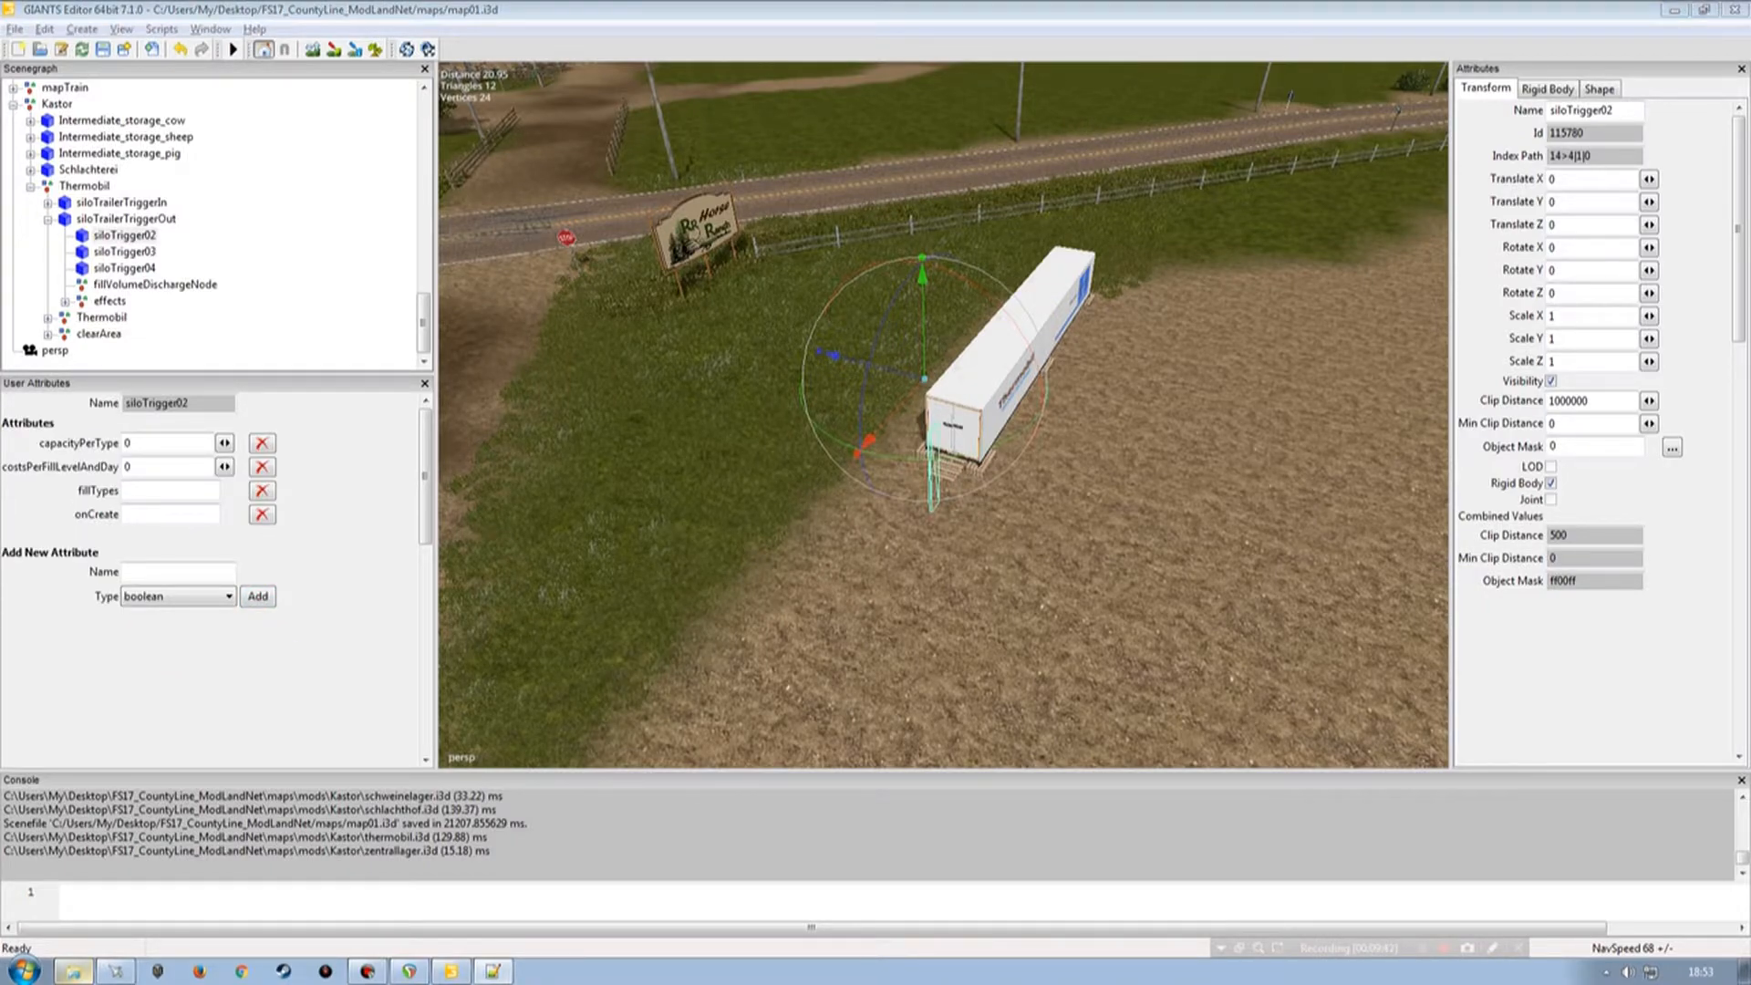
Add a saveId attribute of type string to siloTrigger02.
left_click(211, 571)
type("saveId")
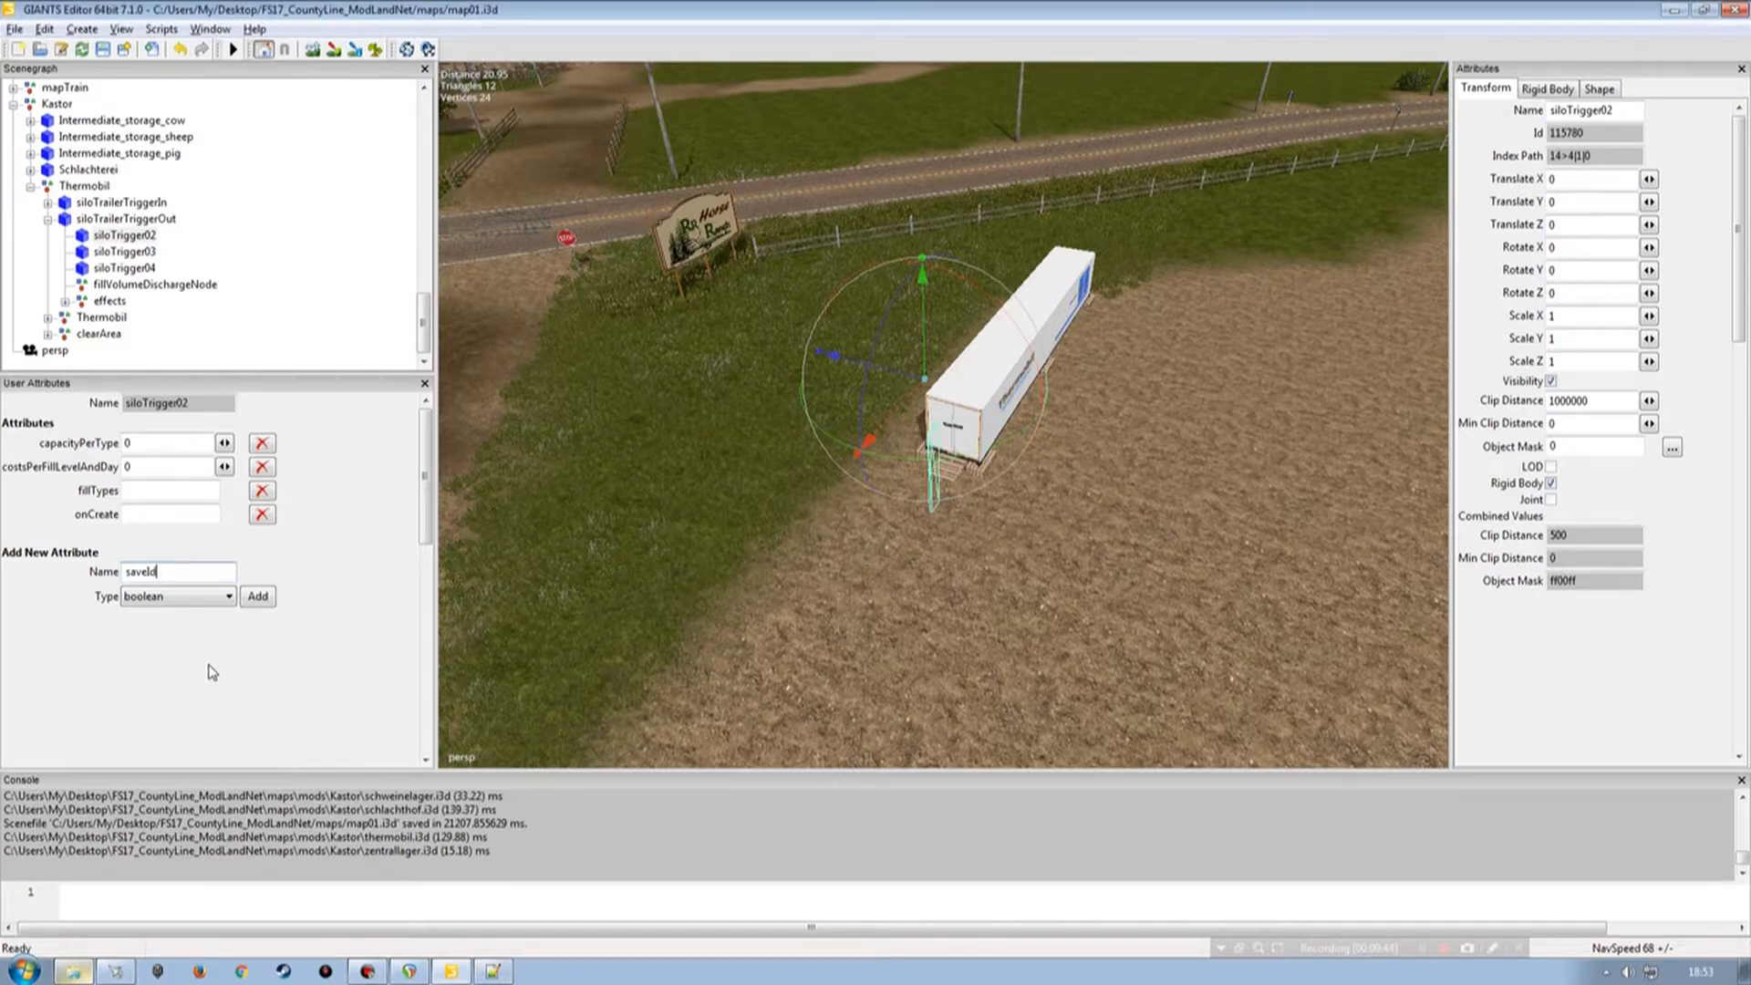
left_click(202, 597)
left_click(170, 657)
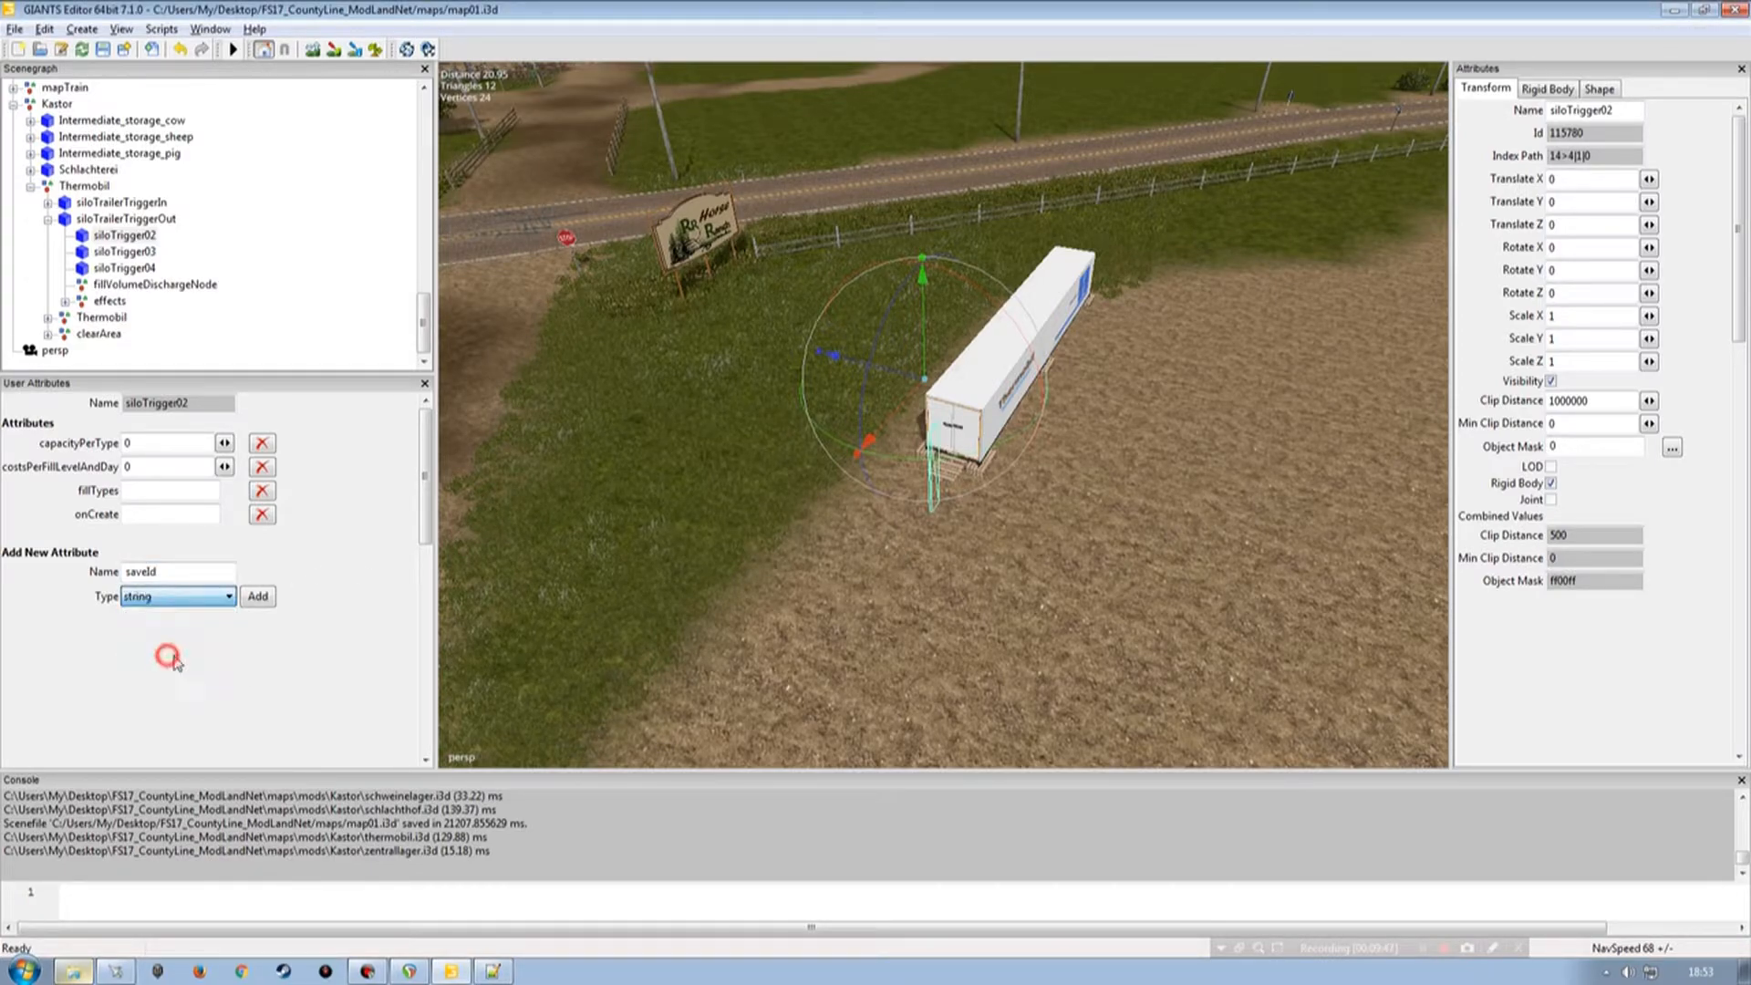
left_click(258, 598)
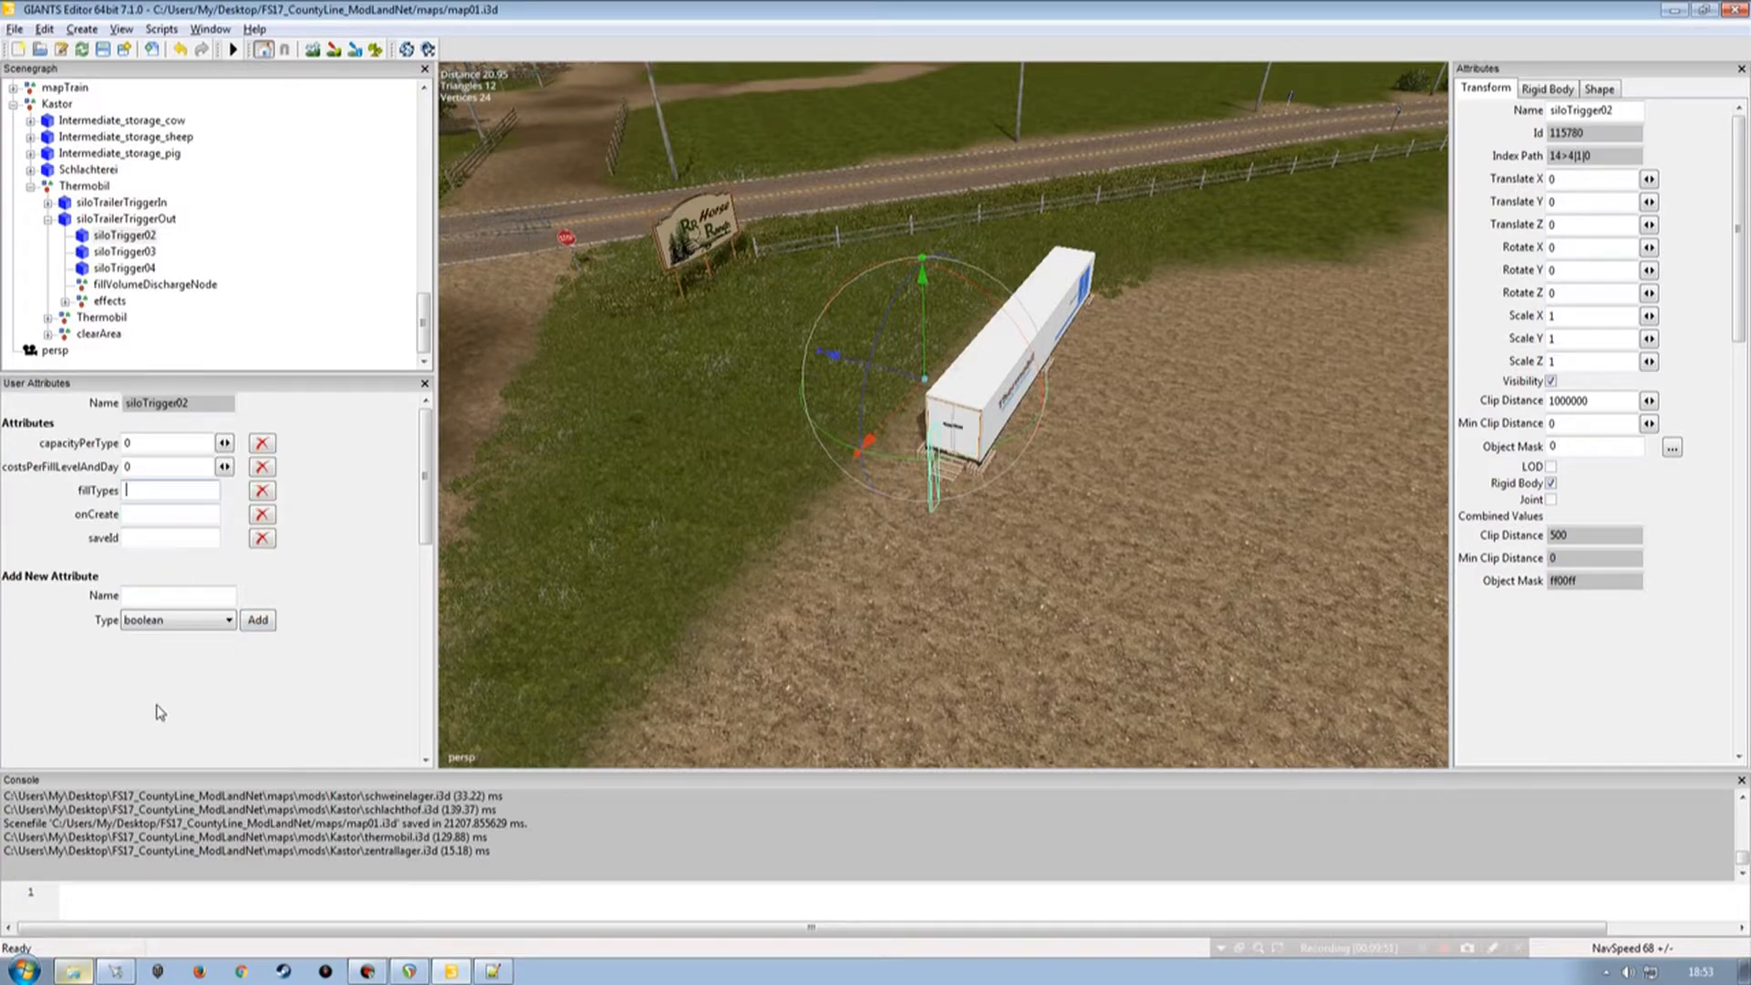
Set siloTrigger02's fillTypes to meat sausage and paste Storage.onCreate as its onCreate value.
type("meat sausage")
key("Tab")
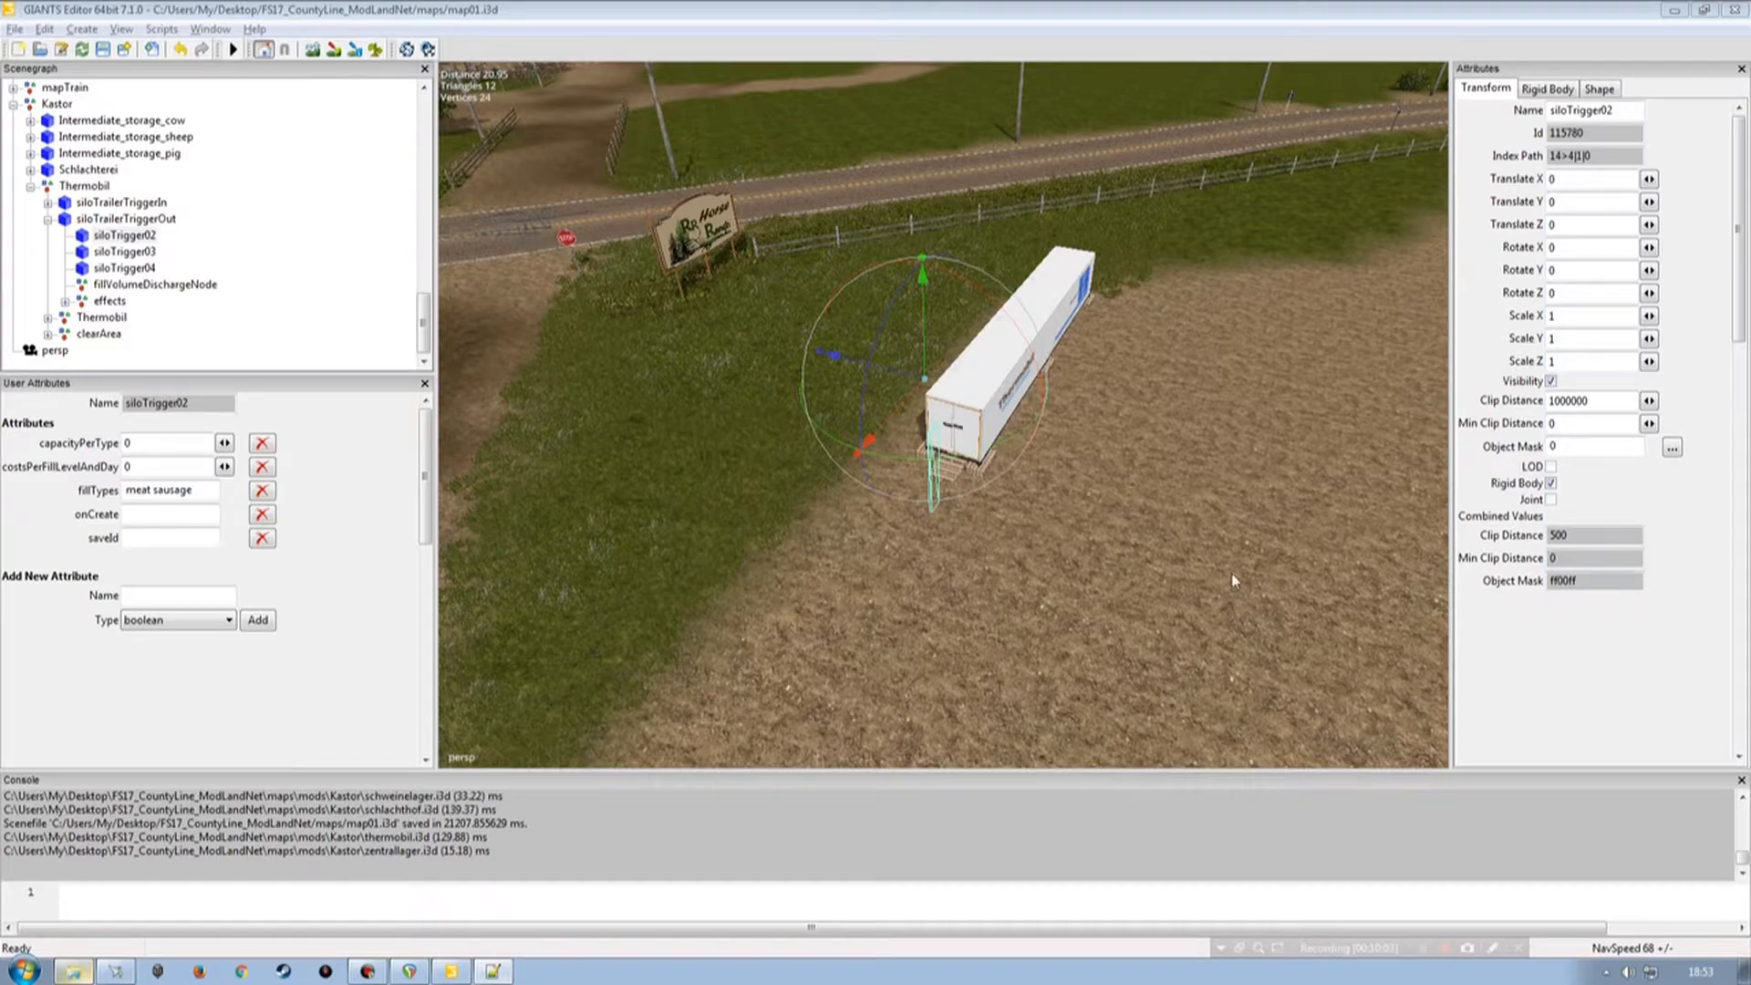
left_click(151, 514)
type("Storage.onCreate")
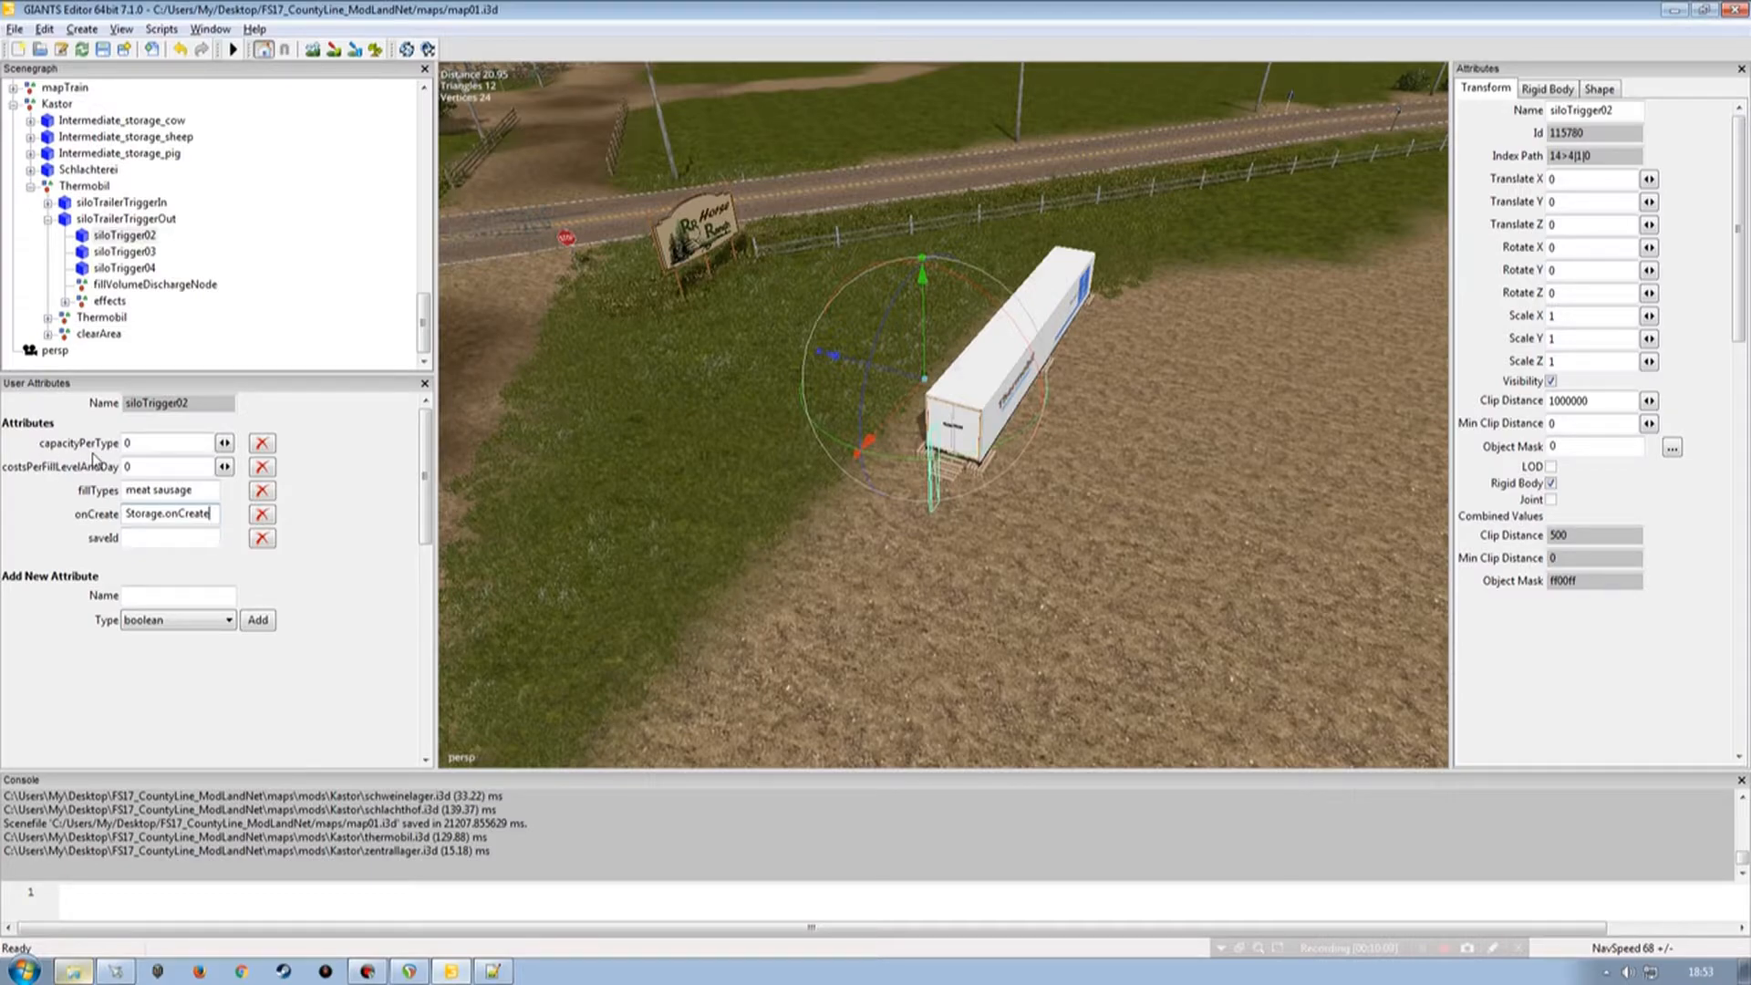
Set siloTrigger02's capacityPerType to 45000, the same capacity as the Thermobil node.
double_click(142, 443)
left_click(115, 221)
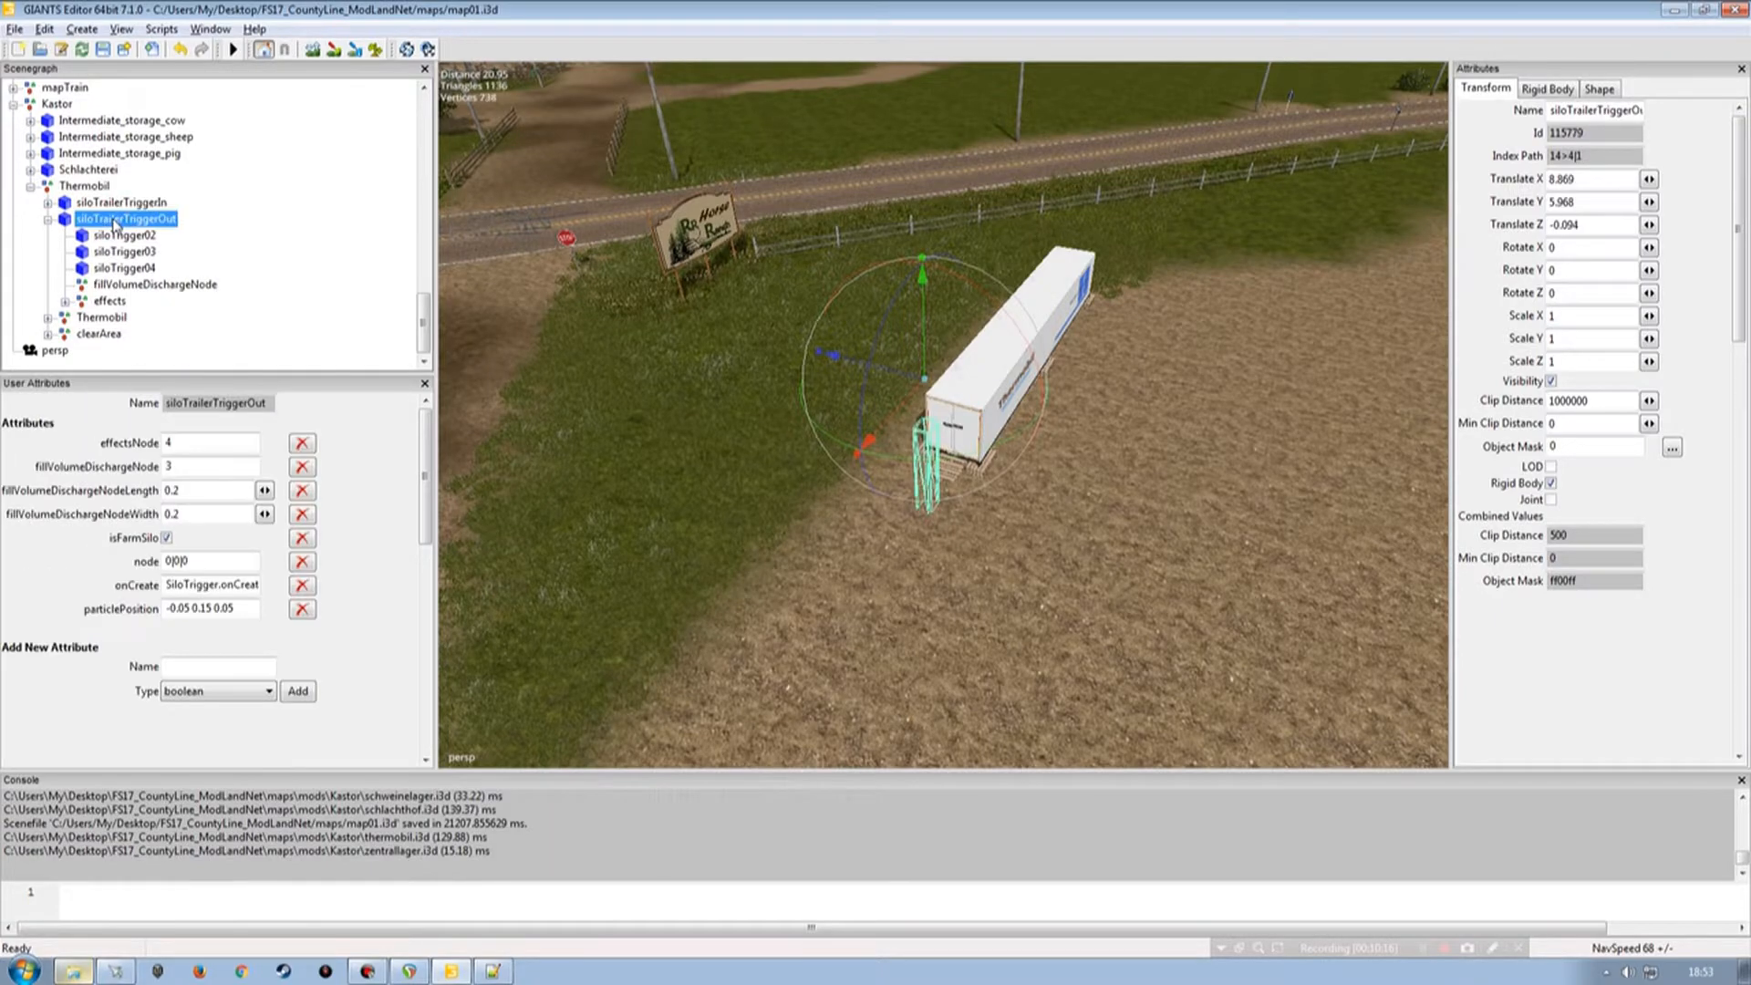
left_click(122, 203)
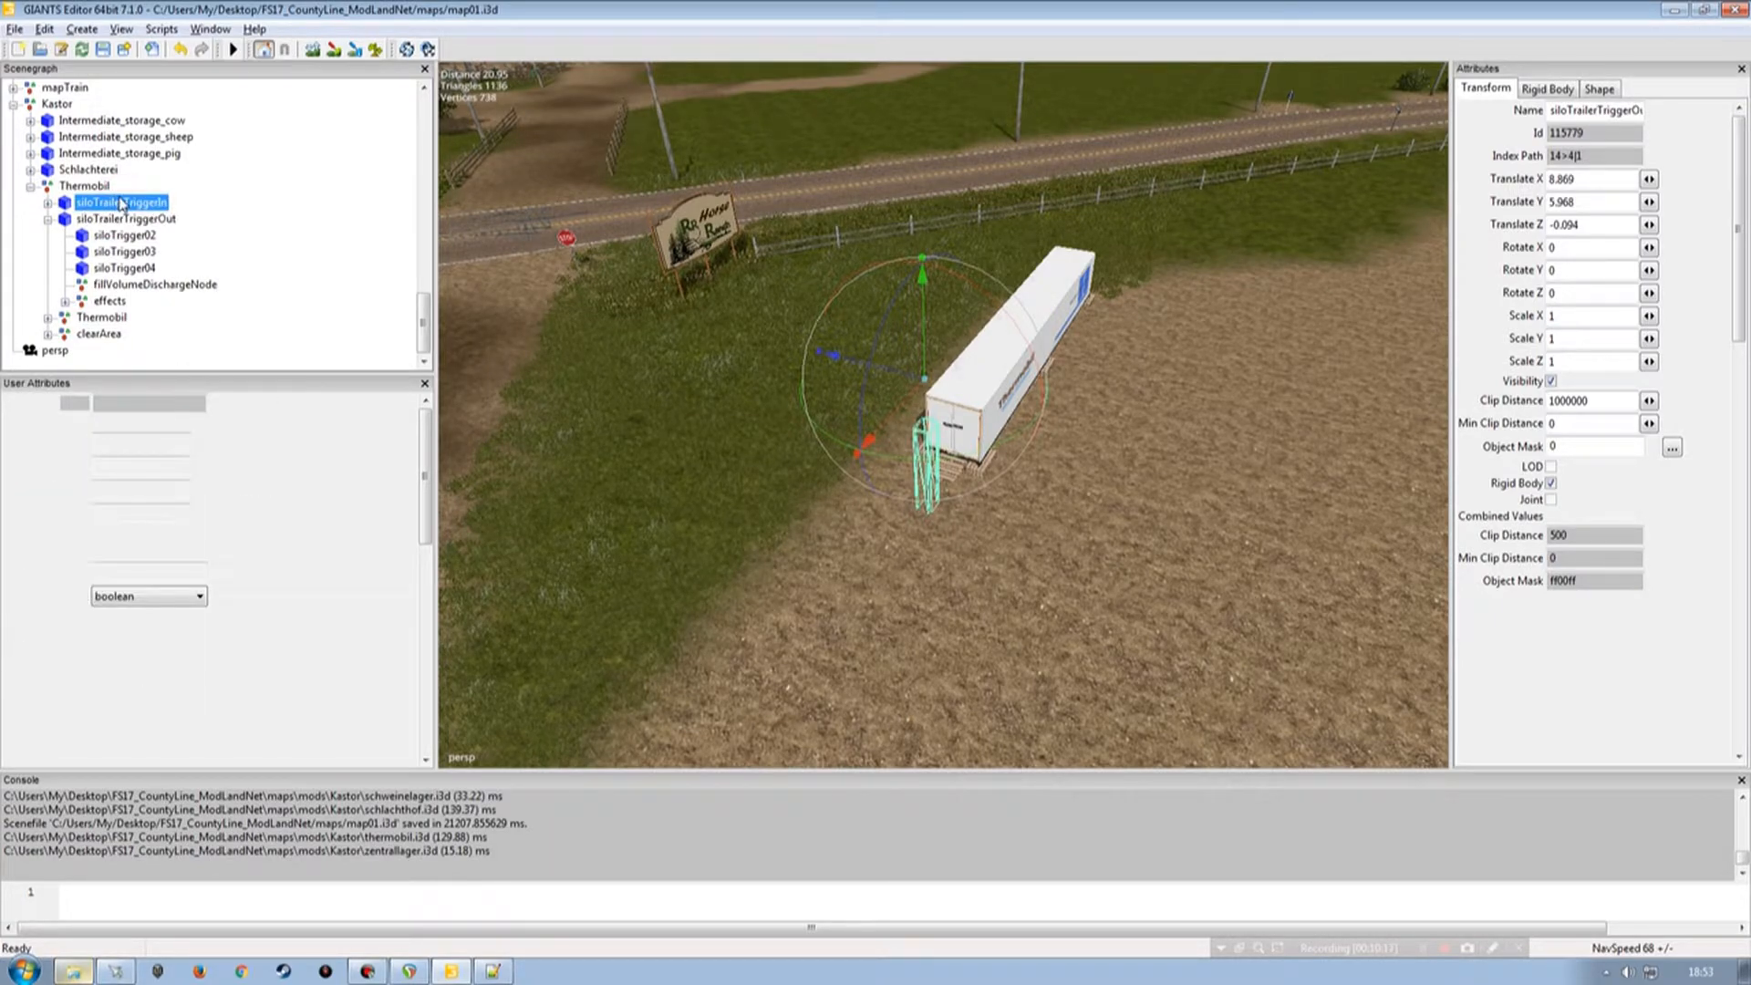
left_click(97, 187)
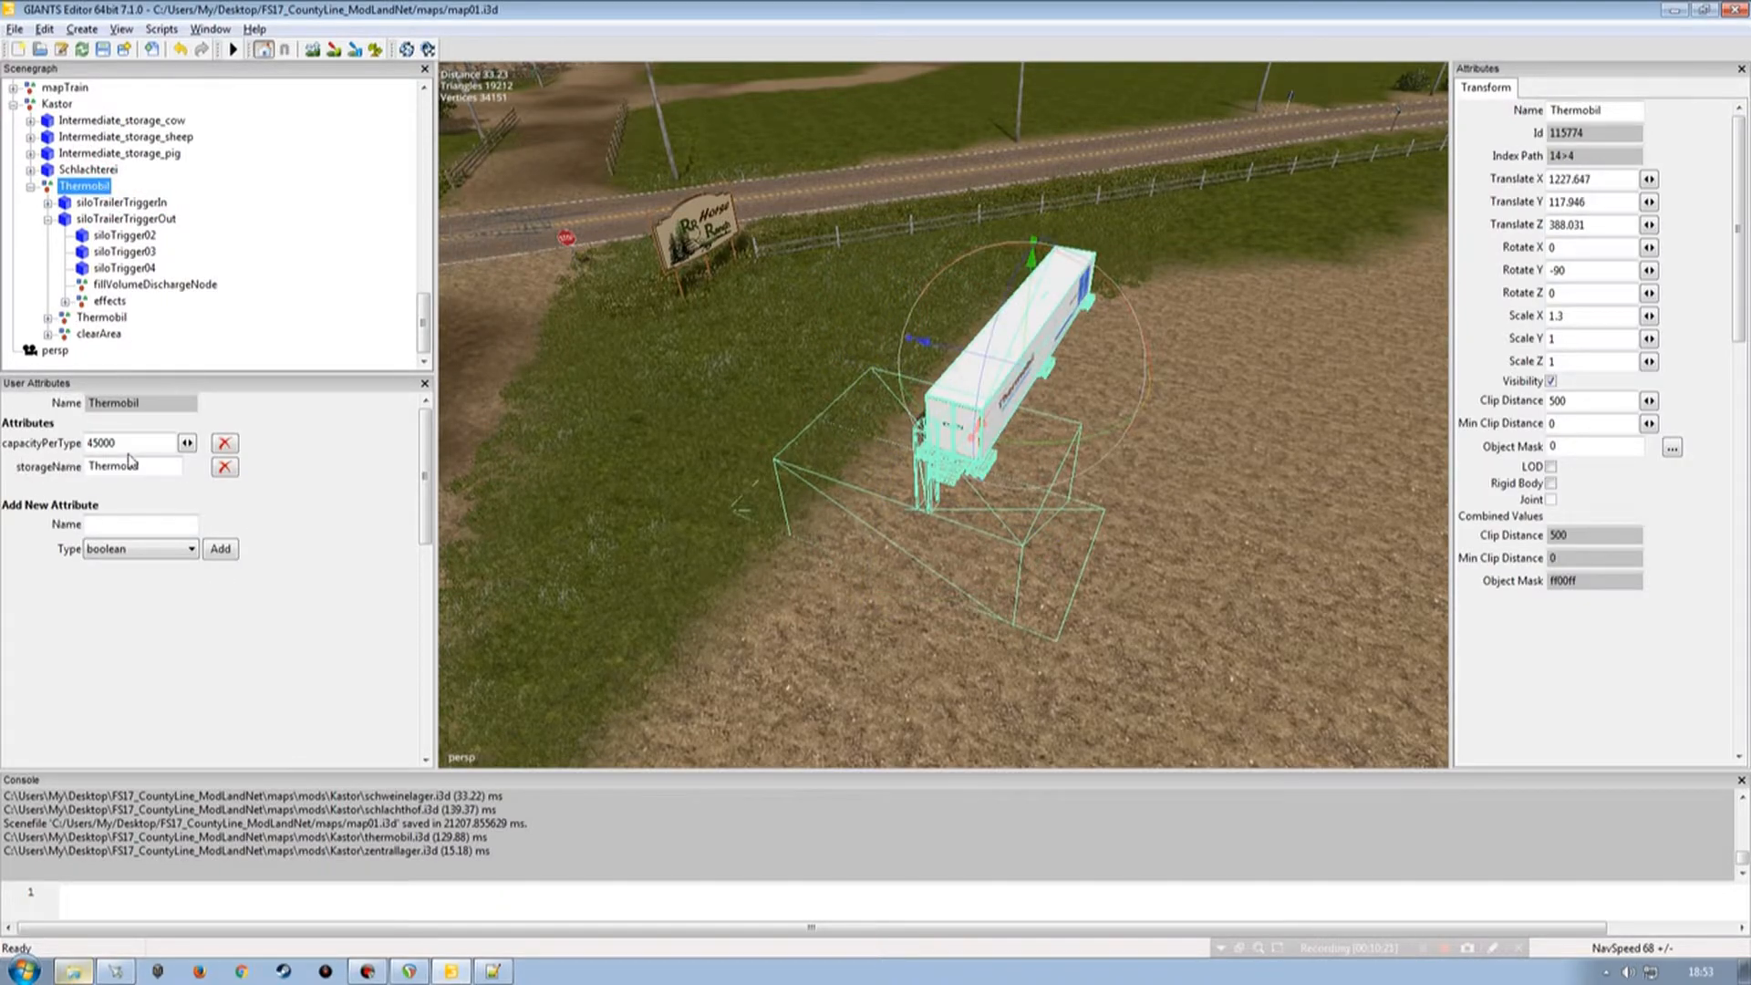
double_click(133, 443)
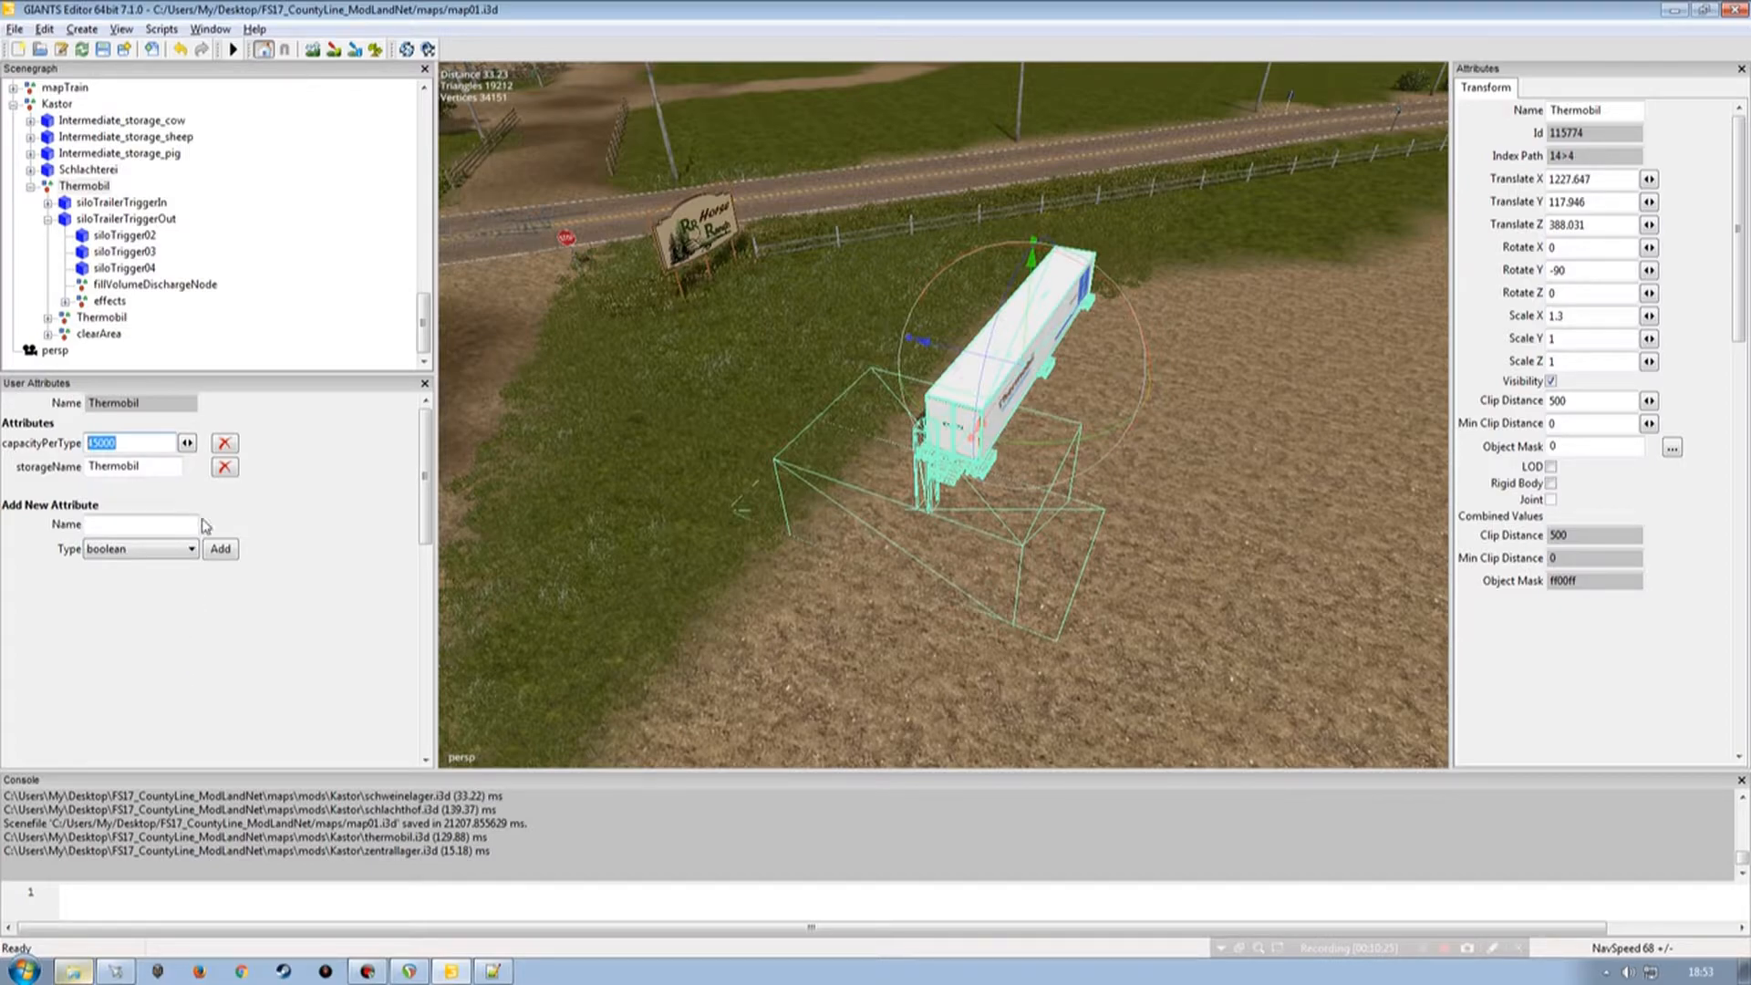
left_click(95, 236)
double_click(157, 445)
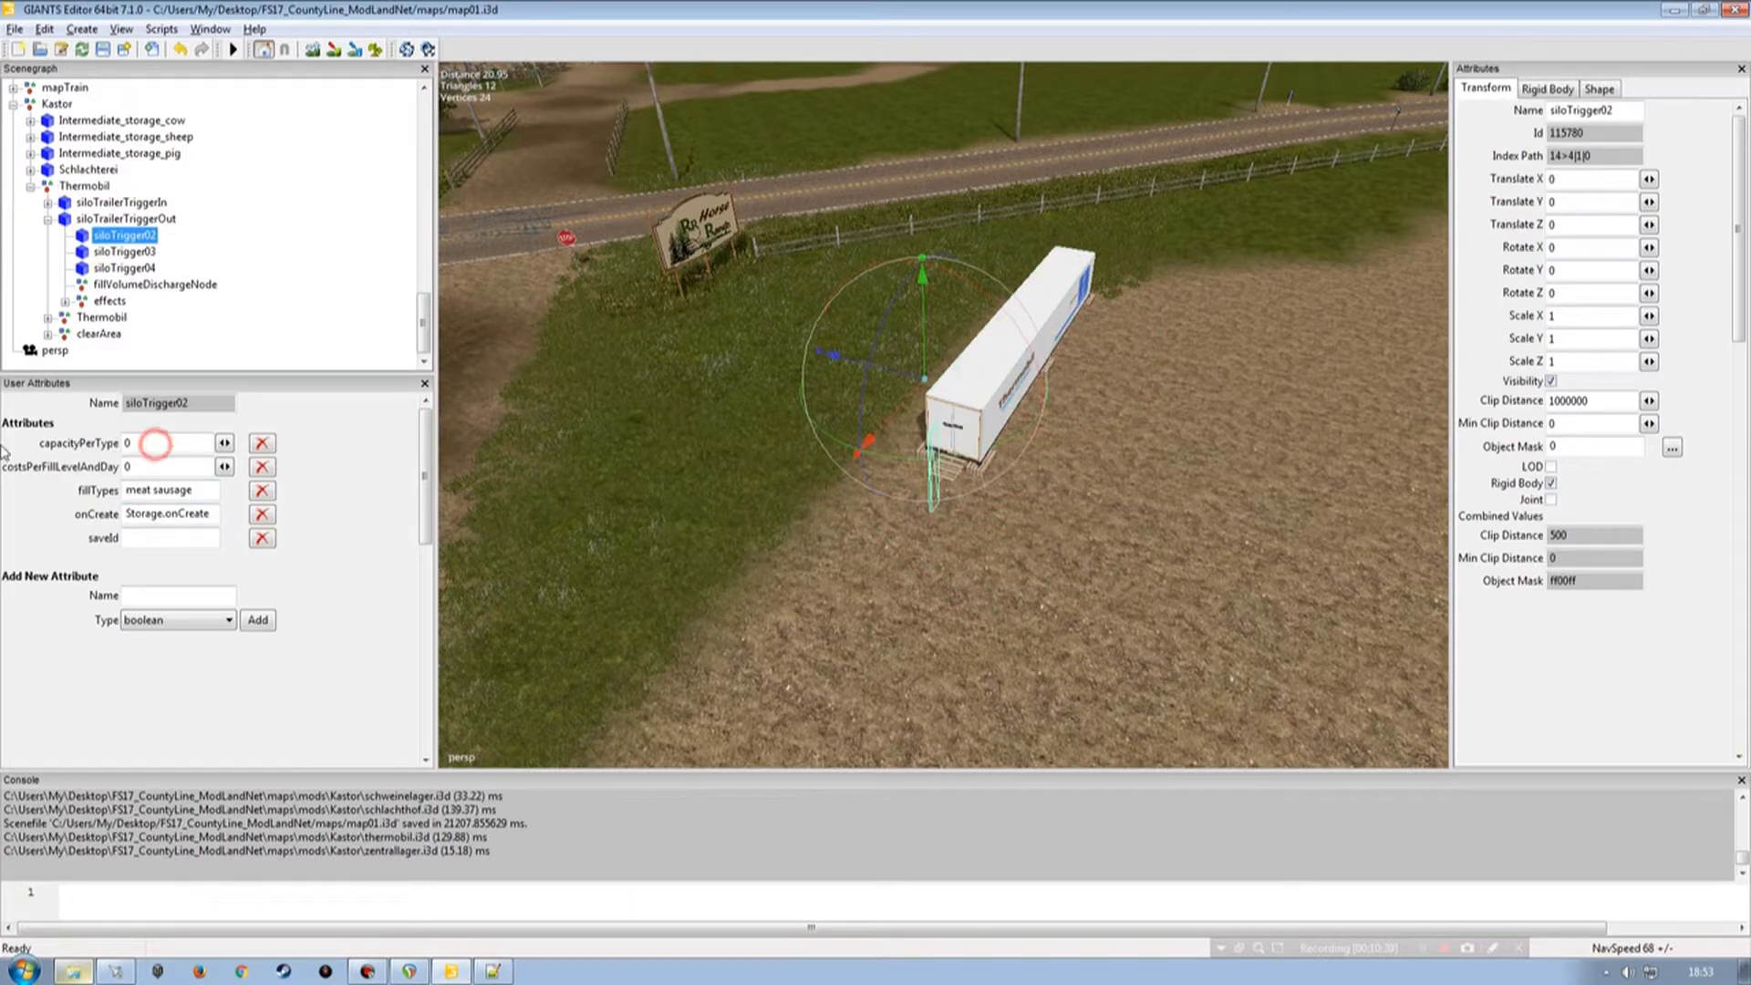
type("45000")
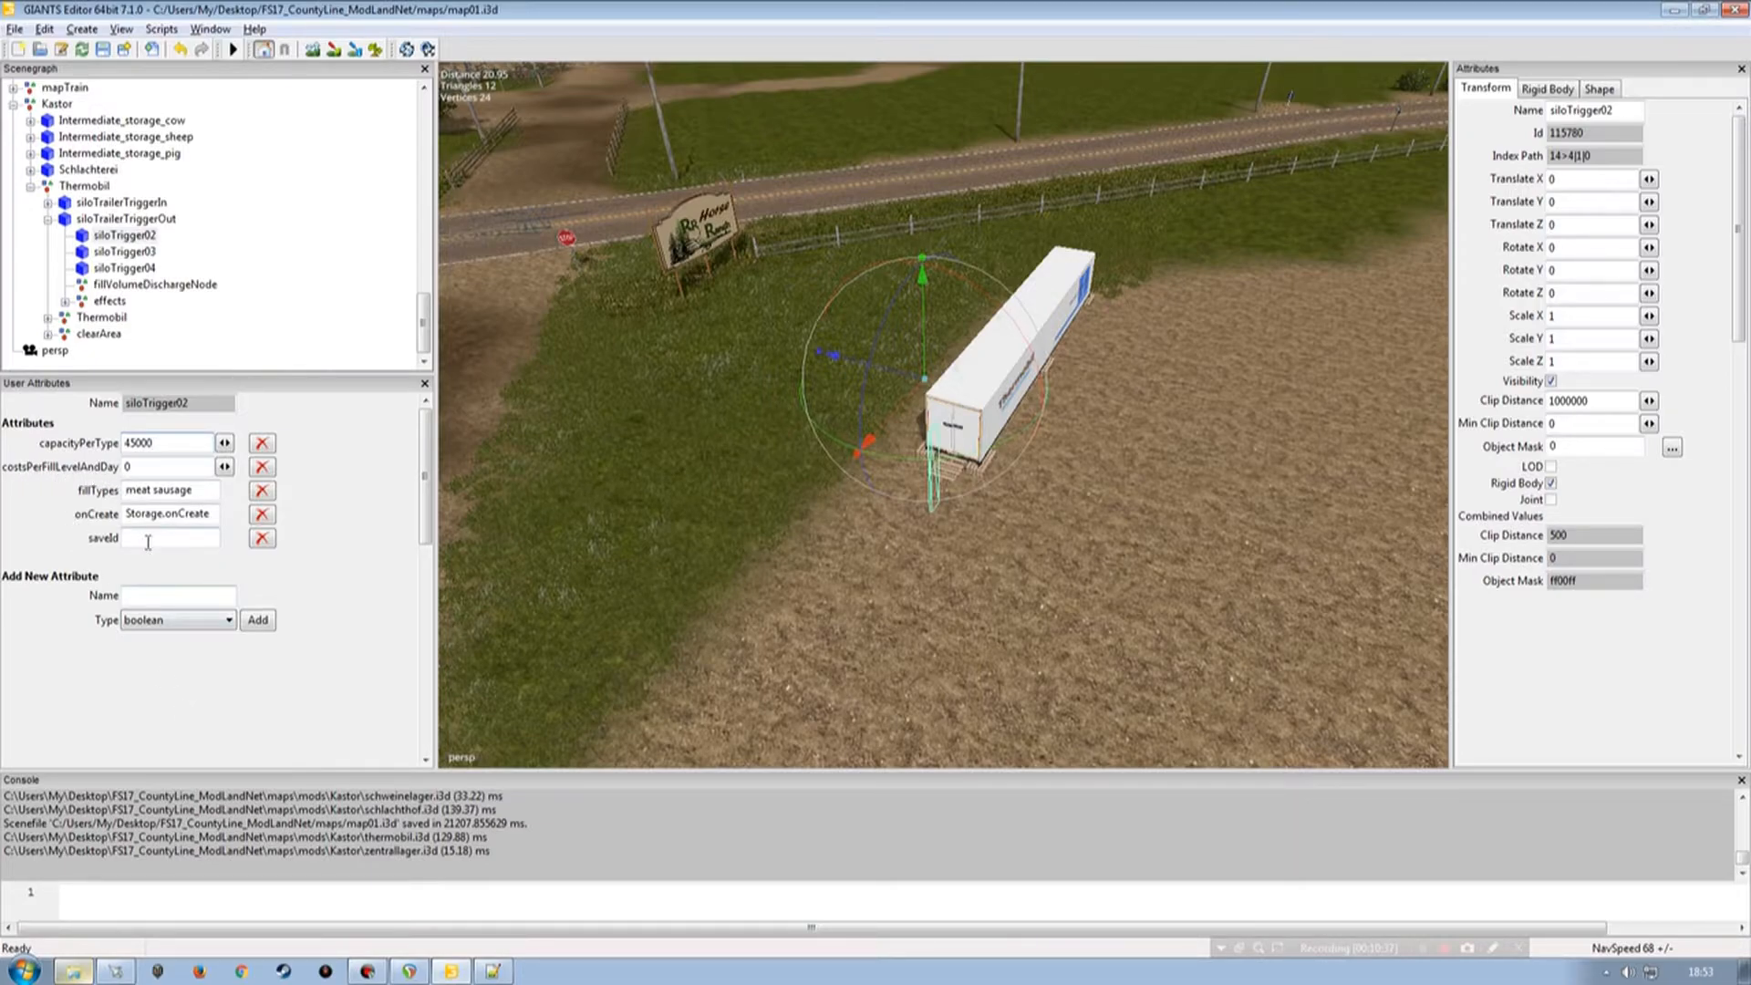
Copy the starter farm siloTrigger02's saveId and set Kastor siloTrigger02's saveId to Storage_storage2.
left_click_drag(428, 290, 427, 195)
left_click(182, 285)
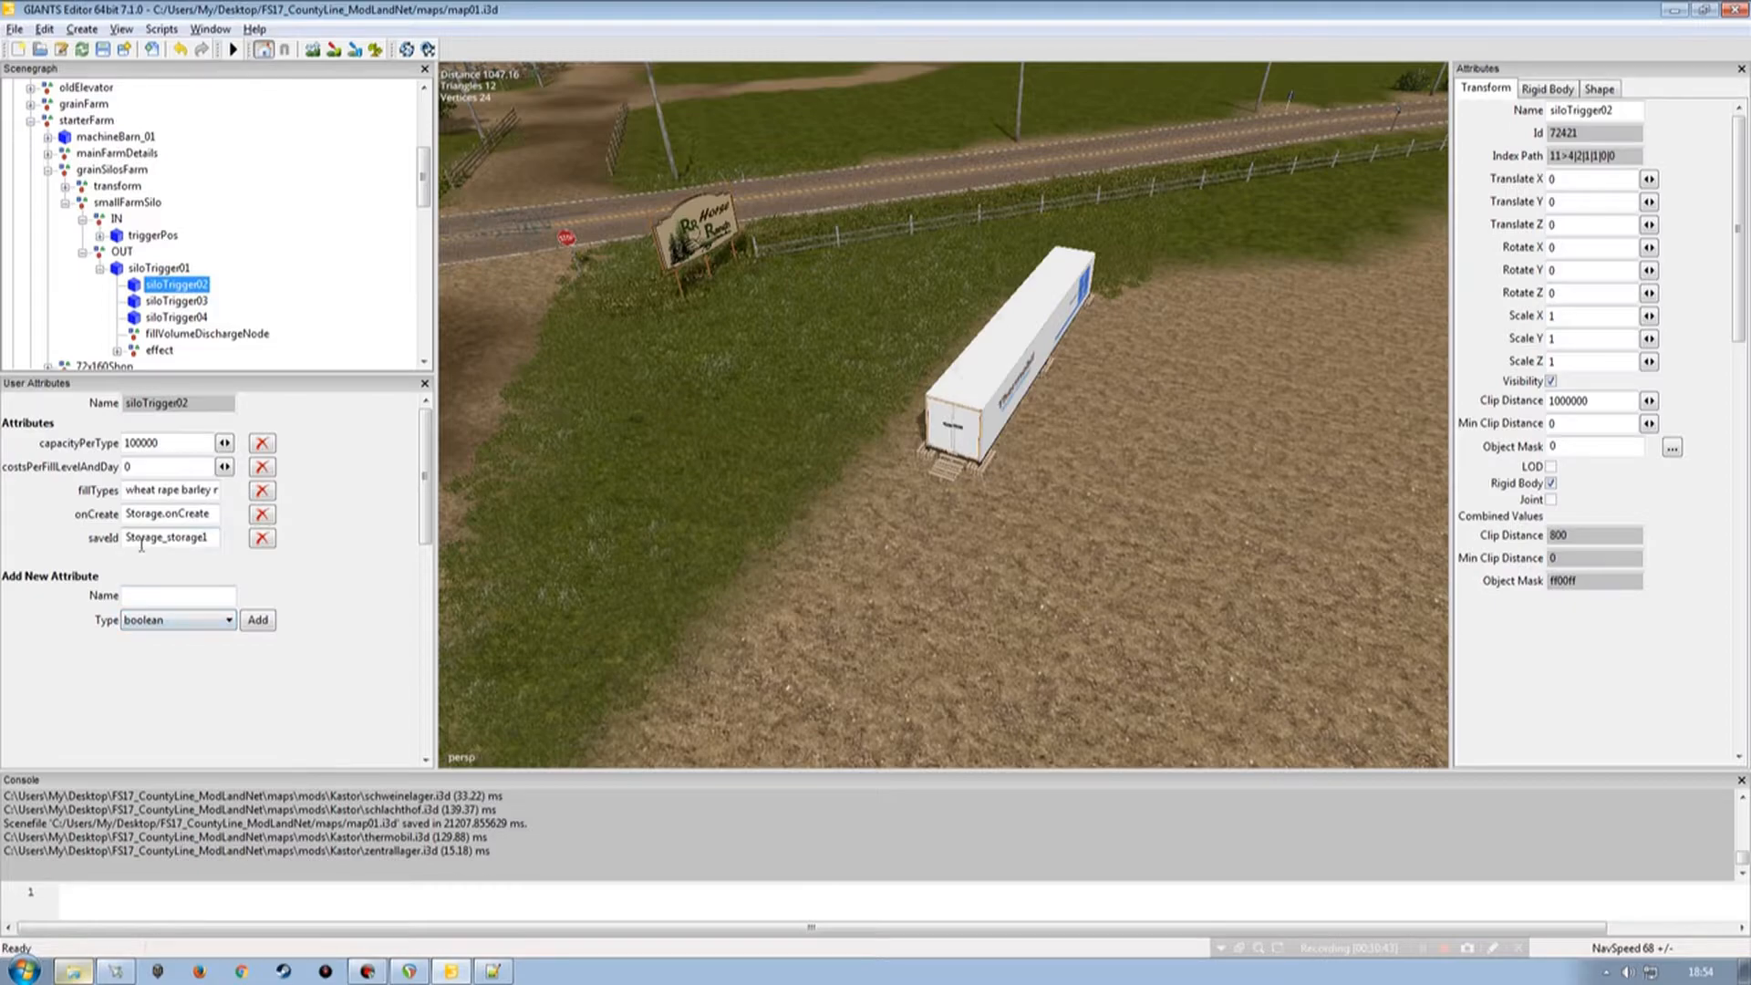
double_click(212, 539)
key("ctrl+c")
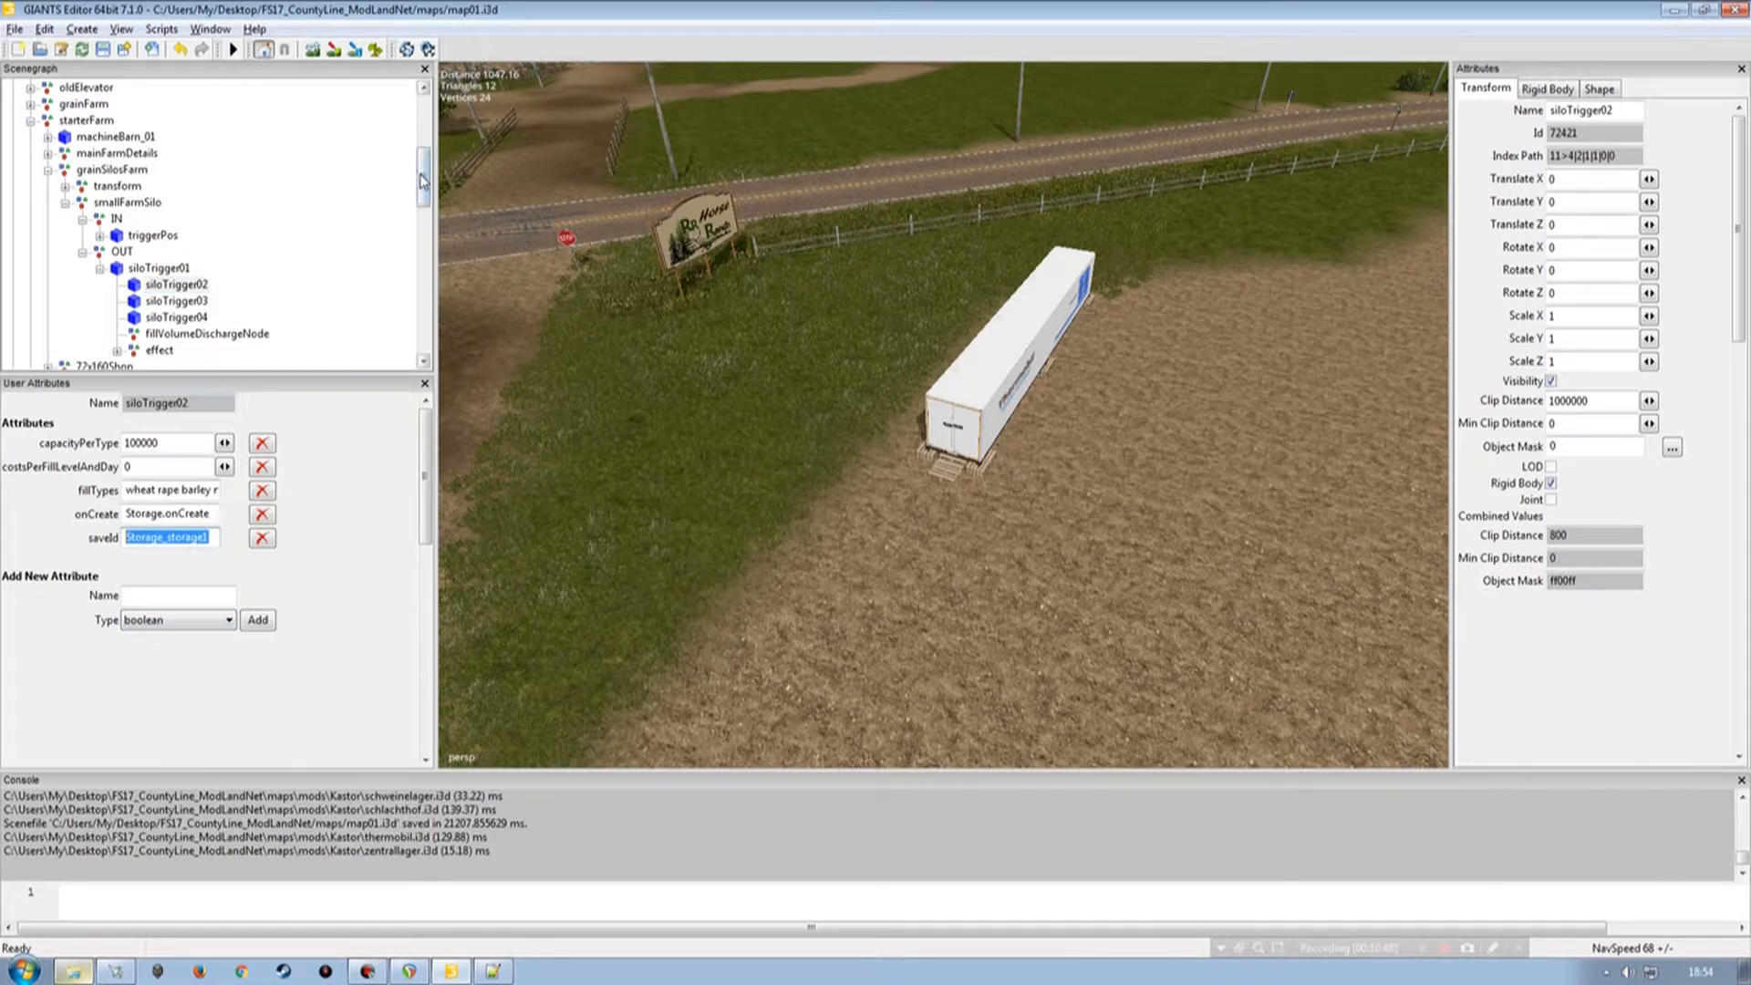
left_click_drag(424, 180, 424, 321)
left_click(124, 236)
left_click(165, 540)
key("ctrl+v")
key("BackSpace")
type("2")
key("Tab")
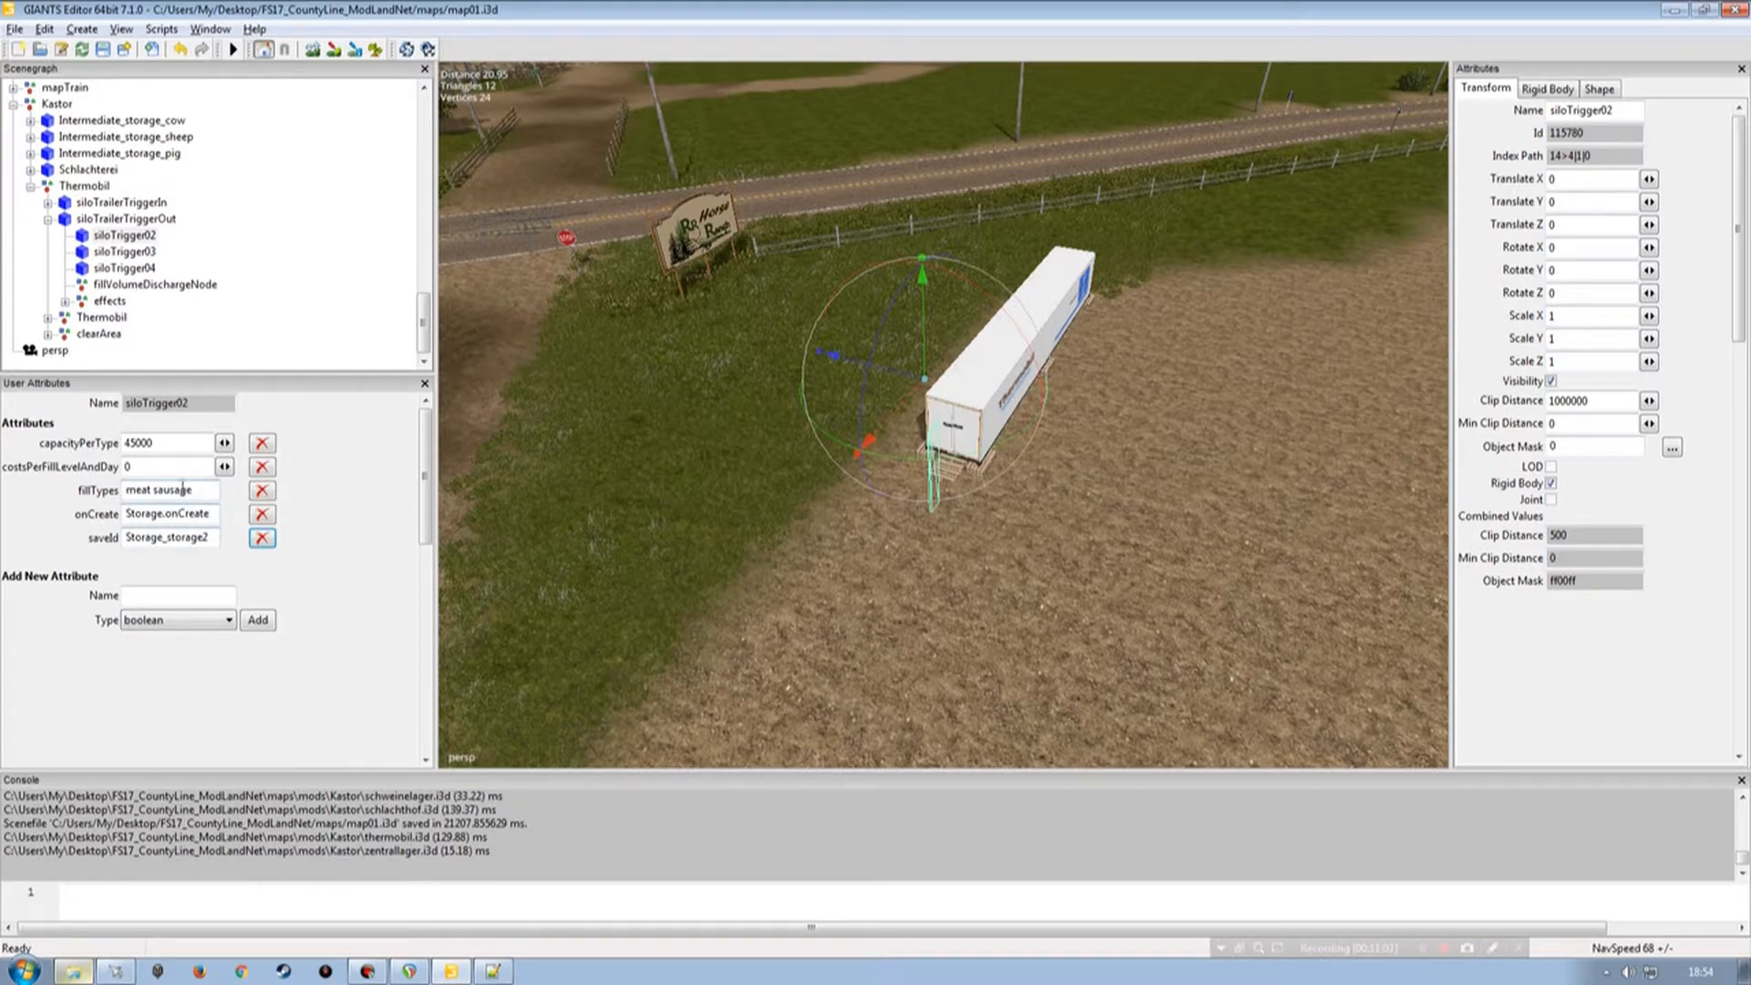
Inspect the Thermobil trailer trigger nodes and their attributes in the scenegraph.
left_click(106, 202)
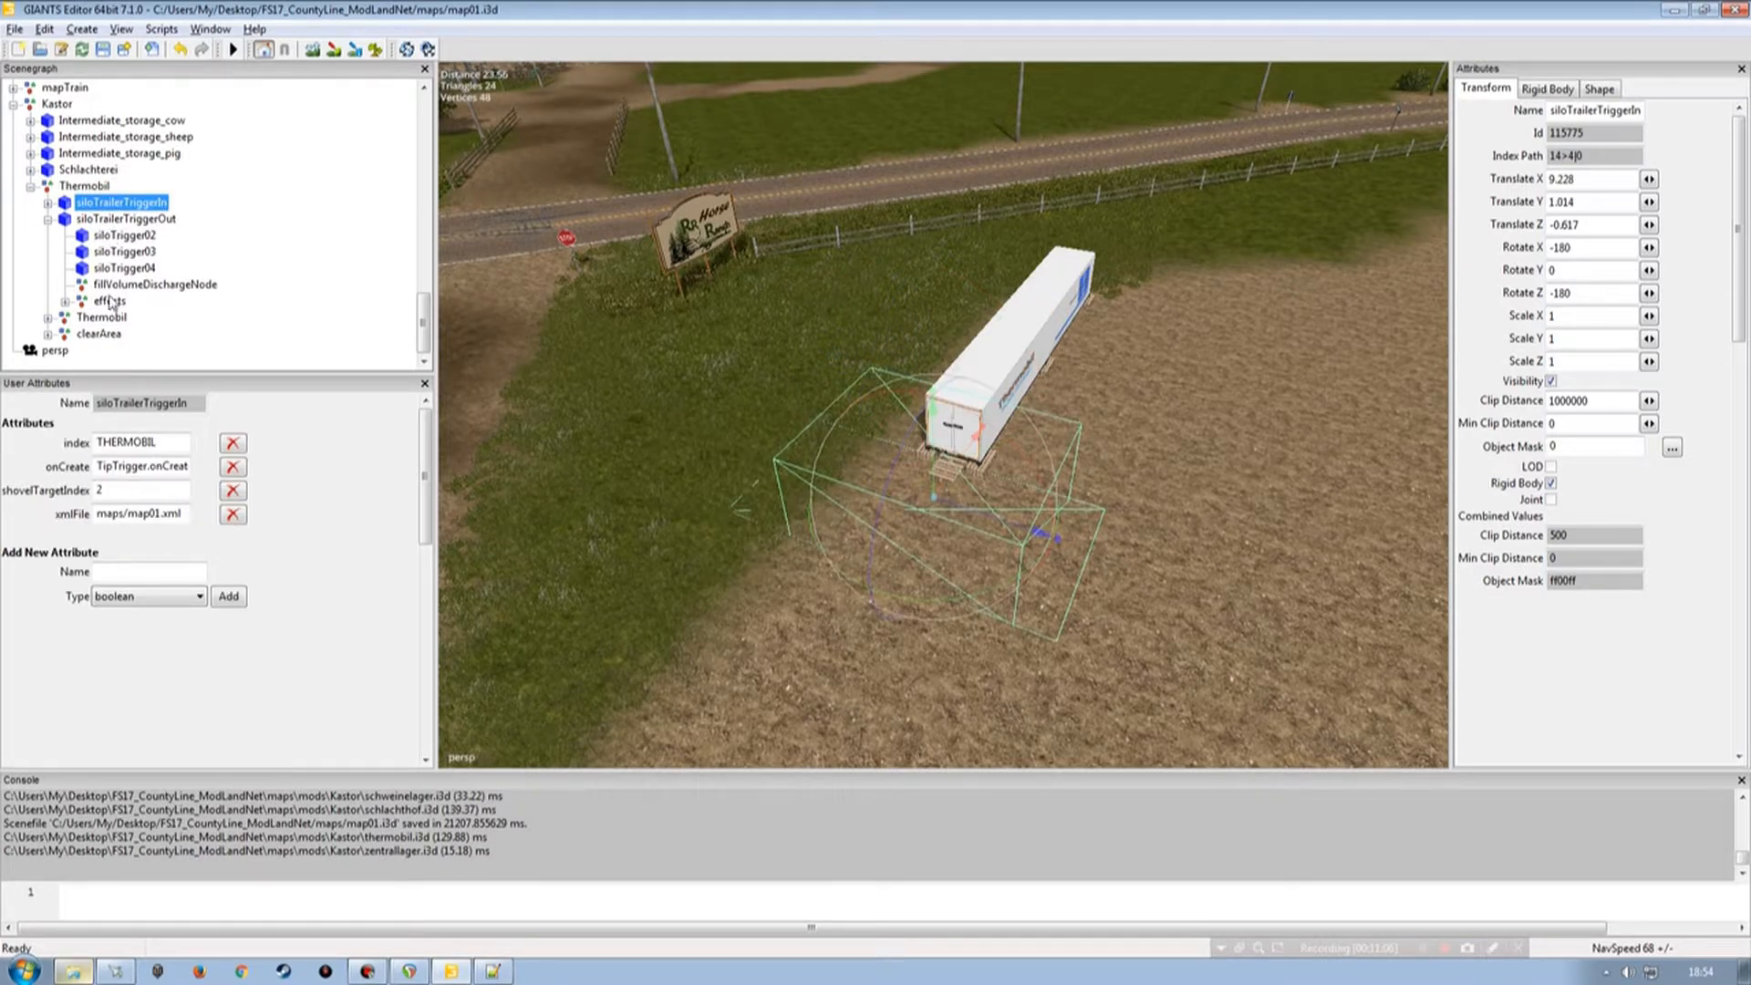
left_click(47, 219)
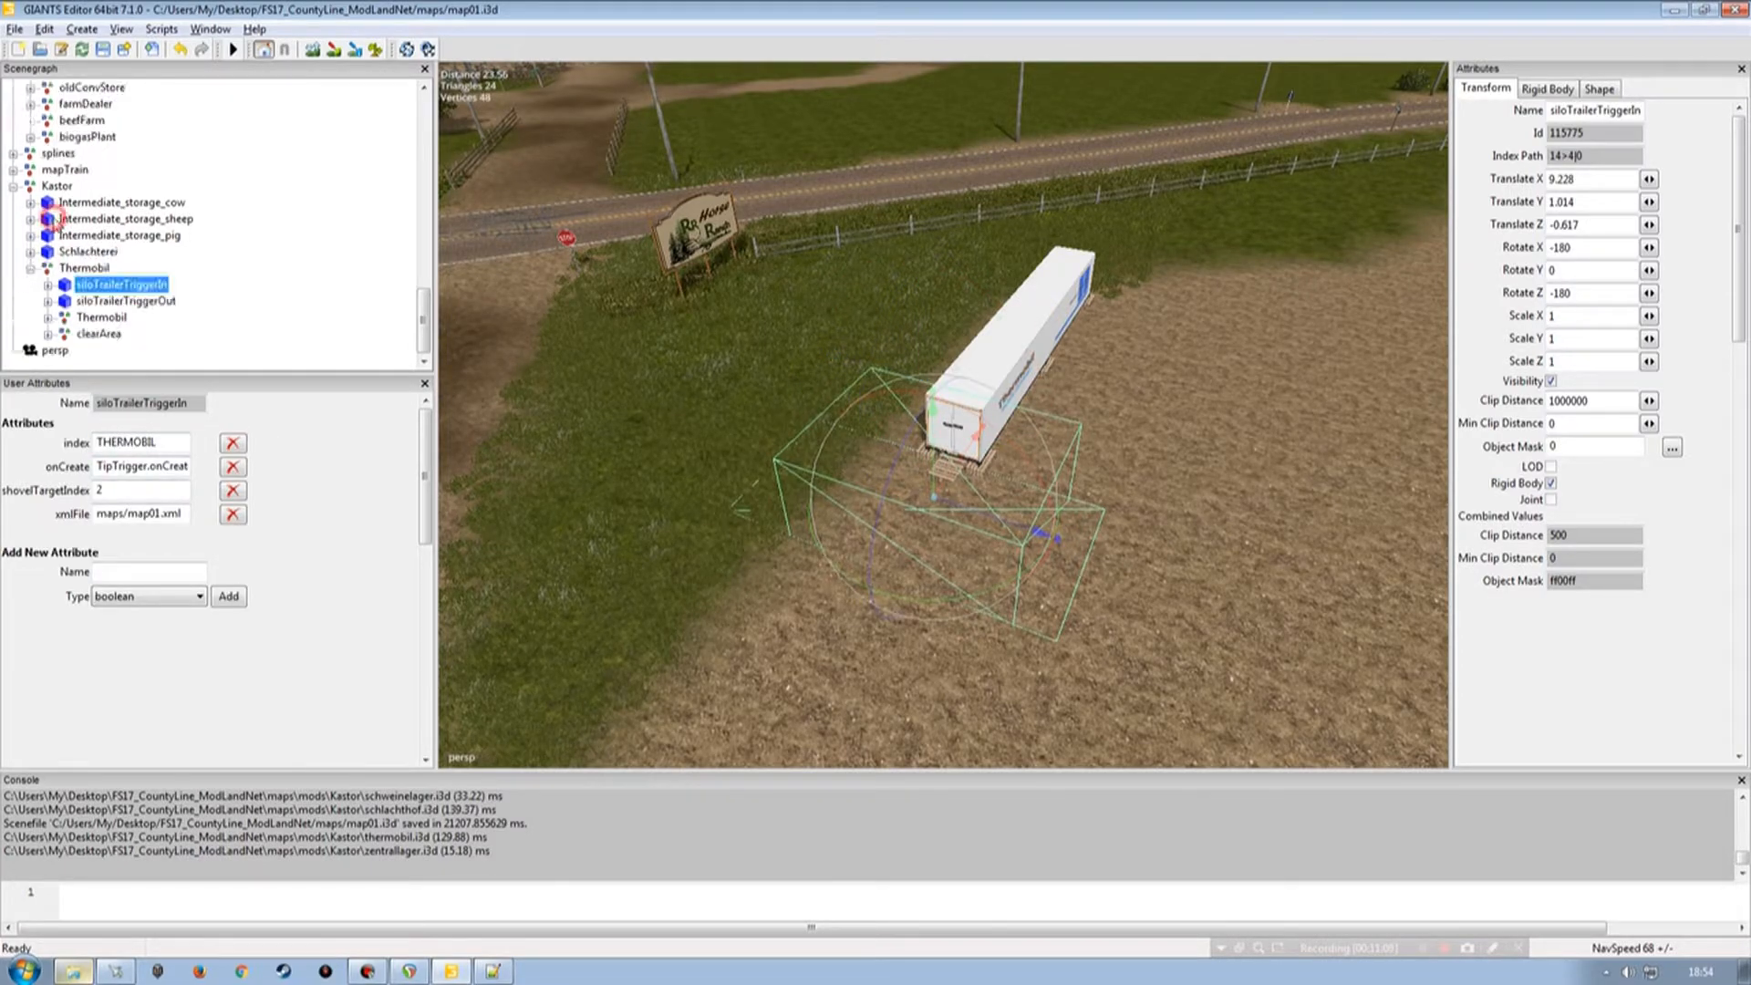
left_click(48, 301)
left_click(126, 269)
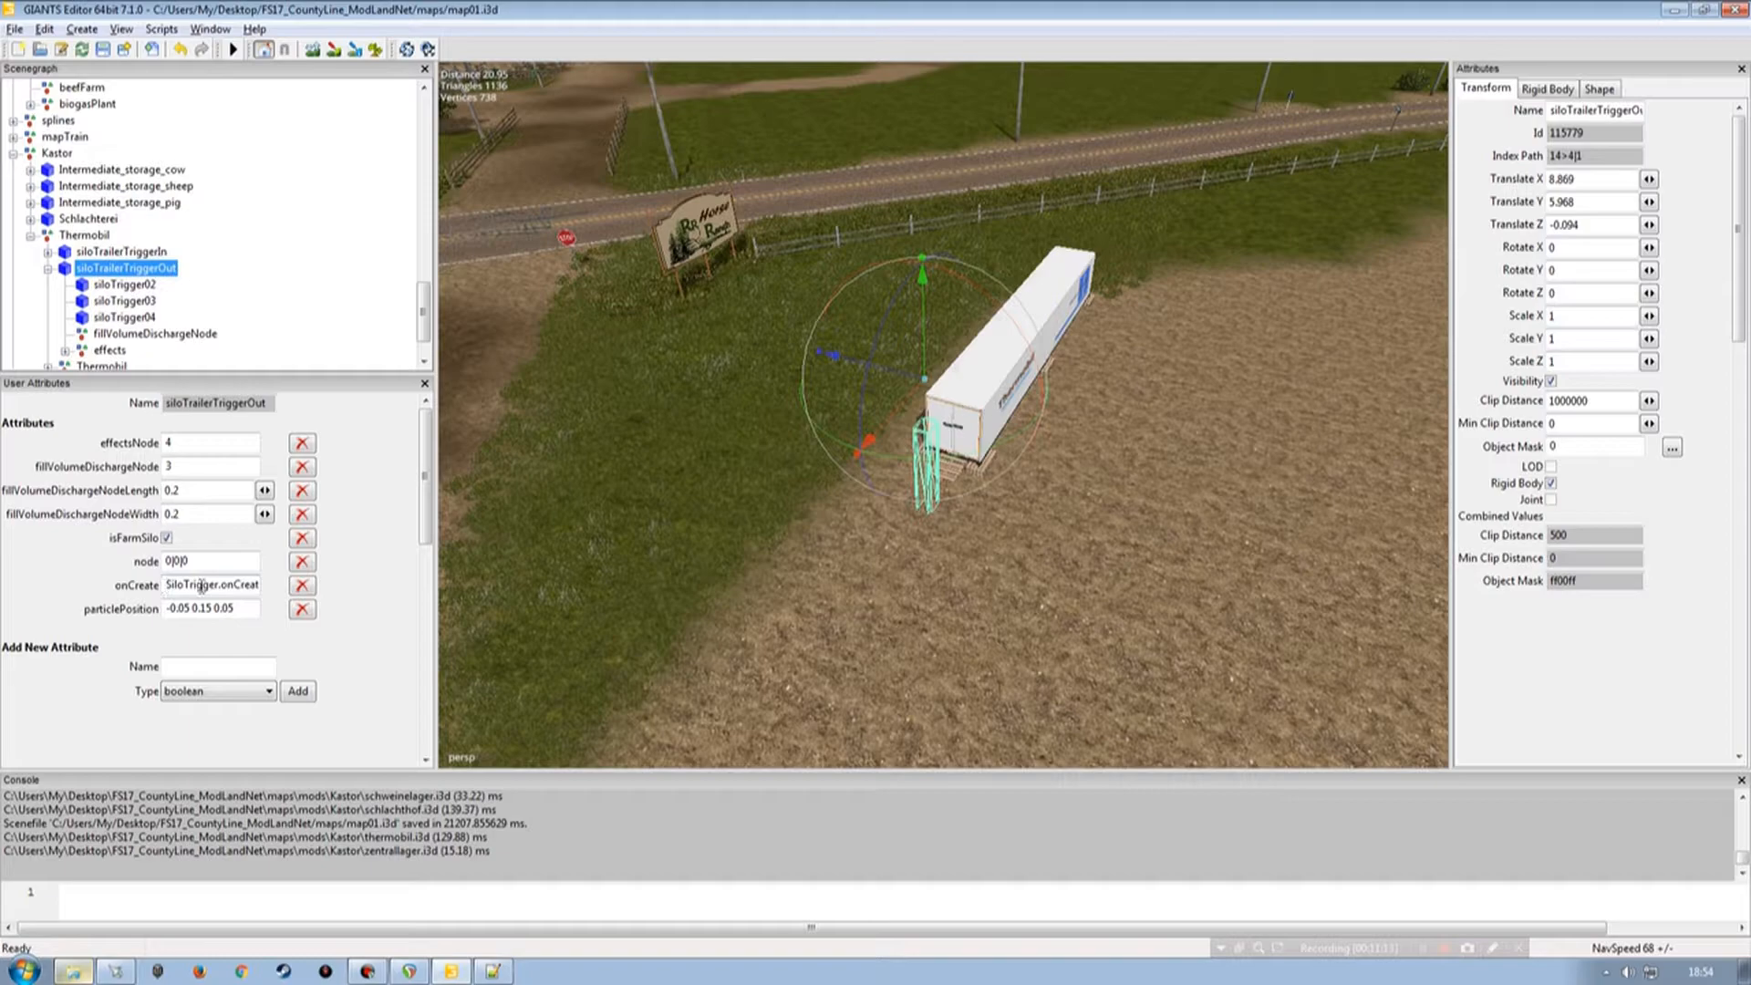
left_click(125, 285)
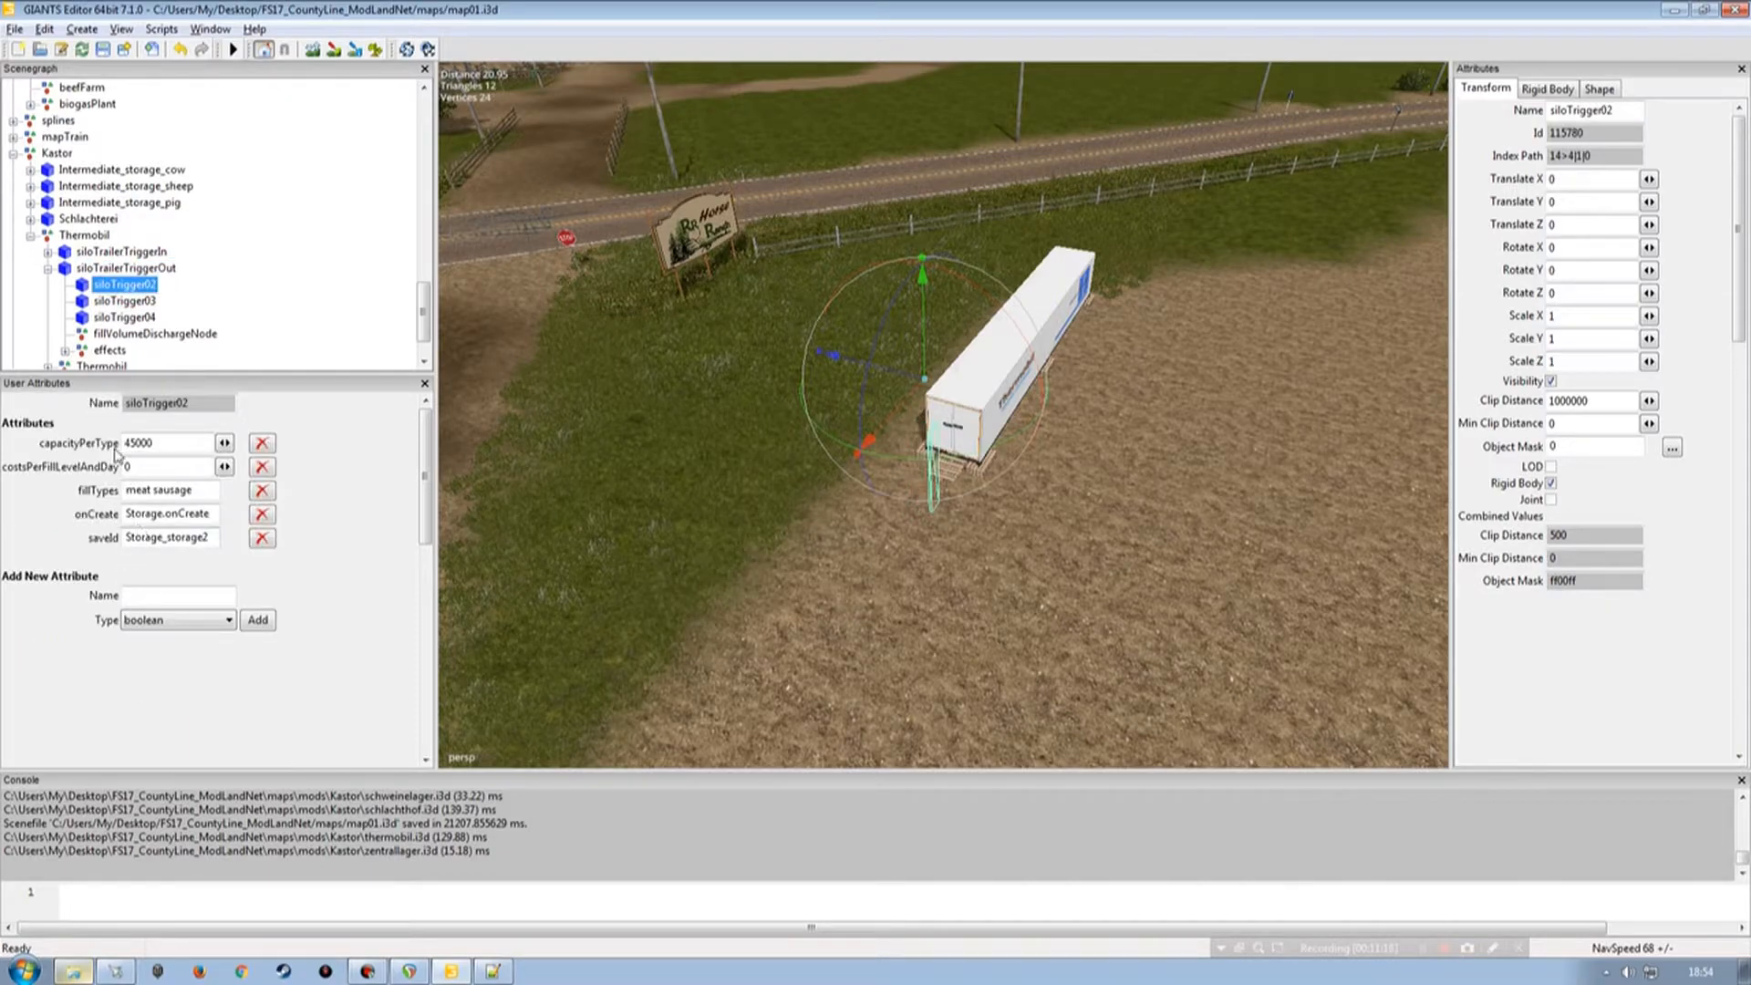
left_click(47, 268)
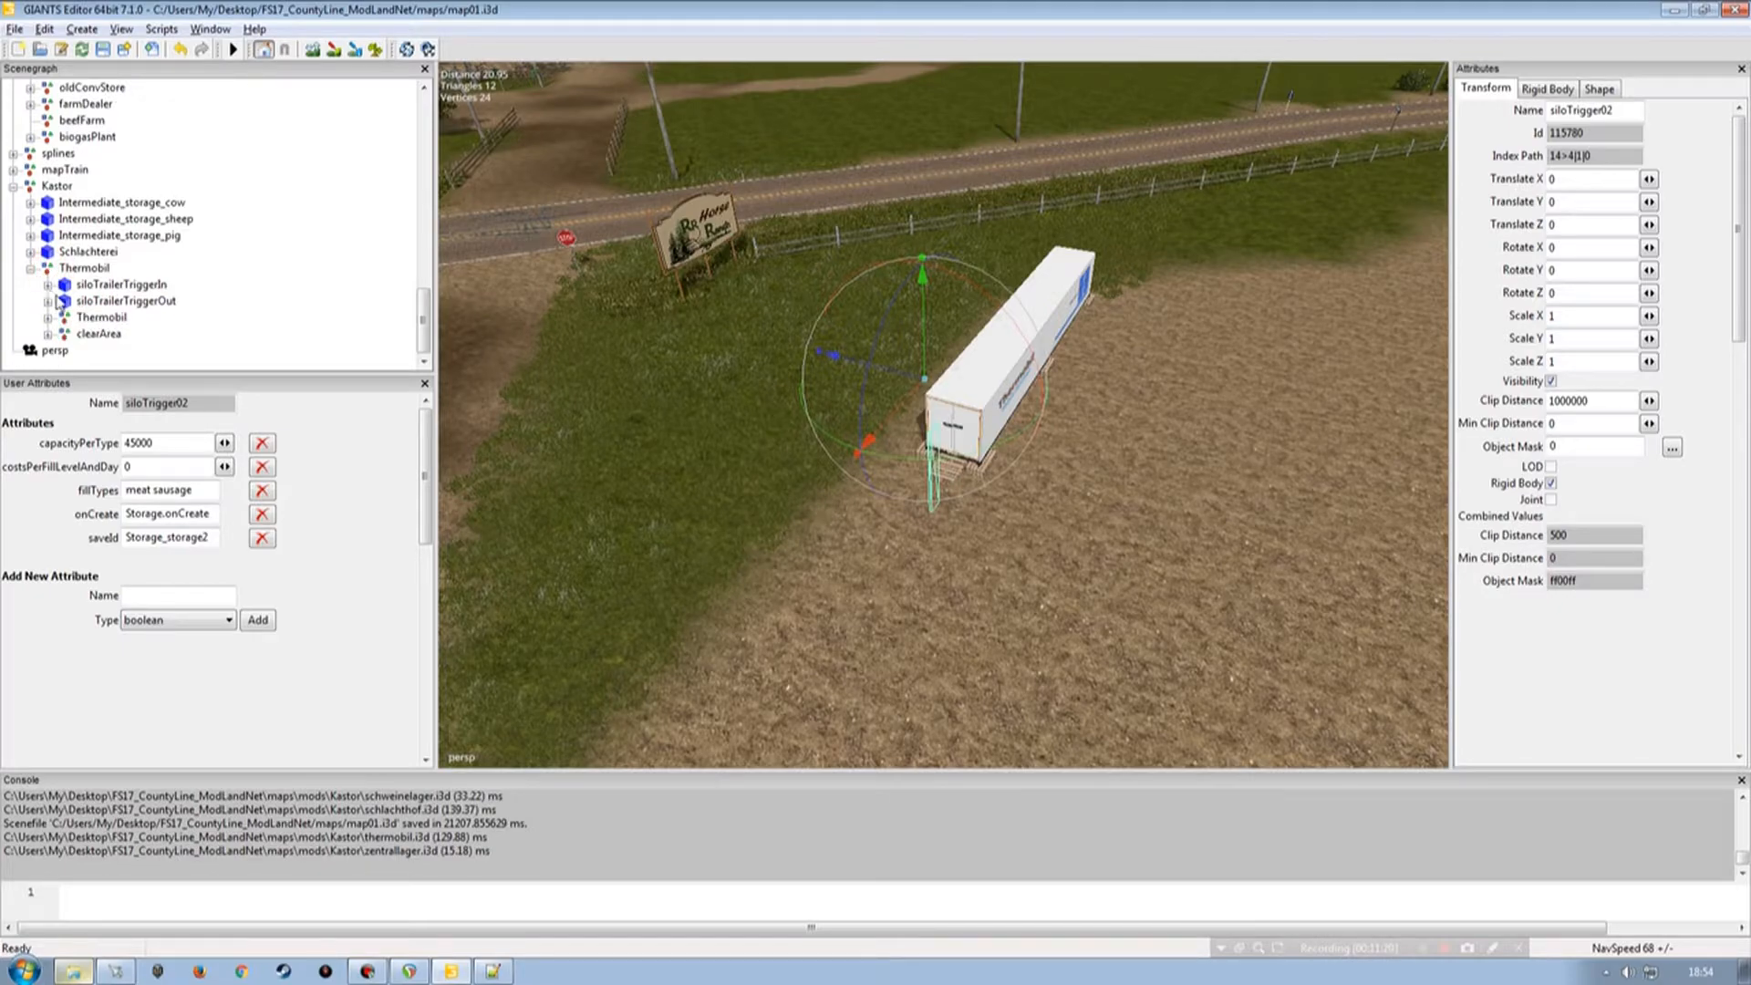
left_click(30, 268)
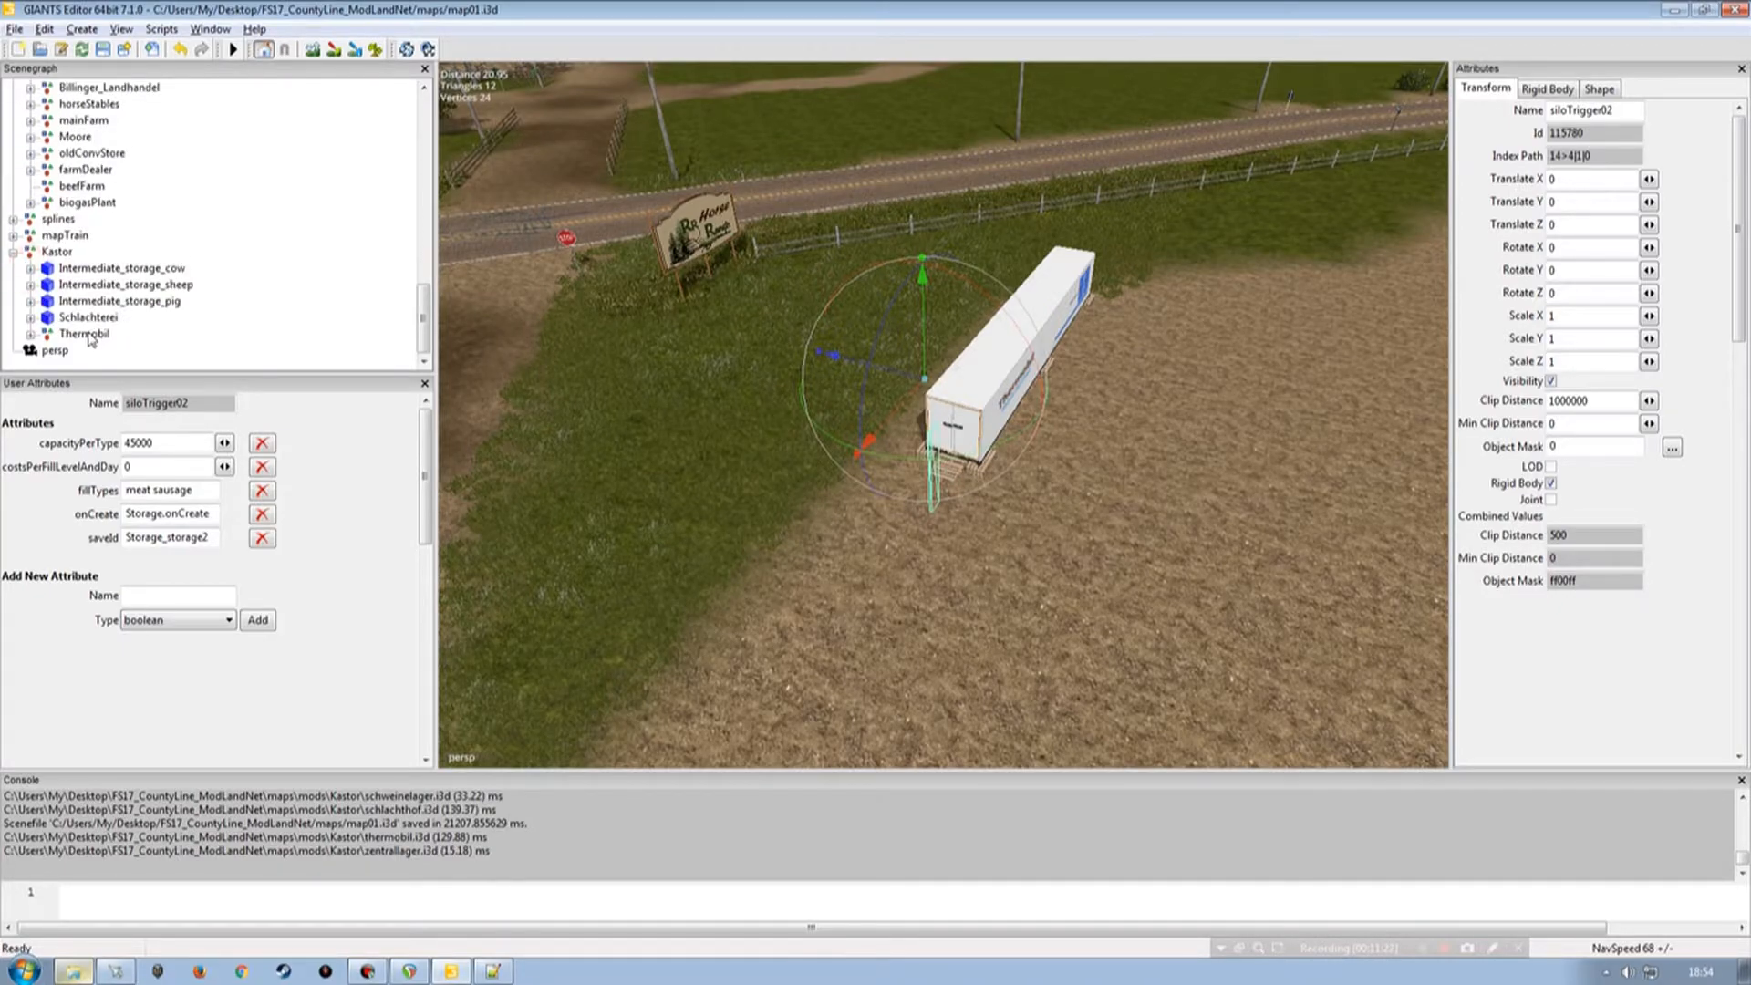
left_click(31, 334)
left_click(32, 250)
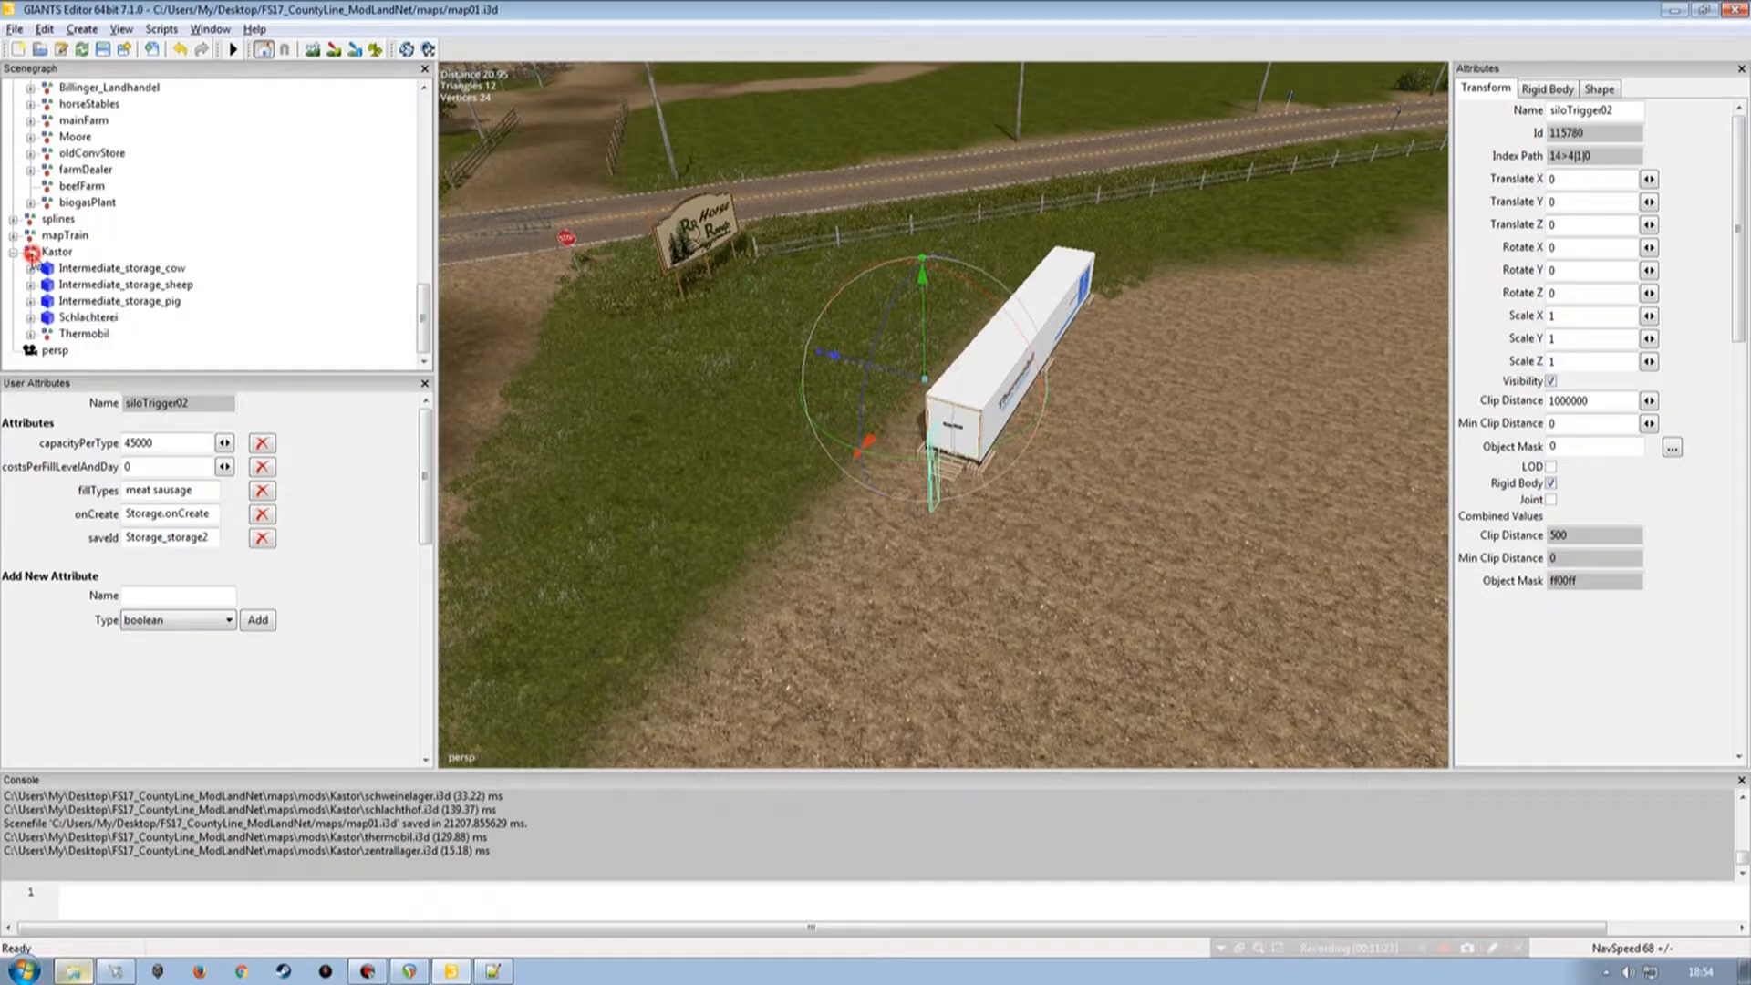
left_click(30, 334)
scroll(423, 310, "down", 1)
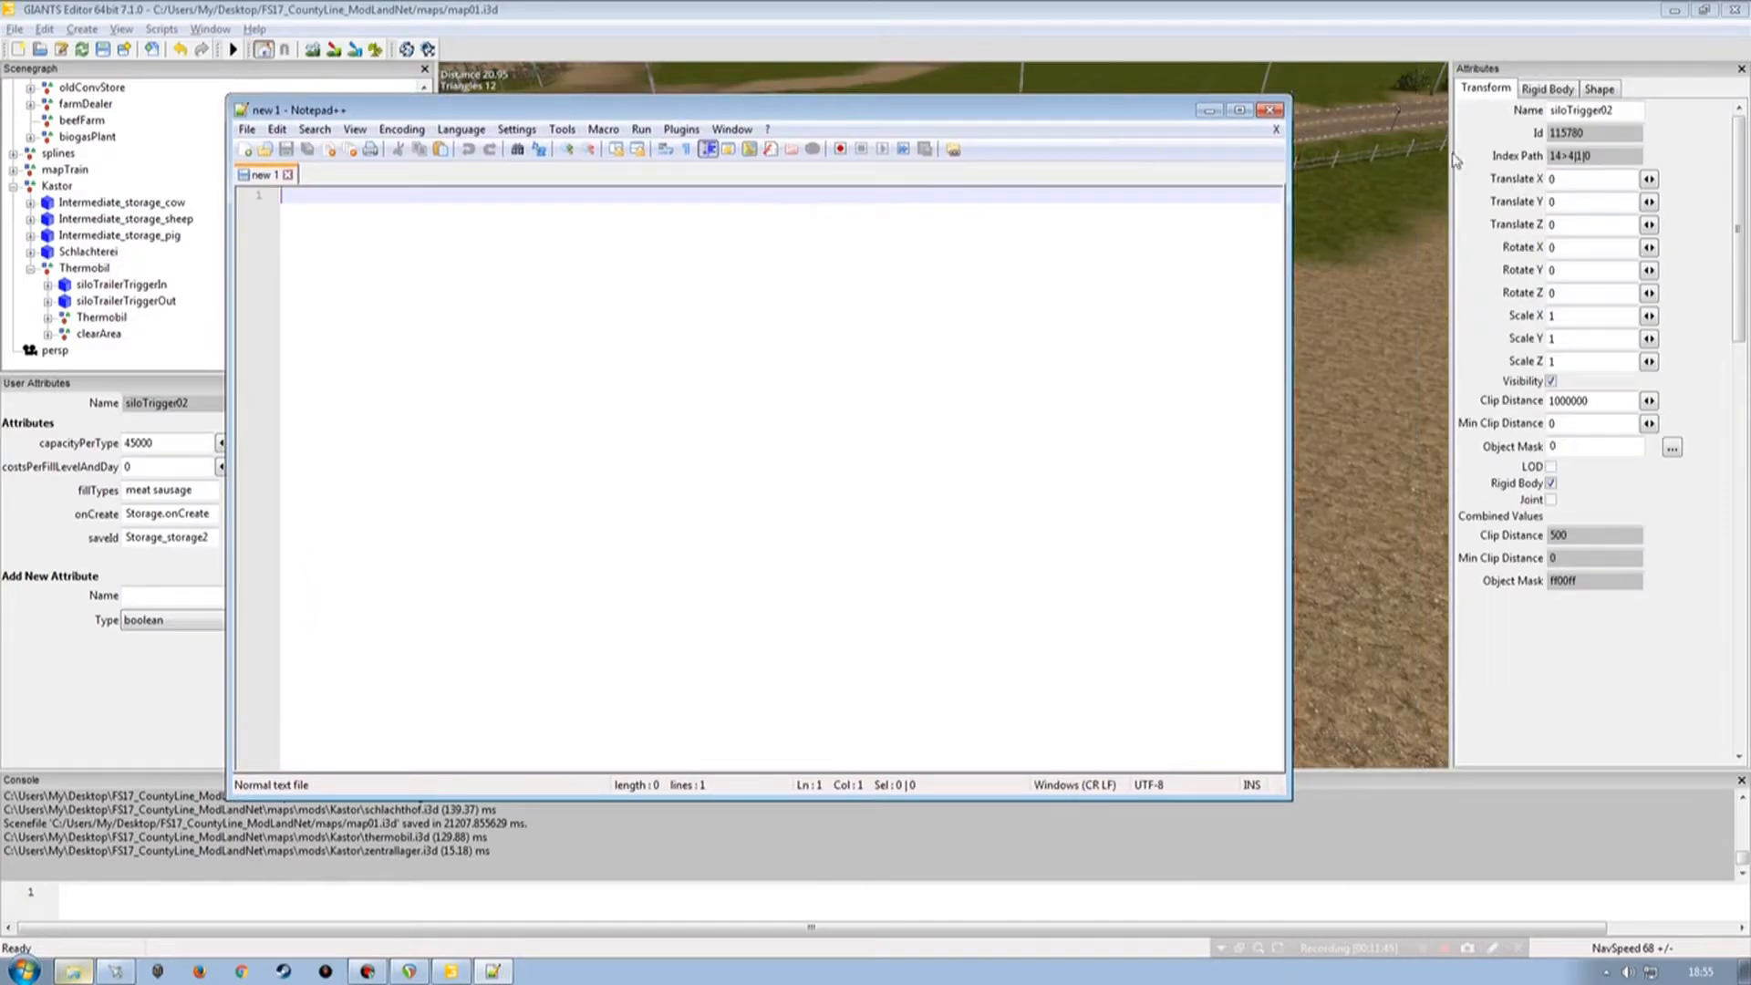
Close the empty text editor window and save the map scene.
left_click(1270, 110)
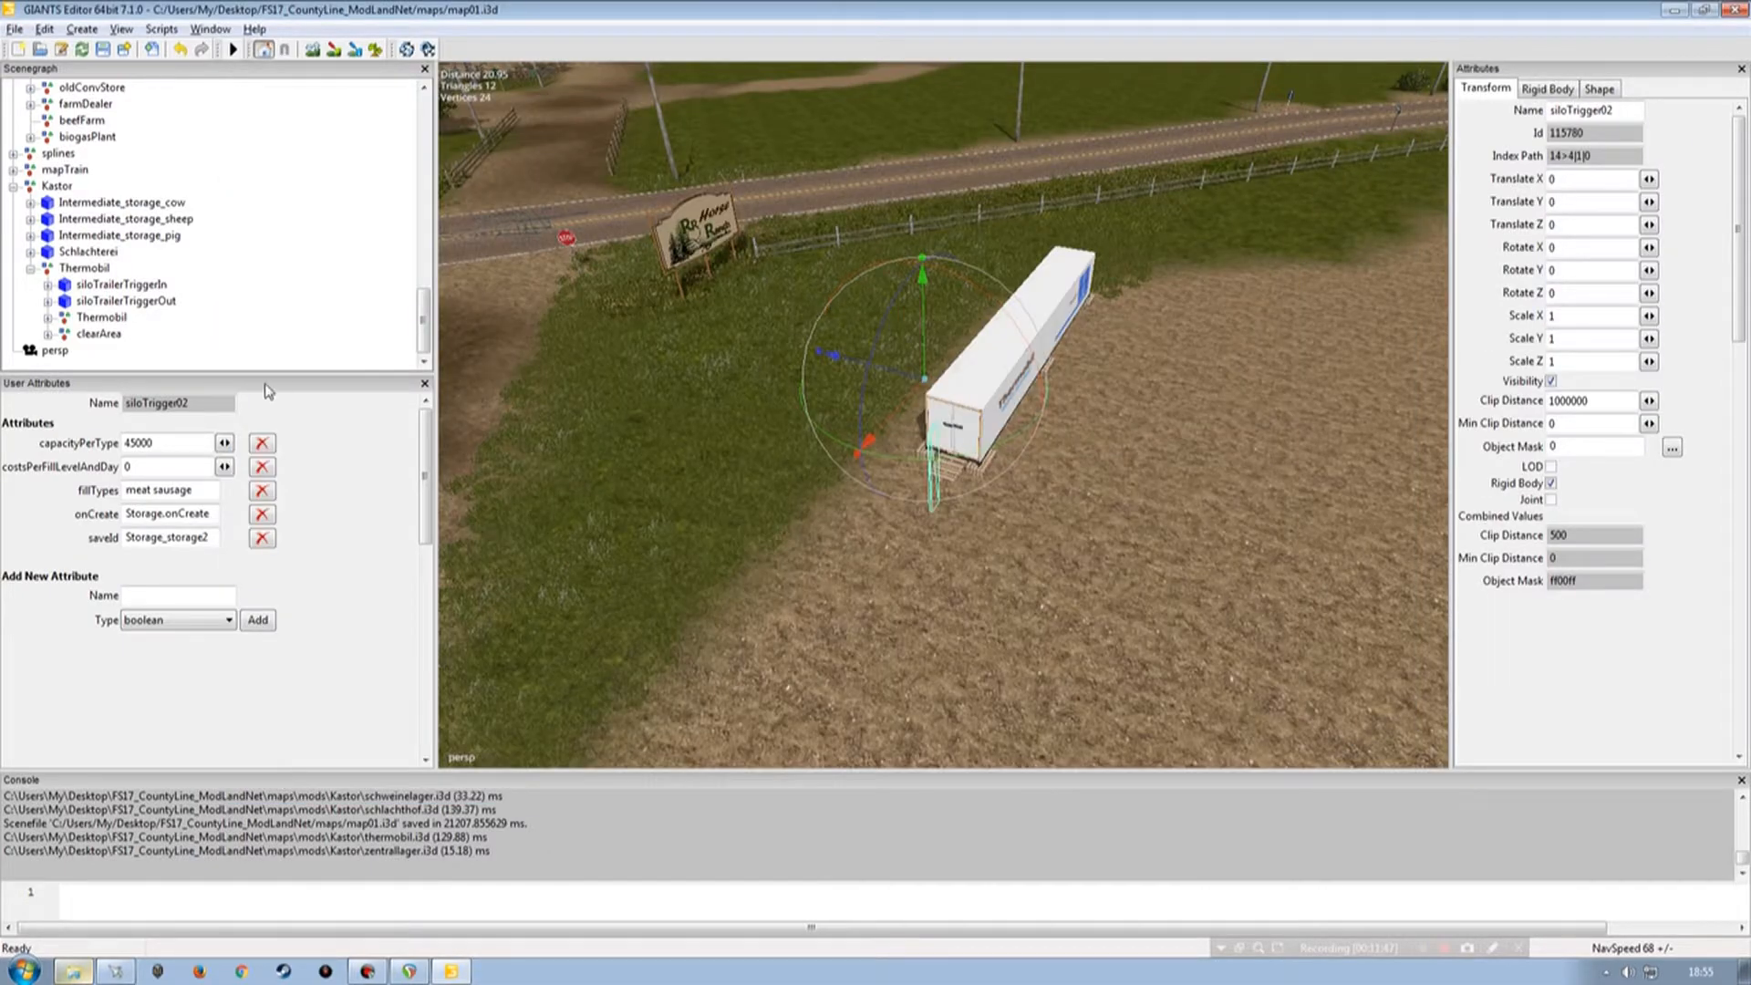
left_click(372, 527)
left_click(103, 49)
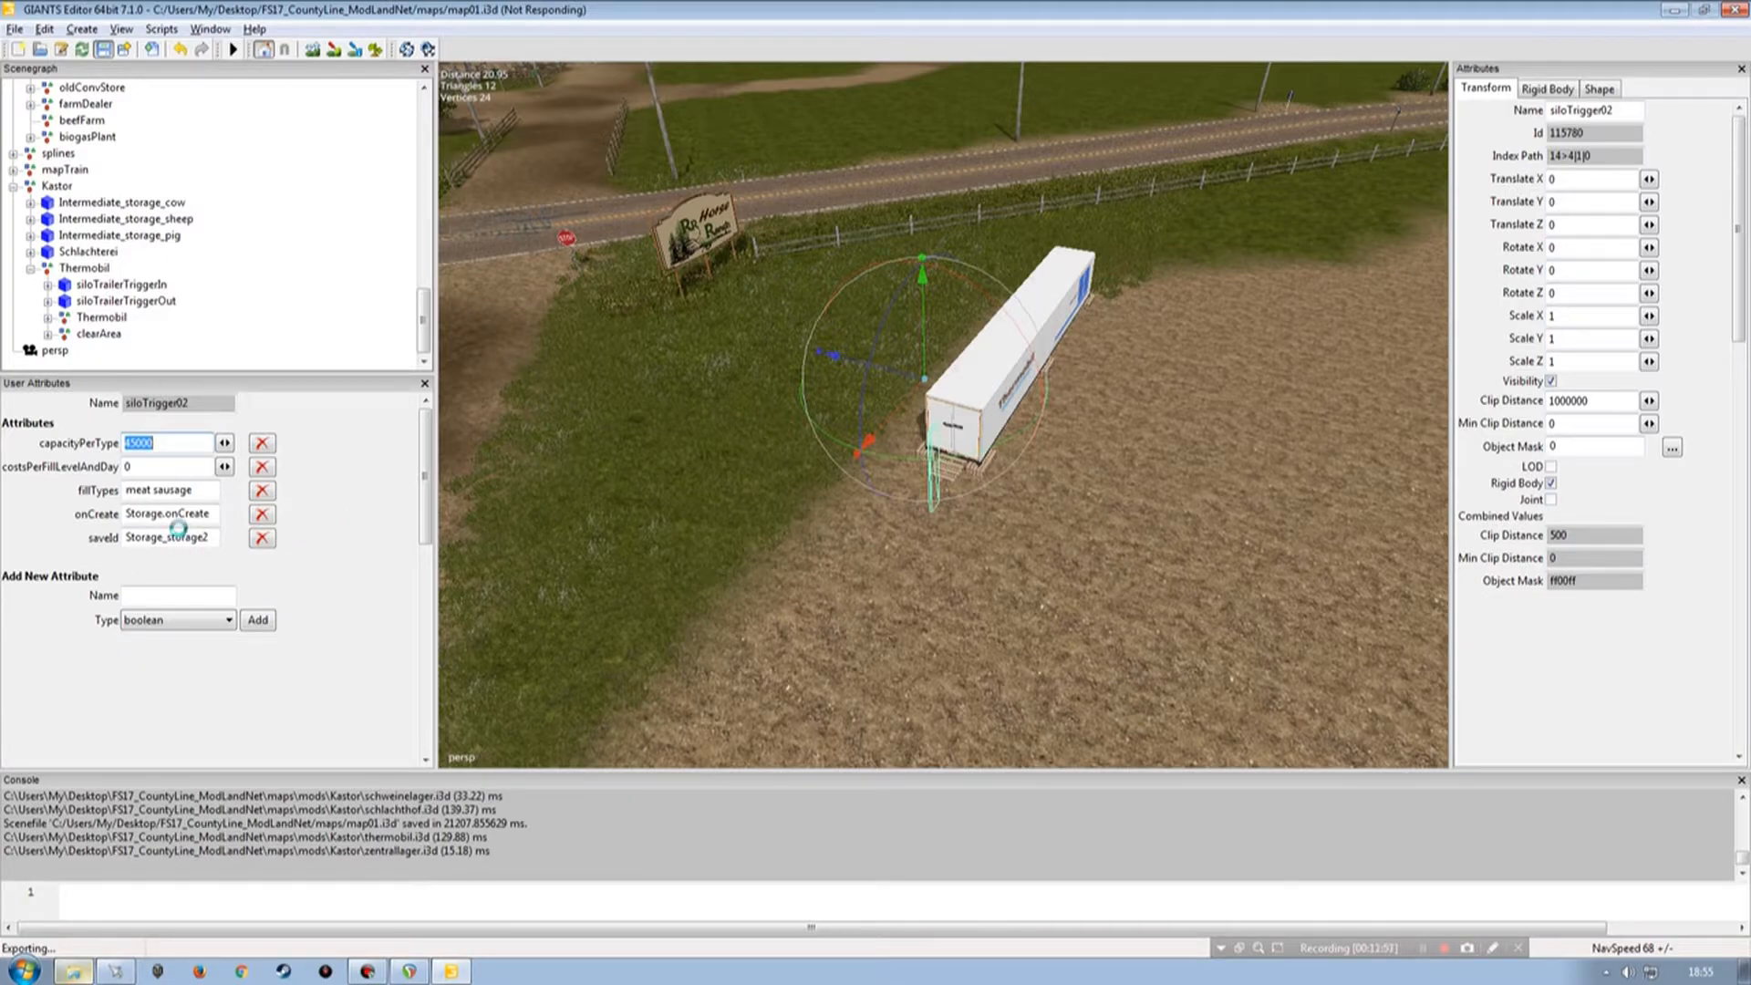
left_click(1423, 950)
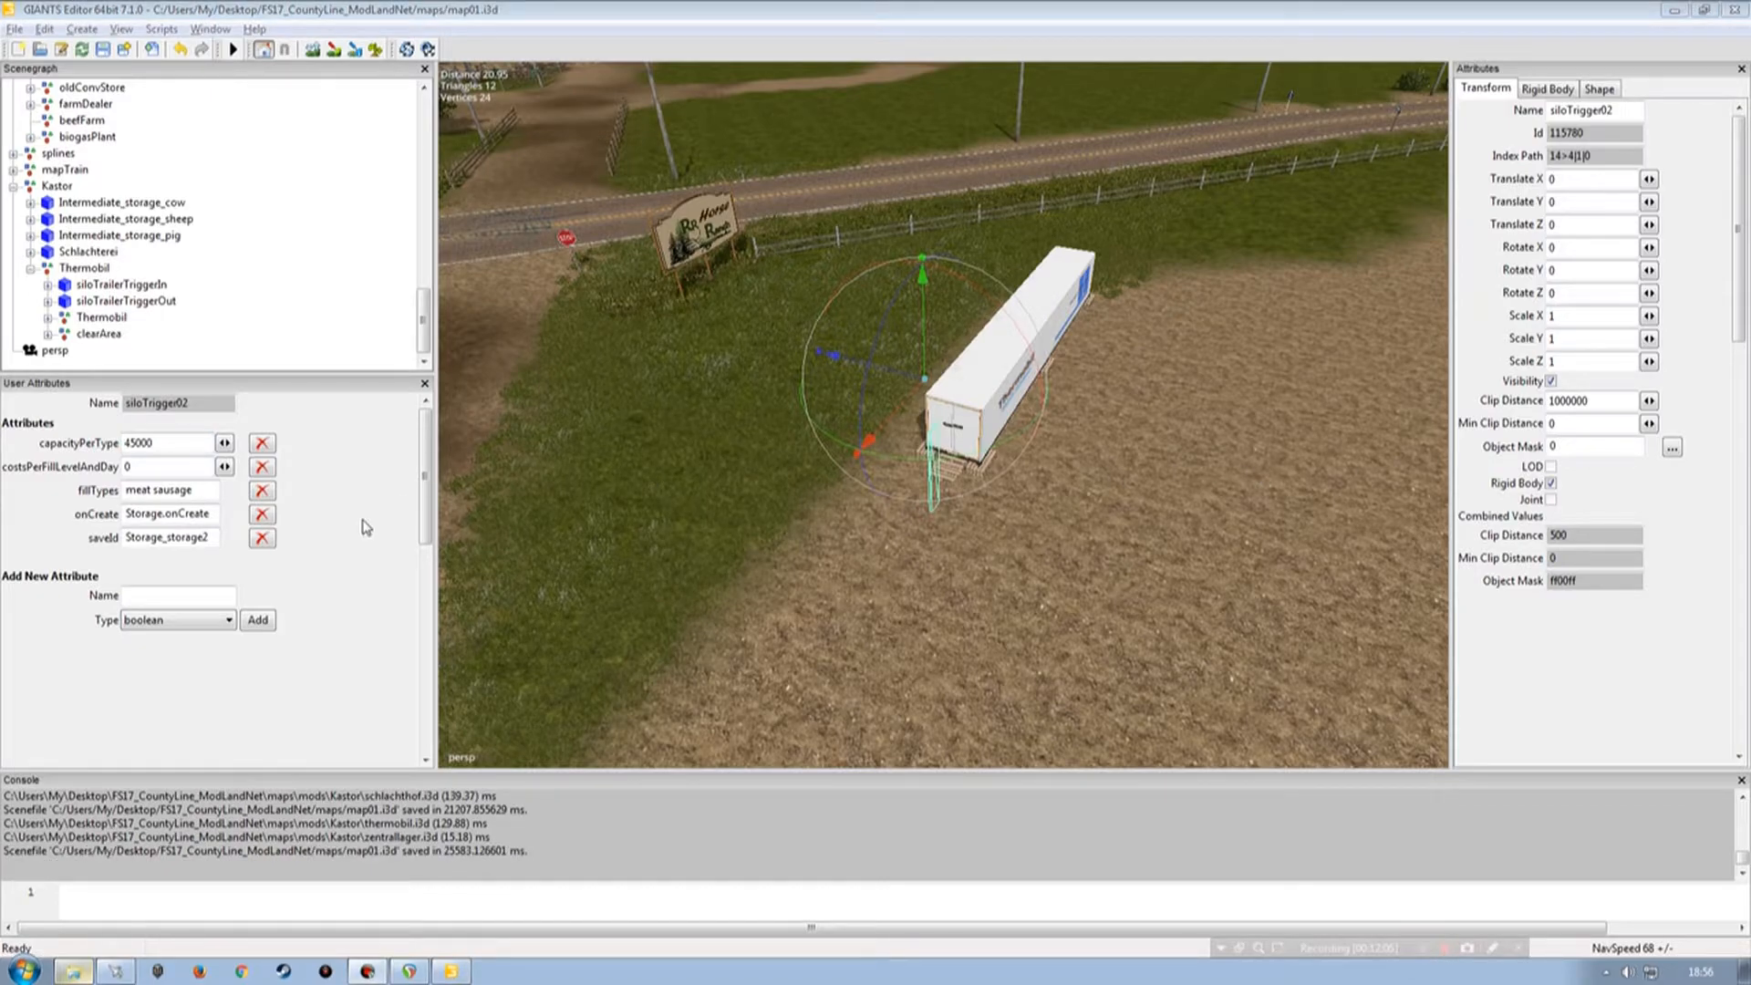
Open the map's map01.xml file in the text editor at the tipTriggers section.
left_click(73, 971)
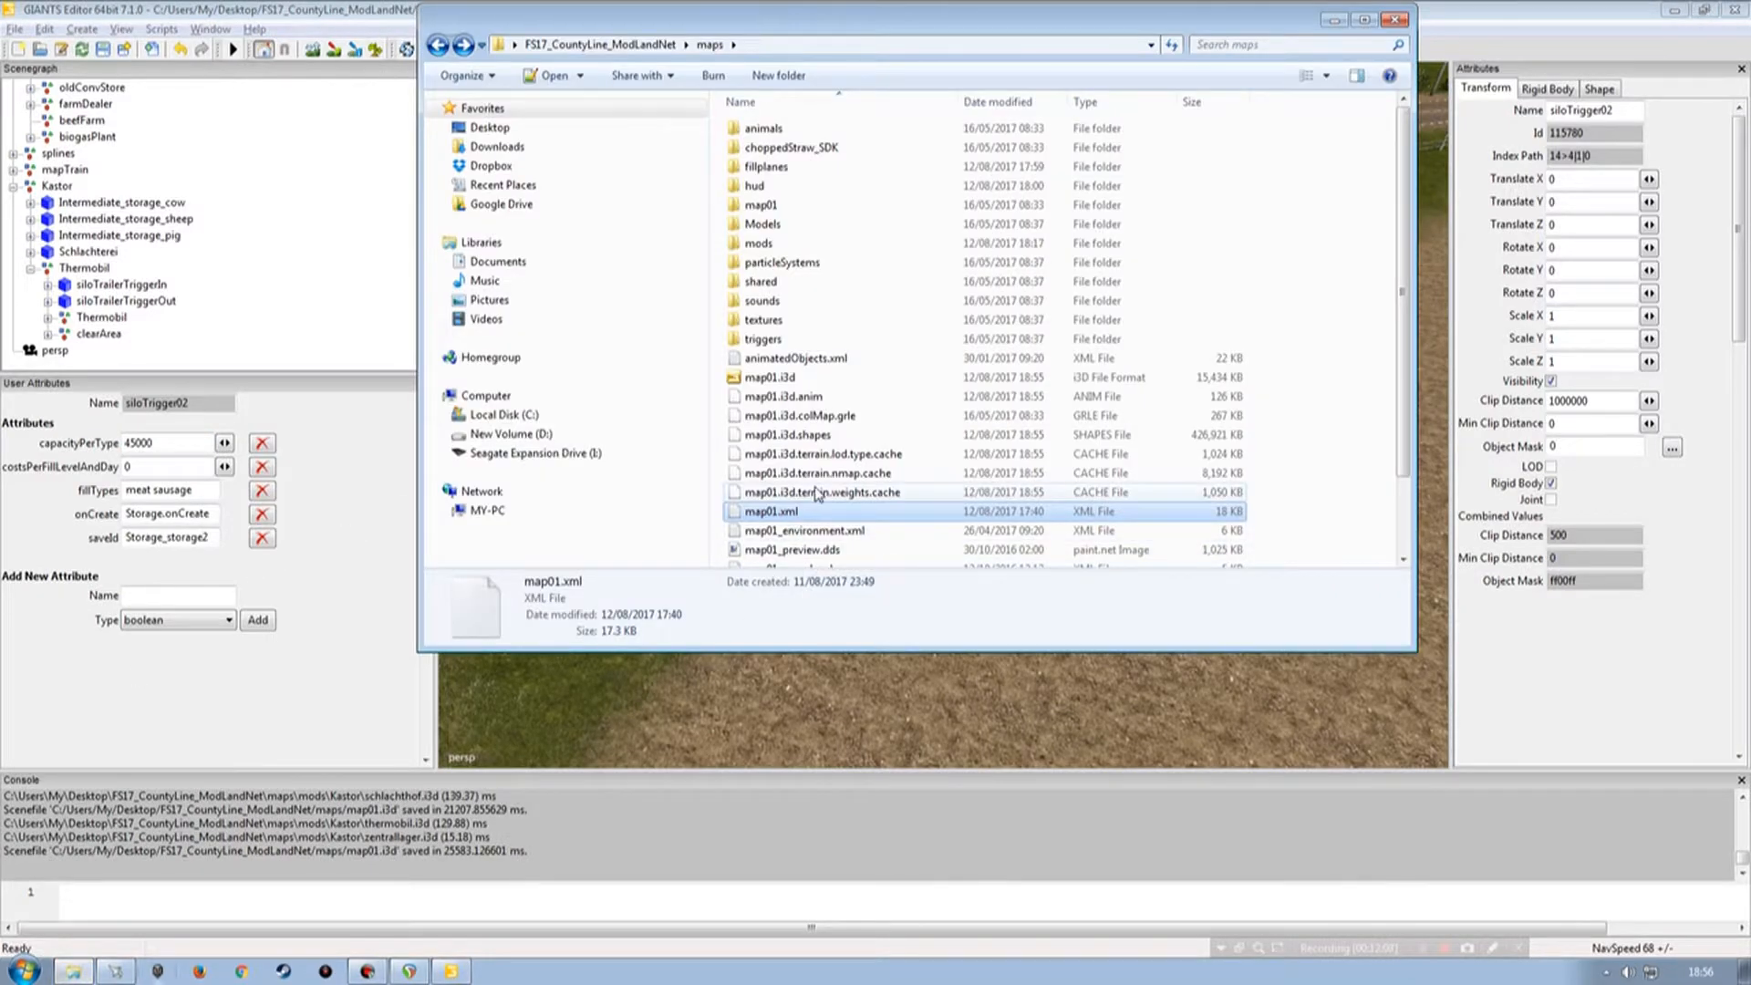
double_click(770, 512)
left_click(727, 110)
double_click(727, 111)
scroll(278, 607, "down", 8)
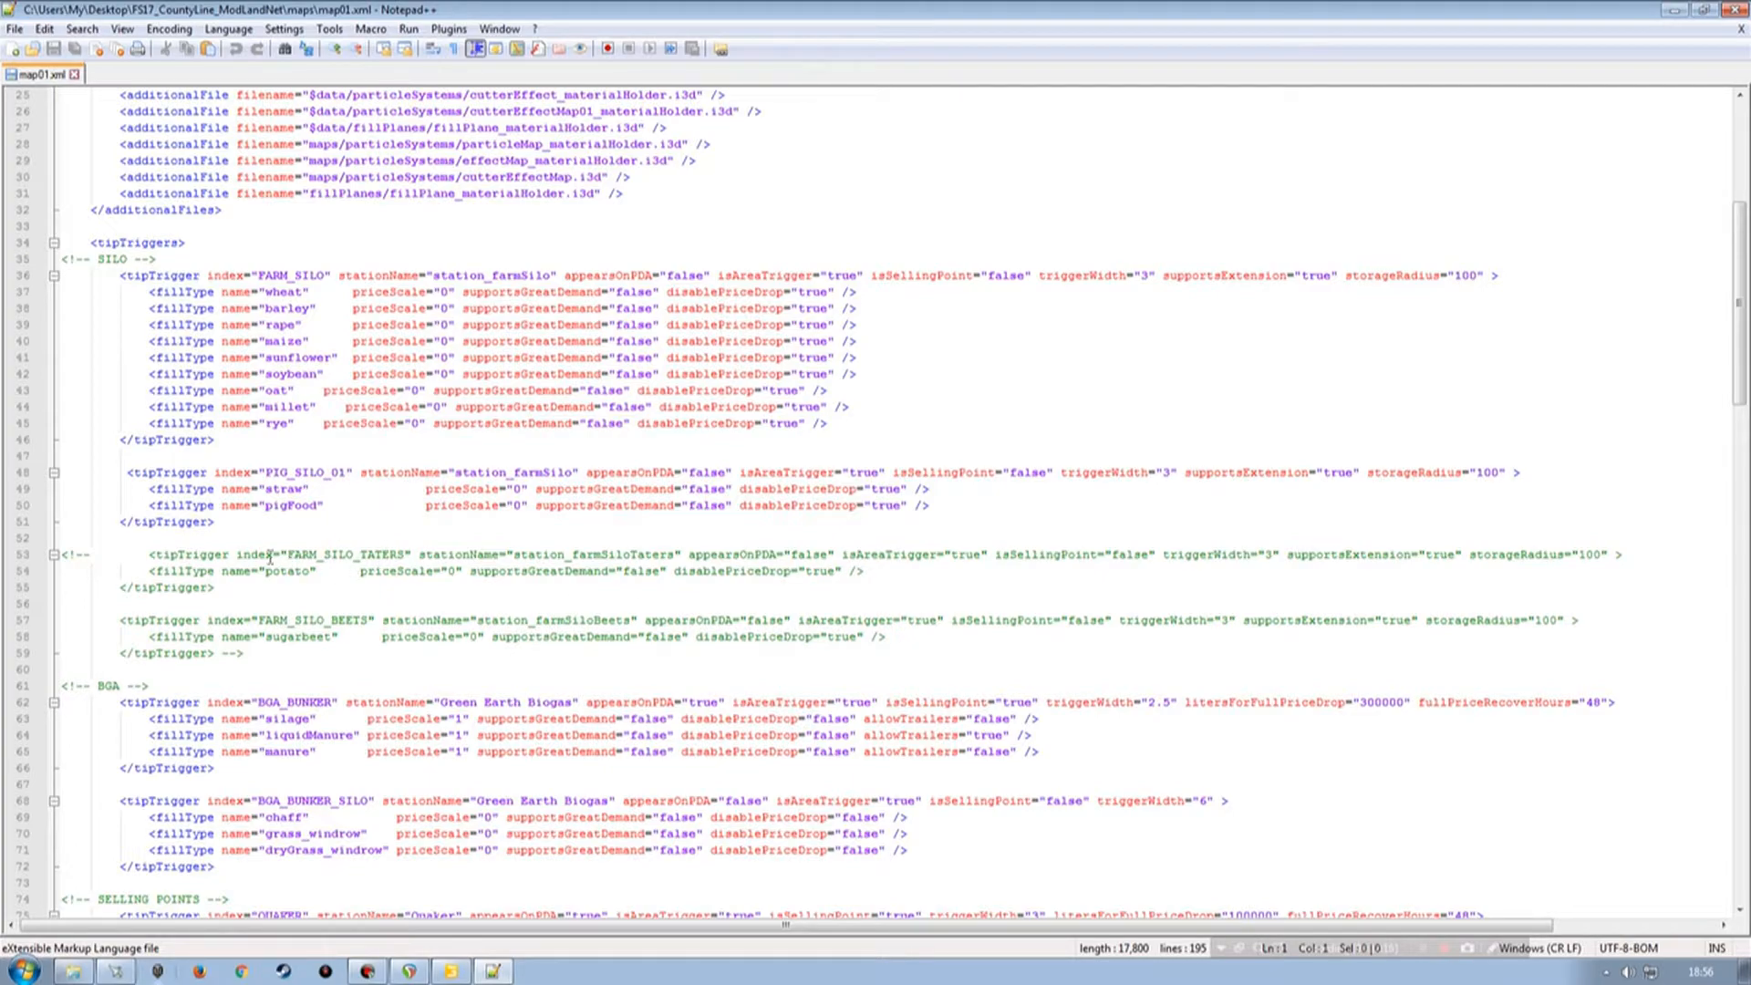
Duplicate the PIG_SILO_01 tipTrigger block directly below the original.
left_click_drag(16, 473, 23, 551)
key("ctrl+c")
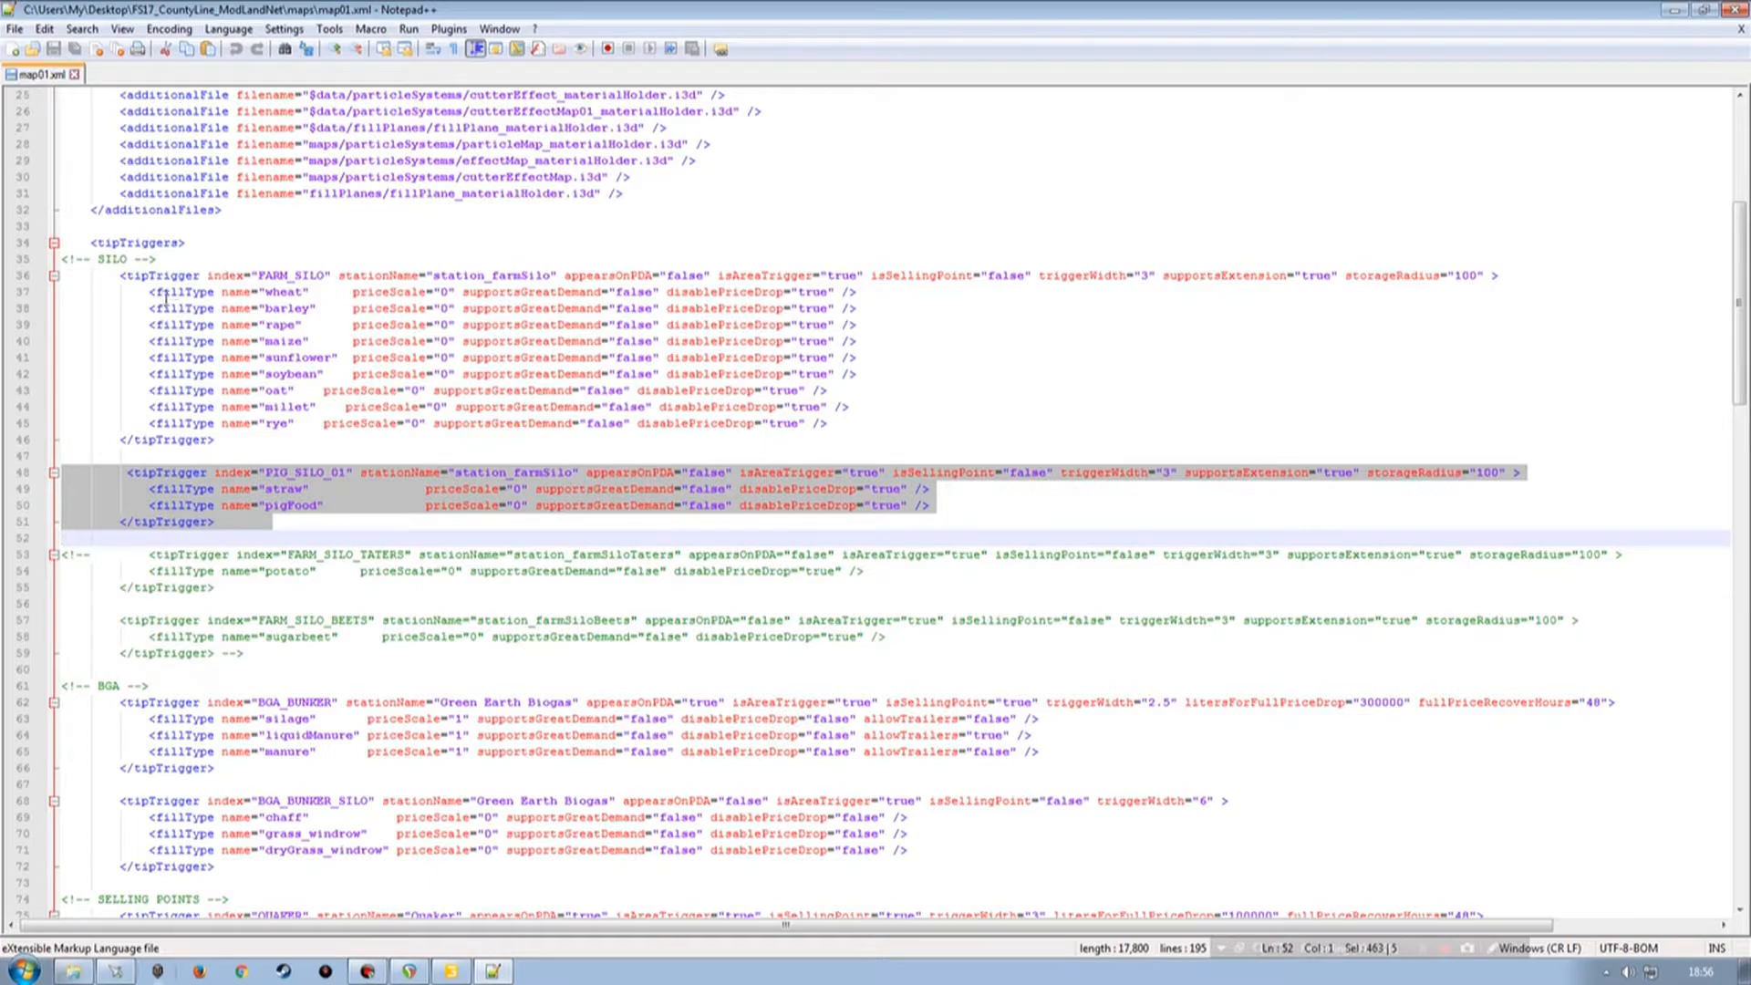
left_click(233, 524)
key("Return")
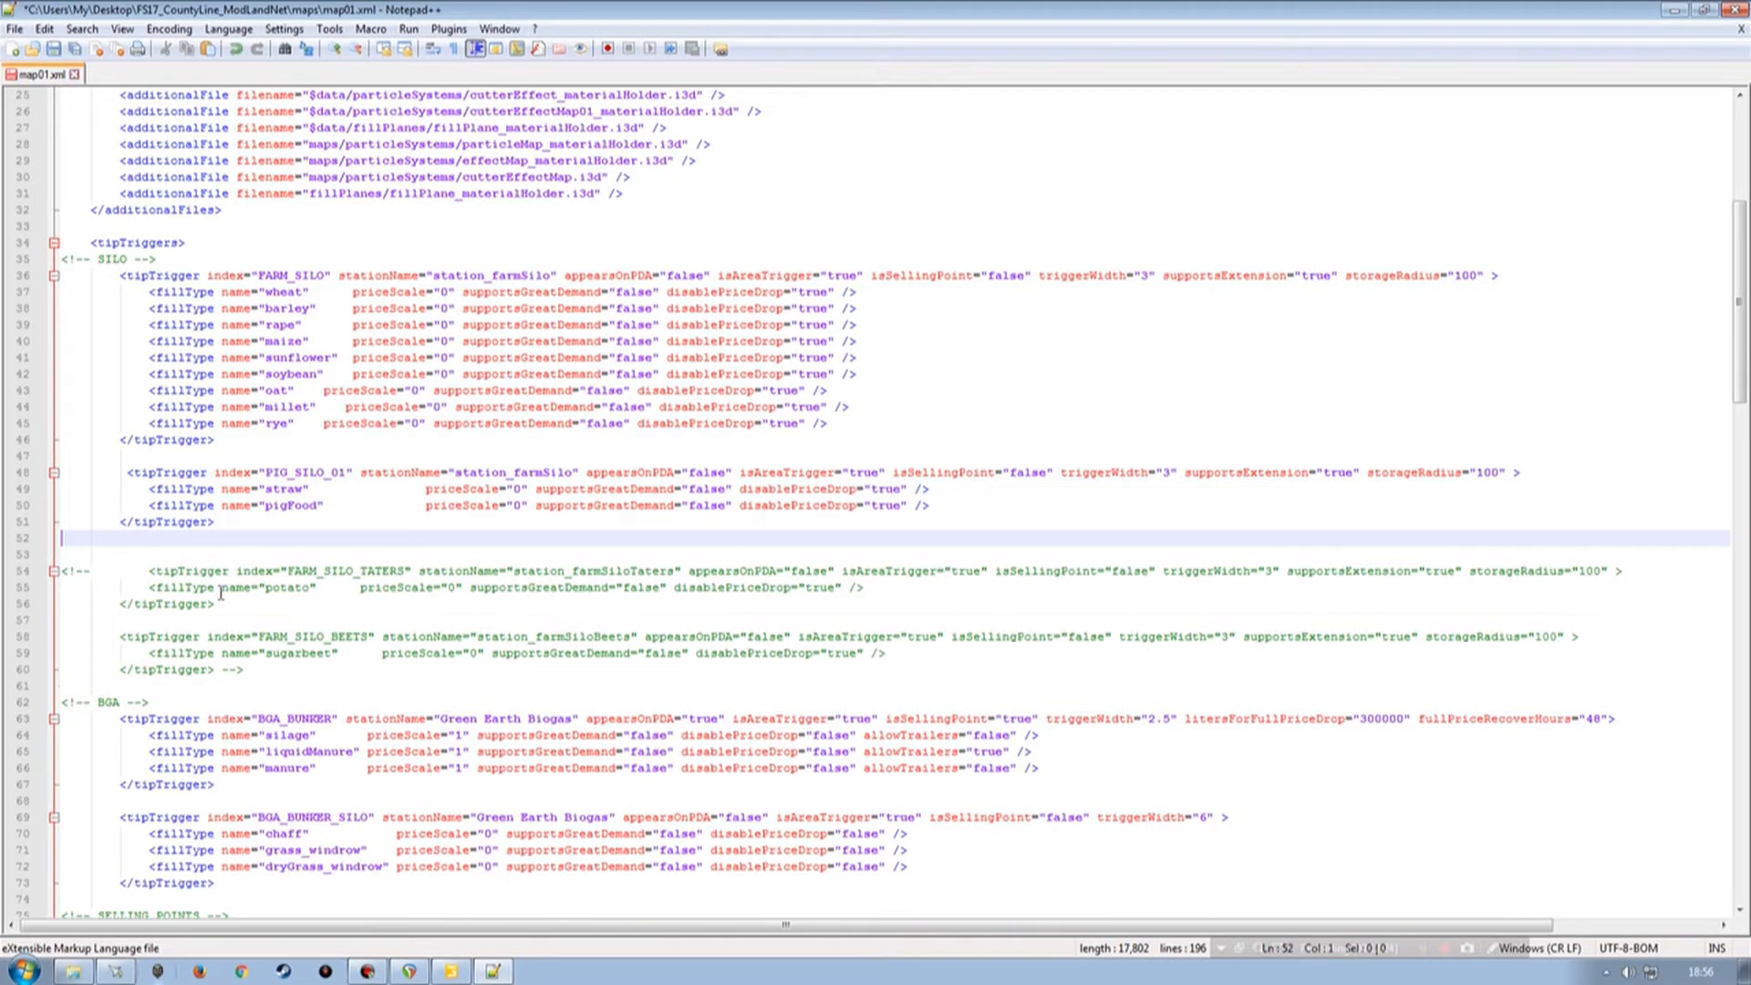
key("Return")
left_click(15, 555)
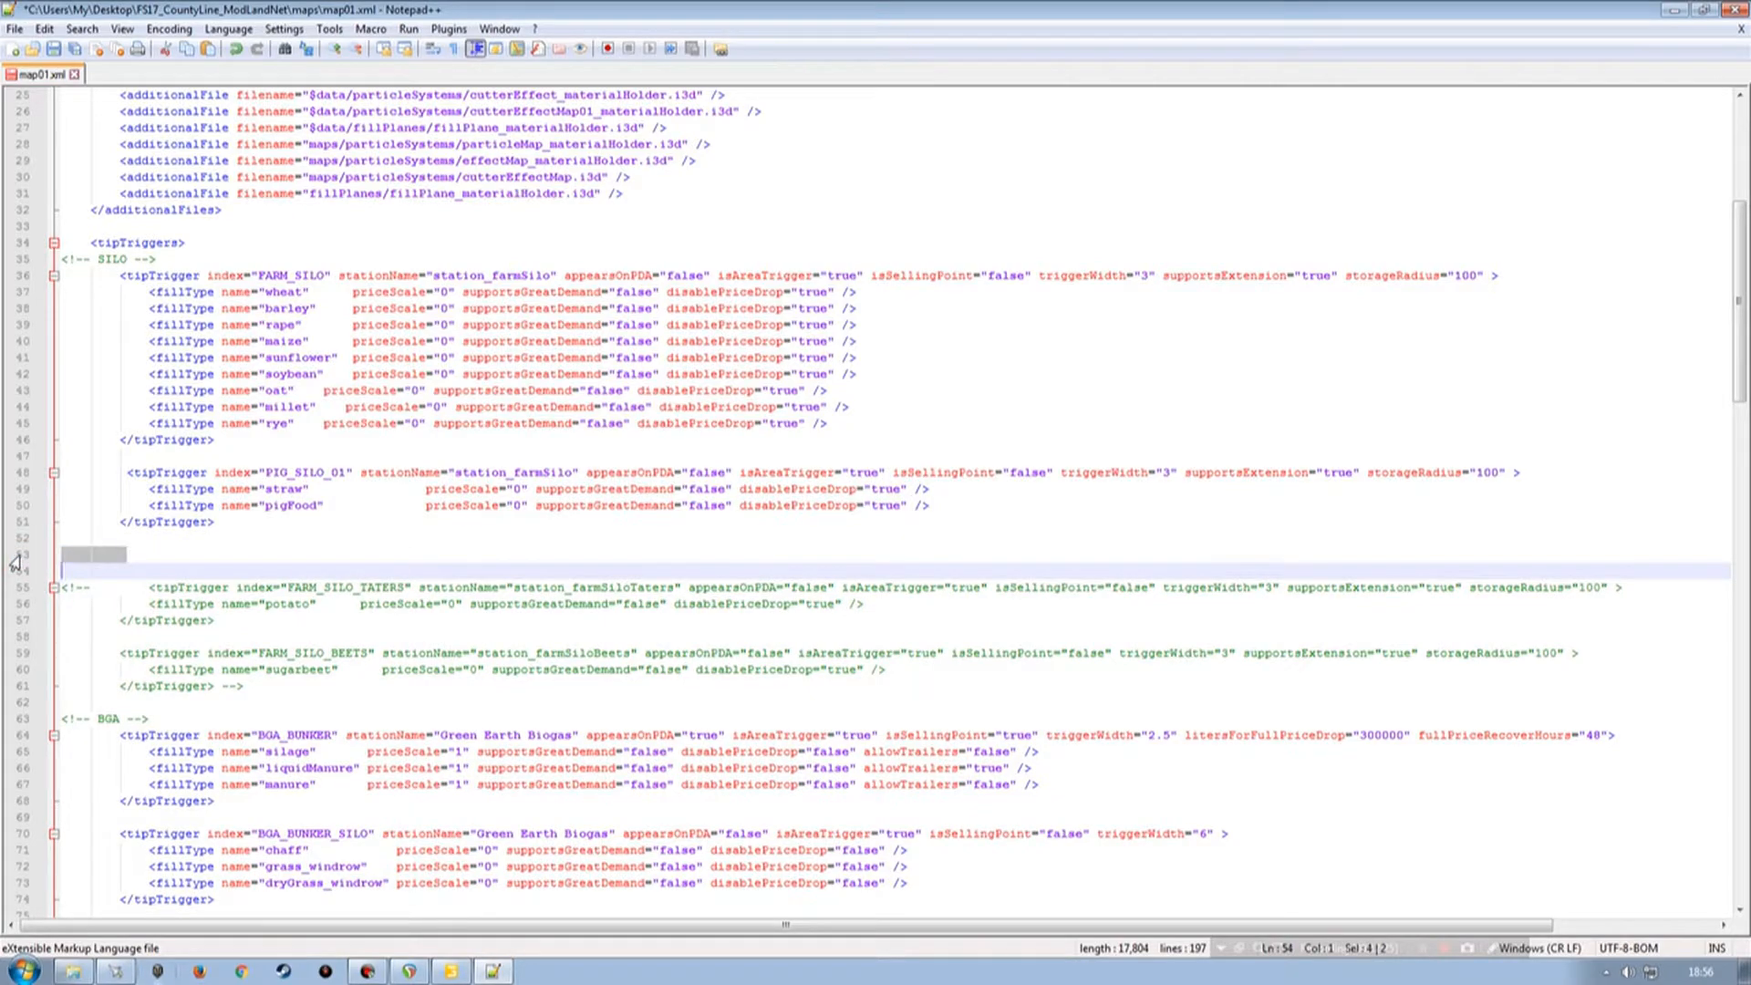
key("ctrl+v")
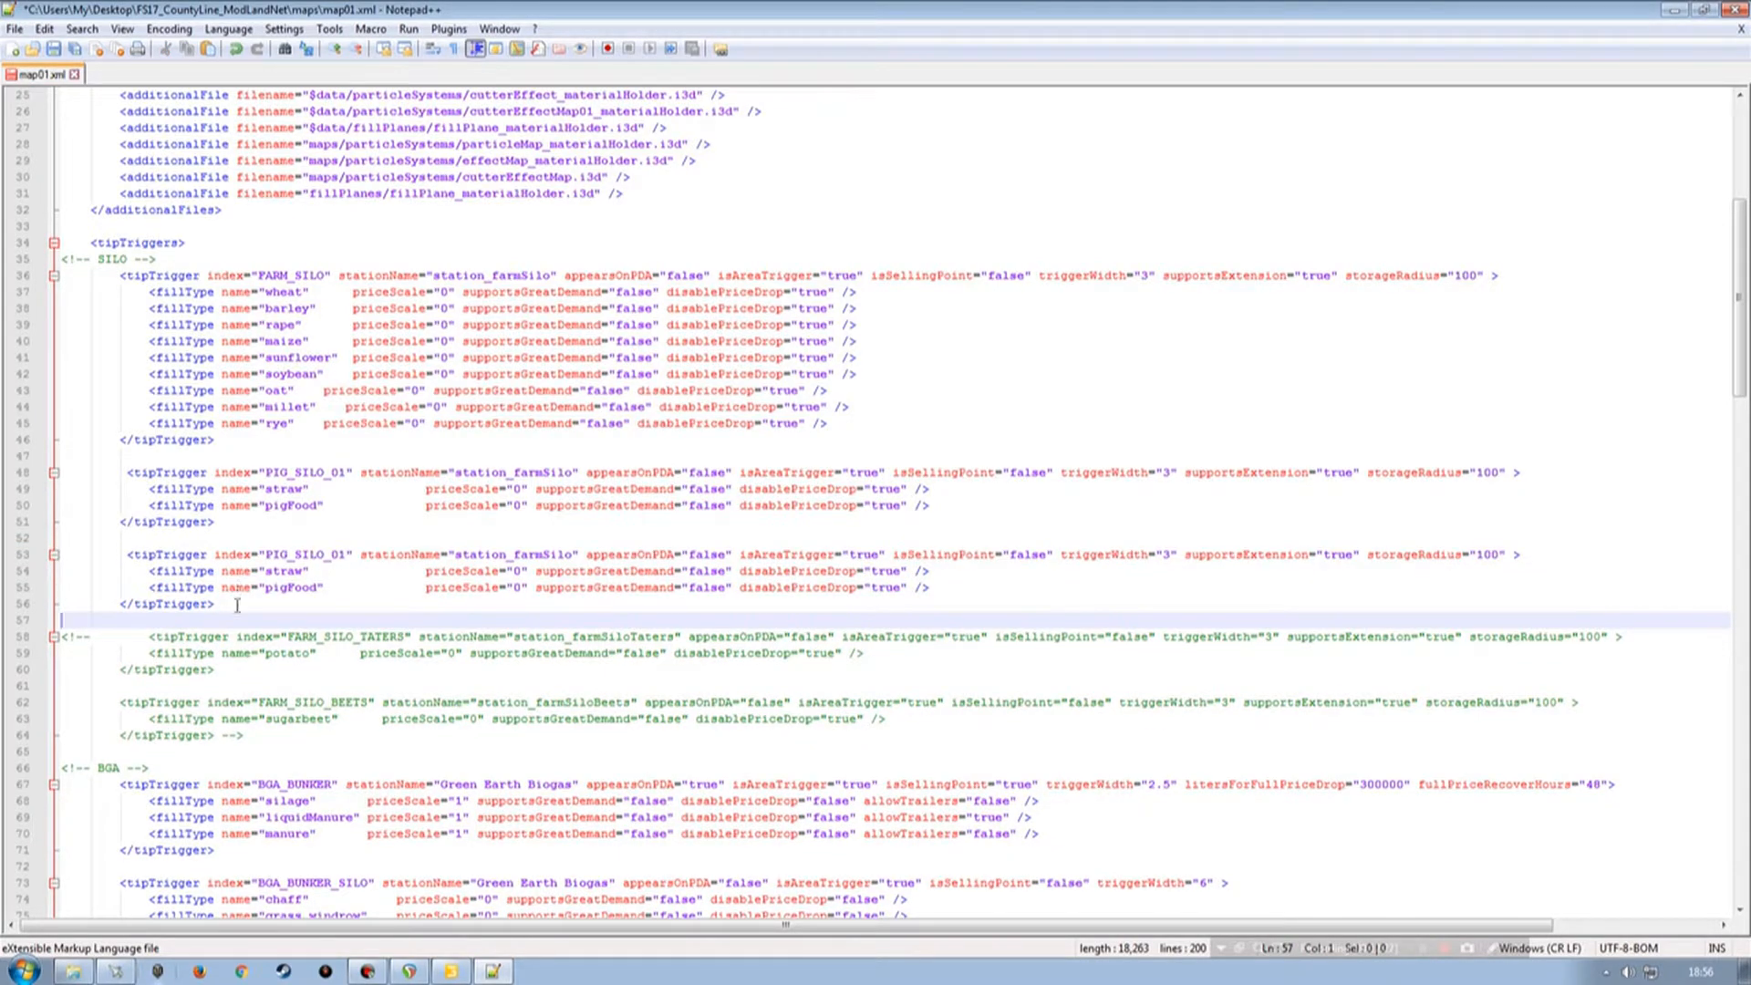
Set the duplicated tipTrigger's index to THERMOBIL, copied from siloTrailerTriggerIn's index attribute.
left_click(451, 970)
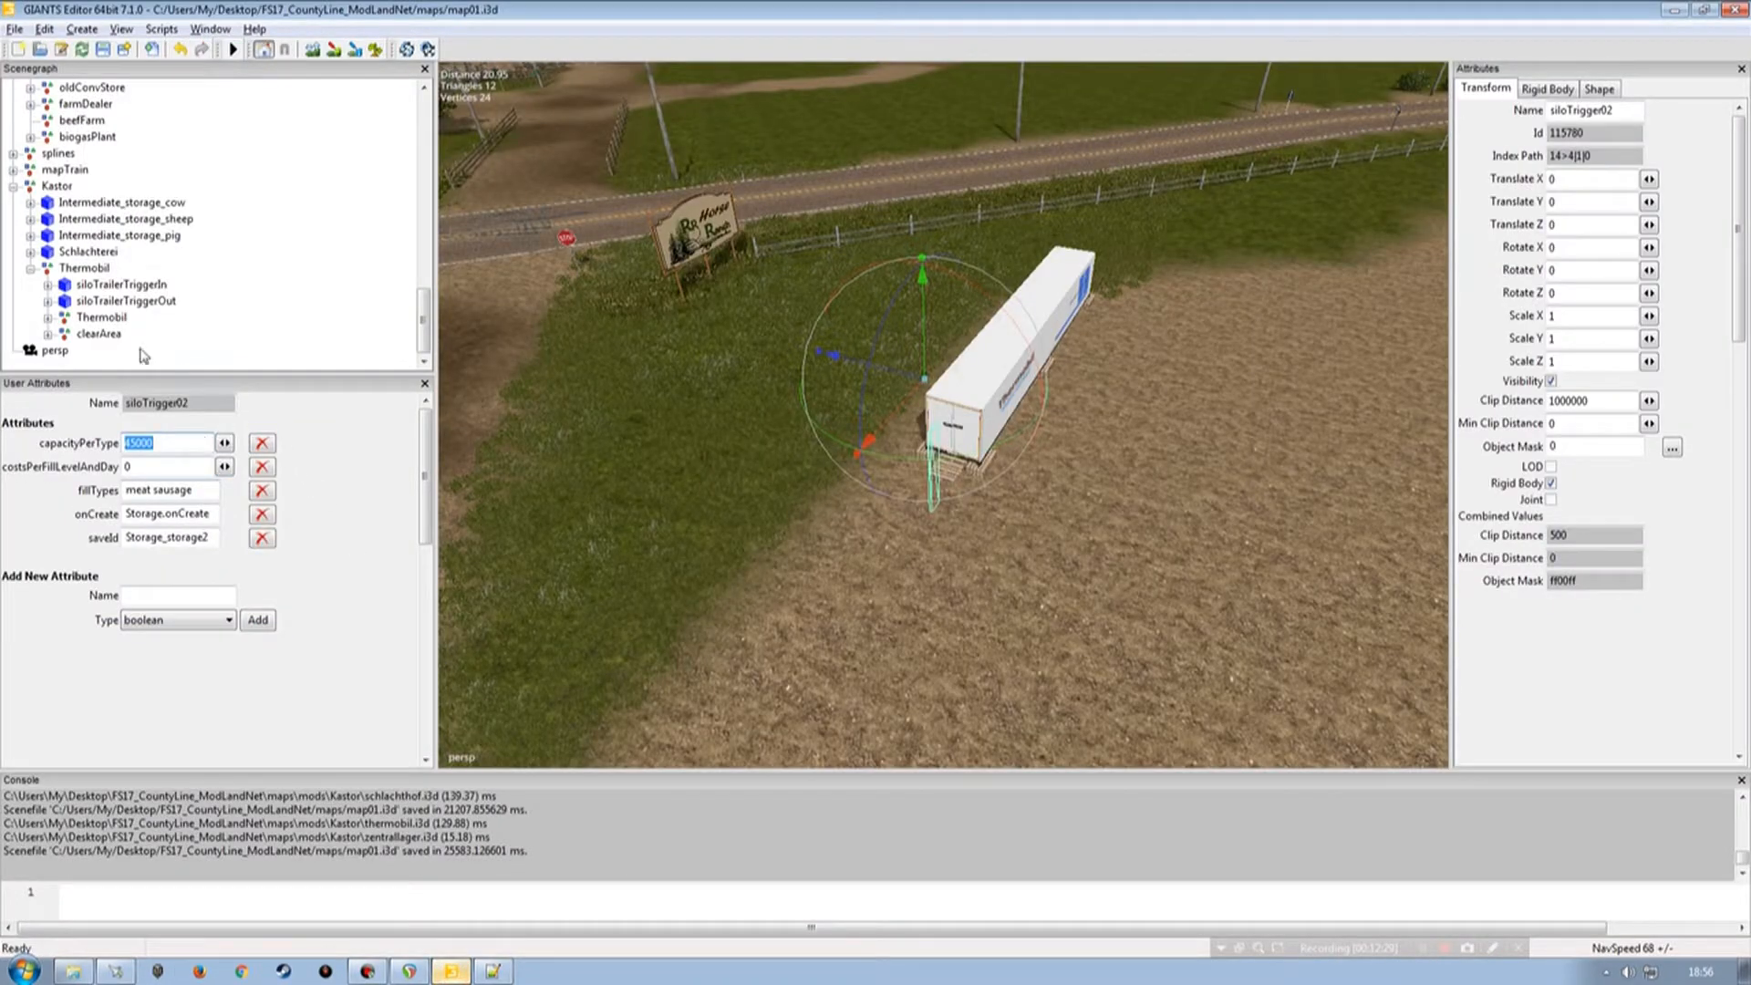
left_click(109, 284)
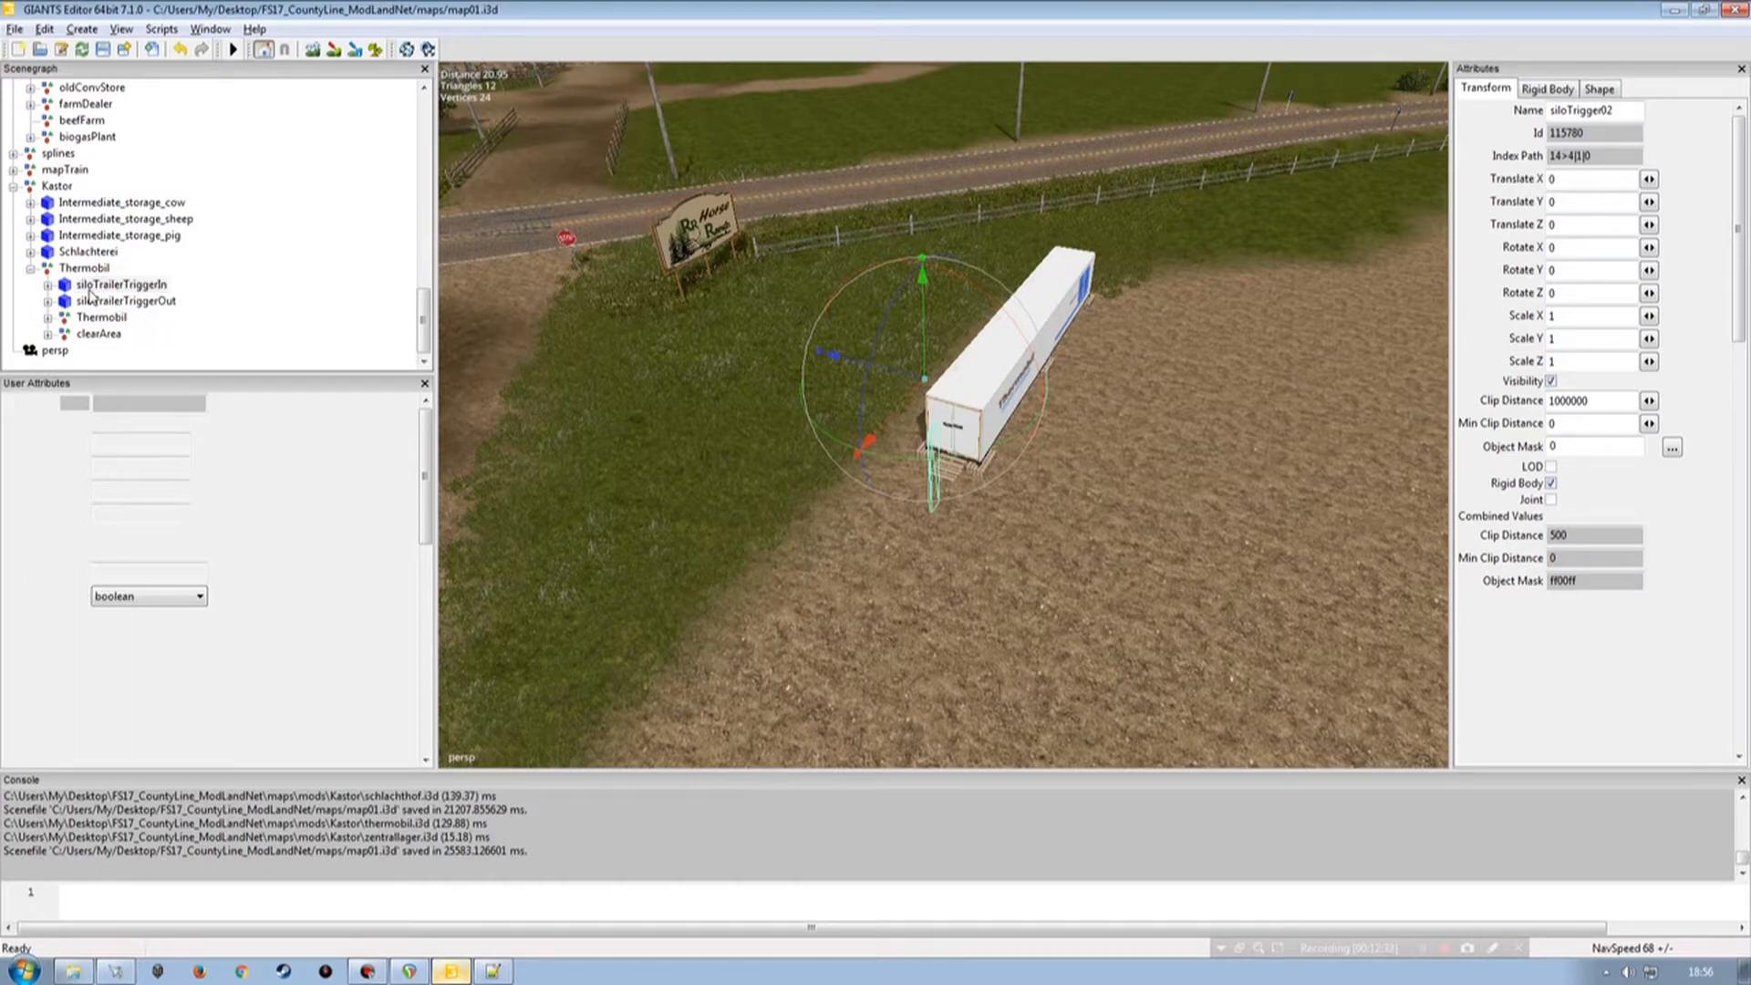
left_click_drag(170, 442, 94, 444)
key("ctrl+c")
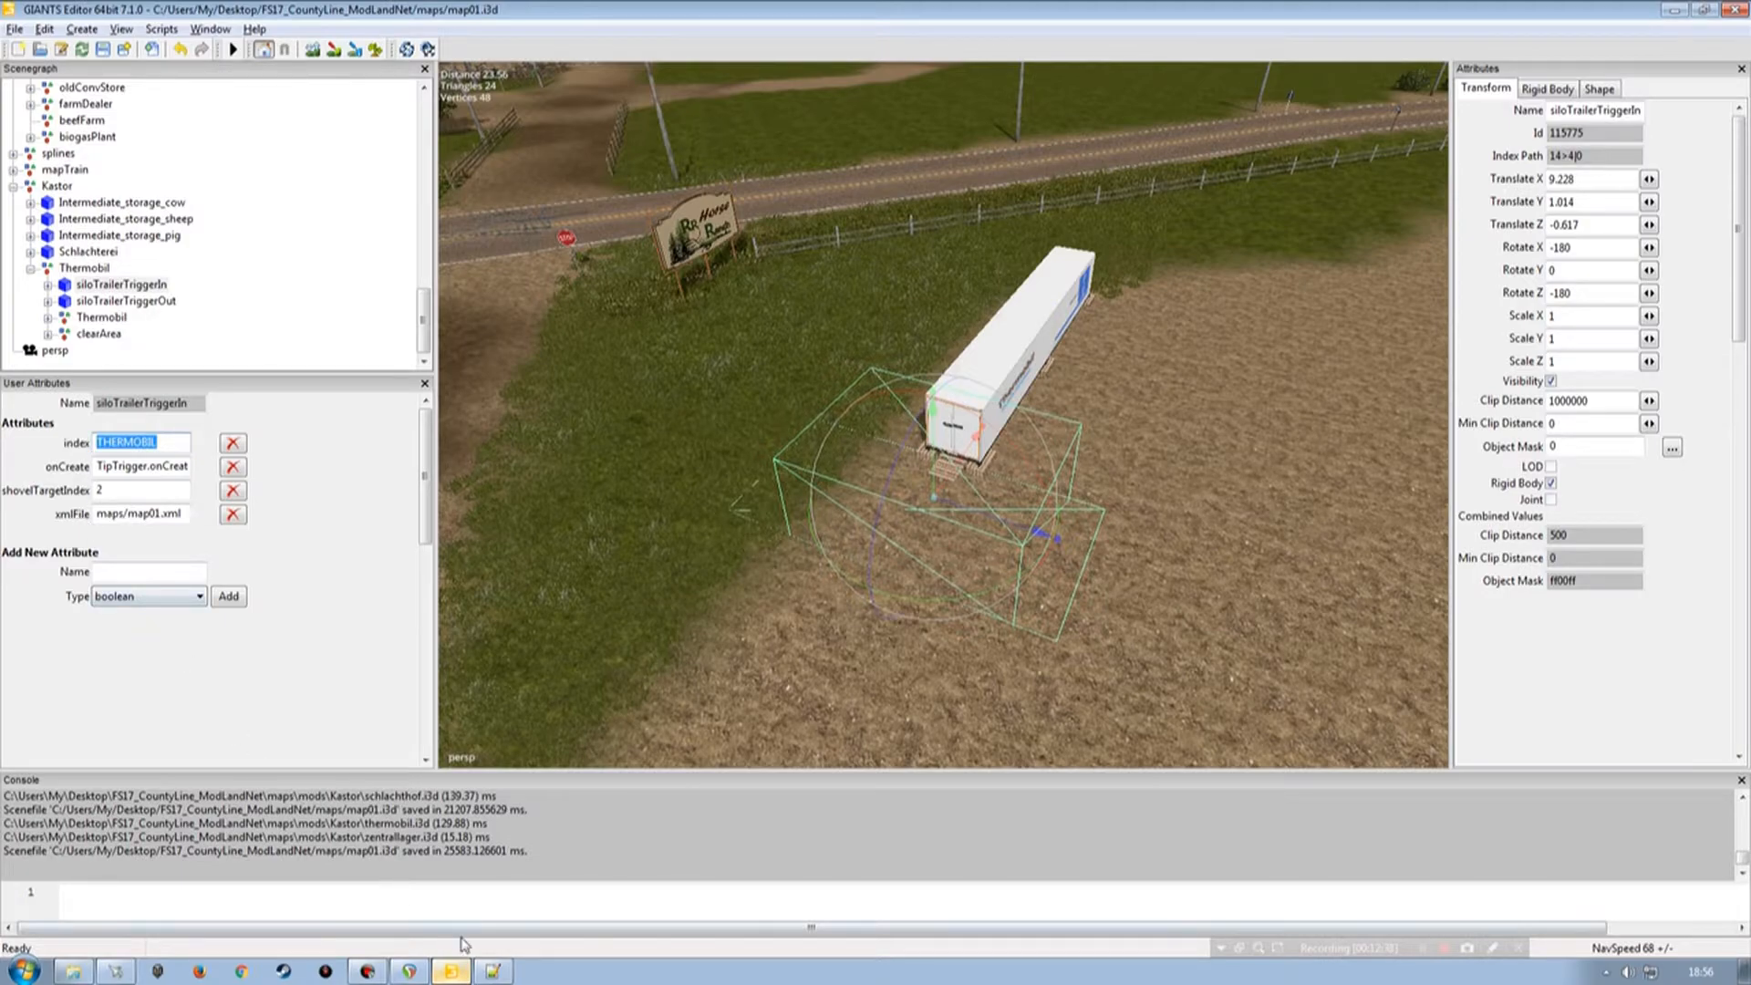
left_click(491, 969)
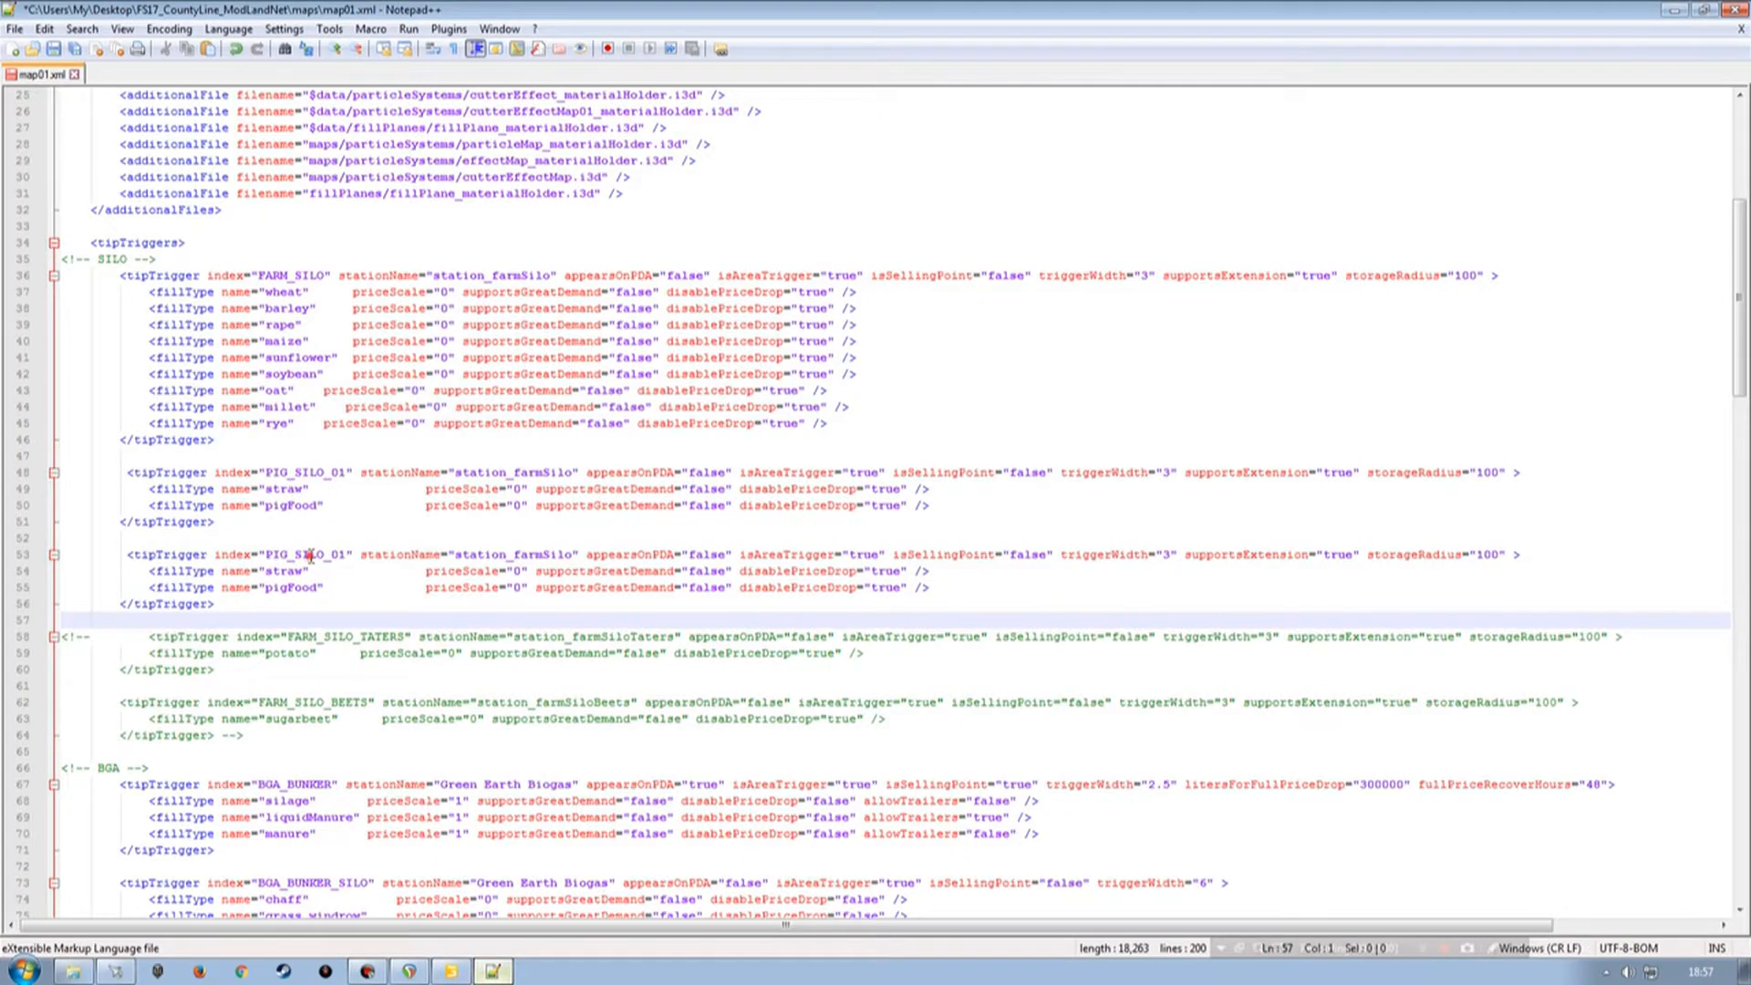
double_click(312, 556)
key("ctrl+v")
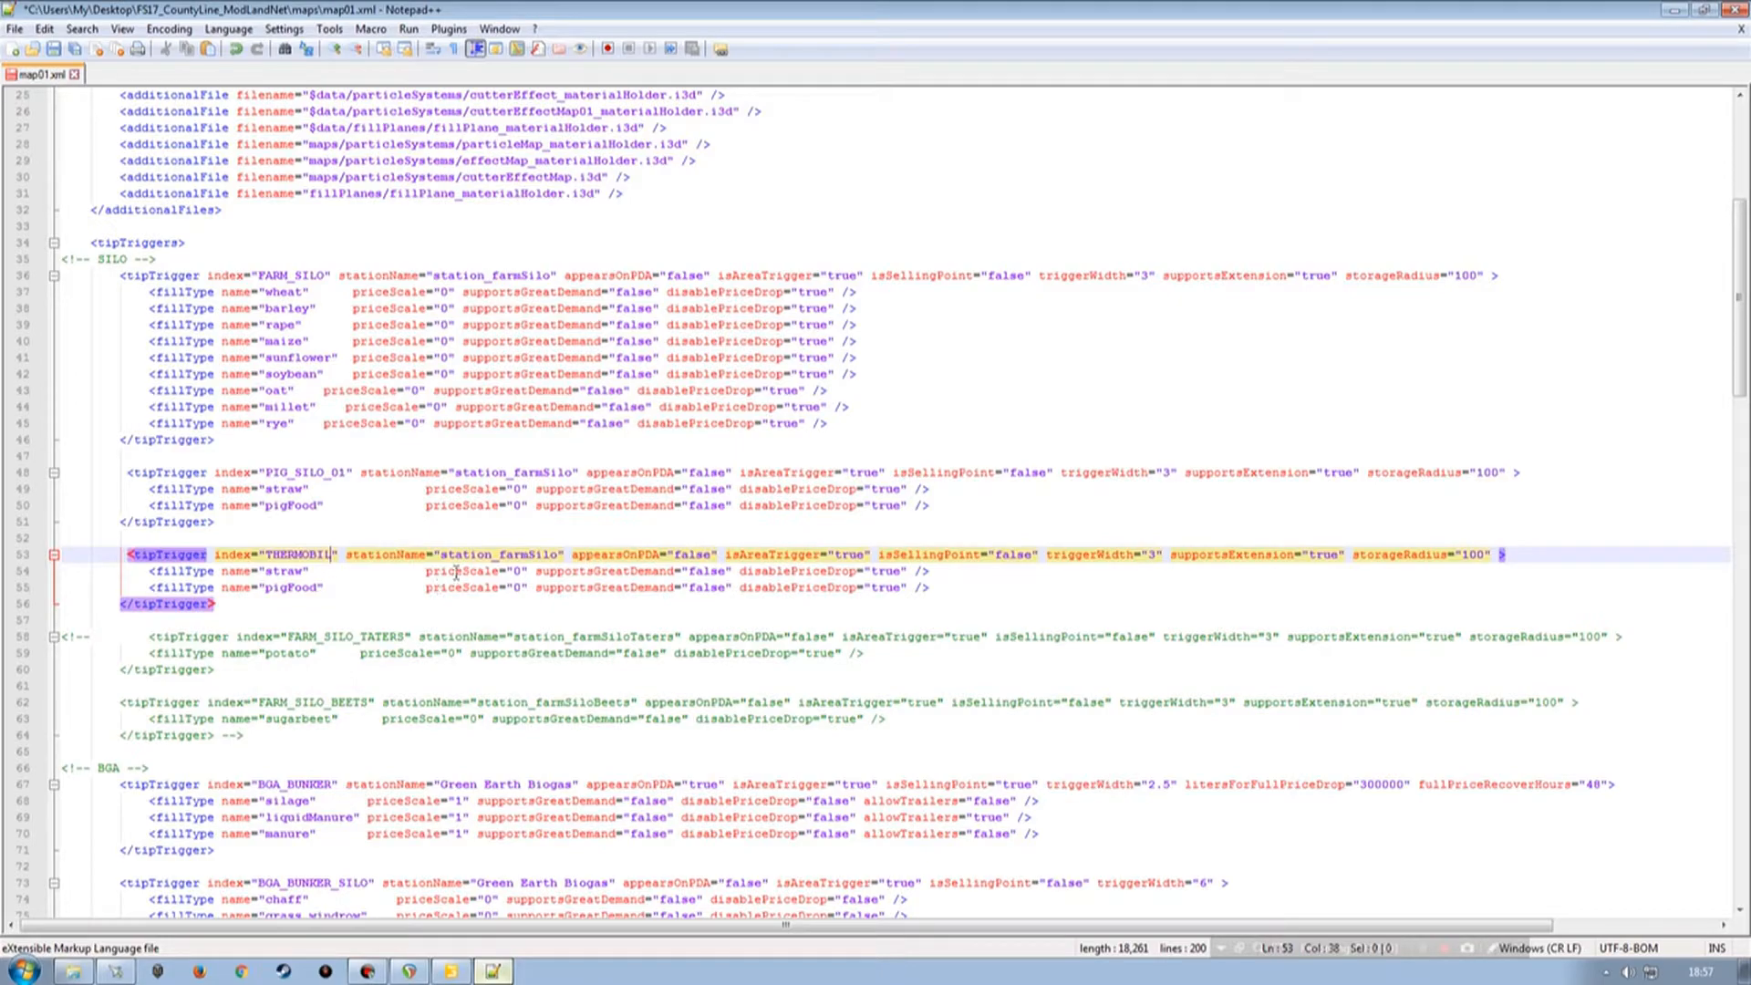
Rename the duplicate's fill types to meat and sausage, save map01.xml, and close the text editor.
double_click(289, 574)
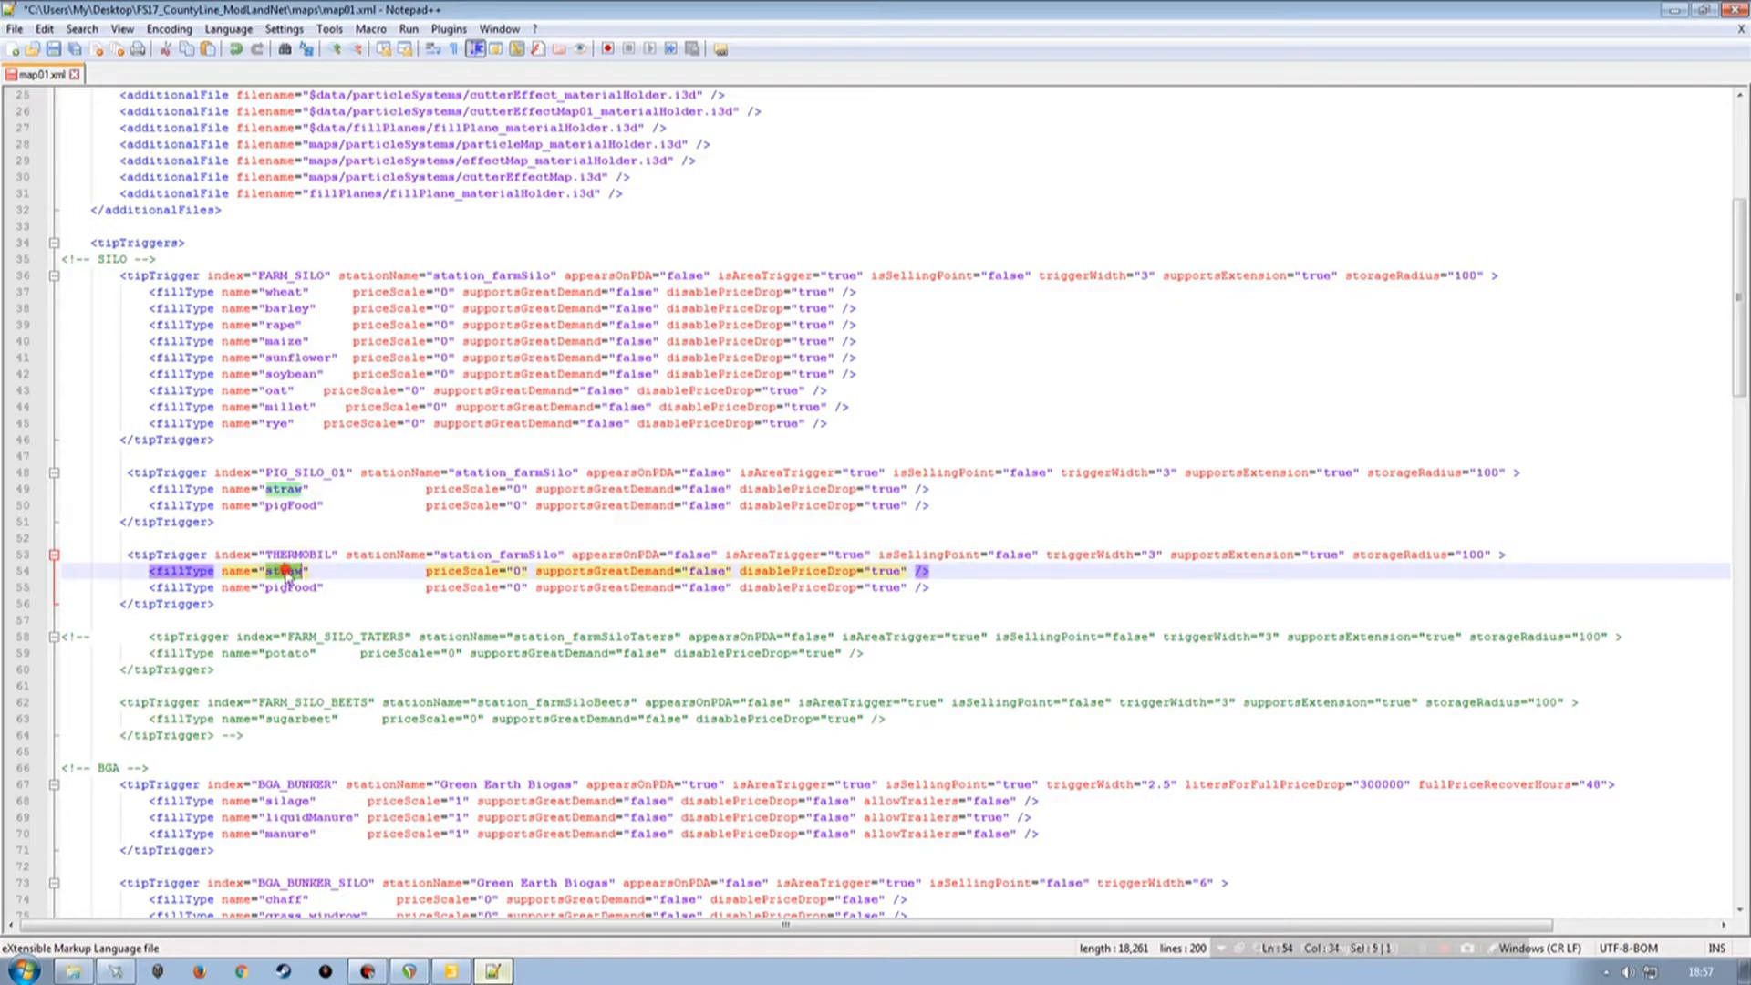
type("meat")
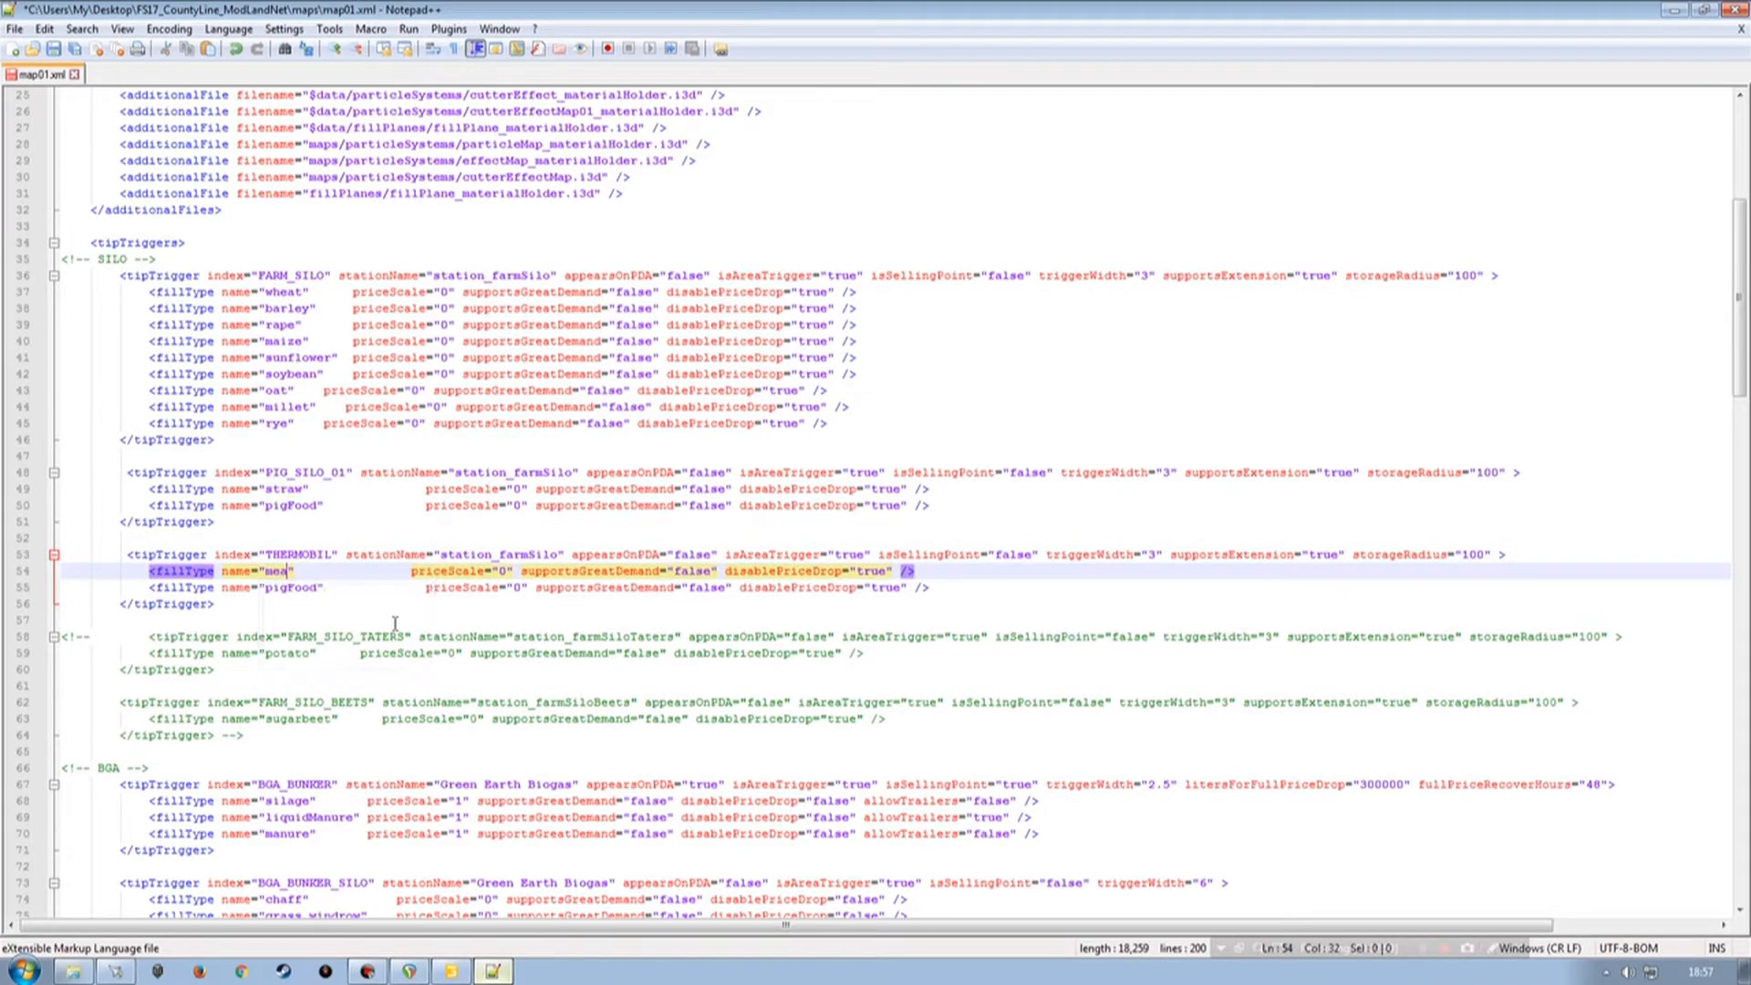
key("Down")
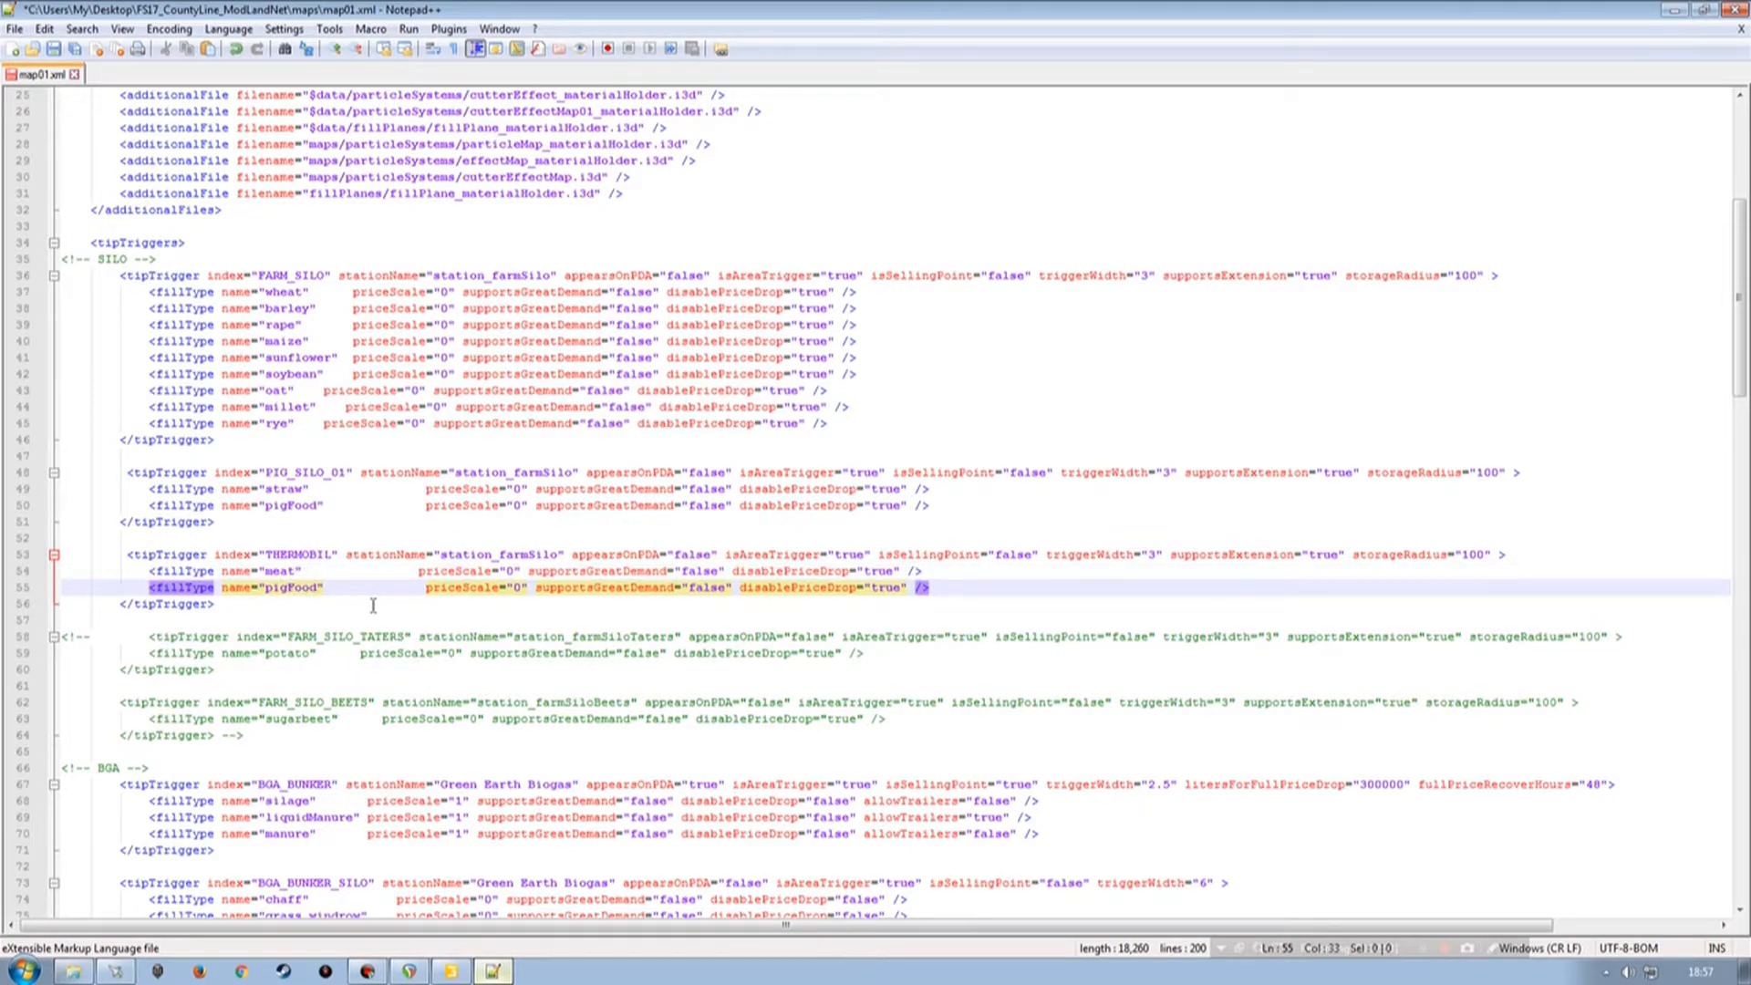
double_click(287, 588)
type("sausage")
left_click(53, 48)
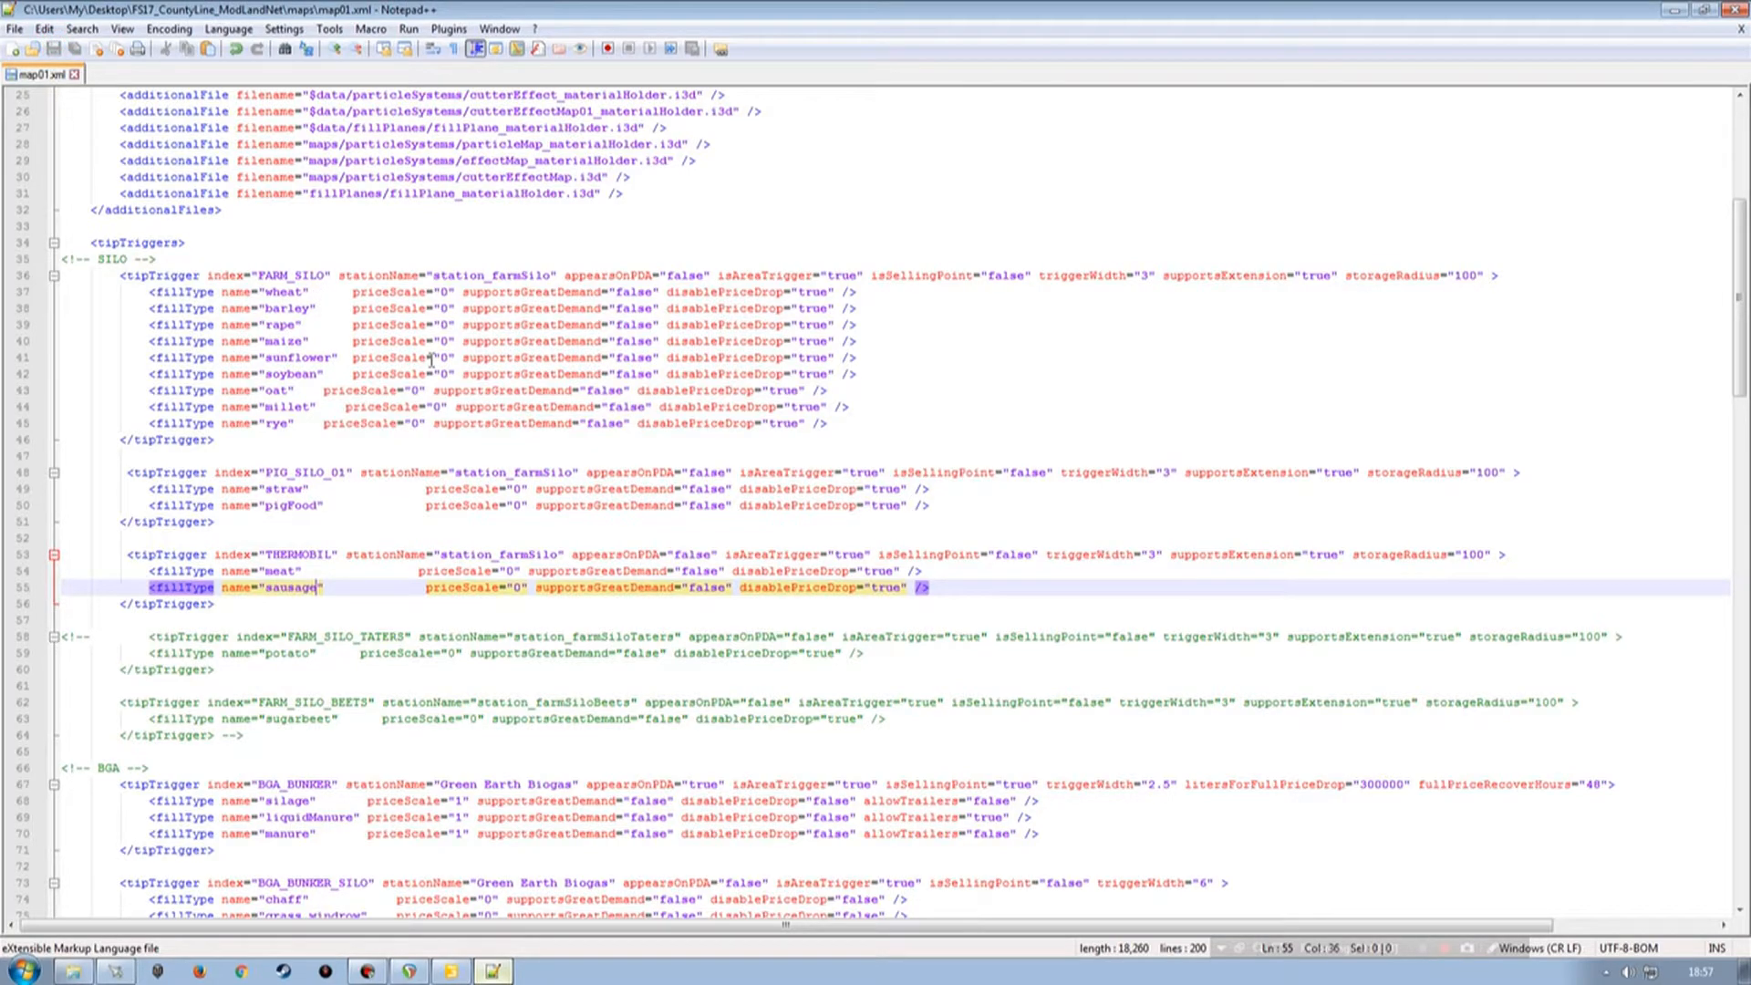
left_click(1741, 29)
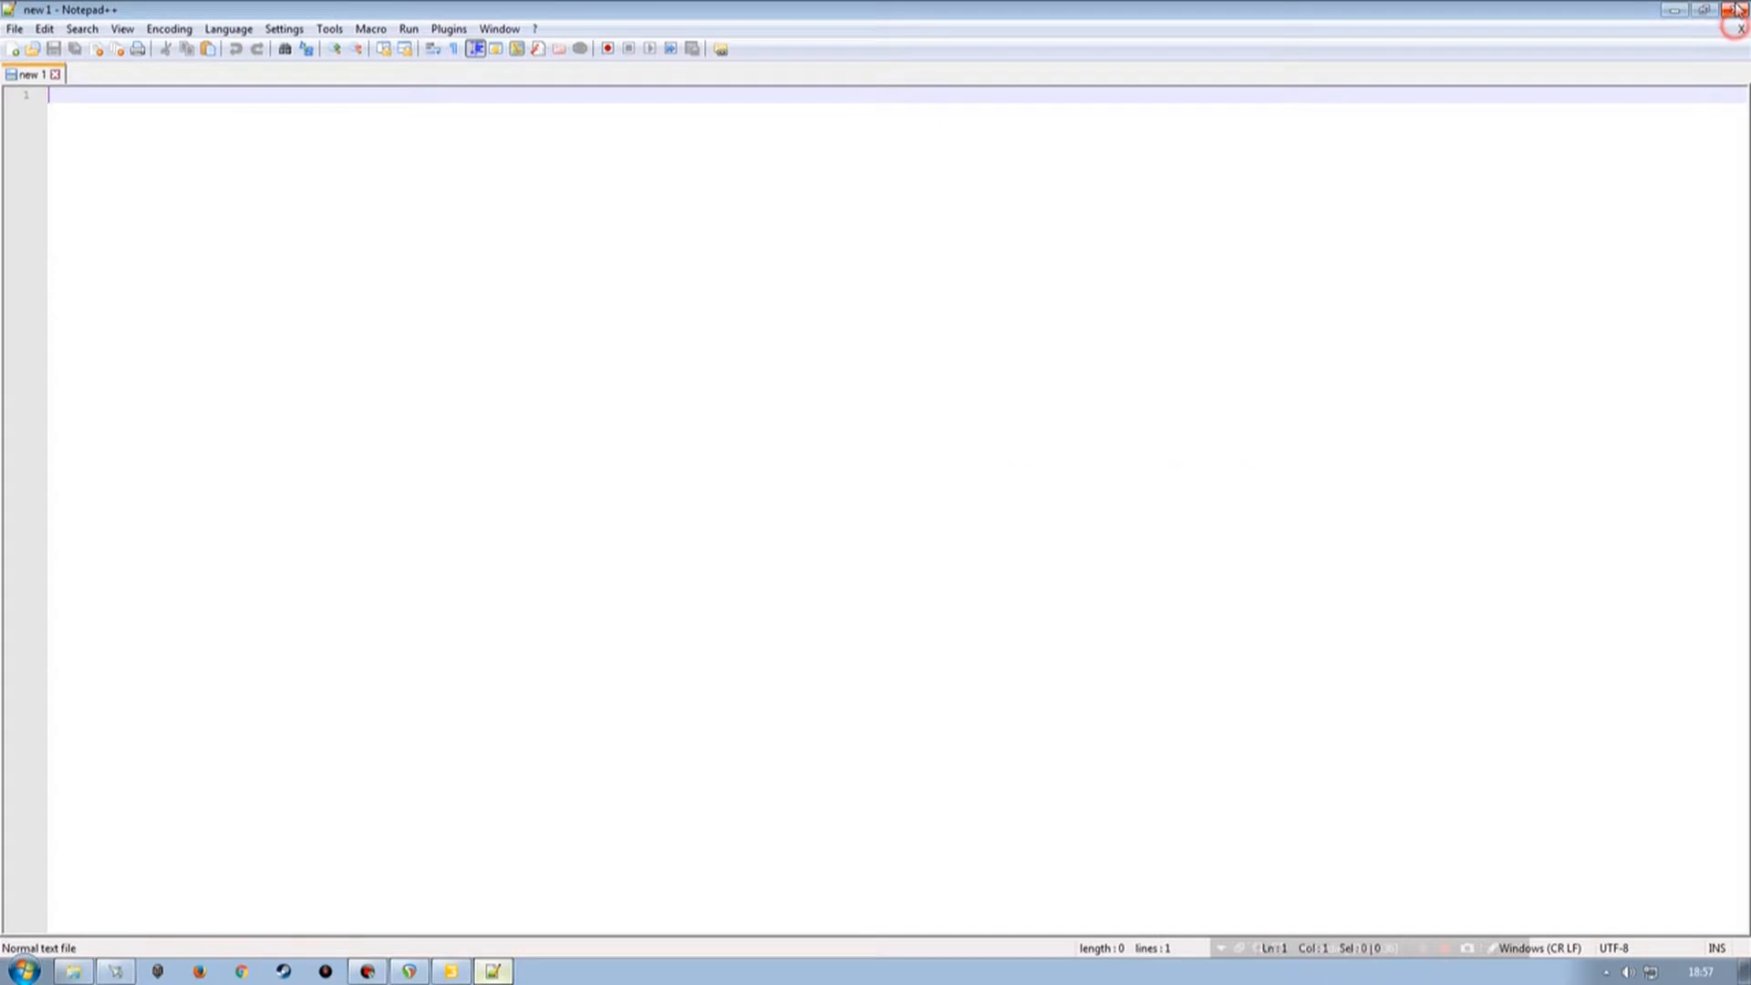
left_click(1733, 10)
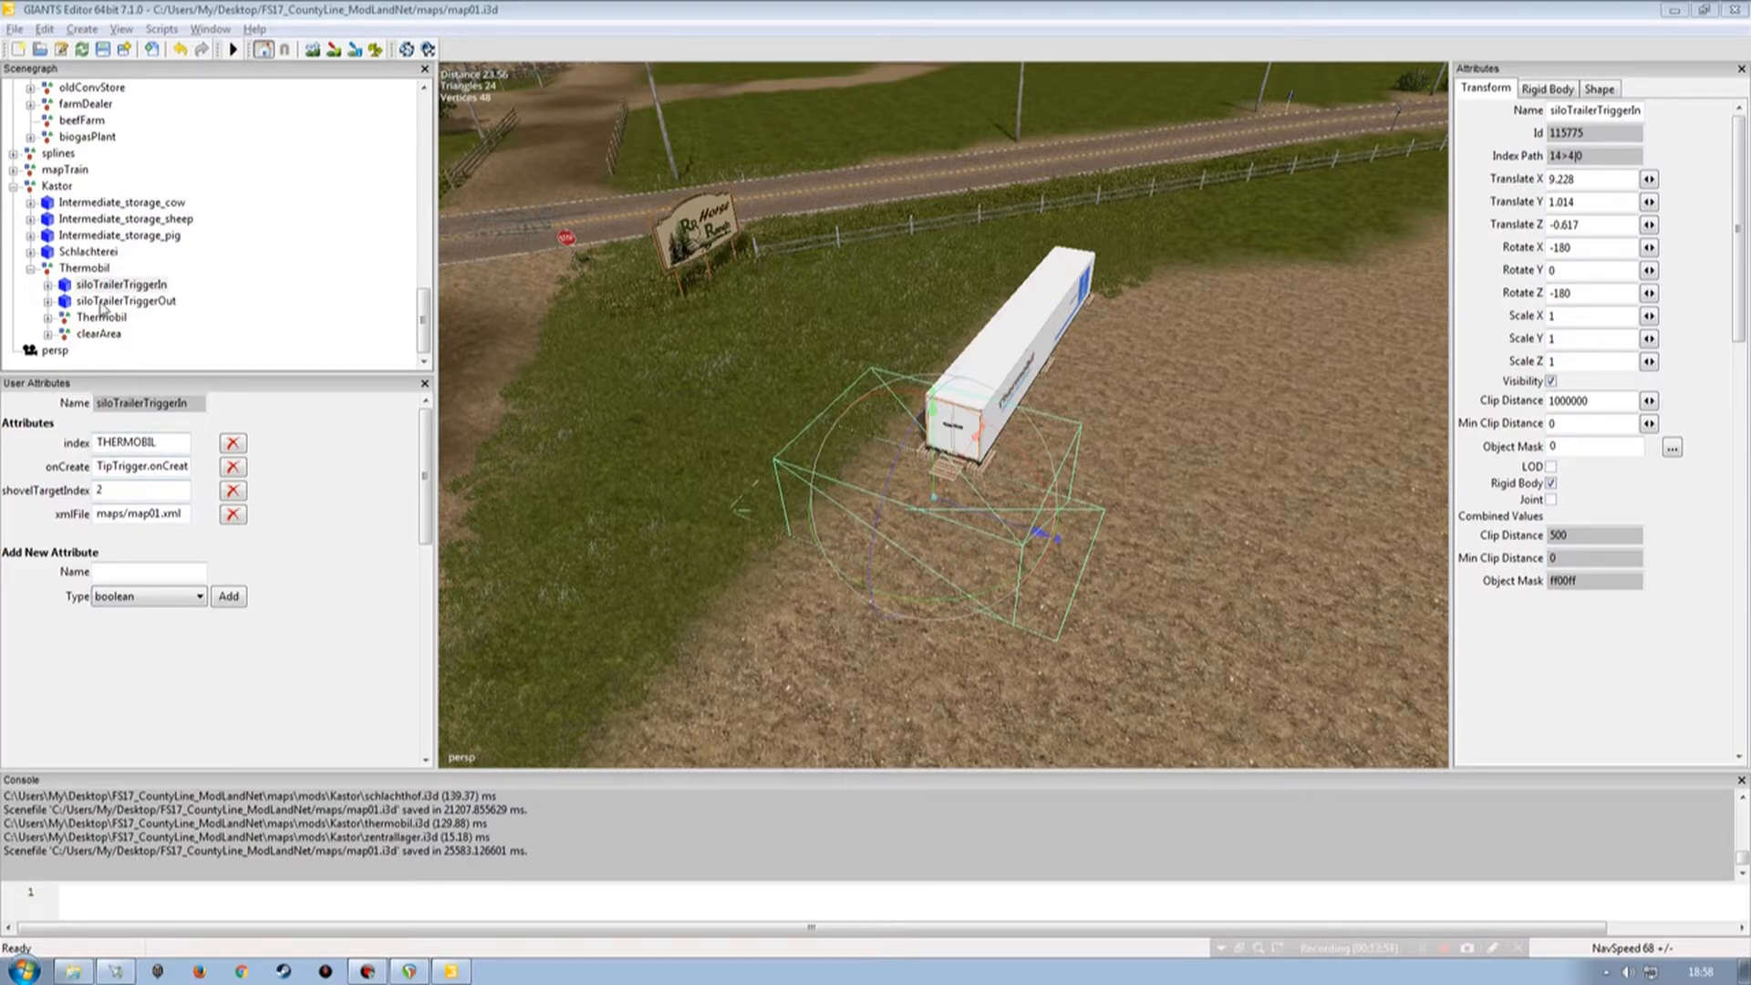
left_click(30, 268)
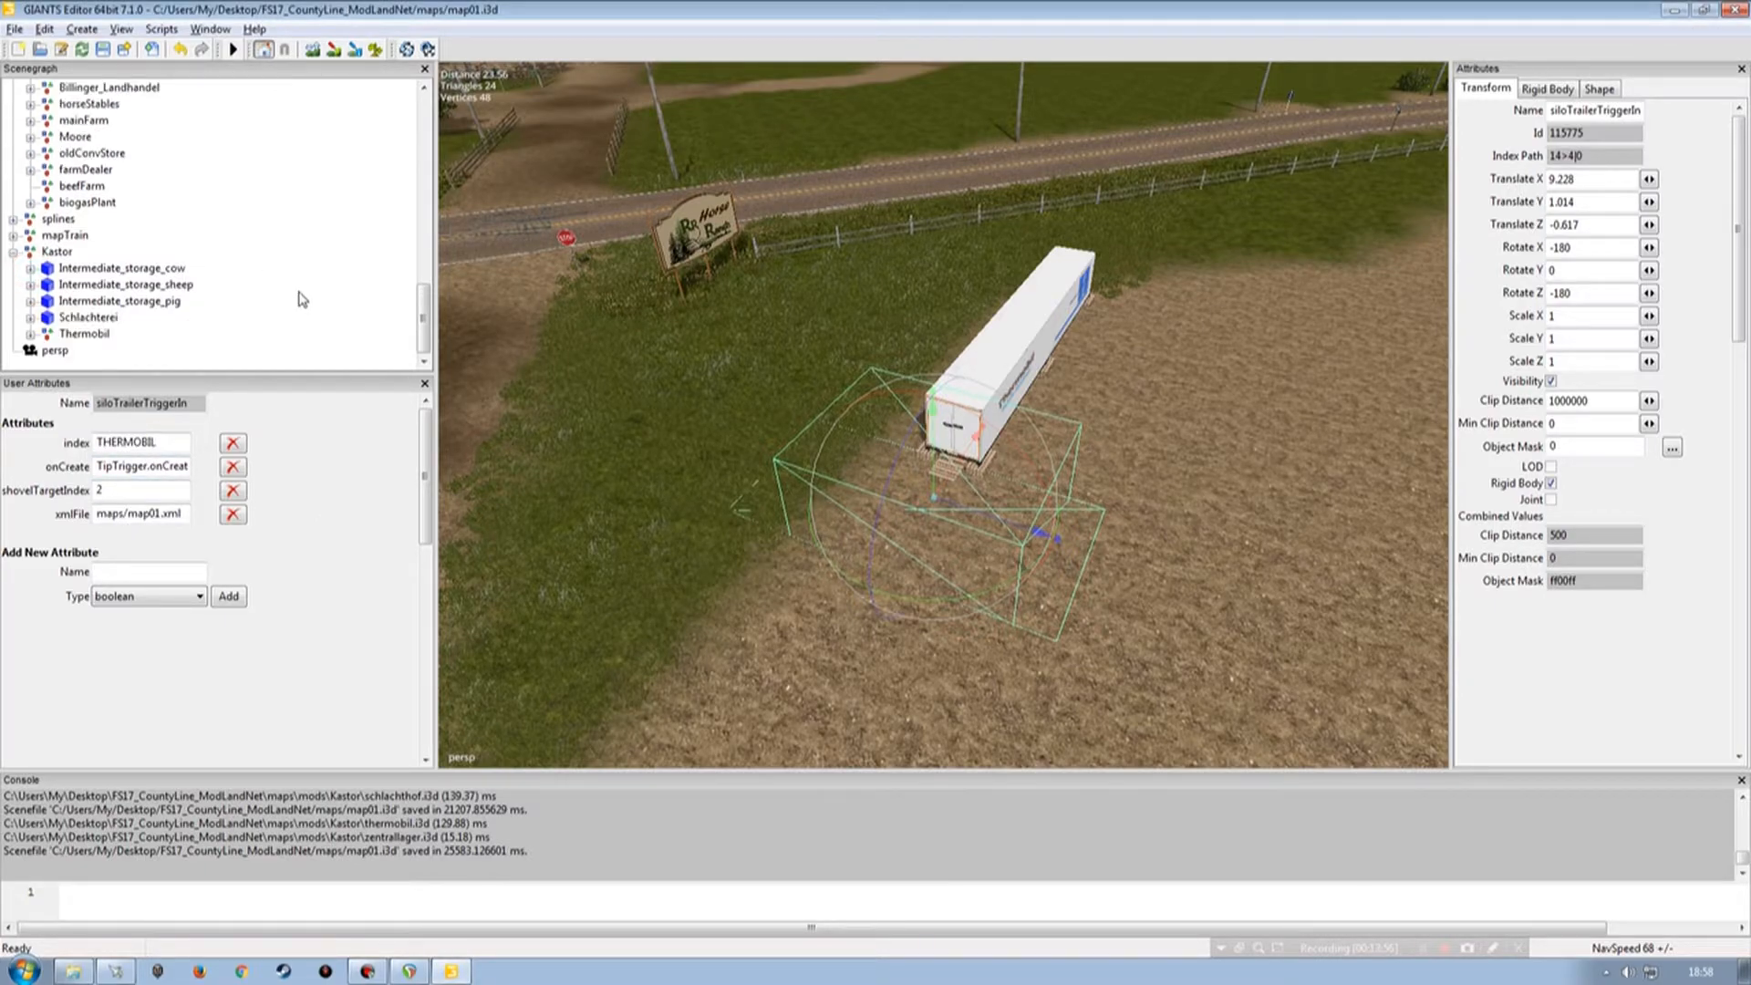
left_click(218, 330)
left_click(735, 422)
left_click_drag(928, 428, 1004, 434, "alt")
left_click_drag(760, 472, 857, 454, "alt")
right_click_drag(925, 404, 911, 345, "alt")
left_click_drag(911, 345, 676, 373, "alt")
right_click_drag(872, 375, 801, 416, "alt")
left_click_drag(801, 413, 973, 344, "alt")
left_click_drag(841, 492, 648, 498, "alt")
right_click_drag(644, 492, 691, 410, "alt")
left_click_drag(691, 410, 888, 395, "alt")
right_click_drag(887, 395, 771, 462, "alt")
mouse_move(771, 462)
left_mouse_down("alt")
mouse_move(607, 508)
mouse_move(829, 509)
mouse_move(742, 508)
mouse_move(755, 495)
left_mouse_up("alt")
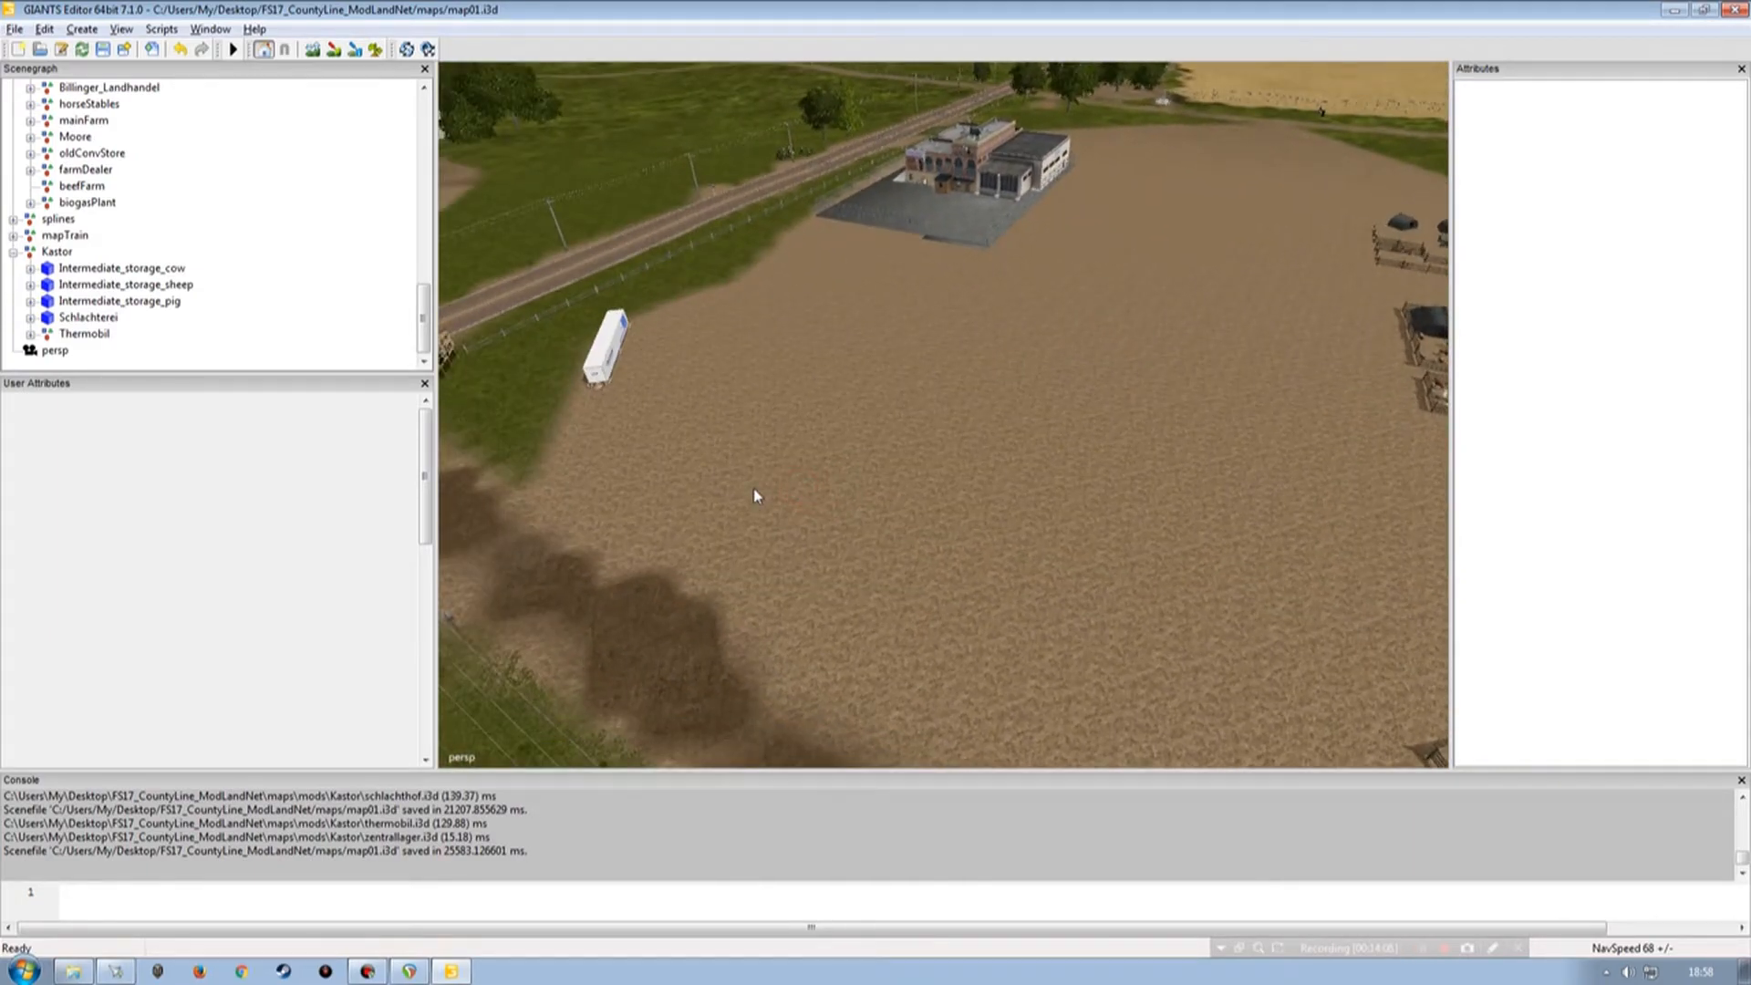
Browse the Kastor mod folder in the file explorer to review its i3d files.
left_click(75, 970)
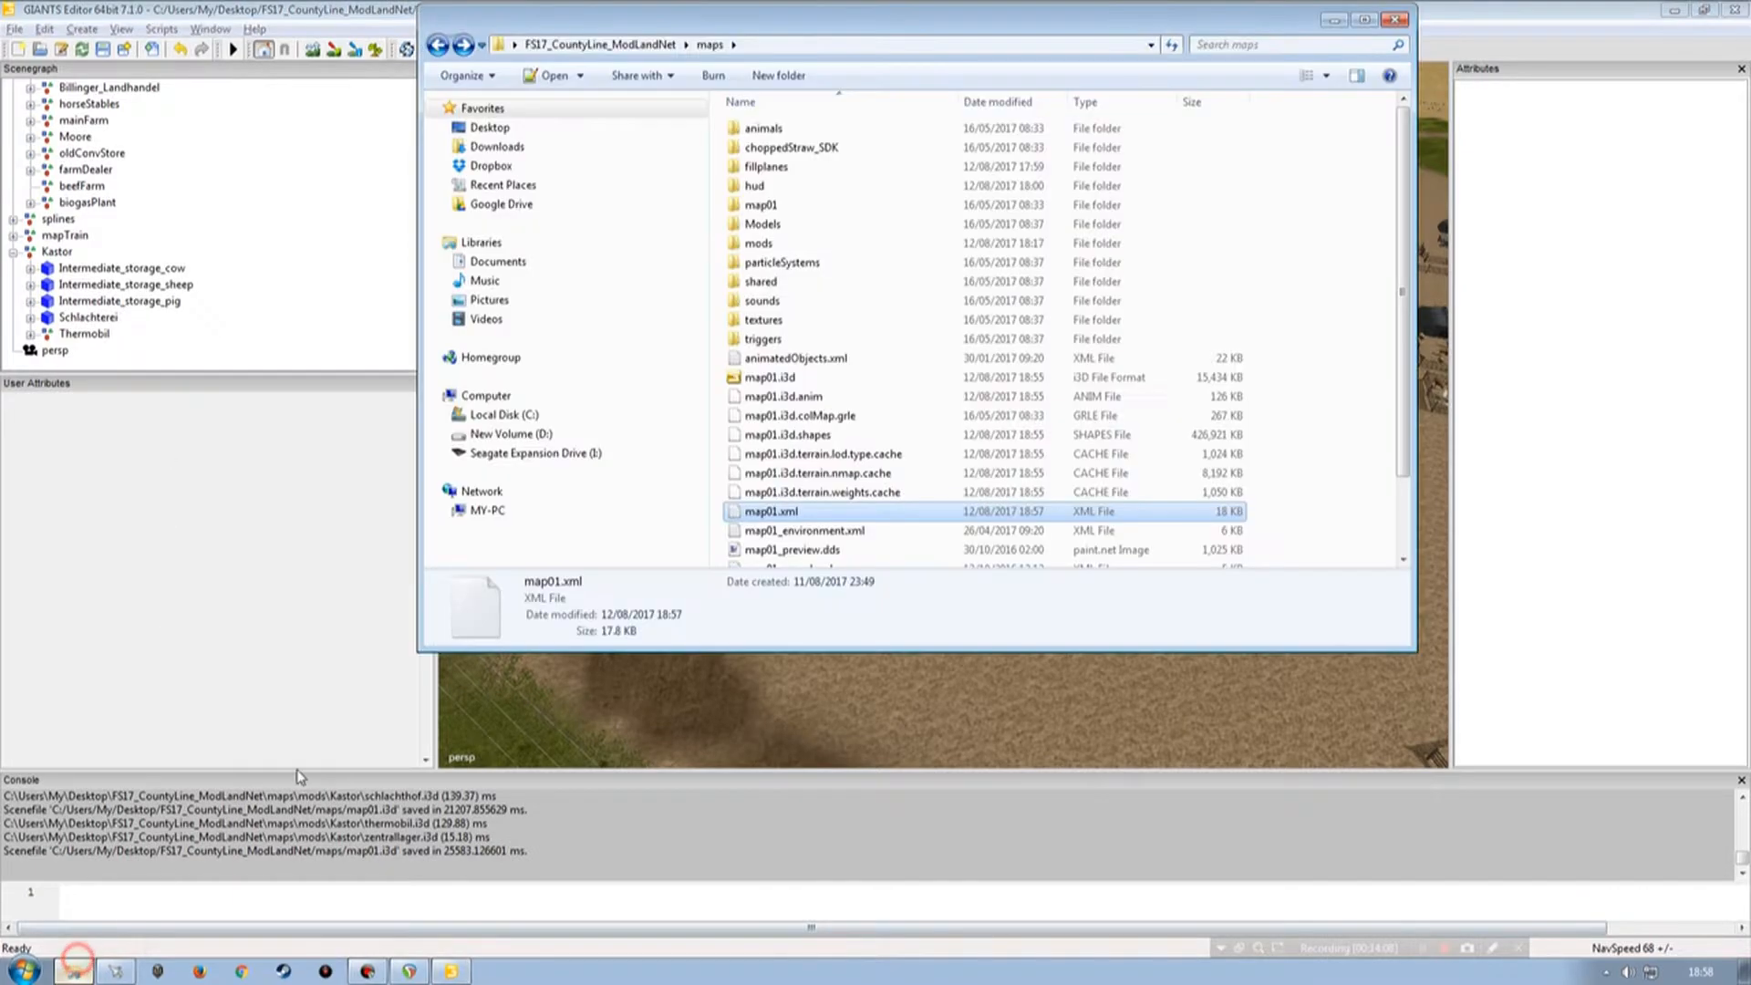
double_click(770, 245)
double_click(769, 132)
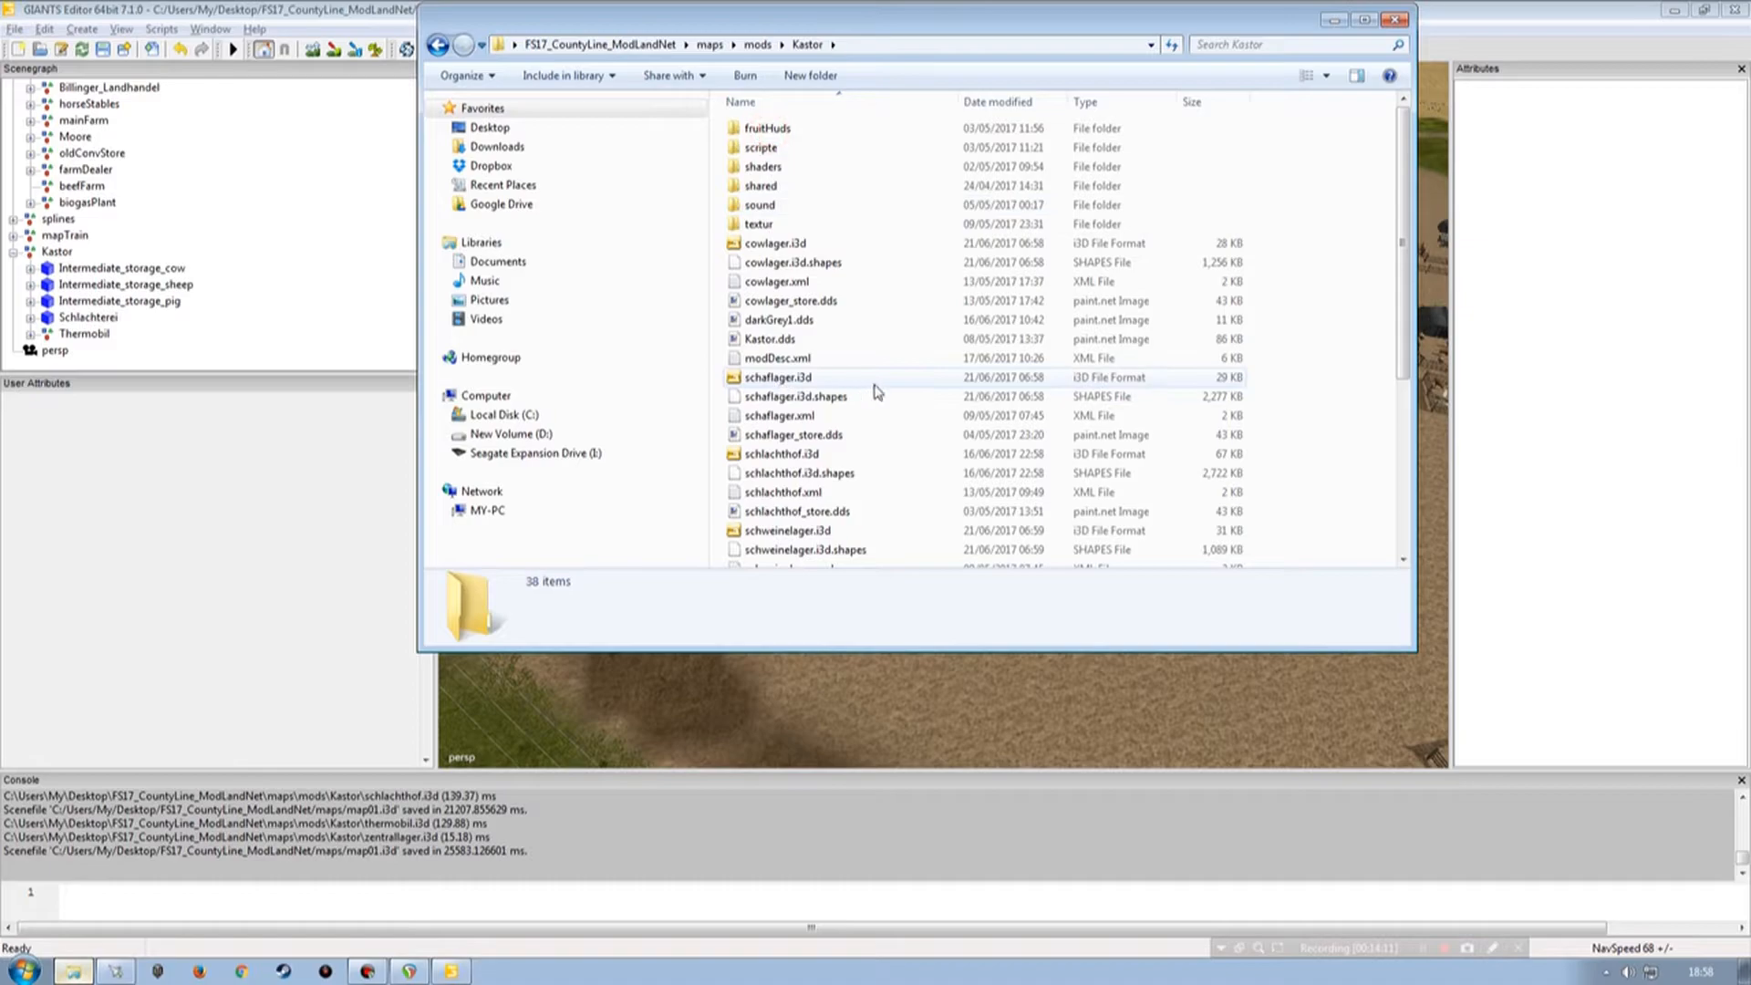
scroll(880, 390, "down", 2)
scroll(883, 392, "down", 3)
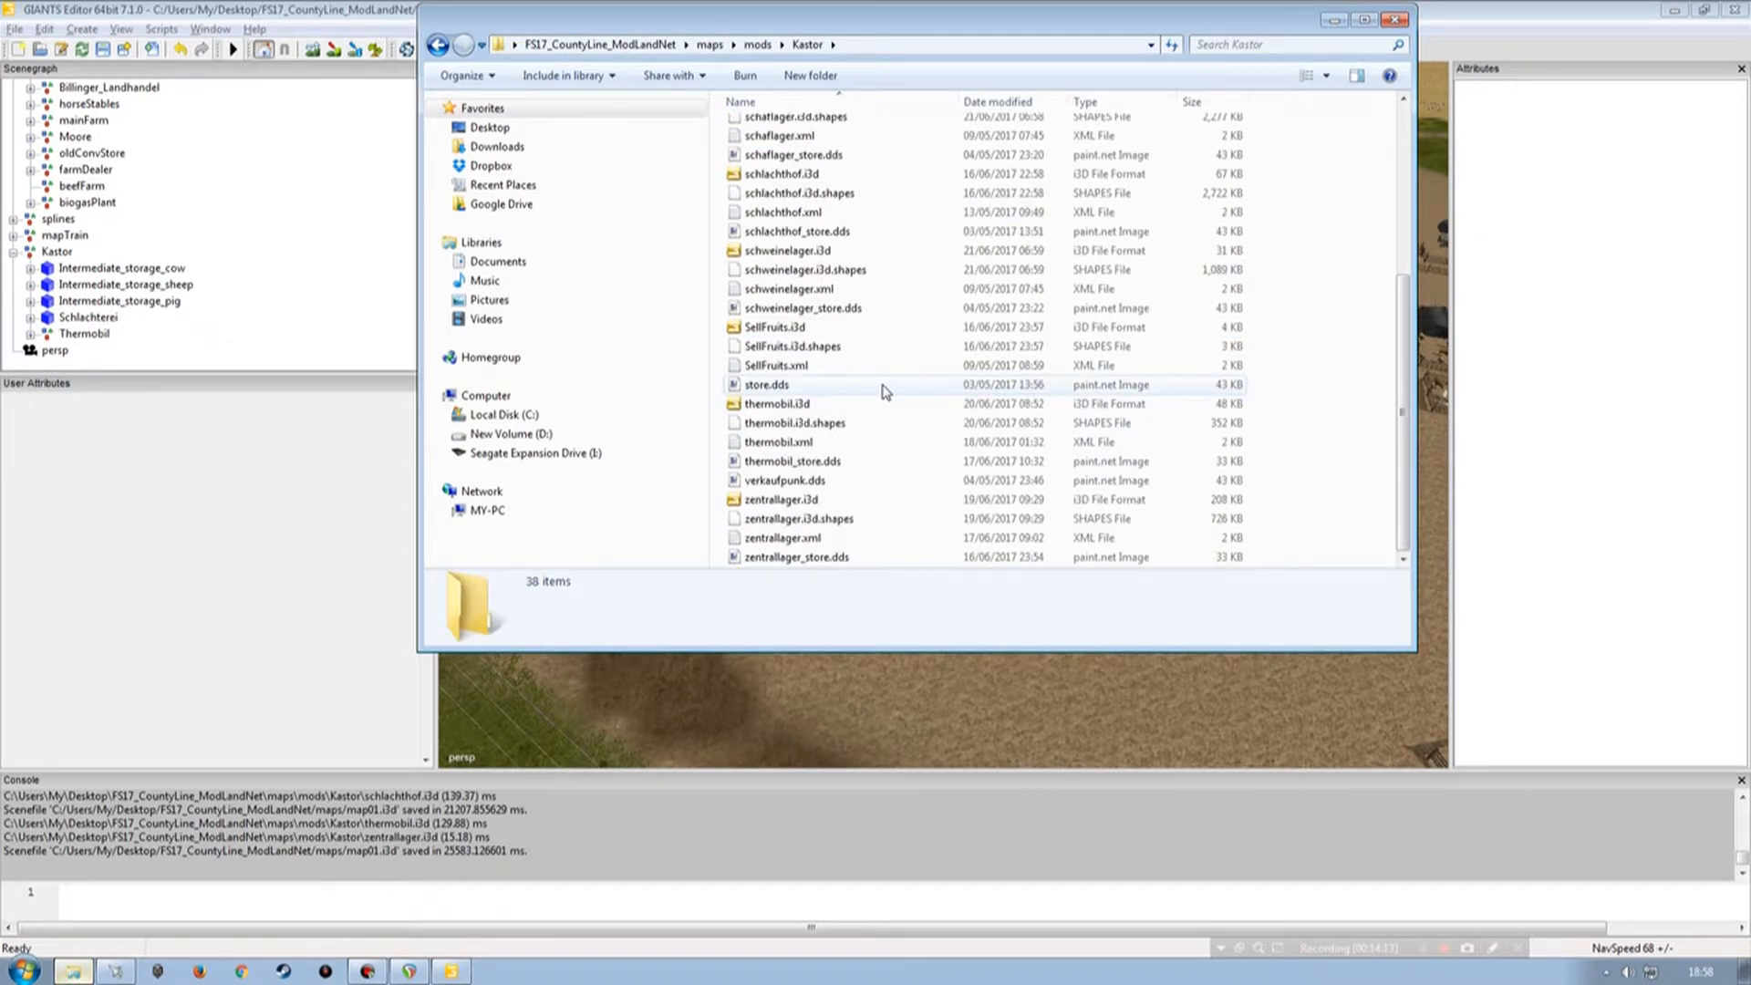
left_click(774, 502)
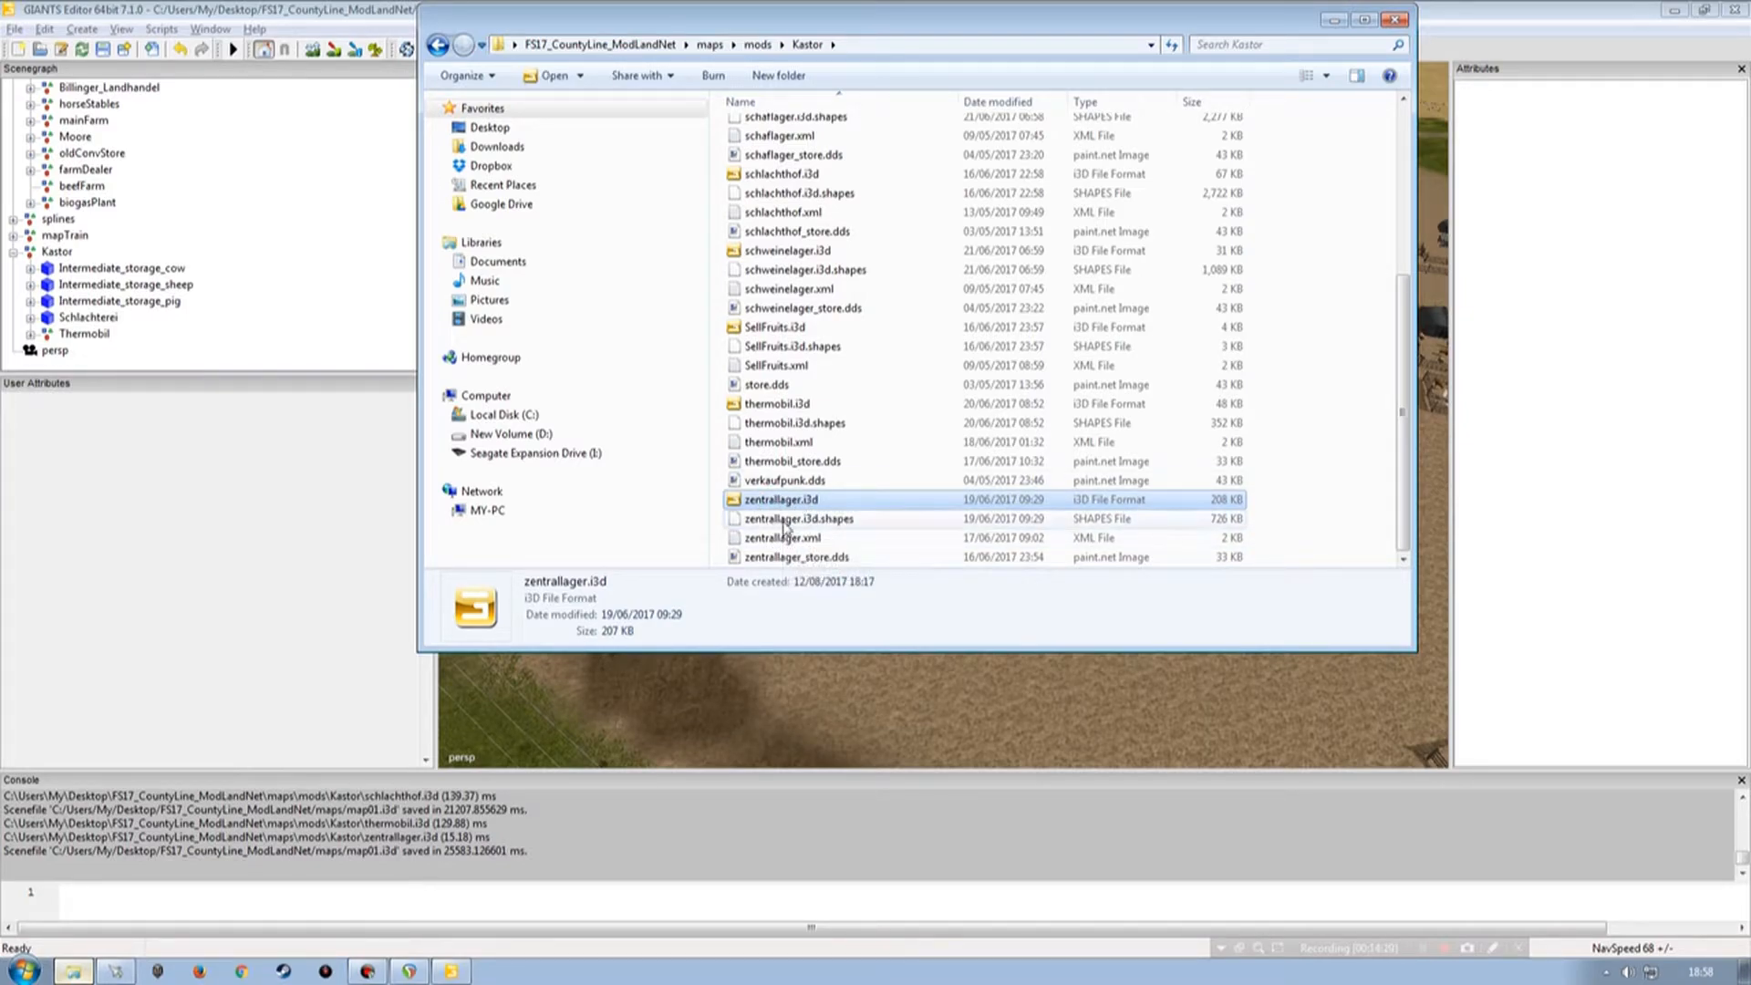
left_click_drag(867, 25, 621, 573)
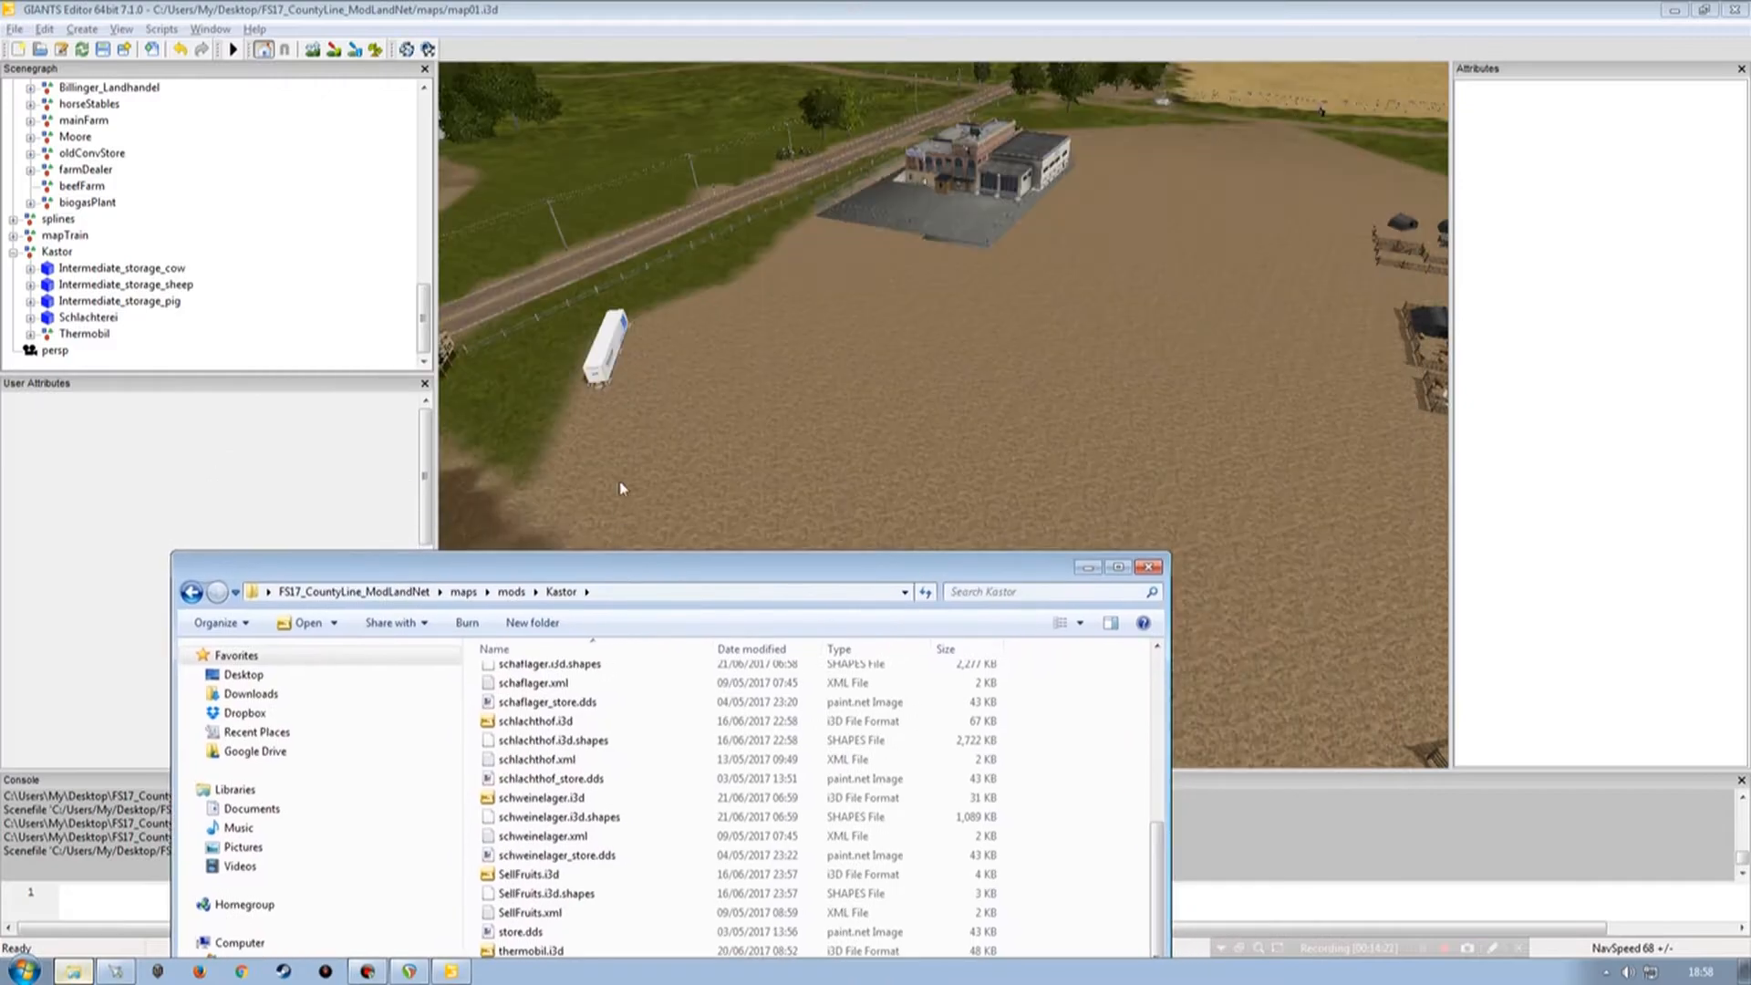
left_click_drag(602, 567, 880, 135)
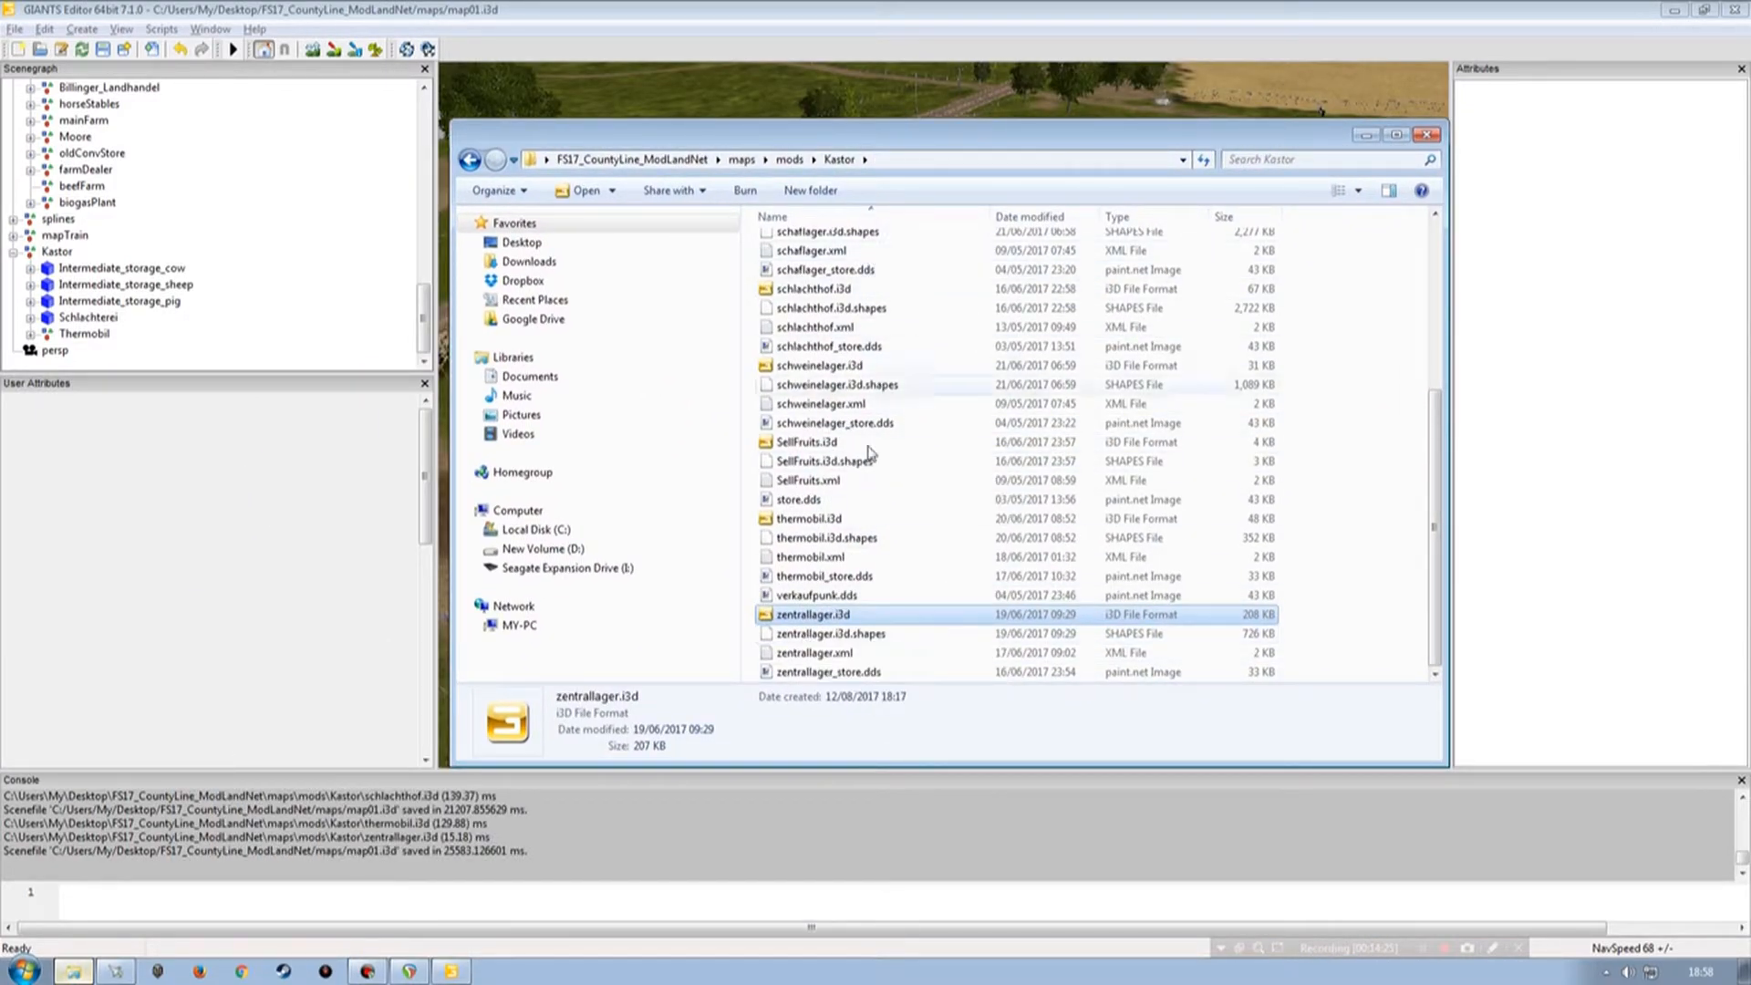
left_click(1367, 136)
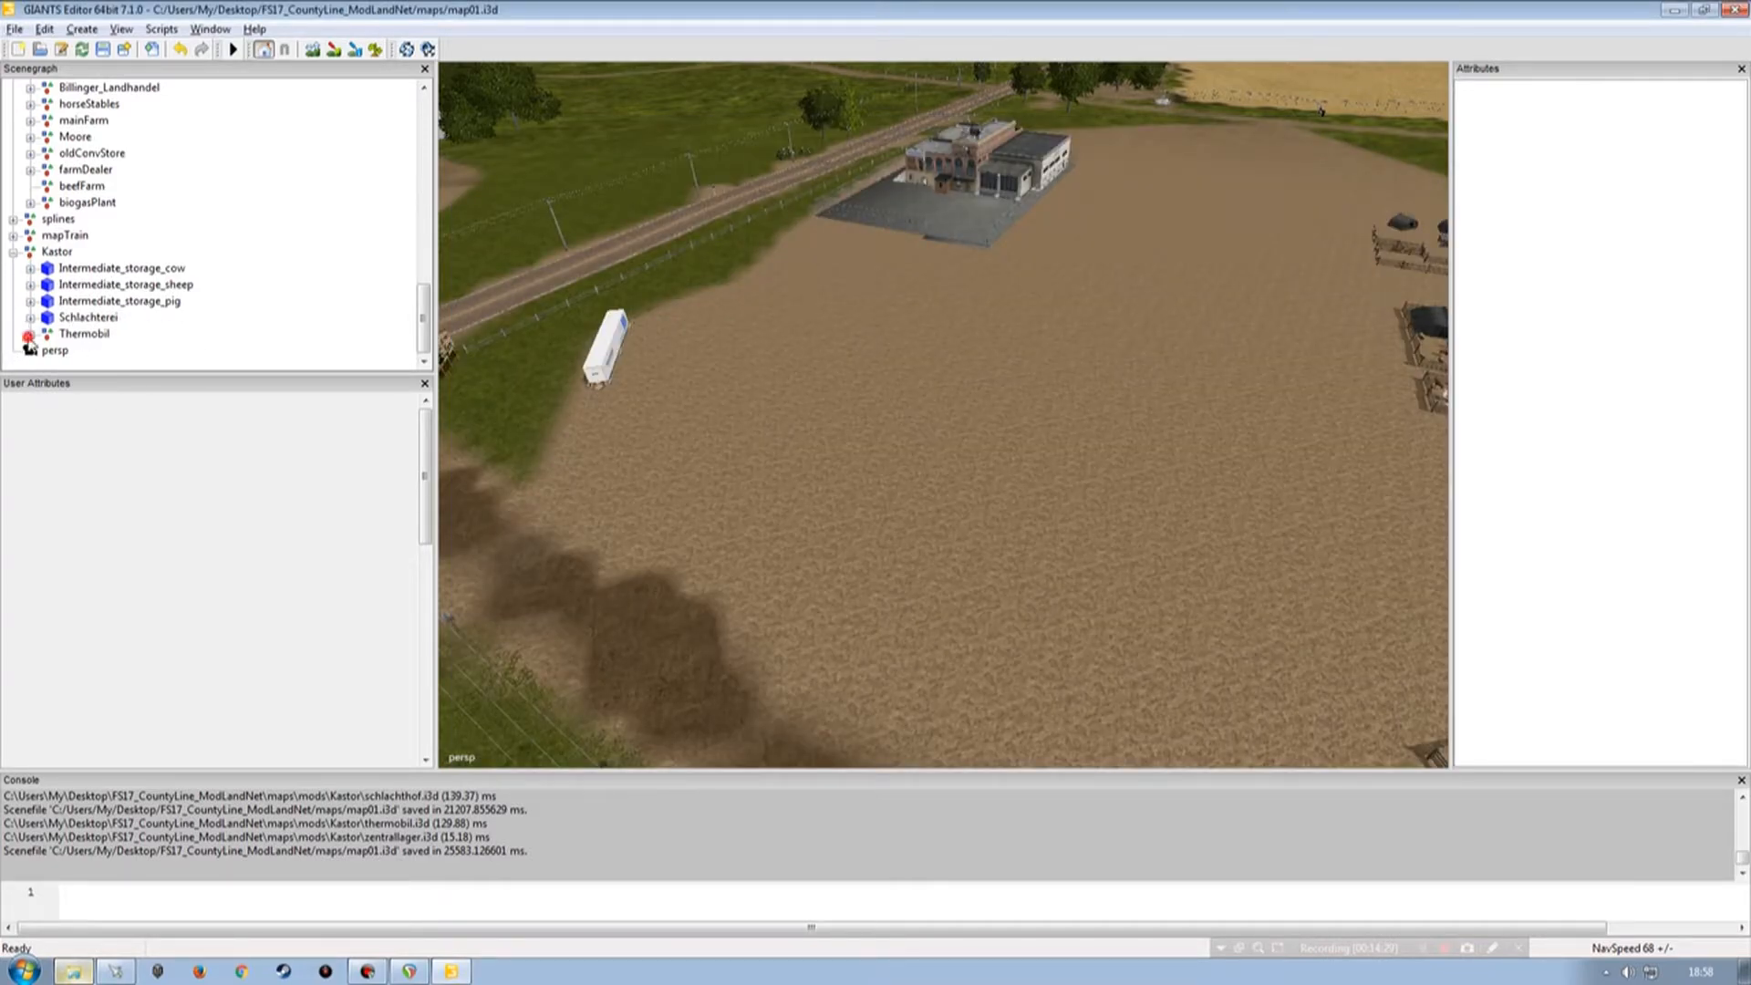
Inspect the attributes of the Thermobil group's siloTrailerTriggerIn and siloTrailerTriggerOut nodes.
left_click(29, 335)
left_click(105, 301)
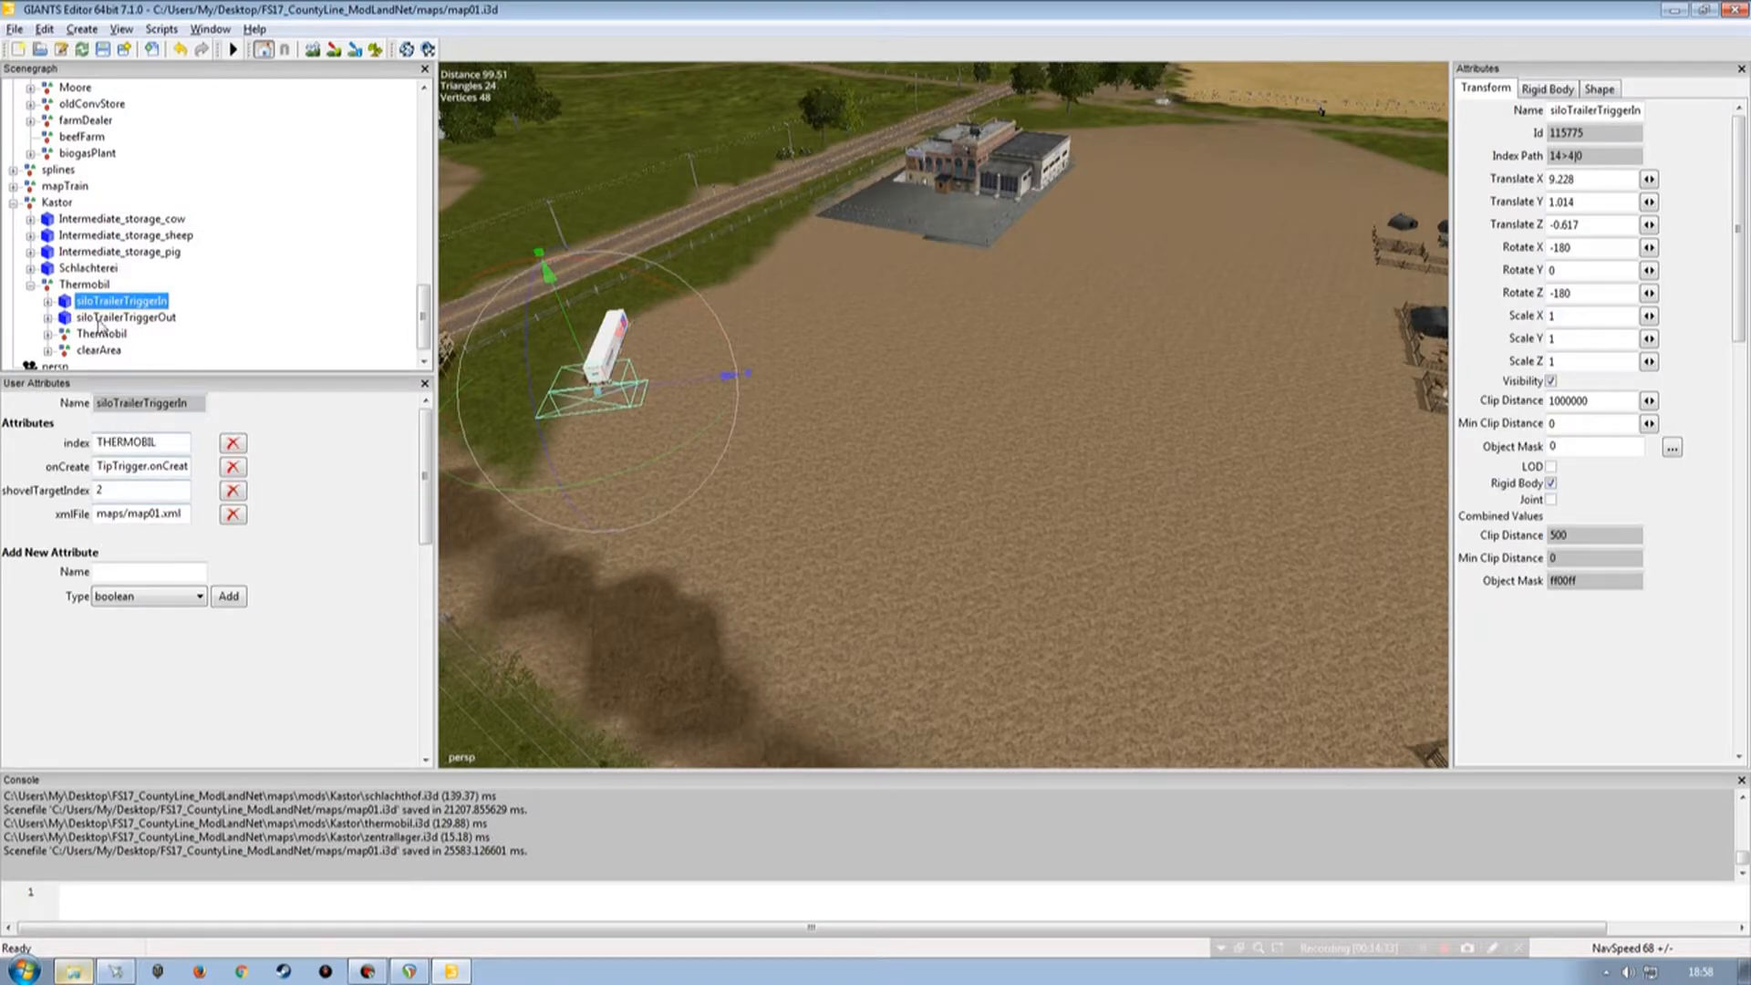
left_click(102, 318)
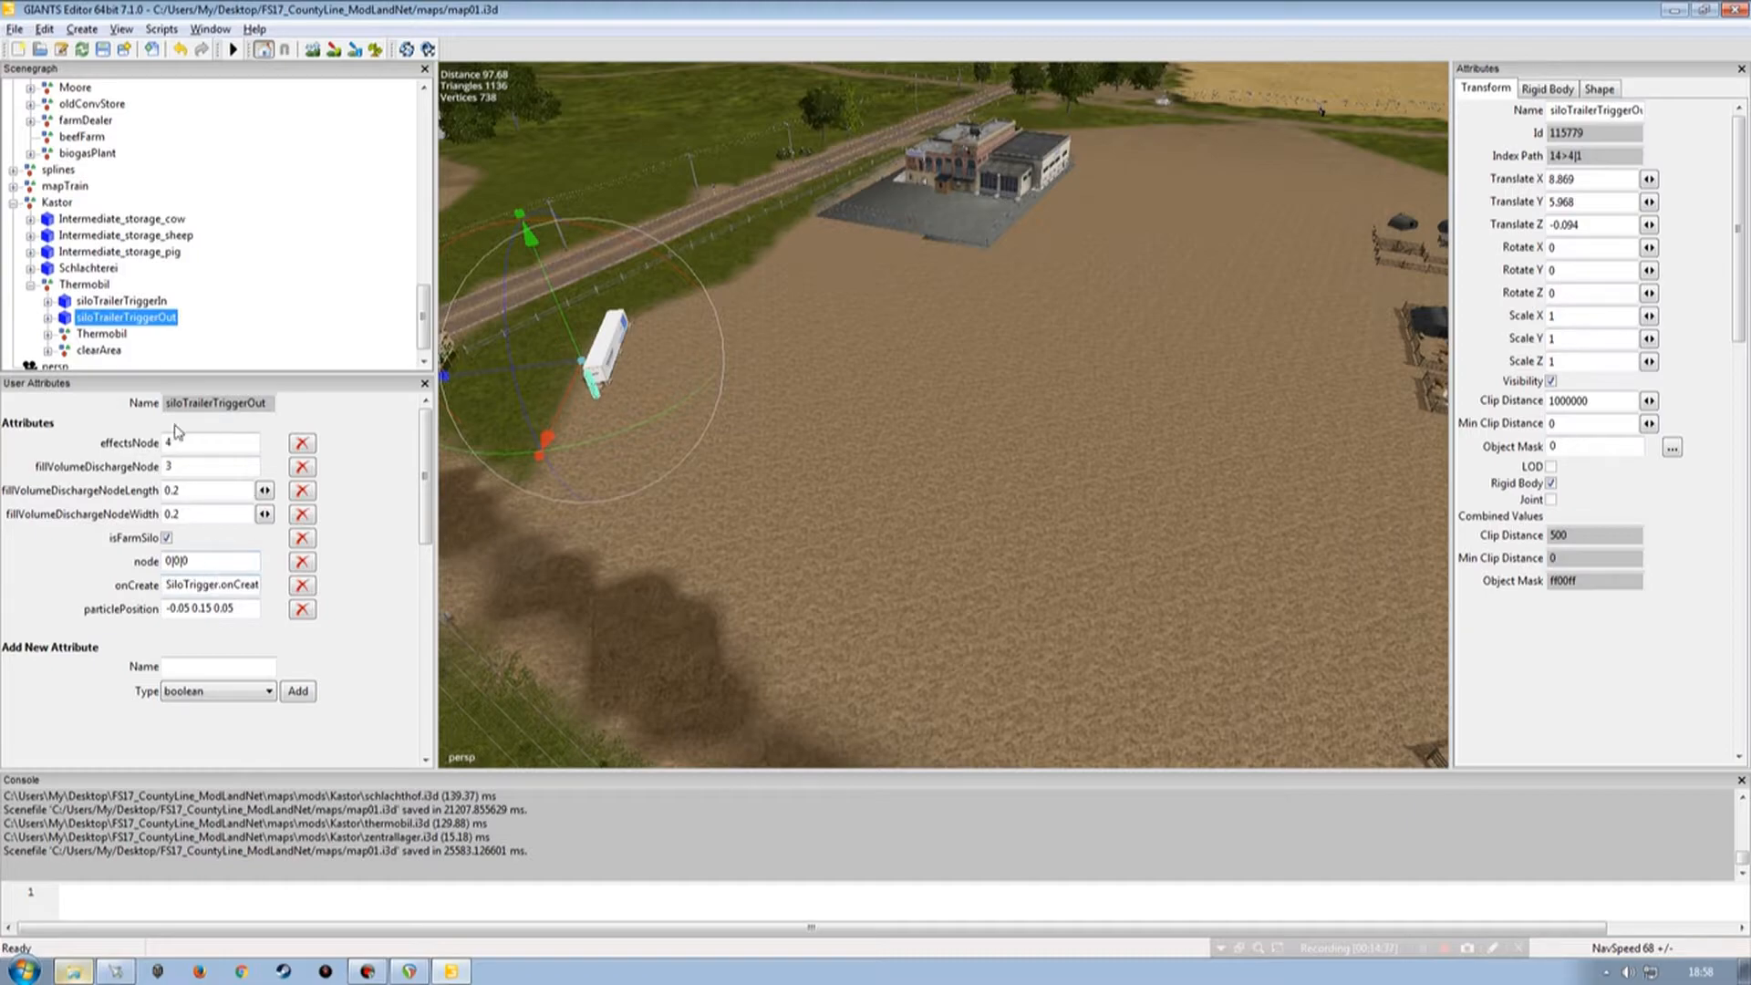
left_click(30, 285)
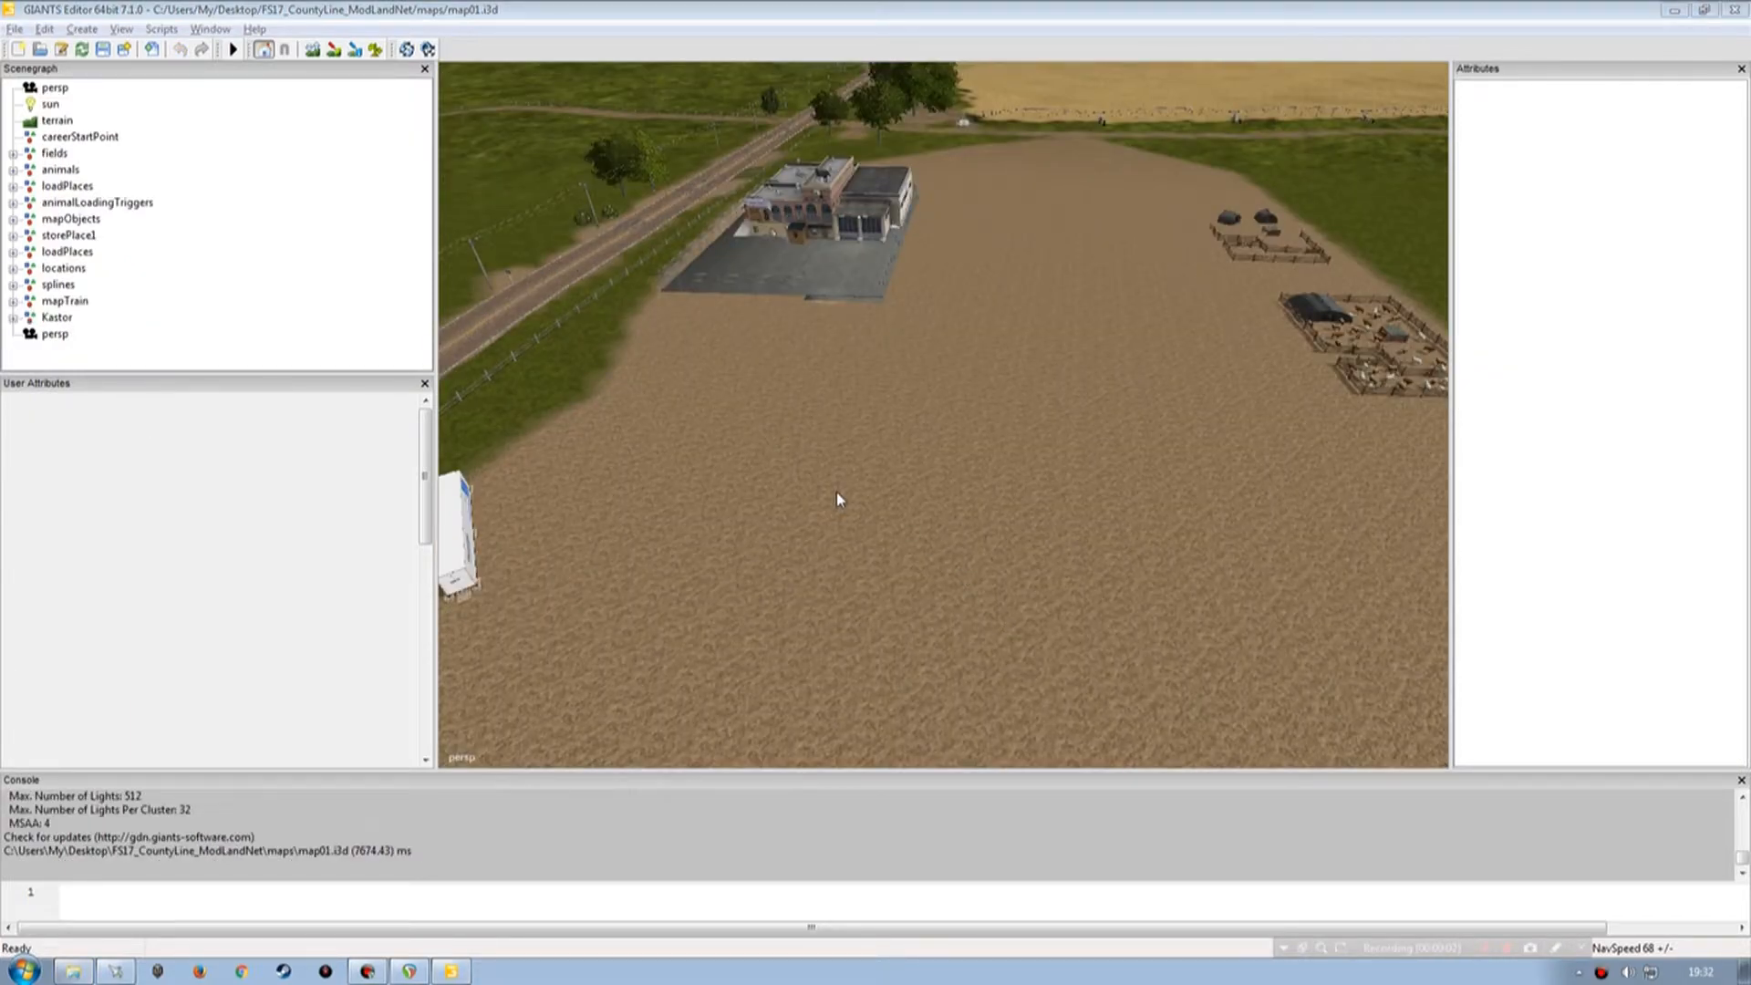
Import SellFruits.i3d from the Kastor mod folder into the map scene.
middle_click_drag(875, 500, 917, 534)
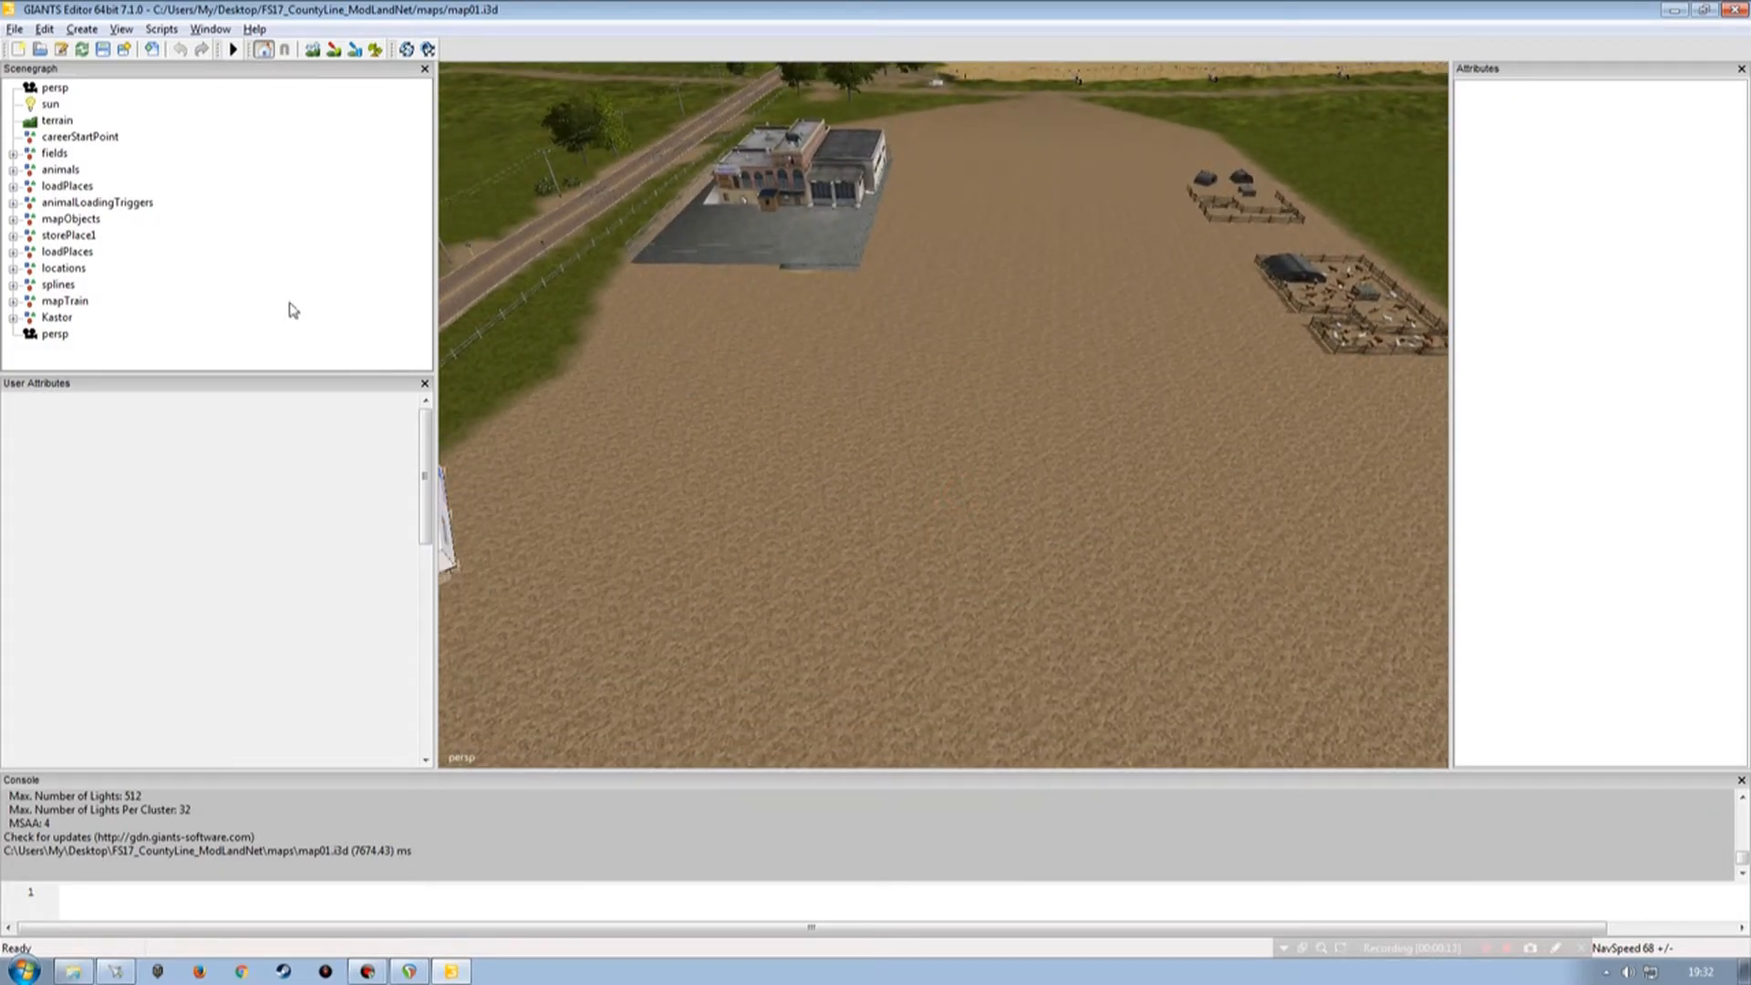
middle_click_drag(925, 517, 981, 451)
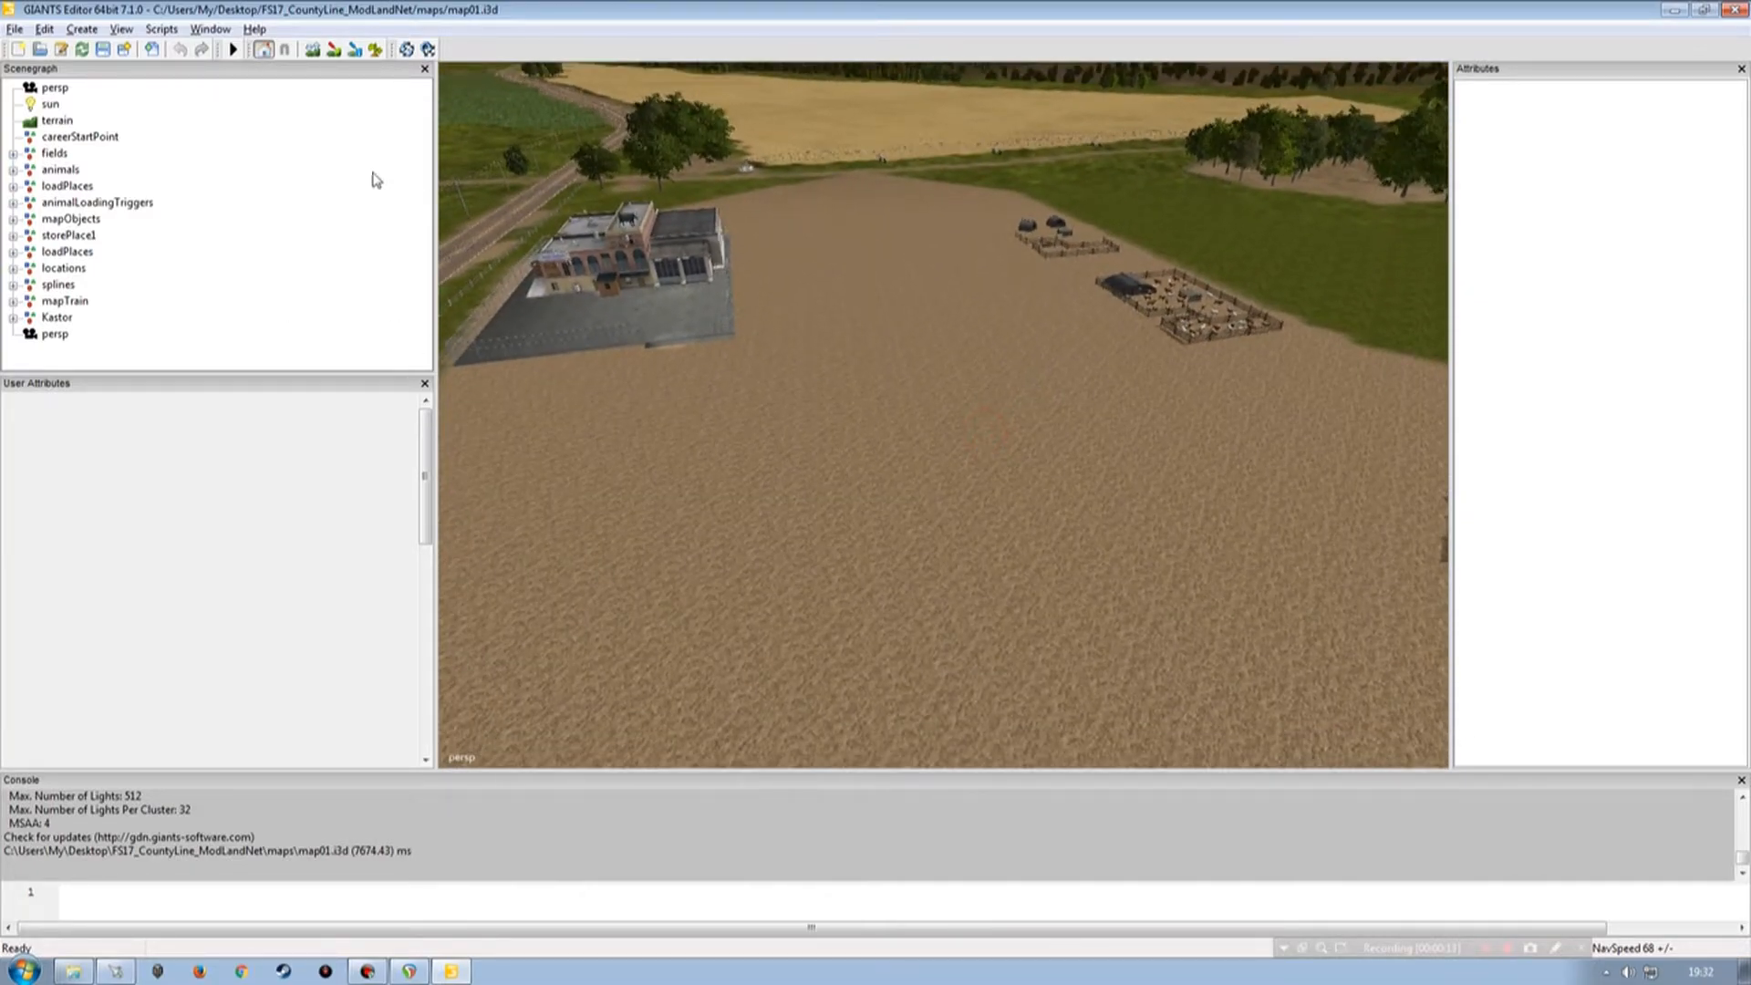
left_click(14, 29)
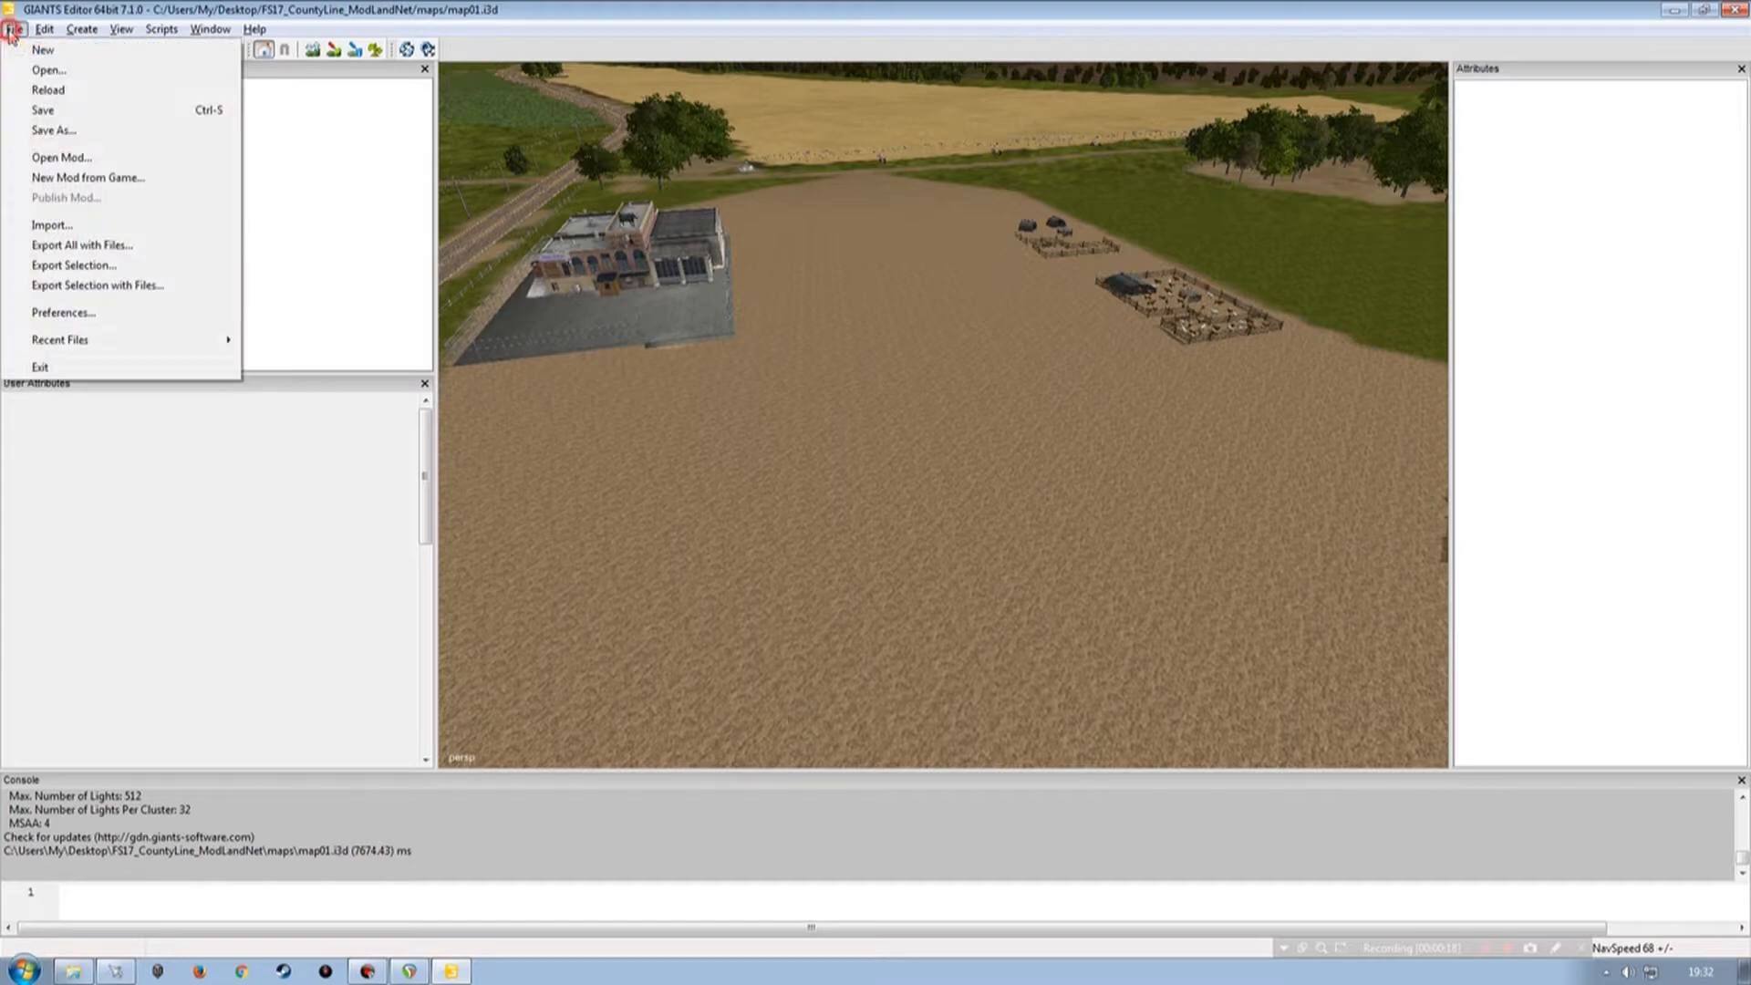
left_click(79, 228)
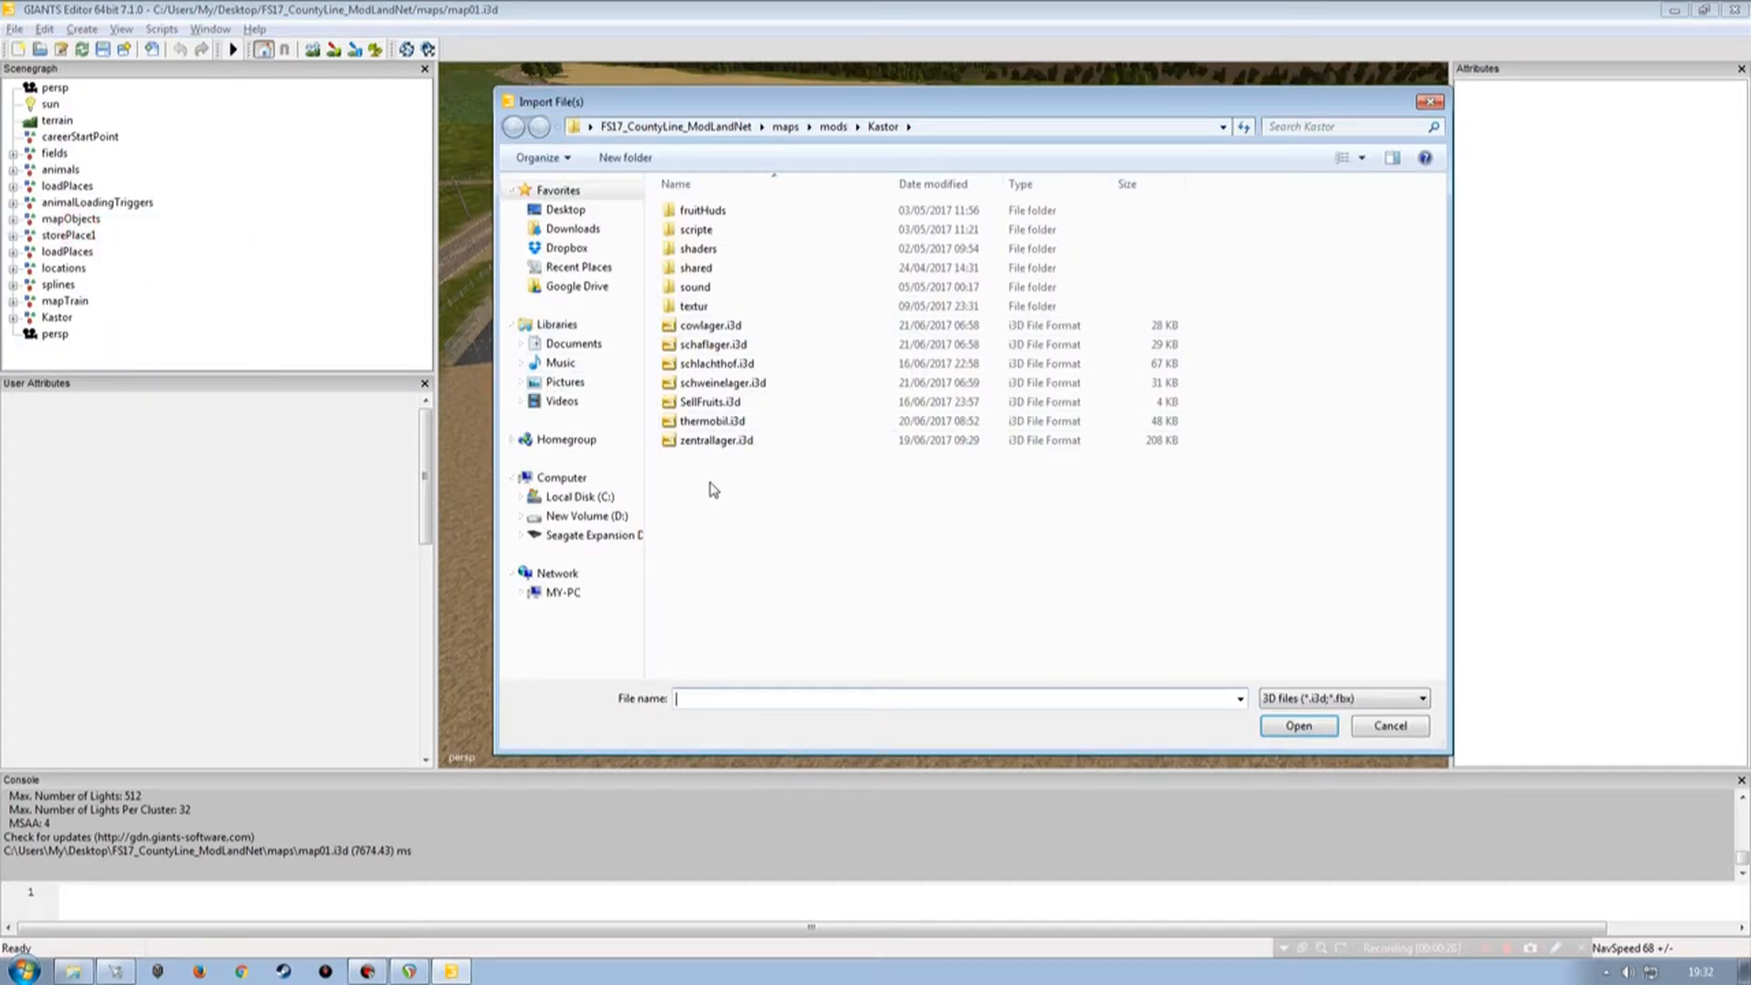
double_click(712, 404)
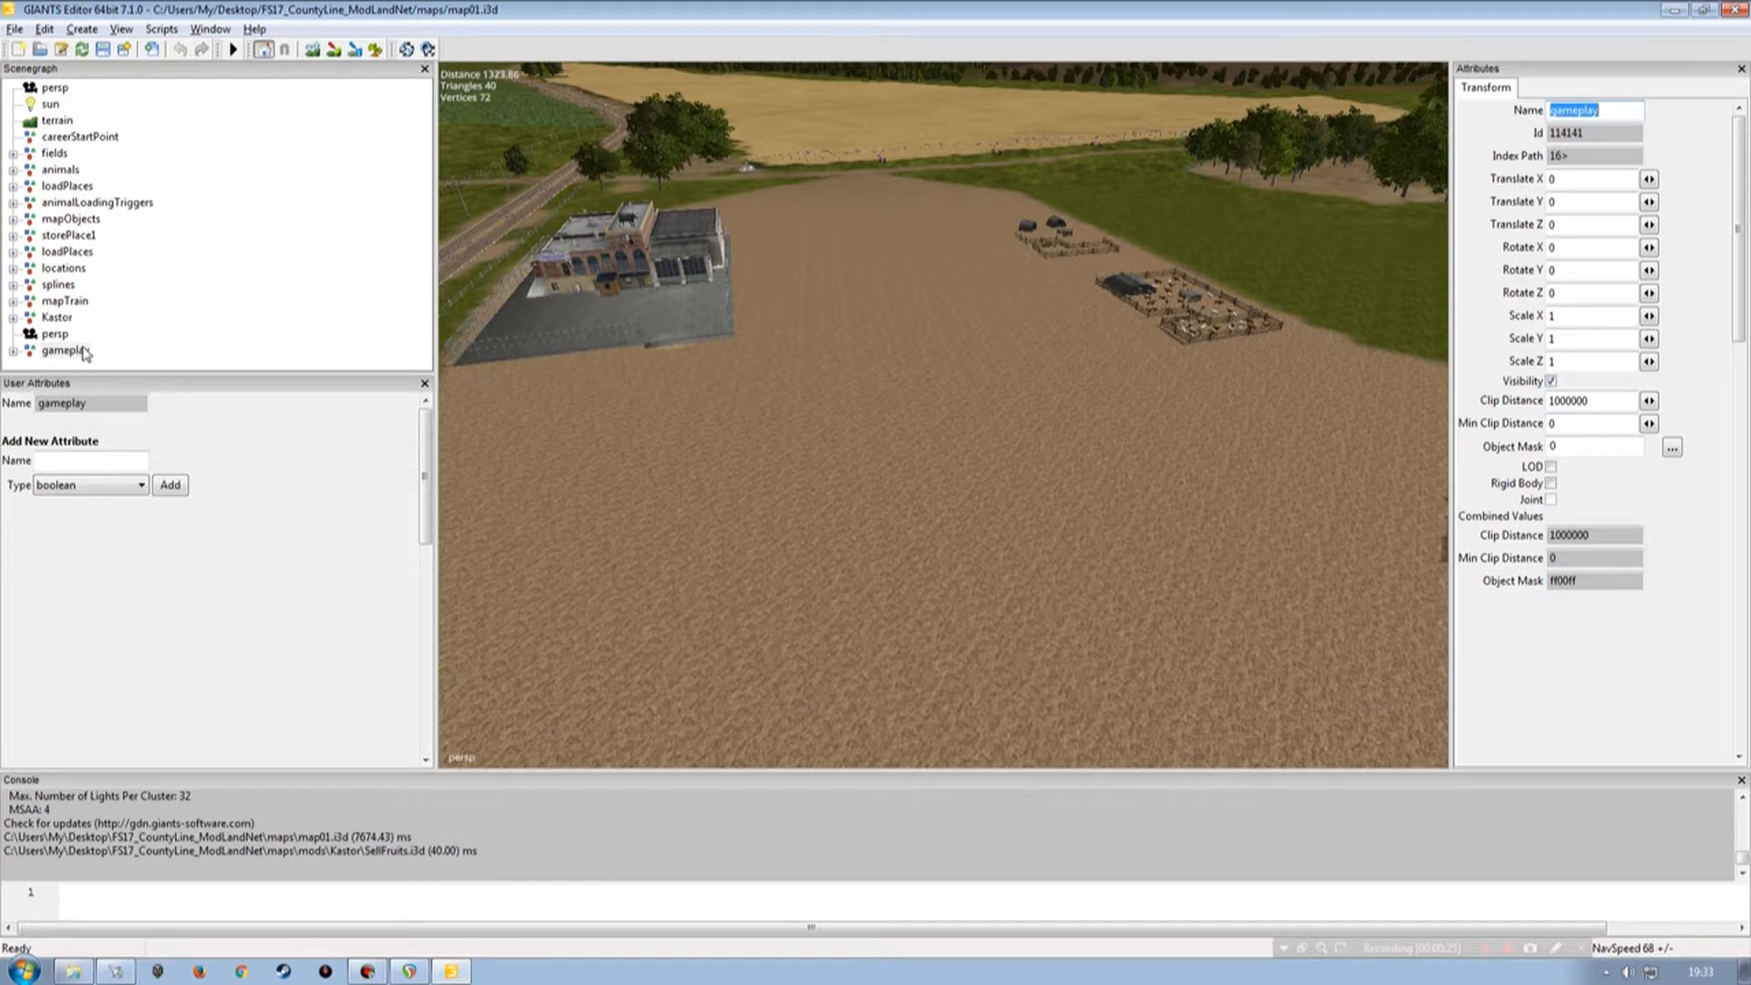
Move the imported gameplay group into the Kastor group in the scenegraph.
left_click(48, 351)
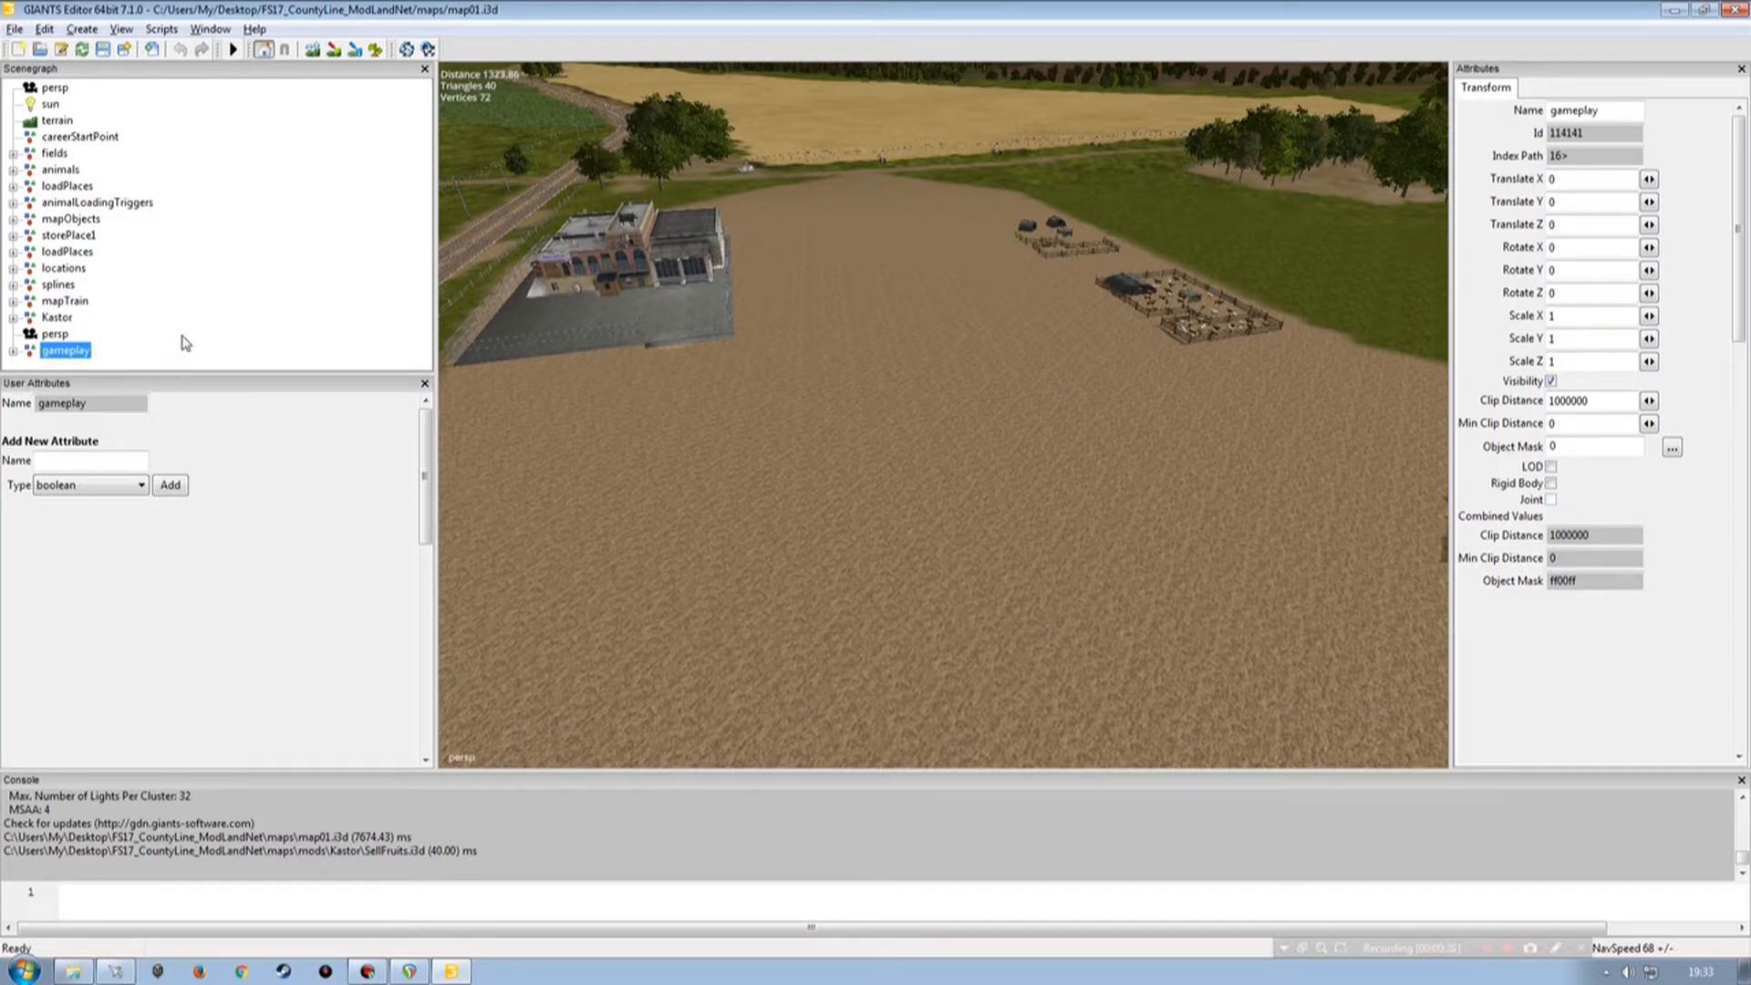
key("Delete")
left_click(46, 319)
key("ctrl+z")
Position the gameplay trigger group on the open ground near the Kastor buildings.
left_click(861, 435, "ctrl+shift")
scroll(906, 492, "up", 8)
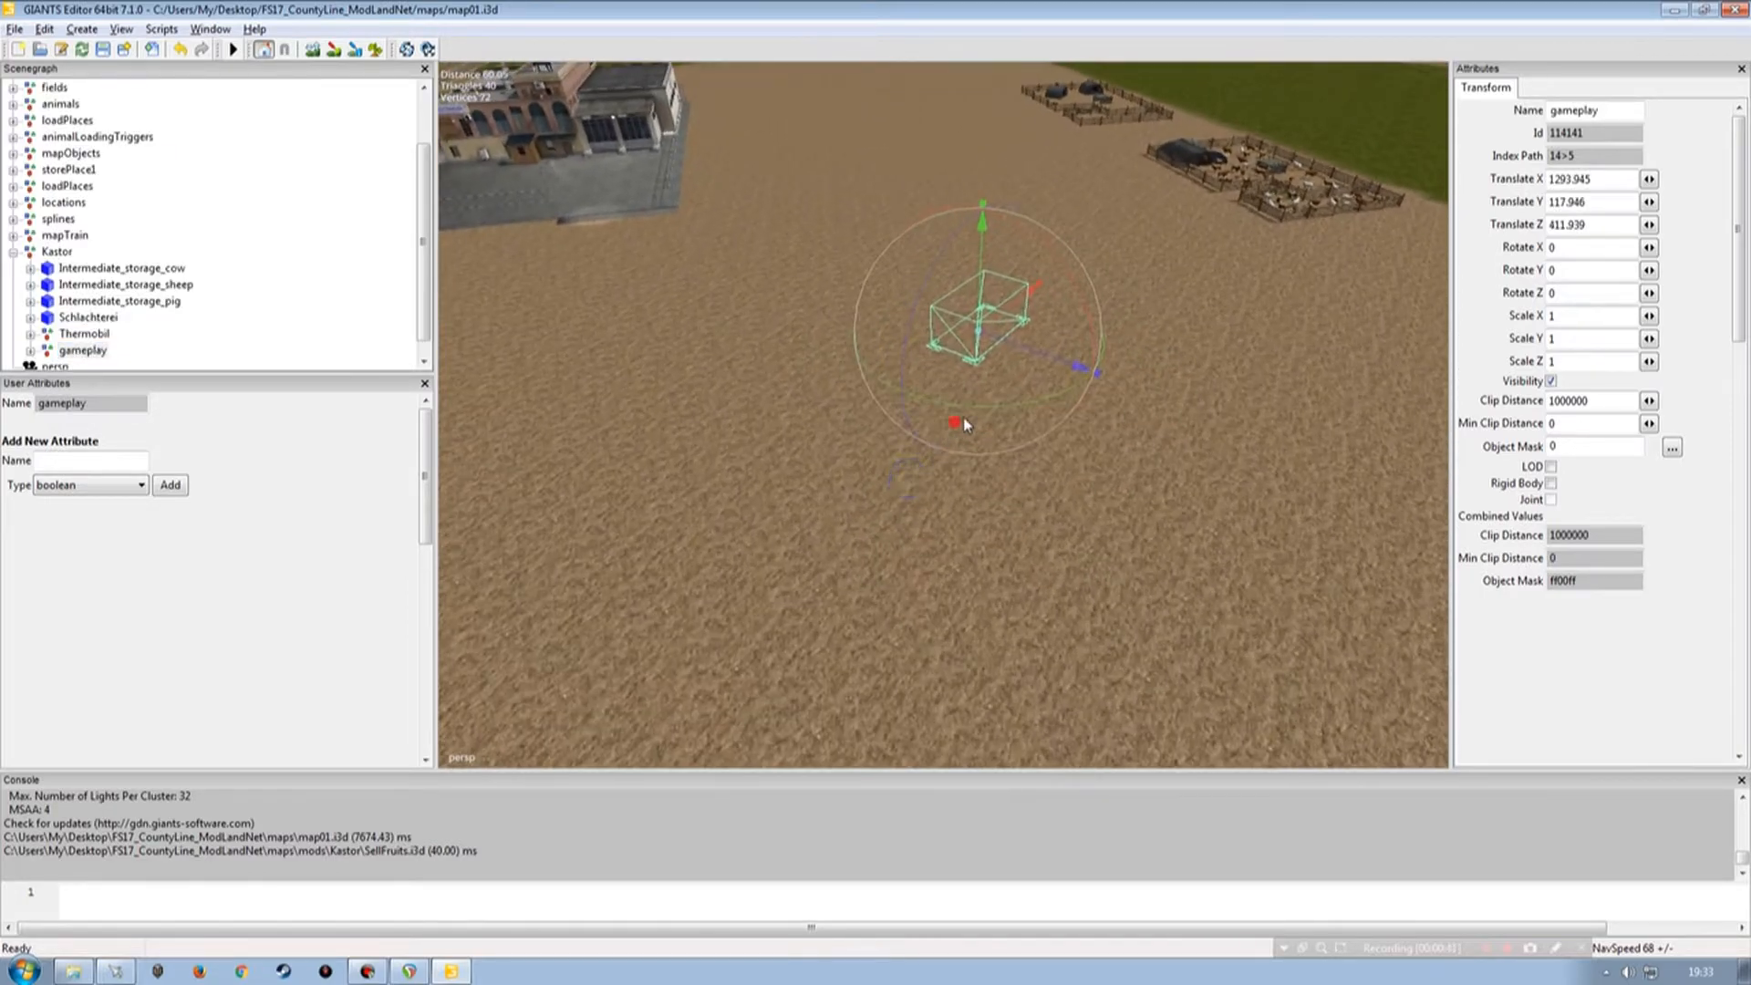
scroll(900, 303, "up", 2)
scroll(900, 302, "down", 5)
mouse_move(899, 303)
left_mouse_down("alt")
mouse_move(978, 299)
mouse_move(930, 338)
mouse_move(950, 361)
mouse_move(675, 326)
mouse_move(880, 332)
mouse_move(932, 365)
mouse_move(868, 412)
mouse_move(915, 391)
mouse_move(881, 376)
mouse_move(909, 363)
mouse_move(817, 439)
mouse_move(1055, 441)
mouse_move(1107, 414)
mouse_move(1032, 457)
mouse_move(879, 478)
left_mouse_up("alt")
scroll(950, 362, "down", 2)
scroll(932, 365, "down", 8)
scroll(881, 379, "up", 4)
scroll(909, 363, "up", 4)
scroll(1033, 457, "down", 4)
right_click_drag(880, 479, 1038, 420, "alt")
left_click_drag(1038, 420, 1123, 441, "alt")
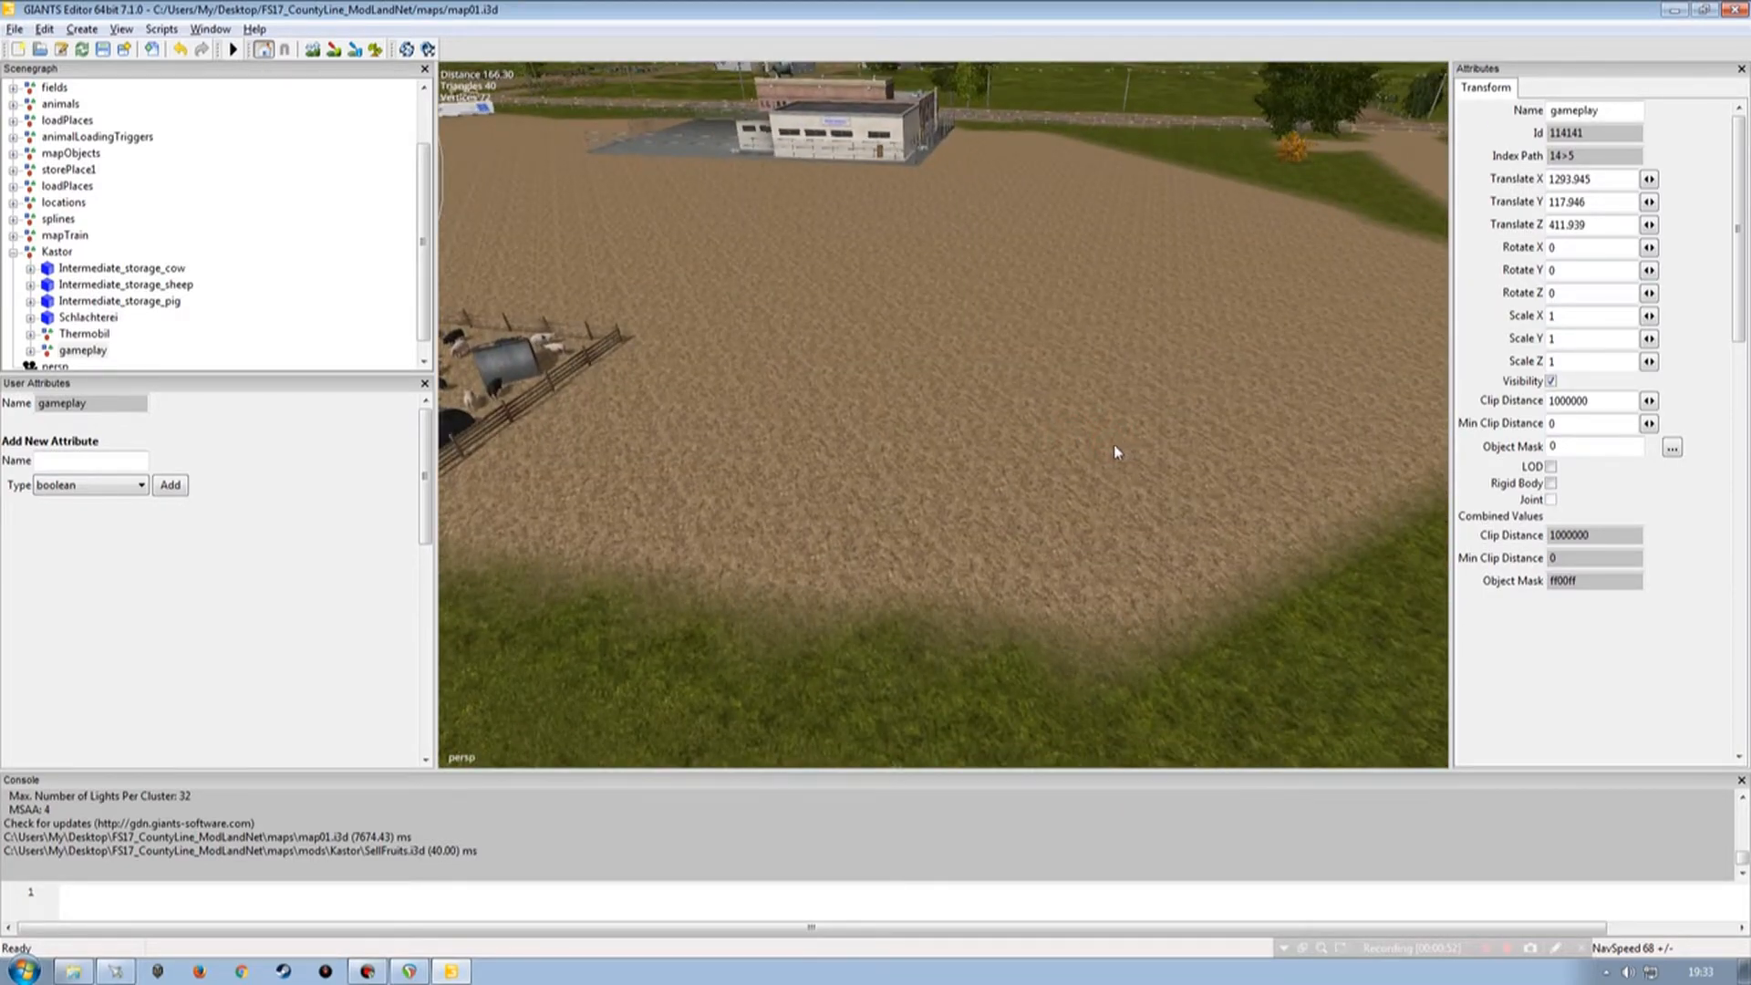
key("ctrl+b")
left_click(1022, 493)
left_click_drag(954, 478, 875, 382, "alt")
scroll(953, 532, "up", 3)
scroll(1010, 455, "down", 3)
scroll(977, 465, "up", 5)
left_click_drag(928, 512, 865, 518, "alt")
right_click_drag(864, 518, 872, 520, "alt")
mouse_move(871, 520)
left_mouse_down("alt")
mouse_move(1064, 478)
mouse_move(962, 512)
mouse_move(888, 508)
left_mouse_up("alt")
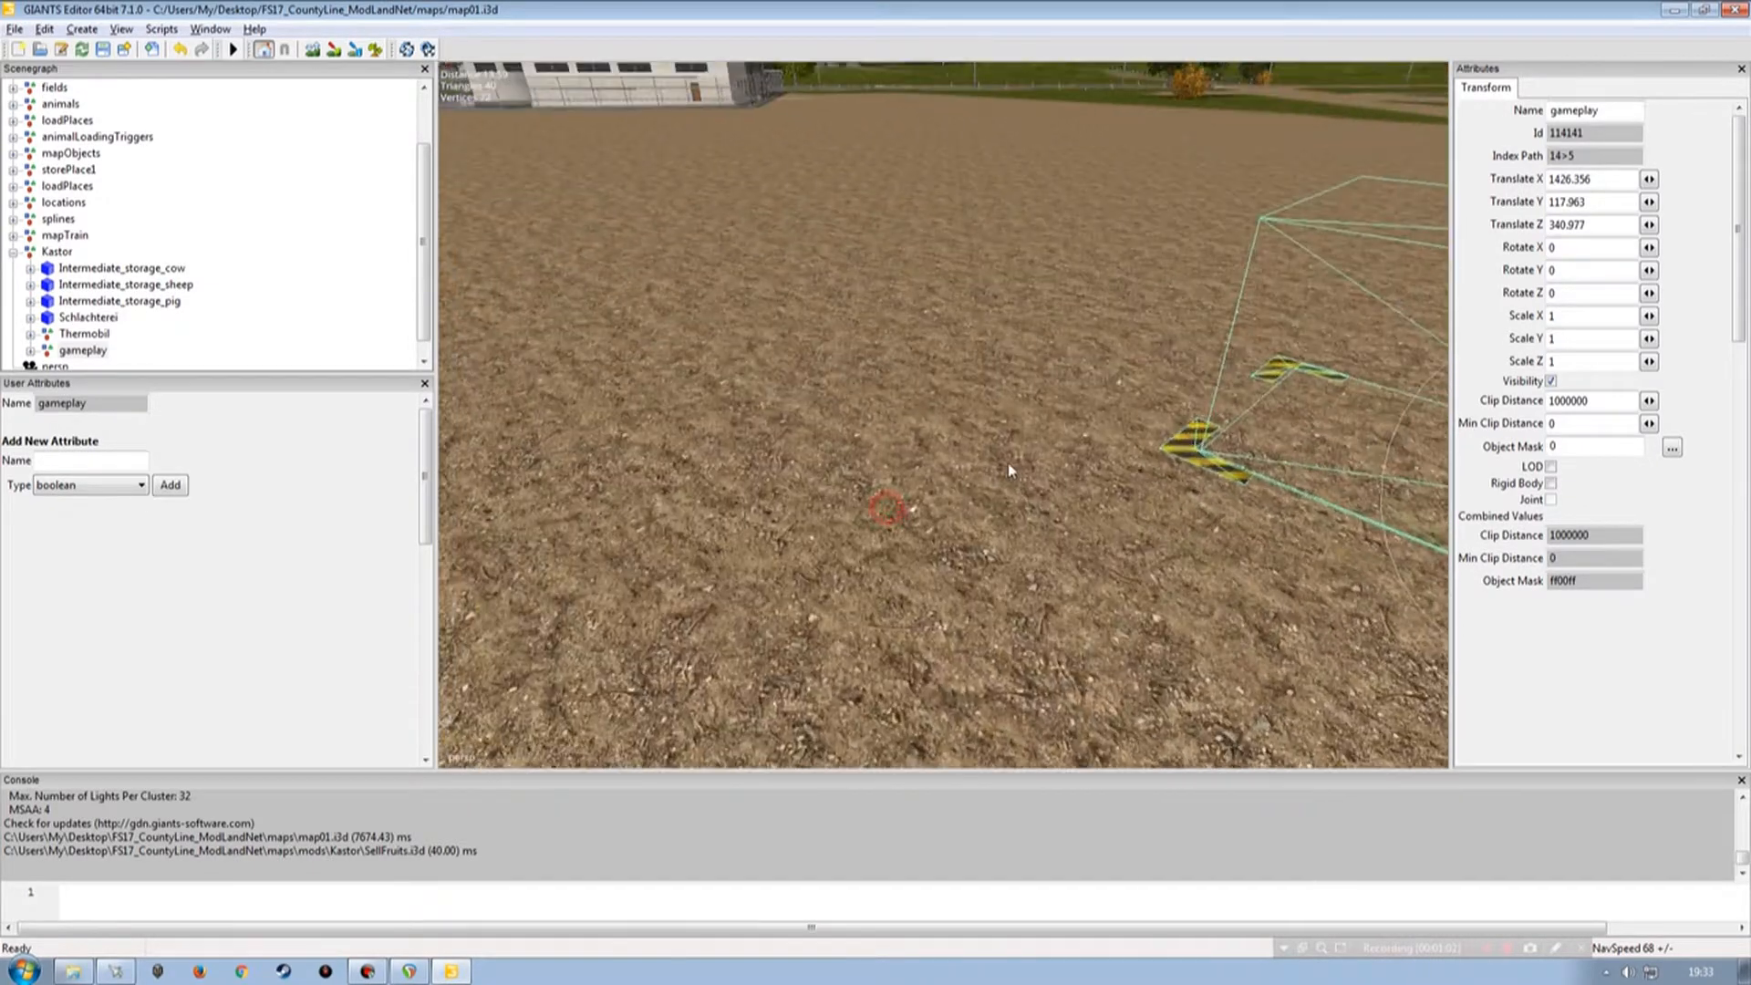
Examine the placed trigger box and its ground markers from several angles.
right_click_drag(1009, 471, 779, 518, "alt")
left_click_drag(778, 518, 824, 519, "alt")
right_click_drag(823, 519, 843, 438, "alt")
left_click_drag(841, 438, 929, 434, "alt")
right_click_drag(915, 433, 800, 444, "alt")
left_click_drag(800, 444, 1066, 510, "alt")
right_click_drag(1067, 509, 966, 501, "alt")
left_click_drag(864, 519, 912, 465, "alt")
right_click_drag(1013, 459, 928, 457, "alt")
left_click_drag(929, 457, 831, 458, "alt")
right_click_drag(831, 459, 871, 473, "alt")
left_click_drag(871, 473, 900, 473, "alt")
right_click_drag(899, 474, 915, 459, "alt")
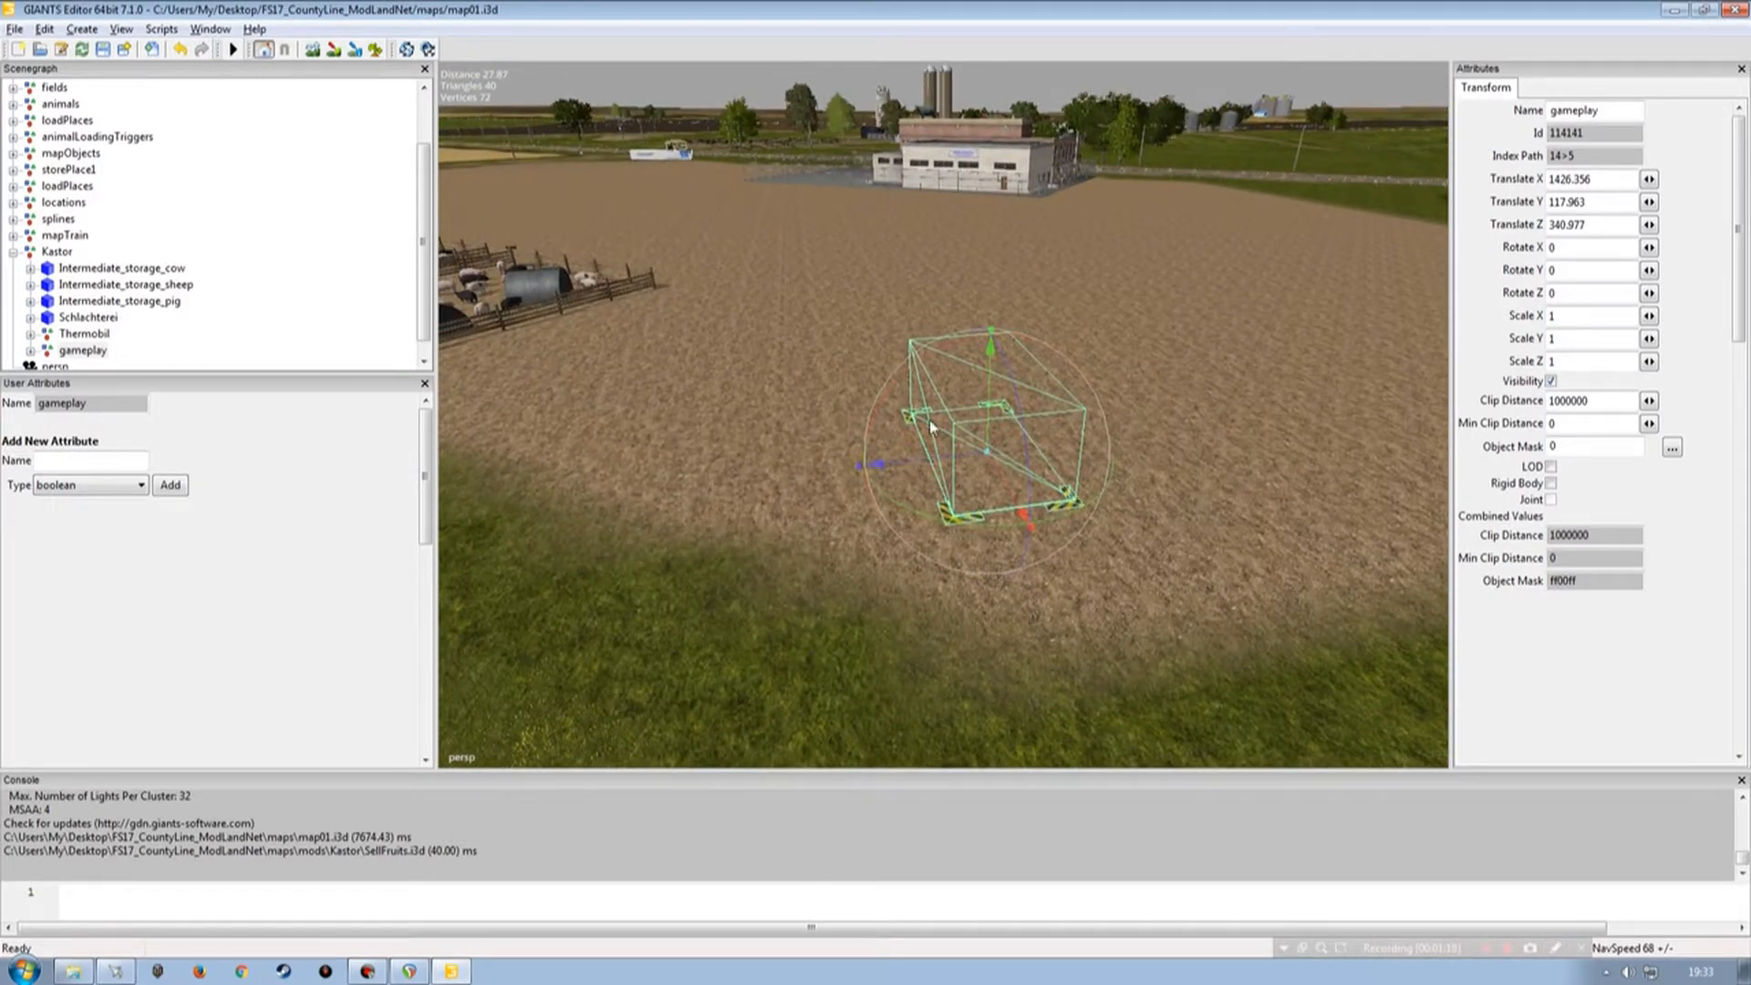
right_click_drag(763, 510, 703, 522, "alt")
left_click_drag(702, 522, 858, 473, "alt")
right_click_drag(858, 474, 894, 477, "alt")
left_click_drag(894, 476, 837, 489, "alt")
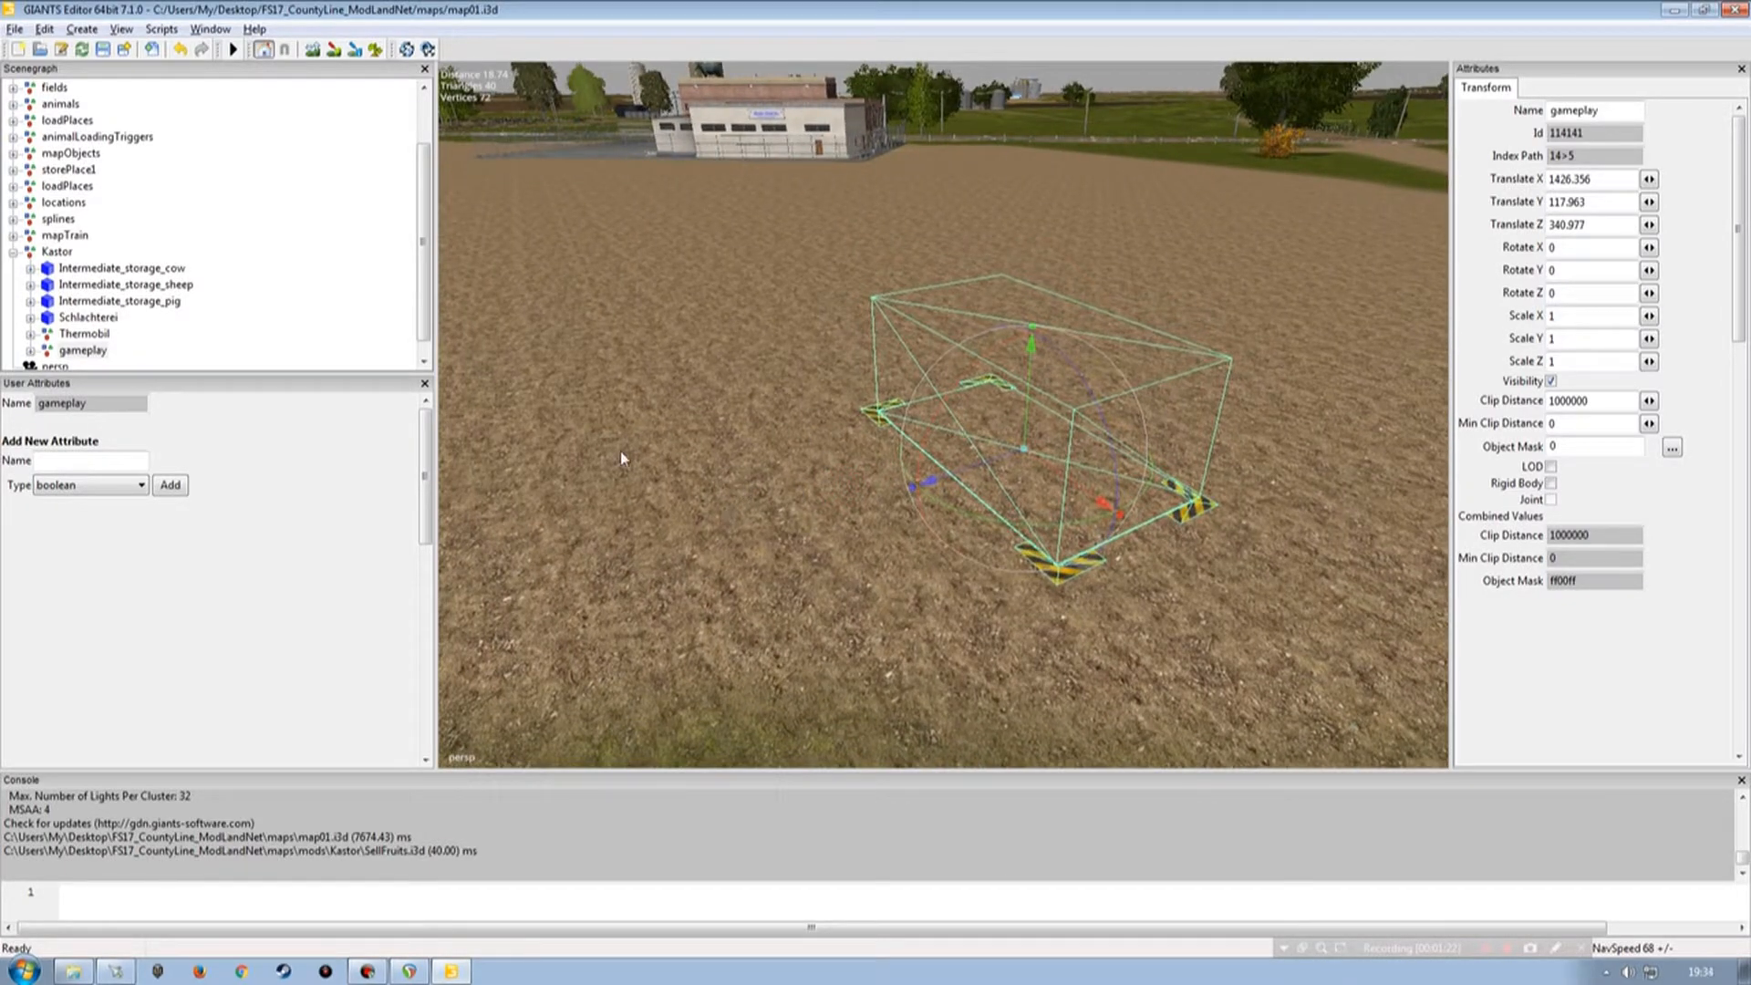
mouse_move(732, 371)
right_mouse_down("alt")
mouse_move(695, 432)
mouse_move(741, 366)
right_mouse_up("alt")
left_click_drag(741, 367, 879, 474, "alt")
right_click_drag(880, 473, 908, 465, "alt")
left_click_drag(908, 465, 932, 443, "alt")
right_click_drag(933, 443, 943, 456, "alt")
left_click_drag(938, 446, 940, 472, "alt")
right_click_drag(941, 473, 954, 465, "alt")
left_click_drag(954, 465, 952, 447, "alt")
right_click_drag(857, 446, 928, 444, "alt")
left_click_drag(928, 444, 892, 439, "alt")
right_click_drag(892, 439, 825, 452, "alt")
mouse_move(824, 452)
left_mouse_down("alt")
mouse_move(866, 385)
mouse_move(906, 381)
mouse_move(818, 452)
left_mouse_up("alt")
right_click_drag(817, 451, 882, 408, "alt")
left_click_drag(882, 408, 775, 375, "alt")
right_click_drag(776, 375, 785, 446, "alt")
left_click_drag(785, 446, 834, 442, "alt")
right_click_drag(834, 443, 758, 410, "alt")
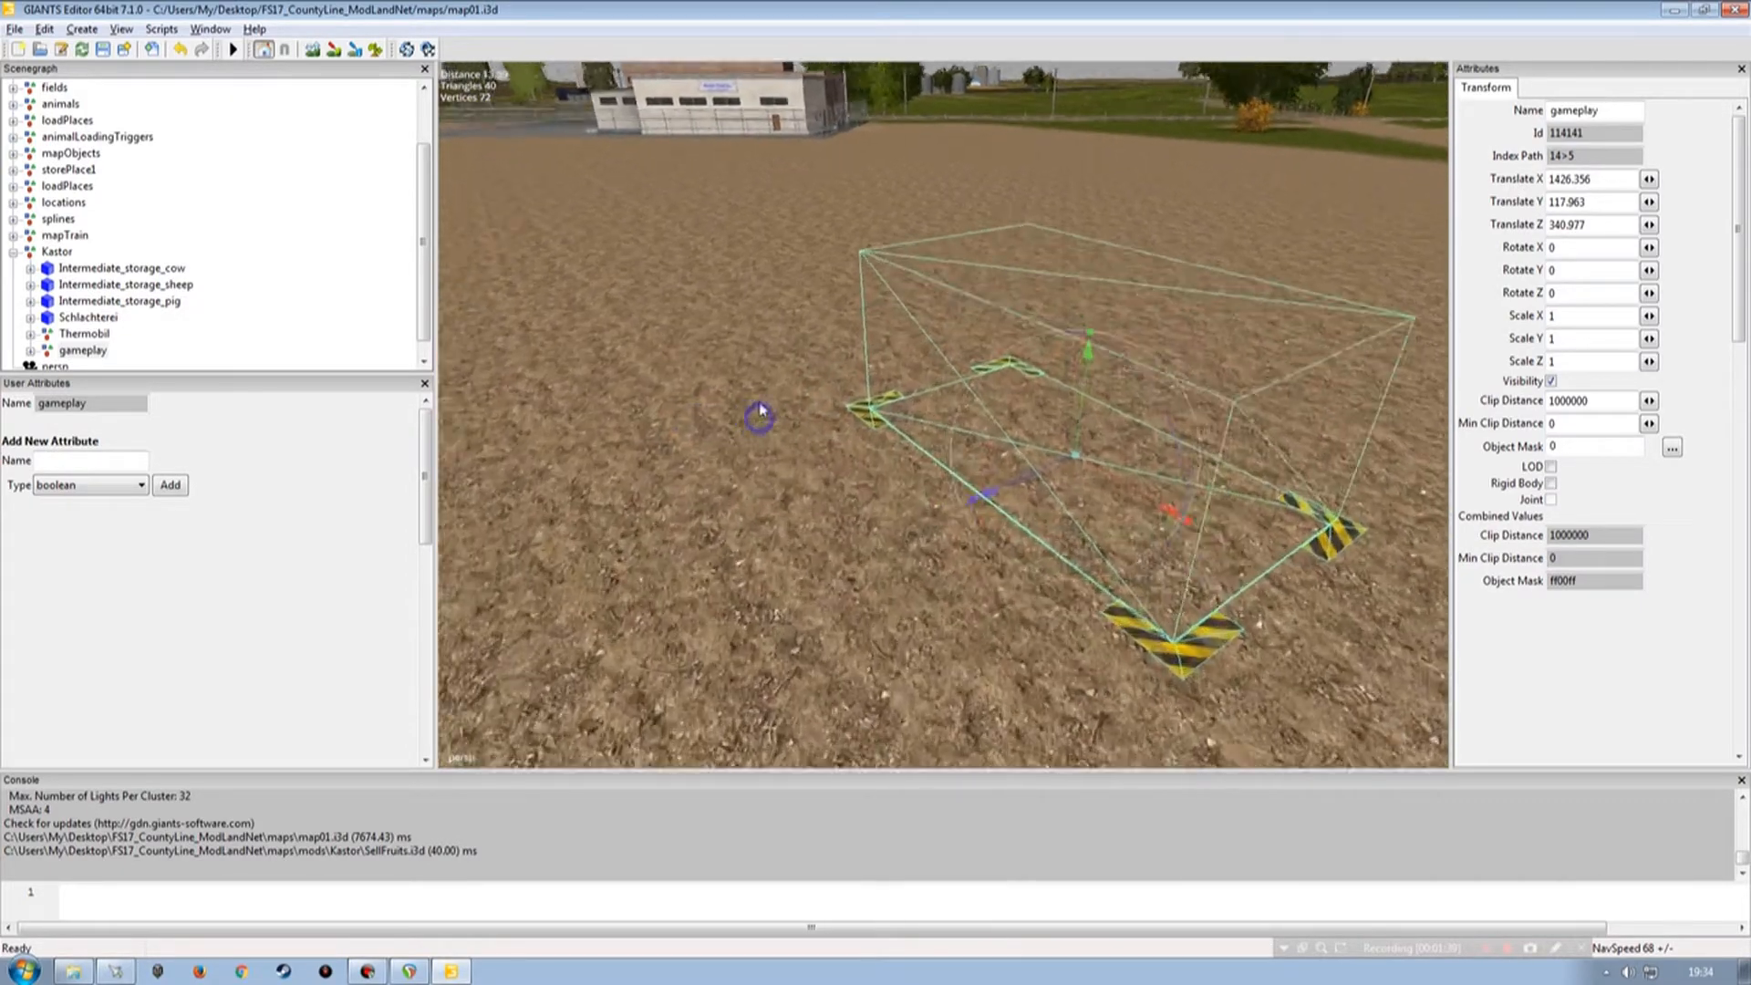
middle_click_drag(758, 411, 709, 398, "alt")
Expand the gameplay group's IN and groundMarkerCowSlurry nodes and review the triggerPos attributes.
left_click(30, 351)
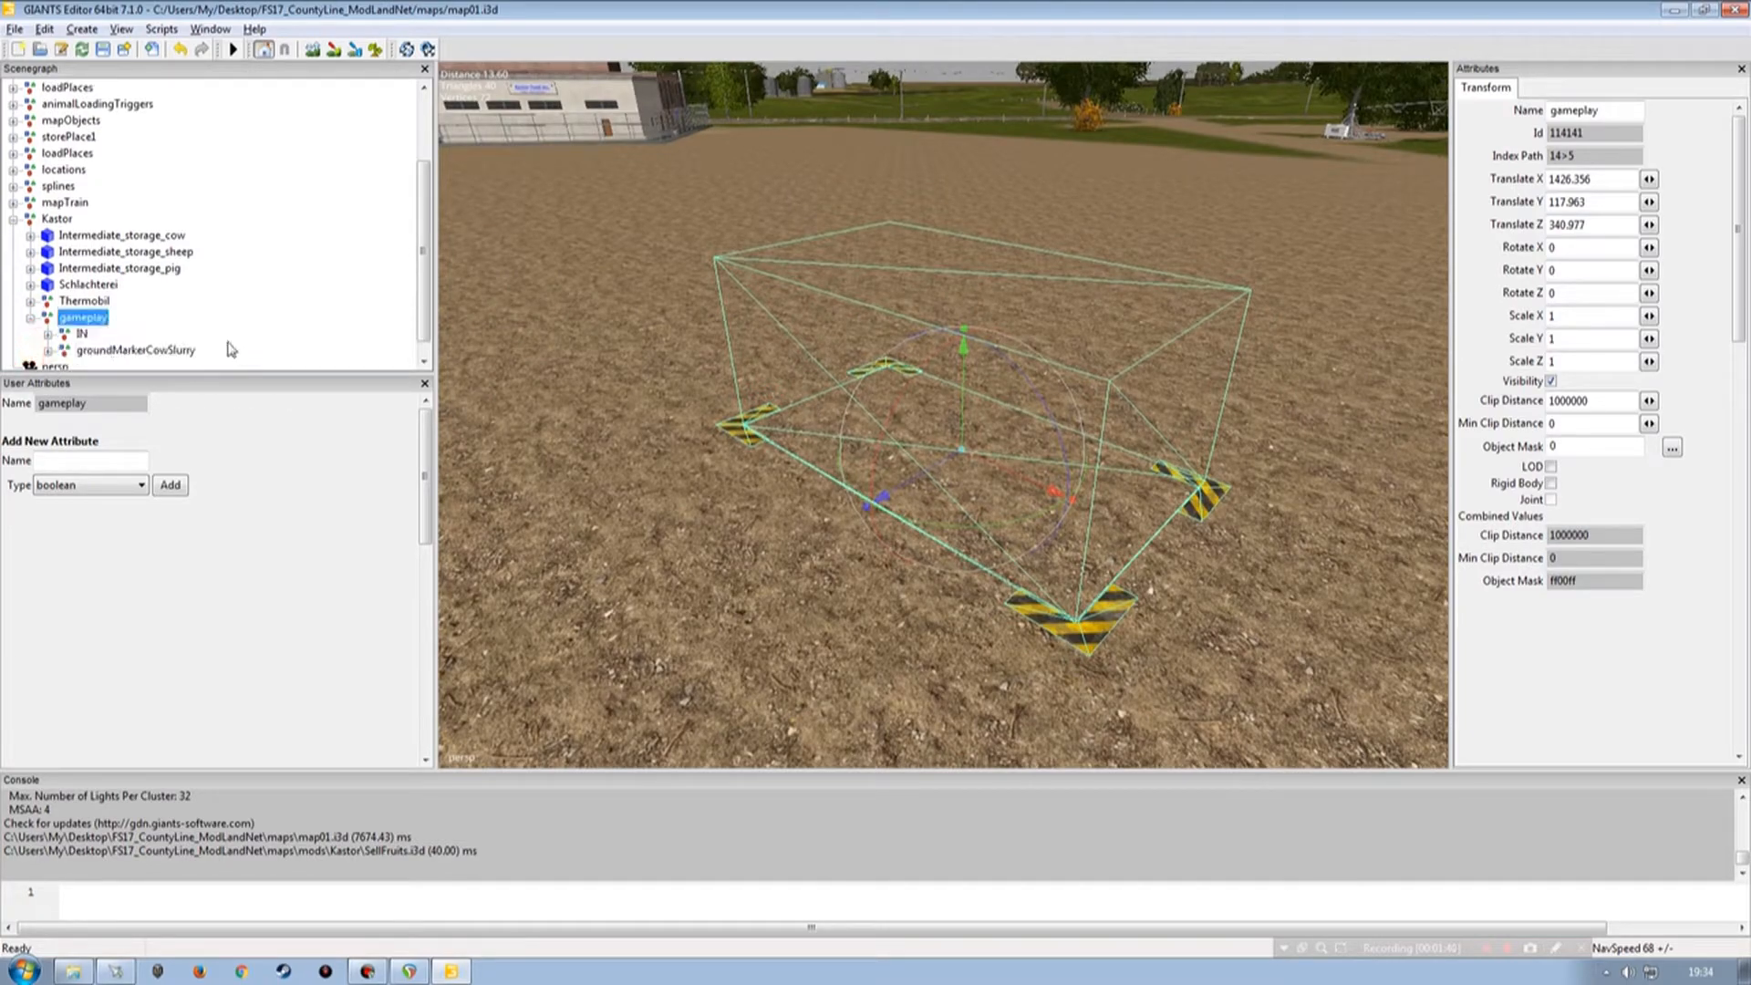
left_click(48, 334)
scroll(329, 319, "down", 1)
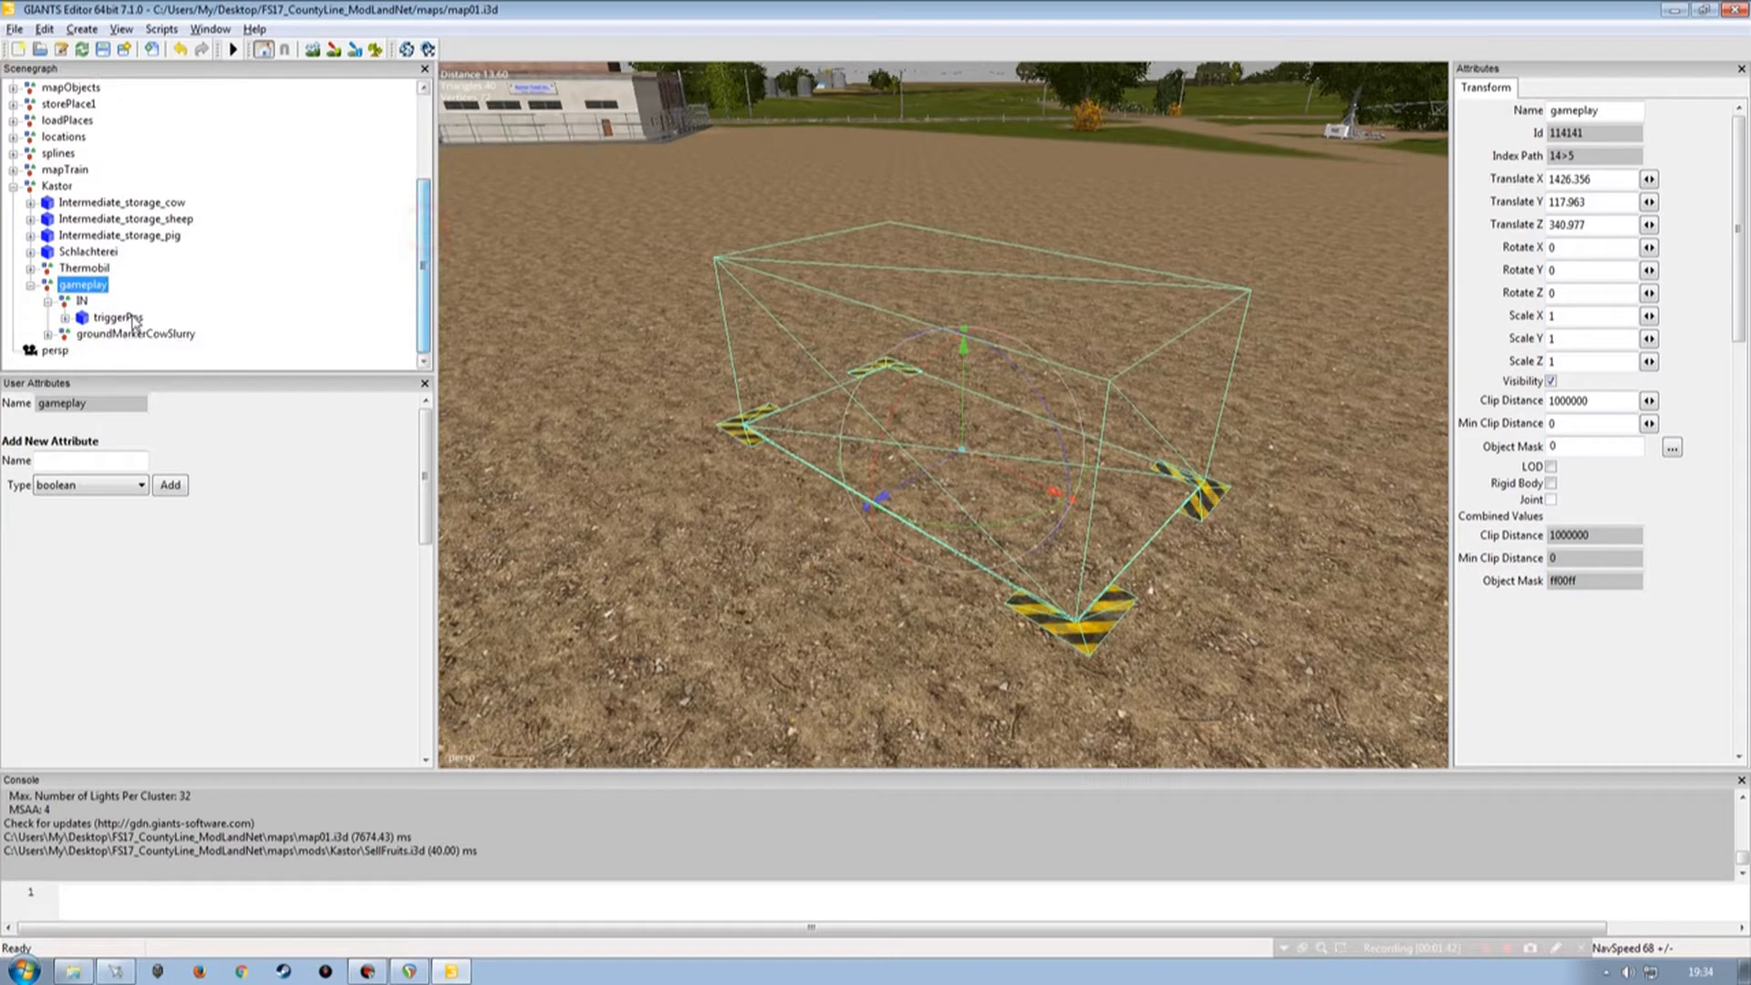
left_click(119, 316)
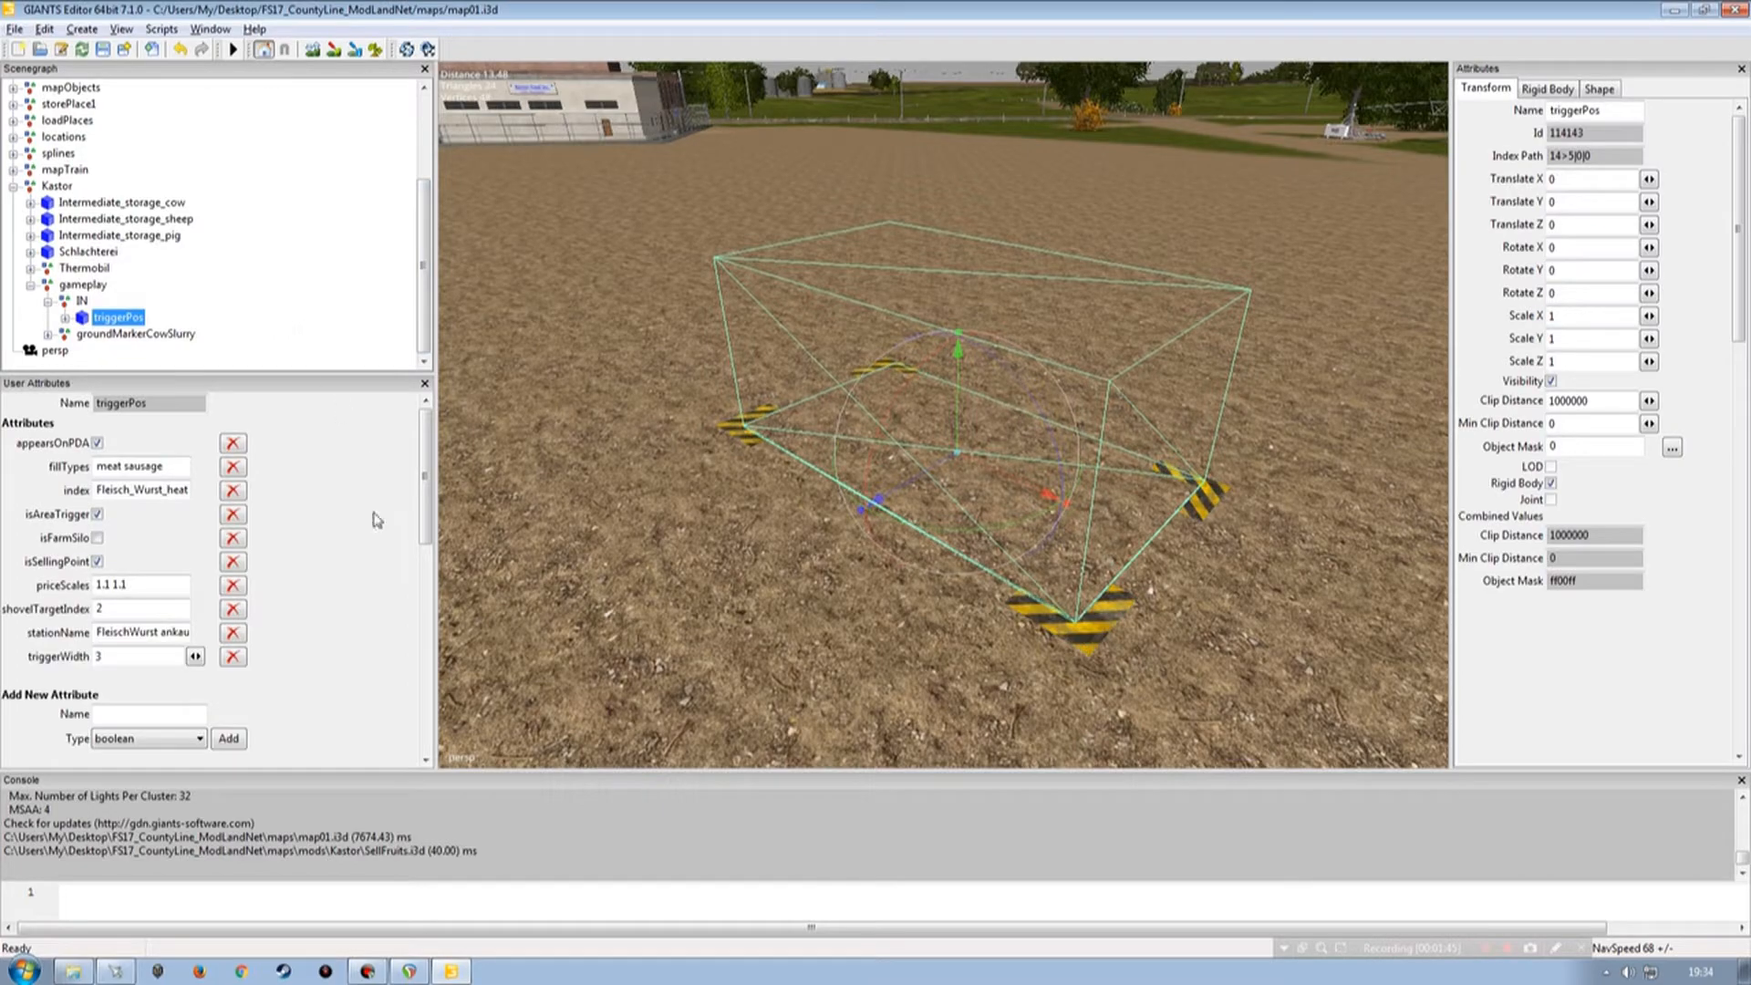
left_click(48, 334)
left_click(141, 286)
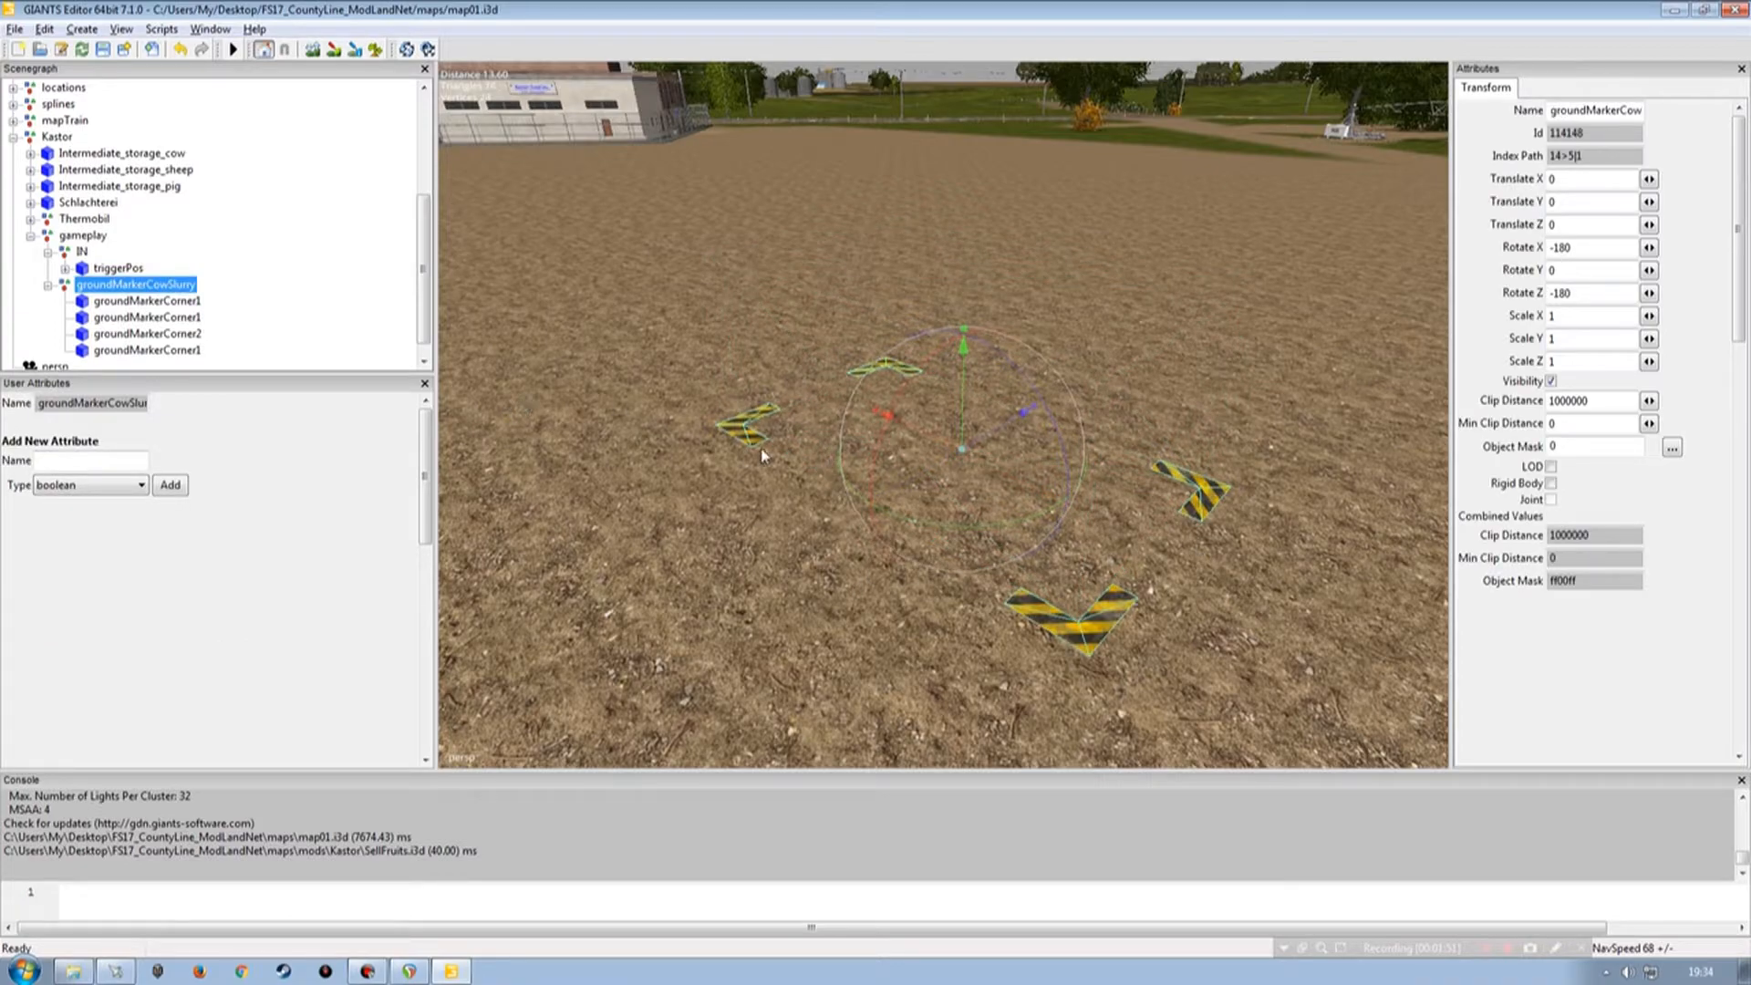
left_click(46, 287)
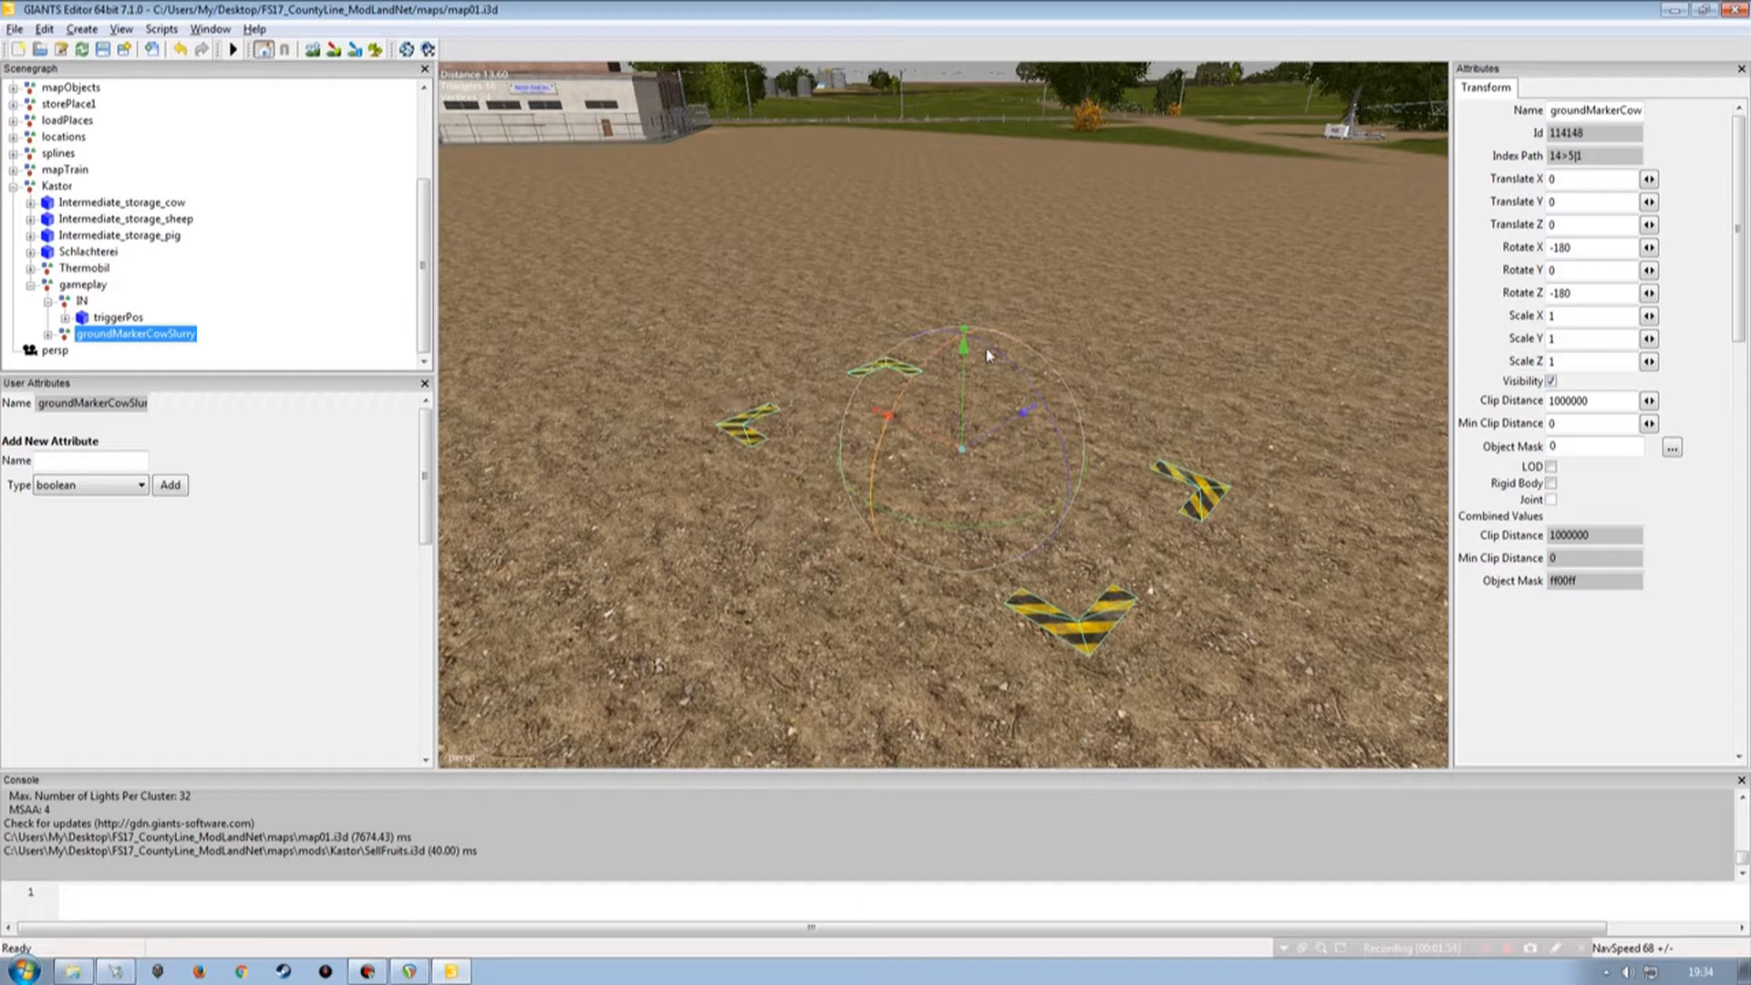
left_click(137, 319)
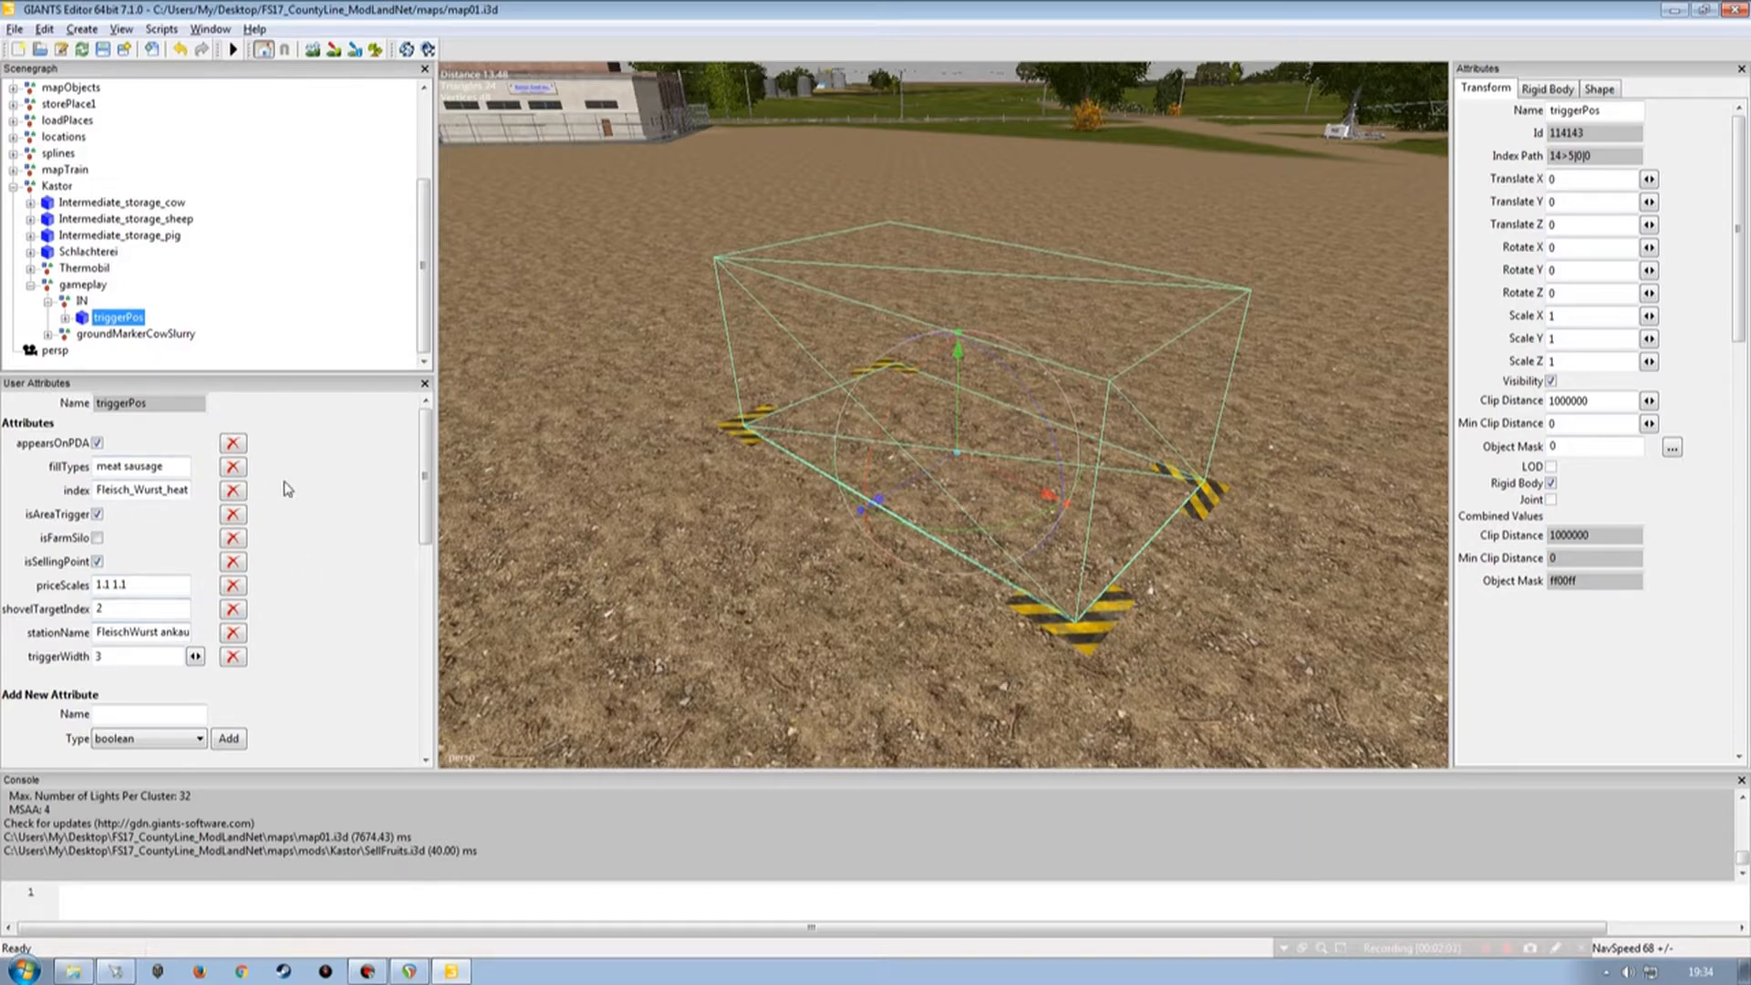
left_click(307, 291)
right_click_drag(1040, 379, 895, 379, "alt")
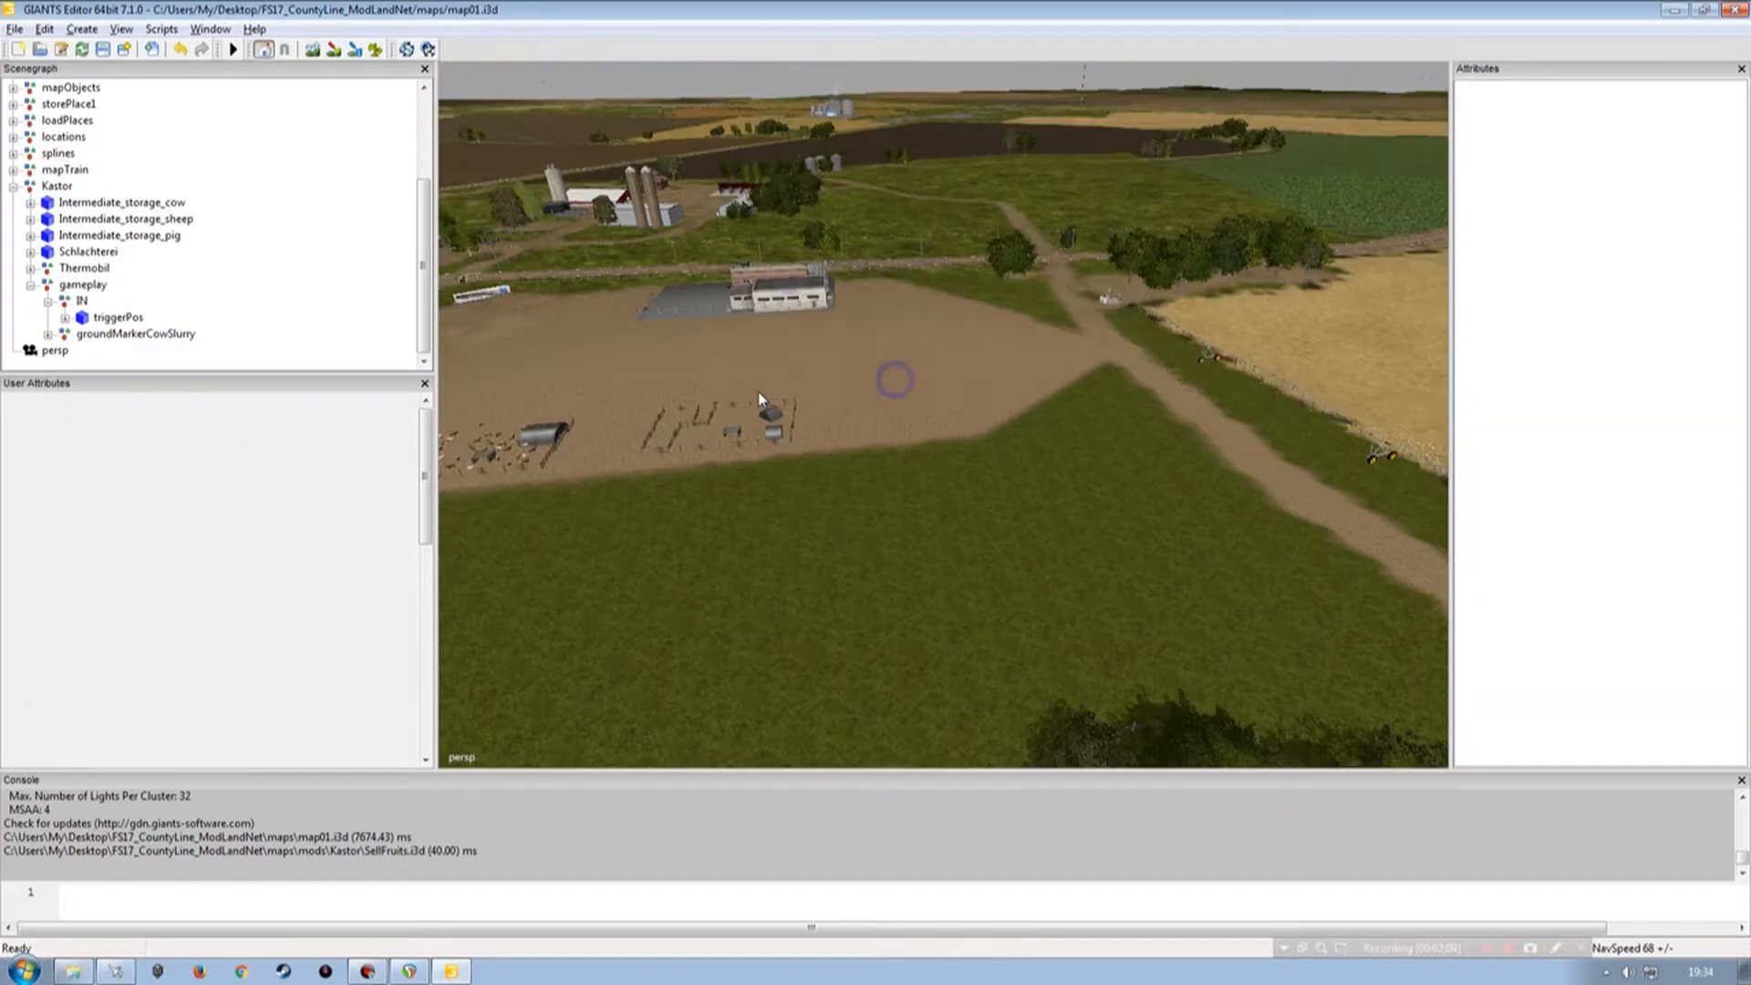
left_click_drag(851, 376, 894, 456, "alt")
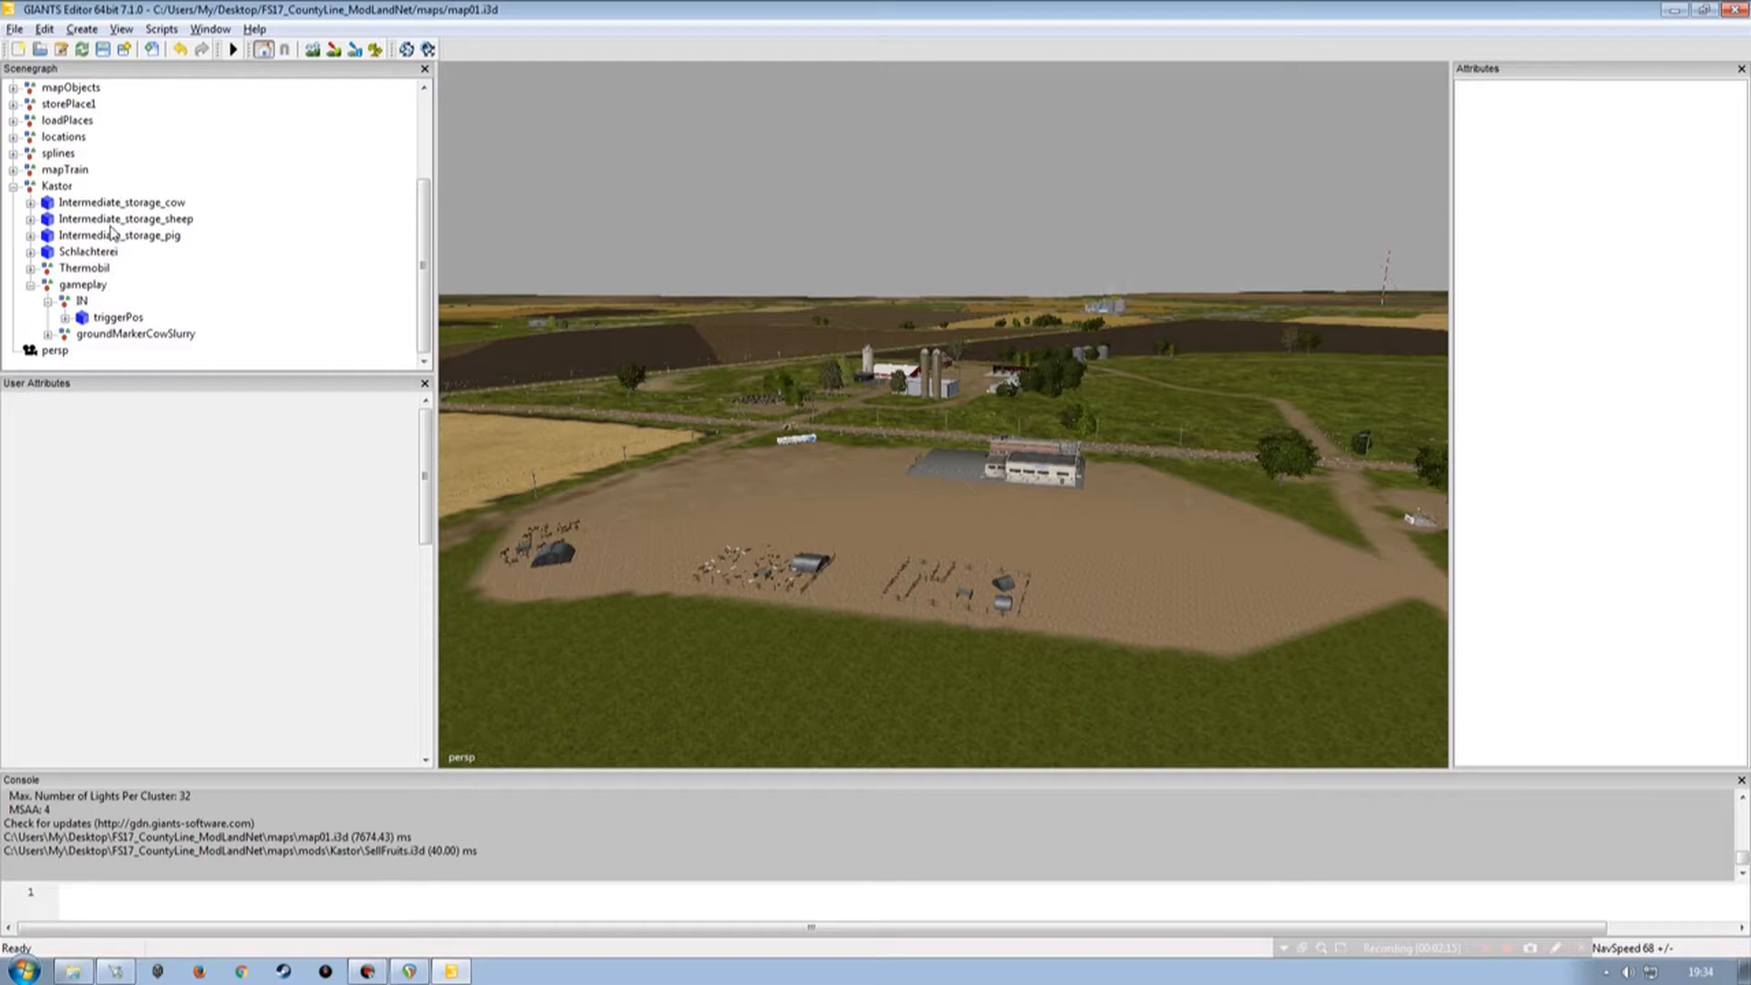
scroll(148, 292, "up", 3)
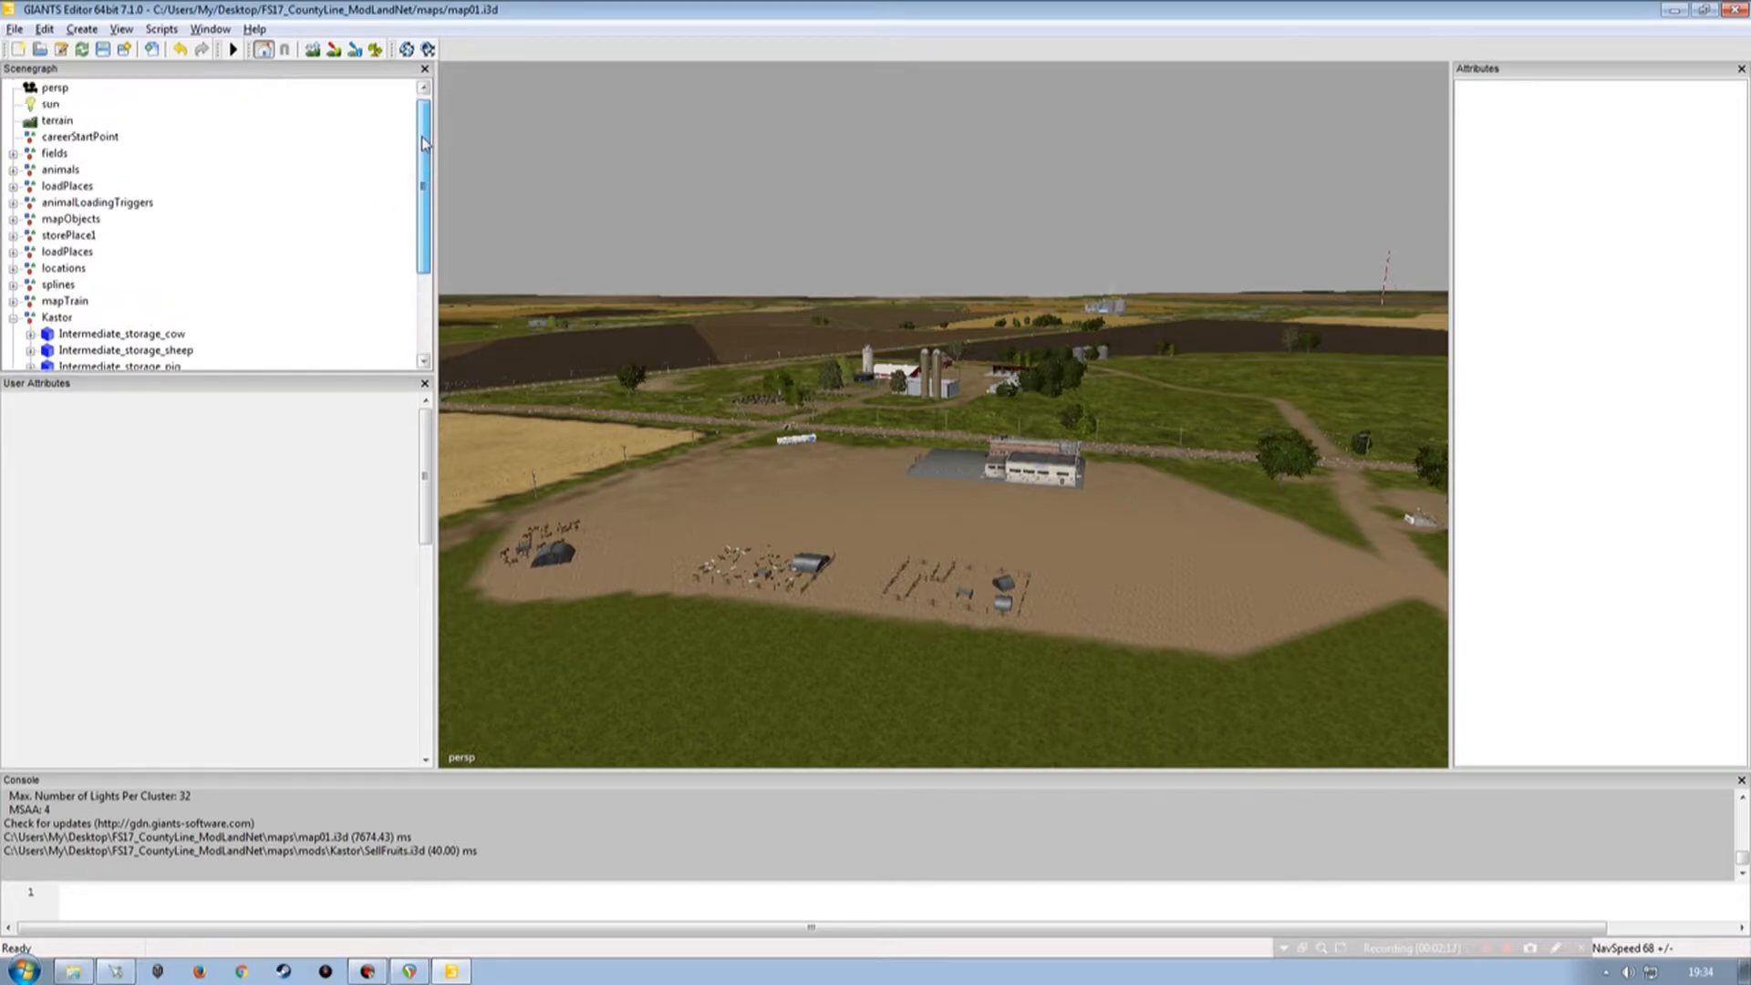
left_click(13, 252)
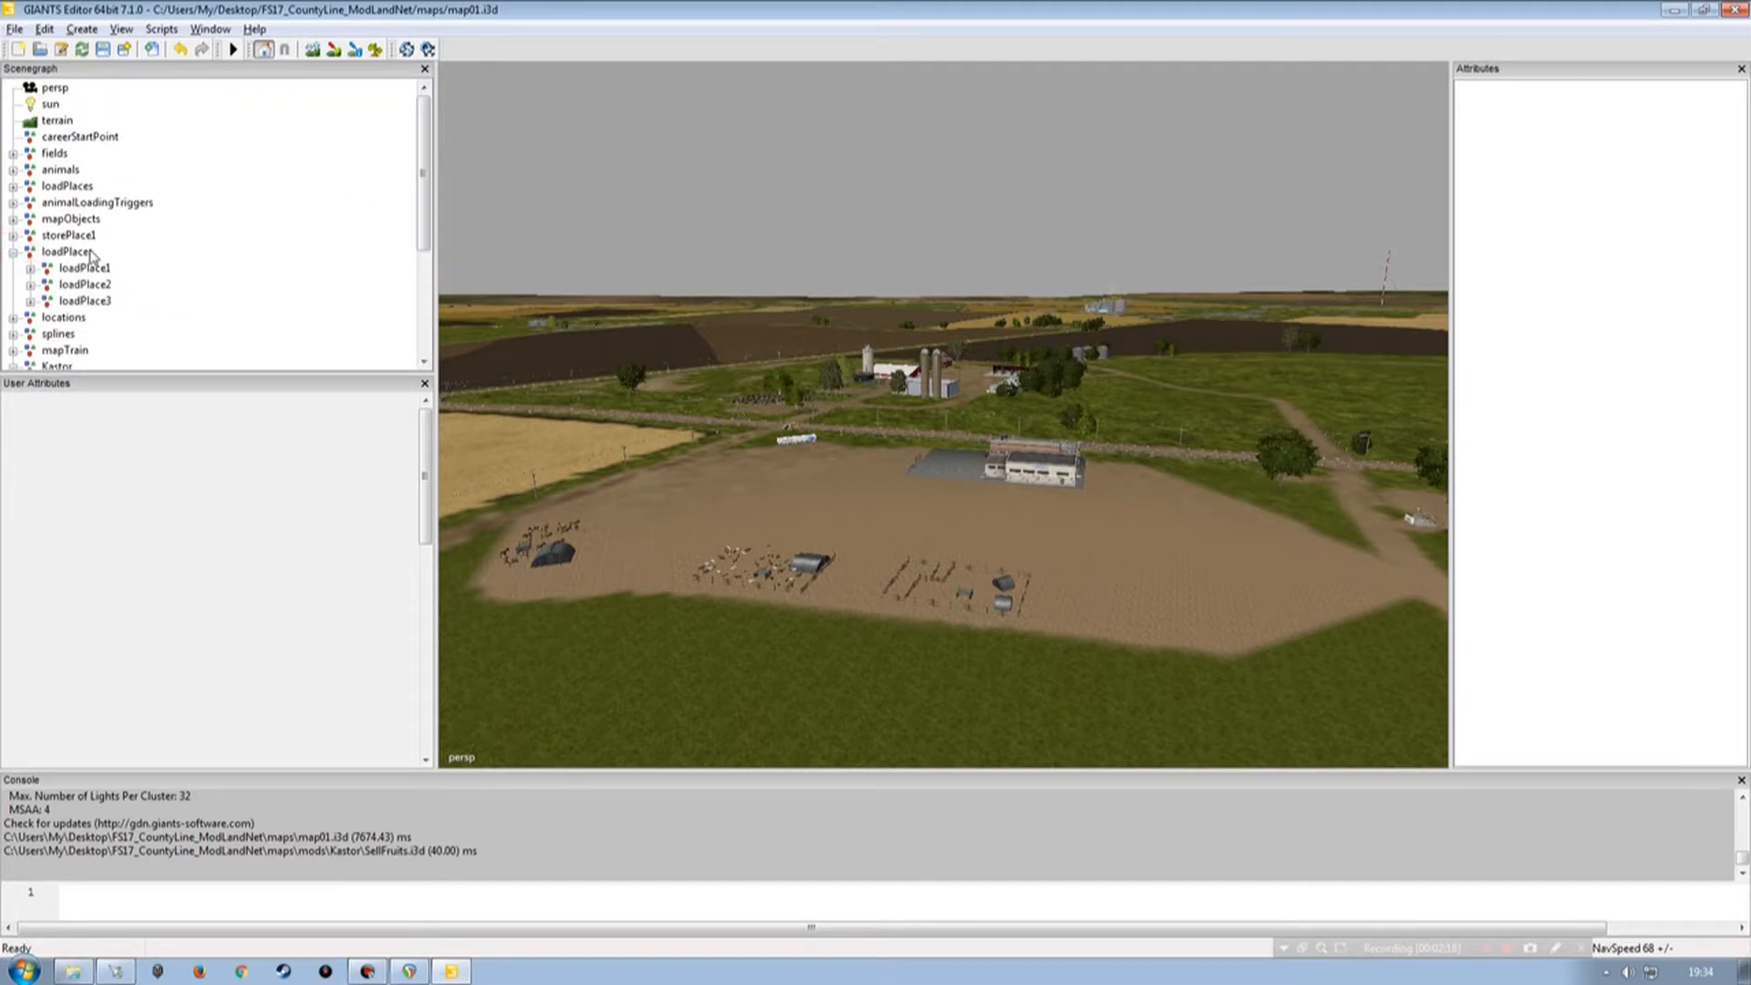
left_click(12, 252)
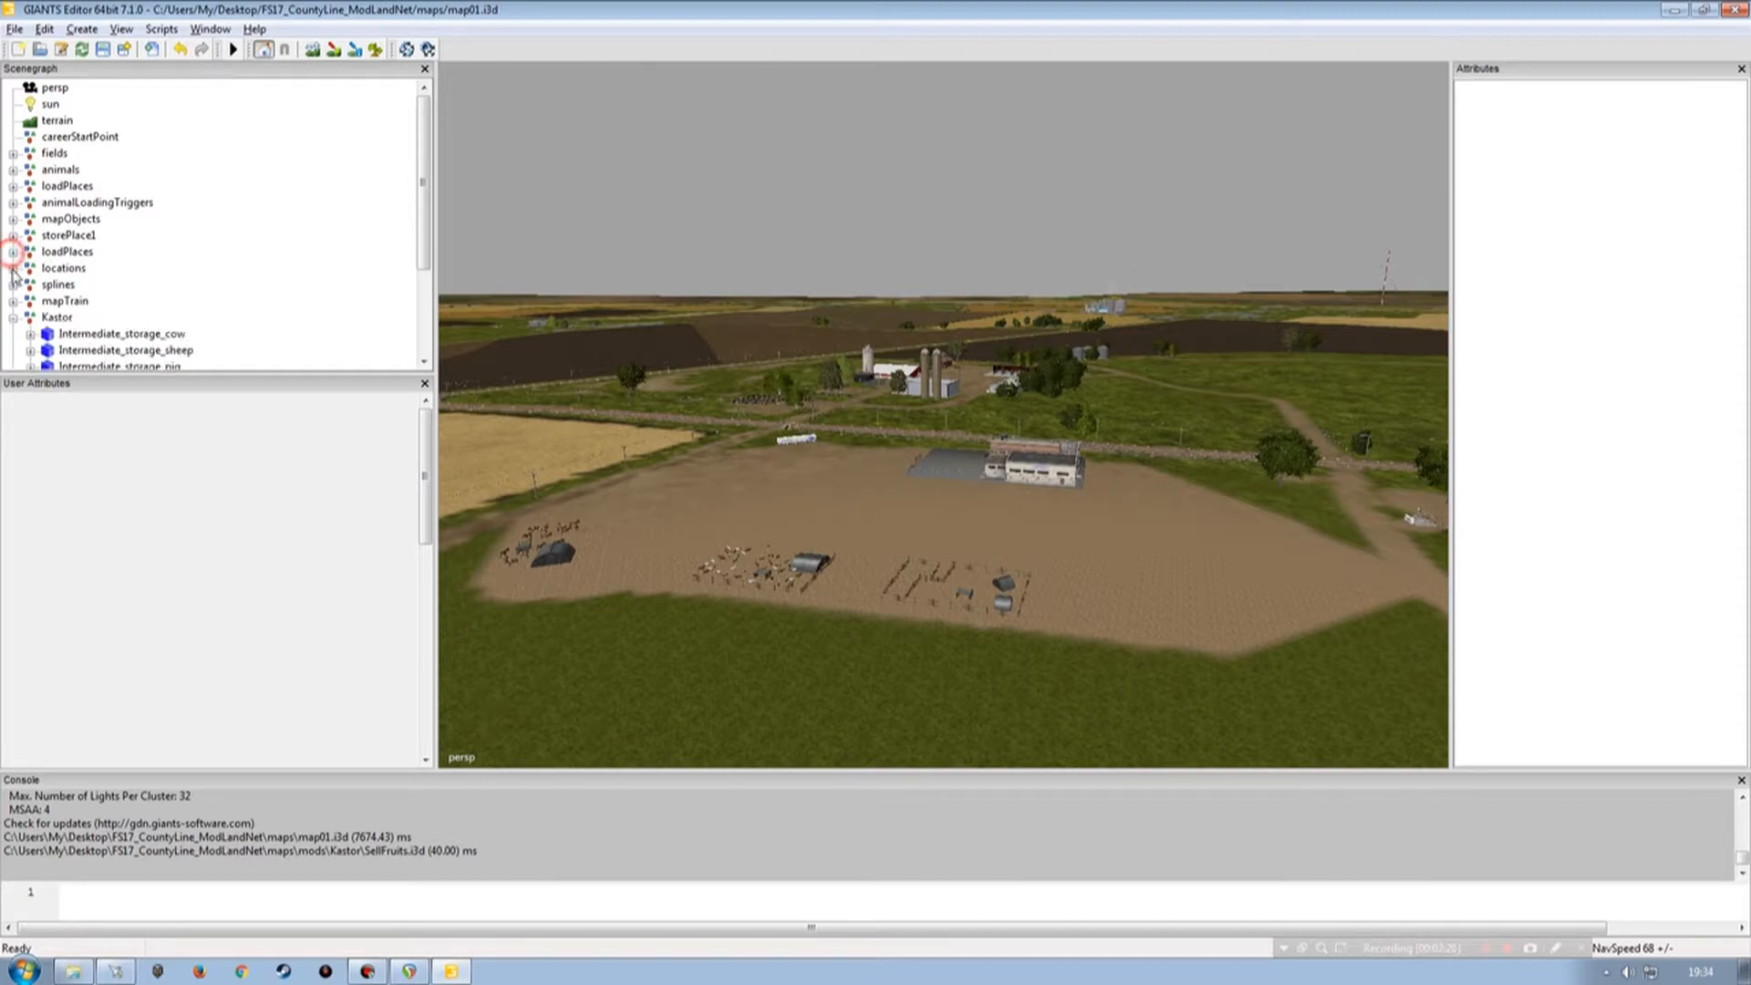
Expand the oldElevator gameplay group and inspect its triggerPos user attributes as a reference.
left_click(13, 268)
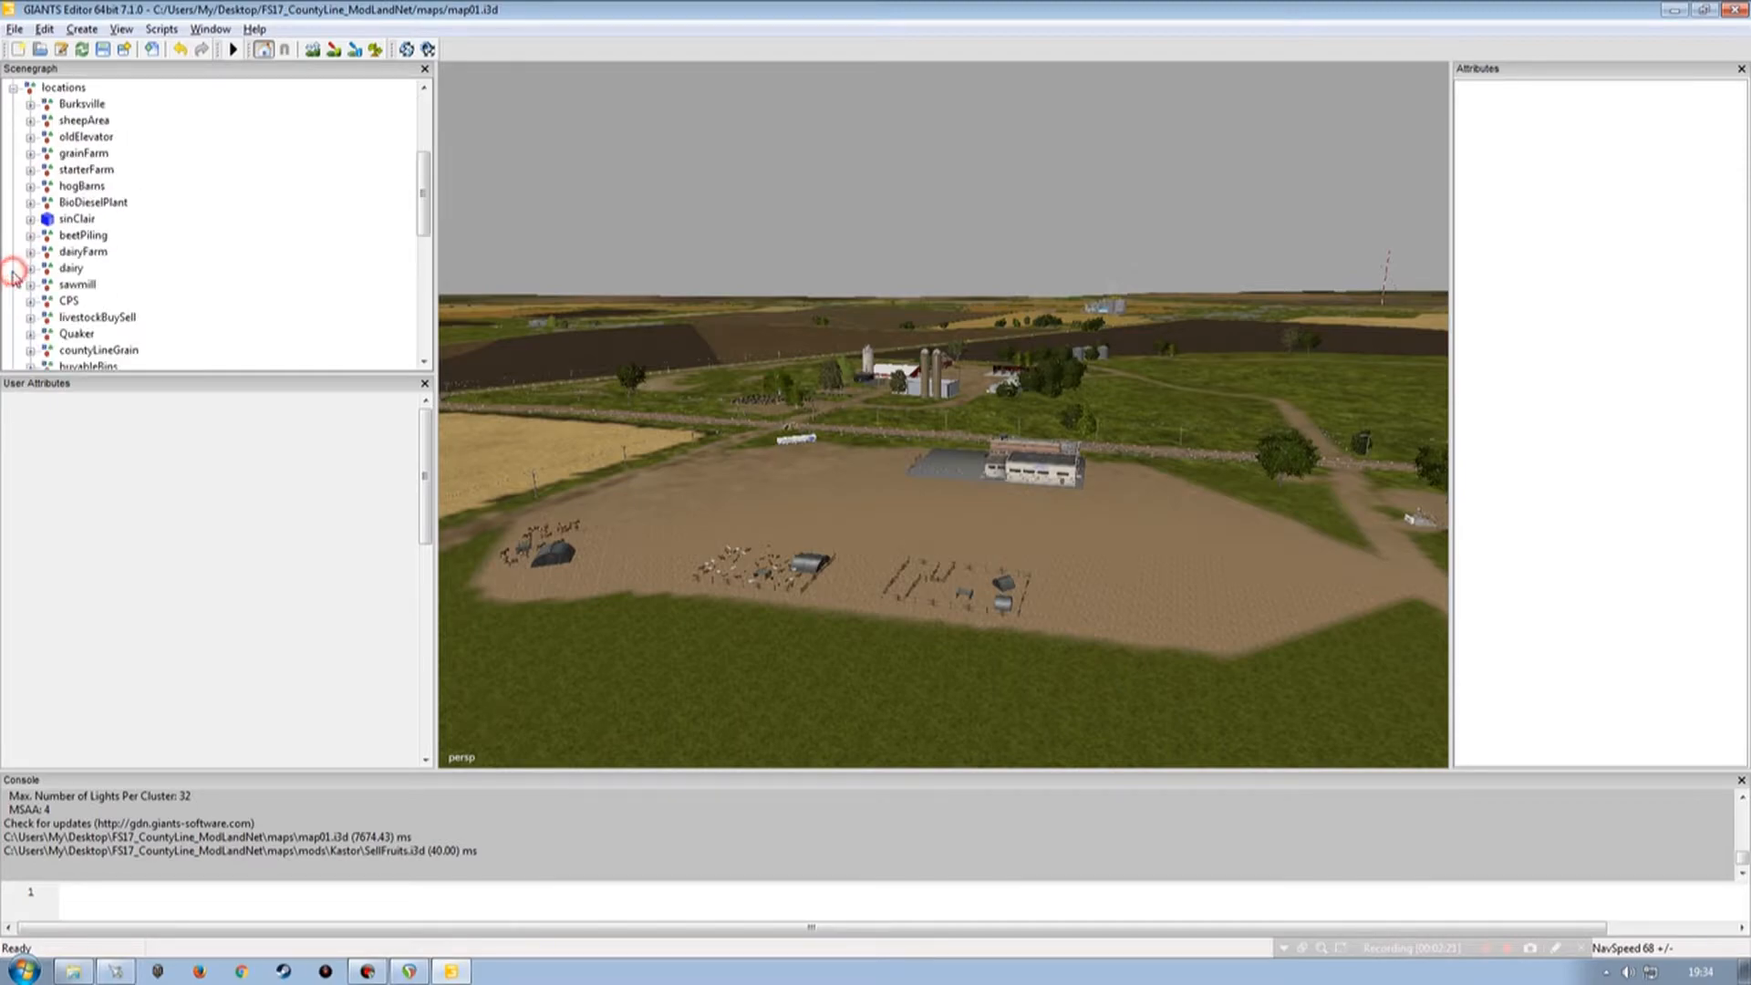
left_click(66, 137)
left_click(30, 137)
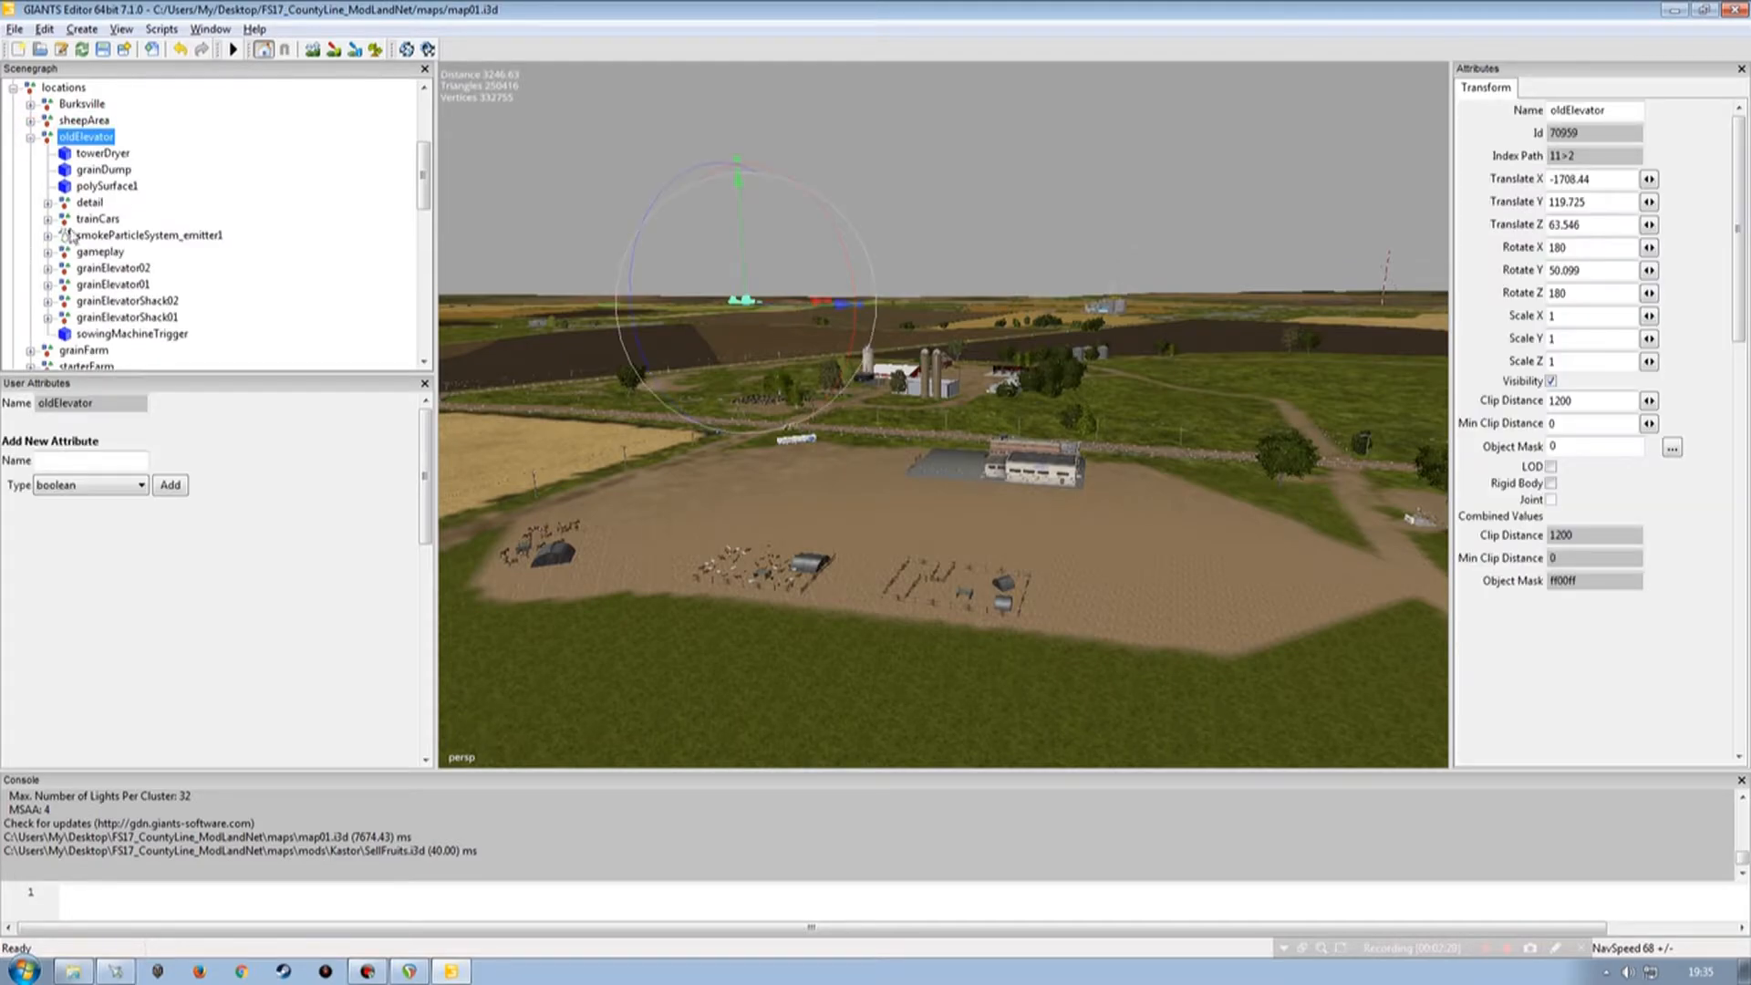
left_click(49, 253)
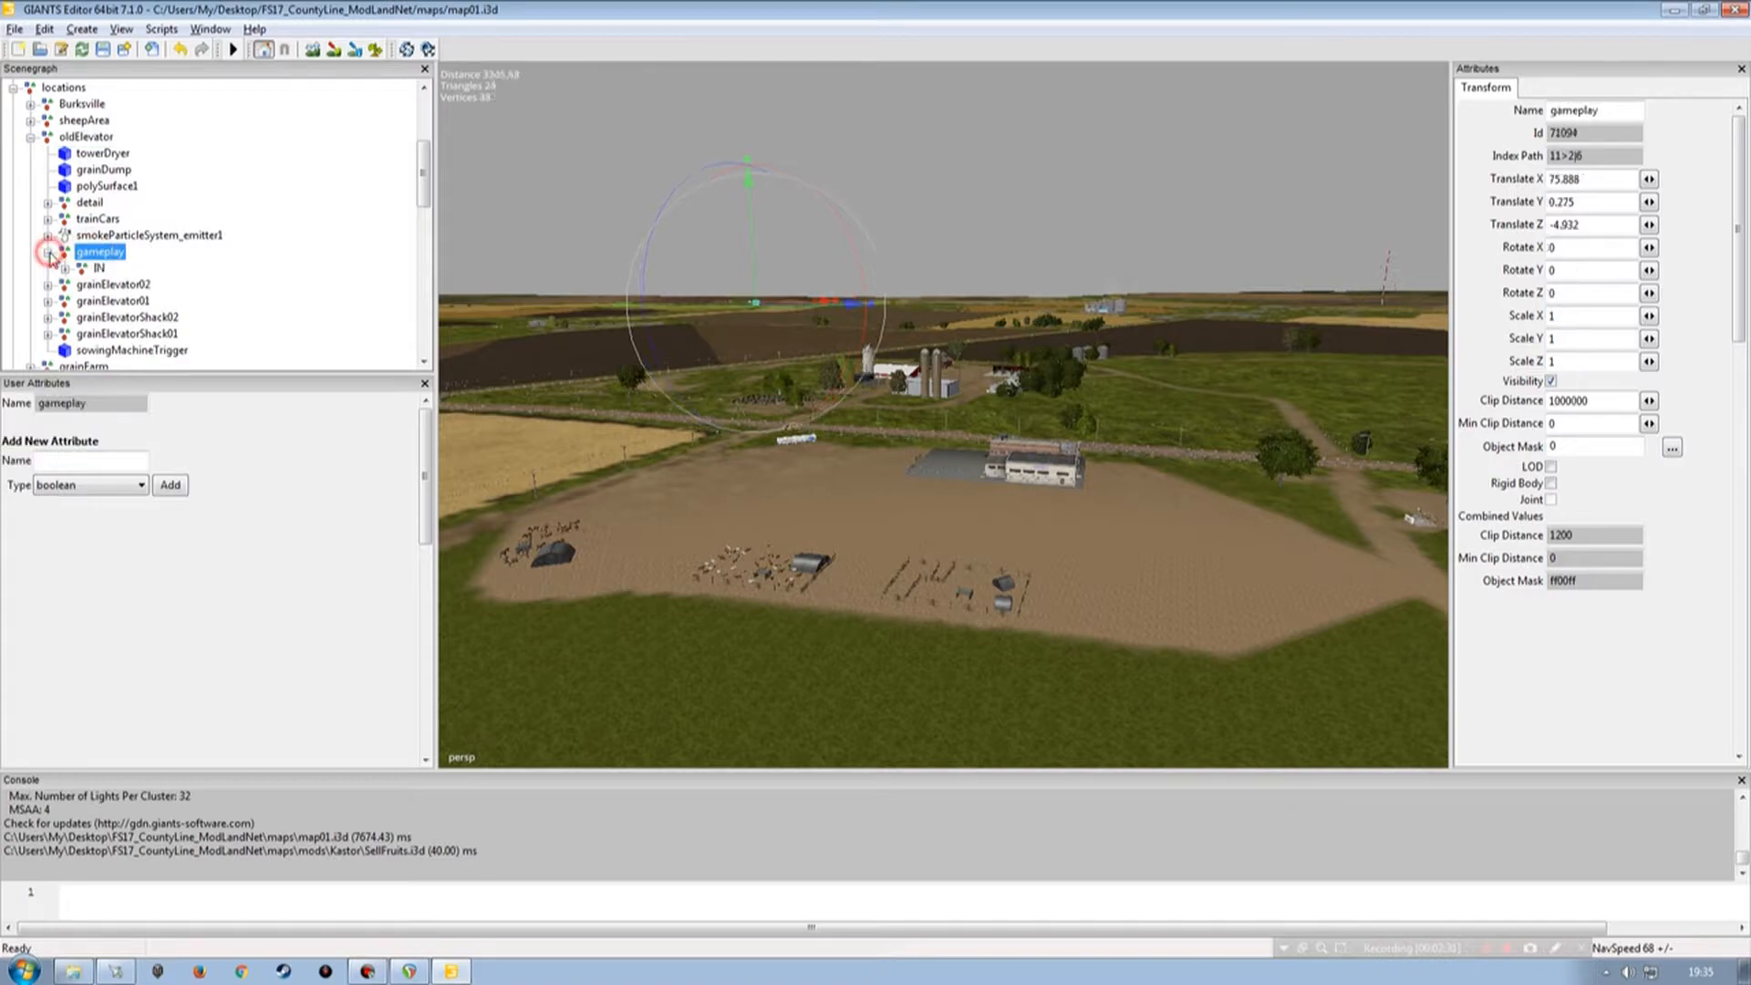
left_click(64, 269)
left_click(128, 285)
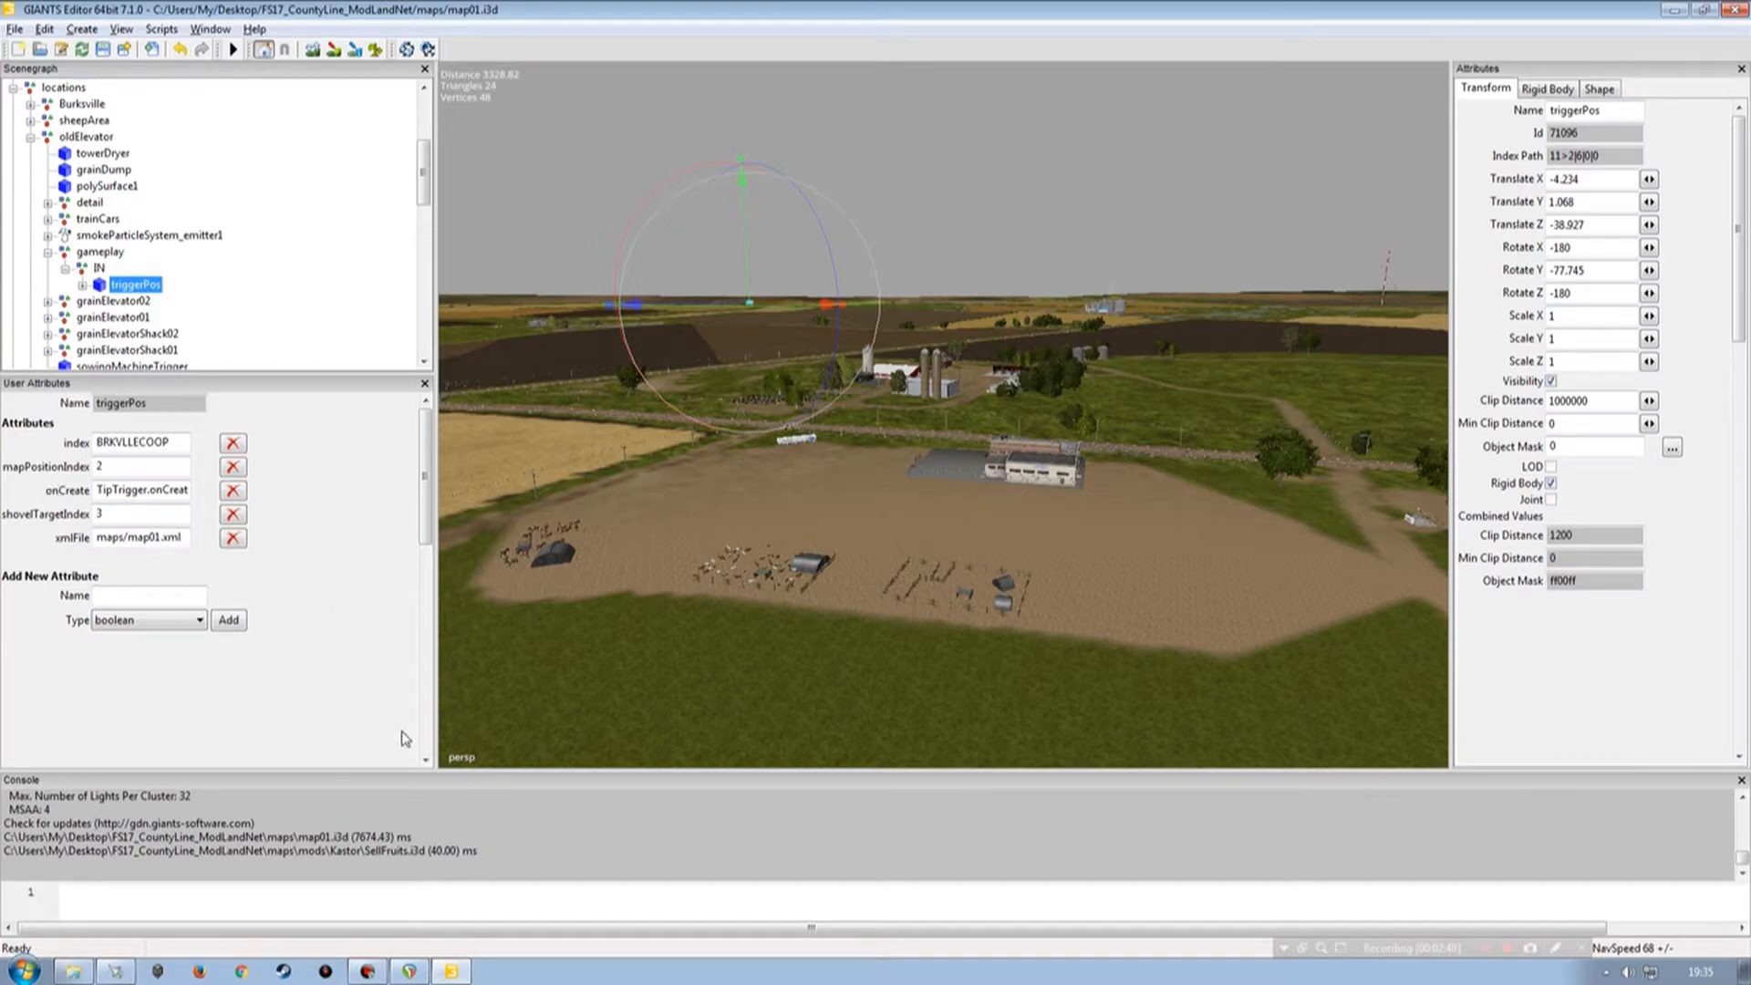
scroll(401, 347, "down", 15)
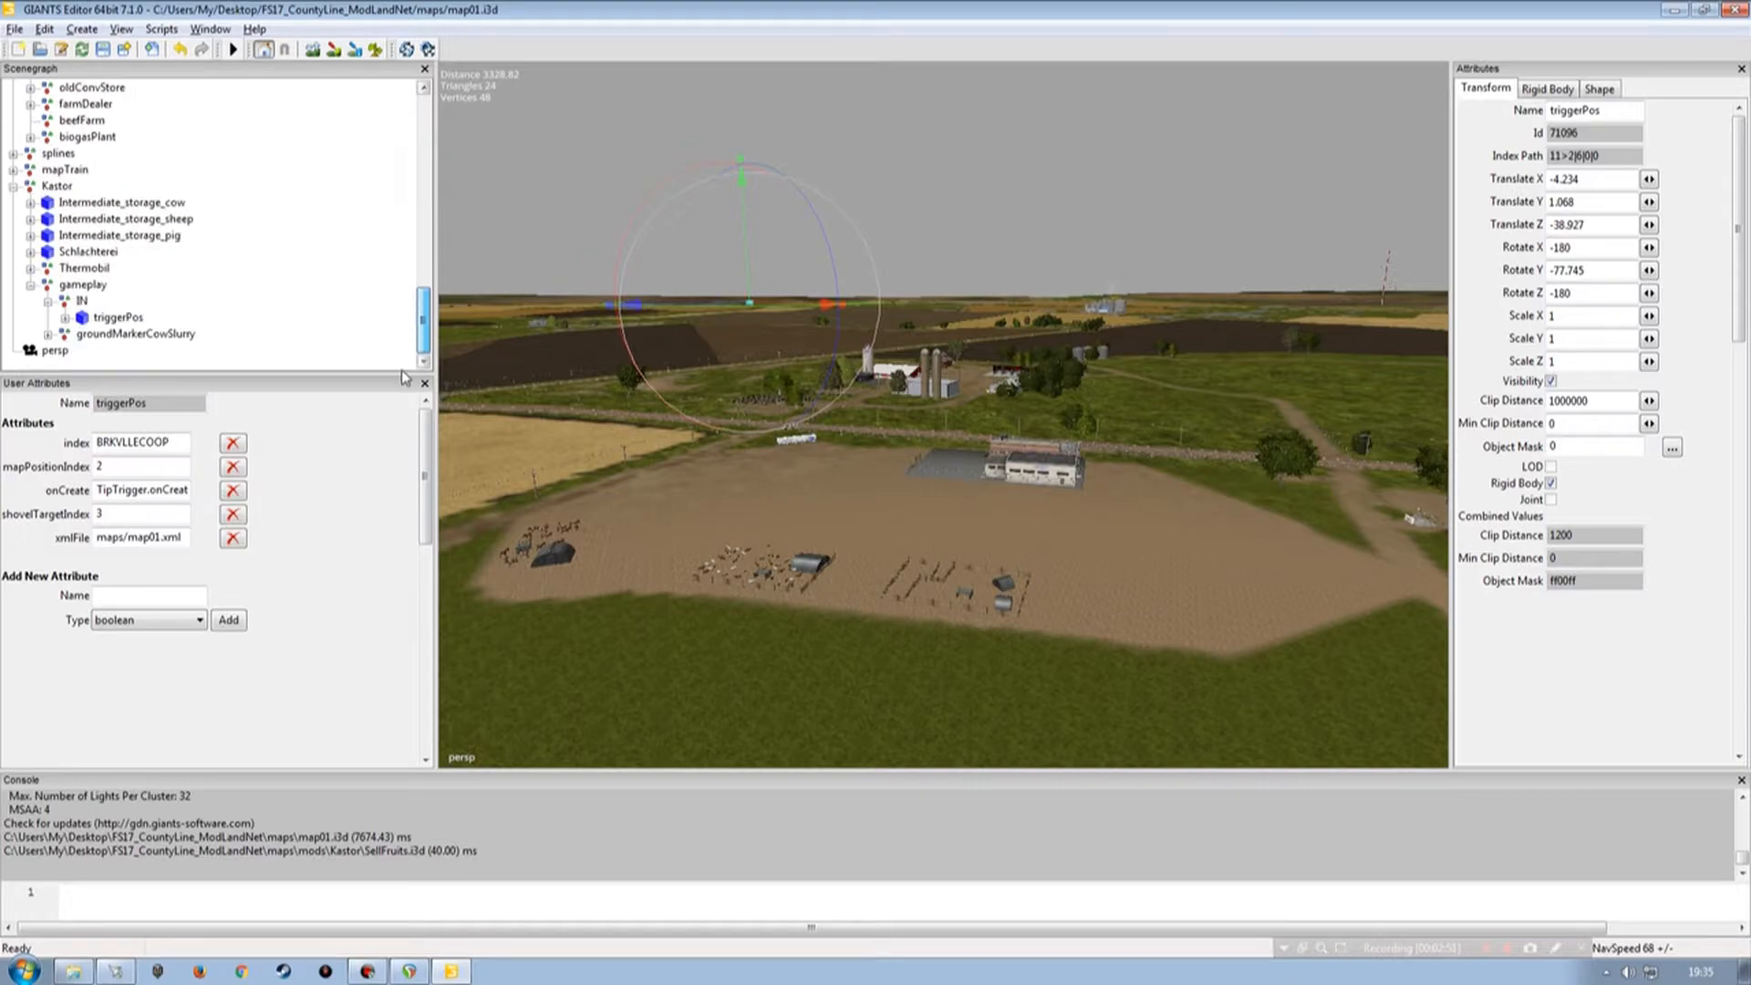
Delete every user attribute of the Kastor triggerPos except index and shovelTargetIndex.
left_click(114, 318)
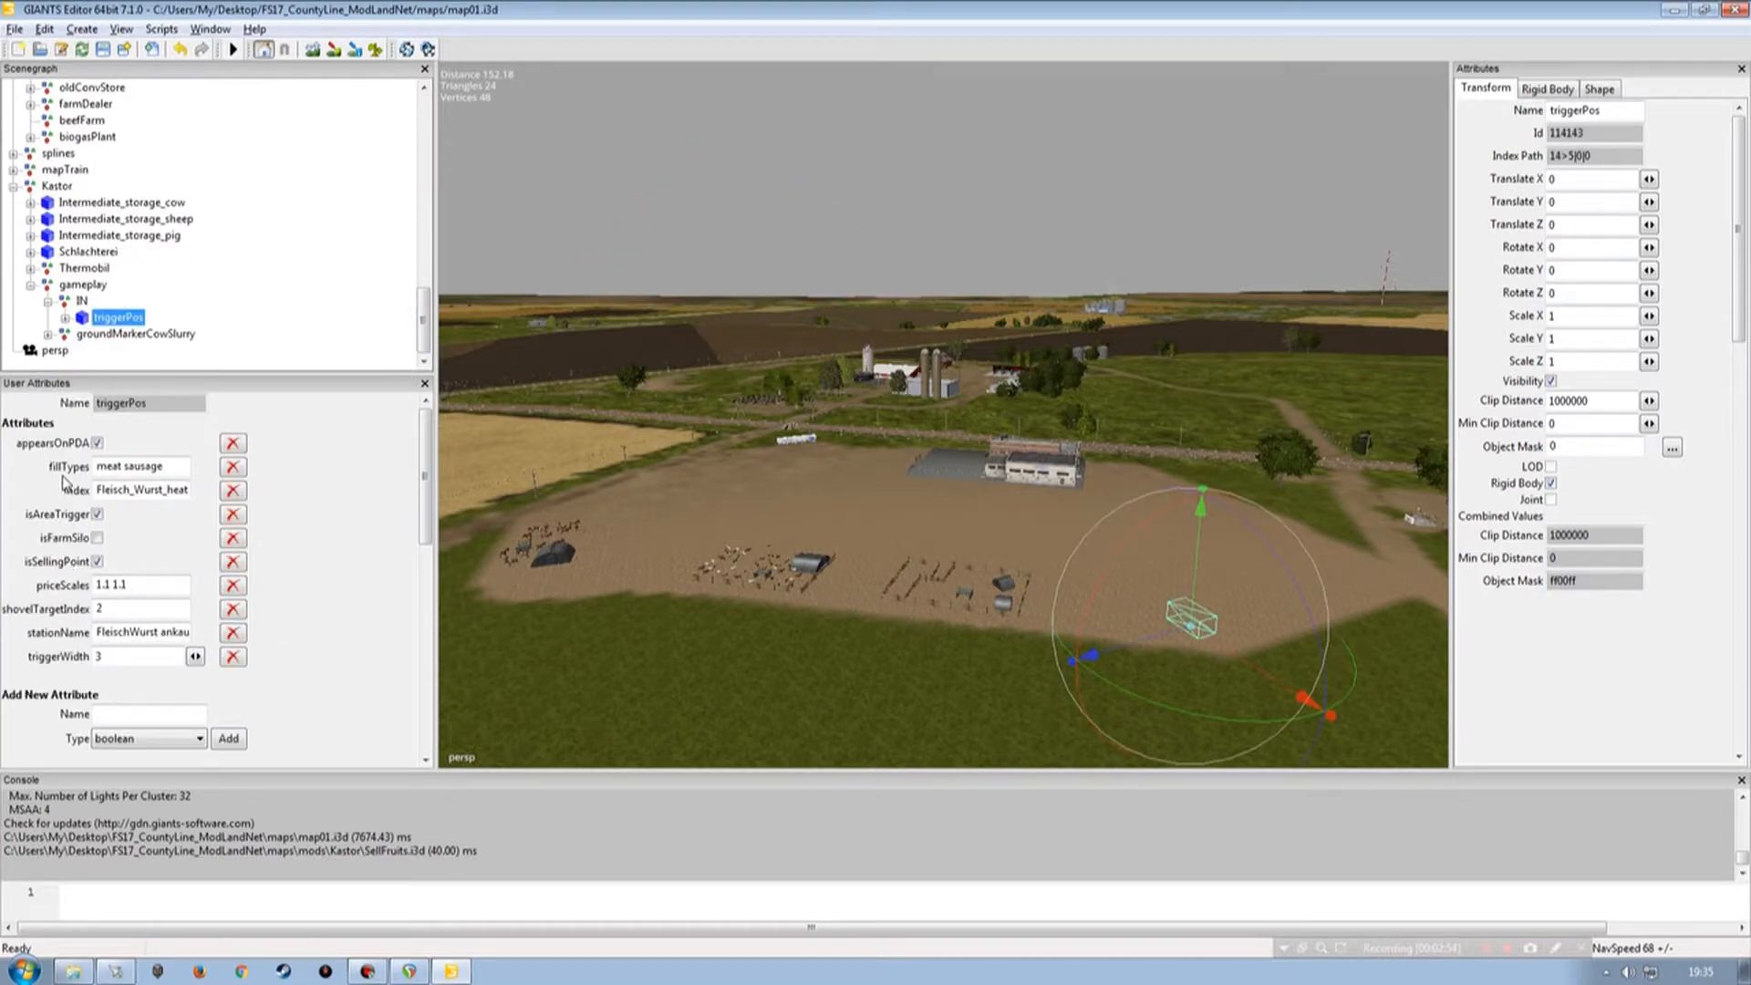
left_click(233, 443)
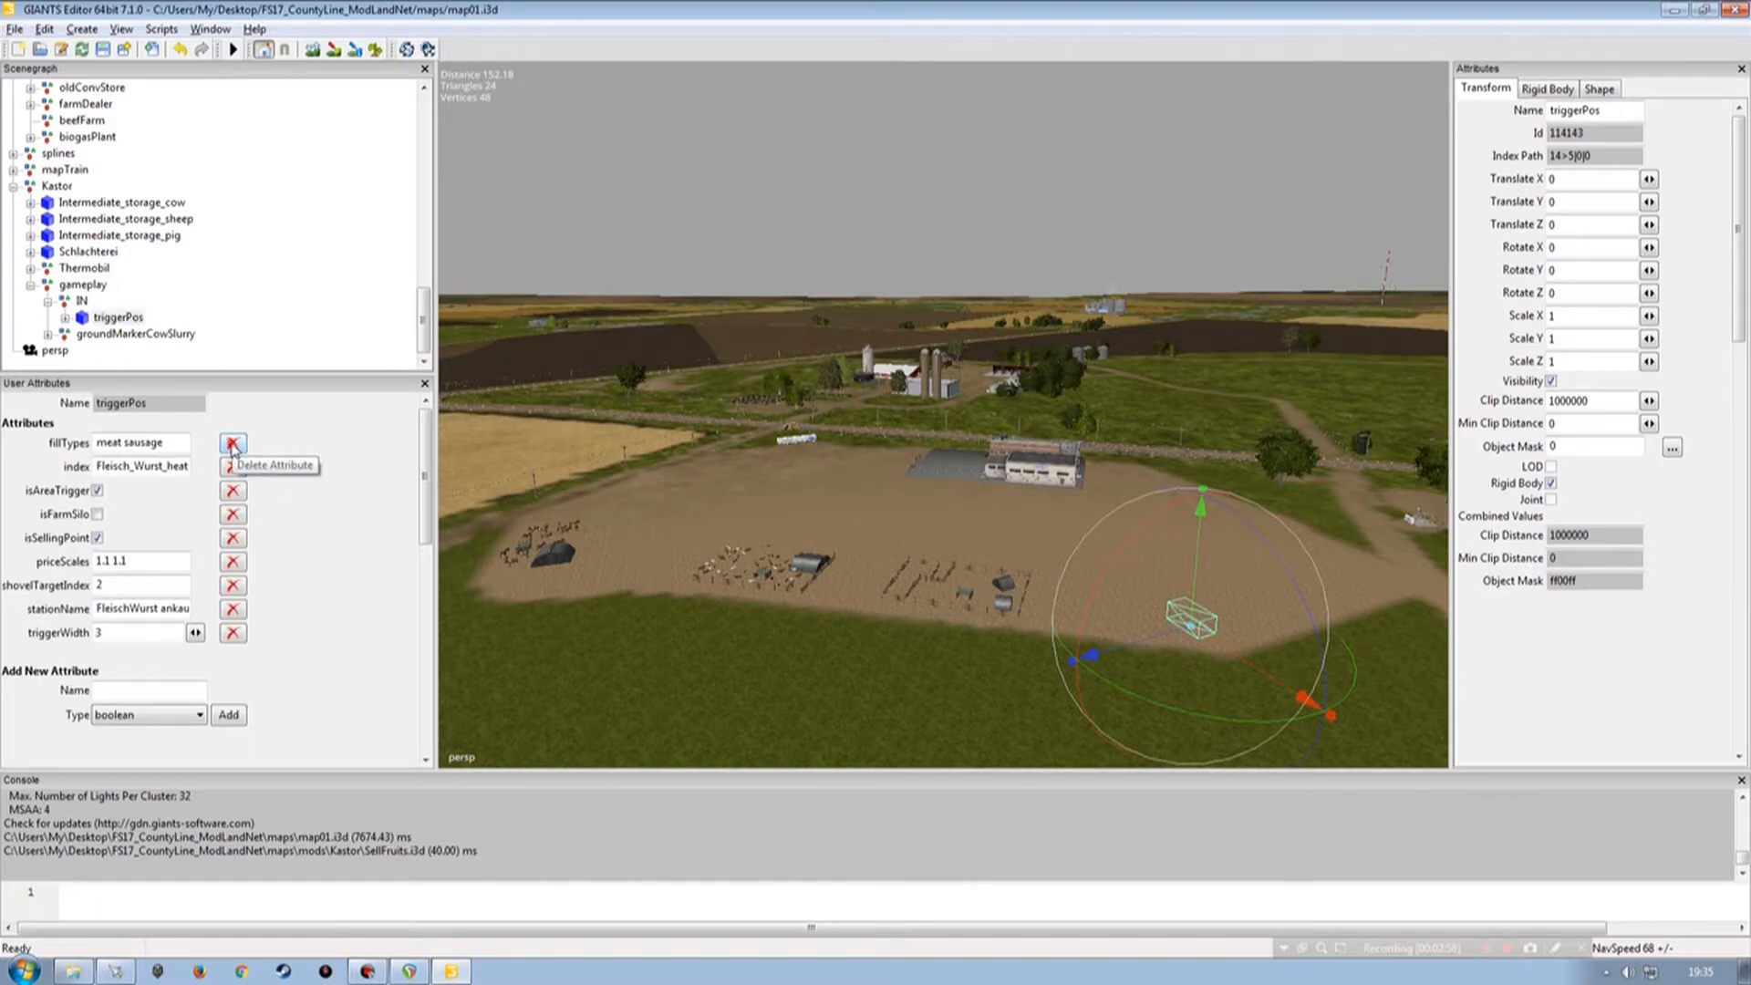
left_click(233, 443)
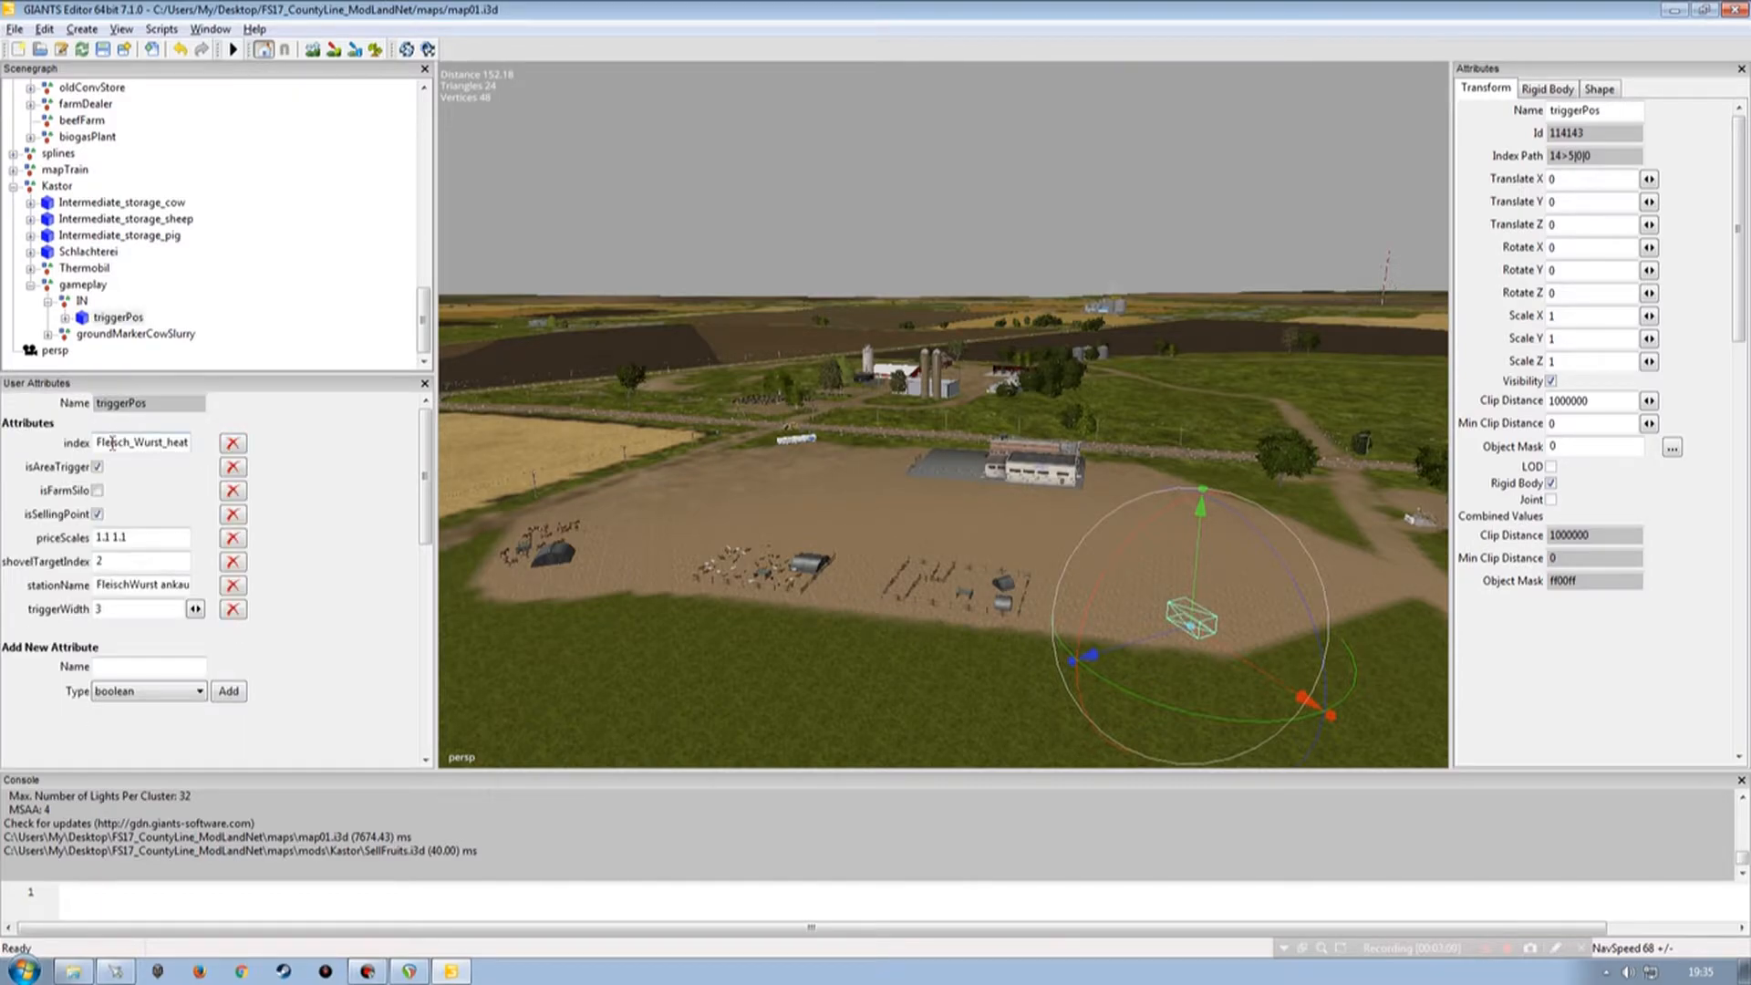
left_click(233, 467)
left_click(232, 467)
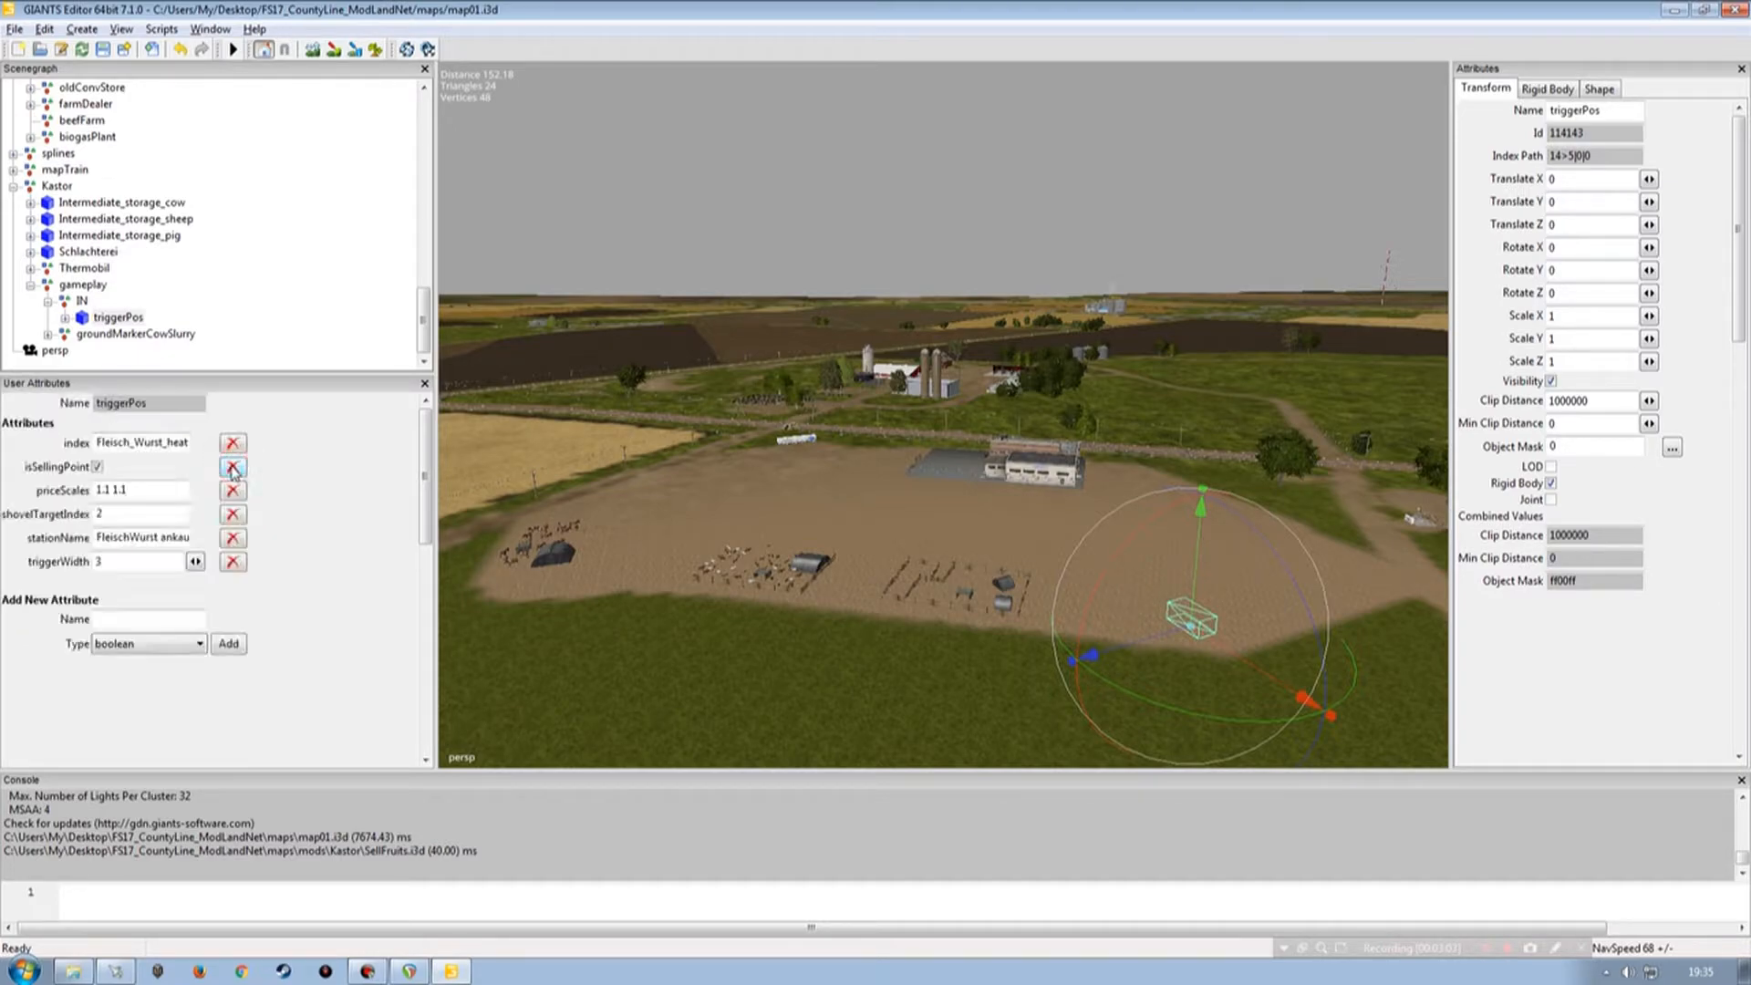
left_click(232, 467)
left_click(233, 467)
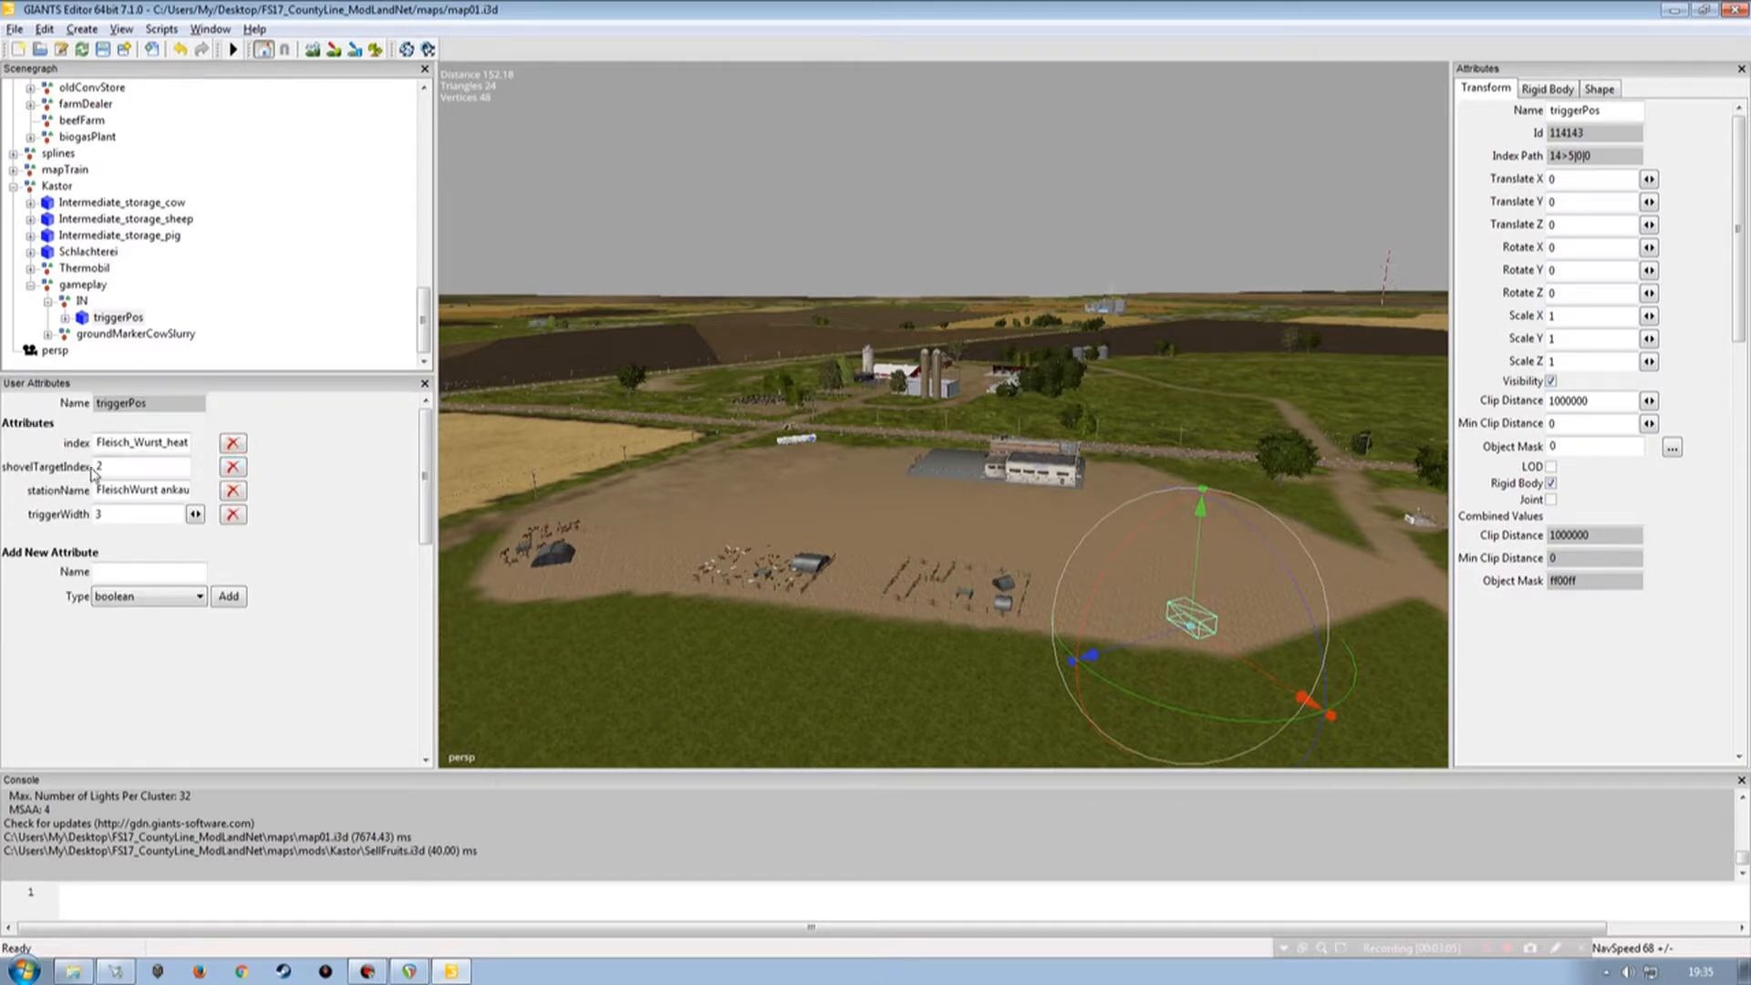
left_click(232, 490)
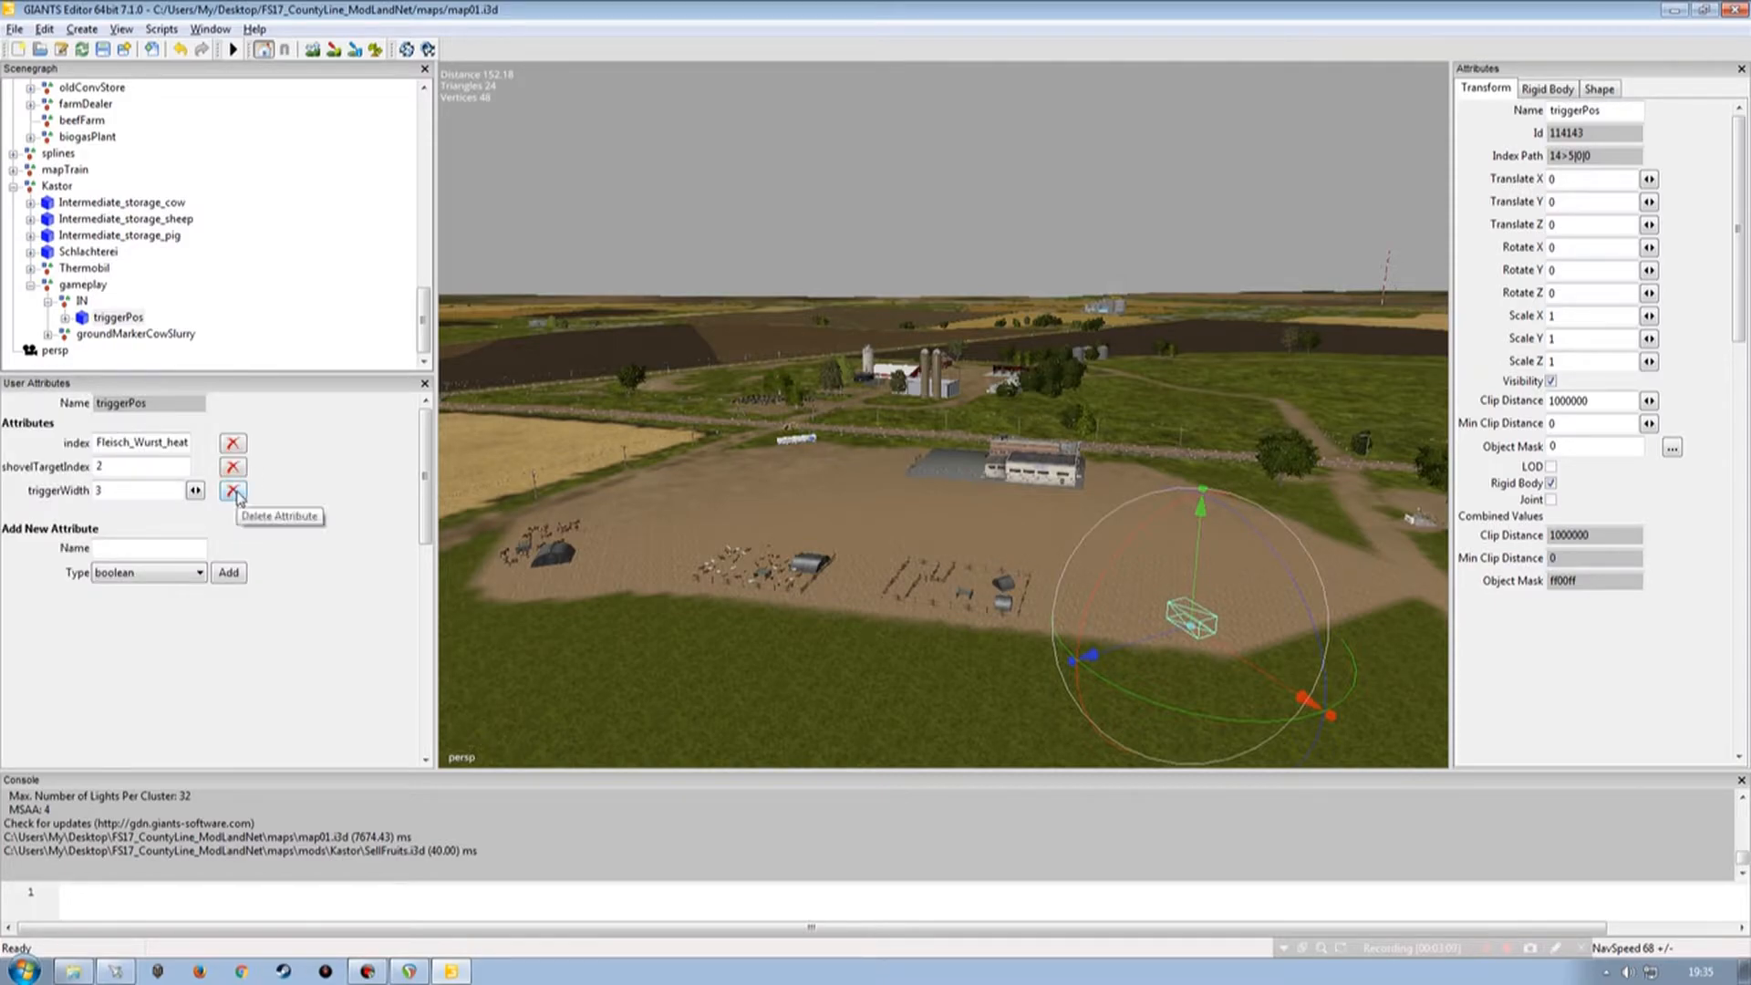
left_click(234, 493)
Float the User Attributes panel for the oldElevator triggerPos beside the viewport for reference.
left_click_drag(424, 338, 424, 202)
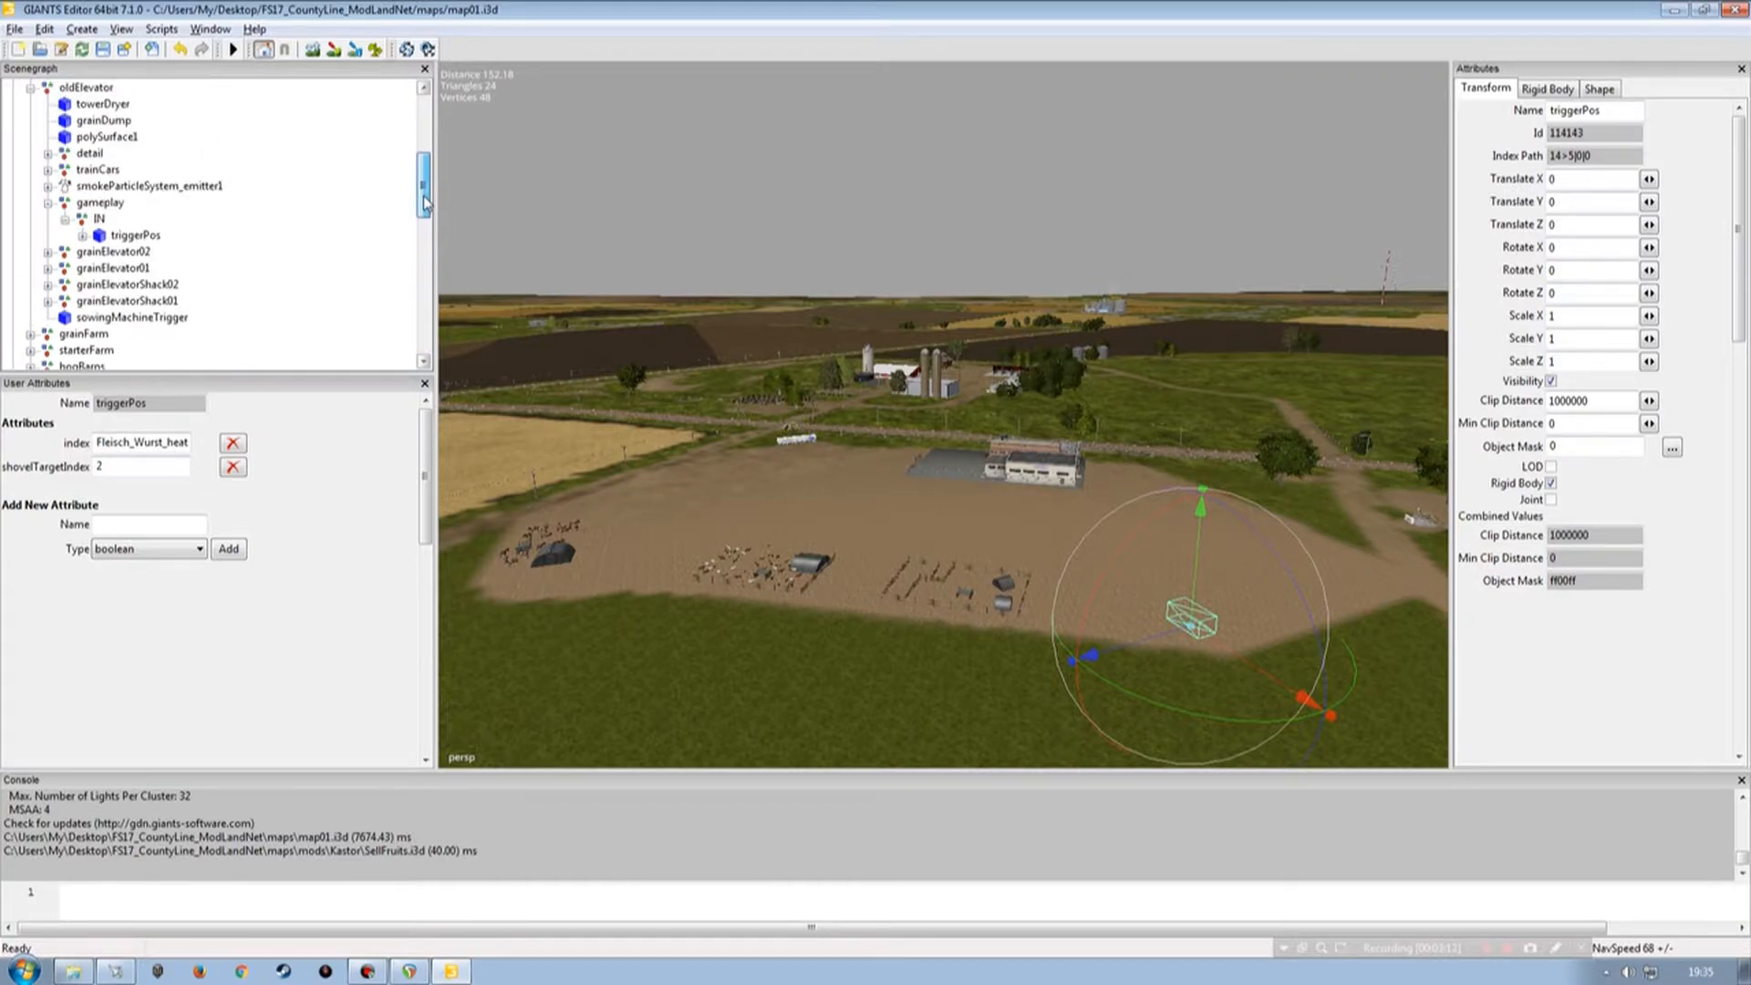
left_click(135, 235)
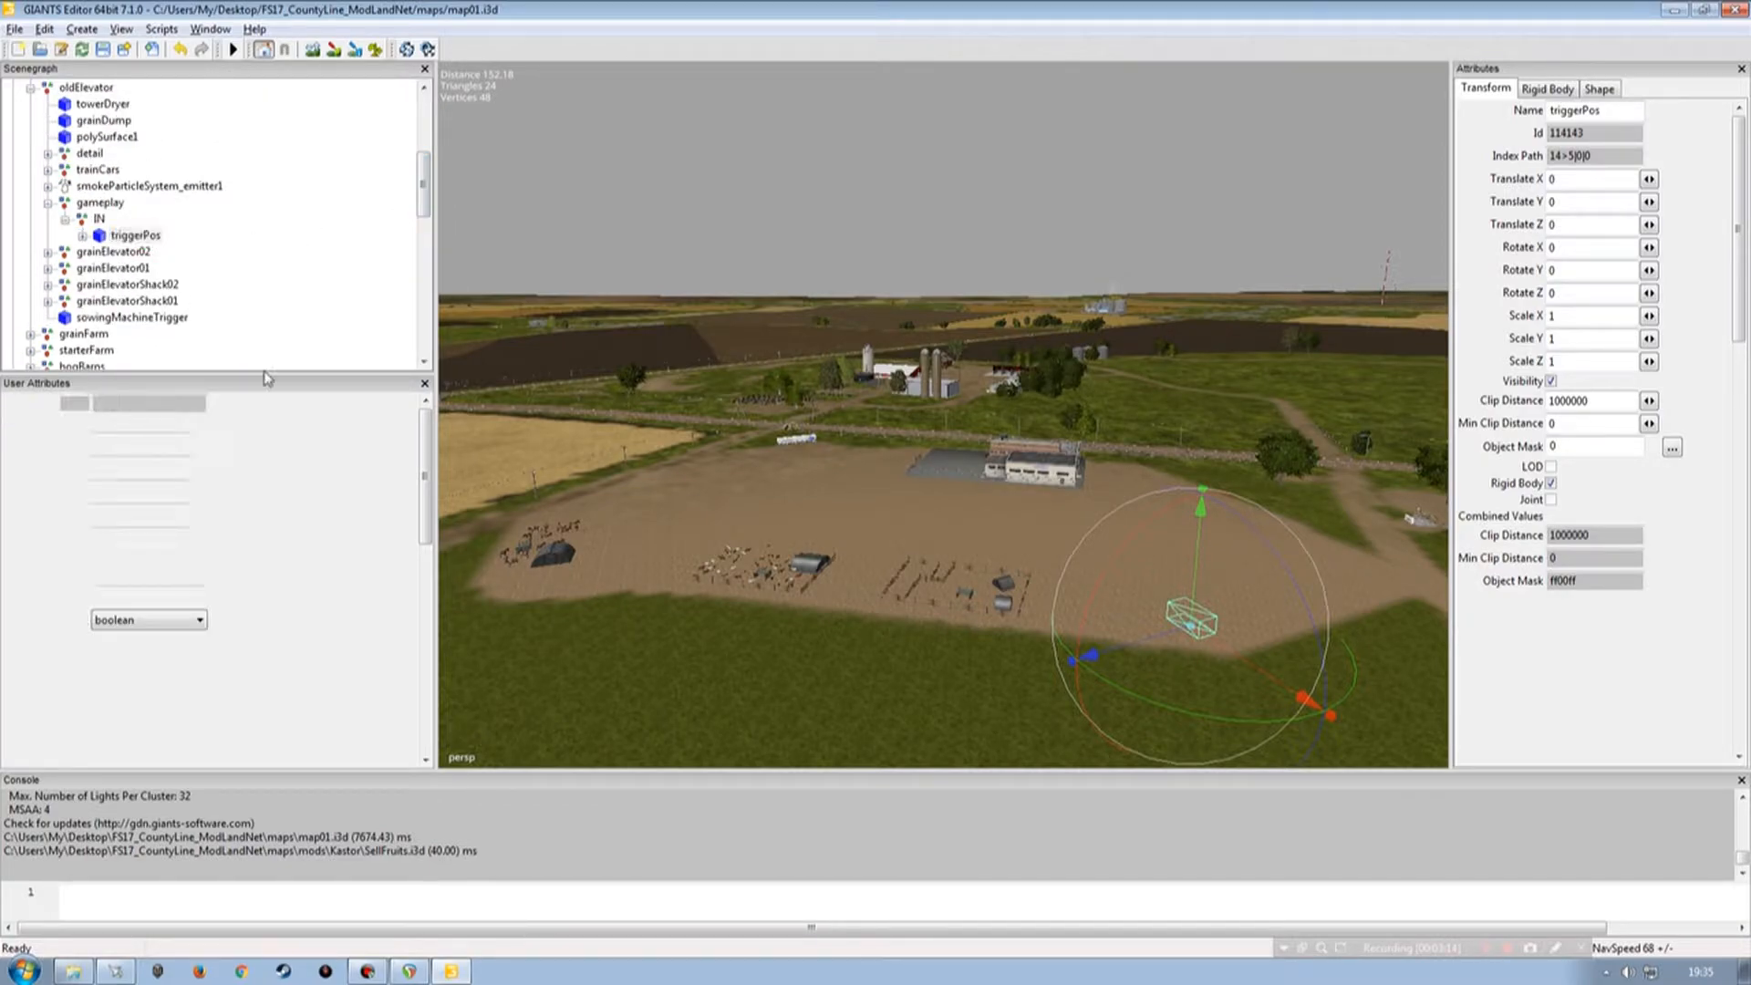
left_click_drag(205, 383, 1062, 249)
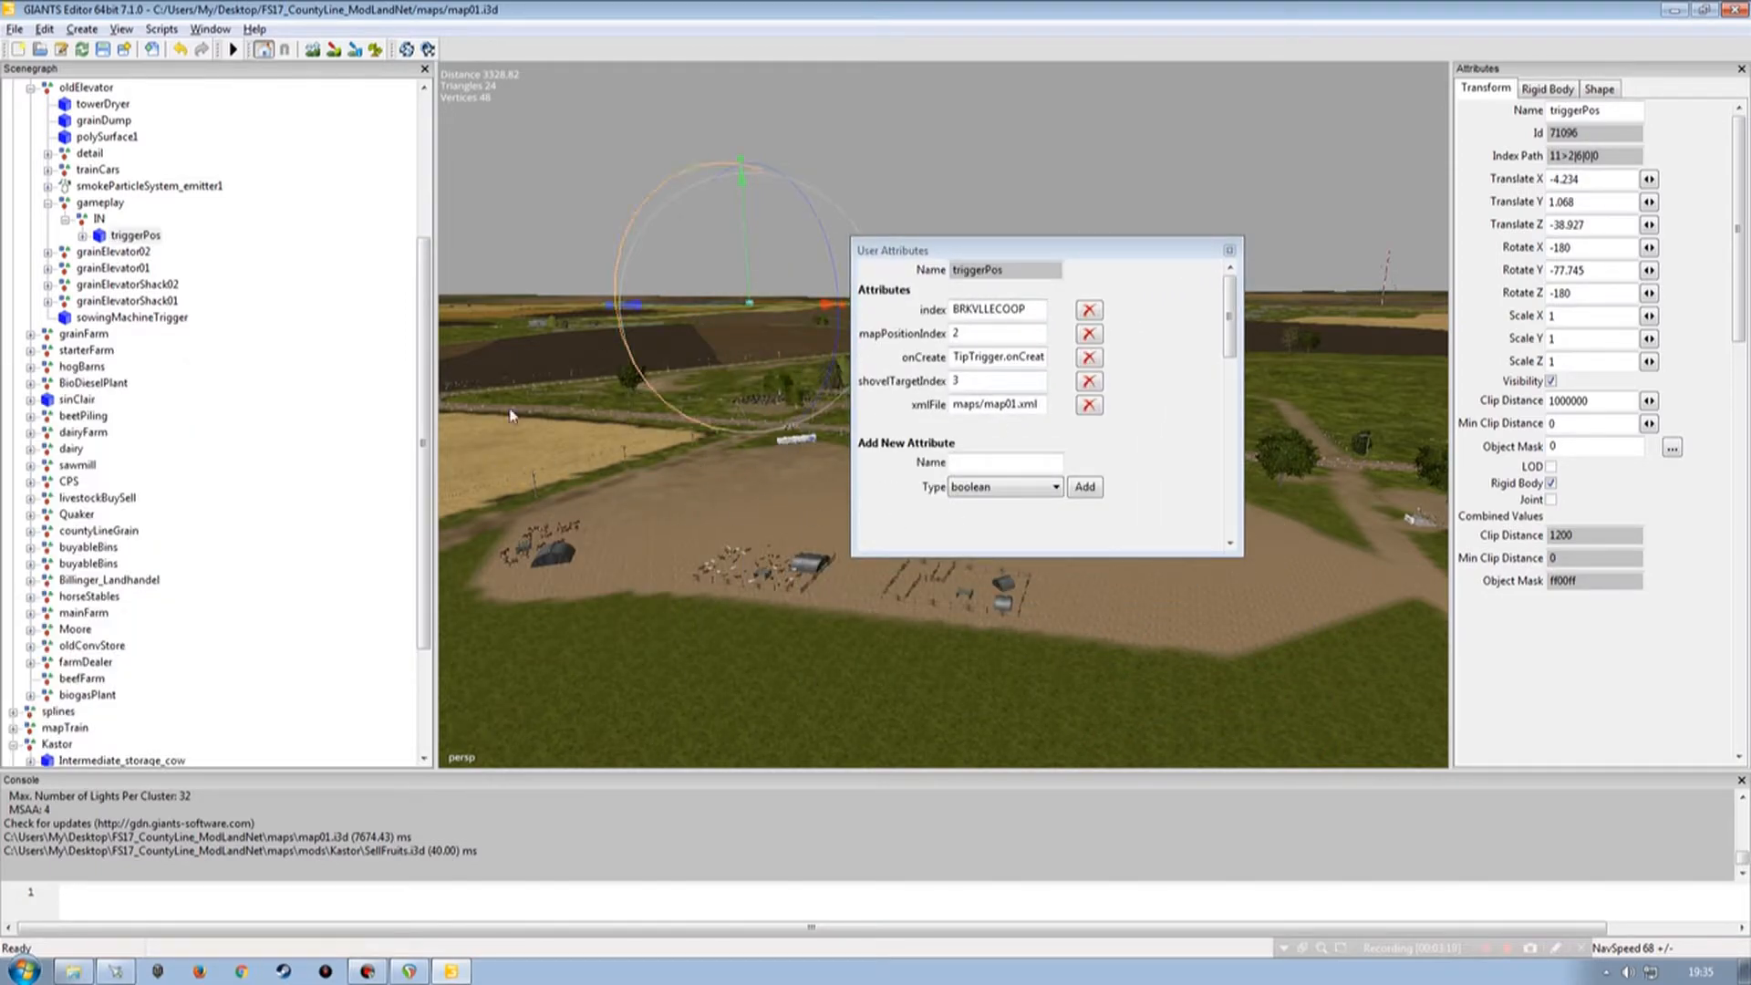
left_click_drag(421, 278, 420, 369)
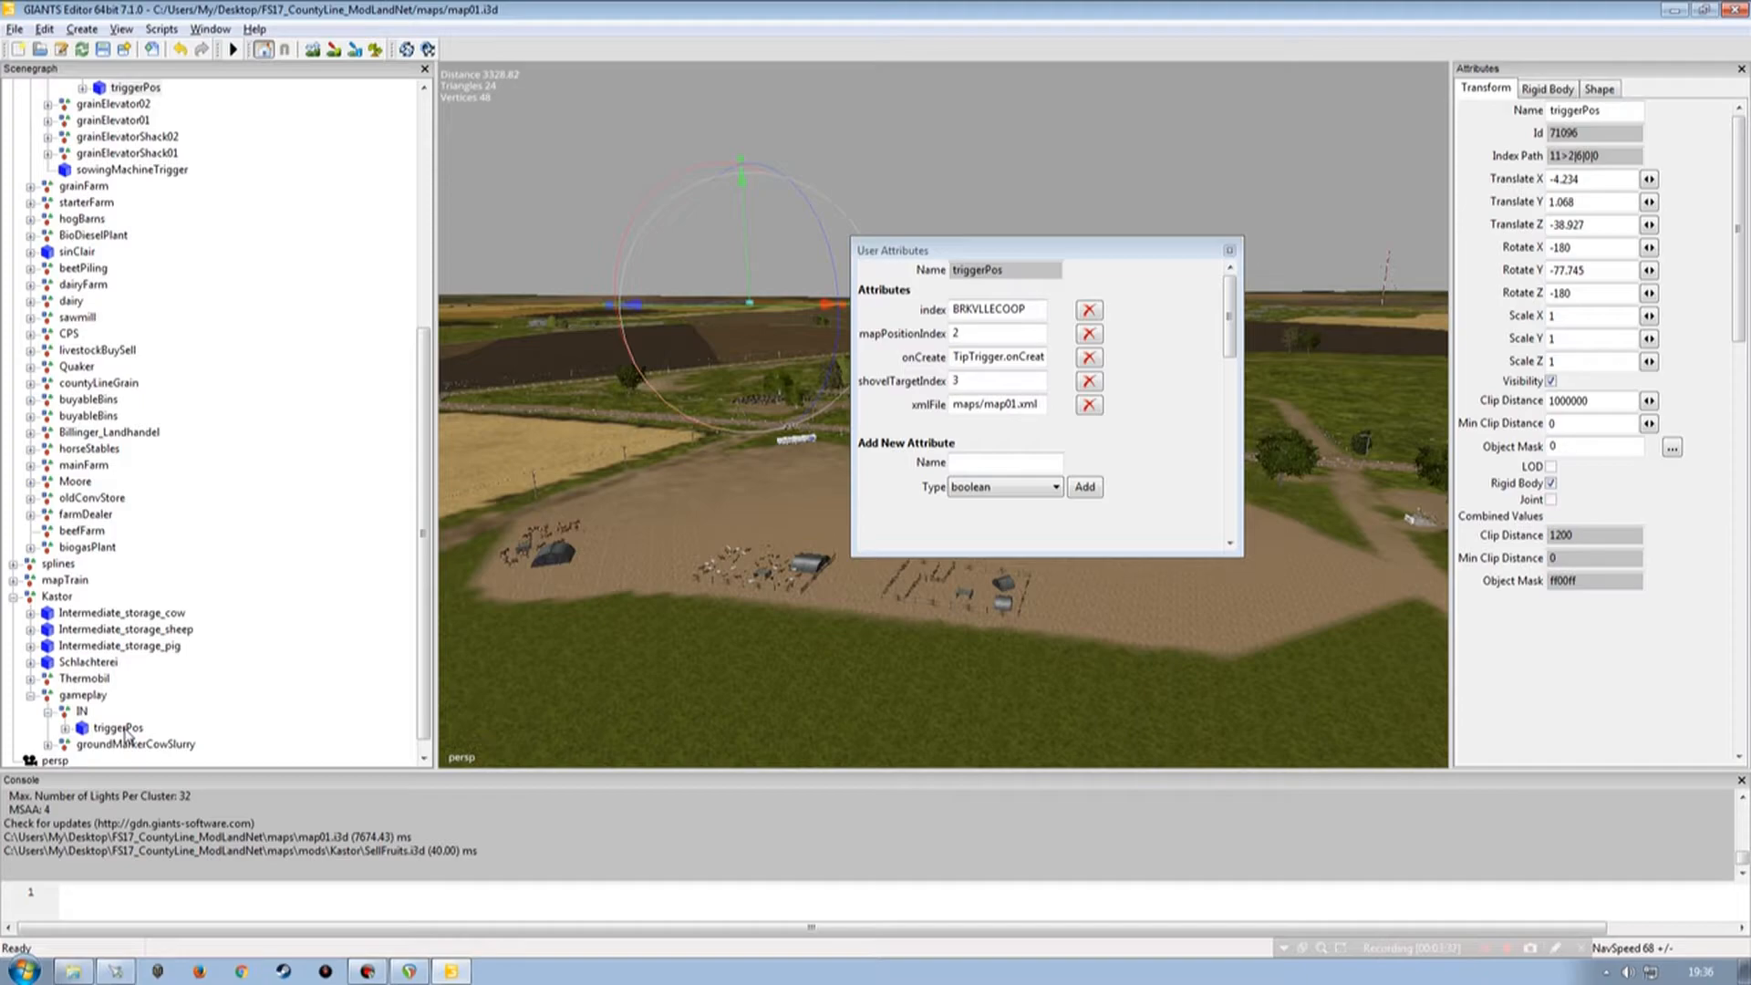
left_click(1001, 251)
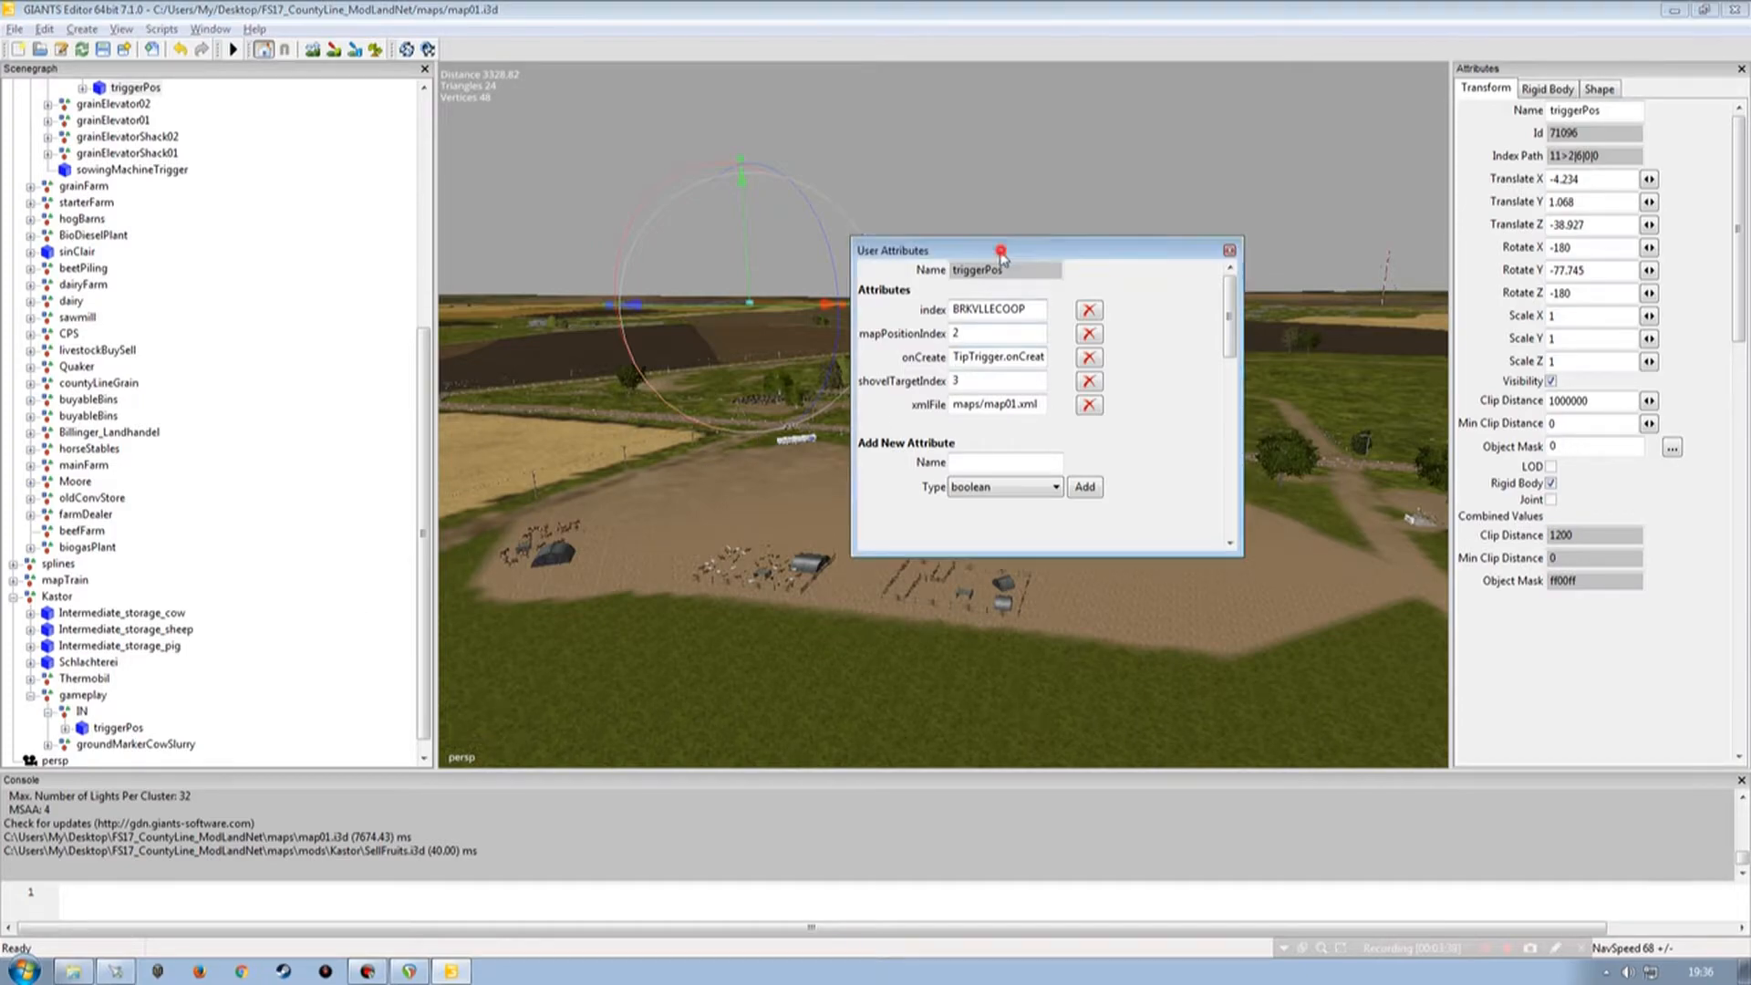
left_click_drag(1001, 252, 796, 273)
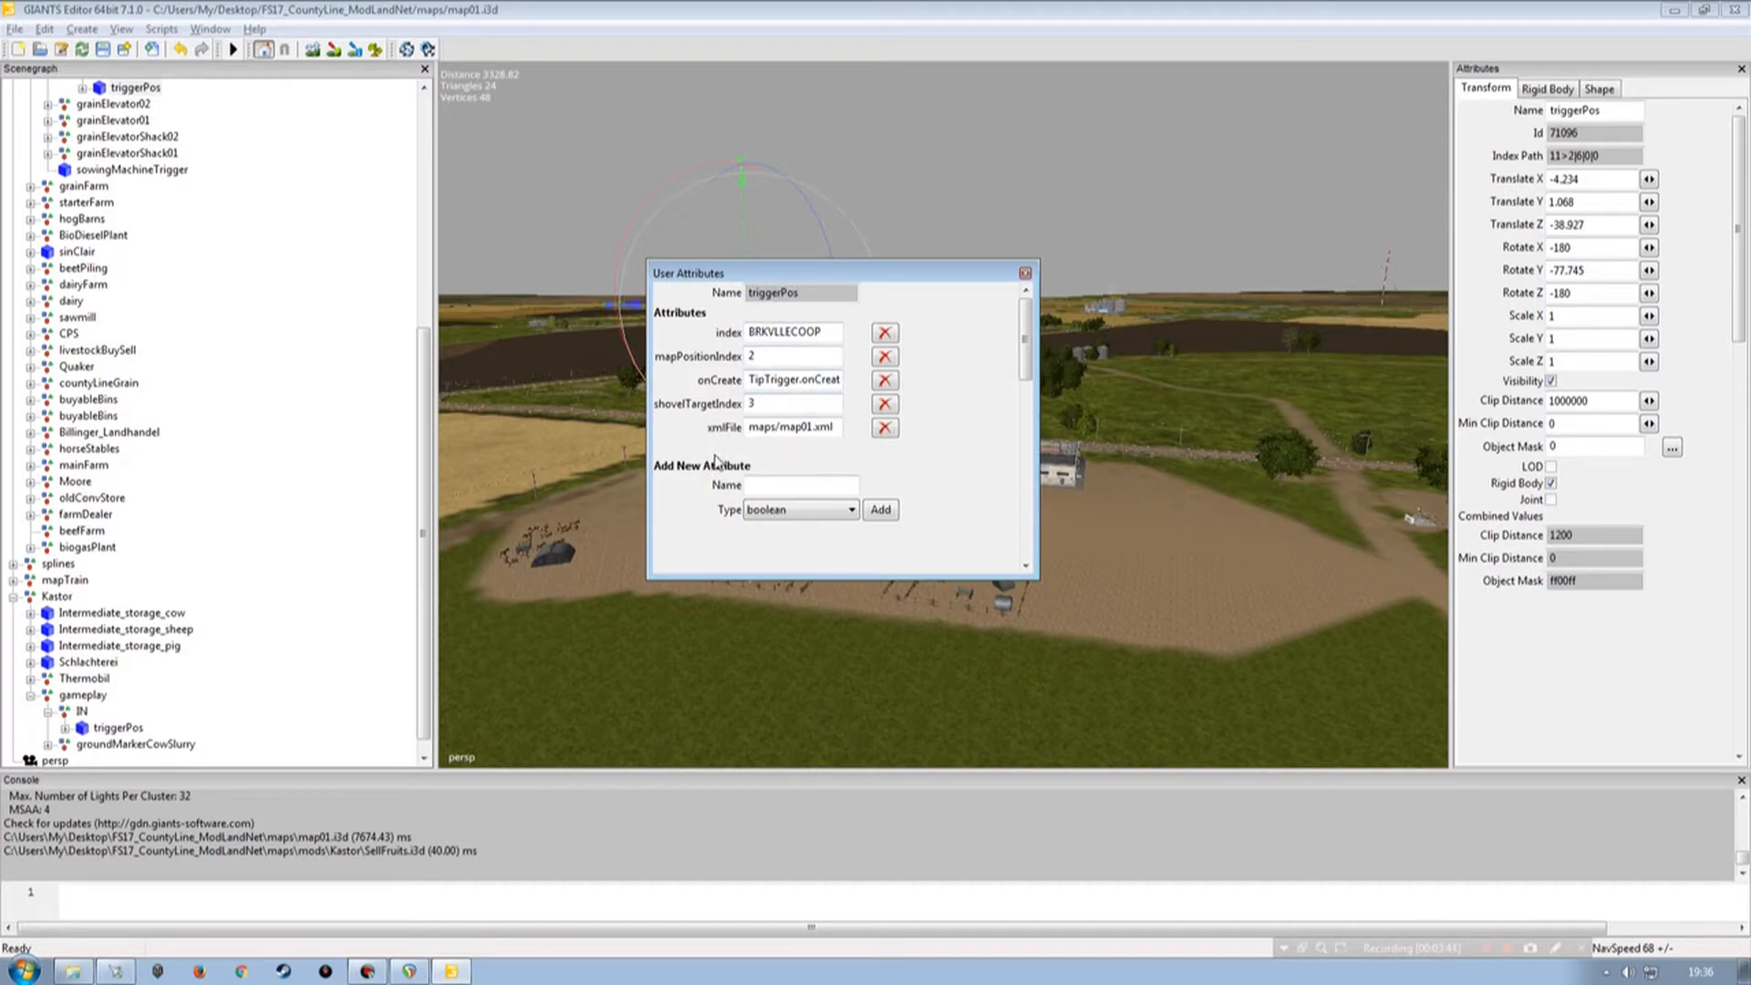
Open map01.i3d in Notepad++ and search it for the BRKVLLECOOP index value.
double_click(769, 333)
left_click(71, 971)
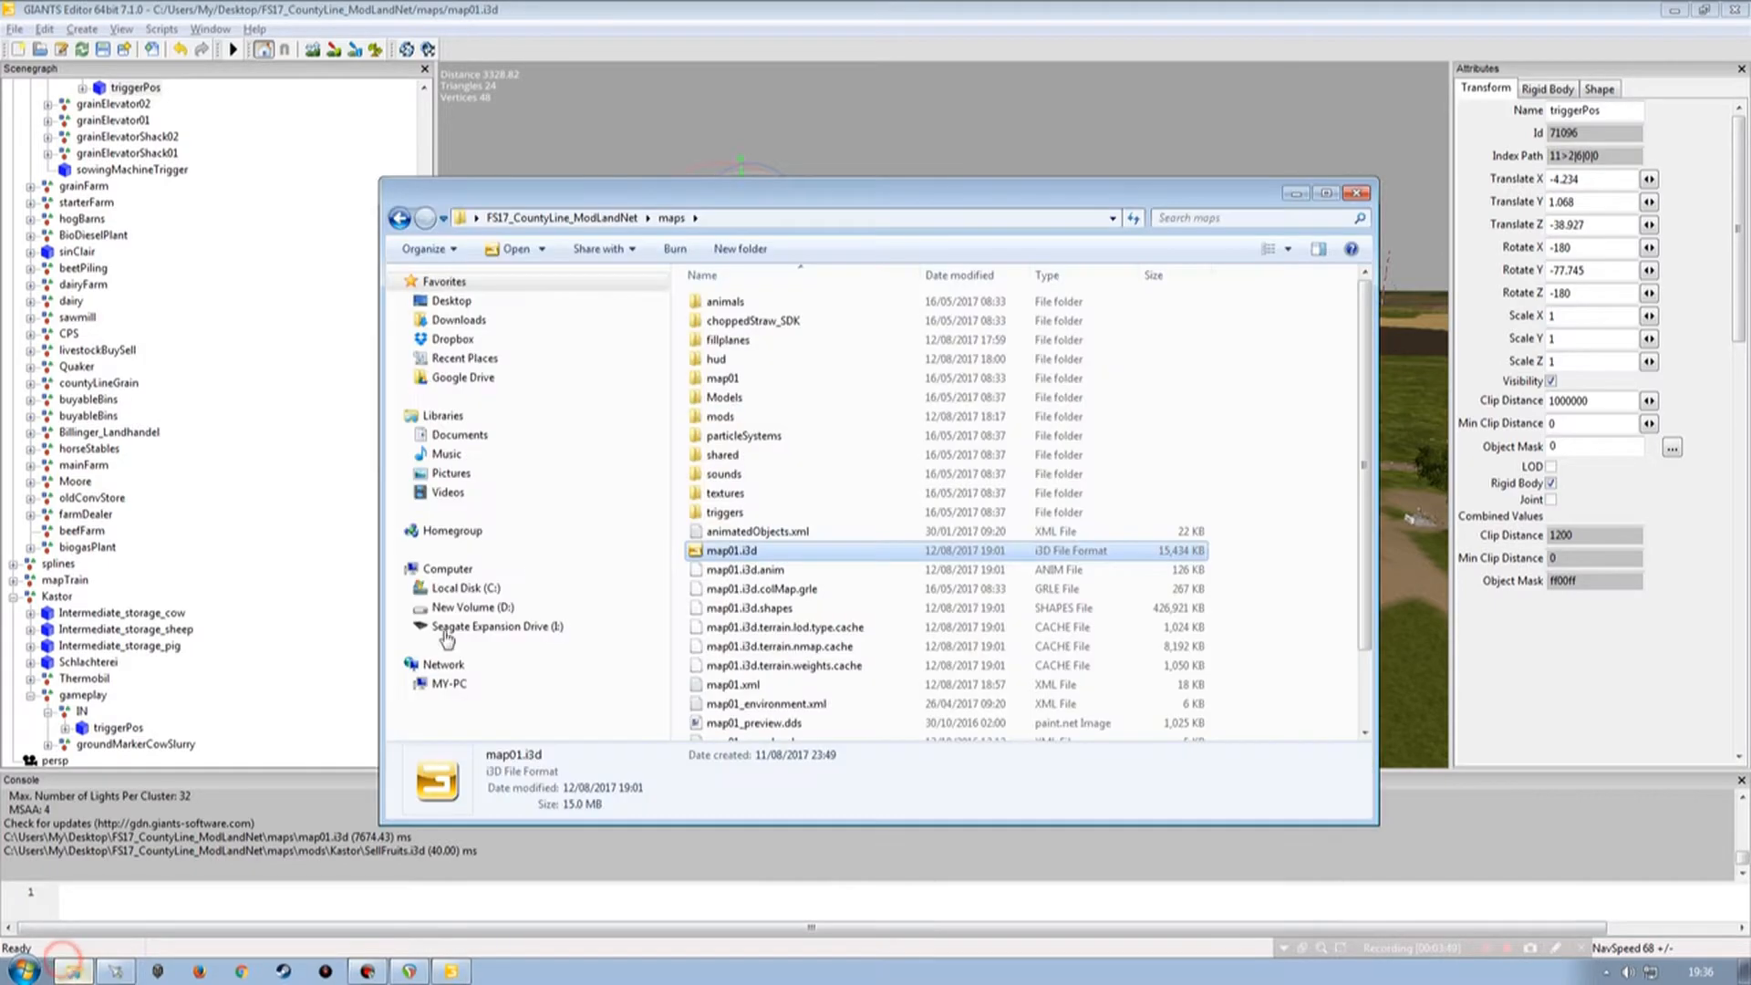
double_click(730, 551)
right_click(727, 550)
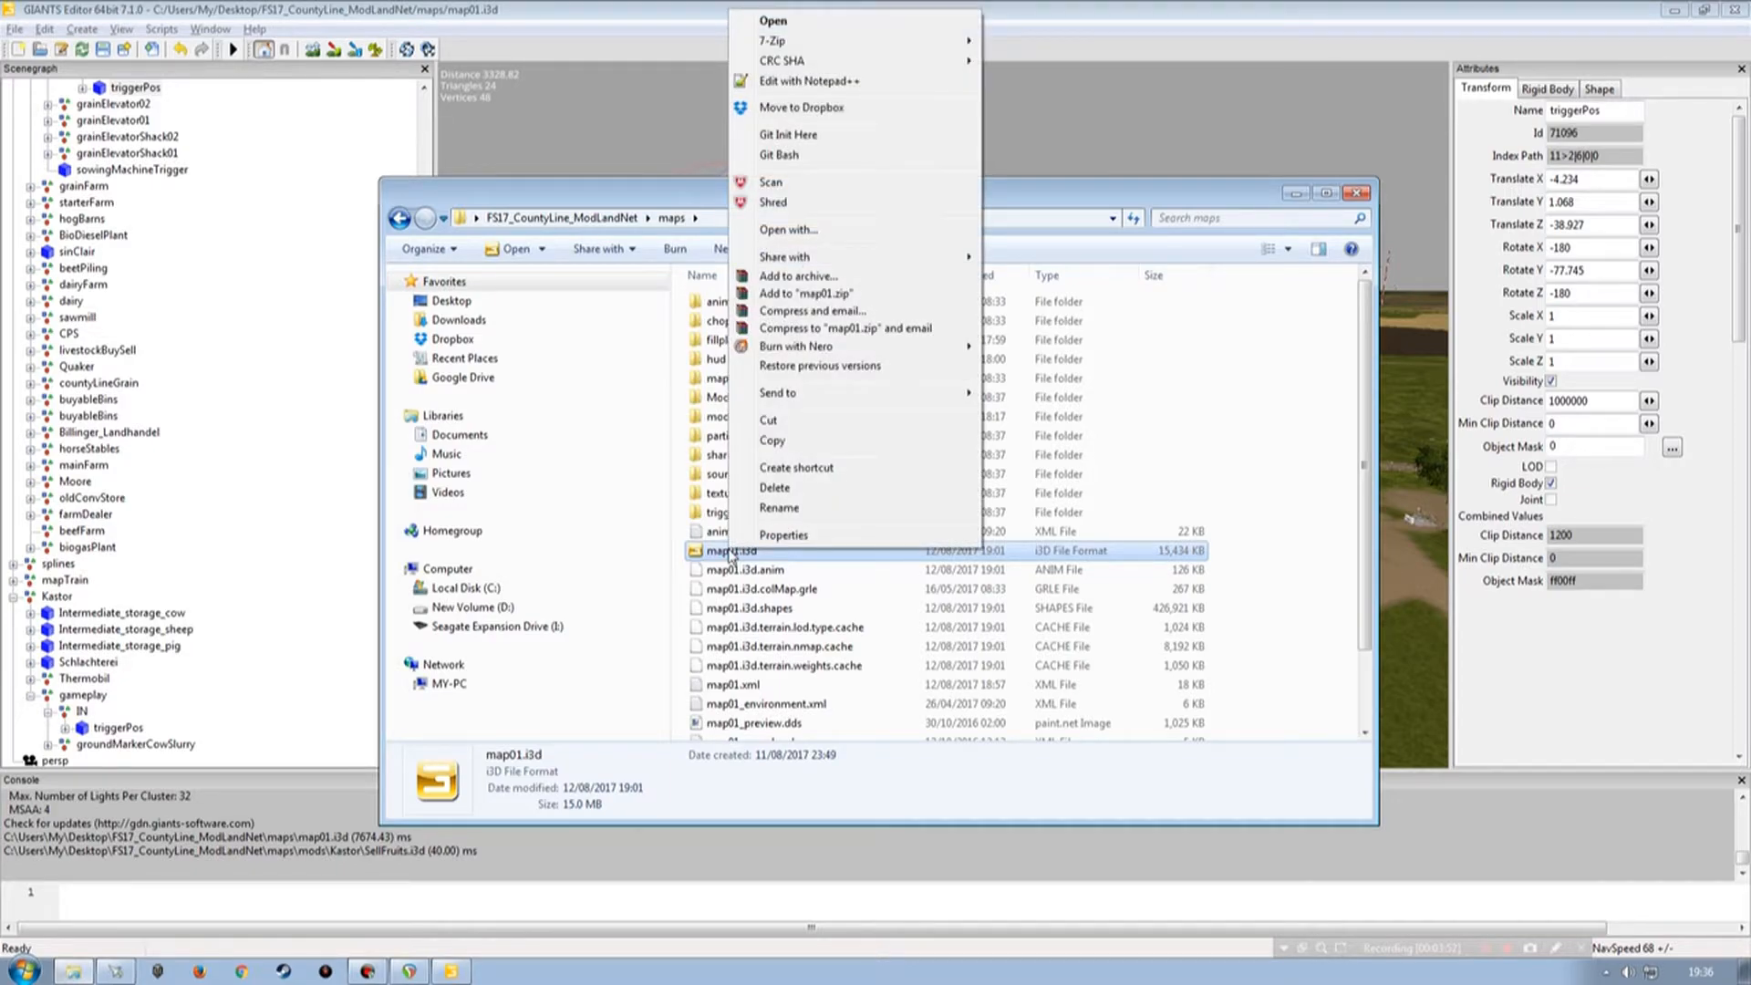
left_click(821, 81)
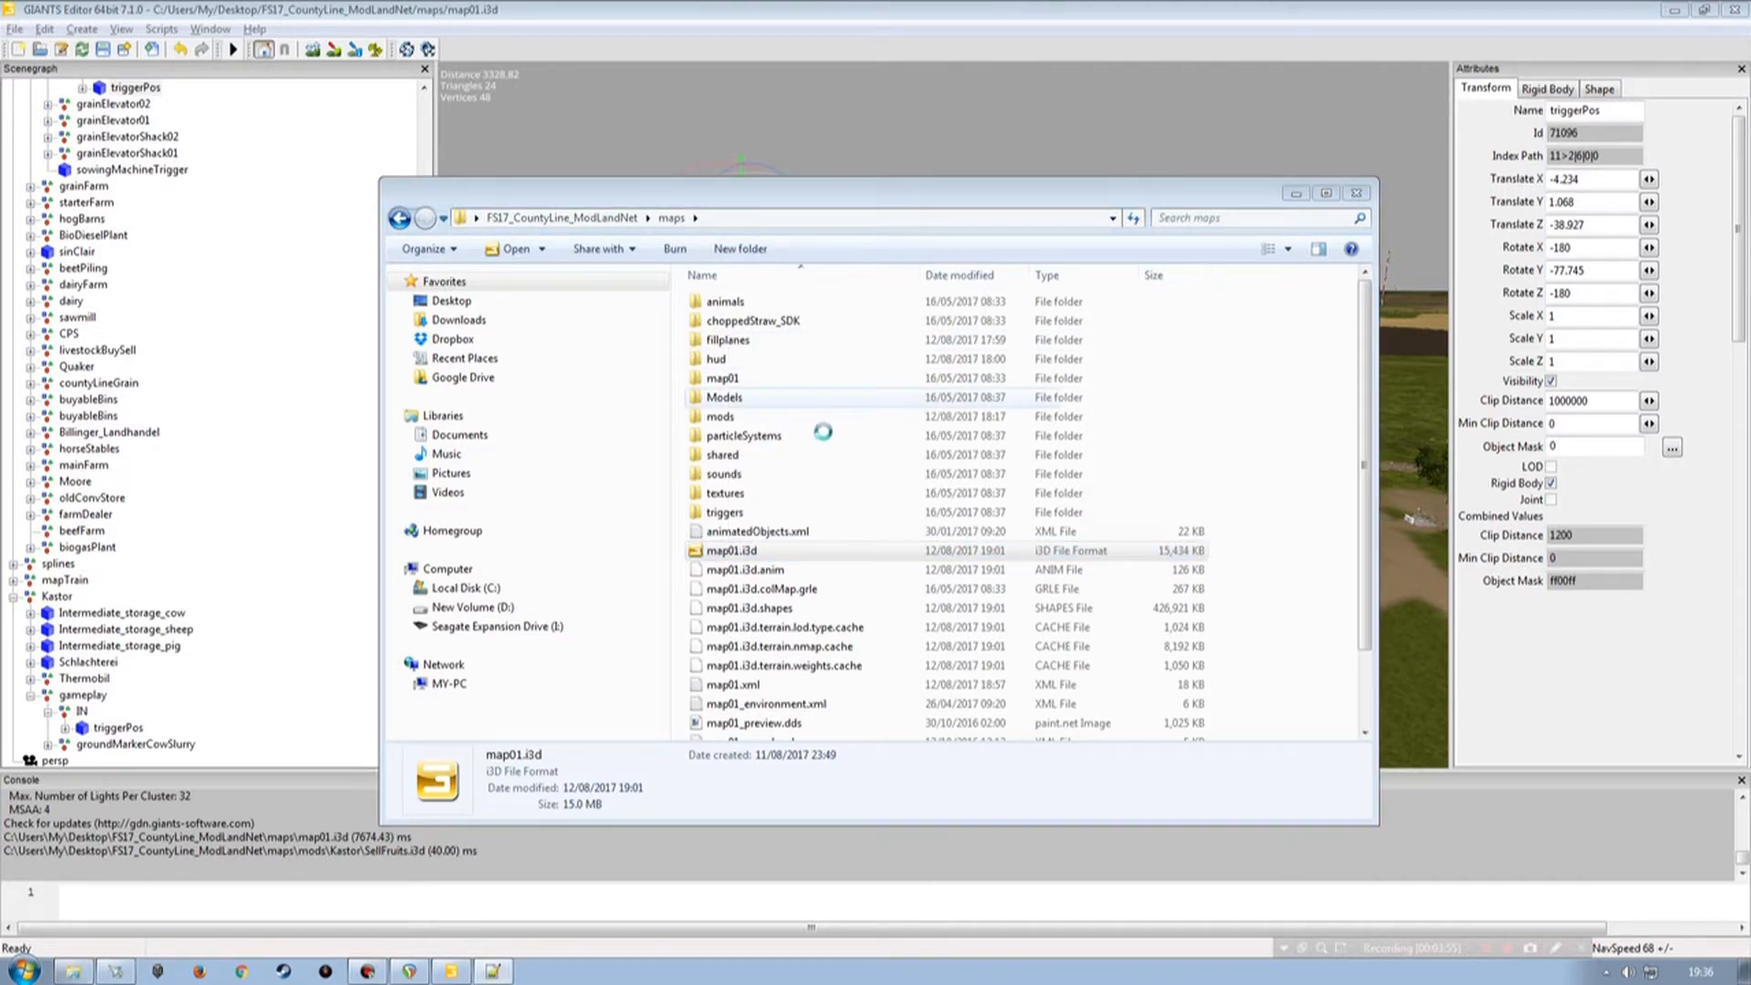
key("ctrl+f")
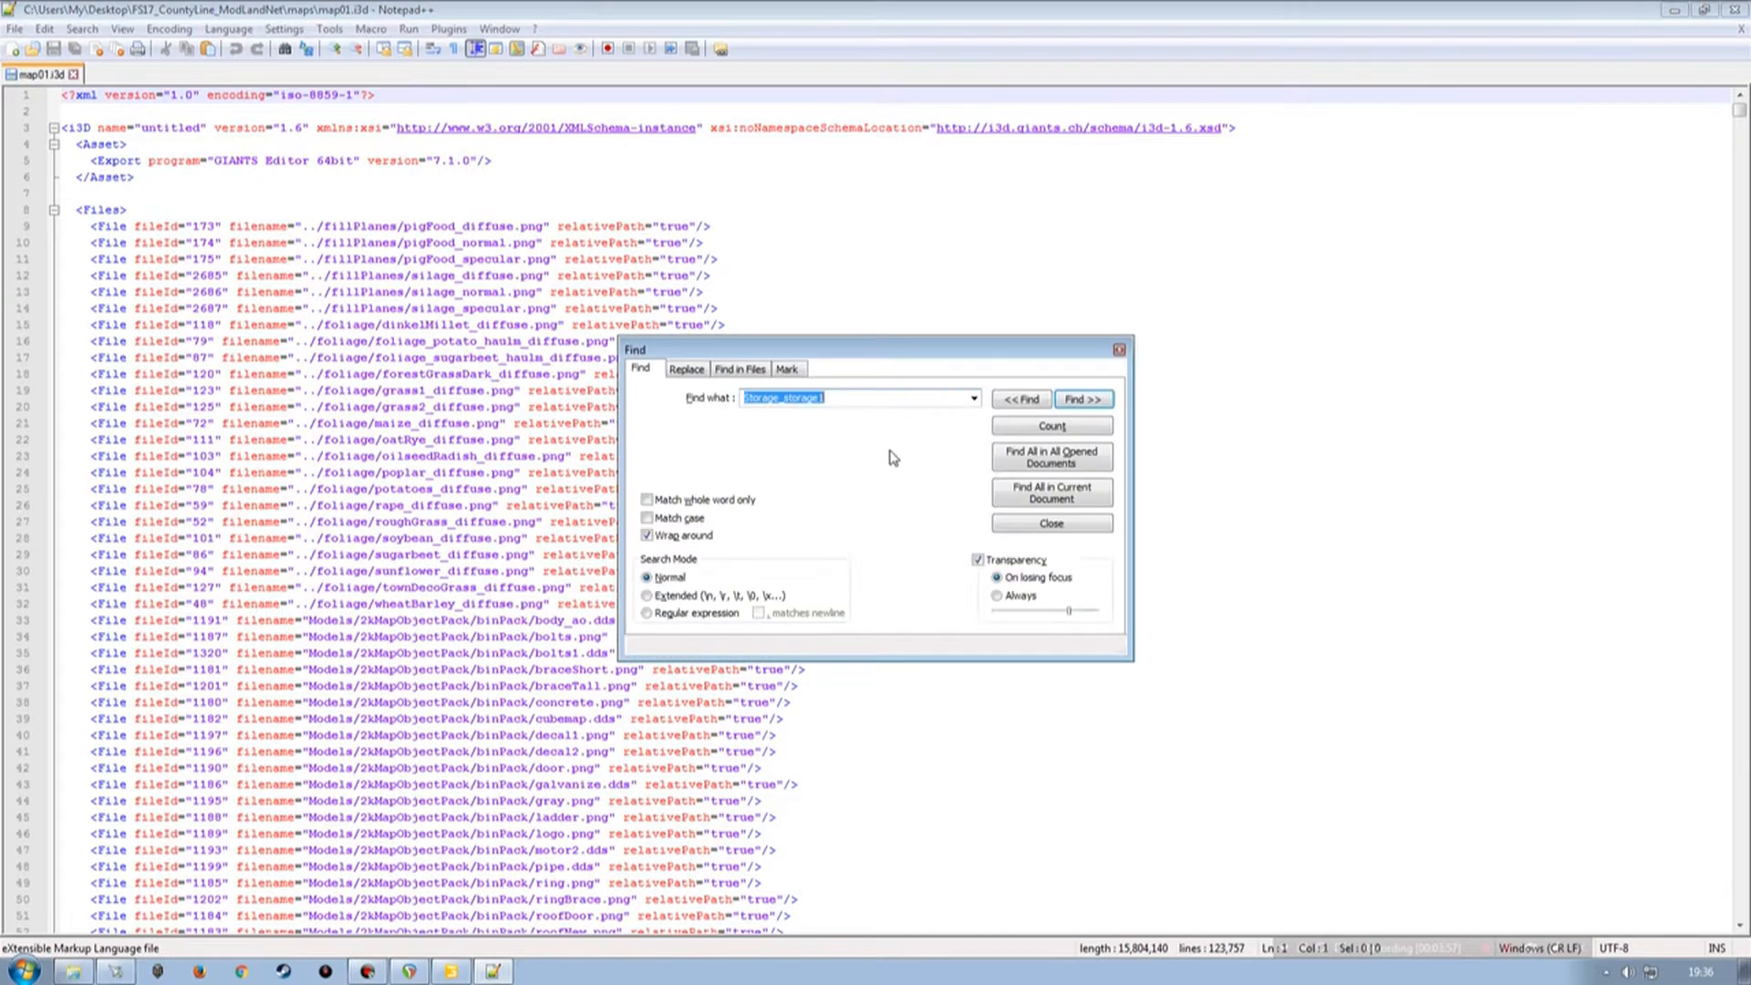
type("BRXVLLECOOP")
left_click(1083, 399)
left_click_drag(913, 348, 1172, 149)
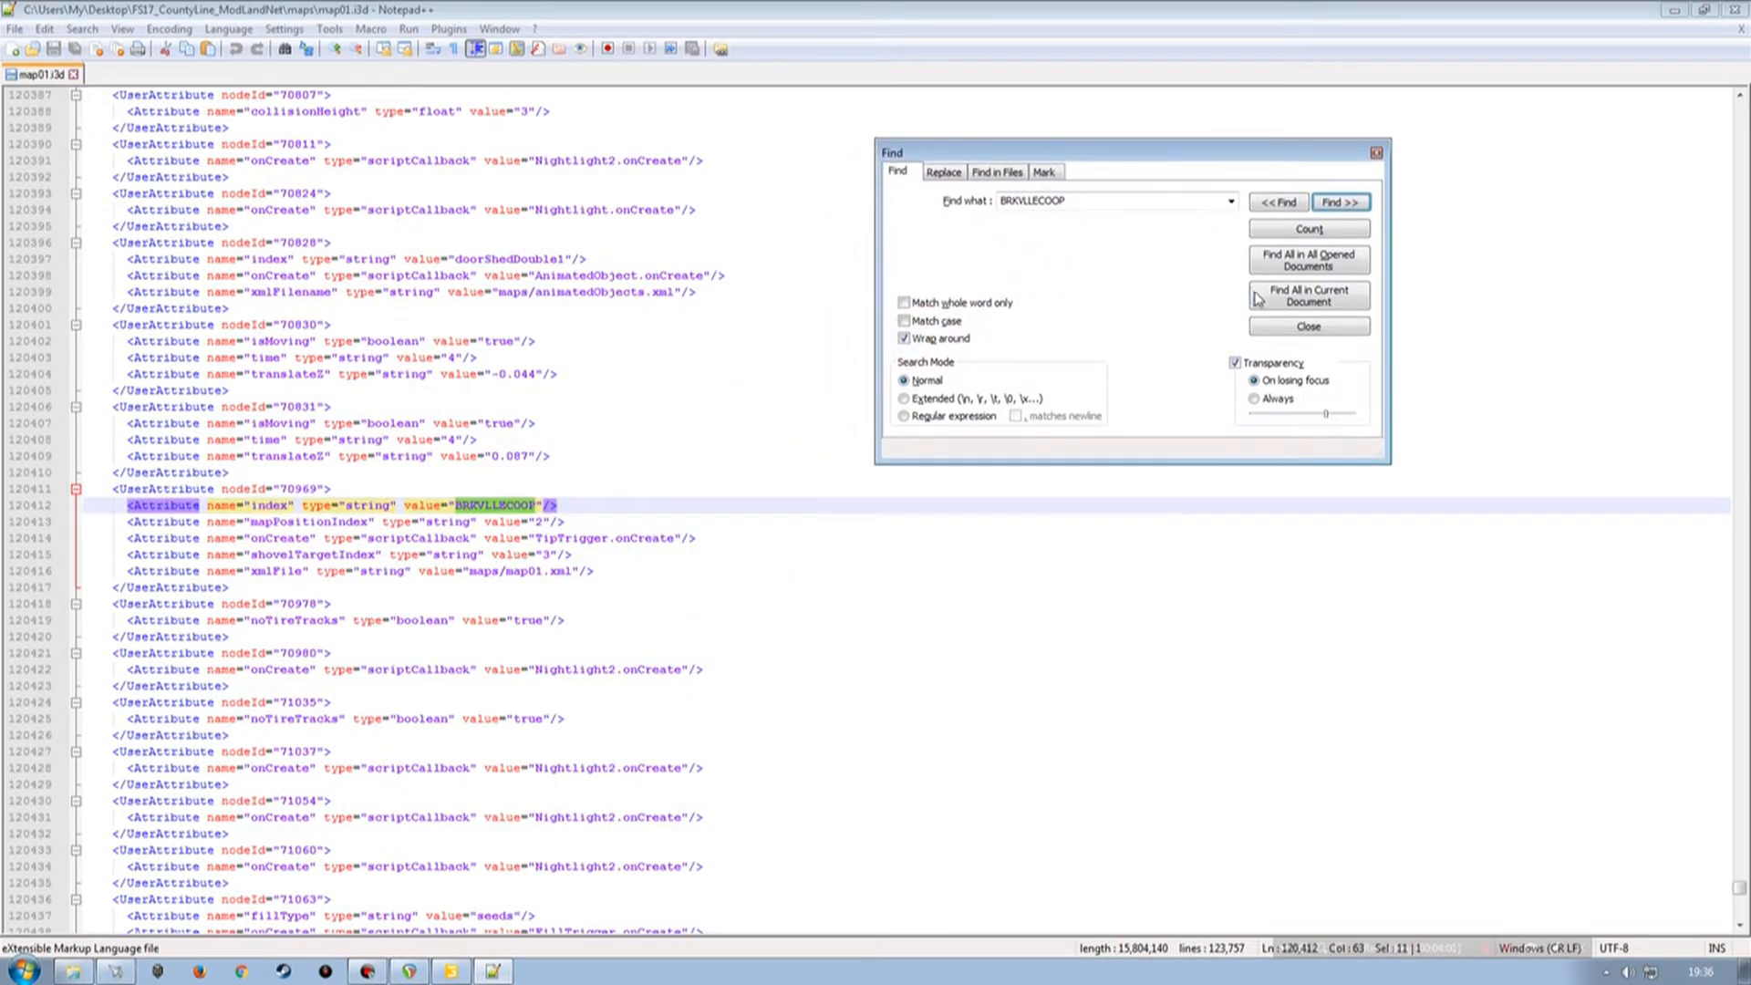
left_click(1277, 326)
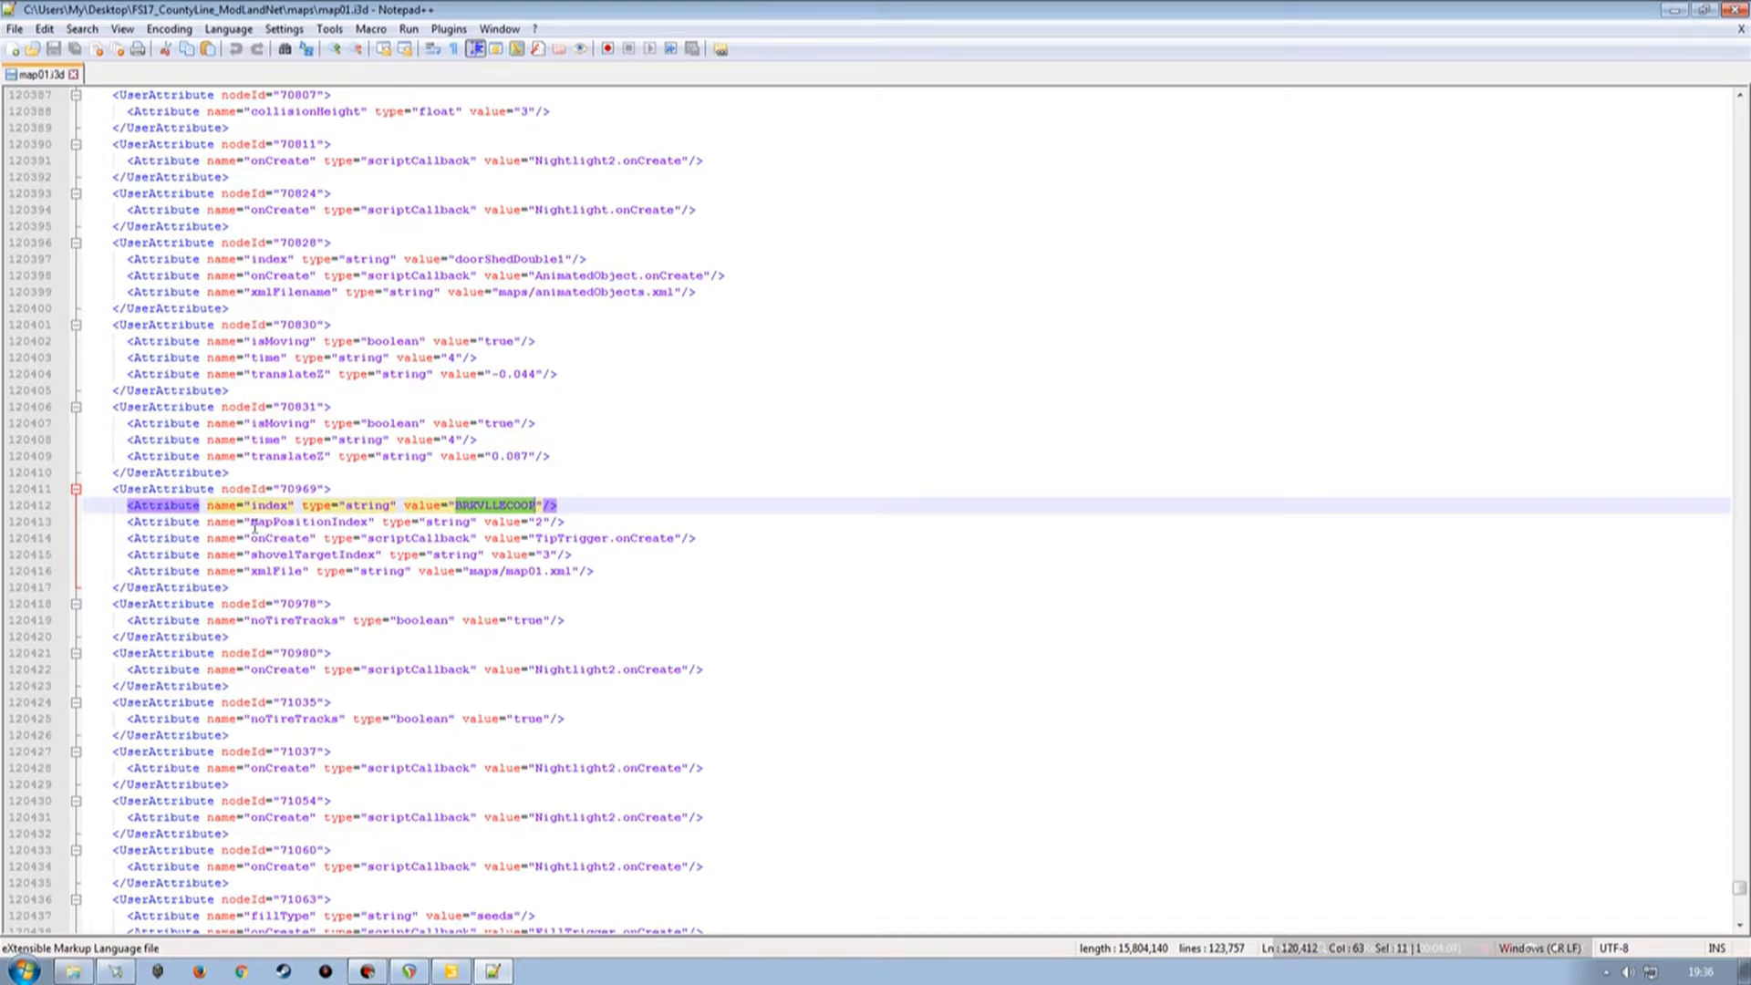
Copy the mapPositionIndex name from the XML and add it as a new user attribute on the Kastor triggerPos.
left_click_drag(251, 524, 369, 524)
key("ctrl+c")
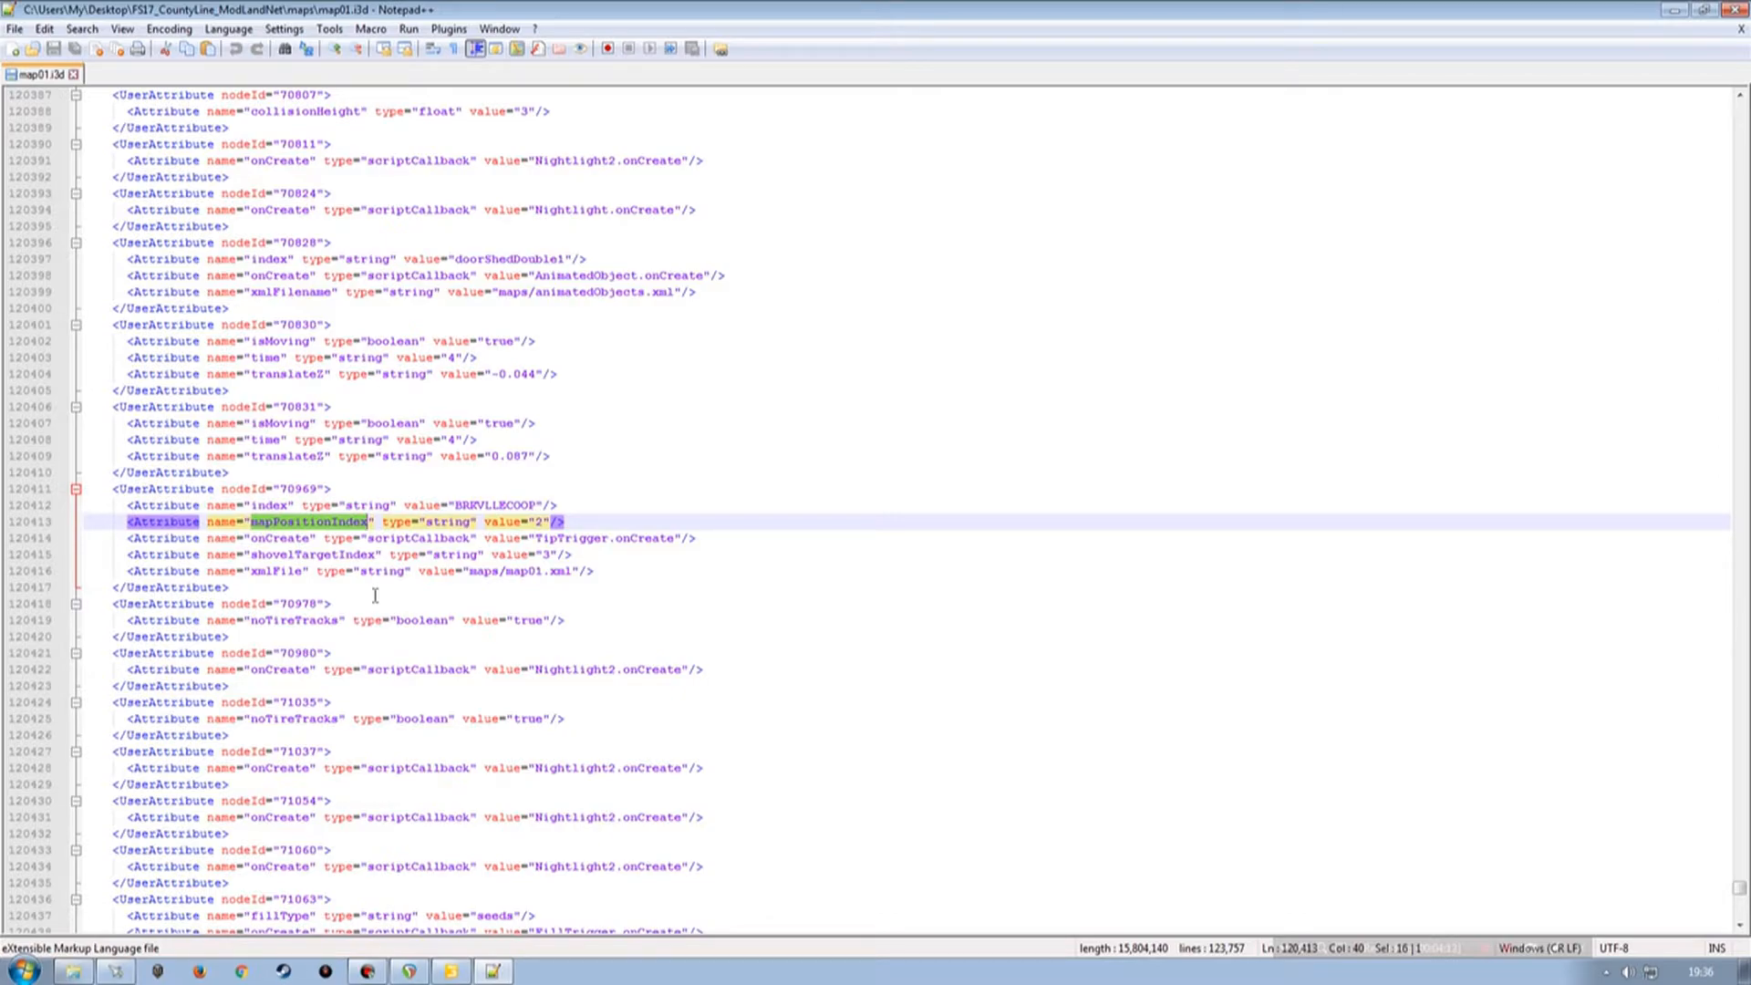
left_click(451, 971)
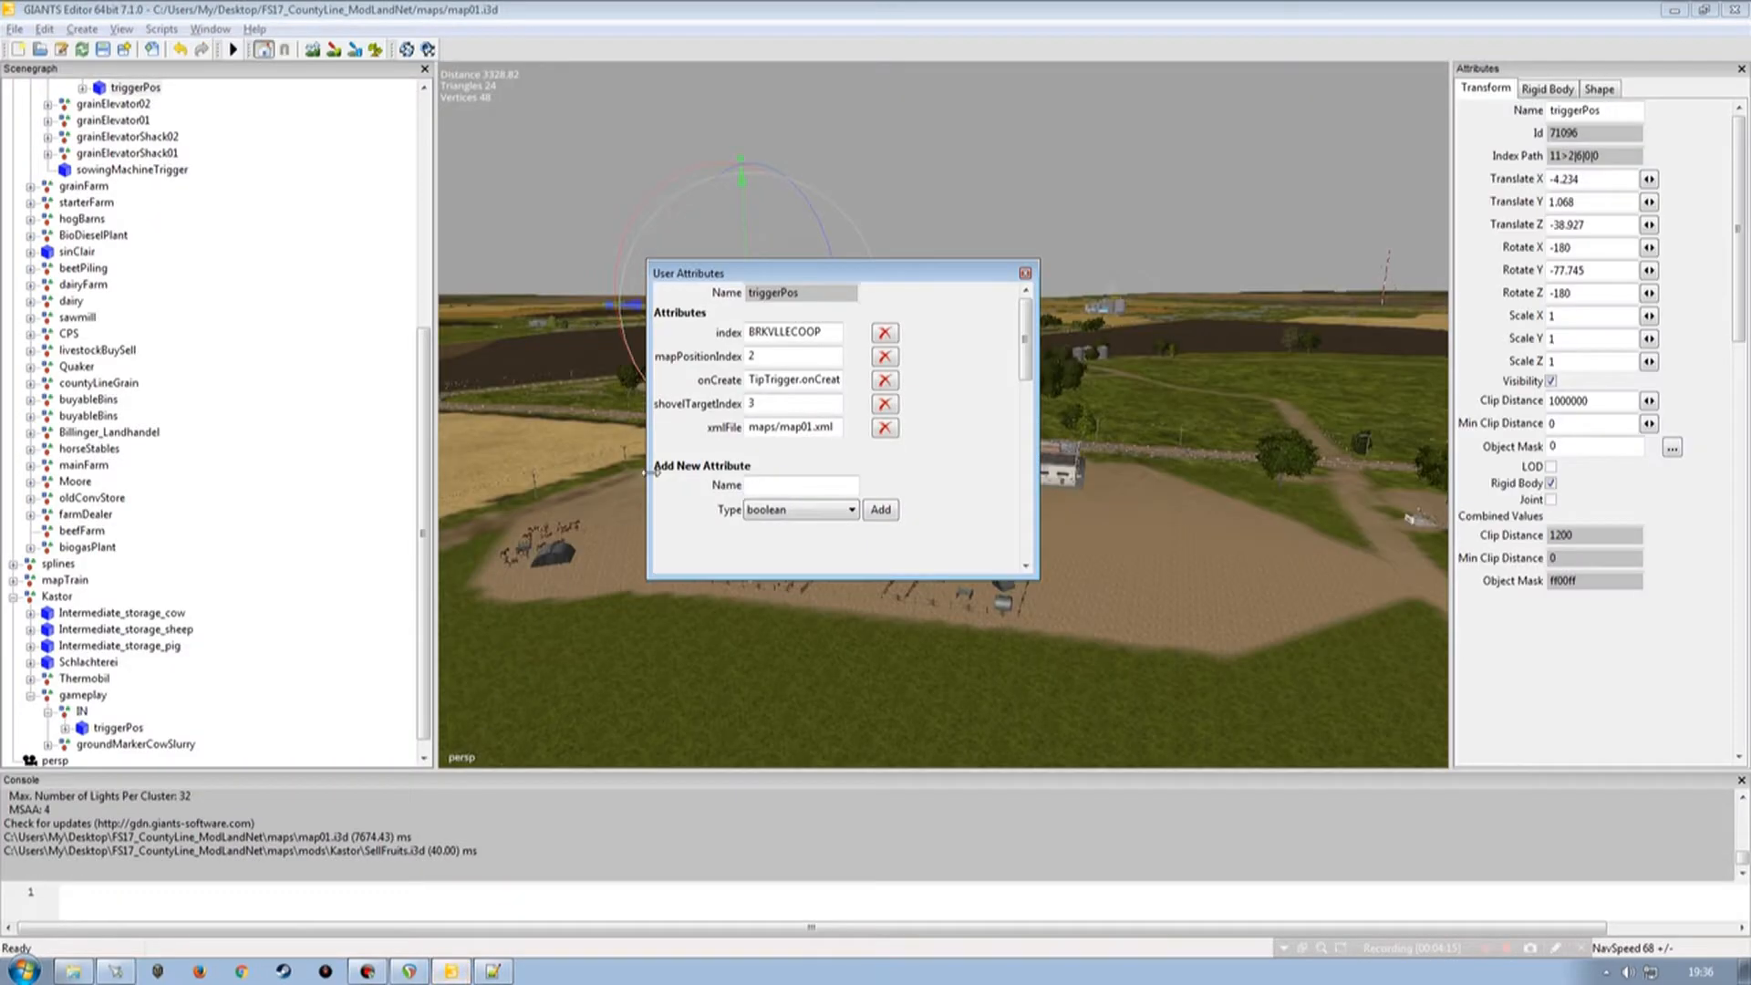
left_click(123, 729)
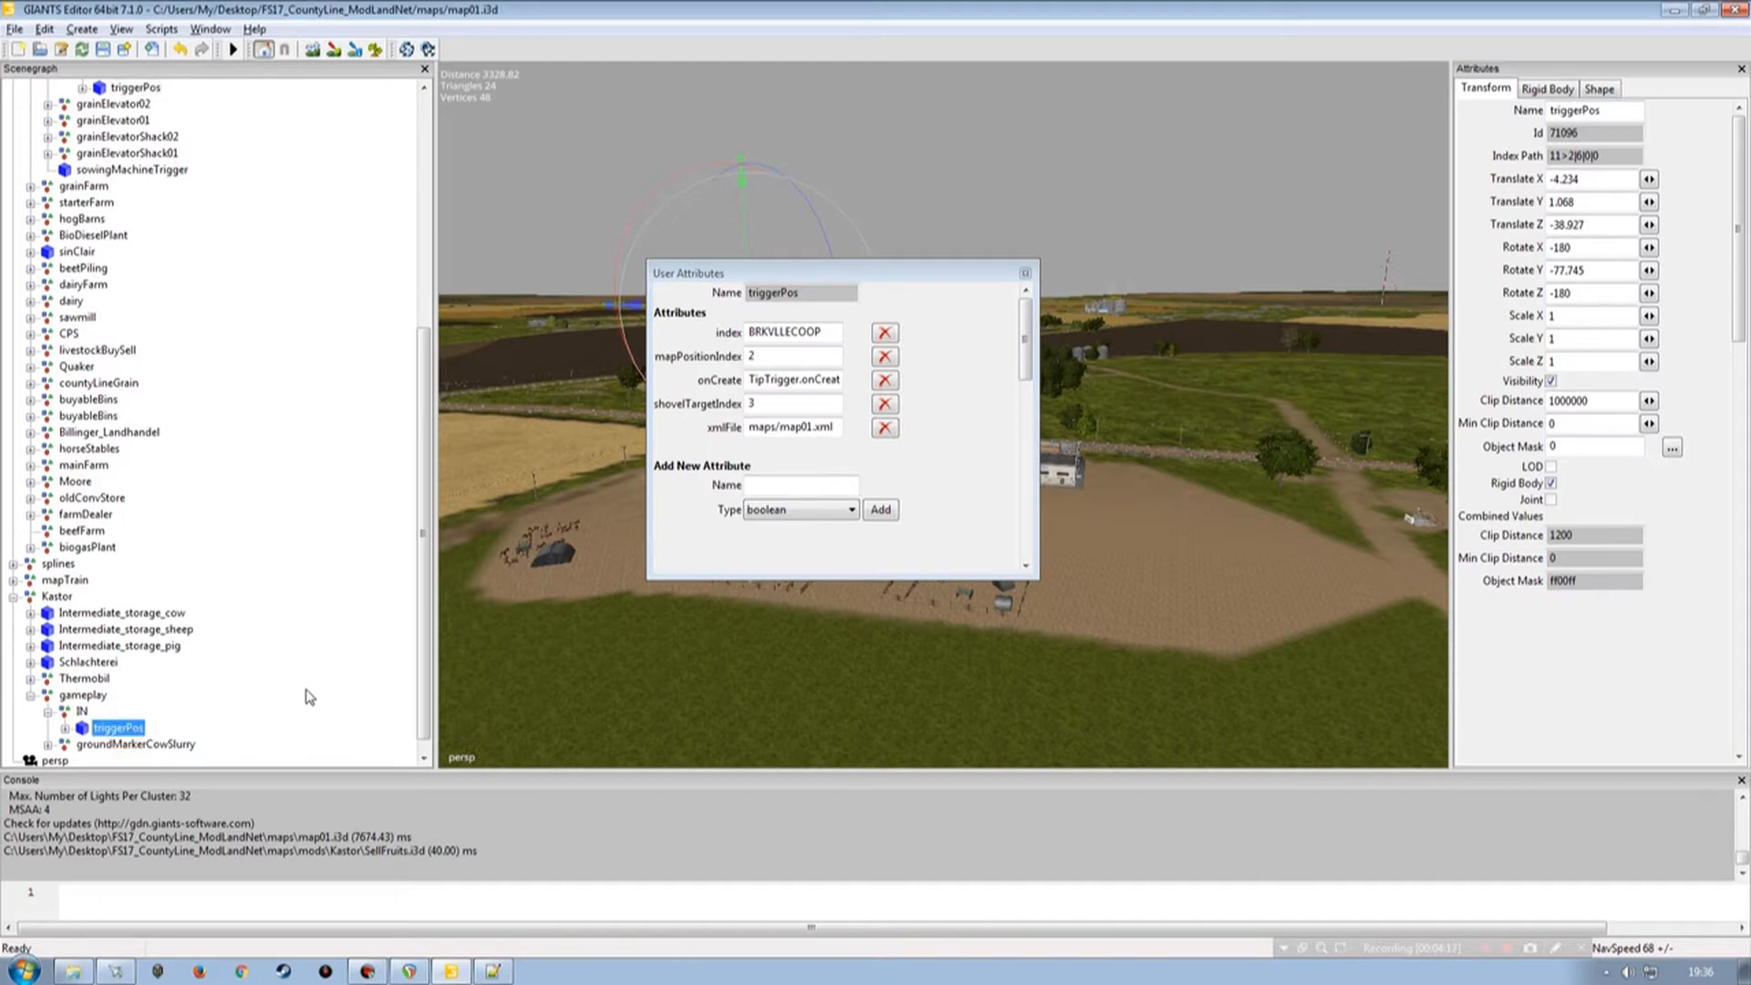
left_click(774, 415)
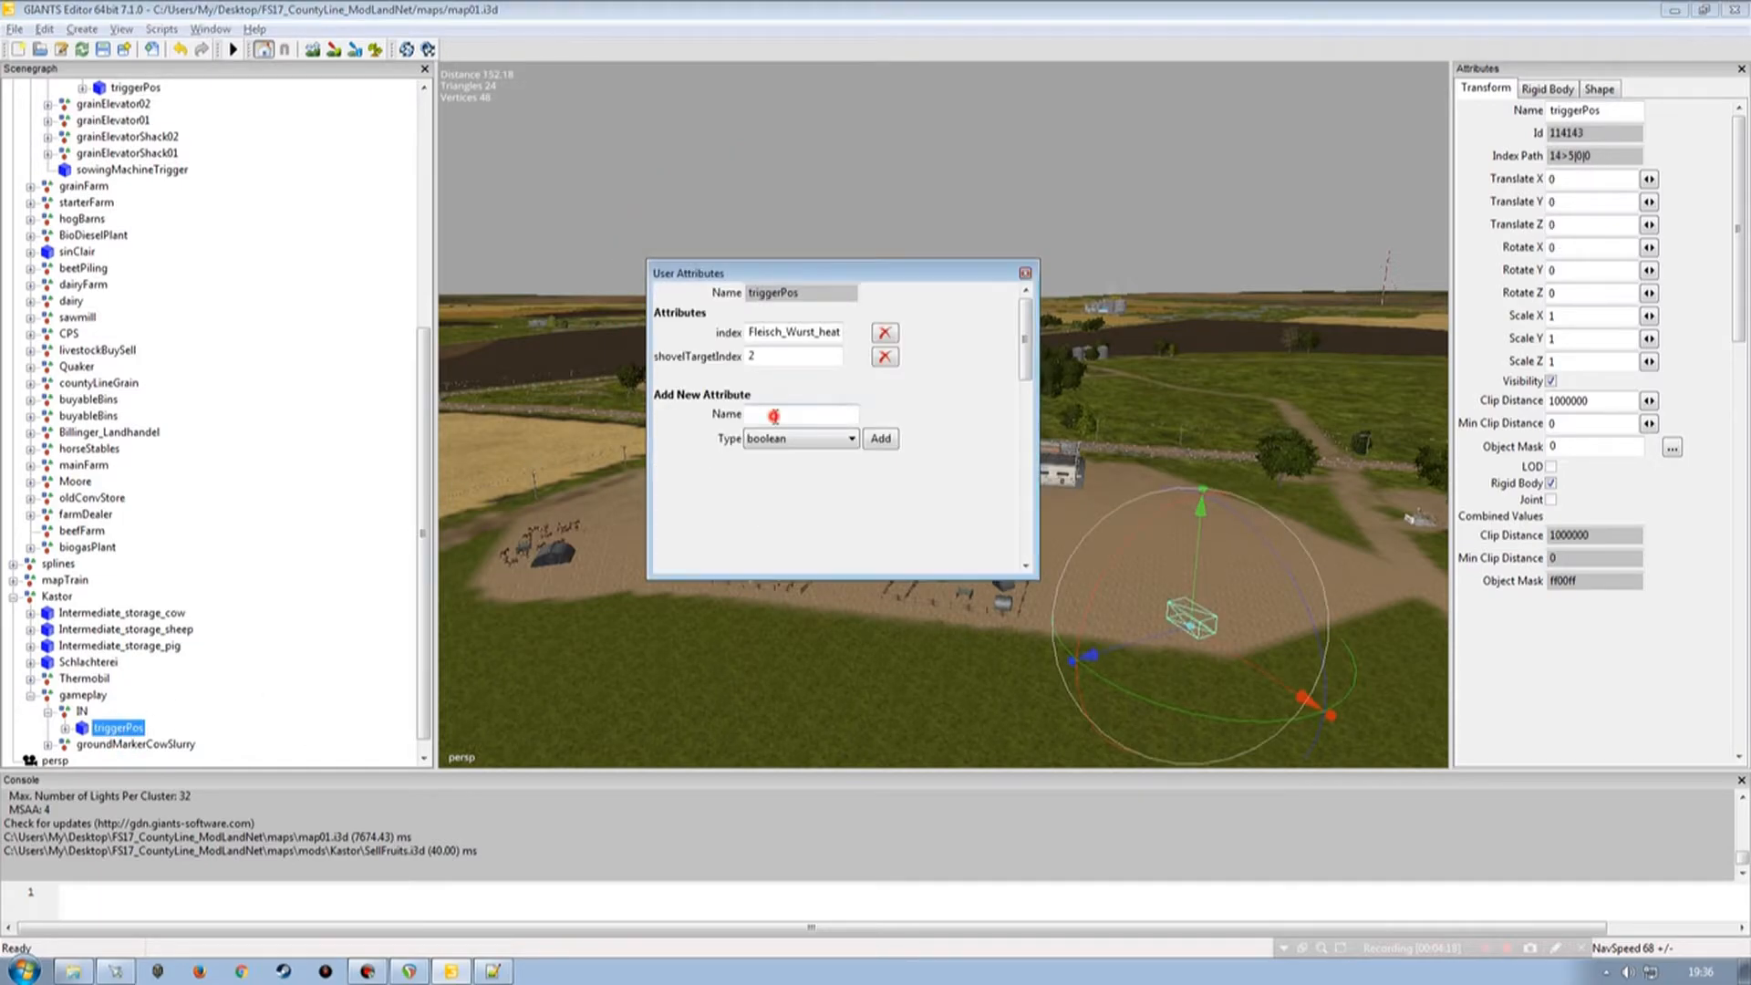
key("ctrl+v")
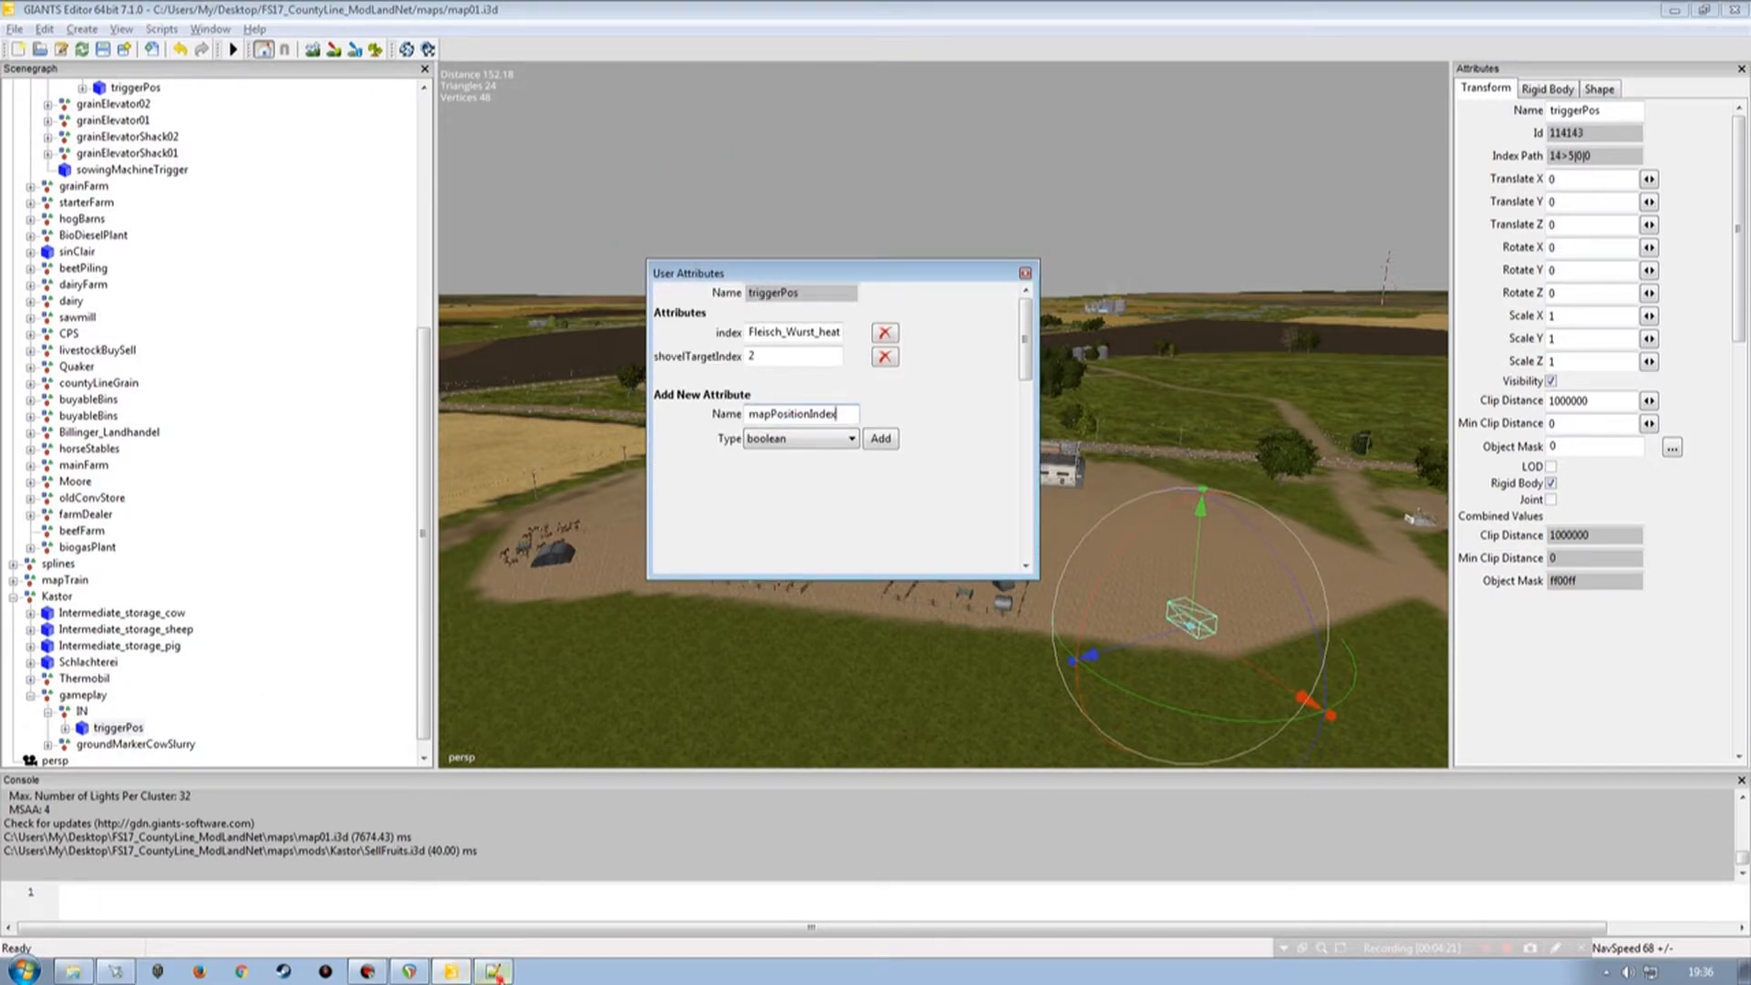
left_click(492, 972)
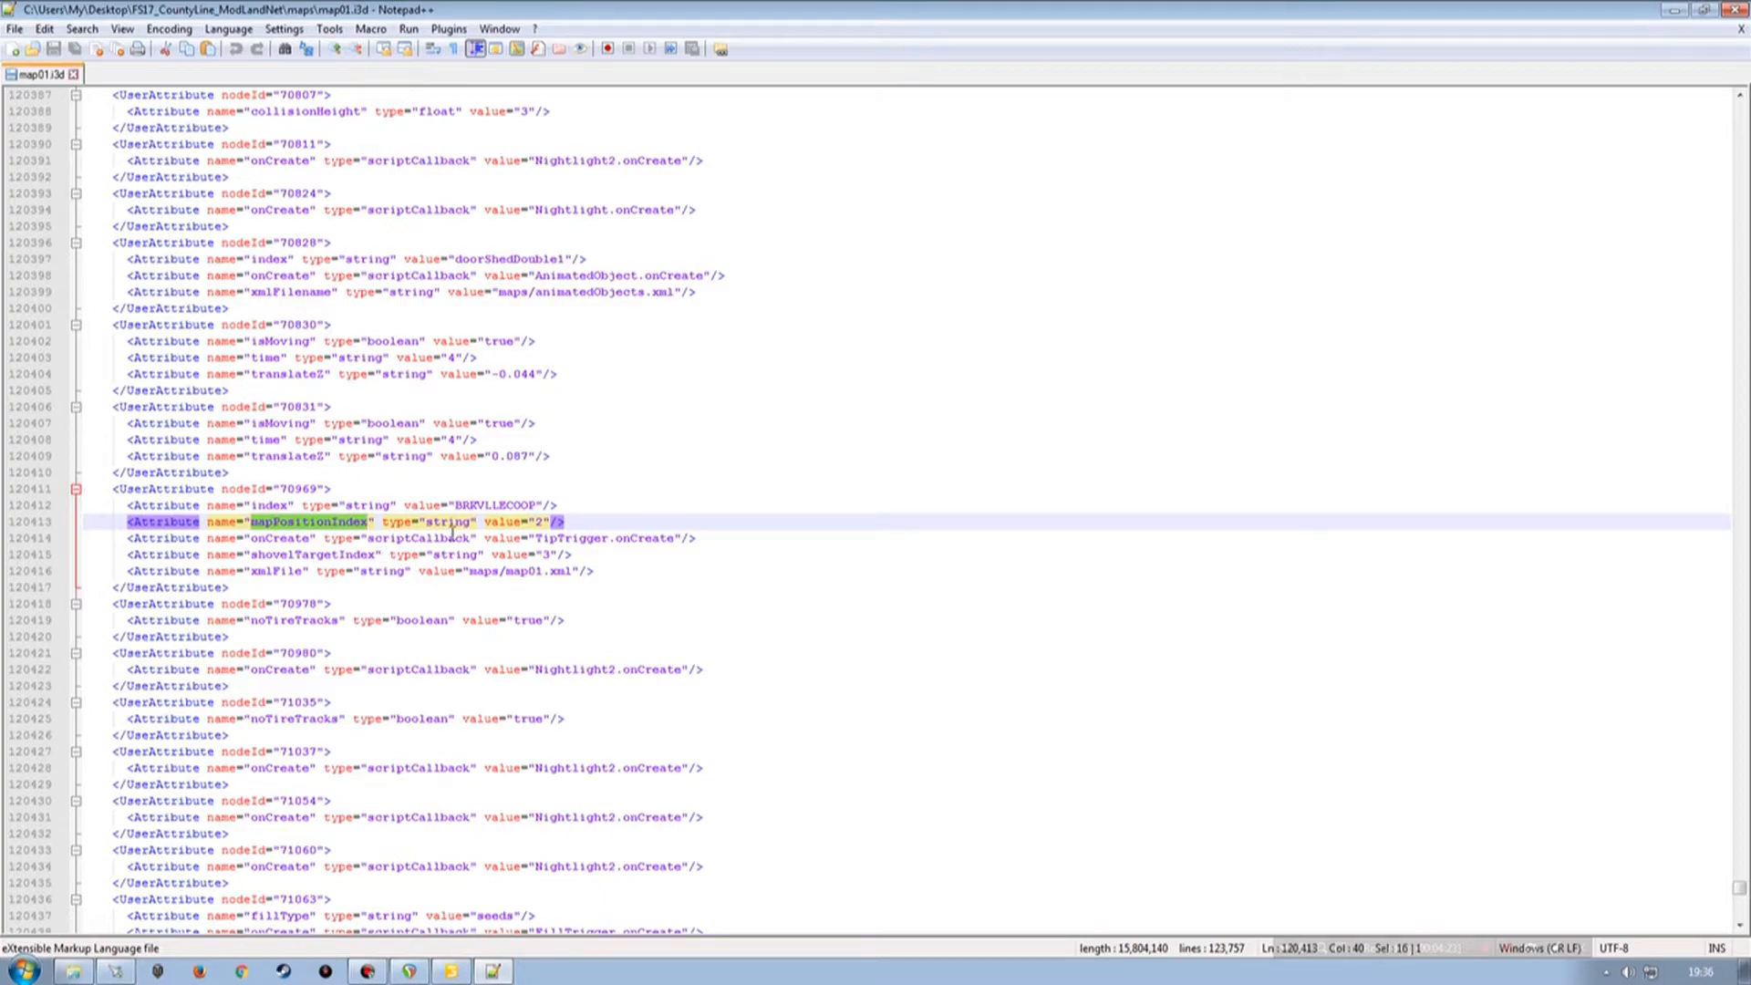
left_click(451, 971)
left_click(786, 439)
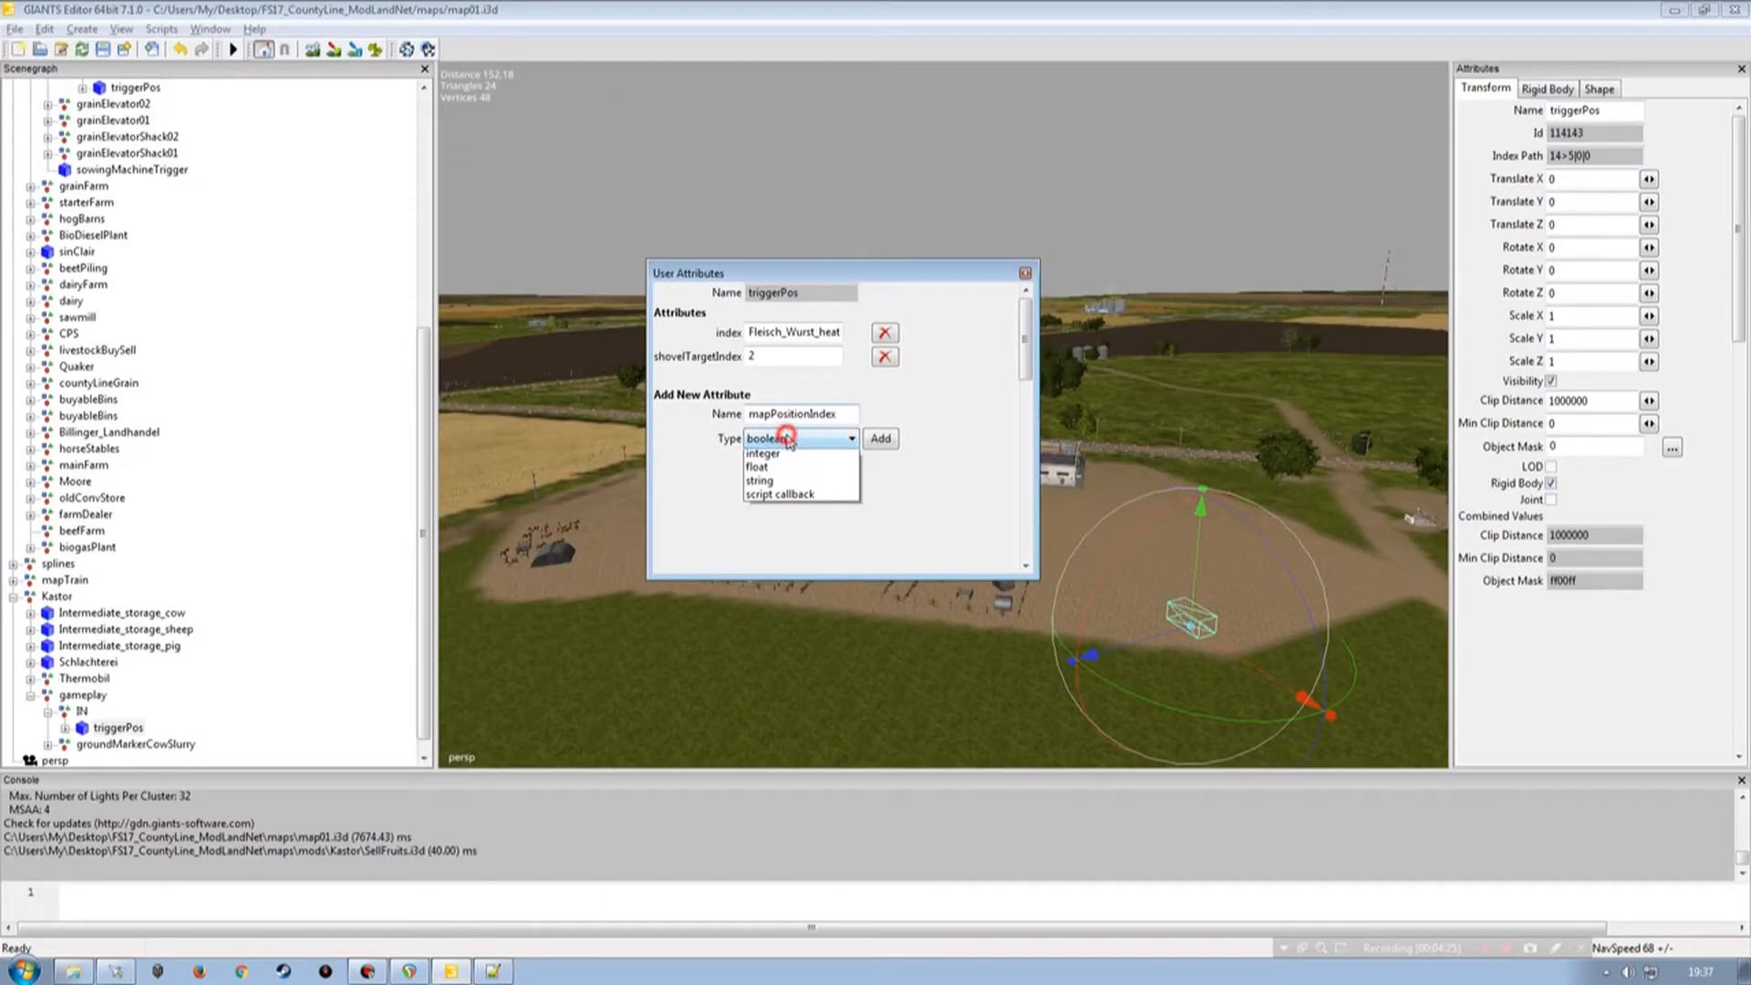
left_click(790, 496)
left_click(878, 439)
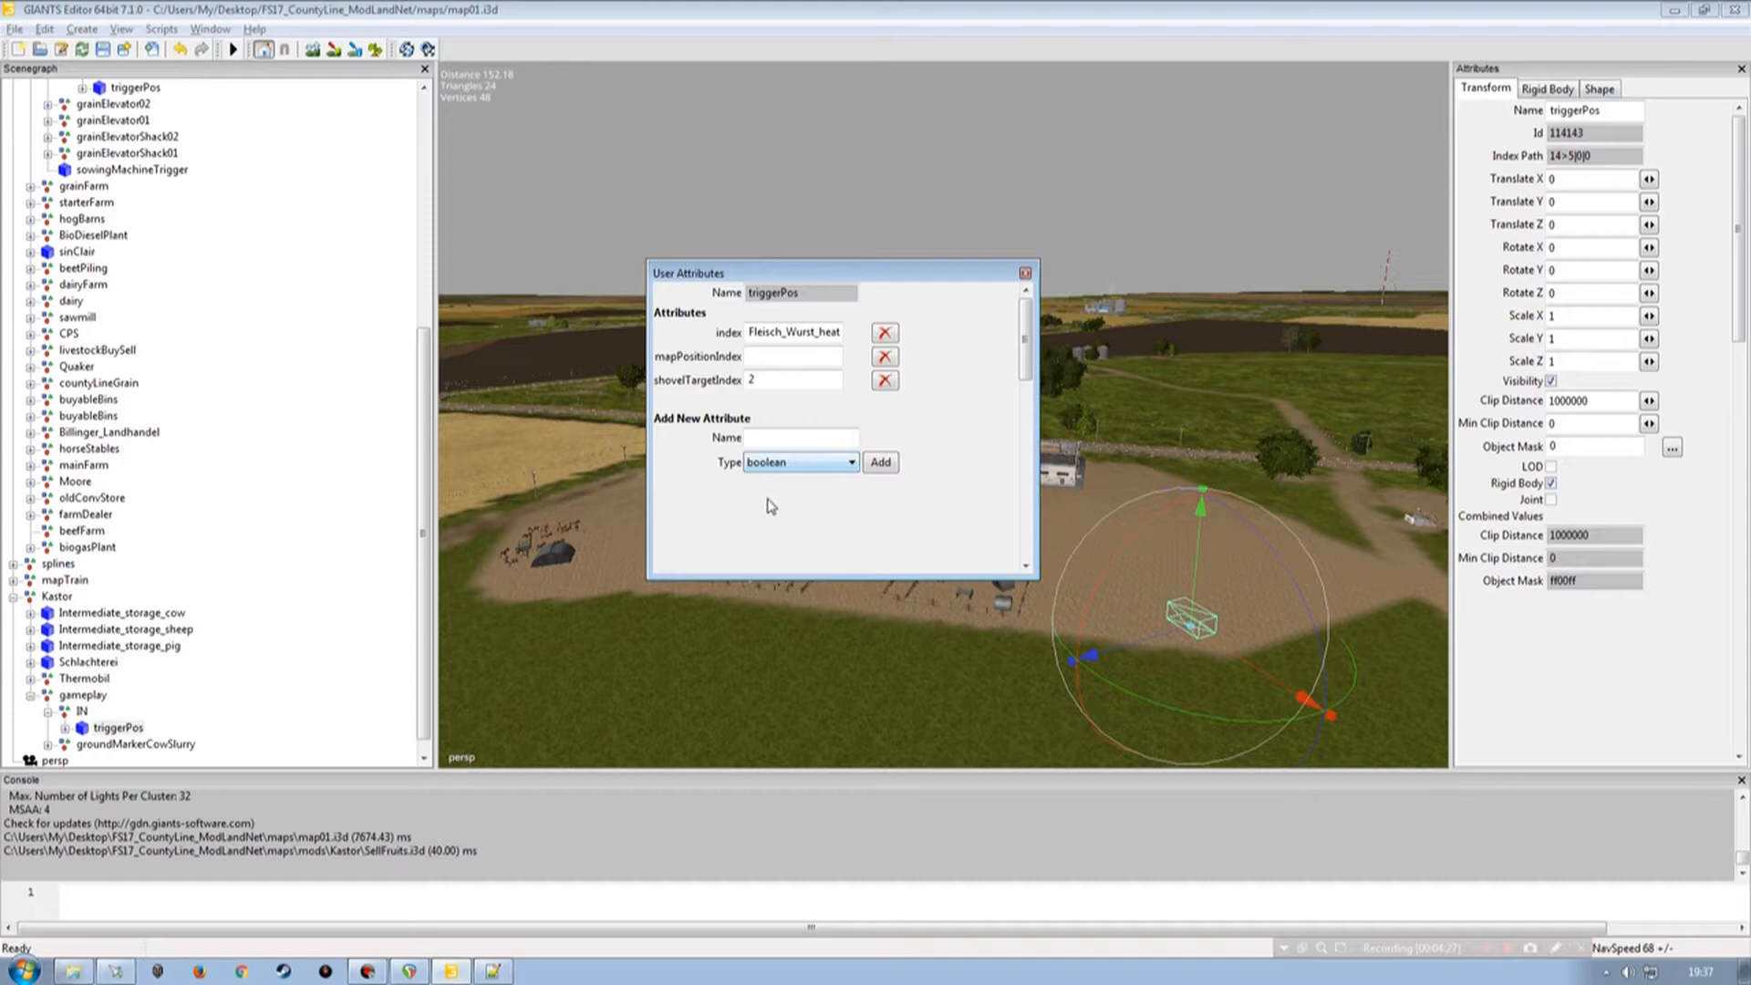
Set the Kastor triggerPos mapPositionIndex attribute value to 2.
left_click(451, 975)
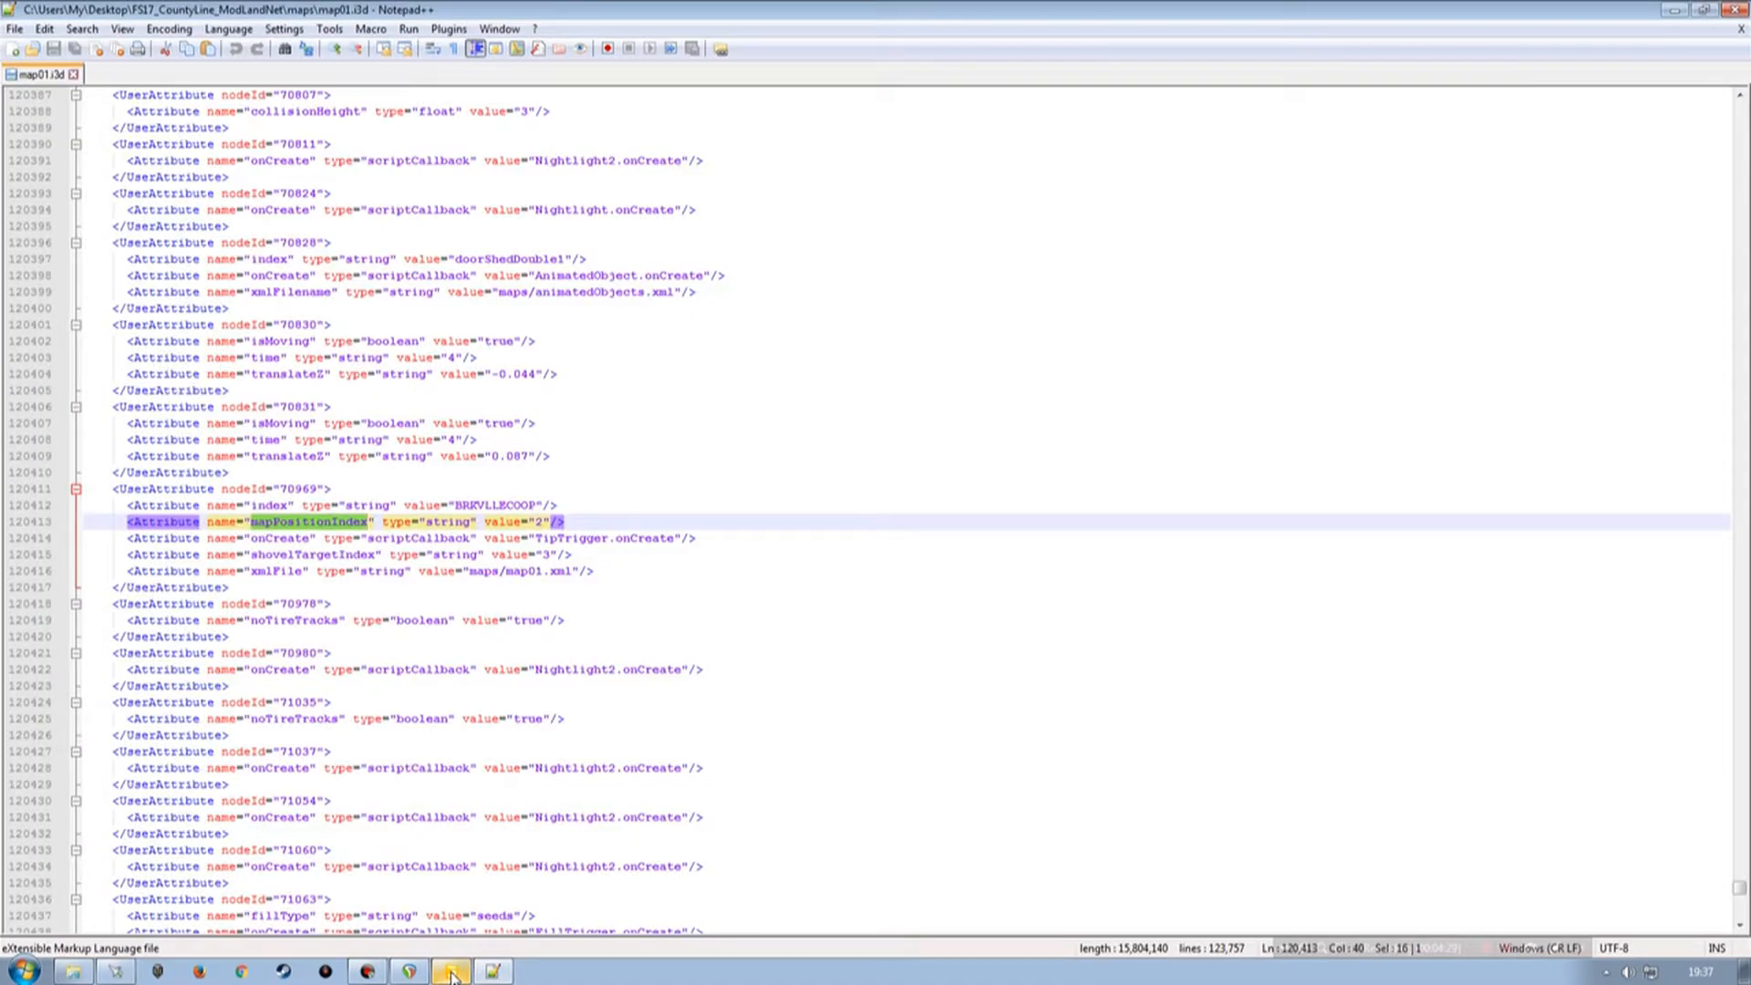
left_click(452, 975)
left_click(788, 355)
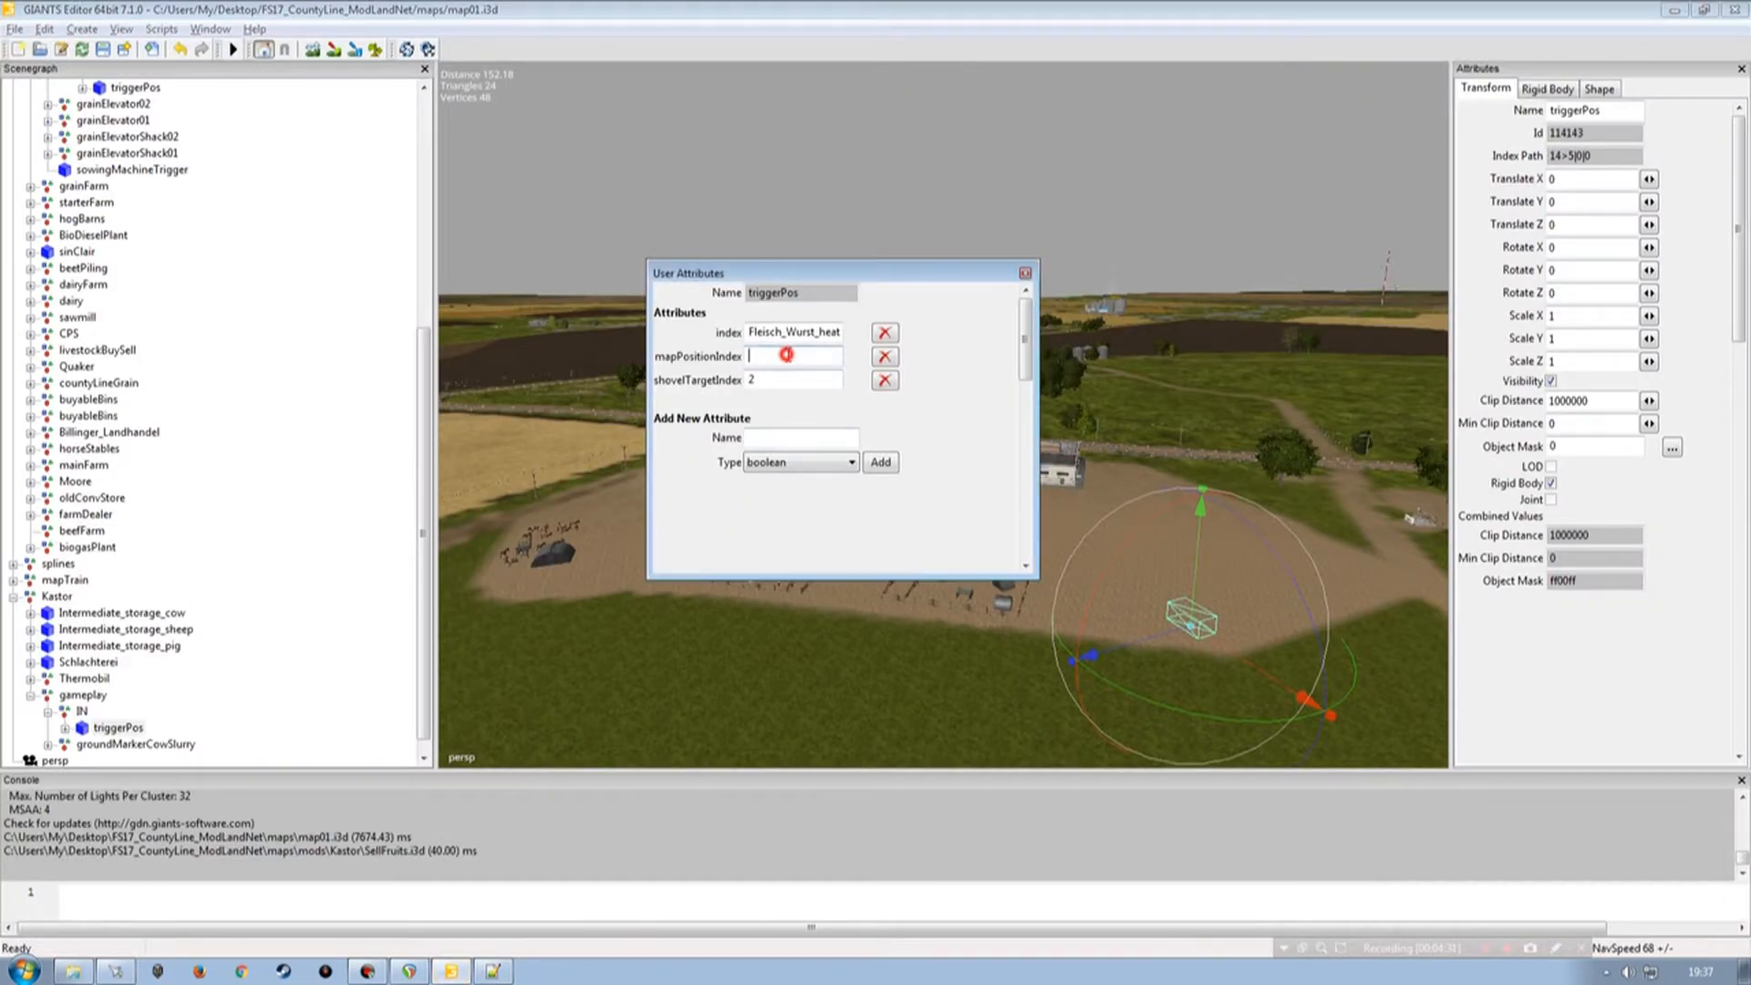
key("Tab")
Copy the onCreate attribute name from the XML and add it to triggerPos as a script callback attribute.
left_click(489, 972)
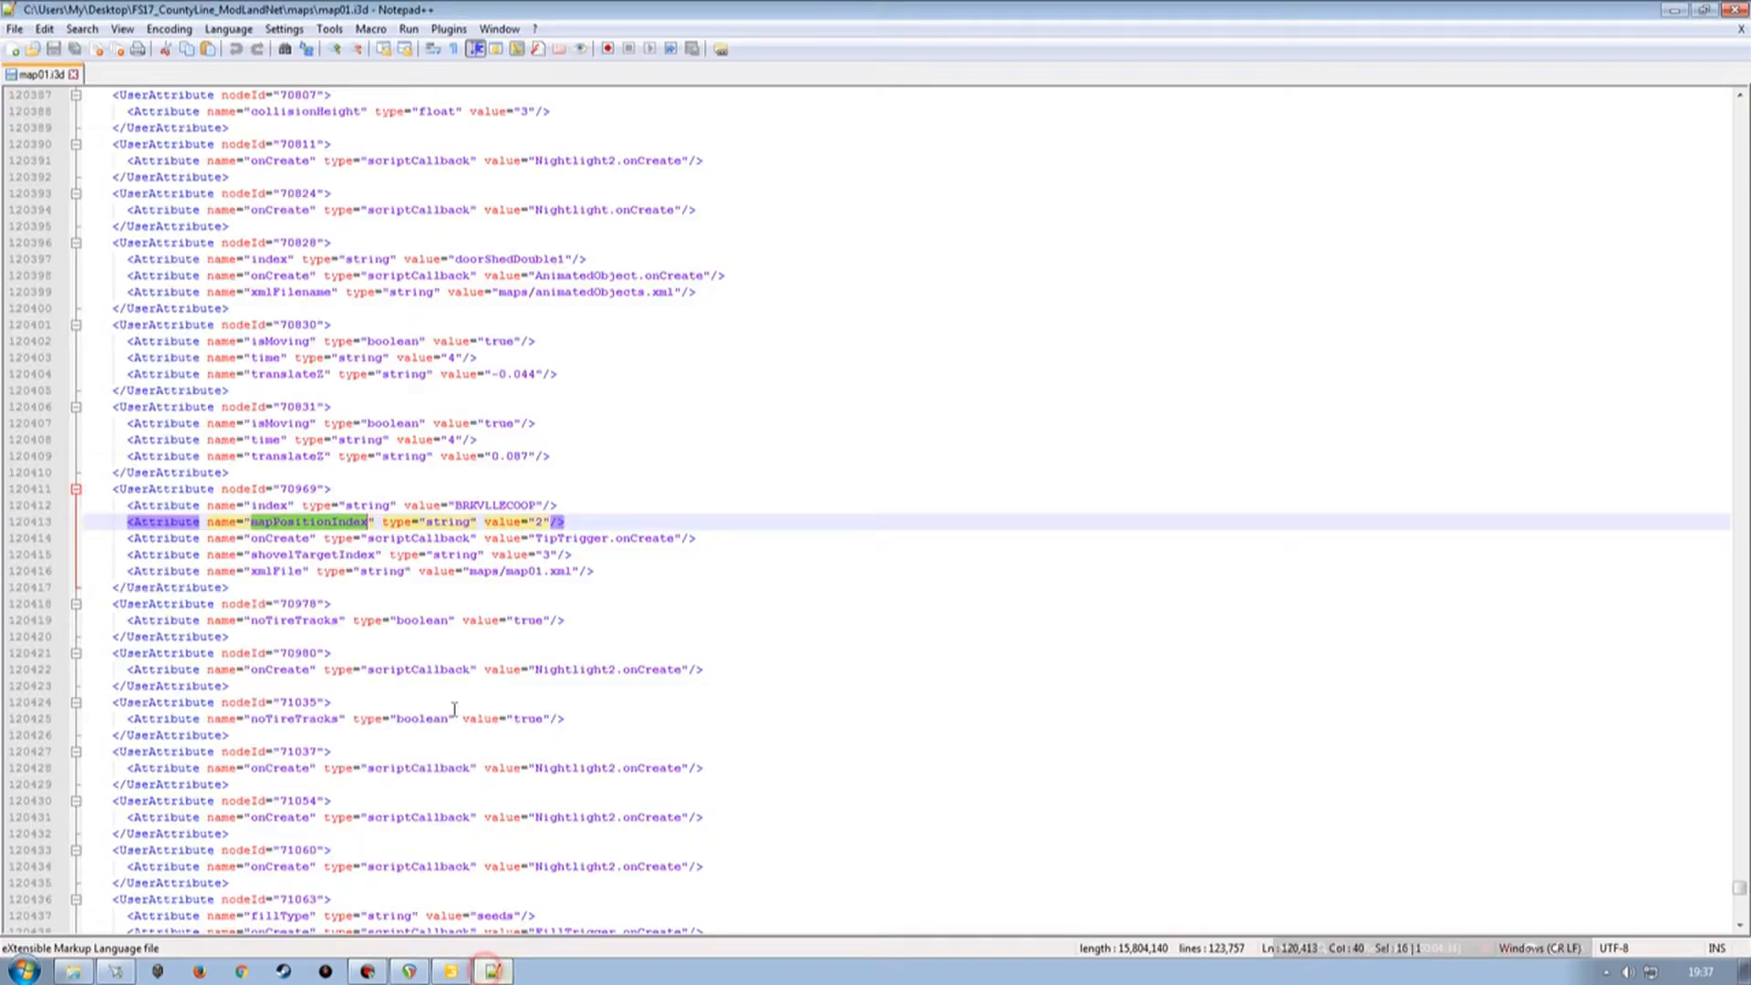
double_click(280, 540)
key("ctrl+c")
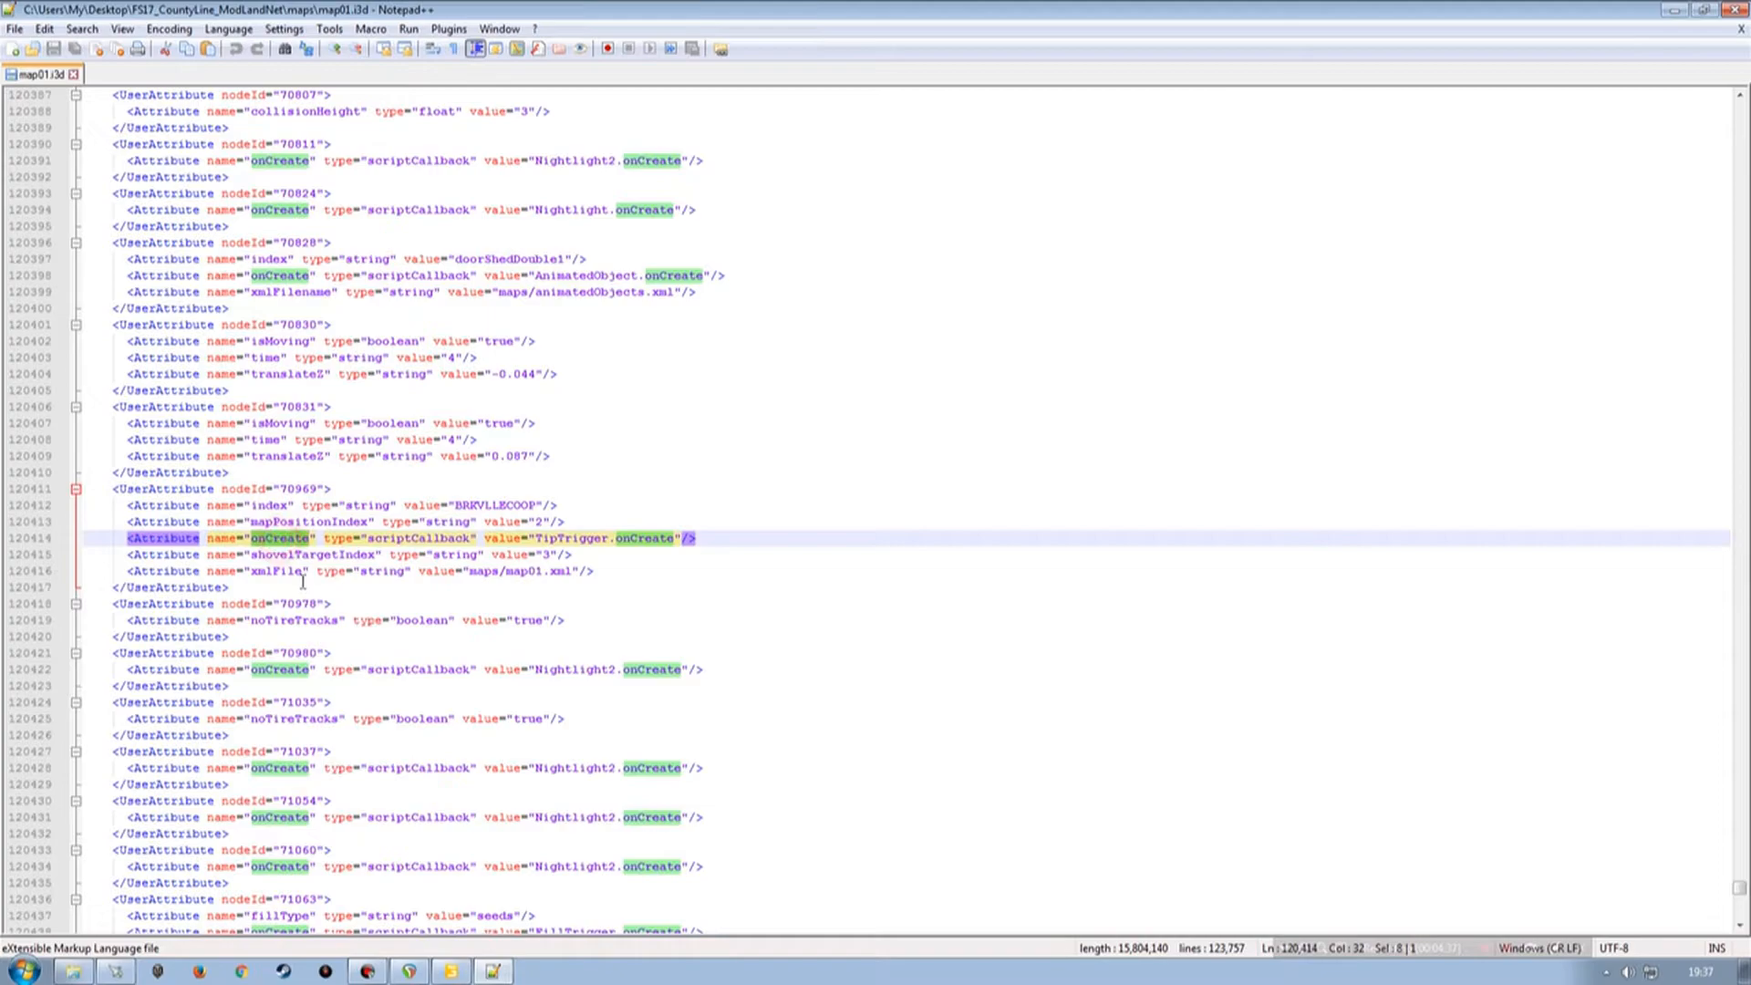
left_click(453, 973)
left_click(789, 435)
key("ctrl+v")
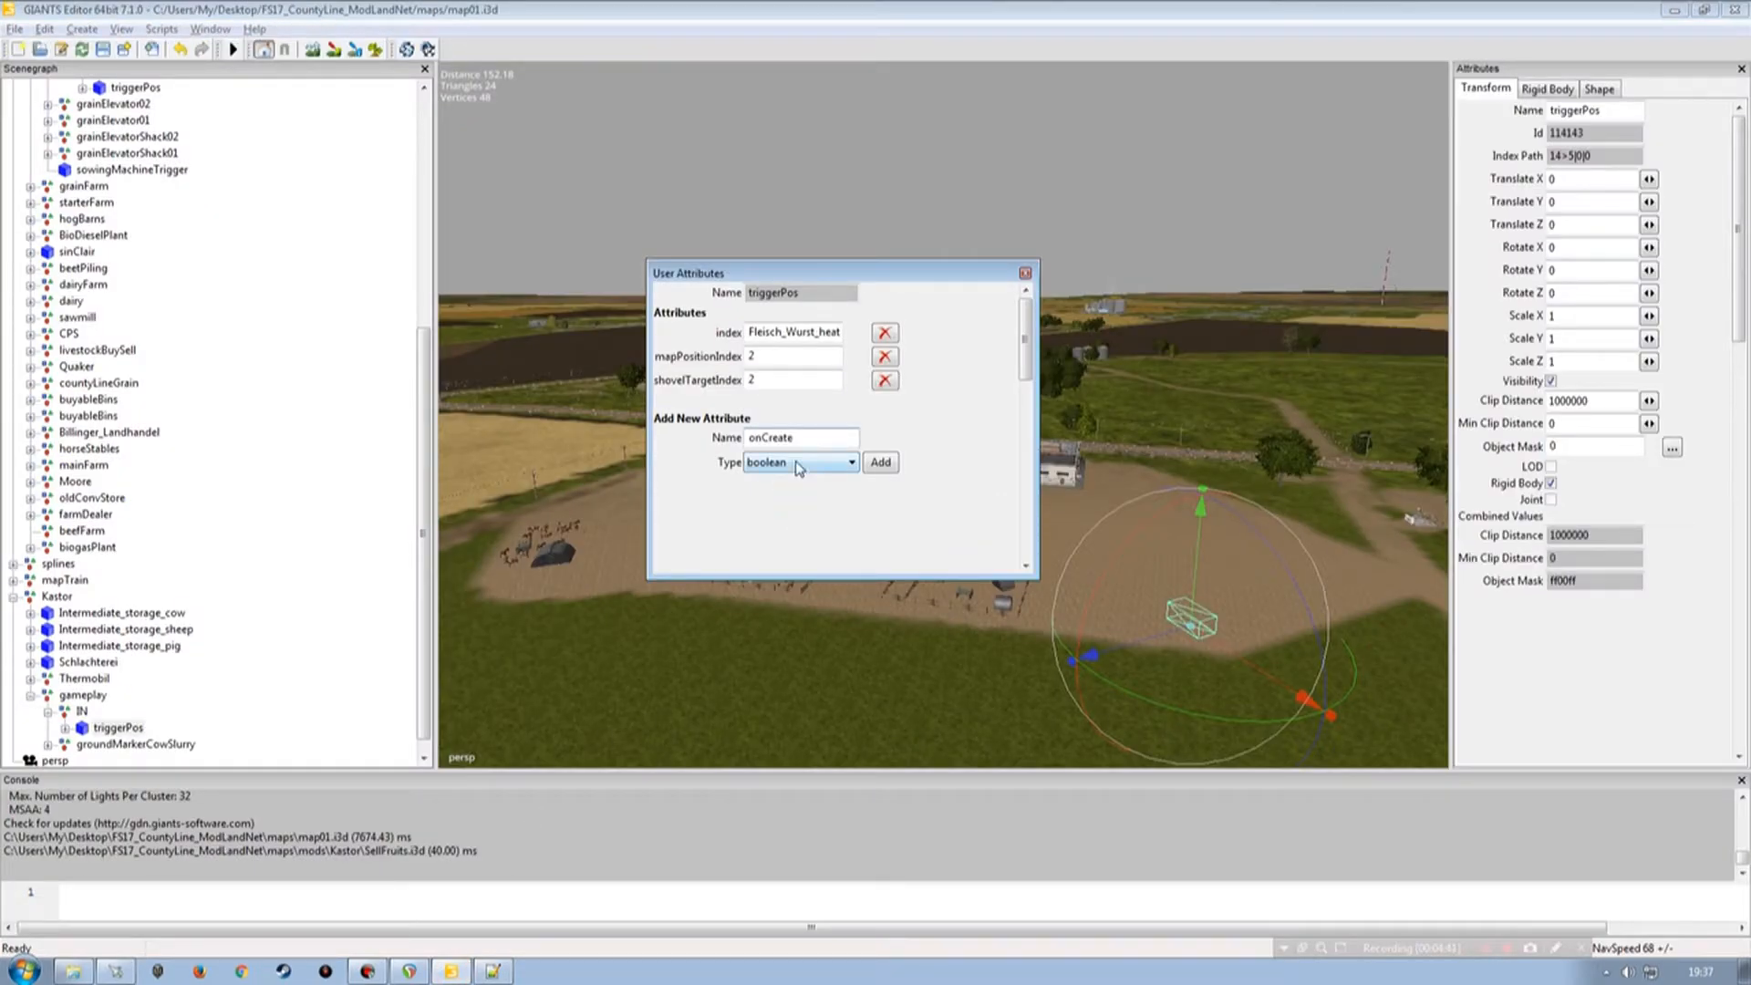
left_click(784, 463)
left_click(780, 526)
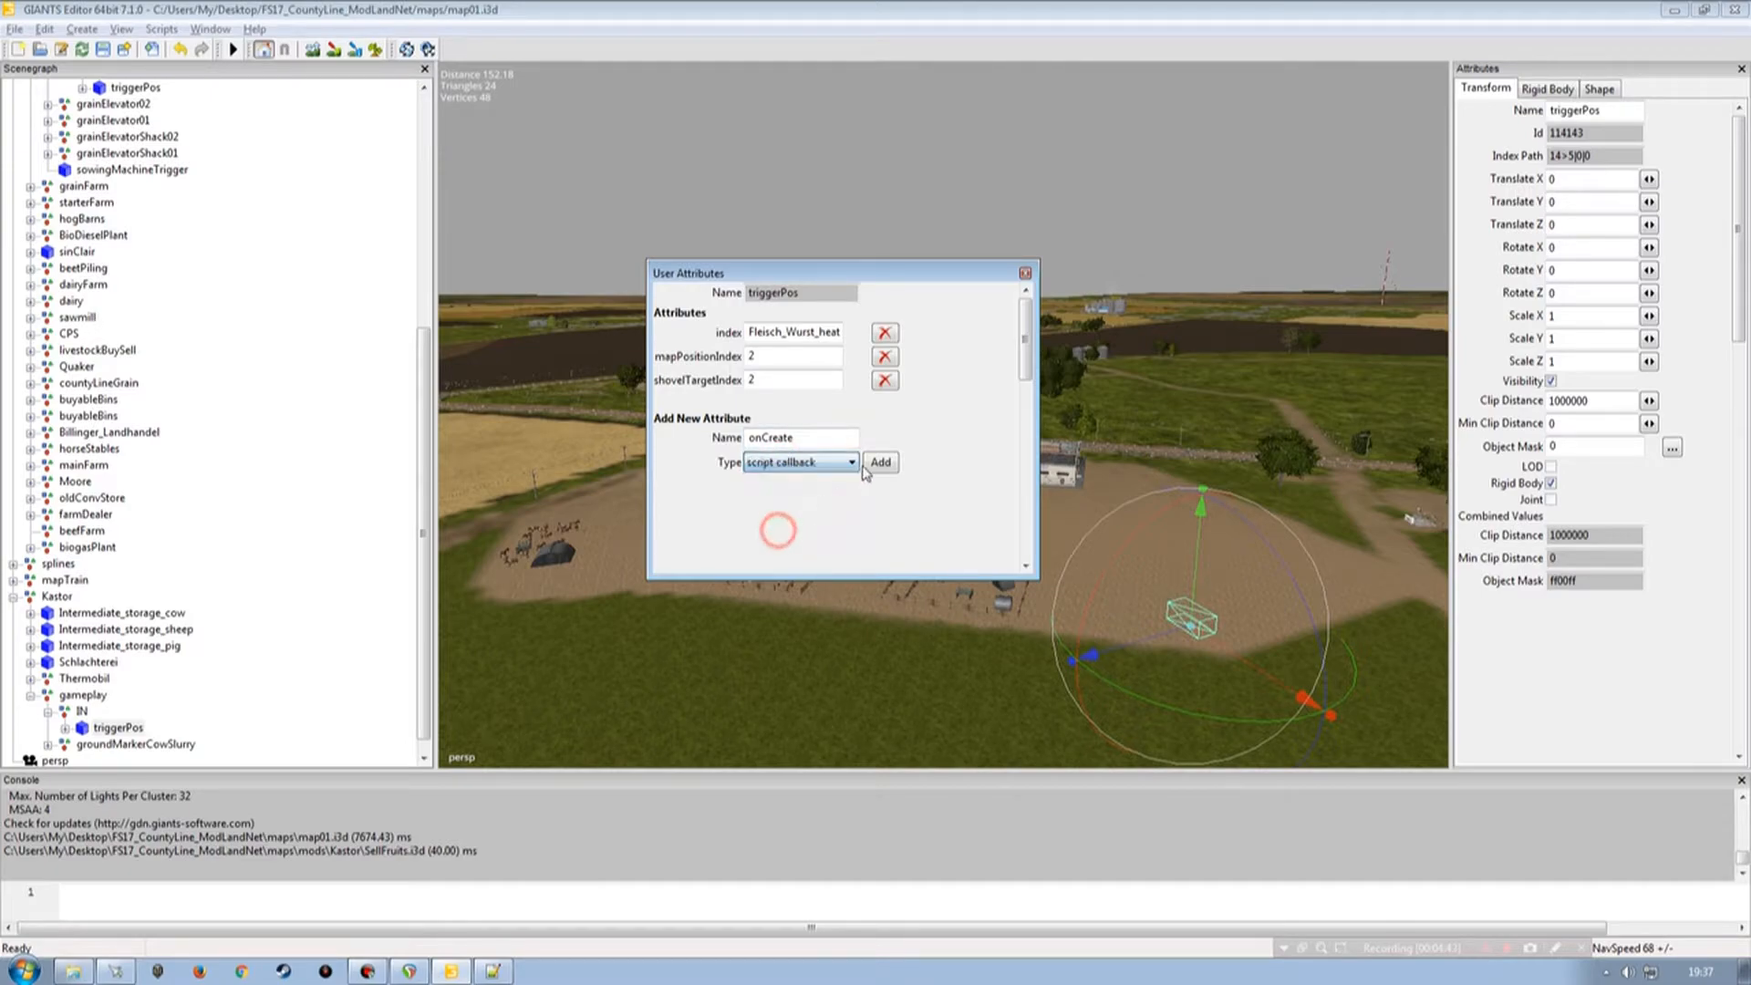
left_click(871, 461)
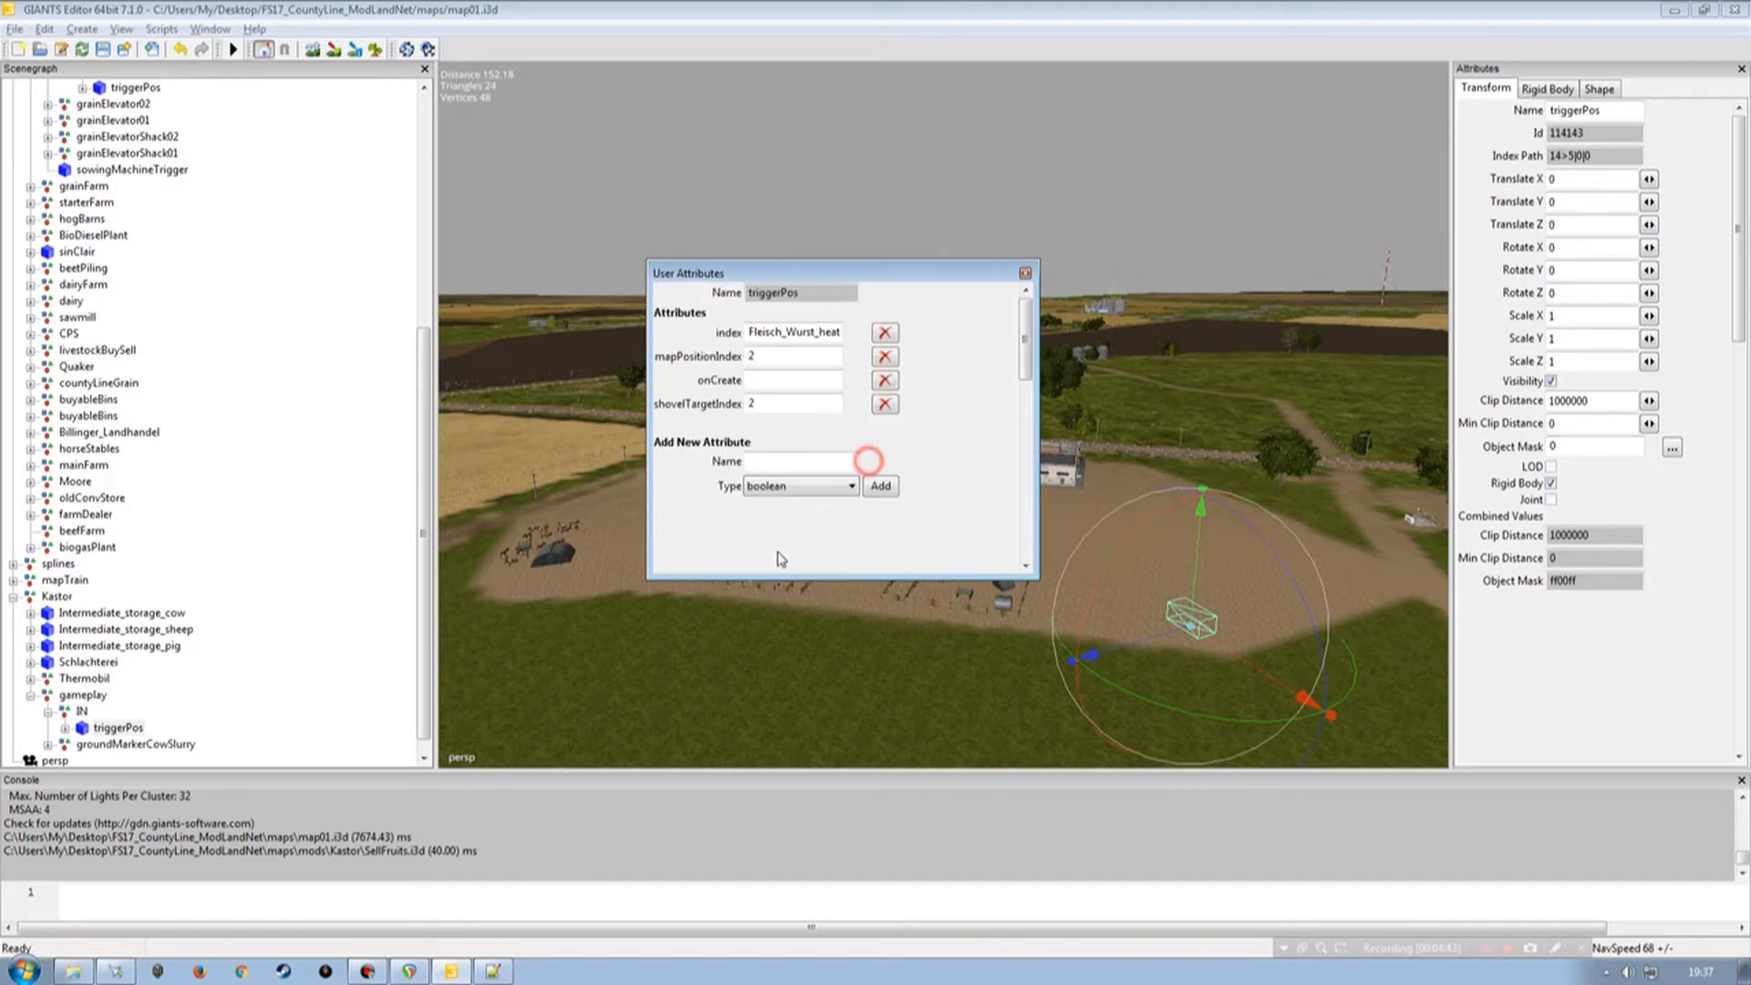
Copy TipTrigger.onCreate from the XML and paste it as the onCreate attribute value.
left_click(493, 972)
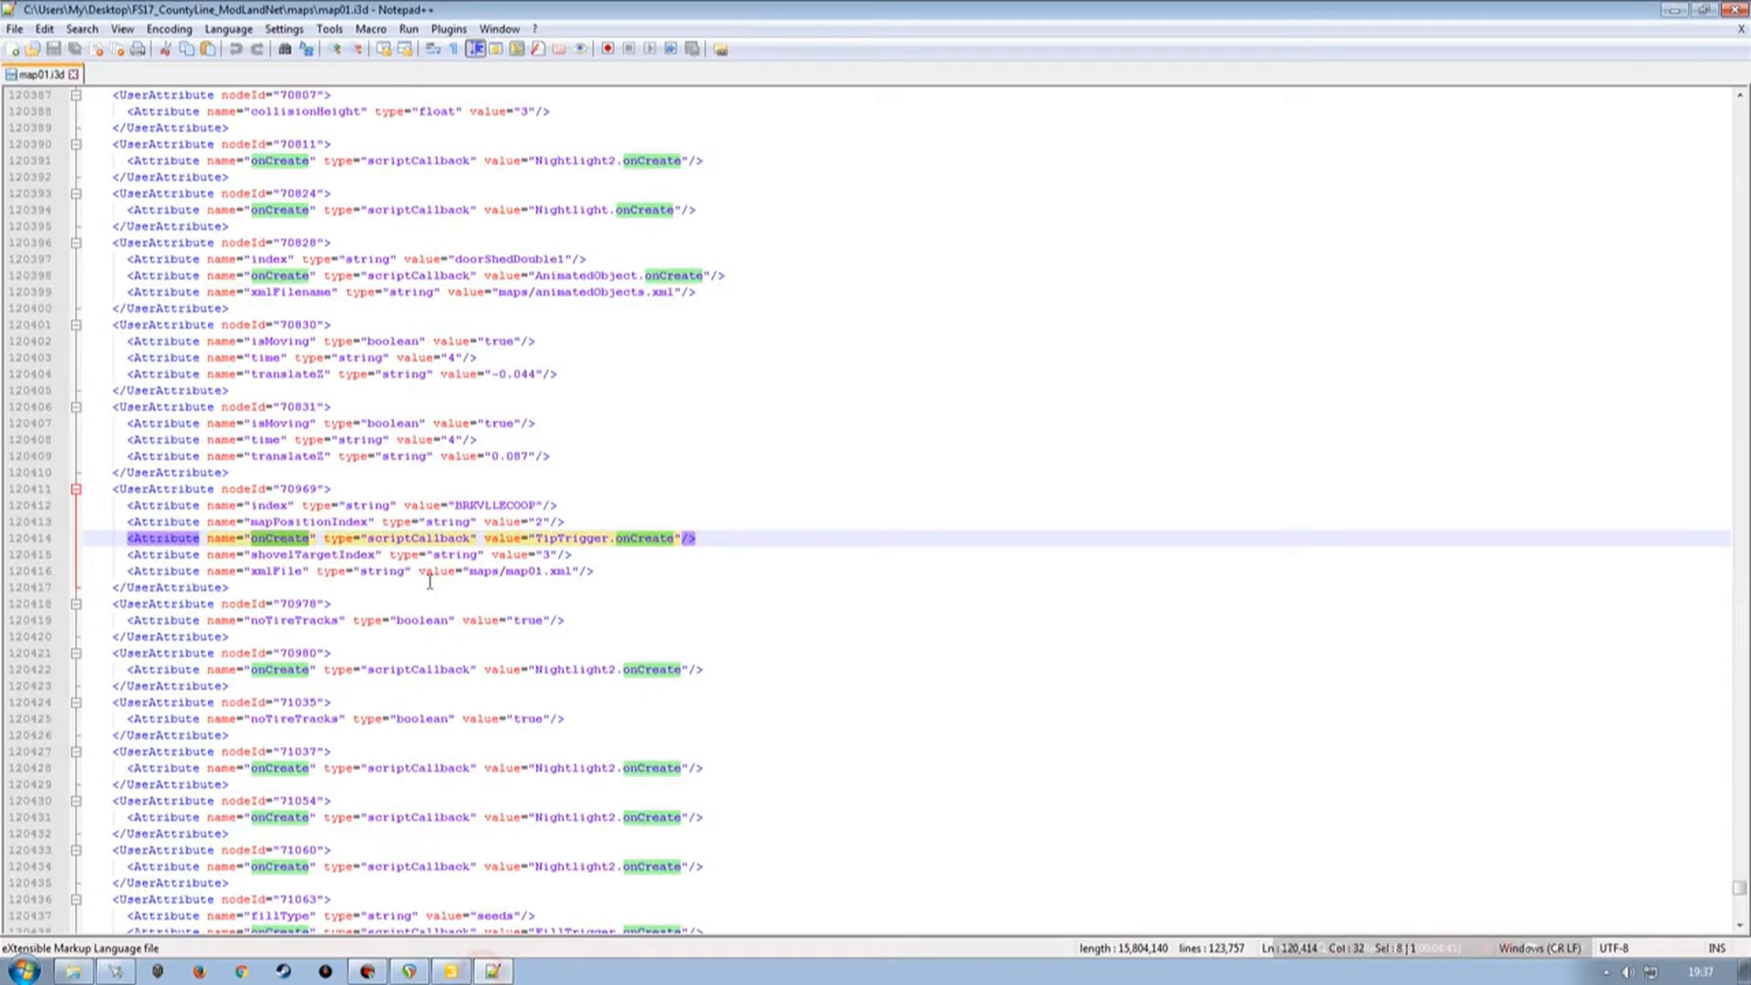
left_click(540, 537)
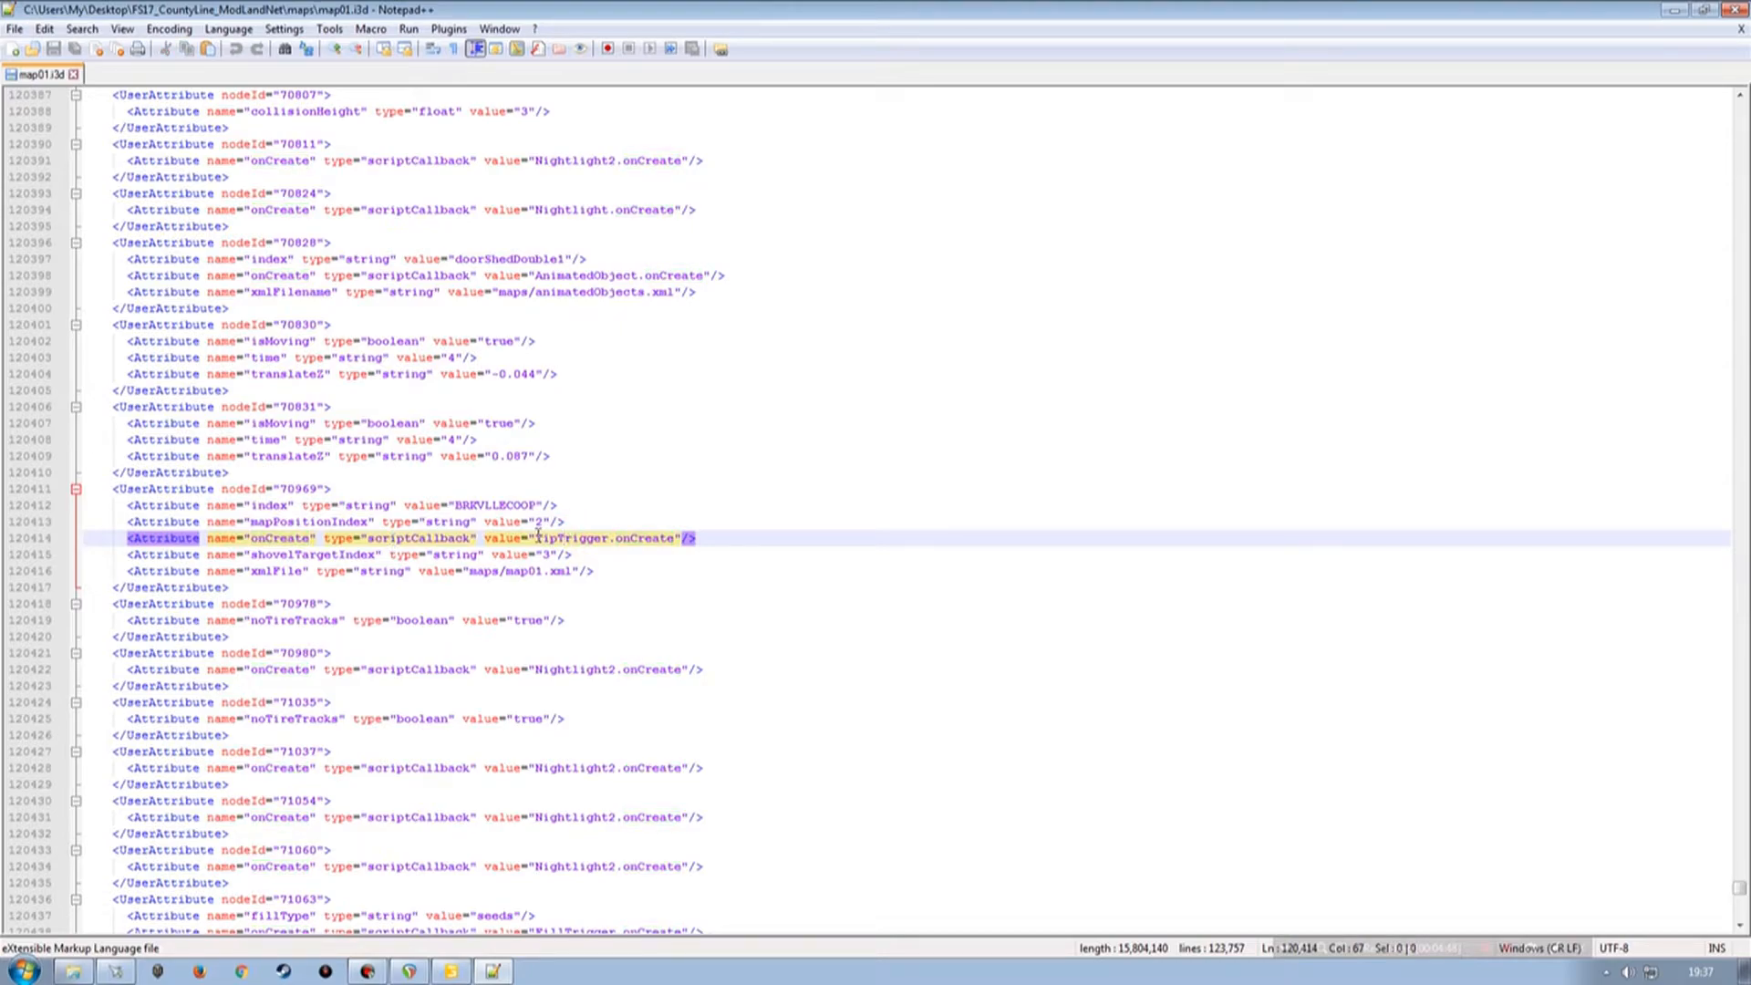
left_click_drag(538, 536, 672, 534)
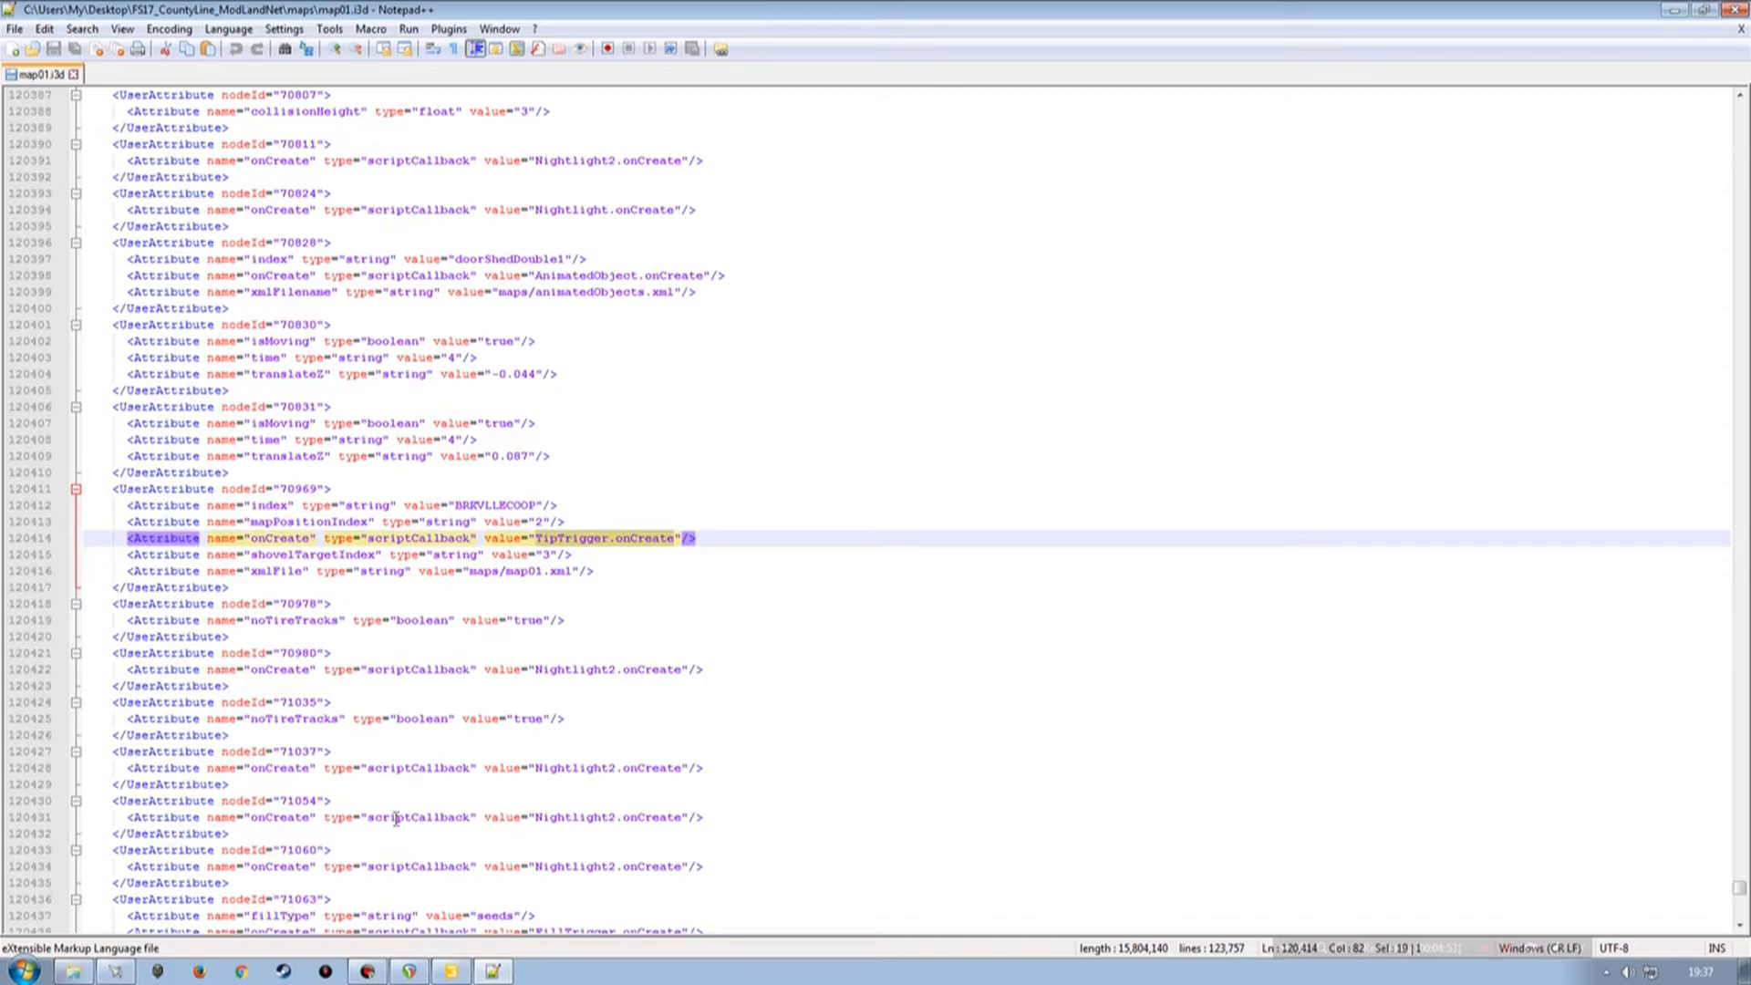
left_click(453, 969)
left_click(781, 381)
type("TipTrigger.onCreate")
Copy the xmlFile attribute name from the XML and add it to triggerPos as a string attribute.
left_click(412, 970)
left_click_drag(252, 572, 304, 572)
key("ctrl+c")
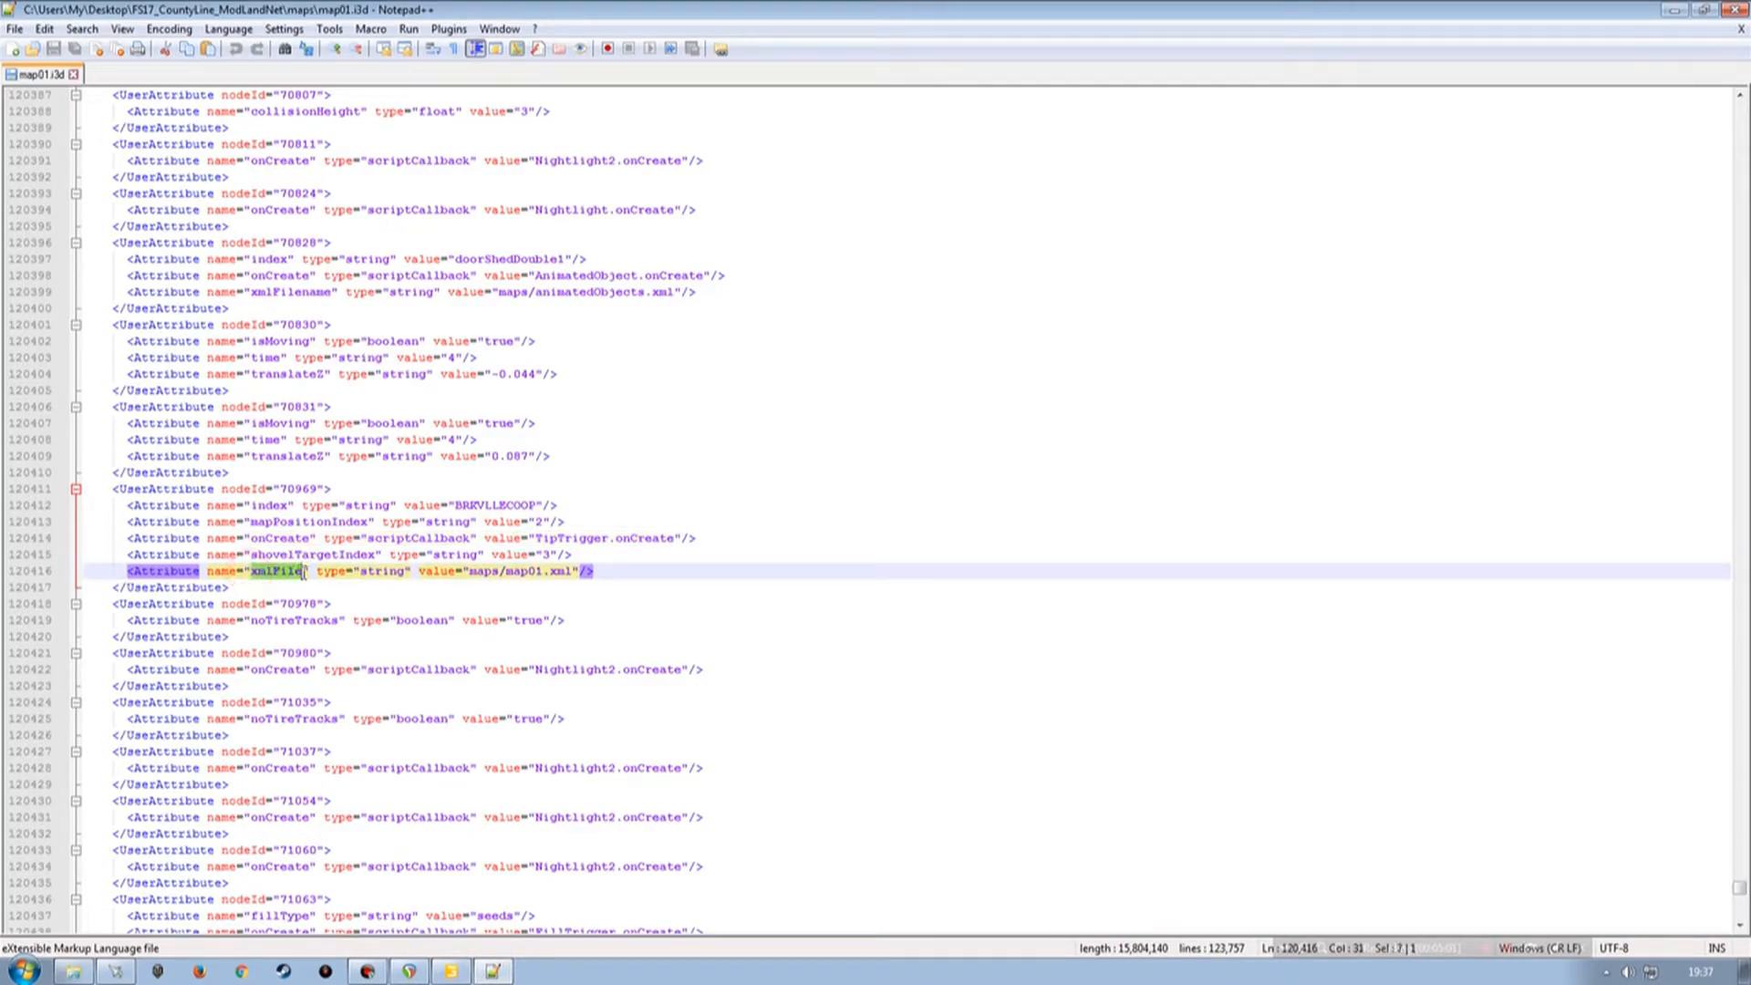
left_click(454, 975)
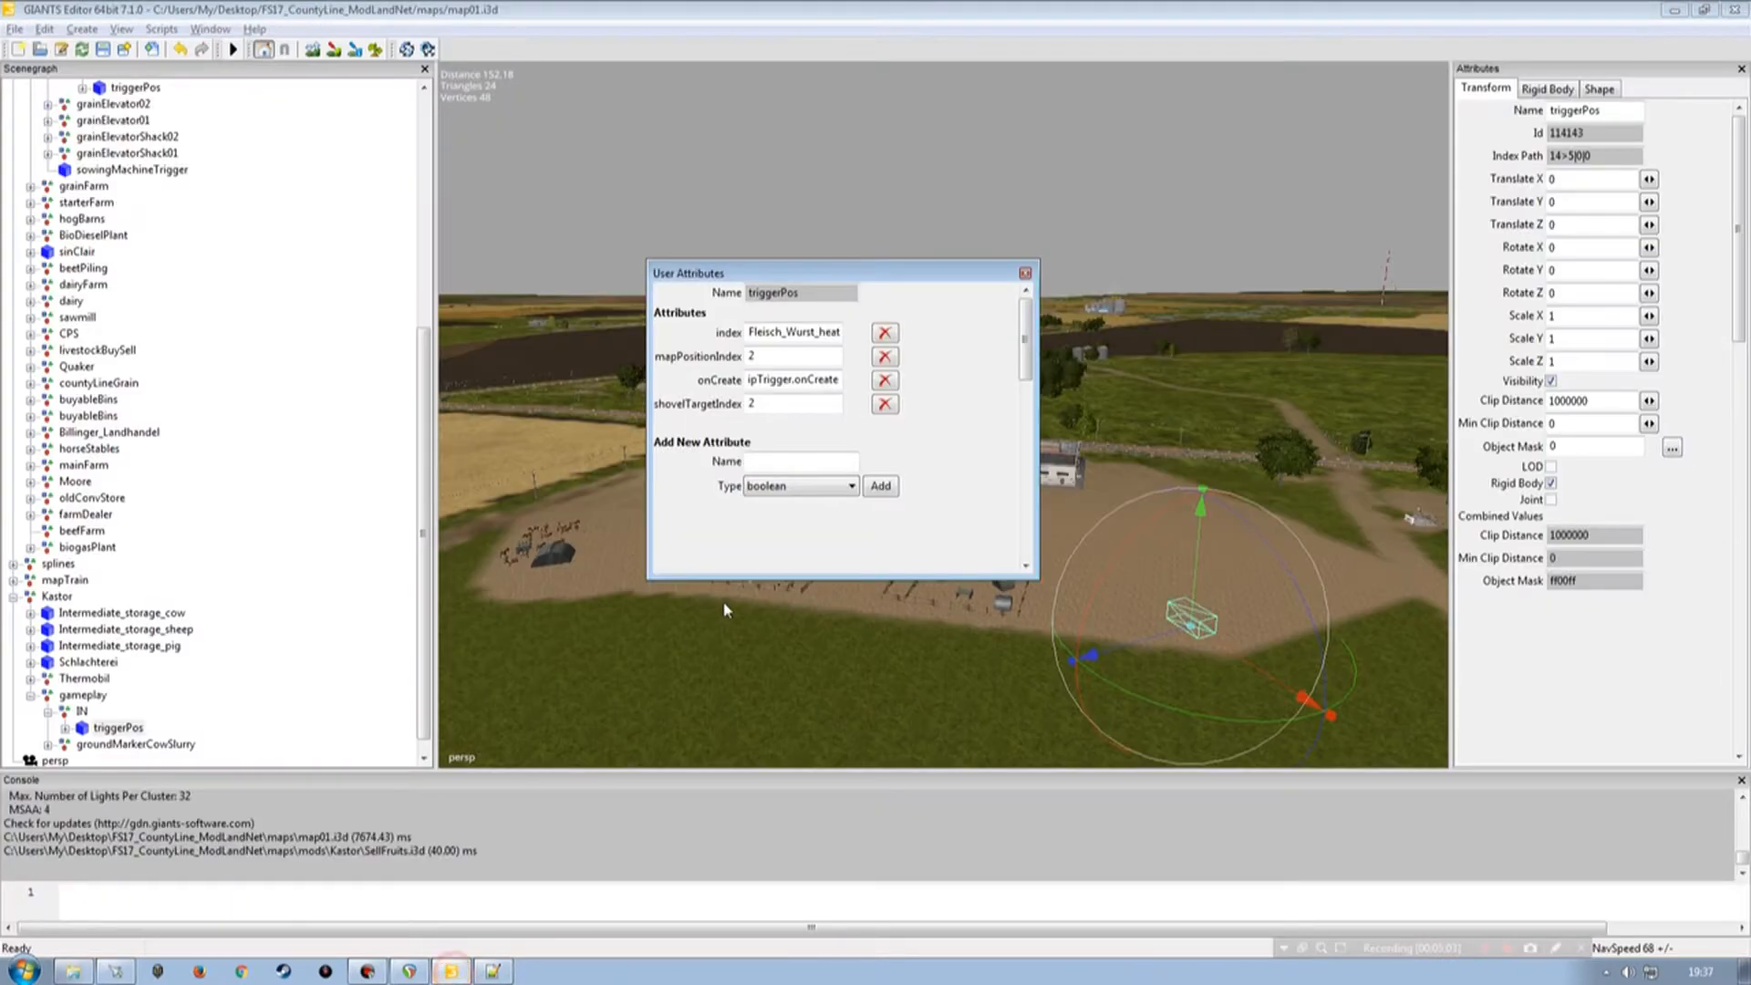
left_click(768, 463)
key("ctrl+v")
left_click(491, 970)
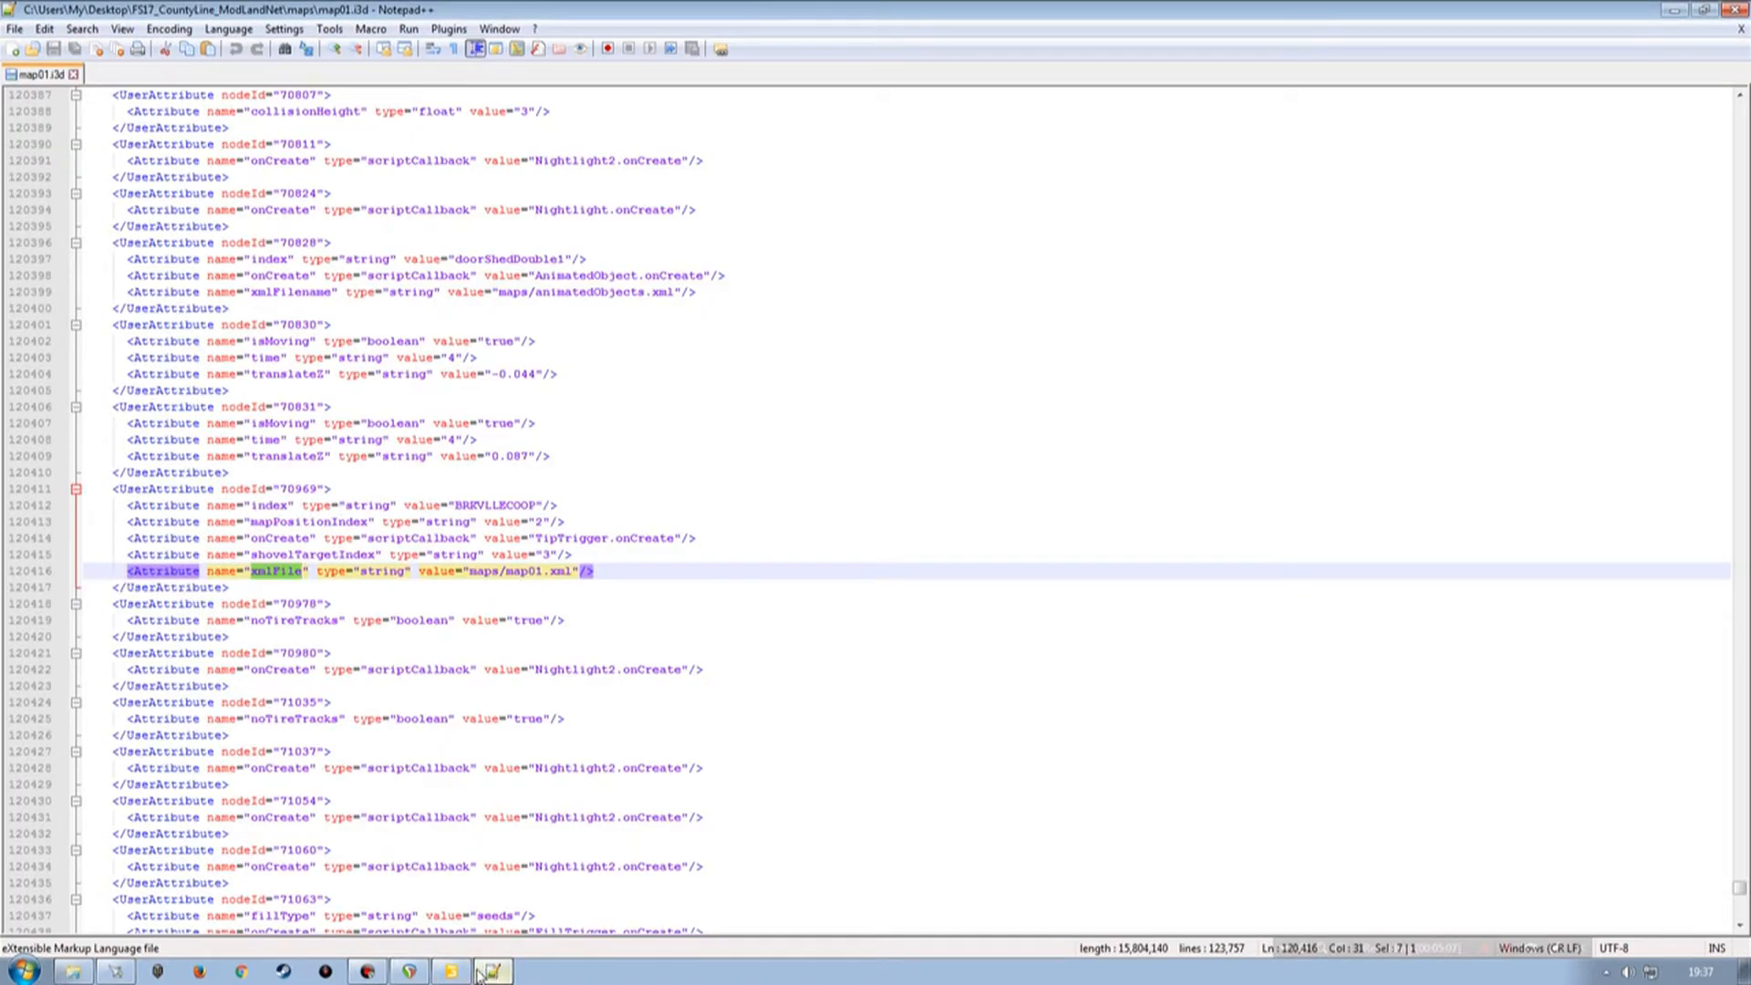
left_click(453, 972)
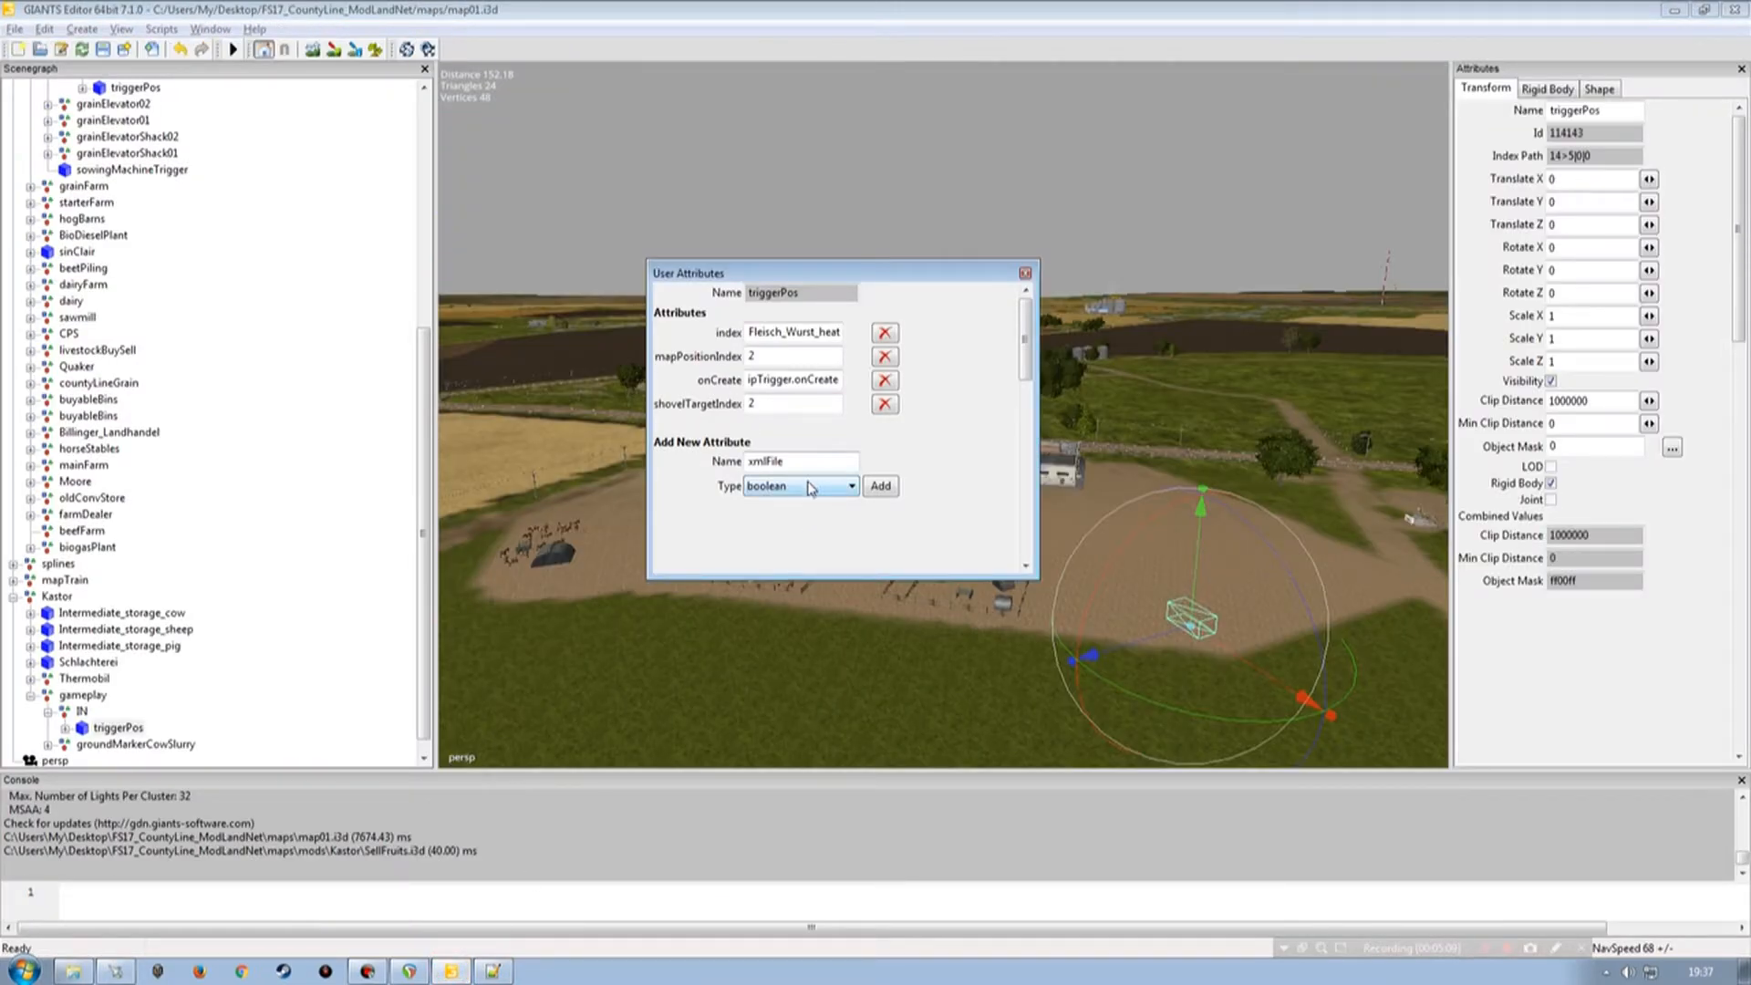
left_click(826, 485)
left_click(776, 547)
left_click(881, 488)
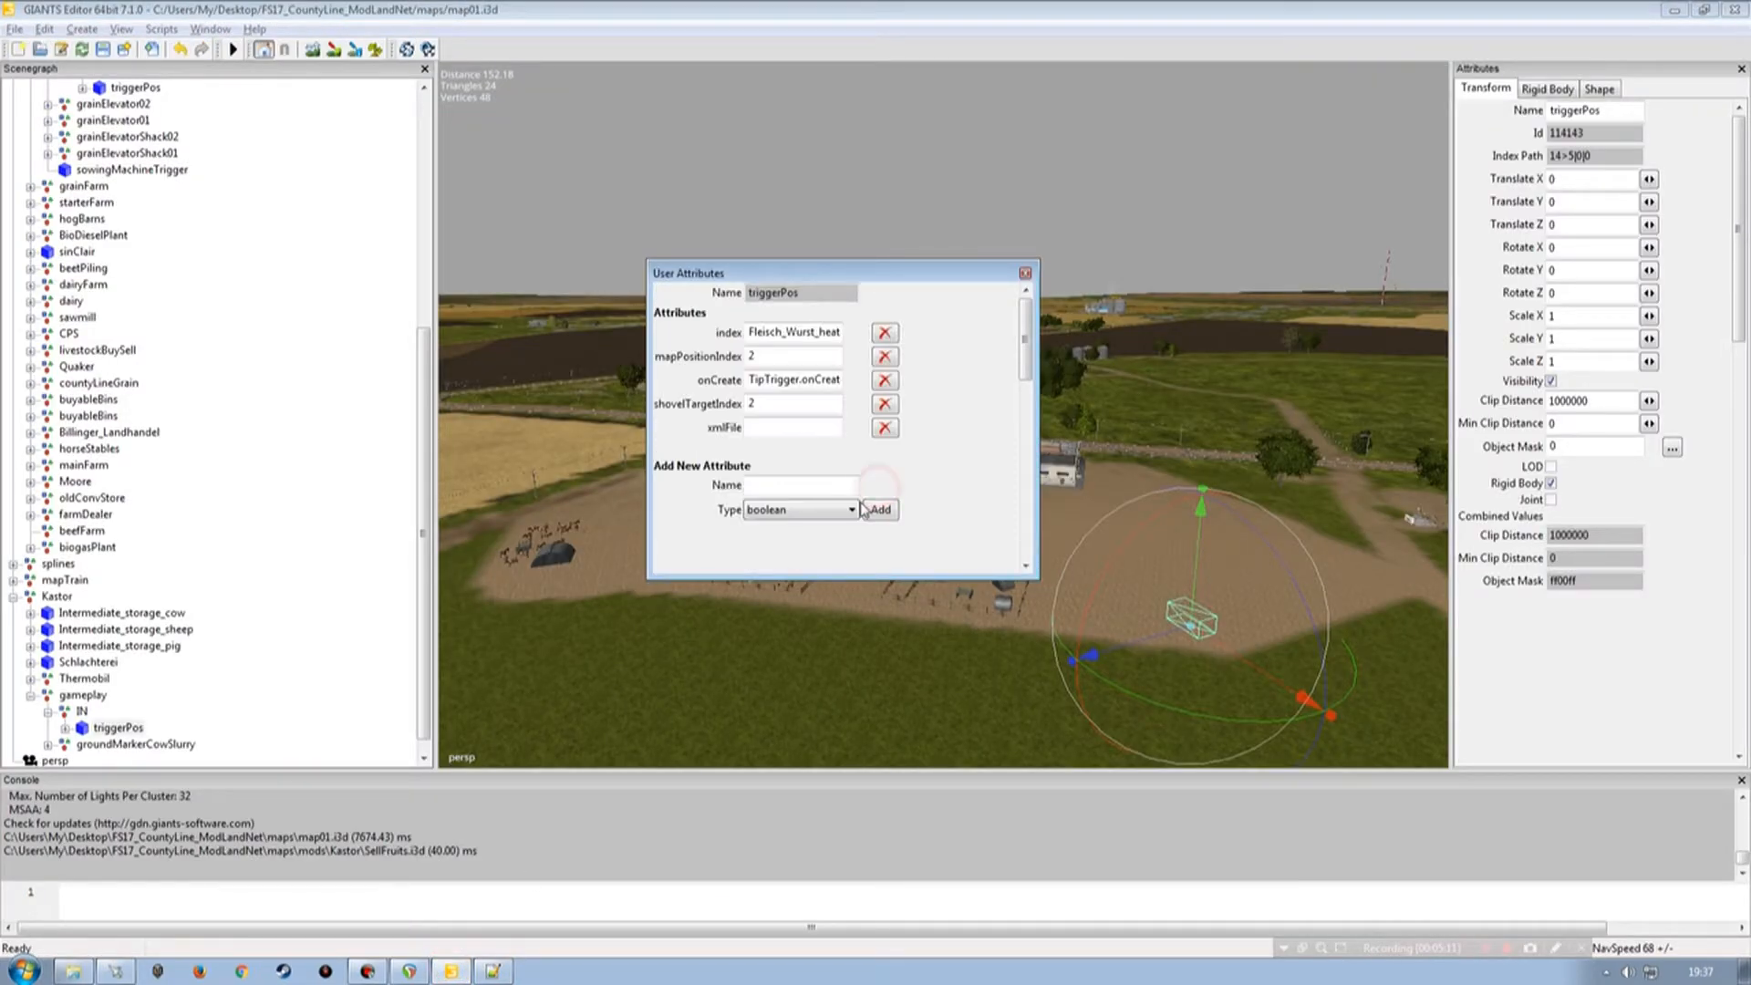
Copy maps/map01.xml from the XML and paste it as the xmlFile attribute value.
left_click(492, 970)
left_click_drag(468, 571, 565, 571)
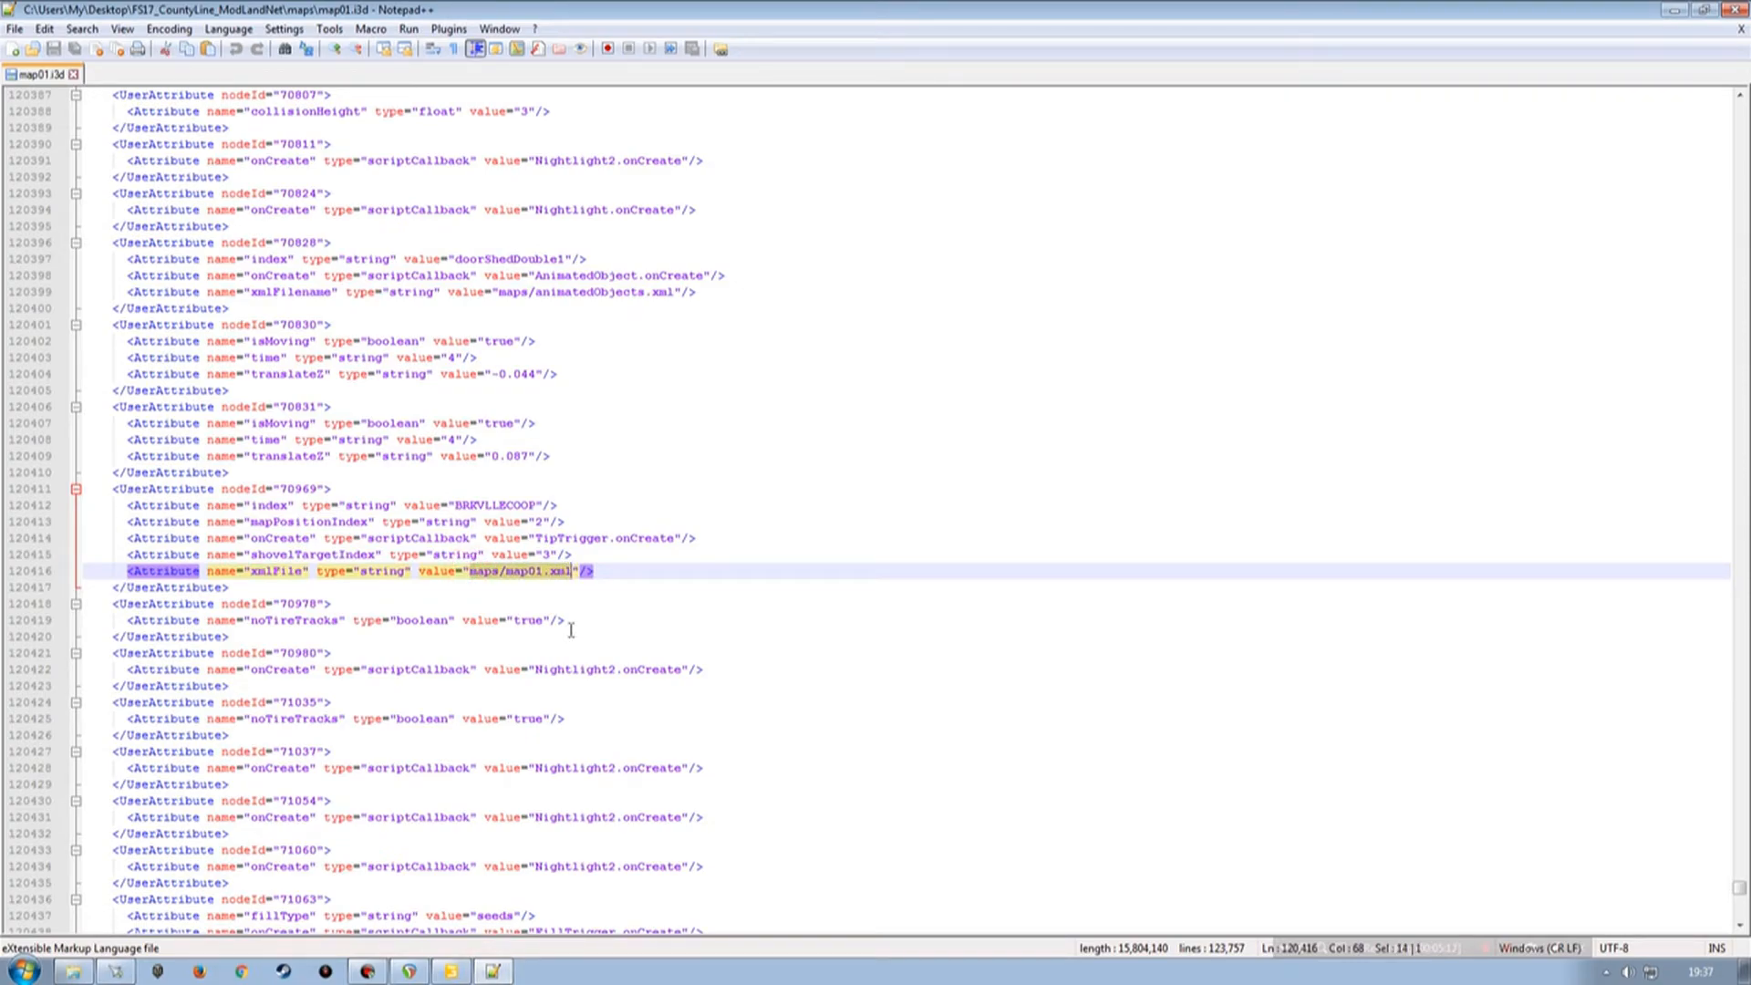
key("ctrl+c")
left_click(450, 970)
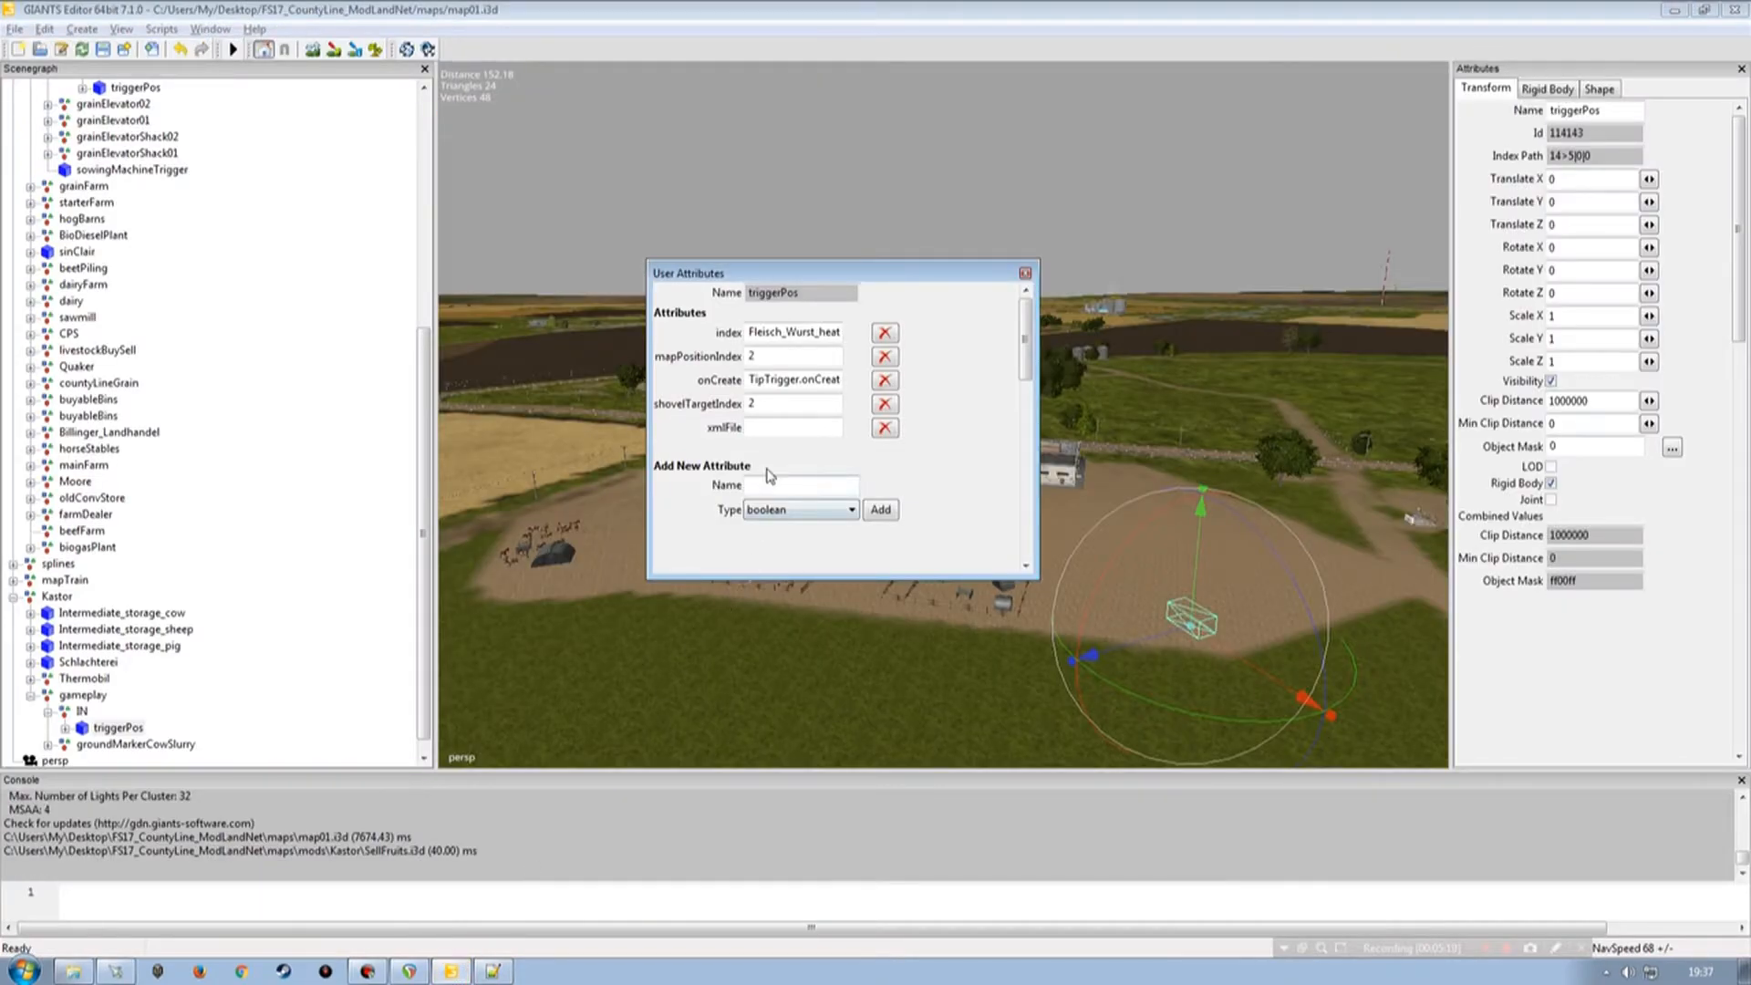
left_click(770, 427)
key("ctrl+v")
key("Tab")
Change the triggerPos index attribute value to MEATSELLS.
left_click_drag(749, 334, 931, 335)
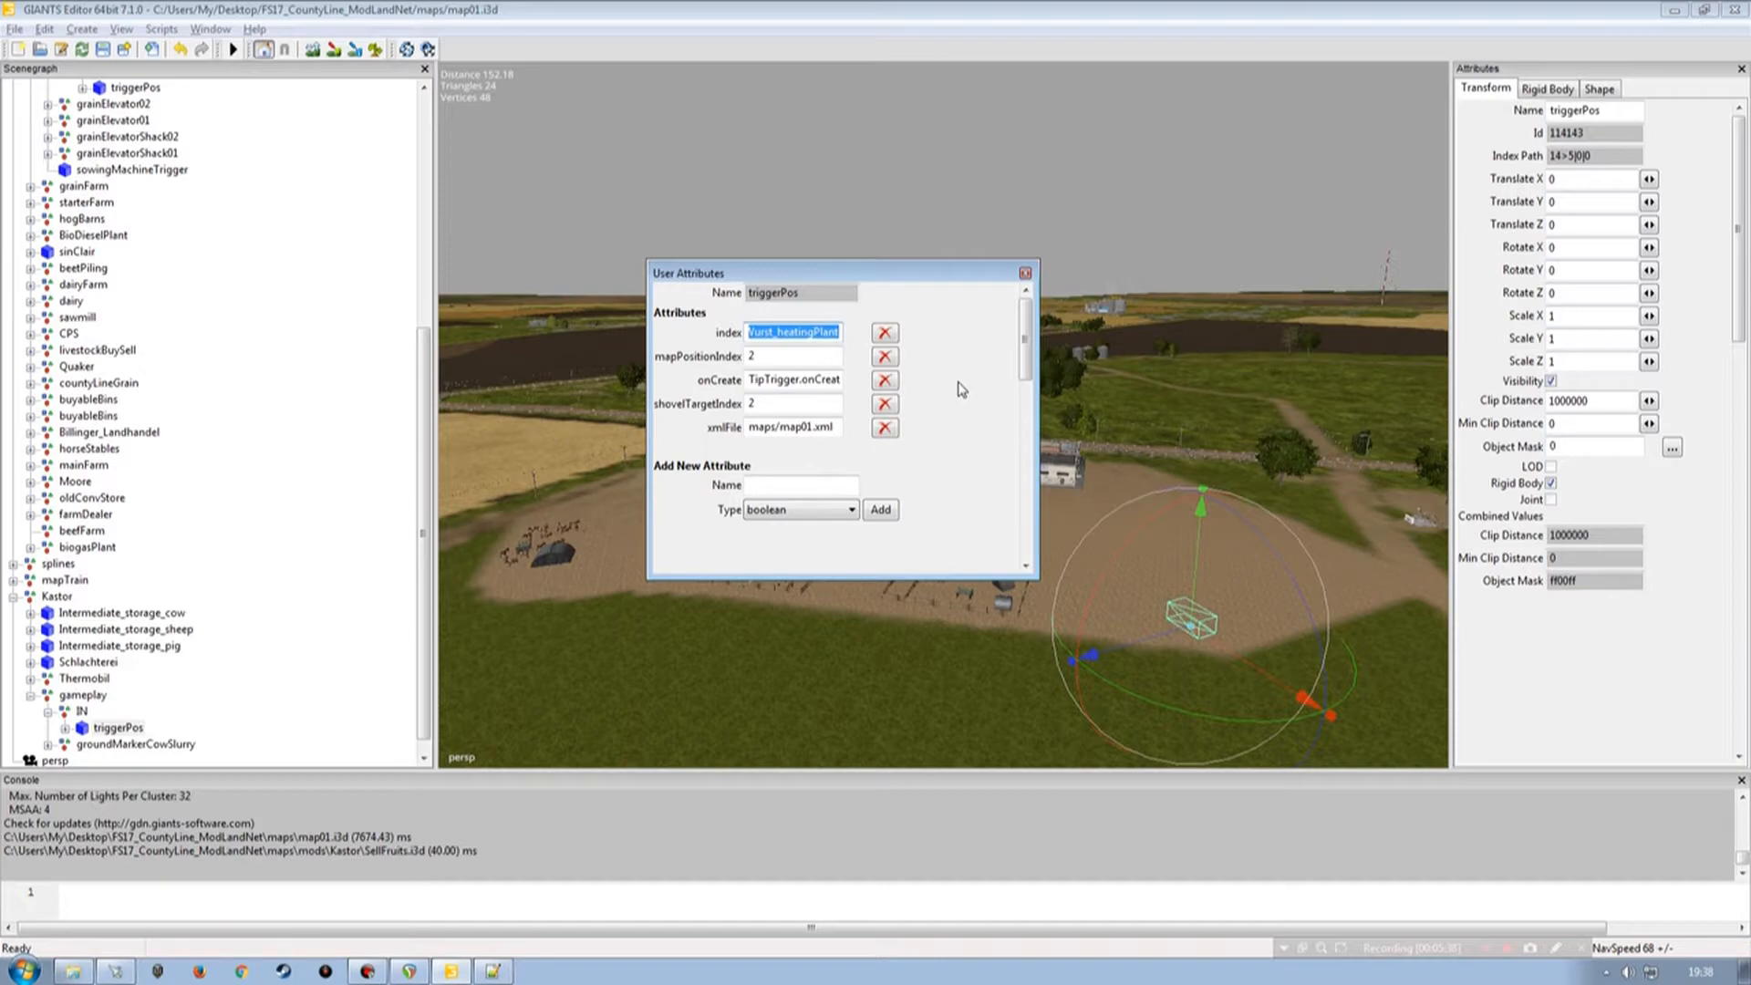
type("MEATSELLS")
key("Tab")
Close map01.i3d in Notepad++ and dock the User Attributes panel below the Scenegraph.
left_click_drag(794, 275, 691, 215)
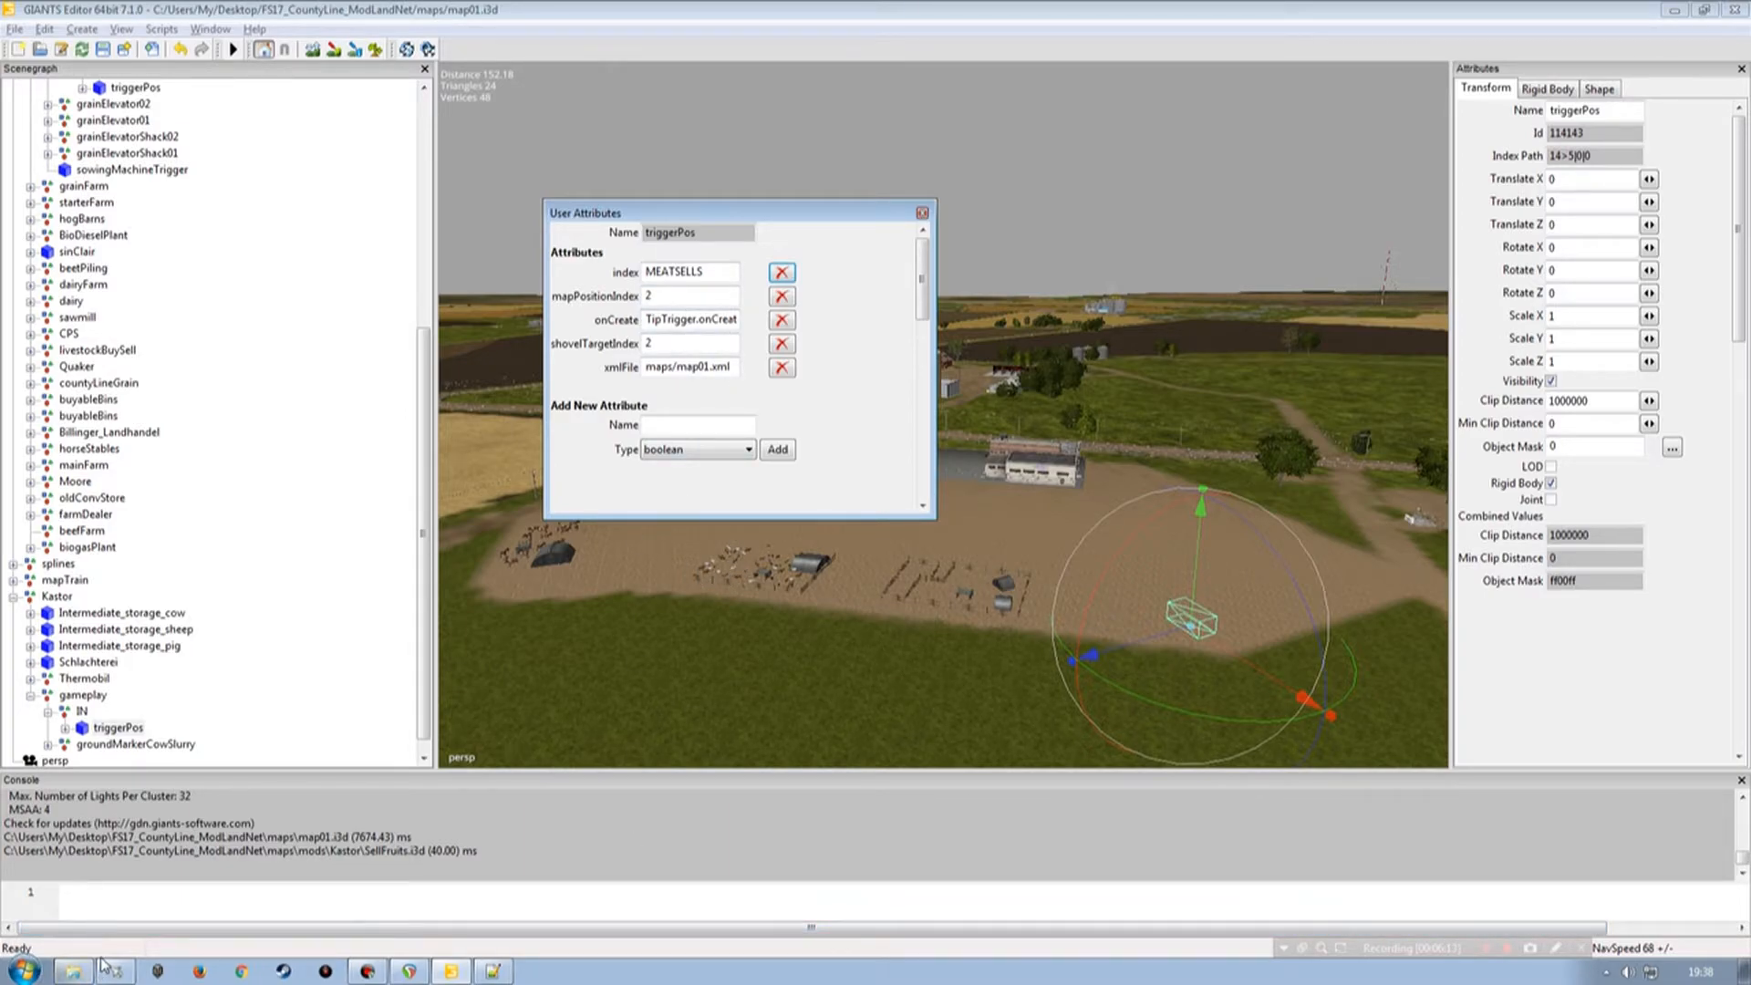
left_click(492, 971)
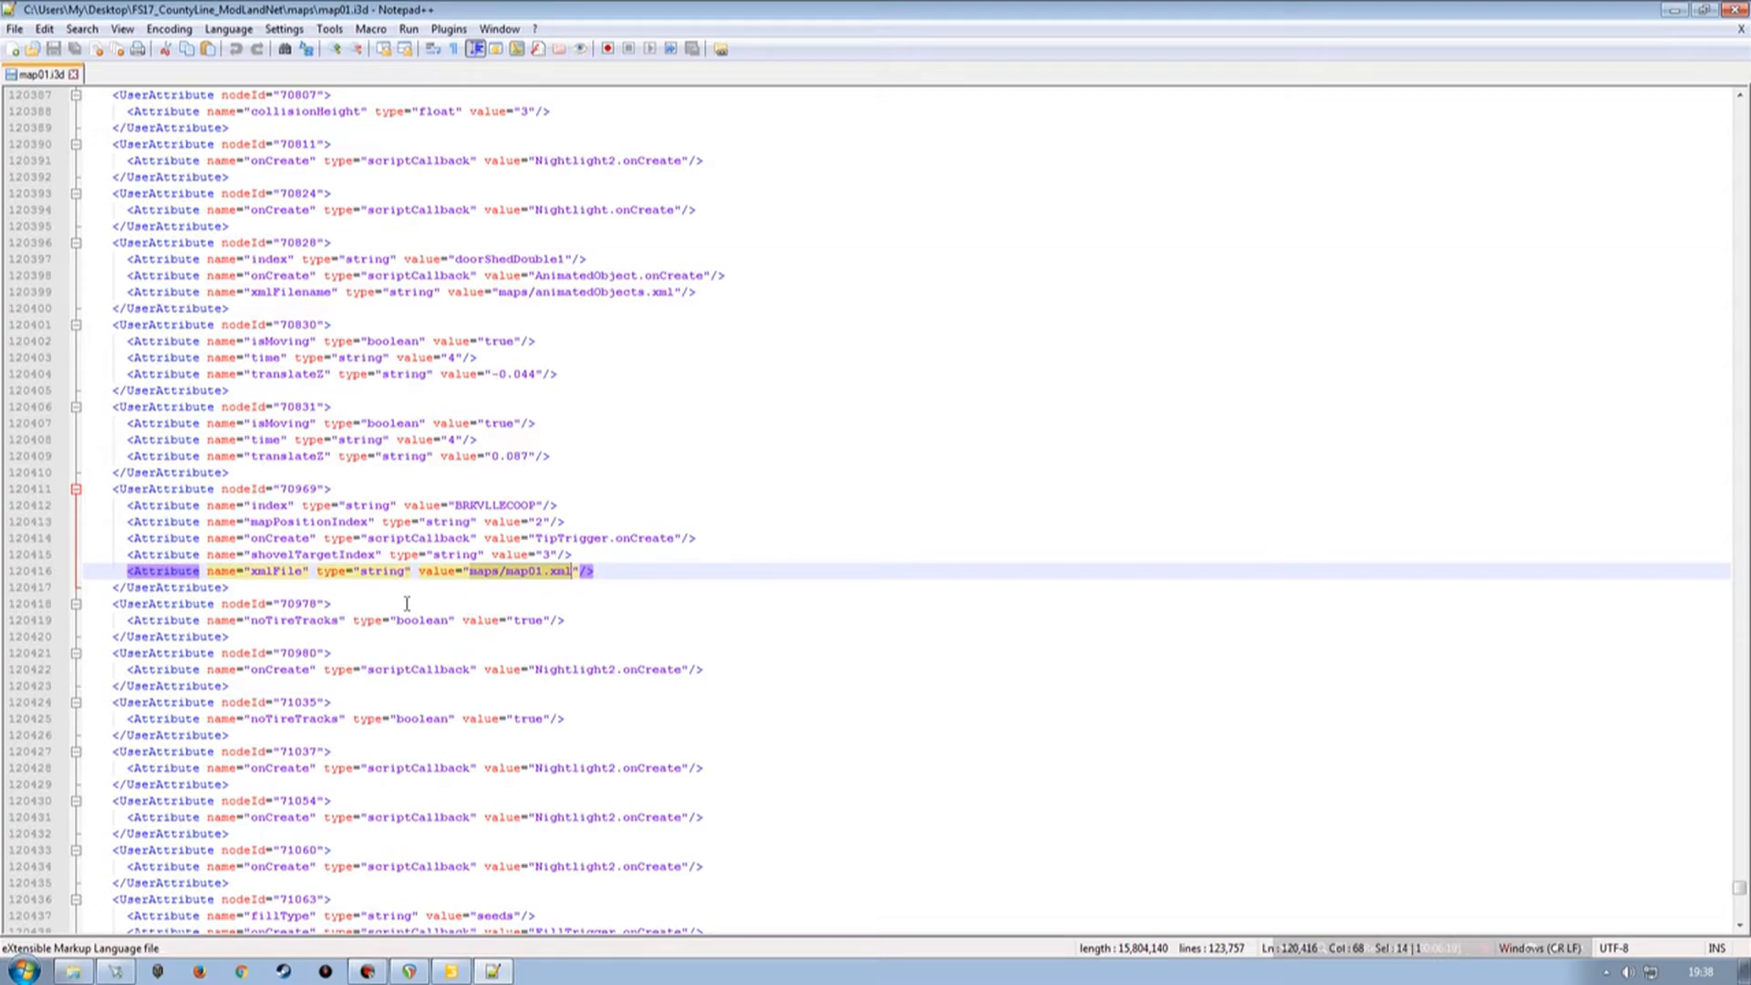
left_click(1734, 9)
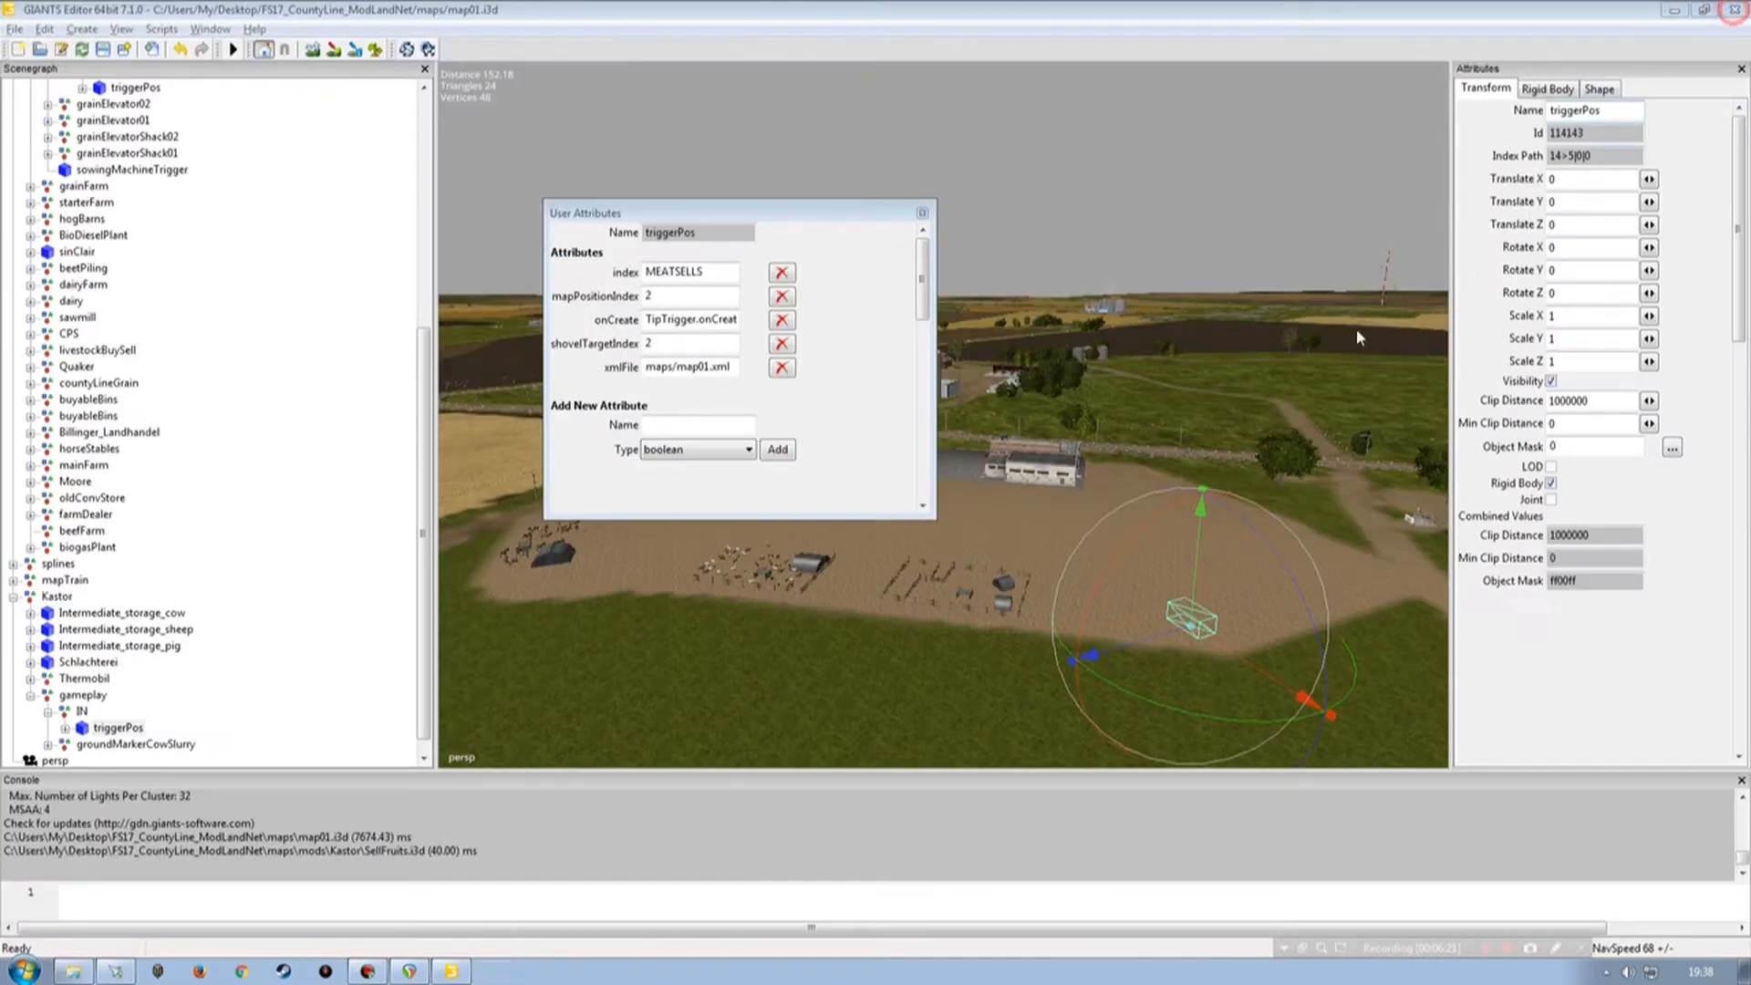
left_click(824, 217)
left_click_drag(823, 217, 219, 474)
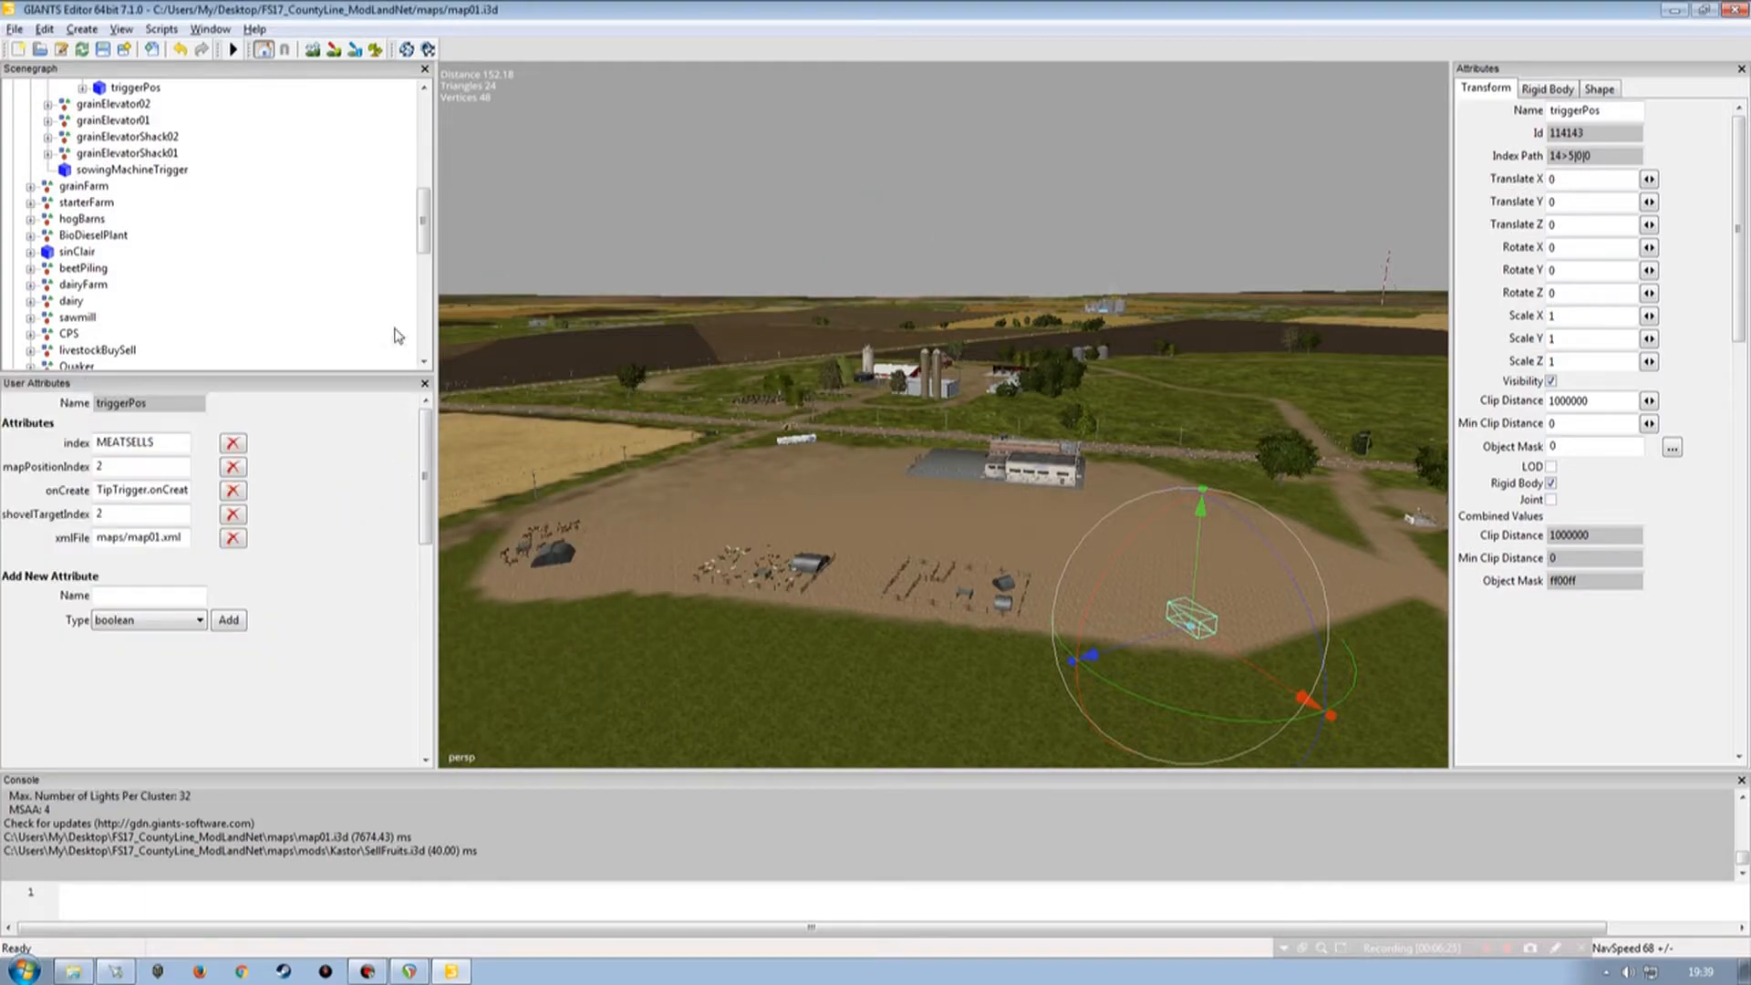
left_click_drag(422, 219, 423, 321)
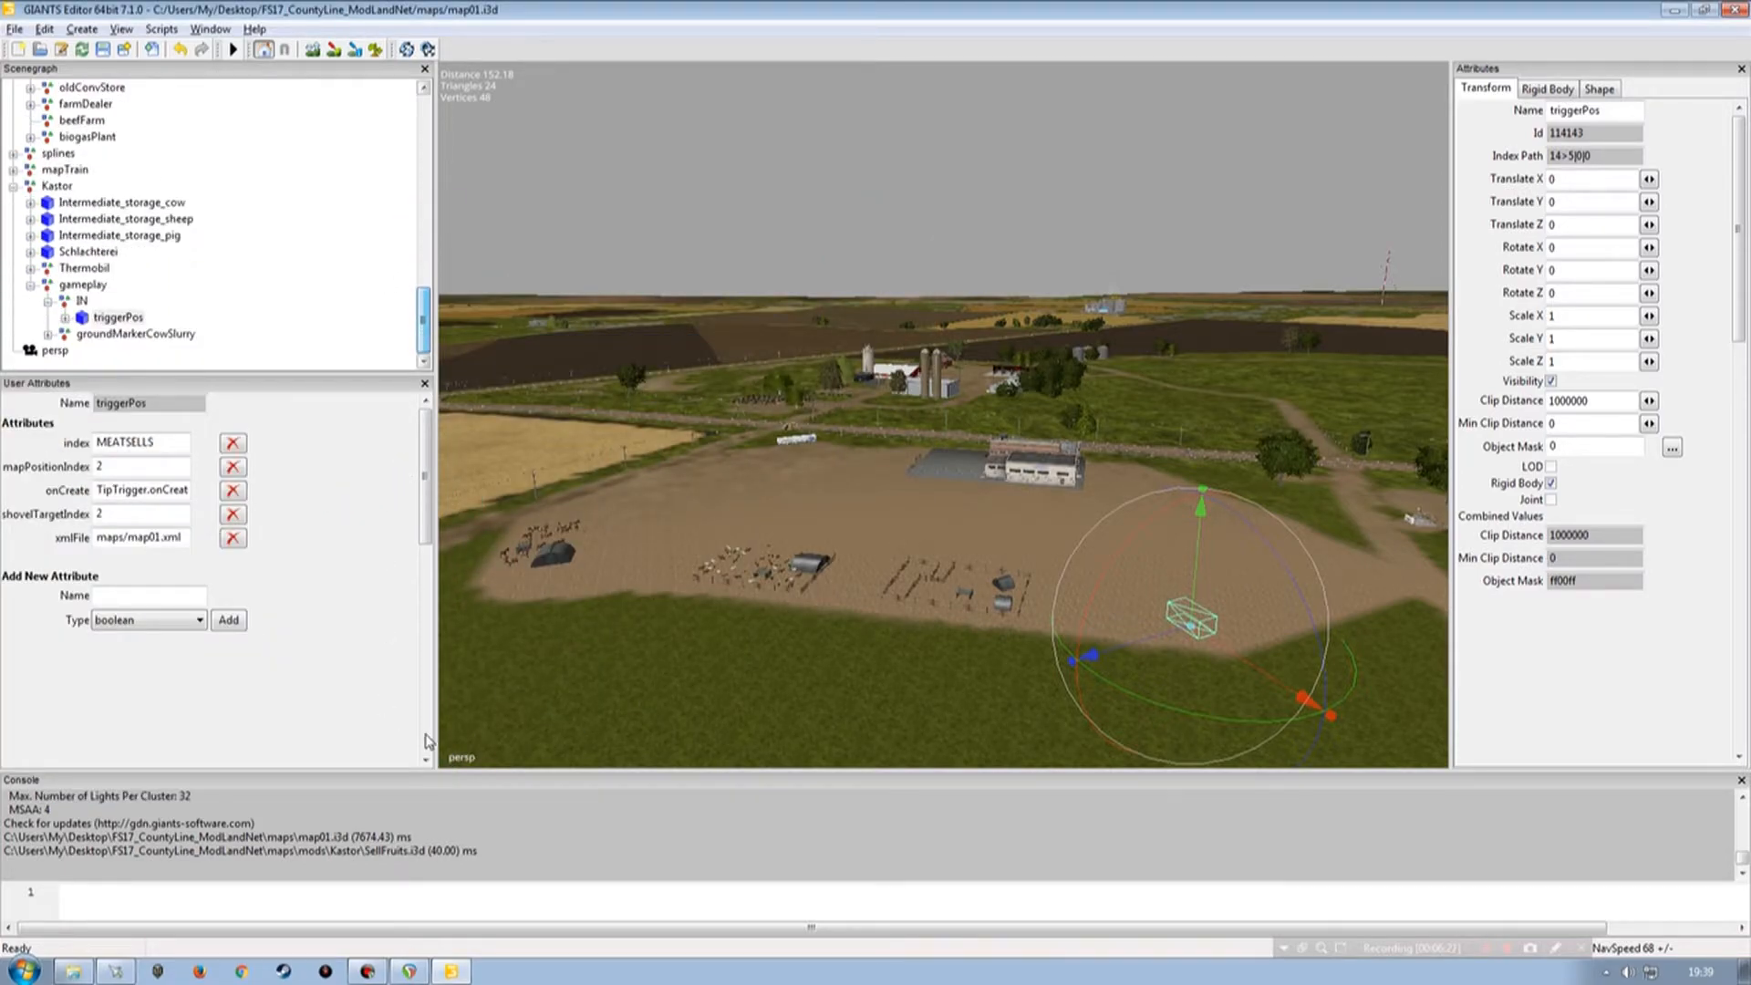
Open maps/map01.xml in the text editor and browse its tipTriggers selling point entries.
left_click(73, 971)
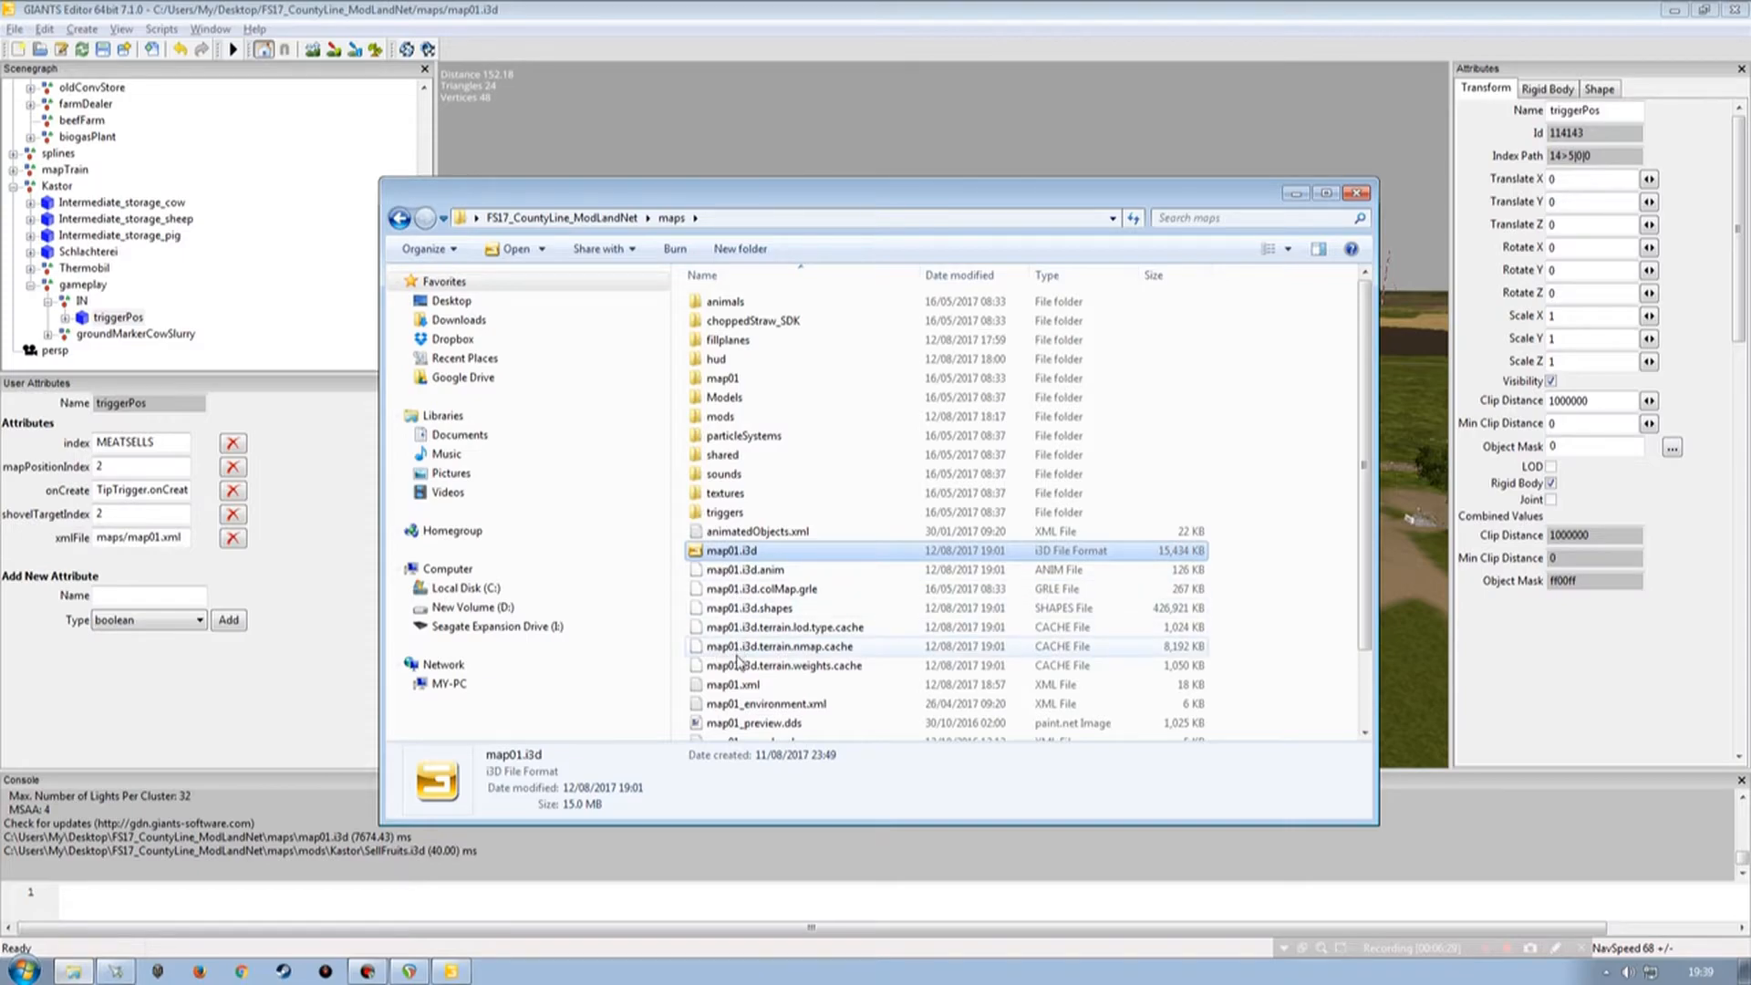
double_click(735, 683)
scroll(415, 581, "down", 19)
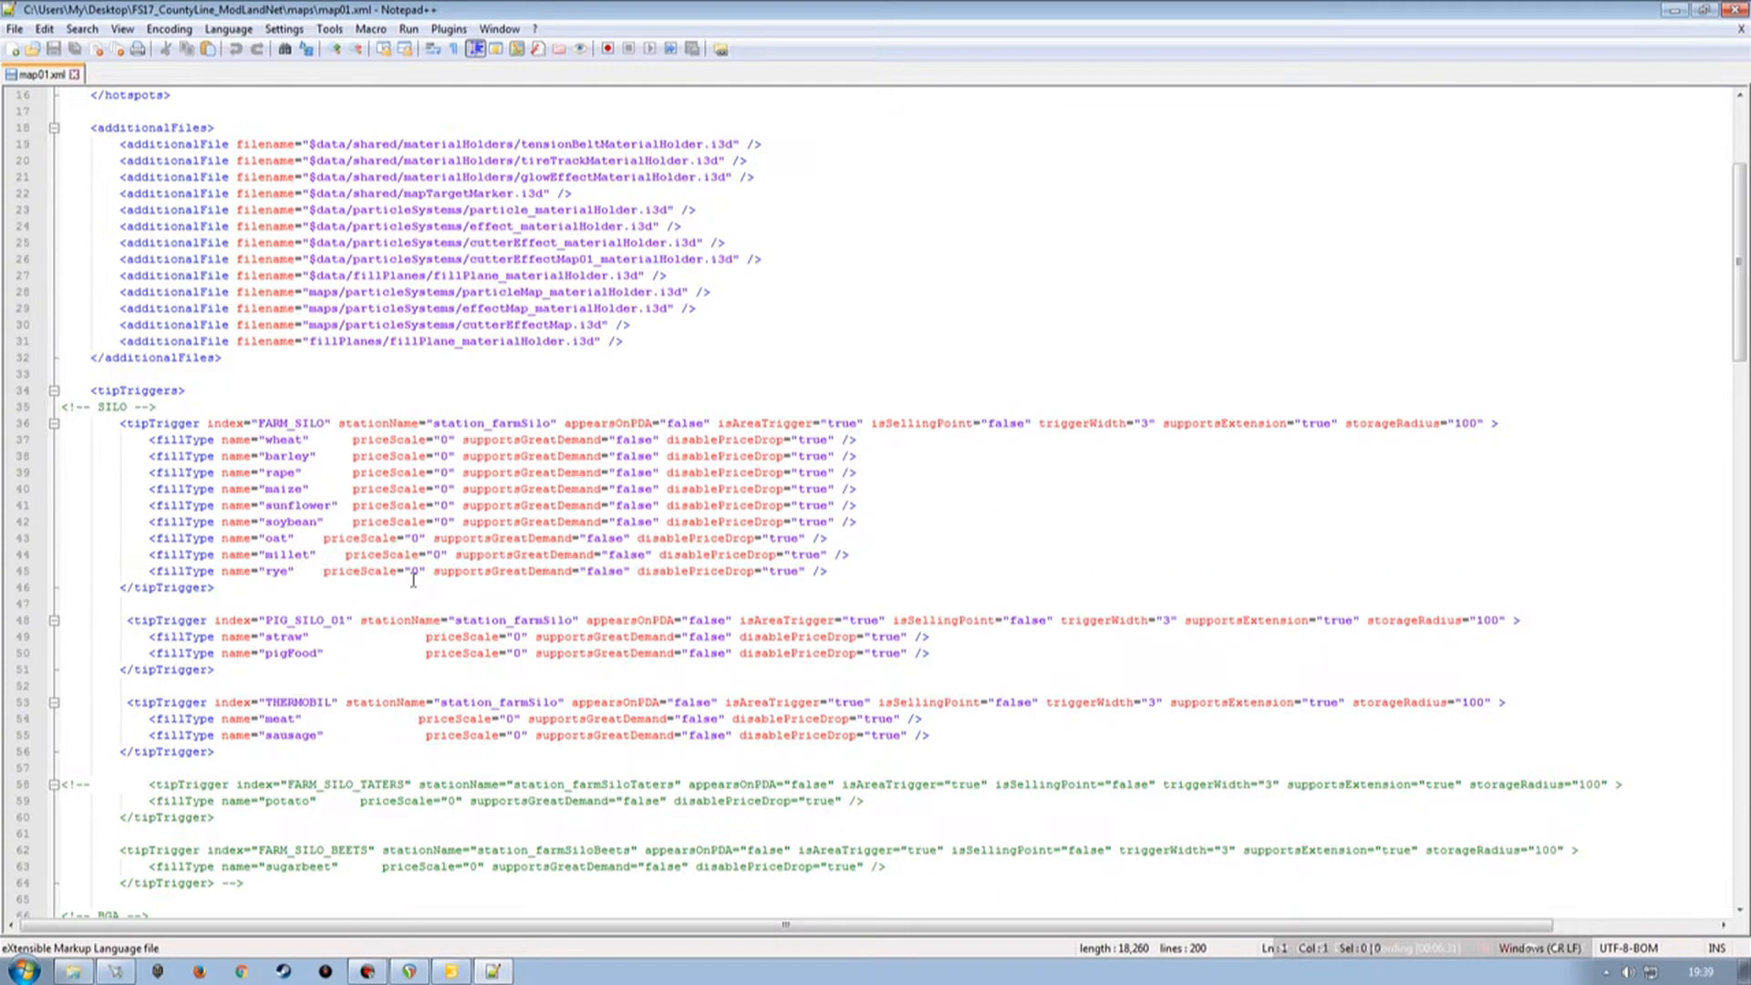
scroll(297, 635, "down", 1)
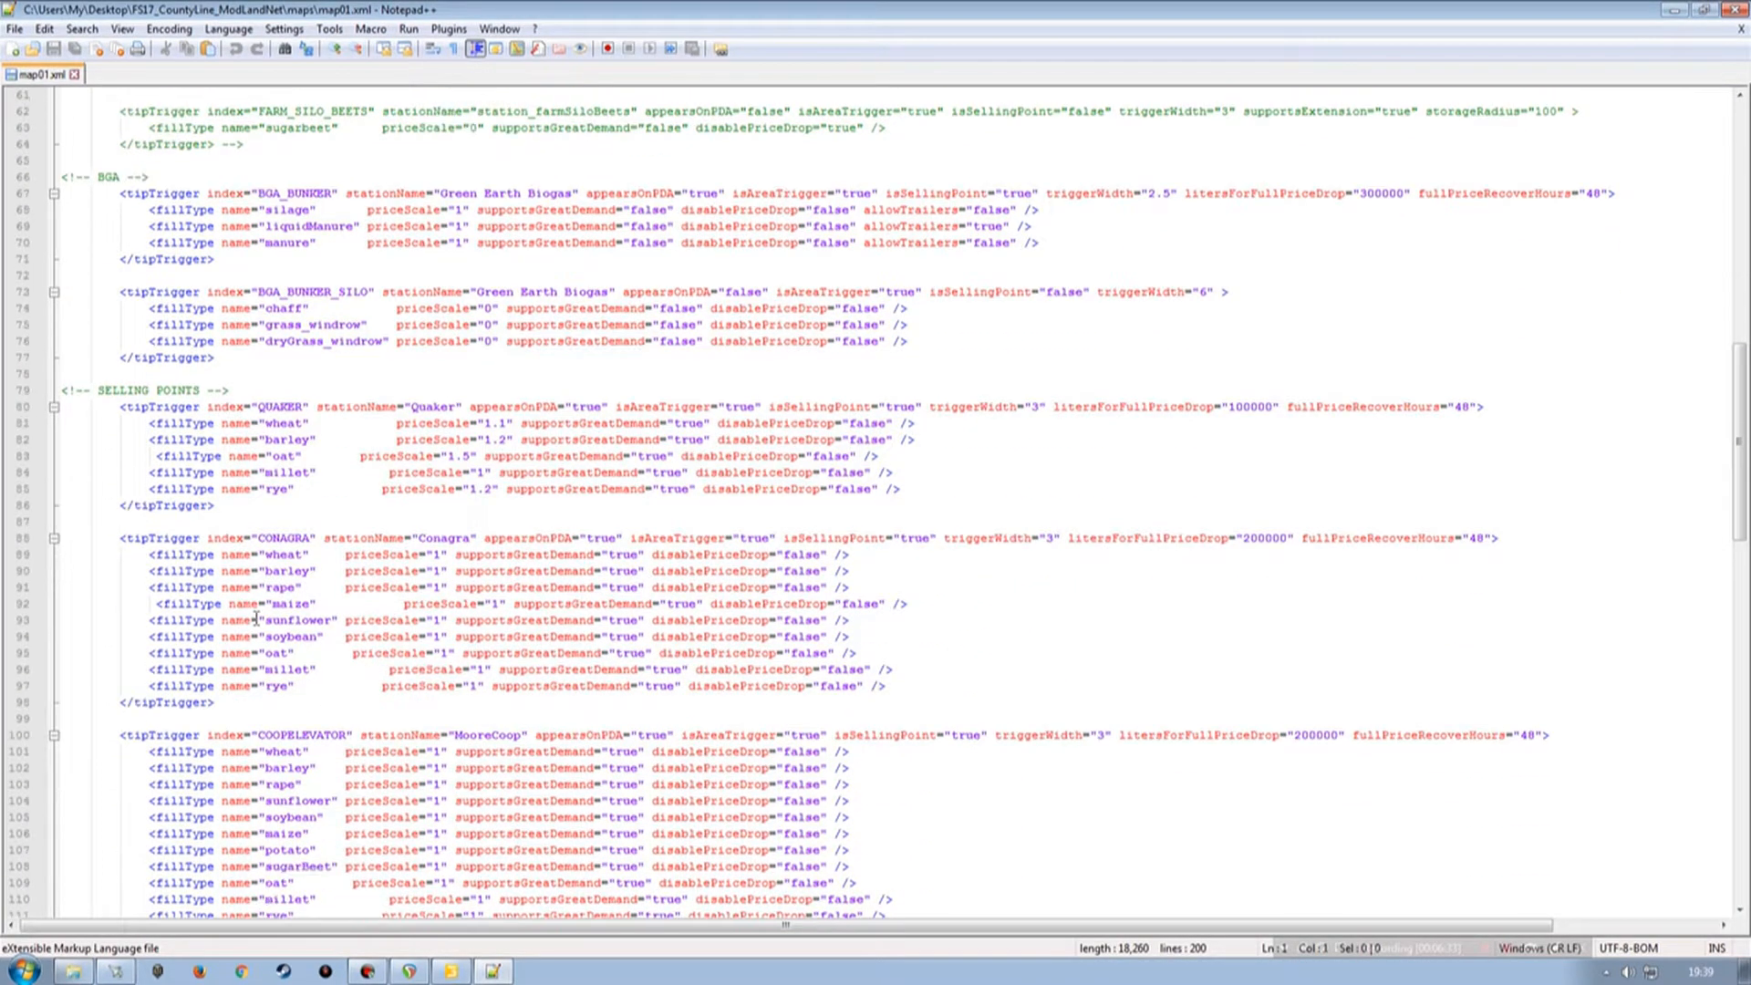
left_click_drag(20, 407, 20, 505)
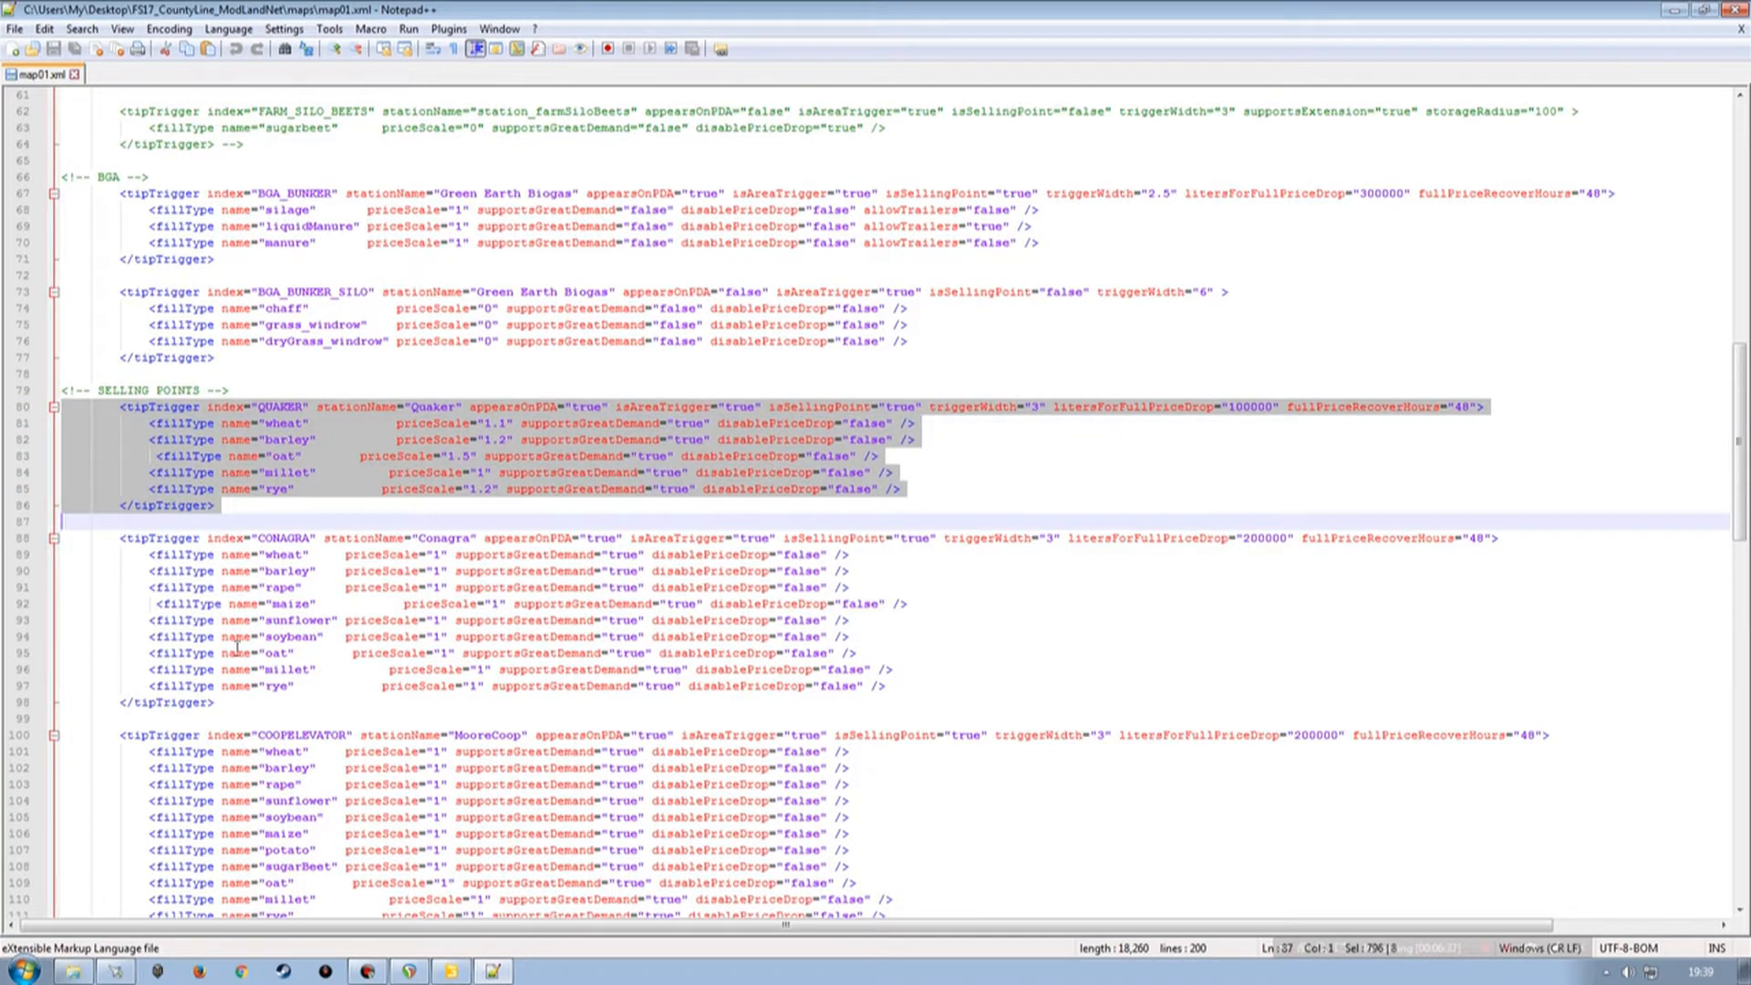
scroll(238, 647, "down", 16)
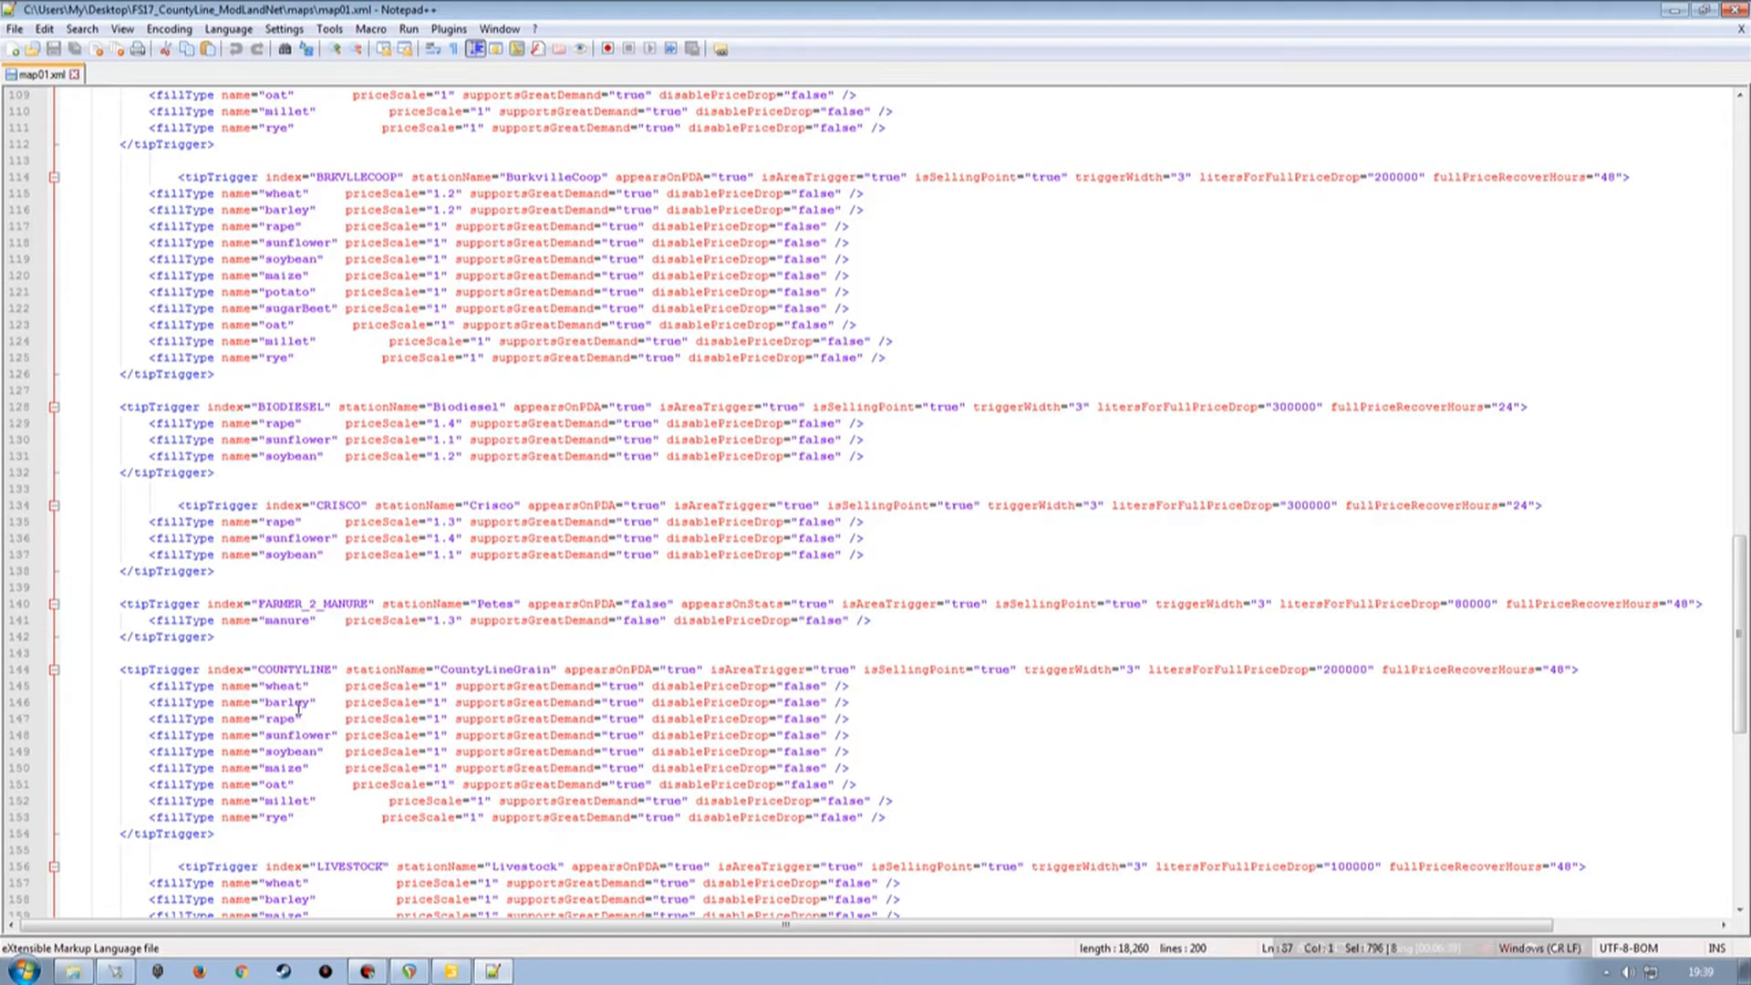
scroll(298, 708, "down", 2)
scroll(298, 708, "down", 9)
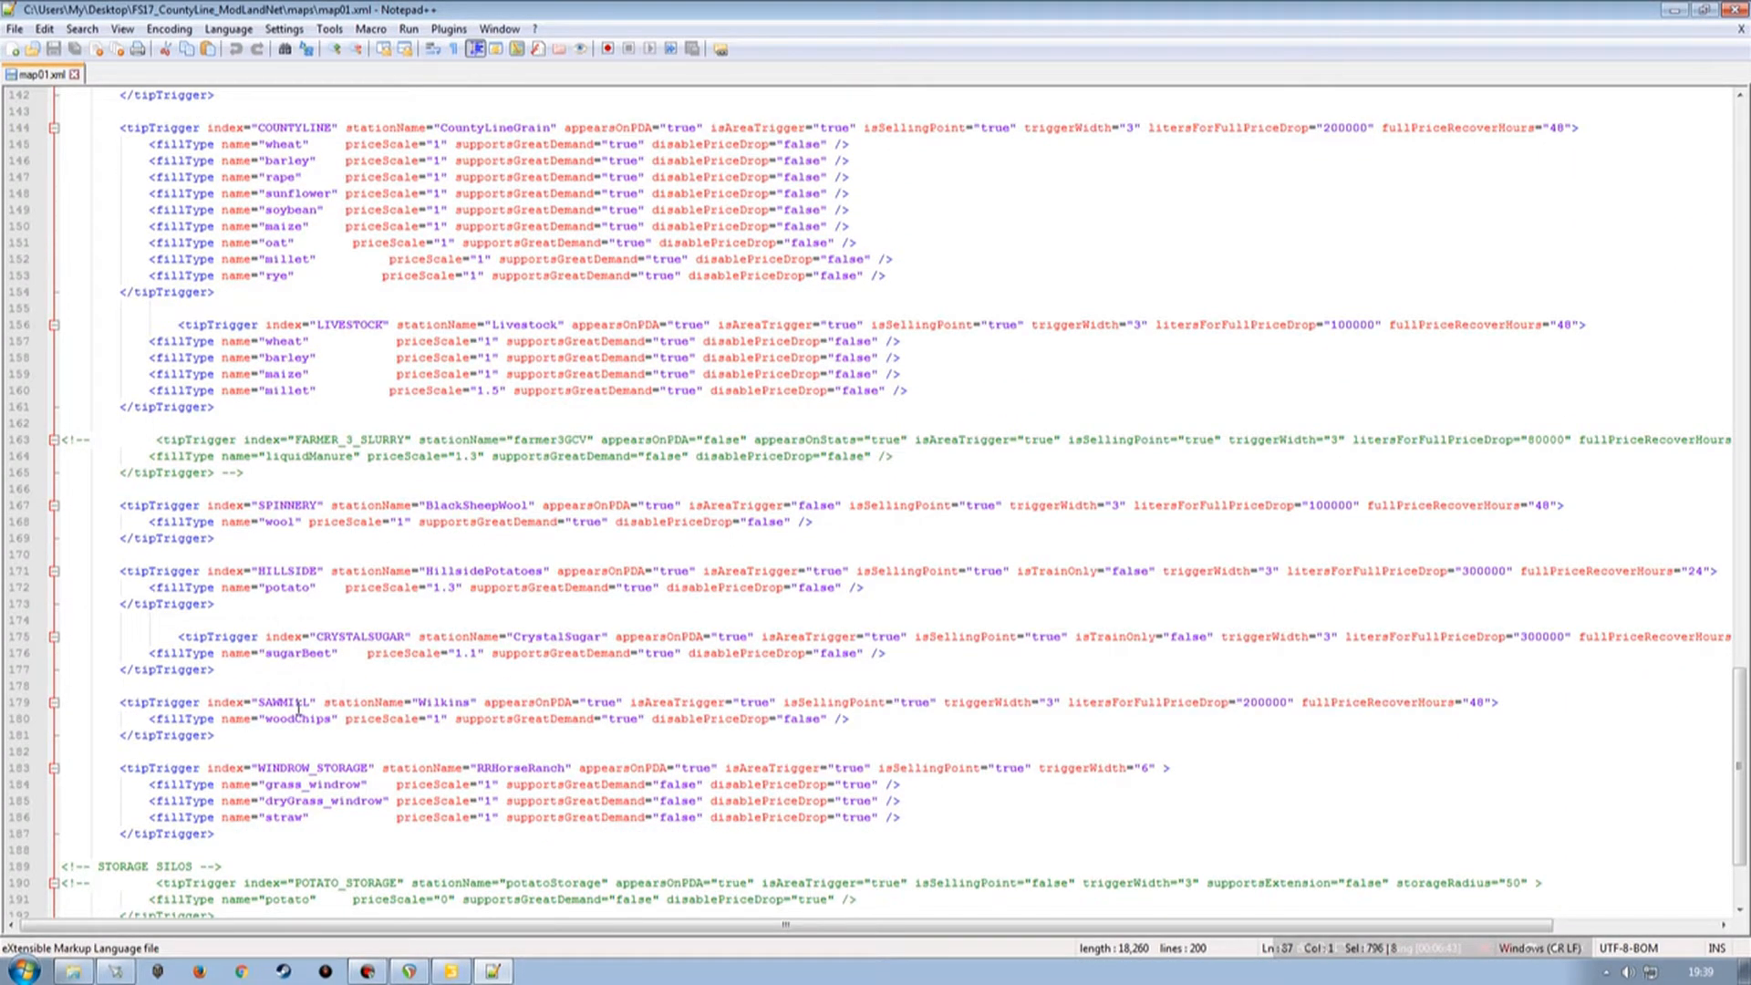
scroll(298, 708, "down", 3)
scroll(298, 708, "up", 5)
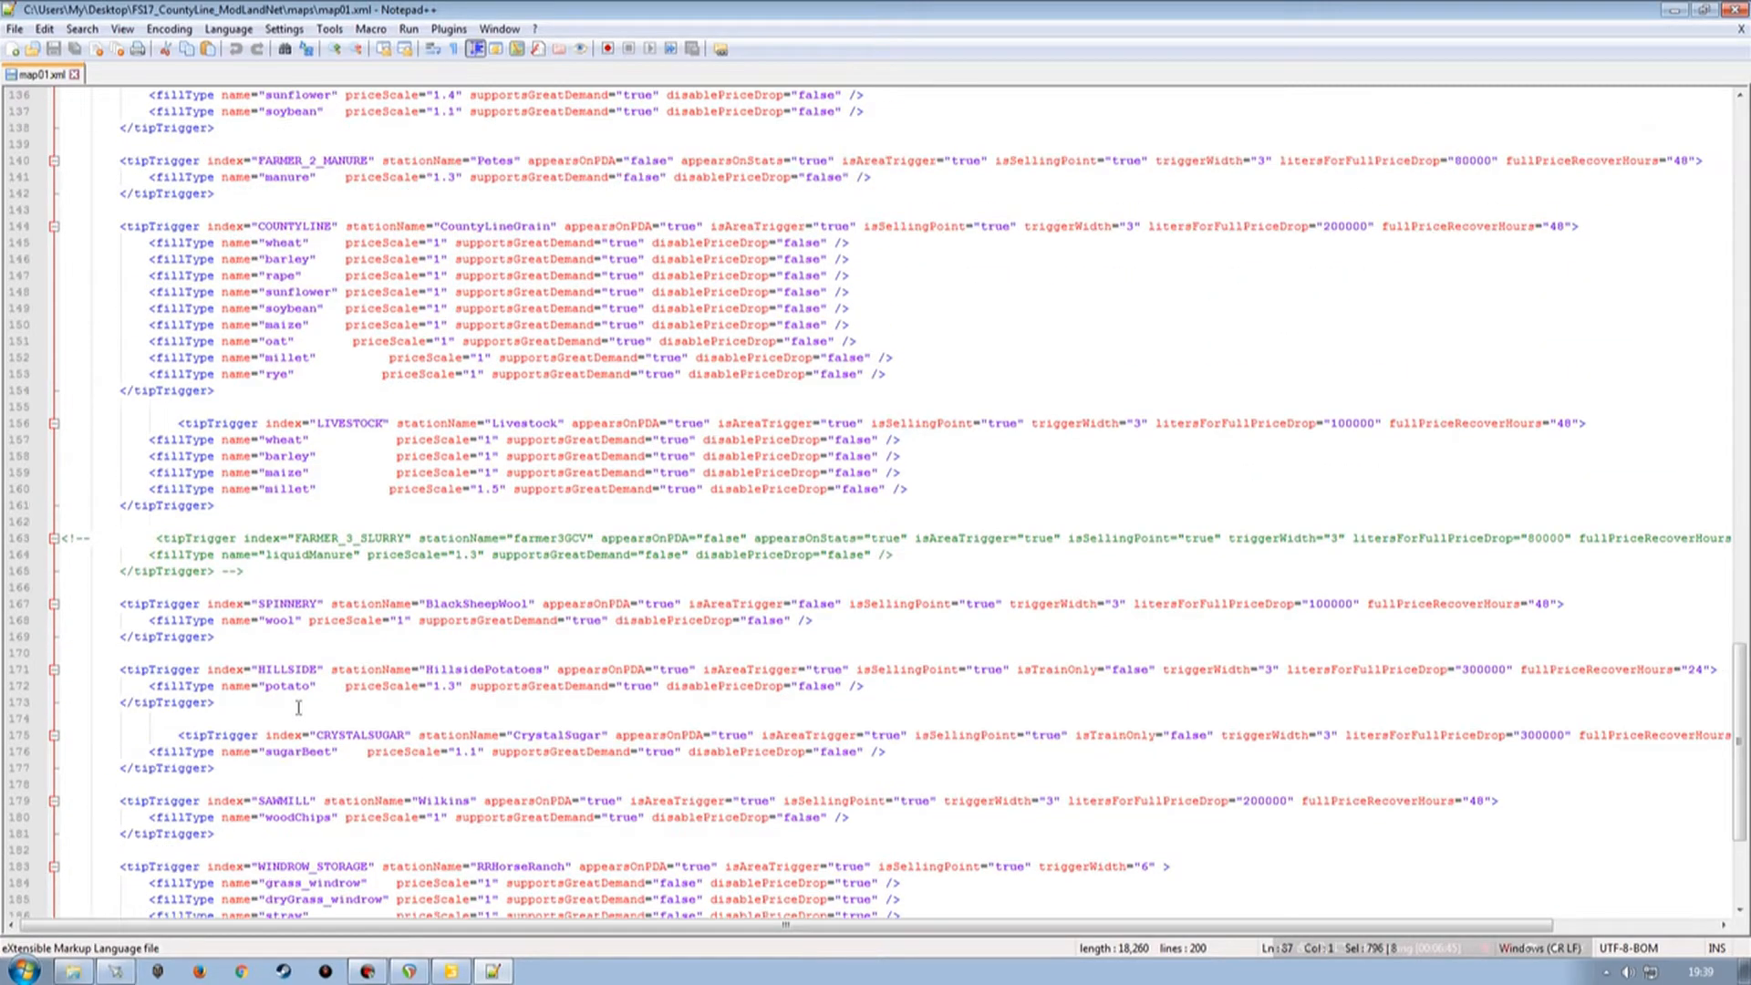
scroll(298, 708, "down", 2)
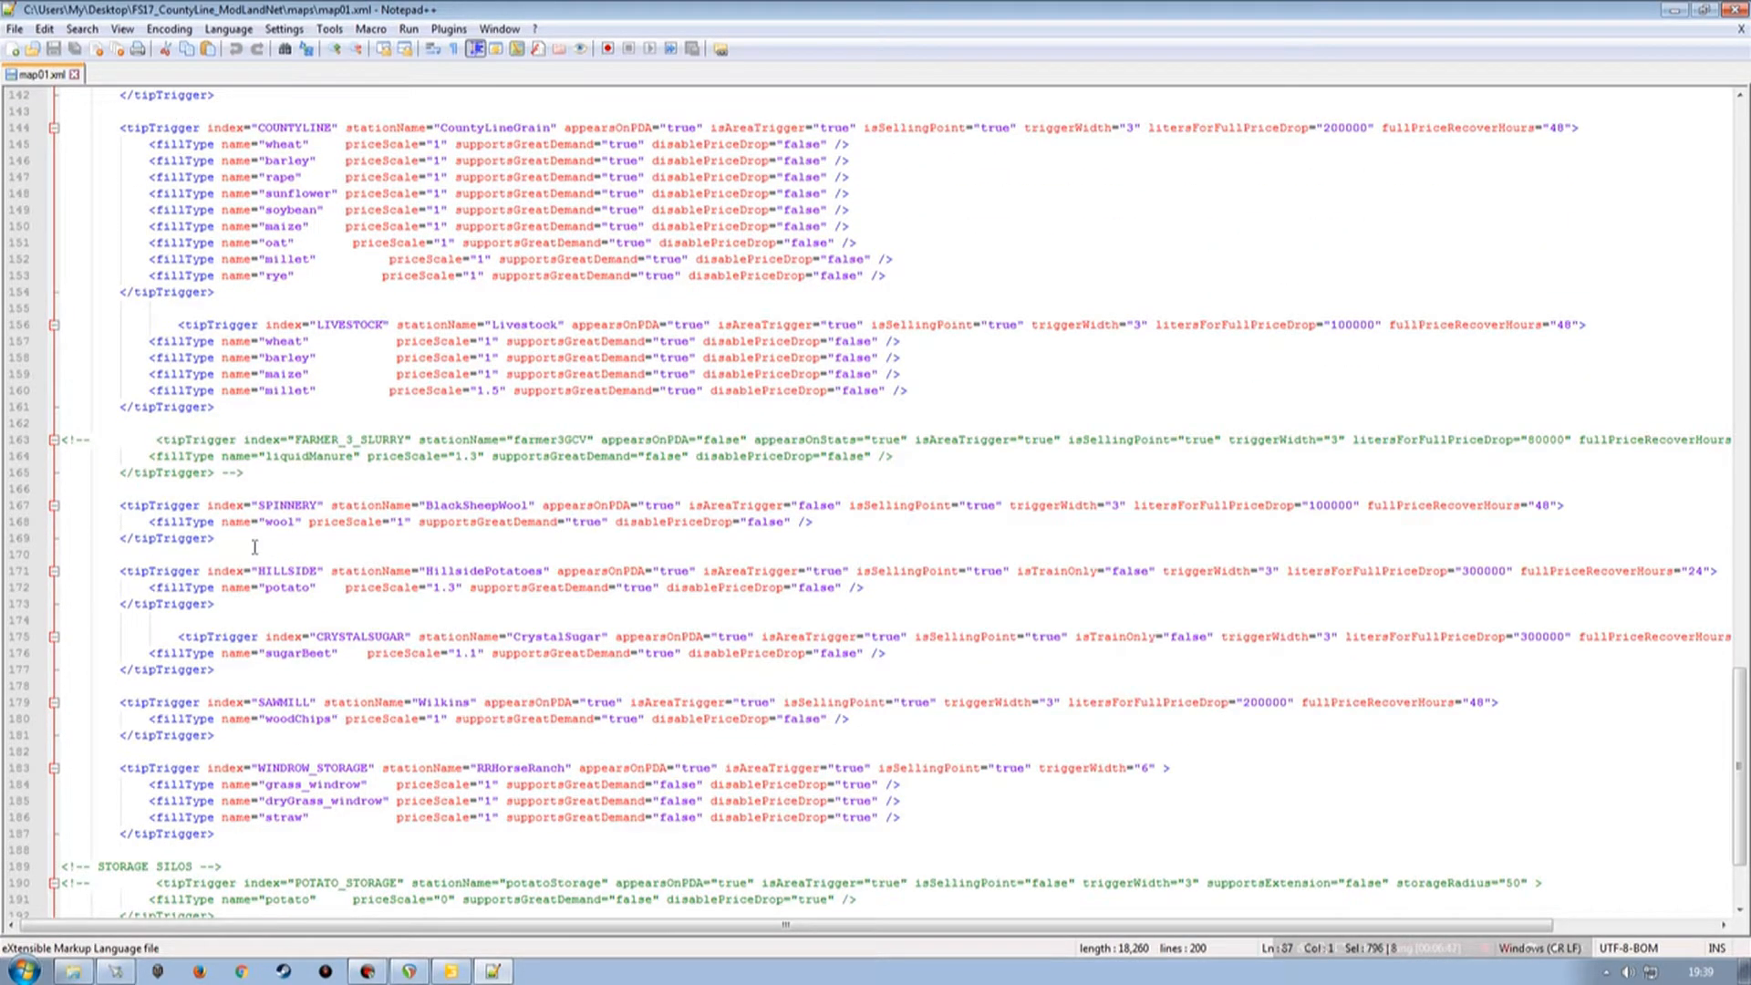
scroll(293, 613, "down", 2)
scroll(293, 613, "down", 1)
scroll(290, 624, "up", 1)
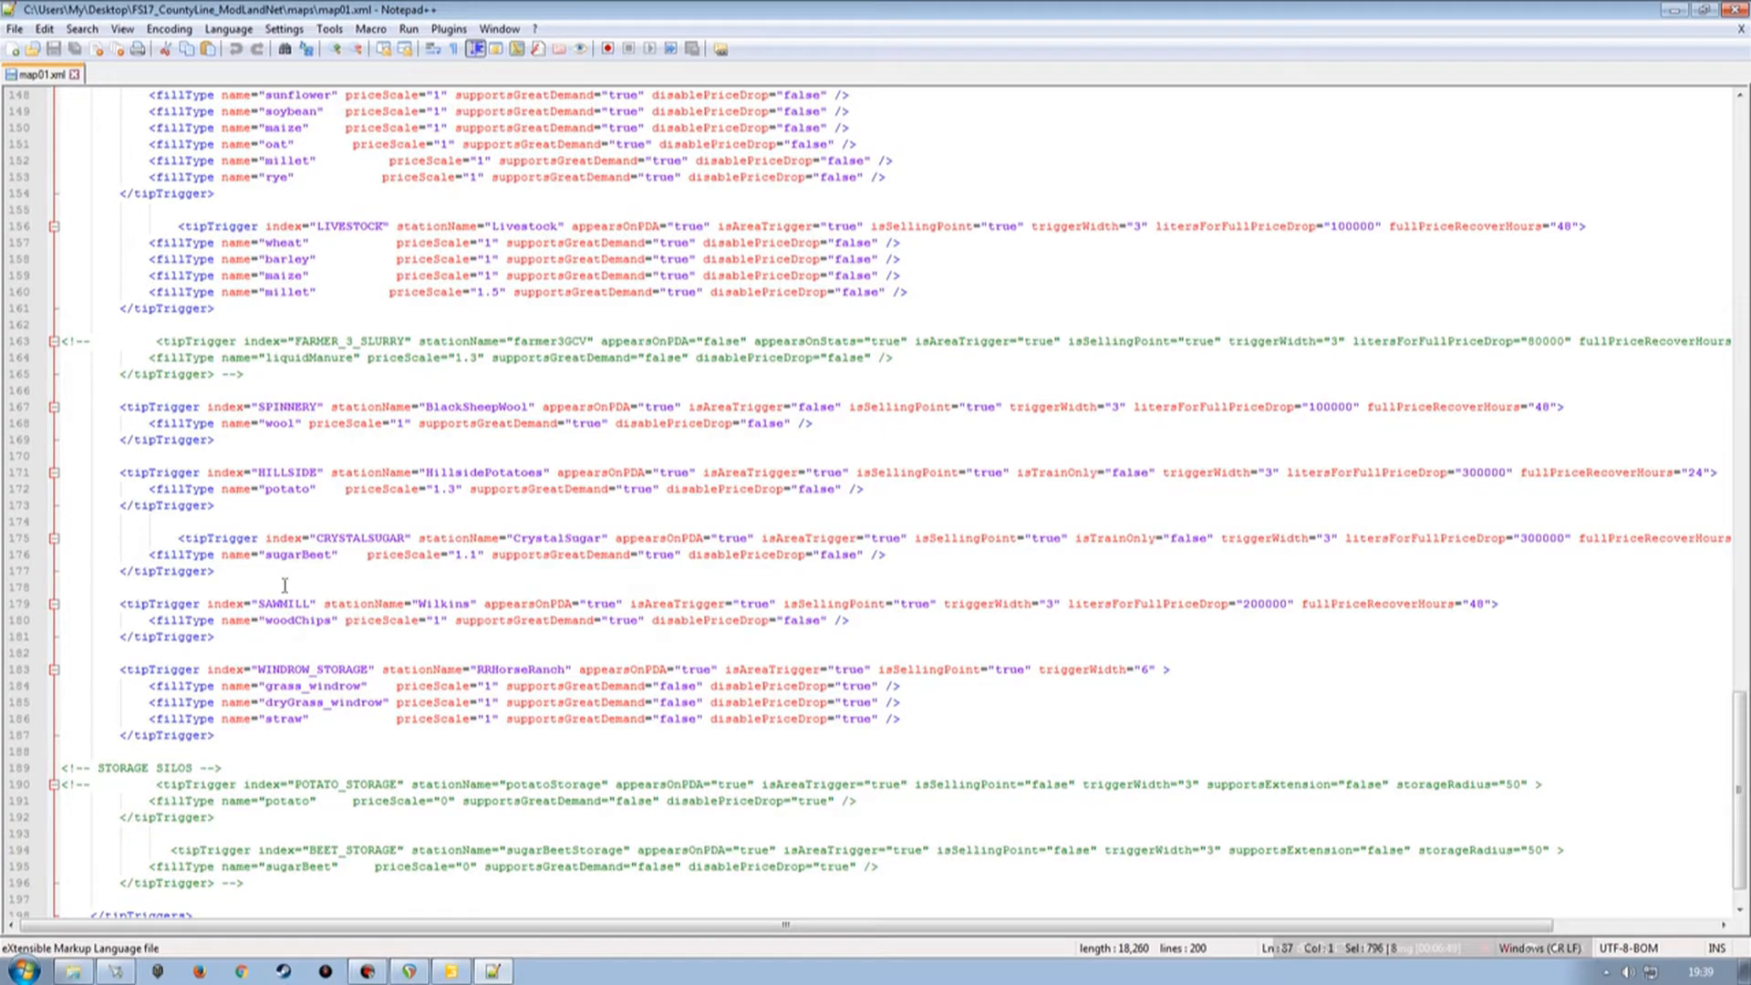
scroll(267, 558, "up", 2)
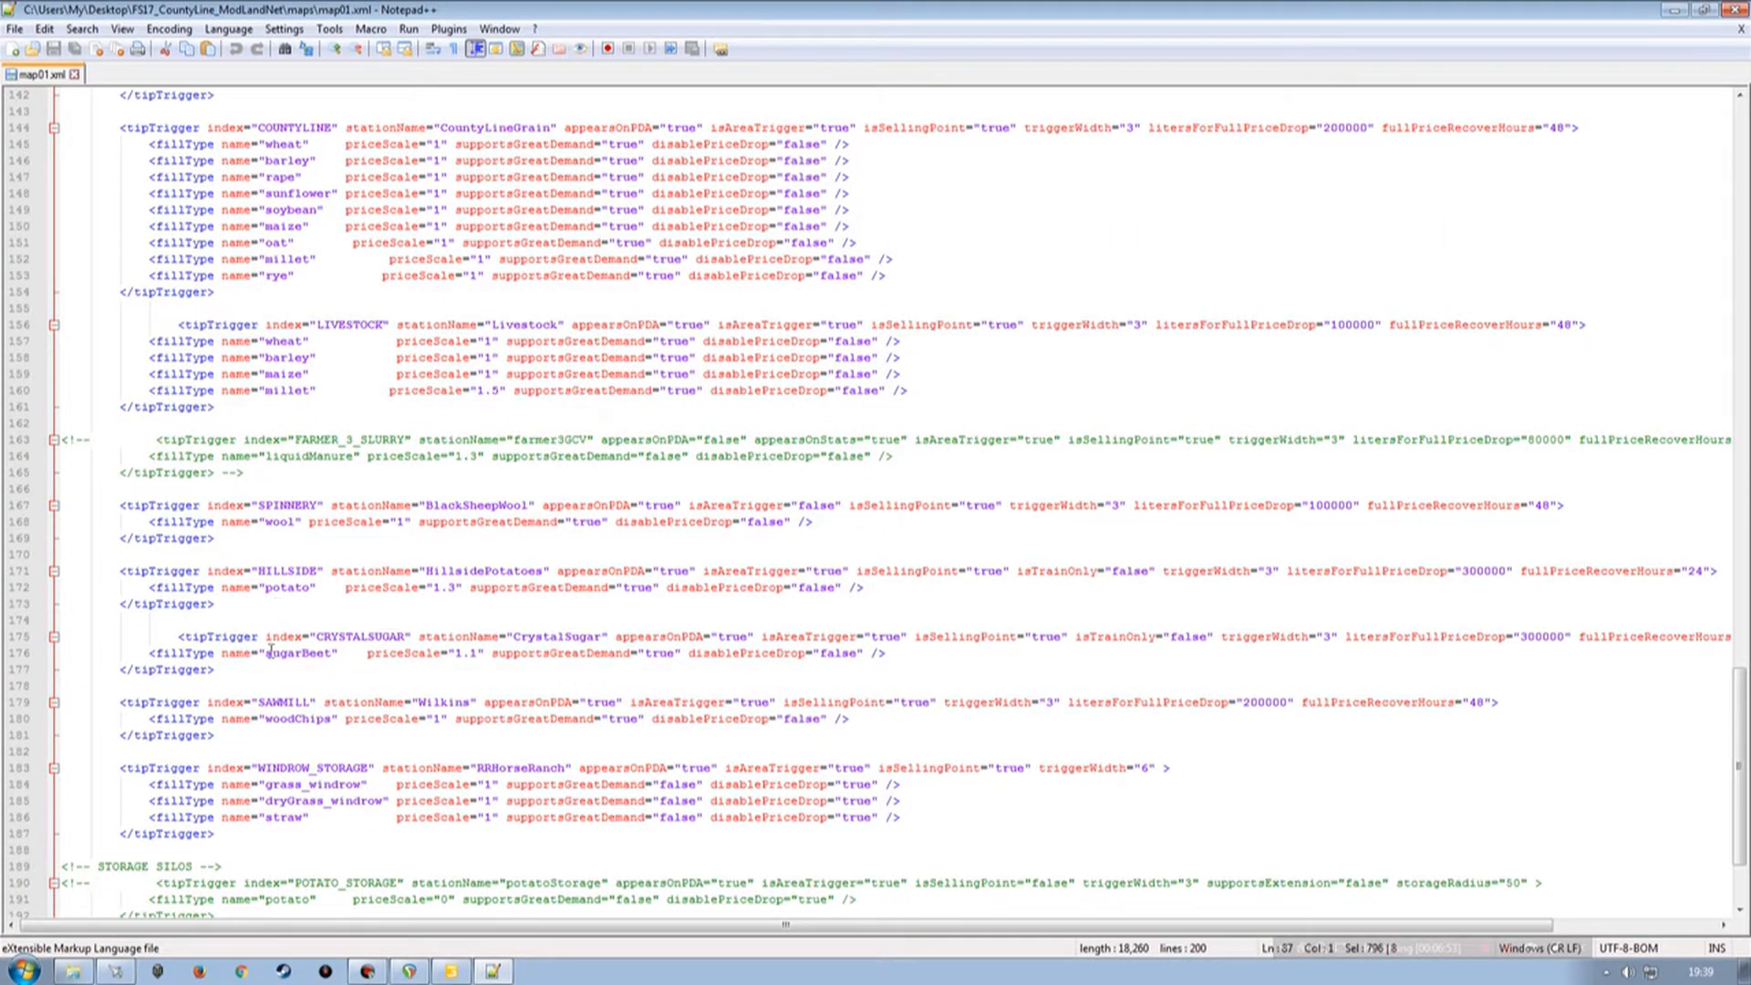
Duplicate the HILLSIDE tipTrigger block as a new trigger directly below the original.
left_click(17, 575)
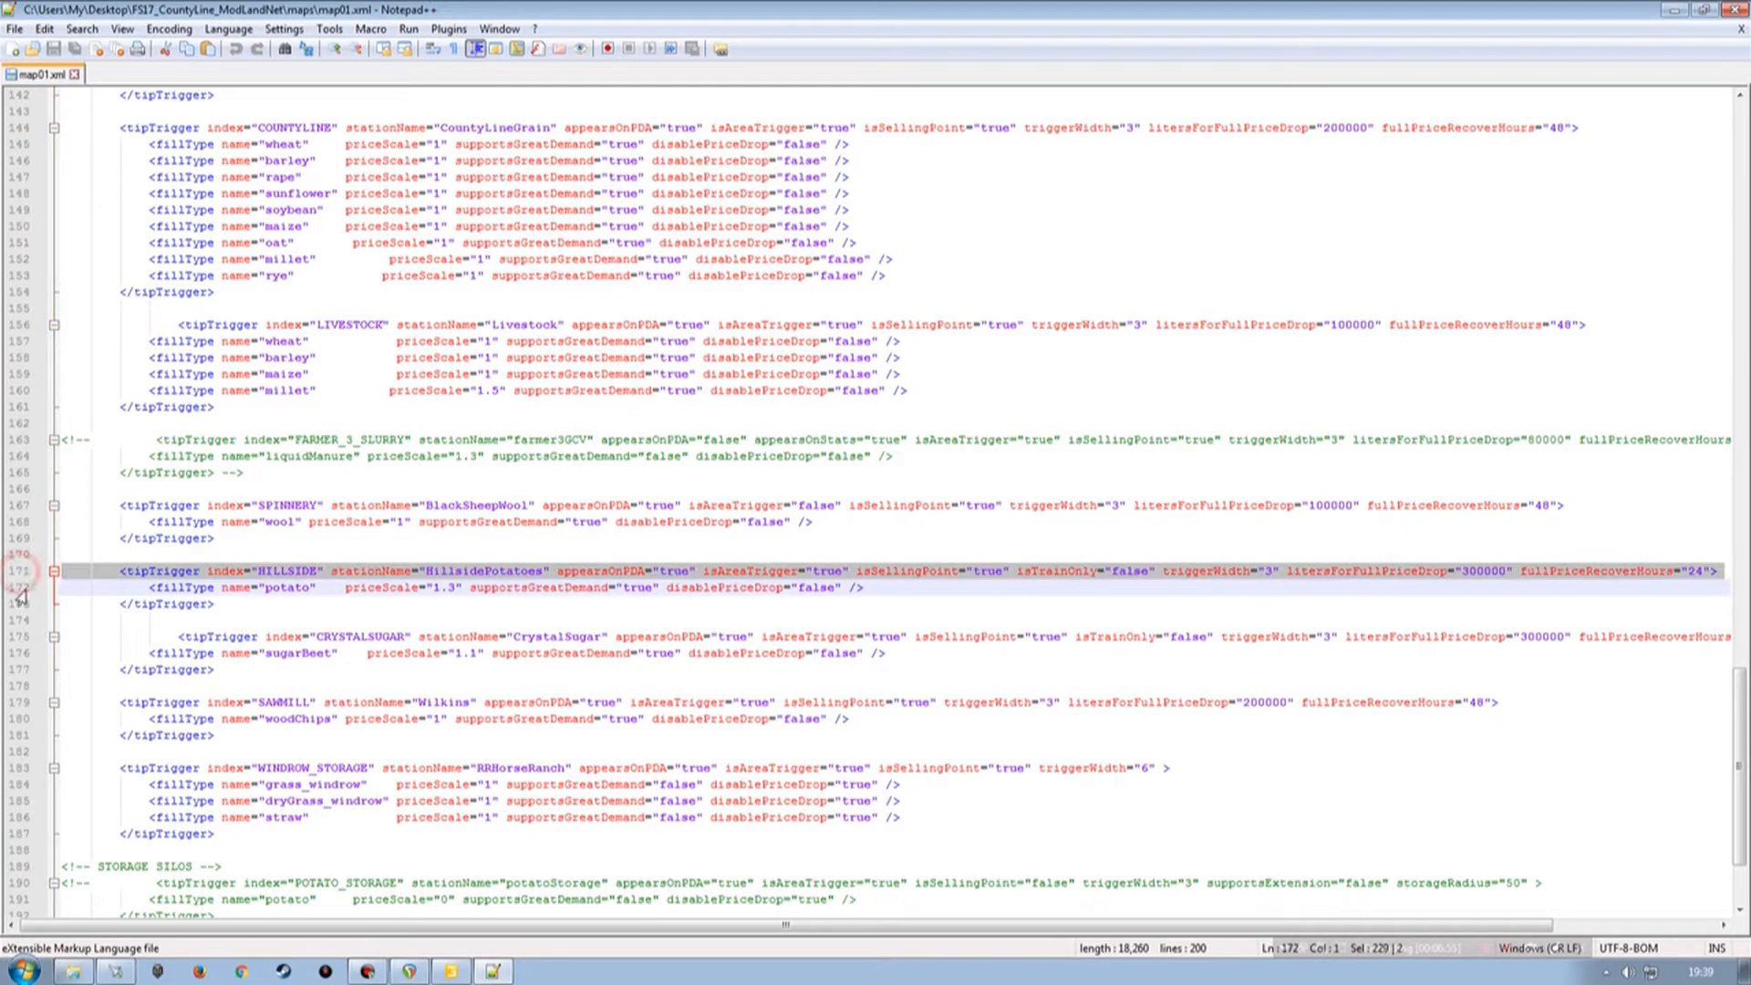
left_click(16, 613, "shift")
key("ctrl+c")
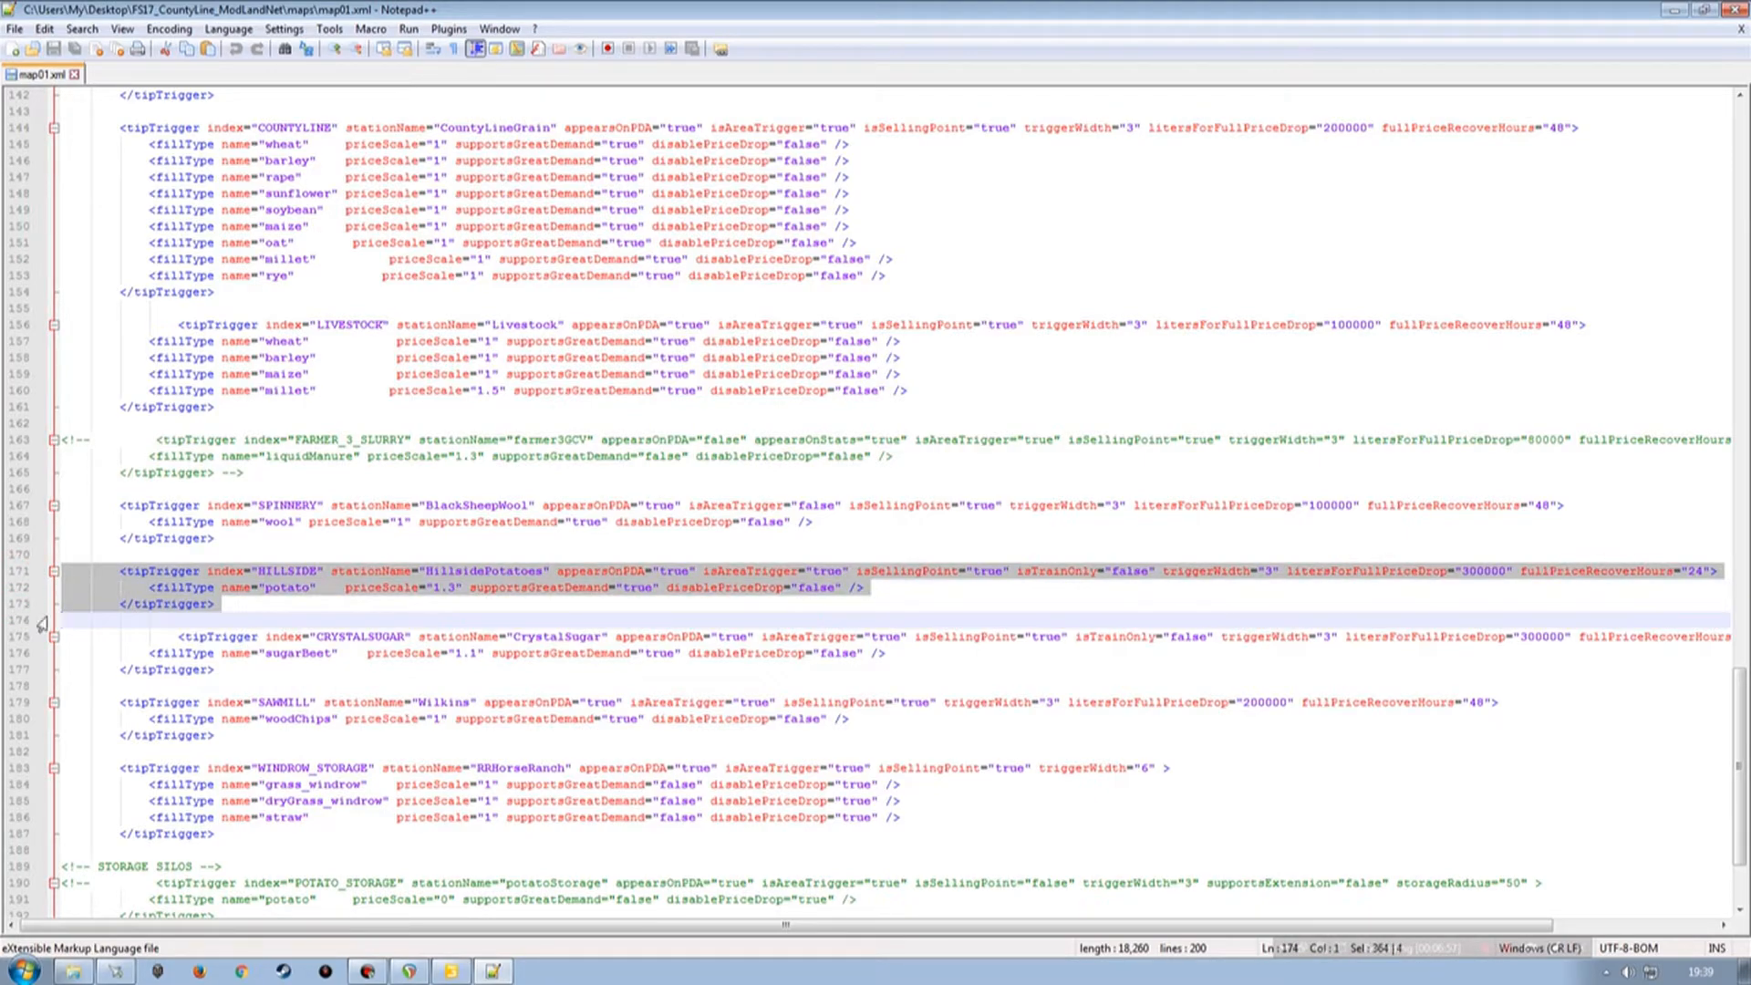
left_click(224, 606)
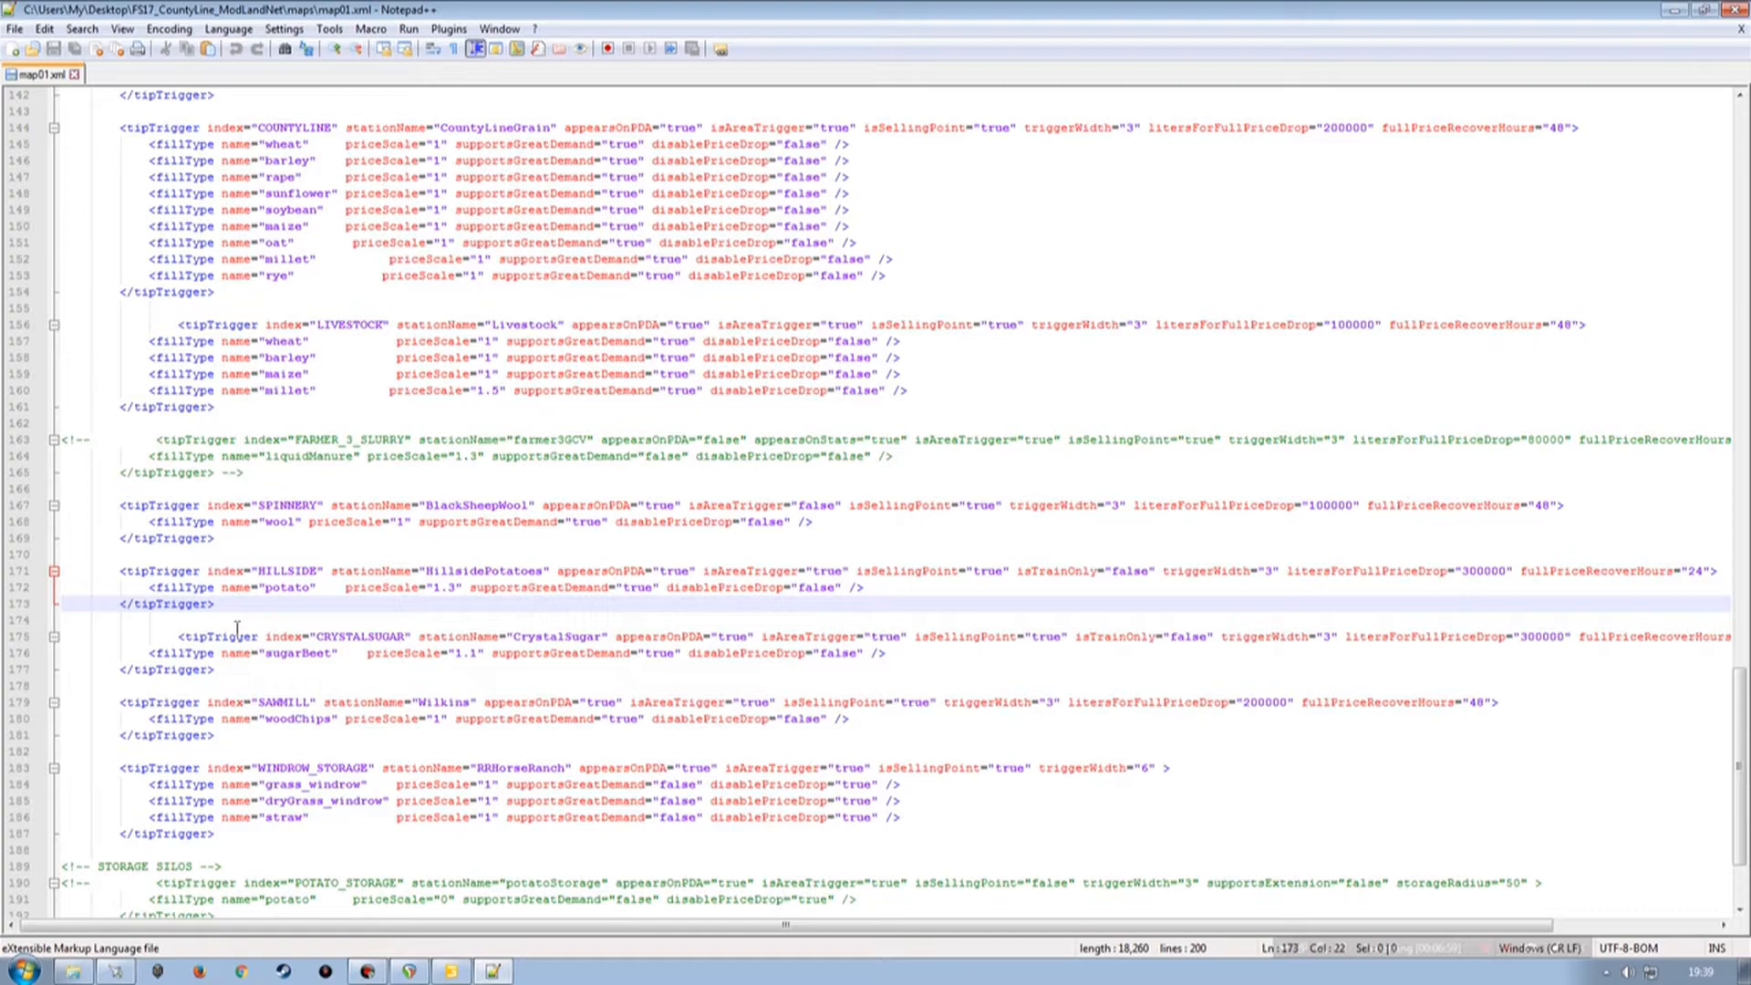
key("Return")
key("Return")
left_click(11, 636)
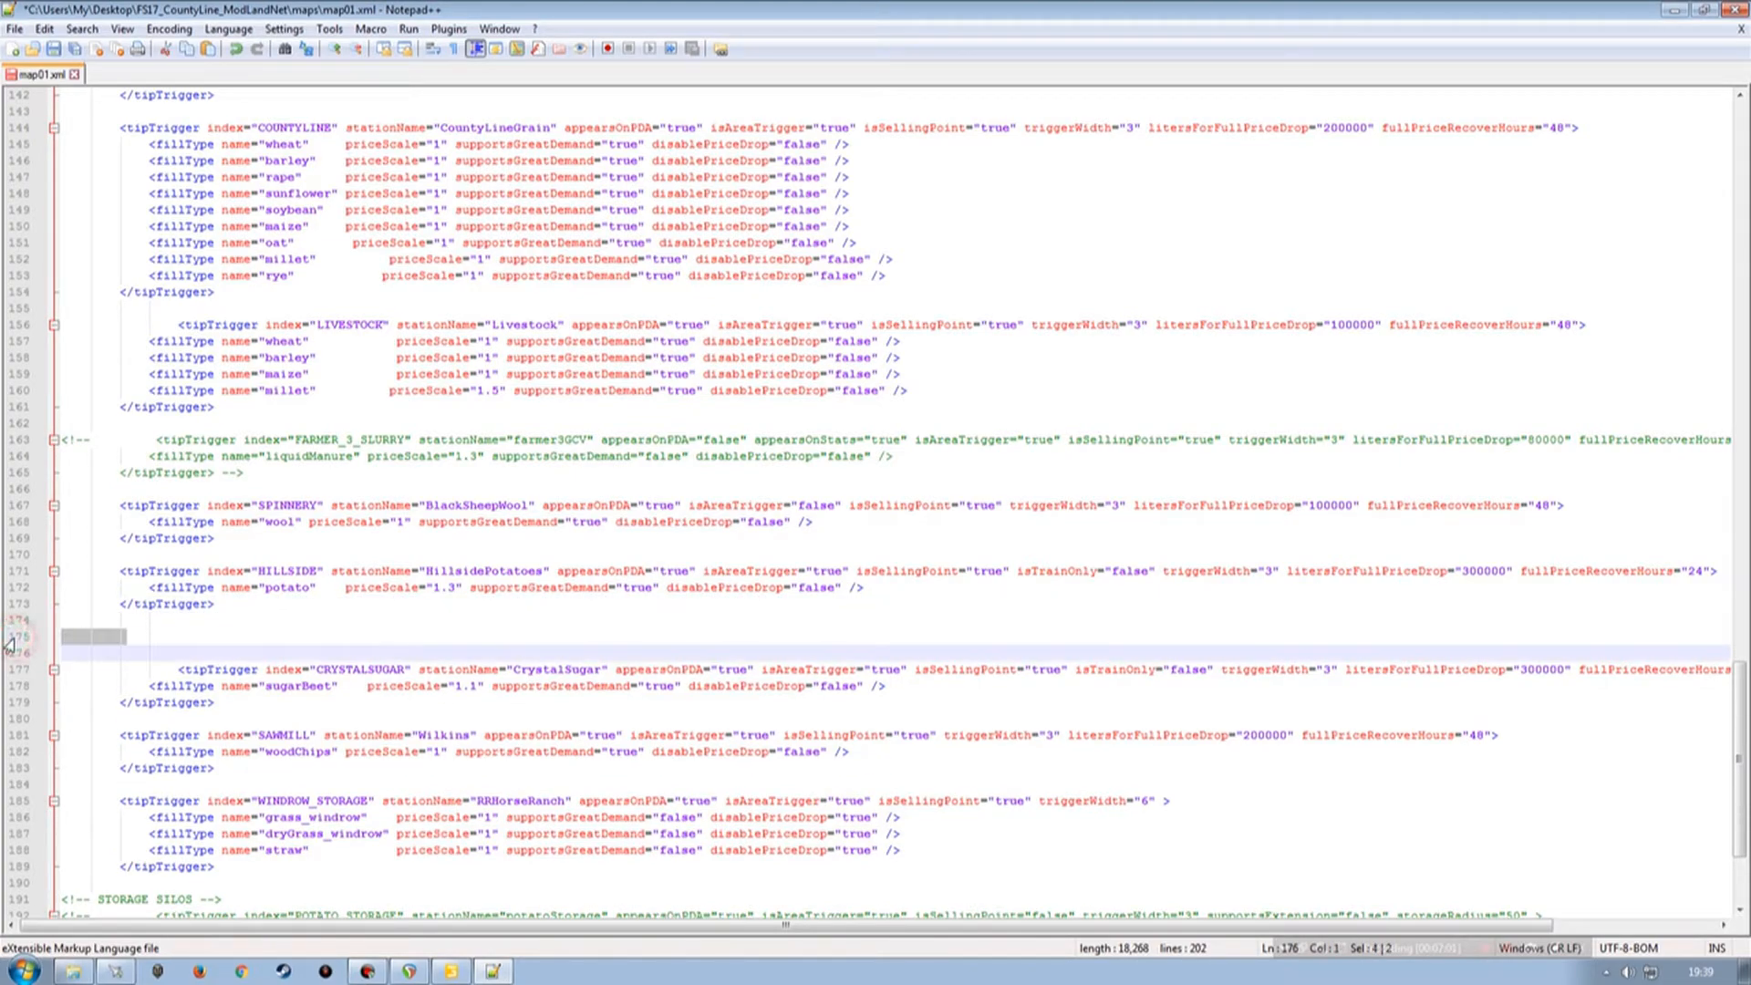
key("ctrl+v")
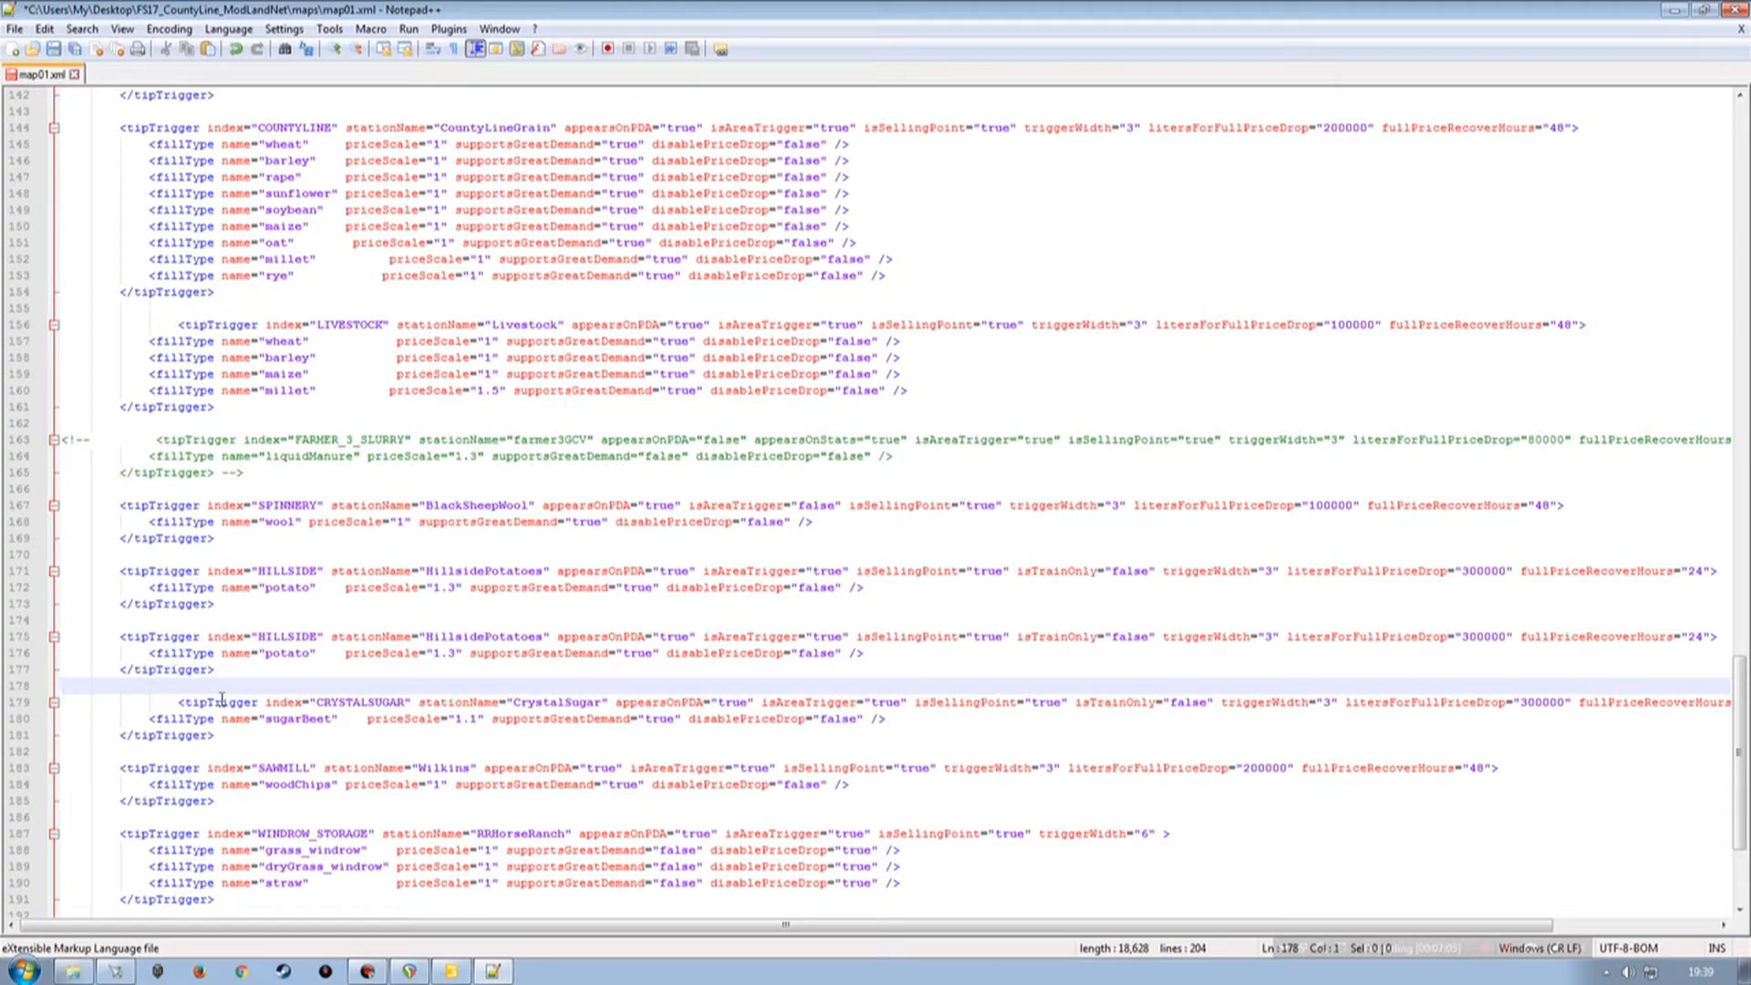
Set the copied trigger's fillType name to meat.
double_click(288, 653)
type("MWA")
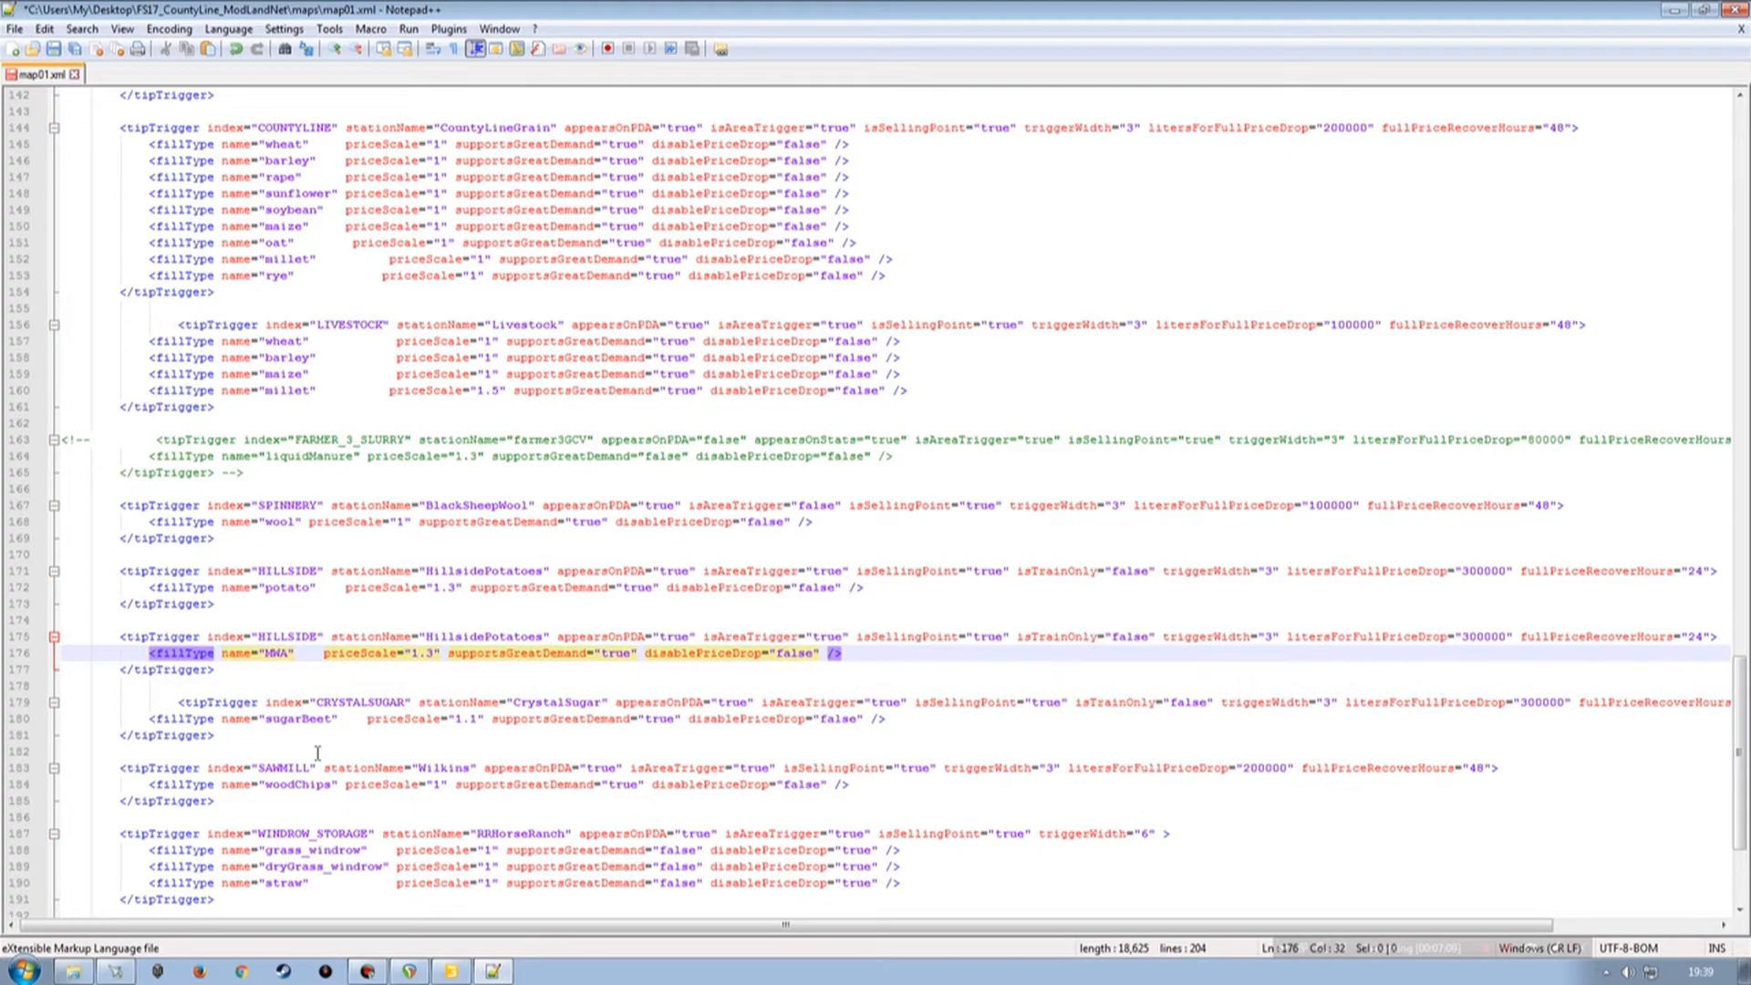
key("BackSpace")
key("BackSpace")
key("BackSpace")
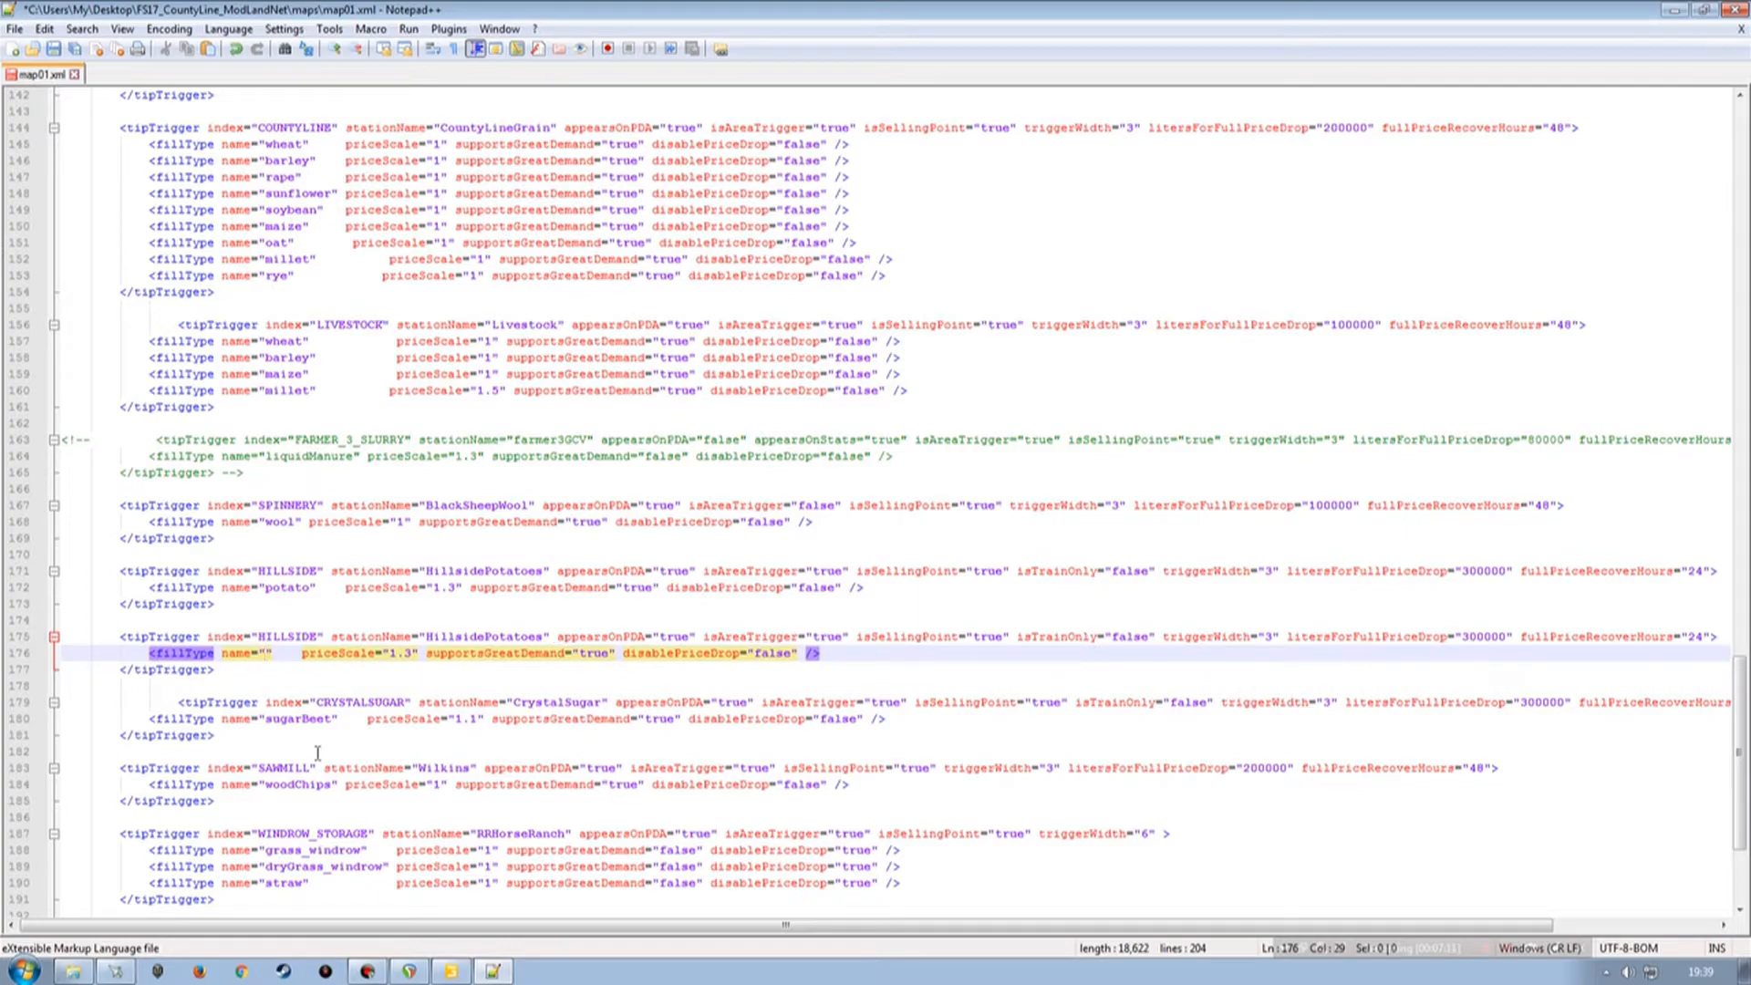
type("meat")
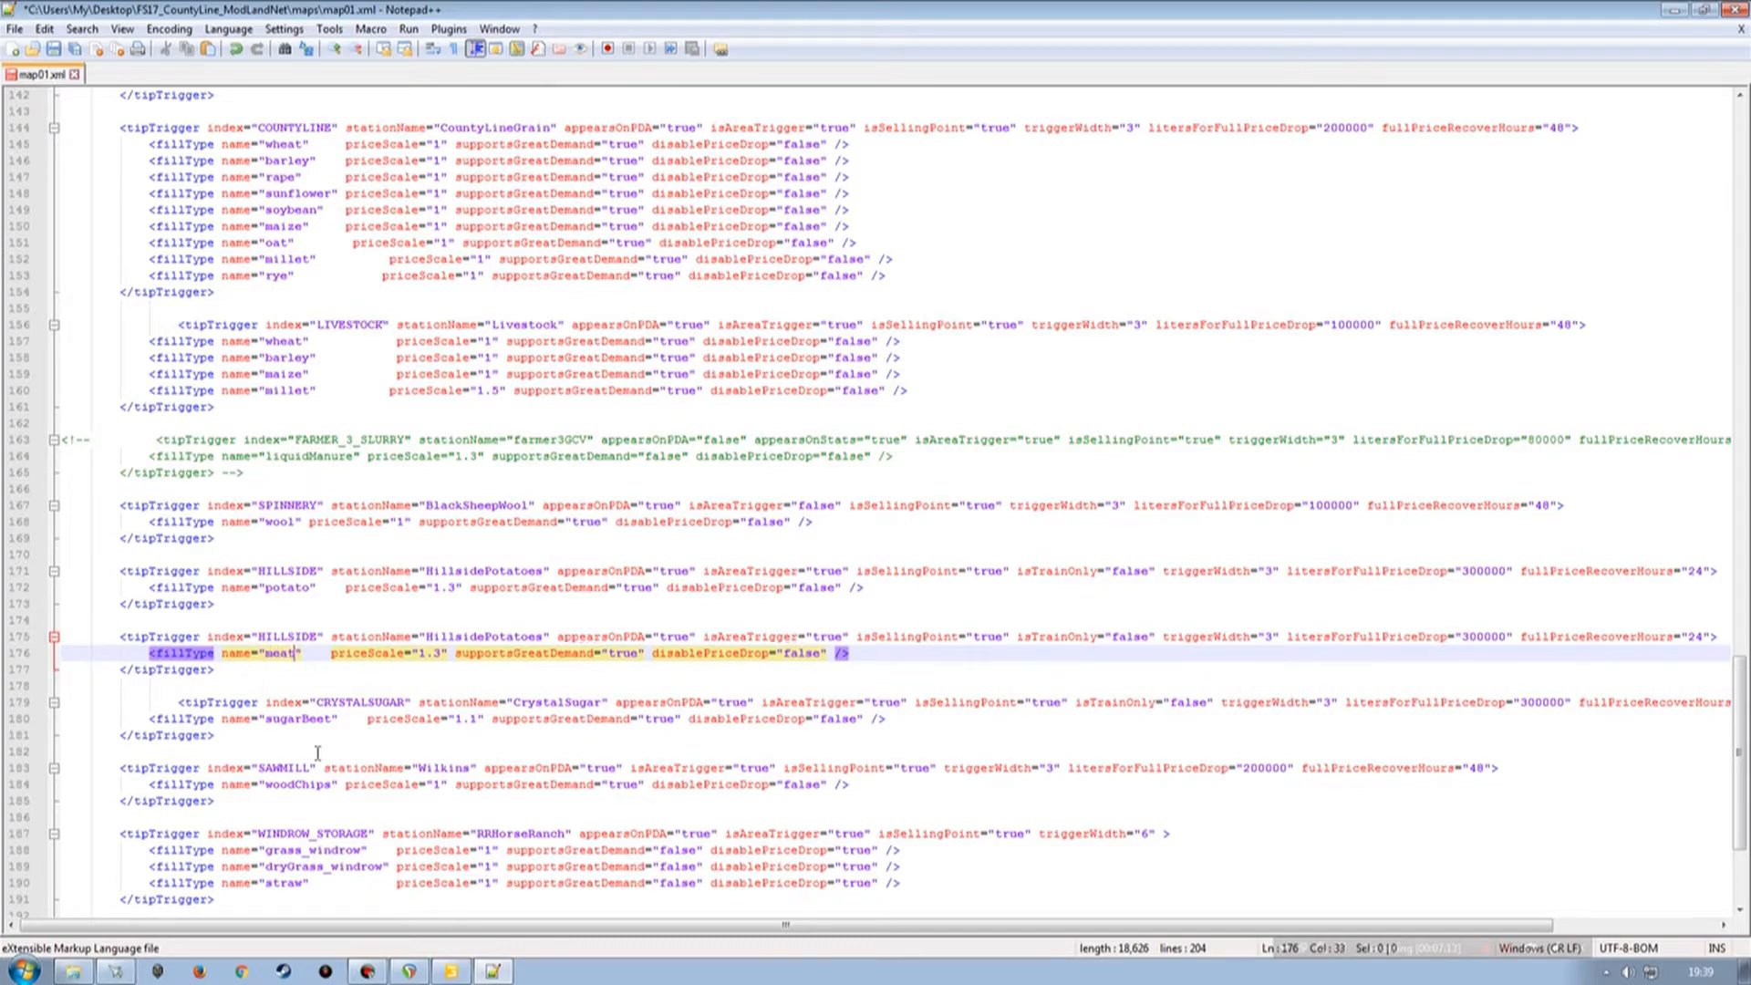
Duplicate the meat fillType line and rename the copy's fillType to sausage.
left_click(7, 655)
key("ctrl+c")
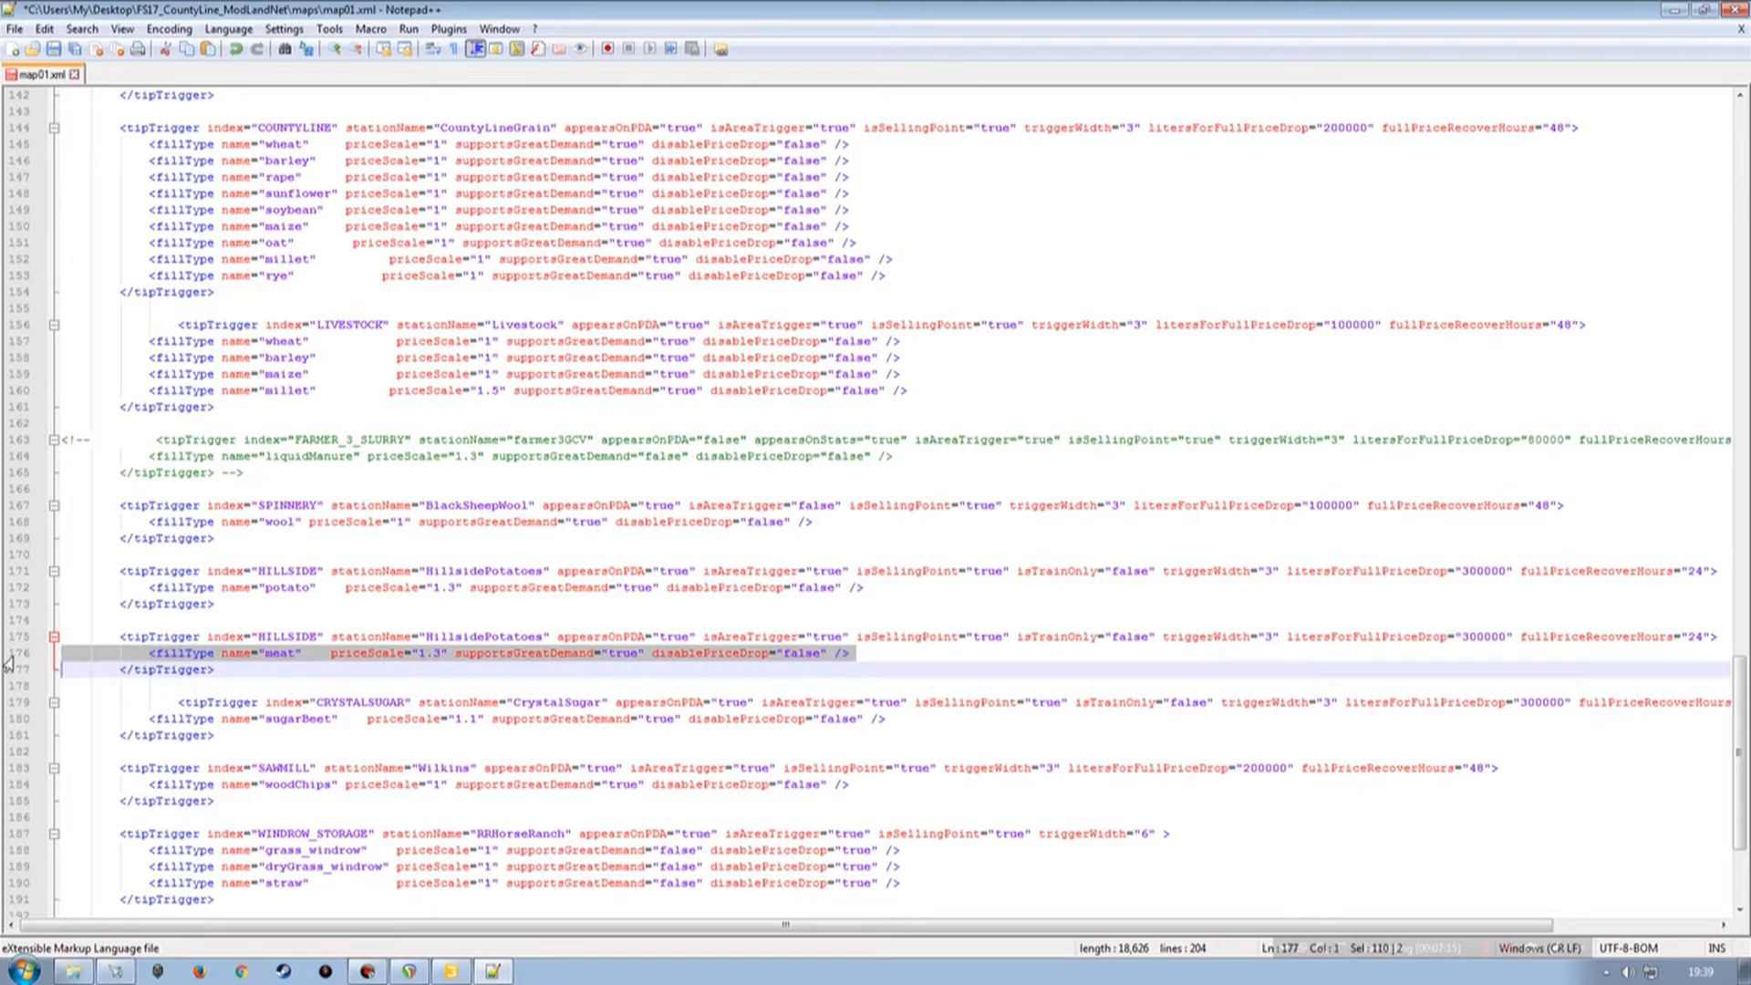
left_click(851, 656)
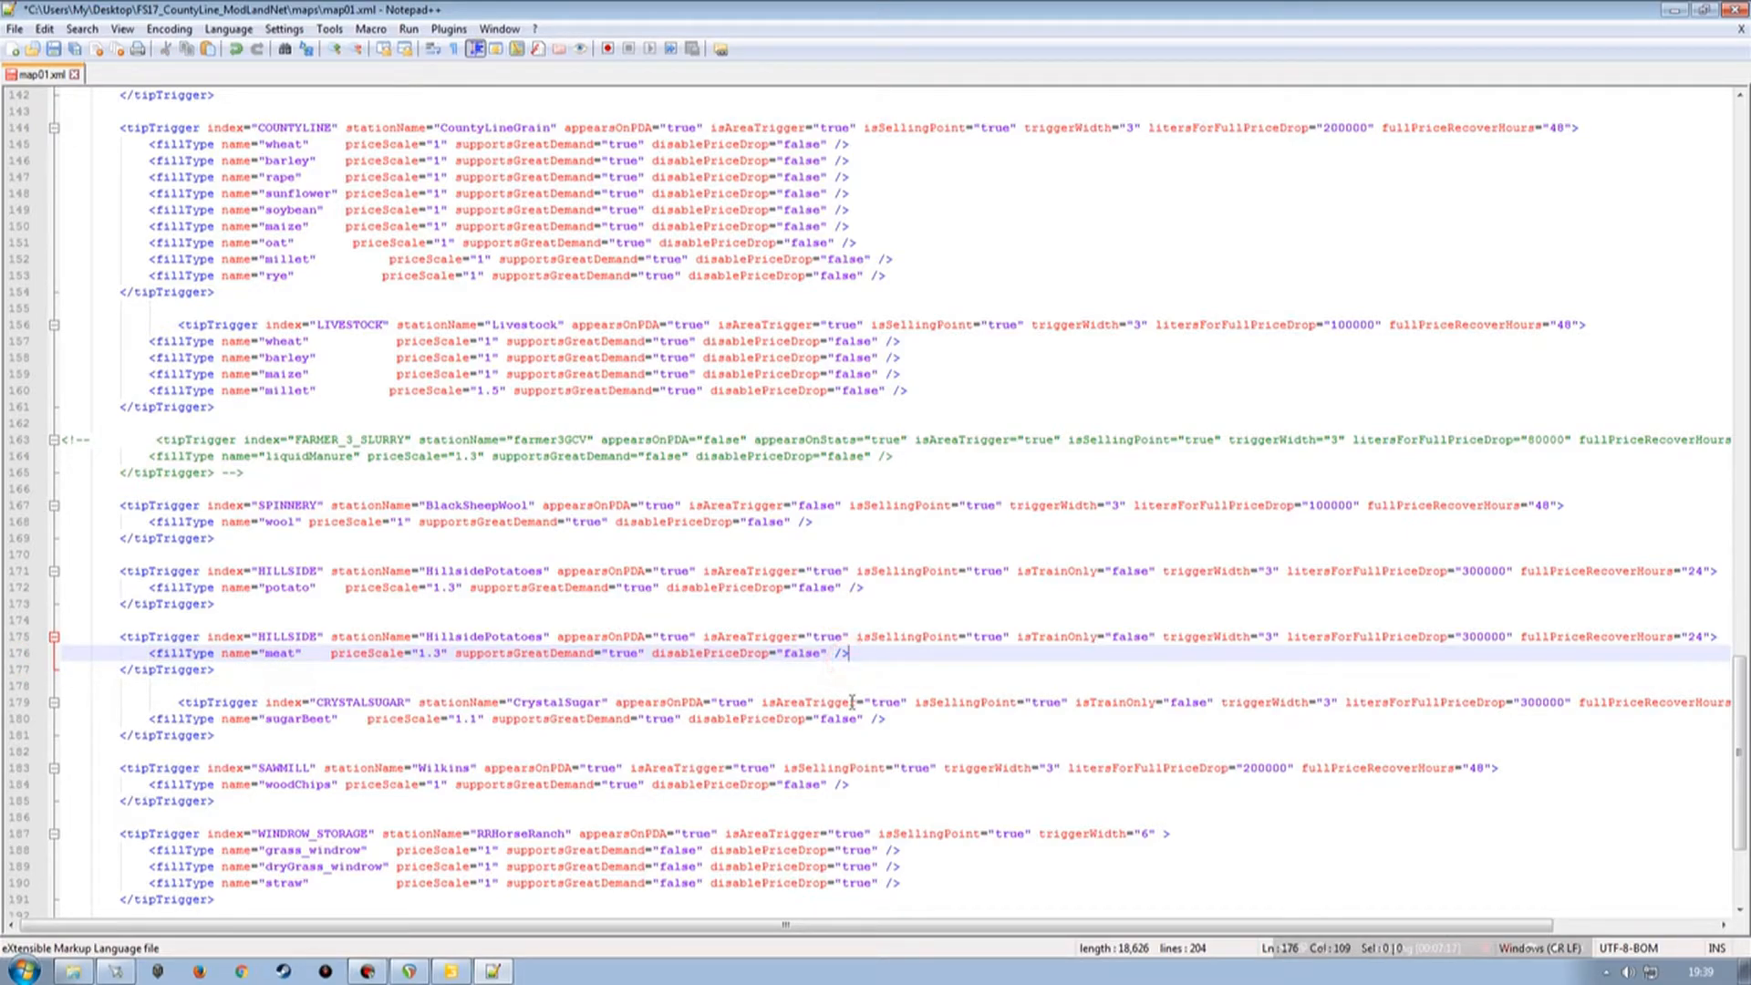
key("Return")
left_click(16, 671)
key("ctrl+v")
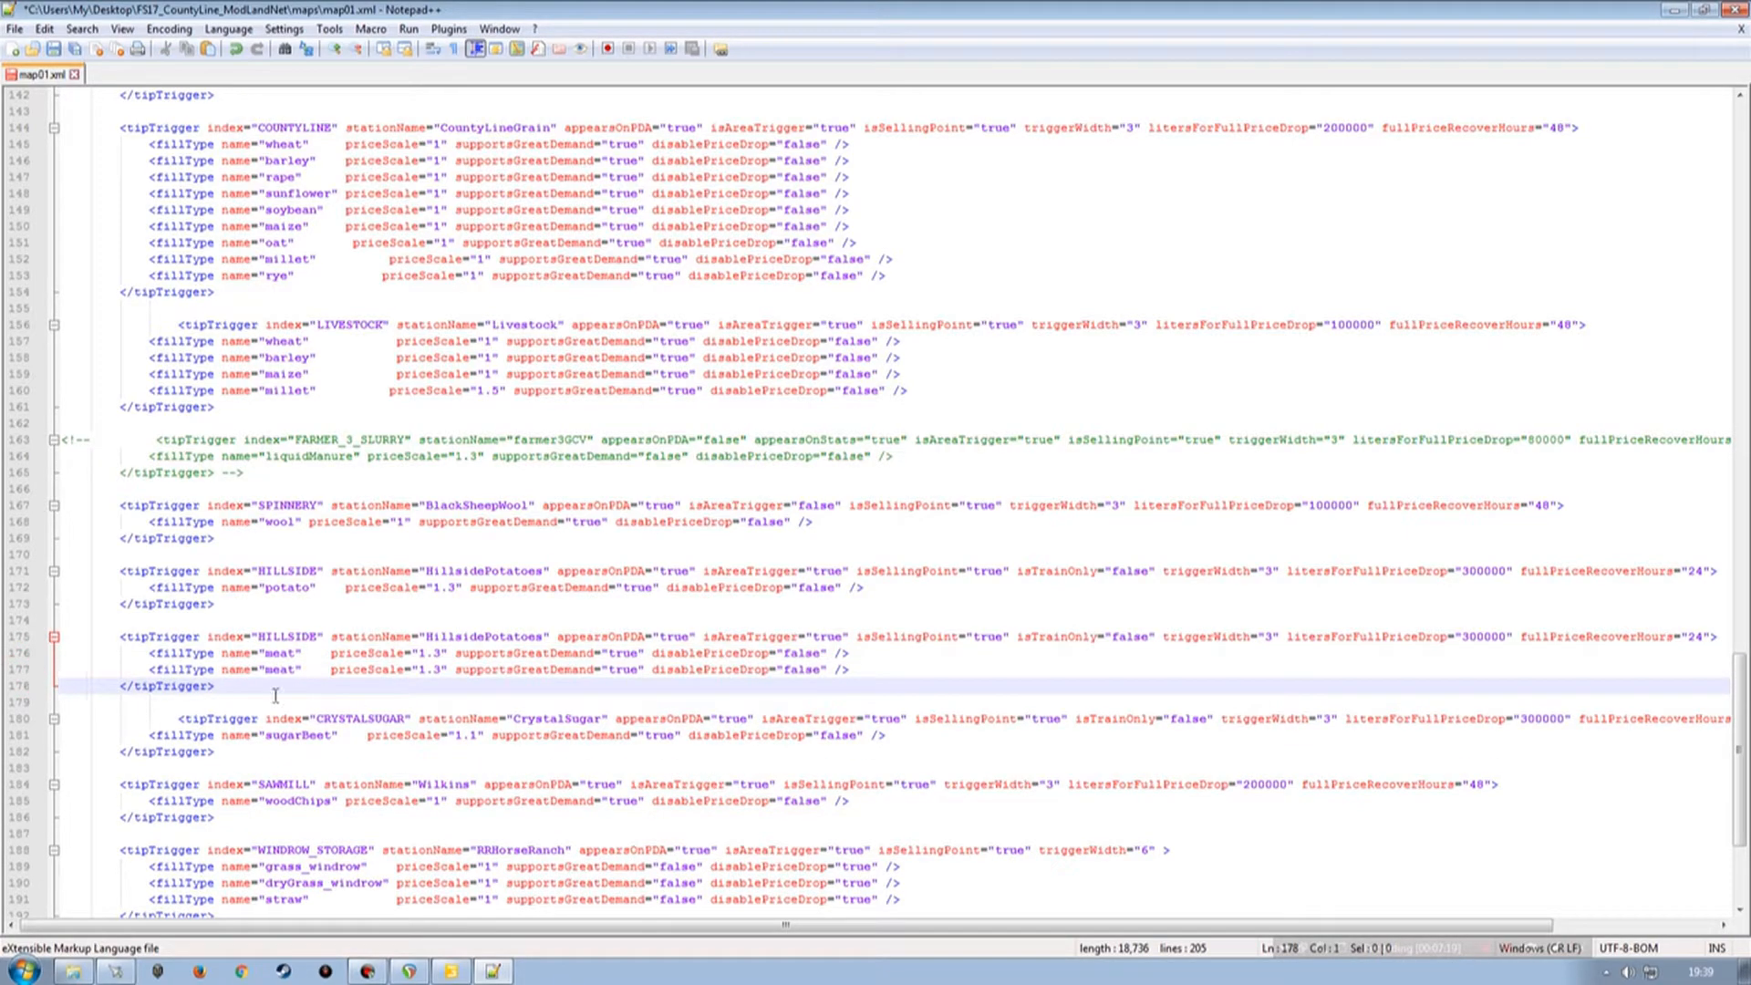
double_click(274, 673)
type("sau")
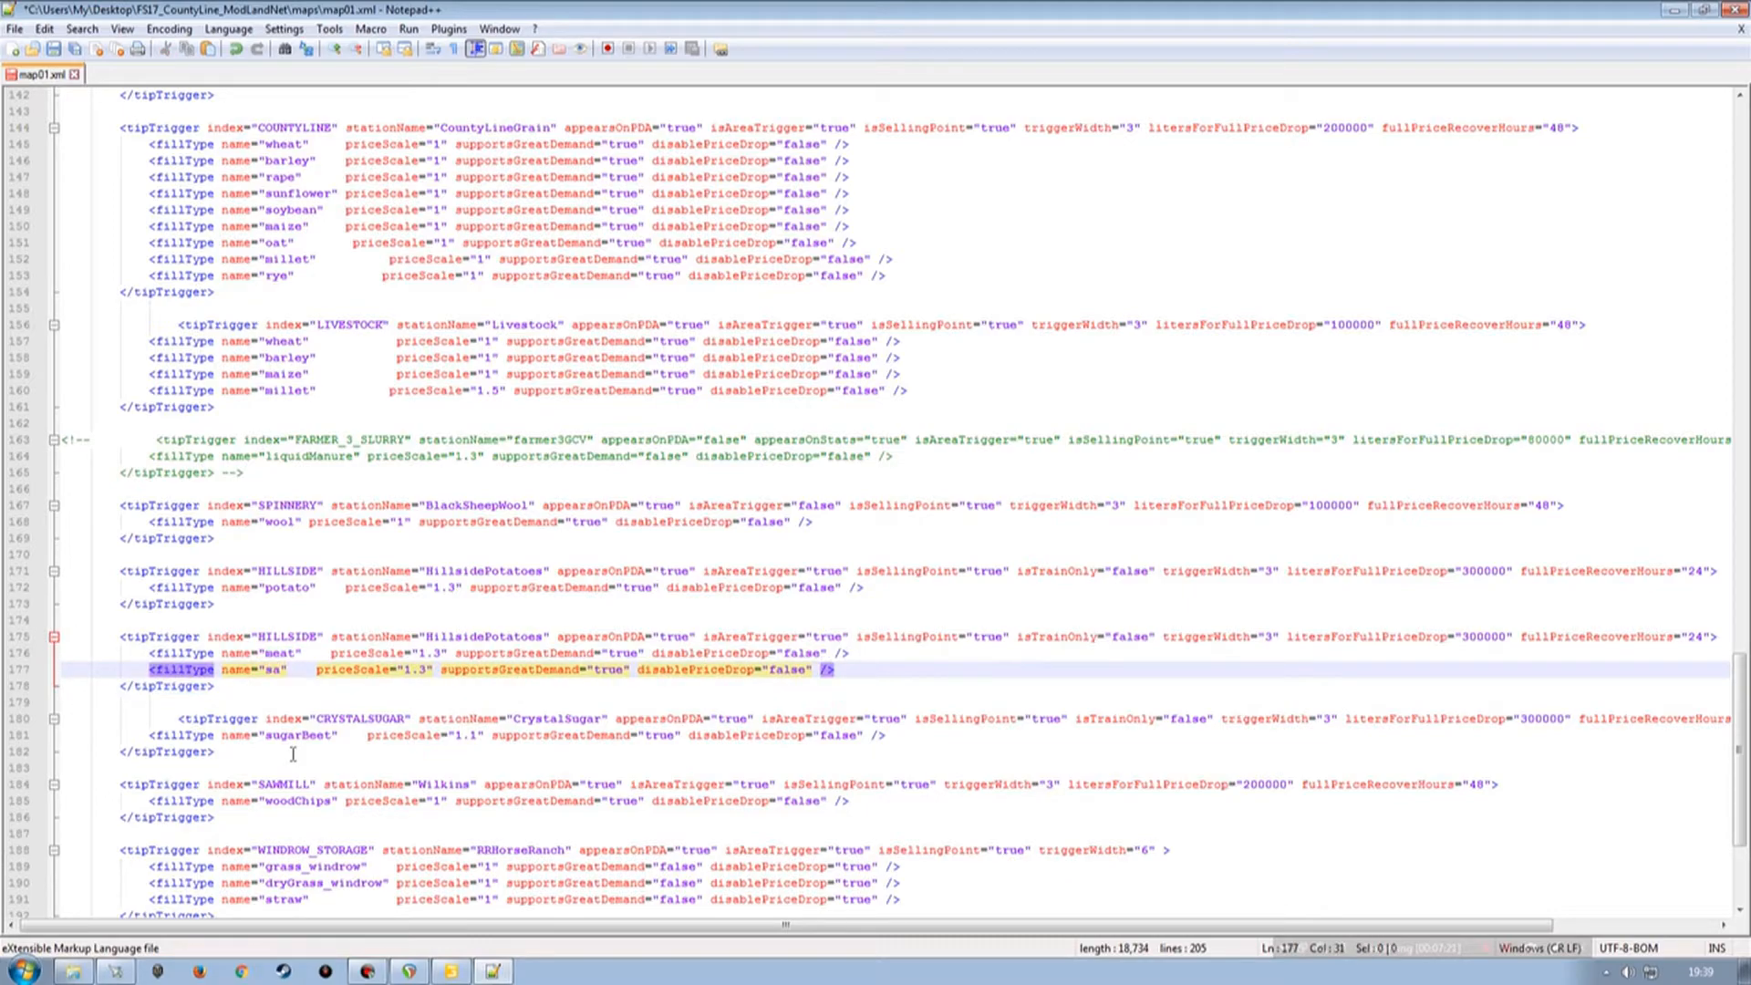
type("sage")
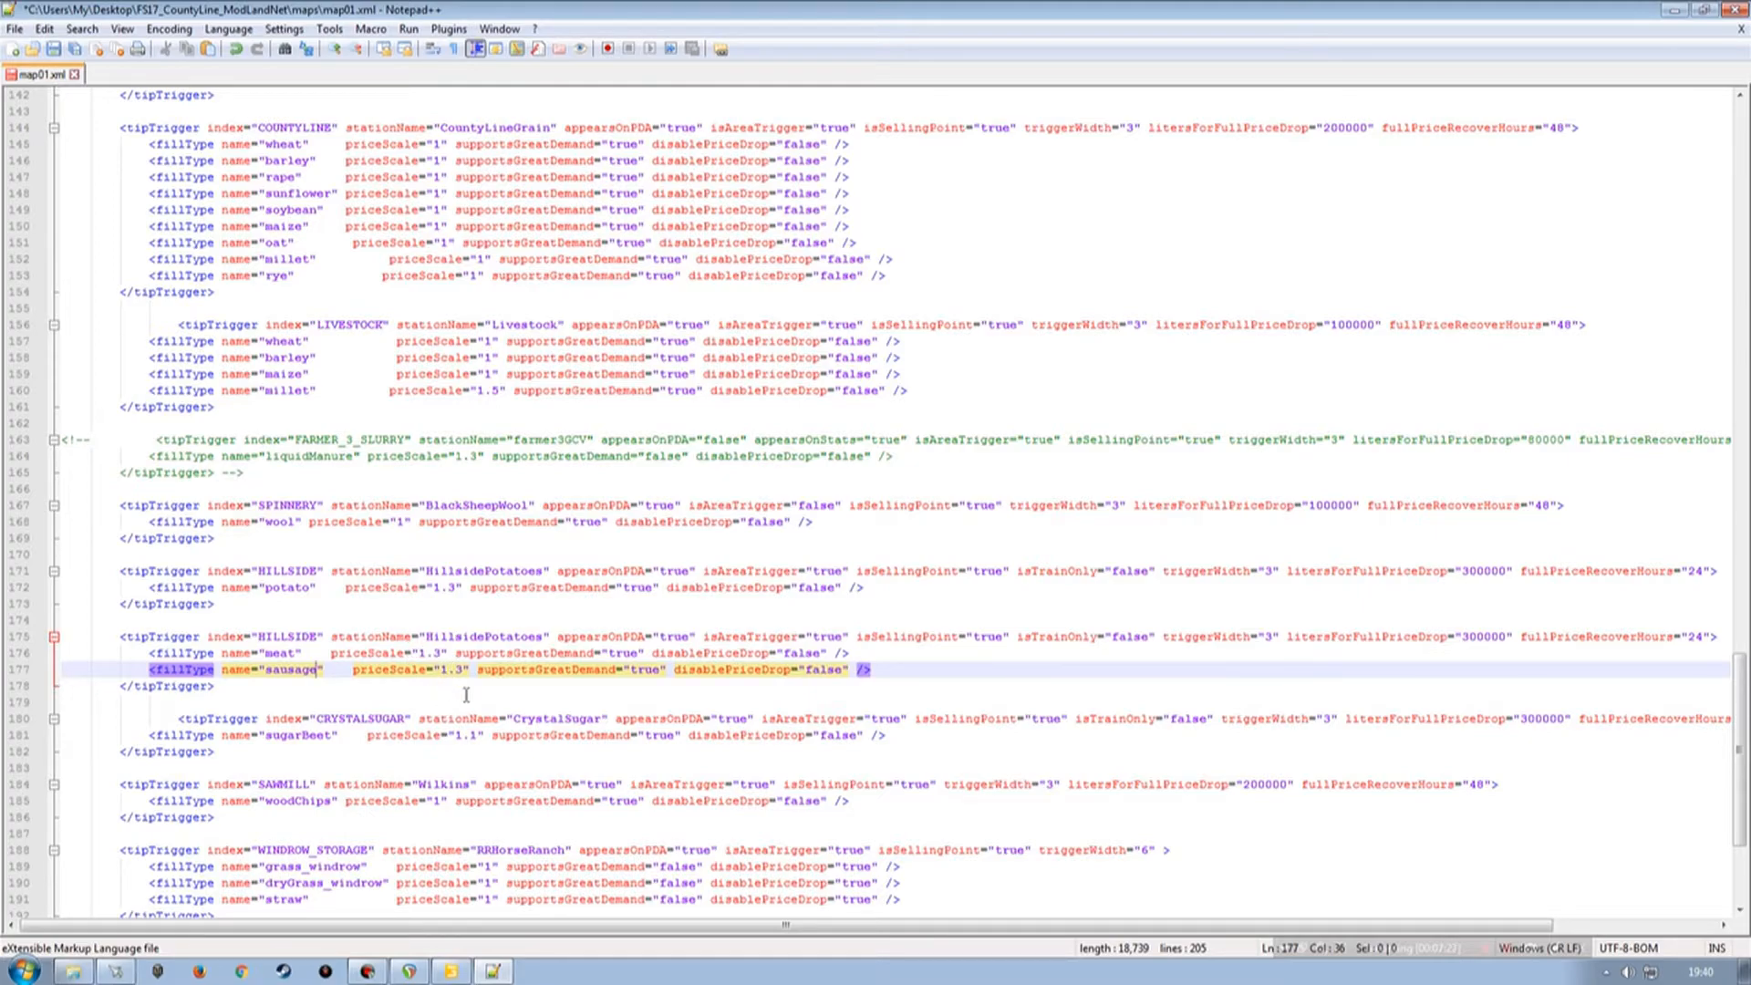
Copy the MEATSELLS index from triggerPos's user attributes and paste it as the new tipTrigger's index.
left_click(449, 974)
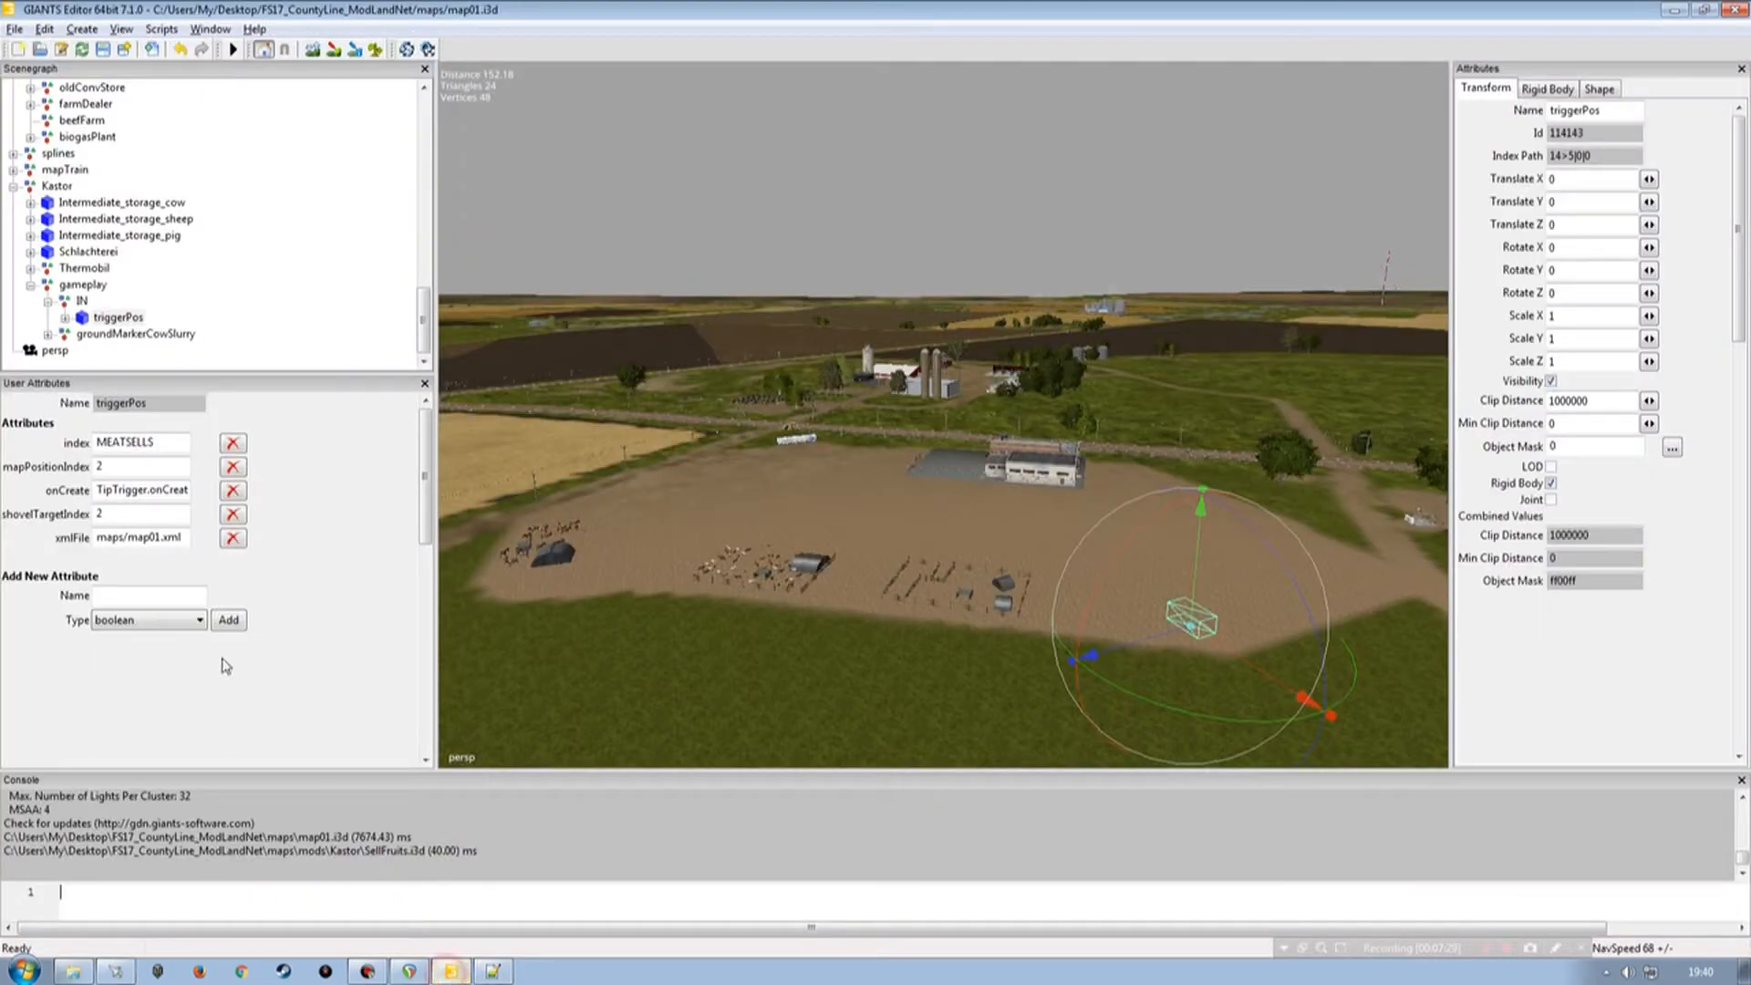
double_click(124, 442)
key("ctrl+c")
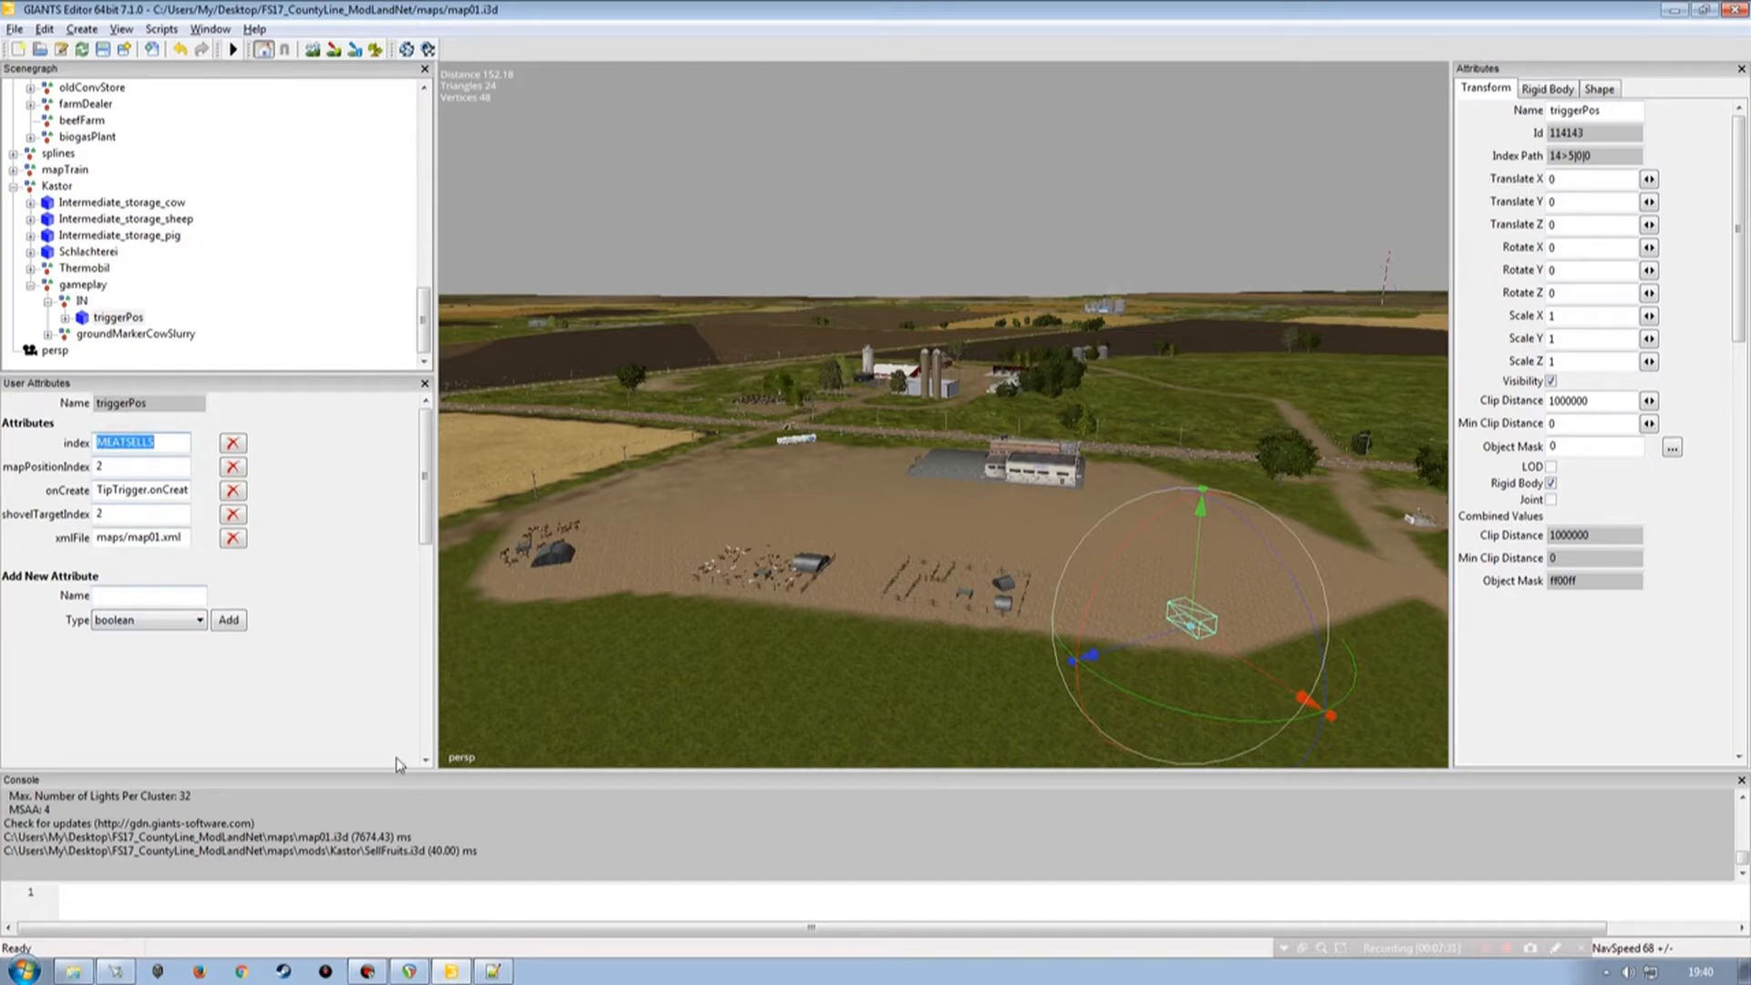
left_click(491, 970)
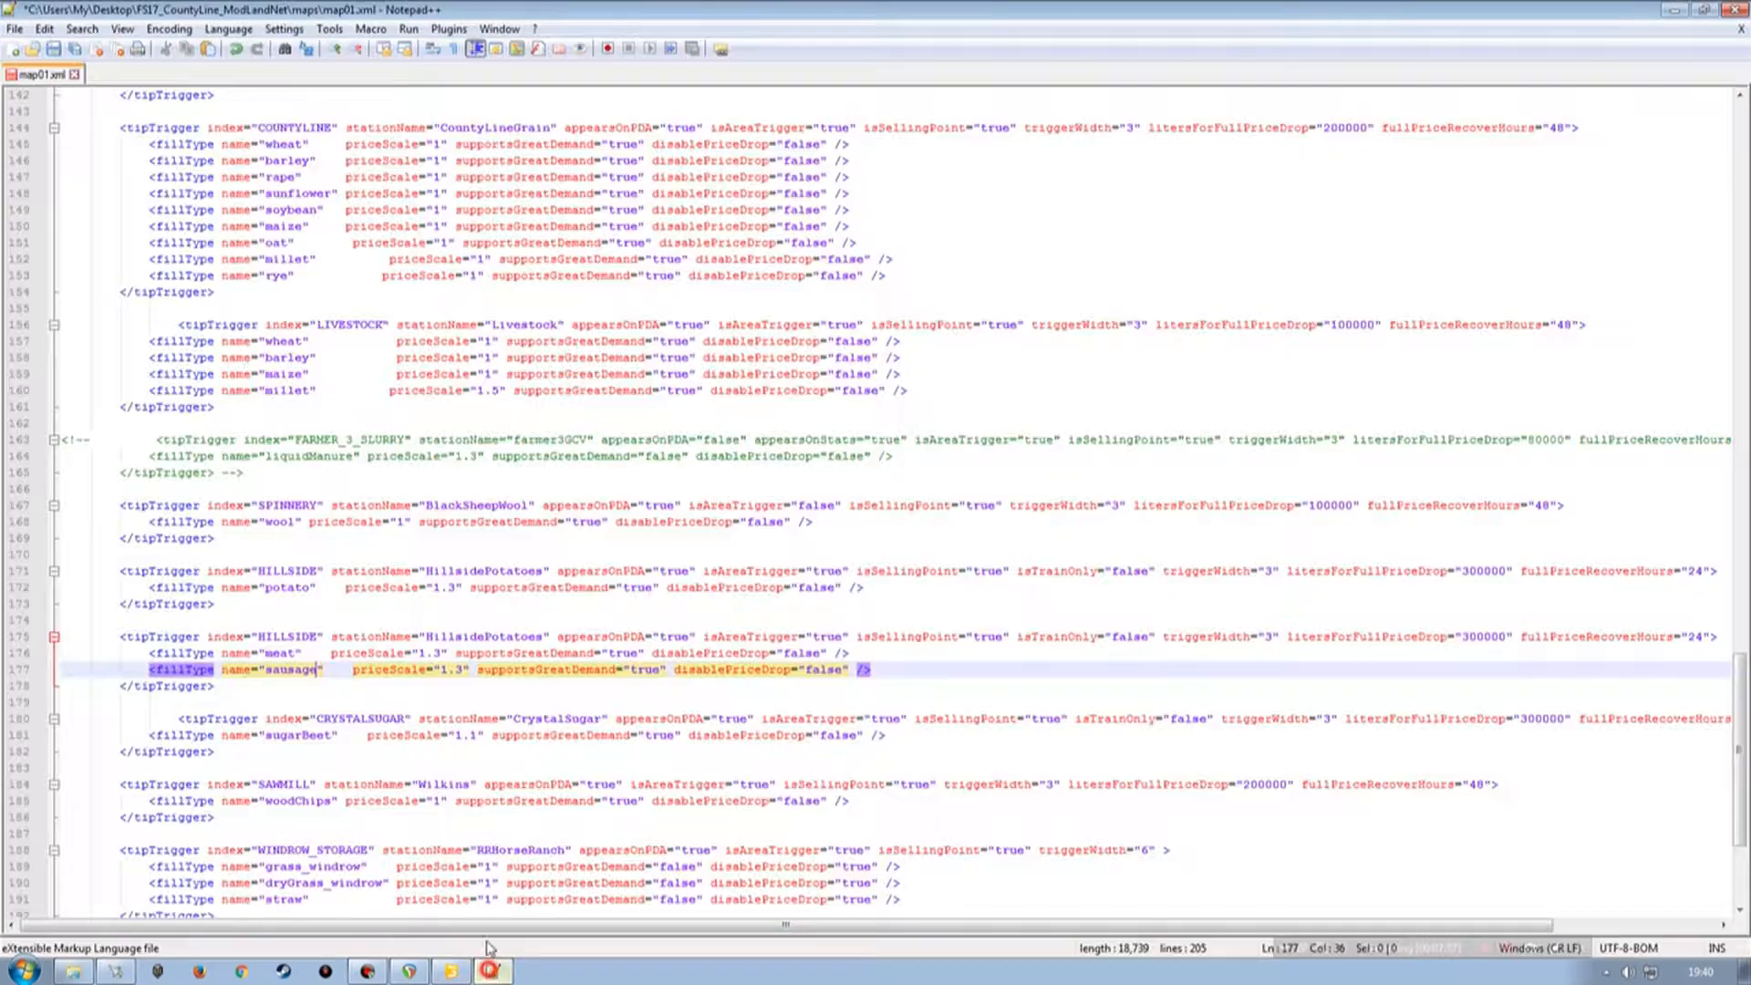
double_click(287, 637)
key("ctrl+v")
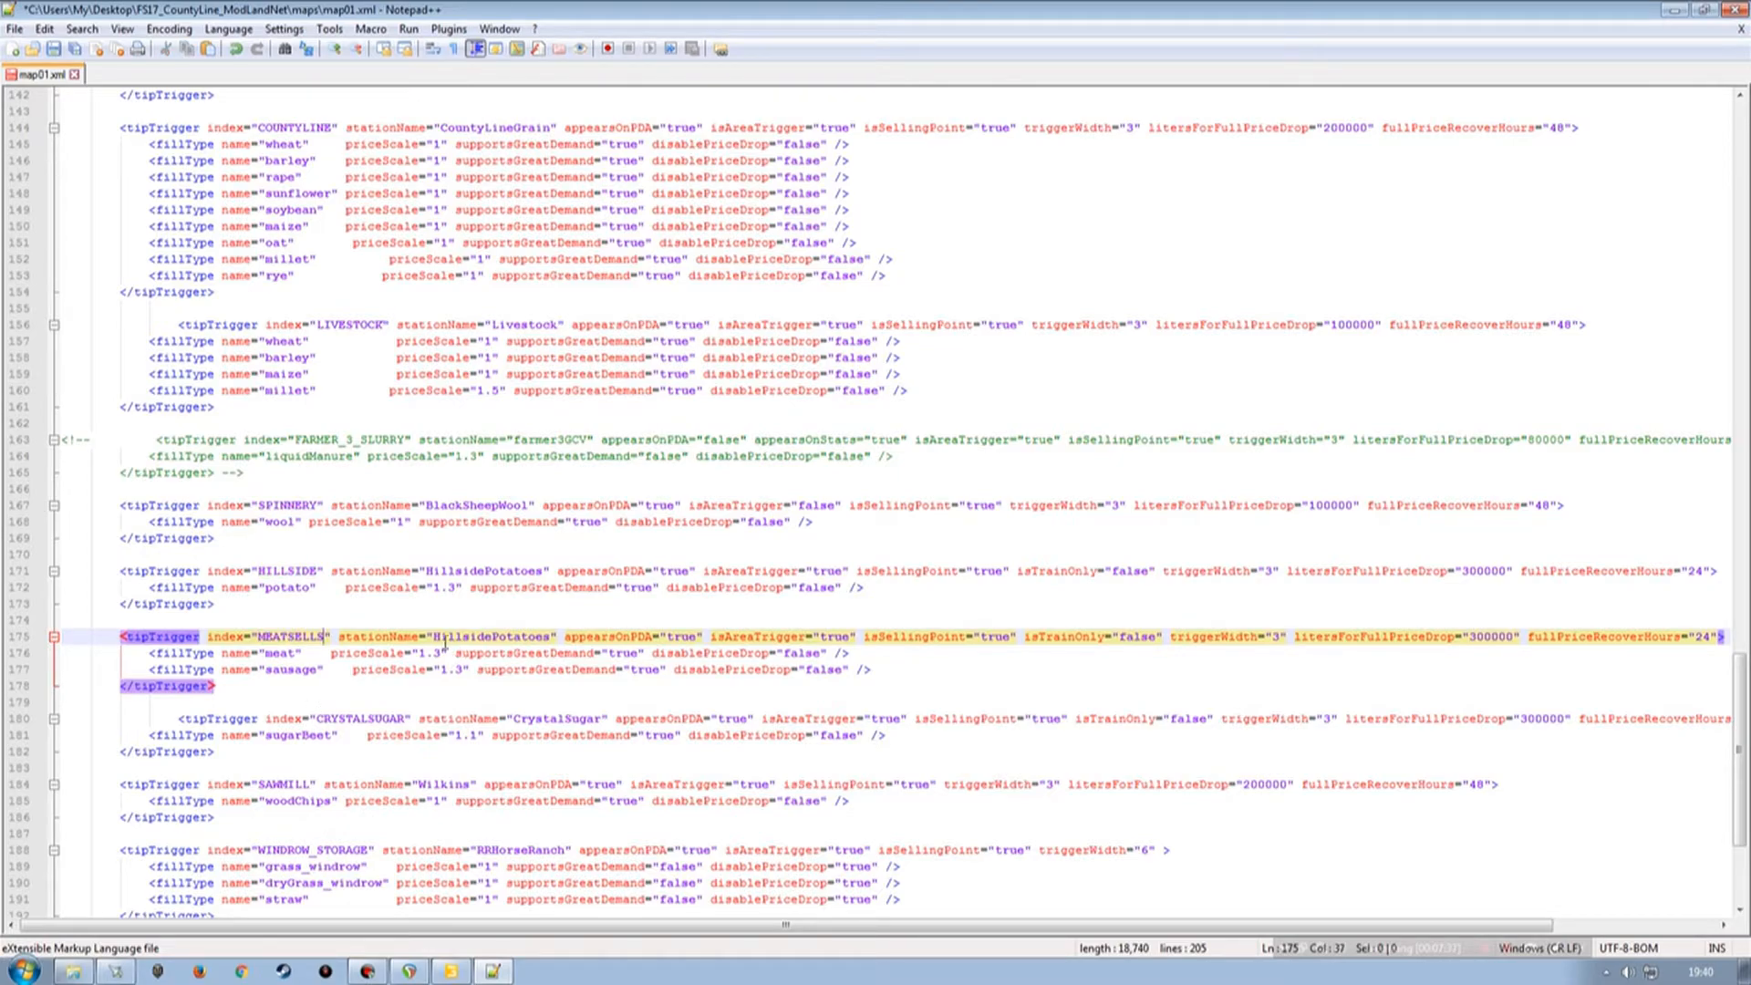
Set the new trigger's stationName to Meat sales, and save and close map01.xml.
left_click_drag(434, 637, 551, 636)
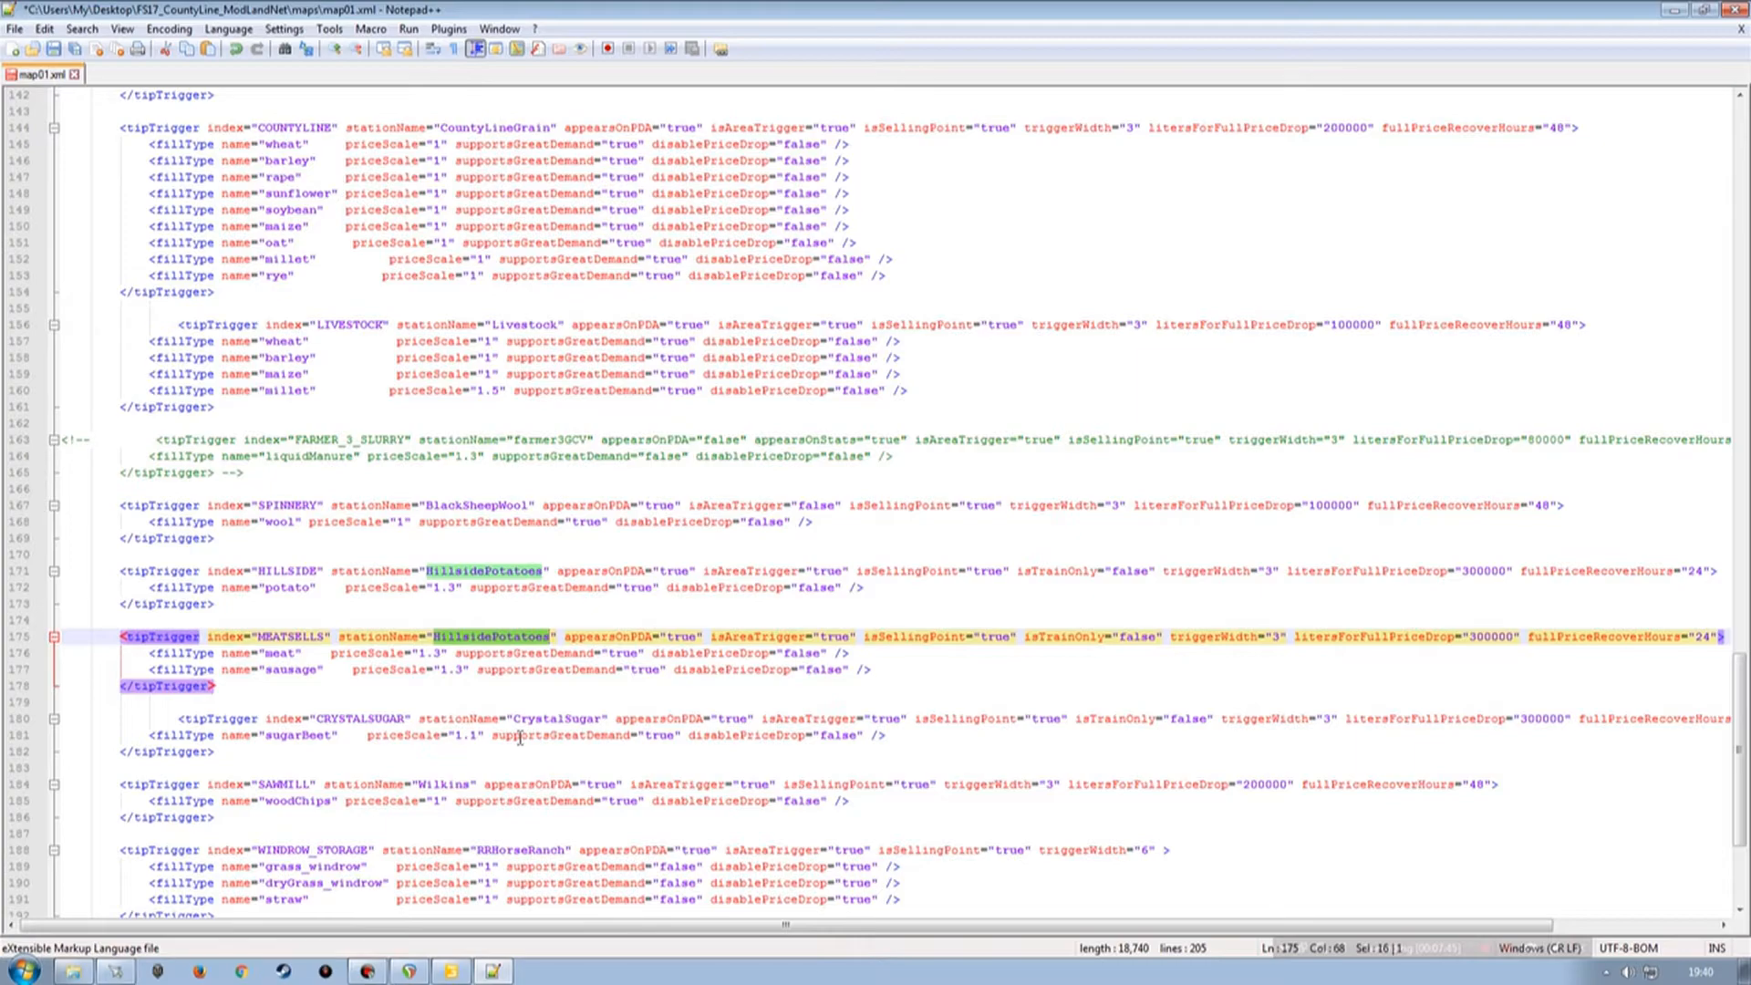
type("Meat")
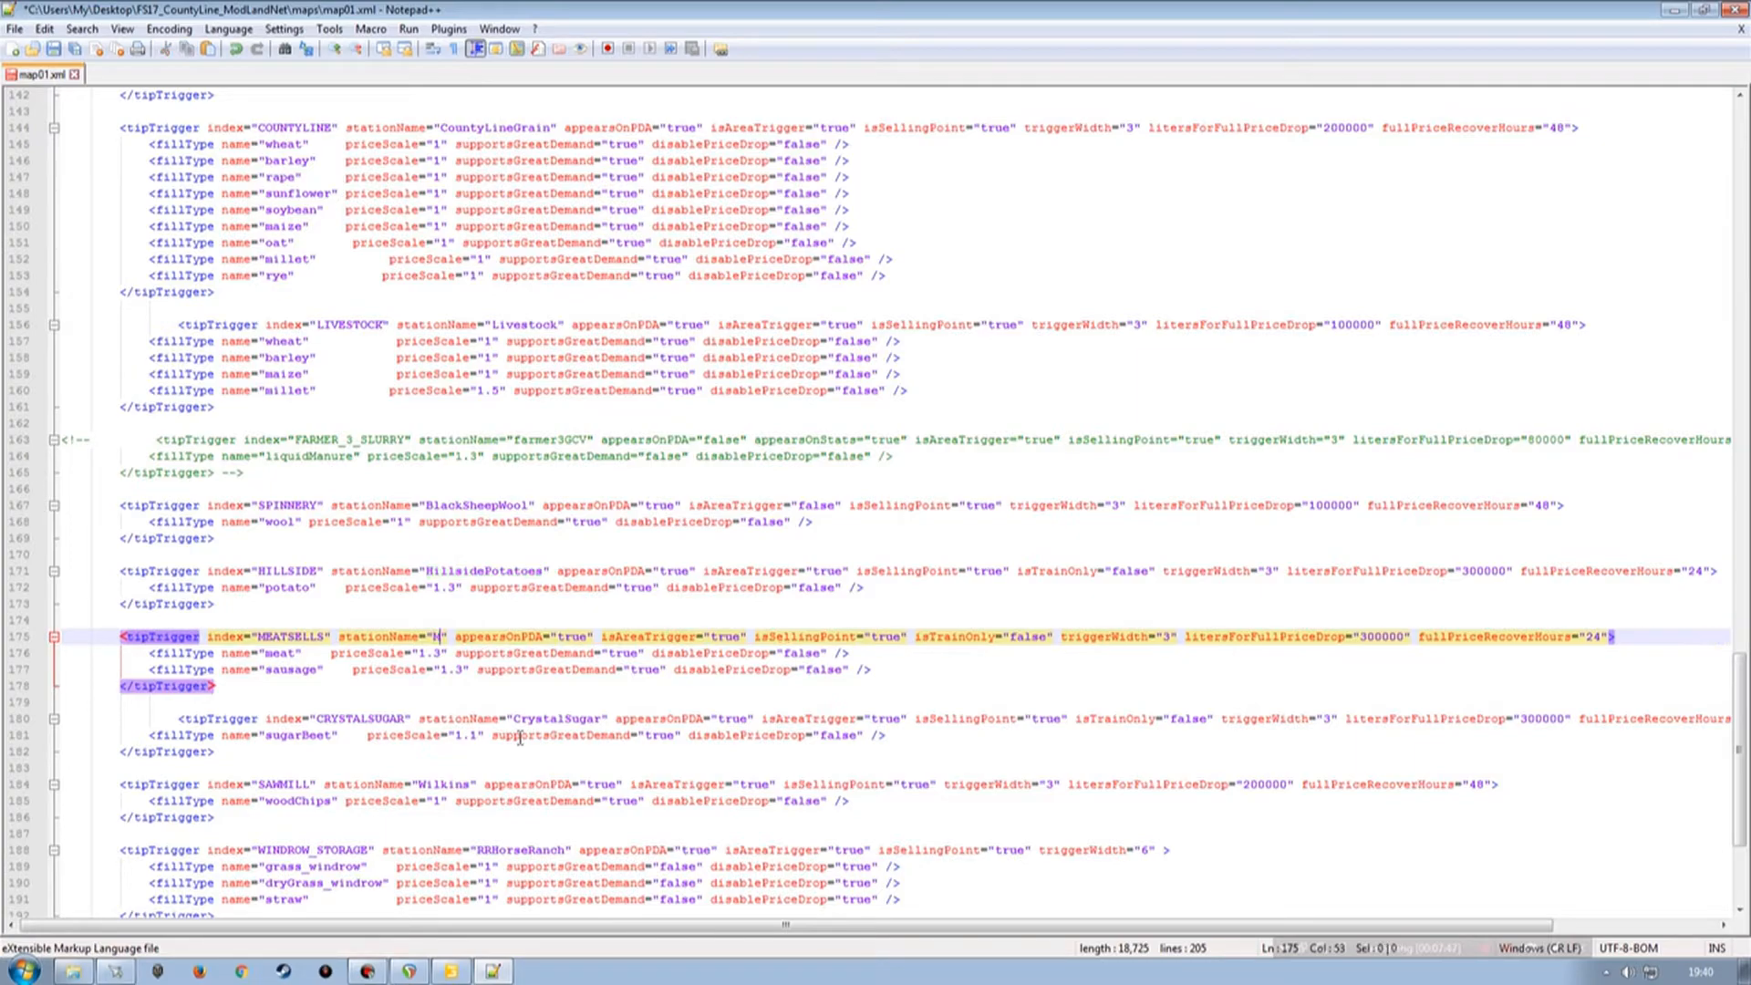
type(" sale")
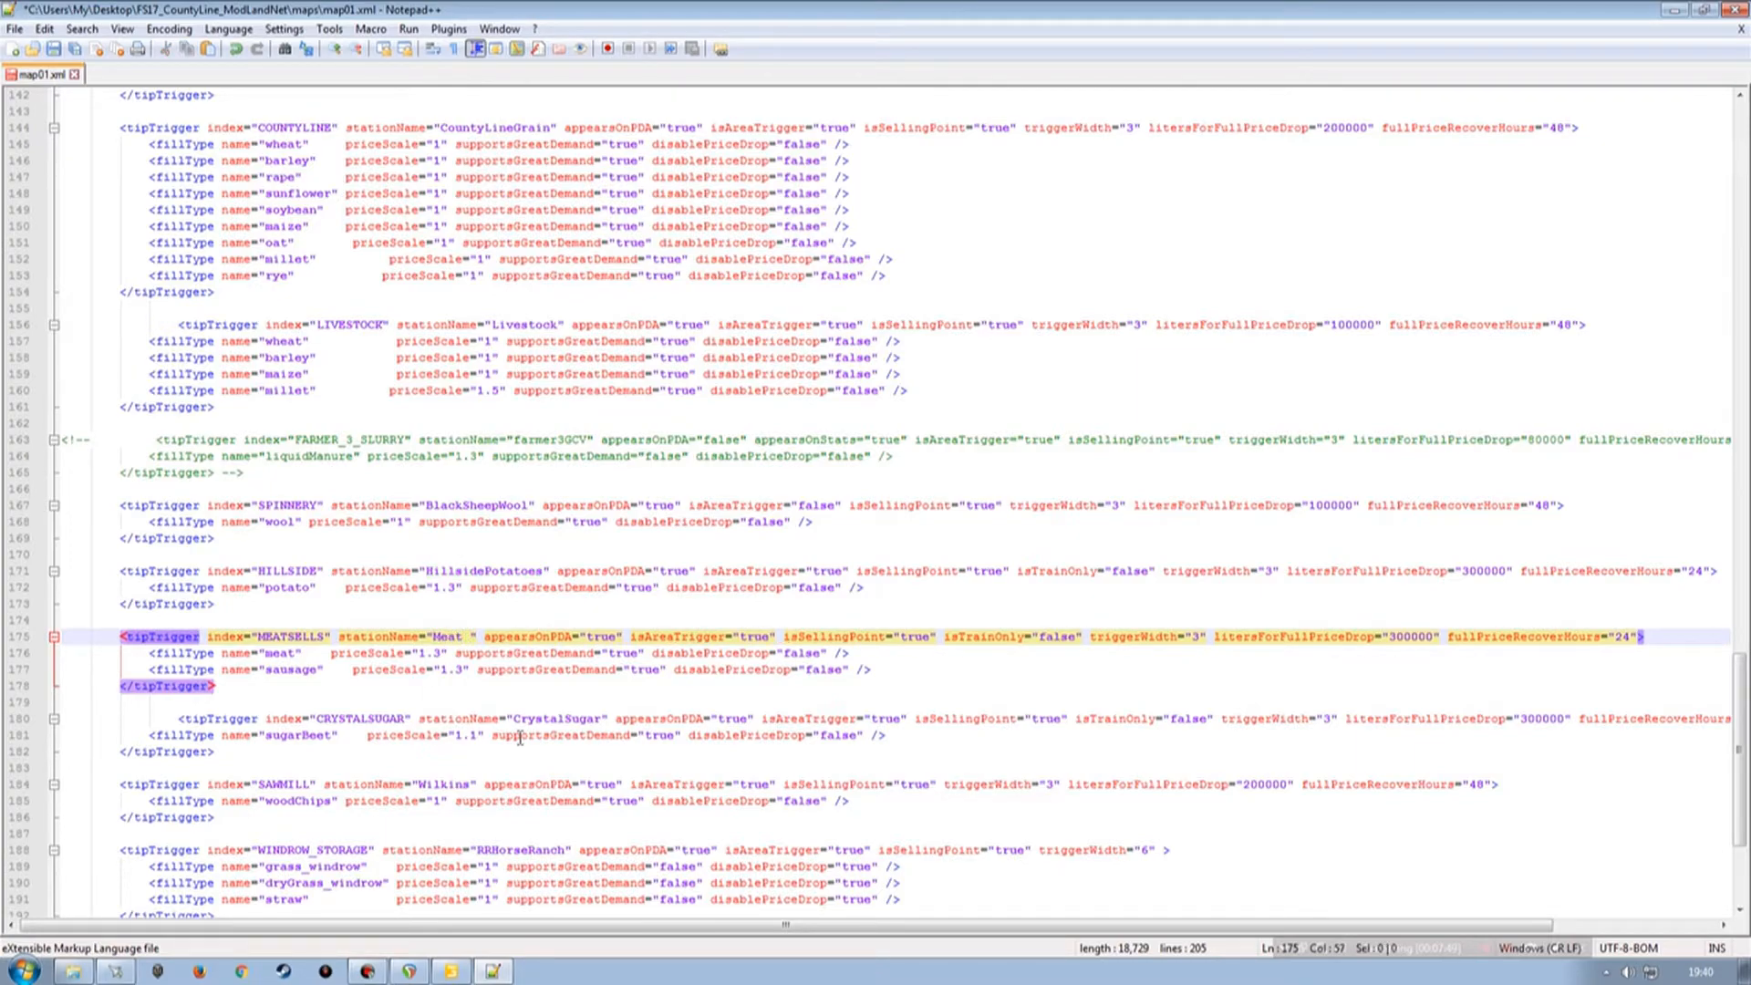
type("s")
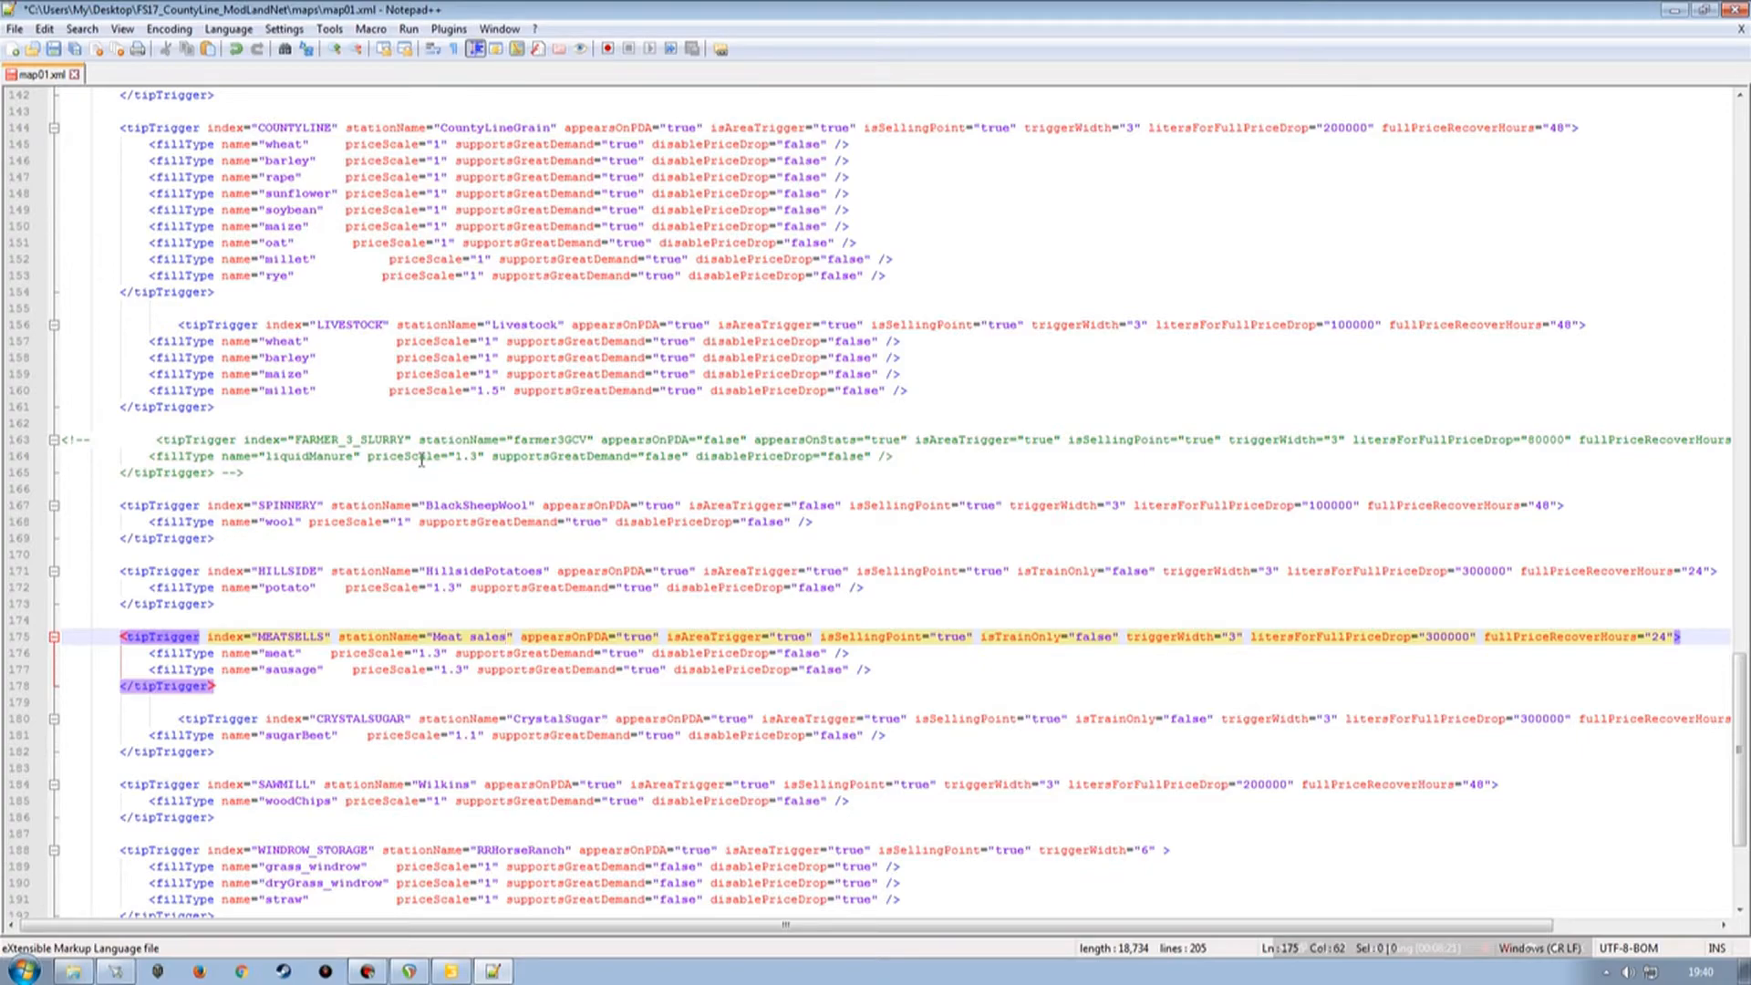
left_click(52, 50)
left_click(1735, 10)
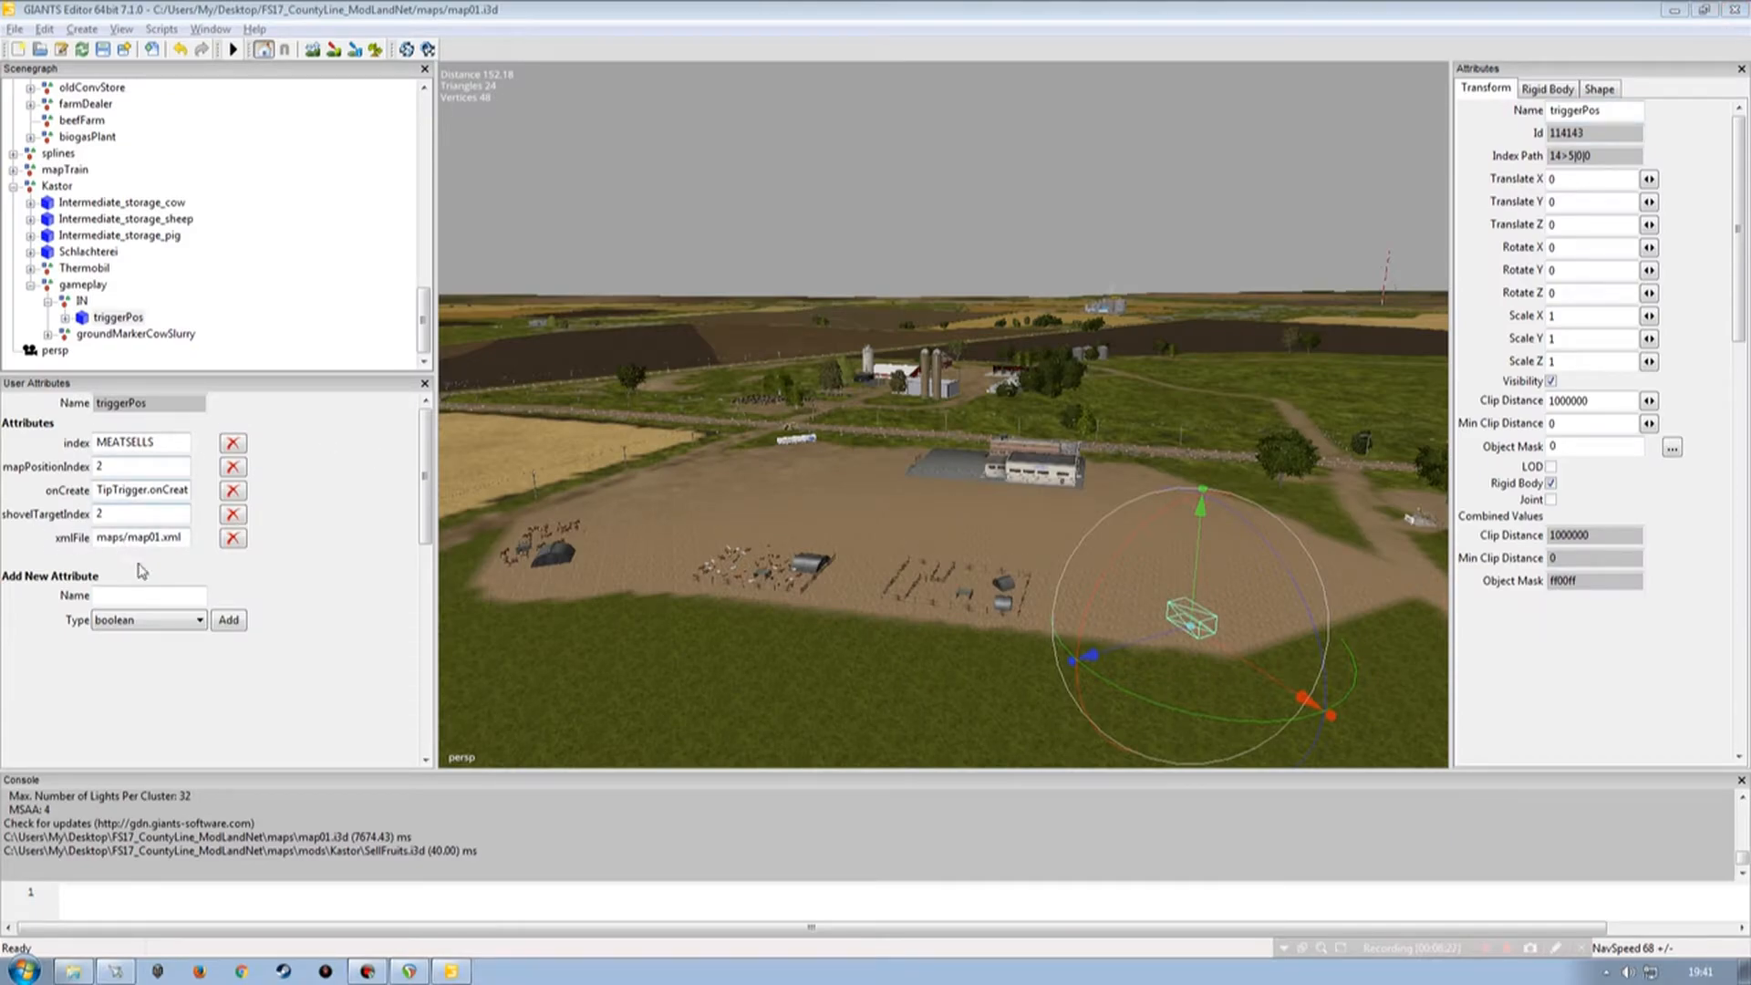
Collapse the triggerPos, IN and gameplay nodes in the scene hierarchy.
left_click(65, 317)
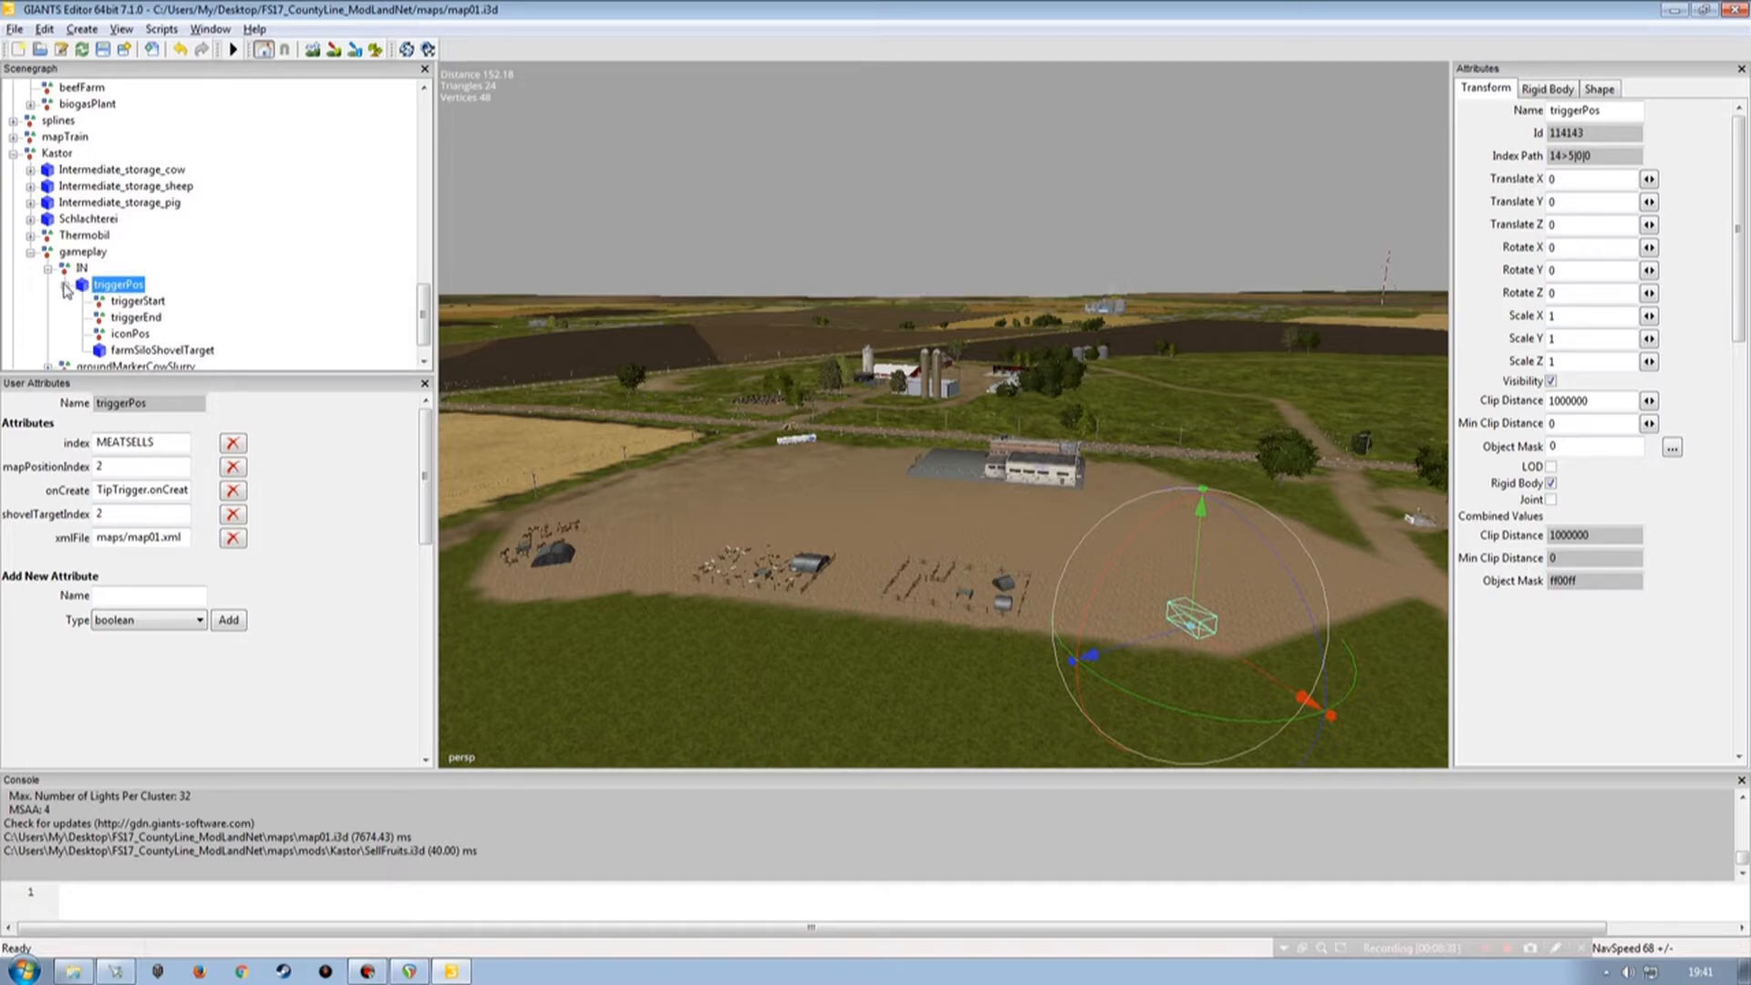
left_click(65, 286)
left_click(47, 301)
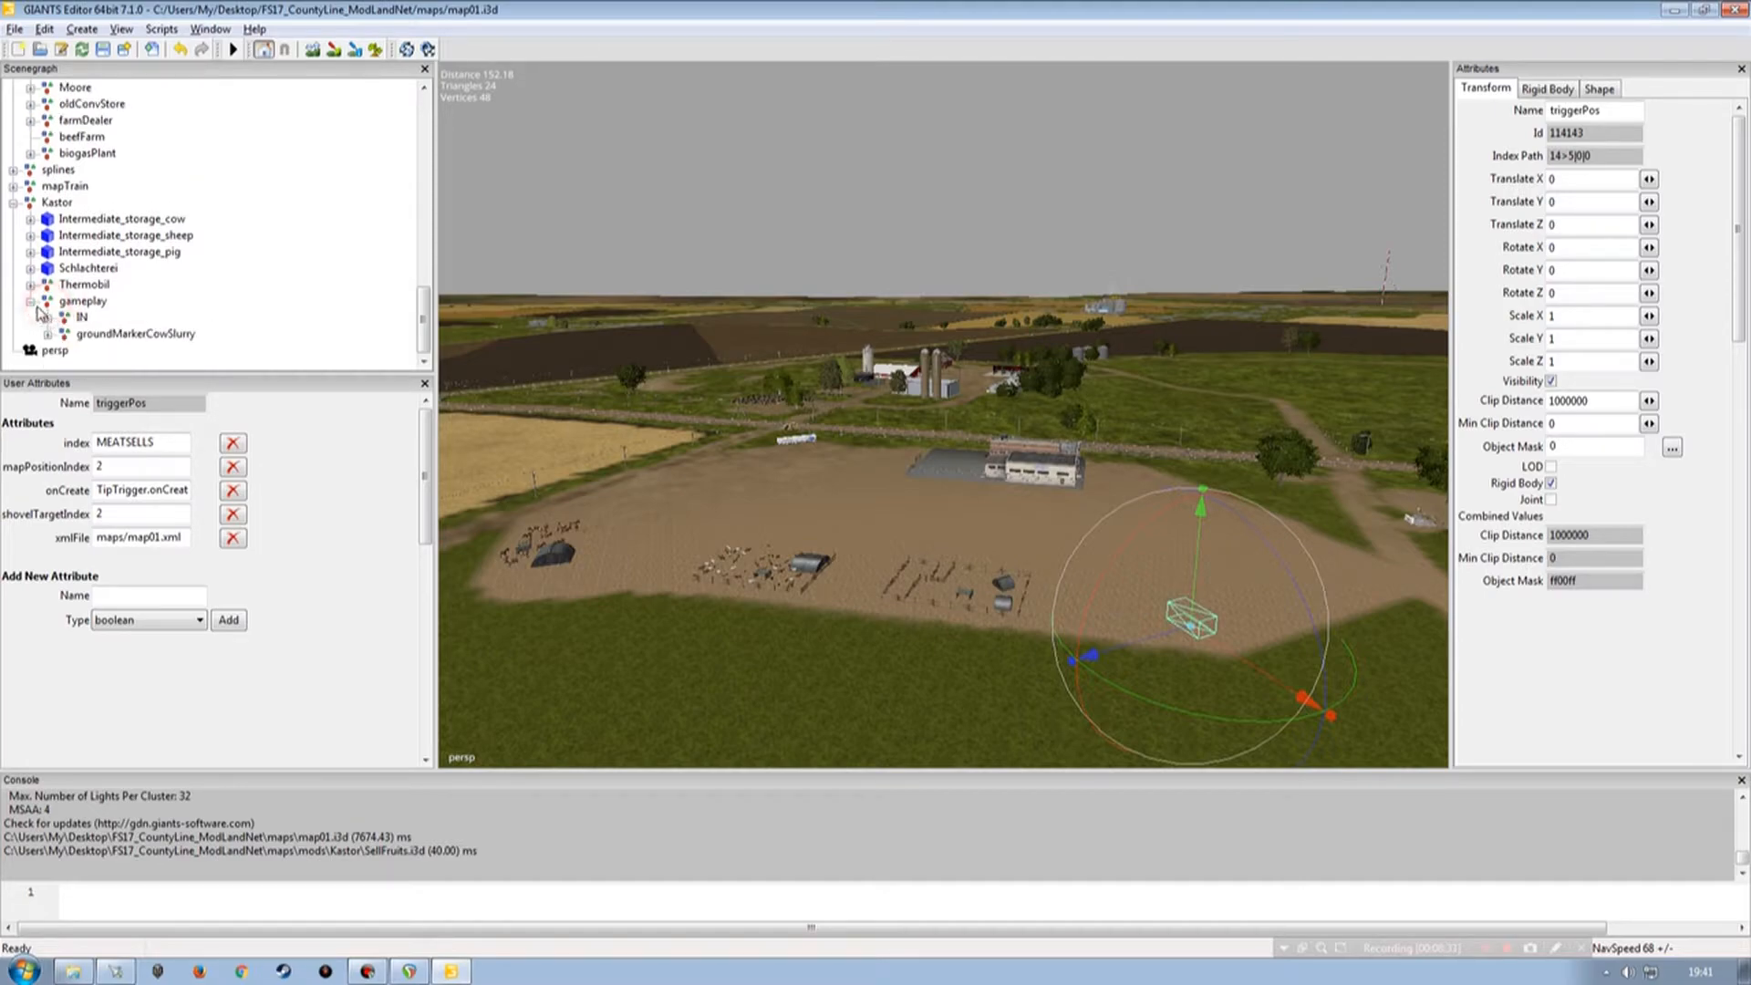
left_click(31, 302)
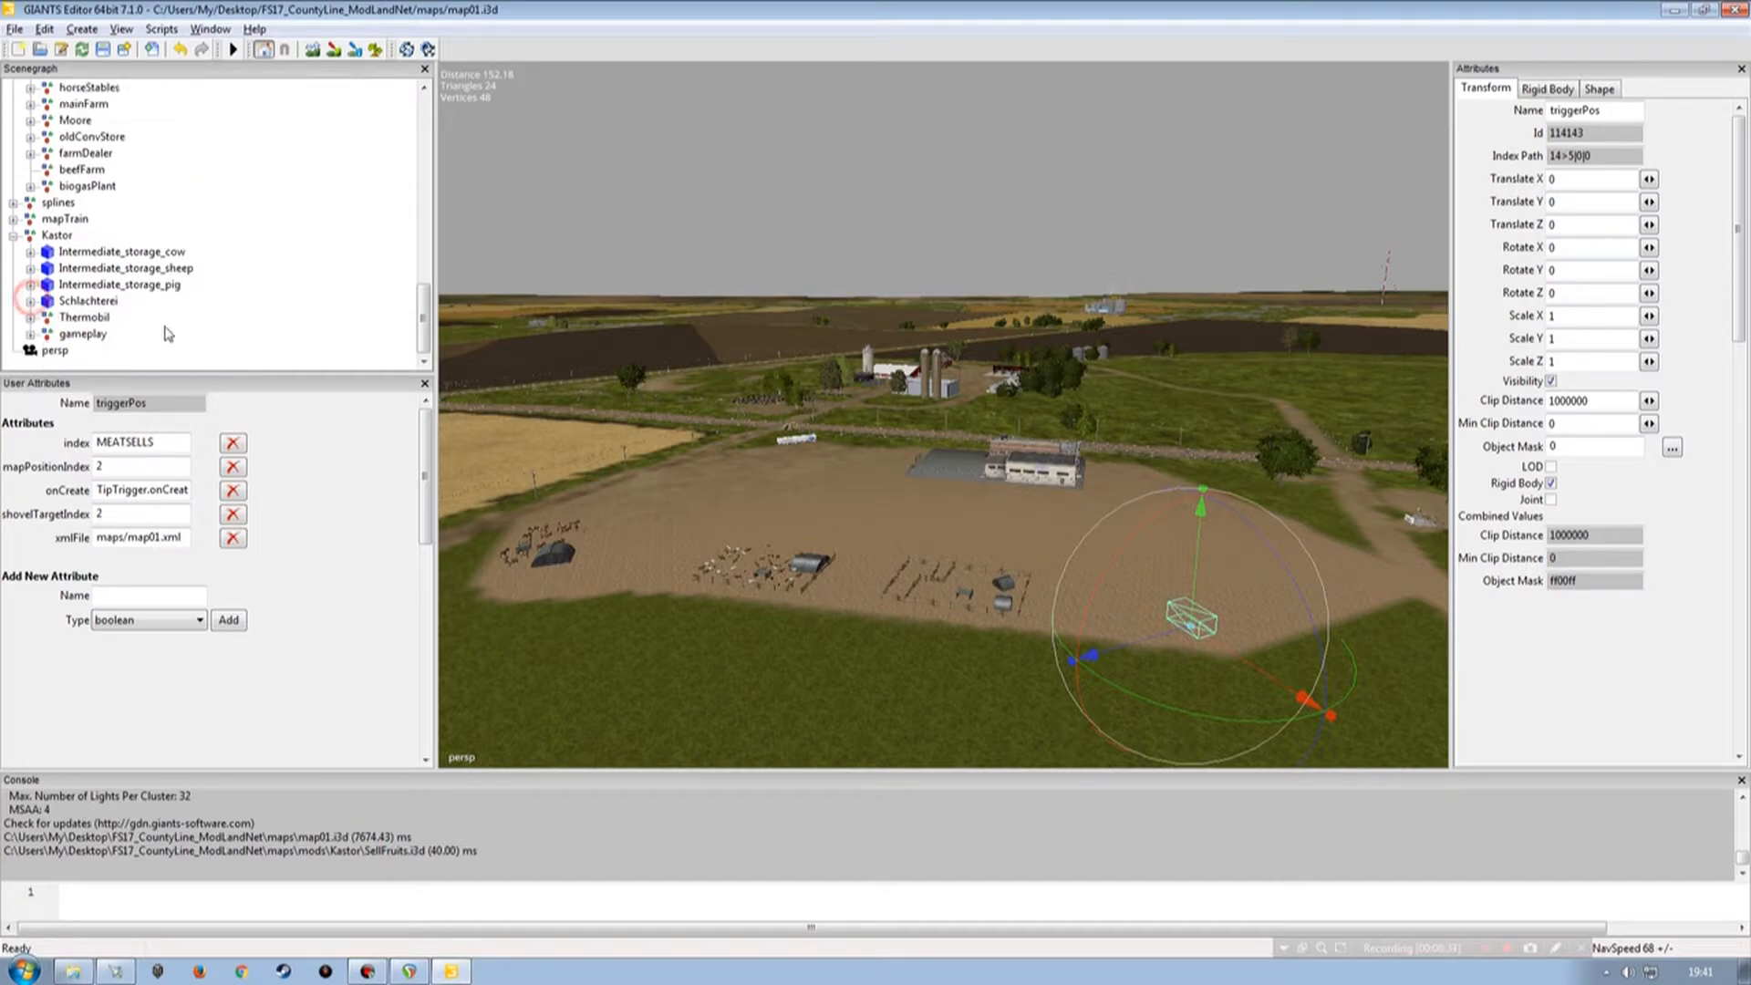
Deselect the triggerPos node and save the map01.i3d scene.
left_click(257, 325)
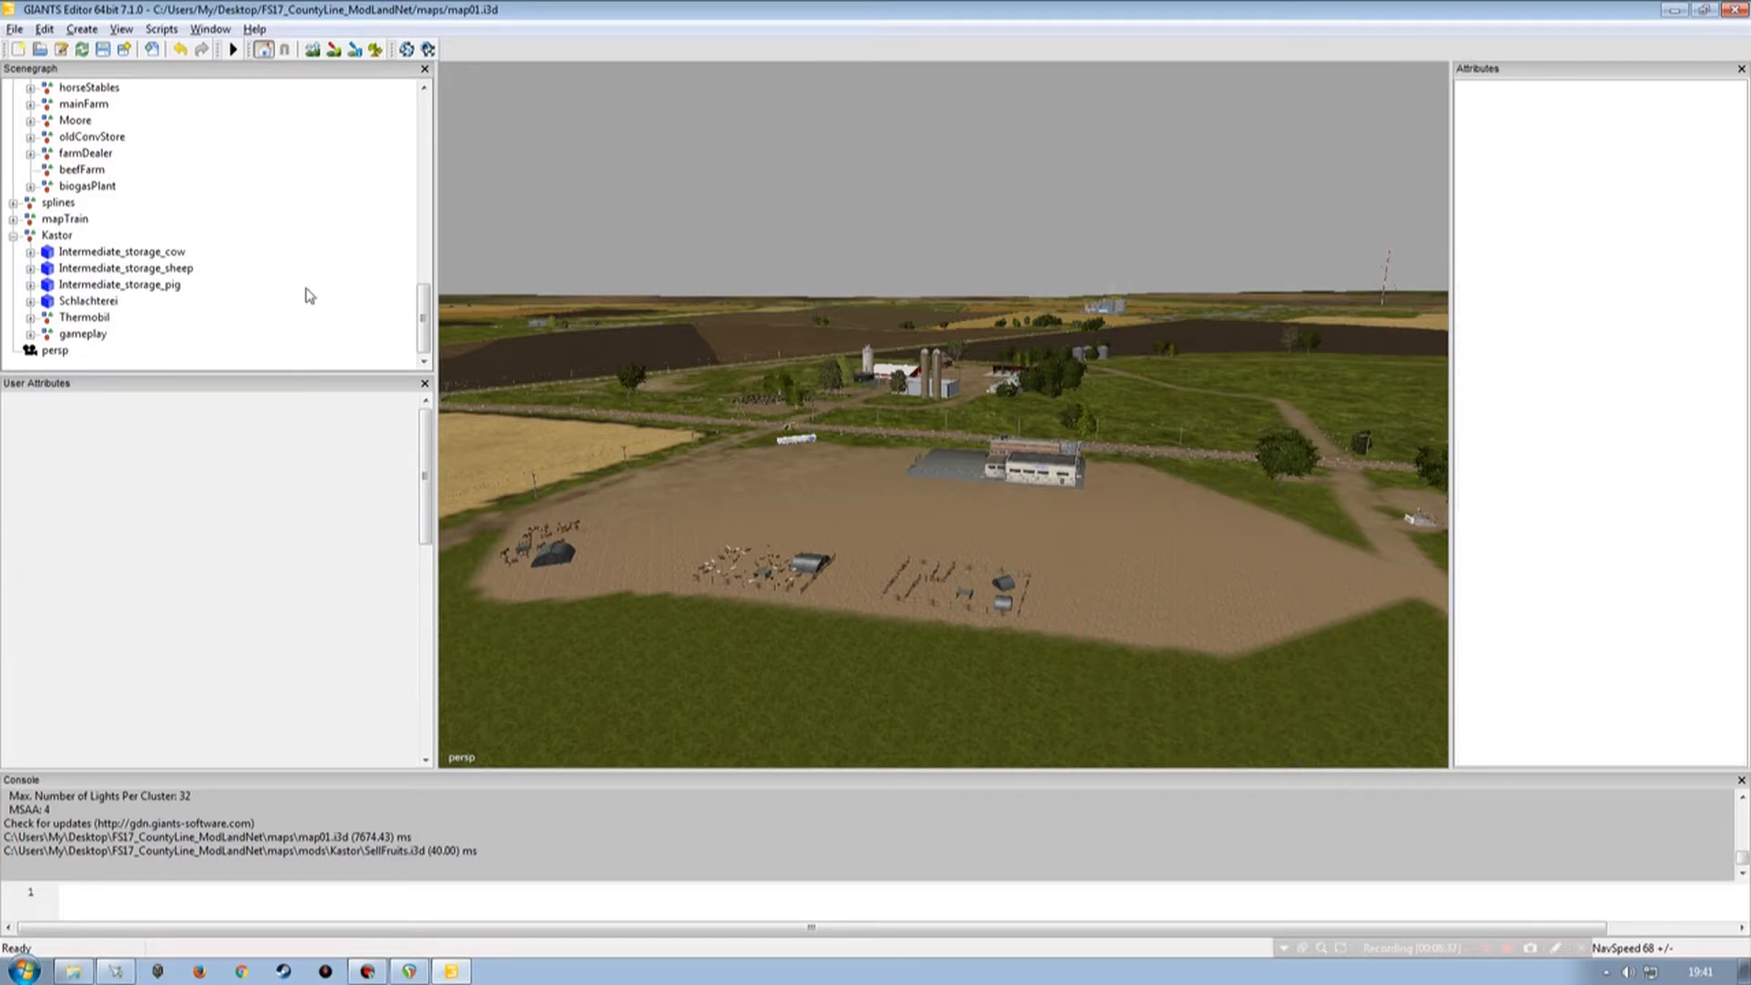
left_click(103, 51)
Inspect the placed Kastor buildings, animal pens and trailer across the map in the viewport.
left_click_drag(868, 583, 801, 552, "alt")
scroll(821, 565, "up", 5)
left_click_drag(915, 497, 1035, 507, "alt")
scroll(1035, 507, "up", 4)
left_click_drag(903, 575, 840, 420, "alt")
scroll(1015, 599, "down", 5)
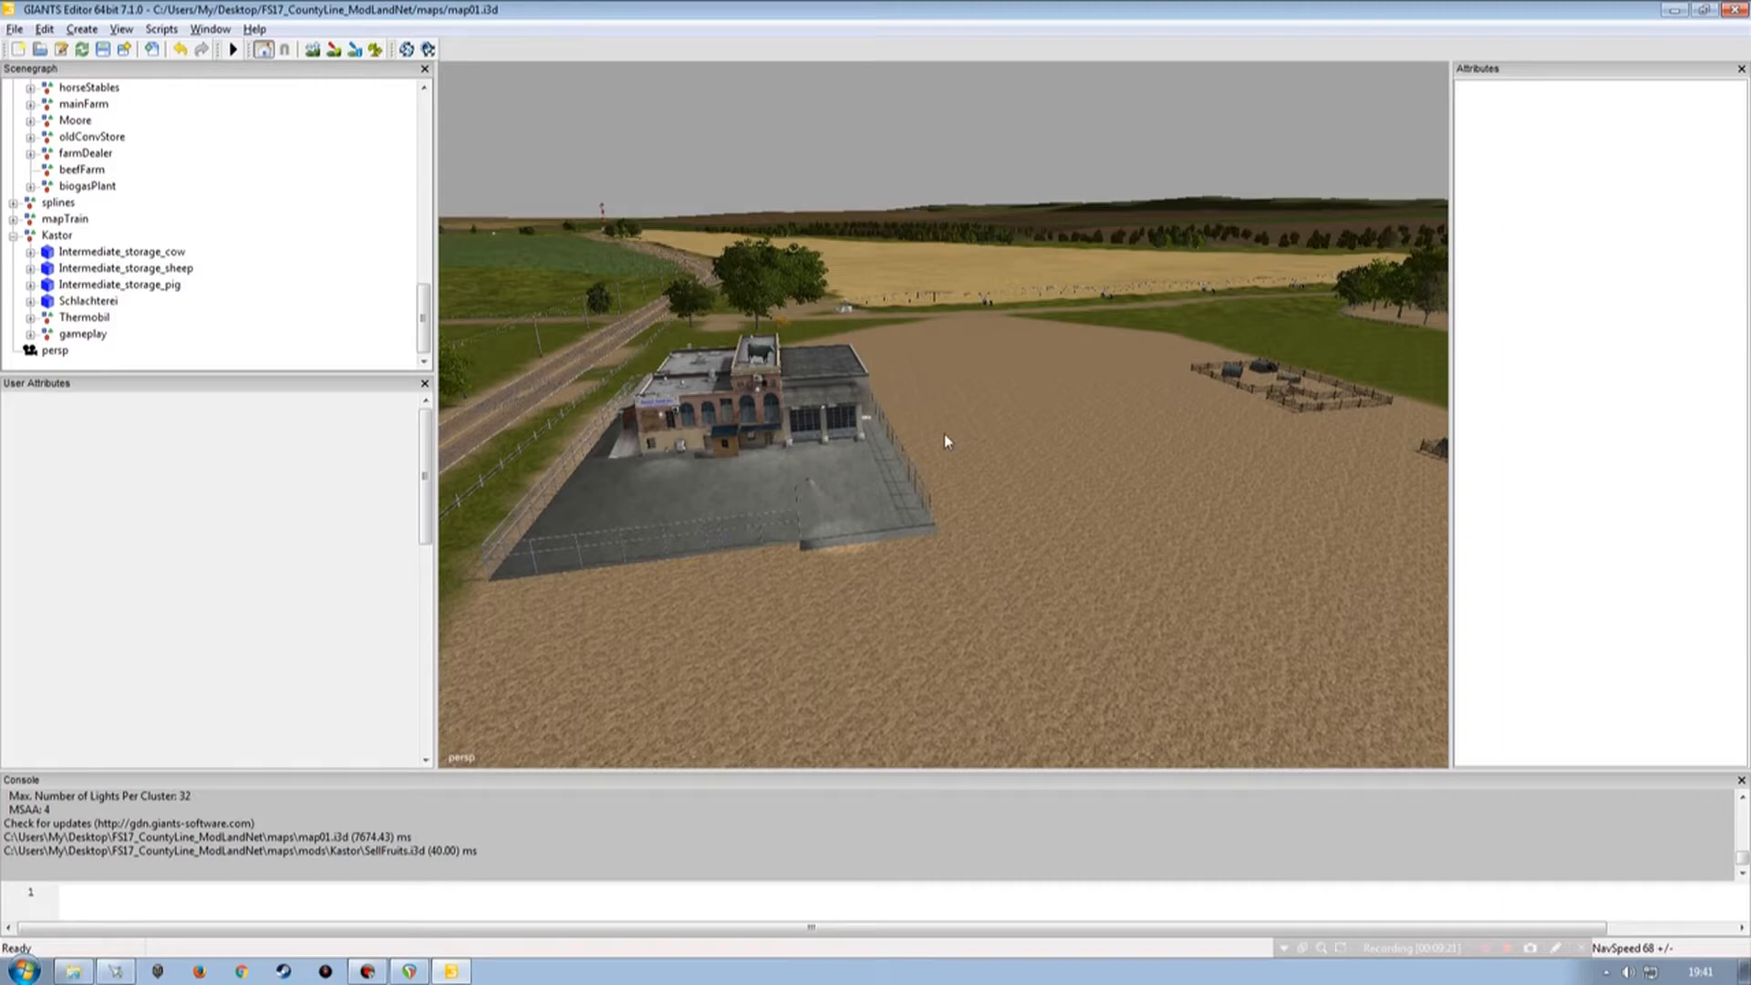
scroll(956, 472, "down", 3)
mouse_move(956, 473)
left_mouse_down("alt")
mouse_move(969, 431)
mouse_move(1141, 452)
mouse_move(916, 499)
mouse_move(1031, 561)
mouse_move(894, 504)
mouse_move(1067, 520)
mouse_move(946, 493)
left_mouse_up("alt")
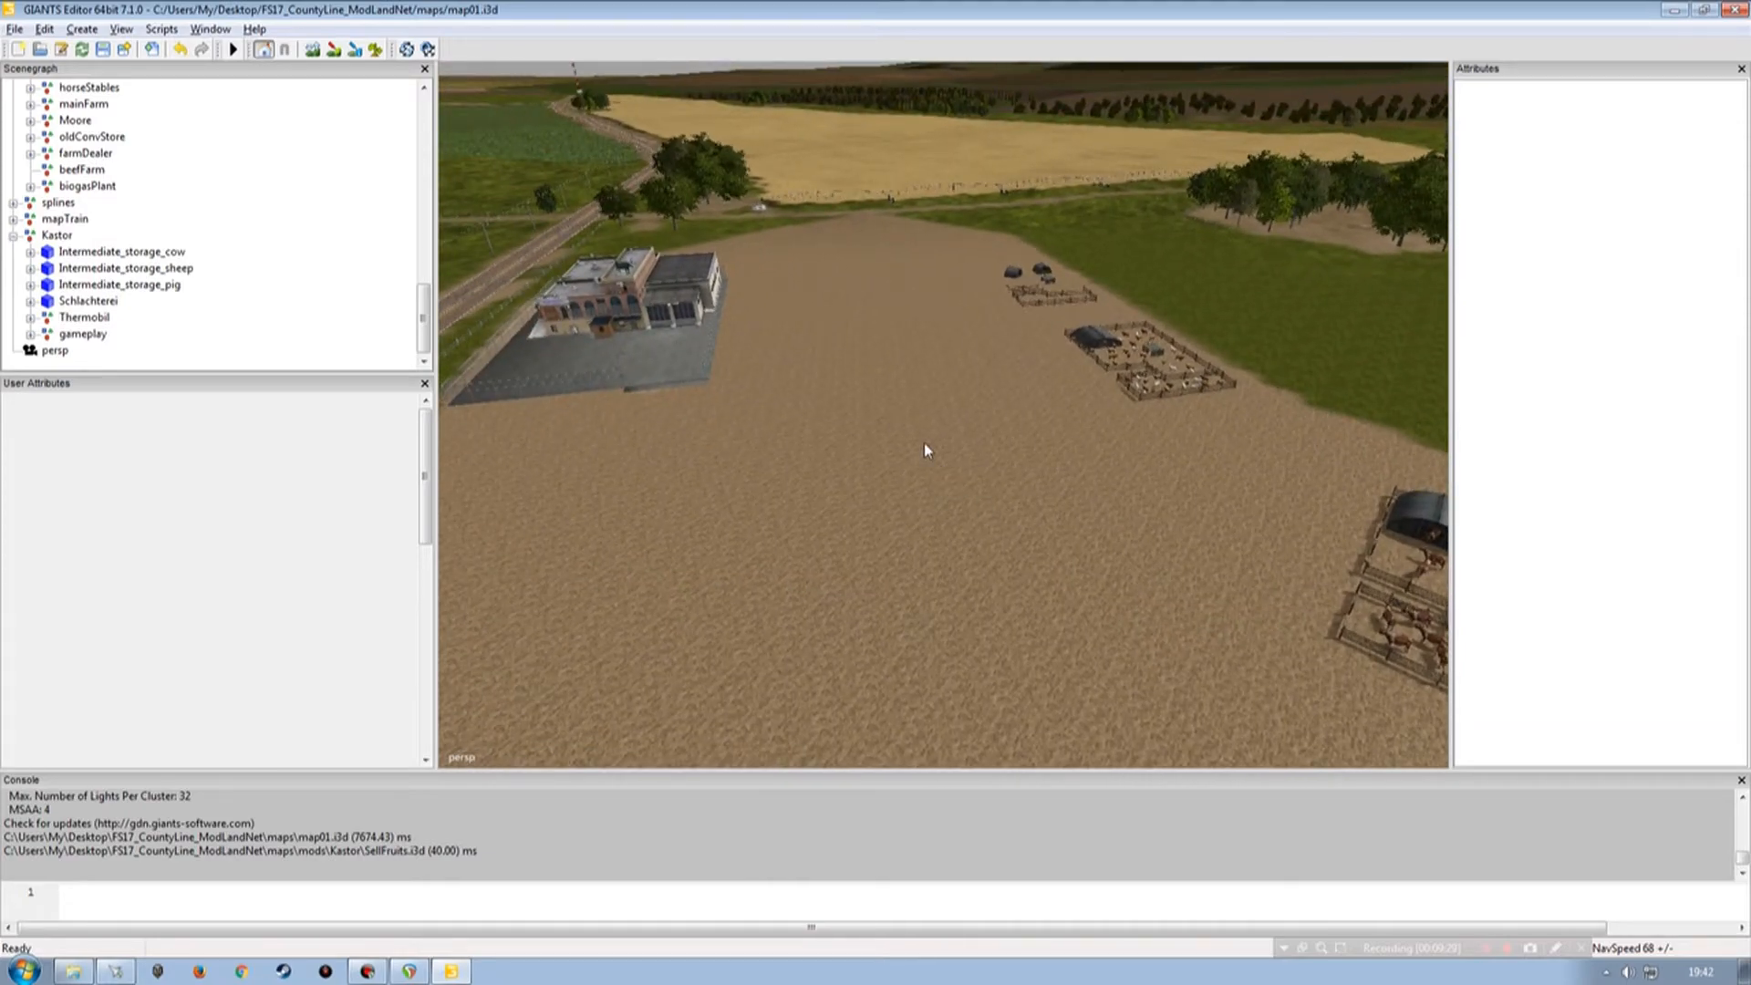
mouse_move(966, 422)
left_mouse_down("alt")
mouse_move(699, 516)
mouse_move(934, 422)
left_mouse_up("alt")
right_click_drag(904, 467, 1056, 422, "alt")
left_click_drag(886, 356, 992, 363, "alt")
right_click_drag(993, 363, 969, 518, "alt")
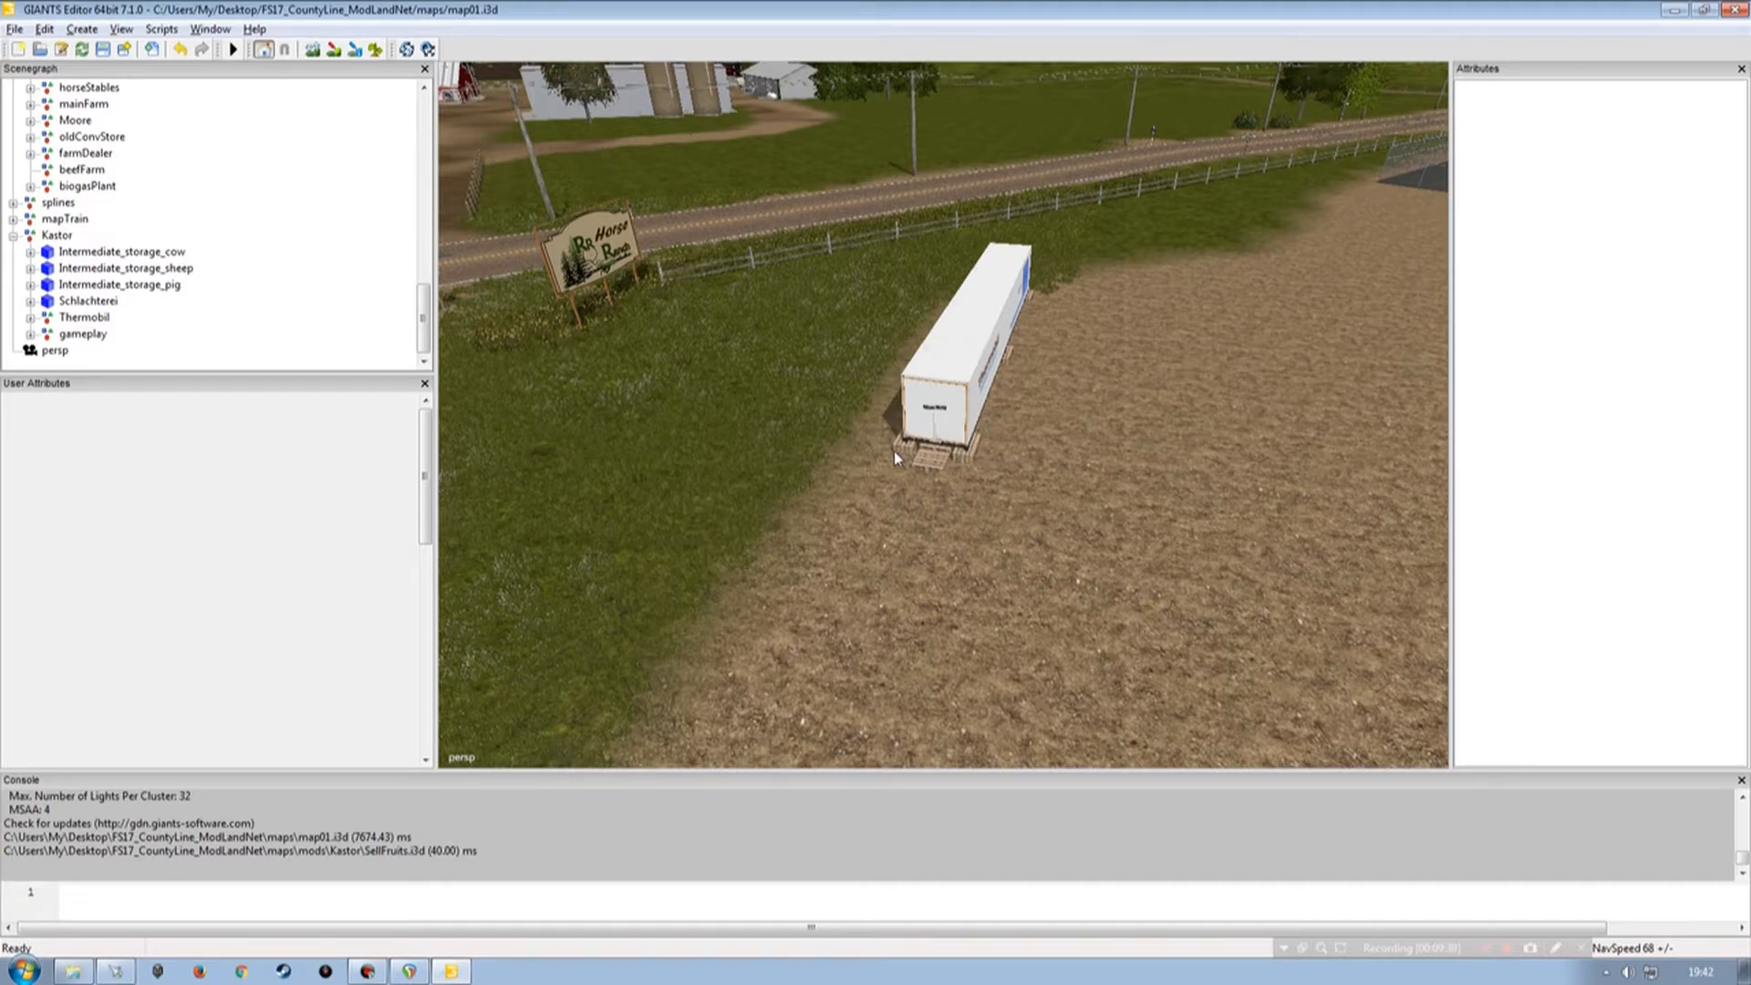
right_click_drag(862, 441, 1118, 421)
right_click_drag(956, 439, 877, 421)
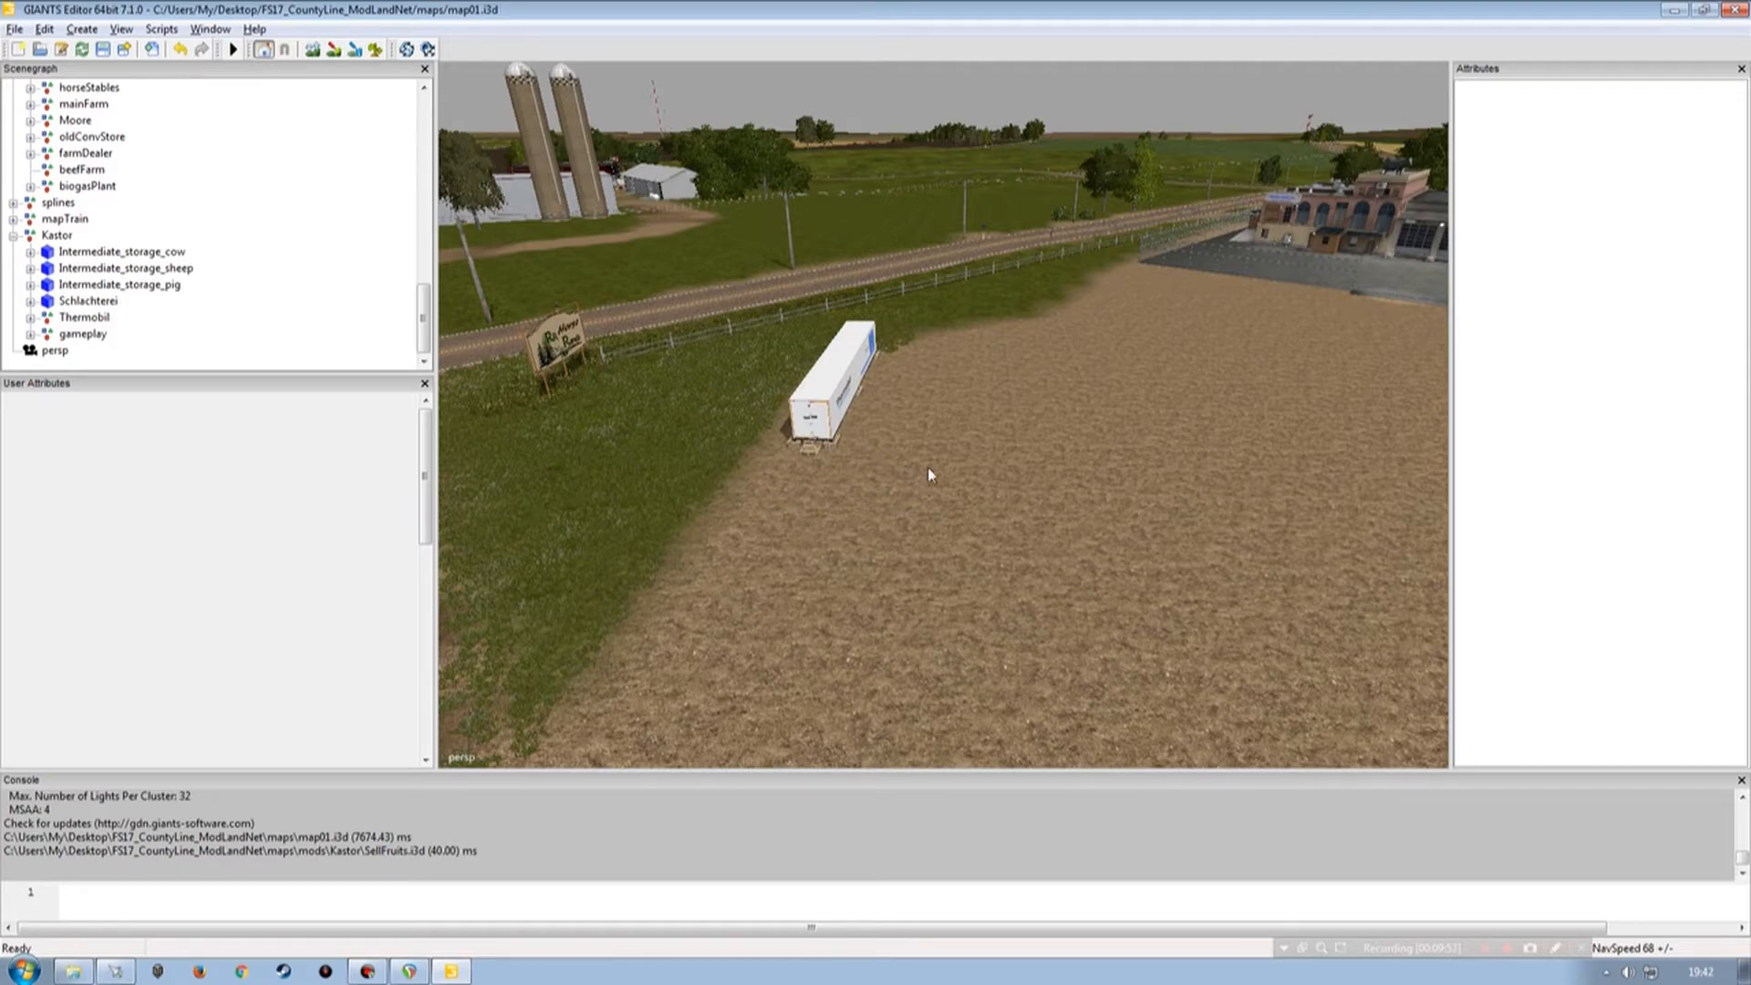
right_click_drag(938, 461, 1016, 496)
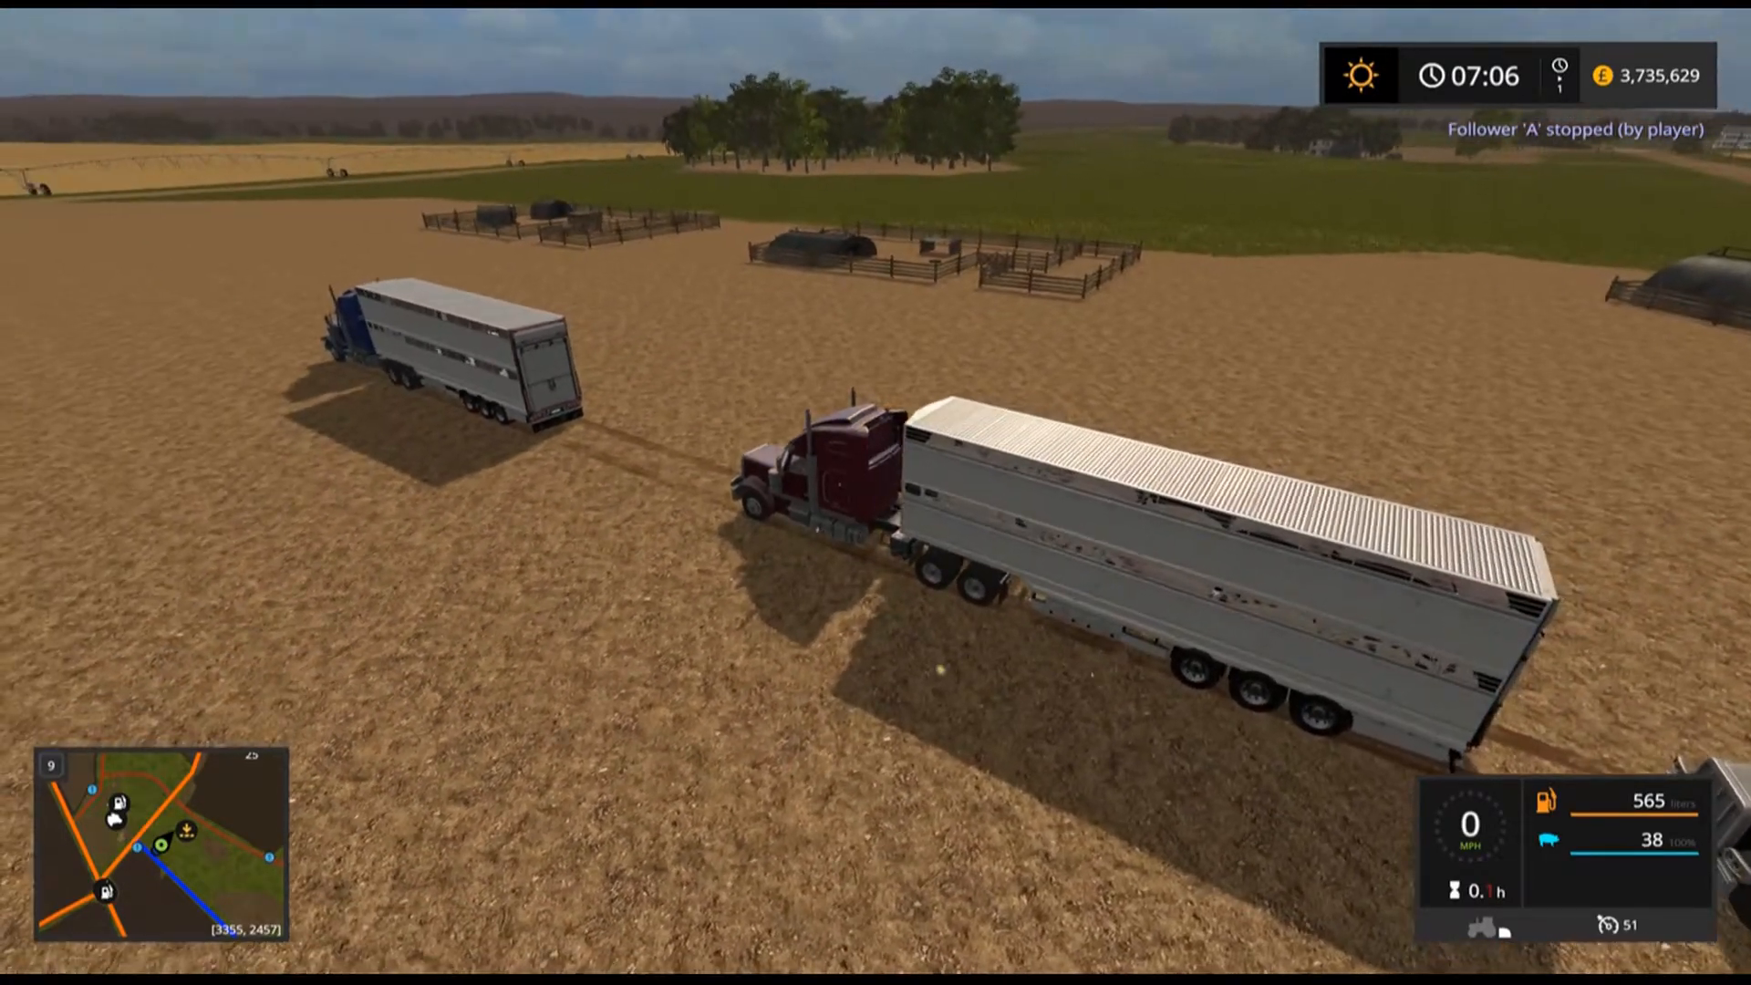
Drive the truck with the livestock trailer back into the pig intermediate storage pen.
key("w")
key("w")
key("d")
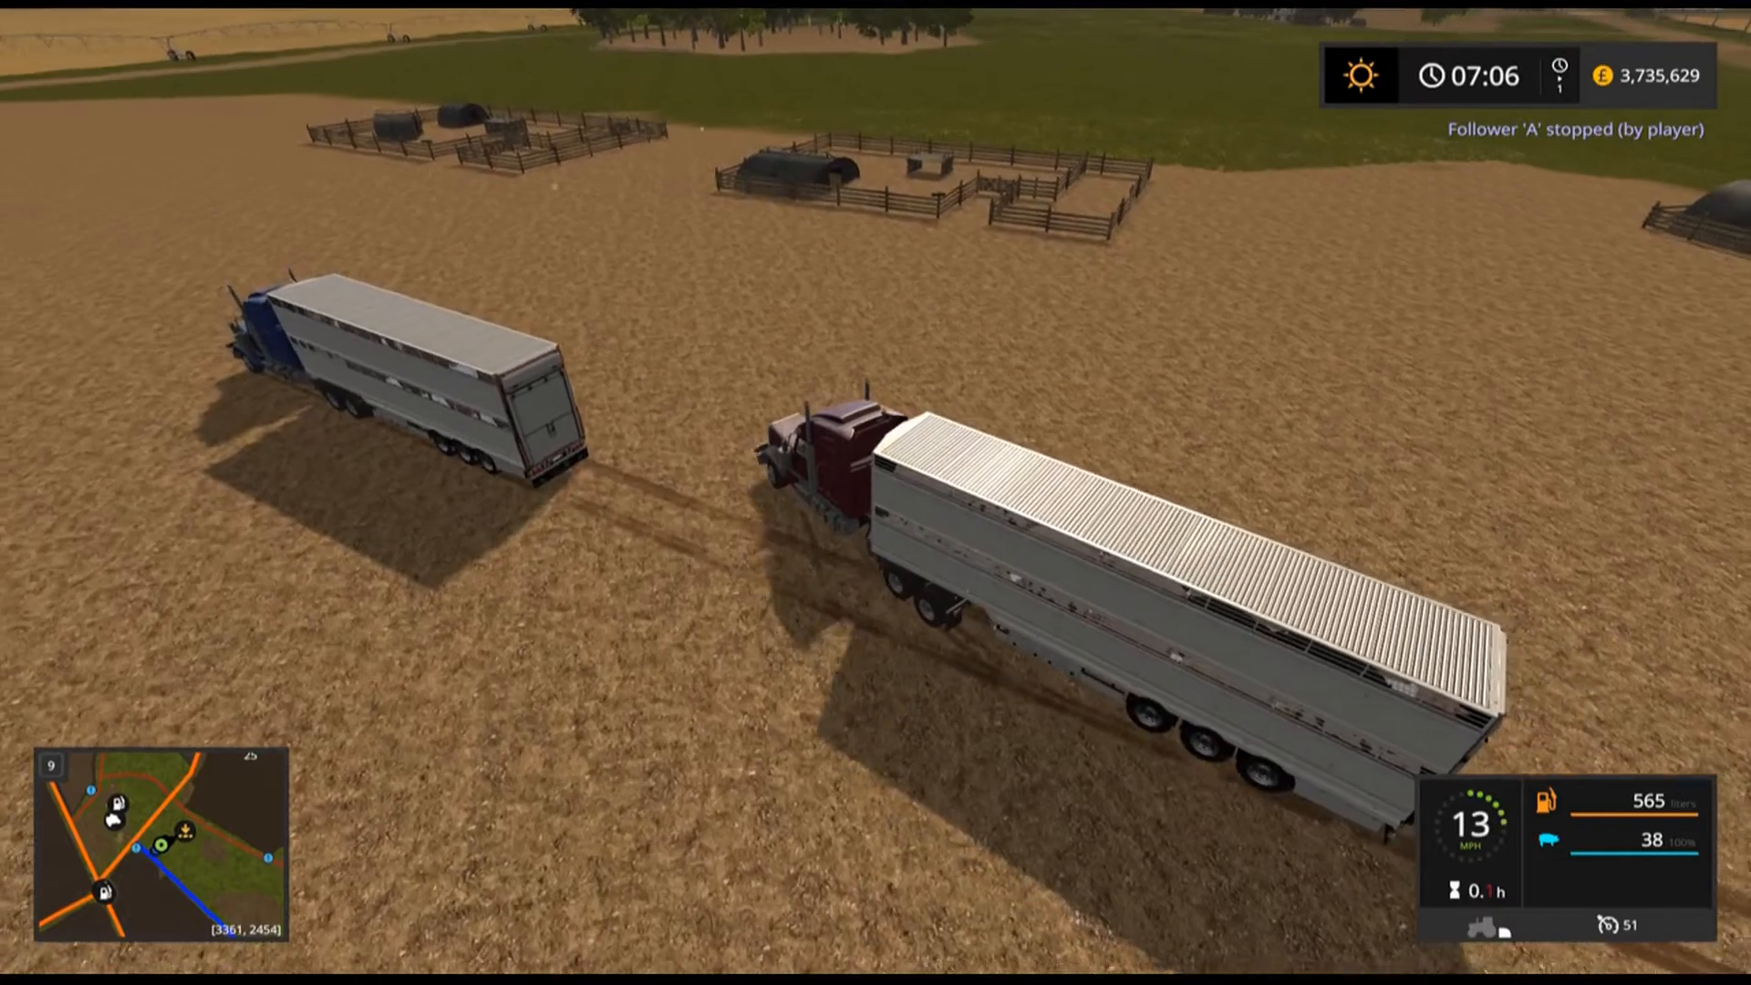
key("w")
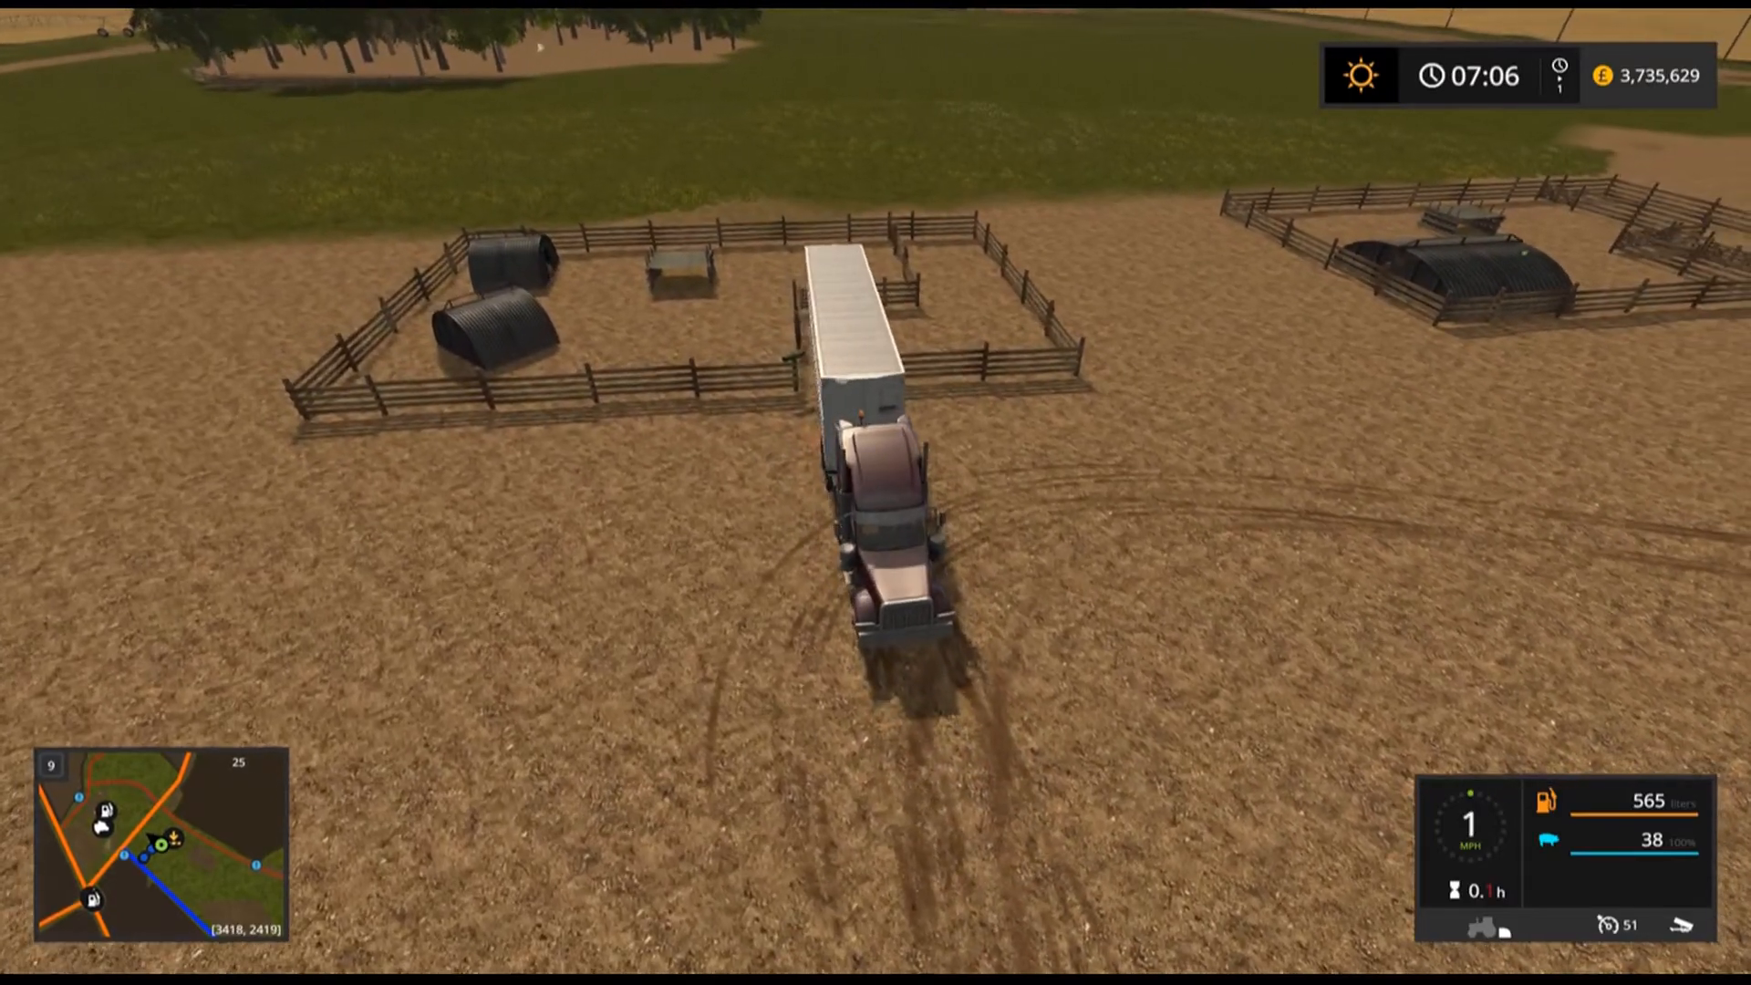
key("e")
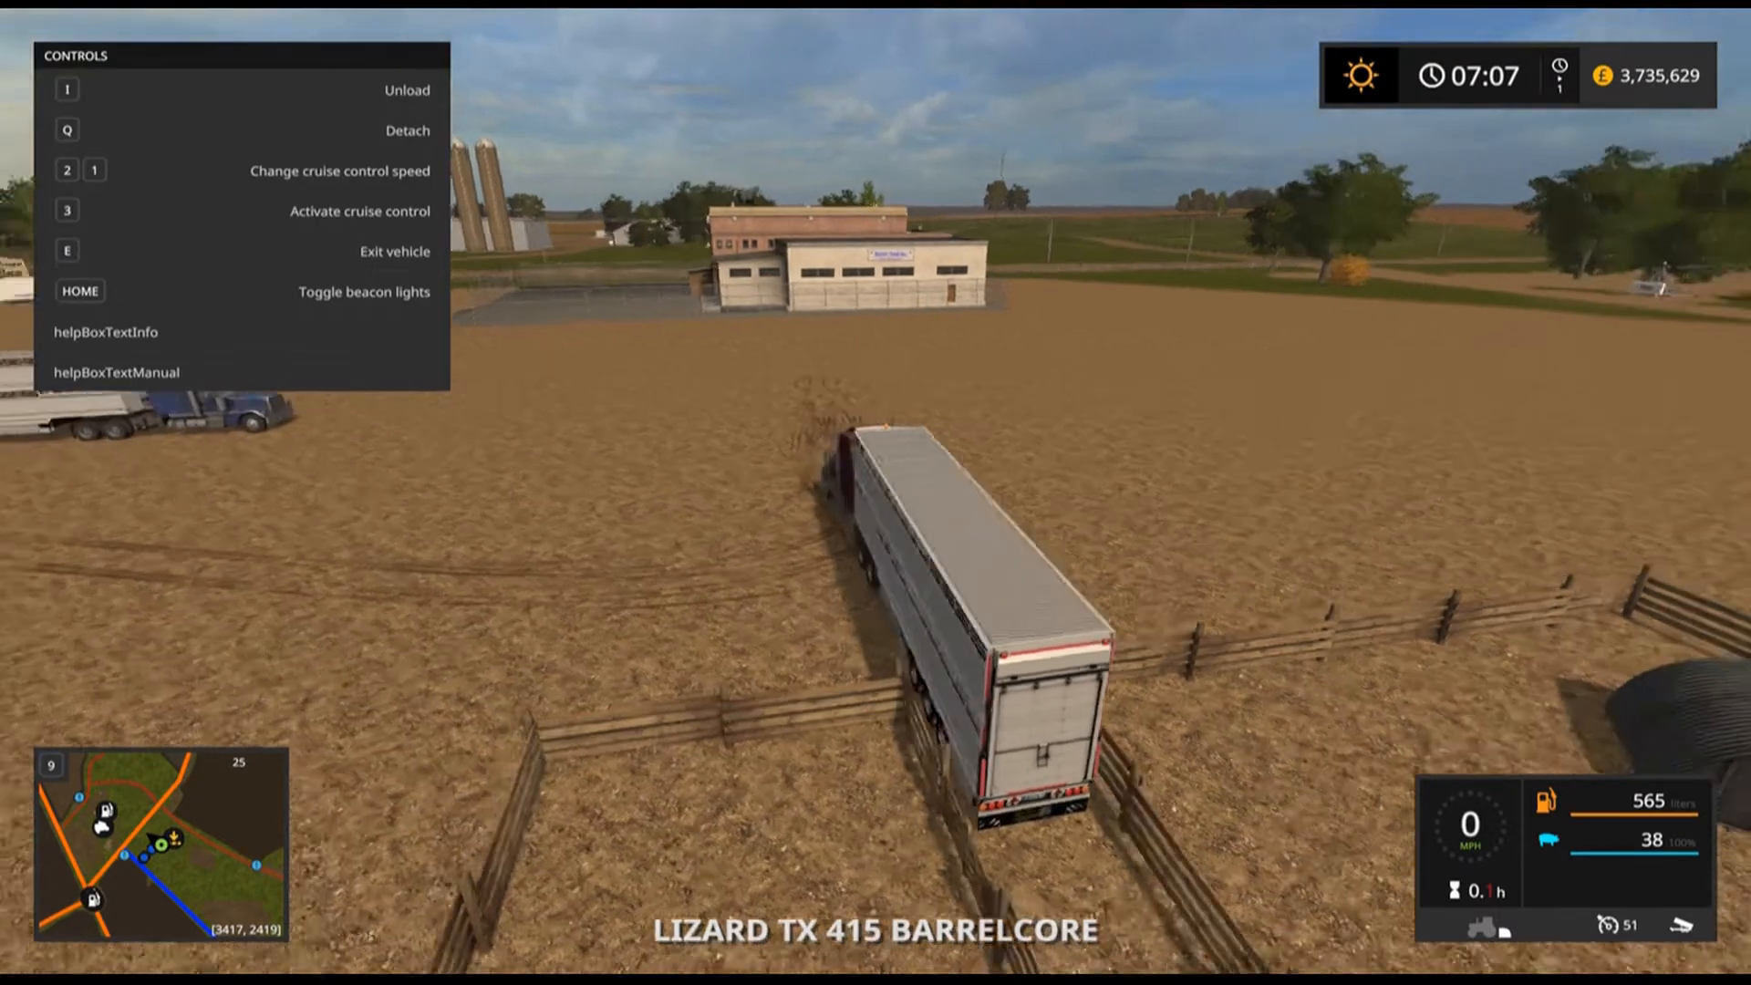
Exit the truck and walk along the trailer to check the pig unloading trigger.
key("e")
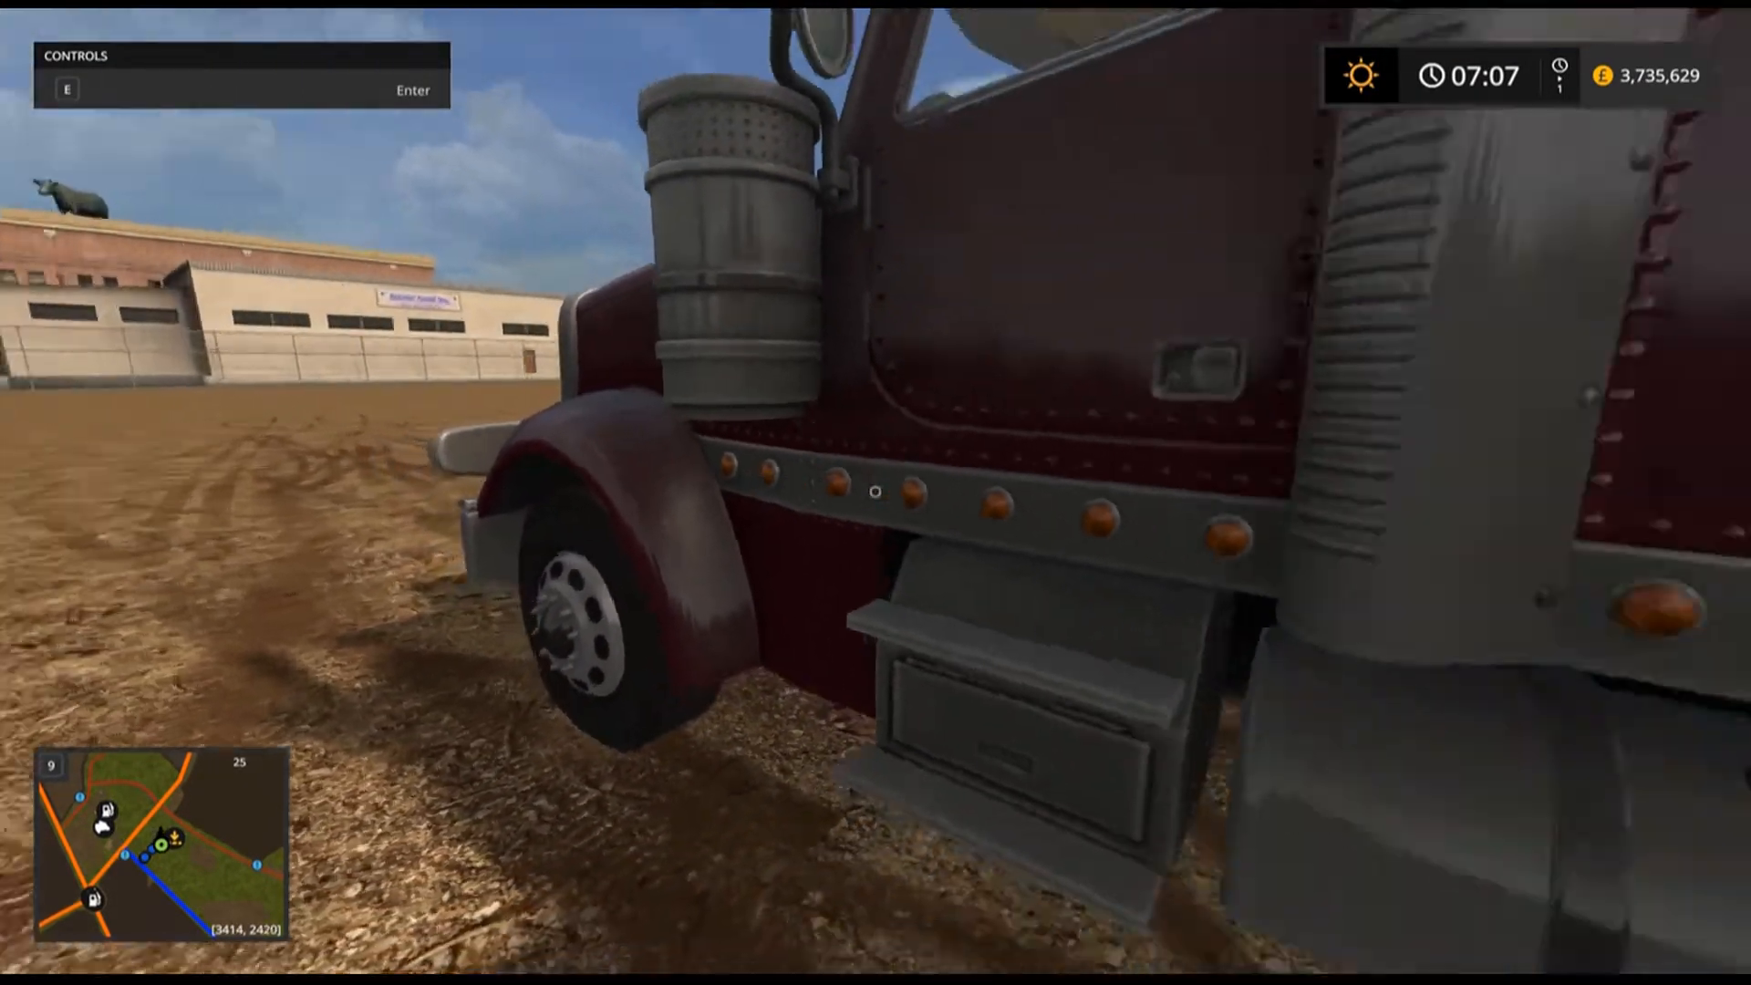
key("w")
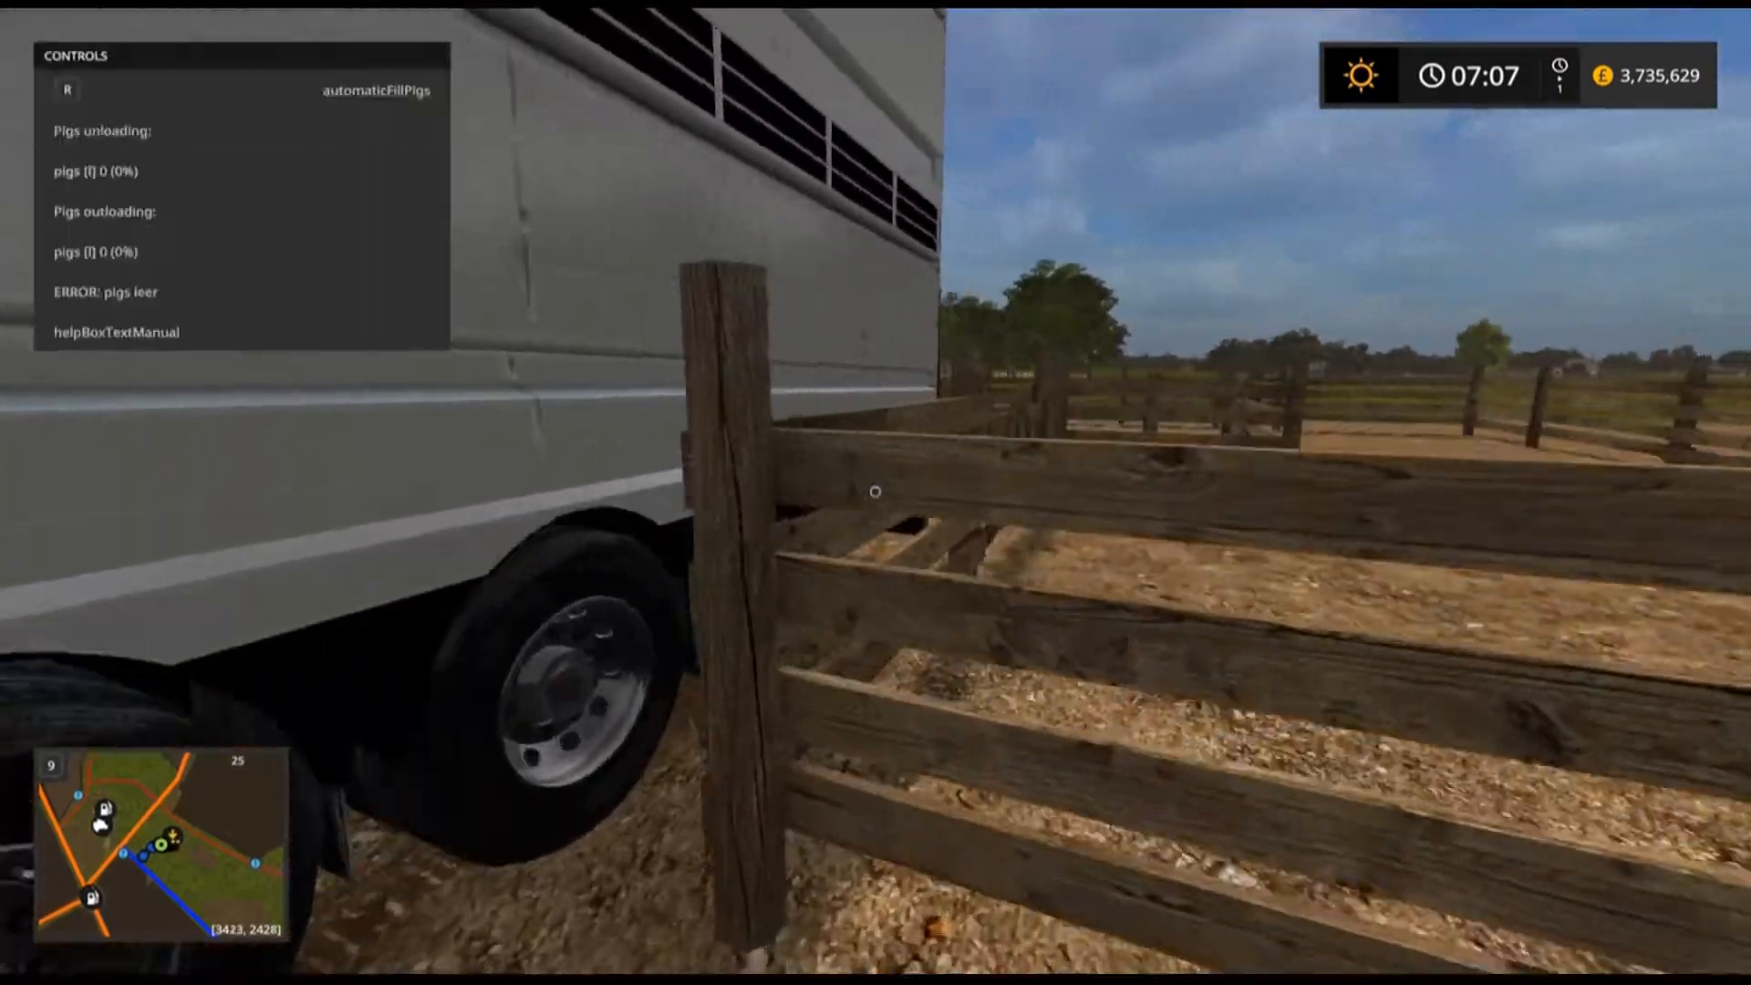
key("w")
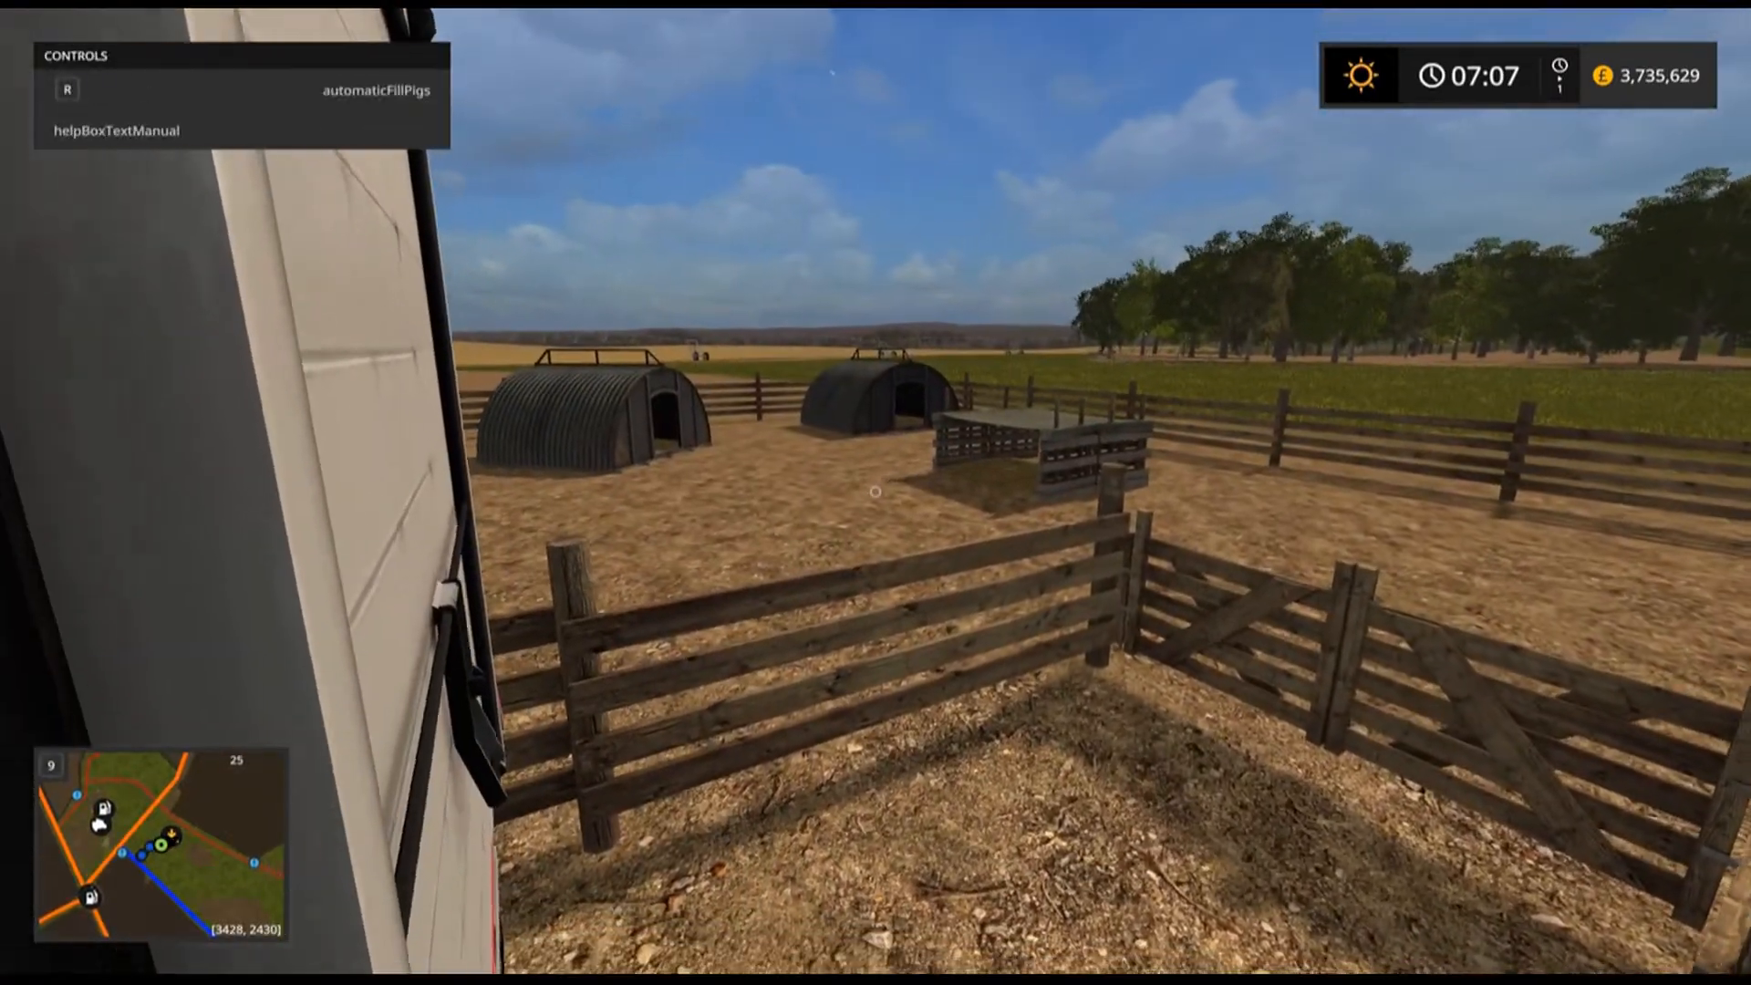
key("s")
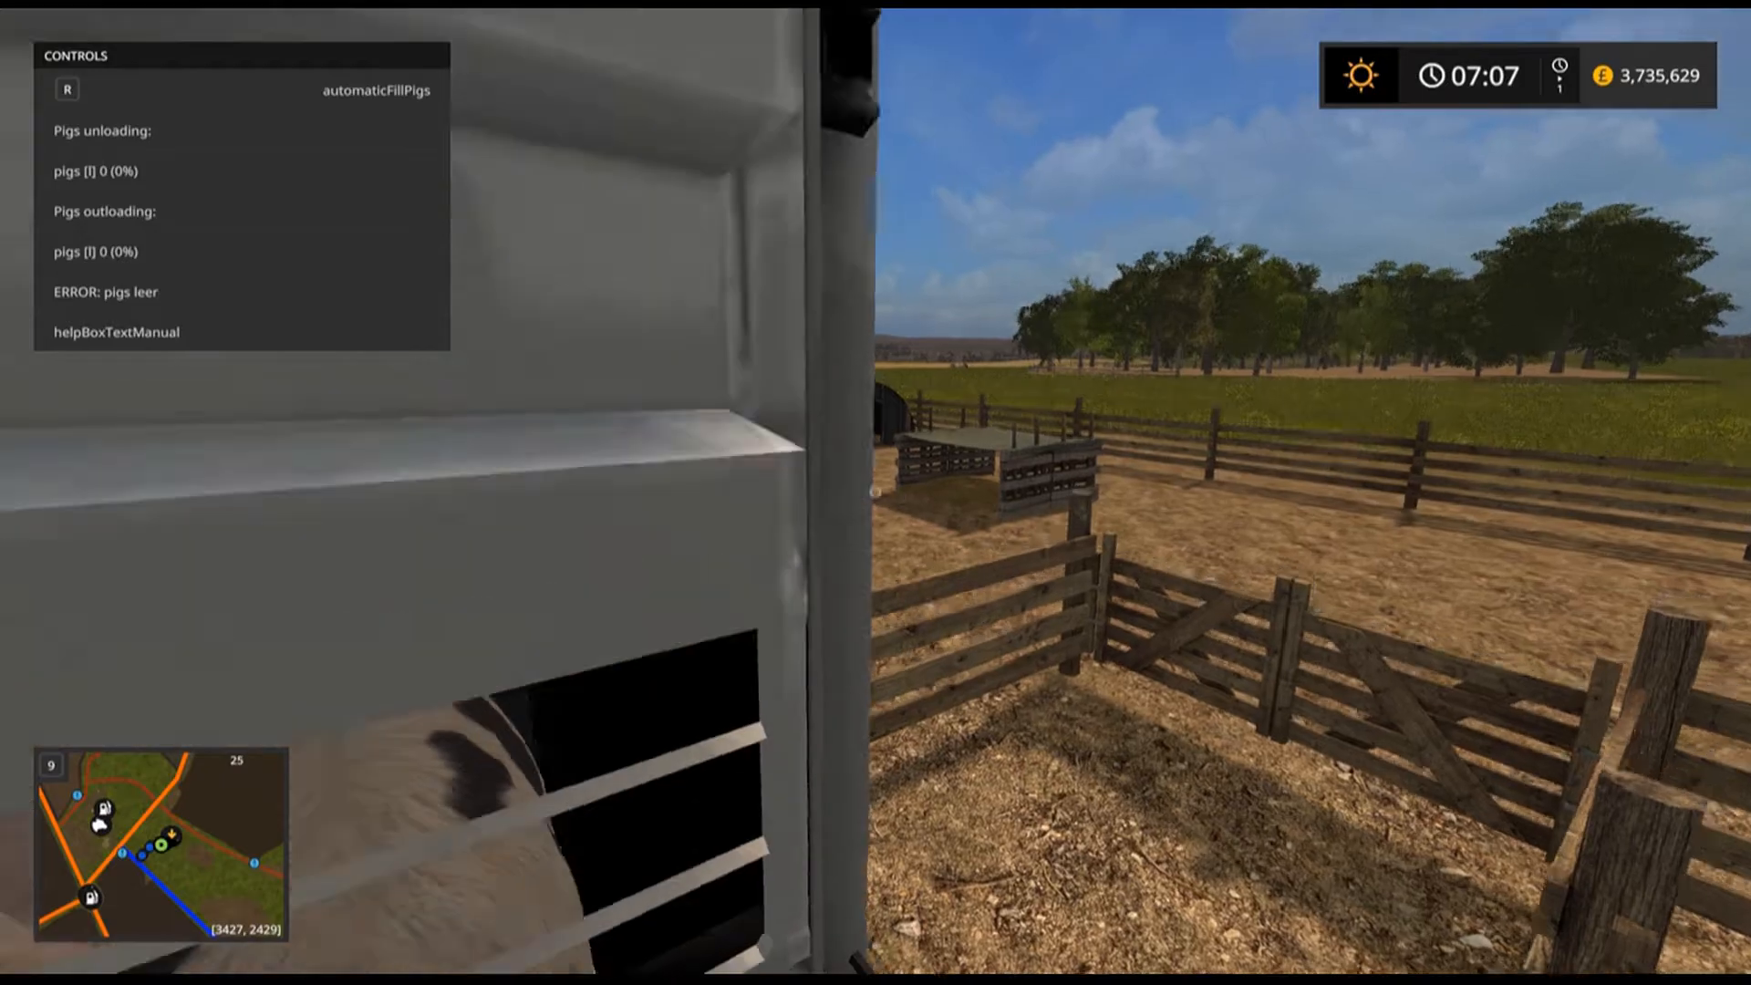
key("w")
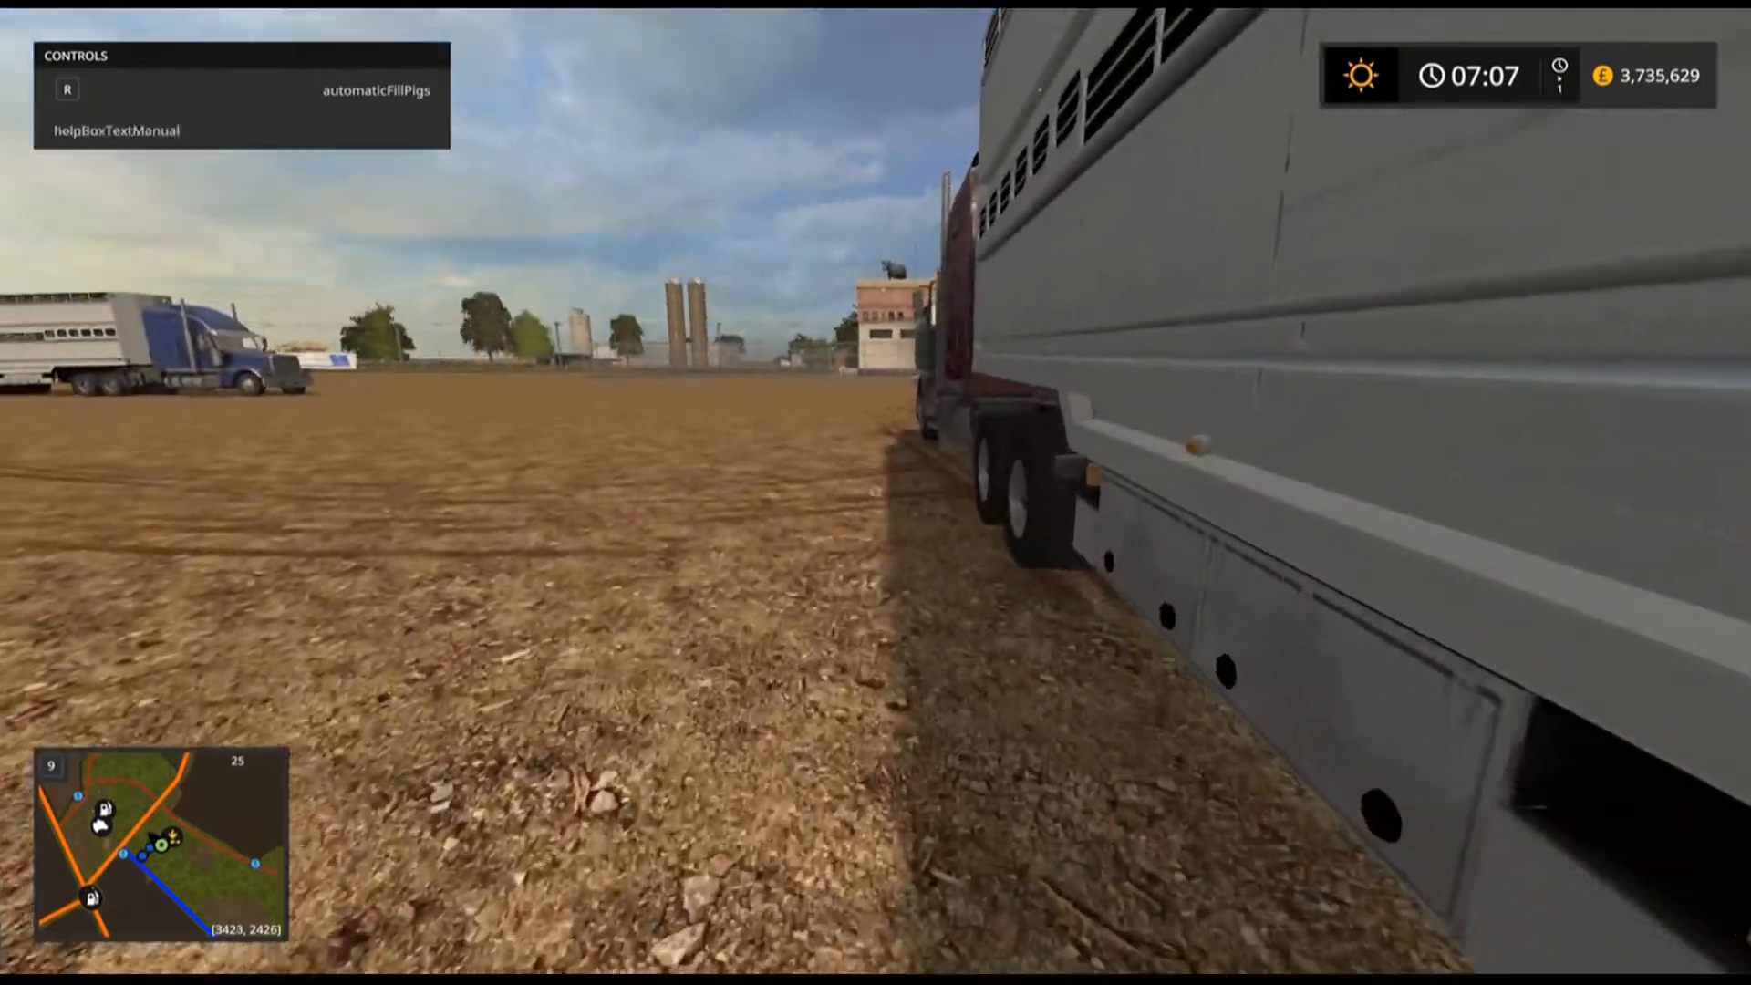
key("w")
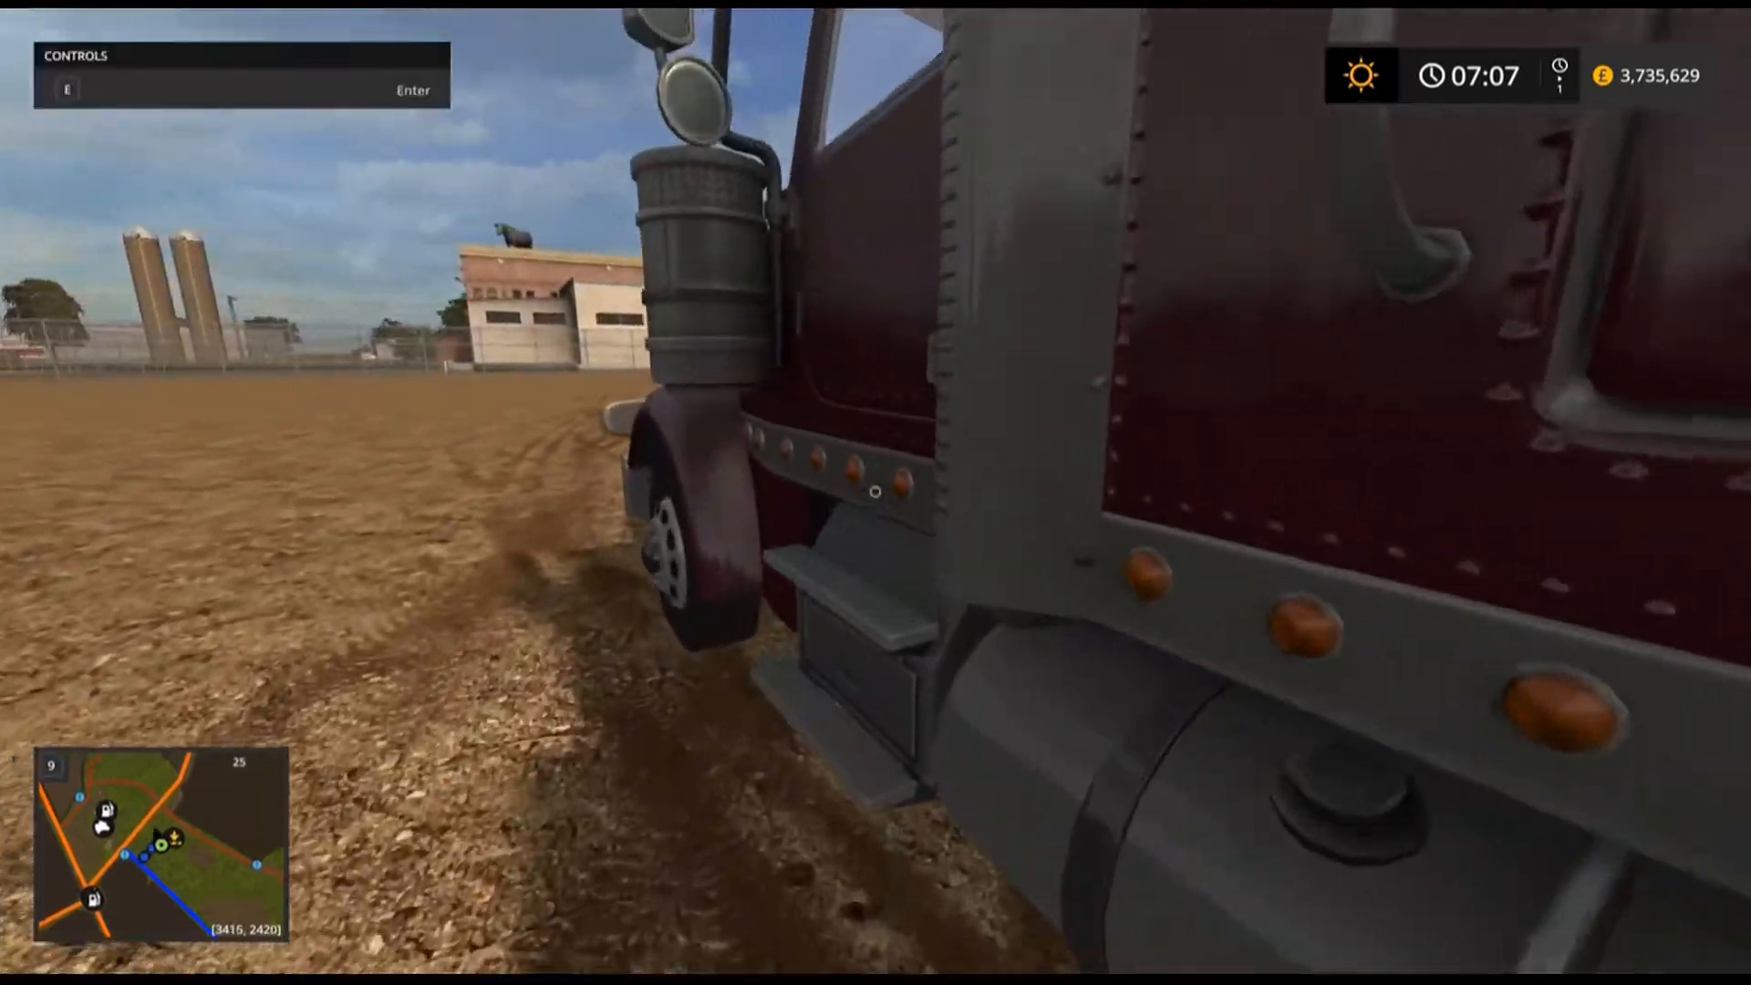
Re-enter the truck and unload the pigs from the trailer into the pig storage pen.
key("e")
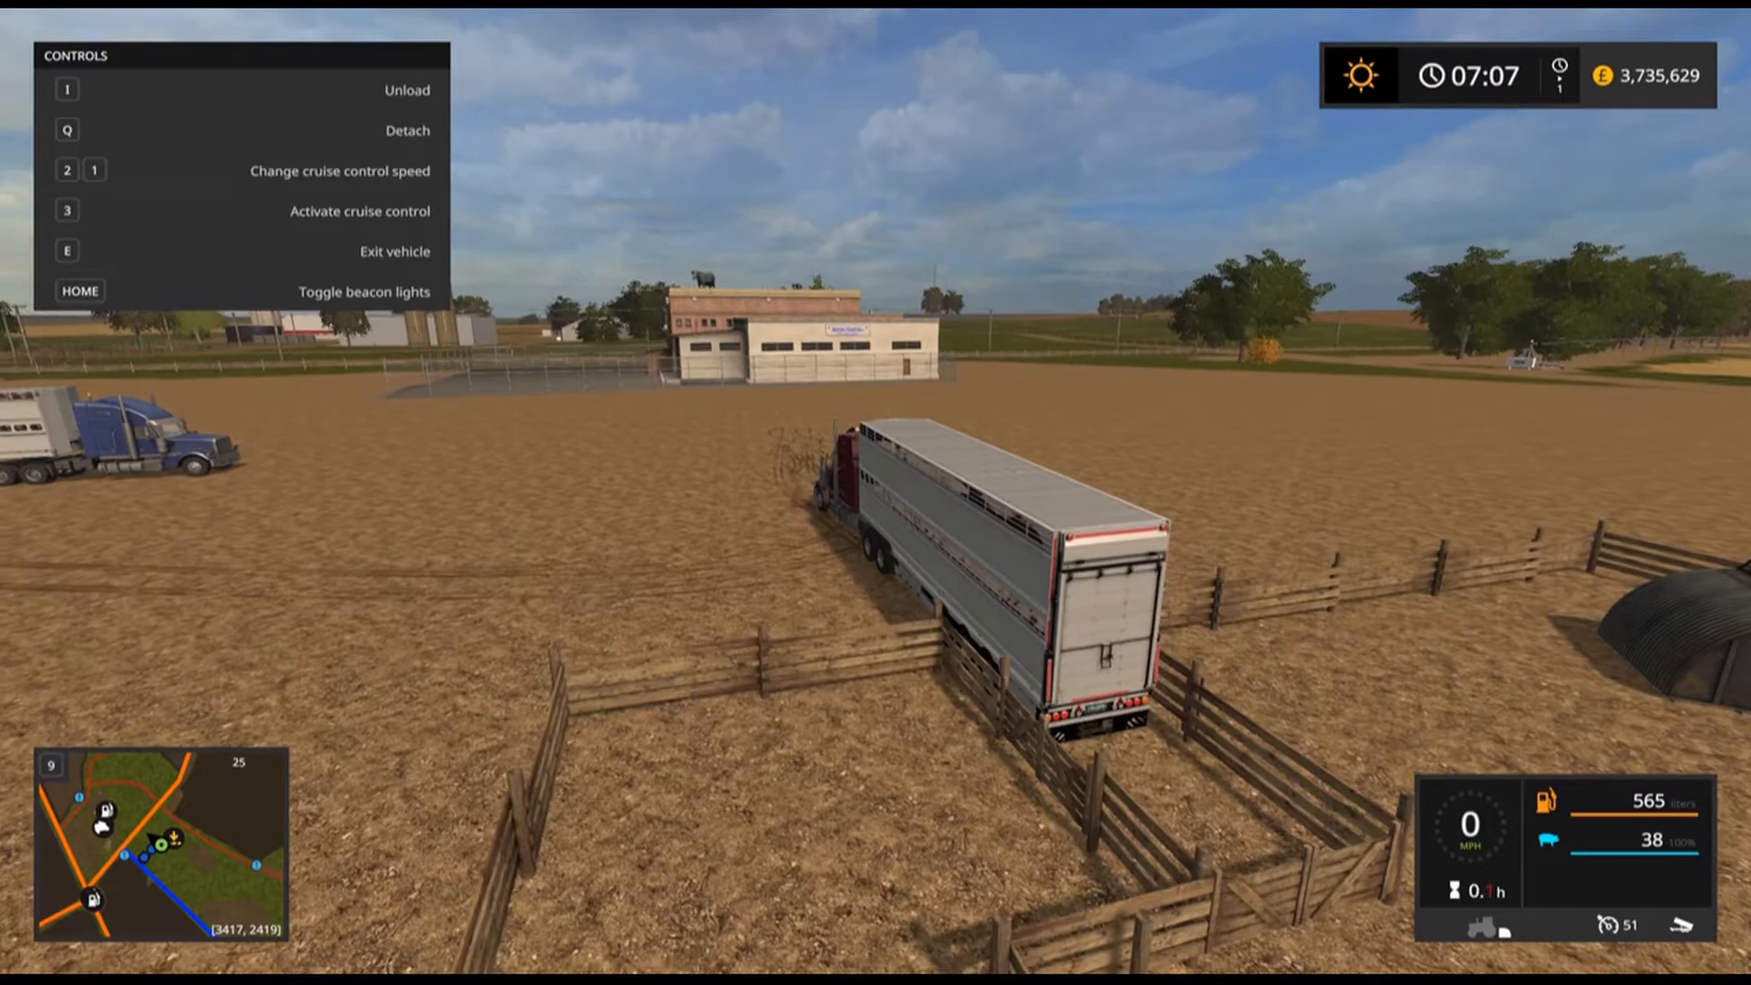
key("i")
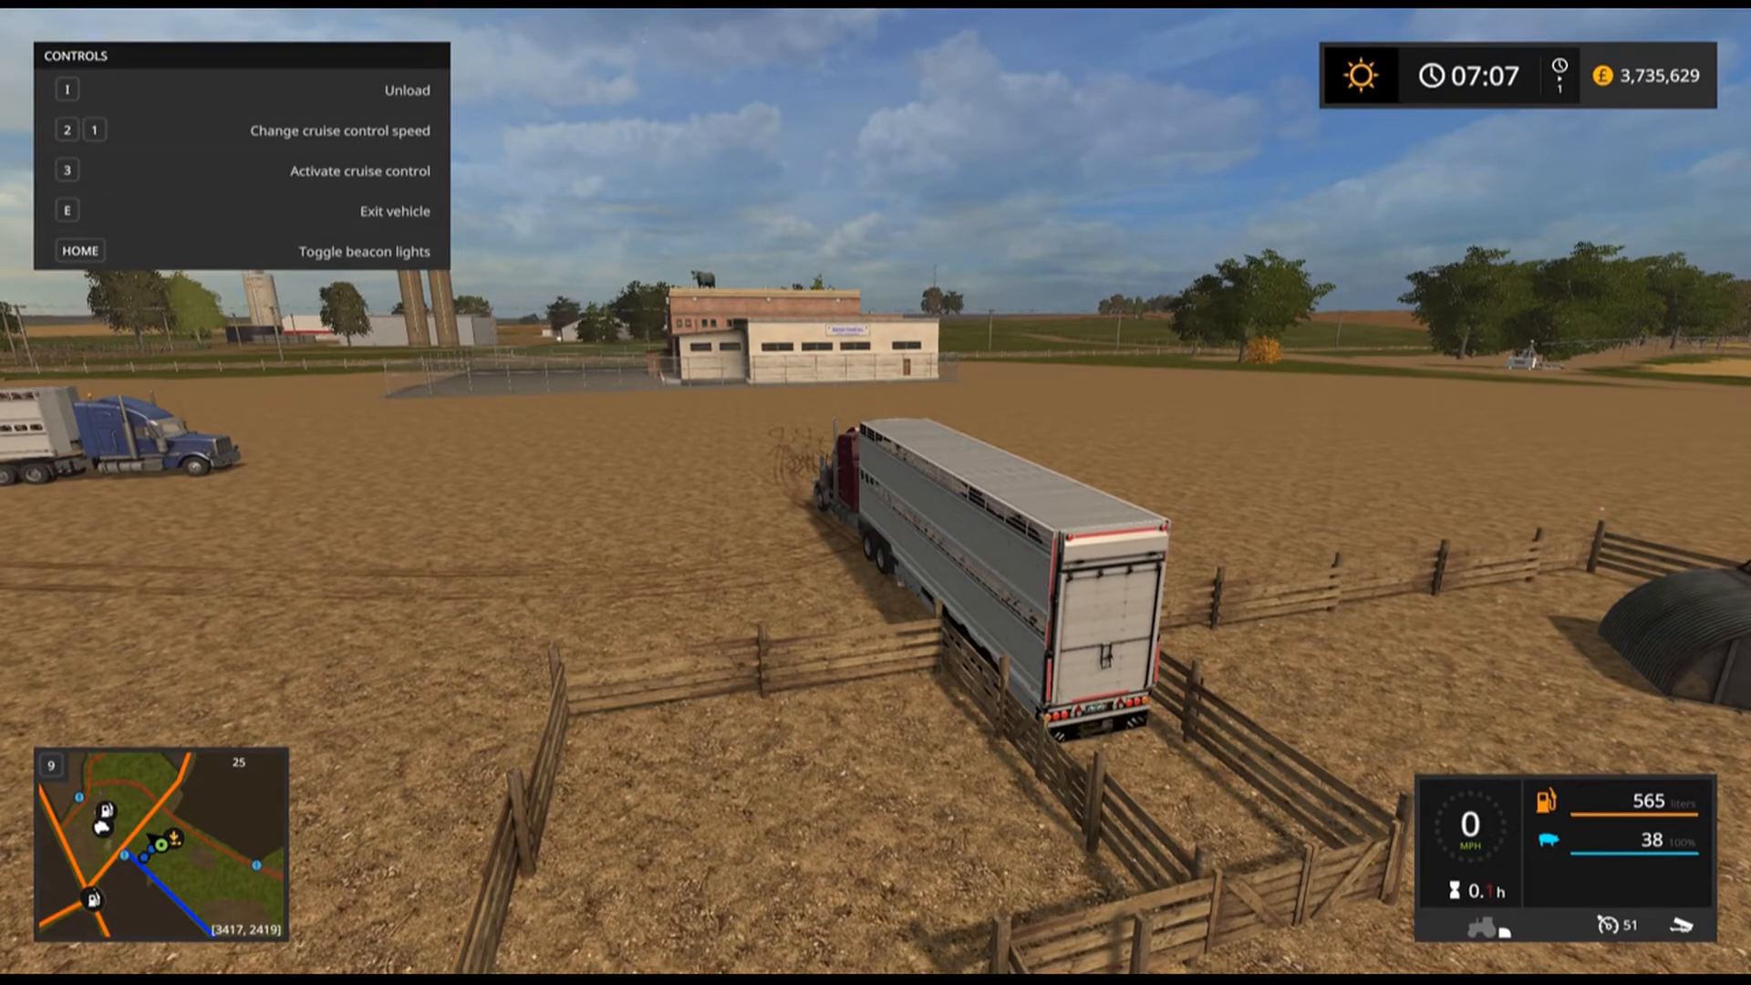
key("i")
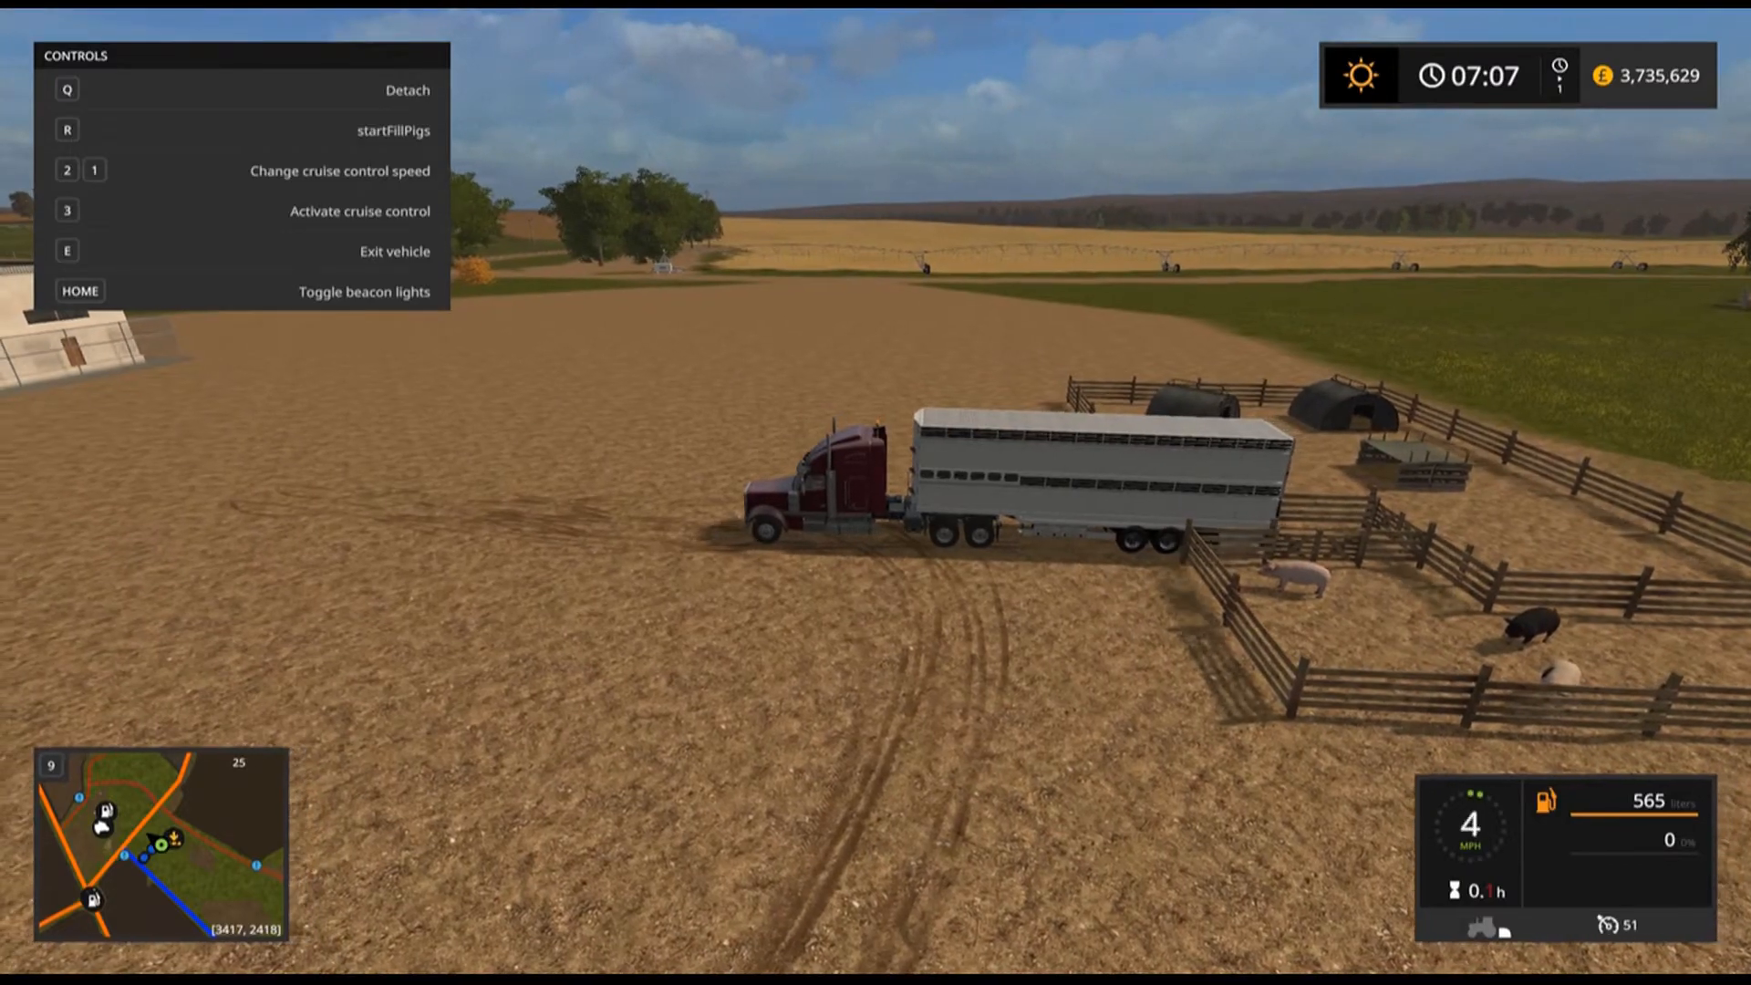
Drive the truck and trailer away from the pig pen and exit the vehicle.
key("w")
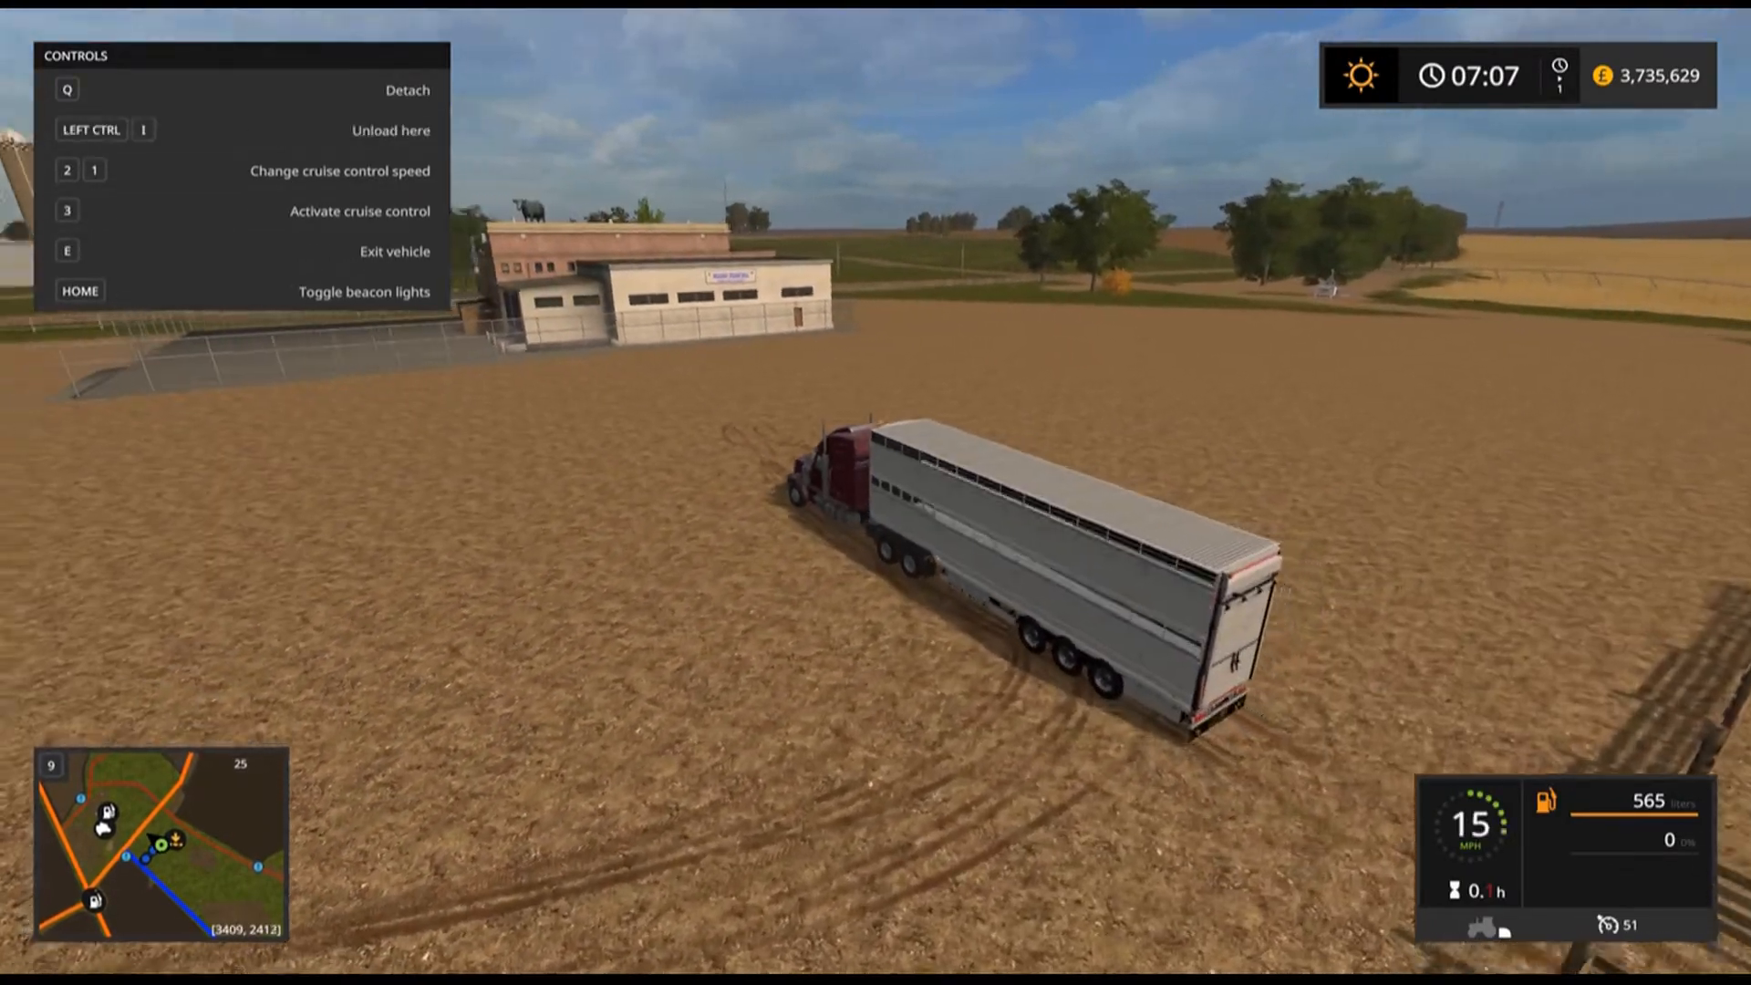
key("w")
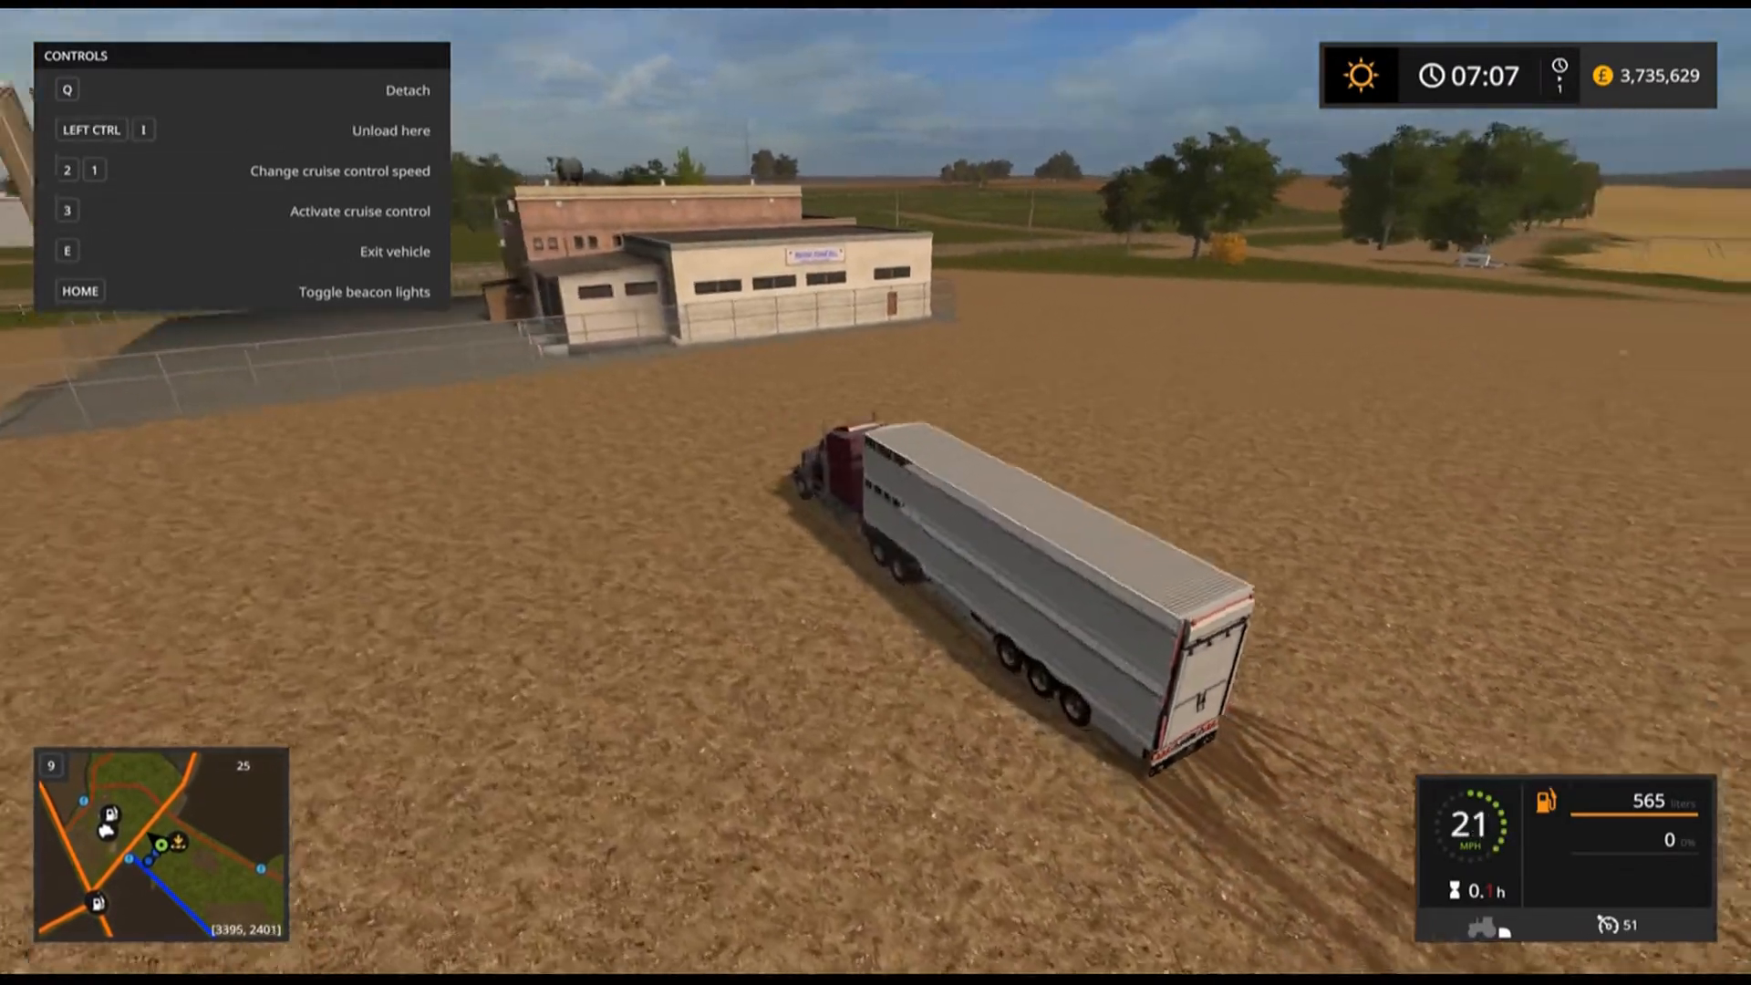
key("w")
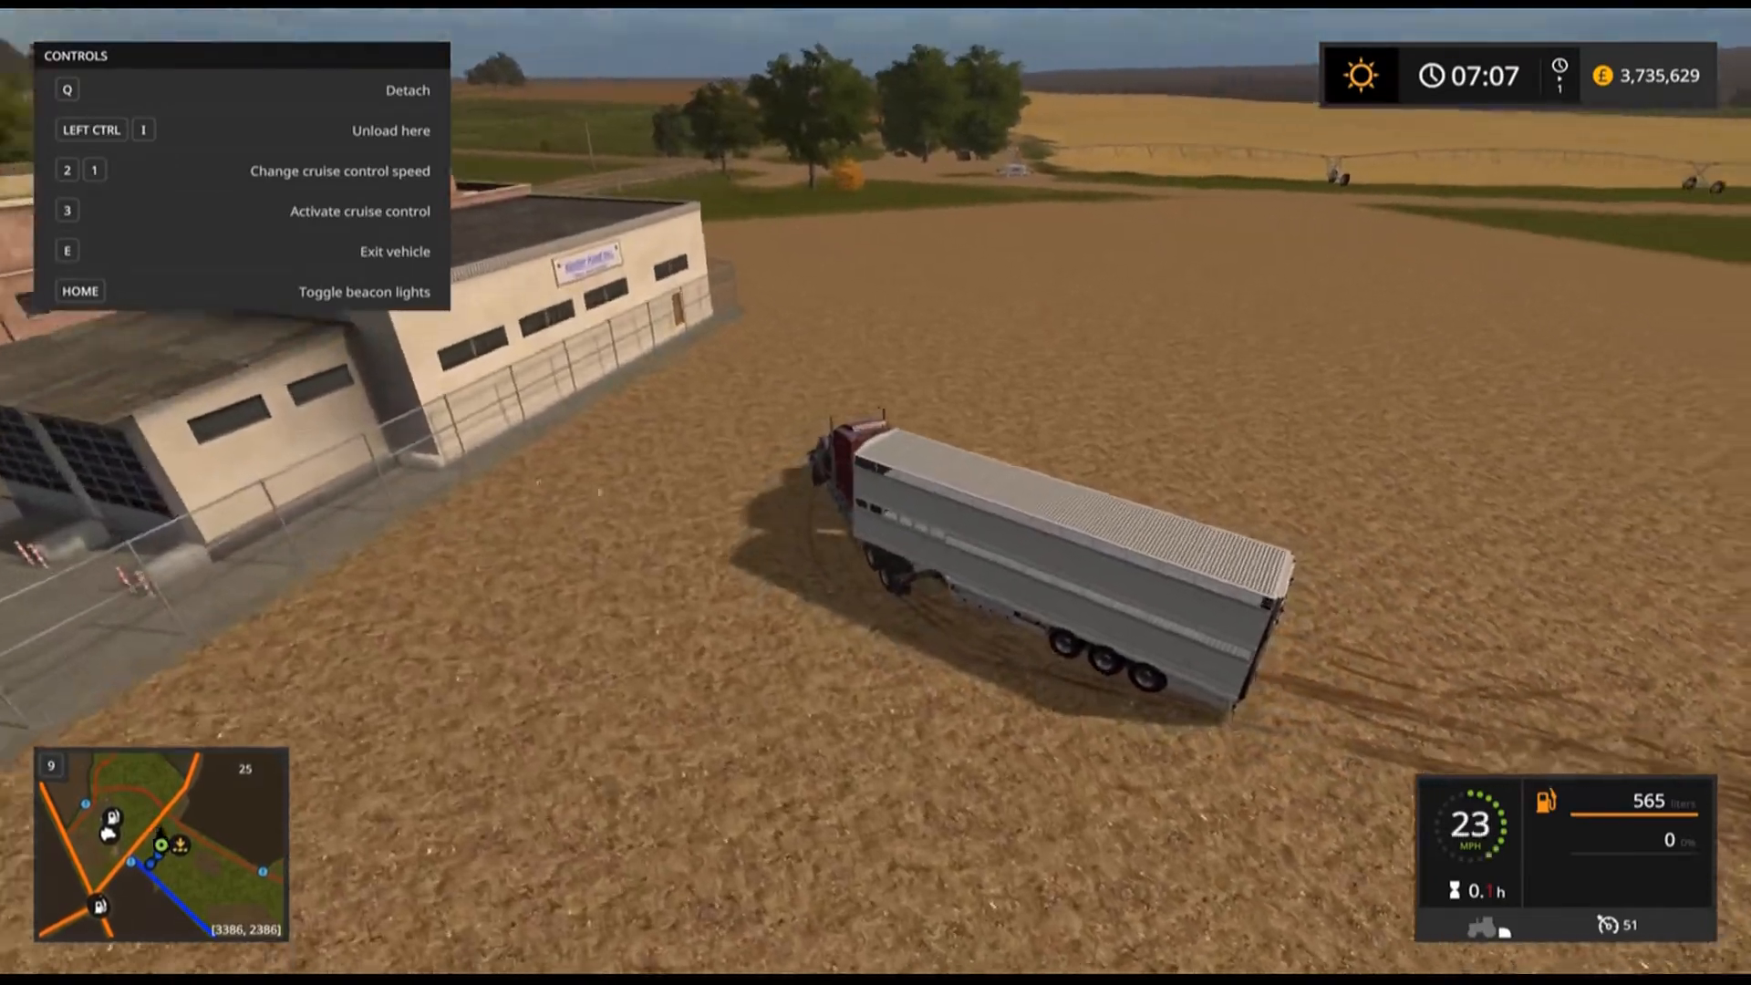
key("d")
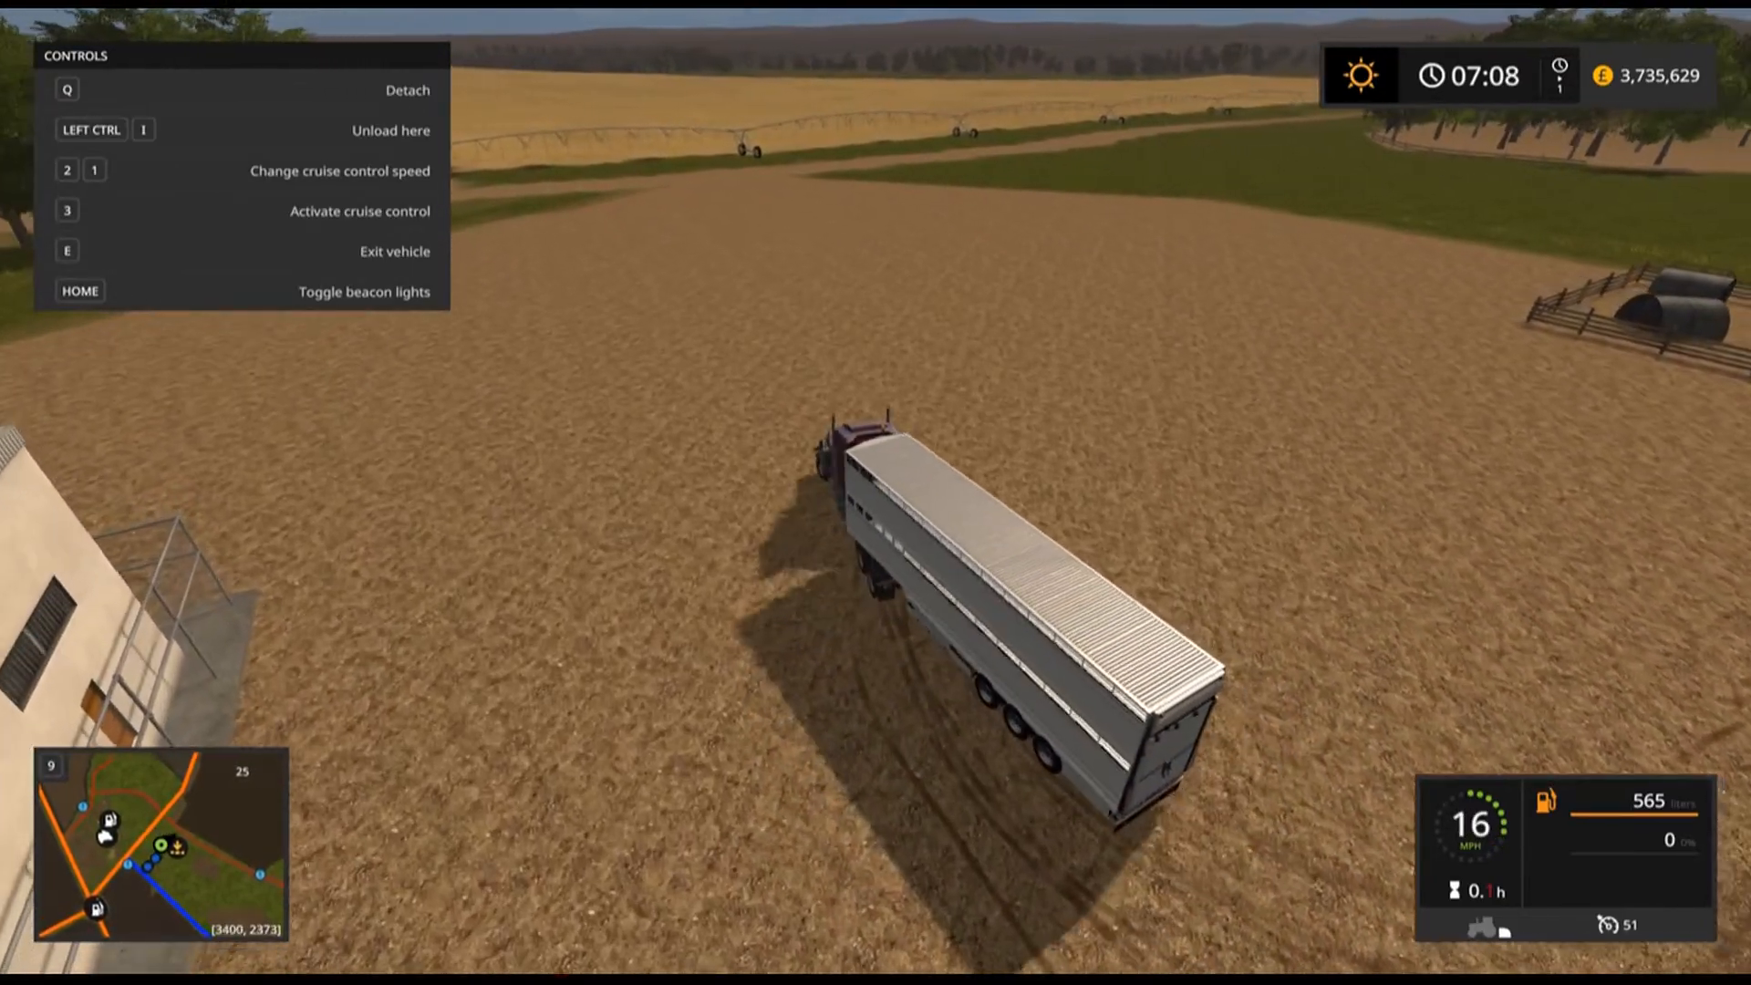
key("e")
Walk to the pig storage pen's trigger and start the automatic pig filling.
key("w")
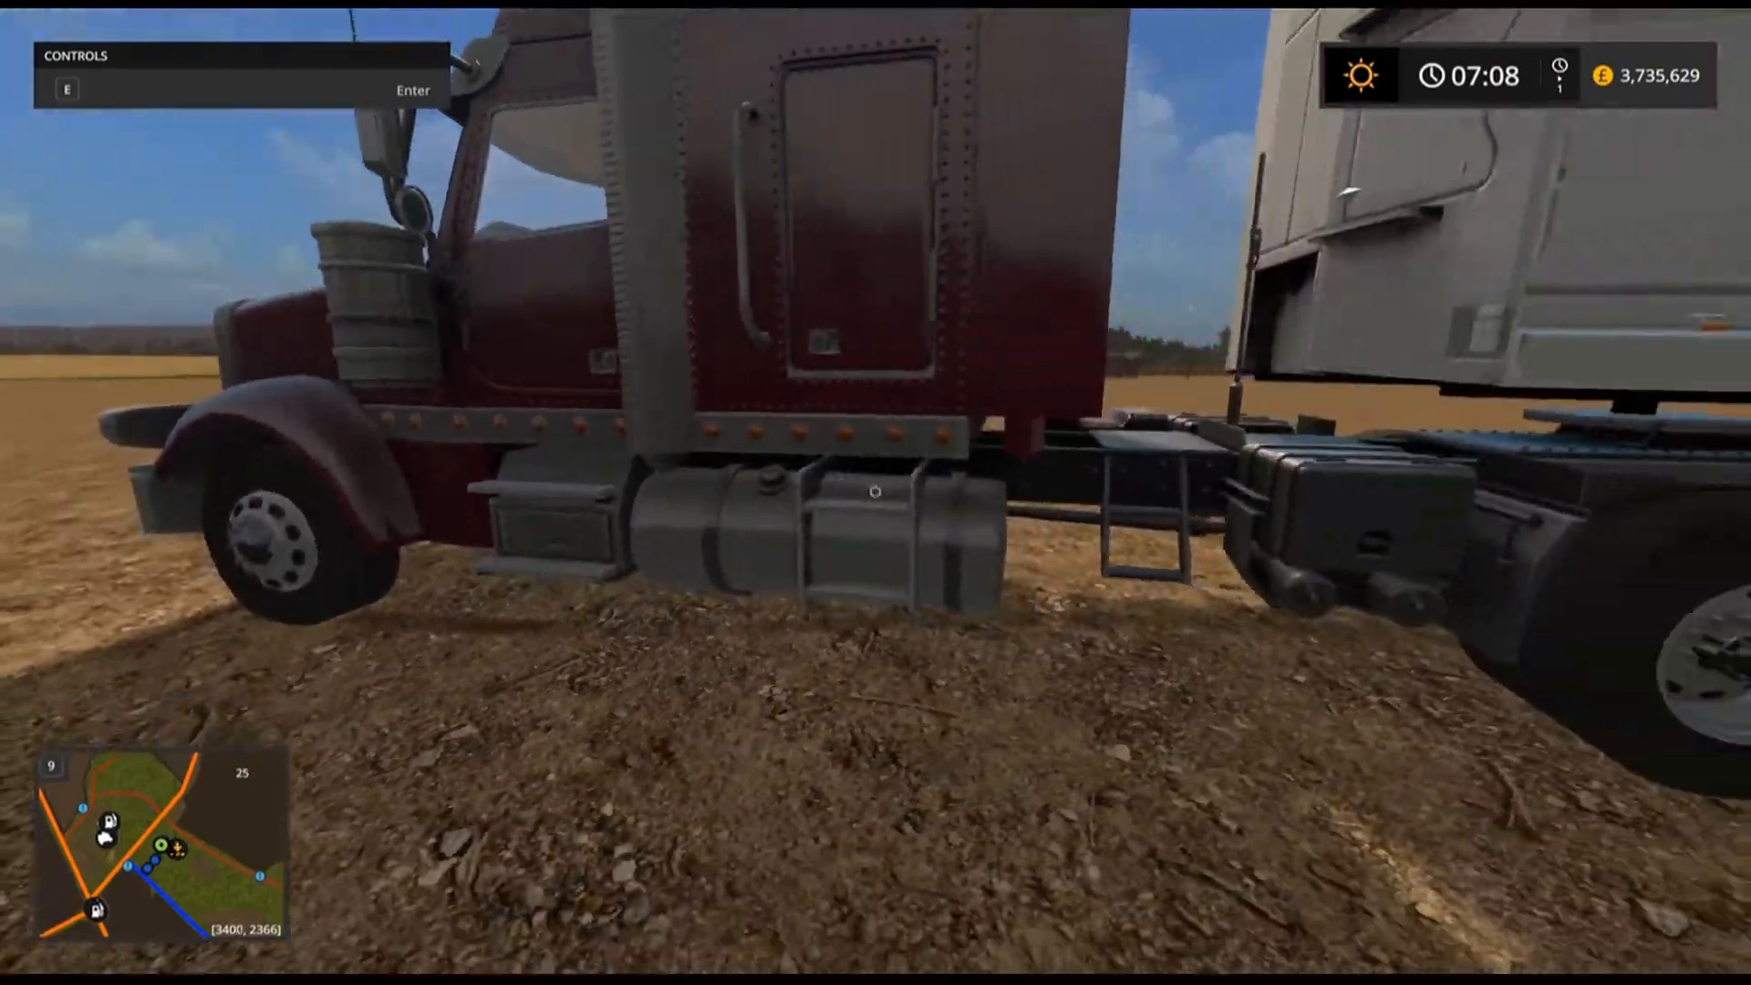
key("w")
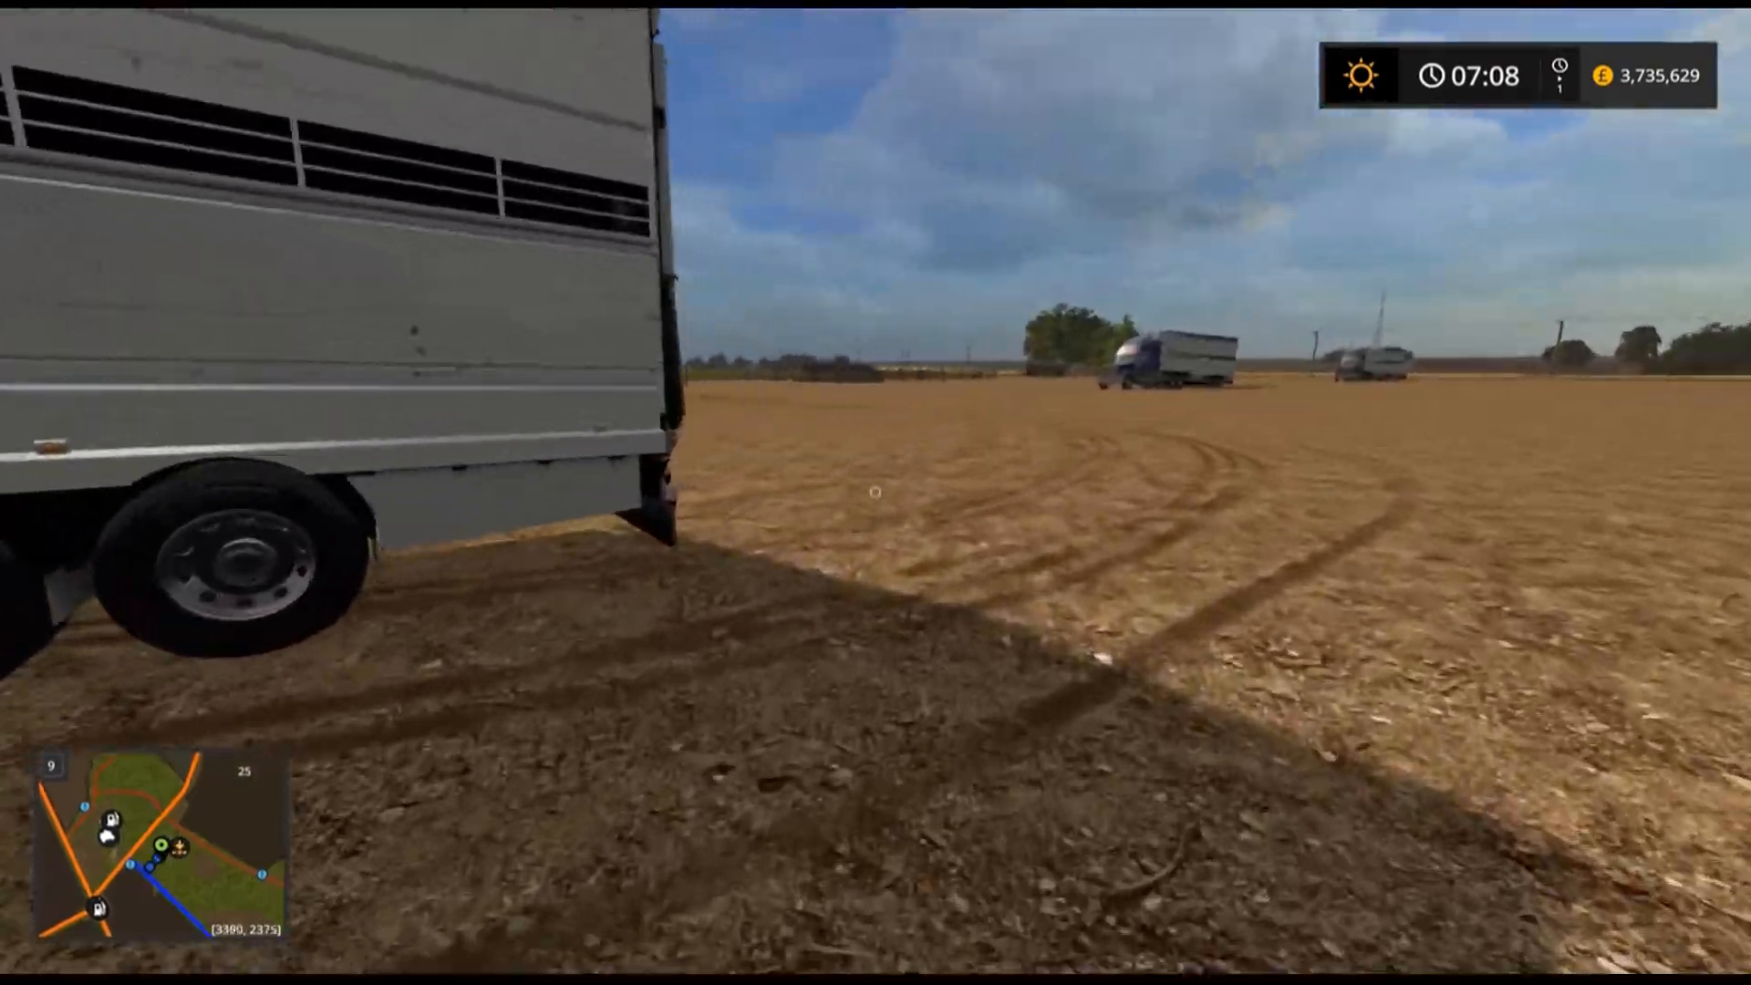
key("w")
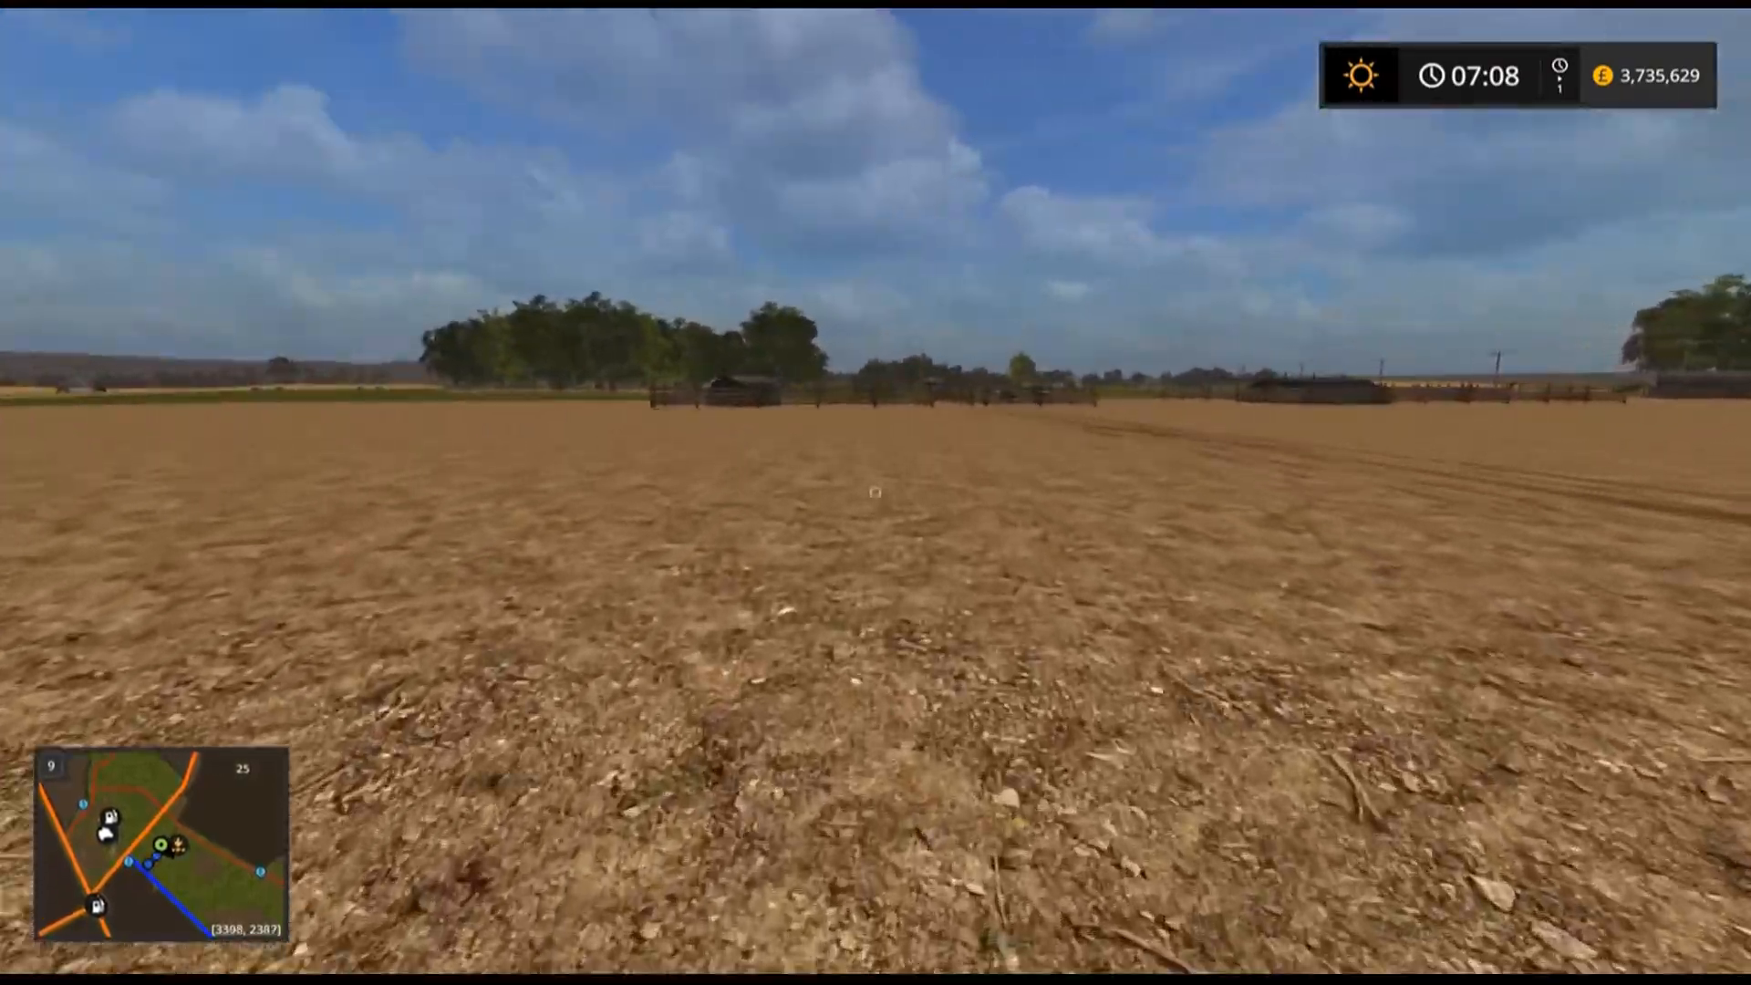
key("w")
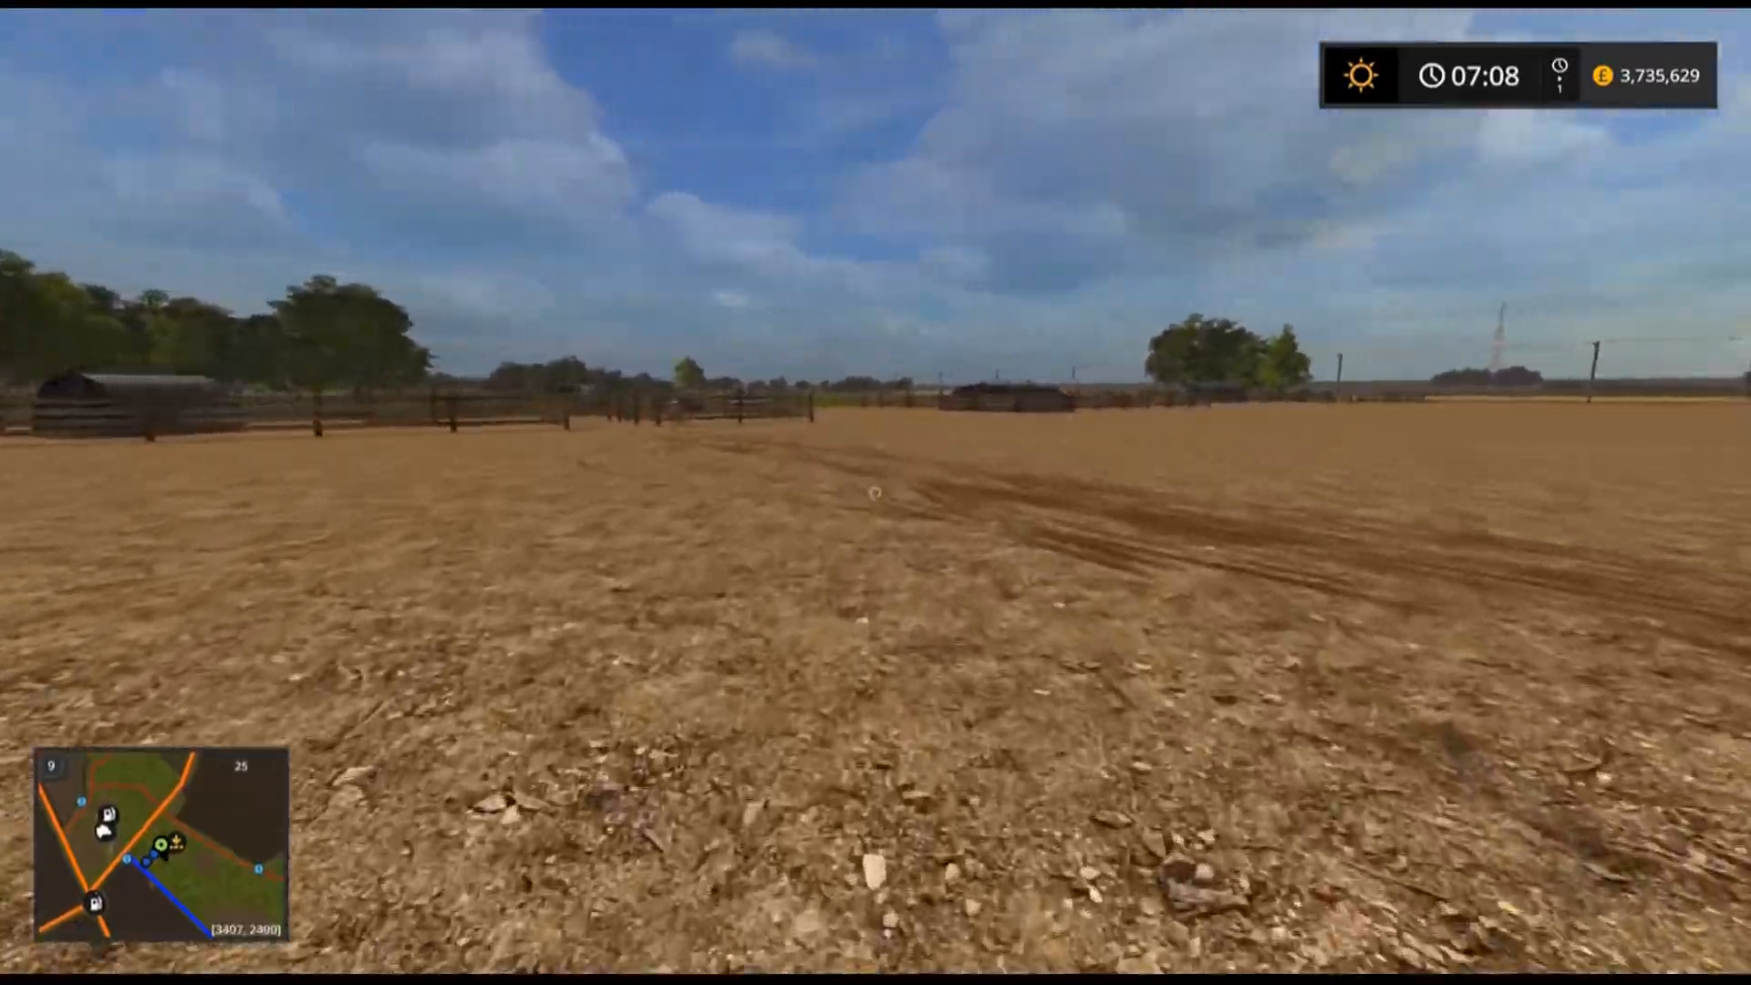
key("w")
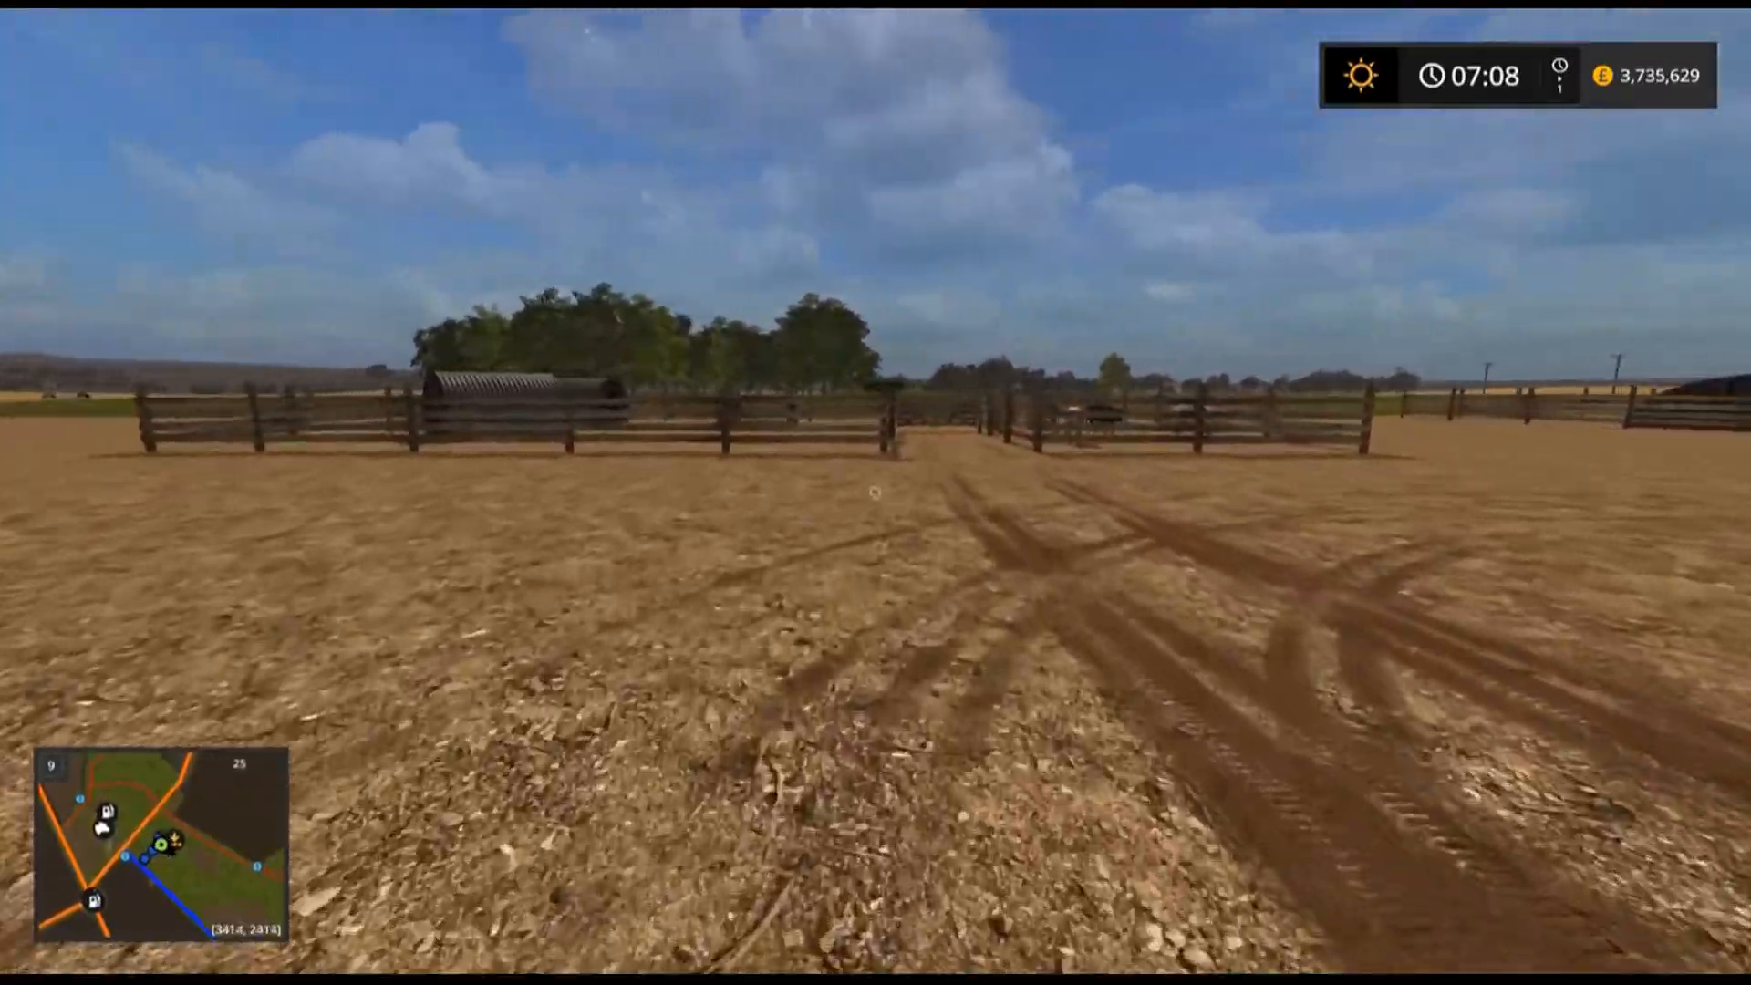
key("w")
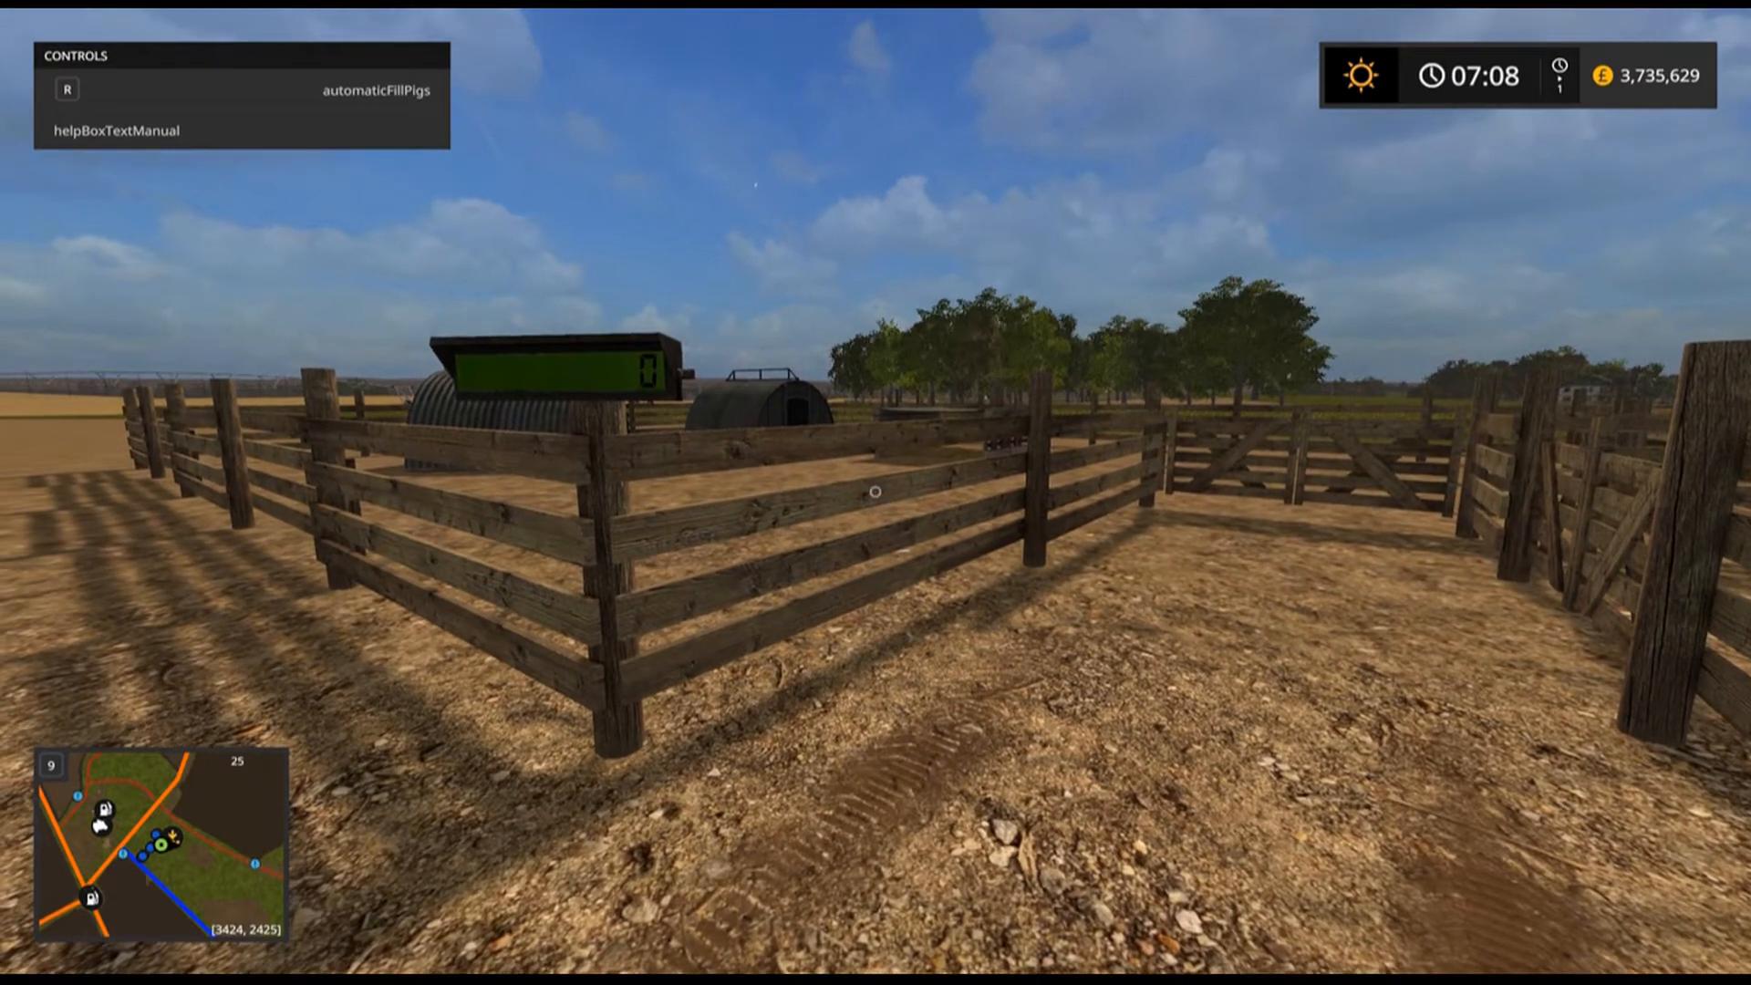
key("w")
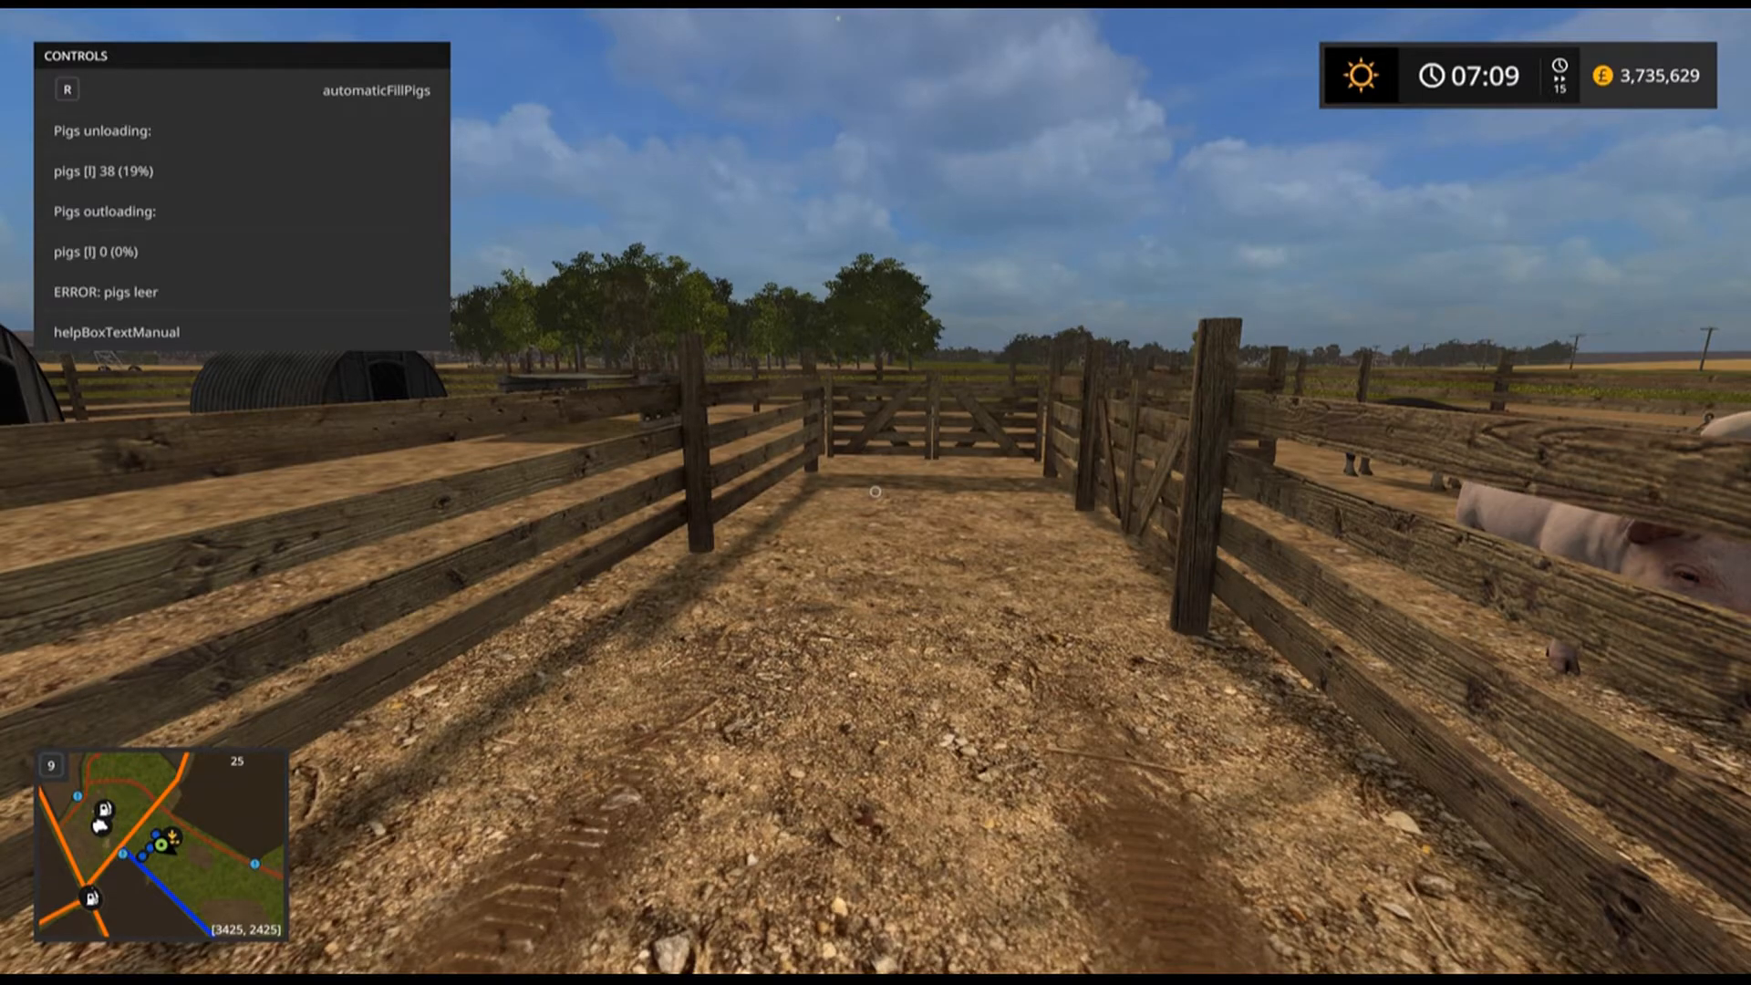
key("s")
key("a")
key("w")
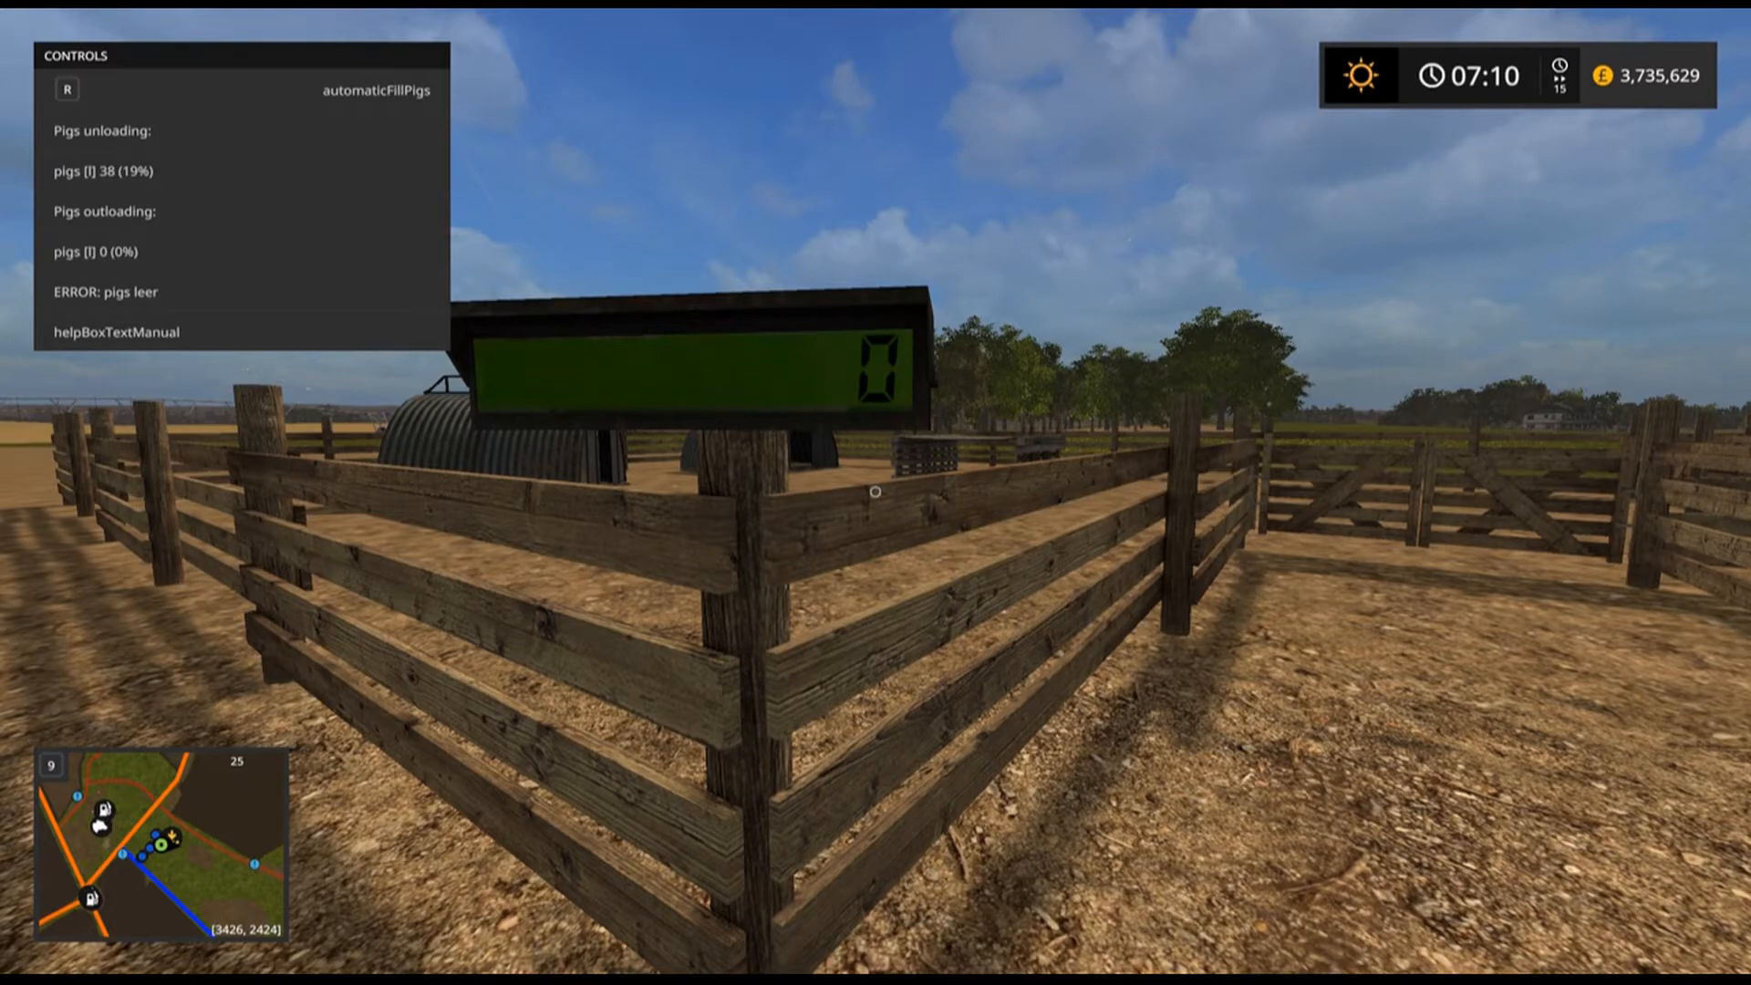
key("r")
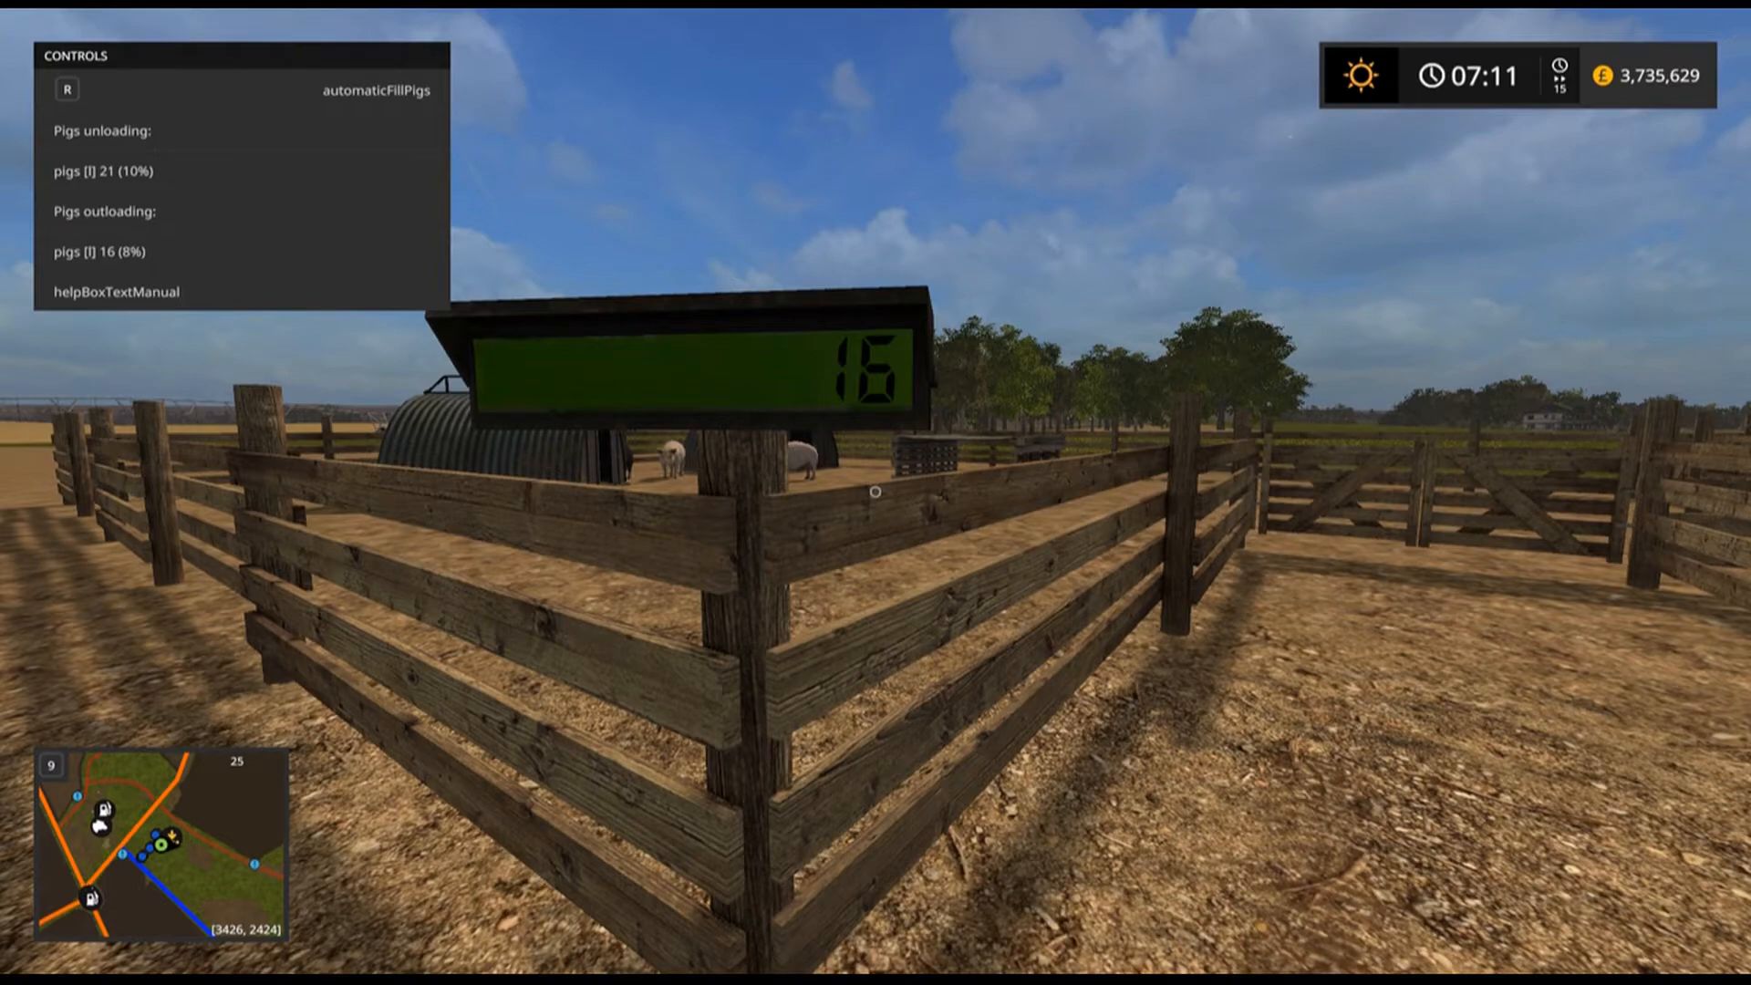
Walk over to the sheep intermediate storage pen and check its trigger.
key("d")
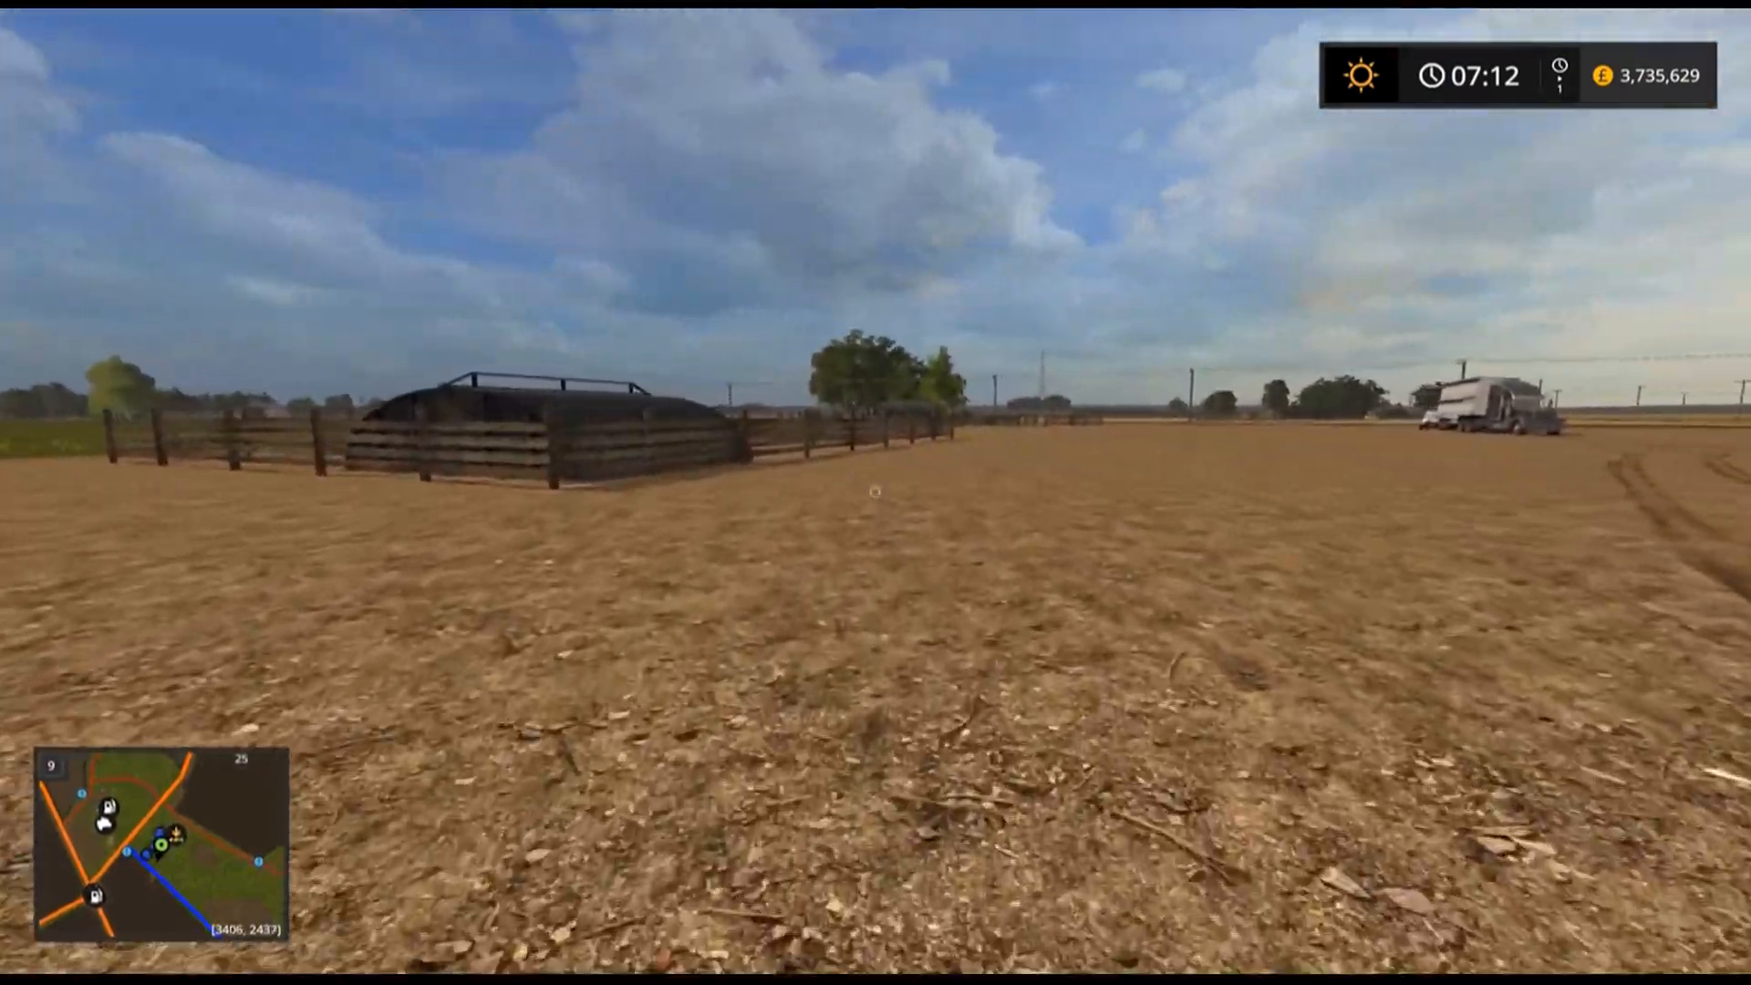
key("w")
key("w")
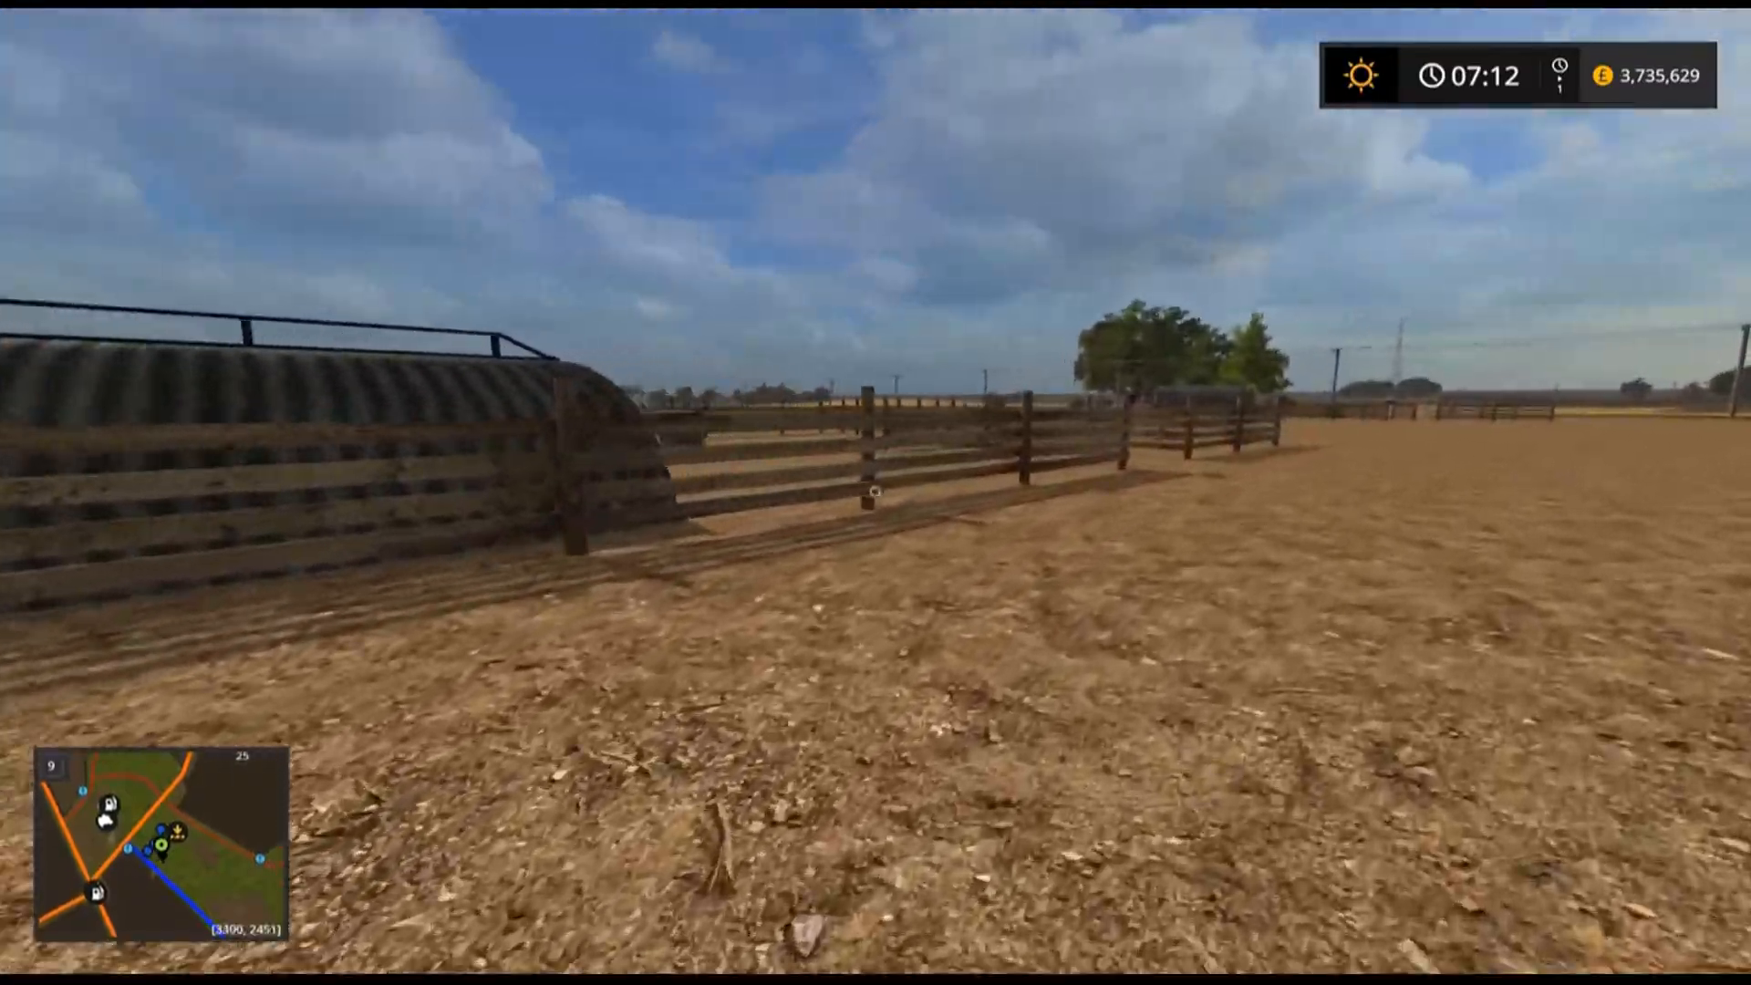
key("w")
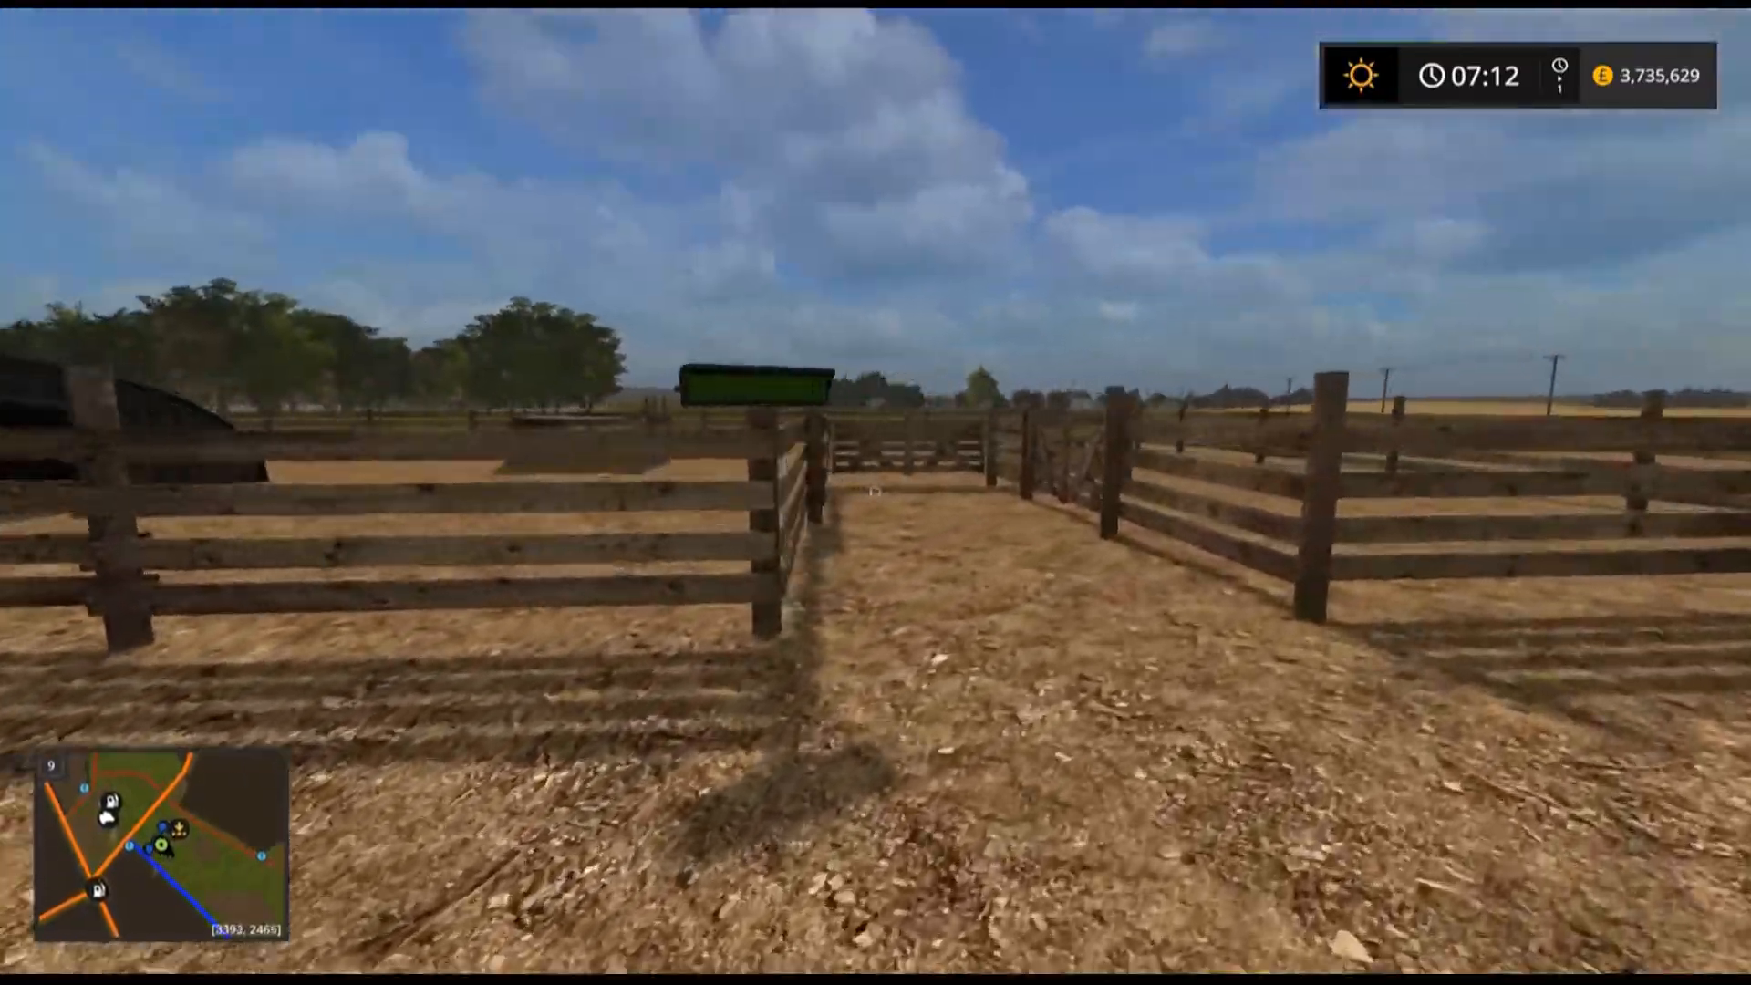
key("s")
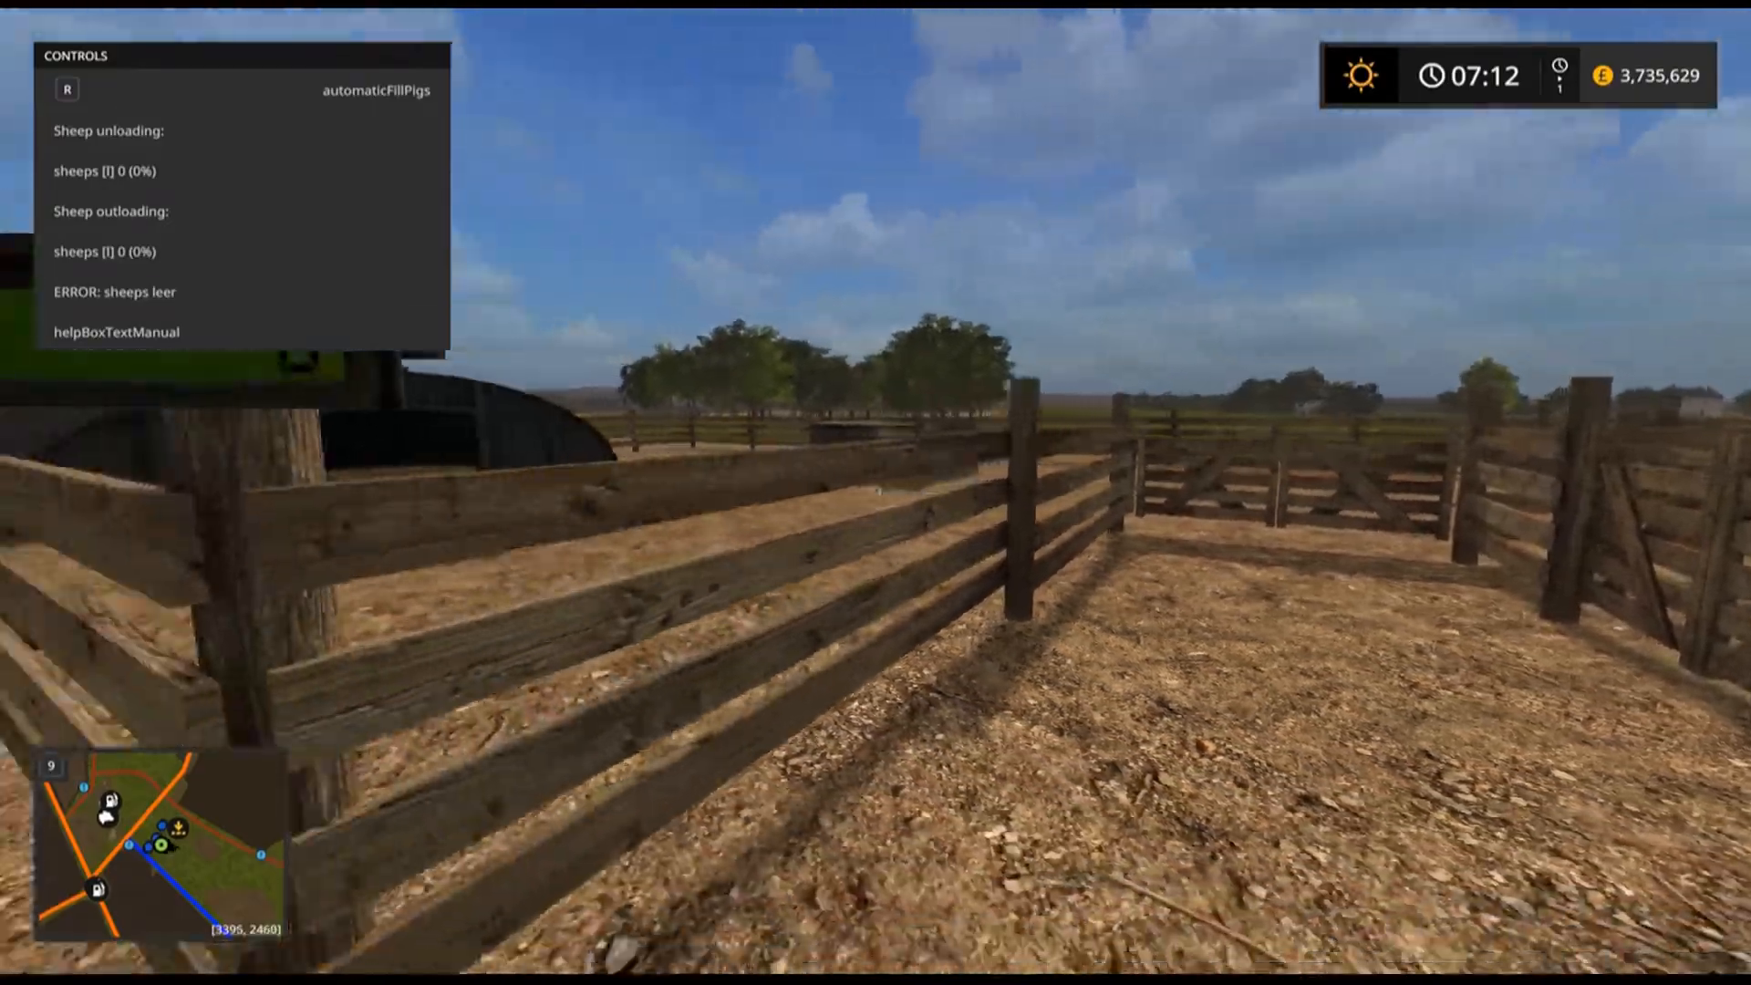
Walk from the sheep pen to the truck with the loaded livestock trailer and get into it.
key("s")
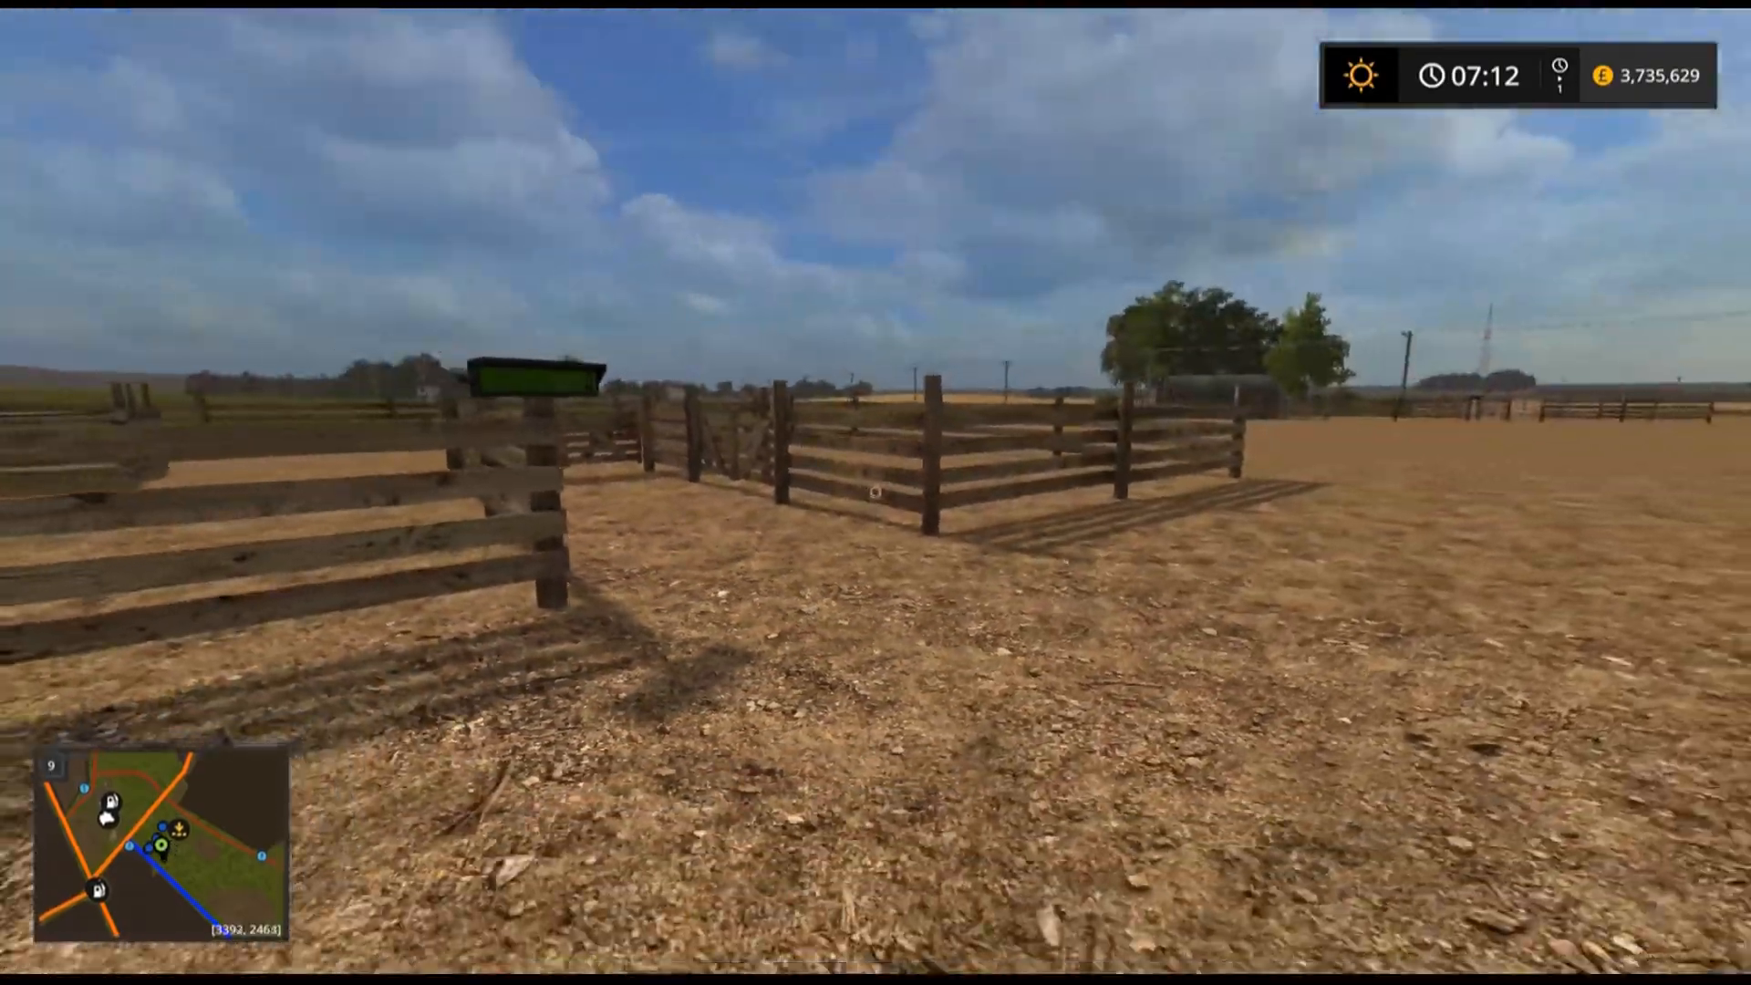
key("w")
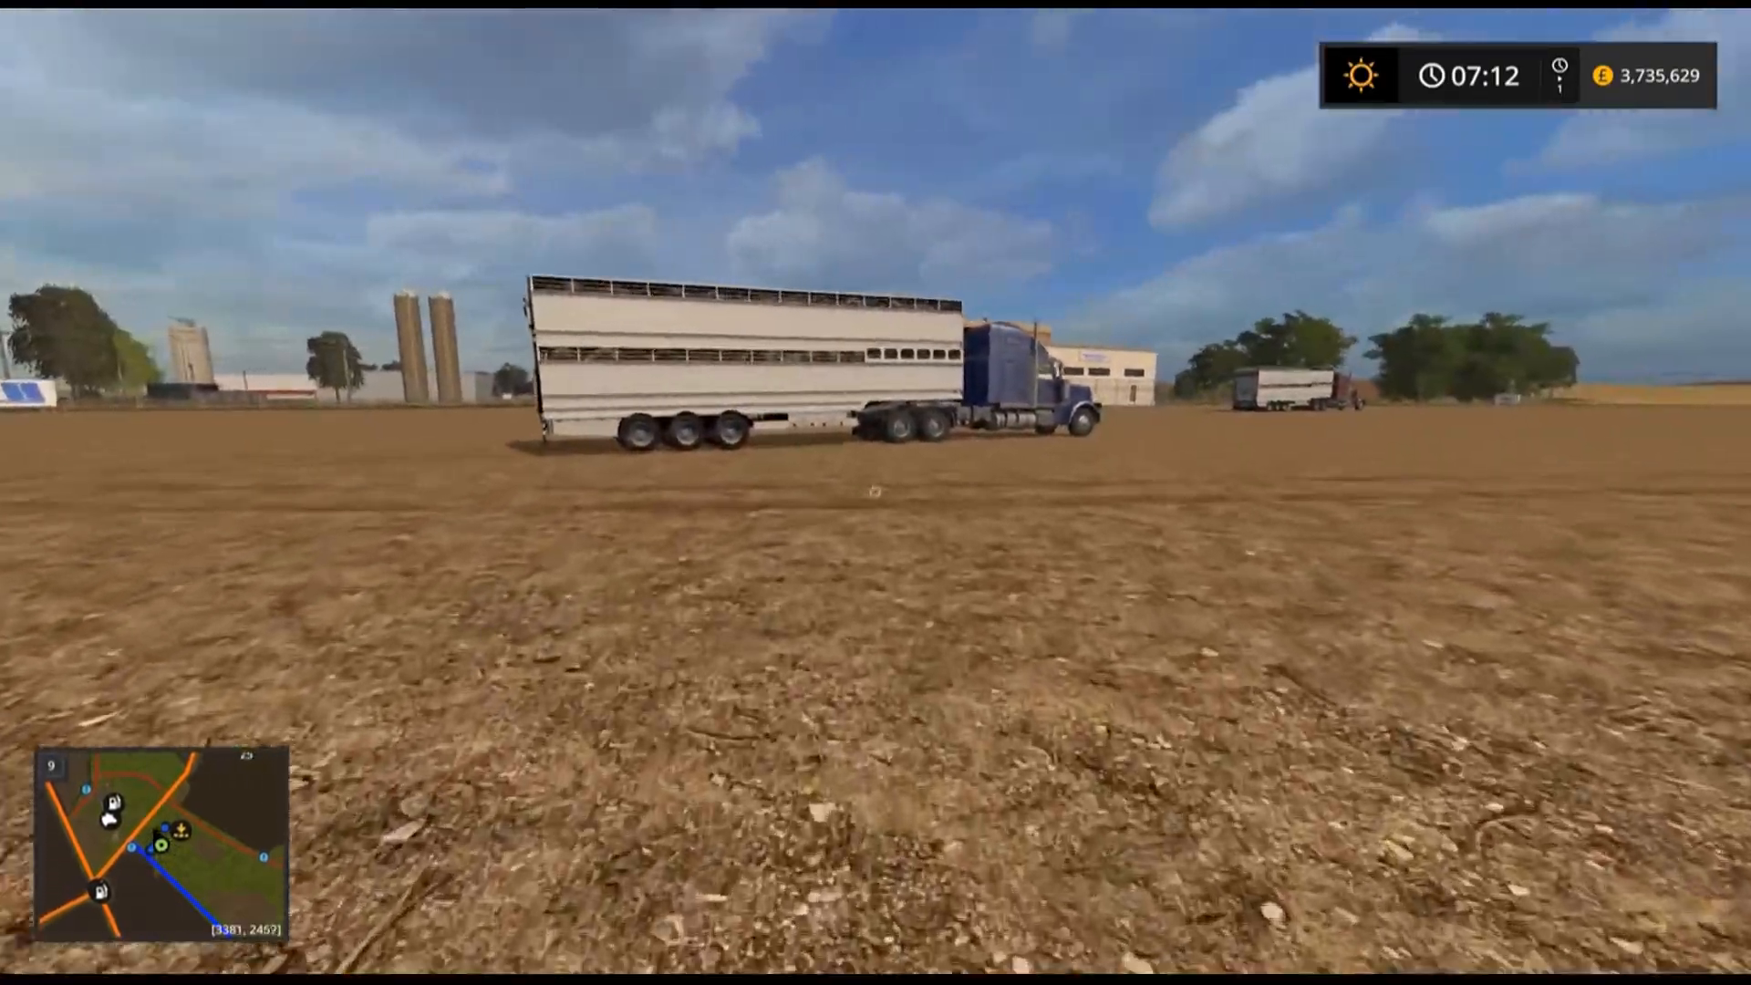
key("w")
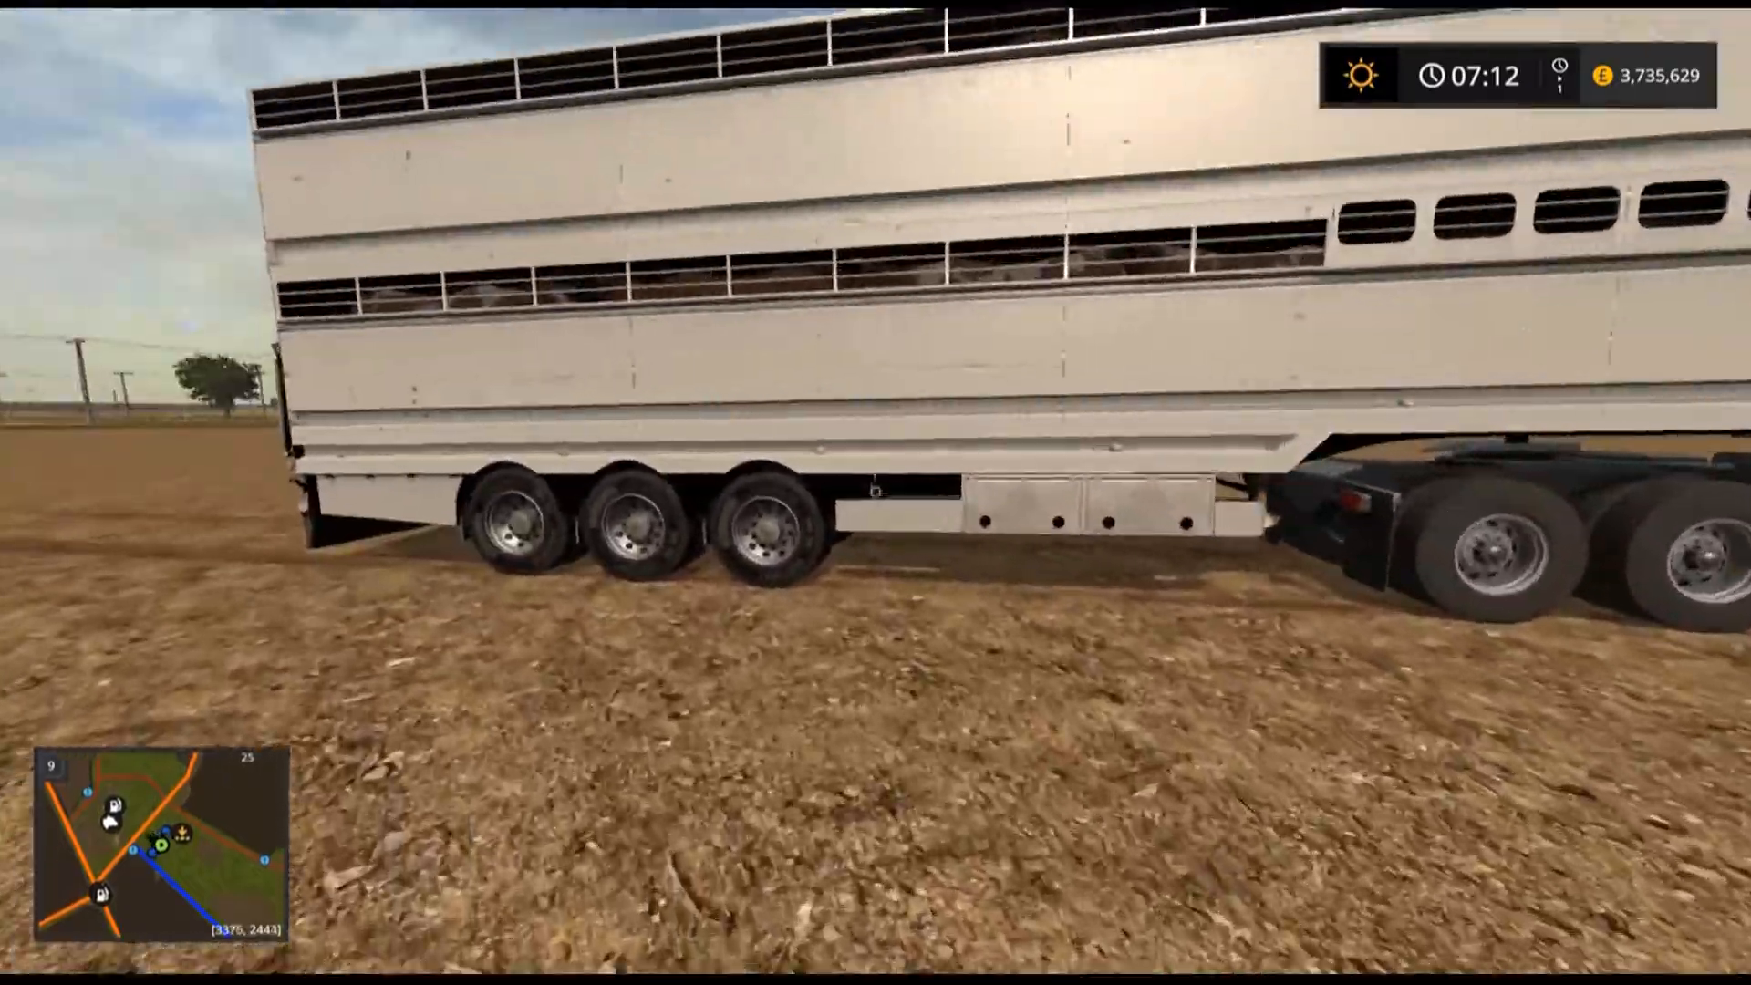
key("w")
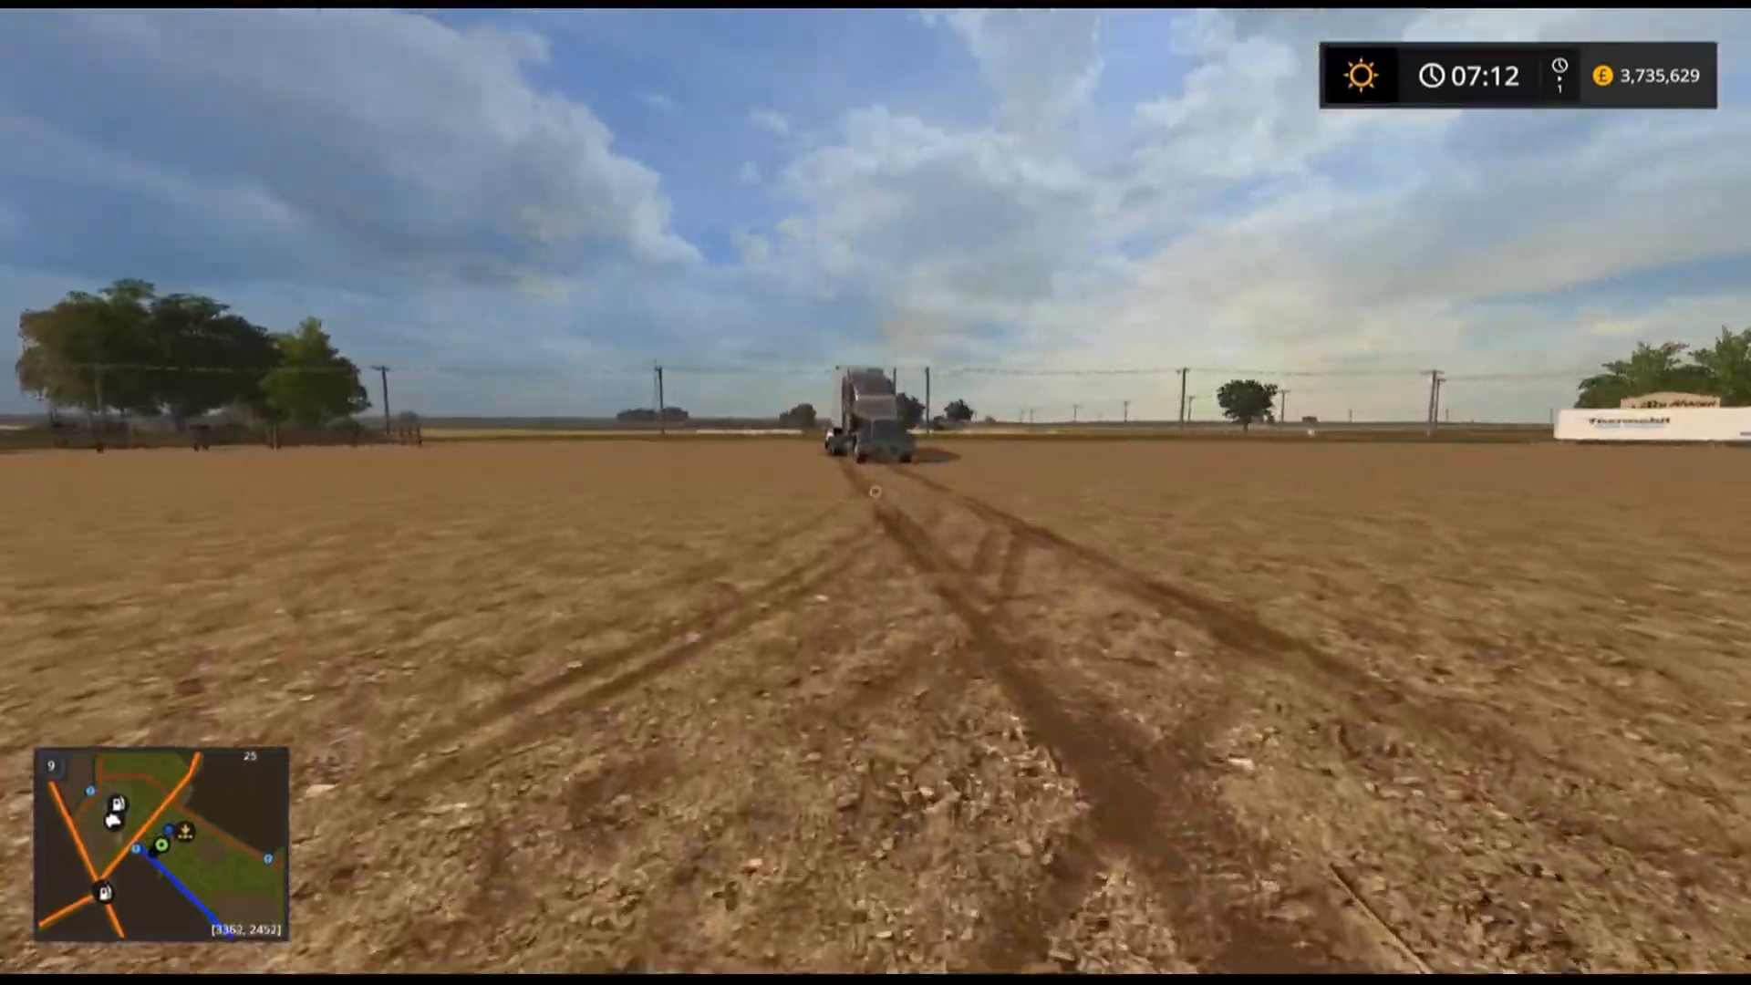
key("w")
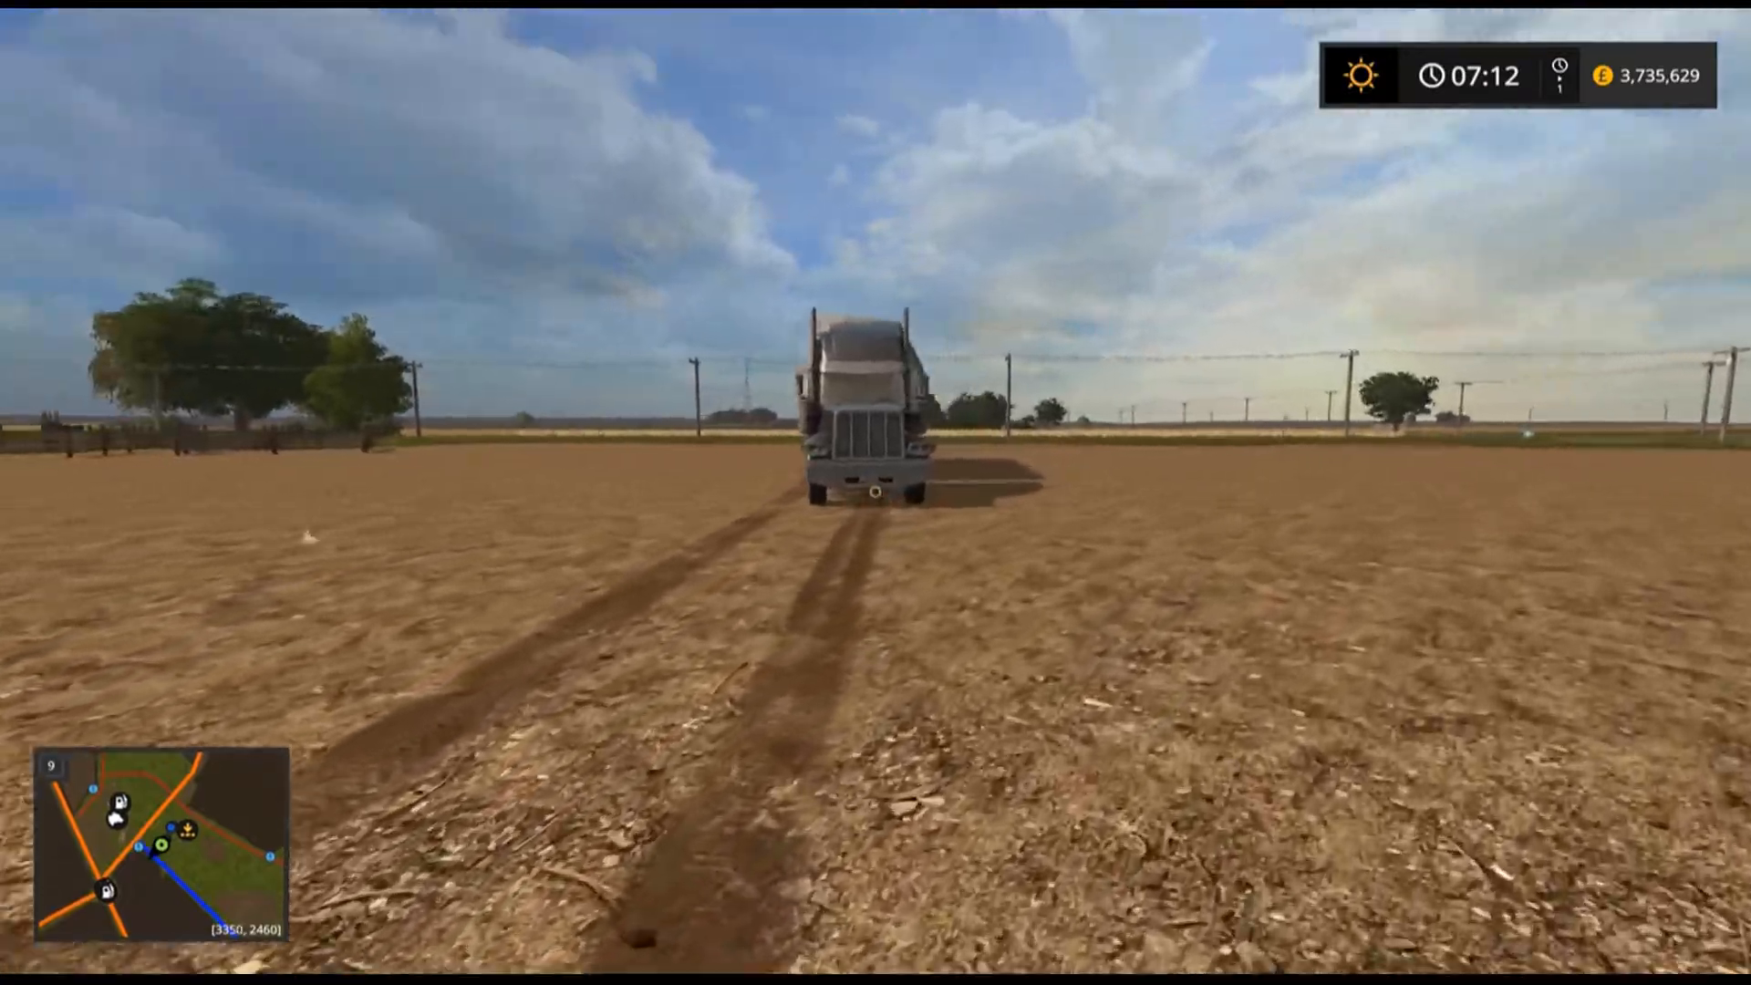
key("w")
key("e")
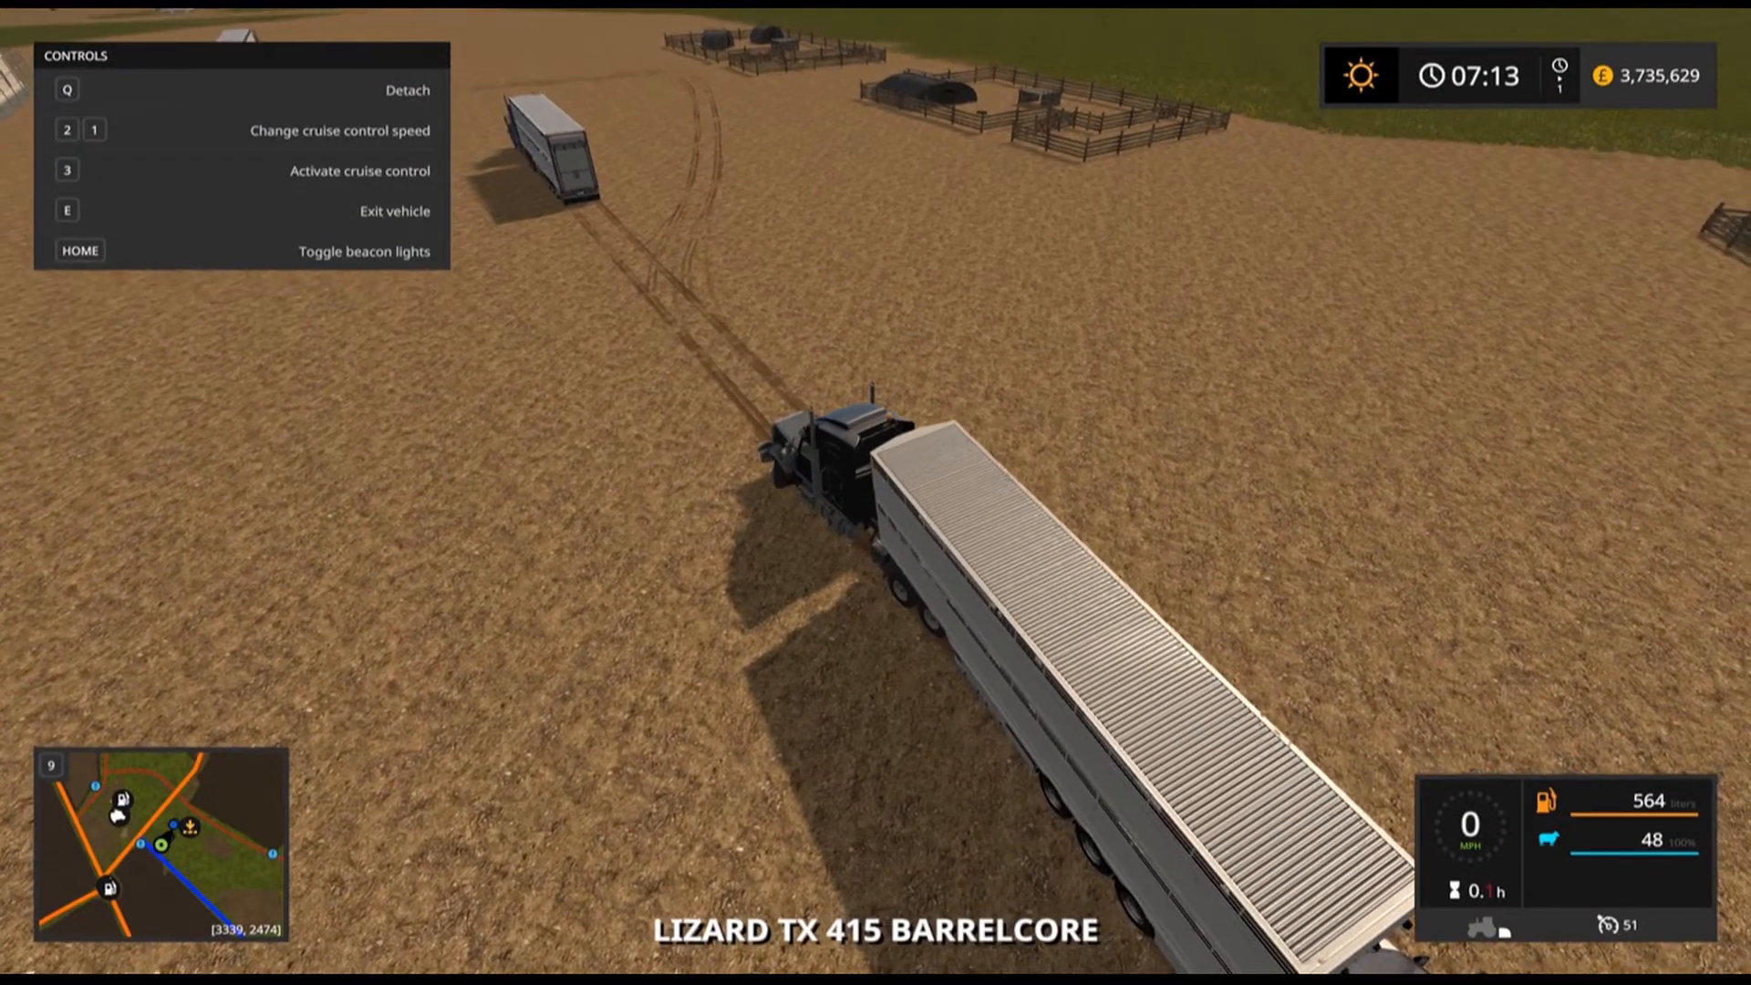
Drive the truck around and reverse the livestock trailer up to the sheep storage pen.
key("w")
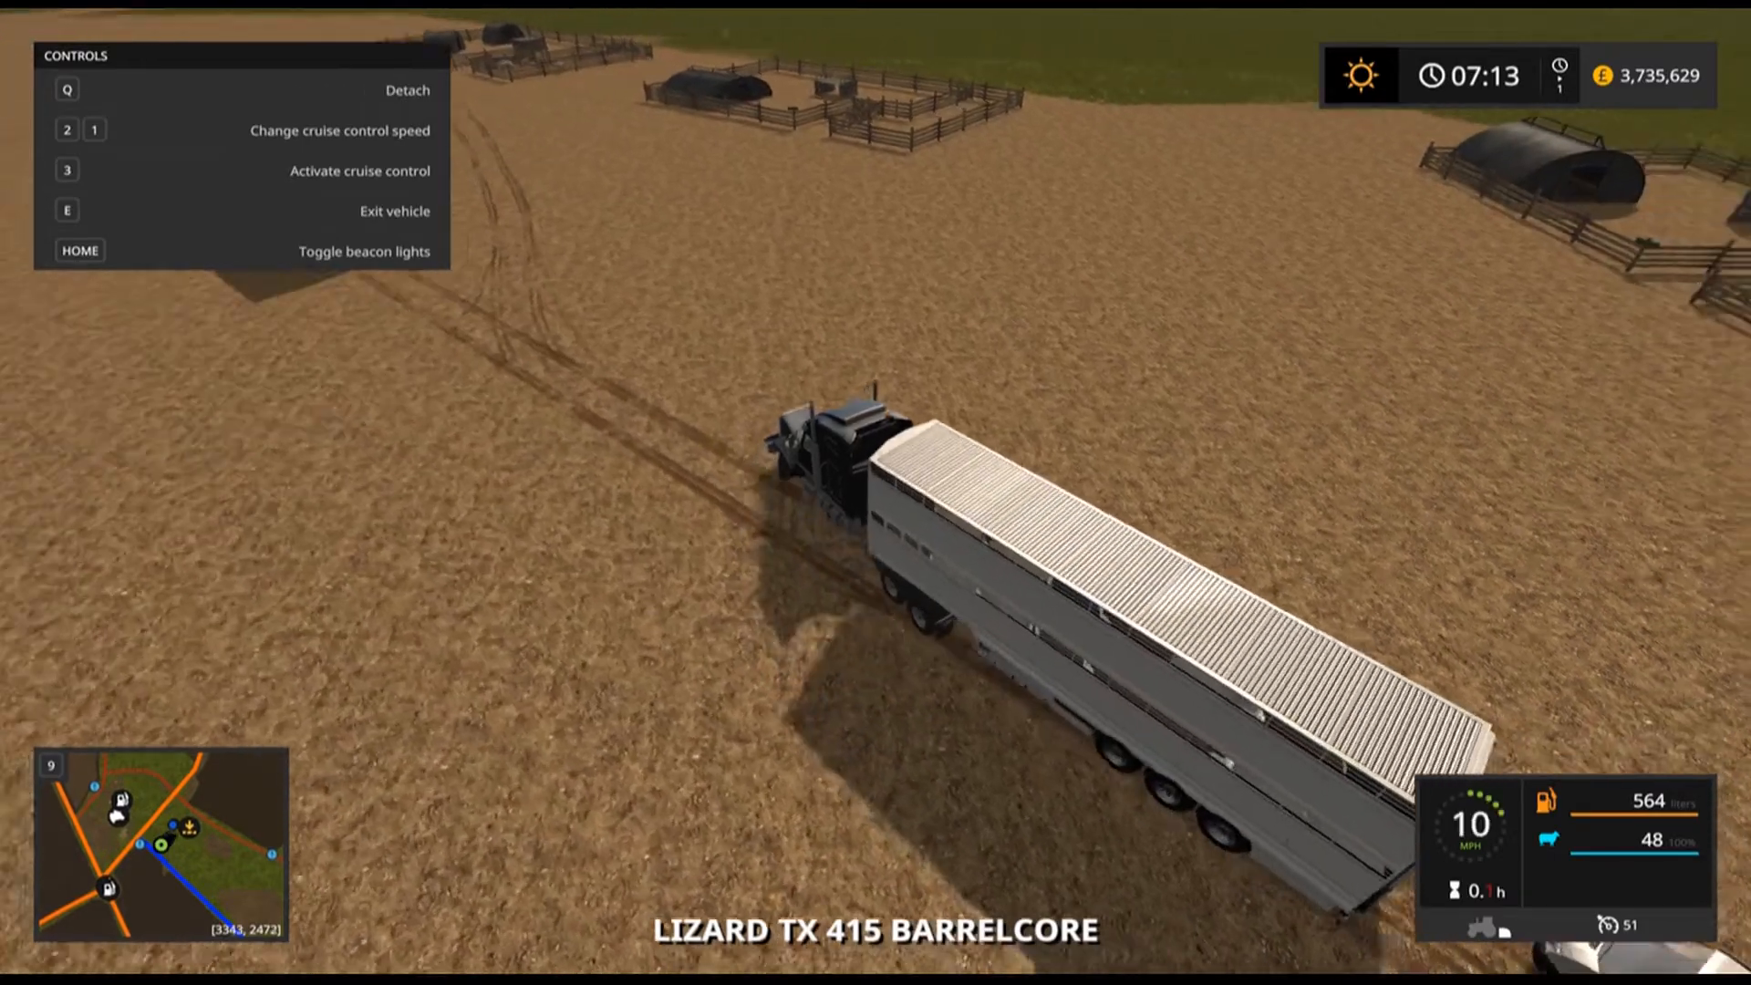
key("w")
key("d")
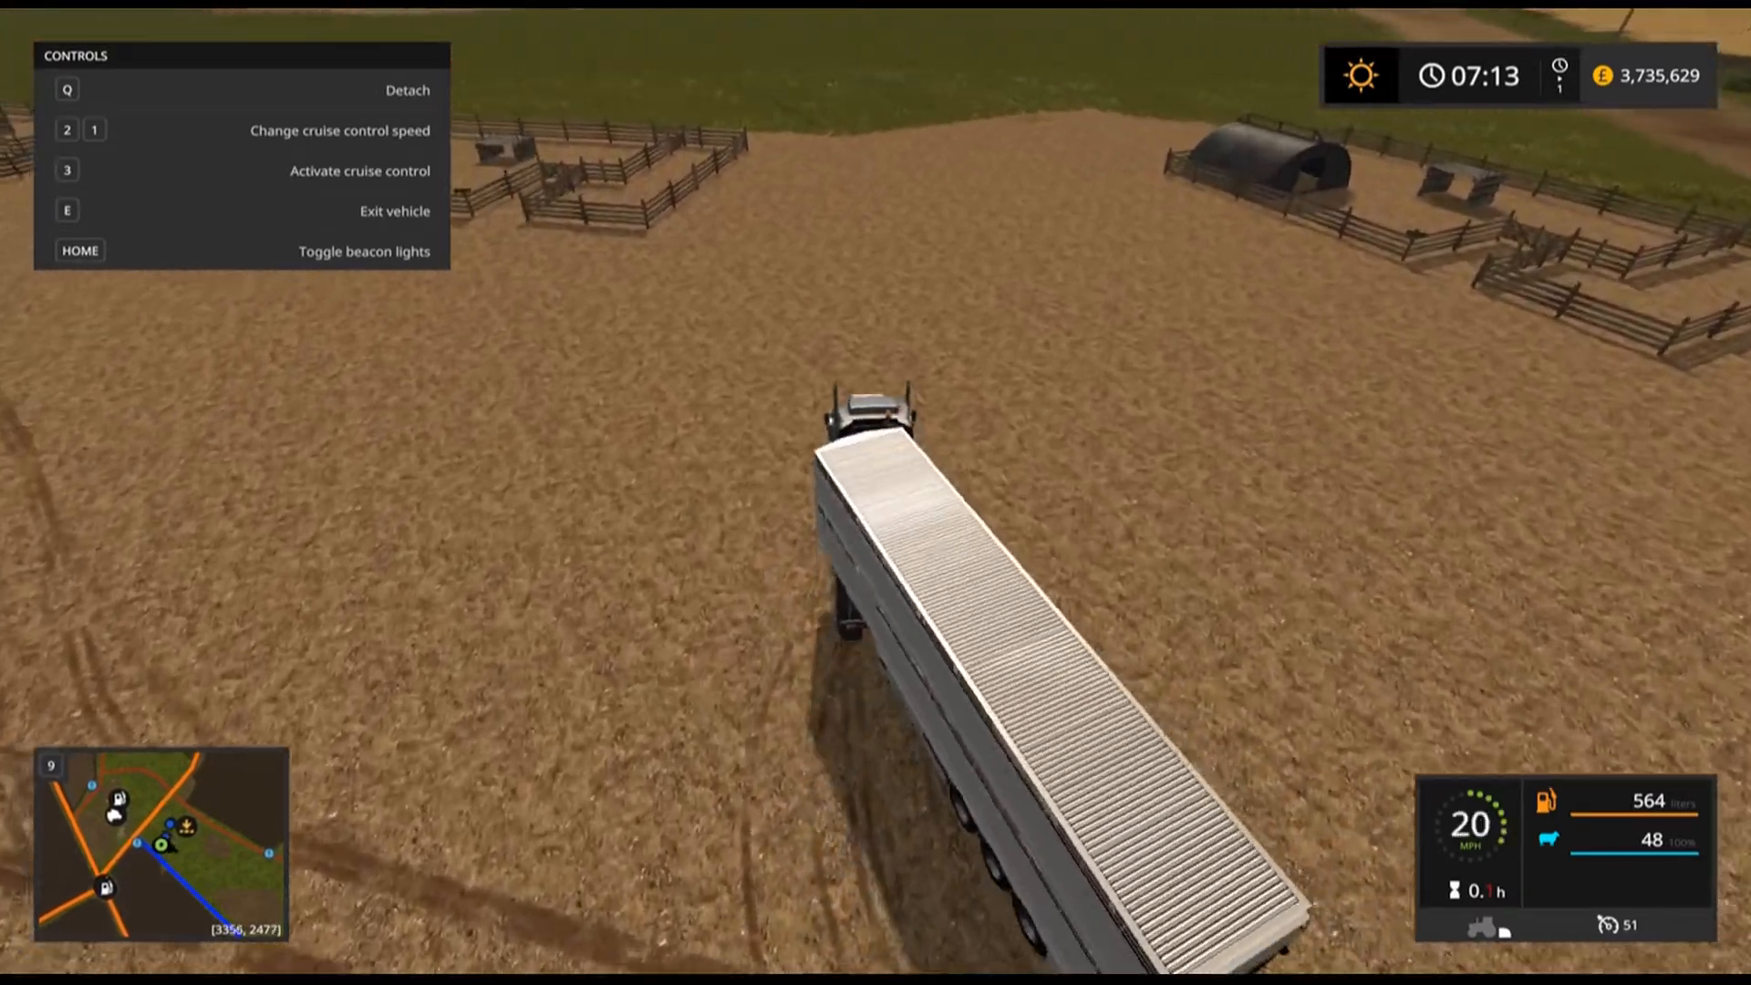
key("w")
key("a")
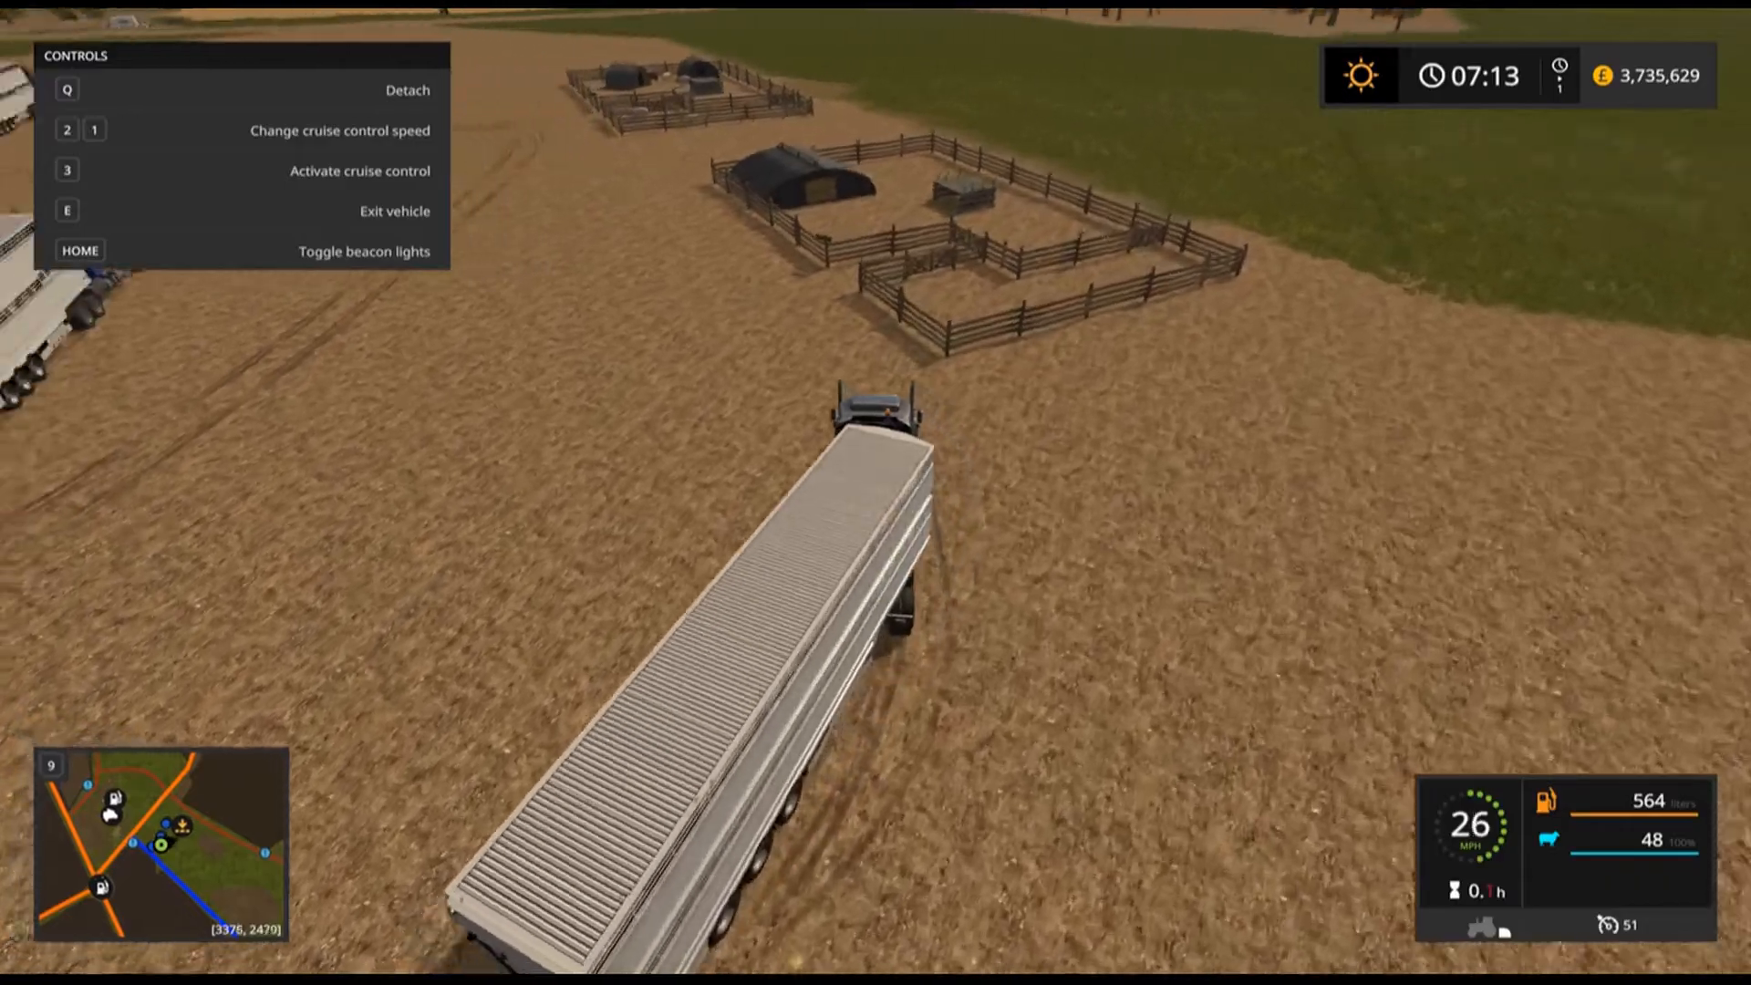
key("a")
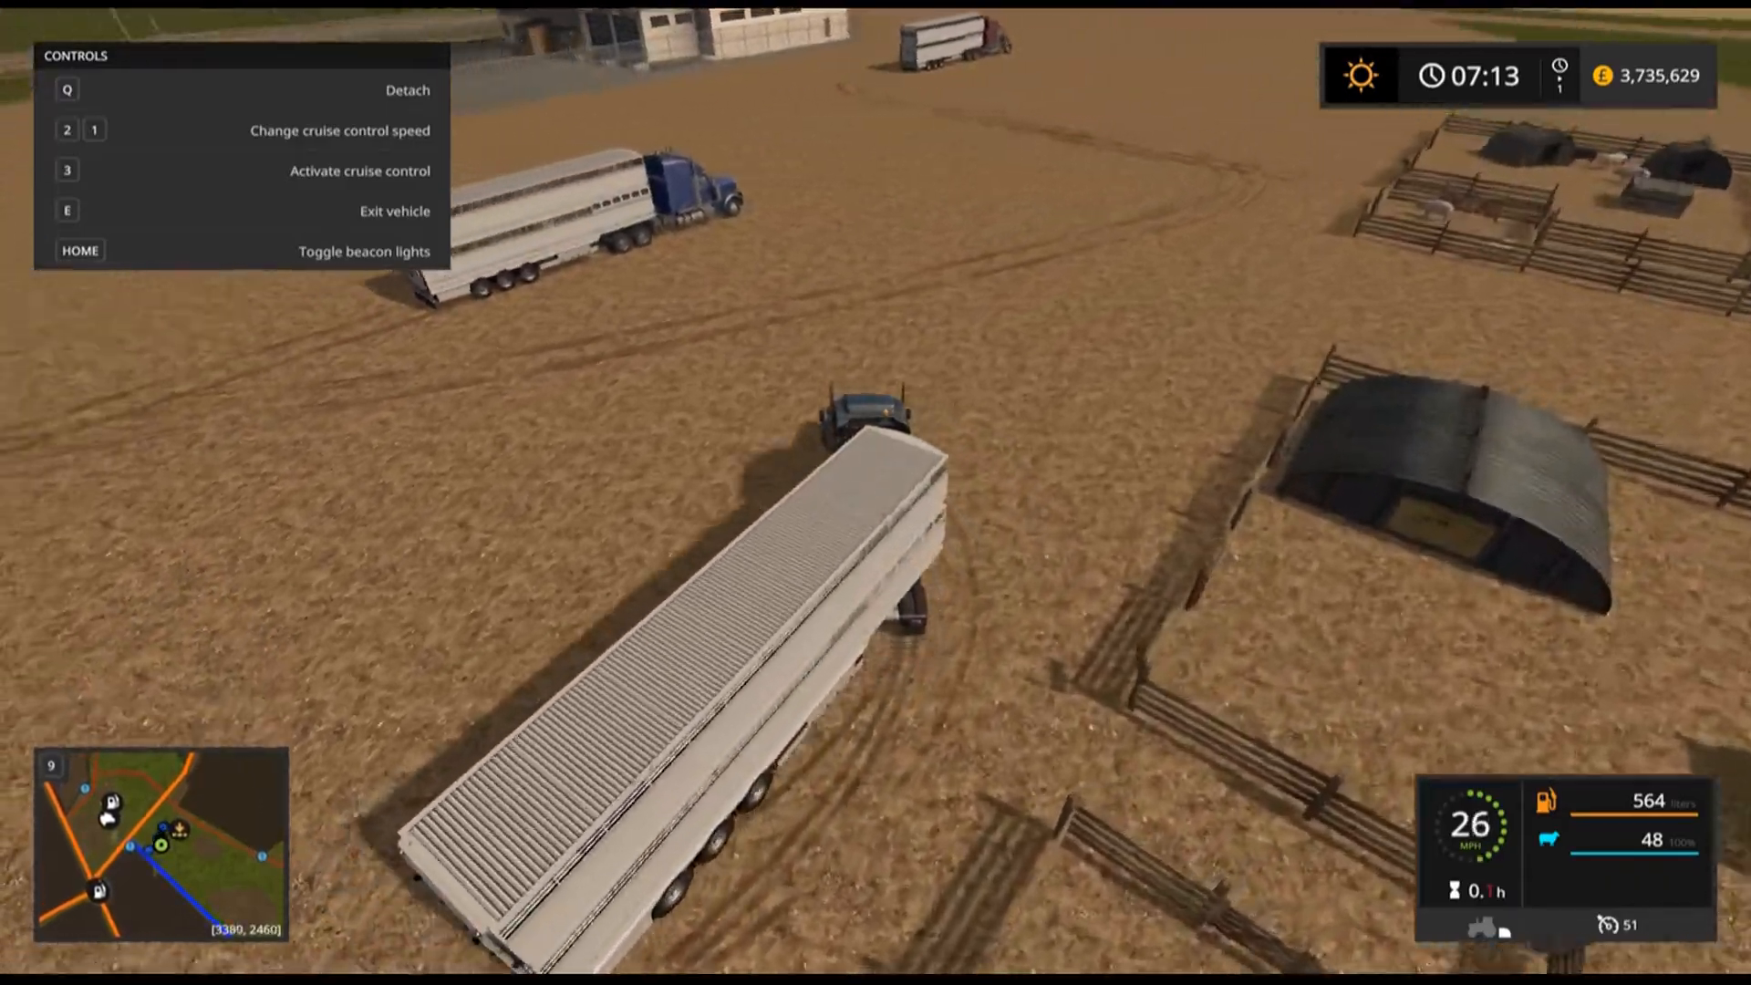
key("s")
key("a")
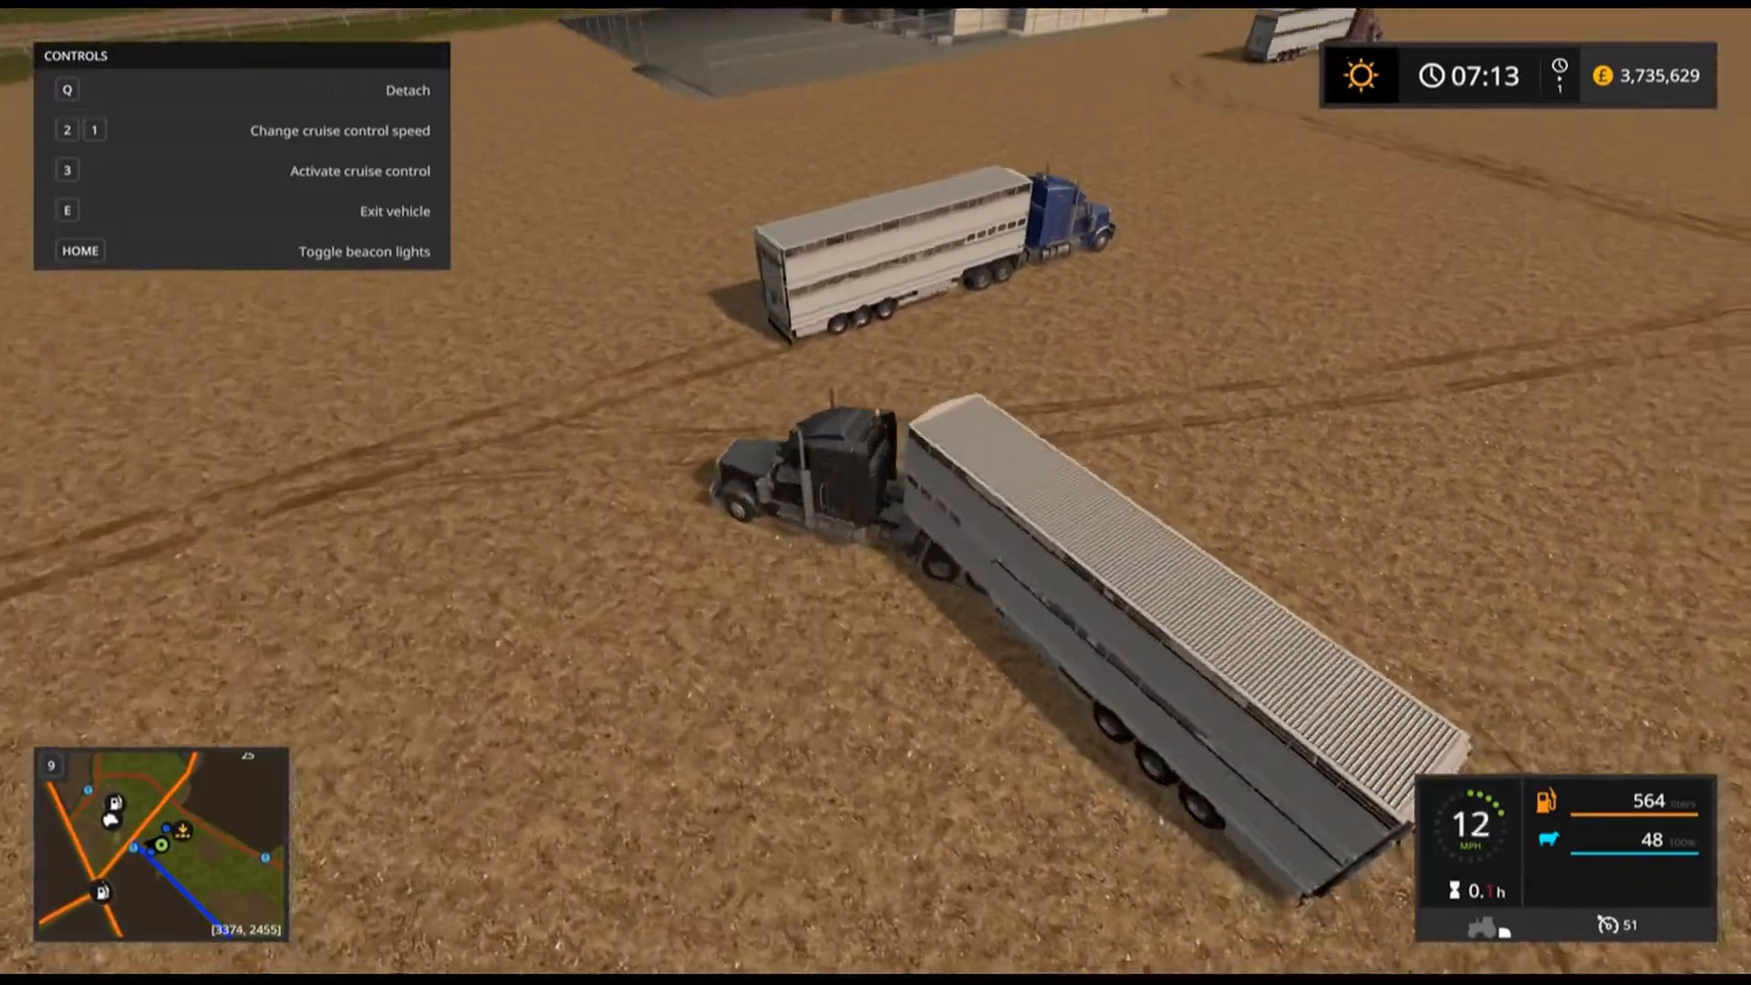
key("s")
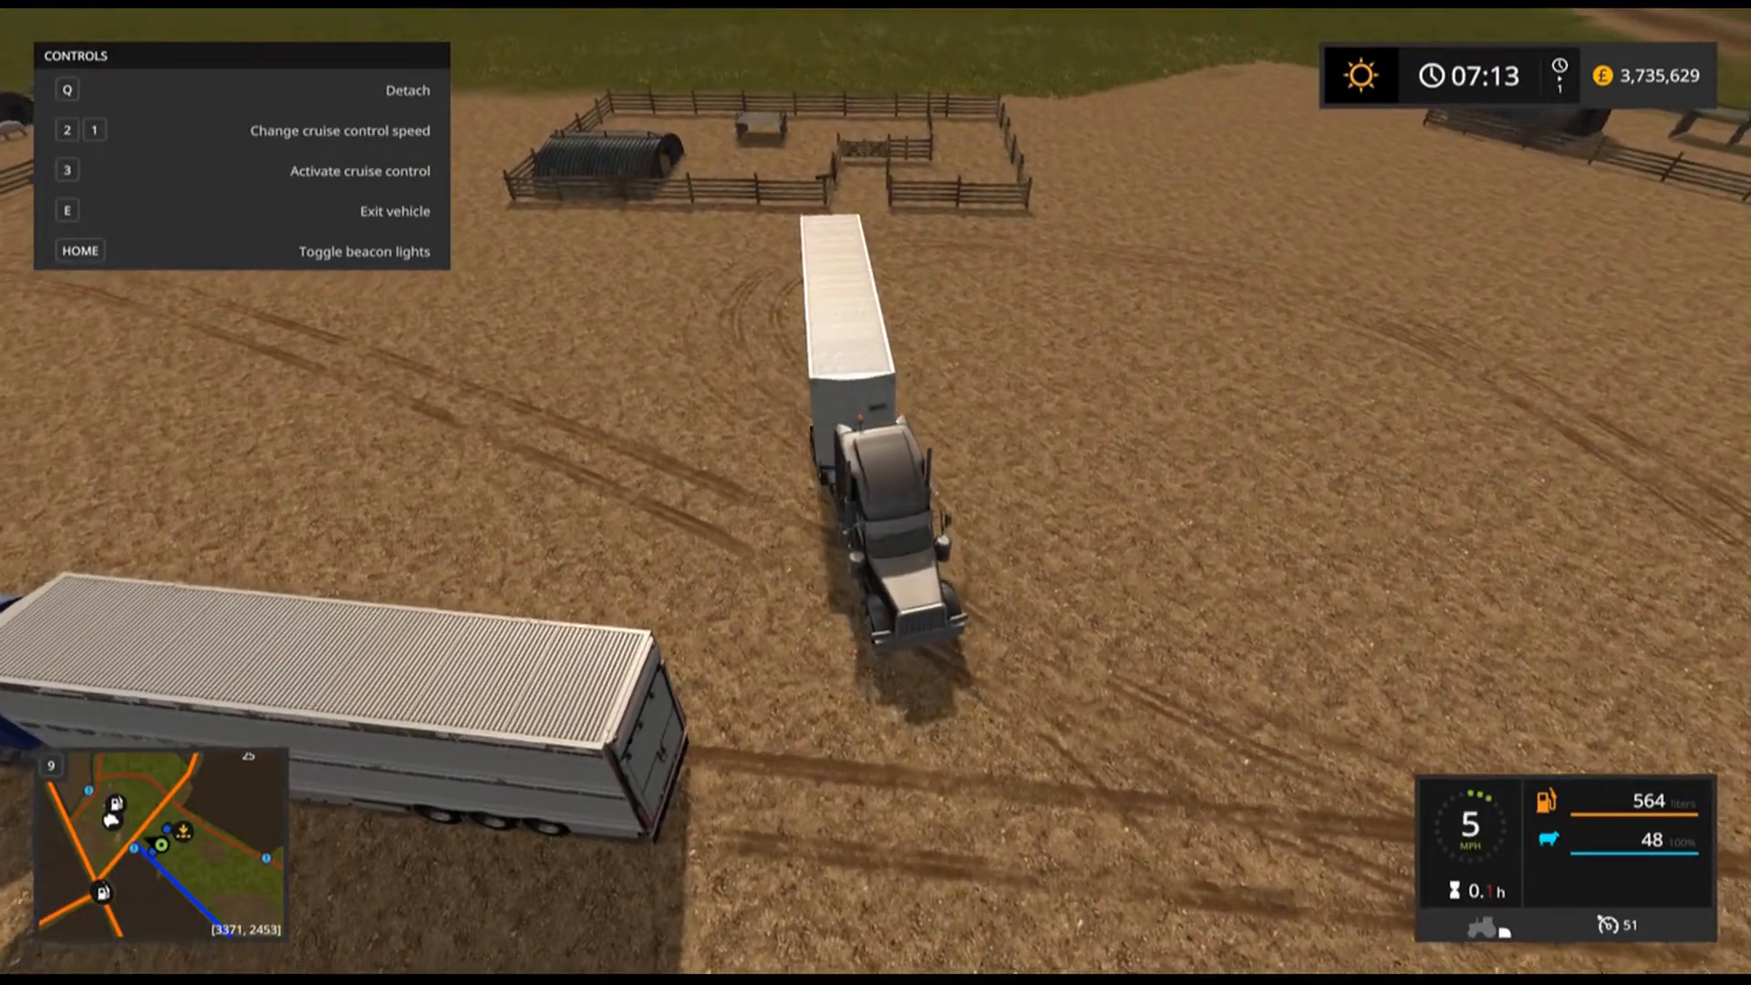
key("s")
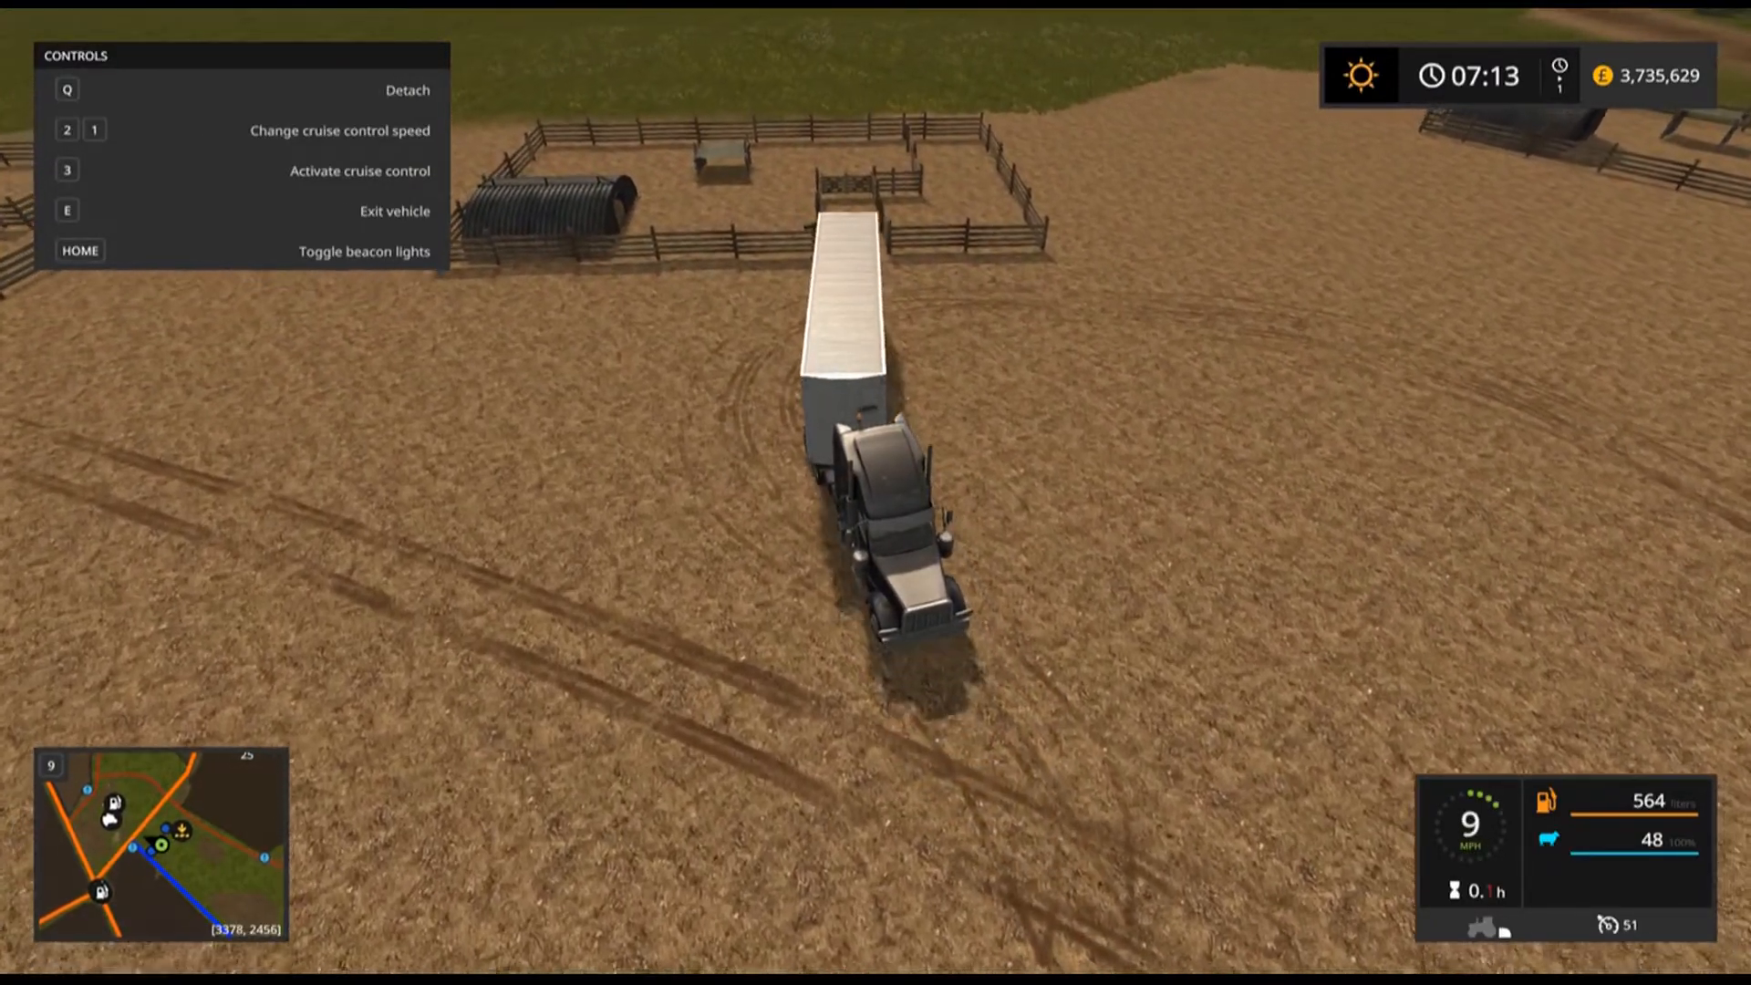
key("s")
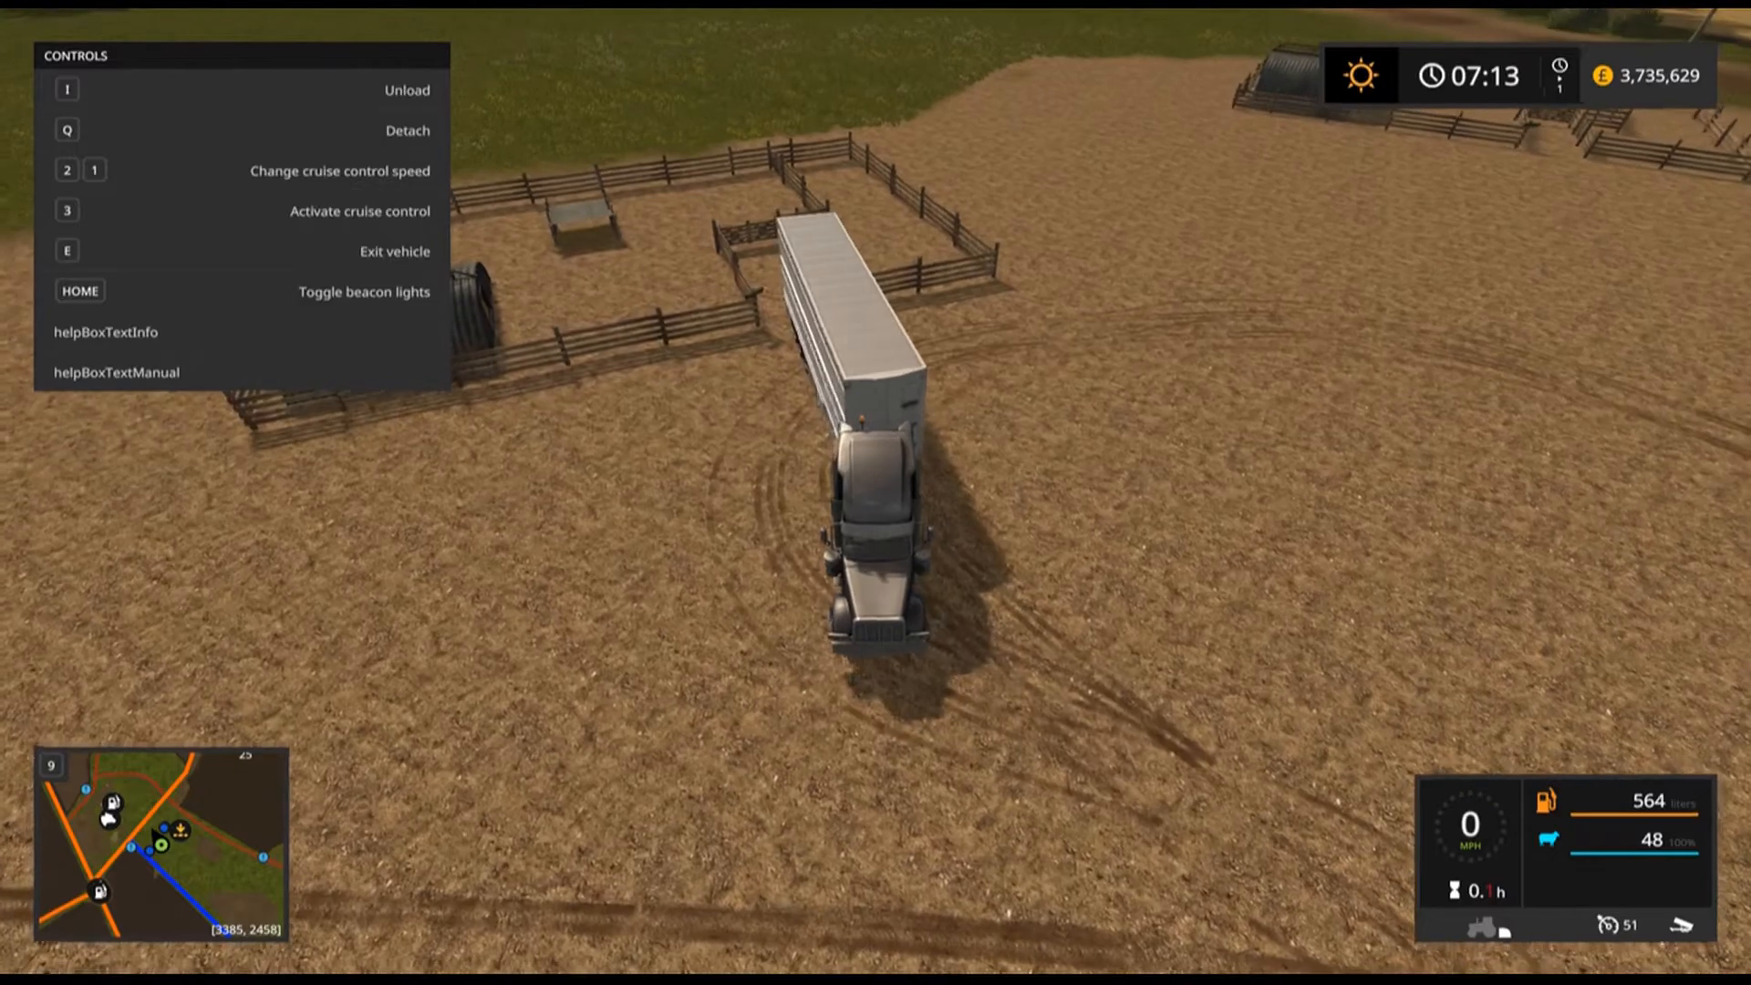
Realign the trailer against the sheep pen and unload the sheep into it.
key("w")
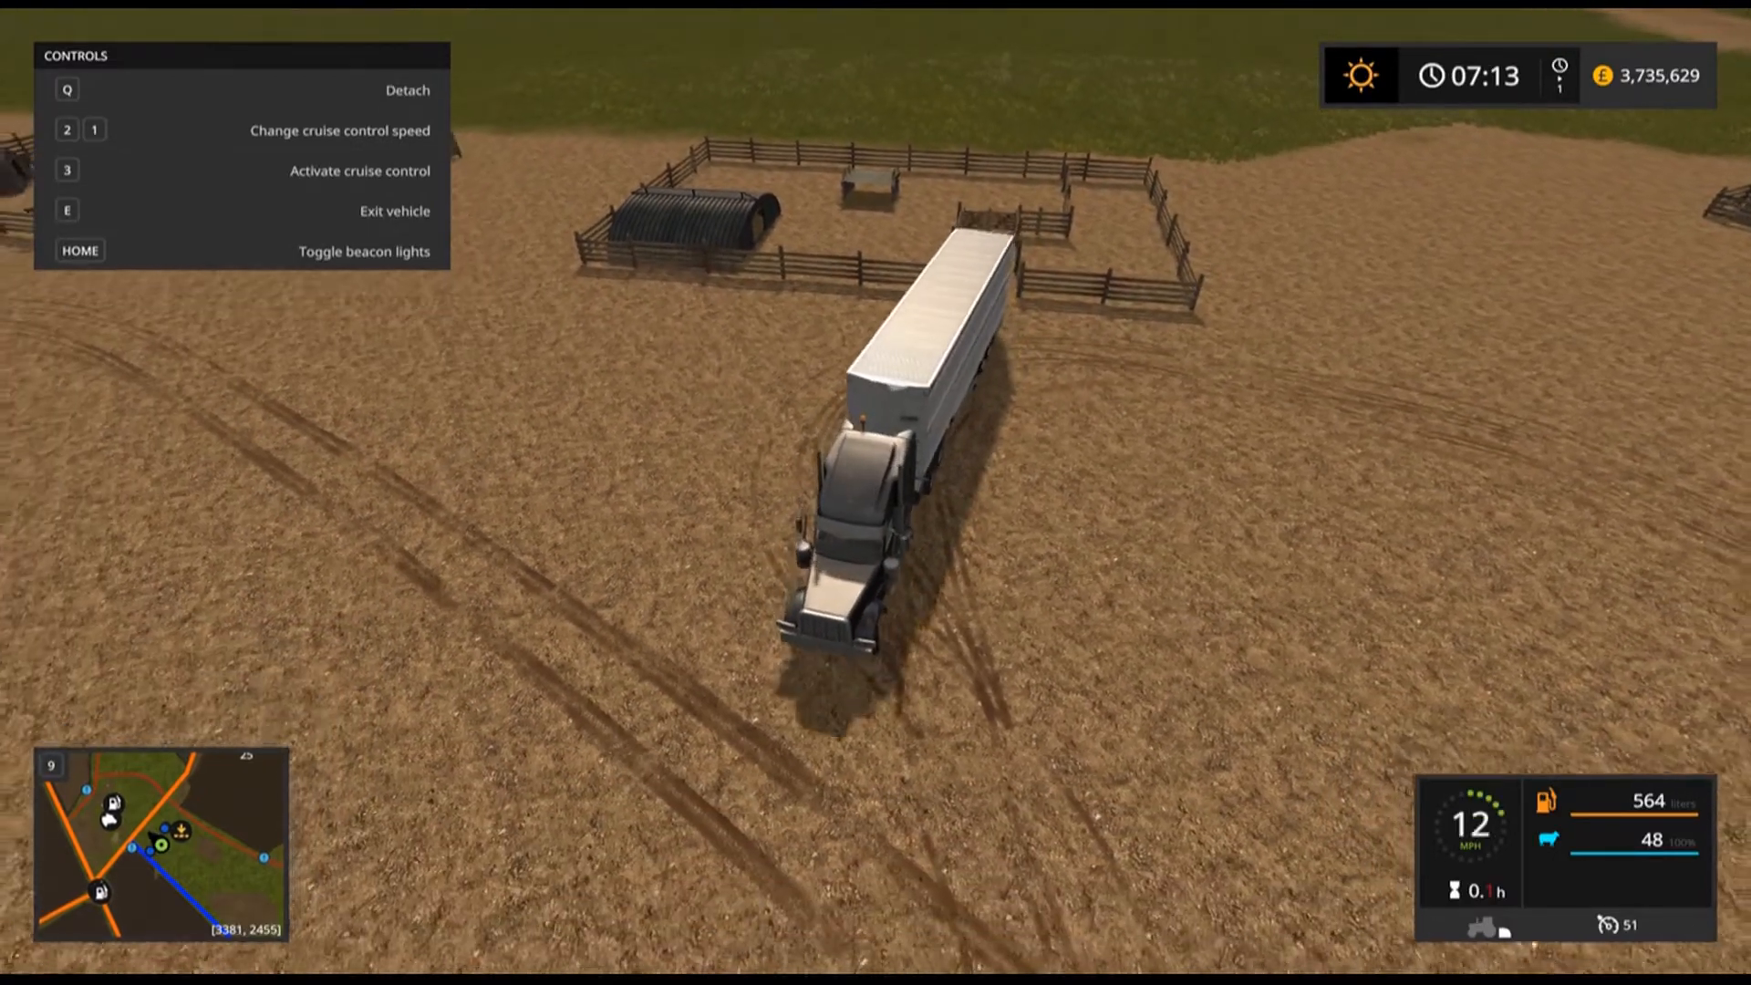
key("s")
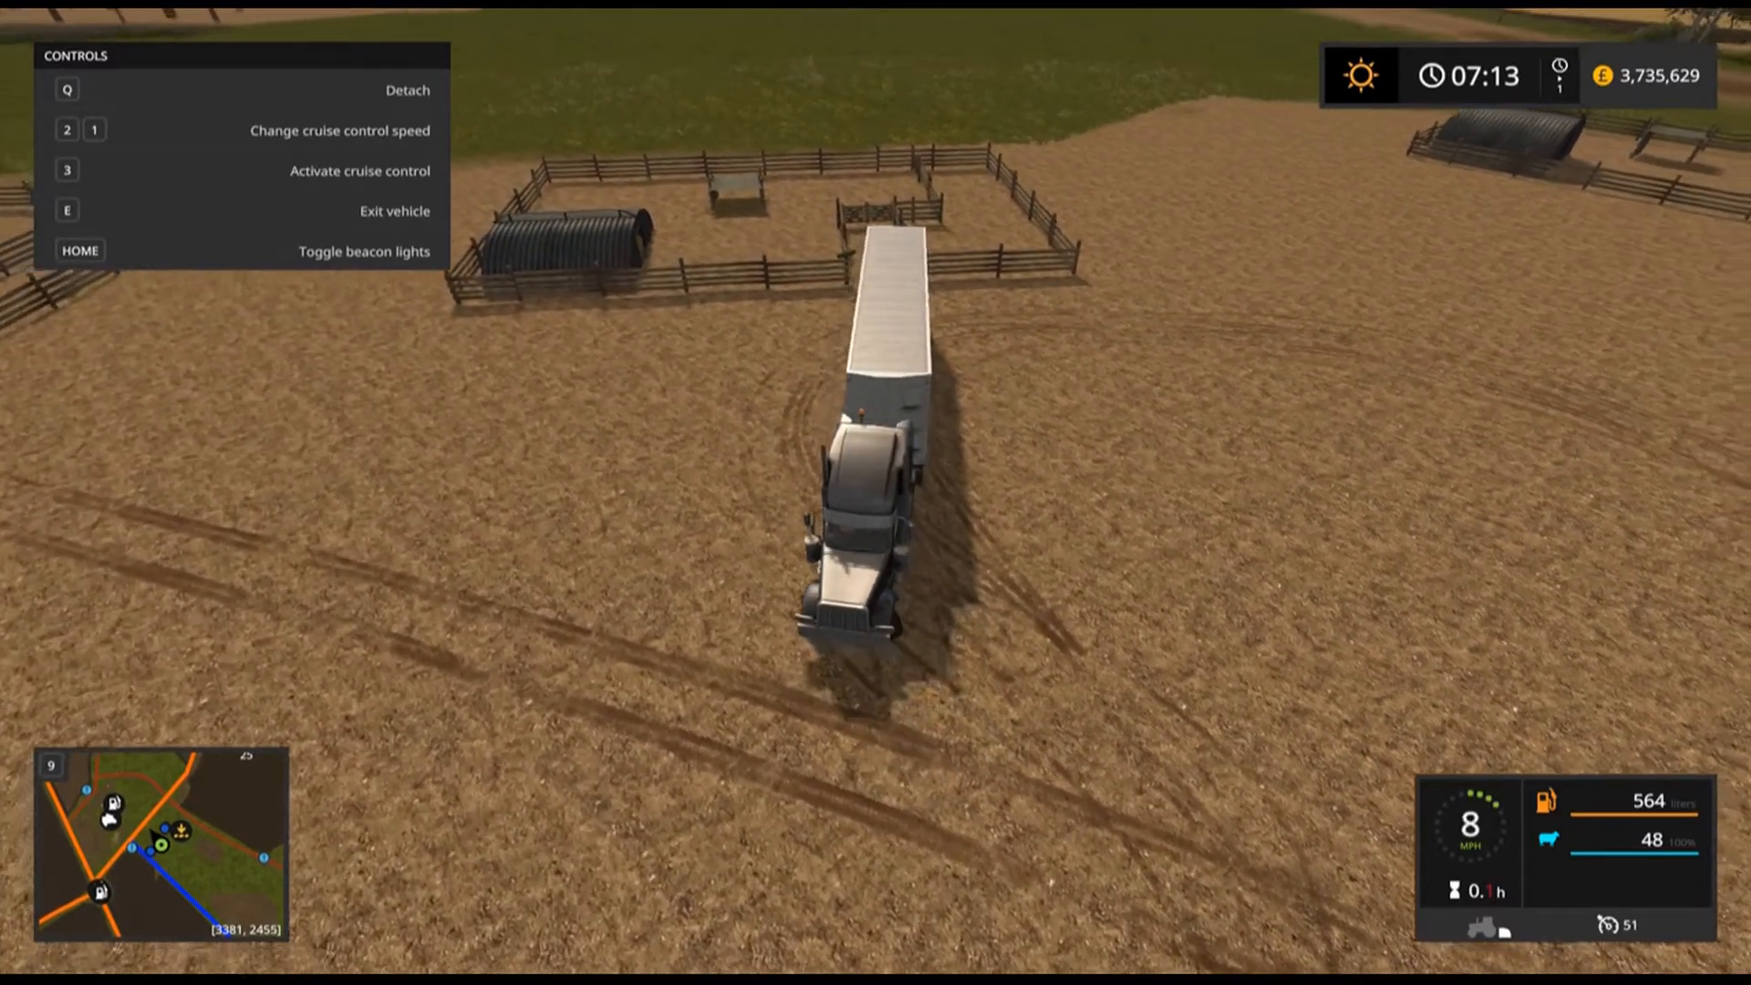
key("s")
key("w")
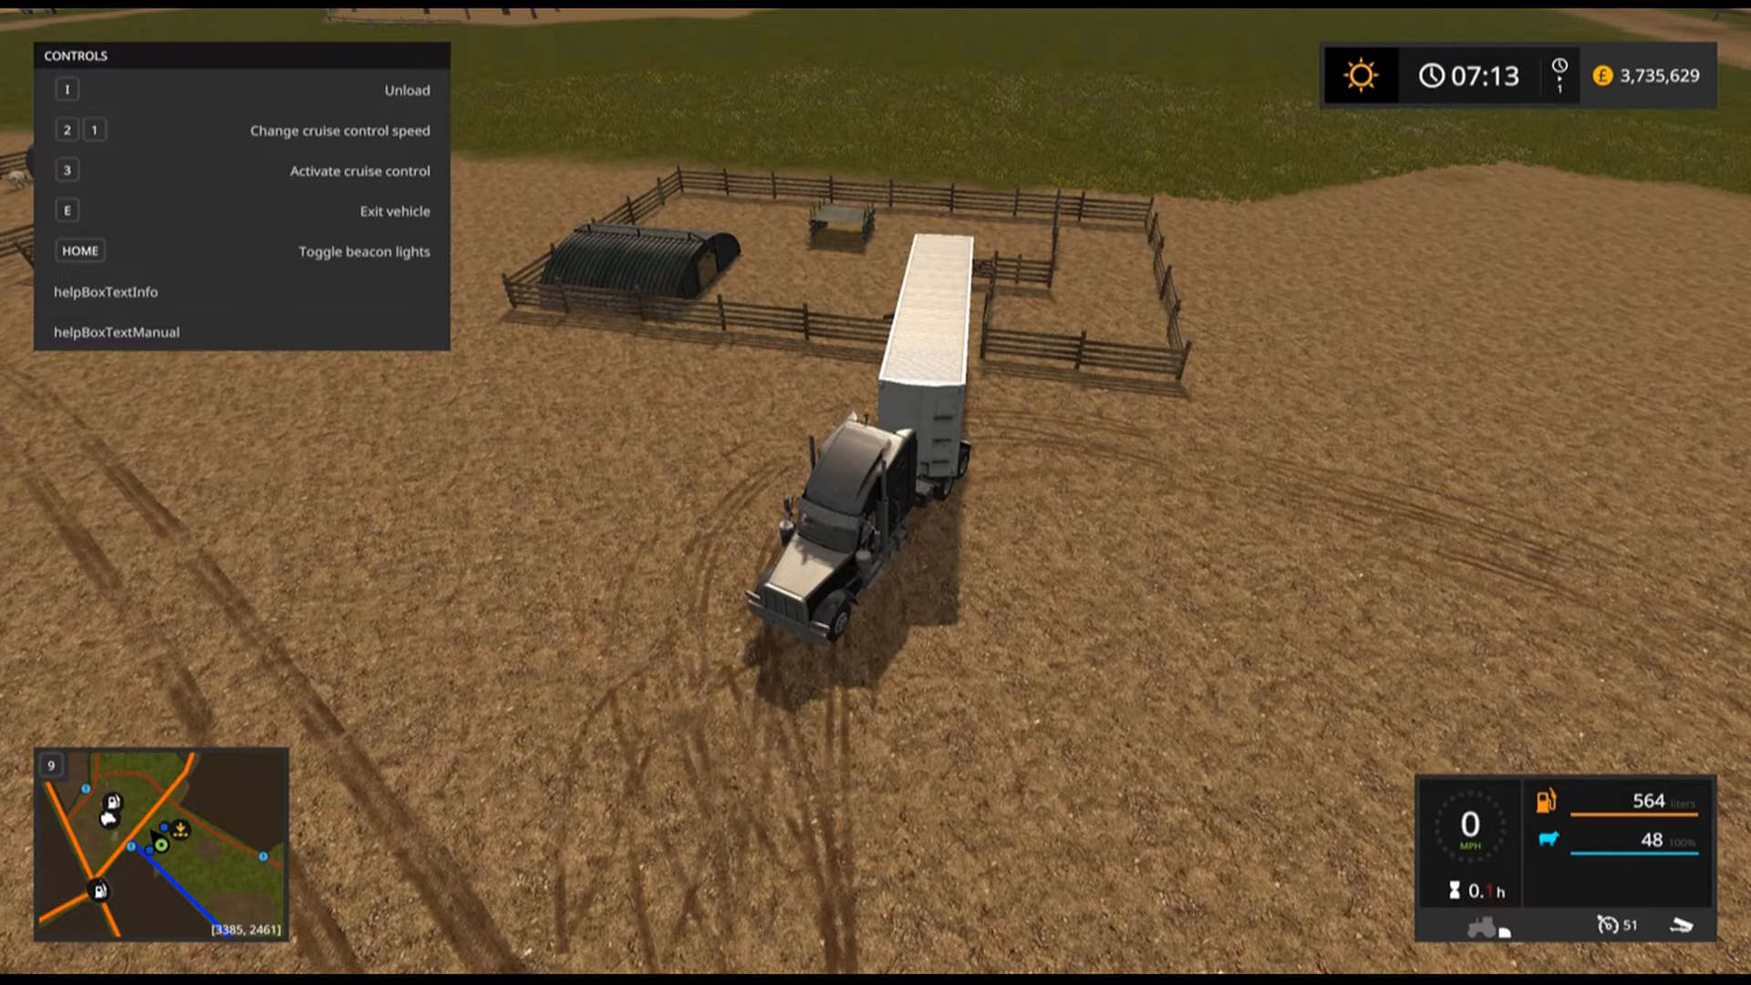
key("i")
Drive the empty truck and trailer away from the sheep pen and exit the vehicle.
key("w")
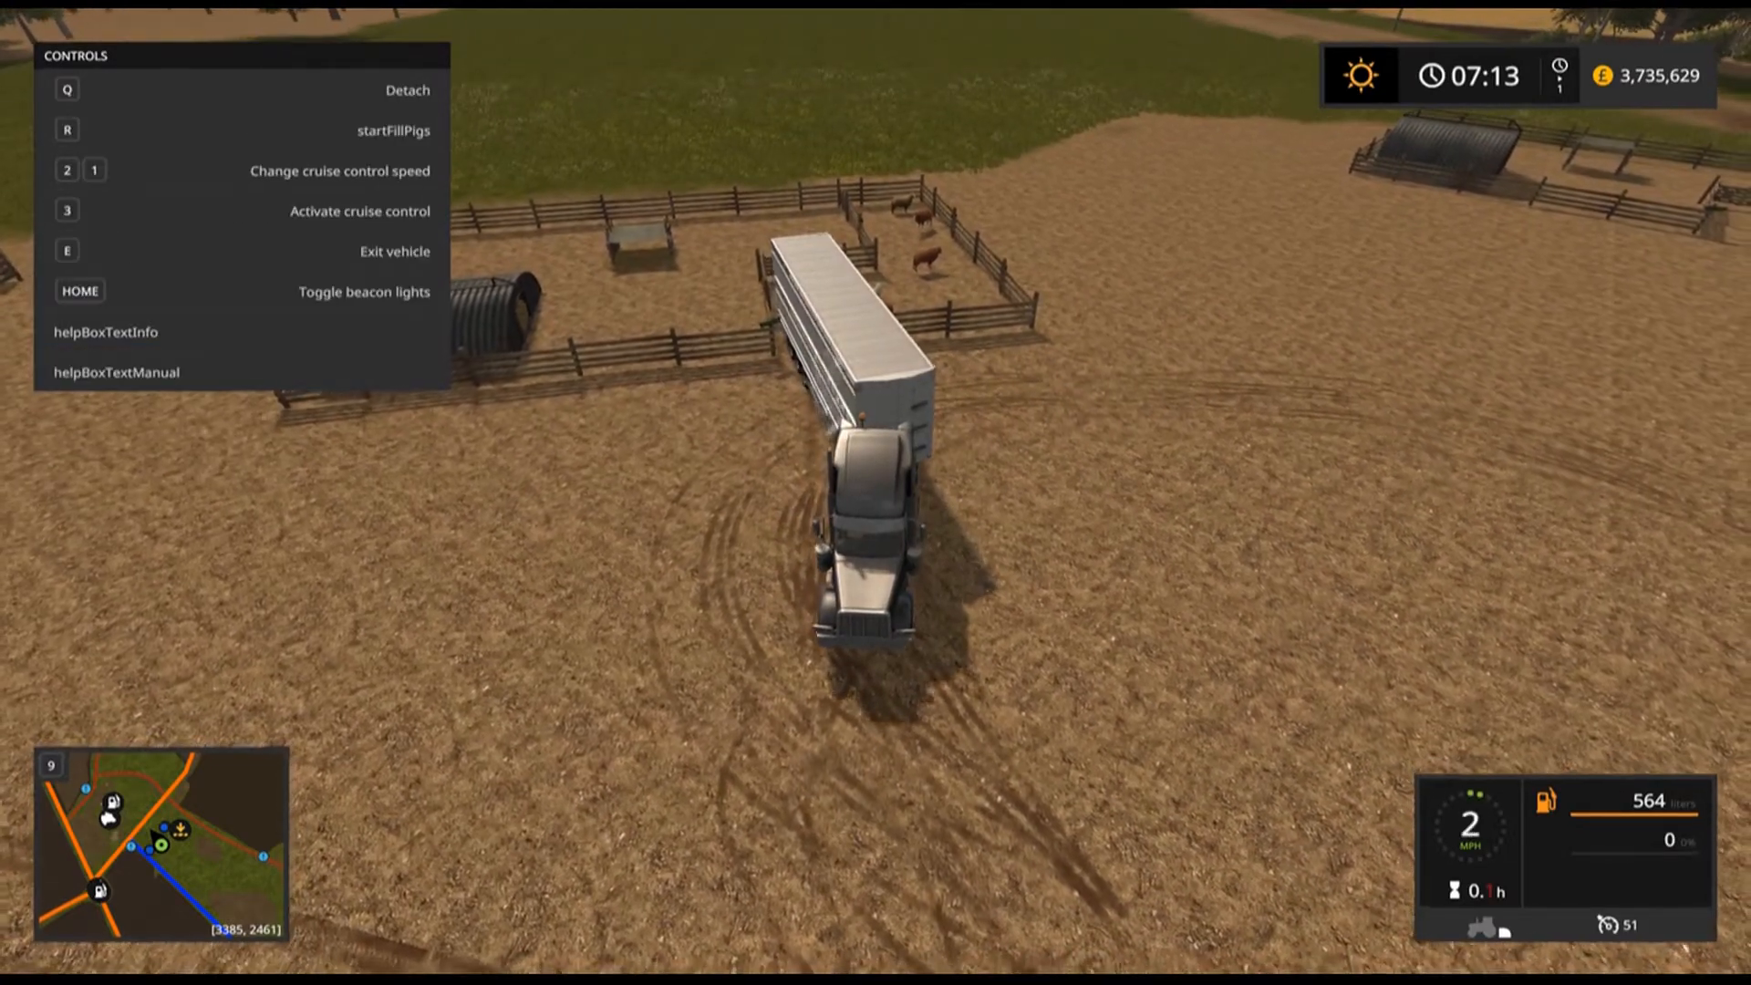
key("w")
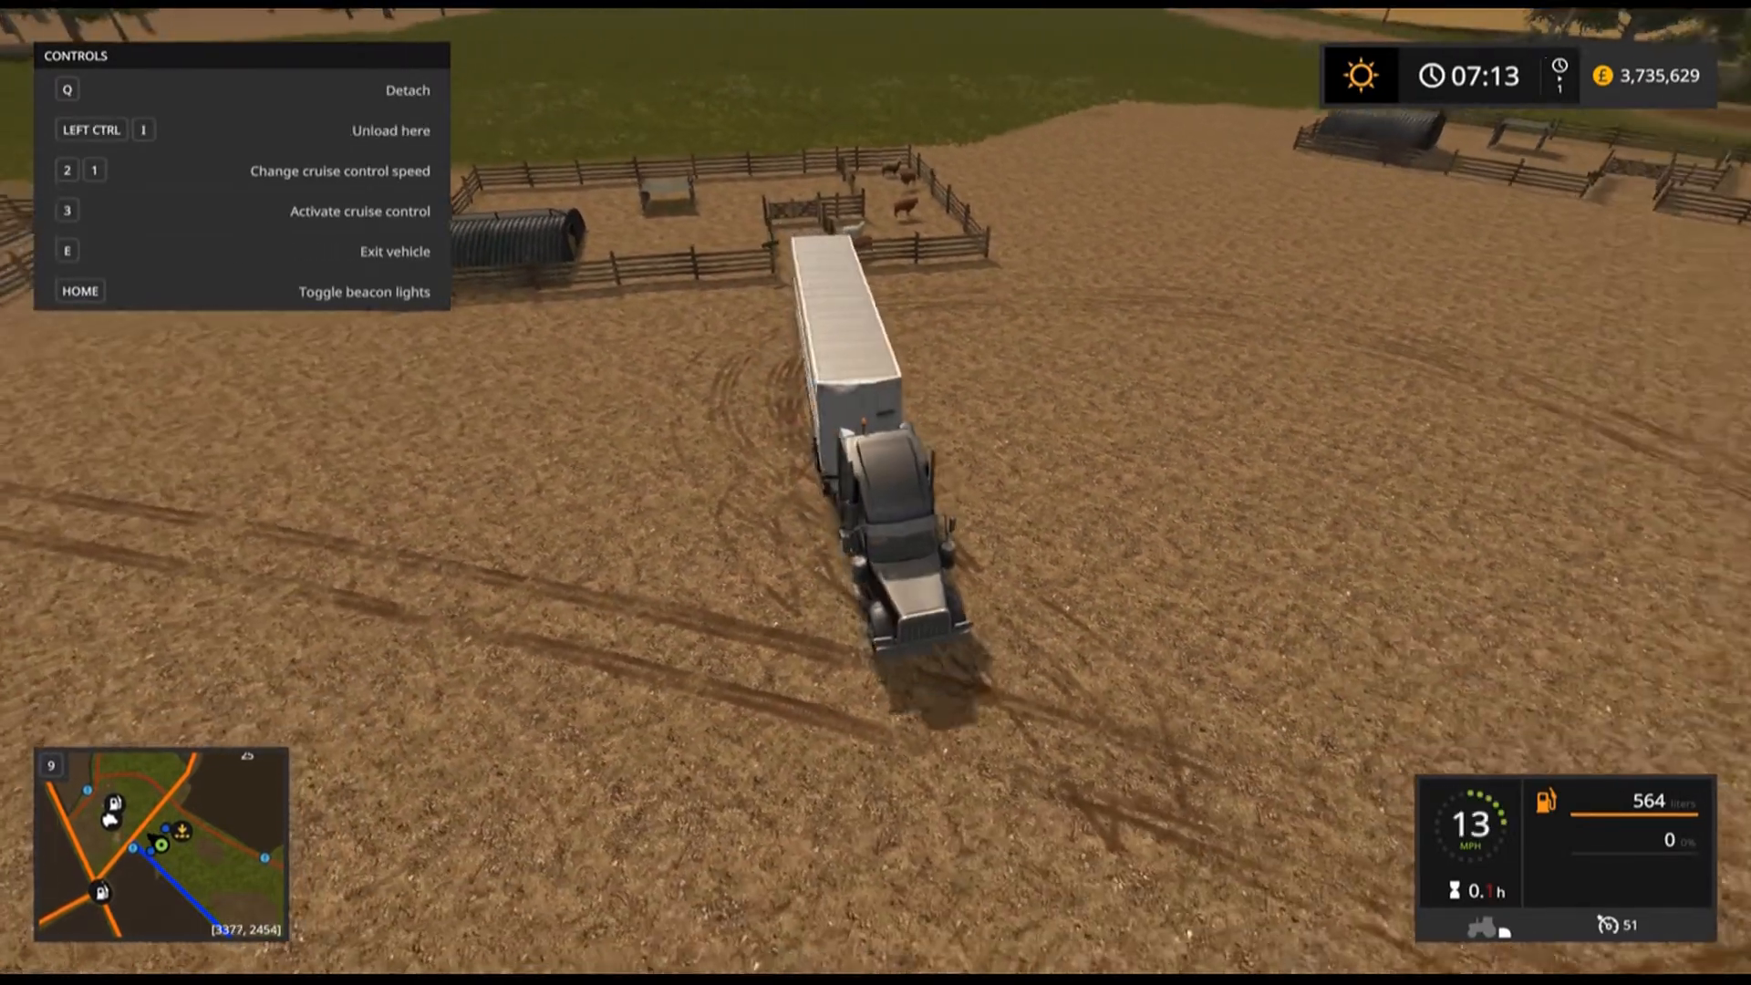
key("w")
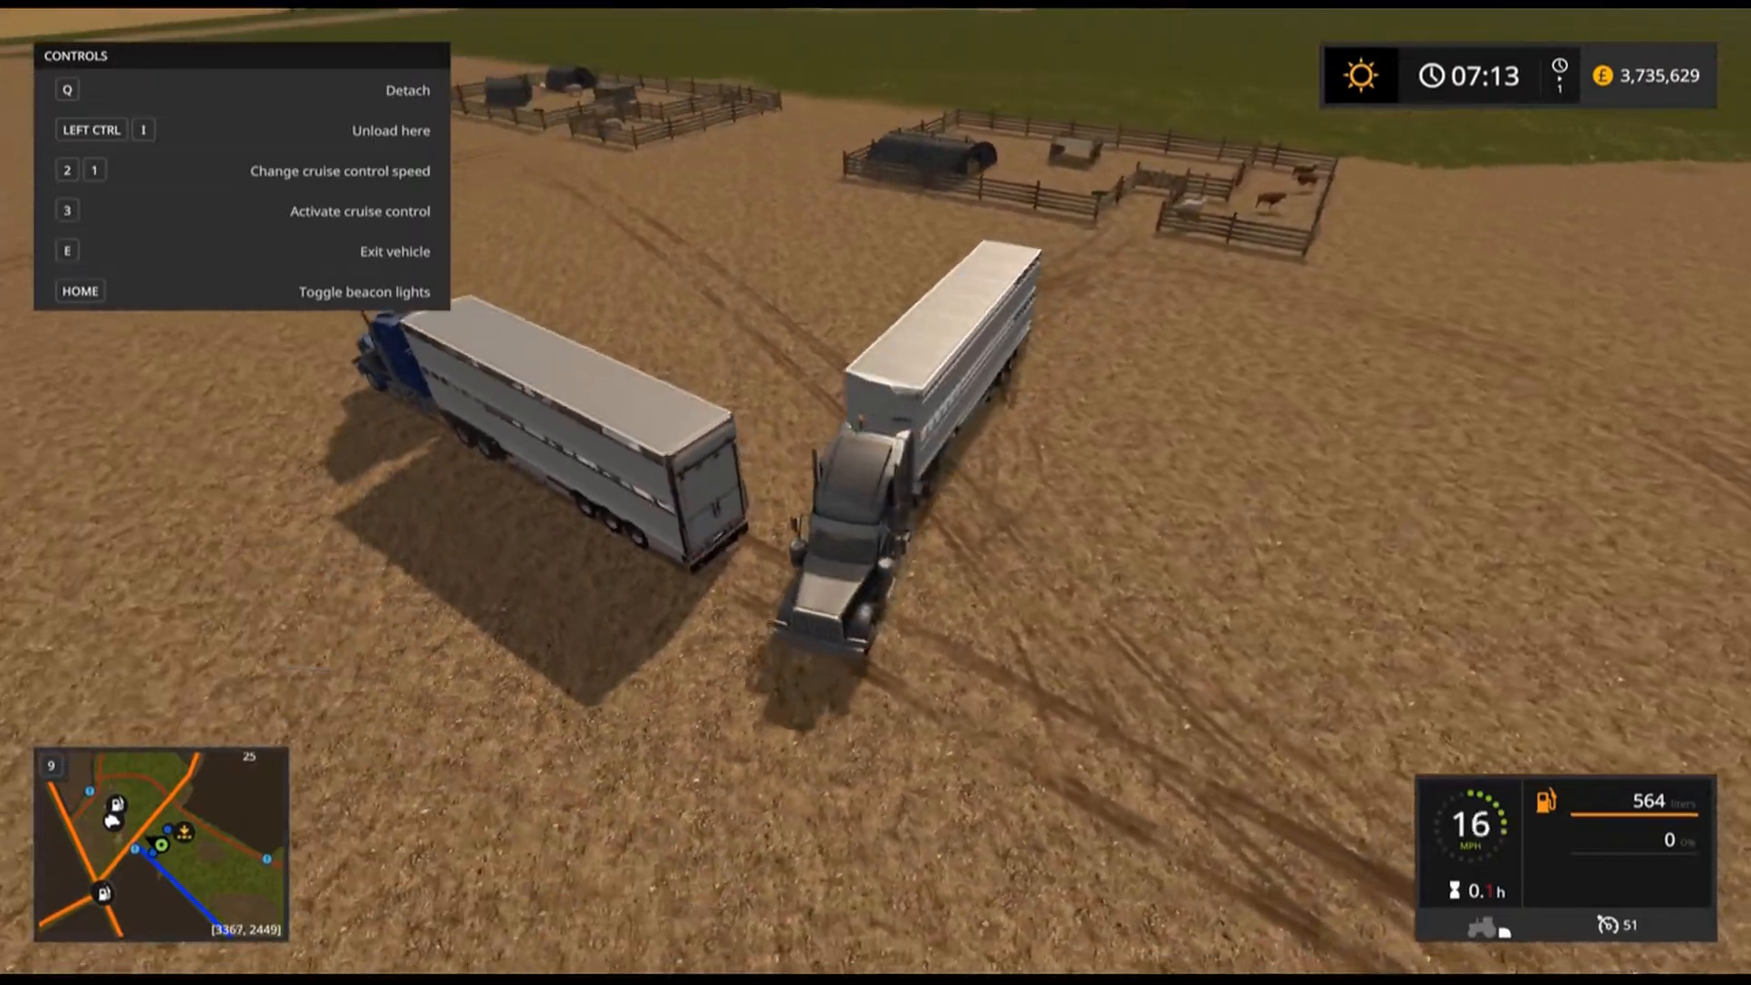
key("w")
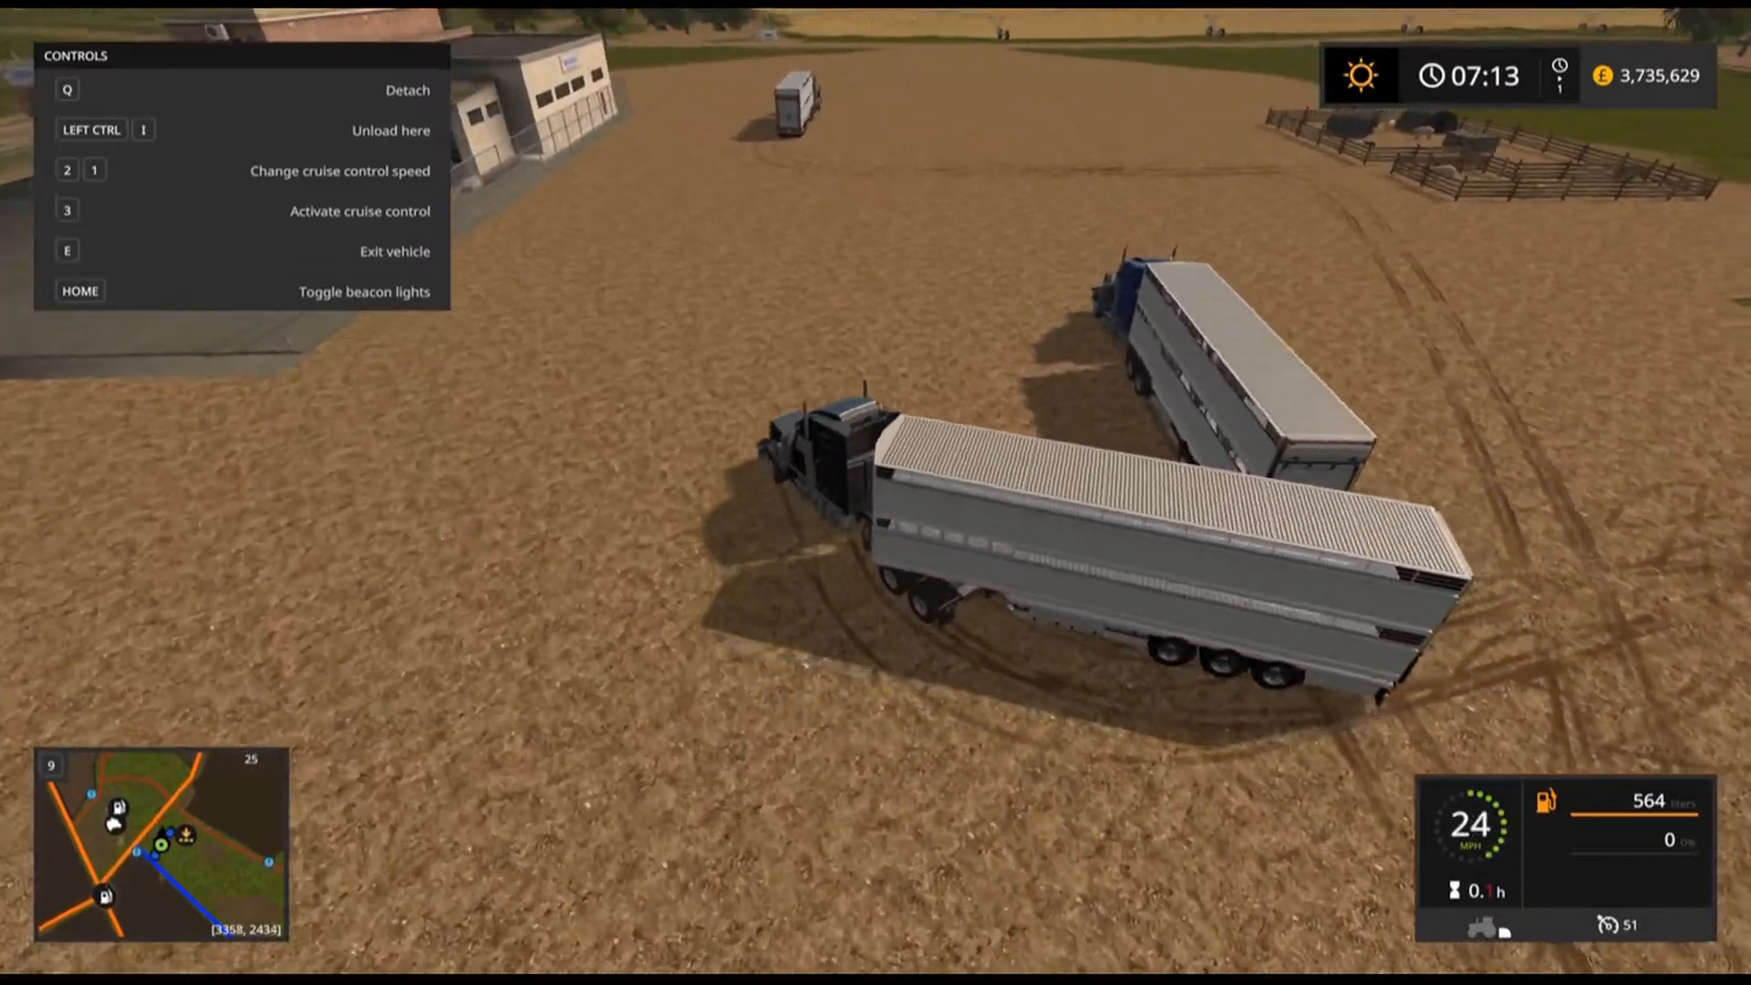
key("w")
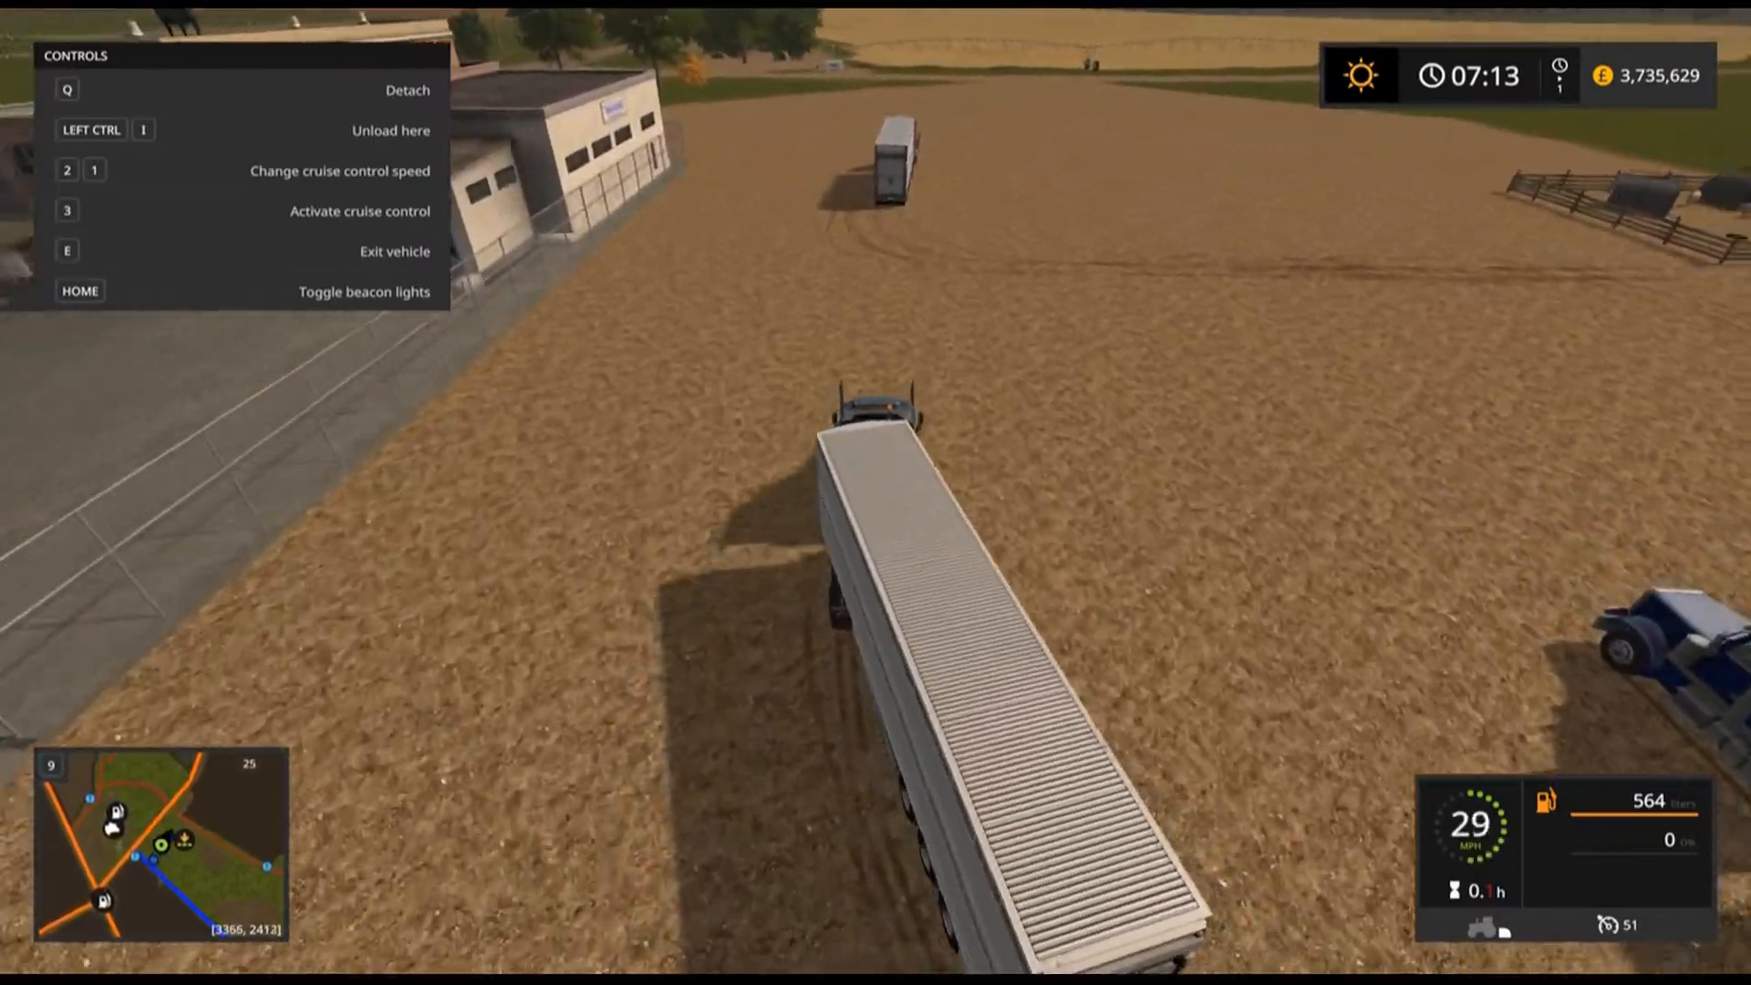
key("s")
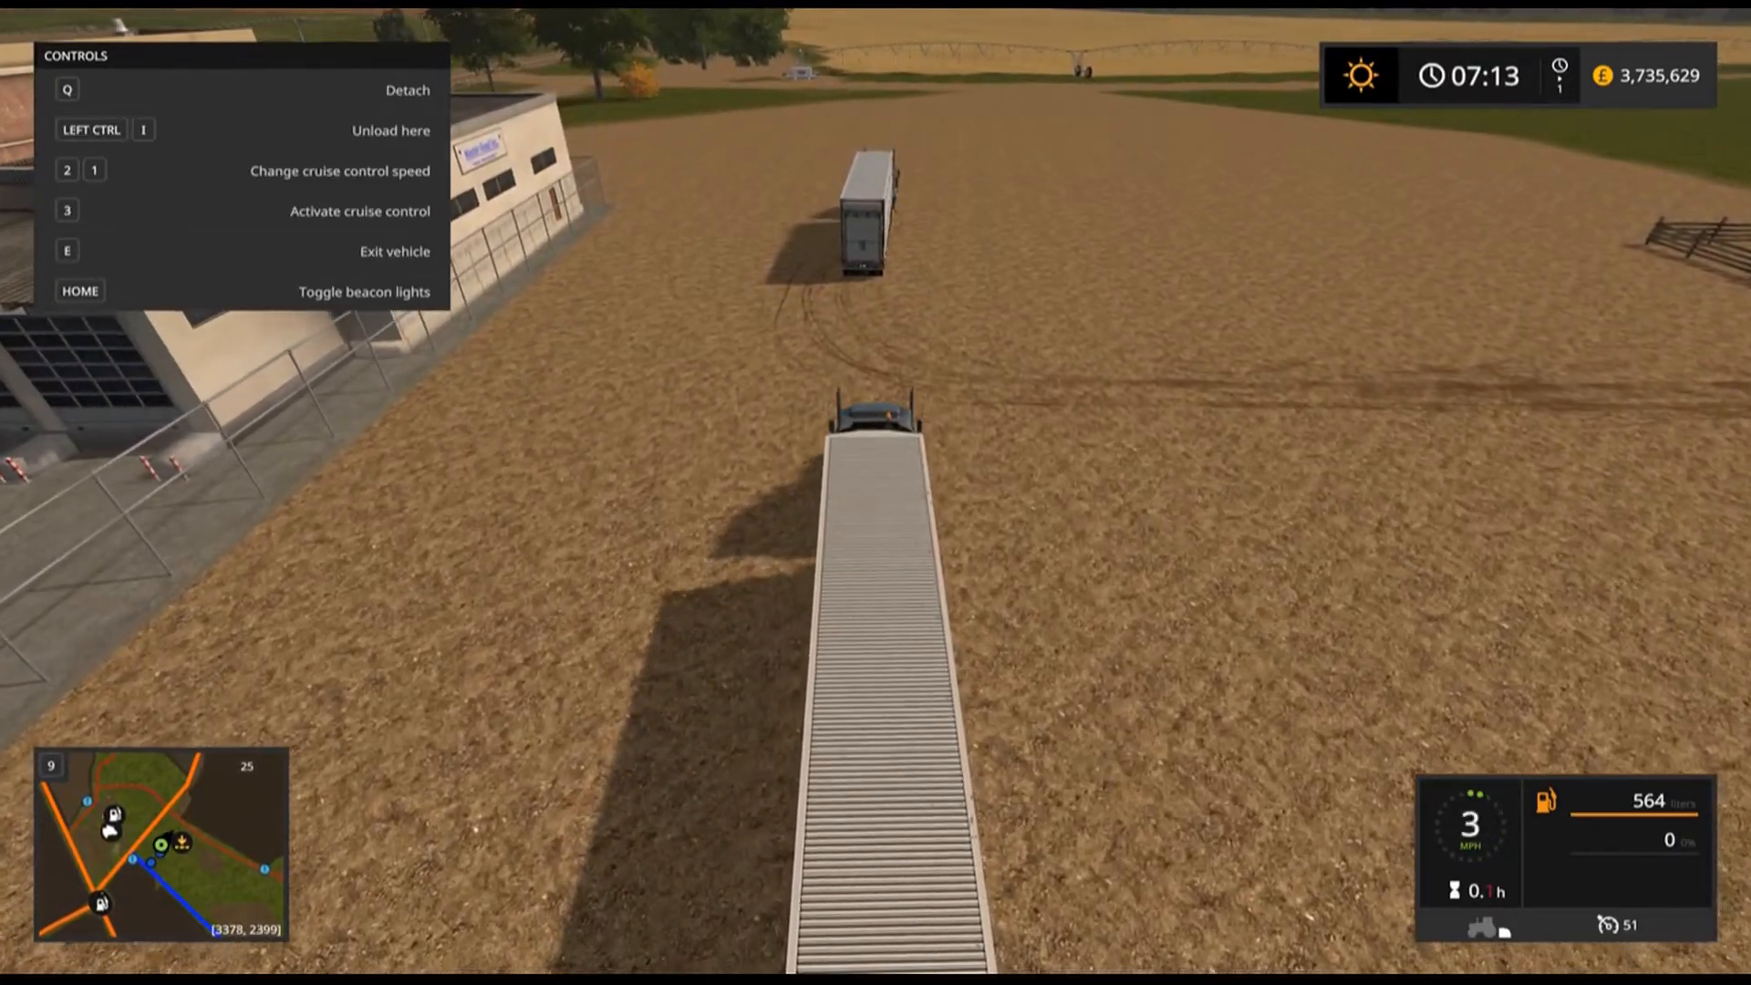
key("e")
Walk over to the blue truck with the cow trailer and get into it.
key("w")
key("w")
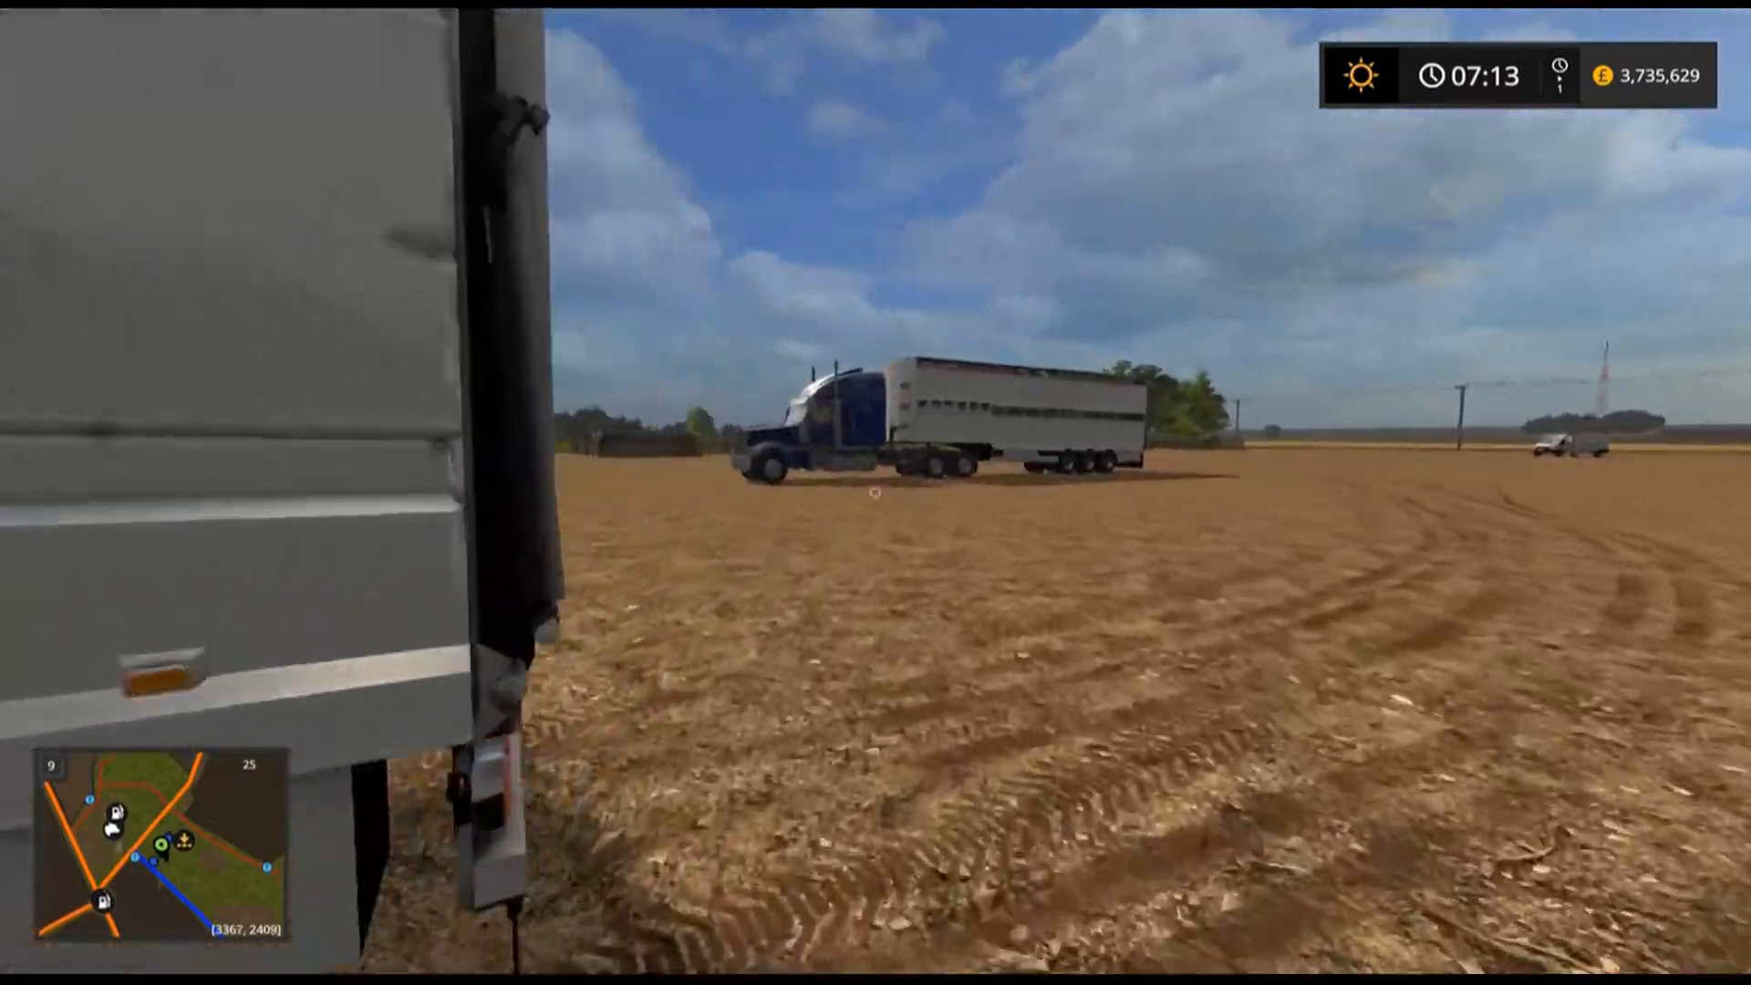
key("w")
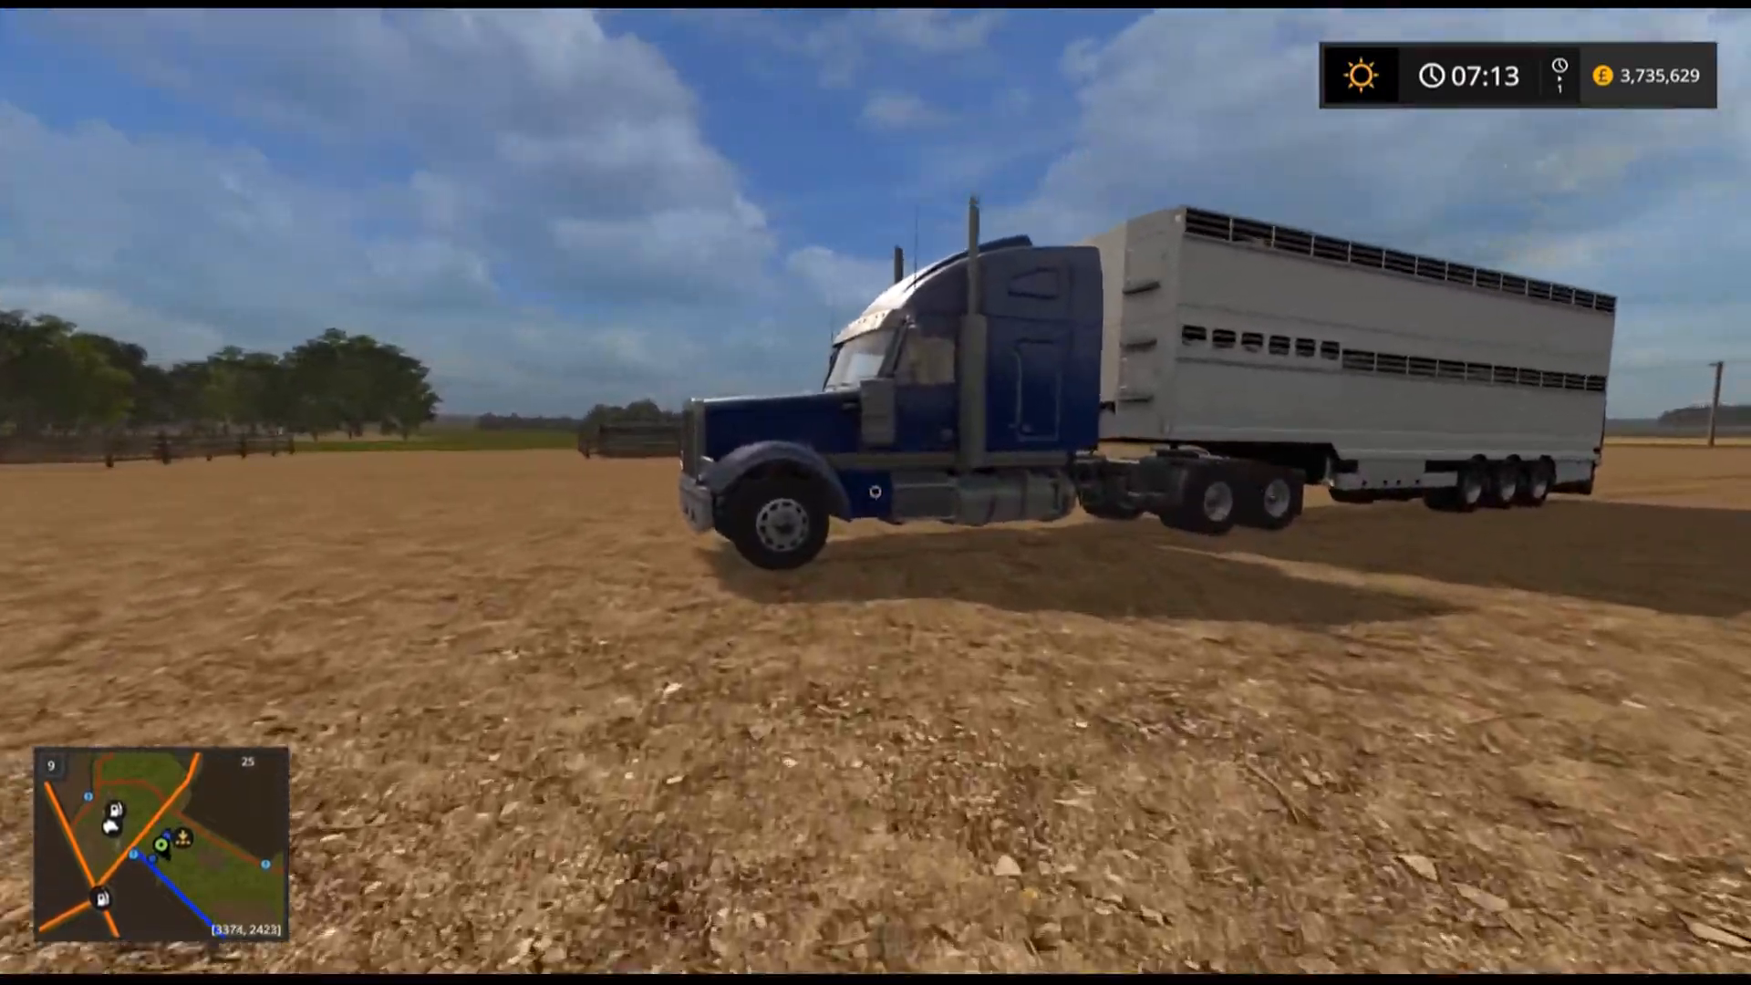
key("e")
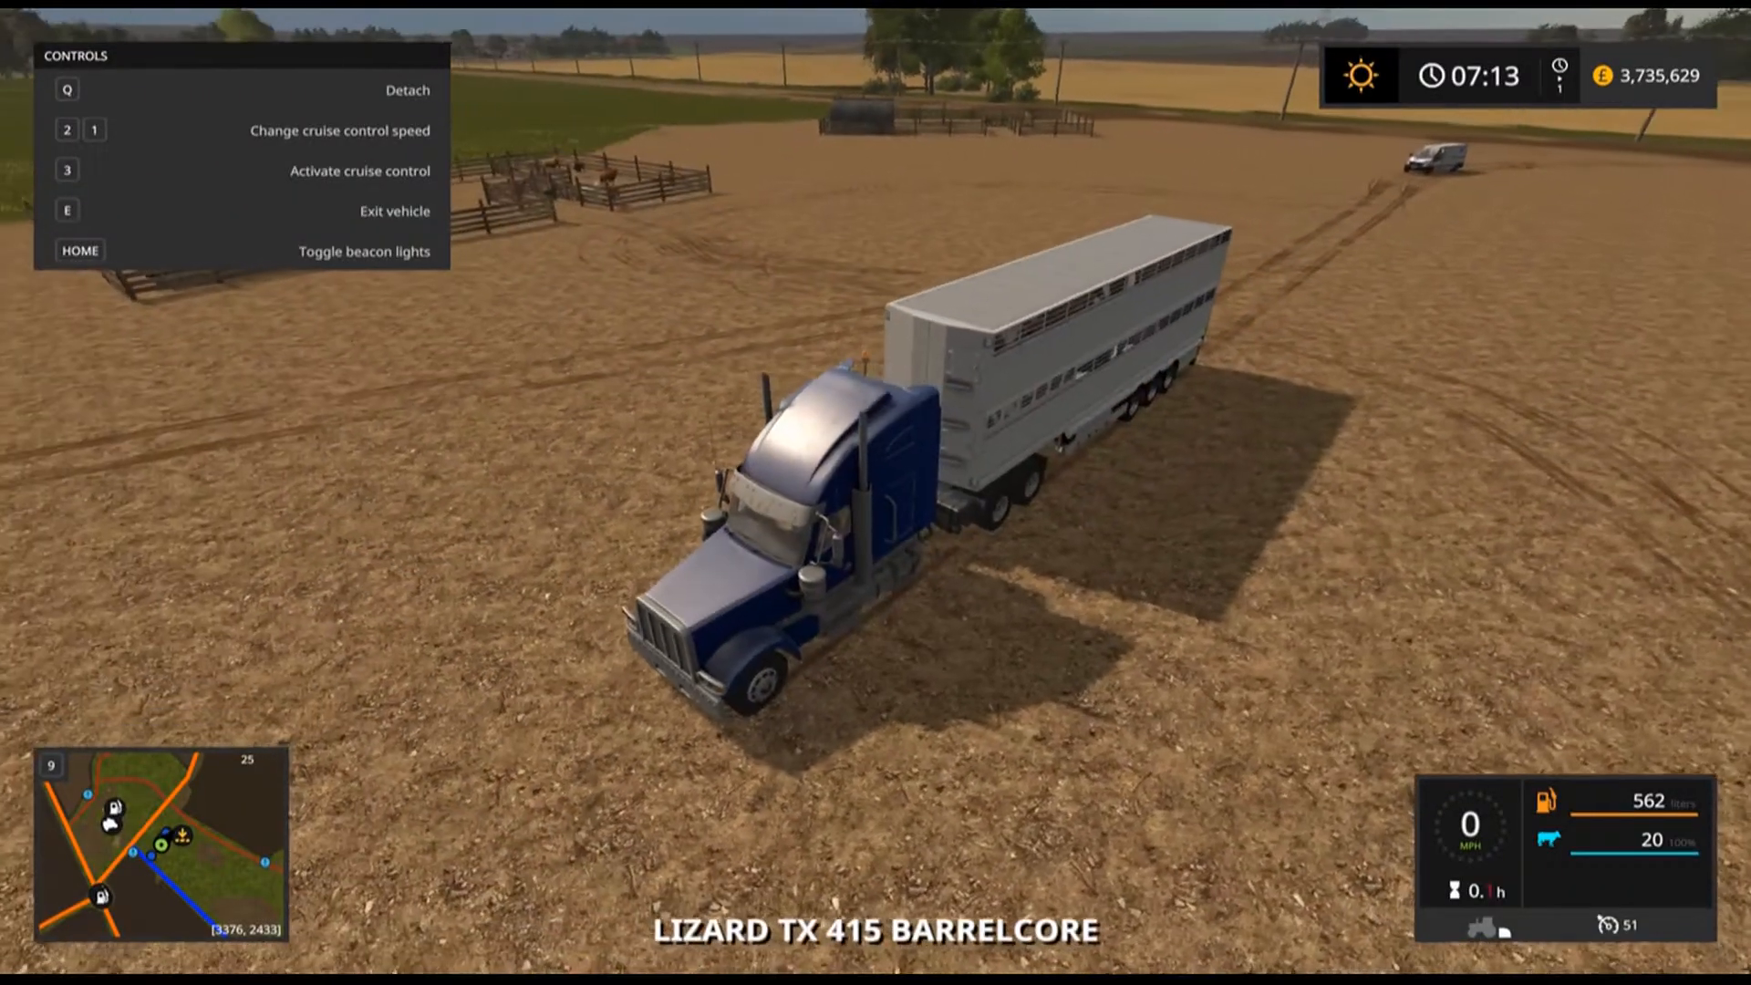
Reverse the blue truck's trailer up to the cow storage pen and unload the cows.
key("w")
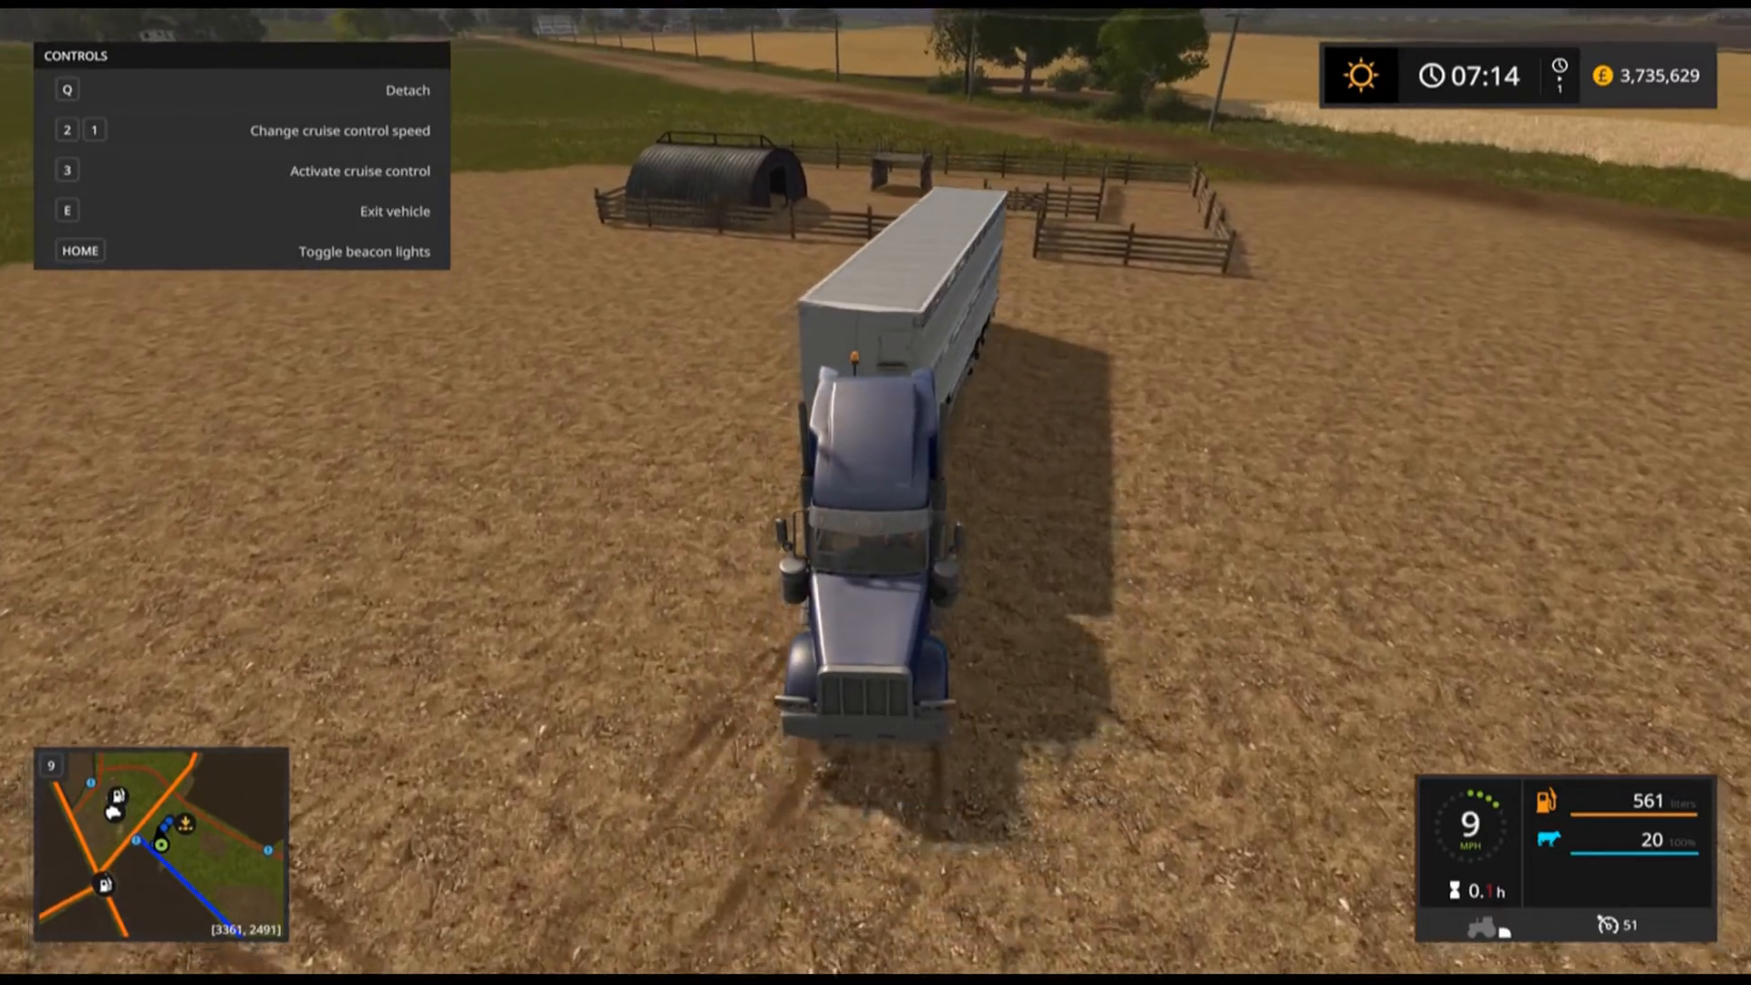
key("w")
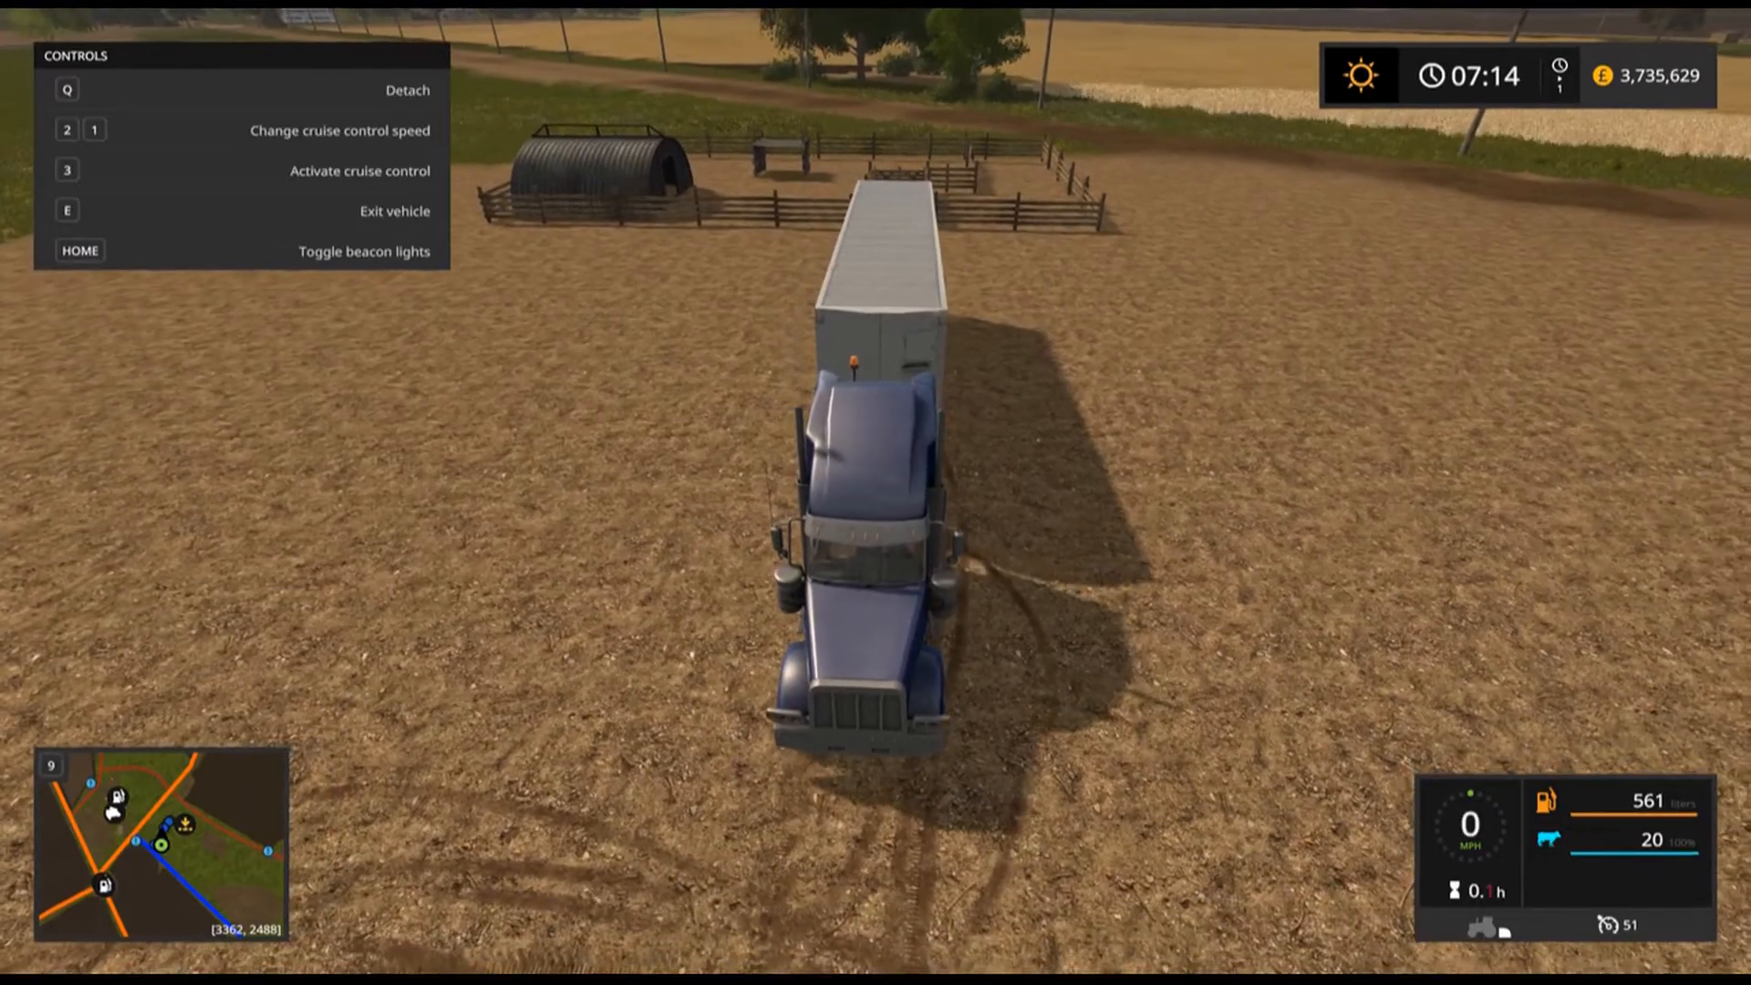
key("s")
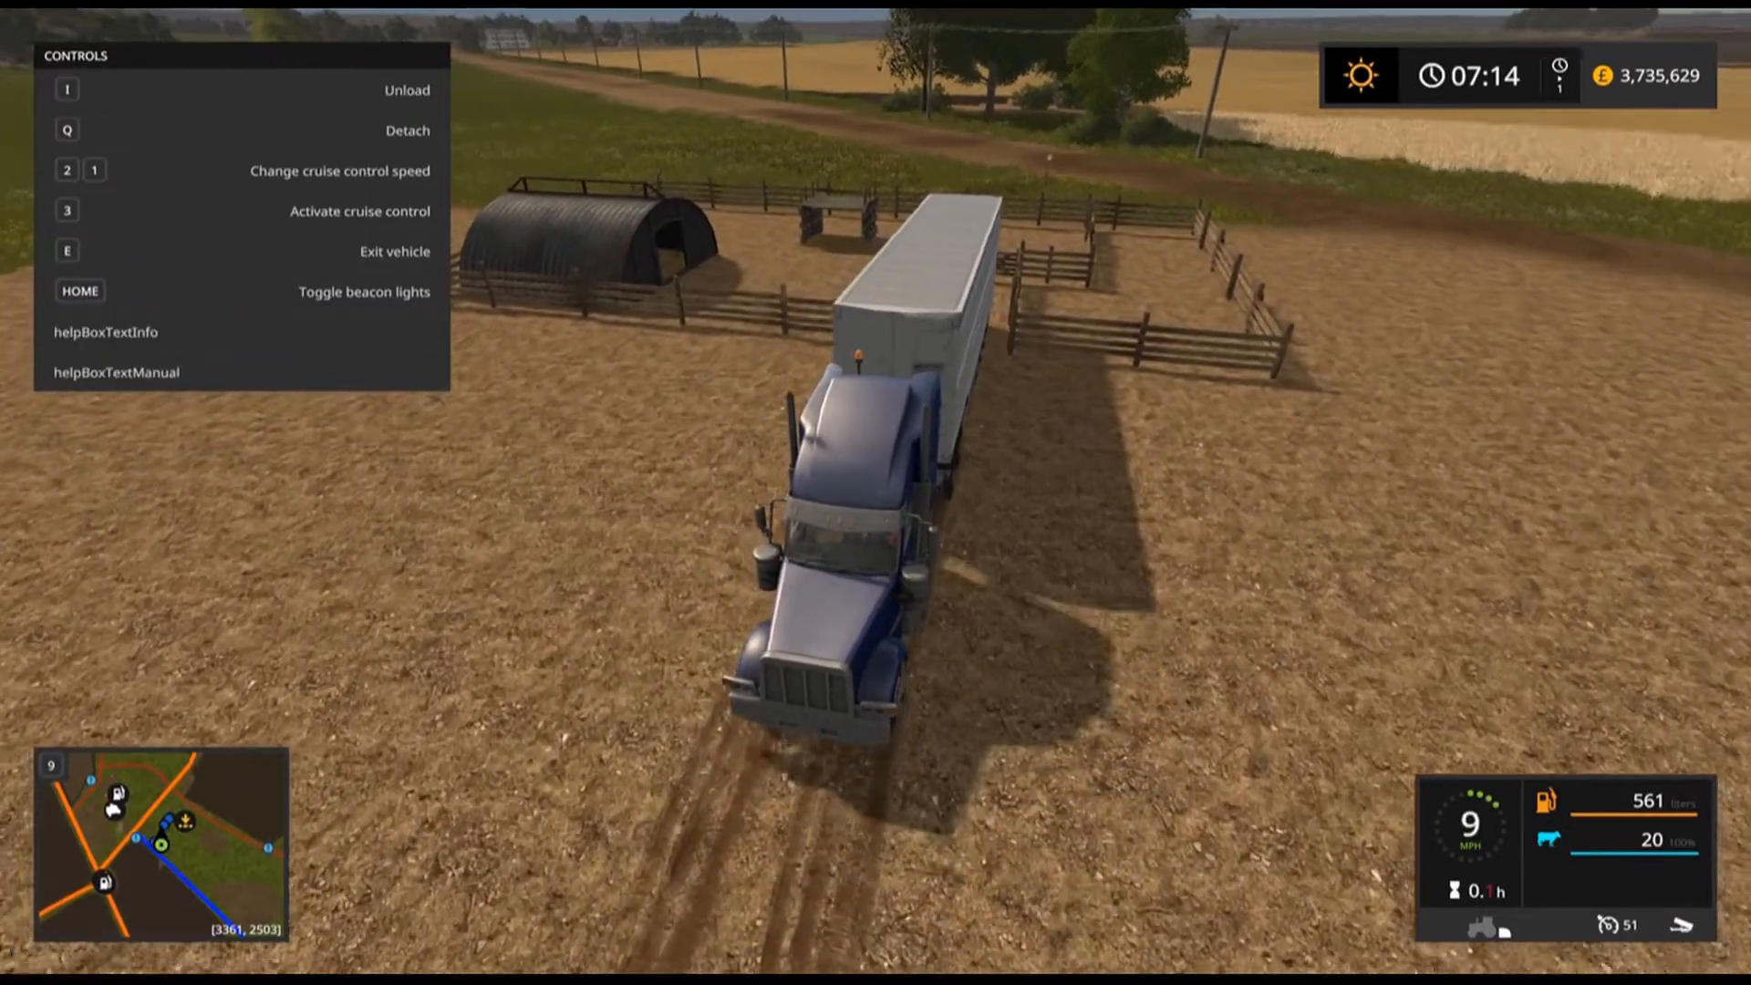
key("w")
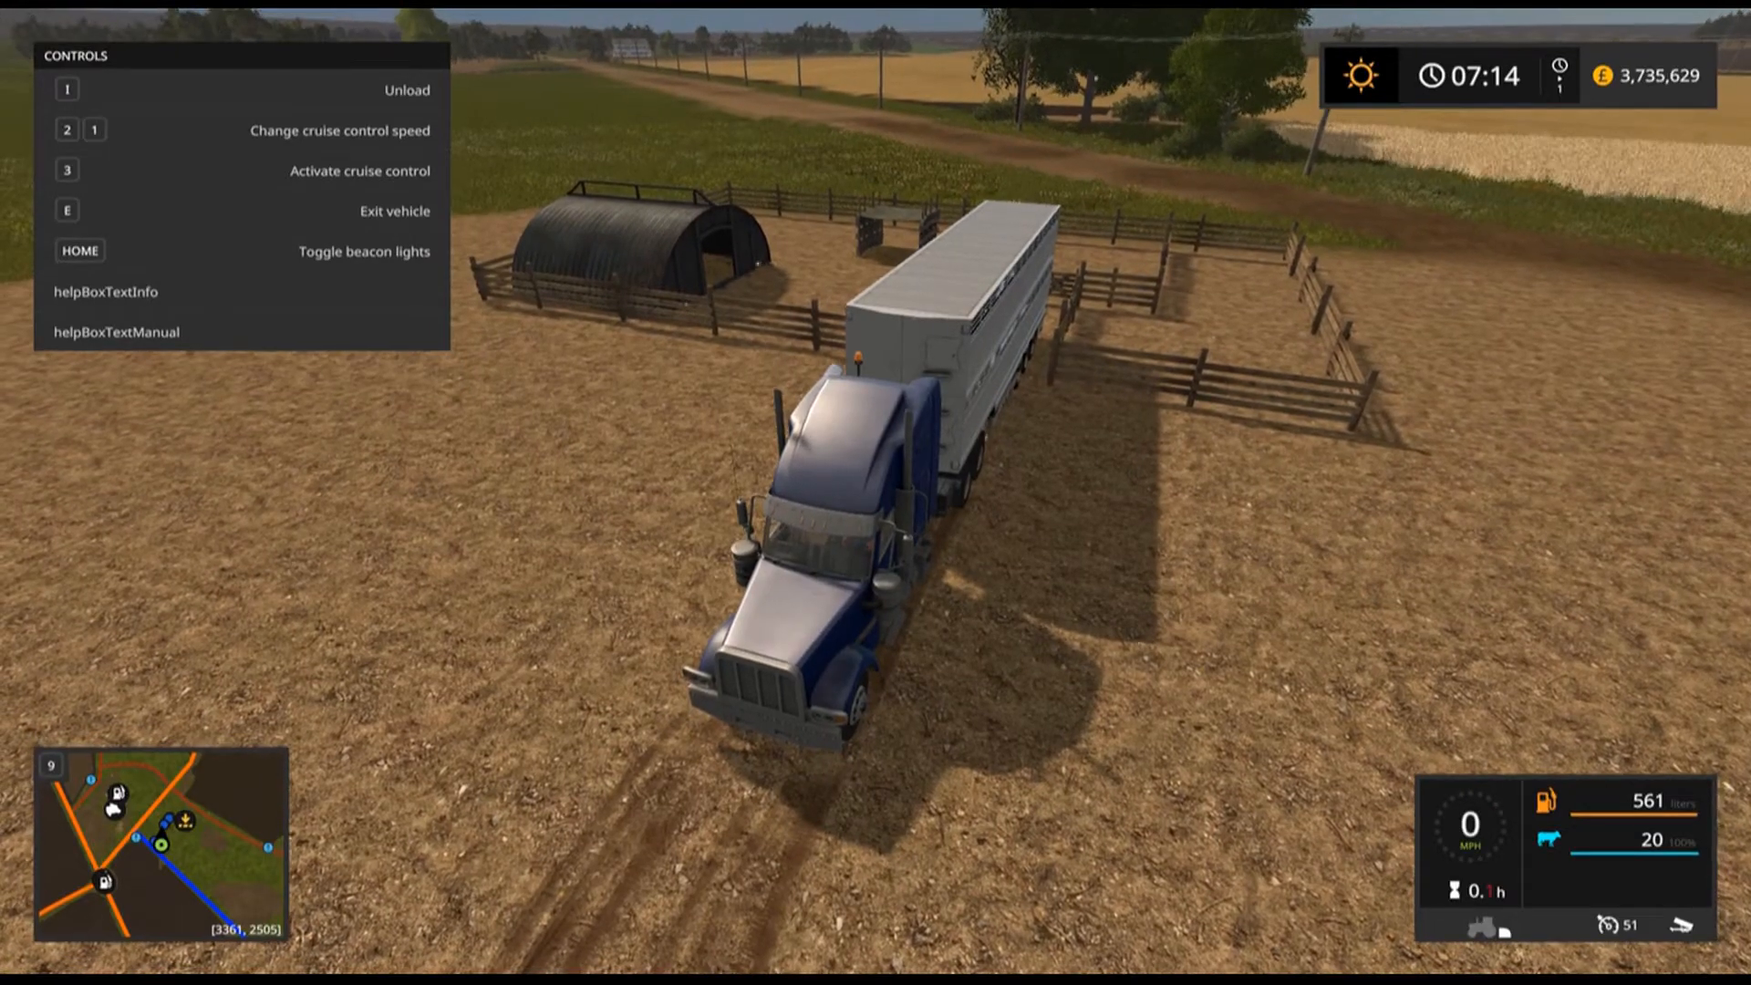
key("i")
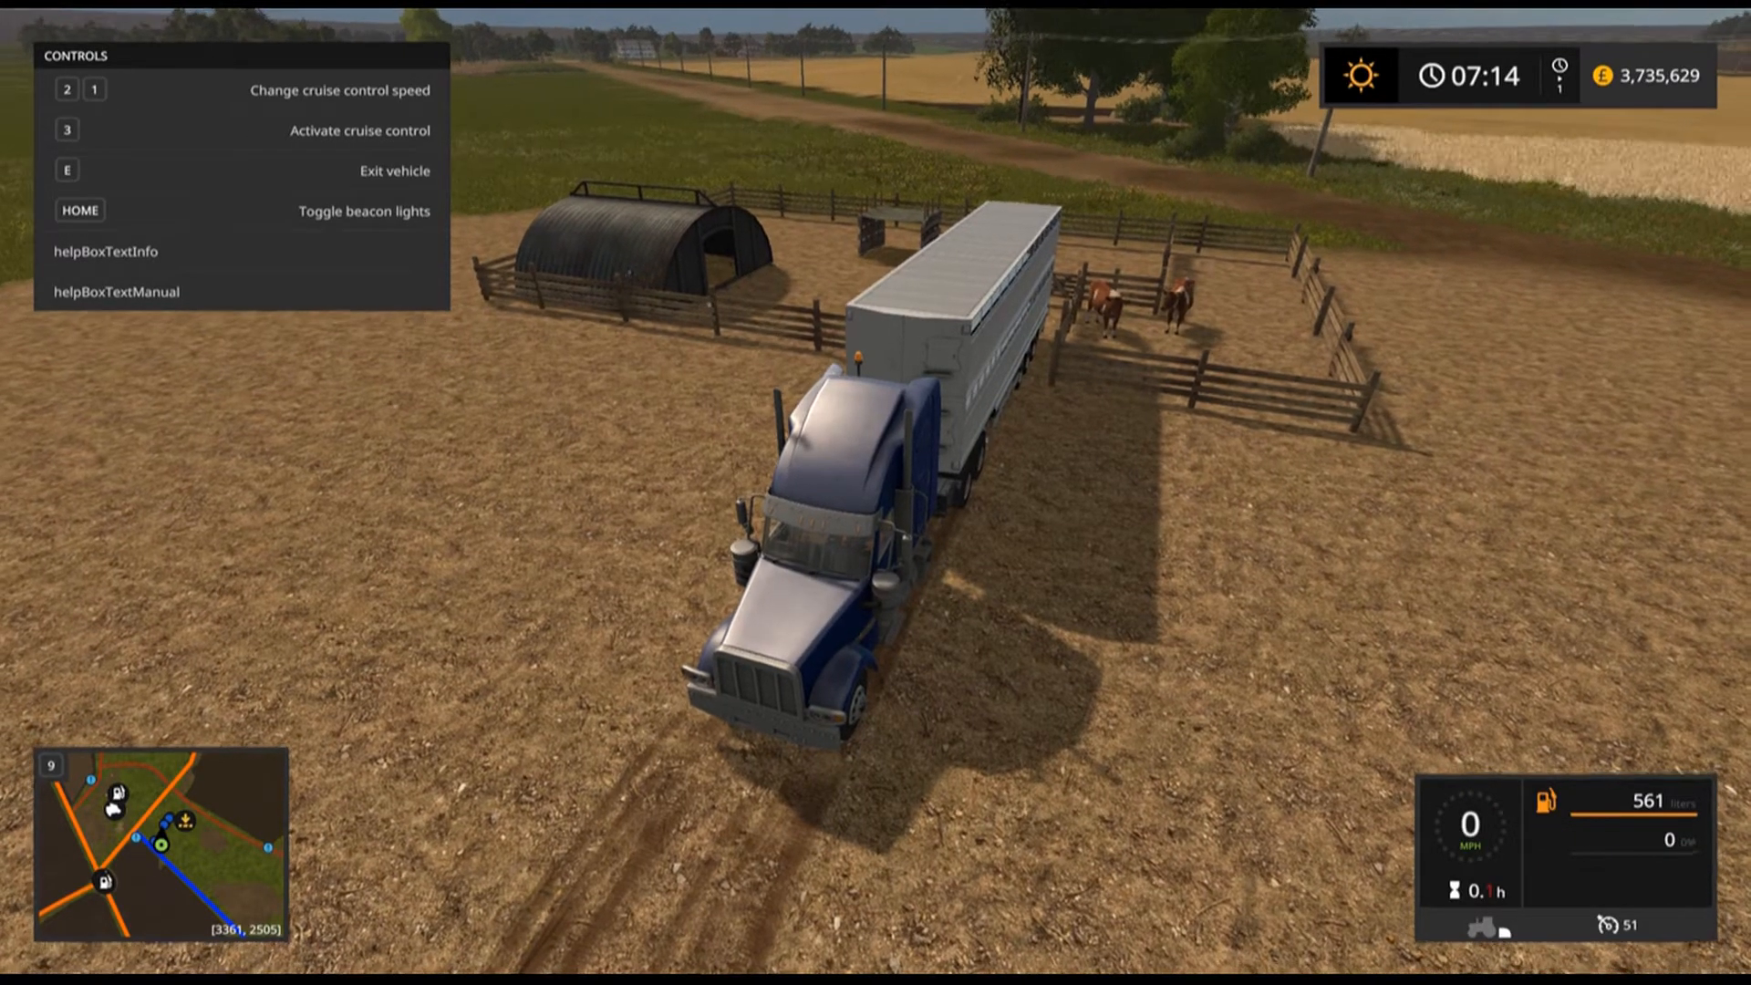
Drive the blue truck and trailer away from the cow pen, hide the help box, and exit the vehicle.
key("w")
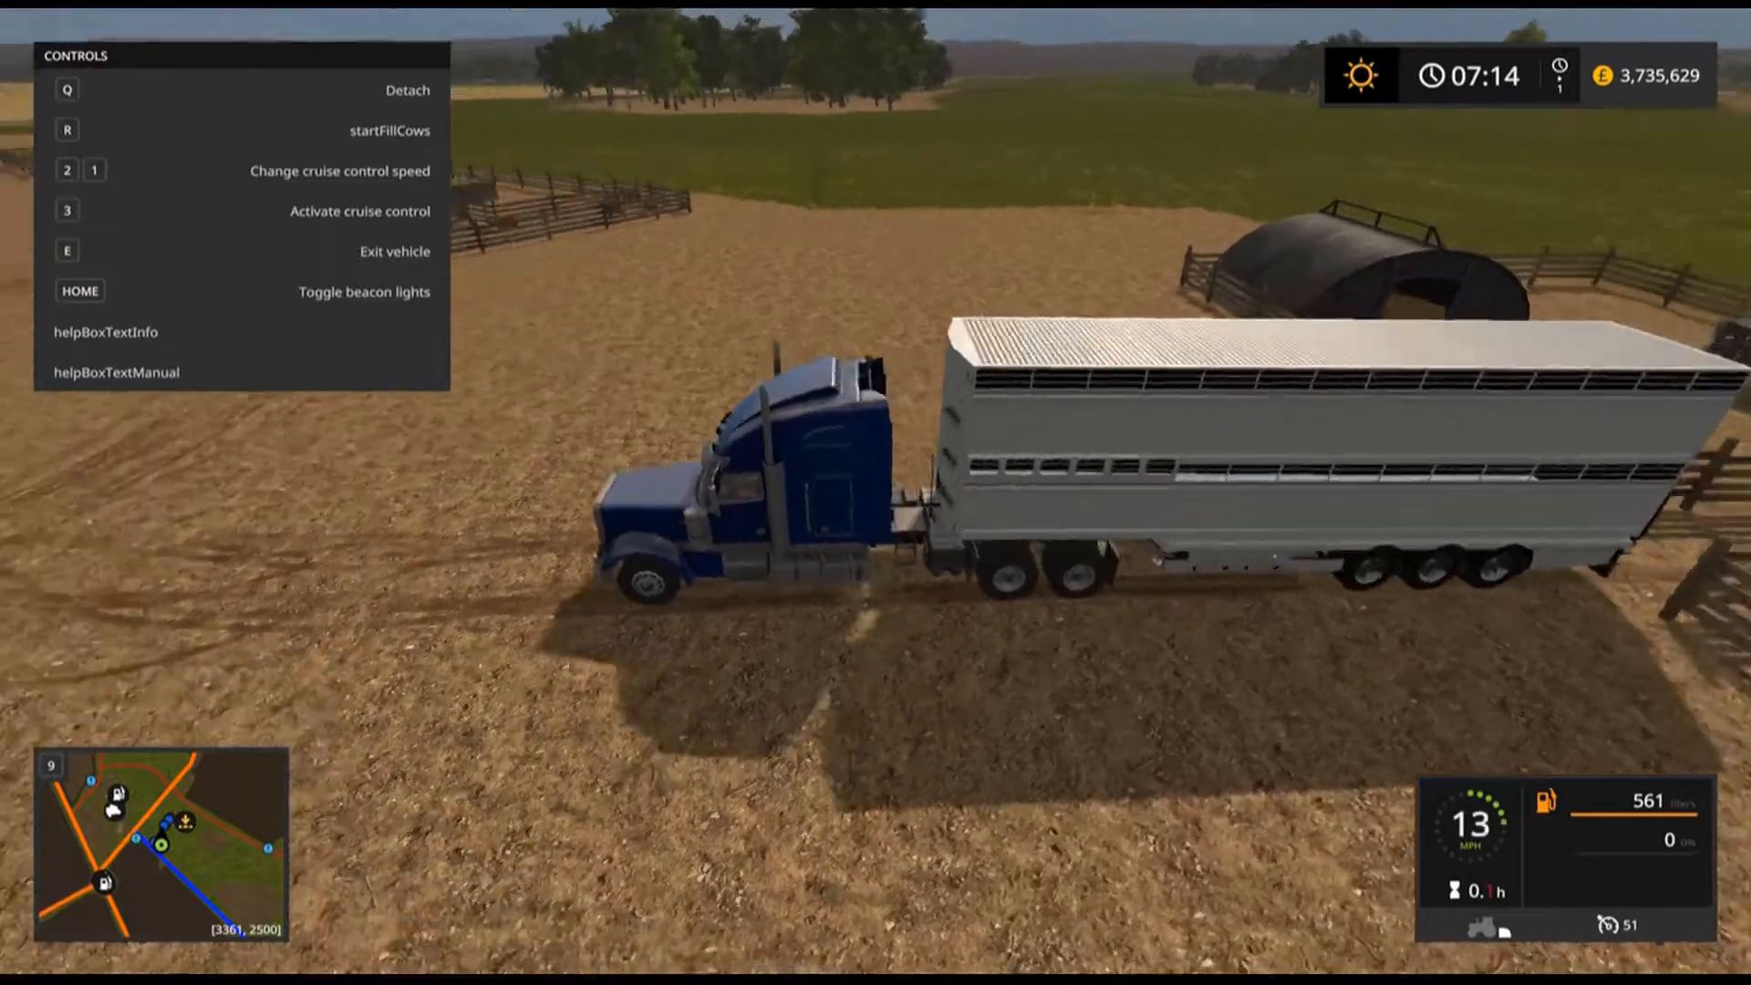
key("F1")
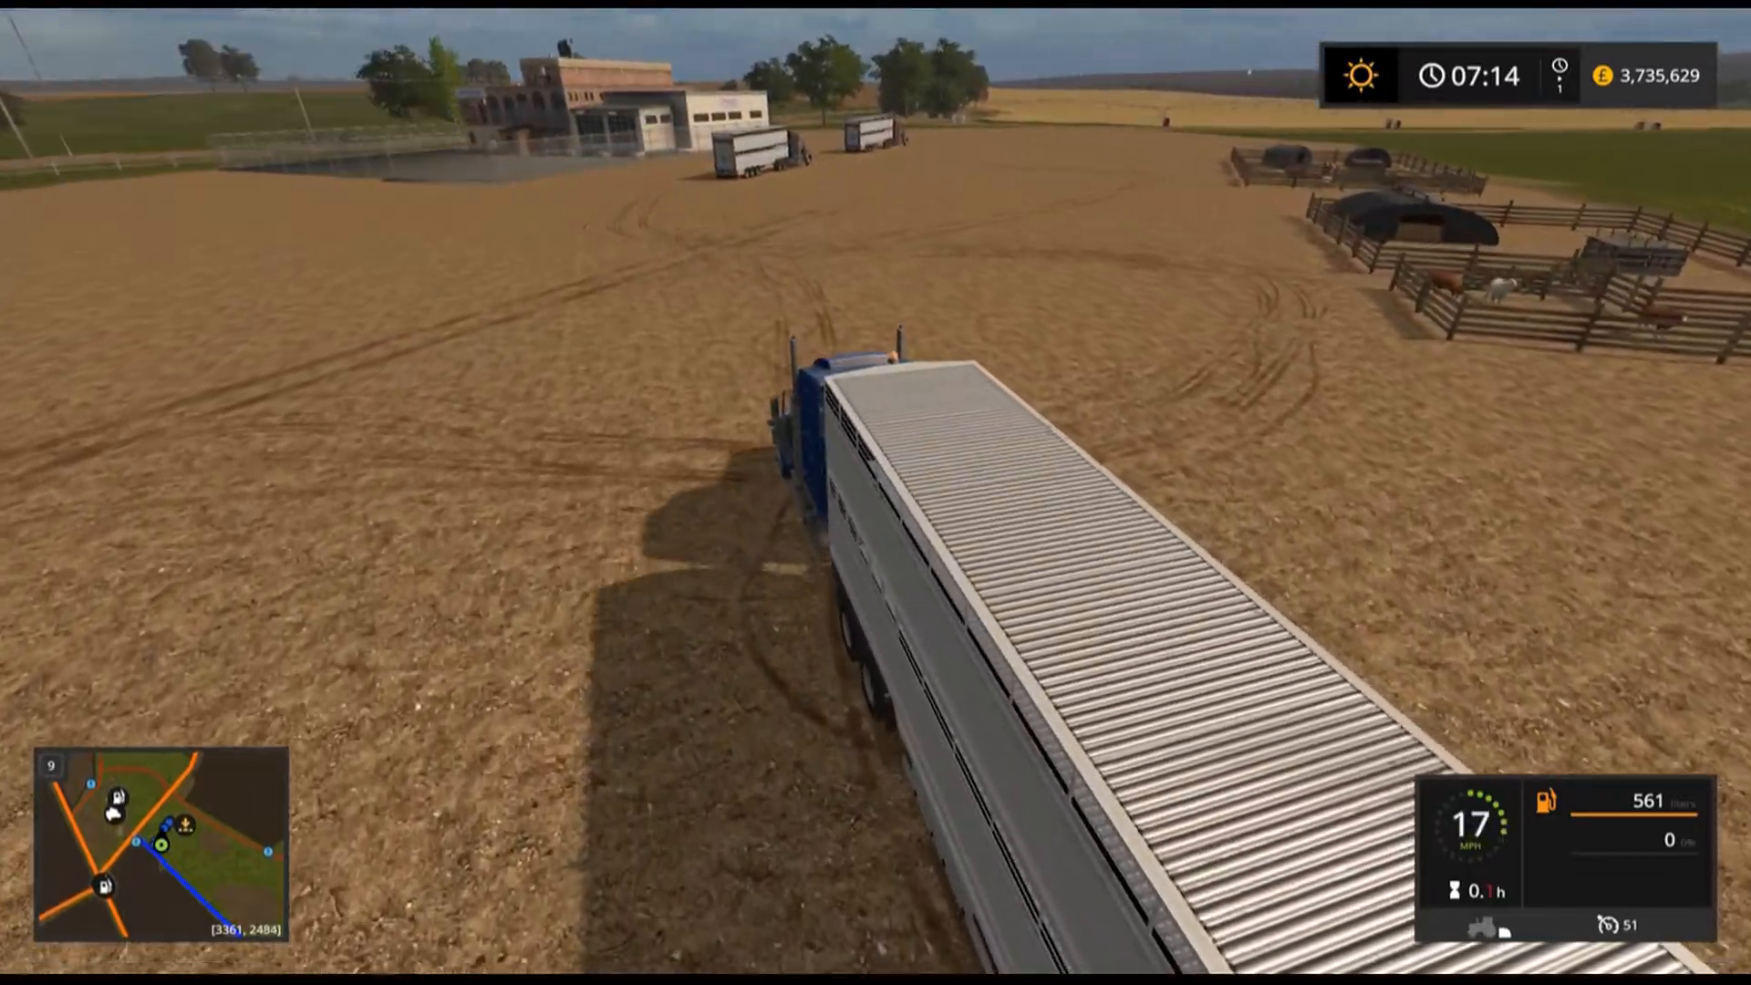
key("e")
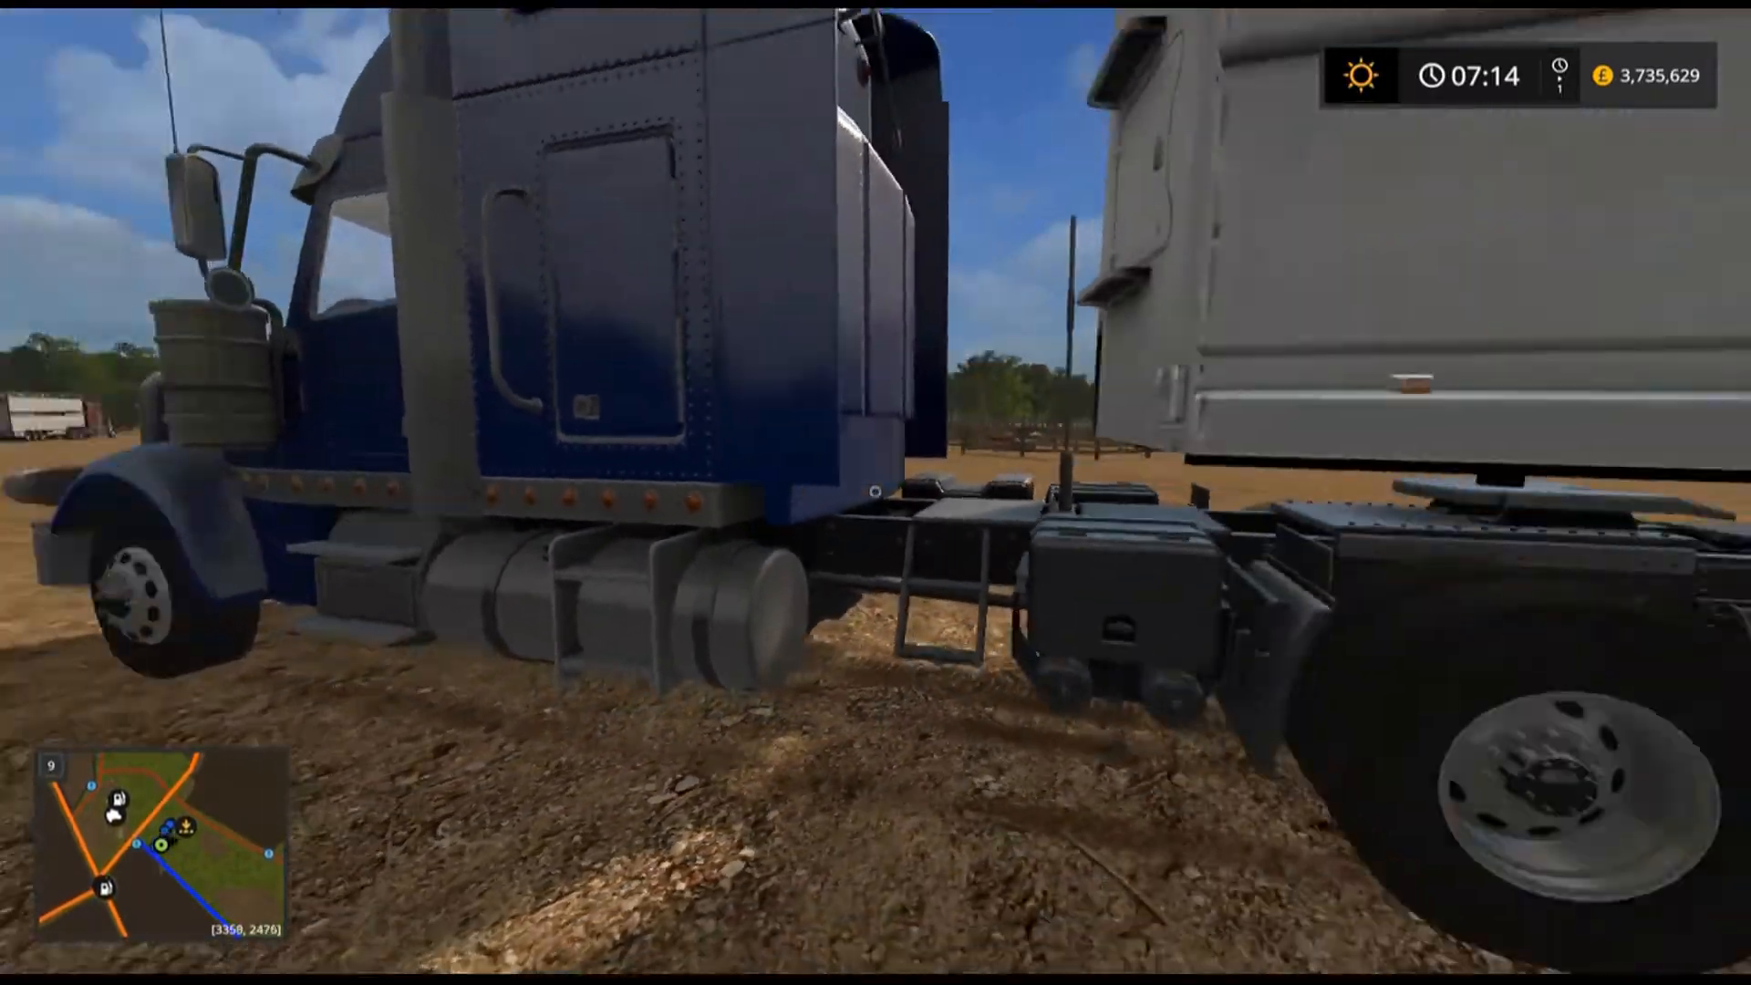
Walk into the cow storage pen and inspect its storage trigger display.
key("w")
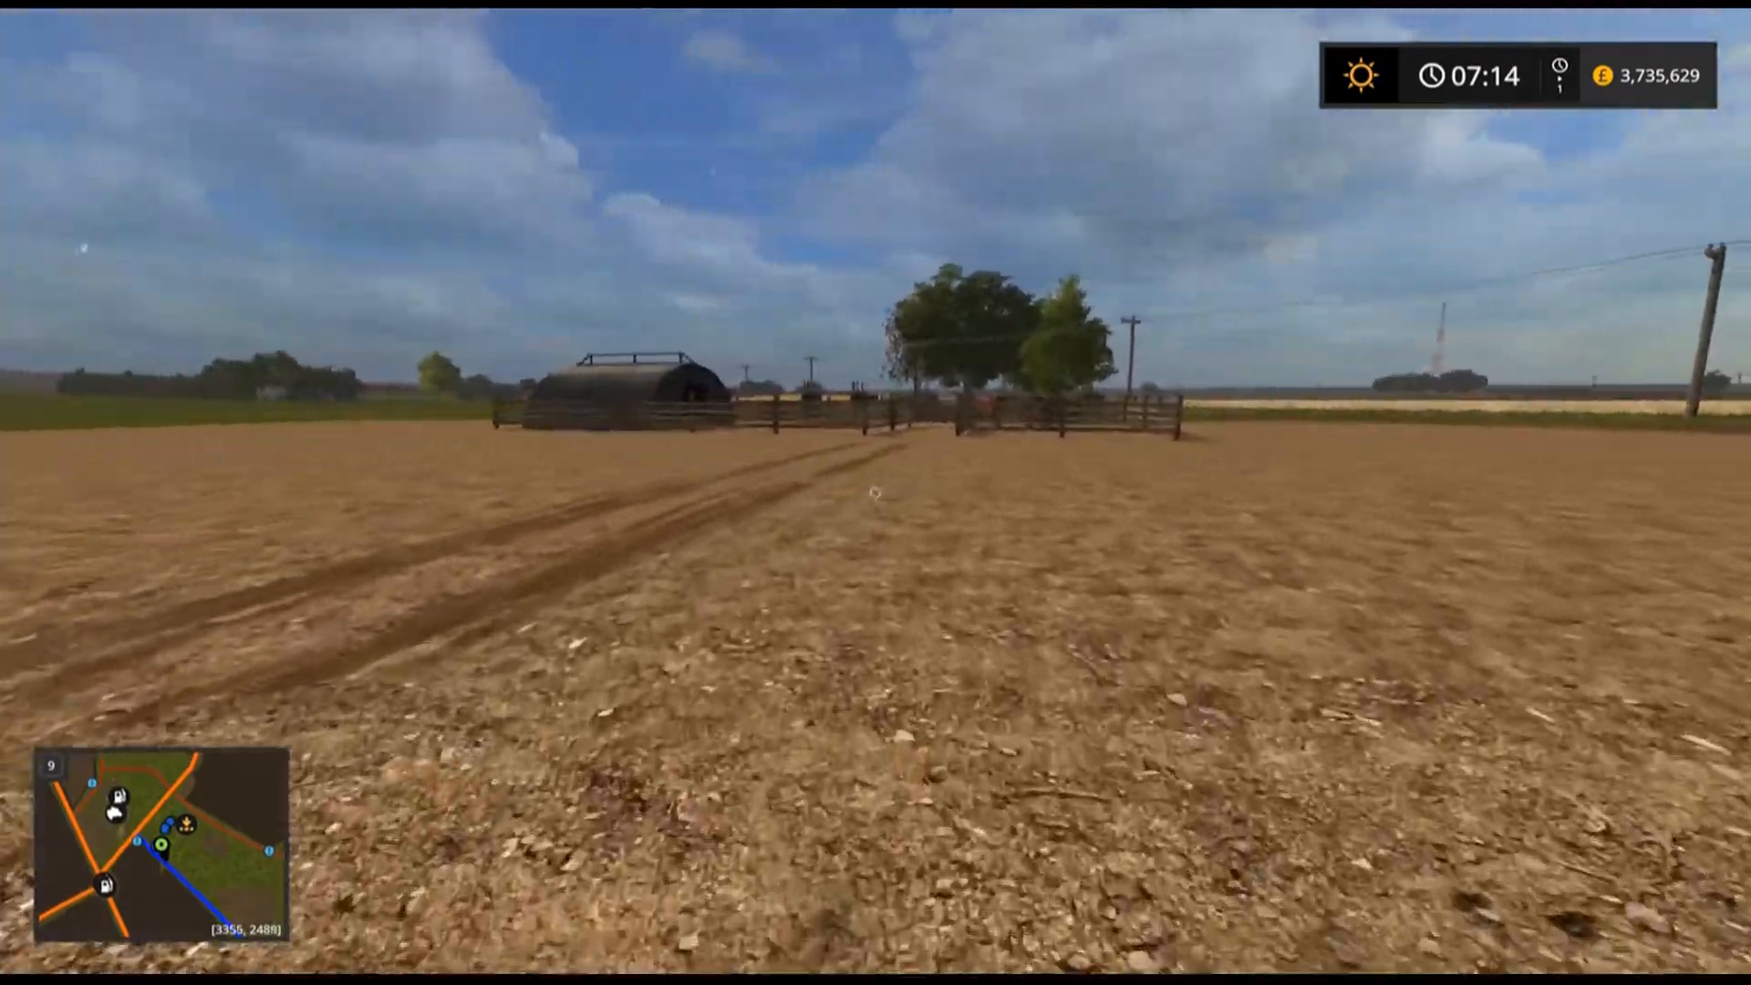
key("w")
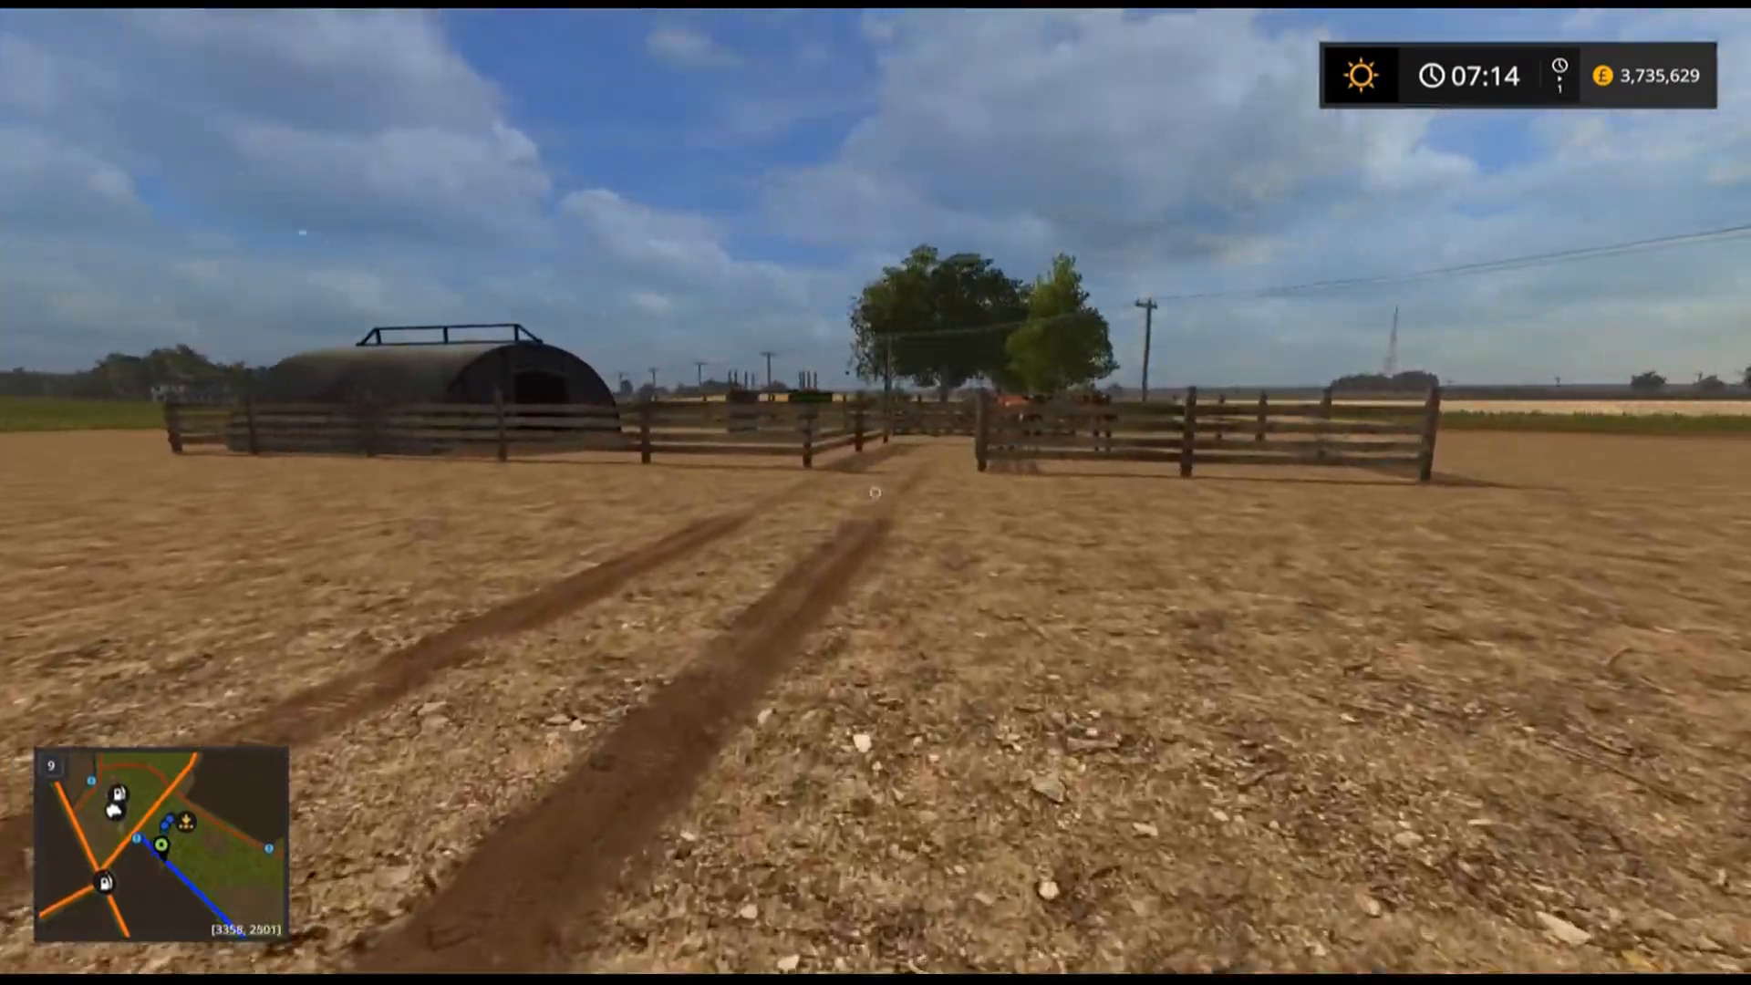
key("w")
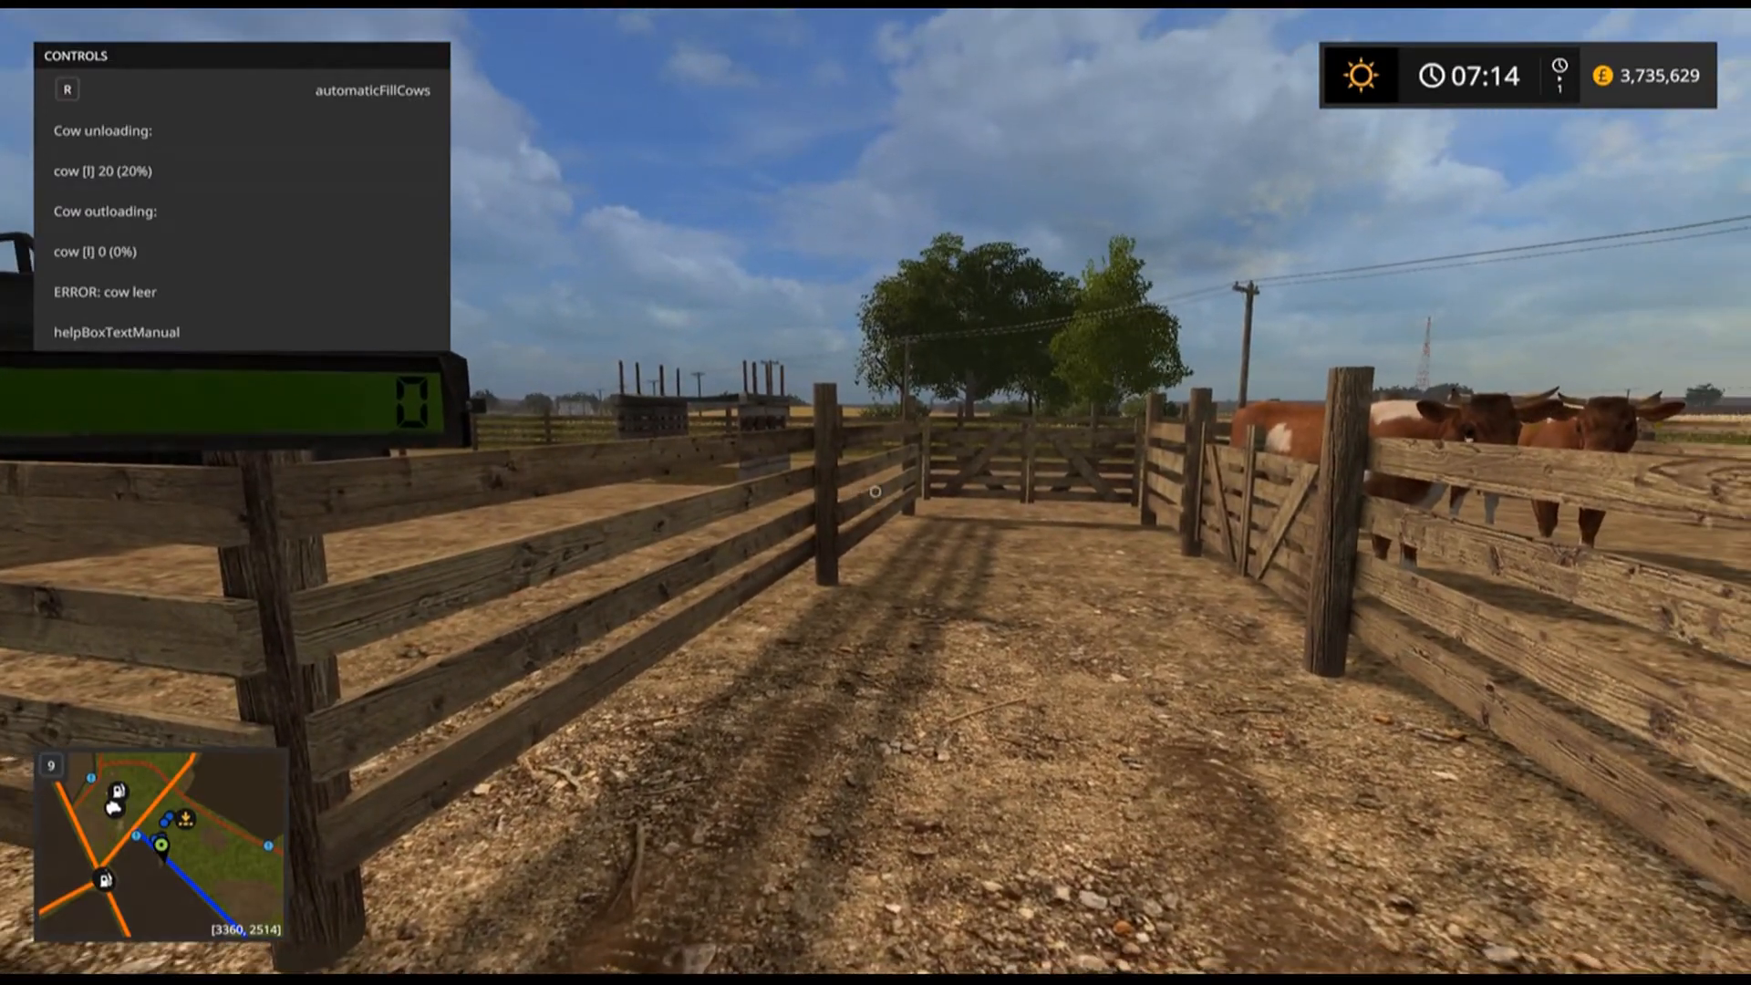
key("s")
Walk back across the field to the yard of the Kastor Food Inc factory.
key("w")
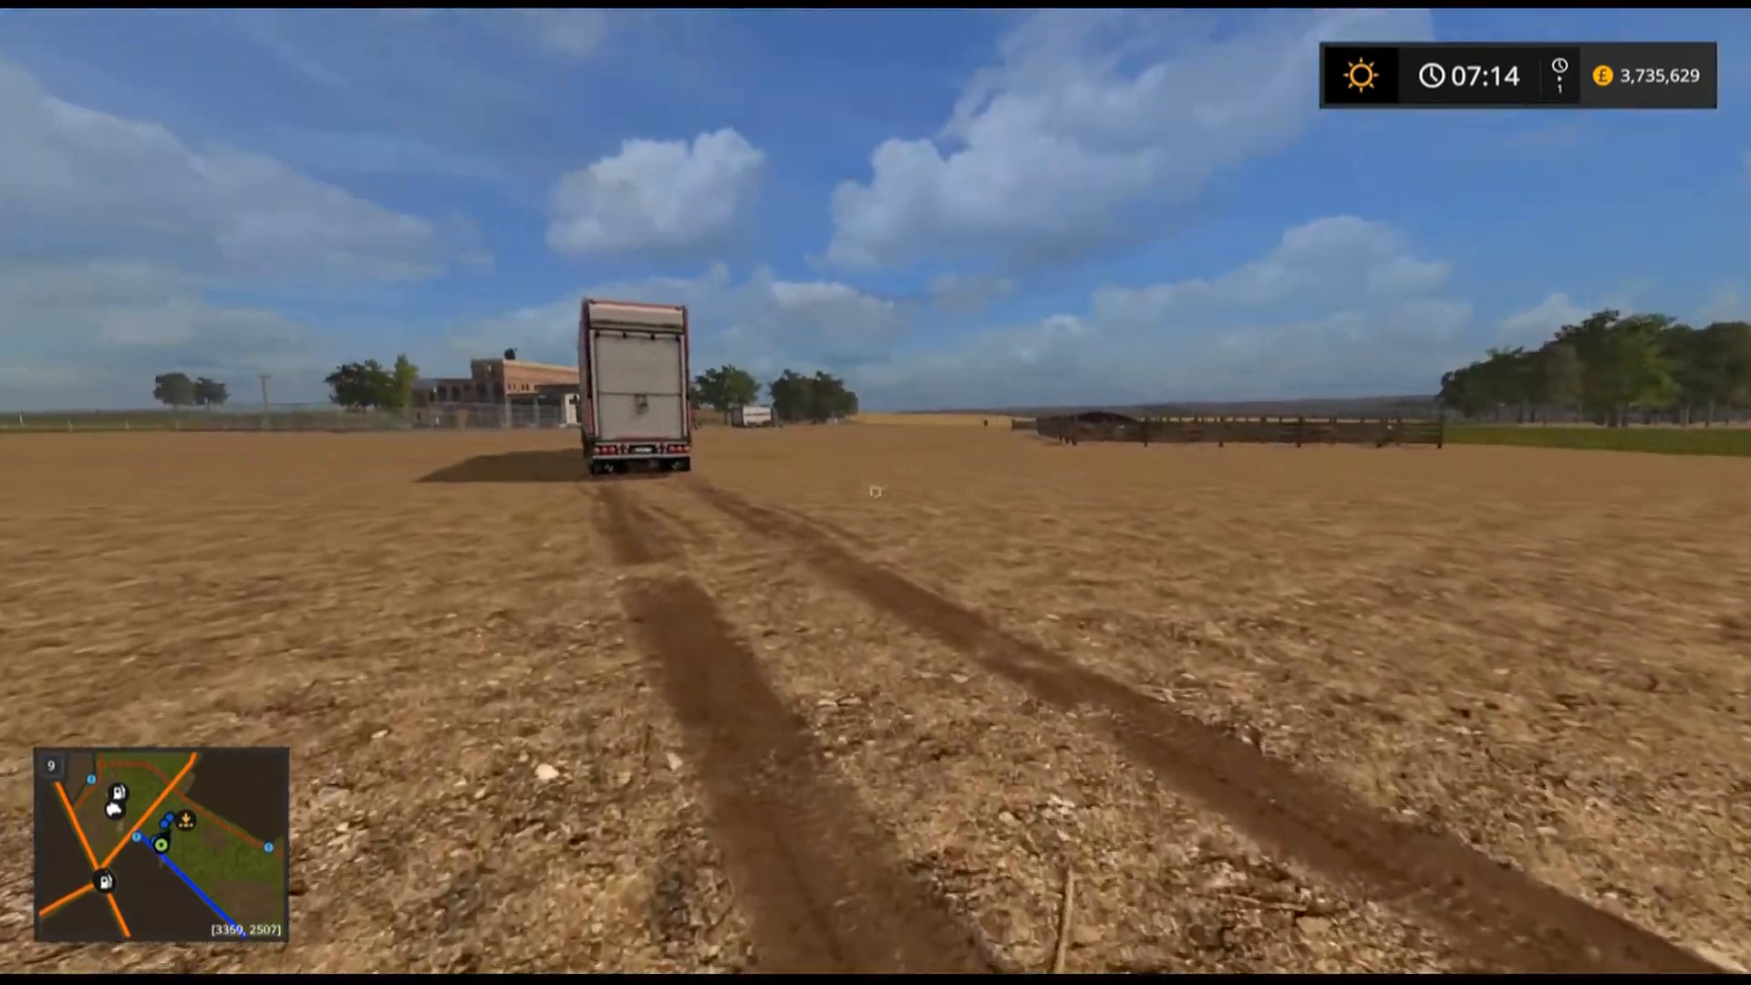
key("w")
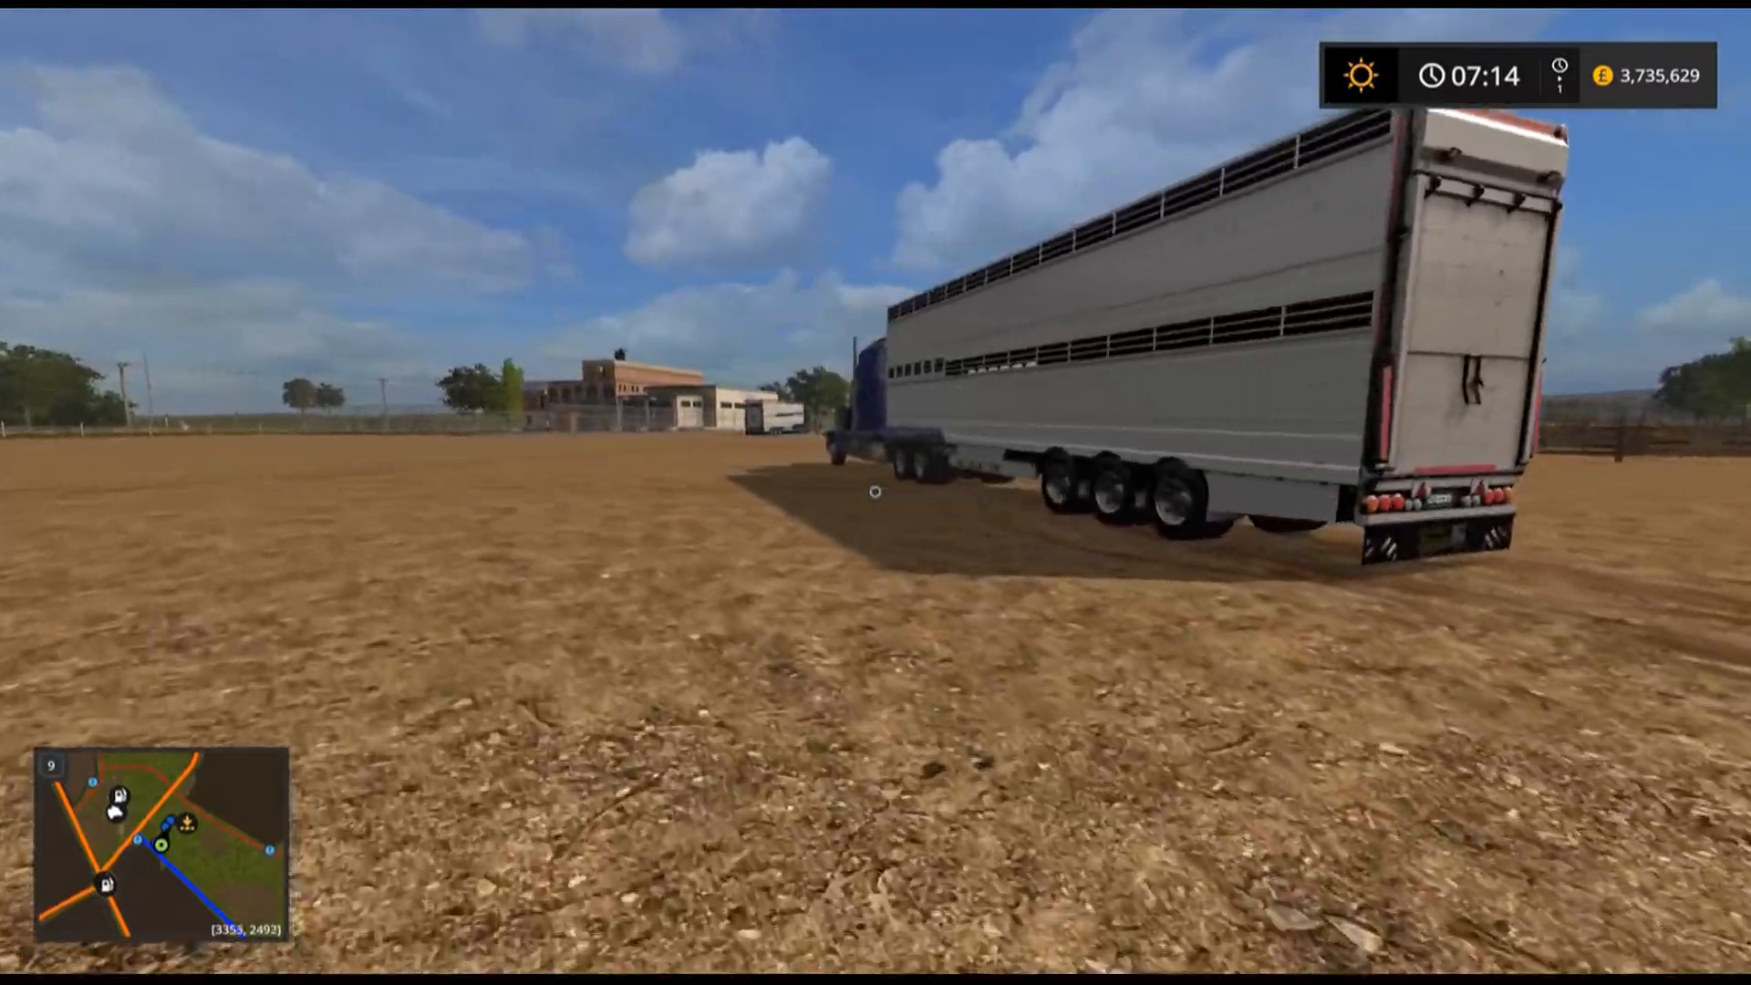
key("w")
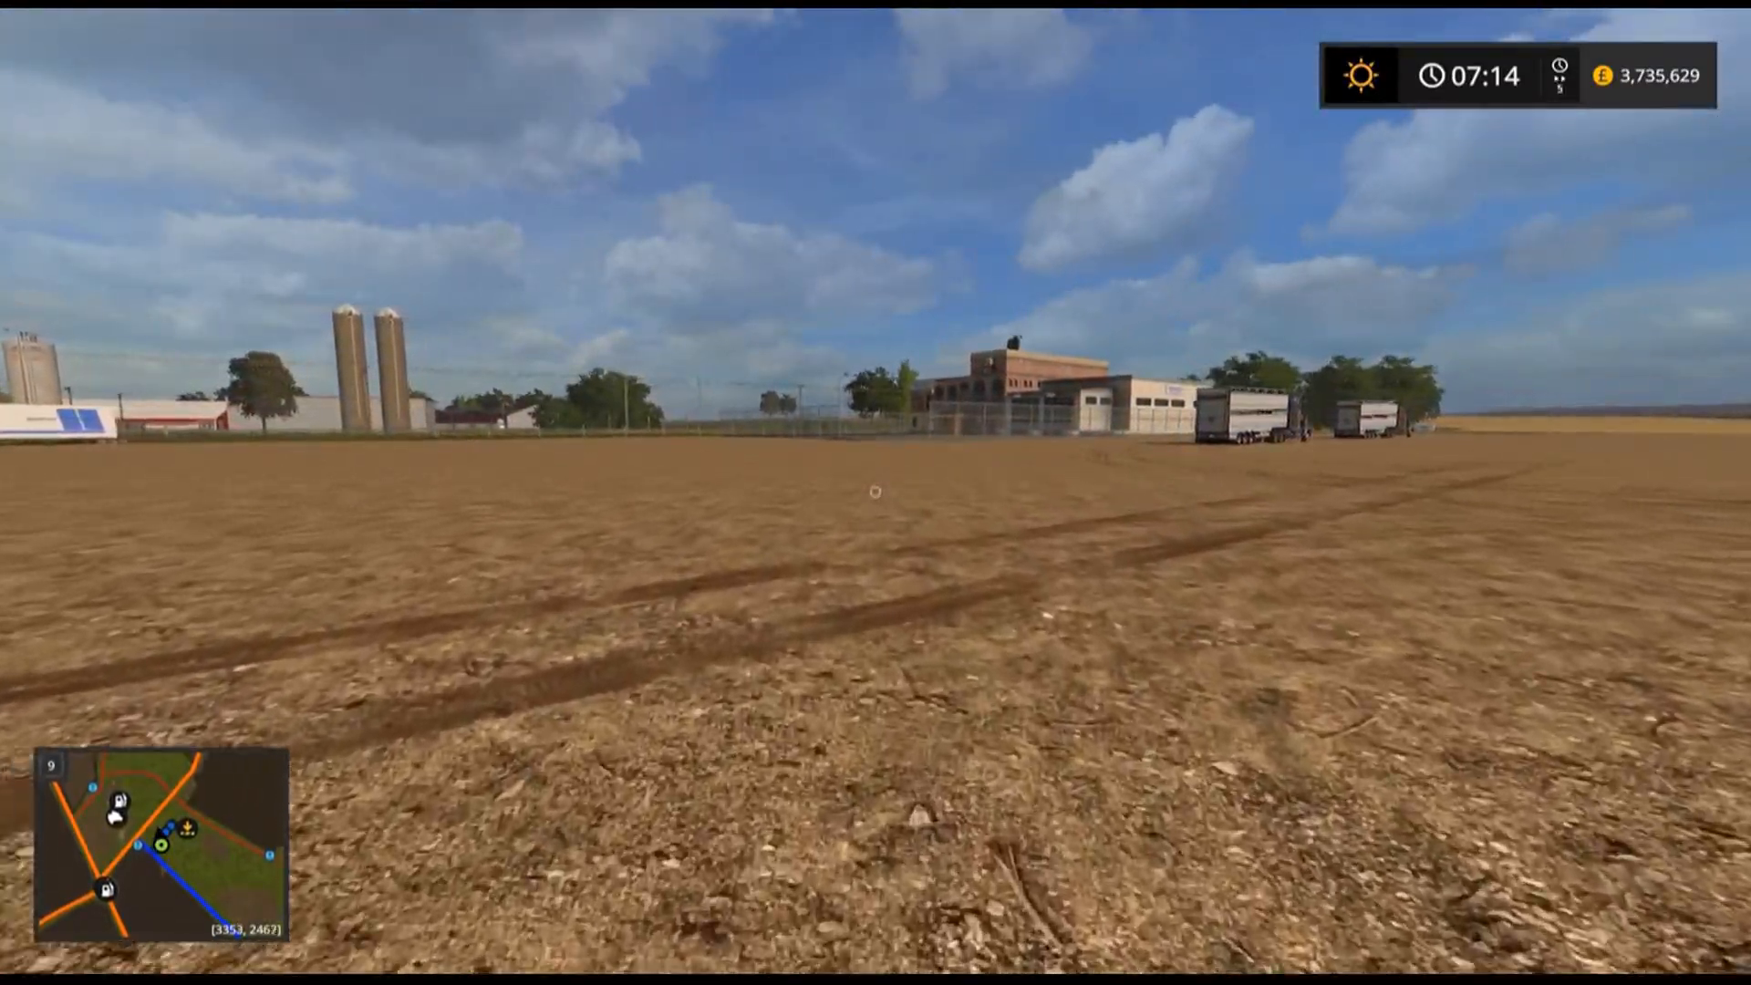
key("s")
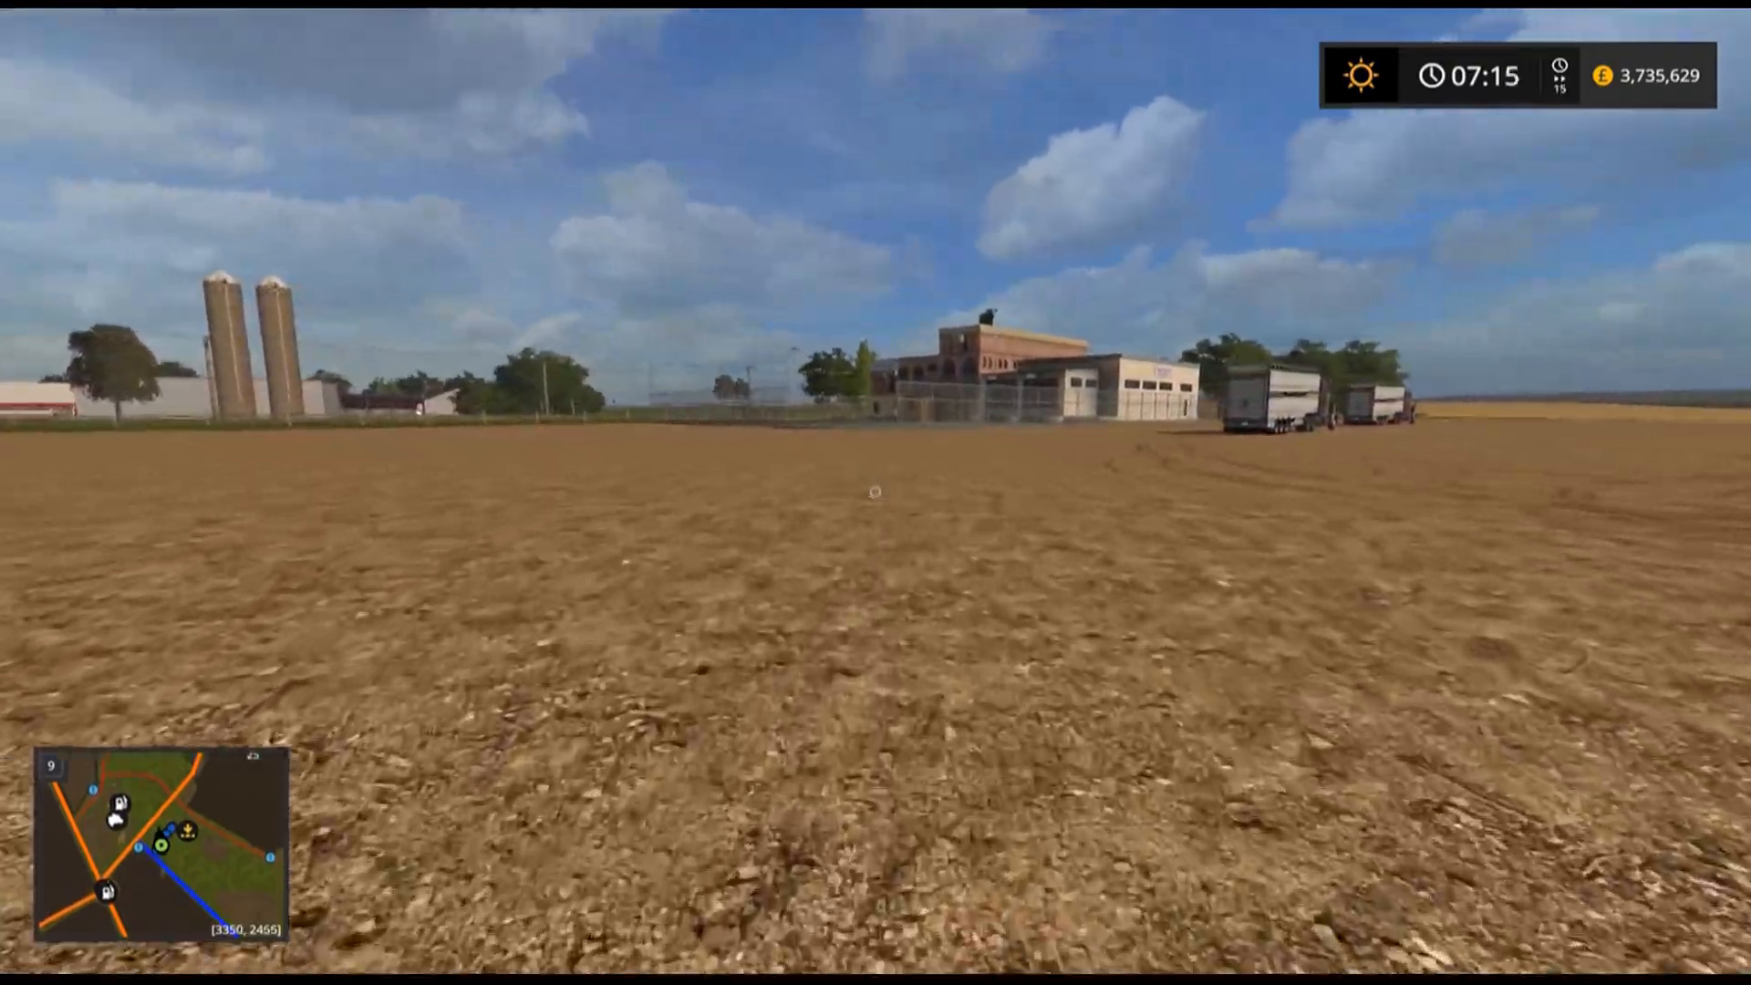
key("w")
key("w")
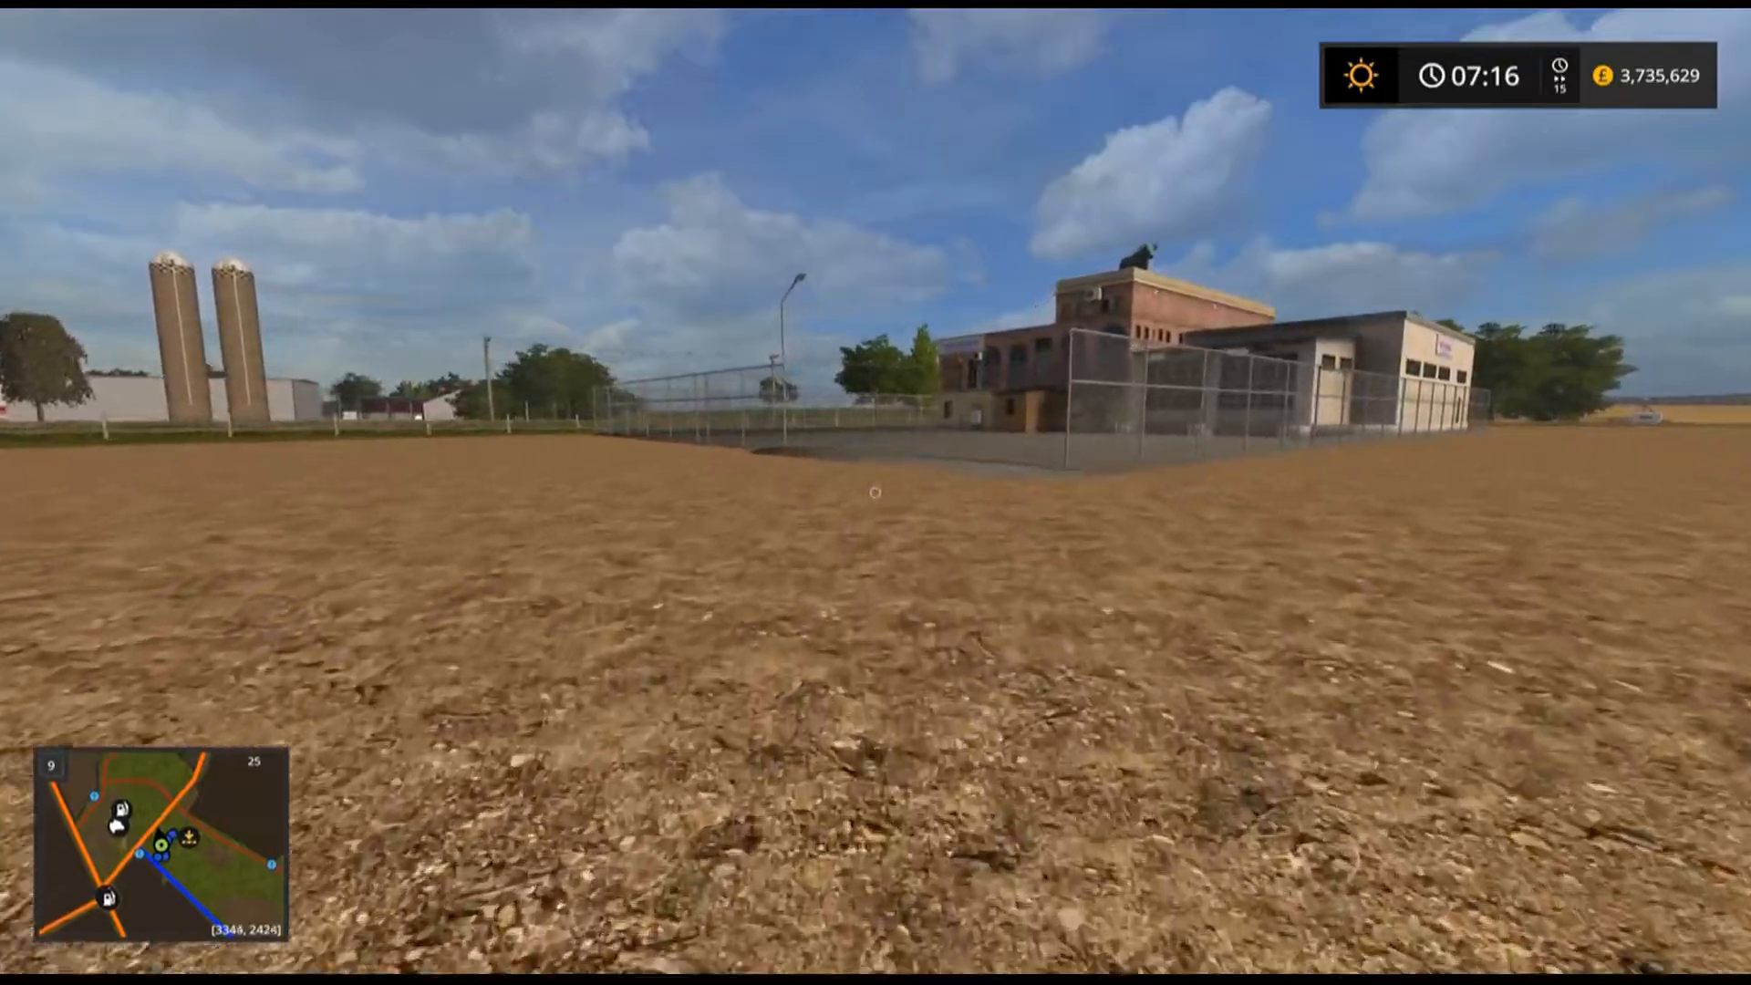
key("w")
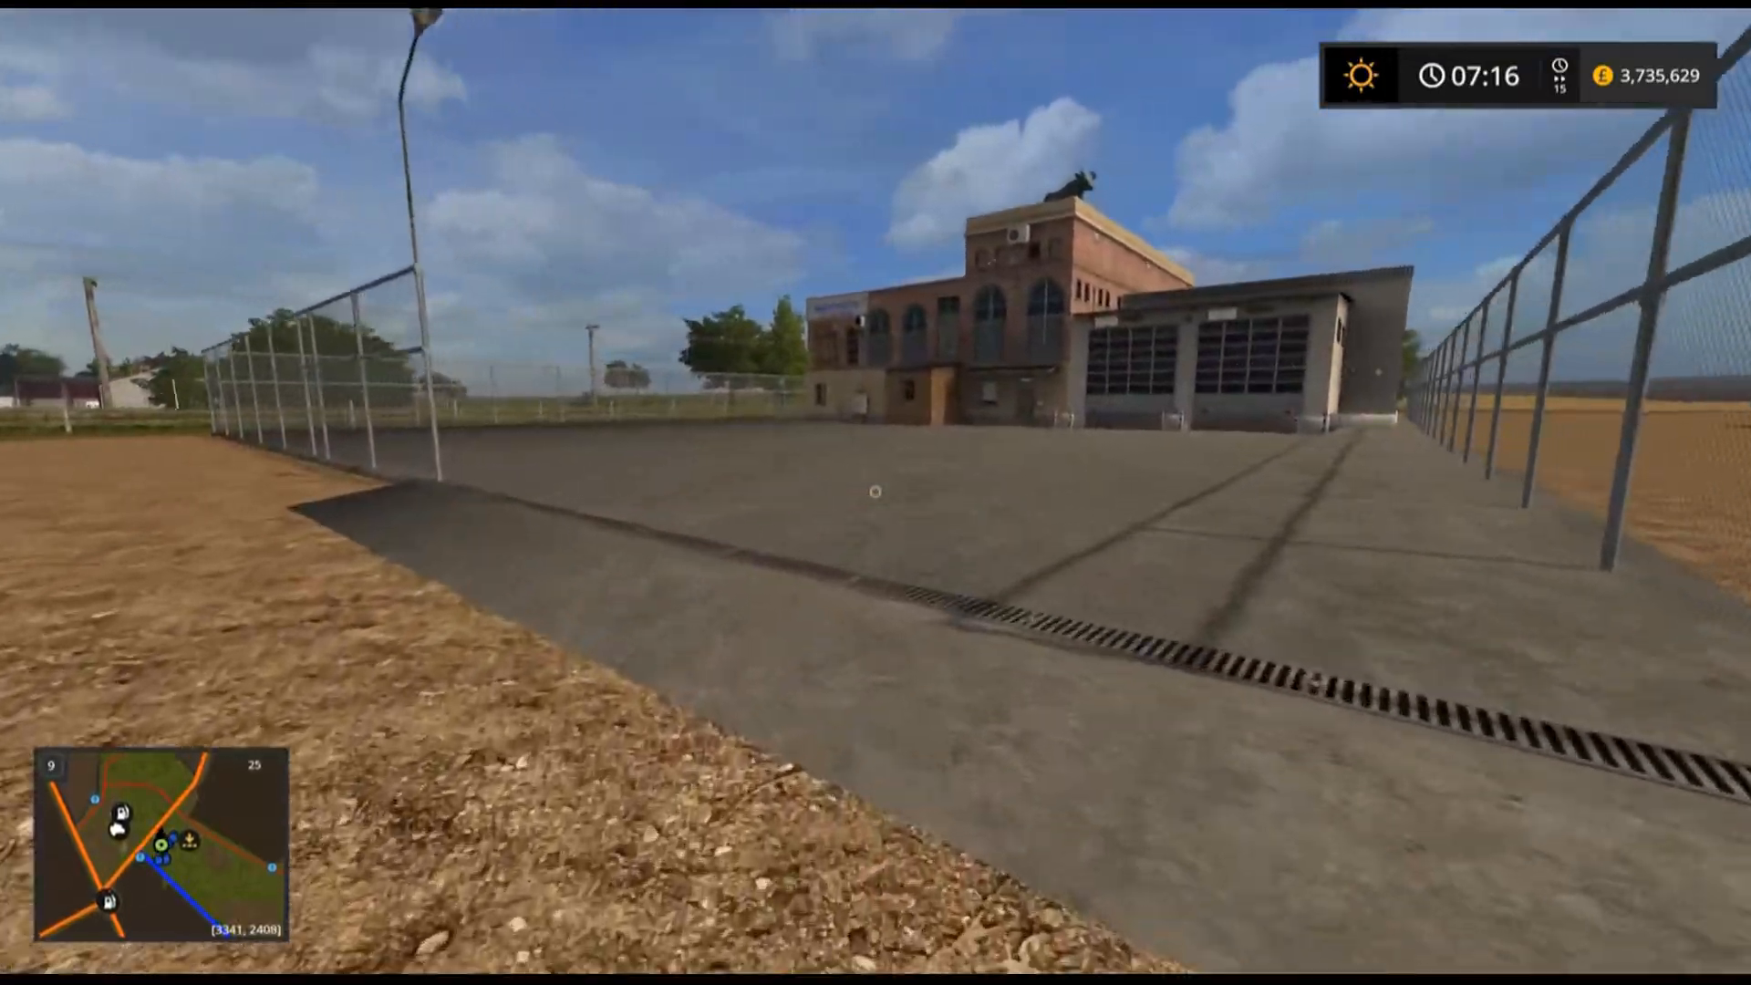
key("w")
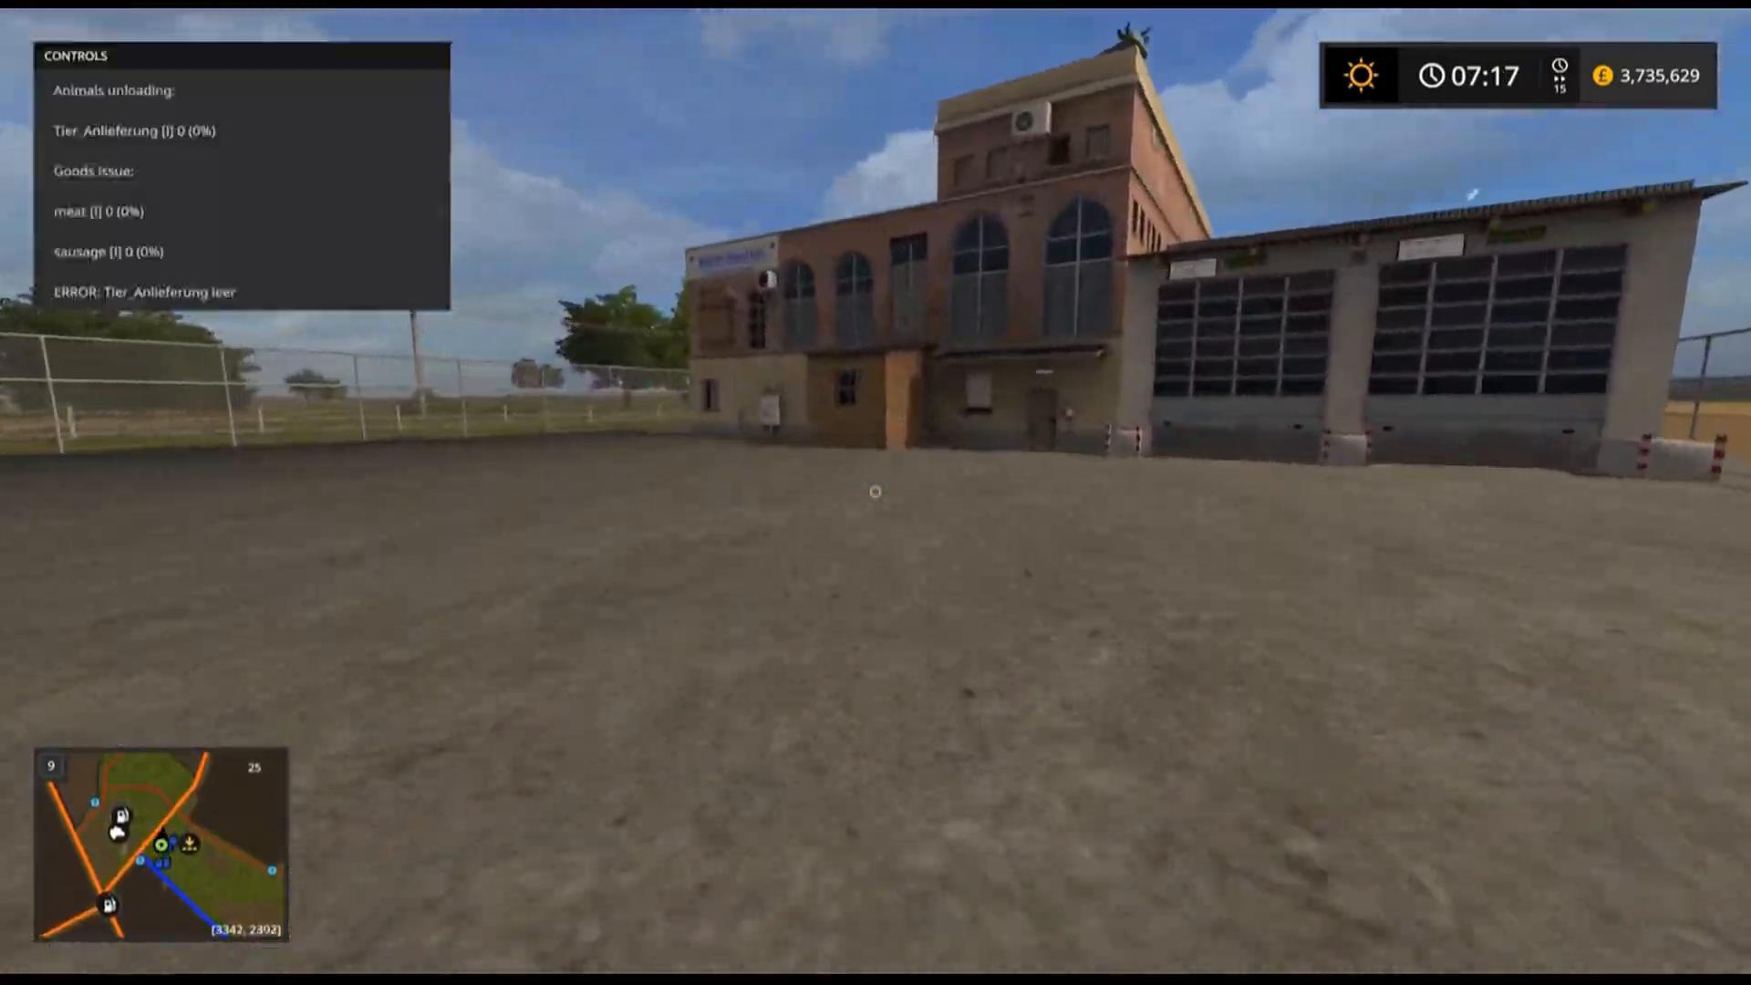
key("w")
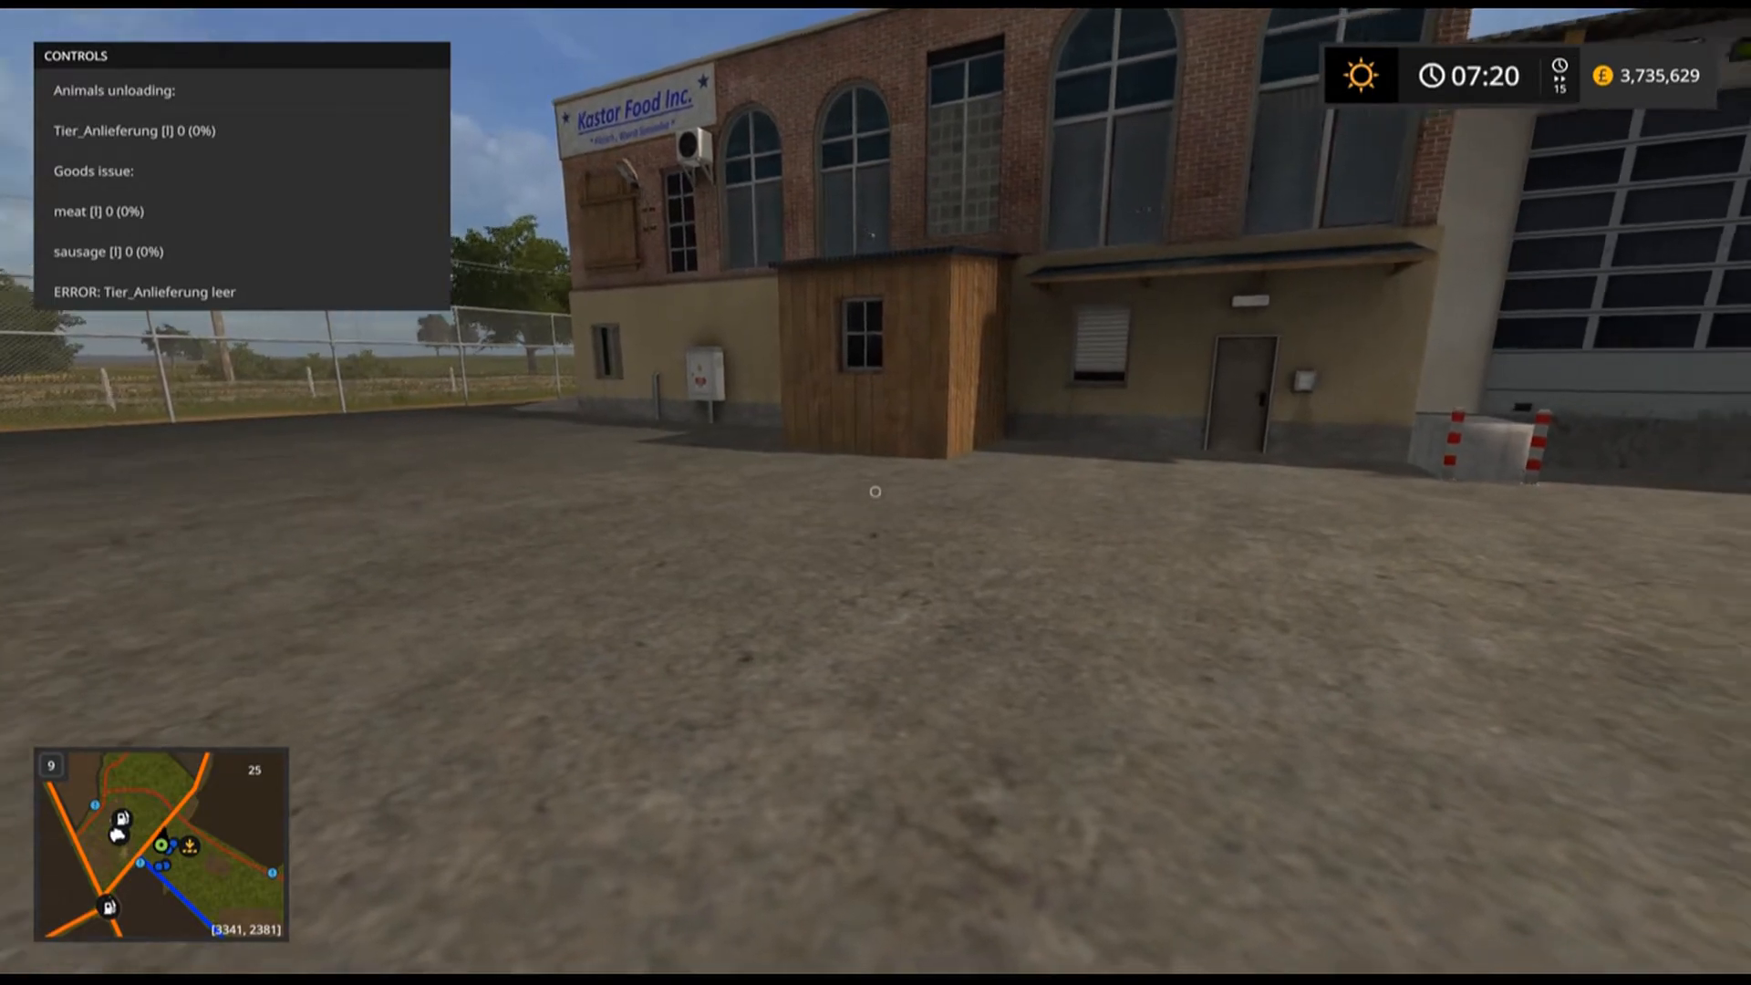
Walk up to the factory's sausage and meat output doors and examine their trigger info.
key("w")
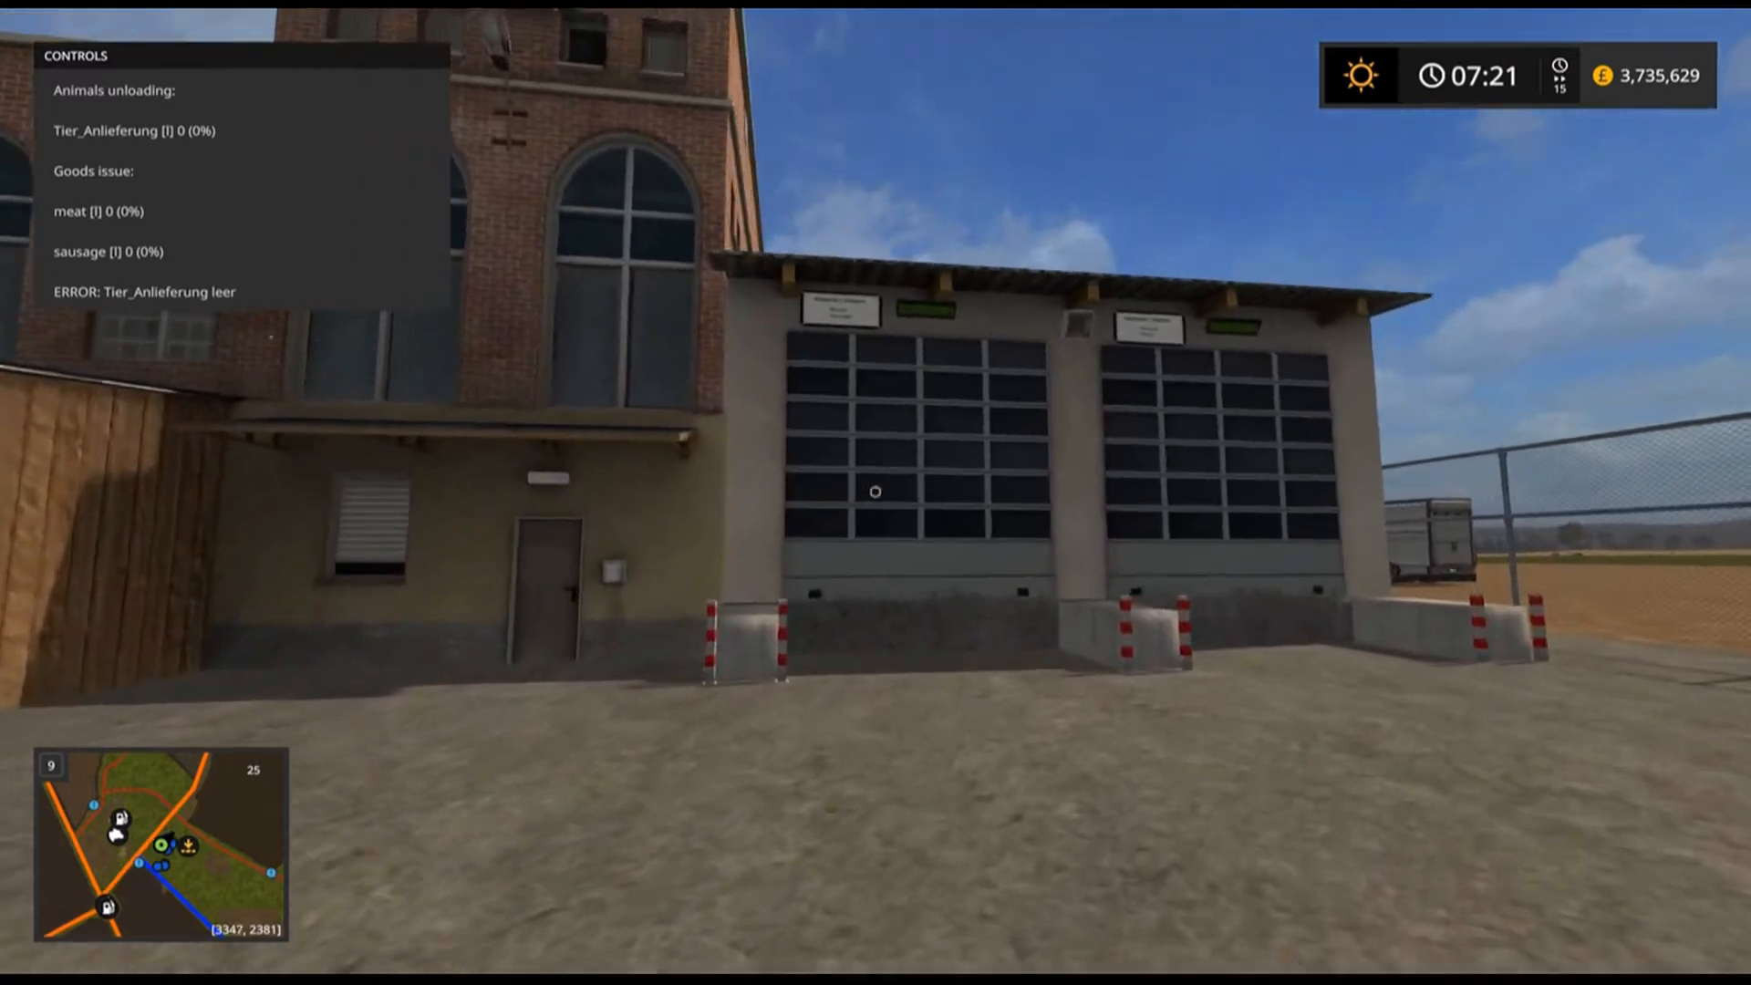
key("w")
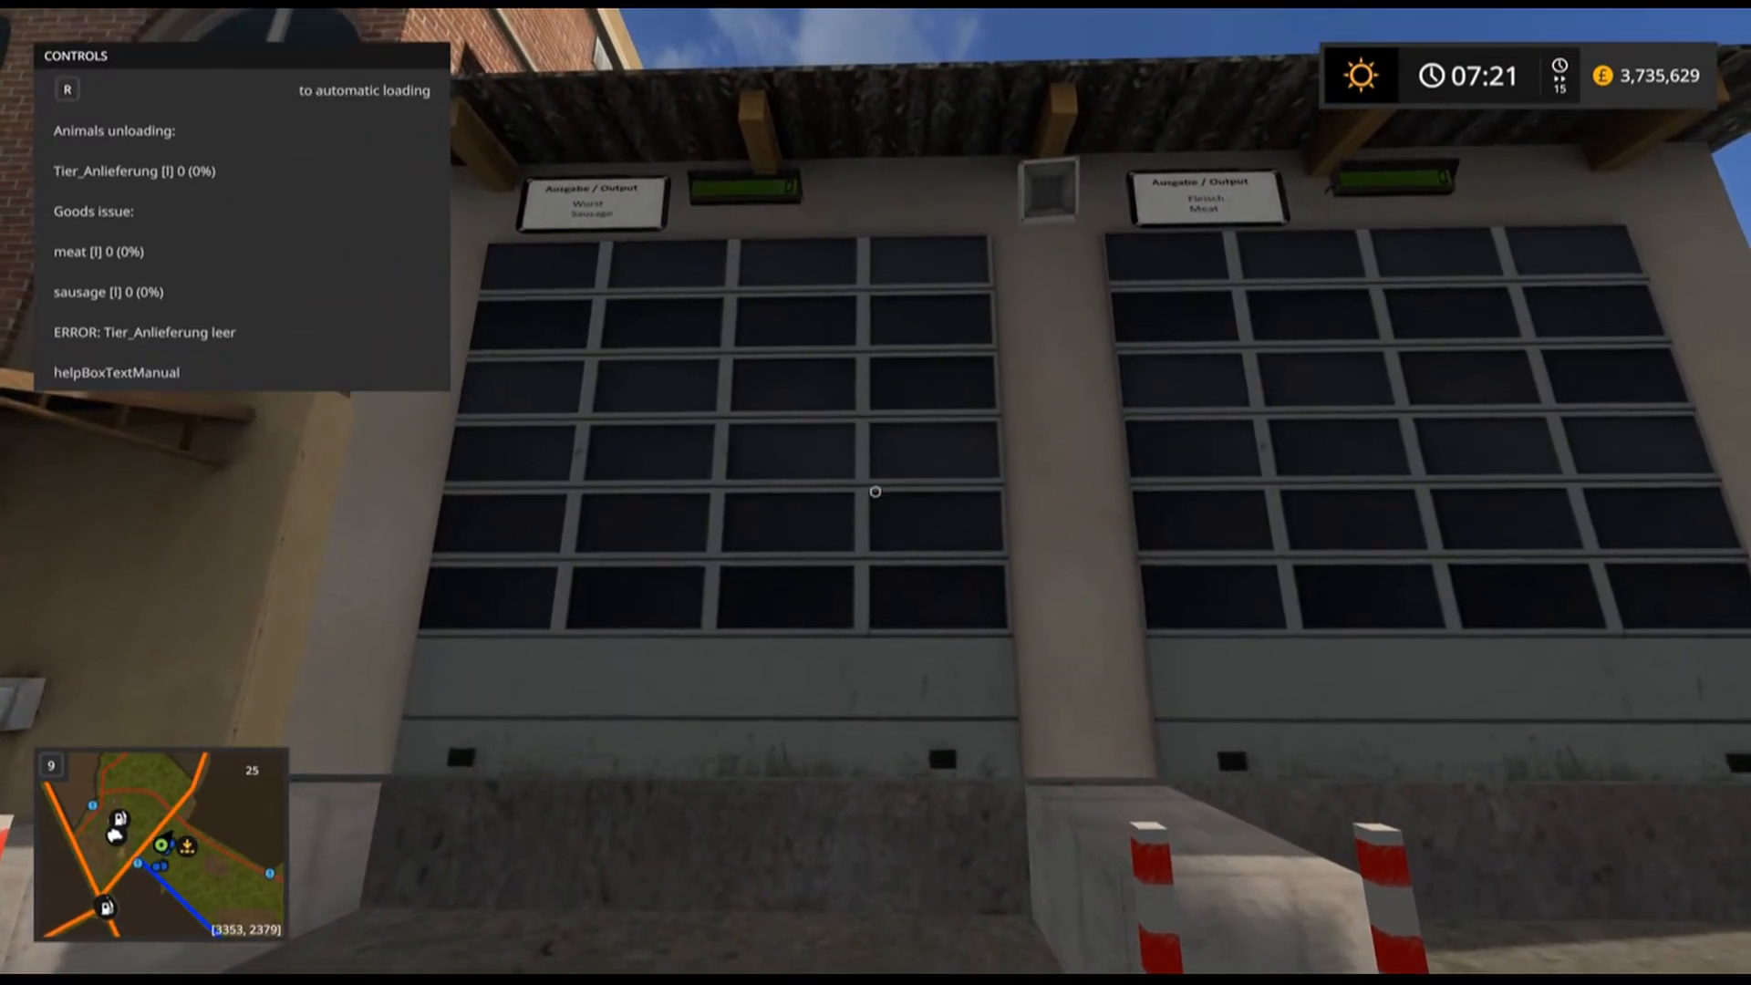
key("s")
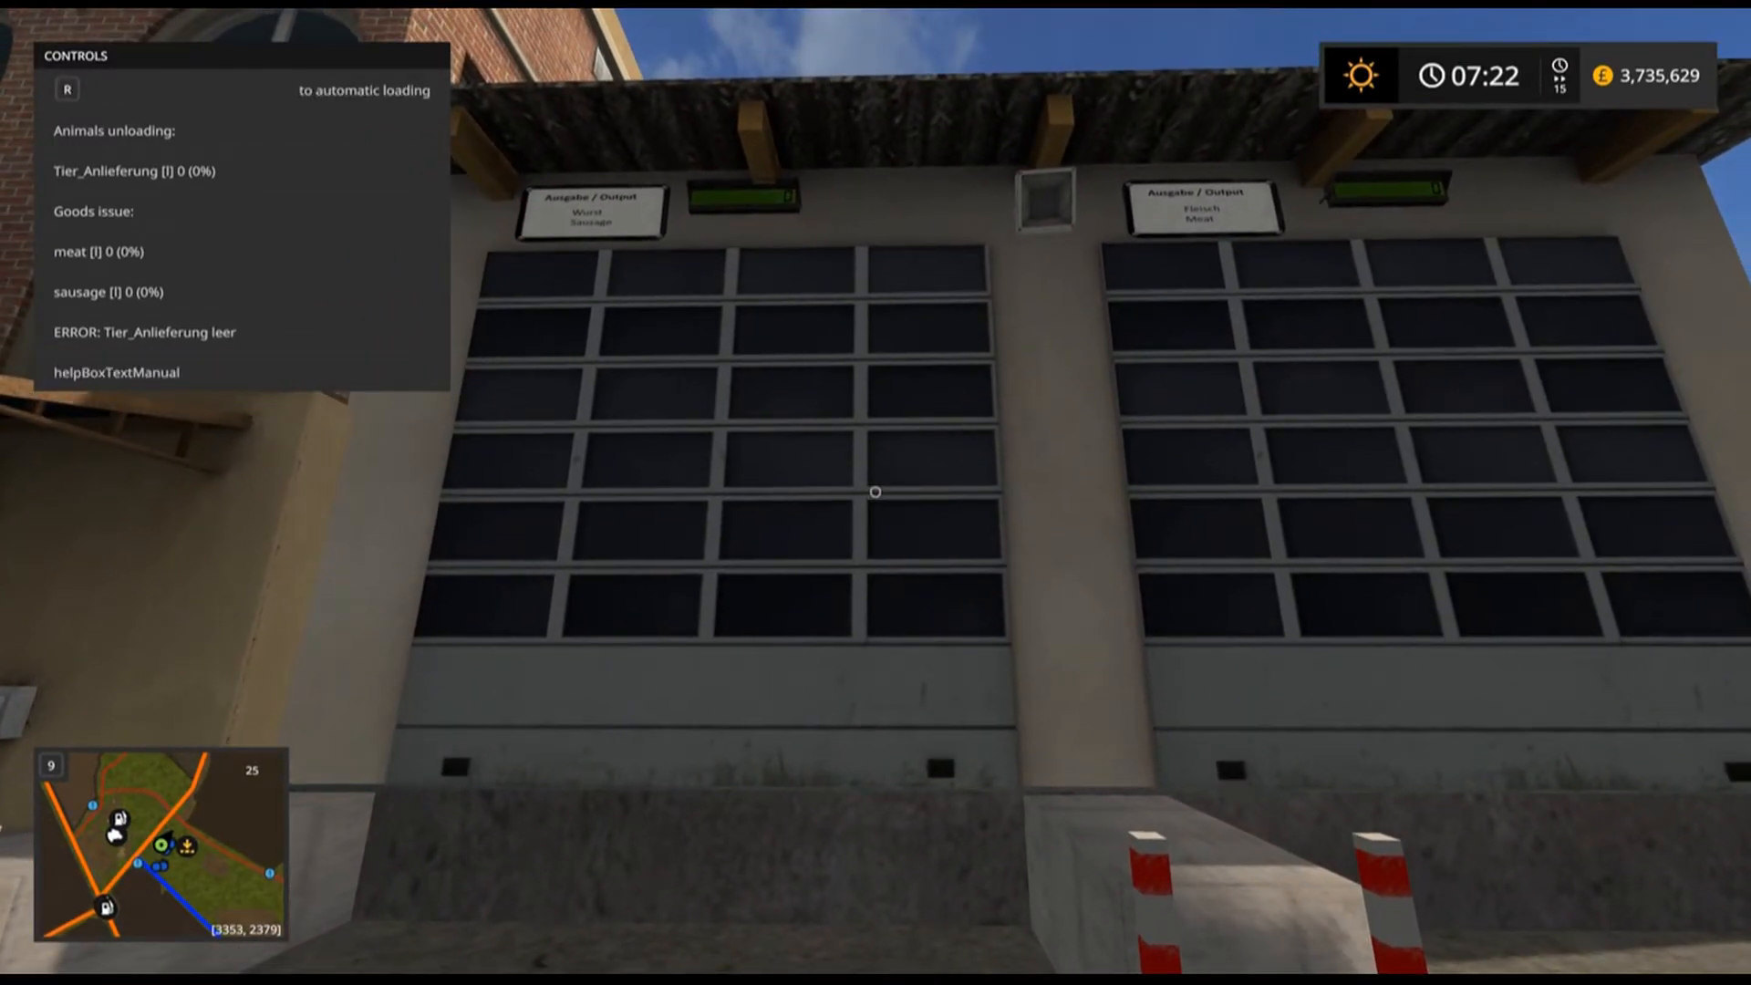
key("w")
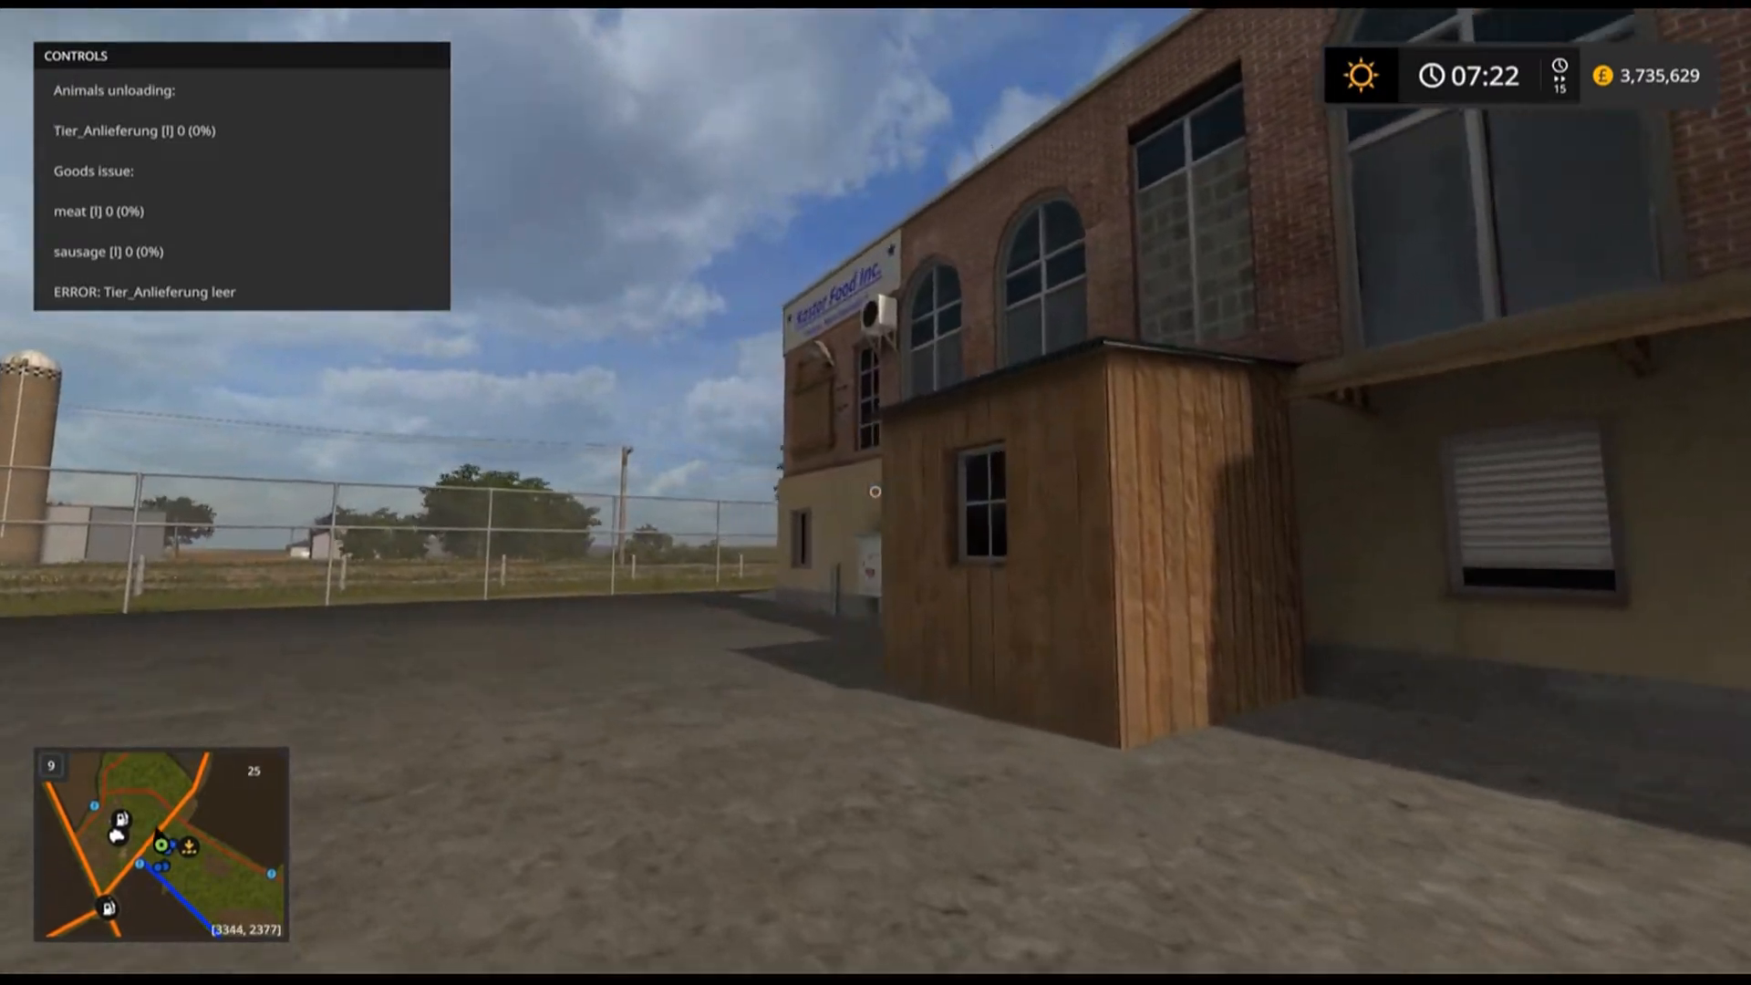
Walk around the building to the animal delivery bay and examine its sign and counter.
key("w")
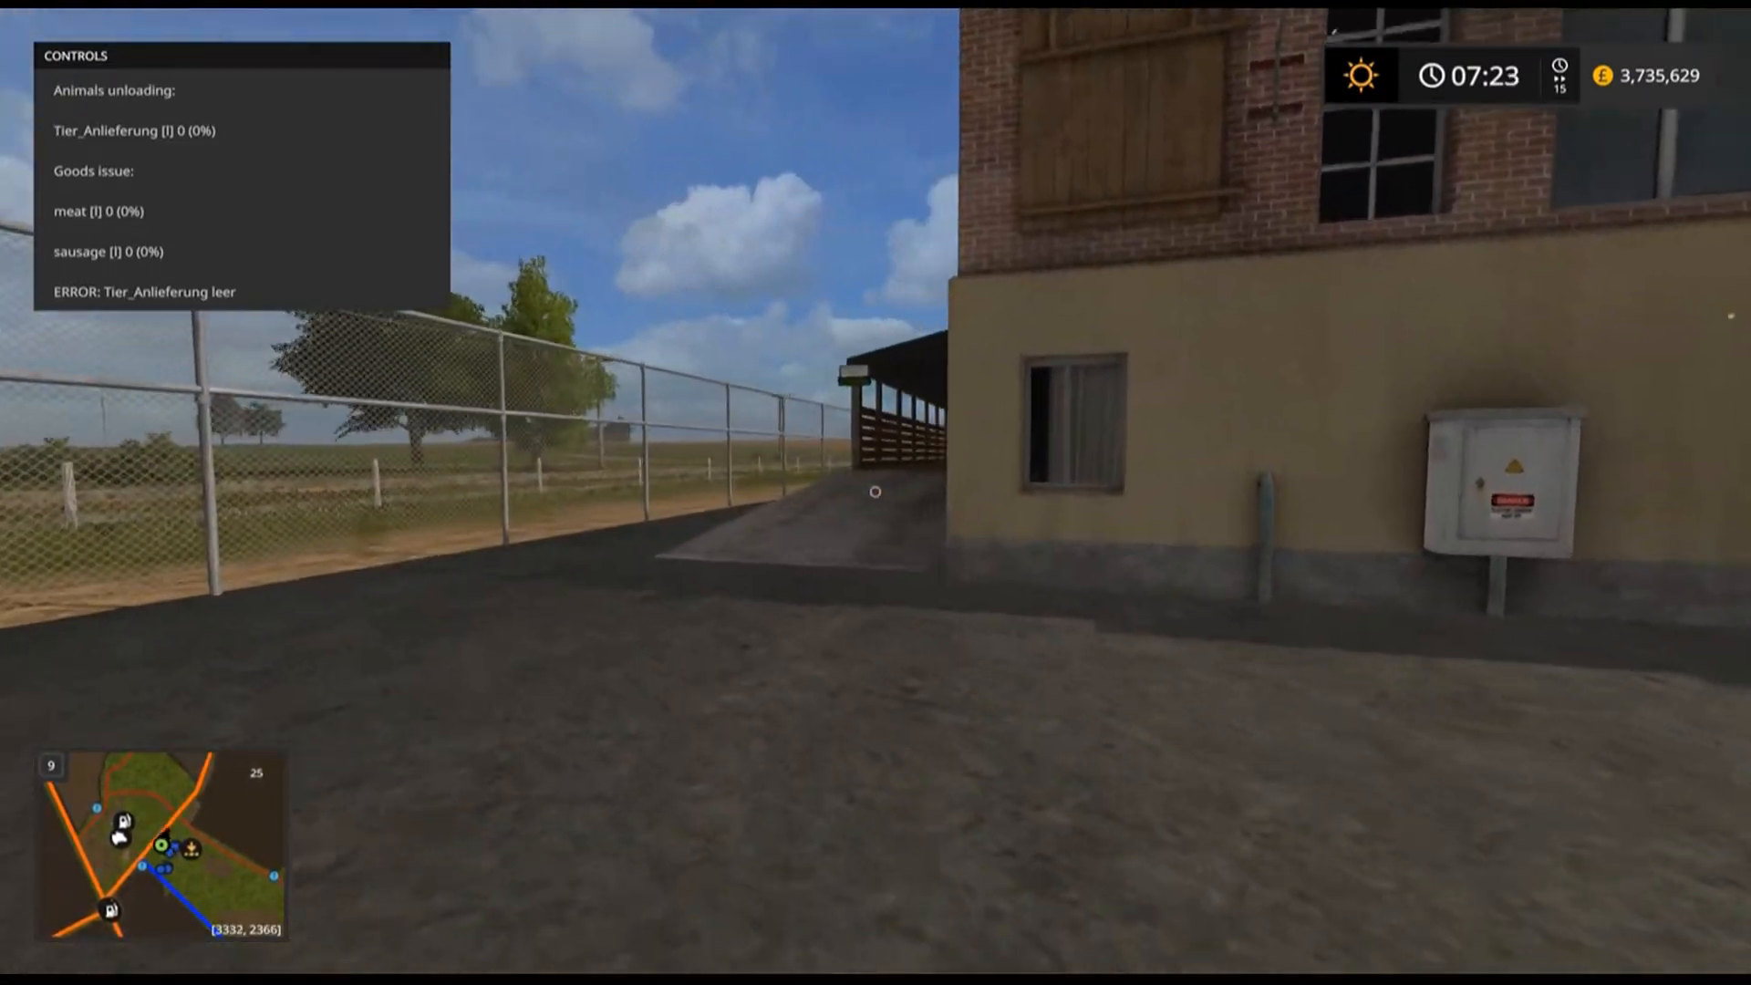
key("w")
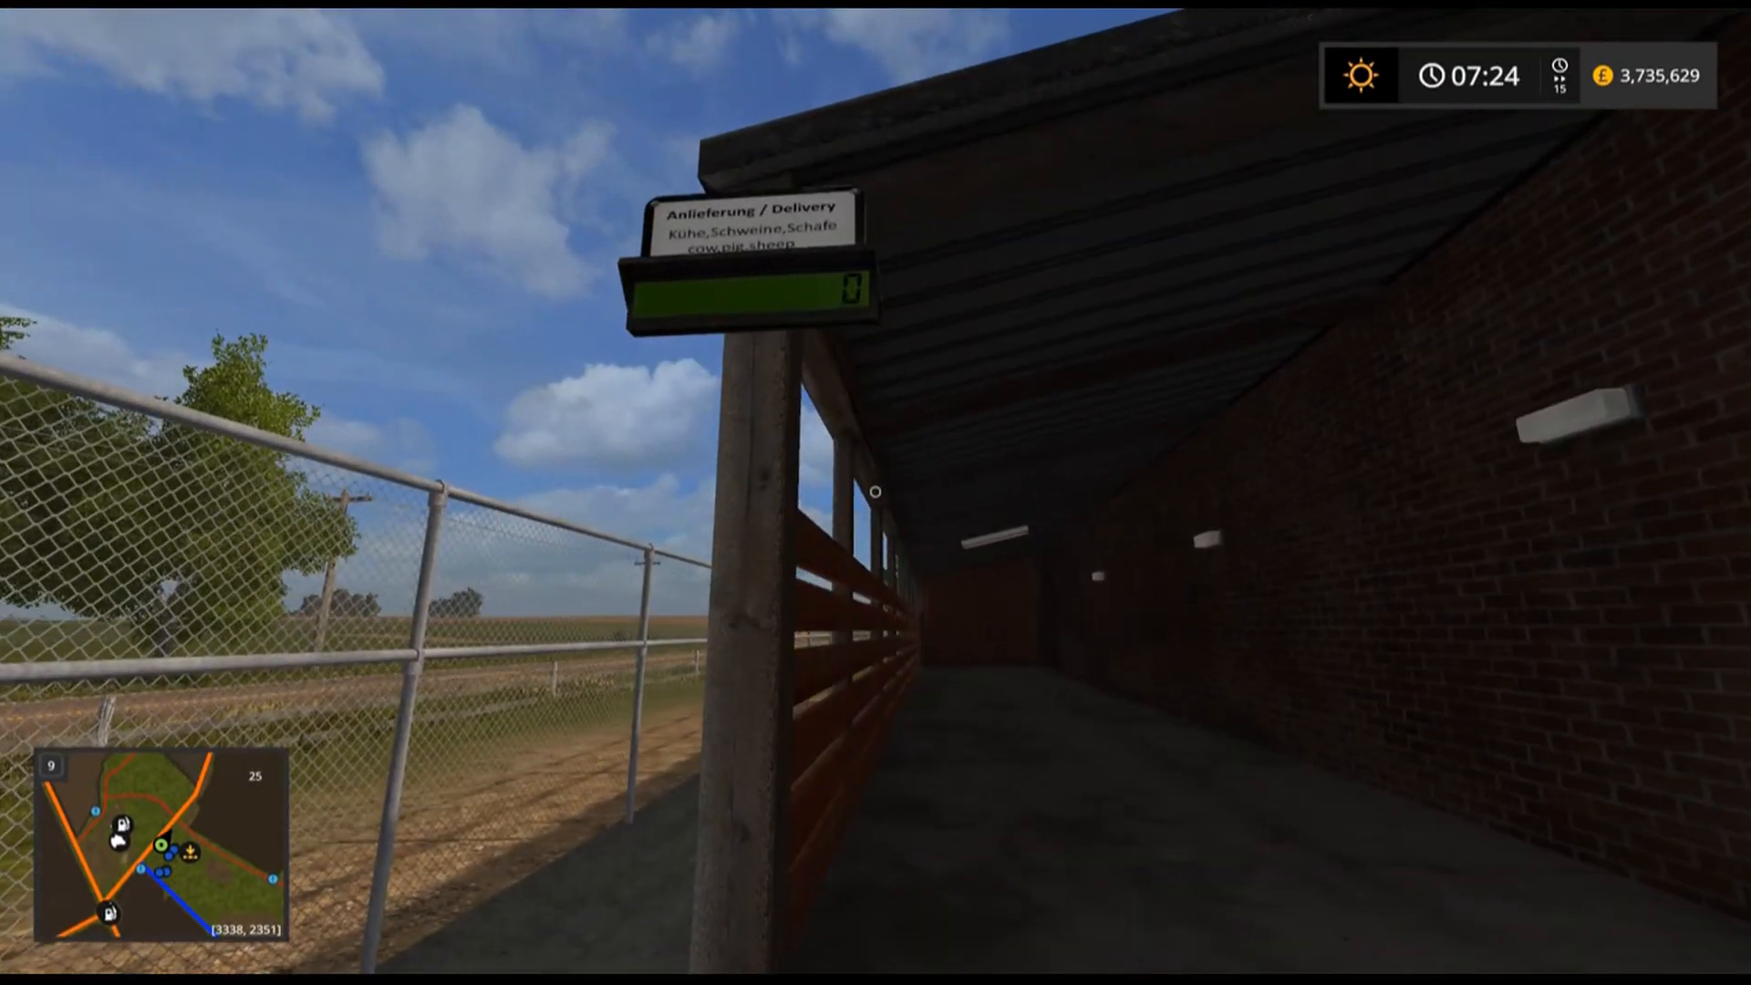
key("w")
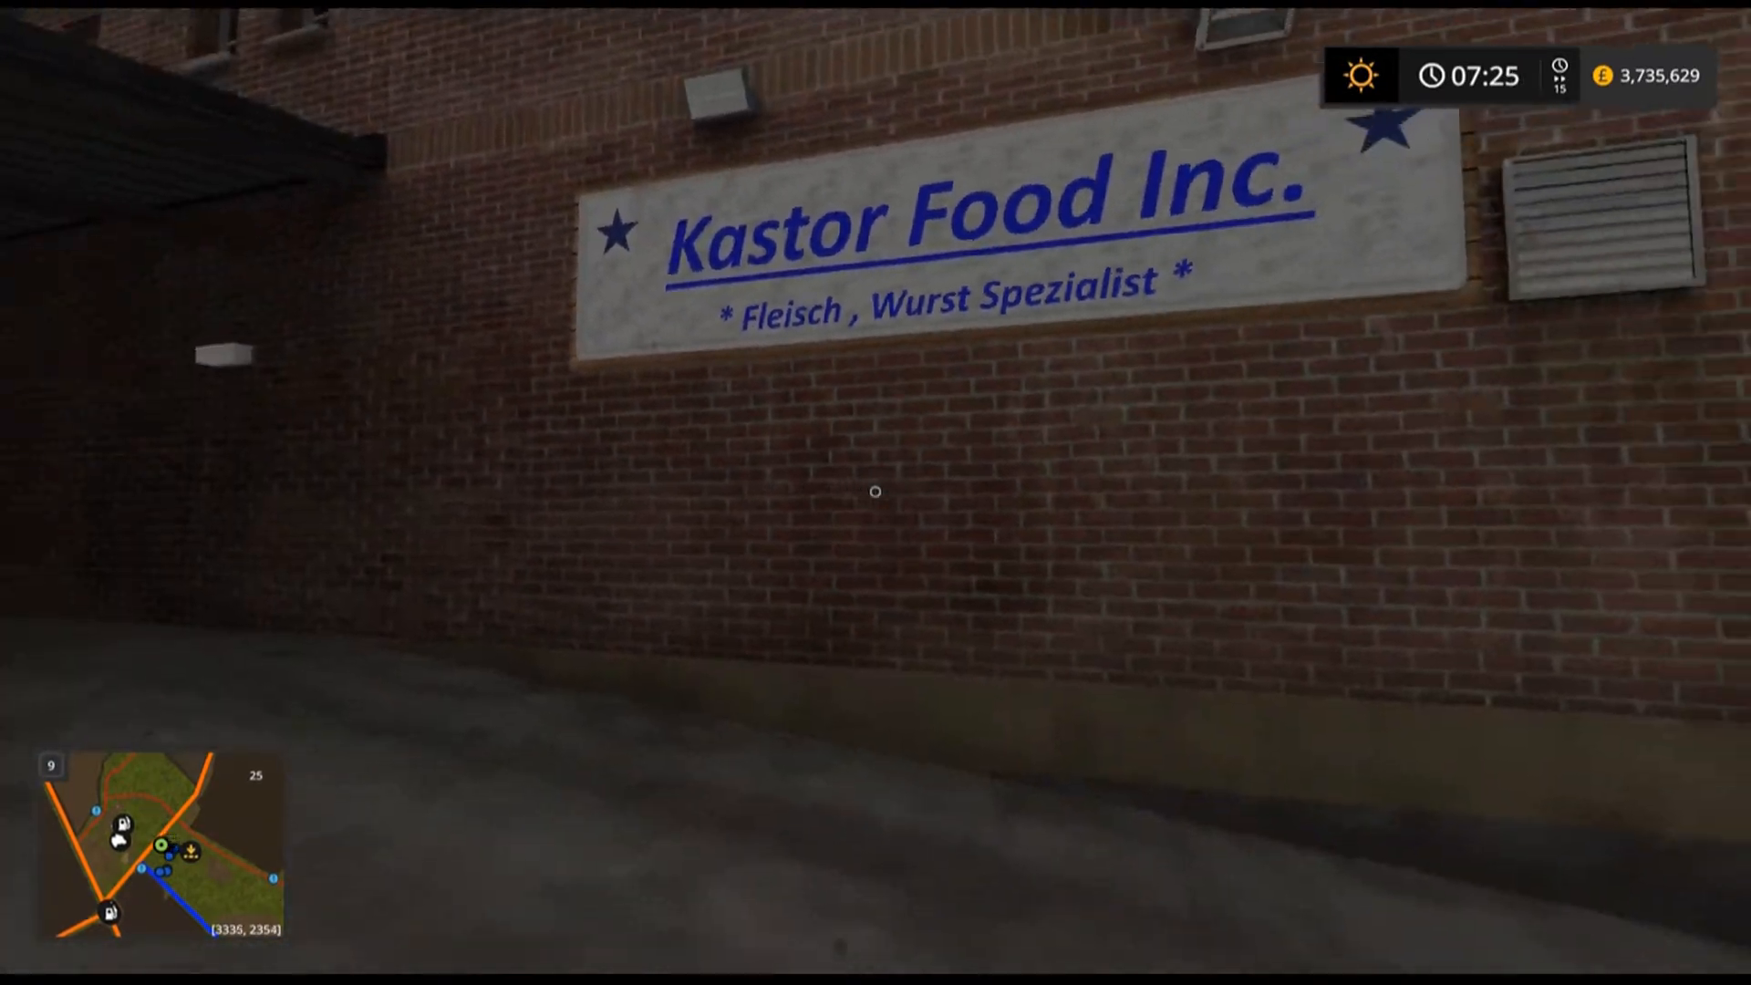
key("w")
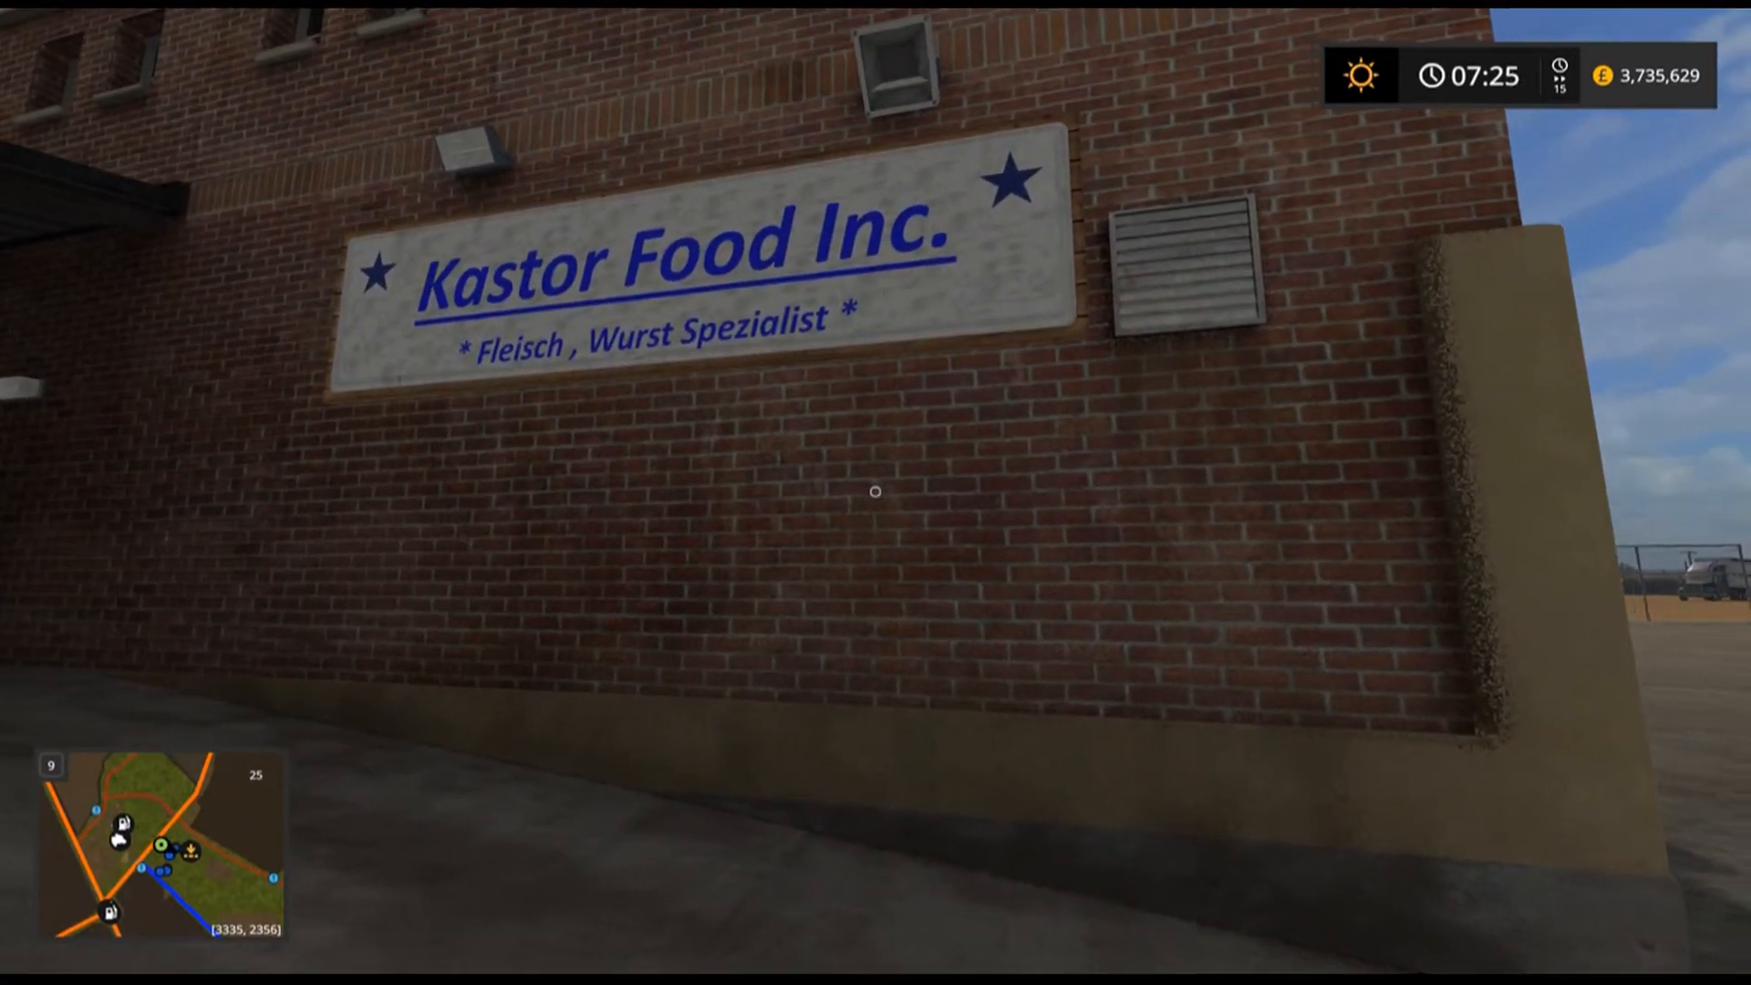
key("w")
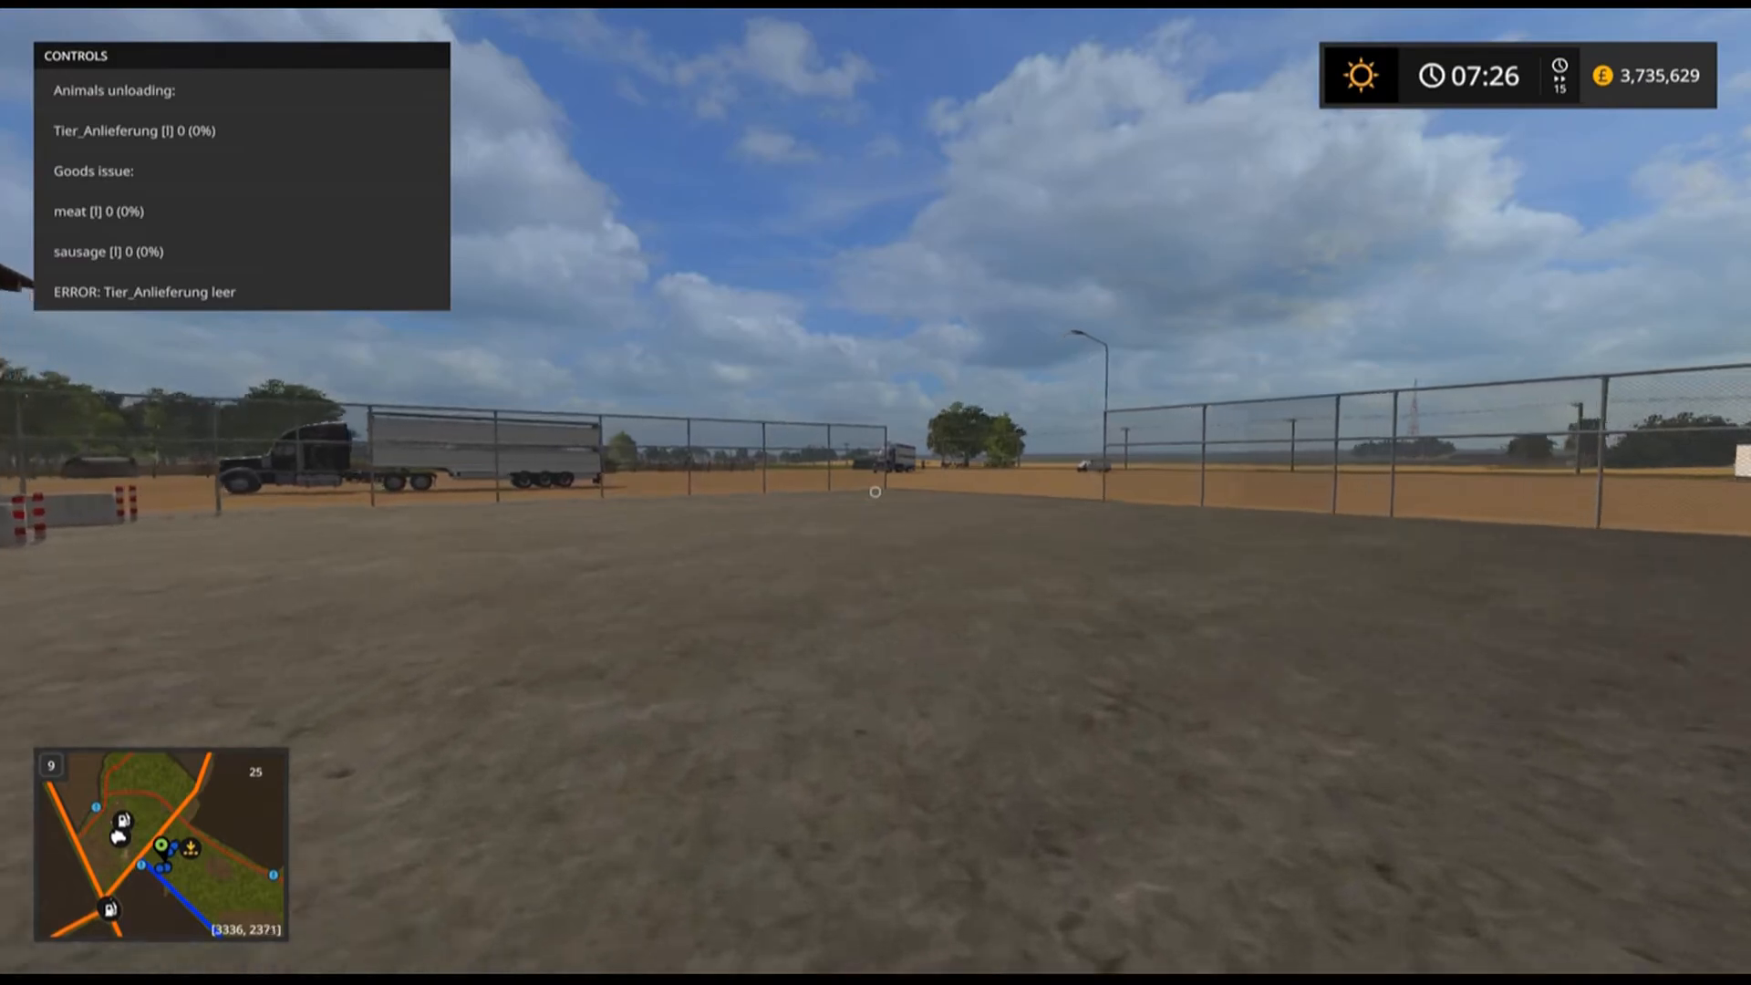
Walk across the yard to the black truck with the livestock trailer and get into it.
key("w")
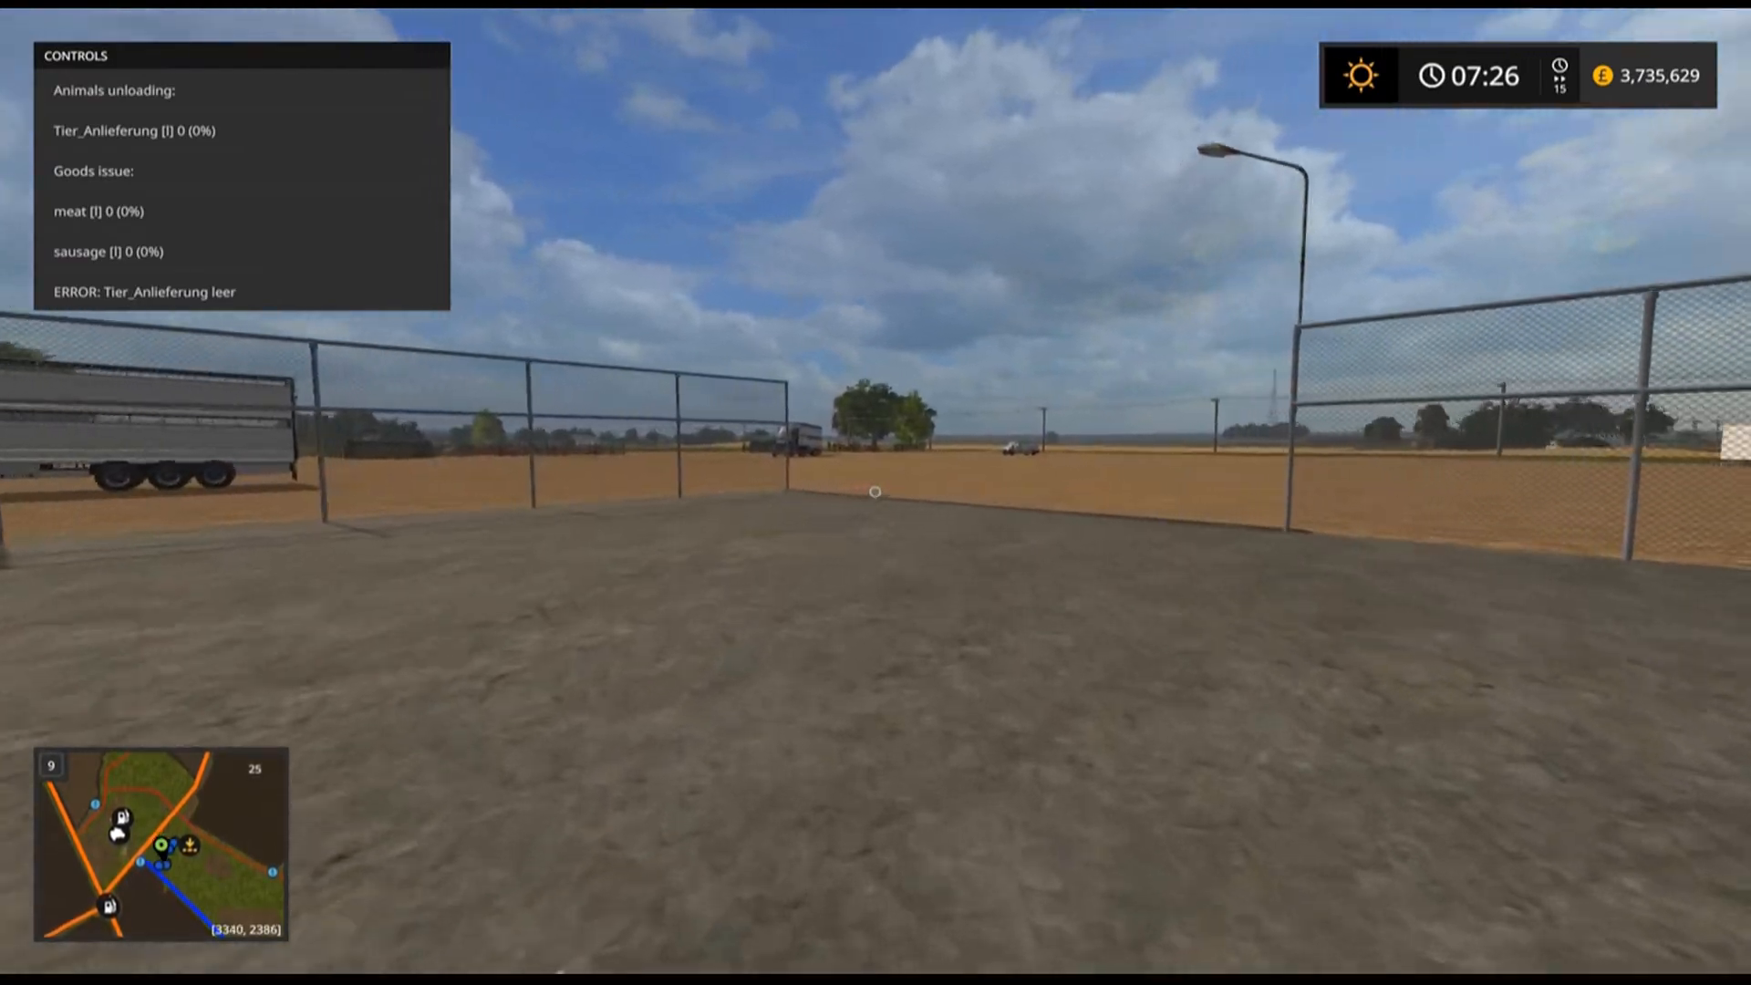
key("w")
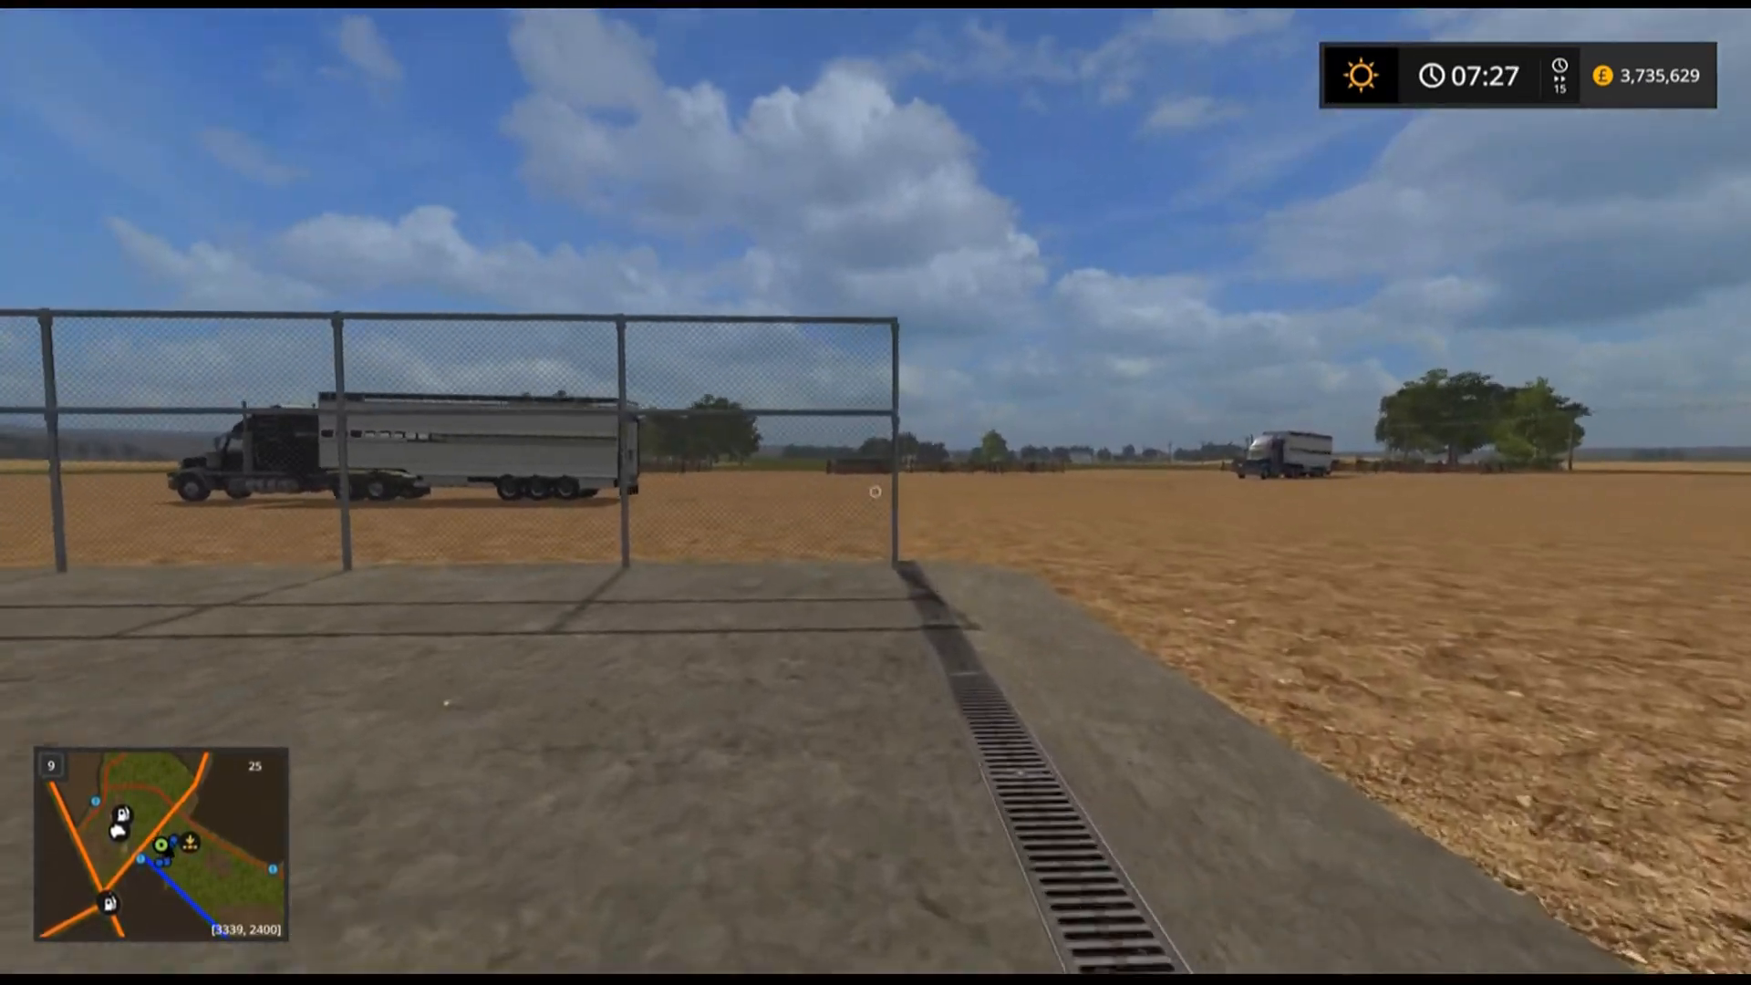
key("w")
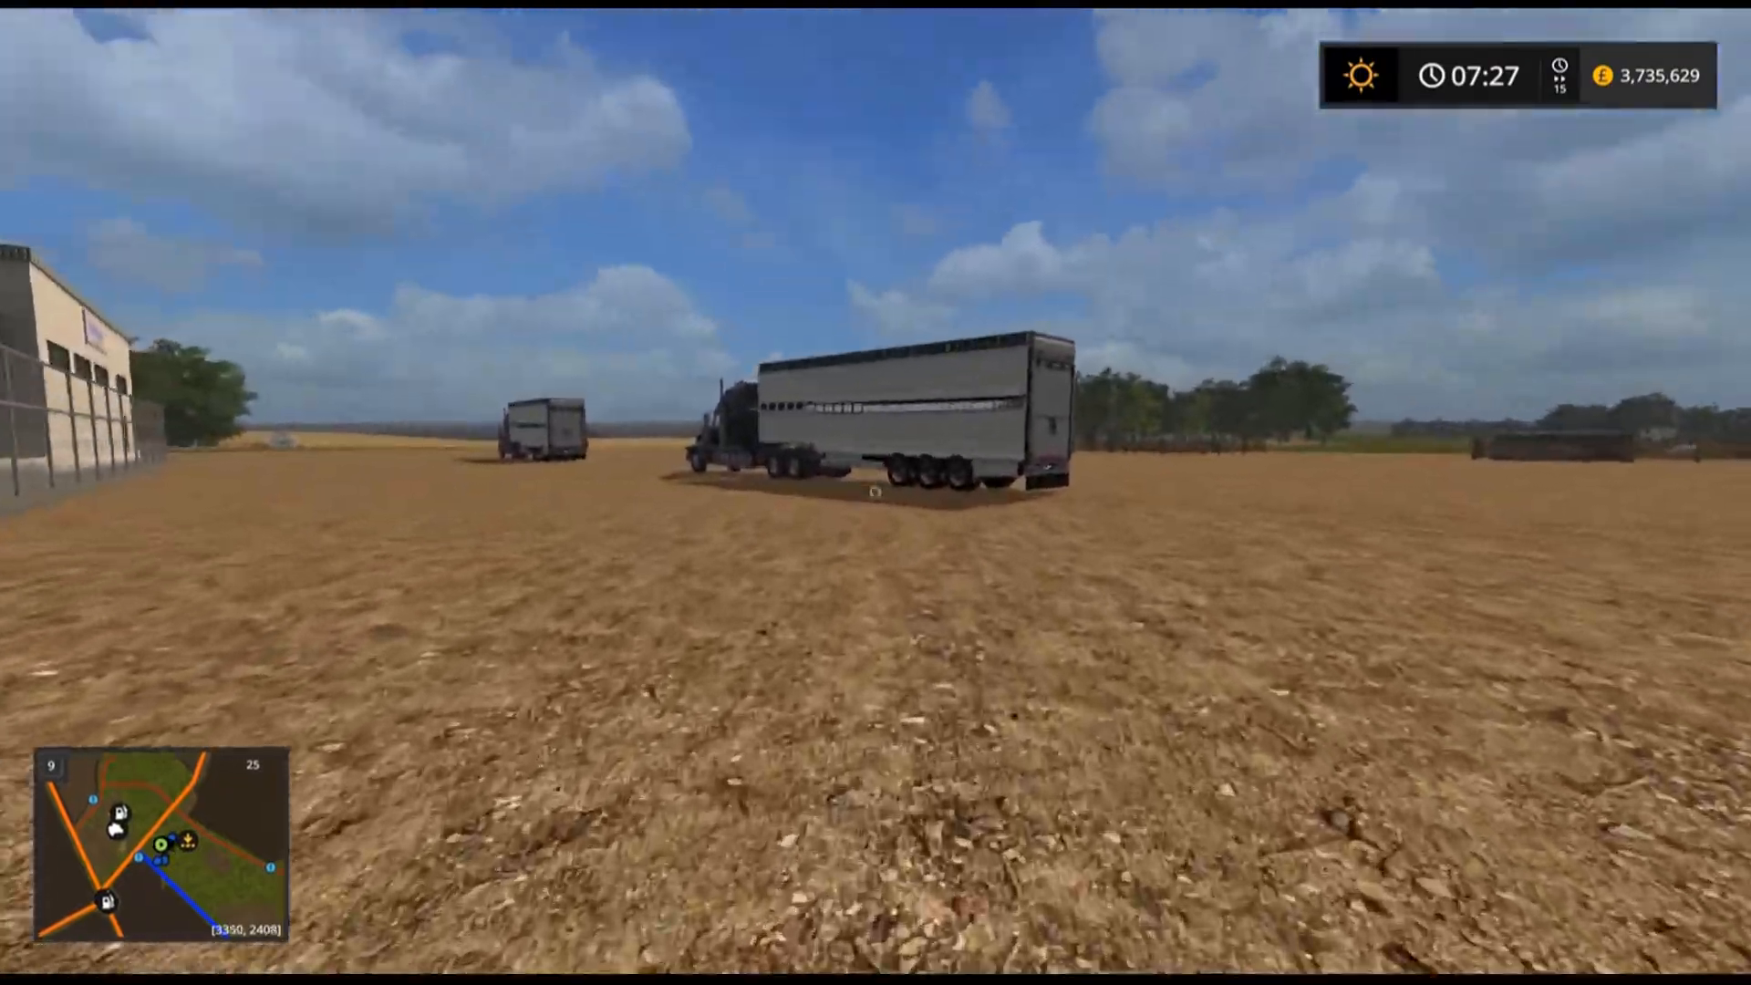
key("w")
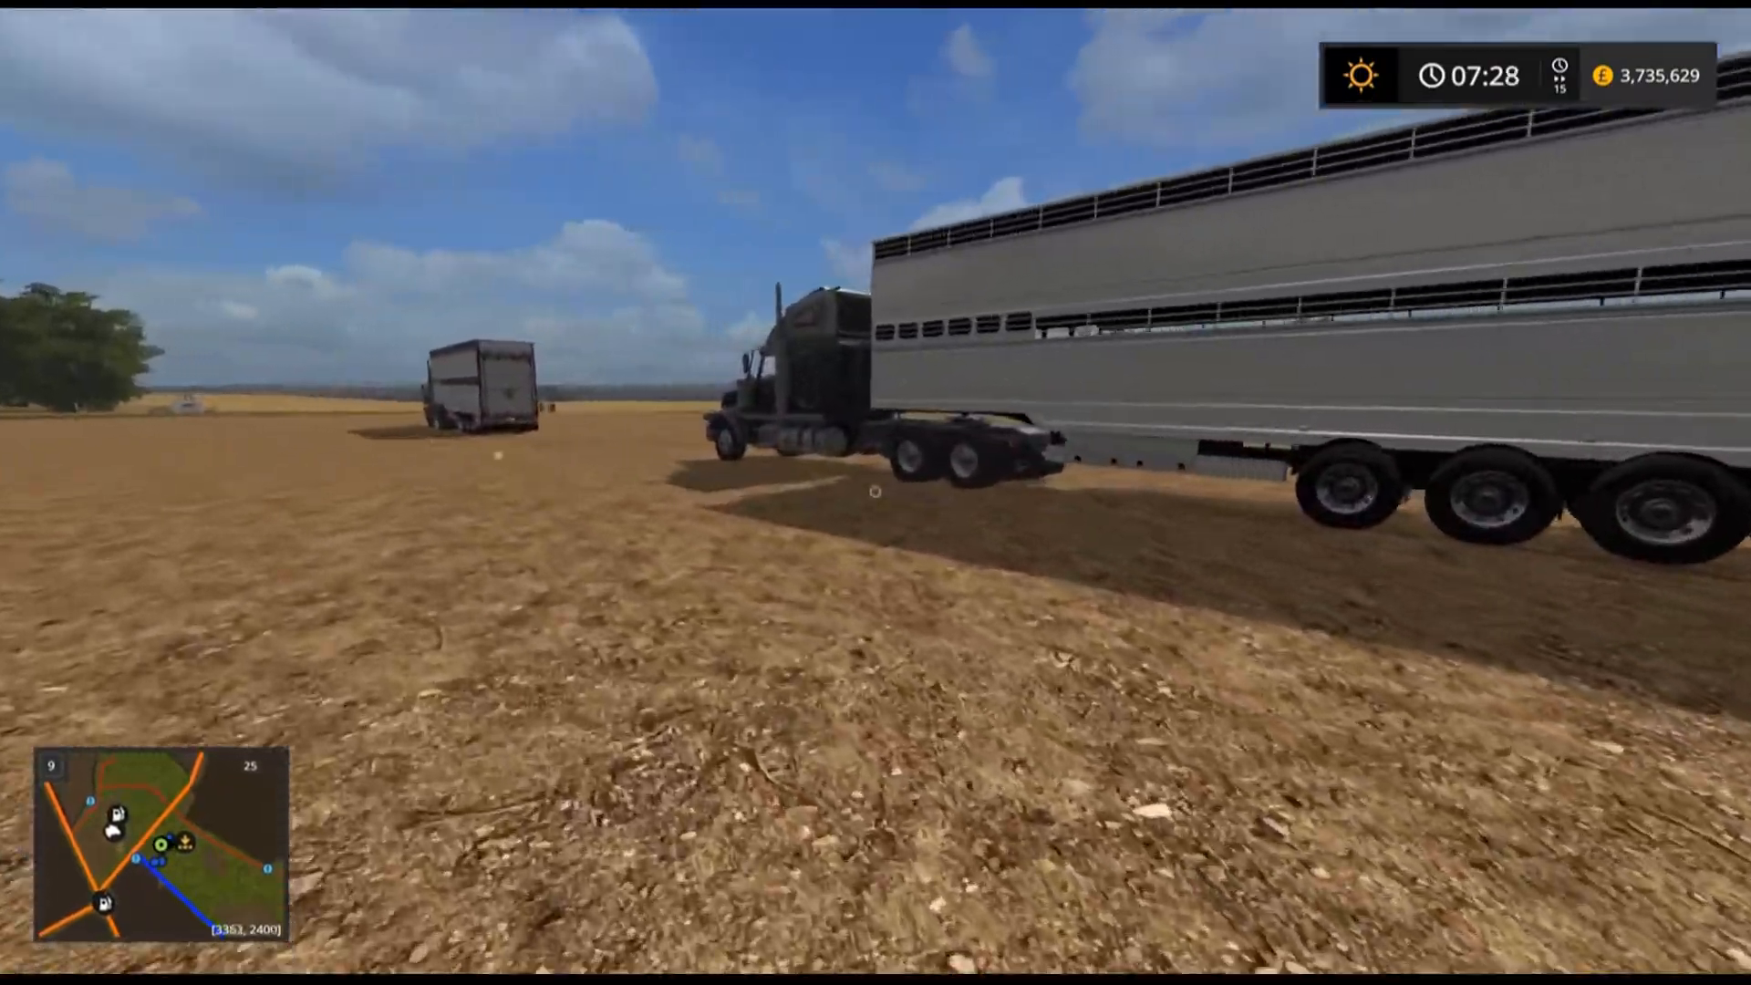
key("w")
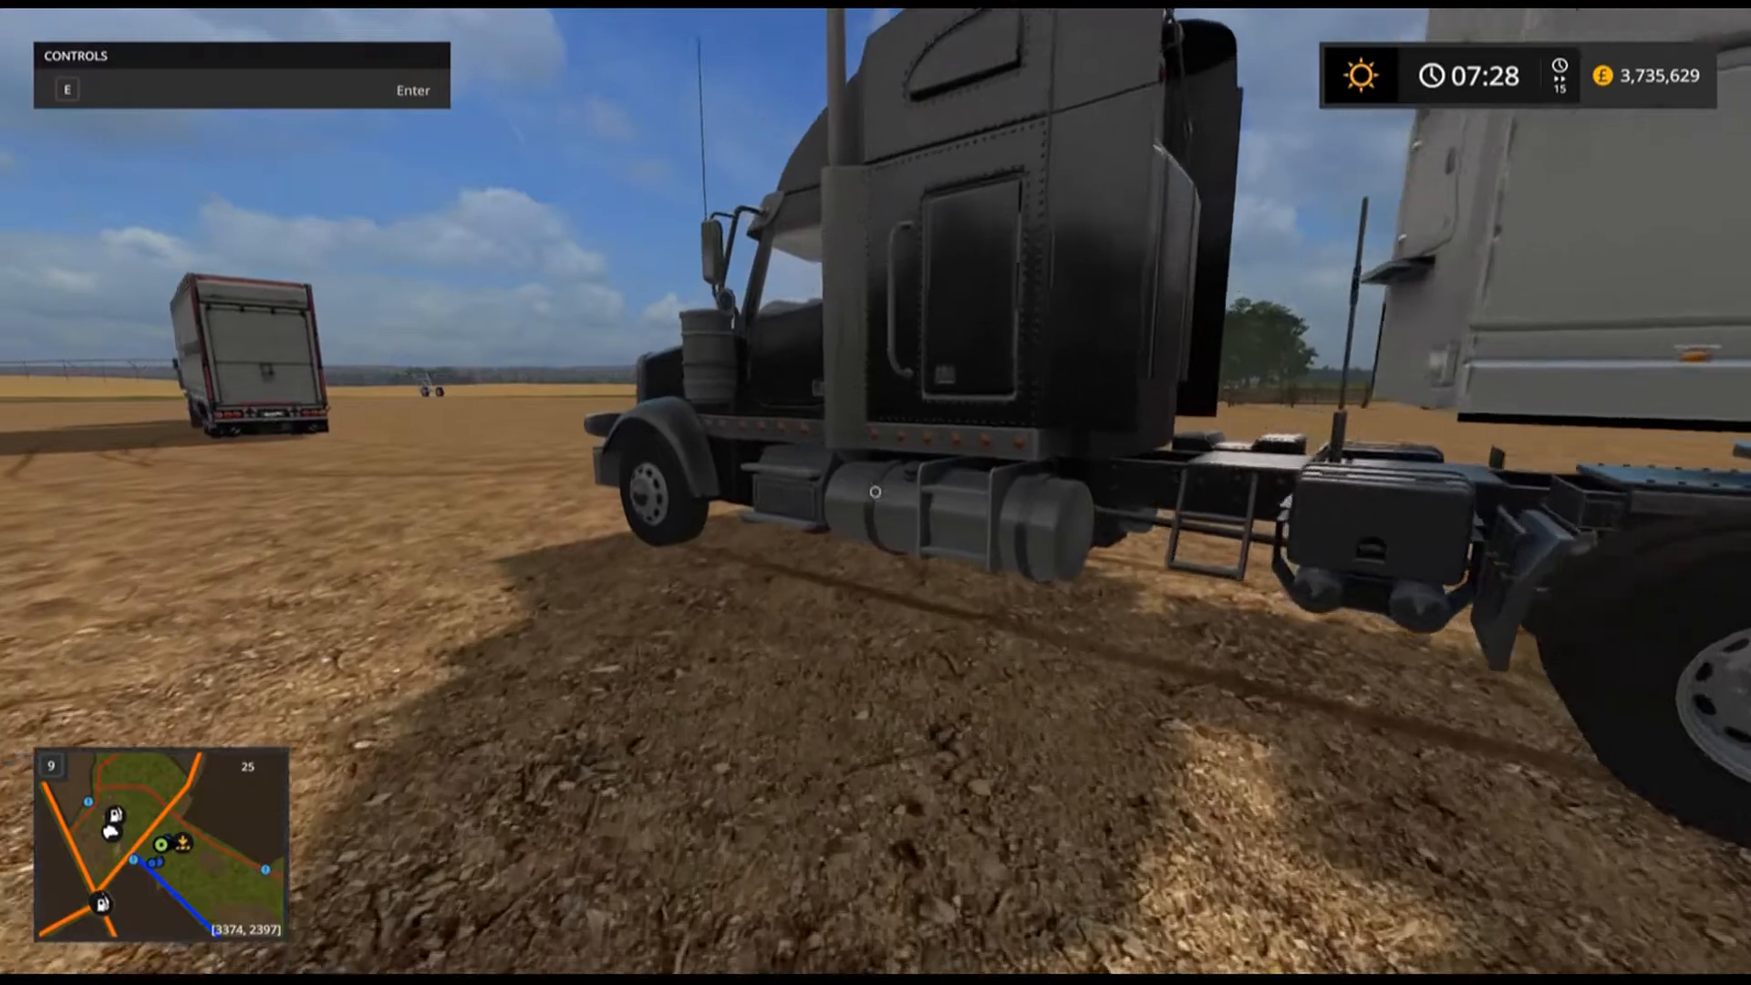
key("e")
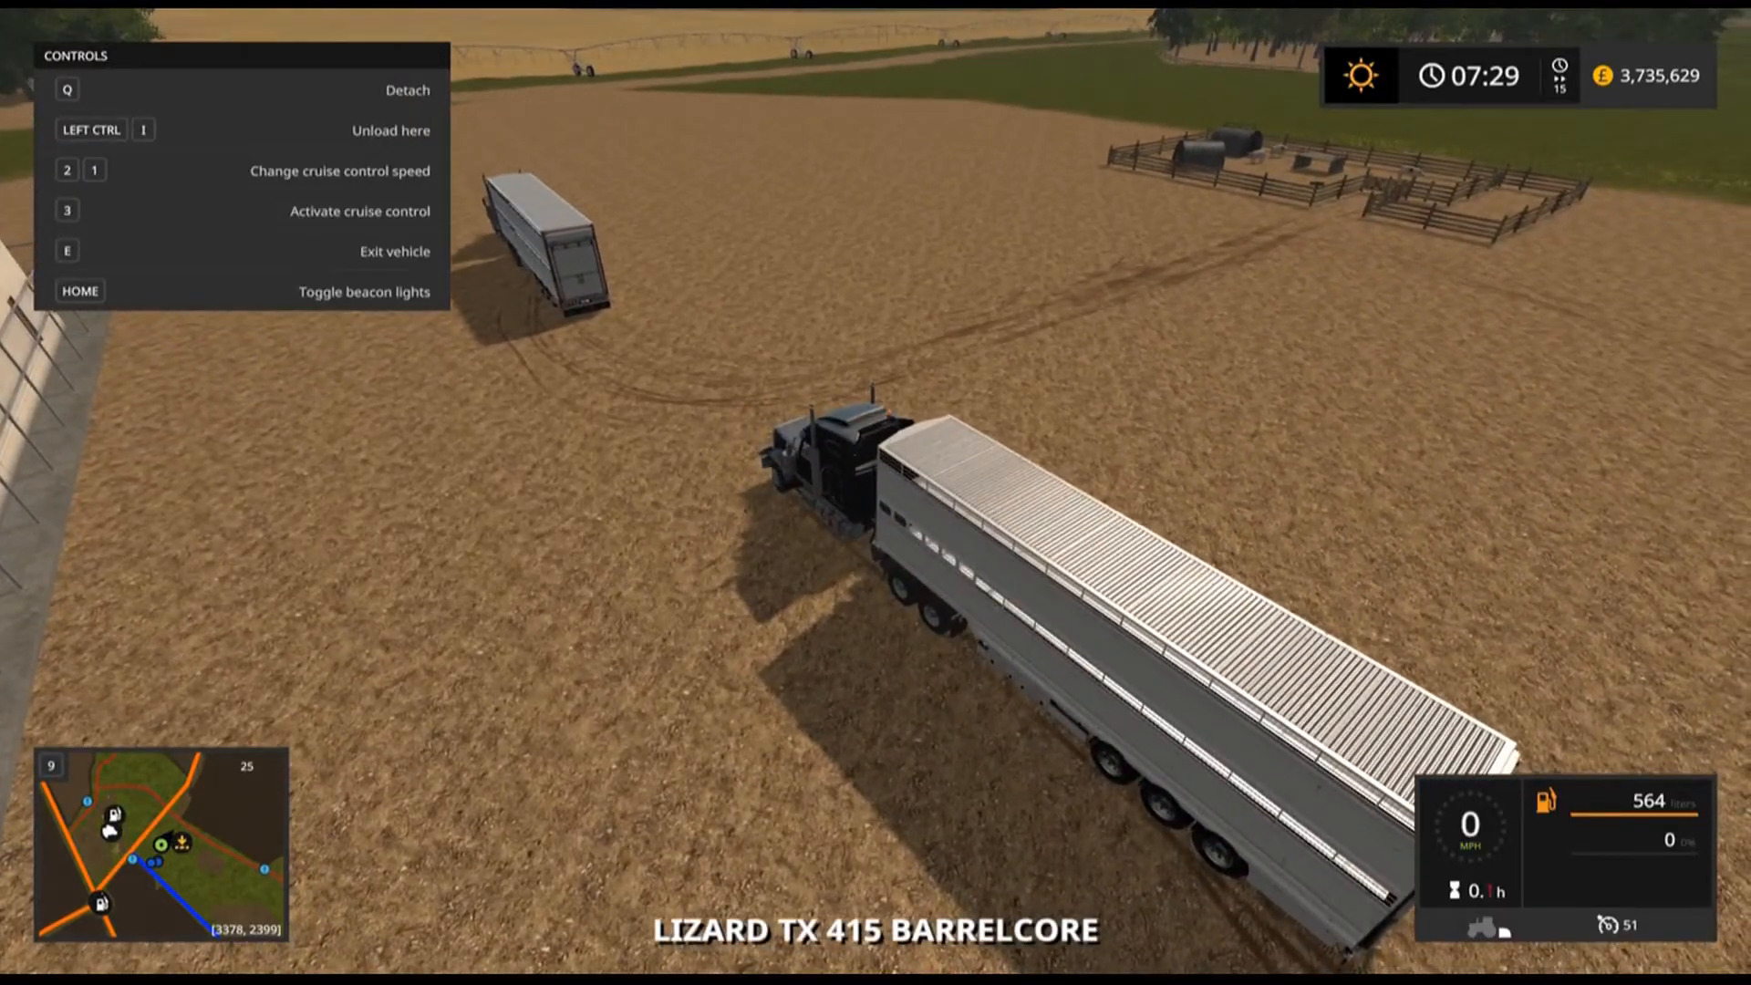
Drive the livestock truck out to the pig pen and reverse the trailer against it to load the pigs.
key("w")
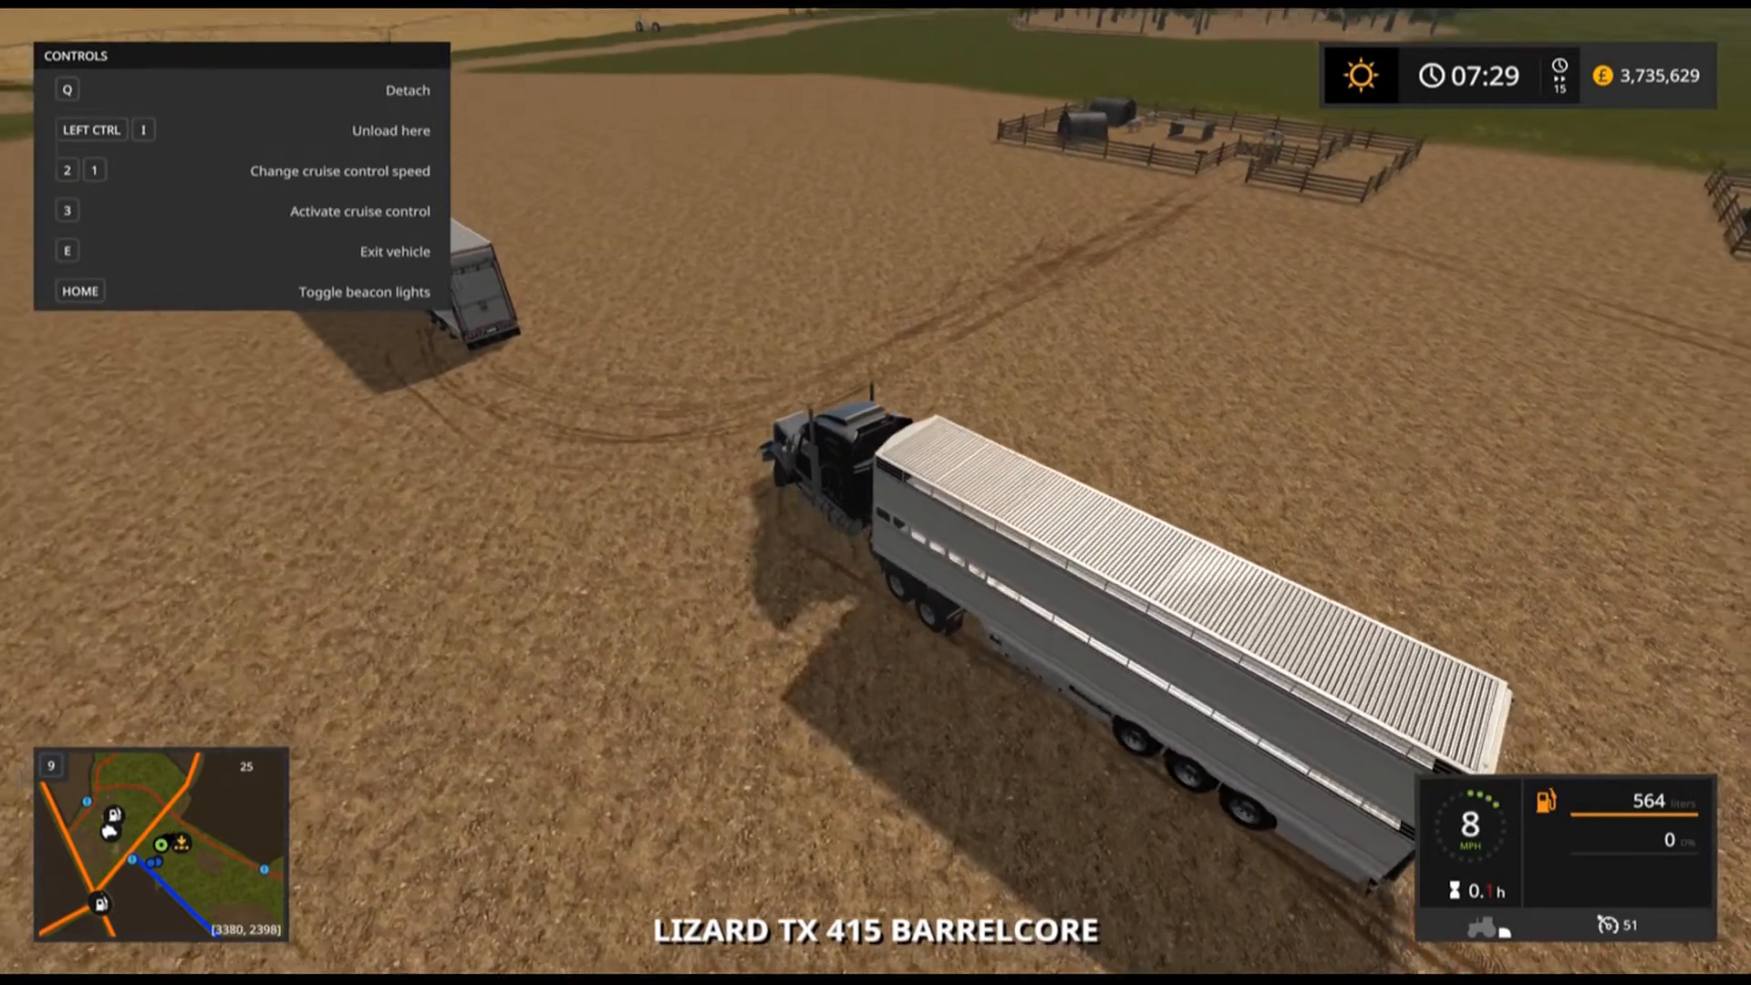
key("w")
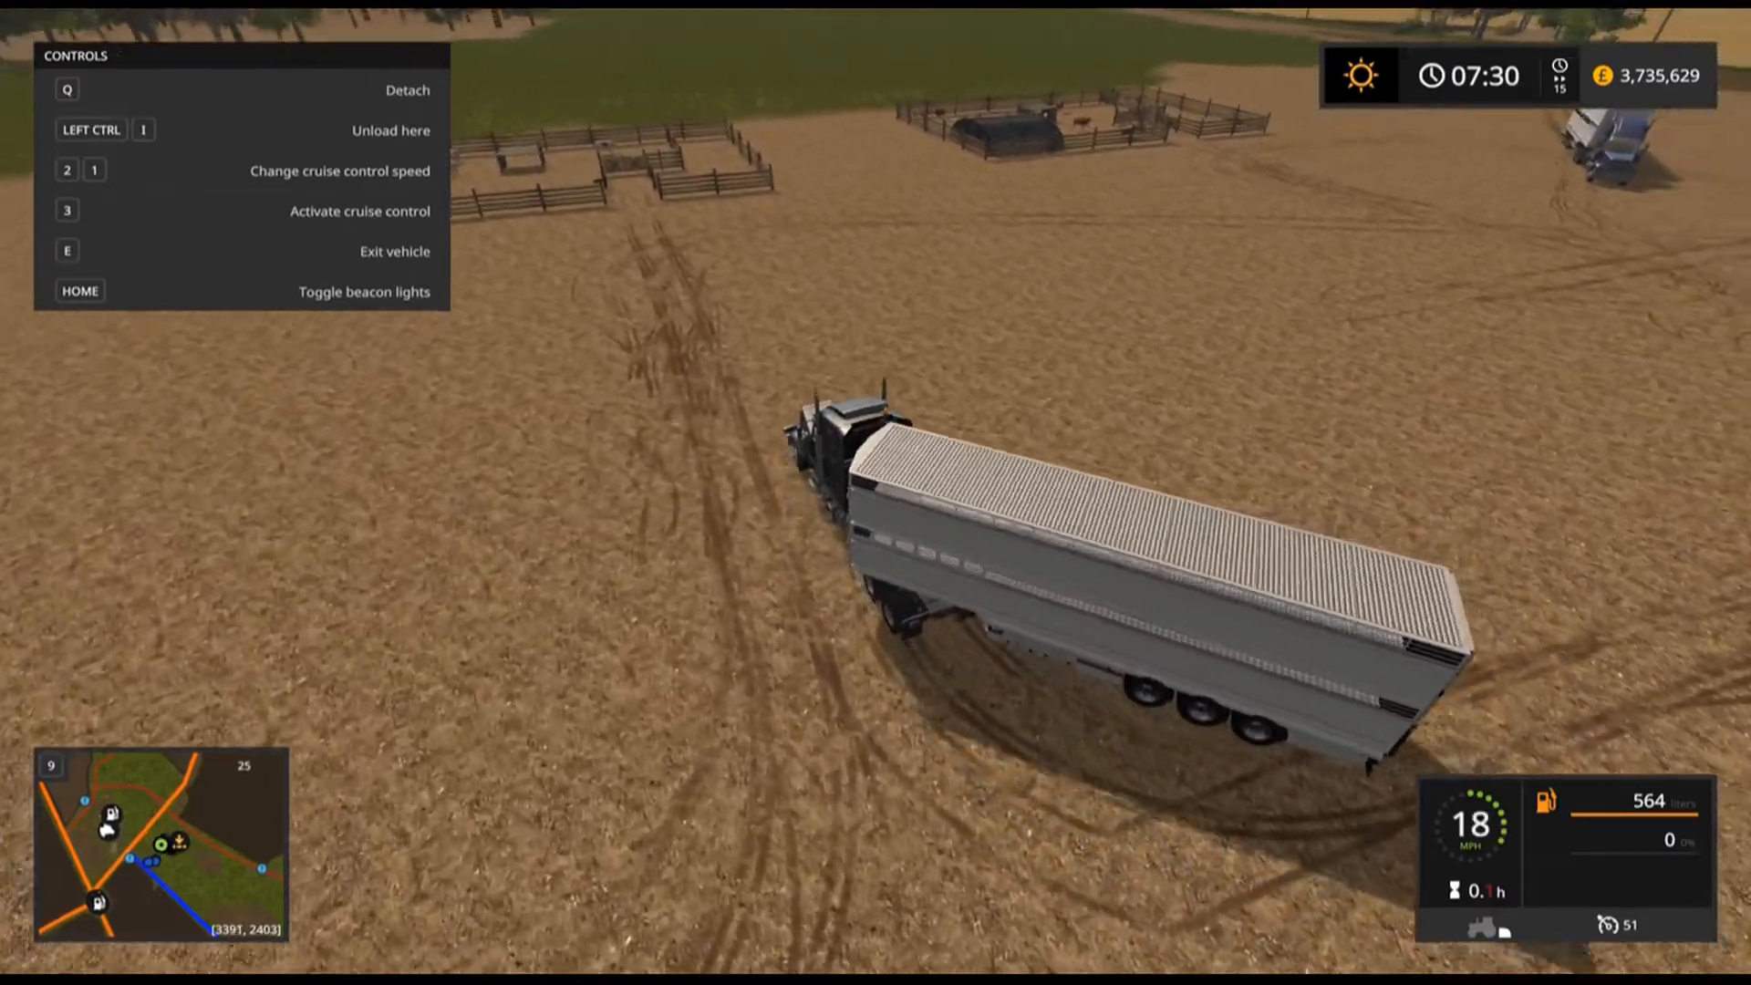
key("a")
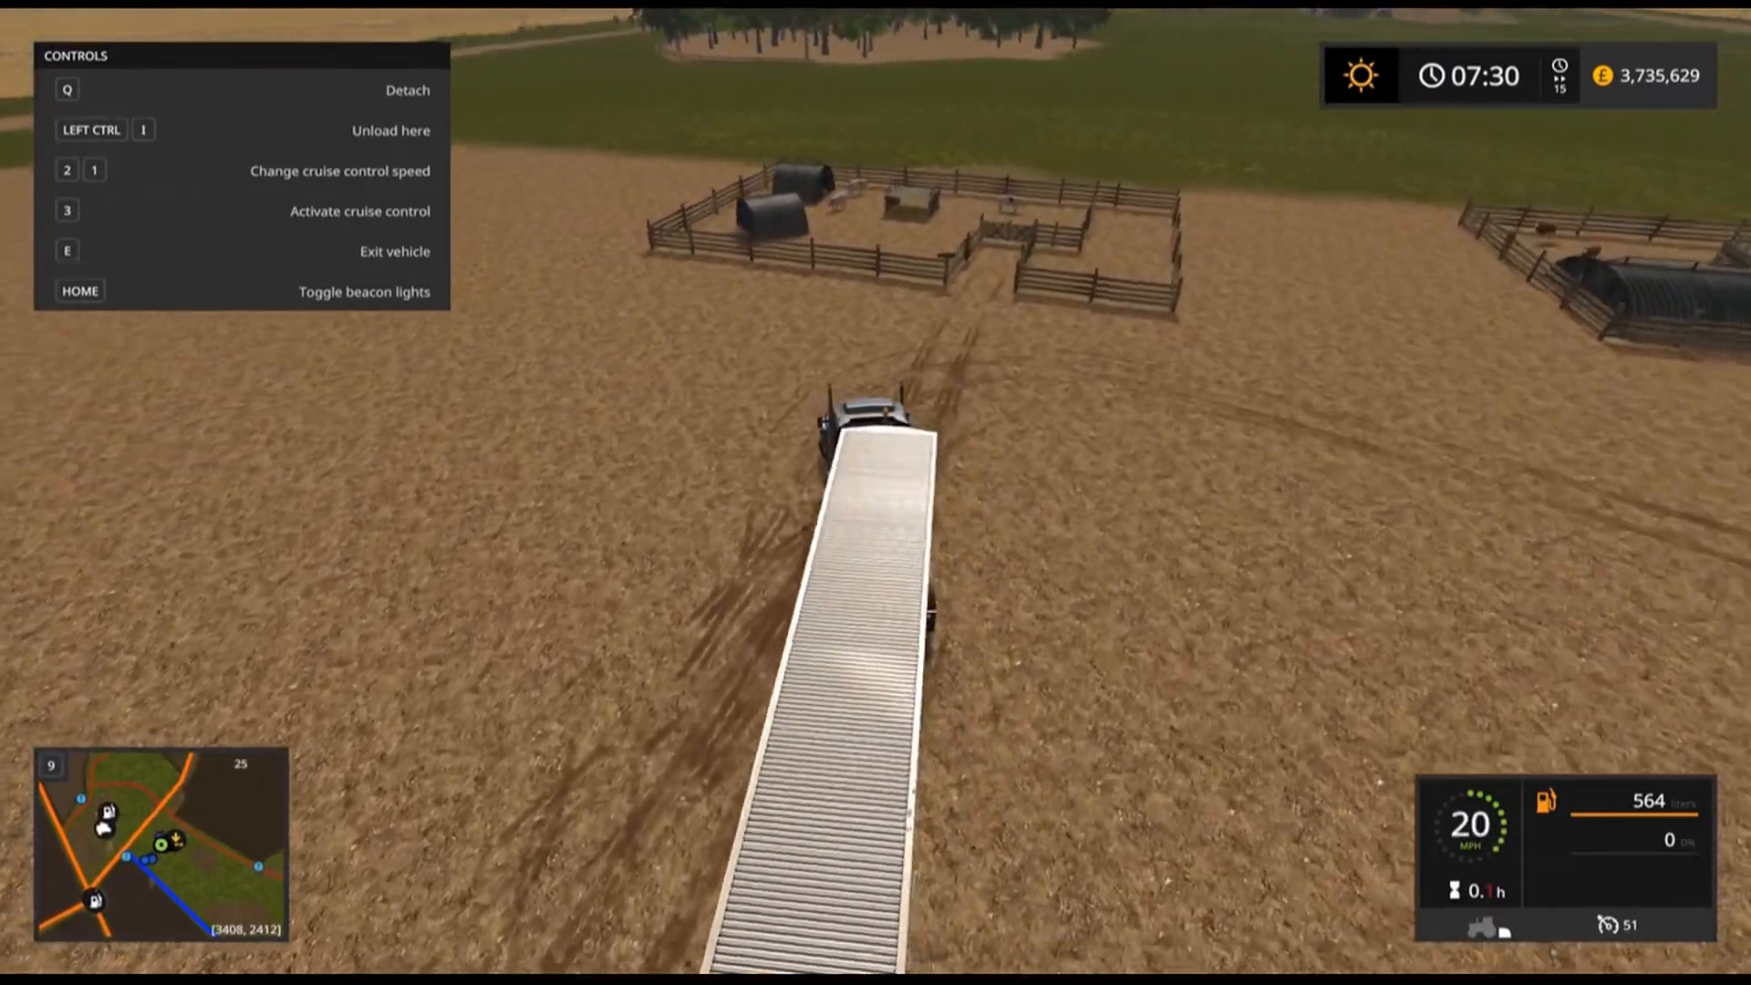
key("a")
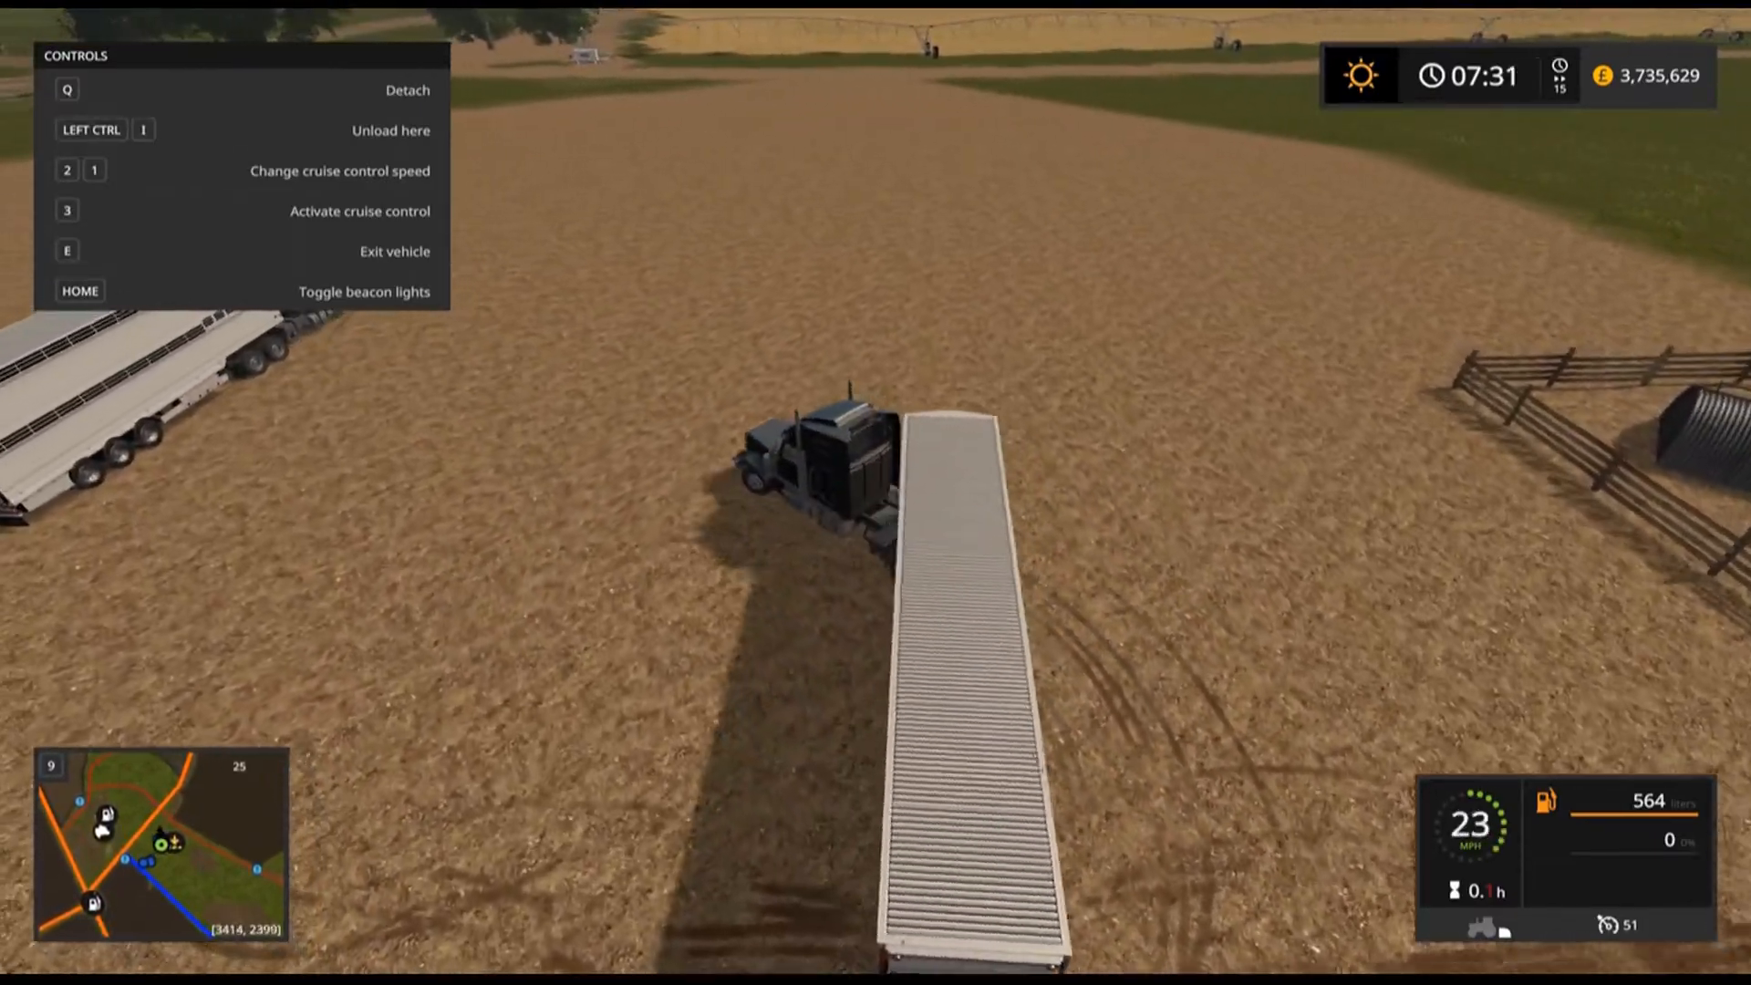
key("s")
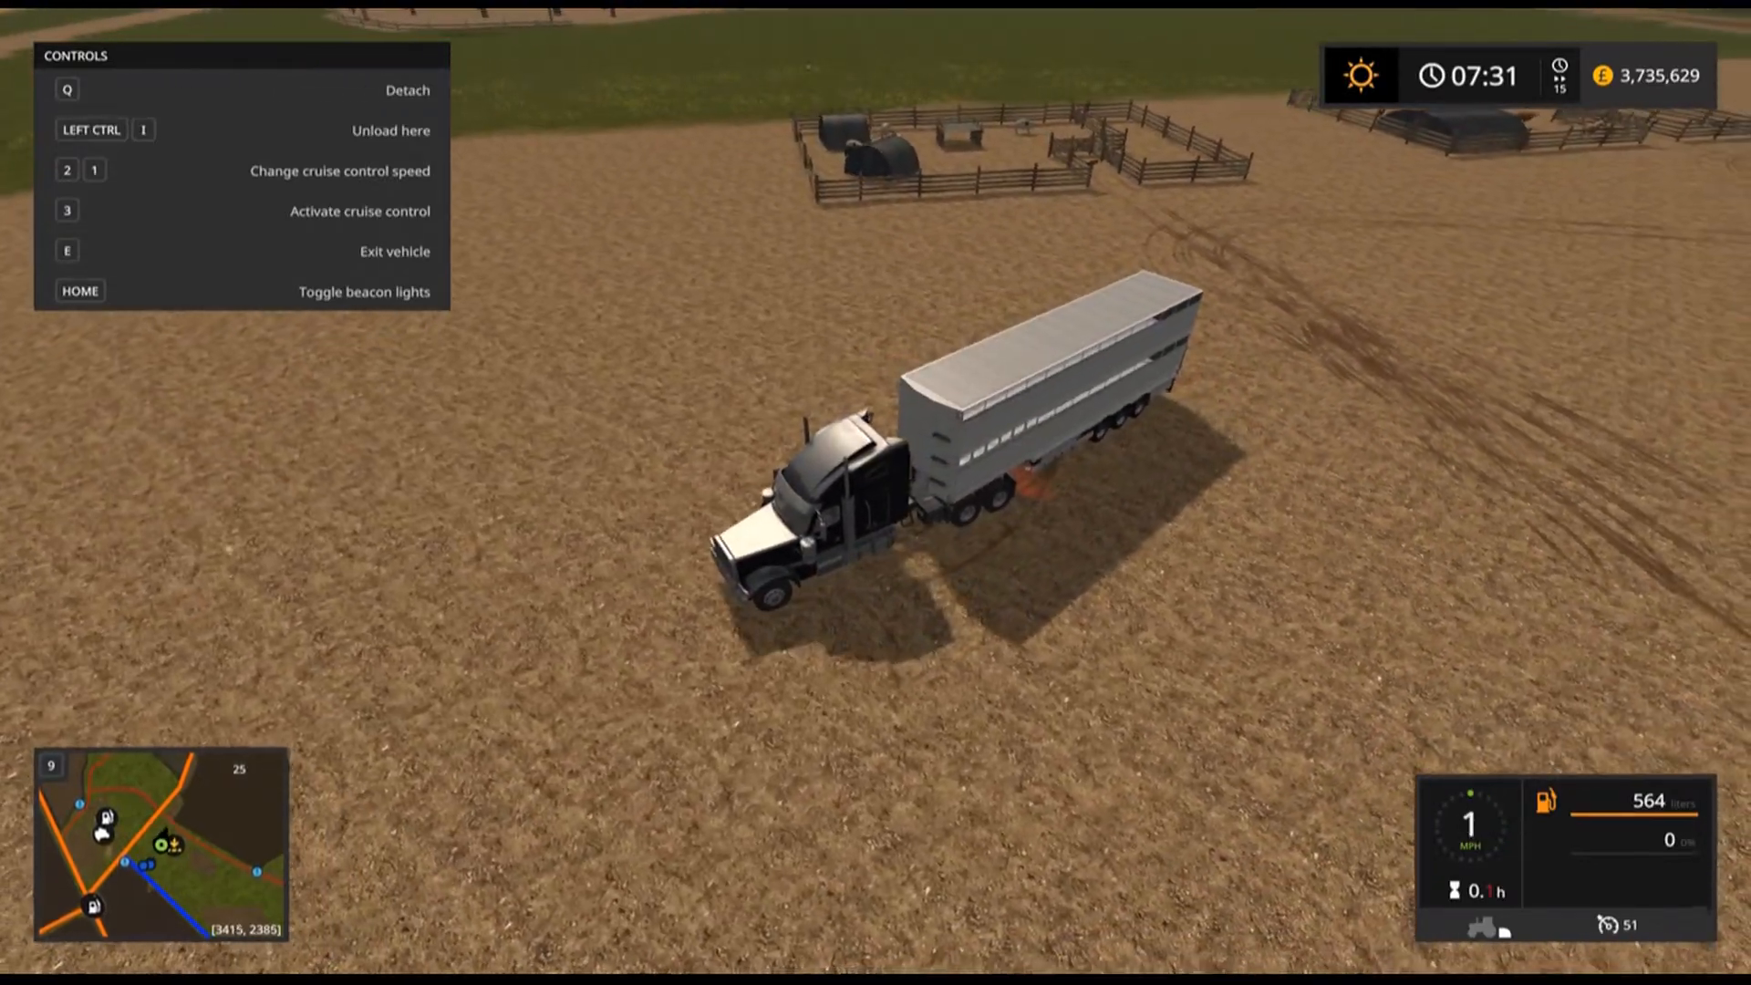
key("w")
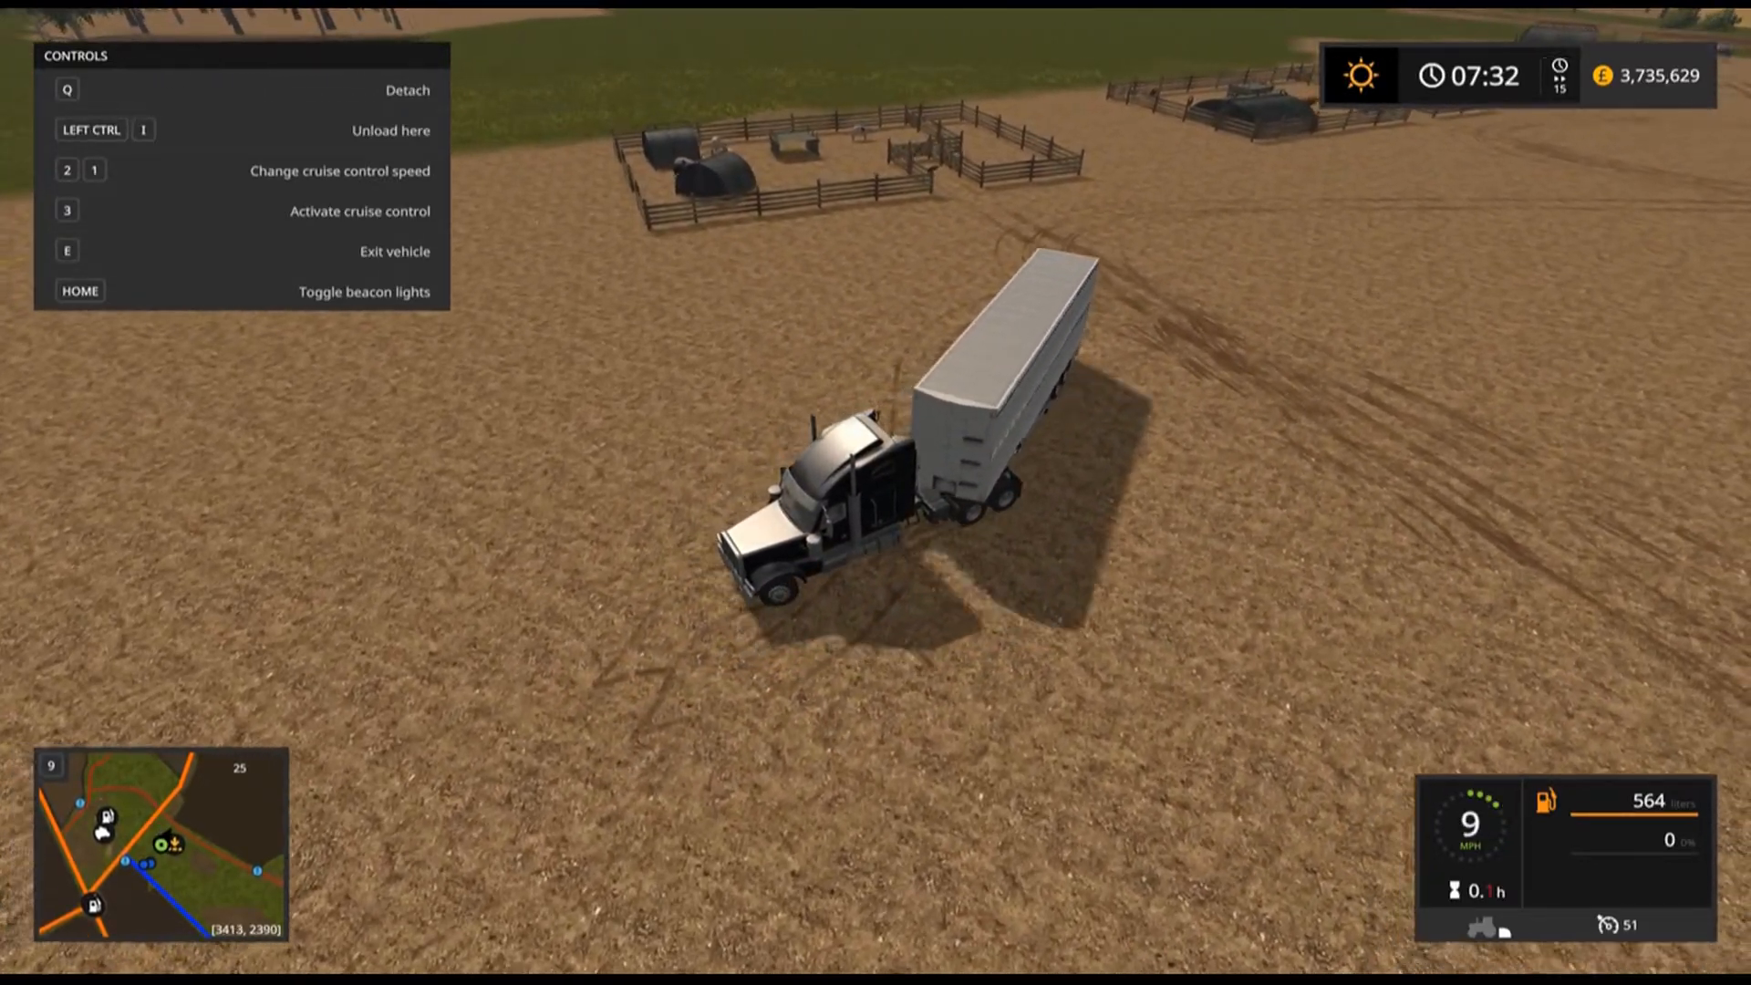
key("w")
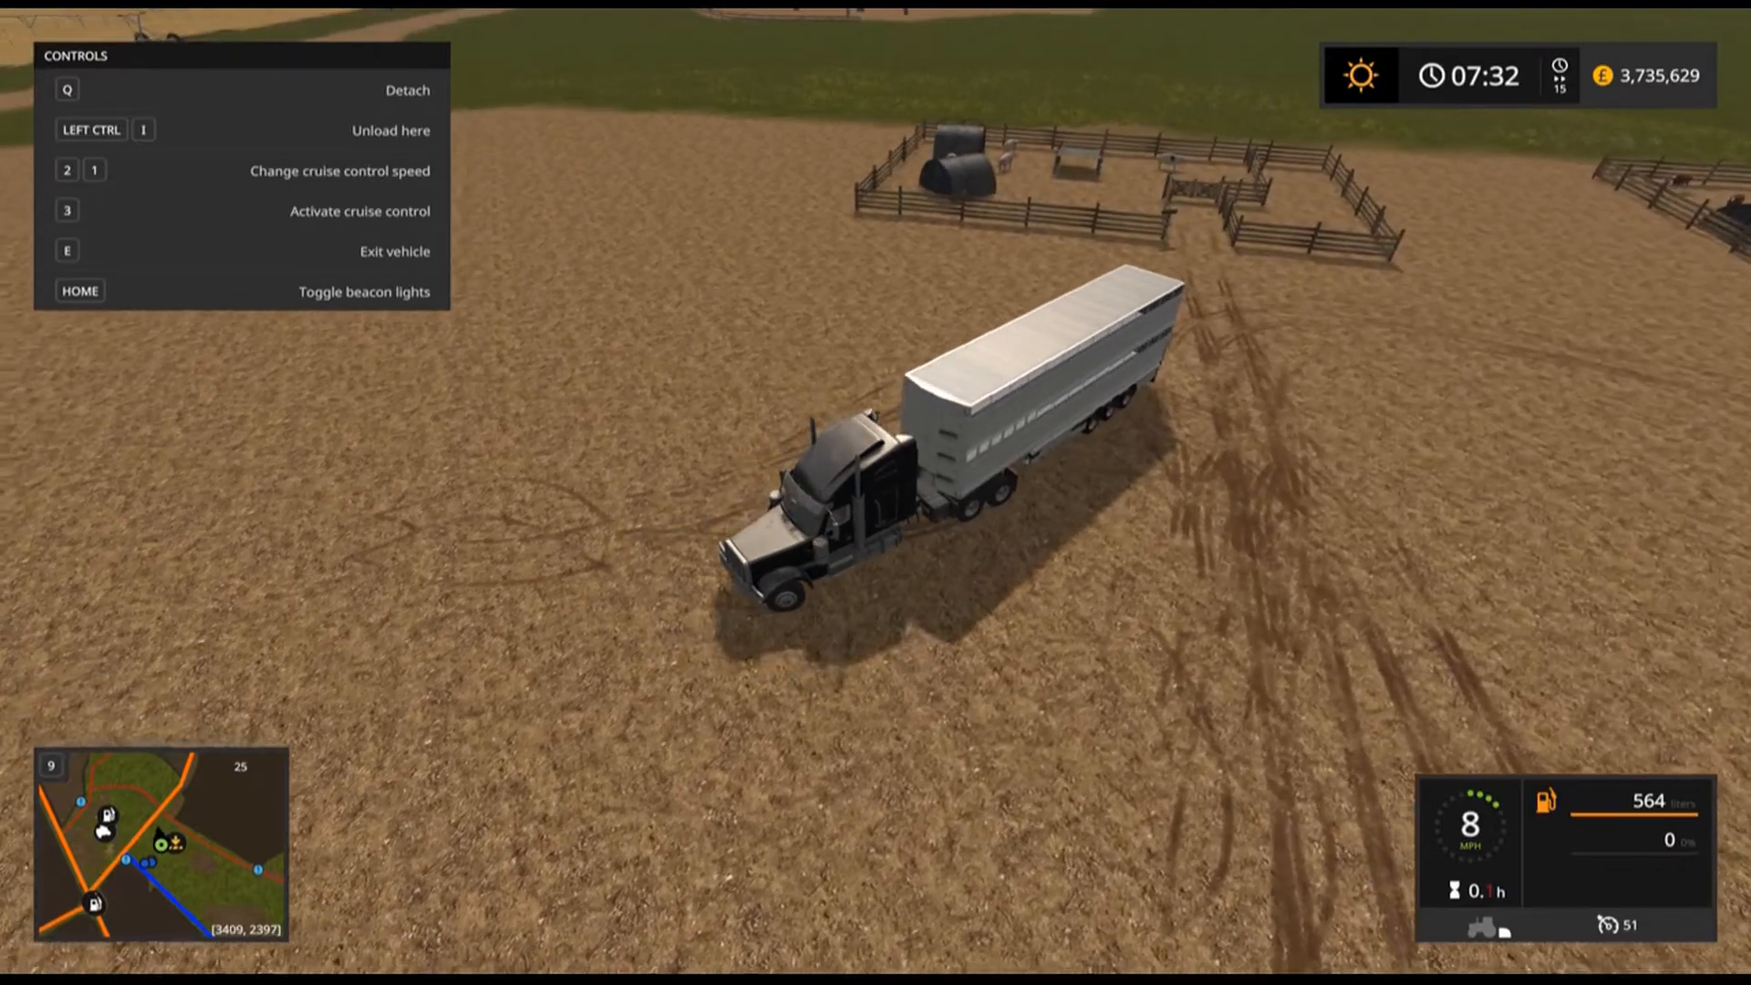
key("w")
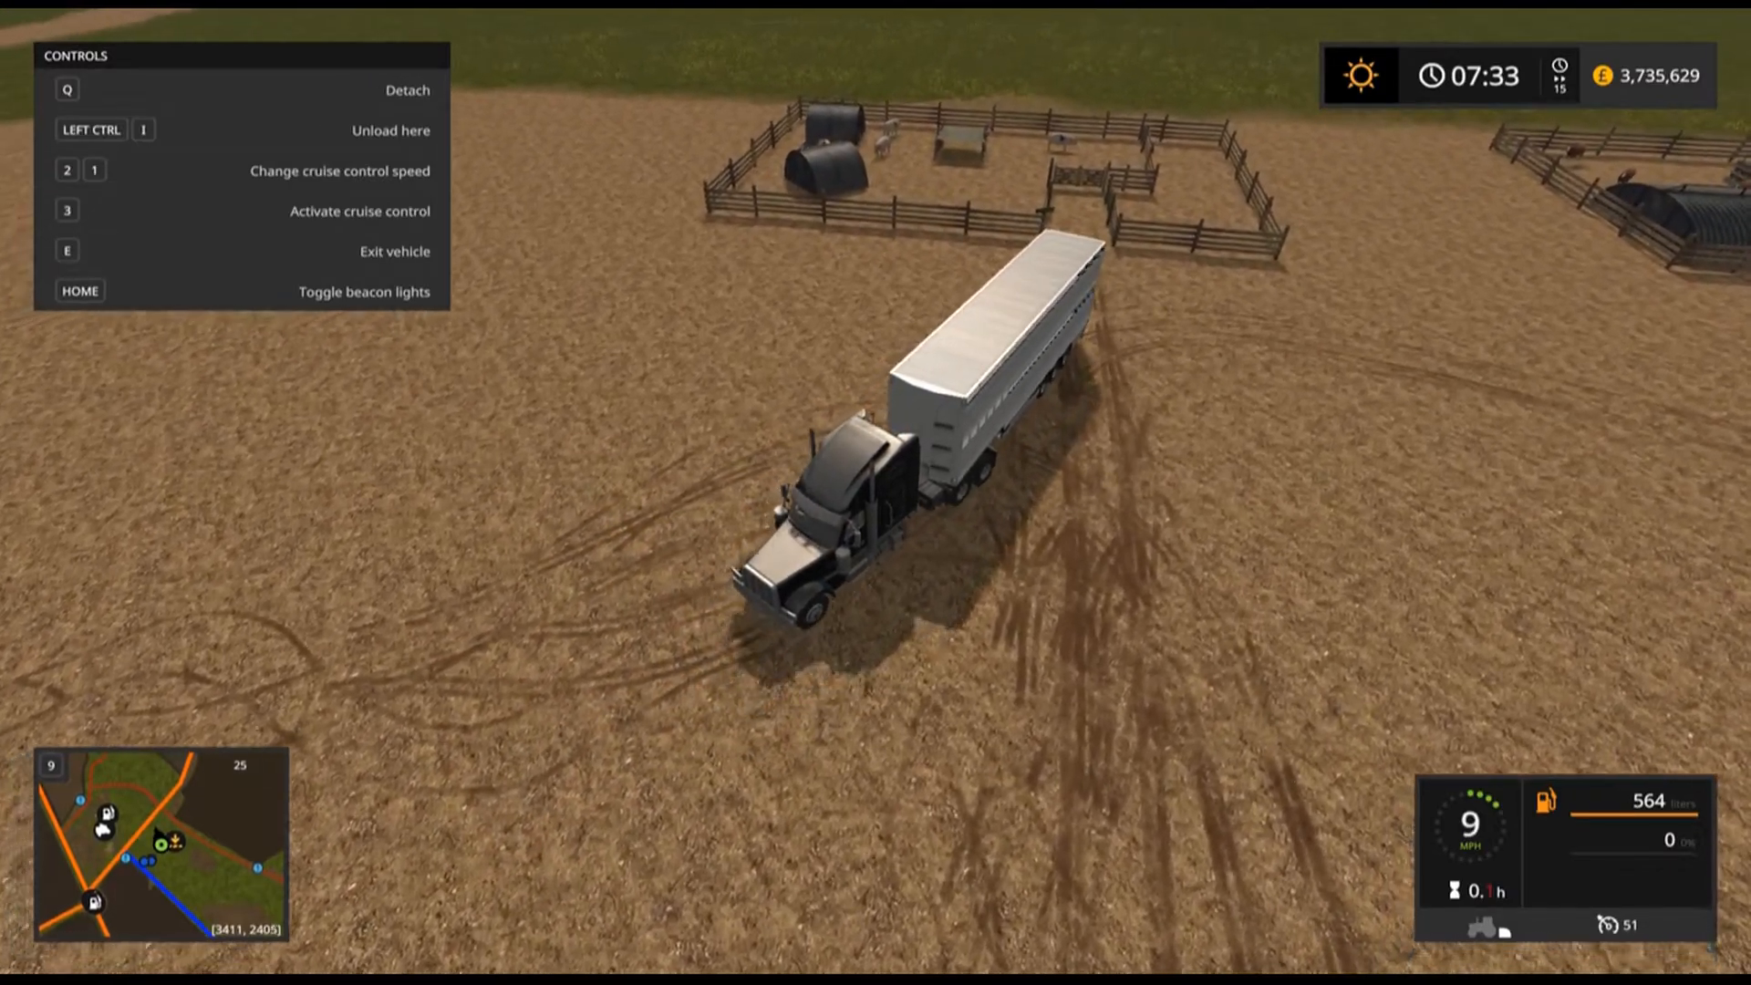
key("w")
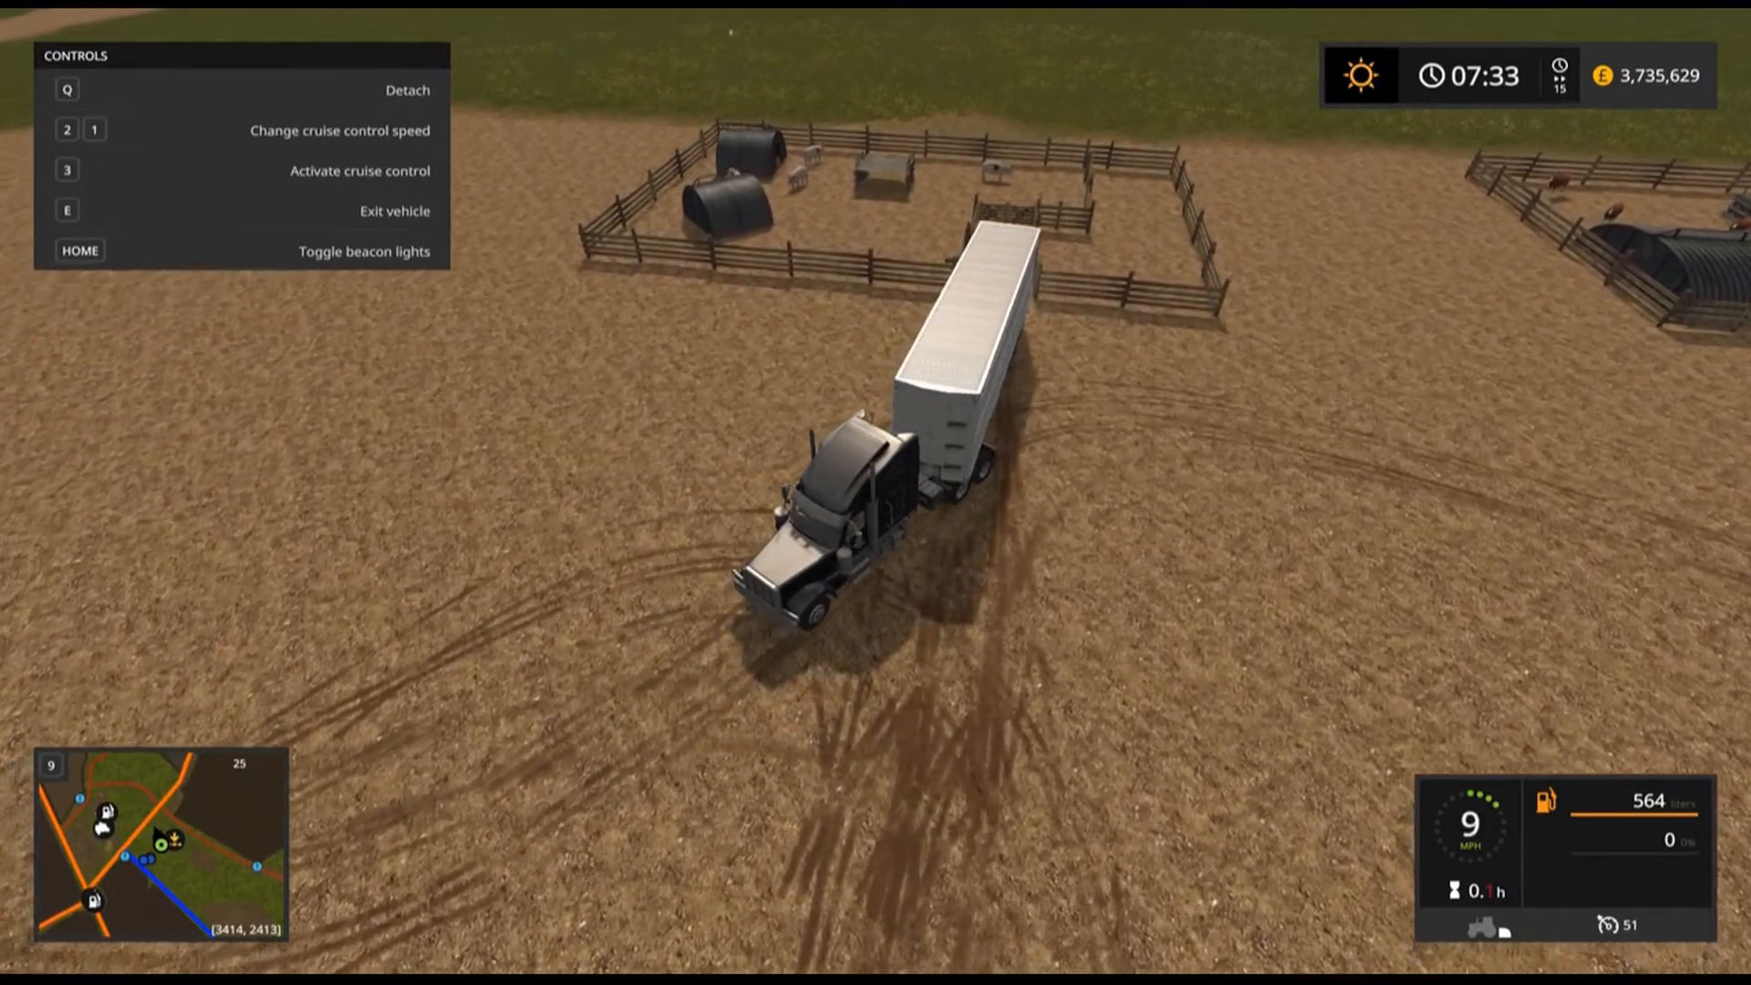
key("s")
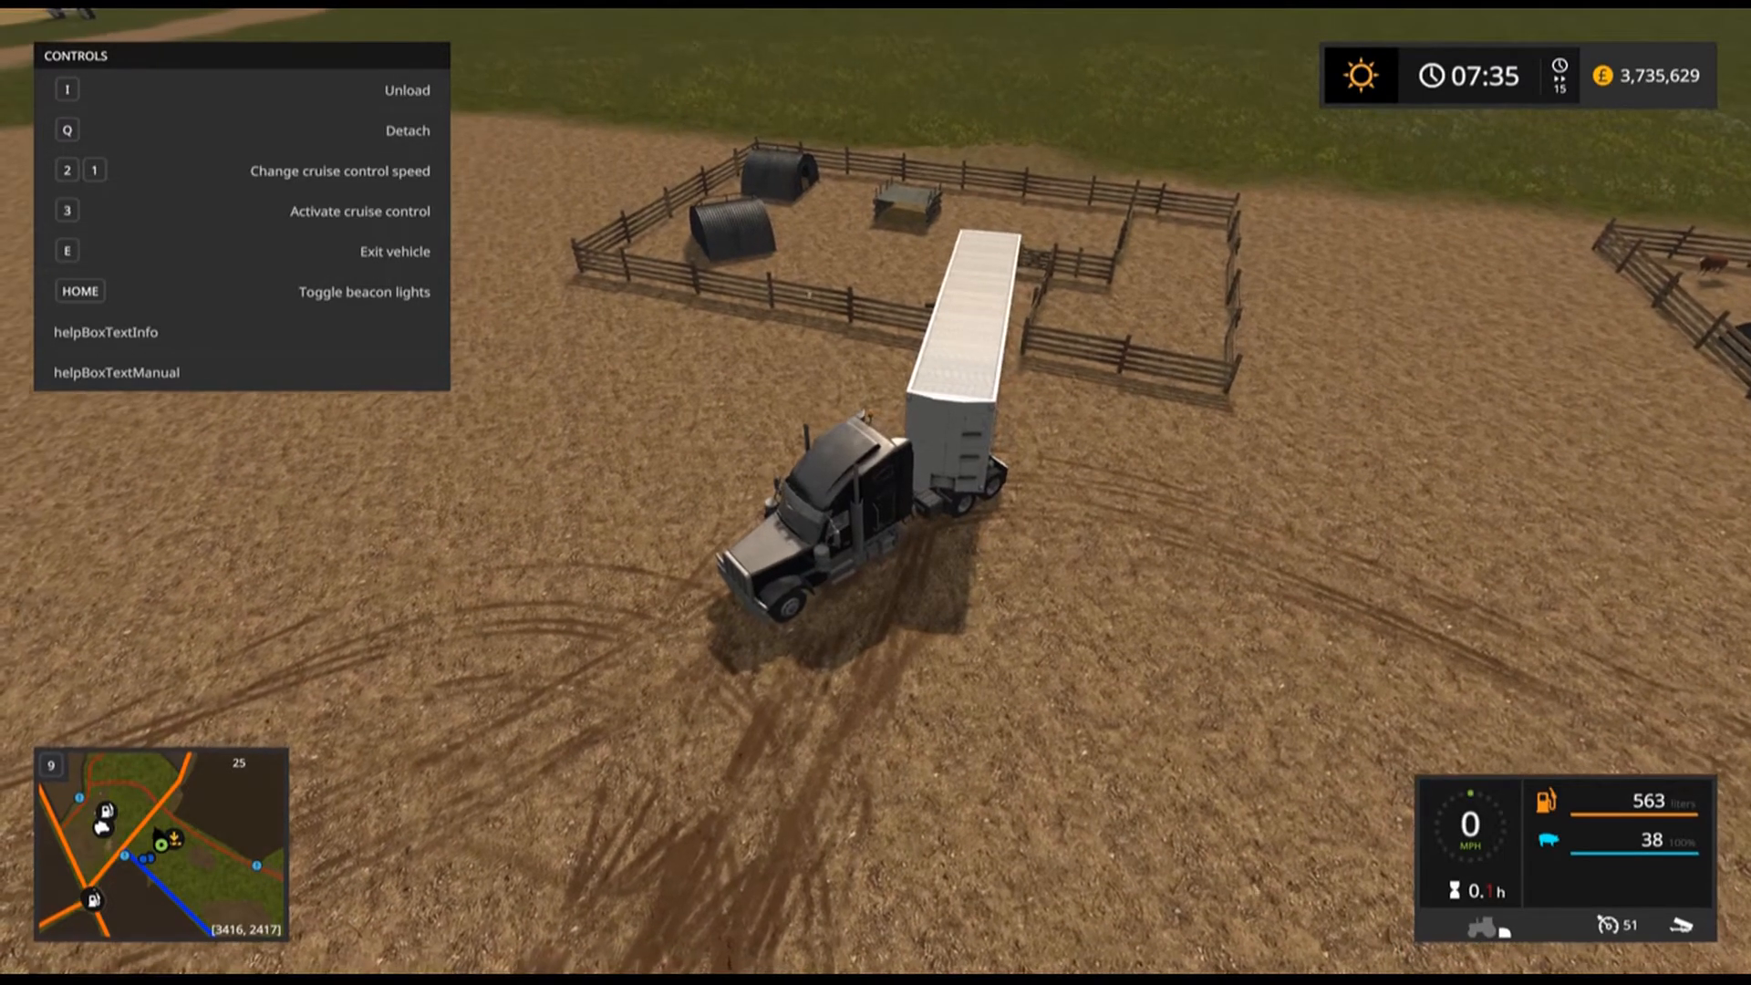
Drive the loaded truck back across the field to the Kastor Food Inc factory yard.
key("w")
key("w")
key("a")
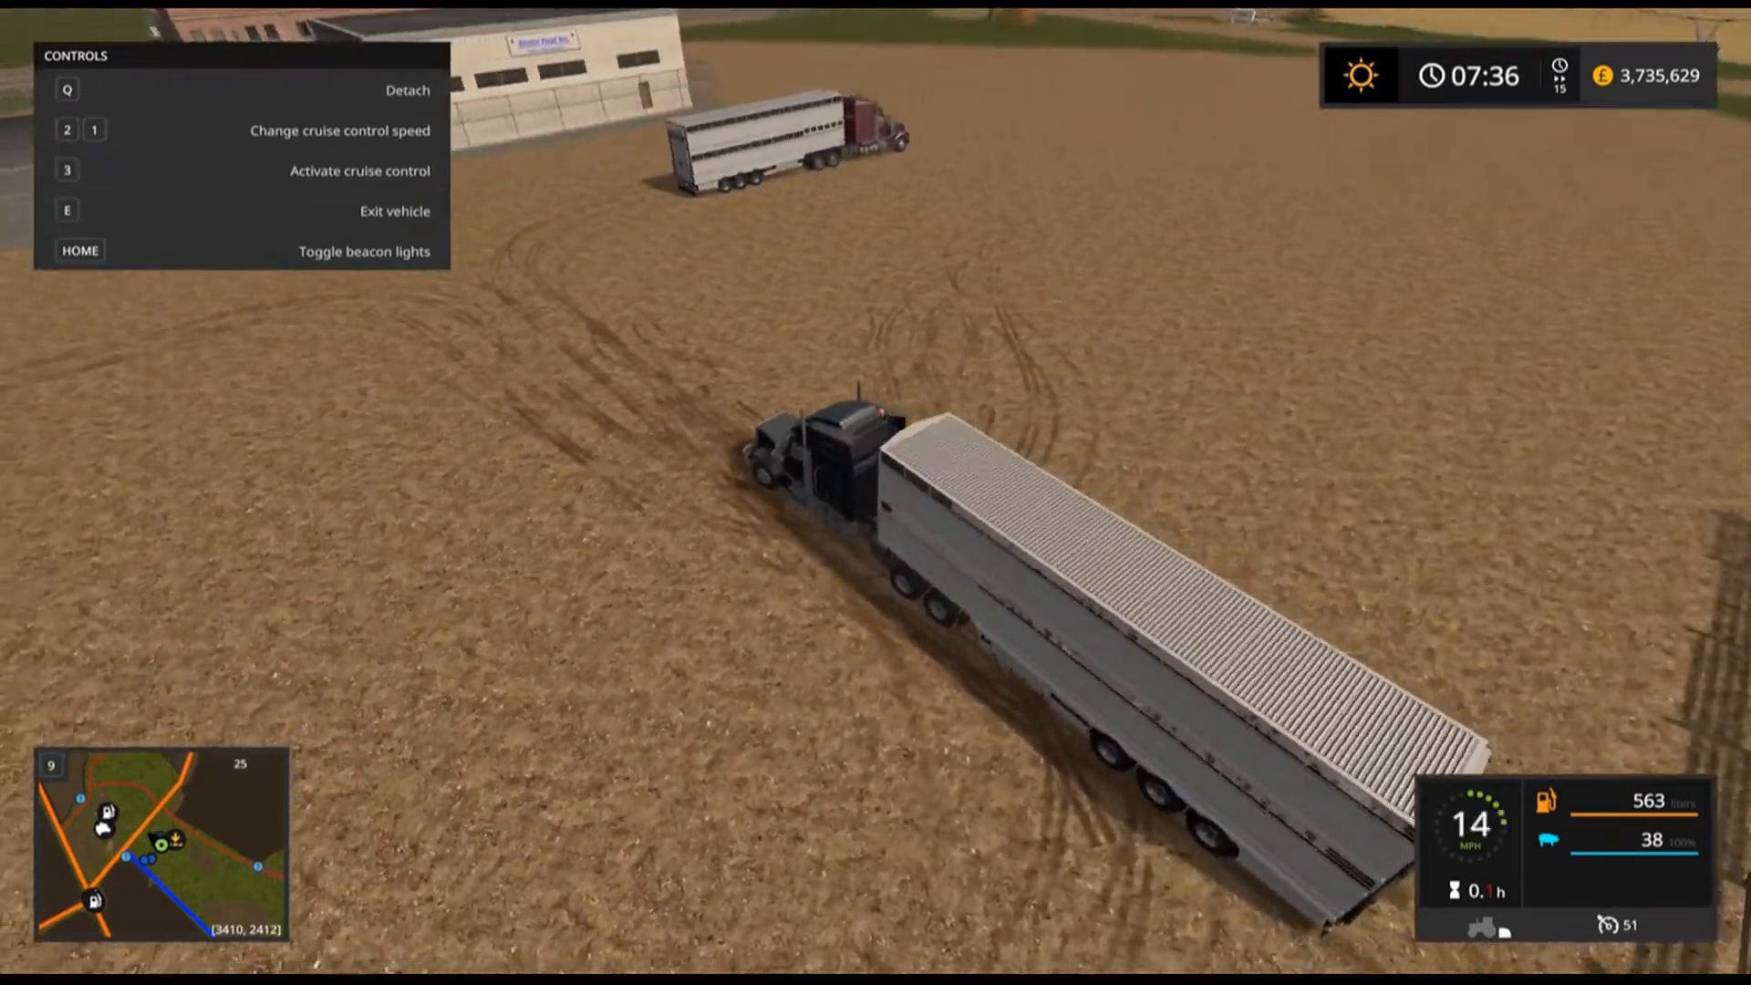
key("w")
key("a")
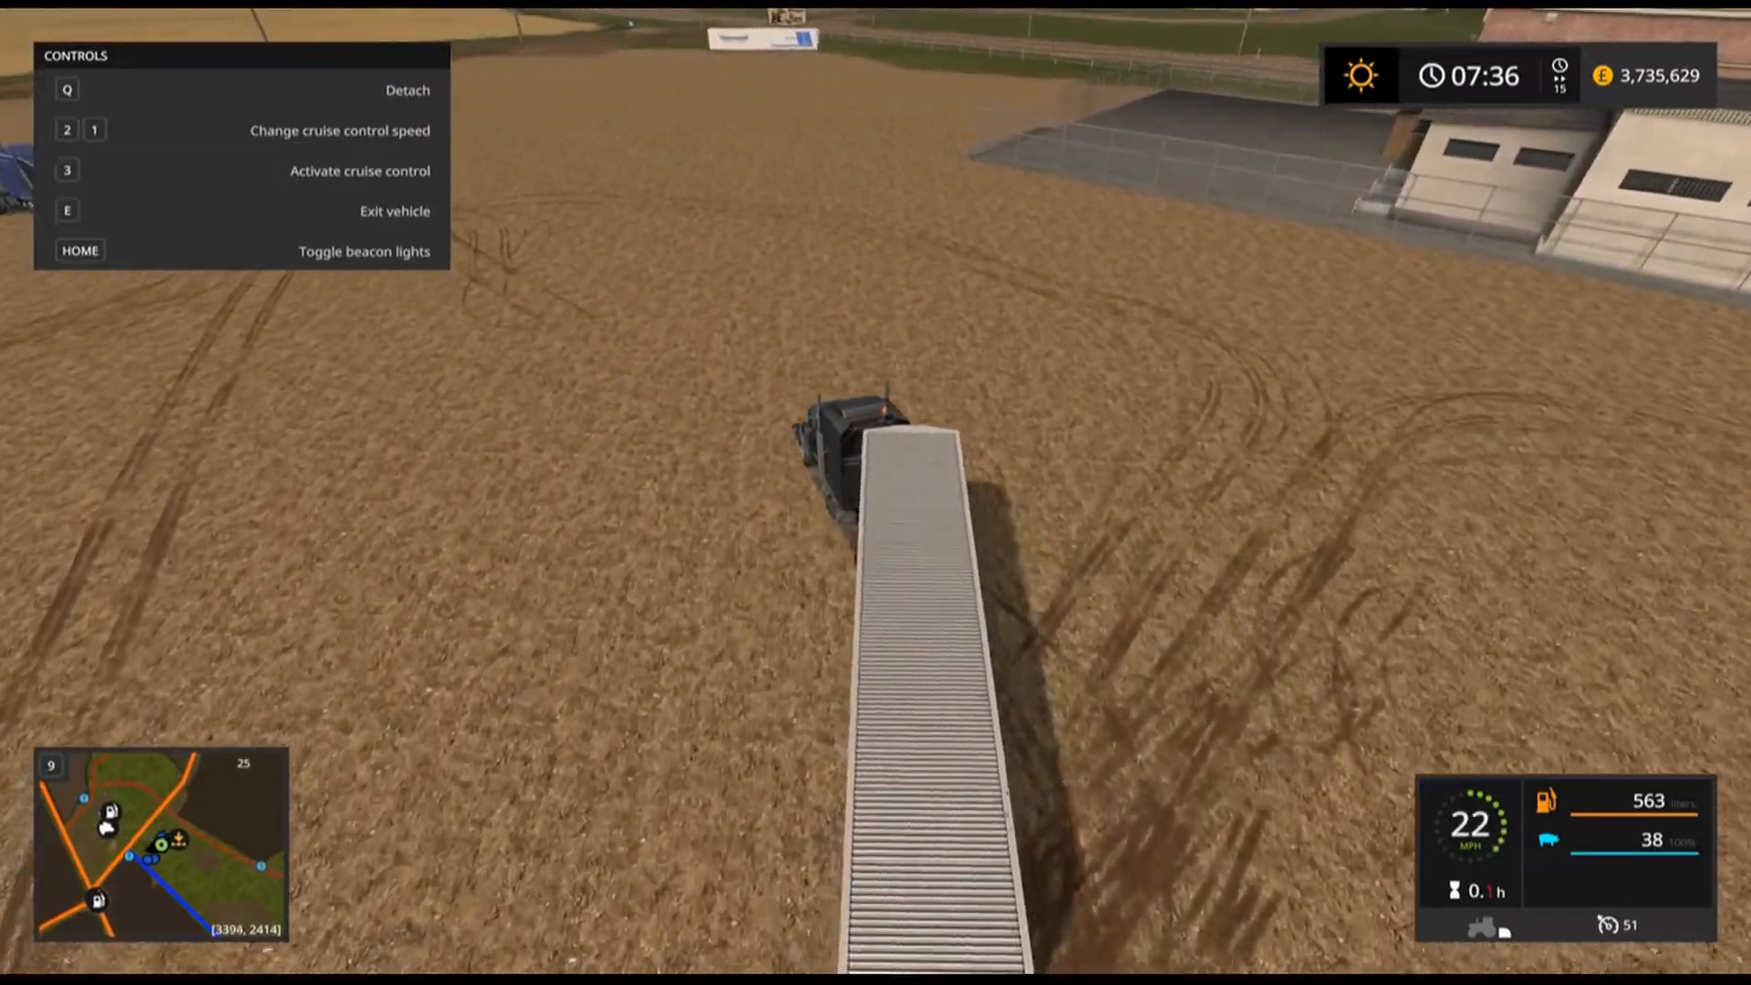
key("w")
key("a")
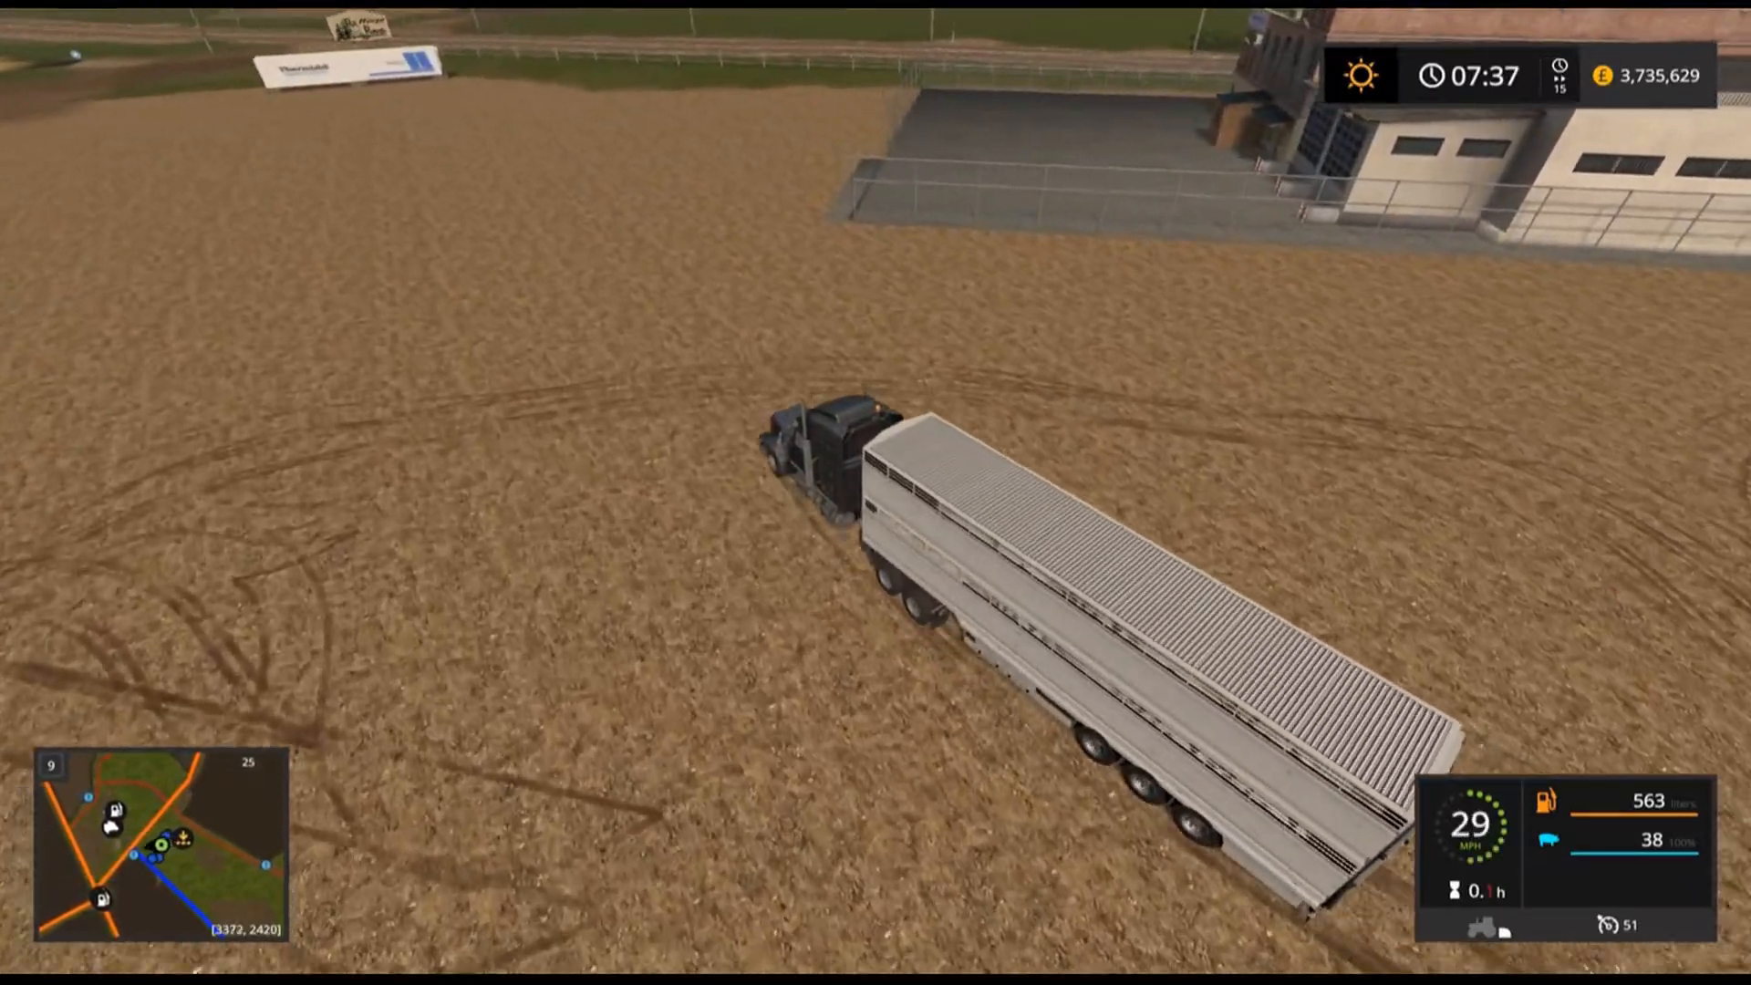
key("w")
key("a")
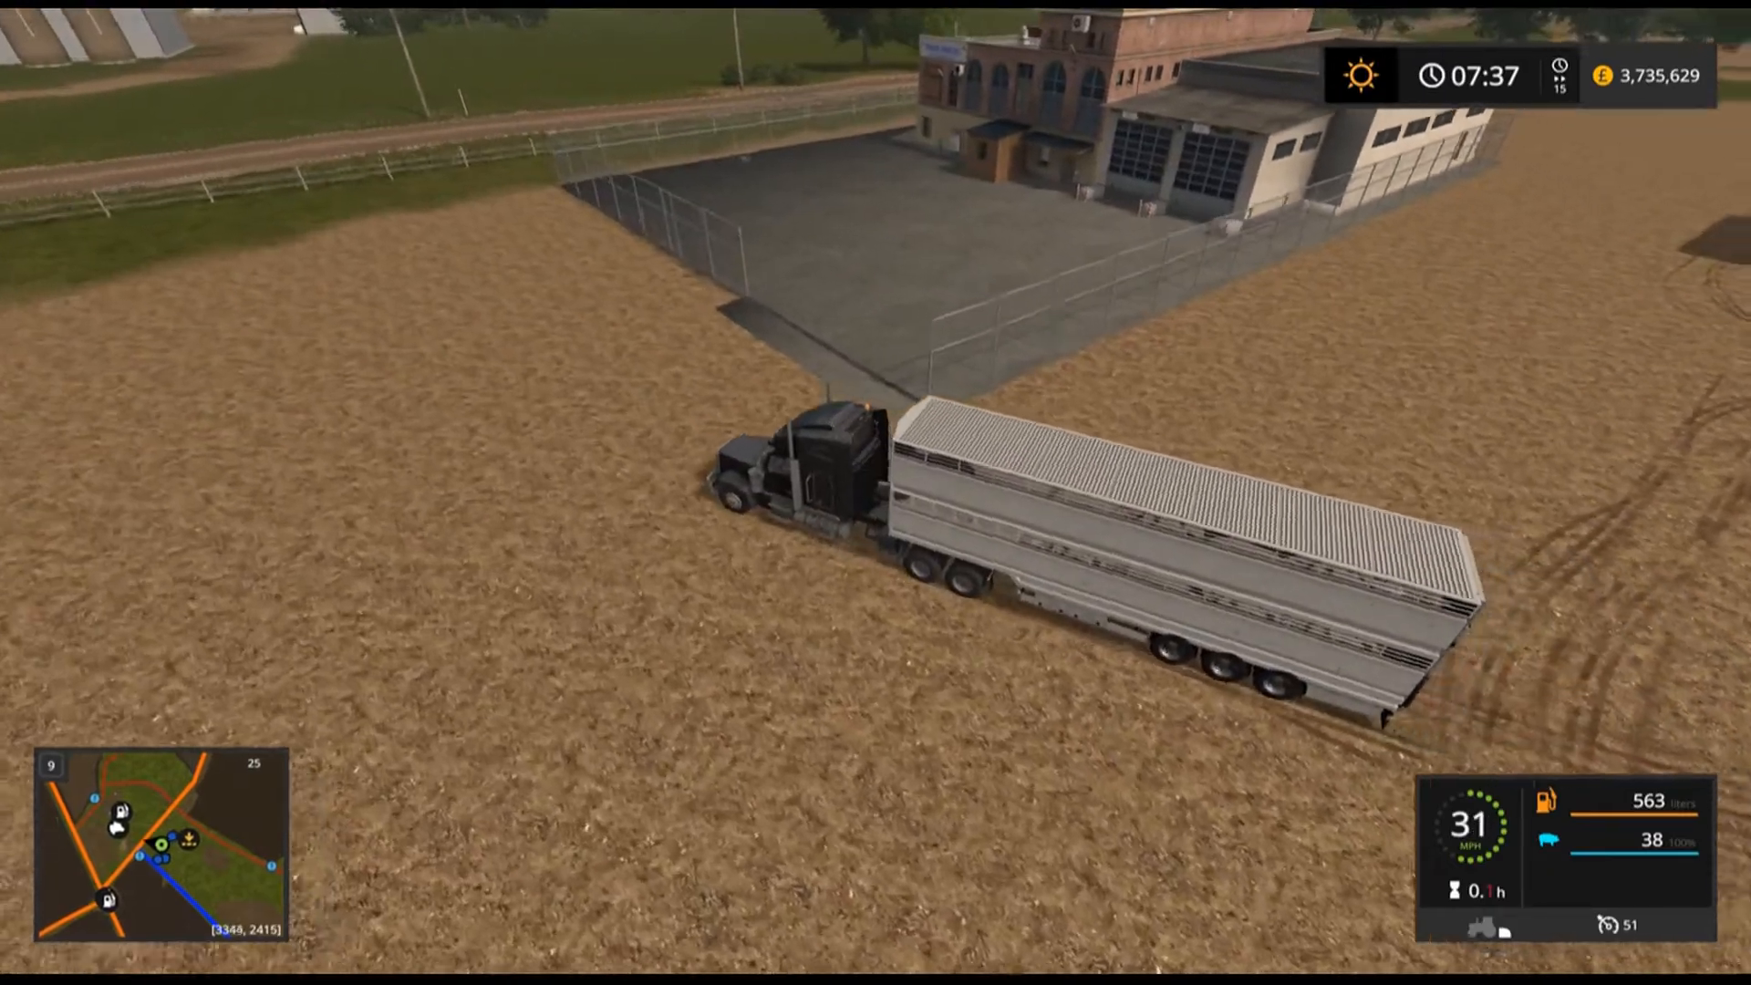
key("a")
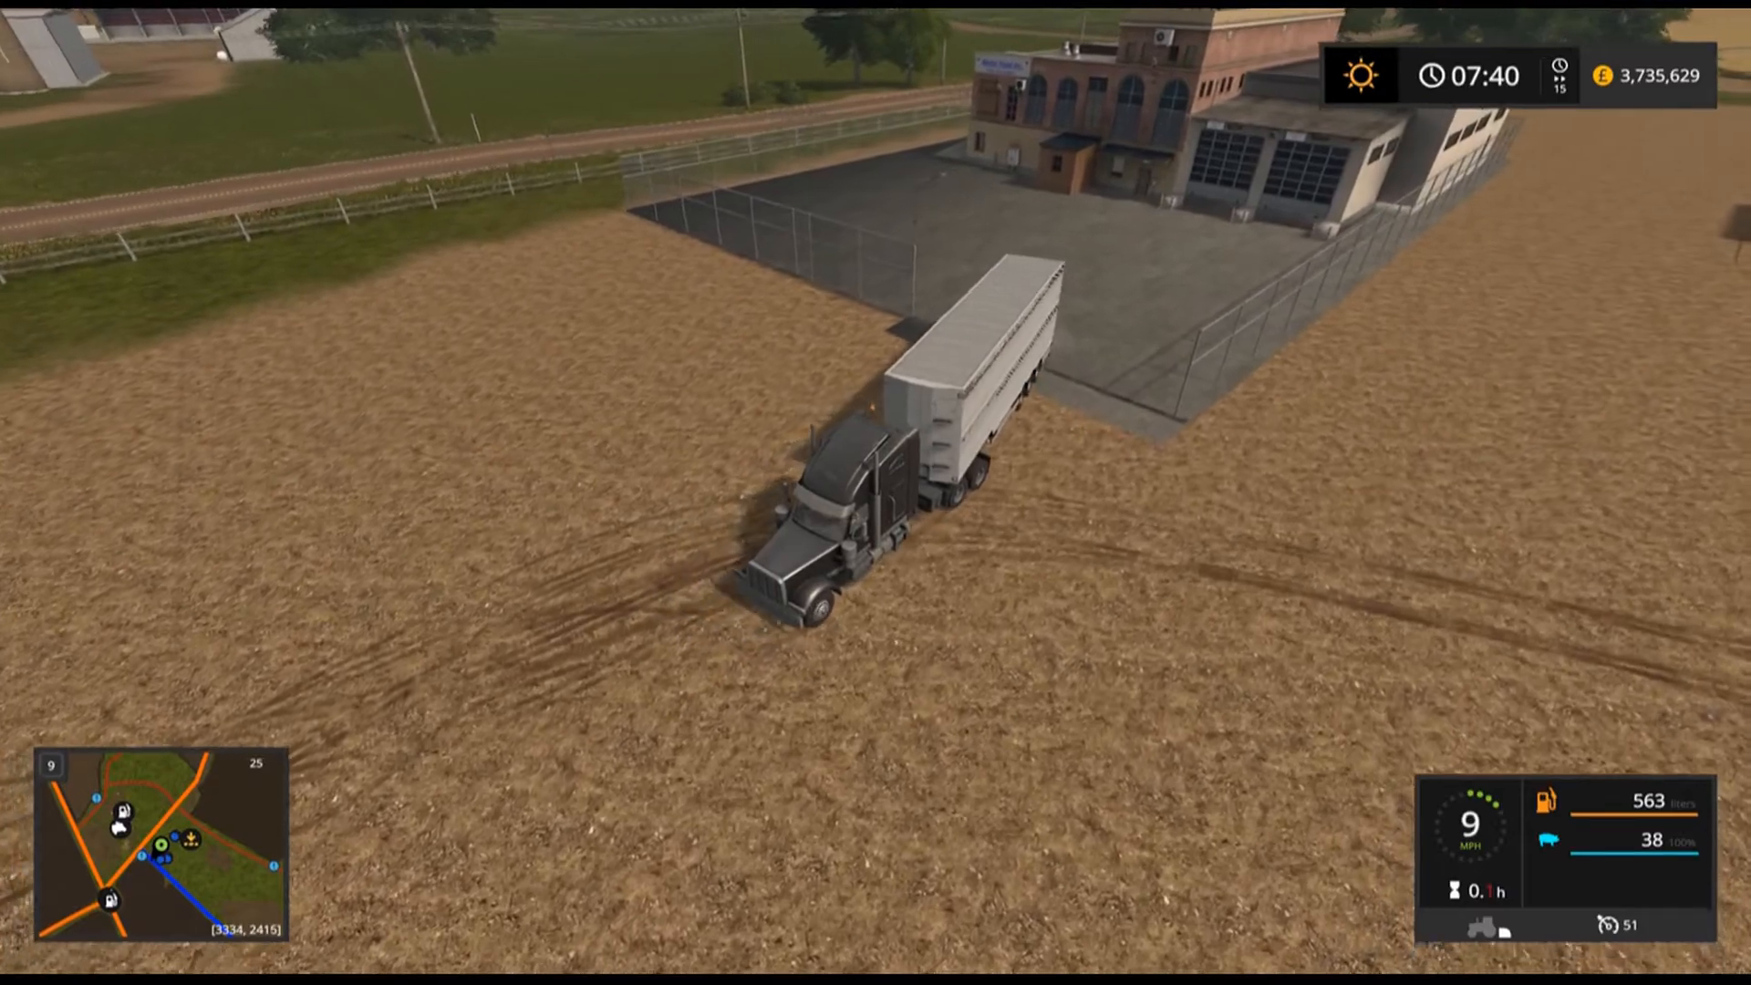
Reverse the livestock trailer into the factory's animal delivery bay to unload the pigs.
key("s")
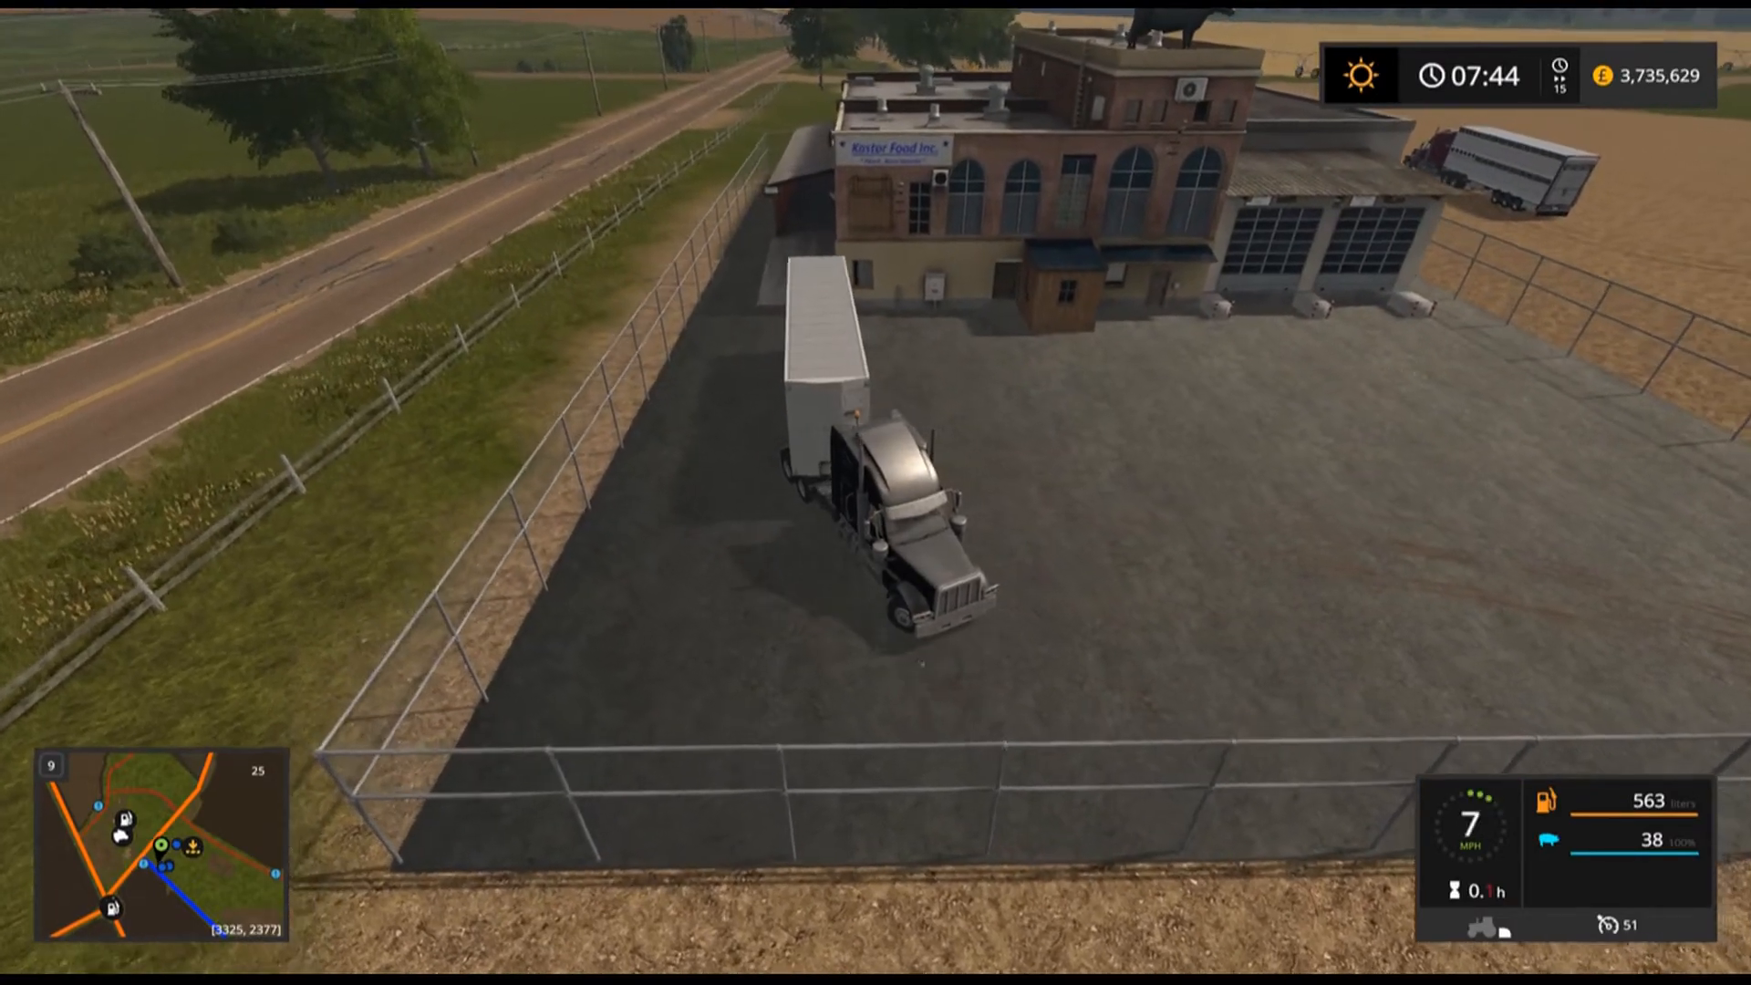
key("w")
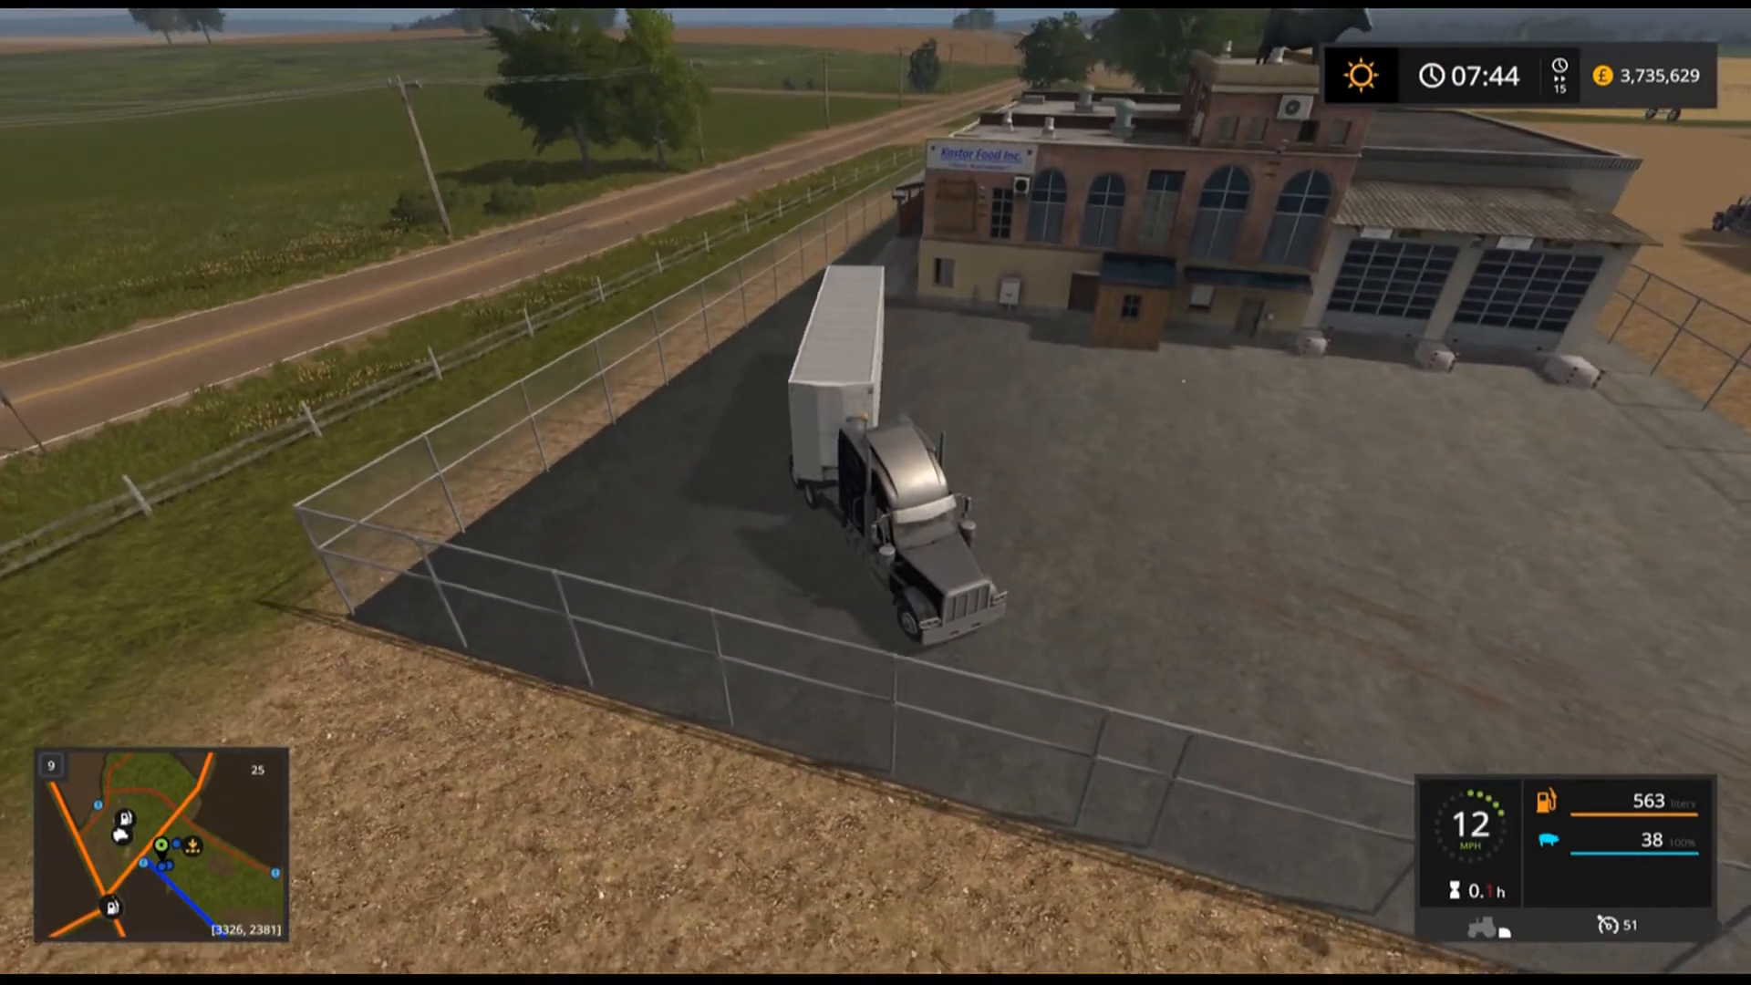
key("w")
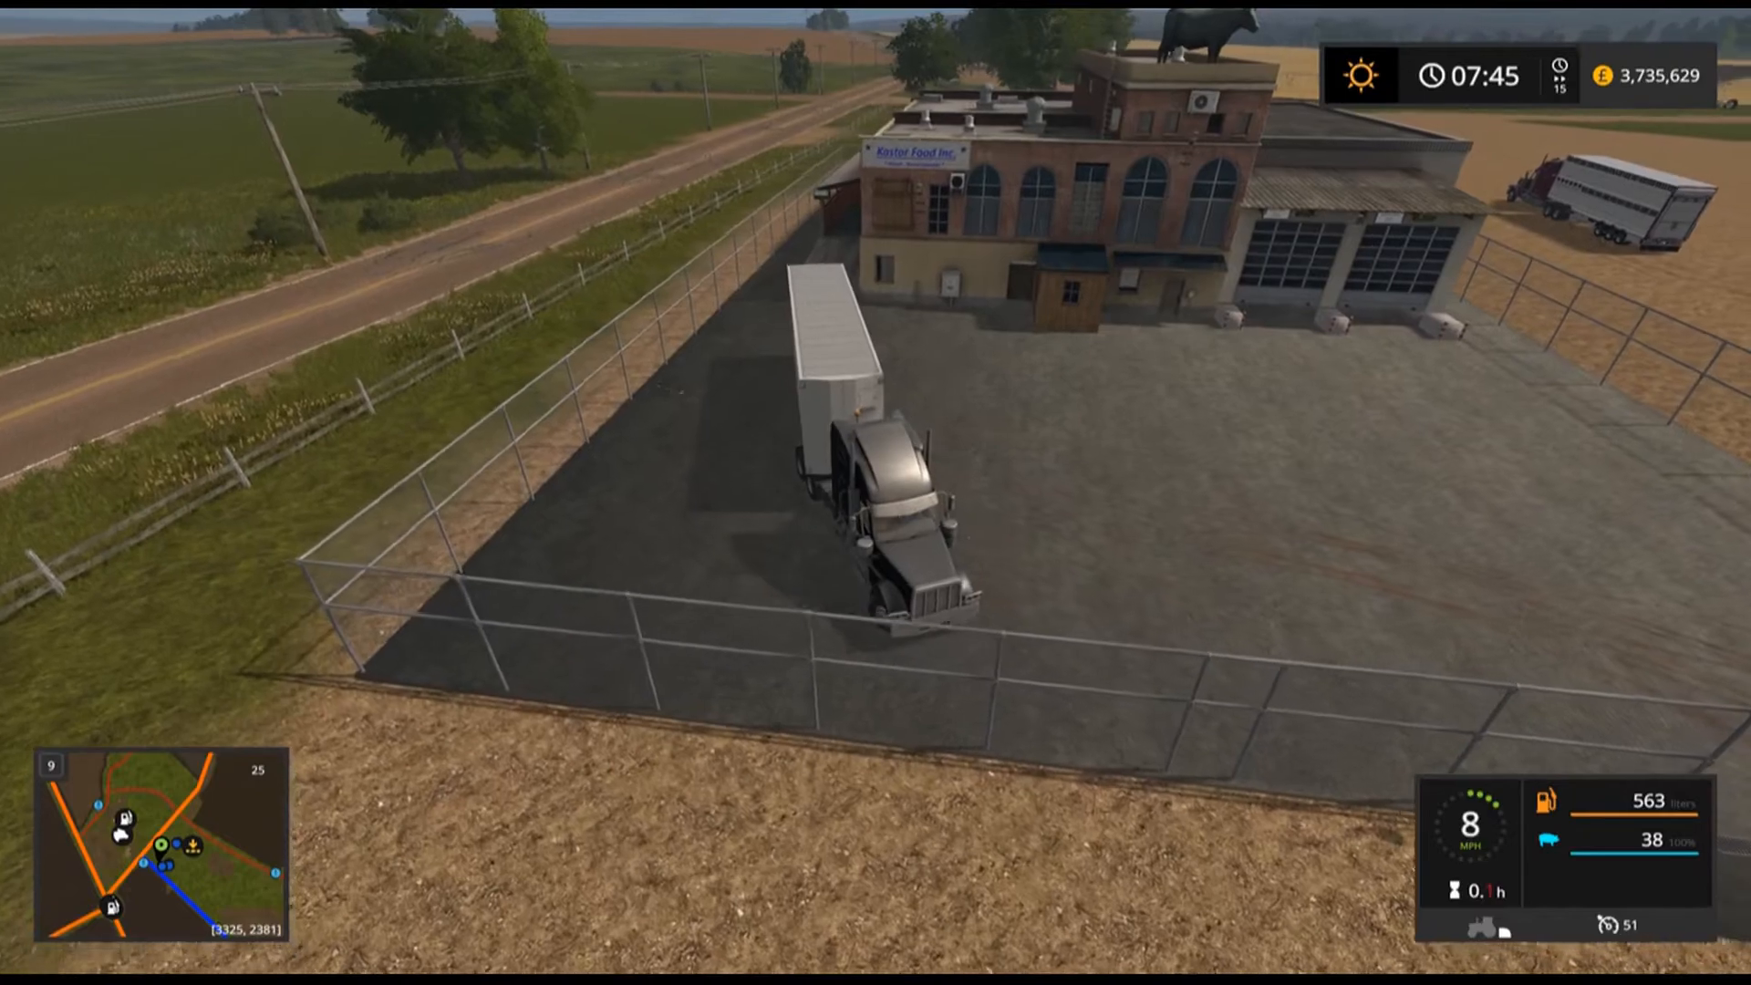
key("s")
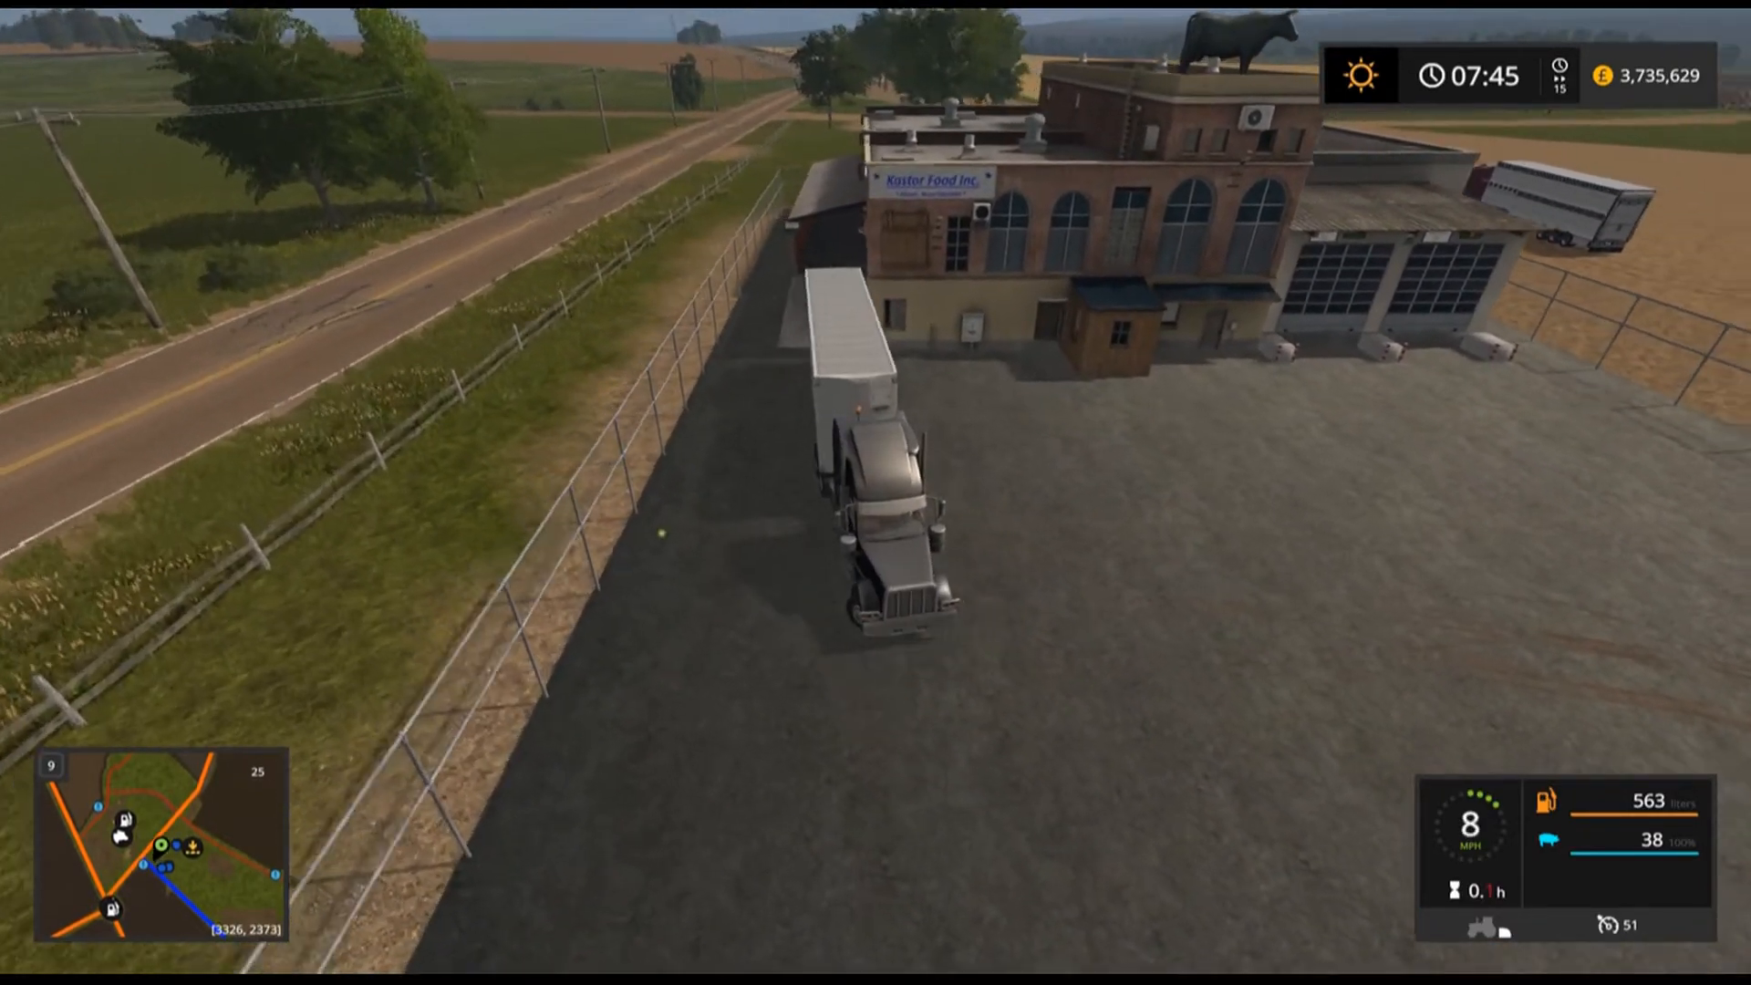
key("s")
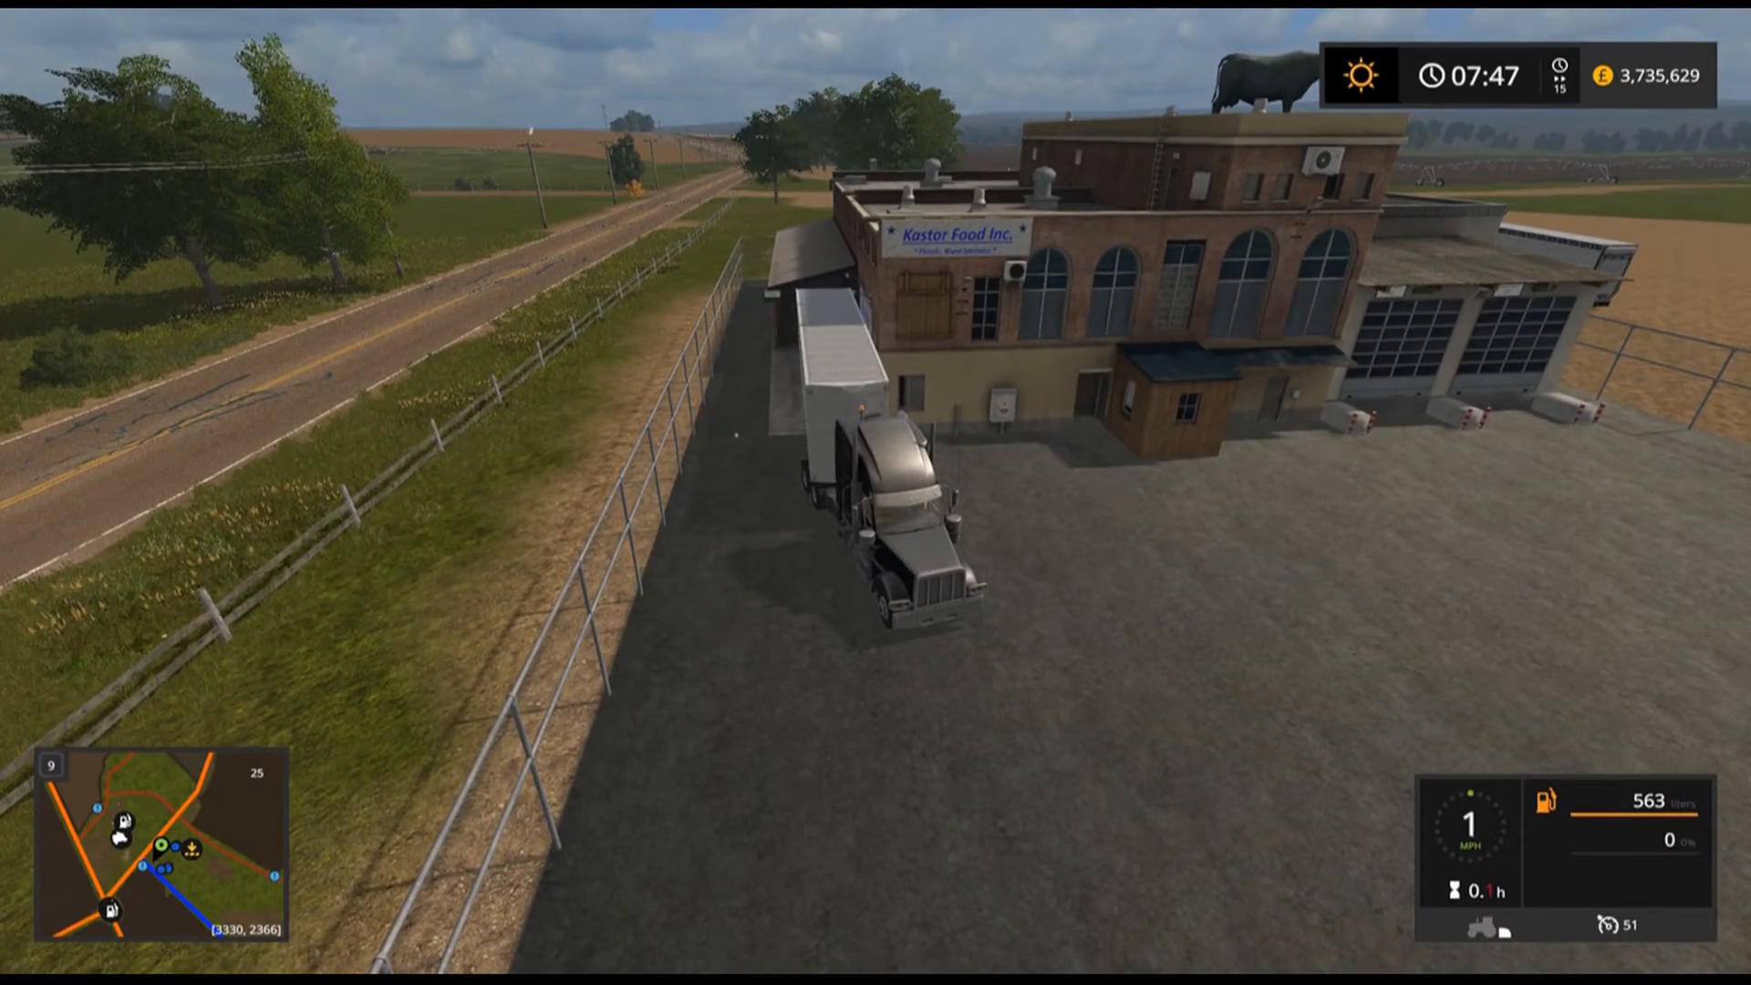
Pull forward, step out to check the delivery bay's animal counter, and get back into the truck.
key("w")
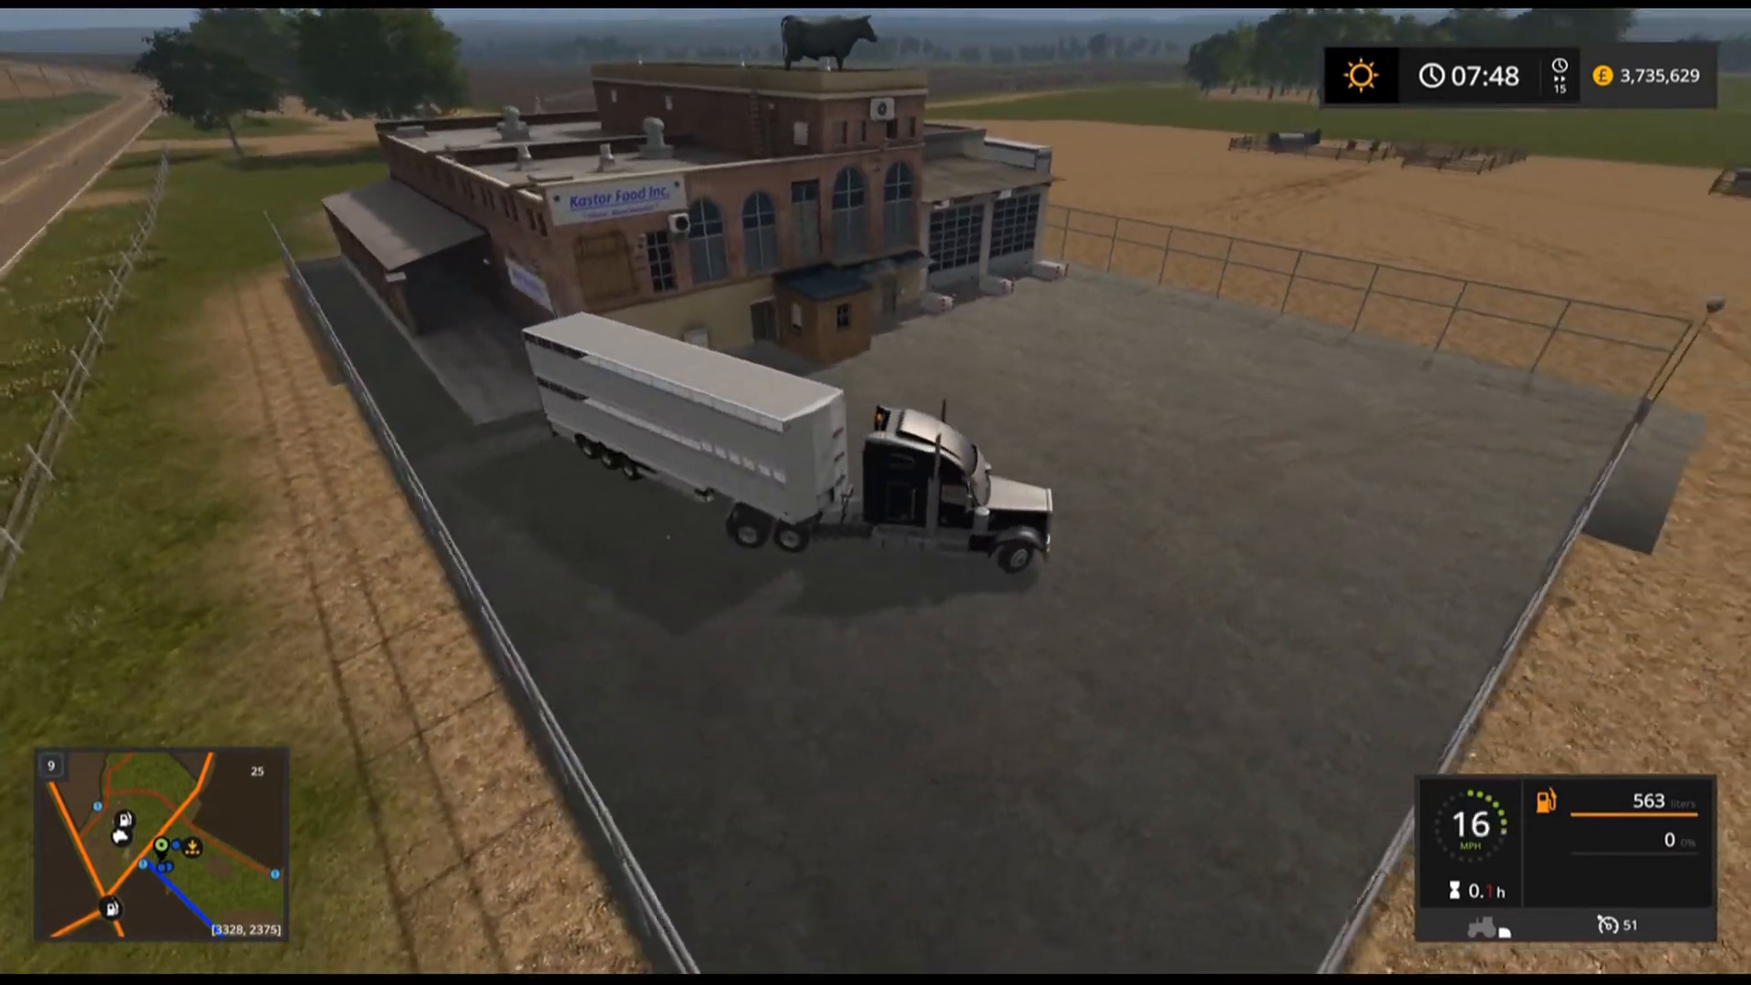
key("e")
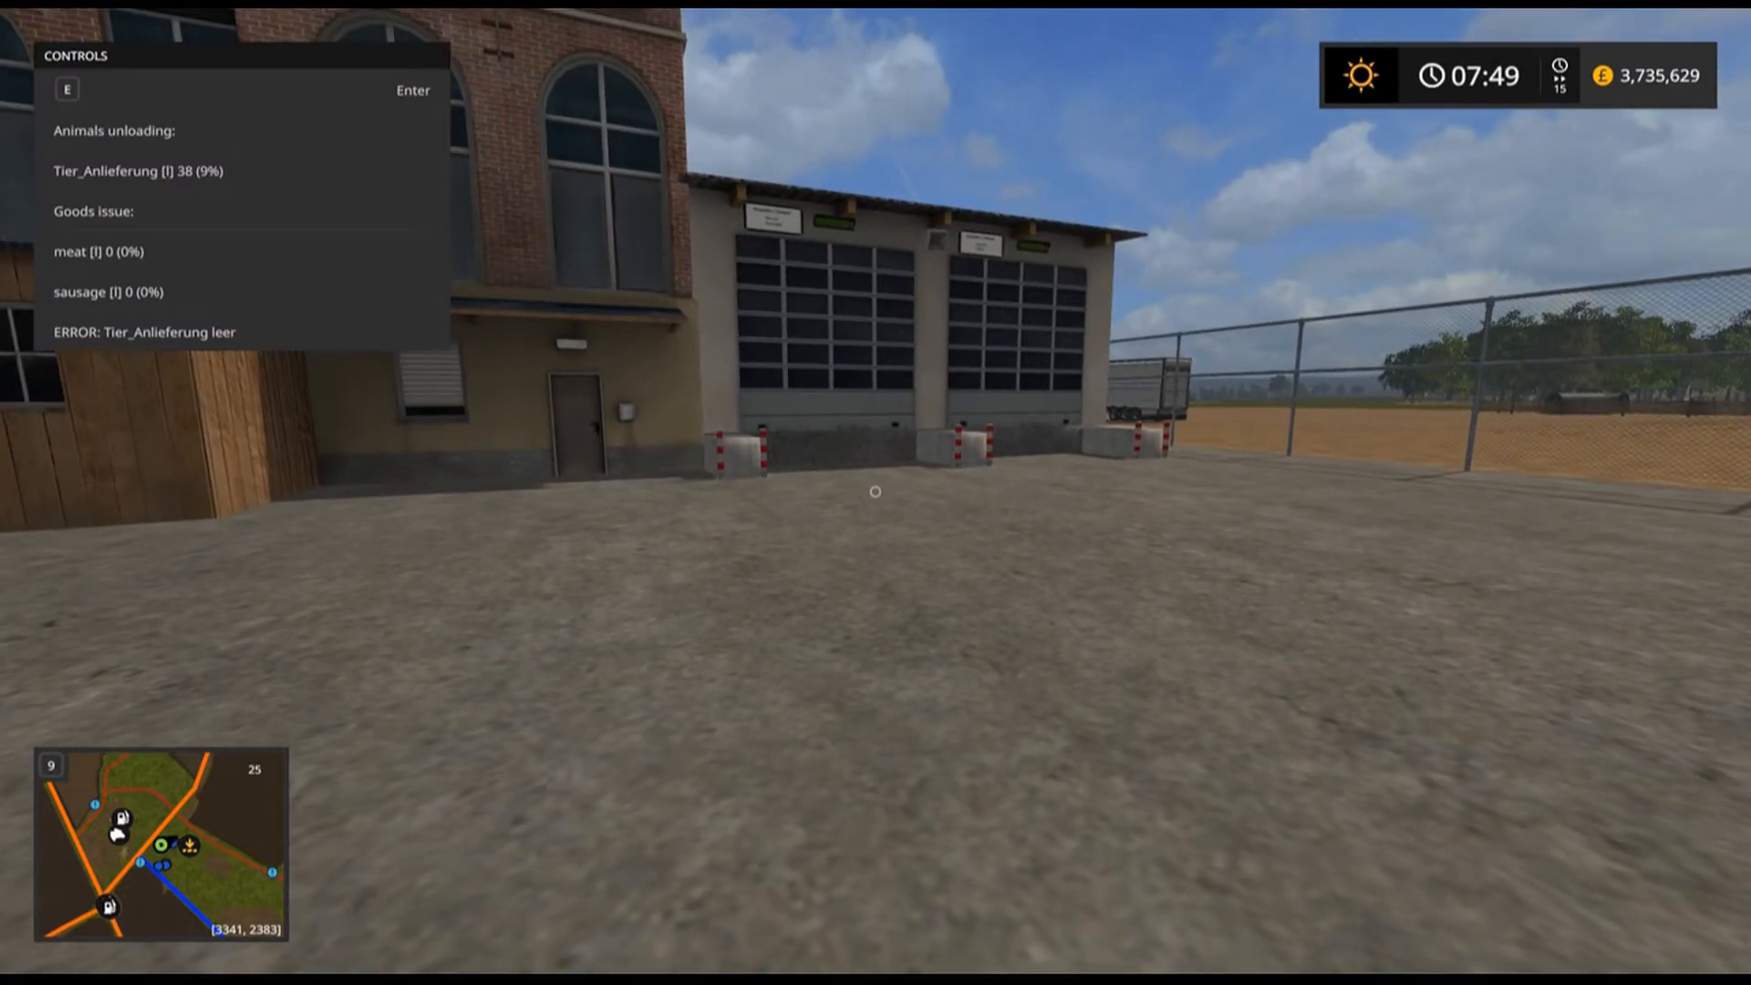
key("e")
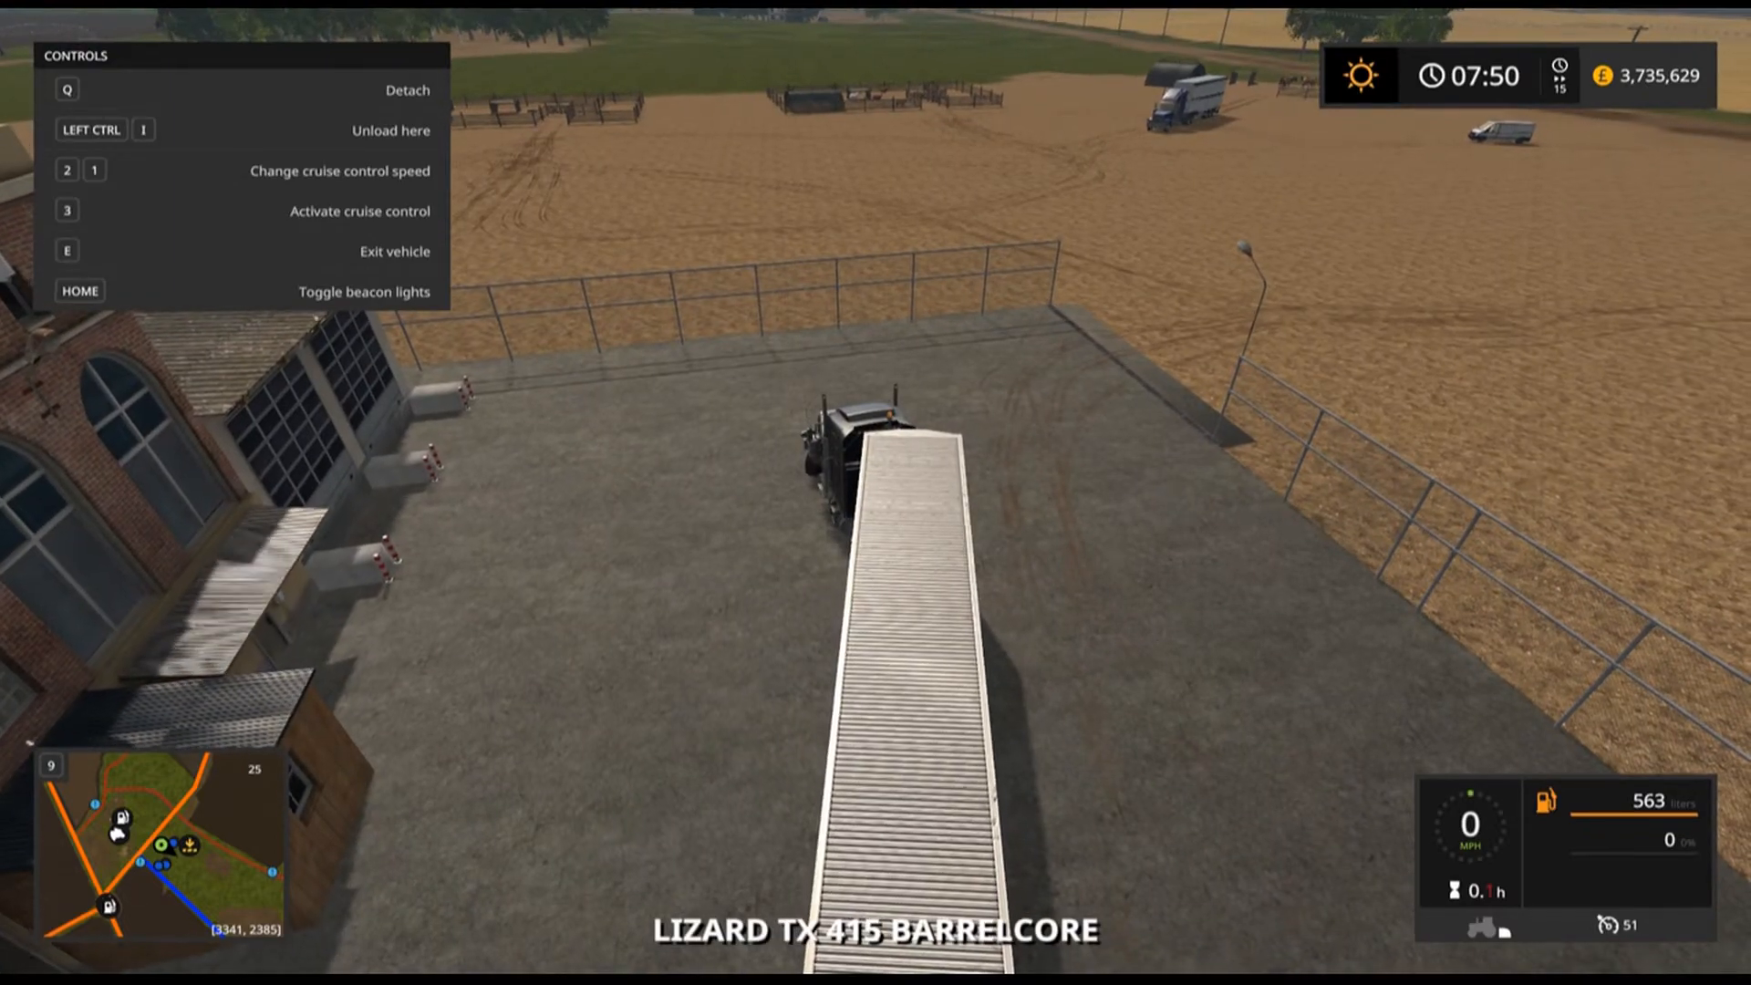
Drive the empty truck out of the factory yard across the field to the cattle pen.
key("w")
key("F1")
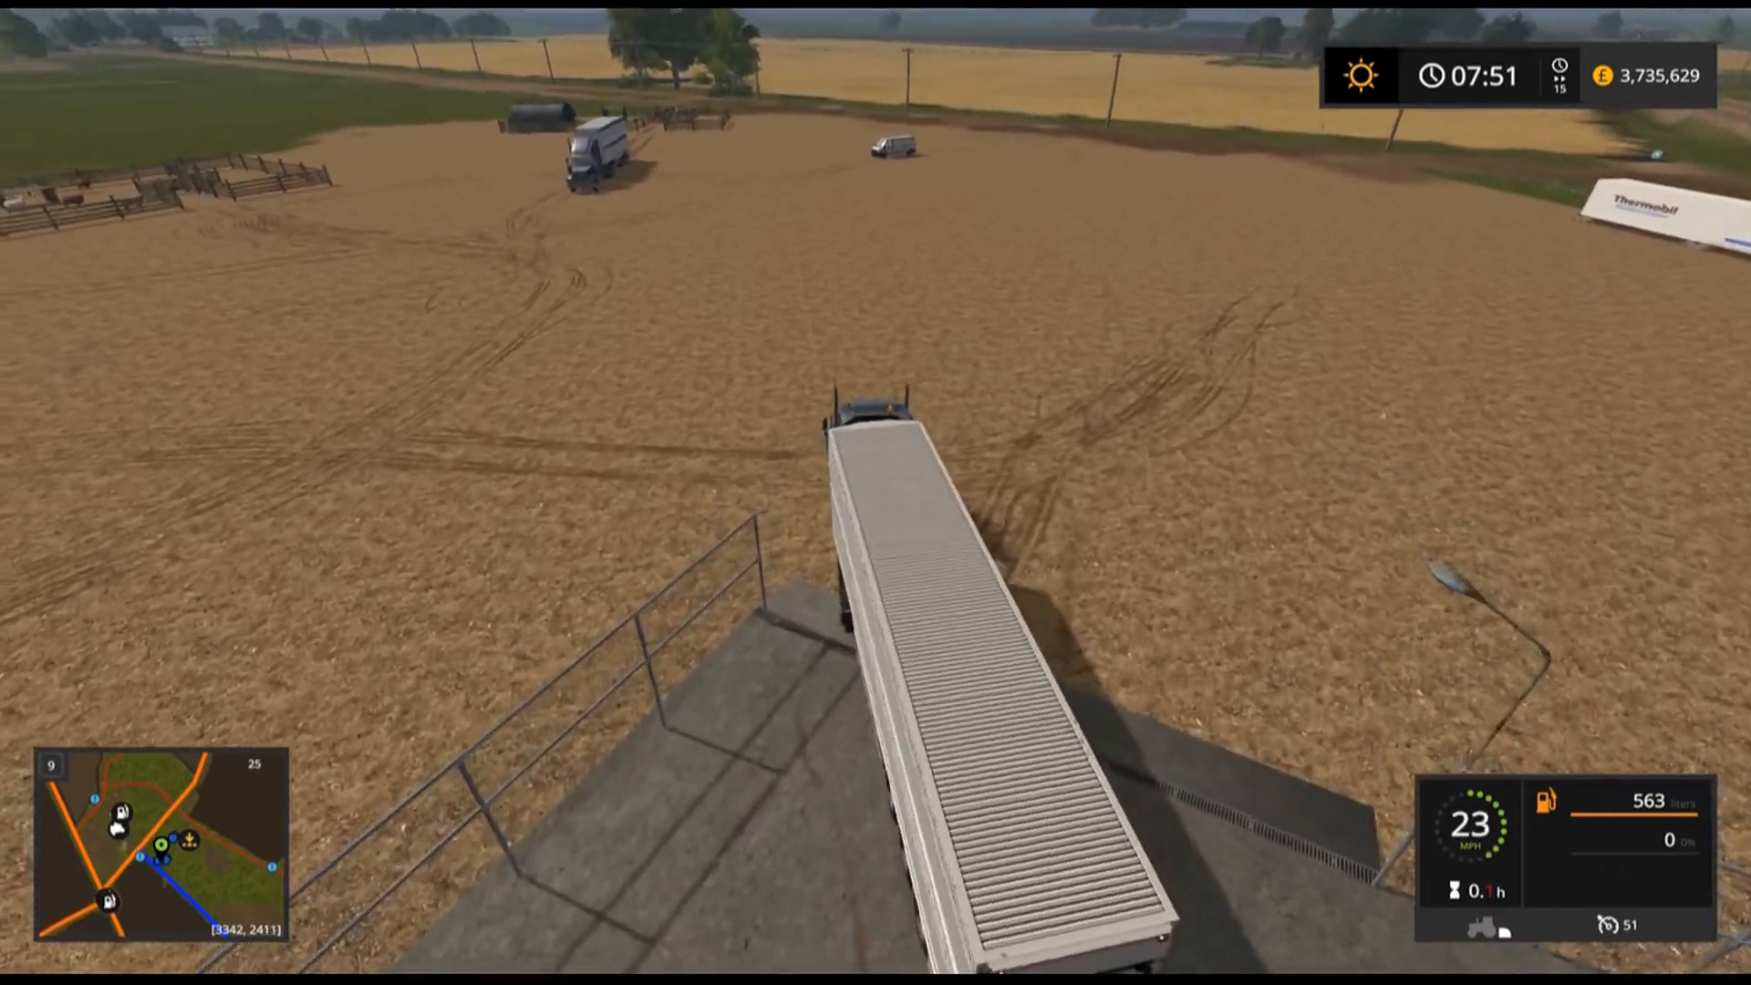
key("a")
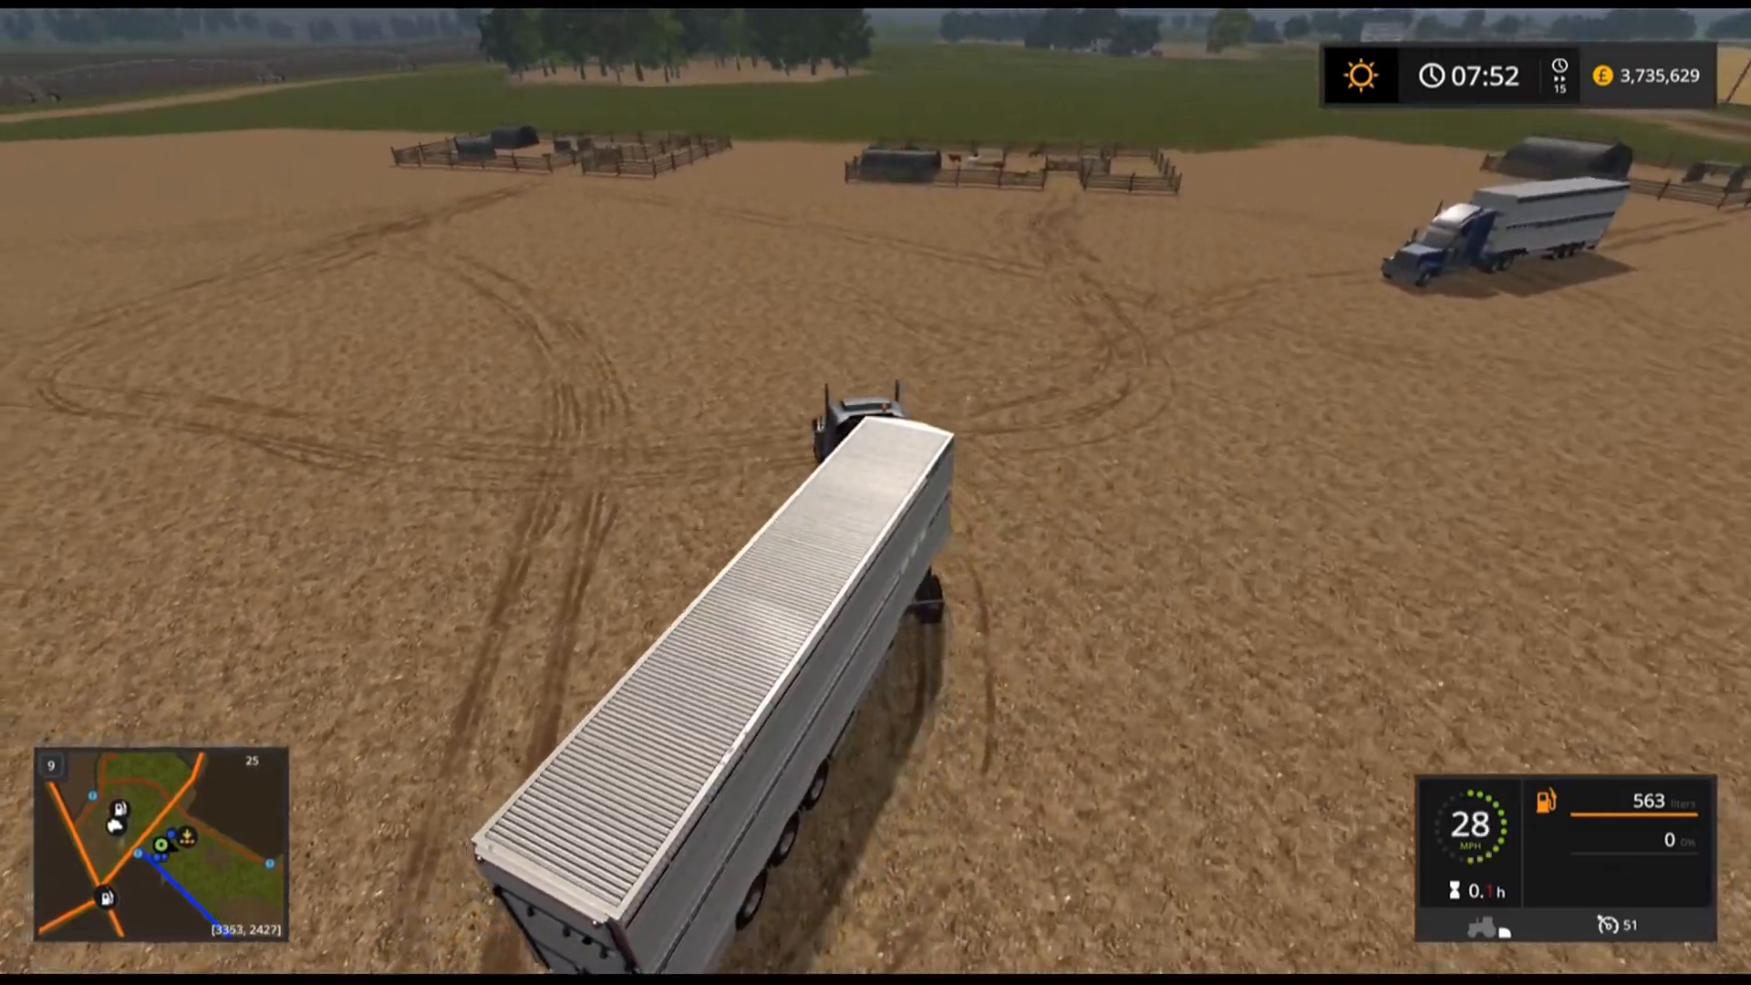
key("d")
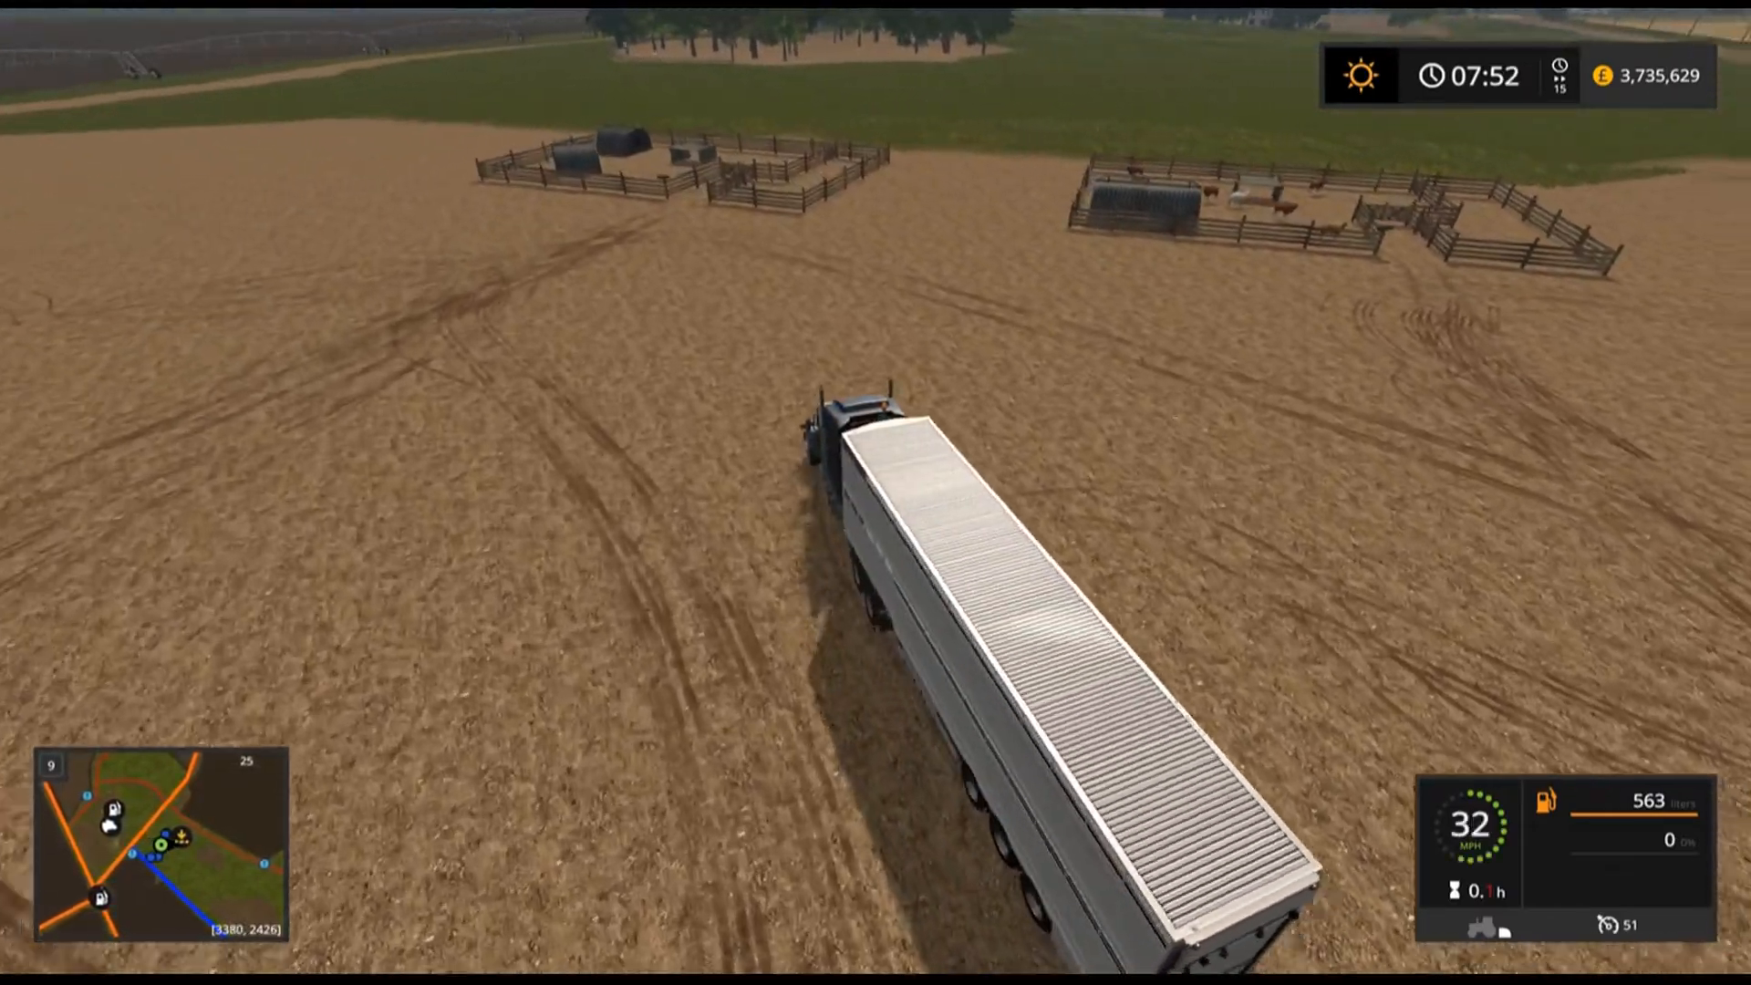
key("a")
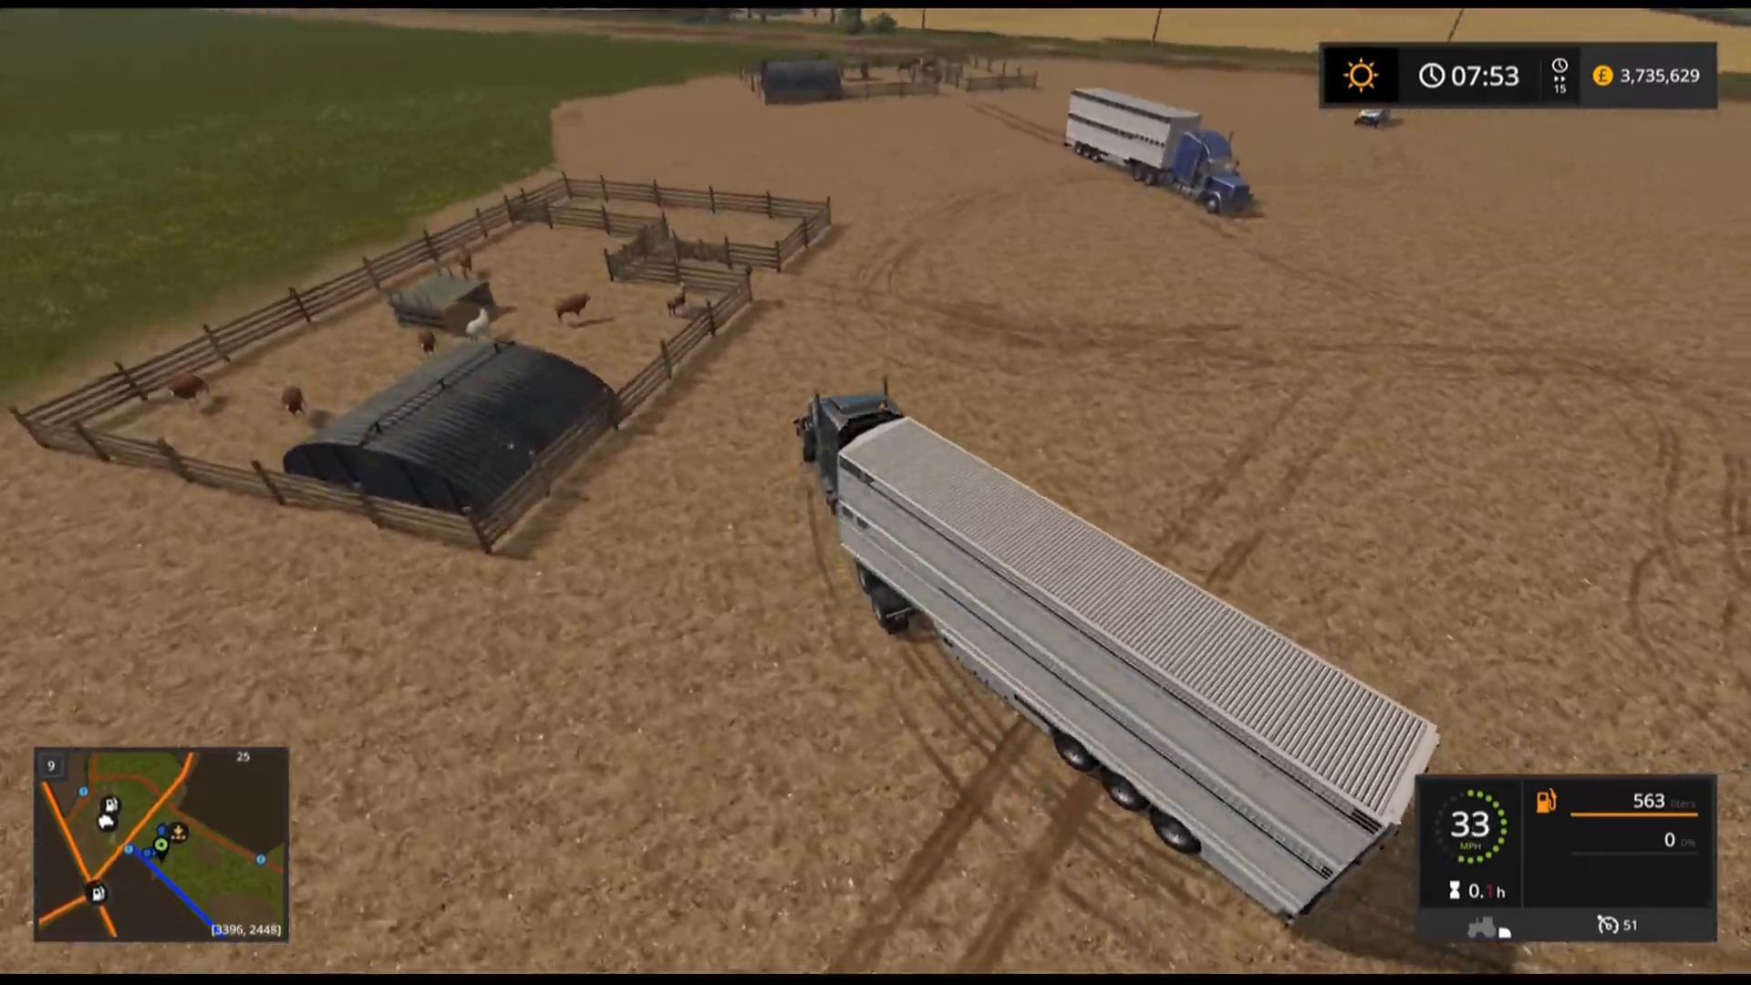
key("d")
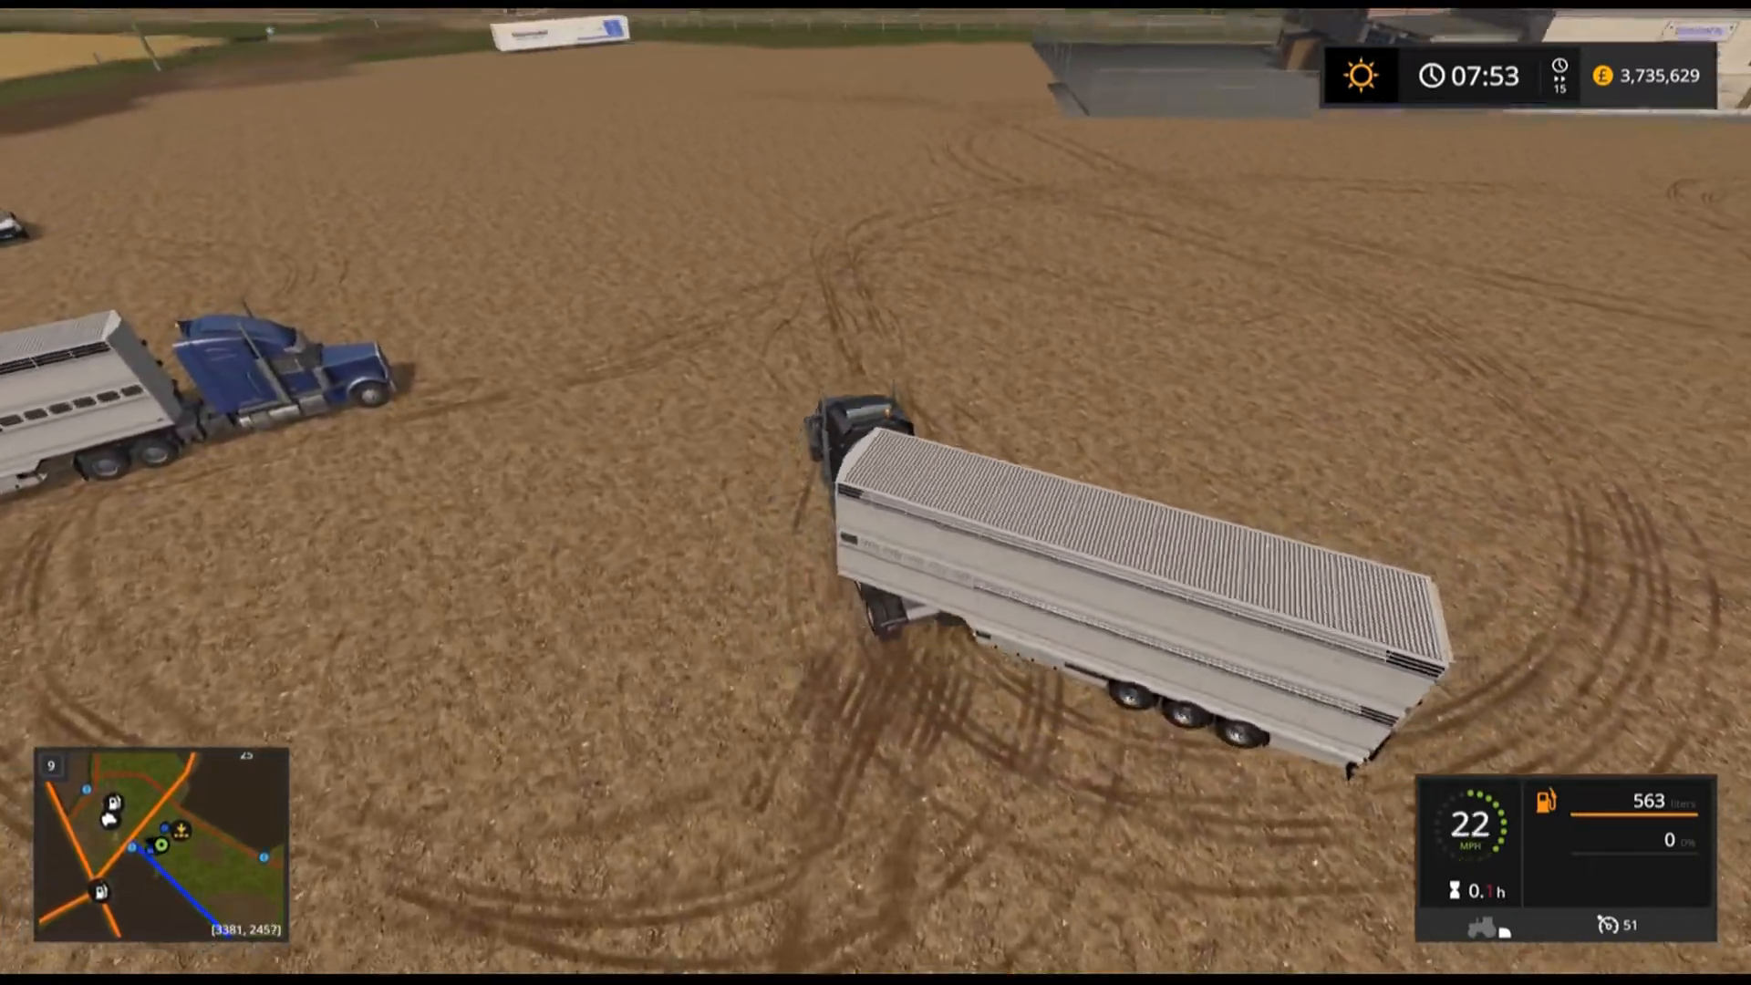
key("d")
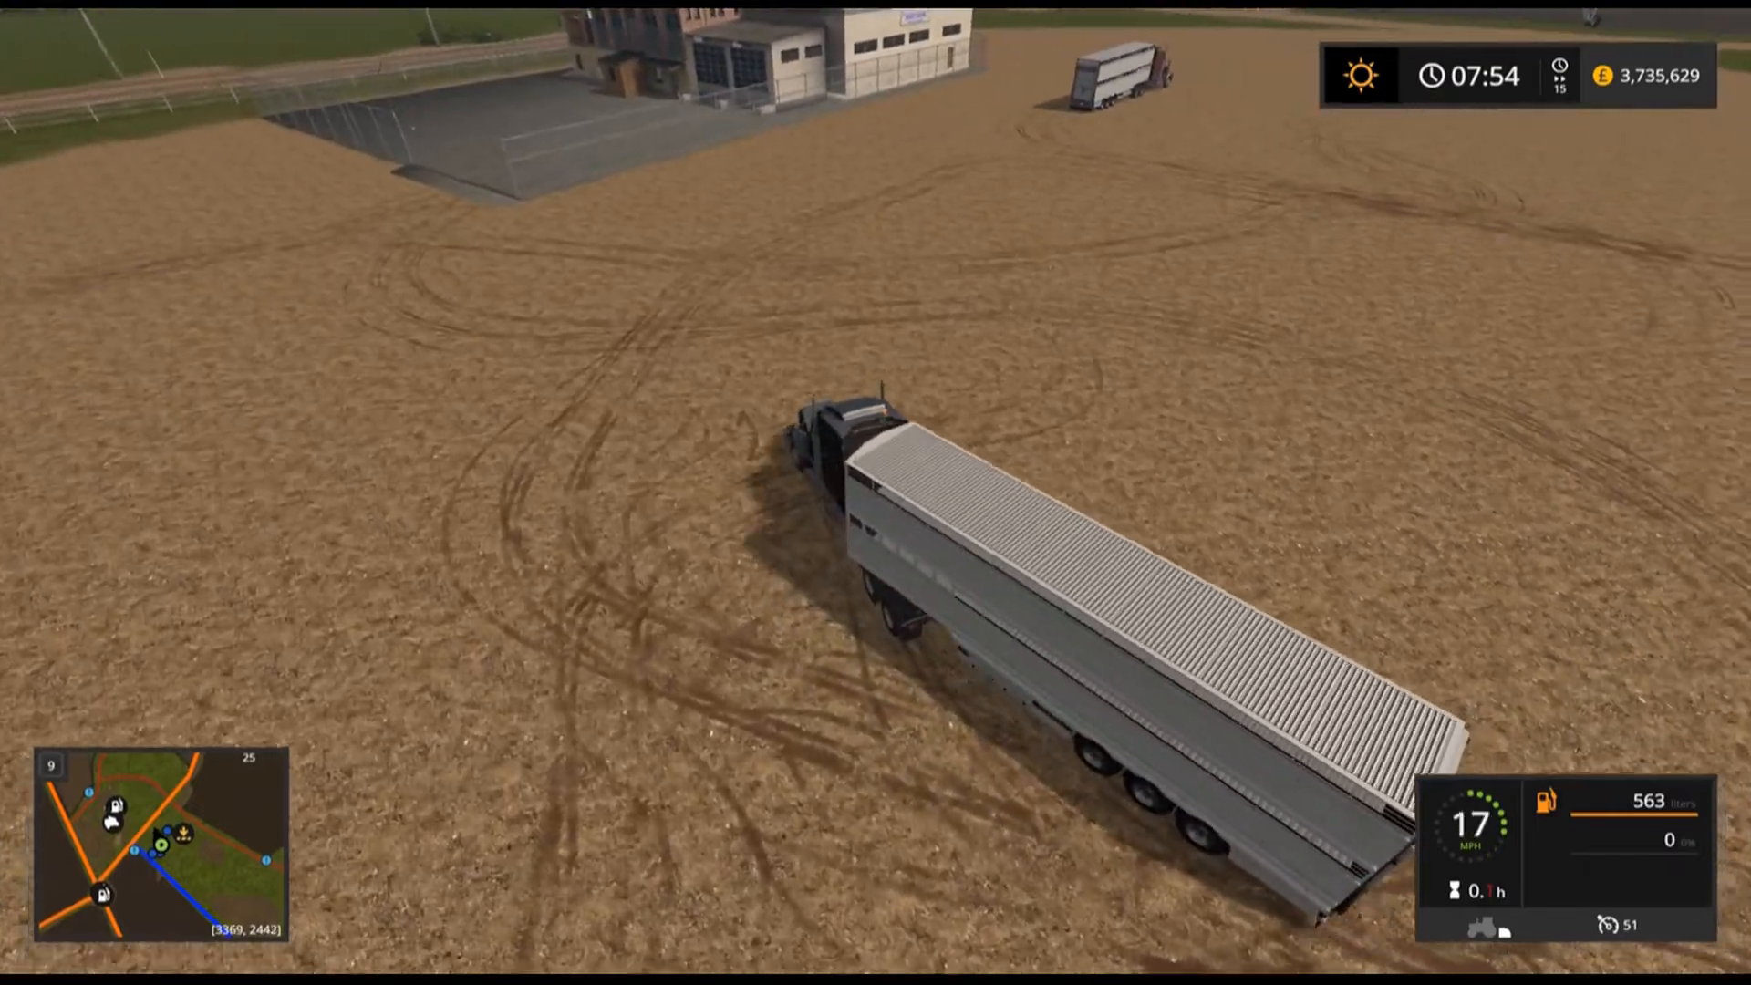
Reverse the livestock trailer against the cattle pen fence to load the cows.
key("s")
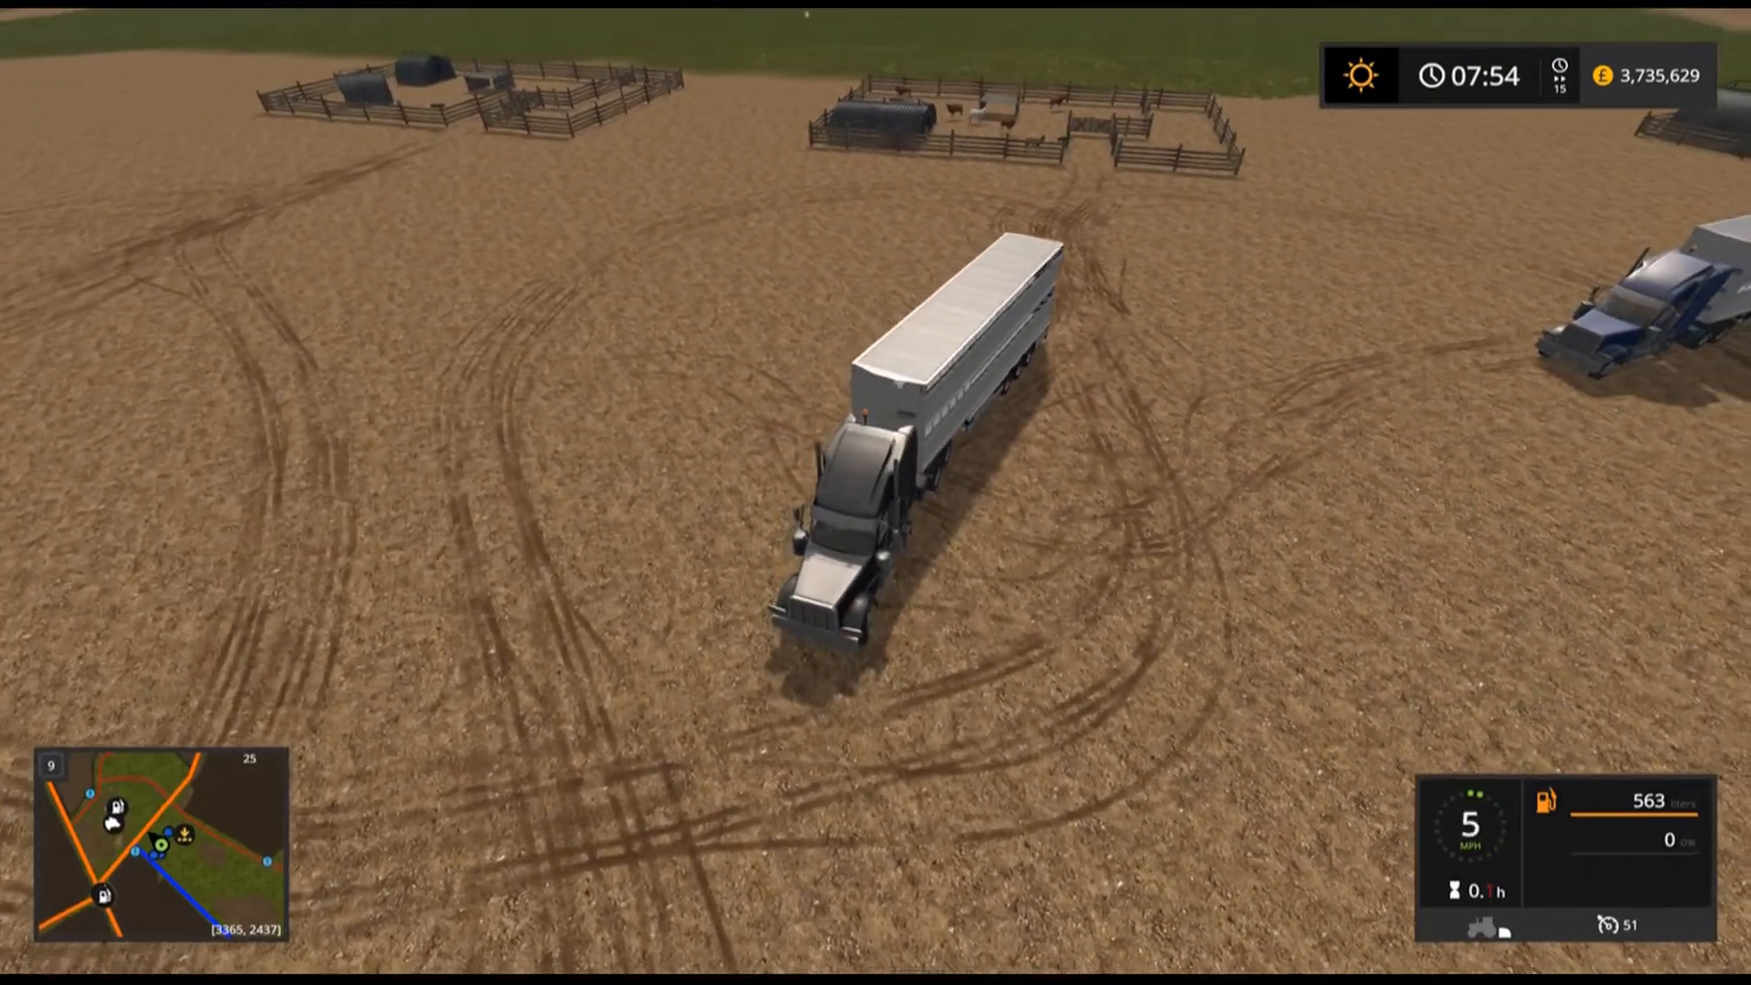
key("s")
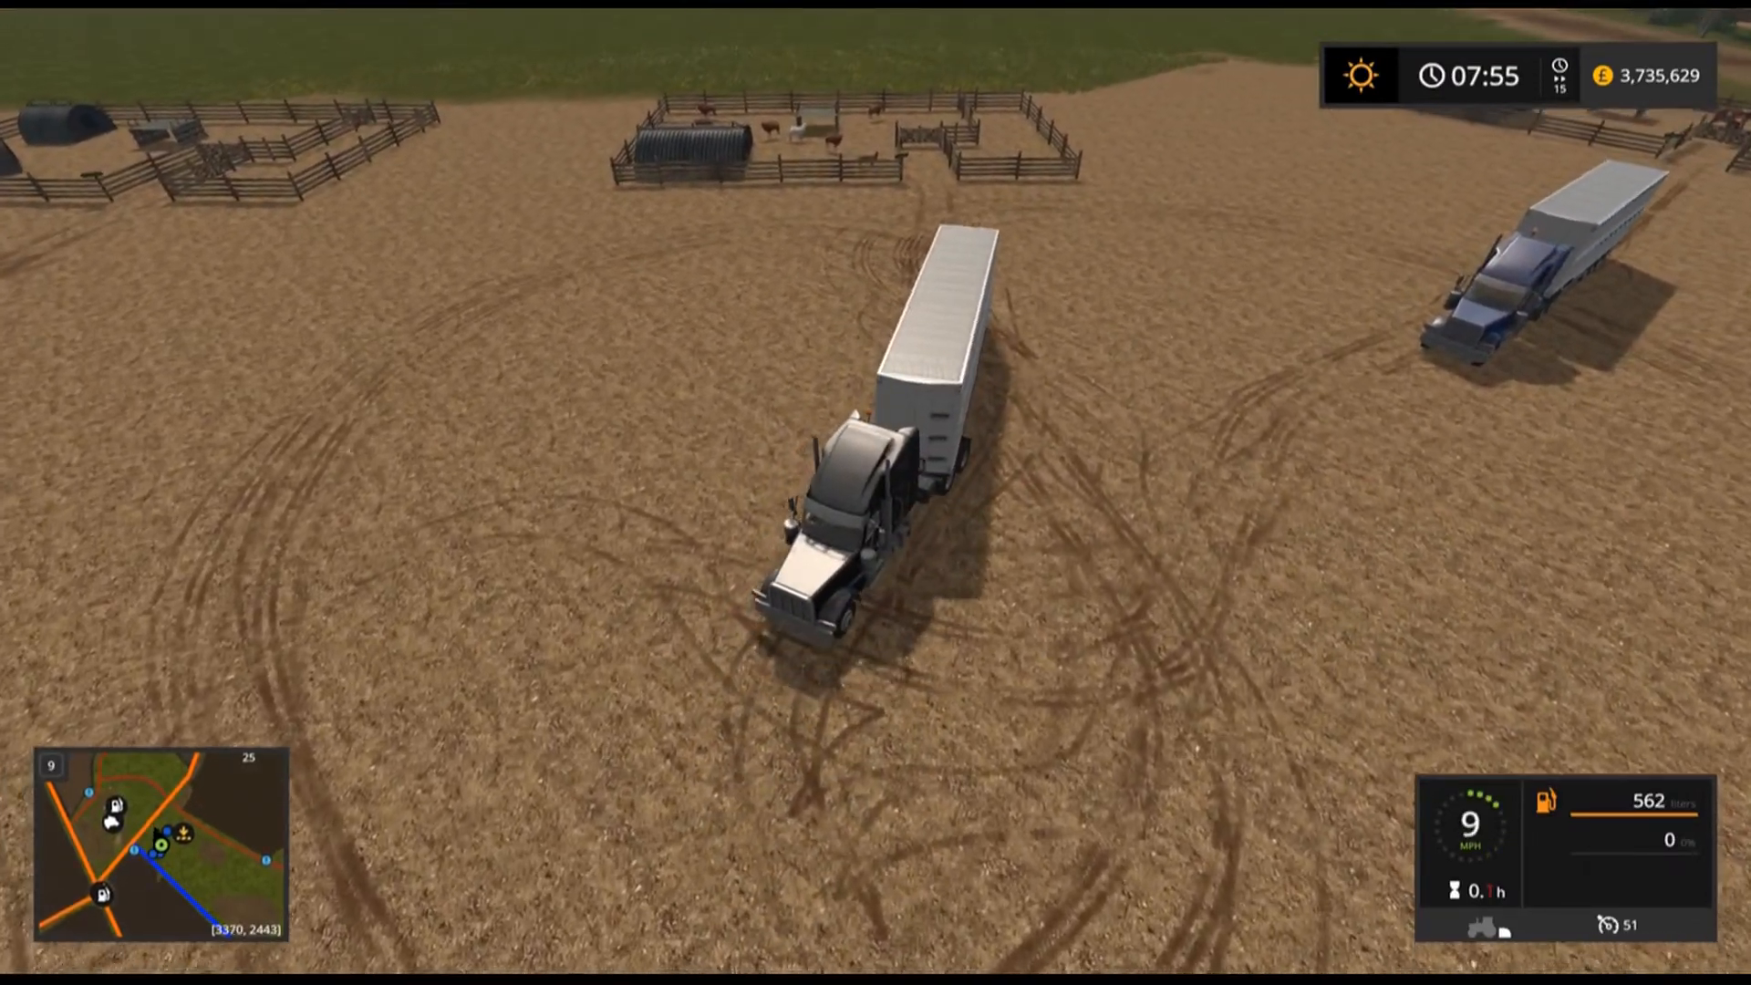
key("s")
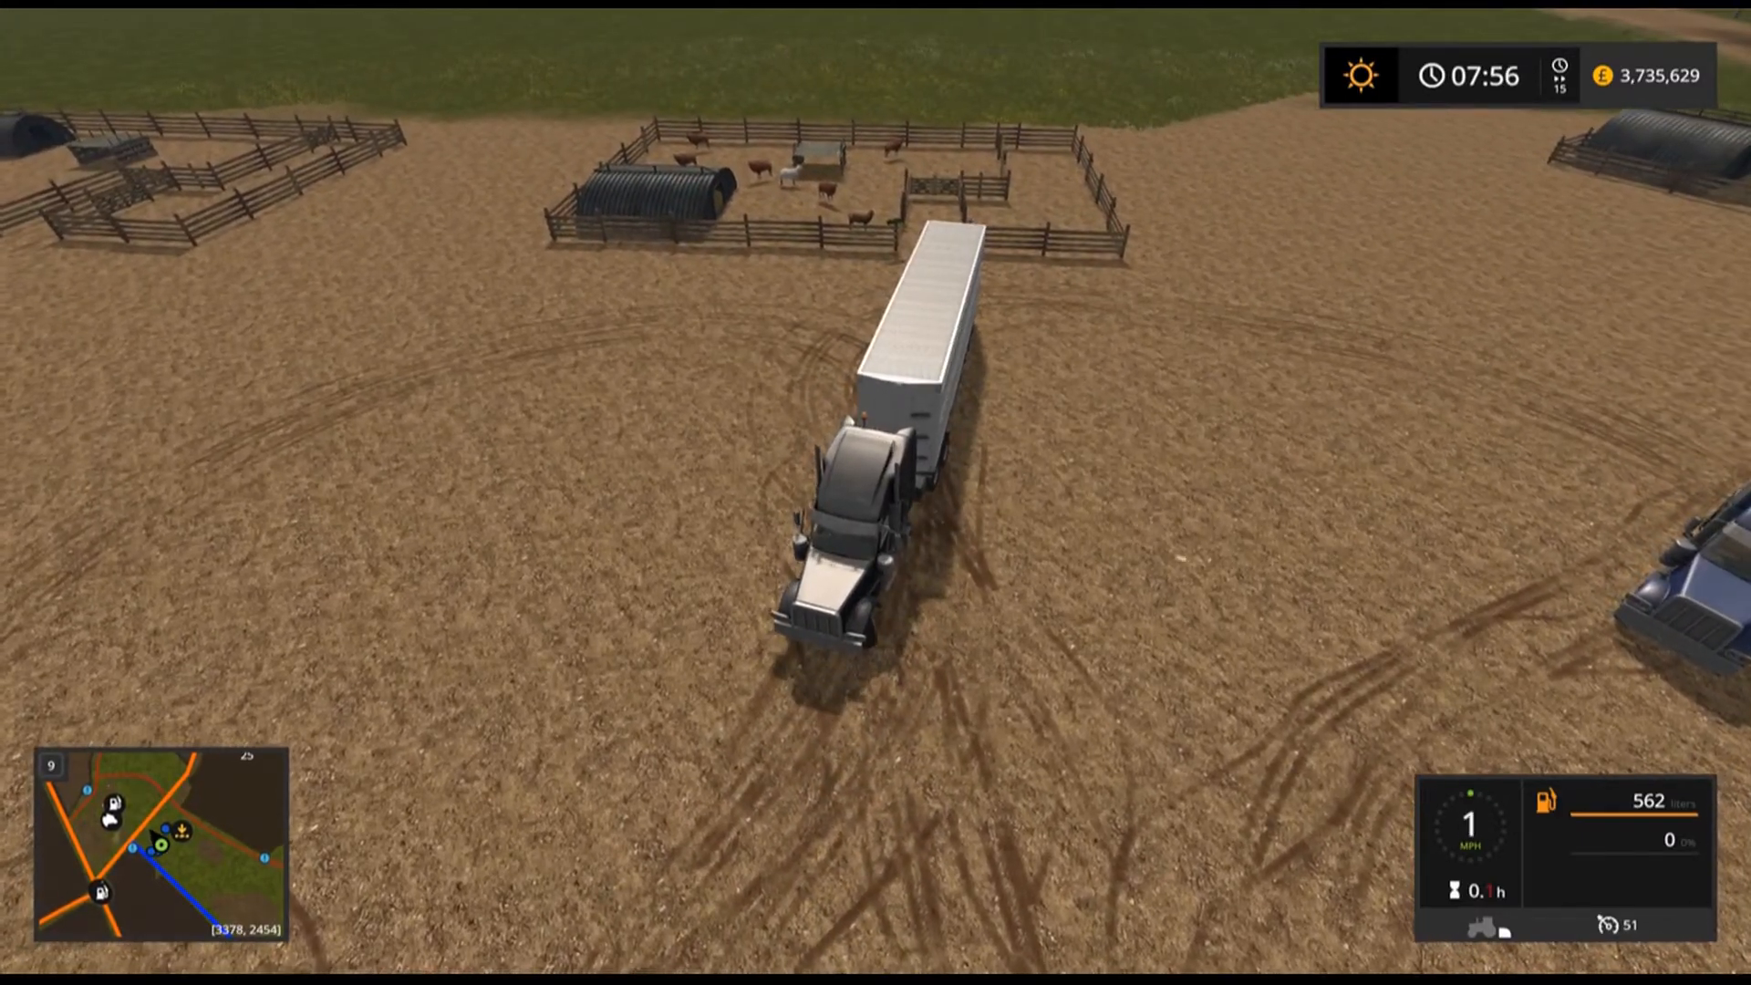
key("s")
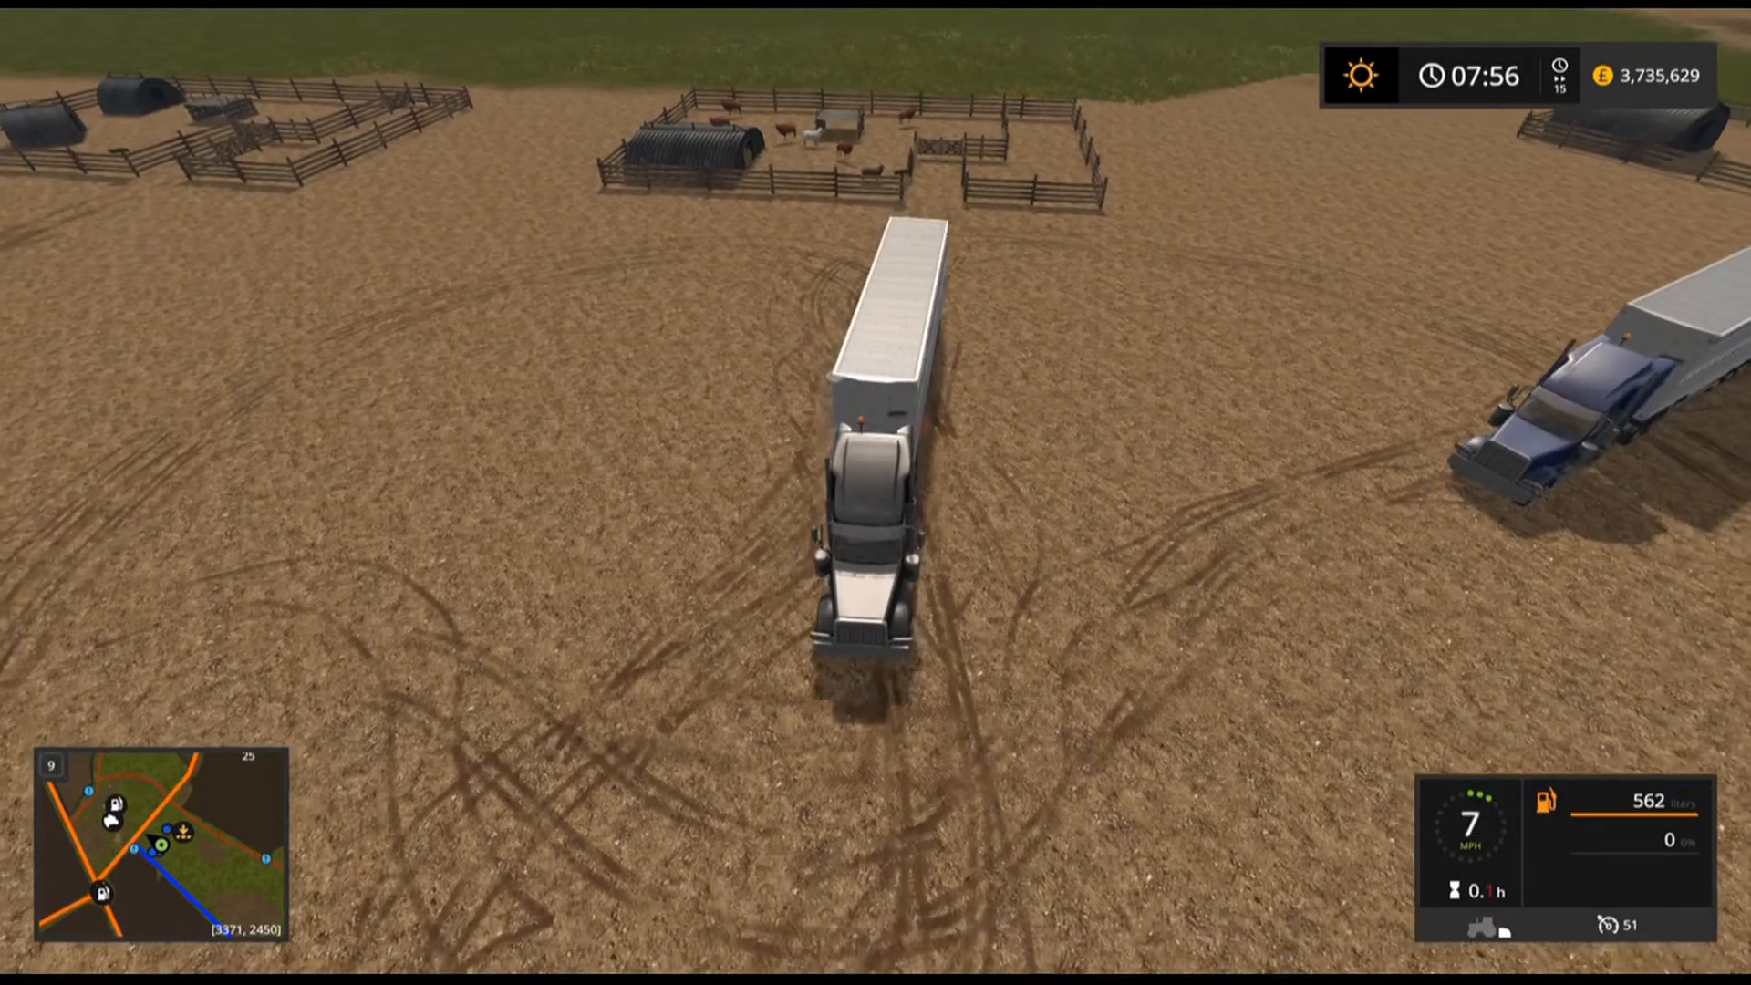
key("s")
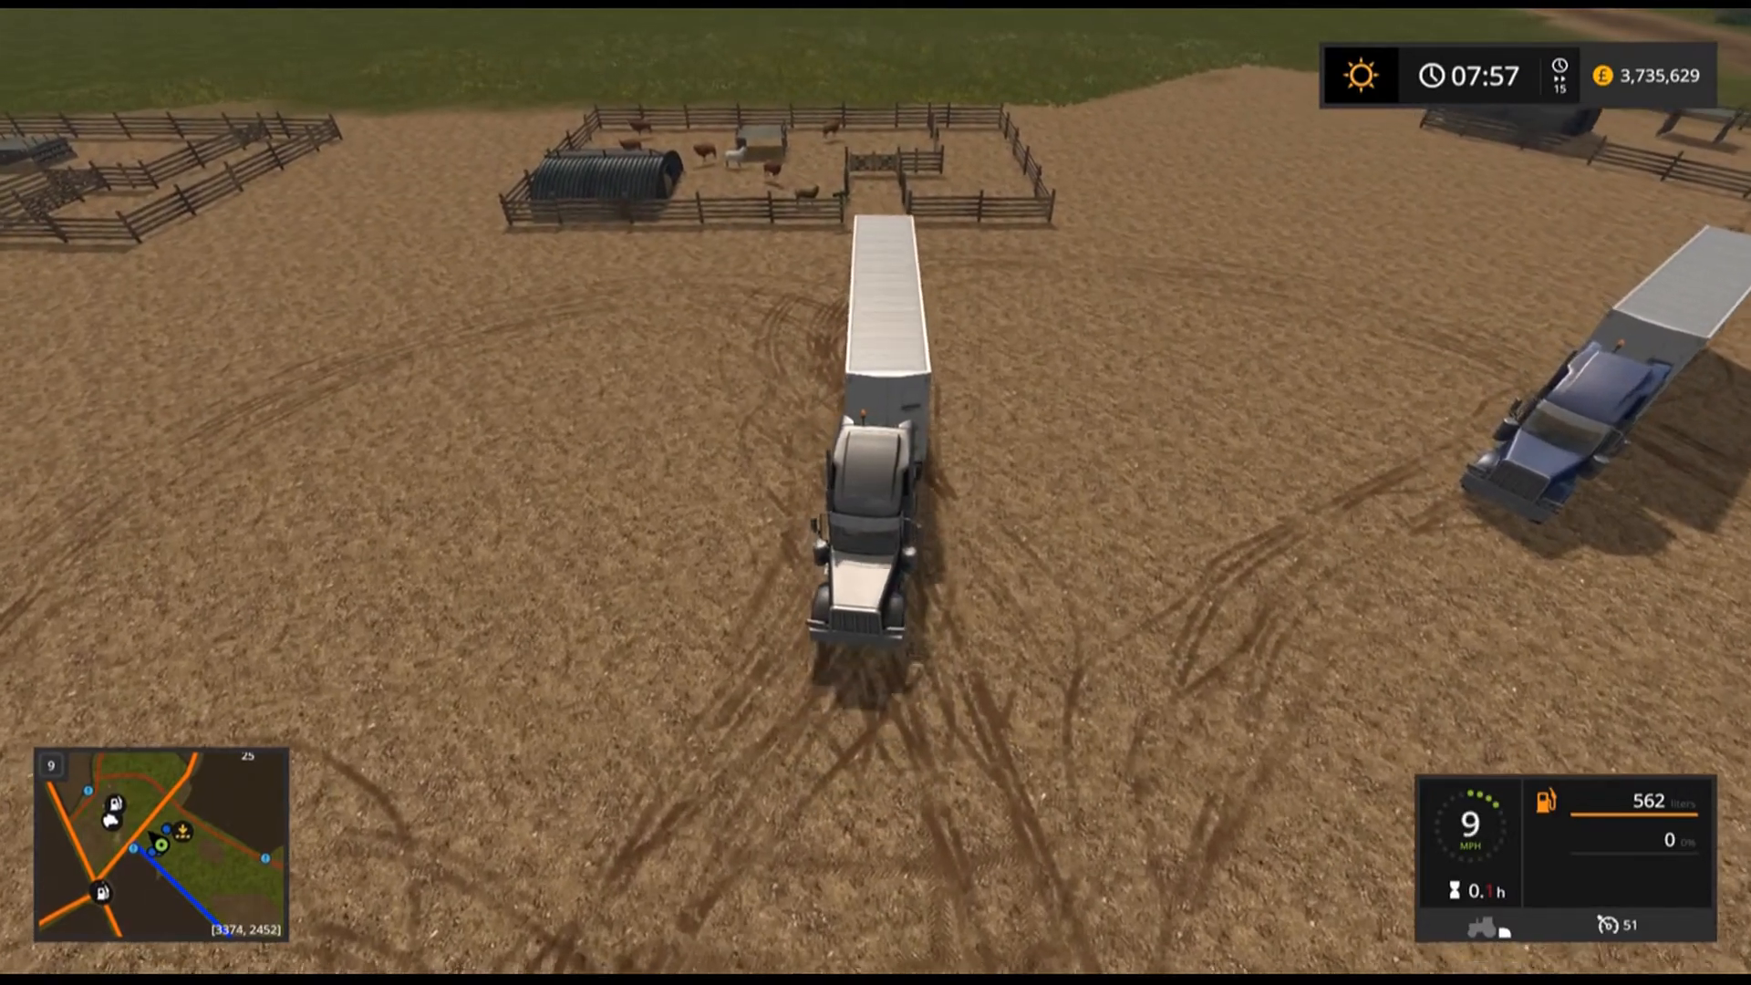
key("s")
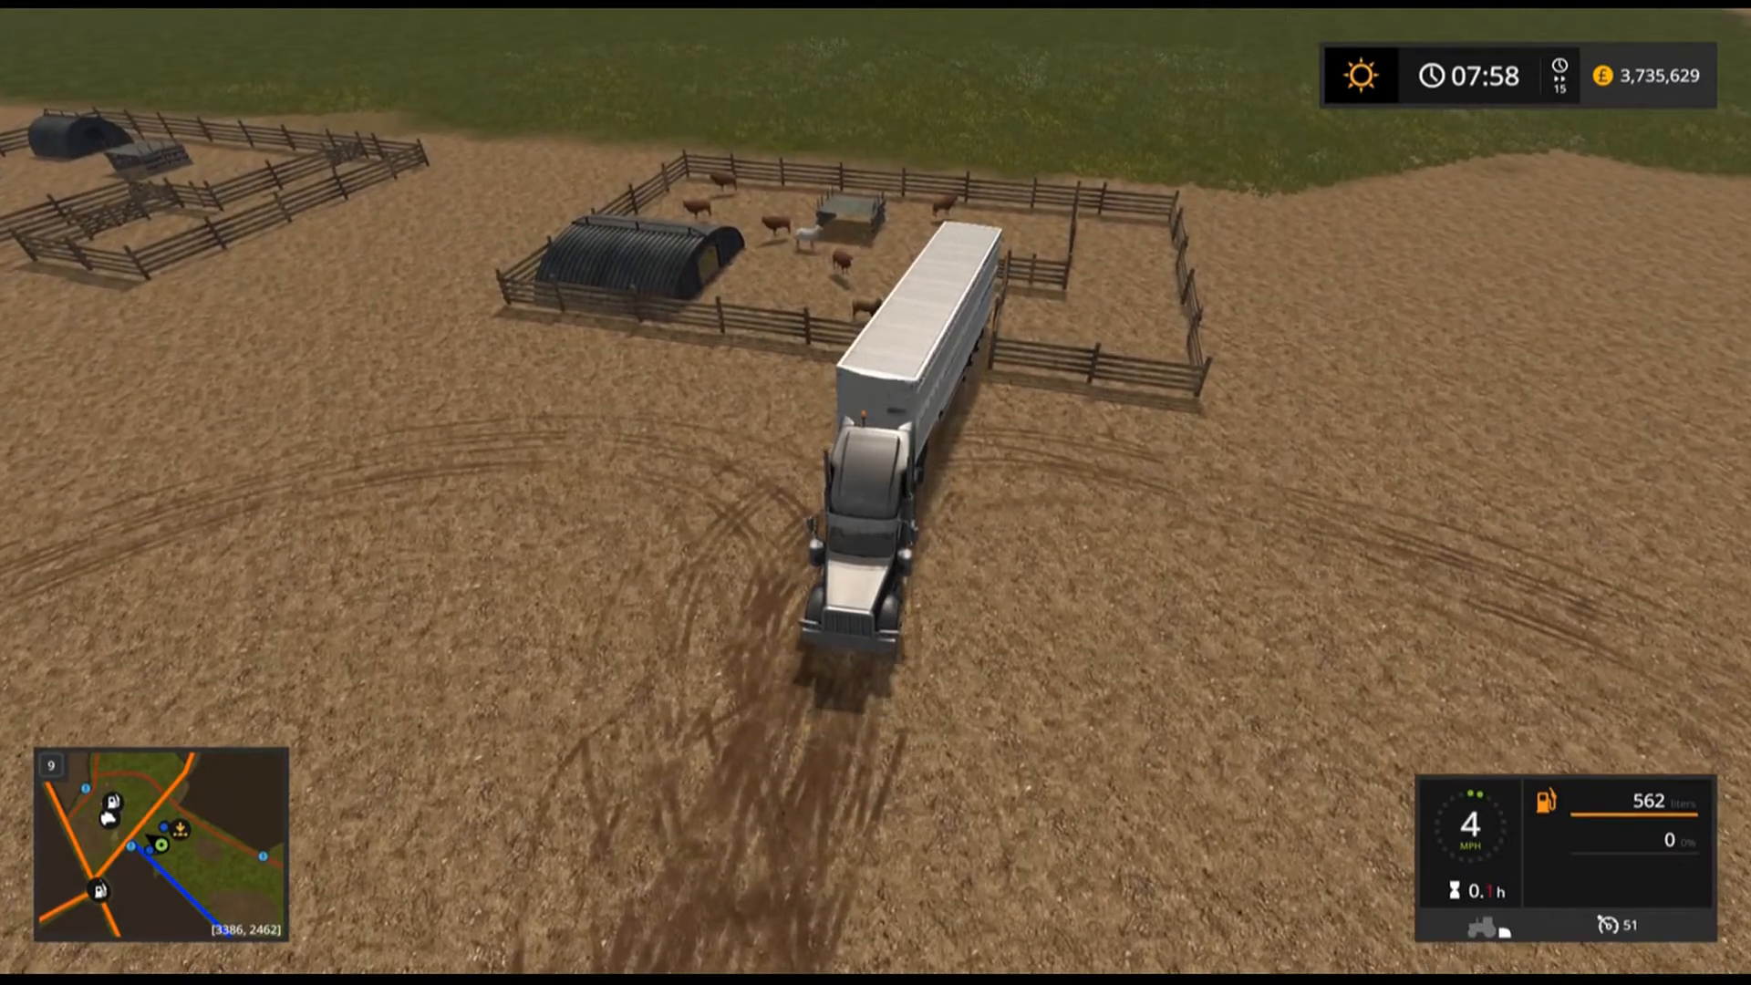
Drive the loaded truck back across the field to the Kastor Food Inc factory yard.
key("w")
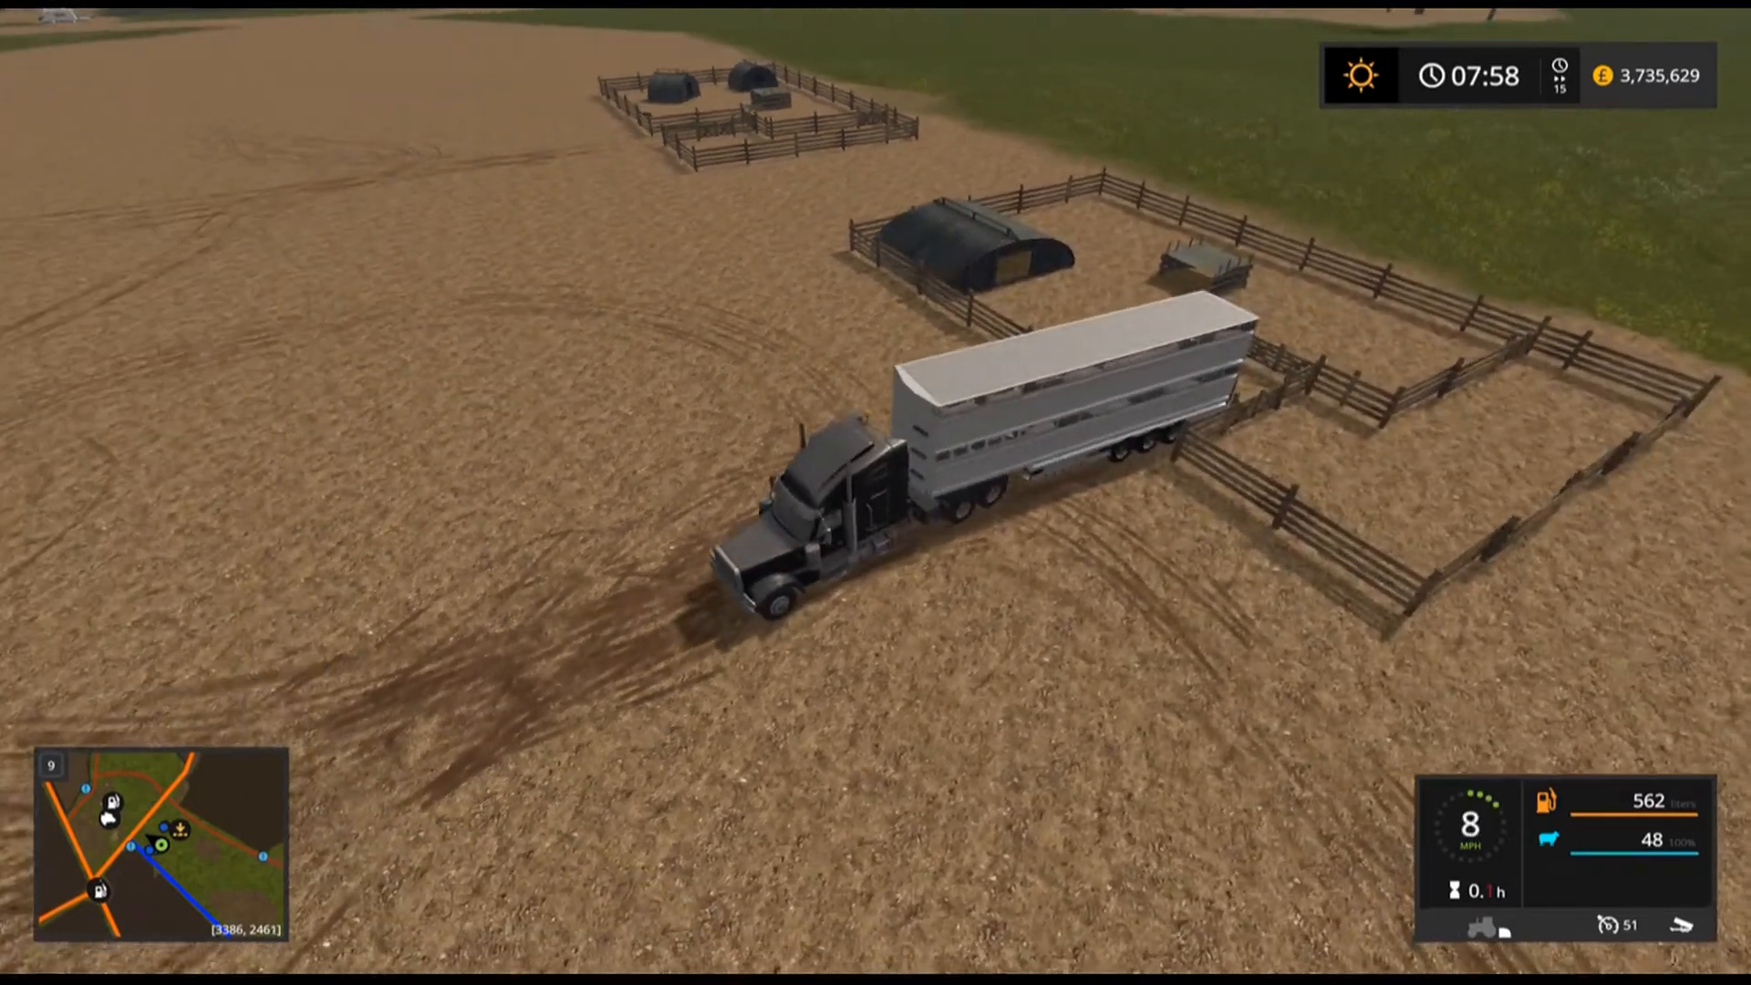
key("w")
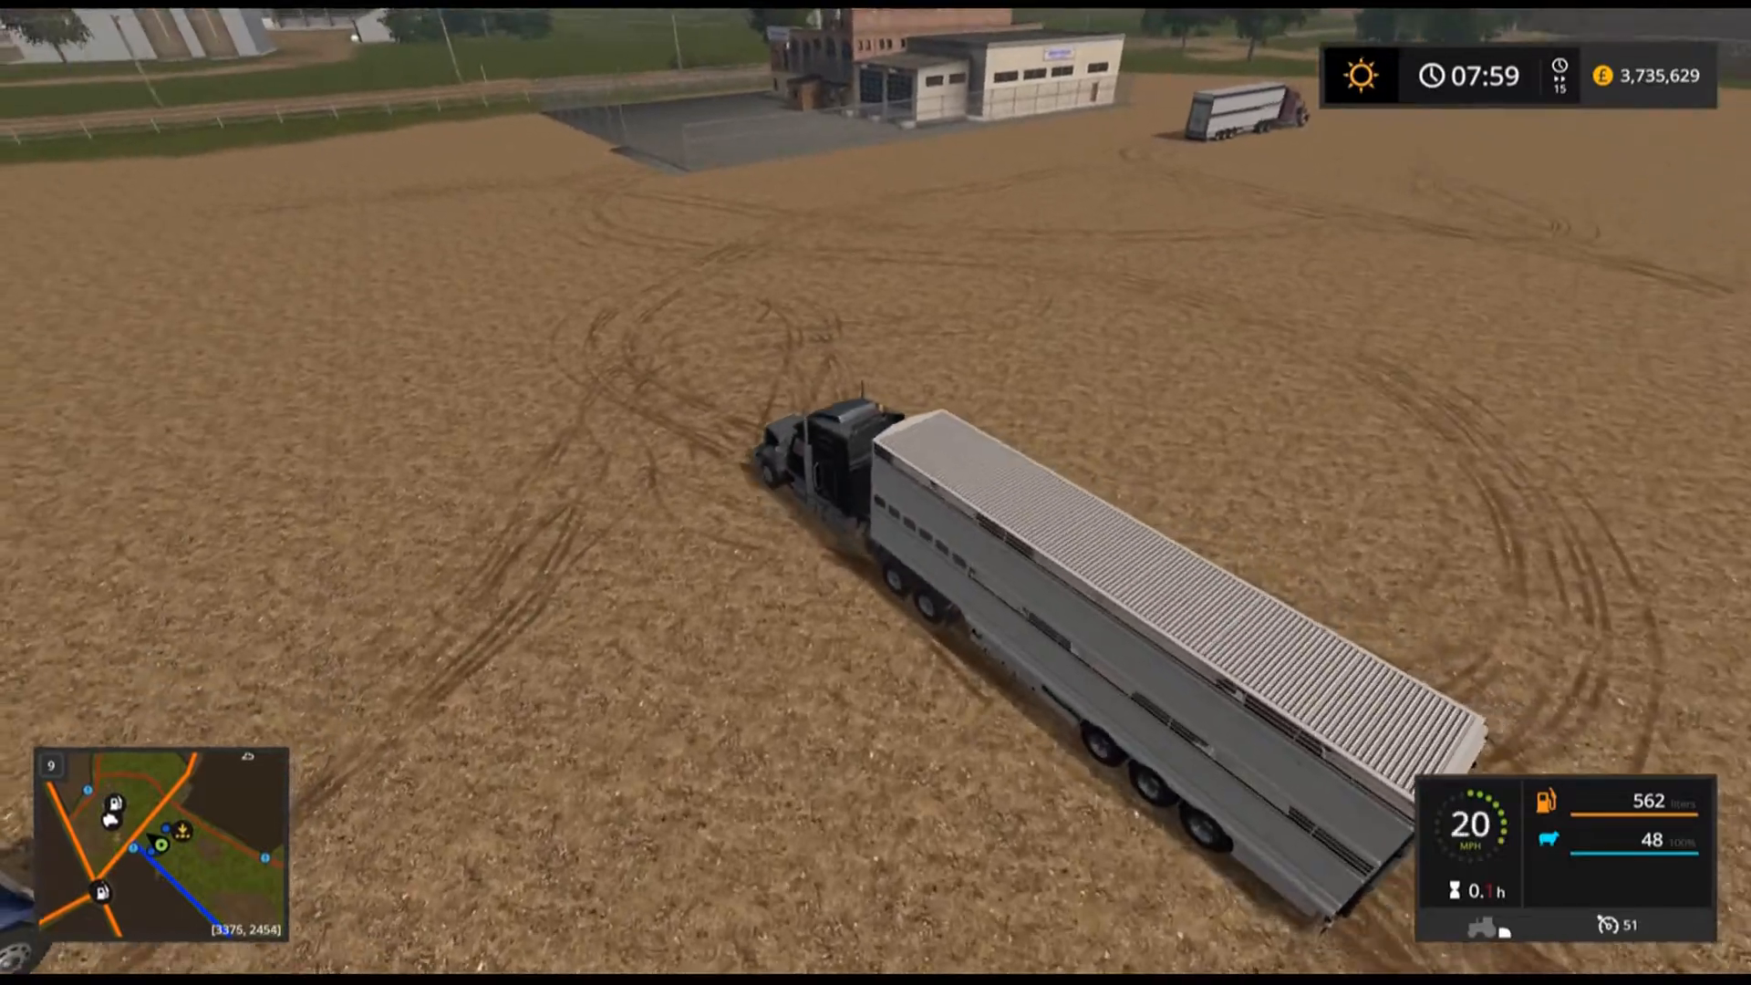
key("w")
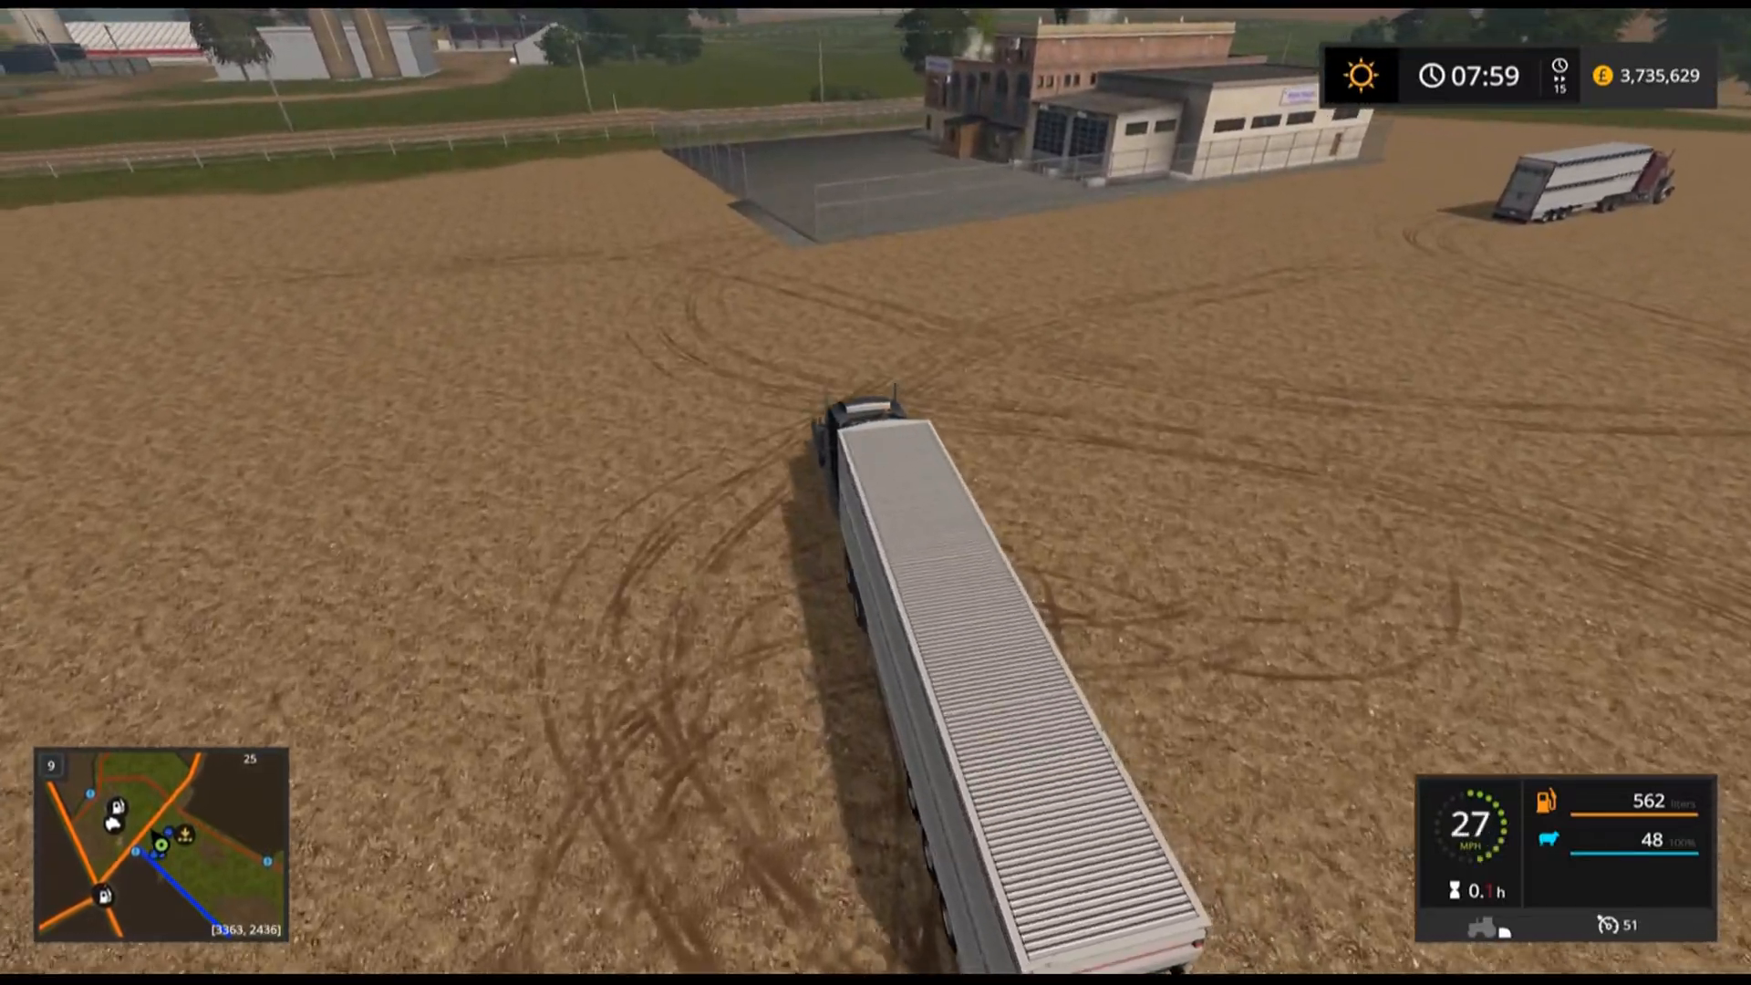
key("w")
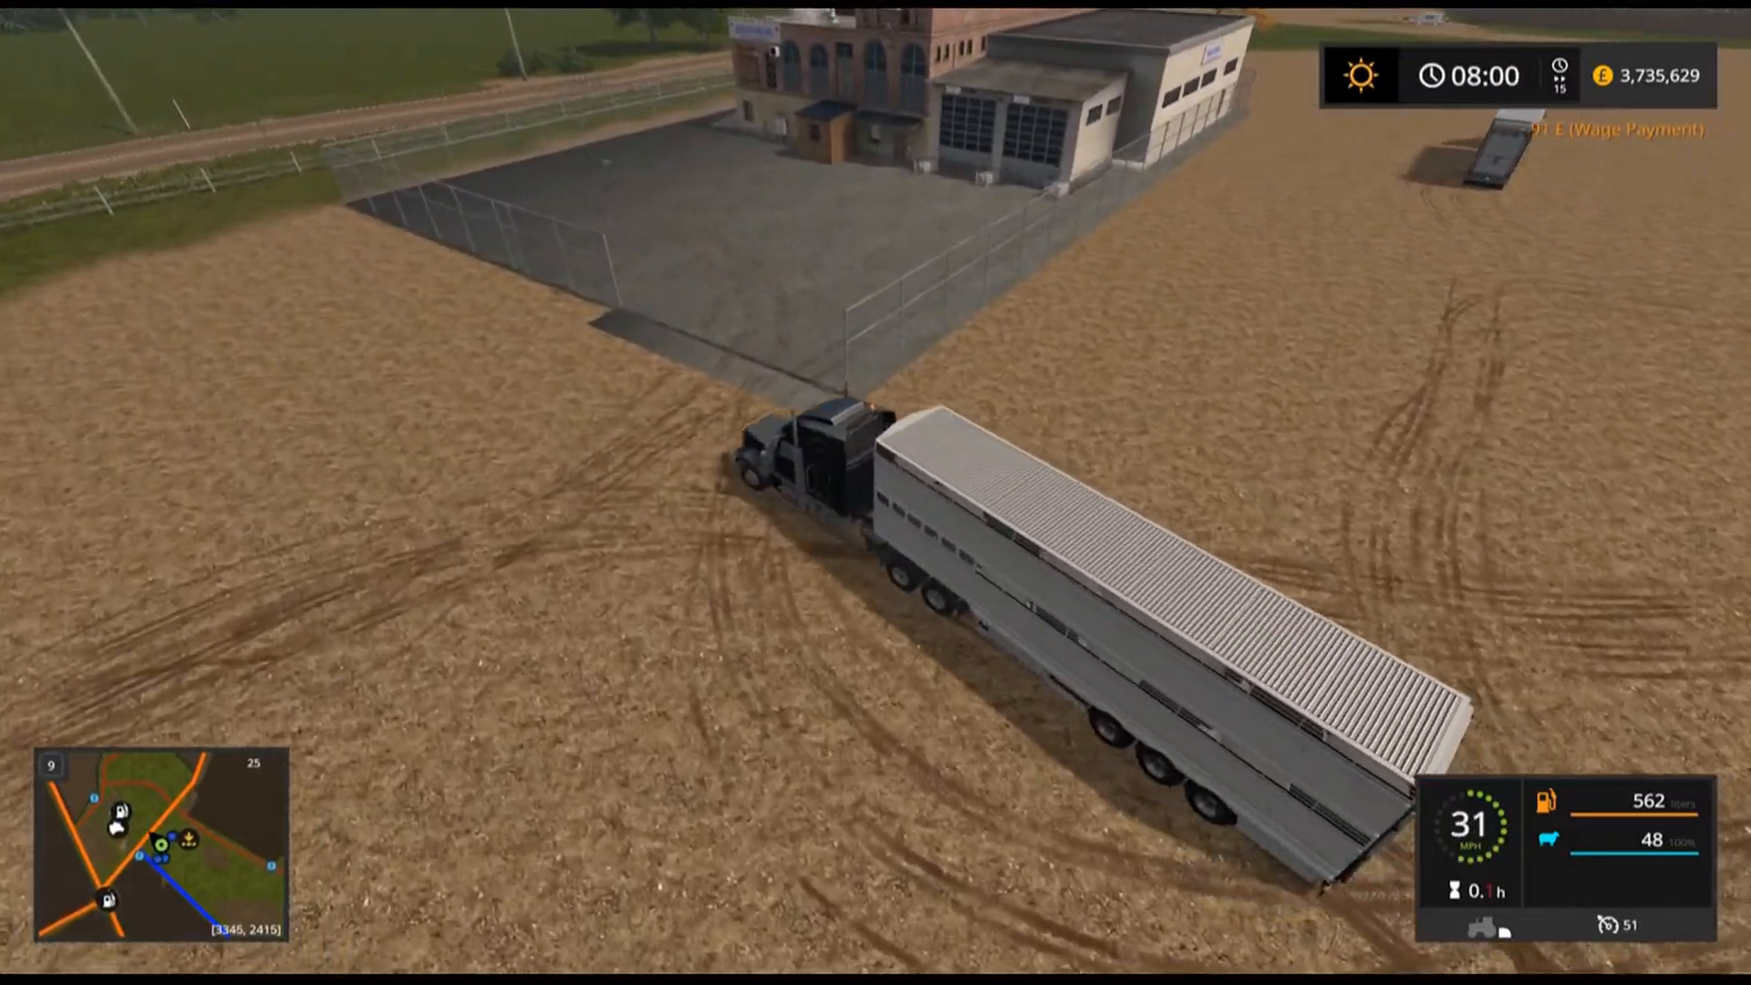
Reverse the livestock trailer into the factory's animal delivery bay to unload the cows.
key("a")
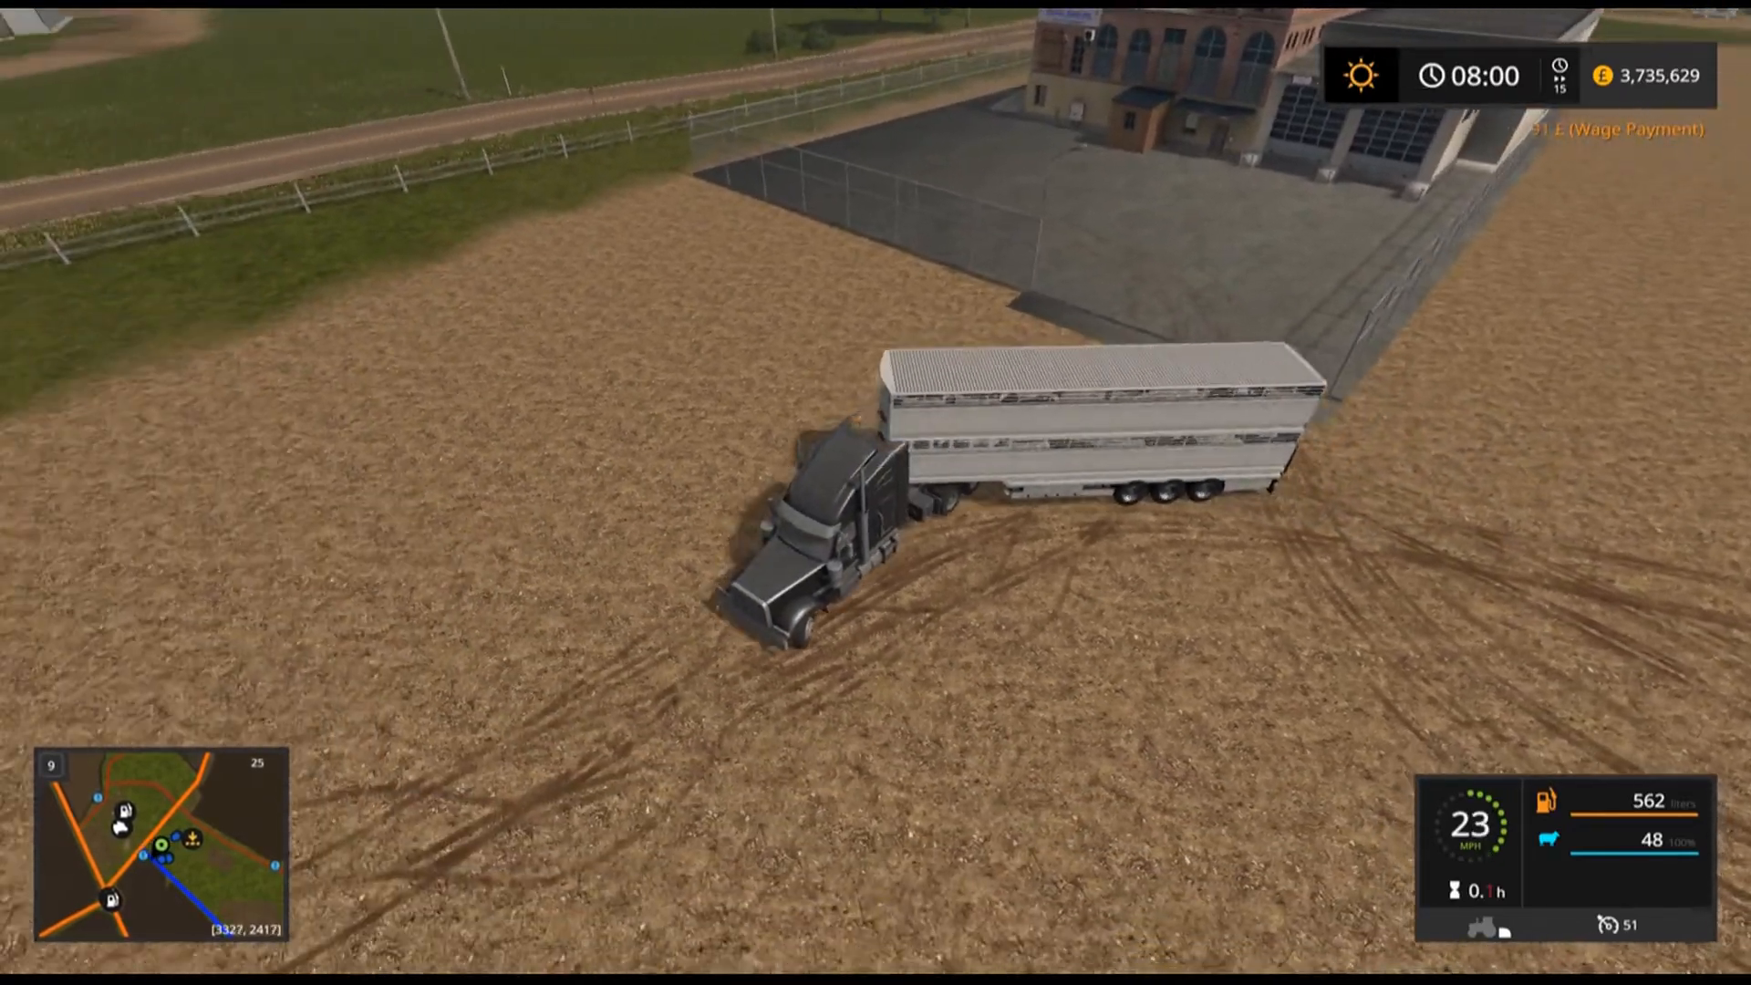
key("a")
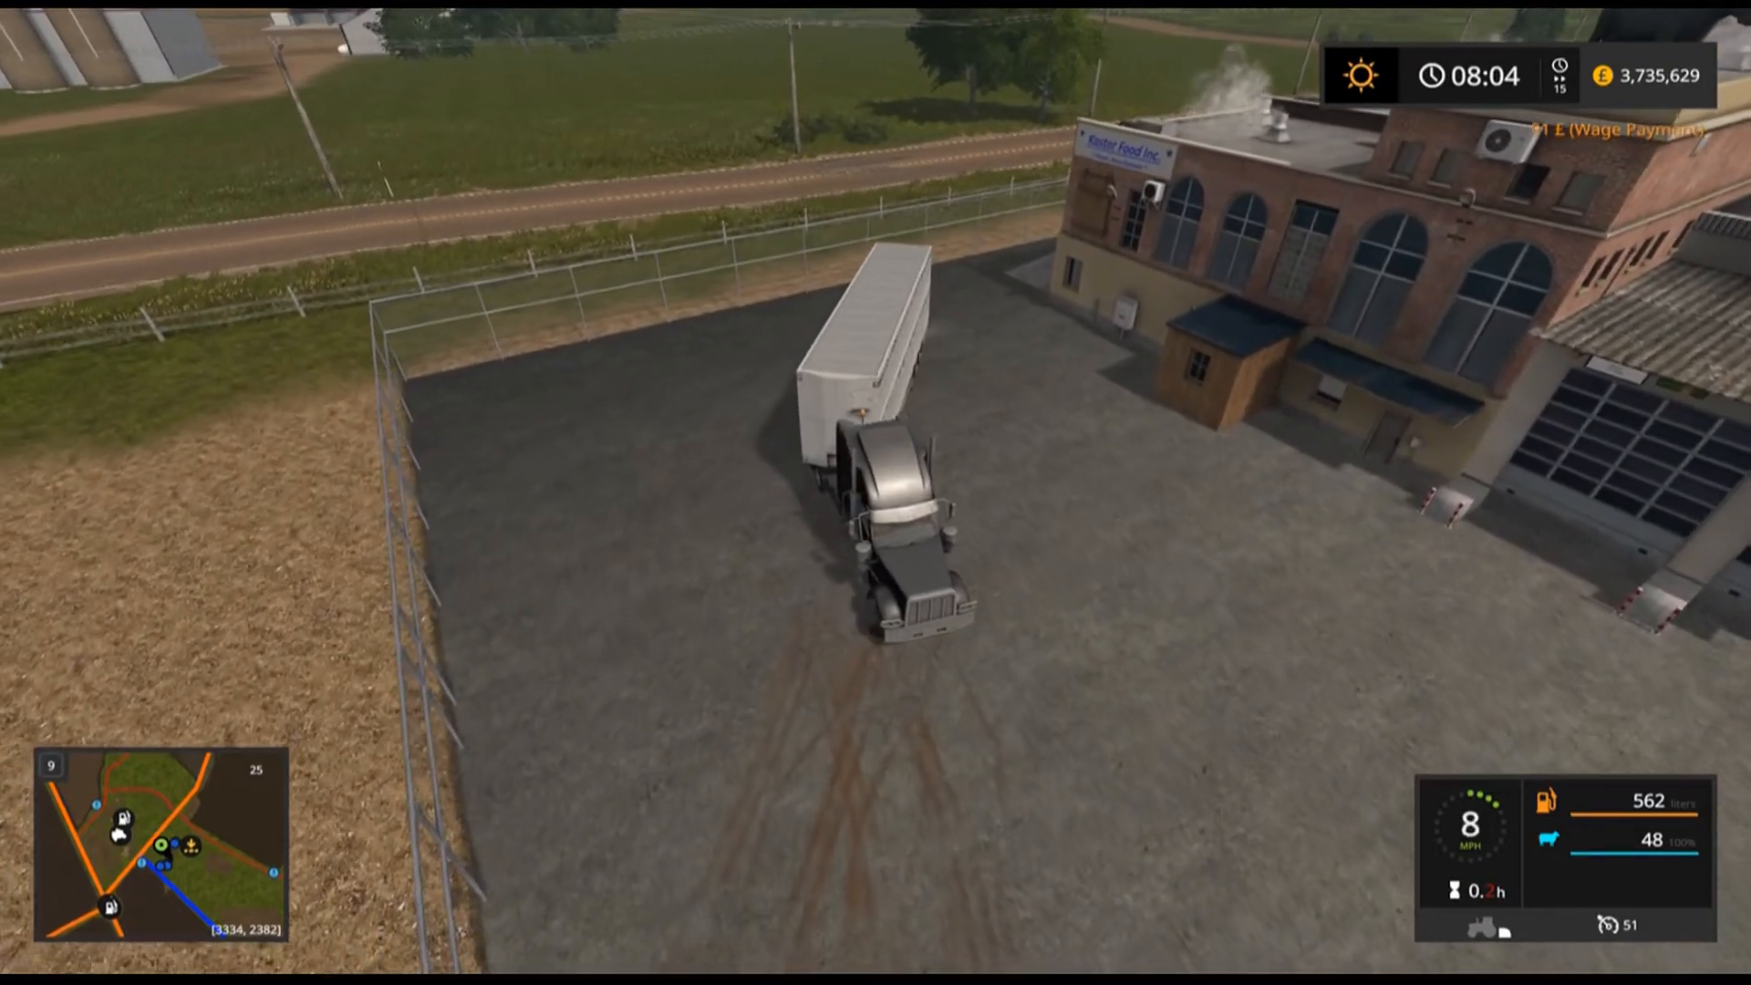
key("s")
key("d")
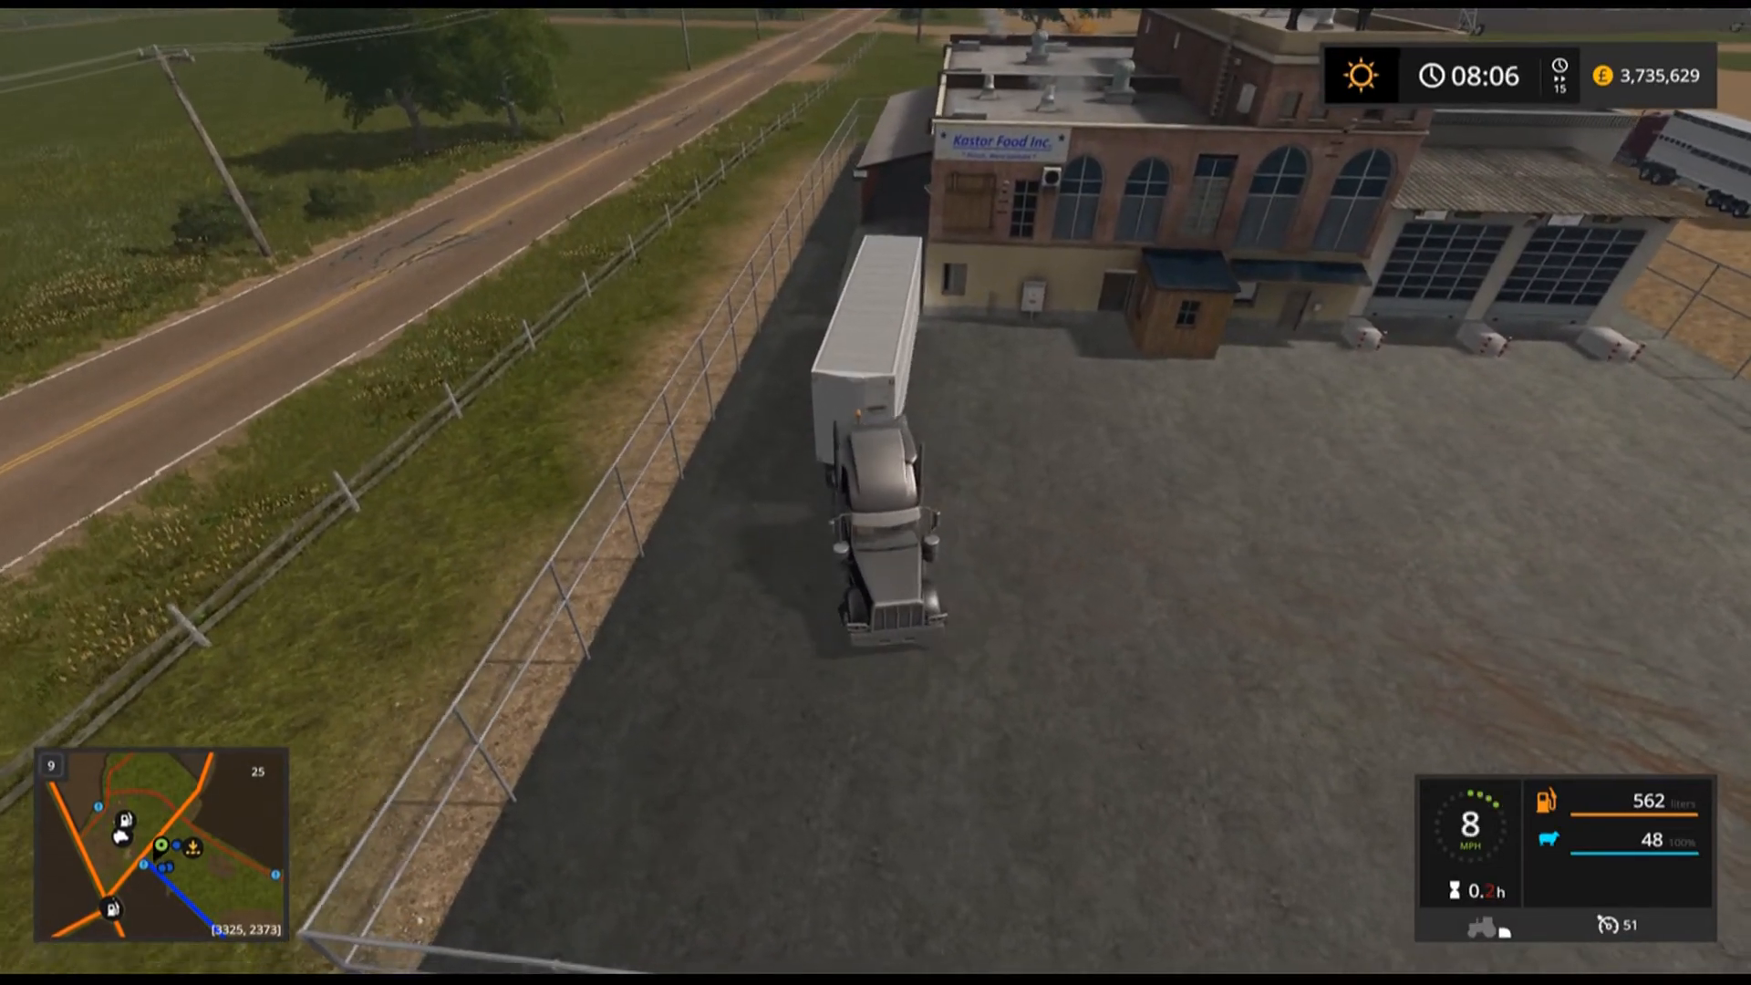
key("w")
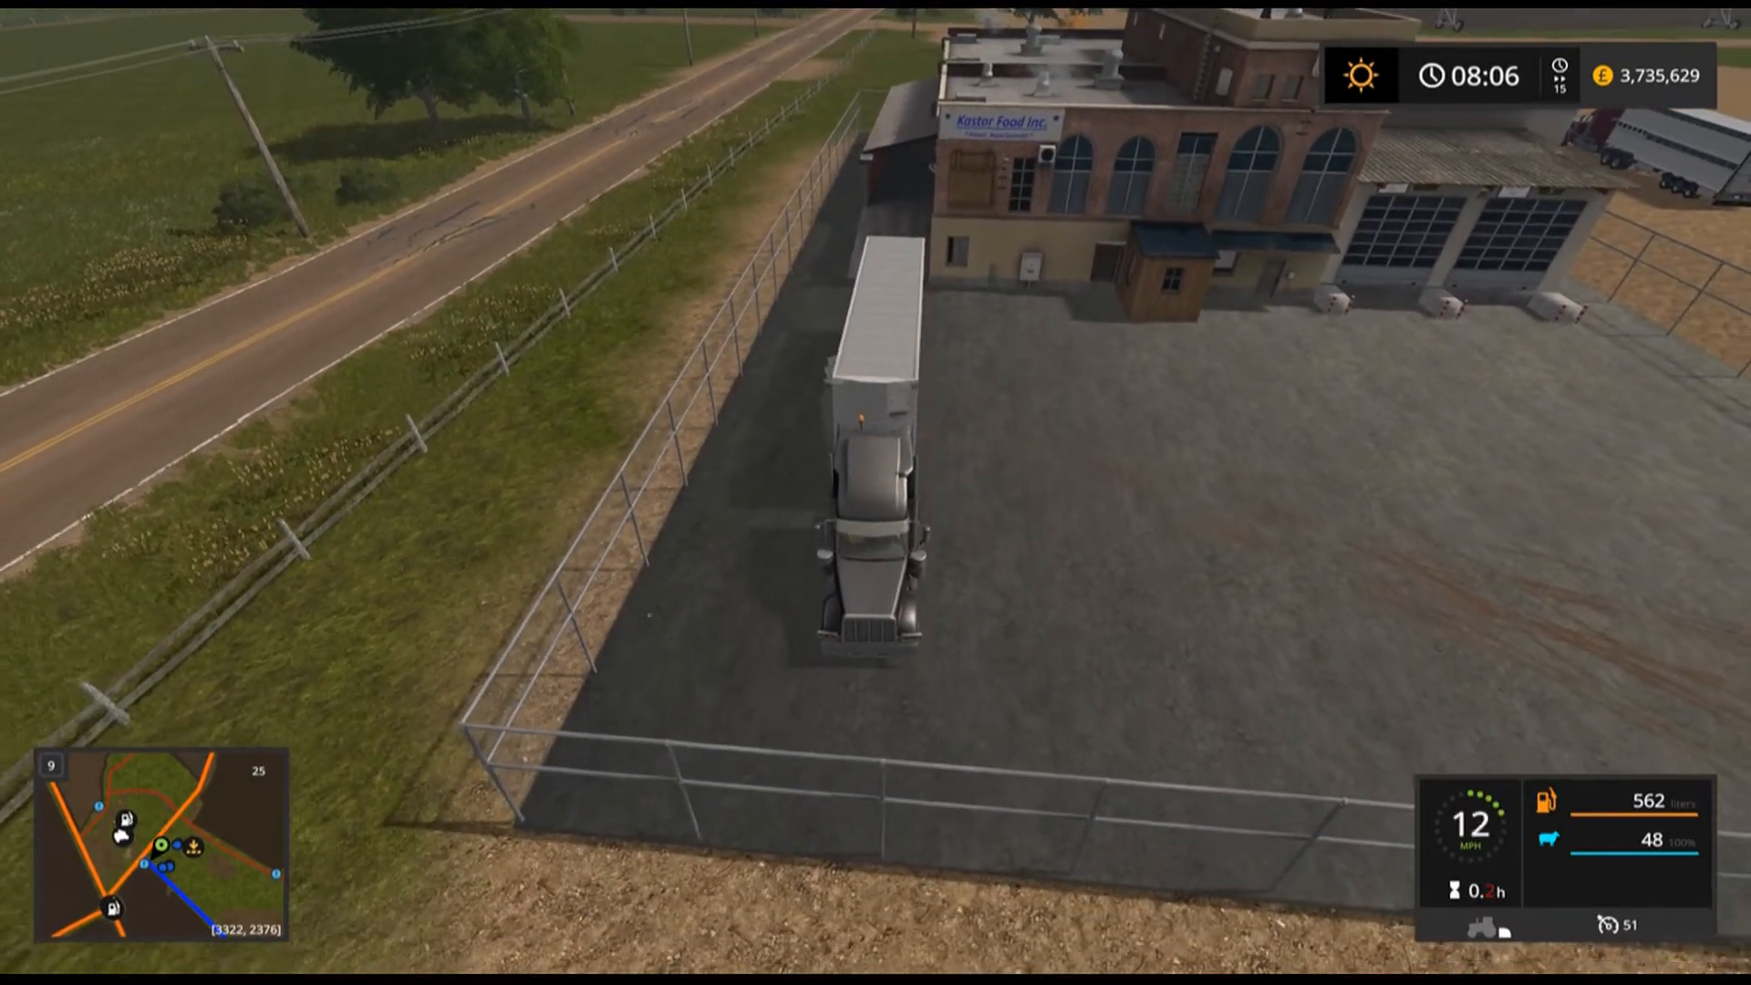
key("s")
key("s")
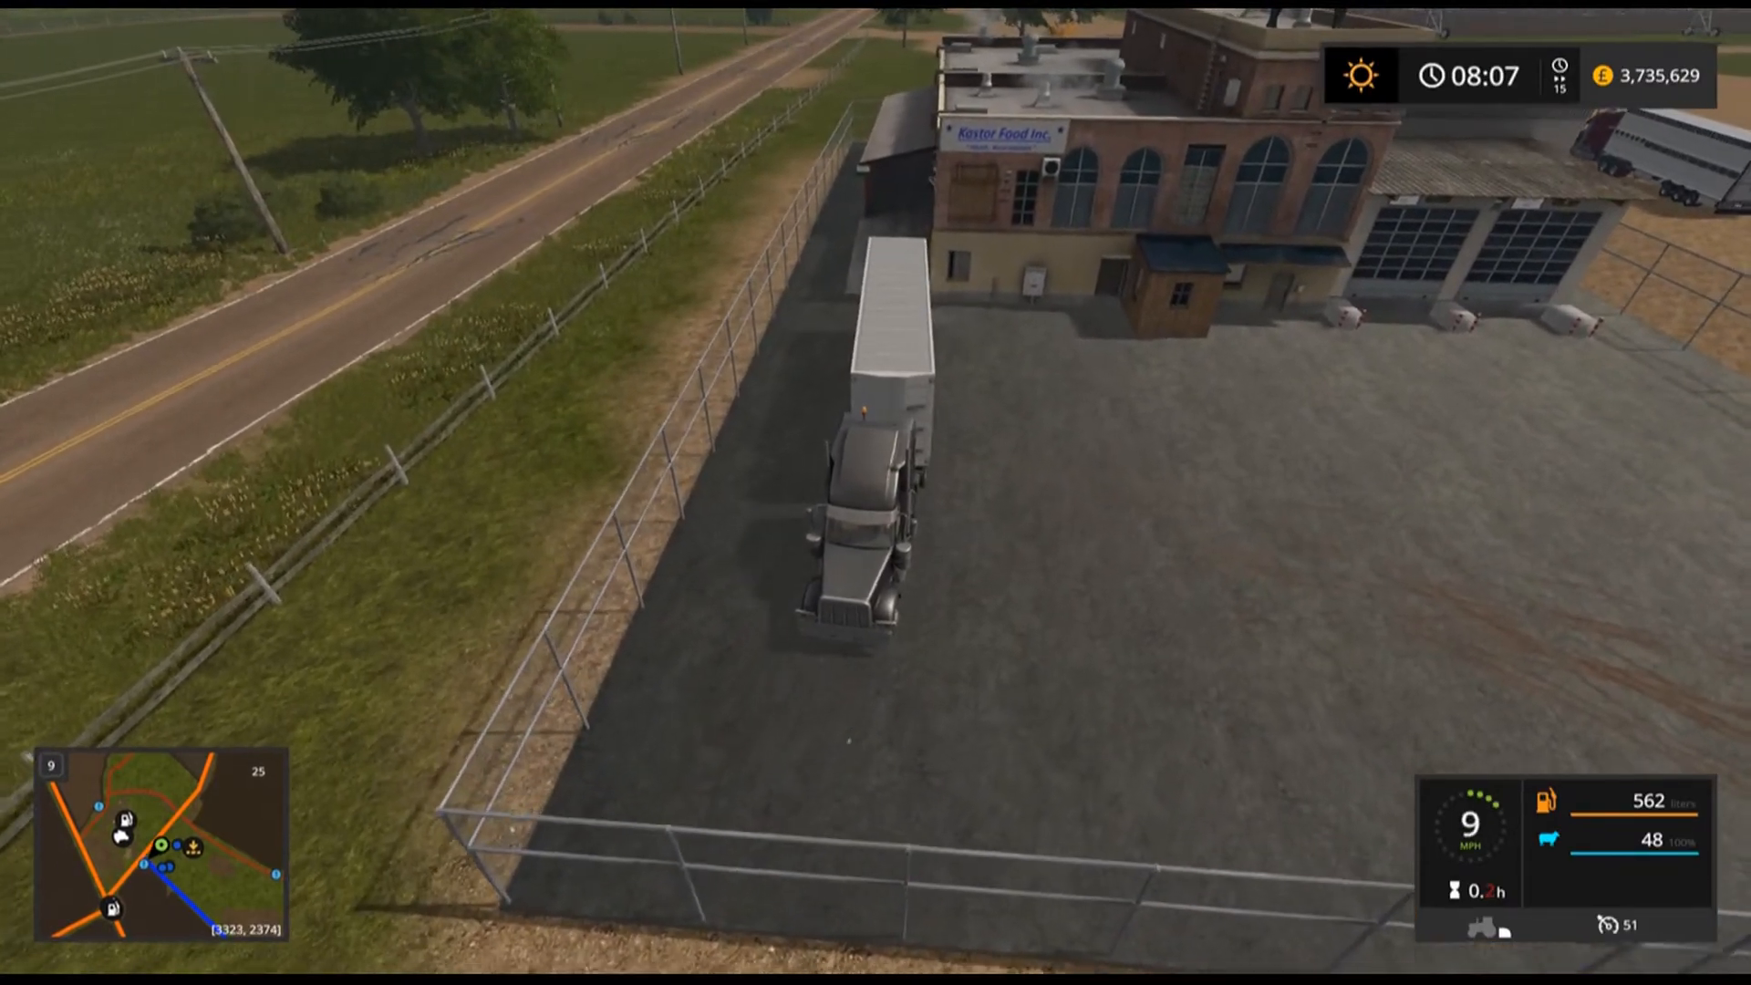
key("s")
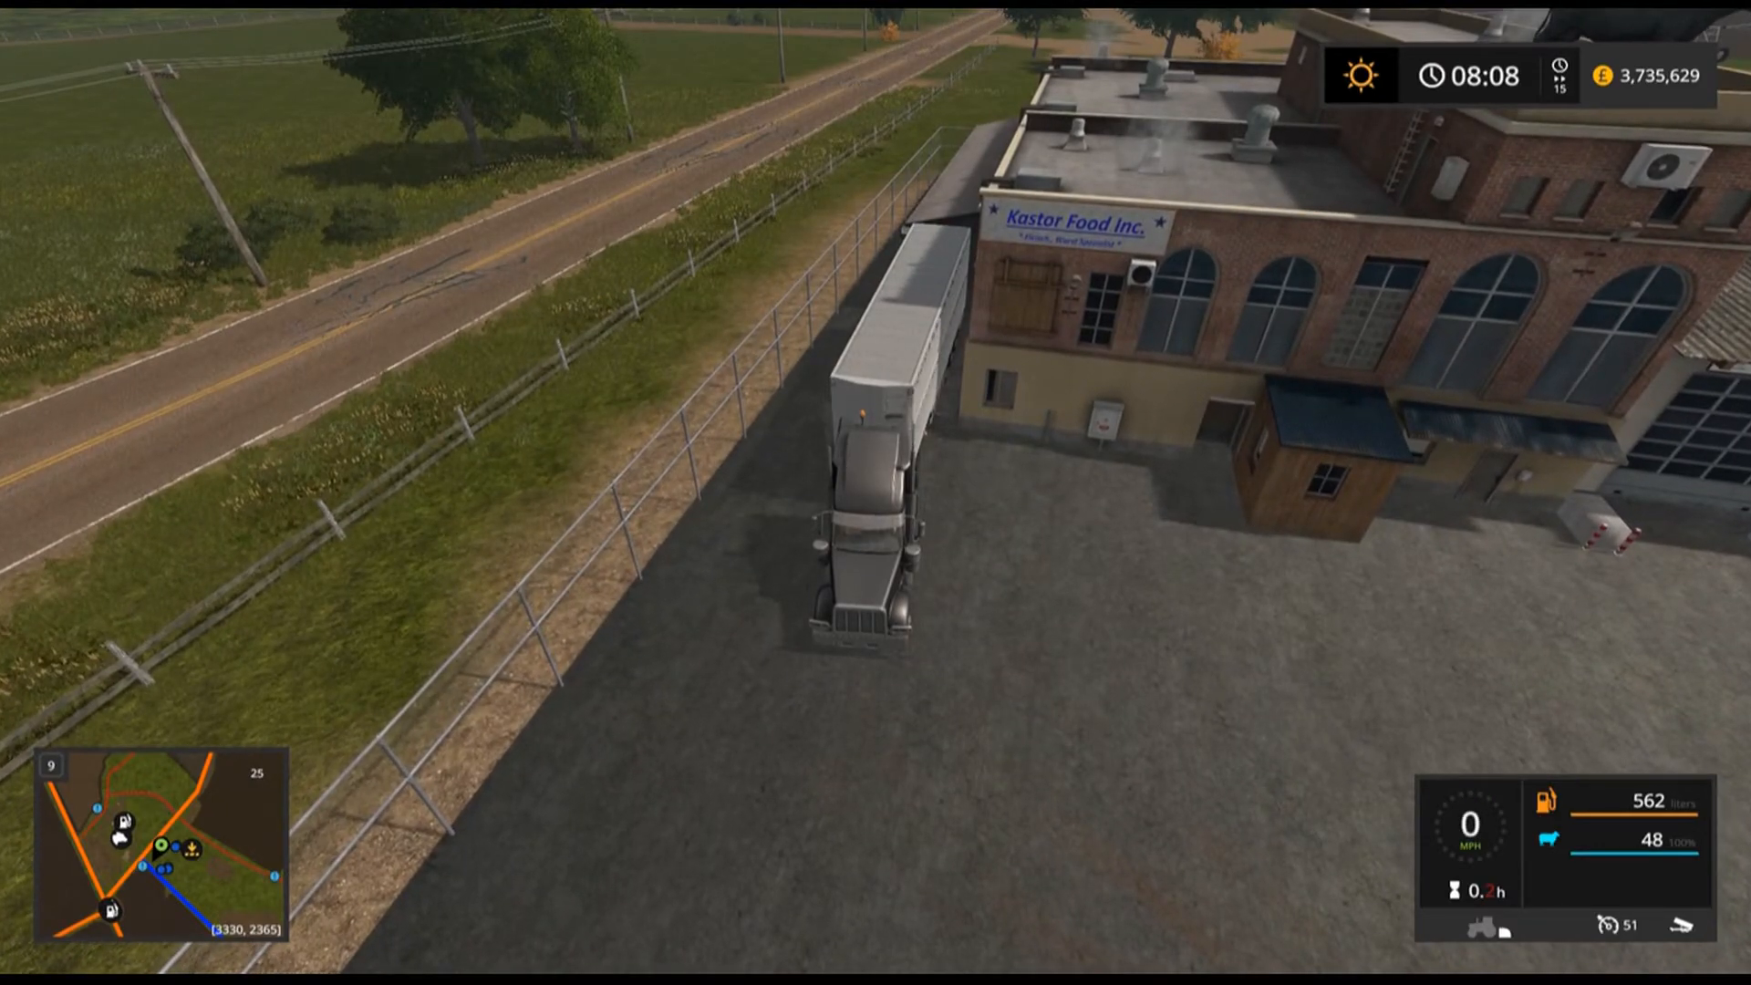
key("w")
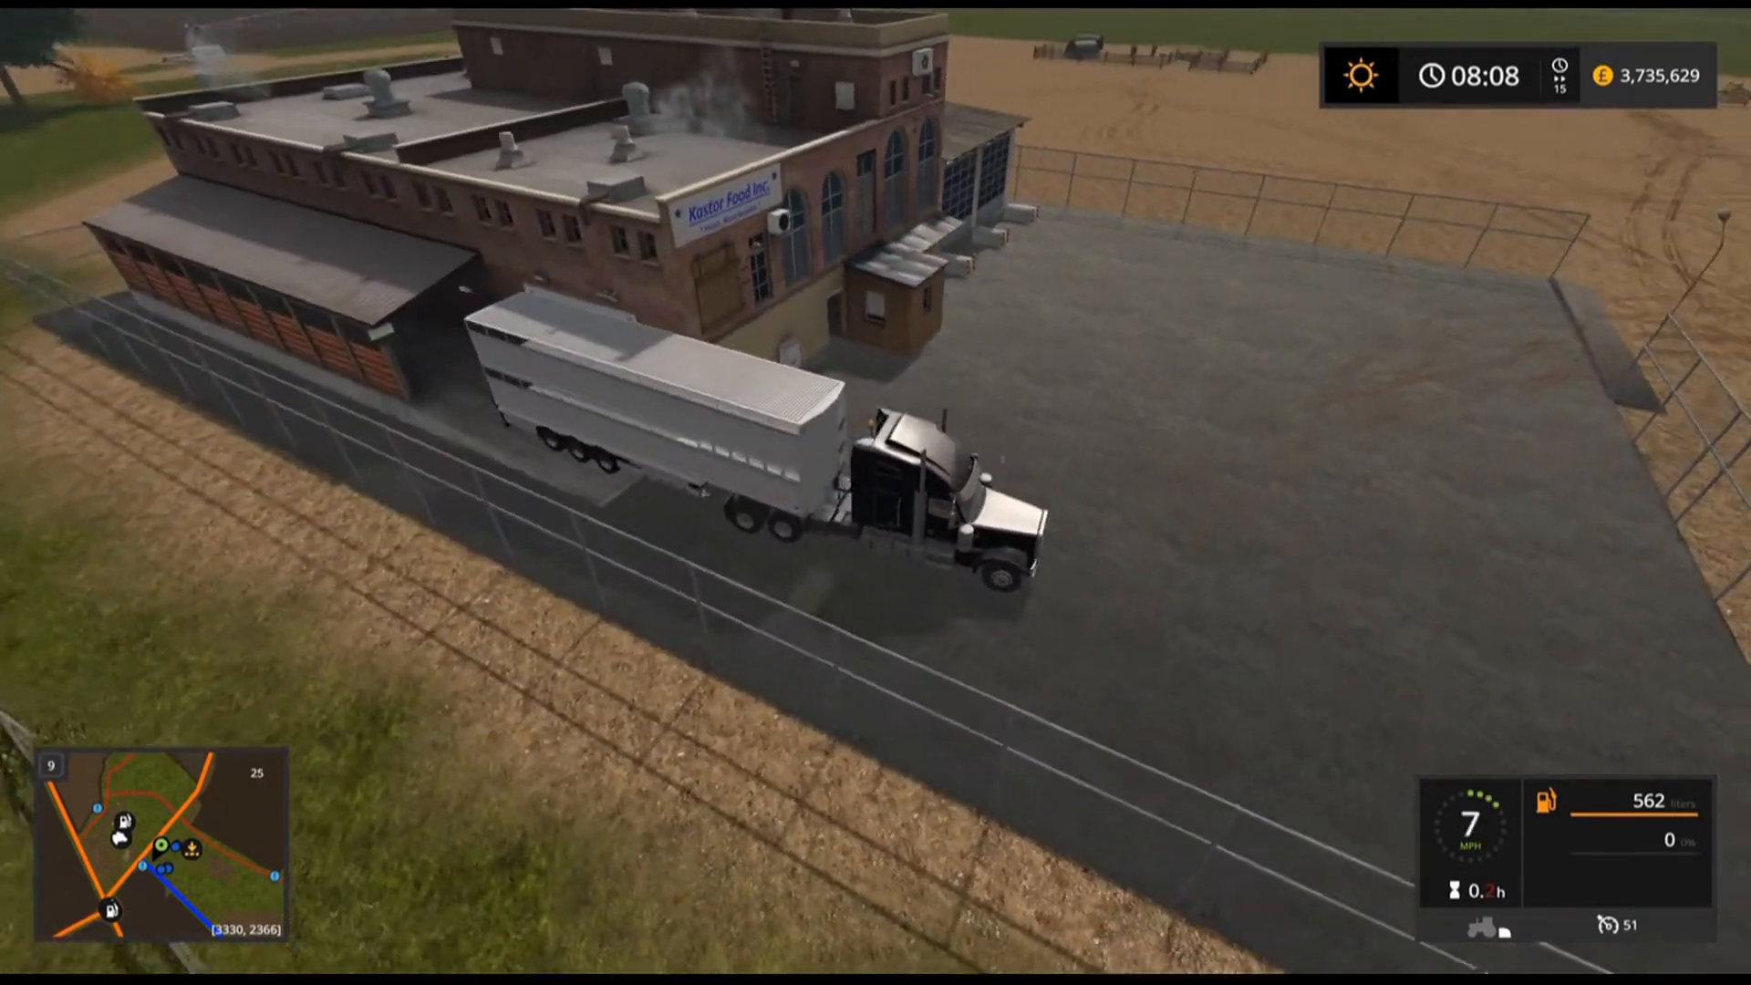
Drive out to the field, leave the black truck, and get into the blue livestock truck.
key("w")
key("a")
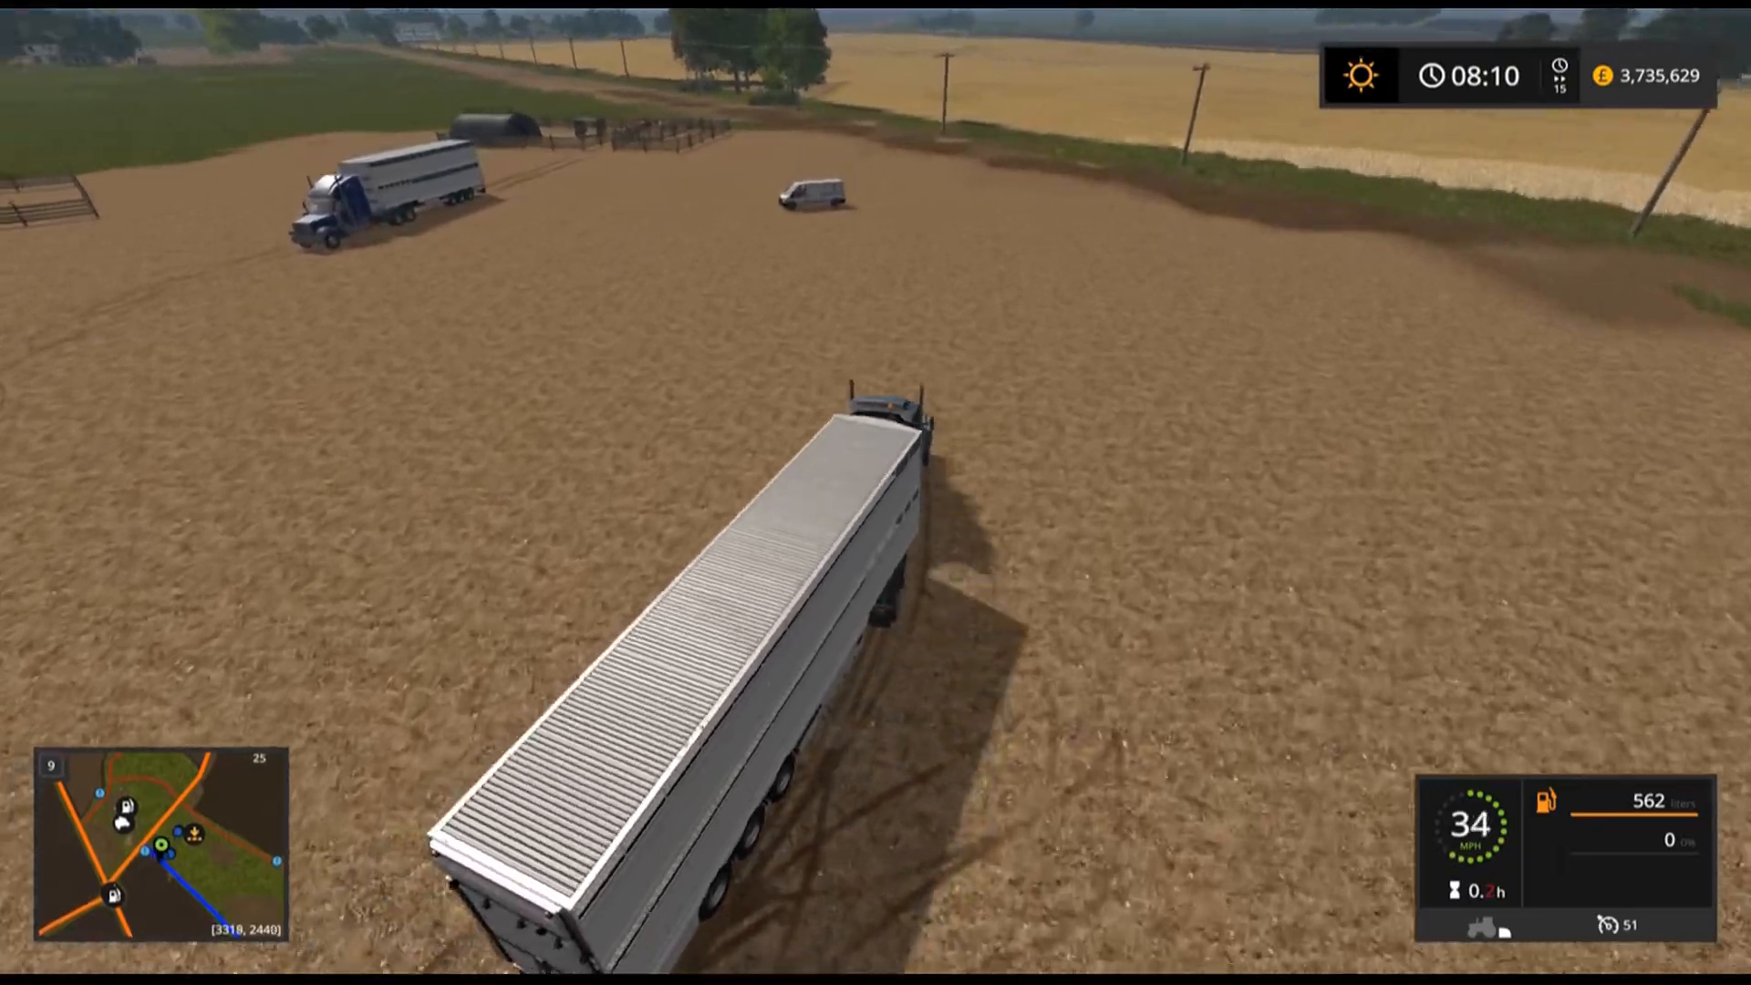
key("e")
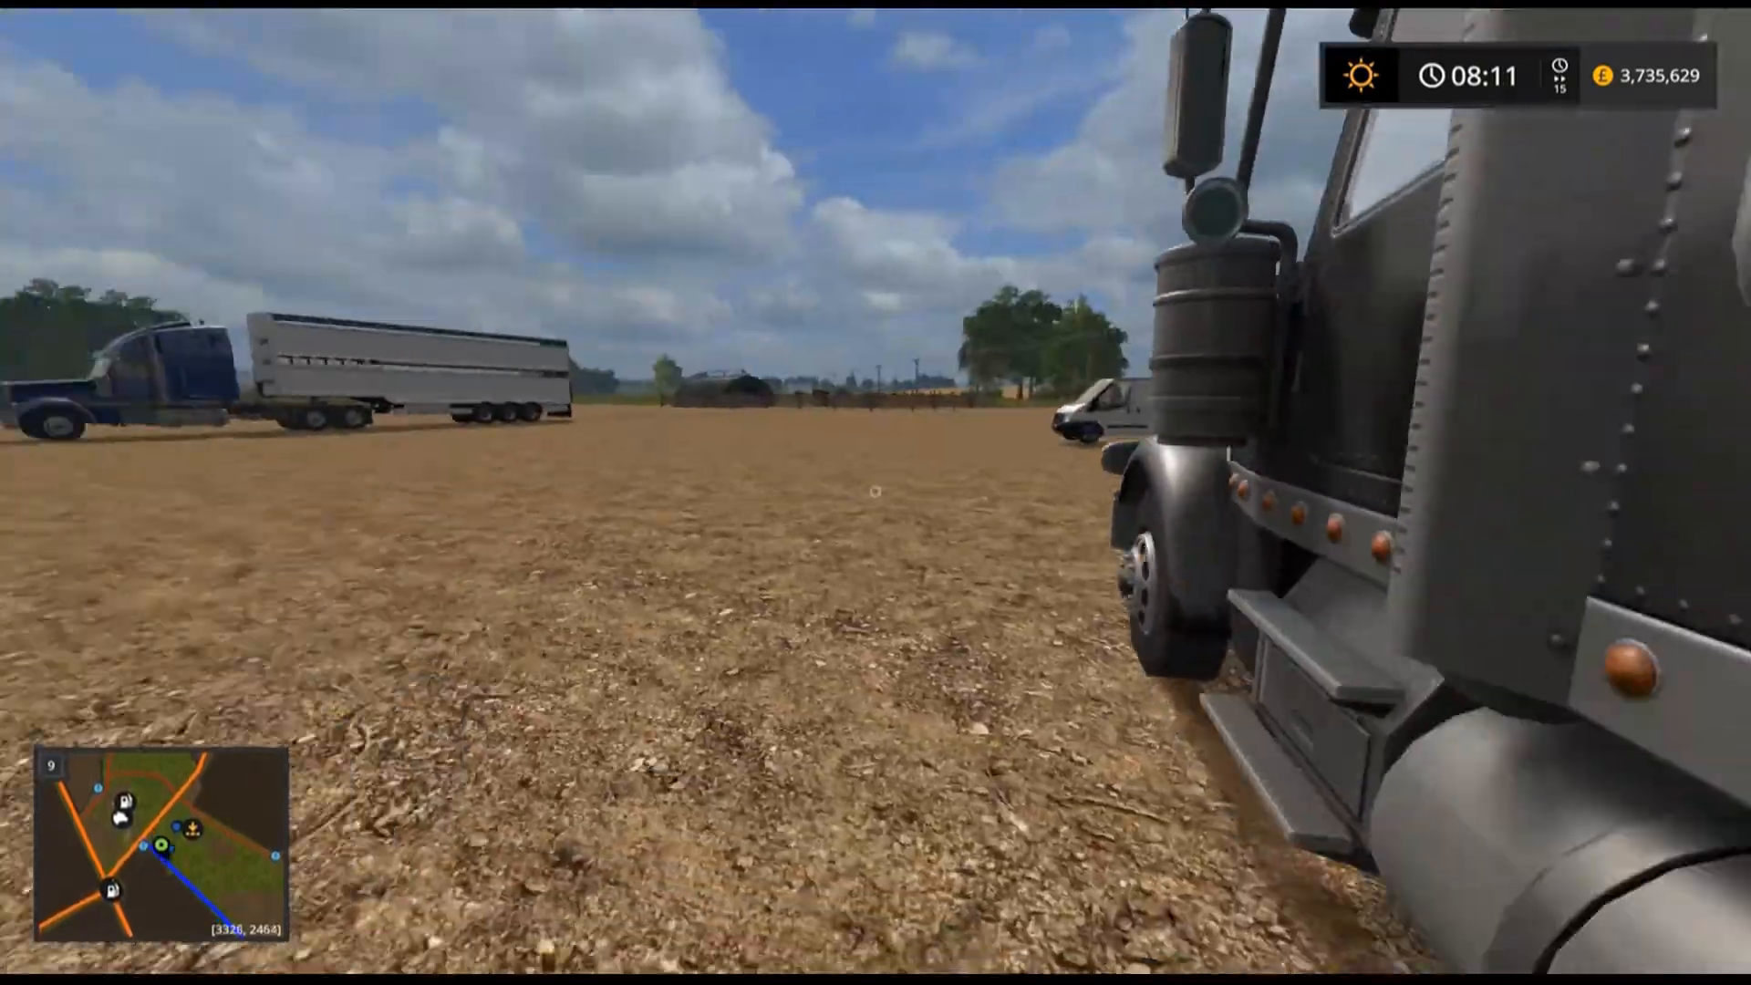
key("w")
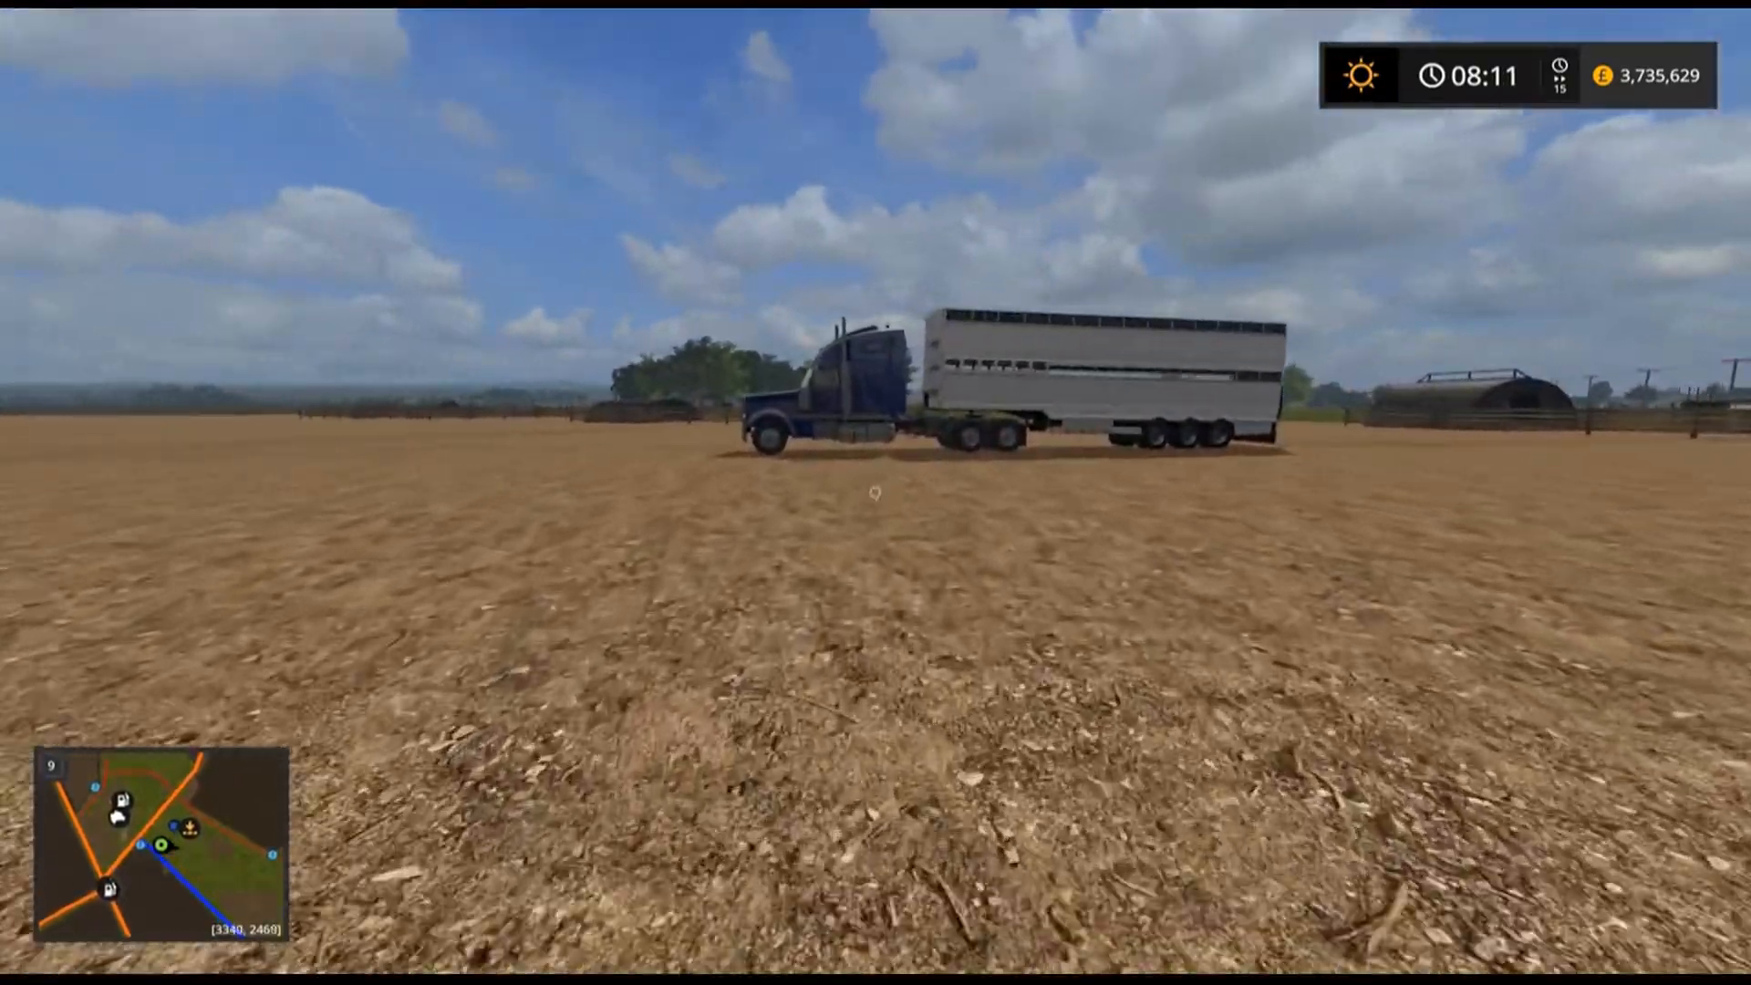
key("w")
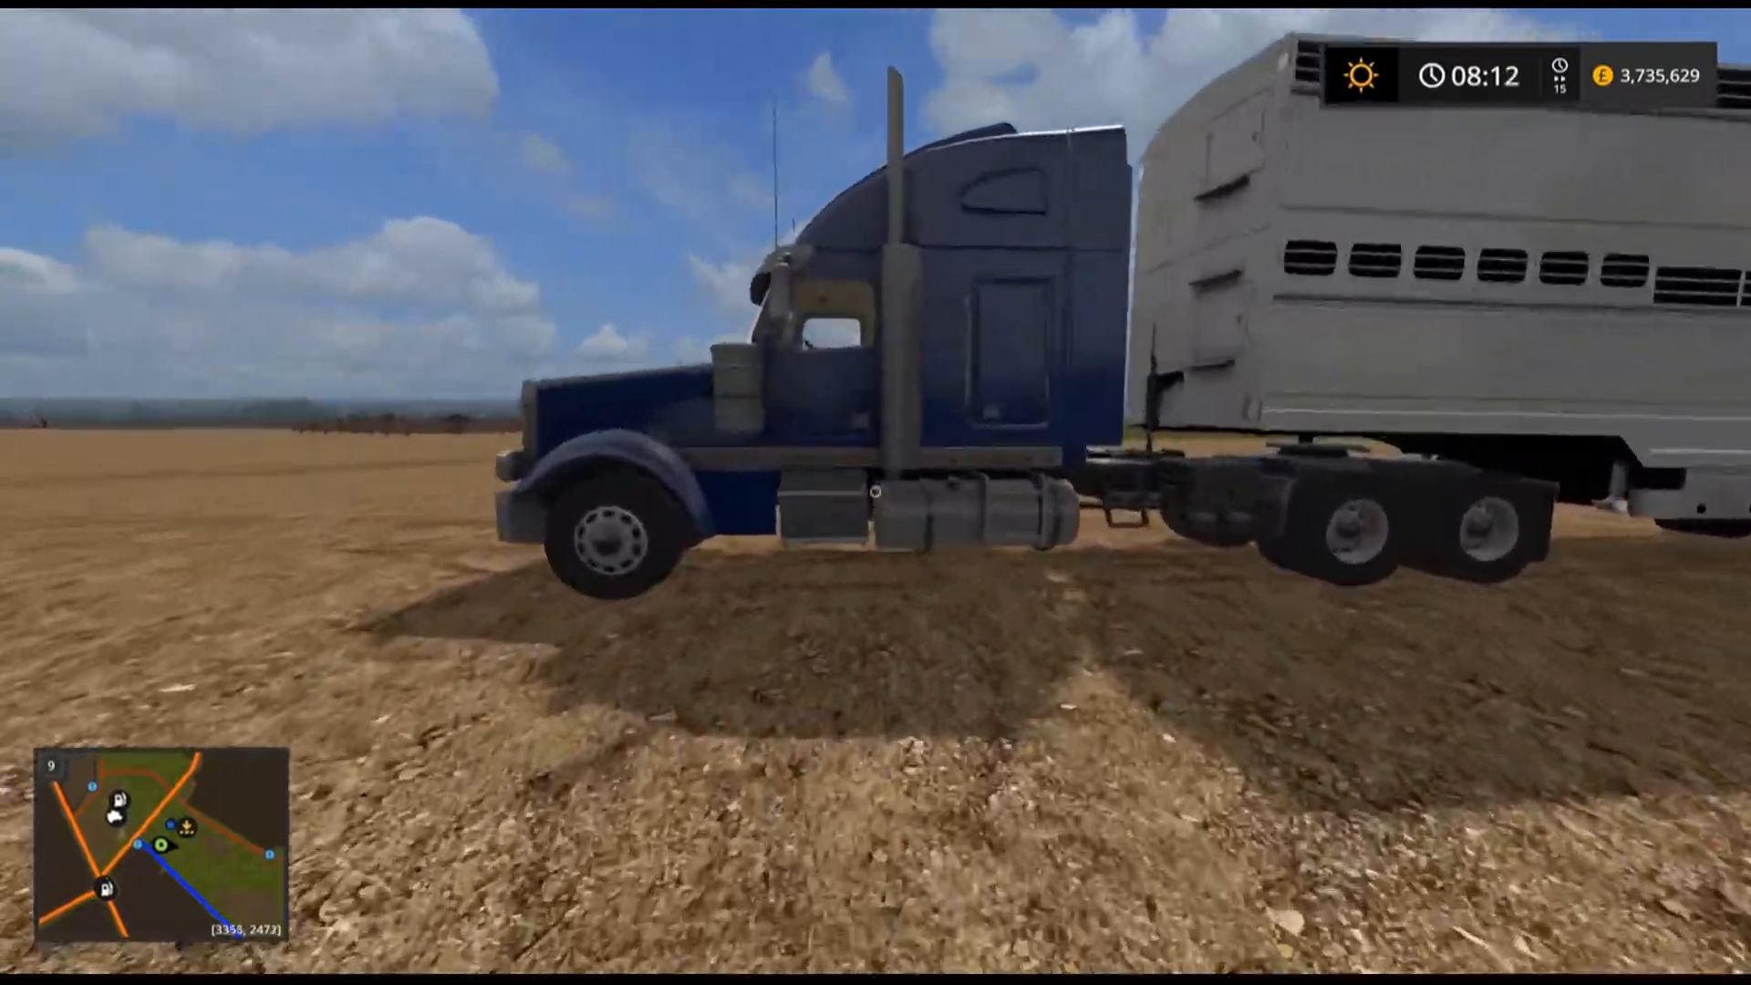
key("e")
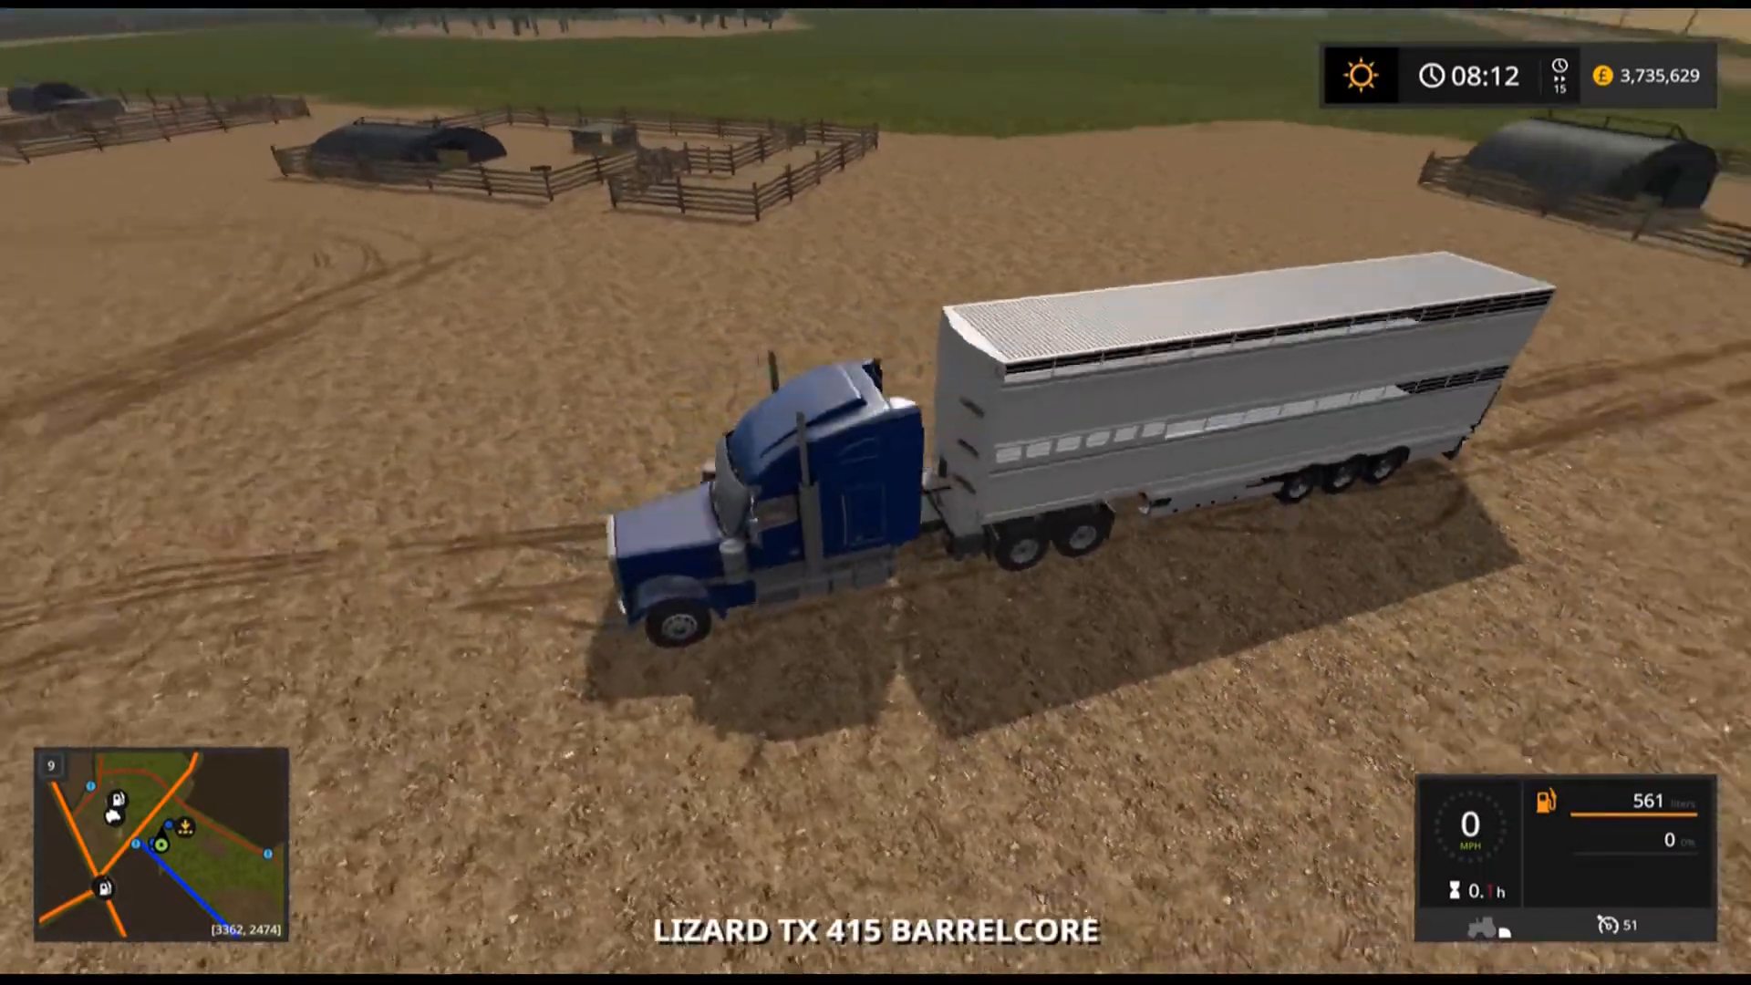
Load cows into the blue truck's trailer at the cattle pen and drive back toward the factory.
key("w")
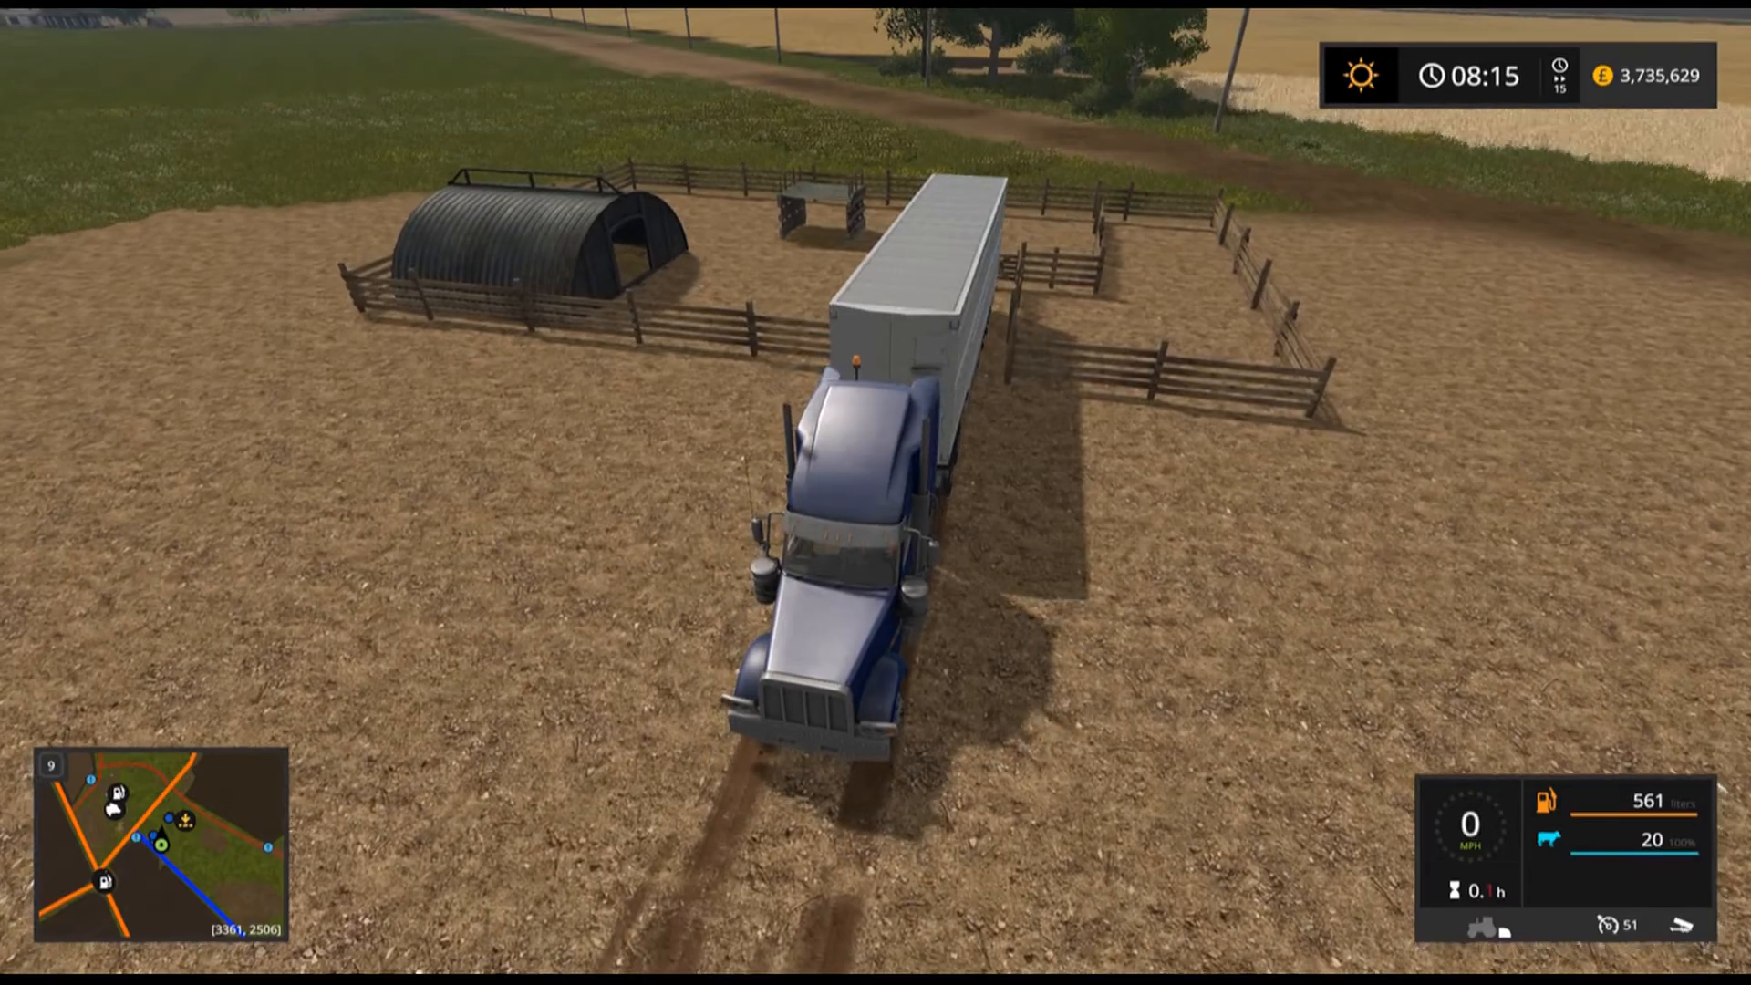
key("w")
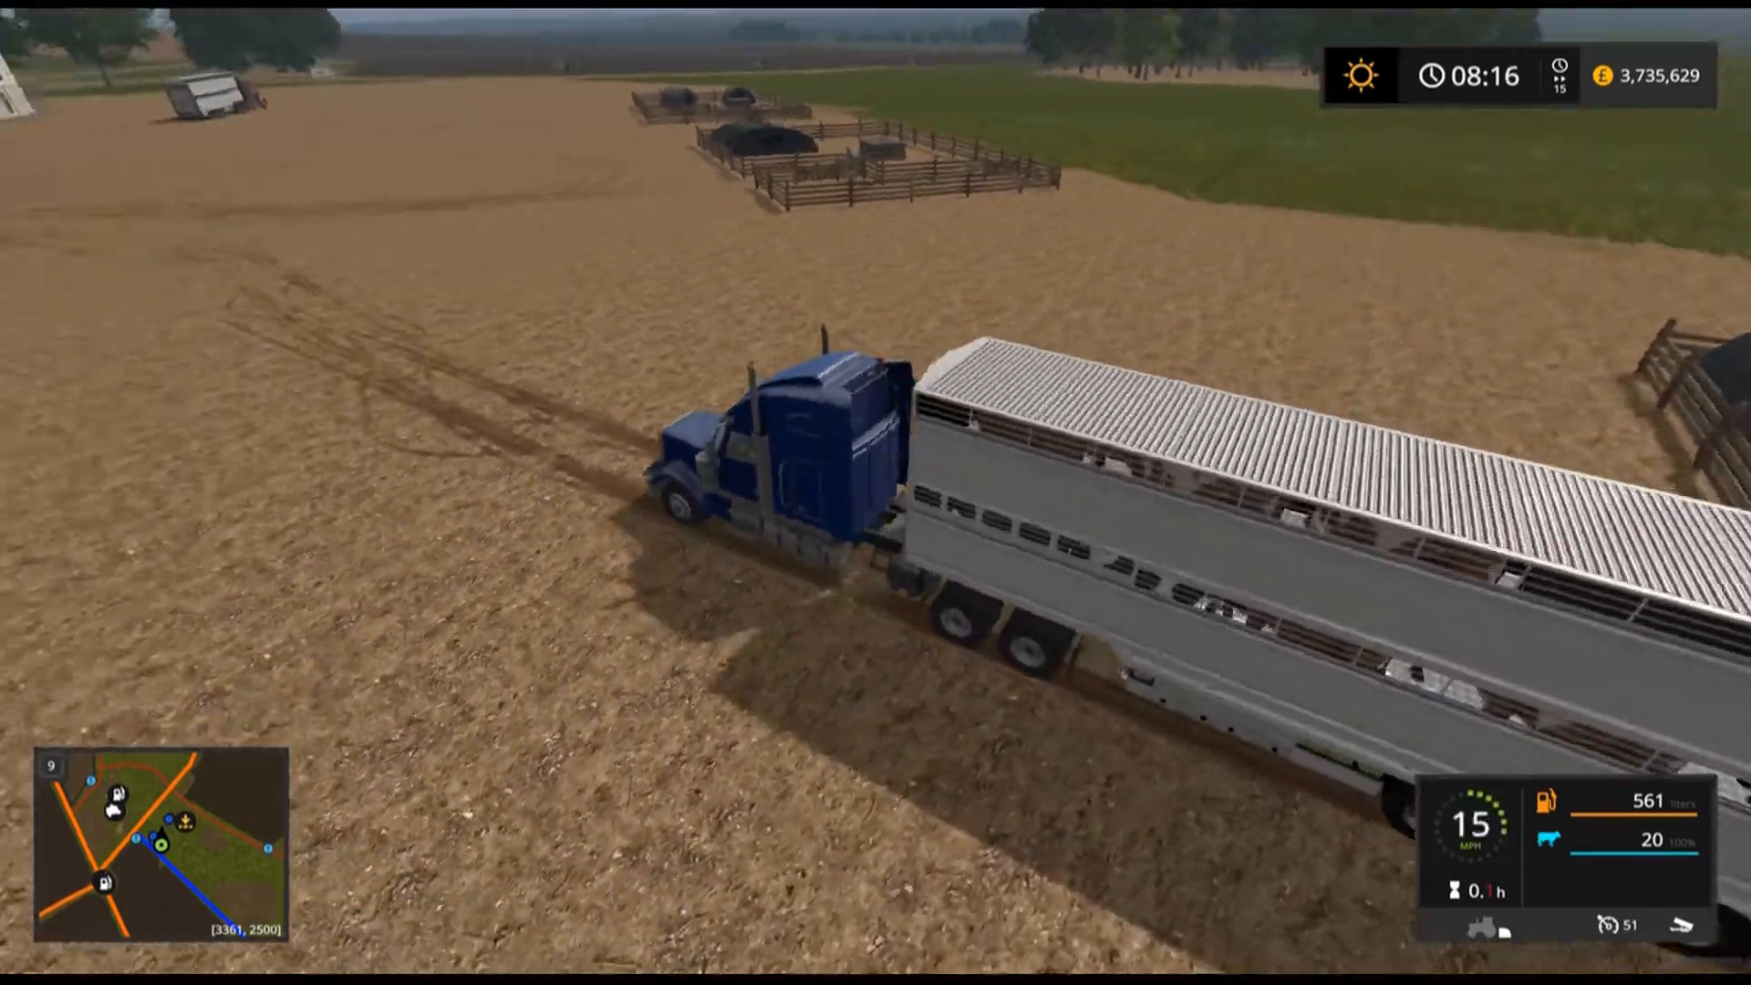
key("w")
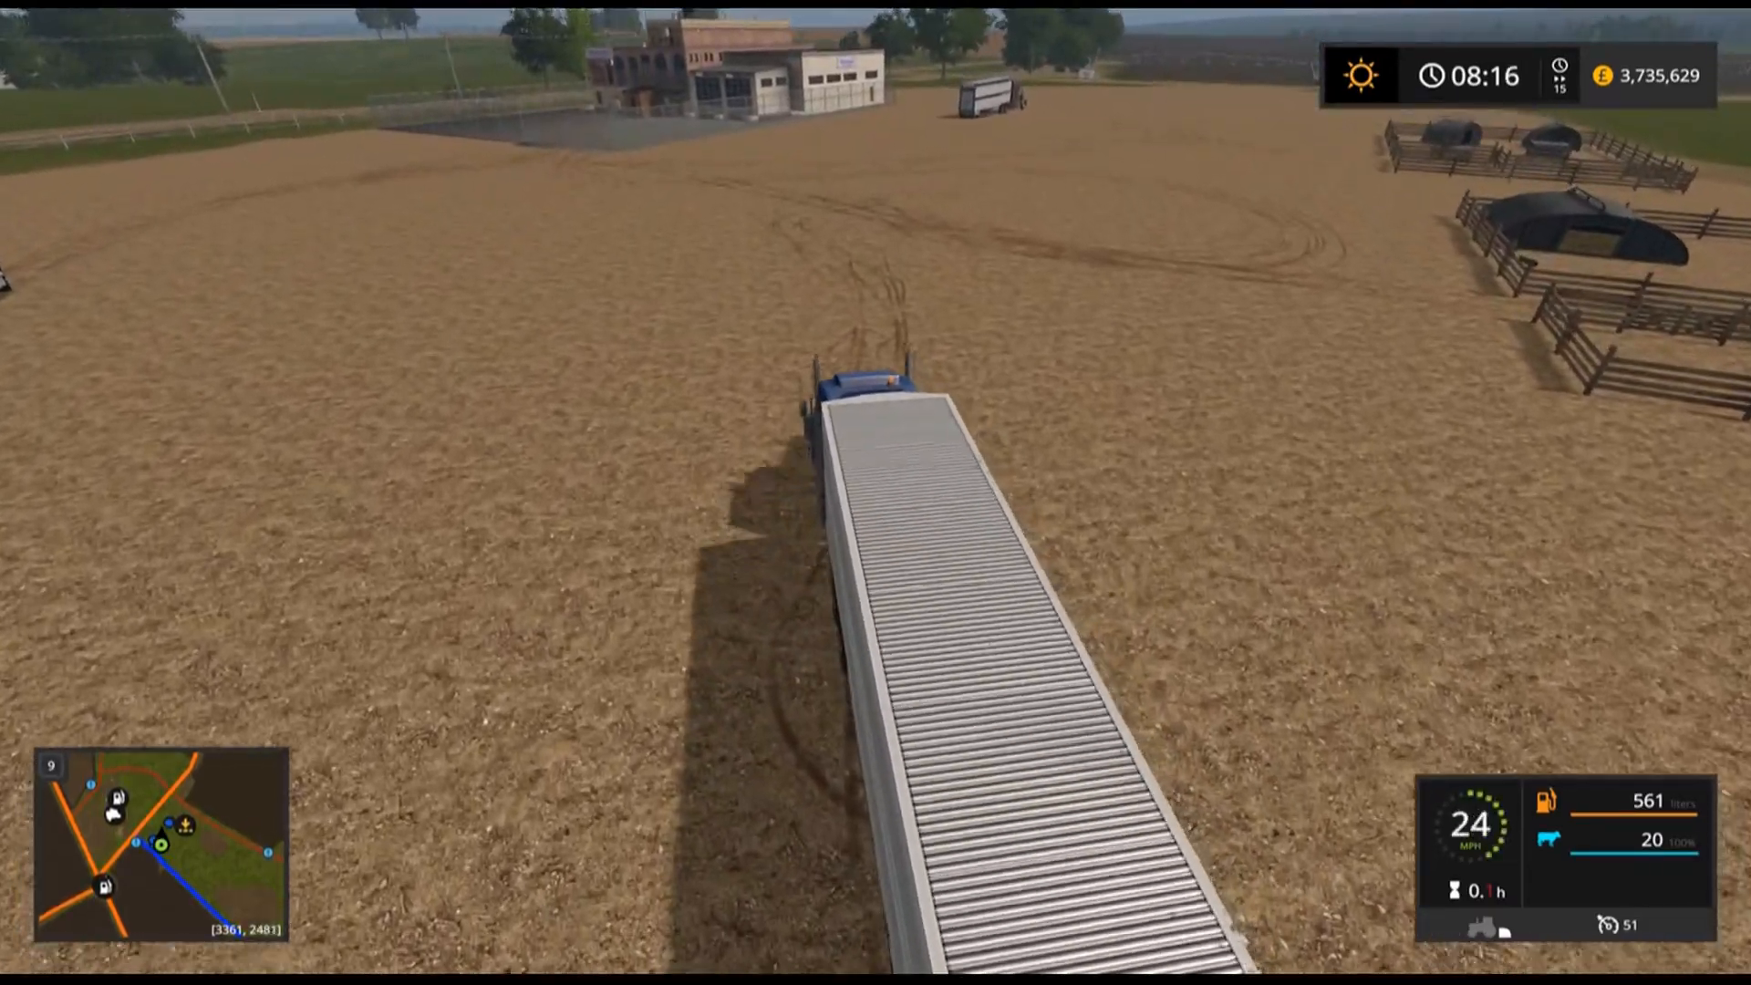
key("w")
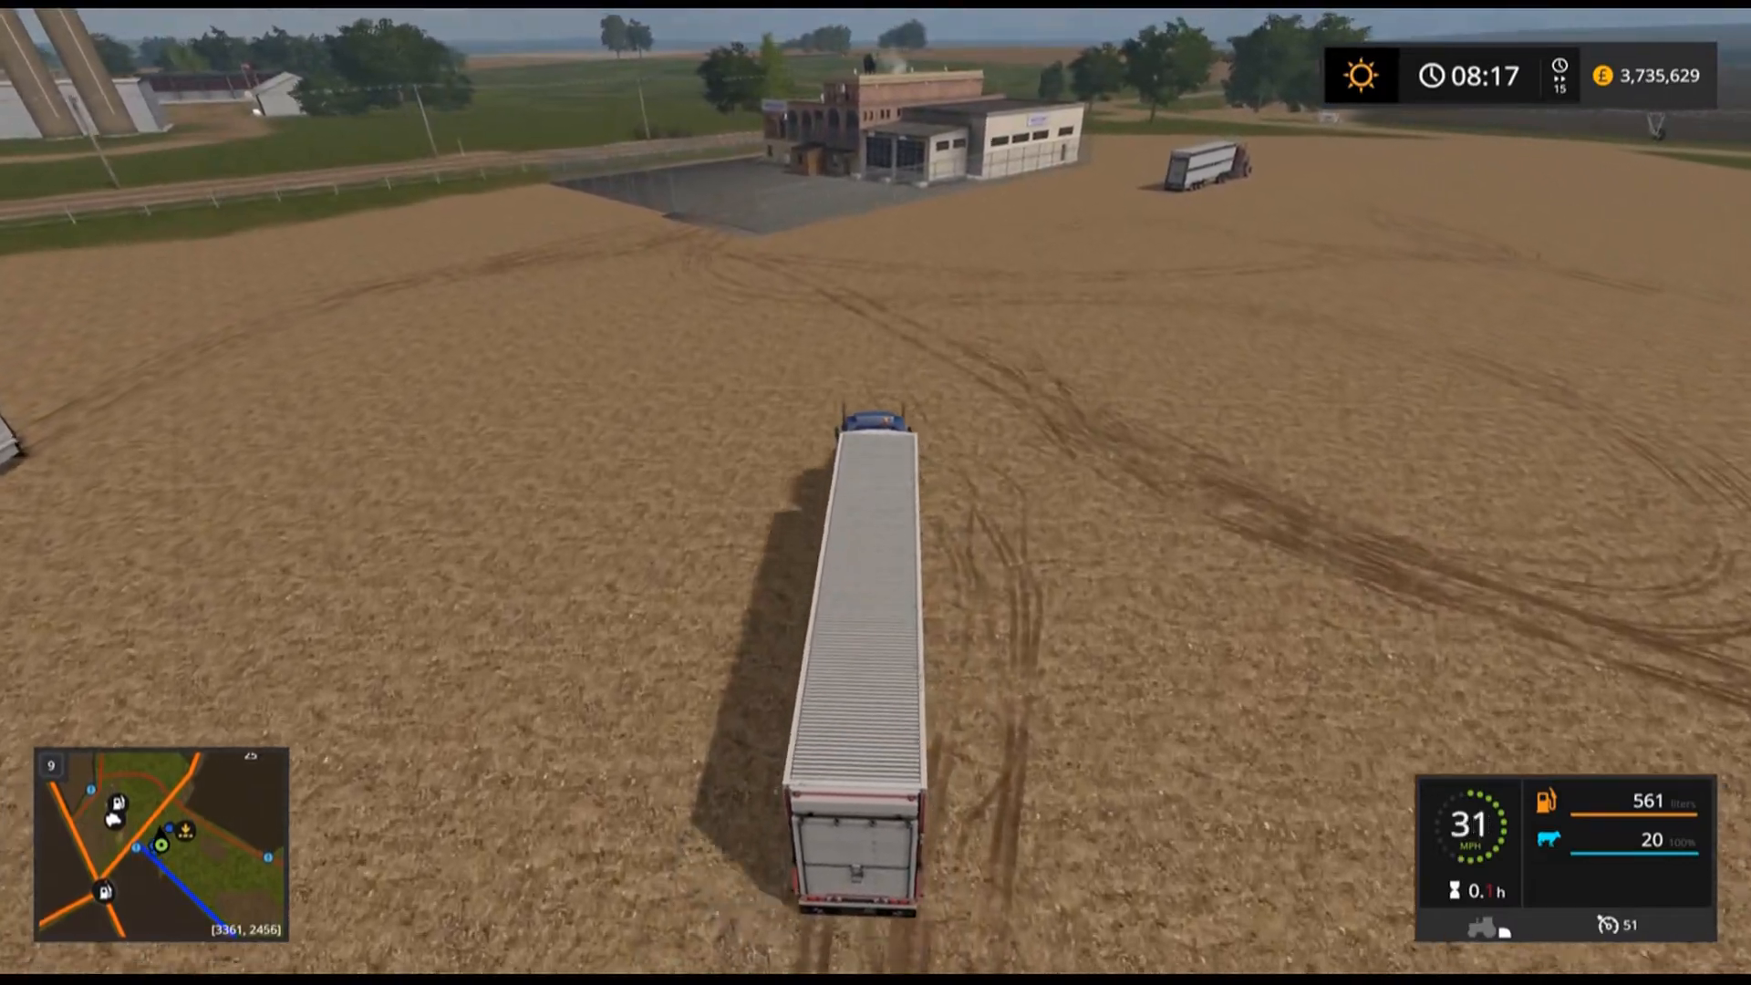
key("w")
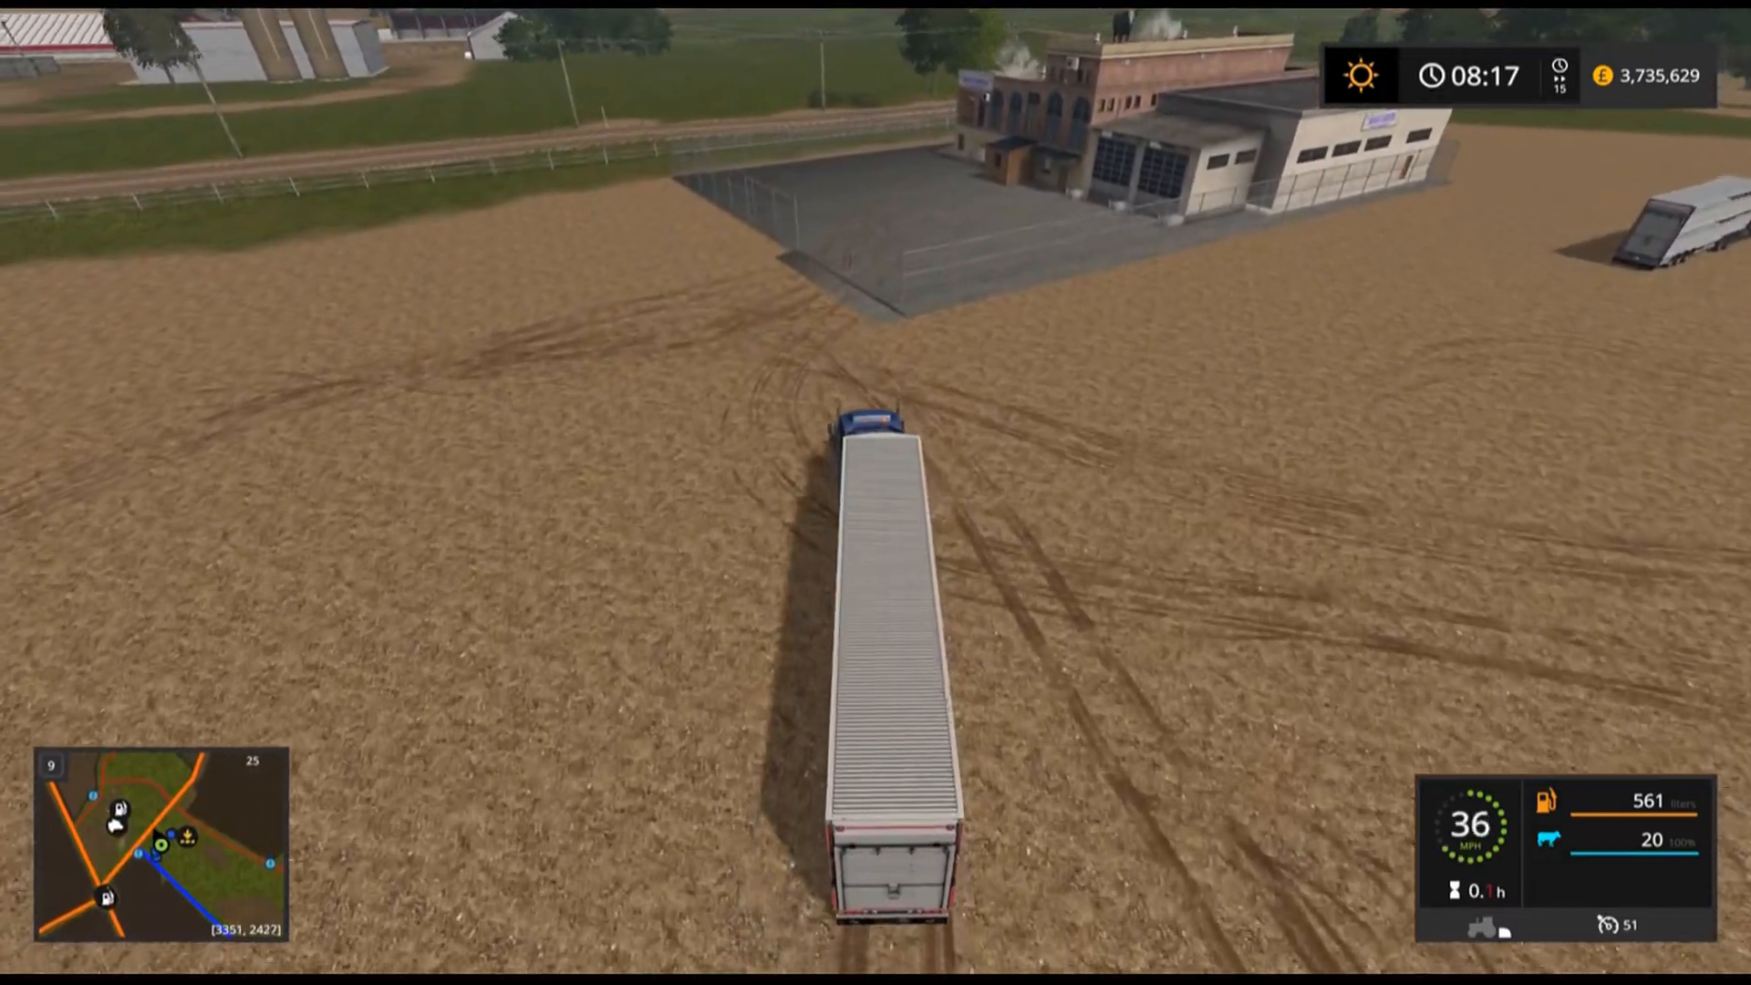
Turn the blue truck and start reversing its trailer toward the factory yard.
key("a")
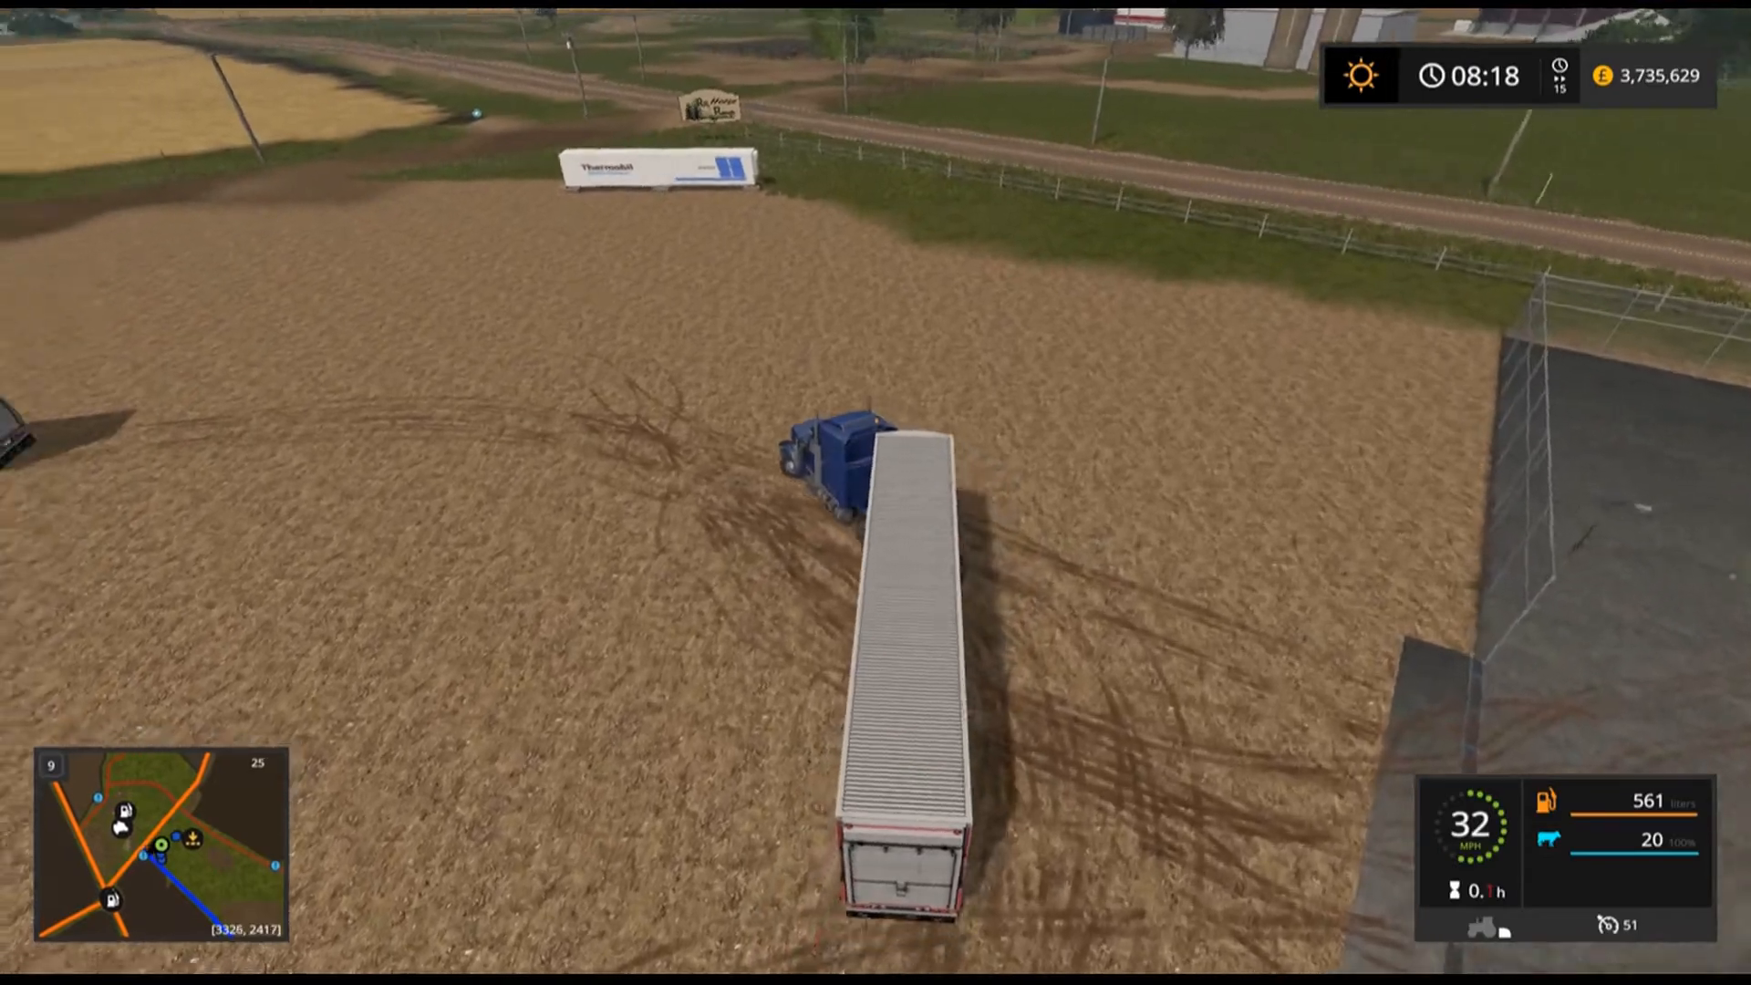
key("a")
key("s")
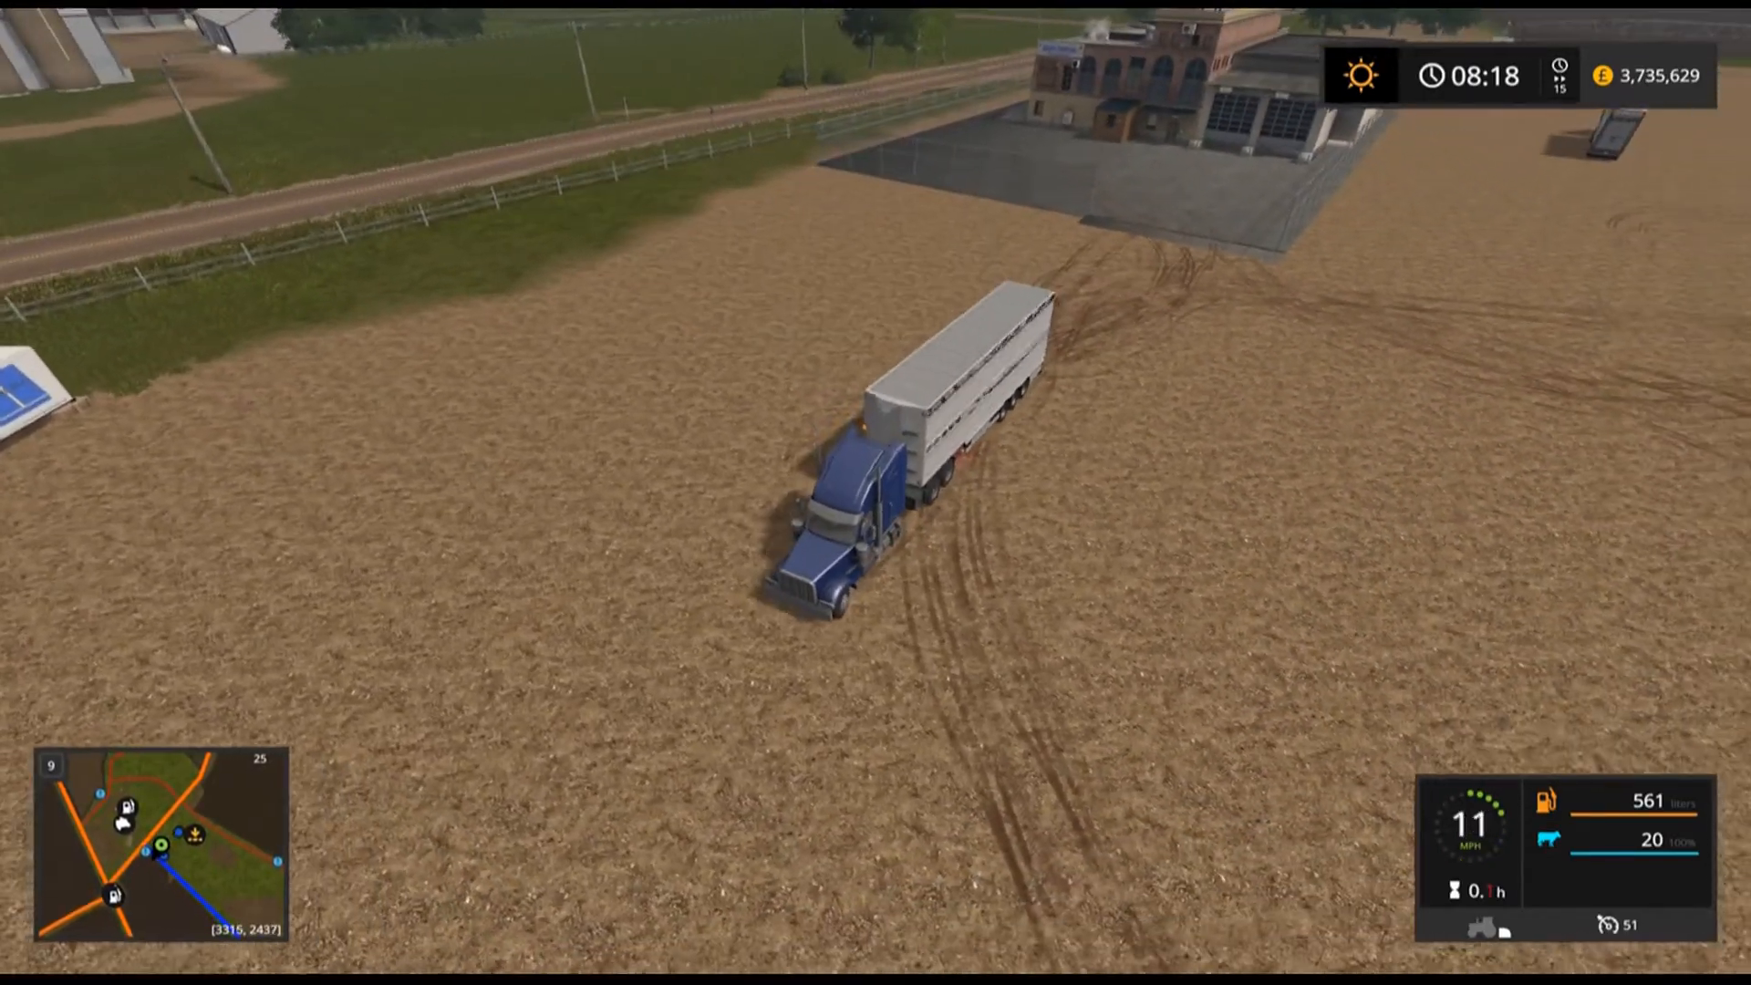
key("s")
key("a")
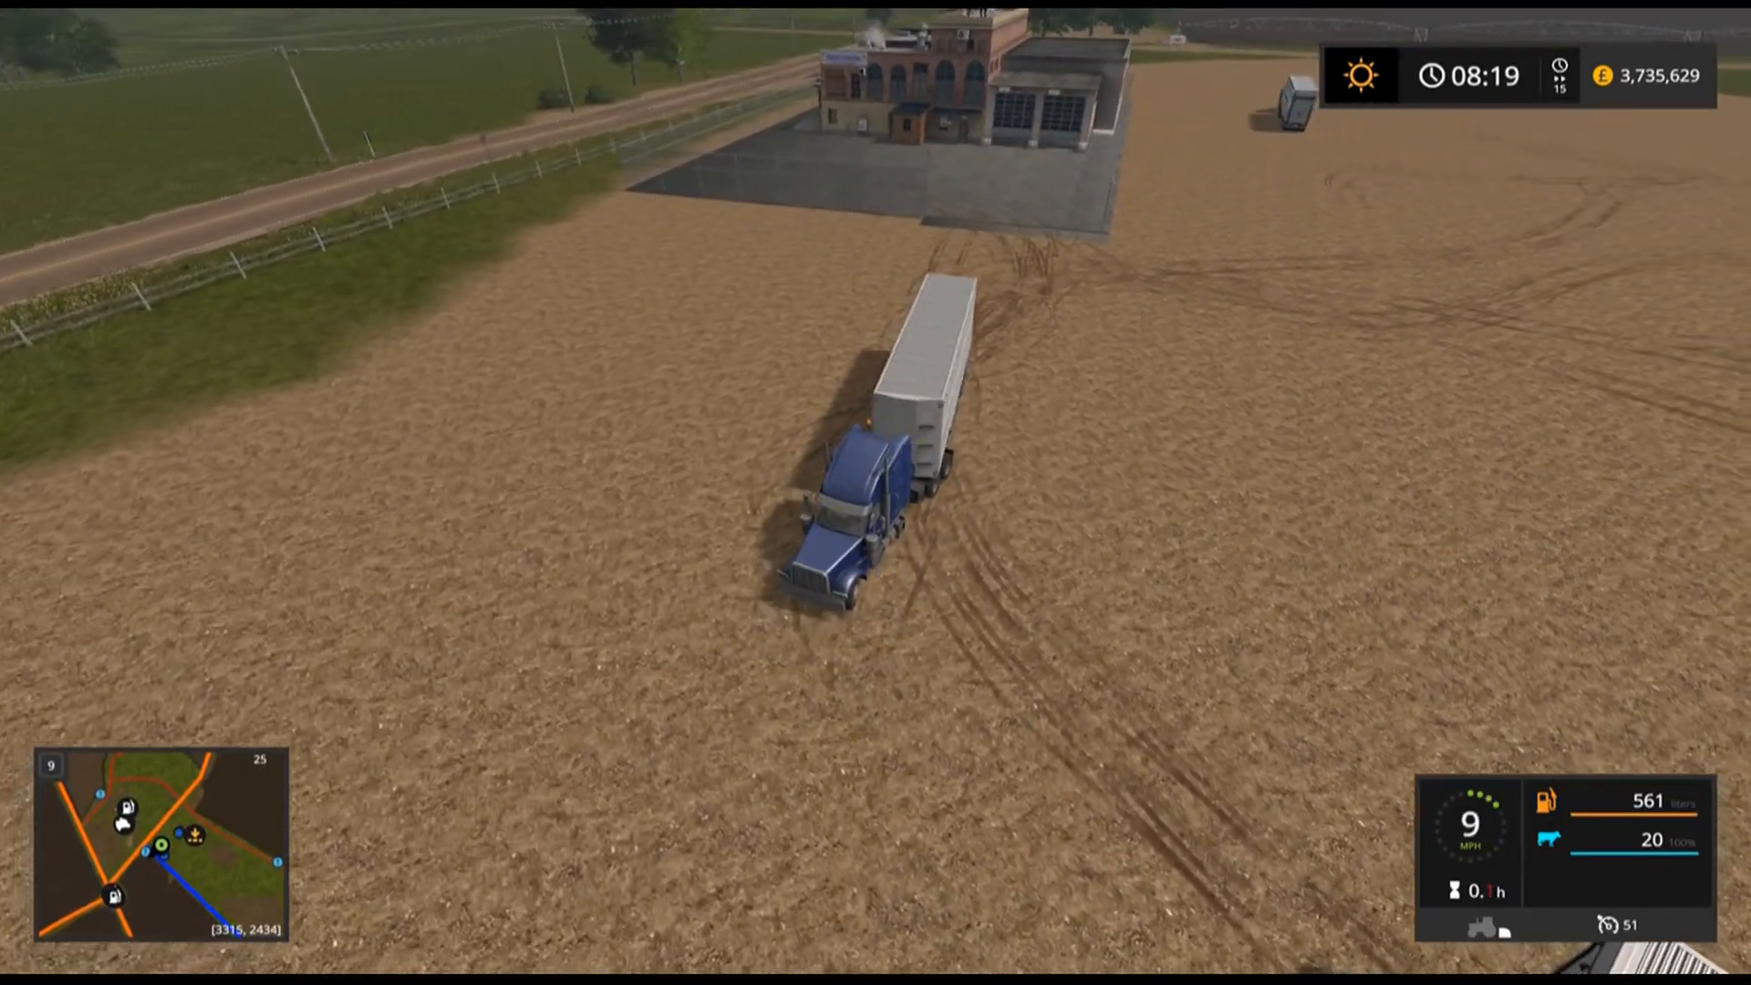
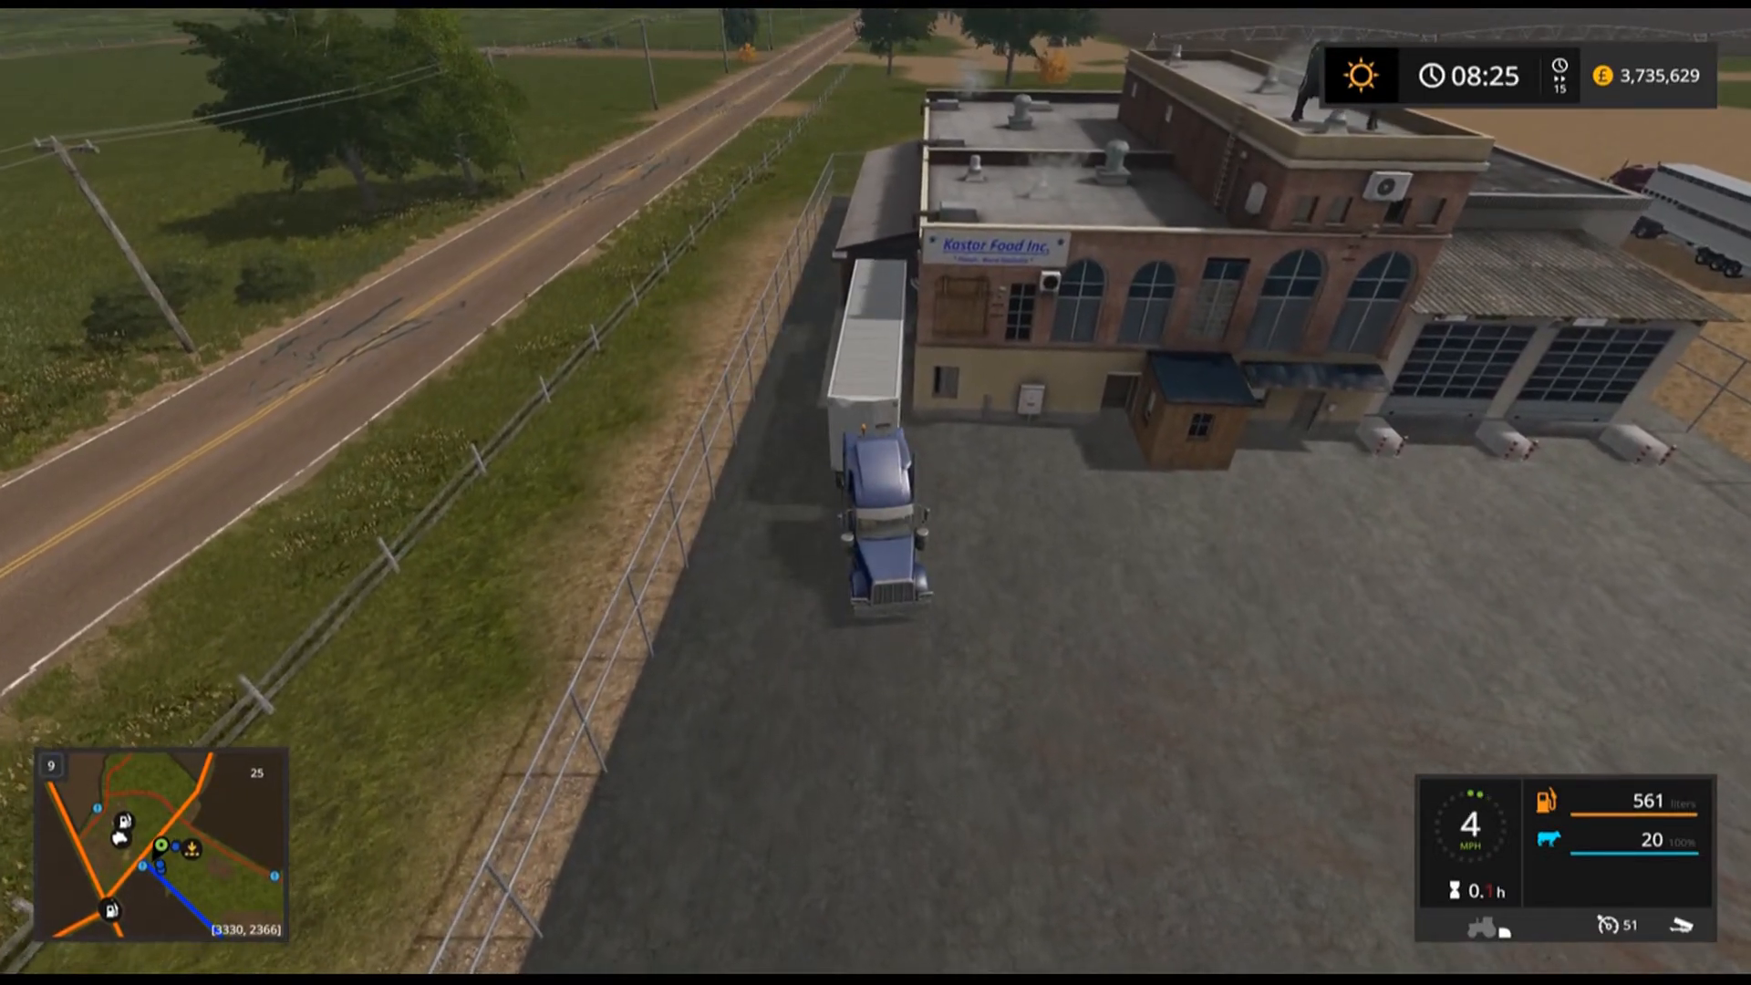
Unload the cows into the factory's animal delivery trigger, leave the truck, and walk to the goods-issue gates.
key("i")
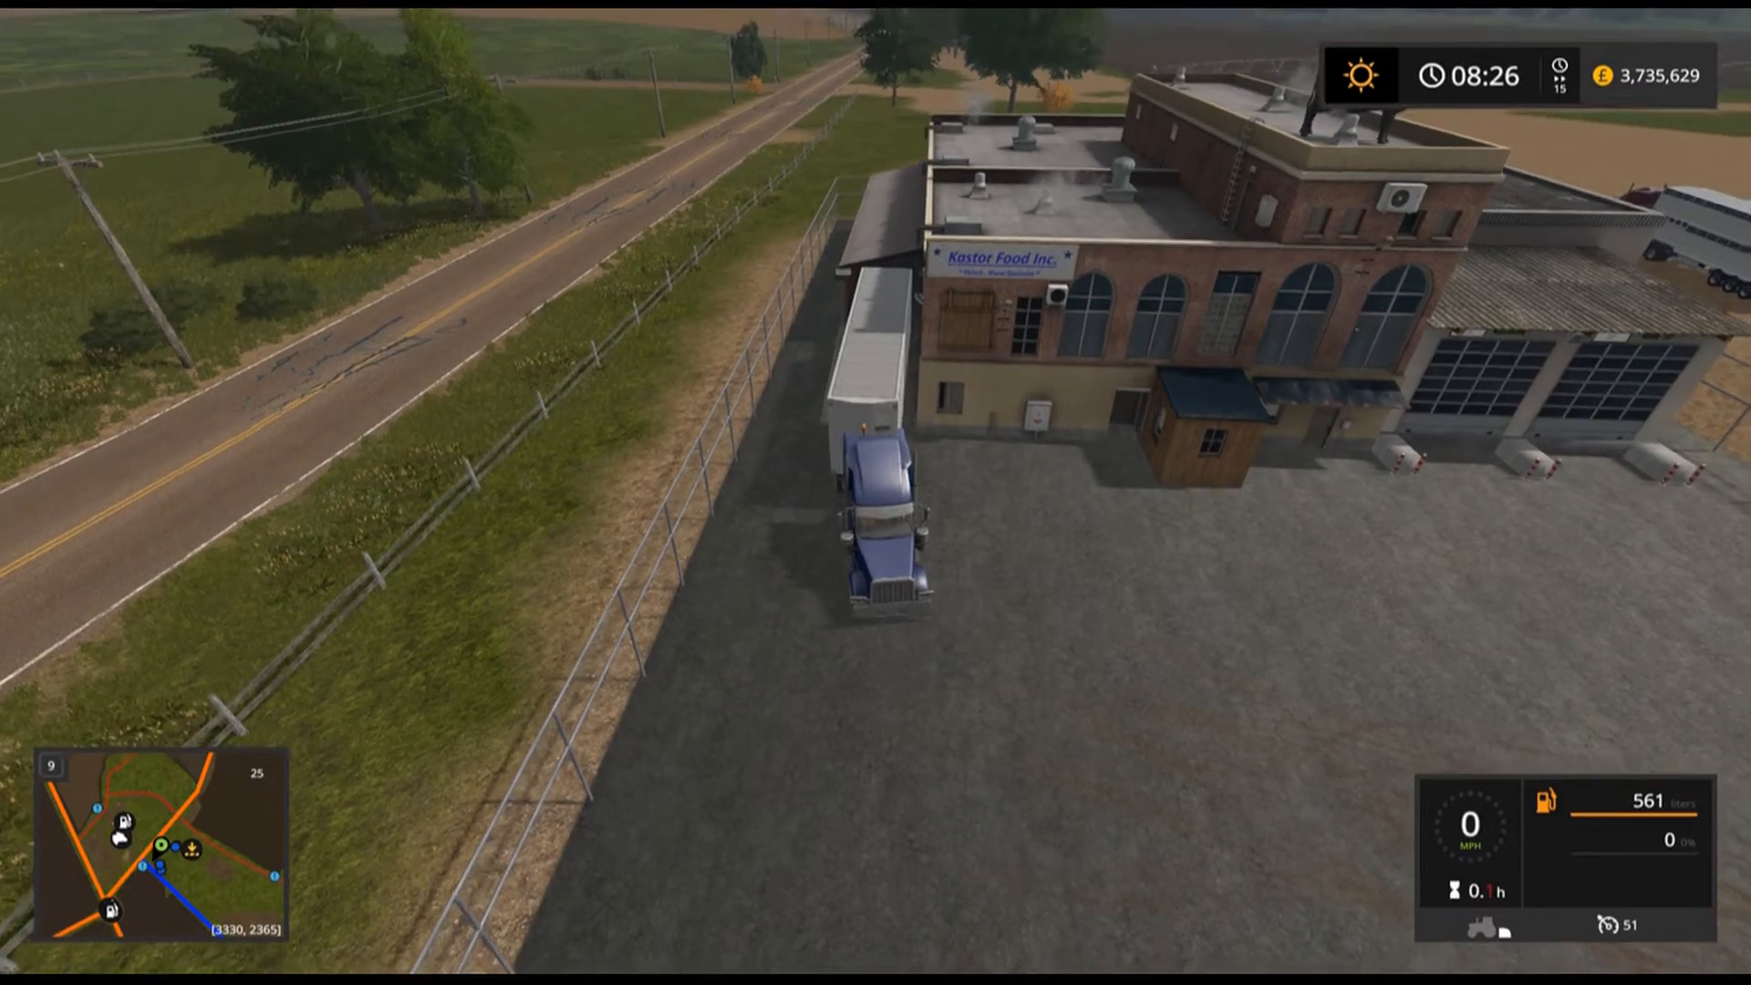
key("e")
key("w")
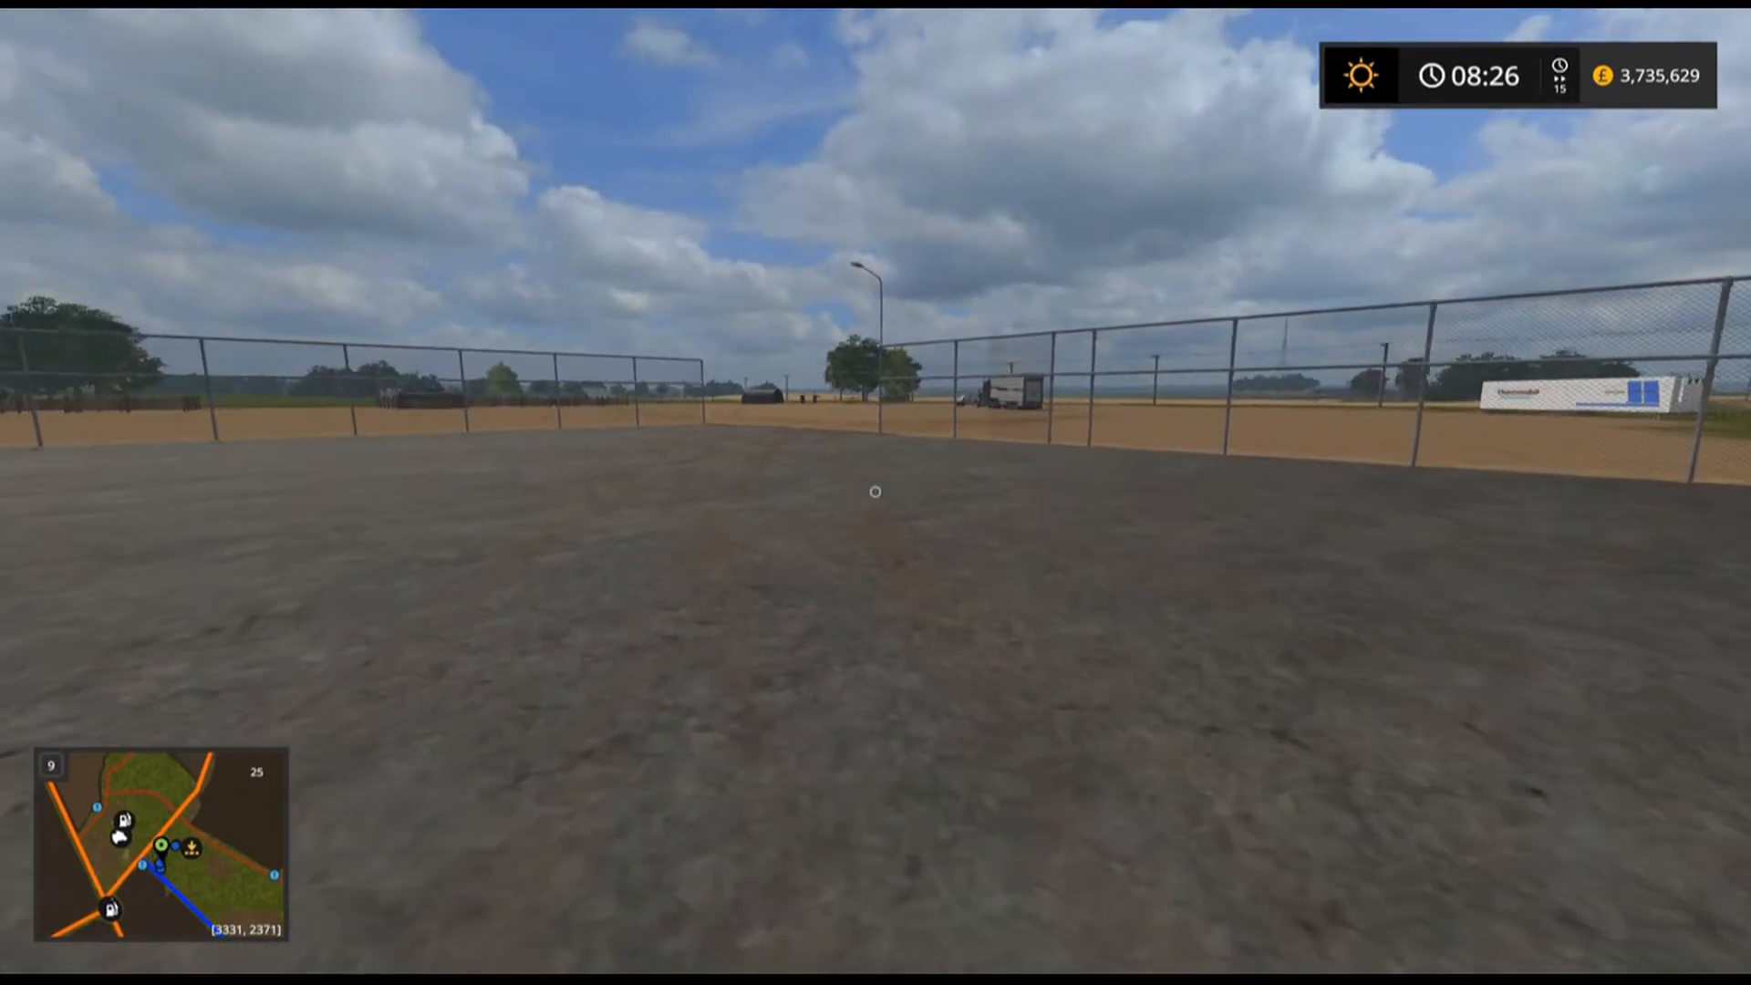
key("w")
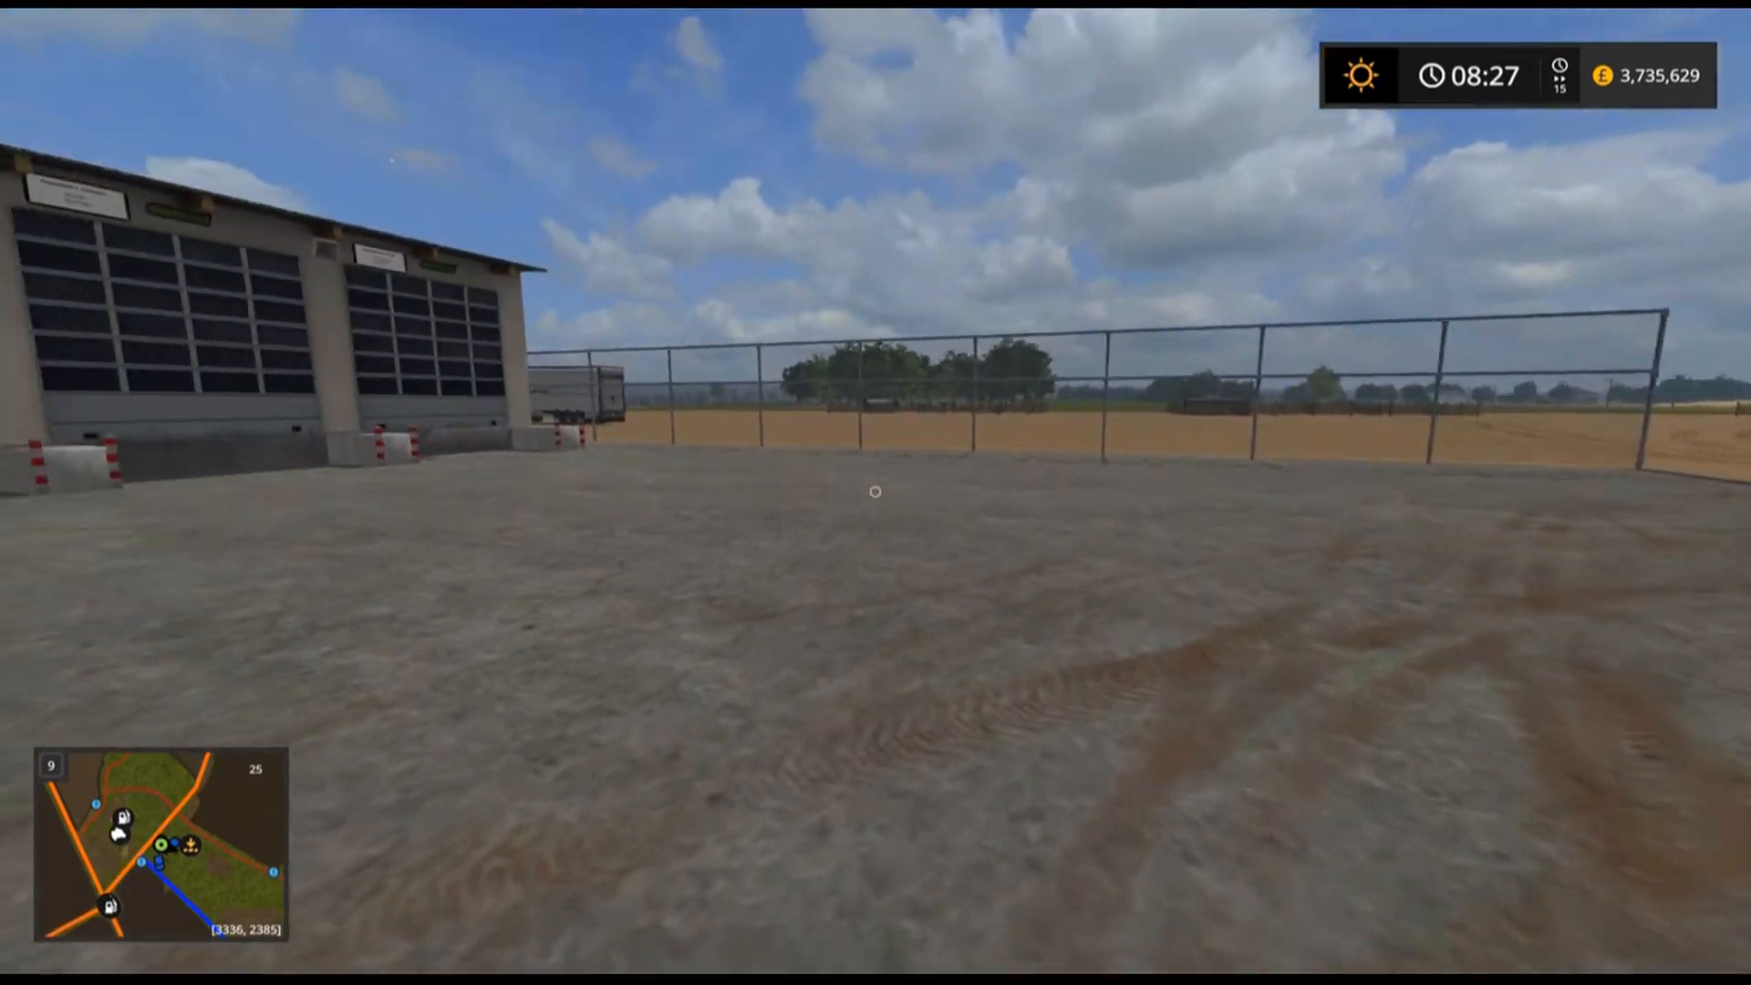
key("w")
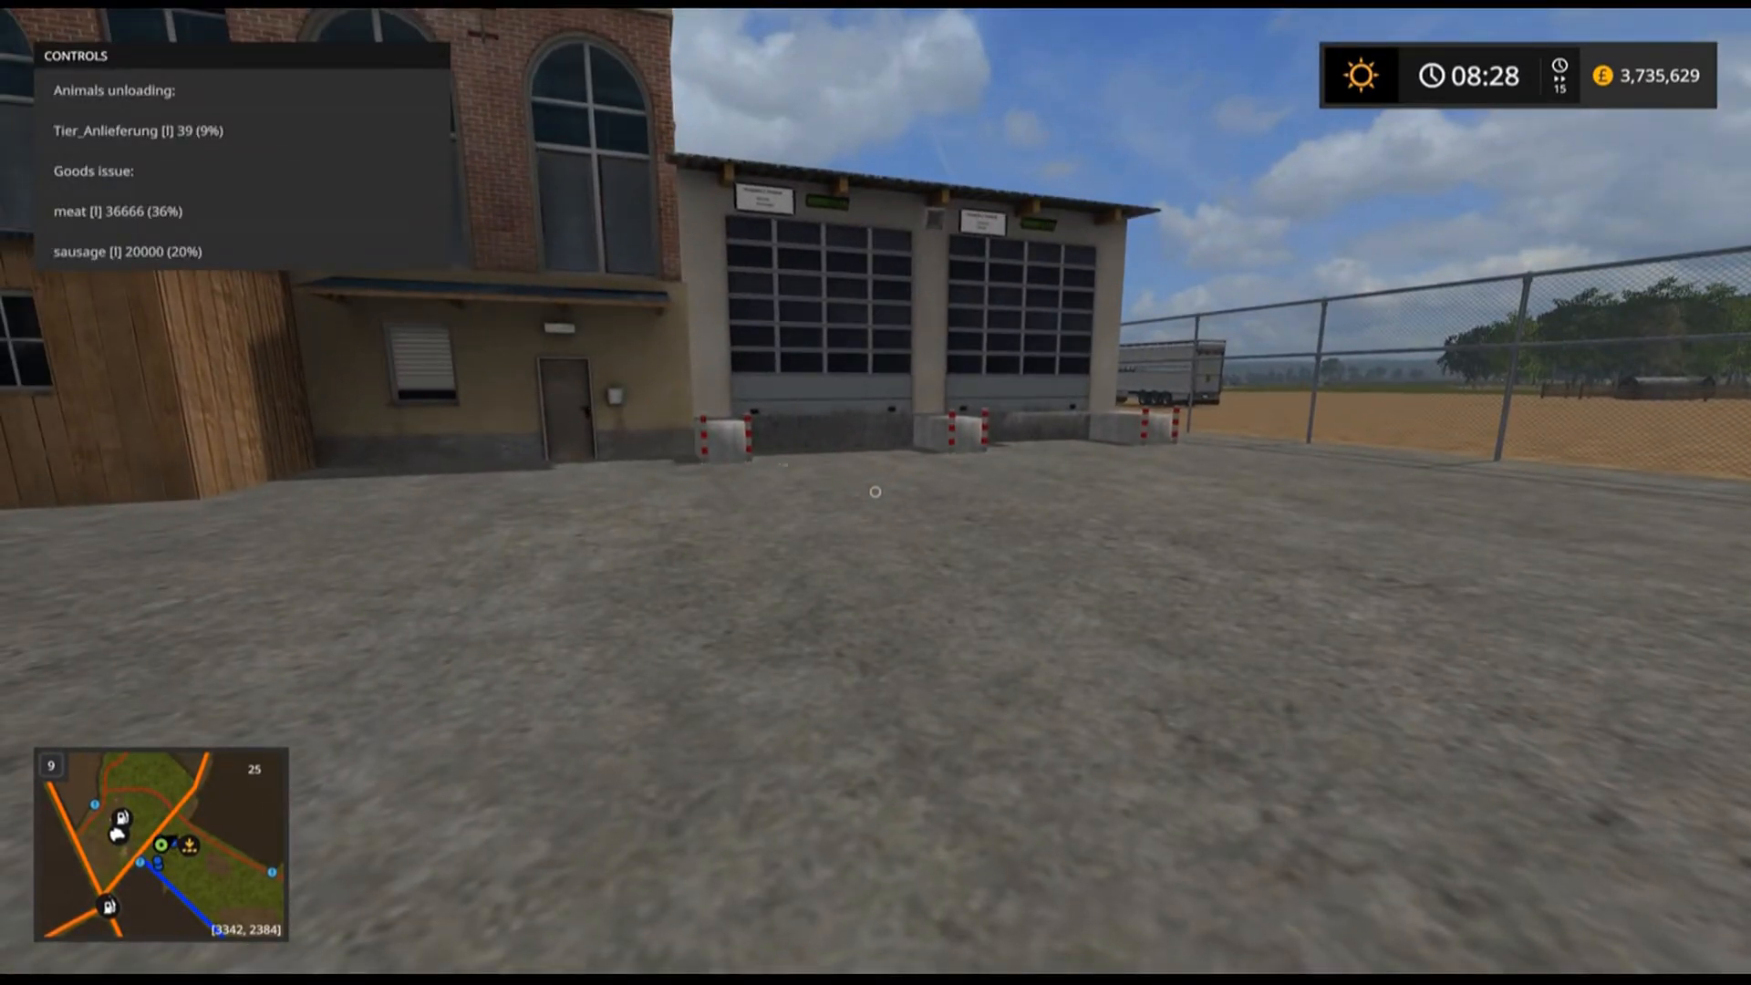
Set the game time scale to 1x and walk out onto the field beyond the factory yard.
key("7")
key("7")
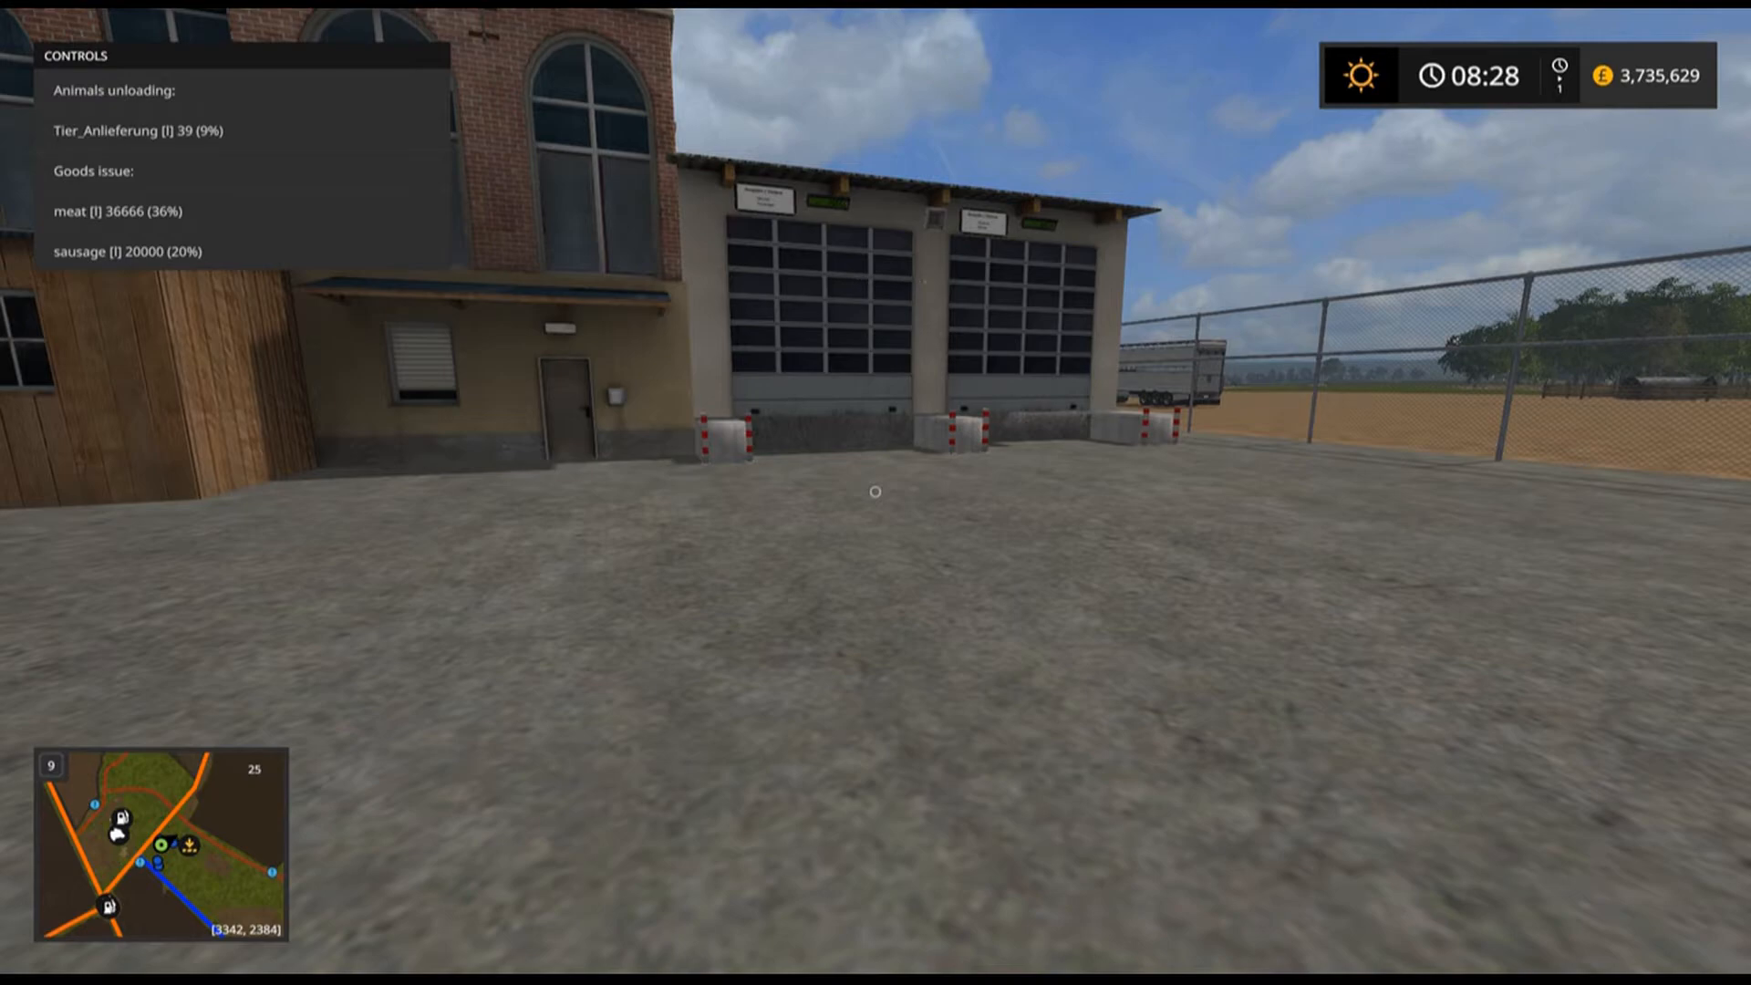
key("w")
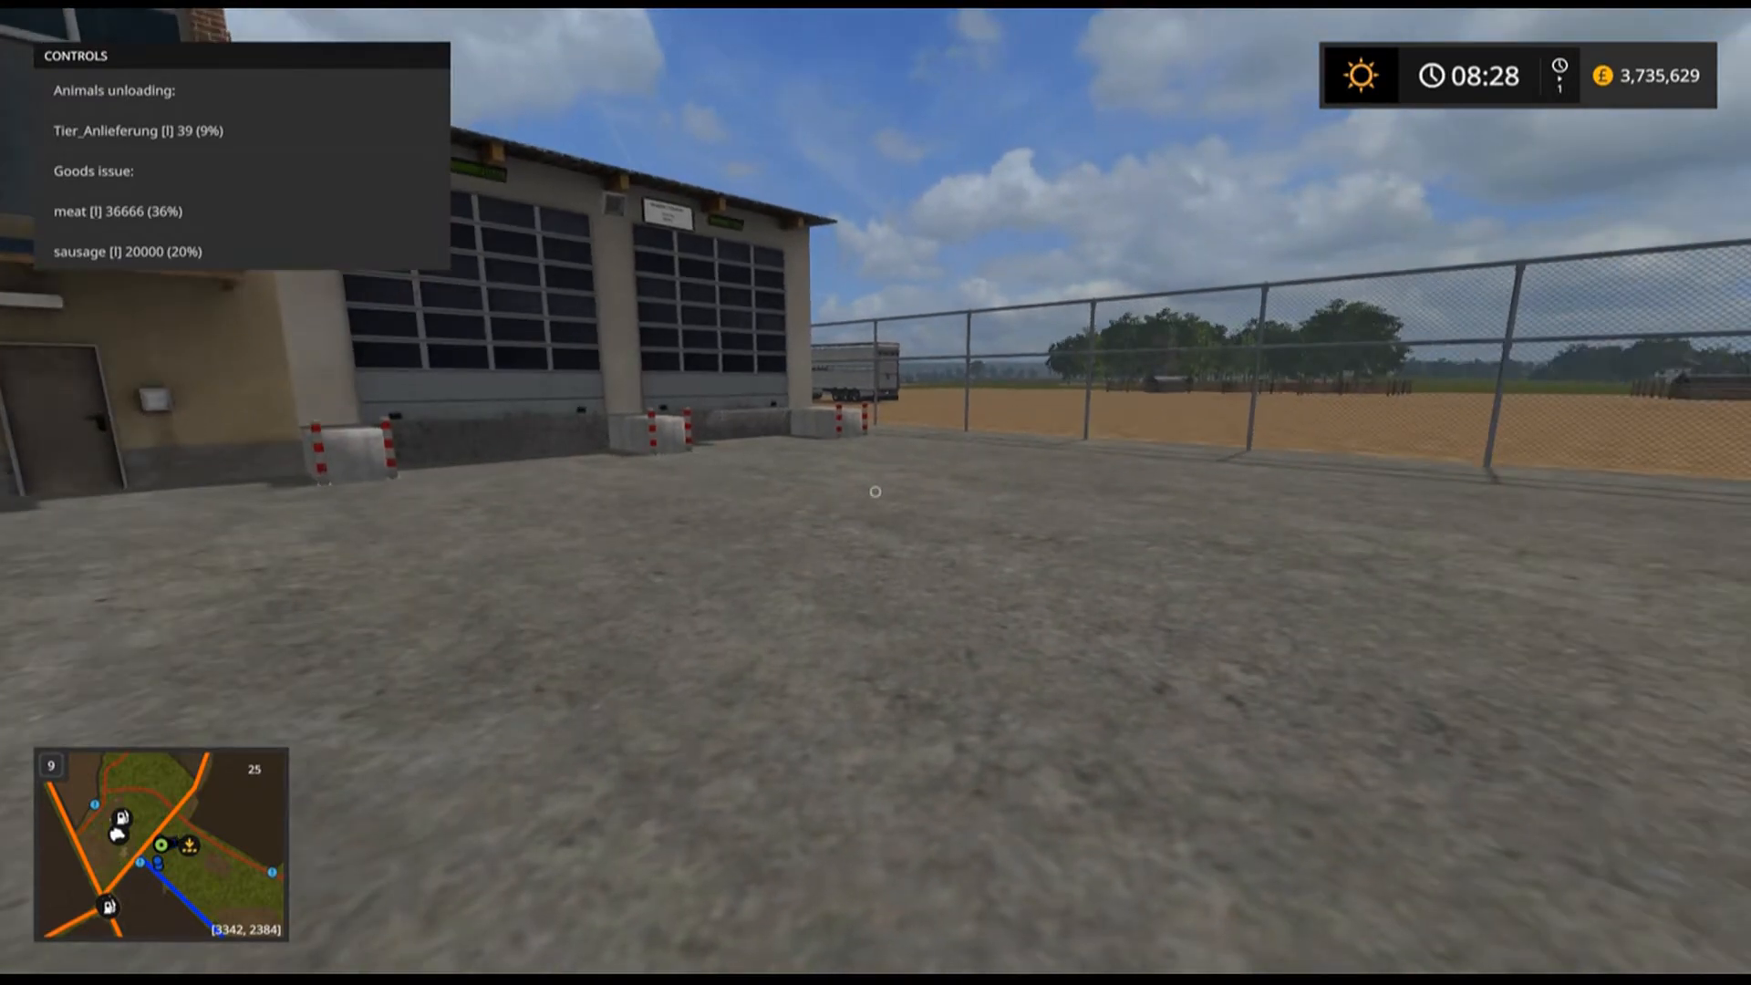
key("w")
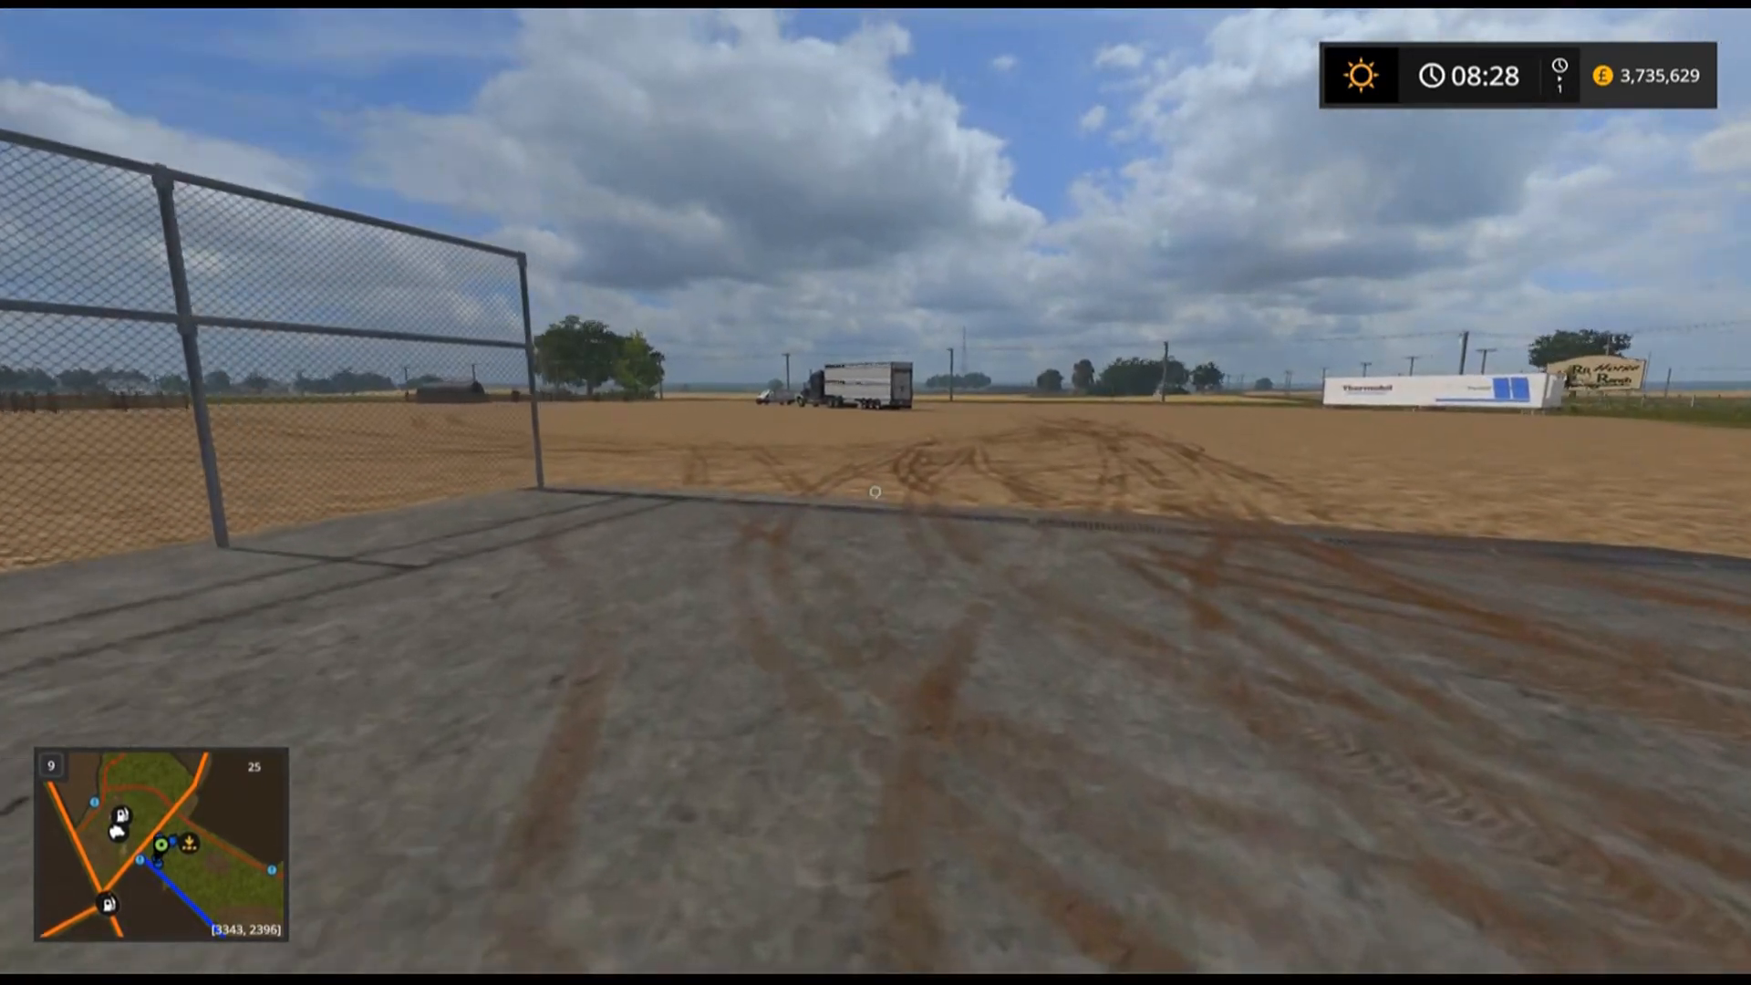
key("w")
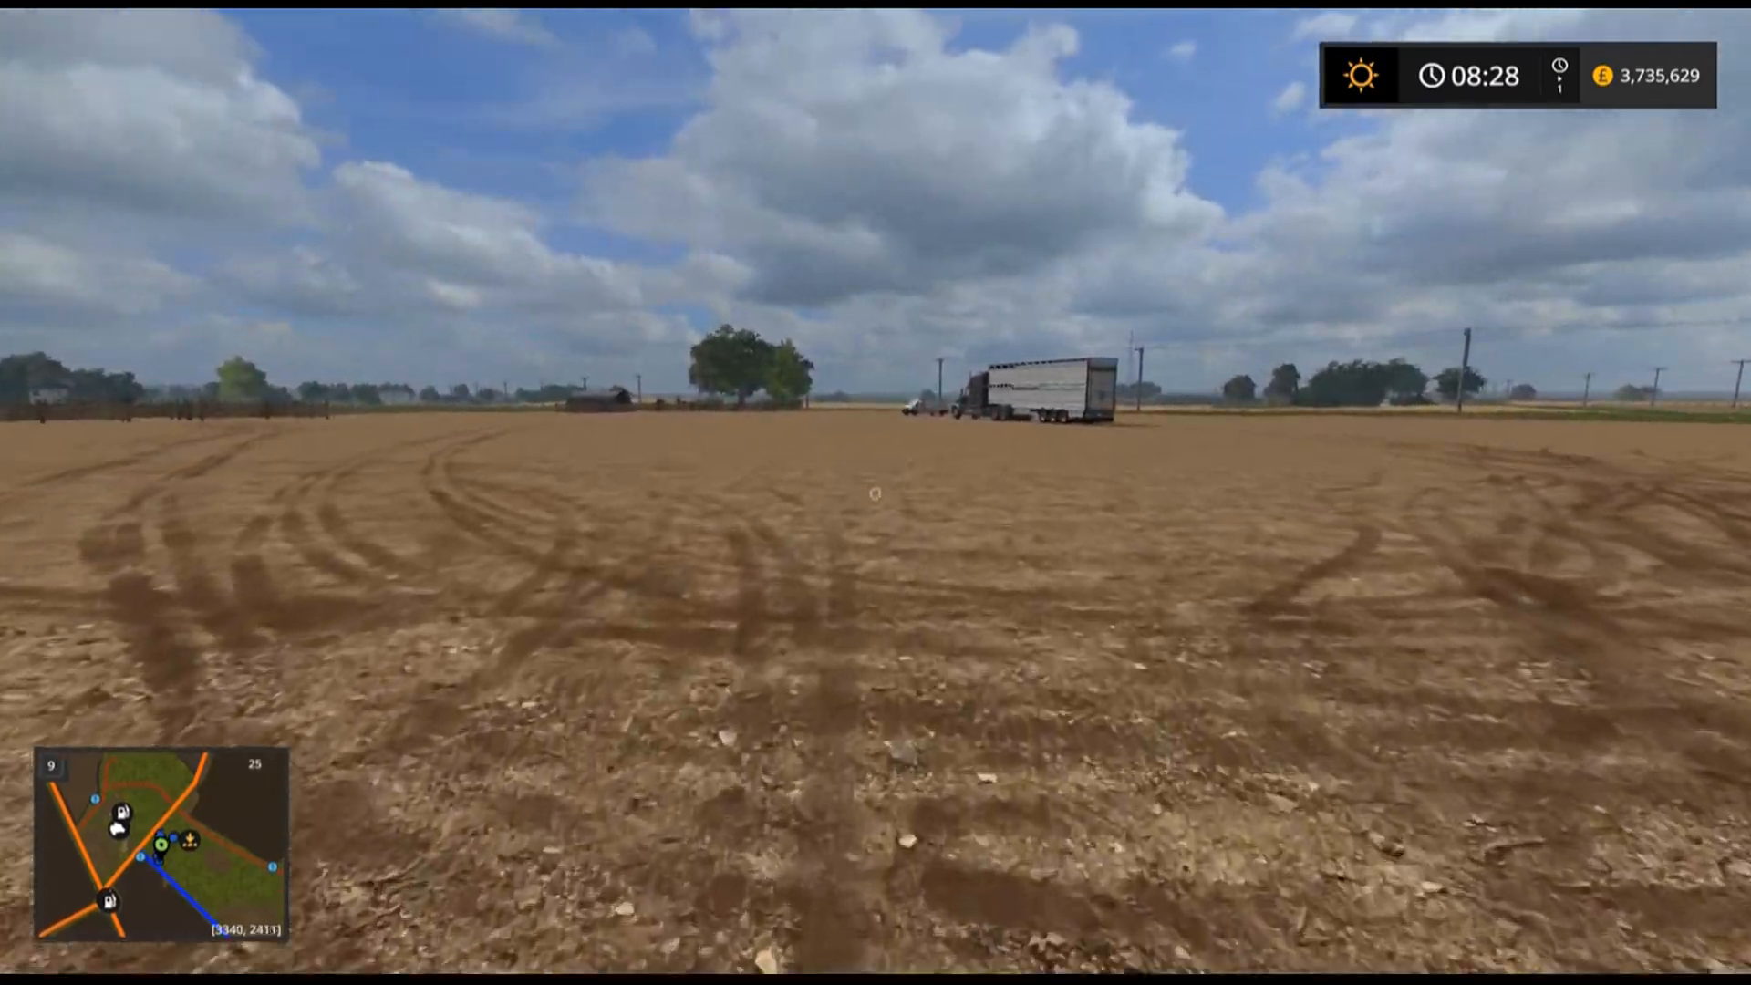
Open the shop, browse the Kastor Food Inc. category's vehicles, and close the shop.
key("p")
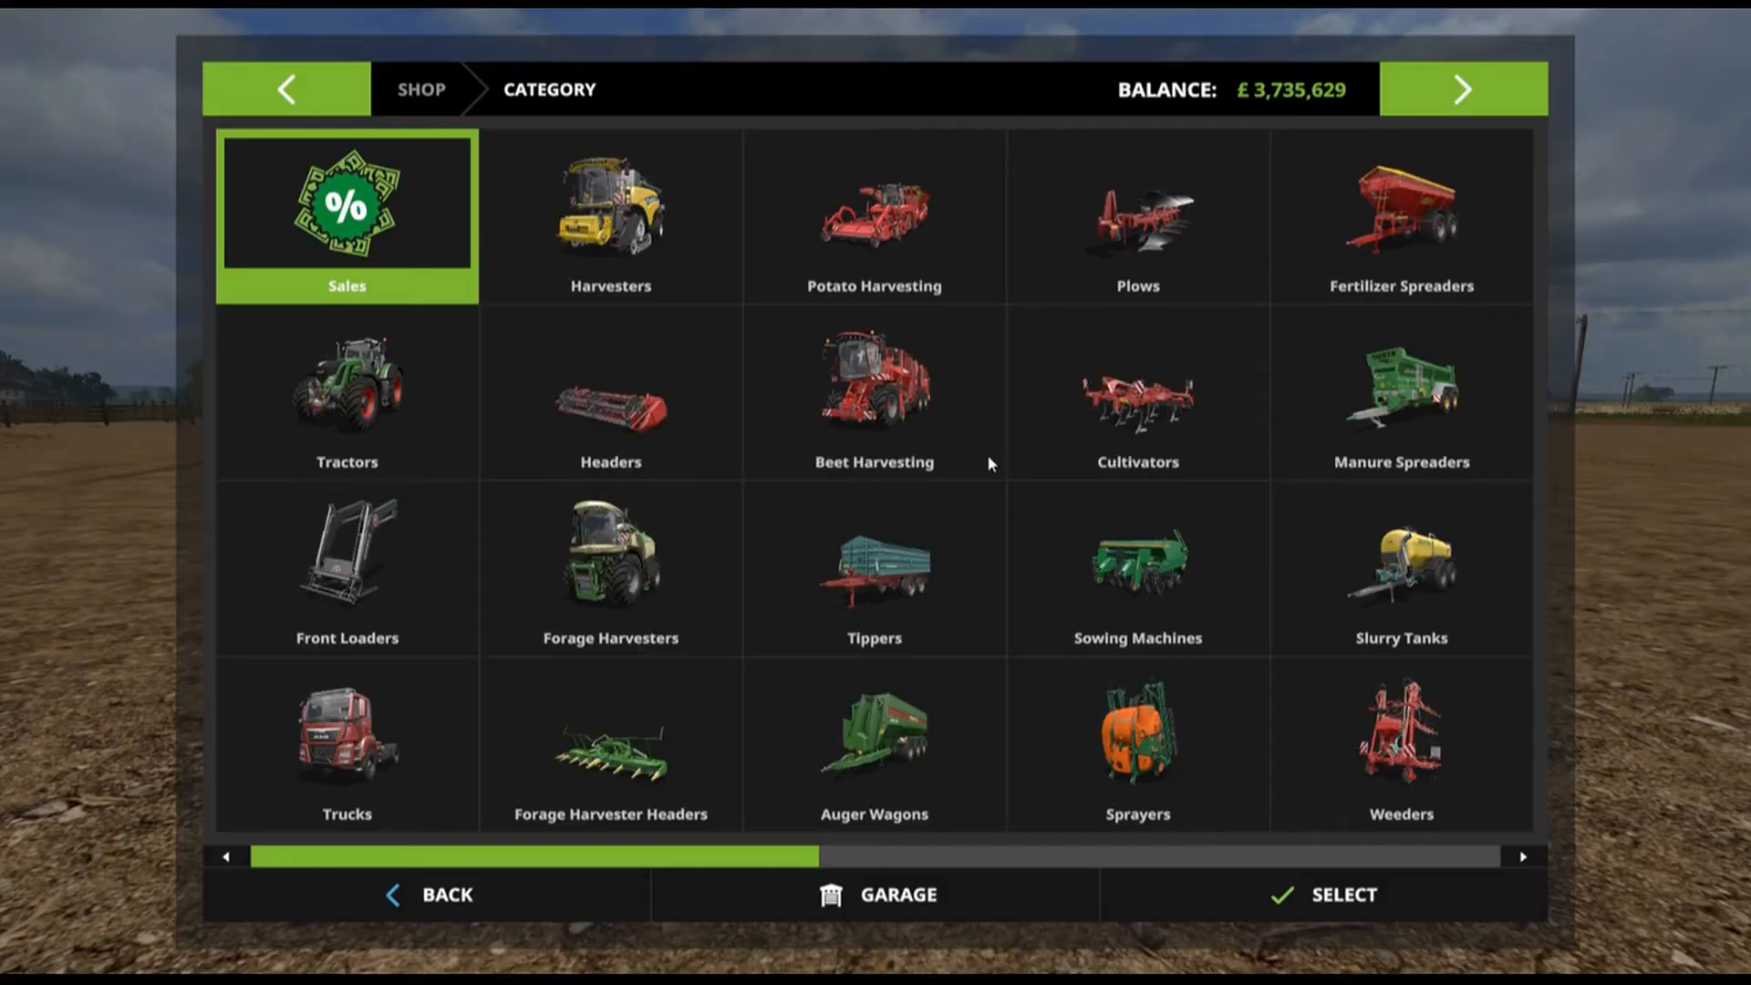
scroll(924, 421, "down", 2)
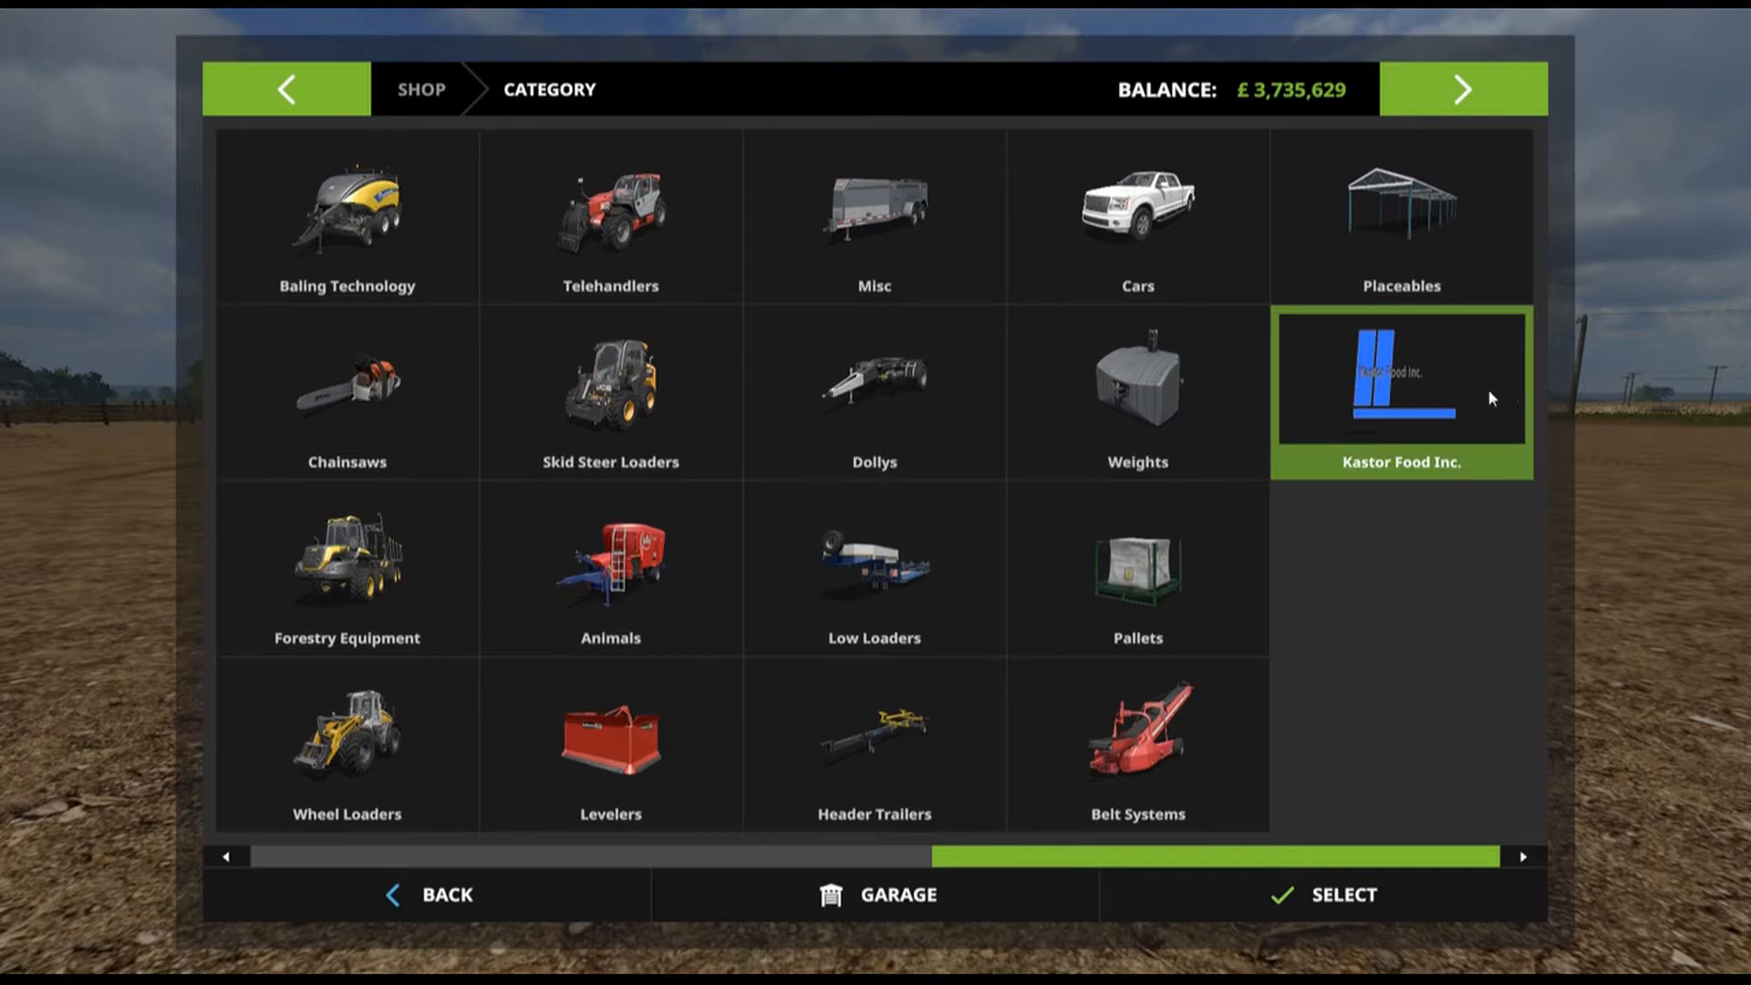
left_click(1428, 394)
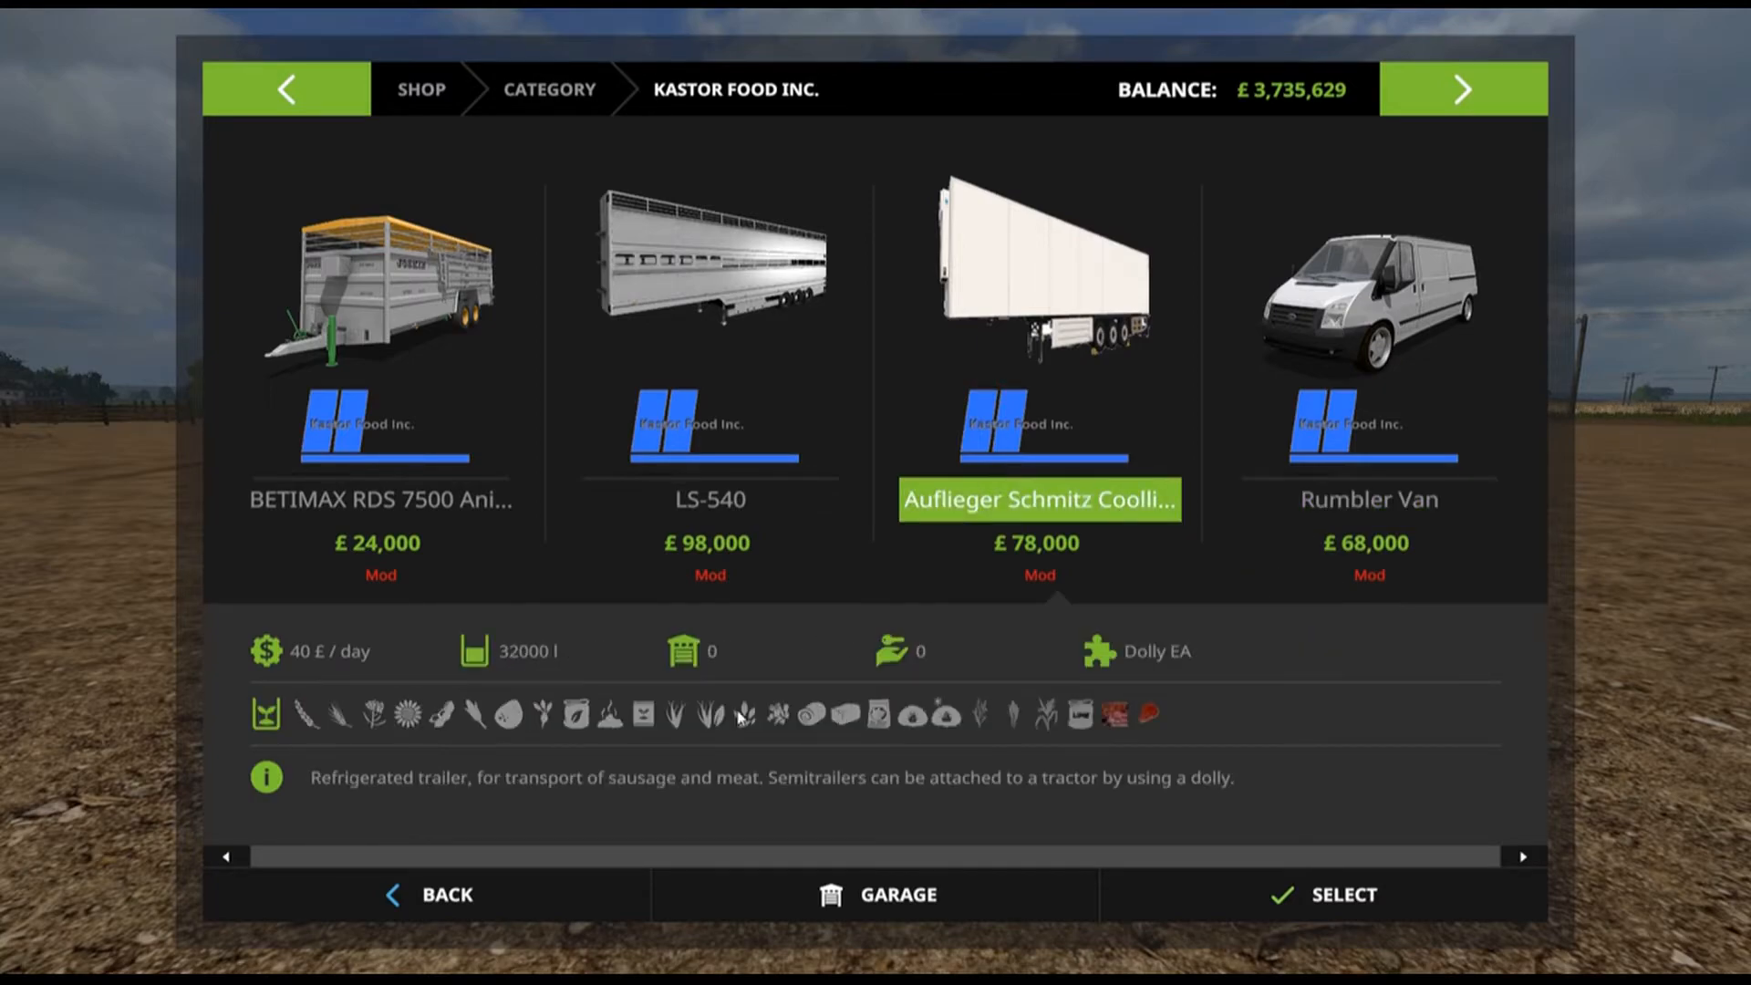
left_click(531, 890)
left_click(462, 894)
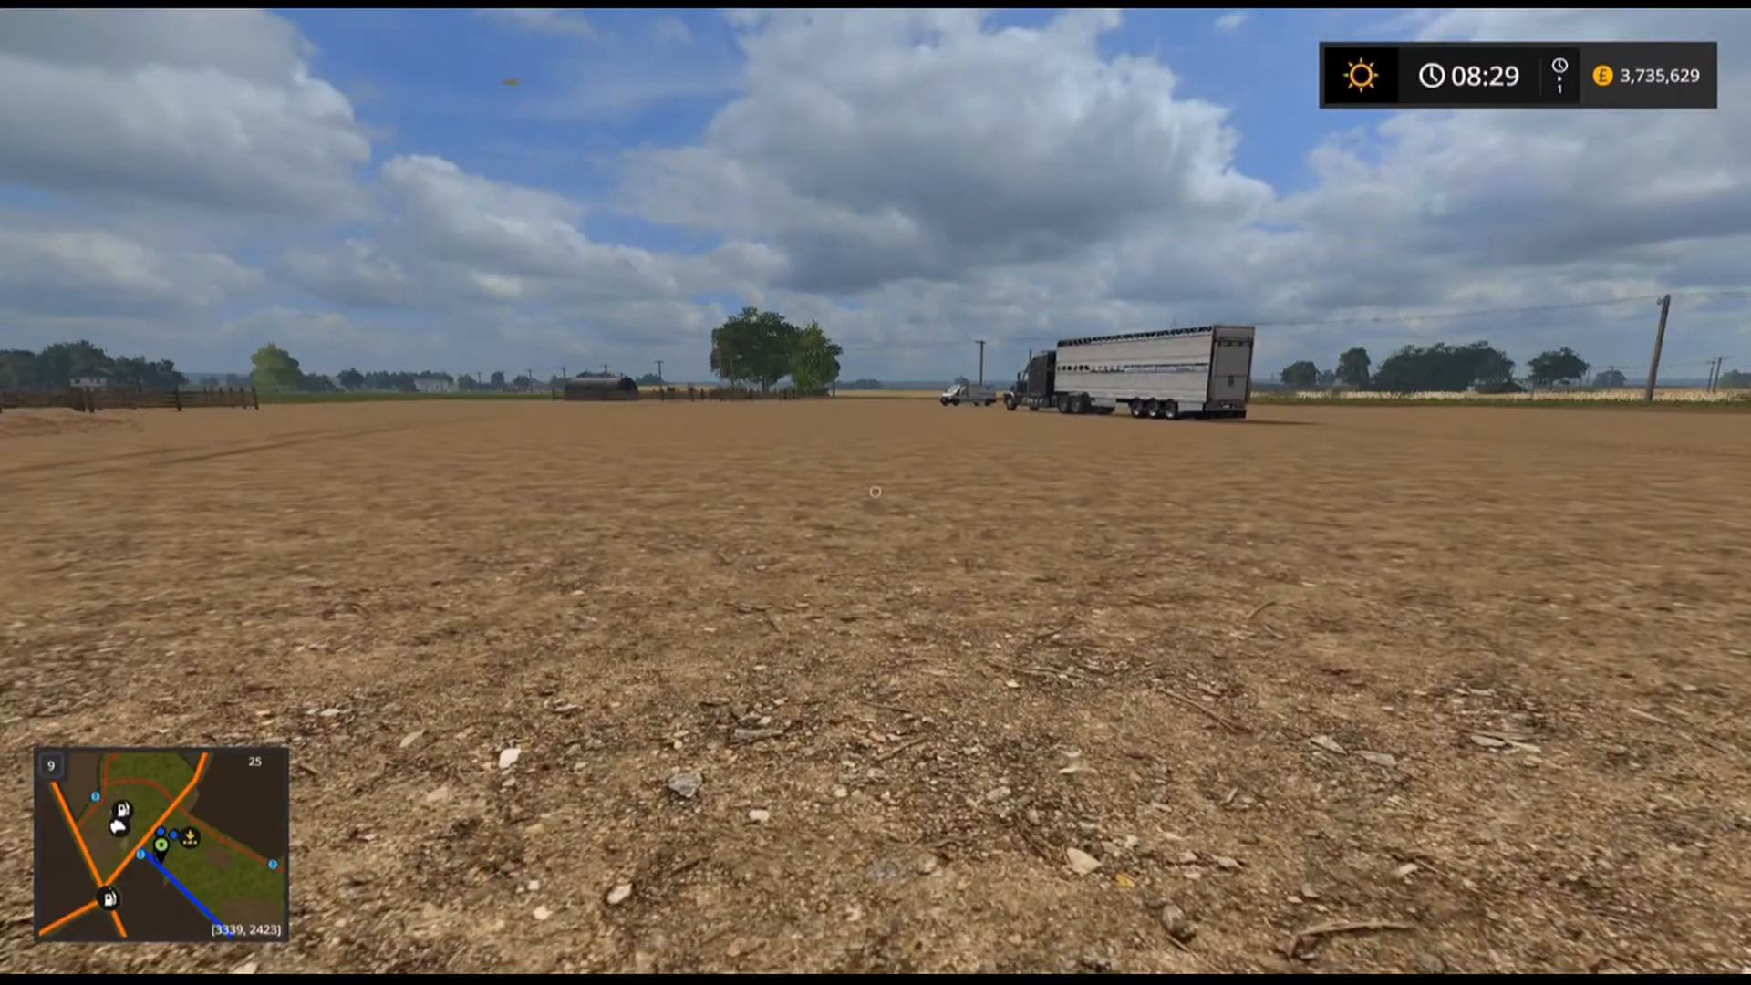
Walk to the Kastor Rumbler Van, get in, and drive it back toward the factory yard.
key("w")
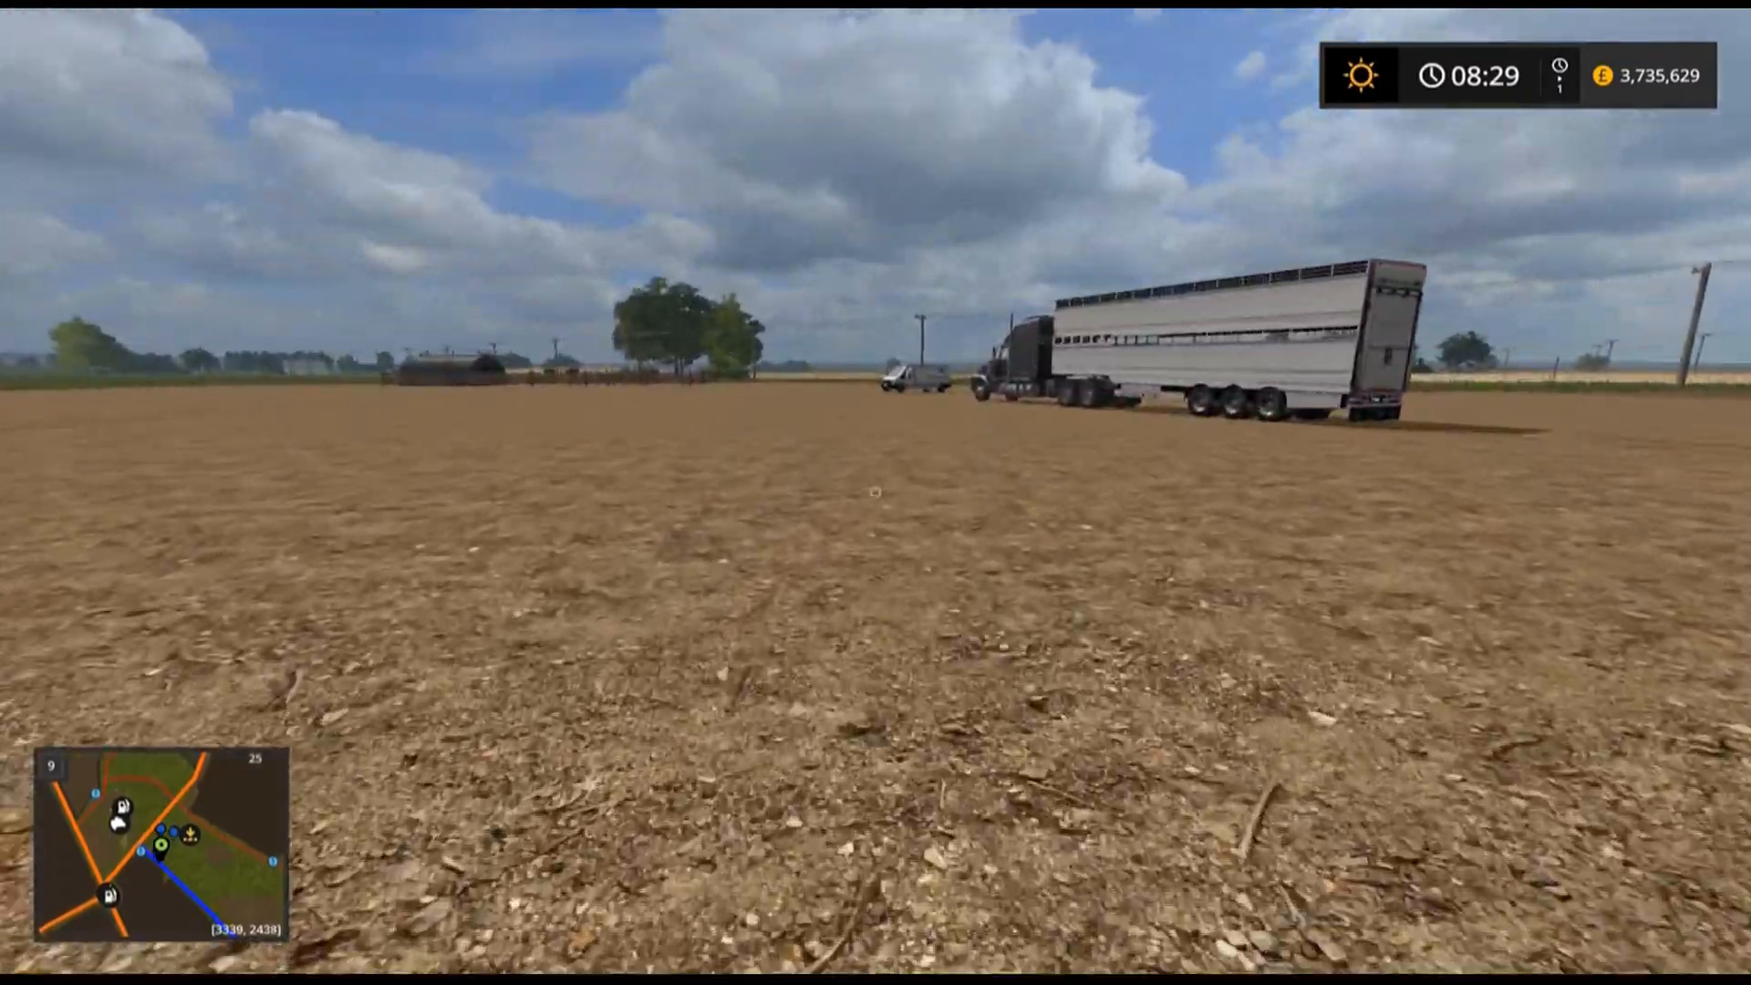
key("w")
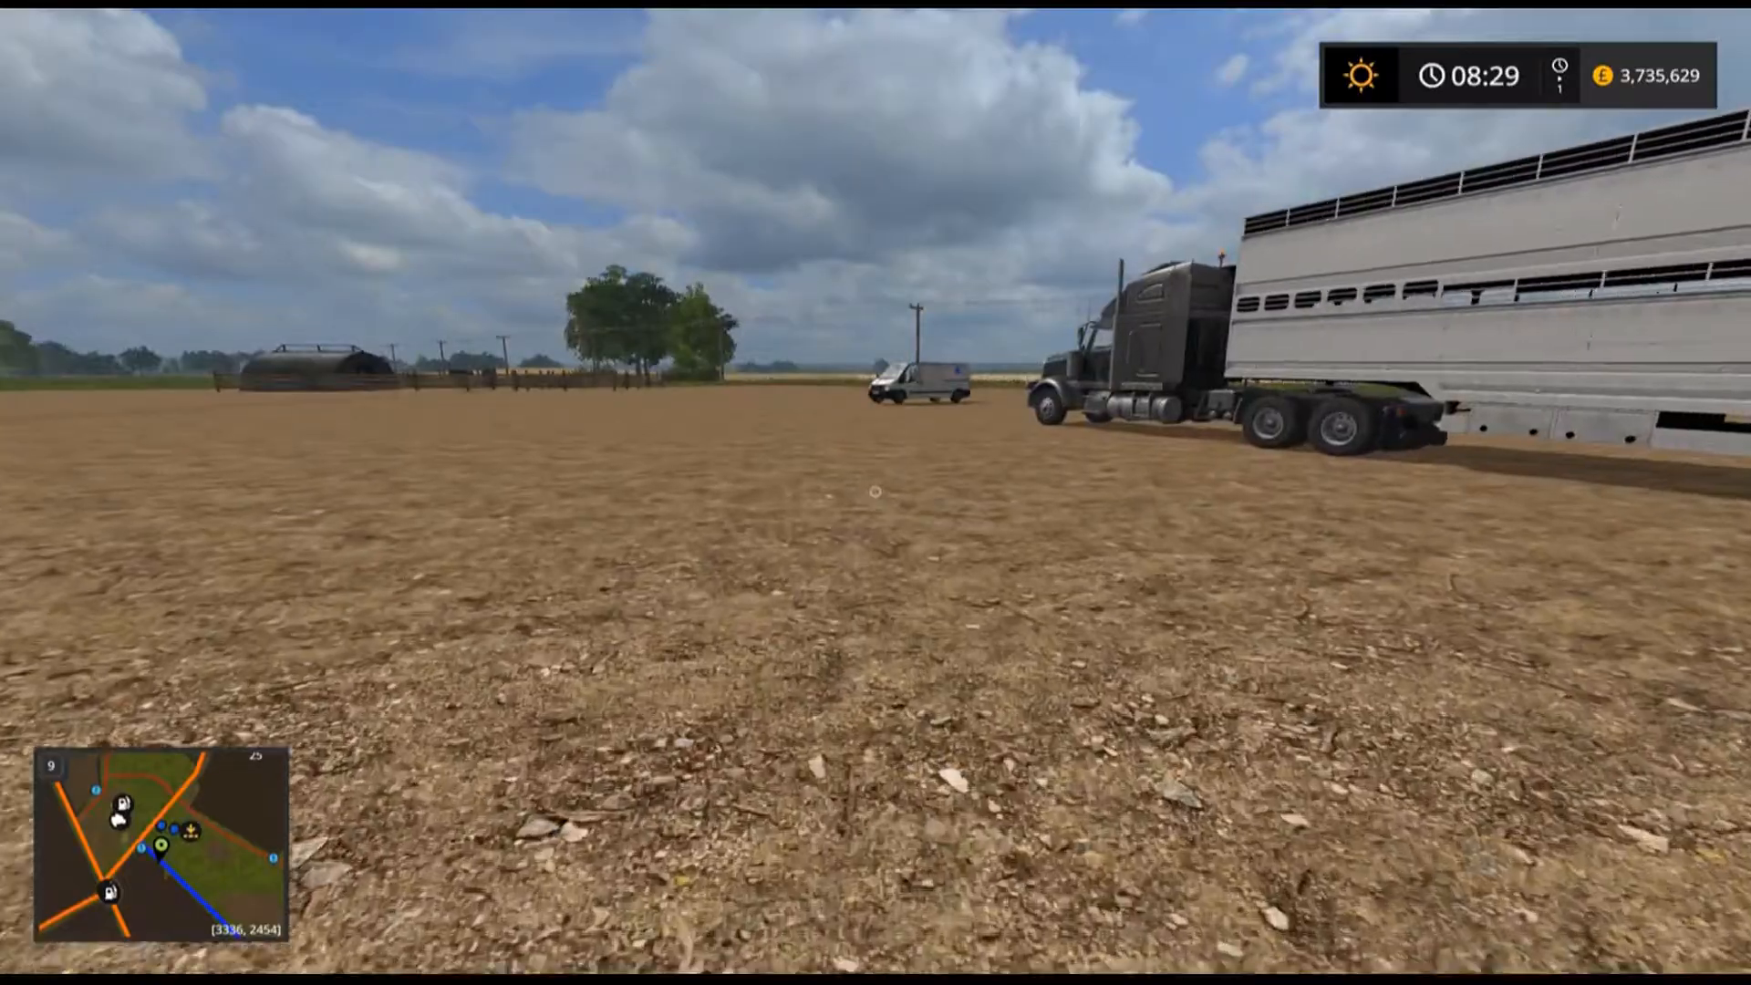
key("w")
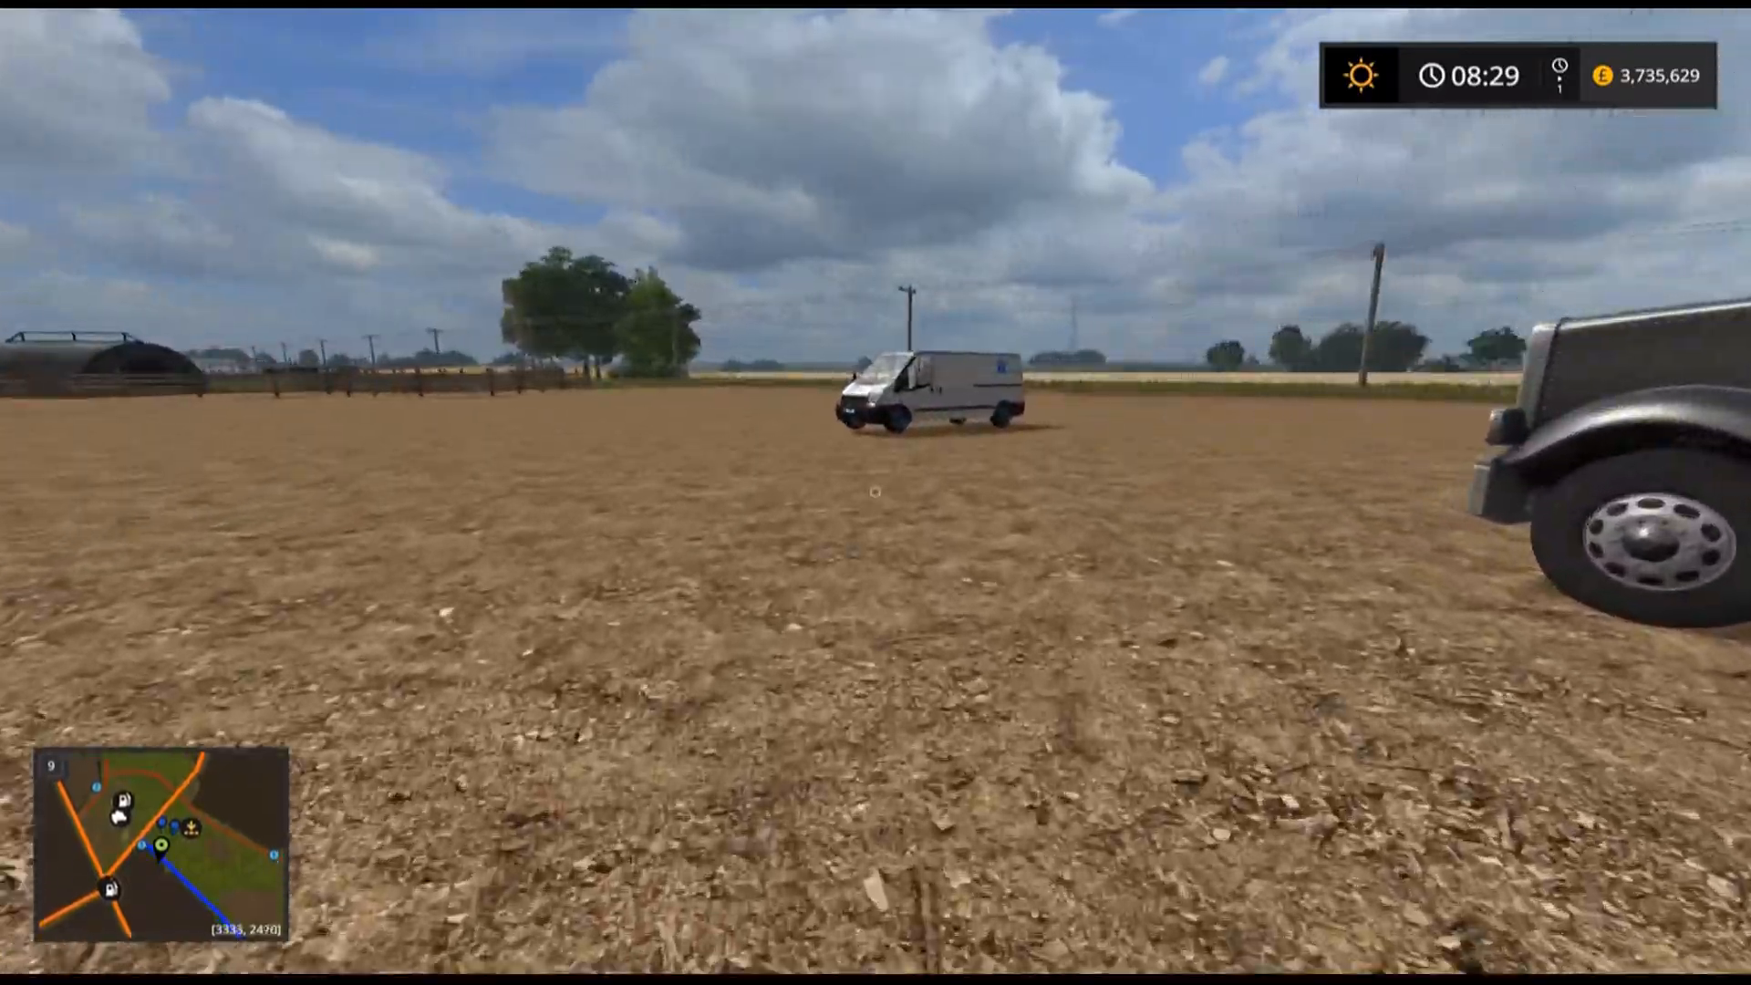
key("w")
key("e")
key("w")
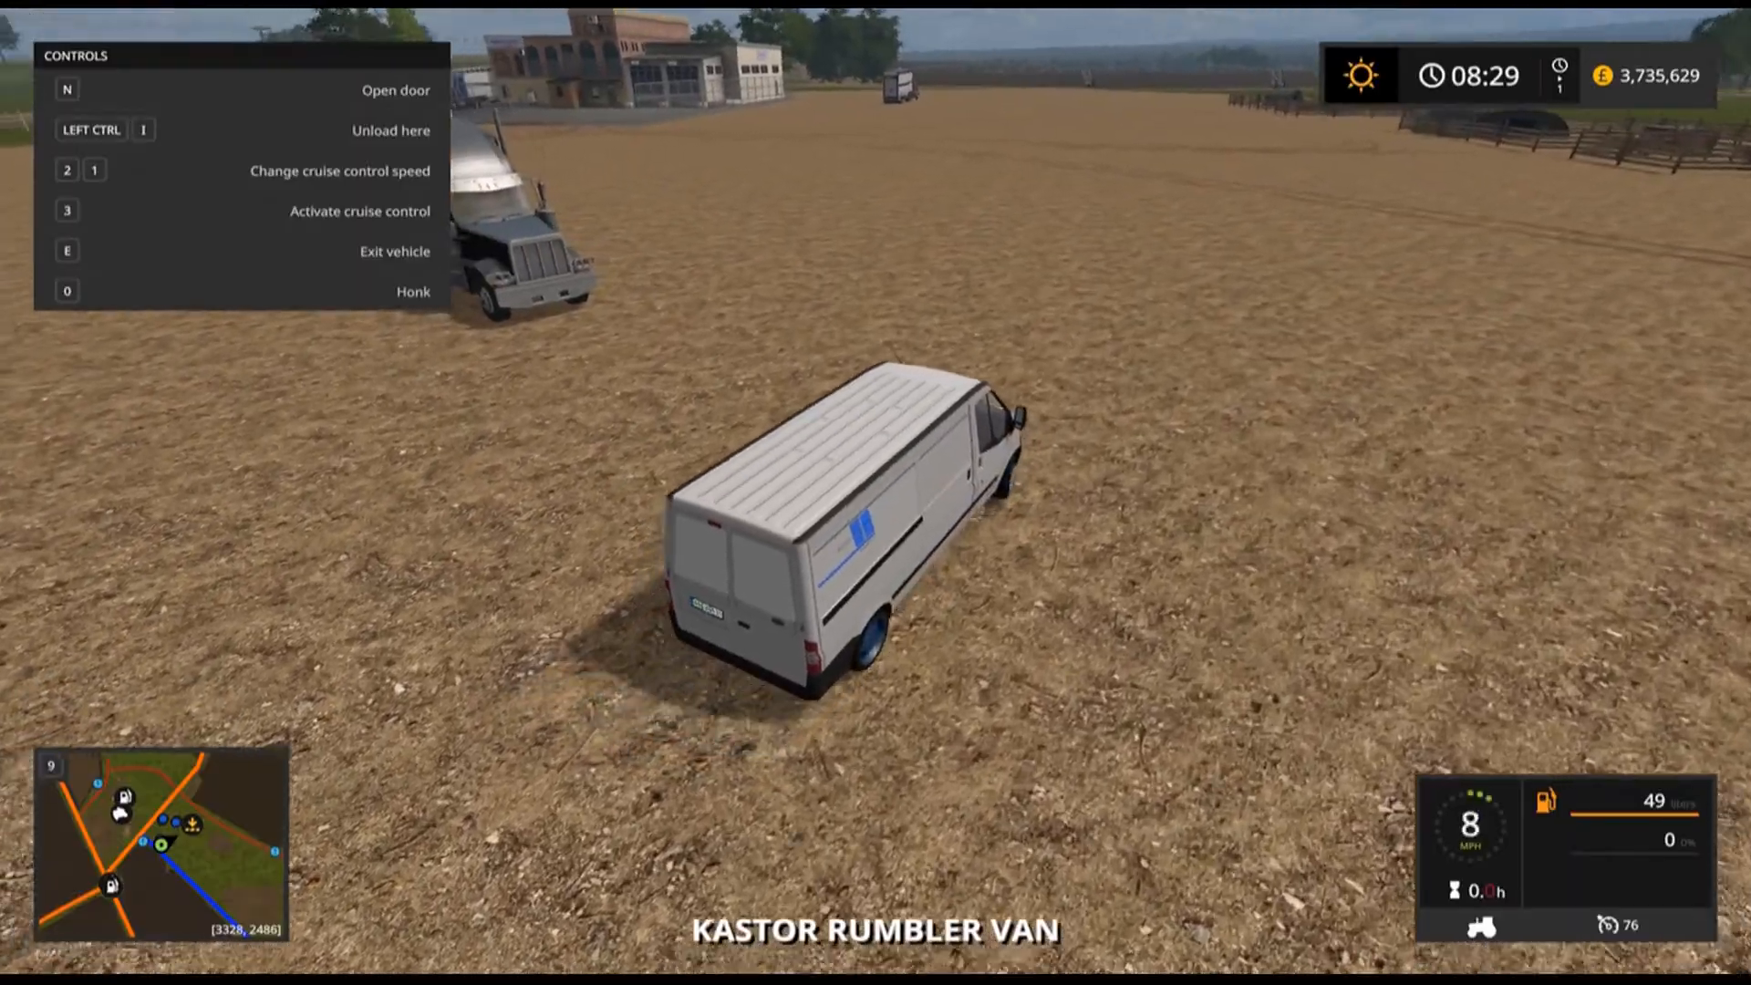
key("w")
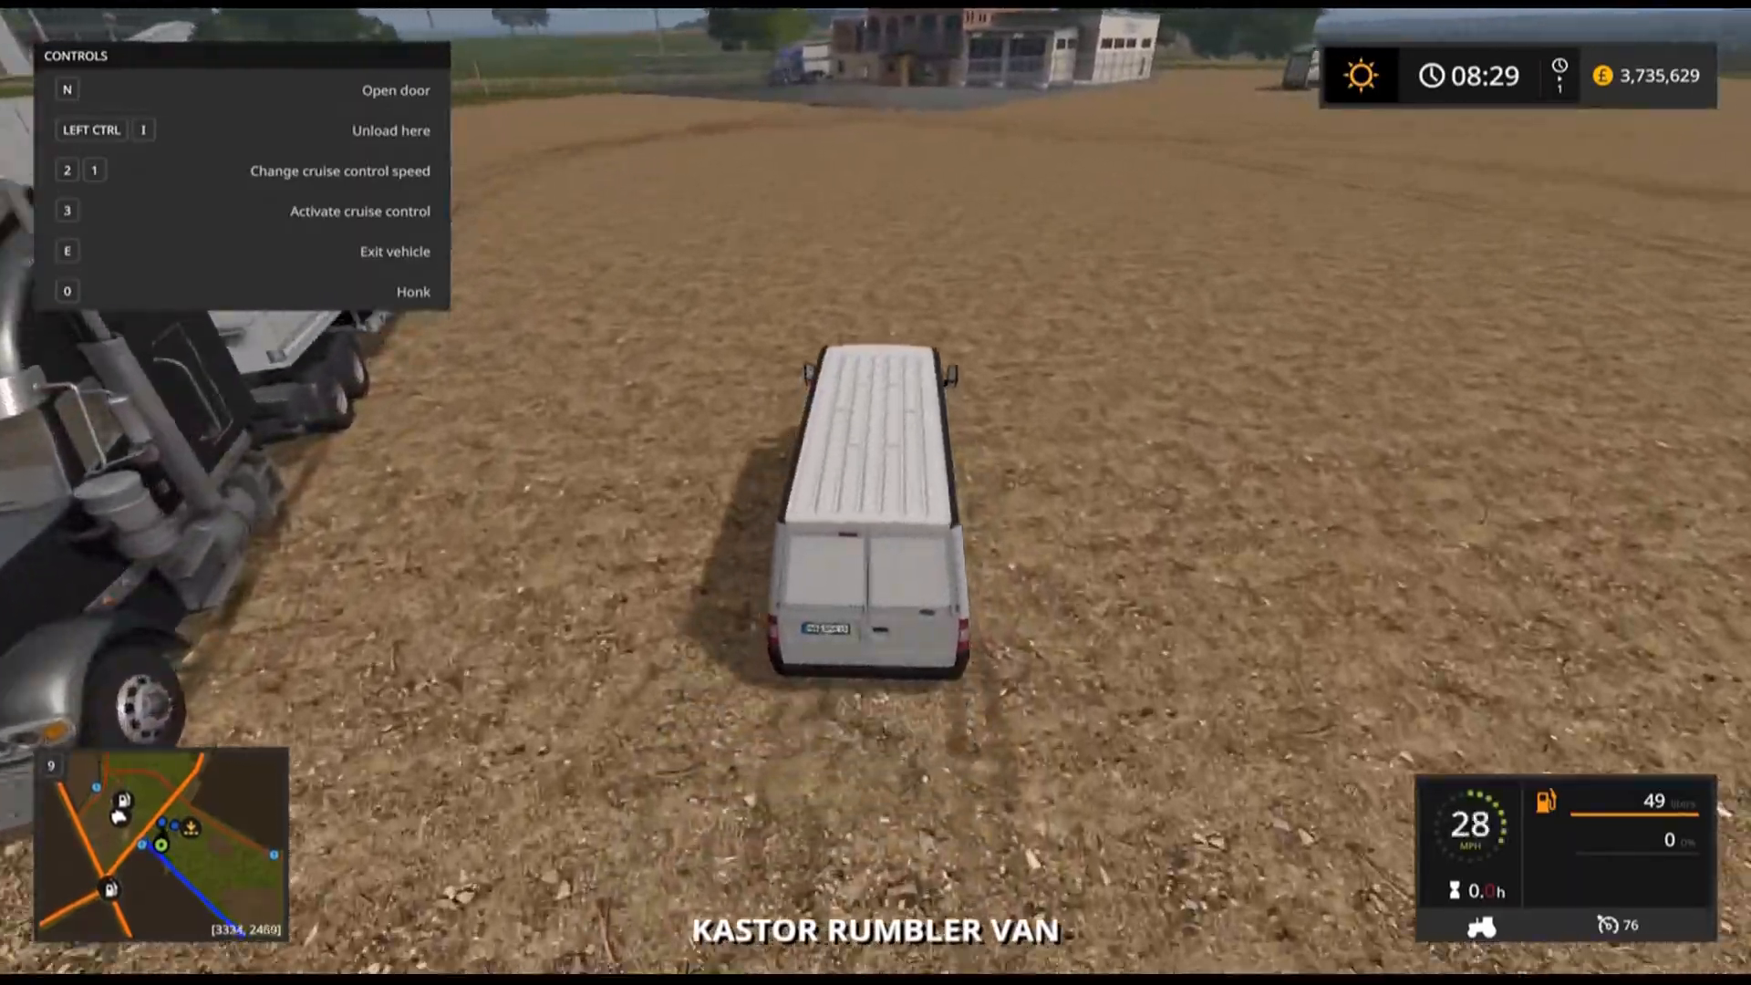
key("w")
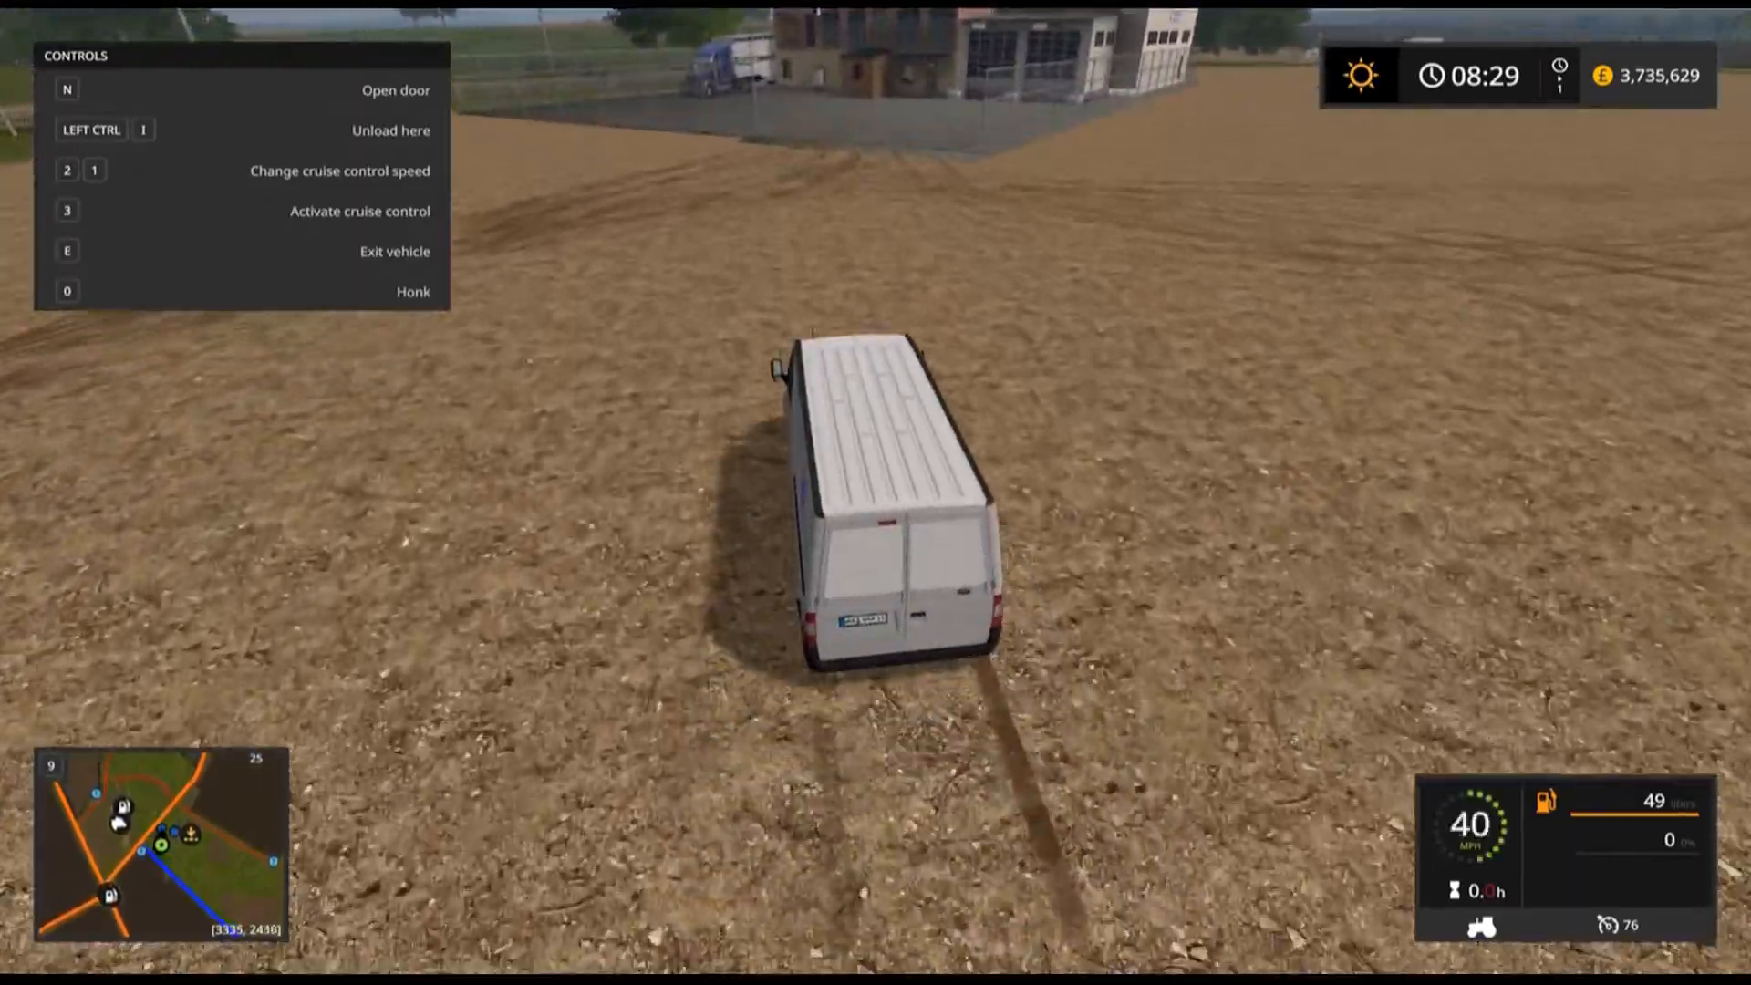
Manoeuvre the van and back it up to the sausage goods-issue gate of the factory.
key("s")
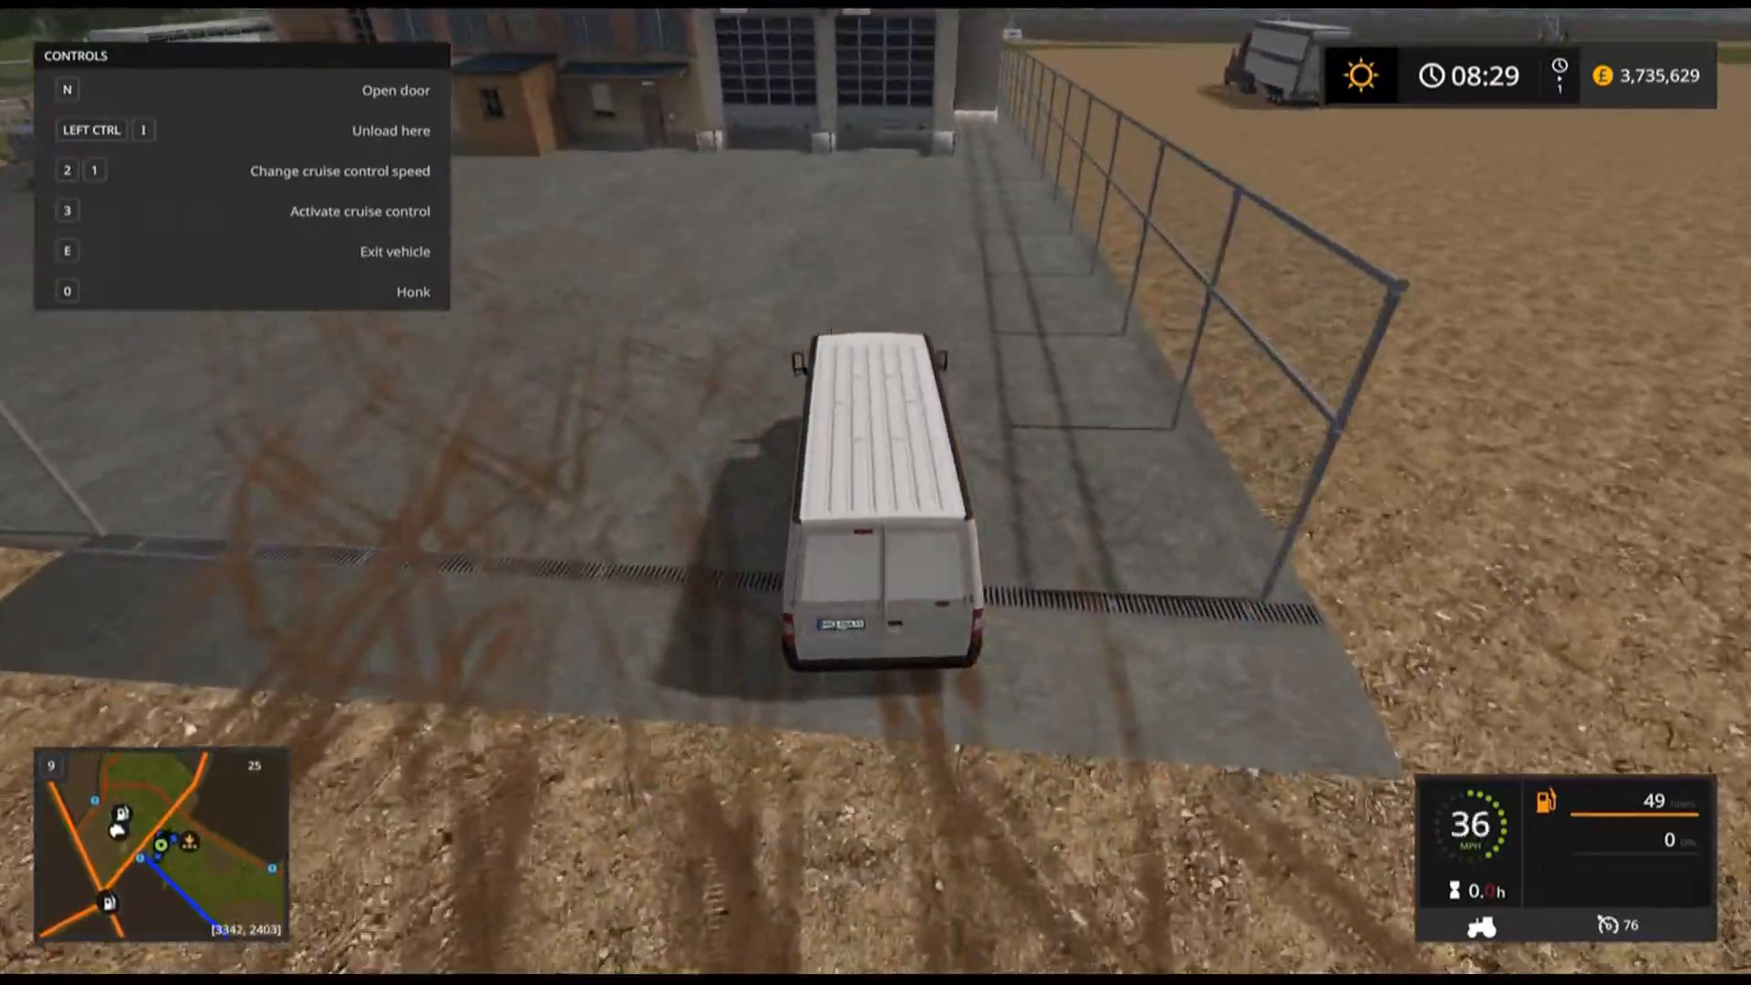
key("s")
key("a")
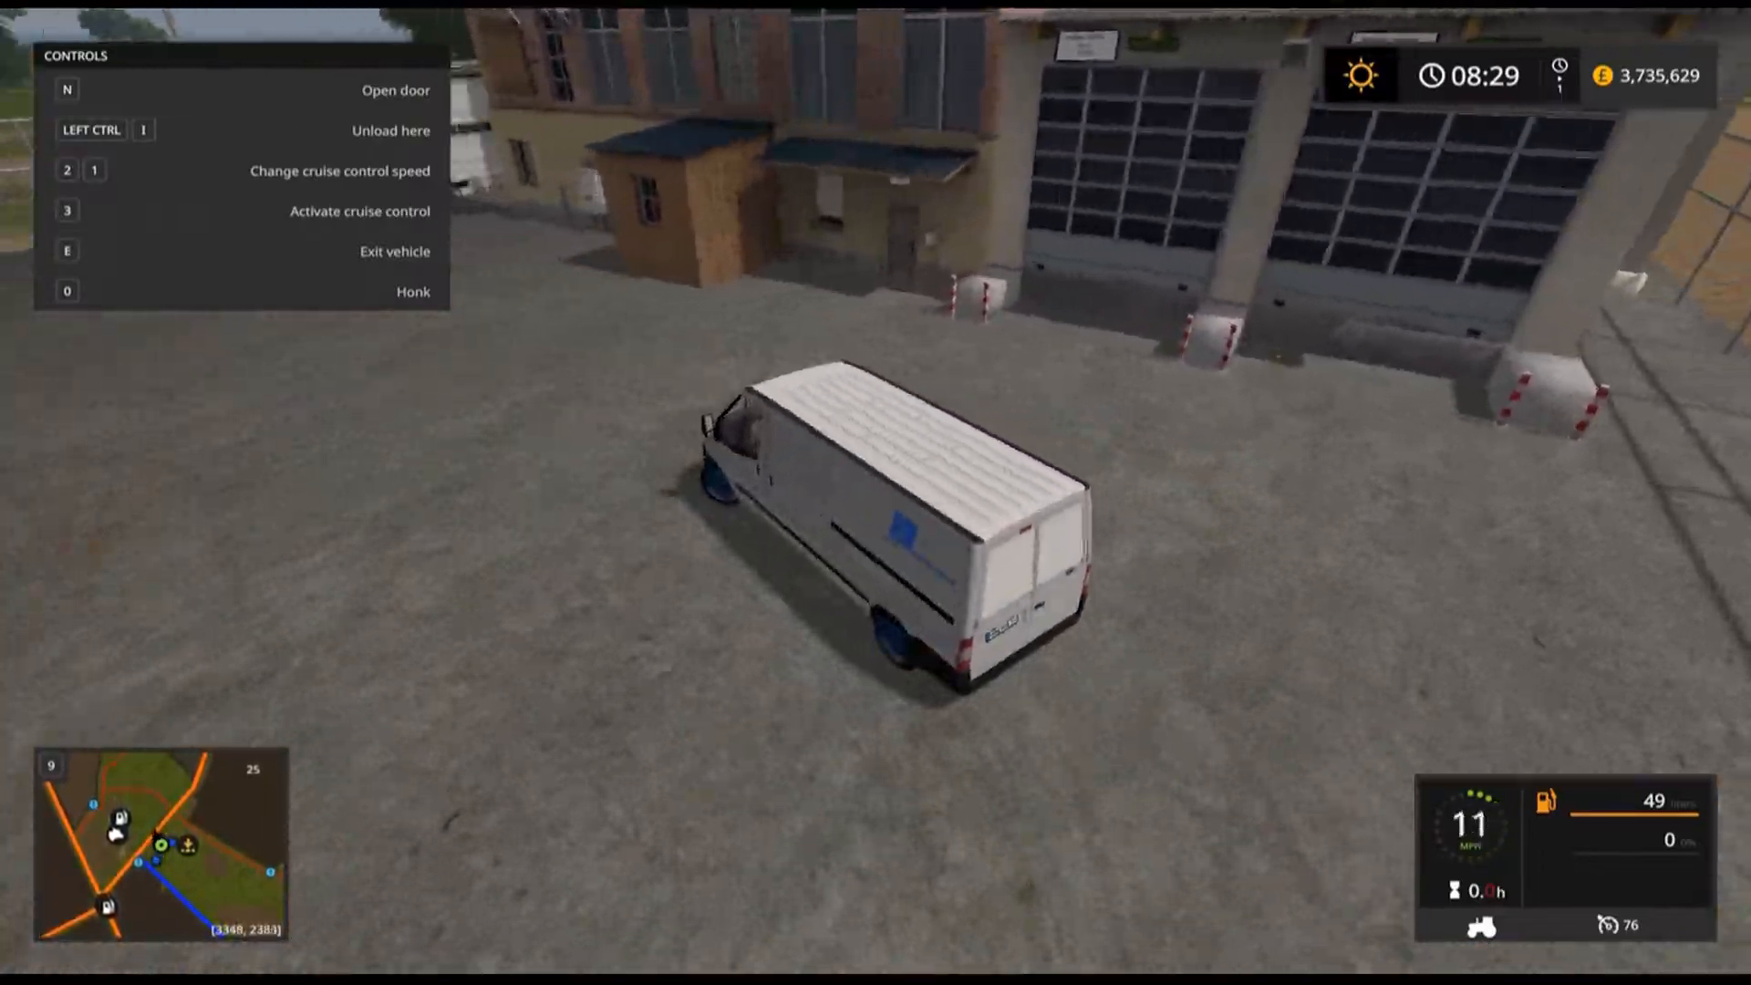
key("s")
key("d")
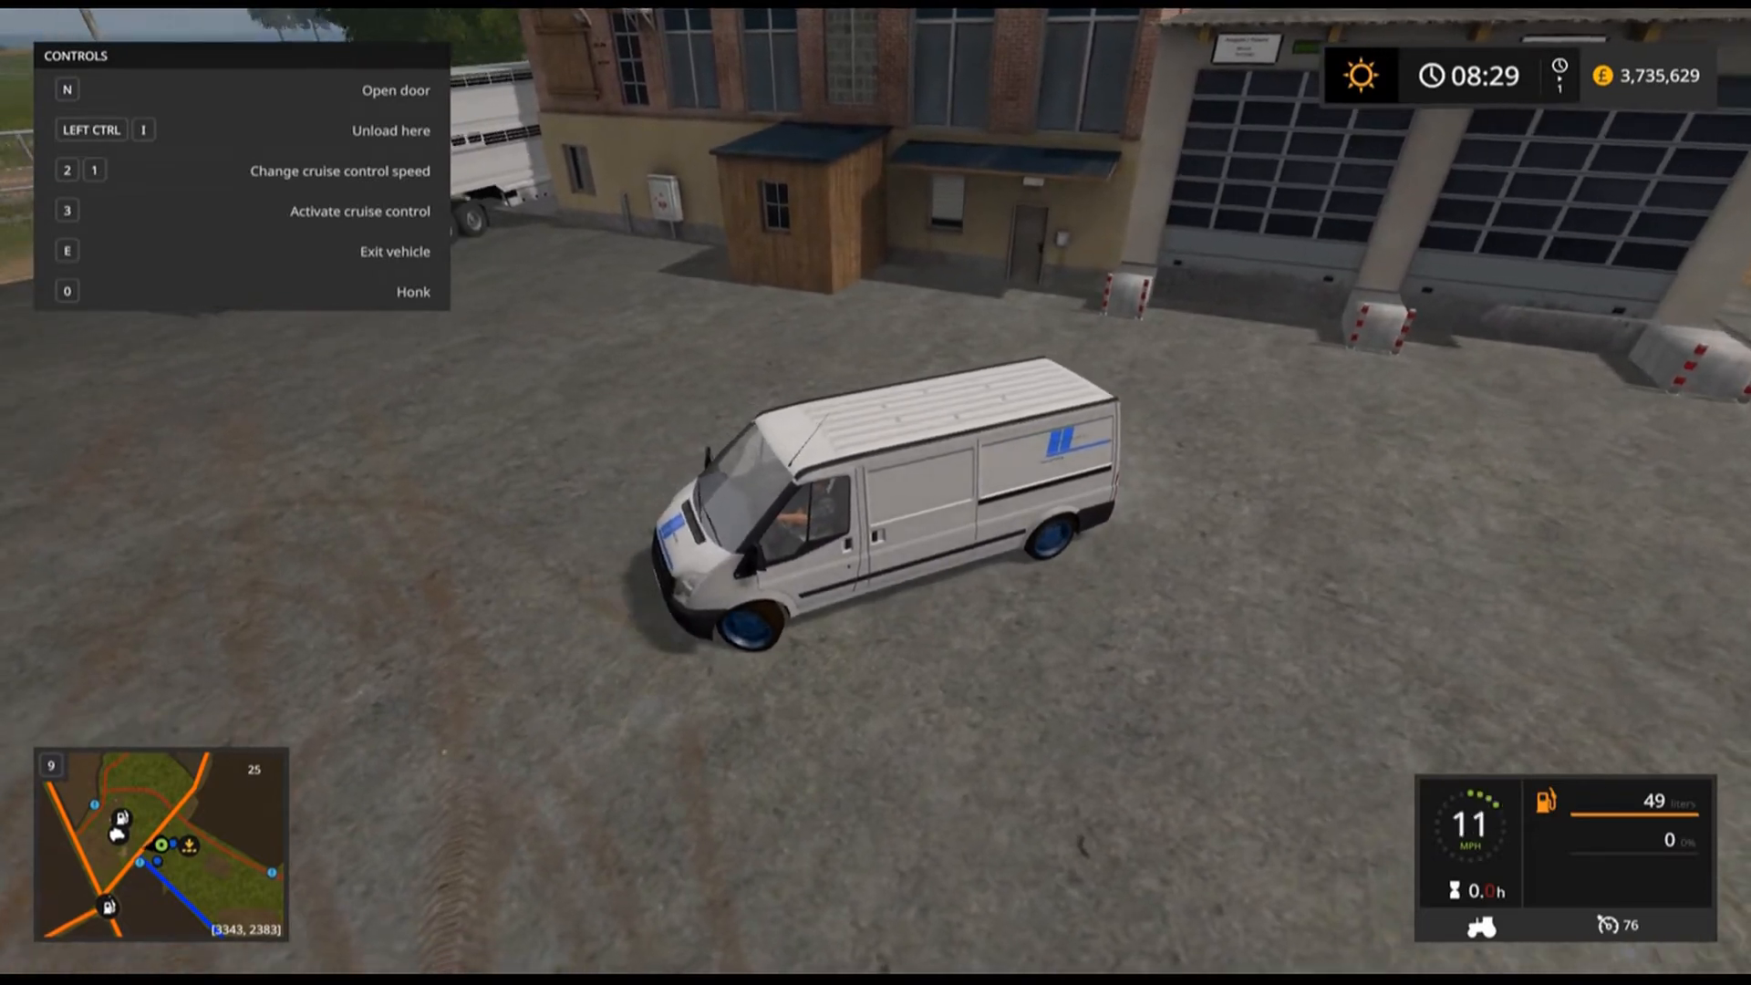
key("w")
key("w")
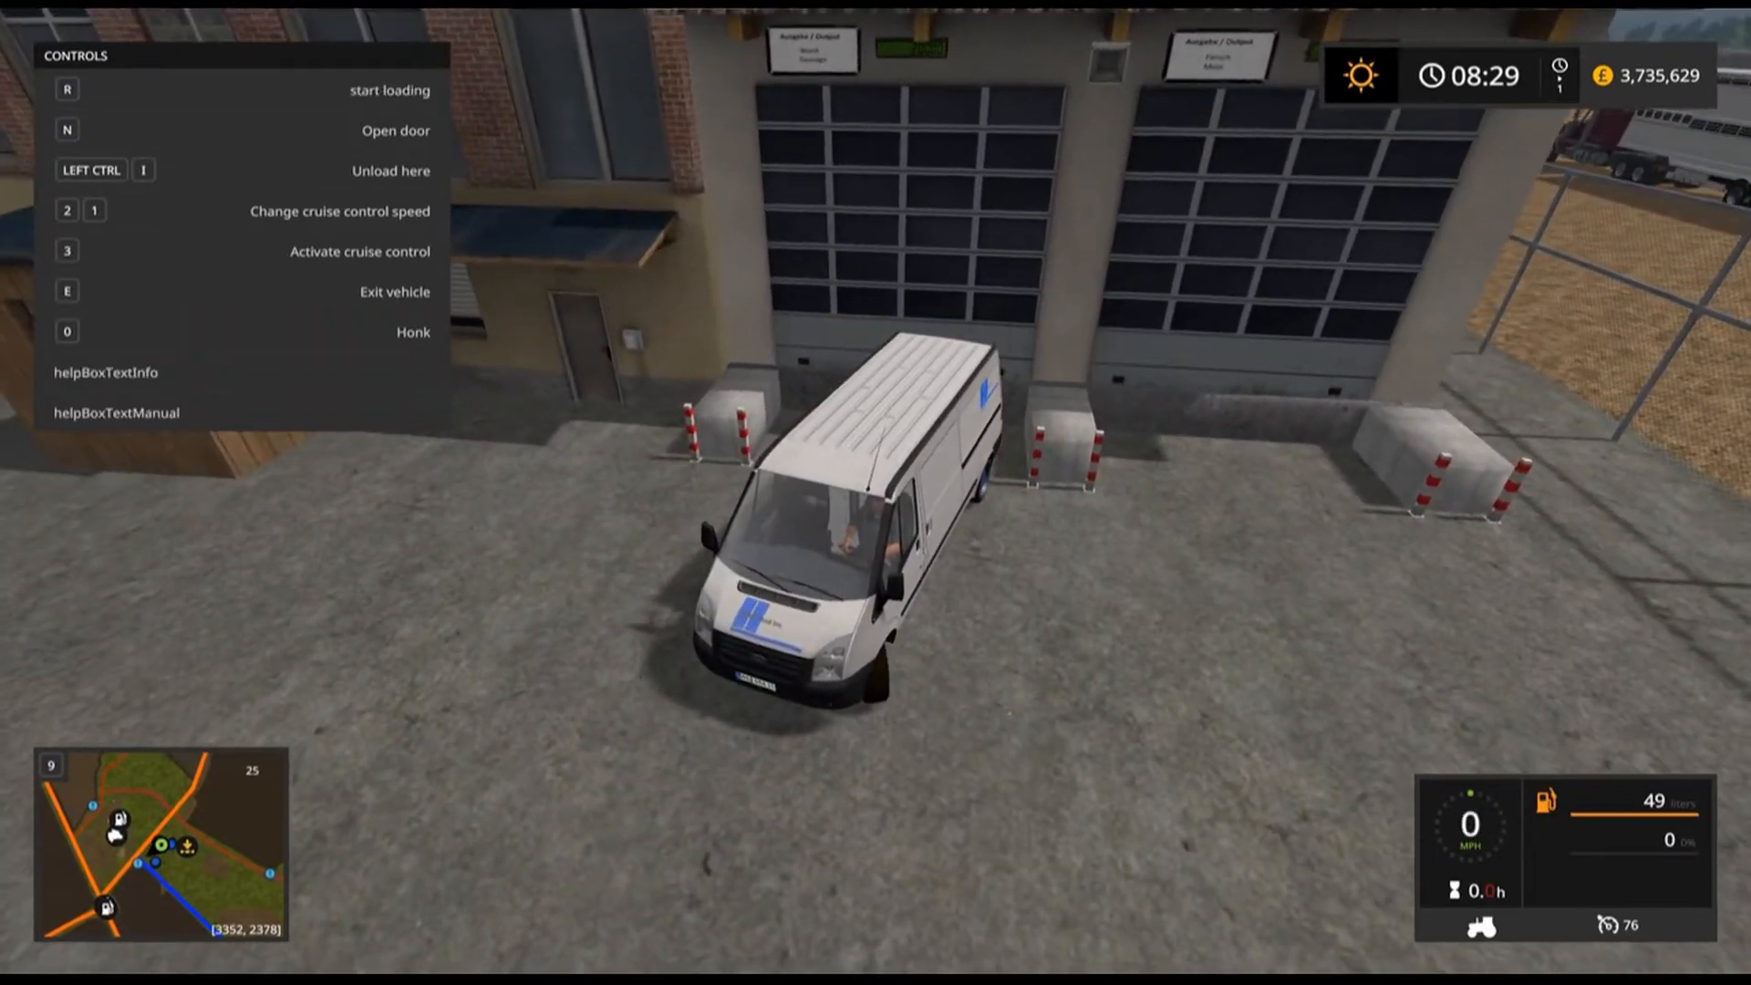
key("a")
key("s")
key("s")
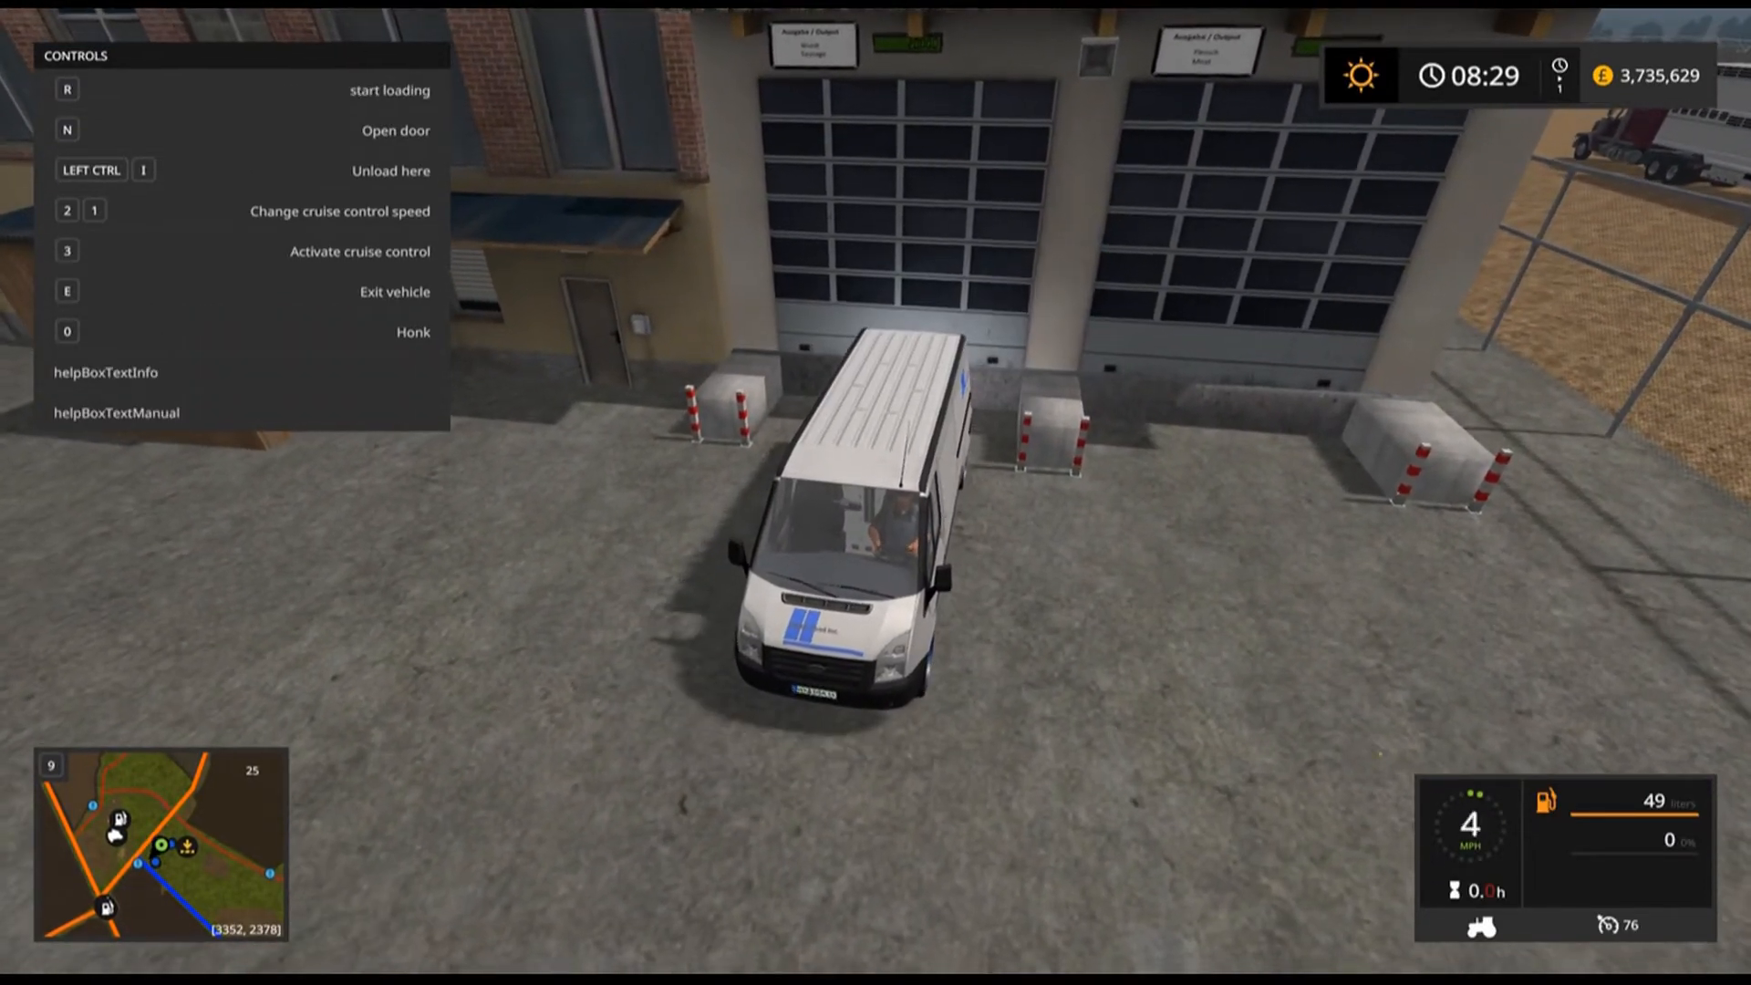
key("w")
key("e")
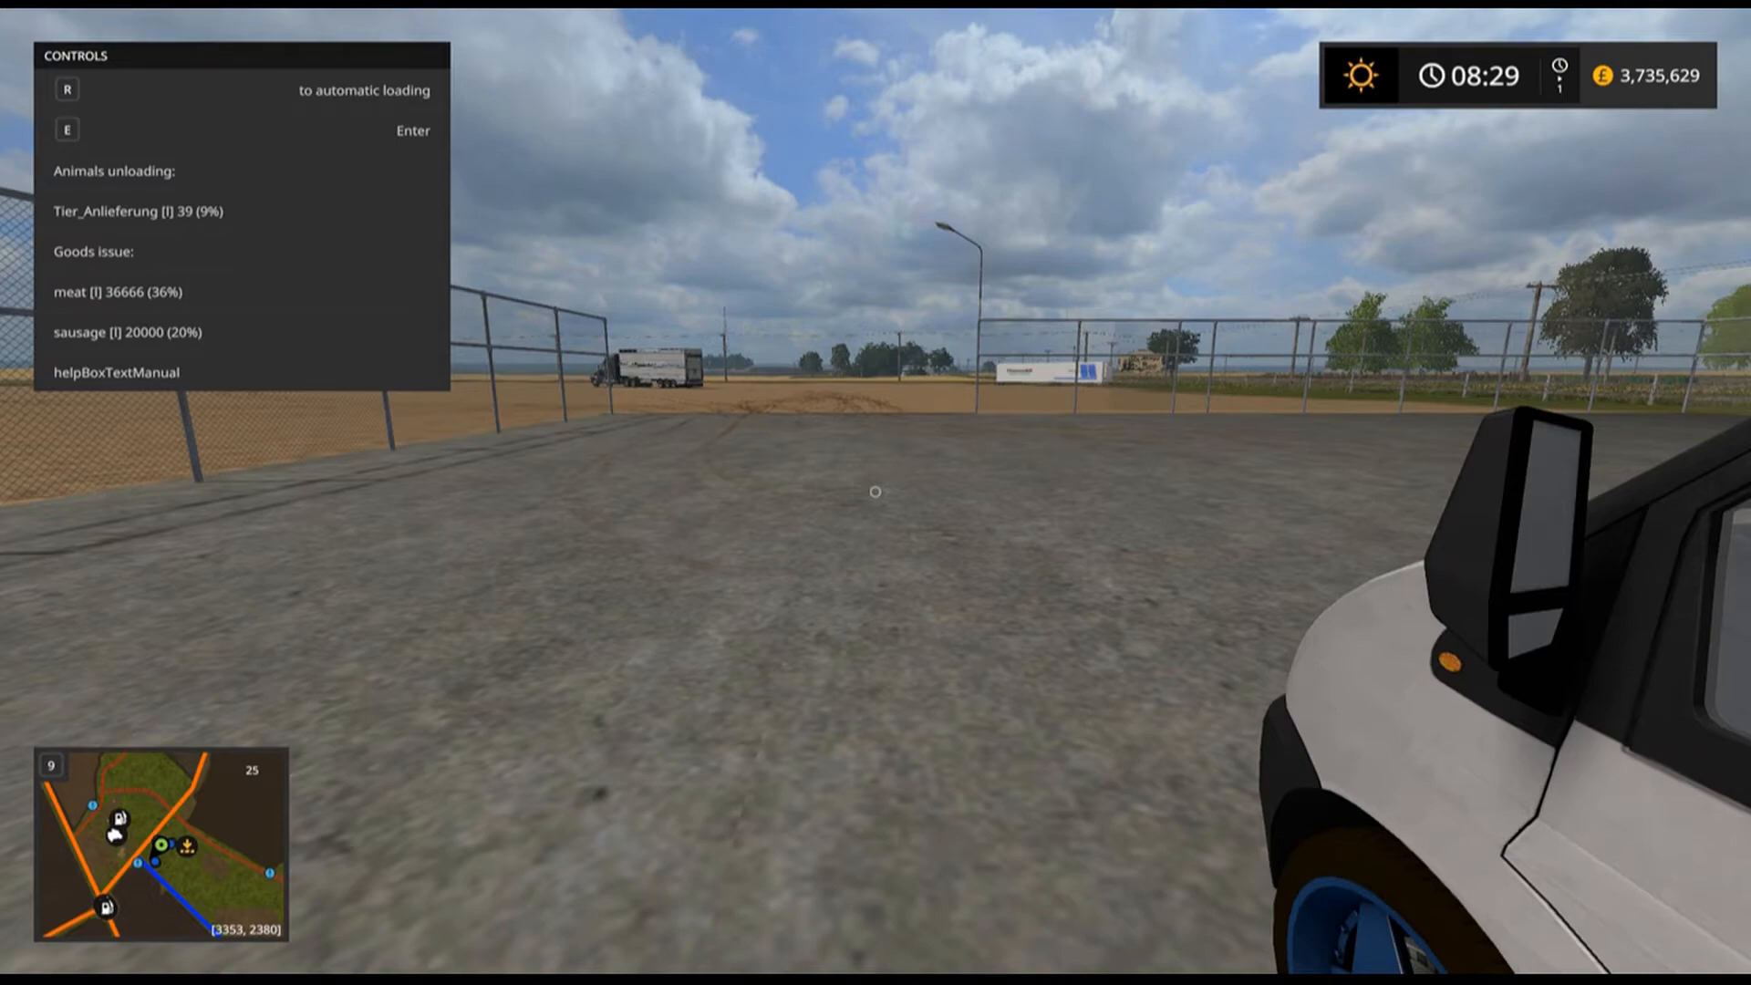
key("e")
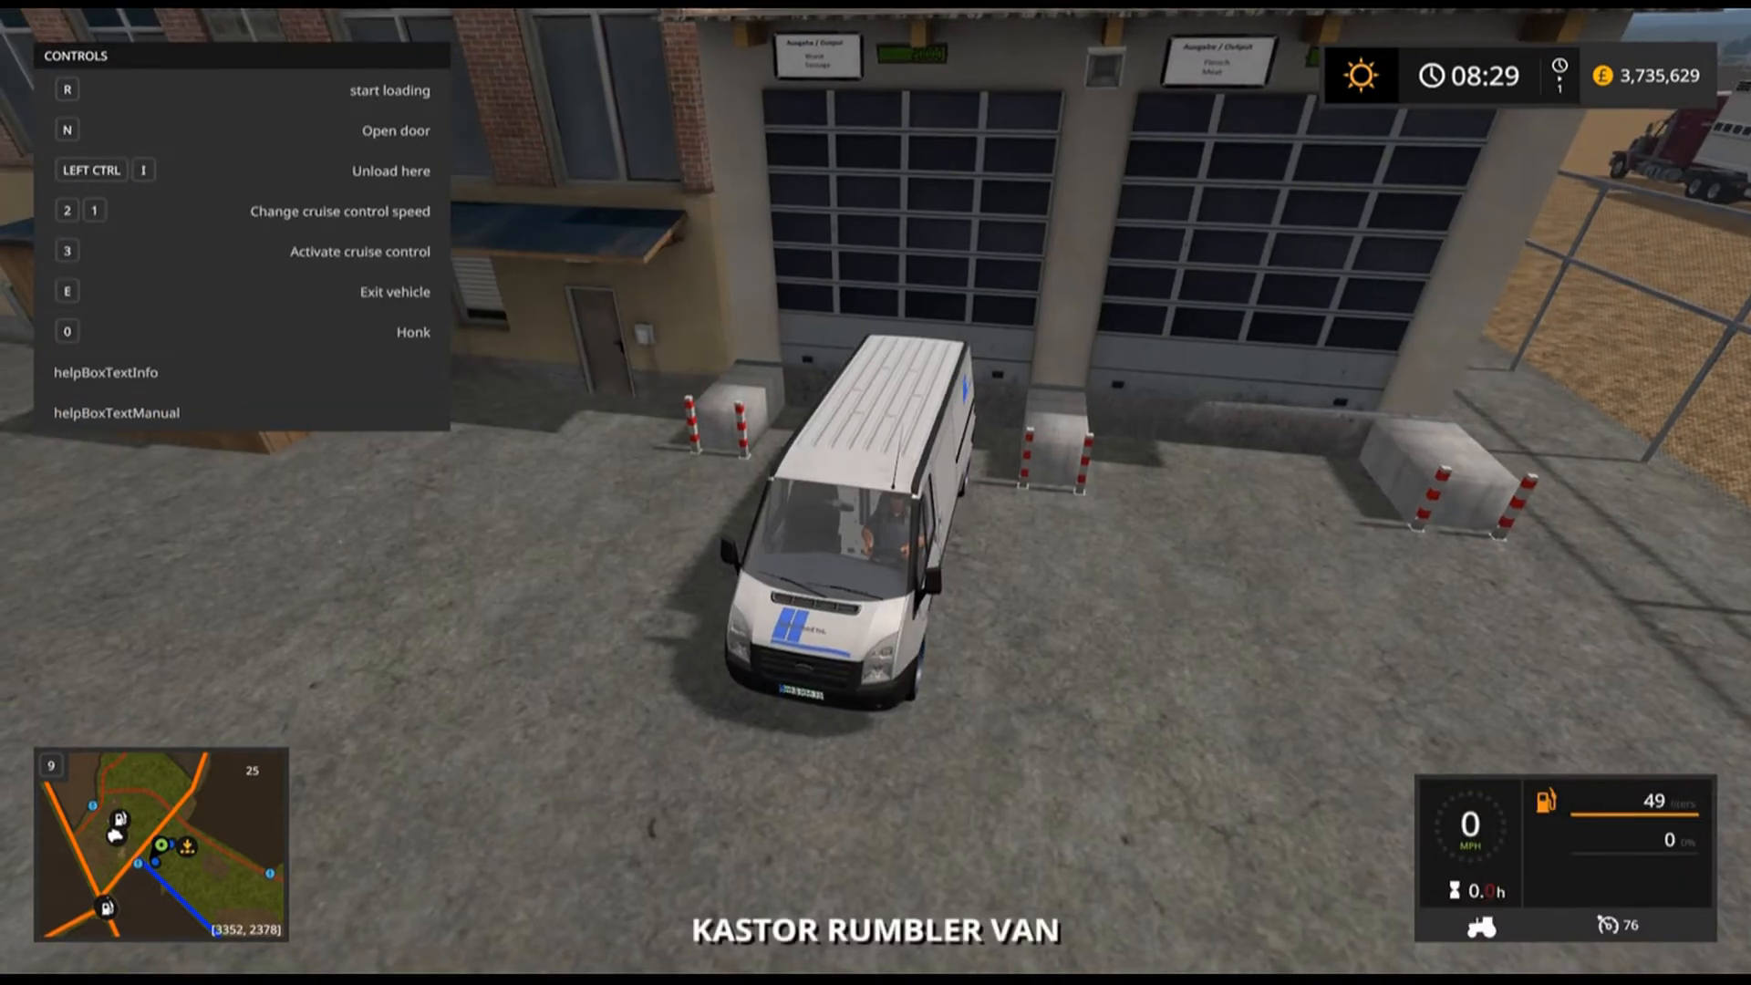
key("s")
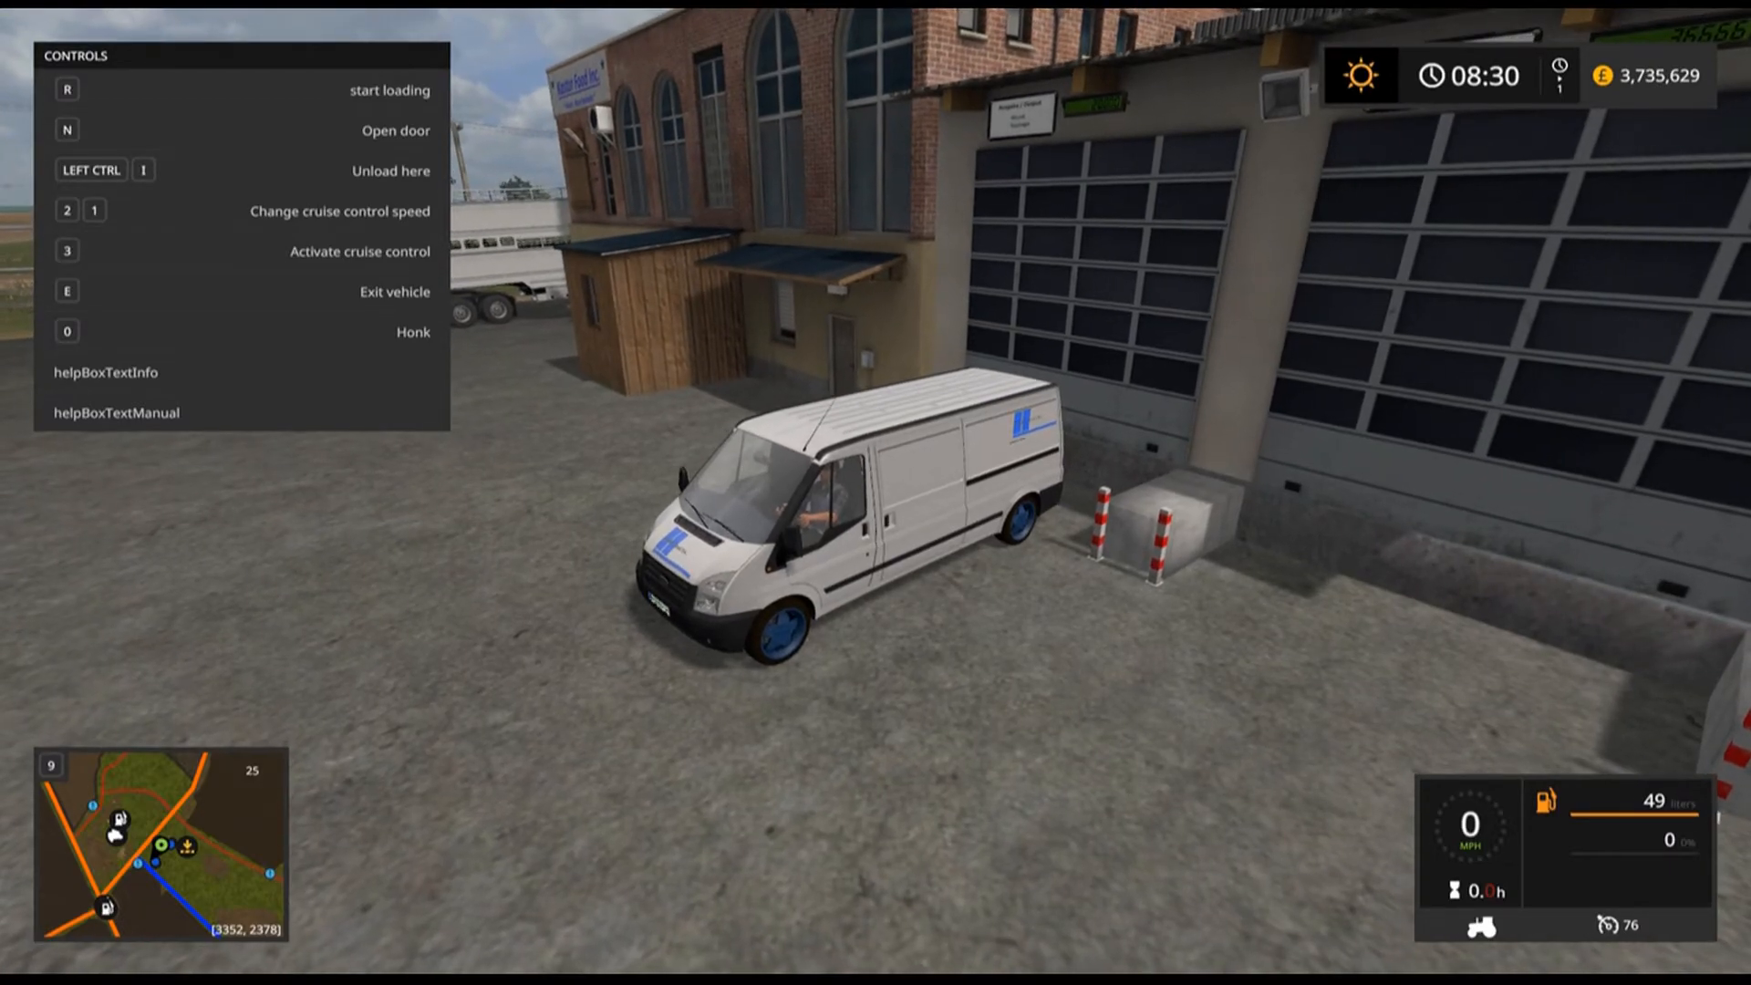
Start loading sausage into the van at the gate and drive it to the Thermobil cold storage container.
key("r")
key("w")
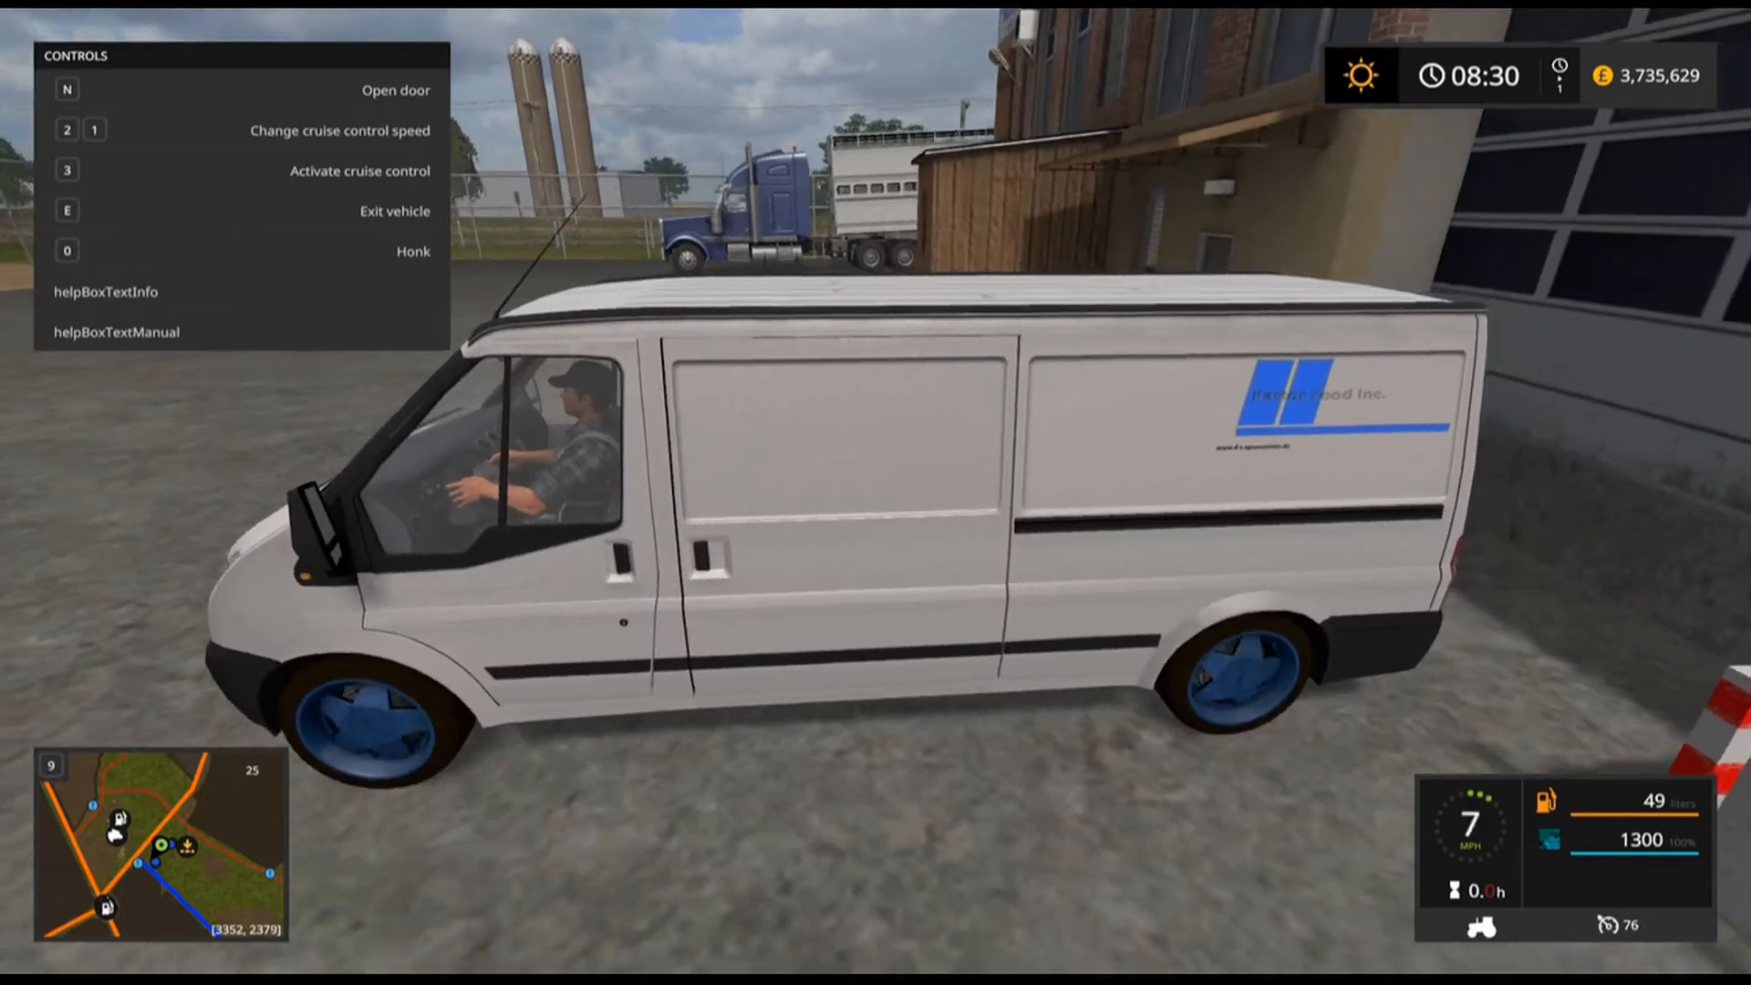
key("d")
key("w")
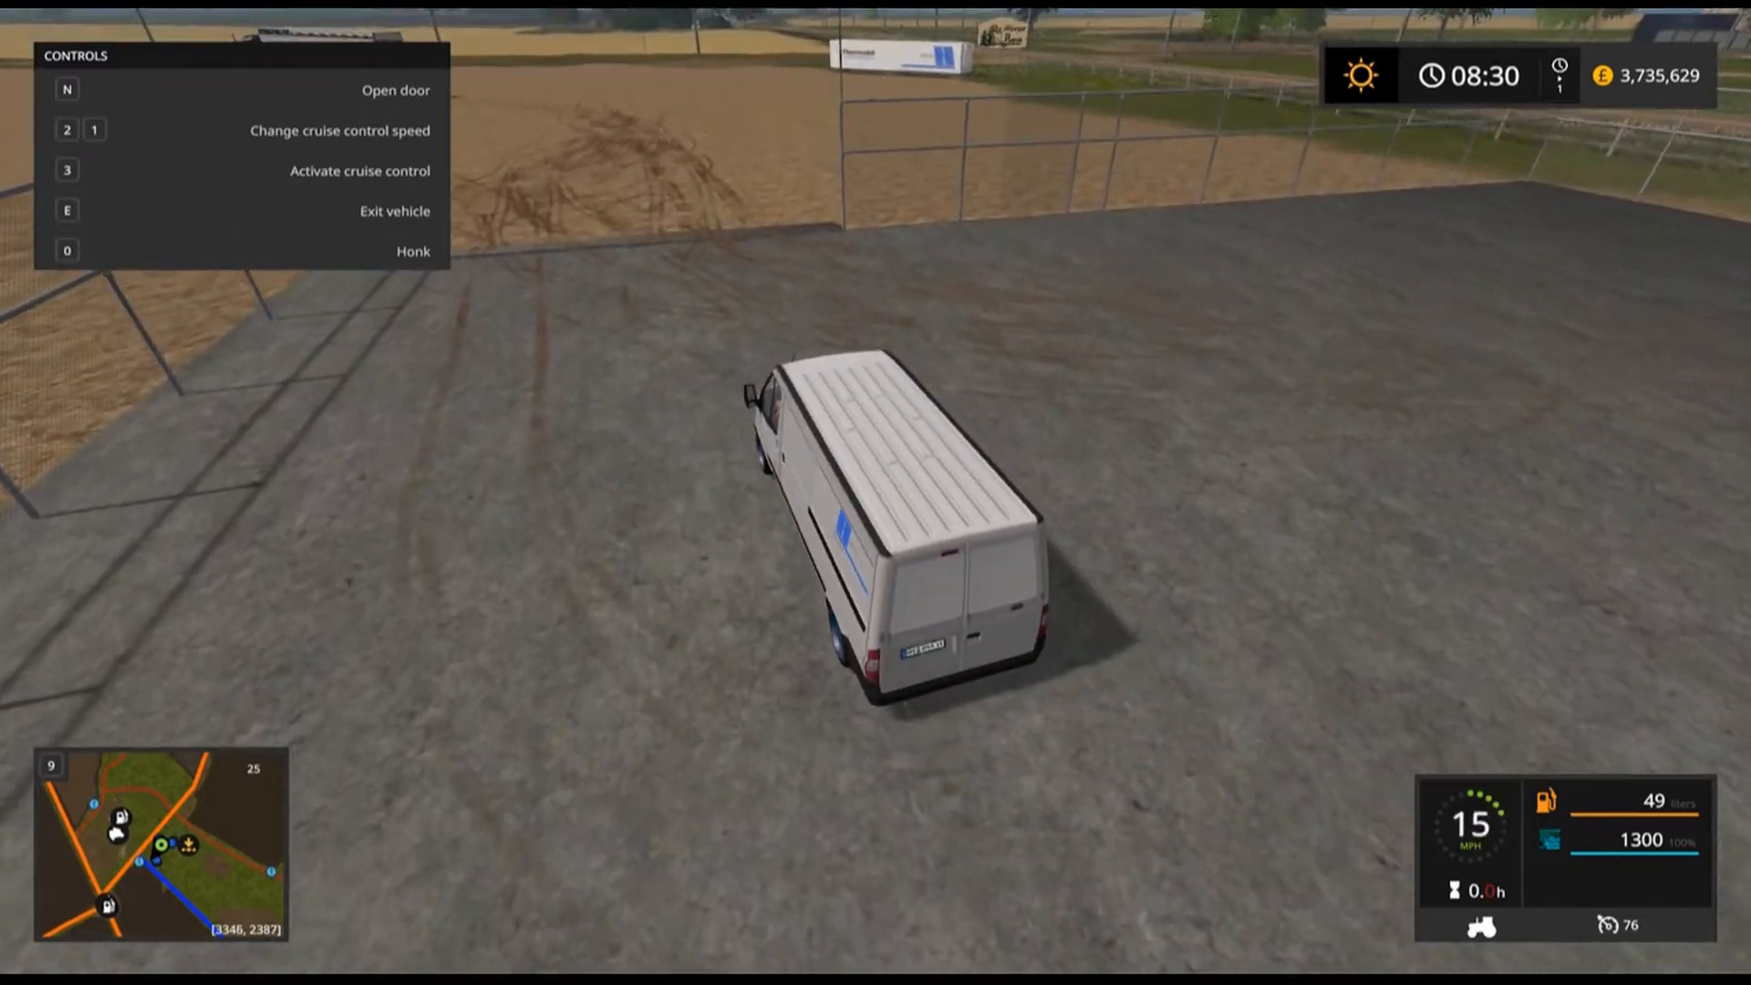
key("w")
key("d")
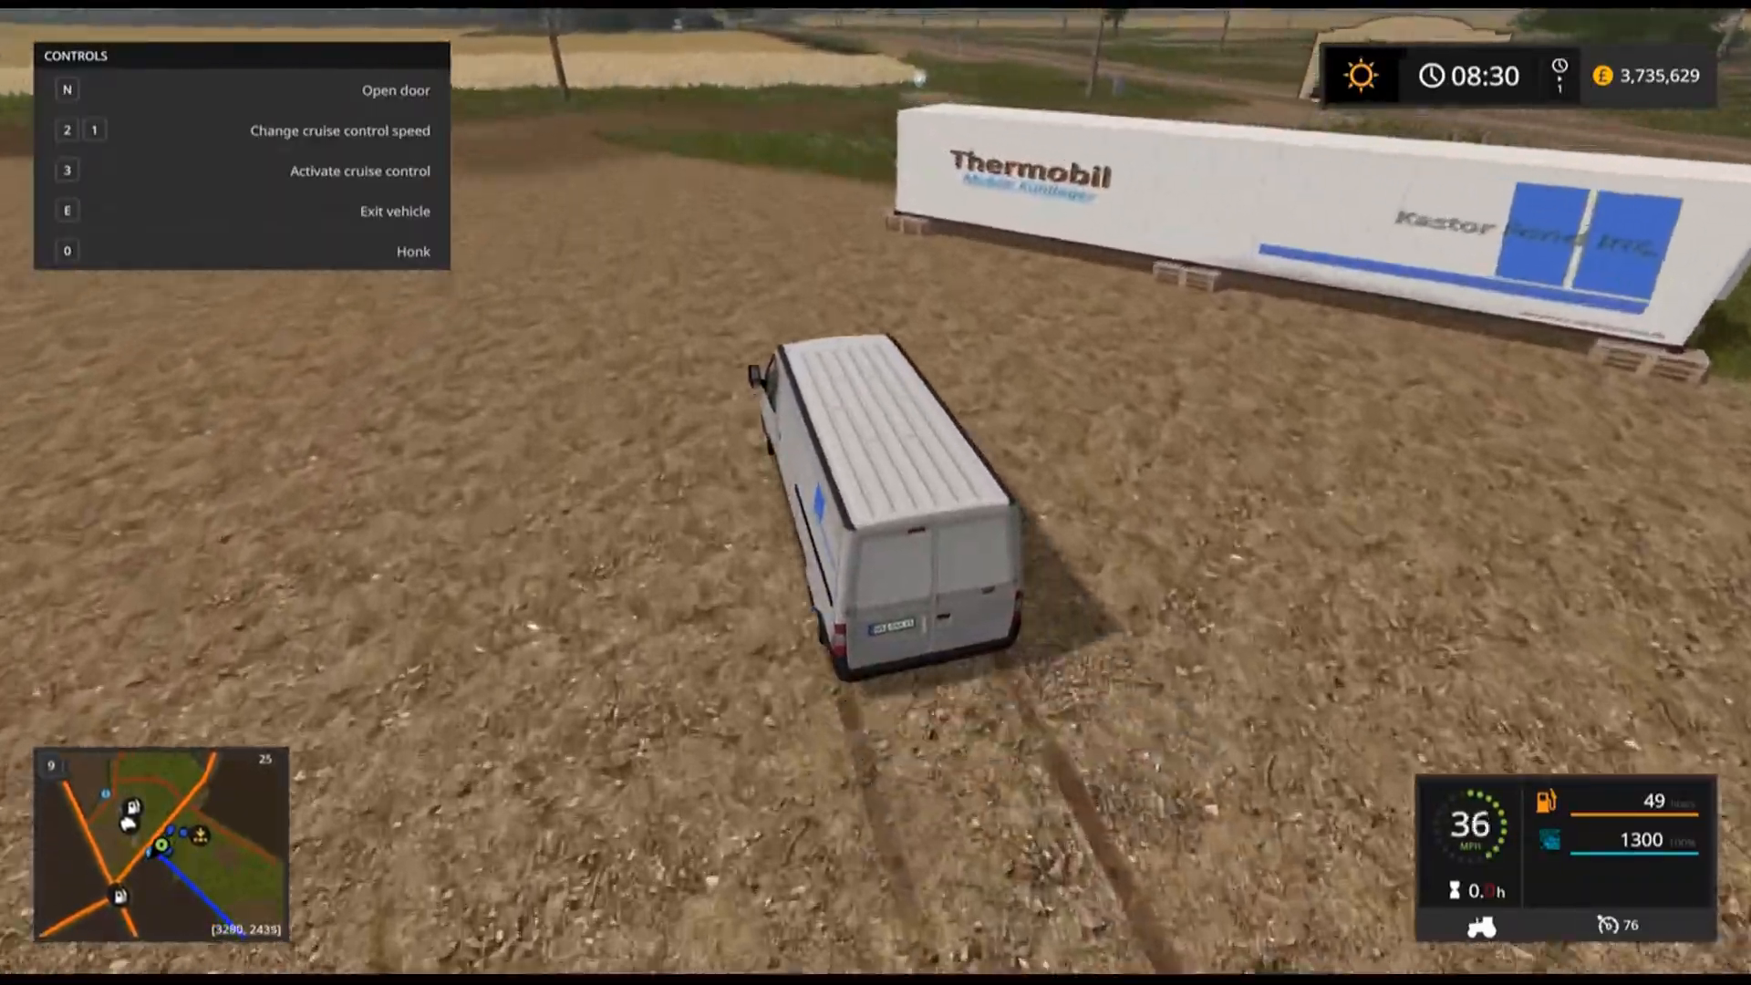
key("a")
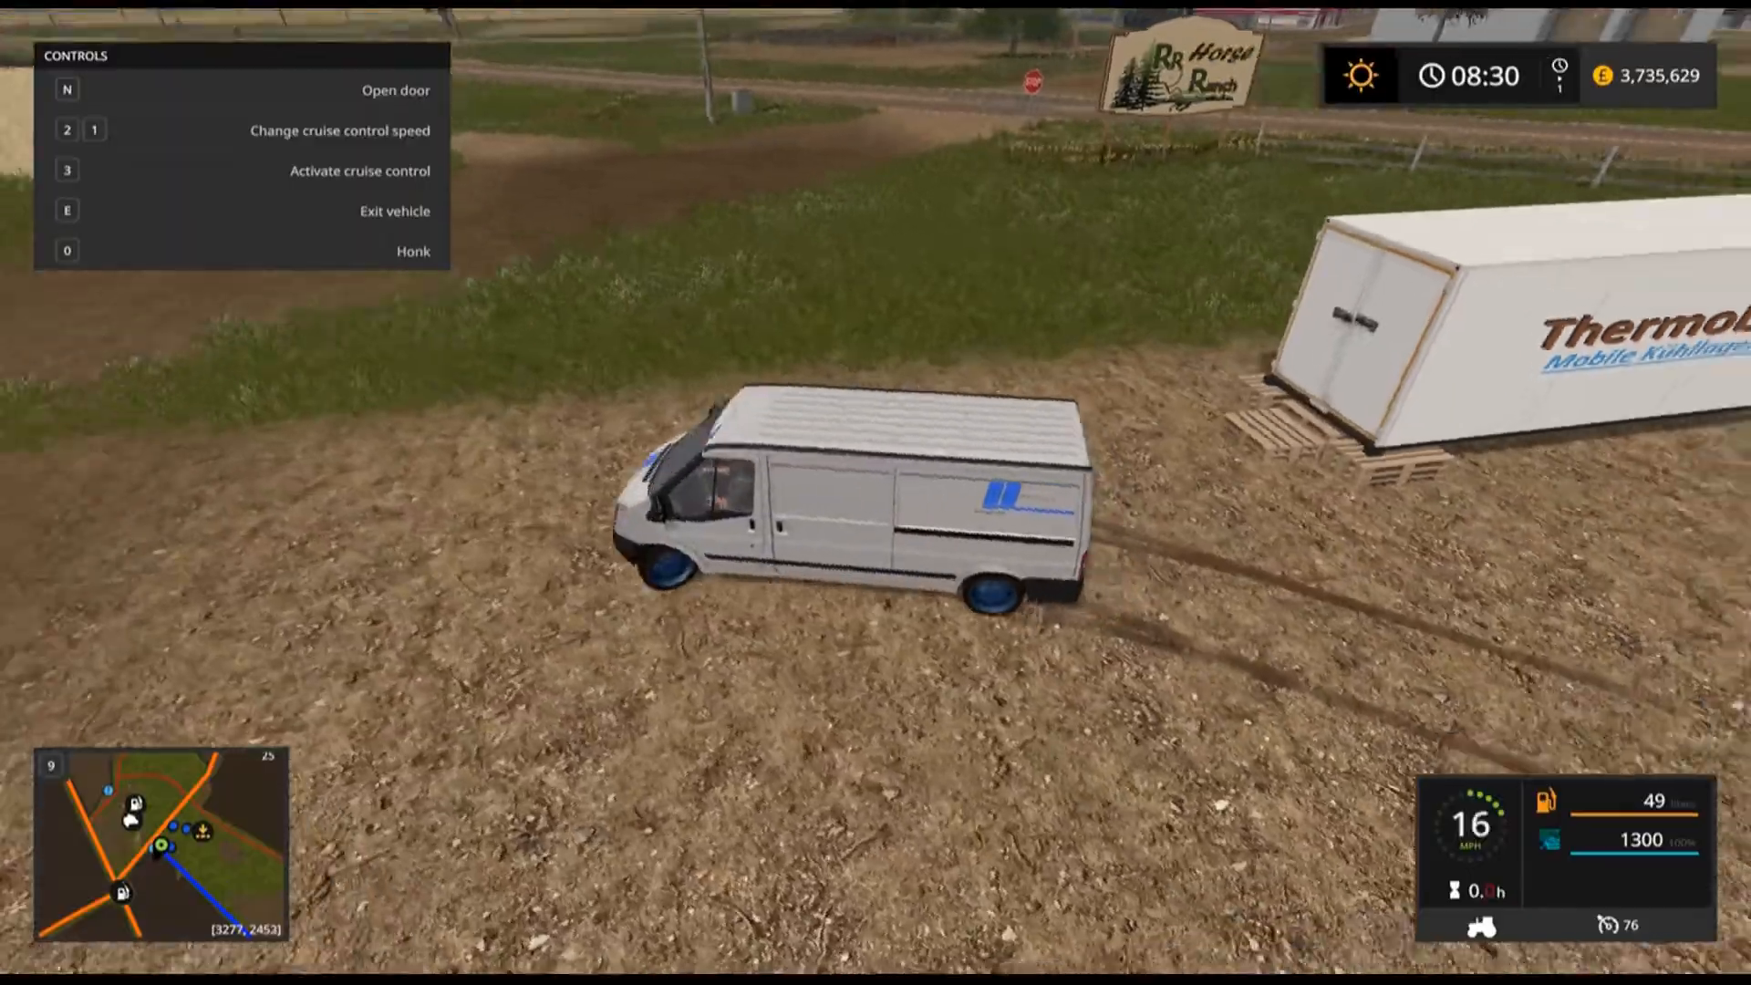
Leave the van to inspect its rear doors, get back in, and reverse it beside the Thermobil container.
key("e")
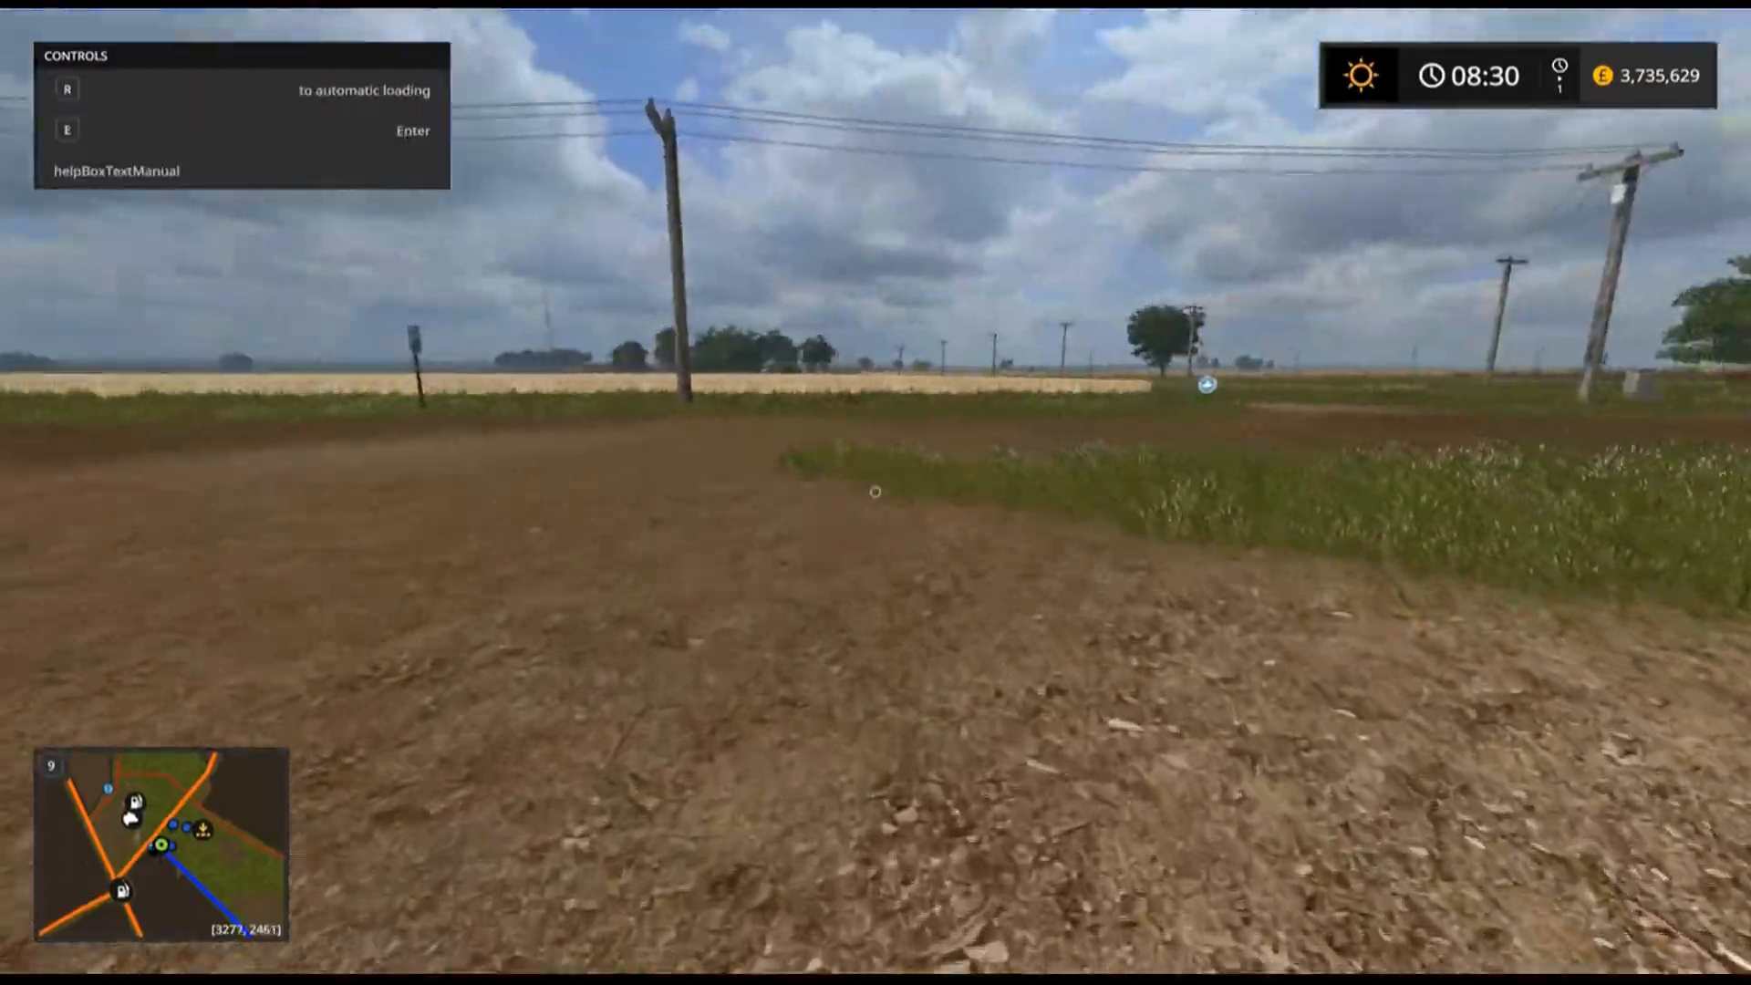
key("w")
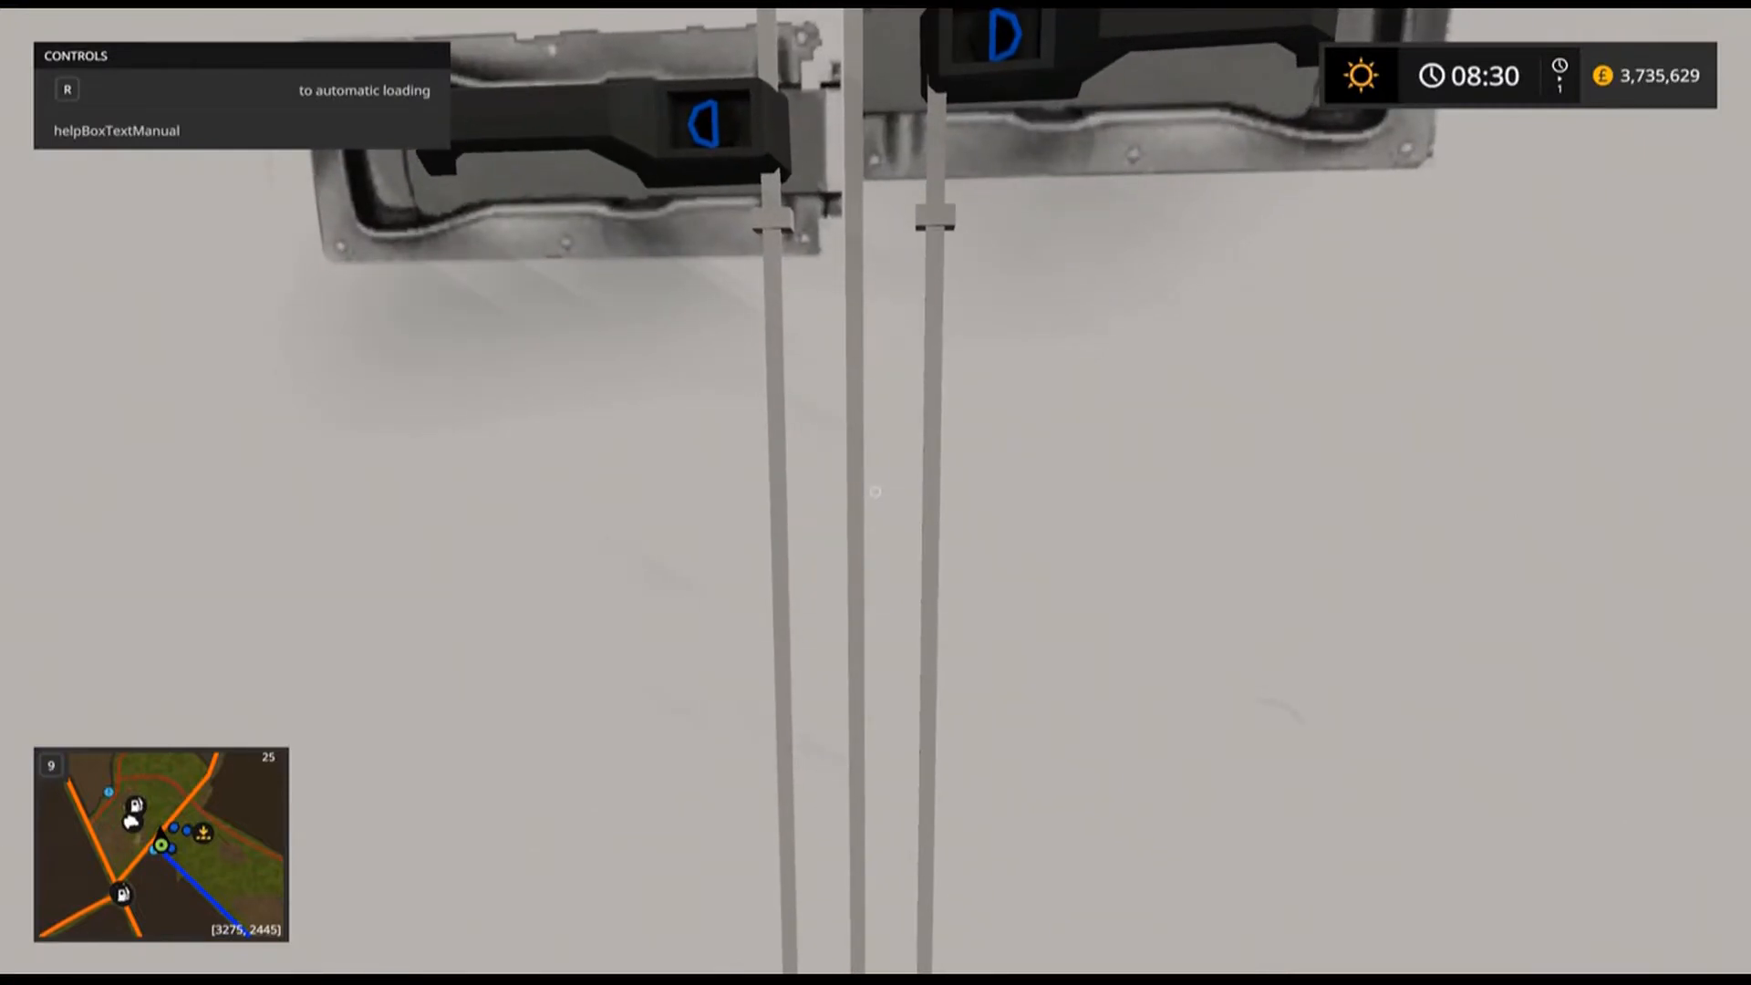
key("s")
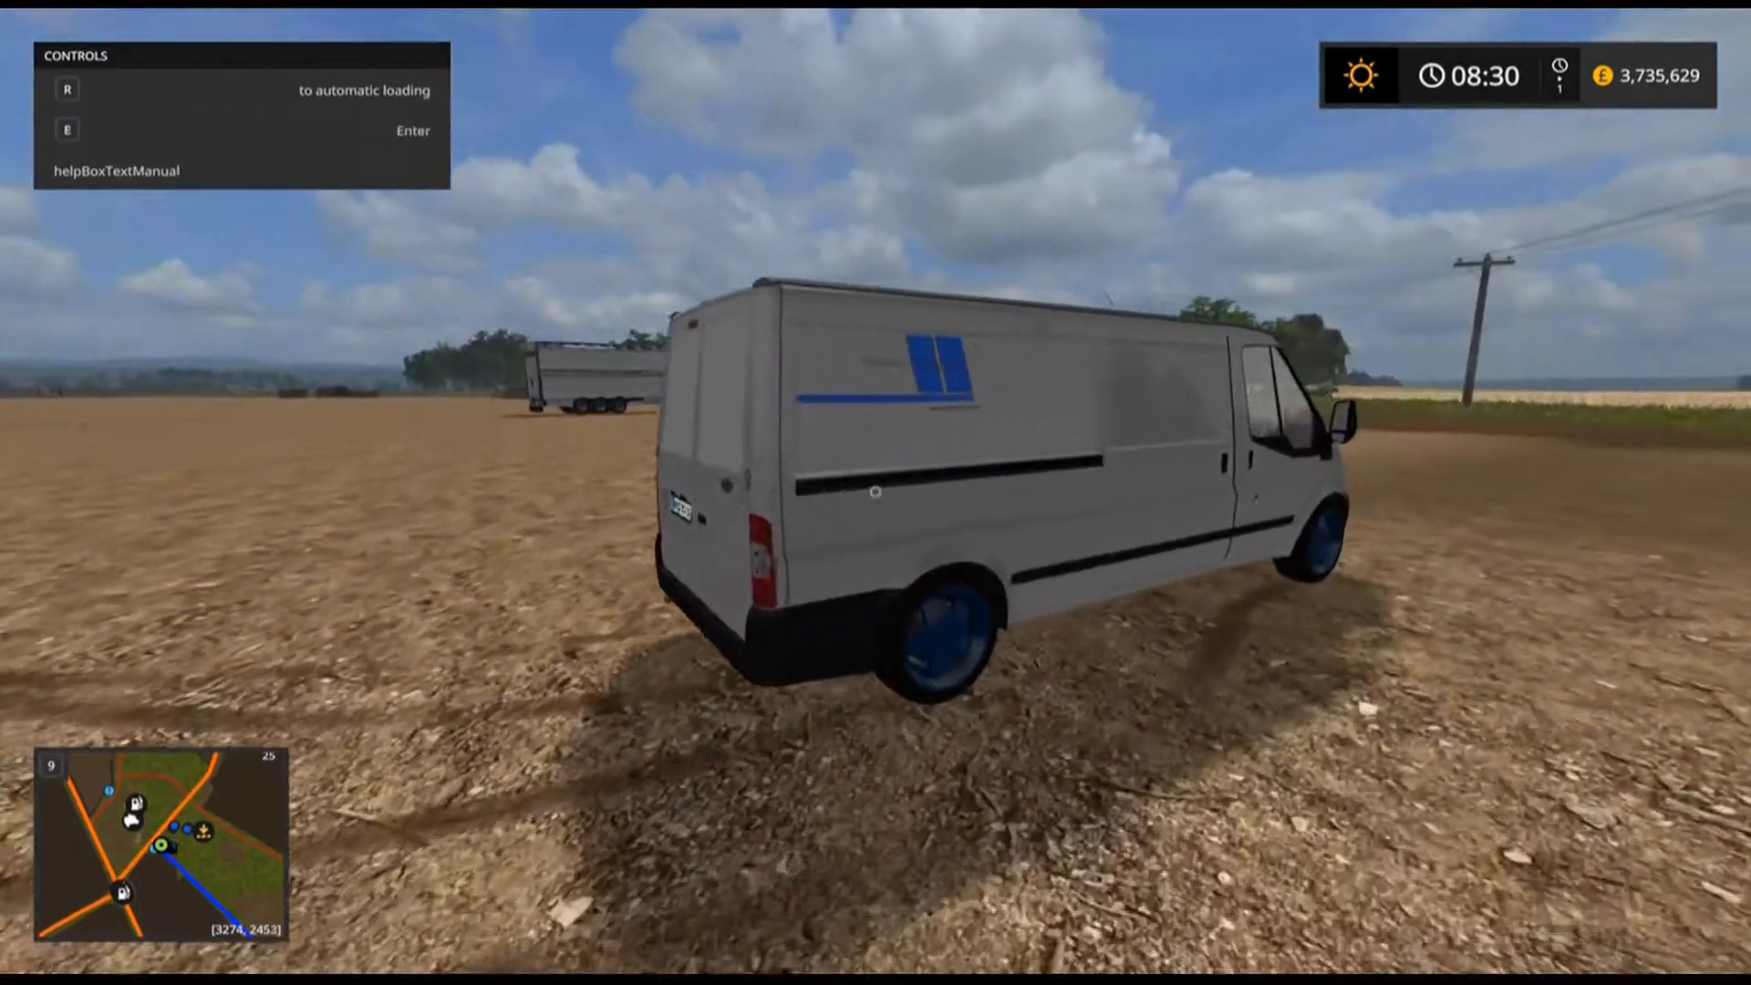
key("w")
key("e")
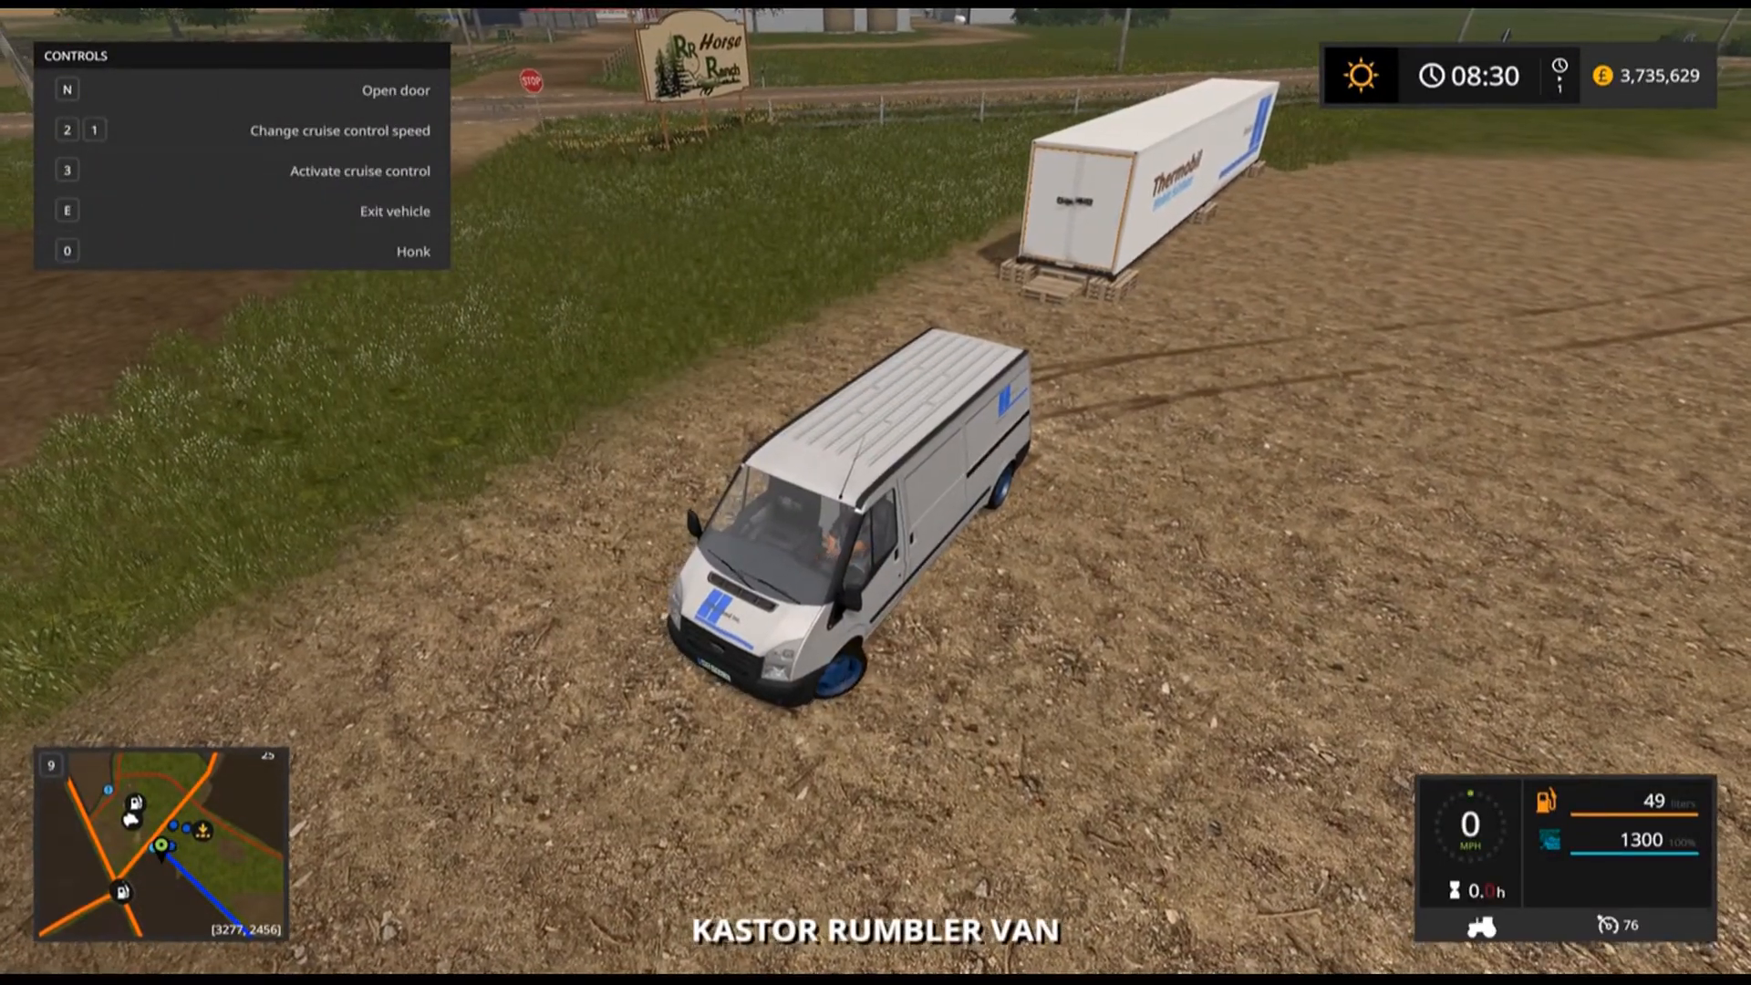
key("s")
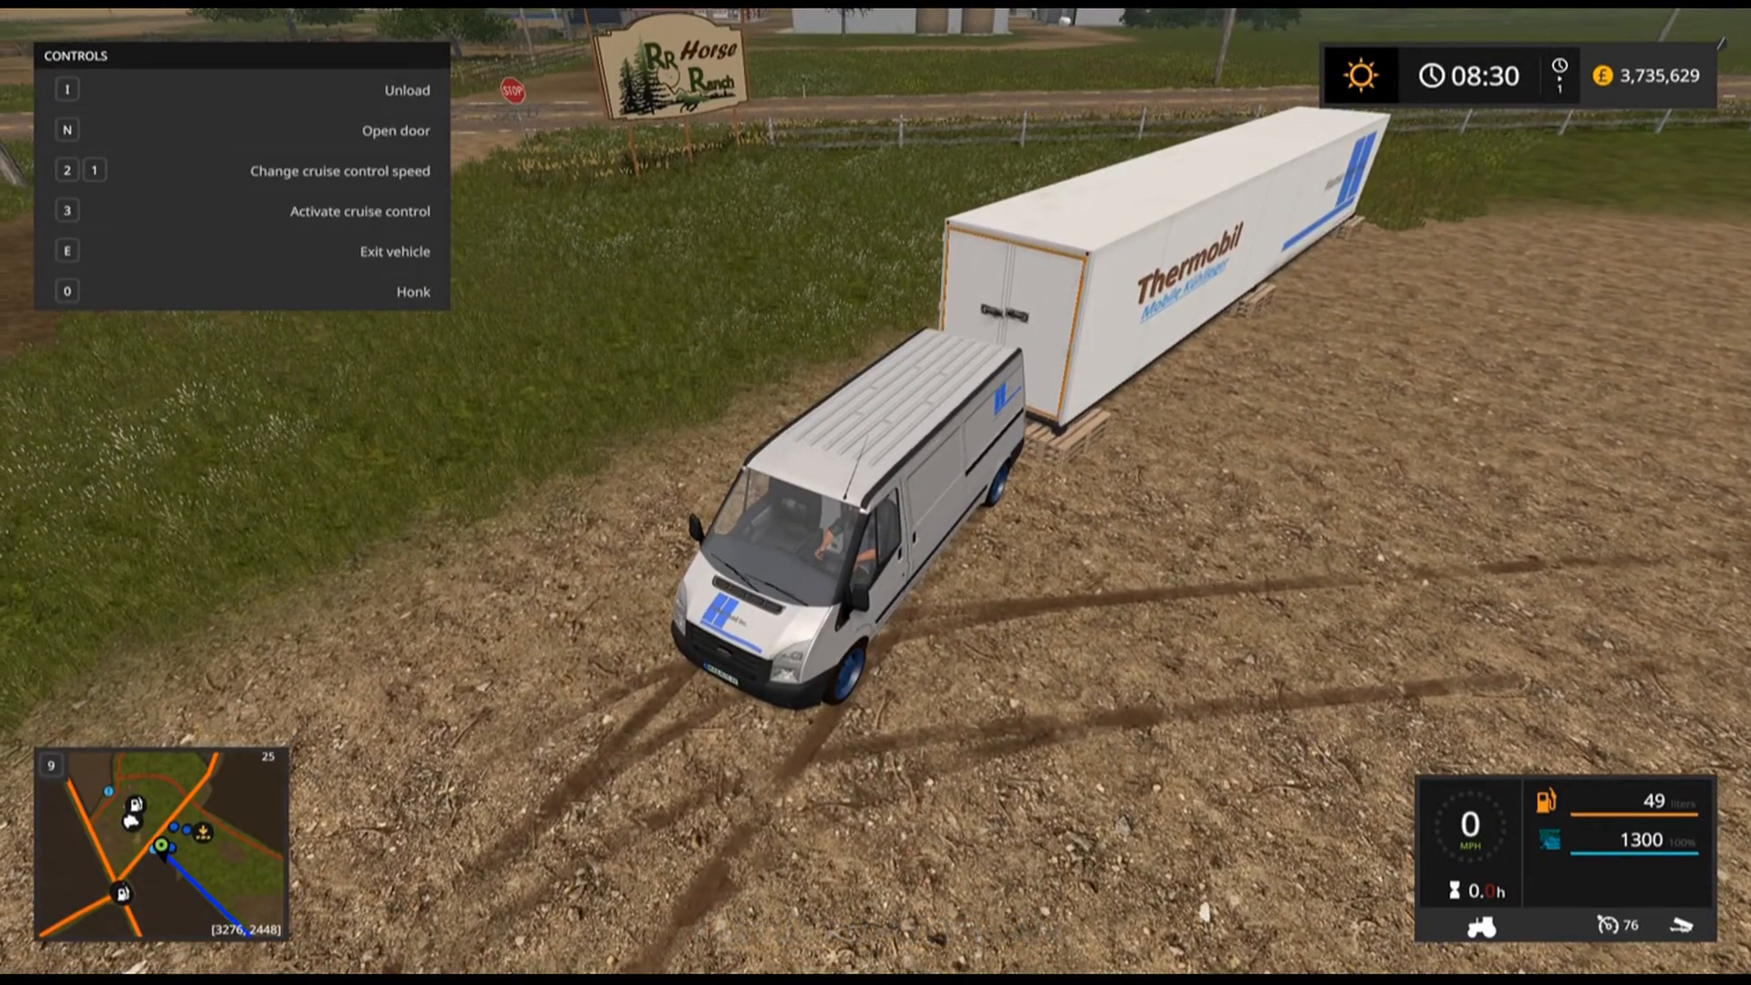
Unload the van's sausage into the Thermobil cold storage container.
key("i")
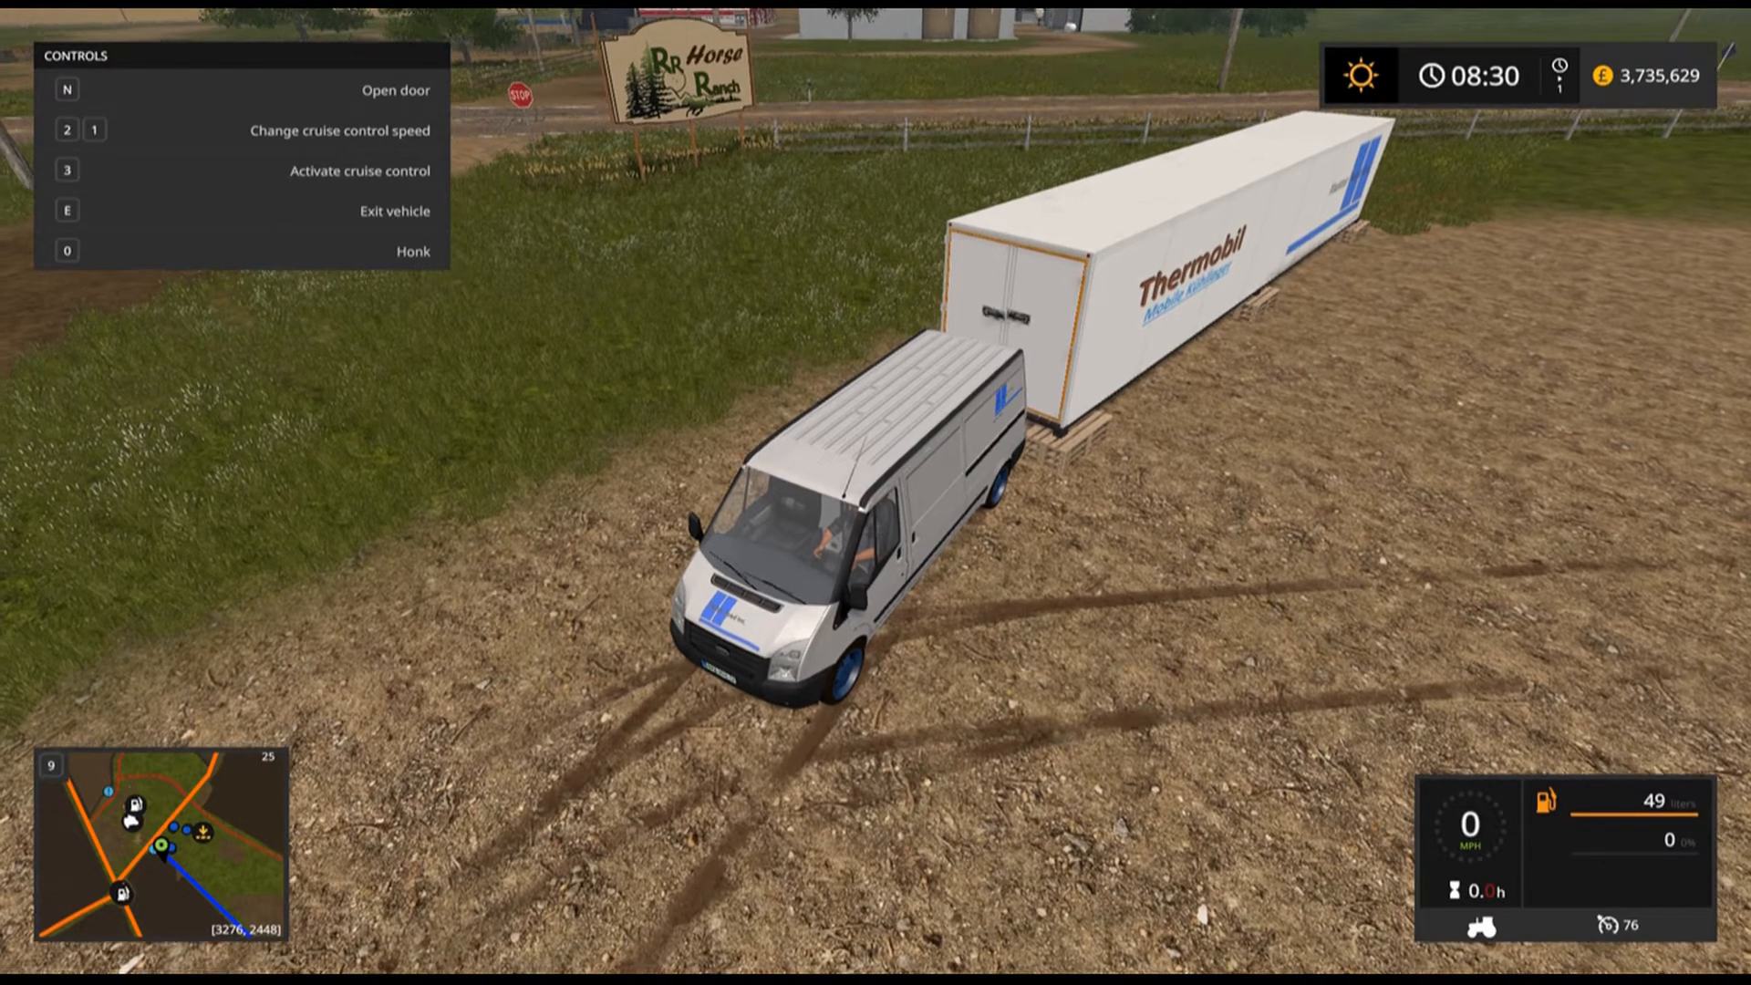
Open the game menu and review the selling prices, scrolling across to the sausage and meat columns.
key("Escape")
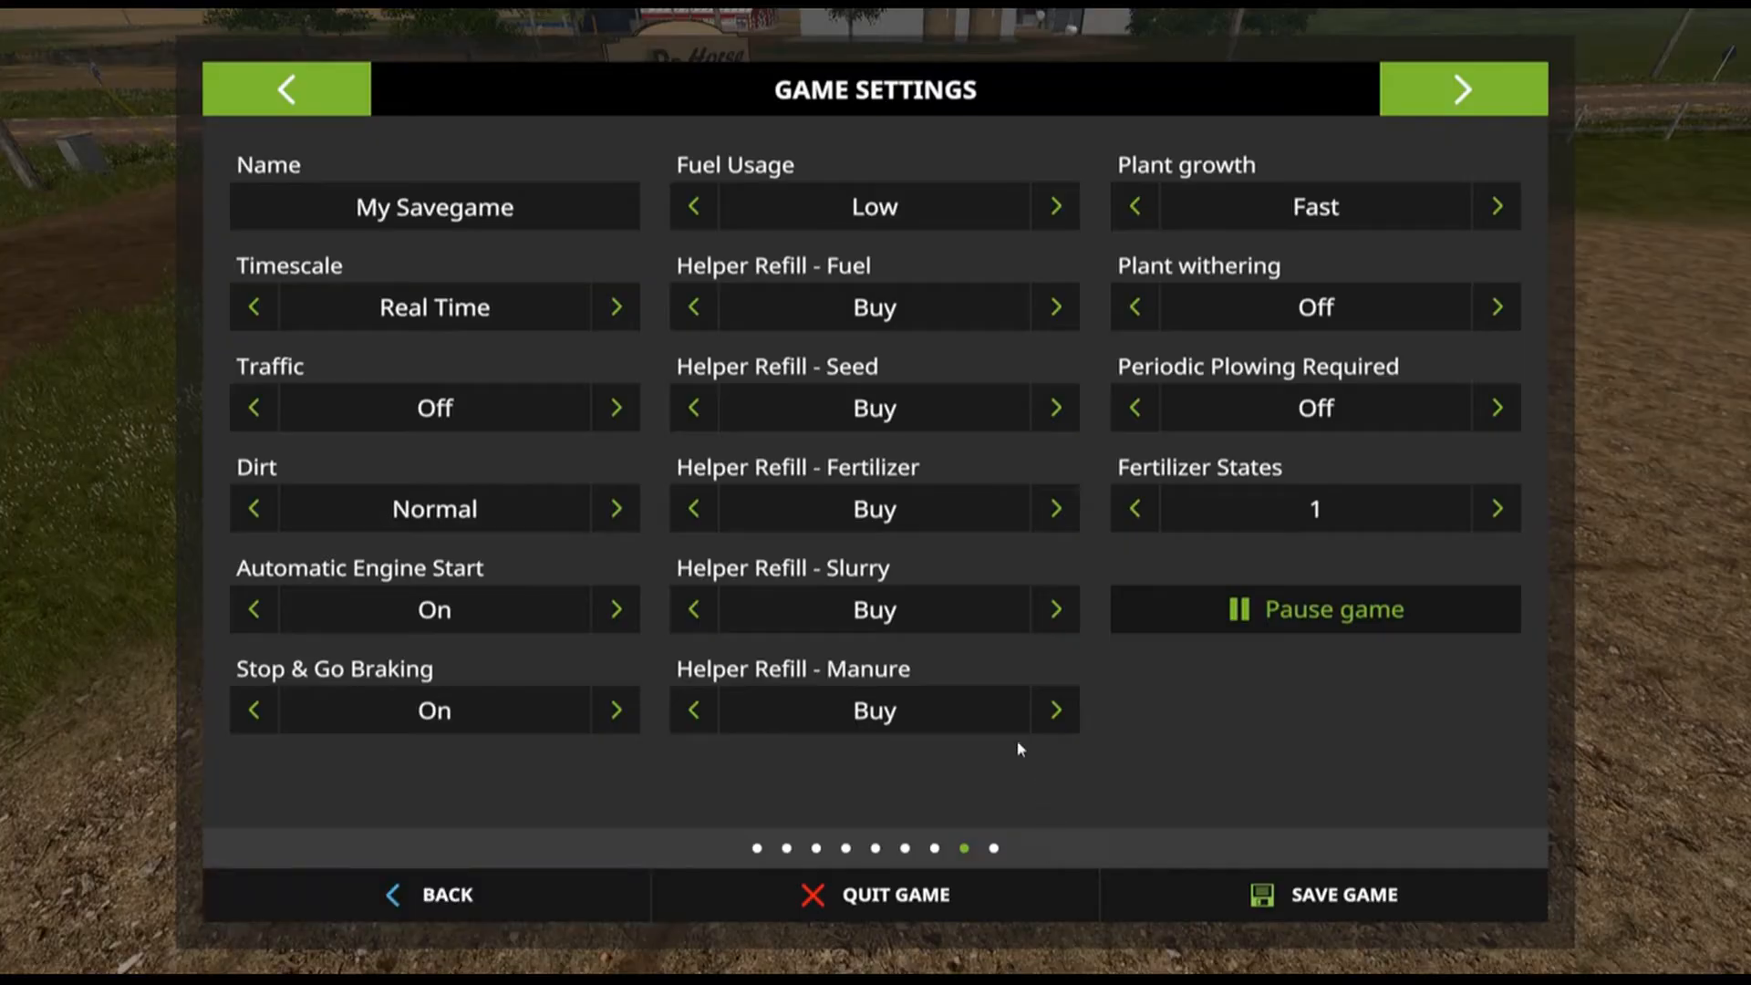
left_click(1430, 80)
left_click(1432, 84)
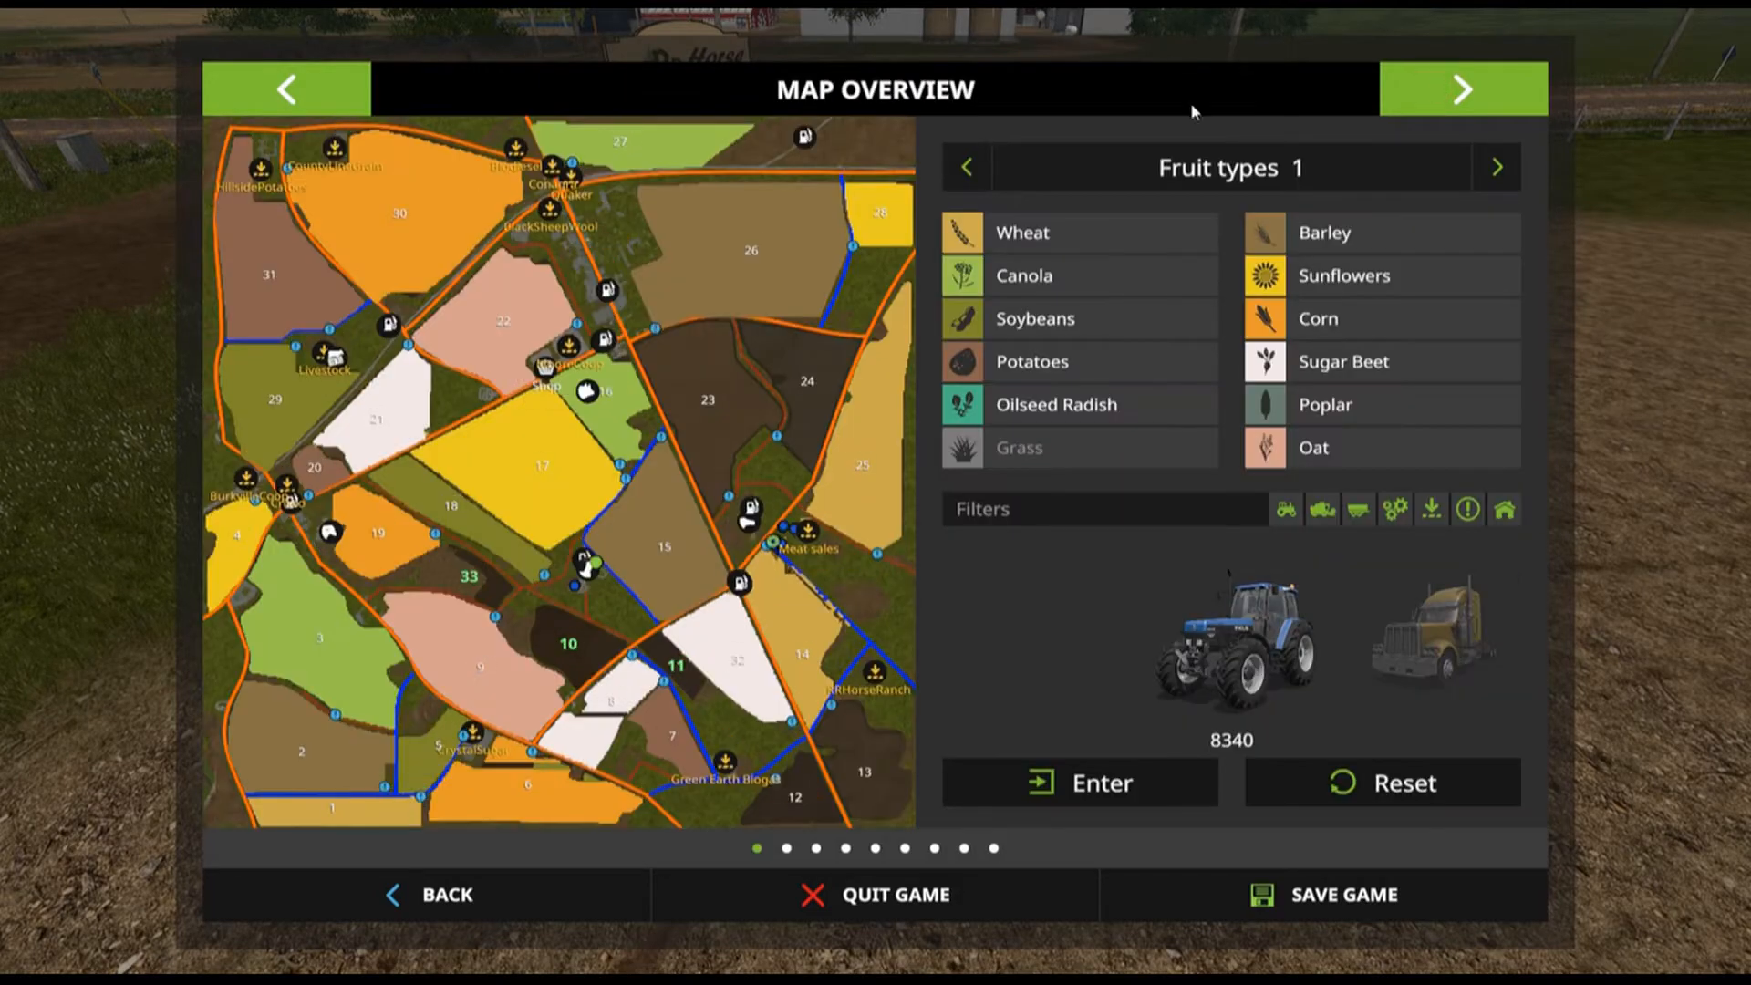
left_click(1463, 89)
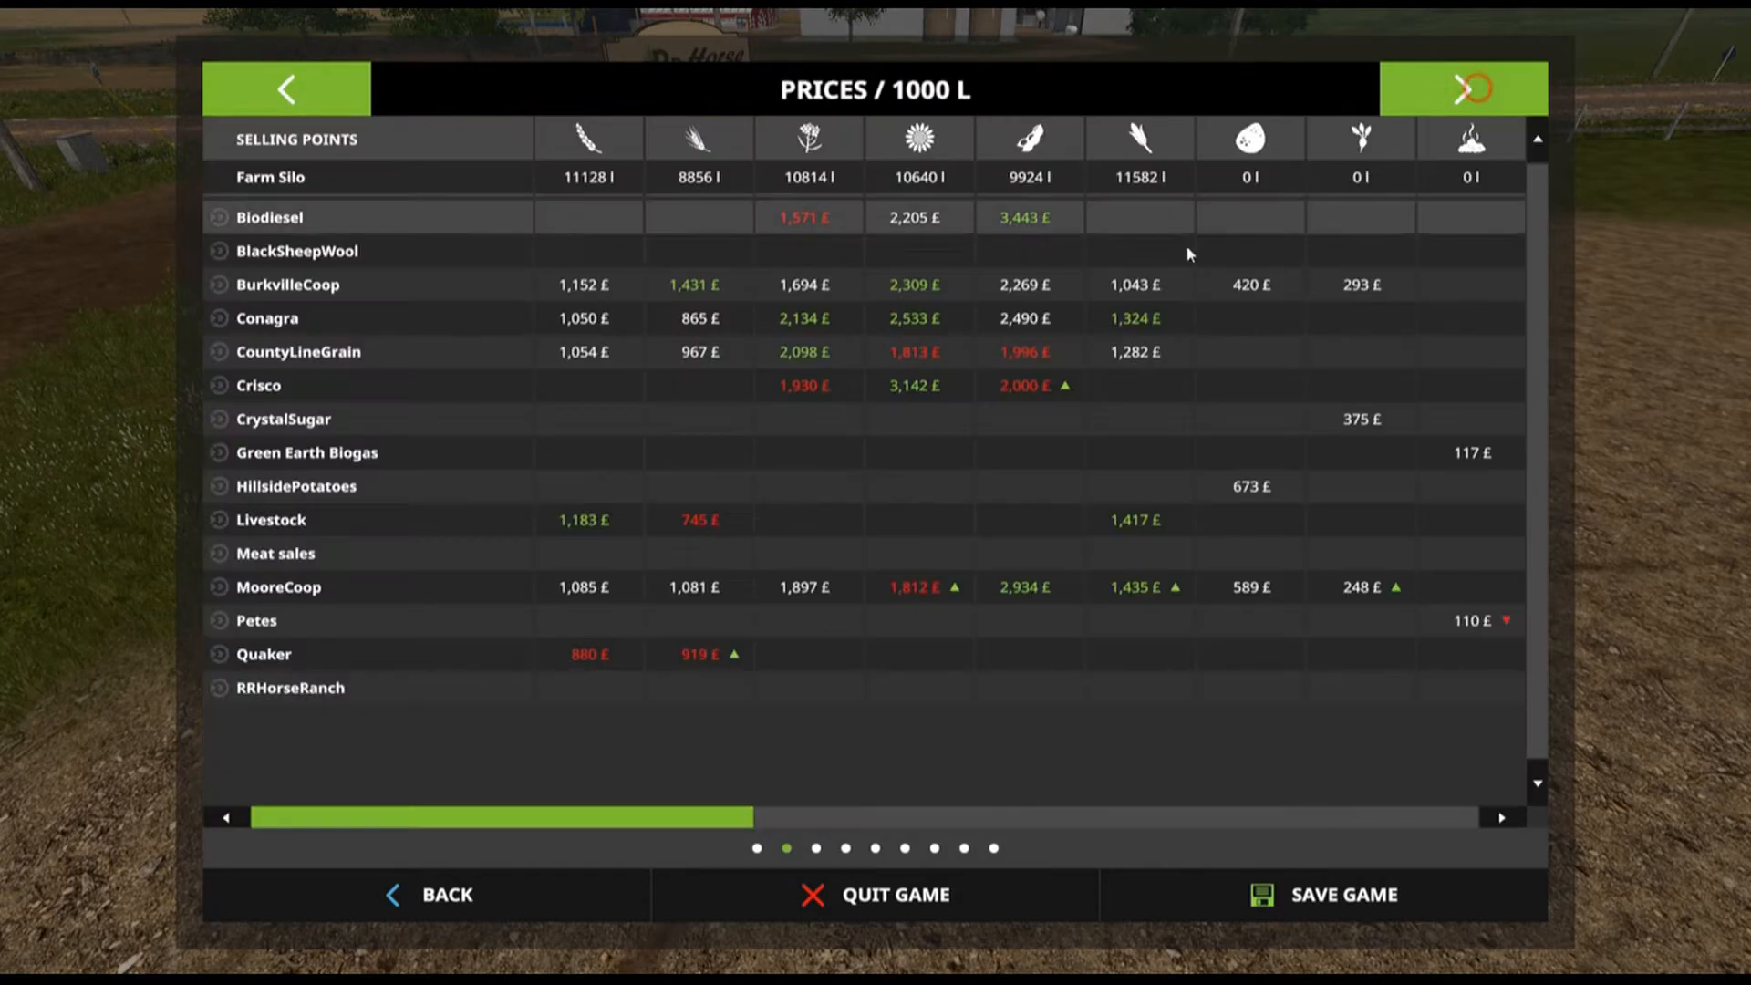
left_click_drag(728, 824, 1514, 824)
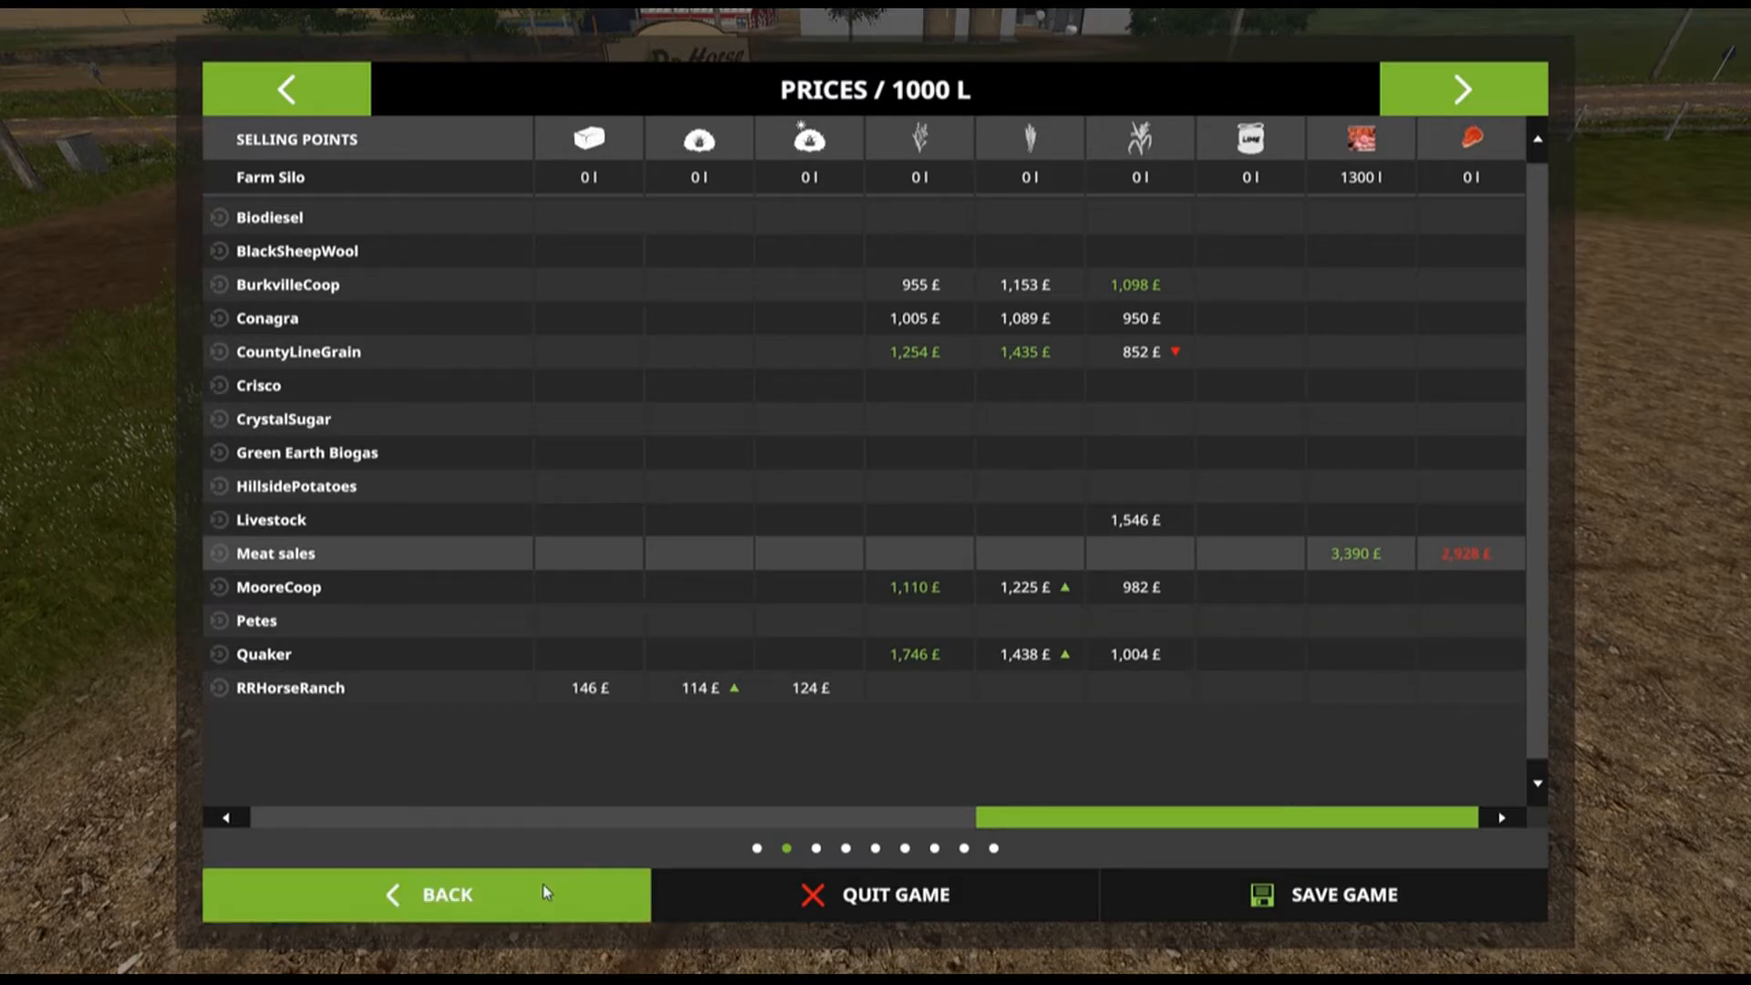
left_click(283, 84)
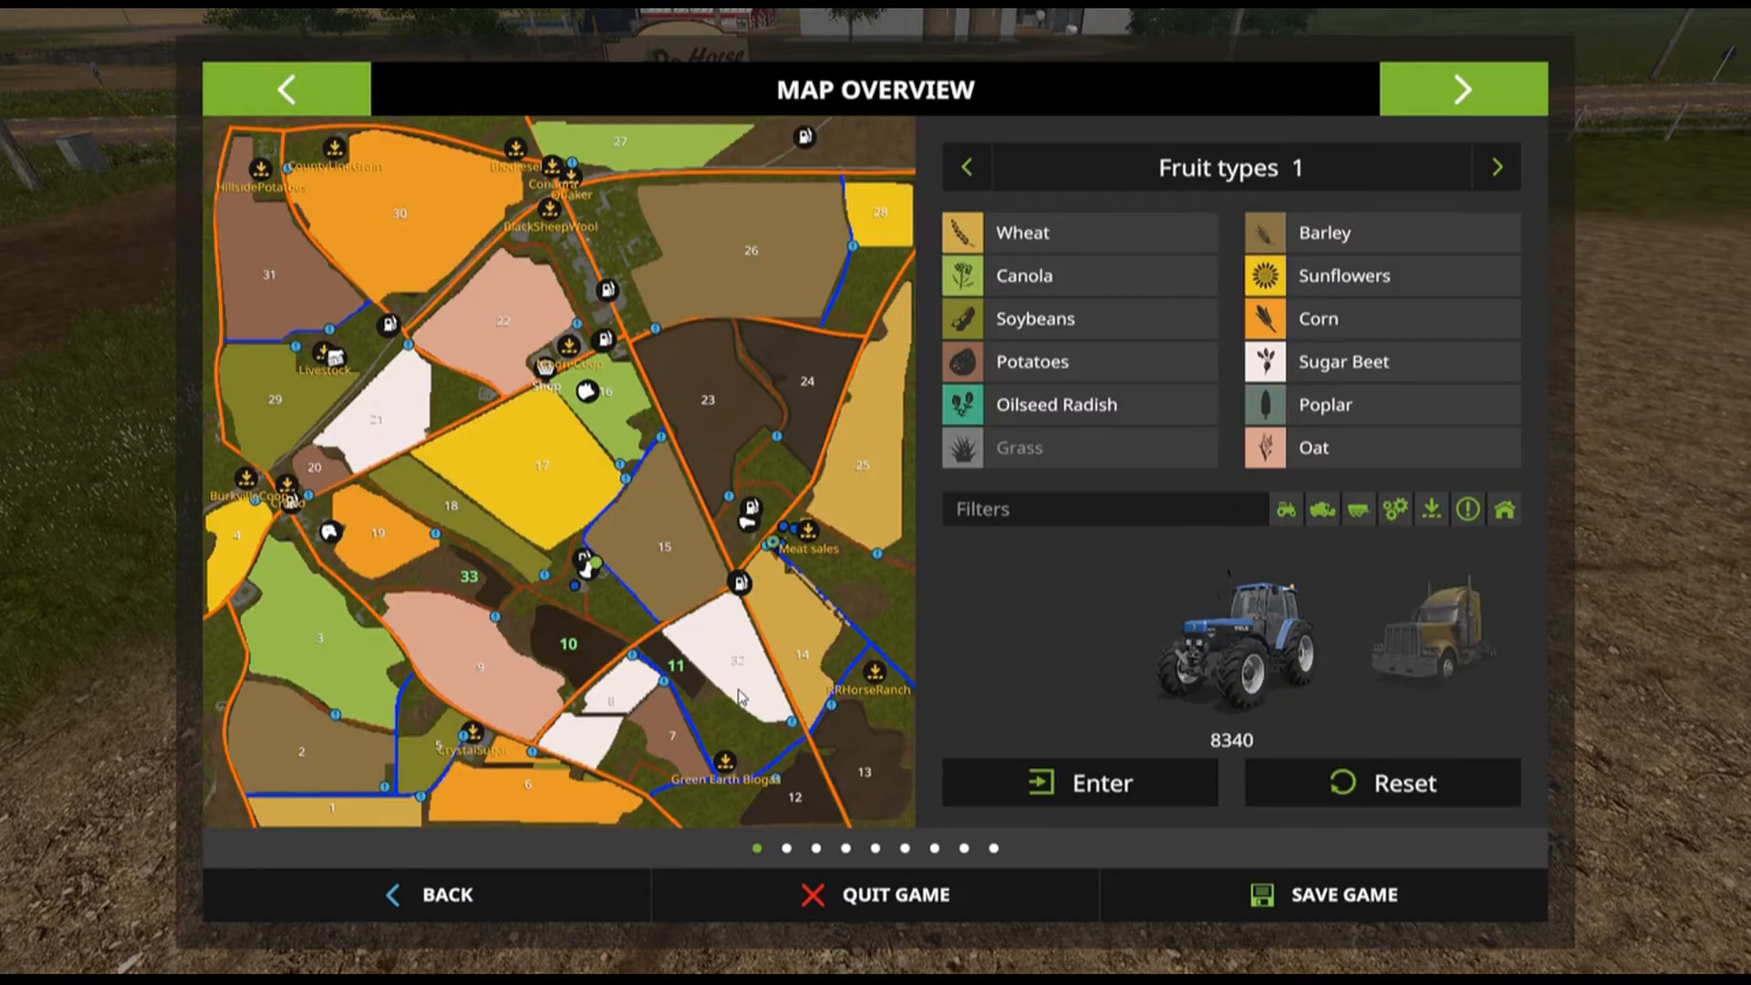
Examine the map overview around the Meat sales point, then return to the game.
scroll(759, 582, "up", 3)
left_click_drag(824, 653, 279, 589)
scroll(546, 532, "up", 2)
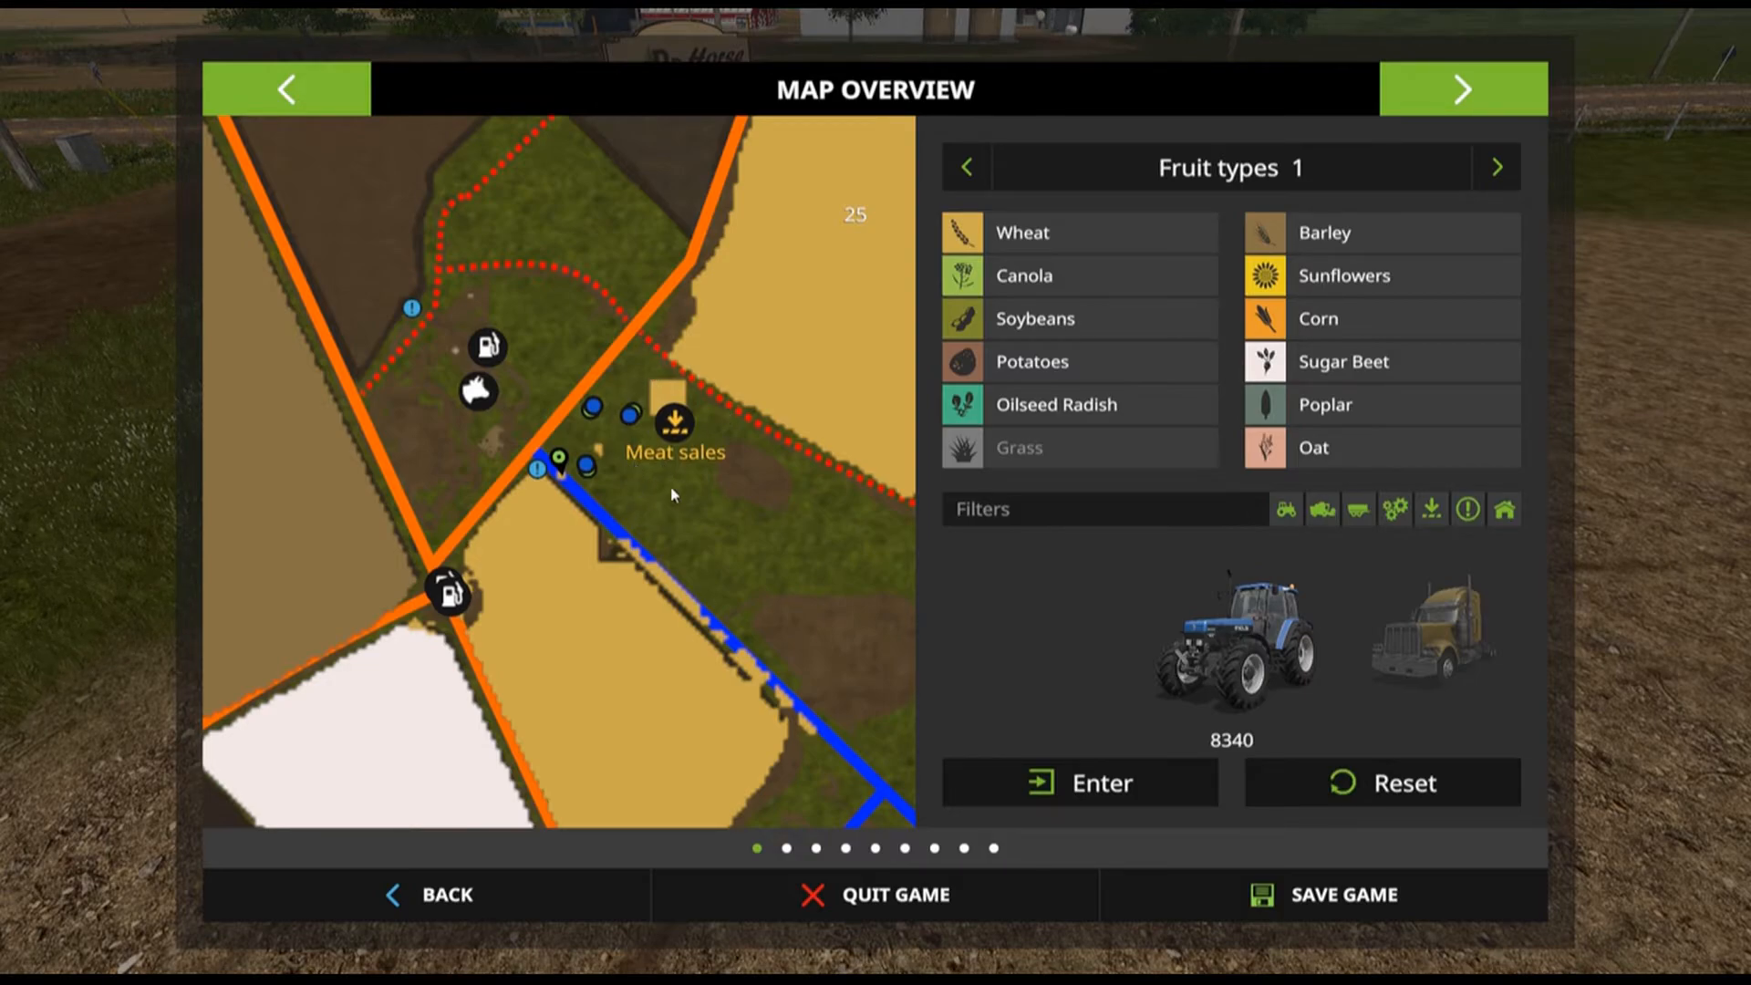
scroll(624, 551, "down", 5)
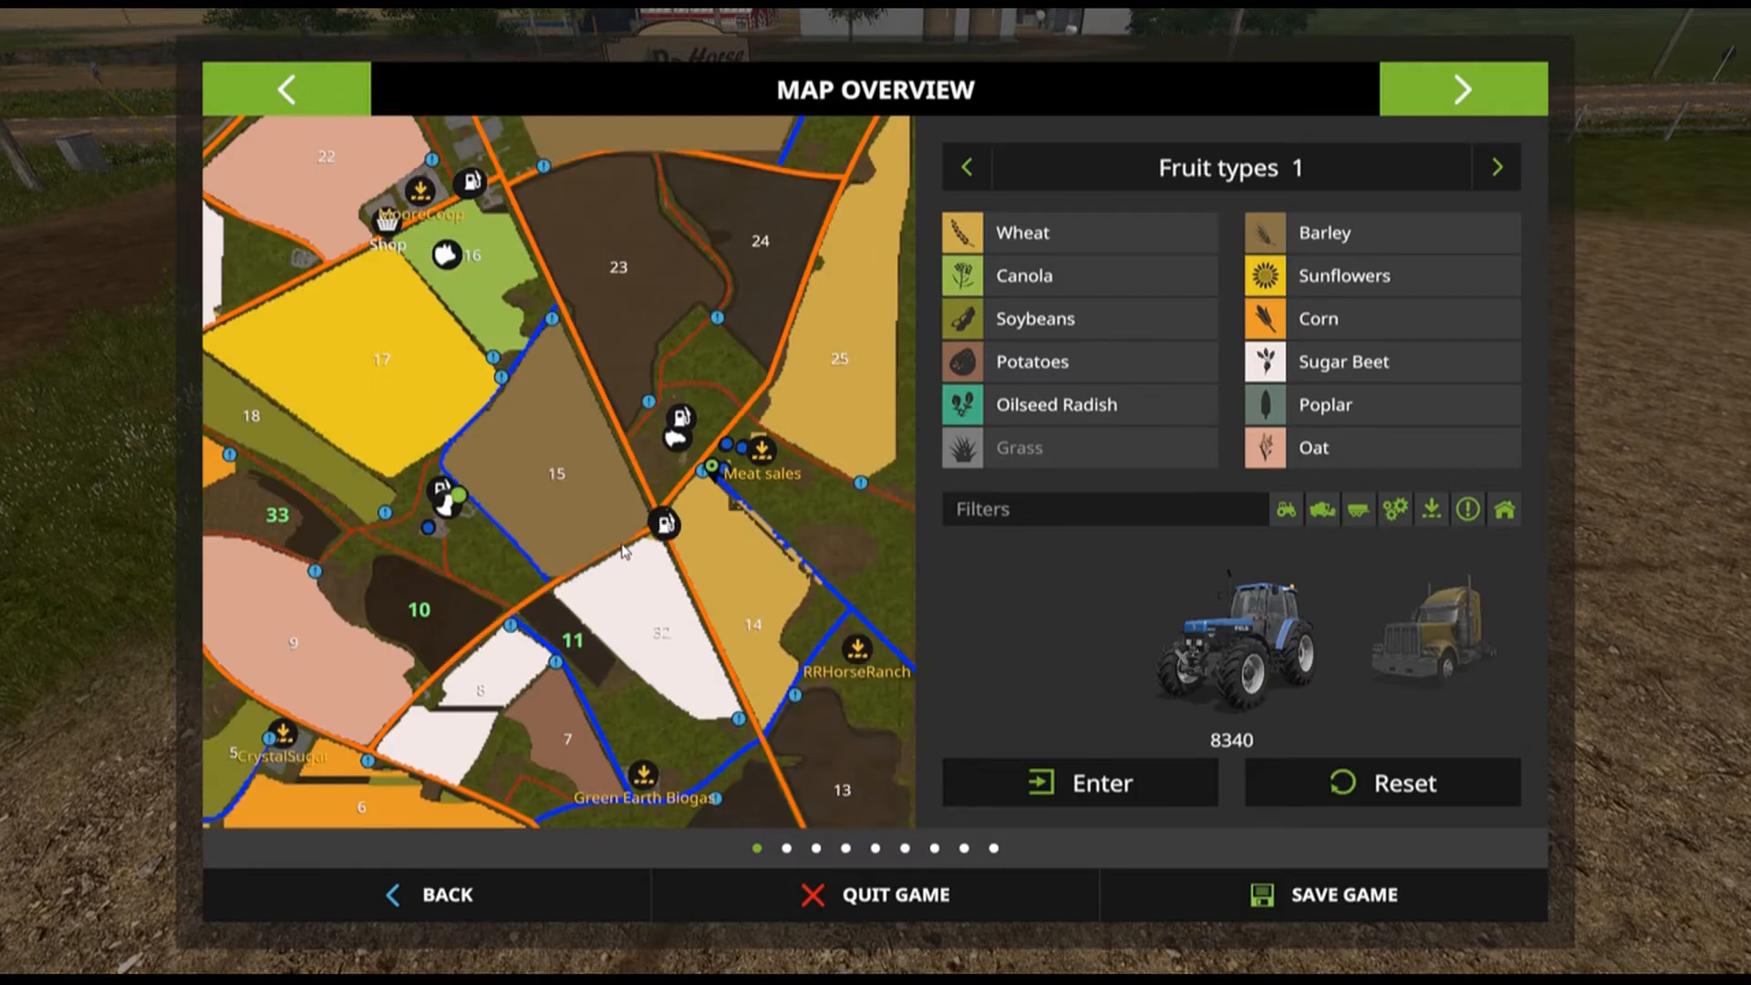
scroll(750, 610, "up", 2)
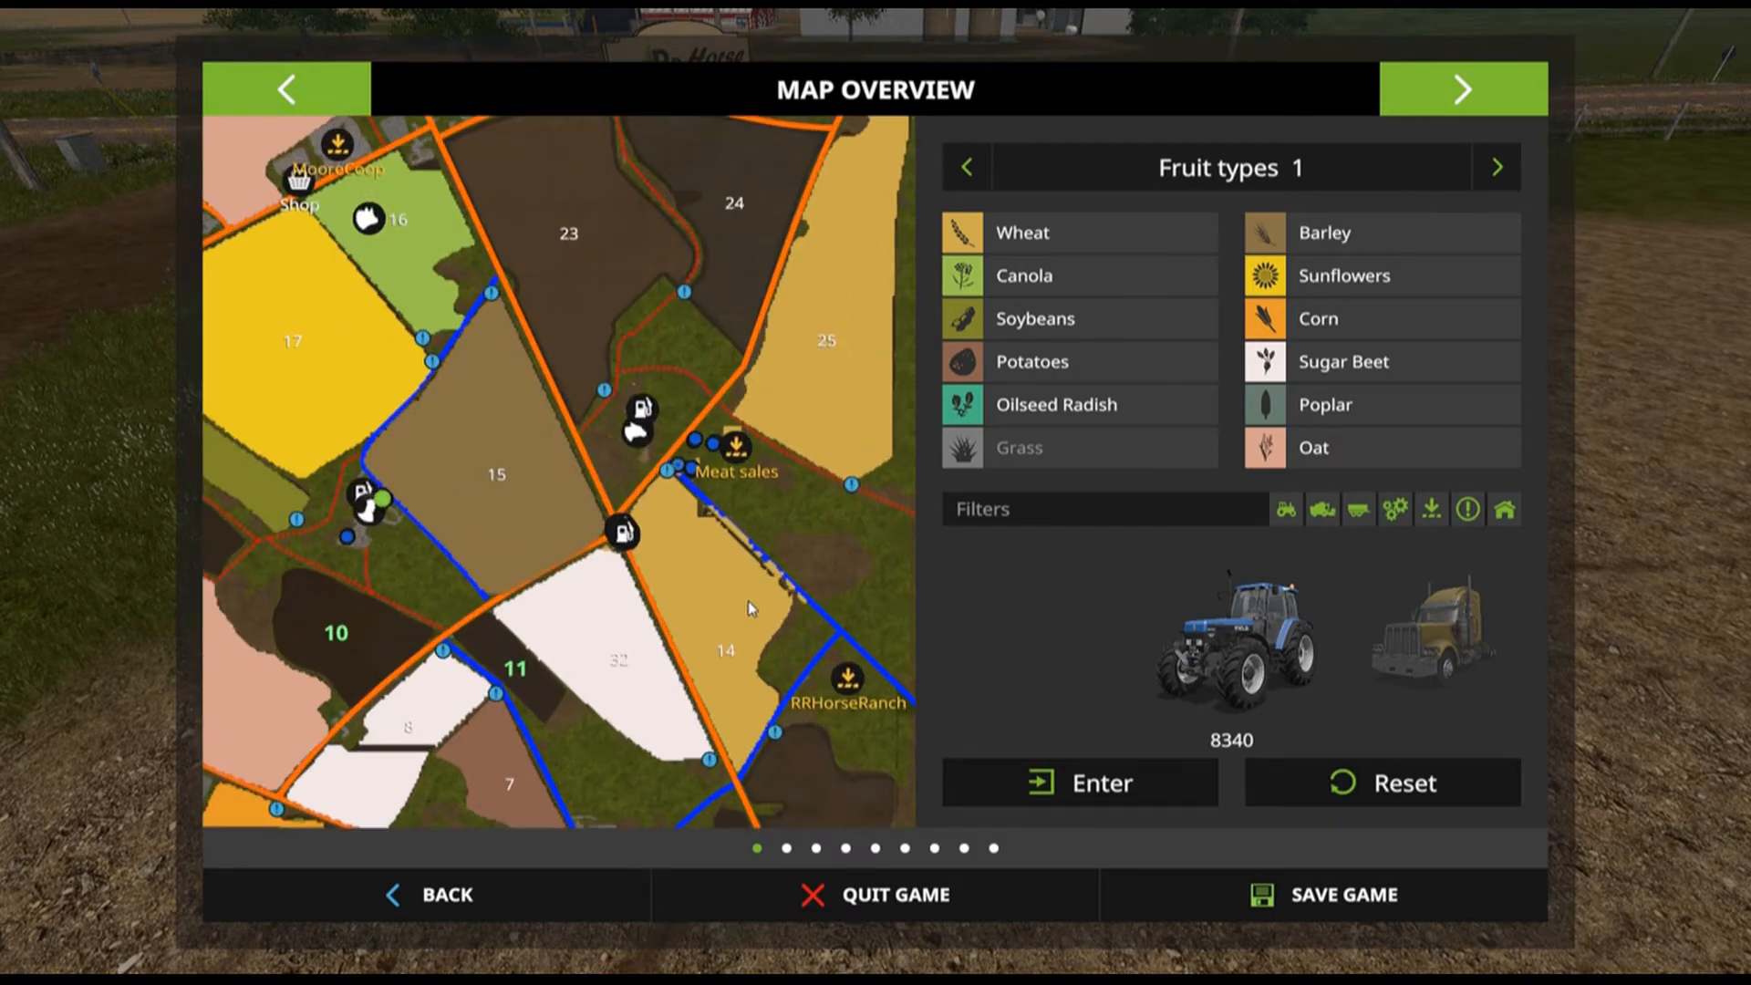
left_click(735, 447)
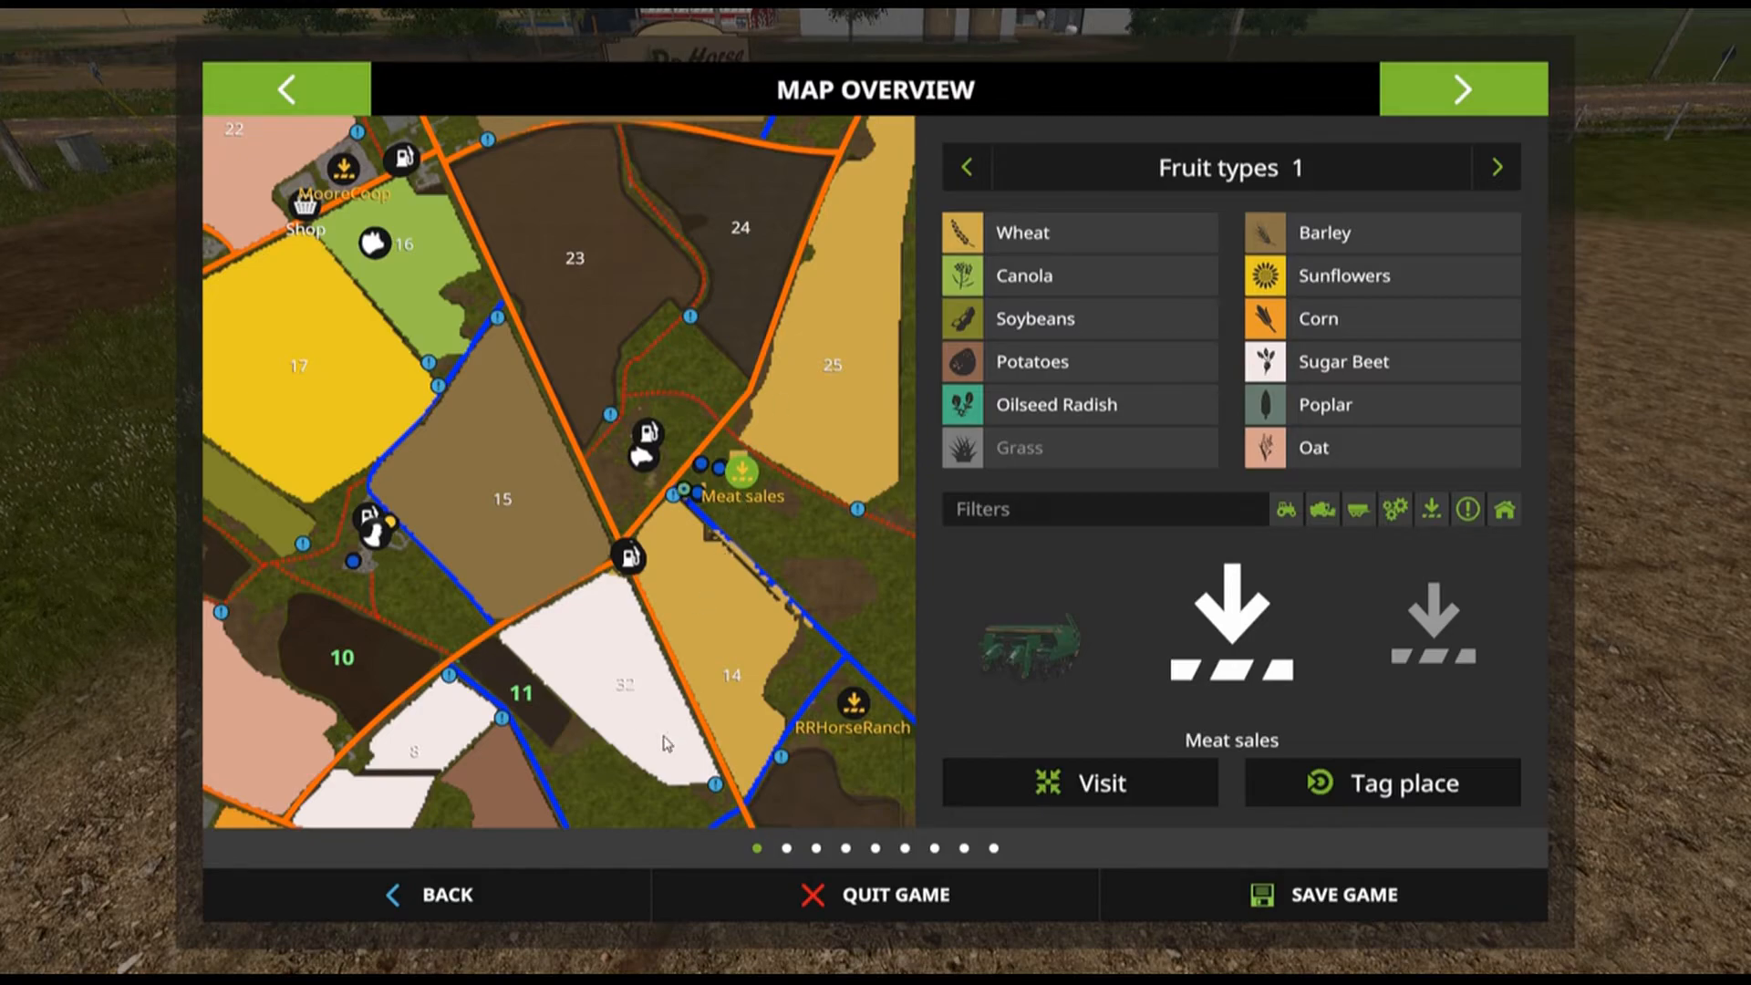
scroll(714, 650, "up", 4)
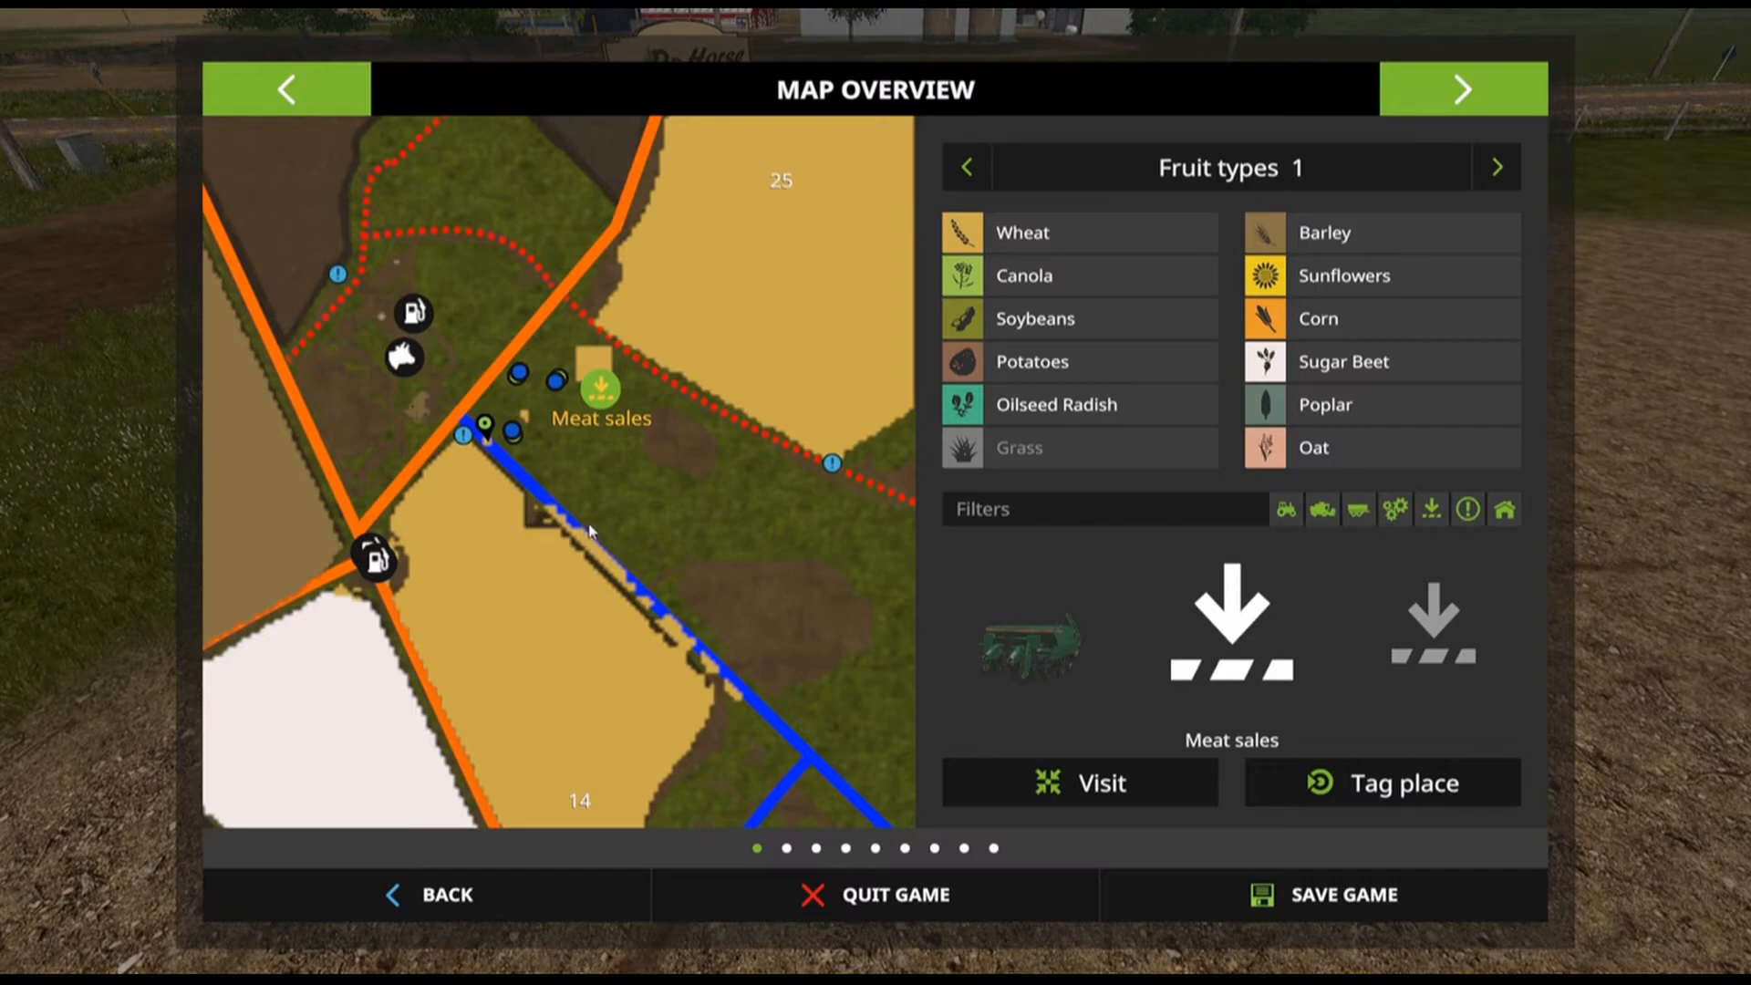
scroll(638, 551, "down", 4)
scroll(630, 552, "down", 2)
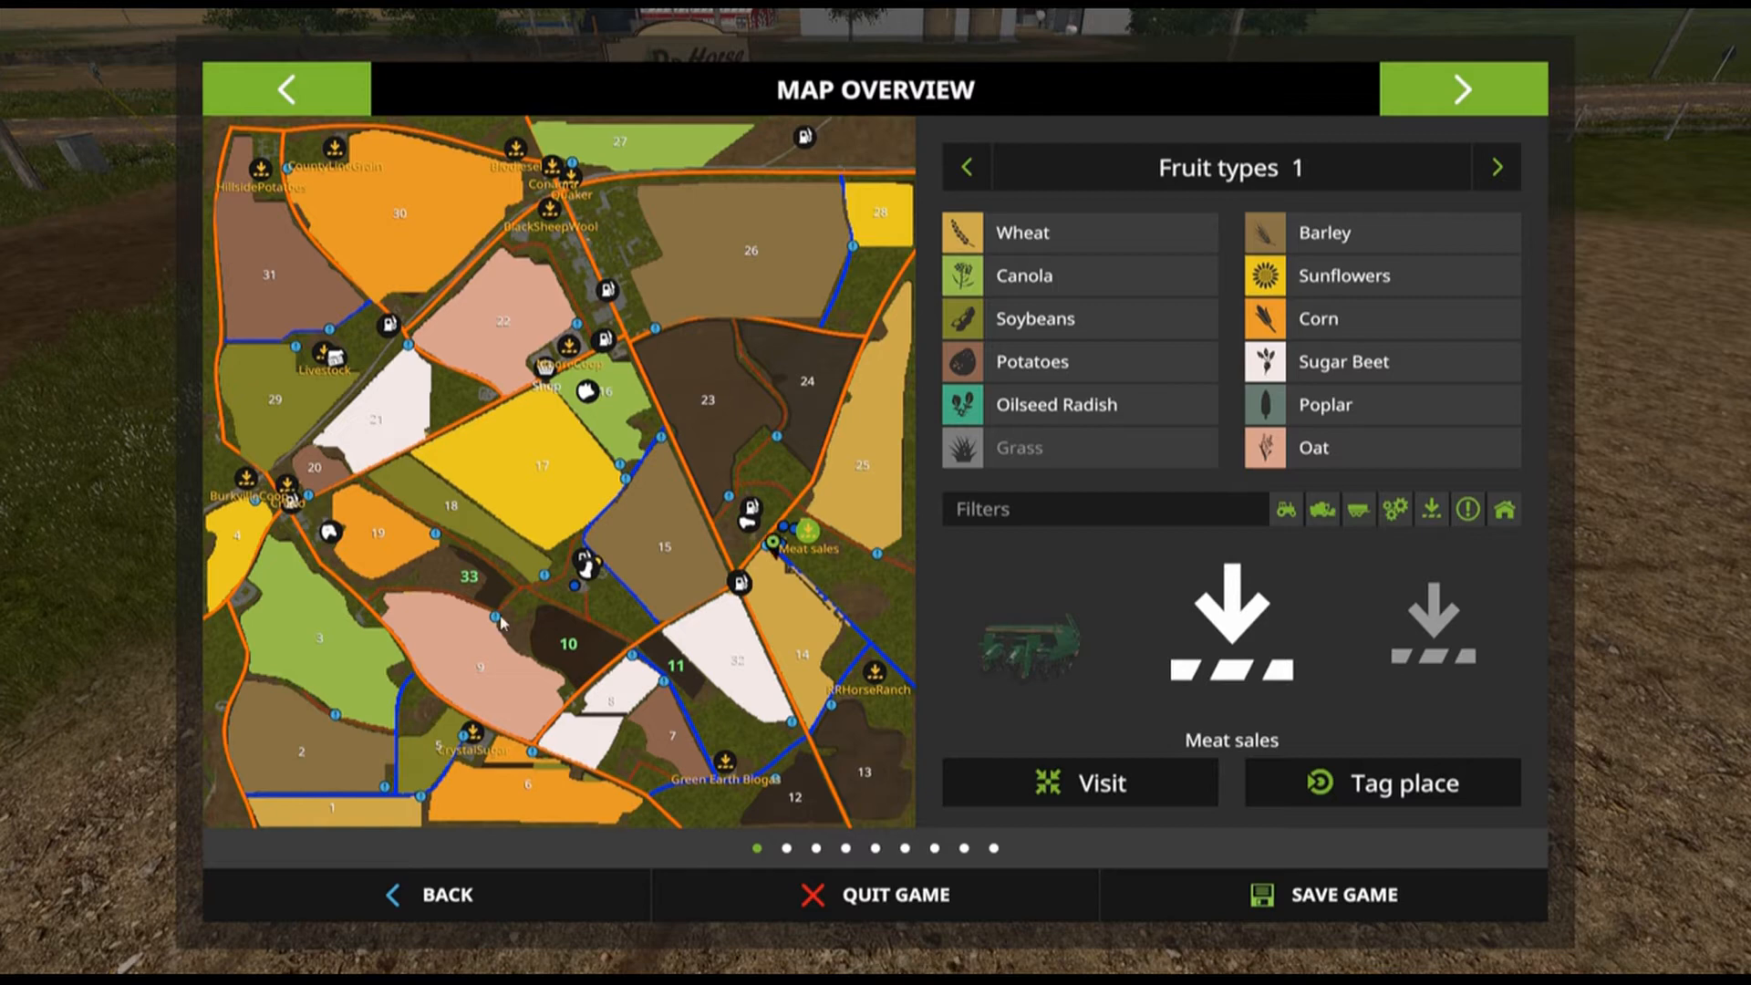
left_click(487, 904)
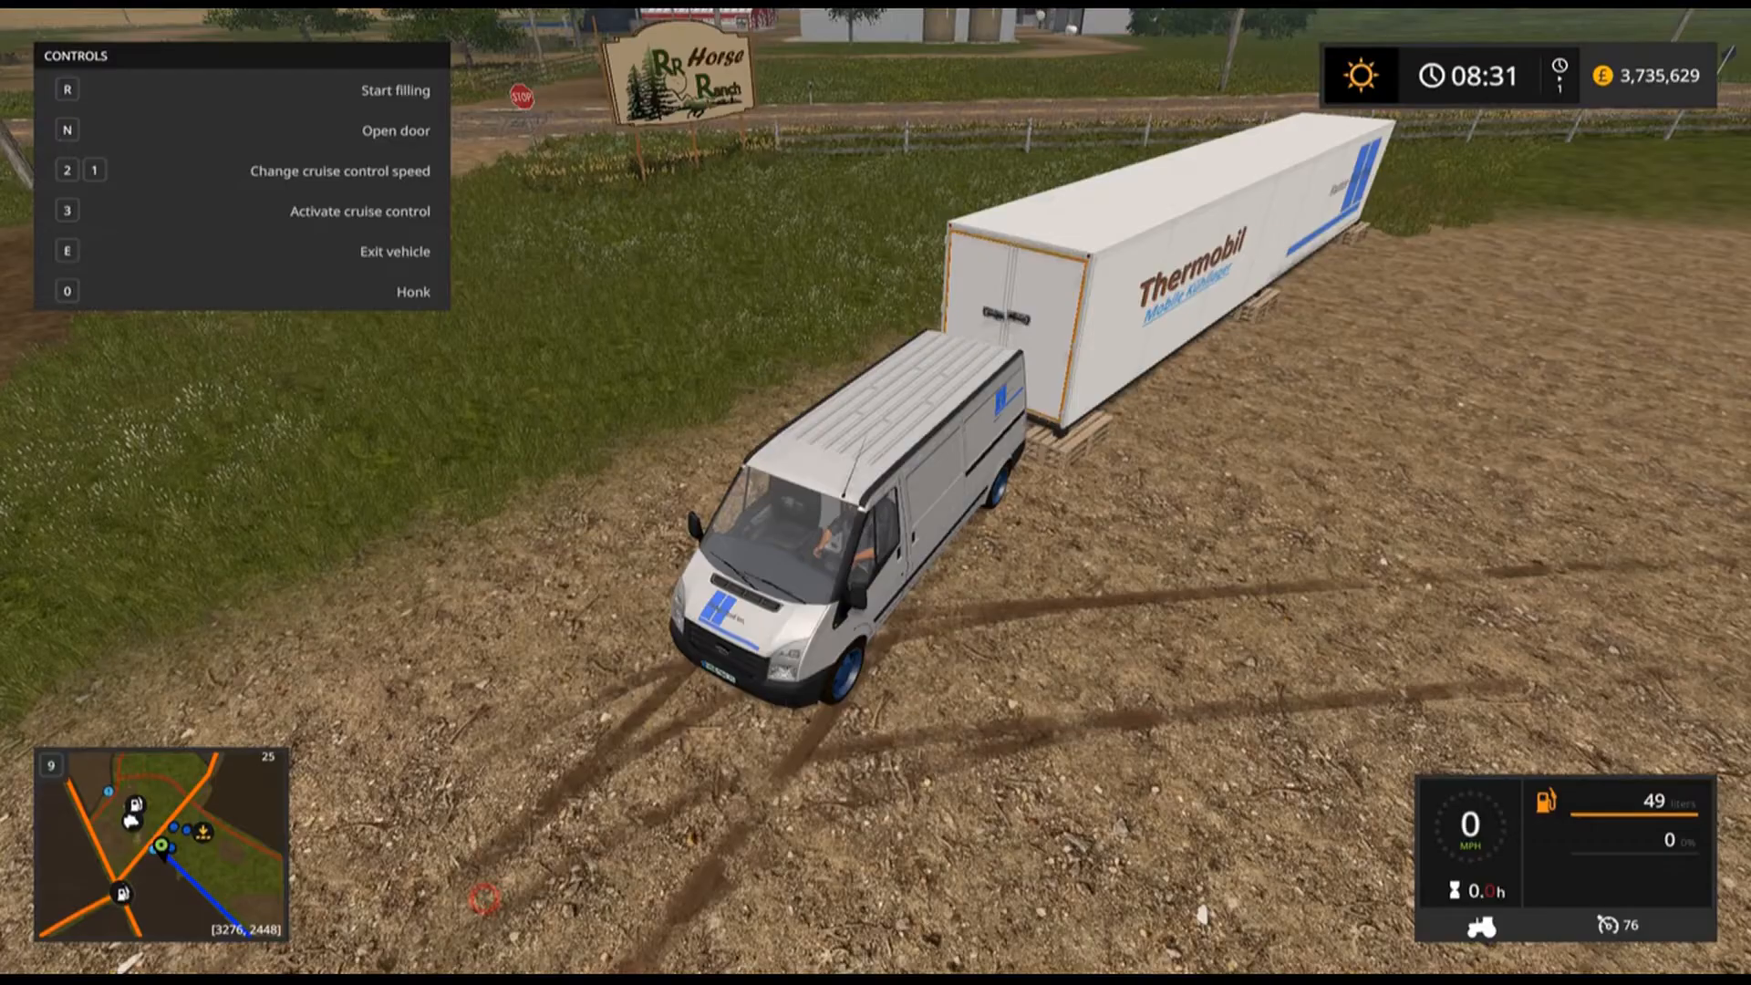
Load sausage from the container's farm silo into the van, then unload it back into the container.
key("w")
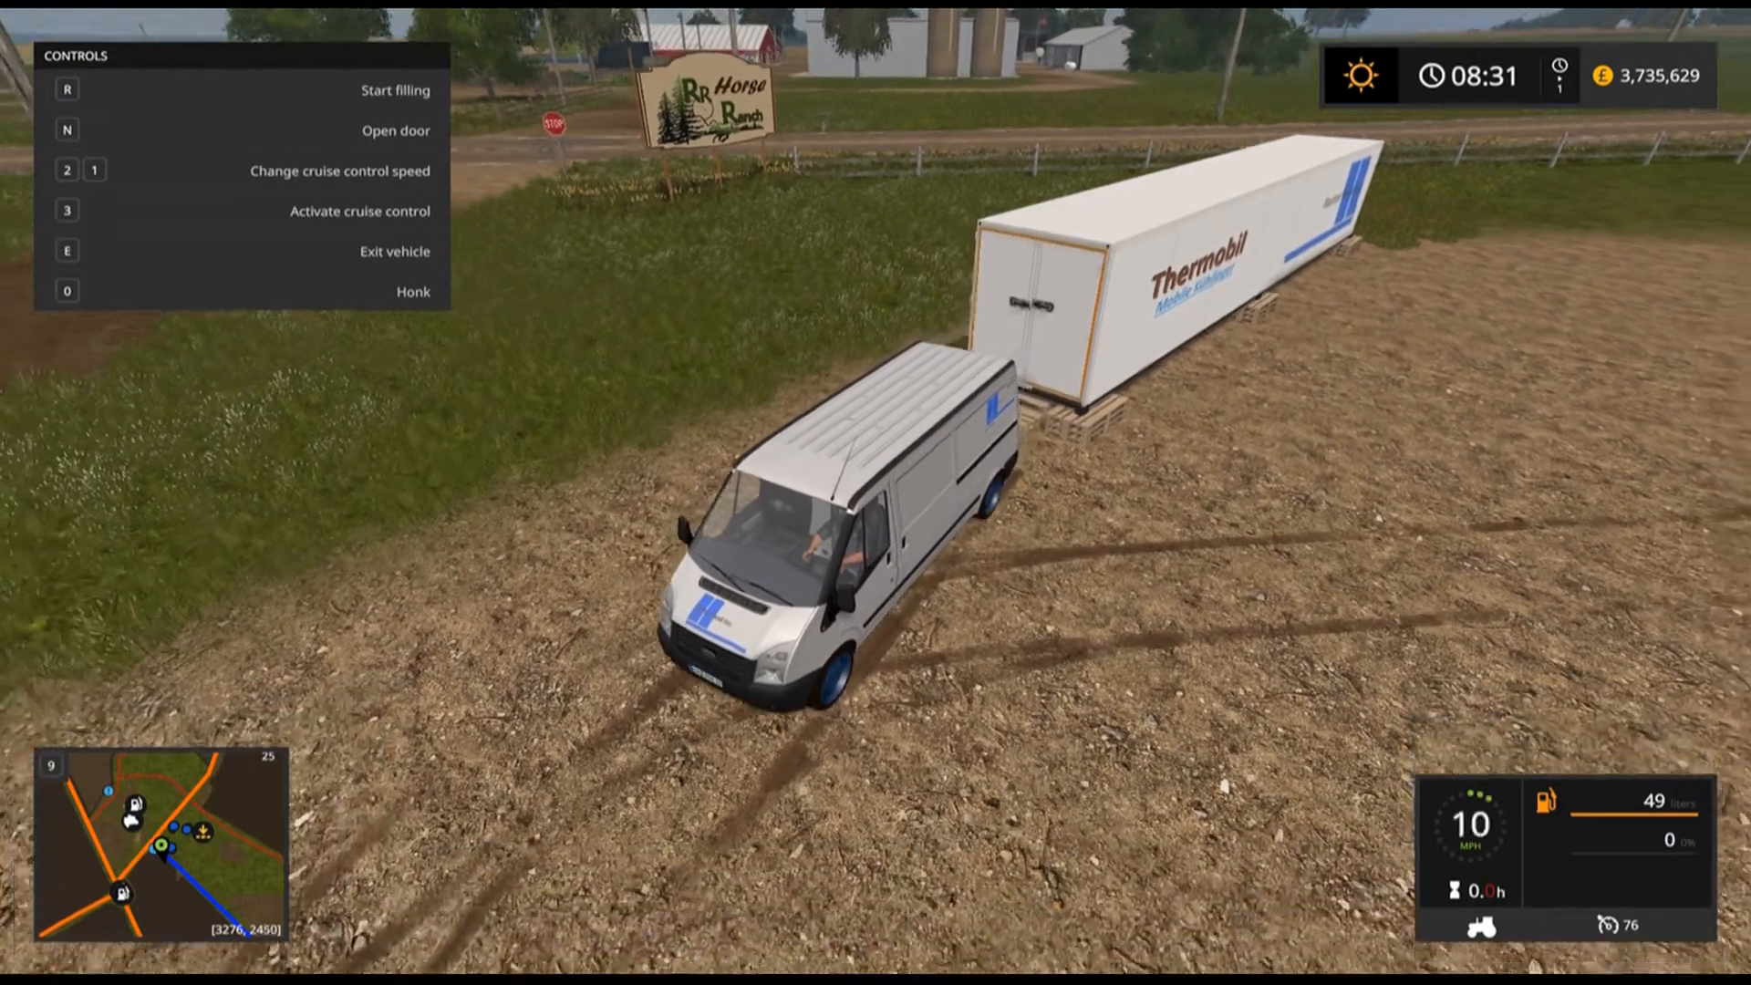
key("s")
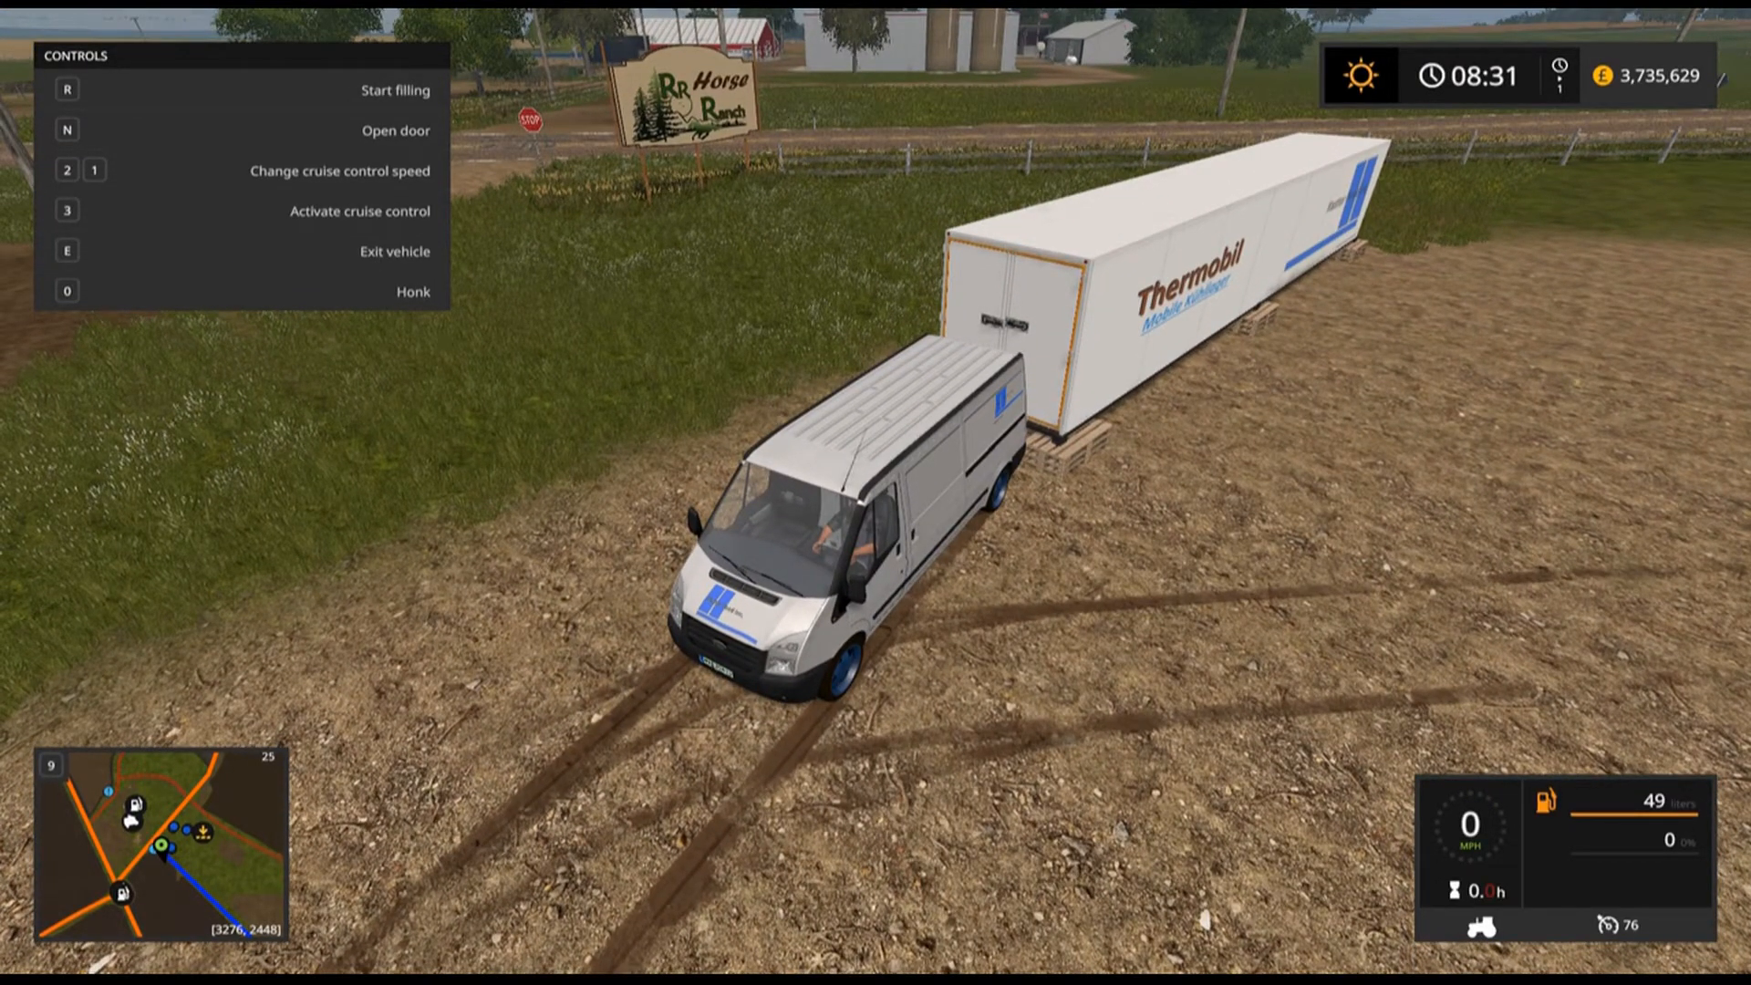
key("r")
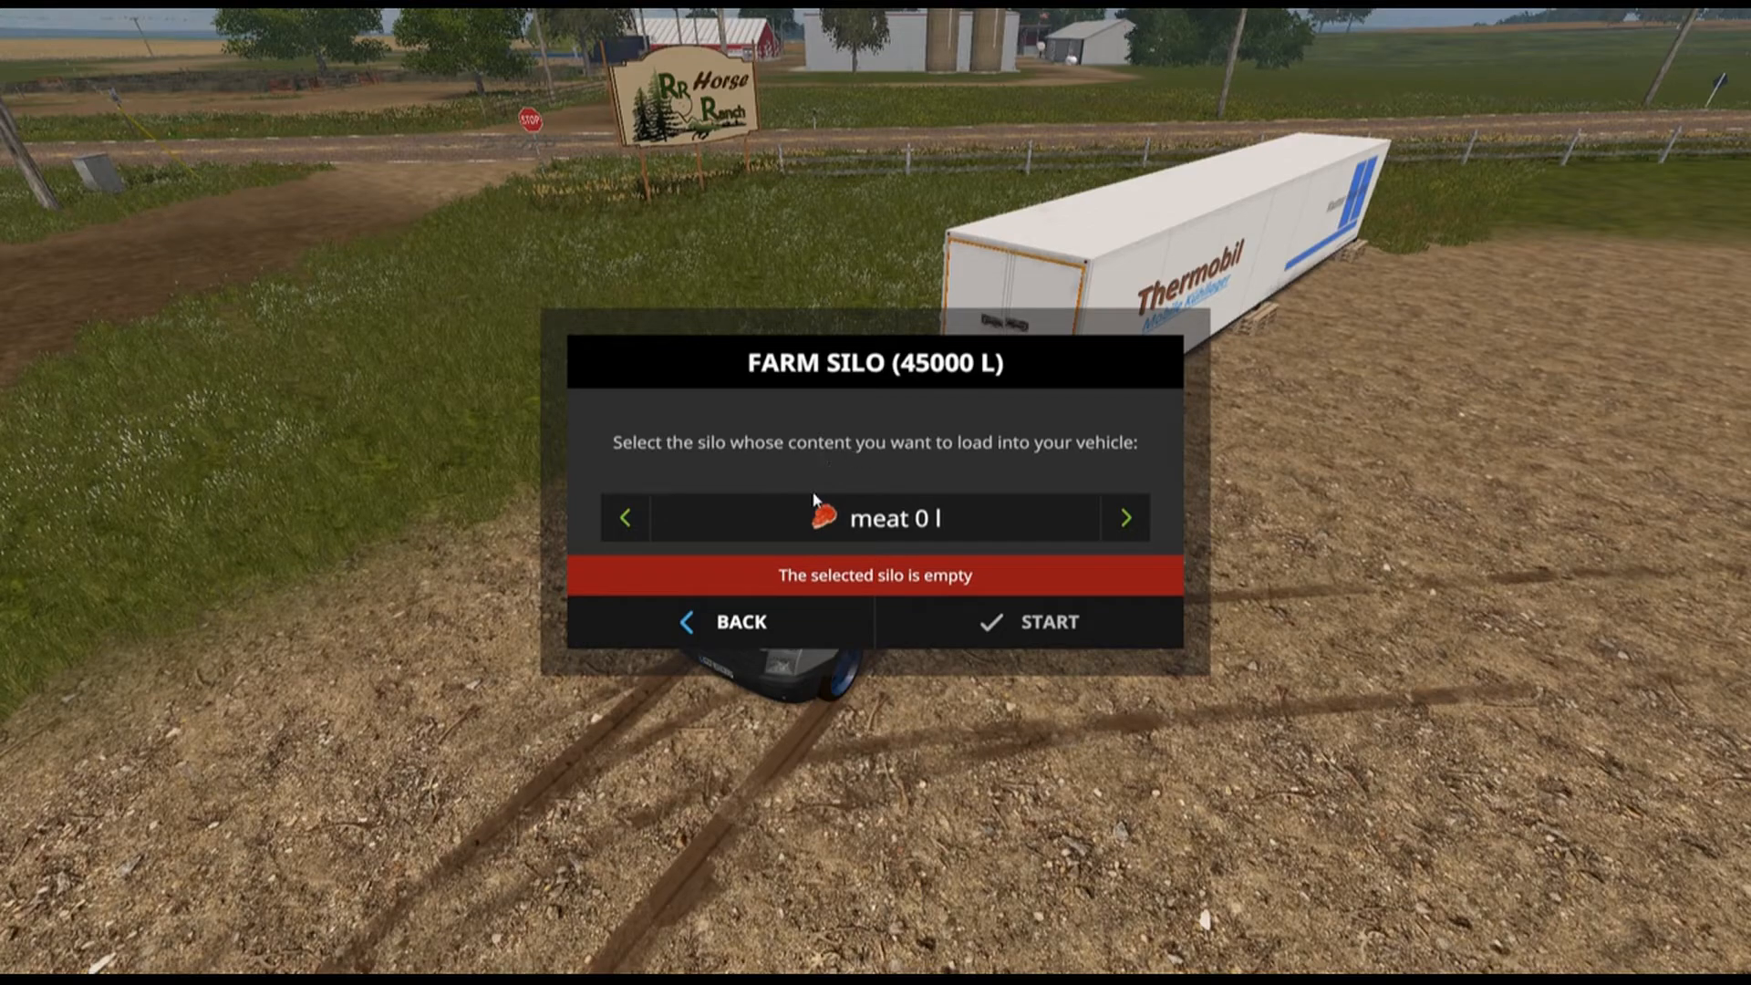
left_click(1125, 518)
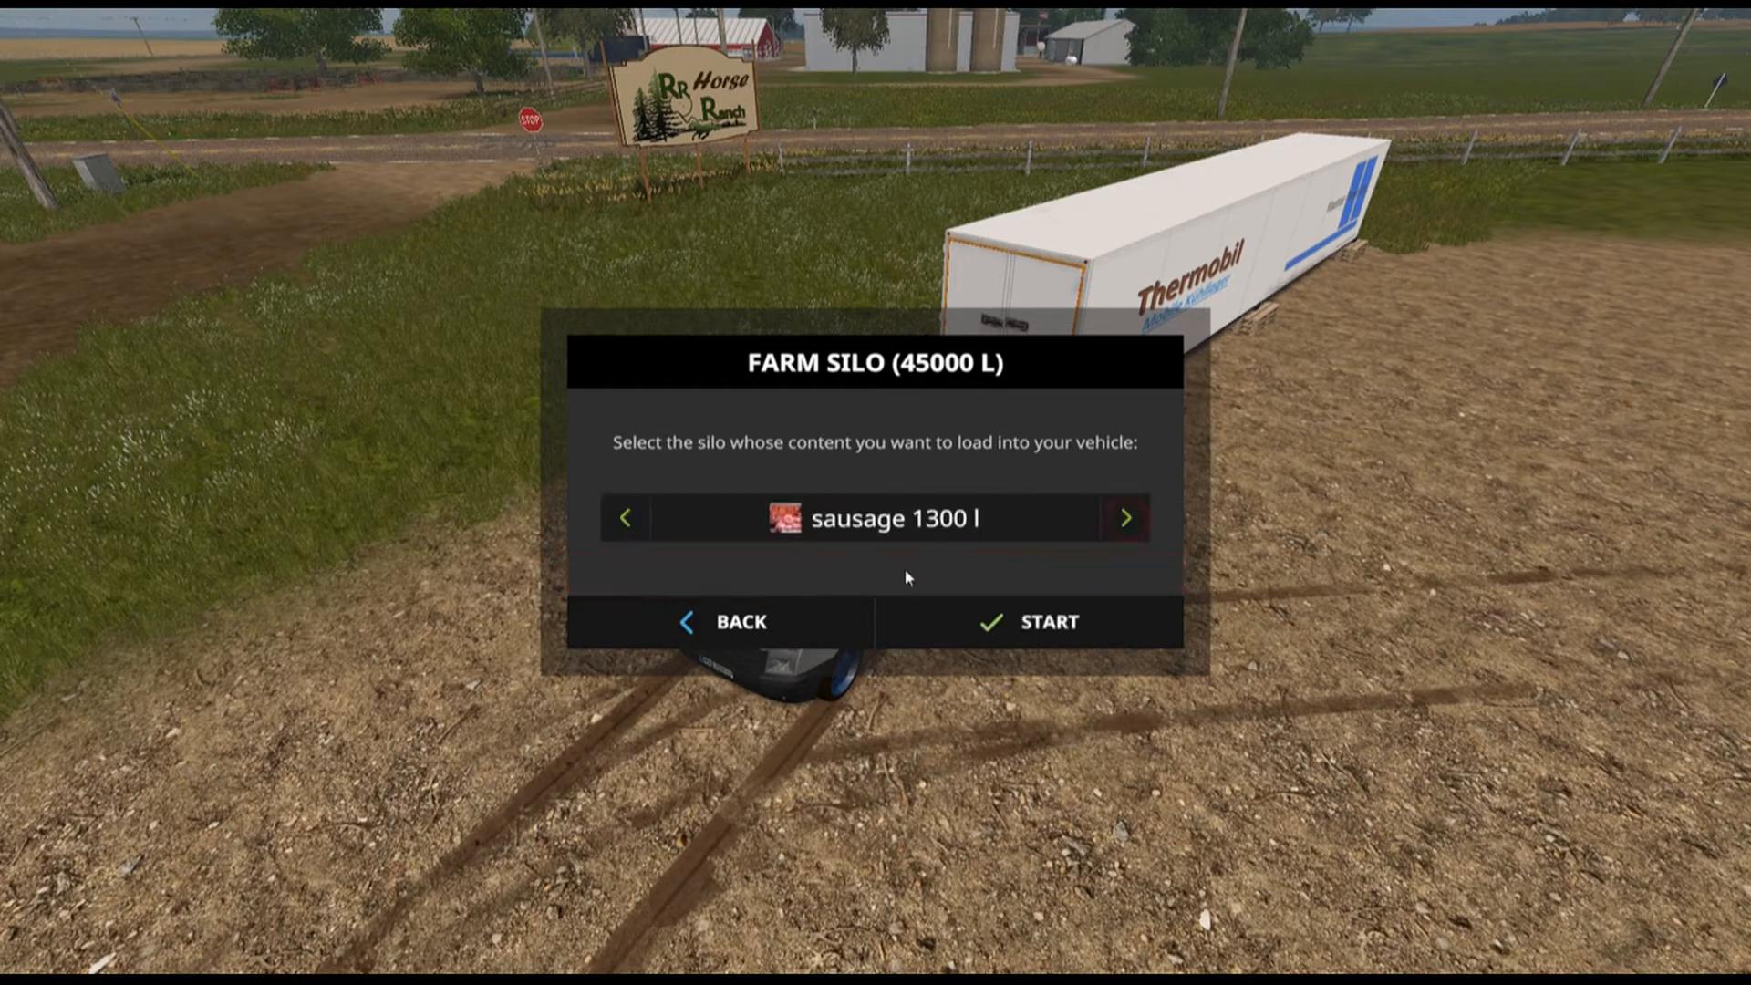
left_click(986, 627)
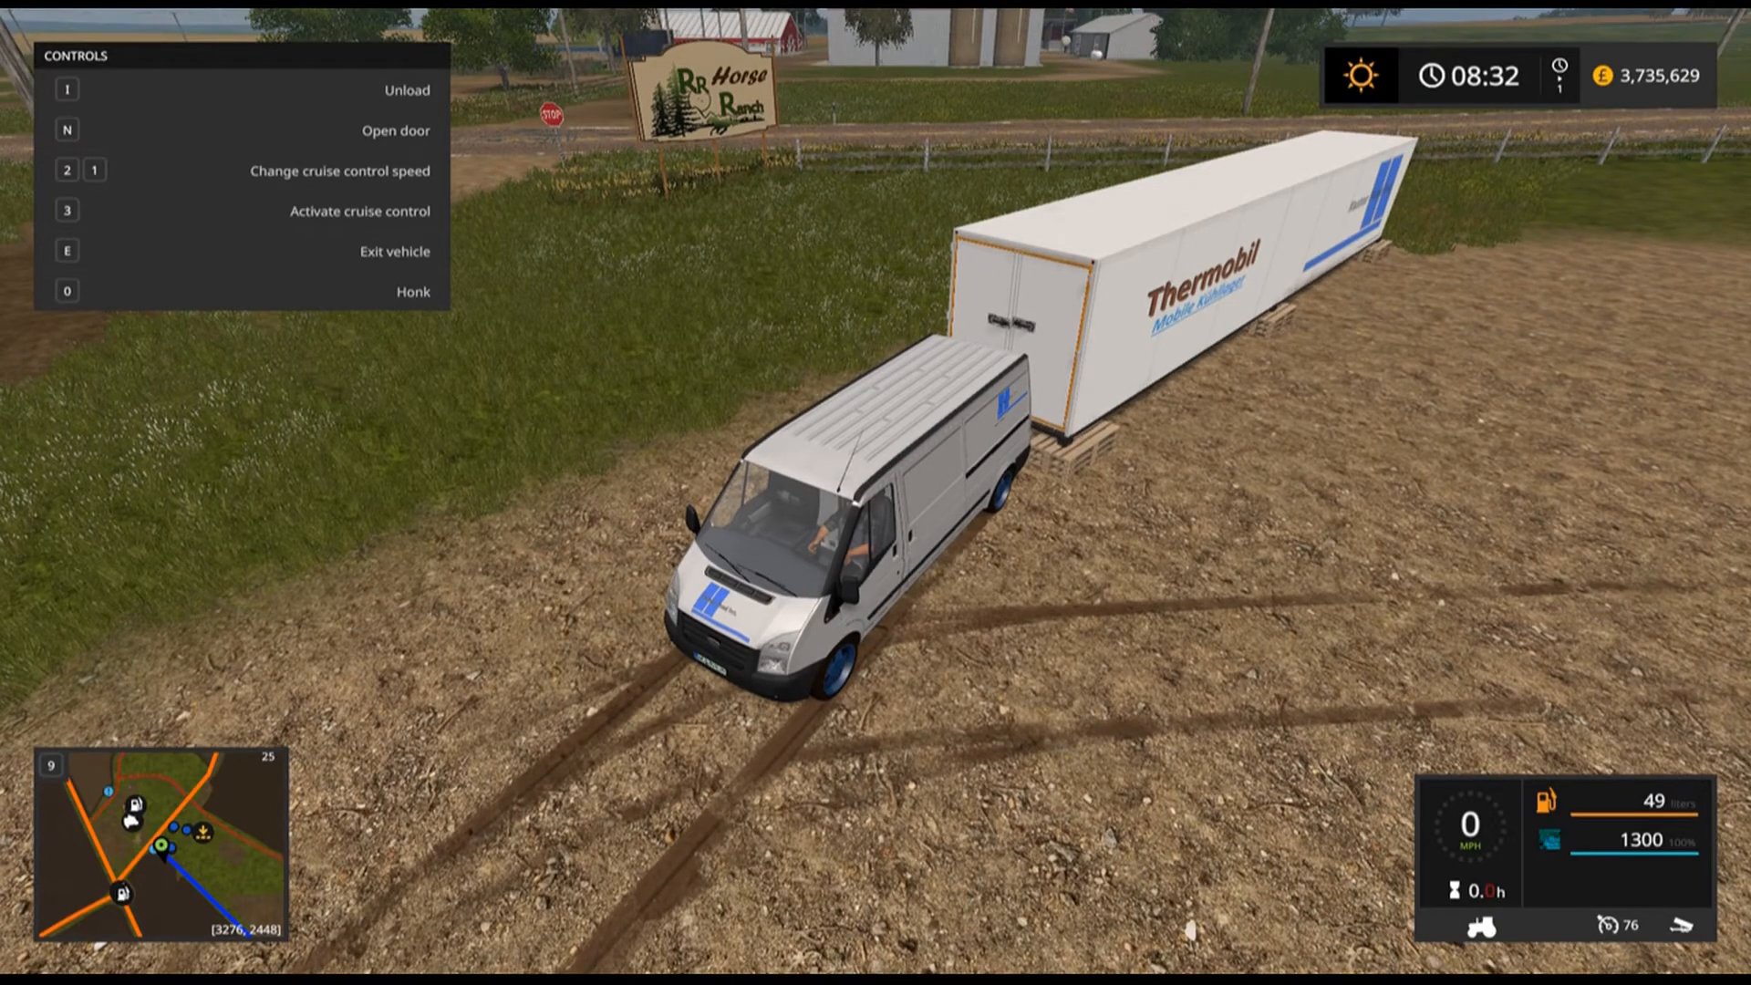
key("F1")
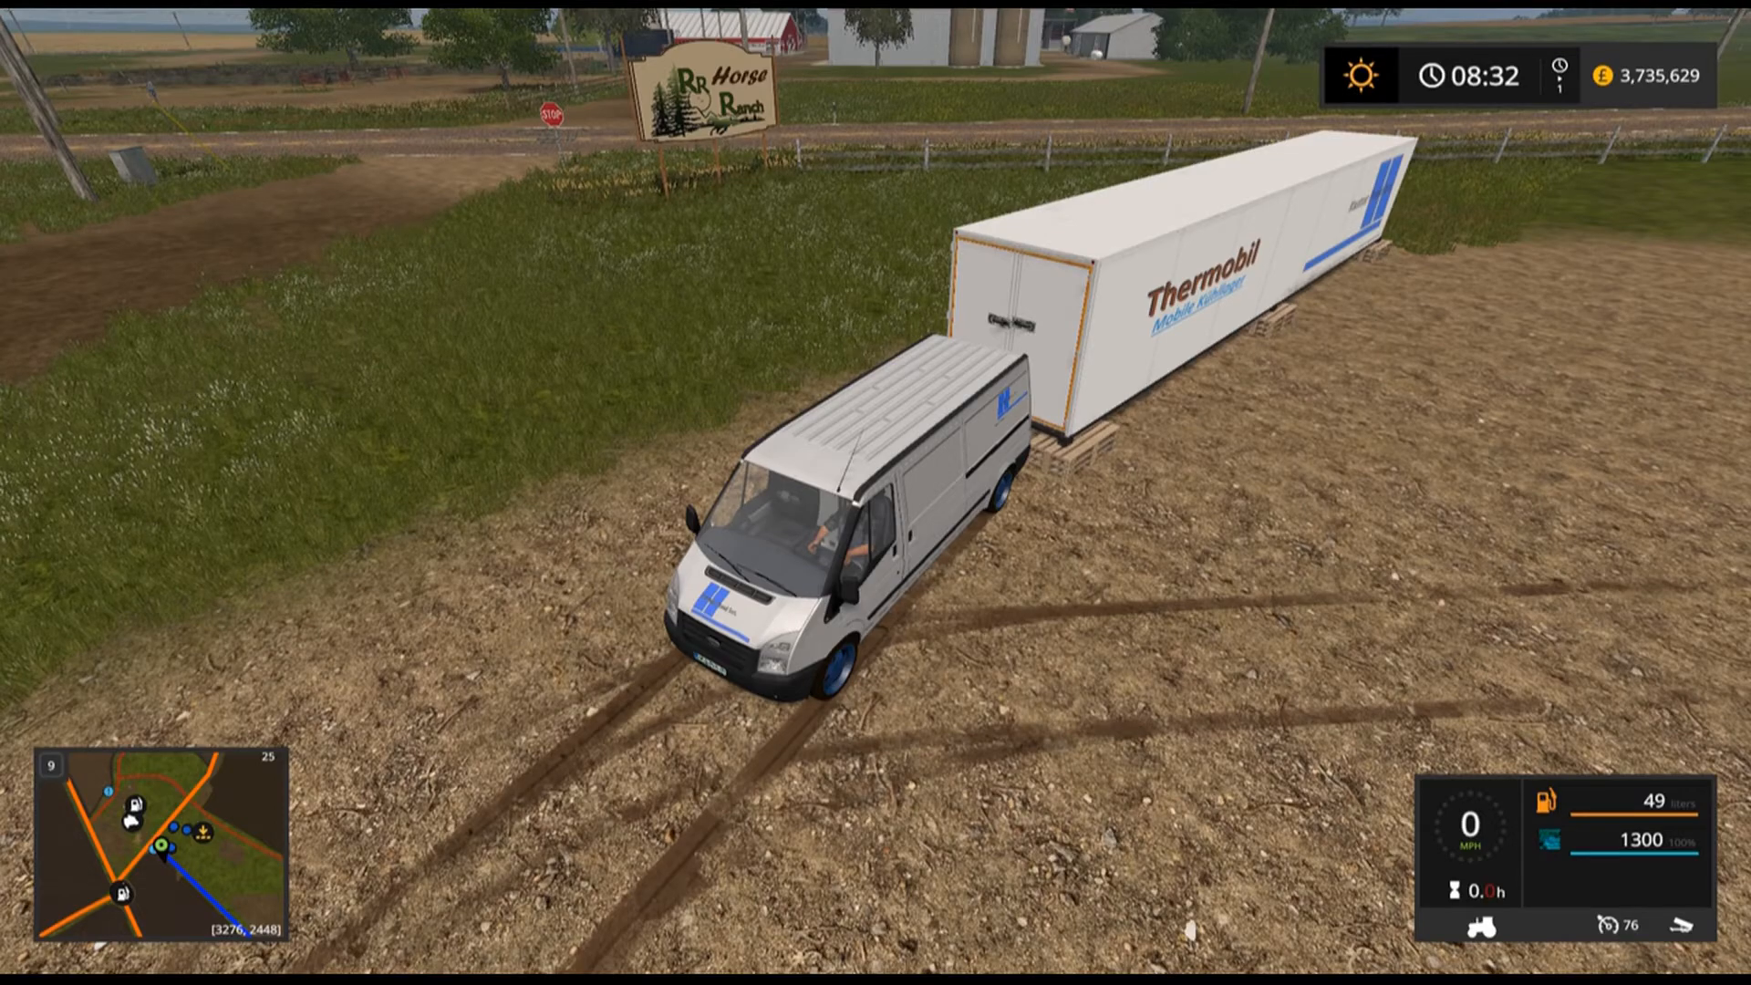
key("i")
Drive the van to the factory and back it up to the goods-issue gate to load sausage.
key("w")
key("a")
key("w")
key("a")
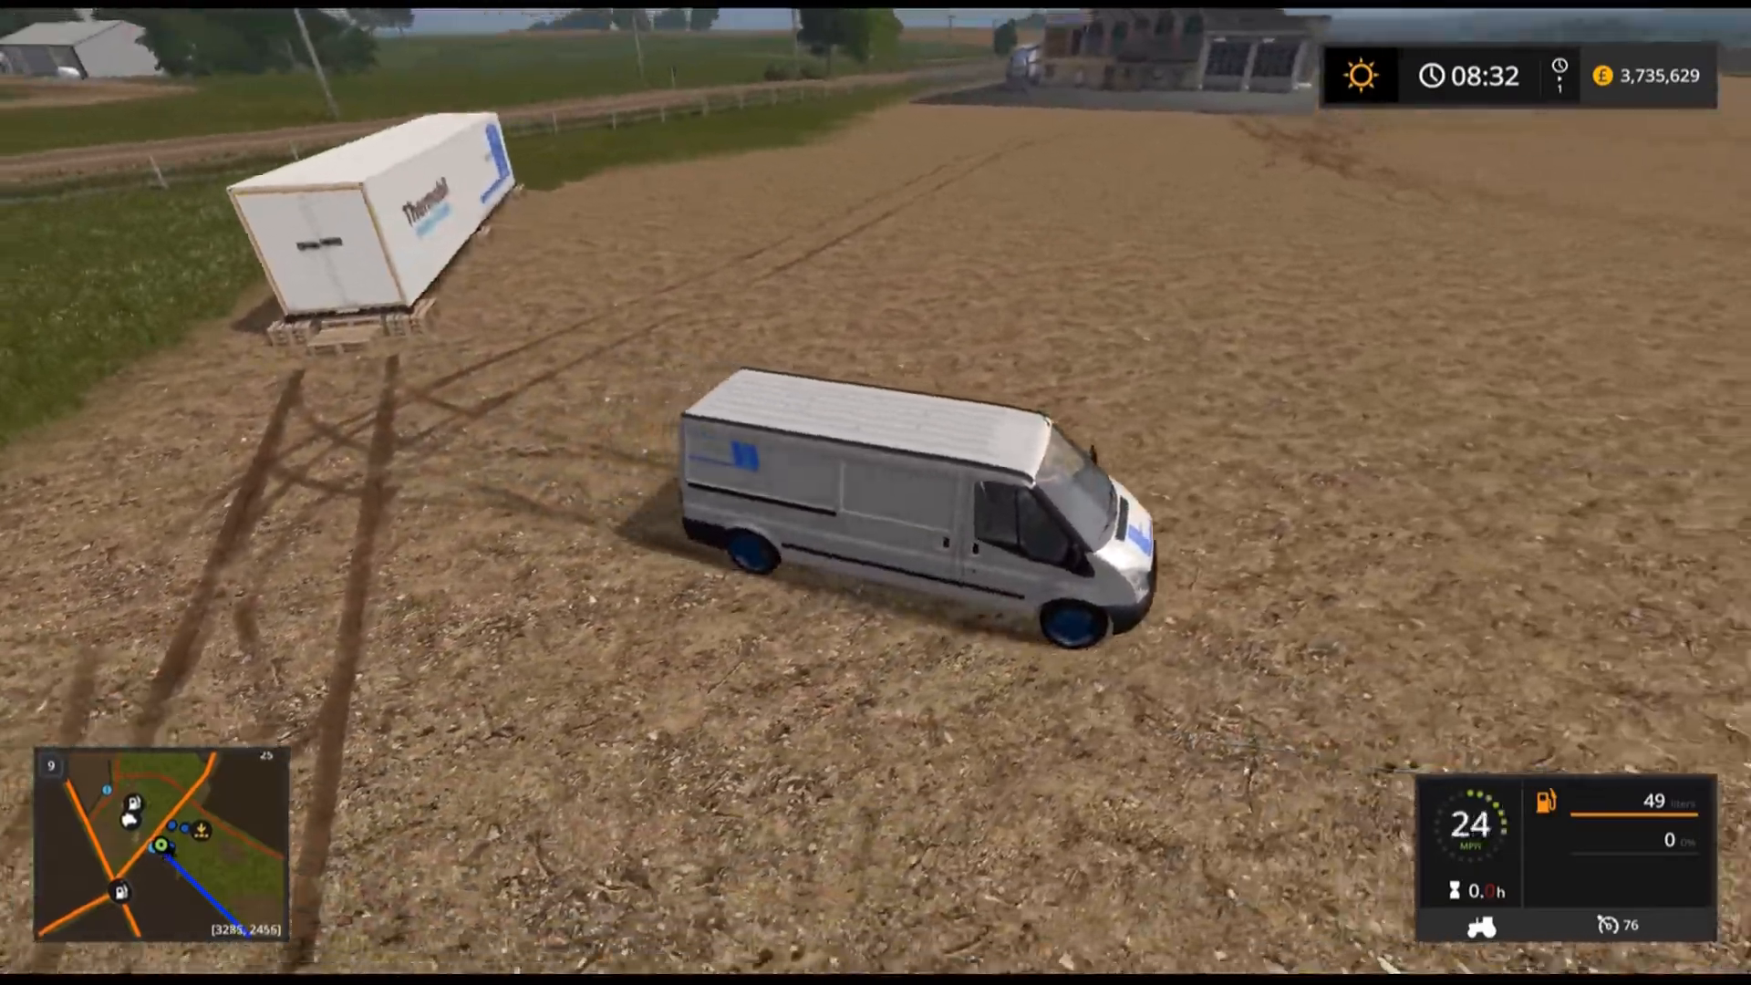
key("w")
key("a")
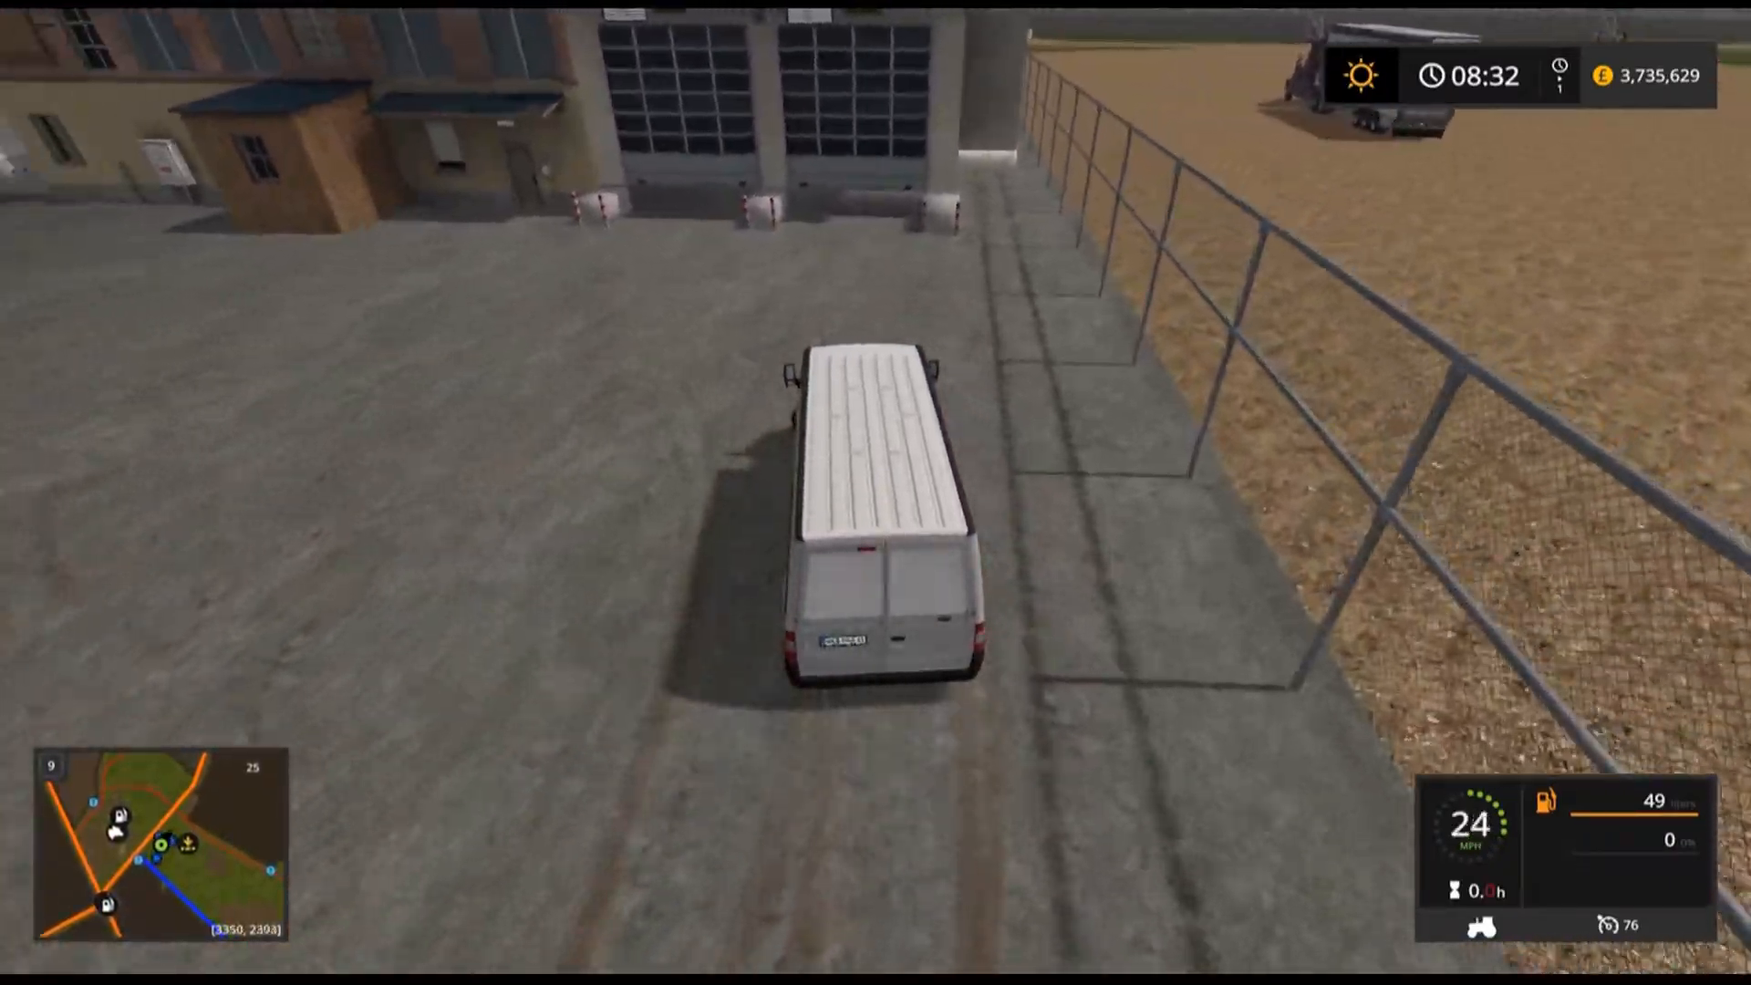
key("a")
key("a")
key("s")
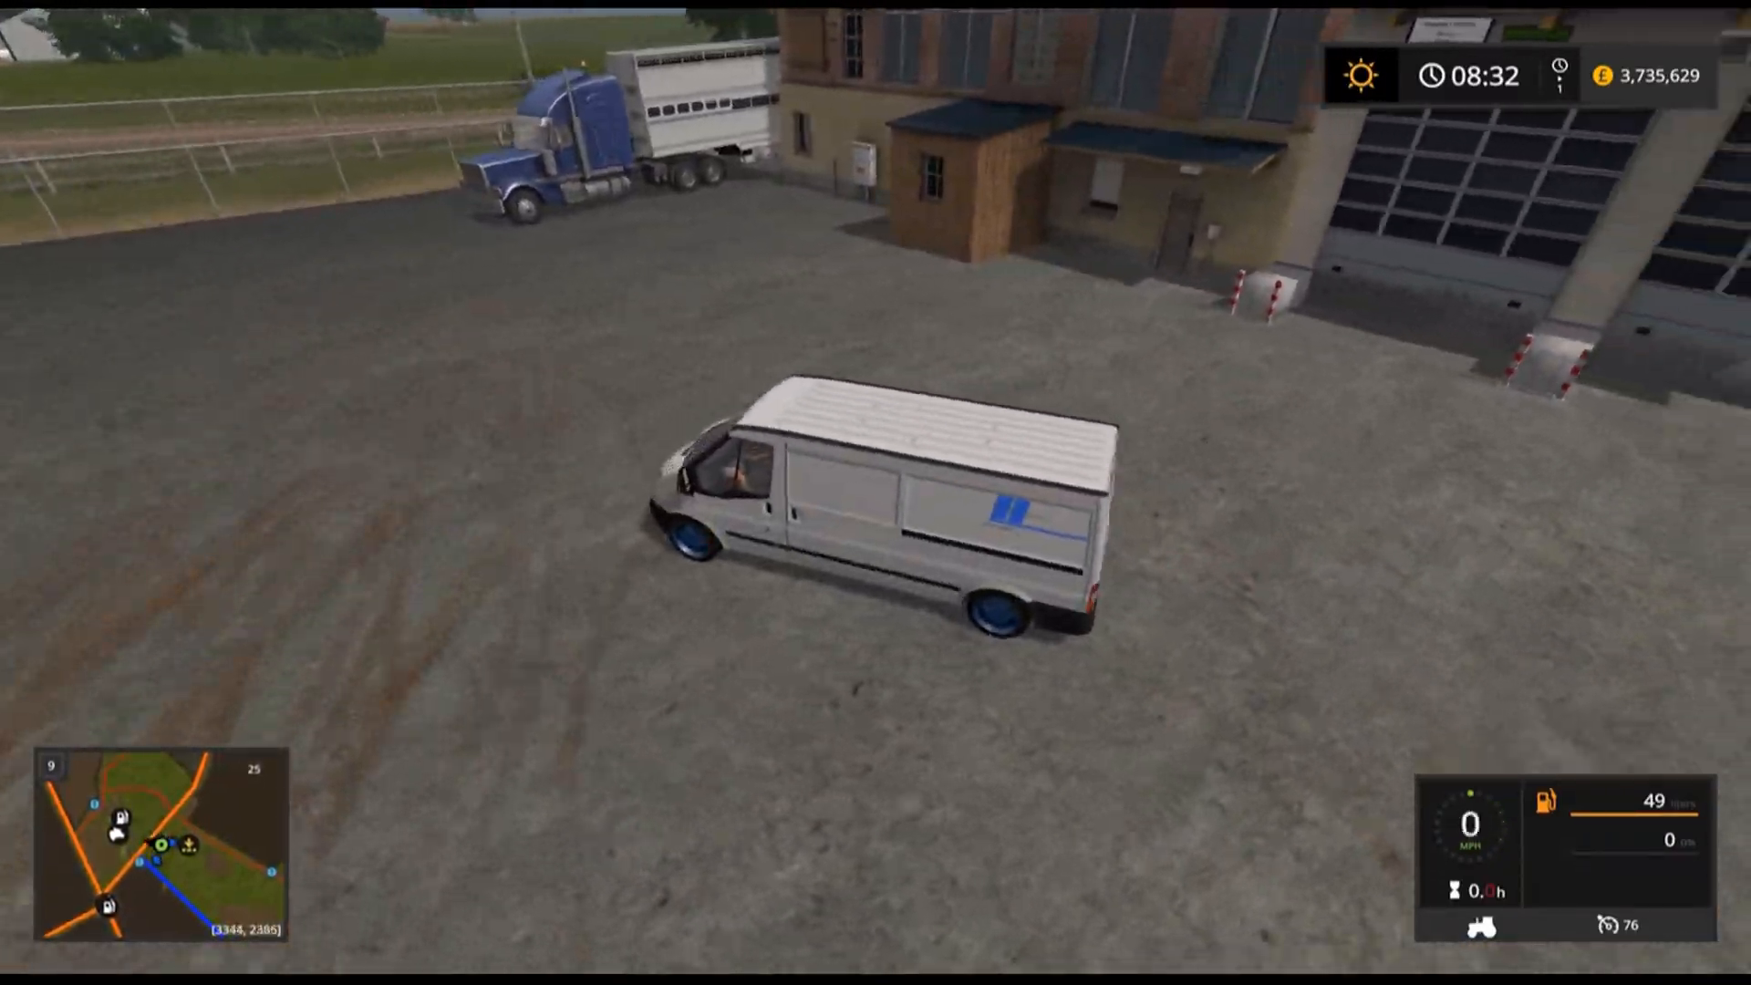
key("s")
key("d")
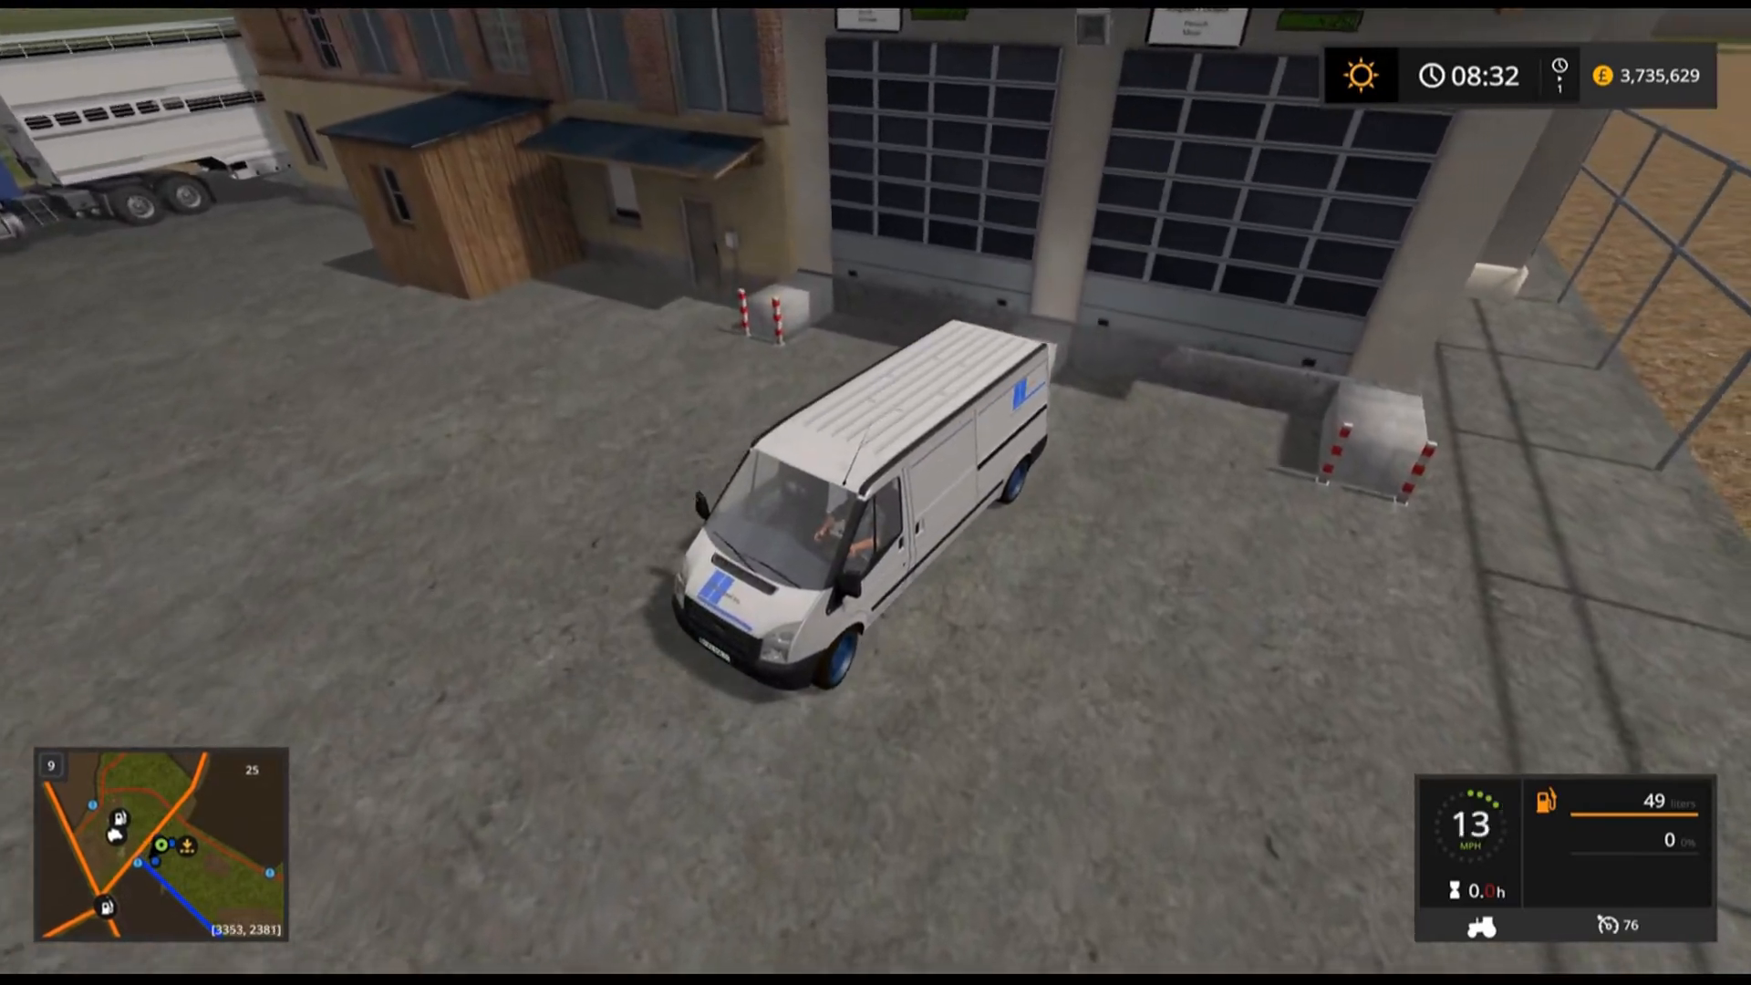
key("s")
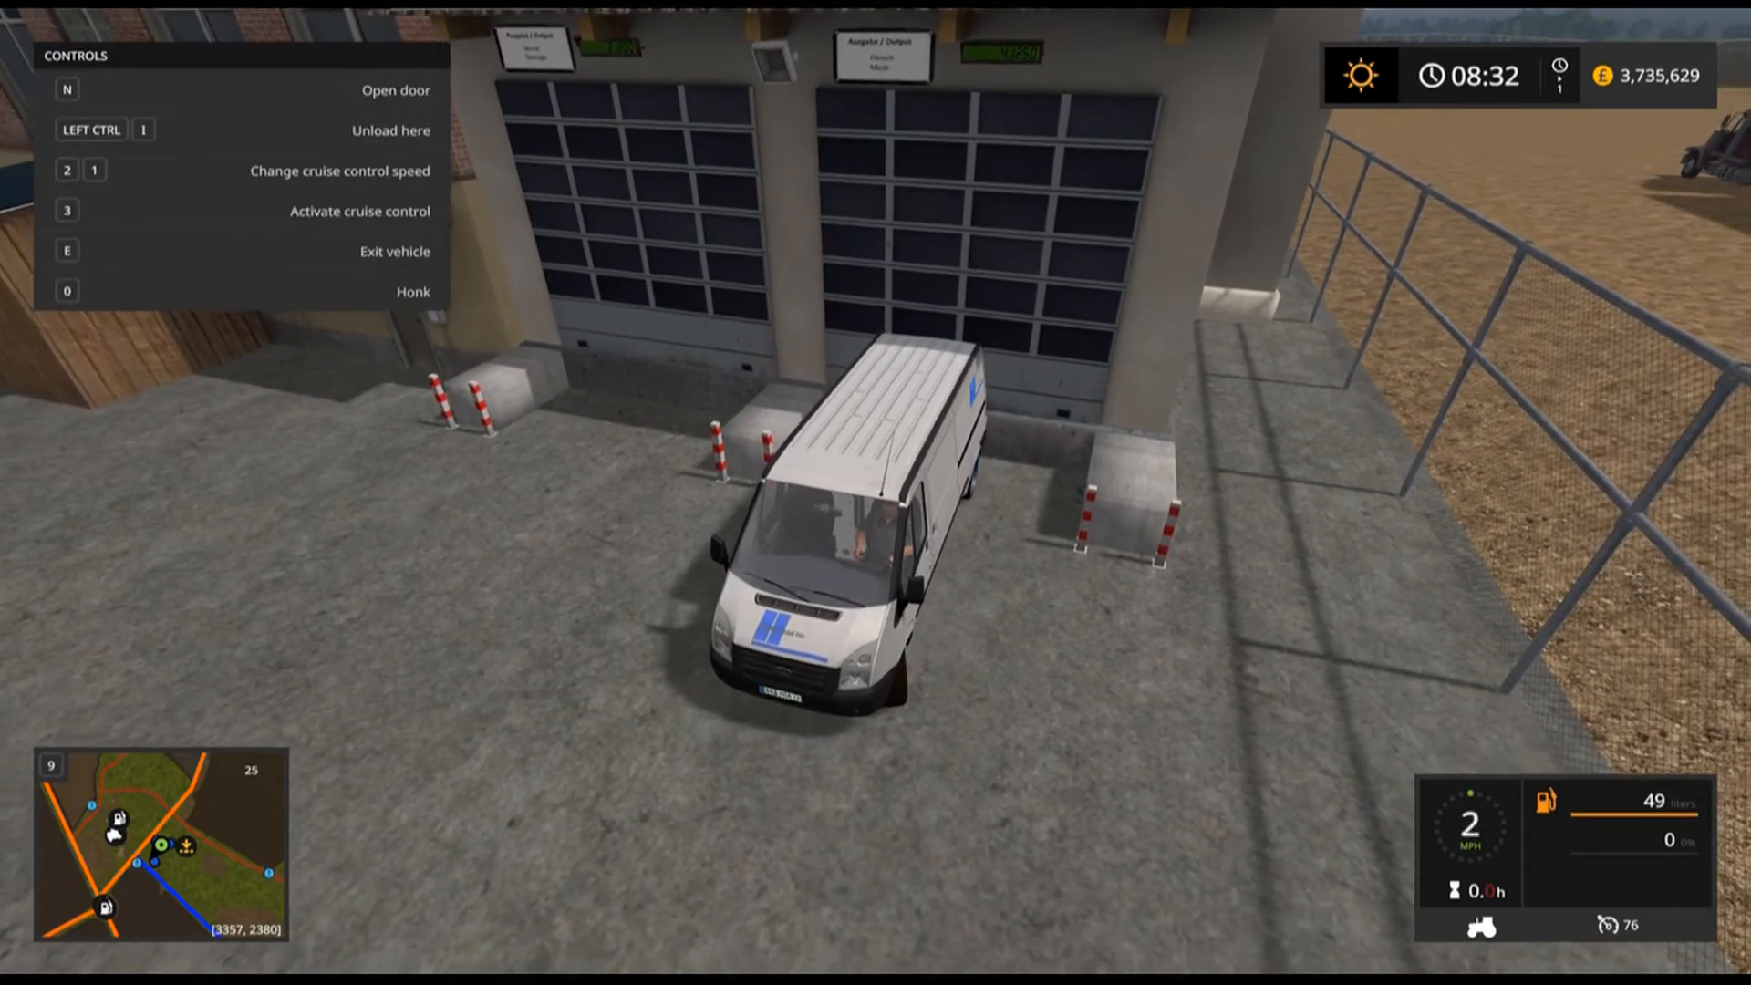
key("s")
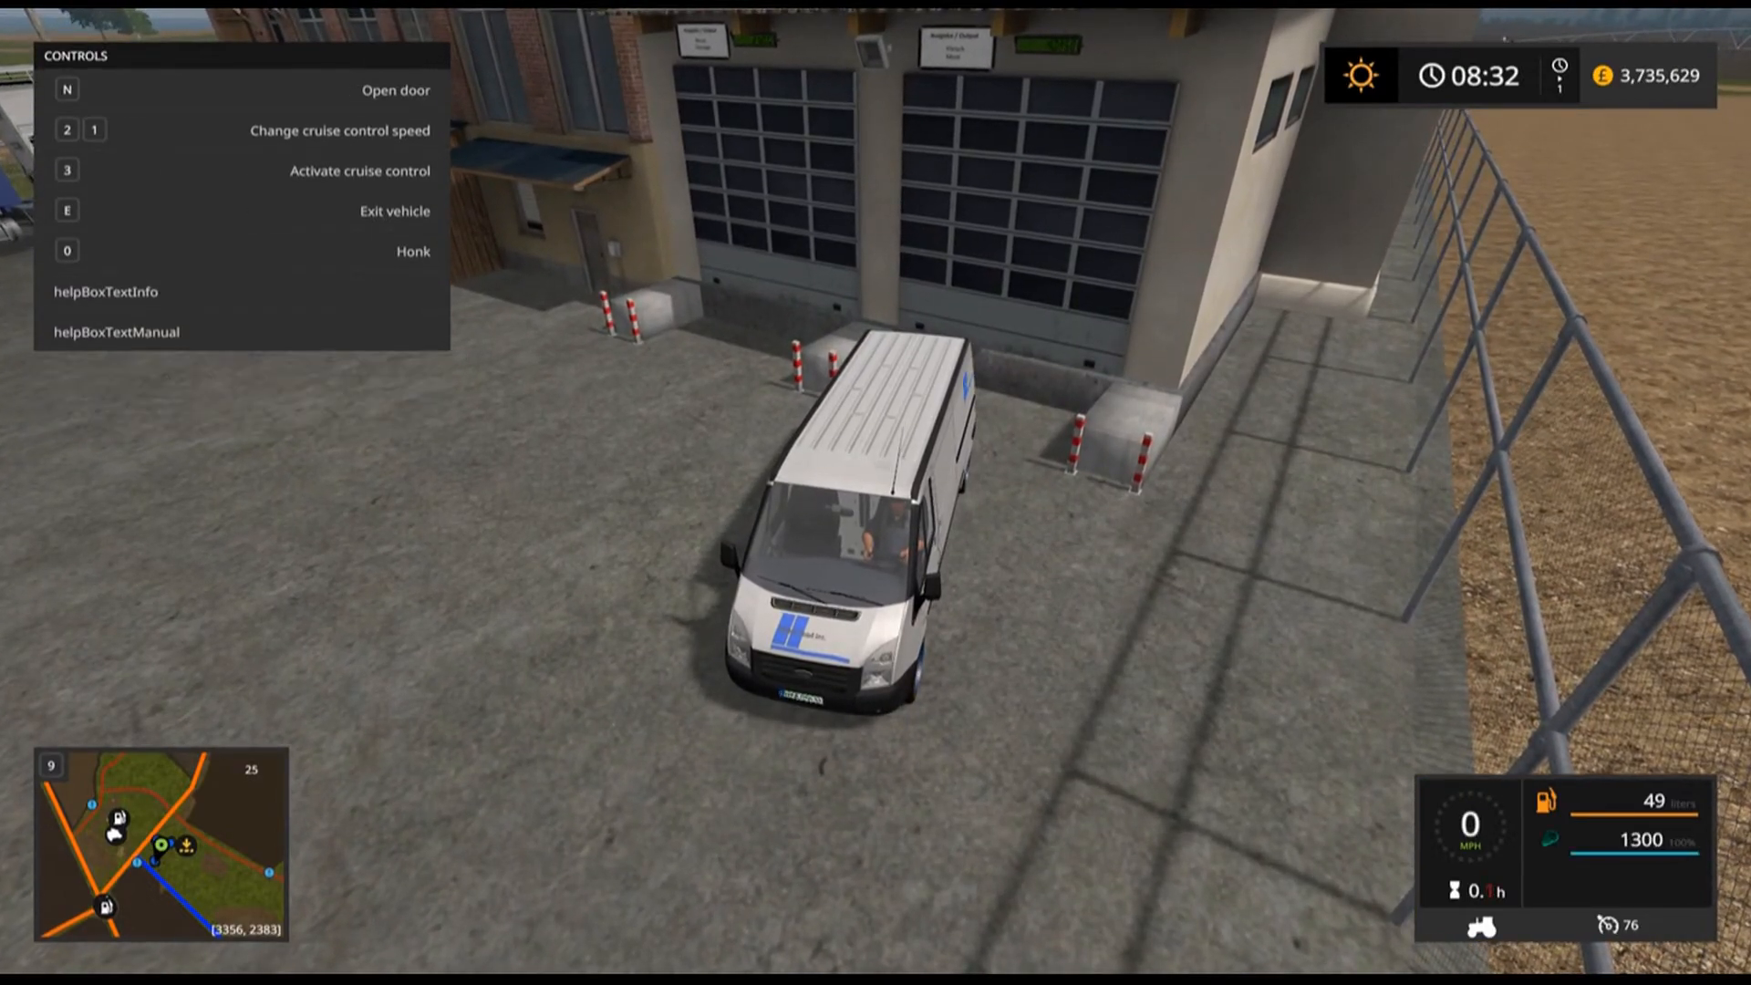
Drive the loaded van back to the Thermobil cold storage container.
key("w")
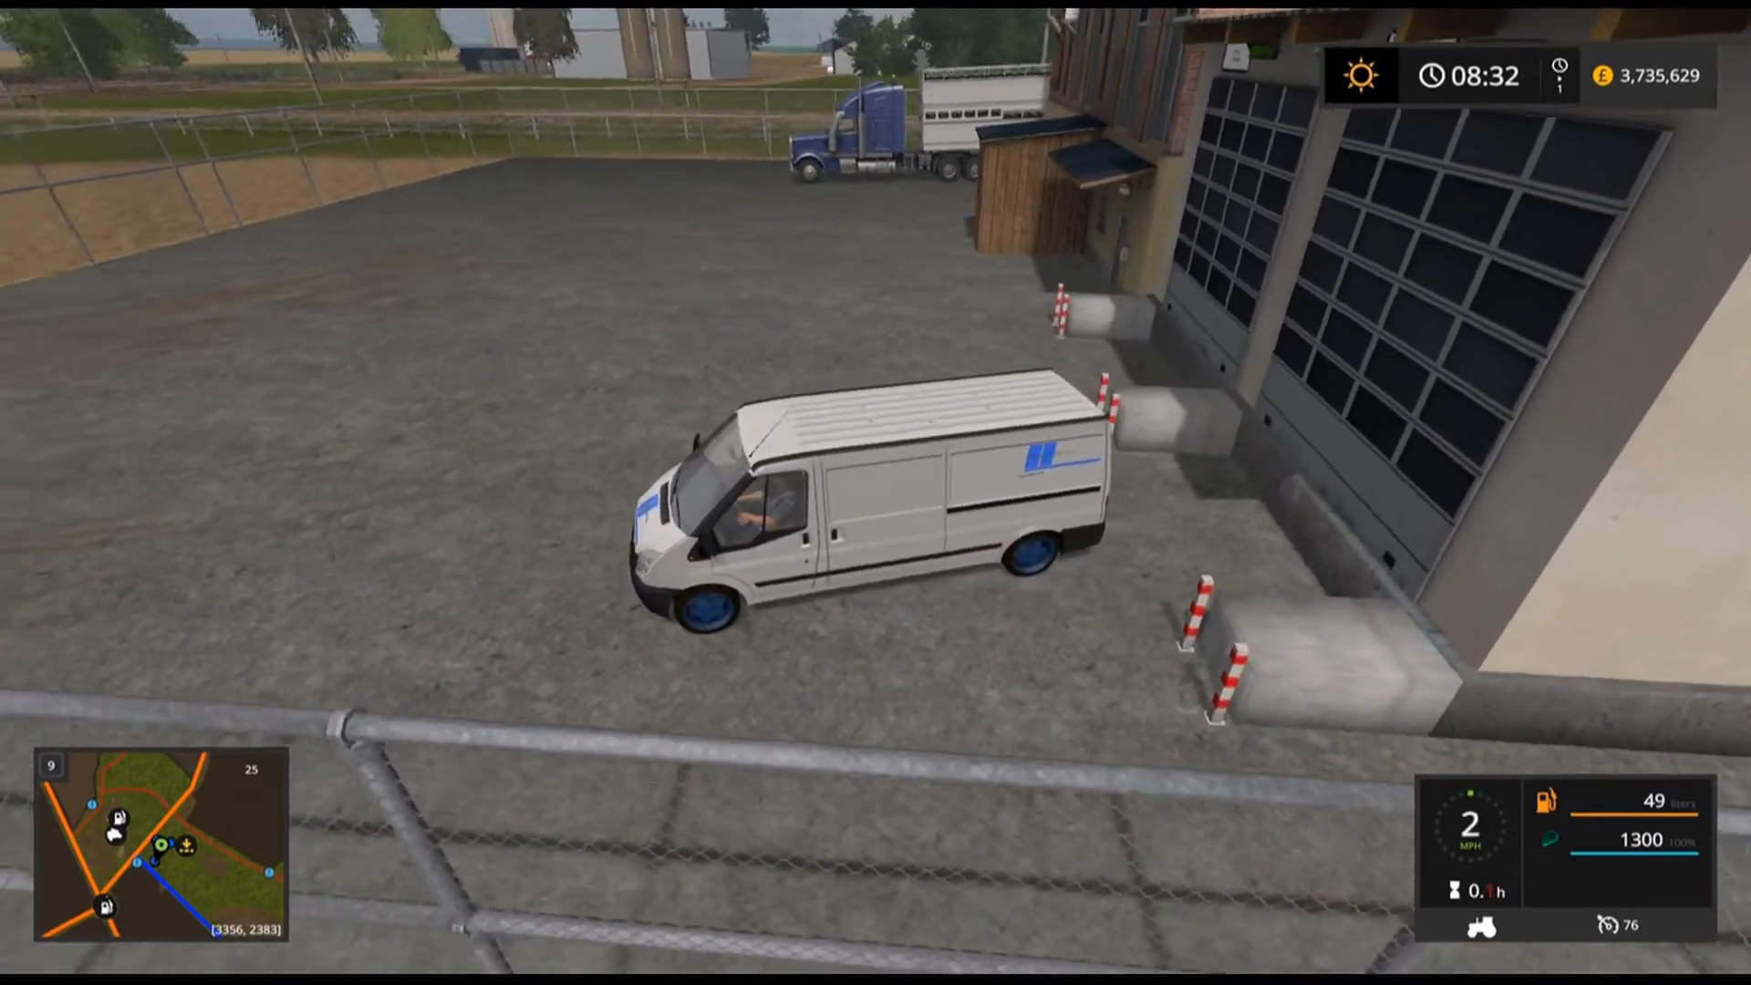
key("w")
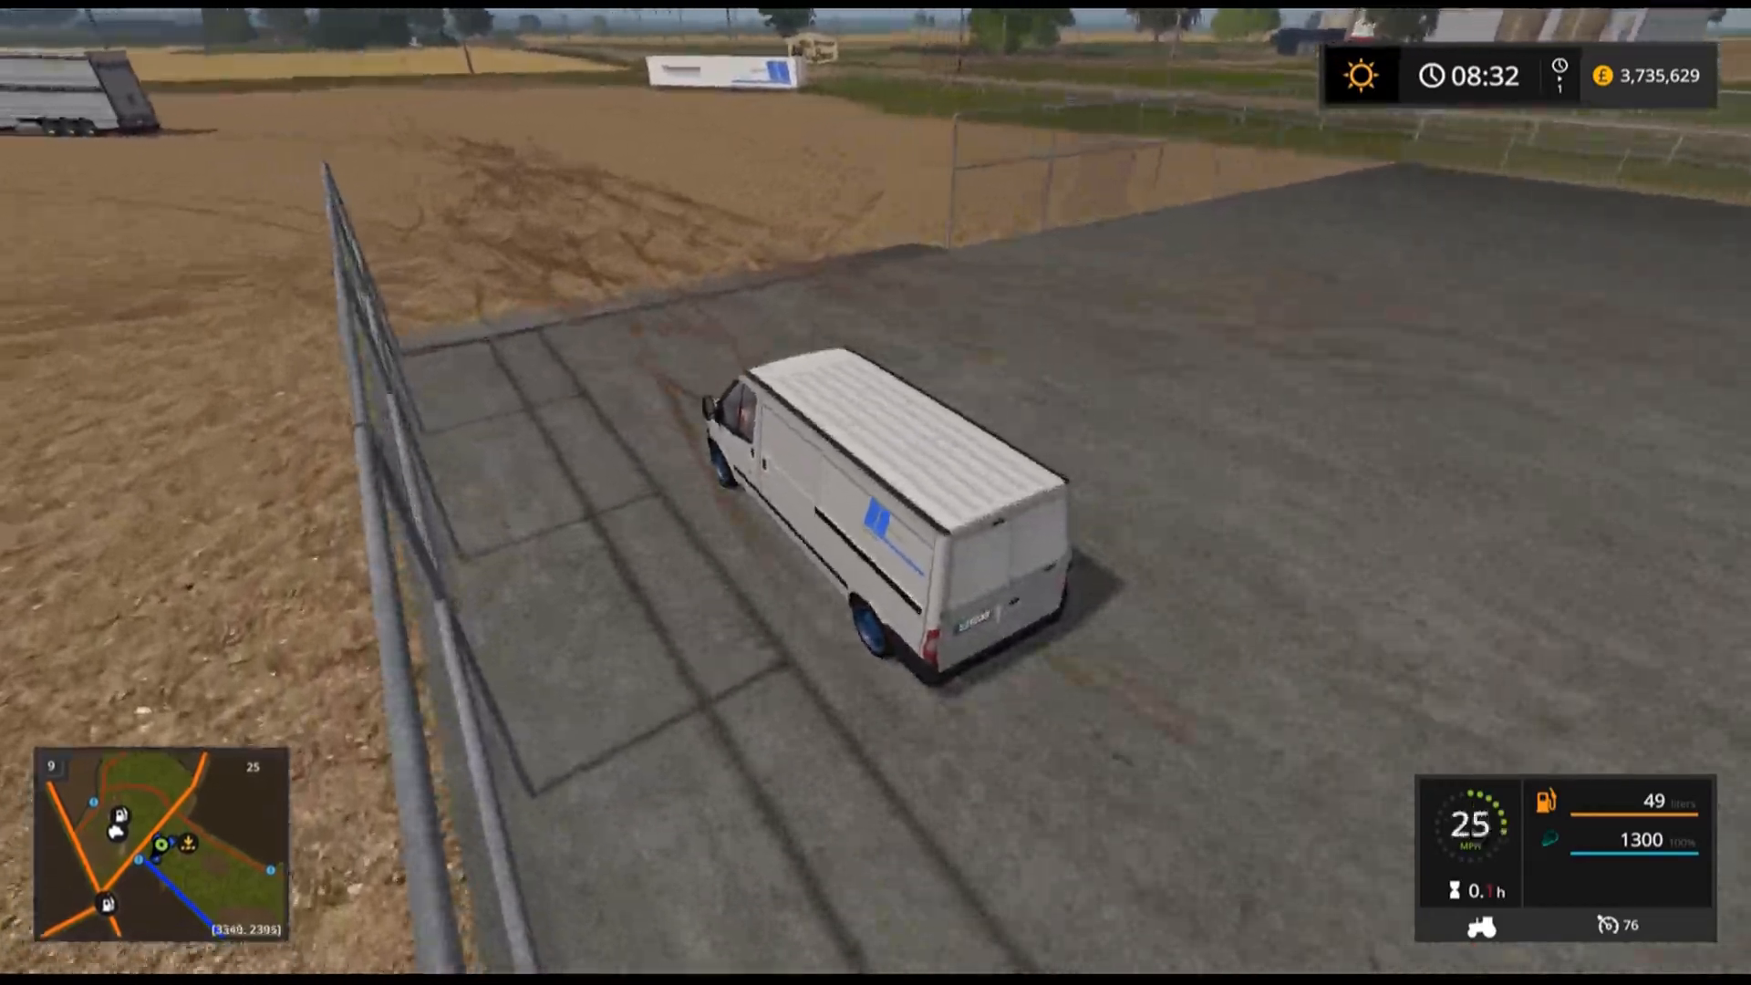
key("w")
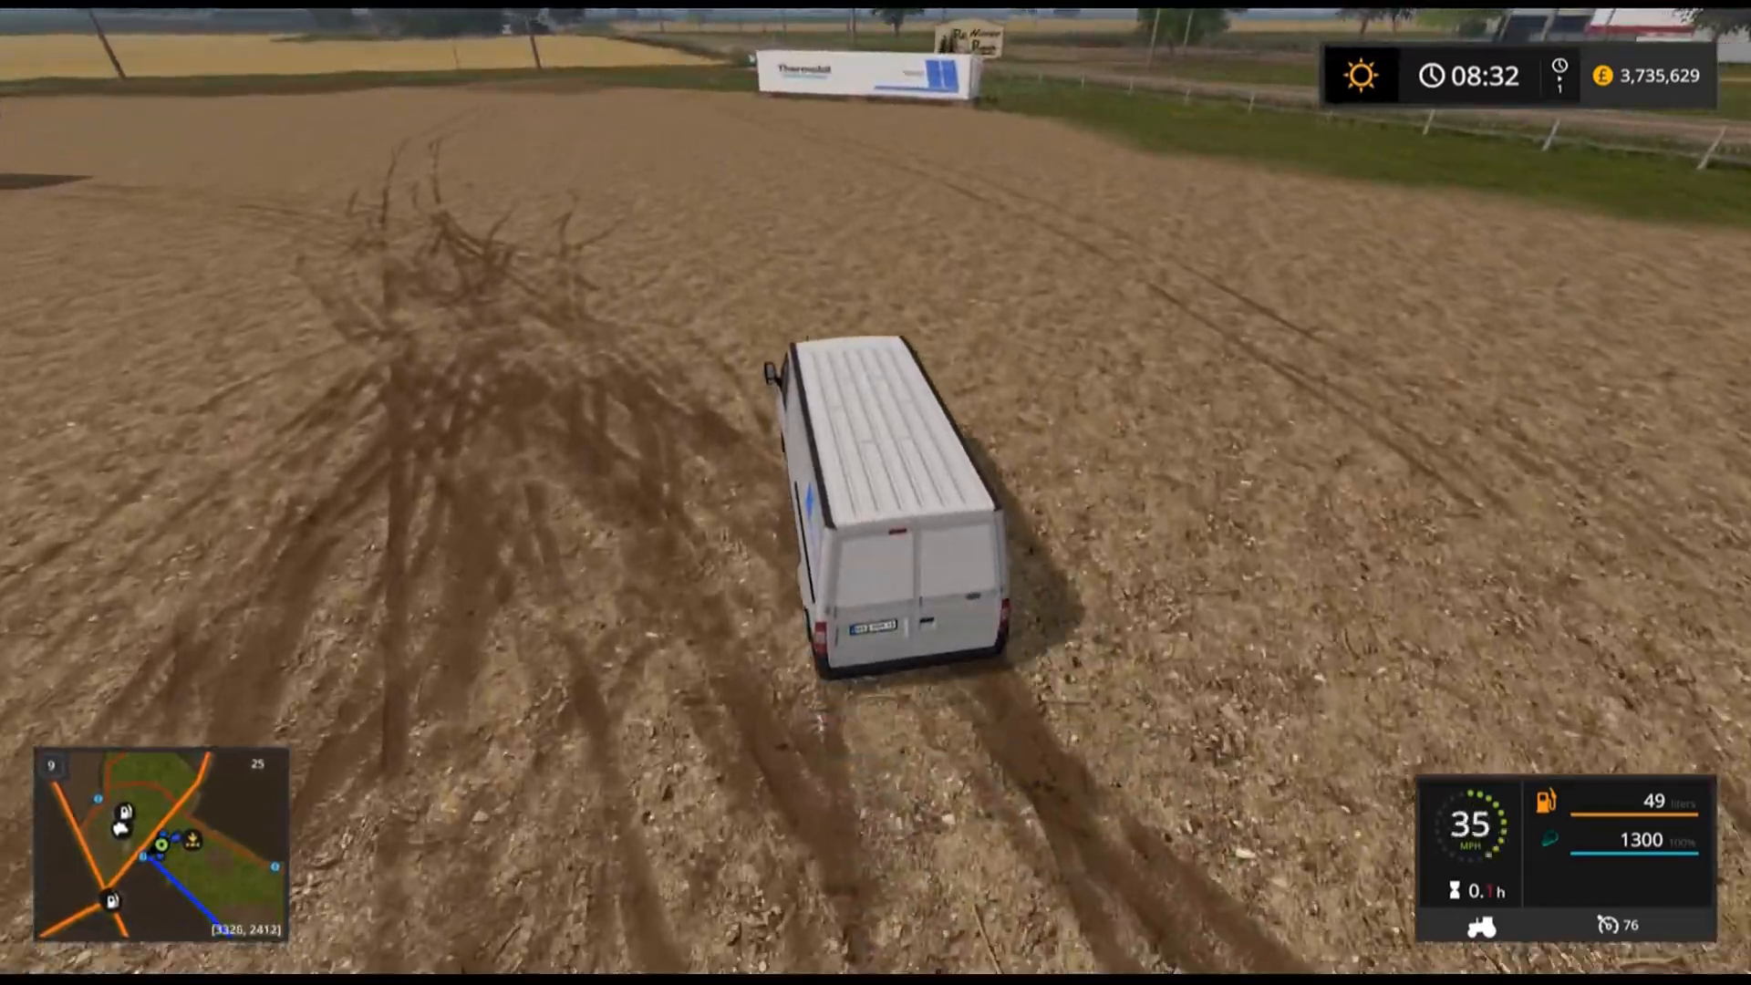
key("a")
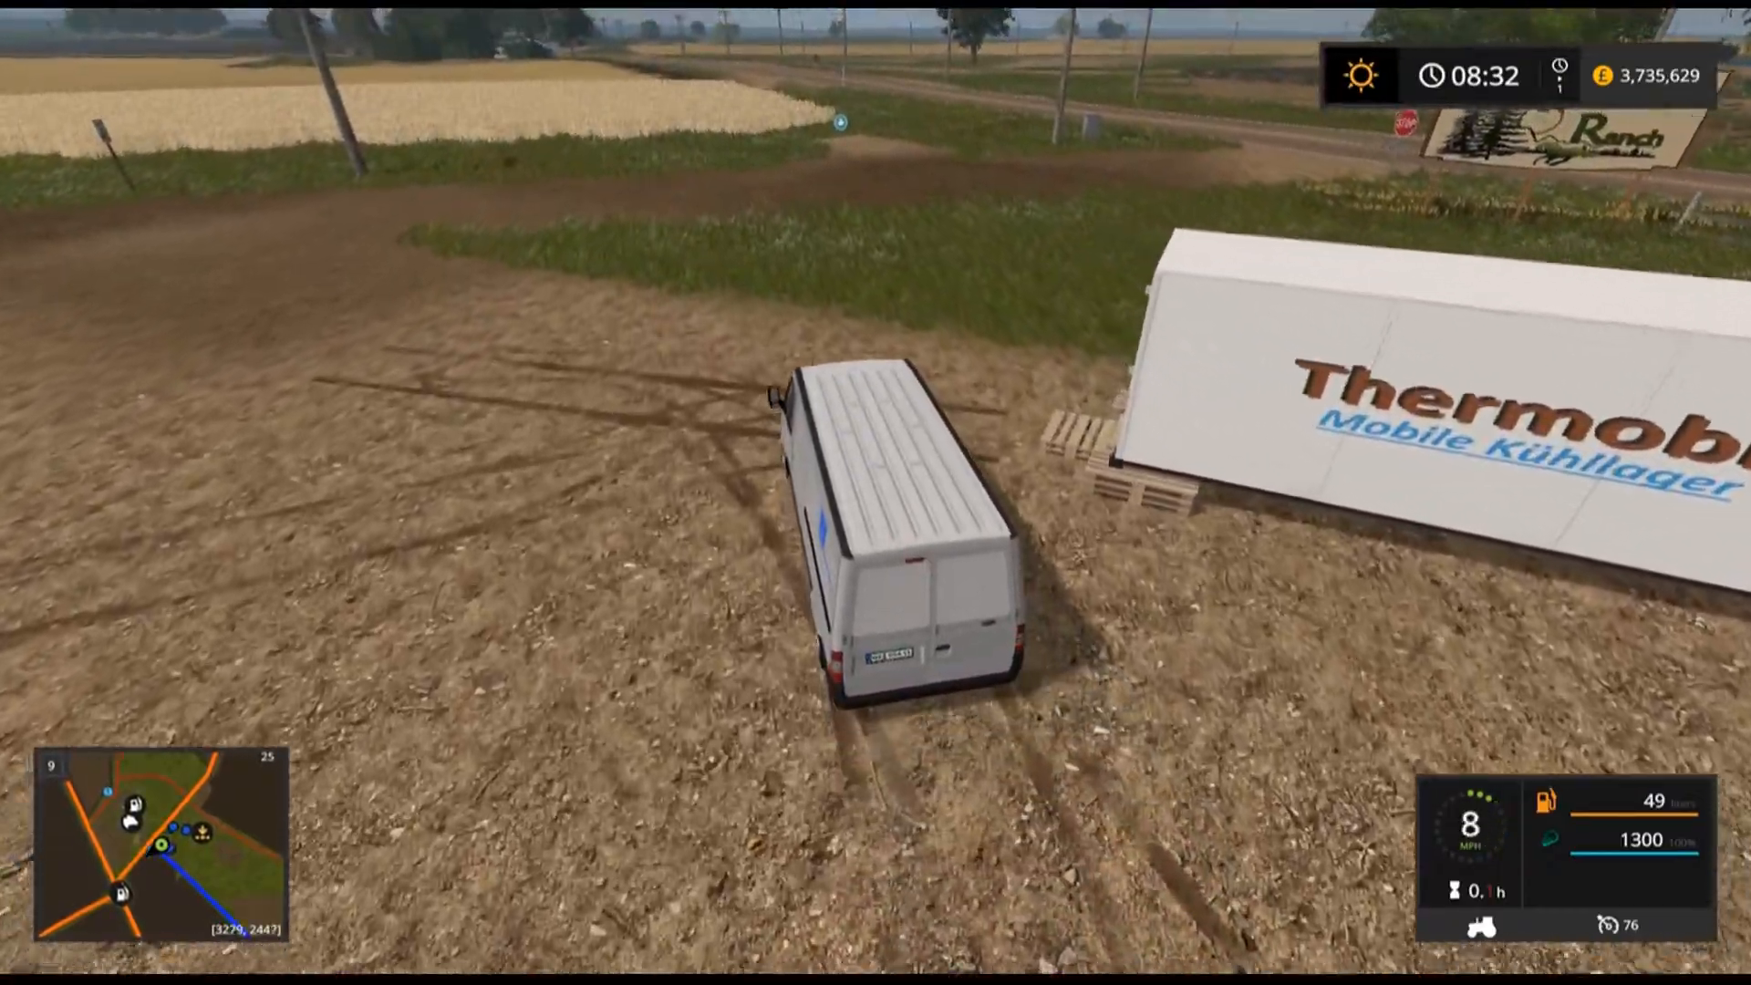
Browse the Kastor Food Inc. vehicle category in the shop, then close it.
key("p")
left_click(1357, 372)
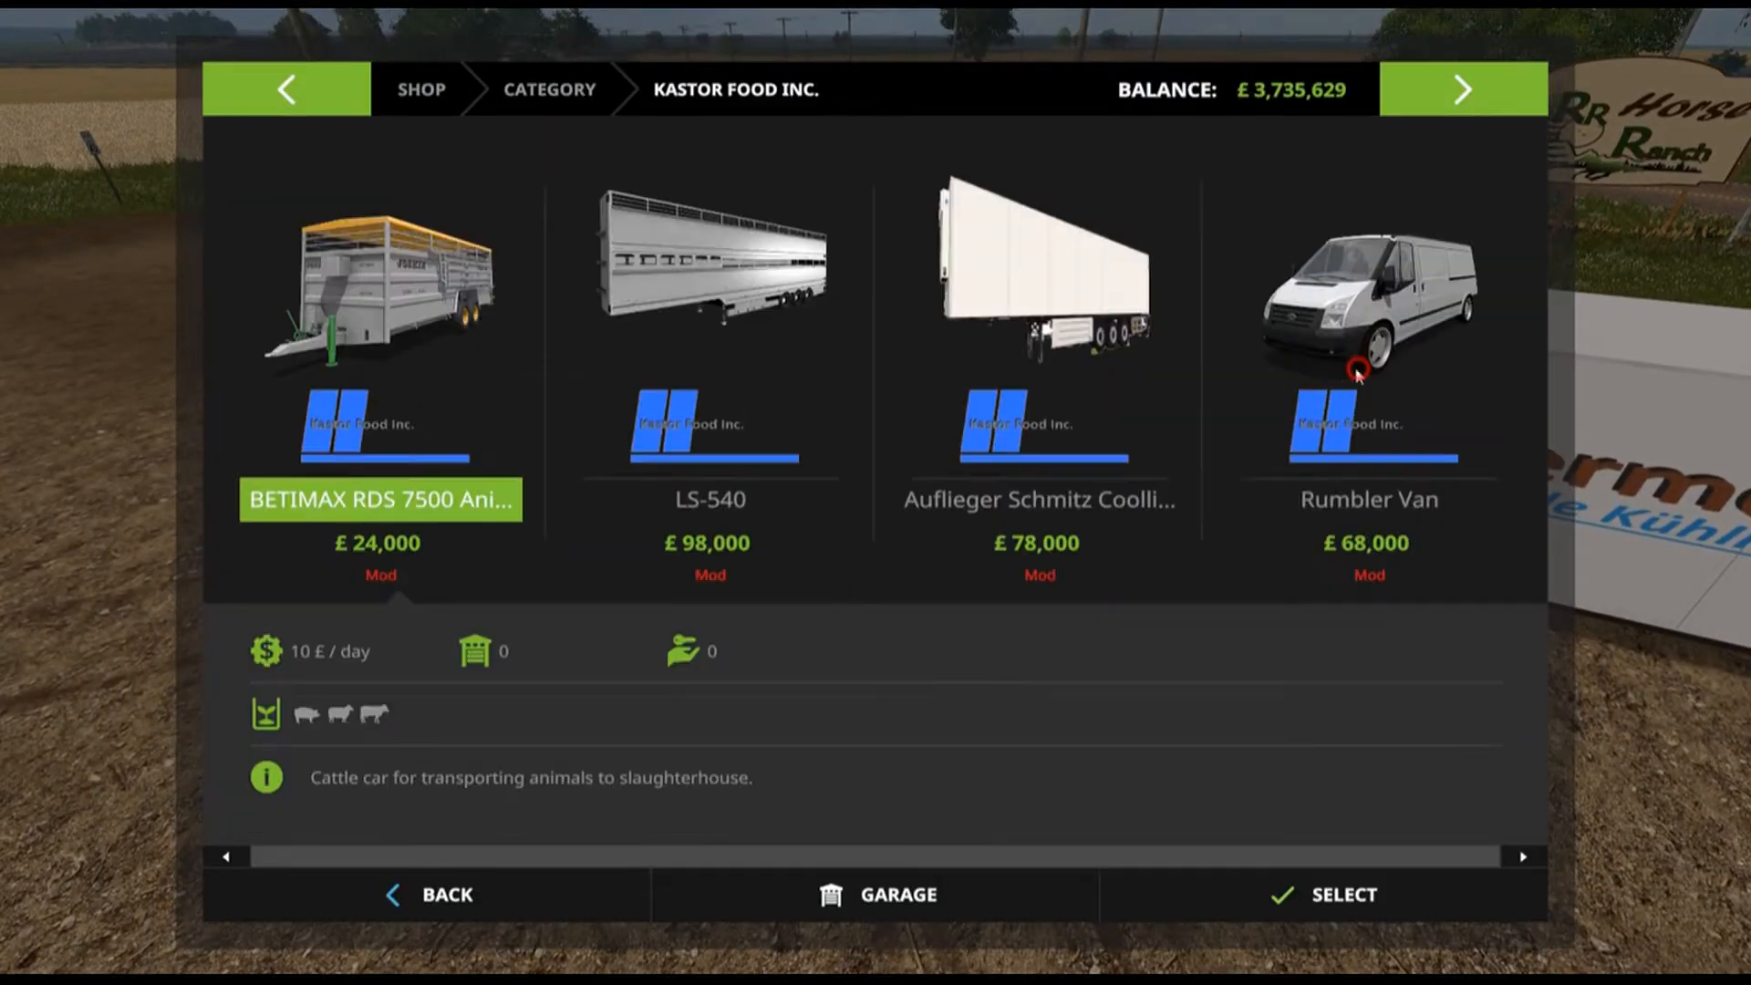
left_click(1031, 328)
left_click(594, 903)
left_click(589, 879)
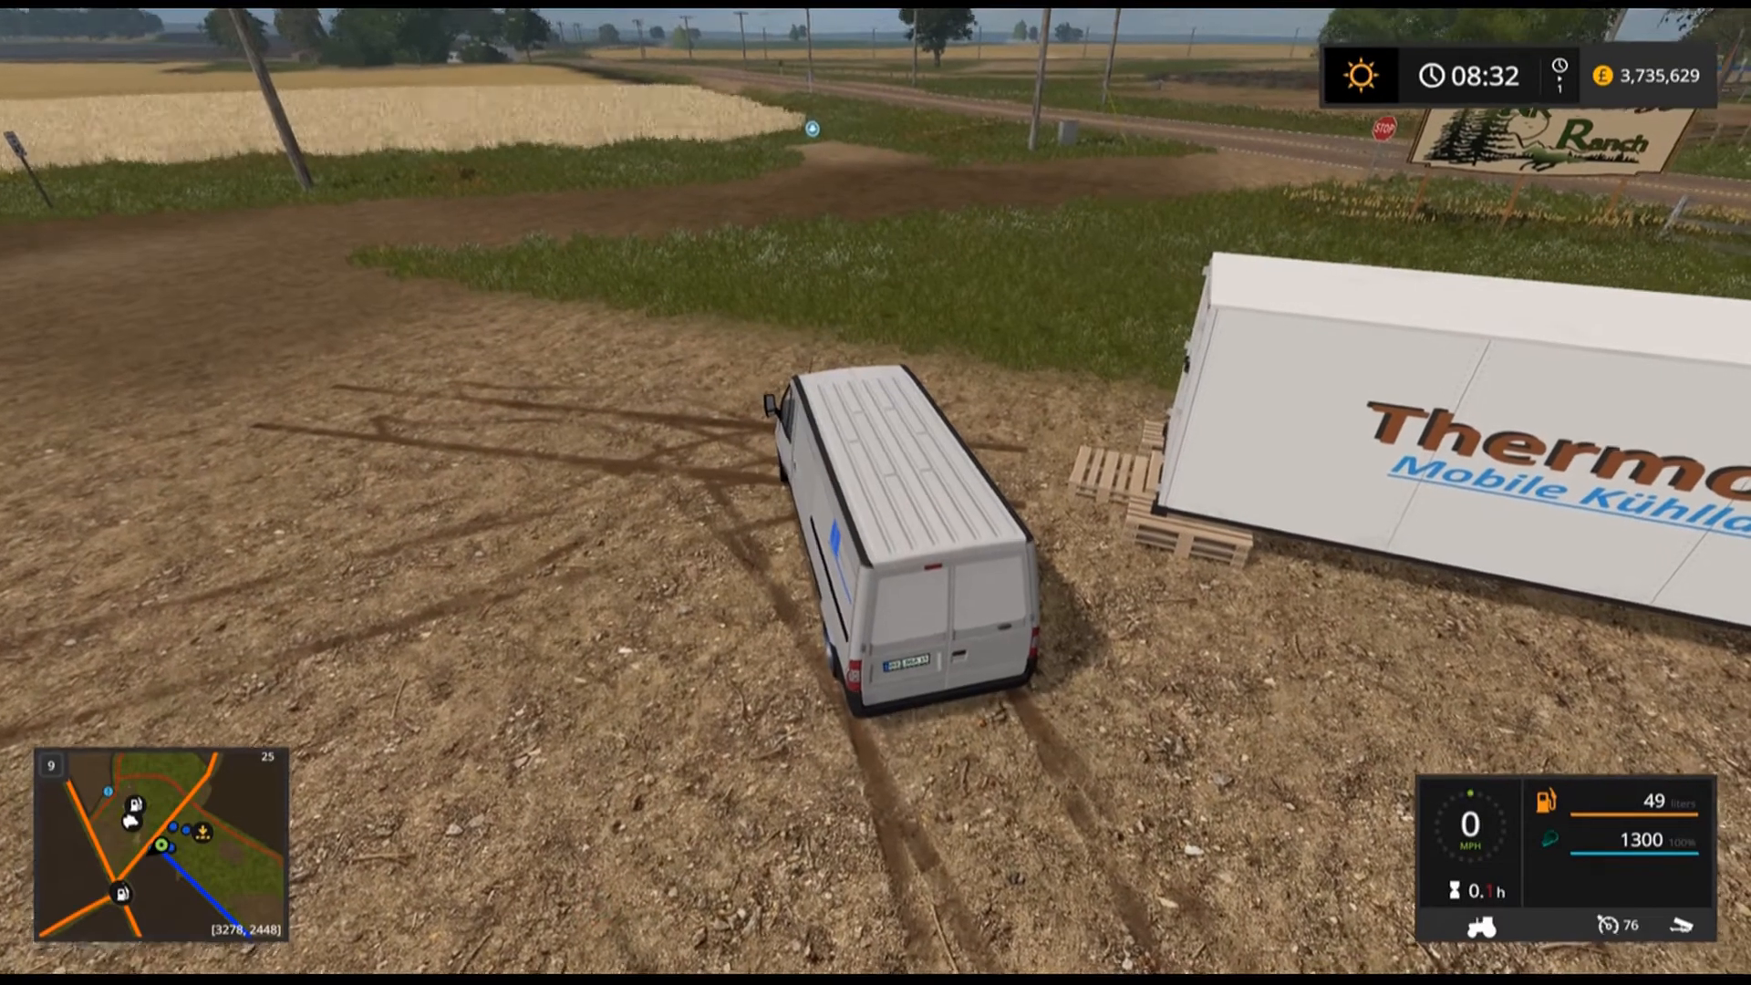
Reverse the van beside the Thermobil container and unload the sausage into it.
key("w")
key("a")
key("s")
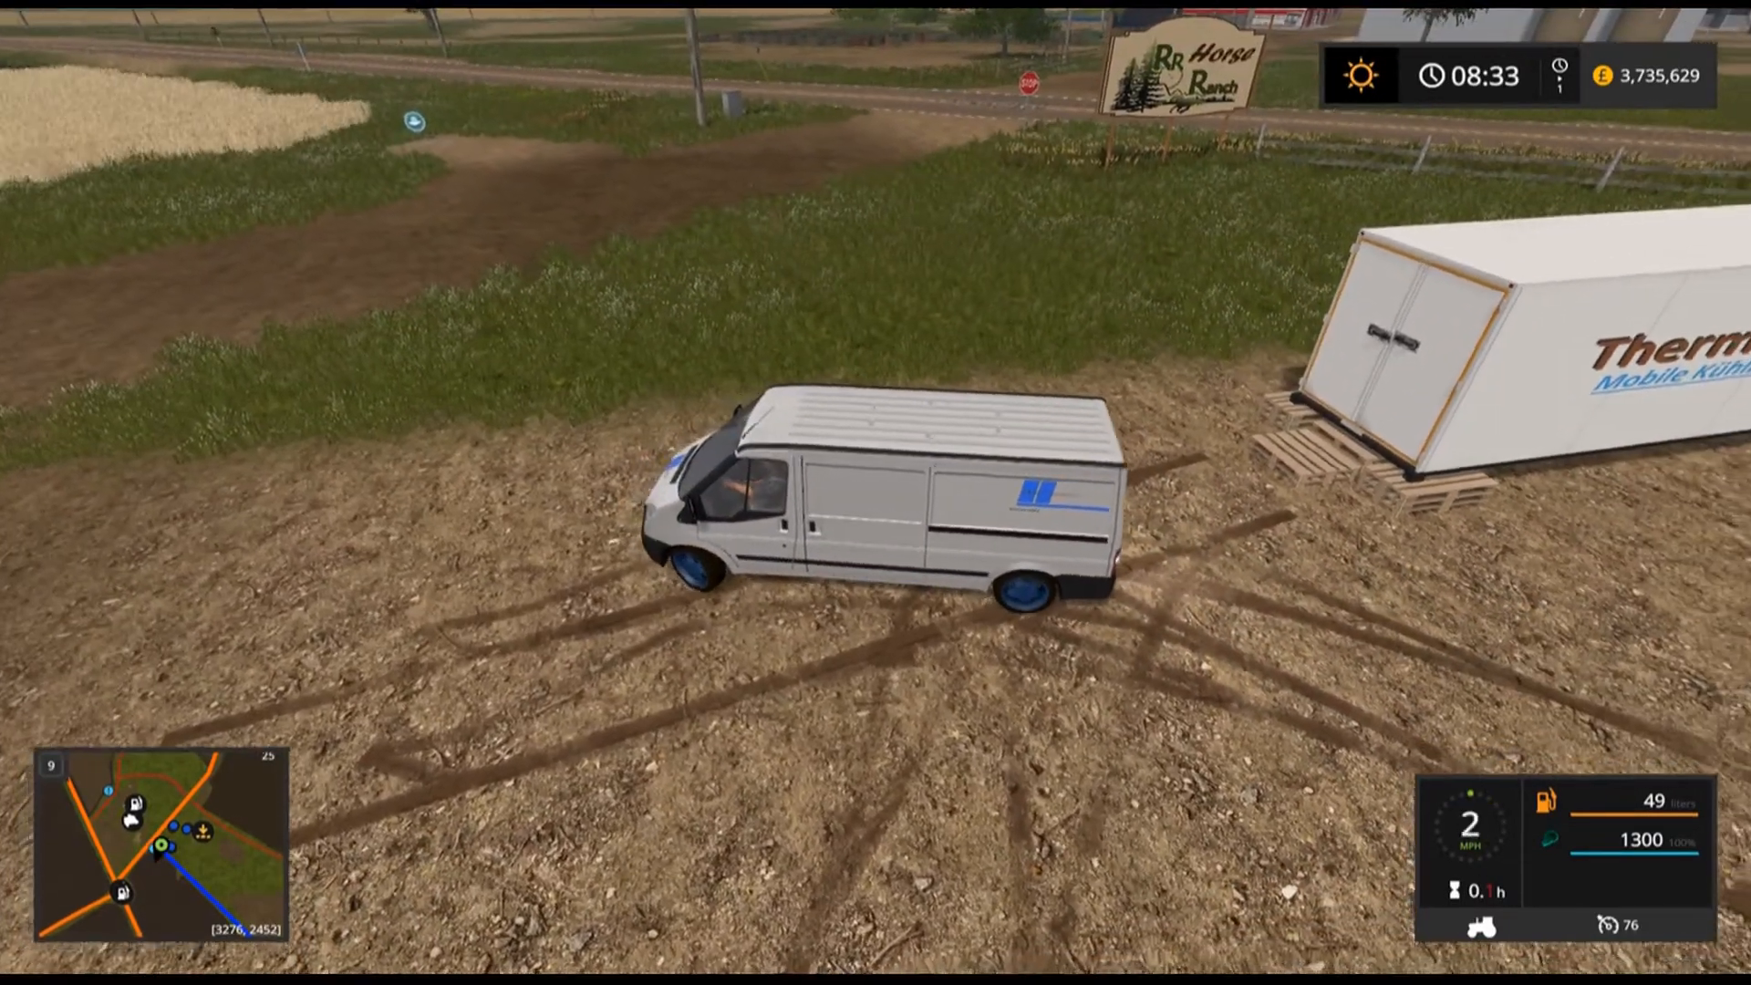
key("w")
key("a")
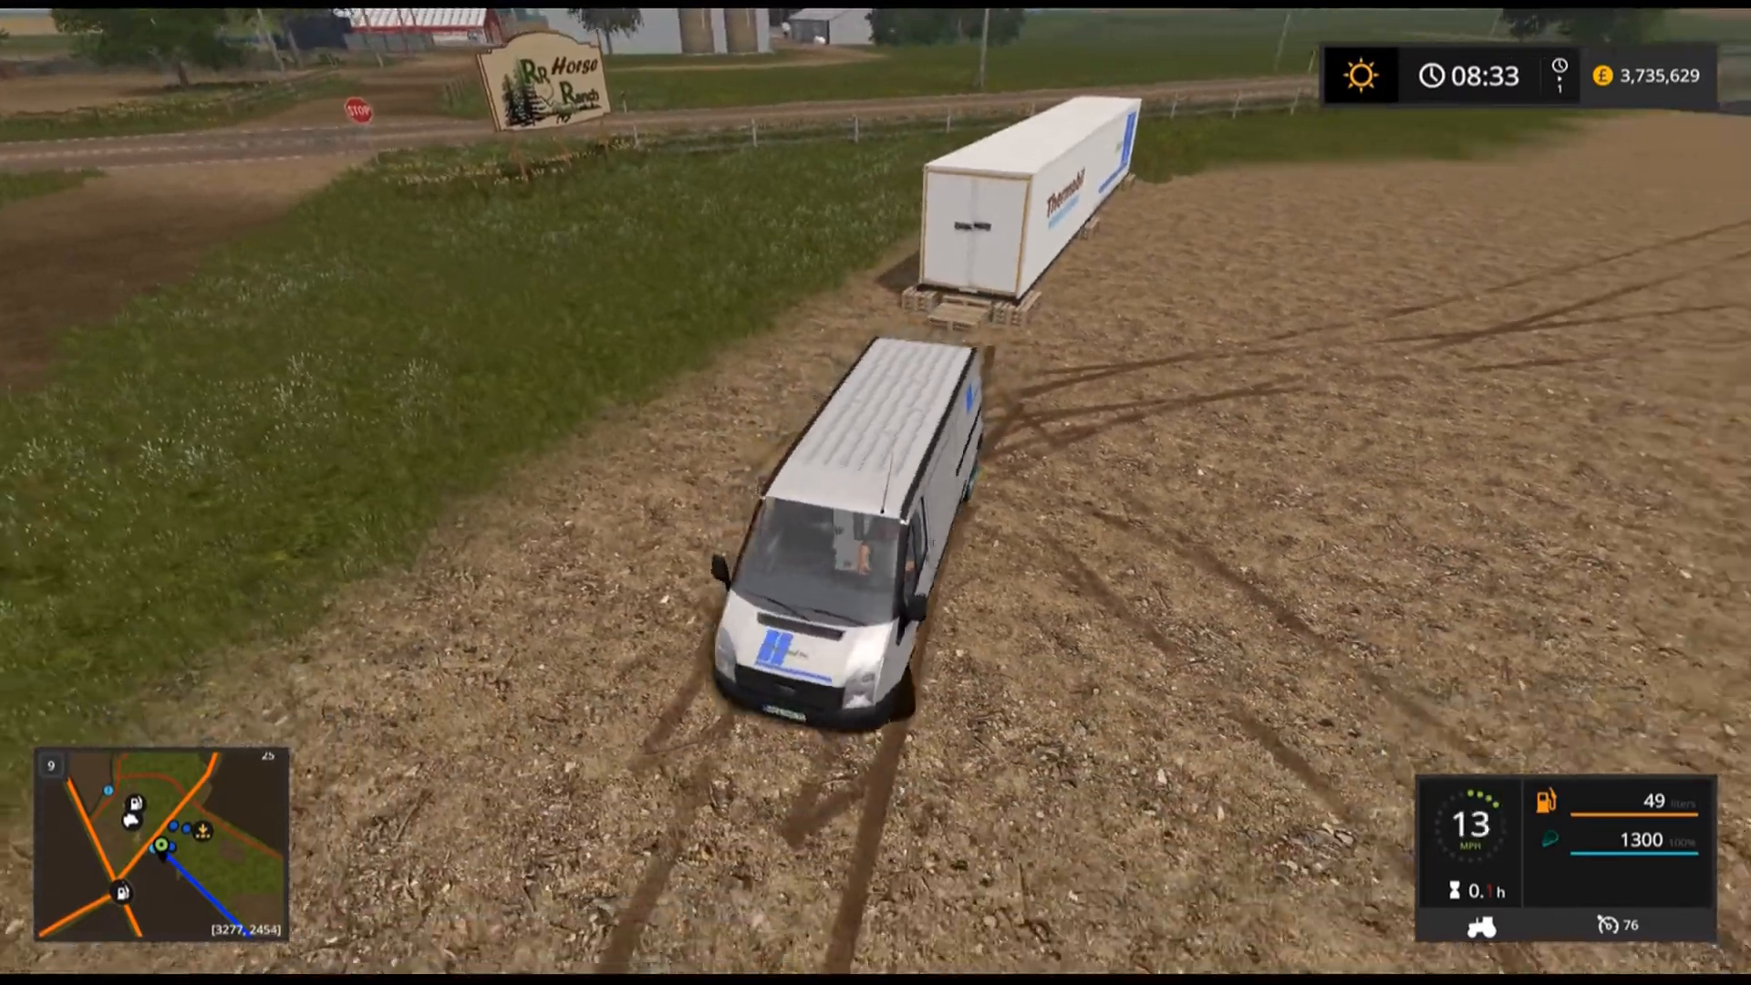
key("s")
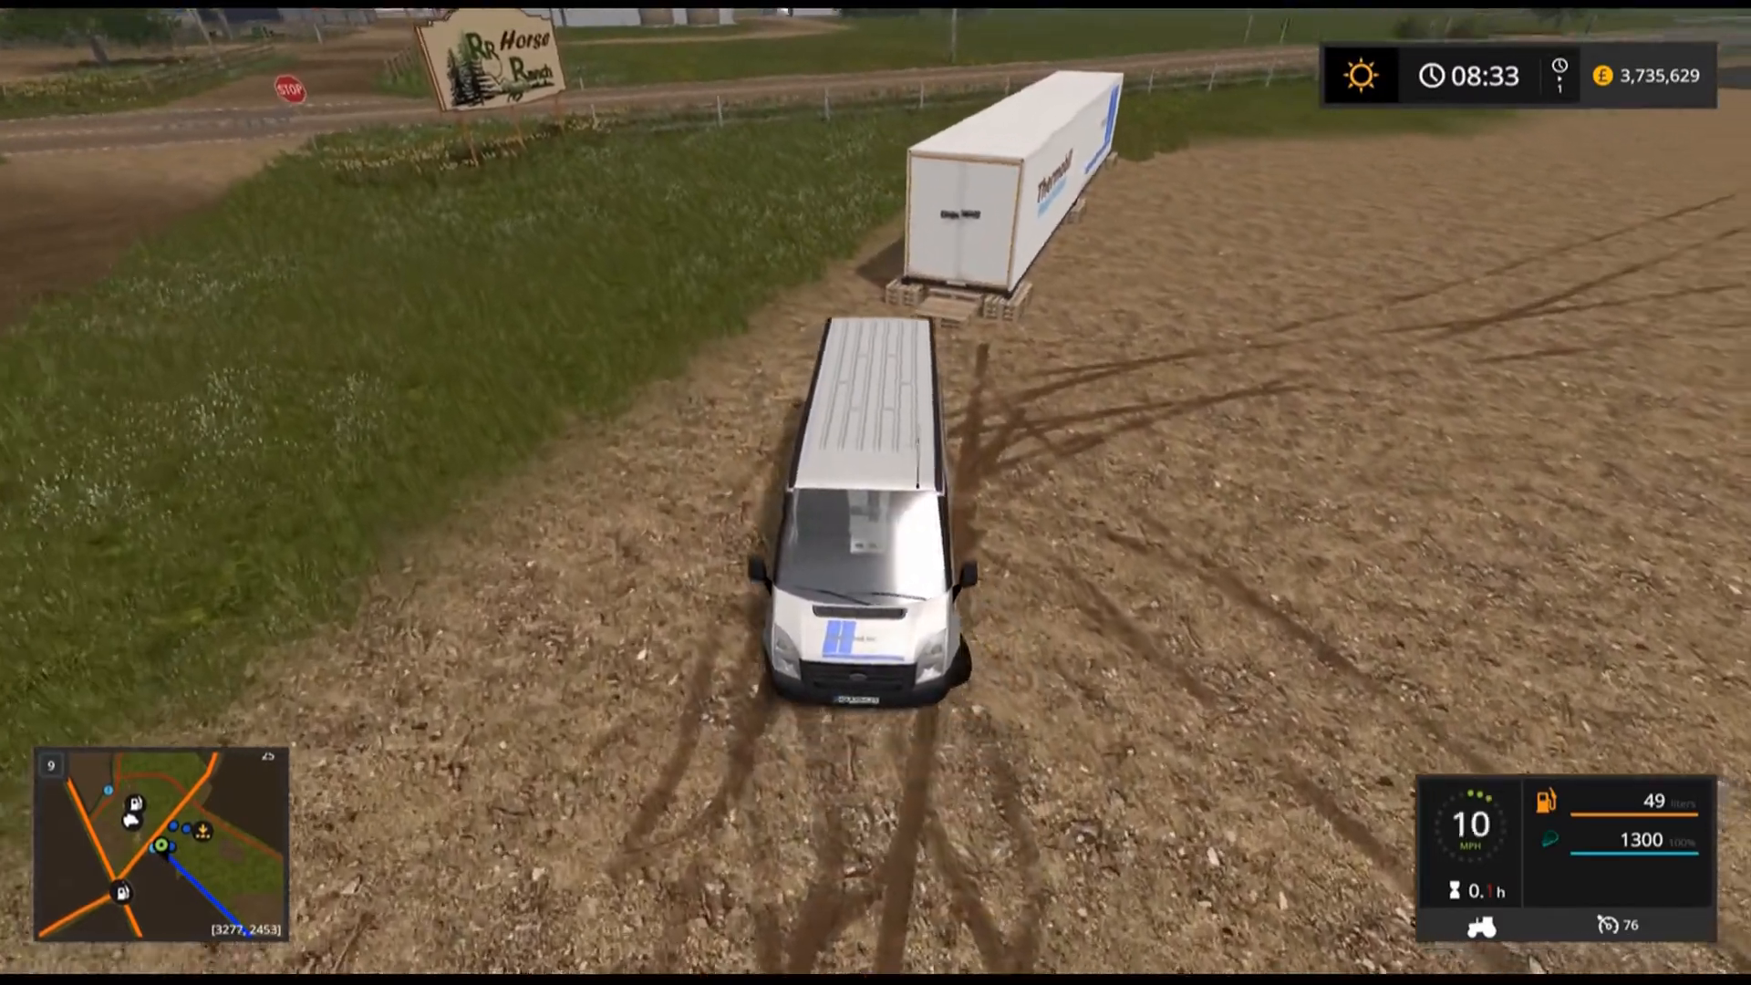
key("w")
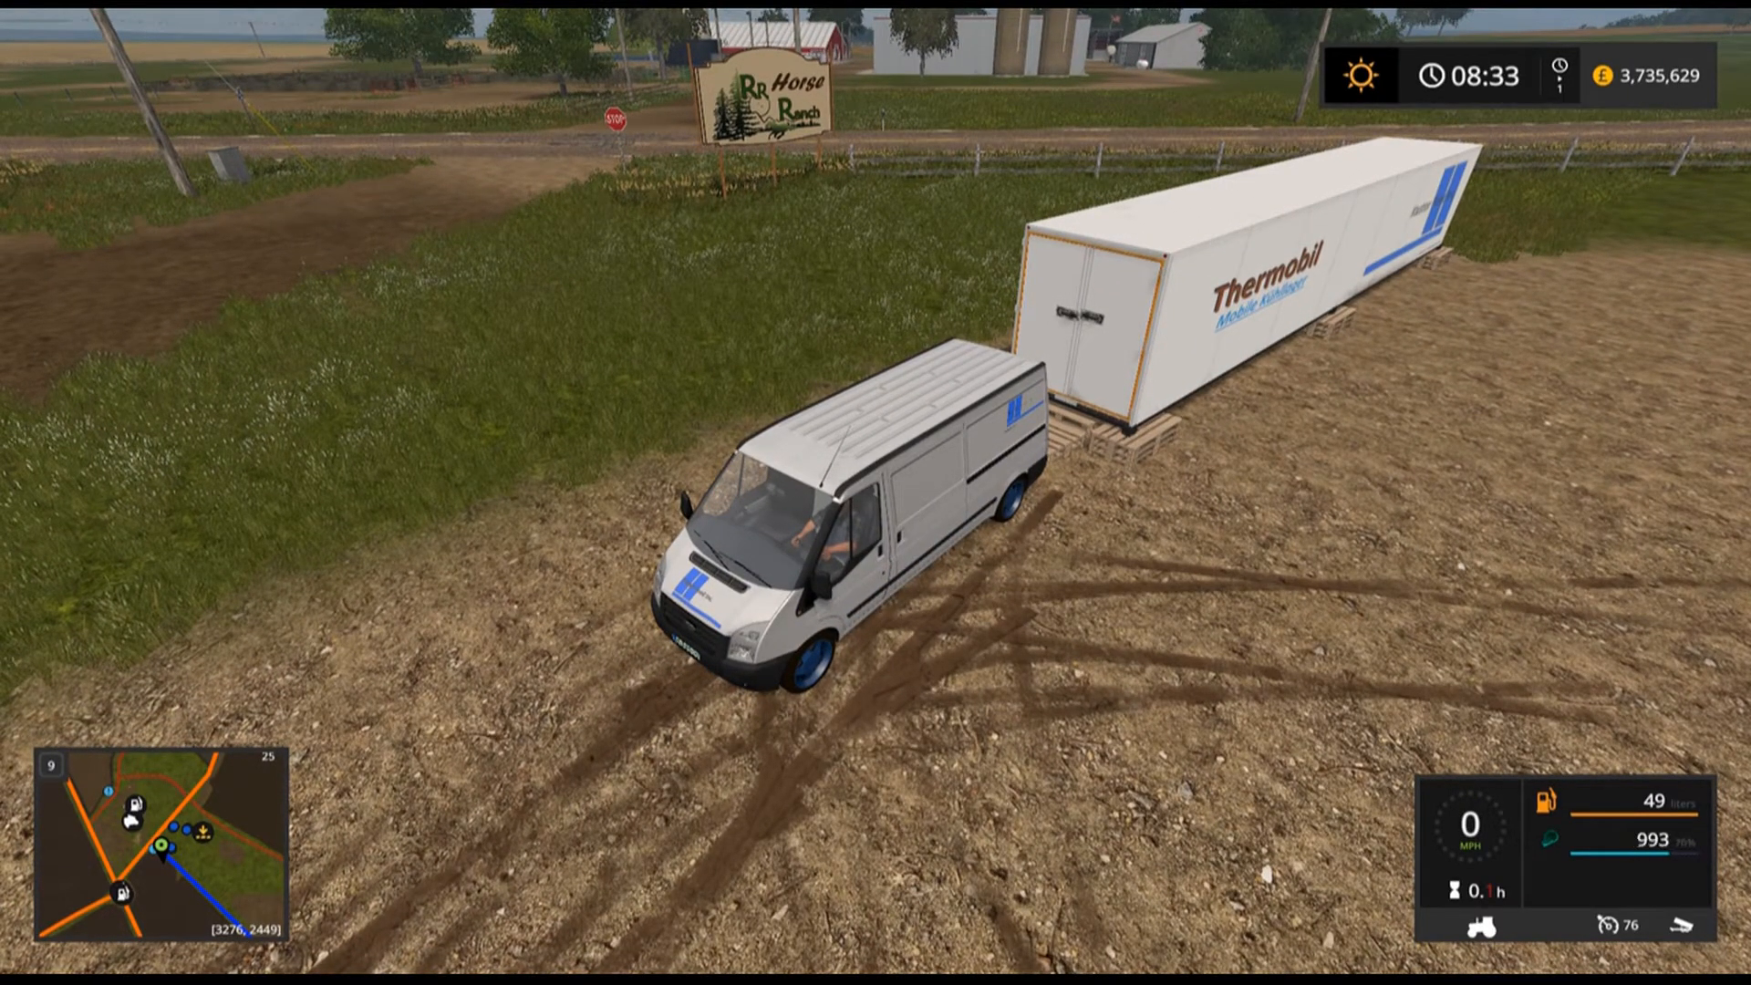
Drive the van from the container back to the factory and reverse it up to the goods-issue gate to load sausage.
key("w")
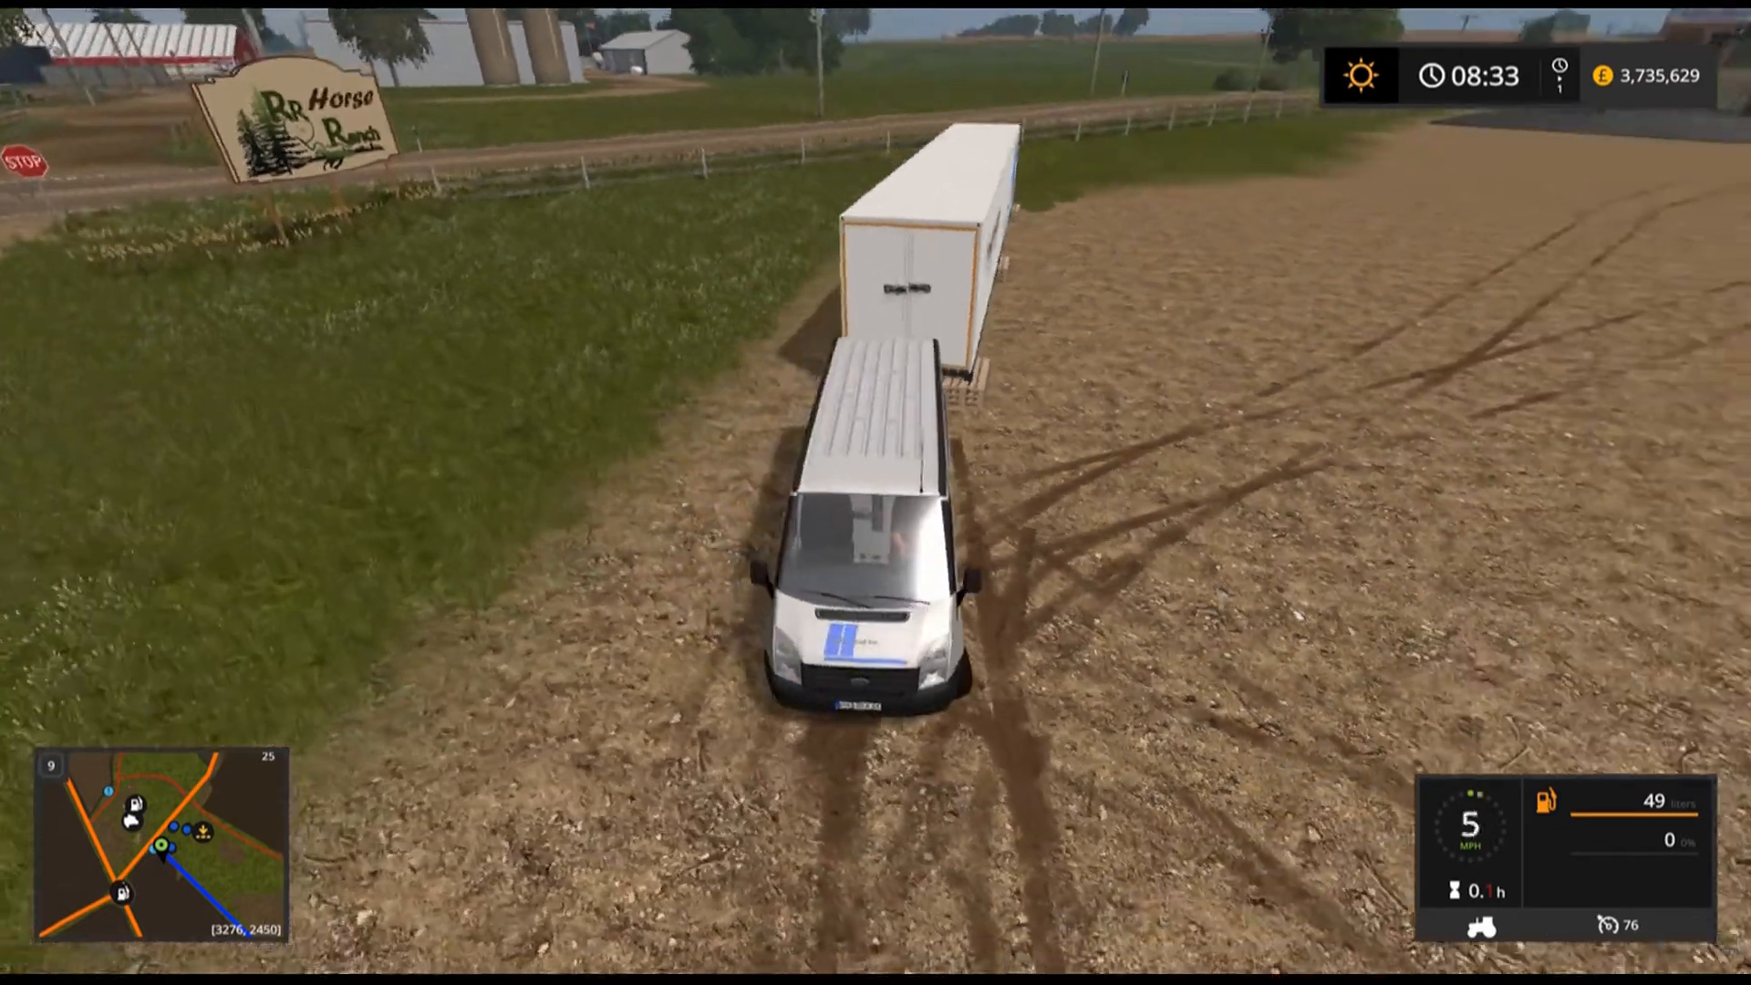
key("w")
key("a")
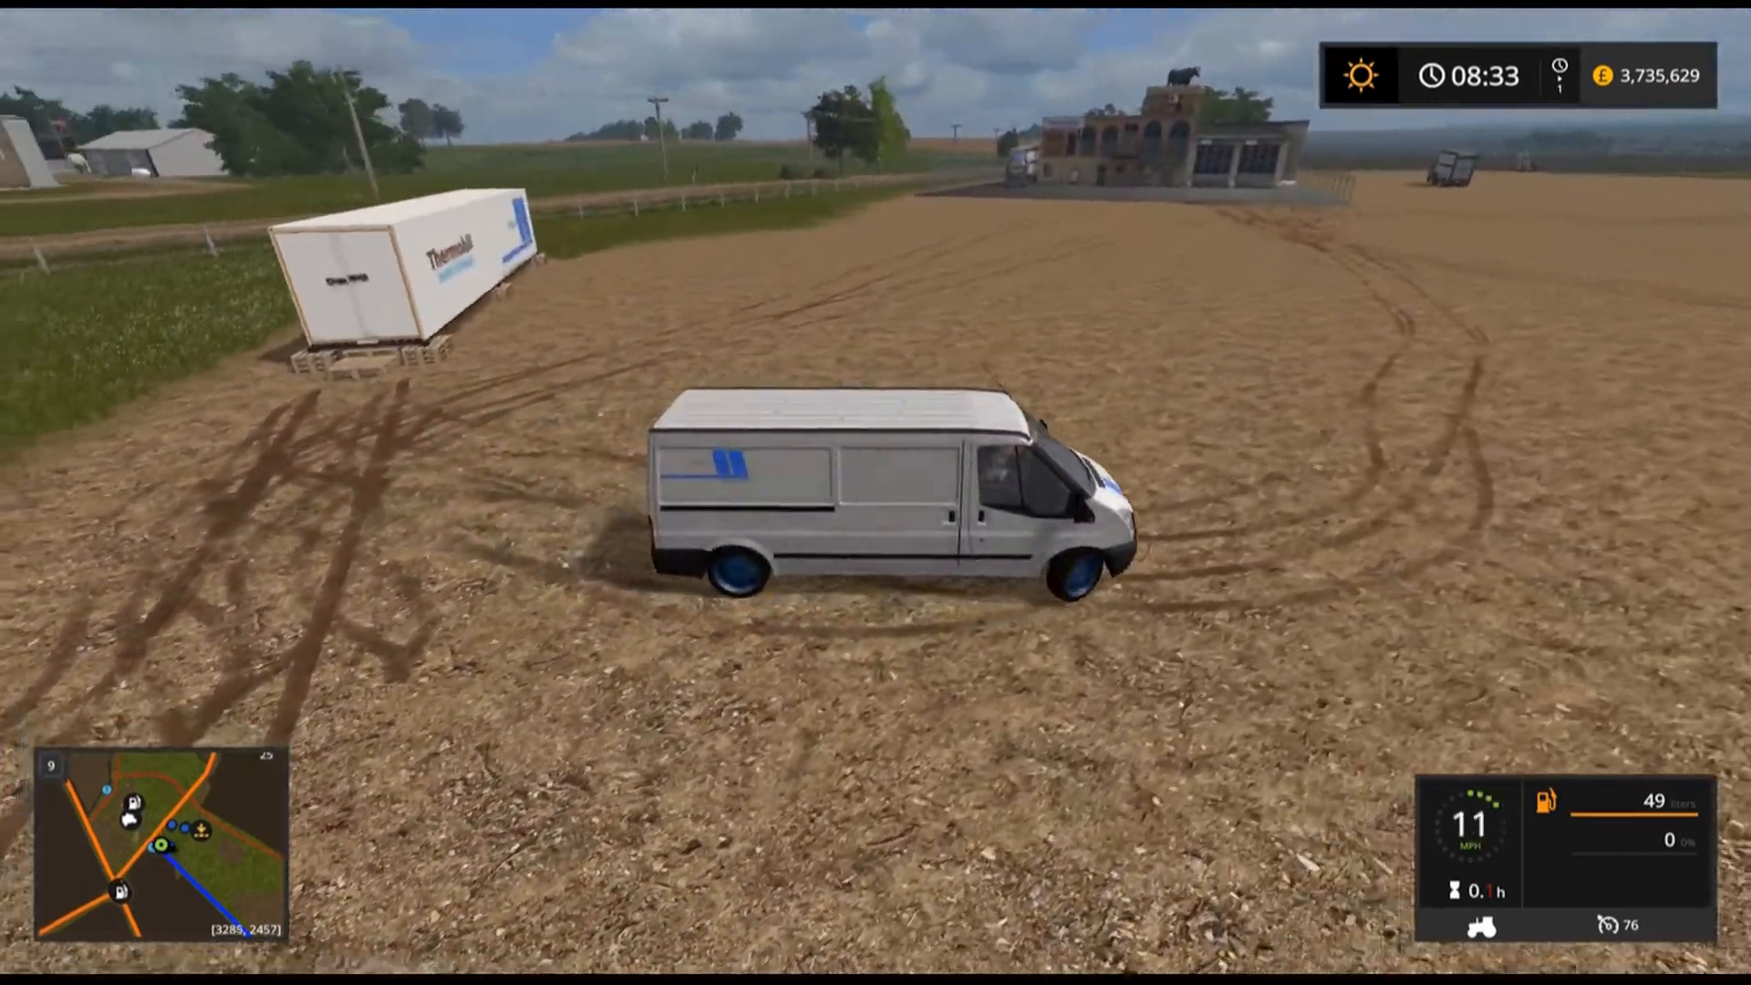
key("a")
key("w")
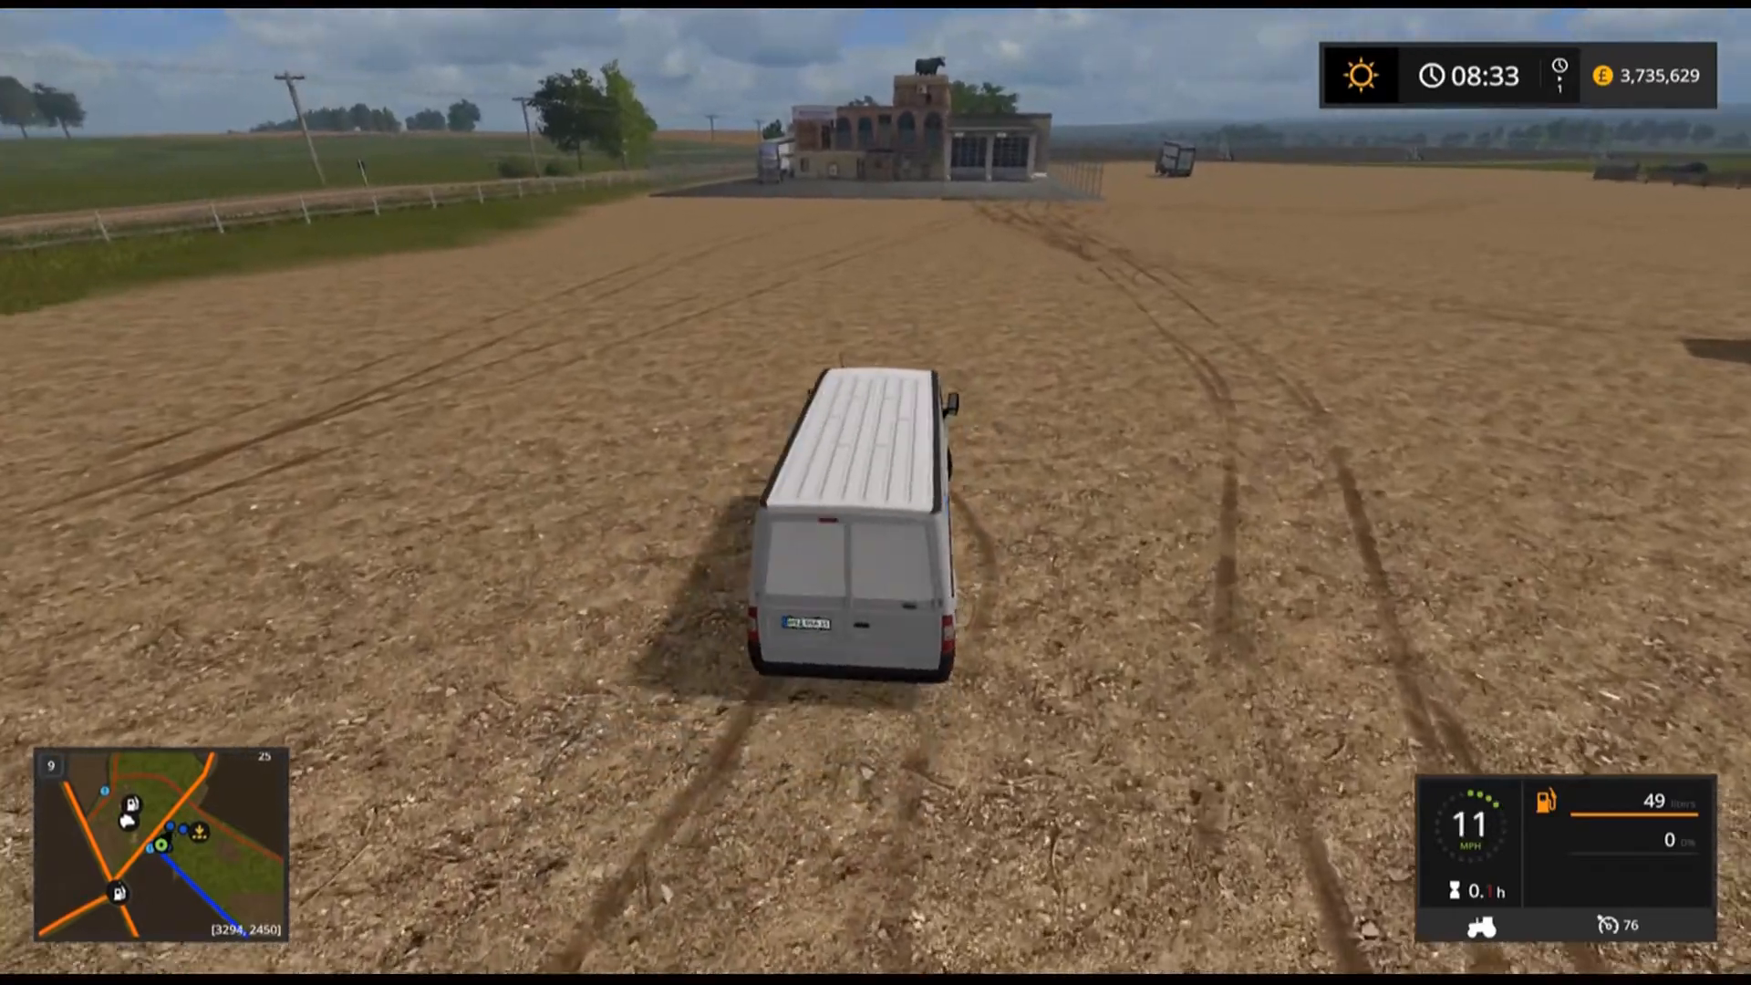
key("s")
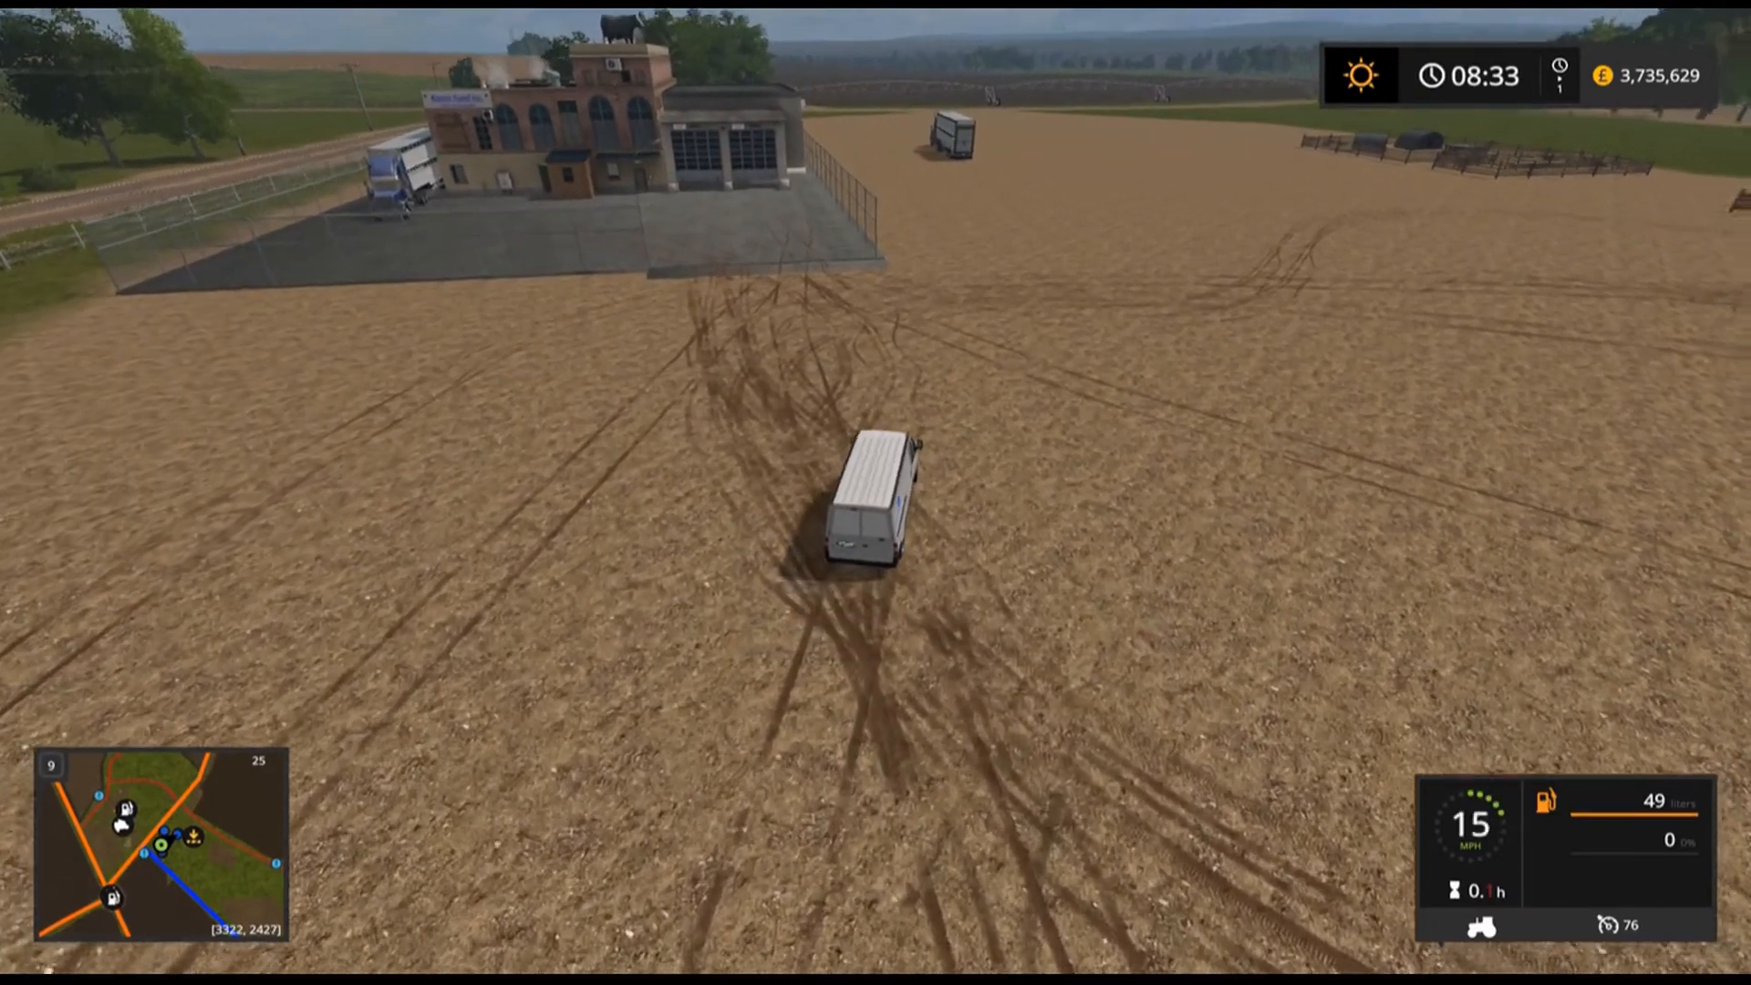
key("w")
key("s")
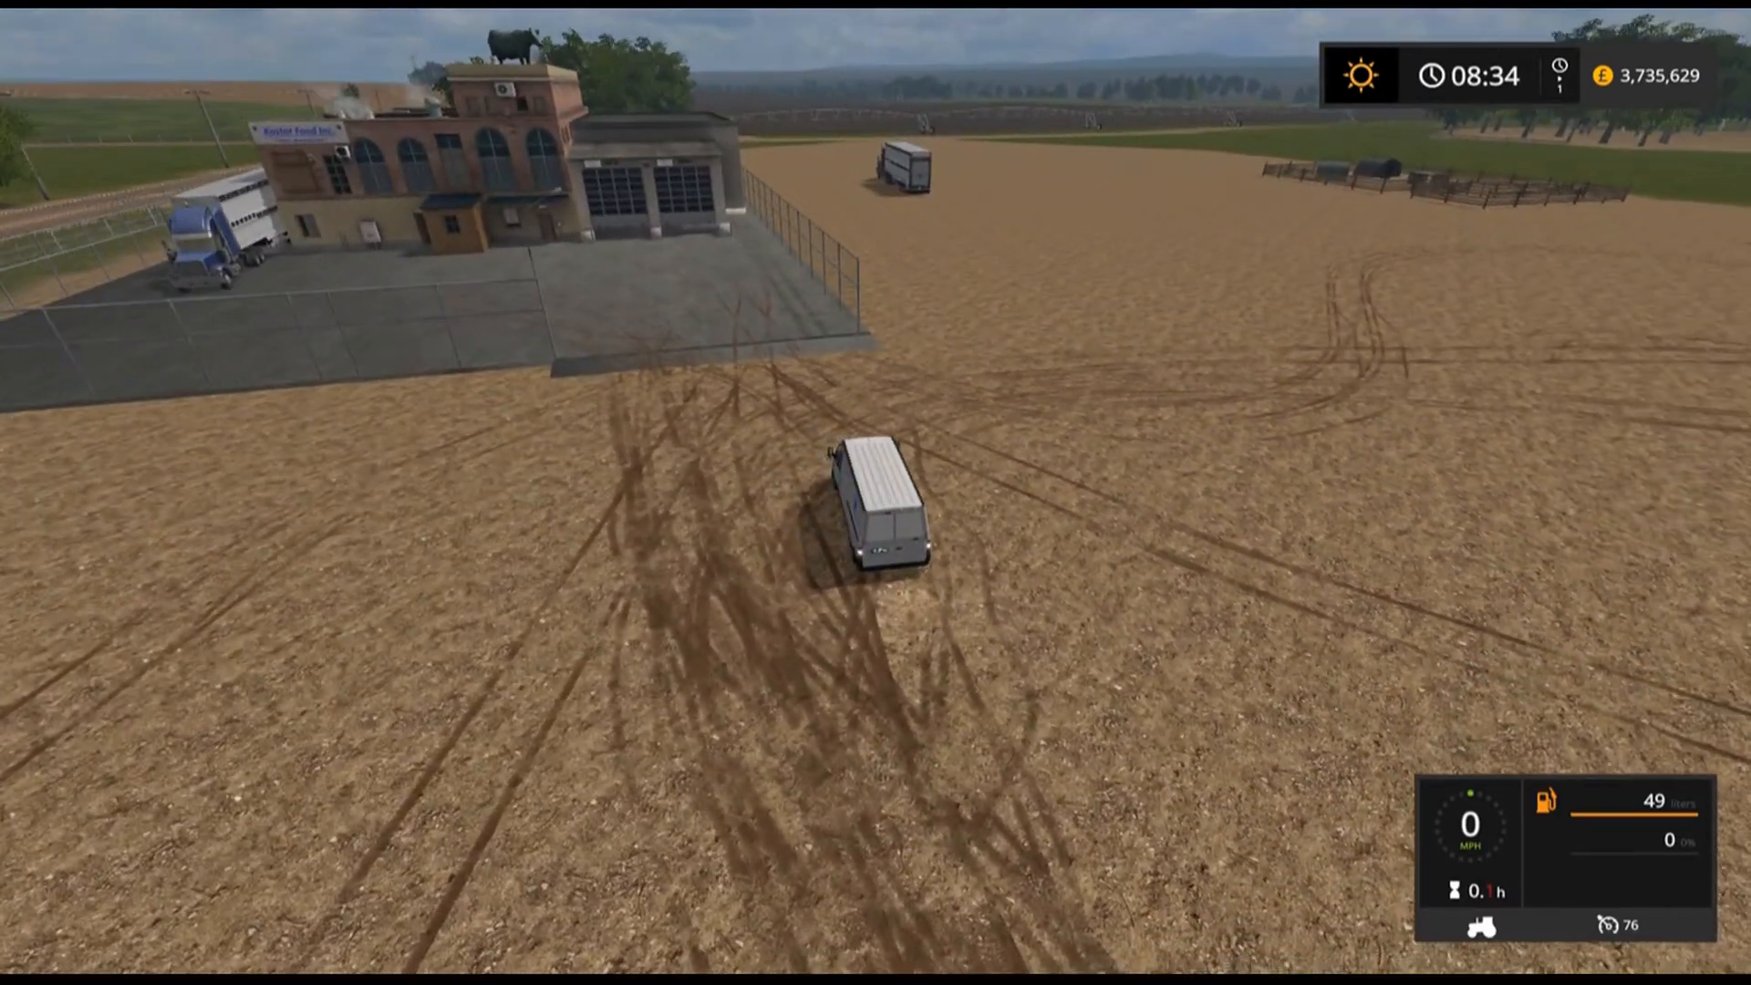
key("w")
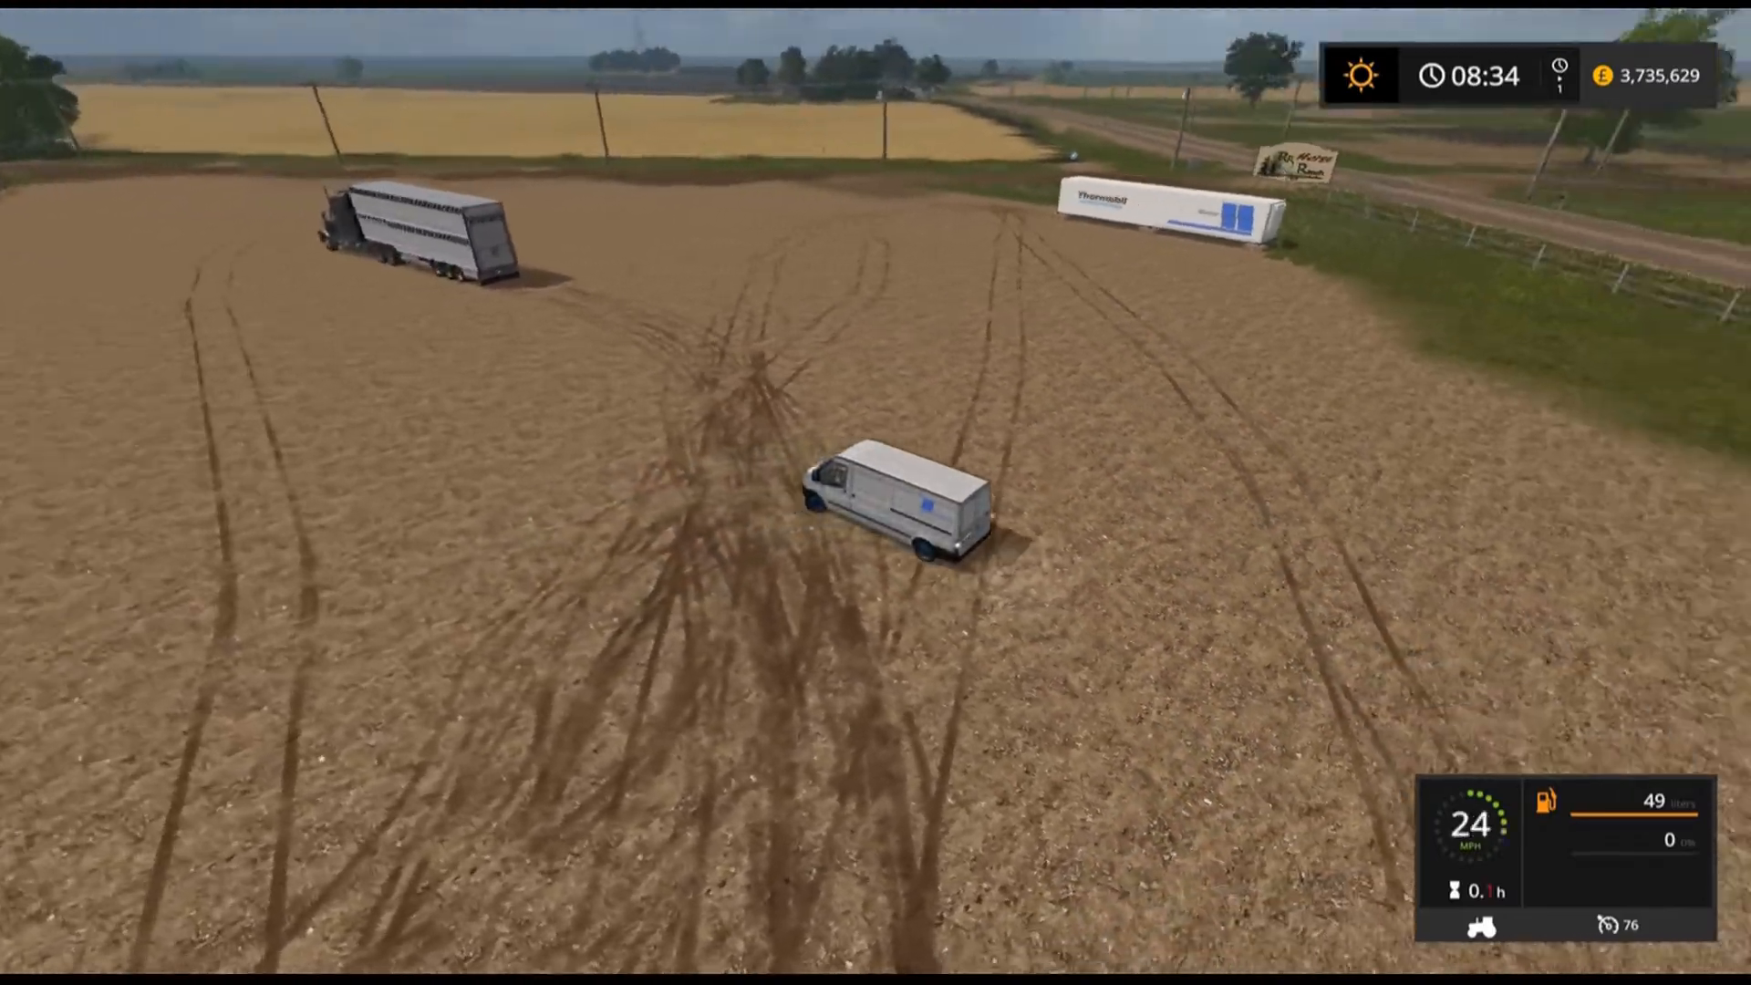
key("s")
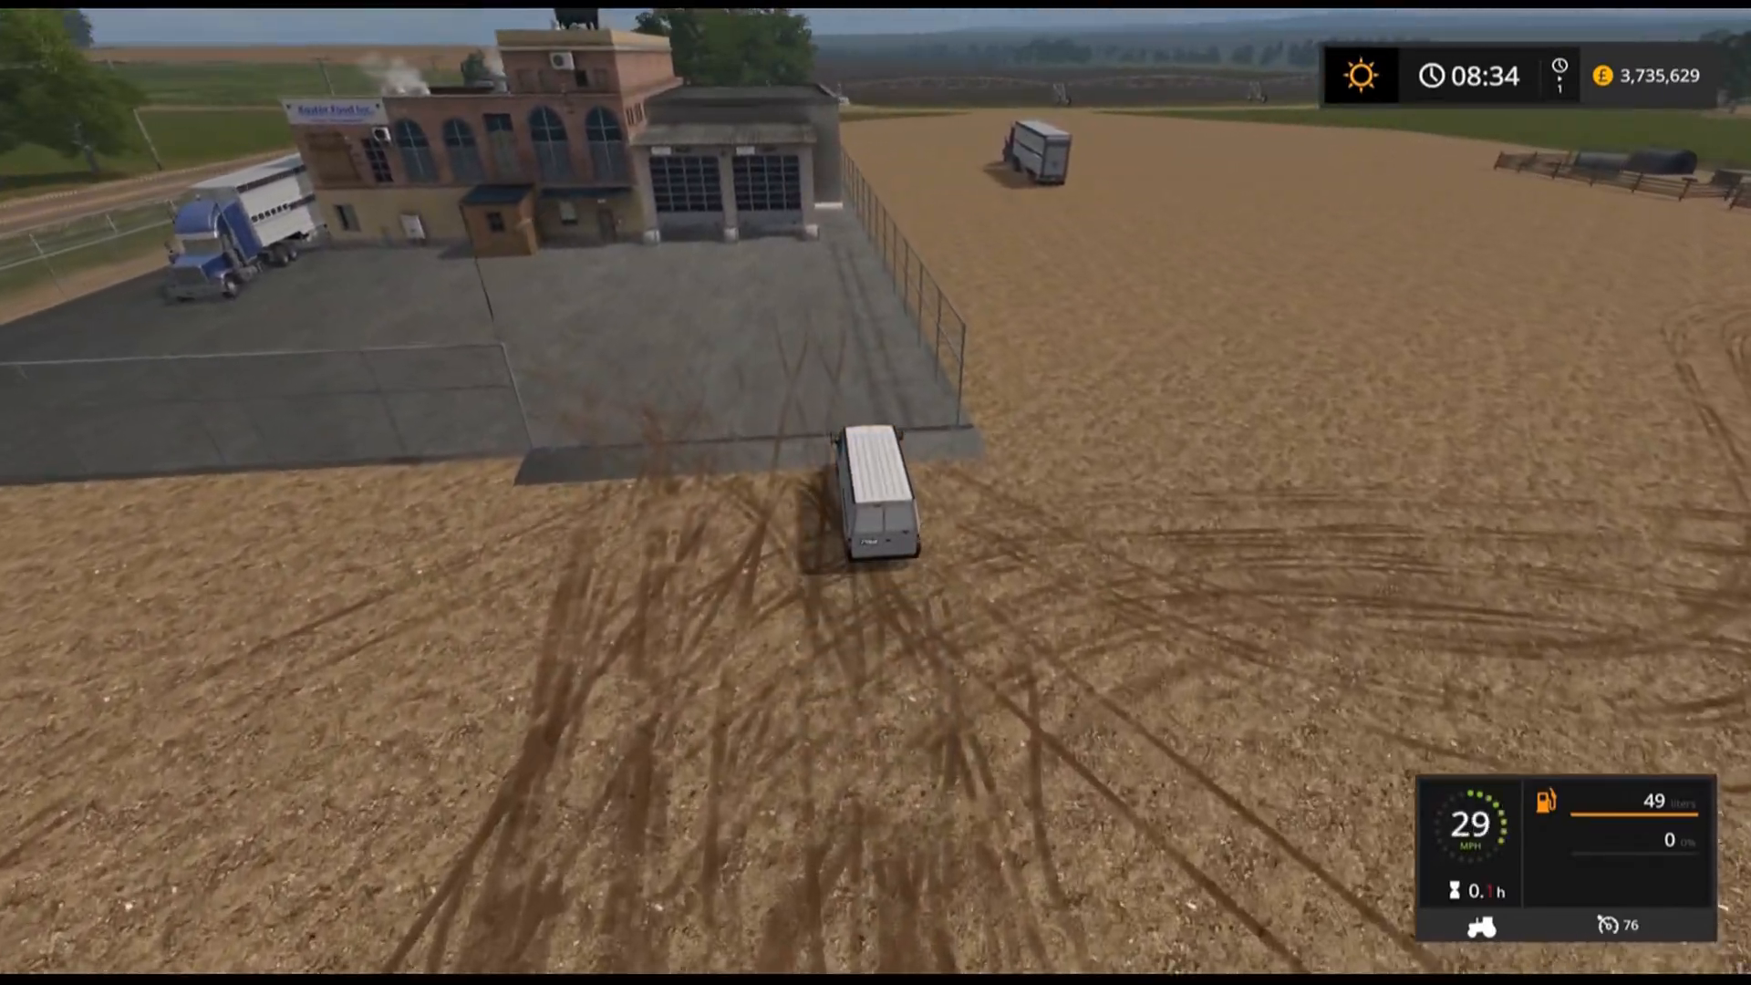
key("s")
key("a")
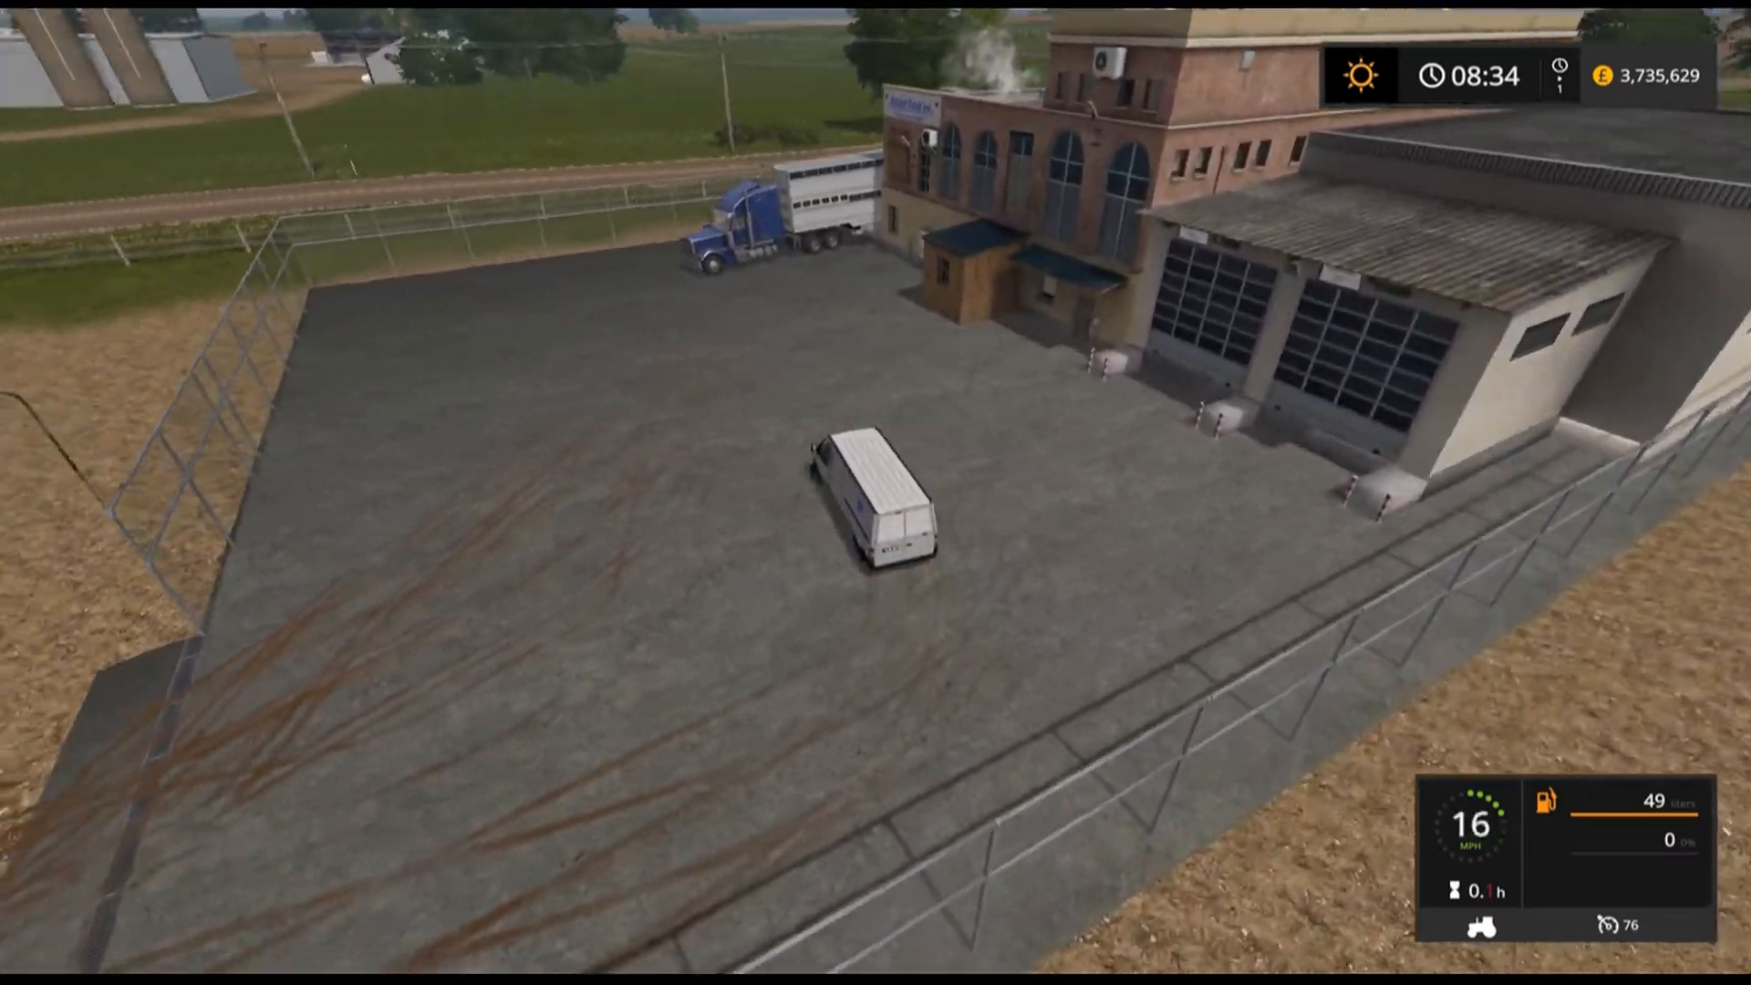
key("w")
key("s")
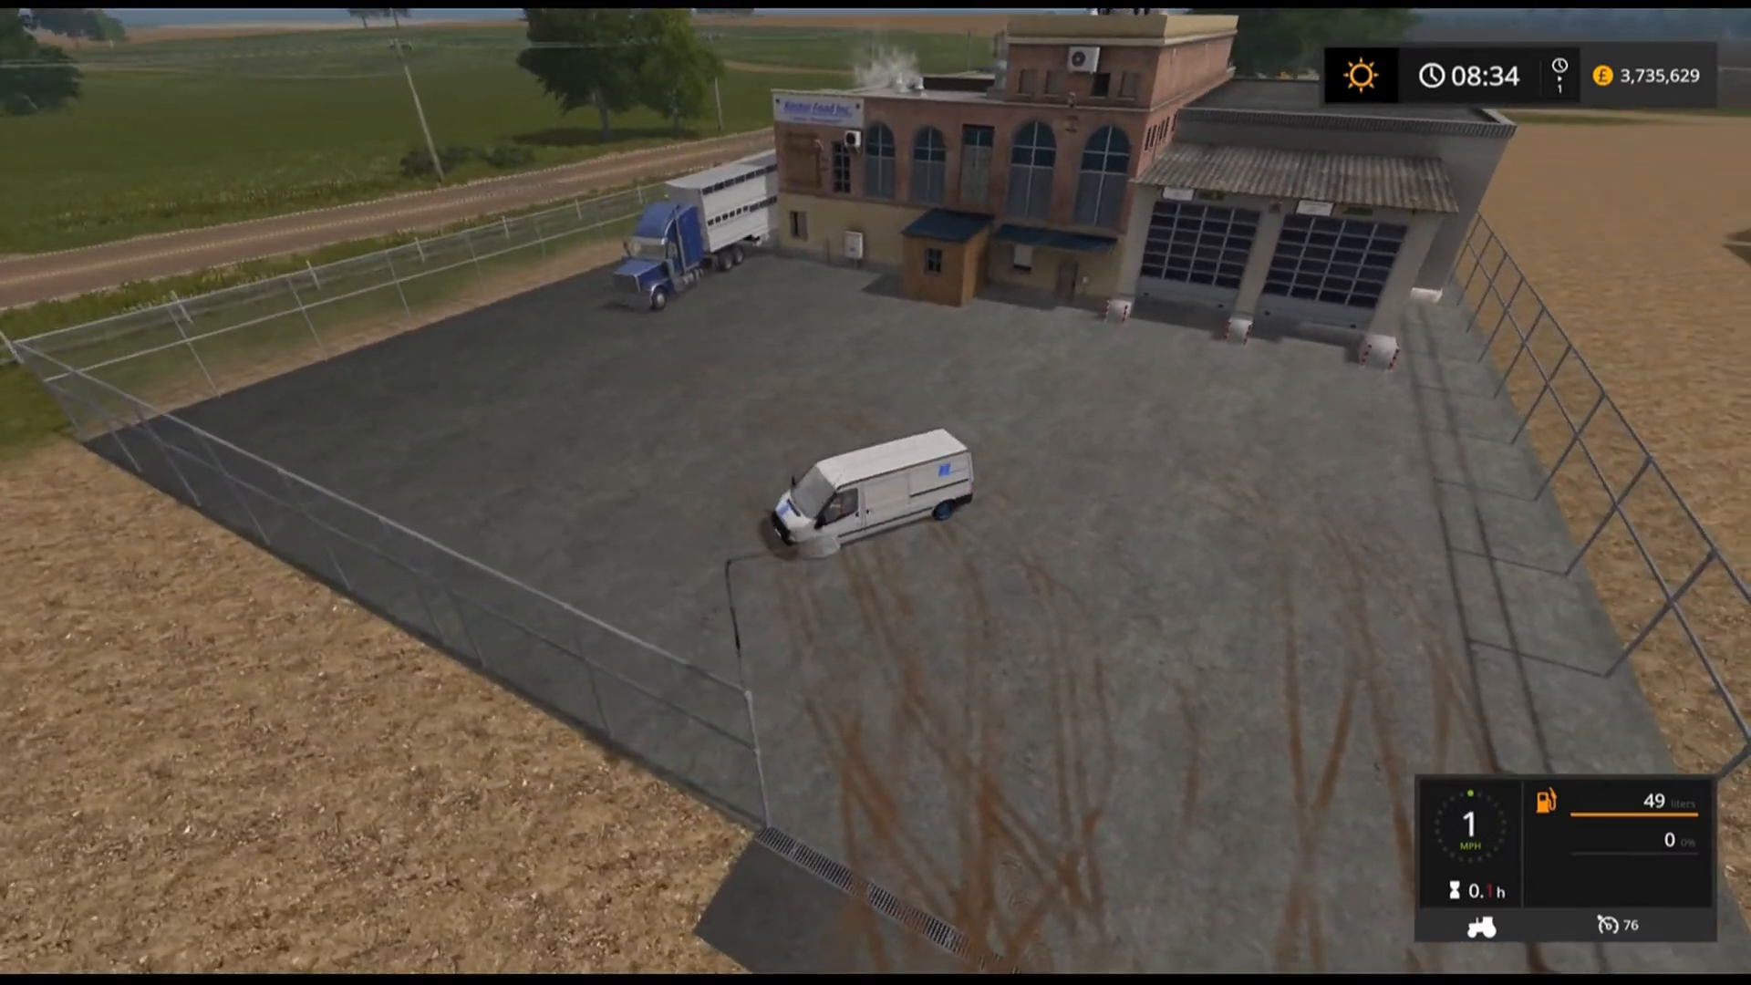
key("s")
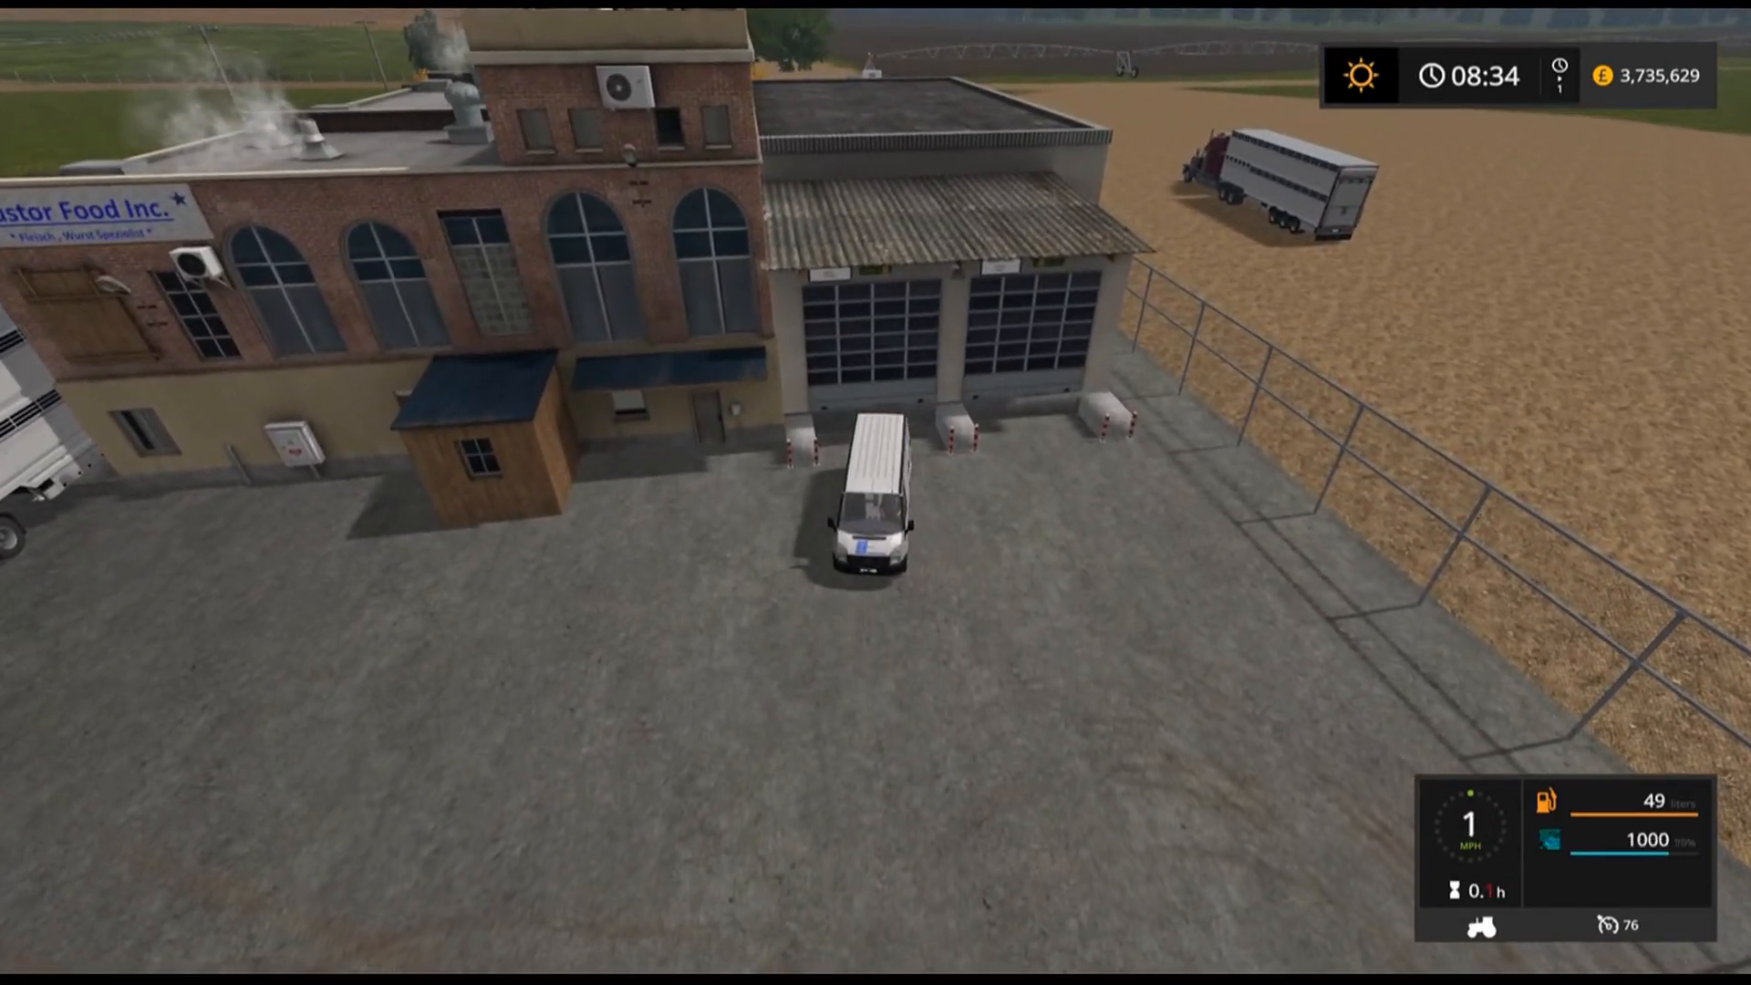
Drive the loaded van across the field to the sell point marked by yellow-black corner markers near the animal pens.
key("w")
key("a")
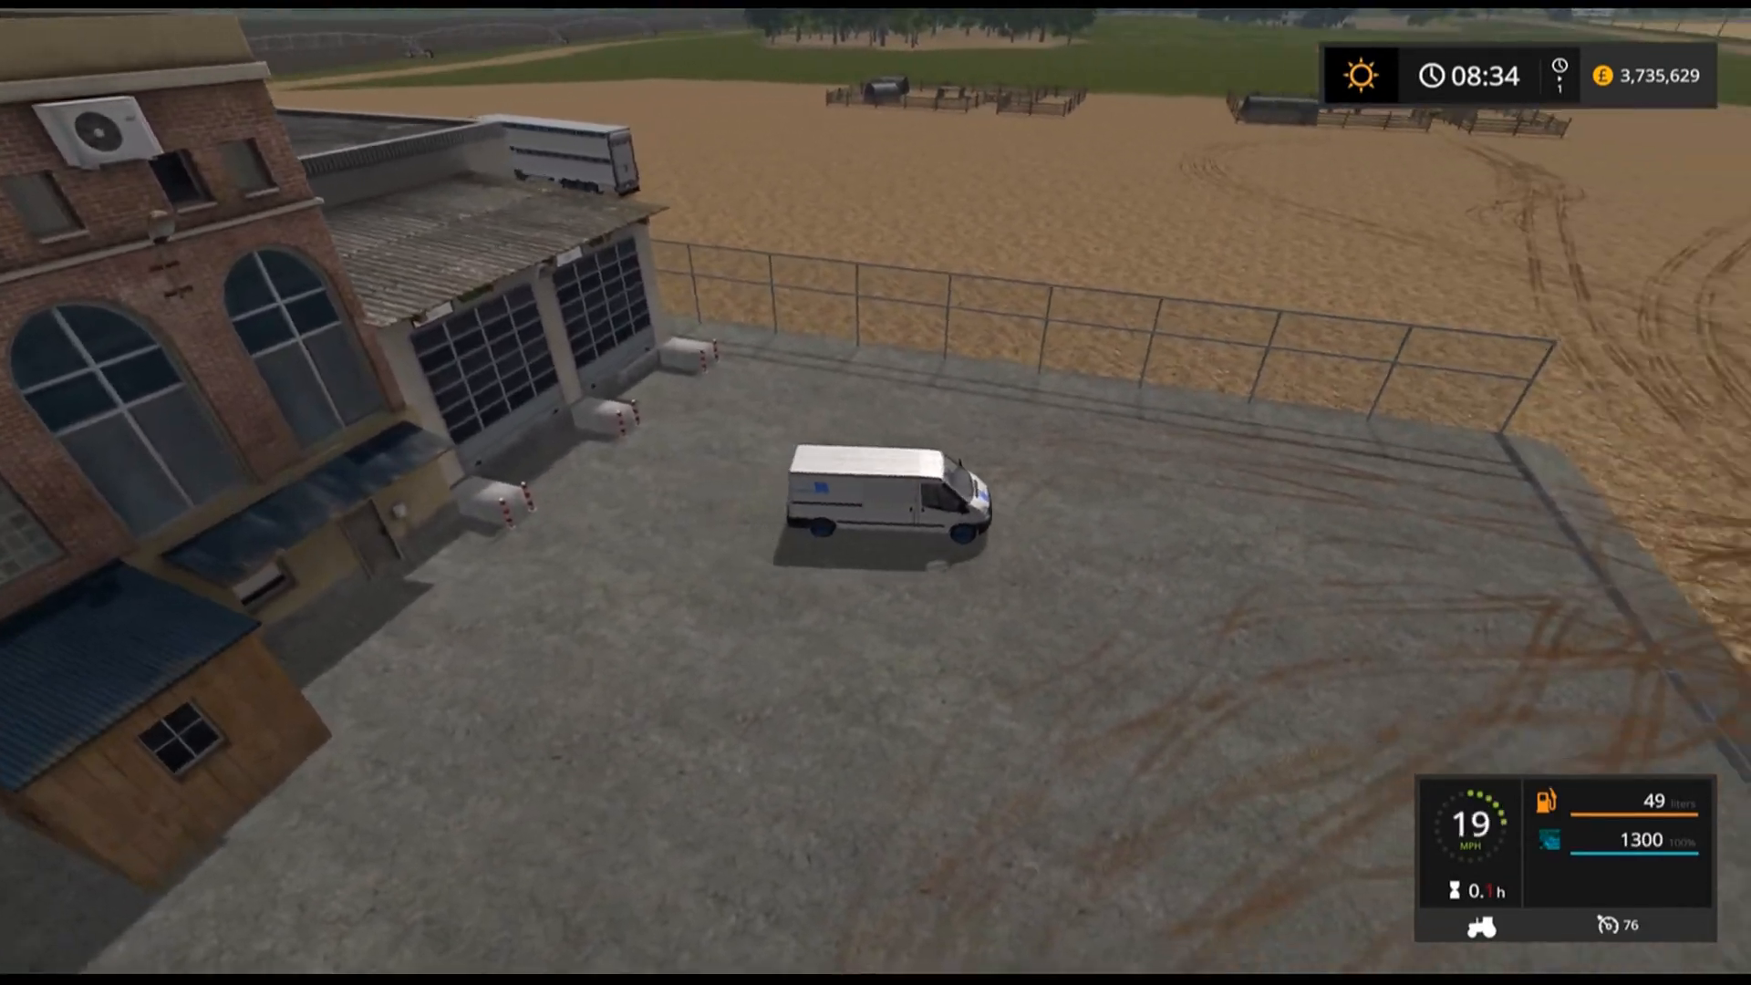
key("w")
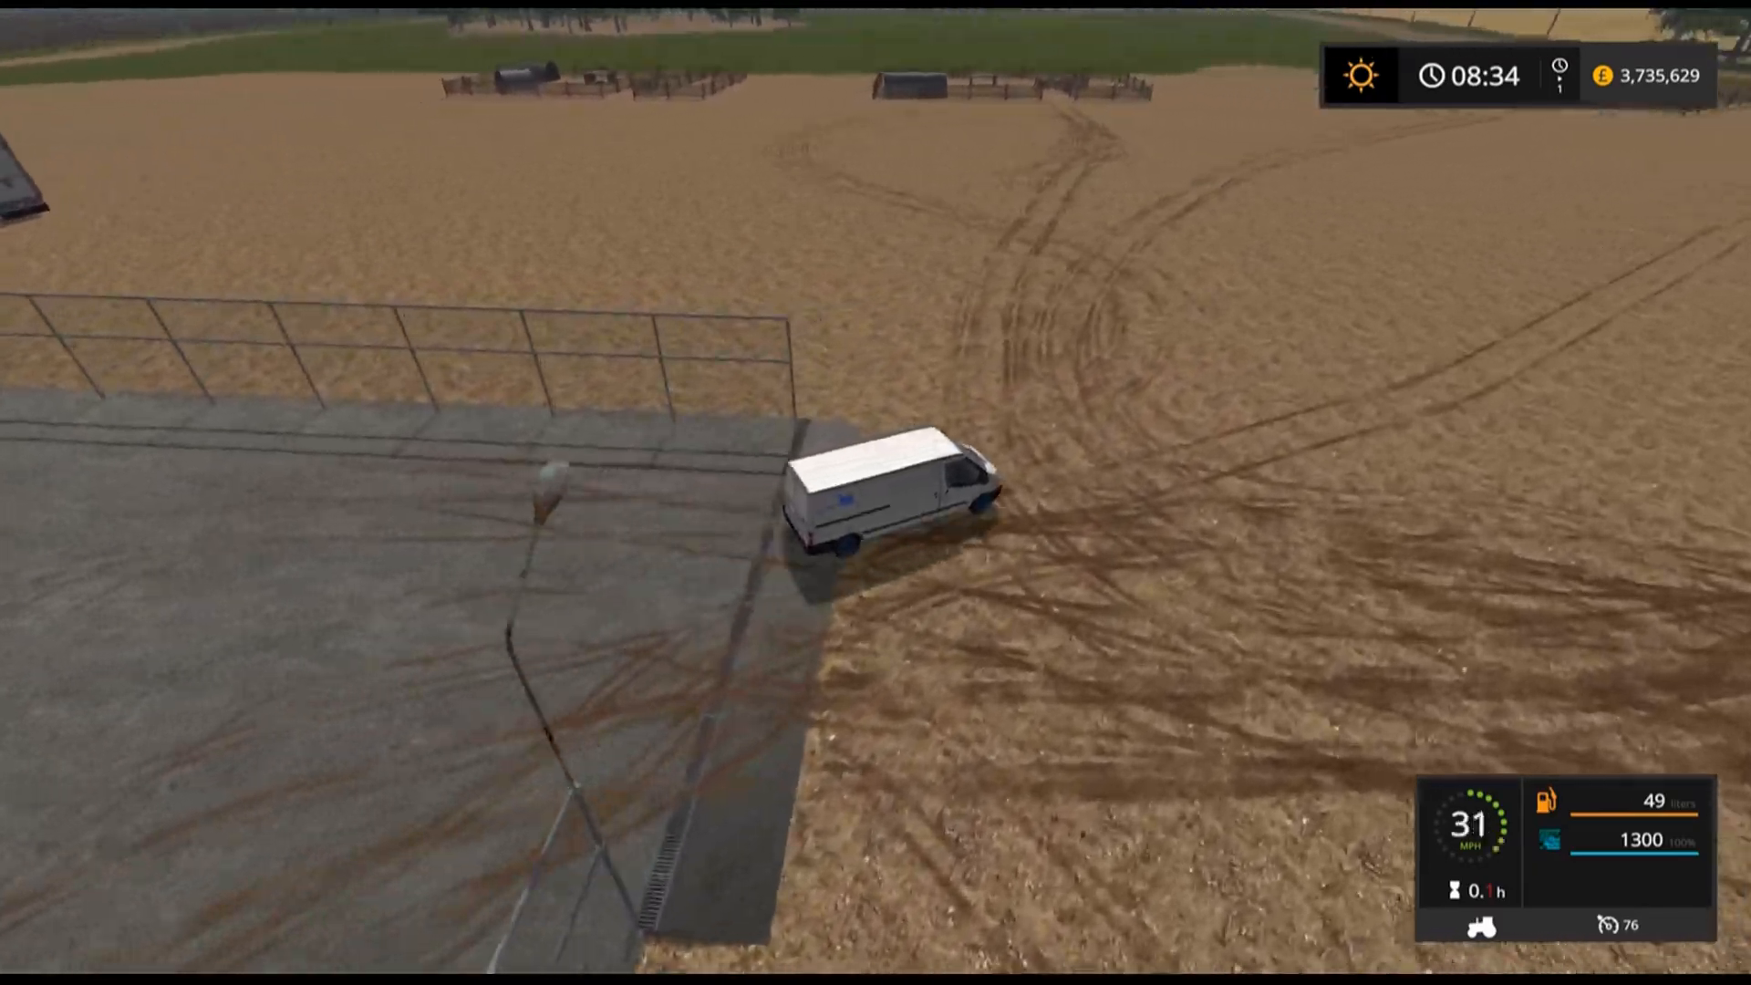
key("a")
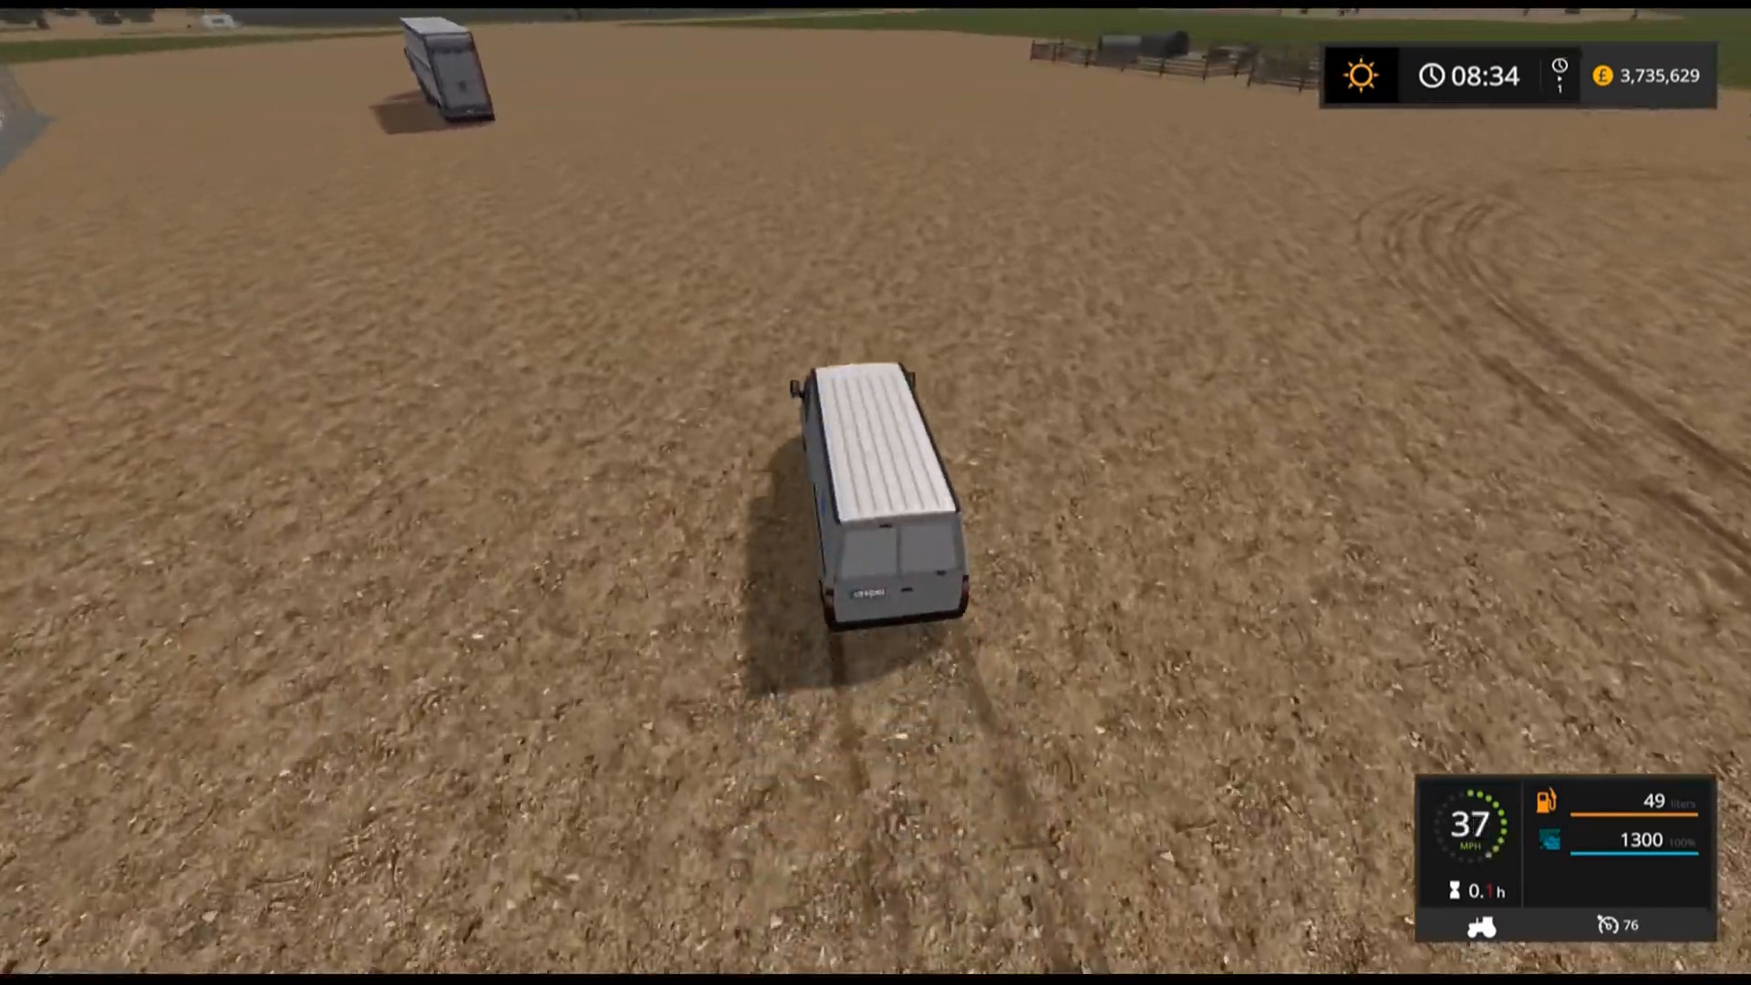
key("w")
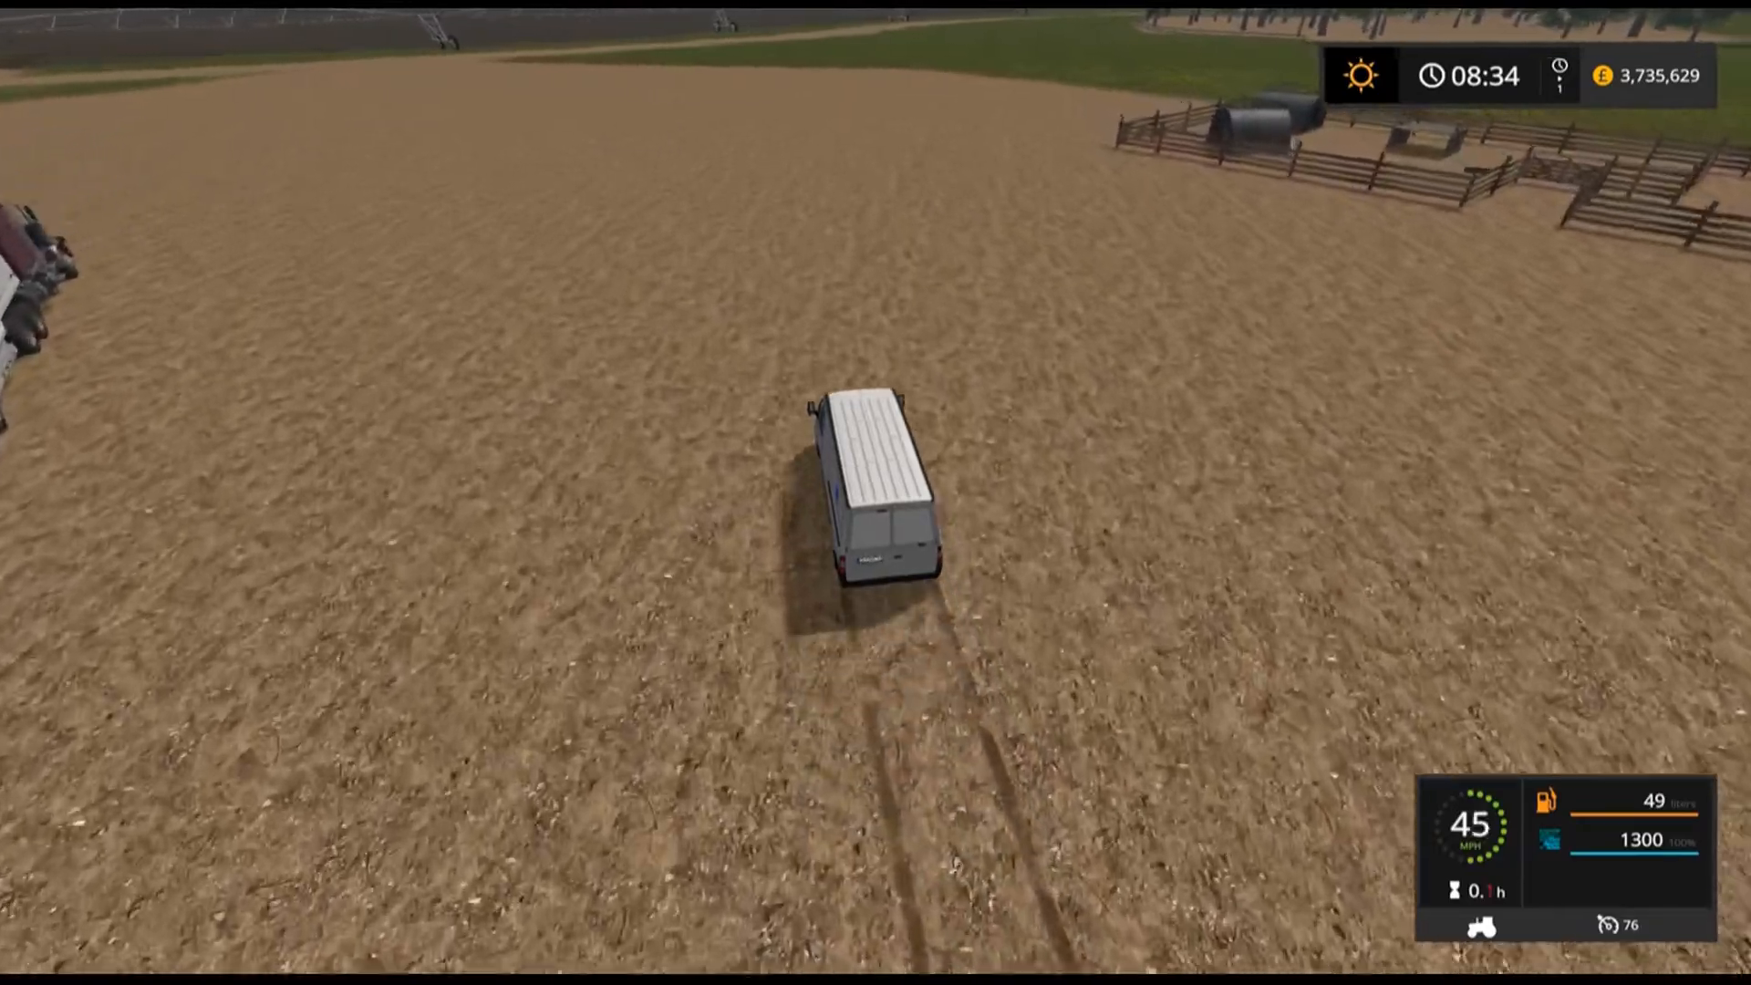
key("w")
key("a")
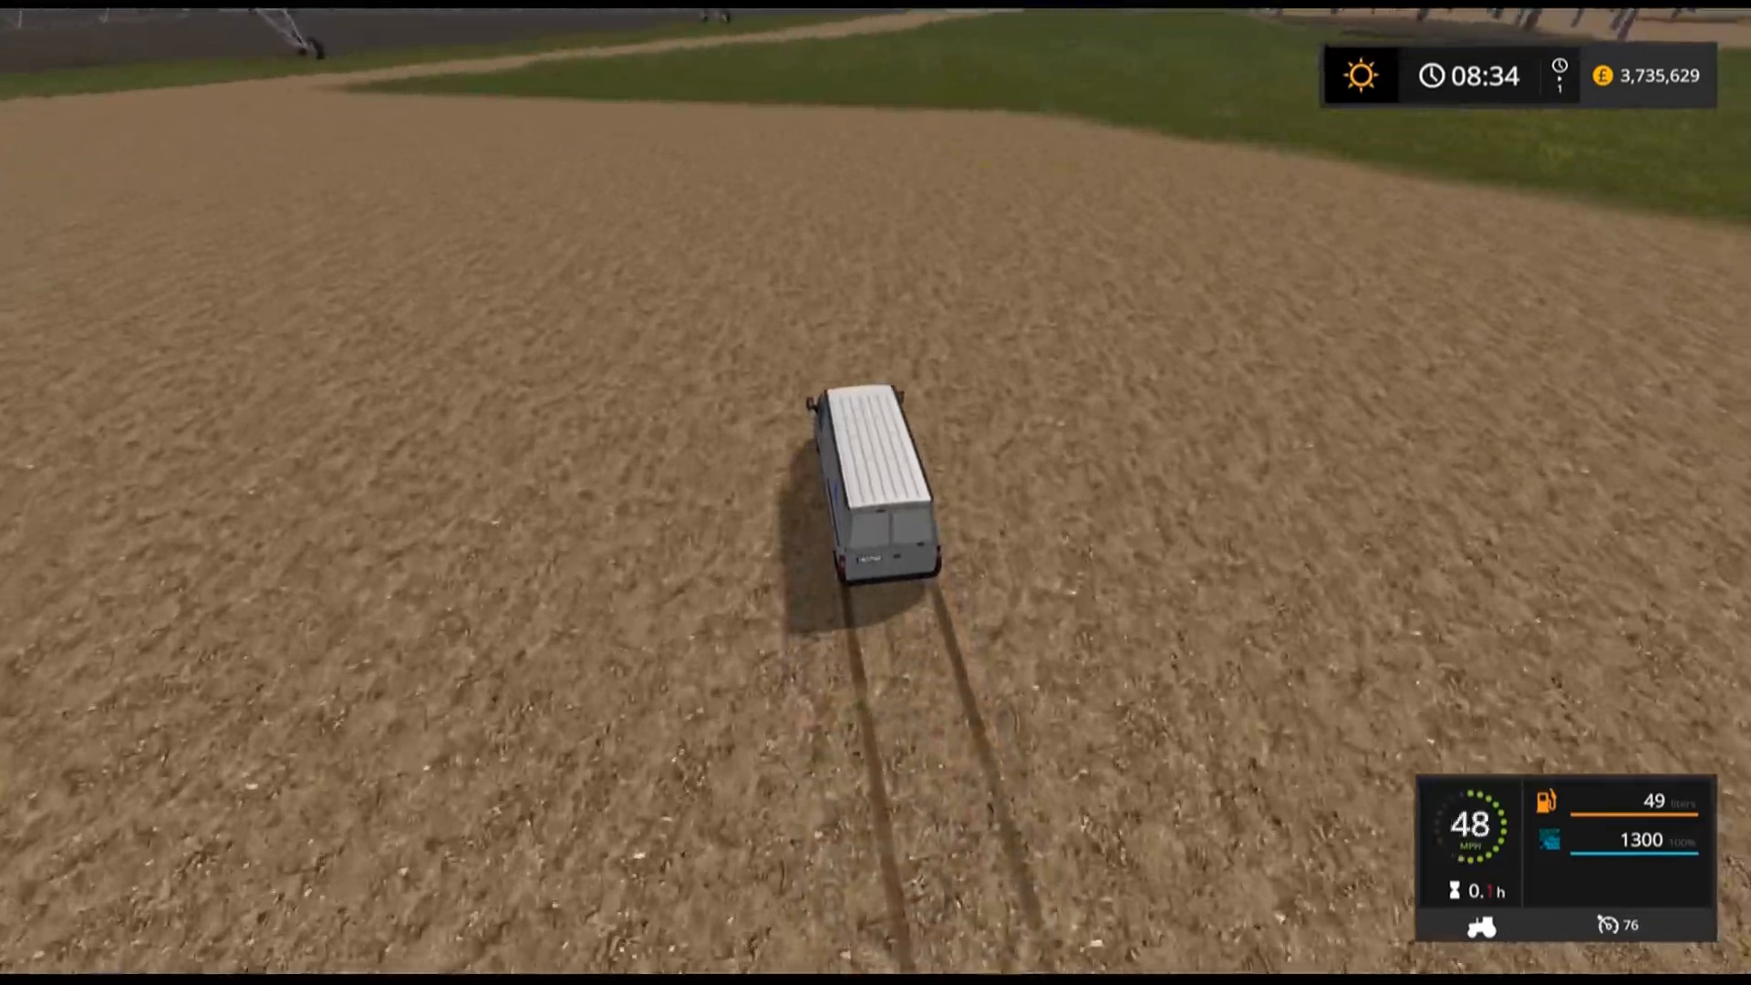
key("s")
key("d")
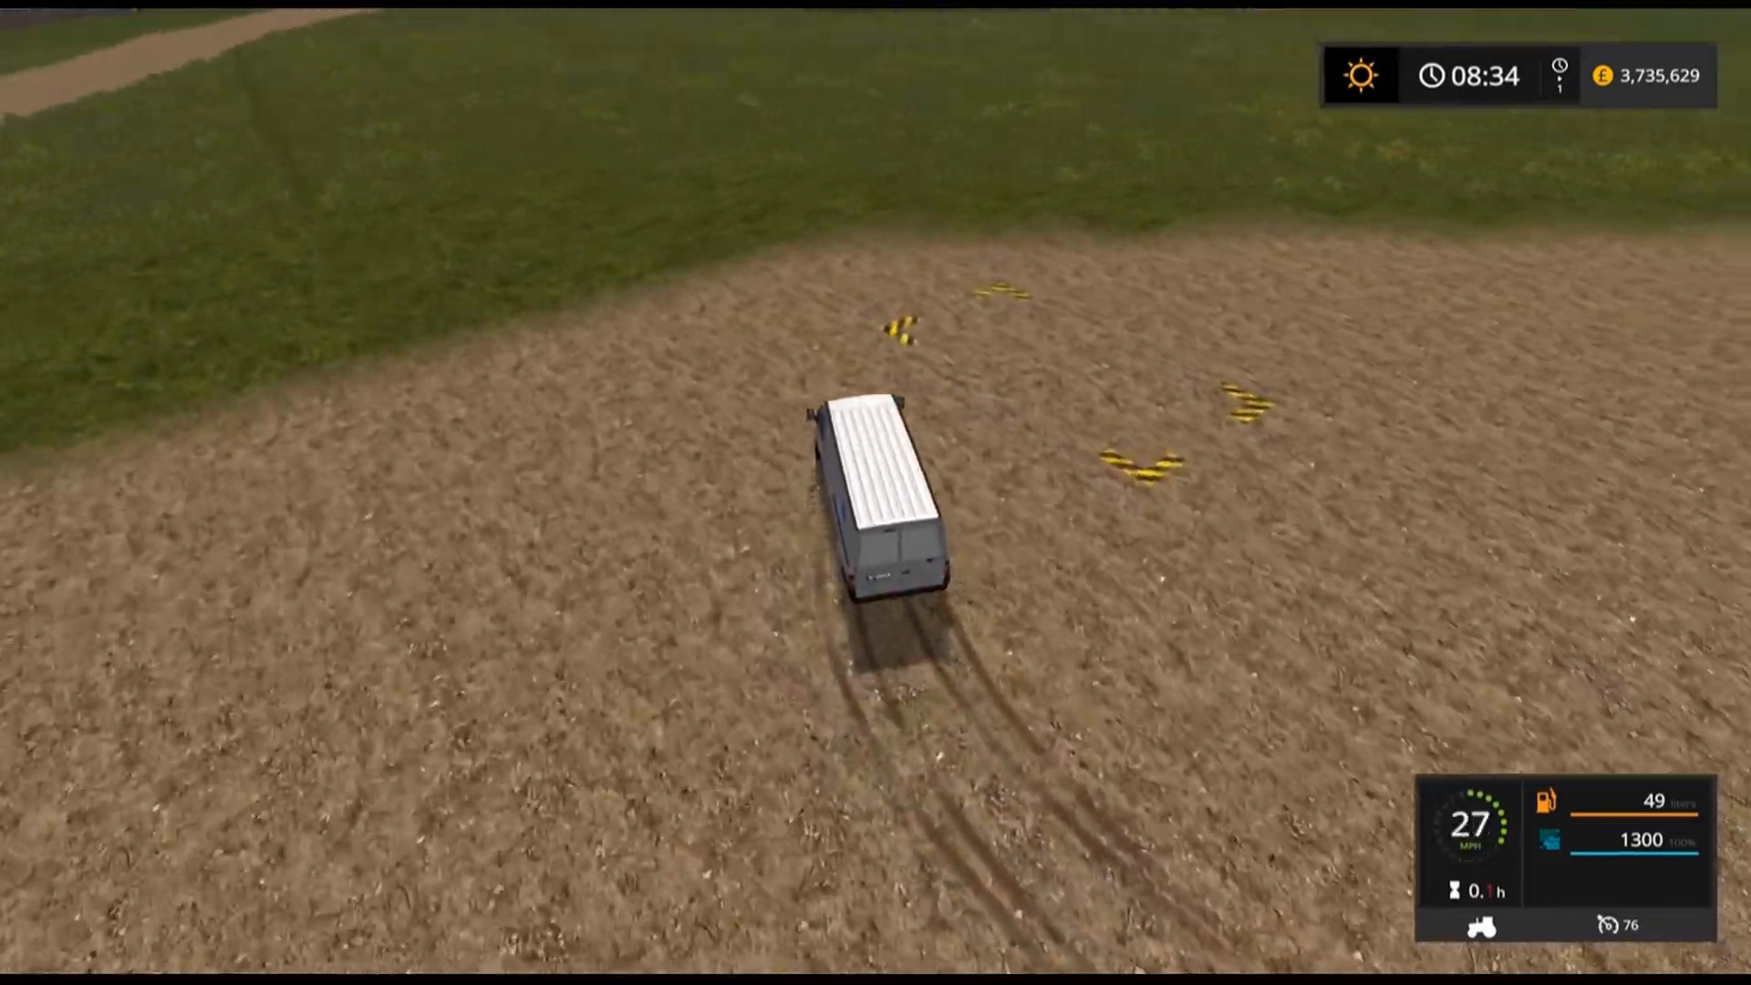
key("s")
key("d")
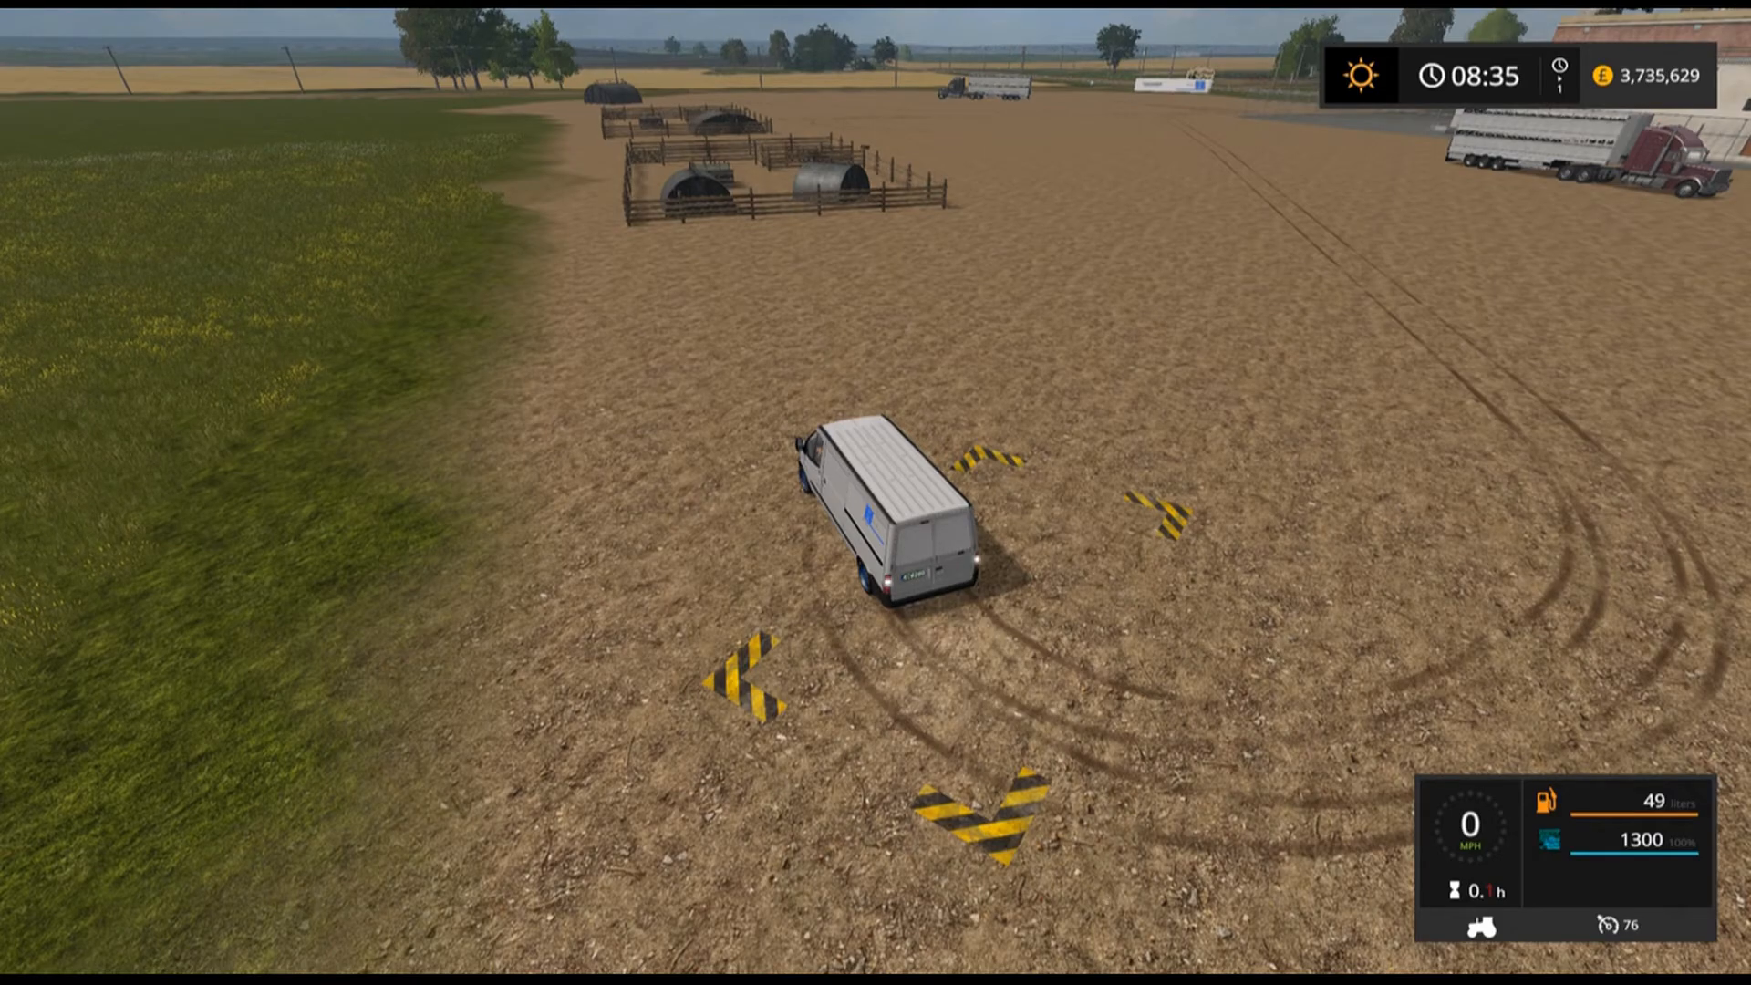
Reverse the van between the yellow-black markers to sell the sausage load.
key("s")
key("a")
key("w")
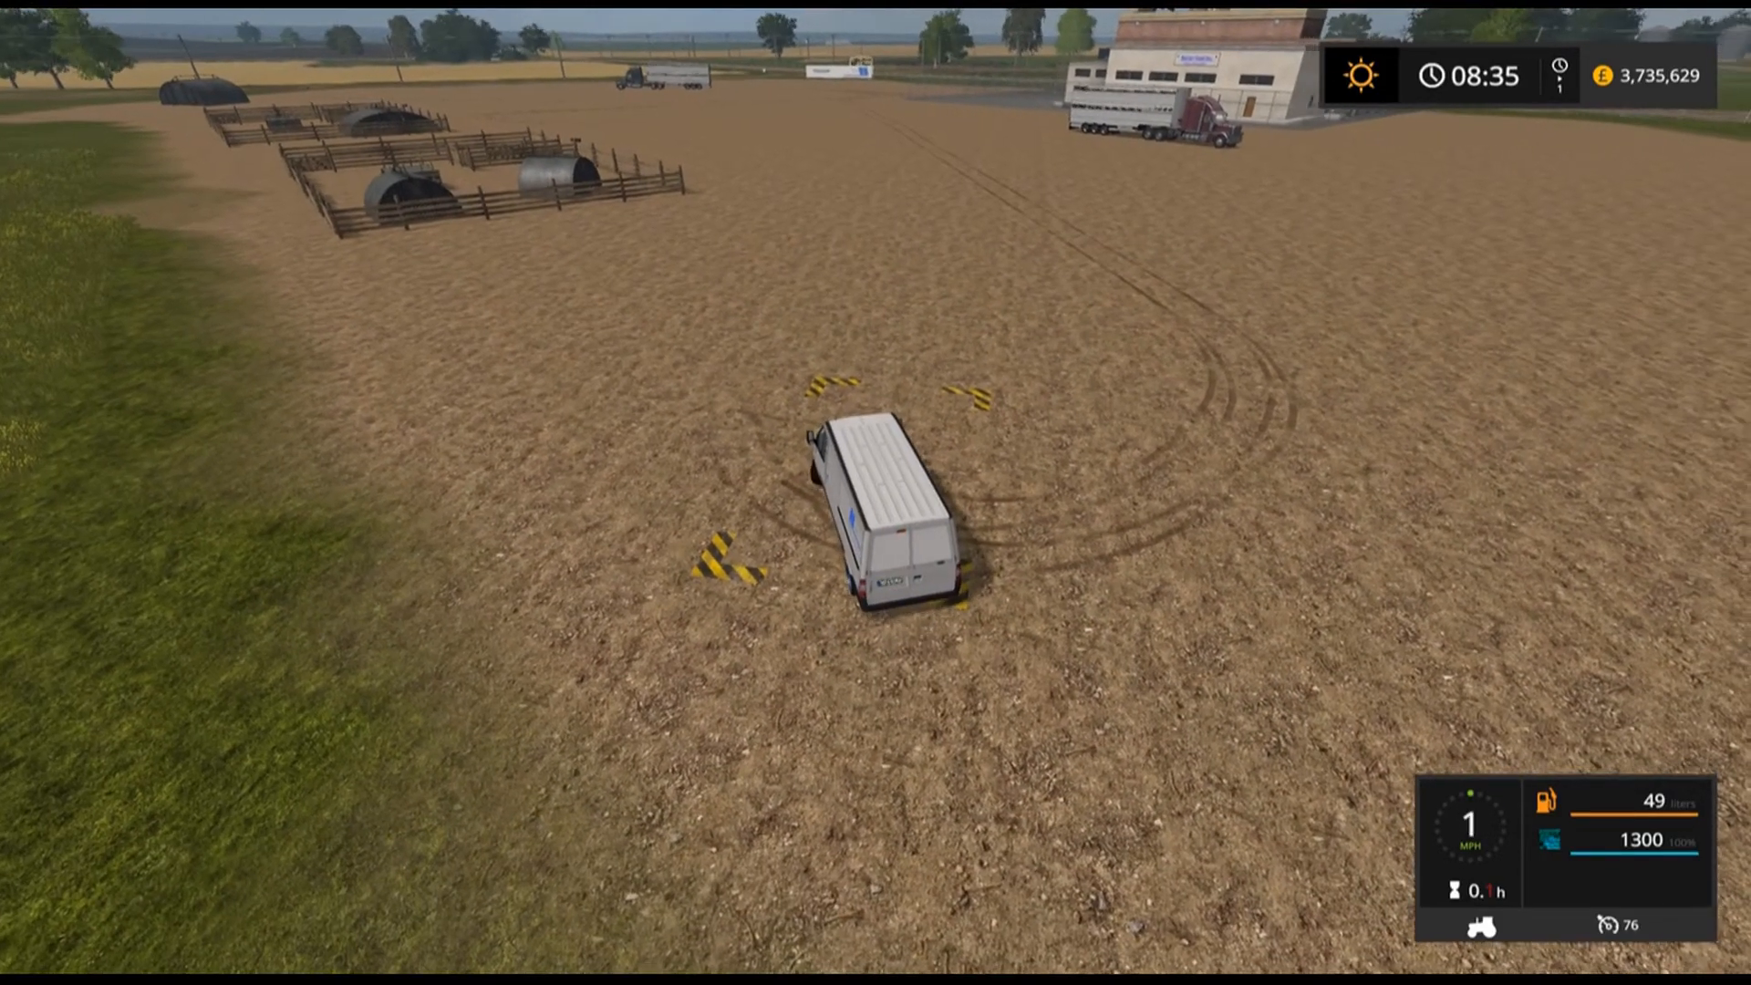
key("w")
key("s")
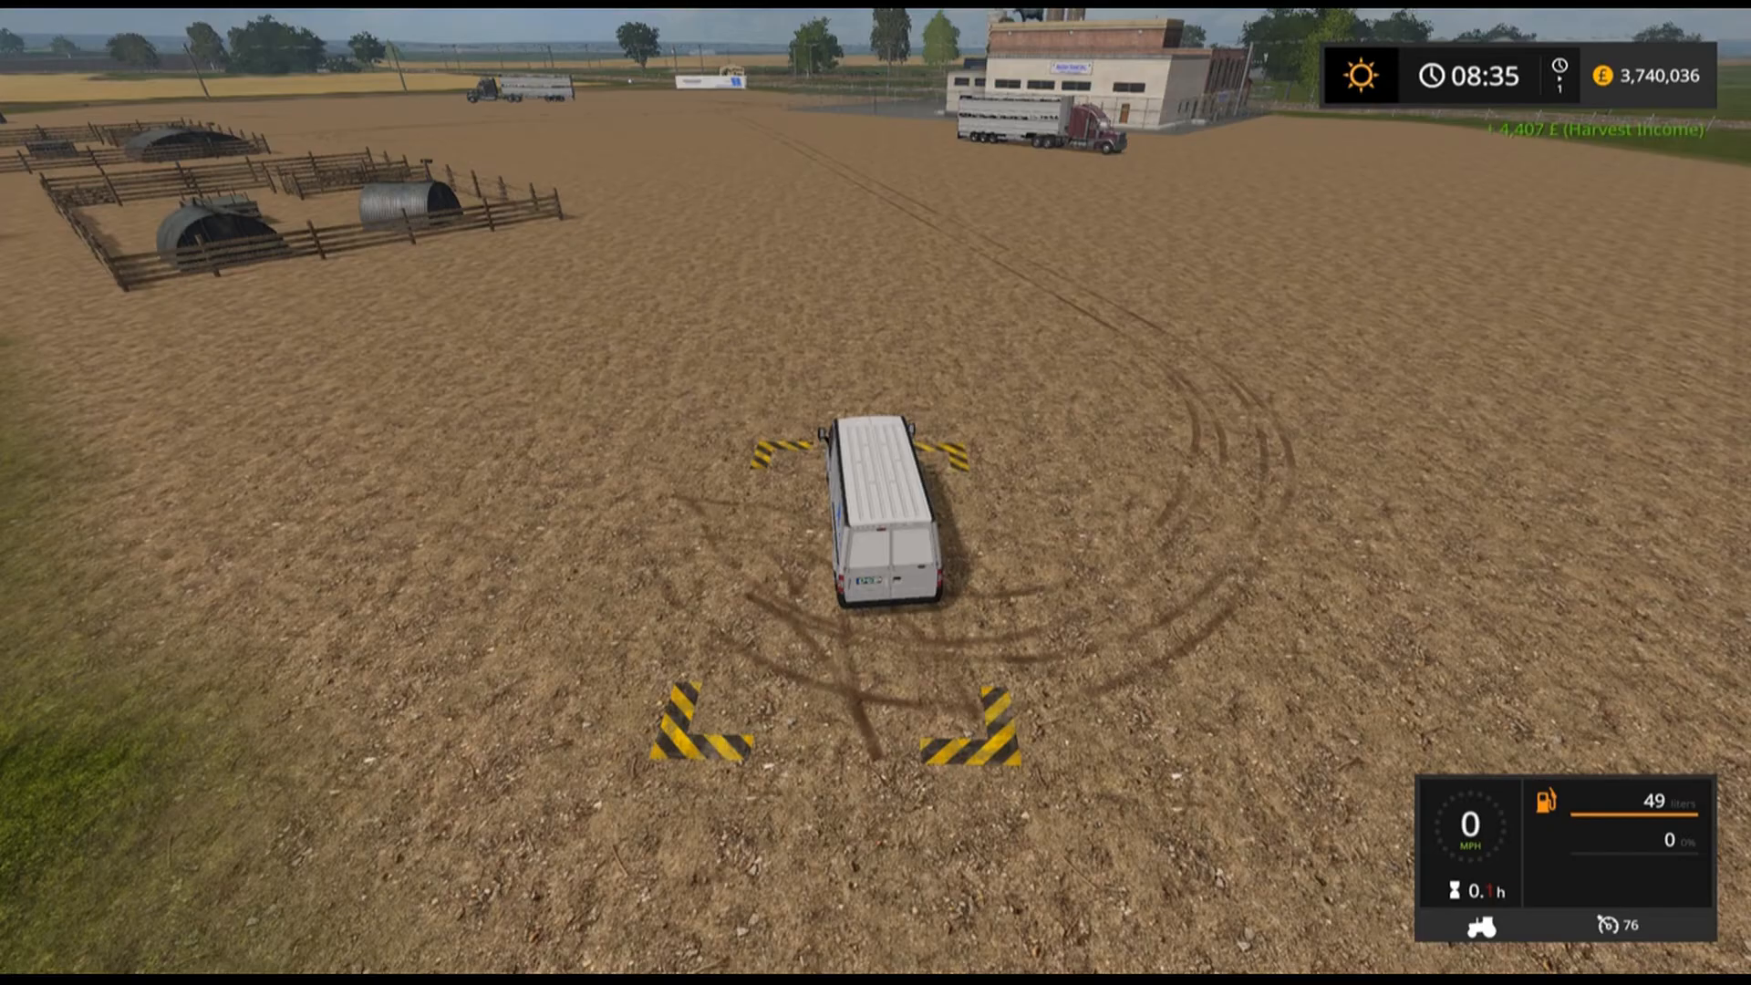
Drive back to the factory and reverse the van to the goods-issue gate to reload sausage.
key("w")
key("w")
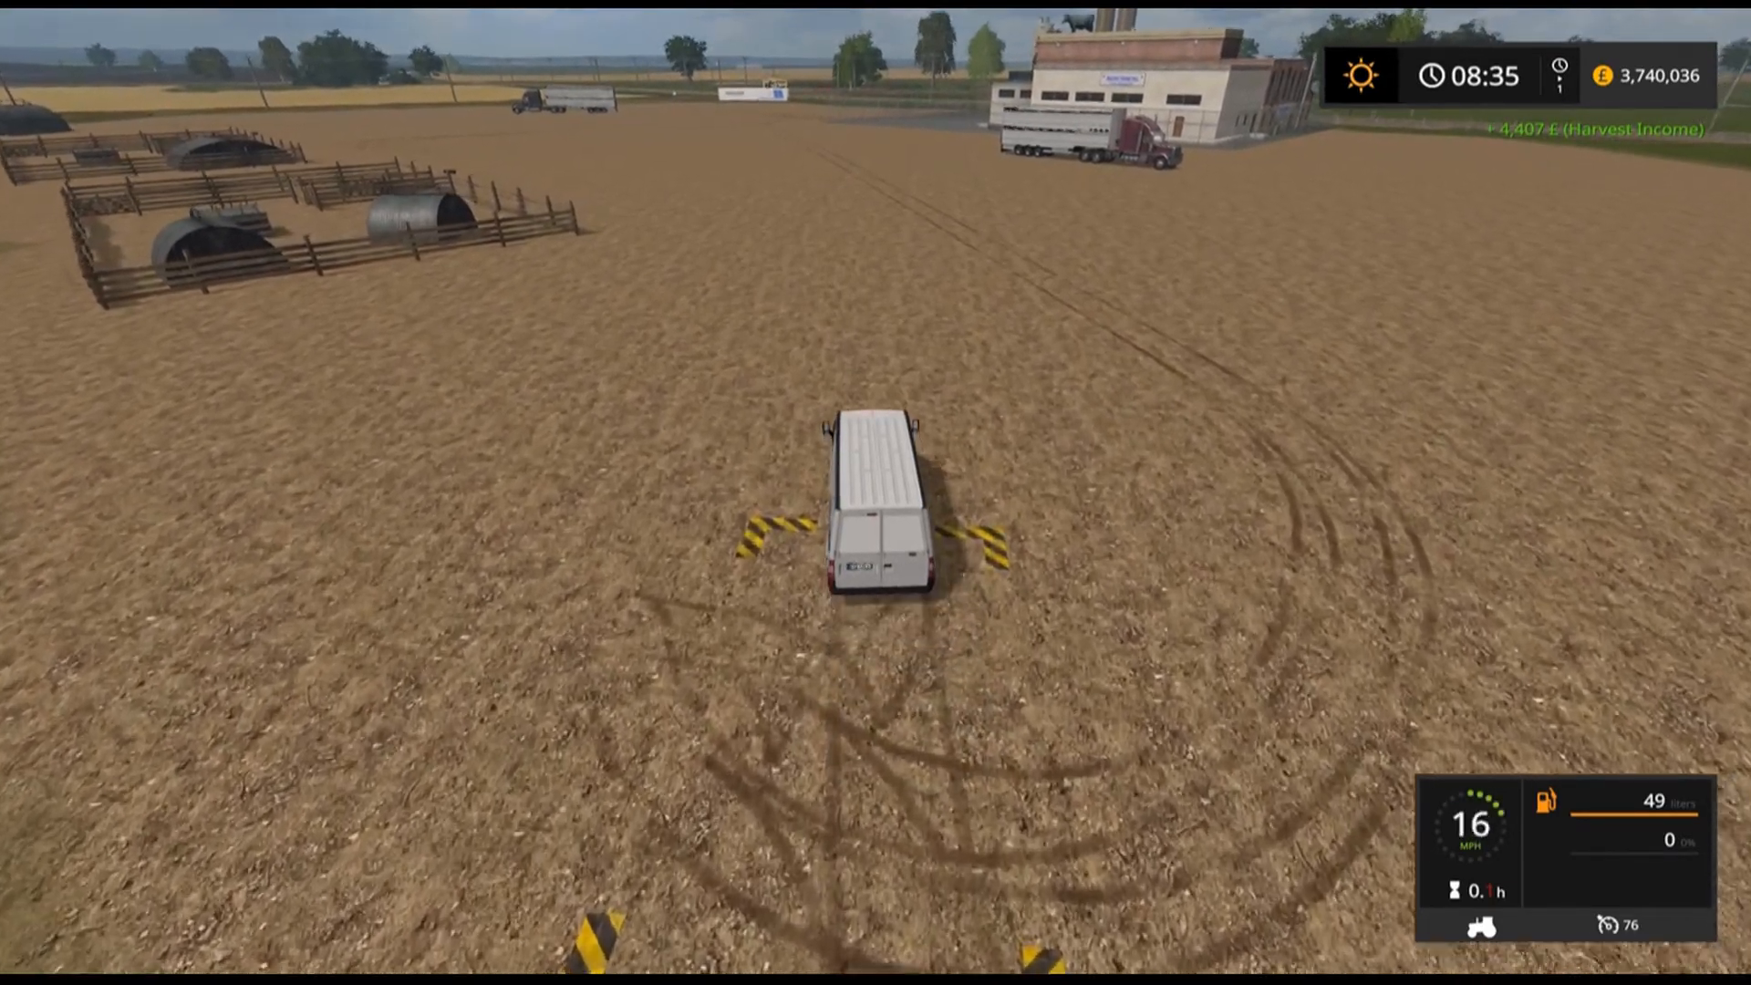
key("d")
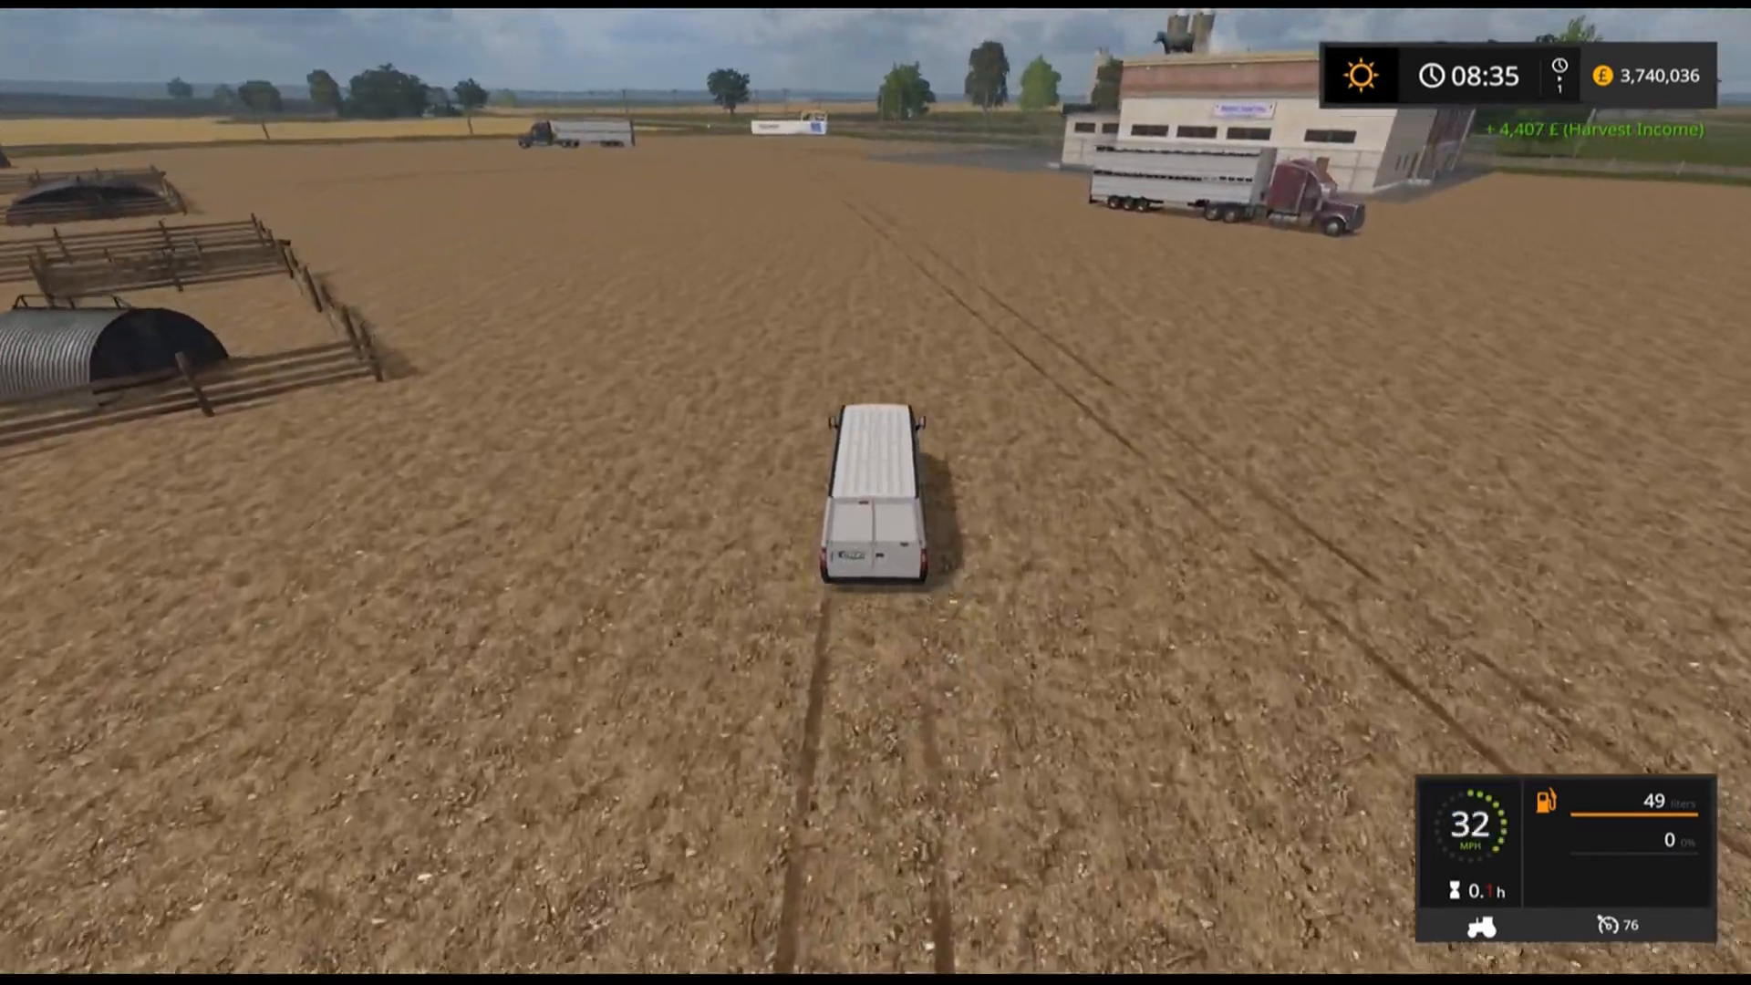
key("w")
key("a")
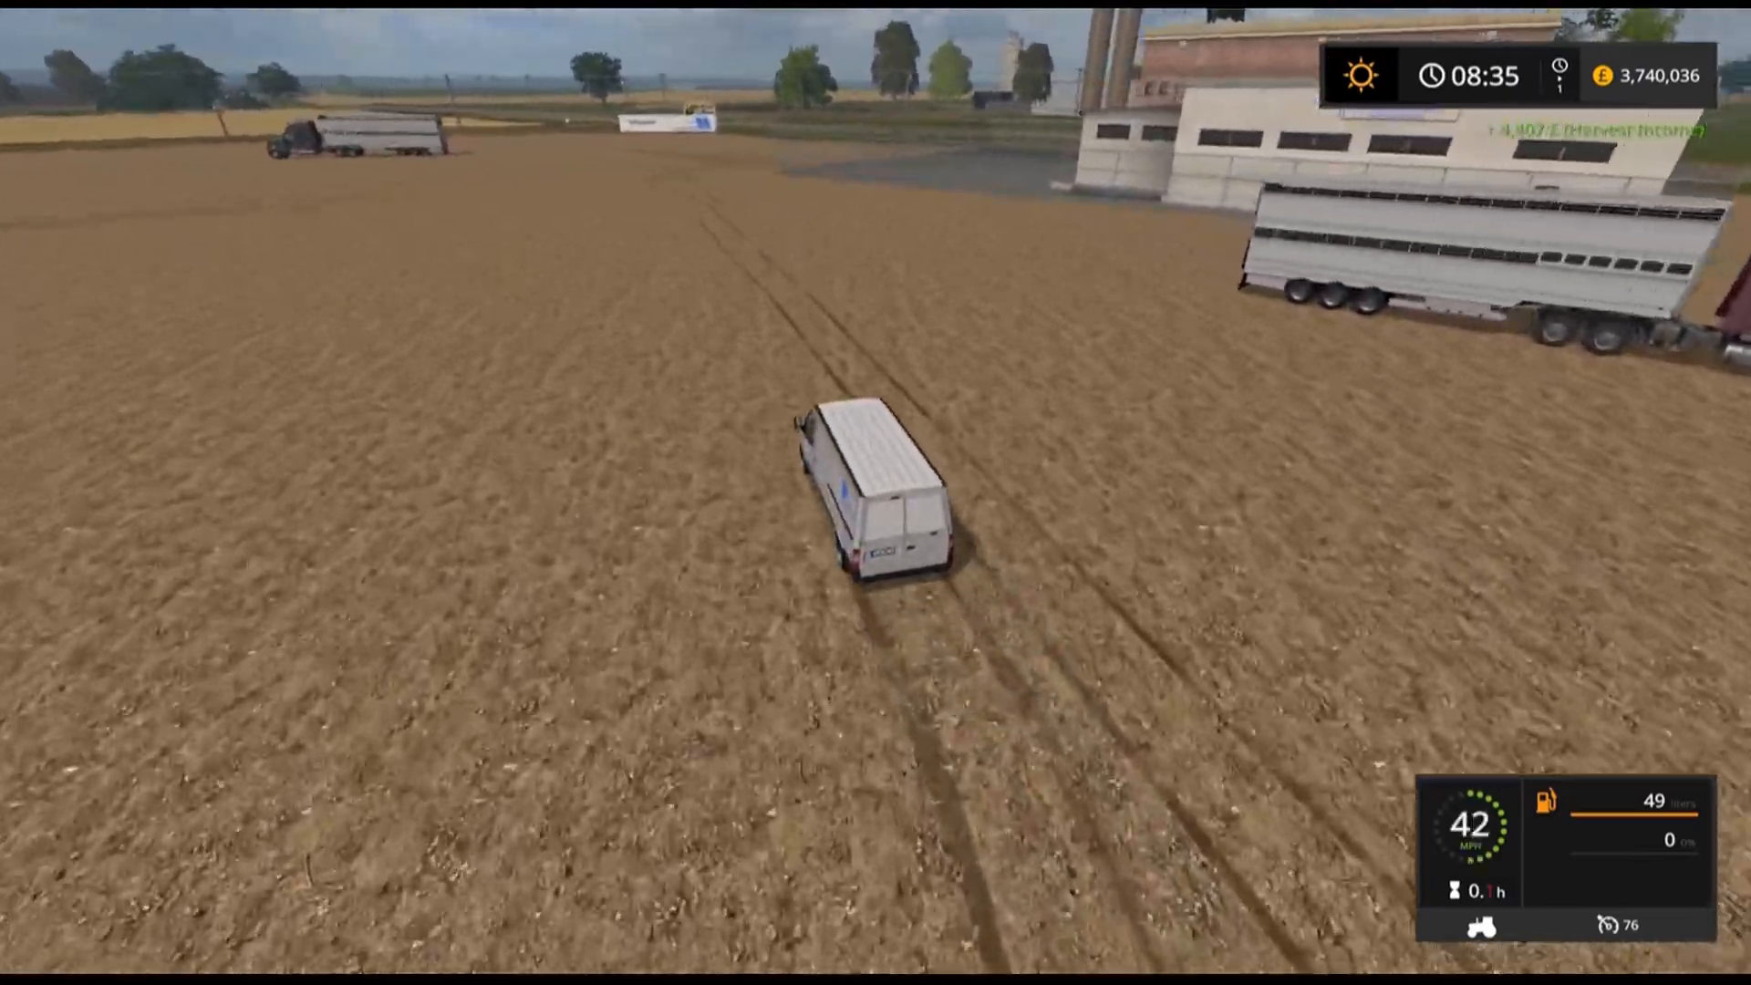
key("d")
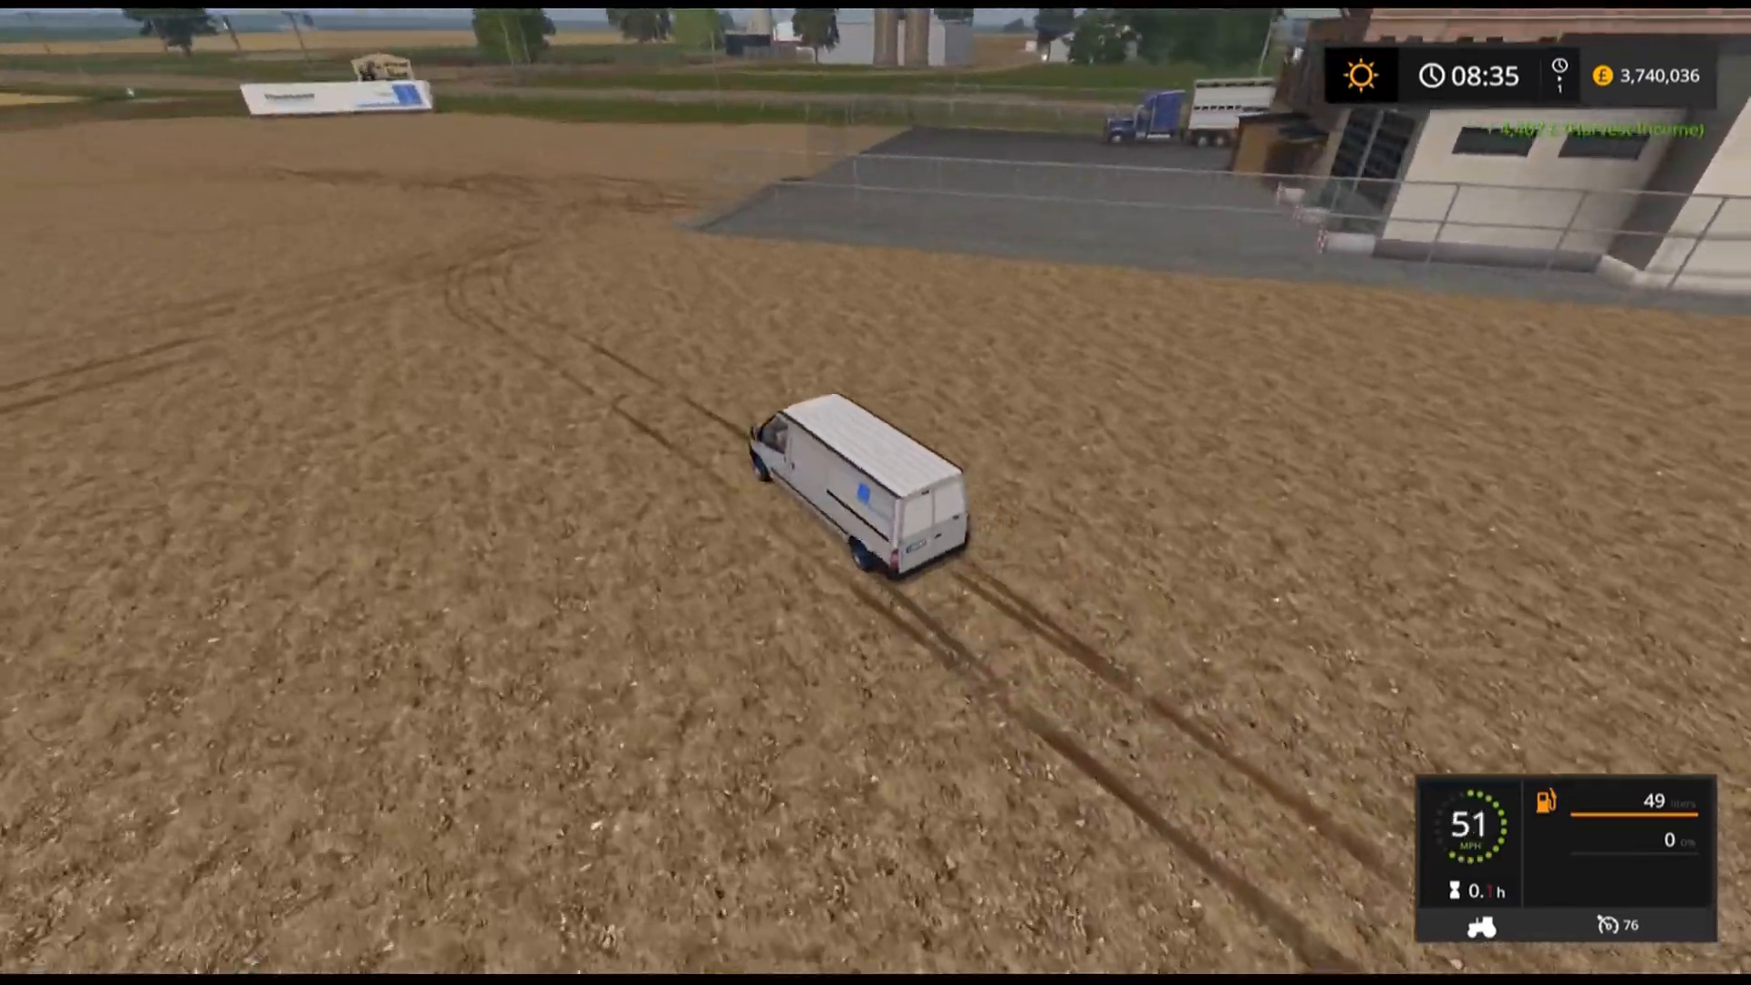
key("s")
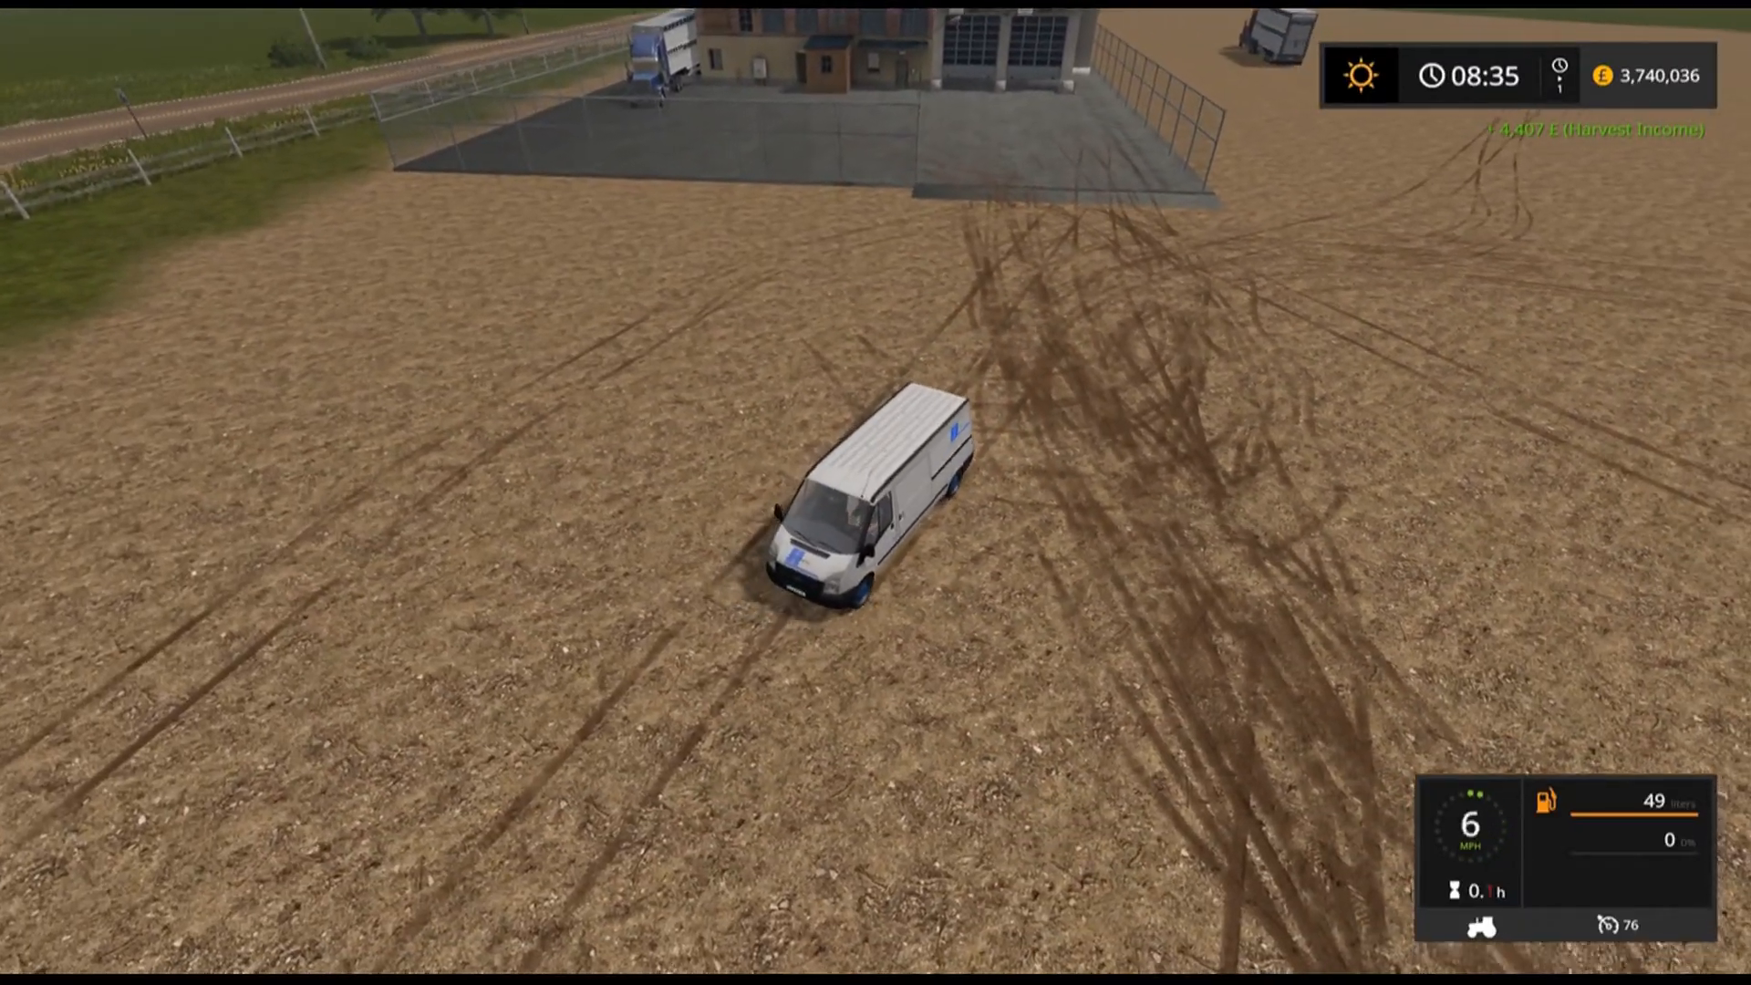
key("s")
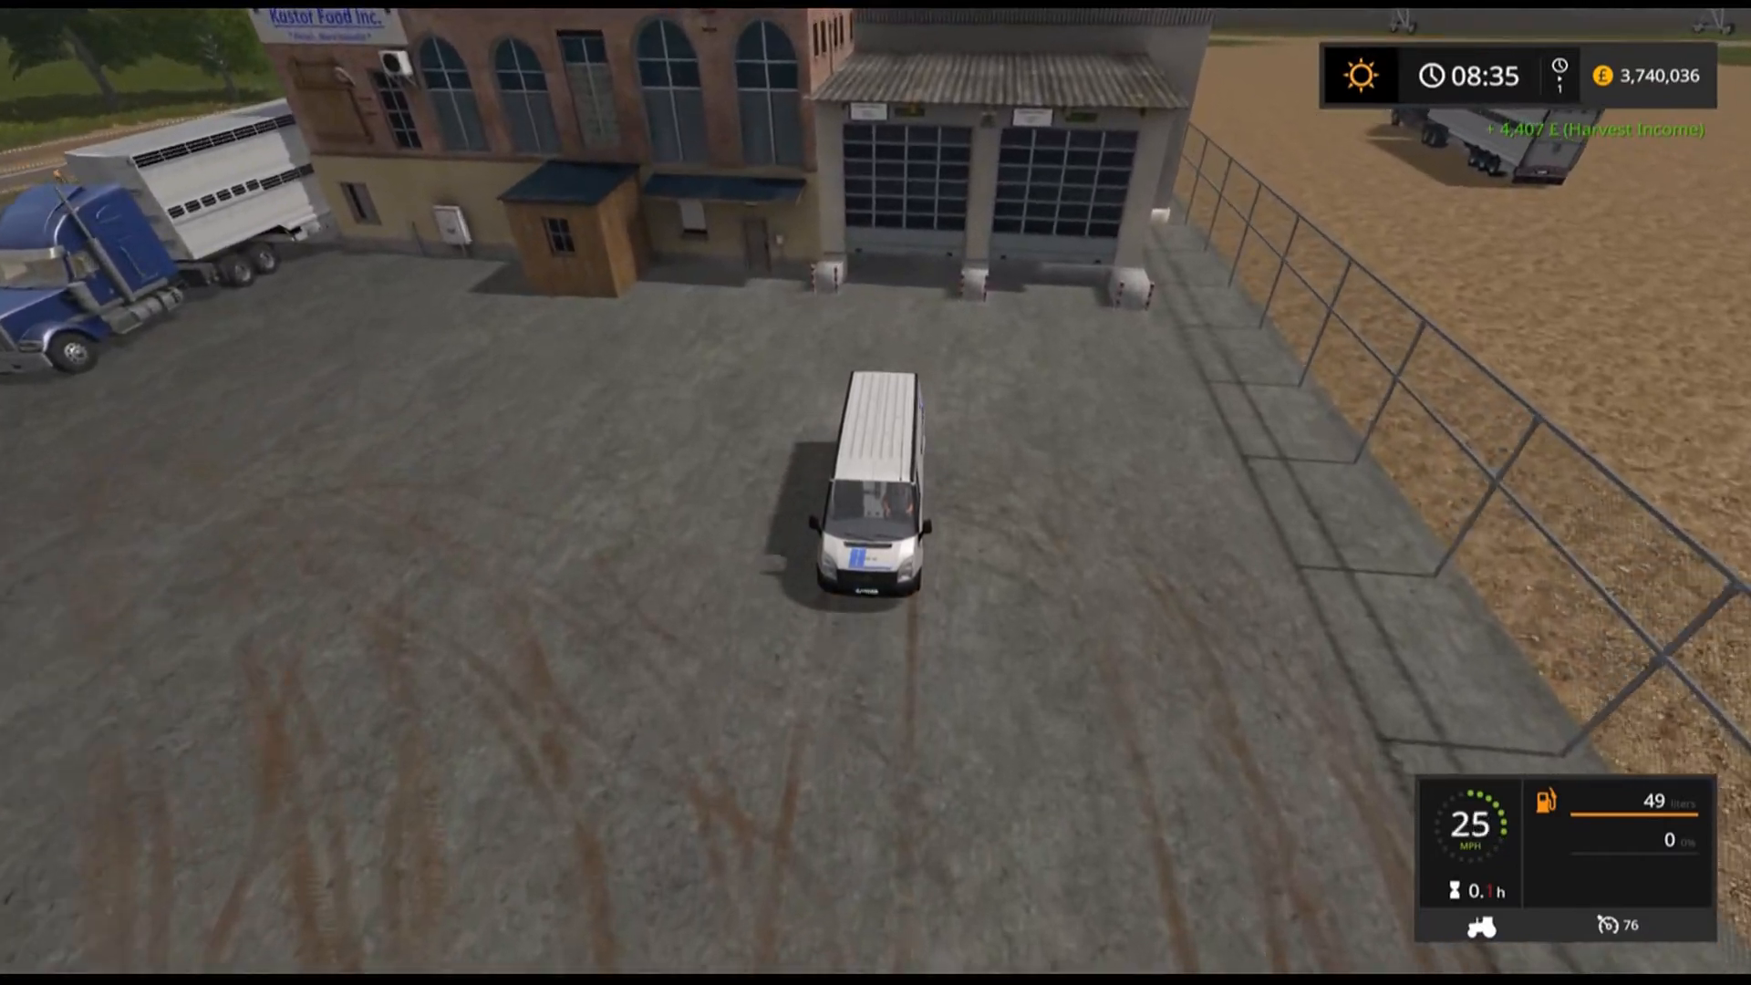
key("w")
key("w")
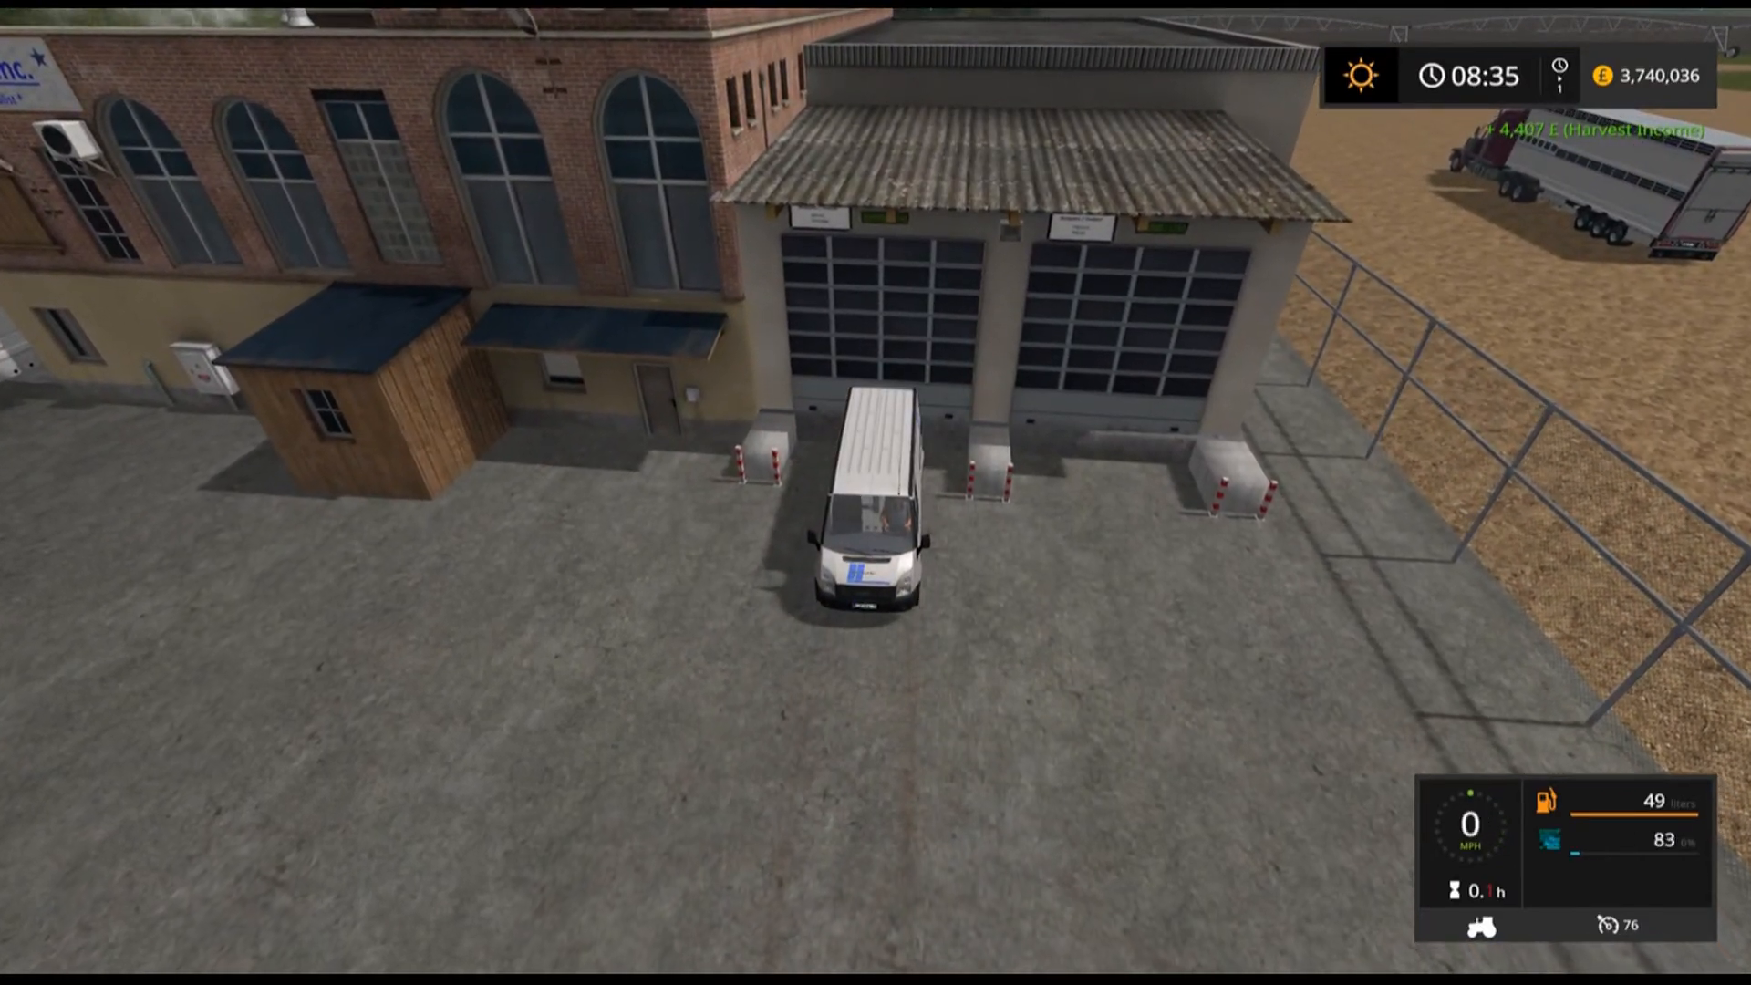
key("w")
Drive the reloaded van back across the field toward the marked sell point.
key("a")
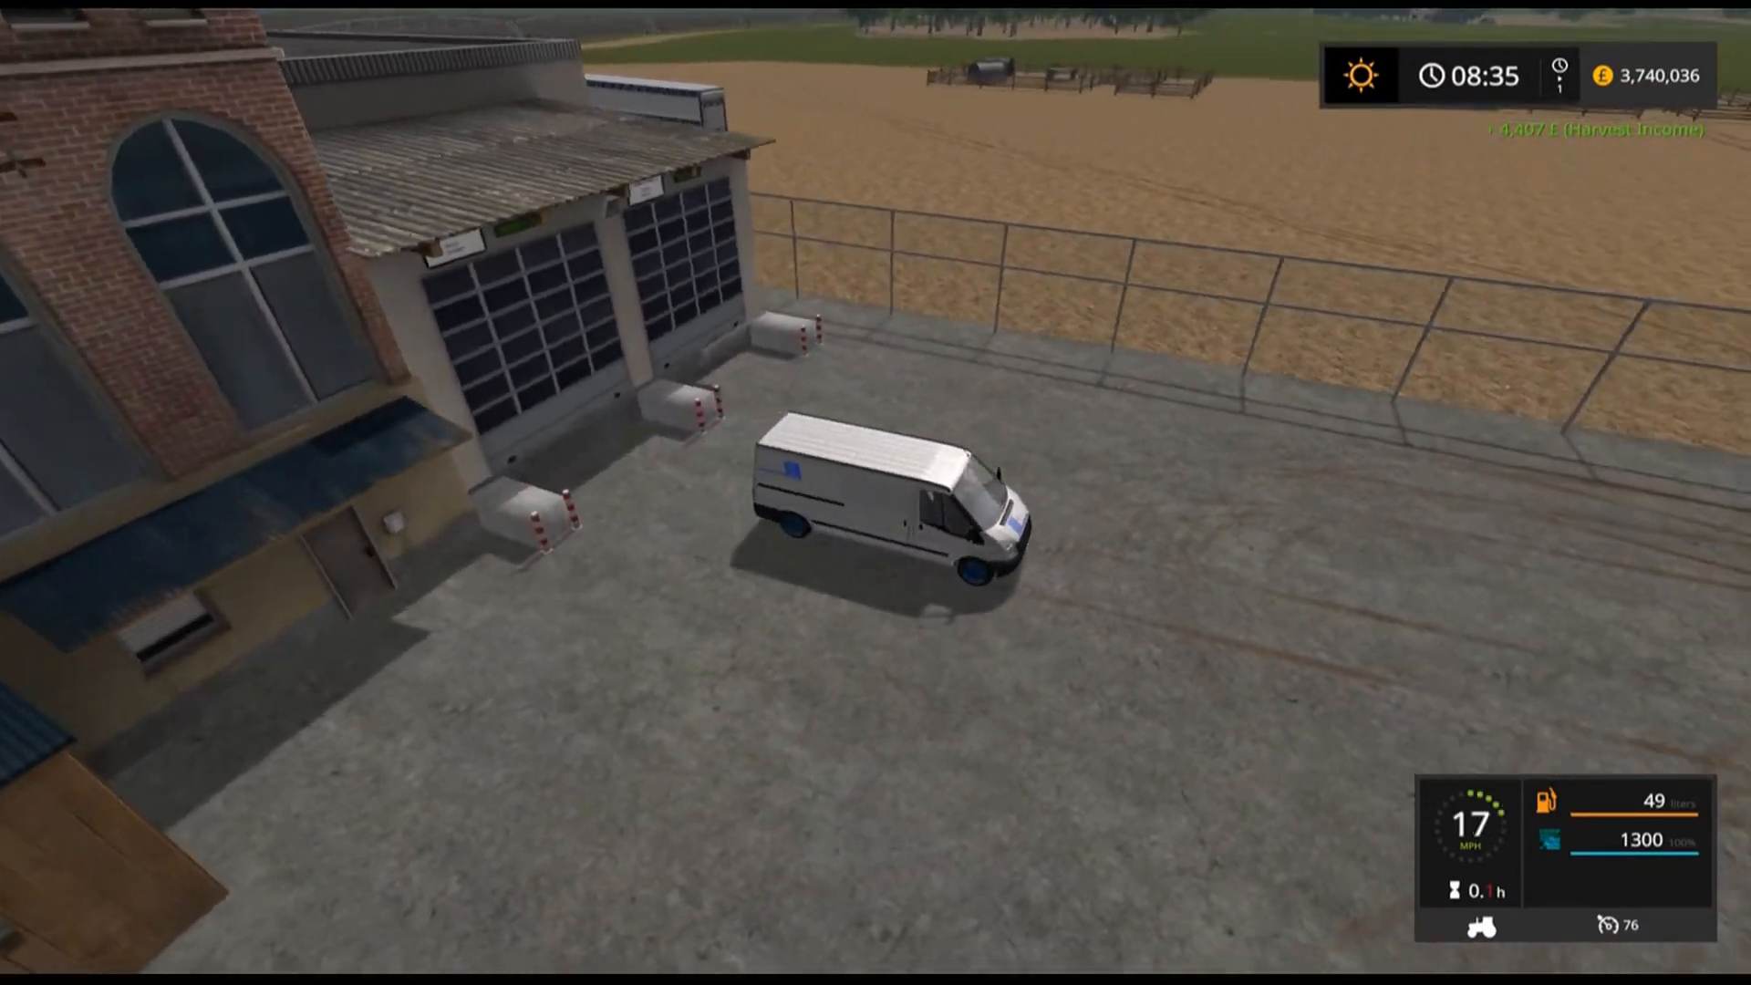
key("w")
key("a")
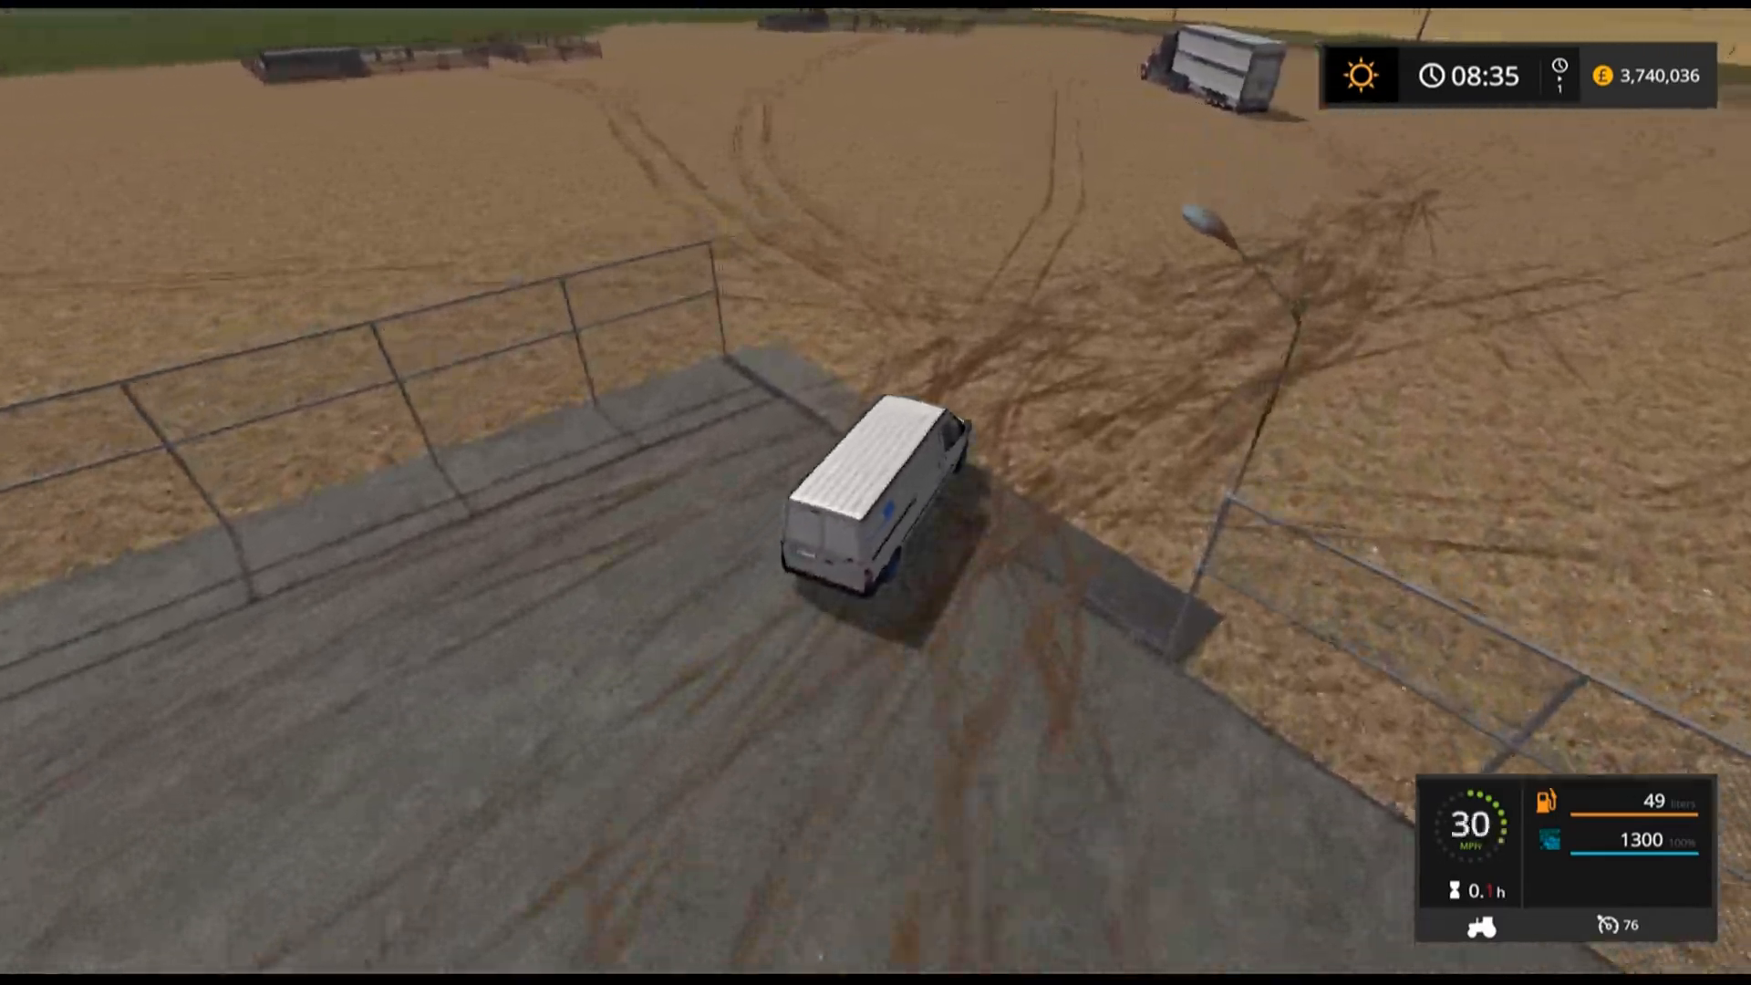
key("w")
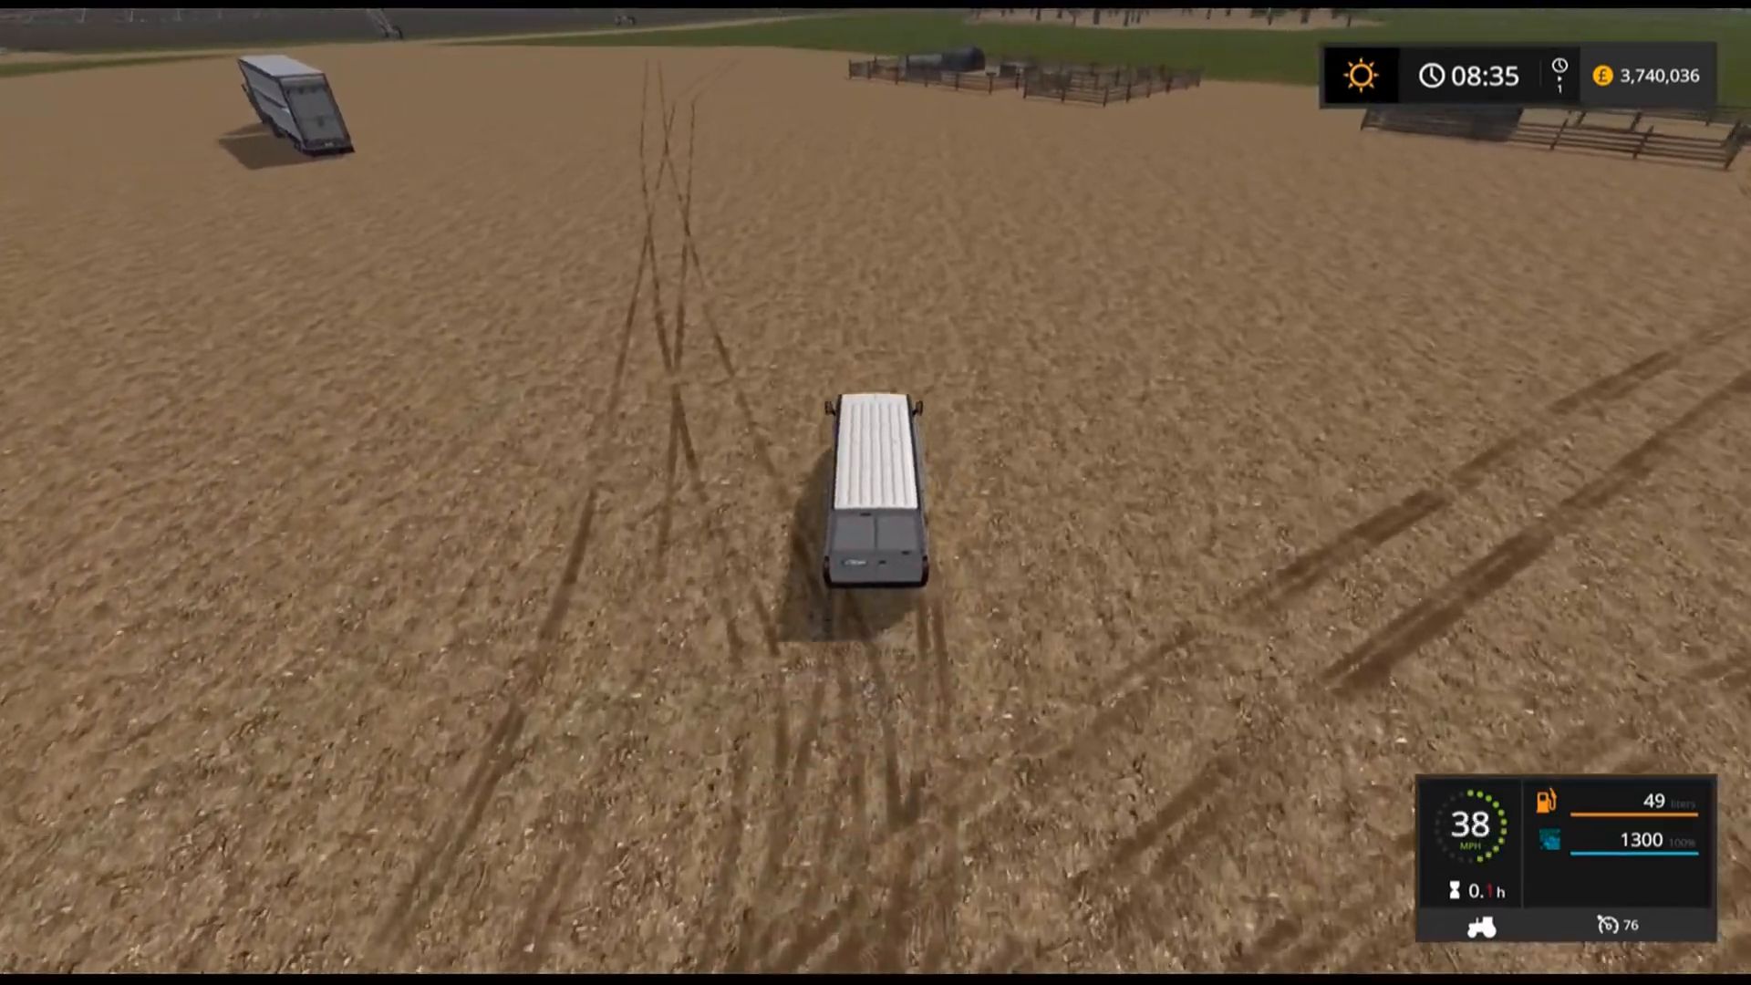
key("w")
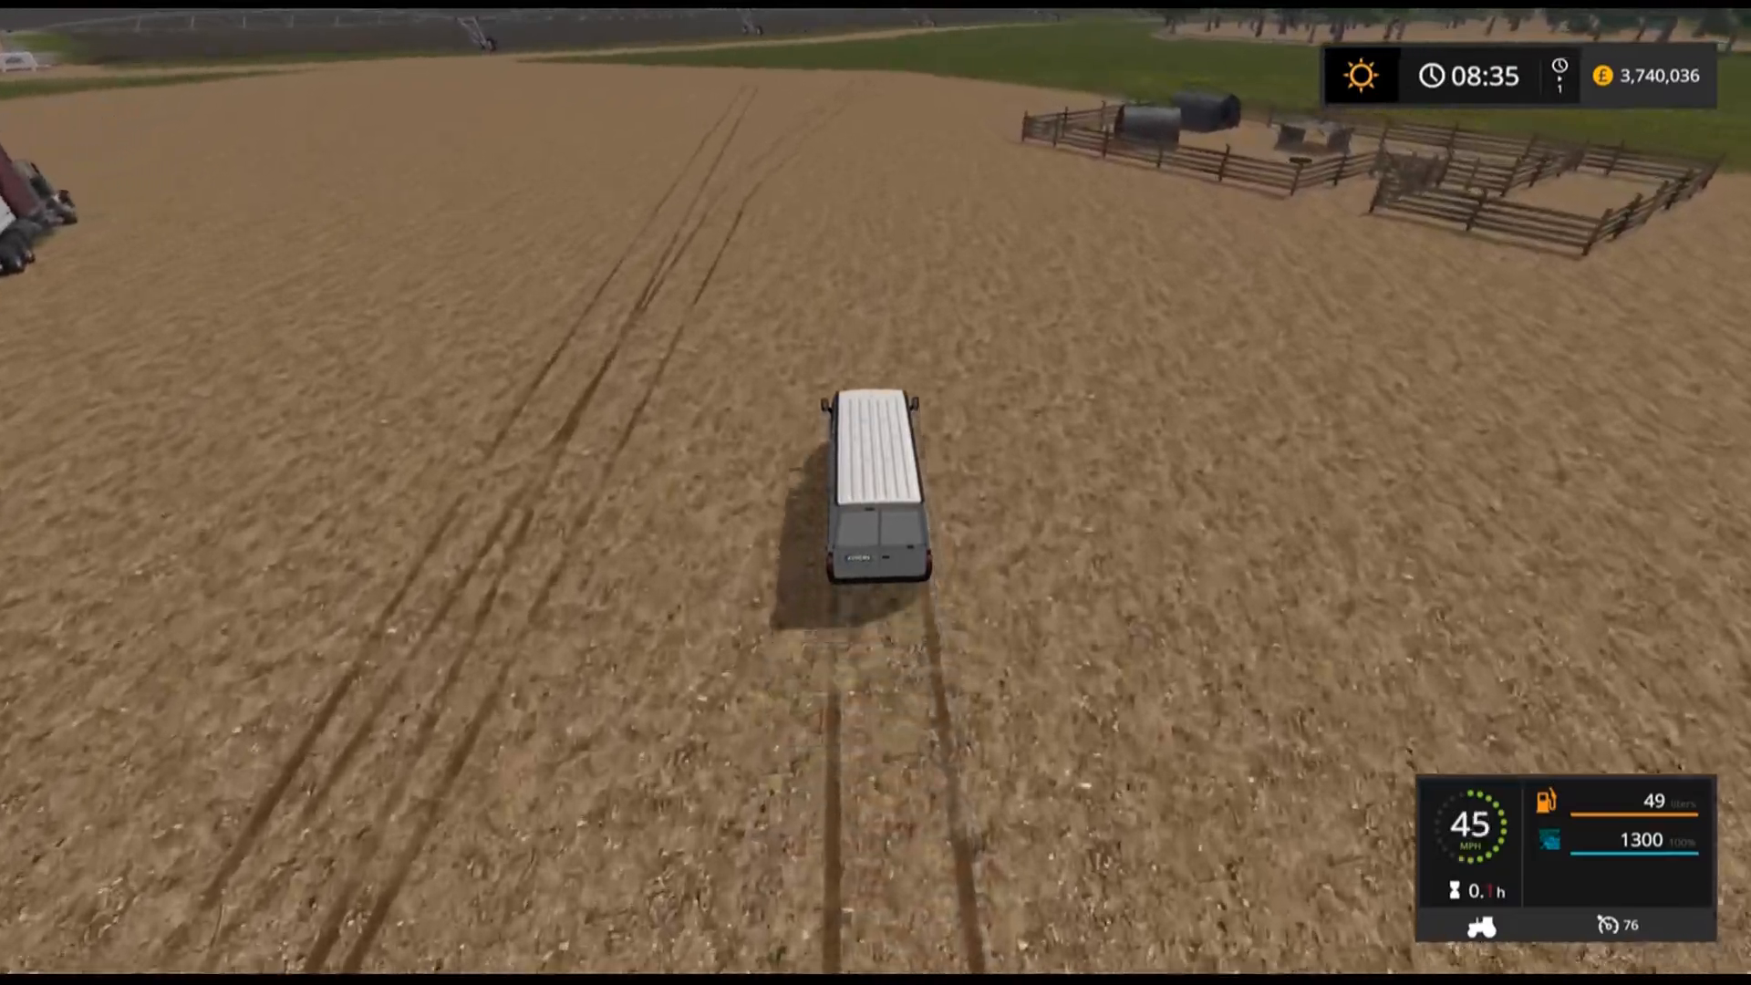
key("w")
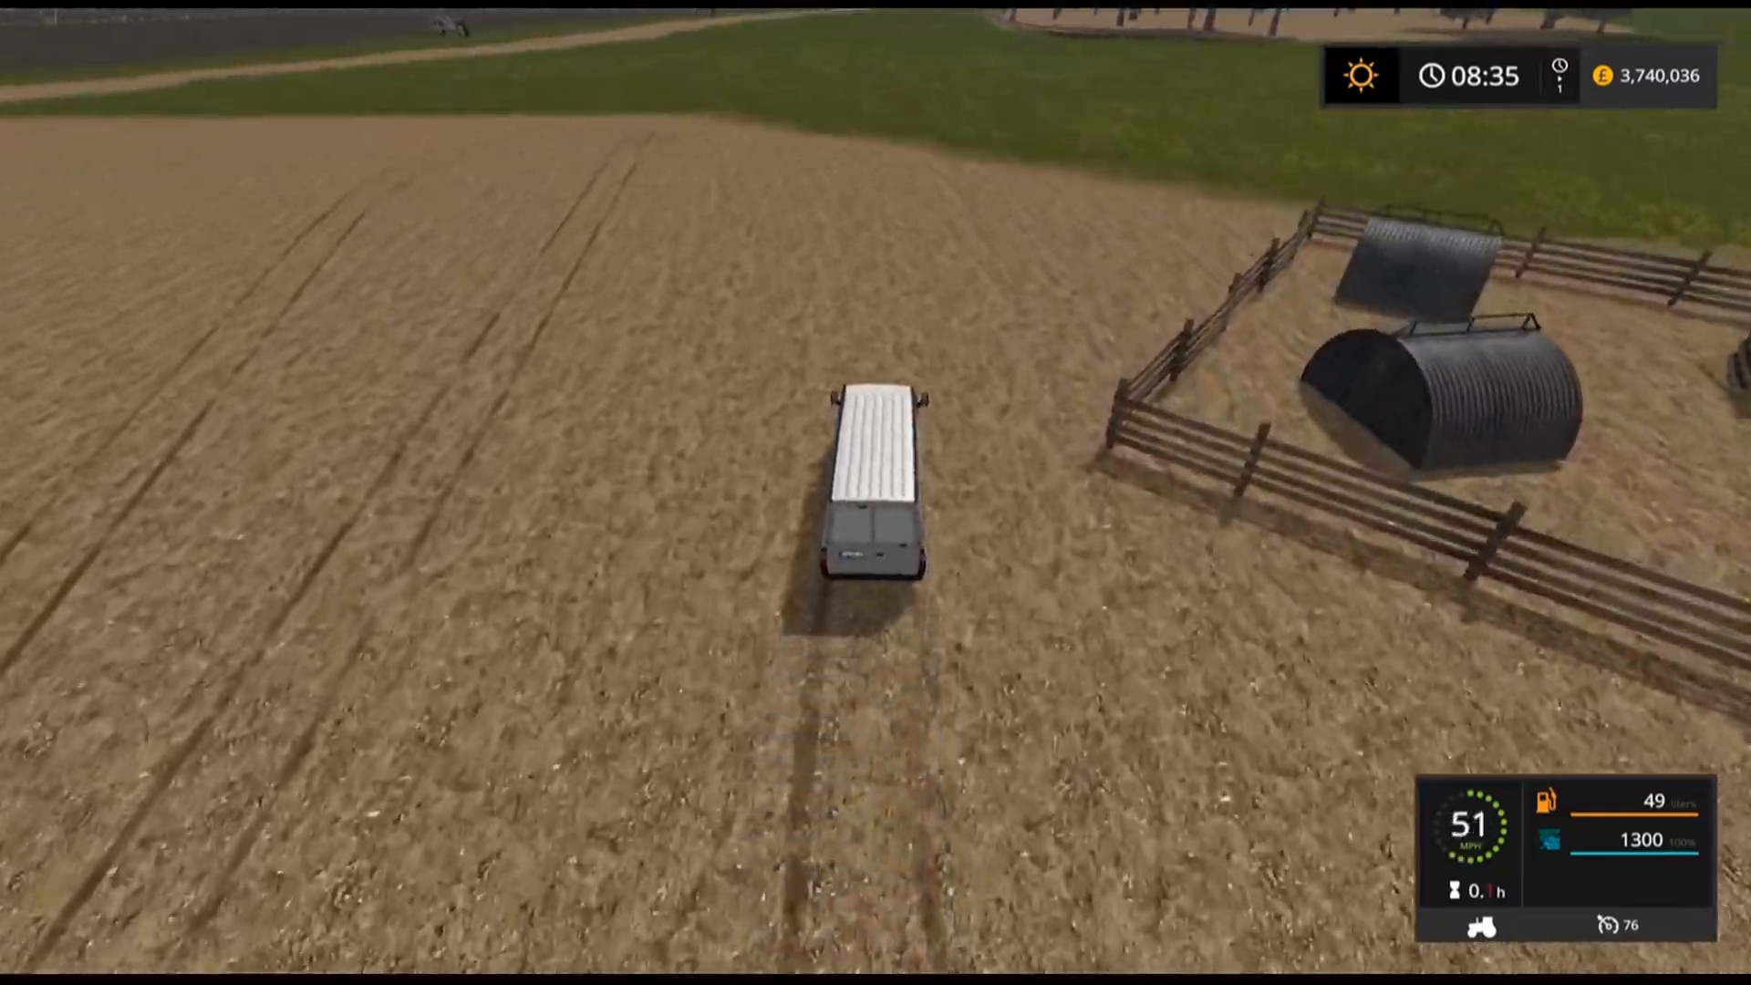
Turn and reverse the van into the marked sell point to sell the second load.
key("a")
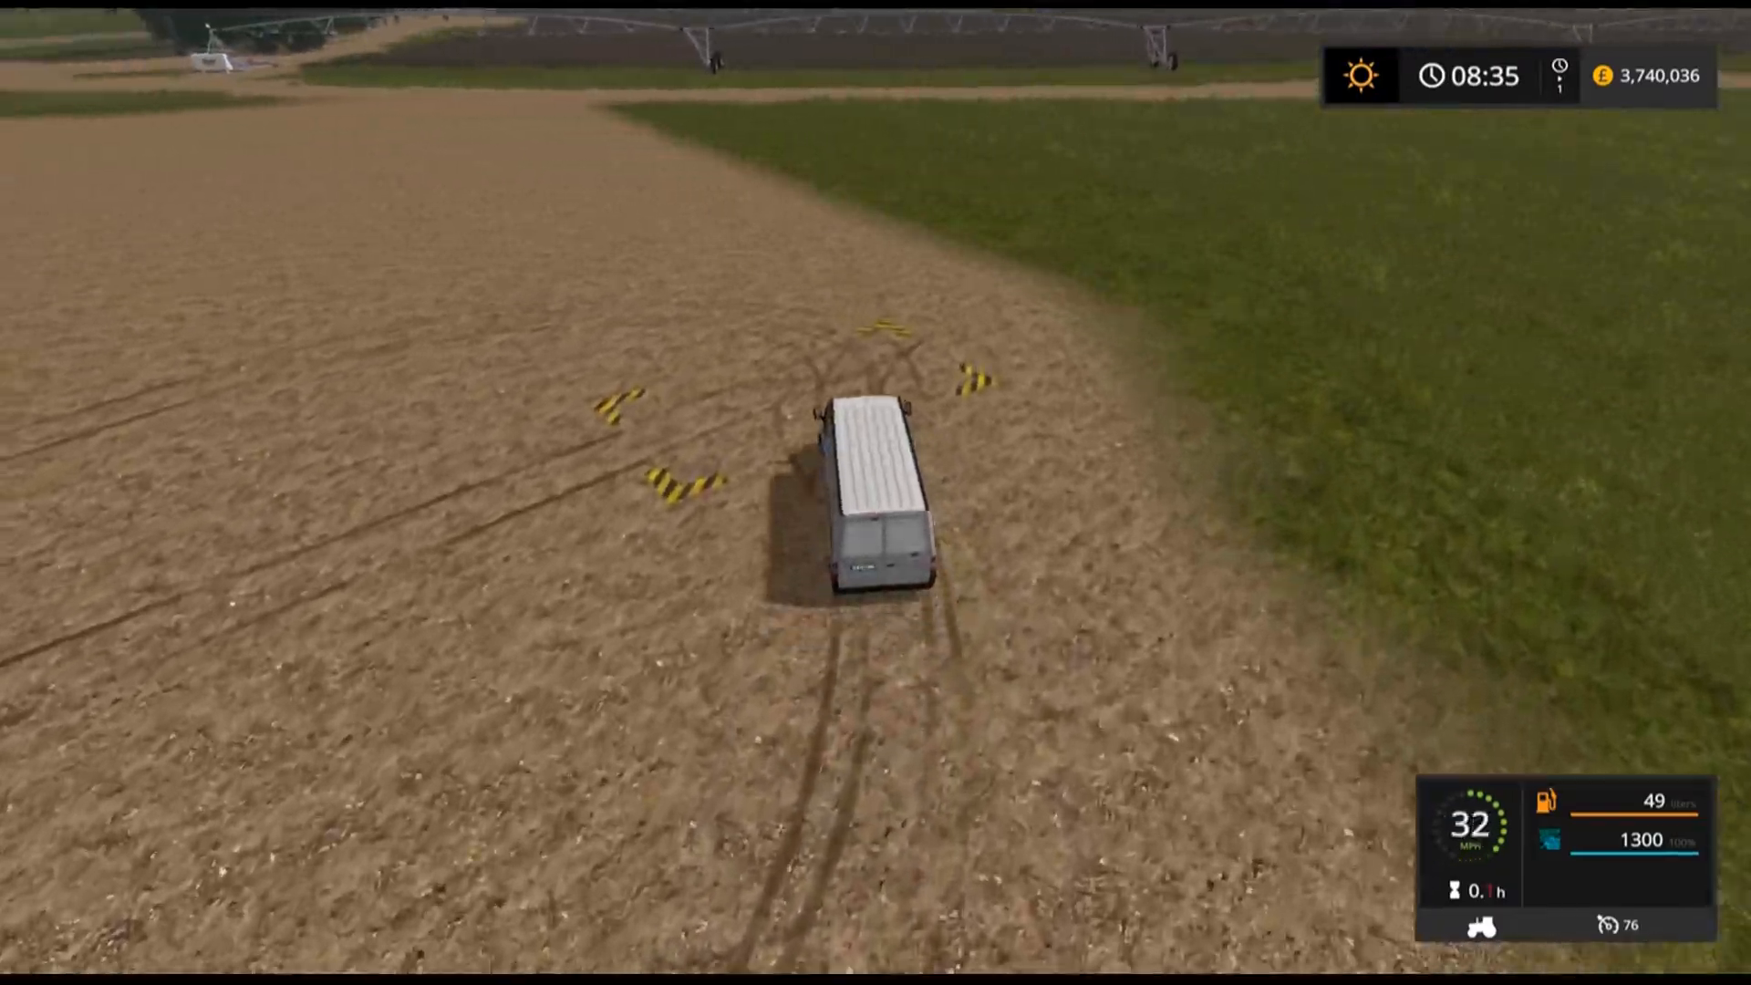
key("s")
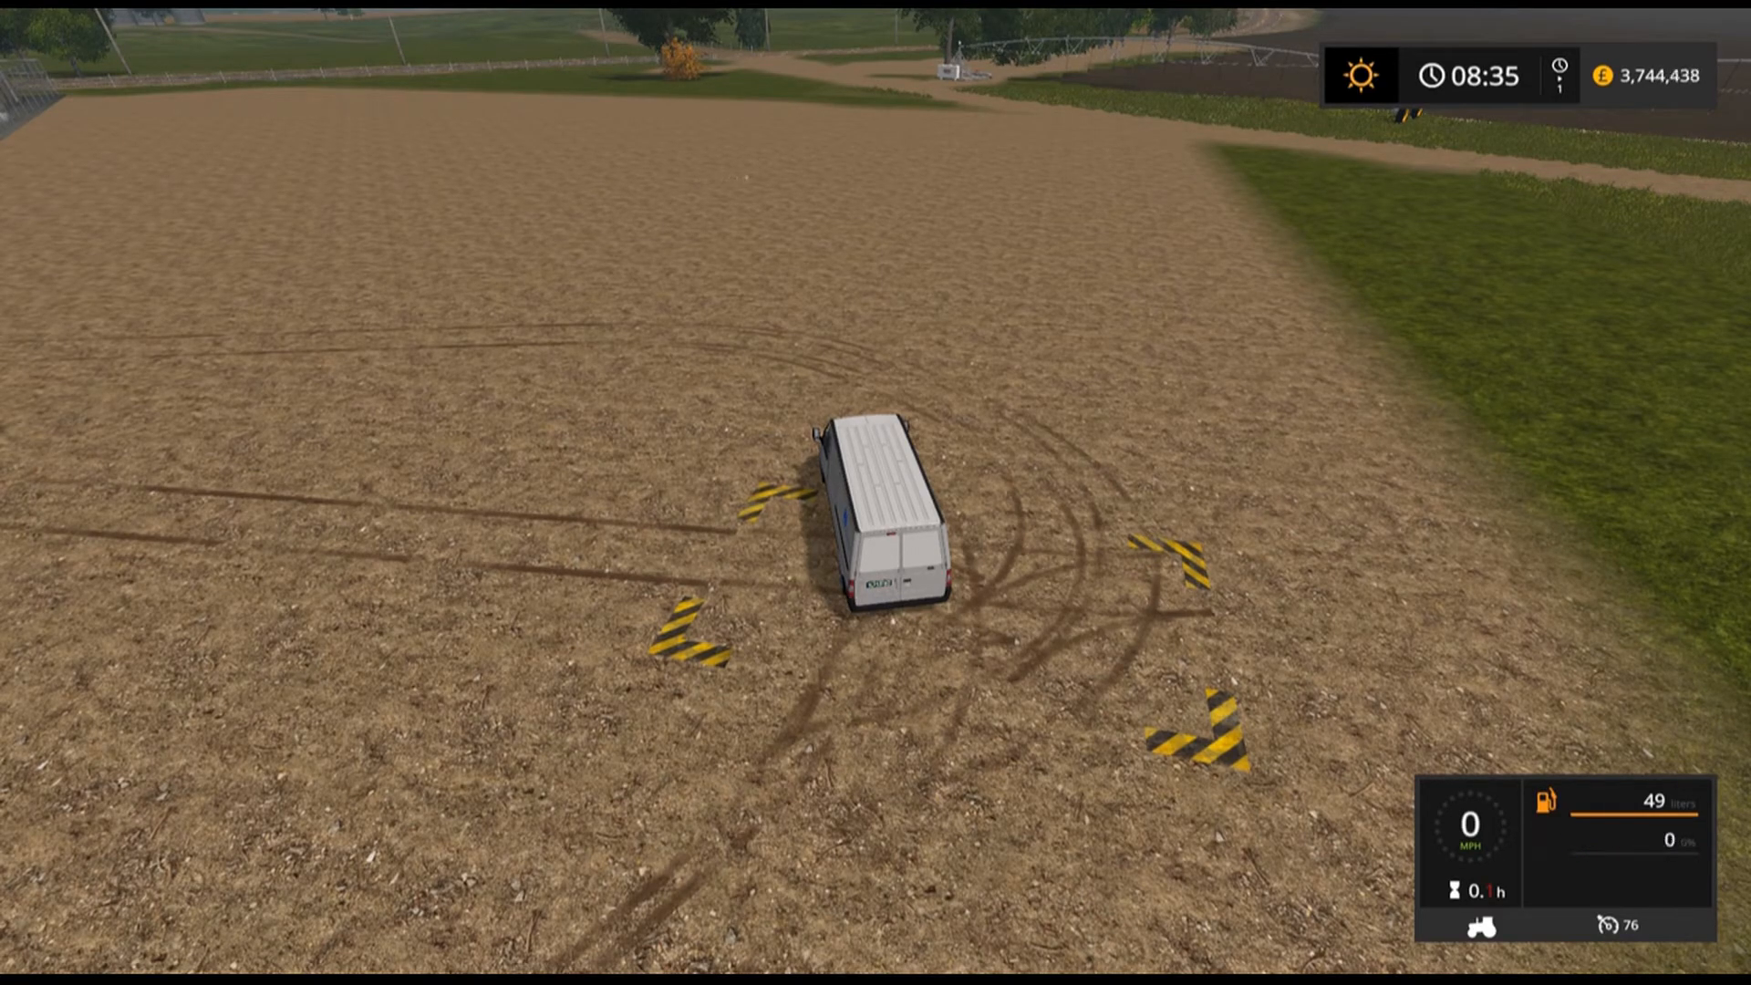
key("w")
Drive the van away from the sell point across the field and park it near the Thermobil cold storage container.
key("a")
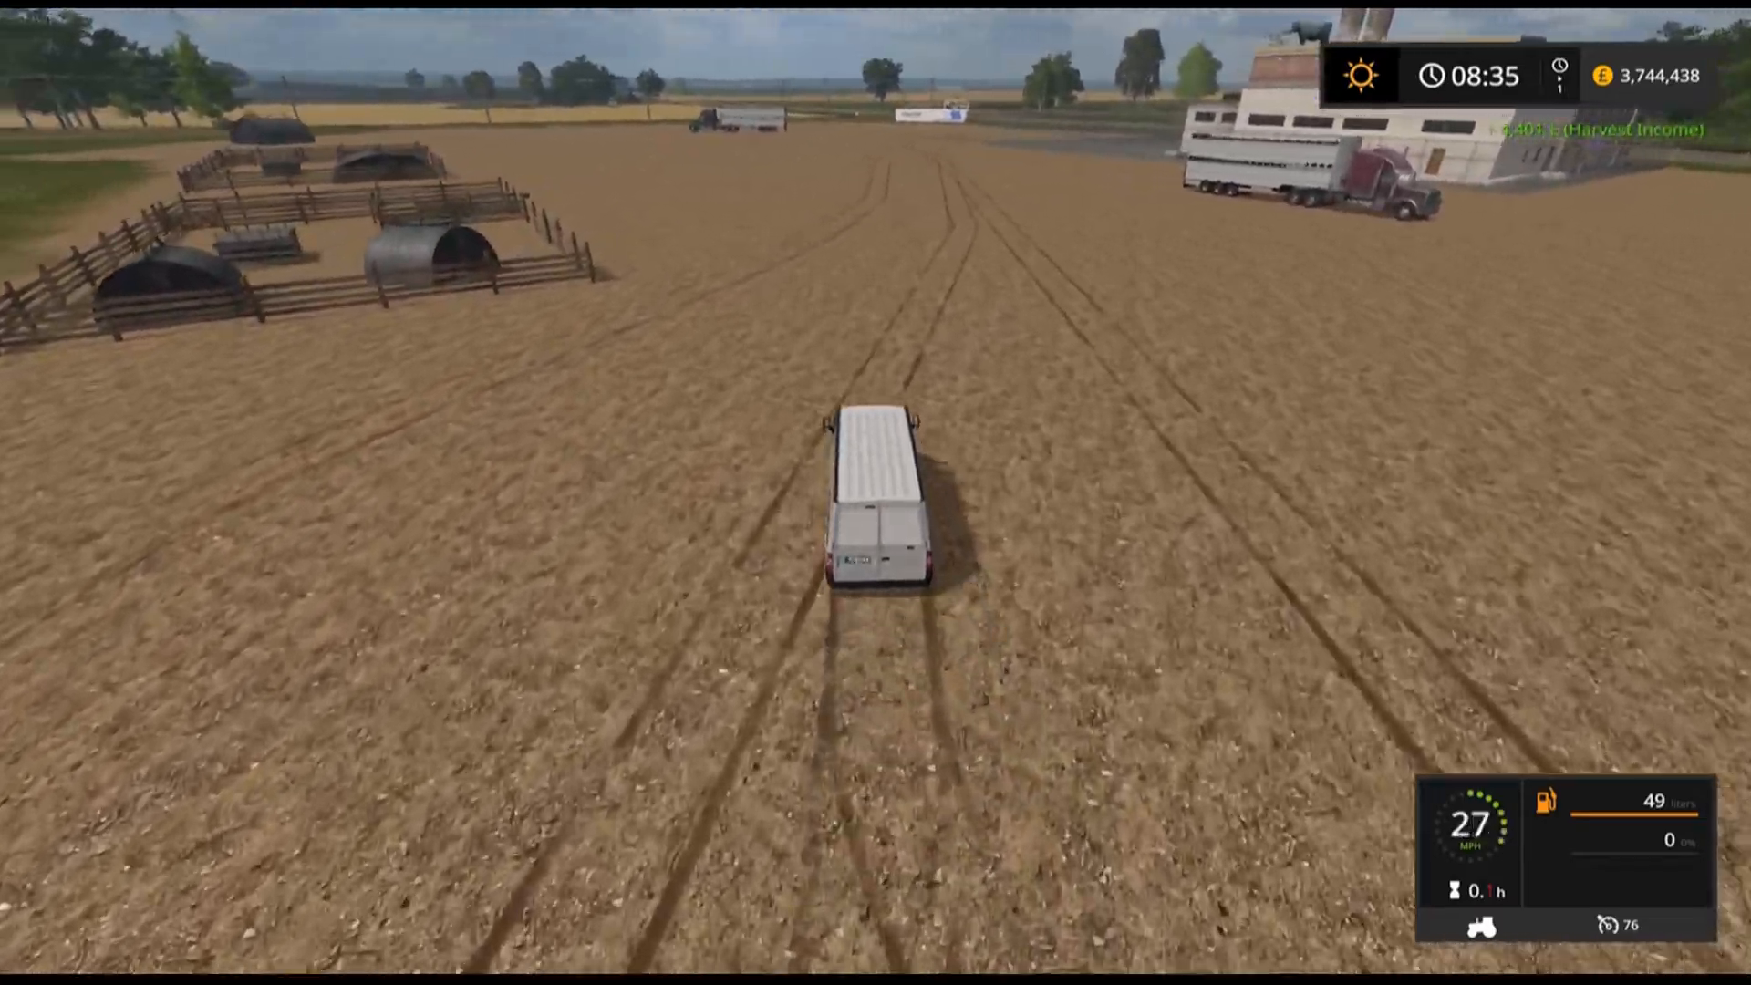
key("d")
key("a")
key("w")
key("a")
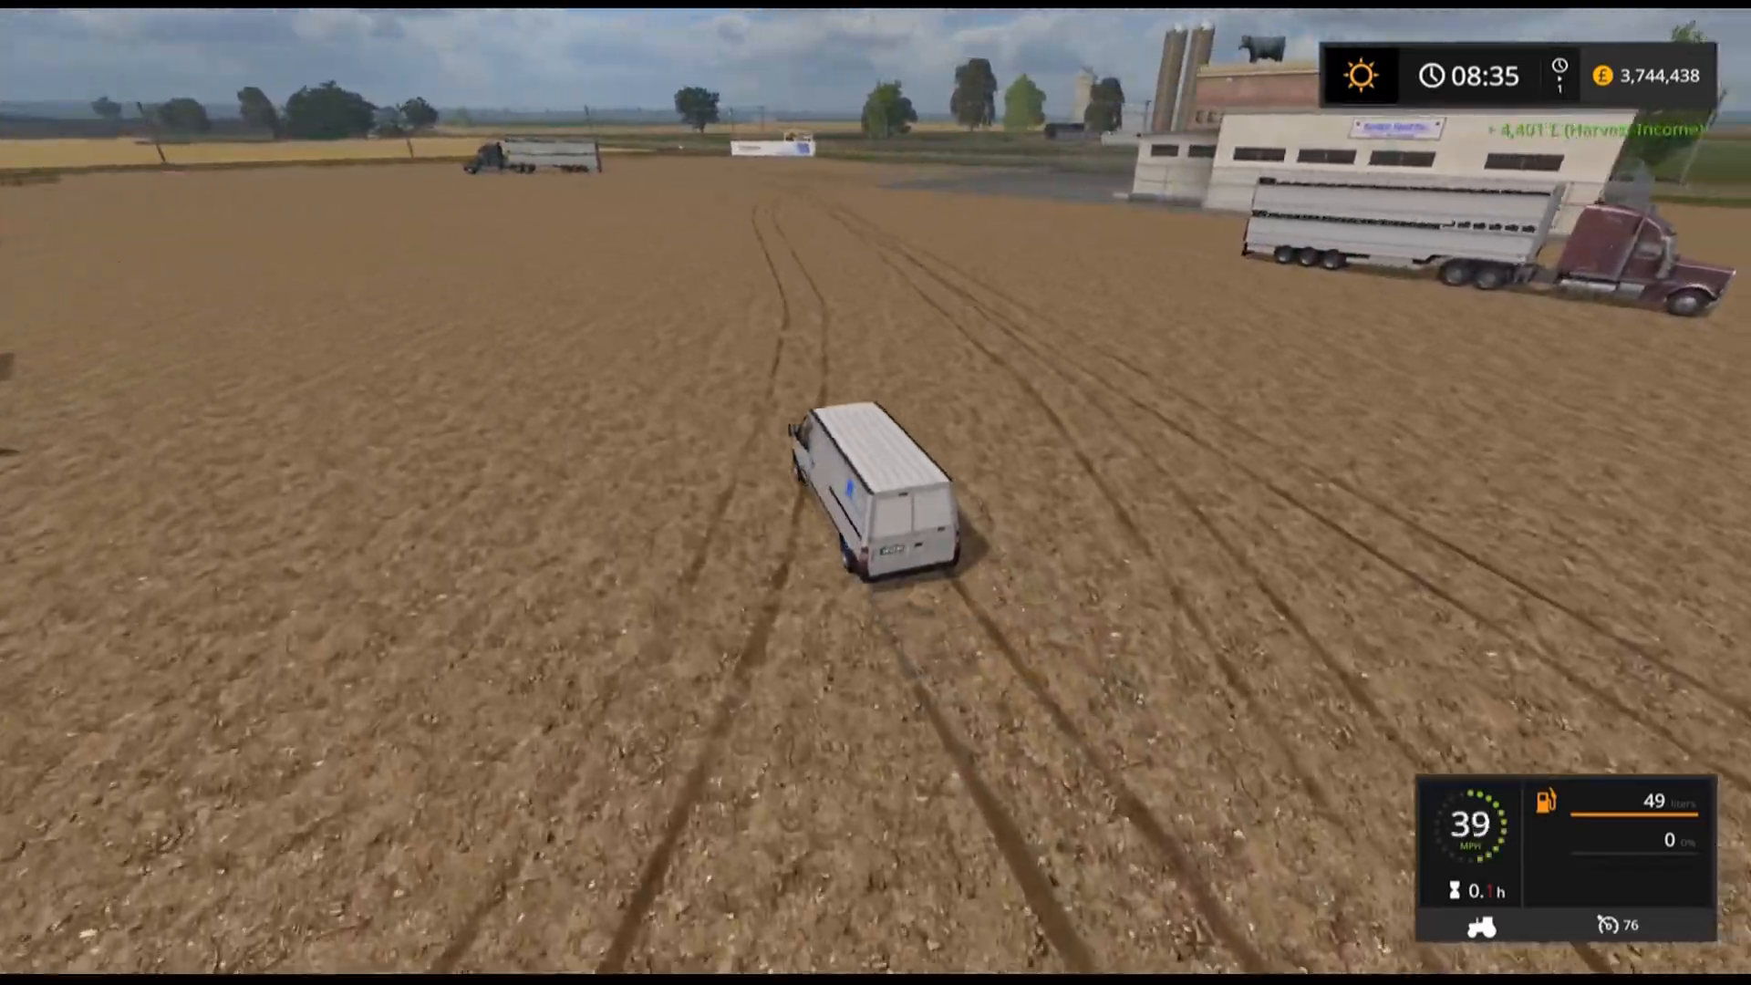
key("w")
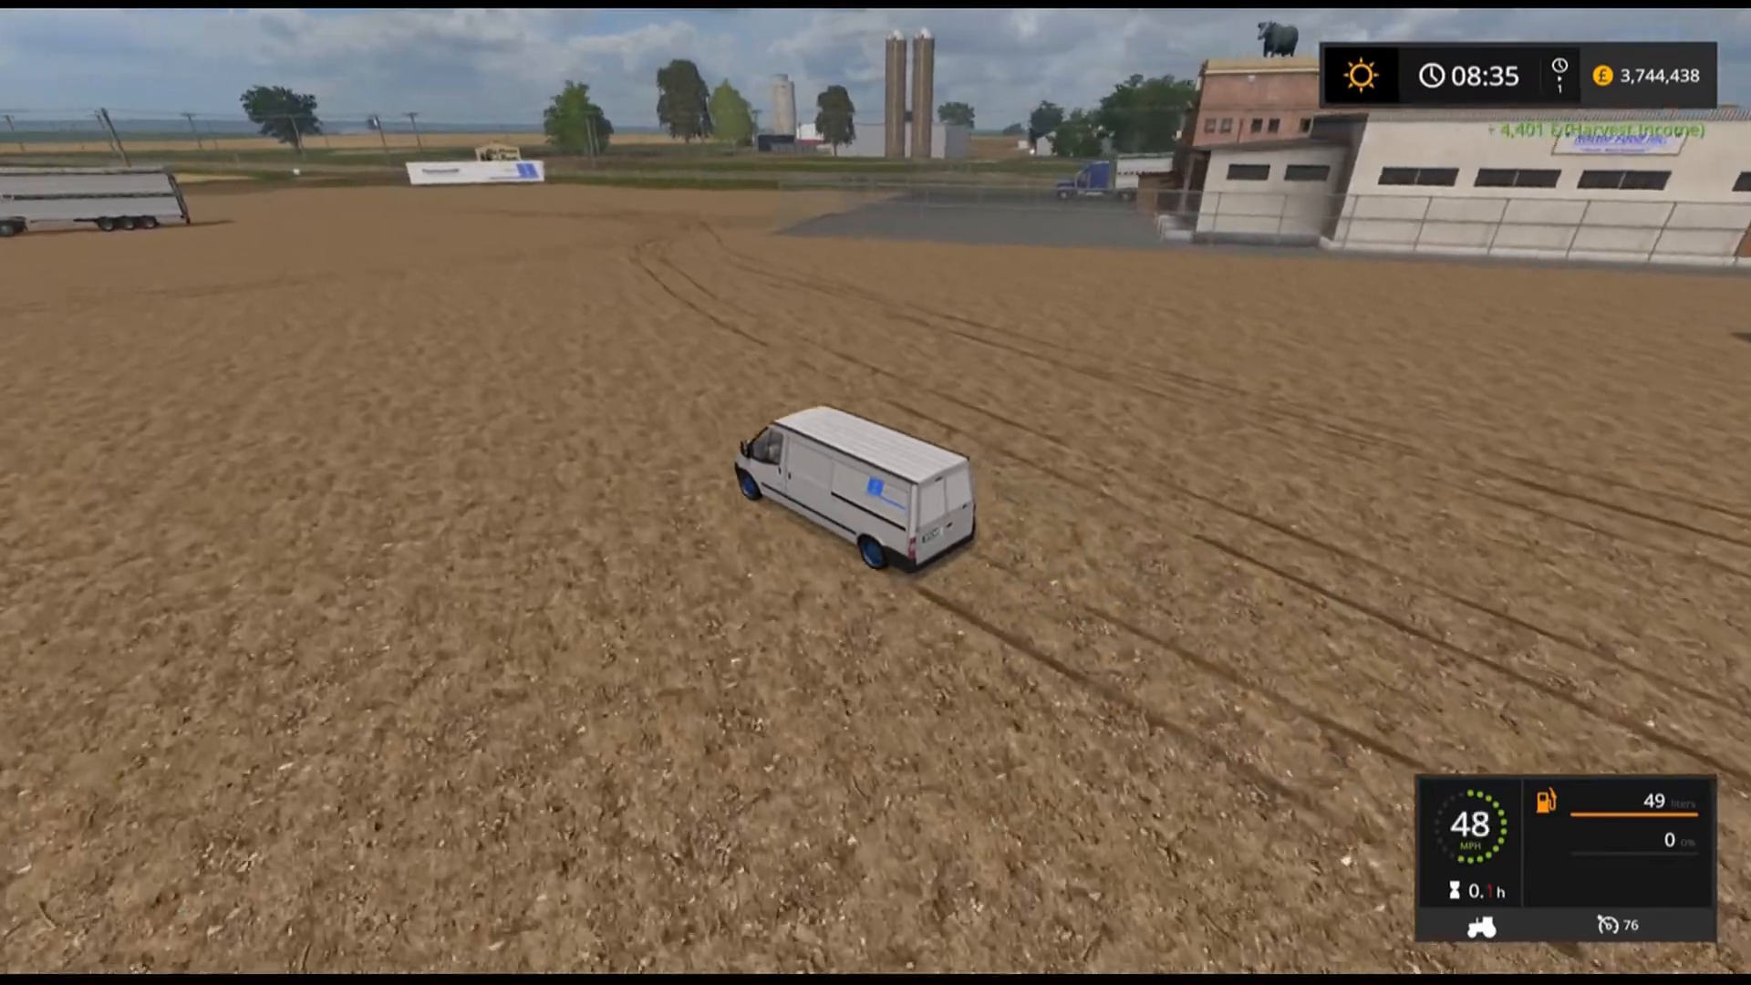
key("d")
key("w")
key("d")
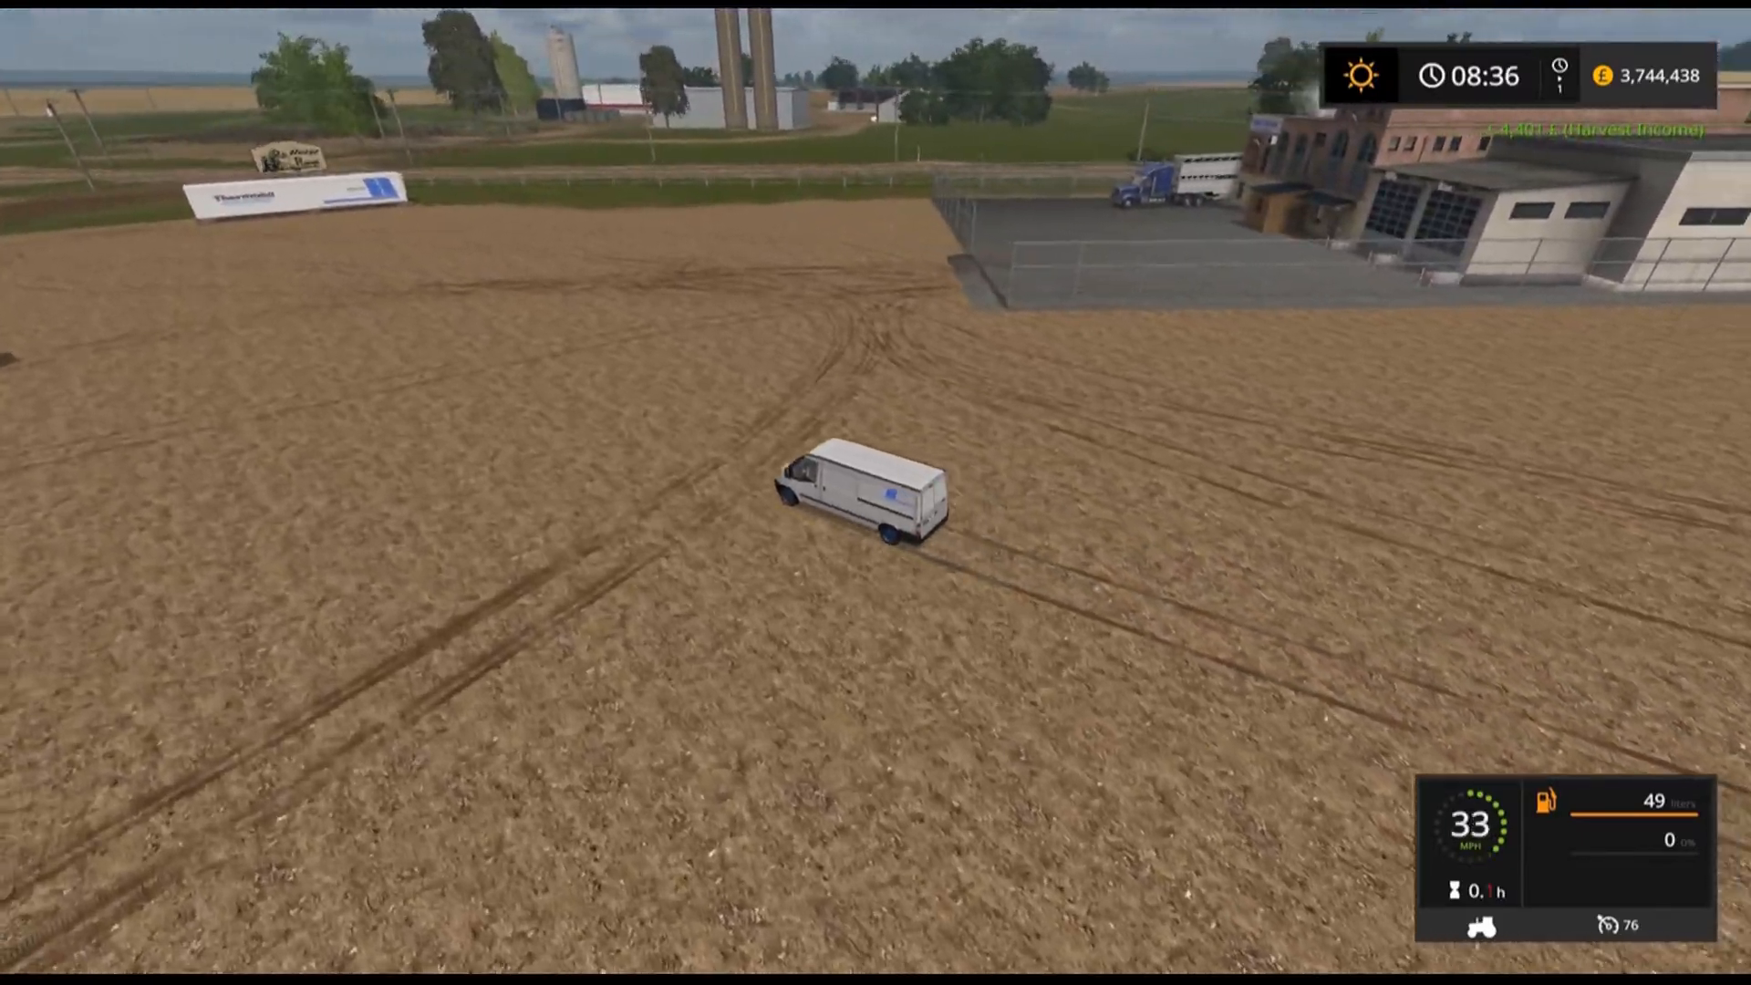
key("w")
key("a")
key("d")
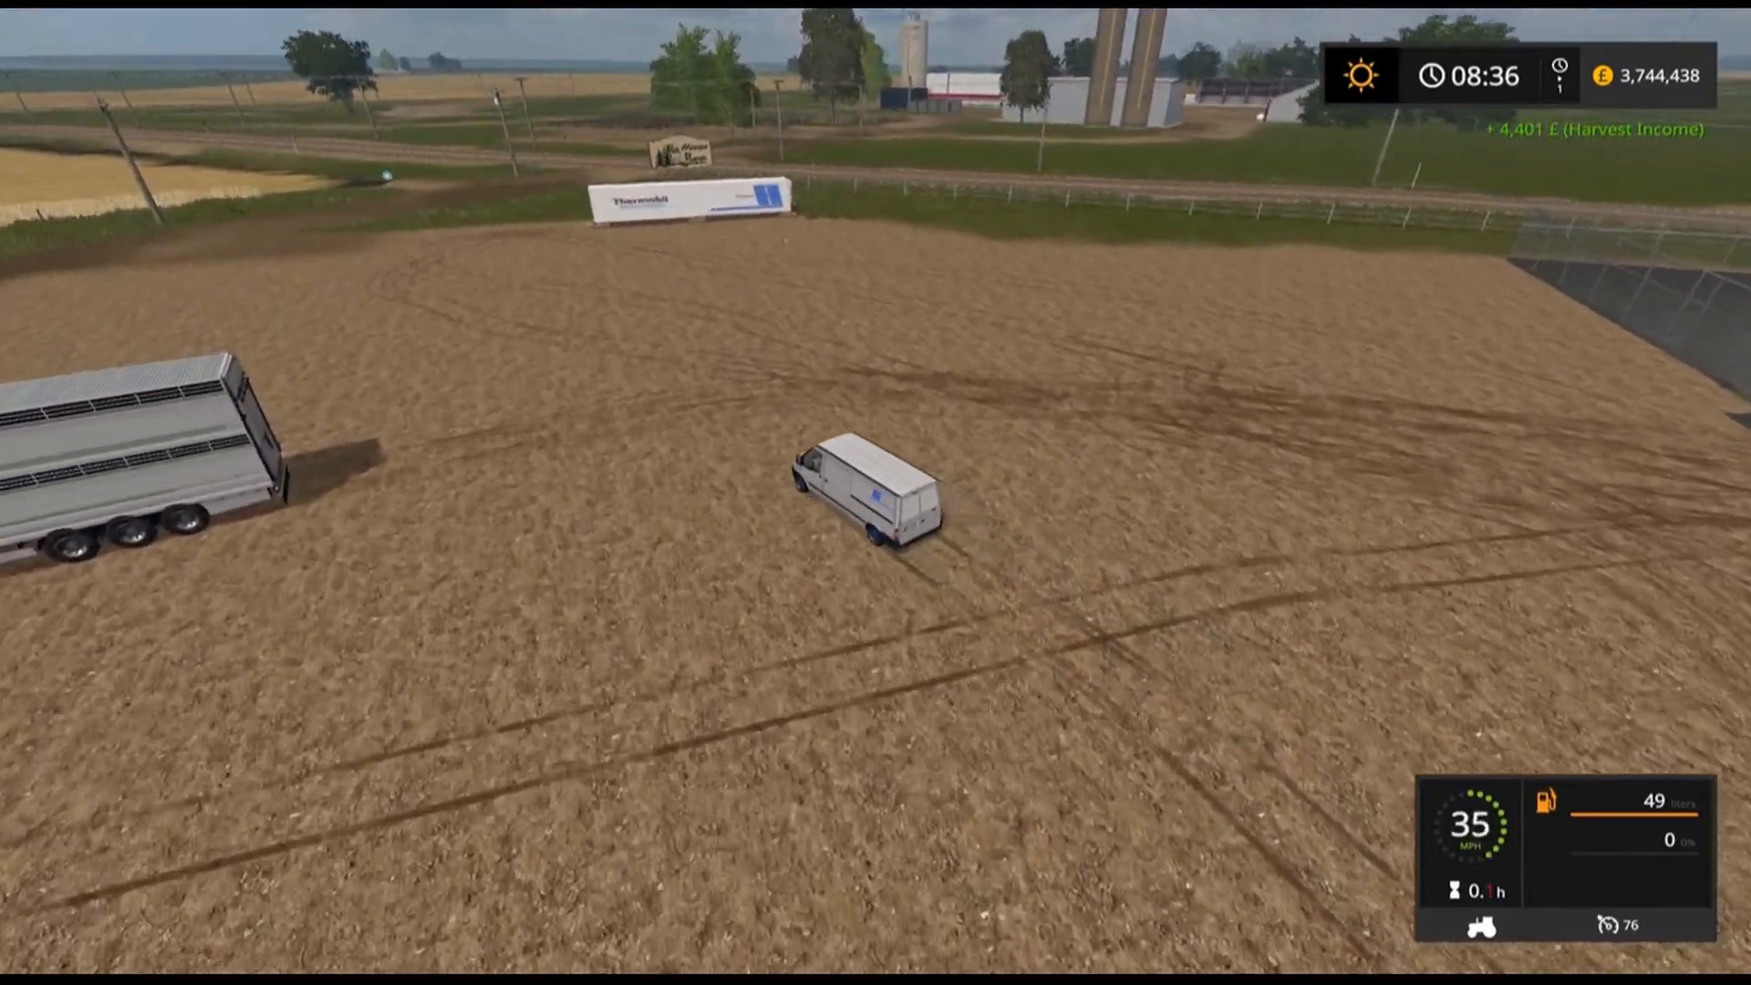
key("s")
key("d")
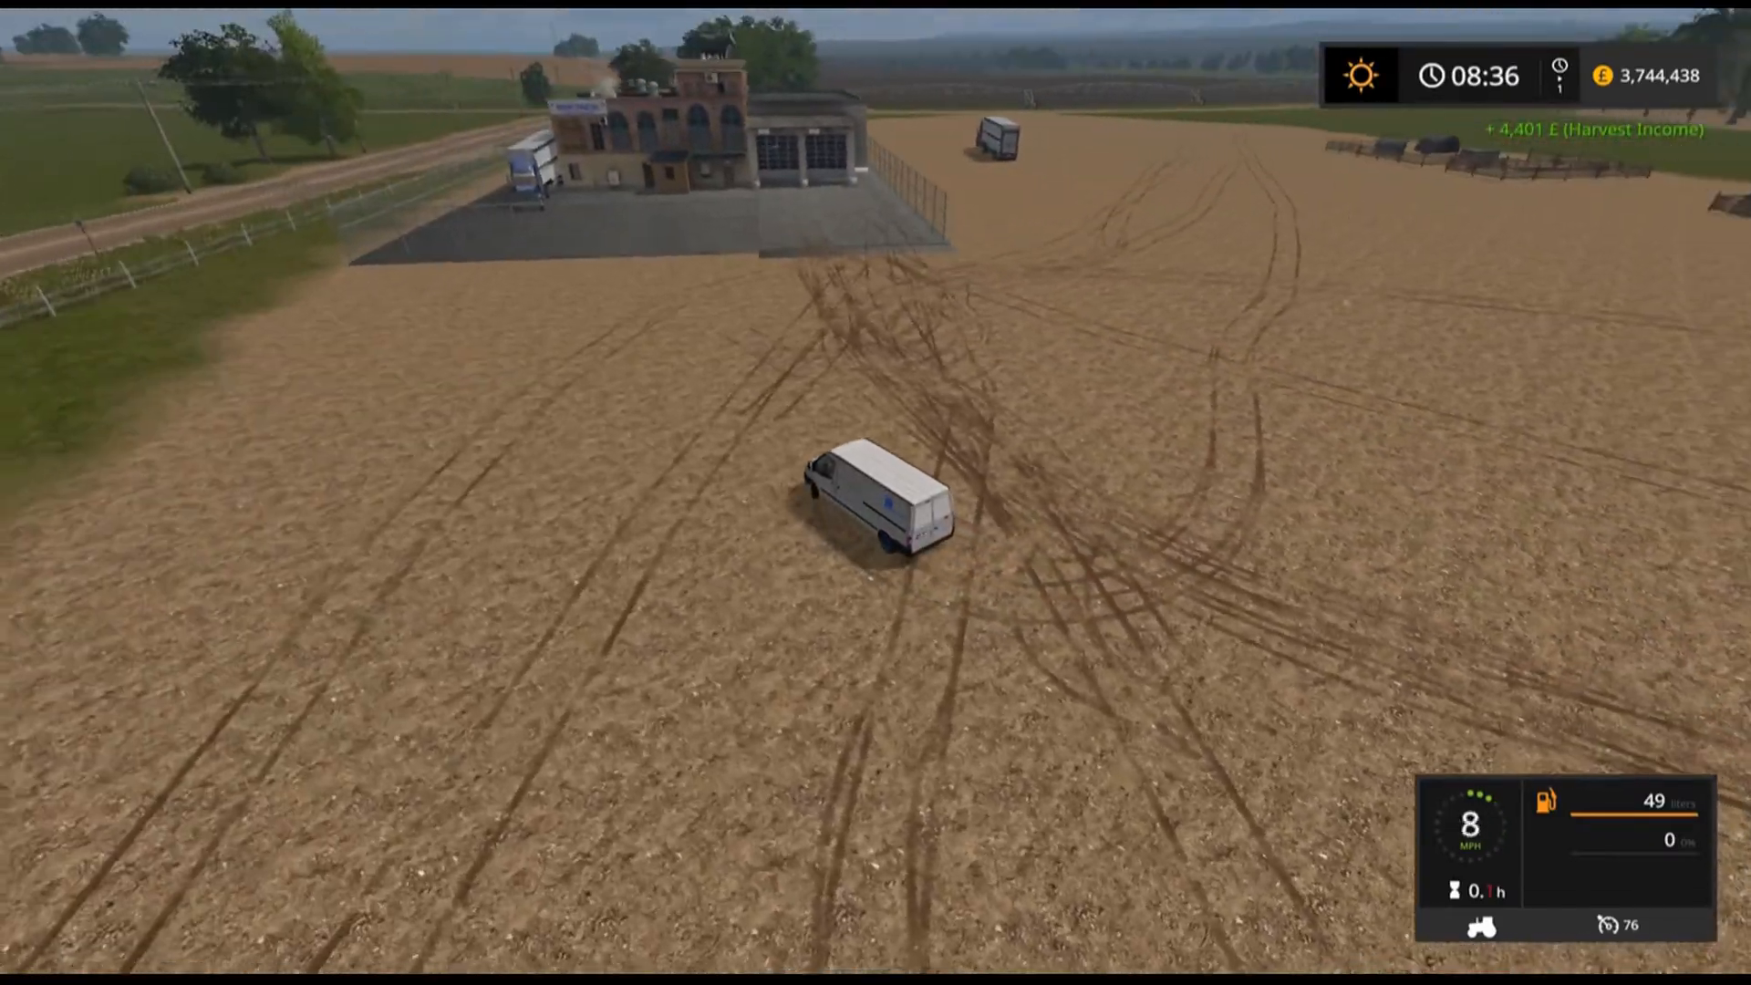
key("w")
key("d")
key("s")
key("a")
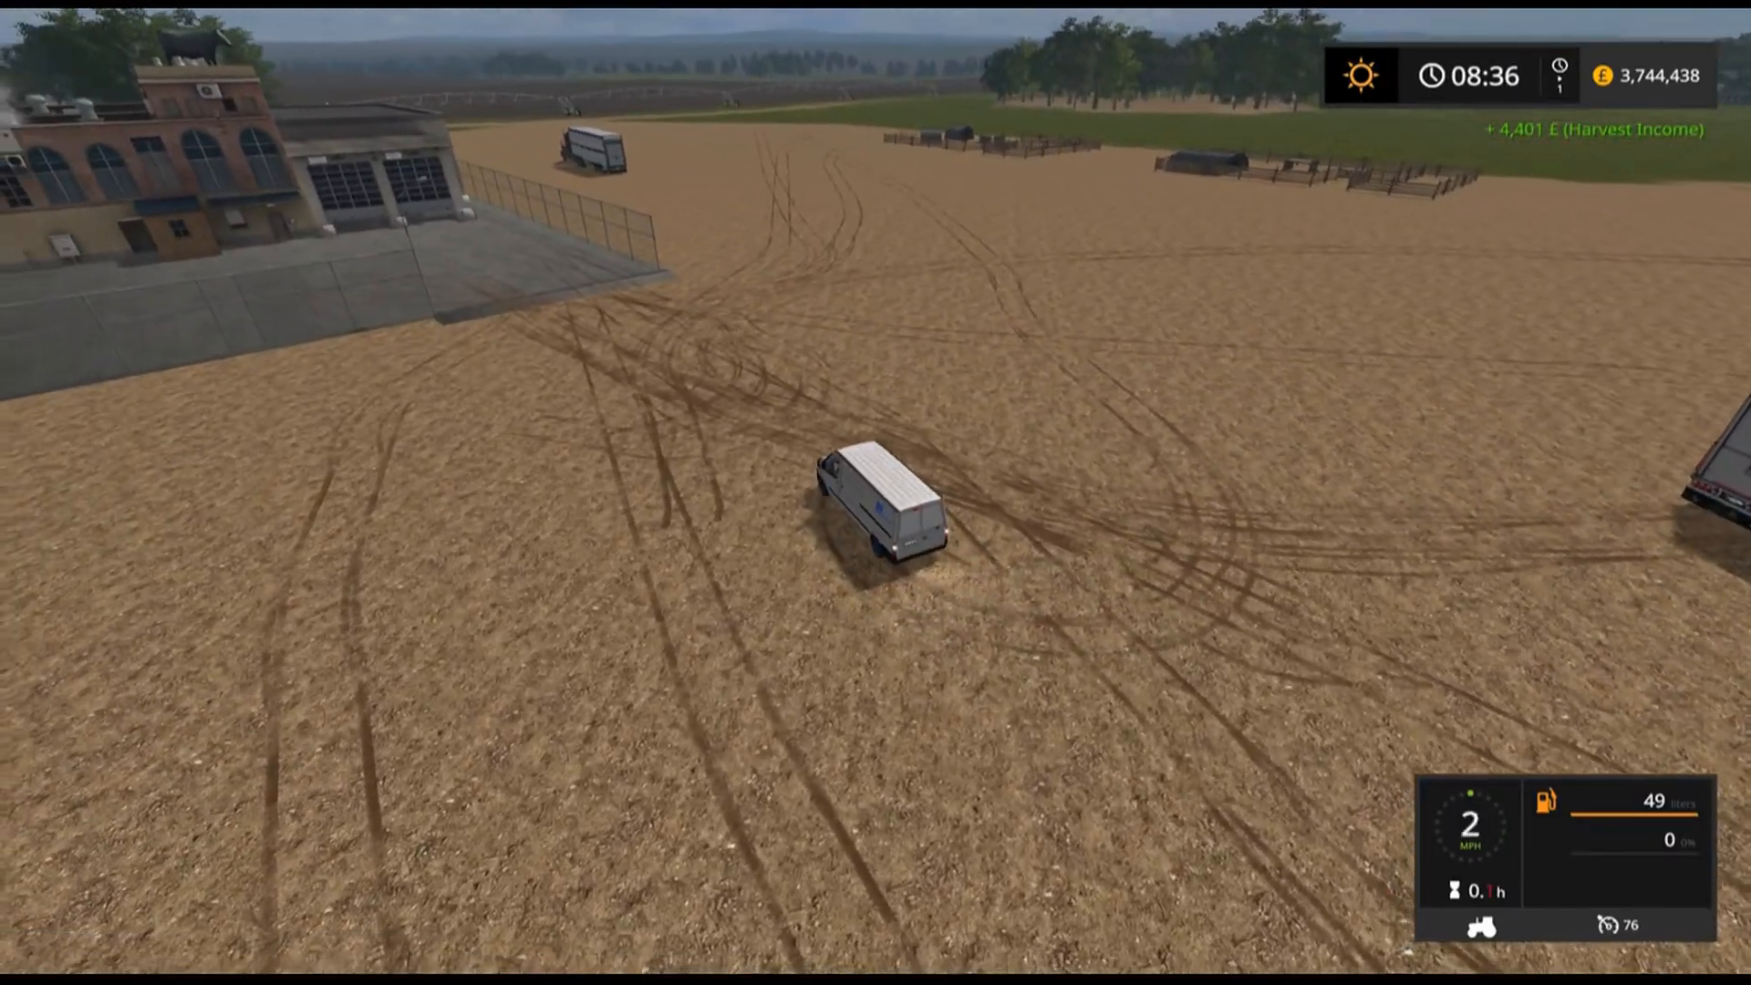
Leave the van and walk on foot to the Thermobil mobile cold storage container.
key("e")
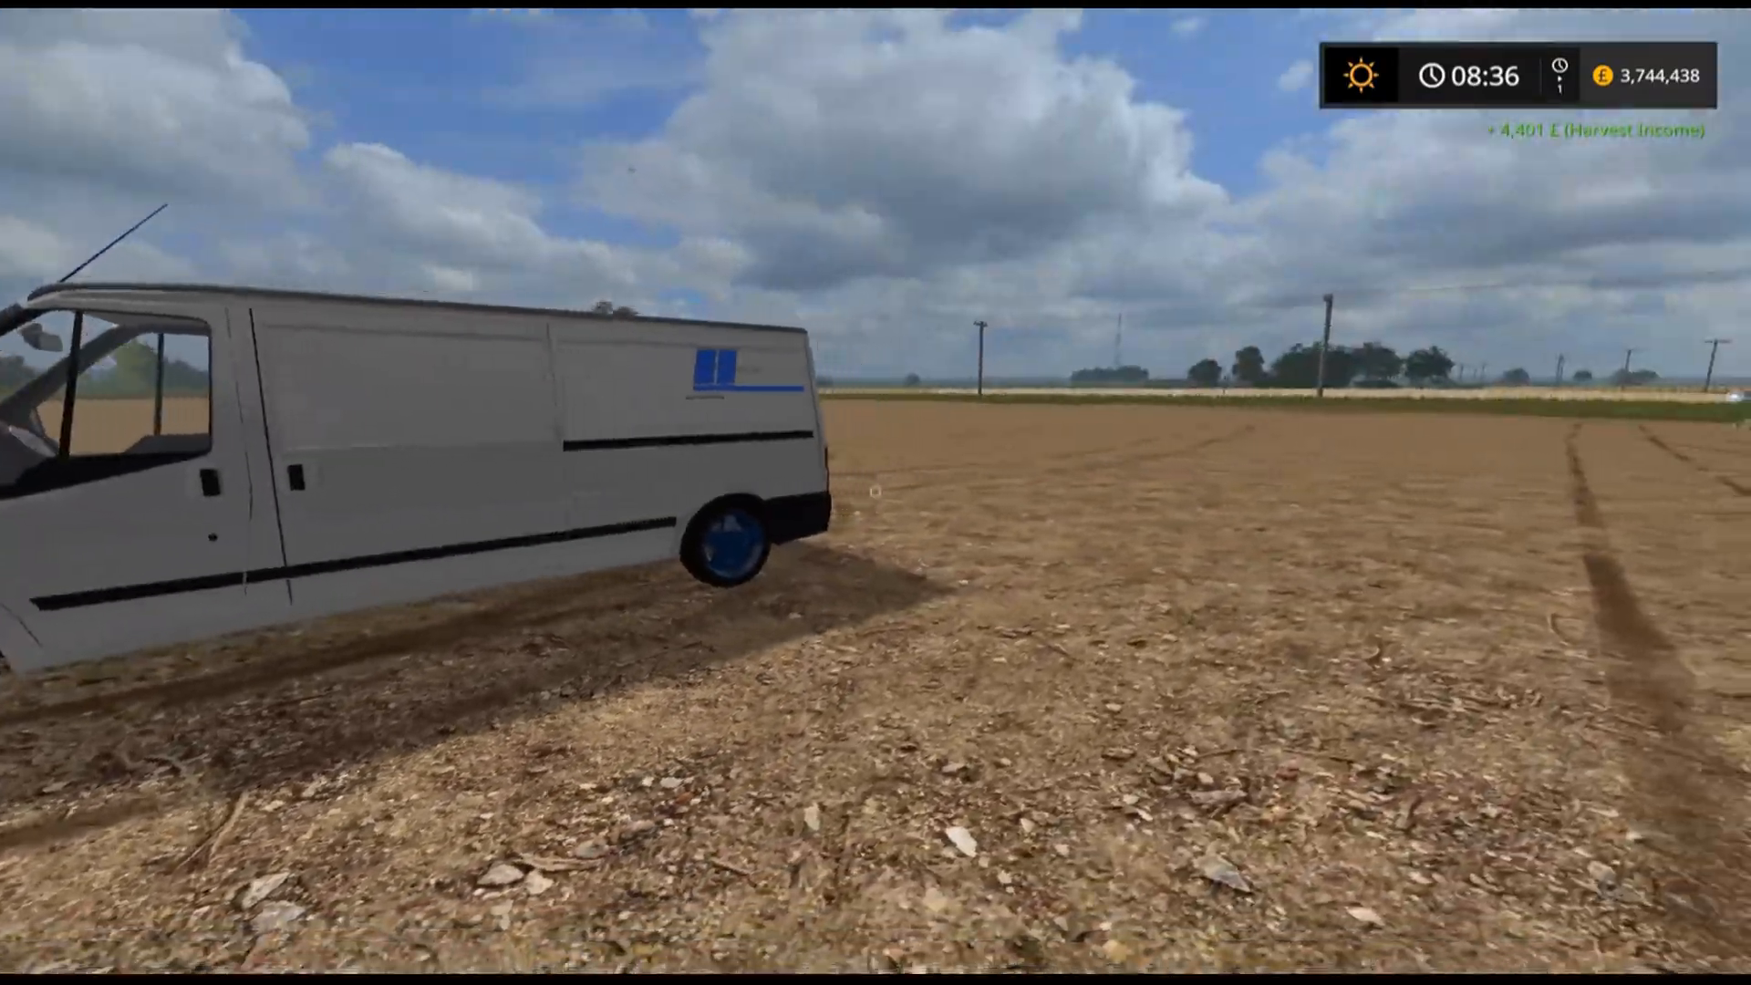
key("w")
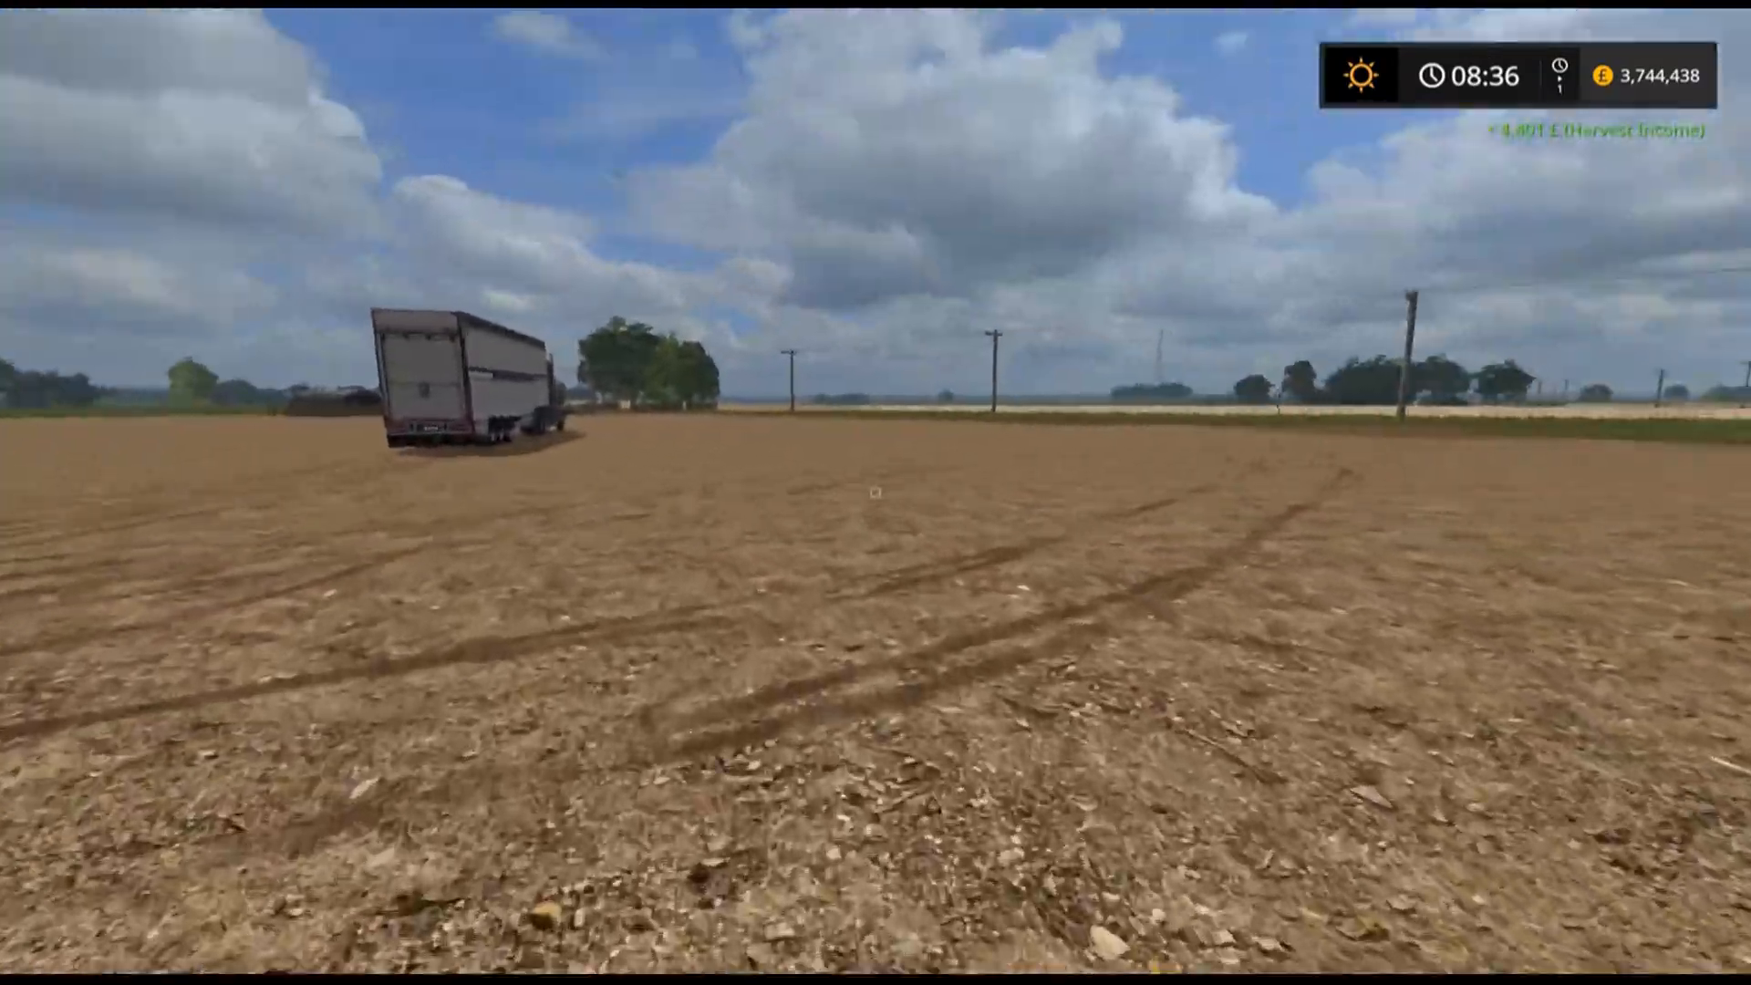
key("w")
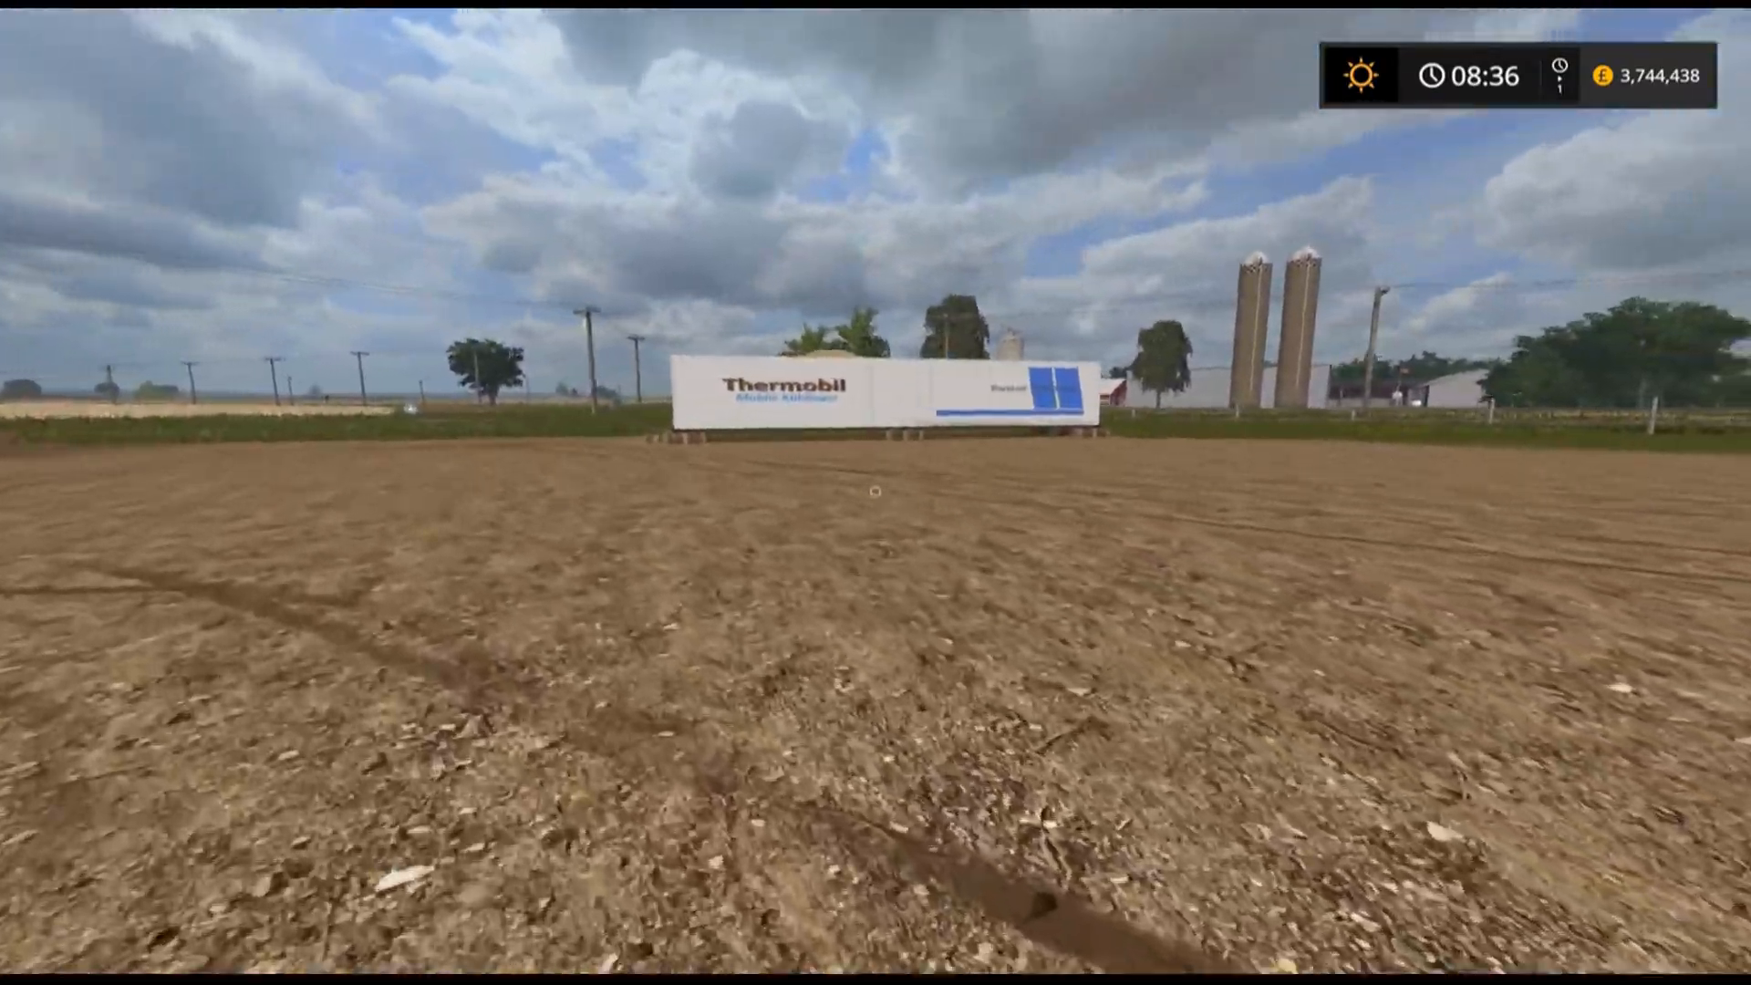
key("w")
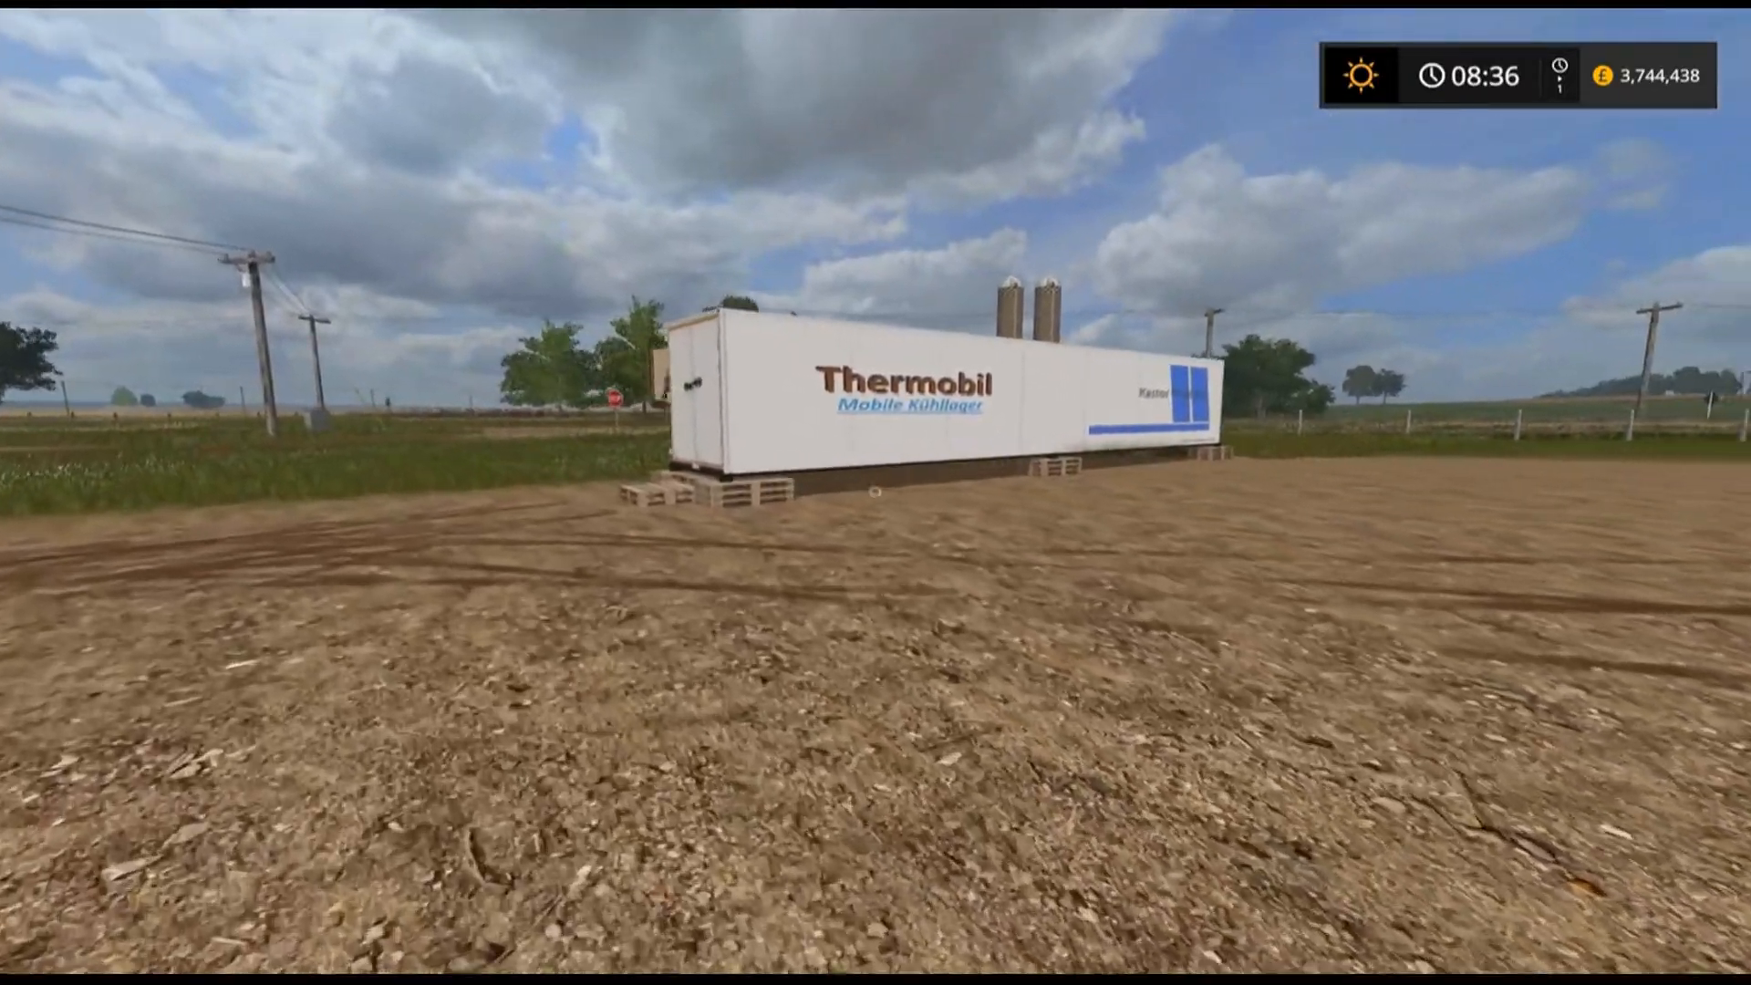
key("w")
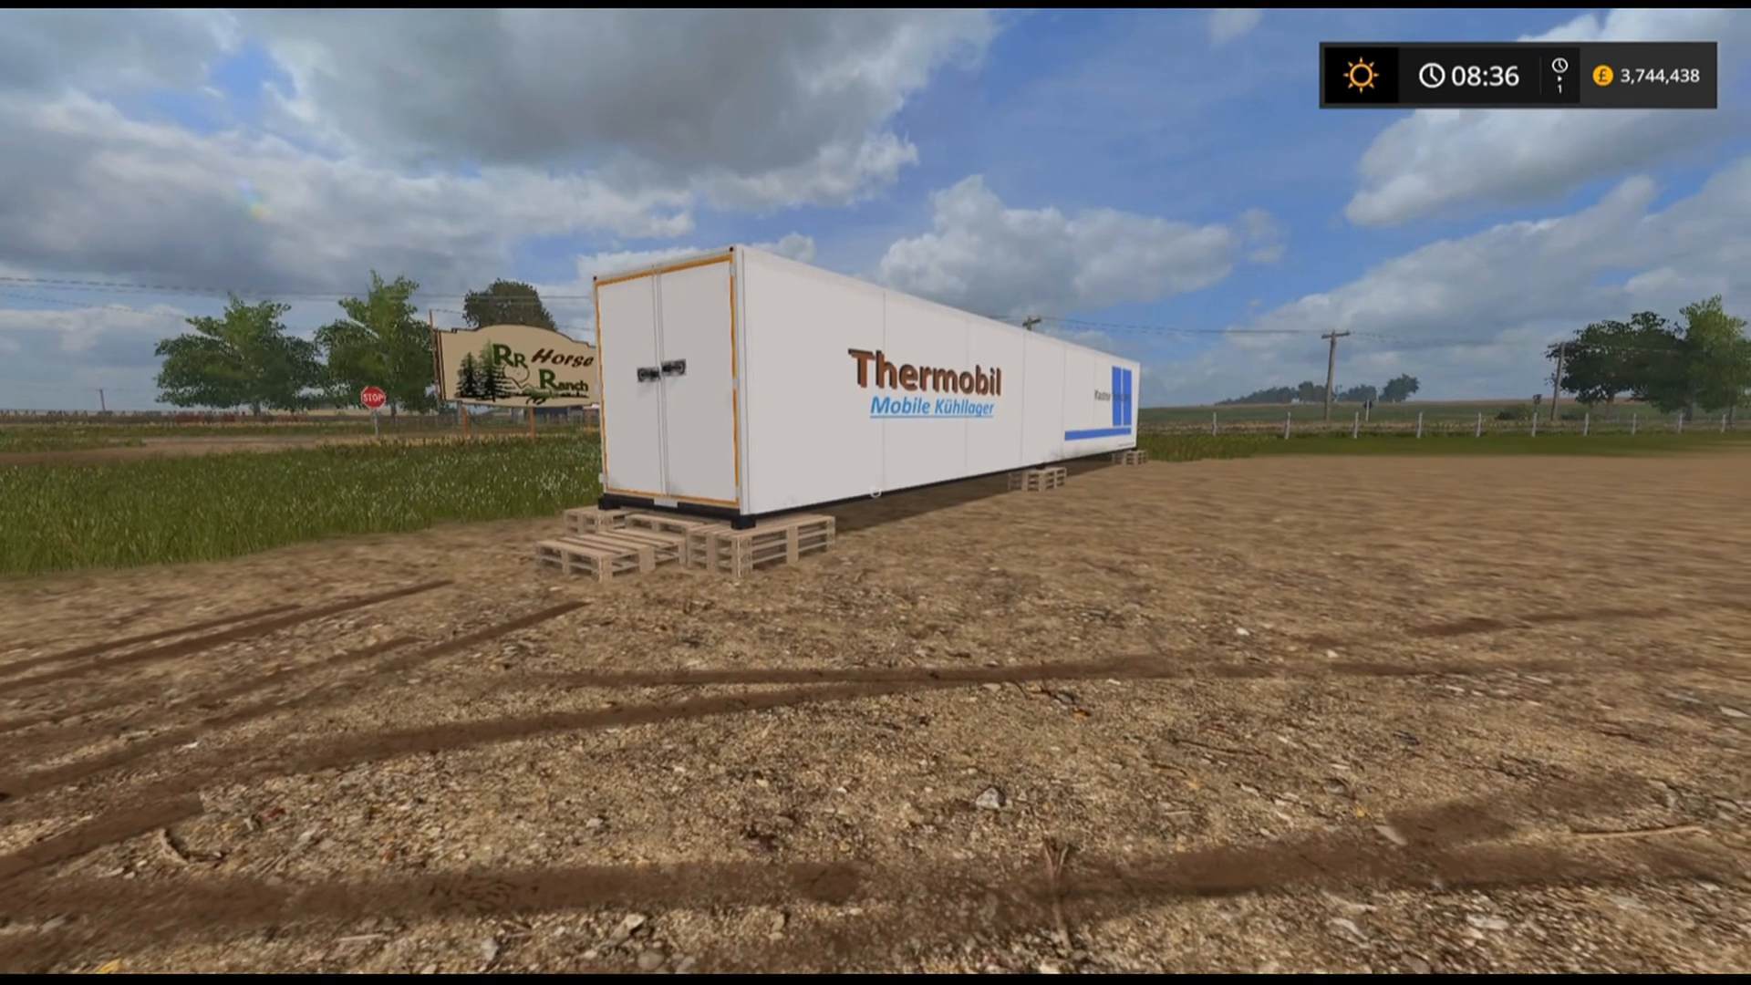
Walk around the Thermobil cold storage container to inspect its doors and sides.
key("a")
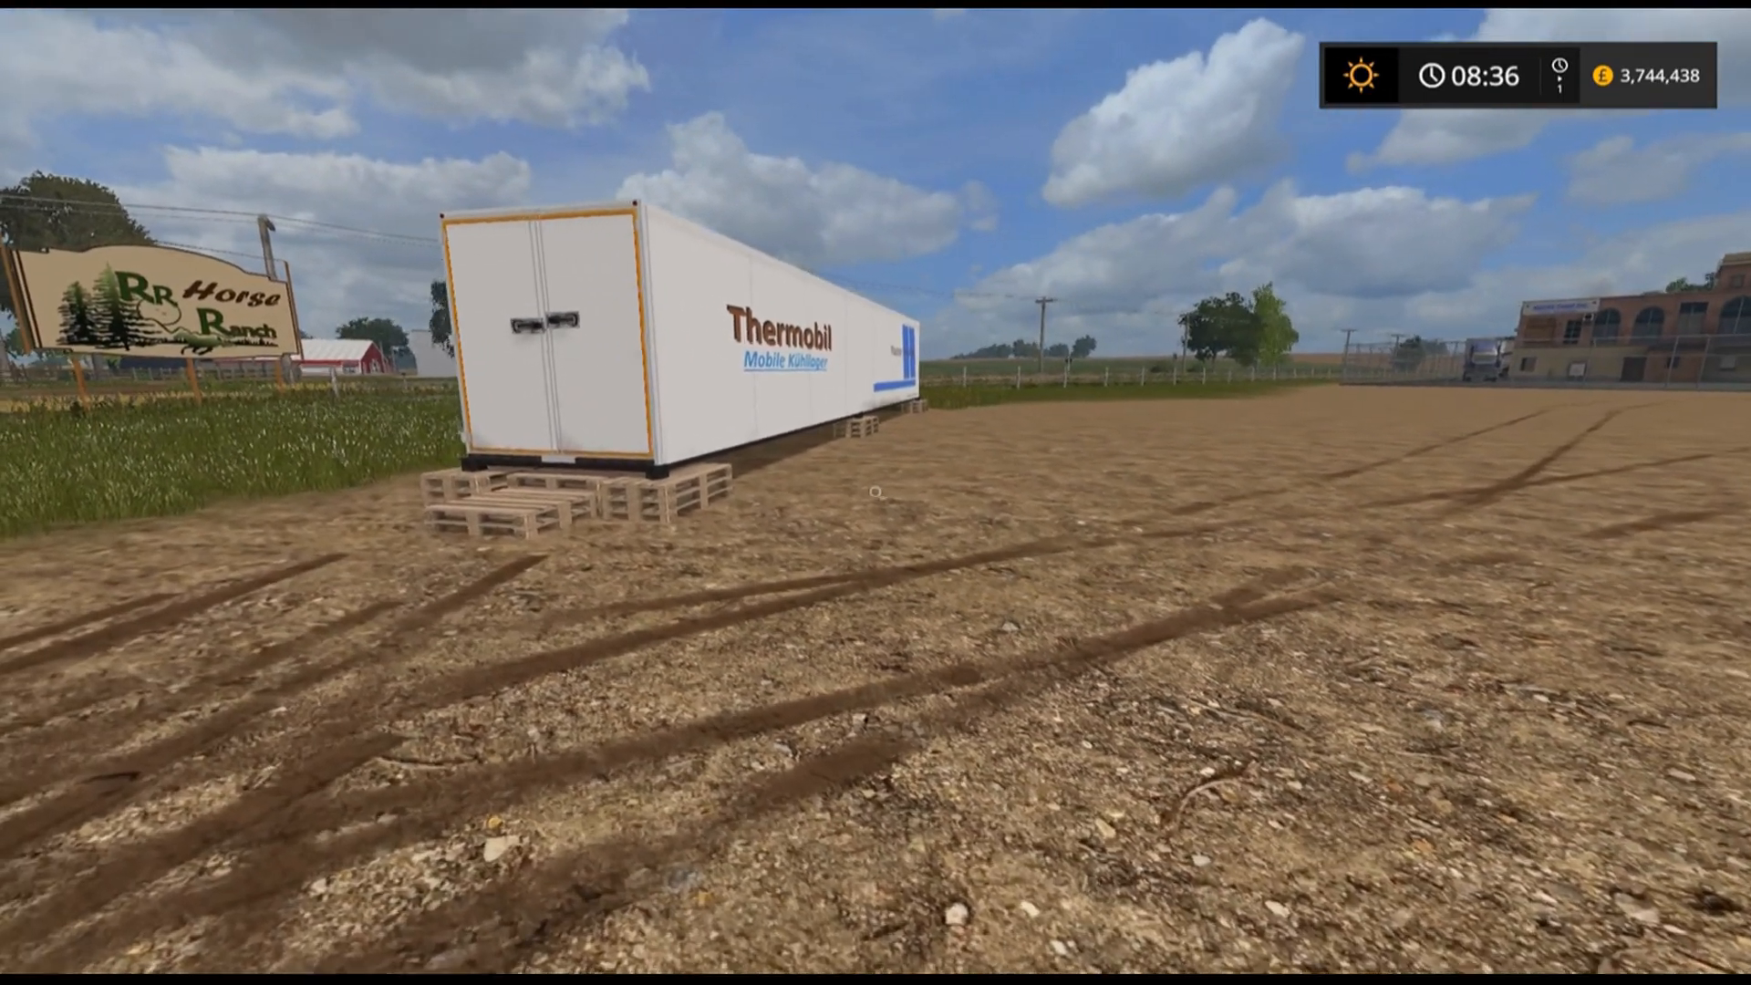
key("a")
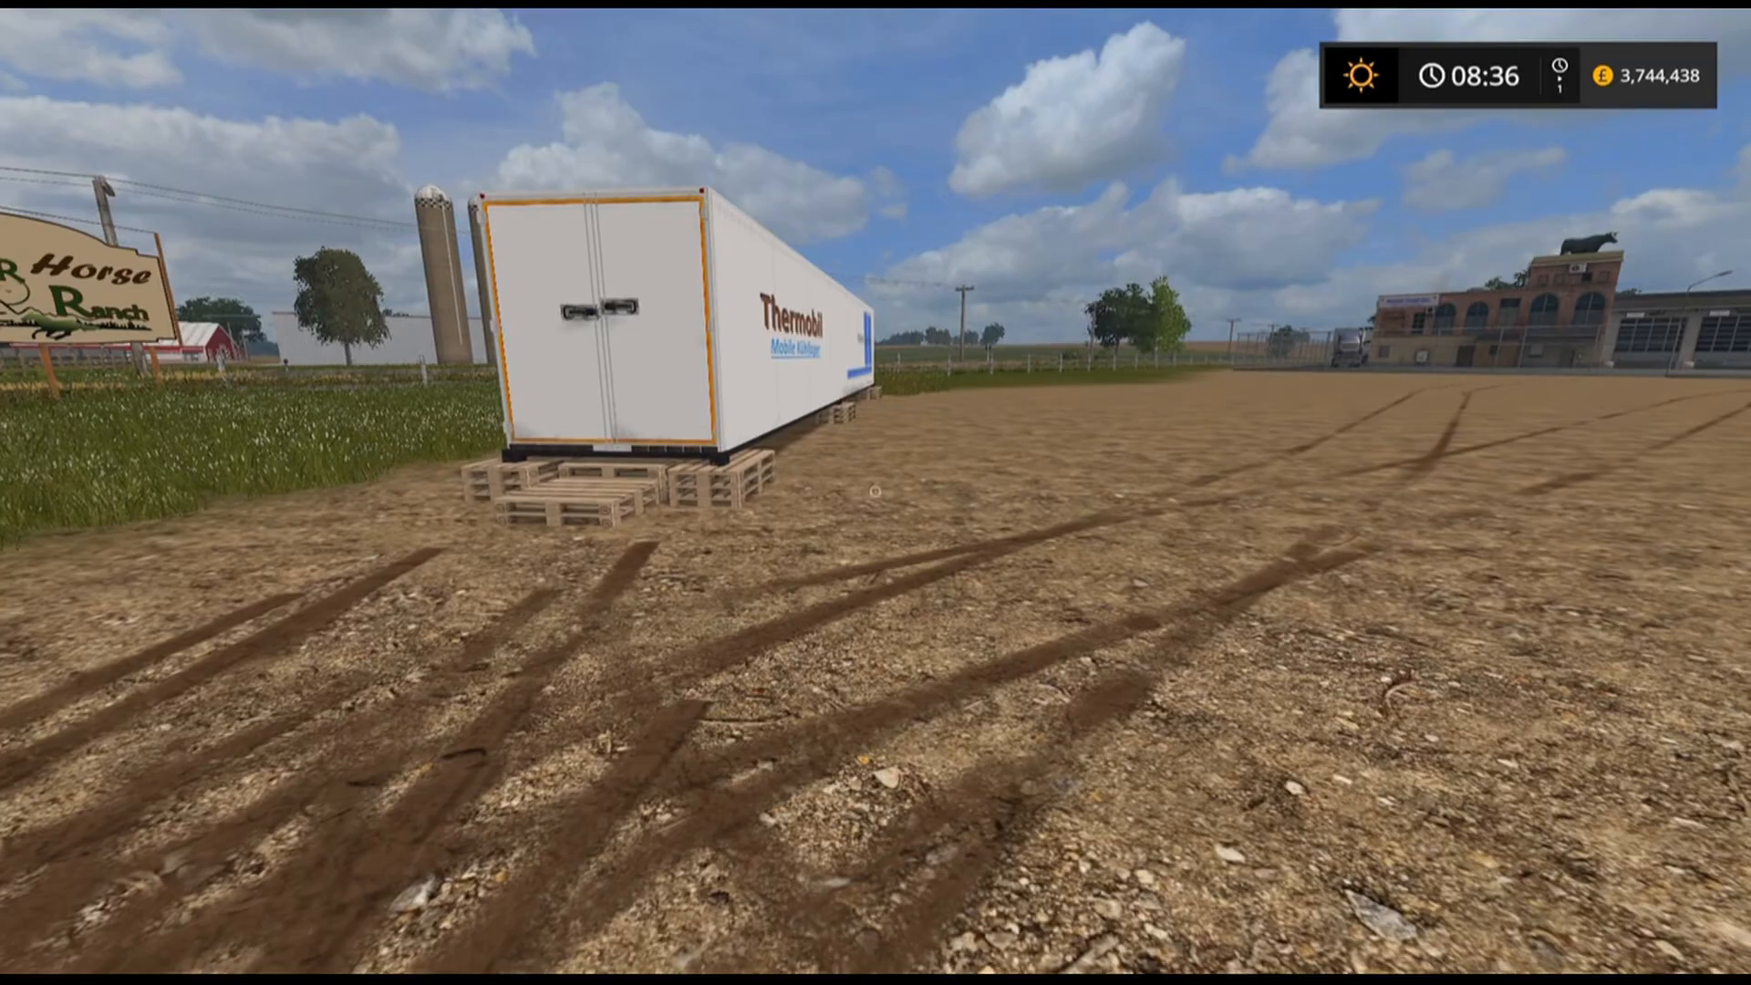
key("s")
key("d")
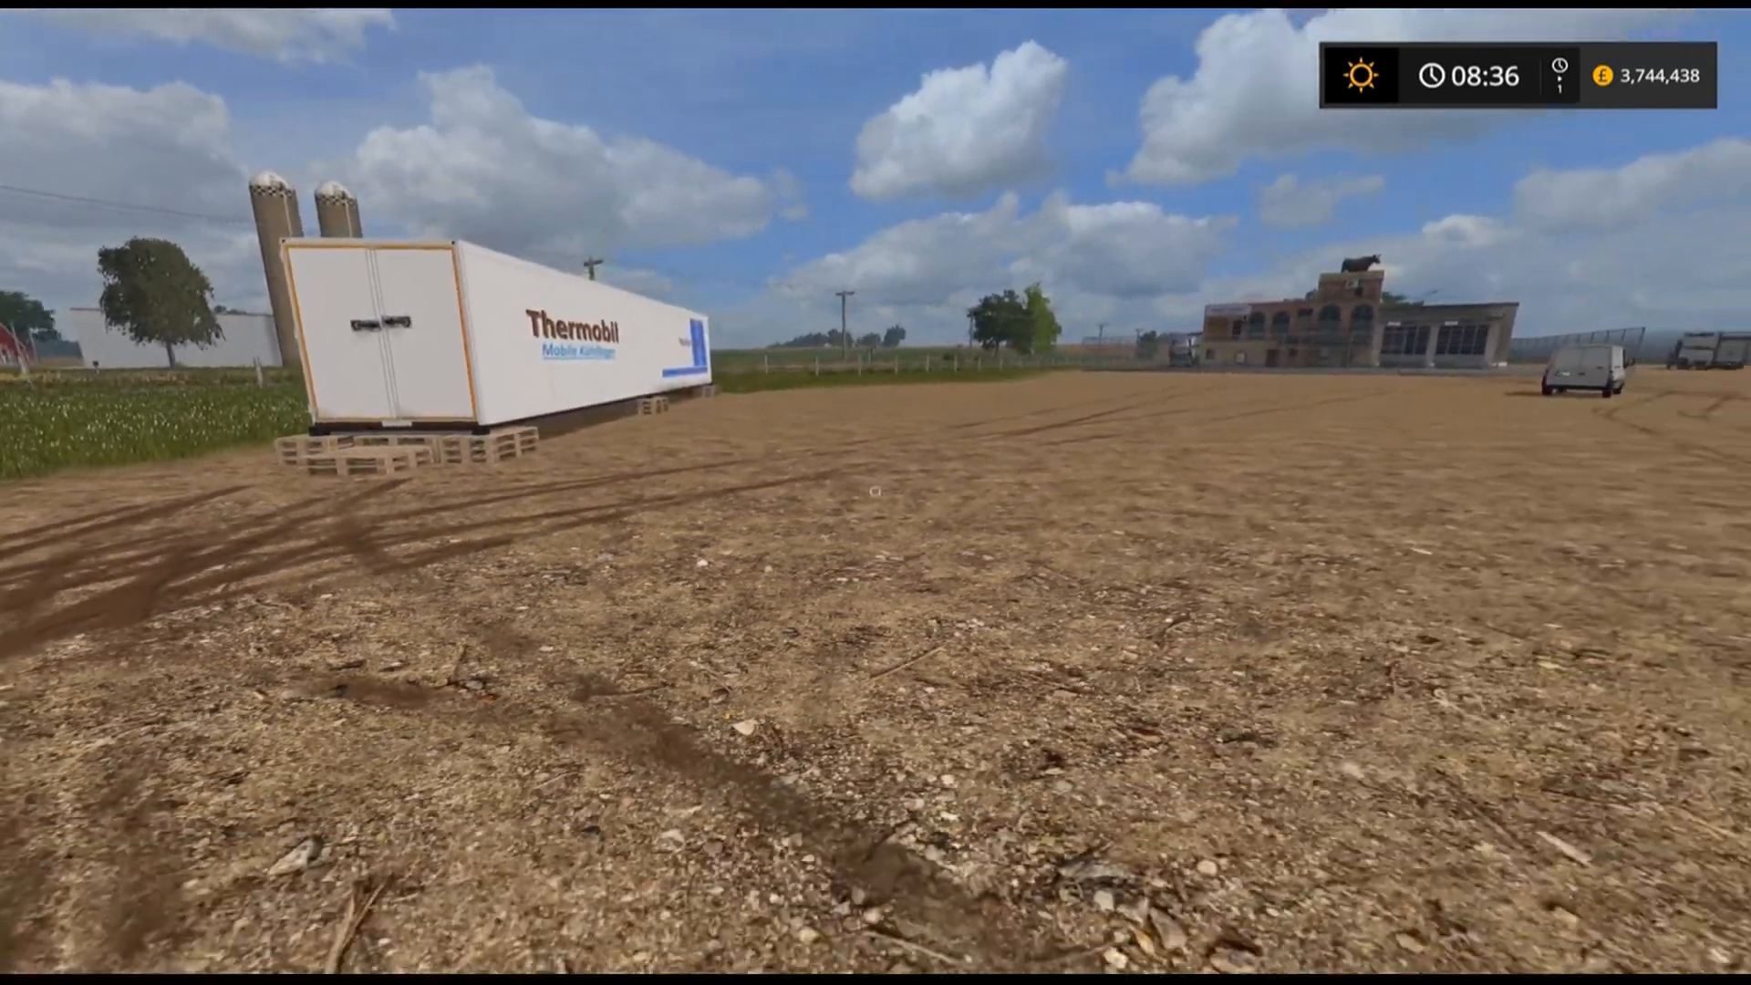
key("d")
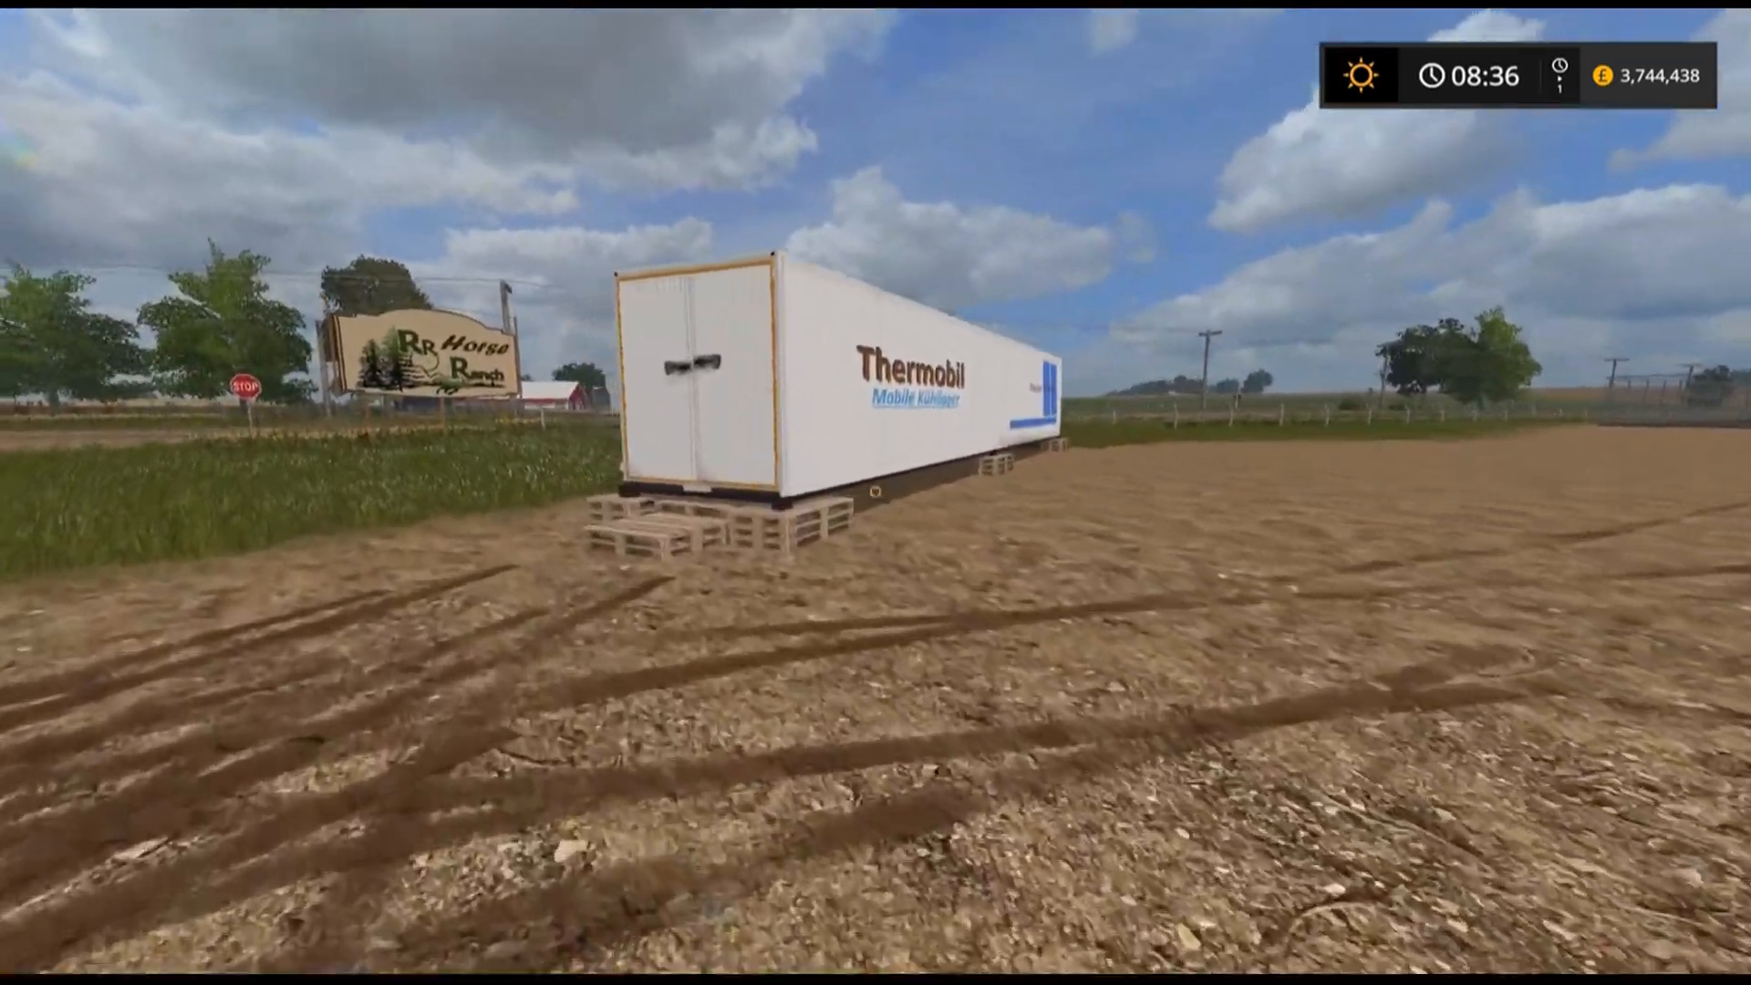
key("d")
key("s")
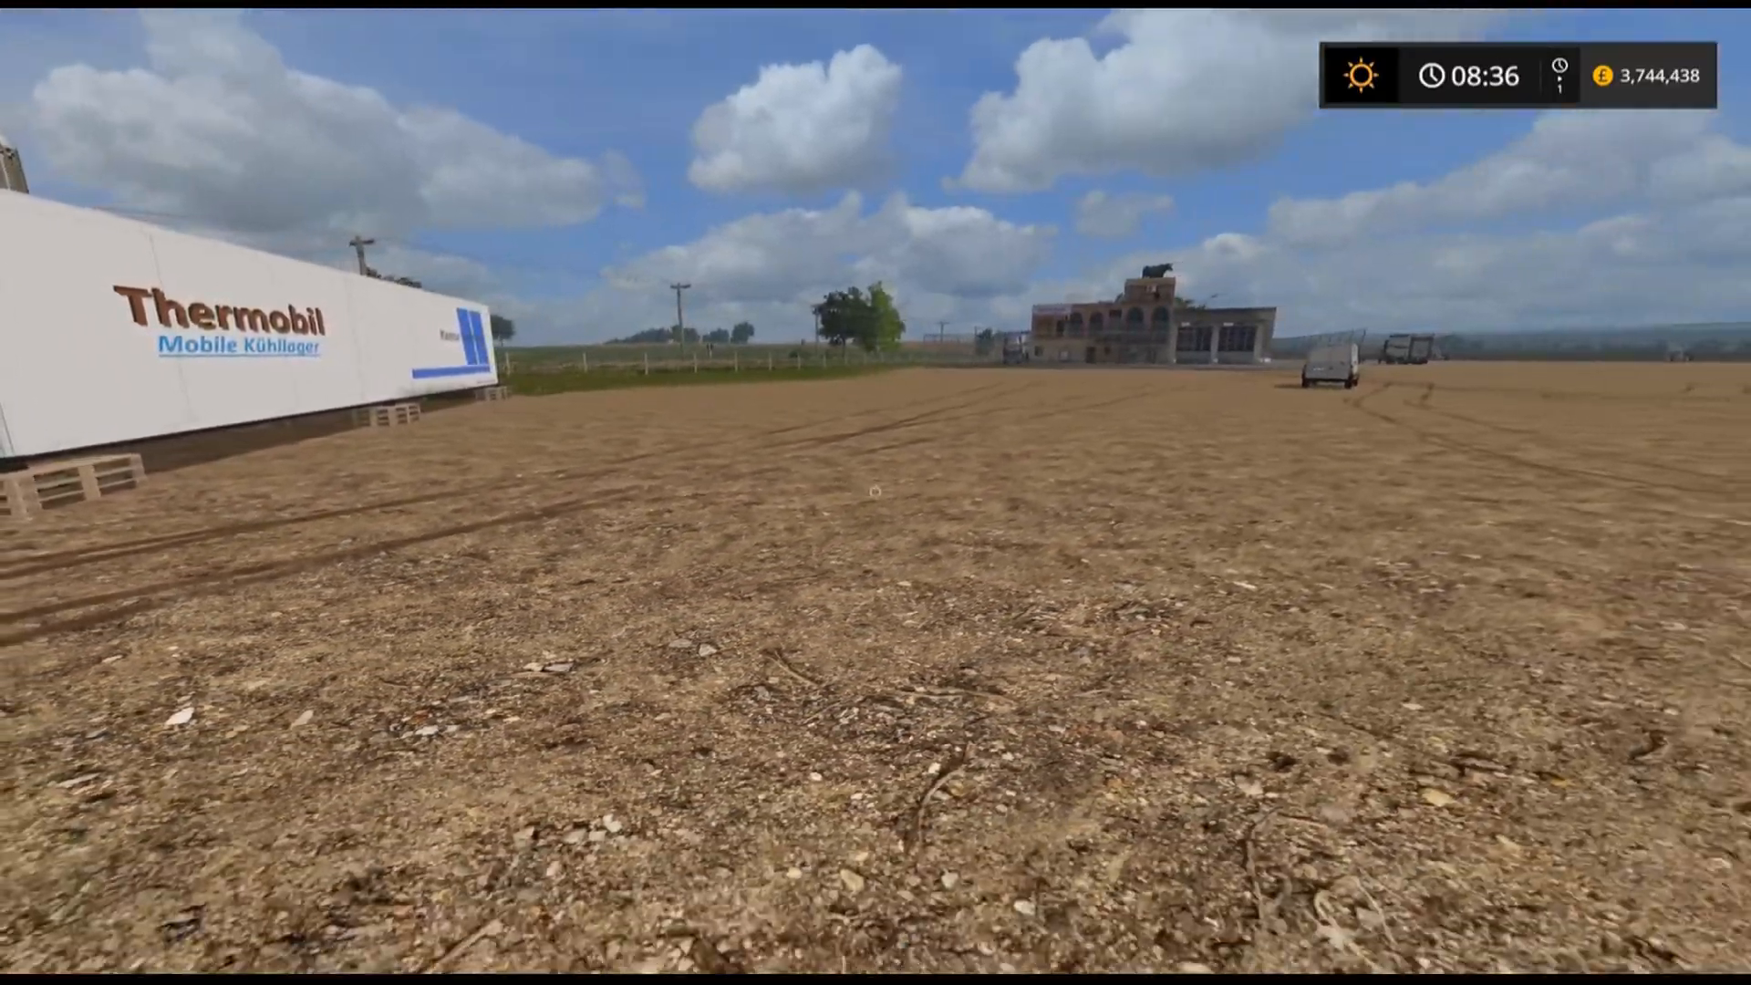
Walk back across the field on foot toward the Kastor Food factory building.
key("s")
key("d")
key("d")
key("w")
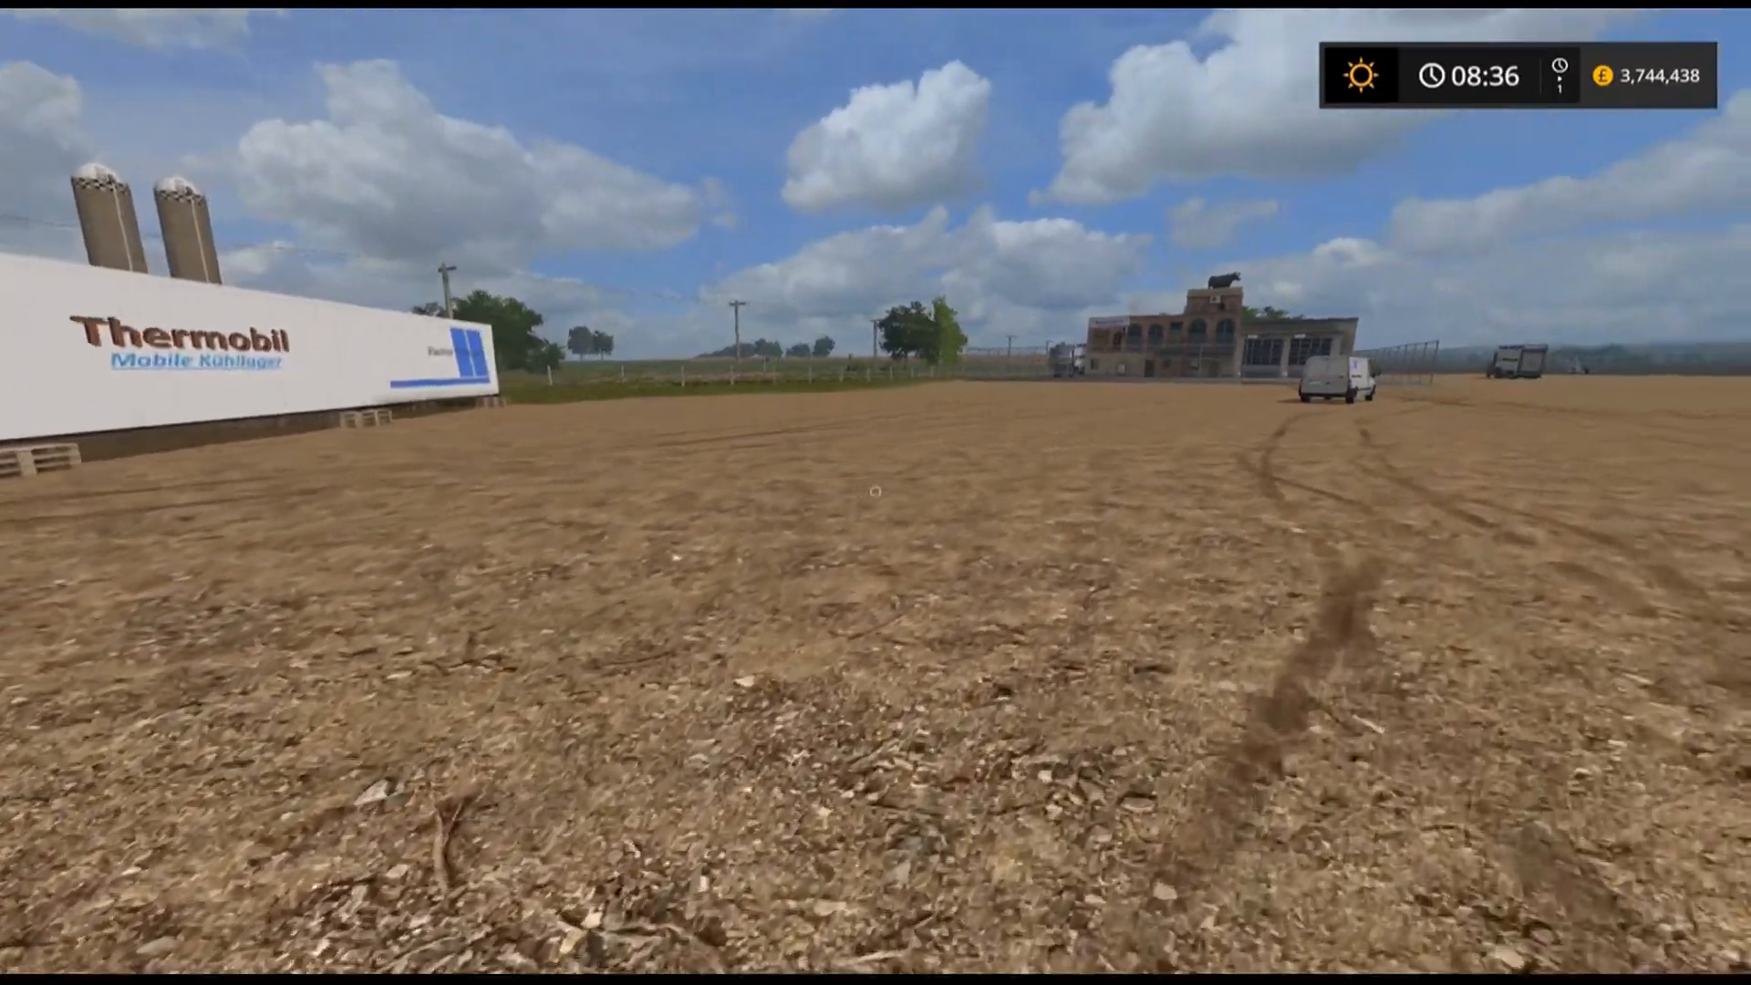
key("w")
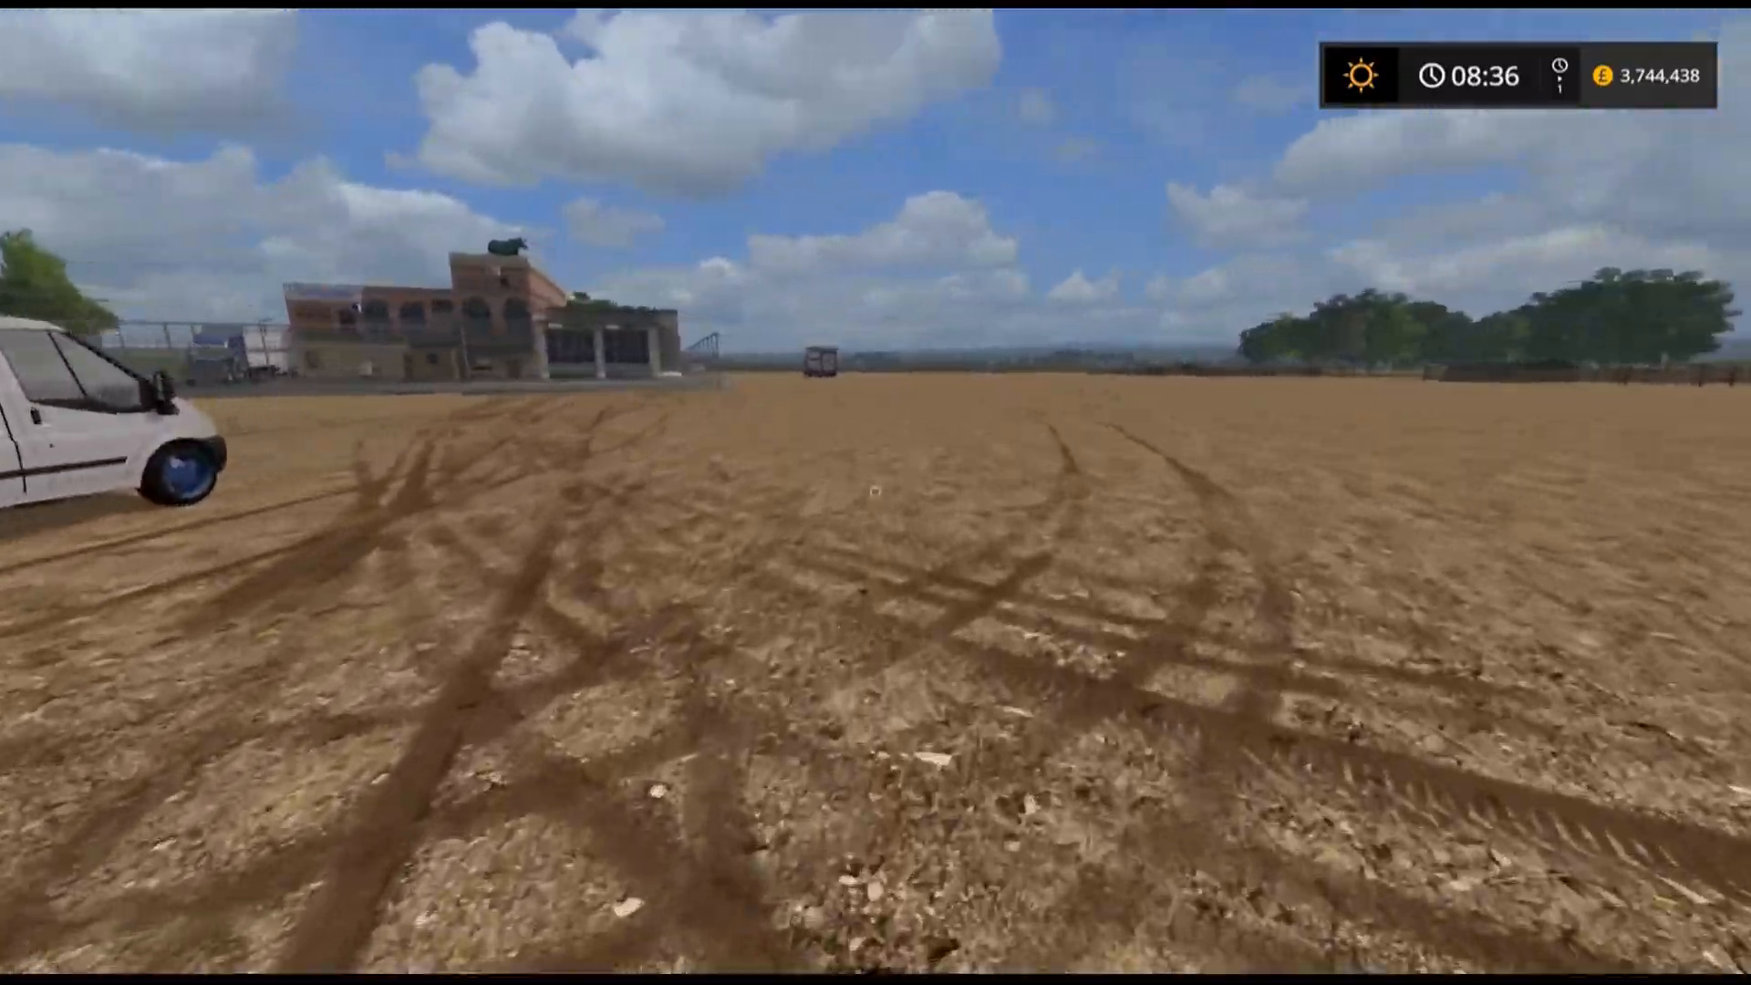
key("w")
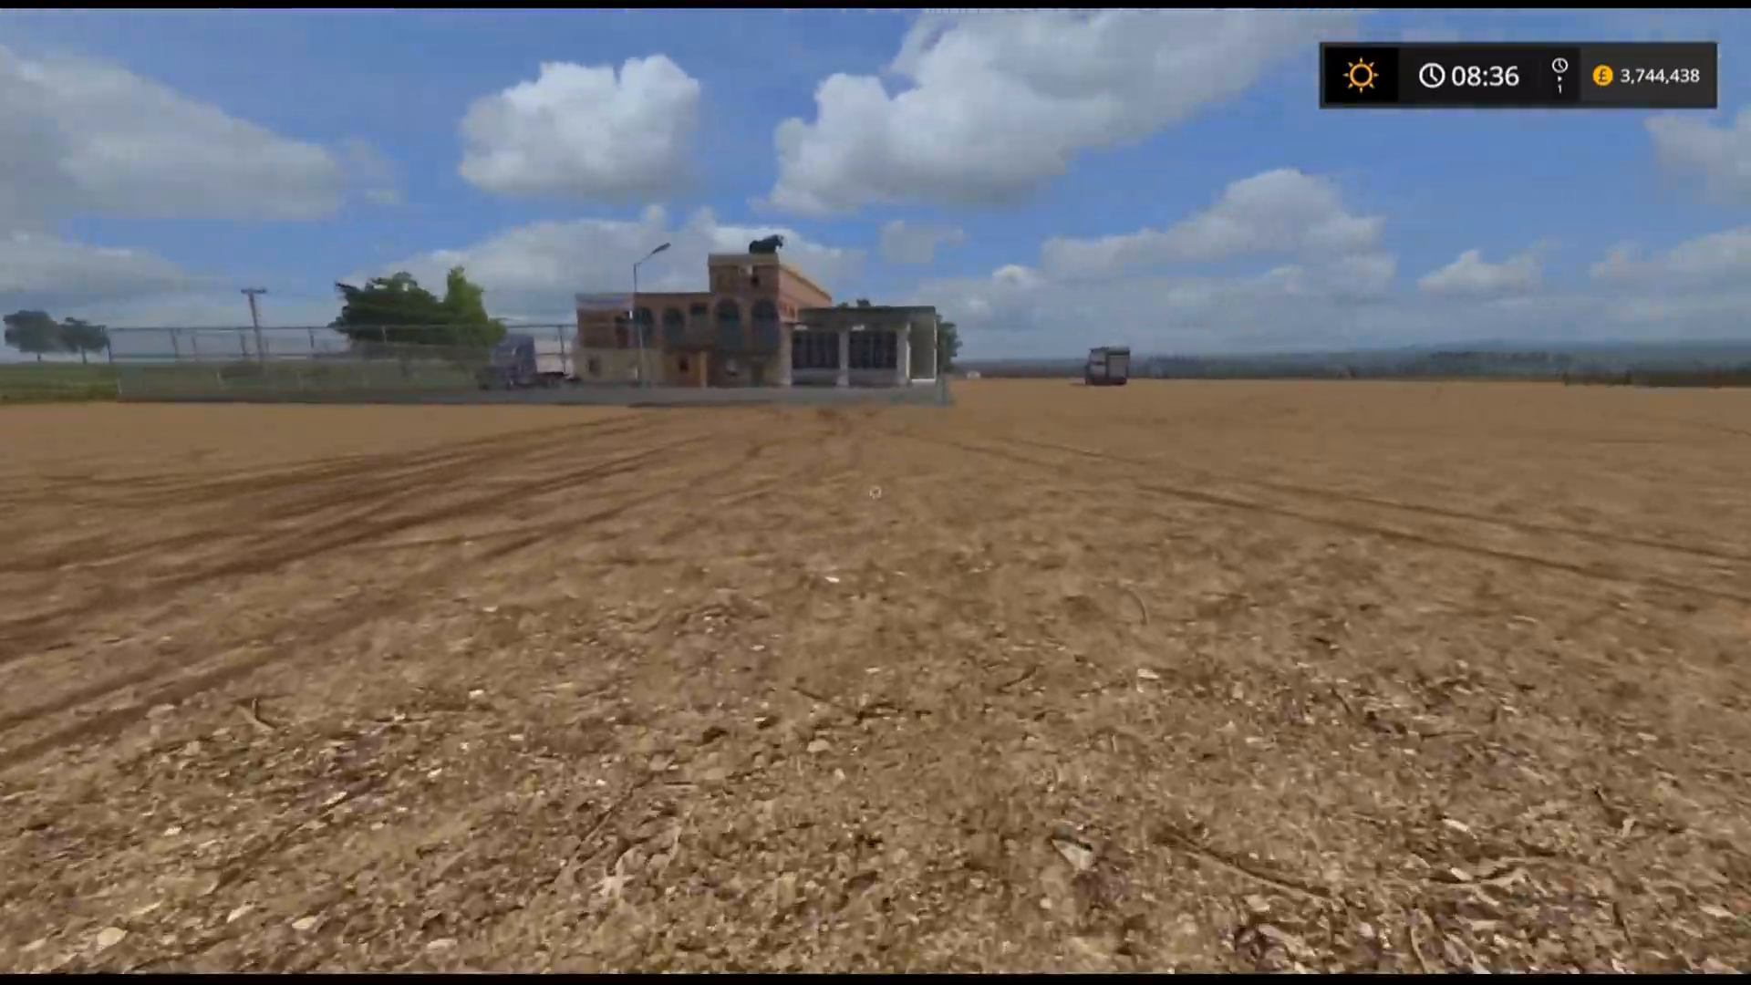
key("w")
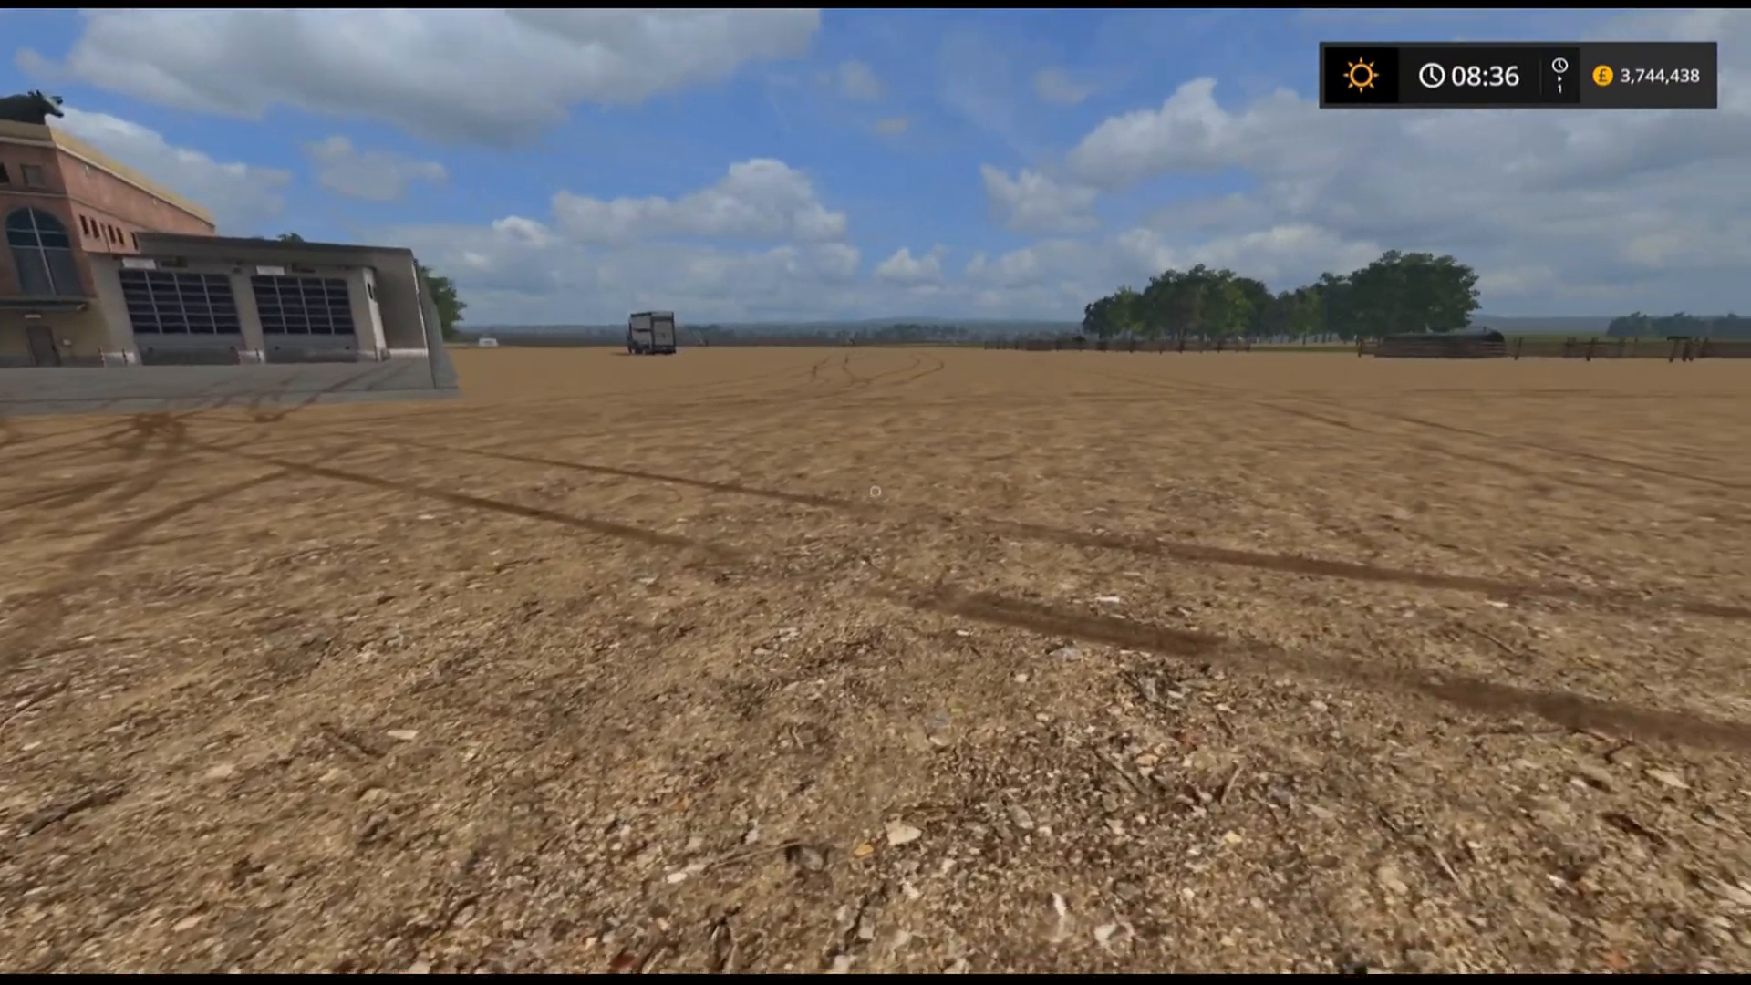
key("w")
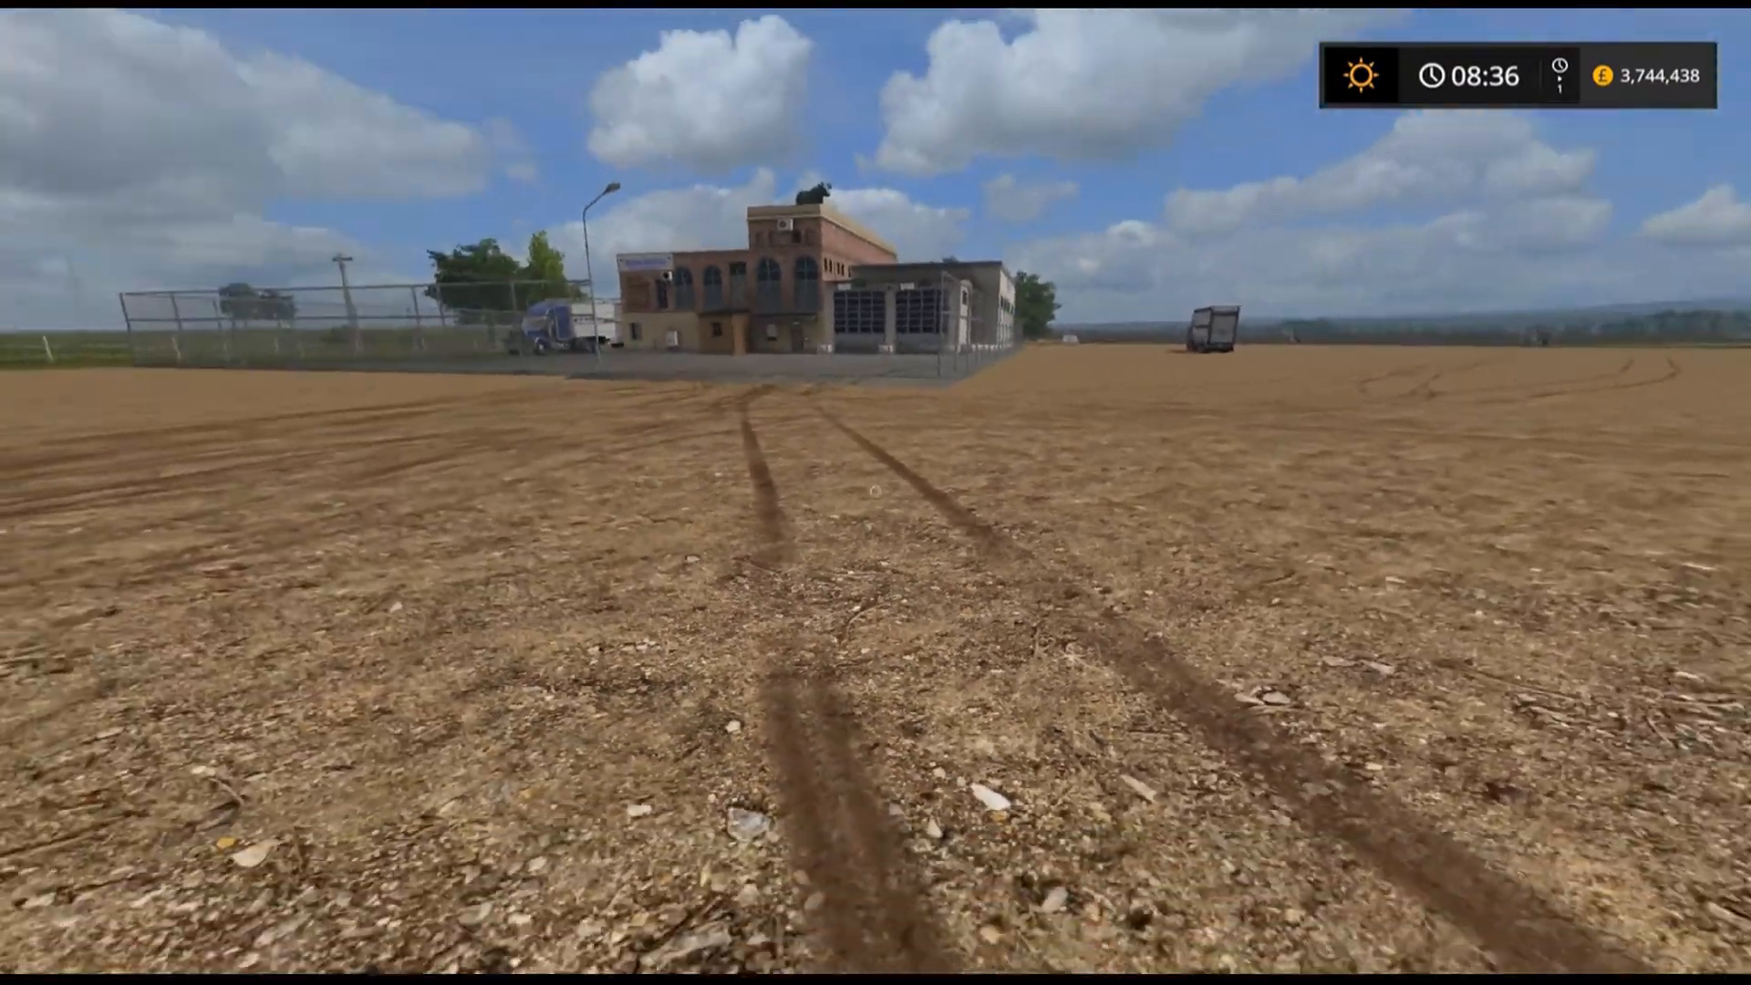